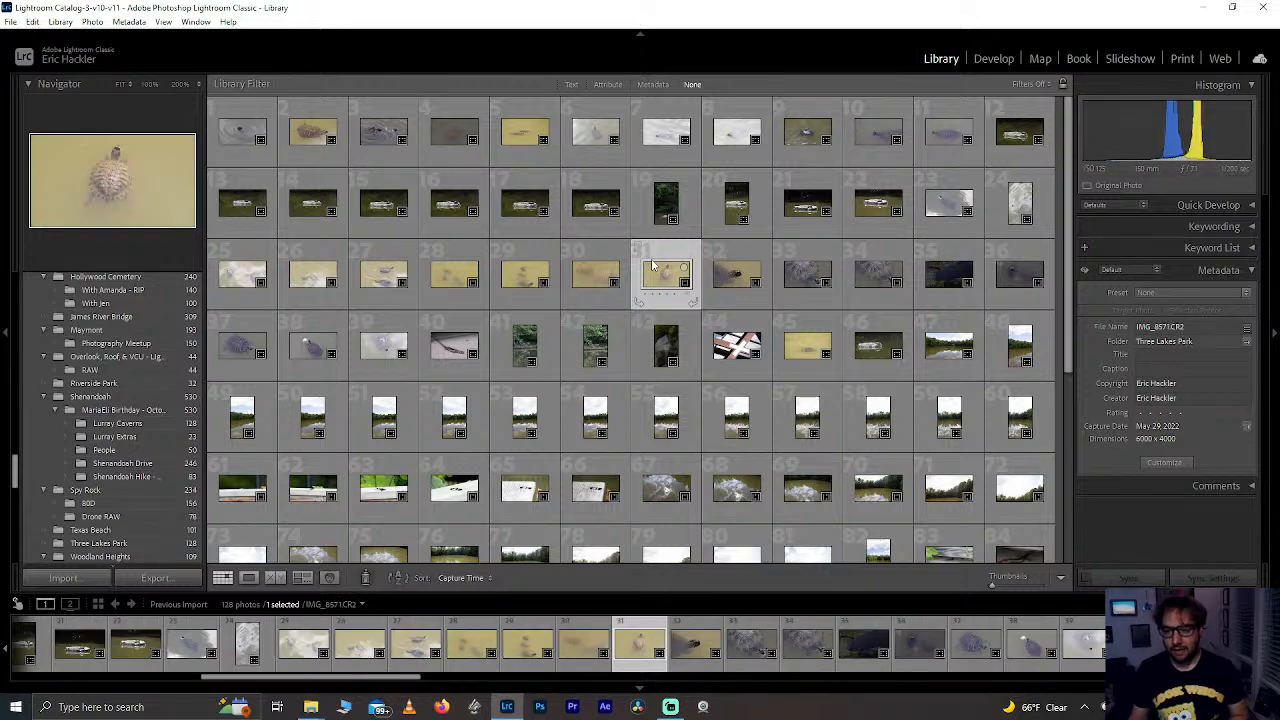
Step: Preview several wildlife photos in the library grid and open the blue-tailed lizard photo IMG_8586.CR2 in the Develop module
{"action": "left_click", "coordinate": [455, 228]}
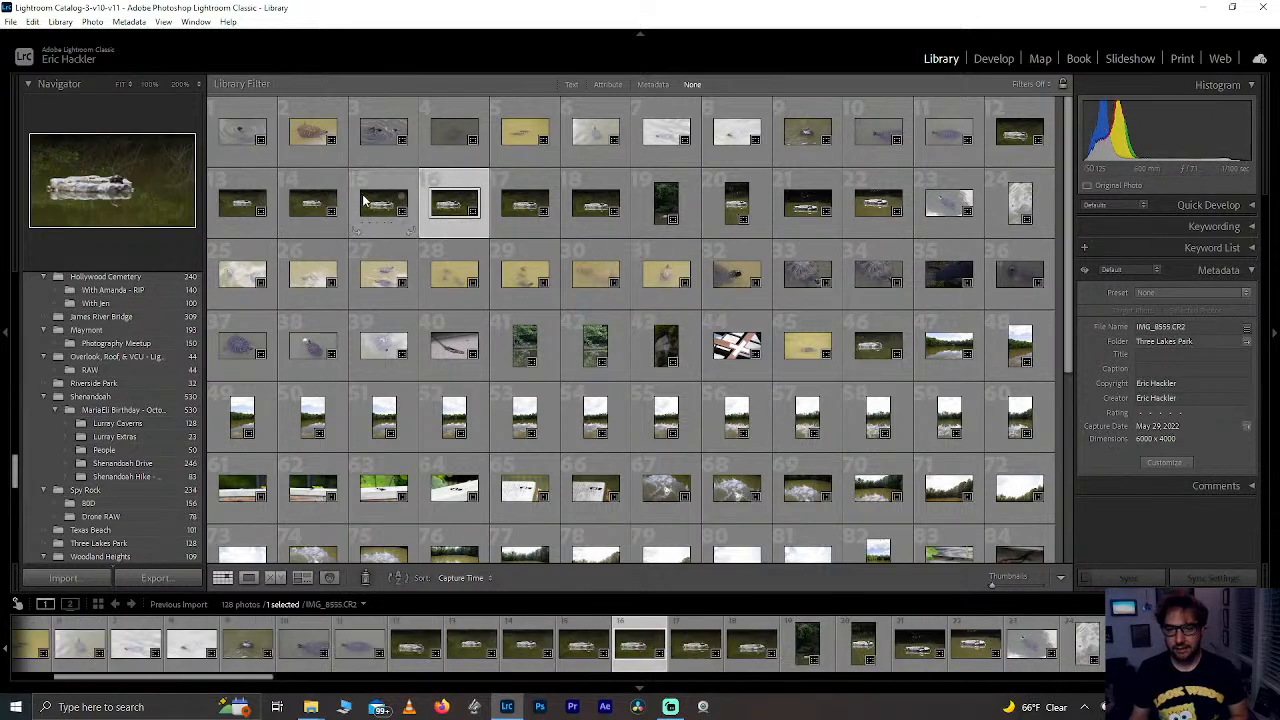
{"action": "left_click", "coordinate": [384, 130]}
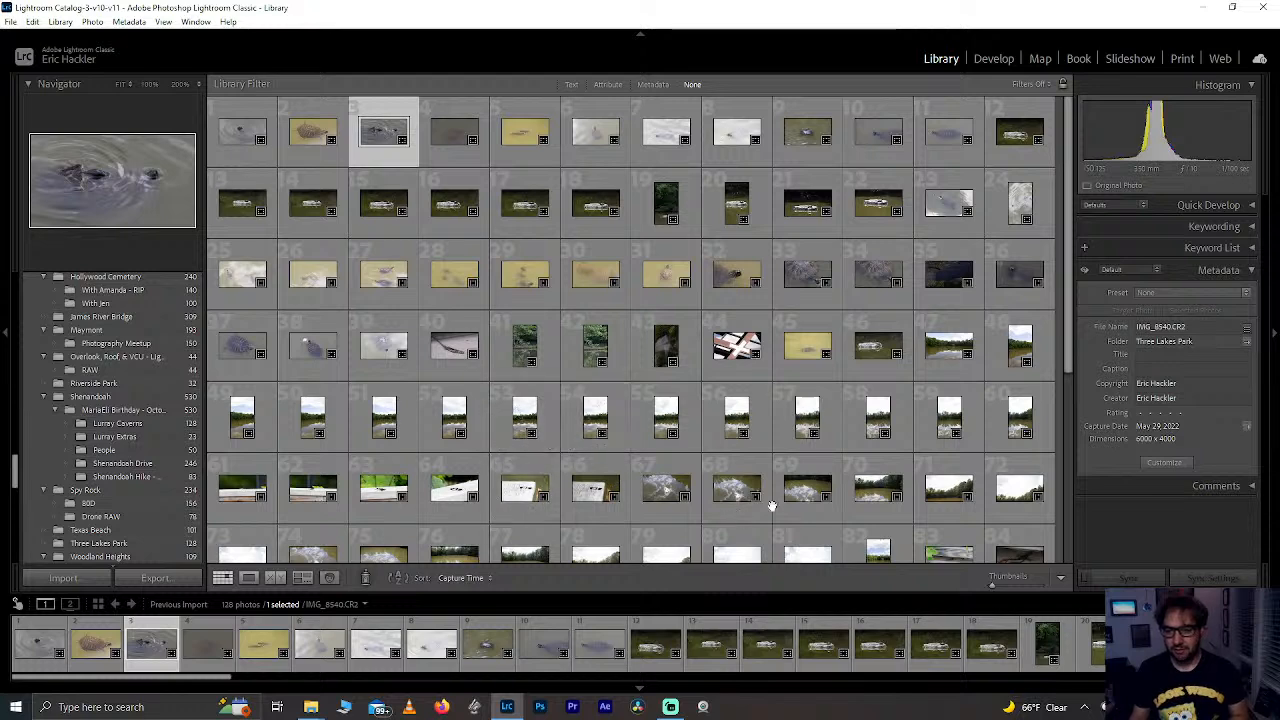
{"action": "left_click", "coordinate": [450, 342]}
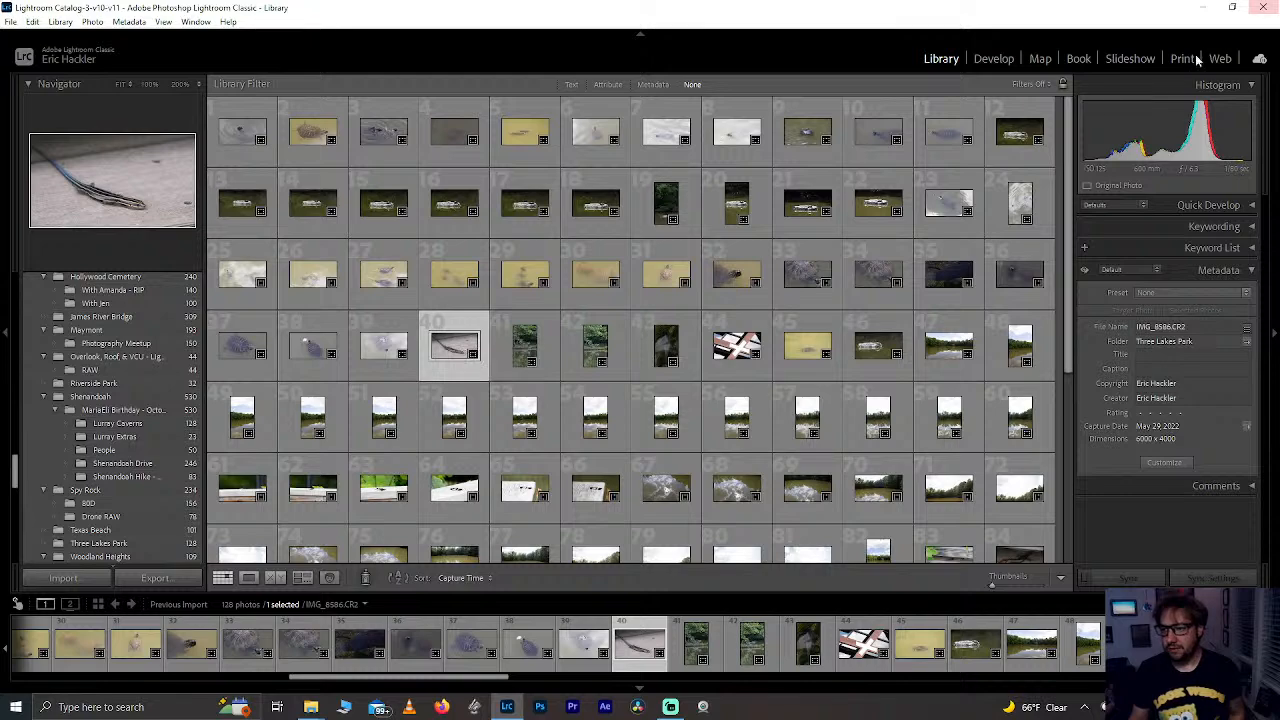
{"action": "left_click", "coordinate": [980, 60]}
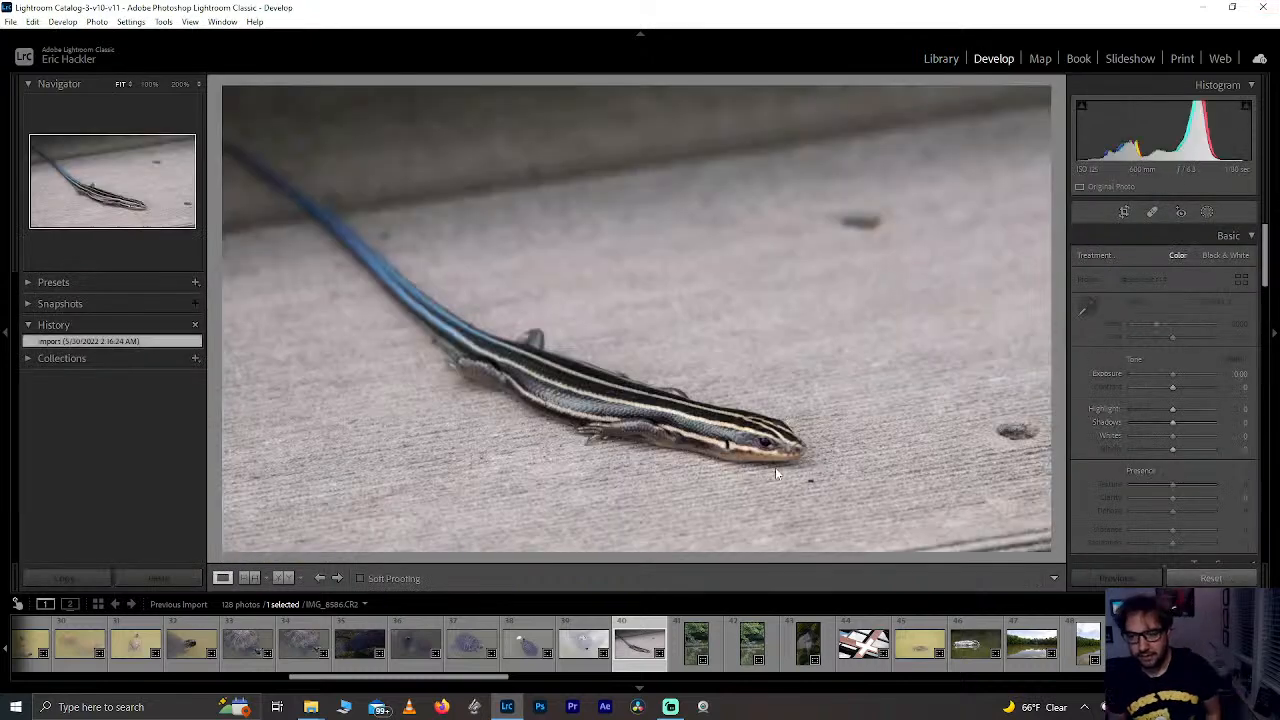
Step: Inspect the lizard's head and eye at 100% and return the photo to the fitted view
{"action": "left_click", "coordinate": [777, 441]}
{"action": "left_click_drag", "start_coordinate": [705, 449], "coordinate": [725, 254]}
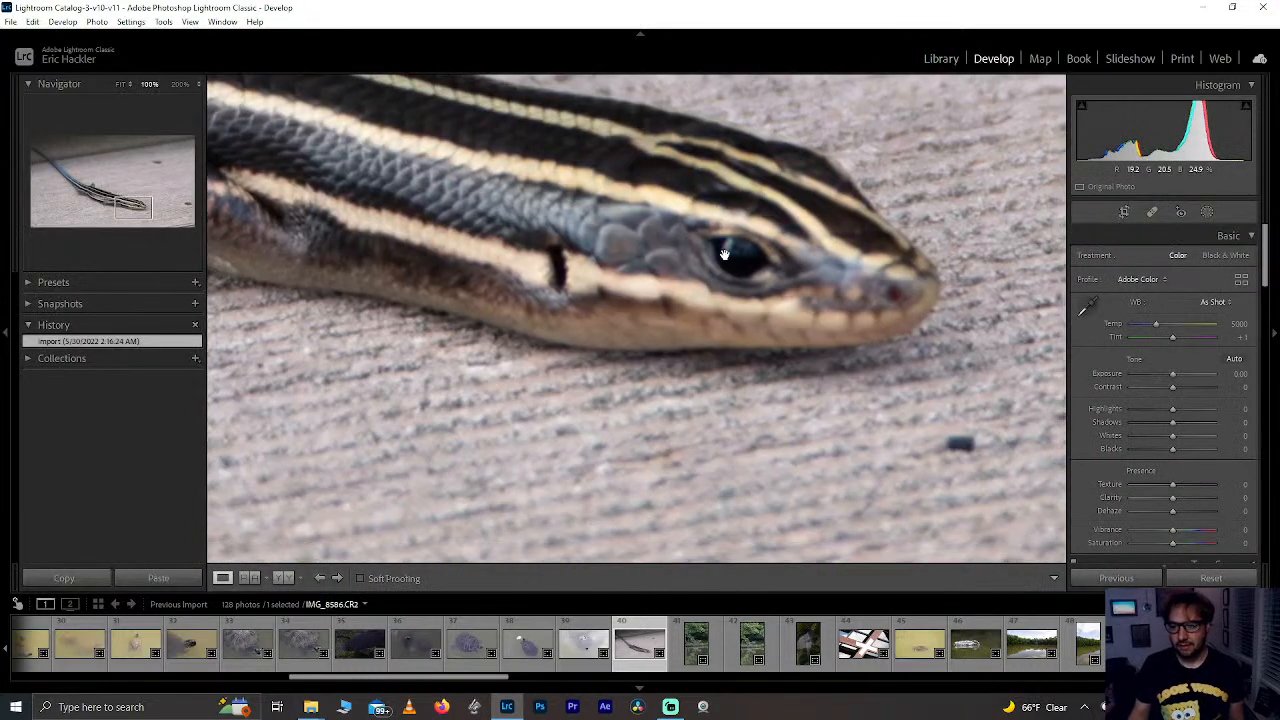
{"action": "left_click", "coordinate": [725, 254]}
{"action": "left_click", "coordinate": [684, 352]}
{"action": "left_click", "coordinate": [681, 365]}
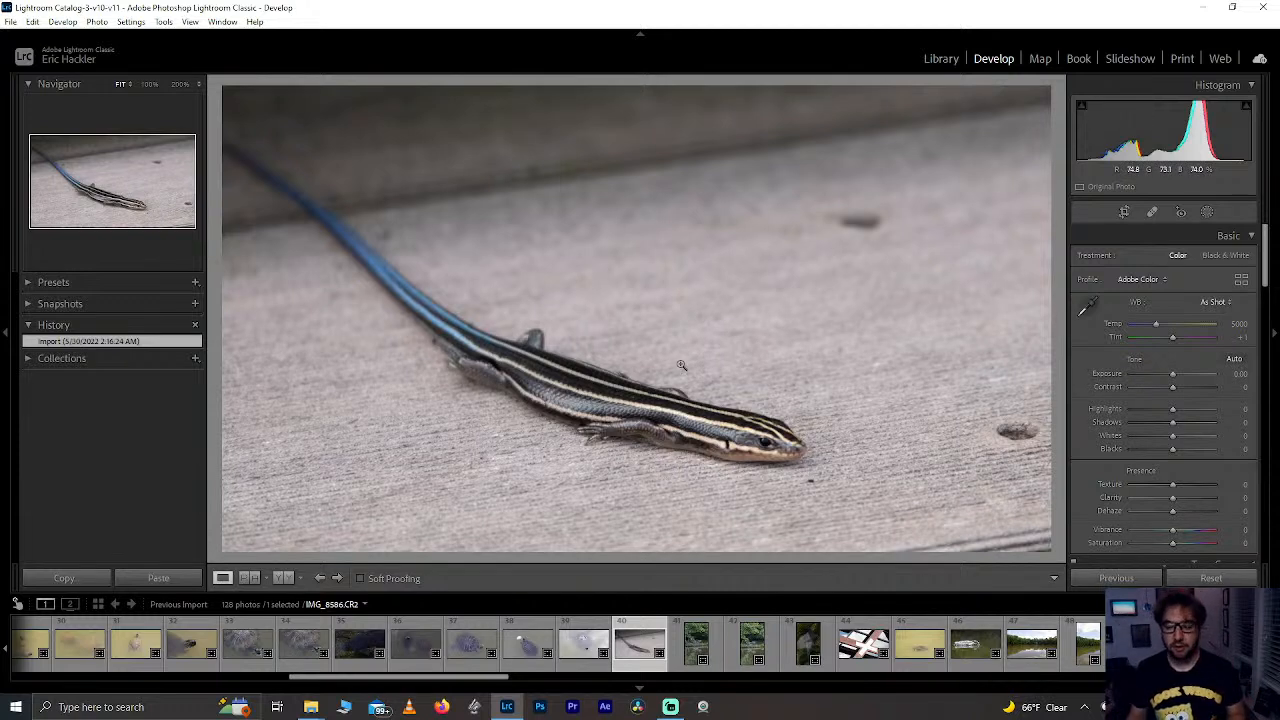
Step: View the turtle photos one after another: photo 39, the head close-up 32, and the swimming turtles in 27 and 28
{"action": "left_click", "coordinate": [577, 645]}
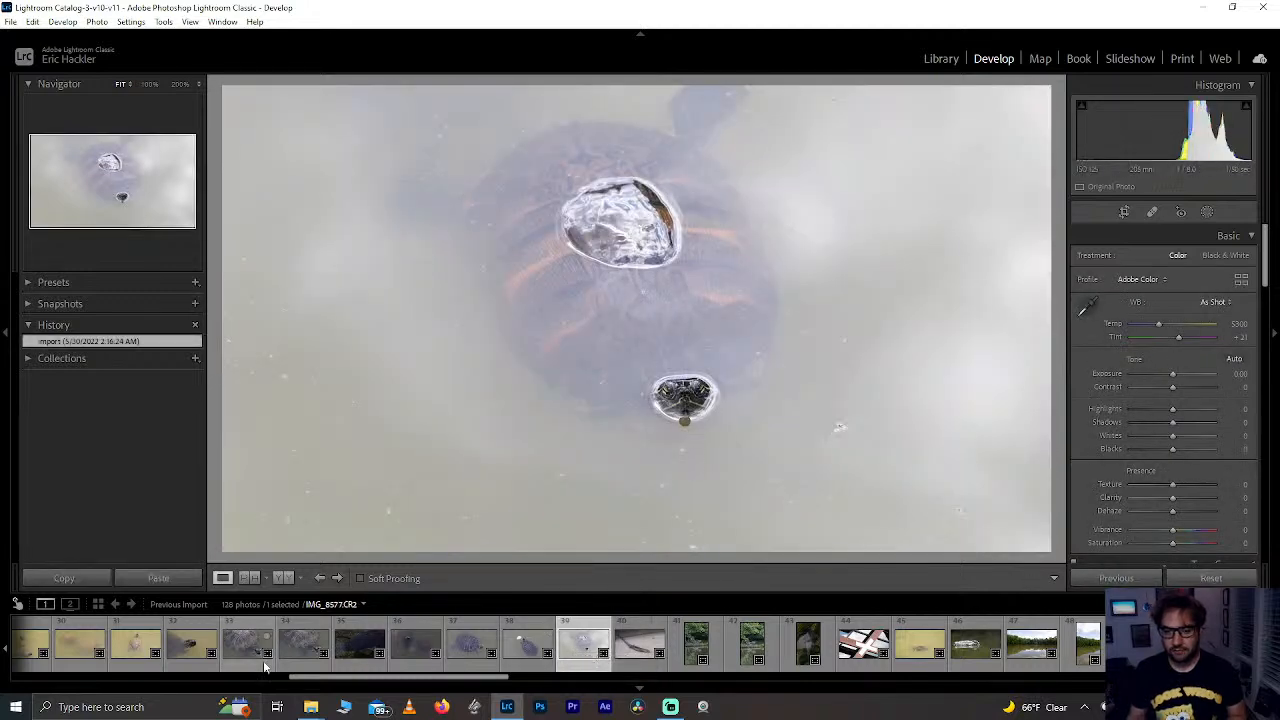
{"action": "left_click", "coordinate": [190, 645]}
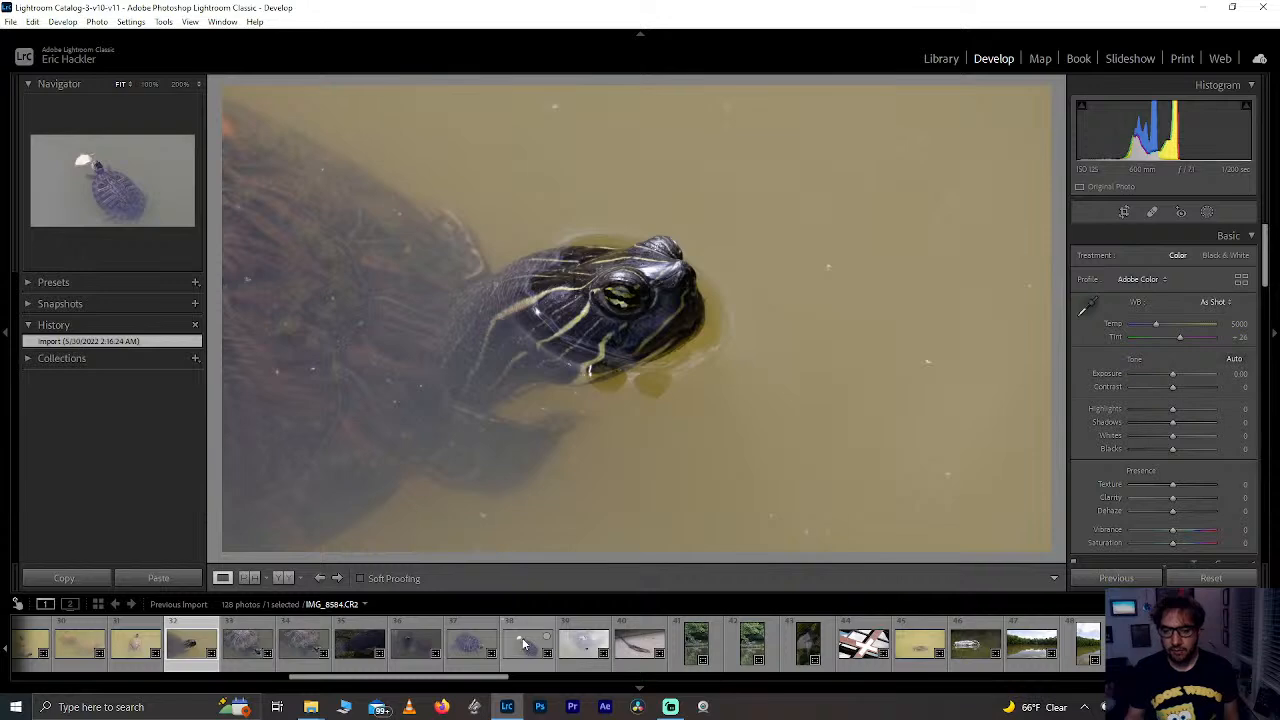
{"action": "scroll", "coordinate": [278, 648], "scroll_direction": "up", "scroll_amount": 5}
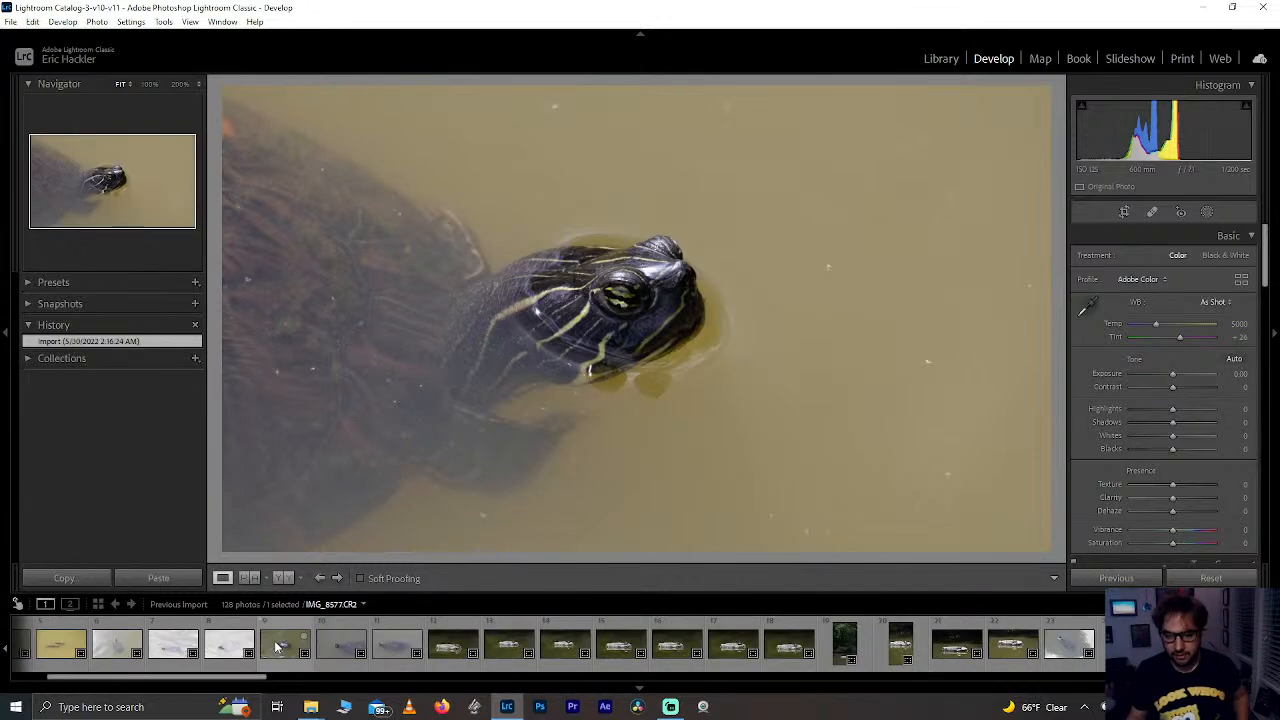
{"action": "scroll", "coordinate": [278, 648], "scroll_direction": "down", "scroll_amount": 3}
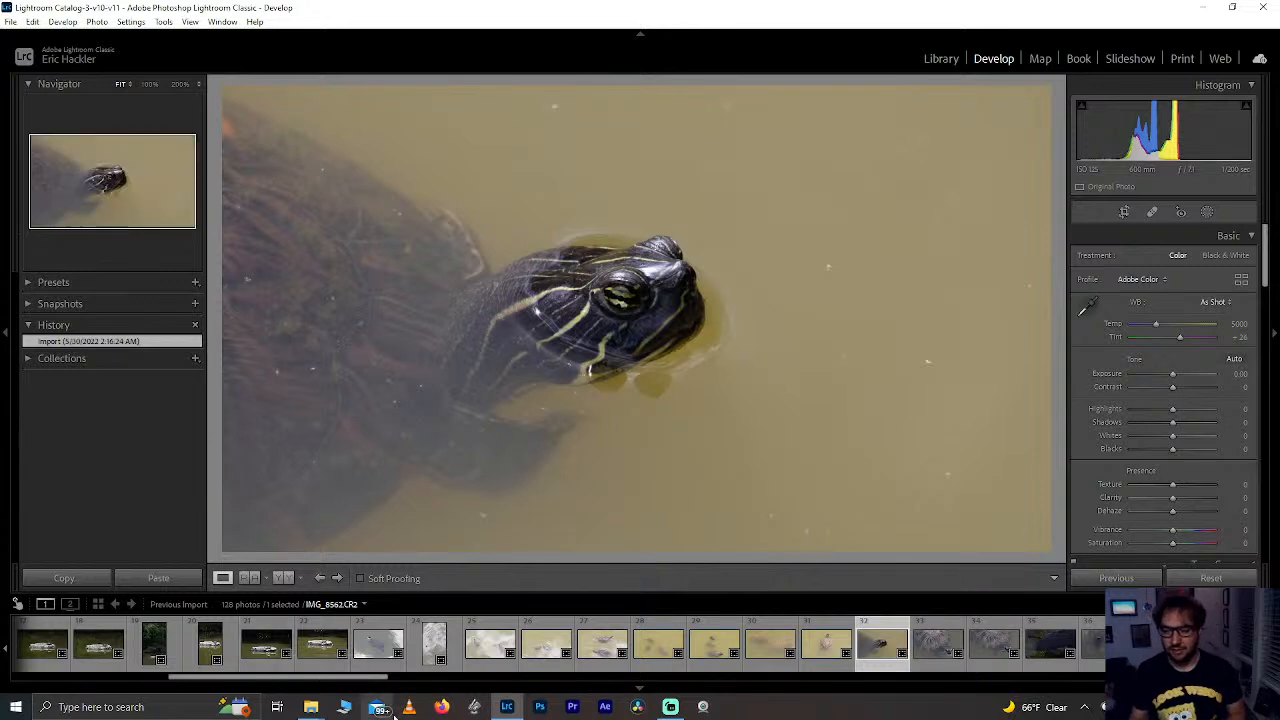
{"action": "left_click", "coordinate": [602, 645]}
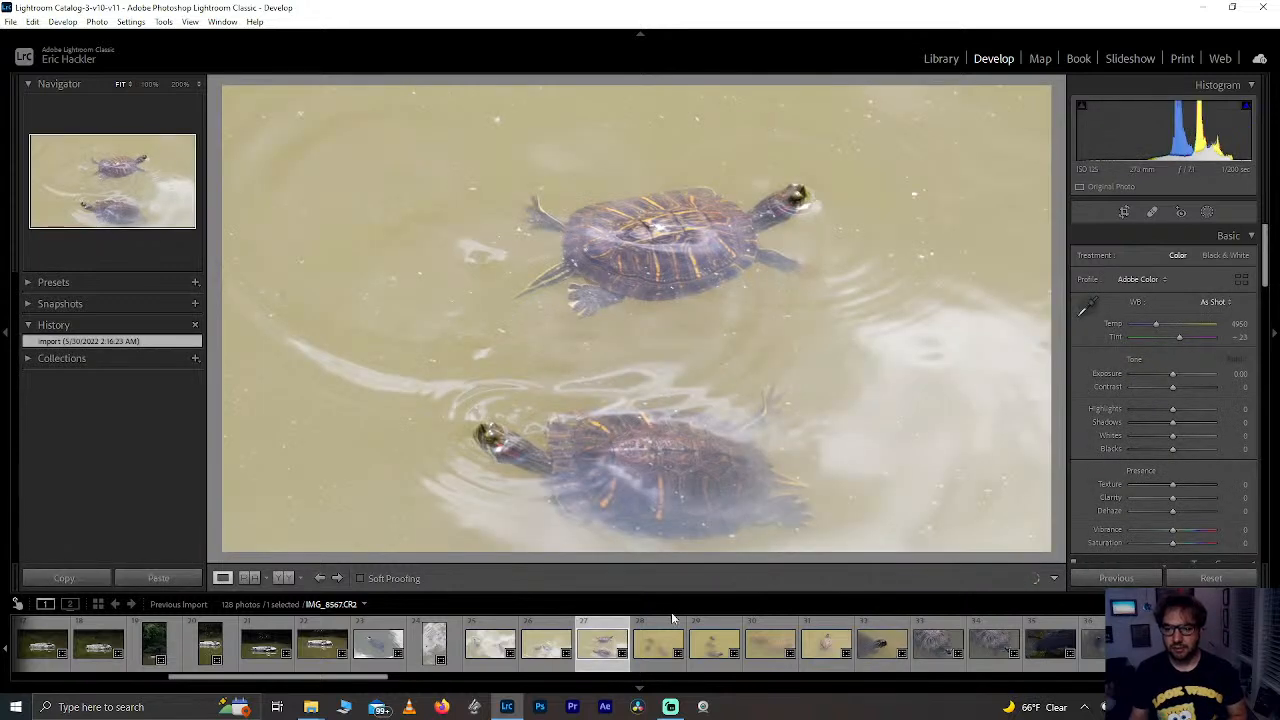
{"action": "left_click", "coordinate": [650, 643]}
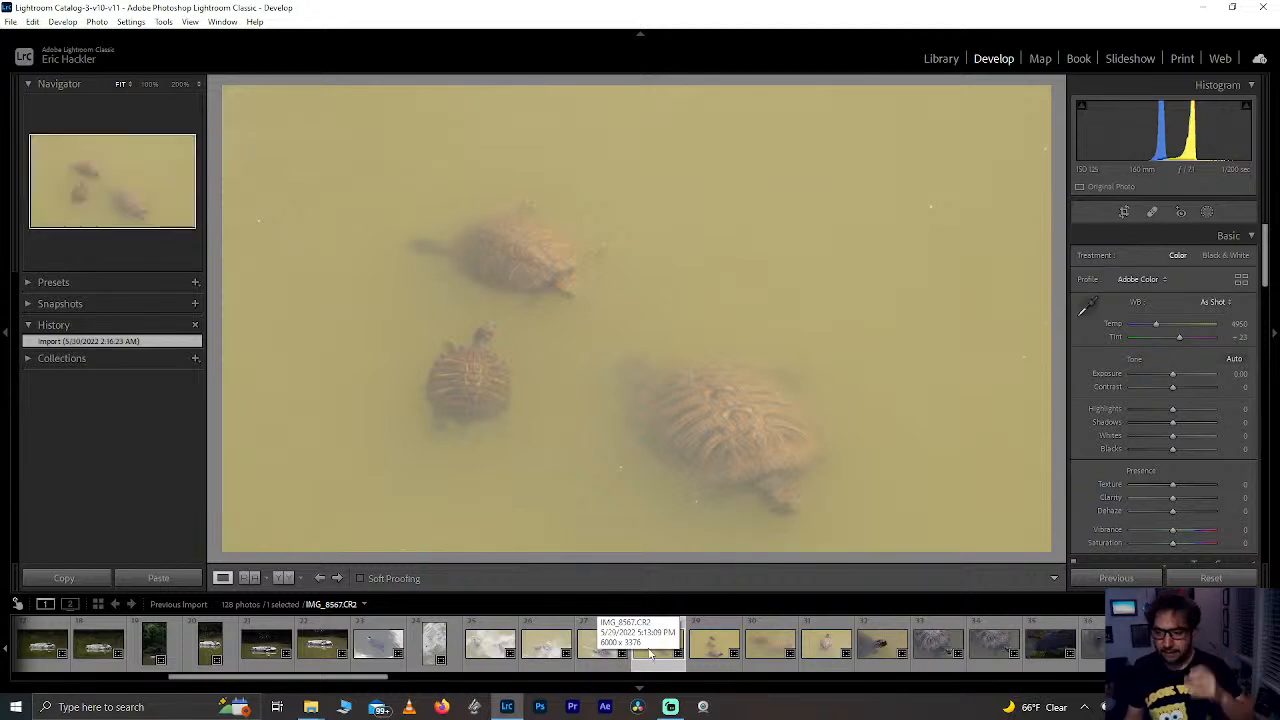
Step: Compare the wide lake photo 47, the turtle-on-rock photo 46 and the vertical lake photo 60
{"action": "scroll", "coordinate": [645, 649], "scroll_direction": "down", "scroll_amount": 10}
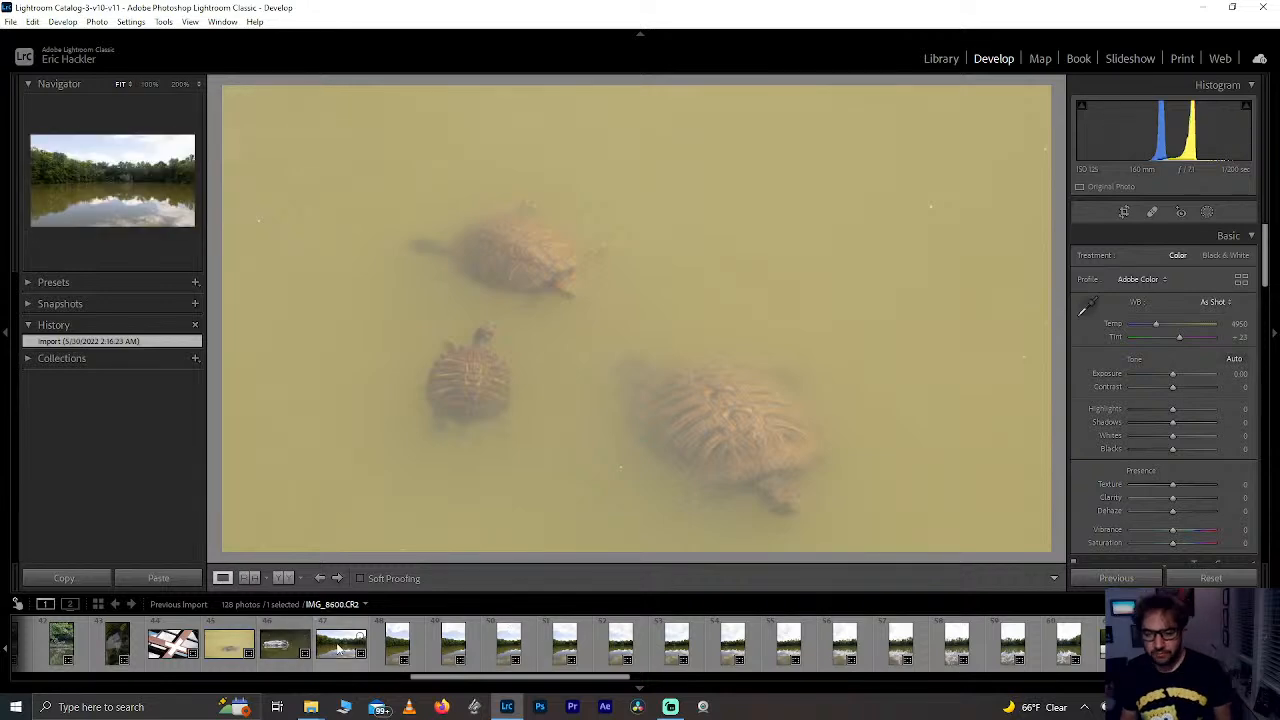
{"action": "left_click", "coordinate": [340, 648]}
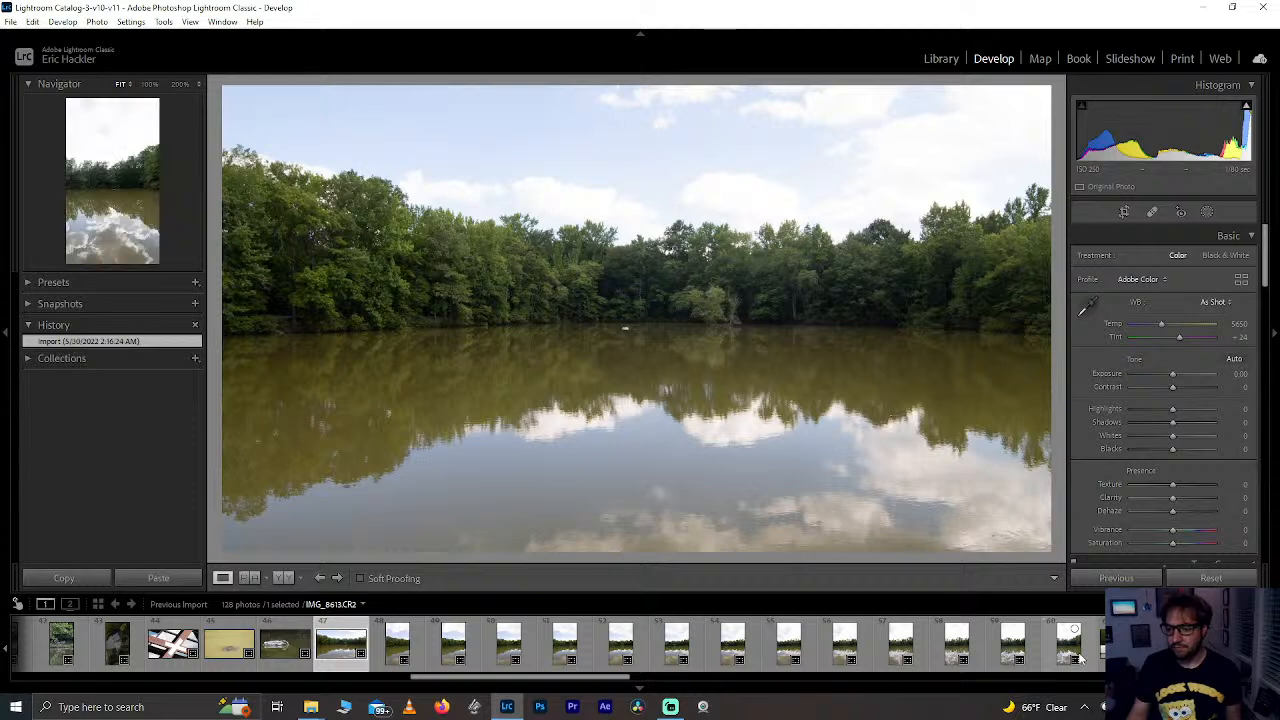
{"action": "left_click", "coordinate": [285, 645]}
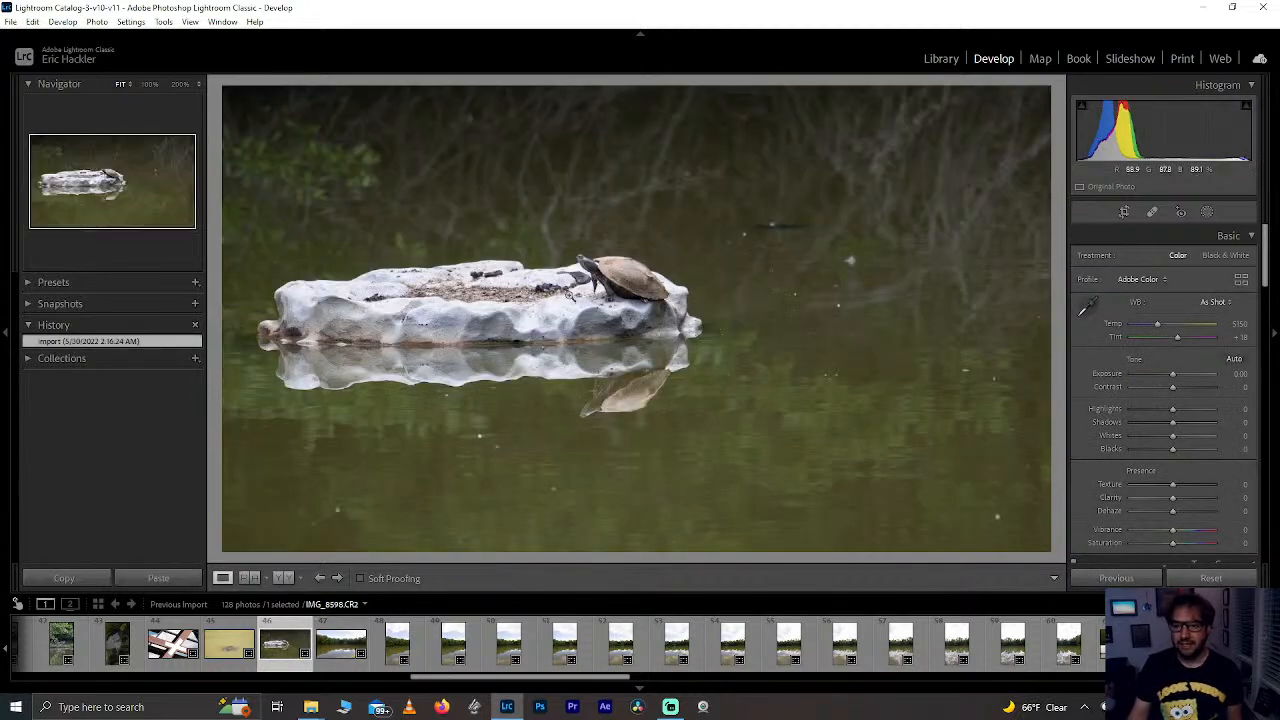
{"action": "left_click", "coordinate": [1066, 652]}
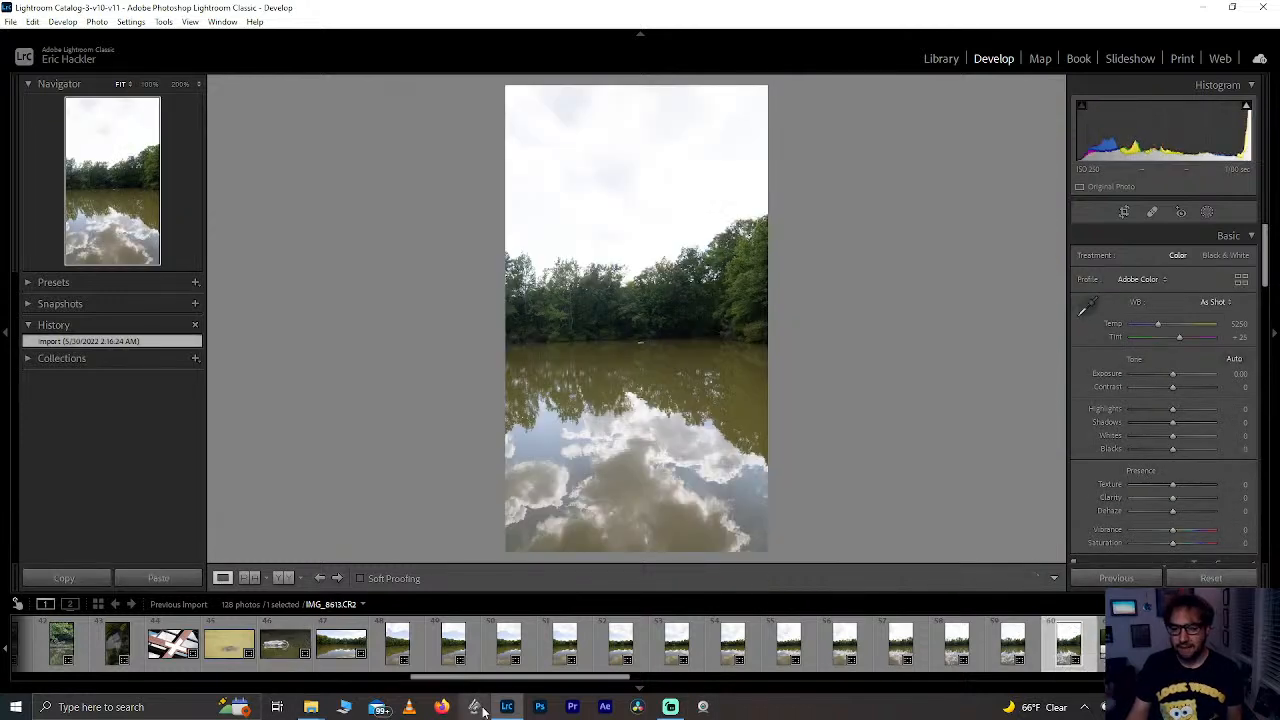
Step: Examine the turtle on the white rock in IMG_8598.CR2 at 100%, then fit the whole photo in view again
{"action": "left_click", "coordinate": [283, 646]}
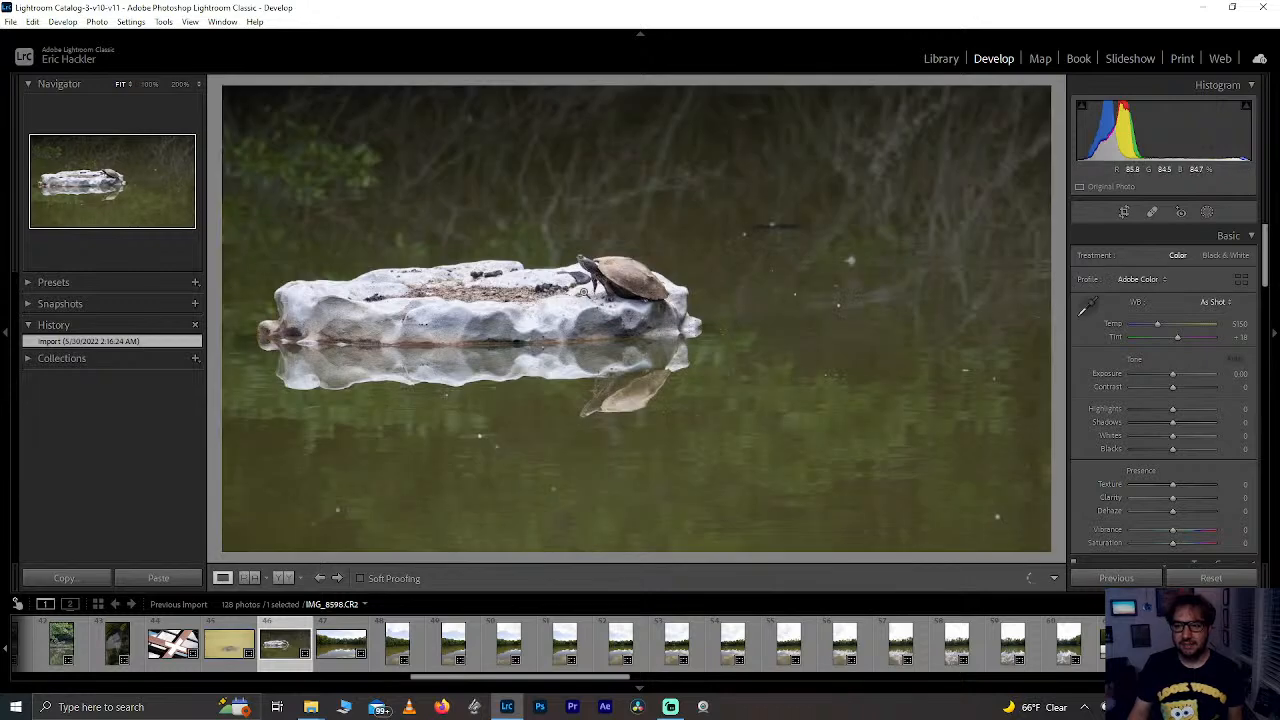
{"action": "left_click", "coordinate": [582, 292]}
{"action": "left_click", "coordinate": [624, 307]}
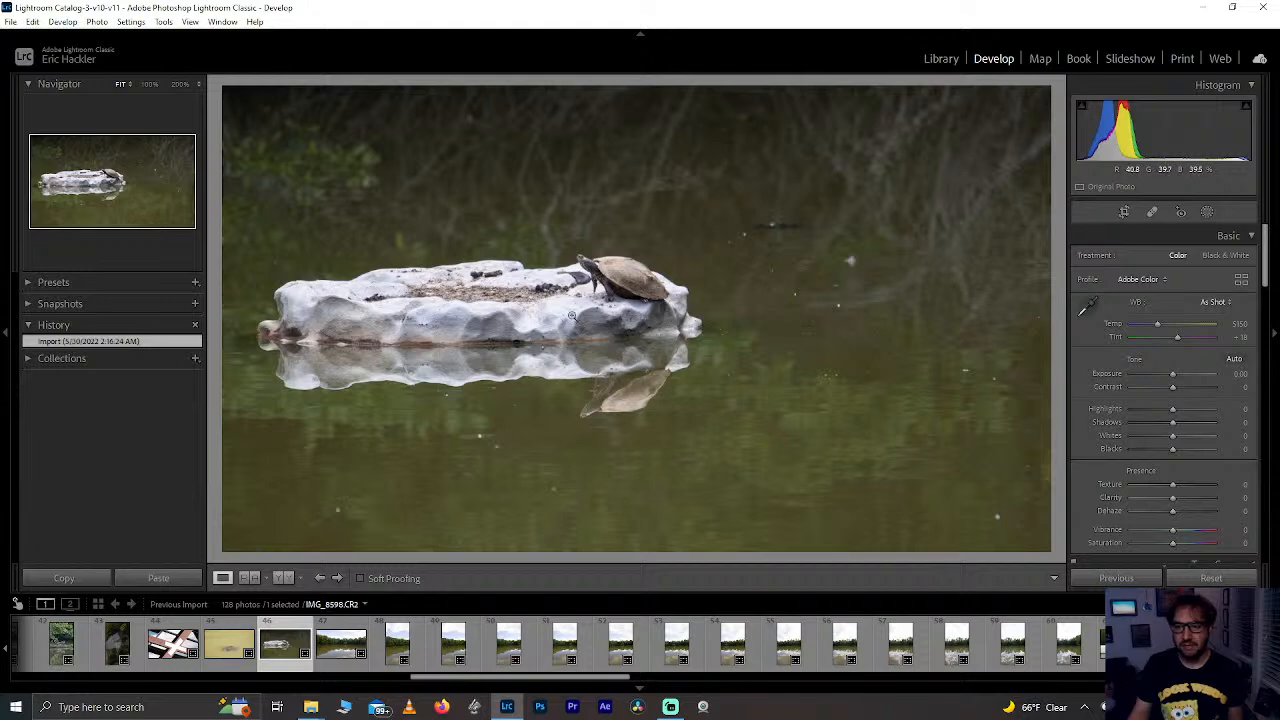
{"action": "left_click", "coordinate": [149, 86]}
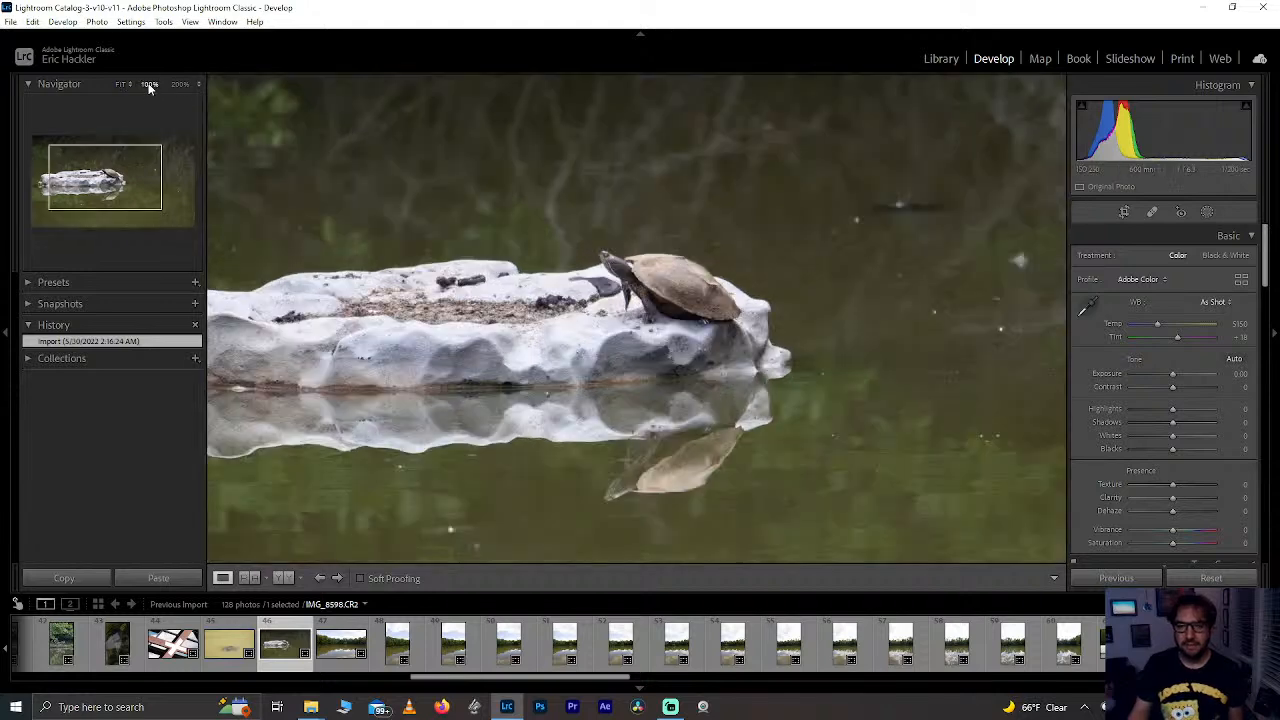
{"action": "left_click_drag", "start_coordinate": [594, 449], "coordinate": [367, 296]}
{"action": "left_click_drag", "start_coordinate": [600, 318], "coordinate": [468, 395]}
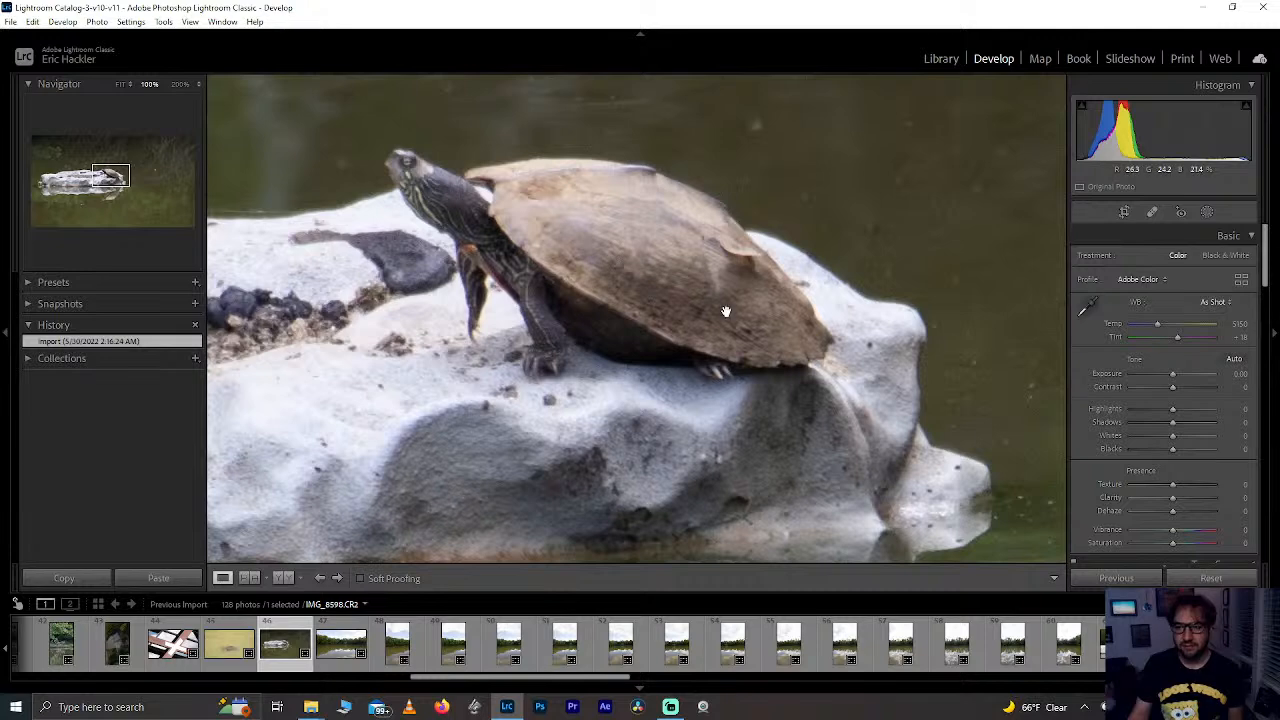
{"action": "left_click_drag", "start_coordinate": [561, 365], "coordinate": [569, 351]}
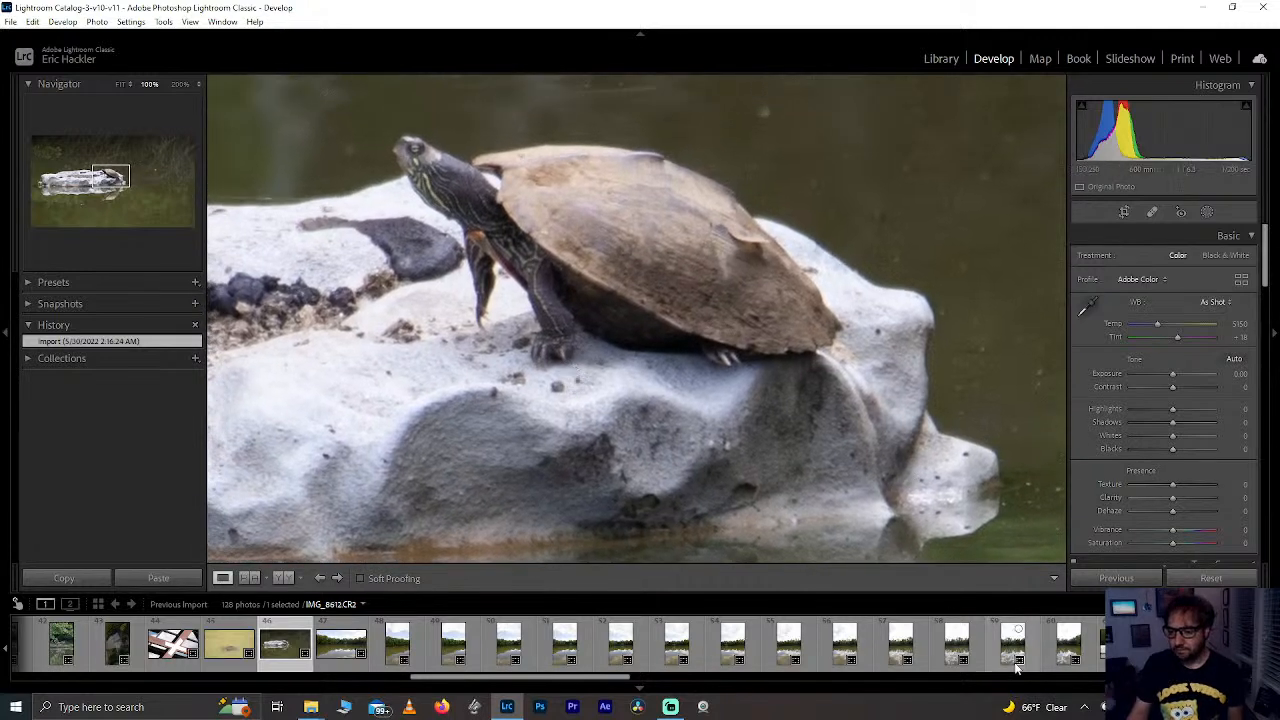
{"action": "left_click", "coordinate": [121, 85]}
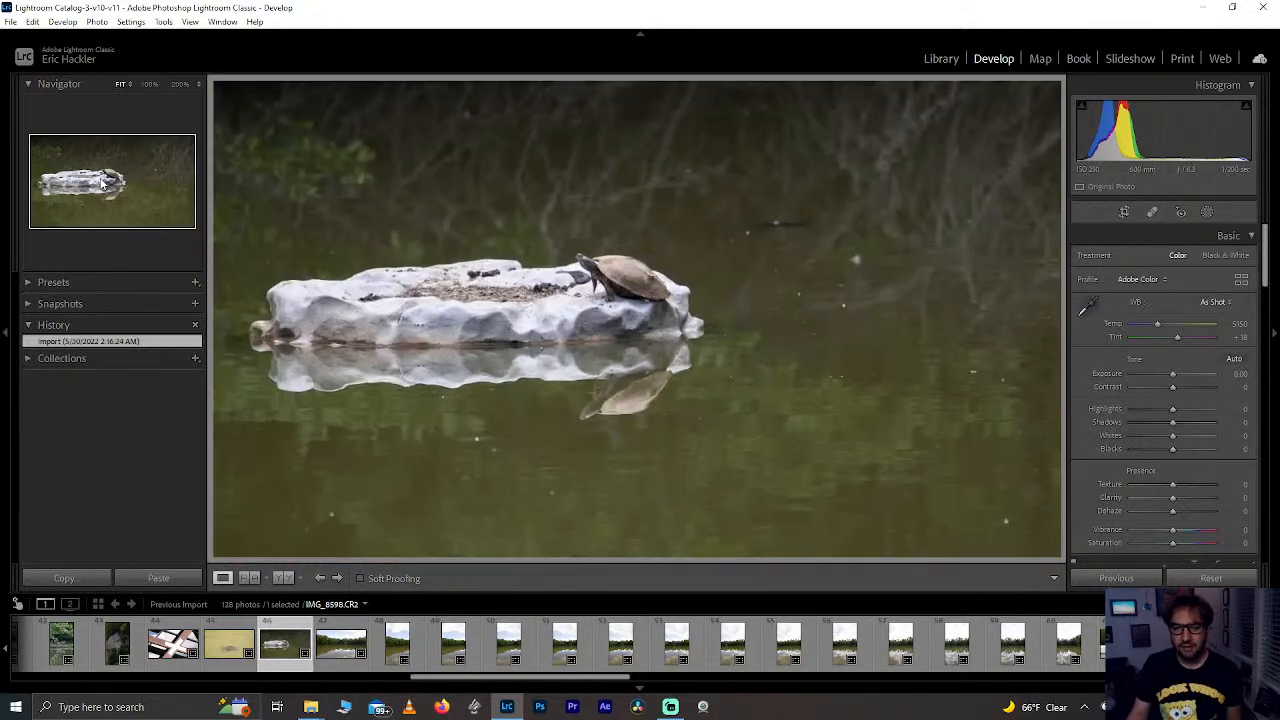
Step: Look for the distant rock in vertical lake photo IMG_8613.CR2 and compare it with turtle photo IMG_8598.CR2 and wide lake photo IMG_8600.CR2
{"action": "left_click", "coordinate": [1072, 643]}
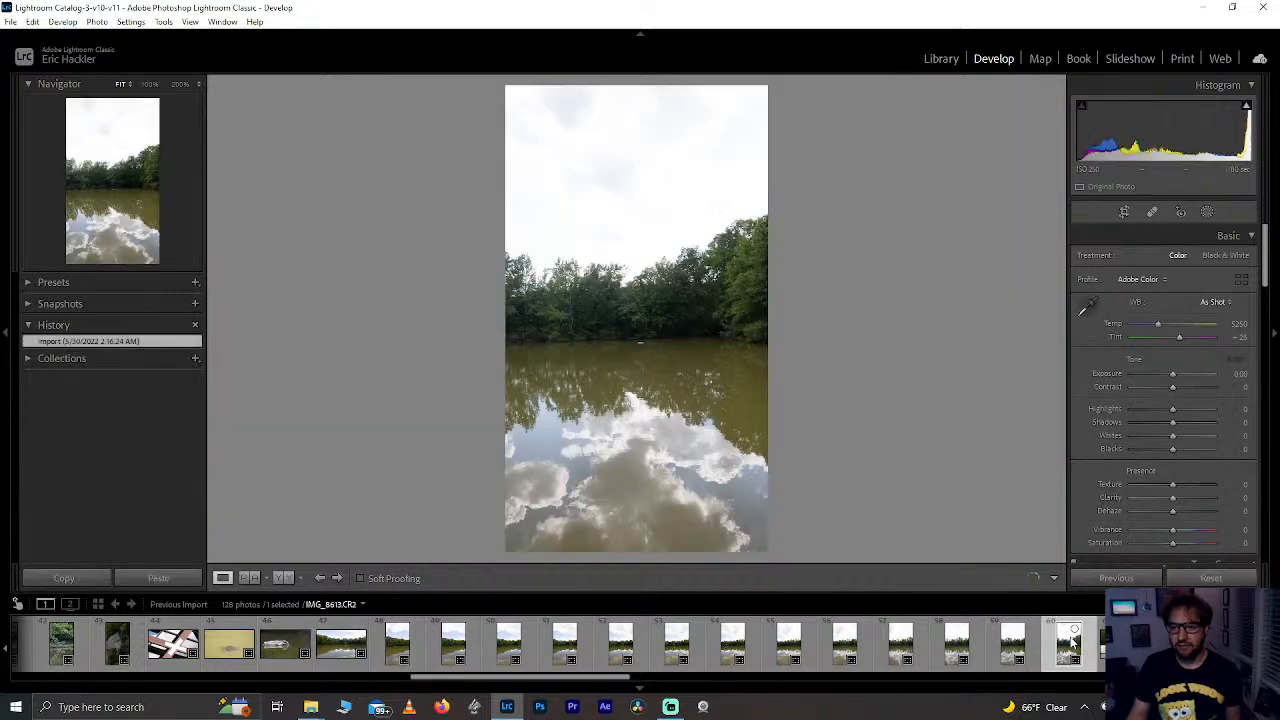
{"action": "left_click_drag", "start_coordinate": [648, 327], "coordinate": [625, 357]}
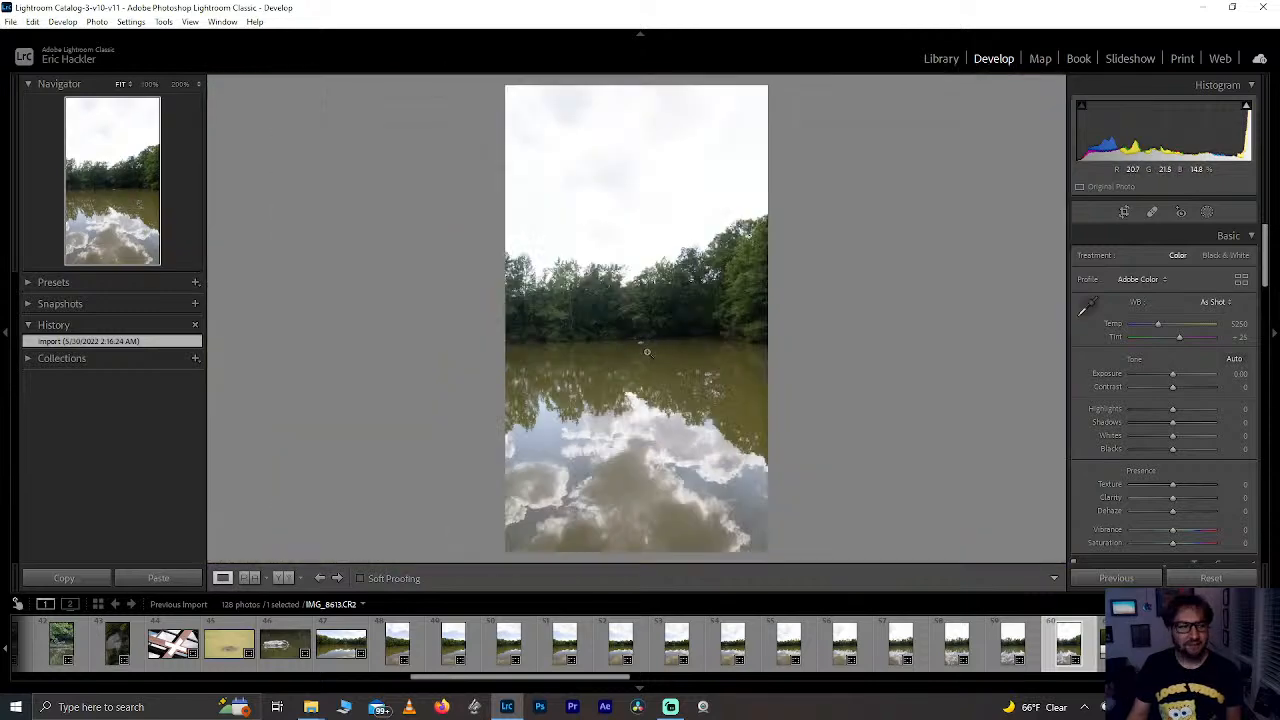
{"action": "left_click_drag", "start_coordinate": [645, 341], "coordinate": [651, 357]}
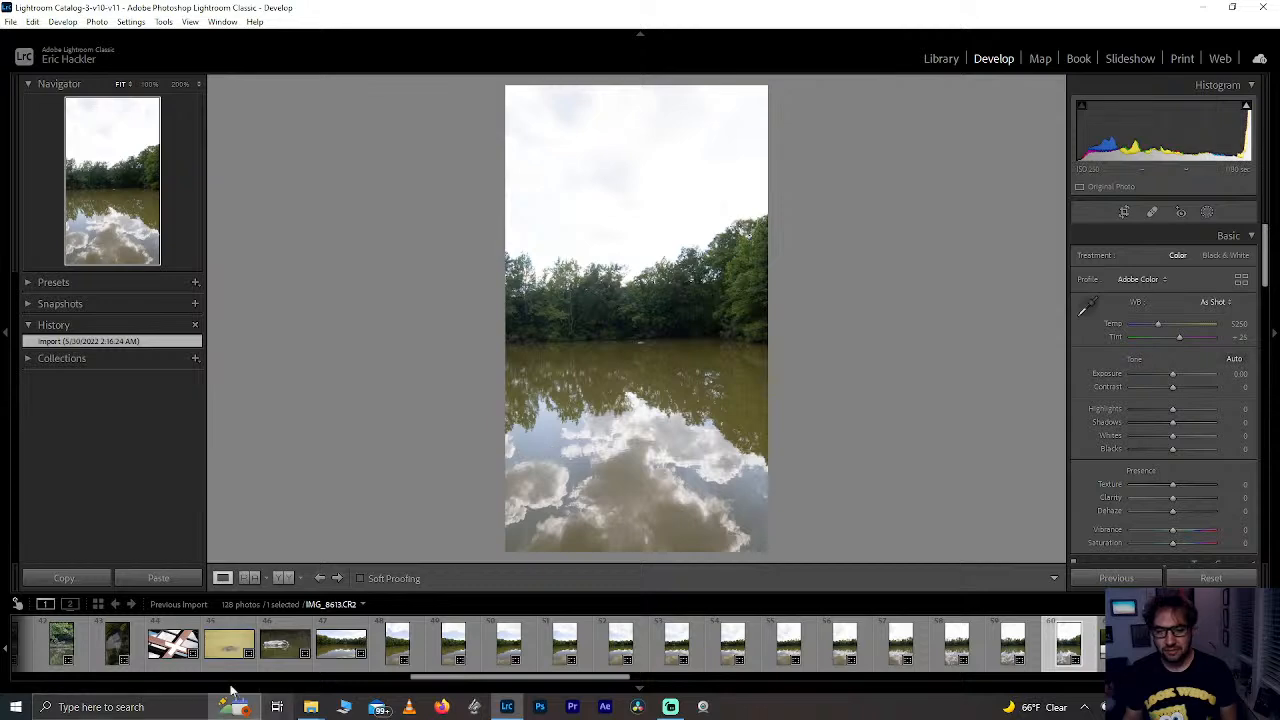
{"action": "left_click", "coordinate": [285, 643]}
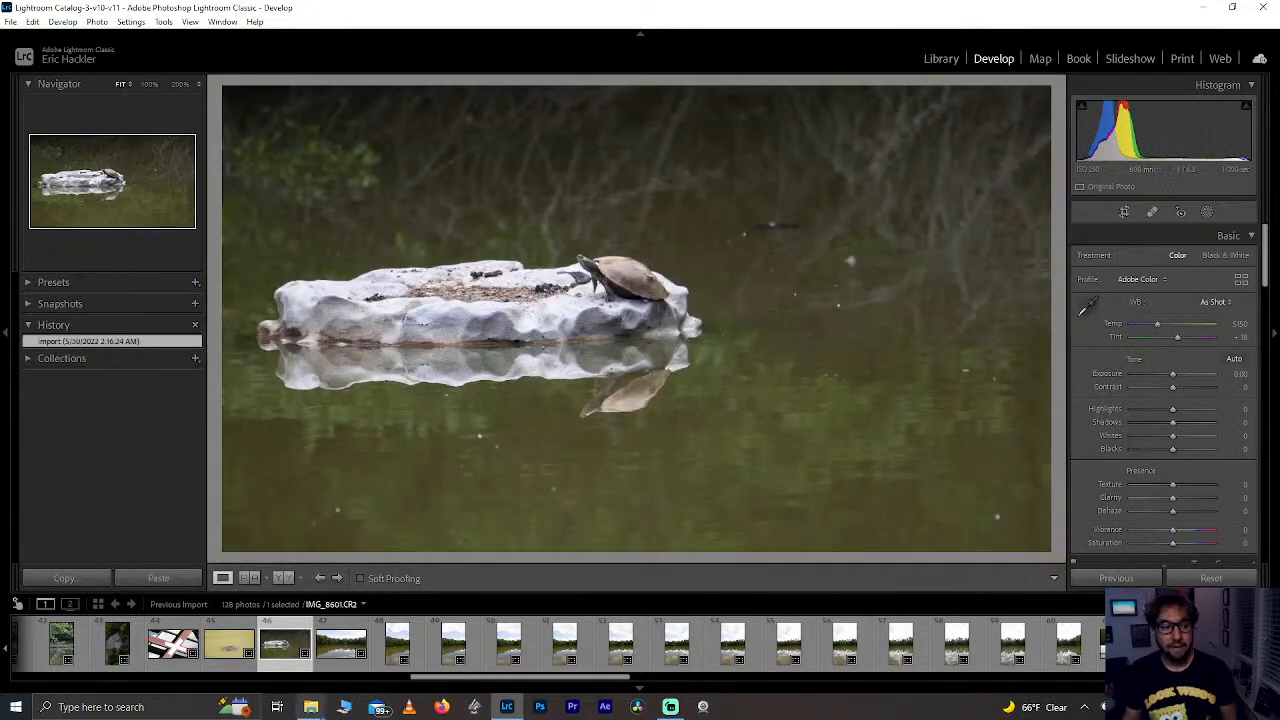
{"action": "left_click", "coordinate": [342, 648]}
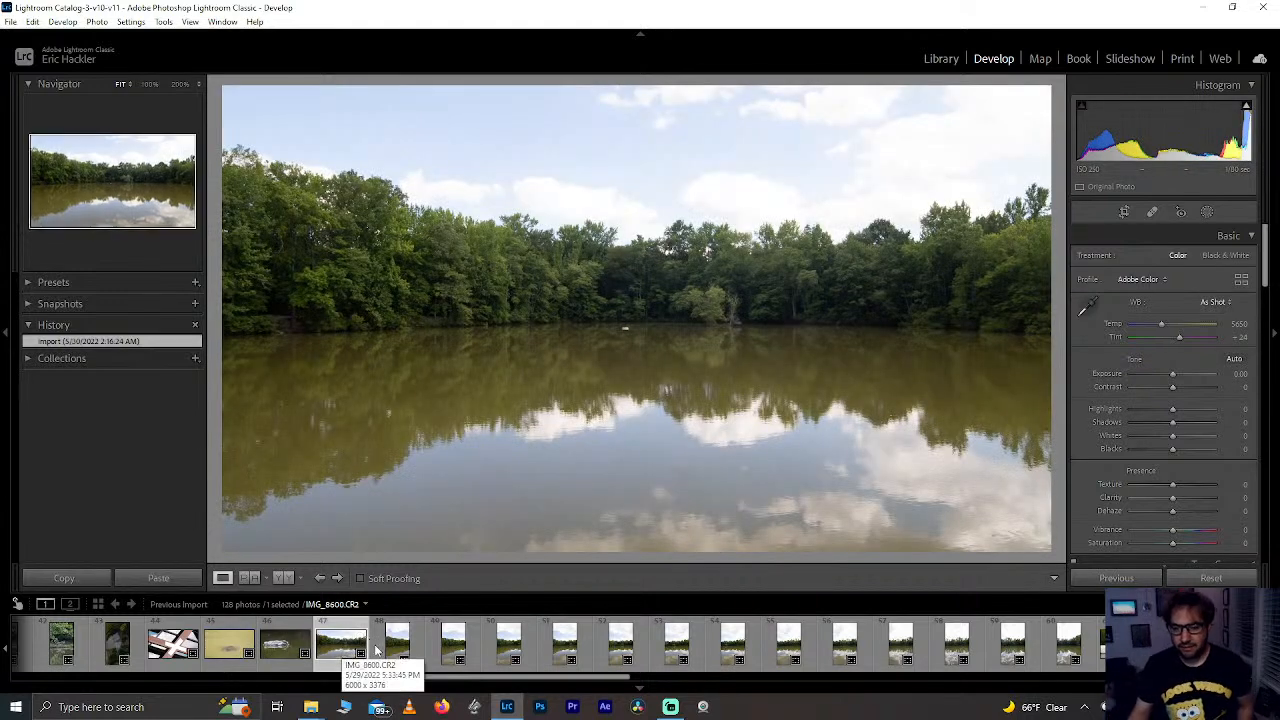
Step: View photo 61 of the insect on the wooden rail and browse the remaining thumbnails for the red-headed lizard shots
{"action": "left_click", "coordinate": [1125, 646]}
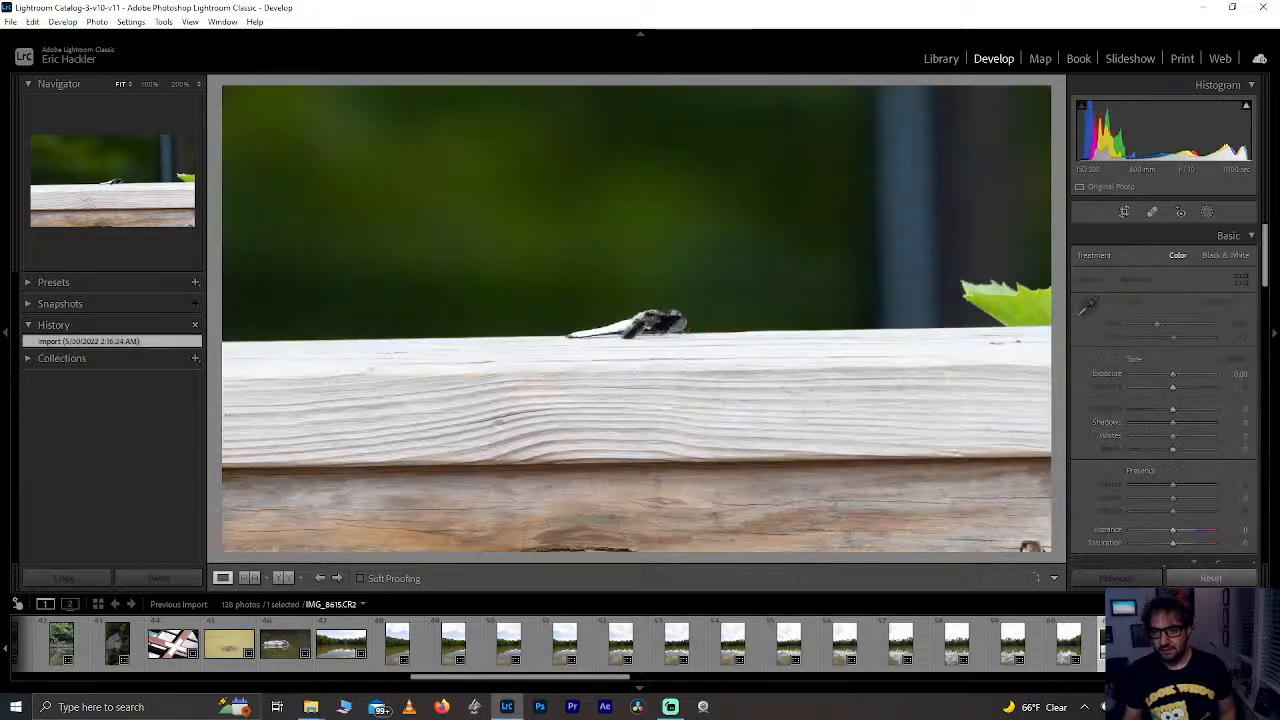
{"action": "scroll", "coordinate": [735, 629], "scroll_direction": "left", "scroll_amount": 10}
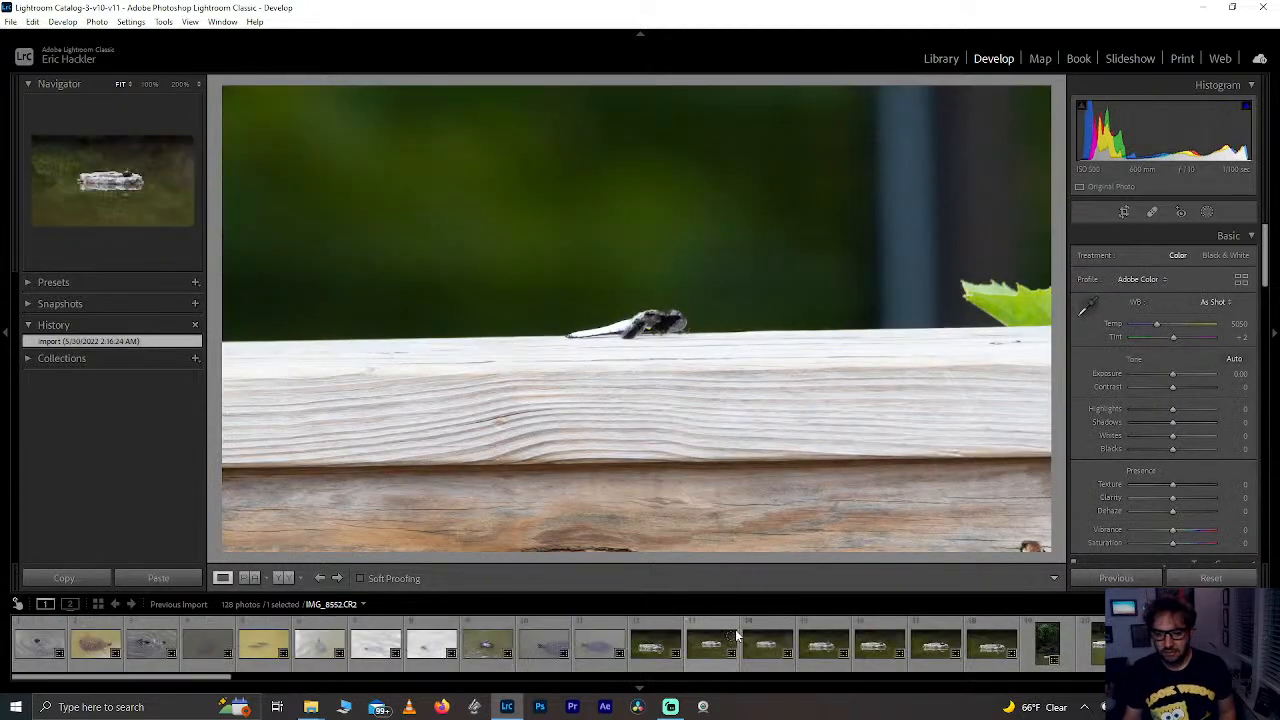
{"action": "scroll", "coordinate": [311, 630], "scroll_direction": "right", "scroll_amount": 5}
{"action": "scroll", "coordinate": [311, 630], "scroll_direction": "right", "scroll_amount": 5}
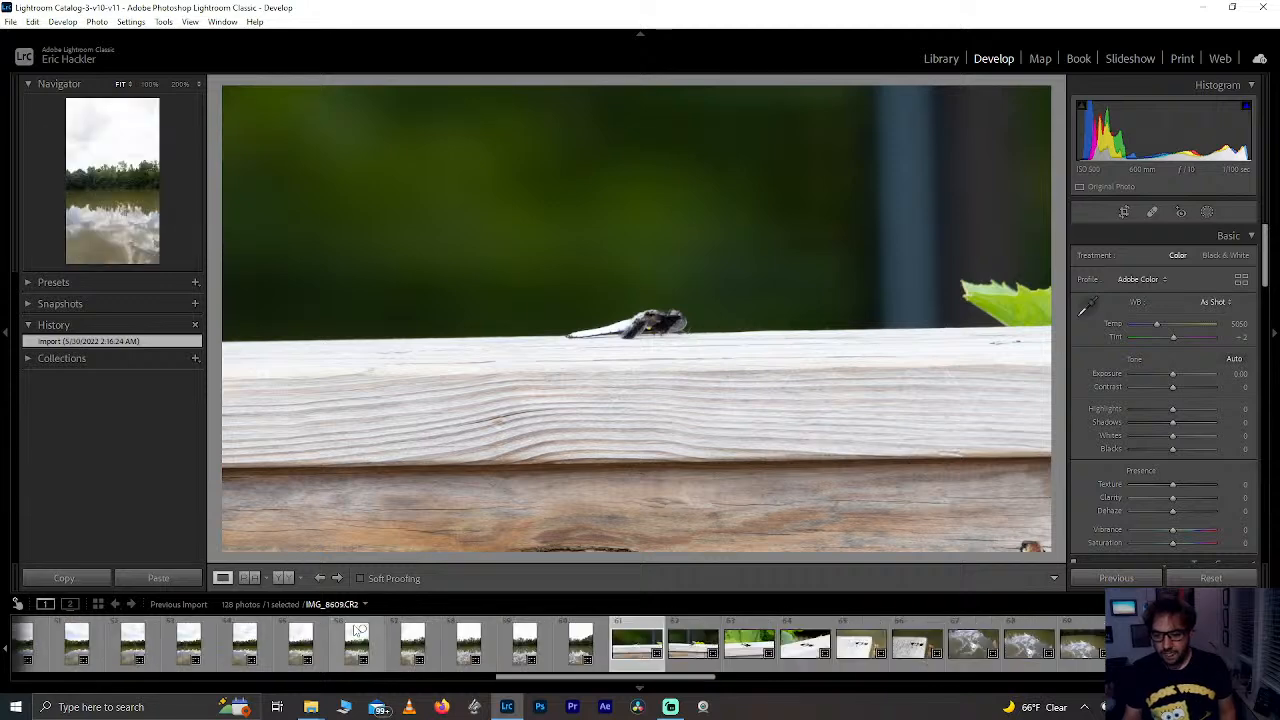
{"action": "scroll", "coordinate": [757, 645], "scroll_direction": "right", "scroll_amount": 5}
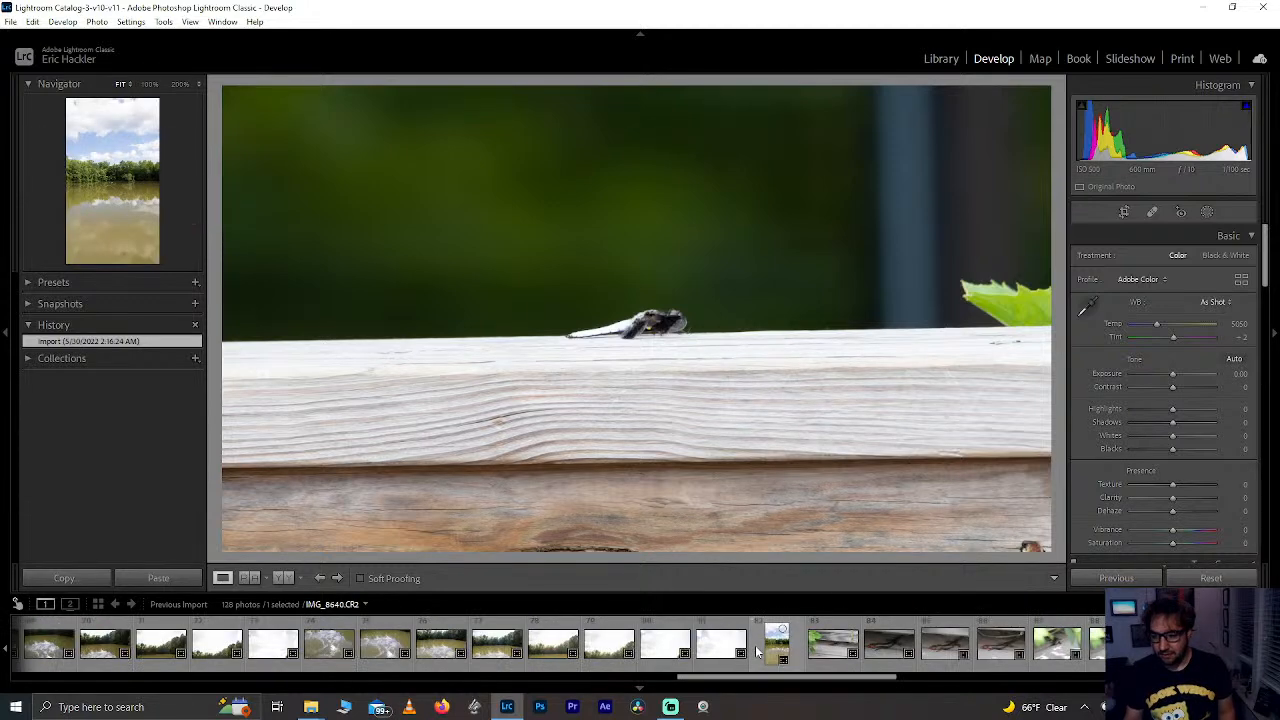
{"action": "scroll", "coordinate": [757, 645], "scroll_direction": "right", "scroll_amount": 5}
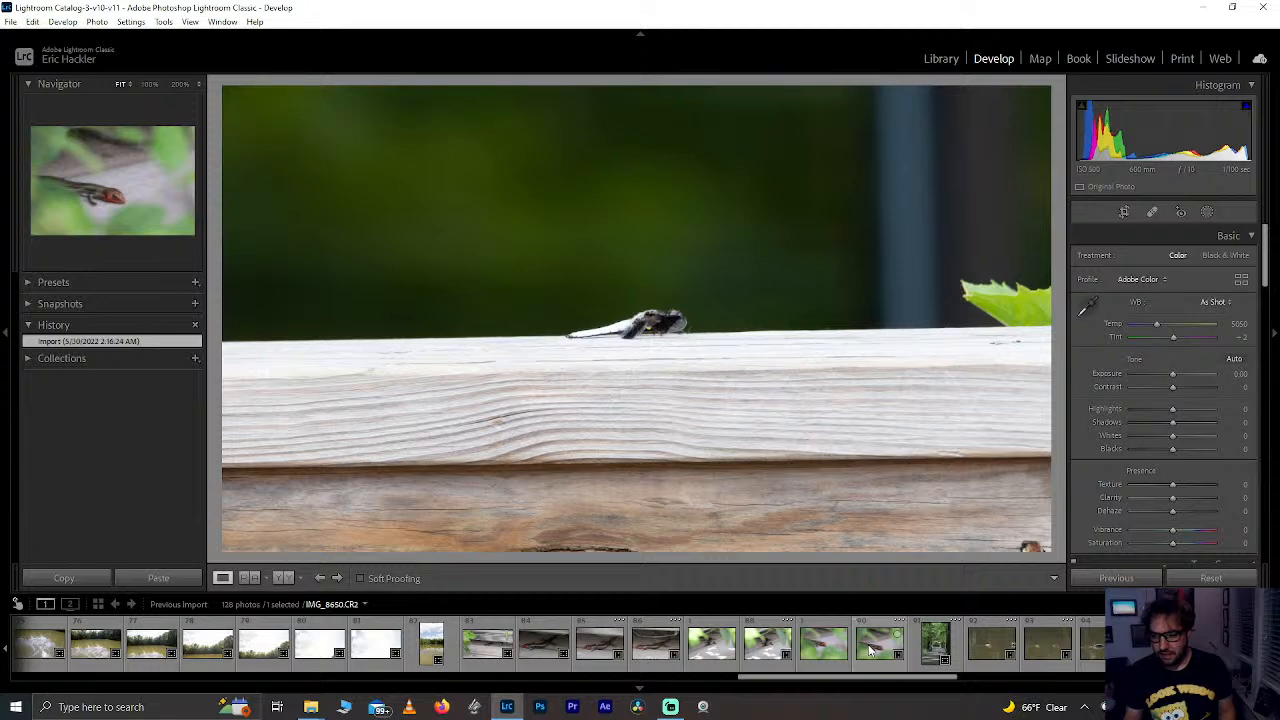
Step: Compare the red-headed lizard among leaves in IMG_8648.CR2 with the full-body lizard shot 85, ending on IMG_8648.CR2
{"action": "left_click", "coordinate": [820, 648]}
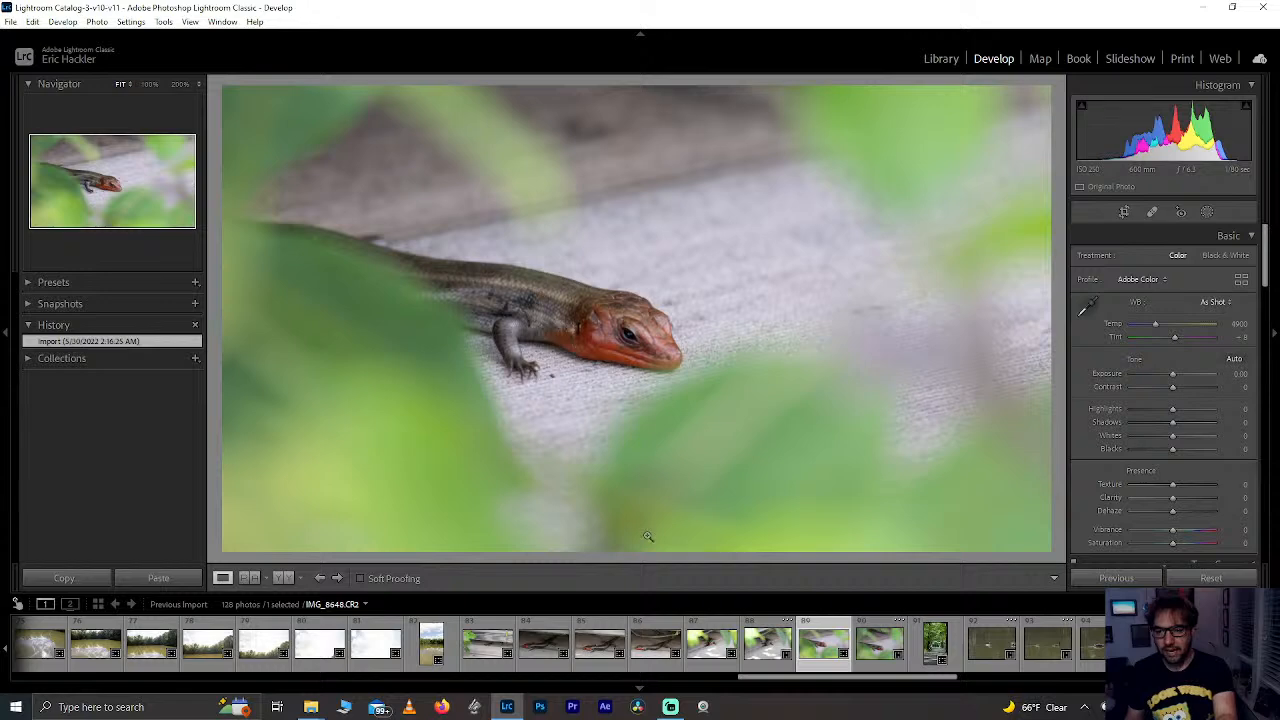
{"action": "left_click", "coordinate": [598, 650]}
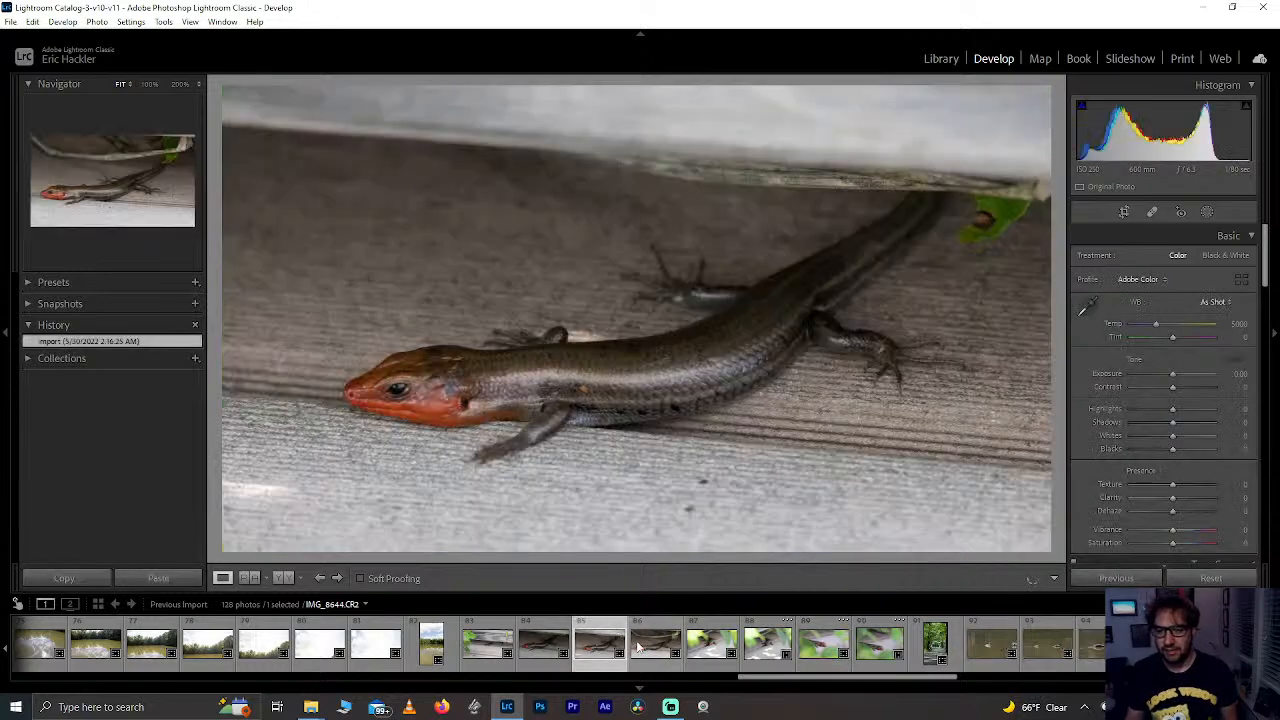
{"action": "left_click", "coordinate": [818, 650]}
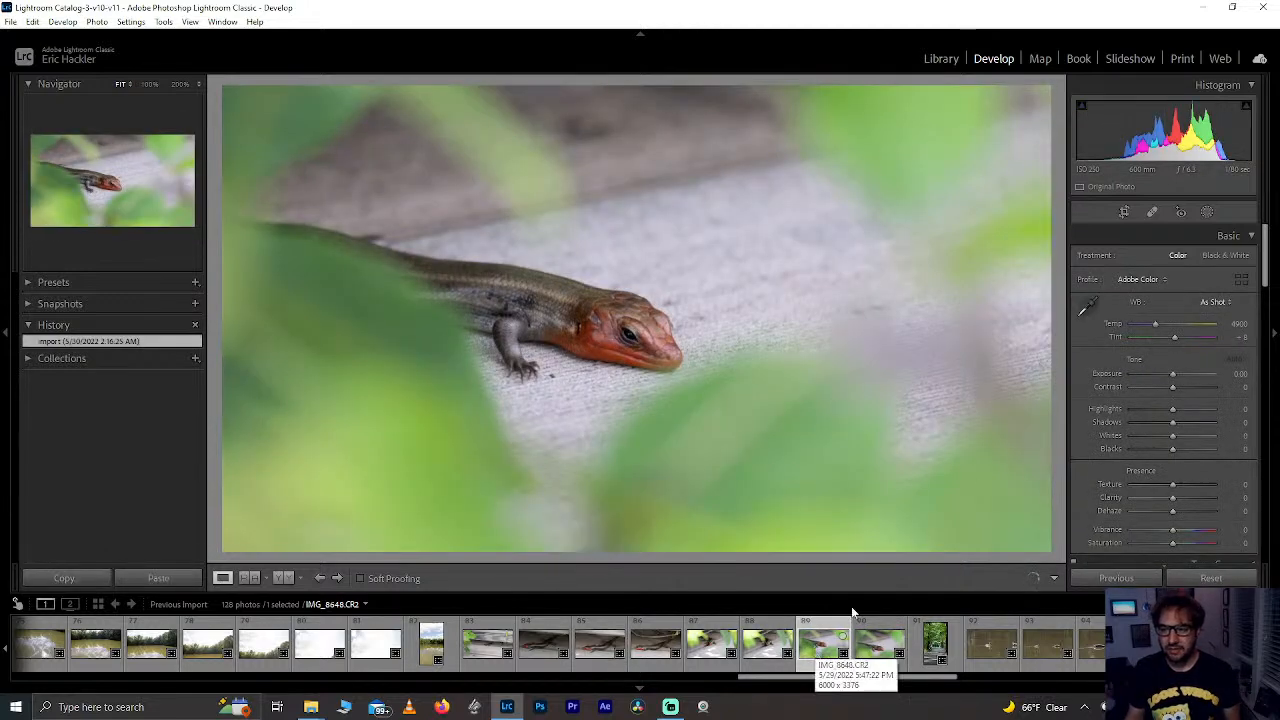
Step: Crop IMG_8648.CR2 to a 1 x 1 aspect ratio, framing the lizard's head and front leg between the leaves
{"action": "left_click", "coordinate": [1124, 213]}
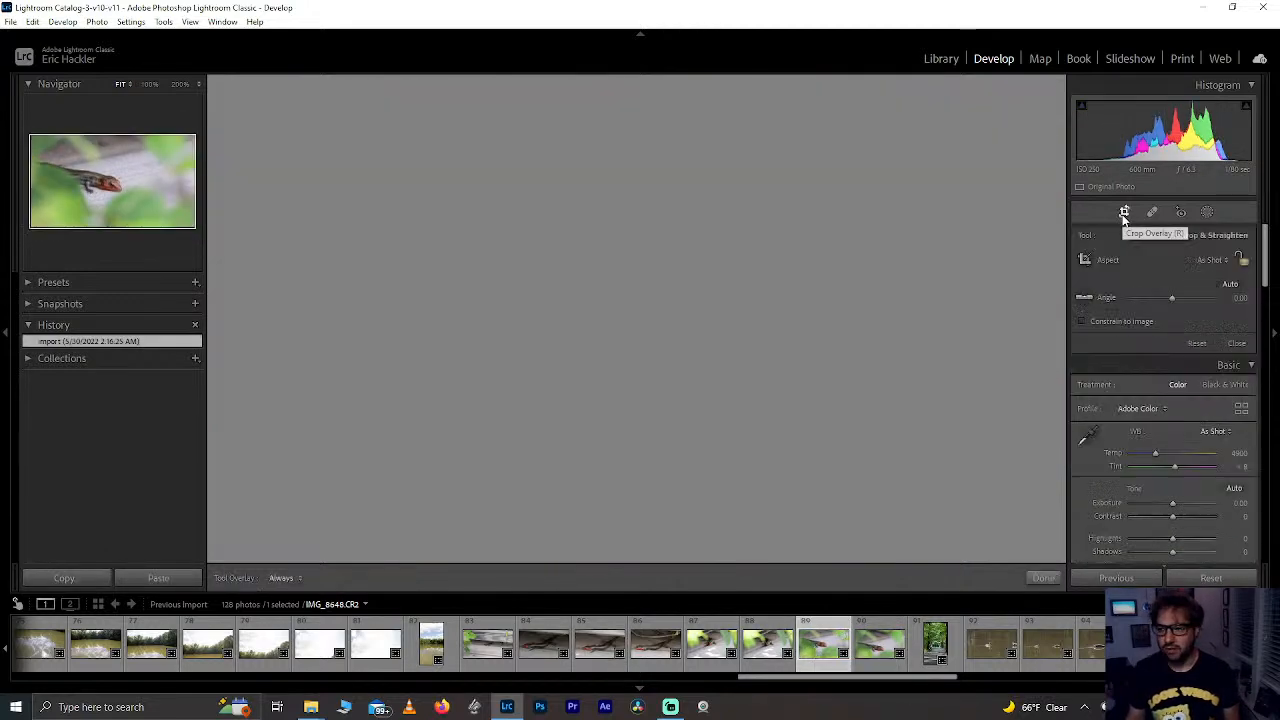
{"action": "left_click", "coordinate": [1228, 261]}
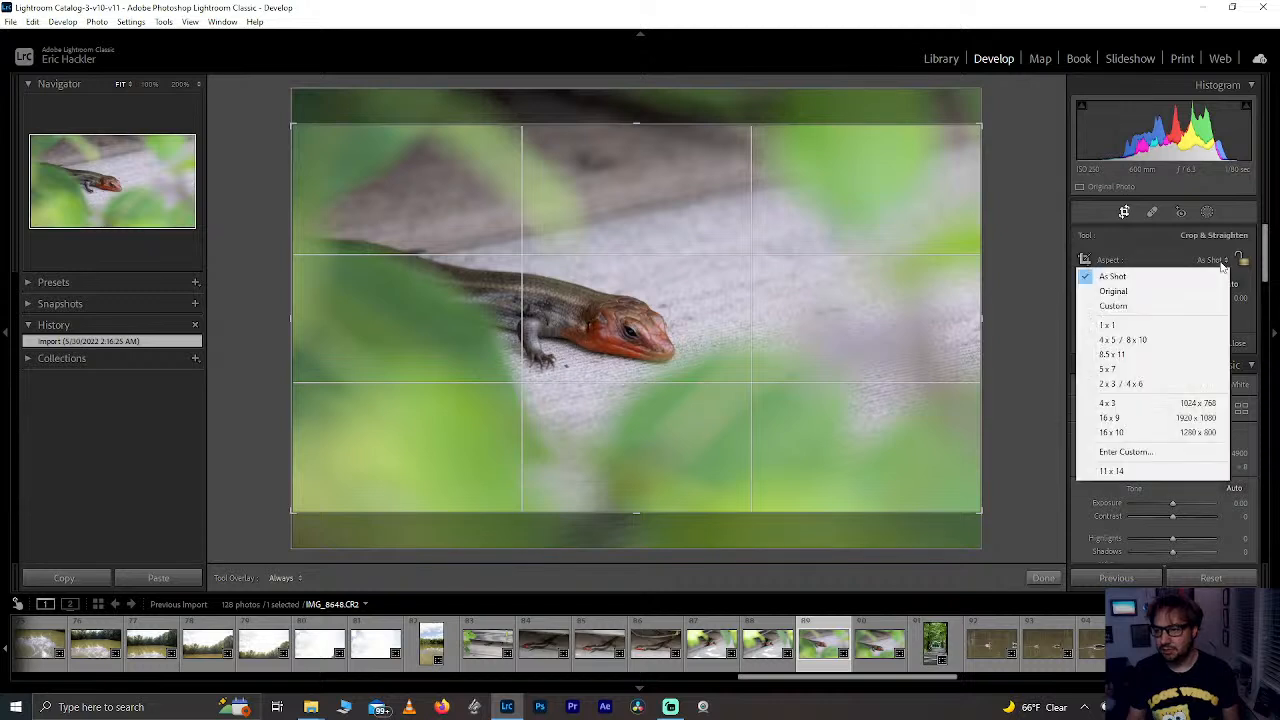
{"action": "left_click", "coordinate": [1140, 327]}
{"action": "left_click_drag", "start_coordinate": [646, 123], "coordinate": [646, 77]}
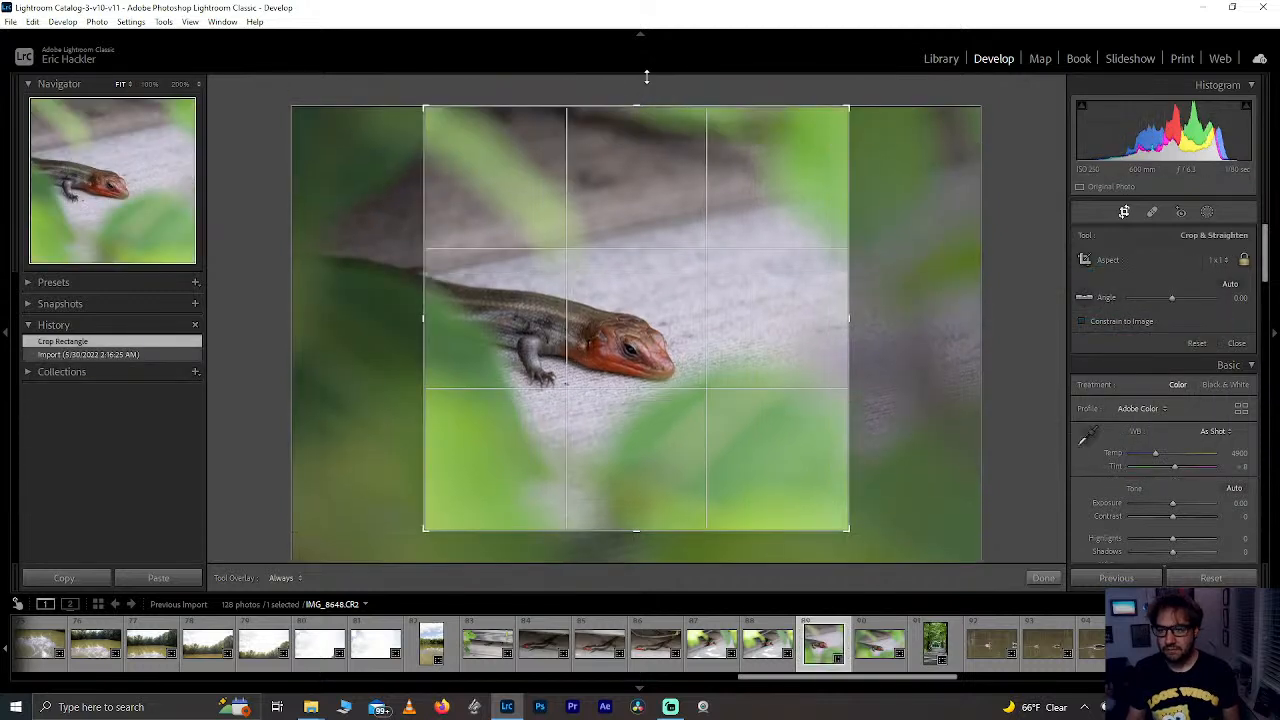
{"action": "left_click_drag", "start_coordinate": [565, 512], "coordinate": [573, 571]}
{"action": "left_click_drag", "start_coordinate": [586, 446], "coordinate": [648, 457]}
{"action": "left_click_drag", "start_coordinate": [644, 104], "coordinate": [634, 137]}
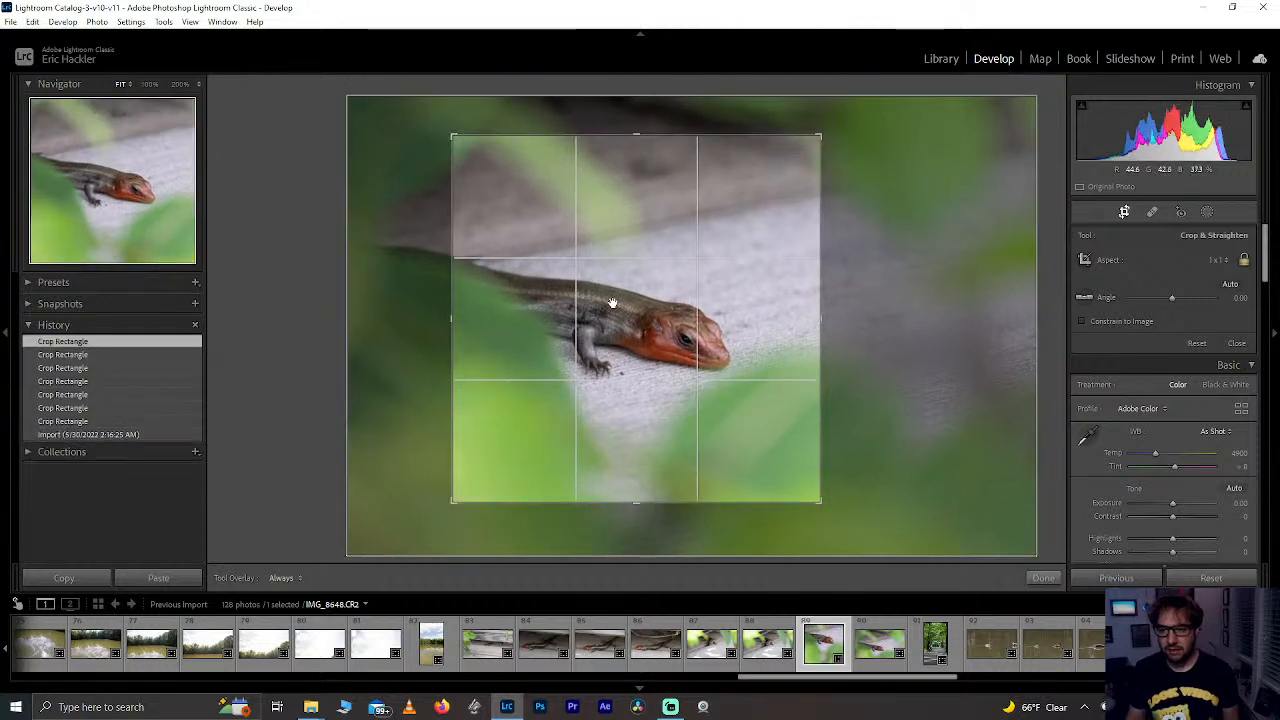
{"action": "left_click_drag", "start_coordinate": [631, 403], "coordinate": [642, 373]}
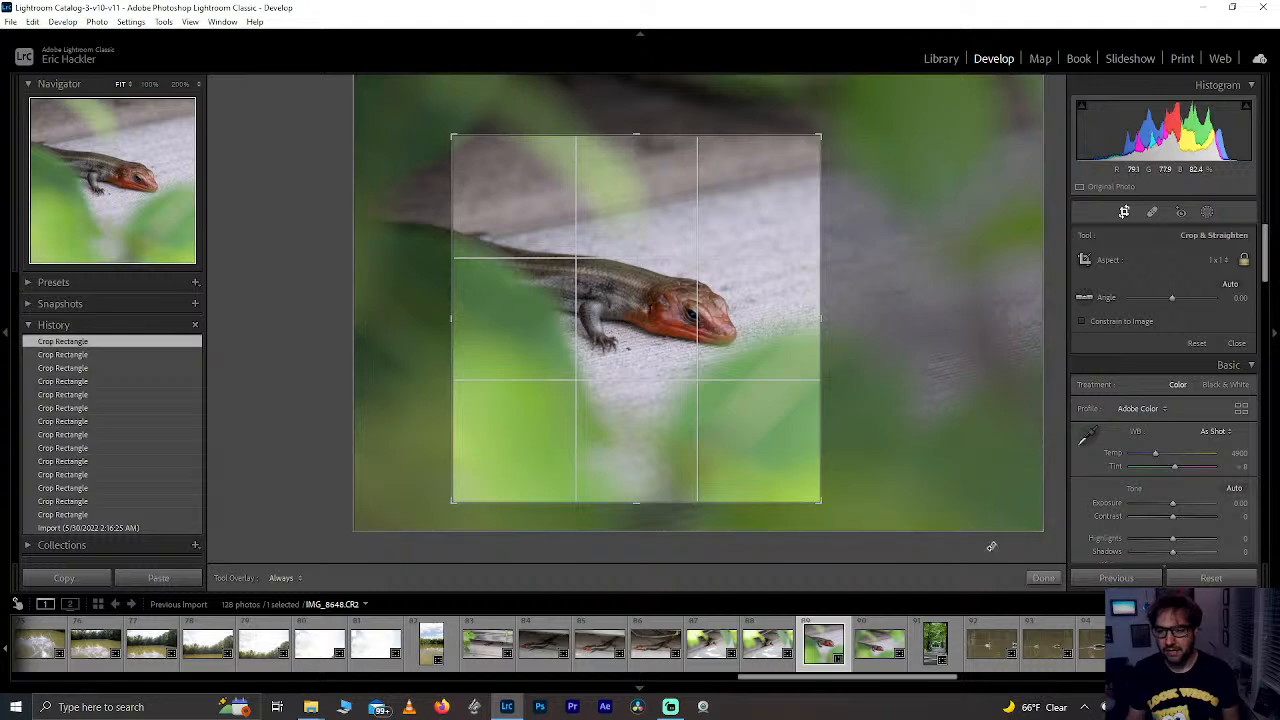
{"action": "left_click", "coordinate": [1045, 580]}
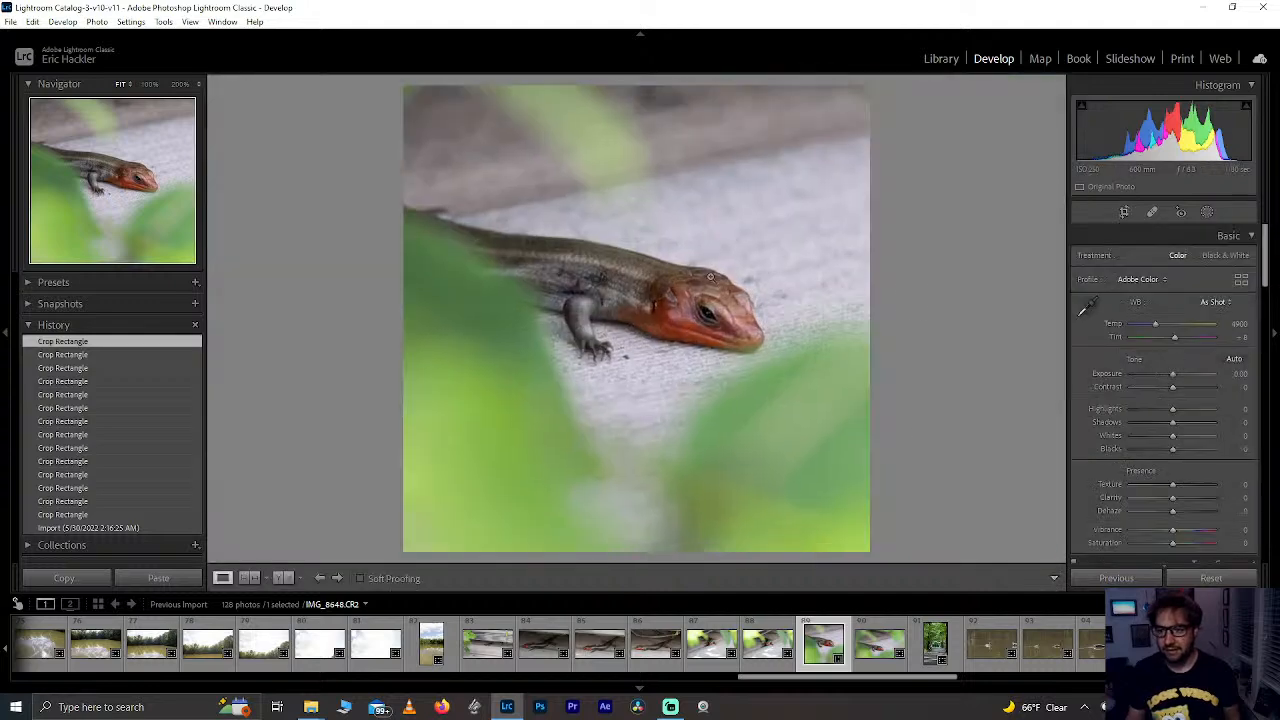
Step: Reopen the square crop and shift the photo slightly so the lizard sits a little lower in the frame
{"action": "key", "text": "r"}
{"action": "mouse_move", "coordinate": [543, 349]}
{"action": "left_mouse_down"}
{"action": "mouse_move", "coordinate": [530, 383]}
{"action": "mouse_move", "coordinate": [543, 366]}
{"action": "left_mouse_up"}
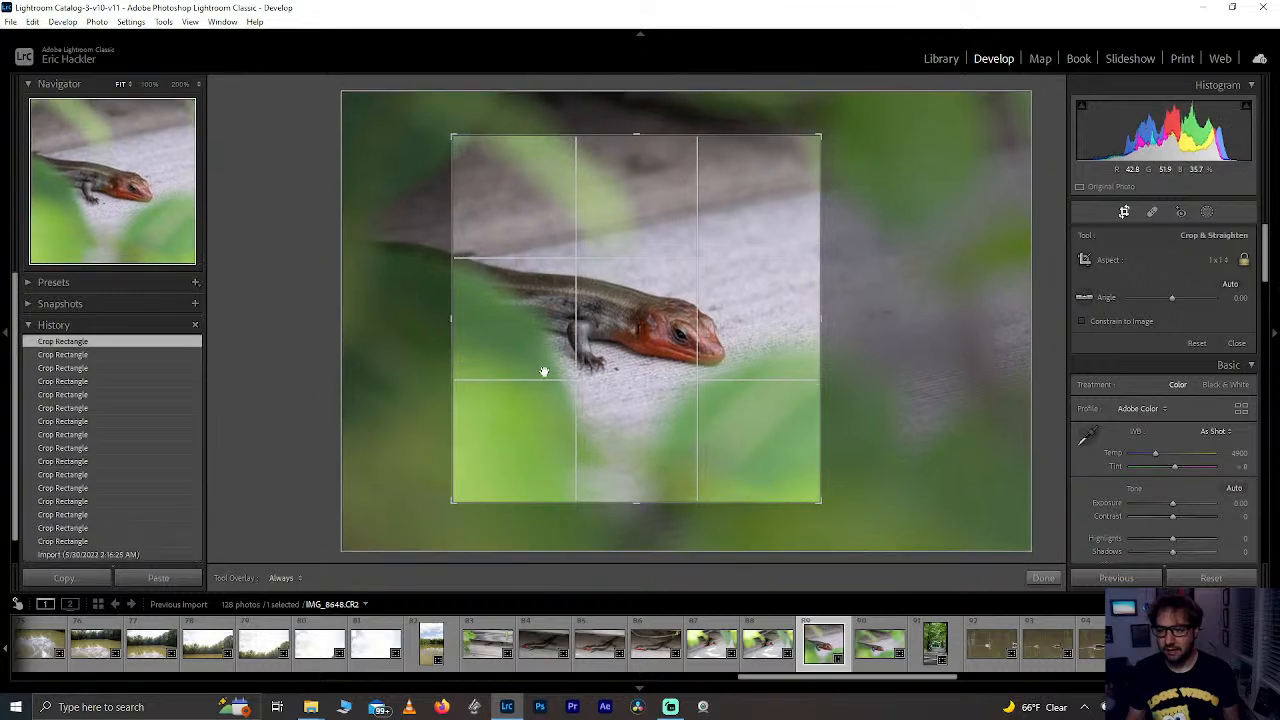
{"action": "left_click", "coordinate": [1032, 584]}
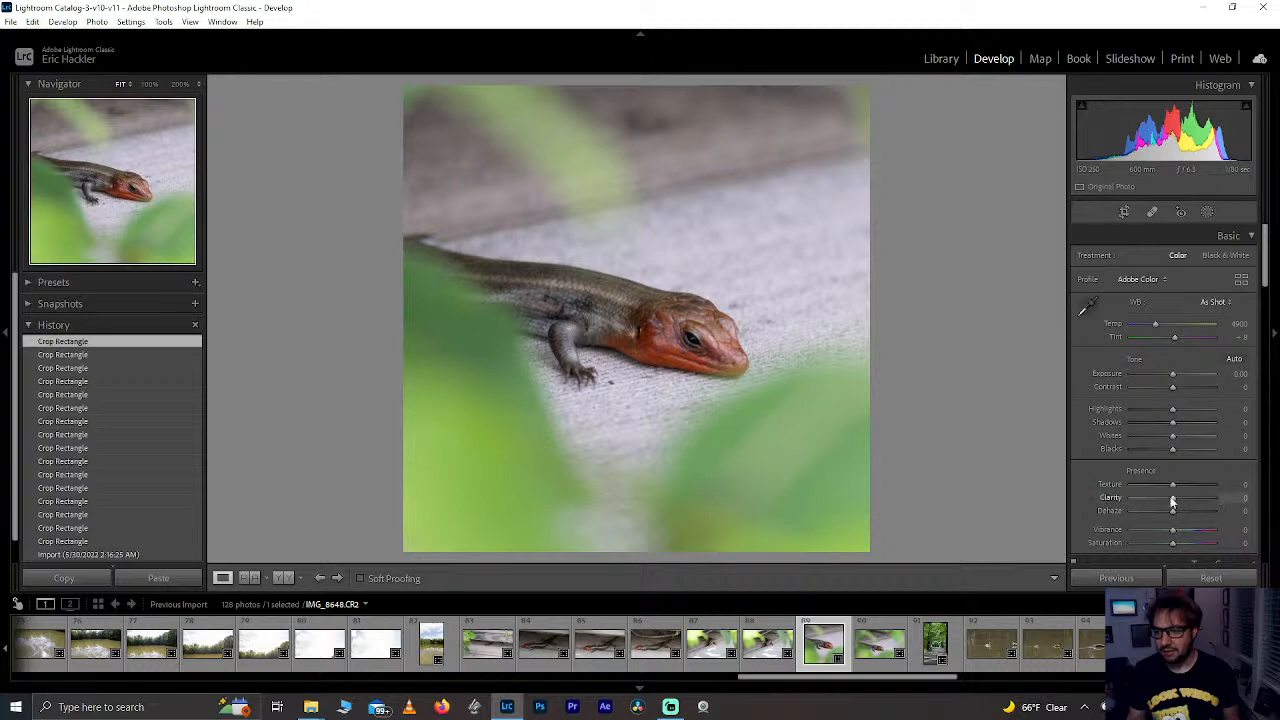
Step: Set the cropped lizard photo's Dehaze to +10 and Highlights to +37, with the trial Clarity reset to 0
{"action": "left_click_drag", "start_coordinate": [1174, 499], "coordinate": [1225, 497]}
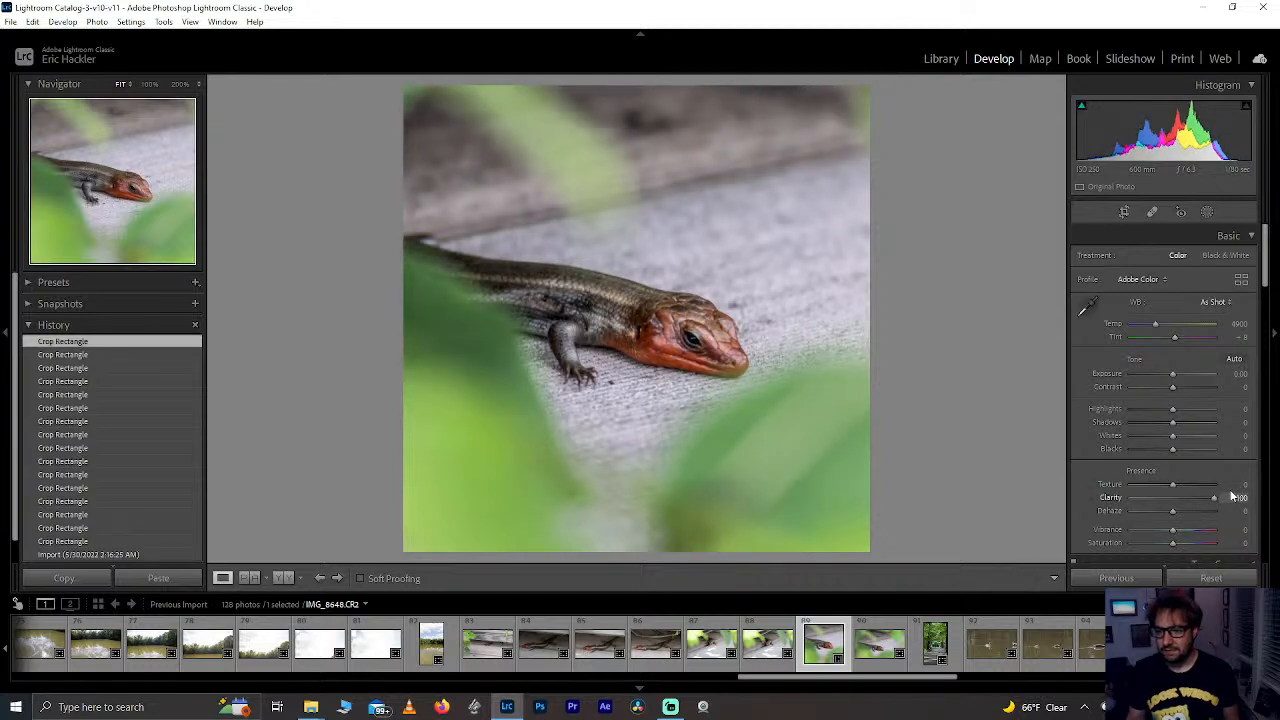
{"action": "double_click", "coordinate": [1212, 499]}
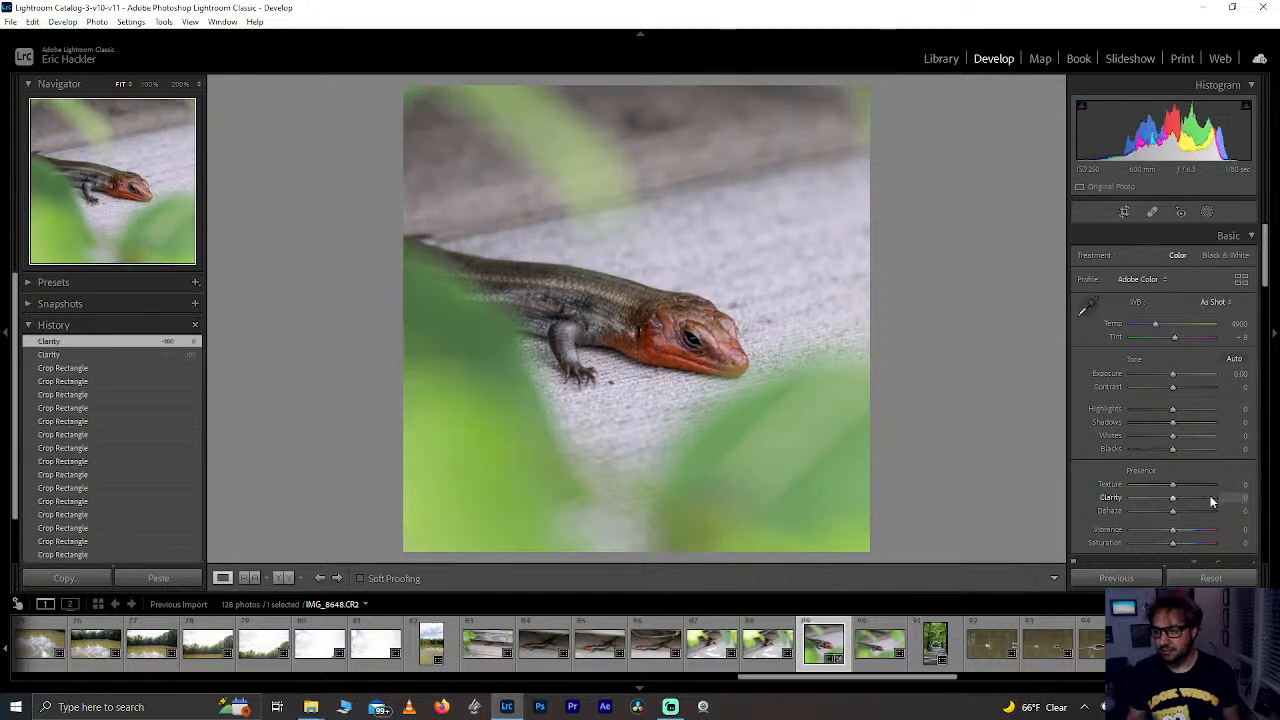
{"action": "left_click_drag", "start_coordinate": [1198, 517], "coordinate": [1190, 516]}
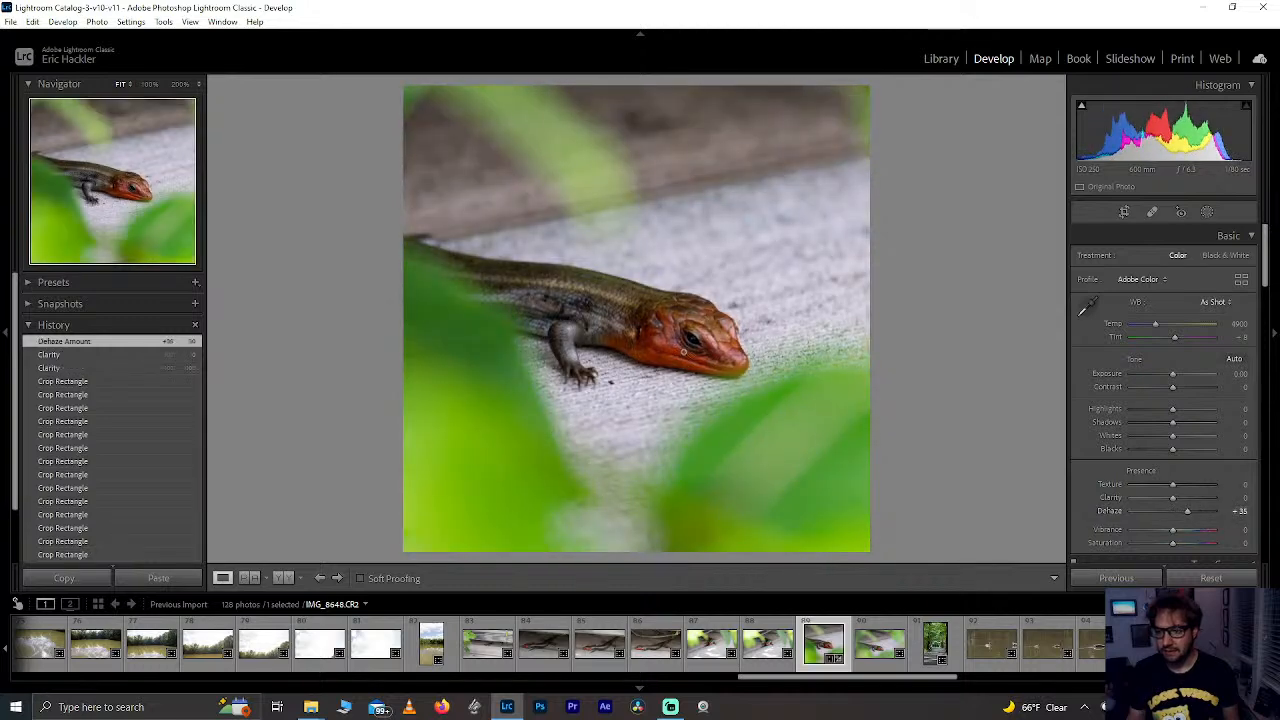
{"action": "left_click", "coordinate": [684, 352]}
{"action": "left_click_drag", "start_coordinate": [526, 522], "coordinate": [577, 128]}
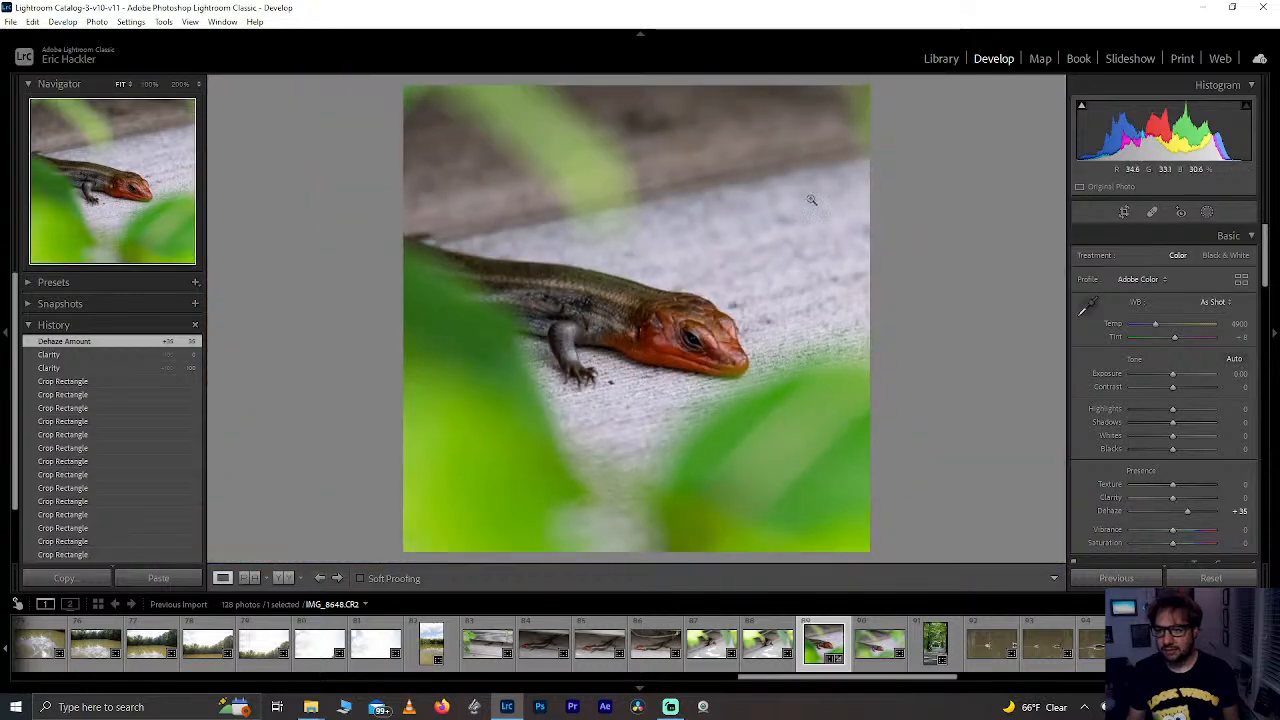
{"action": "left_click", "coordinate": [1187, 510]}
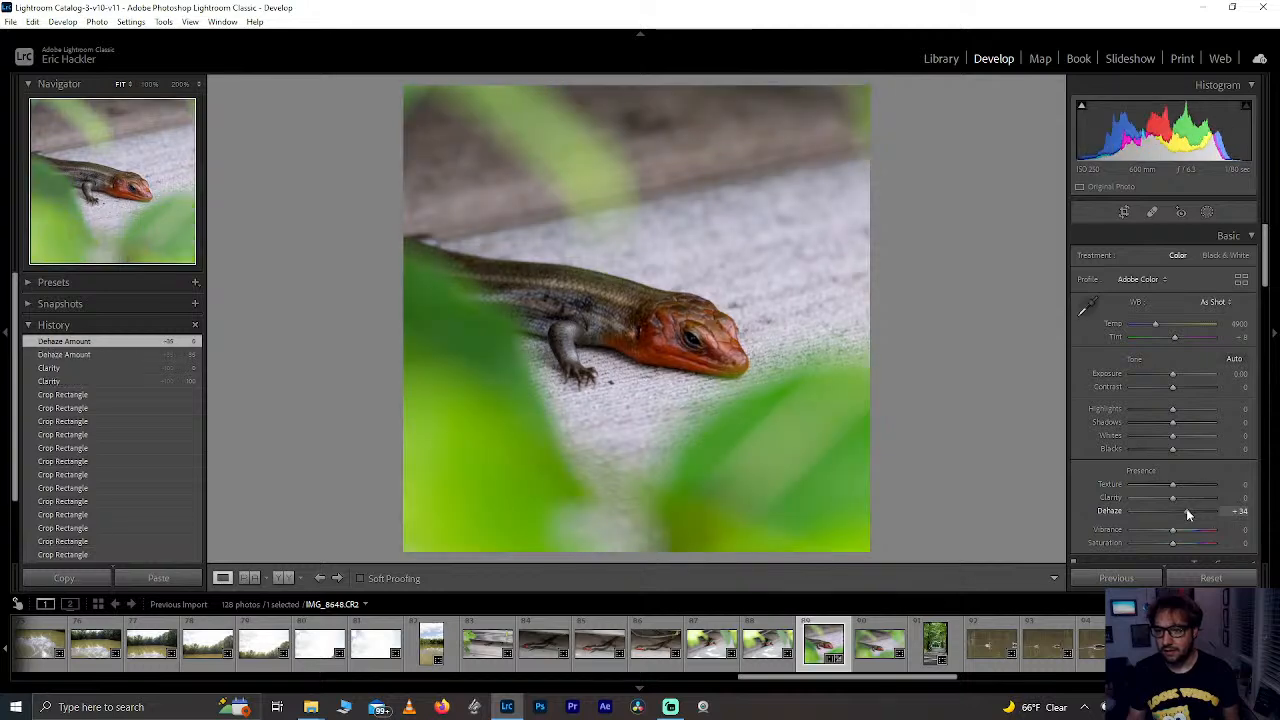
{"action": "left_click_drag", "start_coordinate": [1186, 510], "coordinate": [1176, 510]}
{"action": "mouse_move", "coordinate": [1171, 410]}
{"action": "left_mouse_down"}
{"action": "mouse_move", "coordinate": [1234, 408]}
{"action": "mouse_move", "coordinate": [1068, 389]}
{"action": "mouse_move", "coordinate": [1188, 409]}
{"action": "left_mouse_up"}
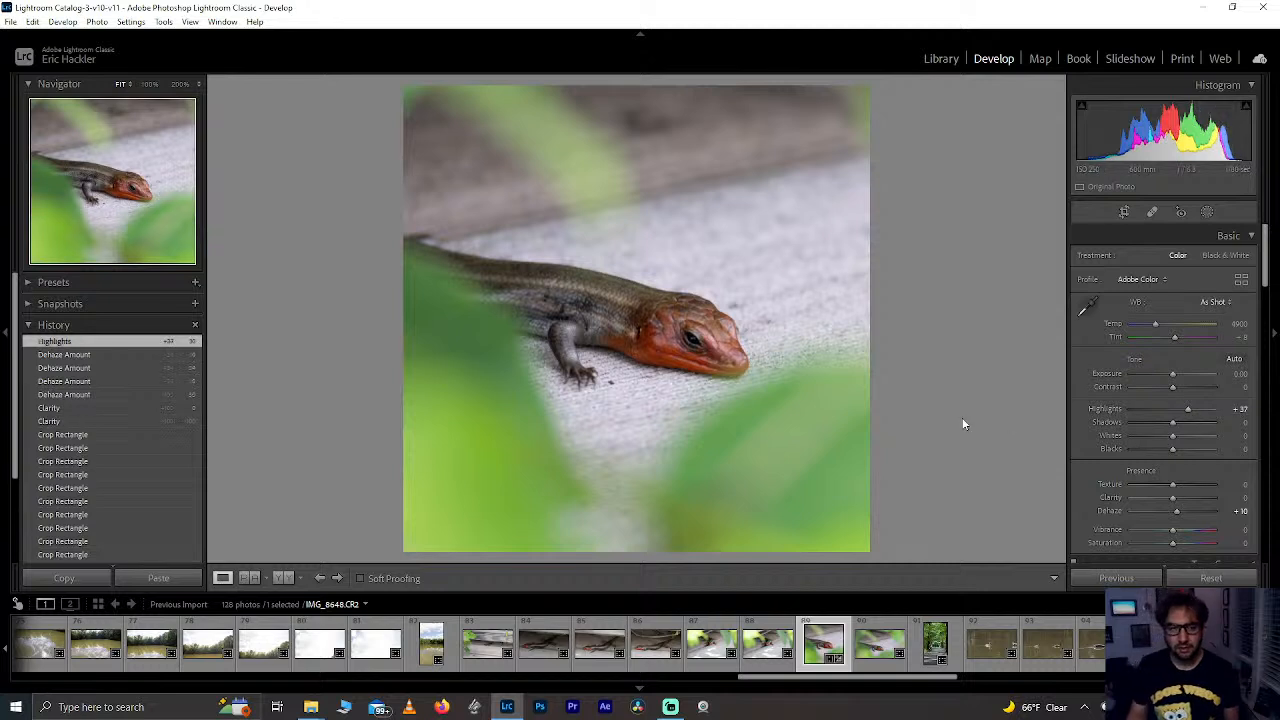
Step: Try Shadows at +34 and Texture at +77 on the lizard photo, resetting each to 0
{"action": "mouse_move", "coordinate": [1173, 427]}
{"action": "left_mouse_down"}
{"action": "mouse_move", "coordinate": [1208, 425]}
{"action": "mouse_move", "coordinate": [1186, 424]}
{"action": "left_mouse_up"}
{"action": "double_click", "coordinate": [1186, 424]}
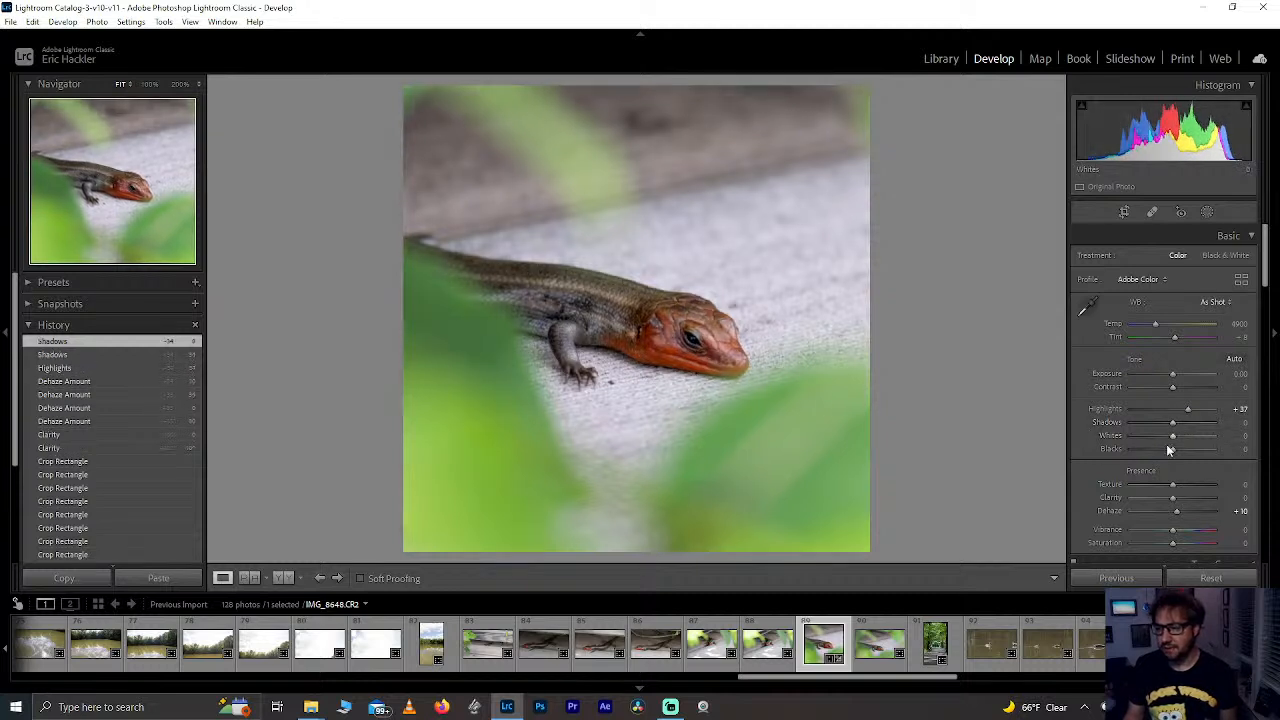
{"action": "left_click_drag", "start_coordinate": [1176, 484], "coordinate": [1203, 487]}
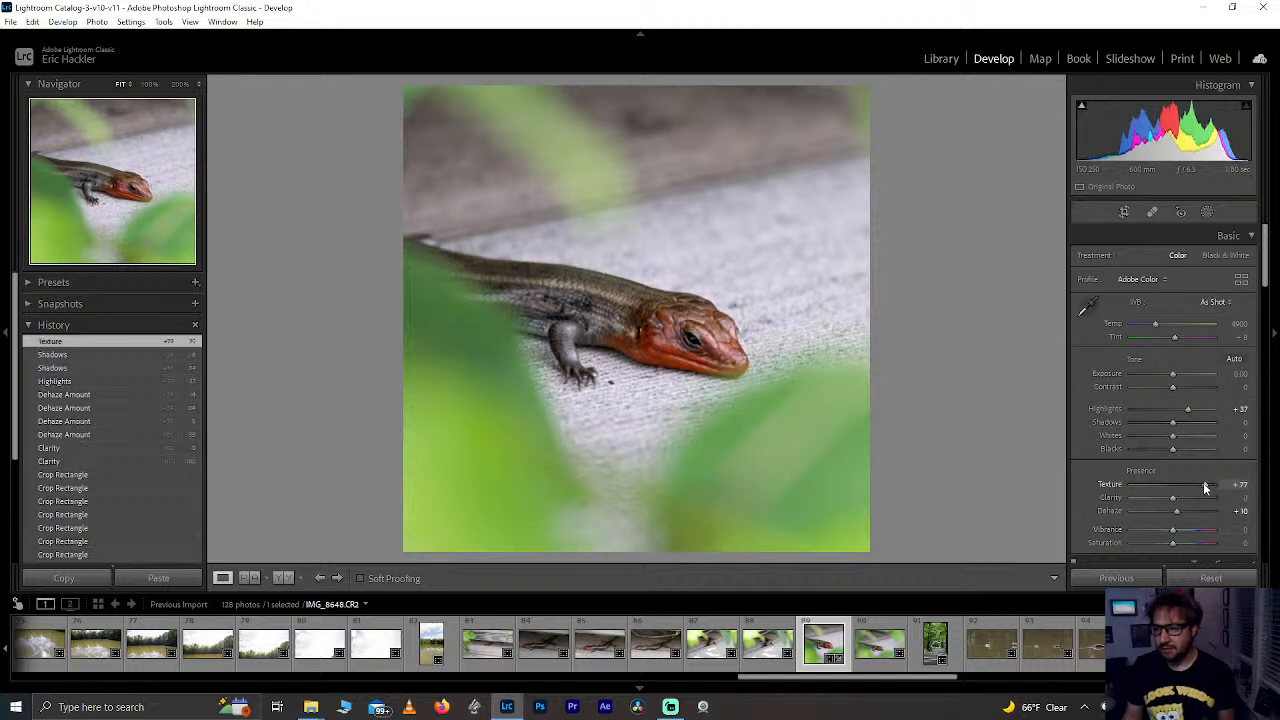
{"action": "double_click", "coordinate": [1204, 486]}
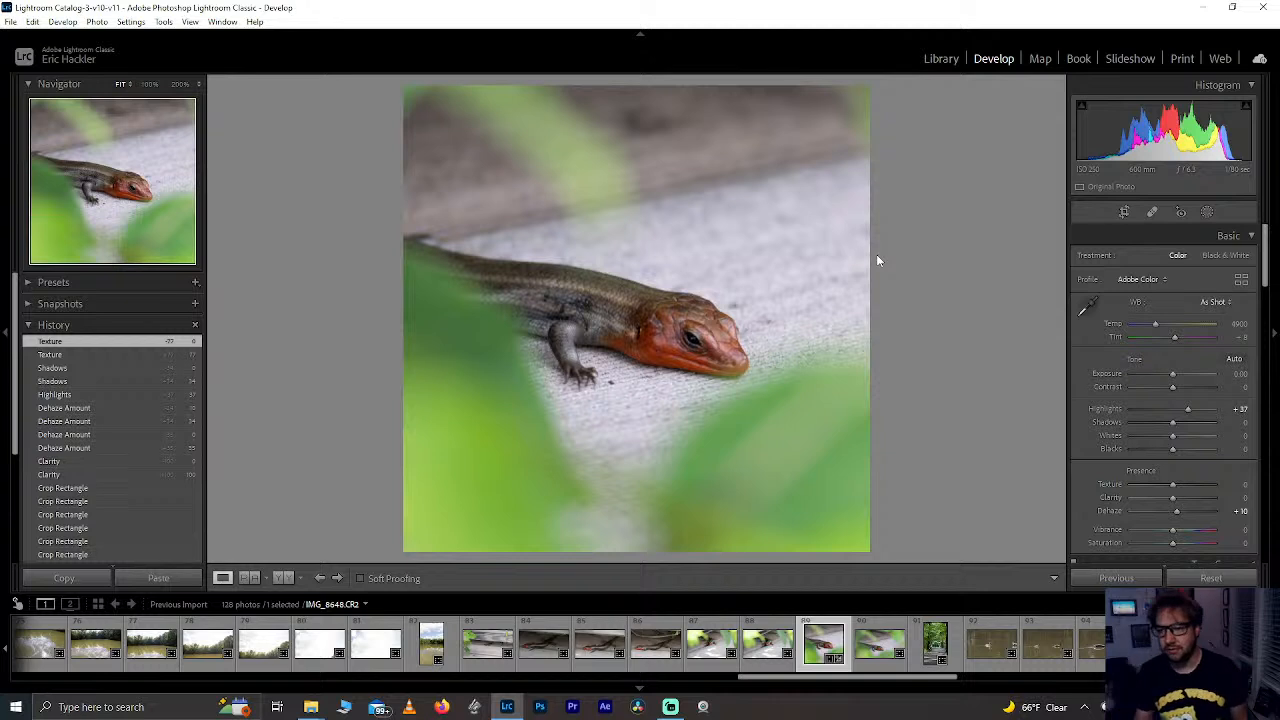
Step: Add a linear gradient mask over the upper background, angled along the edge of the pale wooden board behind the lizard
{"action": "left_click", "coordinate": [1206, 213]}
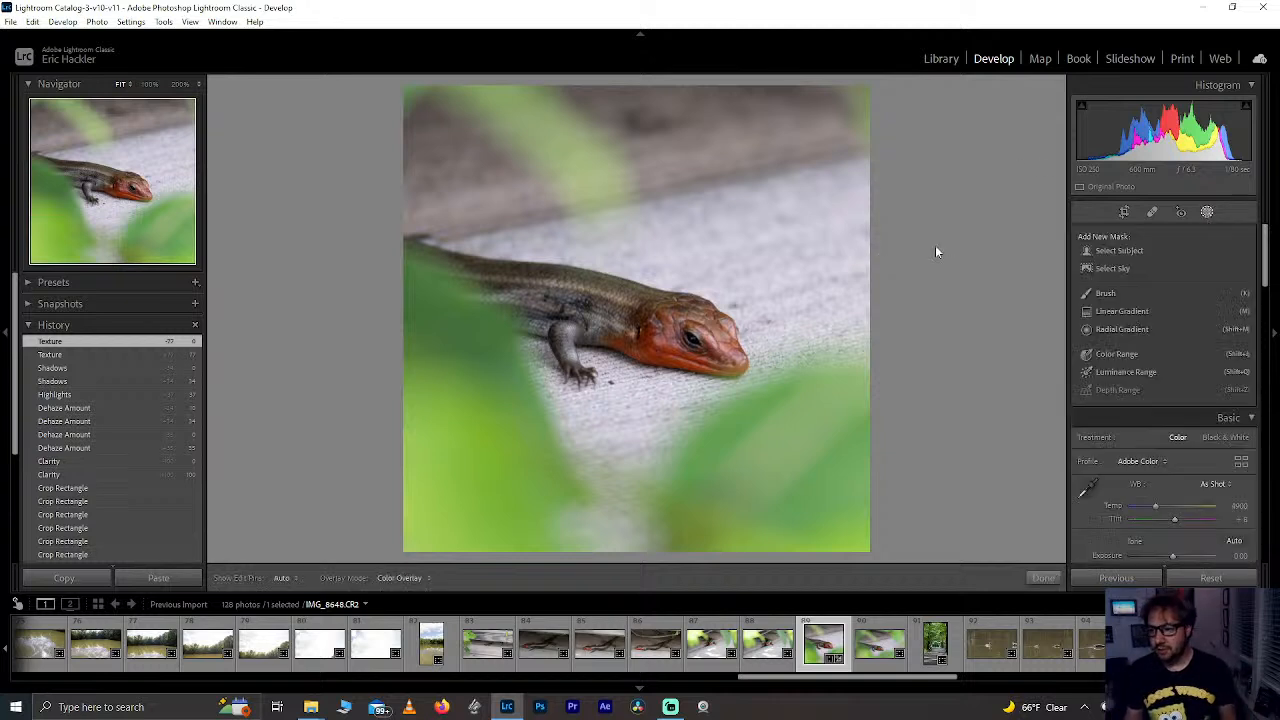
{"action": "left_click", "coordinate": [1111, 313]}
{"action": "left_click_drag", "start_coordinate": [514, 266], "coordinate": [600, 343]}
{"action": "left_click_drag", "start_coordinate": [594, 286], "coordinate": [643, 200]}
{"action": "left_click_drag", "start_coordinate": [880, 160], "coordinate": [877, 151]}
{"action": "left_click_drag", "start_coordinate": [627, 138], "coordinate": [639, 203]}
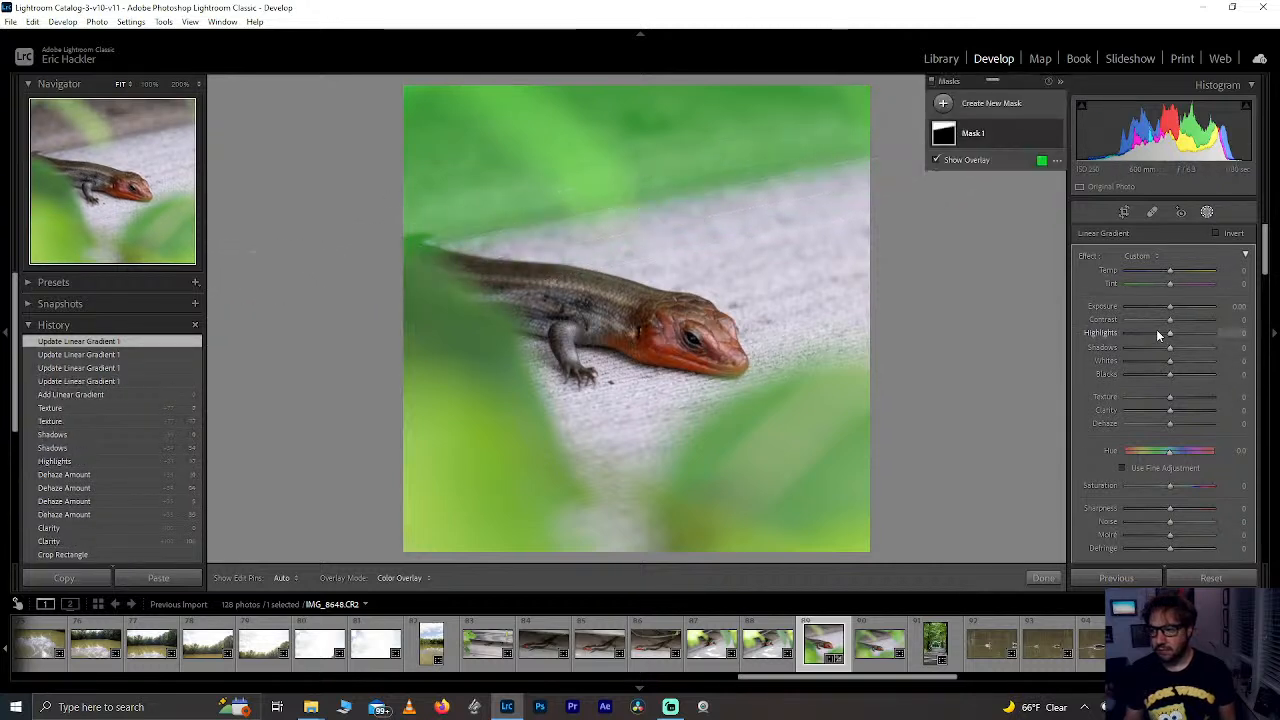
Step: Set the gradient mask's Highlights and Whites to 100 and its Saturation to -100, keeping Hue at 0
{"action": "left_click_drag", "start_coordinate": [1181, 336], "coordinate": [1249, 370]}
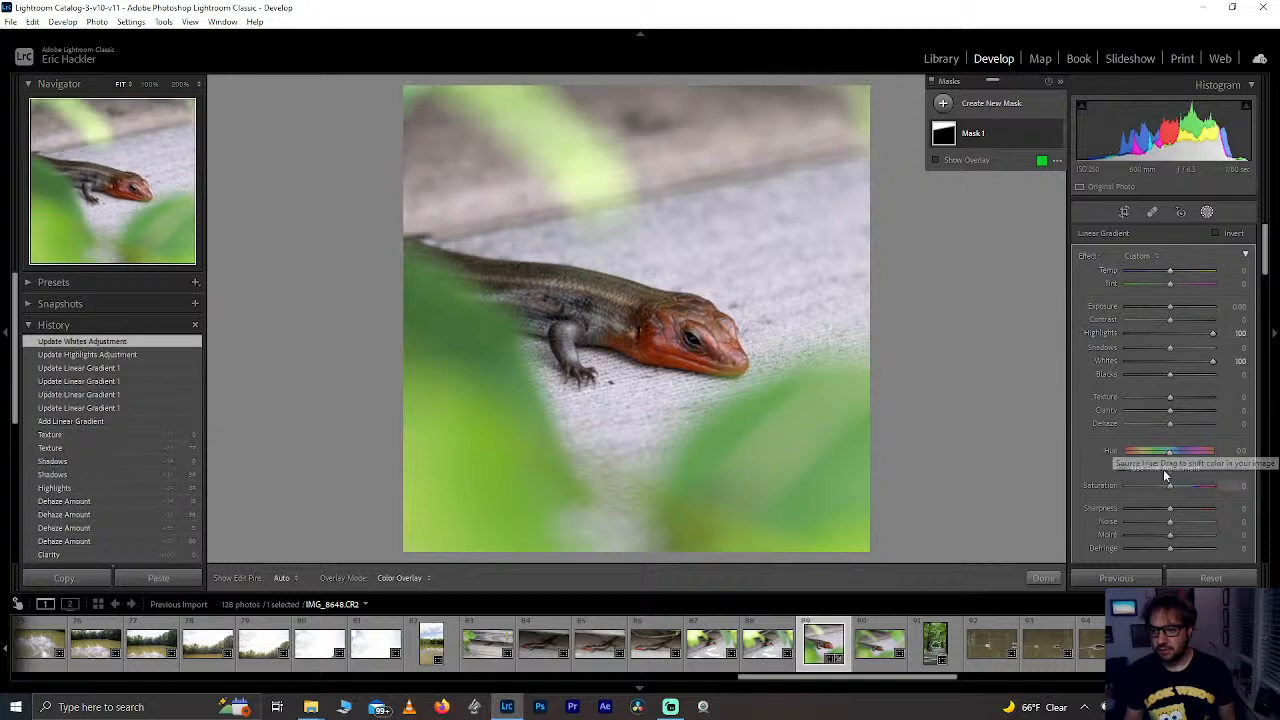
{"action": "mouse_move", "coordinate": [1168, 451]}
{"action": "left_mouse_down"}
{"action": "mouse_move", "coordinate": [1160, 458]}
{"action": "mouse_move", "coordinate": [1208, 451]}
{"action": "mouse_move", "coordinate": [1165, 452]}
{"action": "left_mouse_up"}
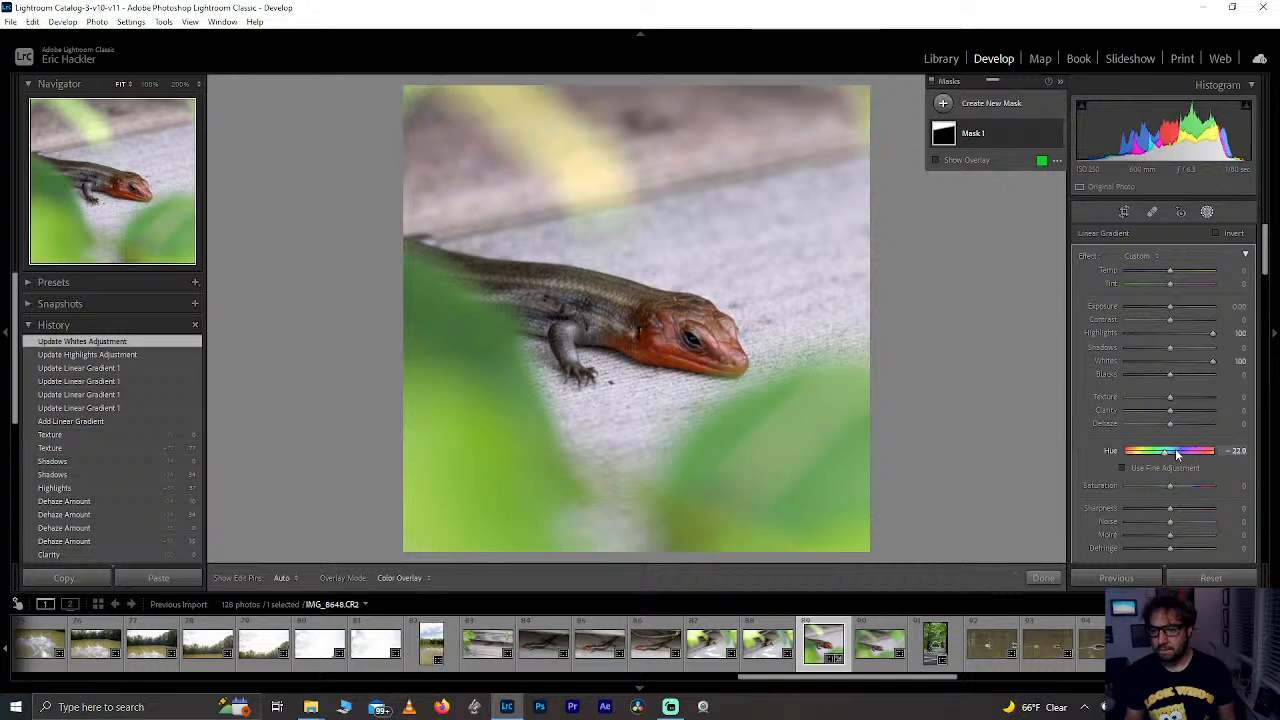
{"action": "double_click", "coordinate": [1167, 453]}
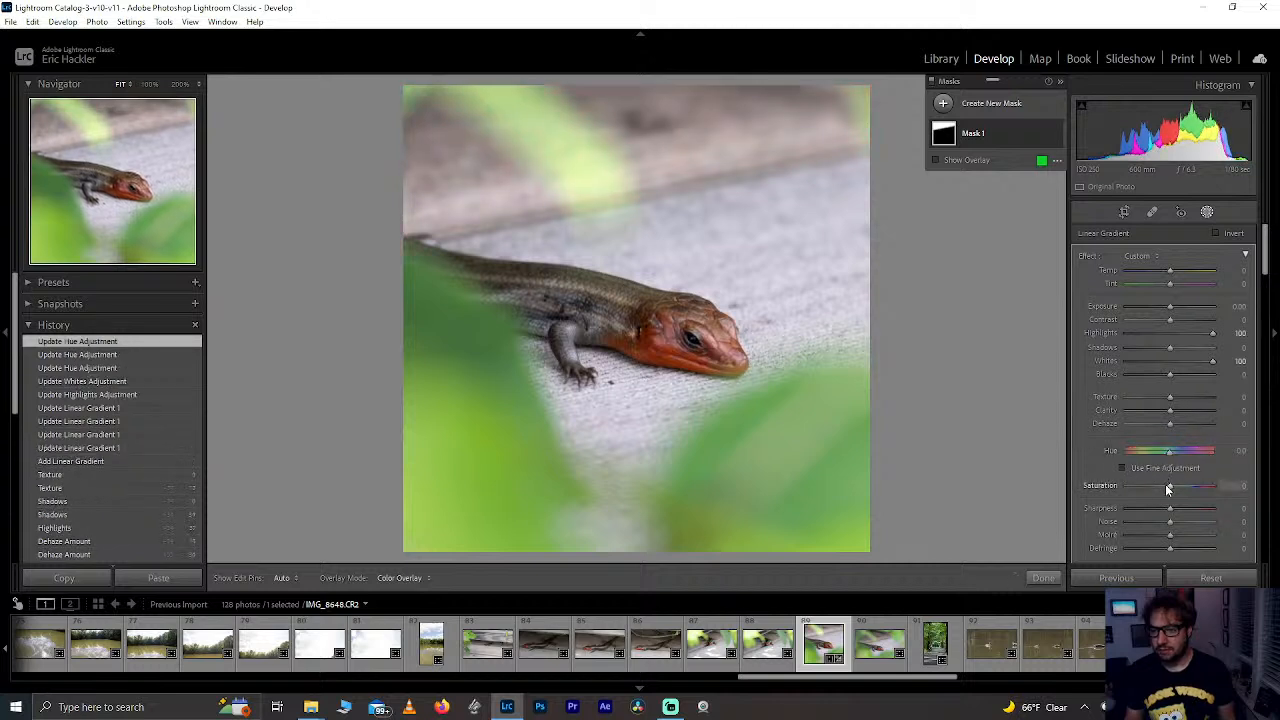
{"action": "left_click_drag", "start_coordinate": [1155, 492], "coordinate": [1115, 490]}
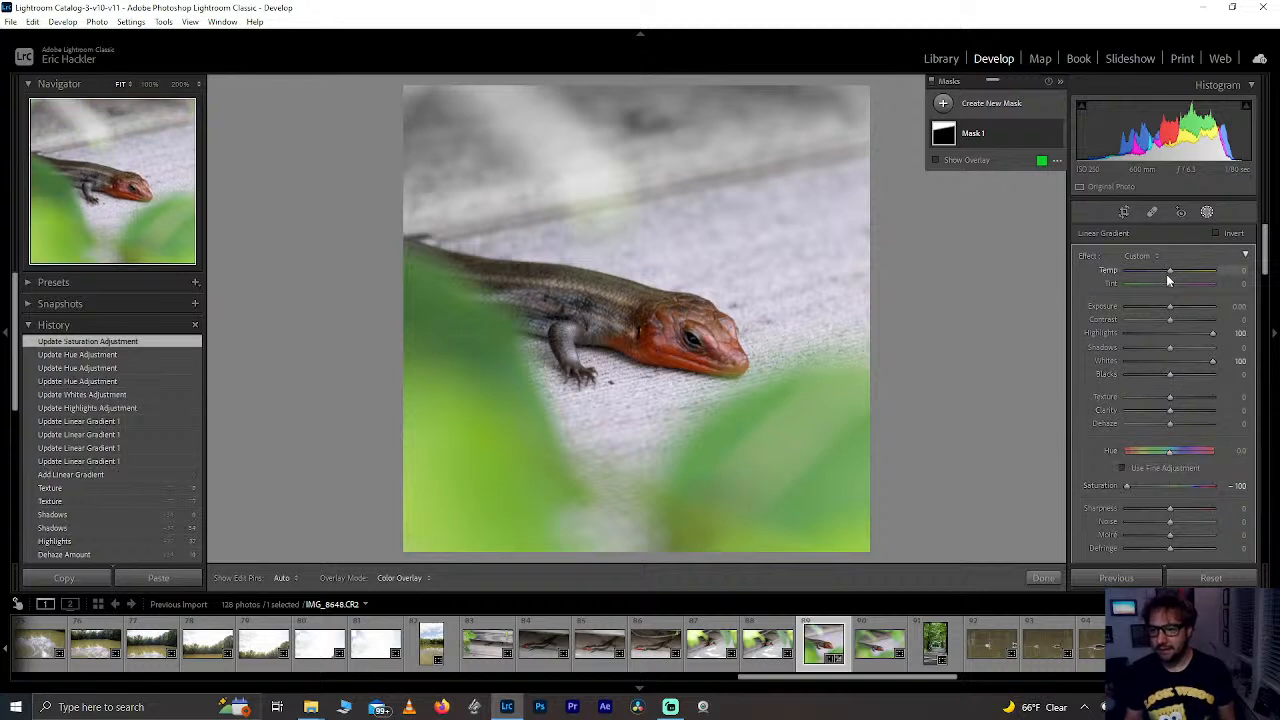
Step: Set the mask's Temp to -15 and reposition the linear gradient along the edge of the wooden board
{"action": "mouse_move", "coordinate": [1166, 274]}
{"action": "left_mouse_down"}
{"action": "mouse_move", "coordinate": [1150, 274]}
{"action": "mouse_move", "coordinate": [1161, 274]}
{"action": "left_mouse_up"}
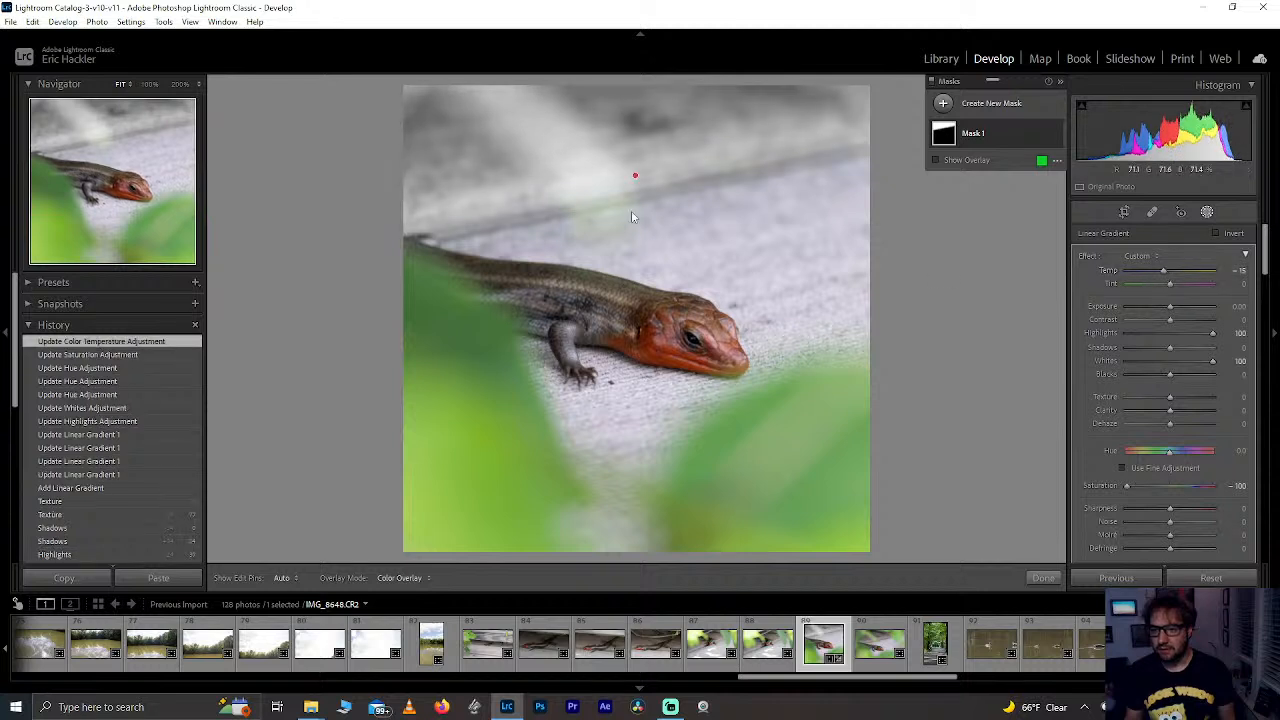
{"action": "mouse_move", "coordinate": [640, 197]}
{"action": "left_mouse_down"}
{"action": "mouse_move", "coordinate": [646, 217]}
{"action": "mouse_move", "coordinate": [641, 188]}
{"action": "left_mouse_up"}
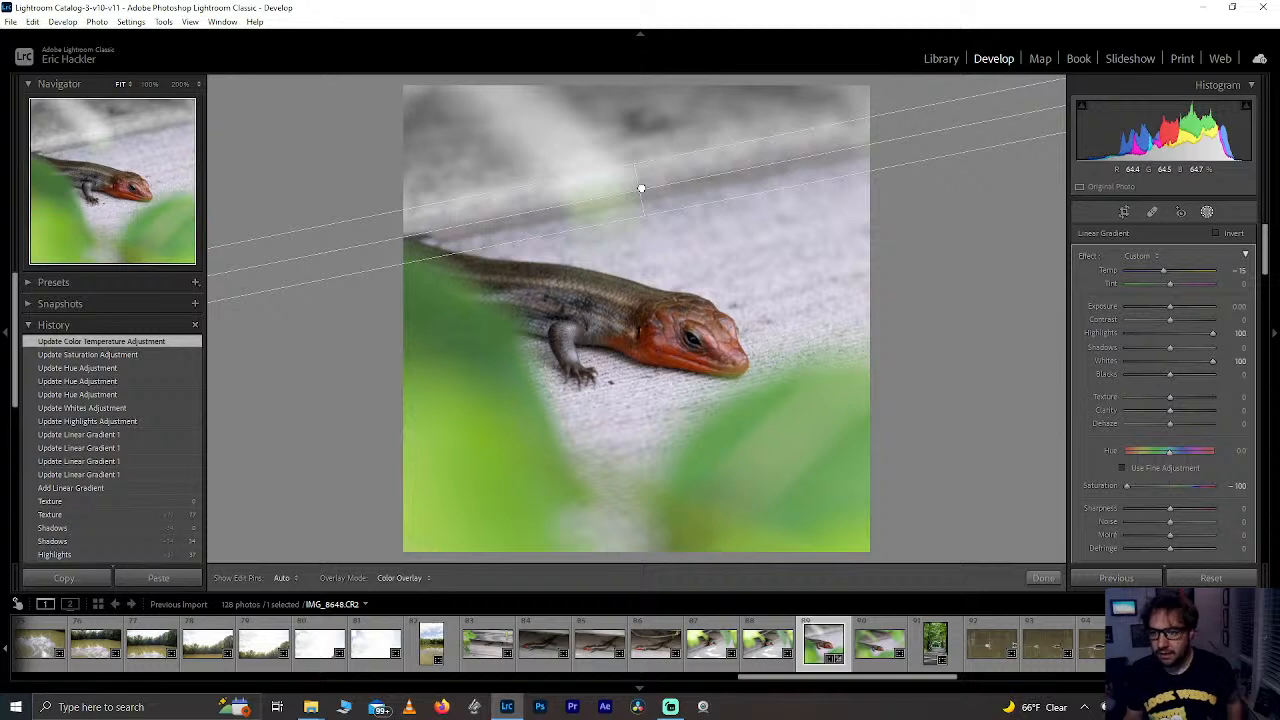
{"action": "mouse_move", "coordinate": [641, 188]}
{"action": "left_mouse_down"}
{"action": "mouse_move", "coordinate": [634, 176]}
{"action": "mouse_move", "coordinate": [636, 197]}
{"action": "left_mouse_up"}
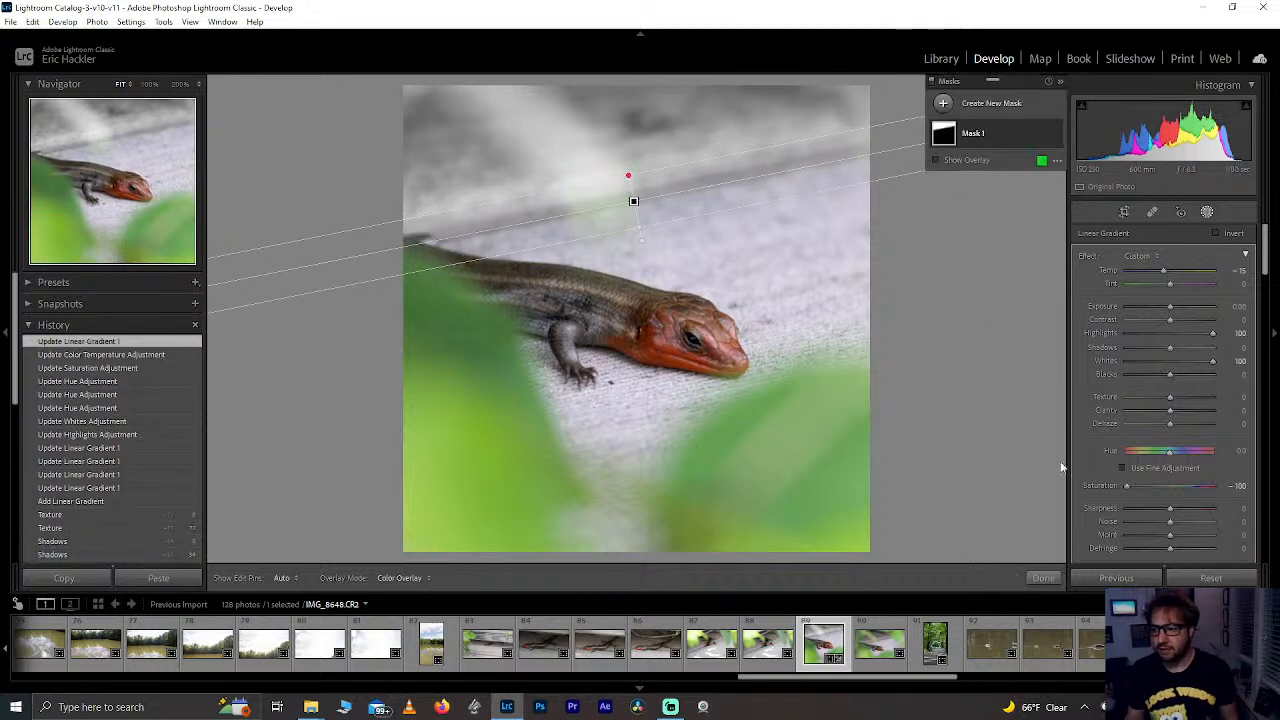
Step: Try a warmer Temp of 19 and altered Shadows, Texture and Tint on the gradient mask, resetting each to 0
{"action": "mouse_move", "coordinate": [1162, 271]}
{"action": "left_mouse_down"}
{"action": "mouse_move", "coordinate": [1146, 276]}
{"action": "mouse_move", "coordinate": [1213, 272]}
{"action": "mouse_move", "coordinate": [1163, 269]}
{"action": "mouse_move", "coordinate": [1177, 274]}
{"action": "left_mouse_up"}
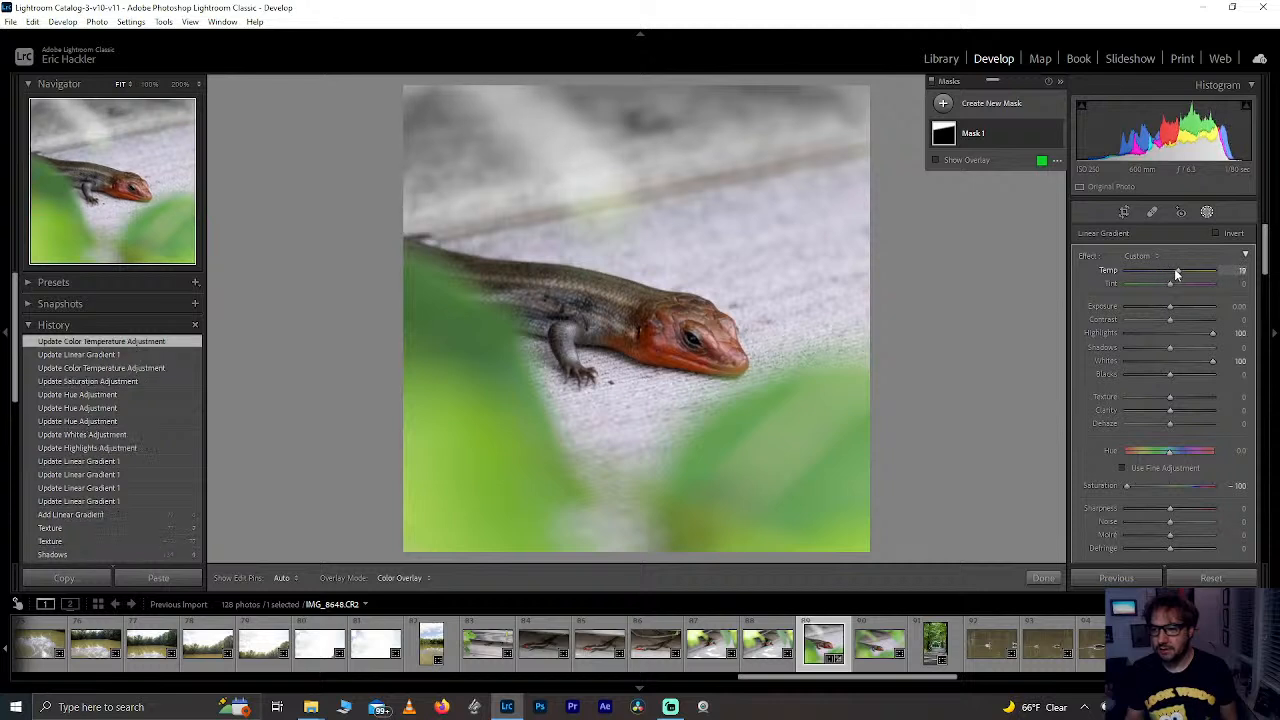
{"action": "double_click", "coordinate": [1177, 274]}
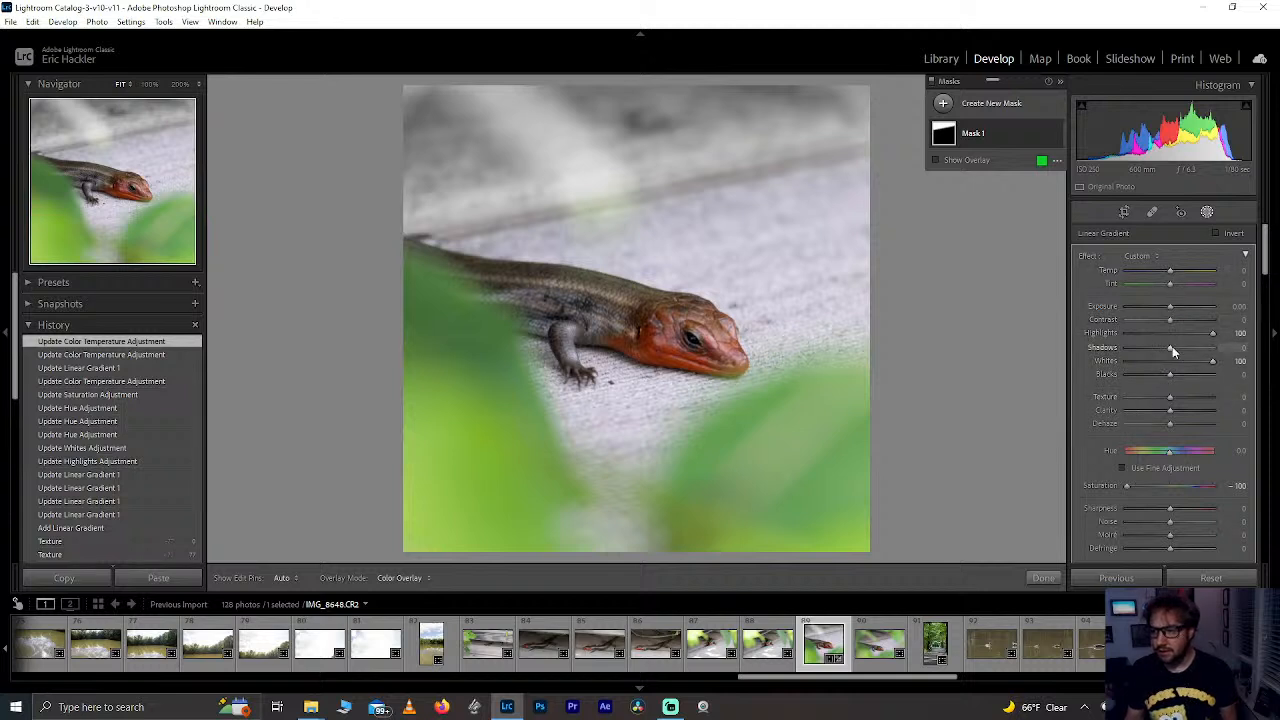
{"action": "mouse_move", "coordinate": [1172, 346]}
{"action": "left_mouse_down"}
{"action": "mouse_move", "coordinate": [1210, 352]}
{"action": "mouse_move", "coordinate": [1154, 351]}
{"action": "mouse_move", "coordinate": [1168, 349]}
{"action": "left_mouse_up"}
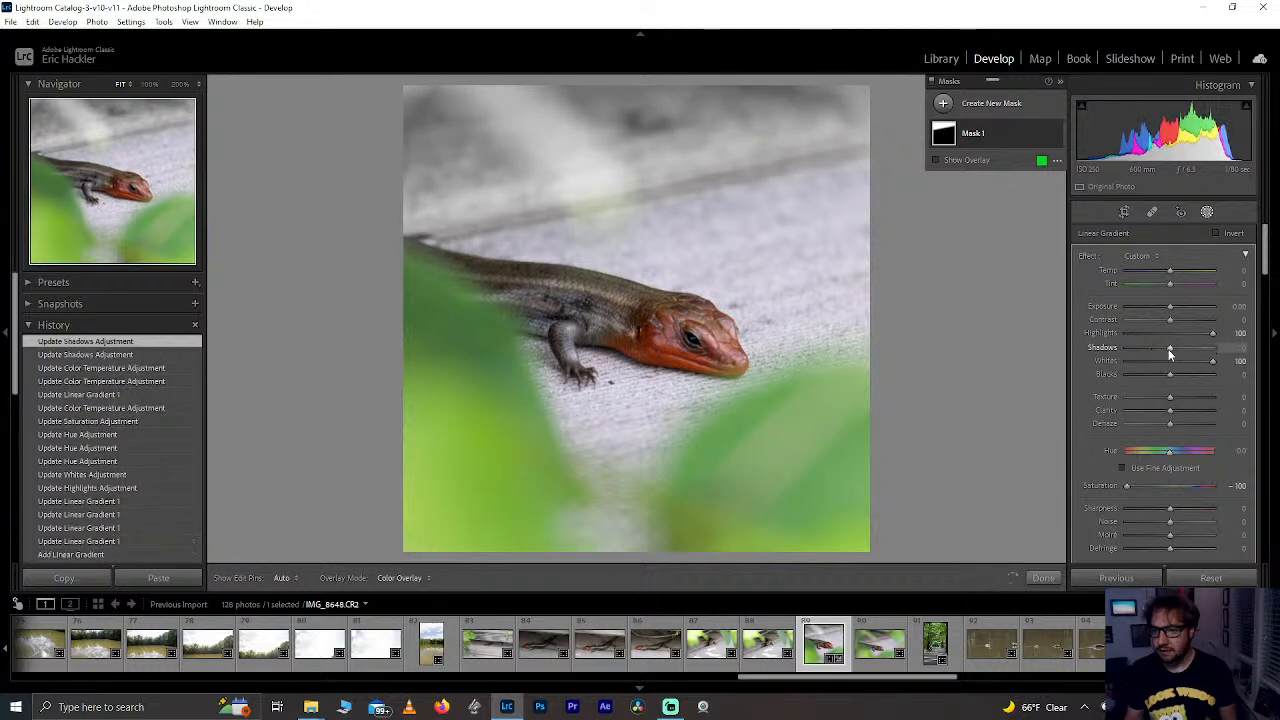
{"action": "double_click", "coordinate": [1126, 397]}
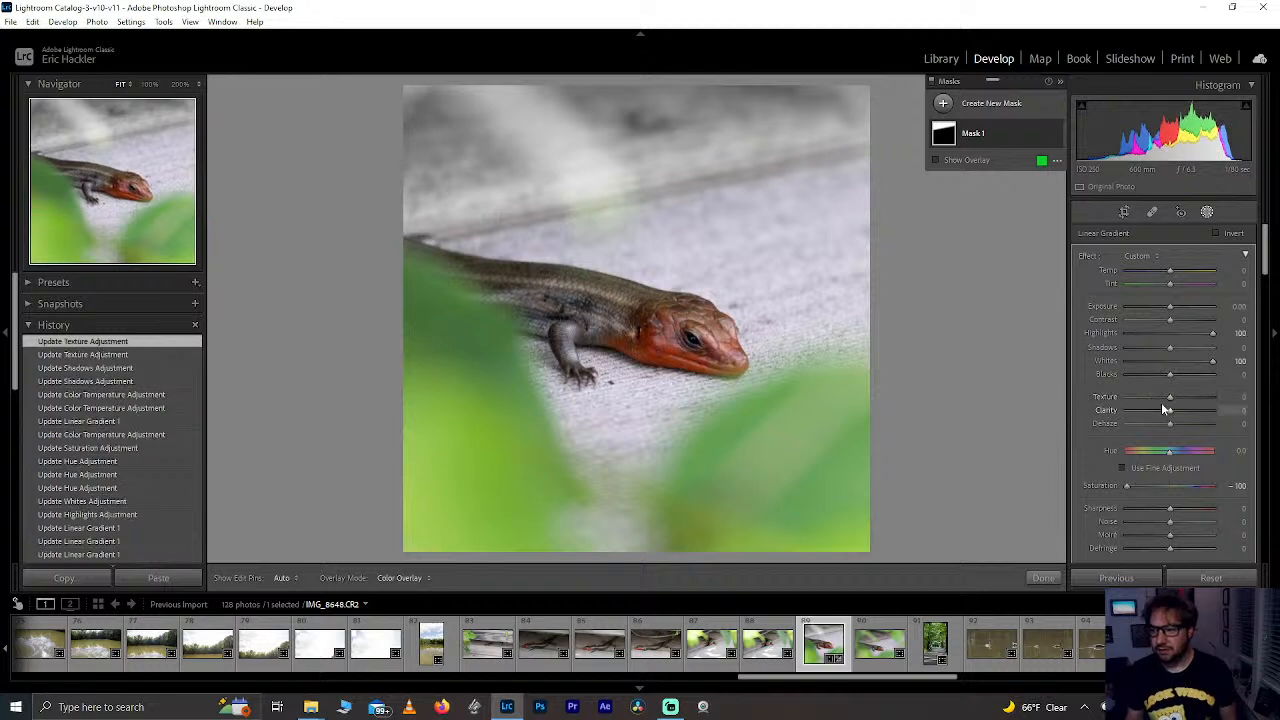
{"action": "mouse_move", "coordinate": [1169, 284]}
{"action": "left_mouse_down"}
{"action": "mouse_move", "coordinate": [1140, 282]}
{"action": "mouse_move", "coordinate": [1186, 284]}
{"action": "left_mouse_up"}
{"action": "double_click", "coordinate": [1186, 284]}
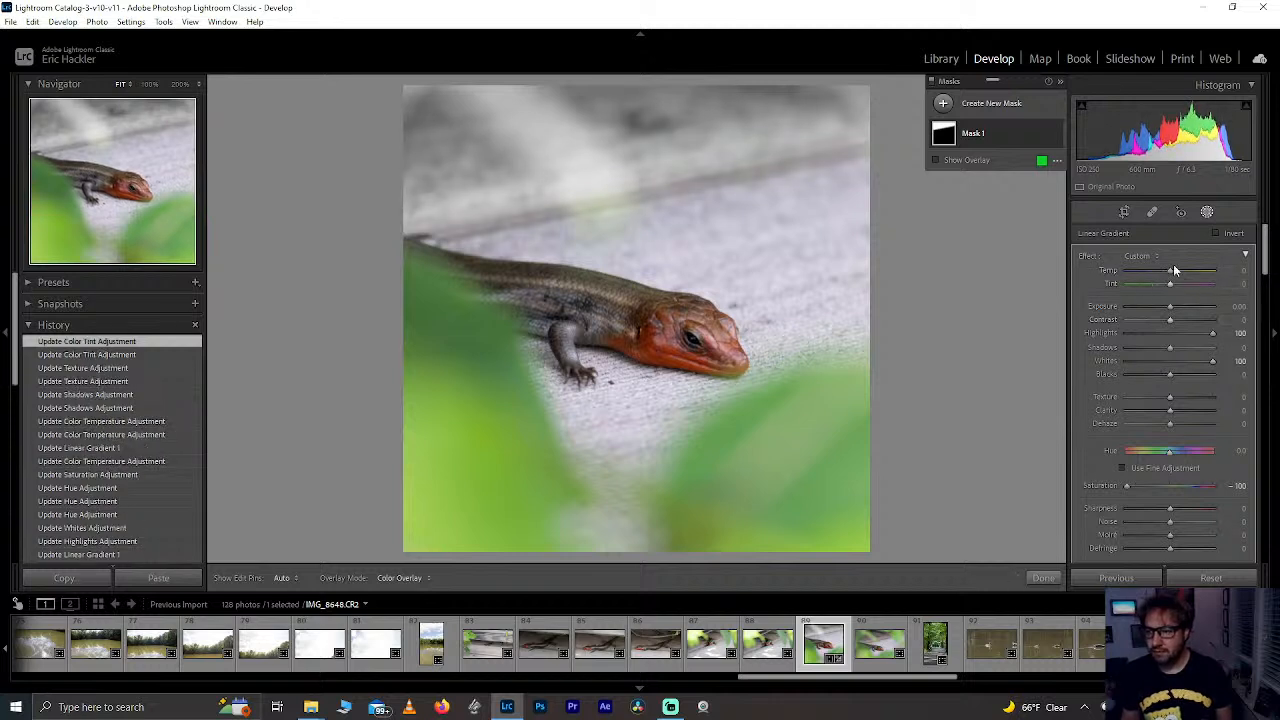
Step: Set the gradient mask's Temp to -72 and fine-tune the gradient's position along the board edge
{"action": "left_click_drag", "start_coordinate": [1173, 270], "coordinate": [1144, 276]}
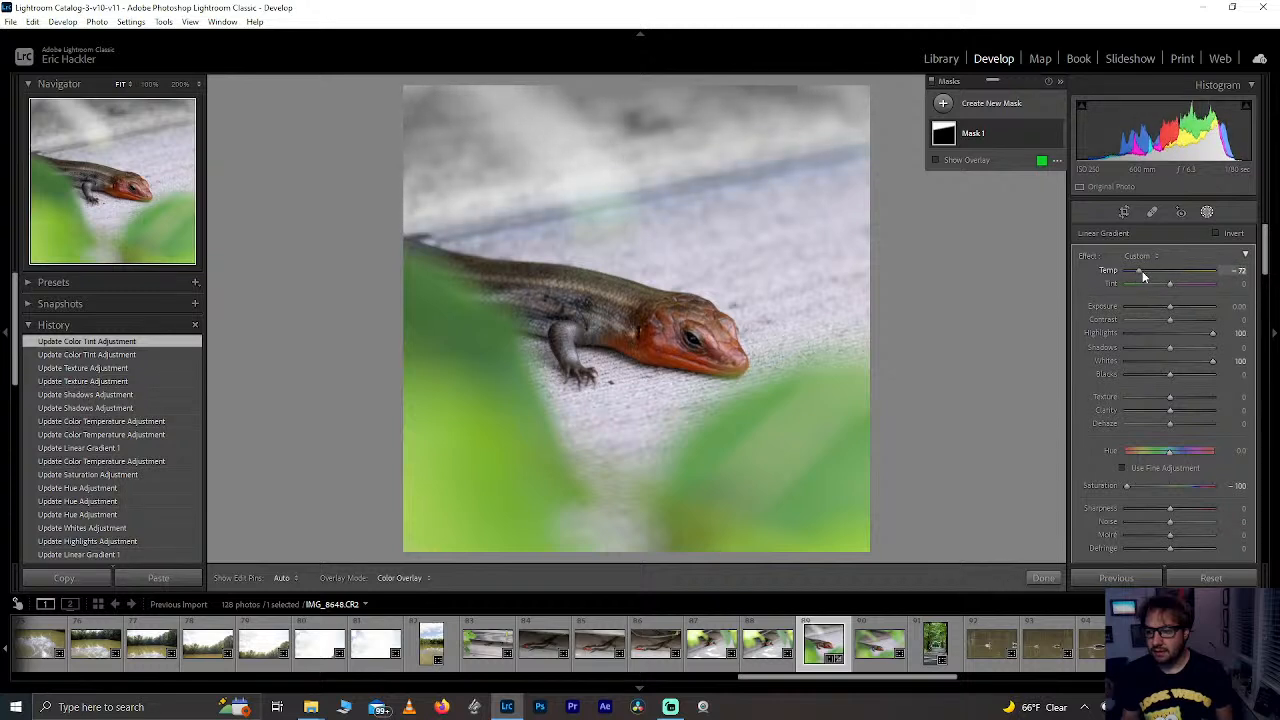
{"action": "mouse_move", "coordinate": [634, 196]}
{"action": "left_mouse_down"}
{"action": "mouse_move", "coordinate": [638, 214]}
{"action": "mouse_move", "coordinate": [626, 195]}
{"action": "left_mouse_up"}
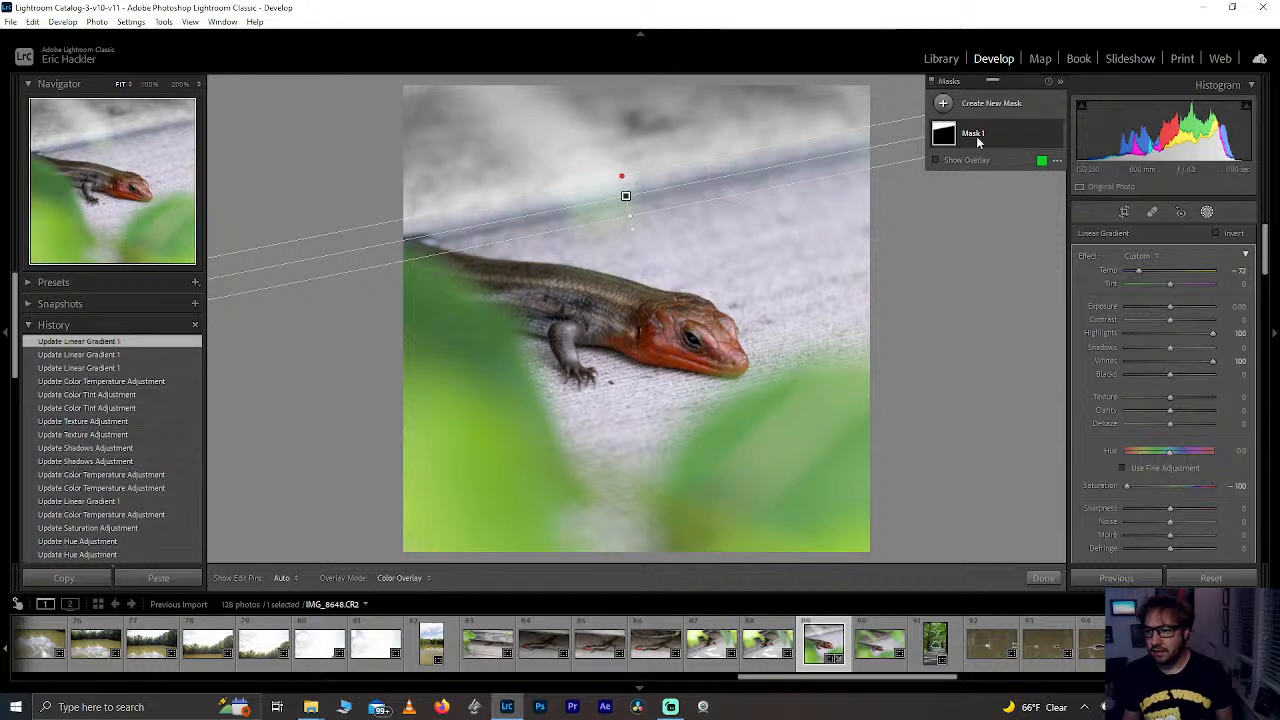
Step: Subtract a brush with Feather 100 from Mask 1, painting over the blurred green leaf in the upper background
{"action": "left_click", "coordinate": [1042, 133]}
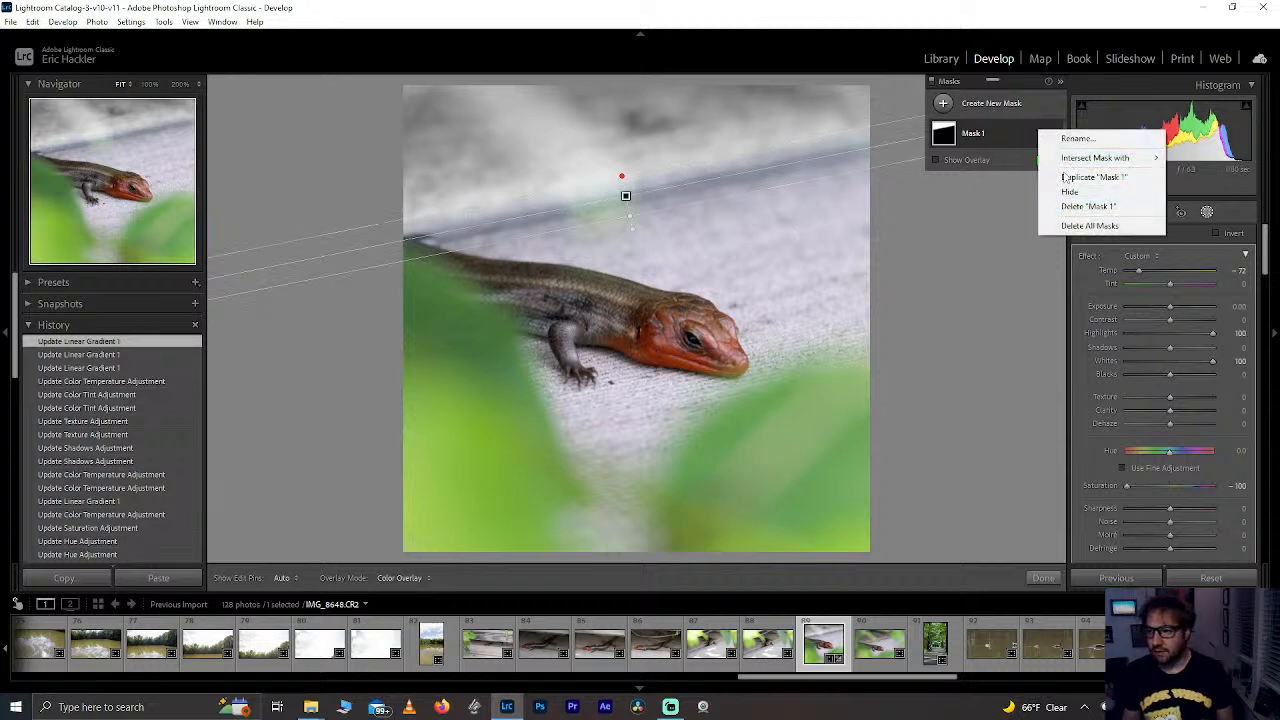
{"action": "left_click", "coordinate": [996, 149]}
{"action": "left_click", "coordinate": [1032, 177]}
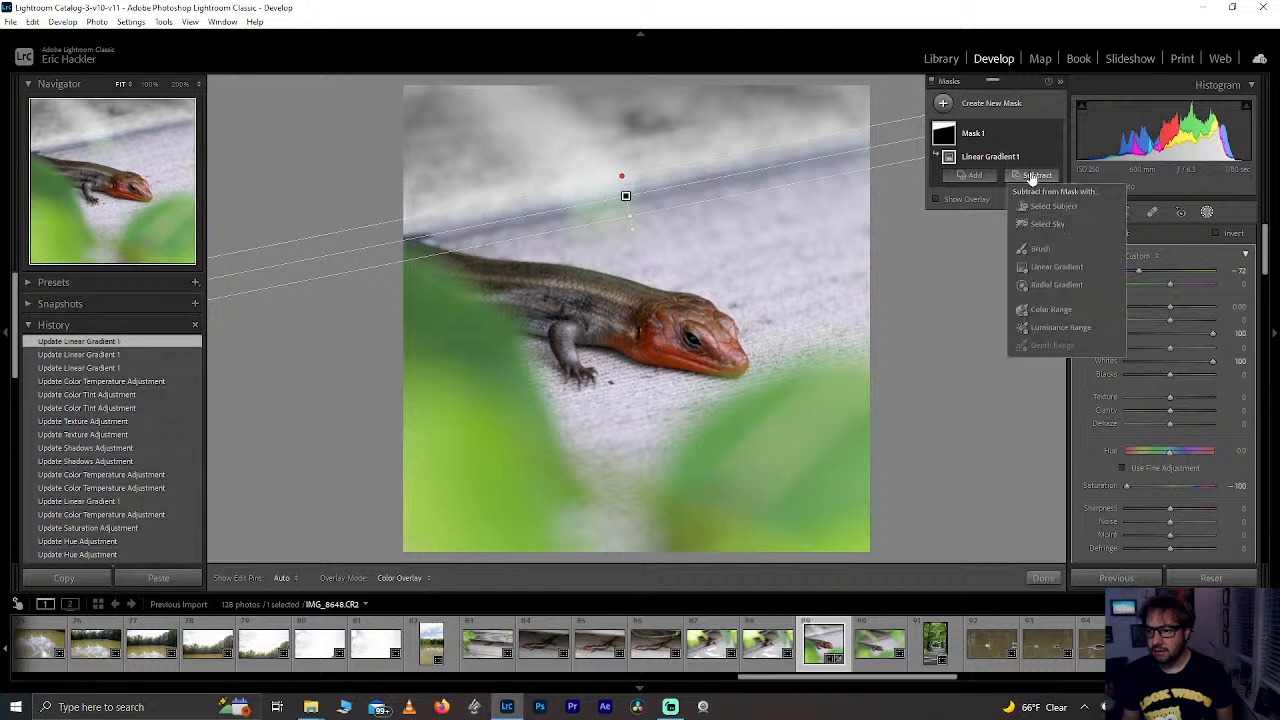
{"action": "left_click", "coordinate": [1020, 252]}
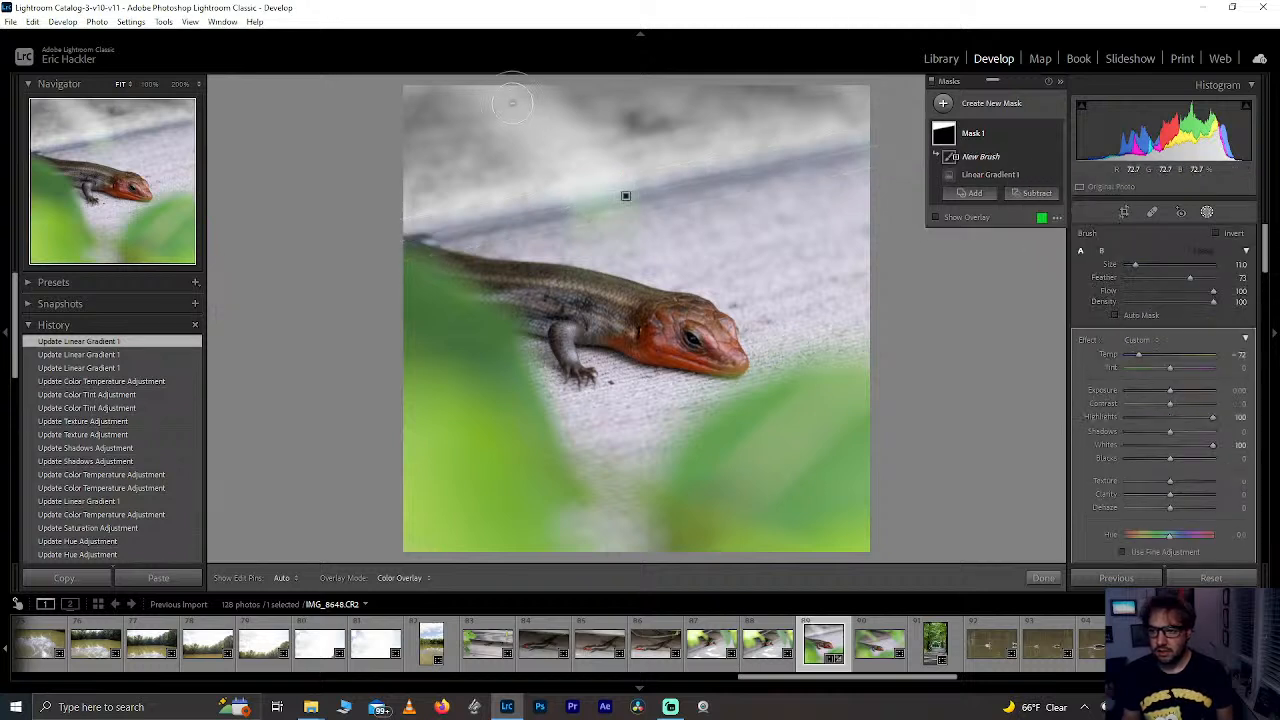
{"action": "left_click_drag", "start_coordinate": [1190, 278], "coordinate": [1218, 285]}
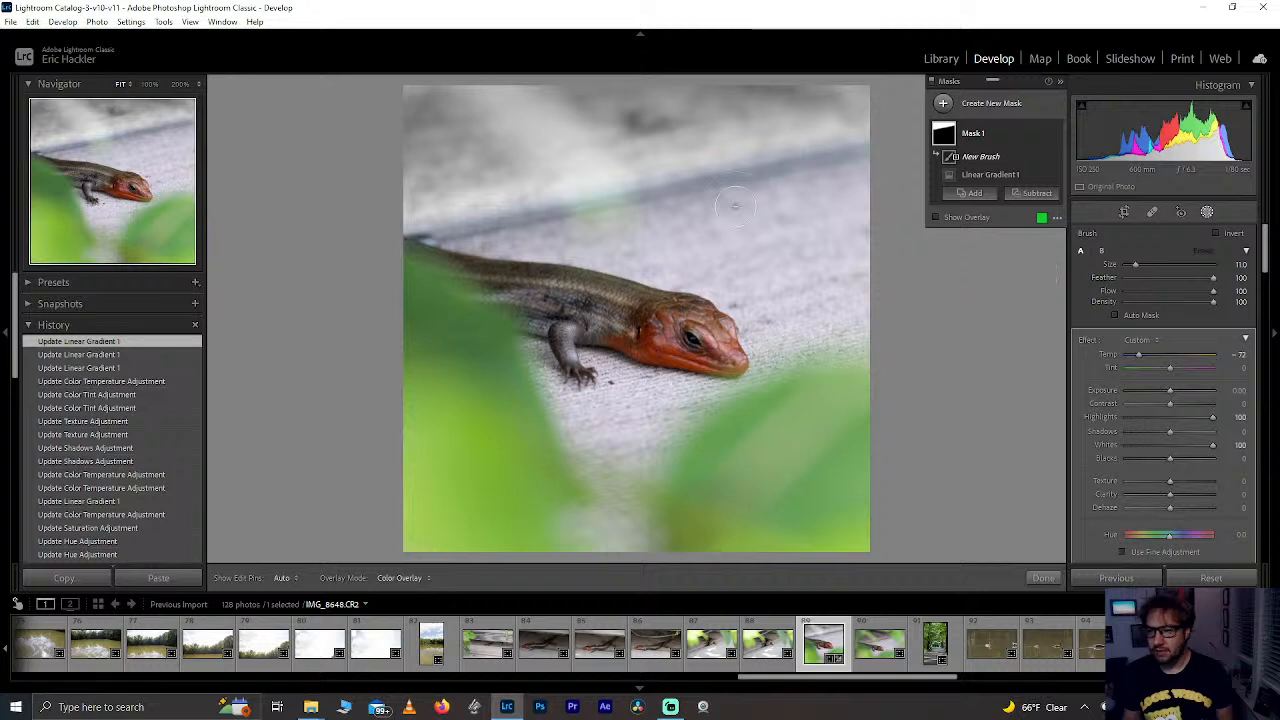
{"action": "mouse_move", "coordinate": [507, 103]}
{"action": "left_mouse_down"}
{"action": "mouse_move", "coordinate": [611, 228]}
{"action": "mouse_move", "coordinate": [482, 67]}
{"action": "mouse_move", "coordinate": [514, 84]}
{"action": "mouse_move", "coordinate": [565, 168]}
{"action": "left_mouse_up"}
{"action": "left_click_drag", "start_coordinate": [606, 210], "coordinate": [492, 78]}
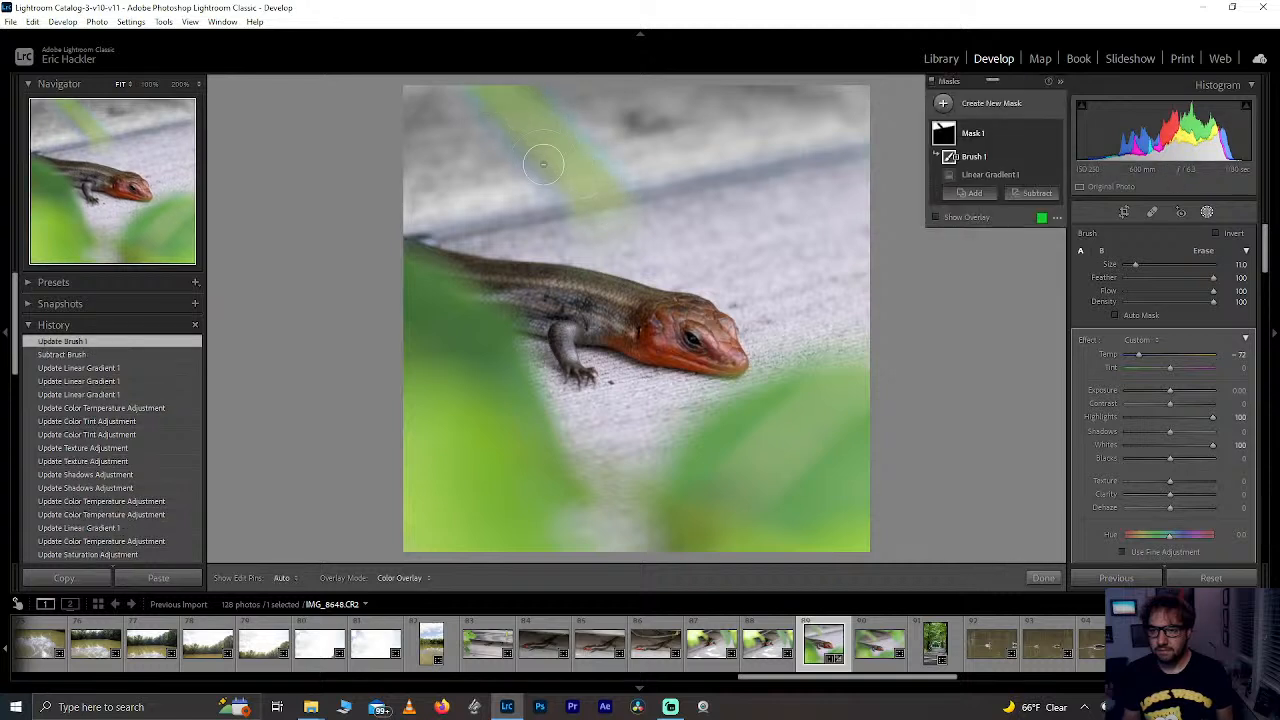
Step: Try brushing the mask off along the wooden board's edge, undoing the extra strokes but keeping the leaf stroke
{"action": "left_click_drag", "start_coordinate": [712, 175], "coordinate": [870, 185]}
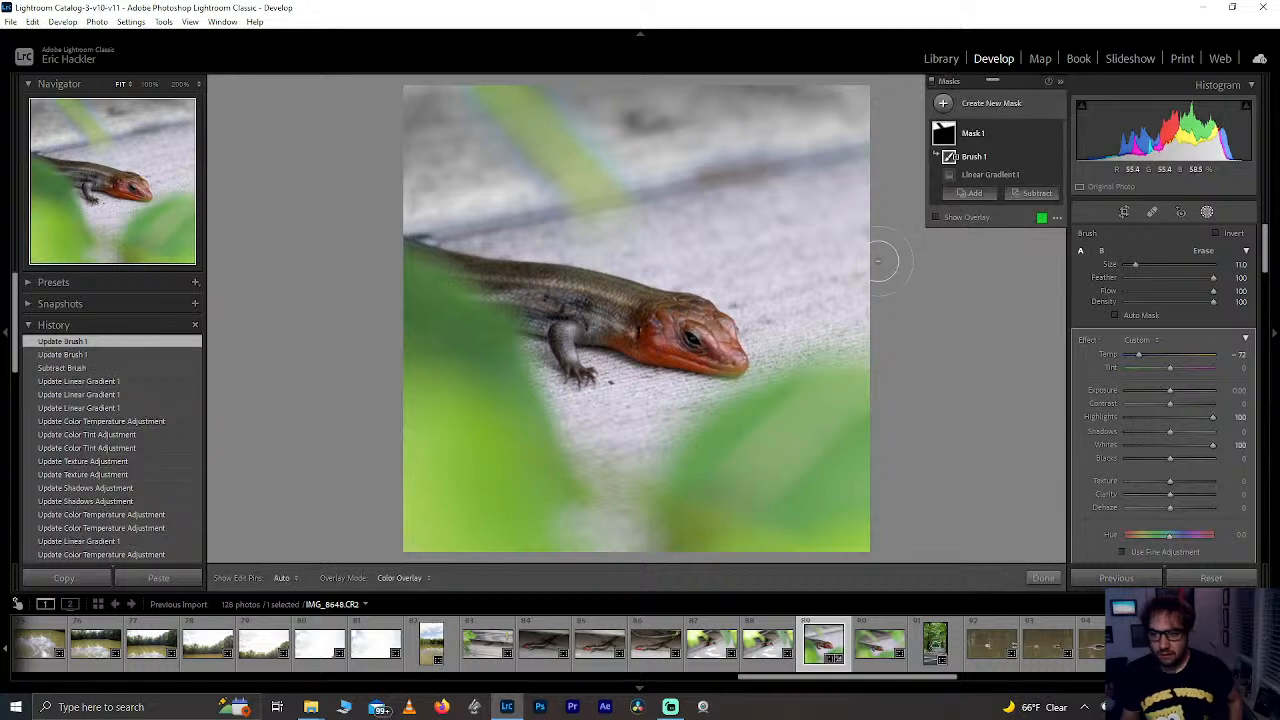
{"action": "key", "text": "ctrl+z"}
{"action": "key", "text": "h"}
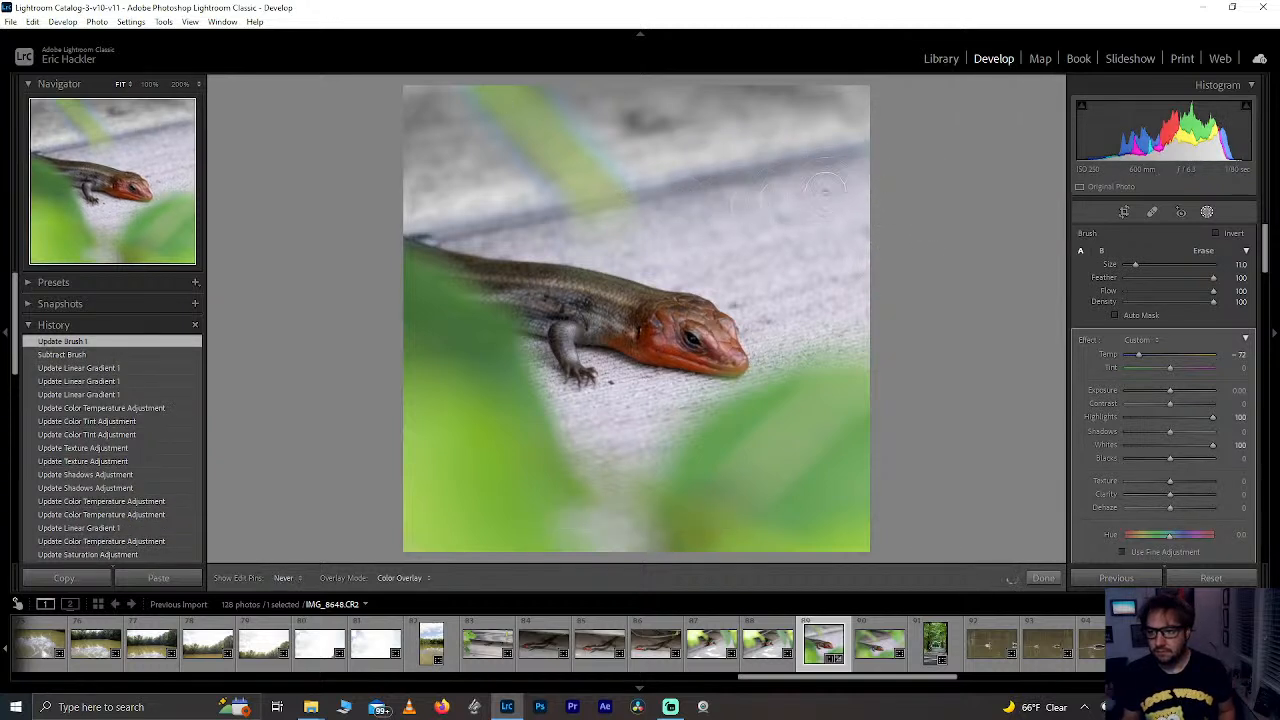
{"action": "left_click_drag", "start_coordinate": [608, 234], "coordinate": [418, 245]}
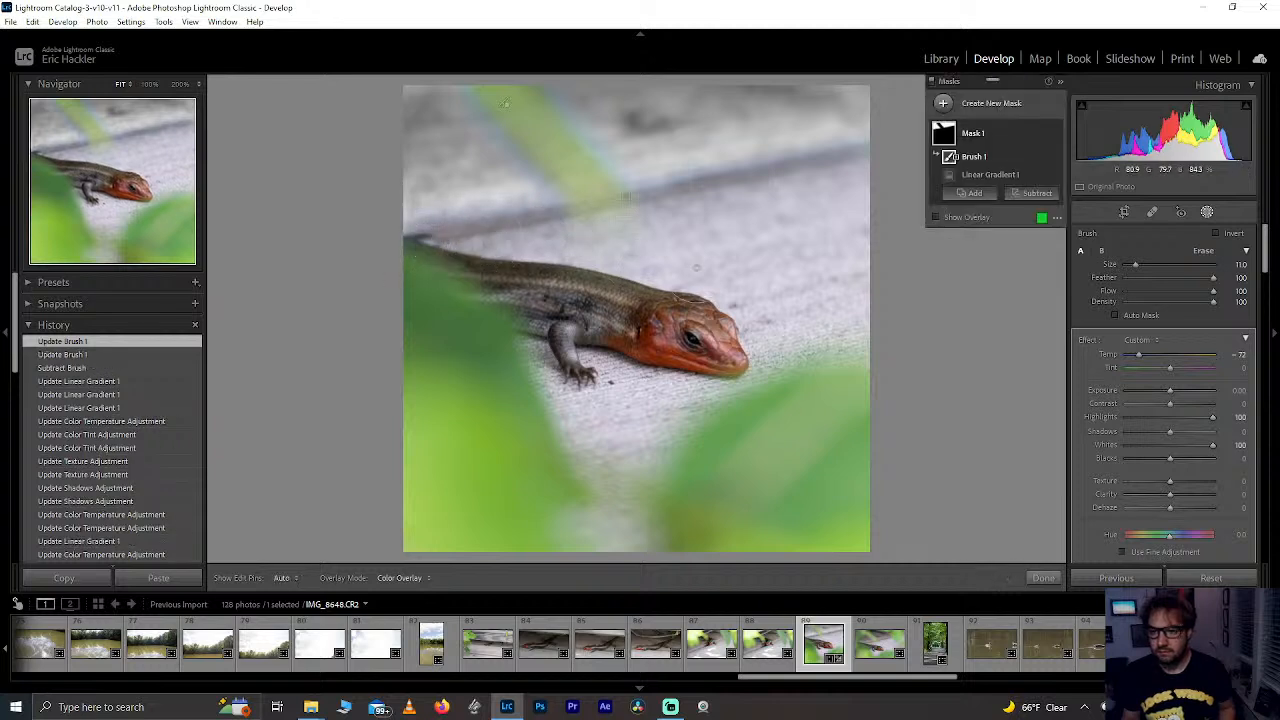
{"action": "key", "text": "ctrl+z"}
{"action": "key", "text": "ctrl+z"}
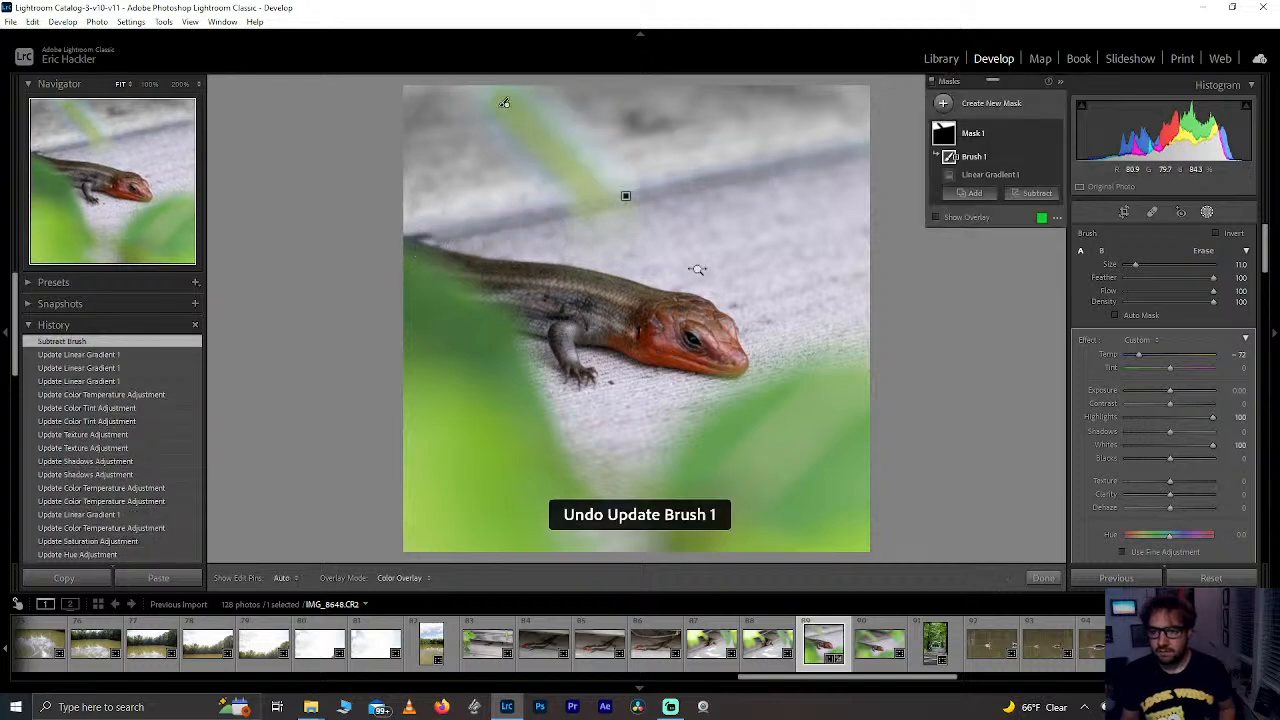
{"action": "key", "text": "ctrl+y"}
Step: Extend the subtracted brush area along the blurred leaf down to the board edge, with the edit pins hidden while painting
{"action": "key", "text": "h"}
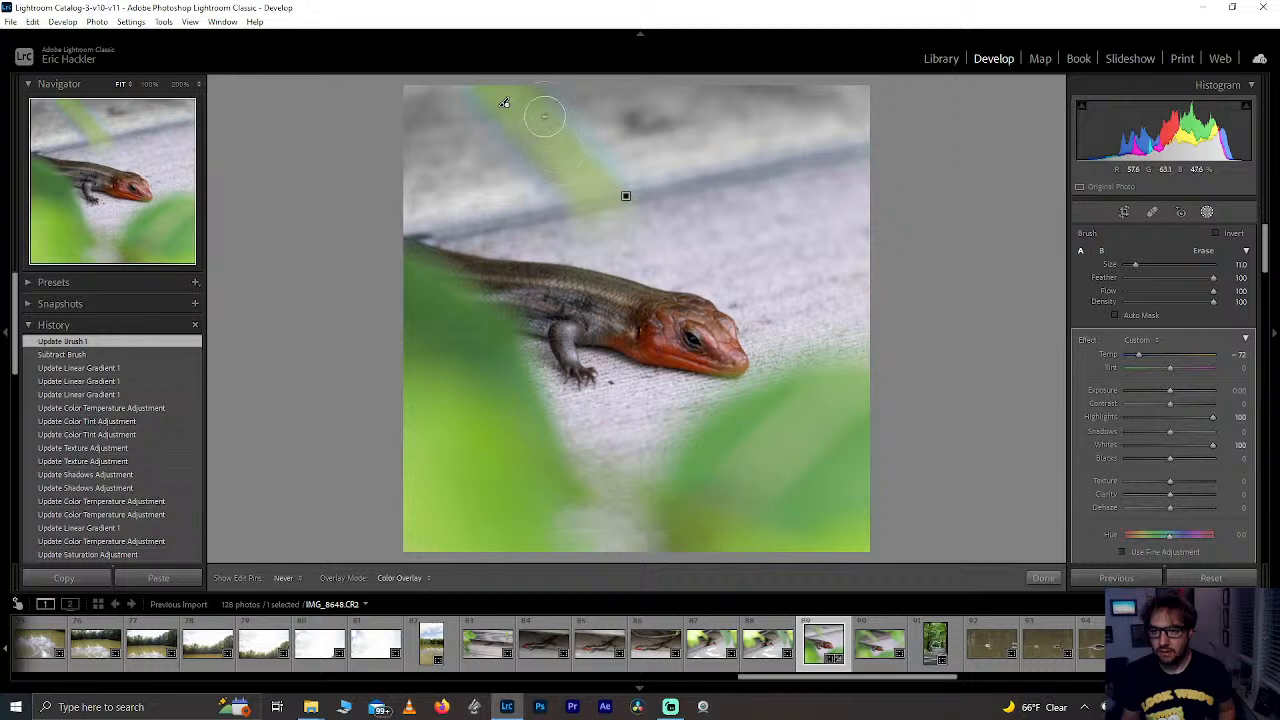
{"action": "mouse_move", "coordinate": [544, 116]}
{"action": "left_mouse_down"}
{"action": "mouse_move", "coordinate": [623, 204]}
{"action": "mouse_move", "coordinate": [488, 80]}
{"action": "mouse_move", "coordinate": [527, 133]}
{"action": "mouse_move", "coordinate": [617, 195]}
{"action": "left_mouse_up"}
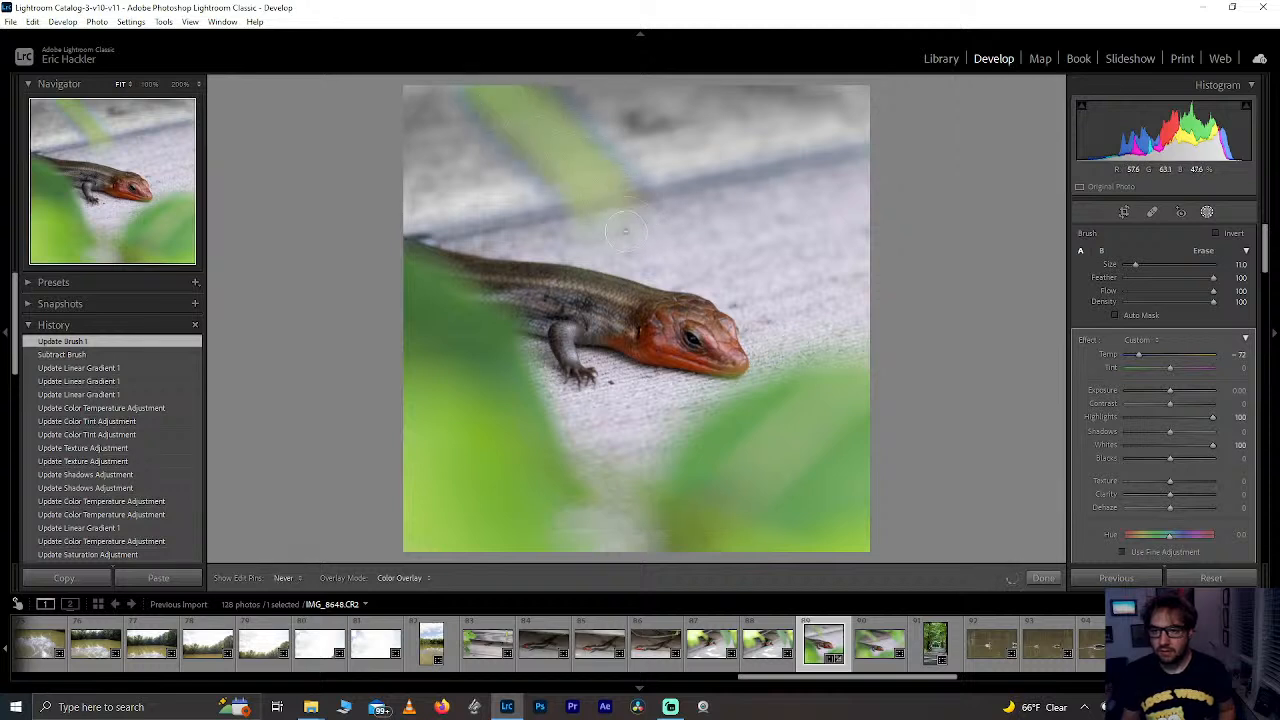
{"action": "key", "text": "h"}
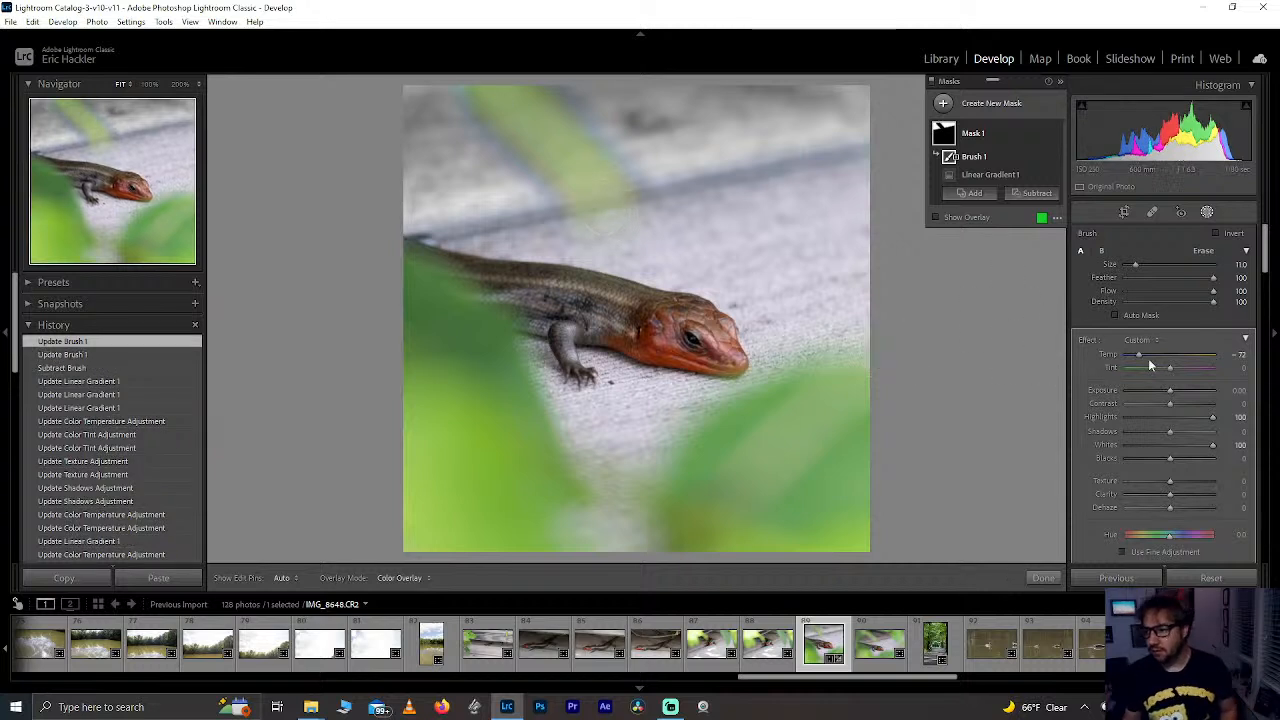
Step: Reset the background mask's Temp to 0
{"action": "double_click", "coordinate": [1139, 355]}
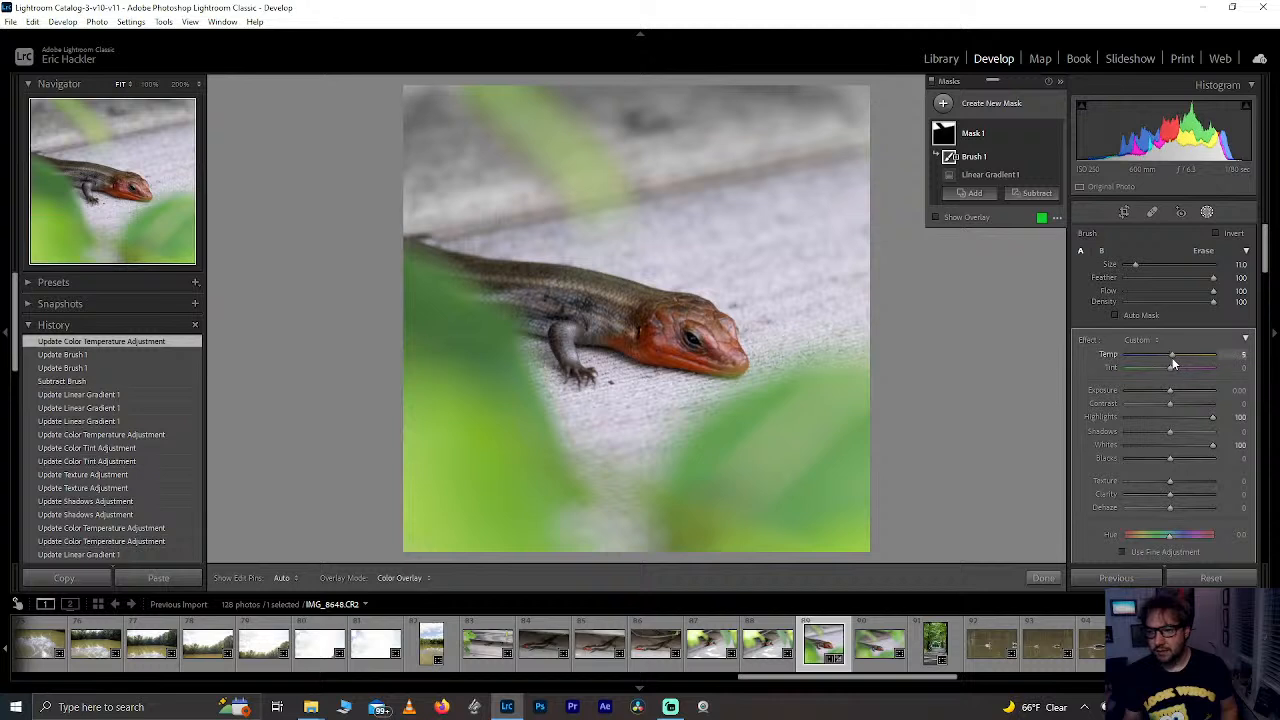
{"action": "left_click_drag", "start_coordinate": [1160, 364], "coordinate": [1172, 366]}
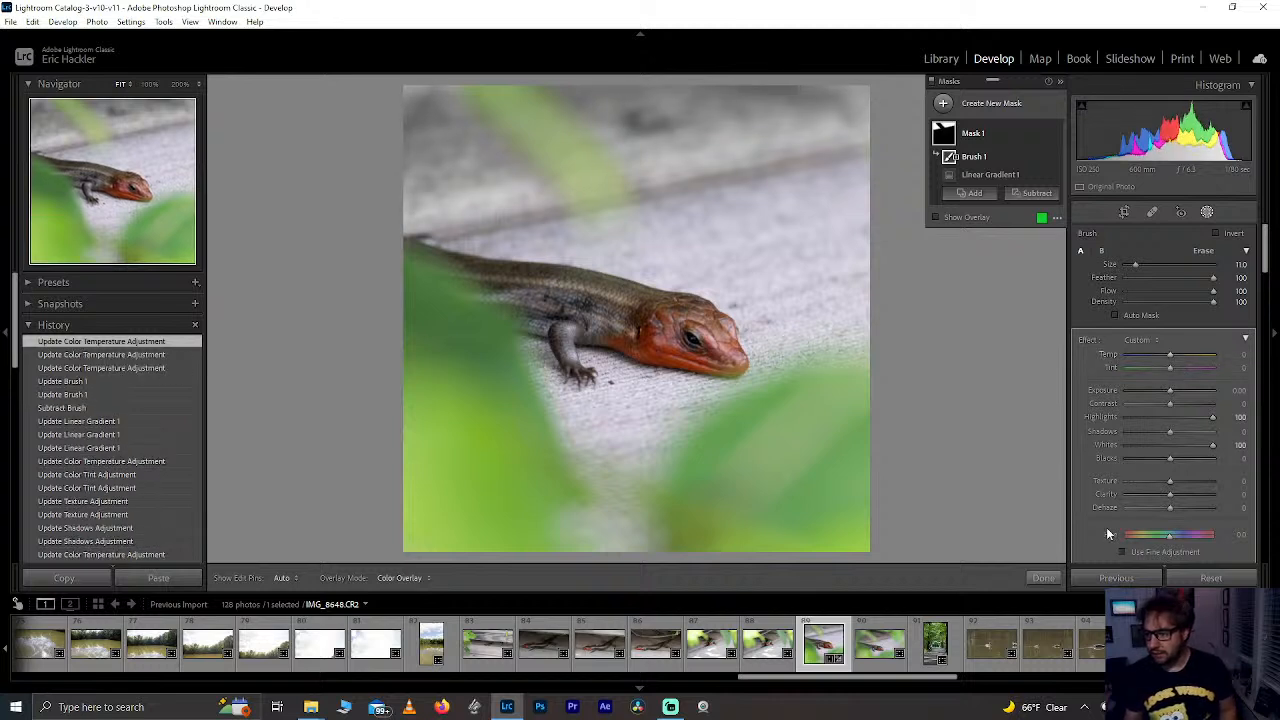
Step: Try a Hue of -168.3 and altered Clarity and Dehaze on the background mask, resetting each to 0
{"action": "left_click_drag", "start_coordinate": [1172, 533], "coordinate": [1133, 546]}
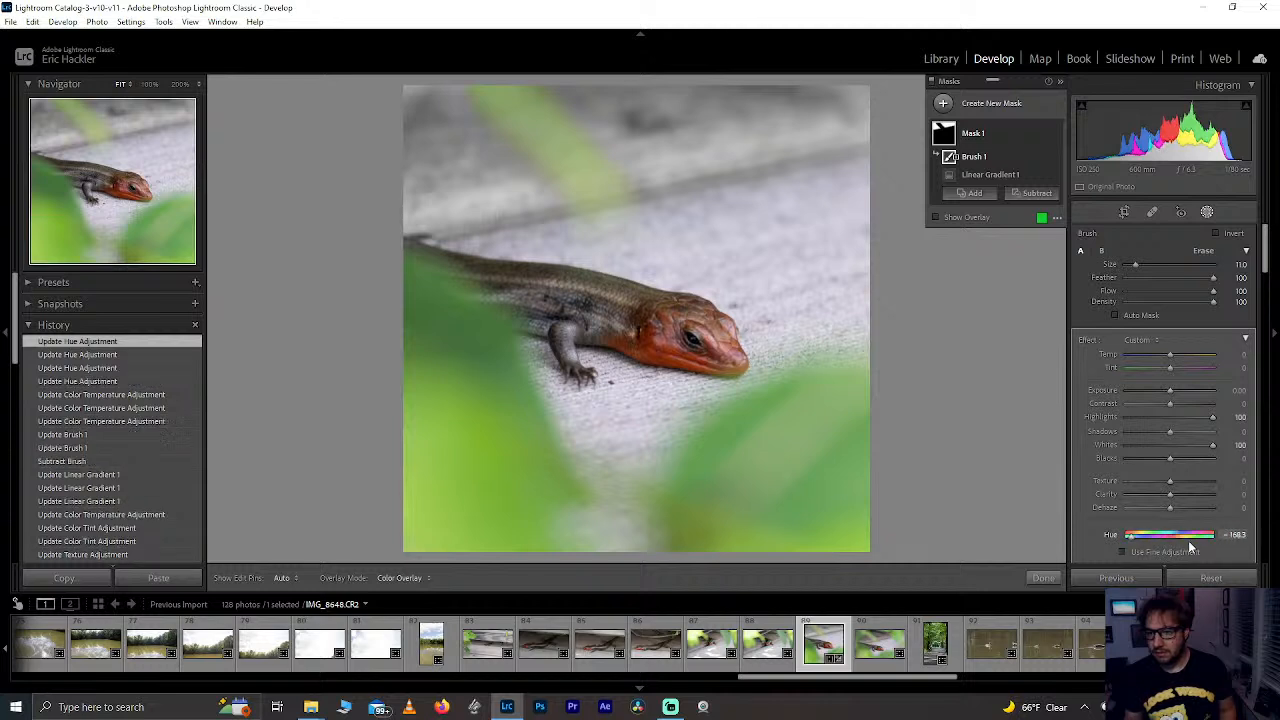
{"action": "double_click", "coordinate": [1133, 540]}
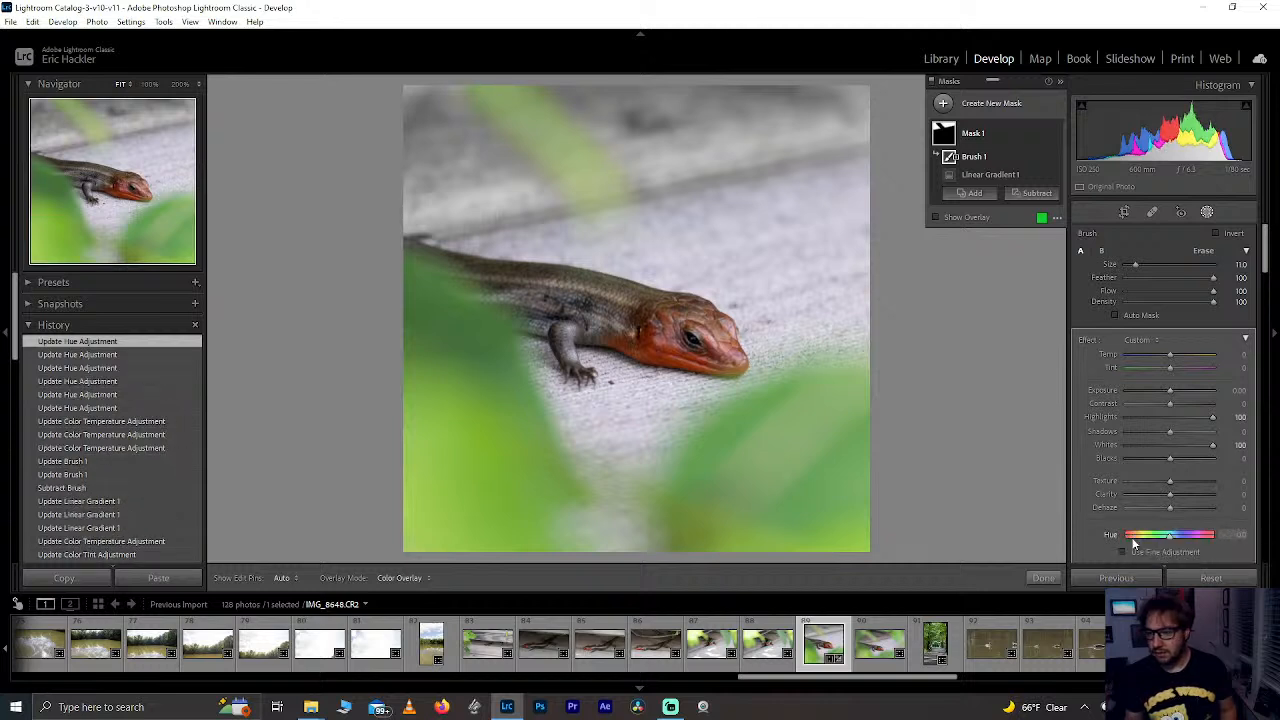
{"action": "scroll", "coordinate": [1133, 540], "scroll_direction": "down", "scroll_amount": 3}
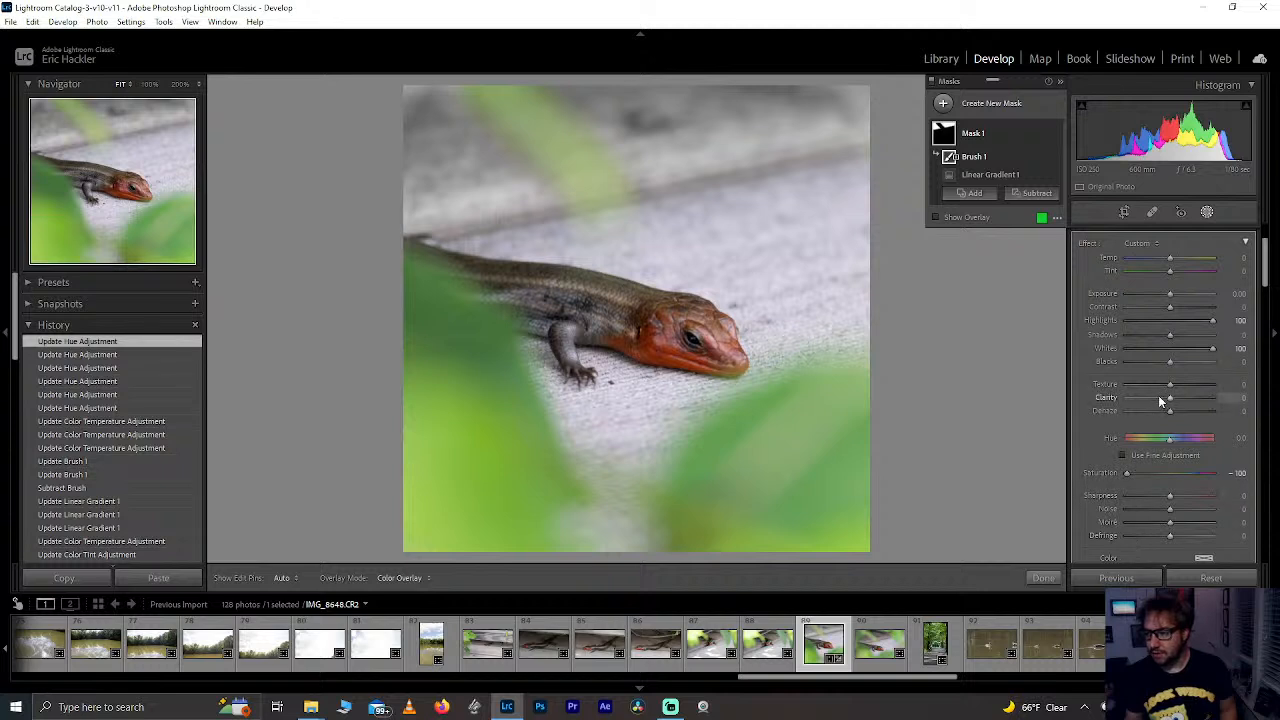
{"action": "mouse_move", "coordinate": [1169, 398]}
{"action": "left_mouse_down"}
{"action": "mouse_move", "coordinate": [1155, 396]}
{"action": "mouse_move", "coordinate": [1277, 402]}
{"action": "mouse_move", "coordinate": [1199, 397]}
{"action": "mouse_move", "coordinate": [1169, 416]}
{"action": "left_mouse_up"}
{"action": "double_click", "coordinate": [1199, 397]}
{"action": "double_click", "coordinate": [1167, 414]}
Step: Fine-tune the background mask's Temp slightly toward the cool side and finish masking
{"action": "left_click_drag", "start_coordinate": [1170, 258], "coordinate": [1157, 263]}
{"action": "left_click", "coordinate": [1043, 578]}
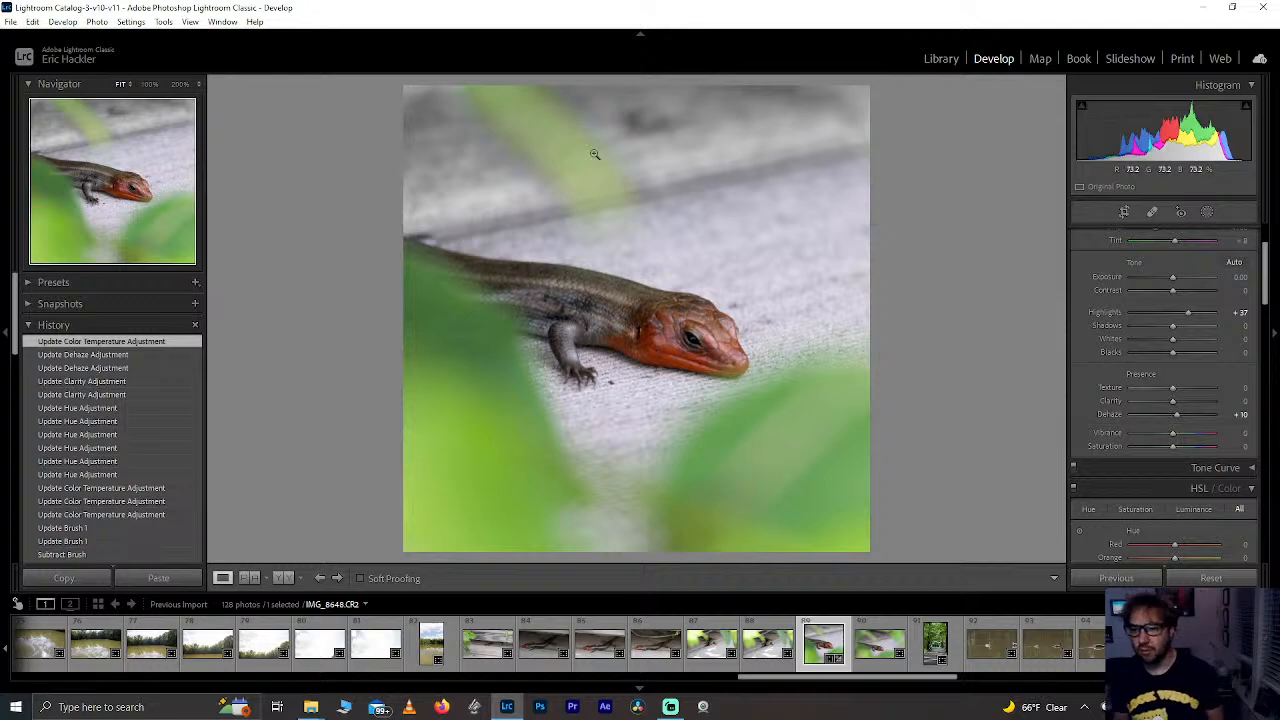
Step: Shift the photo within the 1 x 1 crop so the lizard sits slightly higher in the frame, and apply the crop
{"action": "left_click", "coordinate": [1124, 212]}
{"action": "left_click_drag", "start_coordinate": [543, 391], "coordinate": [559, 396]}
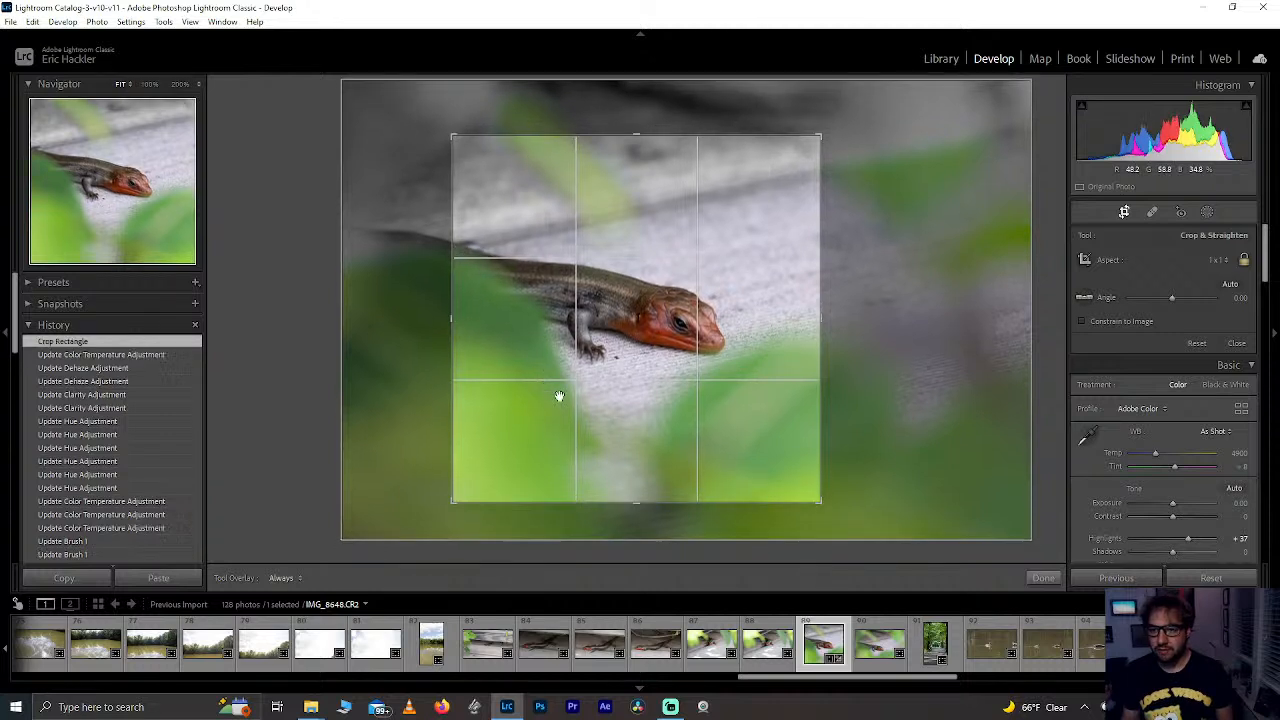
{"action": "left_click", "coordinate": [1034, 578]}
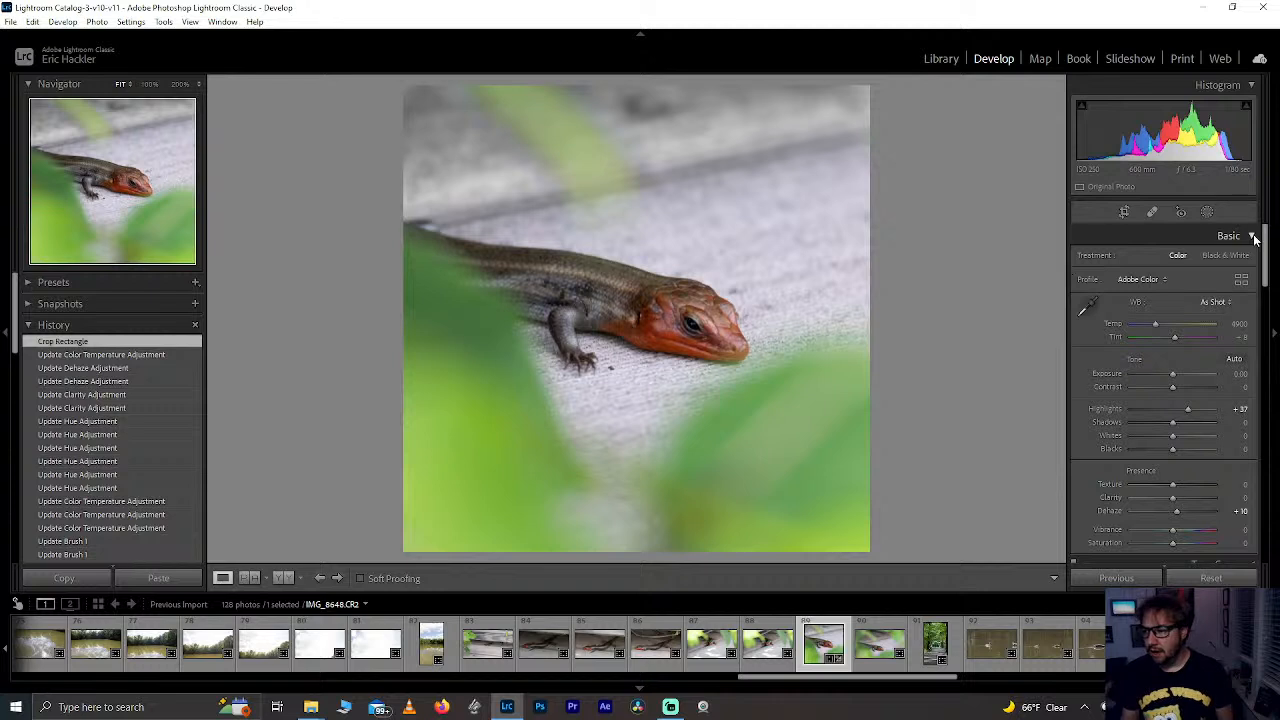
Step: Create a new Select Subject mask covering the lizard
{"action": "mouse_move", "coordinate": [1265, 250]}
{"action": "left_mouse_down"}
{"action": "mouse_move", "coordinate": [1265, 261]}
{"action": "mouse_move", "coordinate": [1265, 248]}
{"action": "left_mouse_up"}
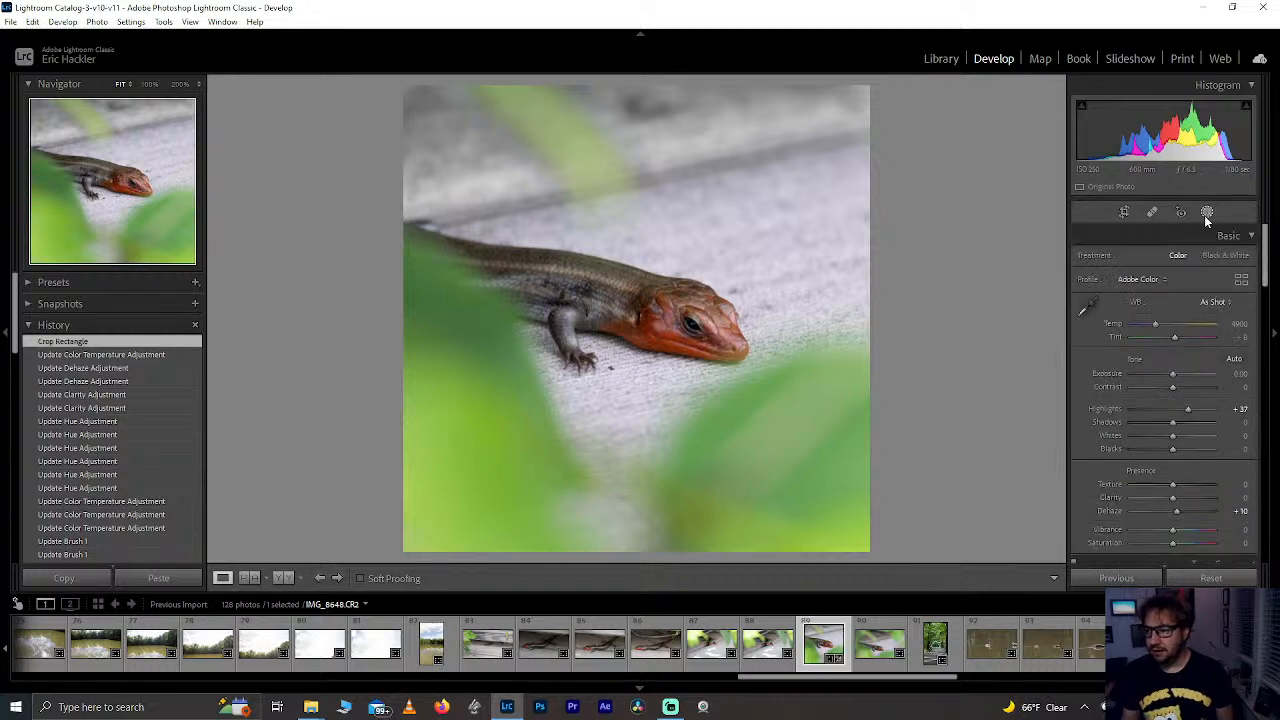
{"action": "left_click", "coordinate": [1206, 213]}
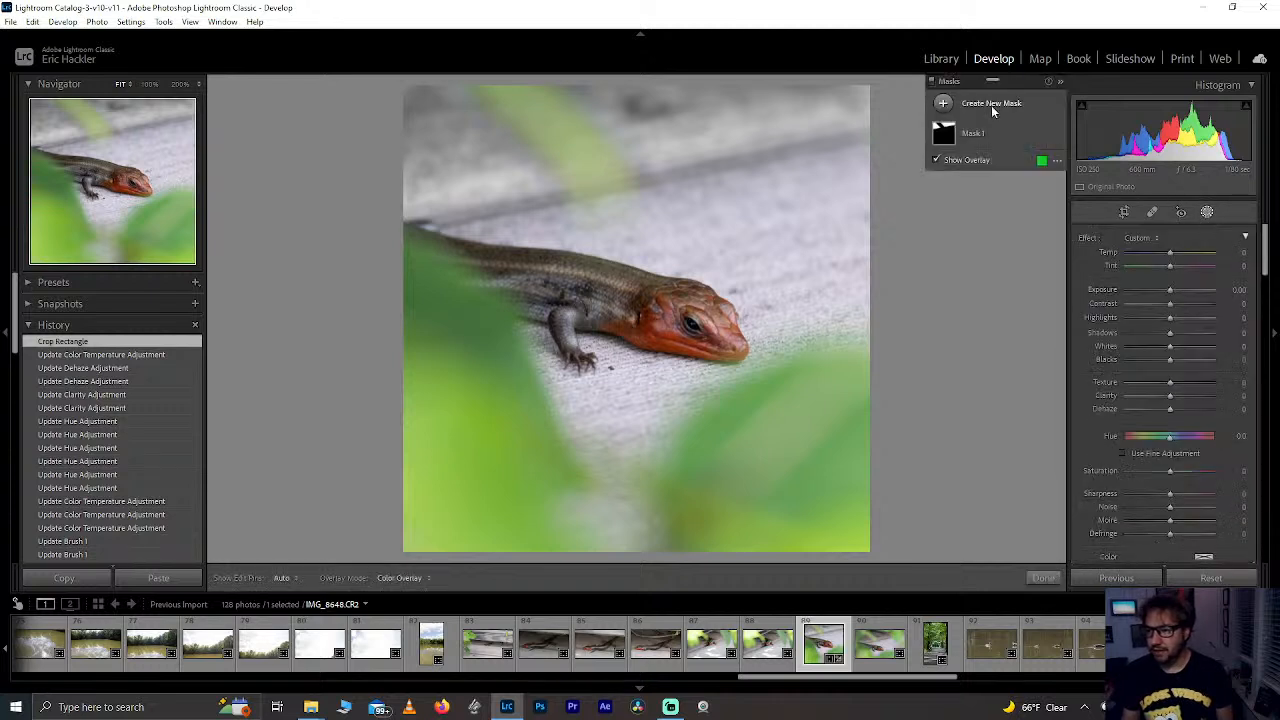
{"action": "left_click", "coordinate": [945, 107]}
{"action": "key", "text": "Escape"}
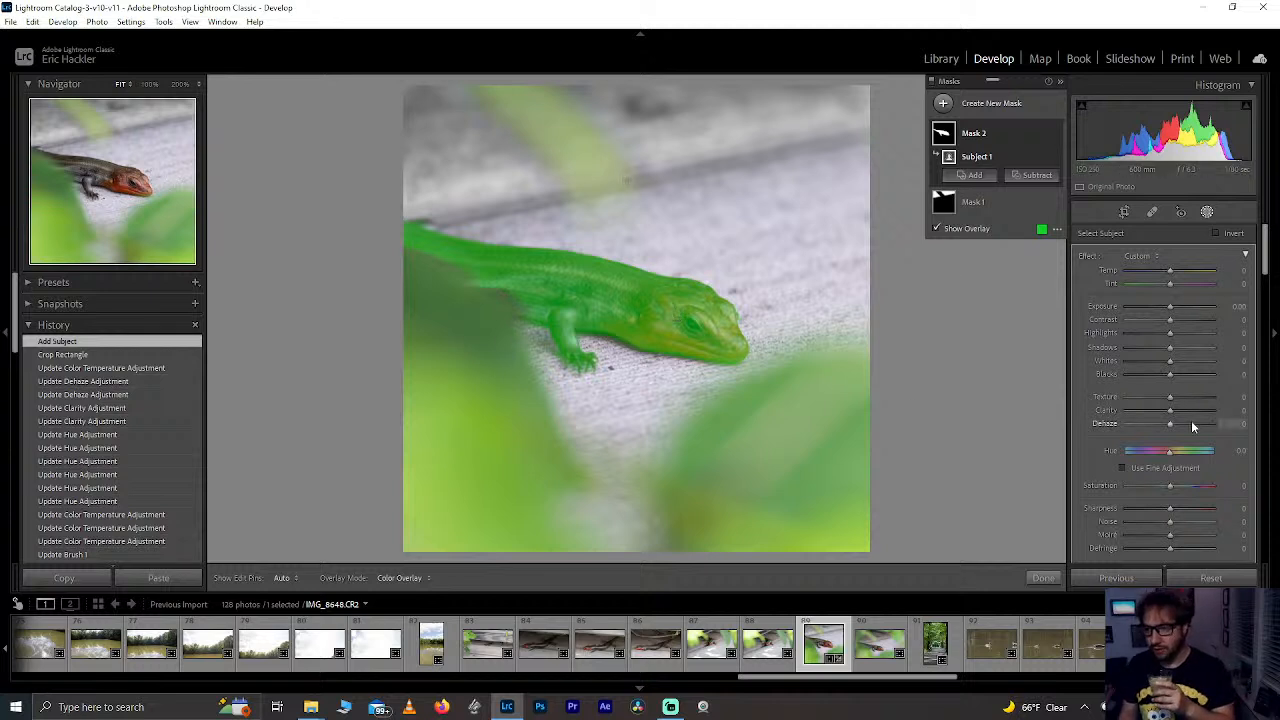
Step: Hide the mask overlay, set the lizard mask's Texture to 100 and finish masking
{"action": "key", "text": "o"}
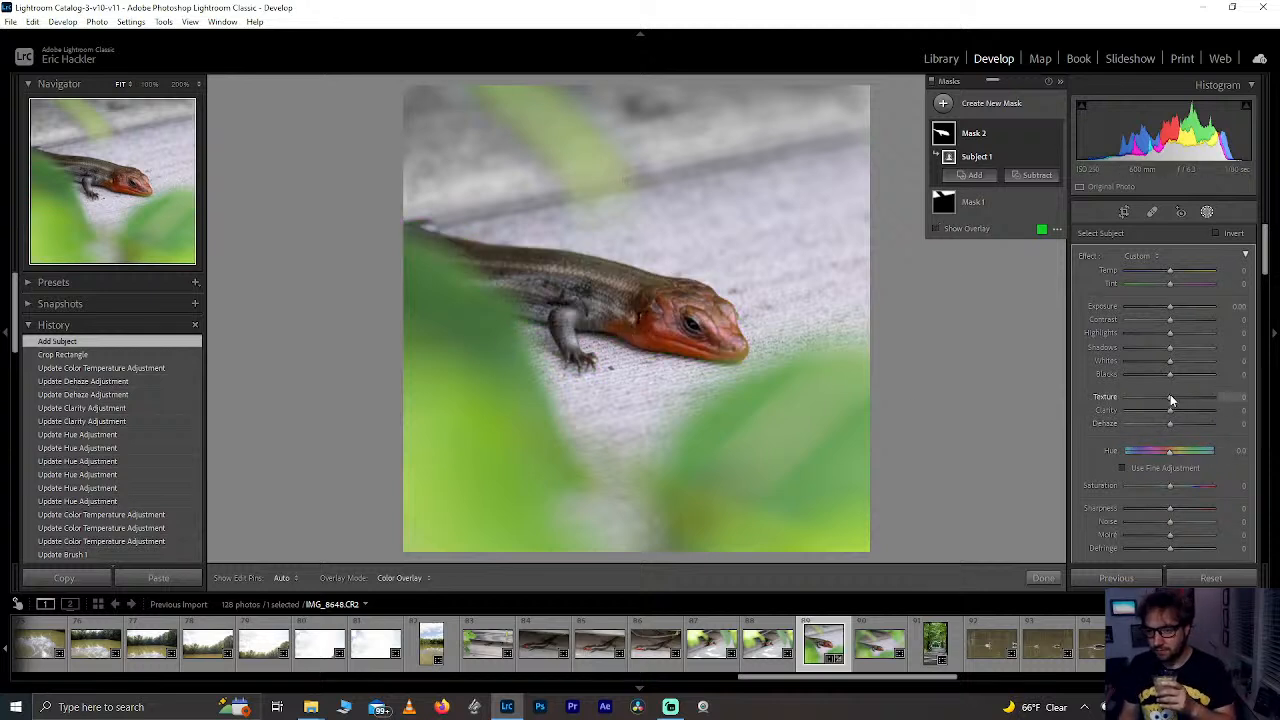
{"action": "left_click_drag", "start_coordinate": [1238, 411], "coordinate": [1238, 411]}
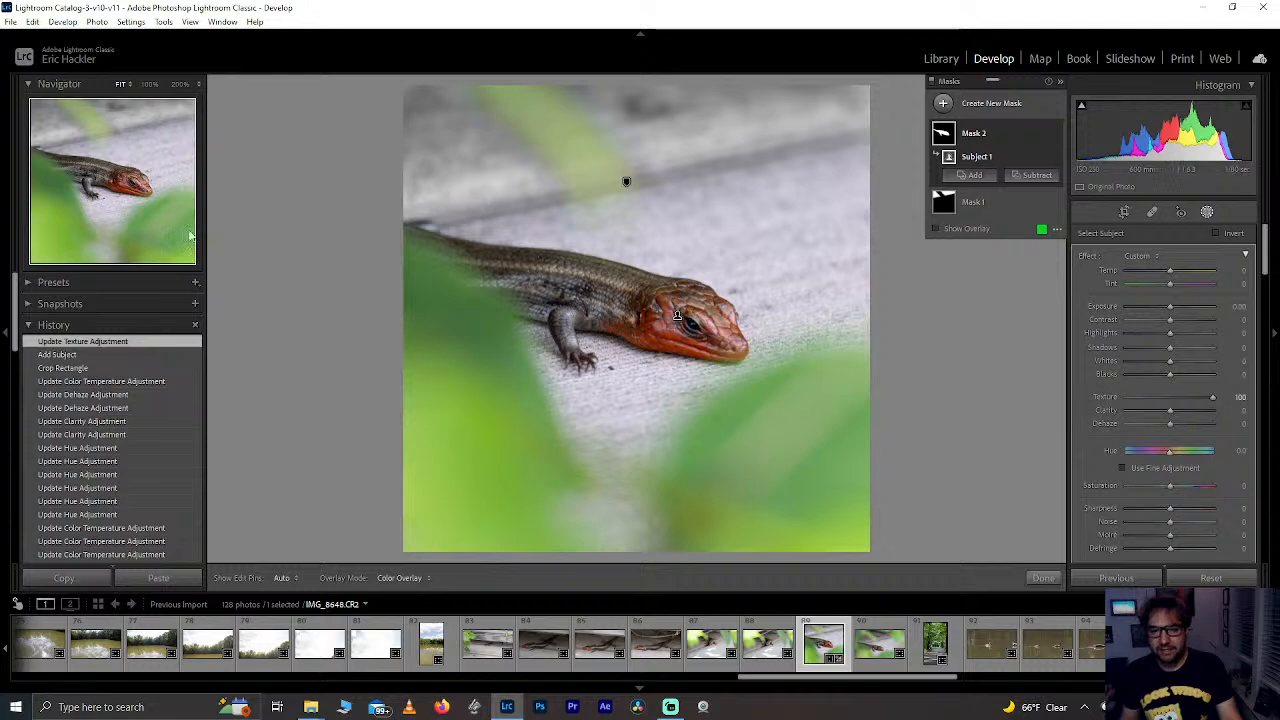
{"action": "left_click", "coordinate": [126, 173]}
{"action": "mouse_move", "coordinate": [130, 186]}
{"action": "left_mouse_down"}
{"action": "mouse_move", "coordinate": [89, 176]}
{"action": "mouse_move", "coordinate": [112, 180]}
{"action": "left_mouse_up"}
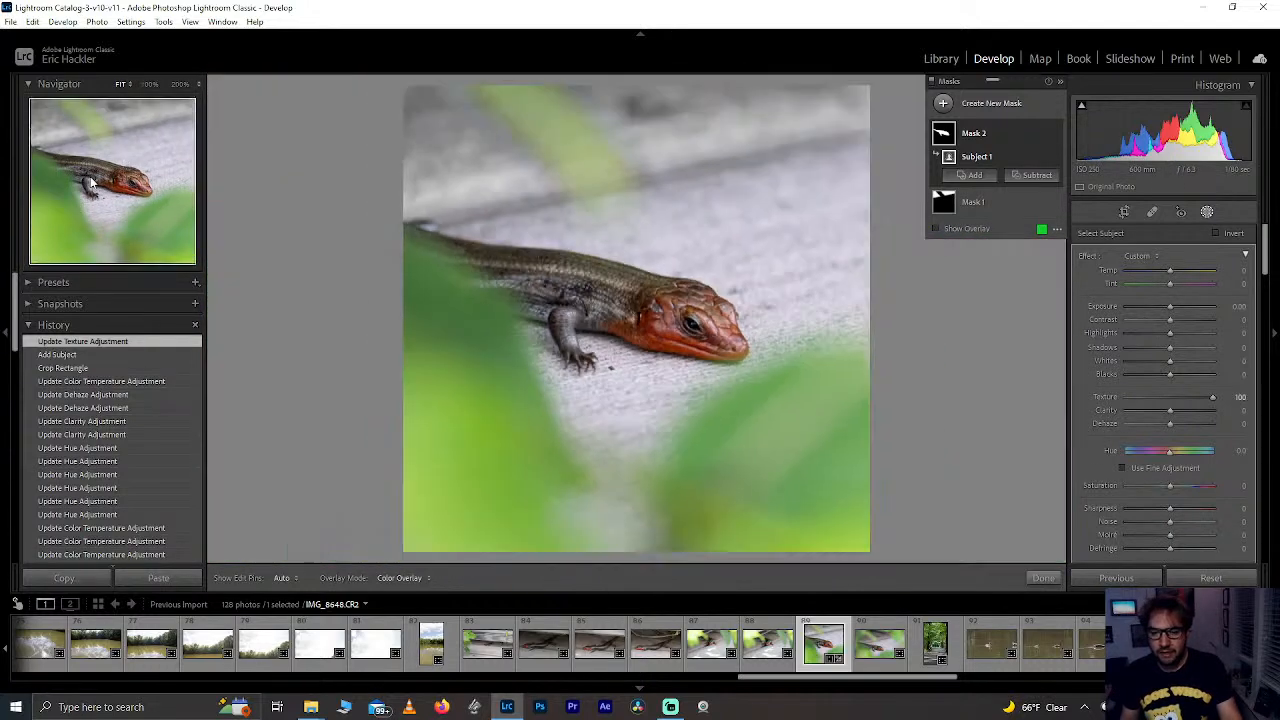
{"action": "left_click", "coordinate": [1214, 398]}
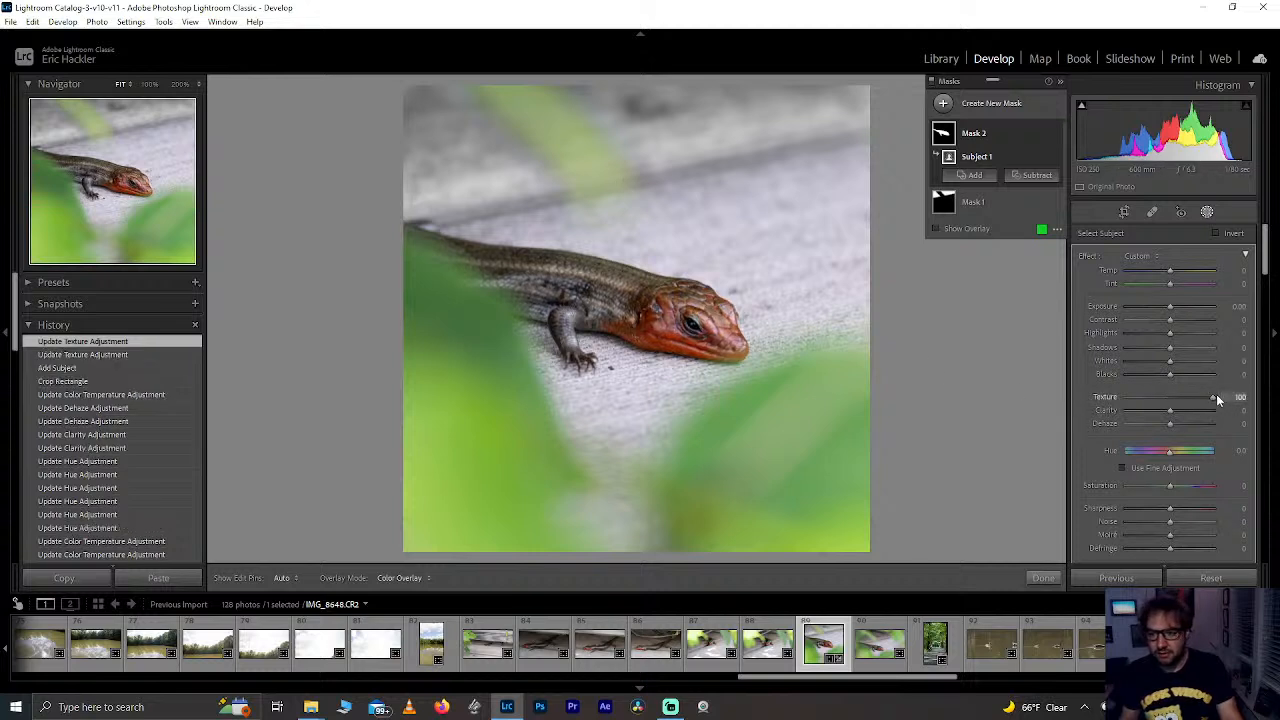
{"action": "left_click", "coordinate": [1043, 578]}
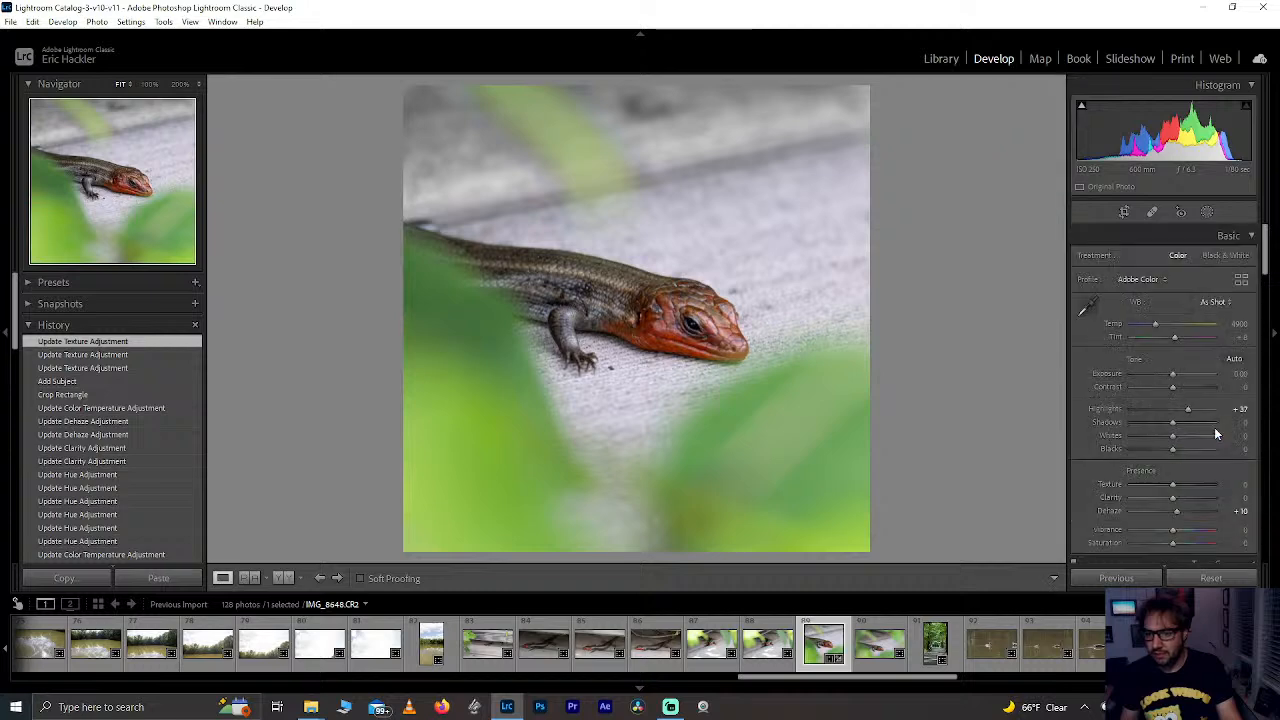
Step: In the HSL adjustments, set Red Luminance to +48, Red Saturation to +46 and Orange Saturation to +69
{"action": "left_click_drag", "start_coordinate": [1265, 258], "coordinate": [1190, 372]}
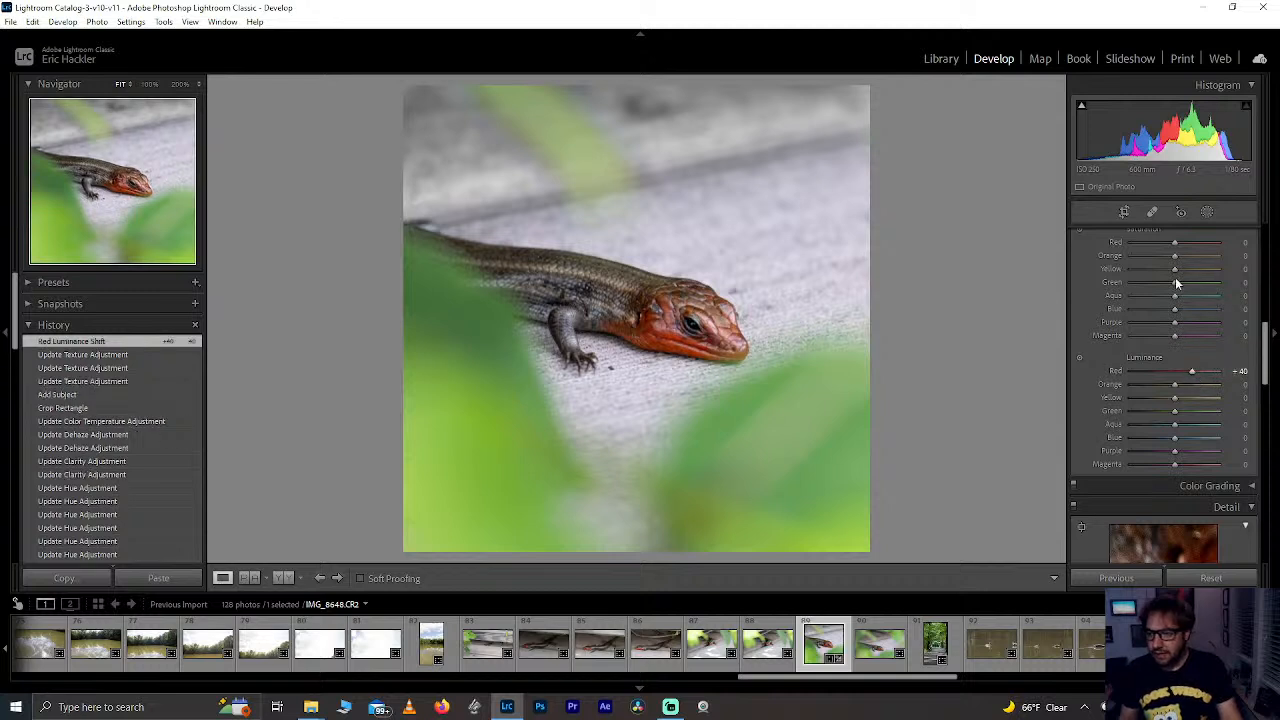
{"action": "mouse_move", "coordinate": [1176, 242]}
{"action": "left_mouse_down"}
{"action": "mouse_move", "coordinate": [1205, 245]}
{"action": "mouse_move", "coordinate": [1203, 256]}
{"action": "mouse_move", "coordinate": [1194, 246]}
{"action": "left_mouse_up"}
{"action": "left_click_drag", "start_coordinate": [1203, 374], "coordinate": [1200, 384]}
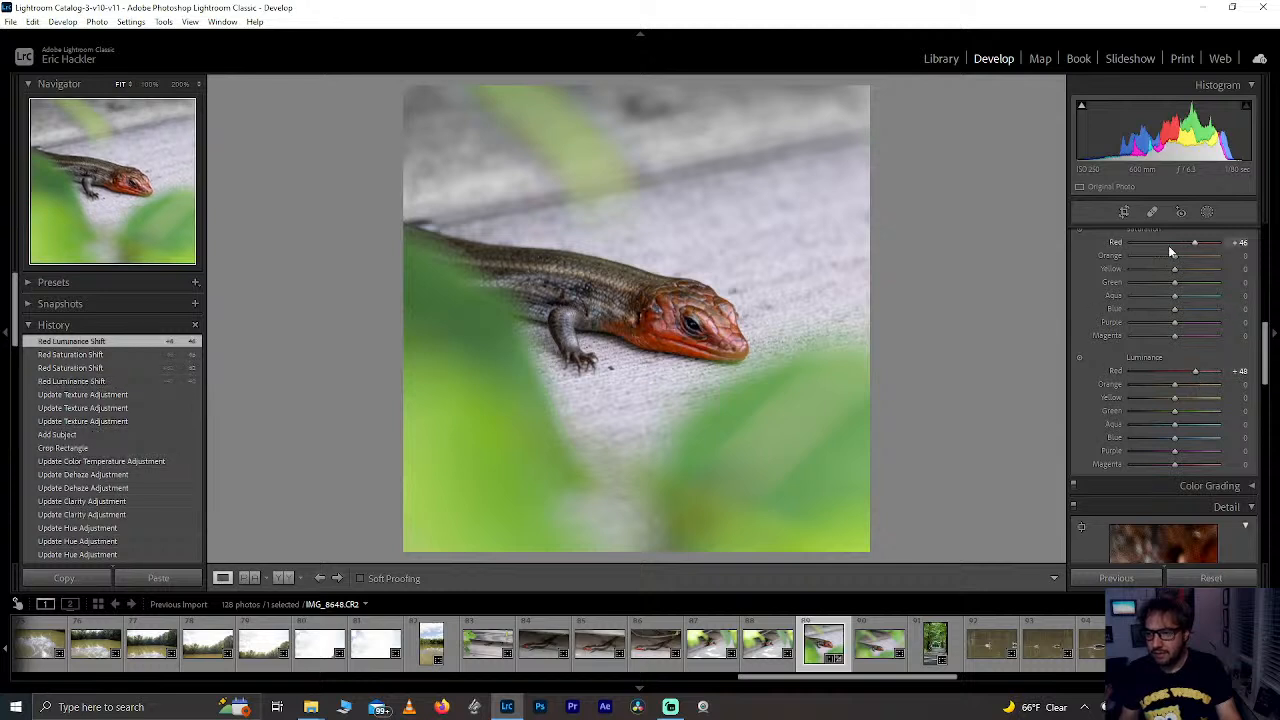
{"action": "left_click_drag", "start_coordinate": [1176, 256], "coordinate": [1203, 263]}
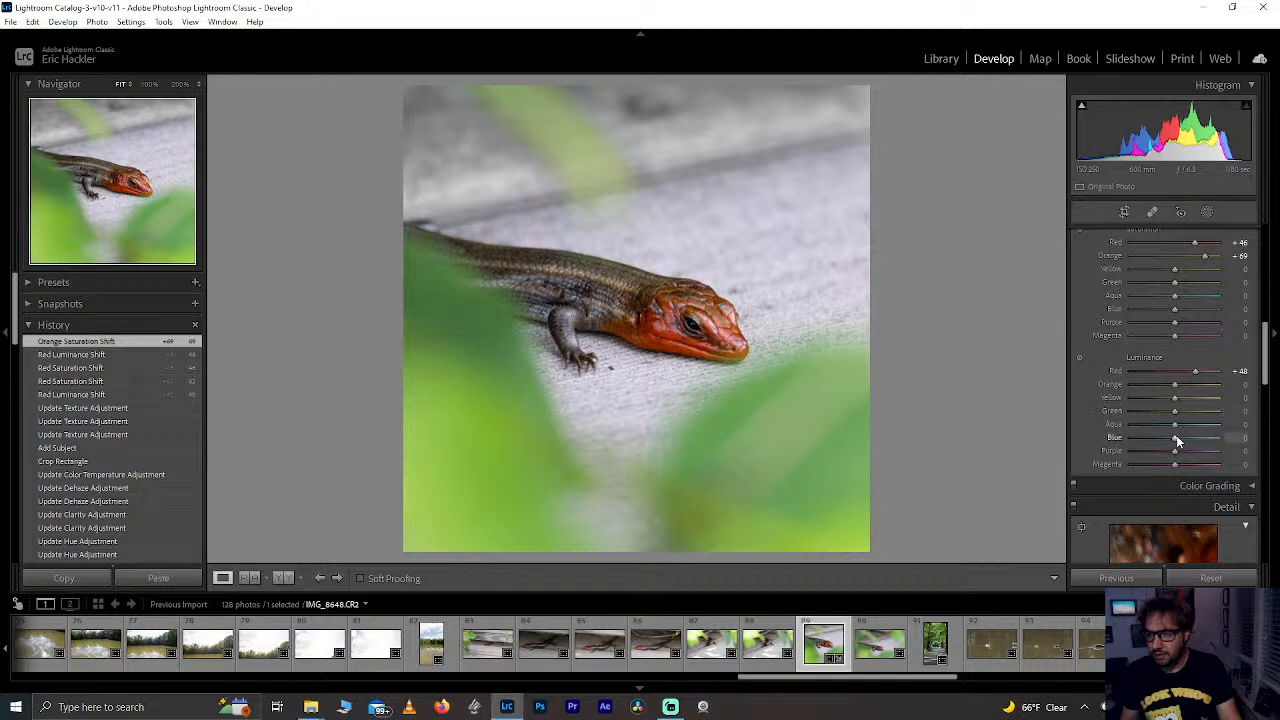
Step: Set Blue Saturation to +83, Blue Luminance to +46 and Yellow Saturation to +32
{"action": "left_click_drag", "start_coordinate": [1175, 310], "coordinate": [1268, 317]}
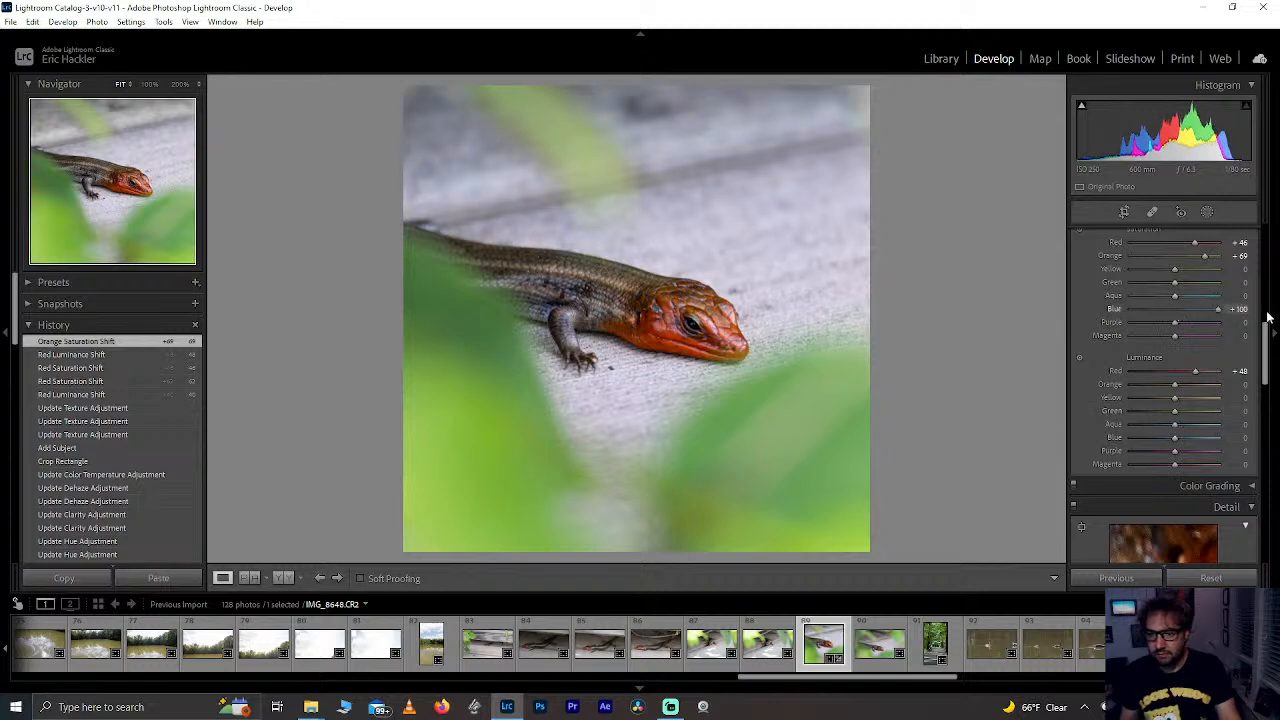
{"action": "mouse_move", "coordinate": [1190, 320]}
{"action": "left_mouse_down"}
{"action": "mouse_move", "coordinate": [1233, 316]}
{"action": "mouse_move", "coordinate": [1211, 316]}
{"action": "left_mouse_up"}
{"action": "double_click", "coordinate": [1213, 310]}
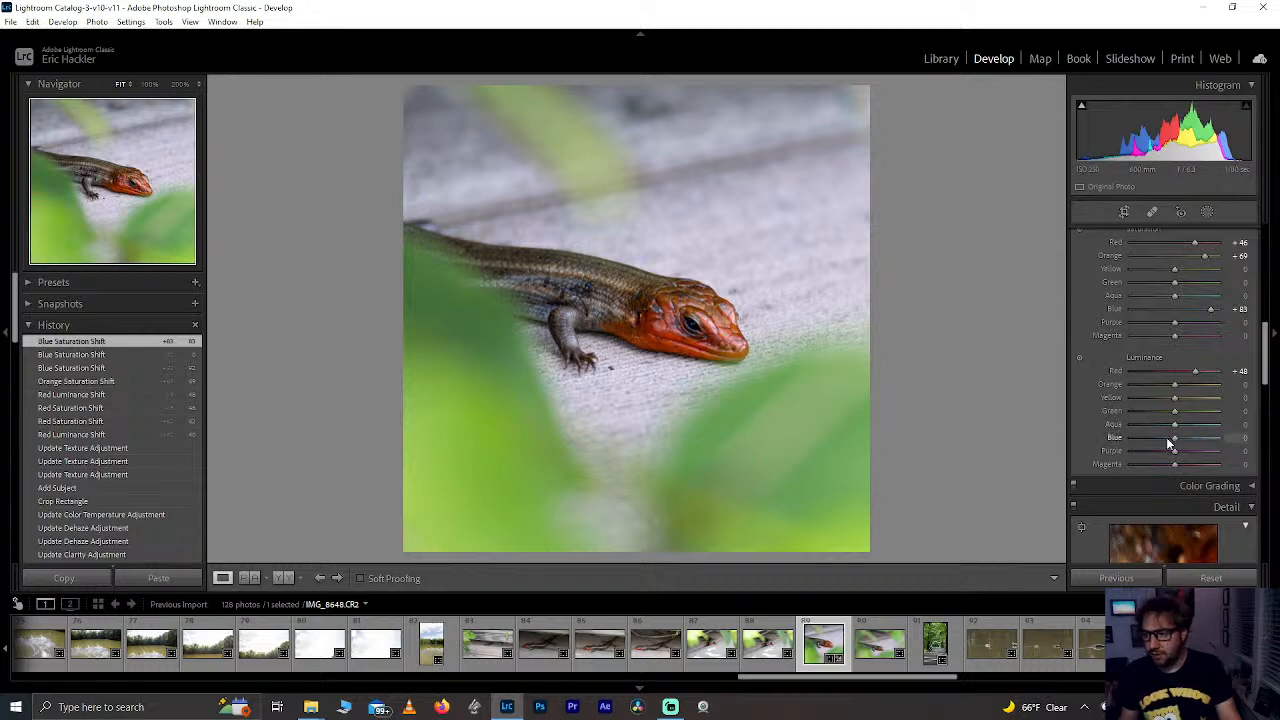
{"action": "mouse_move", "coordinate": [1175, 437]}
{"action": "left_mouse_down"}
{"action": "mouse_move", "coordinate": [1228, 440]}
{"action": "mouse_move", "coordinate": [1198, 446]}
{"action": "left_mouse_up"}
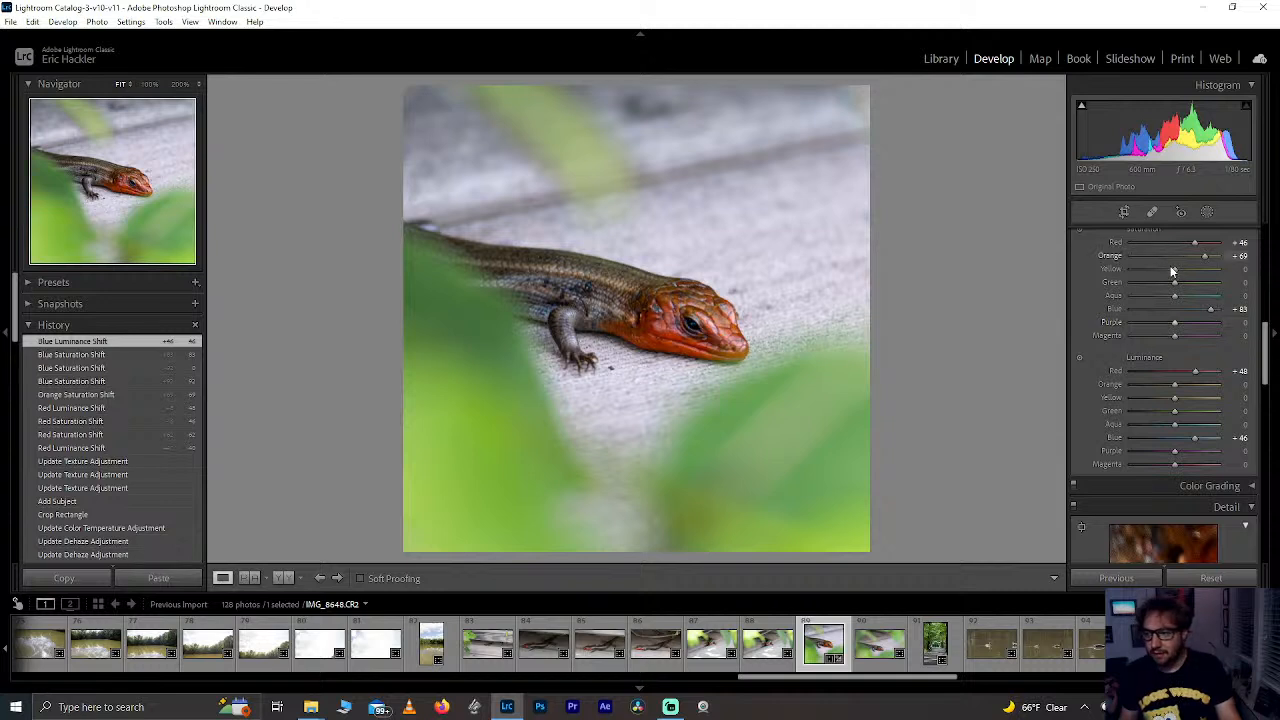
{"action": "mouse_move", "coordinate": [1175, 269]}
{"action": "left_mouse_down"}
{"action": "mouse_move", "coordinate": [1240, 283]}
{"action": "mouse_move", "coordinate": [1185, 272]}
{"action": "left_mouse_up"}
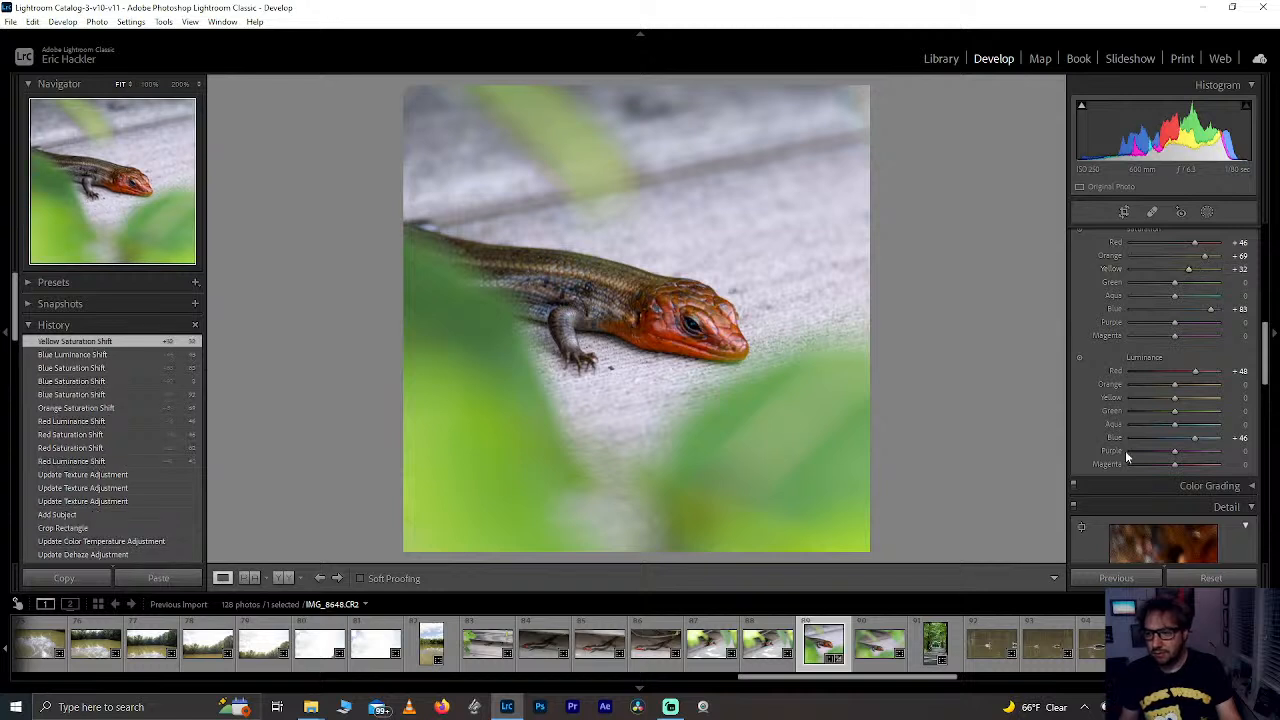
Step: In the HSL adjustments, set Orange Luminance to +66 and Yellow Luminance to +72
{"action": "left_click_drag", "start_coordinate": [1175, 392], "coordinate": [1208, 399]}
{"action": "double_click", "coordinate": [1178, 396]}
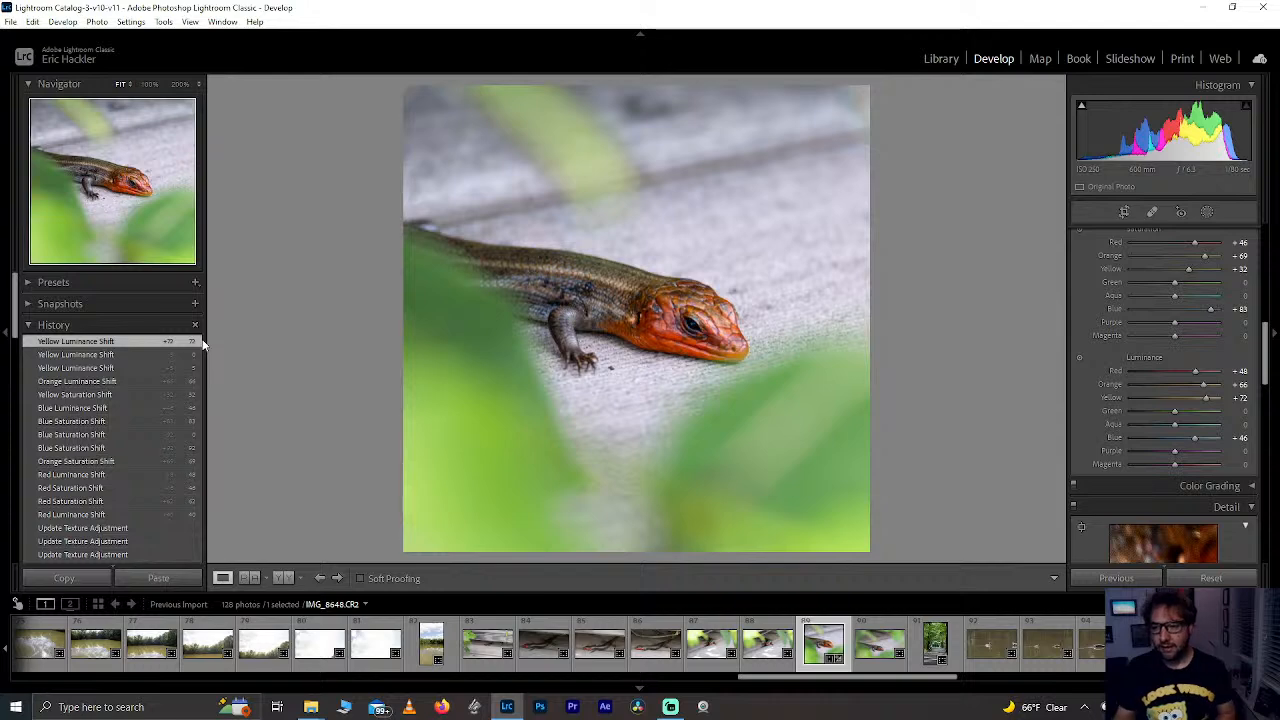
Step: Create a new brush mask for the lizard's eye with the brush Feather set to 60
{"action": "left_click", "coordinate": [692, 327]}
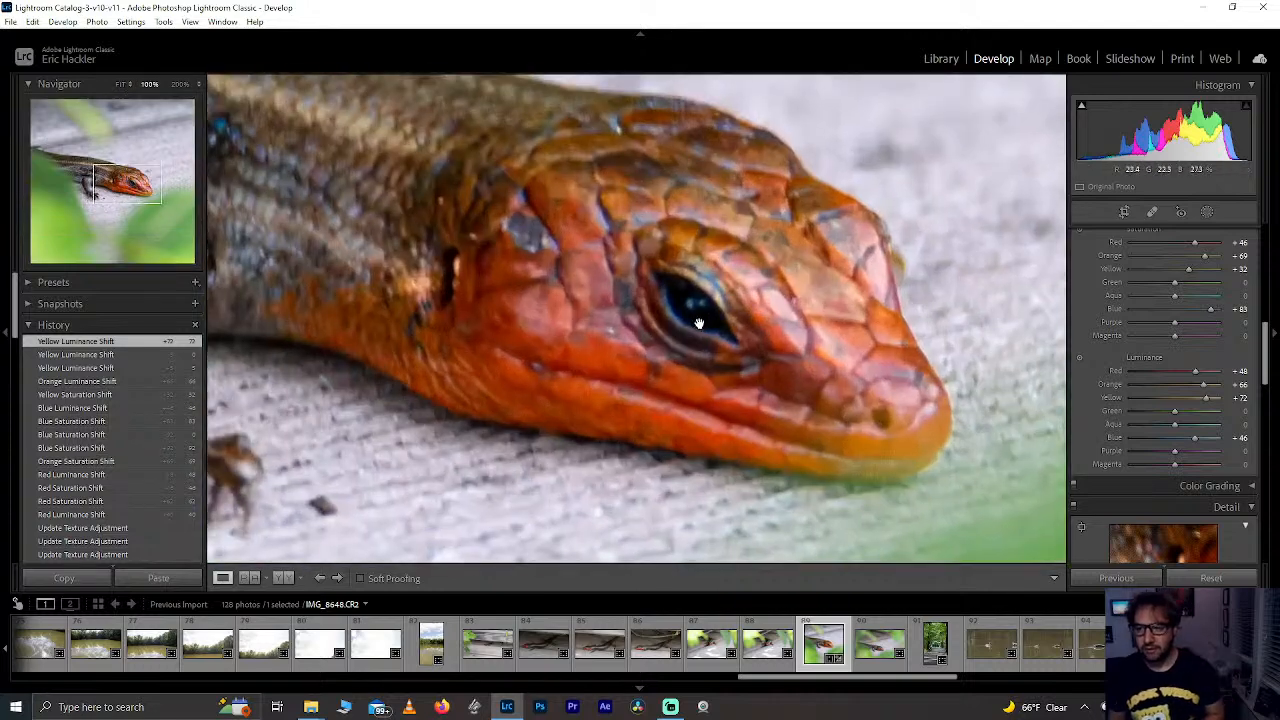
{"action": "left_click", "coordinate": [180, 87]}
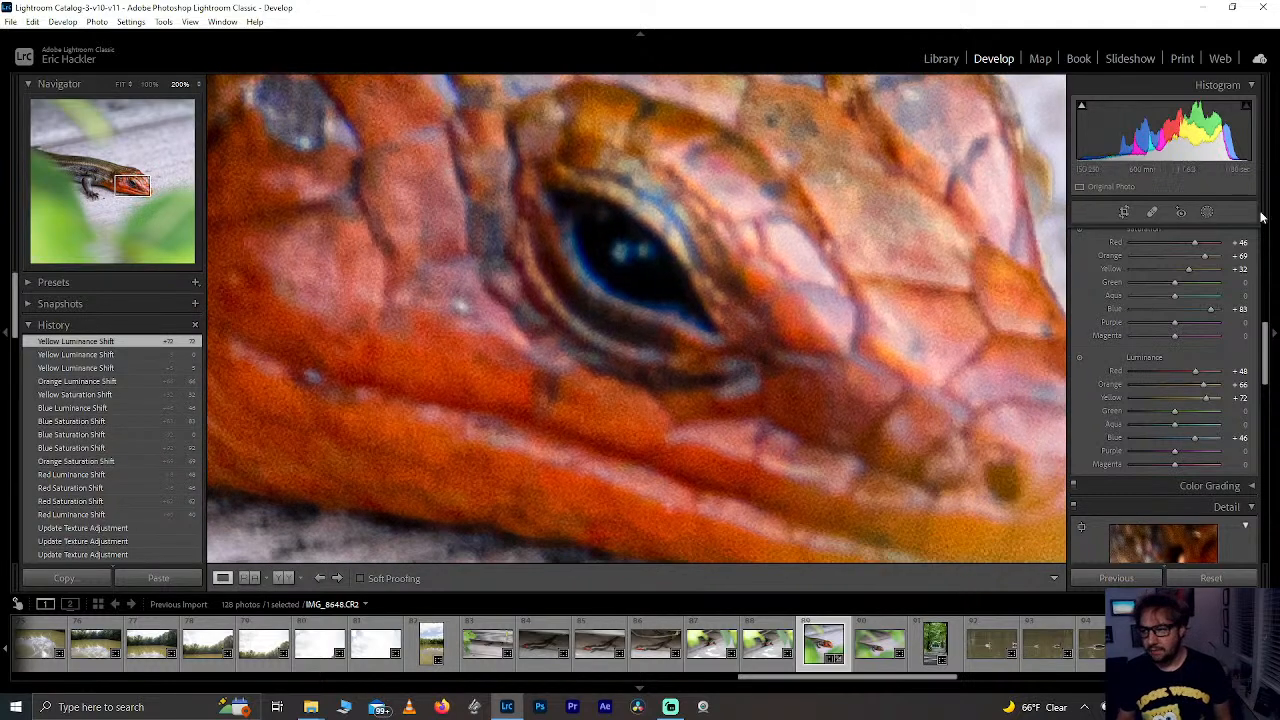
{"action": "left_click", "coordinate": [1207, 212]}
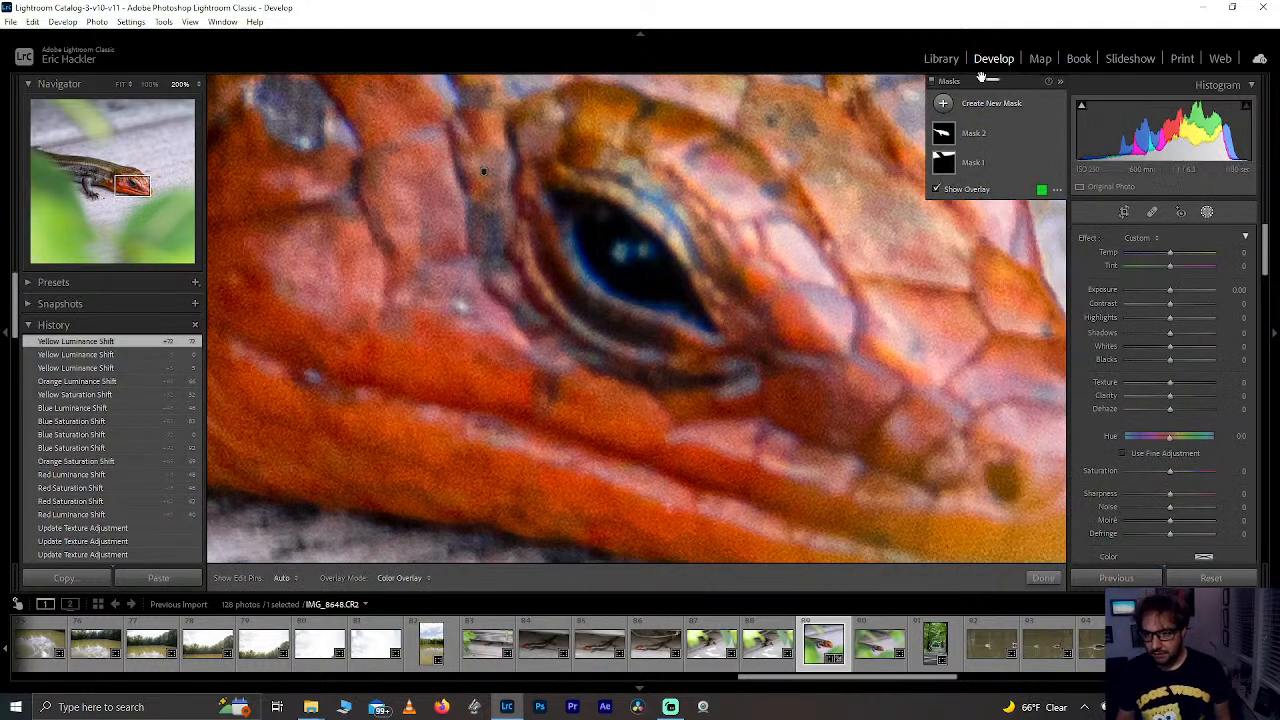
{"action": "left_click", "coordinate": [990, 103]}
{"action": "left_click", "coordinate": [1028, 170]}
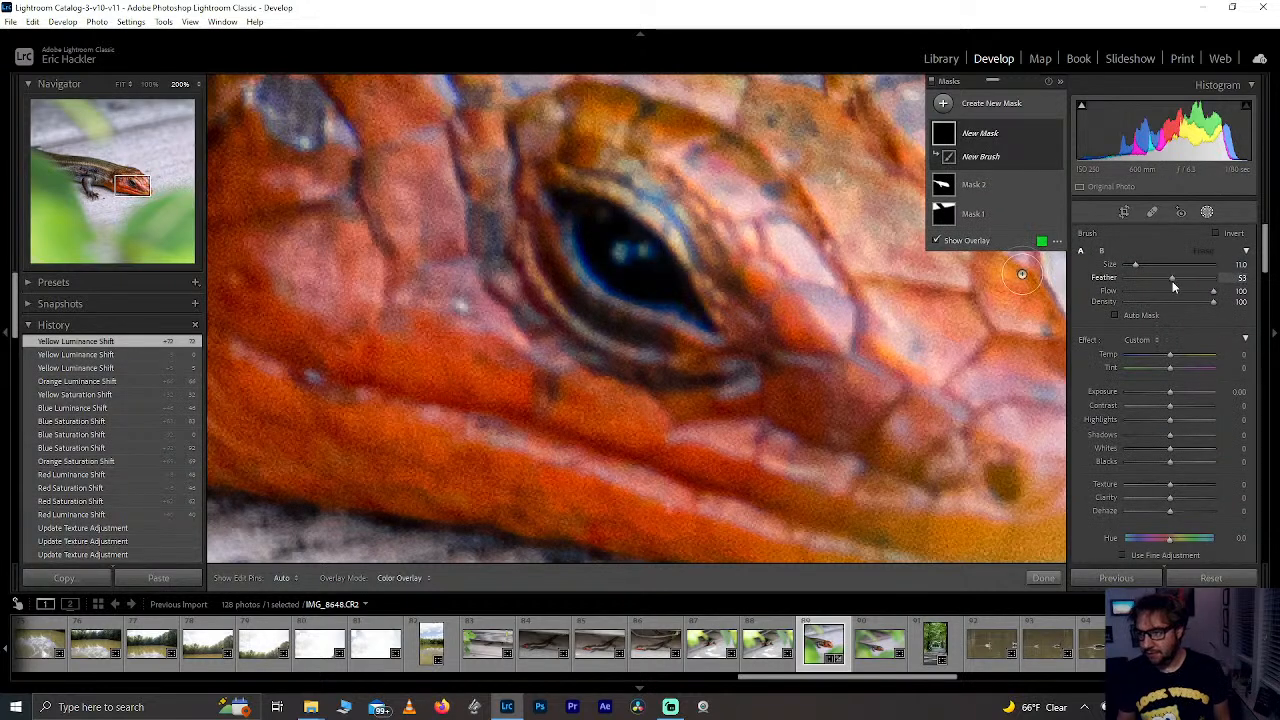
{"action": "left_click_drag", "start_coordinate": [1173, 282], "coordinate": [1179, 282]}
Step: Reduce the brush size to 5 and paint over the two light reflections in the lizard's eye
{"action": "scroll", "coordinate": [616, 249], "scroll_direction": "down", "scroll_amount": 3}
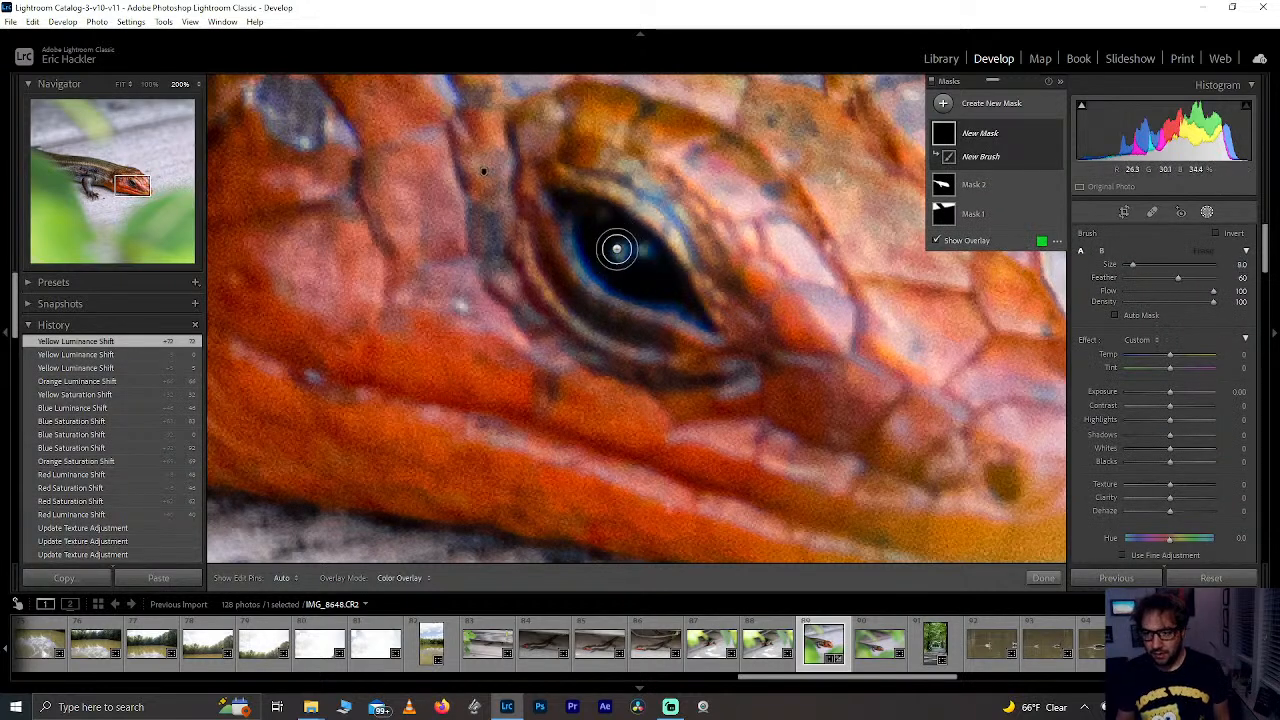
{"action": "scroll", "coordinate": [616, 249], "scroll_direction": "down", "scroll_amount": 3}
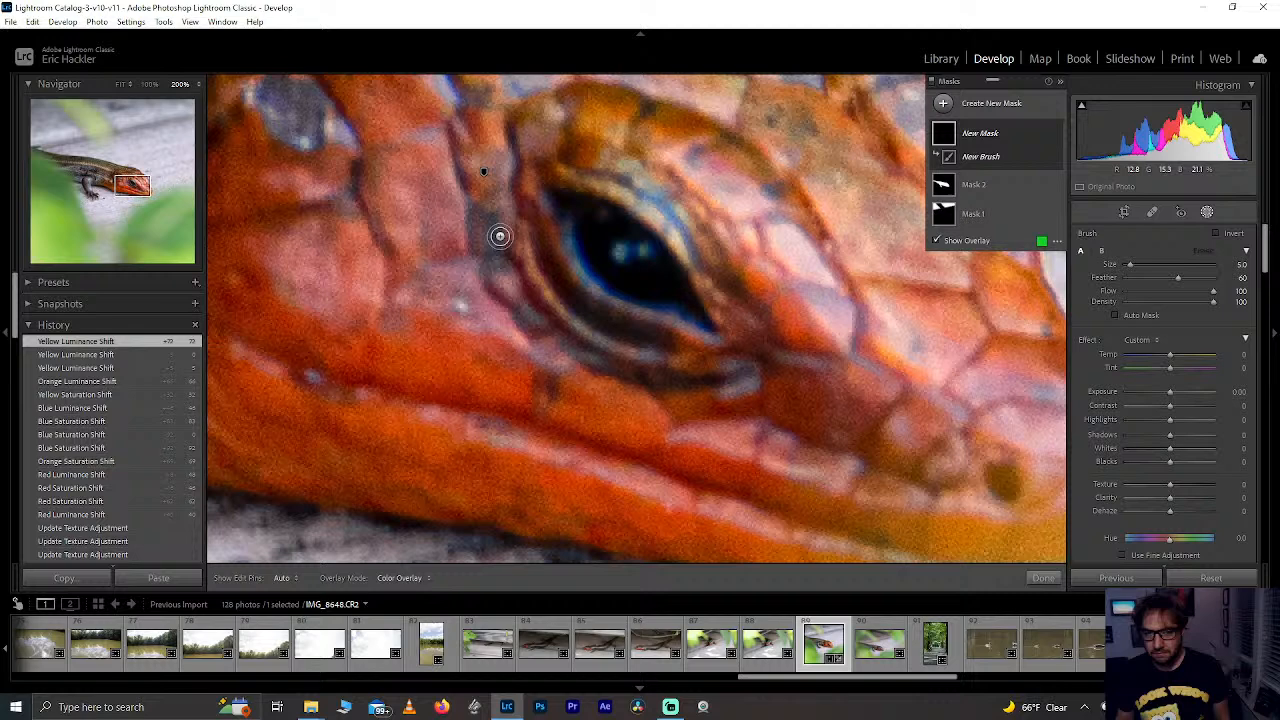
{"action": "left_click", "coordinate": [616, 253]}
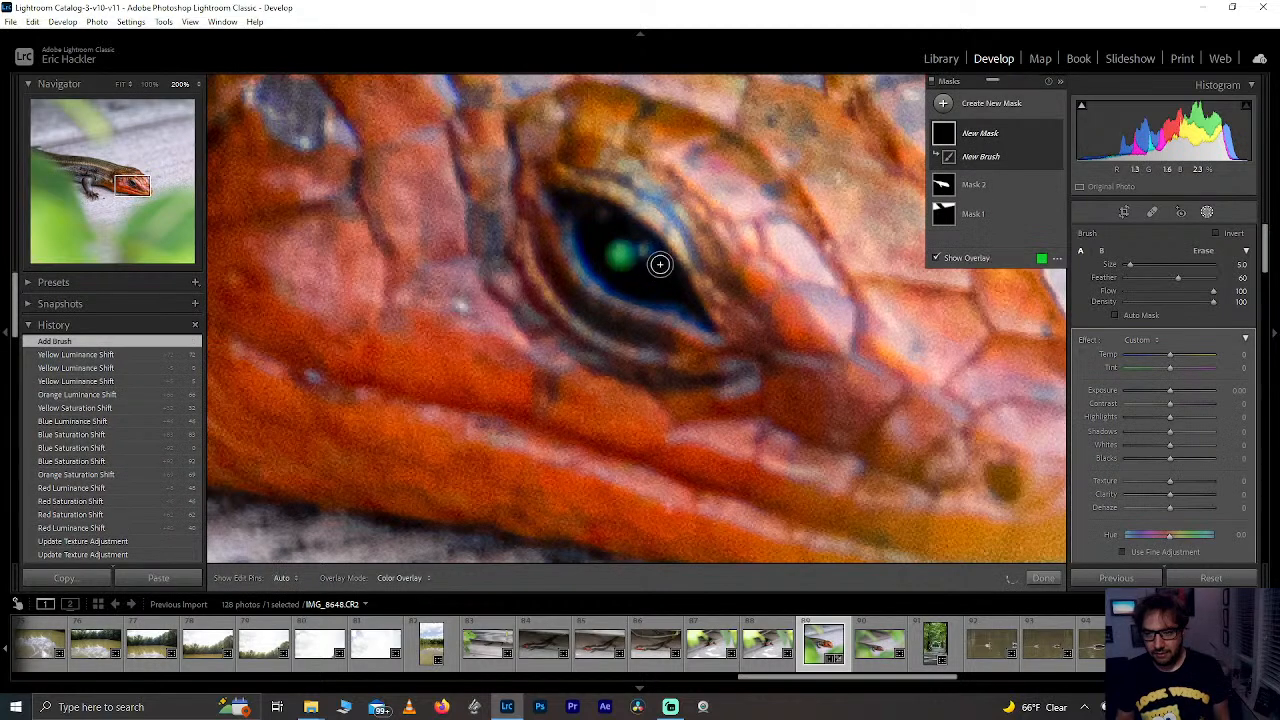
{"action": "left_click", "coordinate": [645, 254]}
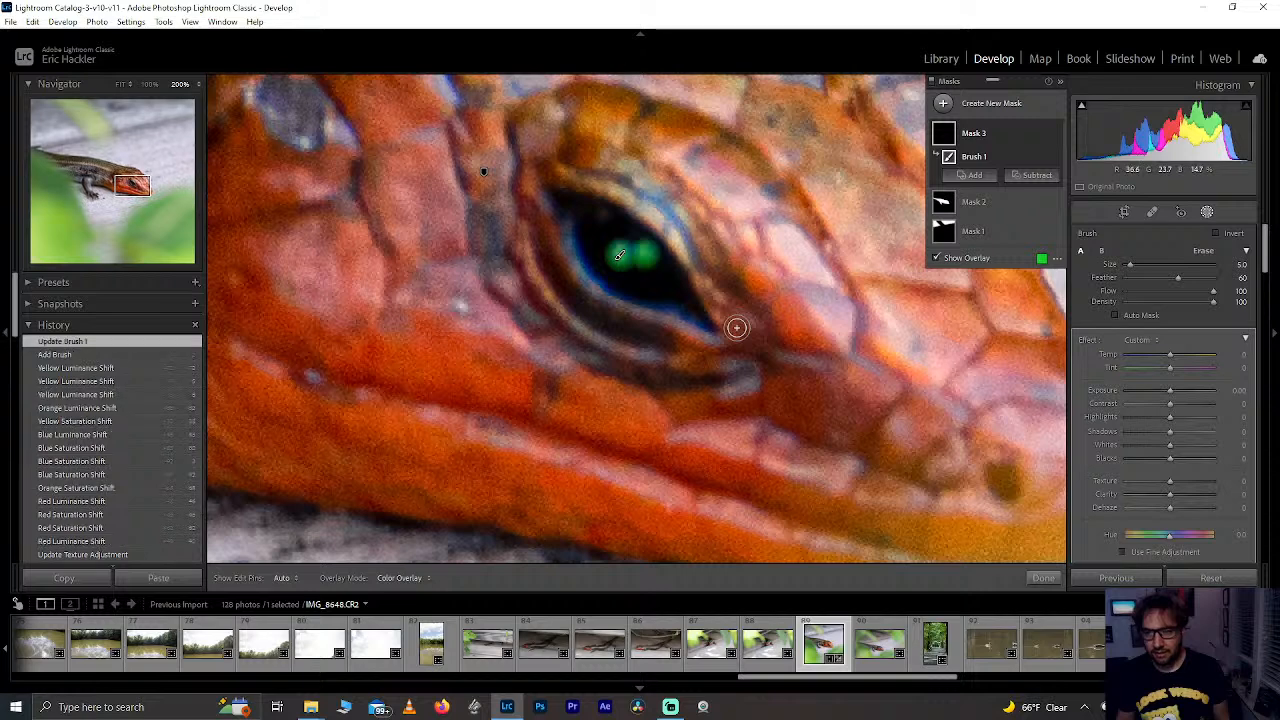
Step: Set Highlights and Whites to 100 on the eye mask and check the eye close up and in the full photo
{"action": "left_click_drag", "start_coordinate": [1171, 417], "coordinate": [1248, 424]}
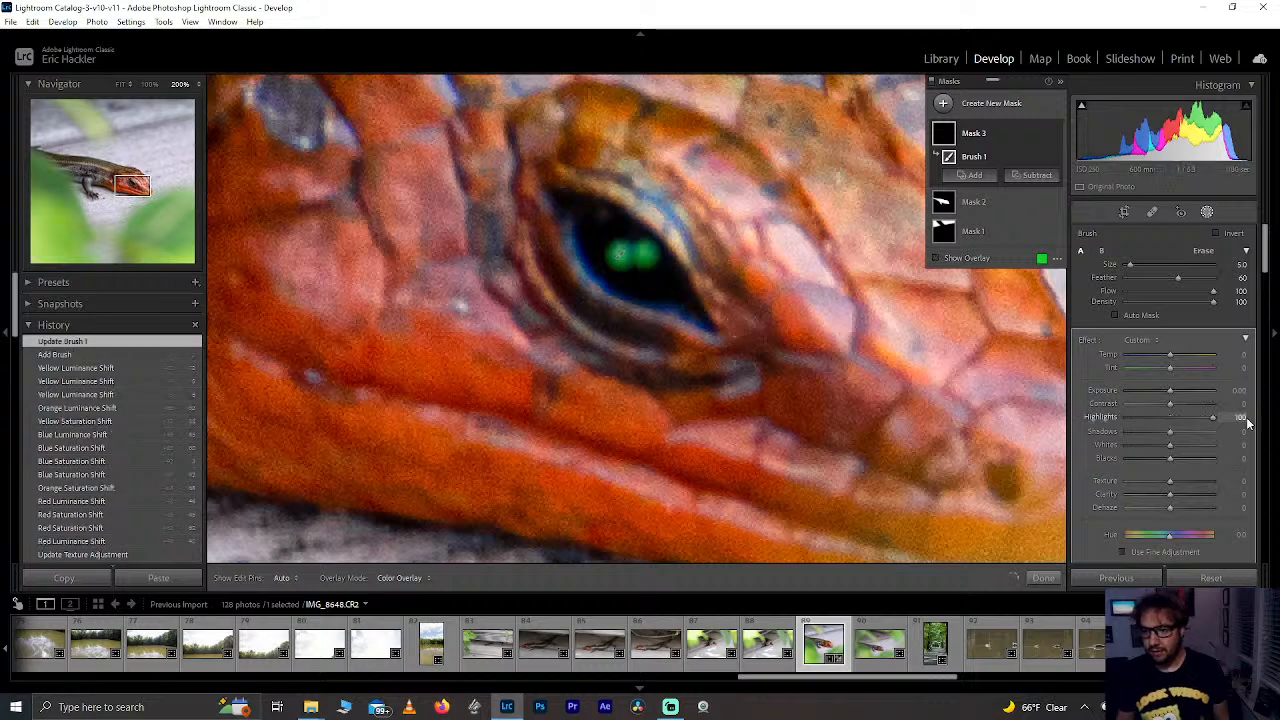
{"action": "left_click_drag", "start_coordinate": [1170, 445], "coordinate": [1250, 451]}
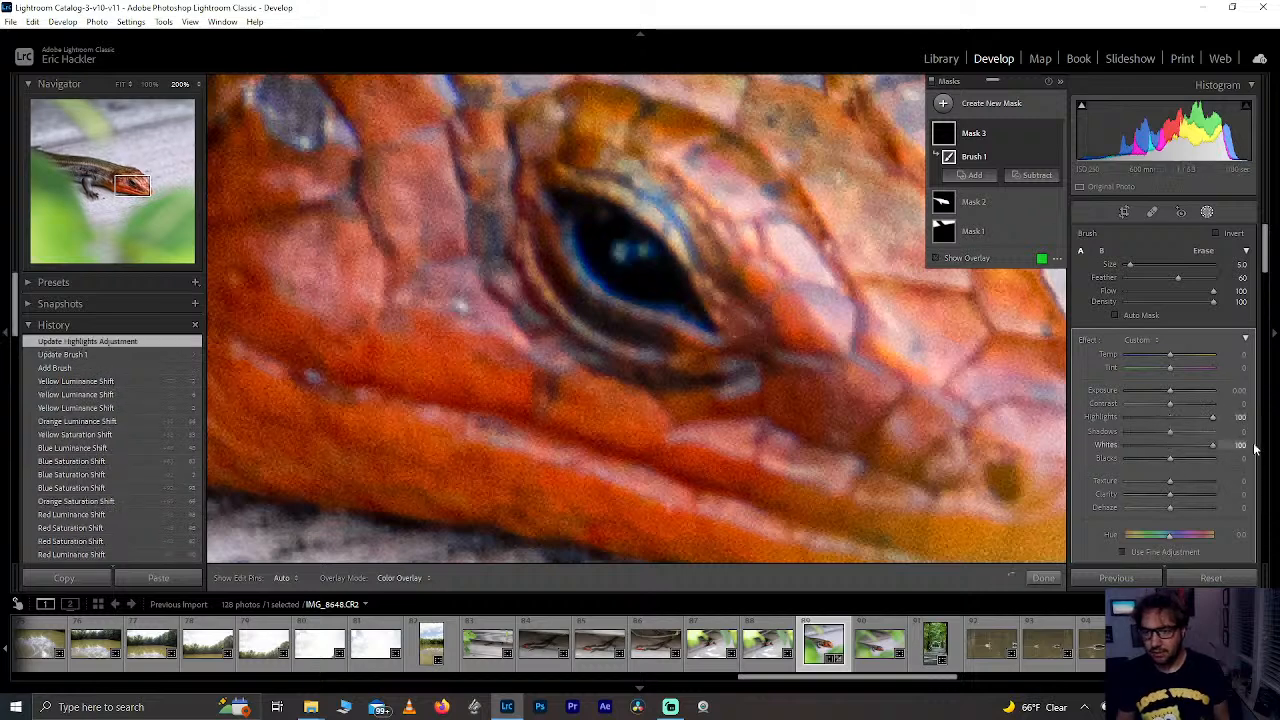
{"action": "left_click", "coordinate": [128, 190]}
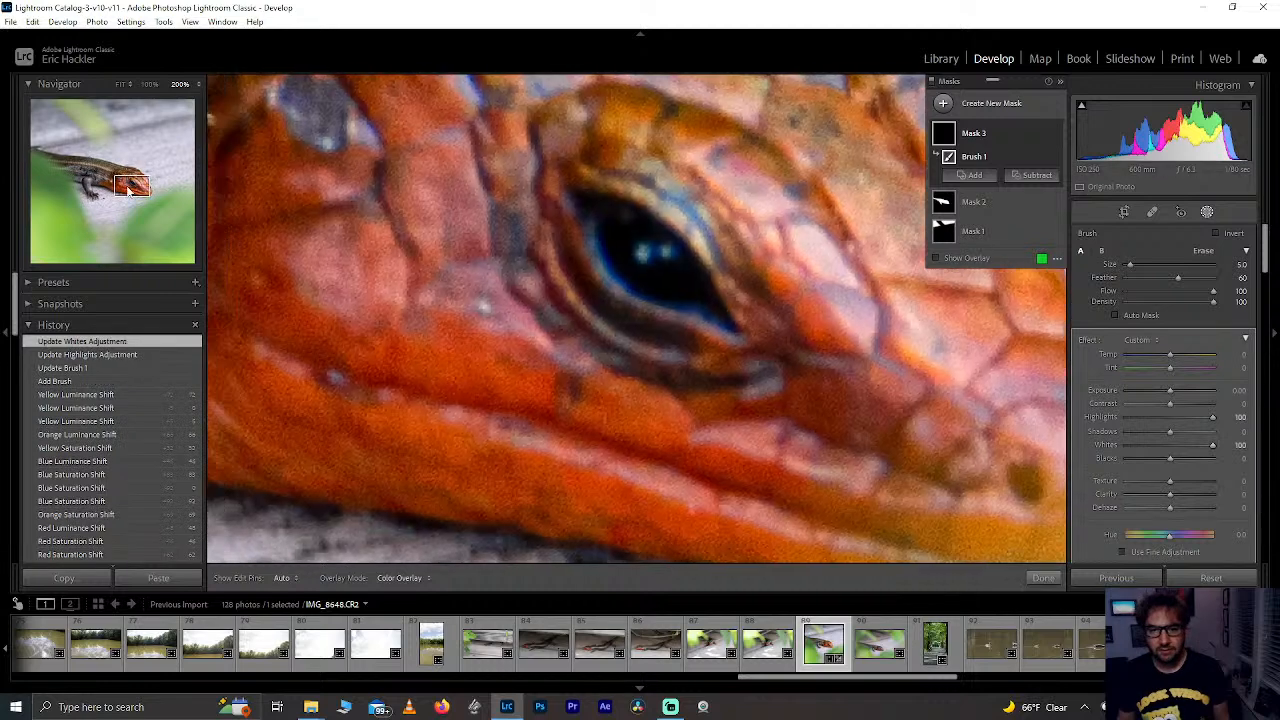
{"action": "key", "text": "z"}
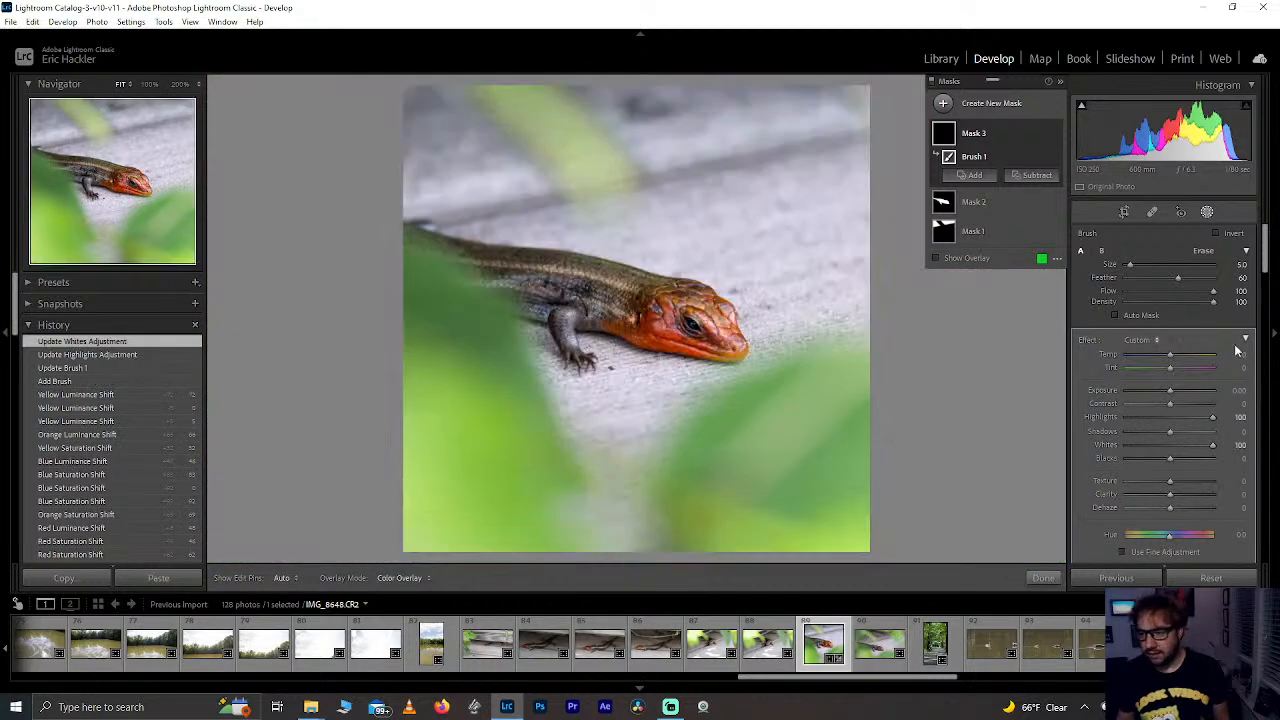
Step: Try Exposure 1.58 and Clarity 100 on the eye mask, resetting each to 0
{"action": "left_click_drag", "start_coordinate": [1168, 391], "coordinate": [1190, 394]}
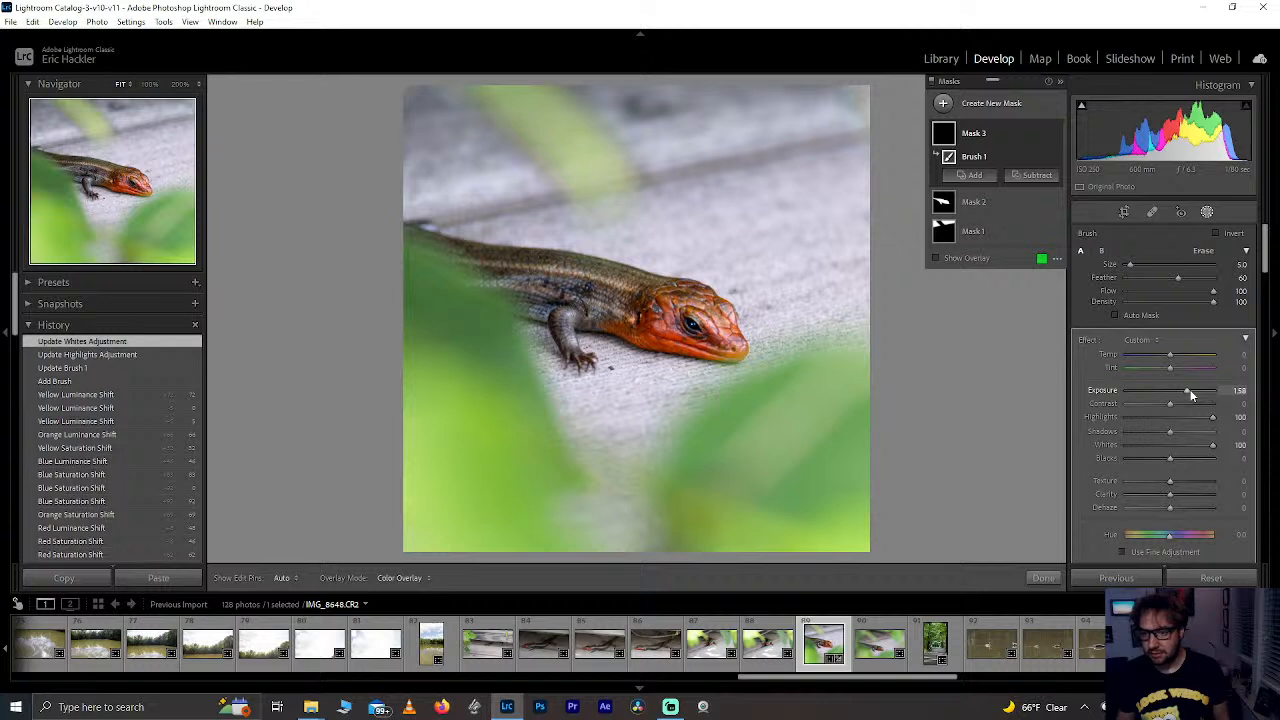
{"action": "double_click", "coordinate": [1190, 394]}
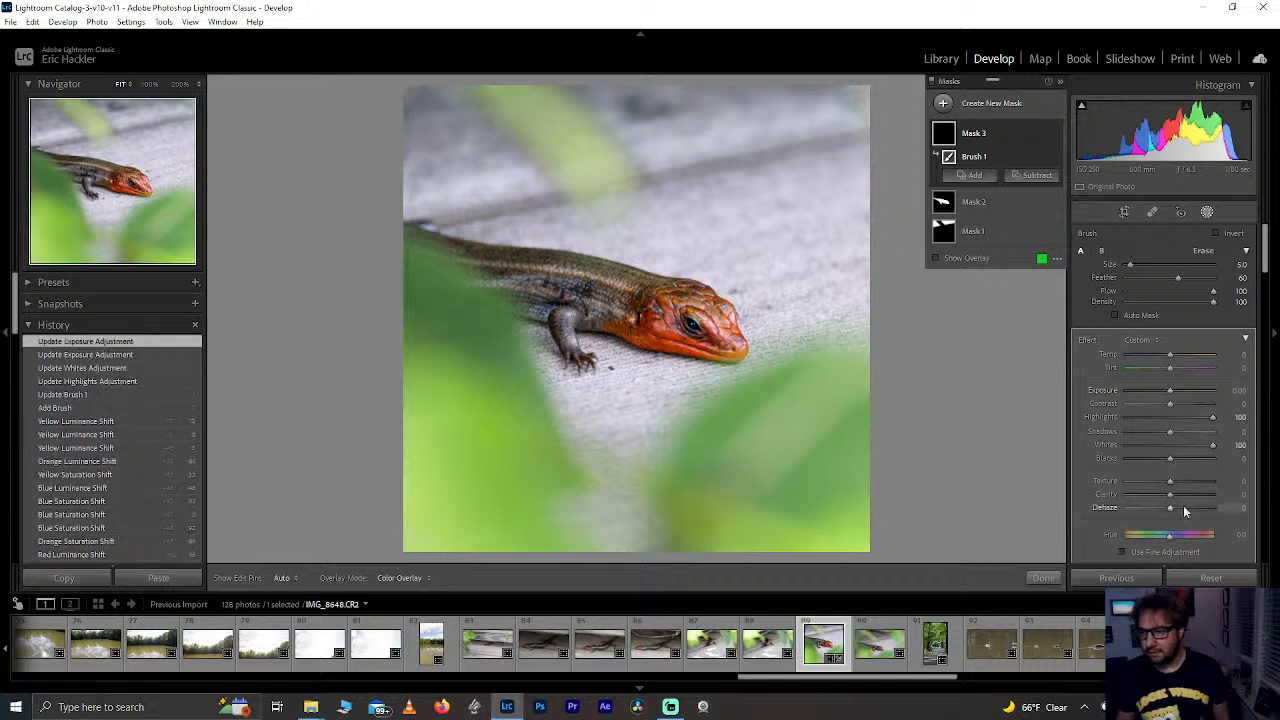
{"action": "left_click_drag", "start_coordinate": [1171, 494], "coordinate": [1258, 500]}
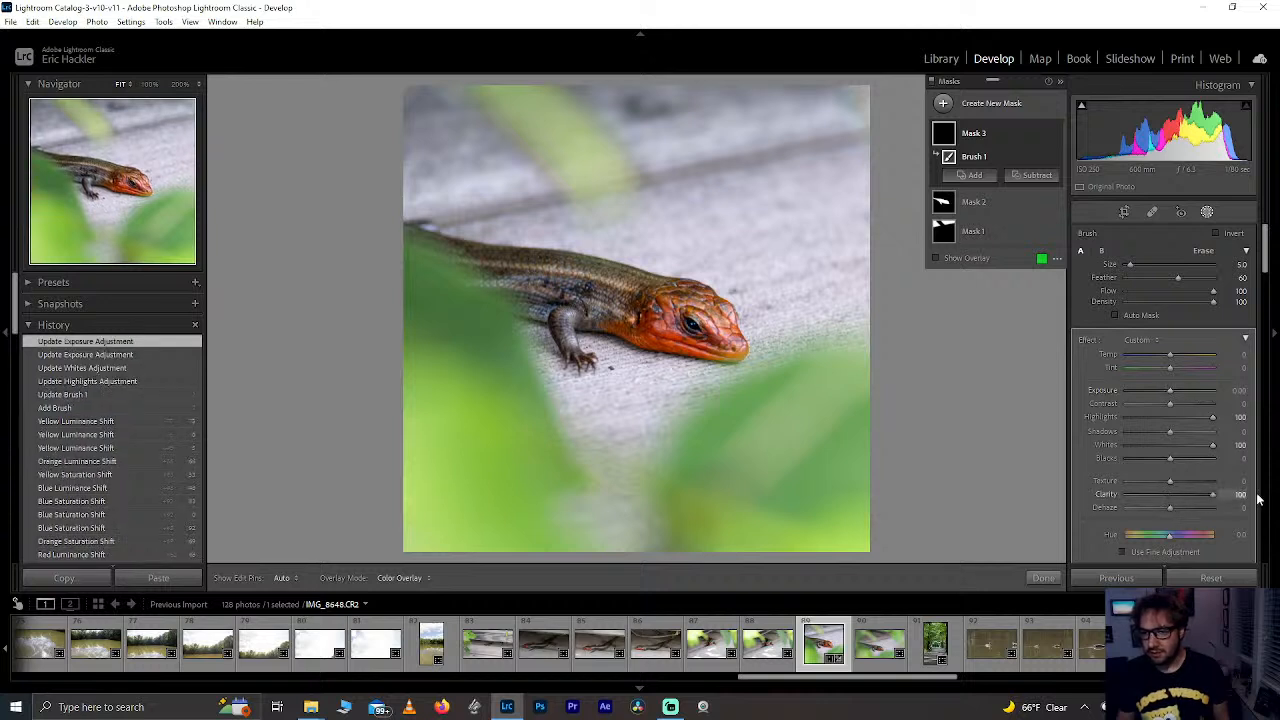
{"action": "double_click", "coordinate": [1174, 496]}
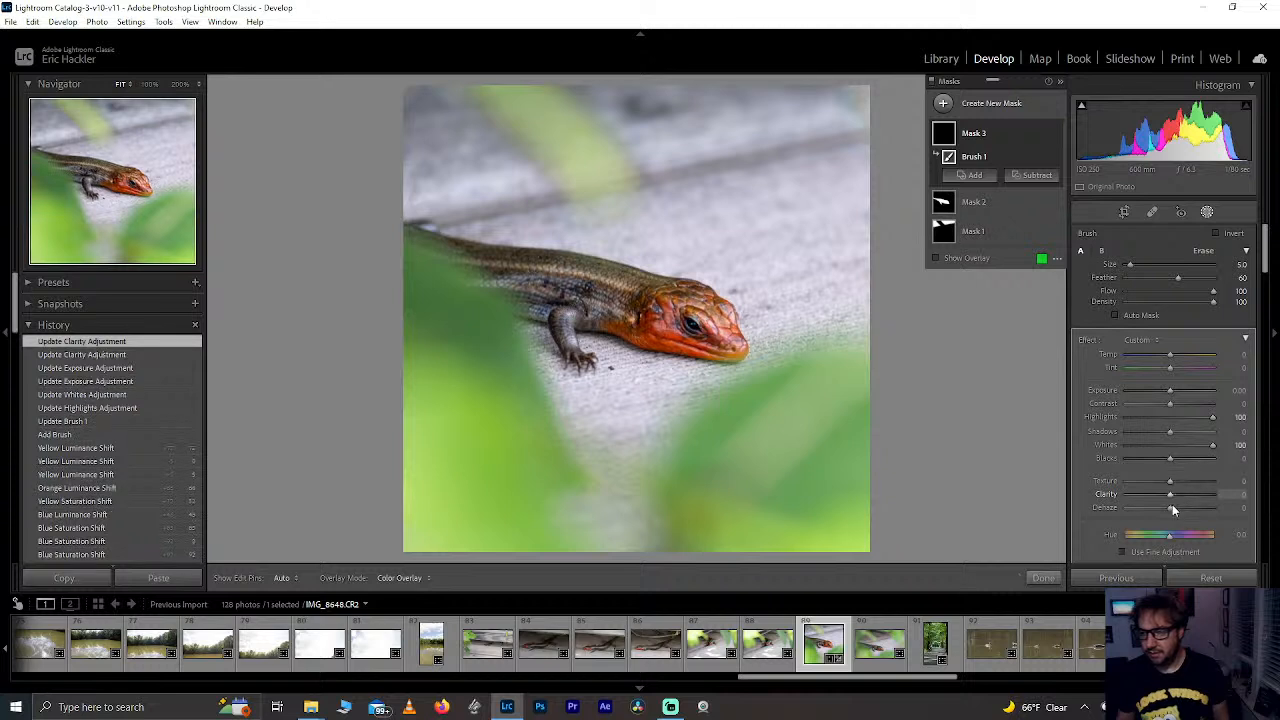
Step: Set the eye mask's Dehaze to -49, checking the effect on the eye reflections up close
{"action": "left_click_drag", "start_coordinate": [1170, 507], "coordinate": [1248, 510]}
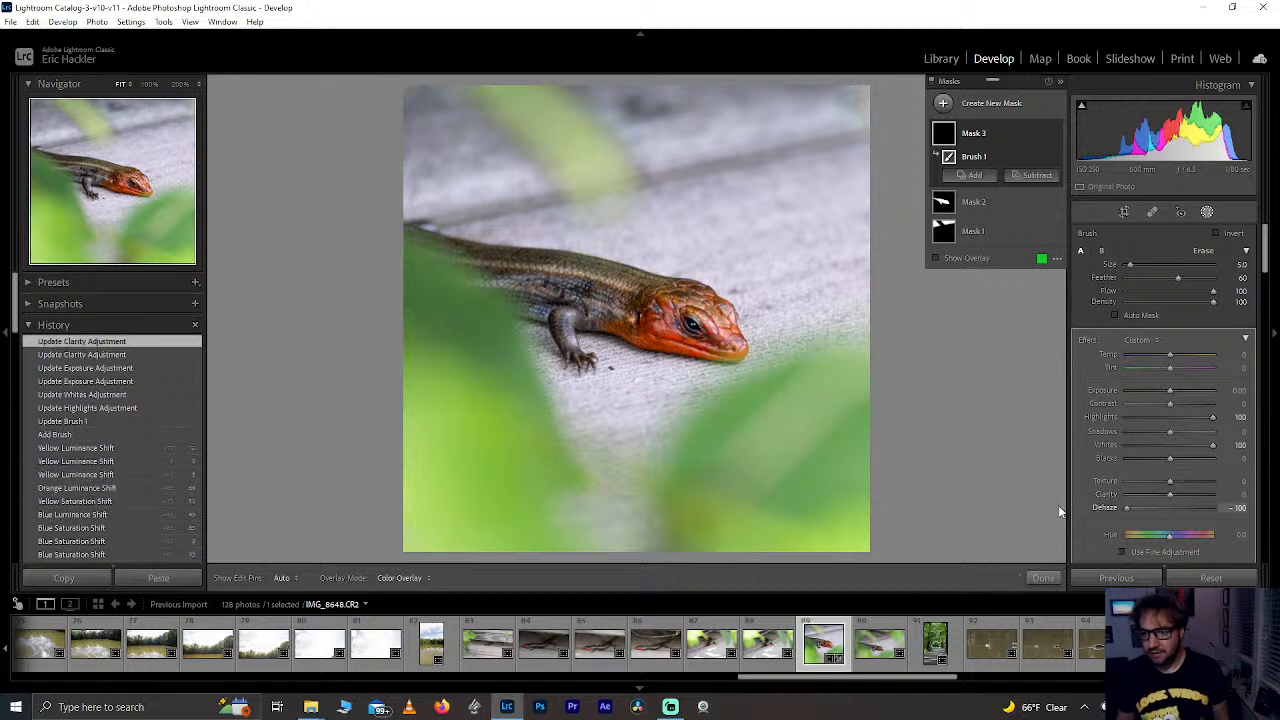
{"action": "left_click_drag", "start_coordinate": [1127, 507], "coordinate": [1156, 505]}
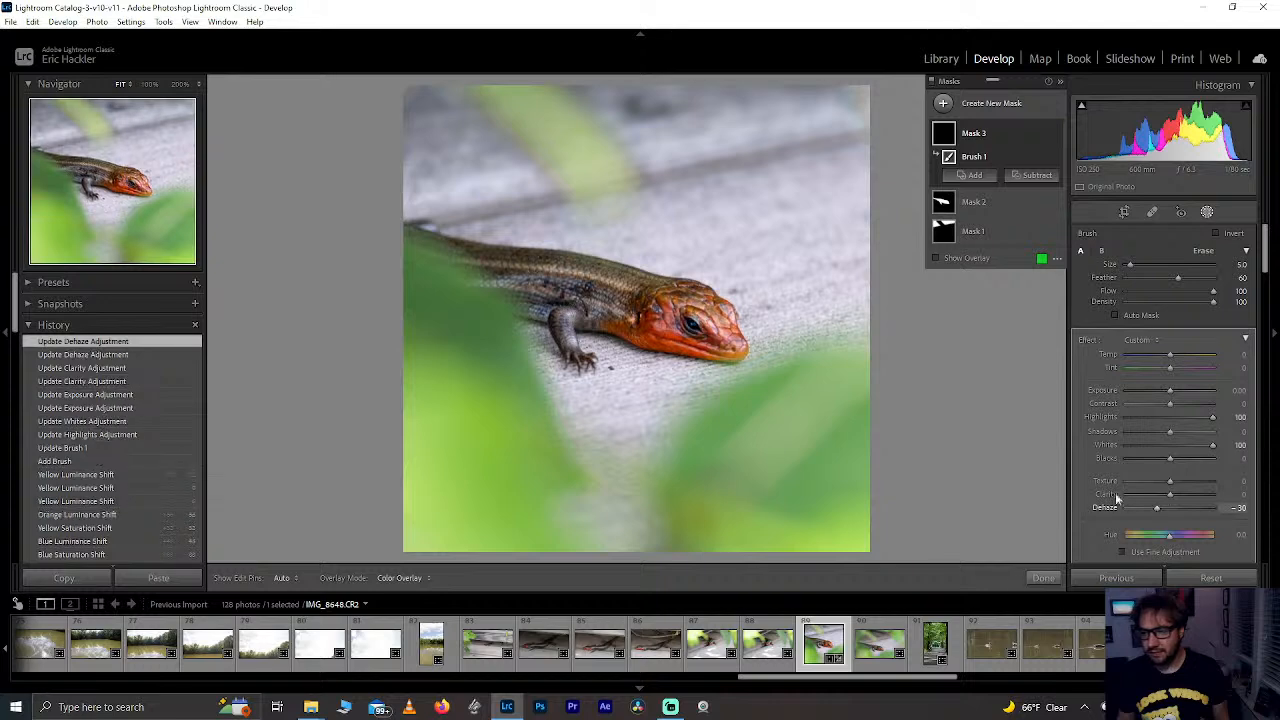
{"action": "left_click", "coordinate": [136, 186]}
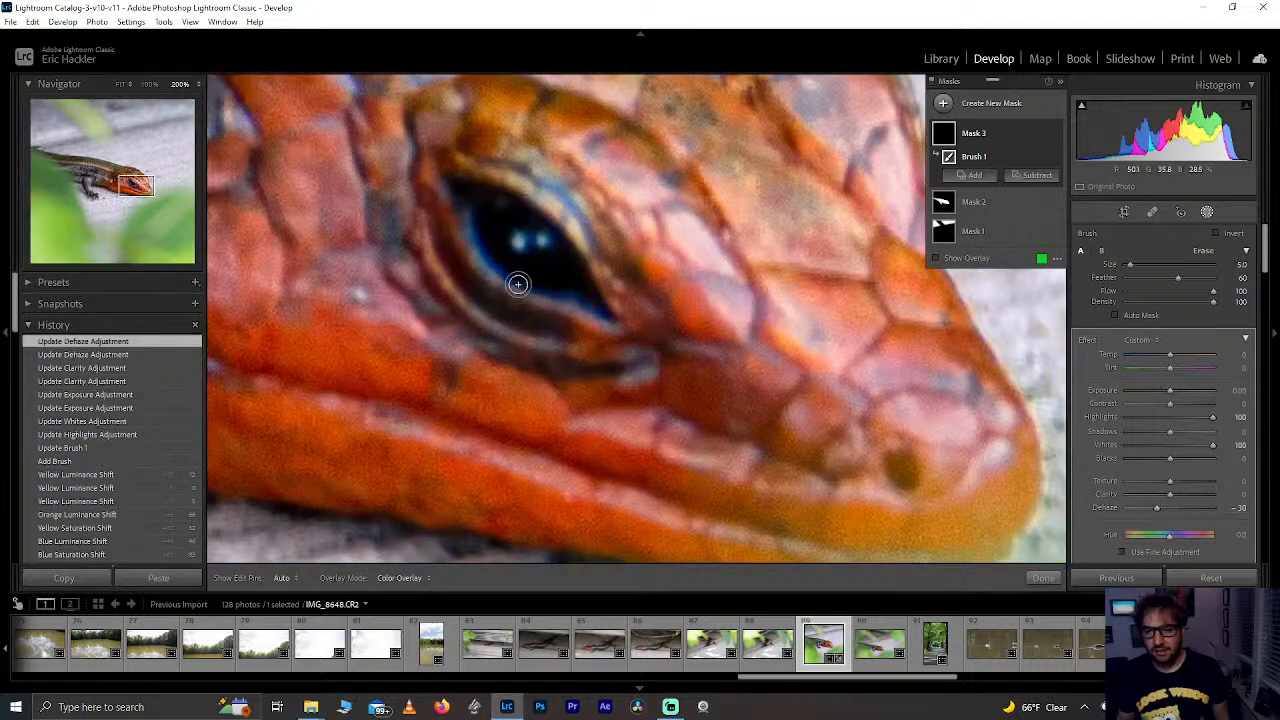
{"action": "mouse_move", "coordinate": [1156, 507]}
{"action": "left_mouse_down"}
{"action": "mouse_move", "coordinate": [1111, 515]}
{"action": "mouse_move", "coordinate": [1151, 505]}
{"action": "left_mouse_up"}
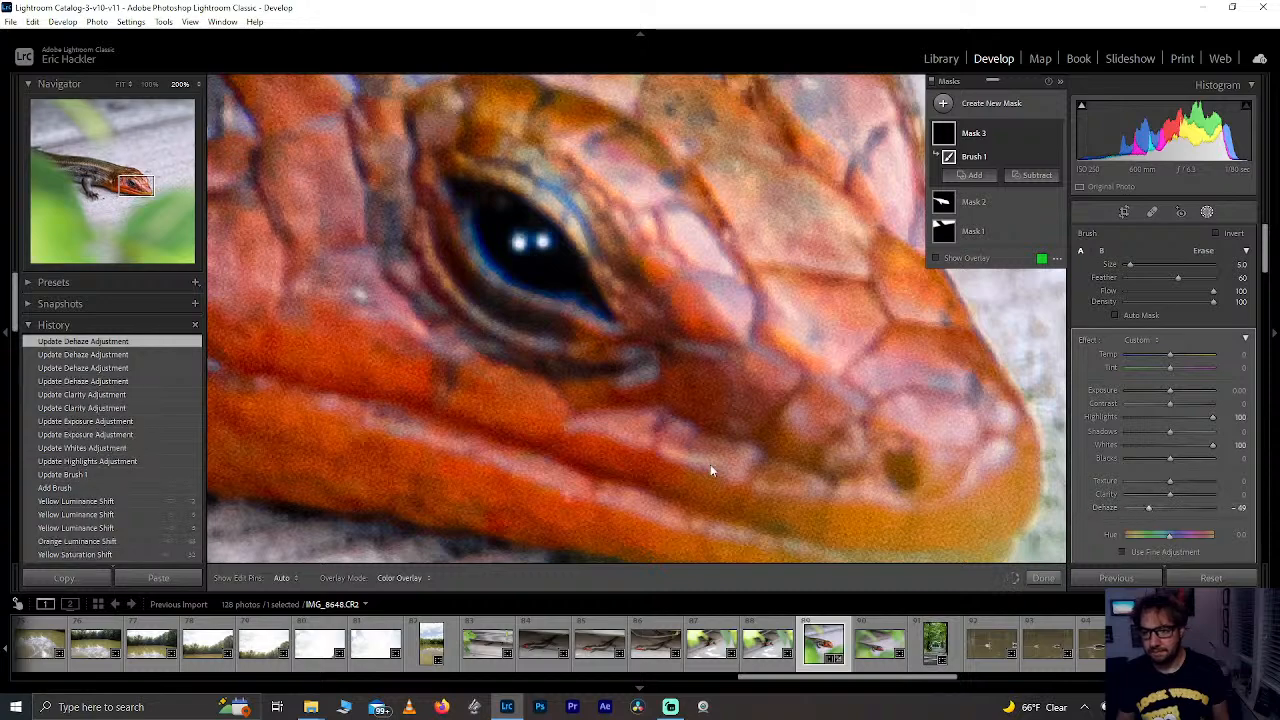
Step: Finish masking and rate the lizard photo one star
{"action": "left_click", "coordinate": [1043, 578]}
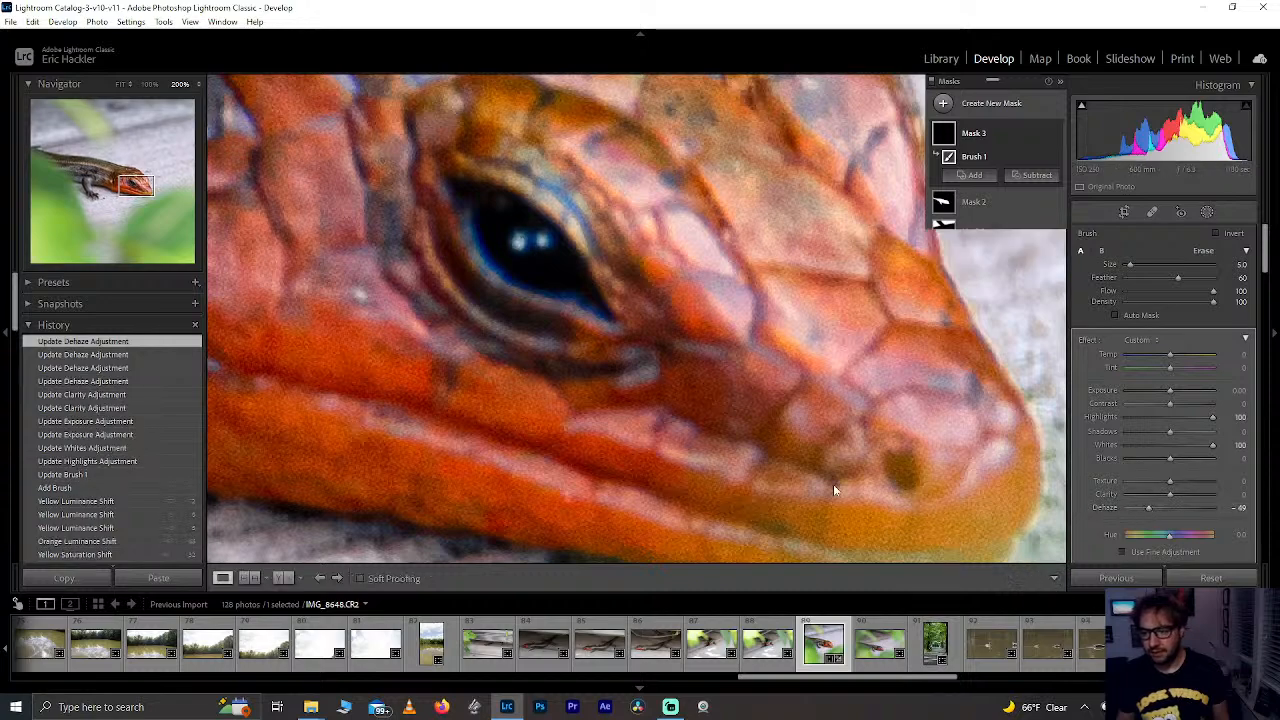
{"action": "left_click", "coordinate": [136, 184]}
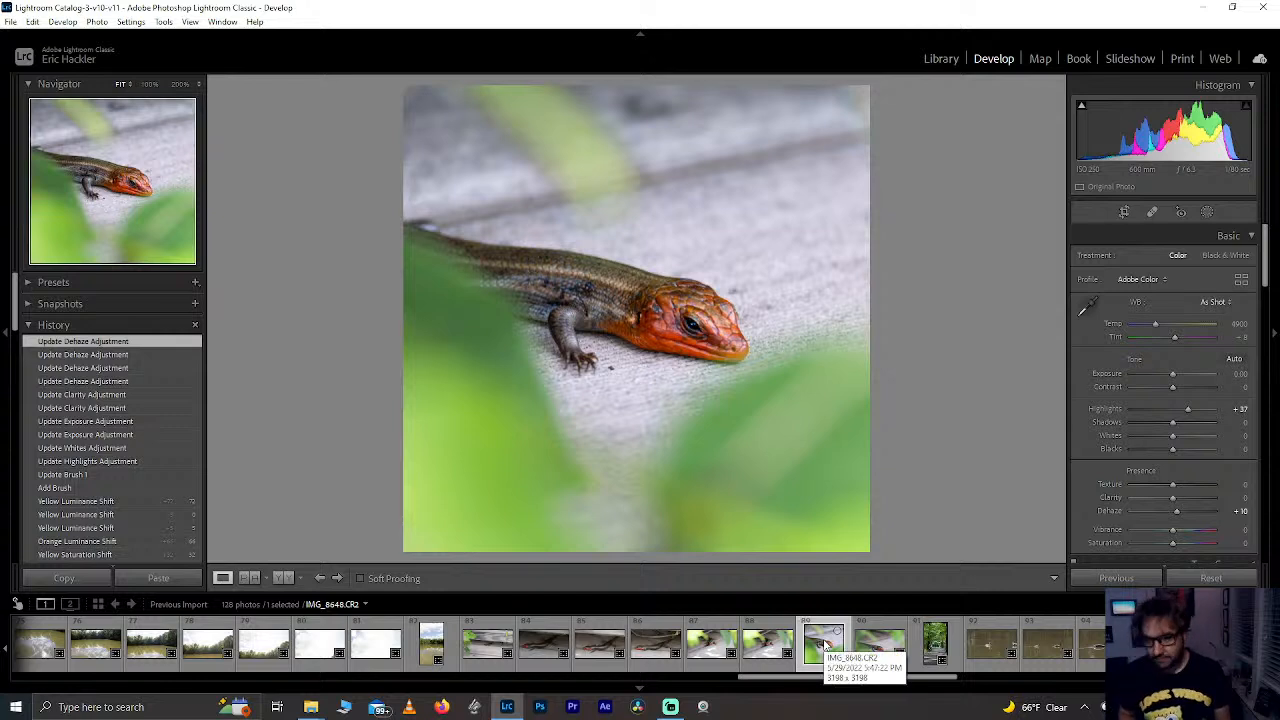
{"action": "key", "text": "1"}
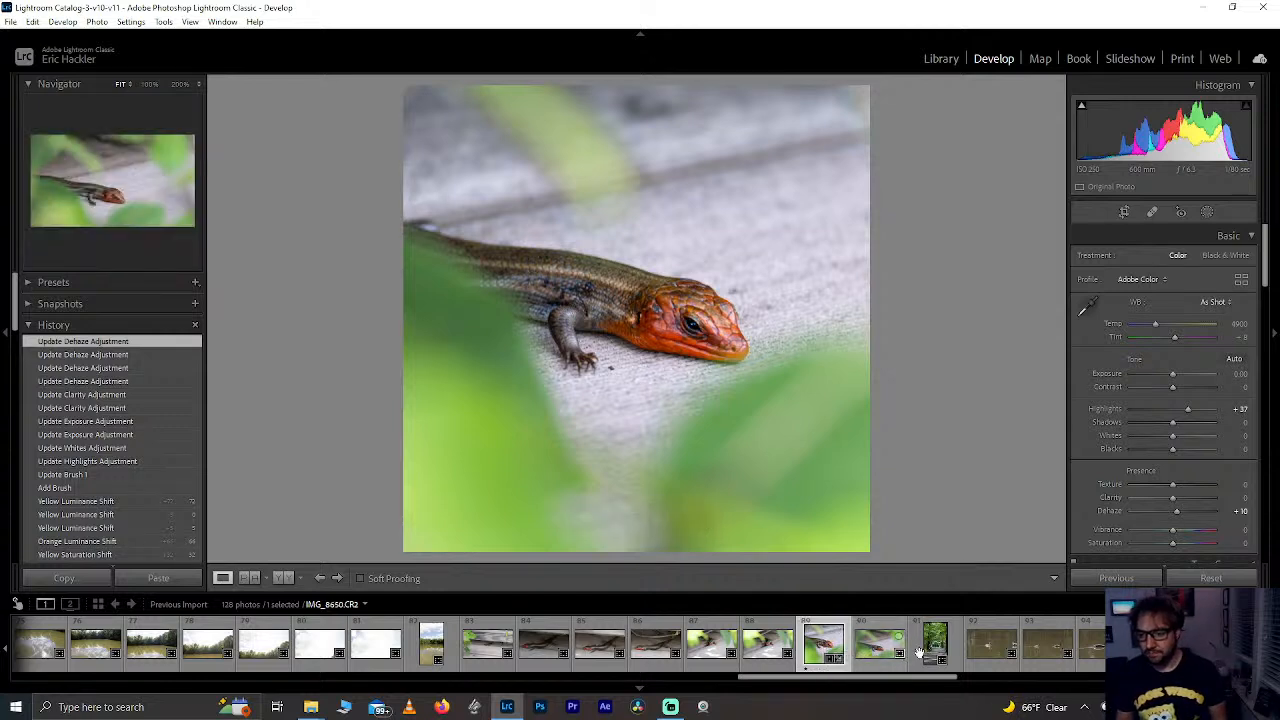
Step: Open the gosling photo IMG_8653.CR2 and set its crop aspect ratio to 1 x 1
{"action": "left_click", "coordinate": [982, 645]}
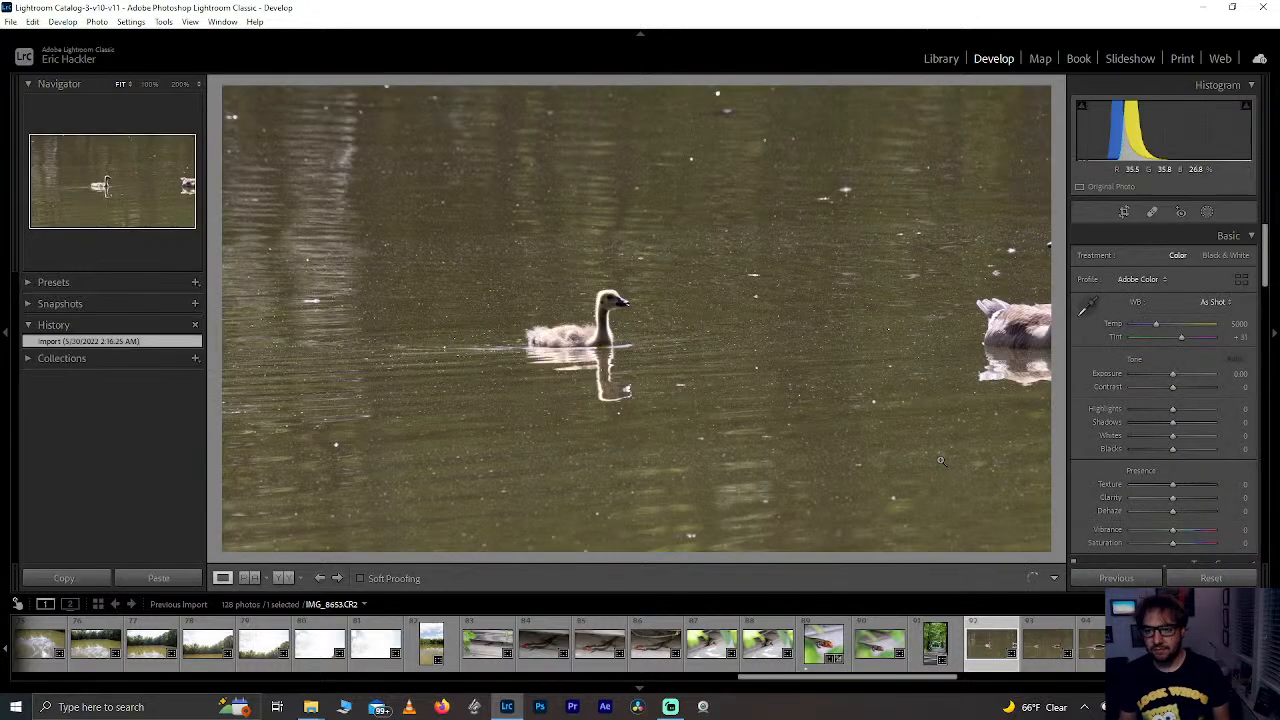
{"action": "left_click", "coordinate": [1123, 213]}
{"action": "left_click", "coordinate": [1208, 261]}
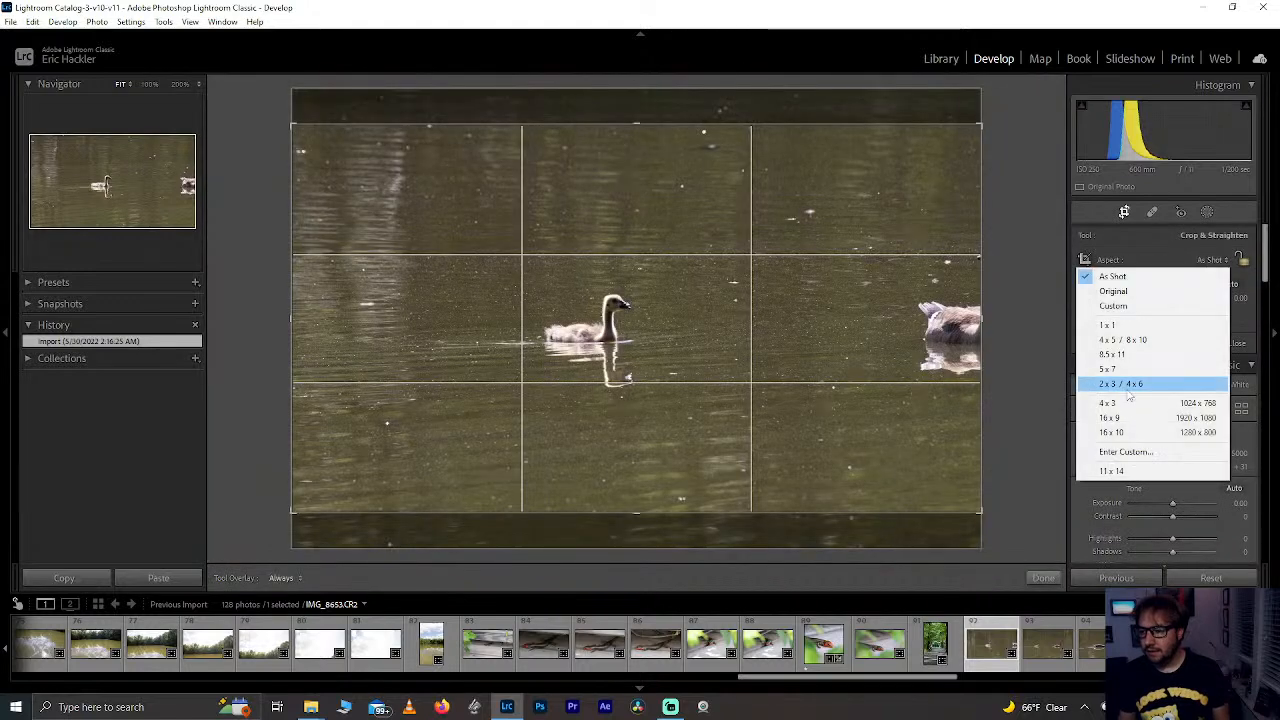
{"action": "left_click", "coordinate": [1126, 330]}
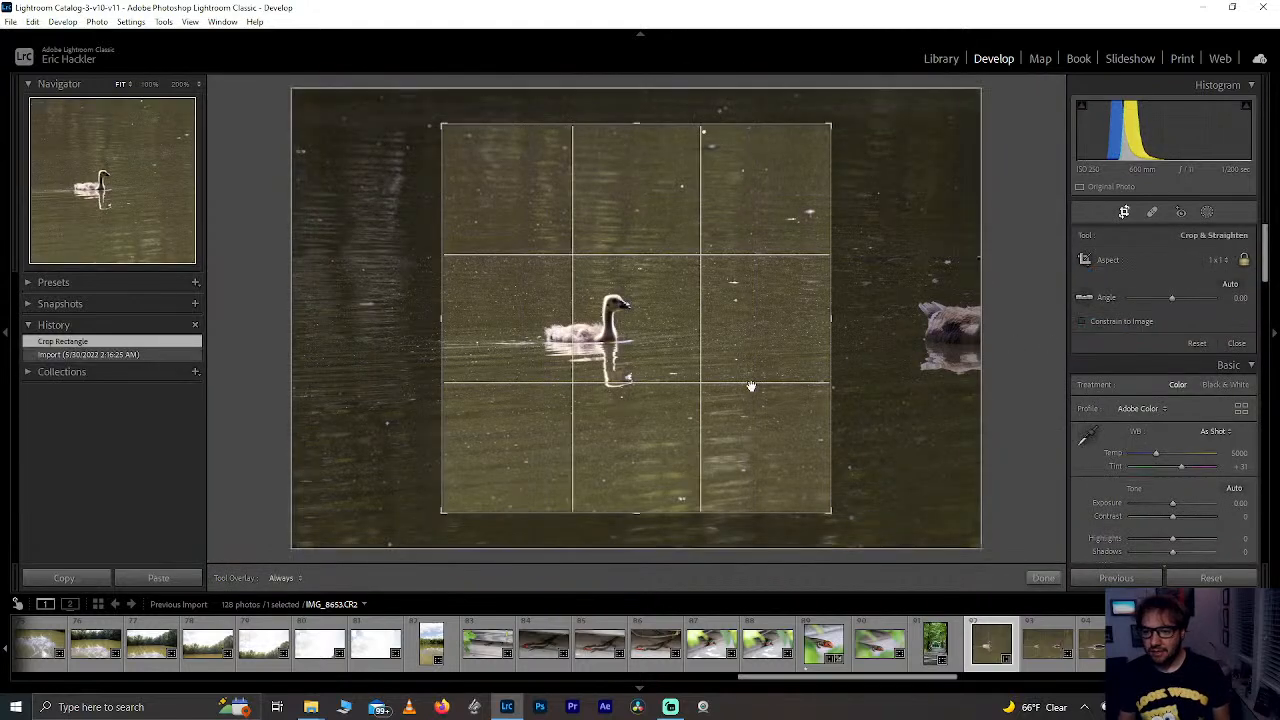
Step: Tighten the square crop slightly and reposition it around the gosling, leaving the second bird out of the frame
{"action": "left_click_drag", "start_coordinate": [749, 383], "coordinate": [777, 374]}
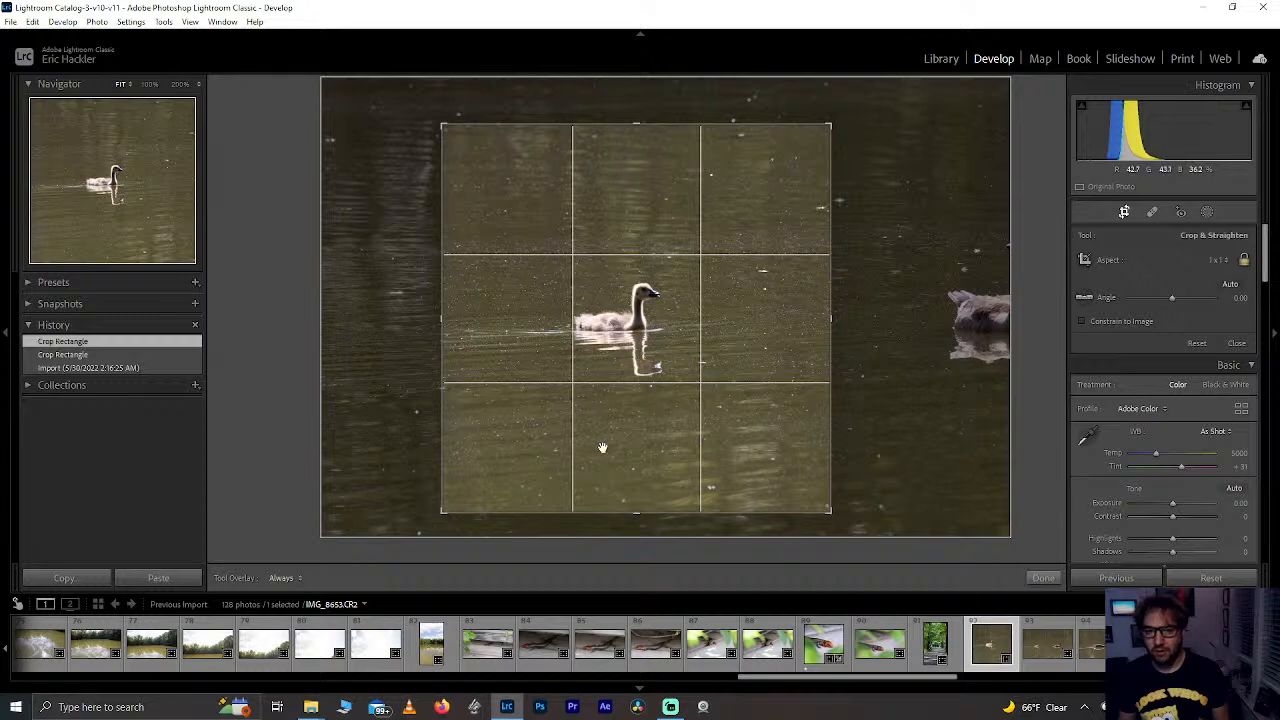
{"action": "left_click_drag", "start_coordinate": [628, 509], "coordinate": [628, 473]}
{"action": "left_click_drag", "start_coordinate": [625, 362], "coordinate": [669, 339]}
{"action": "left_click_drag", "start_coordinate": [479, 168], "coordinate": [363, 106]}
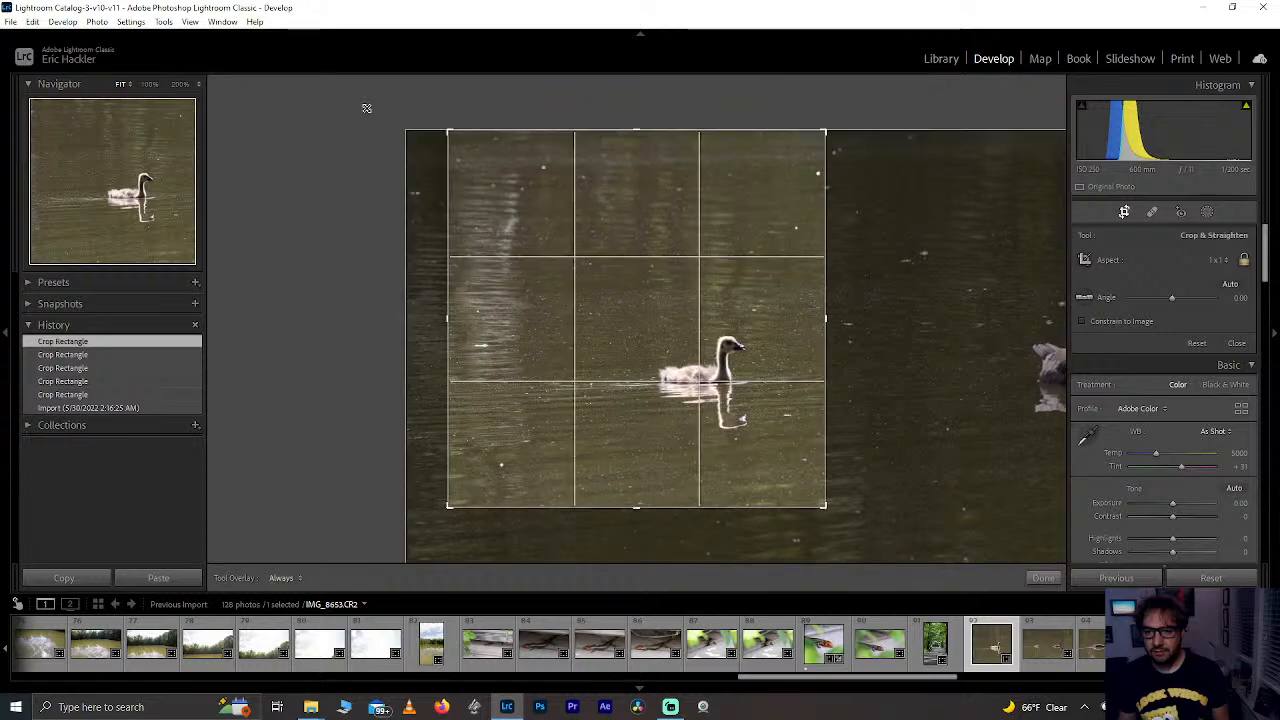
{"action": "mouse_move", "coordinate": [552, 170]}
{"action": "left_mouse_down"}
{"action": "mouse_move", "coordinate": [516, 164]}
{"action": "mouse_move", "coordinate": [537, 166]}
{"action": "left_mouse_up"}
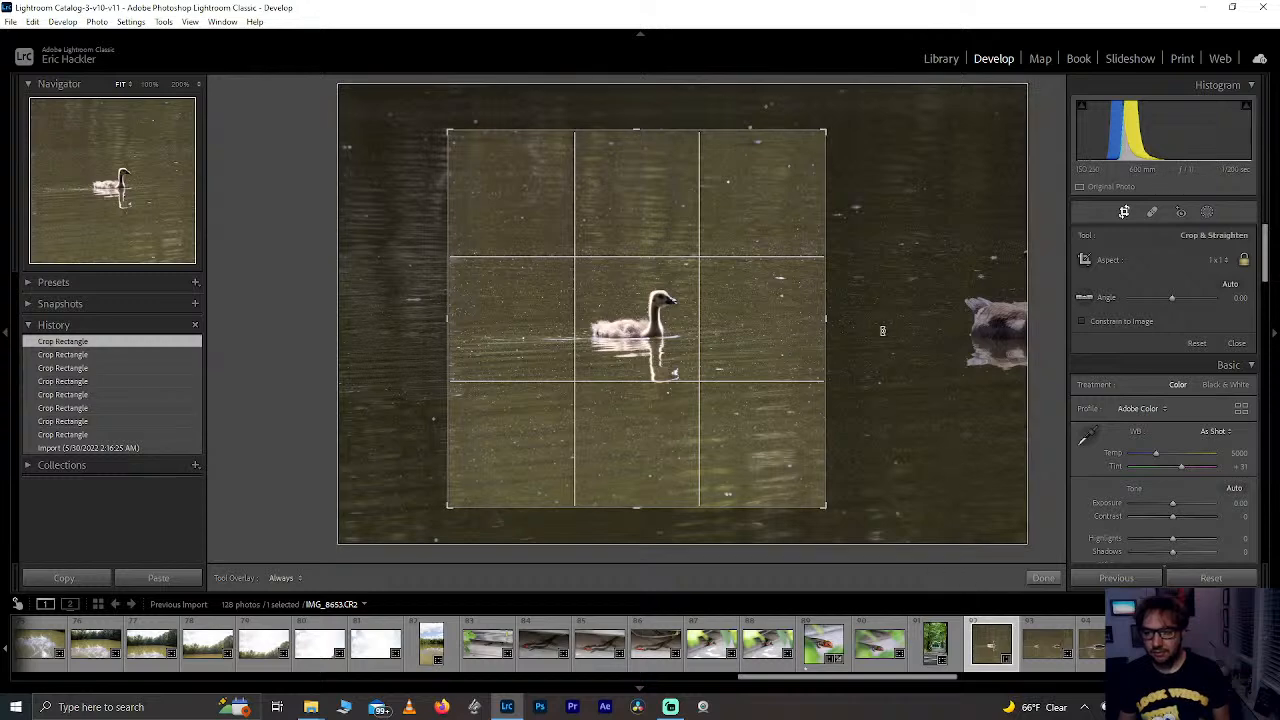
Step: Rotate the crop to an angle of 1.91, shift the gosling slightly higher in the frame and apply the crop
{"action": "left_click_drag", "start_coordinate": [882, 330], "coordinate": [881, 337]}
{"action": "left_click_drag", "start_coordinate": [634, 346], "coordinate": [635, 336]}
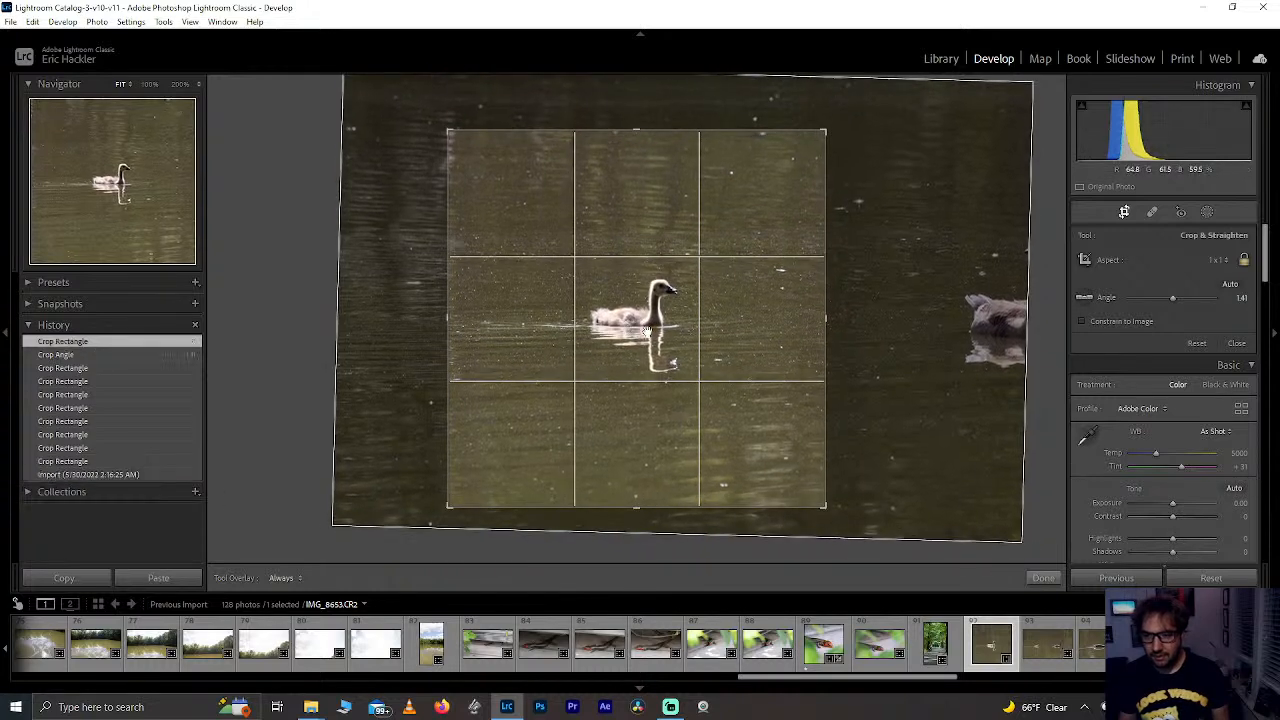
{"action": "left_click_drag", "start_coordinate": [855, 325], "coordinate": [858, 324]}
{"action": "key", "text": "ctrl+z"}
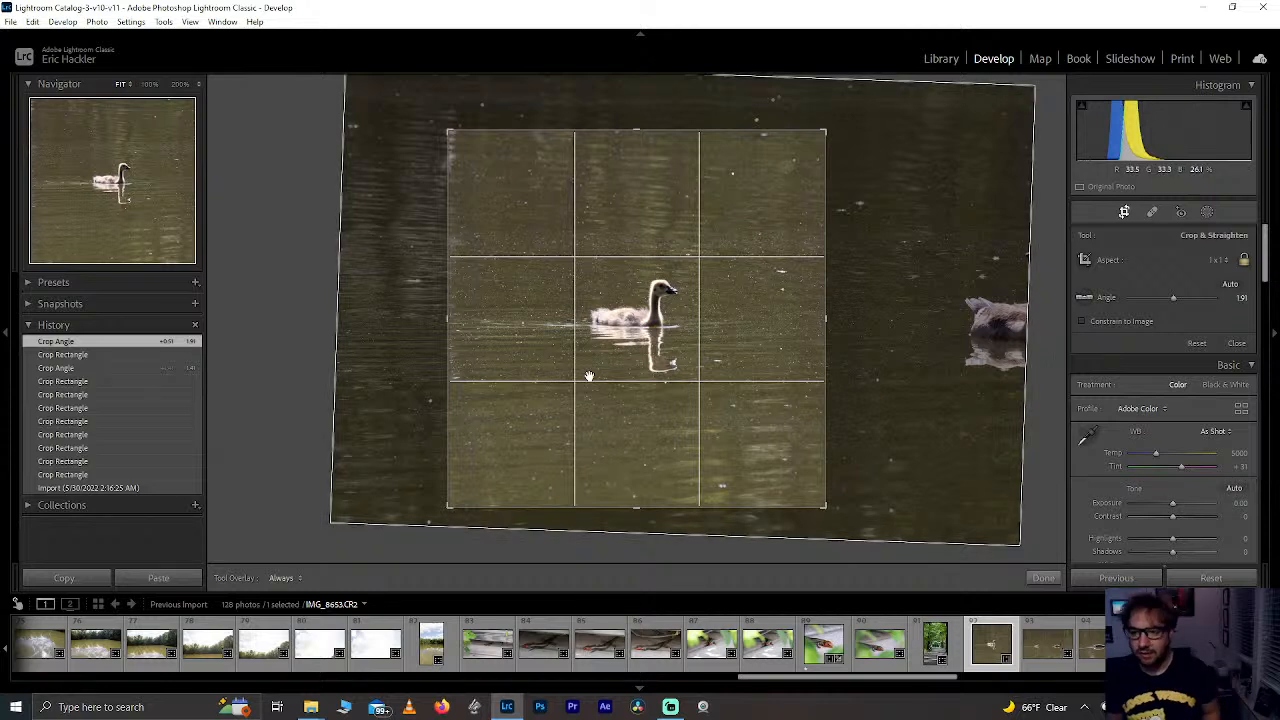
{"action": "left_click_drag", "start_coordinate": [589, 377], "coordinate": [586, 366]}
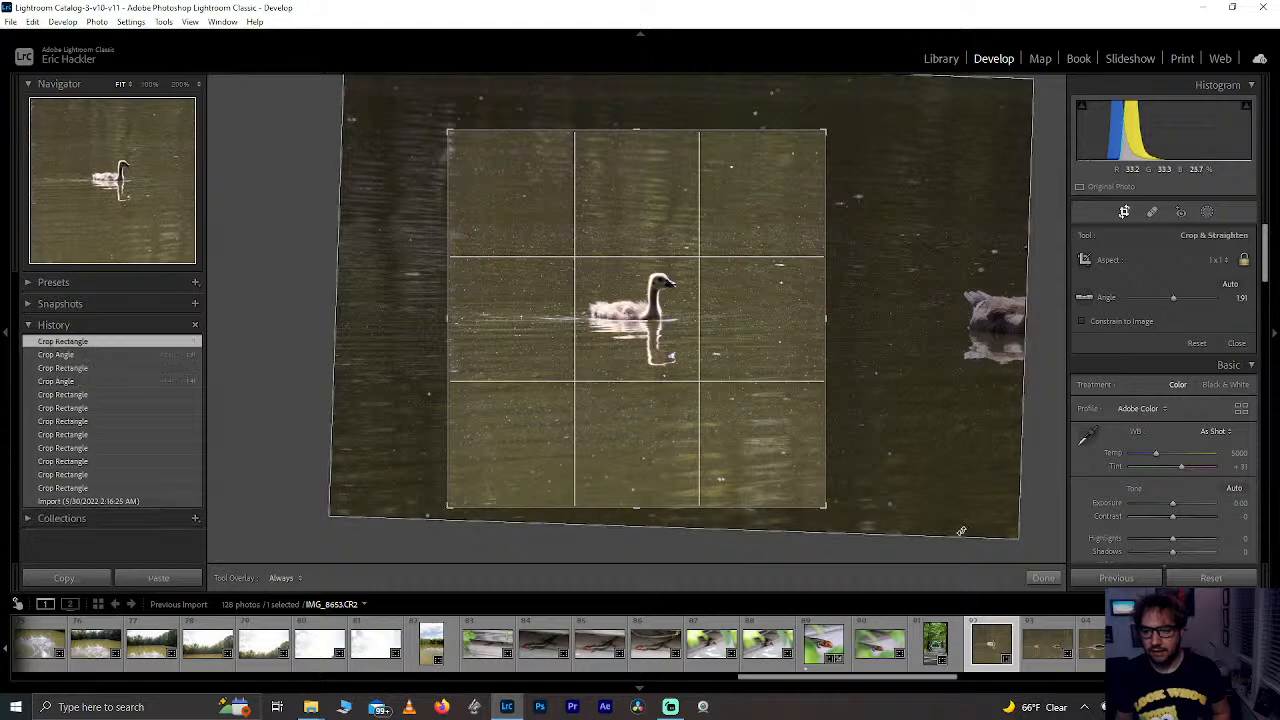
{"action": "left_click", "coordinate": [1028, 580]}
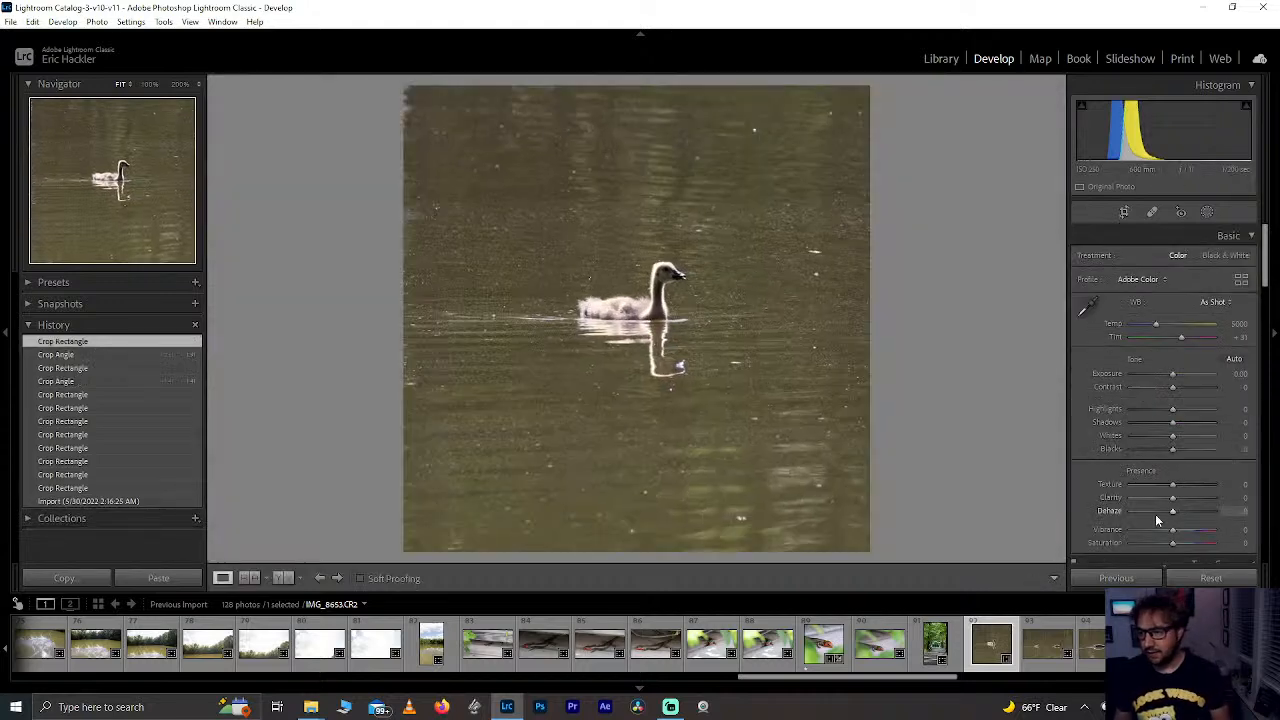
Step: Set the gosling photo's Clarity to +100 and Texture to +100
{"action": "left_click_drag", "start_coordinate": [1173, 498], "coordinate": [1246, 507]}
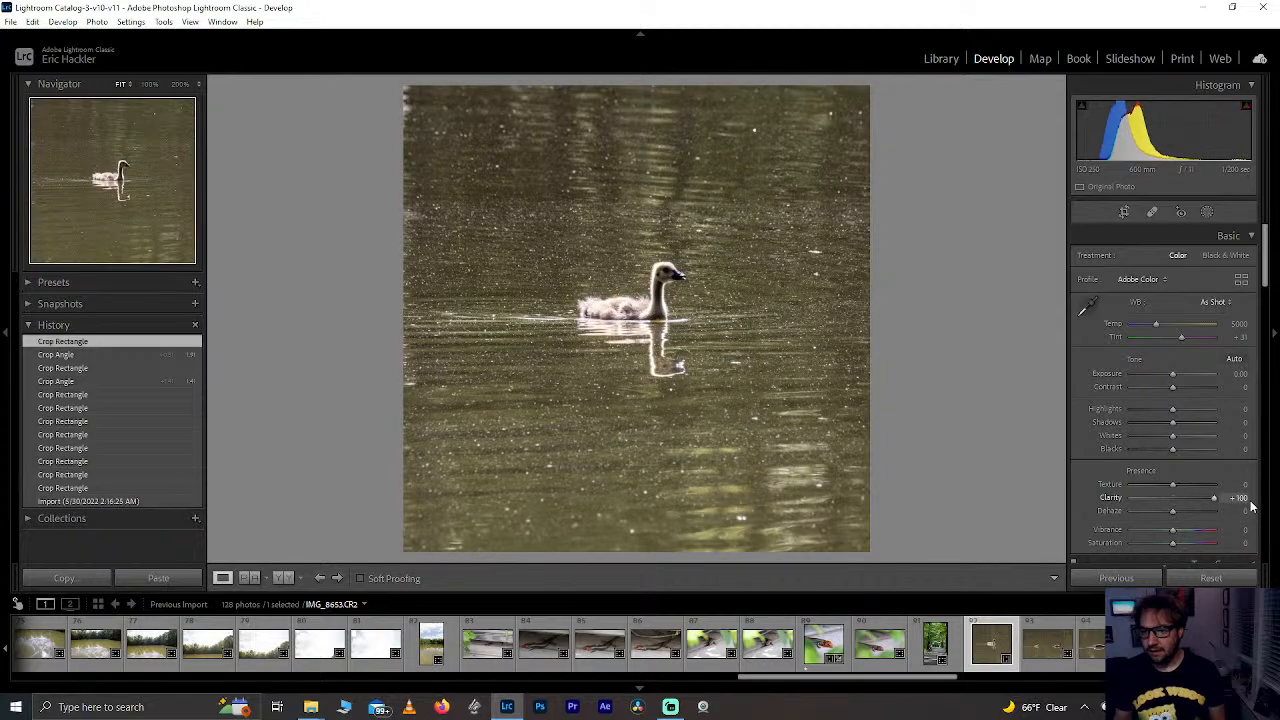
{"action": "left_click", "coordinate": [651, 271]}
{"action": "left_click", "coordinate": [733, 280]}
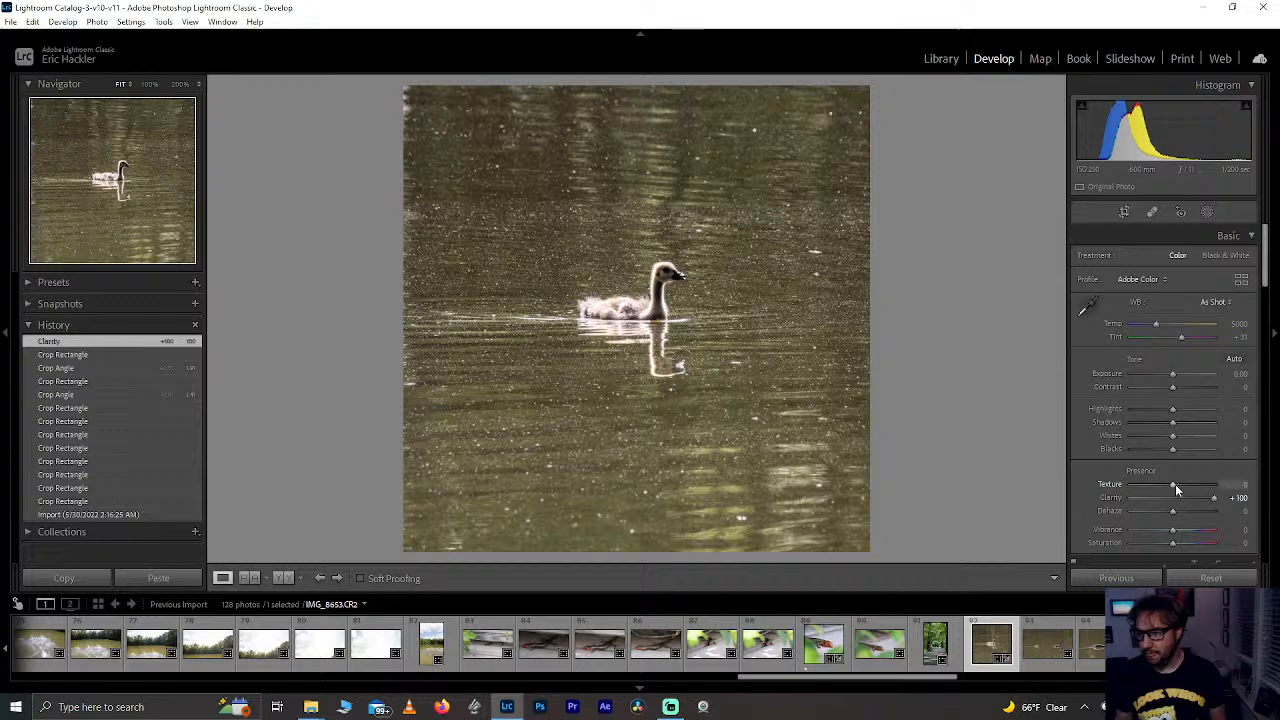
{"action": "left_click_drag", "start_coordinate": [1173, 485], "coordinate": [1237, 483]}
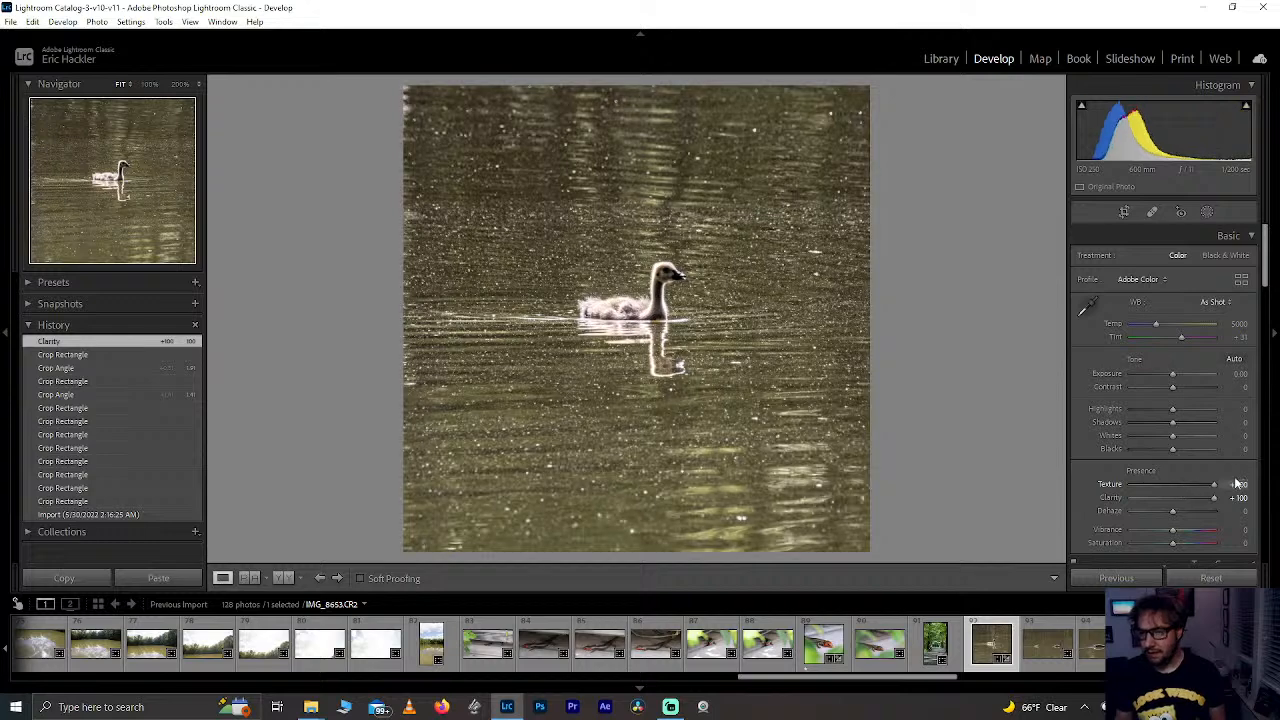
Step: Convert the gosling photo to Black & White and reset Clarity to 0
{"action": "left_click", "coordinate": [1226, 255]}
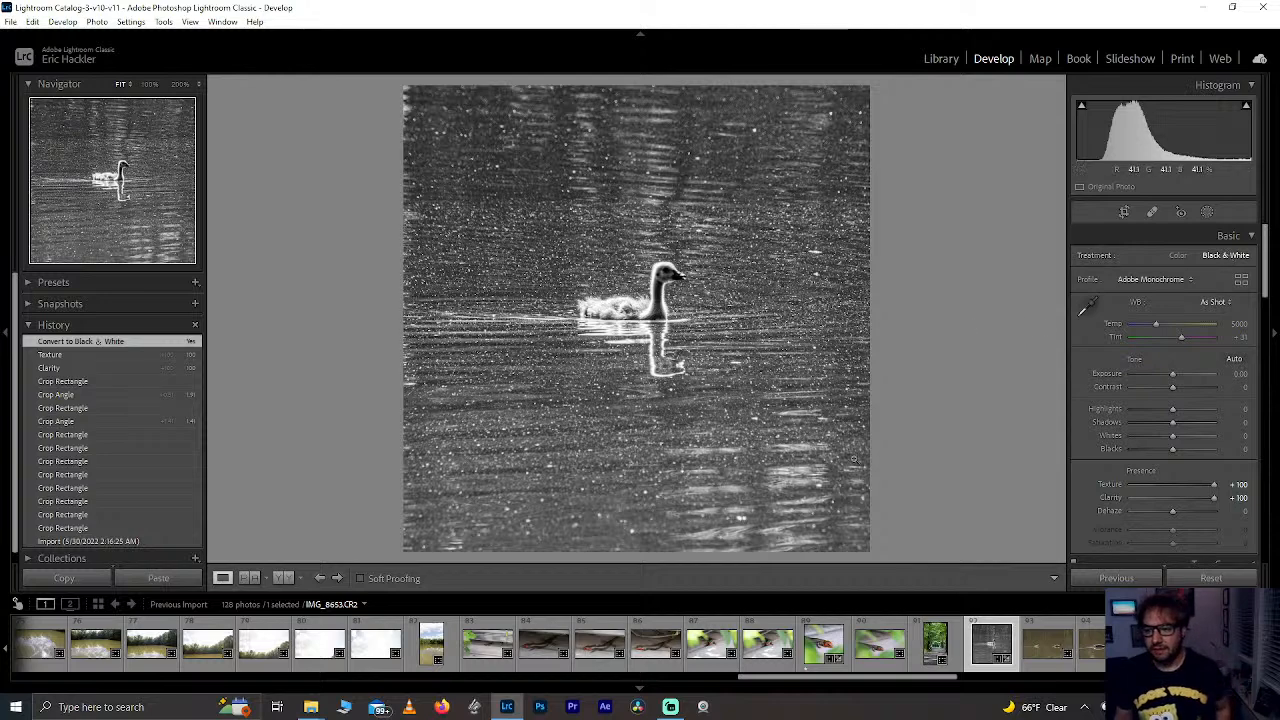
{"action": "double_click", "coordinate": [1212, 499]}
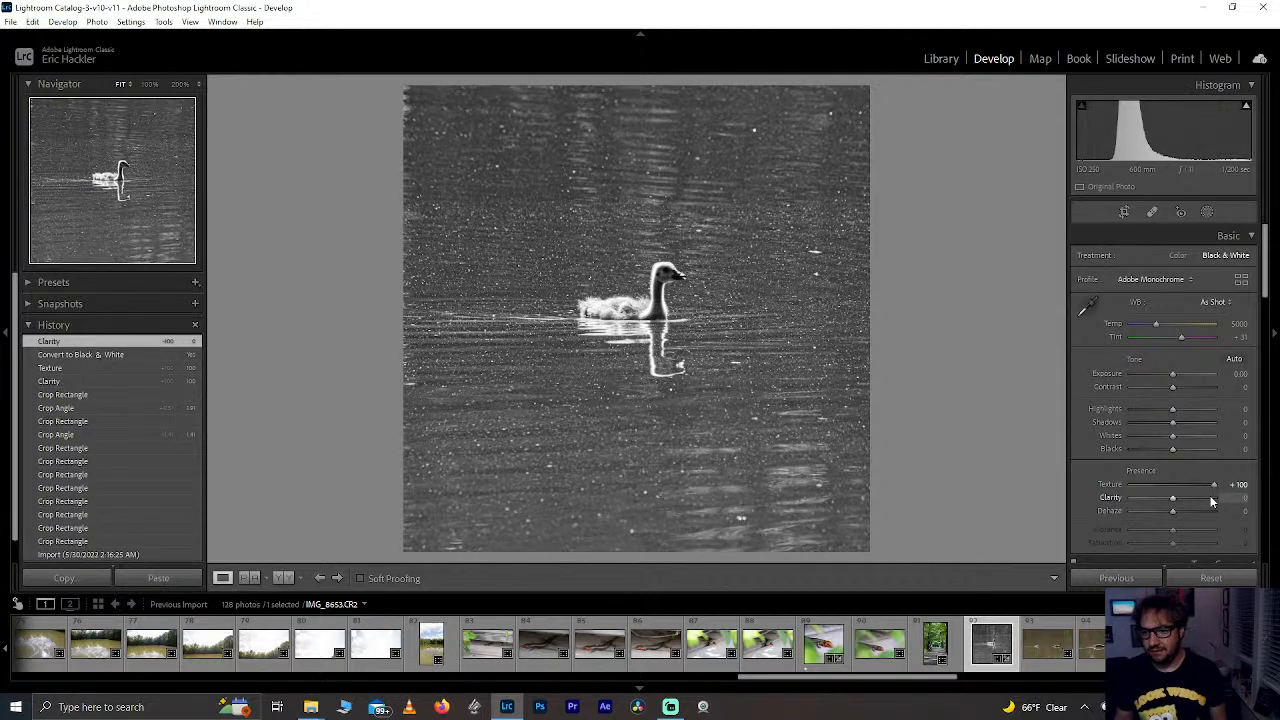
Step: Lower Blacks to -92 and inspect the gosling's body and head up close
{"action": "left_click_drag", "start_coordinate": [1173, 449], "coordinate": [1134, 449]}
{"action": "left_click", "coordinate": [645, 315]}
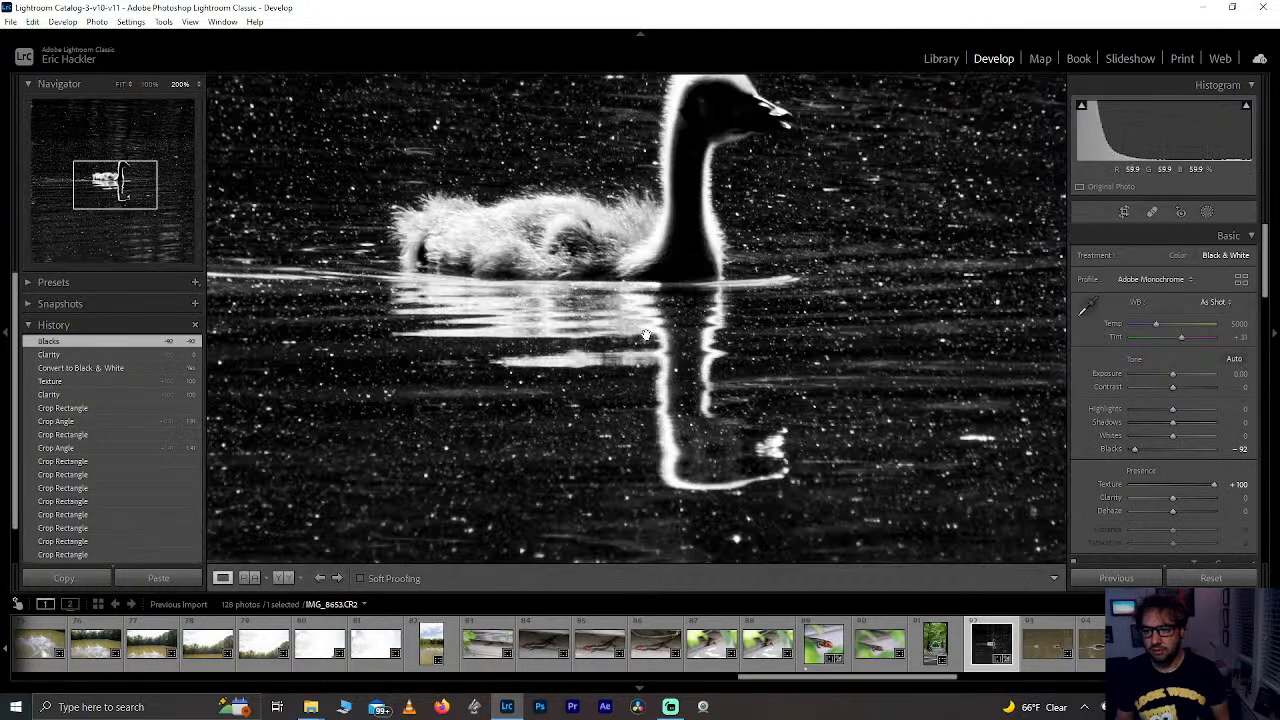
{"action": "left_click_drag", "start_coordinate": [648, 312], "coordinate": [659, 600]}
{"action": "left_click_drag", "start_coordinate": [738, 265], "coordinate": [728, 433]}
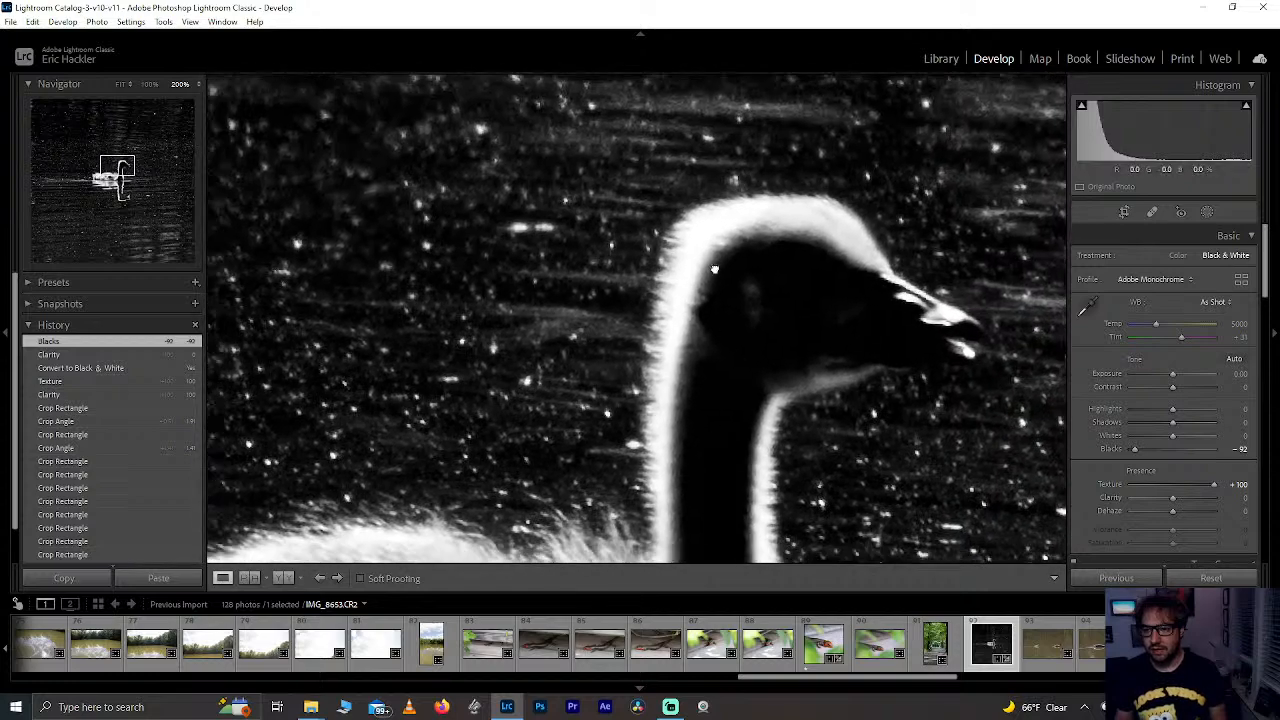
{"action": "left_click", "coordinate": [716, 269]}
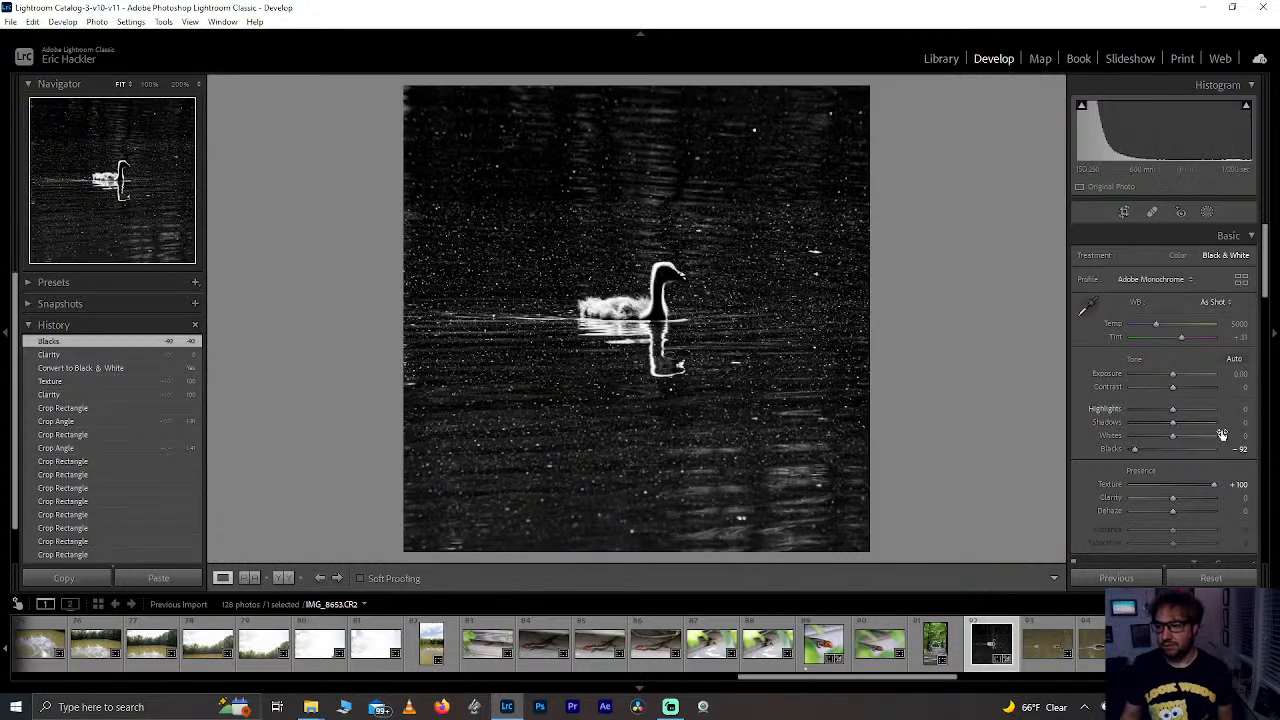
Step: Try a lower Clarity and Shadows at -100, resetting each adjustment to 0
{"action": "mouse_move", "coordinate": [1173, 499]}
{"action": "left_mouse_down"}
{"action": "mouse_move", "coordinate": [1241, 497]}
{"action": "mouse_move", "coordinate": [1164, 500]}
{"action": "left_mouse_up"}
{"action": "double_click", "coordinate": [1170, 499]}
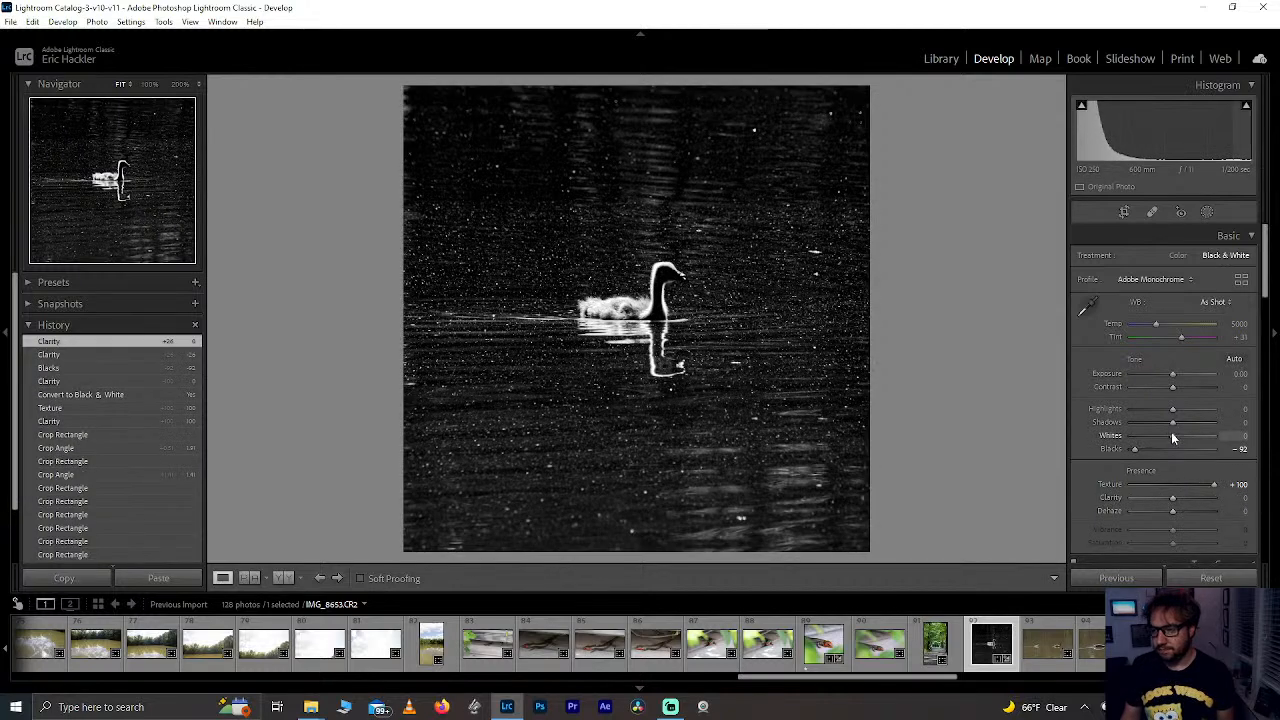
{"action": "left_click_drag", "start_coordinate": [1173, 422], "coordinate": [1128, 428]}
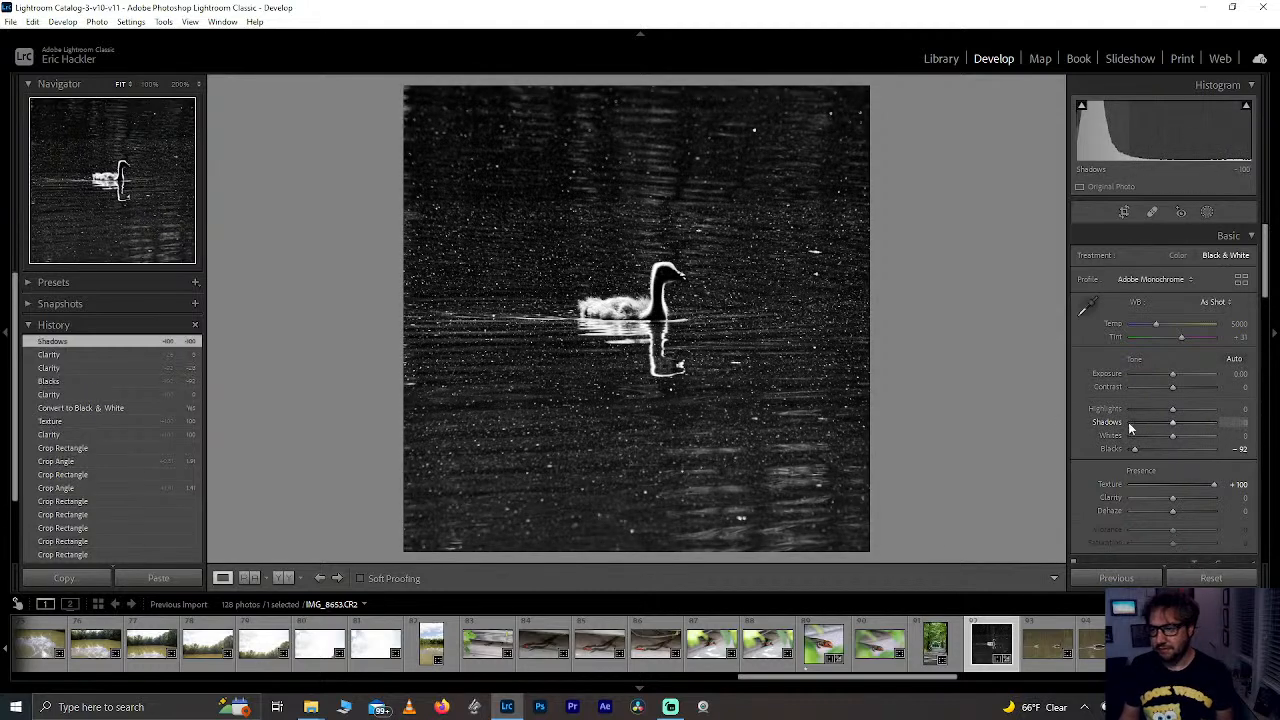
{"action": "double_click", "coordinate": [1128, 428]}
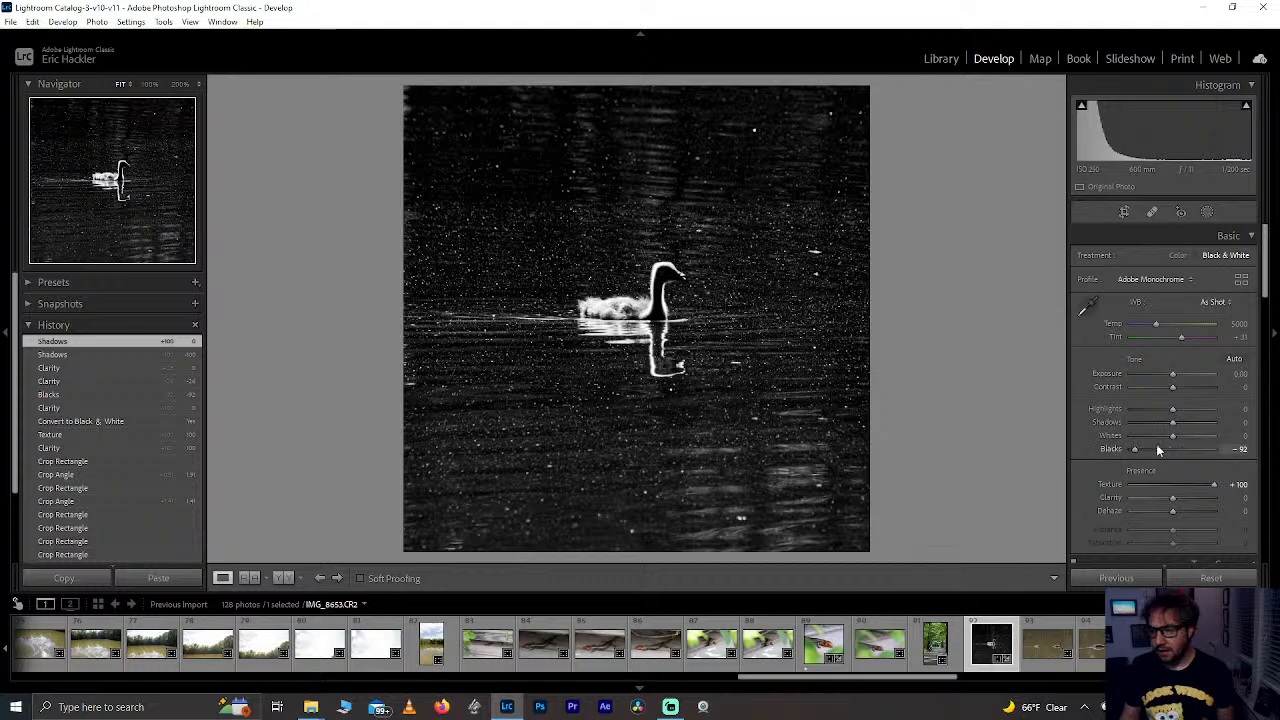
Step: Set Dehaze to +39 and check the gosling against the surrounding water
{"action": "mouse_move", "coordinate": [1178, 512]}
{"action": "left_mouse_down"}
{"action": "mouse_move", "coordinate": [1221, 510]}
{"action": "mouse_move", "coordinate": [1191, 508]}
{"action": "left_mouse_up"}
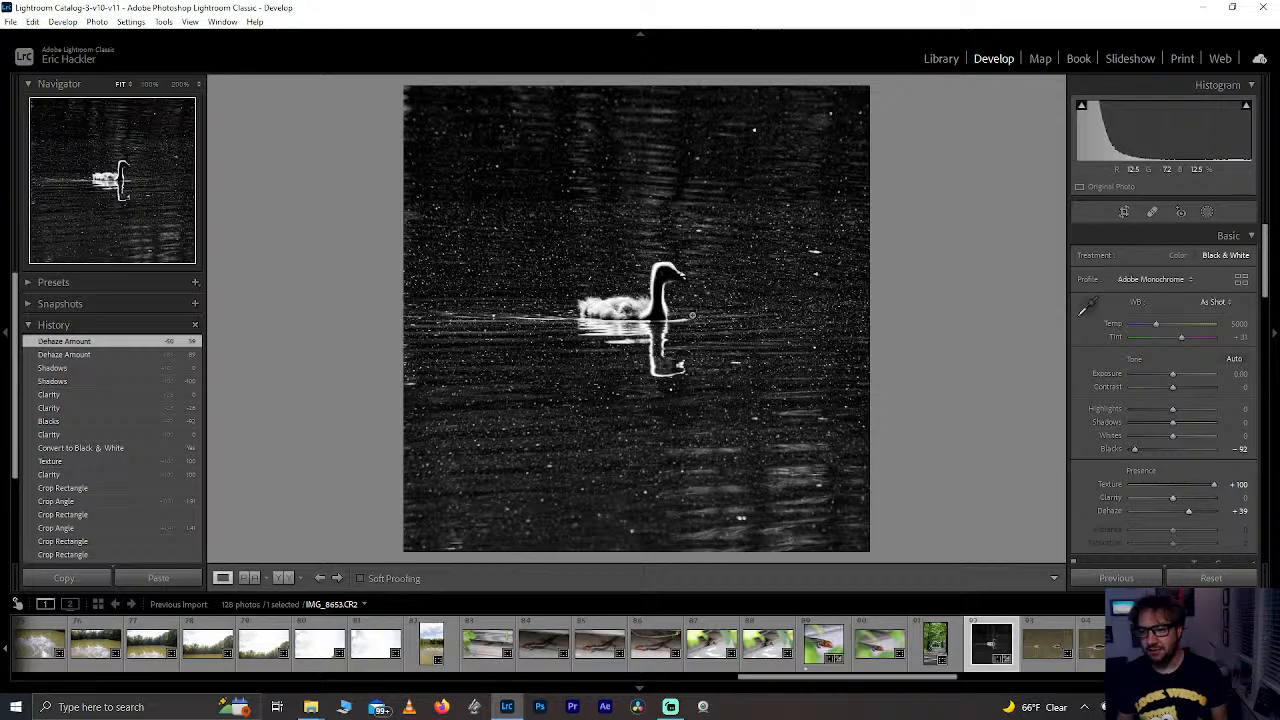
{"action": "left_click", "coordinate": [113, 172]}
{"action": "left_click_drag", "start_coordinate": [648, 345], "coordinate": [509, 266]}
{"action": "left_click", "coordinate": [562, 301]}
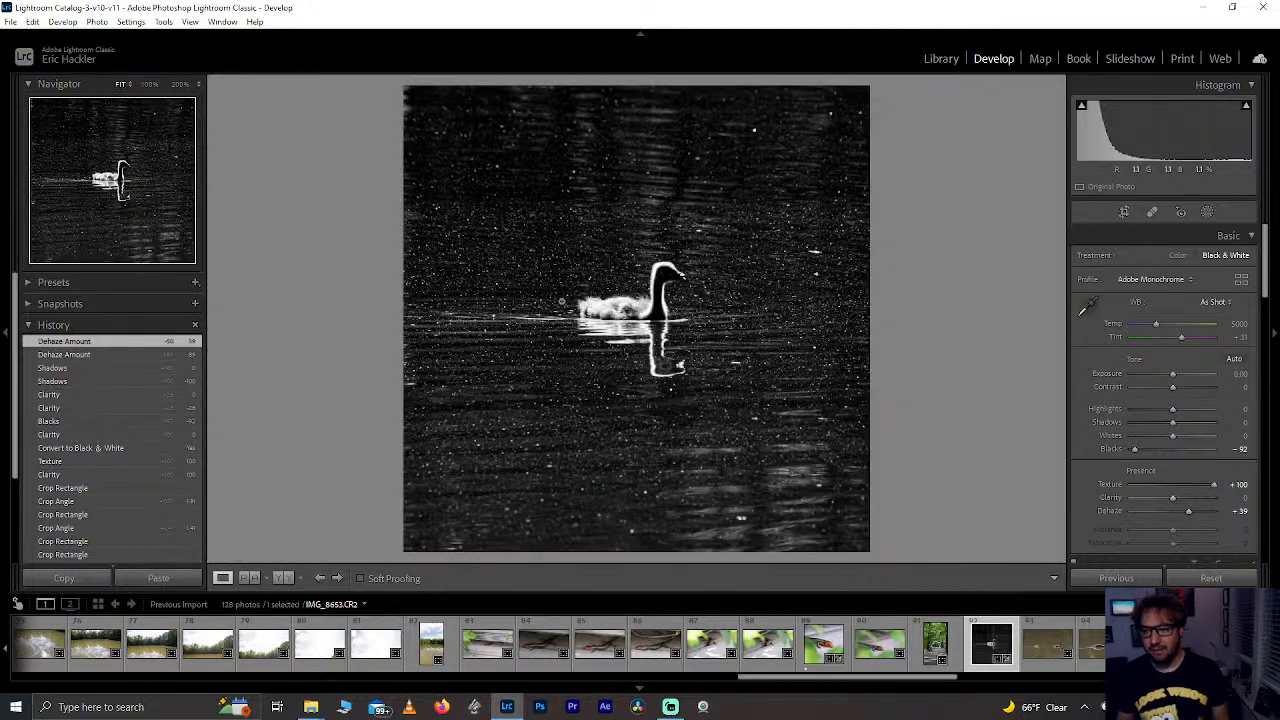
{"action": "left_click_drag", "start_coordinate": [497, 340], "coordinate": [525, 280]}
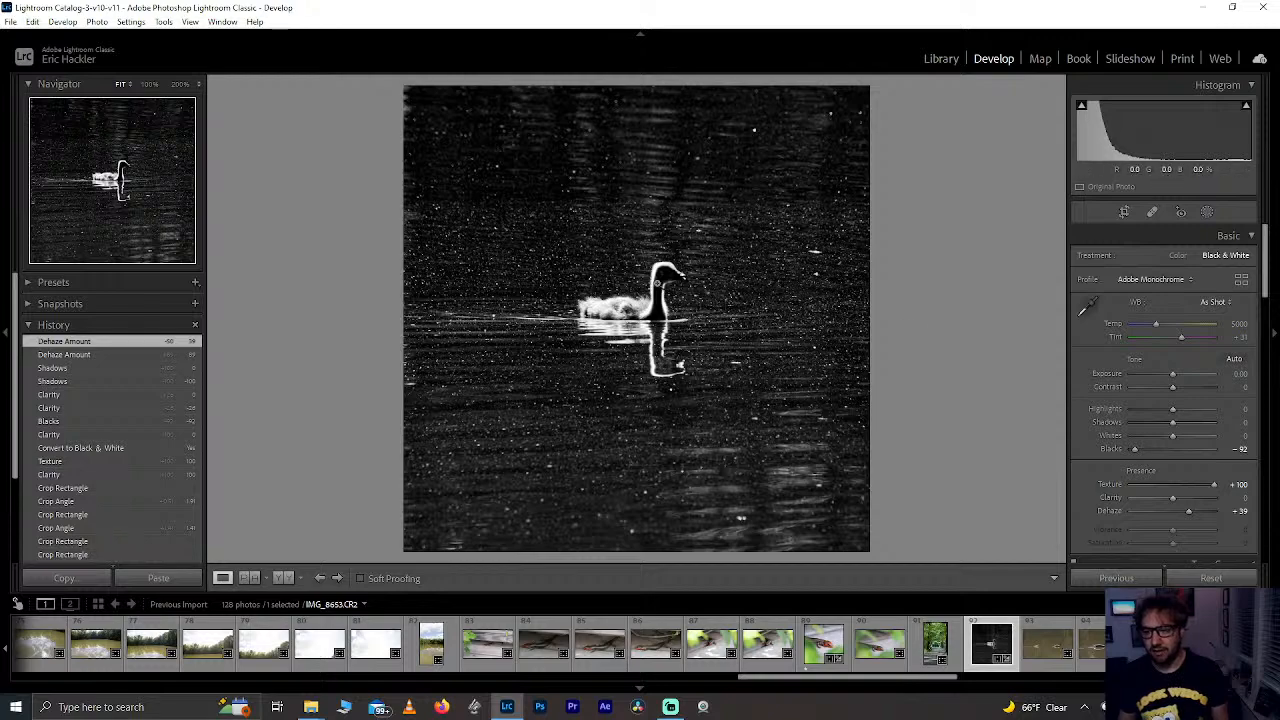
{"action": "left_click_drag", "start_coordinate": [662, 287], "coordinate": [641, 311]}
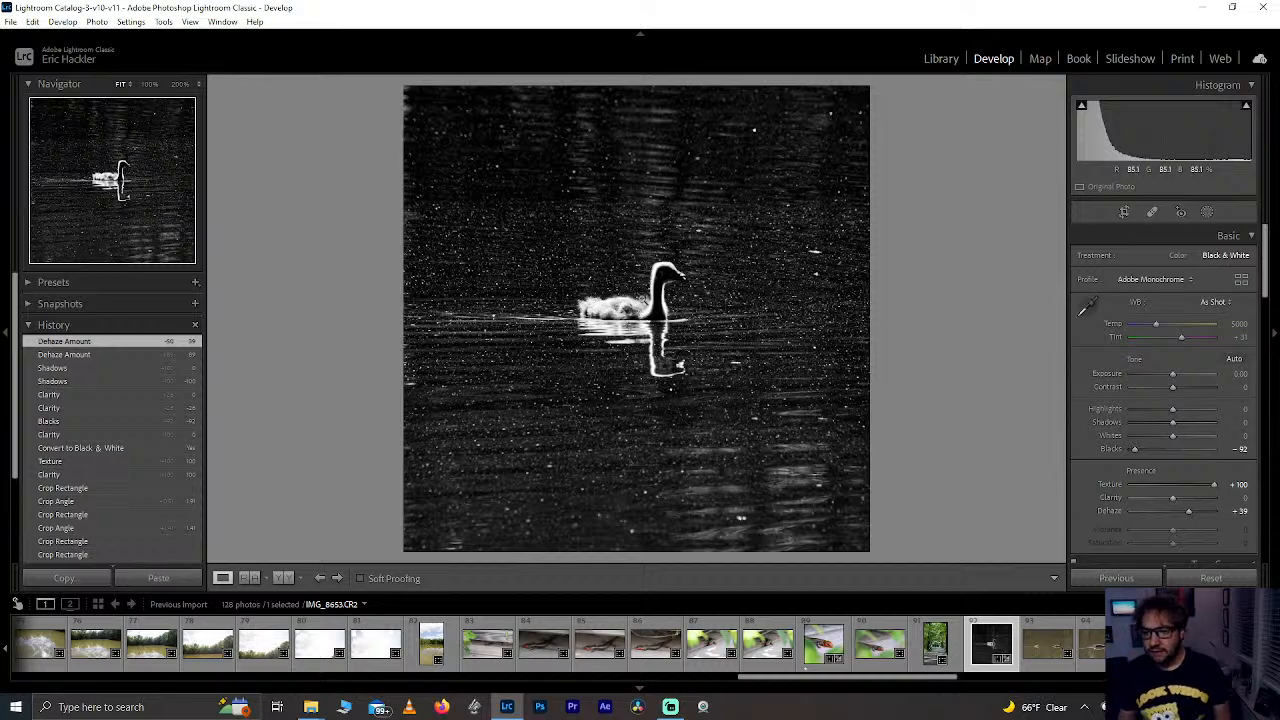
{"action": "left_click_drag", "start_coordinate": [654, 296], "coordinate": [687, 326]}
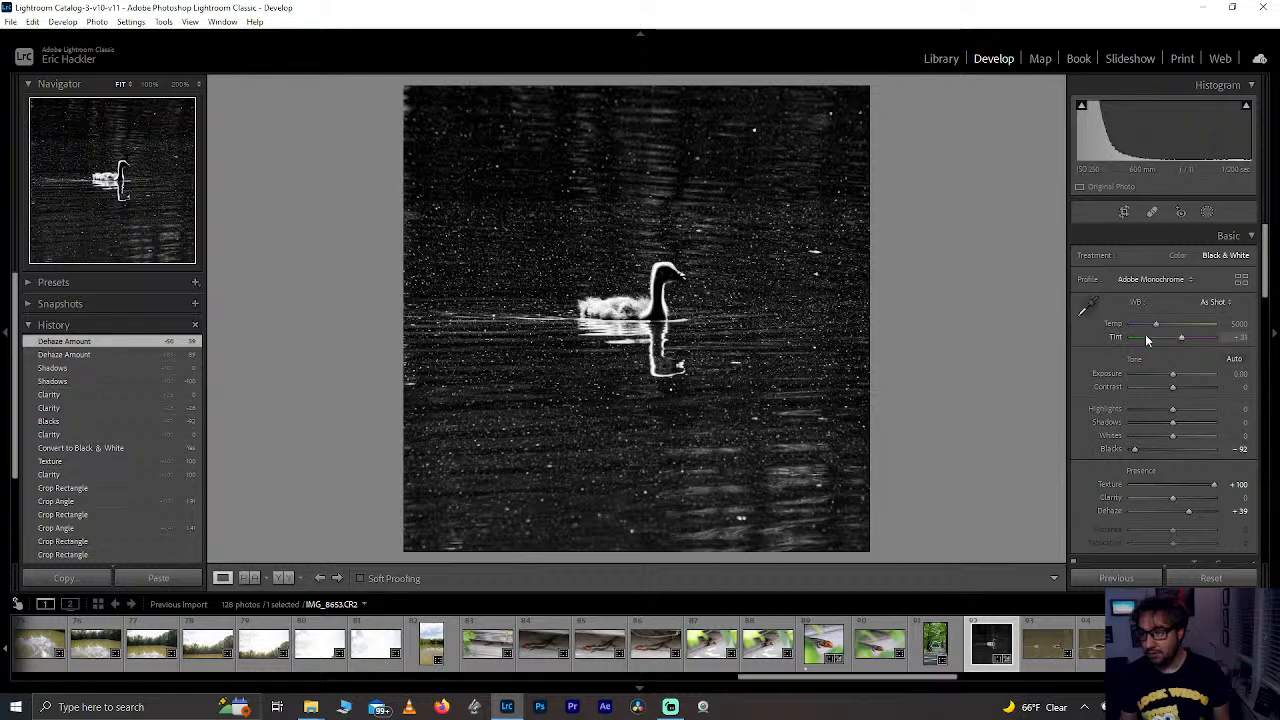
Step: Inspect the gosling's head up close and reset the photo's Blacks to 0
{"action": "left_click", "coordinate": [661, 263]}
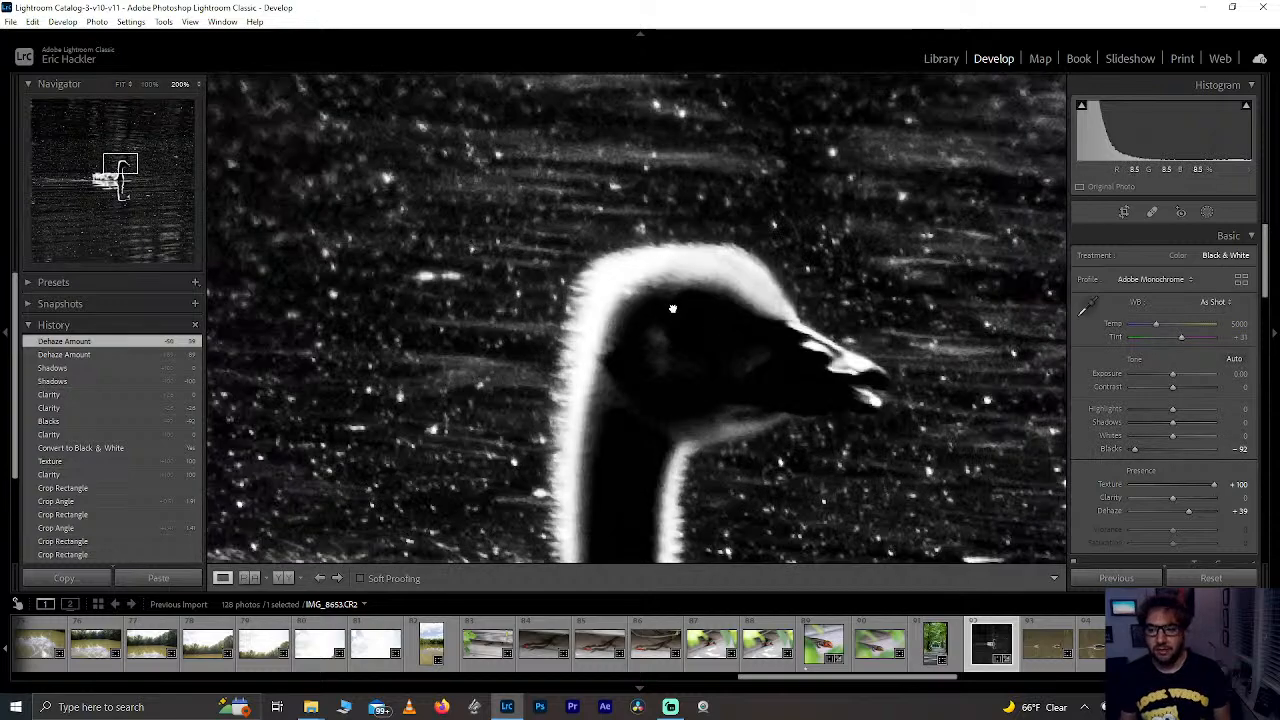
{"action": "left_click_drag", "start_coordinate": [672, 308], "coordinate": [672, 268]}
{"action": "left_click", "coordinate": [849, 289]}
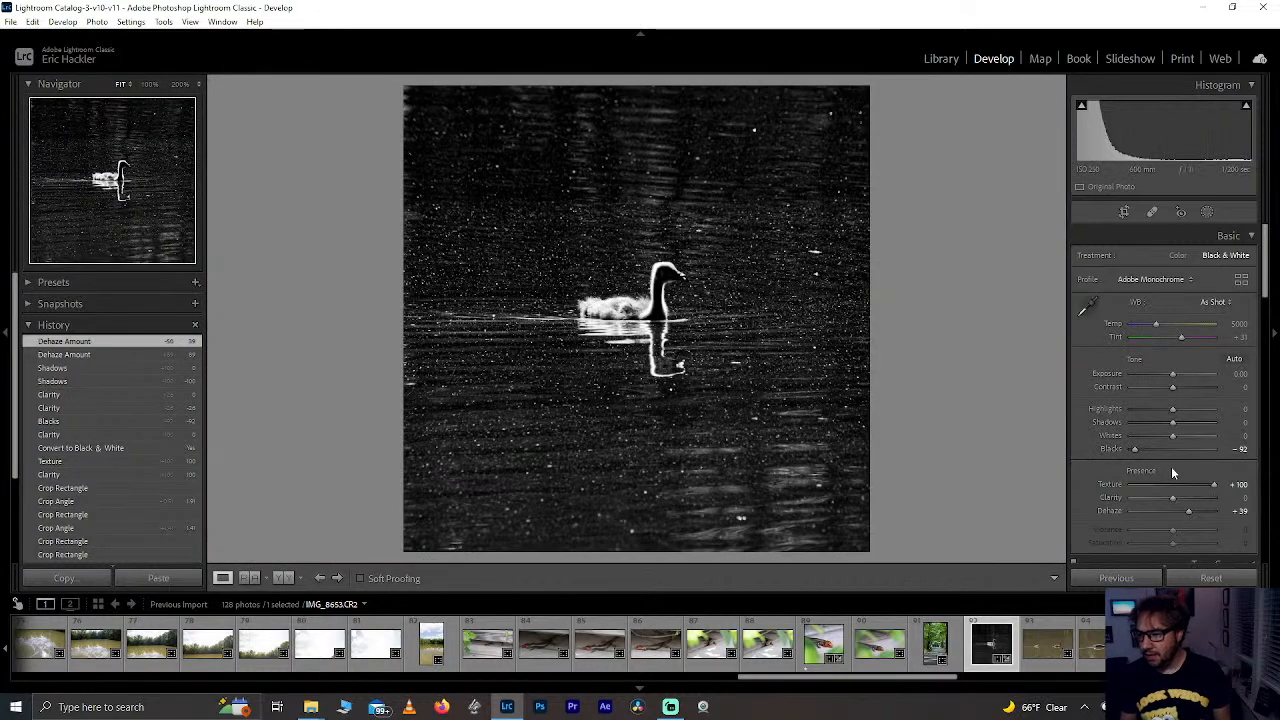
{"action": "double_click", "coordinate": [1138, 451]}
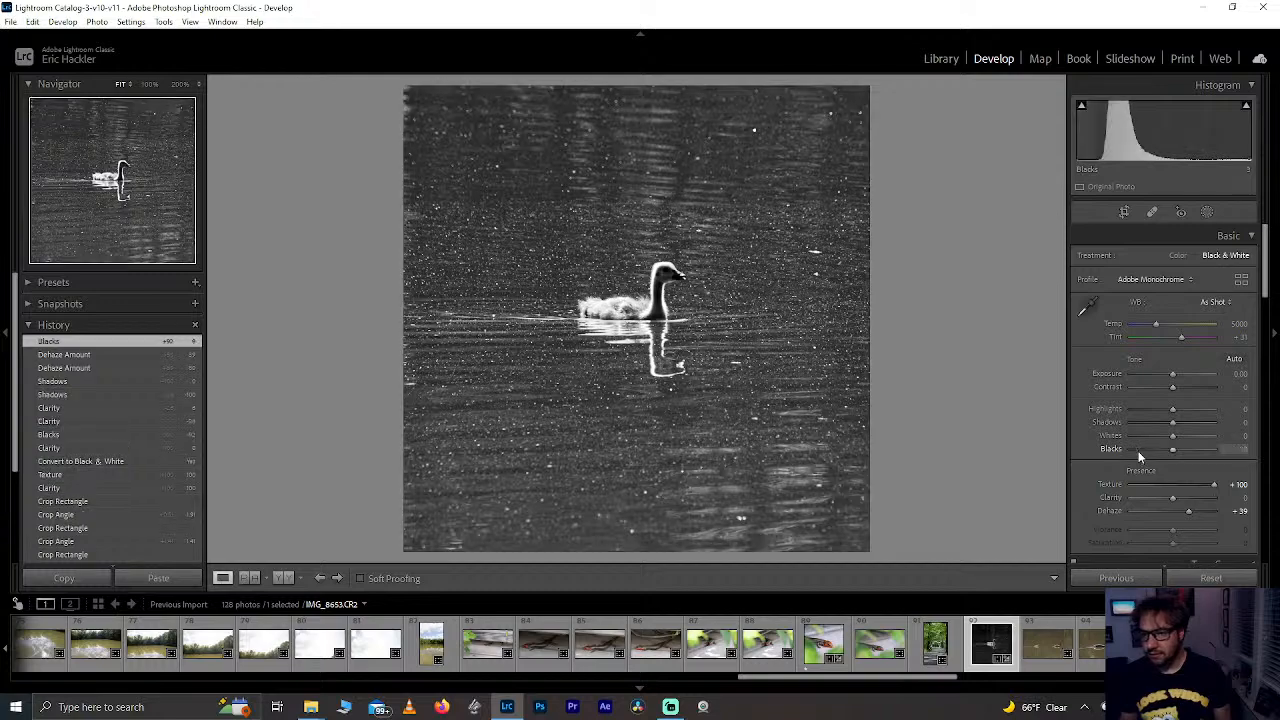
{"action": "left_click", "coordinate": [669, 273]}
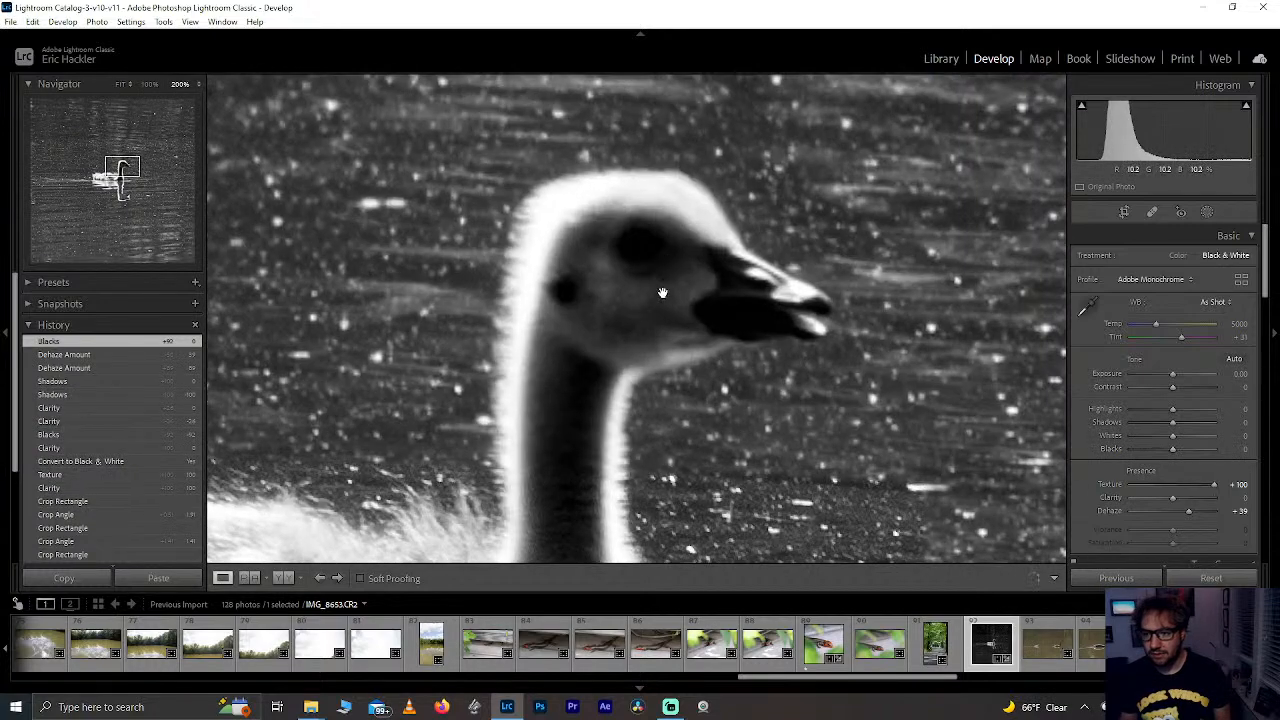
Step: Create a new brush mask and paint a small spot over the gosling's eye
{"action": "left_click", "coordinate": [1207, 213]}
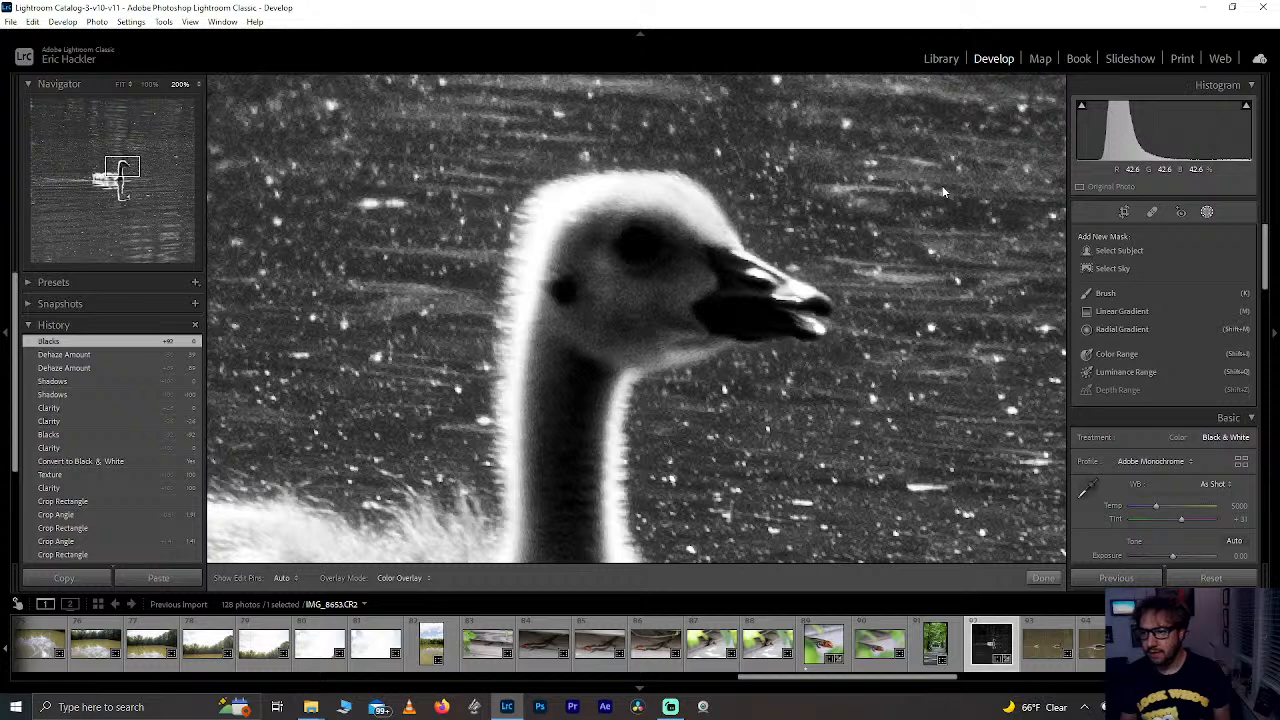
{"action": "left_click", "coordinate": [1106, 292]}
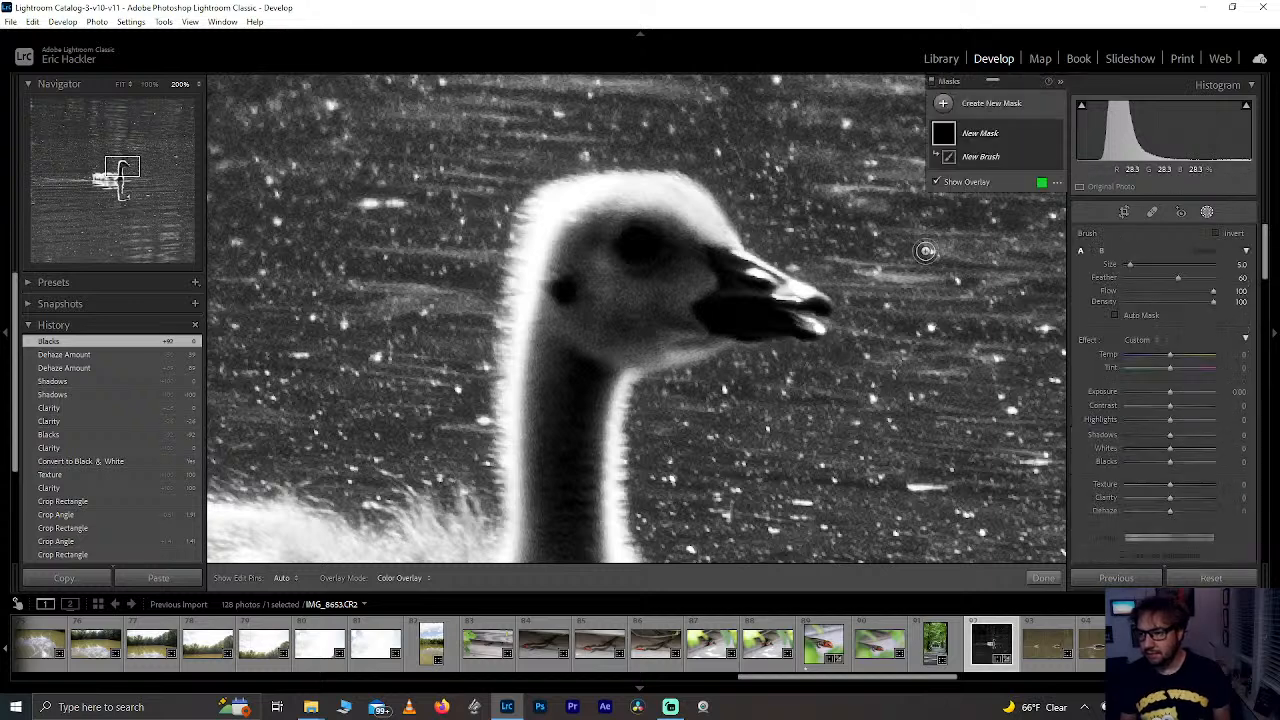
{"action": "left_click", "coordinate": [201, 87]}
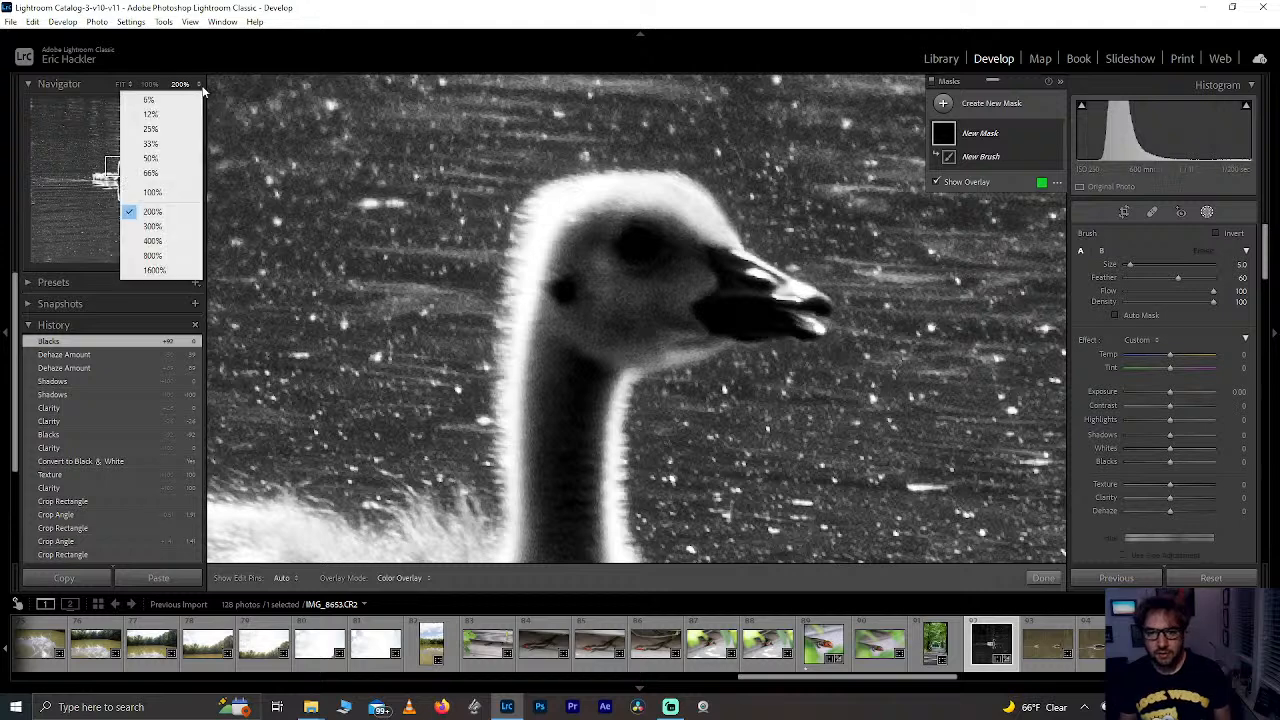
{"action": "left_click", "coordinate": [164, 244]}
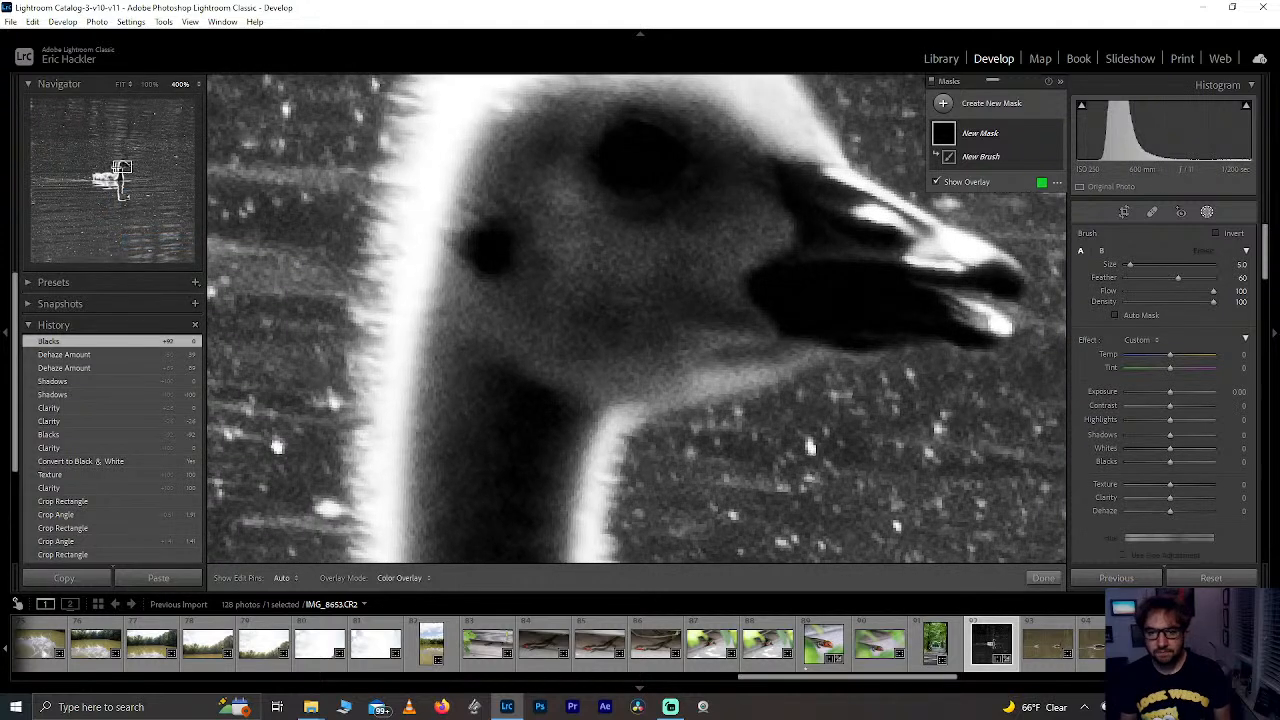
{"action": "left_click_drag", "start_coordinate": [121, 167], "coordinate": [125, 167]}
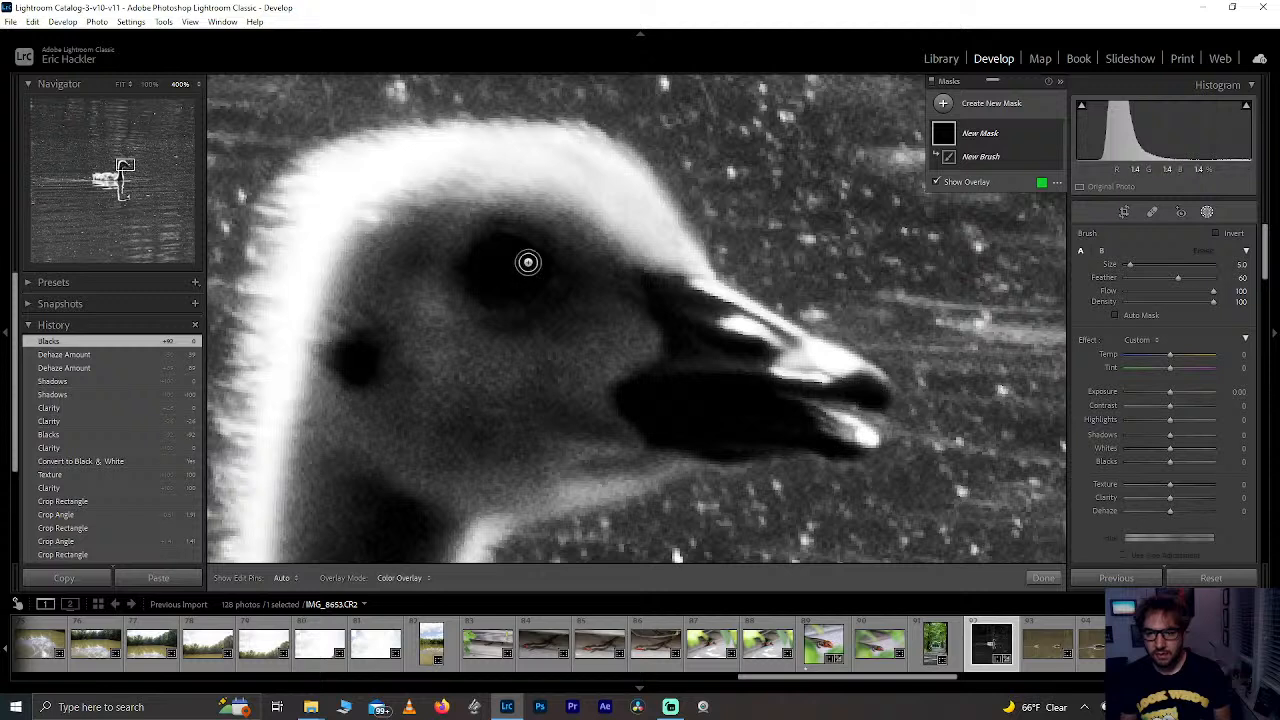
{"action": "key", "text": "h"}
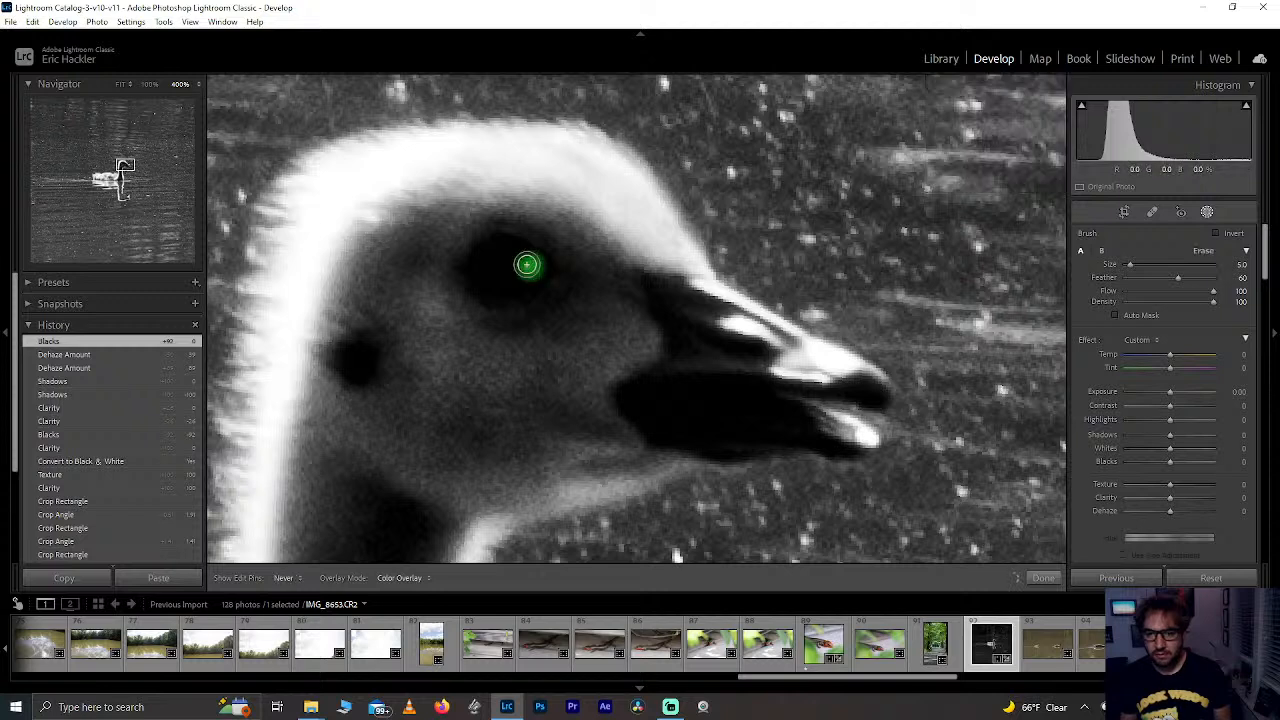
{"action": "left_click_drag", "start_coordinate": [527, 265], "coordinate": [520, 268]}
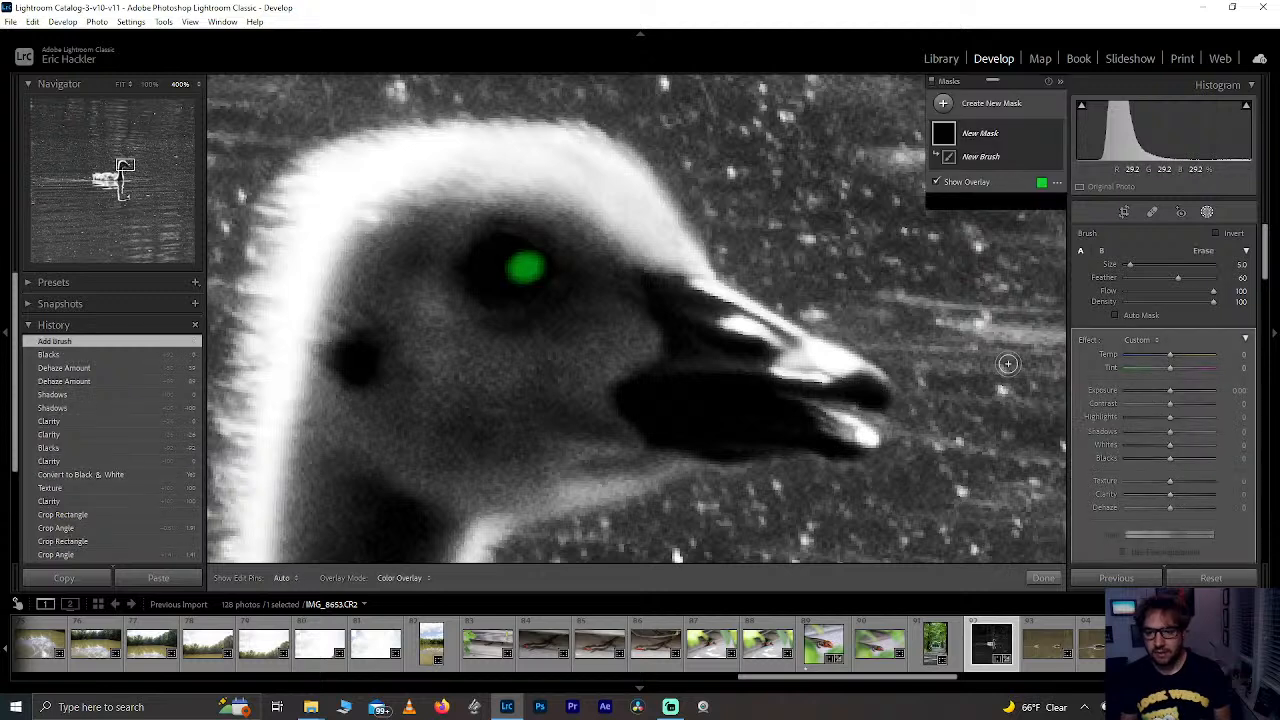
Step: Set the eye mask's Exposure to 4.00 and its Highlights, Shadows, Whites and Blacks to 100
{"action": "left_click_drag", "start_coordinate": [1170, 390], "coordinate": [1213, 394]}
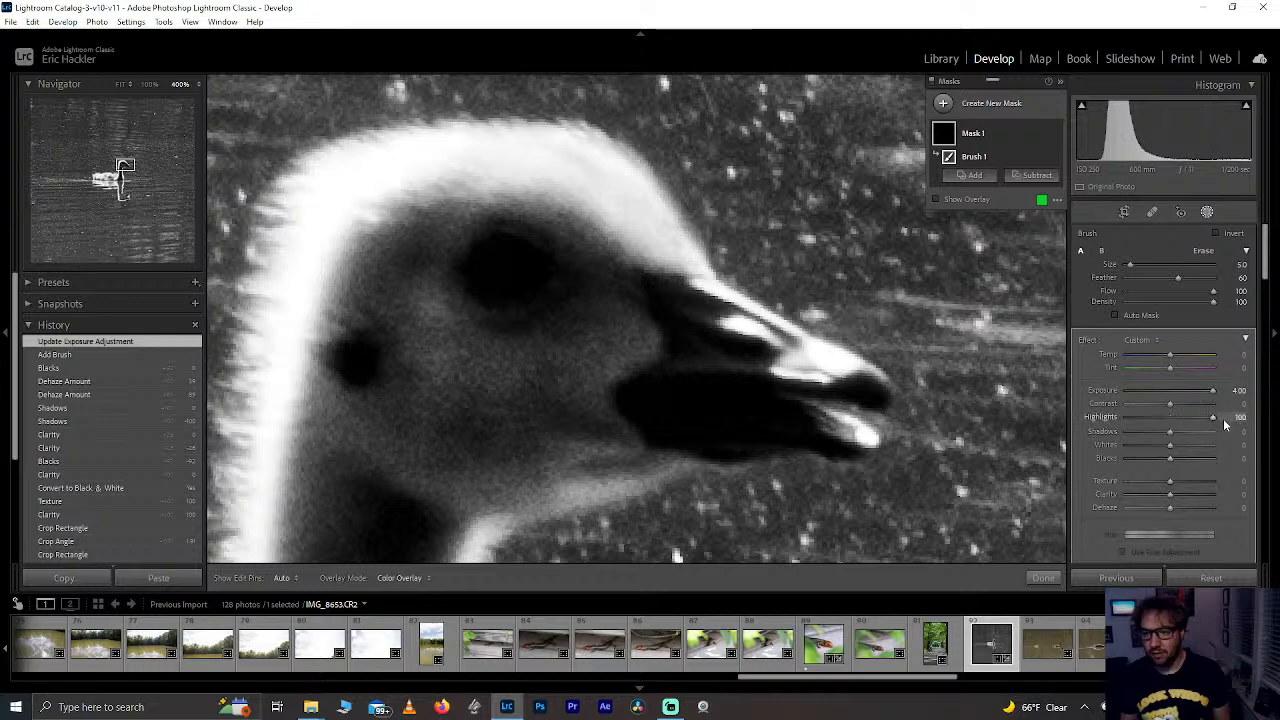
{"action": "left_click_drag", "start_coordinate": [1170, 444], "coordinate": [1260, 442]}
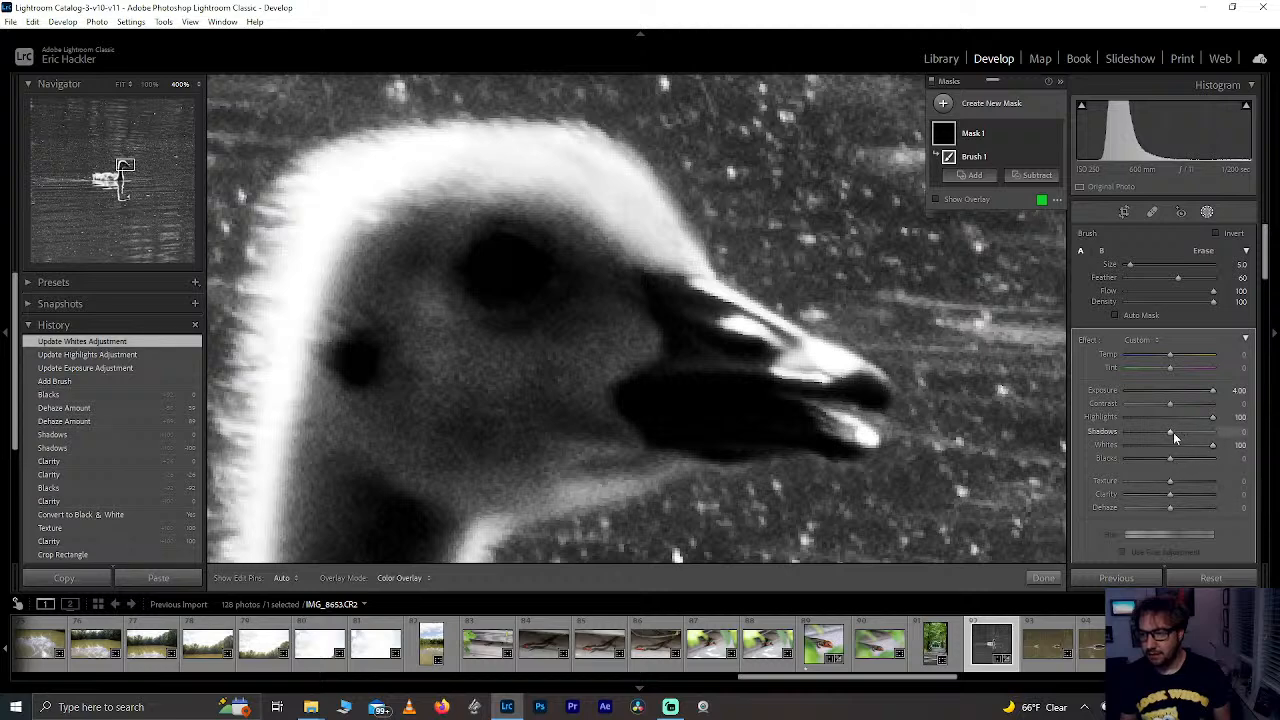
{"action": "left_click_drag", "start_coordinate": [1173, 432], "coordinate": [1258, 462]}
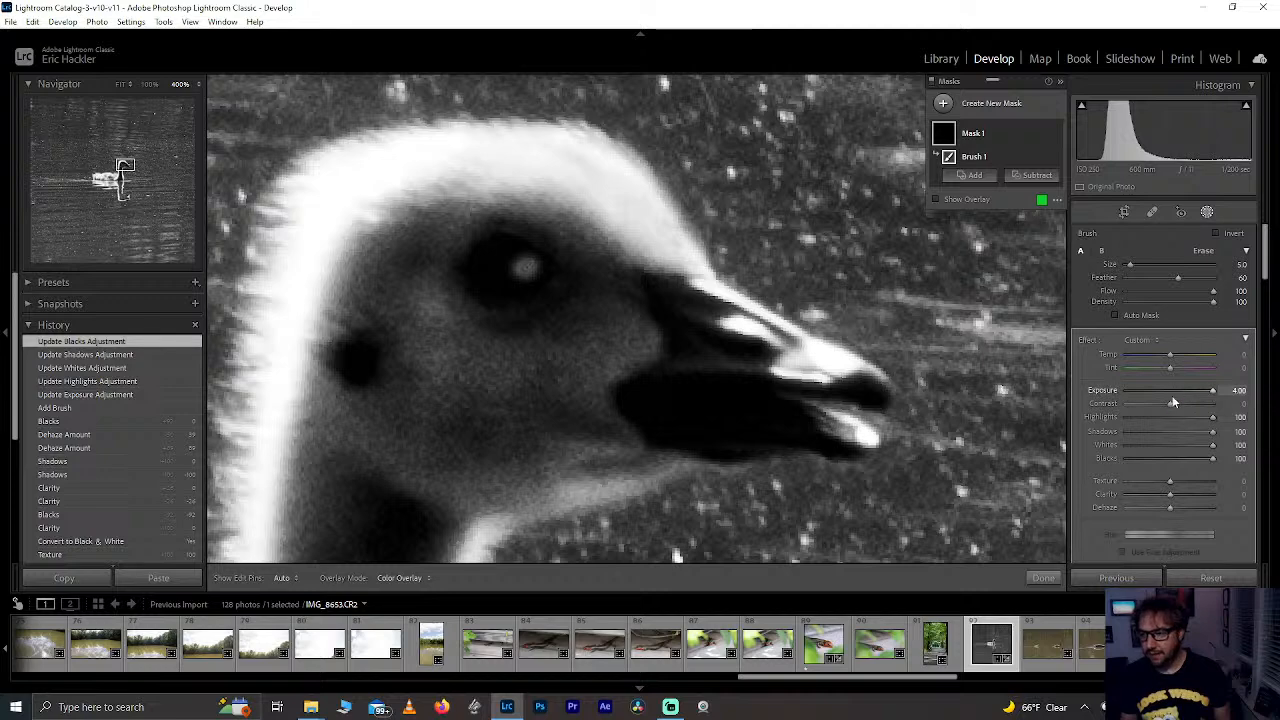
Step: Set the eye mask's Contrast to -100 and Dehaze to -27, and finish masking
{"action": "left_click_drag", "start_coordinate": [1172, 402], "coordinate": [1098, 403]}
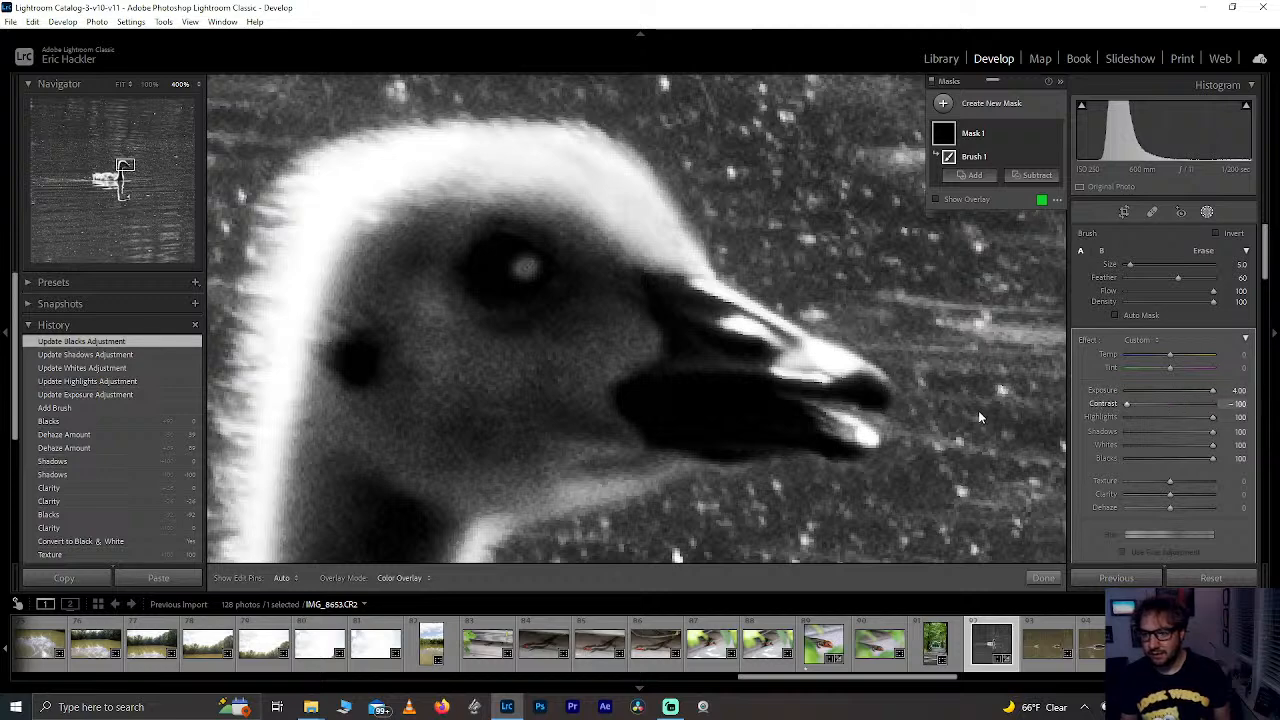
{"action": "left_click_drag", "start_coordinate": [1170, 507], "coordinate": [1065, 500]}
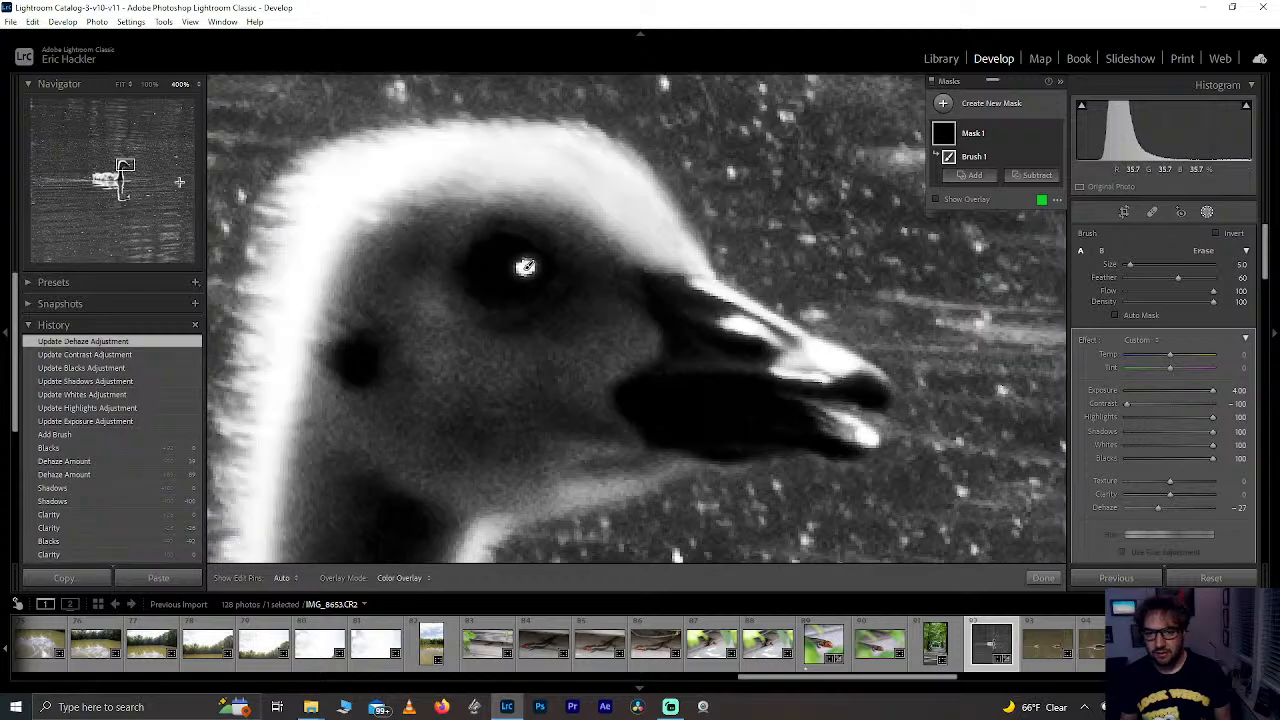
{"action": "left_click", "coordinate": [1054, 575]}
{"action": "left_click", "coordinate": [123, 167]}
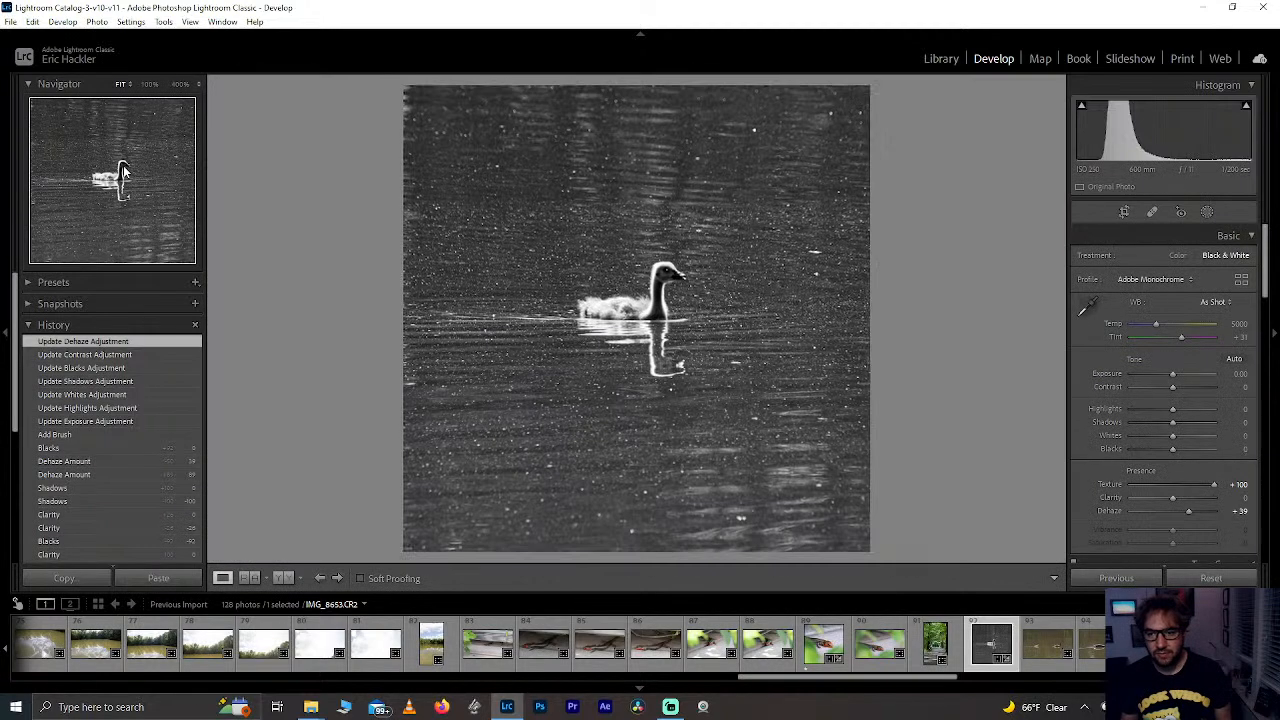
Step: Lower the whole photo's Blacks to -100 and check the gosling's eye up close
{"action": "left_click_drag", "start_coordinate": [1174, 448], "coordinate": [1135, 448]}
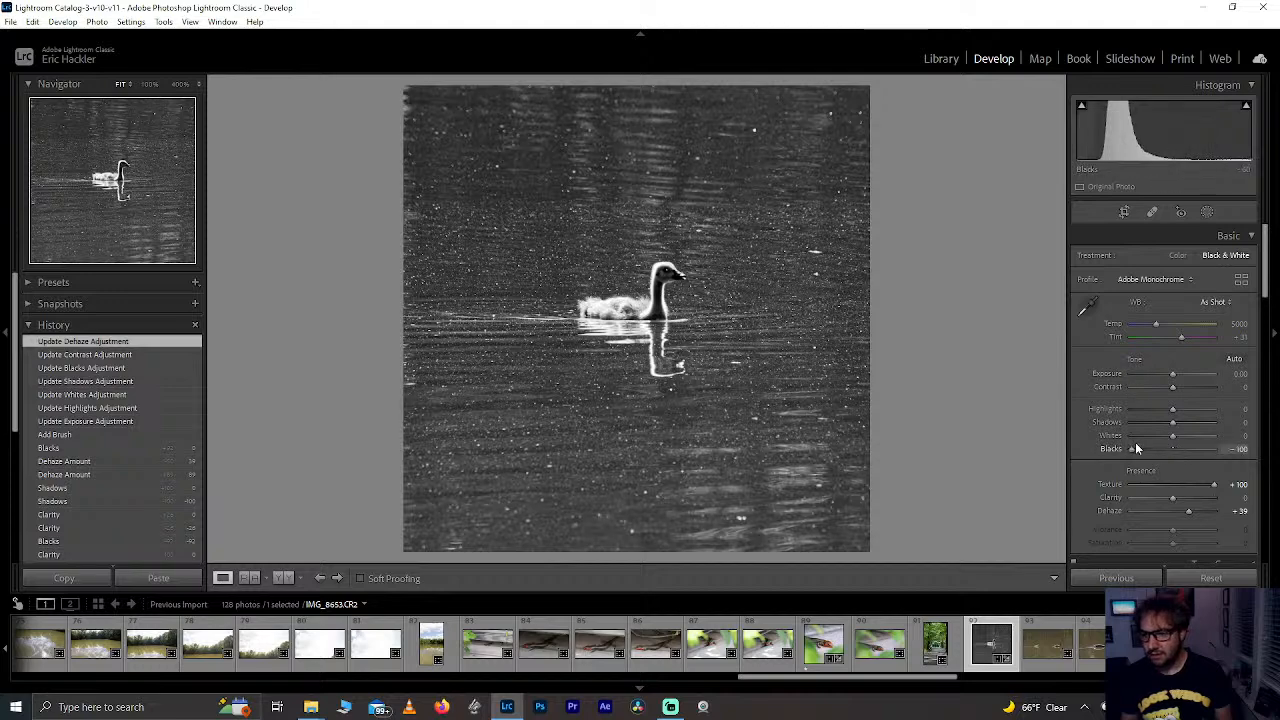
{"action": "left_click", "coordinate": [646, 263]}
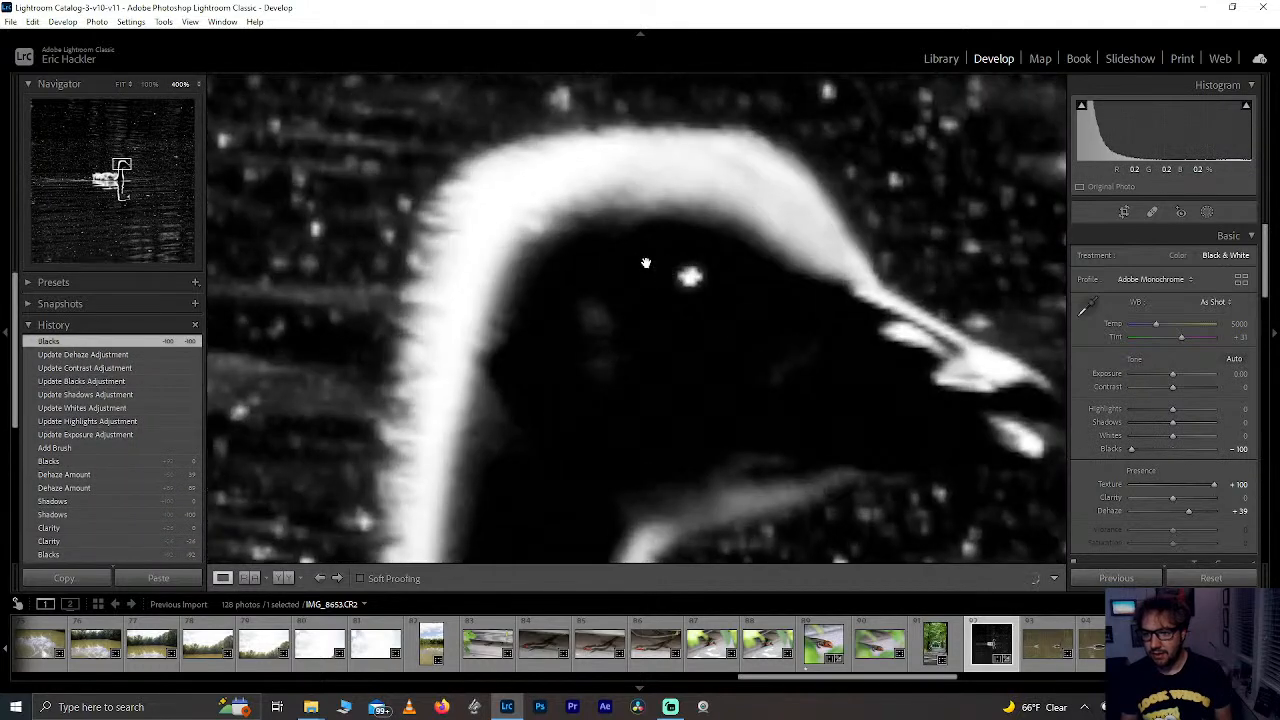
Step: Reset the gosling's eye mask Highlights, Whites and Contrast to 0, try Dehaze at 0 and undo it, and finish masking
{"action": "left_click", "coordinate": [1207, 211]}
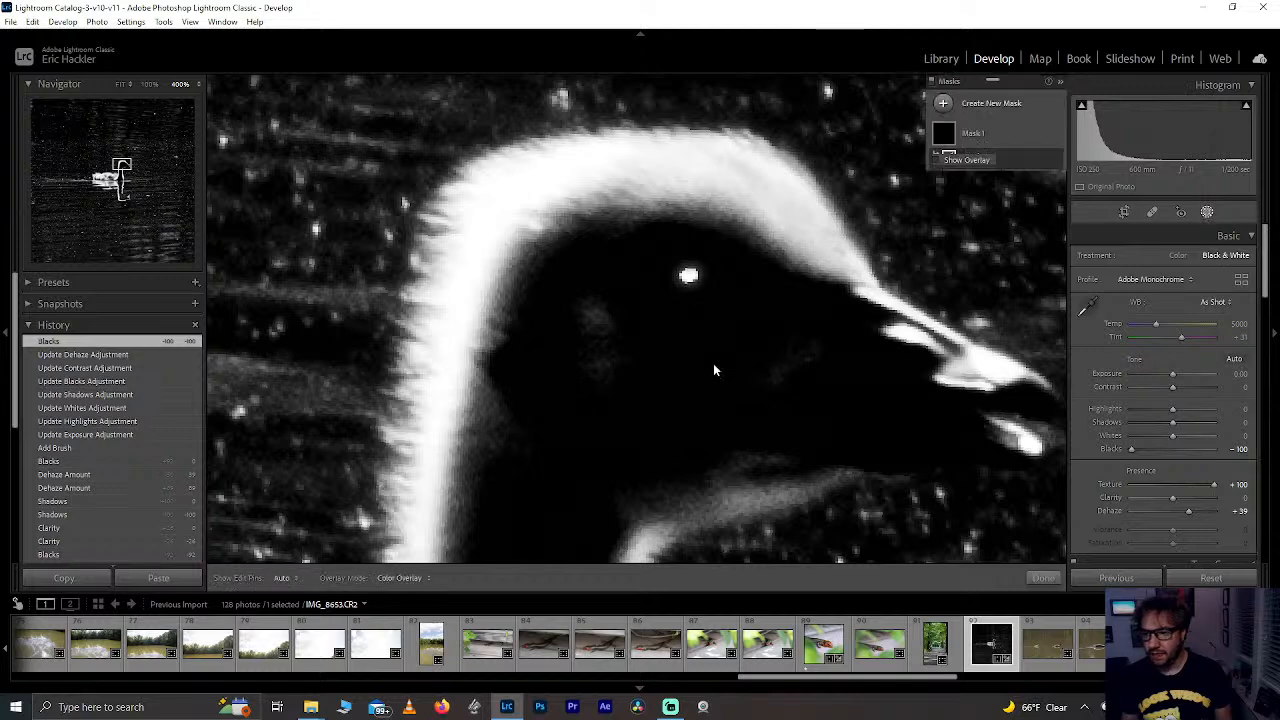
{"action": "key", "text": "k"}
{"action": "left_click", "coordinate": [687, 274]}
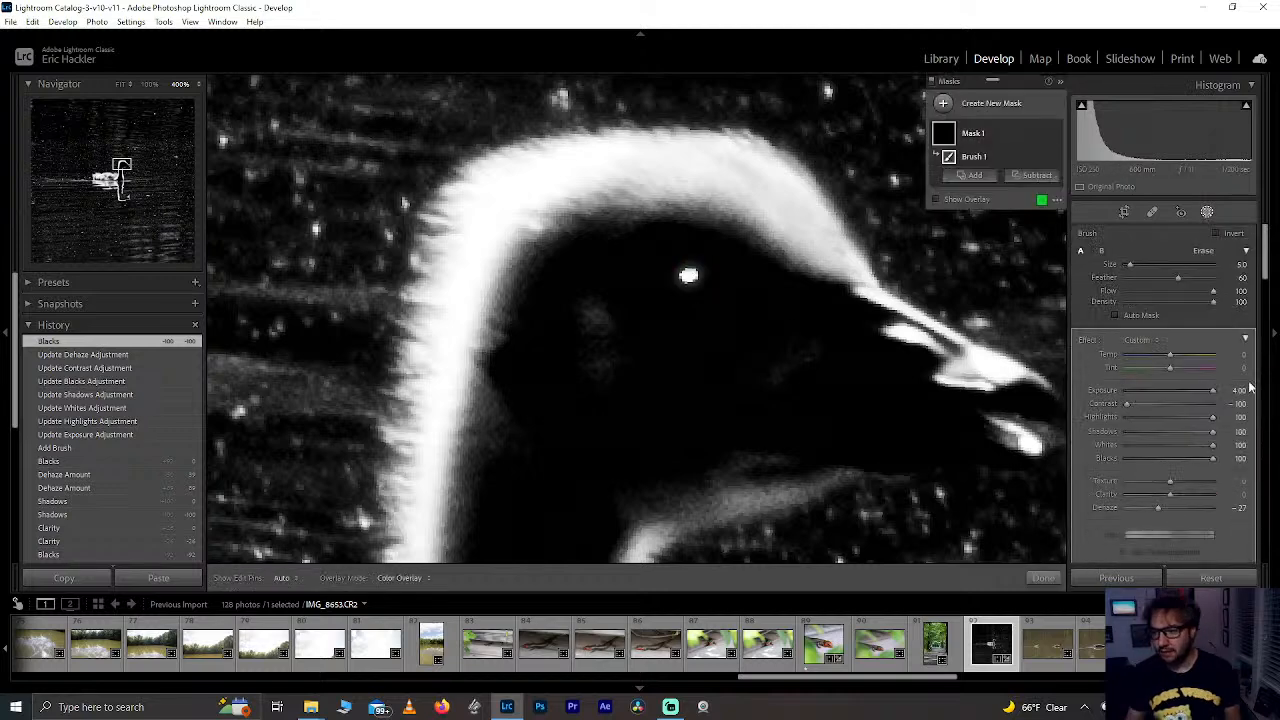
{"action": "double_click", "coordinate": [1213, 418]}
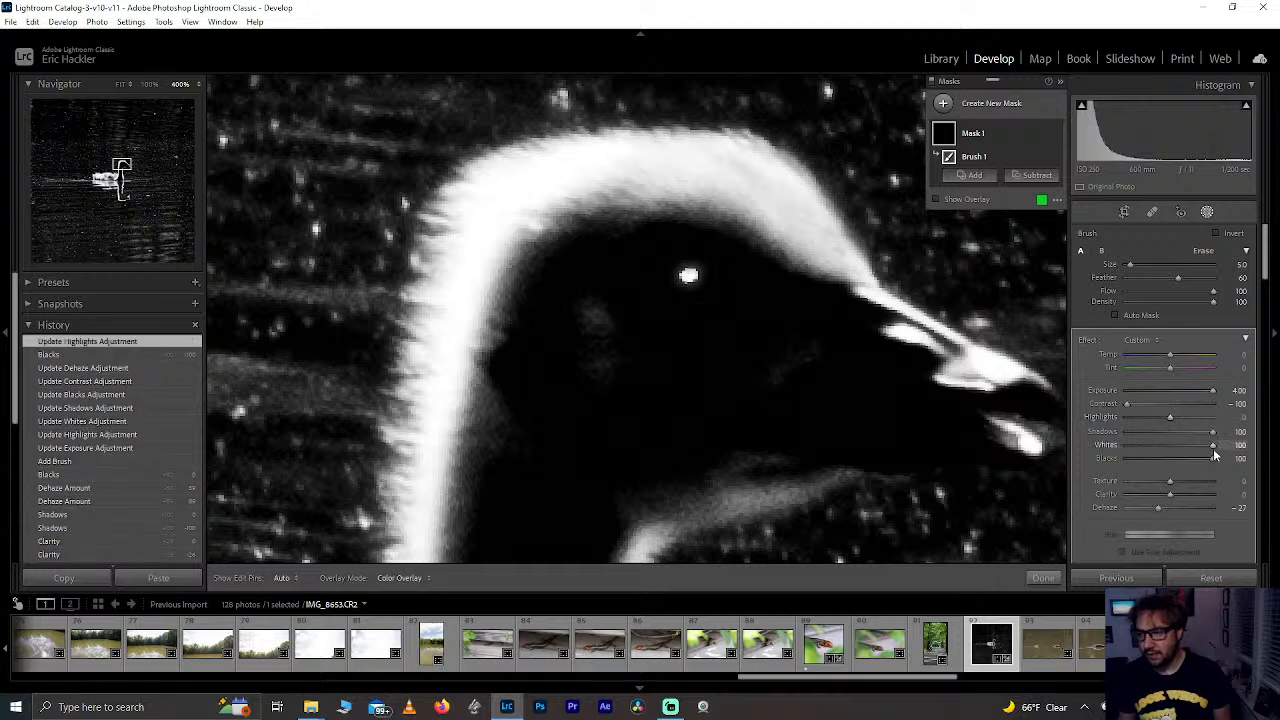
{"action": "double_click", "coordinate": [1213, 444]}
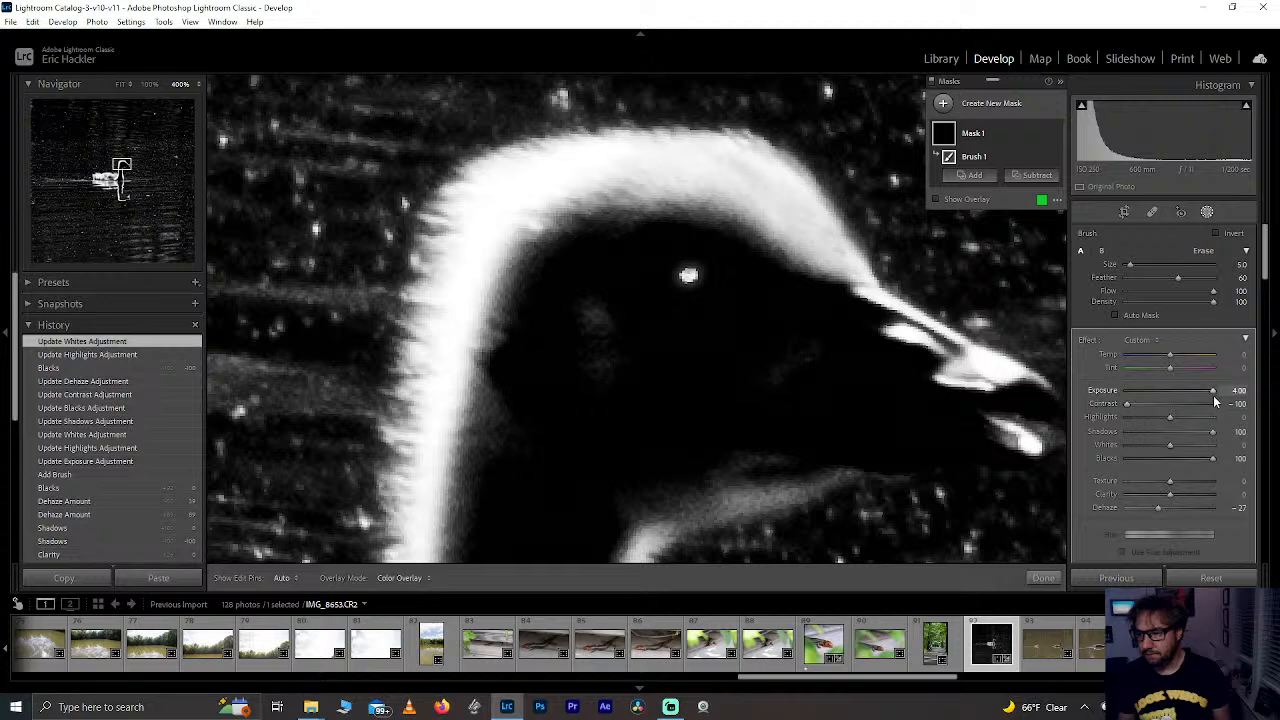
{"action": "double_click", "coordinate": [1128, 404]}
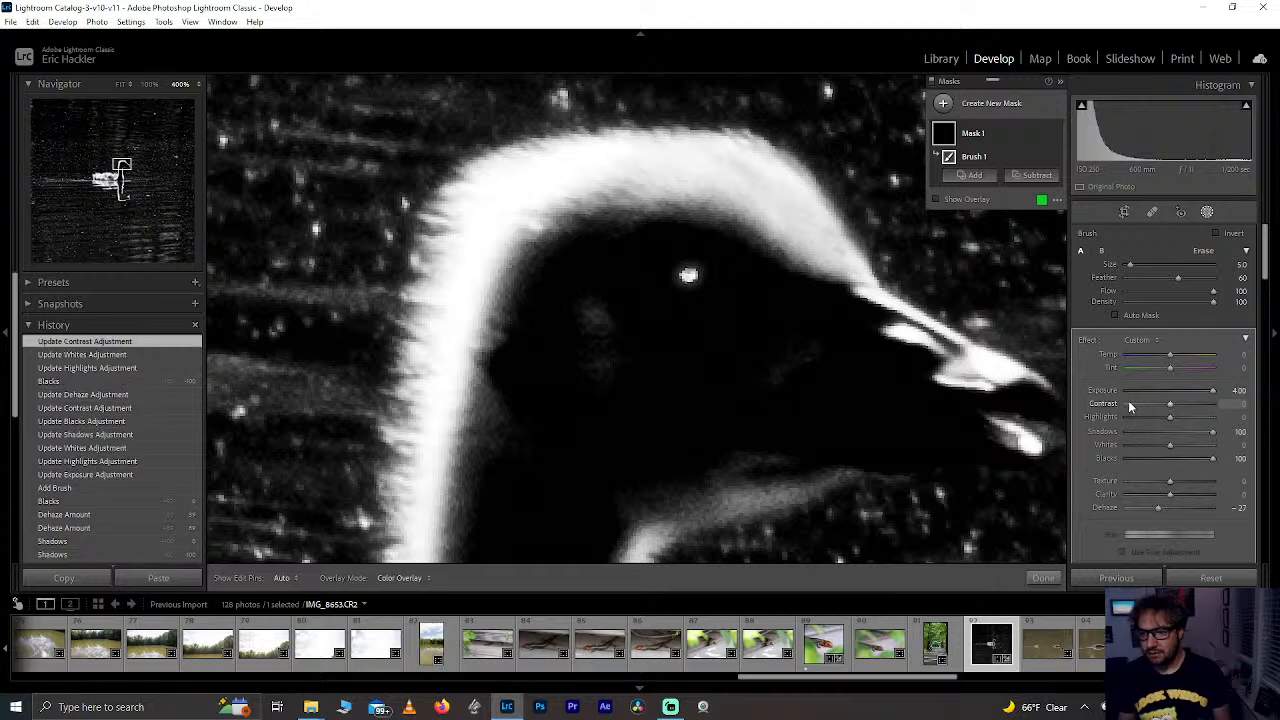
{"action": "double_click", "coordinate": [1160, 507]}
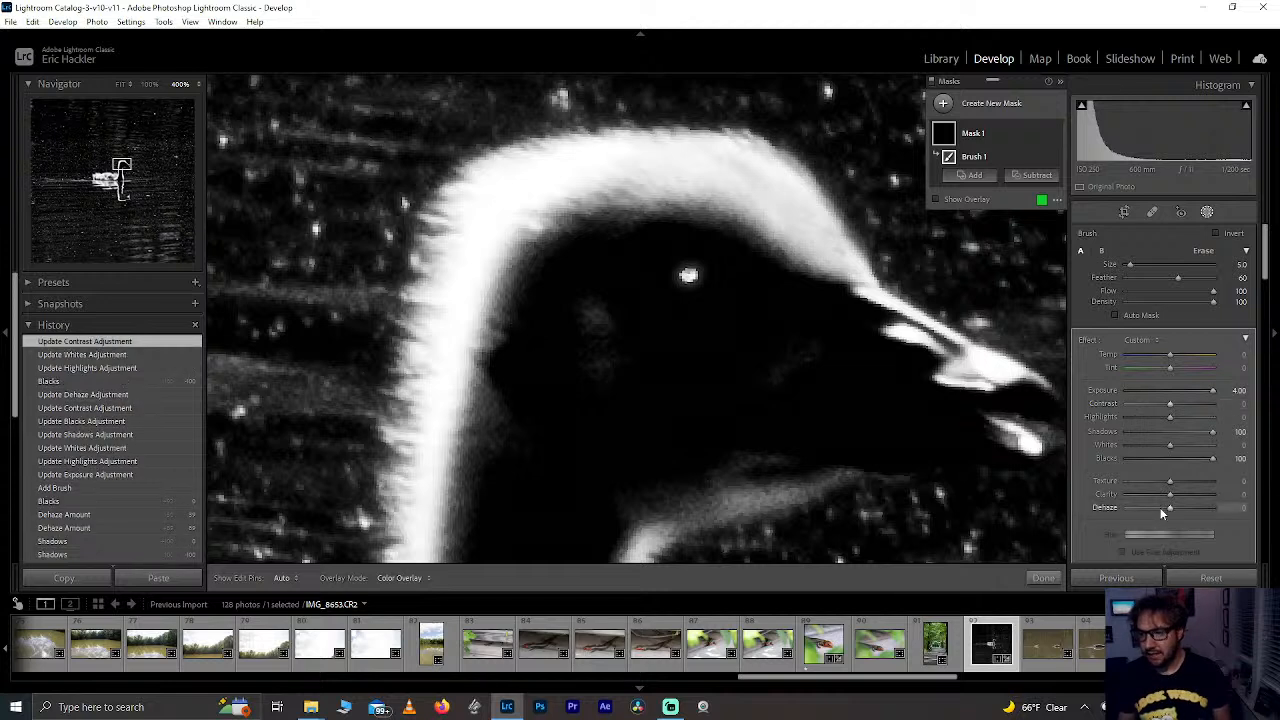
{"action": "key", "text": "ctrl+z"}
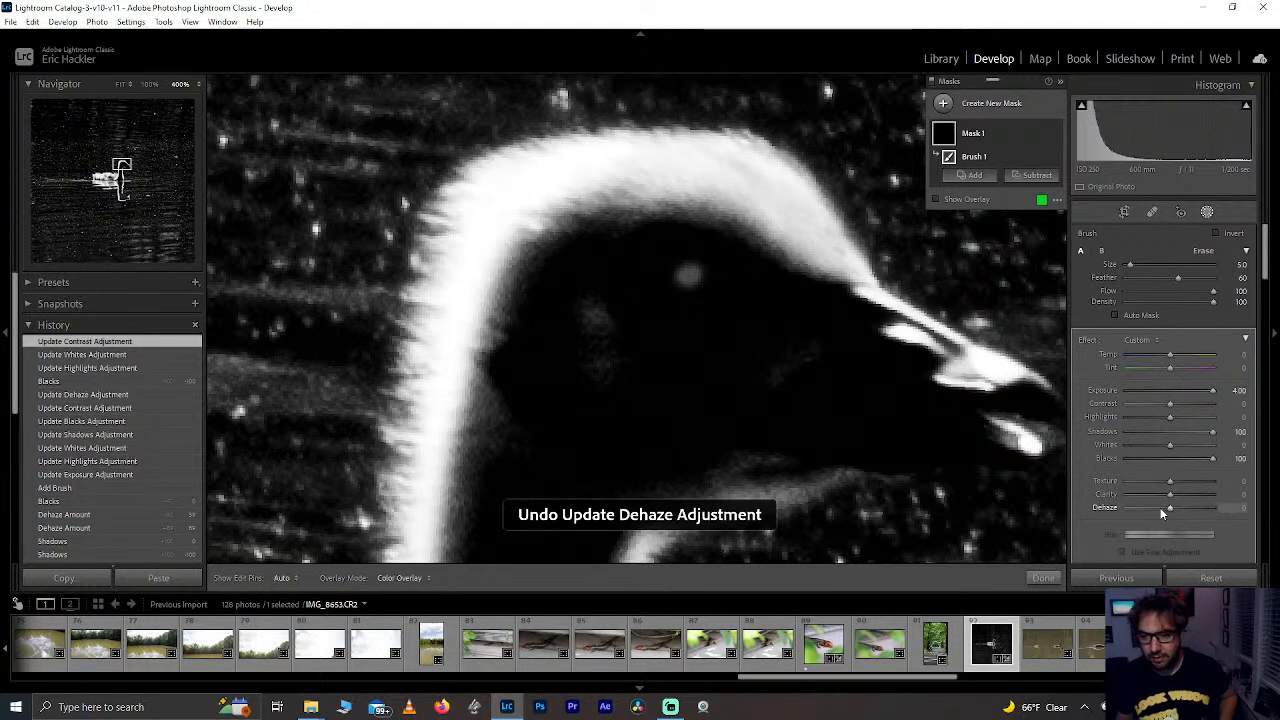
{"action": "left_click", "coordinate": [1044, 579]}
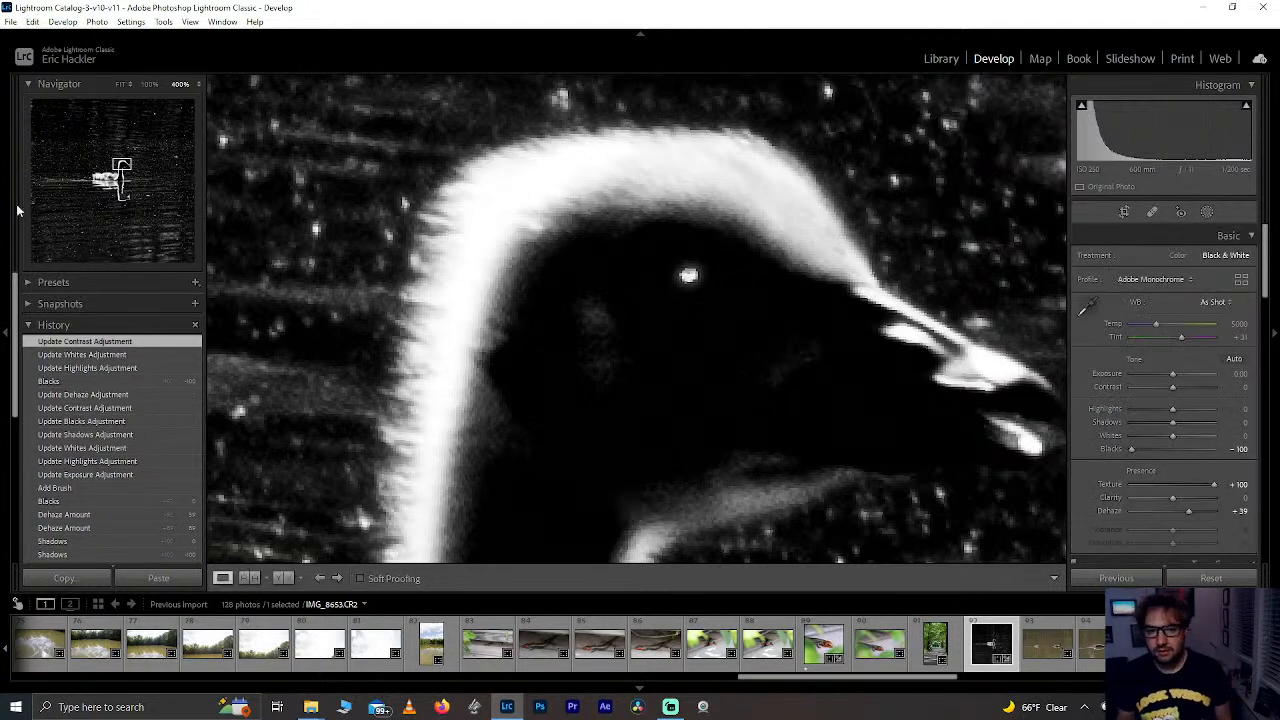
Step: Set the eye mask's Texture and Clarity to -100 and finish masking
{"action": "key", "text": "z"}
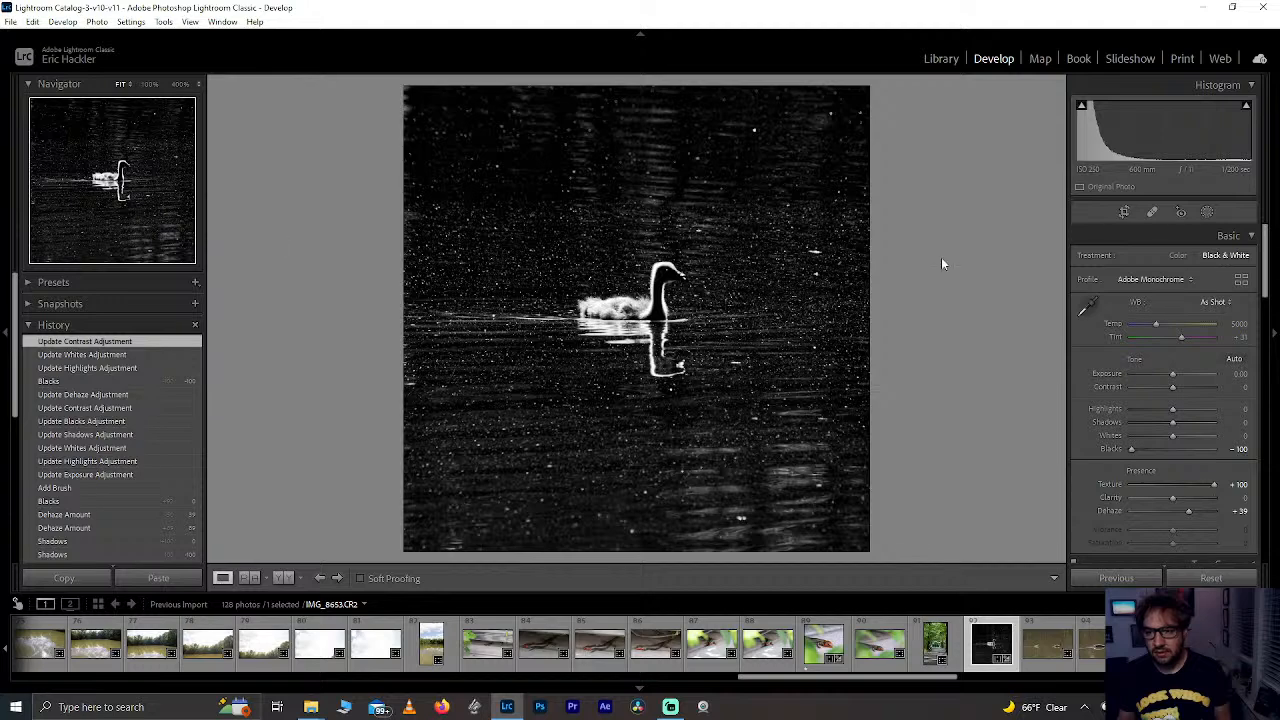
{"action": "left_click", "coordinate": [673, 269]}
{"action": "left_click_drag", "start_coordinate": [597, 262], "coordinate": [723, 284]}
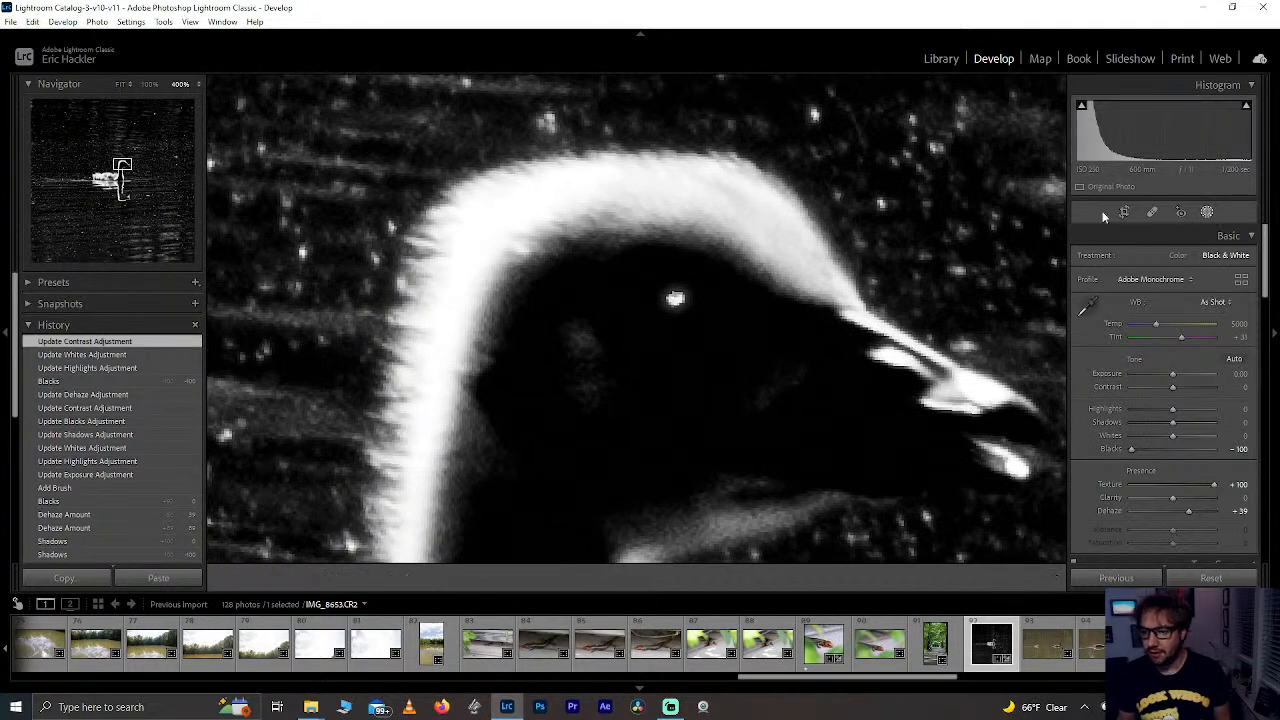
{"action": "left_click", "coordinate": [1207, 211]}
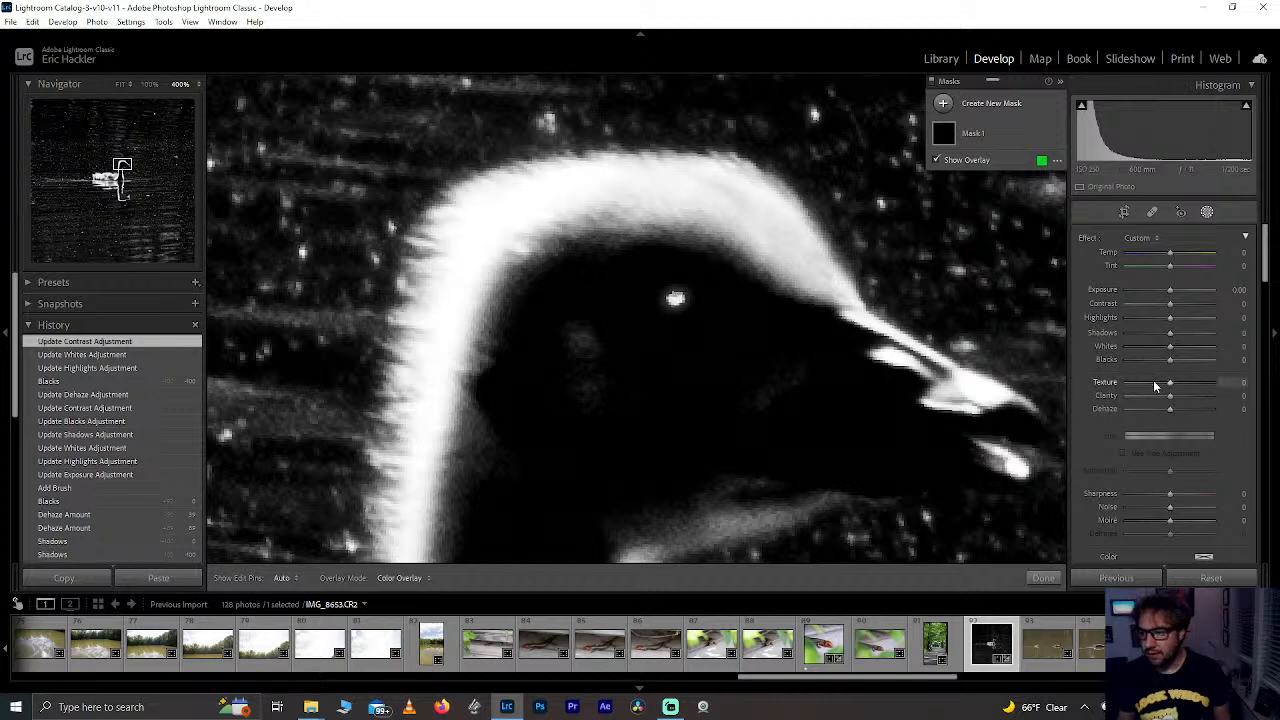
{"action": "left_click", "coordinate": [964, 133]}
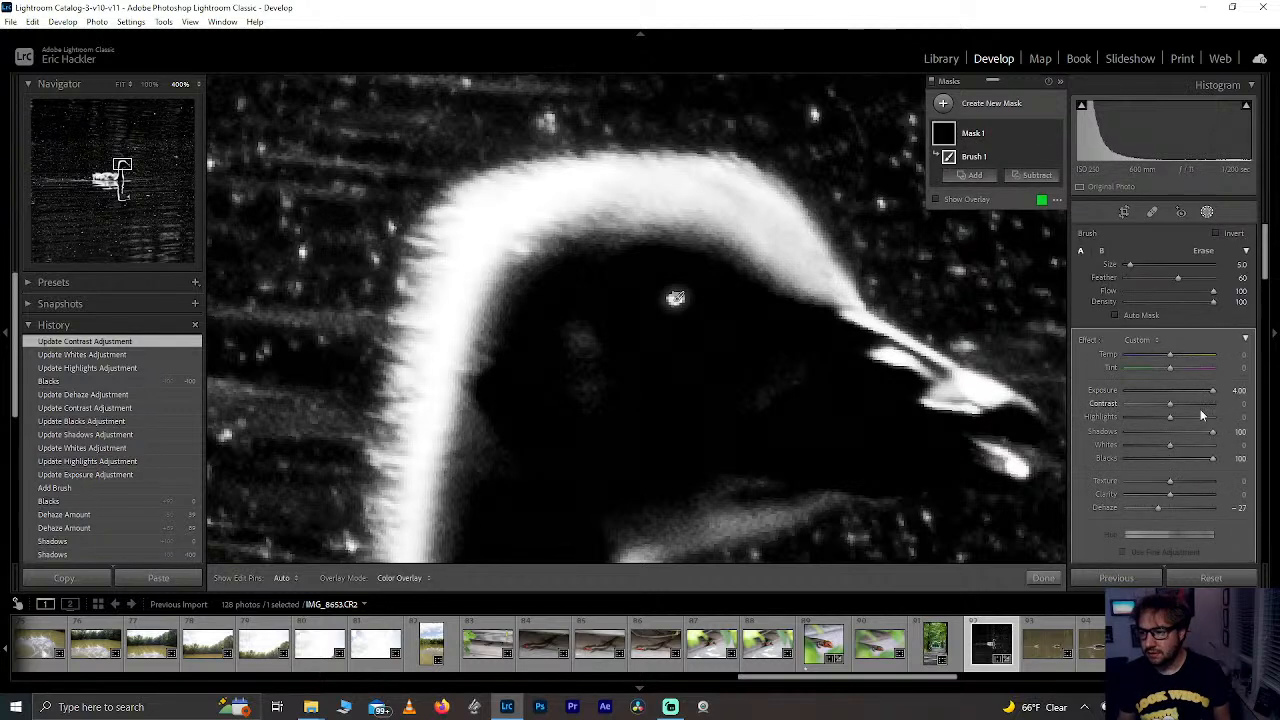
{"action": "left_click_drag", "start_coordinate": [1173, 485], "coordinate": [1065, 492]}
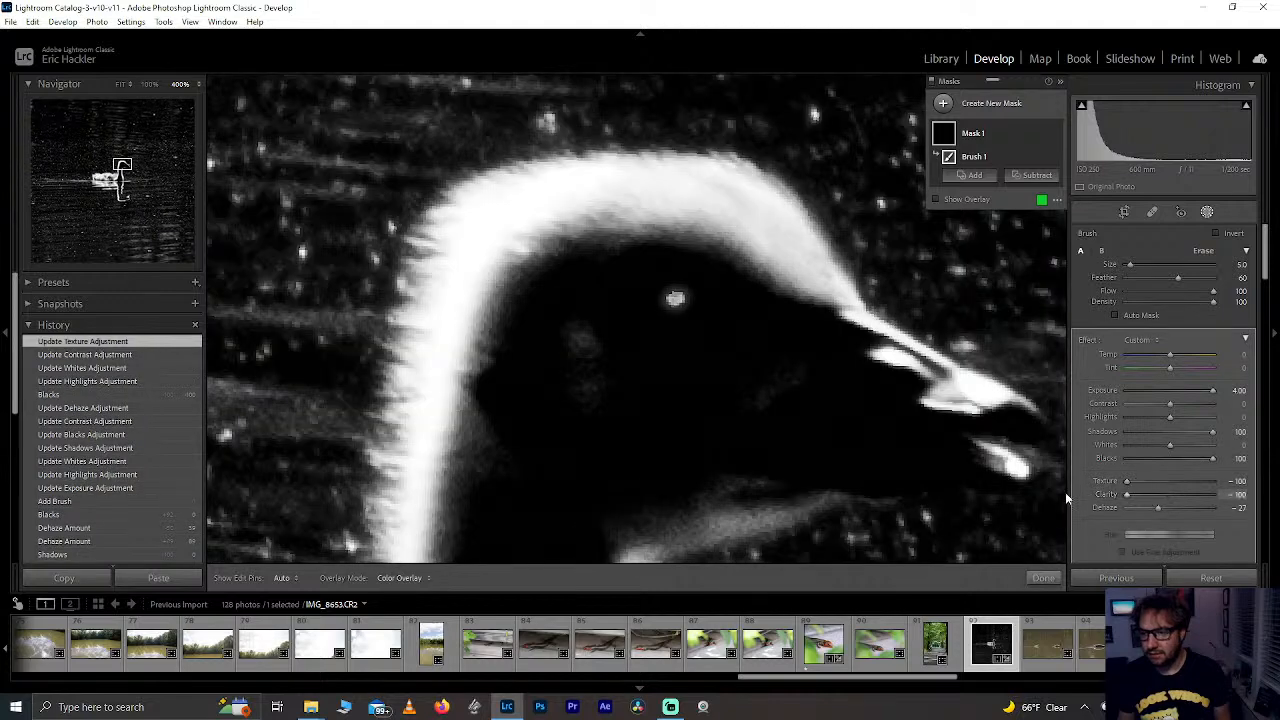
{"action": "left_click", "coordinate": [1048, 577]}
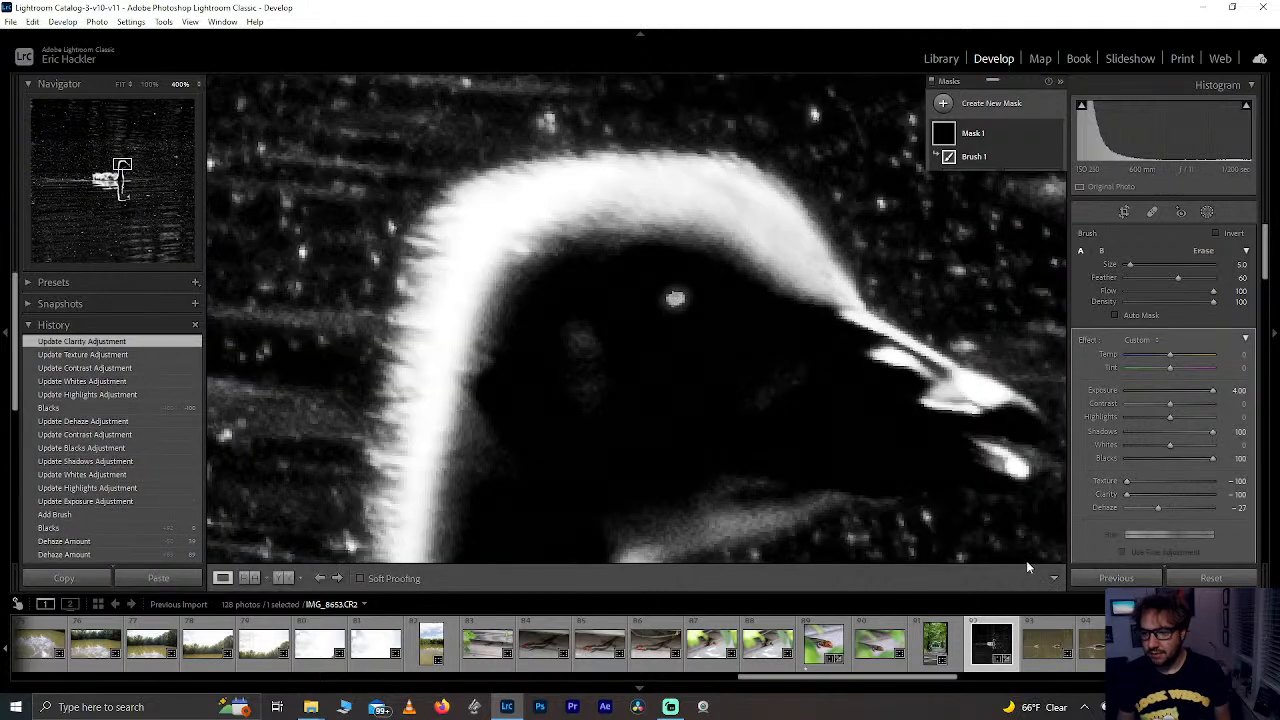
Step: Check the softened eye up close and lower the eye mask's Exposure to 2.82
{"action": "left_click", "coordinate": [620, 319]}
{"action": "left_click", "coordinate": [658, 271]}
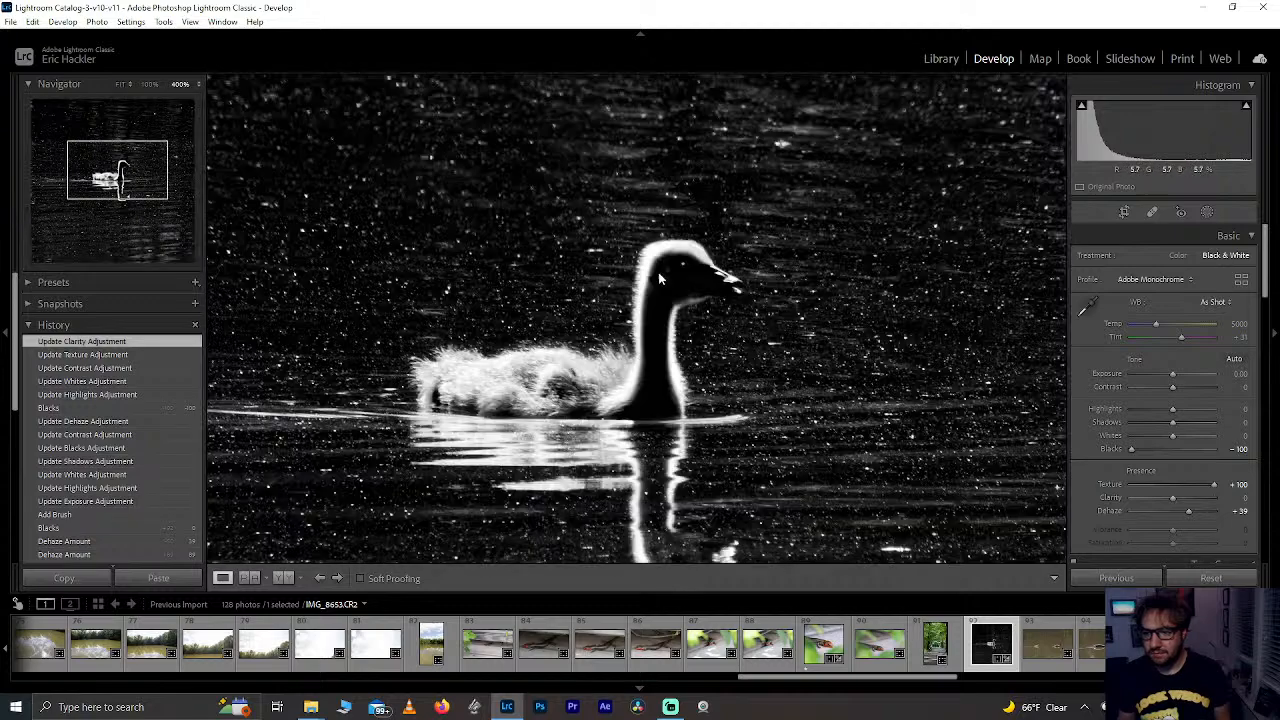
{"action": "left_click_drag", "start_coordinate": [714, 260], "coordinate": [662, 366]}
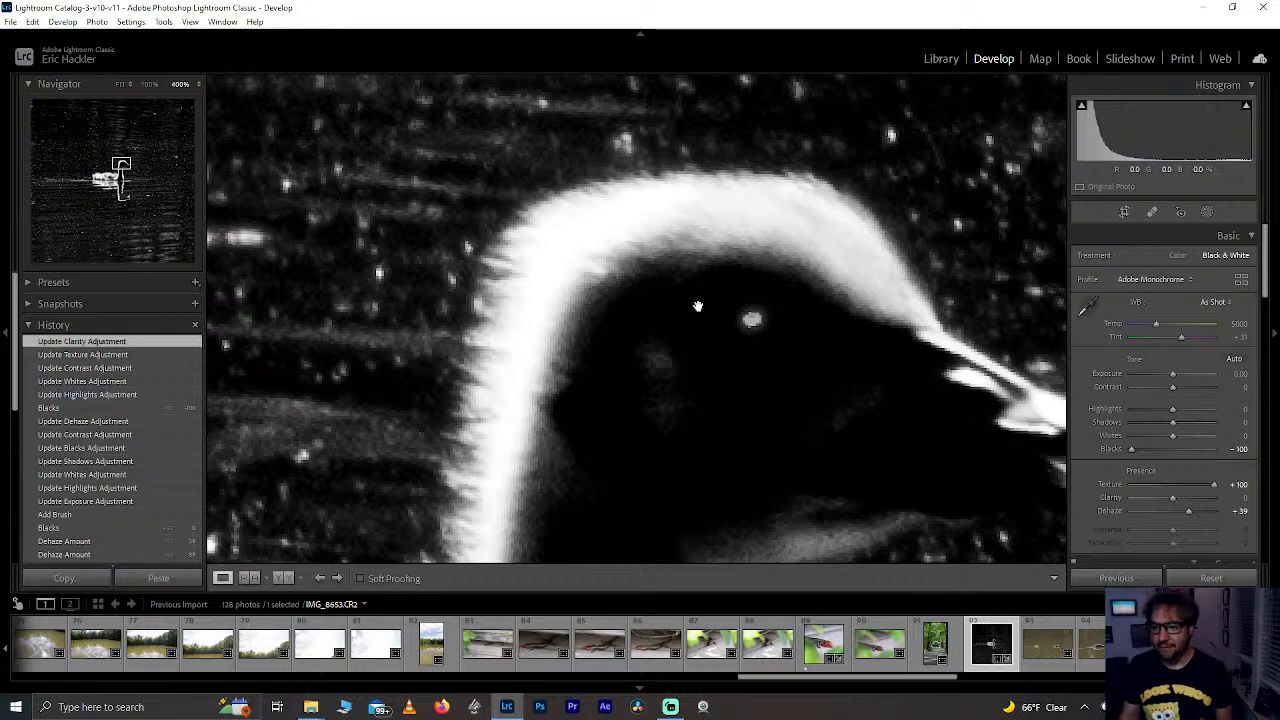
{"action": "left_click_drag", "start_coordinate": [757, 320], "coordinate": [598, 271]}
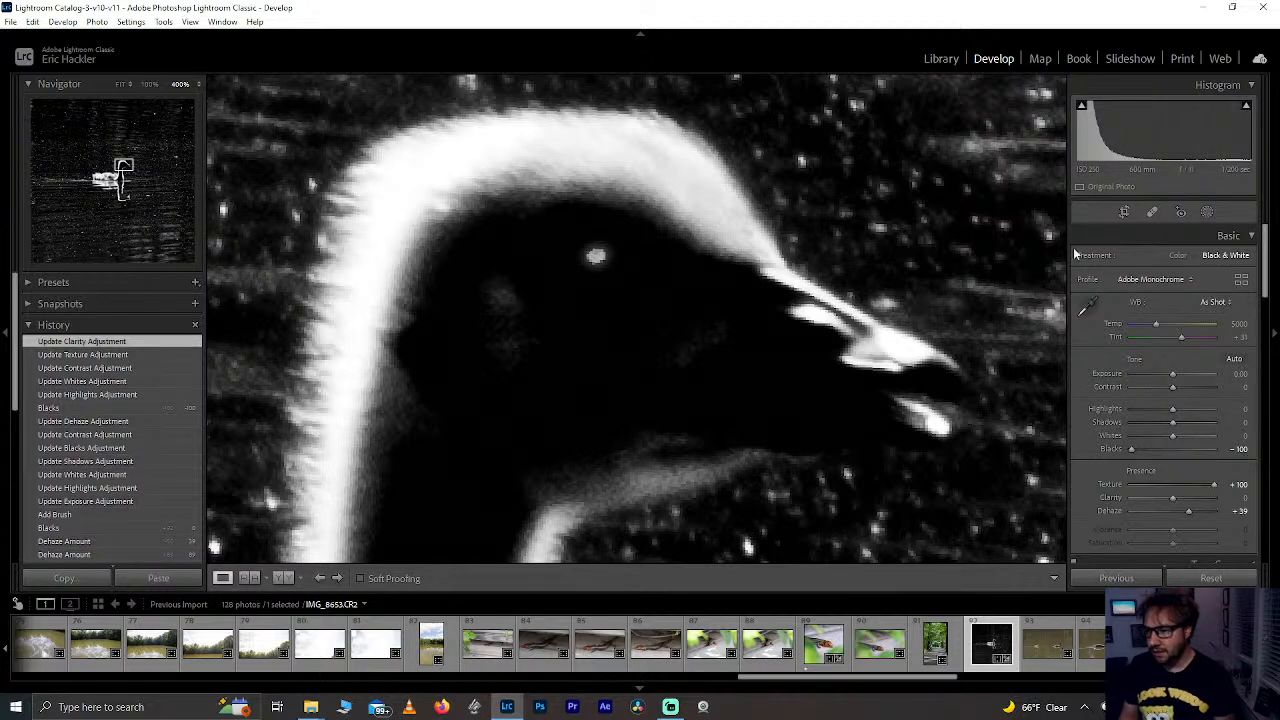
{"action": "left_click", "coordinate": [1207, 213]}
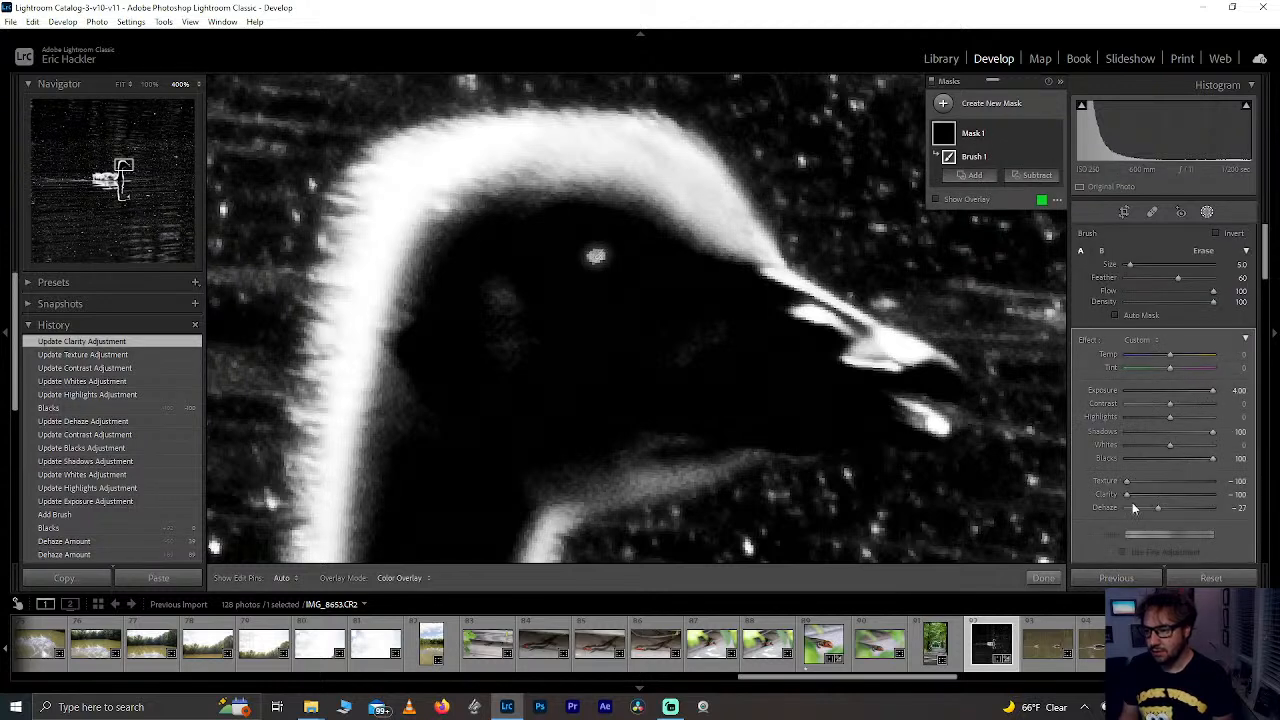
{"action": "left_click", "coordinate": [1193, 391]}
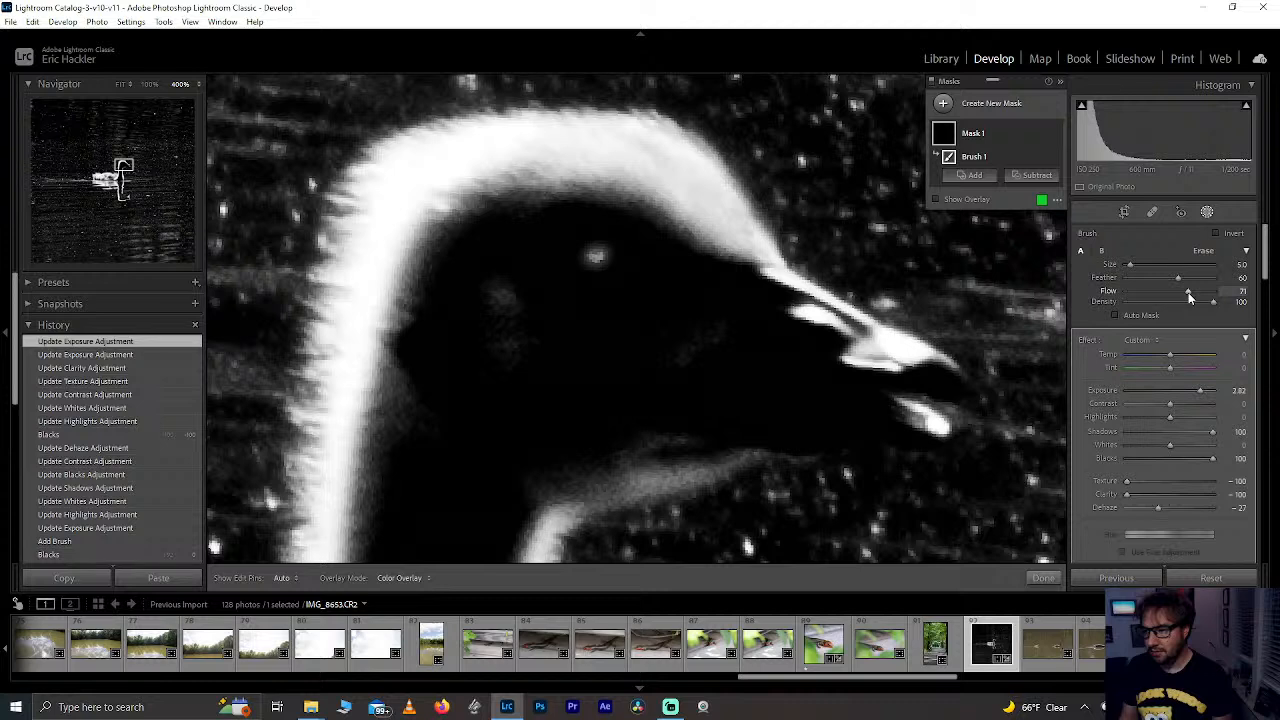
Step: Set the mask brush's Flow to 83, paint a short stroke just below the gosling's eye, and finish masking
{"action": "left_click_drag", "start_coordinate": [1189, 294], "coordinate": [1198, 292]}
{"action": "key", "text": "h"}
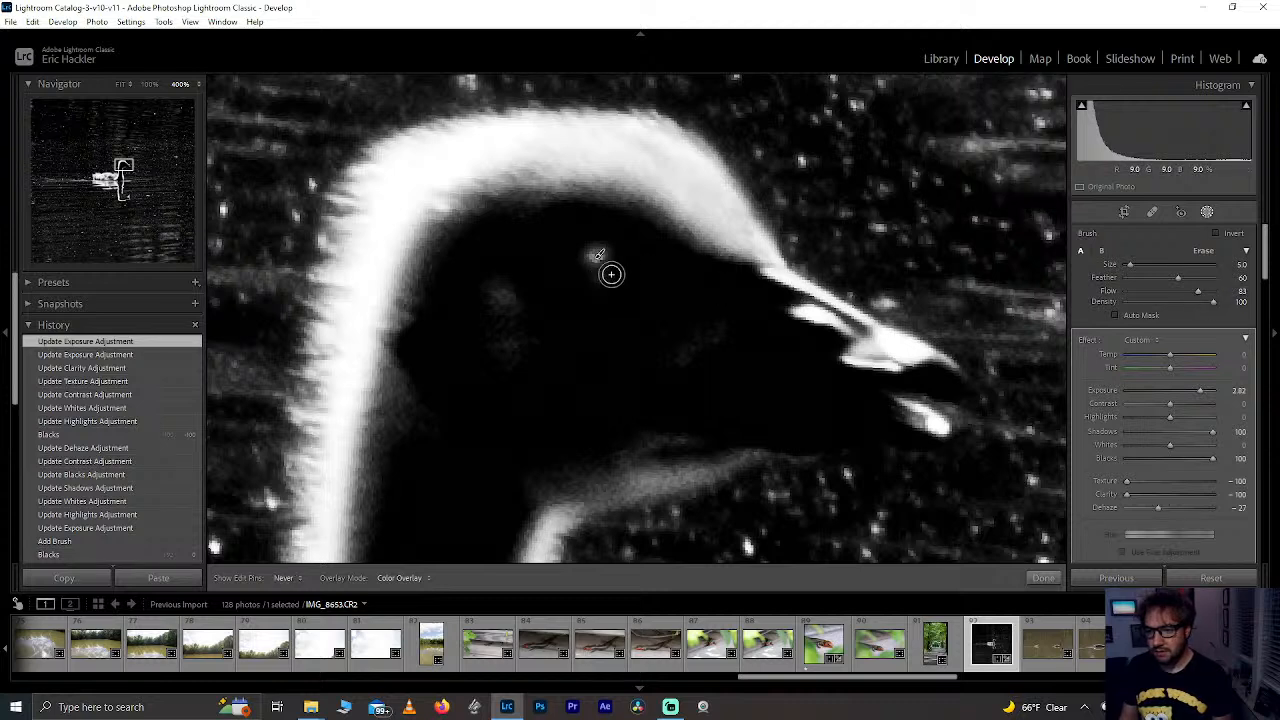
{"action": "left_click_drag", "start_coordinate": [611, 274], "coordinate": [598, 266]}
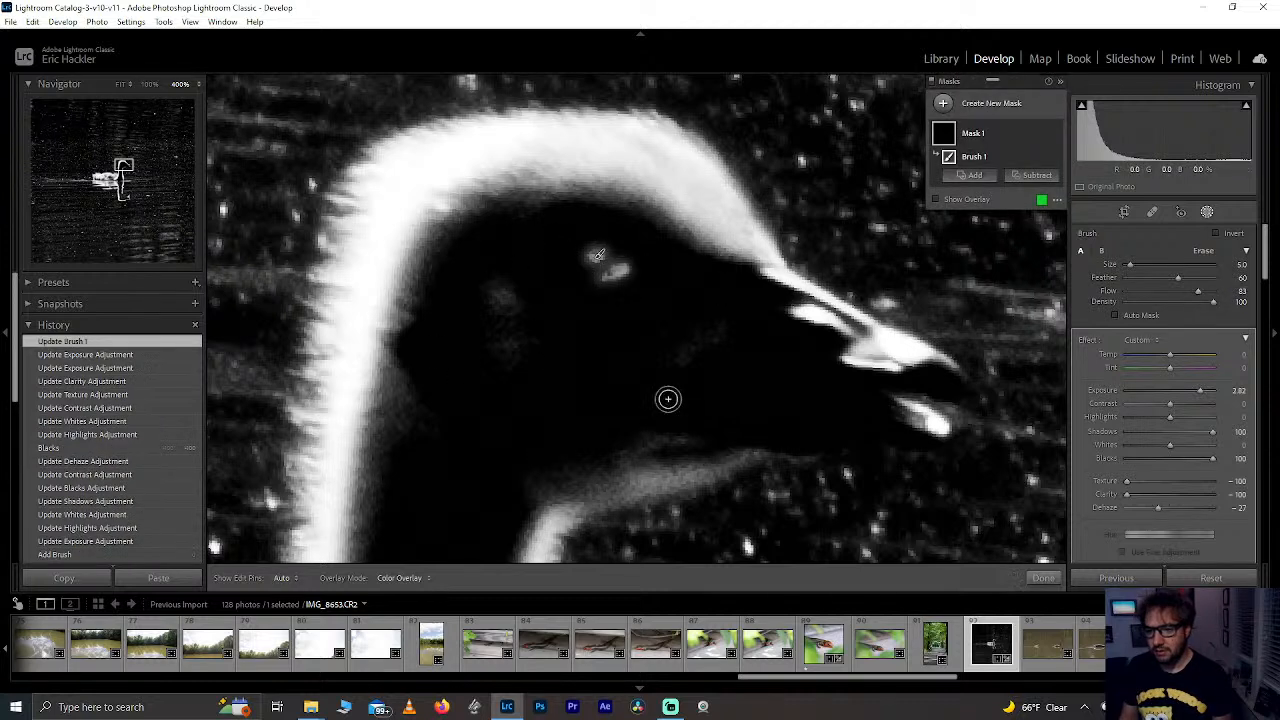
{"action": "key", "text": "k"}
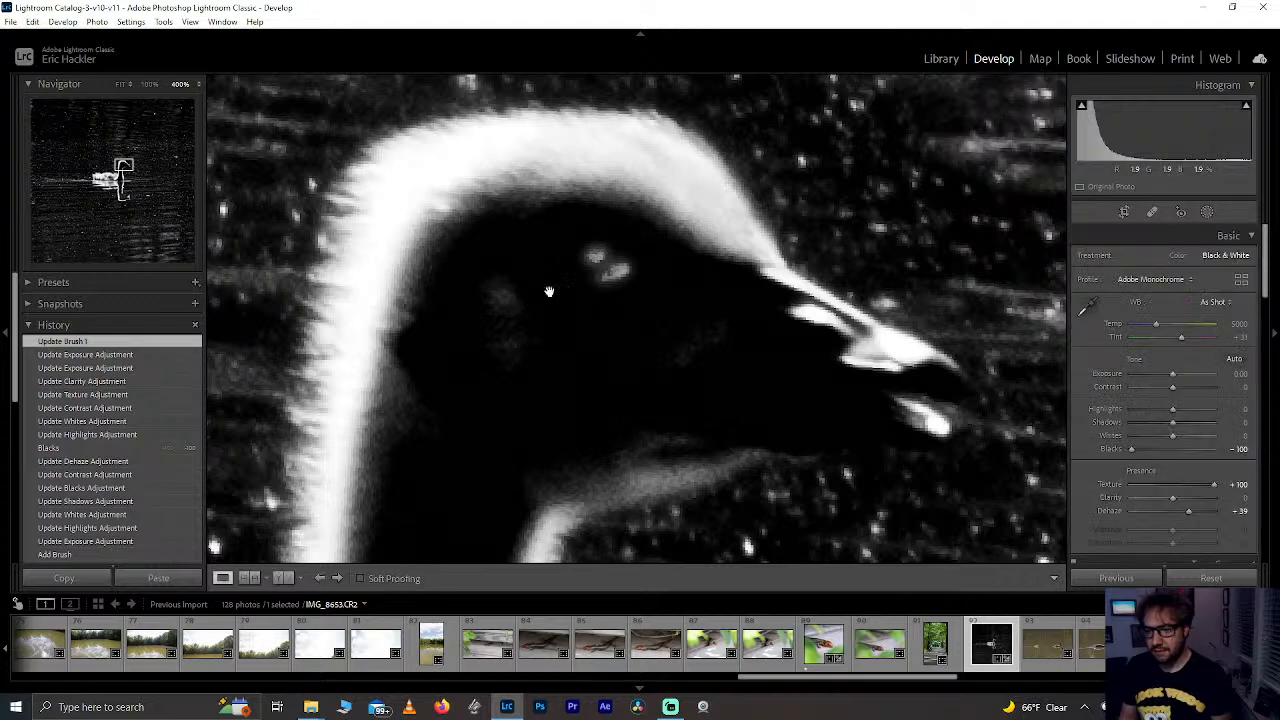
Step: Examine the whole black-and-white photo and the edges of the gosling's neck and its water reflection up close
{"action": "left_click", "coordinate": [604, 265]}
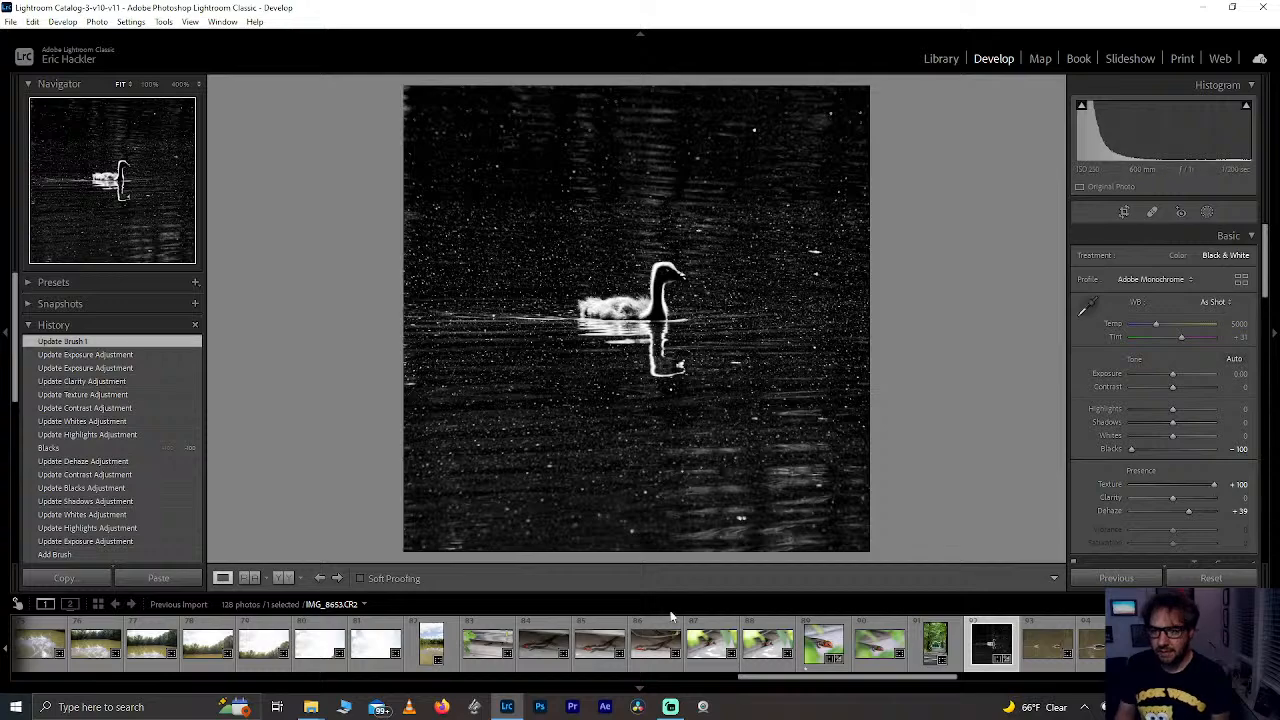
{"action": "left_click", "coordinate": [639, 287]}
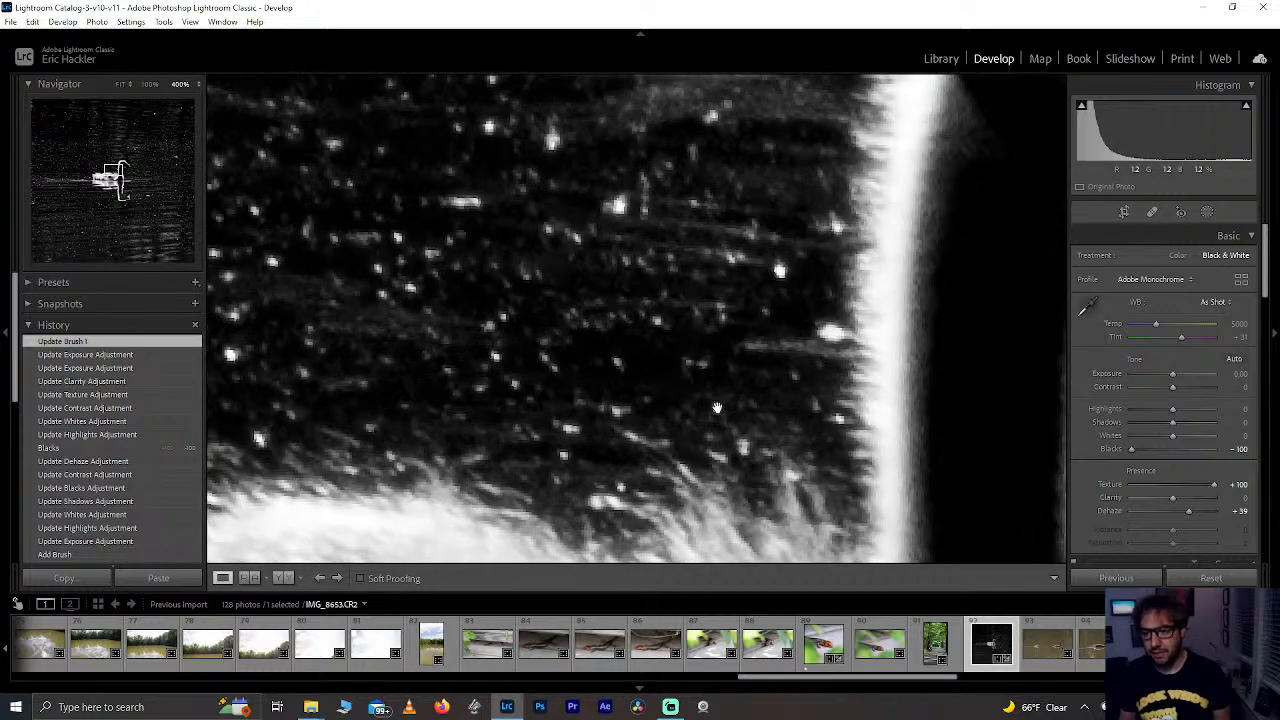
{"action": "left_click_drag", "start_coordinate": [717, 408], "coordinate": [565, 95]}
{"action": "left_click_drag", "start_coordinate": [580, 370], "coordinate": [581, 87]}
{"action": "left_click_drag", "start_coordinate": [605, 295], "coordinate": [598, 49]}
{"action": "left_click_drag", "start_coordinate": [733, 432], "coordinate": [614, 129]}
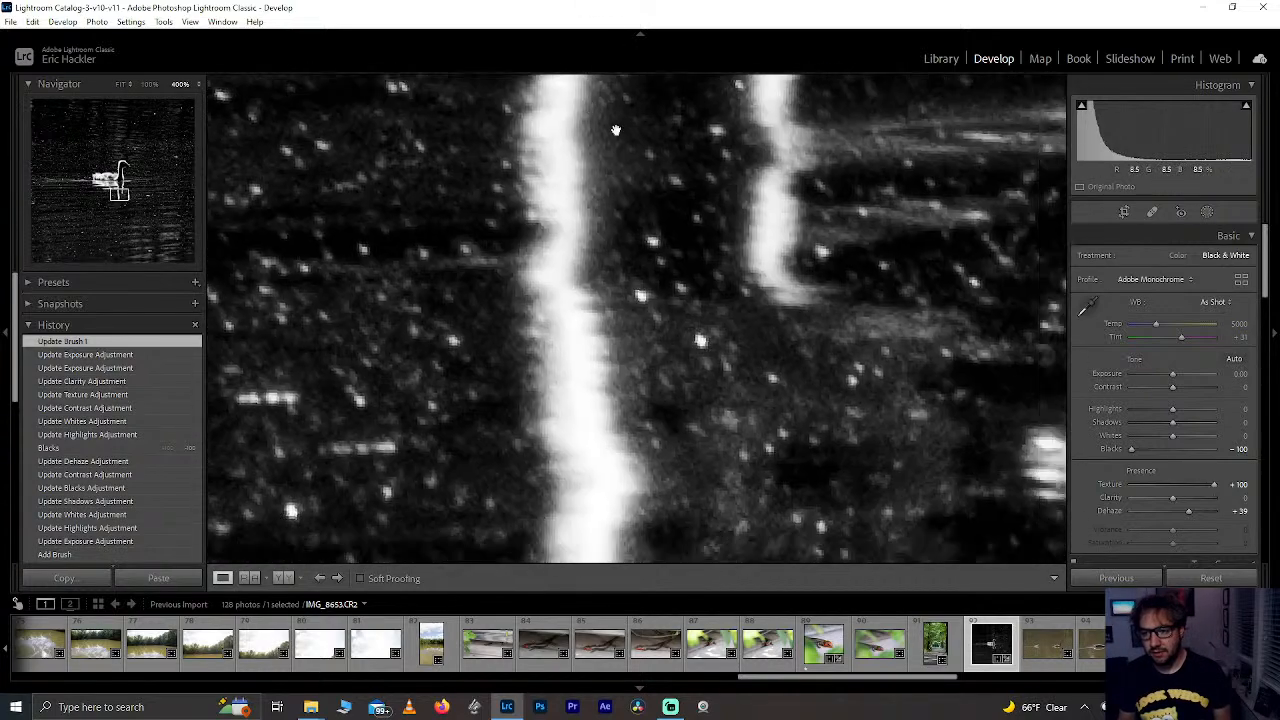
{"action": "left_click_drag", "start_coordinate": [592, 336], "coordinate": [589, 94]}
{"action": "left_click_drag", "start_coordinate": [795, 335], "coordinate": [539, 444]}
{"action": "left_click_drag", "start_coordinate": [616, 407], "coordinate": [608, 407]}
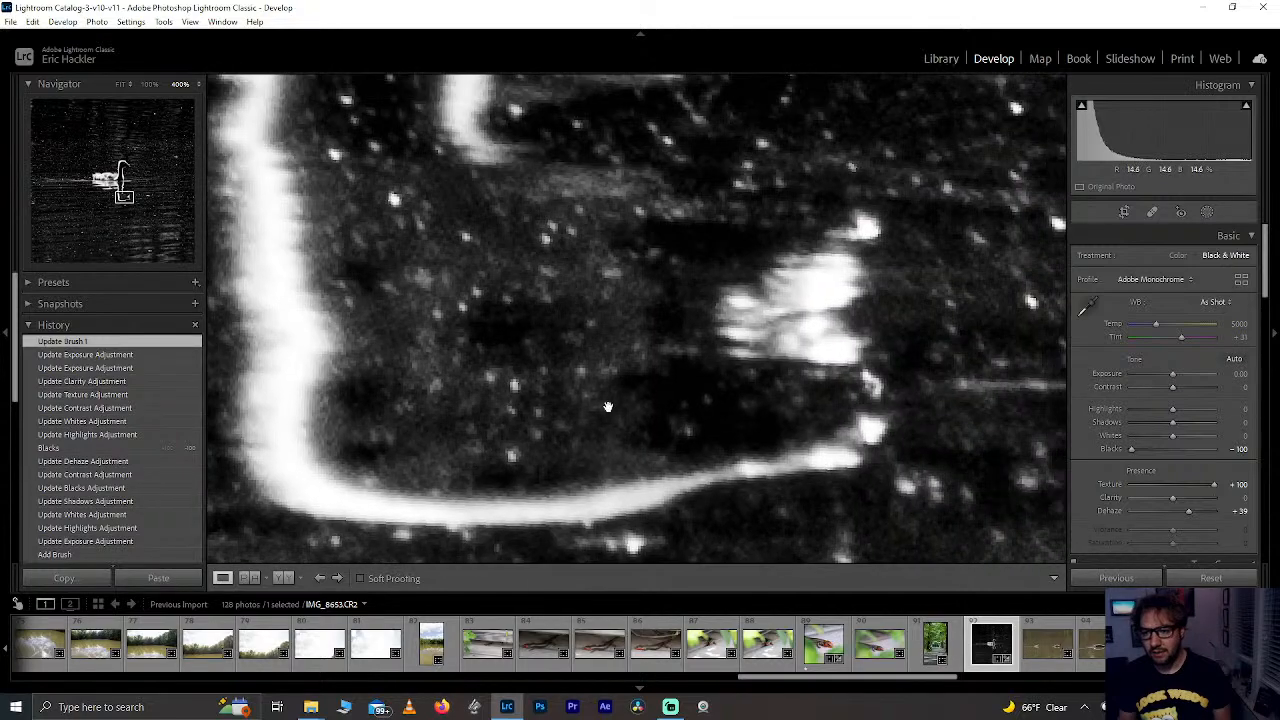
{"action": "left_click", "coordinate": [645, 387]}
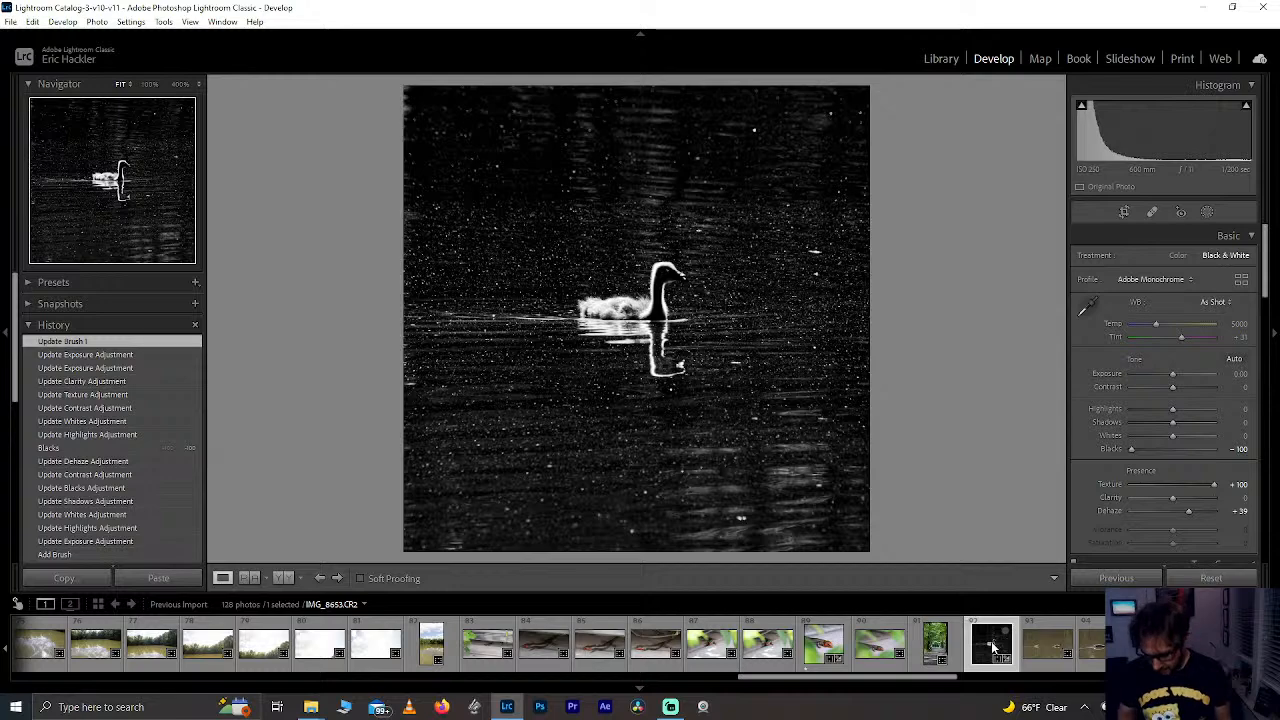
Step: Rate the black-and-white gosling photo one star and open IMG_8656.CR2 for editing
{"action": "key", "text": "1"}
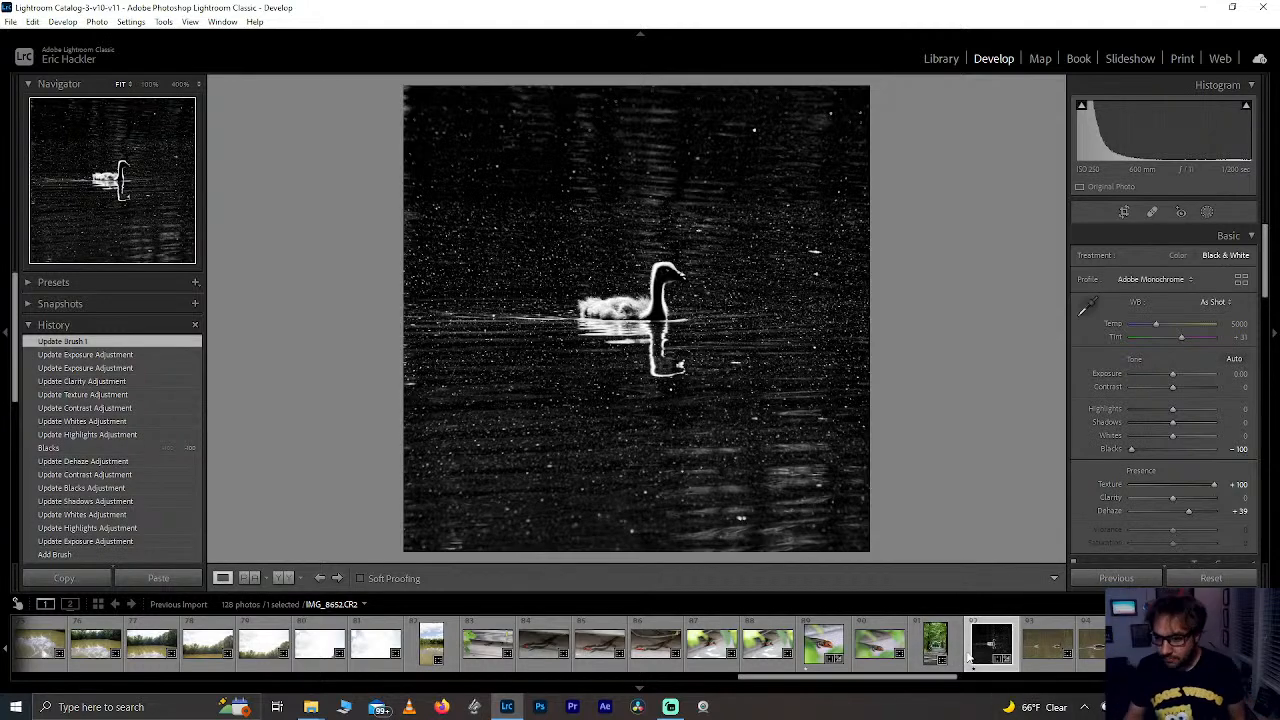
{"action": "left_click", "coordinate": [1158, 645]}
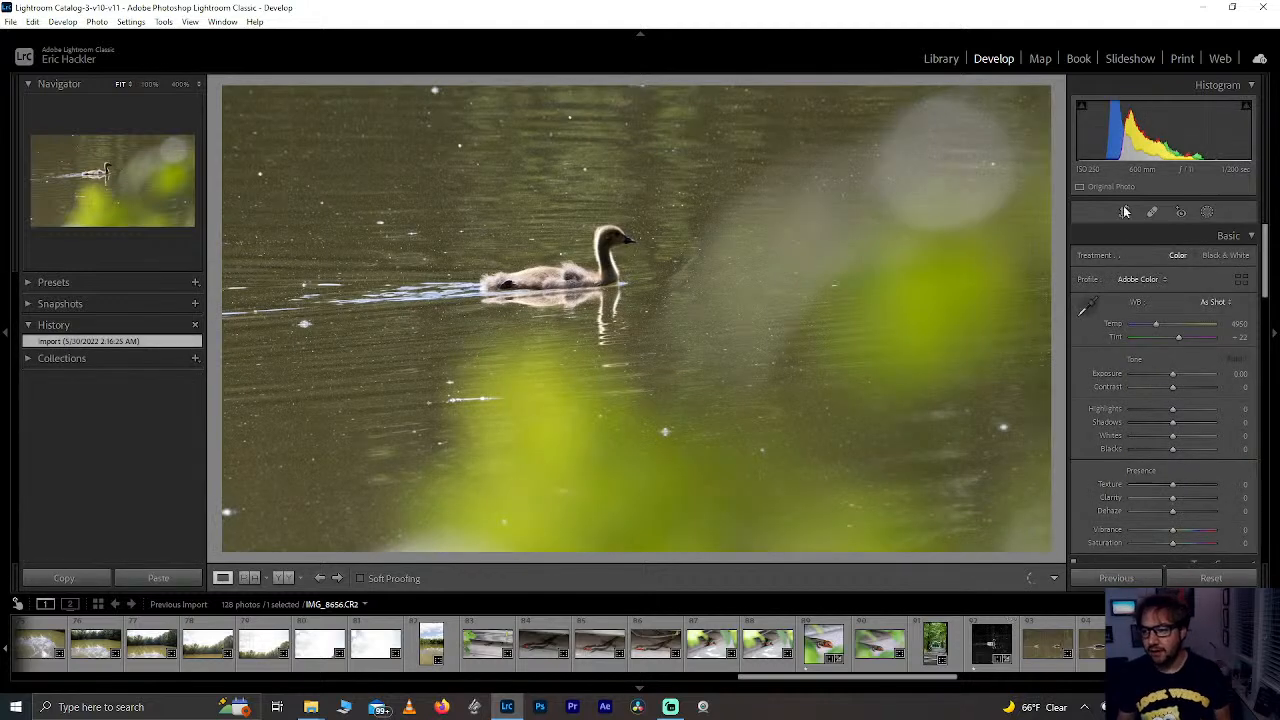
Step: Crop the photo to a 1 x 1 aspect ratio, tightening the frame around the gosling
{"action": "left_click", "coordinate": [1124, 212]}
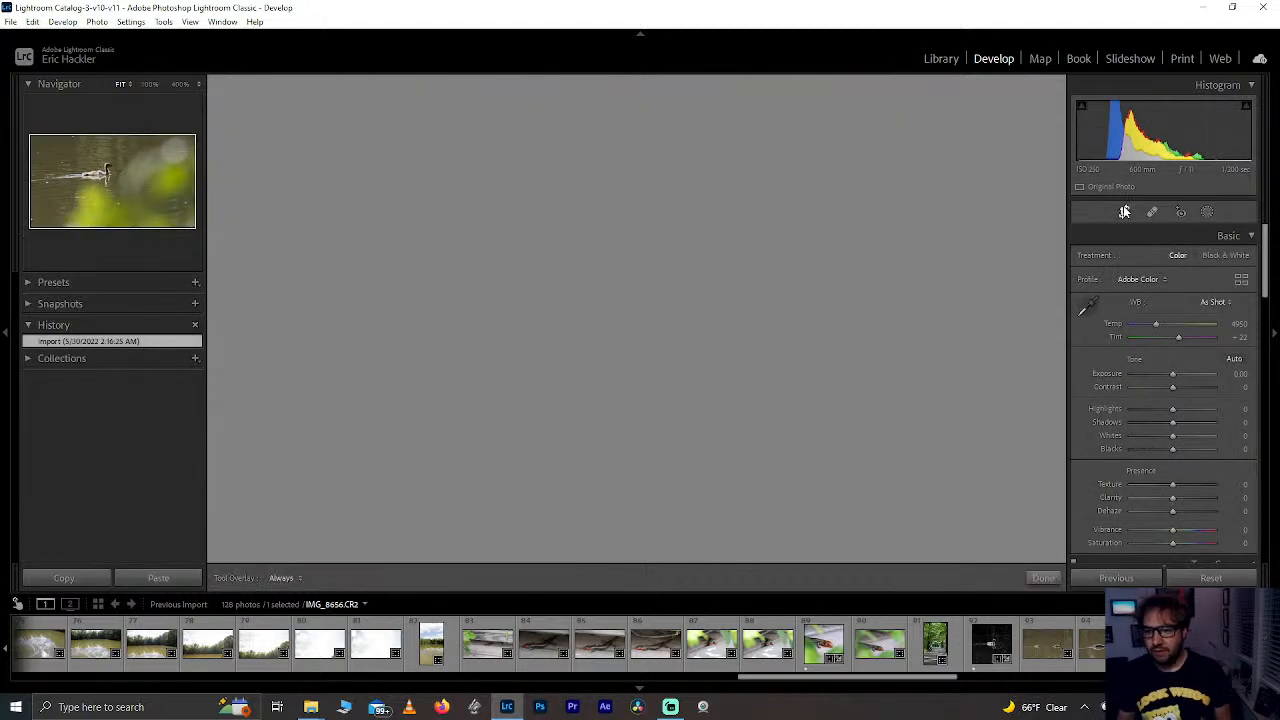
{"action": "left_click", "coordinate": [1190, 262]}
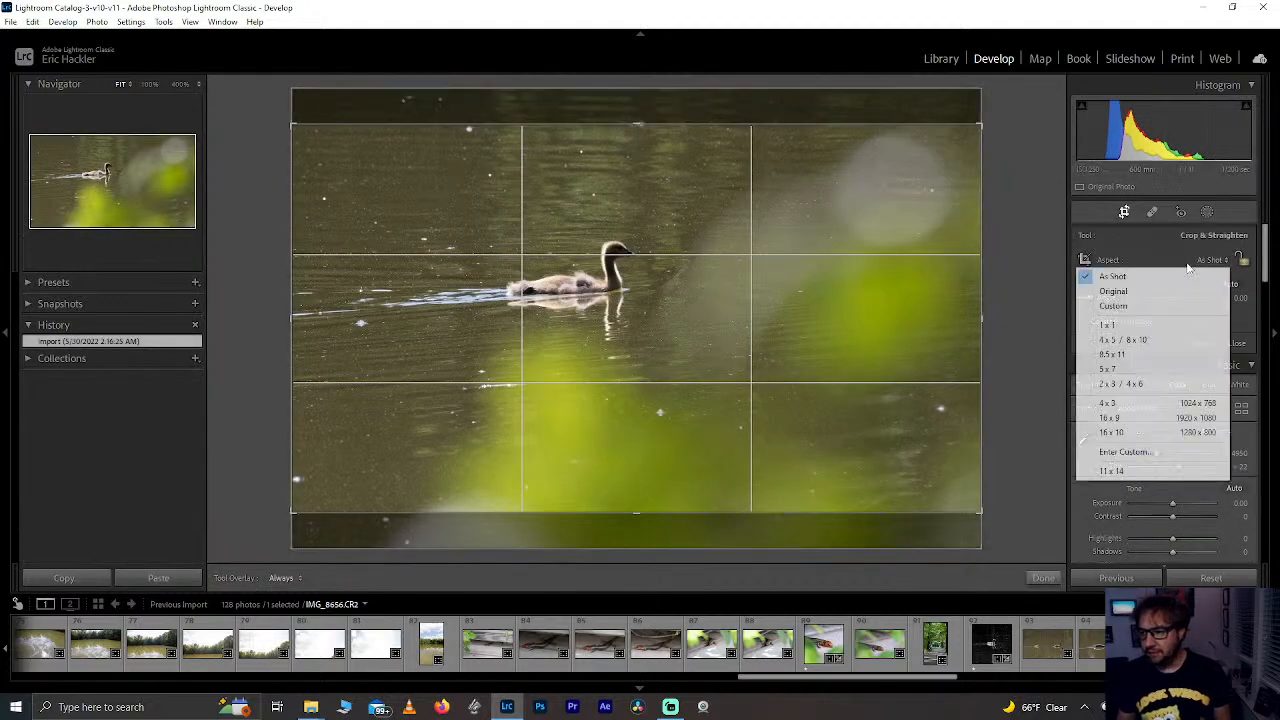
{"action": "left_click", "coordinate": [1115, 325]}
{"action": "left_click_drag", "start_coordinate": [642, 377], "coordinate": [720, 380]}
{"action": "left_click_drag", "start_coordinate": [640, 522], "coordinate": [641, 534]}
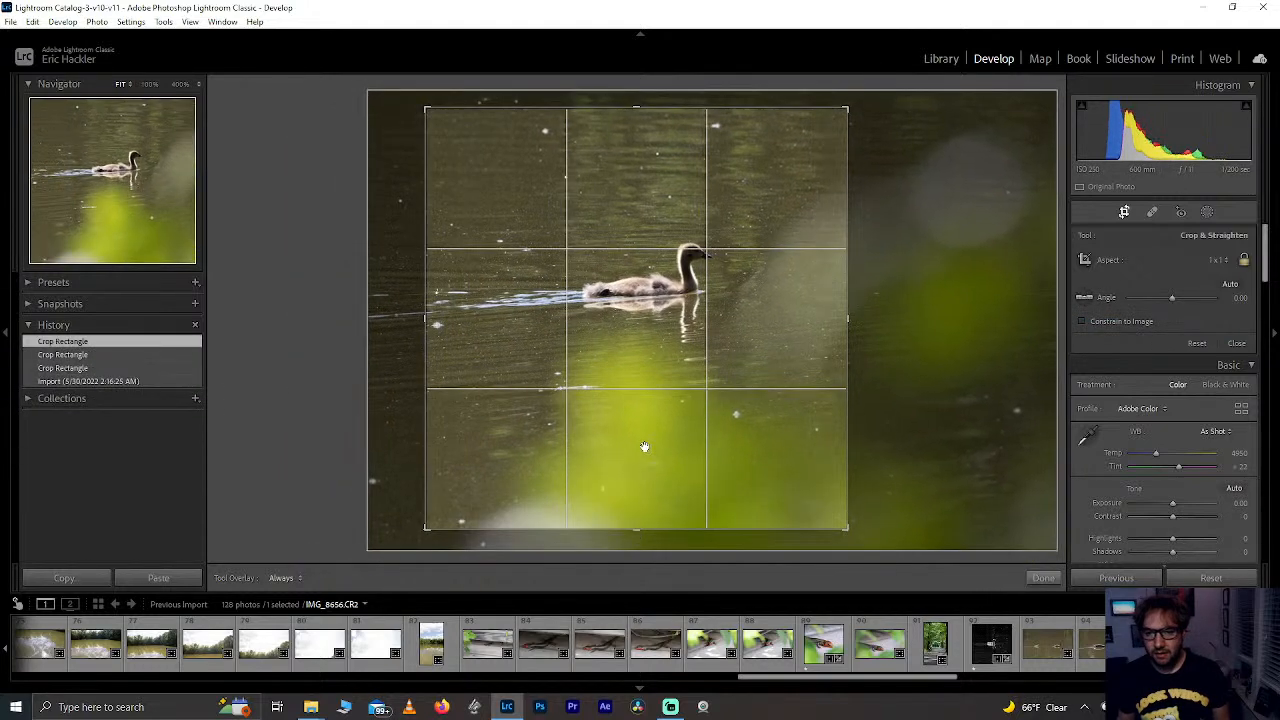
{"action": "left_click_drag", "start_coordinate": [646, 449], "coordinate": [637, 484]}
{"action": "left_click_drag", "start_coordinate": [638, 530], "coordinate": [635, 508]}
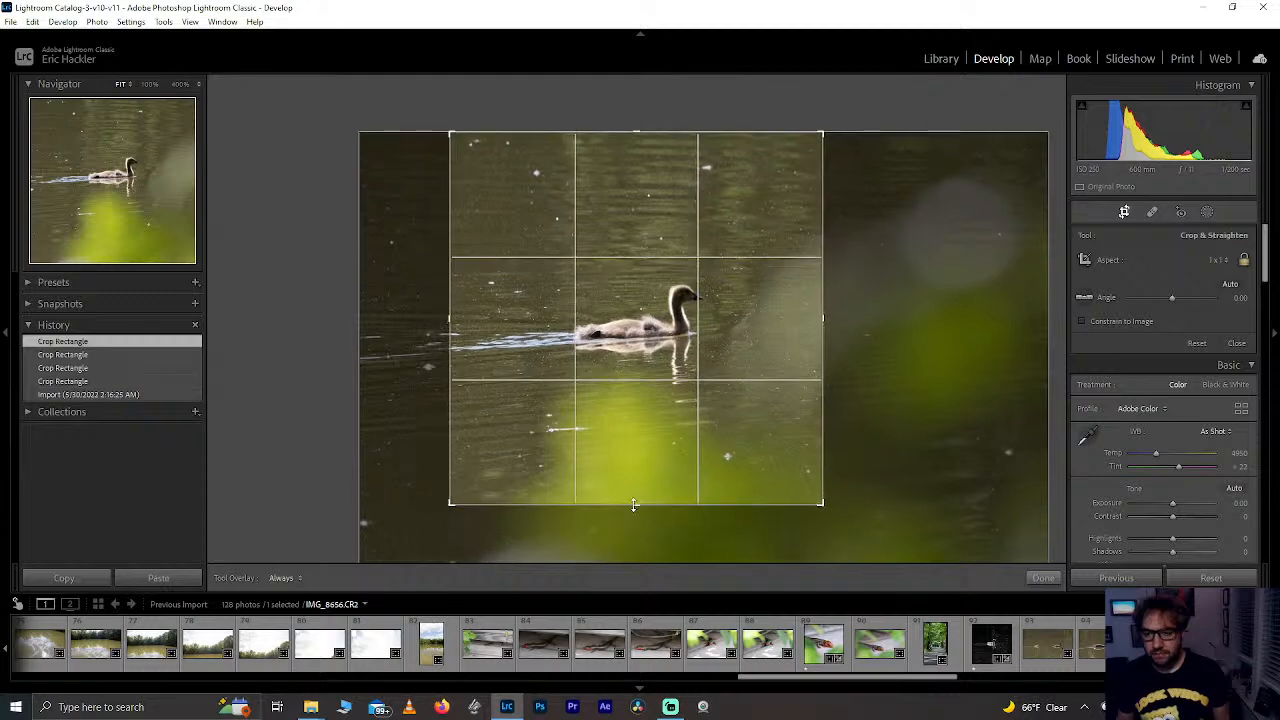
Step: Reposition the photo inside the square crop so the gosling sits slightly above centre, and apply the crop
{"action": "mouse_move", "coordinate": [637, 428]}
{"action": "left_mouse_down"}
{"action": "mouse_move", "coordinate": [657, 411]}
{"action": "mouse_move", "coordinate": [666, 427]}
{"action": "mouse_move", "coordinate": [623, 409]}
{"action": "mouse_move", "coordinate": [614, 423]}
{"action": "mouse_move", "coordinate": [656, 418]}
{"action": "left_mouse_up"}
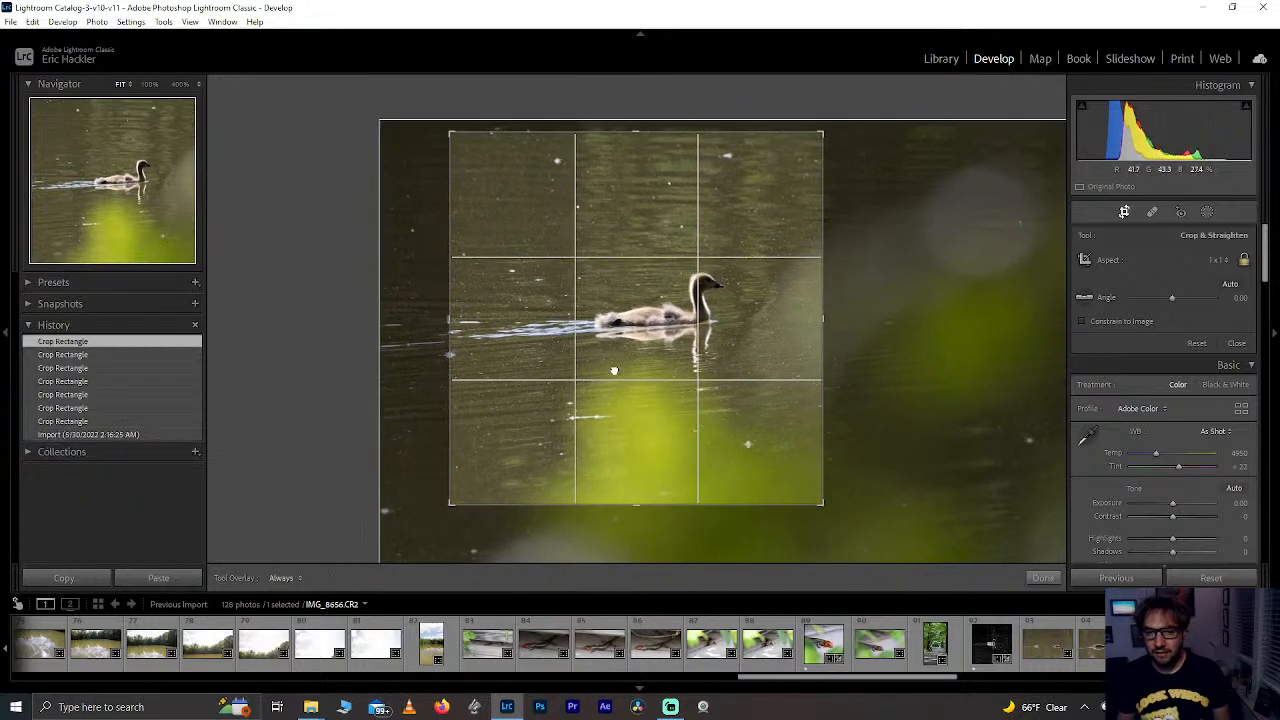
{"action": "left_click_drag", "start_coordinate": [614, 370], "coordinate": [584, 369]}
{"action": "left_click_drag", "start_coordinate": [628, 434], "coordinate": [629, 380]}
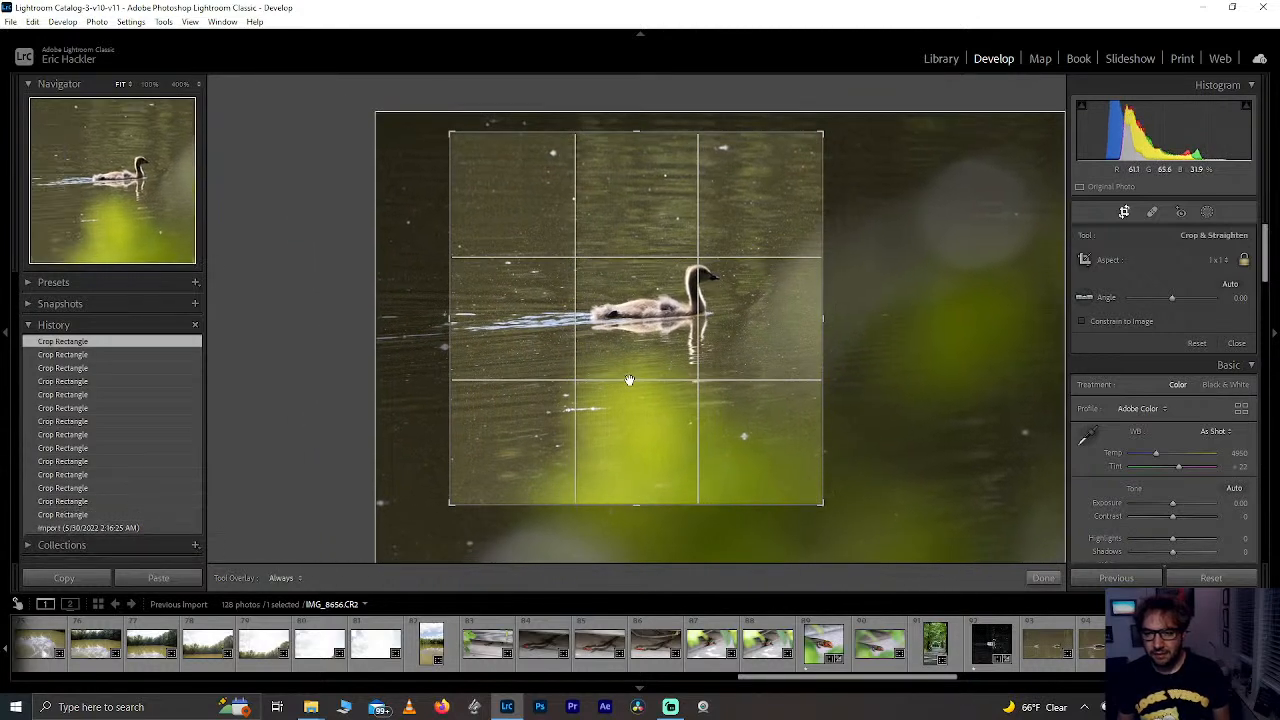
{"action": "left_click", "coordinate": [1043, 578]}
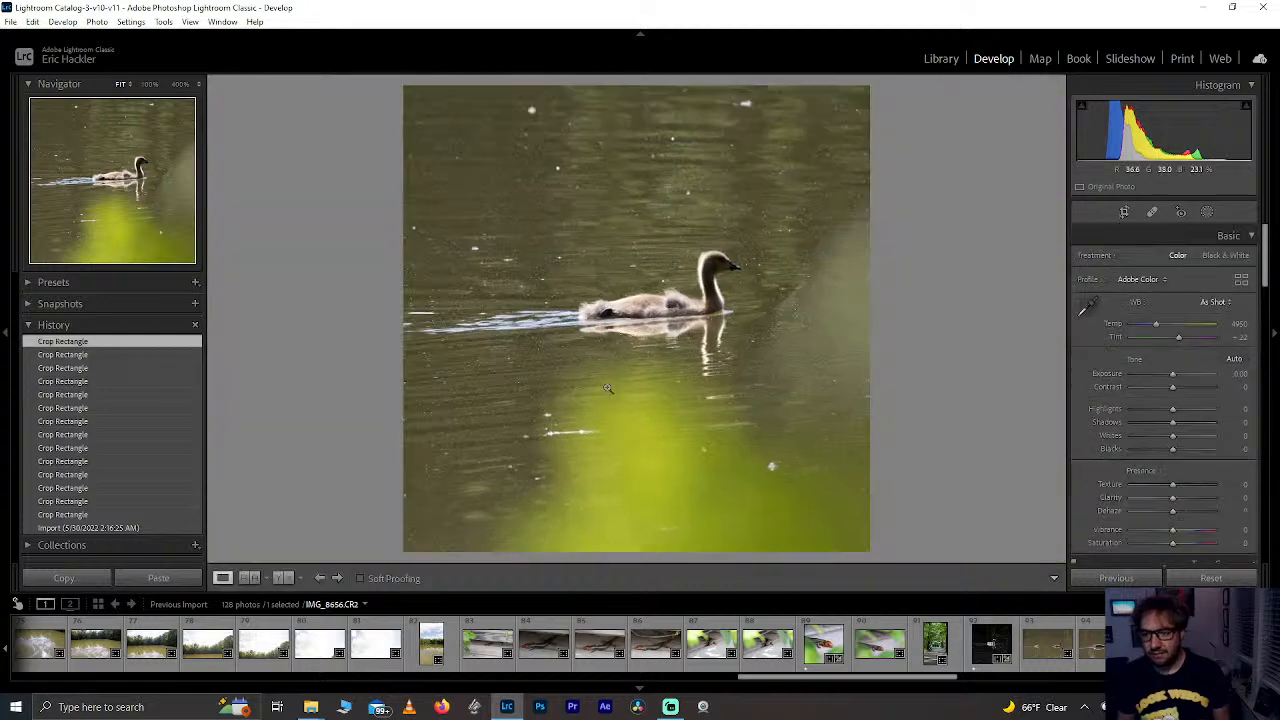
{"action": "left_click", "coordinate": [1124, 212]}
{"action": "left_click_drag", "start_coordinate": [610, 334], "coordinate": [580, 318]}
{"action": "left_click", "coordinate": [1044, 579]}
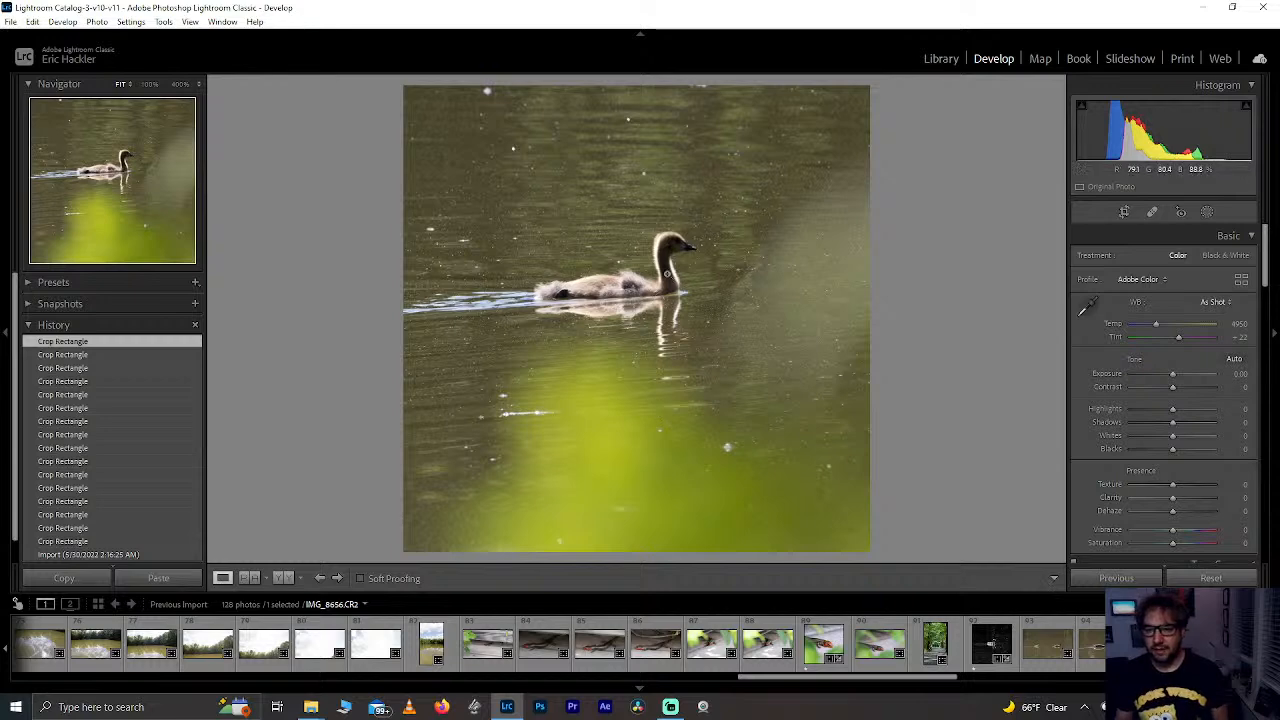
{"action": "left_click_drag", "start_coordinate": [666, 274], "coordinate": [468, 346]}
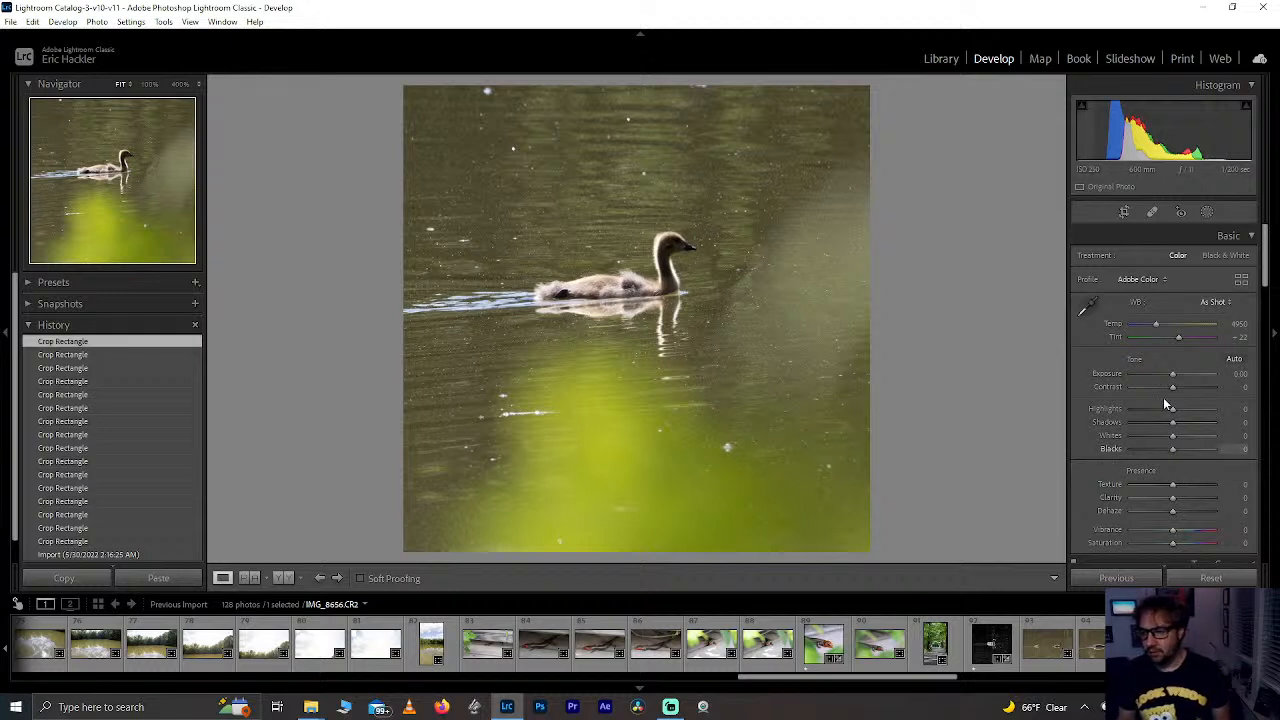
Step: Try Highlights at +58, a Shadows change and Contrast at -44, resetting each slider
{"action": "mouse_move", "coordinate": [1181, 410]}
{"action": "left_mouse_down"}
{"action": "mouse_move", "coordinate": [1262, 408]}
{"action": "mouse_move", "coordinate": [1075, 412]}
{"action": "mouse_move", "coordinate": [1214, 410]}
{"action": "mouse_move", "coordinate": [1175, 427]}
{"action": "mouse_move", "coordinate": [1222, 431]}
{"action": "mouse_move", "coordinate": [1185, 431]}
{"action": "left_mouse_up"}
{"action": "double_click", "coordinate": [1185, 431]}
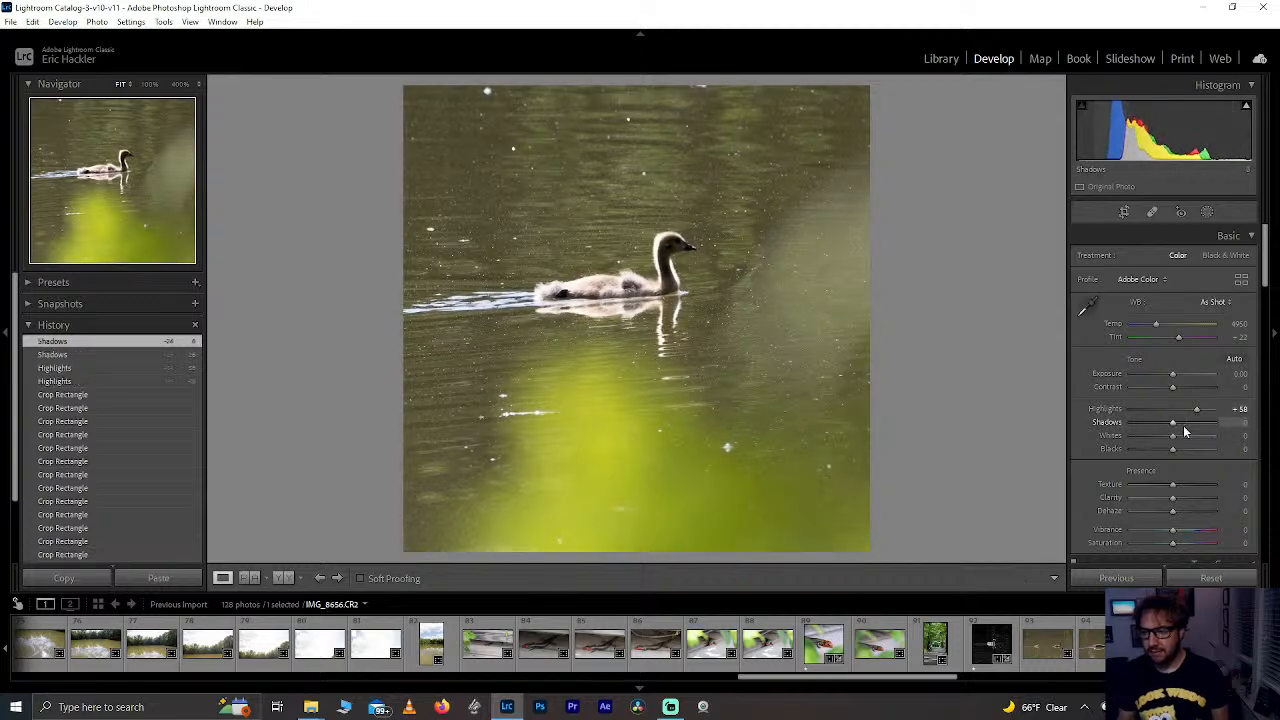
{"action": "double_click", "coordinate": [1199, 410]}
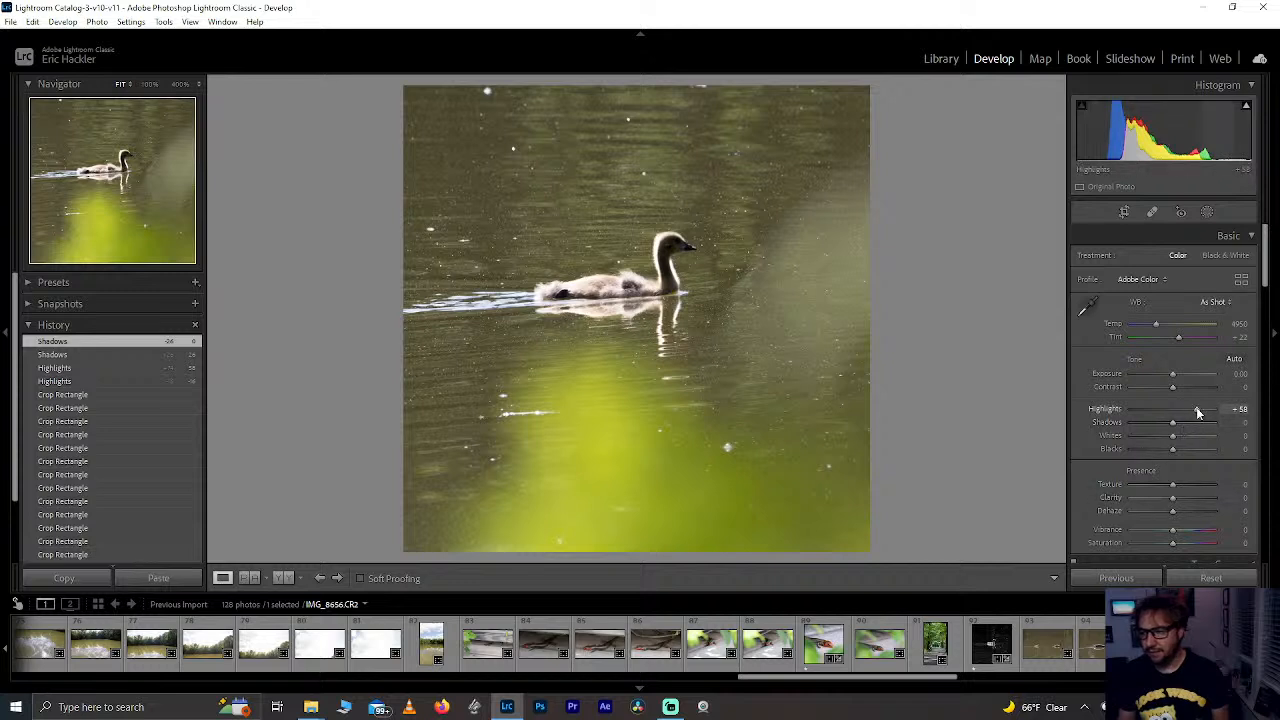
{"action": "left_click_drag", "start_coordinate": [1173, 387], "coordinate": [1154, 393]}
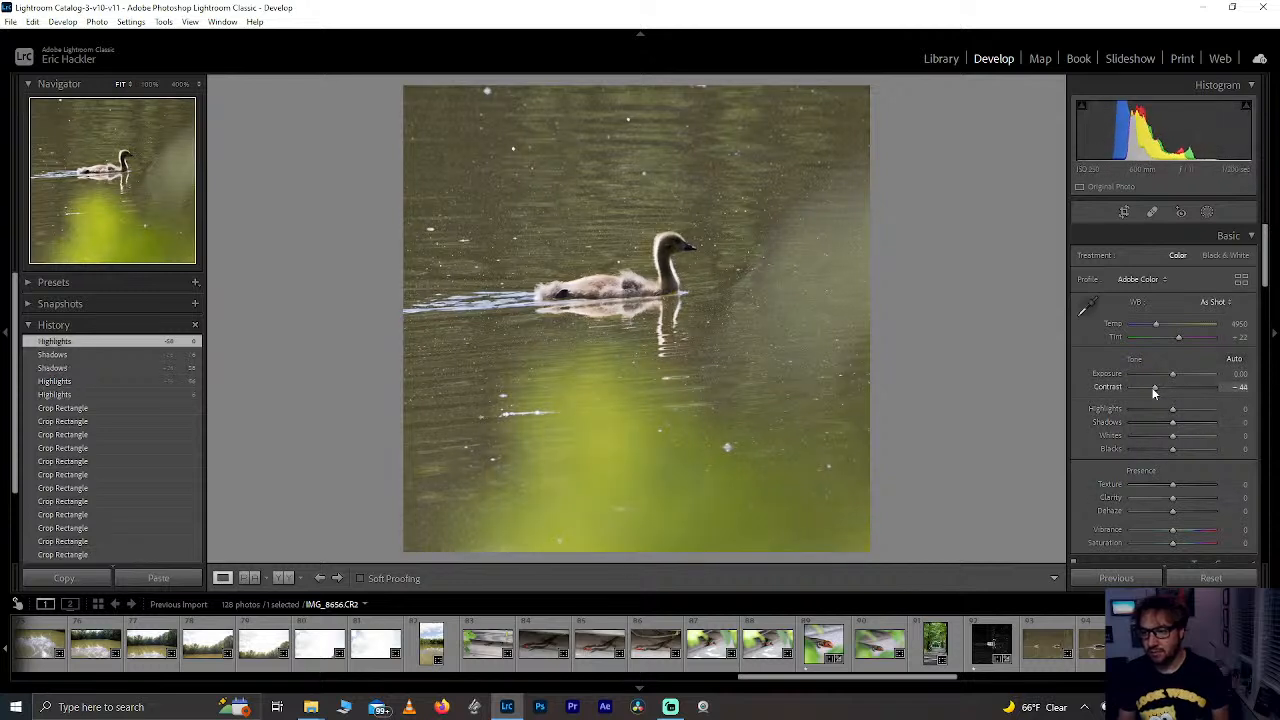
{"action": "double_click", "coordinate": [1155, 390]}
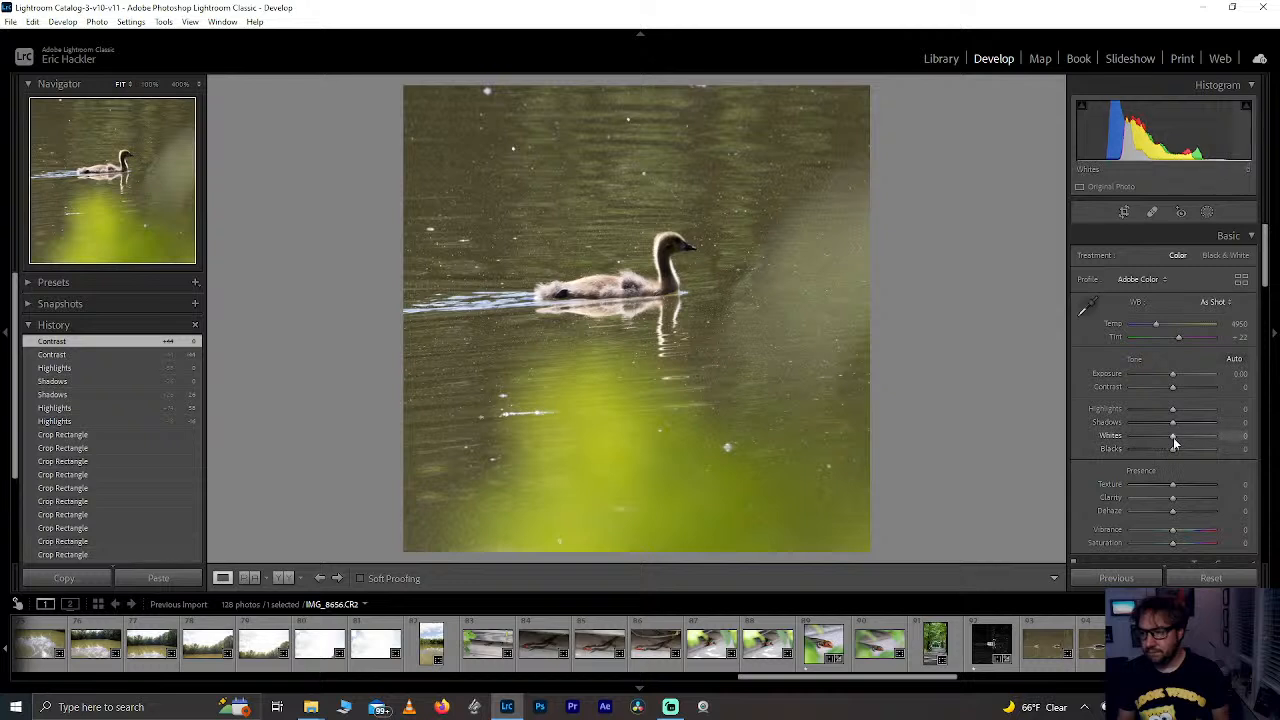
Step: Try changes to Whites and reset them, and set Highlights to +21, Shadows to +37 and Blacks to -23
{"action": "left_click_drag", "start_coordinate": [1173, 437], "coordinate": [1201, 410]}
{"action": "double_click", "coordinate": [1199, 411]}
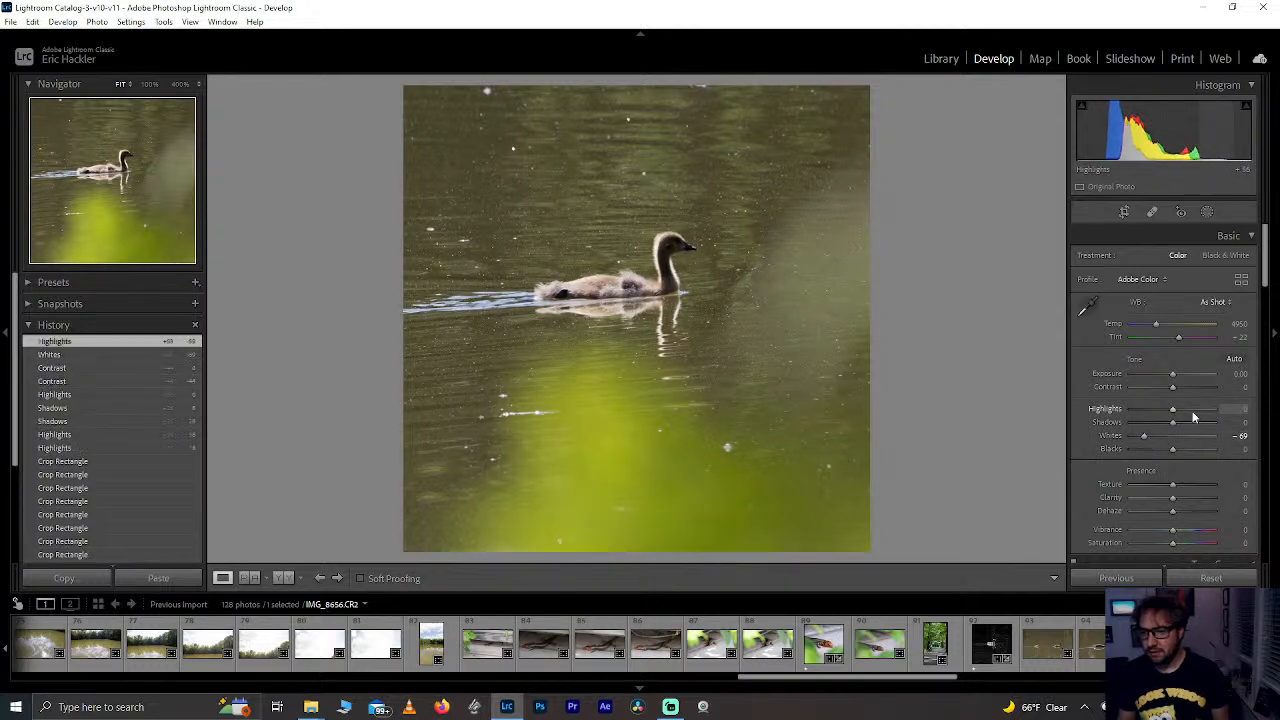
{"action": "mouse_move", "coordinate": [1145, 443]}
{"action": "left_mouse_down"}
{"action": "mouse_move", "coordinate": [1214, 441]}
{"action": "mouse_move", "coordinate": [1175, 407]}
{"action": "mouse_move", "coordinate": [1192, 421]}
{"action": "mouse_move", "coordinate": [1165, 447]}
{"action": "left_mouse_up"}
{"action": "double_click", "coordinate": [1202, 443]}
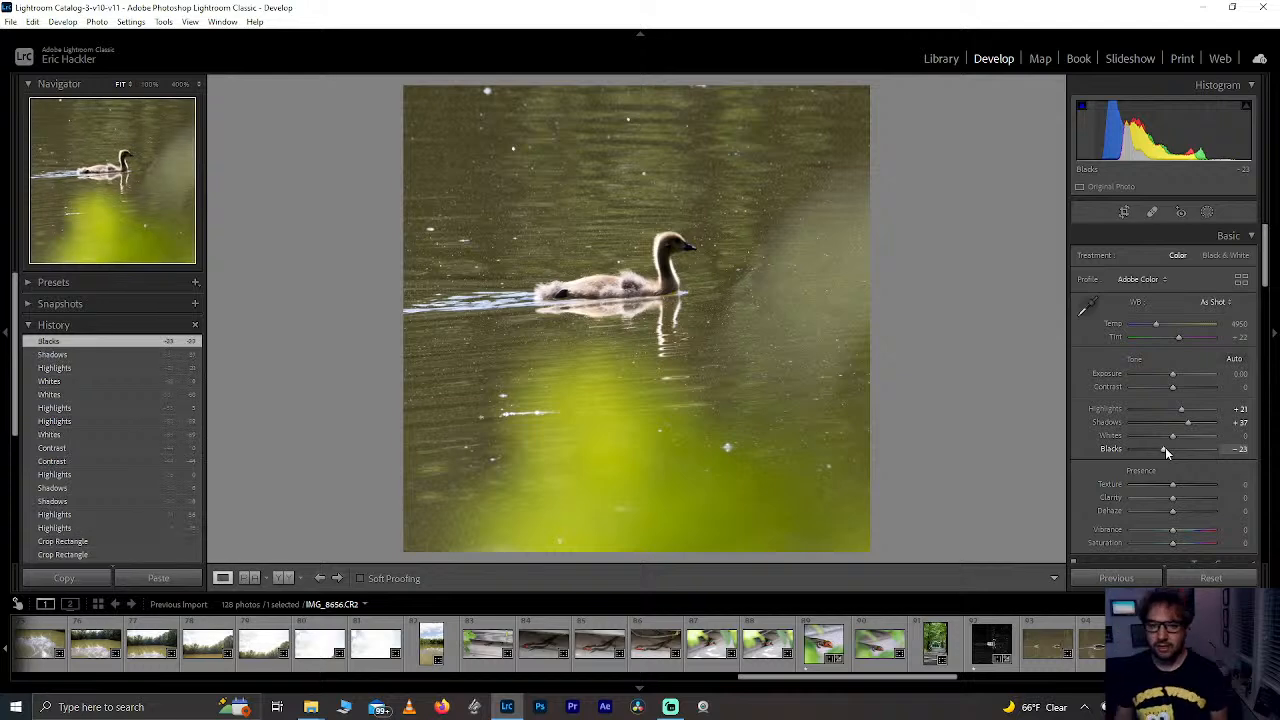
Step: Try Clarity, Dehaze and Texture adjustments, reset them, and glance at the black-and-white gosling photo IMG_8653.CR2 for comparison
{"action": "mouse_move", "coordinate": [1210, 501]}
{"action": "left_mouse_down"}
{"action": "mouse_move", "coordinate": [1236, 503]}
{"action": "mouse_move", "coordinate": [1206, 500]}
{"action": "left_mouse_up"}
{"action": "double_click", "coordinate": [1206, 500]}
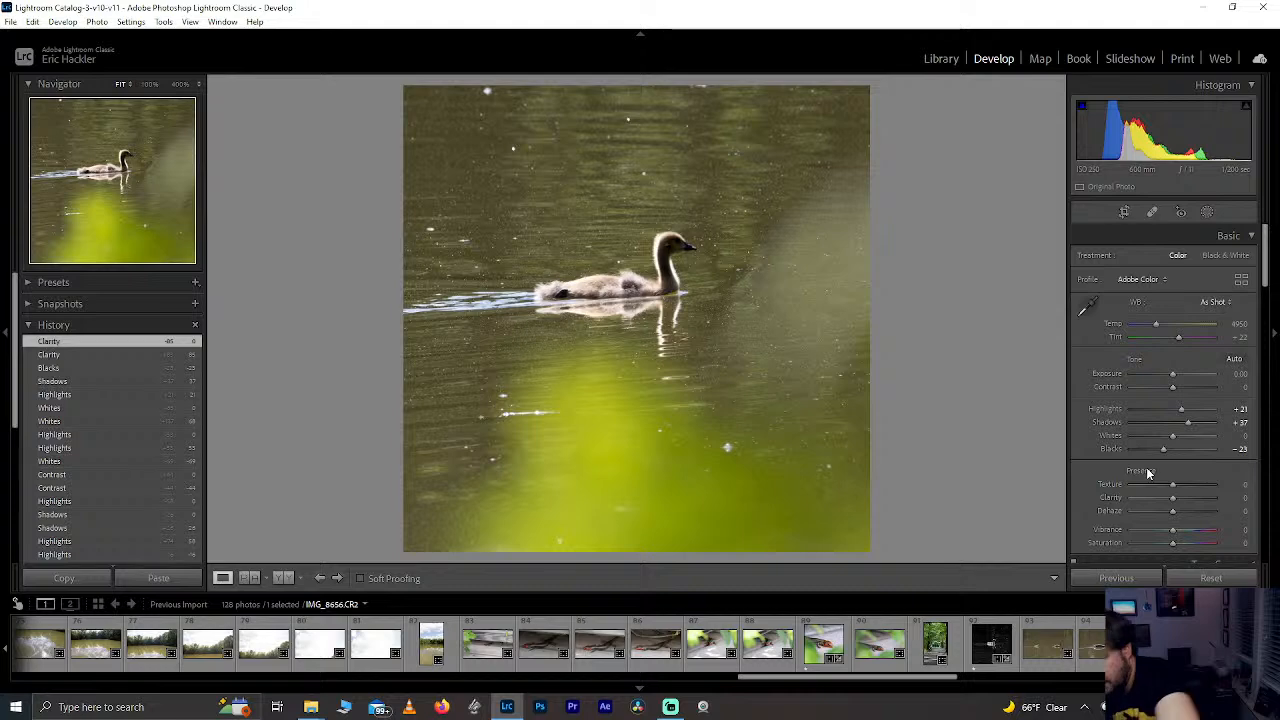
{"action": "mouse_move", "coordinate": [1174, 511]}
{"action": "left_mouse_down"}
{"action": "mouse_move", "coordinate": [1206, 512]}
{"action": "mouse_move", "coordinate": [1173, 511]}
{"action": "mouse_move", "coordinate": [1235, 483]}
{"action": "mouse_move", "coordinate": [1173, 490]}
{"action": "left_mouse_up"}
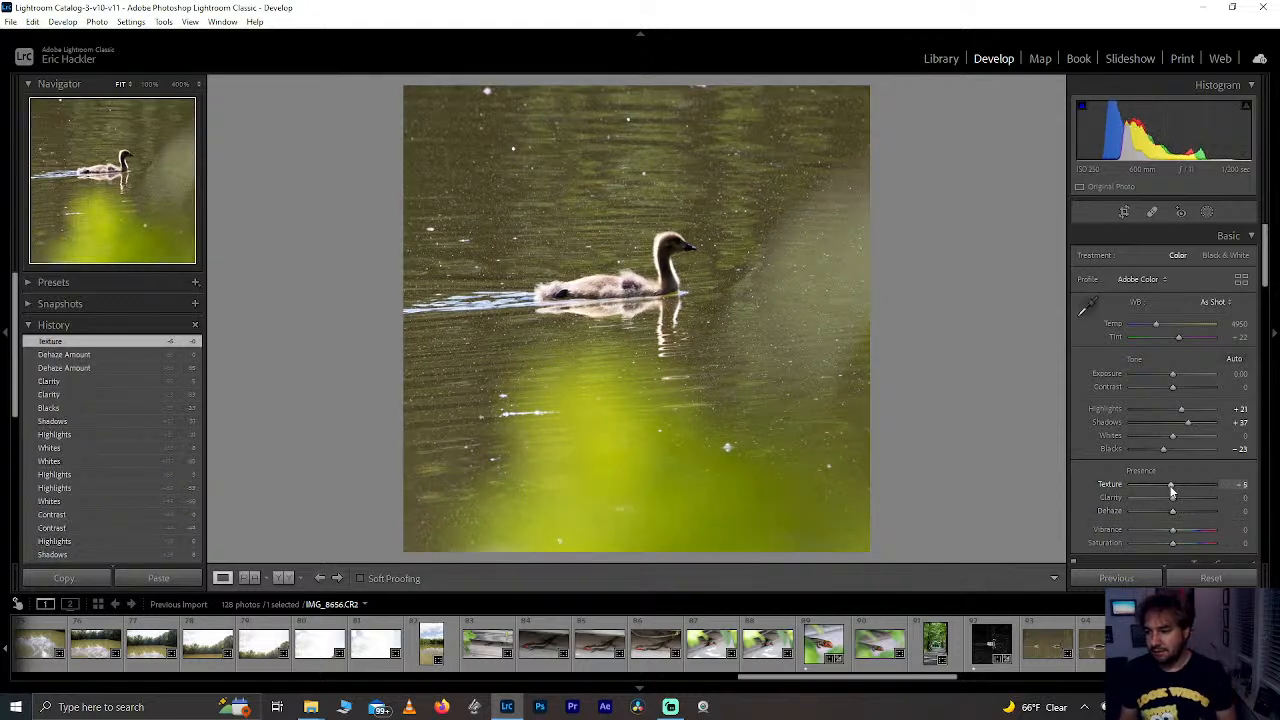
{"action": "left_click", "coordinate": [997, 650]}
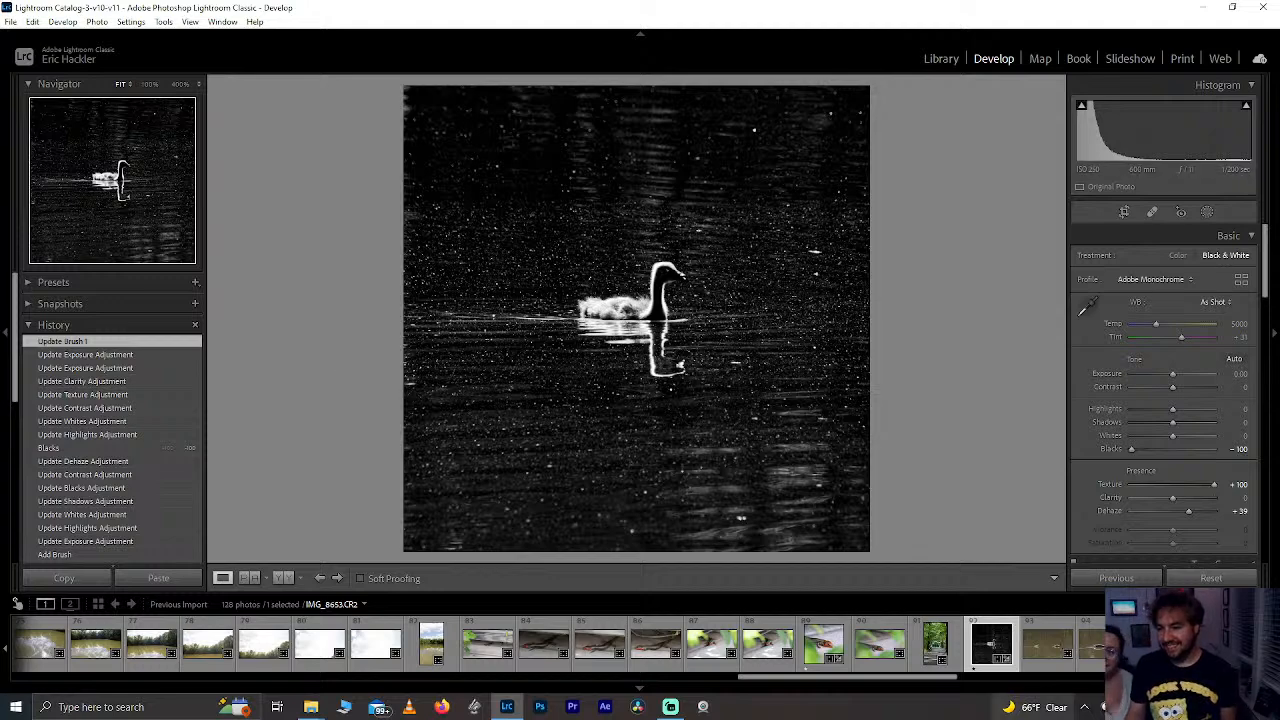
{"action": "left_click", "coordinate": [1160, 644]}
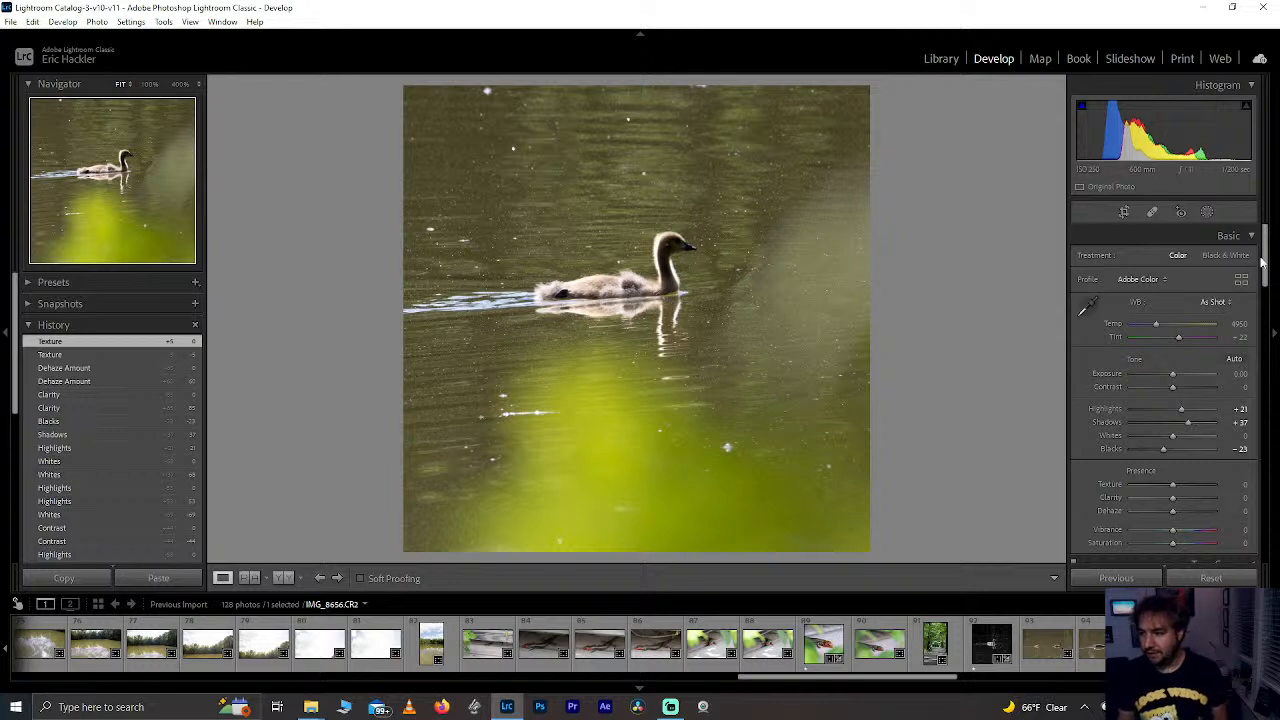
Step: Try shifting the Green, Yellow and Orange hues of the photo, resetting each one
{"action": "left_click_drag", "start_coordinate": [1265, 261], "coordinate": [1232, 339]}
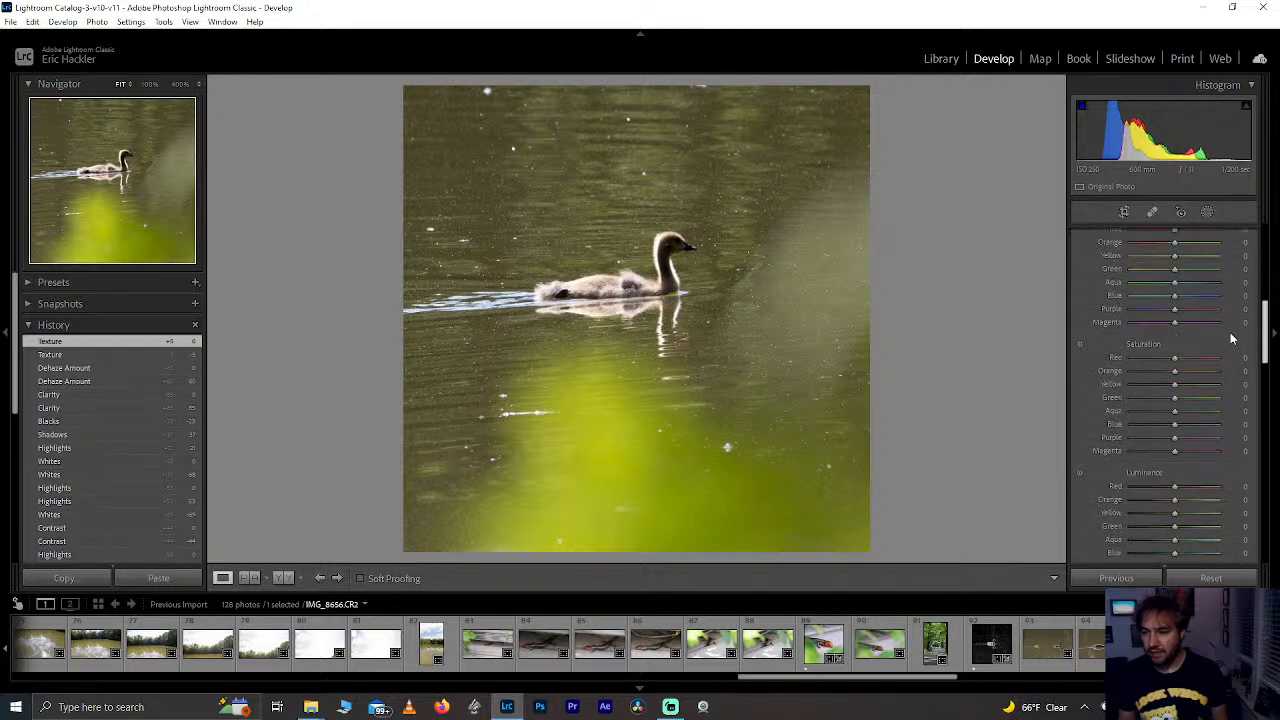
{"action": "mouse_move", "coordinate": [1185, 277]}
{"action": "left_mouse_down"}
{"action": "mouse_move", "coordinate": [1220, 274]}
{"action": "mouse_move", "coordinate": [1132, 272]}
{"action": "mouse_move", "coordinate": [1223, 260]}
{"action": "mouse_move", "coordinate": [1104, 259]}
{"action": "mouse_move", "coordinate": [1212, 246]}
{"action": "mouse_move", "coordinate": [1233, 250]}
{"action": "mouse_move", "coordinate": [1134, 255]}
{"action": "mouse_move", "coordinate": [1242, 257]}
{"action": "mouse_move", "coordinate": [1190, 258]}
{"action": "left_mouse_up"}
{"action": "double_click", "coordinate": [1189, 258]}
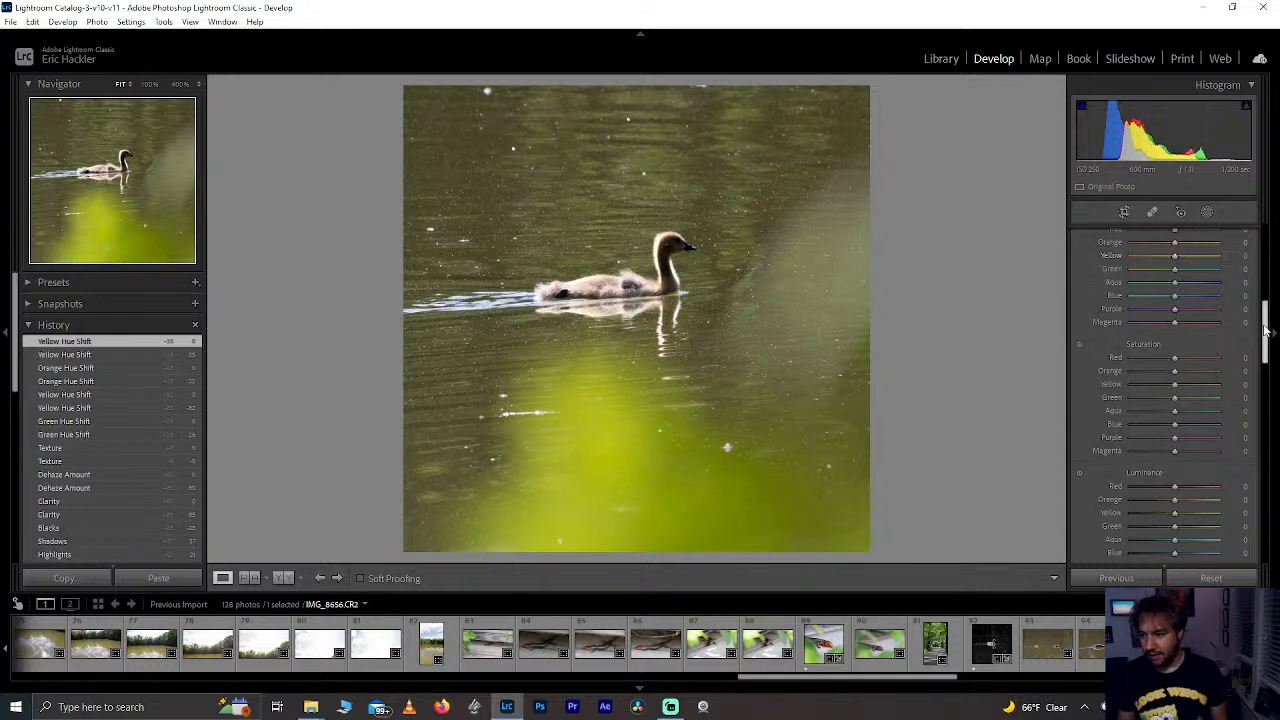
{"action": "left_click_drag", "start_coordinate": [1265, 330], "coordinate": [1245, 201]}
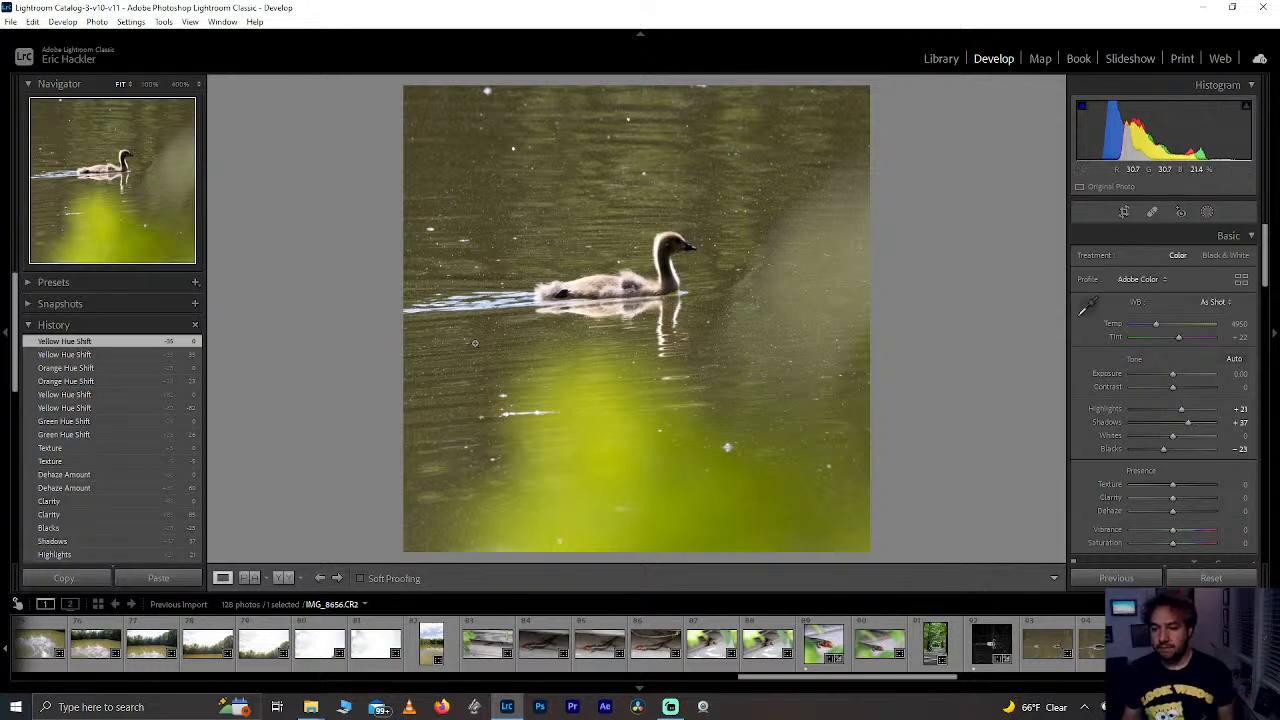
Step: Set the Blue saturation to +100 to intensify the gosling's blue wake
{"action": "left_click_drag", "start_coordinate": [1262, 258], "coordinate": [1250, 355]}
{"action": "left_click_drag", "start_coordinate": [1175, 333], "coordinate": [1228, 329]}
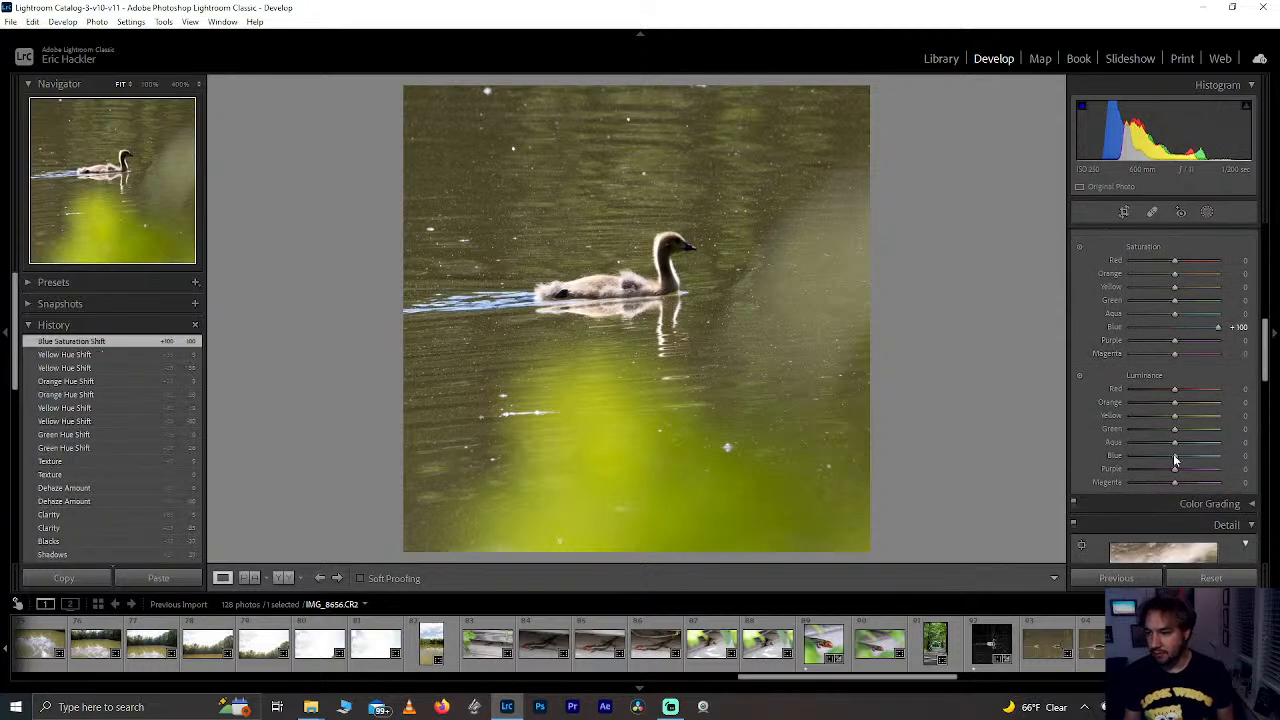
Step: Try raising the Blue luminance to +58 along with the Purple luminance, and reset both
{"action": "left_click_drag", "start_coordinate": [1175, 455], "coordinate": [1215, 470]}
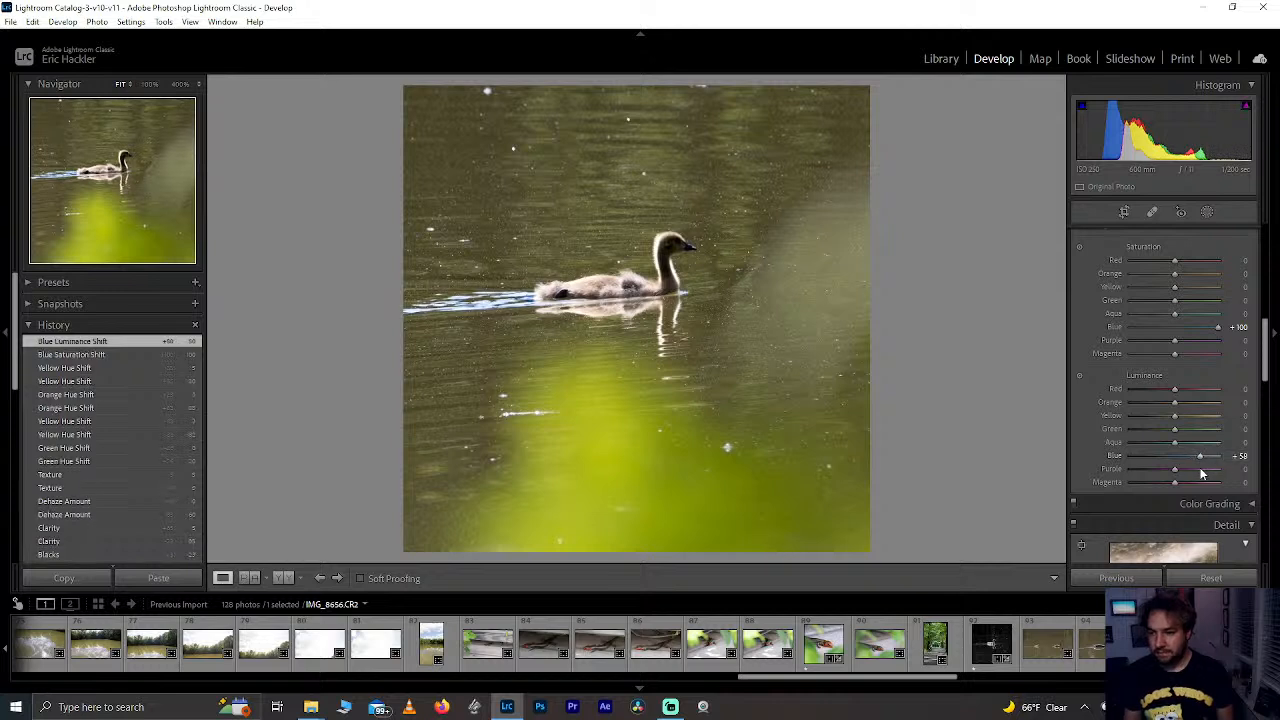
{"action": "left_click", "coordinate": [1202, 469]}
{"action": "double_click", "coordinate": [1200, 457]}
{"action": "double_click", "coordinate": [1200, 469]}
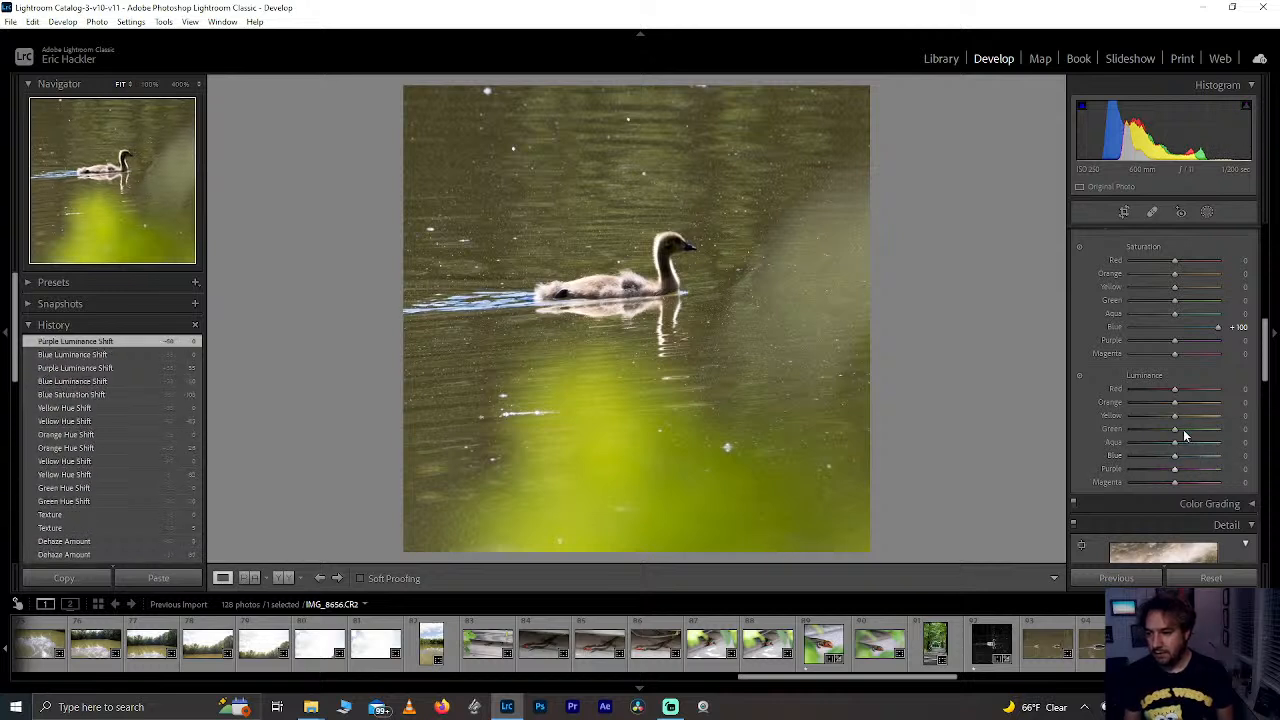
Step: Warm the gosling's feathers by setting Orange luminance to +31, Orange saturation to +83 and Red saturation to +34
{"action": "mouse_move", "coordinate": [1175, 406]}
{"action": "left_mouse_down"}
{"action": "mouse_move", "coordinate": [1241, 406]}
{"action": "mouse_move", "coordinate": [1188, 408]}
{"action": "left_mouse_up"}
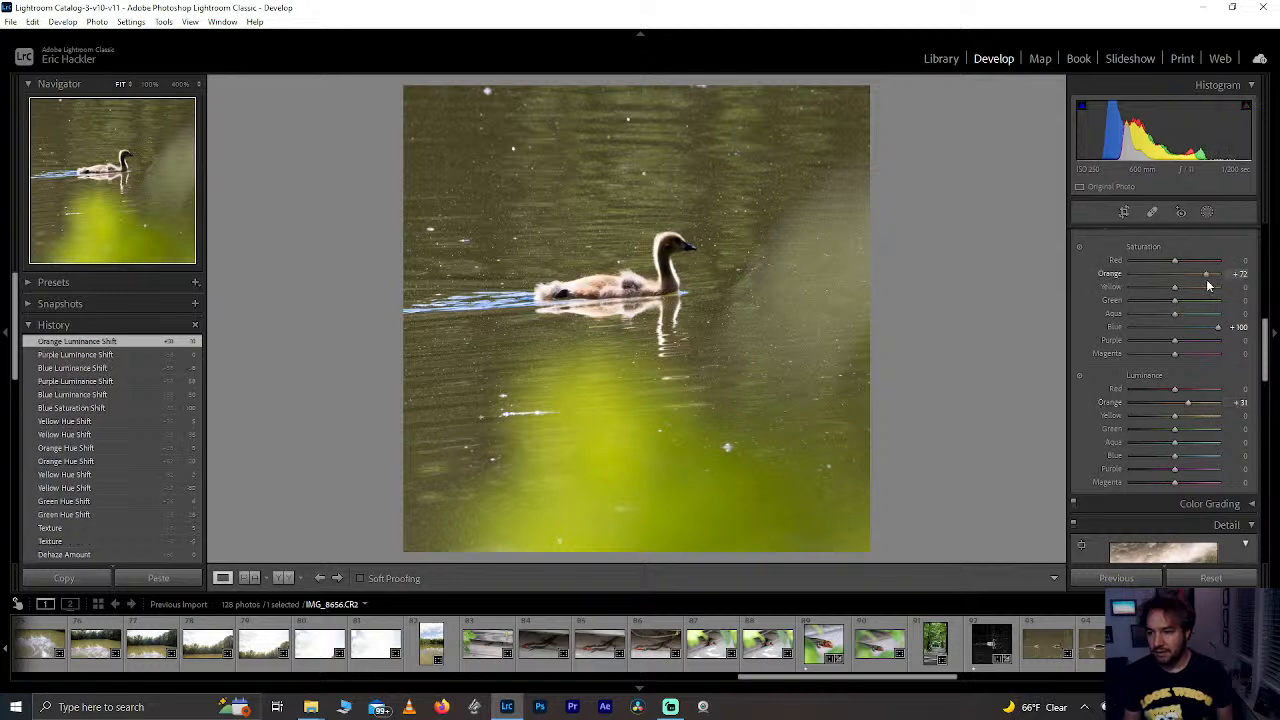
{"action": "left_click_drag", "start_coordinate": [1213, 286], "coordinate": [1212, 287]}
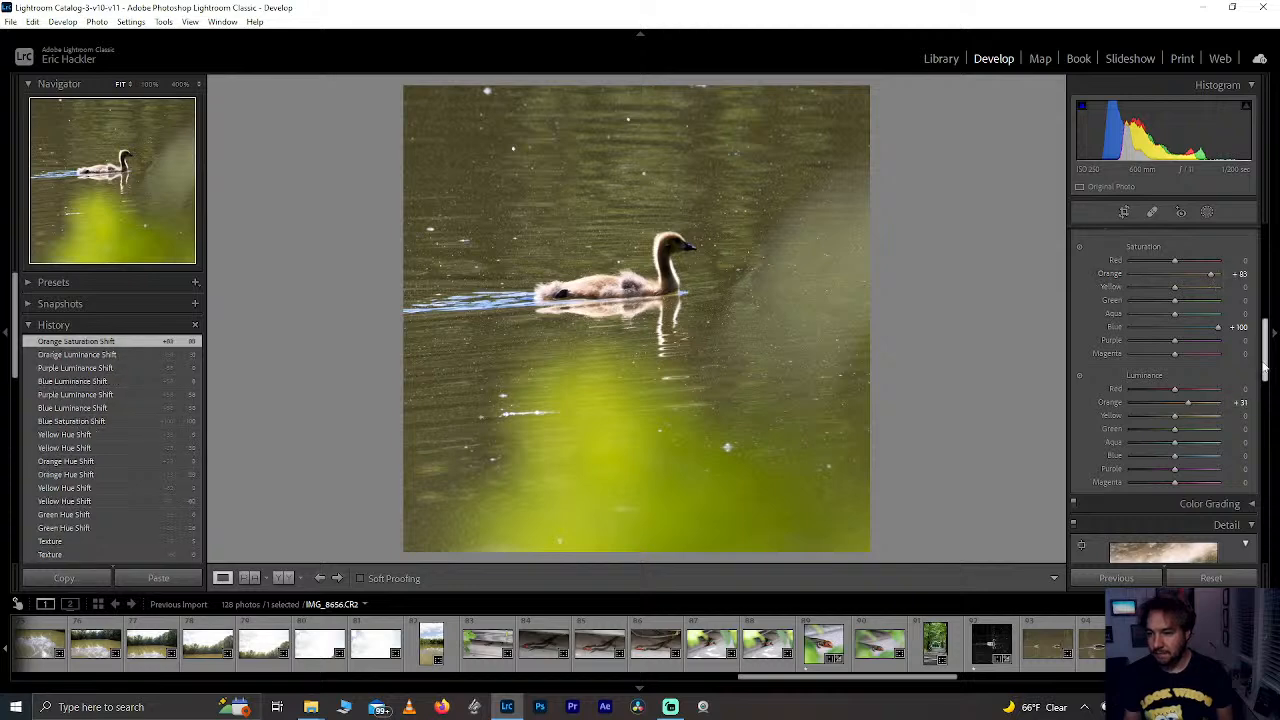
{"action": "left_click_drag", "start_coordinate": [1265, 367], "coordinate": [1265, 270]}
{"action": "scroll", "coordinate": [1172, 383], "scroll_direction": "down", "scroll_amount": 10}
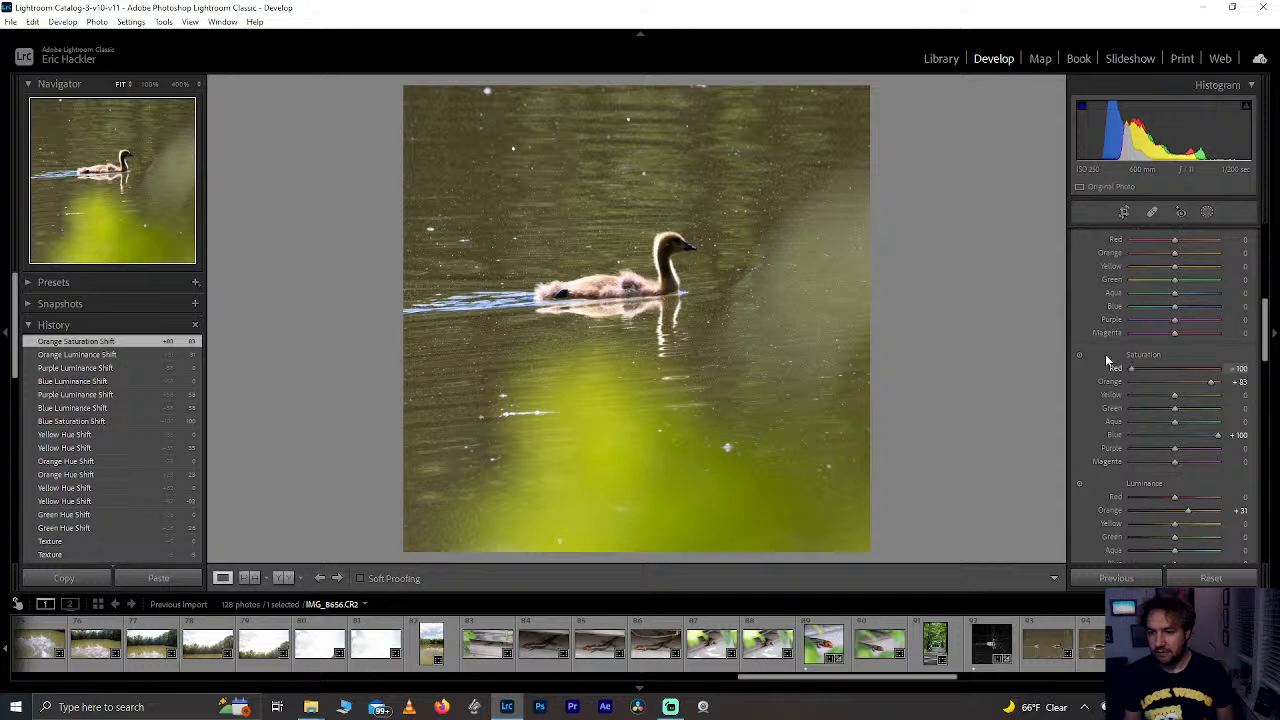
{"action": "left_click_drag", "start_coordinate": [1170, 360], "coordinate": [1187, 376]}
{"action": "double_click", "coordinate": [1171, 369]}
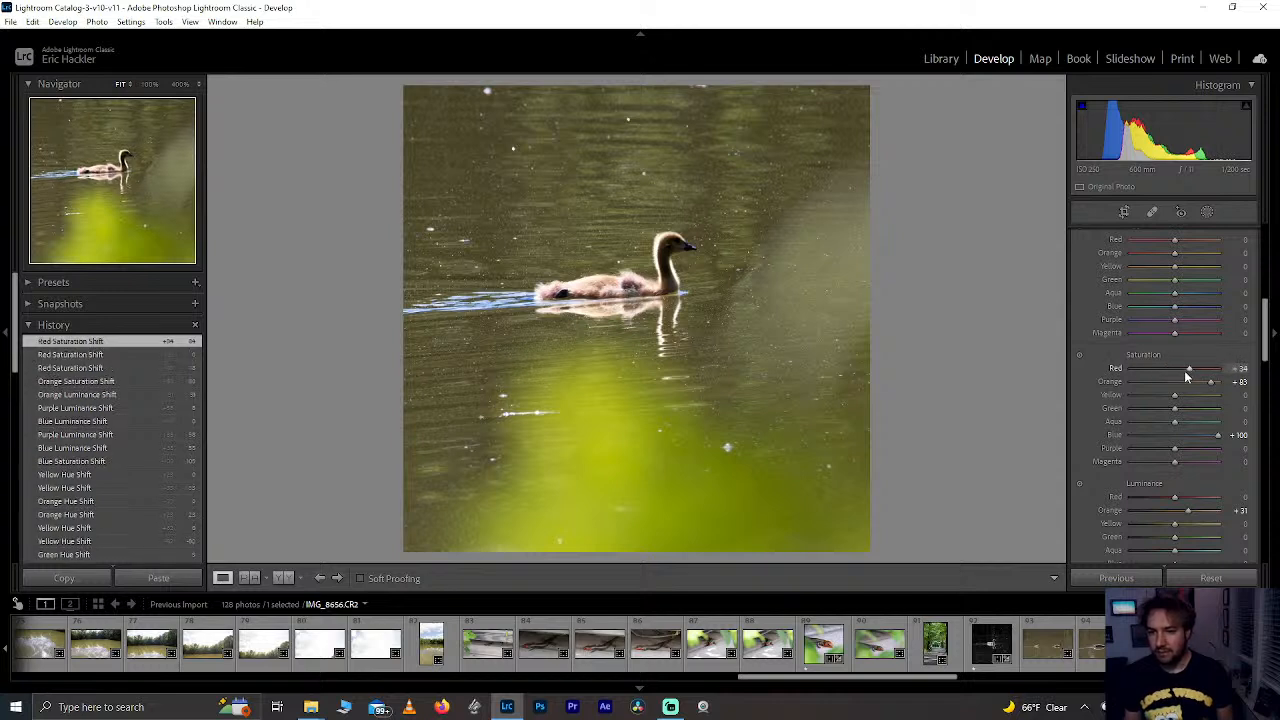
Step: Examine the colour and detail of the gosling's feathers up close at 400% and 100%
{"action": "left_click", "coordinate": [559, 278]}
{"action": "left_click_drag", "start_coordinate": [559, 278], "coordinate": [726, 340]}
{"action": "left_click_drag", "start_coordinate": [567, 319], "coordinate": [697, 194]}
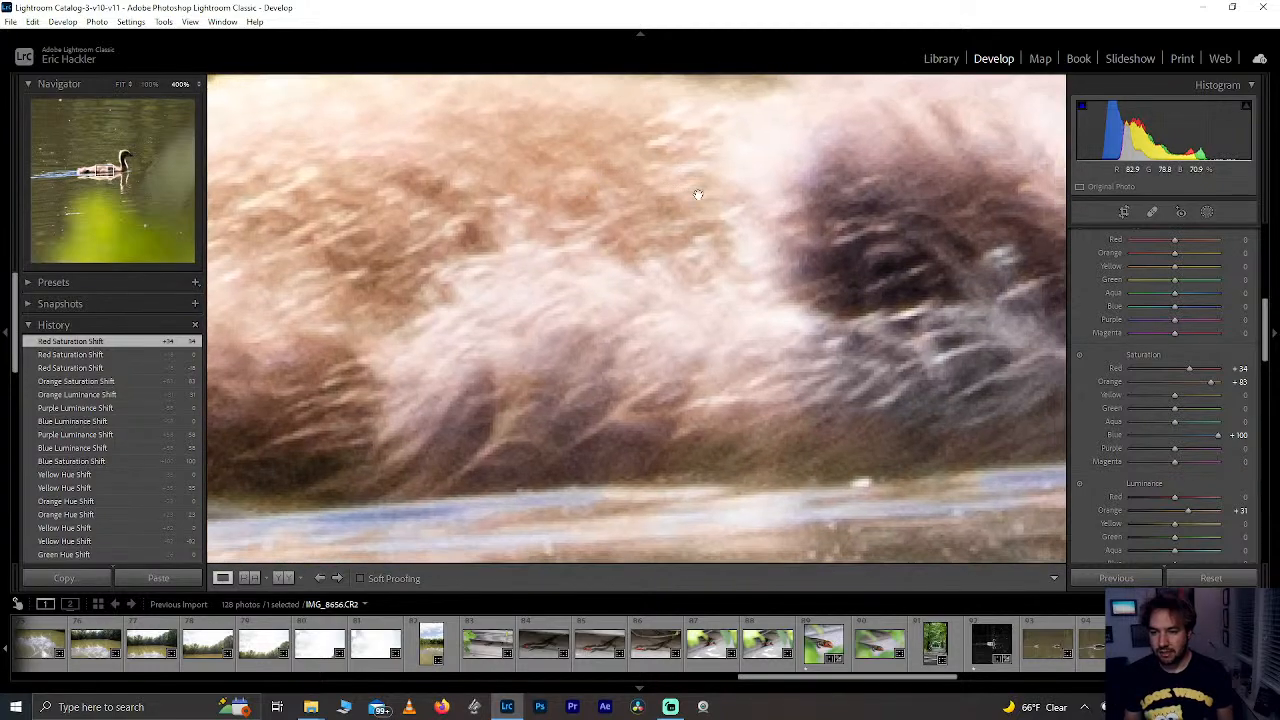
{"action": "left_click", "coordinate": [149, 85]}
{"action": "left_click_drag", "start_coordinate": [670, 320], "coordinate": [584, 379]}
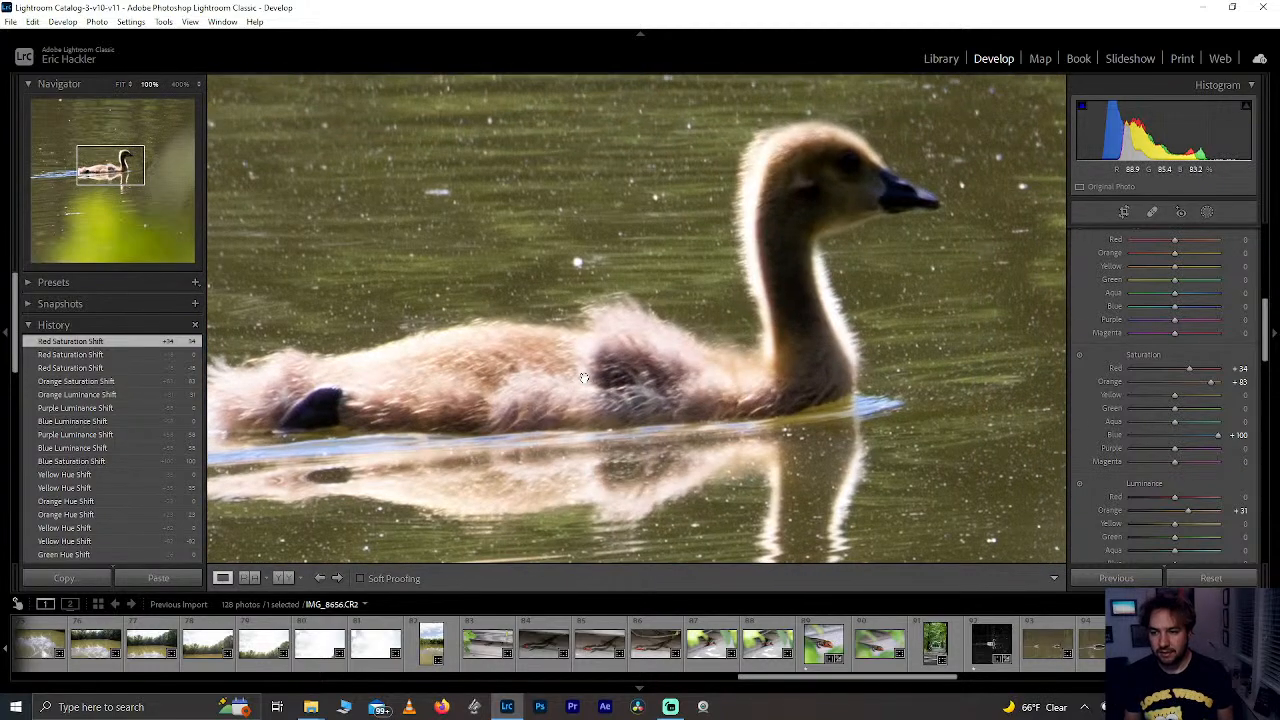
Step: Try the Green hue at +66 and -100 on the blurred foreground foliage, and reset it
{"action": "left_click", "coordinate": [624, 382]}
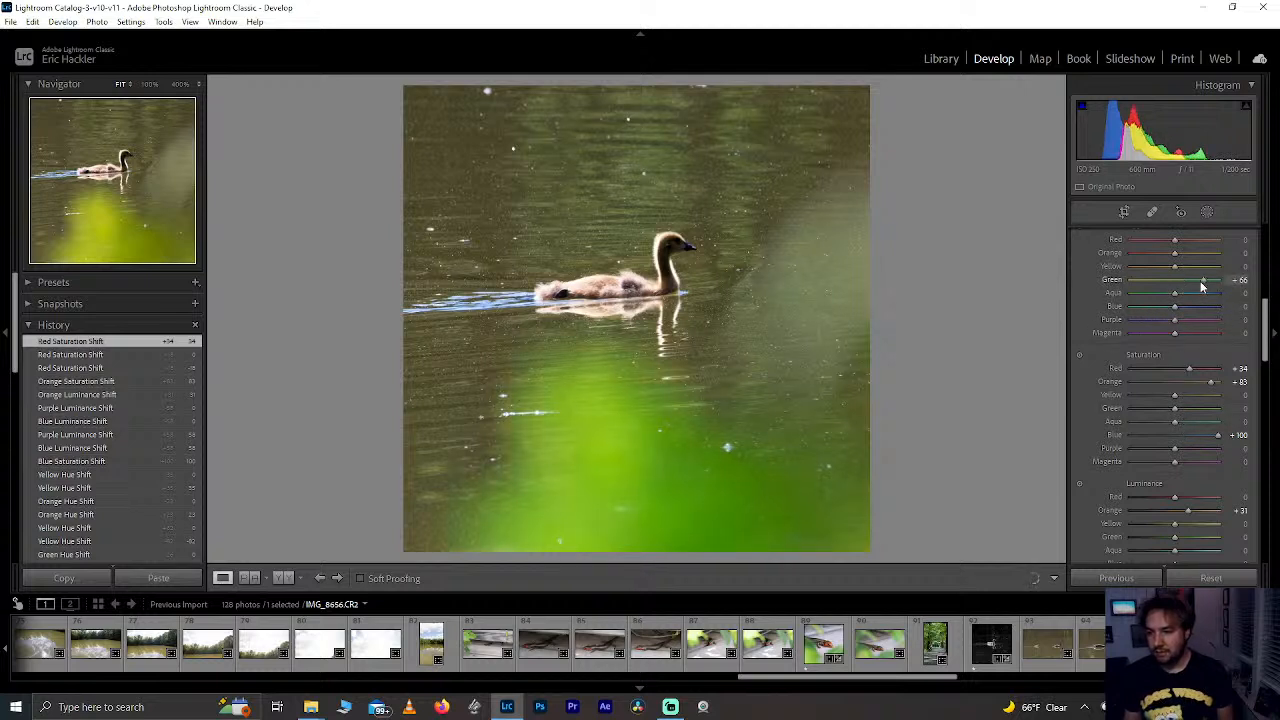
{"action": "left_click_drag", "start_coordinate": [1200, 282], "coordinate": [1162, 287]}
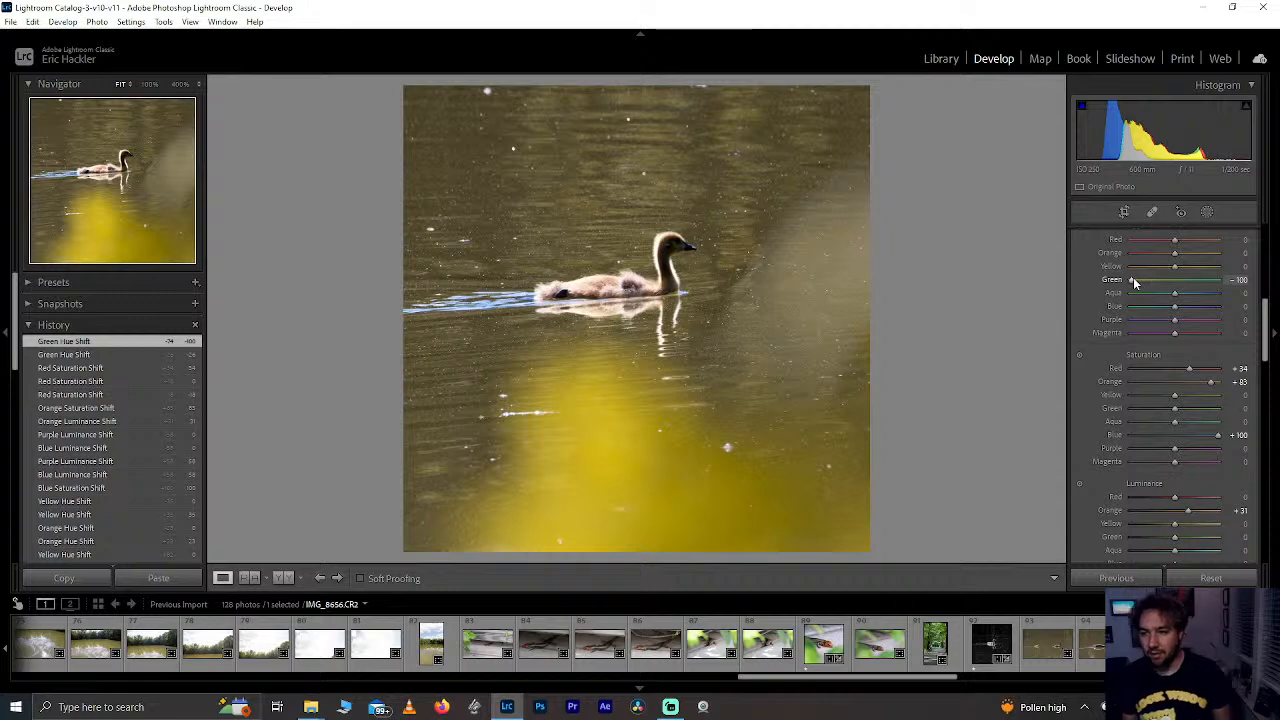
{"action": "double_click", "coordinate": [1133, 279]}
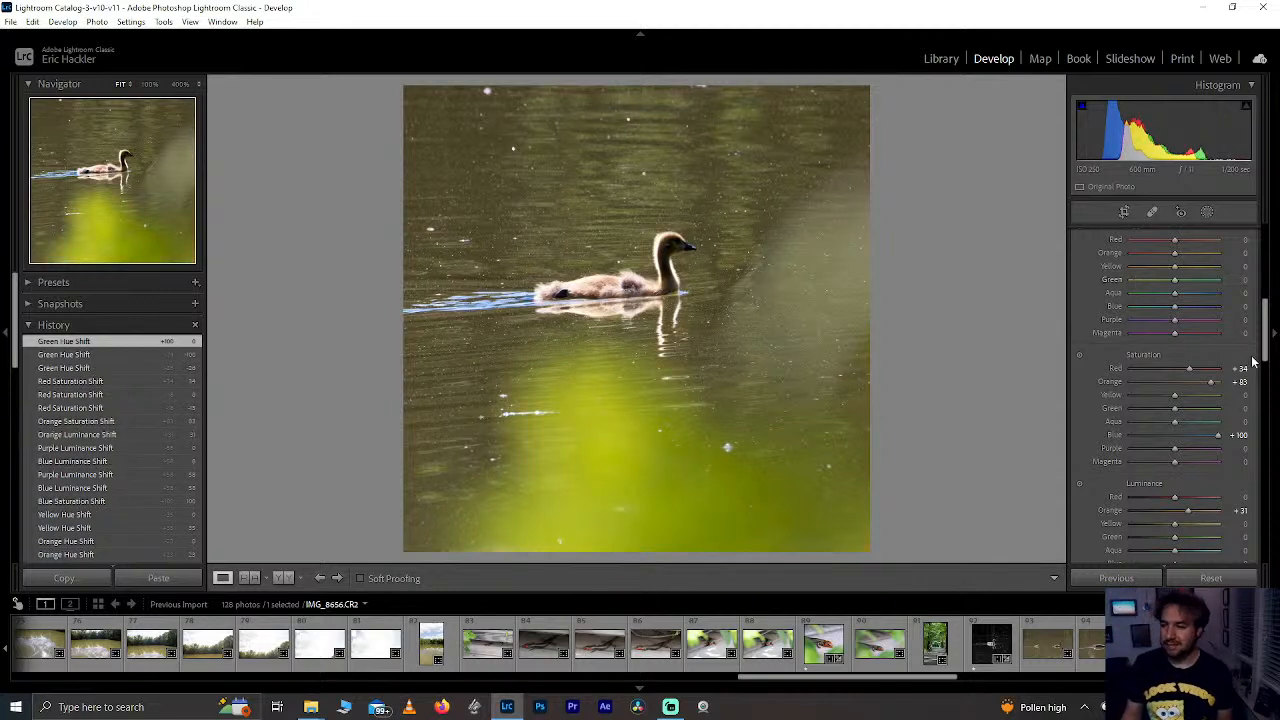
Step: Create a Select Subject mask on the gosling and invert it to cover the background
{"action": "left_click_drag", "start_coordinate": [1265, 350], "coordinate": [1268, 260]}
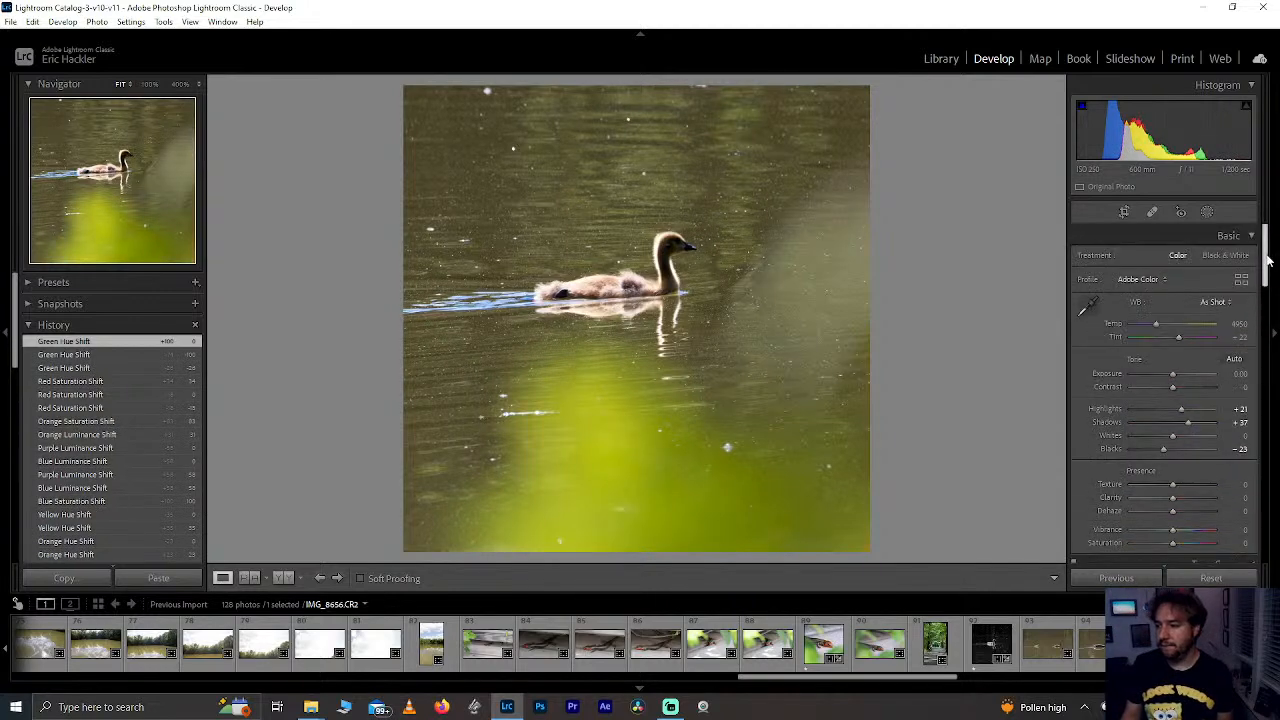
{"action": "left_click", "coordinate": [1206, 213]}
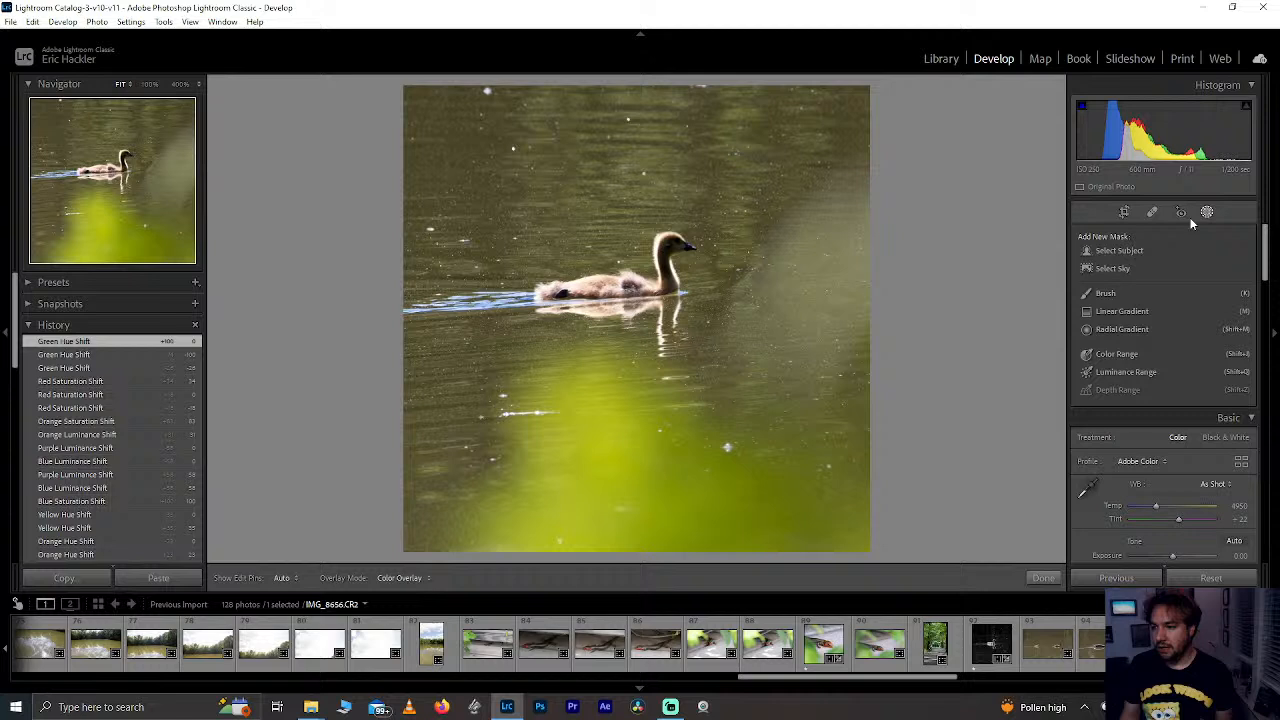
{"action": "left_click", "coordinate": [1108, 251]}
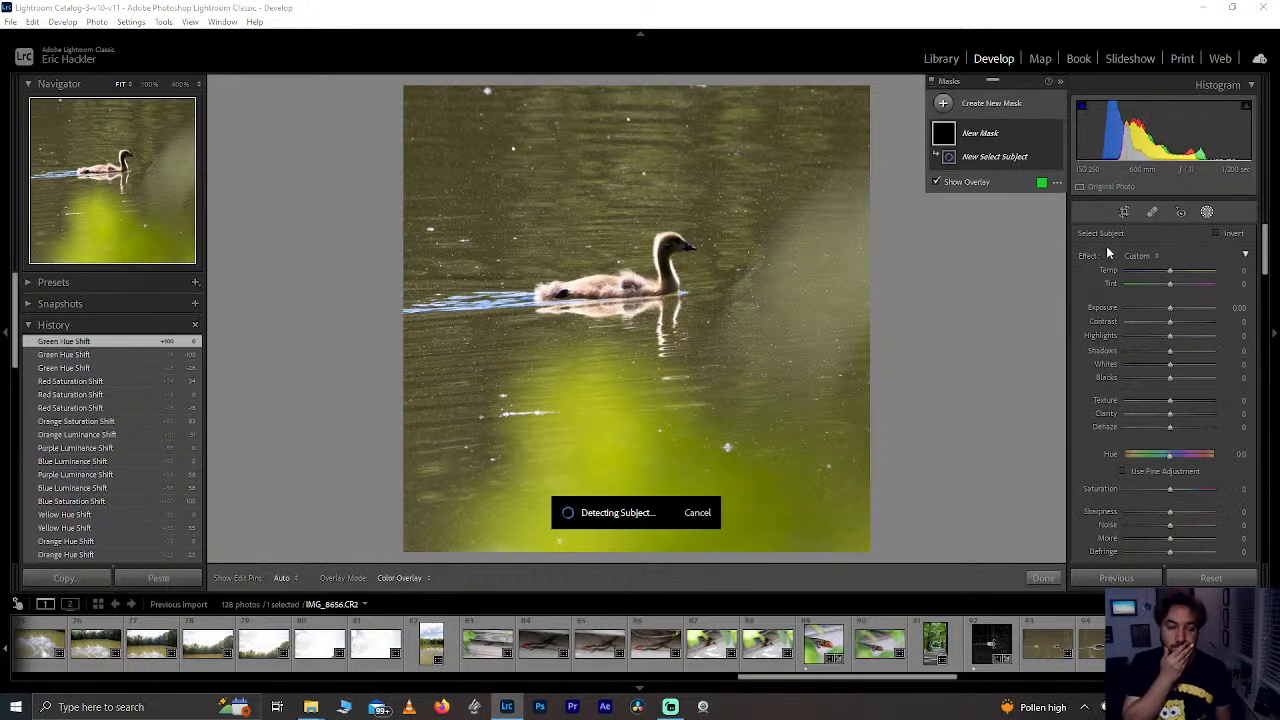
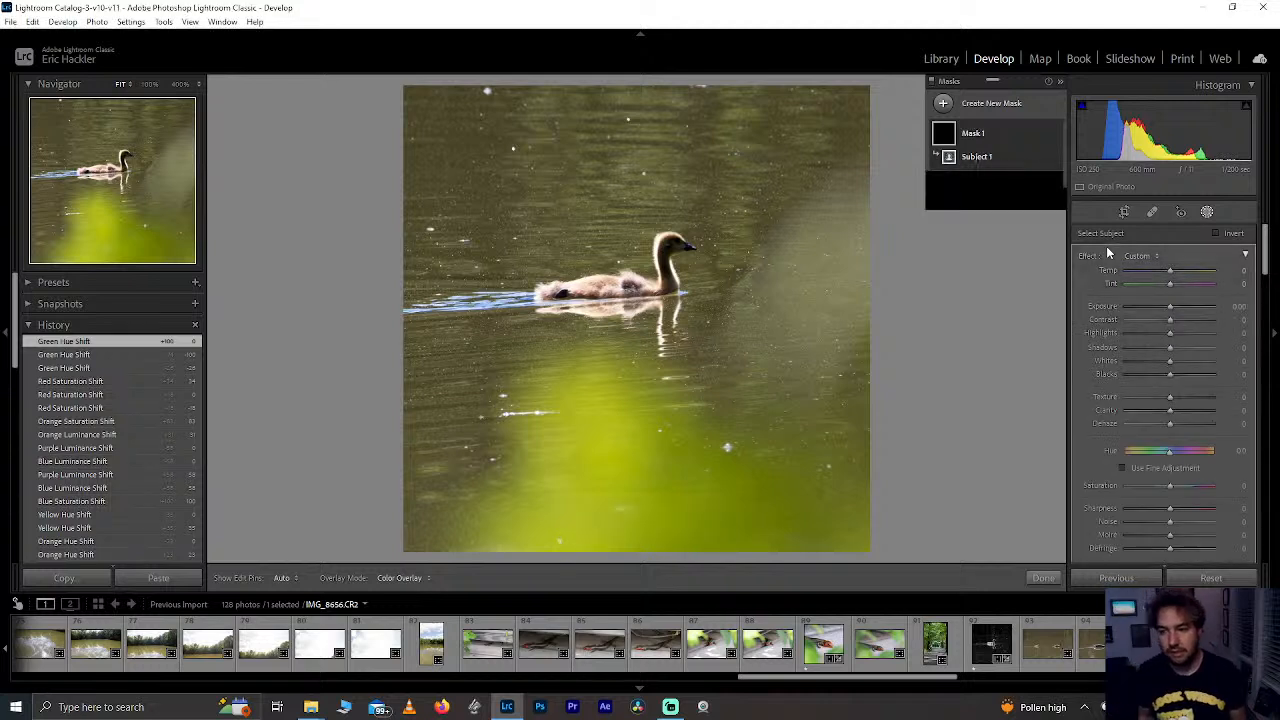
{"action": "left_click", "coordinate": [1043, 160]}
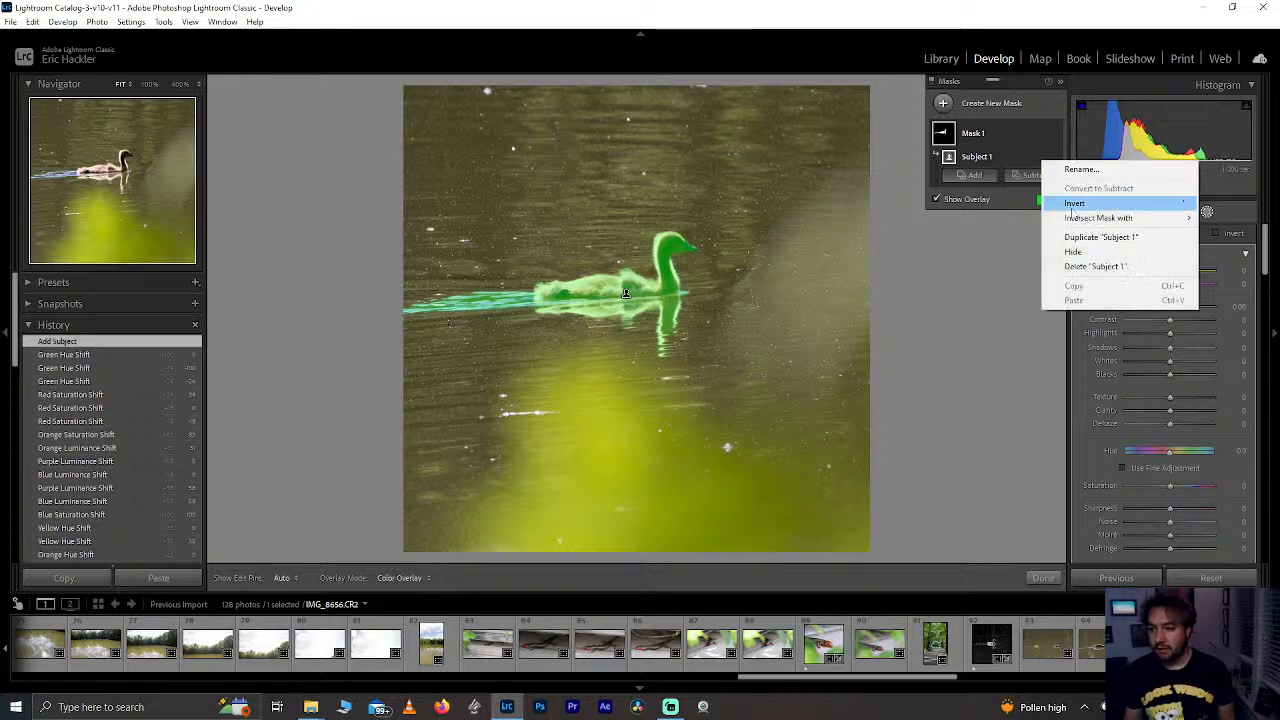
{"action": "left_click", "coordinate": [1073, 204]}
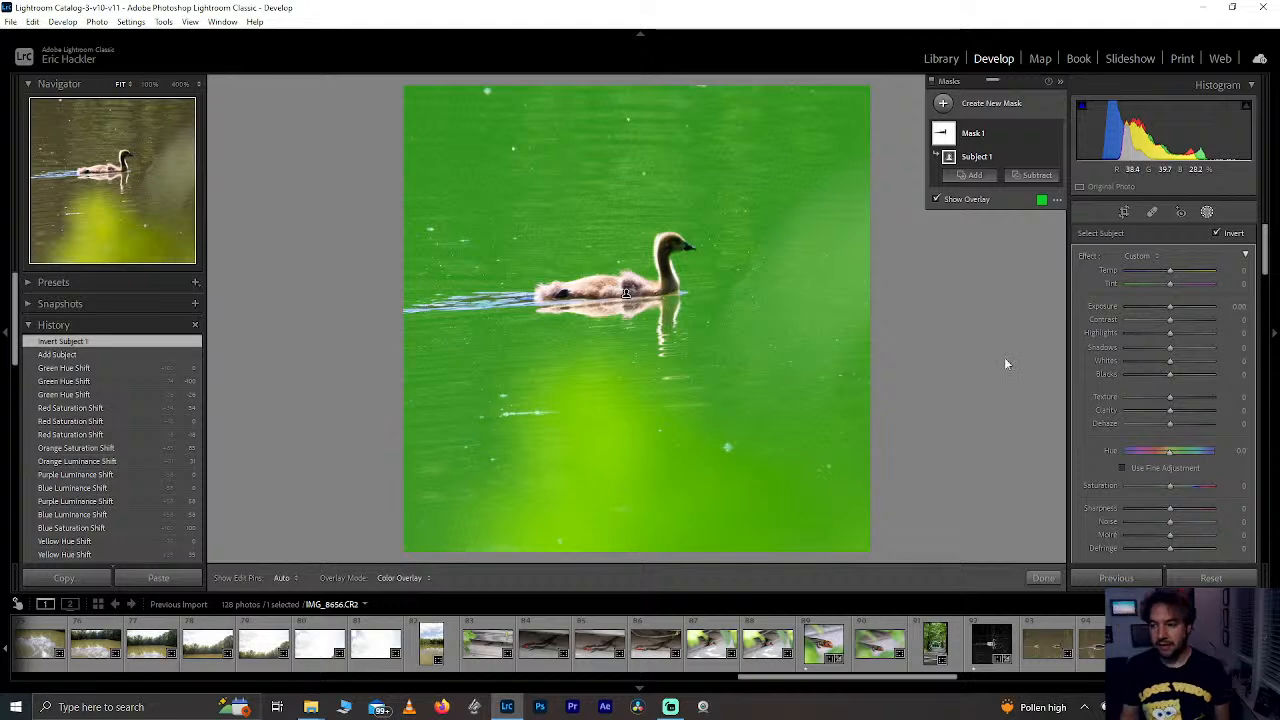
Step: Cool the masked background with Temp -52, Blacks -10, Texture -61 and Clarity 60, and reset its Tint to 0
{"action": "mouse_move", "coordinate": [1170, 272]}
{"action": "left_mouse_down"}
{"action": "mouse_move", "coordinate": [1145, 274]}
{"action": "mouse_move", "coordinate": [1178, 282]}
{"action": "mouse_move", "coordinate": [1163, 288]}
{"action": "mouse_move", "coordinate": [1148, 269]}
{"action": "left_mouse_up"}
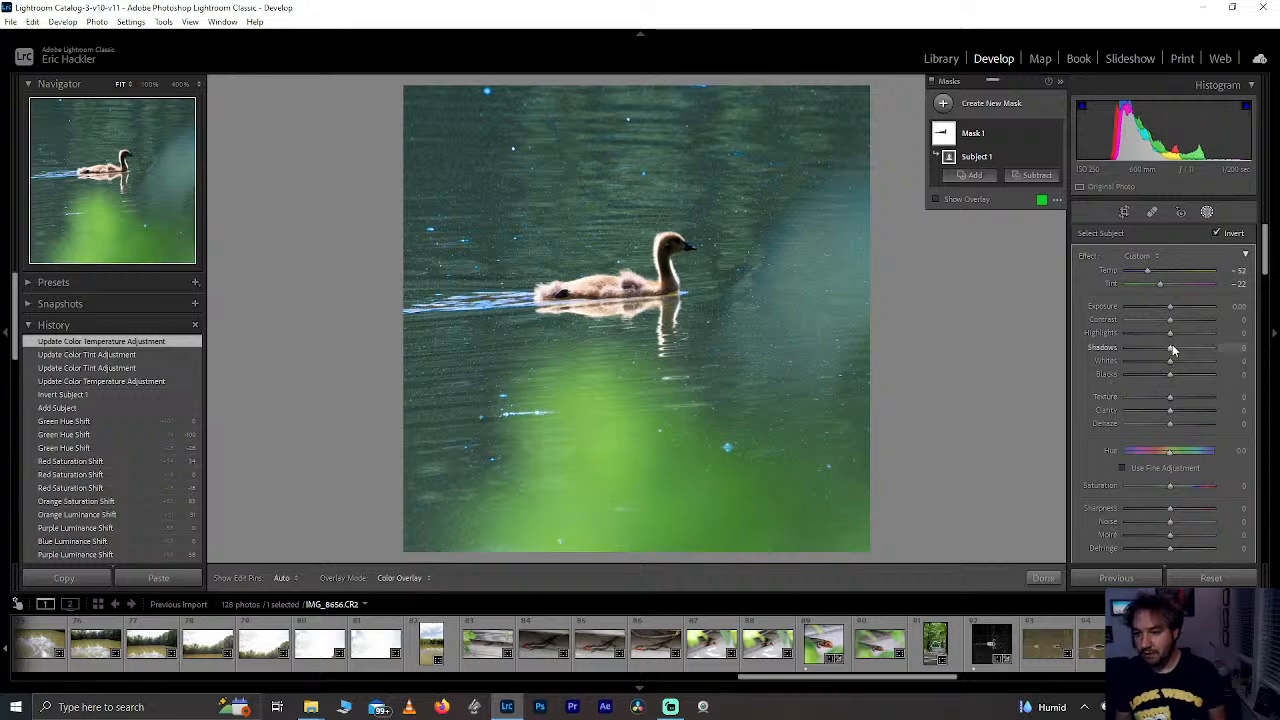
{"action": "left_click_drag", "start_coordinate": [1171, 410], "coordinate": [1164, 377]}
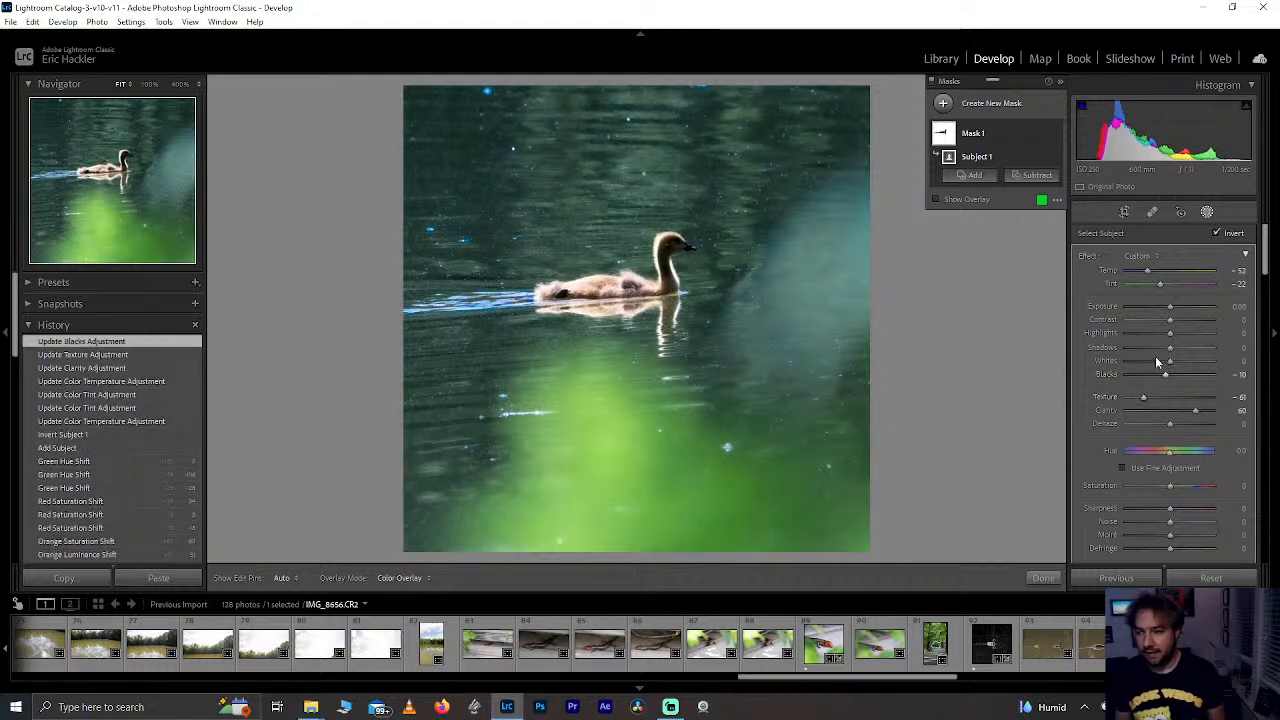
{"action": "double_click", "coordinate": [1157, 284]}
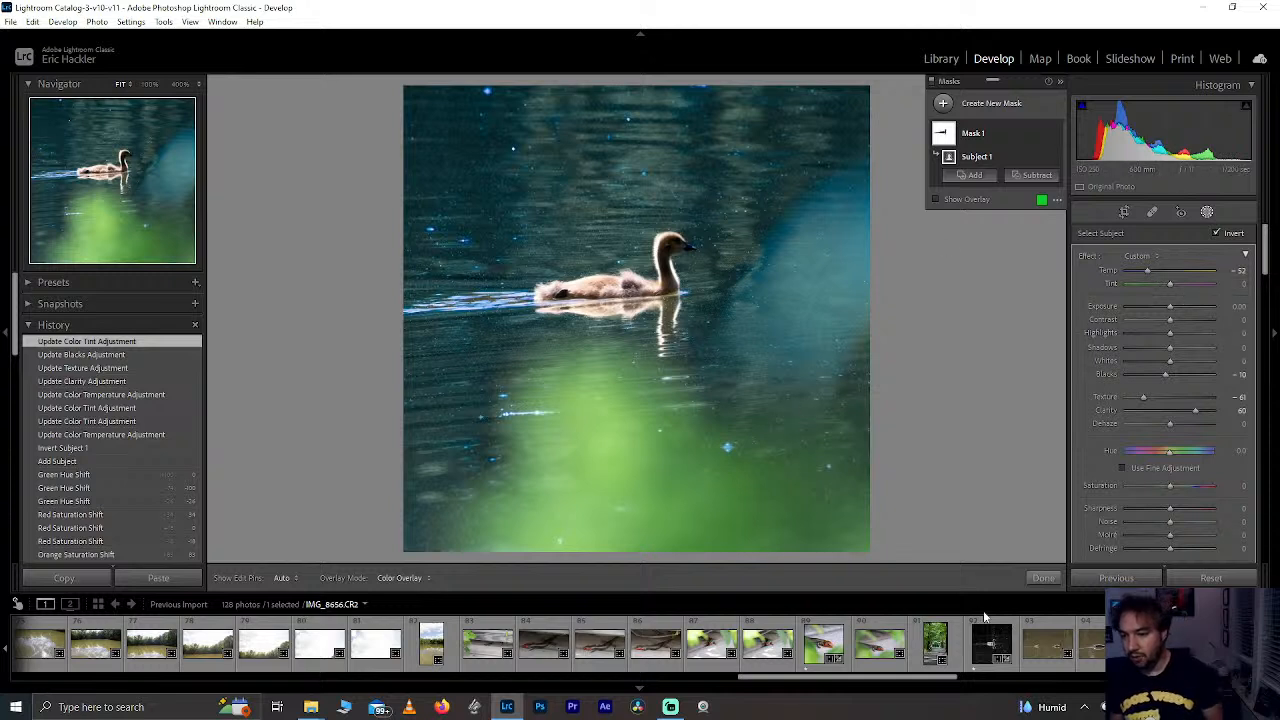
Step: Subtract the green foreground foliage from the background mask using a brush of size 28 with feather 100
{"action": "left_click", "coordinate": [1026, 178]}
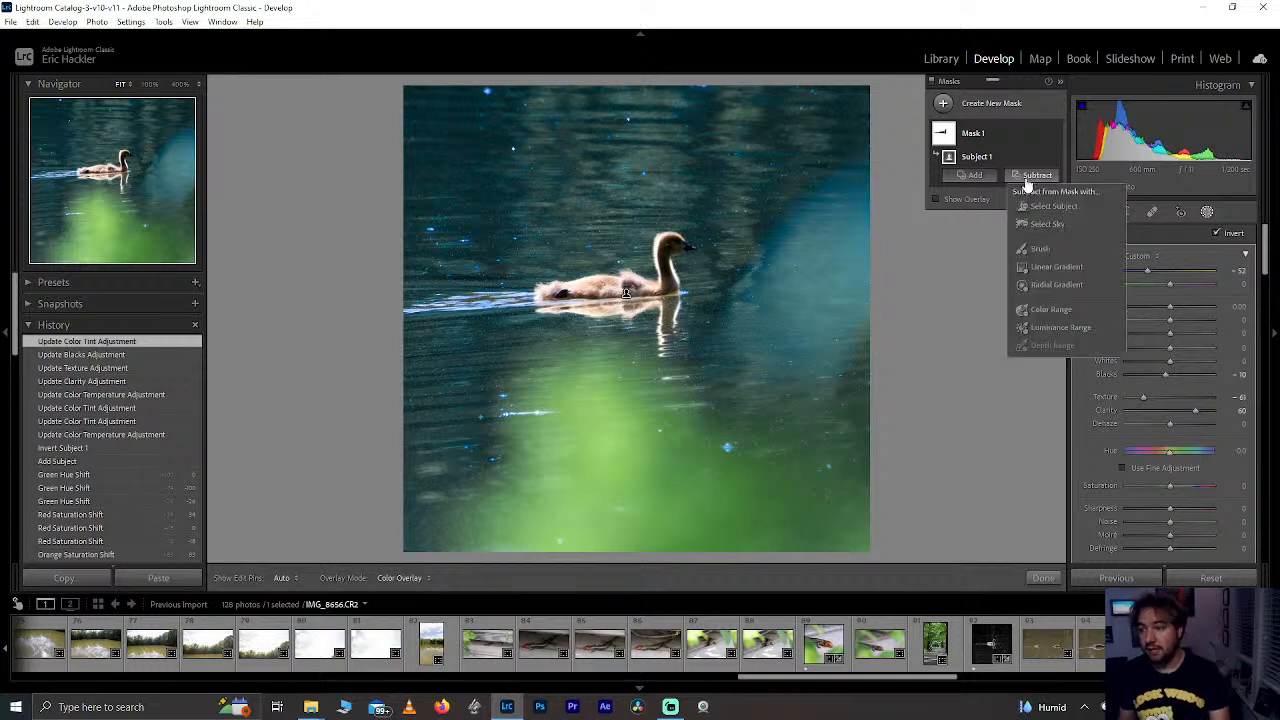
{"action": "left_click", "coordinate": [1043, 268]}
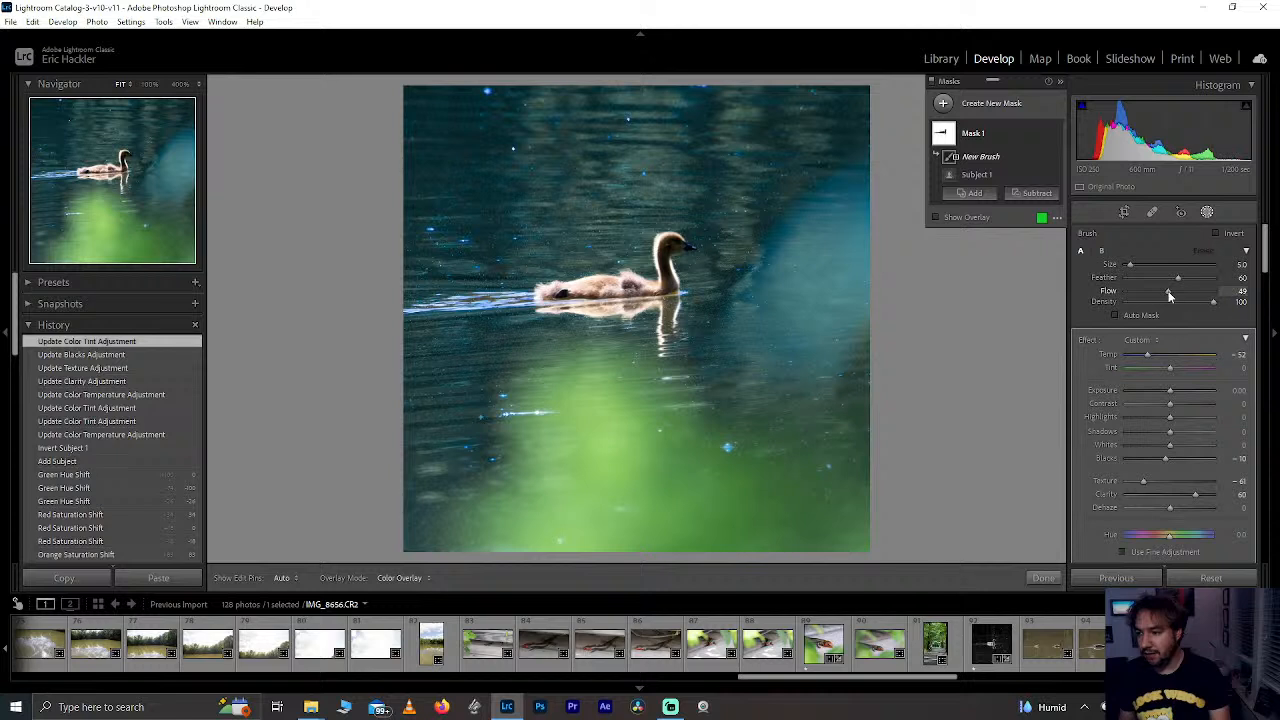
{"action": "scroll", "coordinate": [714, 423], "scroll_direction": "up", "scroll_amount": 8}
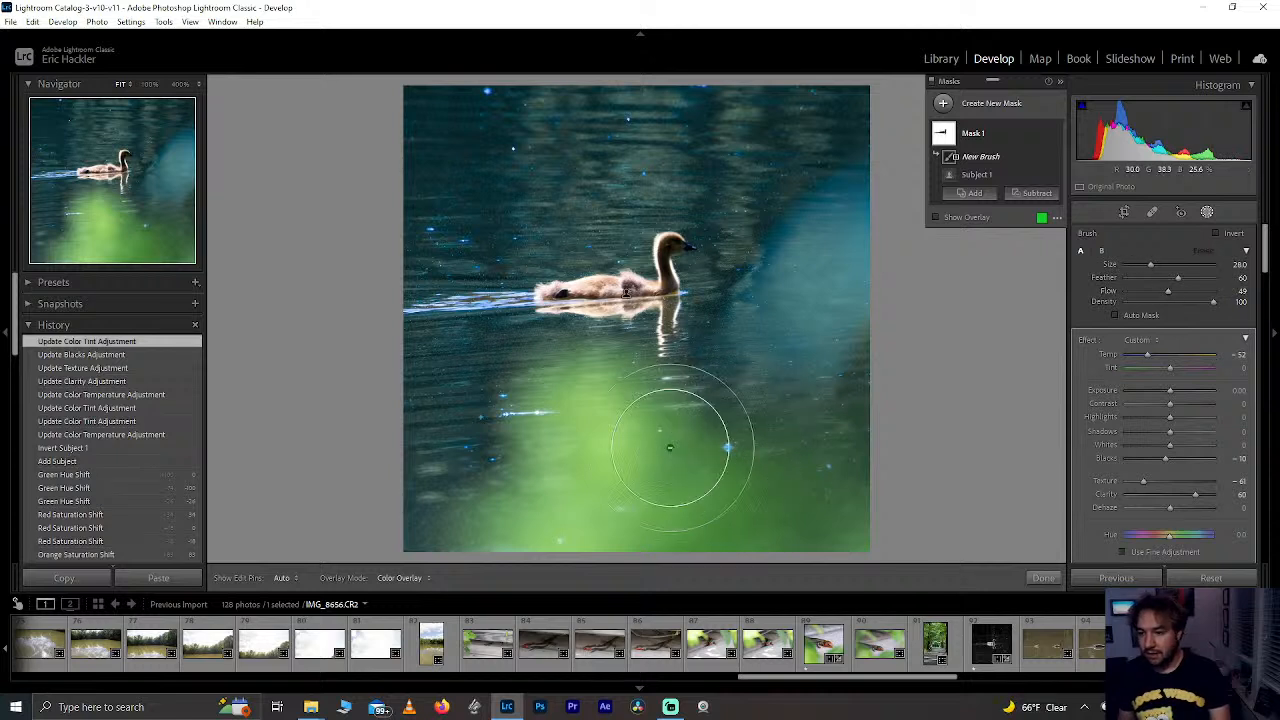
{"action": "left_click_drag", "start_coordinate": [1178, 279], "coordinate": [1220, 284]}
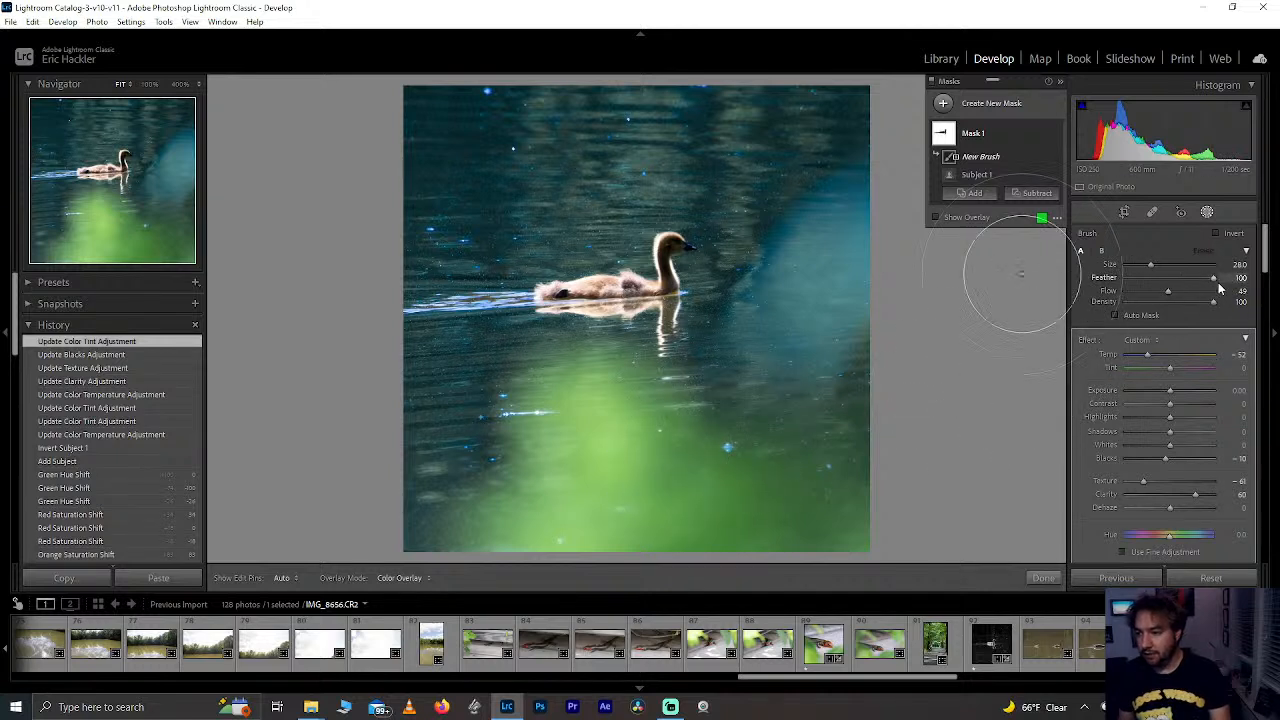
{"action": "mouse_move", "coordinate": [603, 436]}
{"action": "left_mouse_down"}
{"action": "mouse_move", "coordinate": [724, 540]}
{"action": "mouse_move", "coordinate": [530, 536]}
{"action": "left_mouse_up"}
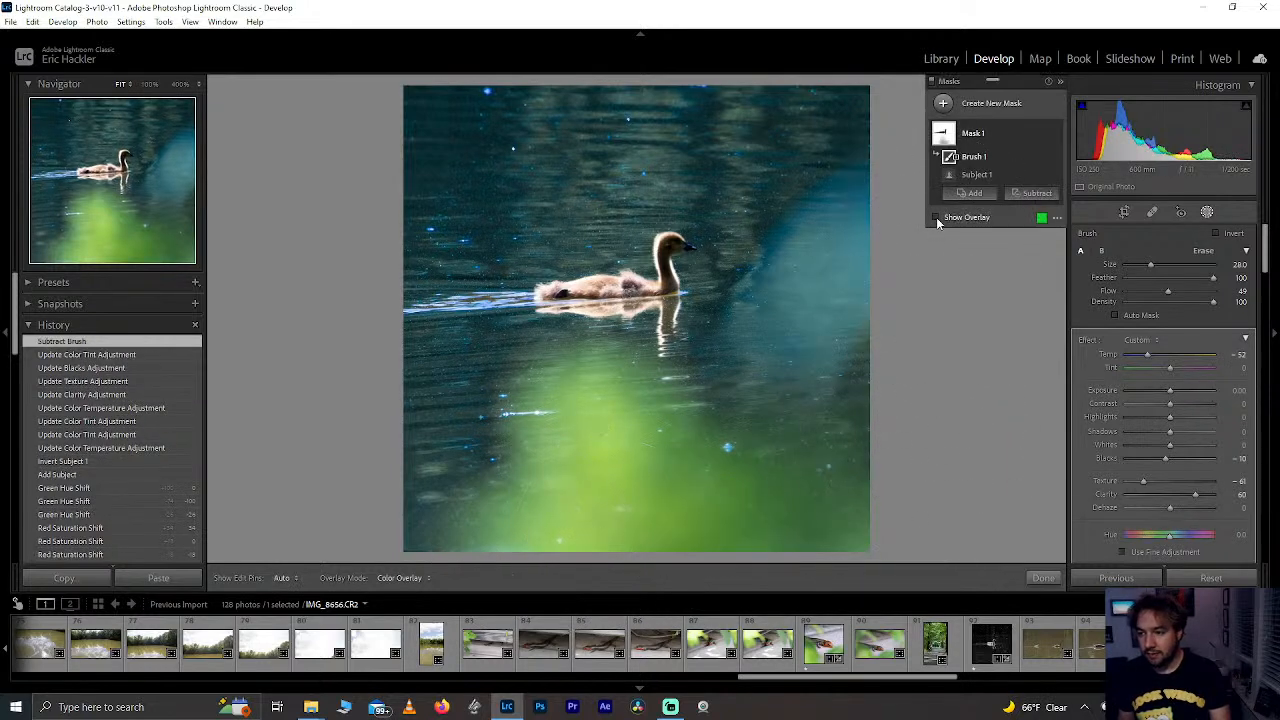
Step: Try brushing more of the green foliage and the pale blurred patch beside the gosling out of the mask, and undo those strokes
{"action": "left_click", "coordinate": [936, 217]}
{"action": "mouse_move", "coordinate": [620, 494]}
{"action": "left_mouse_down"}
{"action": "mouse_move", "coordinate": [782, 509]}
{"action": "mouse_move", "coordinate": [526, 521]}
{"action": "mouse_move", "coordinate": [524, 461]}
{"action": "mouse_move", "coordinate": [605, 395]}
{"action": "left_mouse_up"}
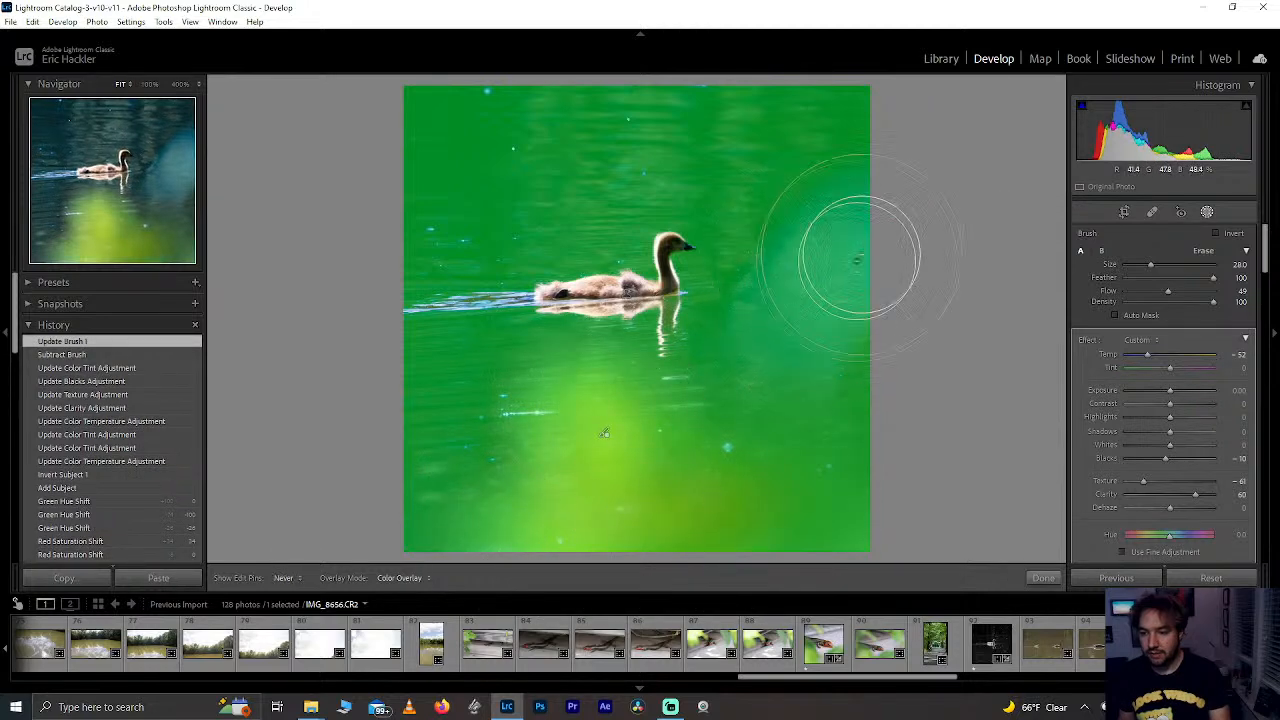
{"action": "mouse_move", "coordinate": [801, 246]}
{"action": "left_mouse_down"}
{"action": "mouse_move", "coordinate": [777, 323]}
{"action": "mouse_move", "coordinate": [835, 318]}
{"action": "left_mouse_up"}
{"action": "left_click", "coordinate": [936, 217]}
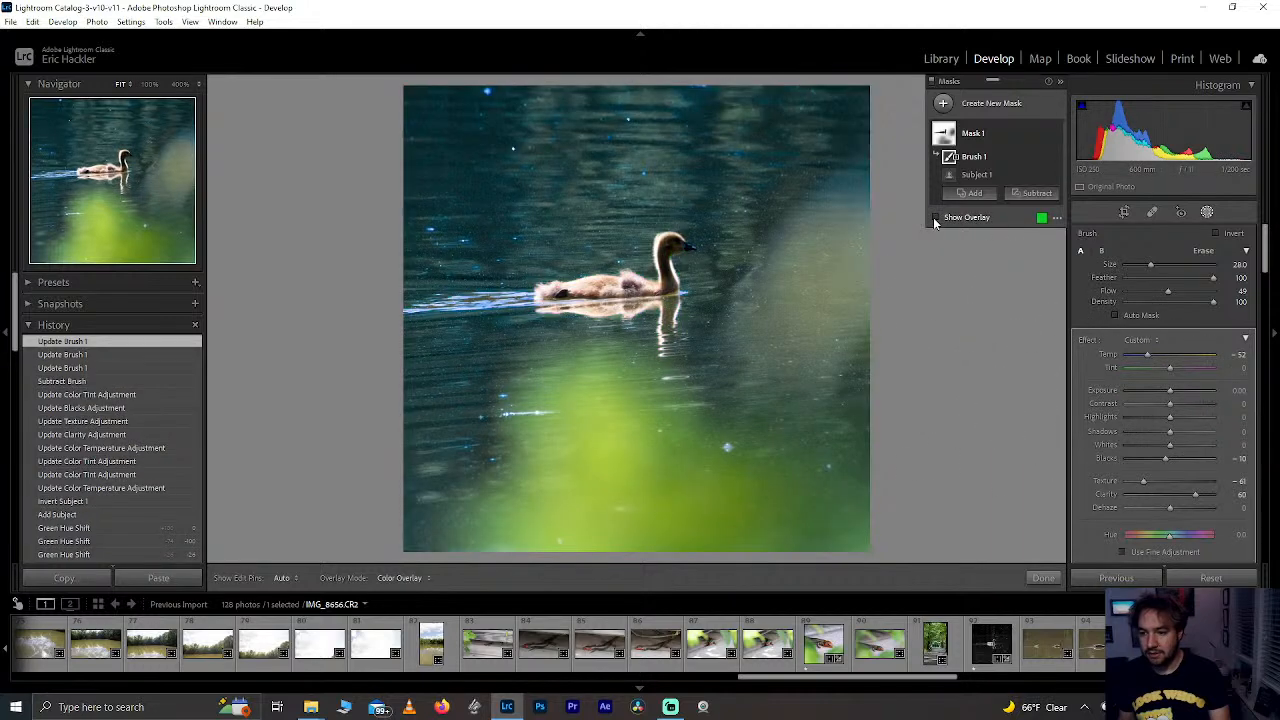
{"action": "mouse_move", "coordinate": [533, 548]}
{"action": "left_mouse_down"}
{"action": "mouse_move", "coordinate": [471, 414]}
{"action": "mouse_move", "coordinate": [600, 400]}
{"action": "left_mouse_up"}
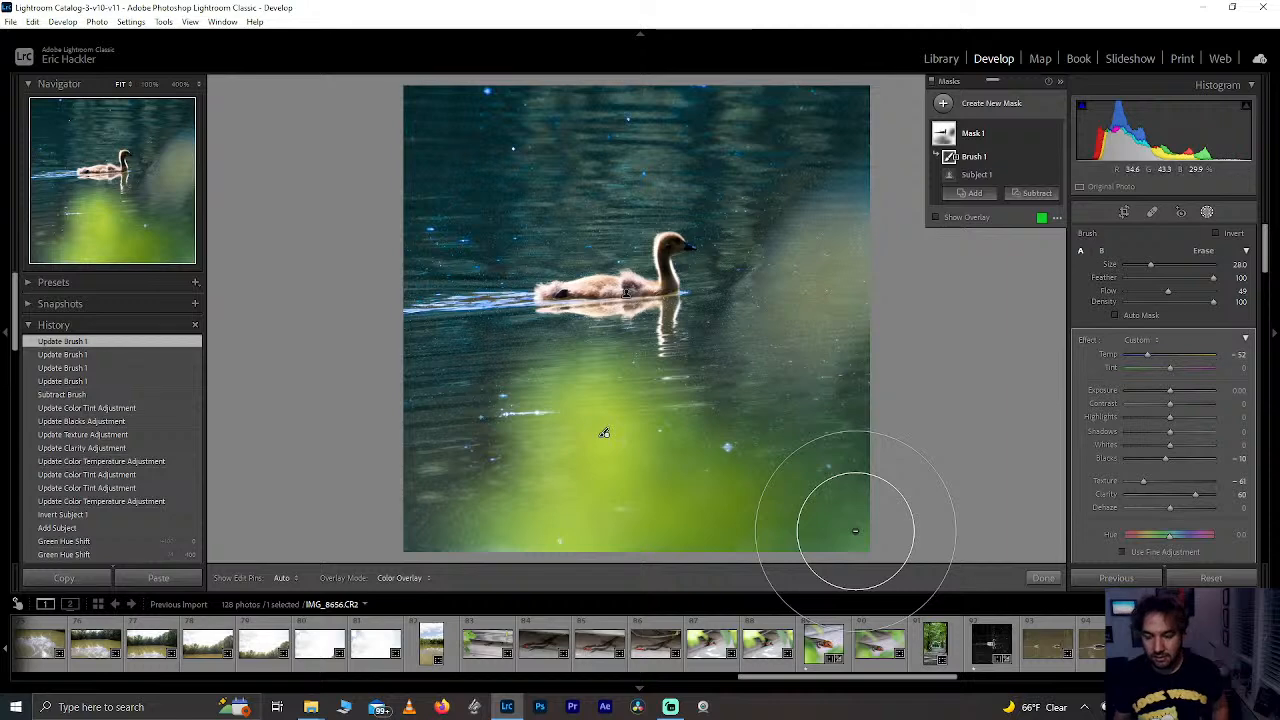
{"action": "key", "text": "ctrl+z"}
{"action": "key", "text": "ctrl+z"}
{"action": "key", "text": "ctrl+z"}
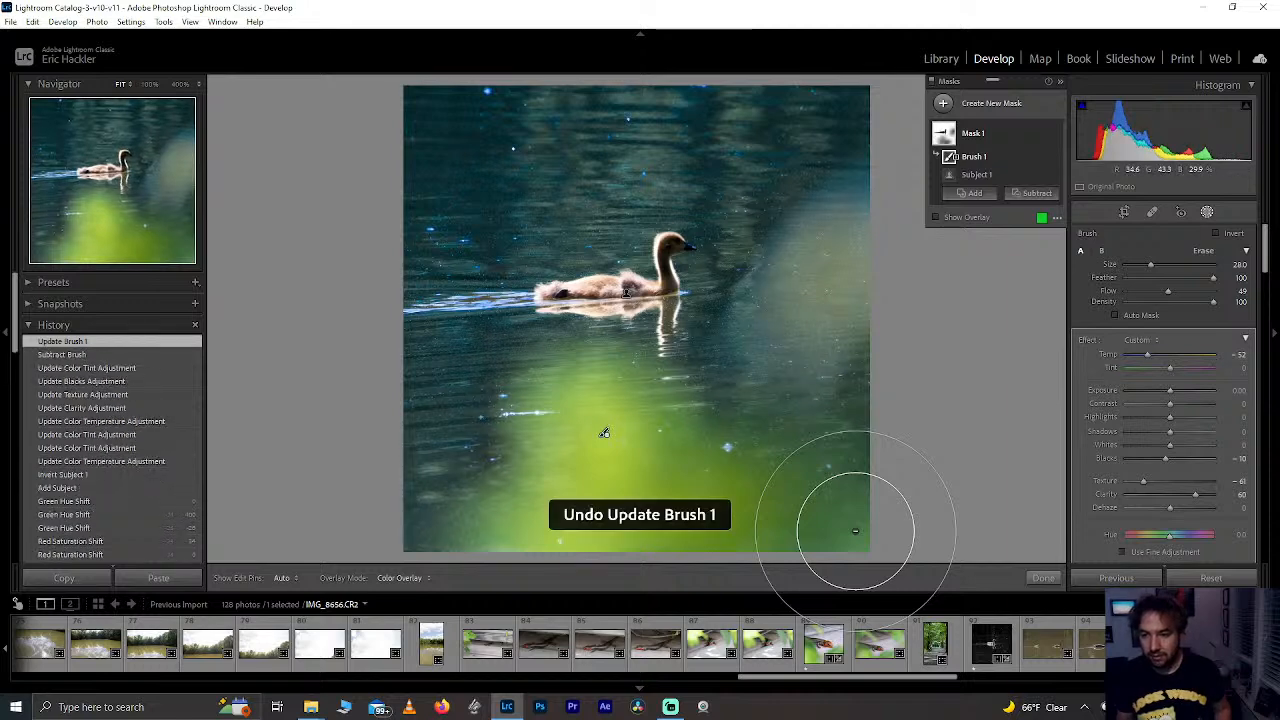
{"action": "key", "text": "ctrl+z"}
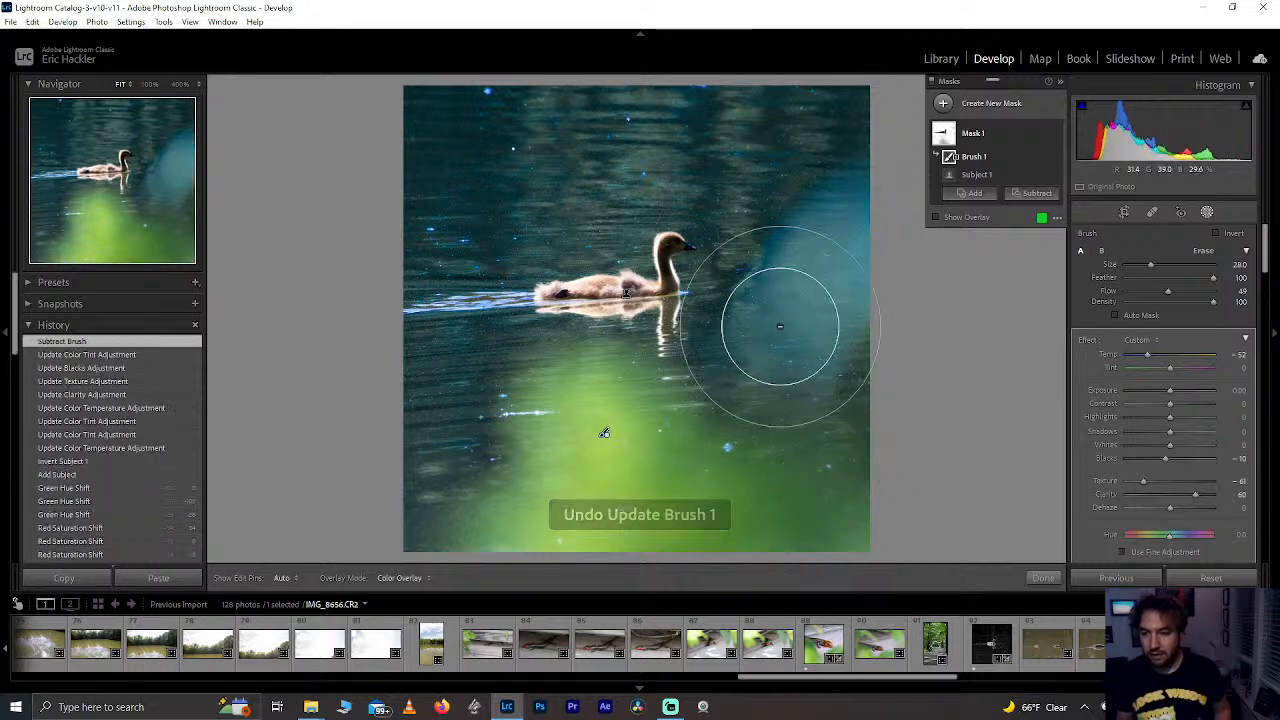
{"action": "mouse_move", "coordinate": [800, 341]}
{"action": "left_mouse_down"}
{"action": "mouse_move", "coordinate": [827, 229]}
{"action": "mouse_move", "coordinate": [793, 331]}
{"action": "mouse_move", "coordinate": [829, 284]}
{"action": "left_mouse_up"}
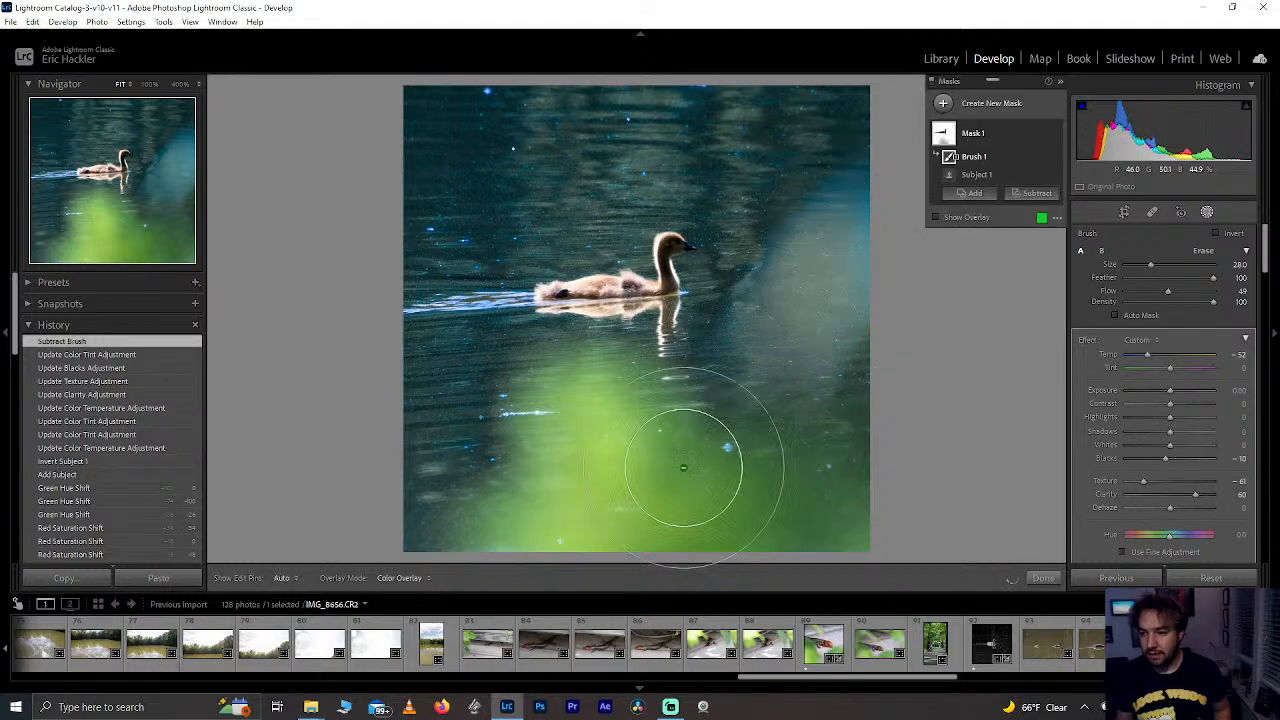
{"action": "key", "text": "ctrl+z"}
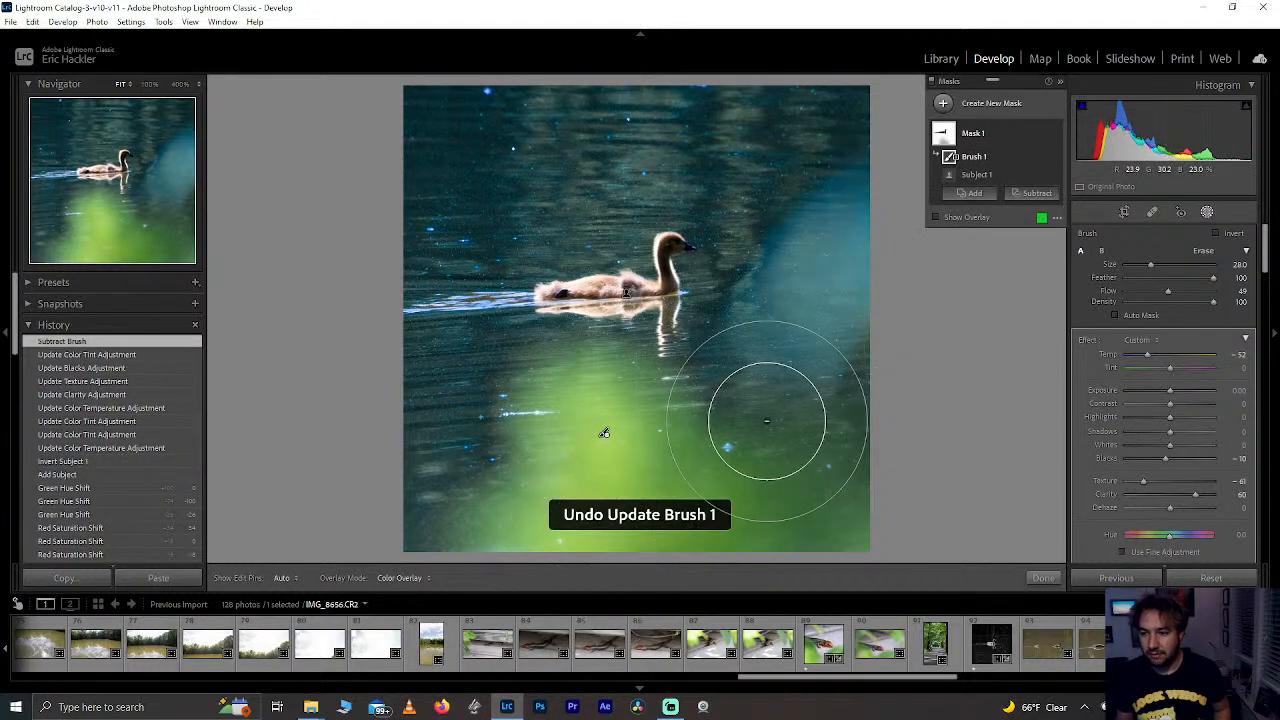
Step: Dab the pale blurred patch and brush the centre of the green foliage out of the mask, undoing the wide stroke, and finish masking
{"action": "left_click", "coordinate": [805, 312]}
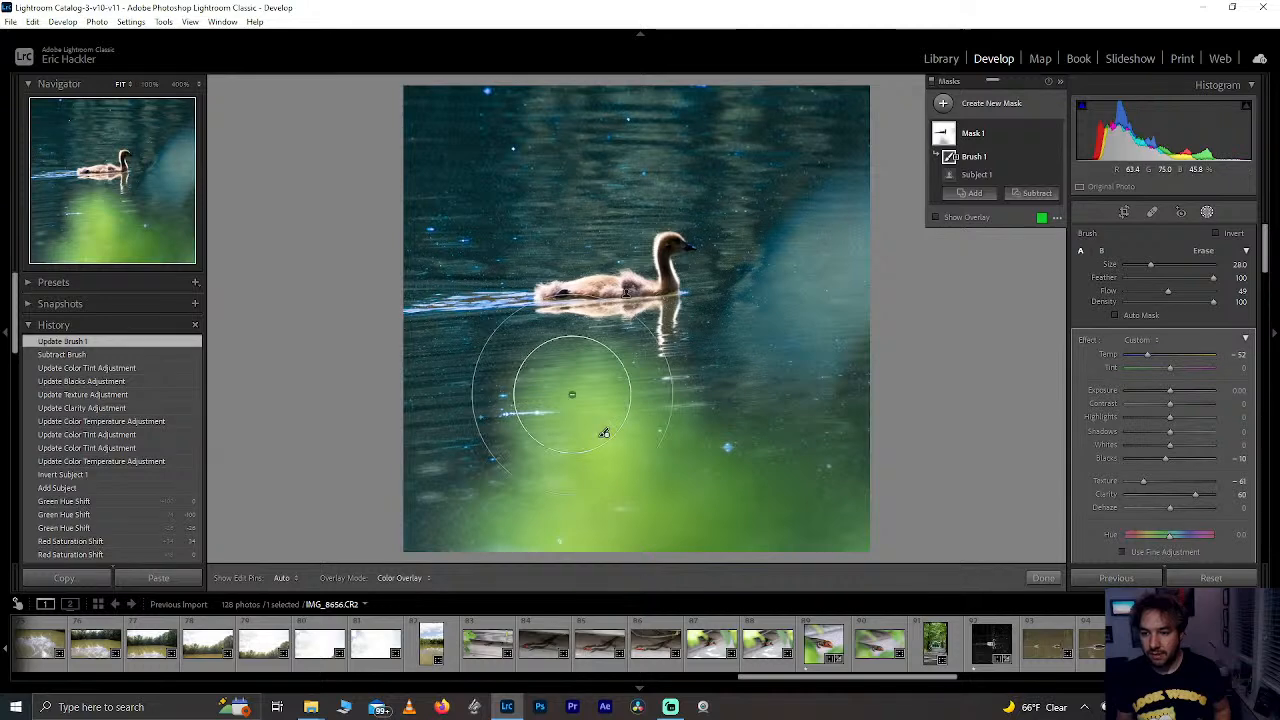
{"action": "mouse_move", "coordinate": [786, 466]}
{"action": "left_mouse_down"}
{"action": "mouse_move", "coordinate": [792, 480]}
{"action": "mouse_move", "coordinate": [793, 465]}
{"action": "mouse_move", "coordinate": [452, 509]}
{"action": "left_mouse_up"}
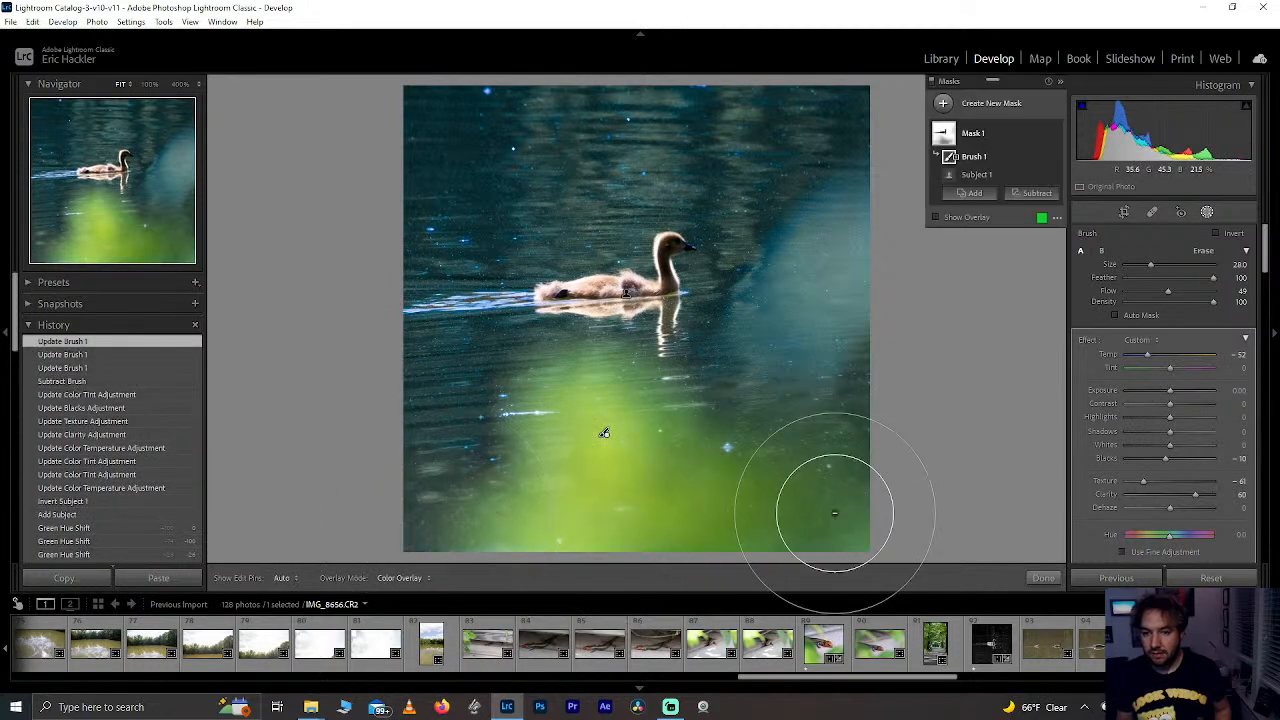
{"action": "key", "text": "ctrl+z"}
{"action": "key", "text": "ctrl+z"}
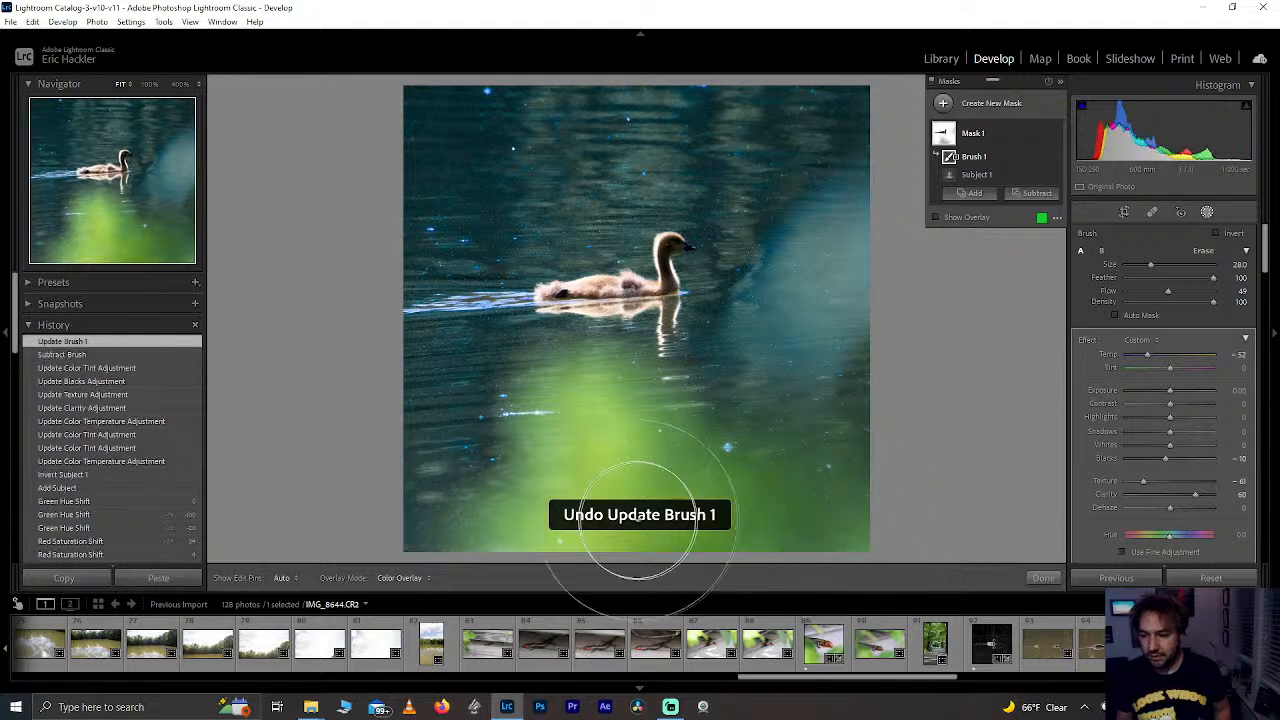
{"action": "mouse_move", "coordinate": [602, 508]}
{"action": "left_mouse_down"}
{"action": "mouse_move", "coordinate": [621, 422]}
{"action": "mouse_move", "coordinate": [707, 505]}
{"action": "mouse_move", "coordinate": [641, 469]}
{"action": "mouse_move", "coordinate": [750, 517]}
{"action": "mouse_move", "coordinate": [572, 446]}
{"action": "mouse_move", "coordinate": [537, 414]}
{"action": "mouse_move", "coordinate": [506, 492]}
{"action": "mouse_move", "coordinate": [595, 488]}
{"action": "left_mouse_up"}
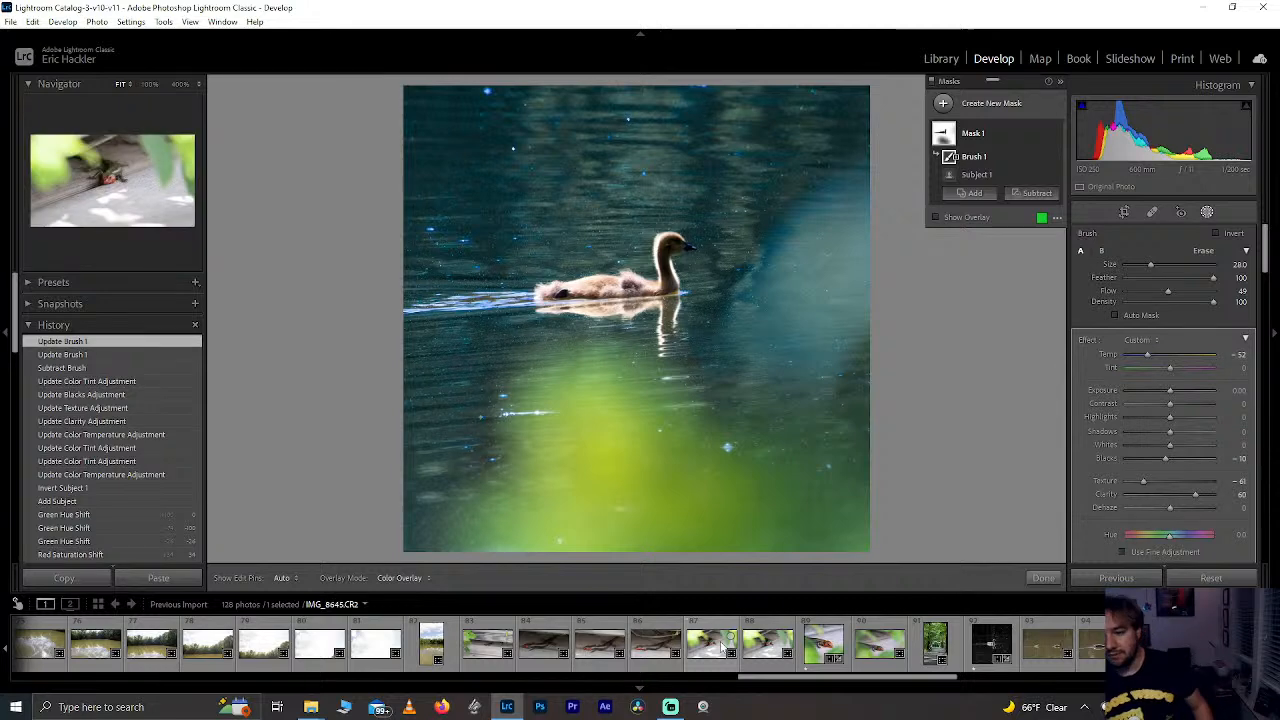
{"action": "left_click", "coordinate": [1043, 578]}
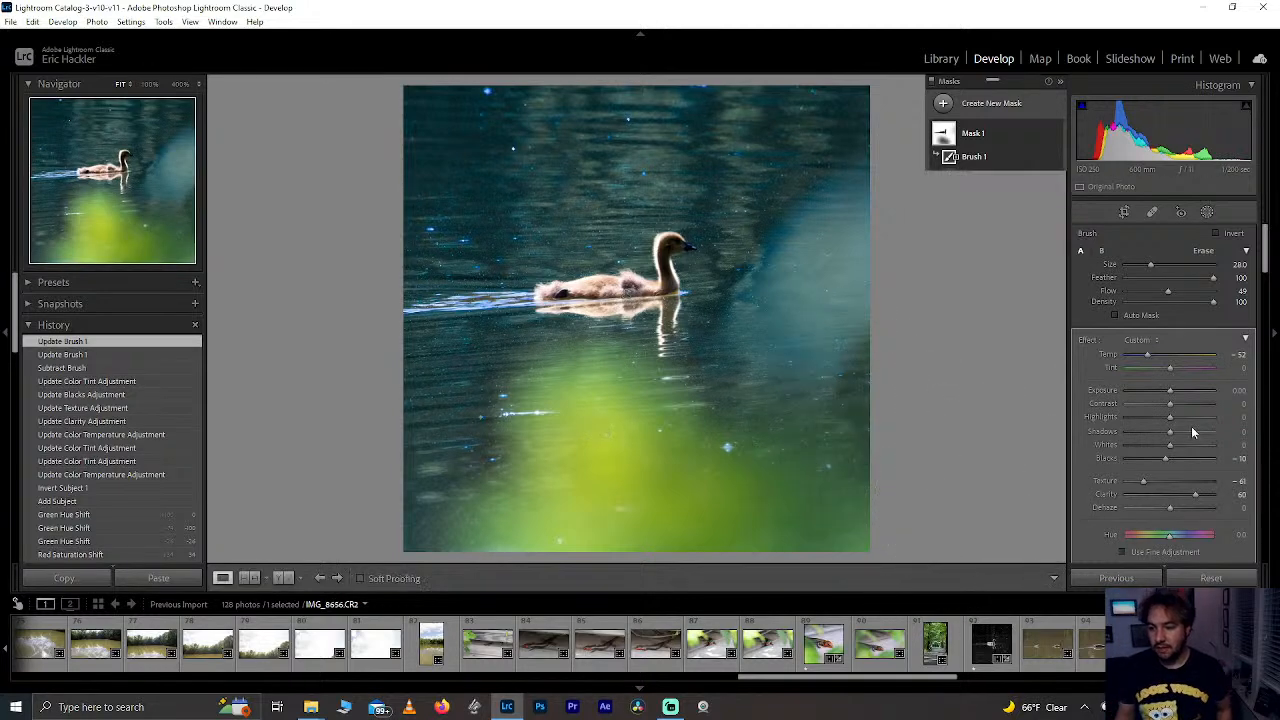
Step: Raise the Green saturation to +54 to intensify the blurred foreground foliage
{"action": "left_click", "coordinate": [1270, 264]}
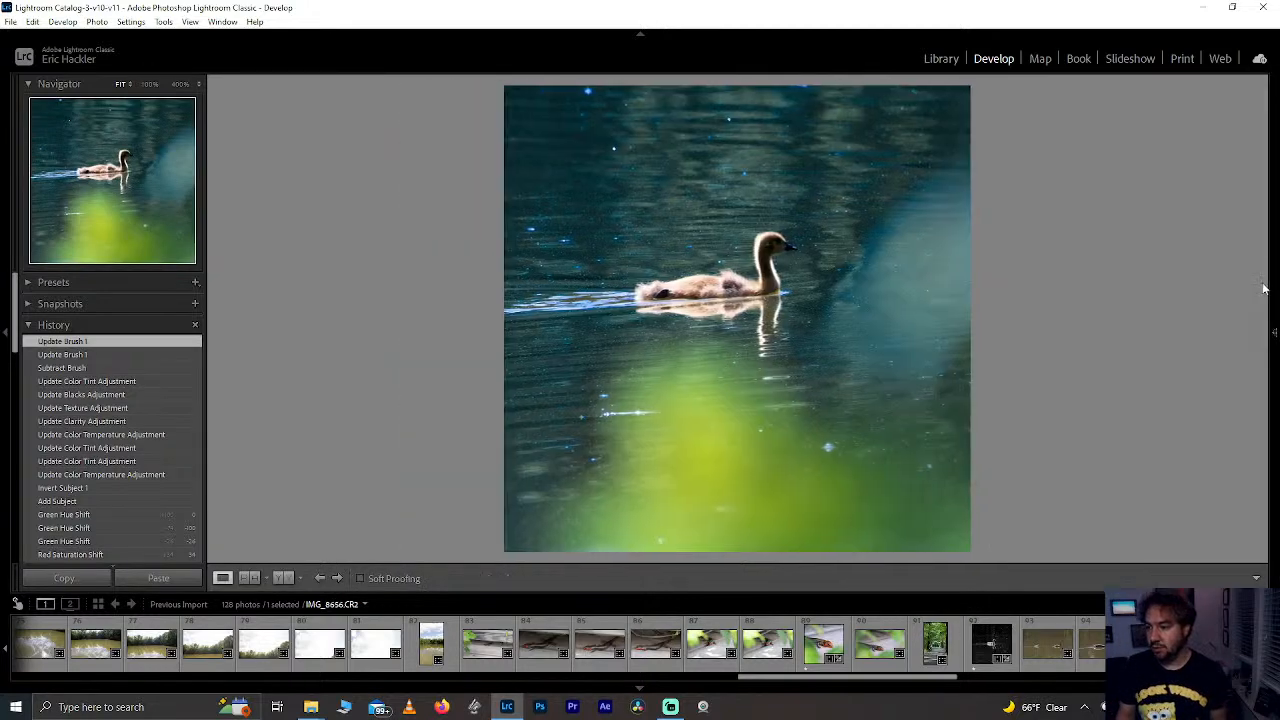
{"action": "left_click", "coordinate": [1268, 335]}
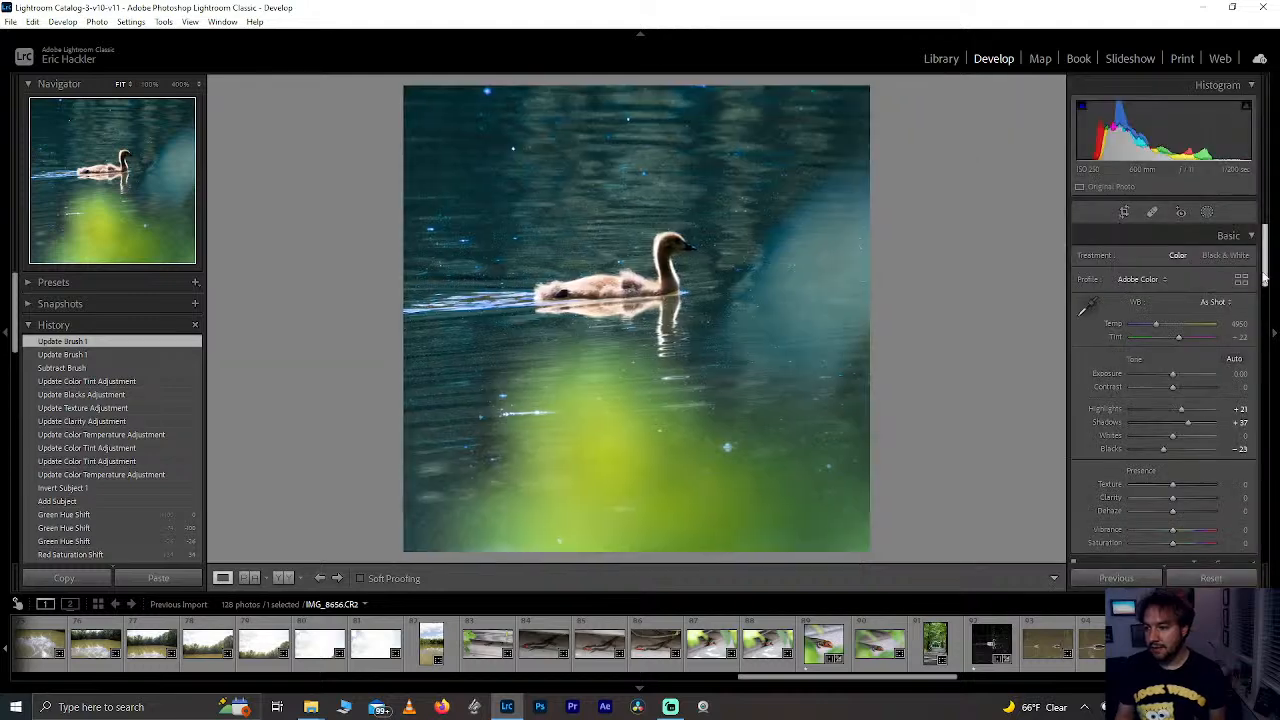
{"action": "left_click_drag", "start_coordinate": [1265, 278], "coordinate": [1260, 360]}
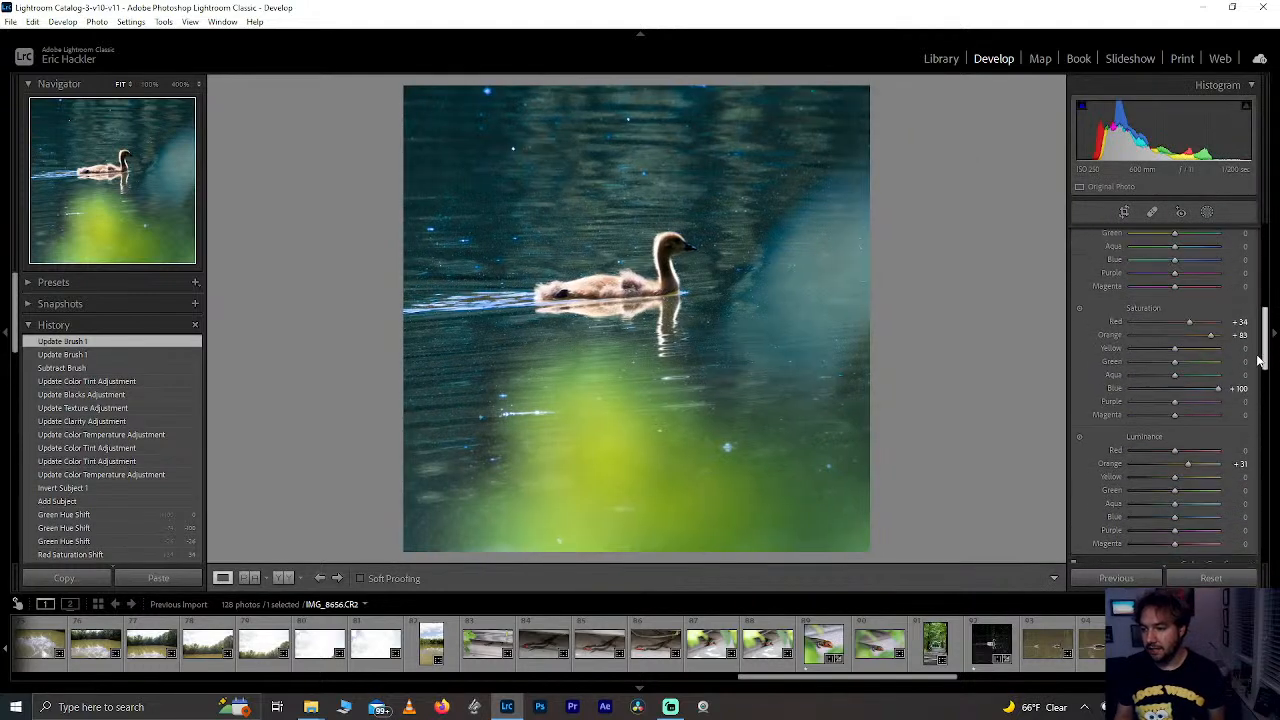
{"action": "mouse_move", "coordinate": [1179, 368]}
{"action": "left_mouse_down"}
{"action": "mouse_move", "coordinate": [1258, 366]}
{"action": "mouse_move", "coordinate": [1198, 364]}
{"action": "left_mouse_up"}
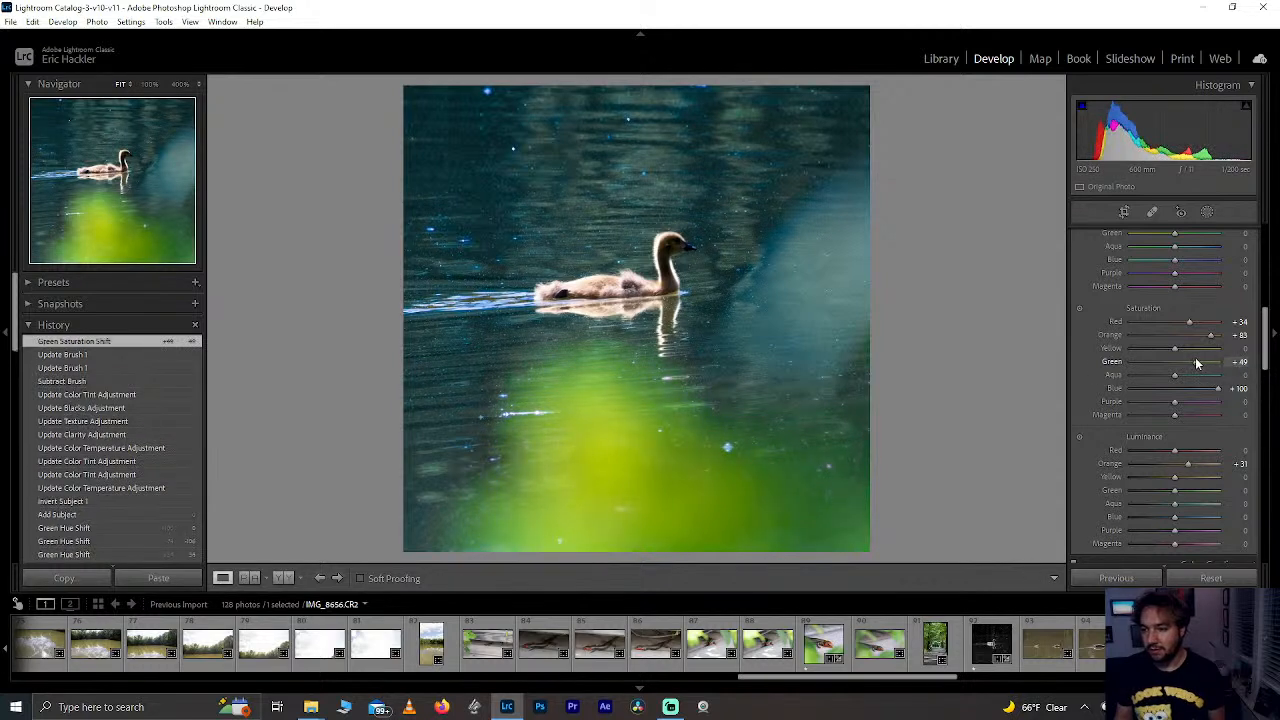
{"action": "double_click", "coordinate": [1196, 364]}
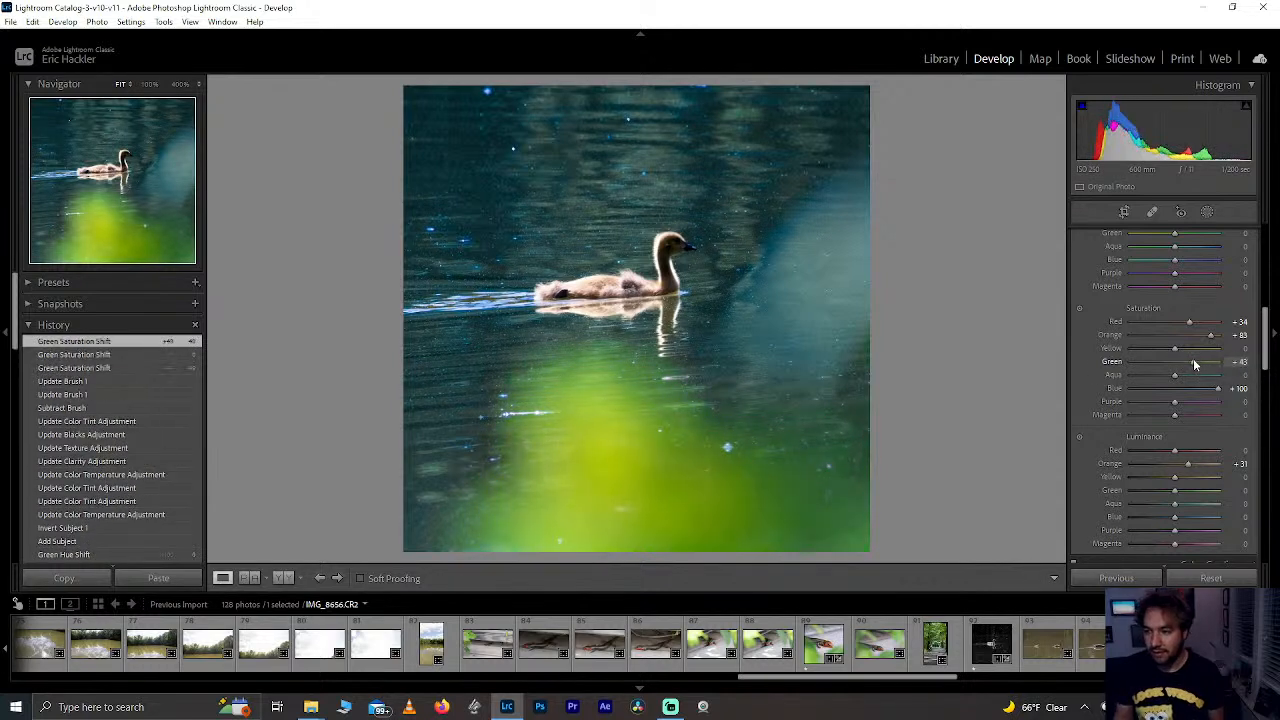
Step: Reopen the subtracting brush of Mask 1 and paint the pale blurred patch out of the mask at brush size 16
{"action": "left_click", "coordinate": [1207, 212]}
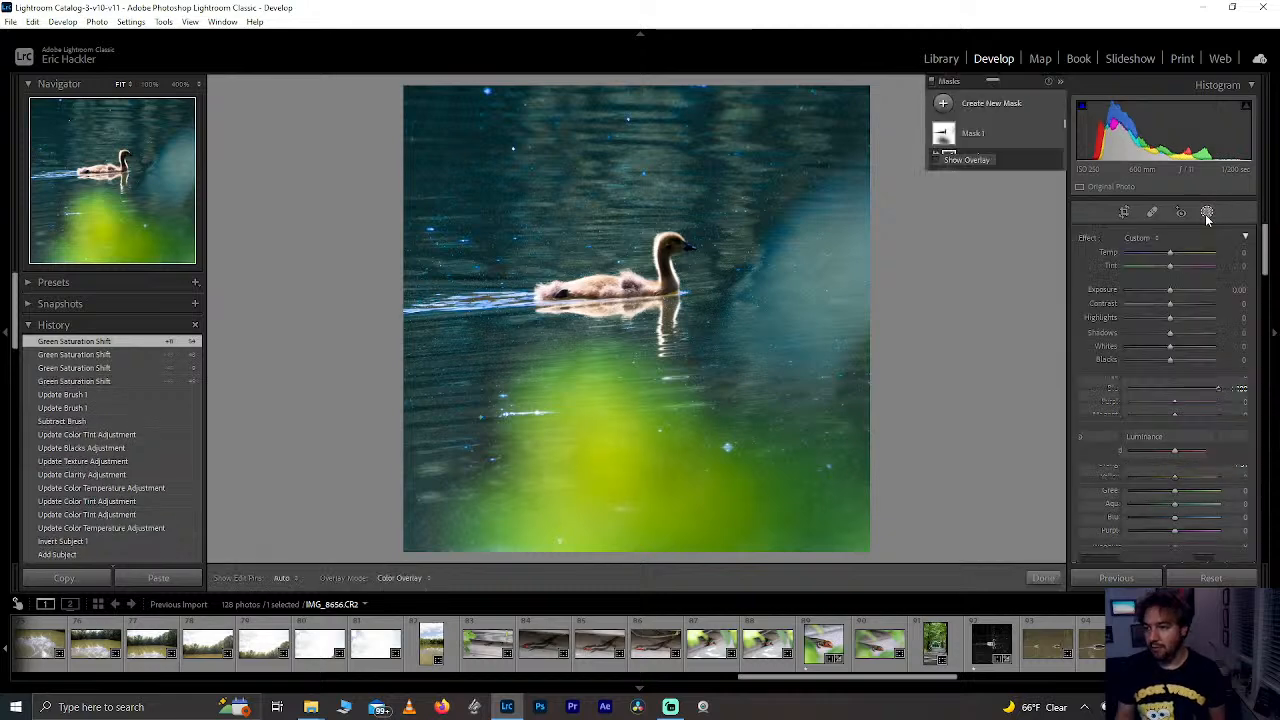
{"action": "left_click", "coordinate": [989, 140]}
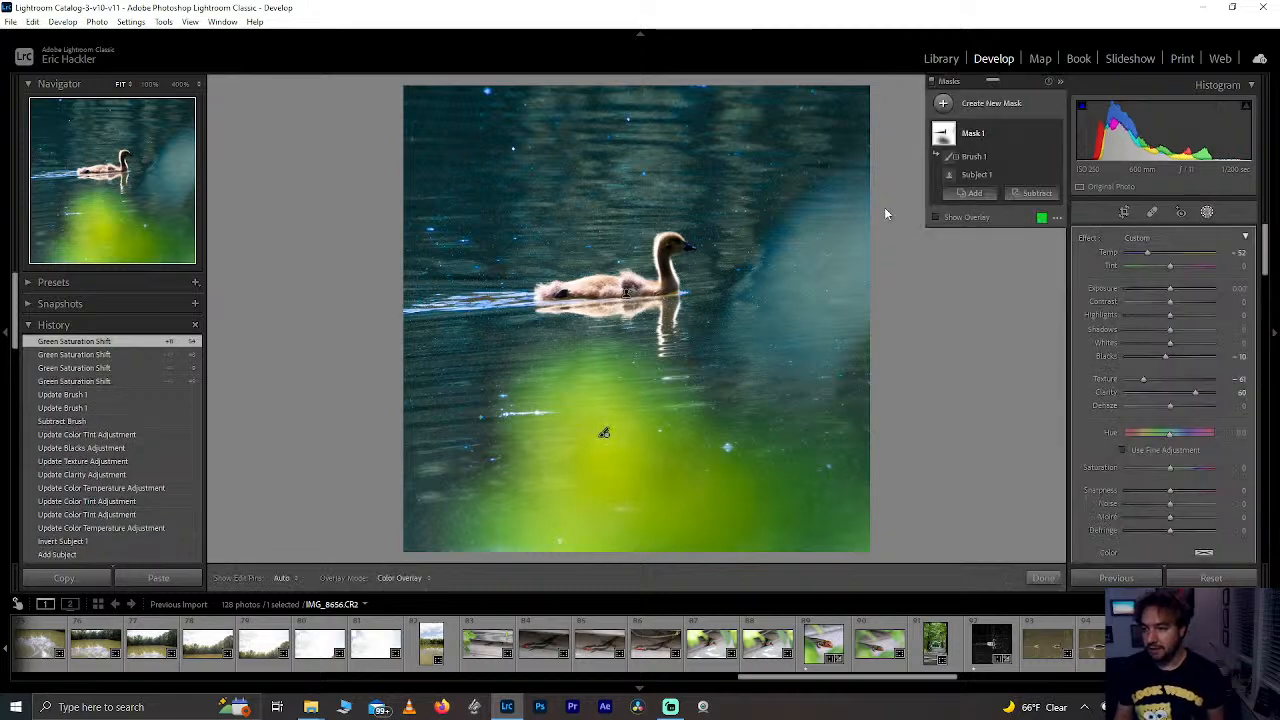
{"action": "left_click", "coordinate": [972, 158]}
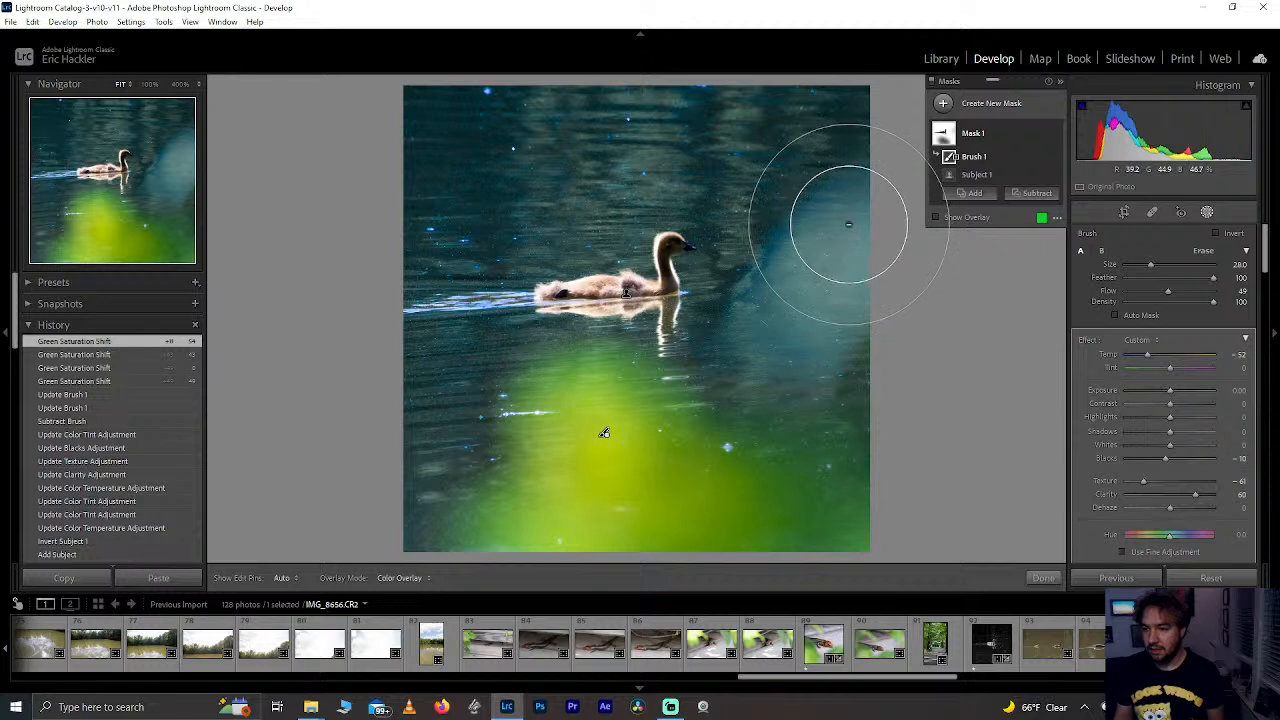
{"action": "scroll", "coordinate": [849, 225], "scroll_direction": "down", "scroll_amount": 4}
{"action": "mouse_move", "coordinate": [849, 225]}
{"action": "left_mouse_down"}
{"action": "mouse_move", "coordinate": [802, 252]}
{"action": "mouse_move", "coordinate": [803, 315]}
{"action": "mouse_move", "coordinate": [859, 246]}
{"action": "left_mouse_up"}
{"action": "mouse_move", "coordinate": [820, 203]}
{"action": "left_mouse_down"}
{"action": "mouse_move", "coordinate": [765, 304]}
{"action": "mouse_move", "coordinate": [801, 338]}
{"action": "mouse_move", "coordinate": [889, 292]}
{"action": "mouse_move", "coordinate": [894, 186]}
{"action": "mouse_move", "coordinate": [842, 193]}
{"action": "mouse_move", "coordinate": [810, 338]}
{"action": "mouse_move", "coordinate": [817, 272]}
{"action": "mouse_move", "coordinate": [768, 243]}
{"action": "mouse_move", "coordinate": [840, 247]}
{"action": "mouse_move", "coordinate": [845, 227]}
{"action": "mouse_move", "coordinate": [822, 252]}
{"action": "mouse_move", "coordinate": [859, 208]}
{"action": "mouse_move", "coordinate": [827, 229]}
{"action": "mouse_move", "coordinate": [855, 295]}
{"action": "mouse_move", "coordinate": [830, 306]}
{"action": "mouse_move", "coordinate": [825, 260]}
{"action": "left_mouse_up"}
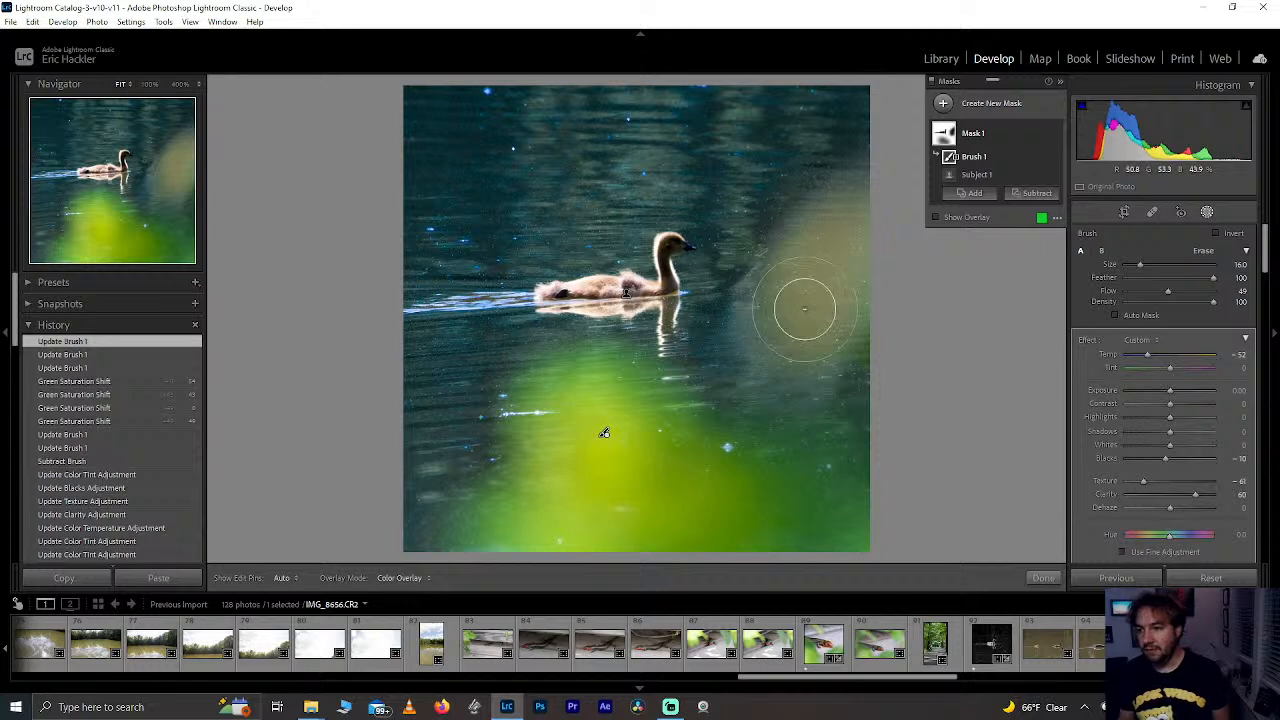
Step: Undo the last stroke and repaint the pale blurred patch out of Mask 1, undoing a stray stroke along the way
{"action": "key", "text": "ctrl+z"}
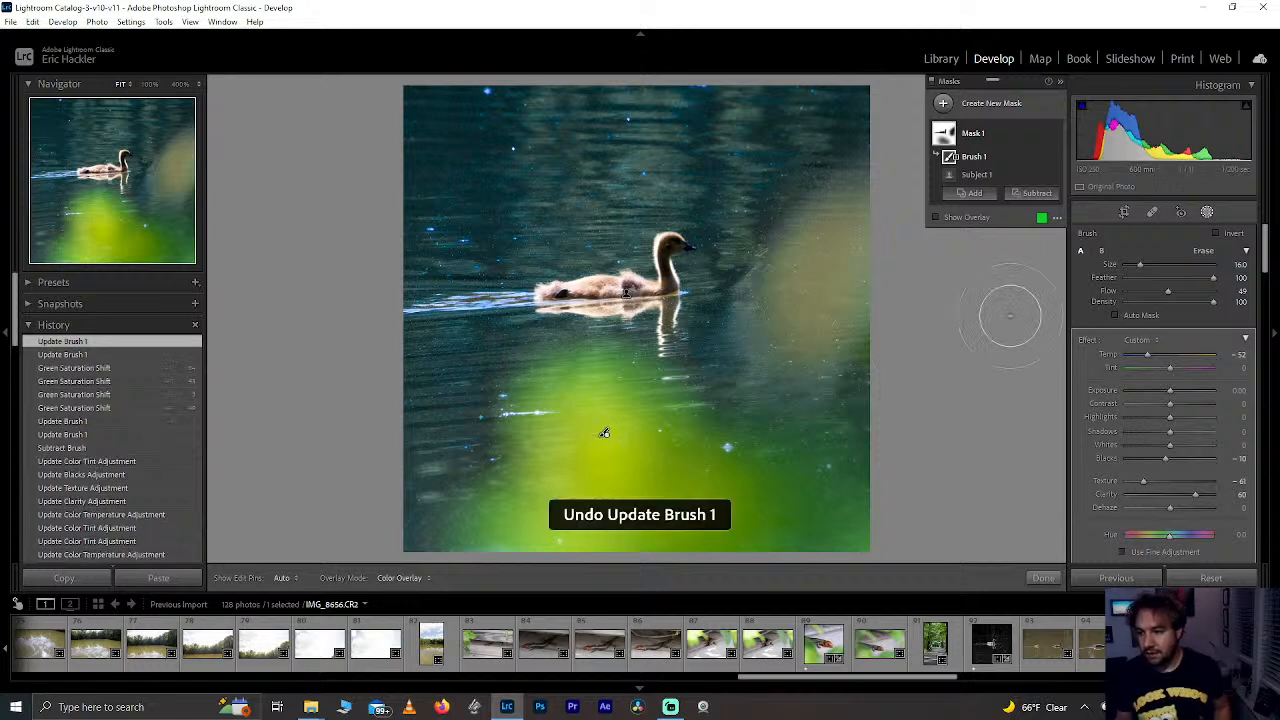
{"action": "mouse_move", "coordinate": [820, 314]}
{"action": "left_mouse_down"}
{"action": "mouse_move", "coordinate": [762, 352]}
{"action": "mouse_move", "coordinate": [733, 317]}
{"action": "mouse_move", "coordinate": [814, 360]}
{"action": "mouse_move", "coordinate": [795, 205]}
{"action": "mouse_move", "coordinate": [752, 268]}
{"action": "mouse_move", "coordinate": [838, 154]}
{"action": "mouse_move", "coordinate": [860, 133]}
{"action": "left_mouse_up"}
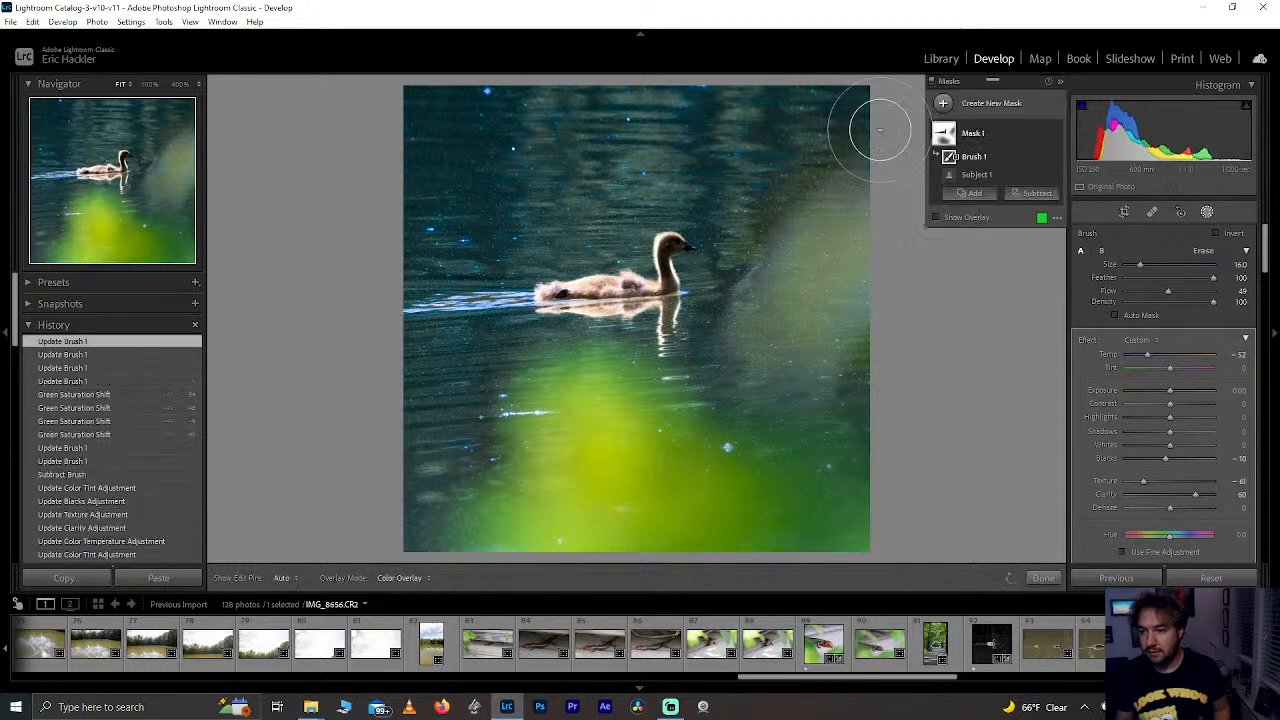
{"action": "left_click_drag", "start_coordinate": [857, 320], "coordinate": [836, 478]}
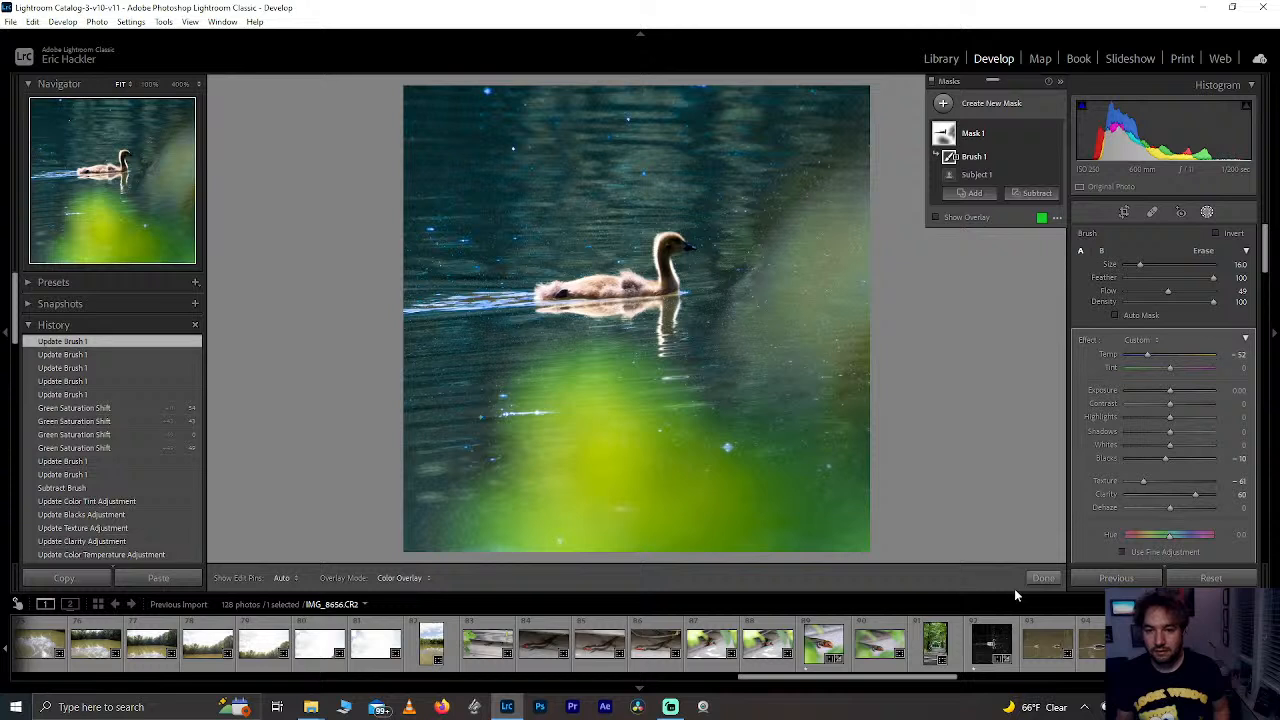
{"action": "key", "text": "ctrl+z"}
{"action": "mouse_move", "coordinate": [838, 345]}
{"action": "left_mouse_down"}
{"action": "mouse_move", "coordinate": [851, 320]}
{"action": "mouse_move", "coordinate": [824, 355]}
{"action": "mouse_move", "coordinate": [746, 366]}
{"action": "left_mouse_up"}
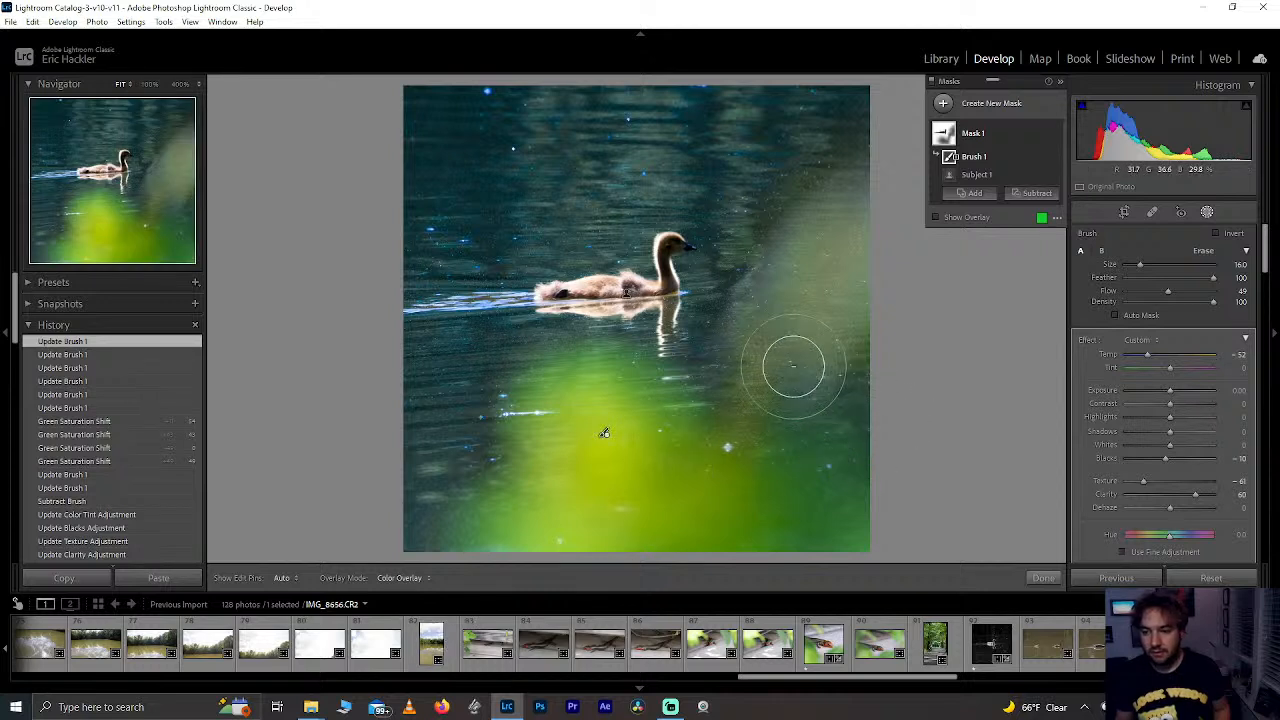
Step: Enlarge the subtracting brush to 19, paint the area between the pale patch and the green foliage out of the mask, and finish masking
{"action": "scroll", "coordinate": [793, 366], "scroll_direction": "up", "scroll_amount": 3}
{"action": "mouse_move", "coordinate": [793, 366]}
{"action": "left_mouse_down"}
{"action": "mouse_move", "coordinate": [742, 500]}
{"action": "mouse_move", "coordinate": [689, 418]}
{"action": "mouse_move", "coordinate": [688, 454]}
{"action": "mouse_move", "coordinate": [752, 367]}
{"action": "mouse_move", "coordinate": [818, 390]}
{"action": "left_mouse_up"}
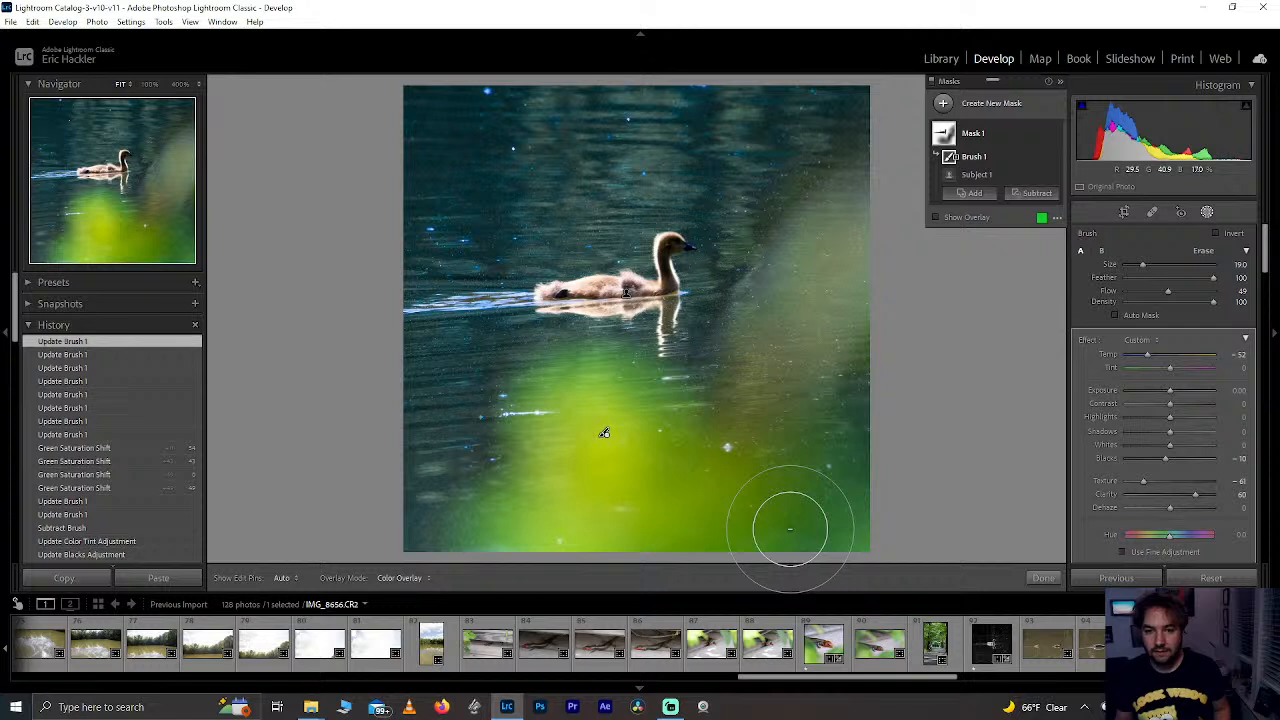
{"action": "mouse_move", "coordinate": [778, 468]}
{"action": "left_mouse_down"}
{"action": "mouse_move", "coordinate": [732, 332]}
{"action": "mouse_move", "coordinate": [670, 452]}
{"action": "left_mouse_up"}
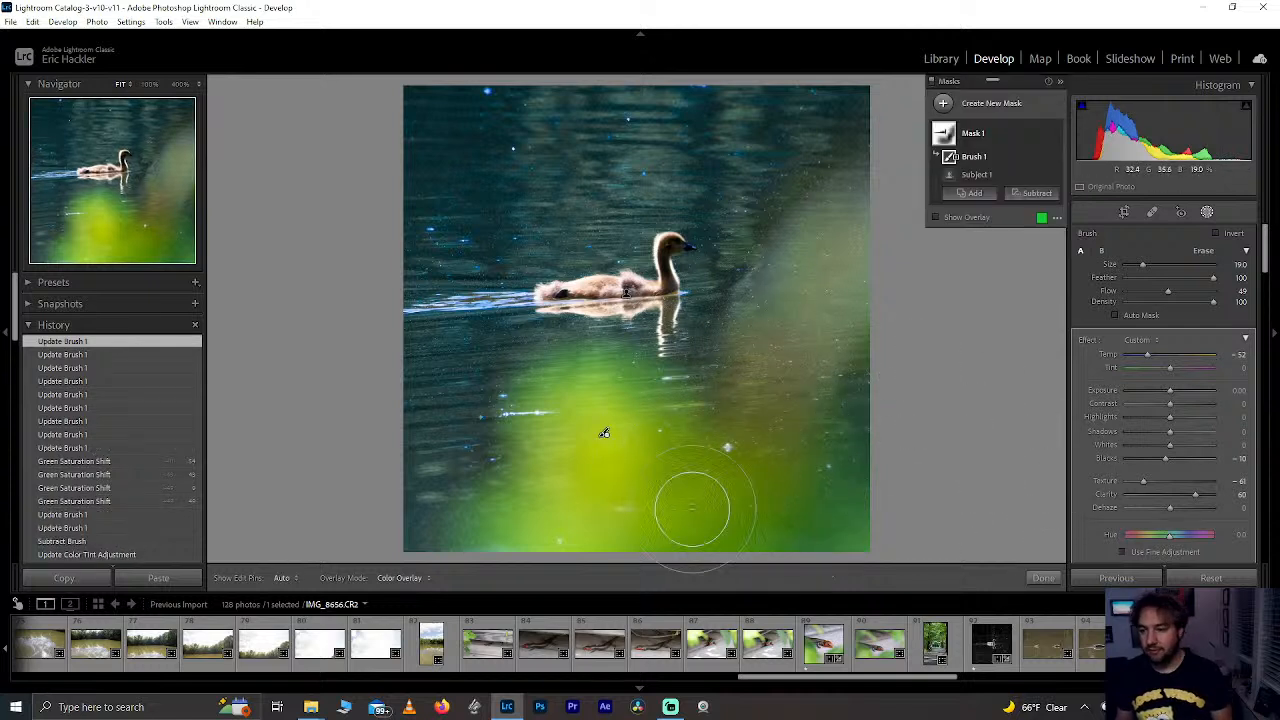
{"action": "left_click", "coordinate": [1043, 578]}
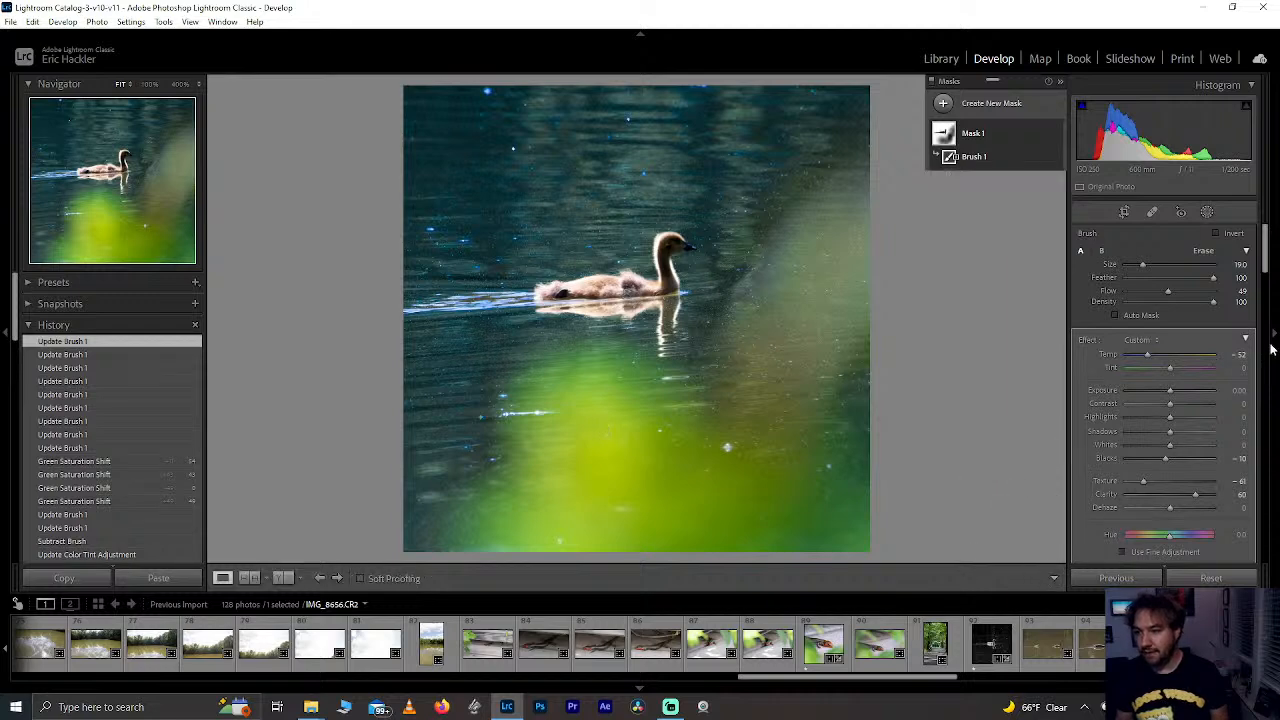
Step: Try shifting the Green luminance and the Green hue, resetting both to 0
{"action": "scroll", "coordinate": [1258, 328], "scroll_direction": "down", "scroll_amount": 2}
{"action": "mouse_move", "coordinate": [1256, 322]}
{"action": "left_mouse_down"}
{"action": "mouse_move", "coordinate": [1246, 375]}
{"action": "mouse_move", "coordinate": [1248, 342]}
{"action": "left_mouse_up"}
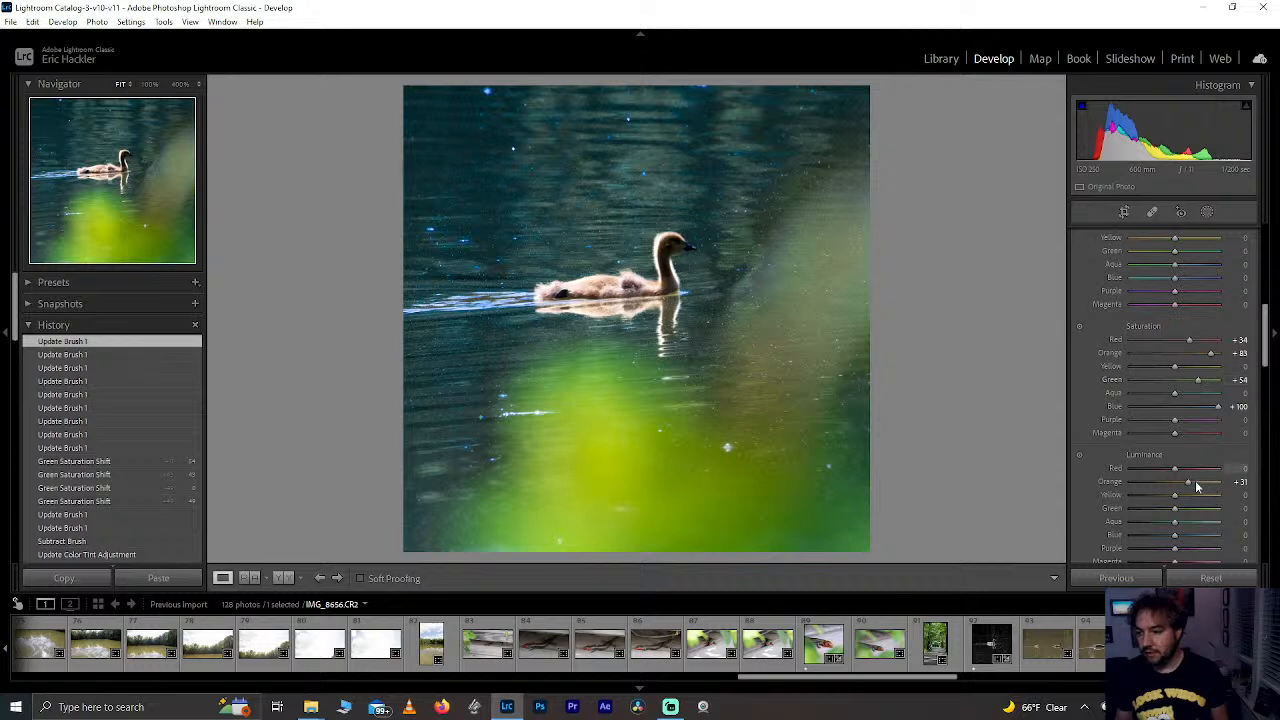
{"action": "mouse_move", "coordinate": [1175, 510]}
{"action": "left_mouse_down"}
{"action": "mouse_move", "coordinate": [1157, 512]}
{"action": "mouse_move", "coordinate": [1190, 512]}
{"action": "mouse_move", "coordinate": [1157, 512]}
{"action": "left_mouse_up"}
{"action": "double_click", "coordinate": [1156, 507]}
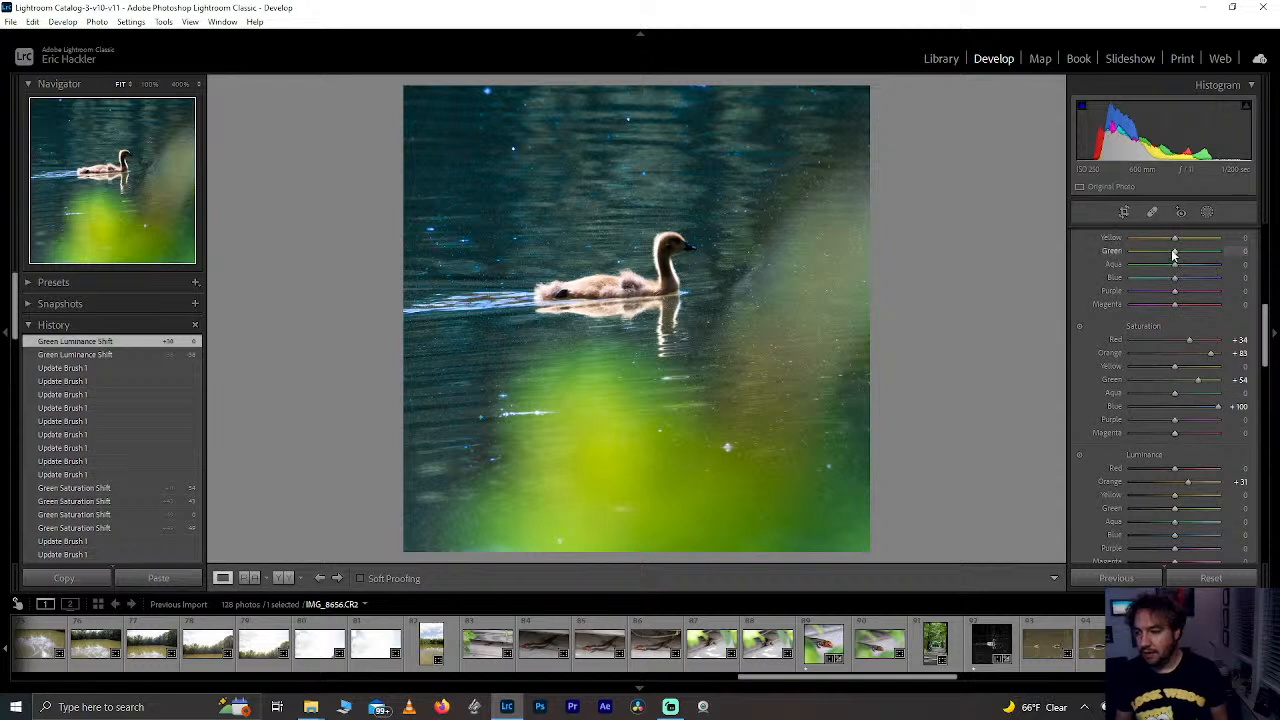
{"action": "left_click_drag", "start_coordinate": [1174, 256], "coordinate": [1107, 268]}
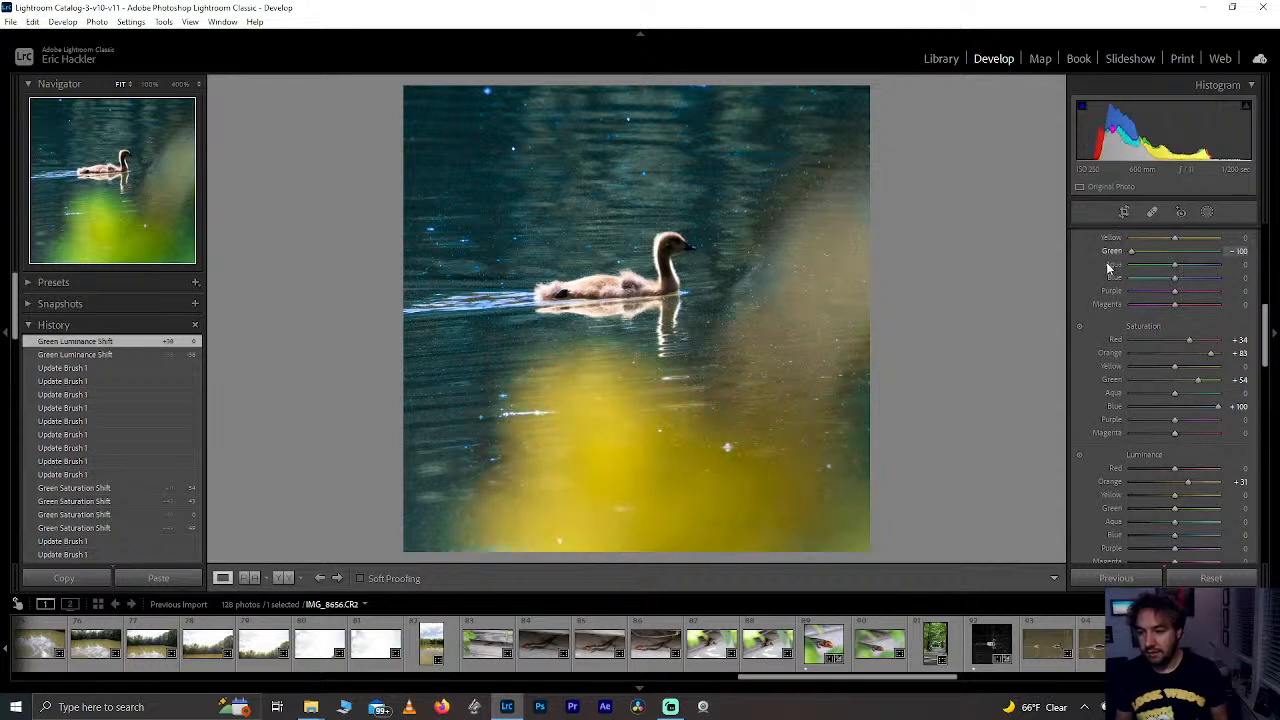
{"action": "double_click", "coordinate": [1164, 257]}
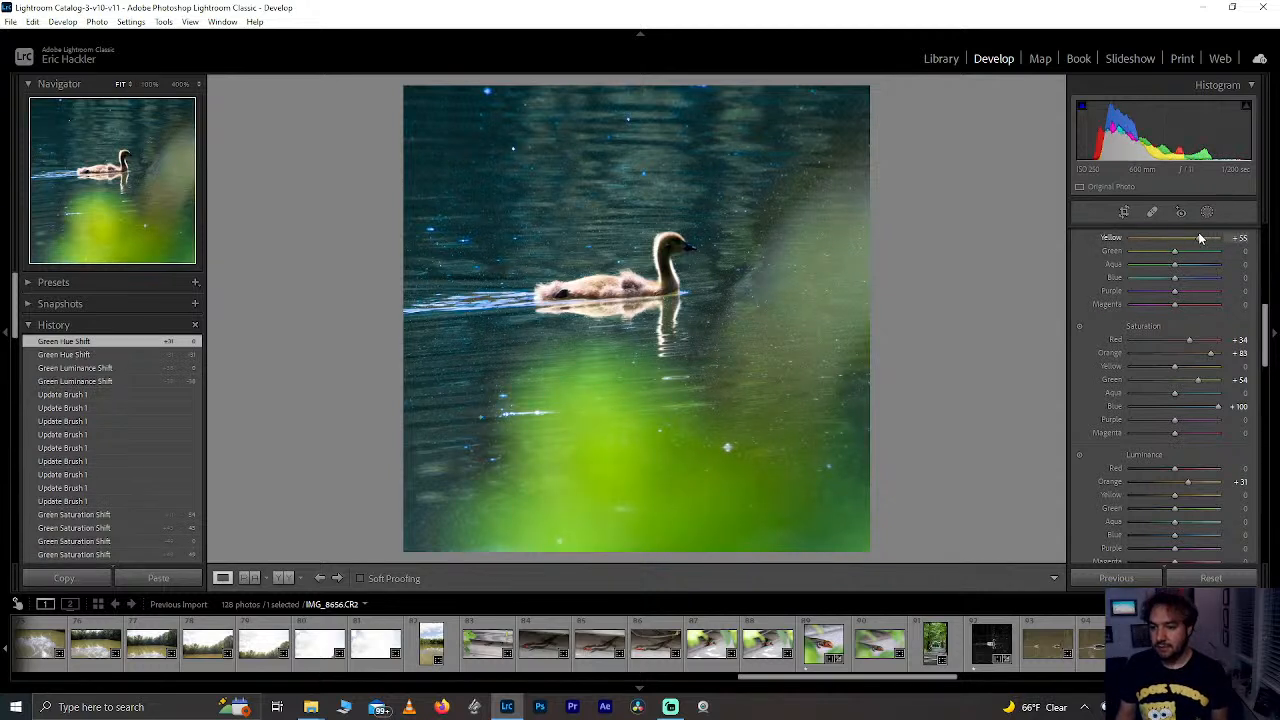
Step: Set the Yellow hue to +43 and raise the Aqua saturation to +68 to enrich the water
{"action": "left_click_drag", "start_coordinate": [1200, 237], "coordinate": [1194, 243]}
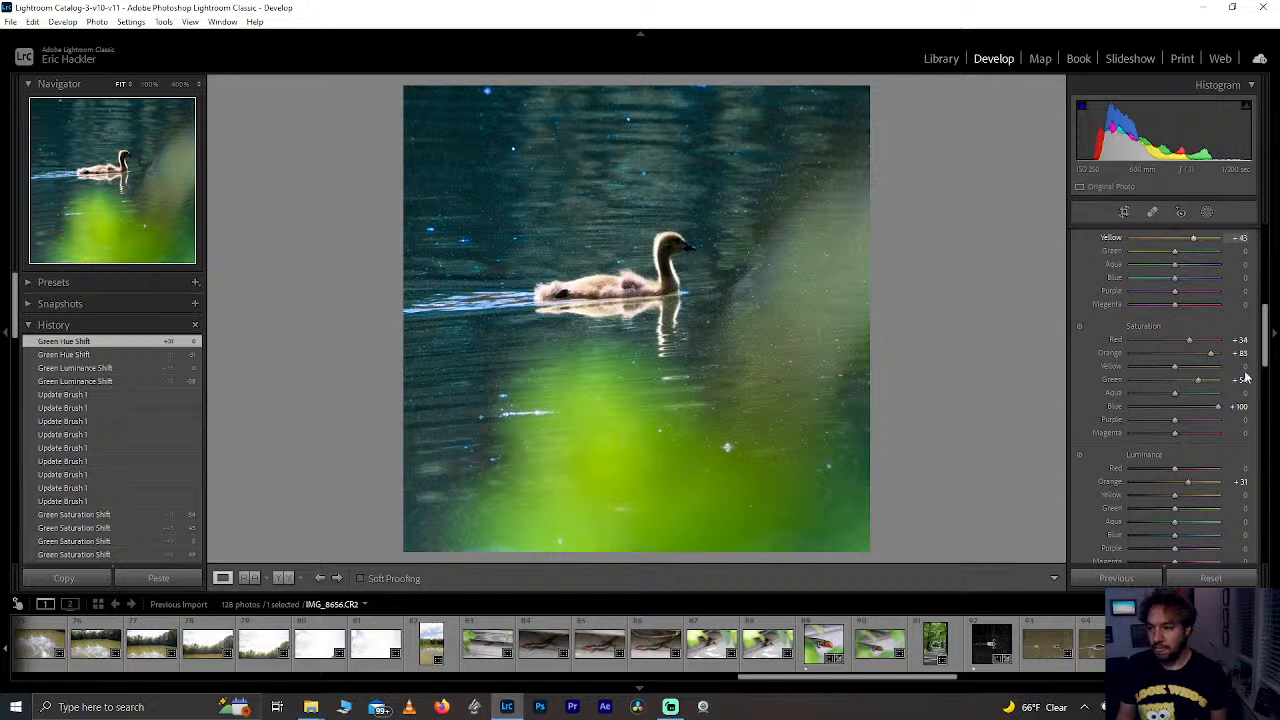
{"action": "left_click_drag", "start_coordinate": [1131, 393], "coordinate": [1243, 400]}
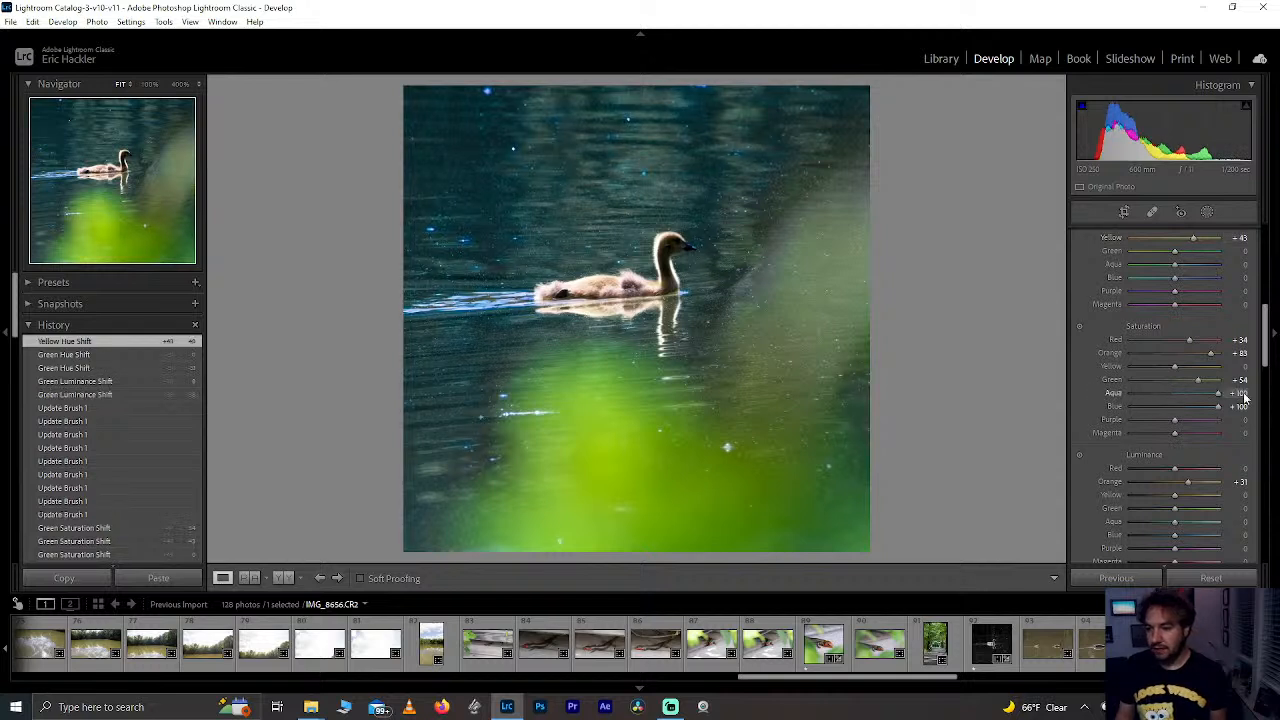
{"action": "left_click_drag", "start_coordinate": [1193, 394], "coordinate": [1206, 396]}
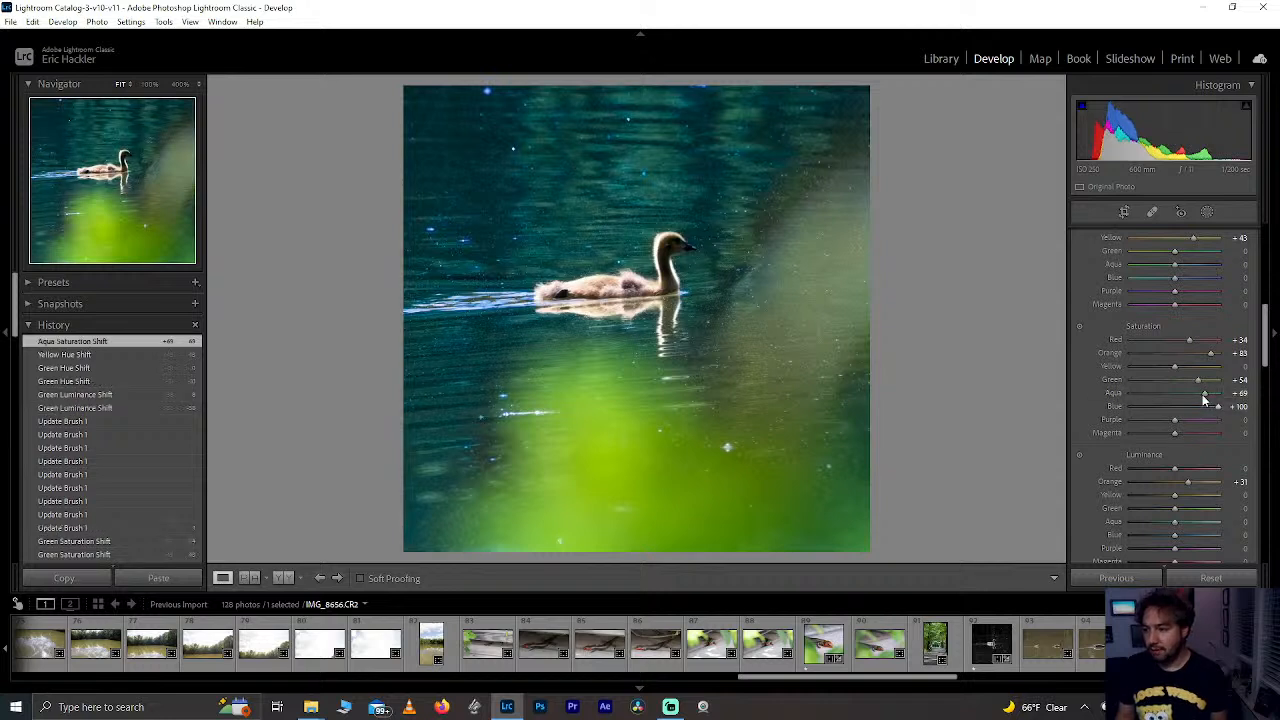
Step: Raise the Aqua luminance to +92 and try a Blue luminance shift, resetting it to 0
{"action": "left_click_drag", "start_coordinate": [1175, 522], "coordinate": [1235, 521]}
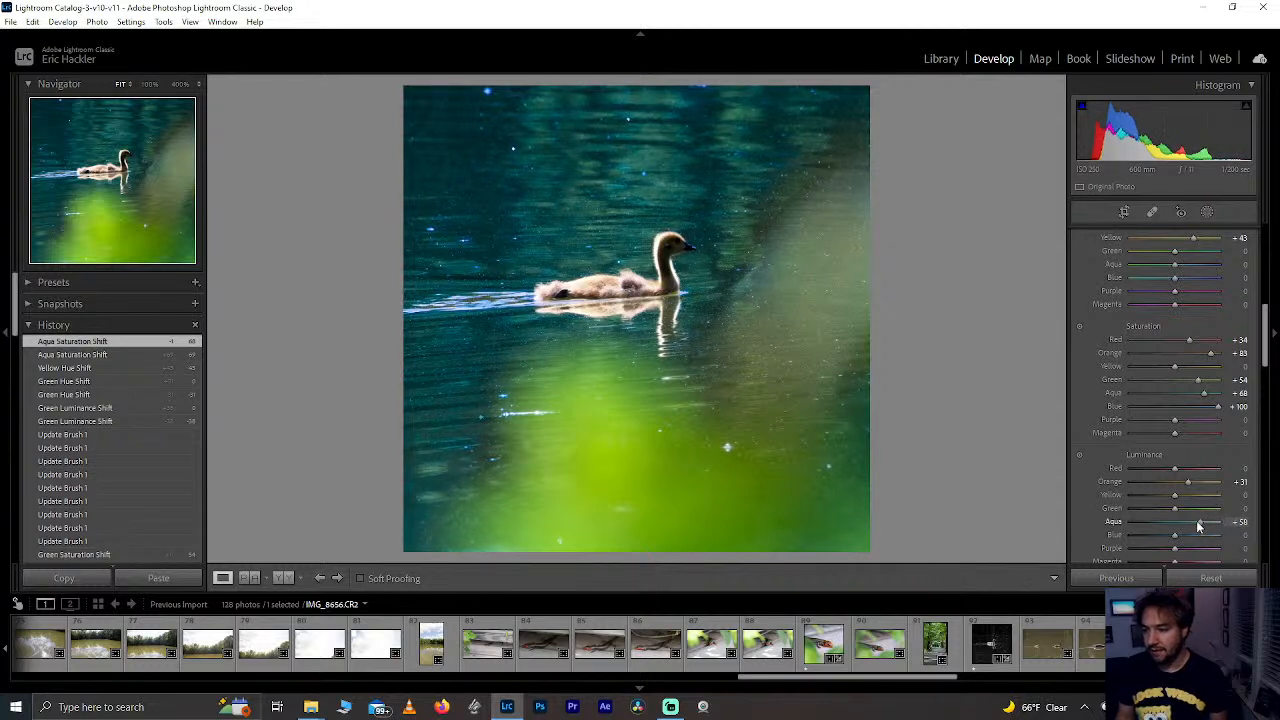
{"action": "left_click_drag", "start_coordinate": [1214, 524], "coordinate": [1214, 522]}
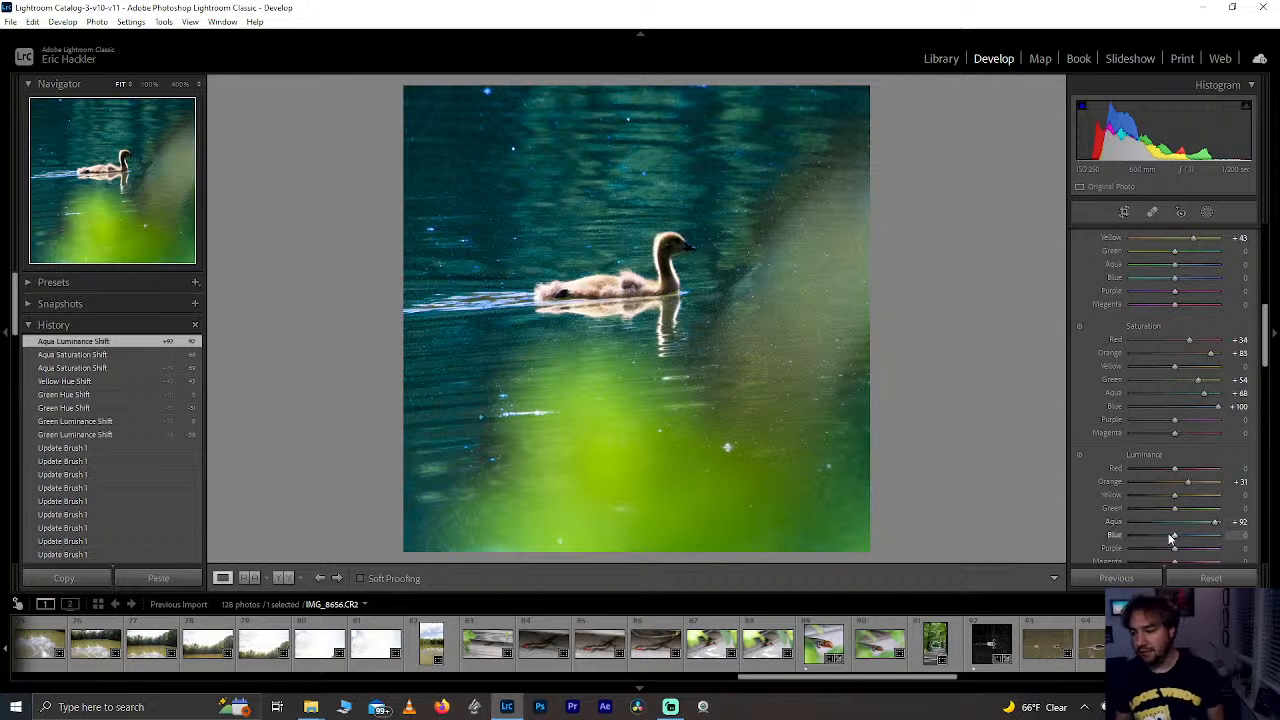
{"action": "left_click_drag", "start_coordinate": [1205, 539], "coordinate": [1177, 541]}
{"action": "double_click", "coordinate": [1177, 541]}
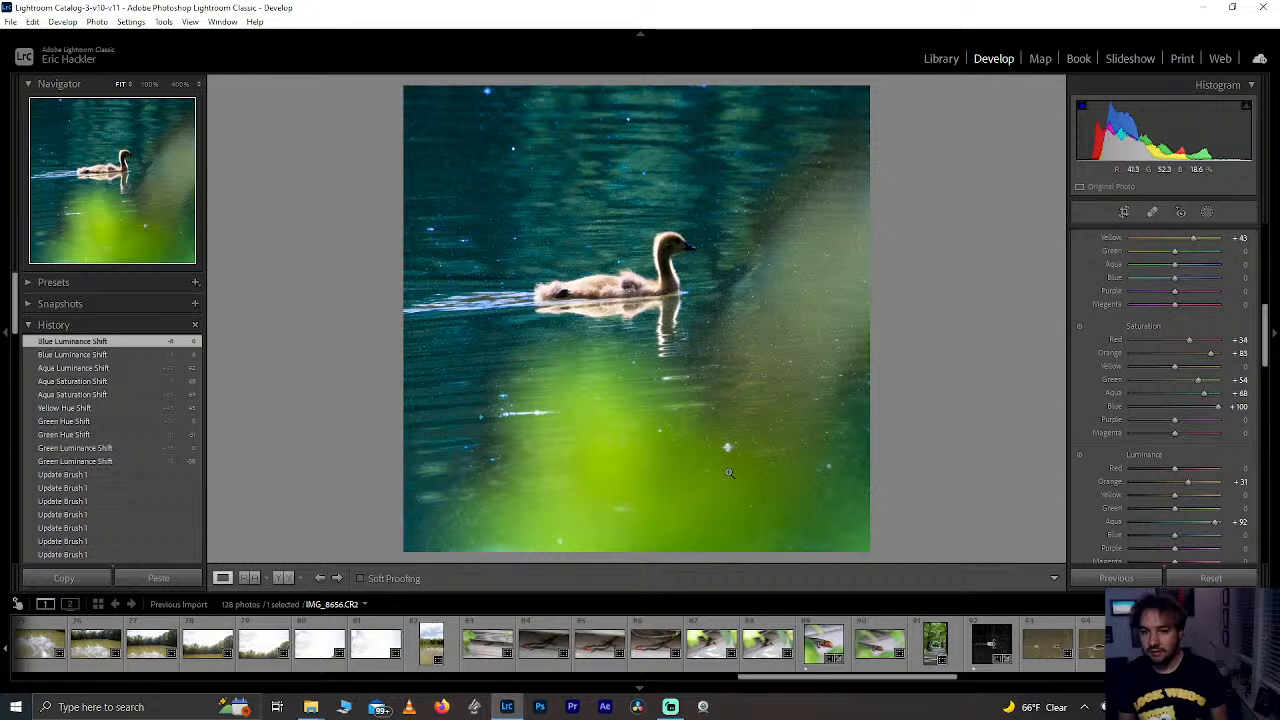
Step: Straighten the crop to an angle of 2.89 and reposition the photo inside the square frame with the gosling higher and further right
{"action": "left_click", "coordinate": [1126, 213]}
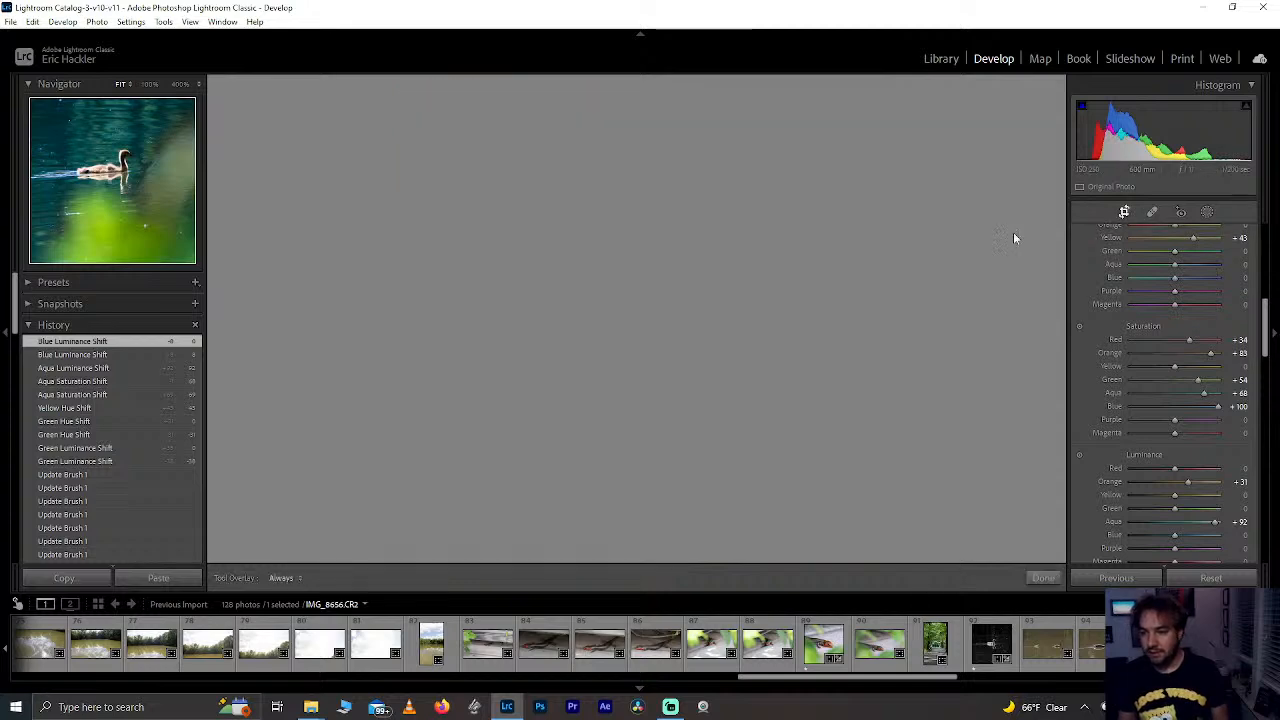
{"action": "left_click_drag", "start_coordinate": [839, 291], "coordinate": [844, 300]}
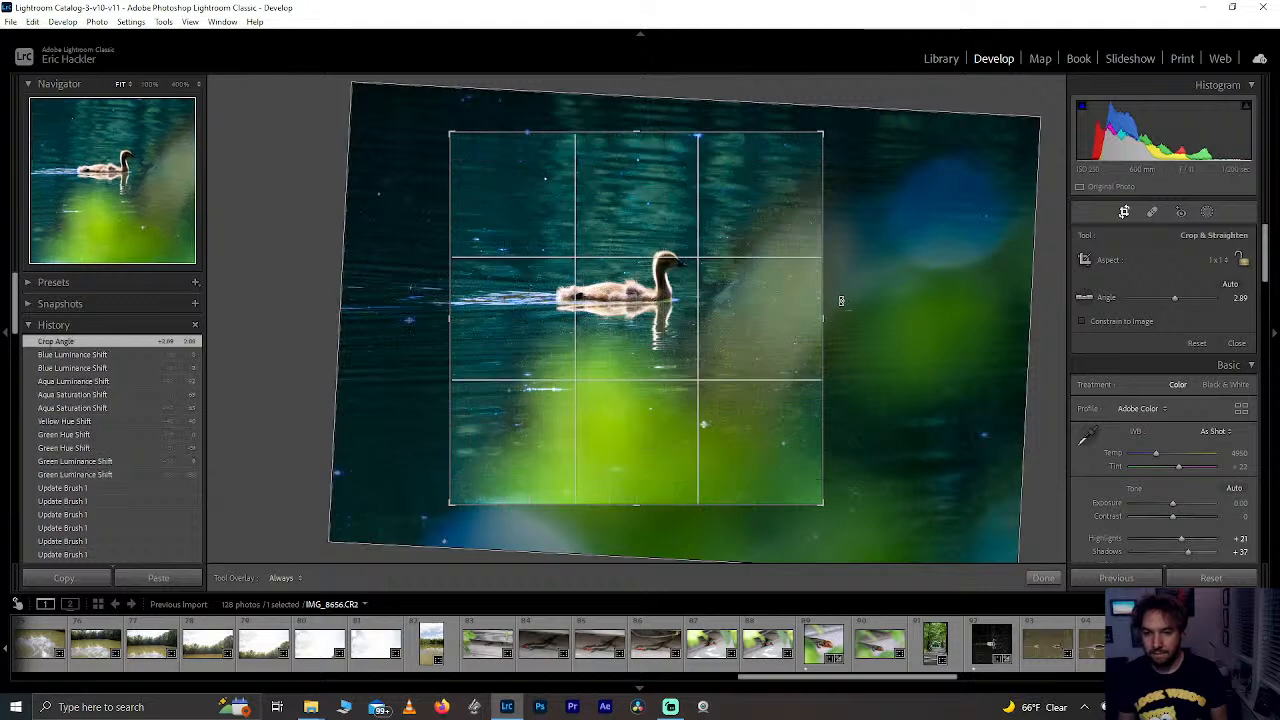
{"action": "left_click_drag", "start_coordinate": [731, 380], "coordinate": [726, 366]}
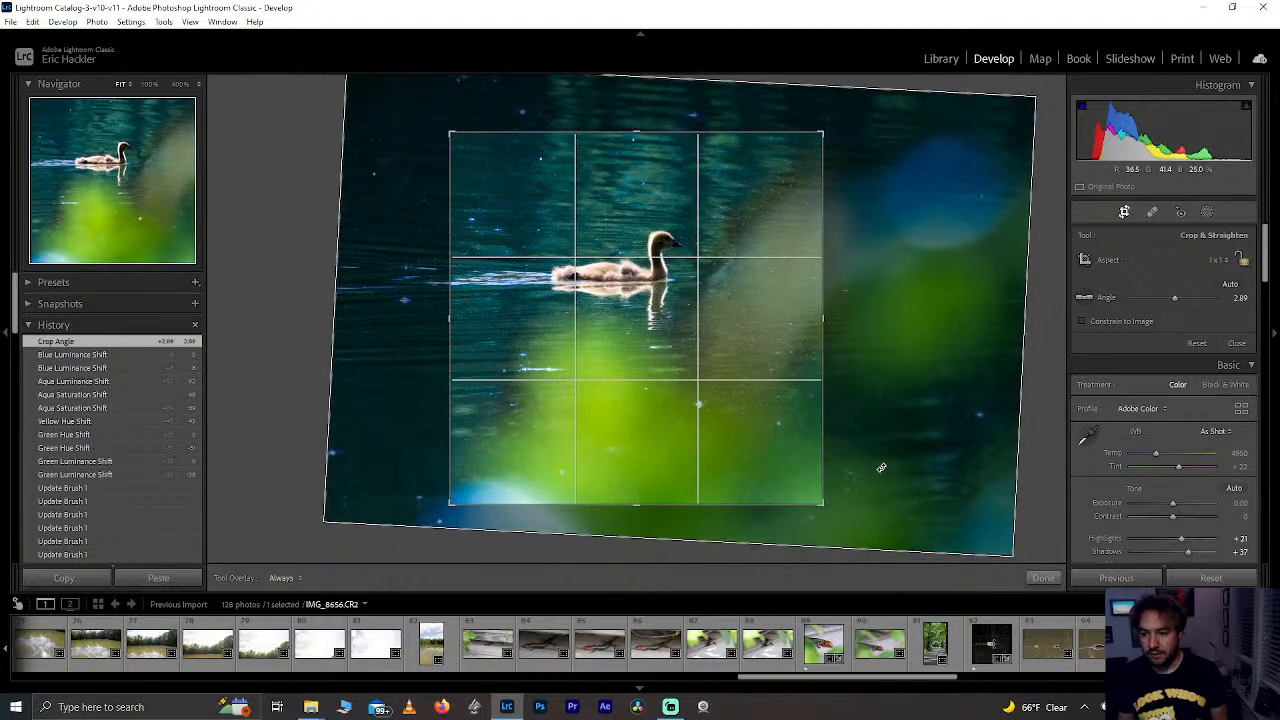
{"action": "left_click_drag", "start_coordinate": [637, 427], "coordinate": [687, 443]}
{"action": "left_click", "coordinate": [1043, 578]}
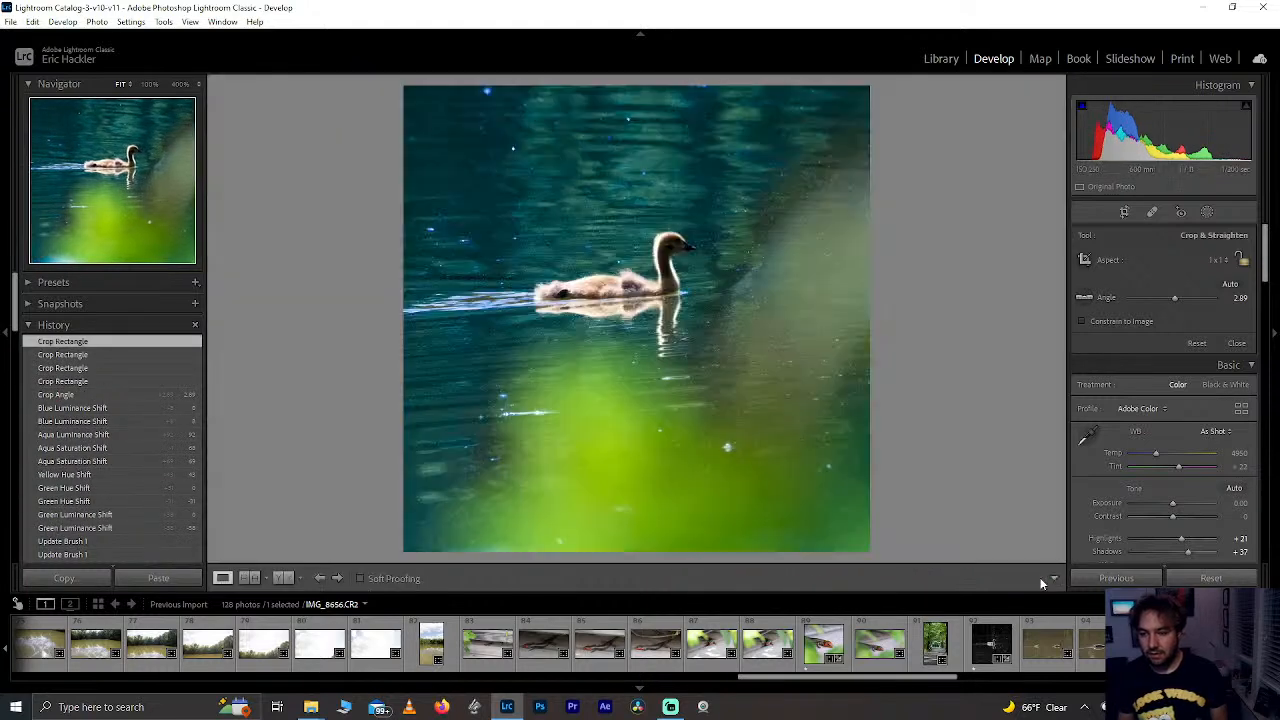
Step: Move the photo down inside the crop frame to leave the blue blurred spot below the foliage out of the picture
{"action": "left_click", "coordinate": [1124, 212]}
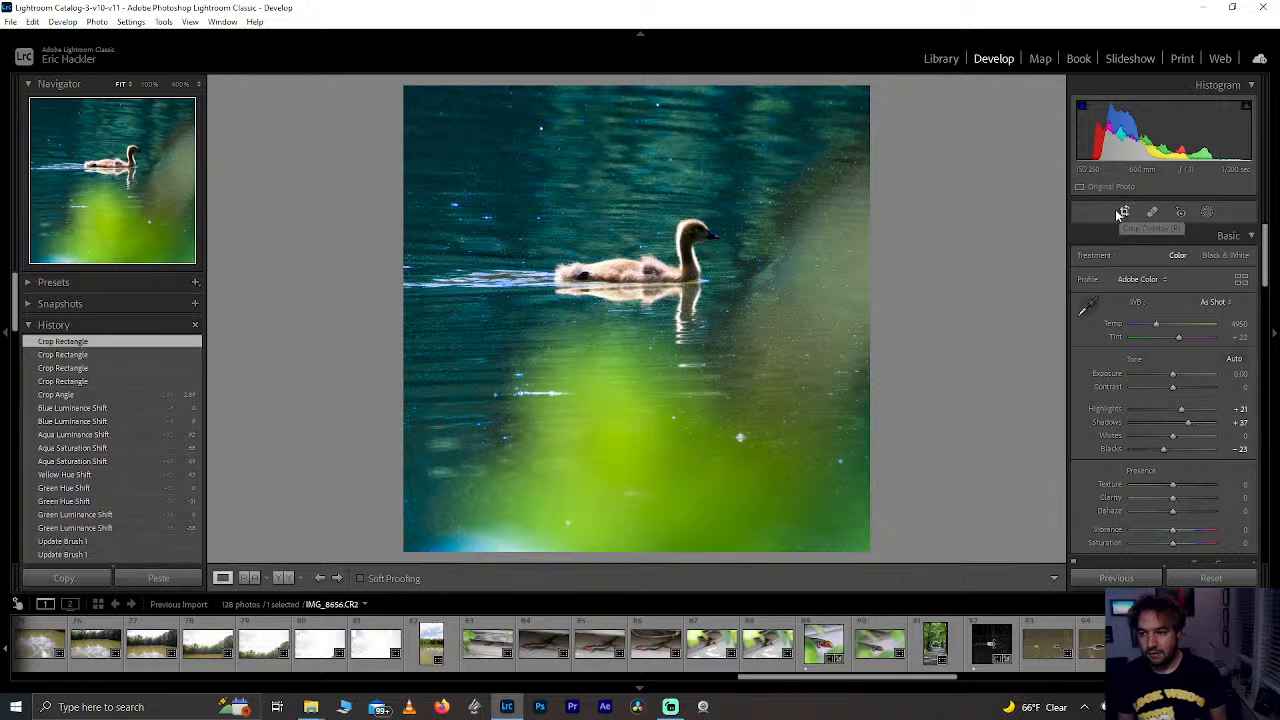
{"action": "left_click_drag", "start_coordinate": [502, 241], "coordinate": [504, 256]}
{"action": "left_click_drag", "start_coordinate": [776, 427], "coordinate": [780, 425]}
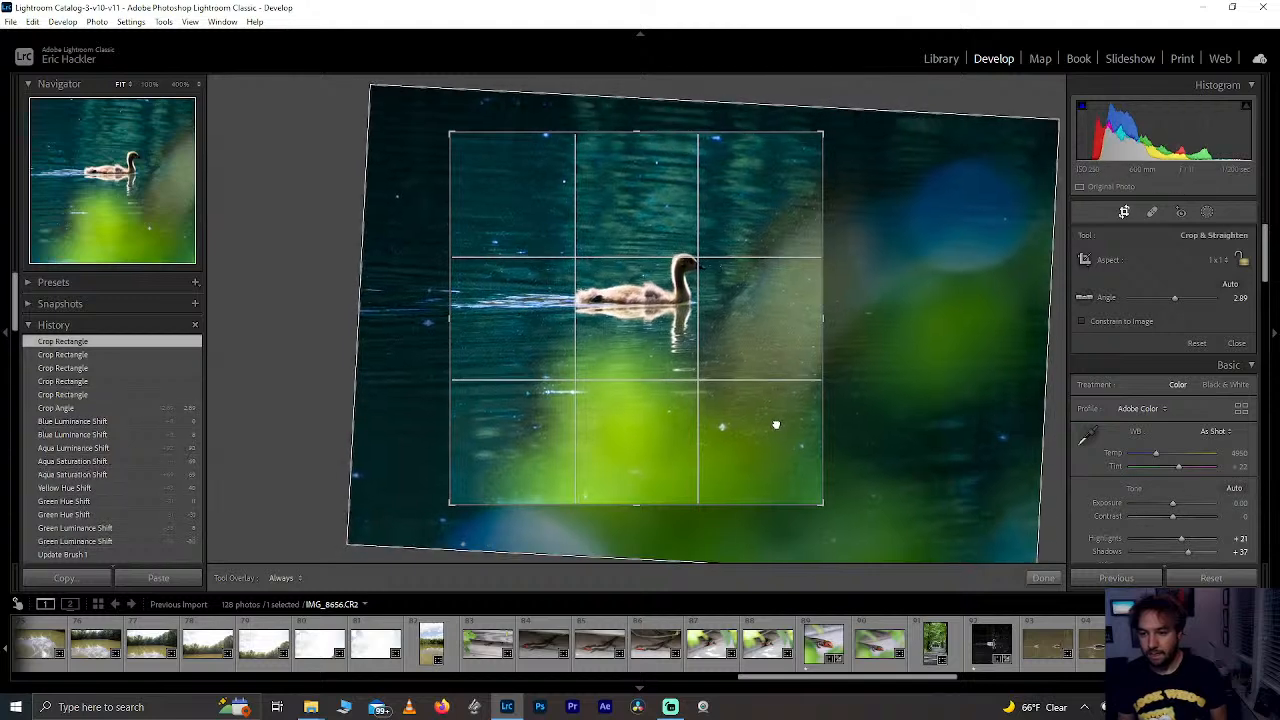
{"action": "left_click", "coordinate": [1043, 578]}
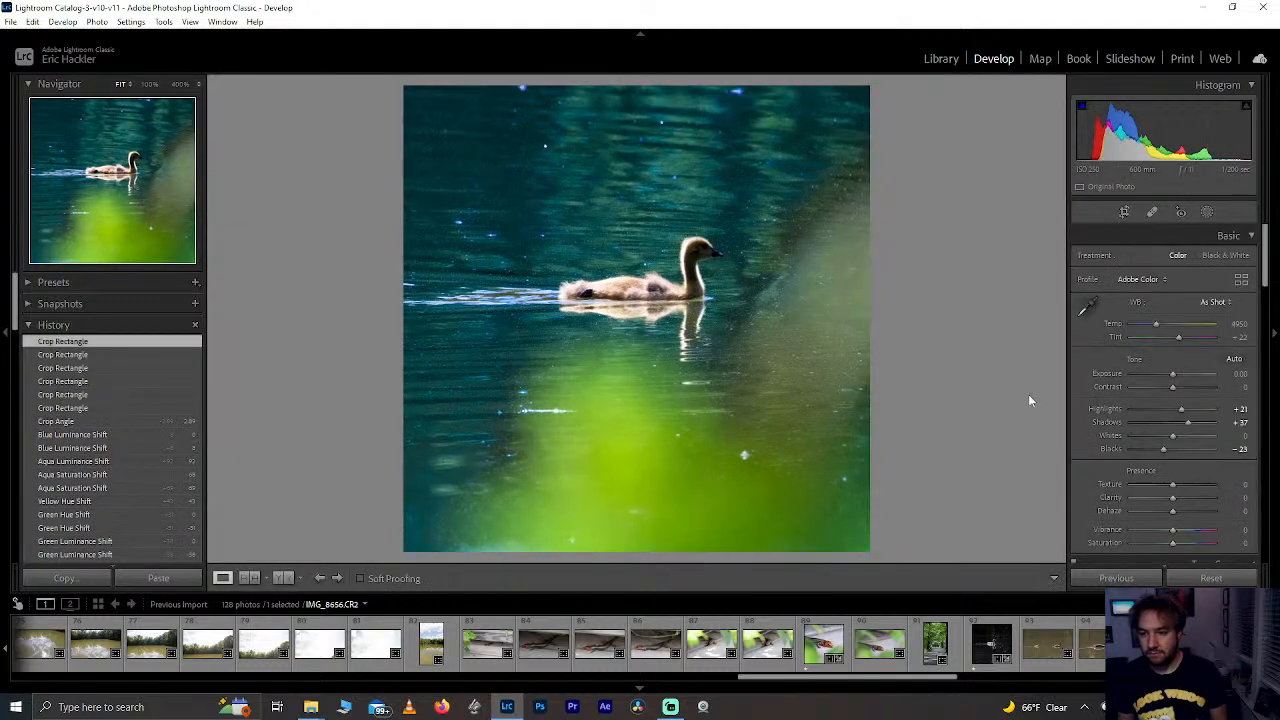
Step: Try a crop angle of 2.01 on the gosling photo and undo it
{"action": "left_click", "coordinate": [1124, 212]}
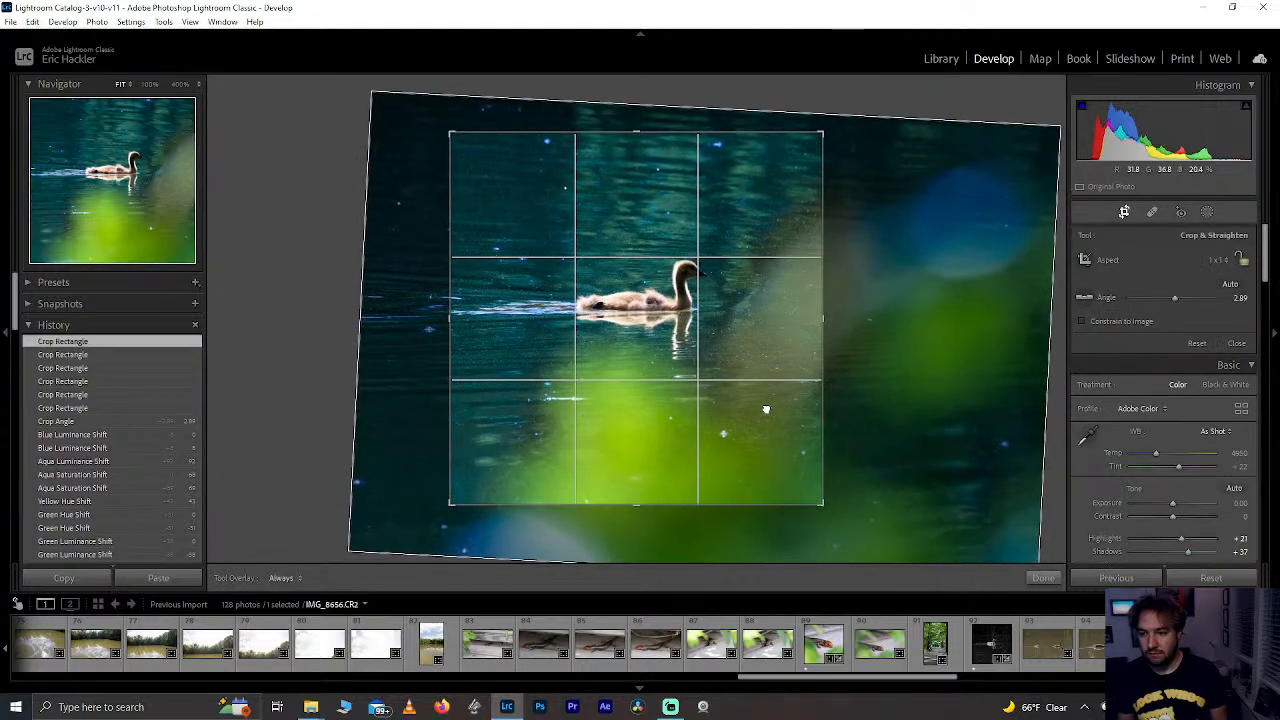
{"action": "left_click_drag", "start_coordinate": [831, 363], "coordinate": [852, 320]}
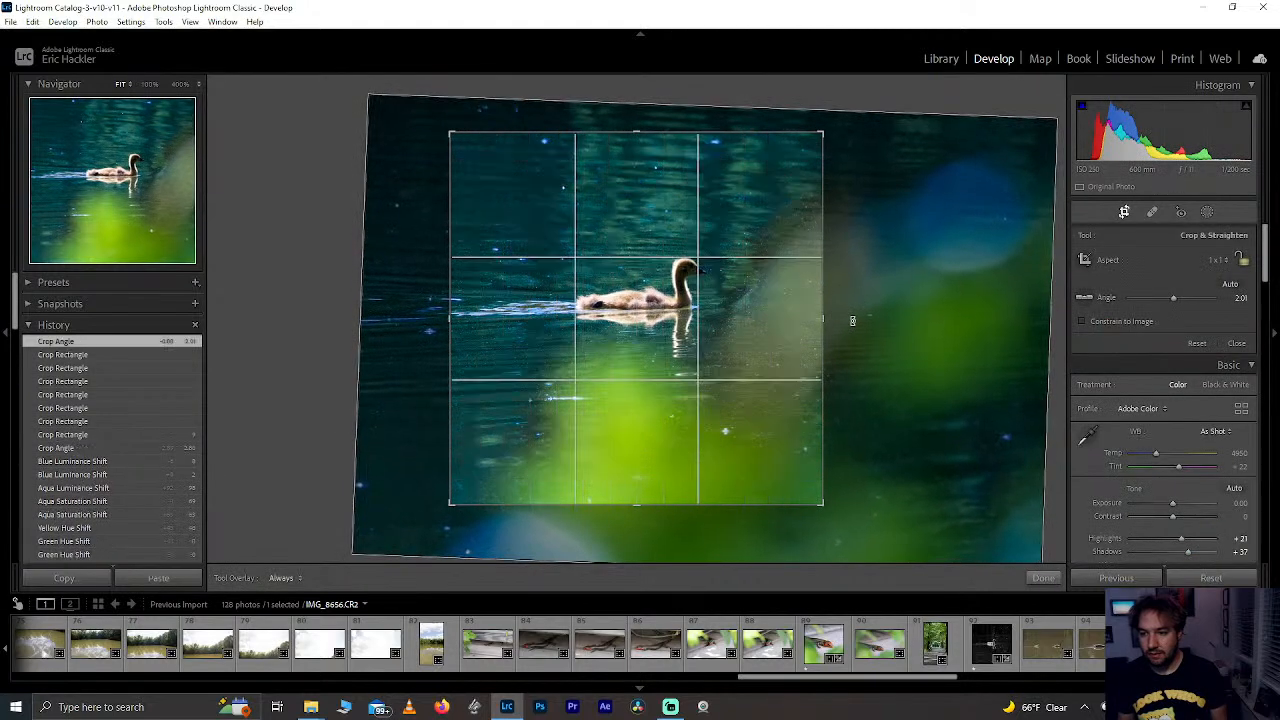
{"action": "left_click", "coordinate": [1040, 580]}
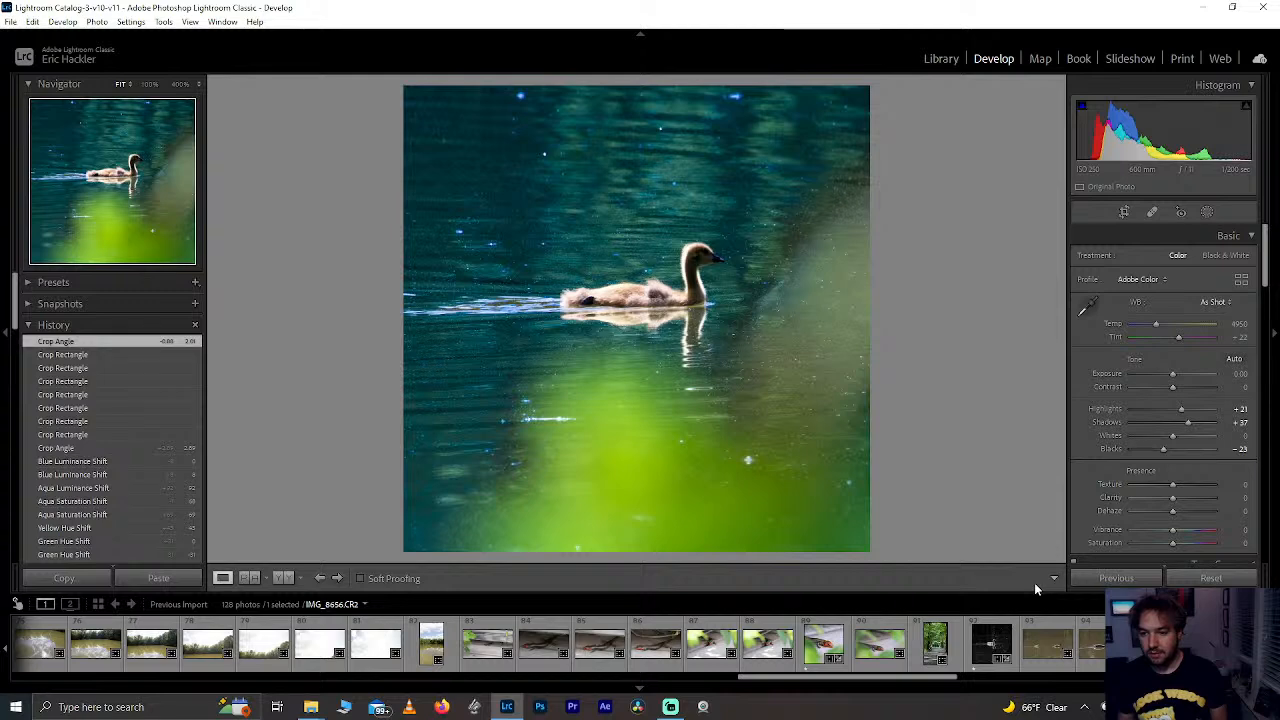
{"action": "key", "text": "ctrl+z"}
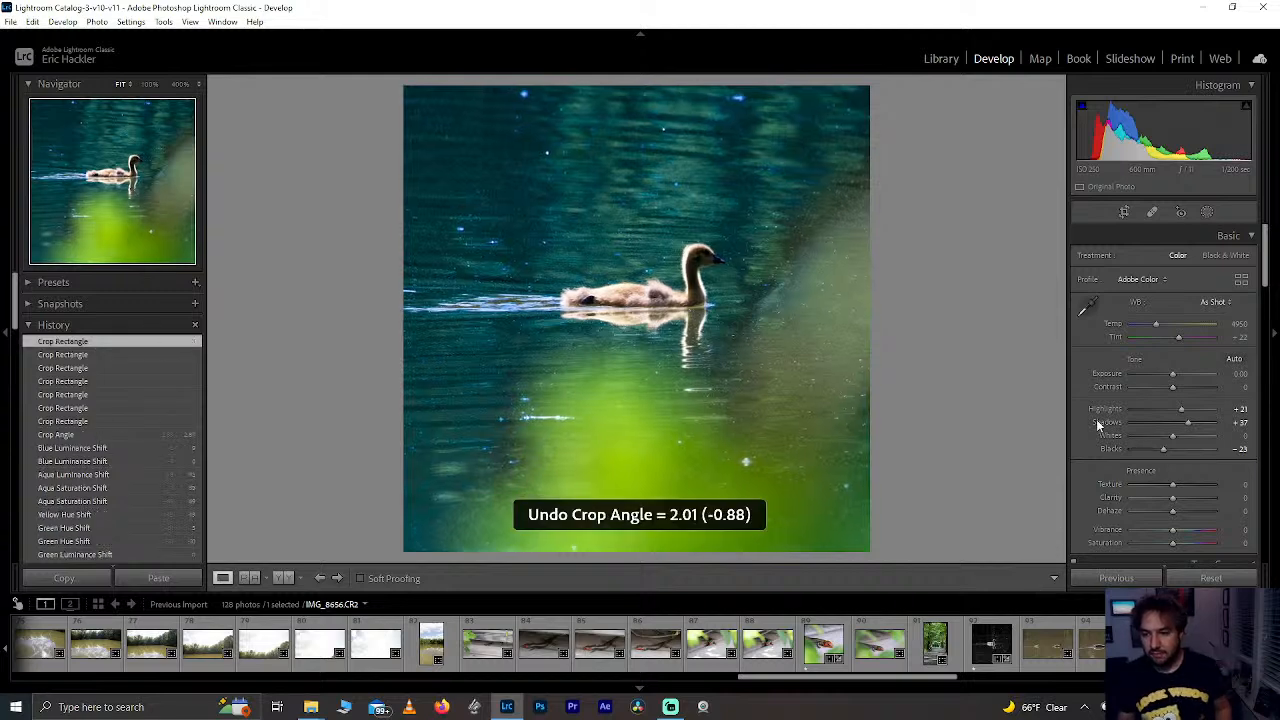
Step: Nudge the photo slightly left inside the crop frame, apply the crop, and rate the gosling photo one star
{"action": "left_click", "coordinate": [1124, 212]}
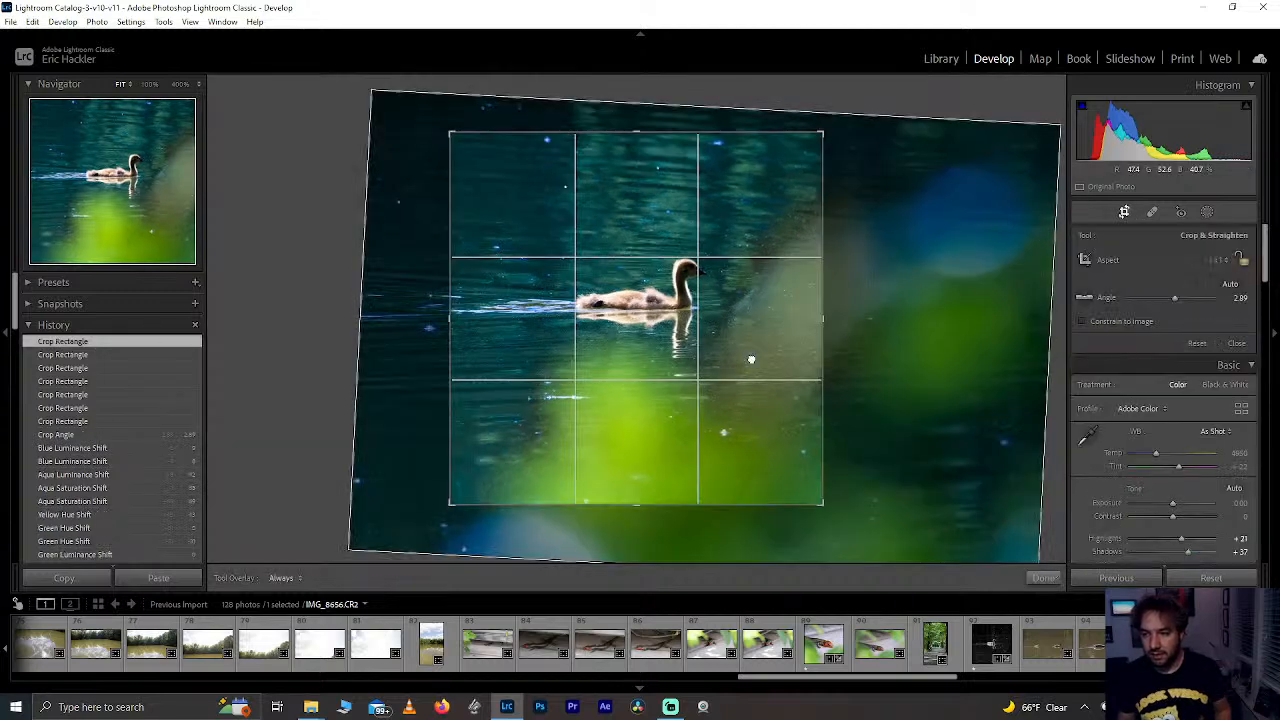
{"action": "left_click_drag", "start_coordinate": [751, 359], "coordinate": [743, 363]}
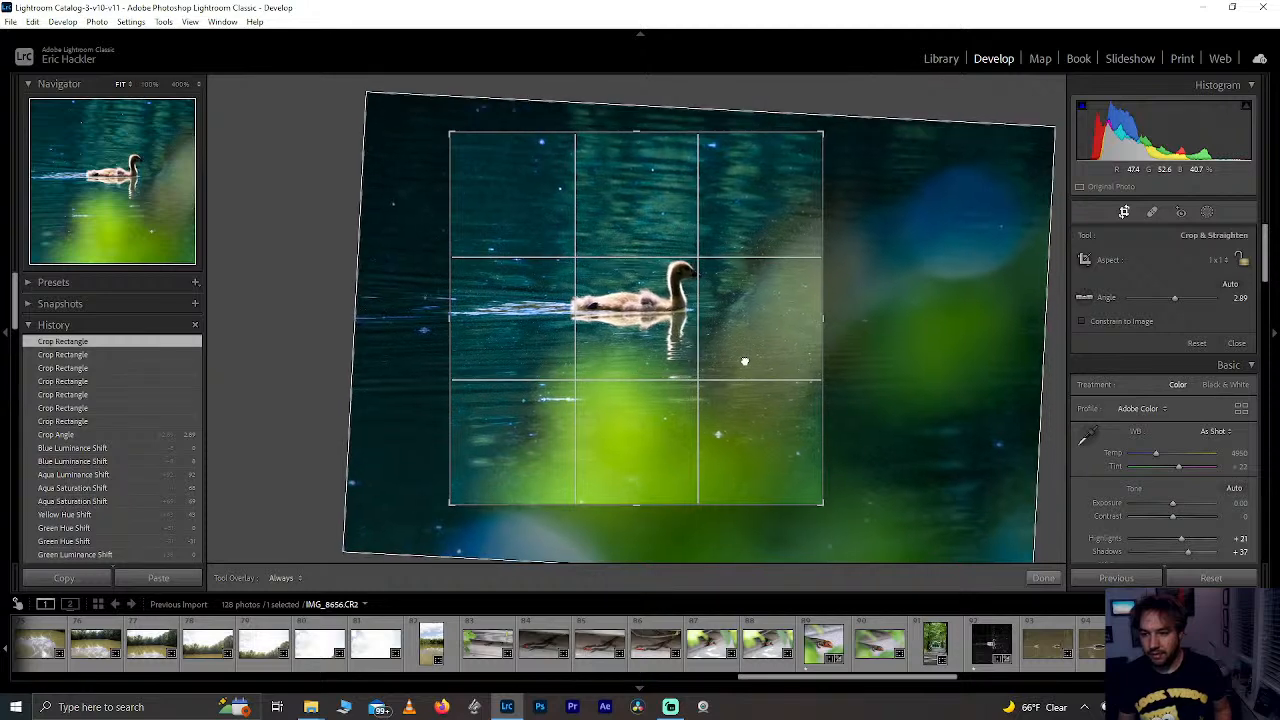
{"action": "left_click", "coordinate": [1055, 578]}
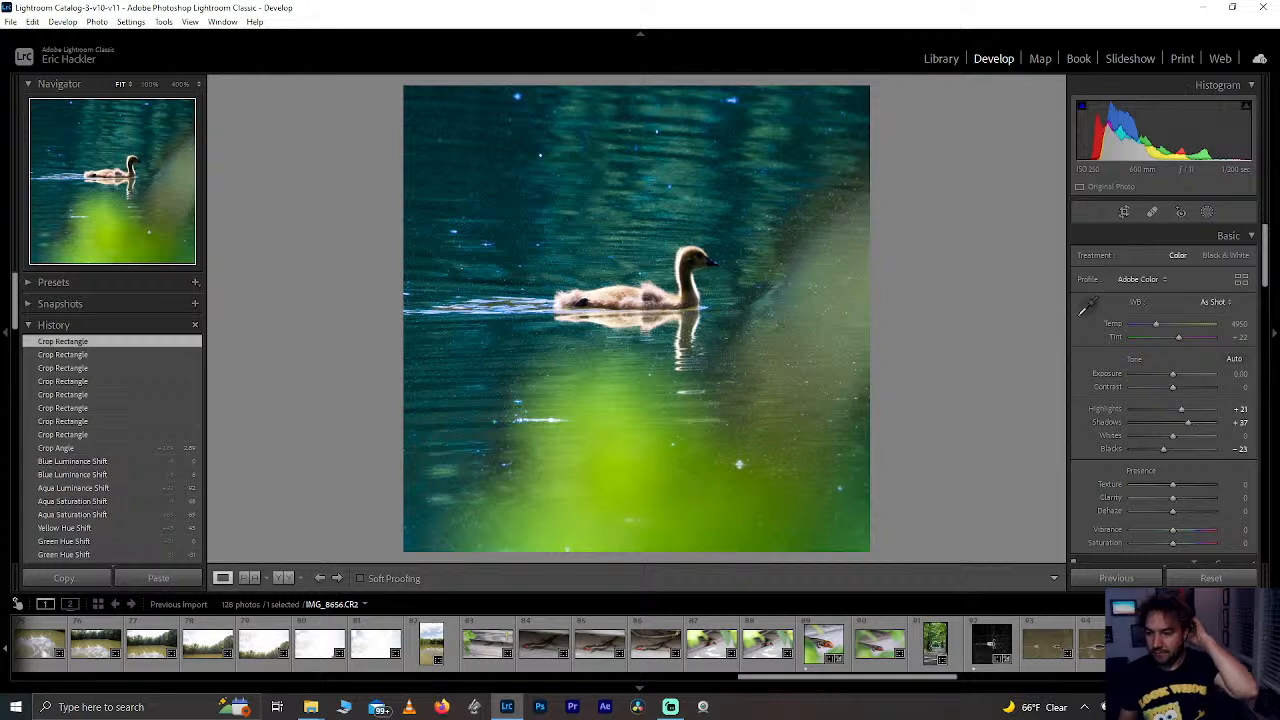
{"action": "key", "text": "1"}
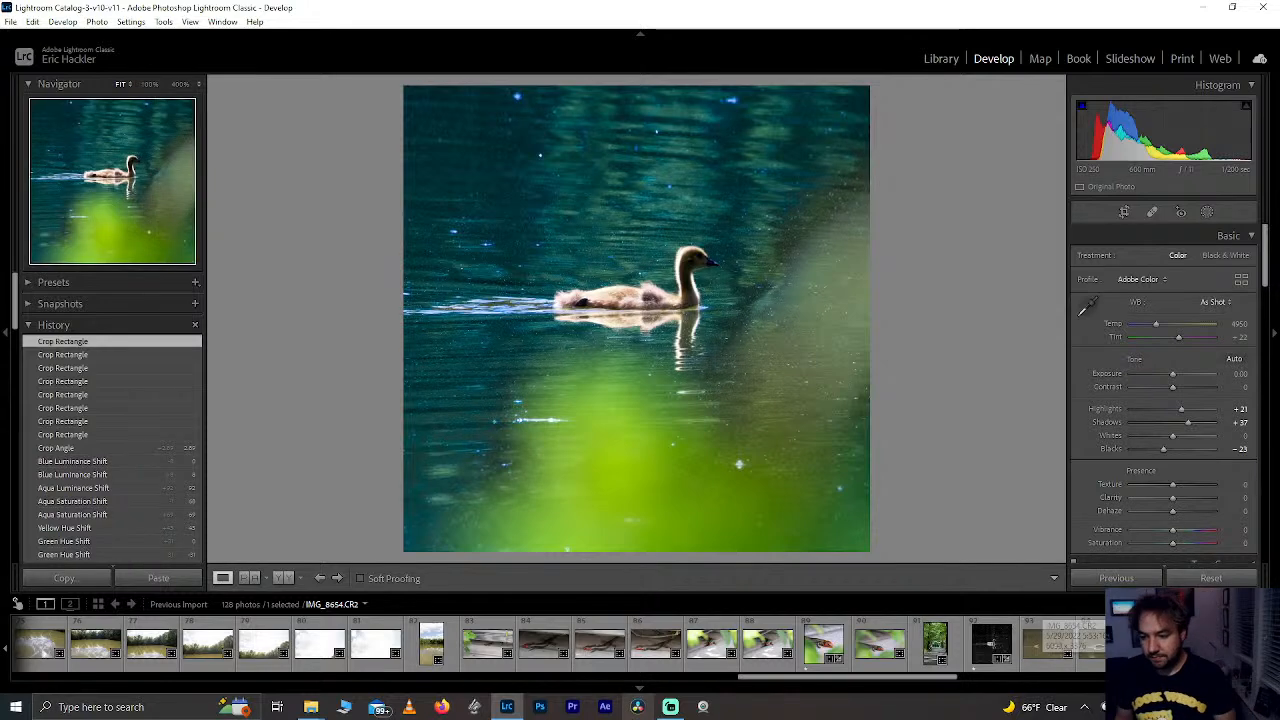
Step: Browse back through the imported photos and open the three-turtle photo IMG_8569.CR2 for editing
{"action": "left_click", "coordinate": [816, 643]}
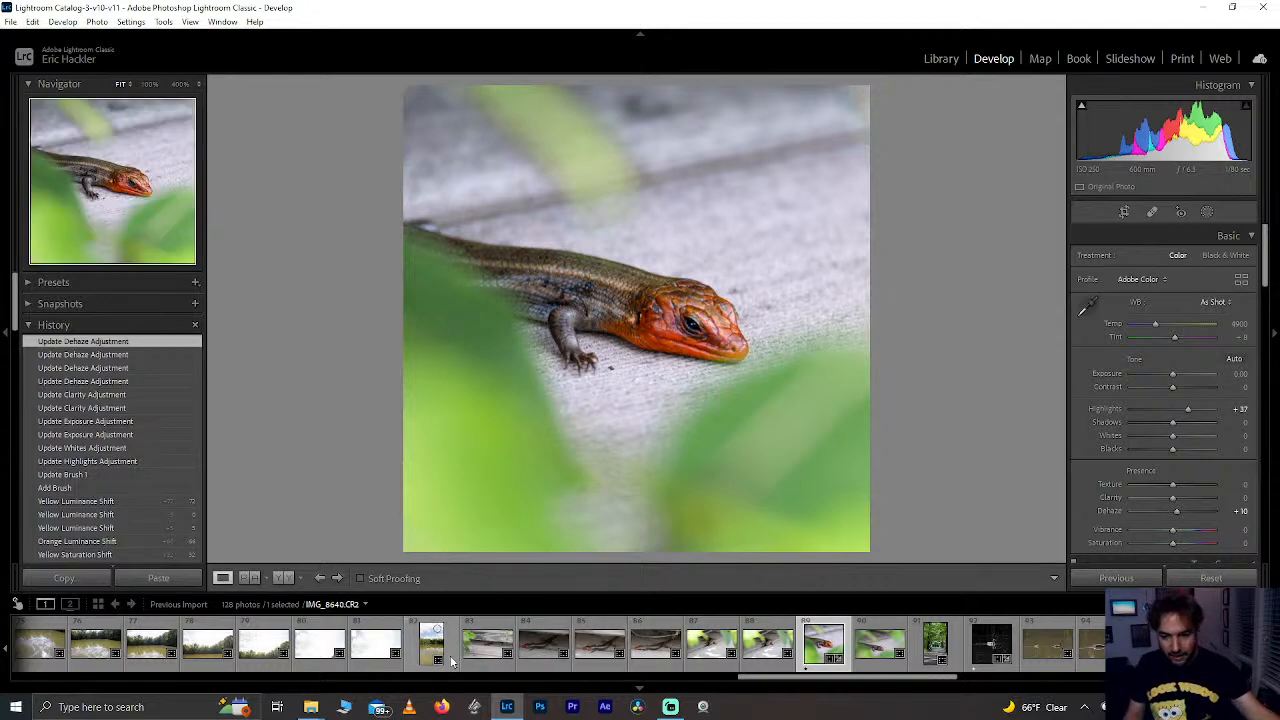
{"action": "scroll", "coordinate": [451, 655], "scroll_direction": "up", "scroll_amount": 5}
{"action": "scroll", "coordinate": [451, 660], "scroll_direction": "up", "scroll_amount": 15}
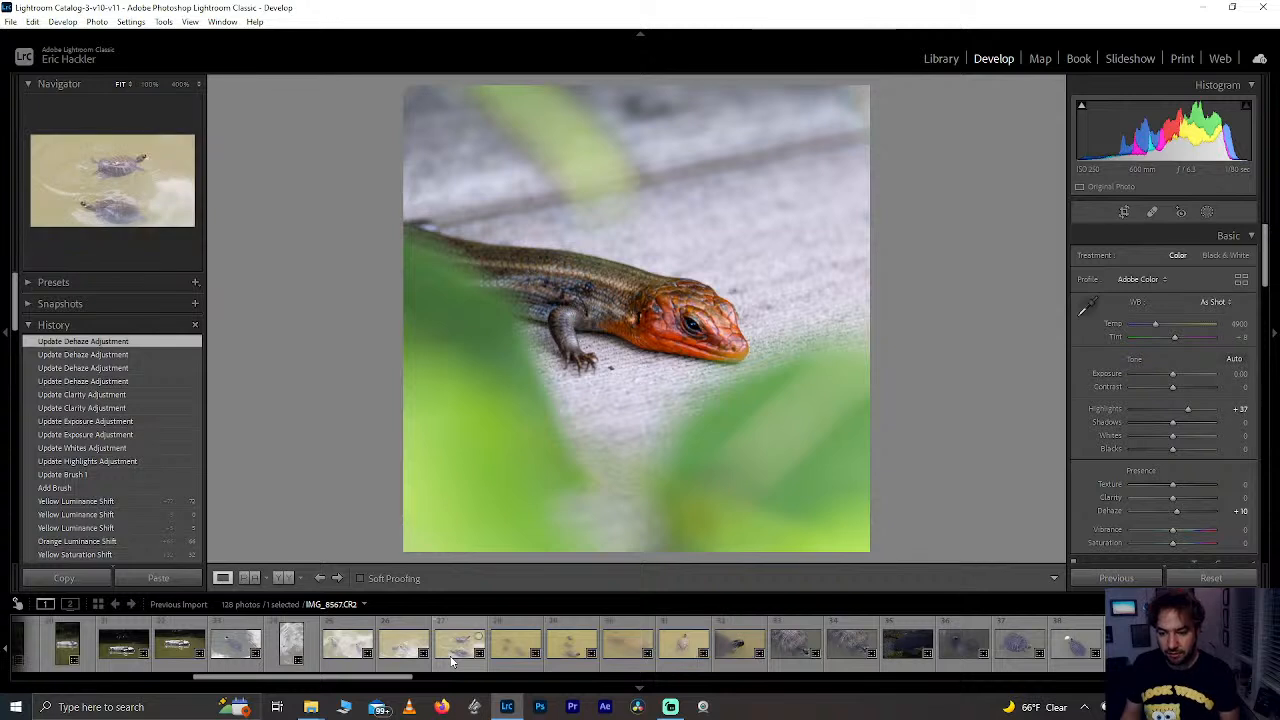
{"action": "left_click", "coordinate": [565, 652]}
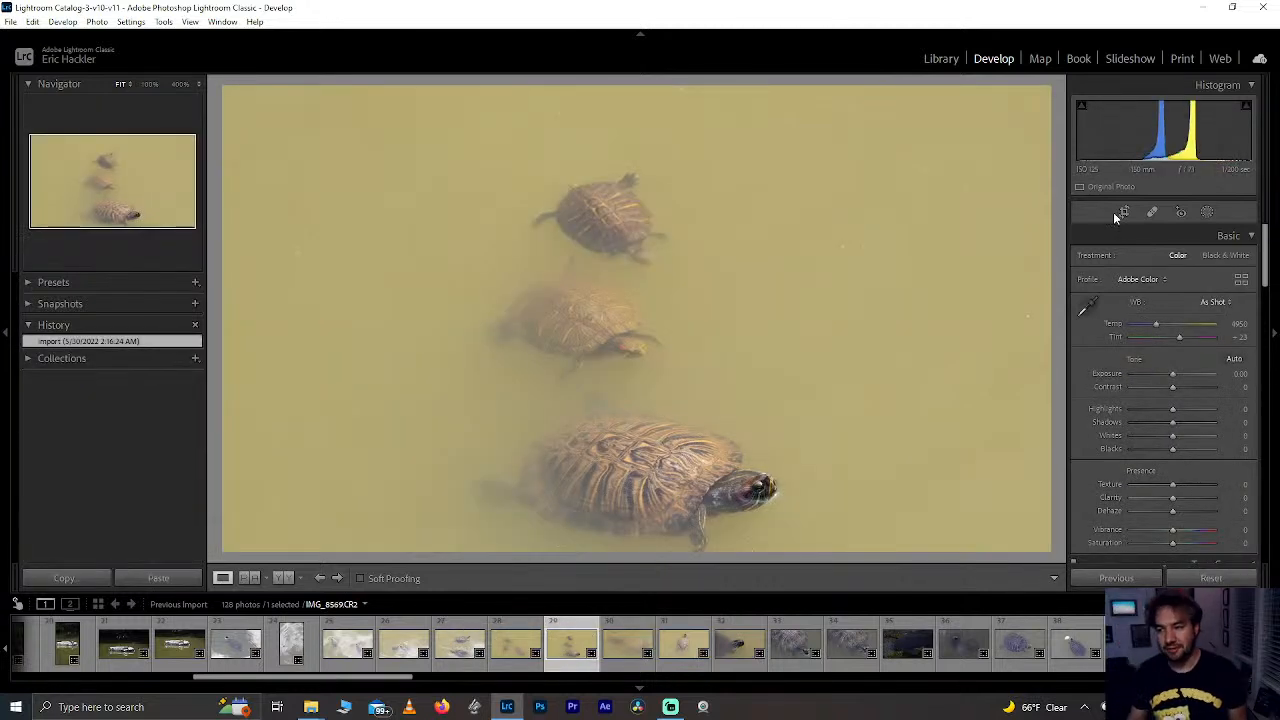
Step: Crop the turtle photo to a 1 x 1 aspect, tighten the frame around the three turtles, and apply the crop
{"action": "left_click", "coordinate": [1122, 211]}
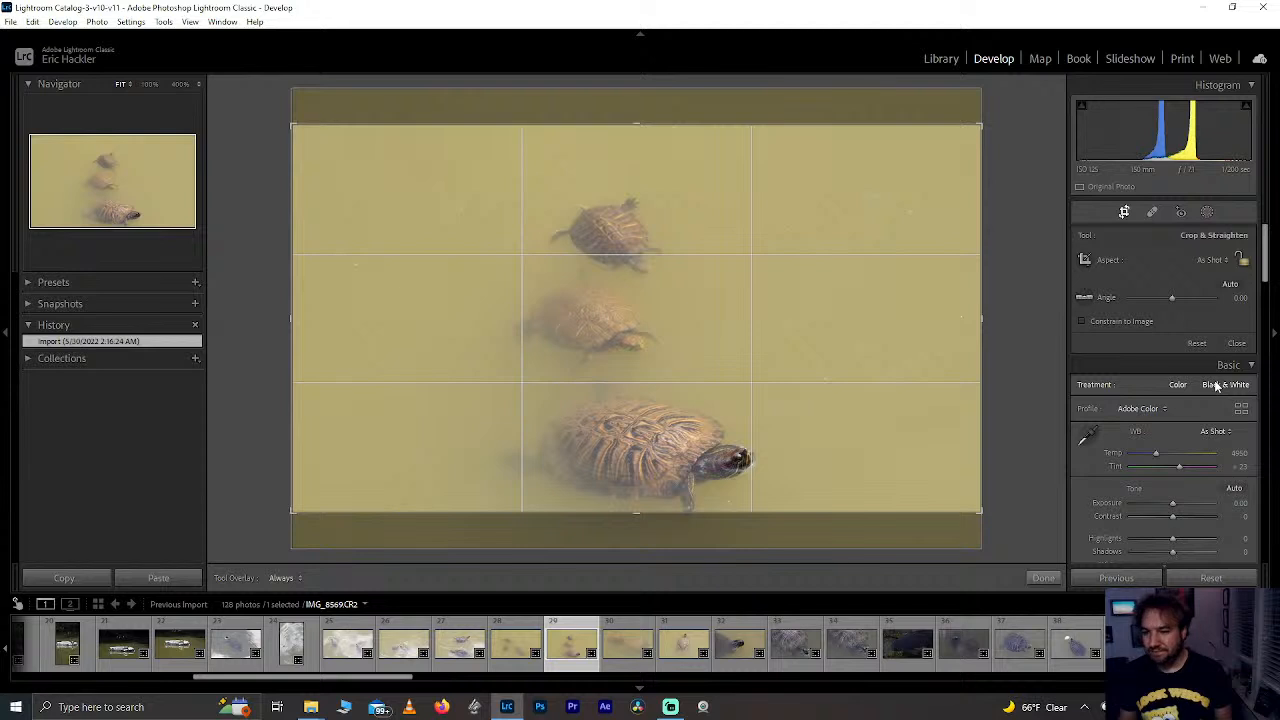
{"action": "left_click", "coordinate": [1215, 262]}
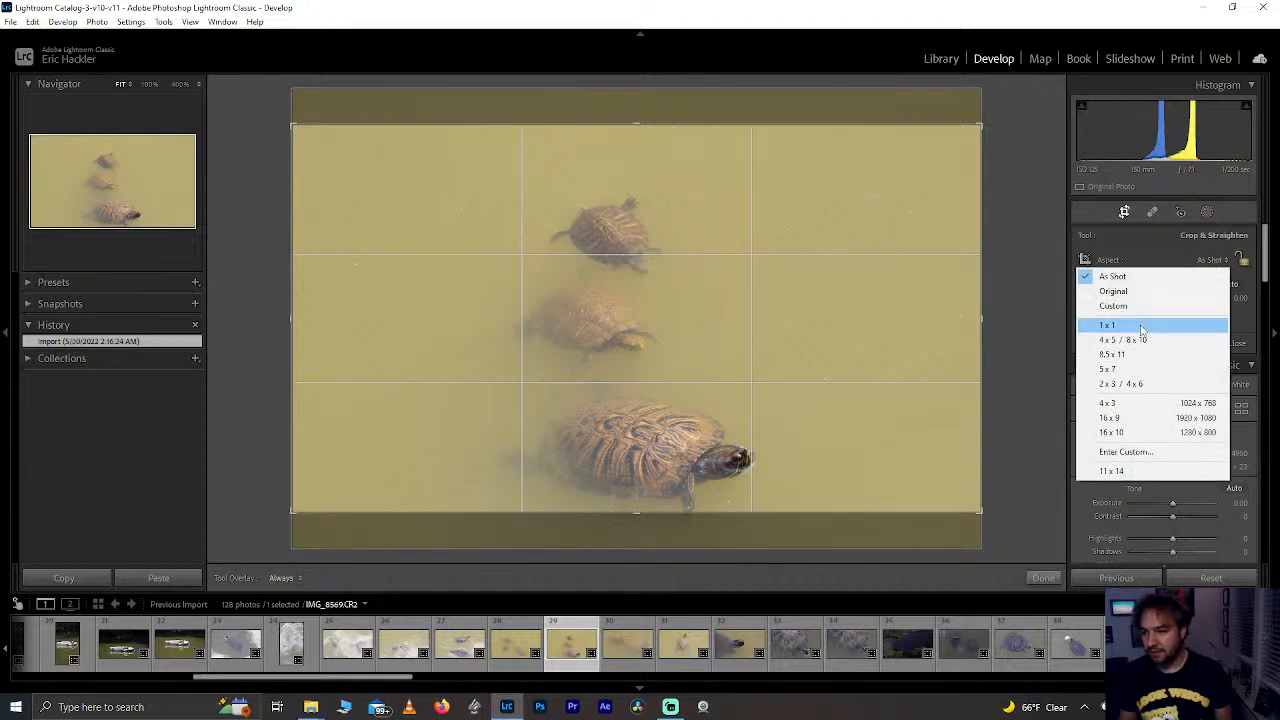
{"action": "left_click", "coordinate": [1110, 323]}
{"action": "left_click_drag", "start_coordinate": [628, 519], "coordinate": [637, 524]}
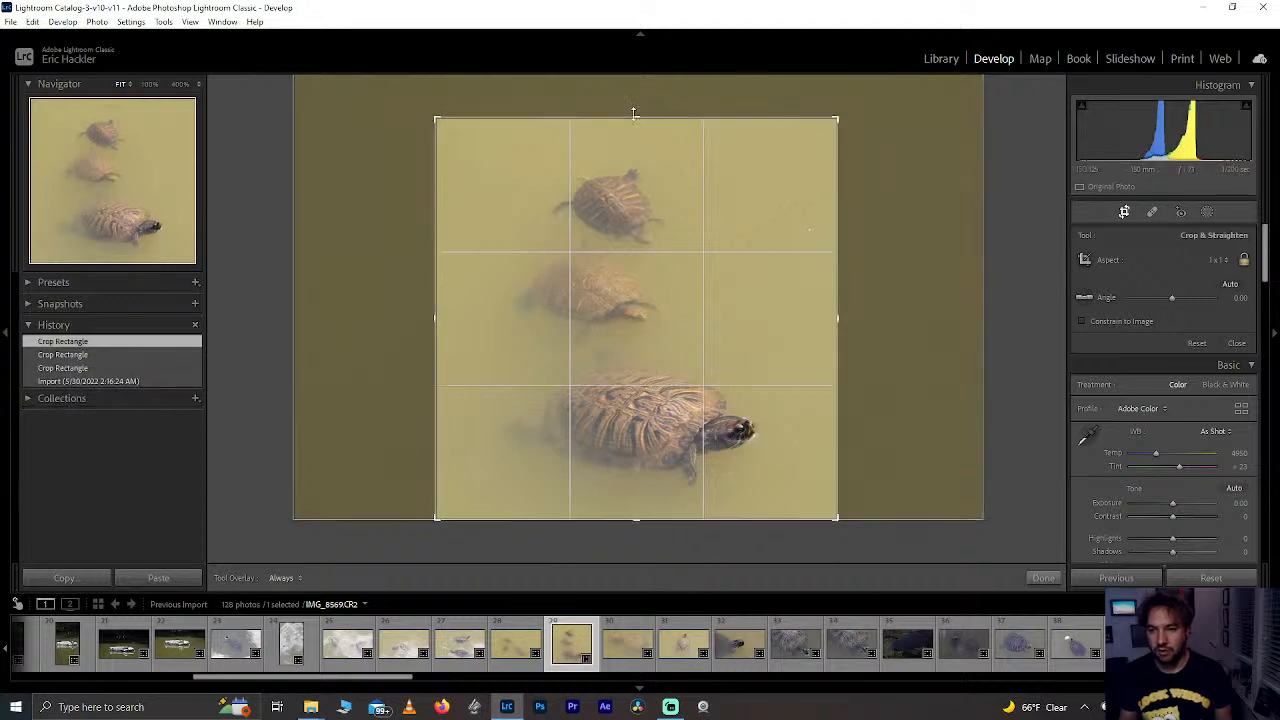
{"action": "left_click_drag", "start_coordinate": [624, 117], "coordinate": [625, 140]}
{"action": "mouse_move", "coordinate": [654, 248]}
{"action": "left_mouse_down"}
{"action": "mouse_move", "coordinate": [652, 262]}
{"action": "mouse_move", "coordinate": [666, 260]}
{"action": "left_mouse_up"}
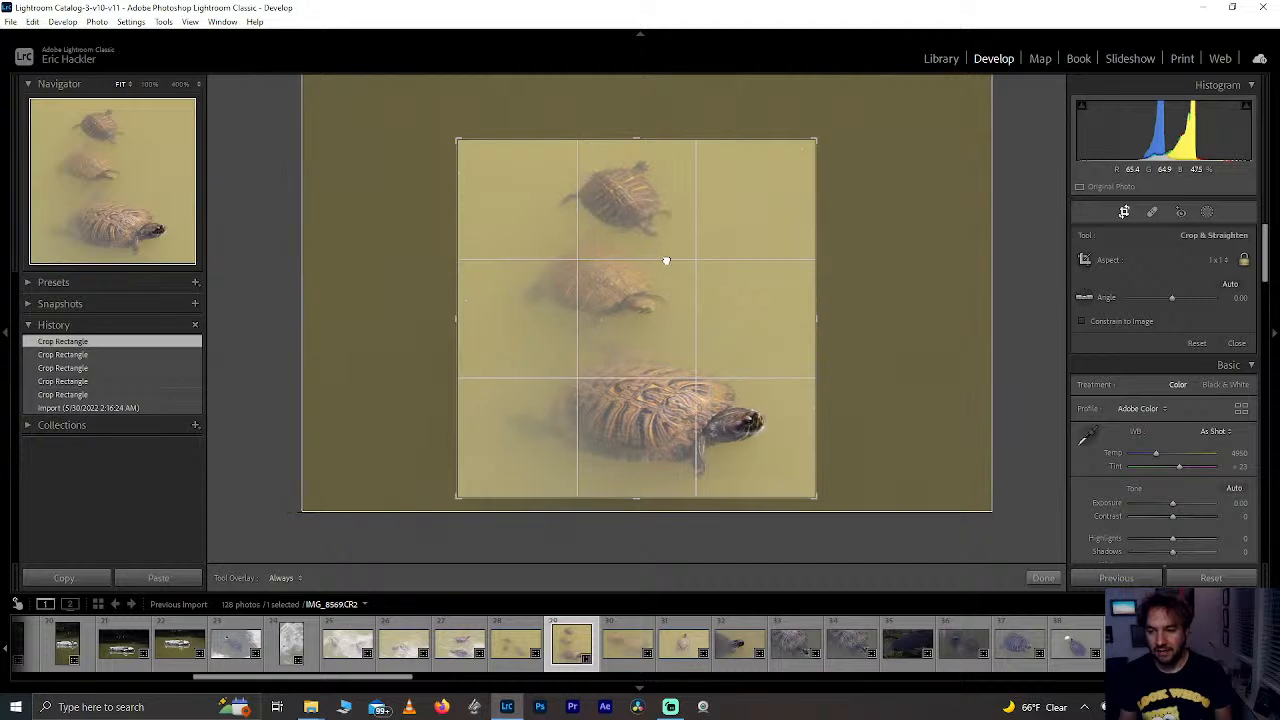
{"action": "left_click_drag", "start_coordinate": [732, 366], "coordinate": [728, 374]}
{"action": "left_click", "coordinate": [1043, 578]}
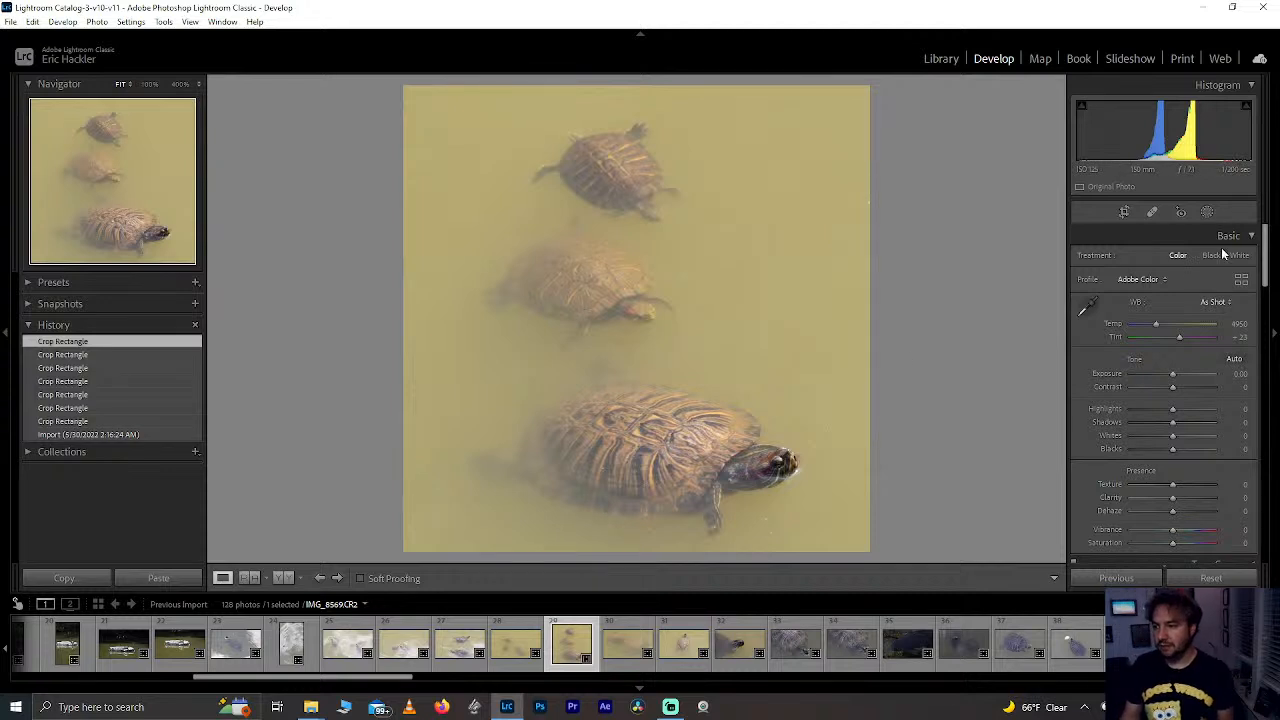
Step: Try different white balance temperature and tint values on the turtle photo, then reset them
{"action": "left_click_drag", "start_coordinate": [1156, 324], "coordinate": [1189, 329]}
{"action": "double_click", "coordinate": [1149, 326]}
{"action": "double_click", "coordinate": [1195, 336]}
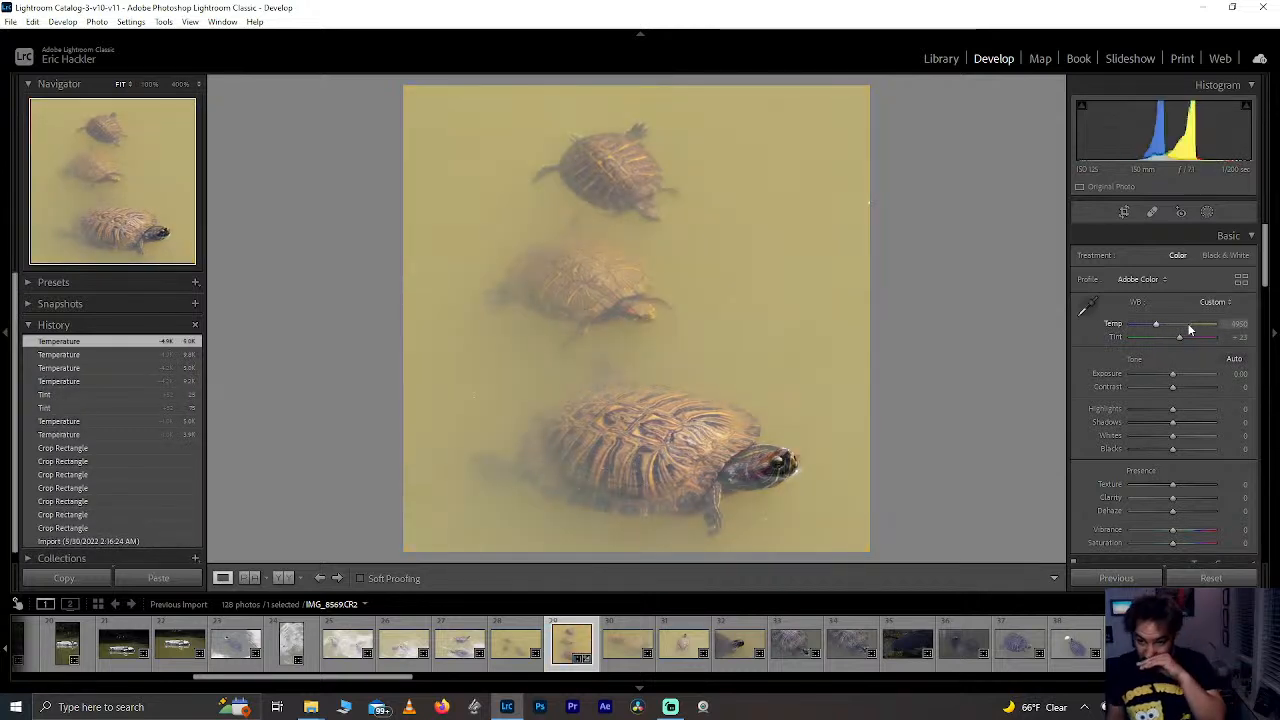
Step: Try a yellow hue shift of +100 on the turtle photo and reset it
{"action": "left_click", "coordinate": [1266, 294]}
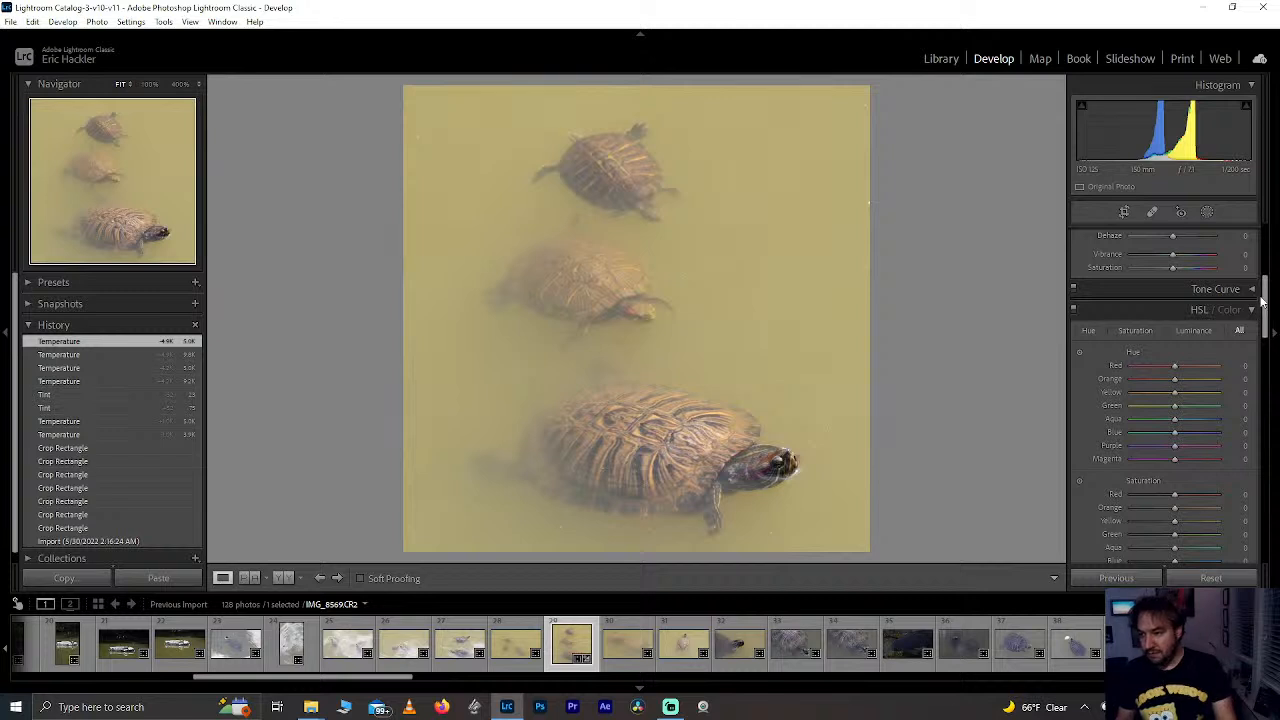
{"action": "scroll", "coordinate": [1263, 300], "scroll_direction": "down", "scroll_amount": 2}
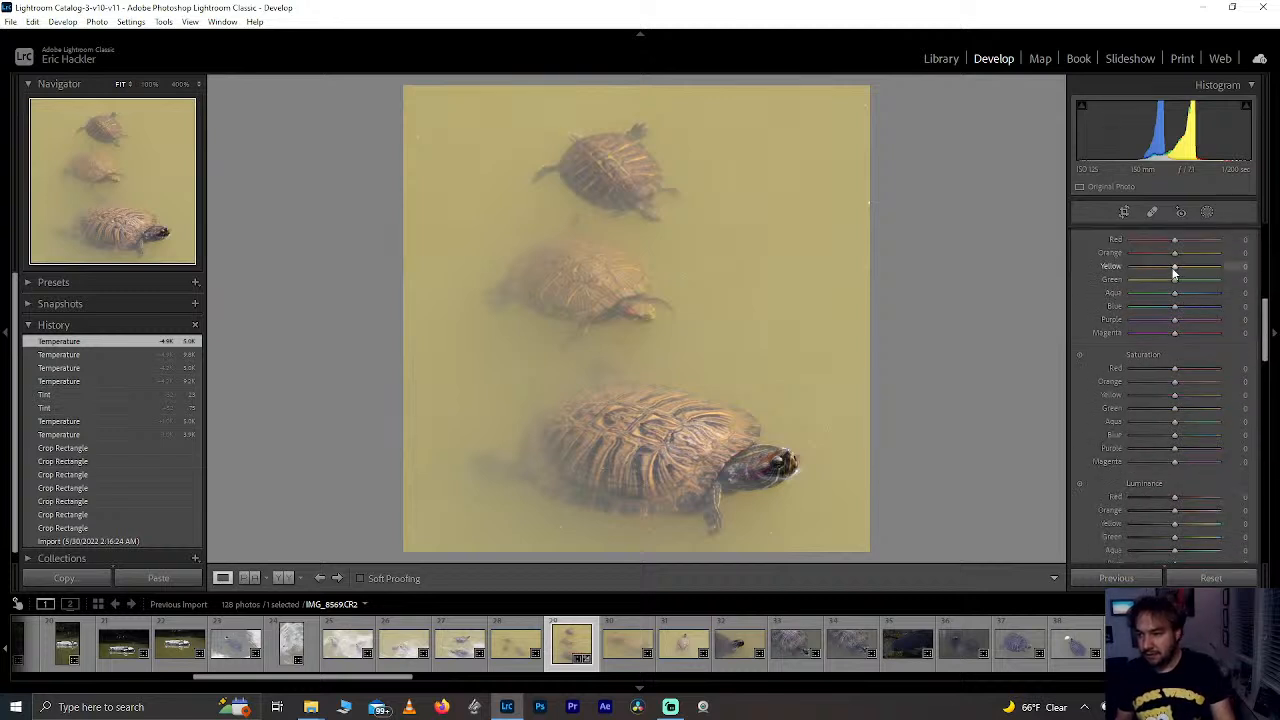
{"action": "left_click_drag", "start_coordinate": [1175, 272], "coordinate": [1218, 272]}
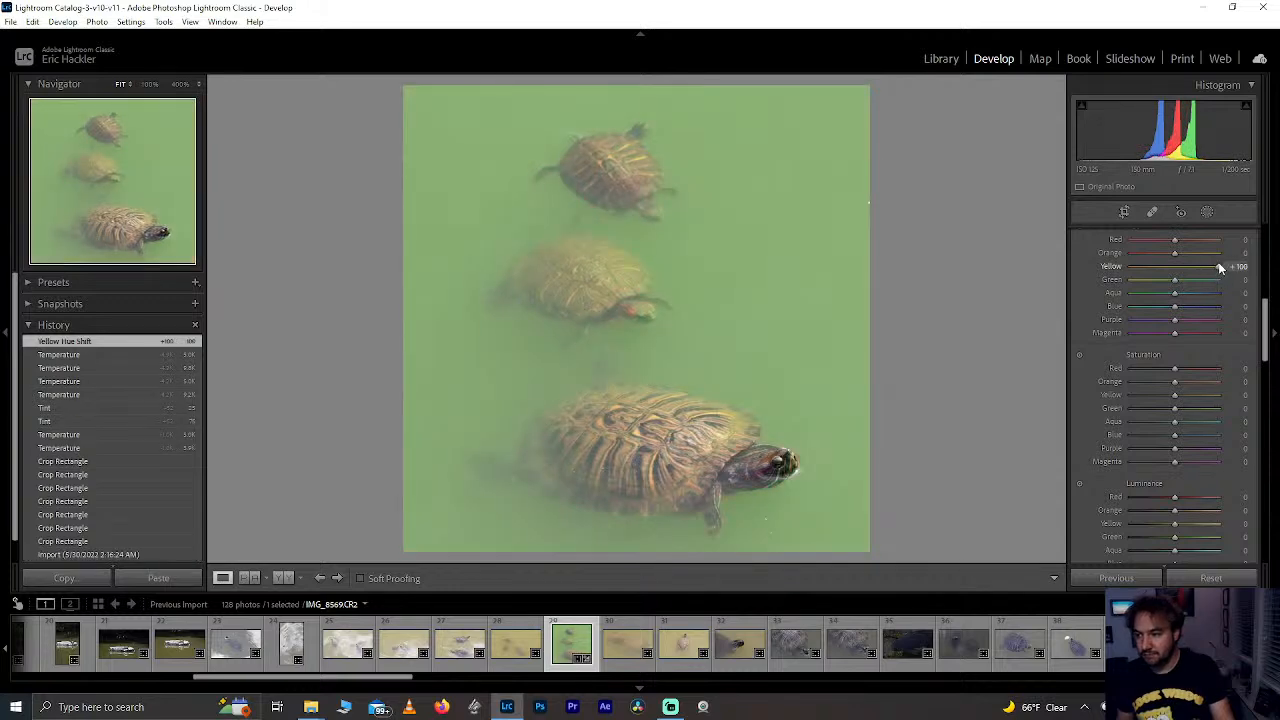
{"action": "double_click", "coordinate": [1220, 268]}
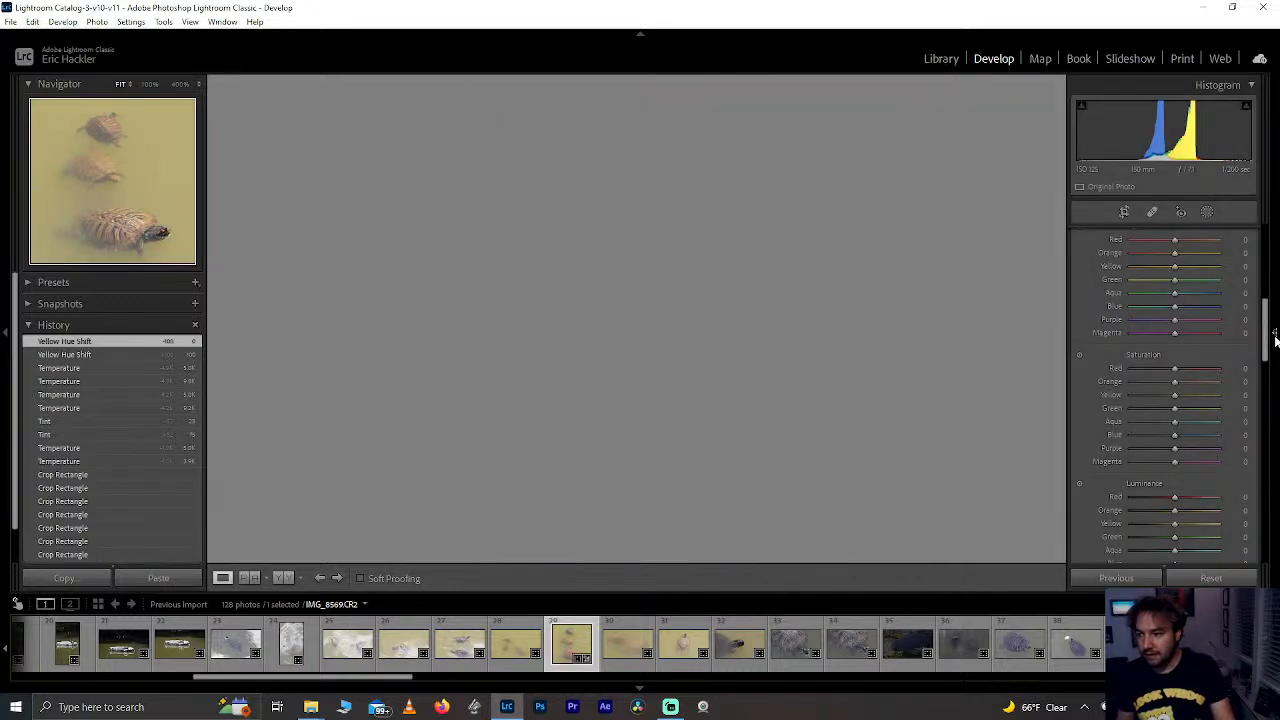
Step: Create a Select Subject mask covering the three turtles
{"action": "left_click_drag", "start_coordinate": [1268, 328], "coordinate": [1268, 250]}
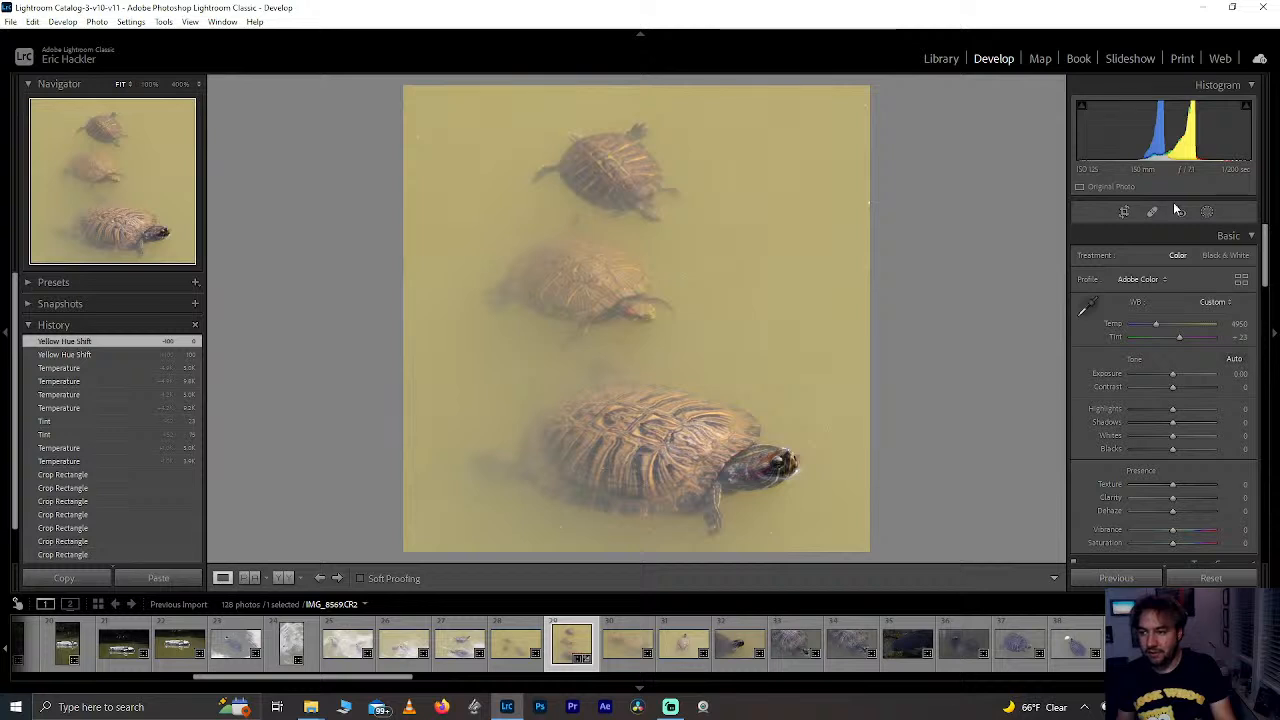
{"action": "left_click", "coordinate": [1208, 213]}
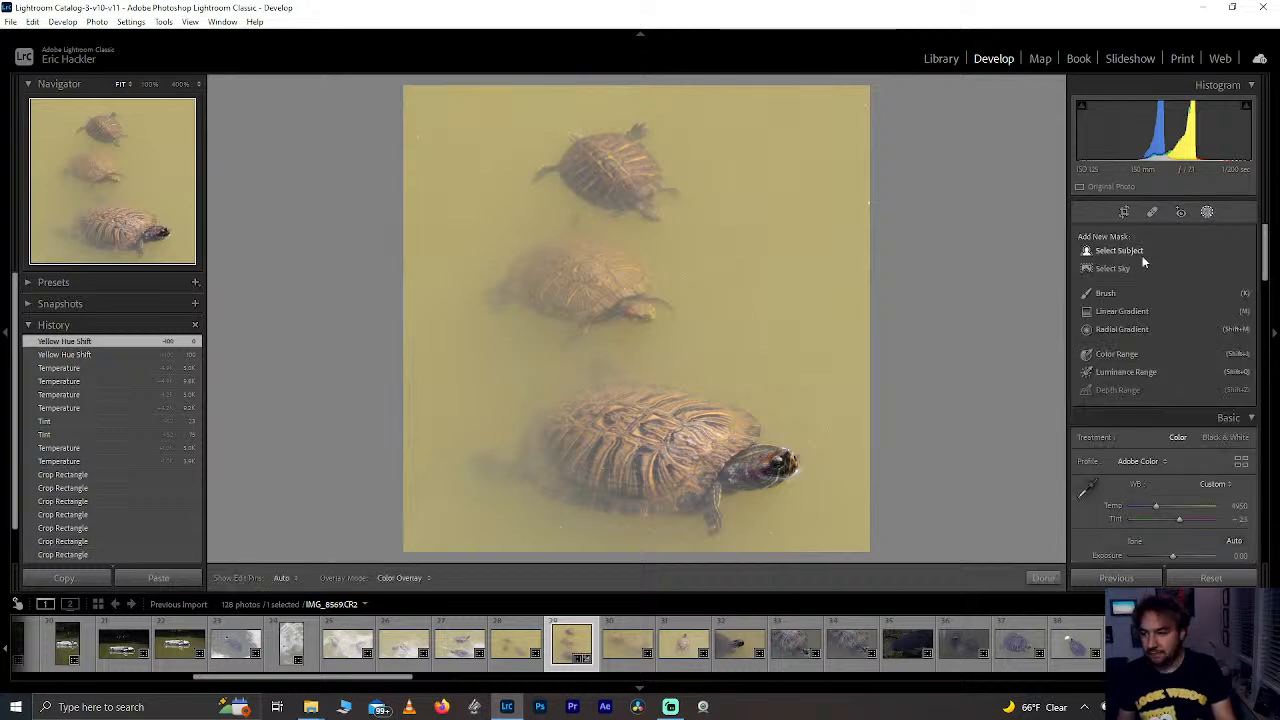
{"action": "left_click", "coordinate": [1108, 251]}
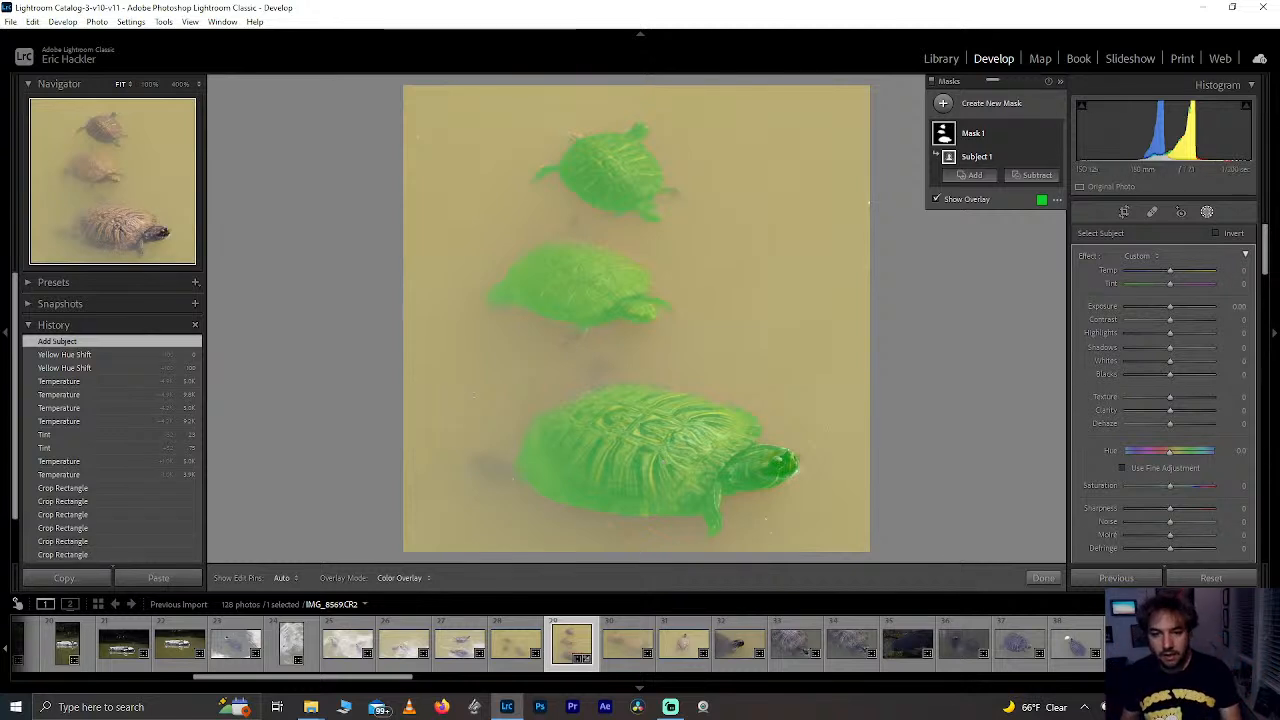
Step: Add a brush to the turtle subject mask and set the brush feather to 50
{"action": "left_click", "coordinate": [972, 175]}
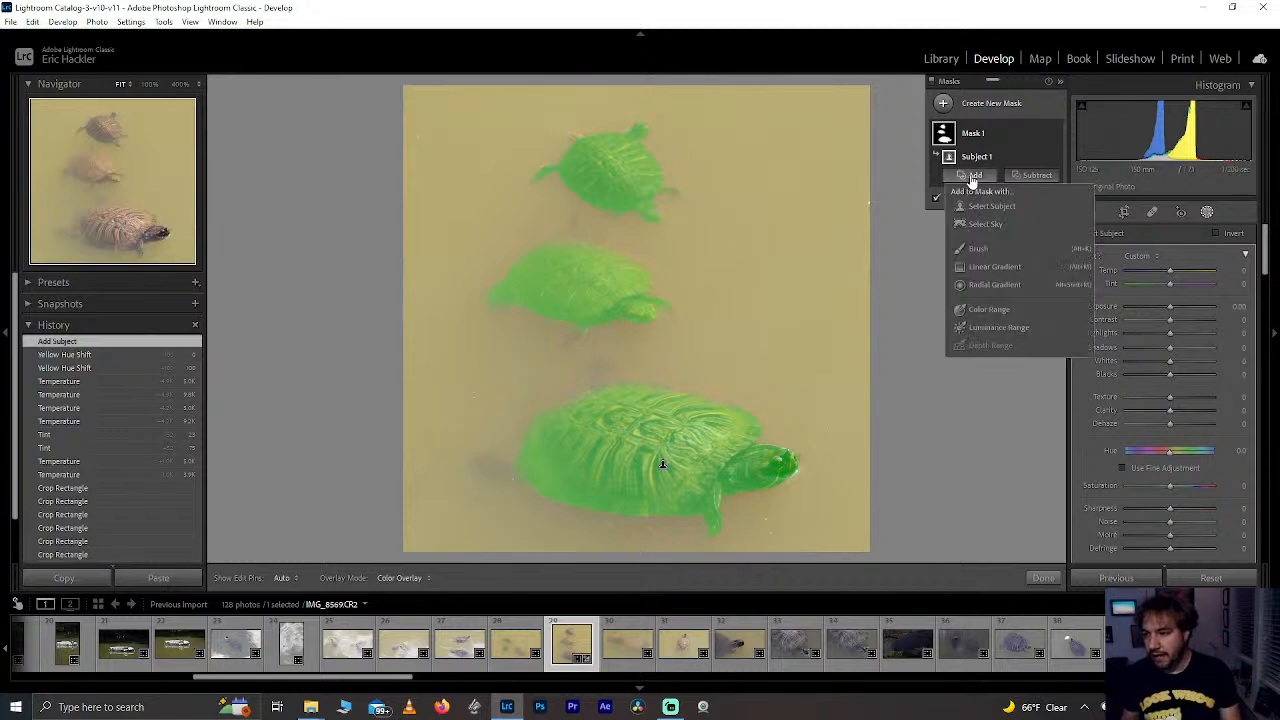
{"action": "left_click", "coordinate": [998, 253]}
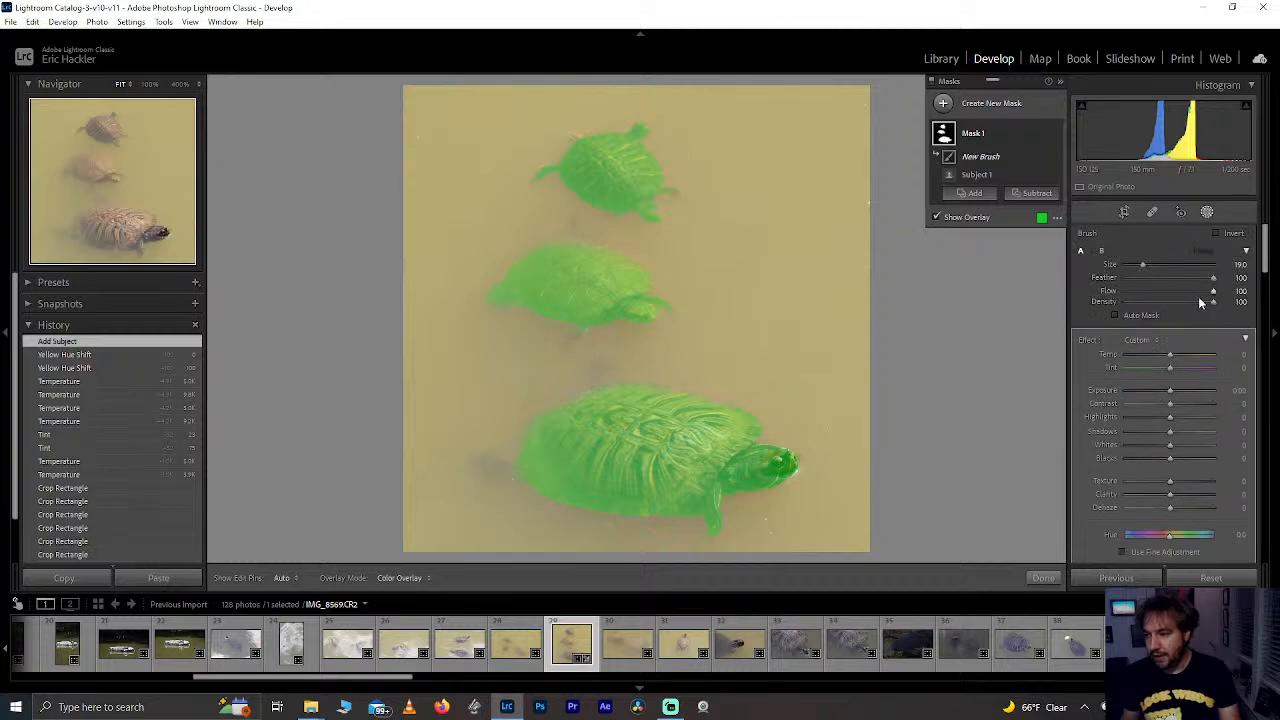
{"action": "left_click_drag", "start_coordinate": [1213, 278], "coordinate": [1170, 282]}
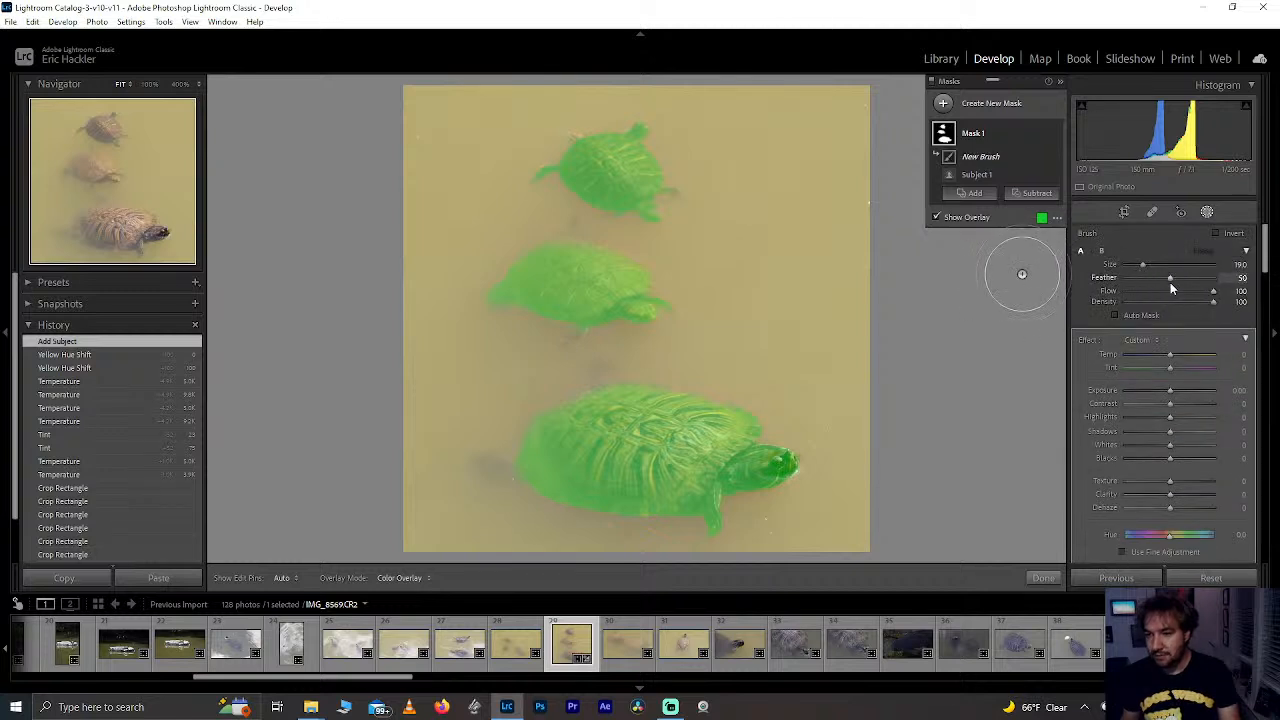
Step: Try painting the murky limb above the largest turtle's shell at flow 100 and undo the brush
{"action": "left_click", "coordinate": [149, 86]}
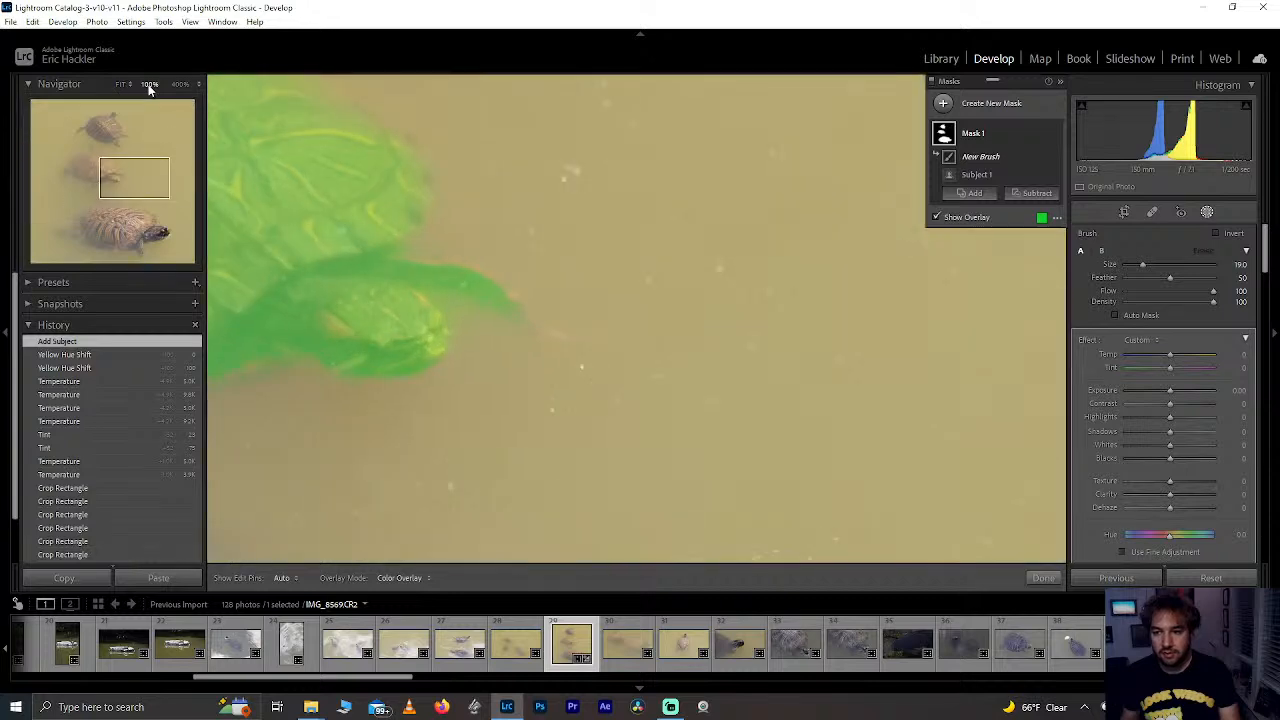
{"action": "mouse_move", "coordinate": [129, 178]}
{"action": "left_mouse_down"}
{"action": "mouse_move", "coordinate": [125, 224]}
{"action": "mouse_move", "coordinate": [113, 214]}
{"action": "mouse_move", "coordinate": [100, 245]}
{"action": "mouse_move", "coordinate": [114, 232]}
{"action": "mouse_move", "coordinate": [105, 207]}
{"action": "left_mouse_up"}
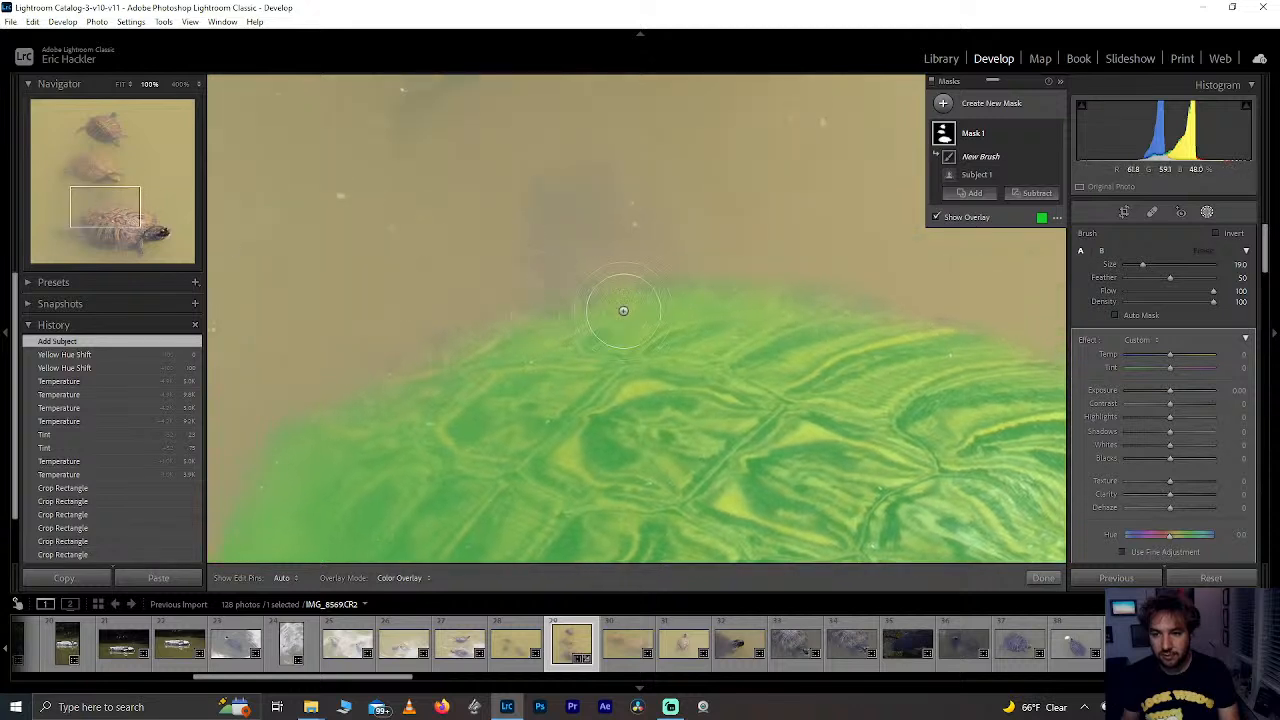
{"action": "mouse_move", "coordinate": [608, 289]}
{"action": "left_mouse_down"}
{"action": "mouse_move", "coordinate": [562, 221]}
{"action": "mouse_move", "coordinate": [591, 199]}
{"action": "mouse_move", "coordinate": [601, 233]}
{"action": "mouse_move", "coordinate": [587, 244]}
{"action": "mouse_move", "coordinate": [552, 248]}
{"action": "mouse_move", "coordinate": [553, 200]}
{"action": "left_mouse_up"}
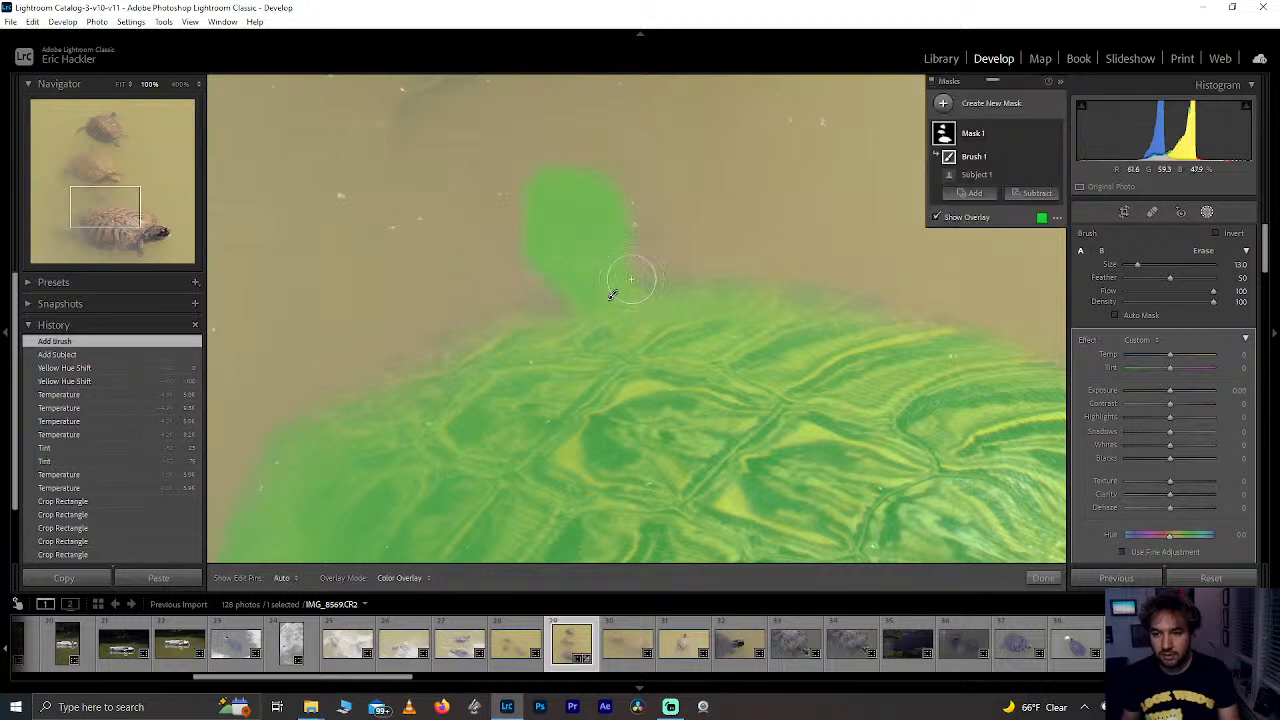
{"action": "key", "text": "ctrl+z"}
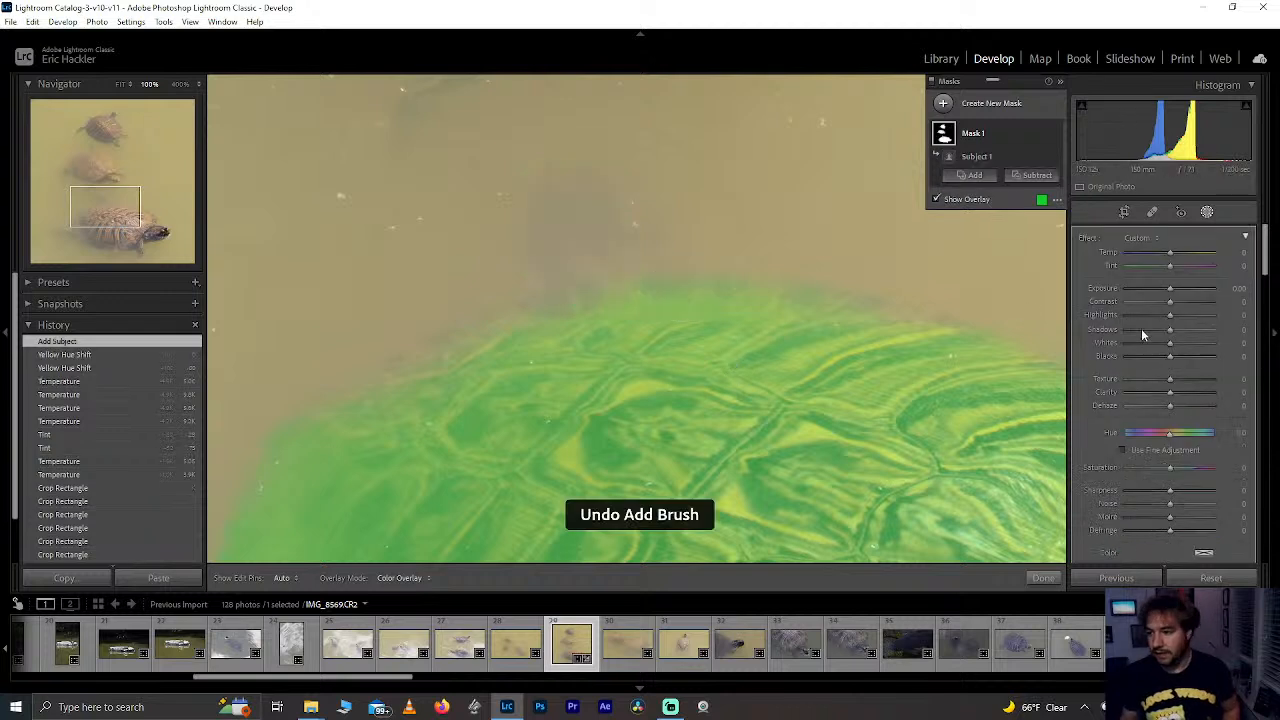
Step: Add a brush with size 13 and flow 45 to the mask and paint the largest turtle's far limb and upper shell edge
{"action": "left_click", "coordinate": [978, 178]}
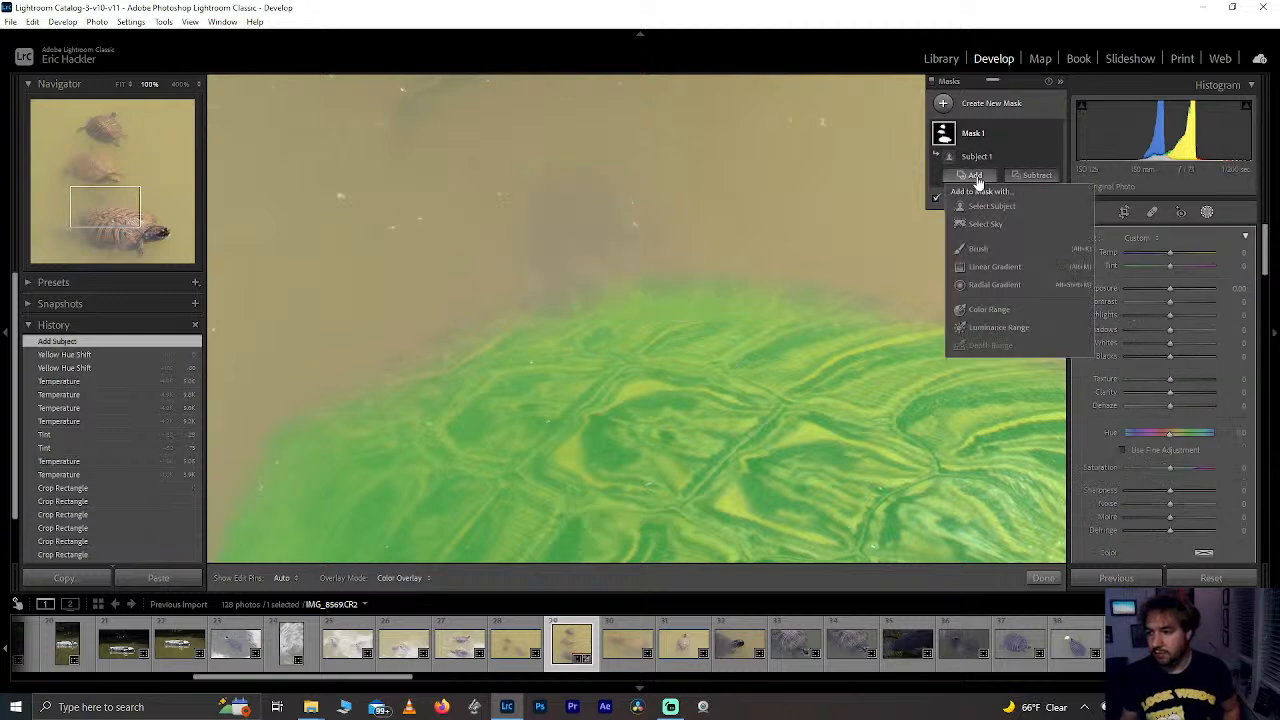
{"action": "left_click", "coordinate": [1013, 253]}
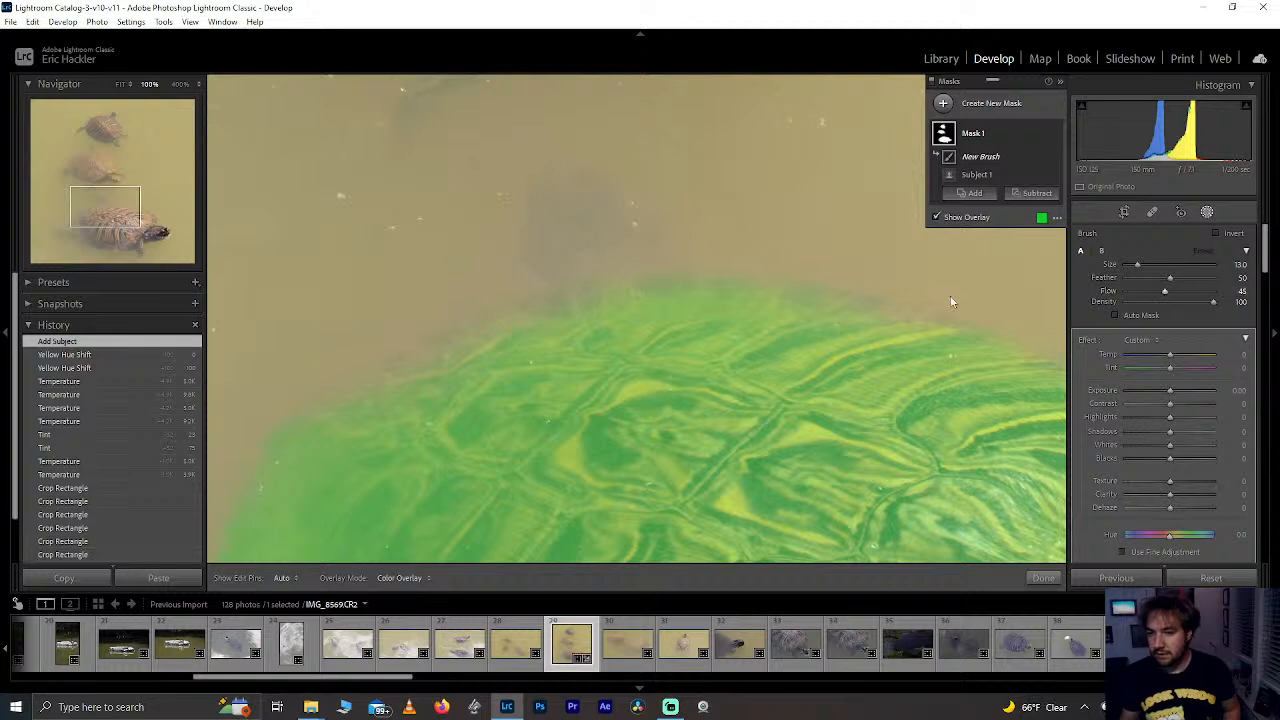
{"action": "mouse_move", "coordinate": [581, 273]}
{"action": "left_mouse_down"}
{"action": "mouse_move", "coordinate": [548, 244]}
{"action": "mouse_move", "coordinate": [560, 199]}
{"action": "mouse_move", "coordinate": [595, 187]}
{"action": "mouse_move", "coordinate": [607, 212]}
{"action": "mouse_move", "coordinate": [603, 237]}
{"action": "mouse_move", "coordinate": [531, 254]}
{"action": "mouse_move", "coordinate": [560, 182]}
{"action": "left_mouse_up"}
{"action": "mouse_move", "coordinate": [595, 305]}
{"action": "left_mouse_down"}
{"action": "mouse_move", "coordinate": [586, 286]}
{"action": "mouse_move", "coordinate": [614, 305]}
{"action": "mouse_move", "coordinate": [634, 298]}
{"action": "left_mouse_up"}
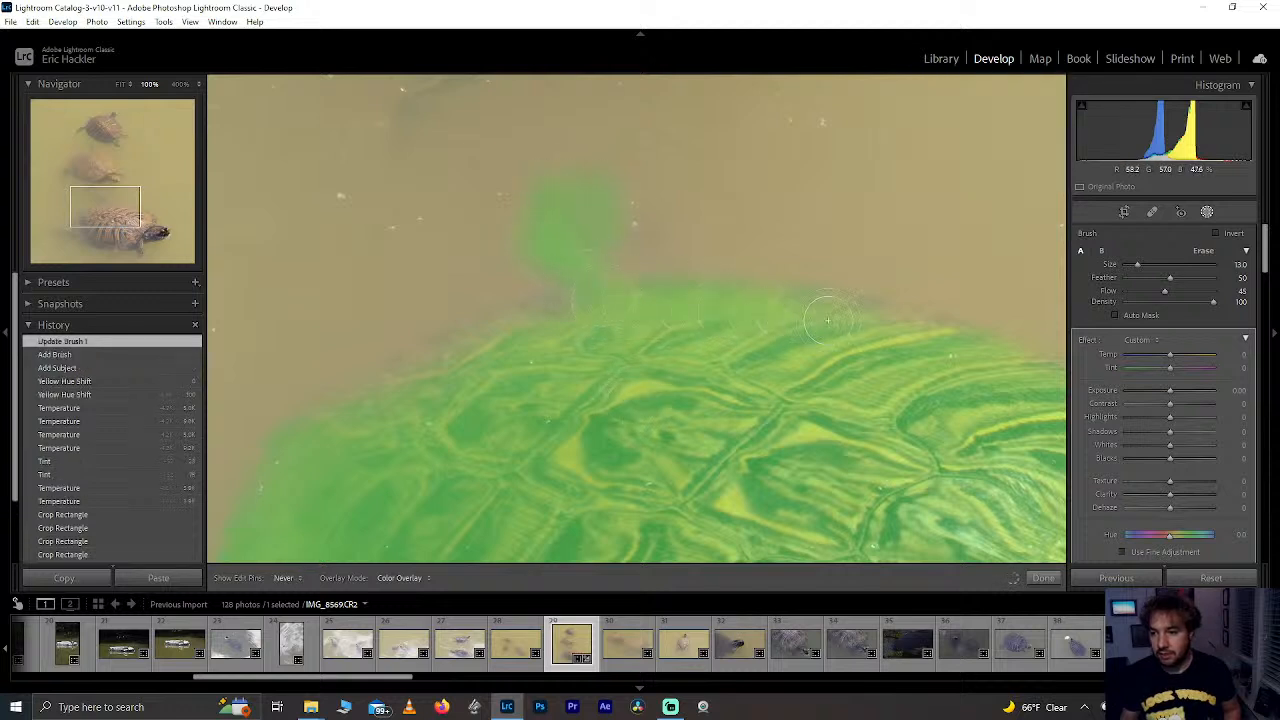
{"action": "left_click_drag", "start_coordinate": [930, 340], "coordinate": [915, 335]}
{"action": "left_click_drag", "start_coordinate": [580, 285], "coordinate": [495, 340]}
{"action": "left_click_drag", "start_coordinate": [418, 375], "coordinate": [345, 410]}
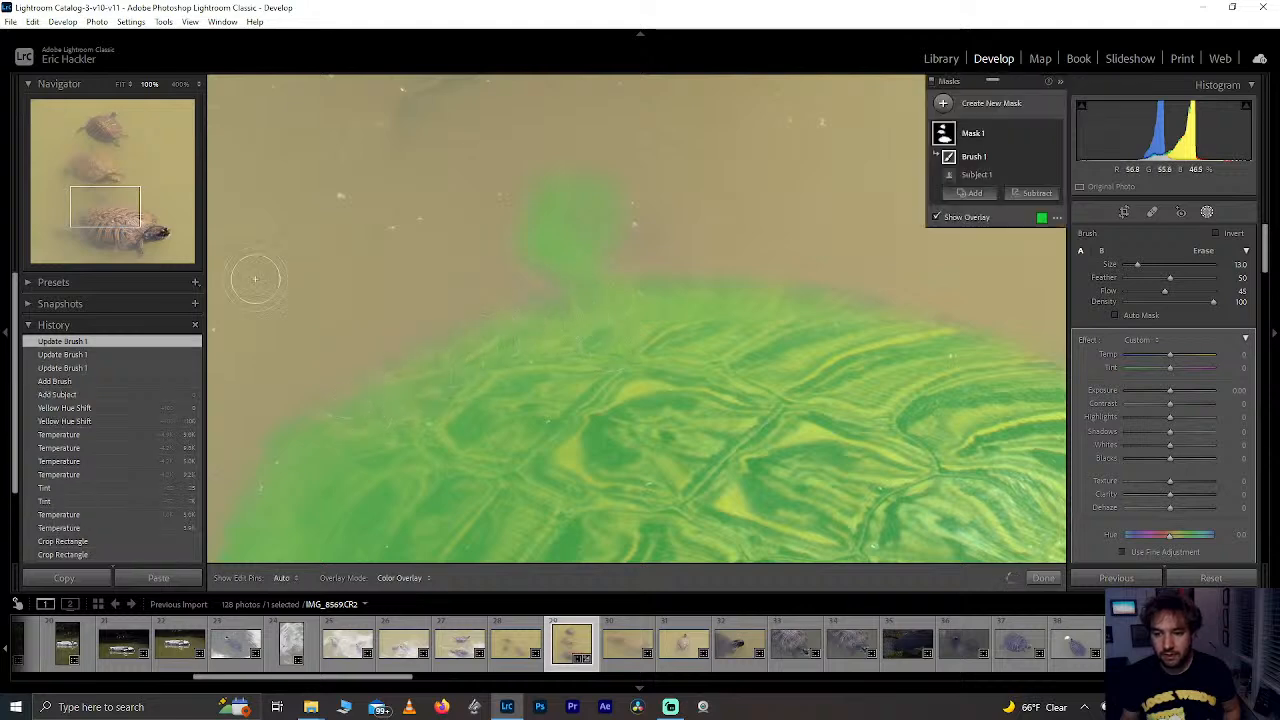
Step: Paint the largest turtle's murky rear limb into the mask and fill in the edge of its shell
{"action": "left_click", "coordinate": [83, 232]}
{"action": "left_click_drag", "start_coordinate": [83, 232], "coordinate": [81, 232]}
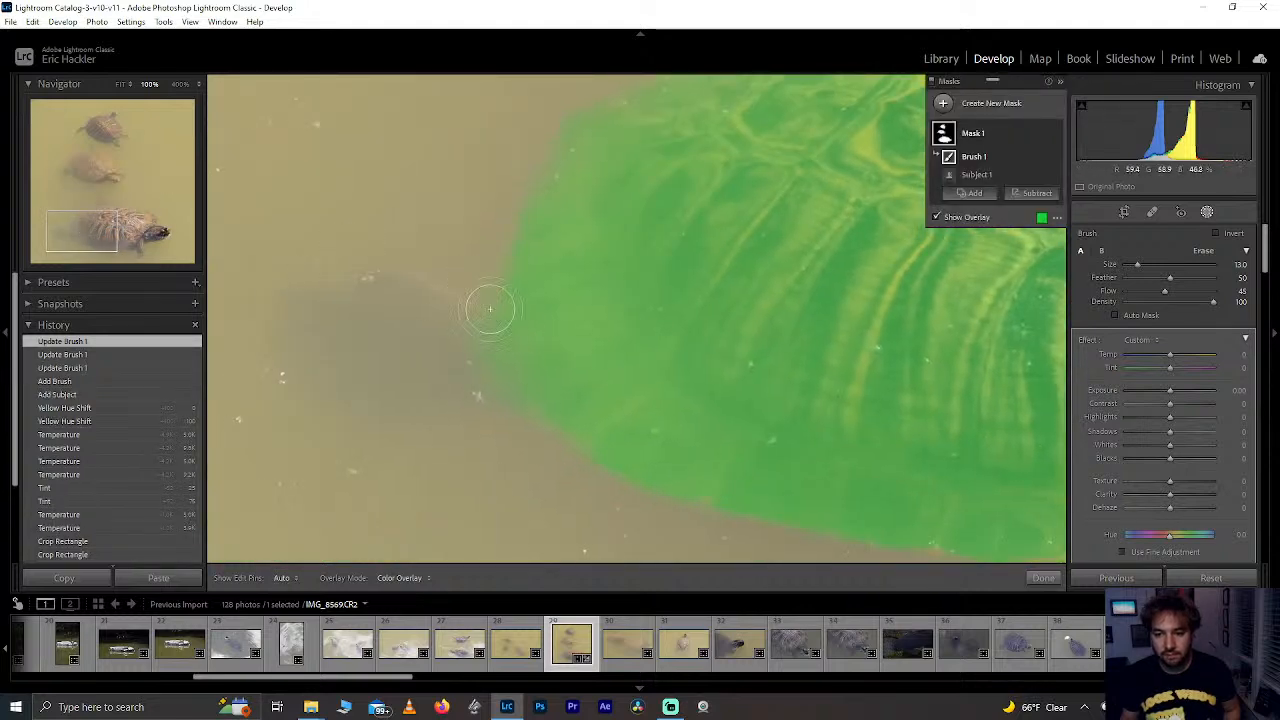
{"action": "mouse_move", "coordinate": [514, 333]}
{"action": "left_mouse_down"}
{"action": "mouse_move", "coordinate": [392, 289]}
{"action": "mouse_move", "coordinate": [290, 316]}
{"action": "mouse_move", "coordinate": [480, 335]}
{"action": "mouse_move", "coordinate": [487, 365]}
{"action": "mouse_move", "coordinate": [313, 365]}
{"action": "left_mouse_up"}
{"action": "left_click_drag", "start_coordinate": [465, 400], "coordinate": [497, 377]}
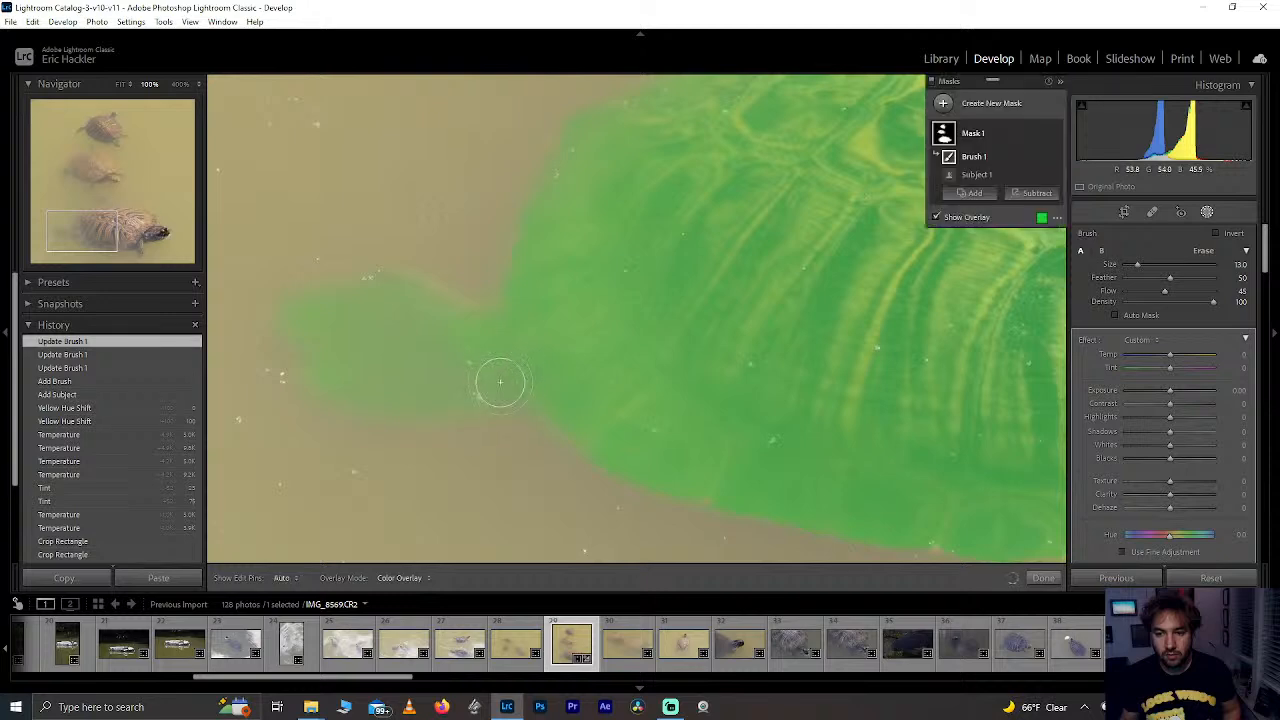
{"action": "mouse_move", "coordinate": [80, 233]}
{"action": "left_mouse_down"}
{"action": "mouse_move", "coordinate": [96, 228]}
{"action": "mouse_move", "coordinate": [94, 200]}
{"action": "mouse_move", "coordinate": [101, 219]}
{"action": "left_mouse_up"}
{"action": "left_click_drag", "start_coordinate": [598, 156], "coordinate": [626, 163]}
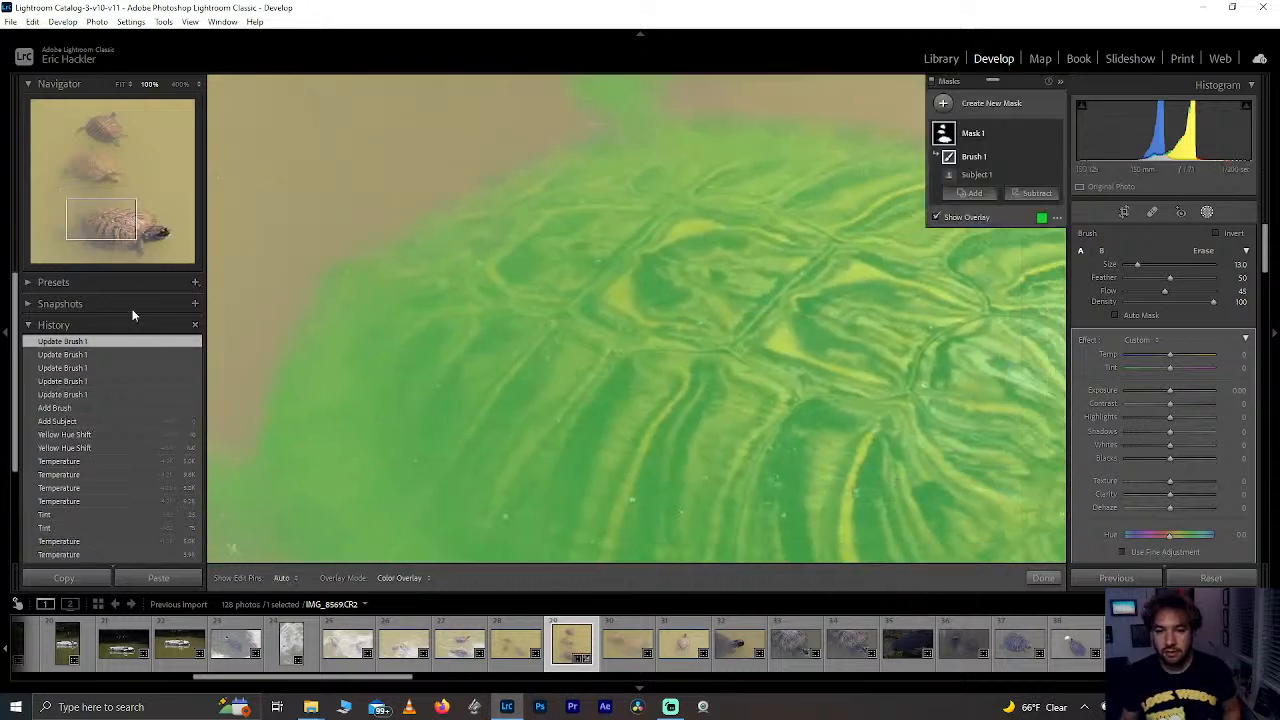
Step: Paint the middle turtle's near leg below its shell into the mask, using brush size 10 for the thin end
{"action": "mouse_move", "coordinate": [97, 224]}
{"action": "left_mouse_down"}
{"action": "mouse_move", "coordinate": [193, 243]}
{"action": "mouse_move", "coordinate": [99, 177]}
{"action": "mouse_move", "coordinate": [108, 150]}
{"action": "mouse_move", "coordinate": [96, 116]}
{"action": "mouse_move", "coordinate": [110, 174]}
{"action": "left_mouse_up"}
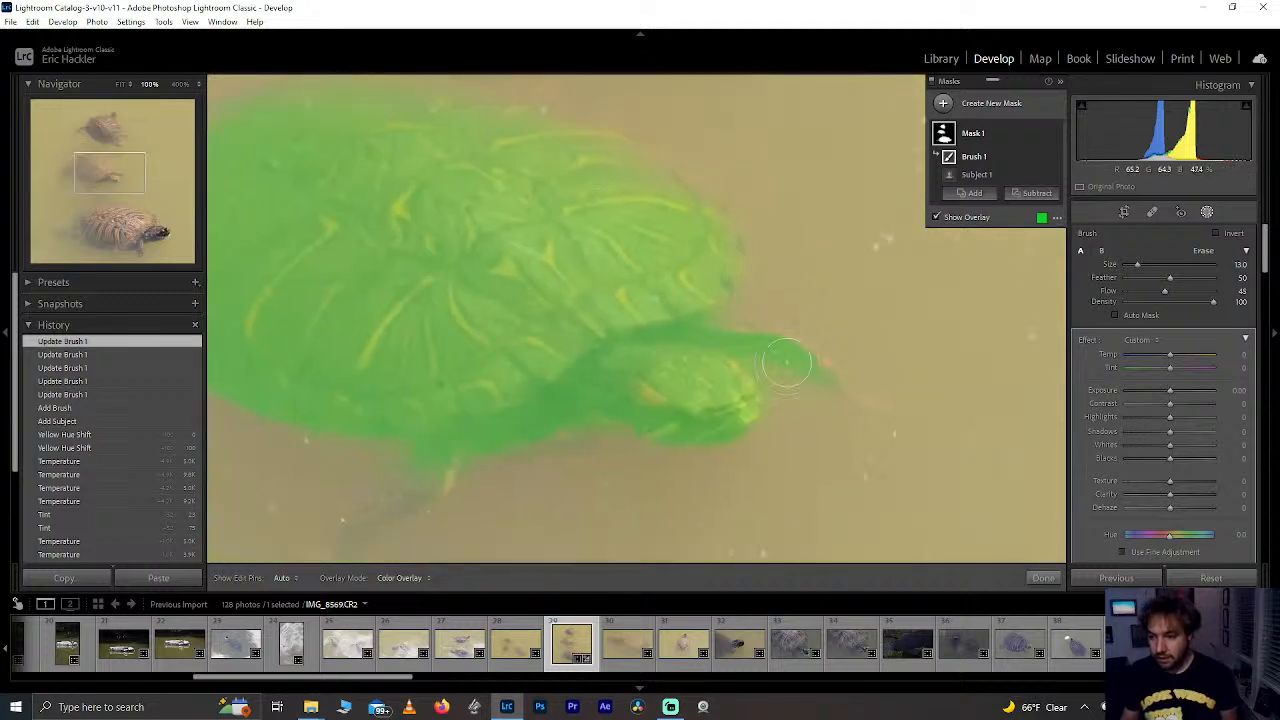
{"action": "left_click_drag", "start_coordinate": [102, 178], "coordinate": [92, 188]}
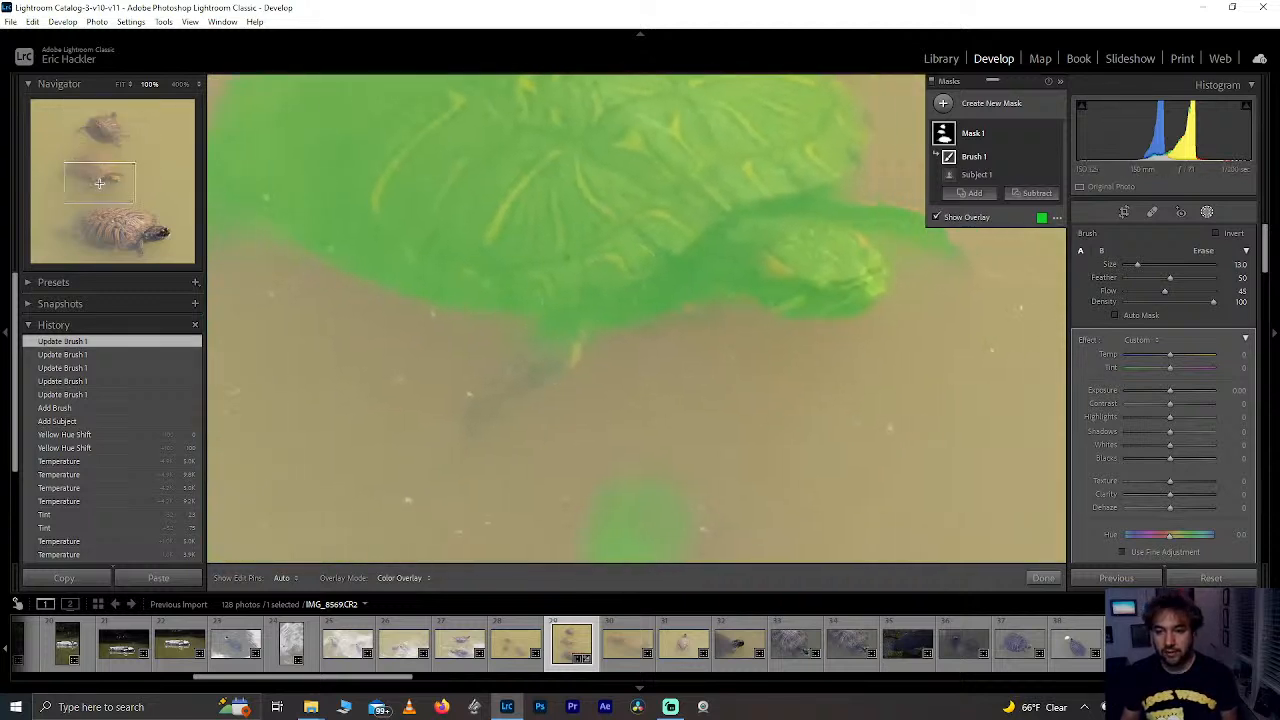
{"action": "key", "text": "h"}
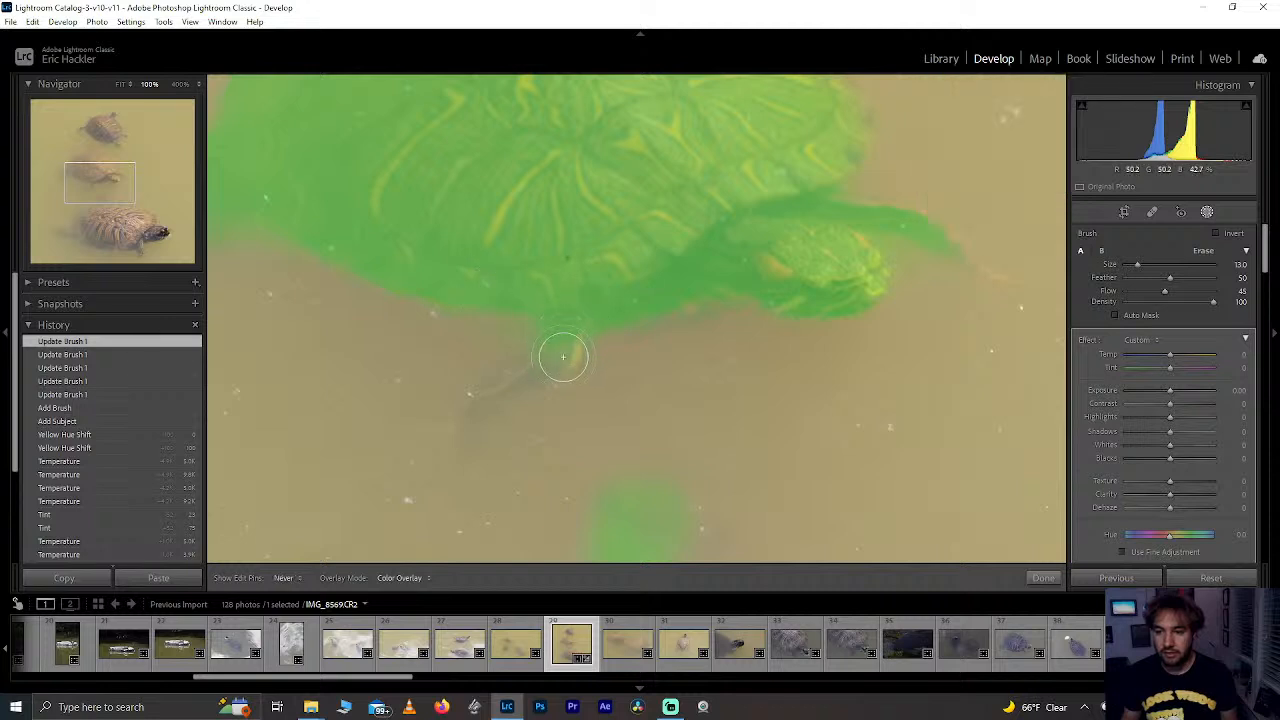
{"action": "key", "text": "h"}
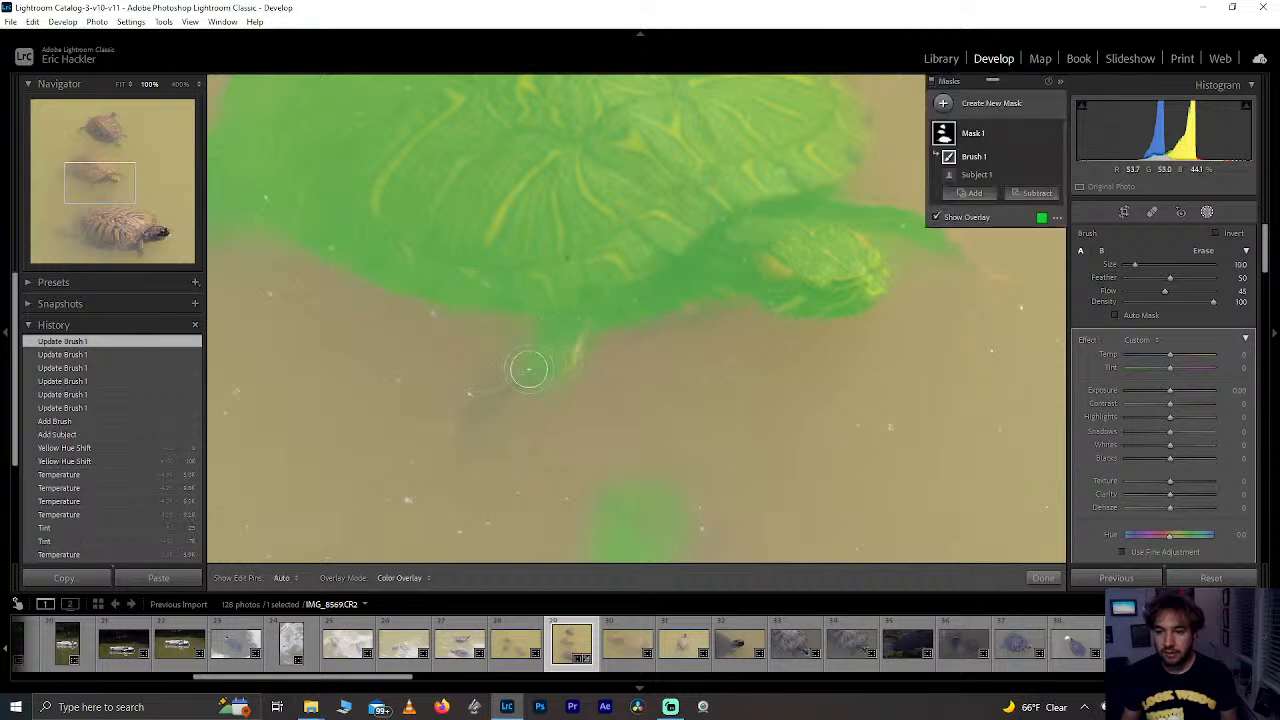
{"action": "key", "text": "h"}
{"action": "key", "text": "h"}
{"action": "left_click_drag", "start_coordinate": [486, 403], "coordinate": [471, 429]}
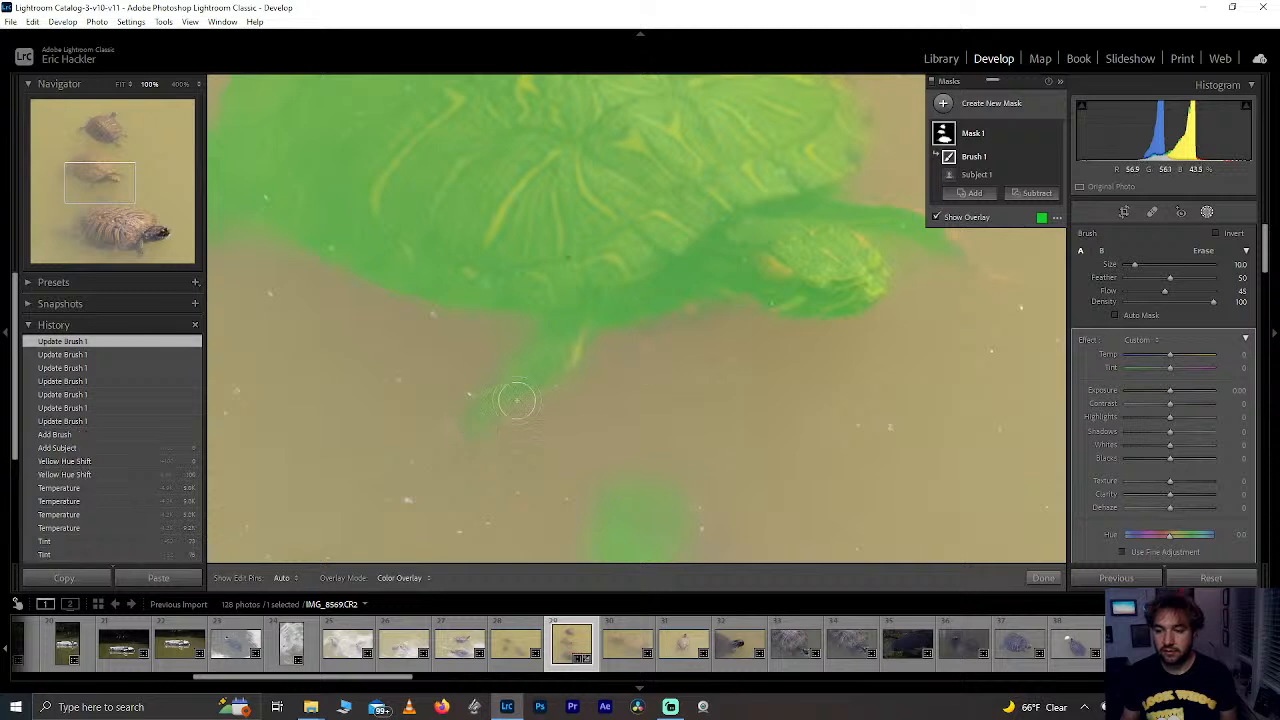
Step: Paint the middle turtle's upper shell edge and the faint limb above it into the mask with brush size 13
{"action": "left_click_drag", "start_coordinate": [88, 183], "coordinate": [93, 153]}
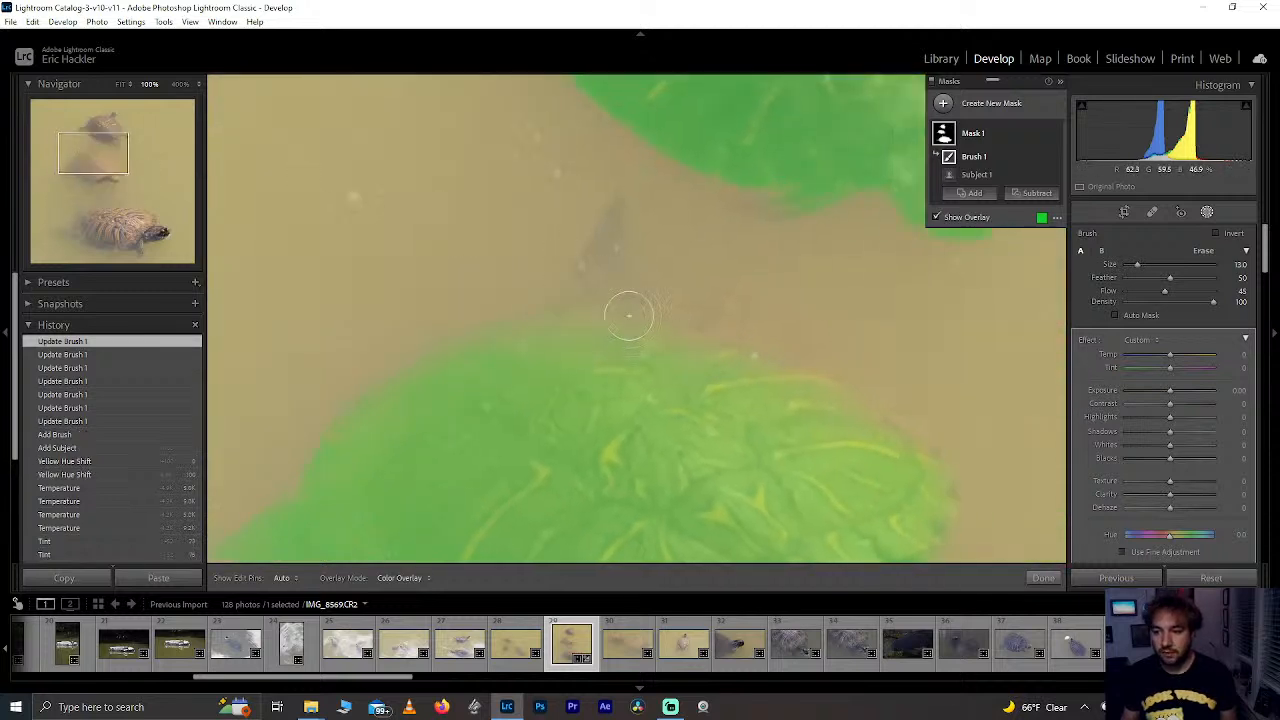
{"action": "key", "text": "h"}
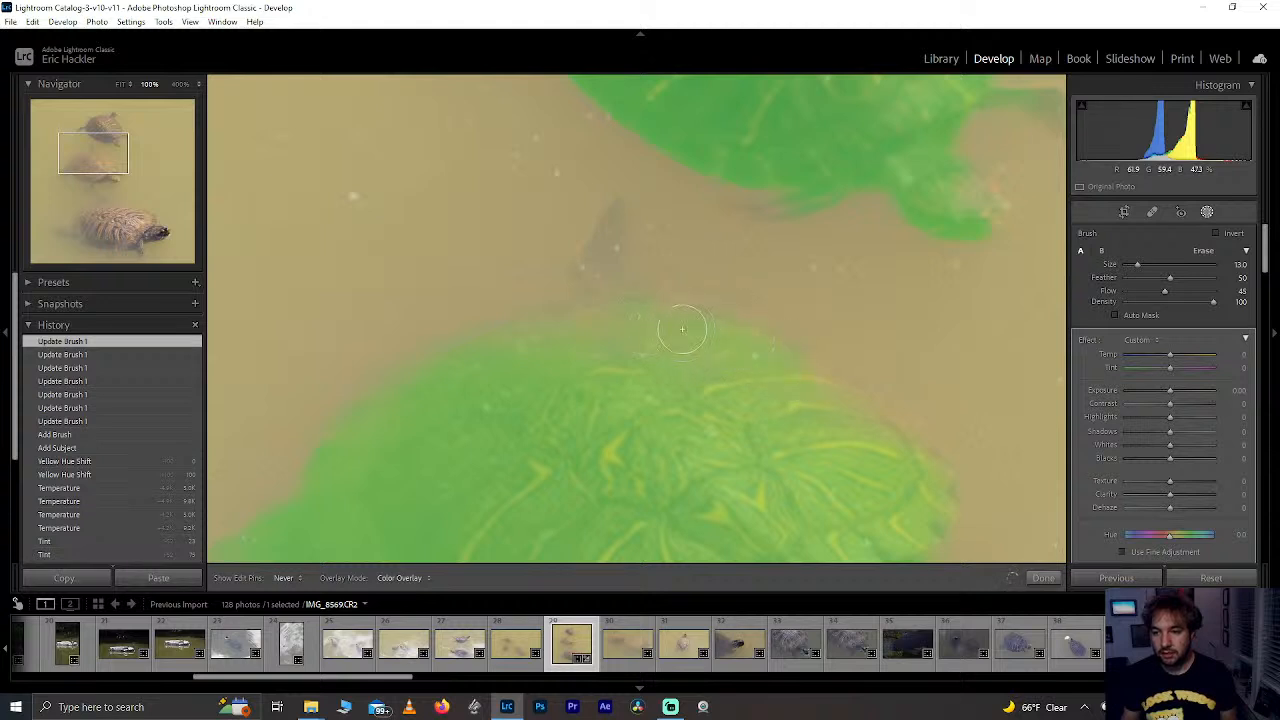
{"action": "key", "text": "h"}
{"action": "left_click_drag", "start_coordinate": [805, 352], "coordinate": [752, 387]}
{"action": "key", "text": "h"}
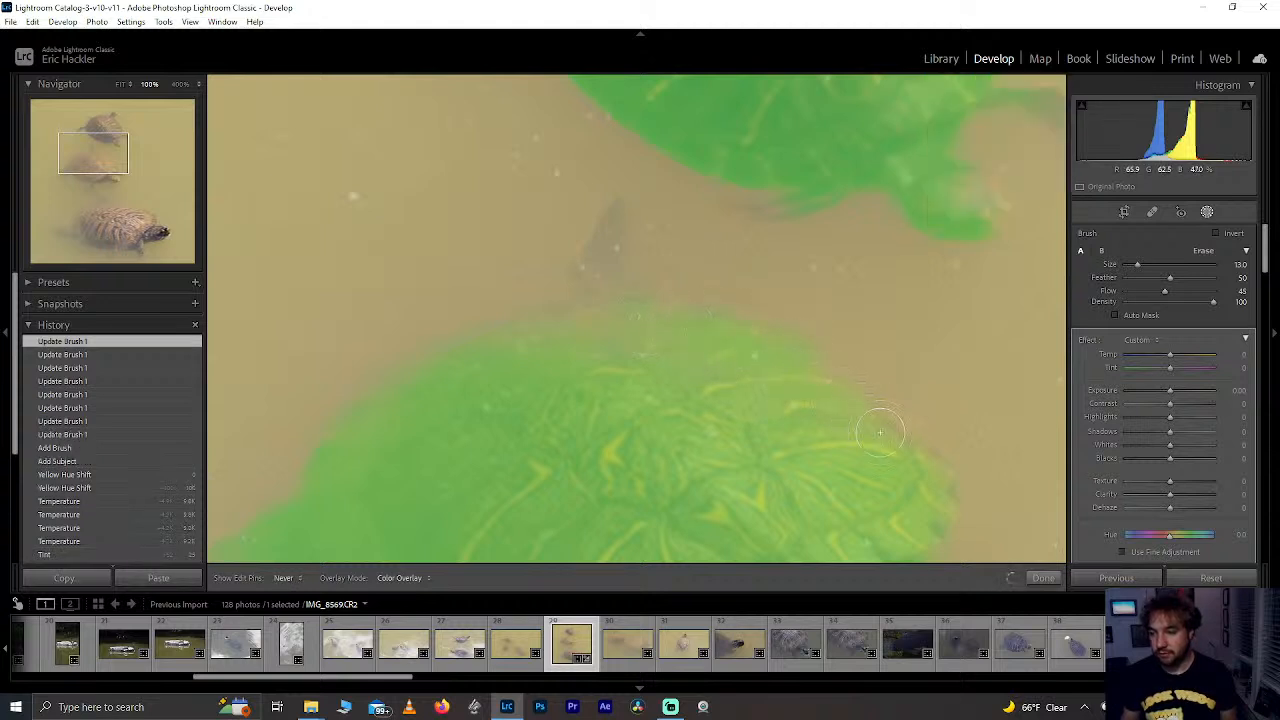
{"action": "left_click_drag", "start_coordinate": [925, 489], "coordinate": [932, 502]}
{"action": "mouse_move", "coordinate": [598, 323]}
{"action": "left_mouse_down"}
{"action": "mouse_move", "coordinate": [548, 340]}
{"action": "mouse_move", "coordinate": [512, 361]}
{"action": "left_mouse_up"}
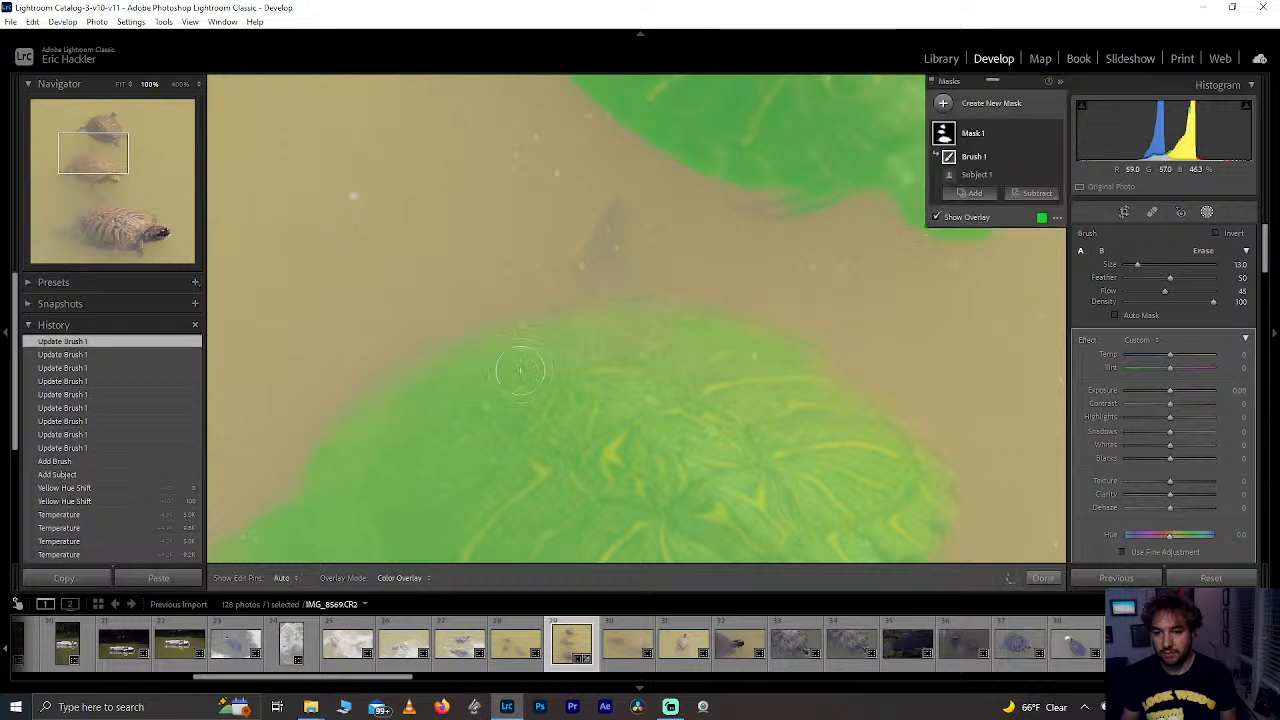
{"action": "key", "text": "h"}
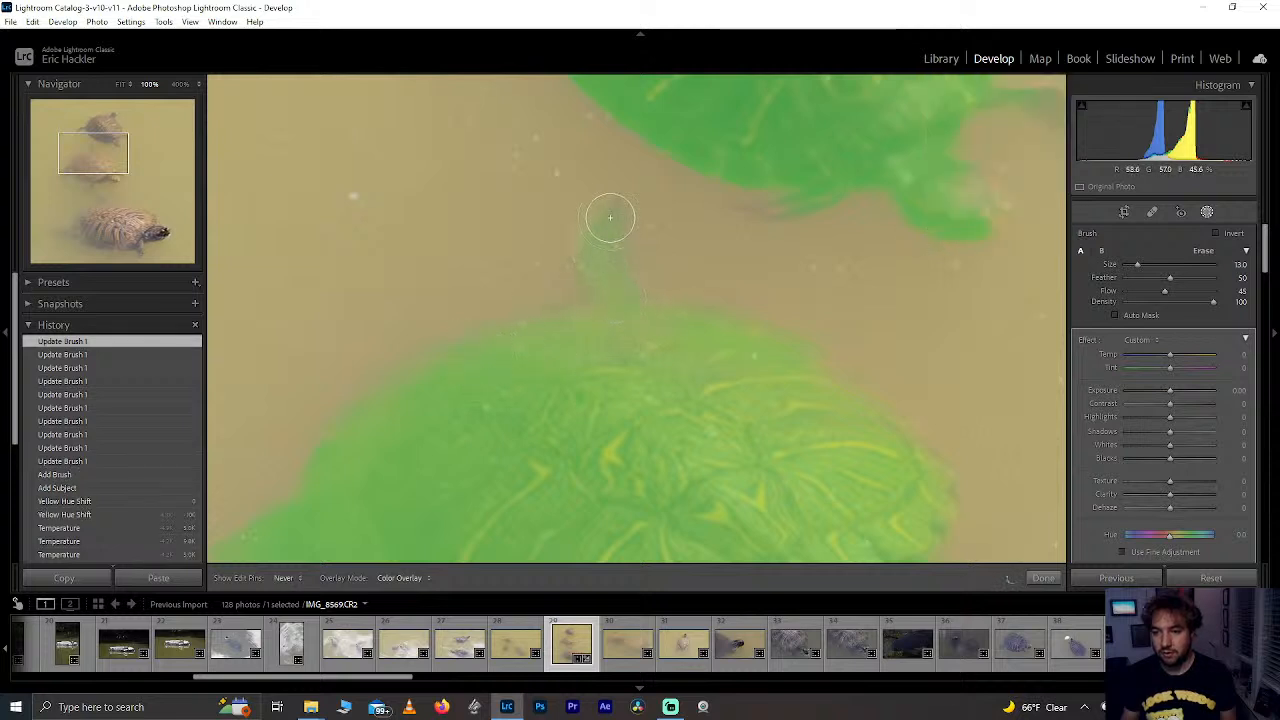
Step: Paint the middle turtle's upper leg and rear foot into Mask 1 with the size 13 brush
{"action": "left_click_drag", "start_coordinate": [601, 251], "coordinate": [594, 286]}
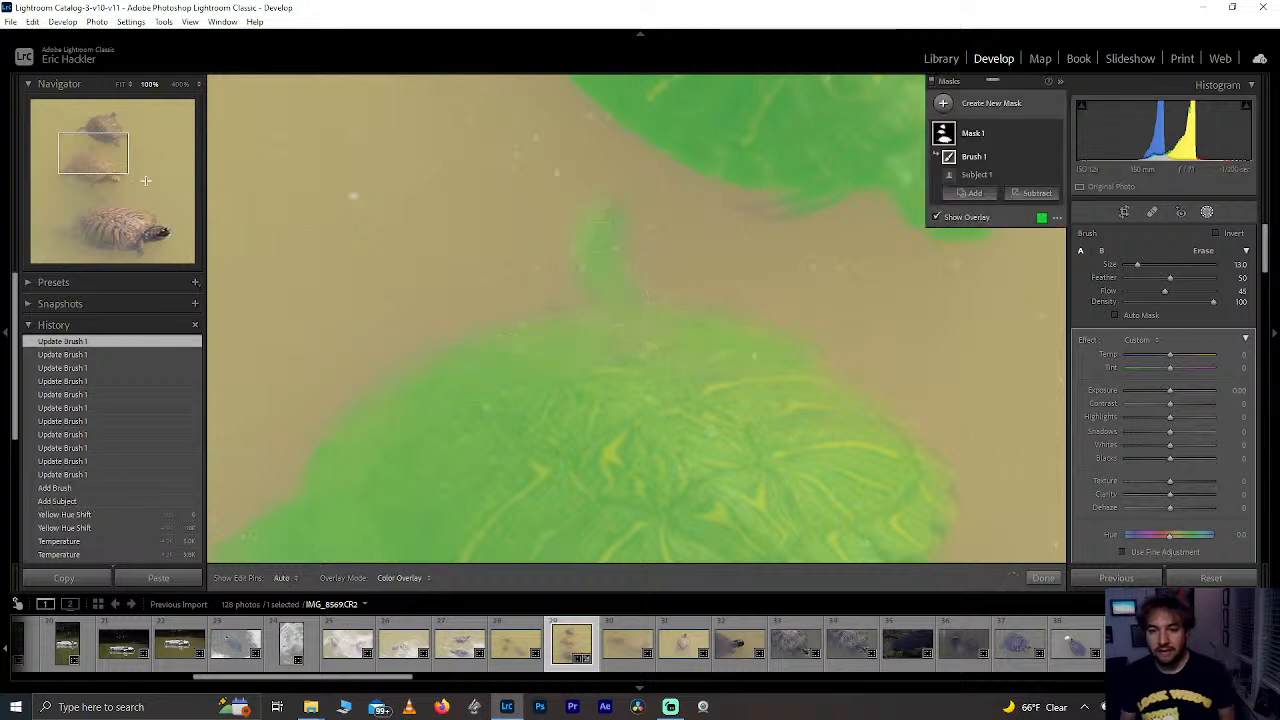
{"action": "left_click_drag", "start_coordinate": [108, 146], "coordinate": [79, 170]}
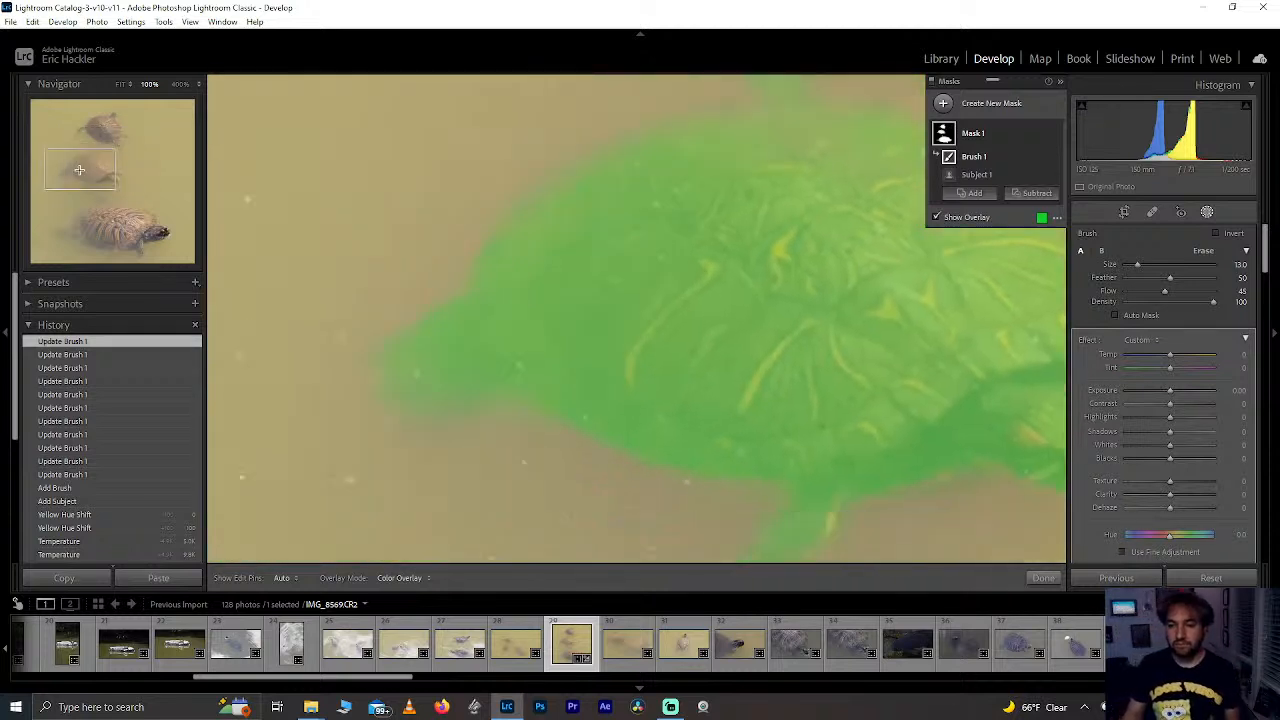
{"action": "key", "text": "h"}
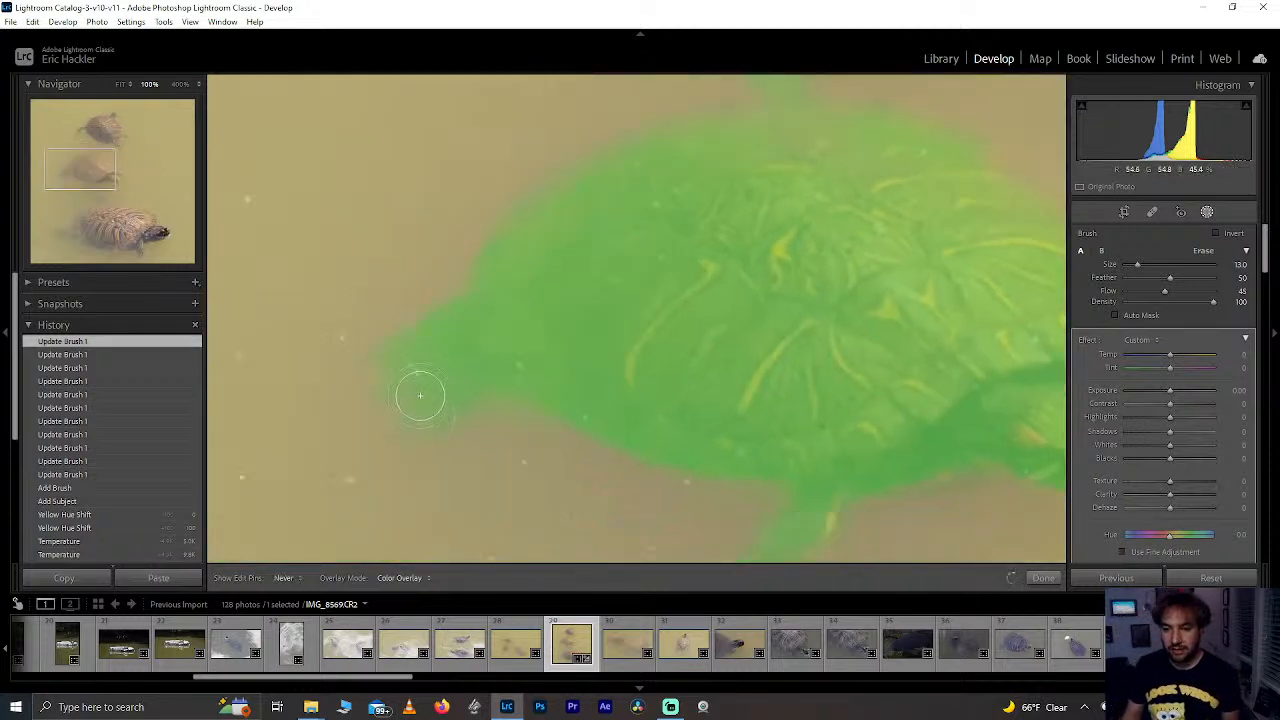
{"action": "left_click_drag", "start_coordinate": [420, 396], "coordinate": [424, 394]}
Step: Add the top turtle's faint legs, lower foot and head to Mask 1, reducing the brush size to 11 for the fine areas
{"action": "left_click_drag", "start_coordinate": [81, 172], "coordinate": [109, 126]}
{"action": "left_click", "coordinate": [444, 233]}
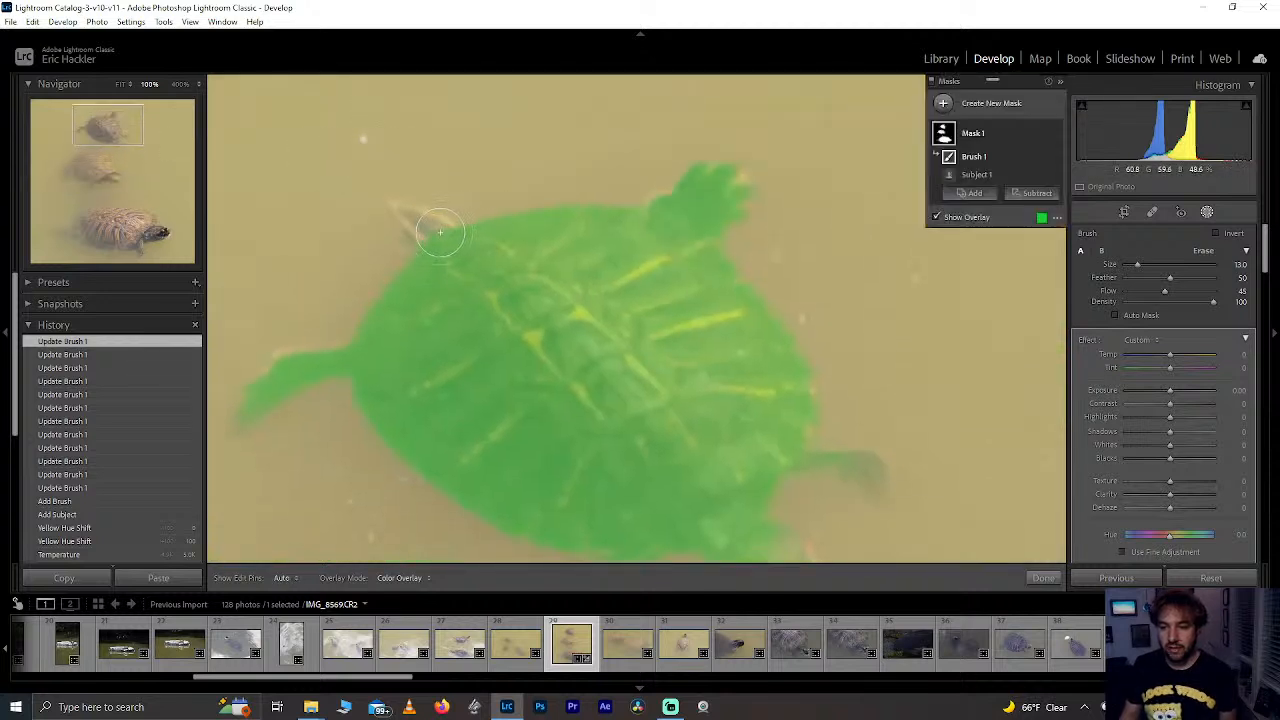
{"action": "scroll", "coordinate": [442, 234], "scroll_direction": "down", "scroll_amount": 2}
{"action": "left_click_drag", "start_coordinate": [437, 234], "coordinate": [414, 222]}
{"action": "left_click_drag", "start_coordinate": [106, 139], "coordinate": [124, 141]}
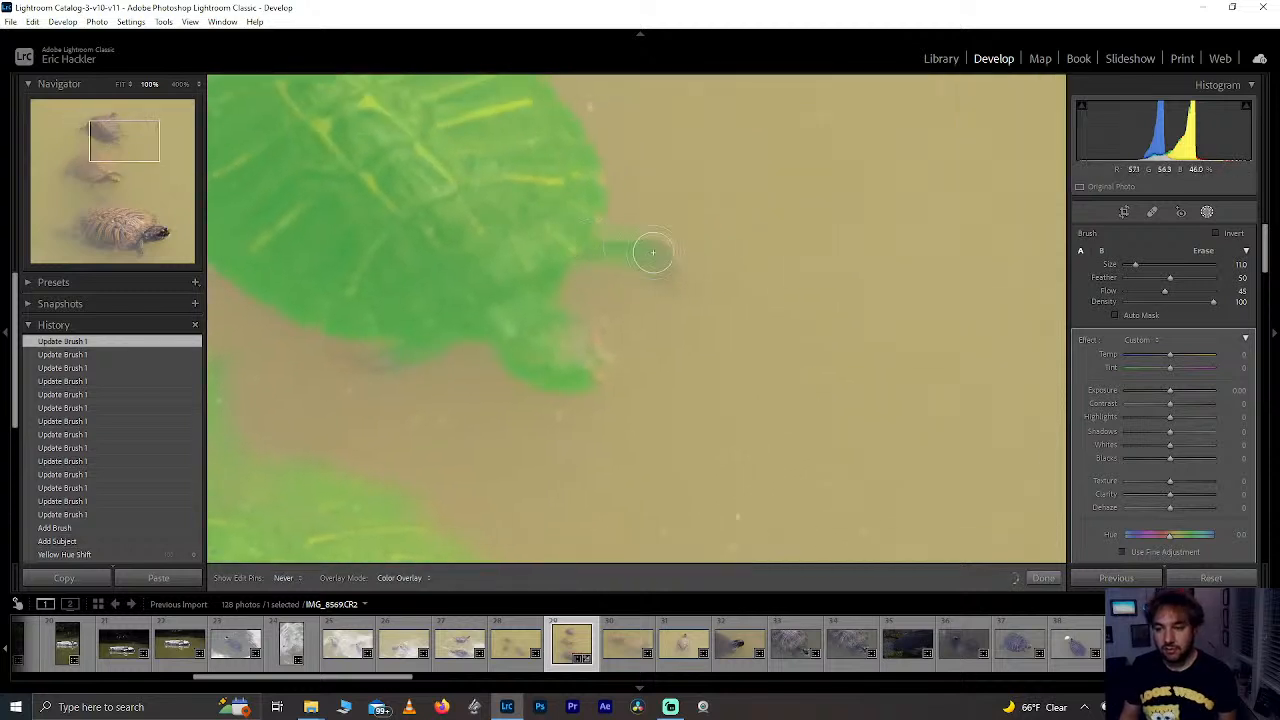
{"action": "left_click_drag", "start_coordinate": [661, 265], "coordinate": [605, 240]}
{"action": "mouse_move", "coordinate": [423, 343]}
{"action": "left_mouse_down"}
{"action": "mouse_move", "coordinate": [339, 371]}
{"action": "mouse_move", "coordinate": [583, 343]}
{"action": "mouse_move", "coordinate": [593, 362]}
{"action": "mouse_move", "coordinate": [565, 348]}
{"action": "left_mouse_up"}
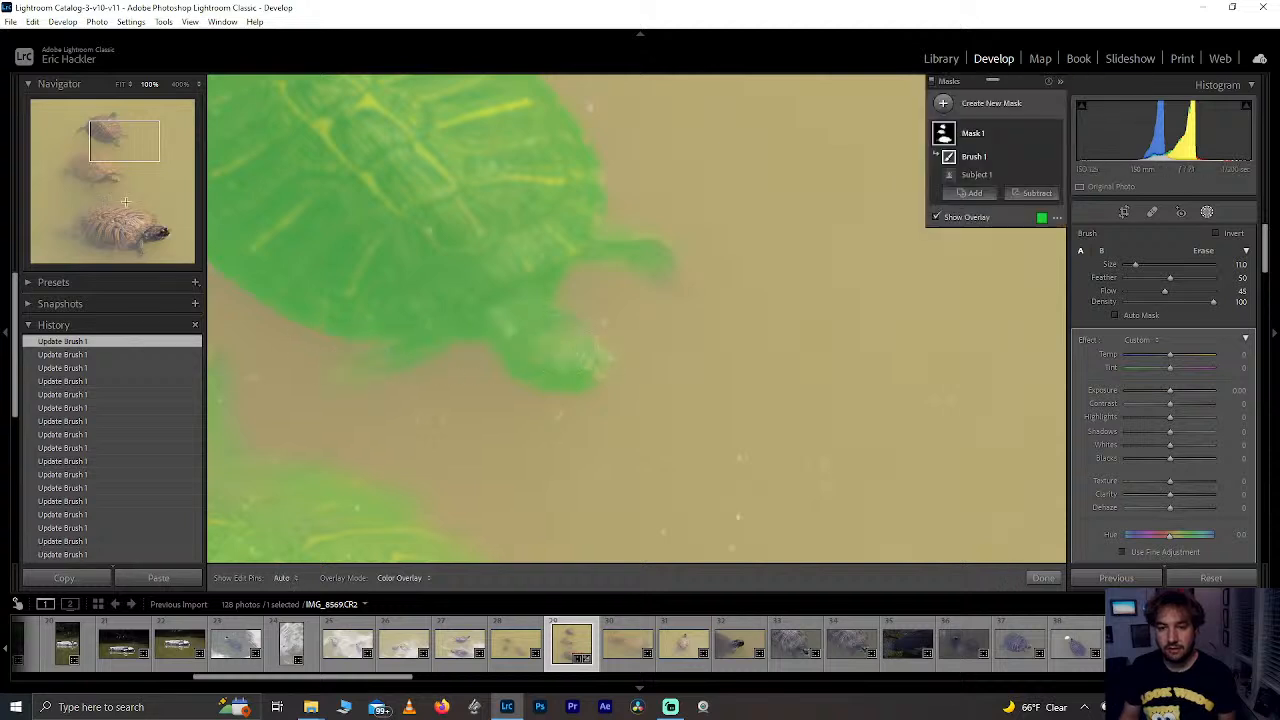
{"action": "double_click", "coordinate": [134, 152]}
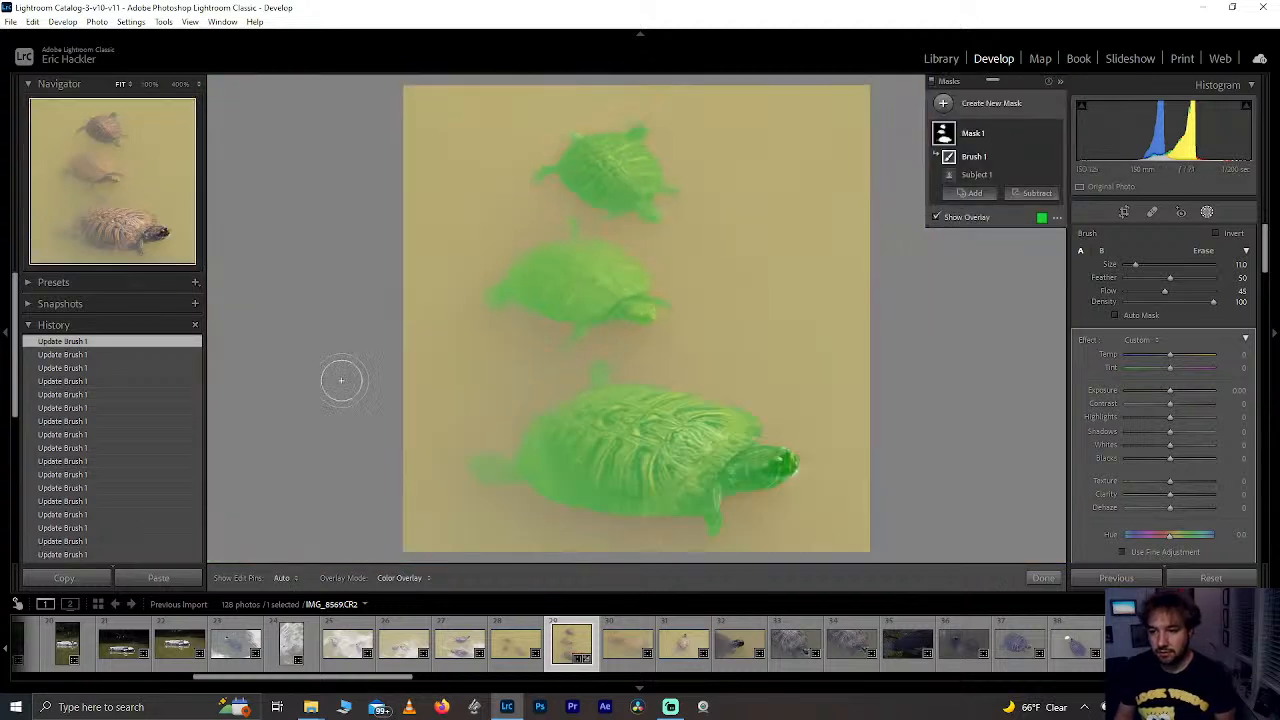
Step: Fill in the missed upper shell edge of the middle turtle in Mask 1
{"action": "left_click", "coordinate": [93, 157]}
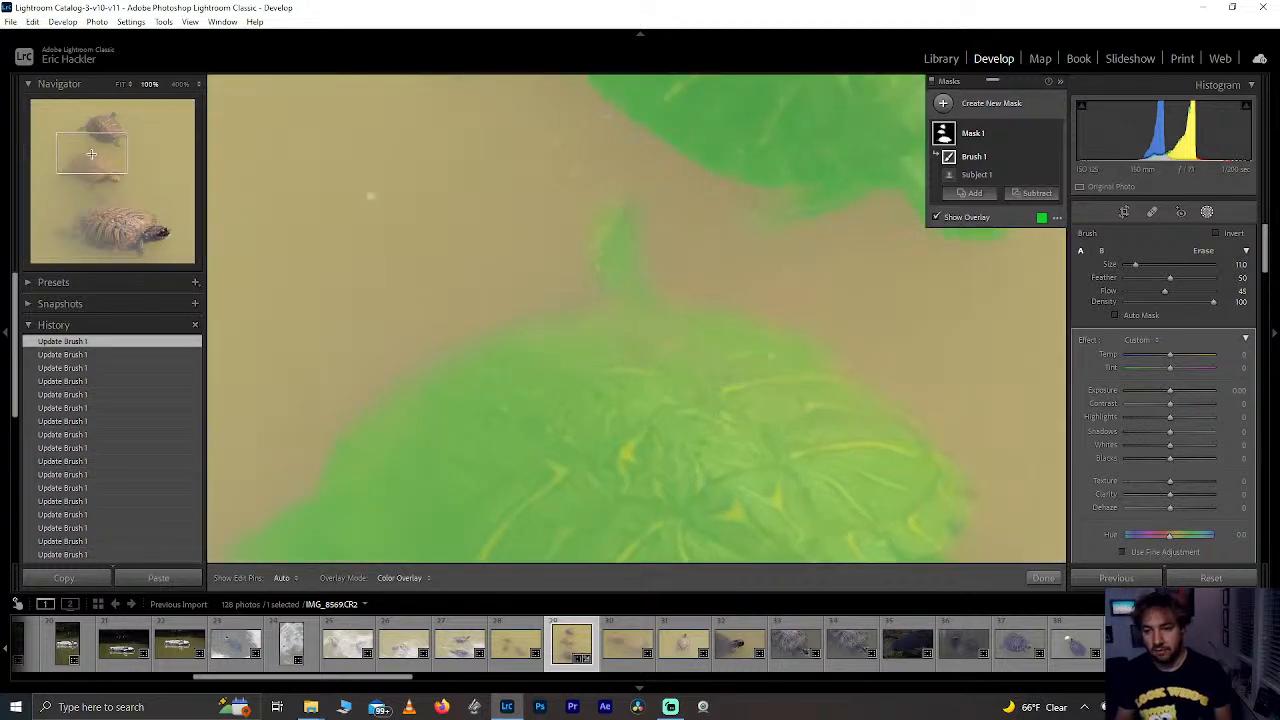
{"action": "left_click_drag", "start_coordinate": [690, 321], "coordinate": [683, 323]}
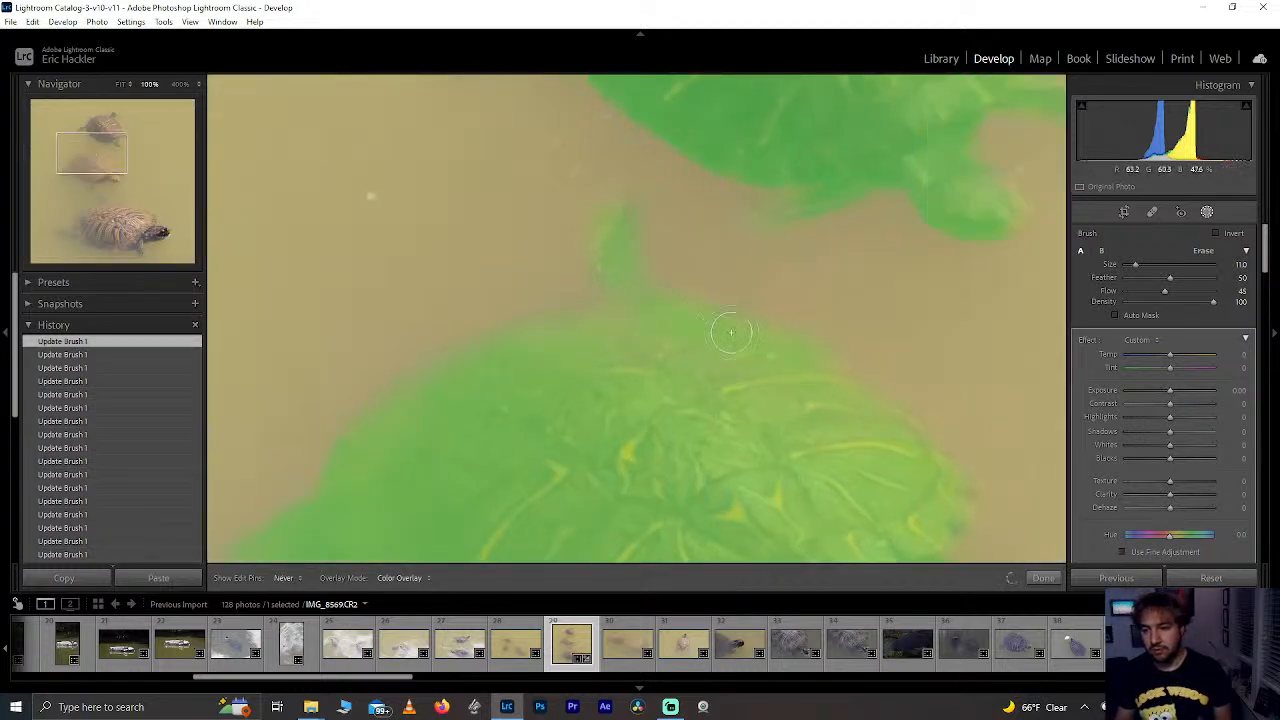
{"action": "left_click_drag", "start_coordinate": [481, 355], "coordinate": [478, 358]}
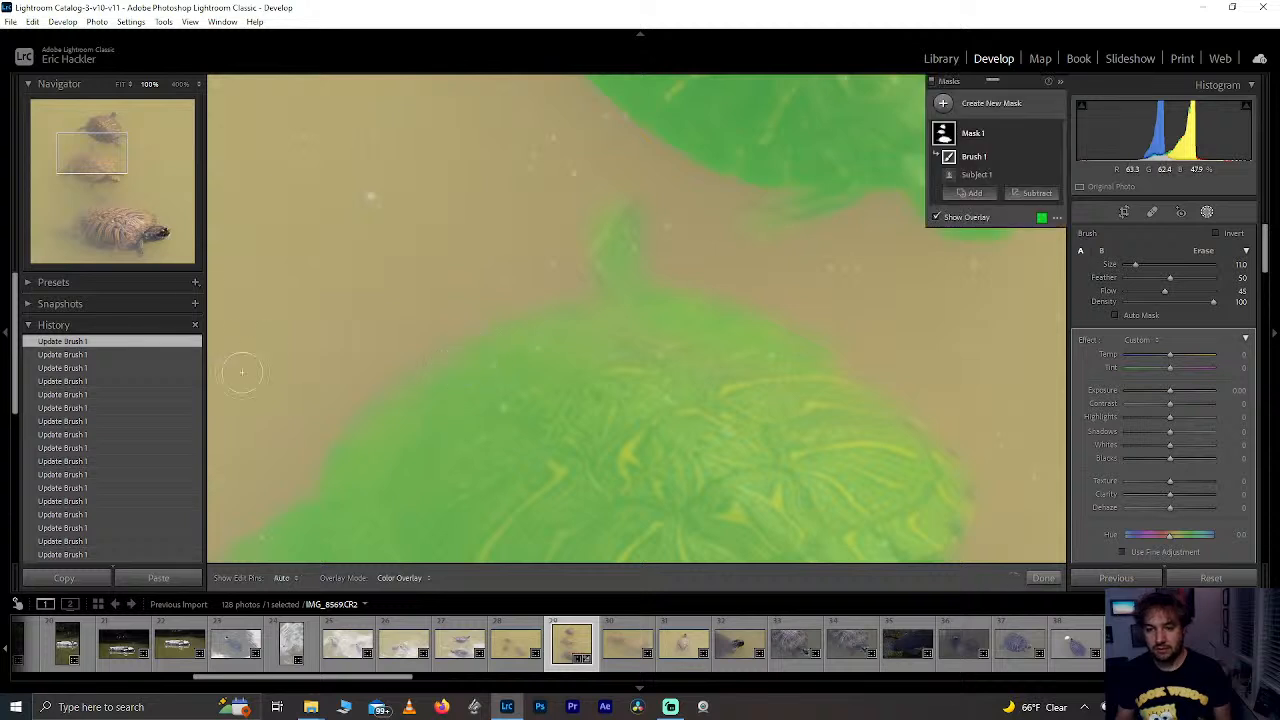
{"action": "double_click", "coordinate": [92, 163]}
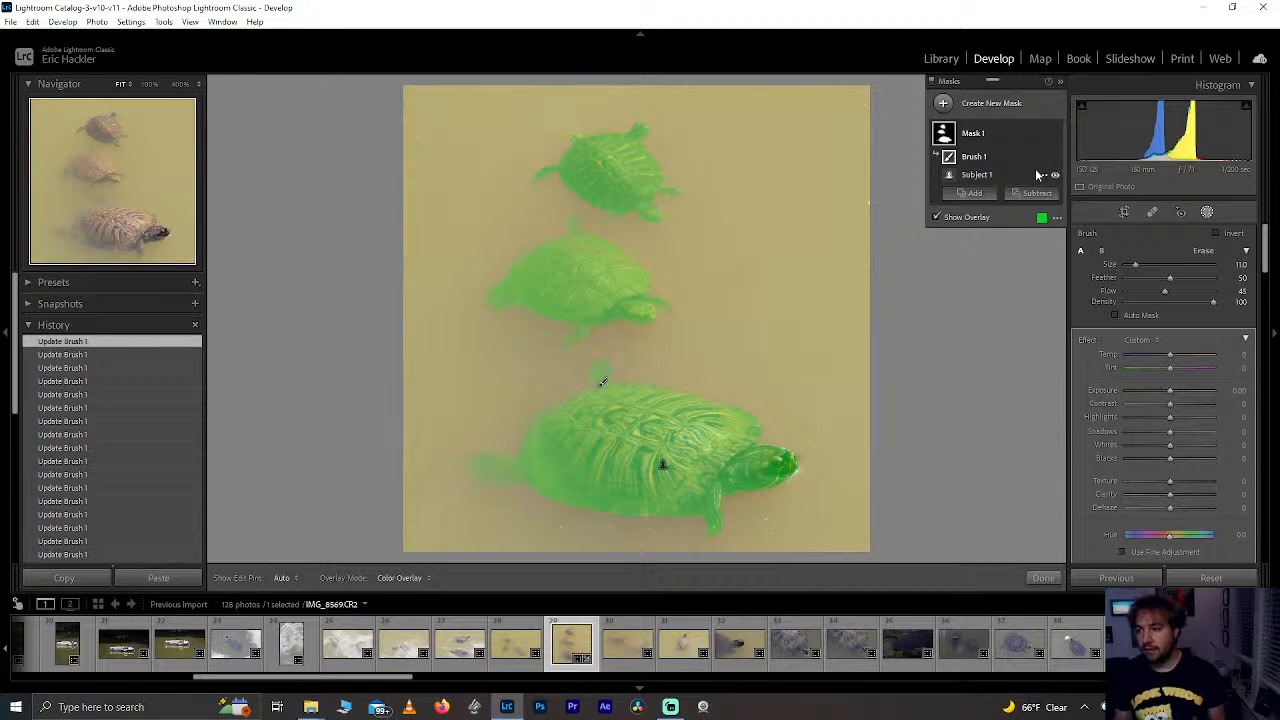
Step: Duplicate Mask 1, leaving its brush component uninverted
{"action": "left_click", "coordinate": [1216, 233]}
{"action": "left_click", "coordinate": [1216, 233]}
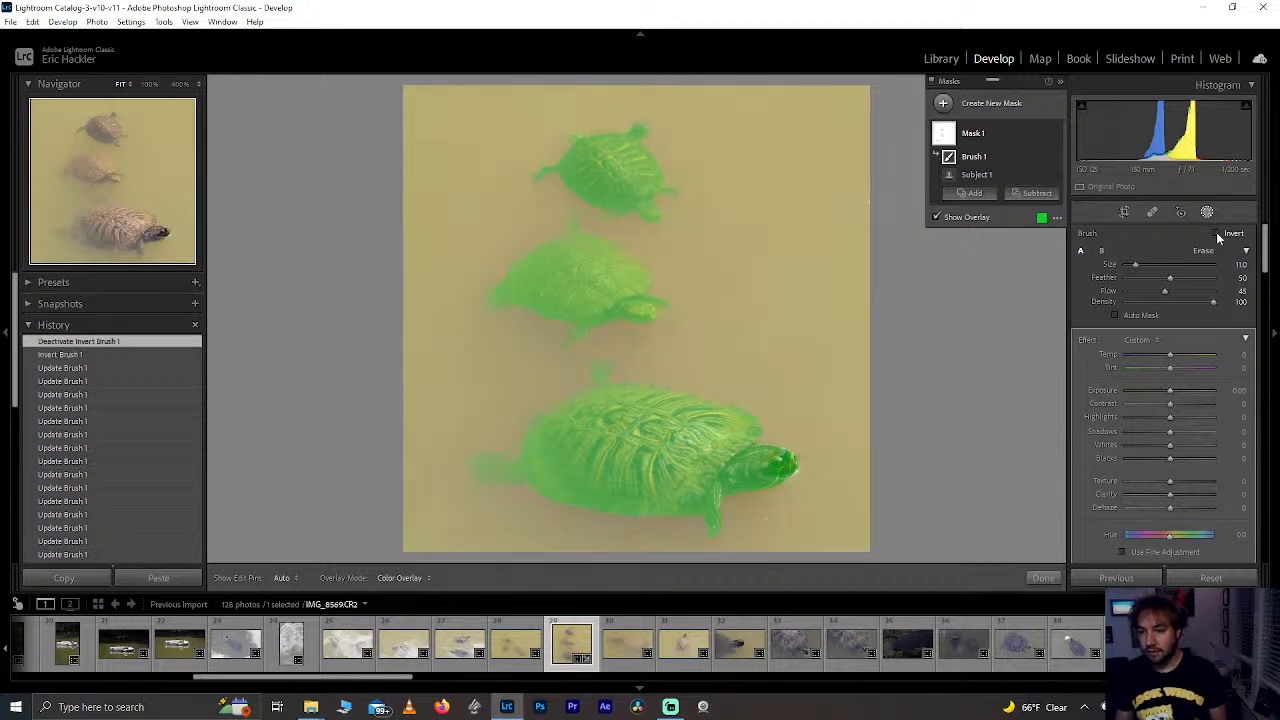
{"action": "left_click", "coordinate": [1005, 131]}
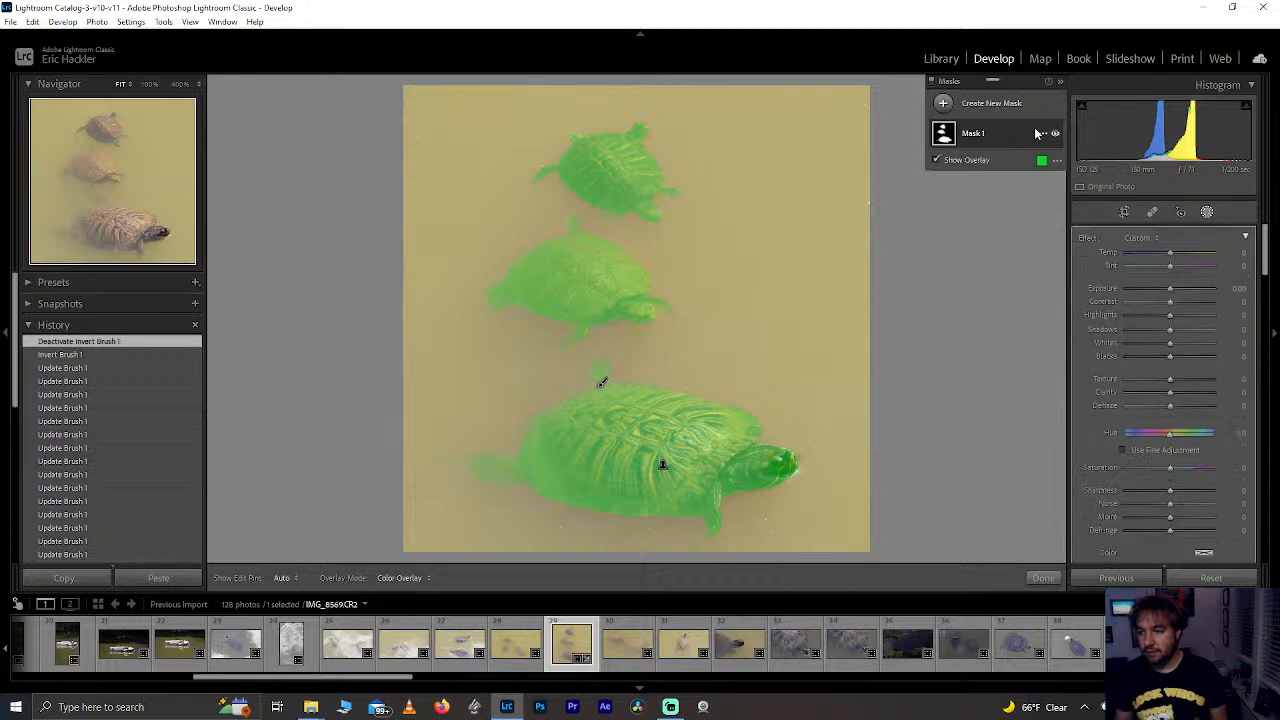
{"action": "right_click", "coordinate": [1043, 133]}
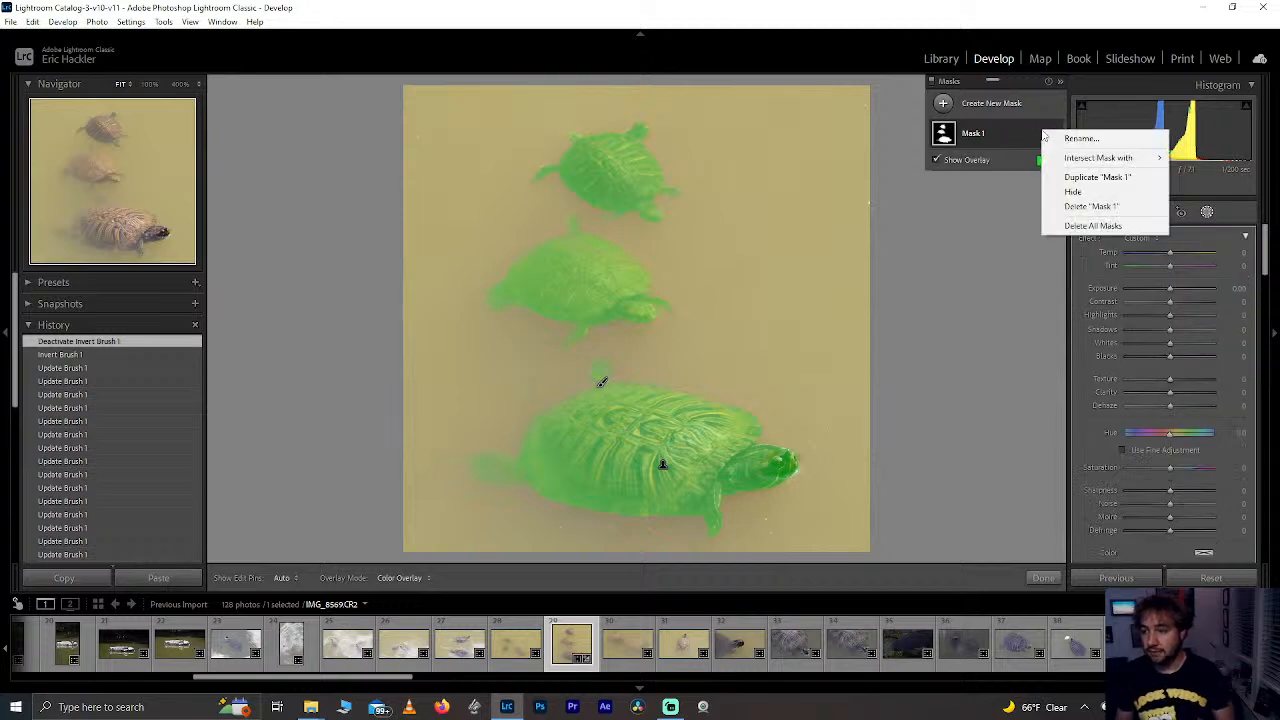
{"action": "left_click", "coordinate": [1076, 177]}
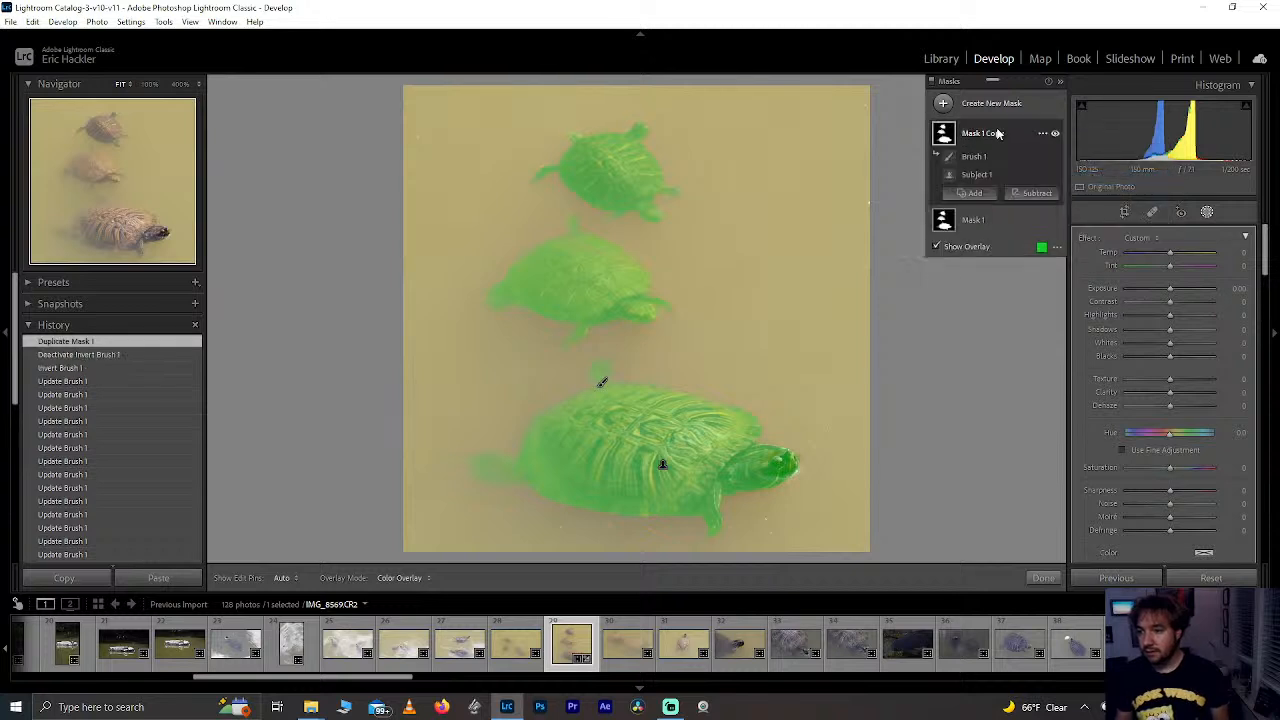
Step: Invert Subject 1 in Mask 1 Copy to target the background, and delete that copy's Brush 1
{"action": "left_click", "coordinate": [1006, 177]}
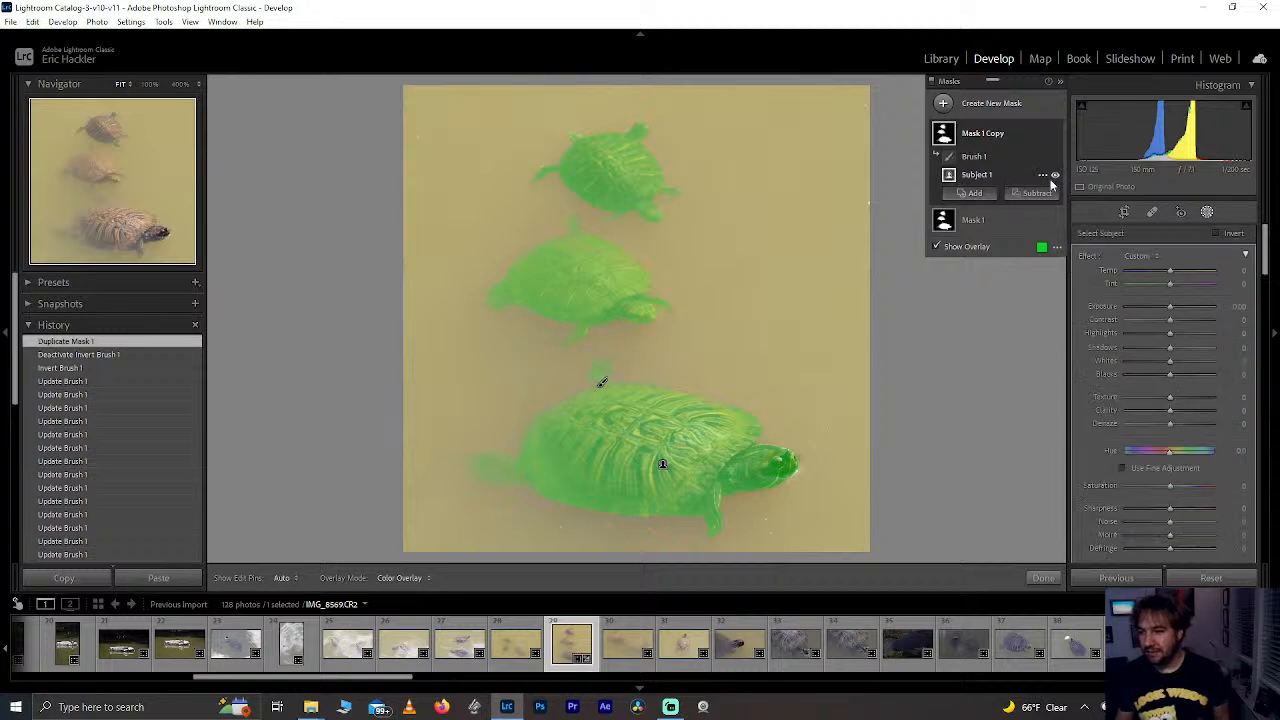
{"action": "left_click", "coordinate": [1216, 234]}
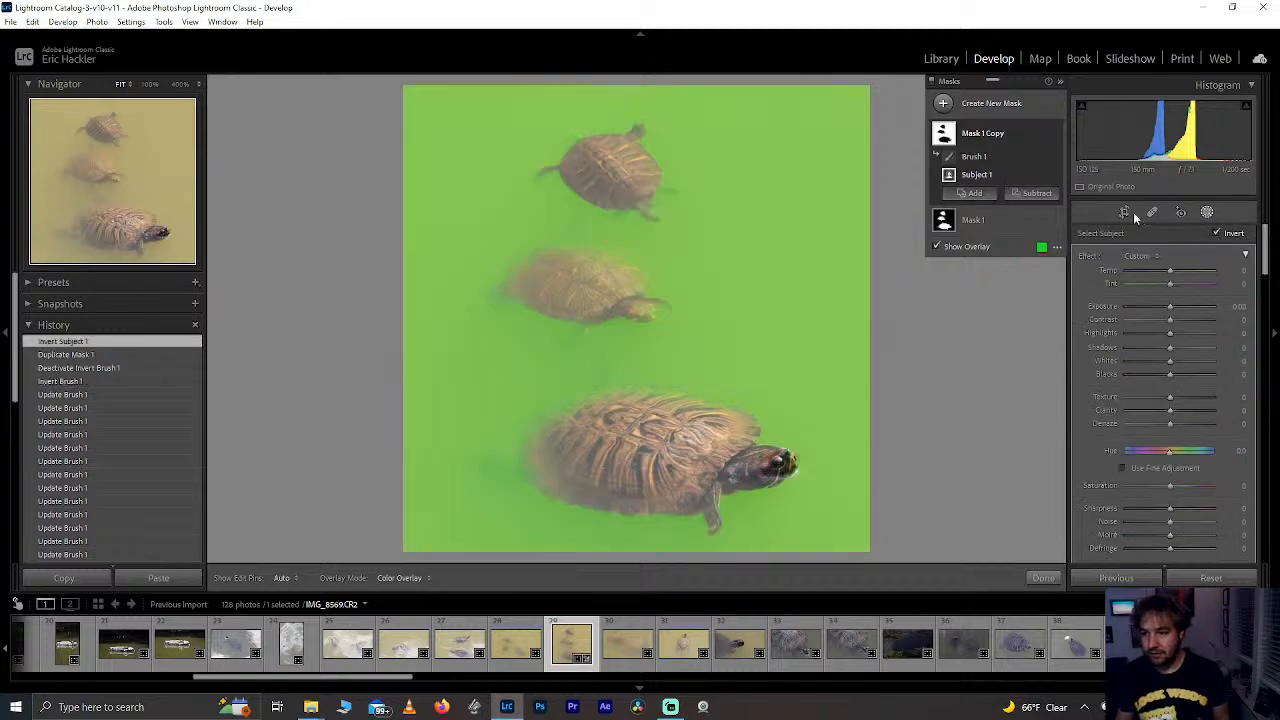
{"action": "left_click", "coordinate": [990, 159]}
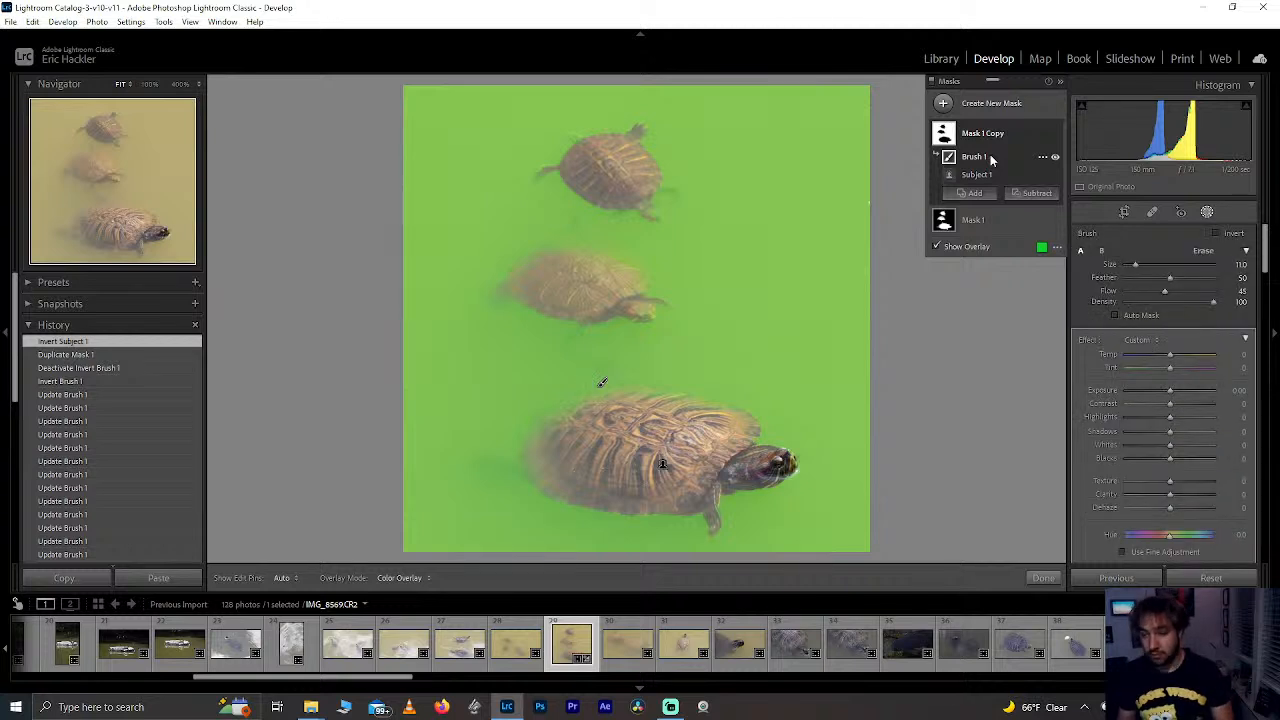
{"action": "key", "text": "Delete"}
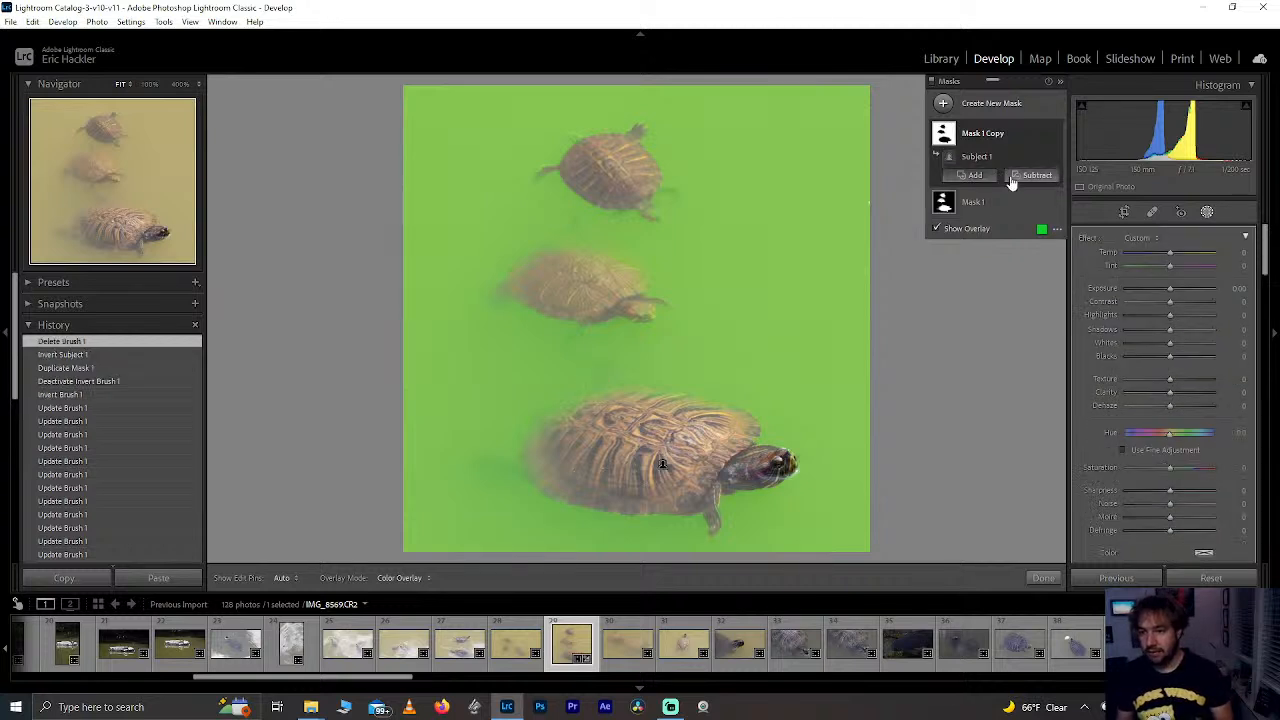
Step: Add a subtracting brush to Mask 1 Copy and remove the top turtle's upper-left foot and lower foot from the background mask
{"action": "left_click", "coordinate": [1012, 180]}
{"action": "left_click", "coordinate": [1038, 250]}
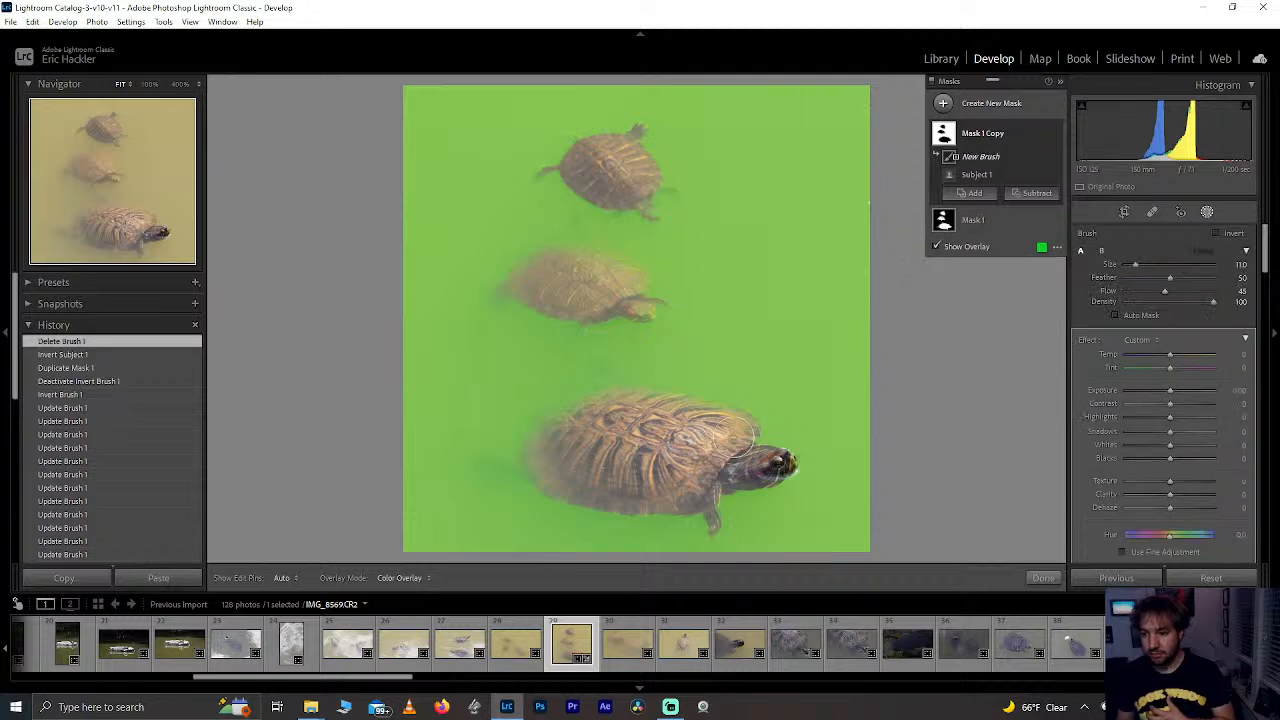
{"action": "left_click", "coordinate": [90, 137]}
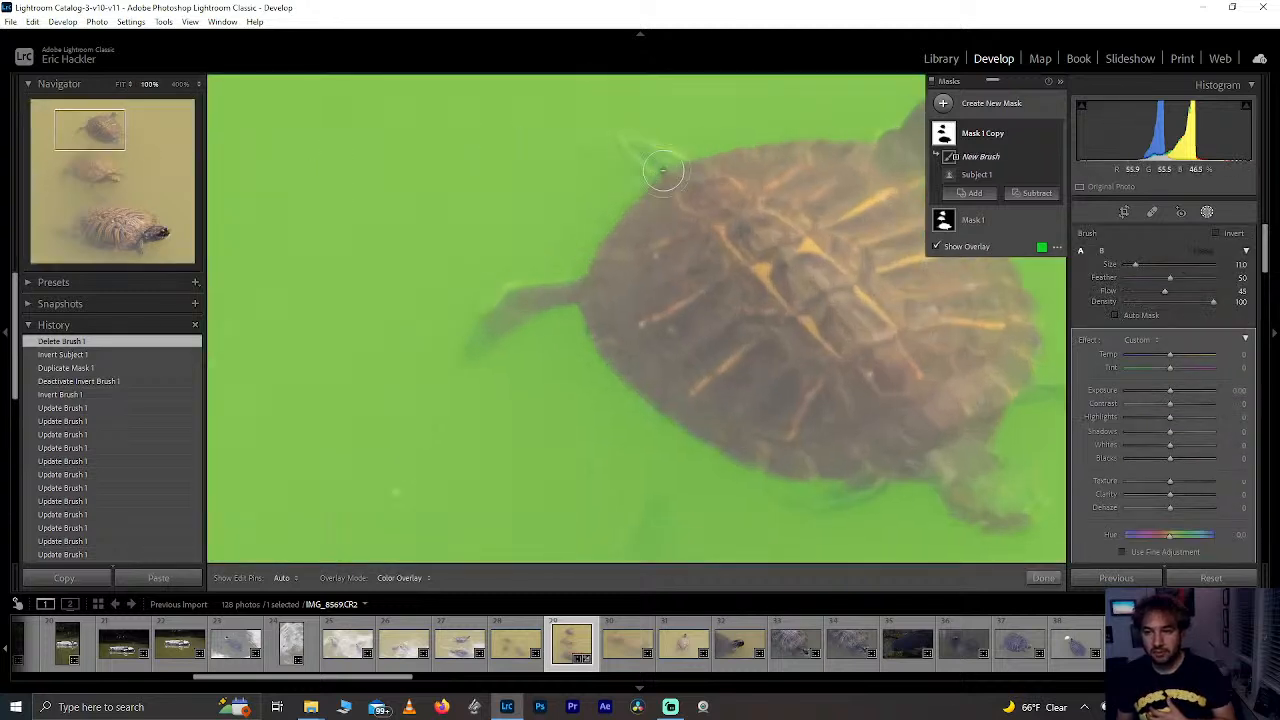
{"action": "left_click_drag", "start_coordinate": [663, 170], "coordinate": [635, 146]}
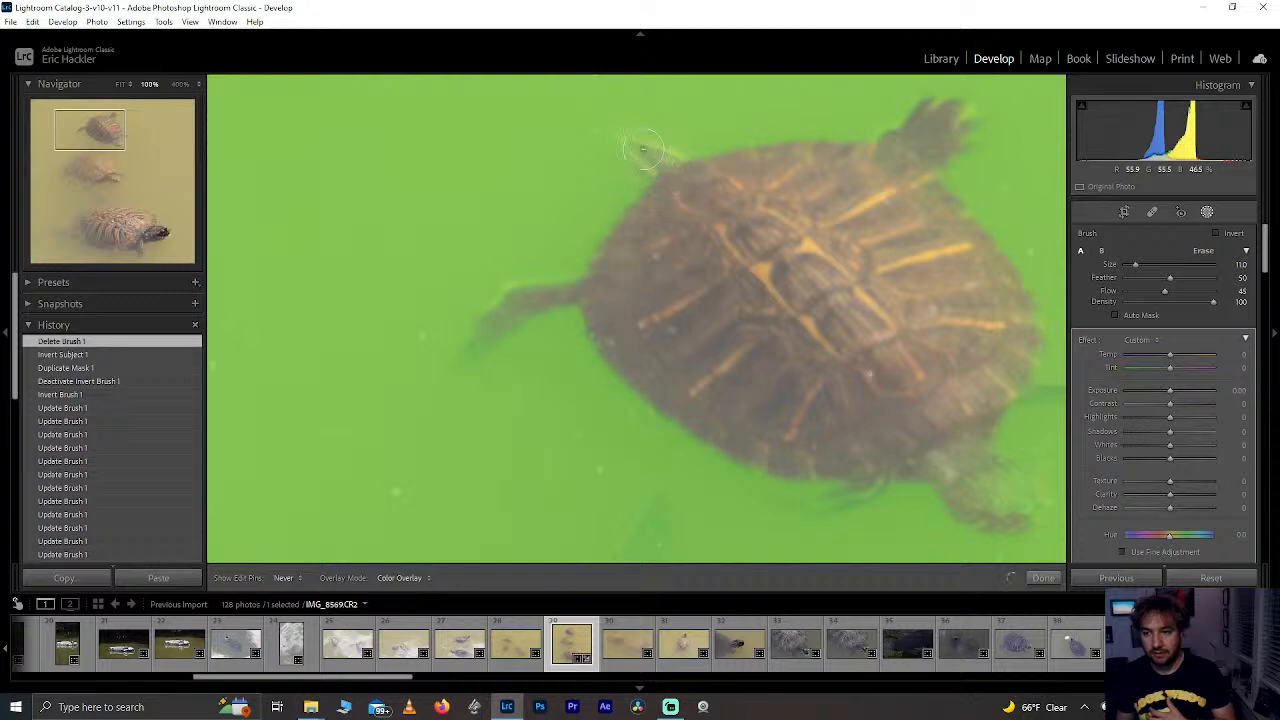
{"action": "mouse_move", "coordinate": [677, 184]}
{"action": "left_mouse_down"}
{"action": "mouse_move", "coordinate": [648, 151]}
{"action": "mouse_move", "coordinate": [698, 190]}
{"action": "left_mouse_up"}
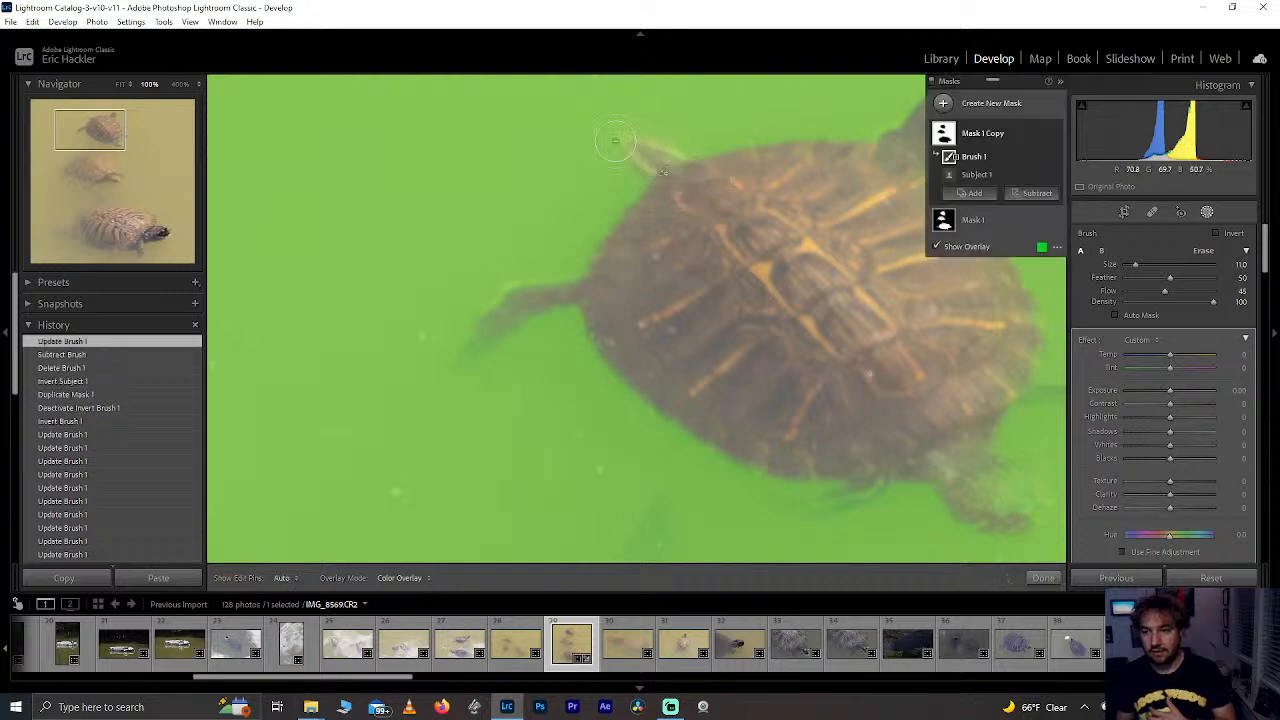
{"action": "left_click_drag", "start_coordinate": [617, 146], "coordinate": [676, 165]}
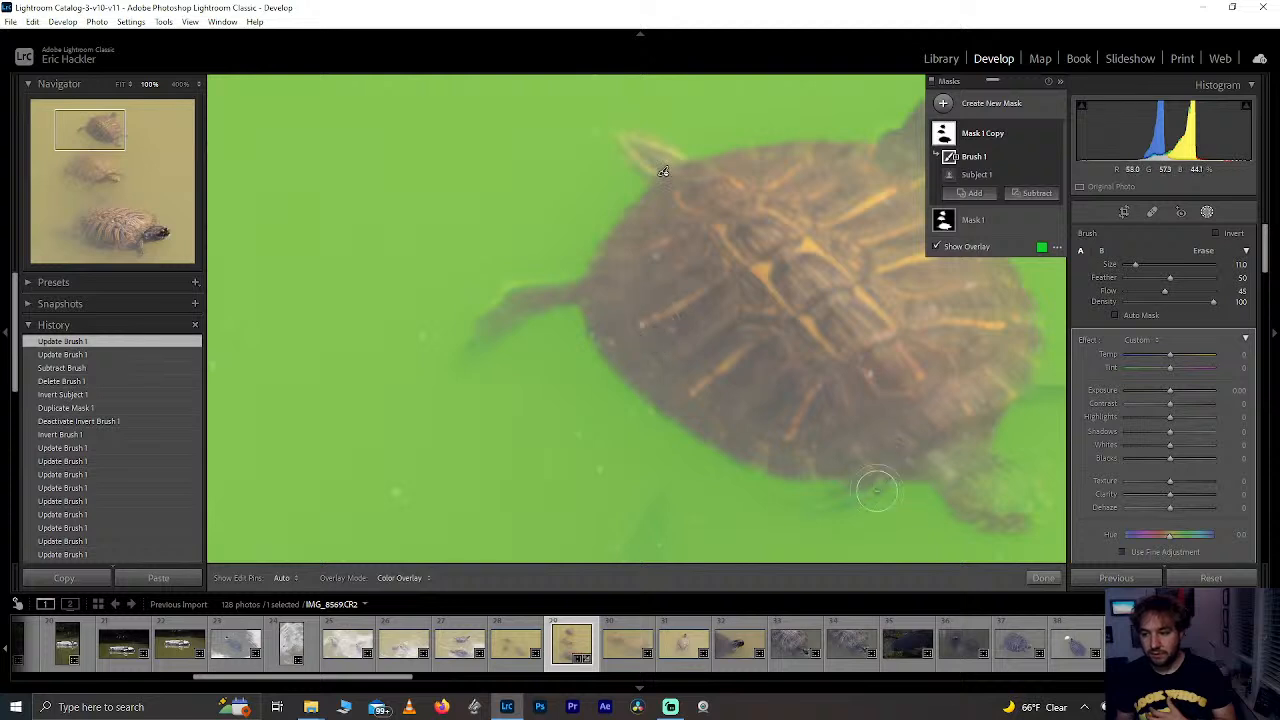
{"action": "left_click_drag", "start_coordinate": [872, 490], "coordinate": [786, 517]}
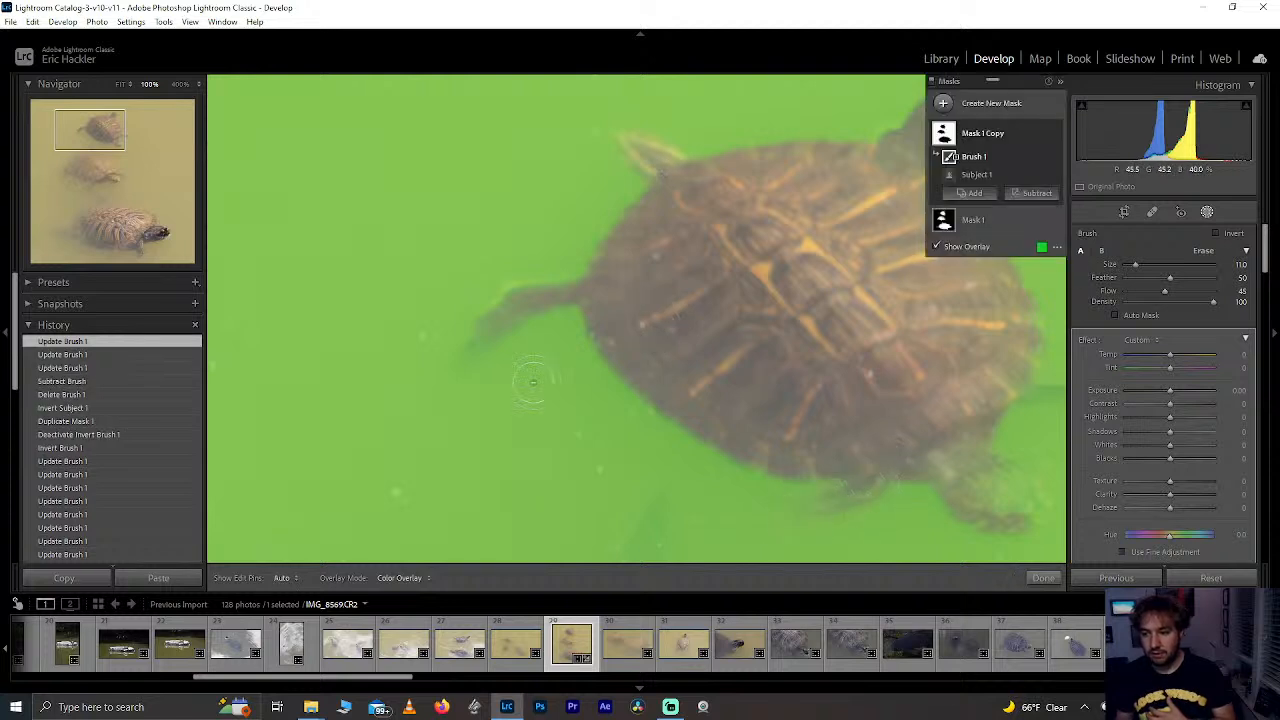
Step: Subtract the top turtle's front leg, head and left leg from the background mask
{"action": "left_click_drag", "start_coordinate": [92, 131], "coordinate": [116, 141]}
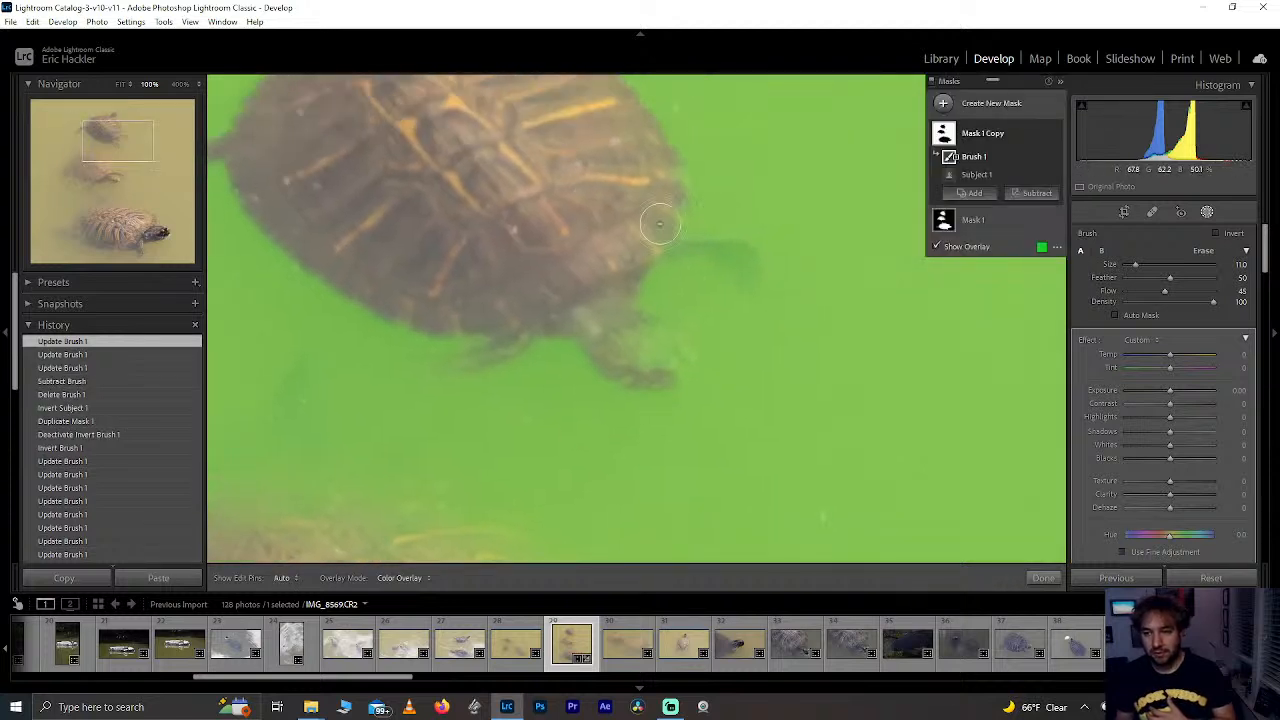
{"action": "mouse_move", "coordinate": [689, 237]}
{"action": "left_mouse_down"}
{"action": "mouse_move", "coordinate": [745, 271]}
{"action": "mouse_move", "coordinate": [700, 250]}
{"action": "mouse_move", "coordinate": [741, 252]}
{"action": "mouse_move", "coordinate": [749, 265]}
{"action": "mouse_move", "coordinate": [663, 248]}
{"action": "mouse_move", "coordinate": [705, 258]}
{"action": "left_mouse_up"}
{"action": "mouse_move", "coordinate": [536, 330]}
{"action": "left_mouse_down"}
{"action": "mouse_move", "coordinate": [500, 350]}
{"action": "mouse_move", "coordinate": [526, 297]}
{"action": "left_mouse_up"}
{"action": "left_click_drag", "start_coordinate": [660, 308], "coordinate": [616, 317]}
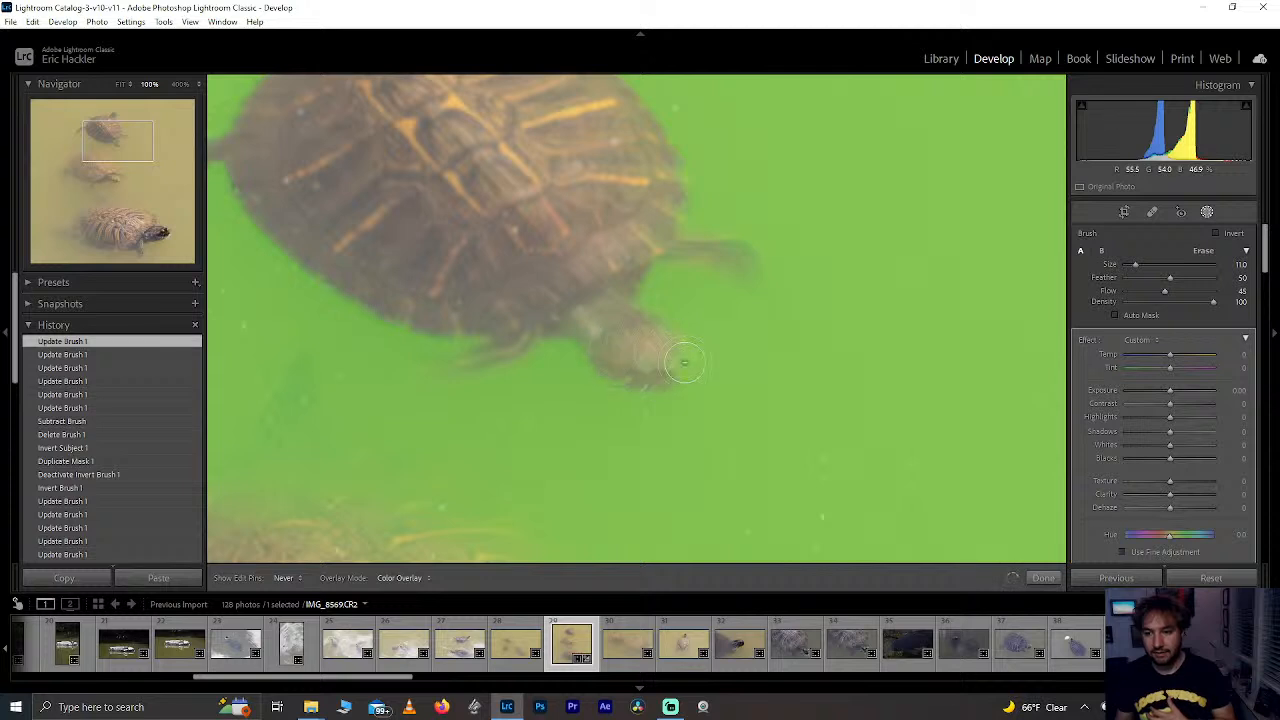
{"action": "left_click_drag", "start_coordinate": [628, 315], "coordinate": [562, 284]}
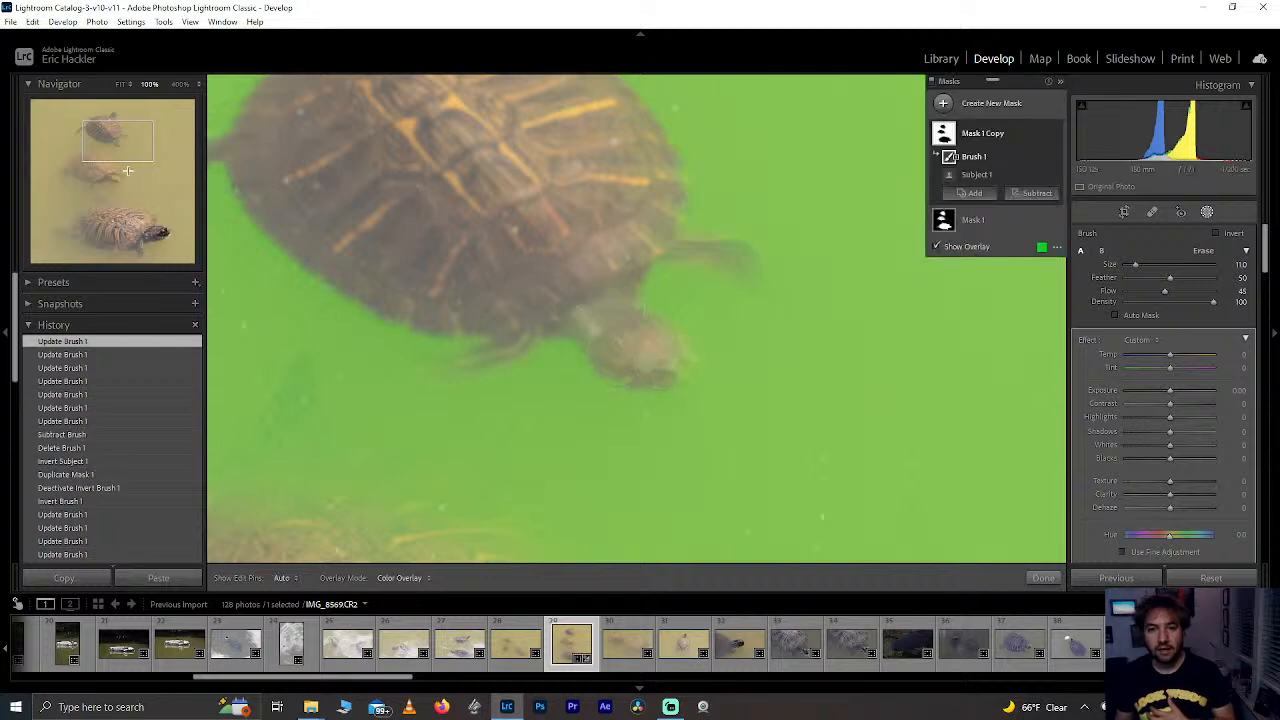
{"action": "left_click", "coordinate": [104, 120]}
{"action": "left_click_drag", "start_coordinate": [104, 120], "coordinate": [96, 138]}
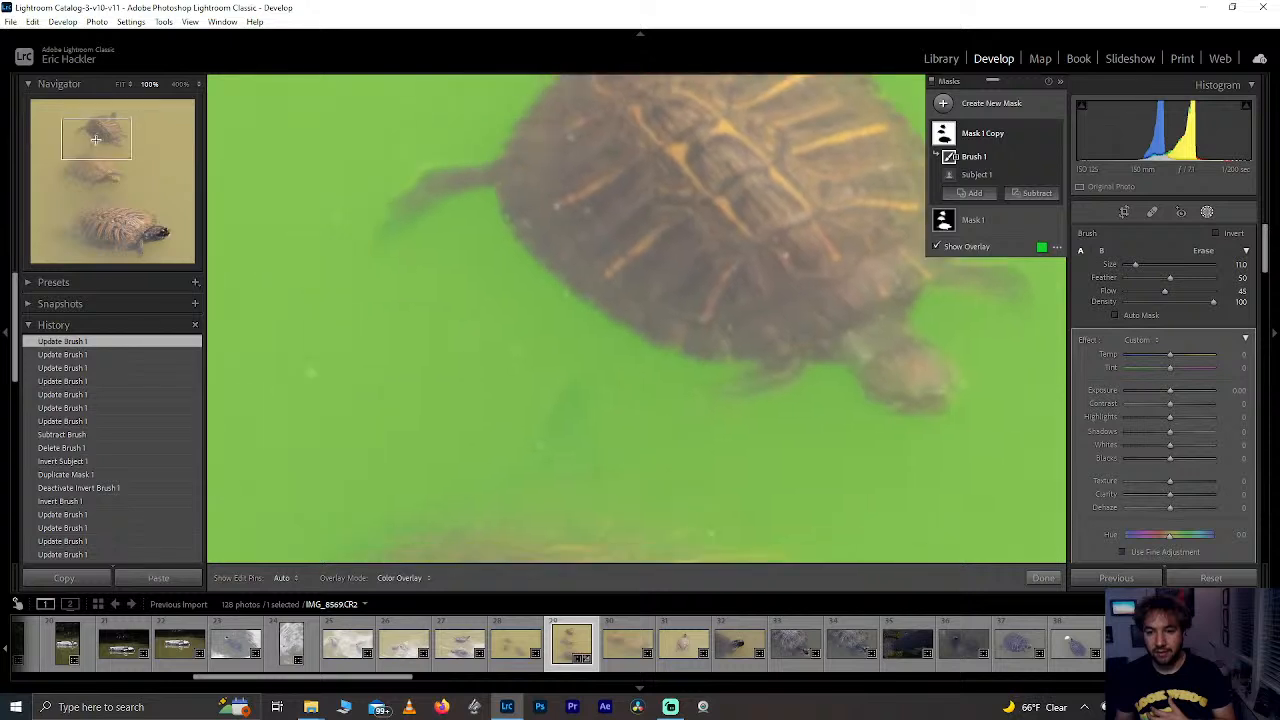
{"action": "left_click_drag", "start_coordinate": [437, 193], "coordinate": [396, 222]}
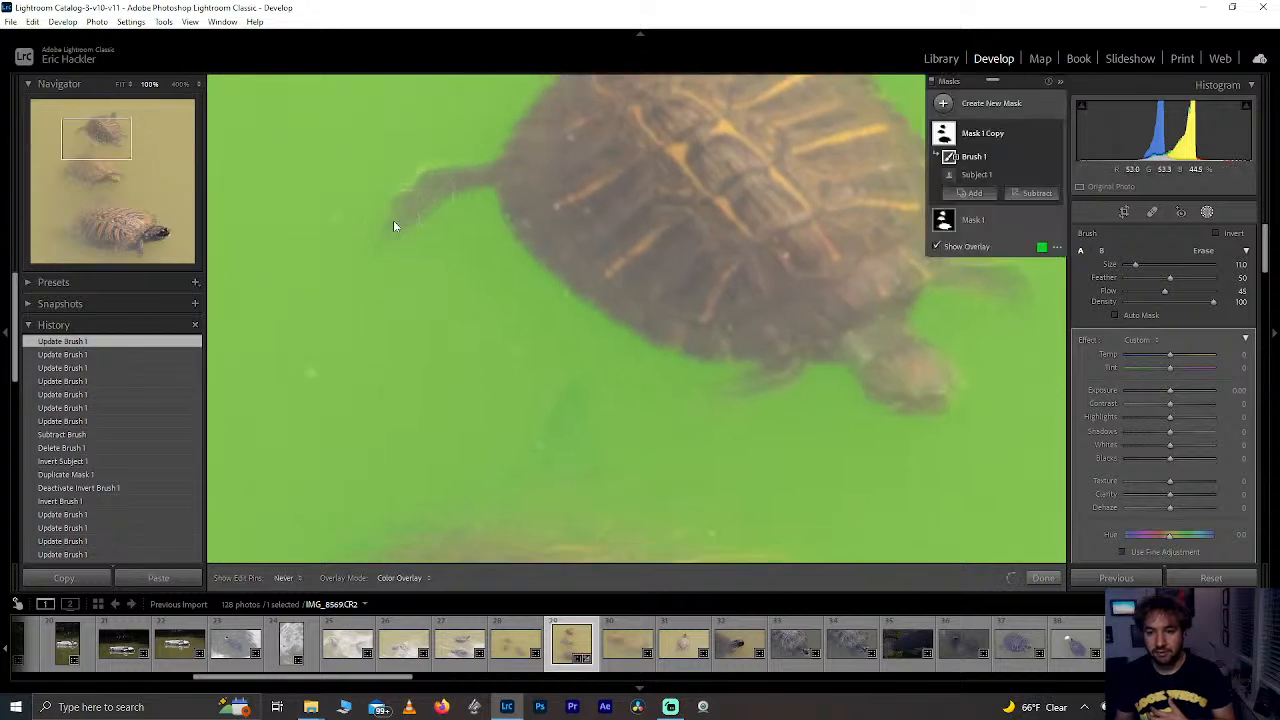
Step: Enlarge the brush to size 18 and subtract the middle turtle's upper shell edge and upper leg from the background mask
{"action": "left_click_drag", "start_coordinate": [96, 134], "coordinate": [97, 162]}
{"action": "mouse_move", "coordinate": [472, 261]}
{"action": "left_mouse_down"}
{"action": "mouse_move", "coordinate": [566, 262]}
{"action": "mouse_move", "coordinate": [520, 261]}
{"action": "mouse_move", "coordinate": [696, 300]}
{"action": "mouse_move", "coordinate": [485, 265]}
{"action": "mouse_move", "coordinate": [321, 330]}
{"action": "mouse_move", "coordinate": [483, 285]}
{"action": "left_mouse_up"}
{"action": "scroll", "coordinate": [551, 264], "scroll_direction": "up", "scroll_amount": 7}
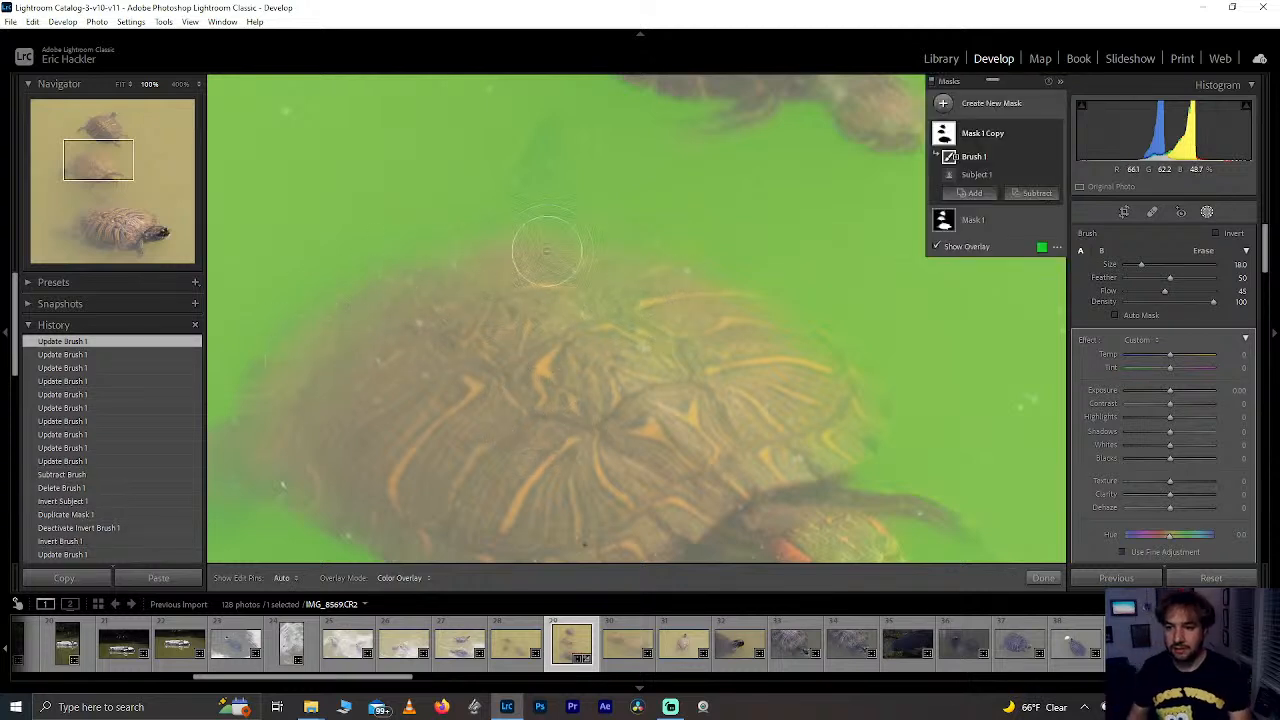
{"action": "mouse_move", "coordinate": [547, 247]}
{"action": "left_mouse_down"}
{"action": "mouse_move", "coordinate": [376, 292]}
{"action": "mouse_move", "coordinate": [303, 347]}
{"action": "mouse_move", "coordinate": [286, 434]}
{"action": "left_mouse_up"}
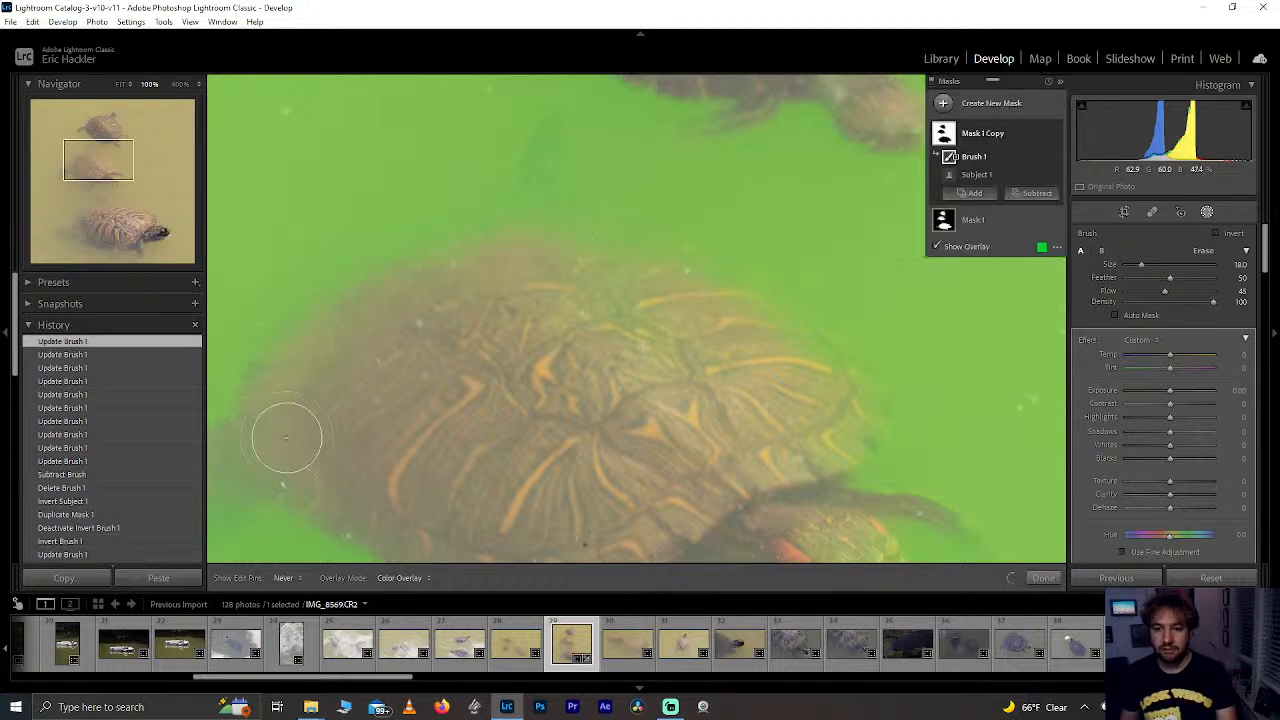
{"action": "left_click_drag", "start_coordinate": [527, 209], "coordinate": [530, 139]}
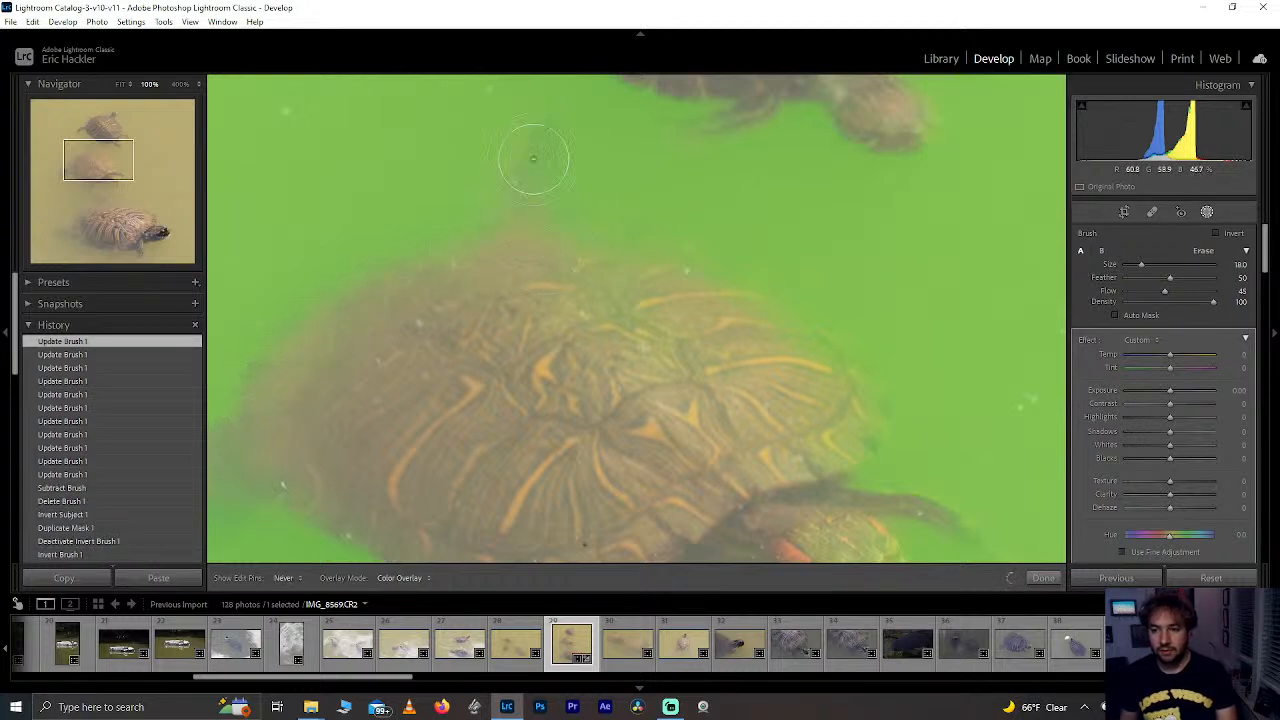
{"action": "mouse_move", "coordinate": [515, 200]}
{"action": "left_mouse_down"}
{"action": "mouse_move", "coordinate": [512, 222]}
{"action": "mouse_move", "coordinate": [529, 206]}
{"action": "mouse_move", "coordinate": [549, 223]}
{"action": "mouse_move", "coordinate": [530, 305]}
{"action": "mouse_move", "coordinate": [530, 290]}
{"action": "left_mouse_up"}
Step: Subtract the middle turtle's rear foot, lower leg and front leg from the background mask
{"action": "left_click", "coordinate": [72, 179]}
{"action": "mouse_move", "coordinate": [535, 275]}
{"action": "left_mouse_down"}
{"action": "mouse_move", "coordinate": [557, 257]}
{"action": "mouse_move", "coordinate": [580, 266]}
{"action": "mouse_move", "coordinate": [515, 290]}
{"action": "left_mouse_up"}
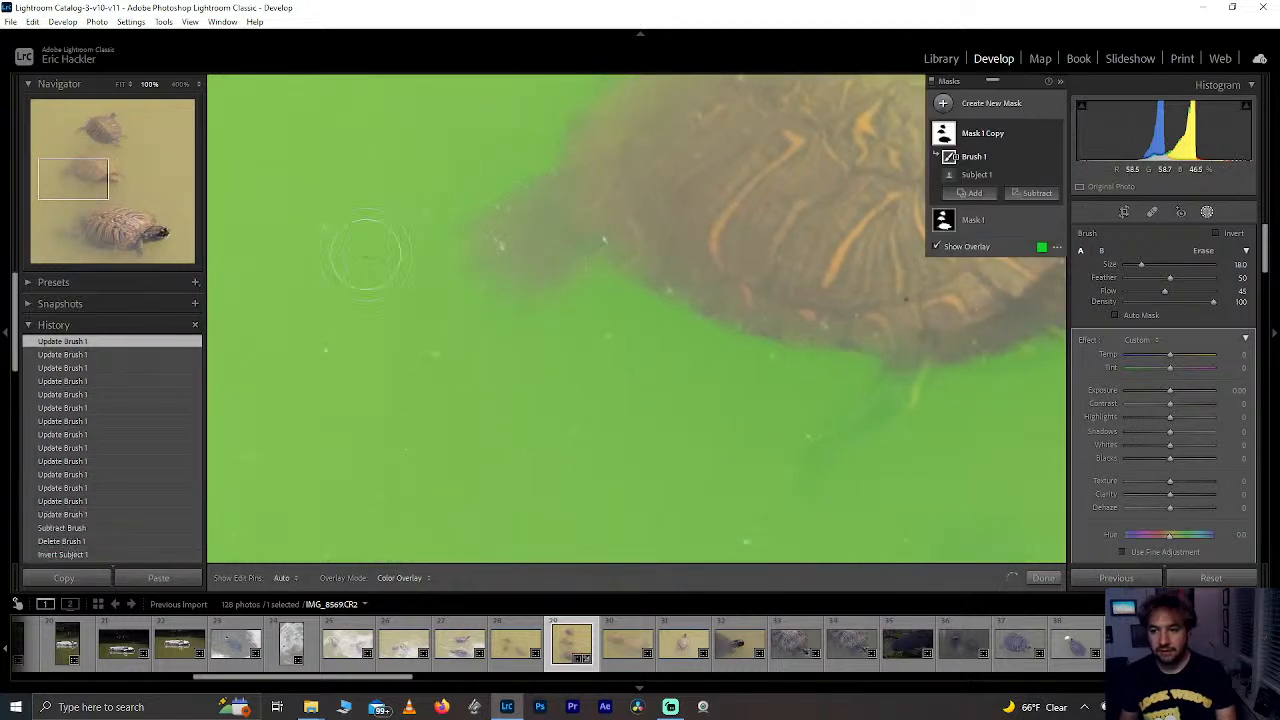
{"action": "mouse_move", "coordinate": [861, 381]}
{"action": "left_mouse_down"}
{"action": "mouse_move", "coordinate": [894, 403]}
{"action": "mouse_move", "coordinate": [874, 420]}
{"action": "mouse_move", "coordinate": [911, 357]}
{"action": "mouse_move", "coordinate": [817, 420]}
{"action": "left_mouse_up"}
{"action": "left_click_drag", "start_coordinate": [75, 178], "coordinate": [113, 172]}
{"action": "mouse_move", "coordinate": [634, 337]}
{"action": "left_mouse_down"}
{"action": "mouse_move", "coordinate": [757, 373]}
{"action": "mouse_move", "coordinate": [662, 342]}
{"action": "left_mouse_up"}
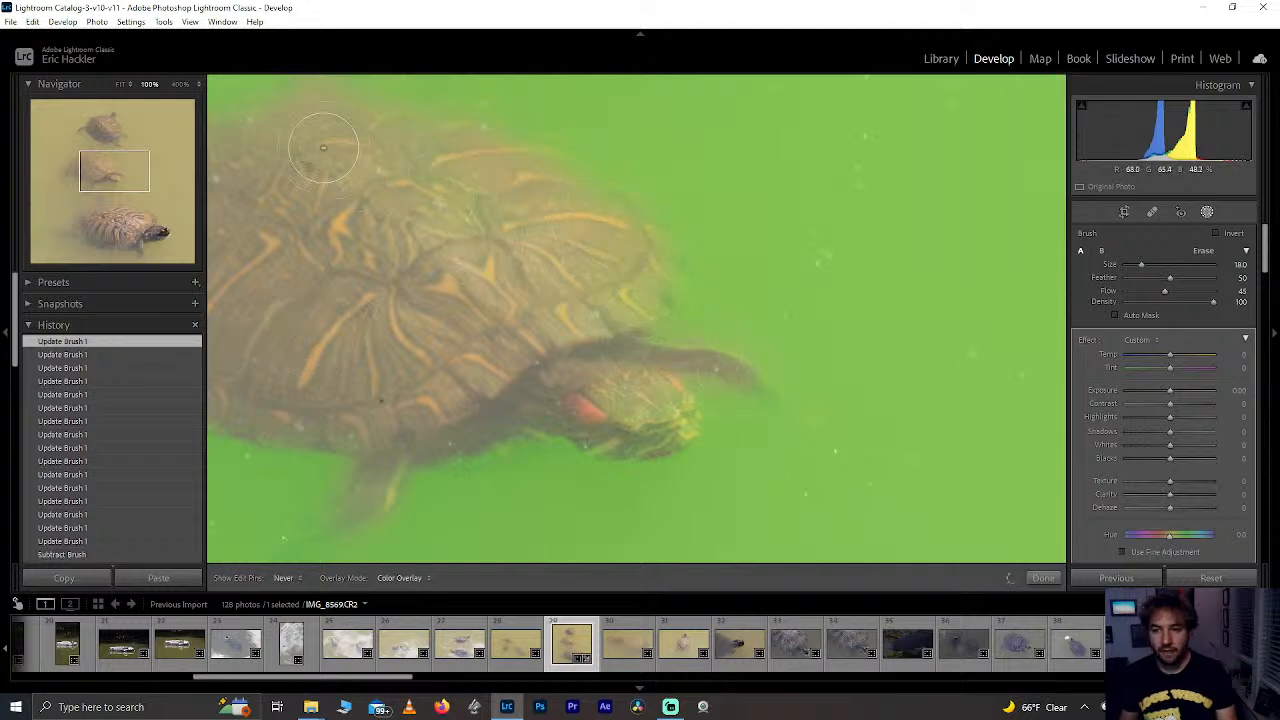
Step: Subtract the middle turtle's rear and upper shell edge from the background mask
{"action": "left_click_drag", "start_coordinate": [323, 148], "coordinate": [320, 151]}
{"action": "left_click_drag", "start_coordinate": [112, 171], "coordinate": [85, 161]}
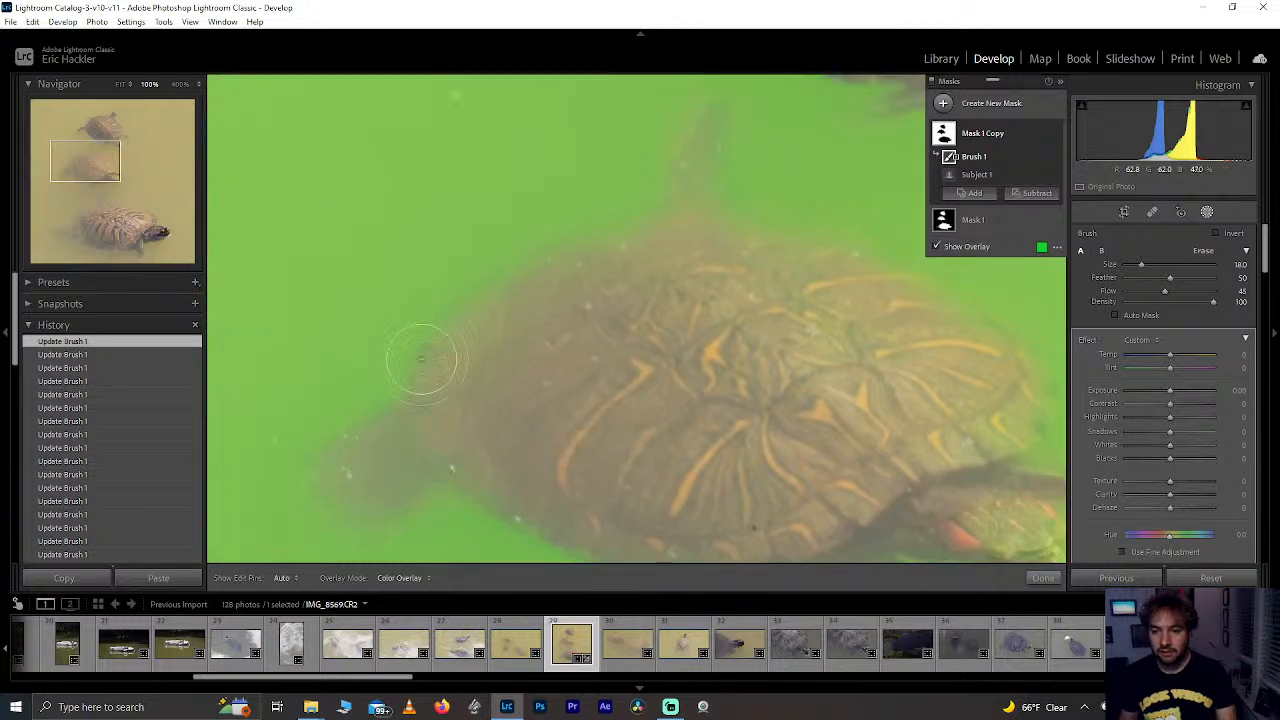
{"action": "mouse_move", "coordinate": [421, 358]}
{"action": "left_mouse_down"}
{"action": "mouse_move", "coordinate": [471, 315]}
{"action": "mouse_move", "coordinate": [522, 300]}
{"action": "mouse_move", "coordinate": [459, 326]}
{"action": "mouse_move", "coordinate": [545, 300]}
{"action": "mouse_move", "coordinate": [591, 277]}
{"action": "mouse_move", "coordinate": [509, 299]}
{"action": "mouse_move", "coordinate": [653, 242]}
{"action": "mouse_move", "coordinate": [570, 255]}
{"action": "mouse_move", "coordinate": [547, 284]}
{"action": "mouse_move", "coordinate": [751, 233]}
{"action": "left_mouse_up"}
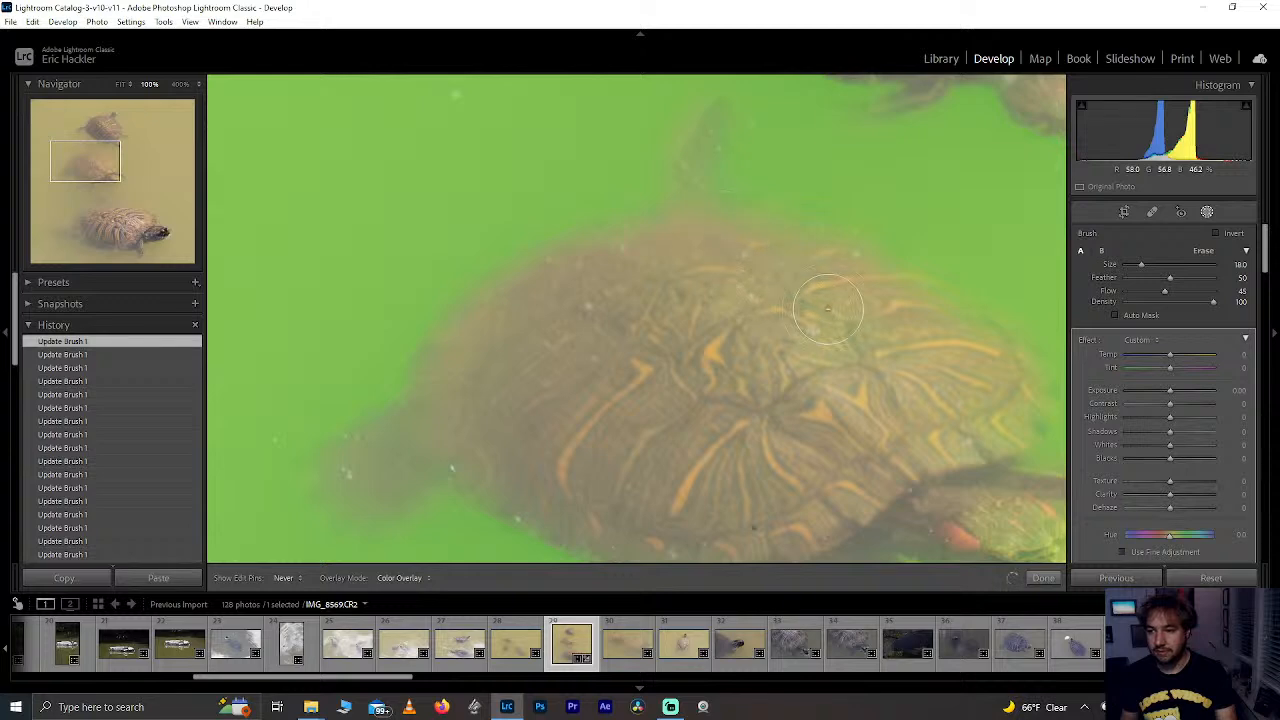
{"action": "left_click_drag", "start_coordinate": [828, 310], "coordinate": [826, 312]}
Step: Subtract the bottom turtle's upper leg and the adjoining upper shell edge from the background mask
{"action": "mouse_move", "coordinate": [86, 162]}
{"action": "left_mouse_down"}
{"action": "mouse_move", "coordinate": [99, 217]}
{"action": "mouse_move", "coordinate": [134, 246]}
{"action": "mouse_move", "coordinate": [107, 200]}
{"action": "left_mouse_up"}
{"action": "left_click", "coordinate": [137, 253]}
{"action": "key", "text": "h"}
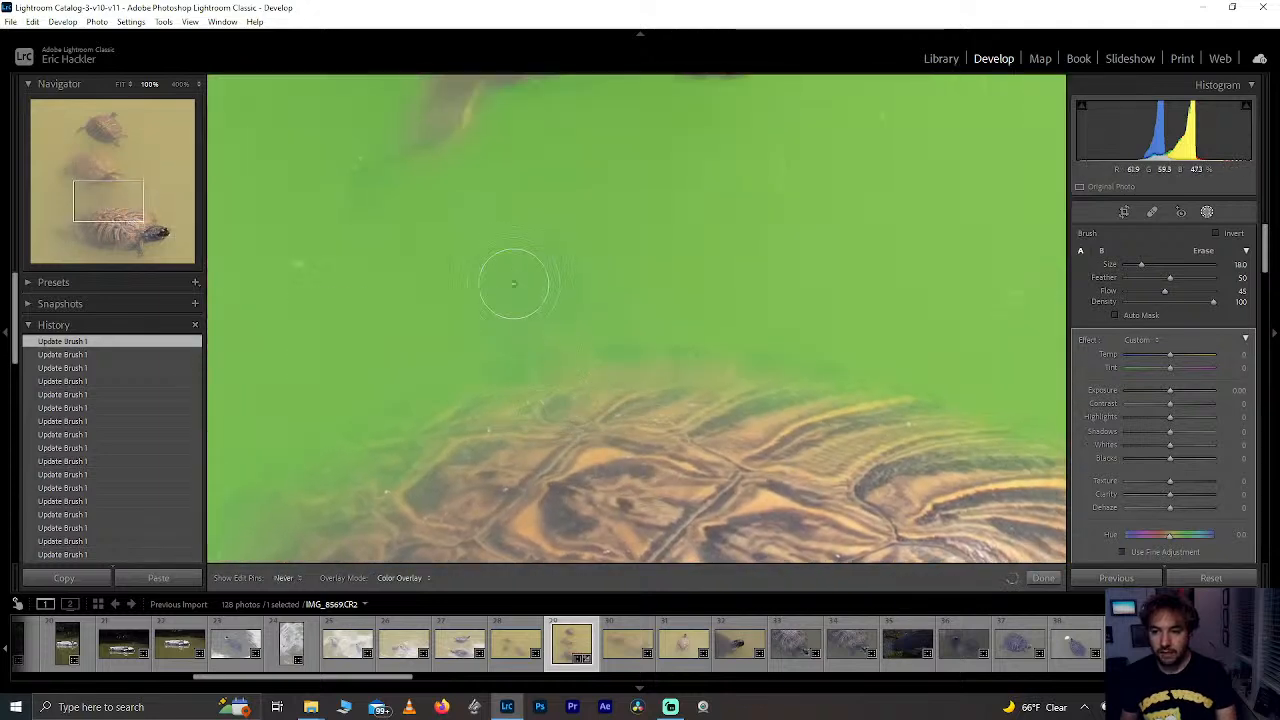
{"action": "mouse_move", "coordinate": [540, 344]}
{"action": "left_mouse_down"}
{"action": "mouse_move", "coordinate": [578, 254]}
{"action": "mouse_move", "coordinate": [506, 323]}
{"action": "mouse_move", "coordinate": [517, 275]}
{"action": "mouse_move", "coordinate": [605, 371]}
{"action": "mouse_move", "coordinate": [808, 388]}
{"action": "left_mouse_up"}
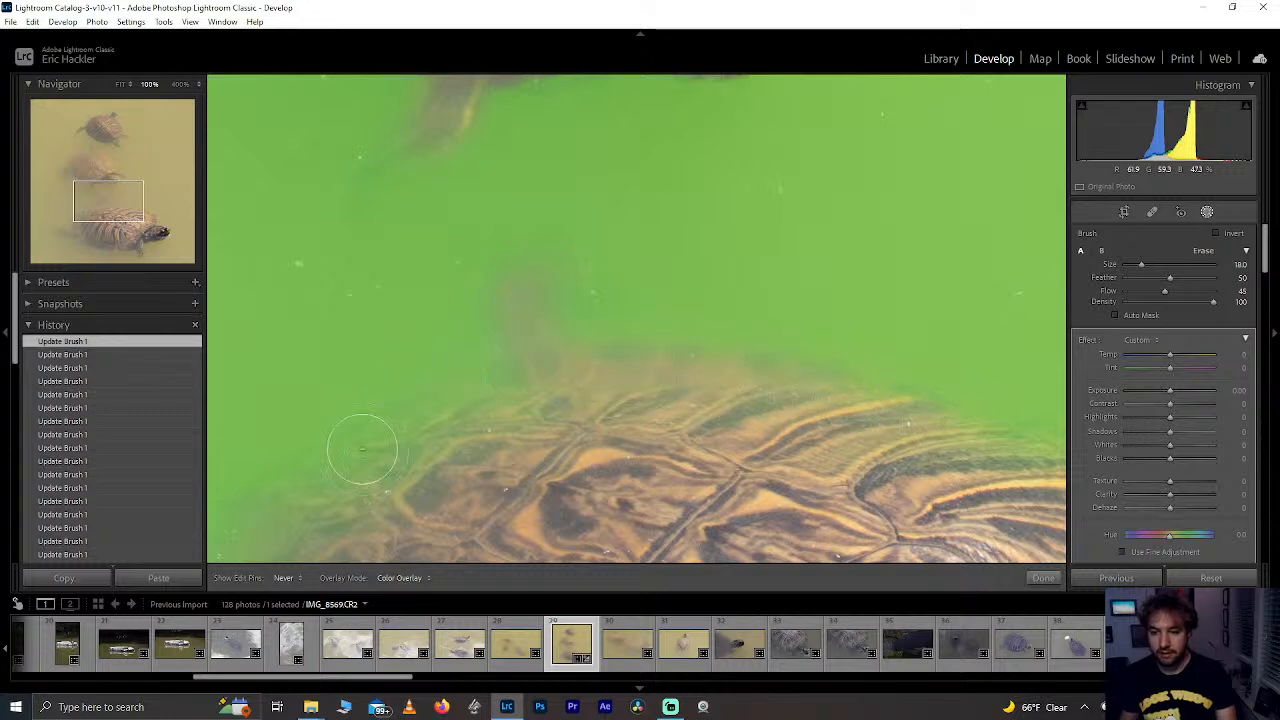
{"action": "key", "text": "h"}
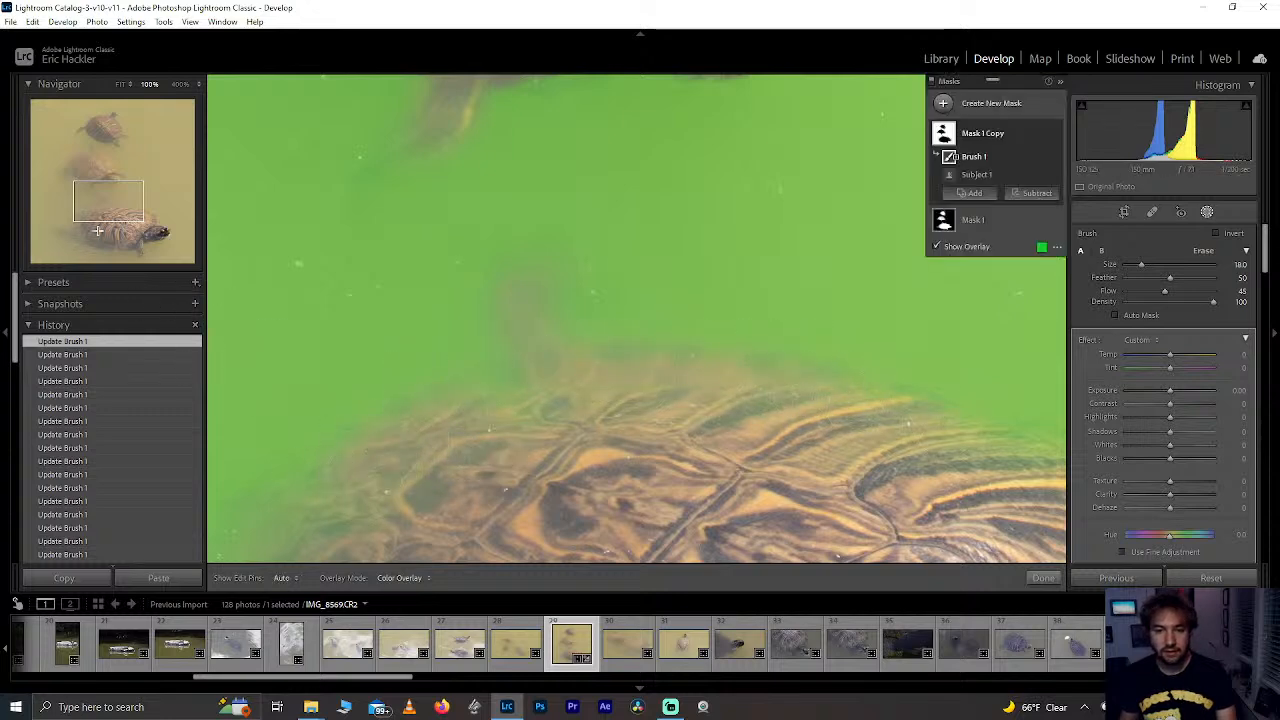
Step: Subtract the bottom turtle's rear shell edge and the upper shell edge towards its head from the background mask
{"action": "left_click_drag", "start_coordinate": [97, 231], "coordinate": [91, 225]}
{"action": "key", "text": "h"}
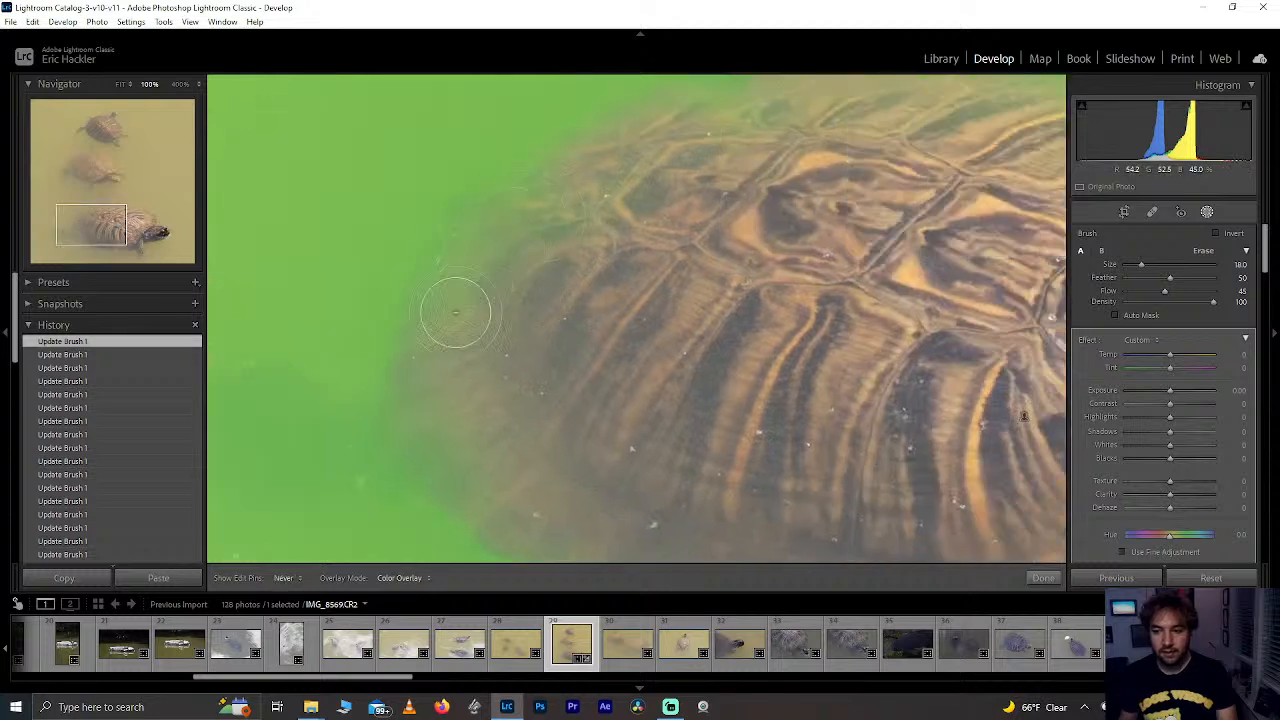
{"action": "mouse_move", "coordinate": [456, 312]}
{"action": "left_mouse_down"}
{"action": "mouse_move", "coordinate": [518, 220]}
{"action": "mouse_move", "coordinate": [428, 393]}
{"action": "mouse_move", "coordinate": [568, 490]}
{"action": "left_mouse_up"}
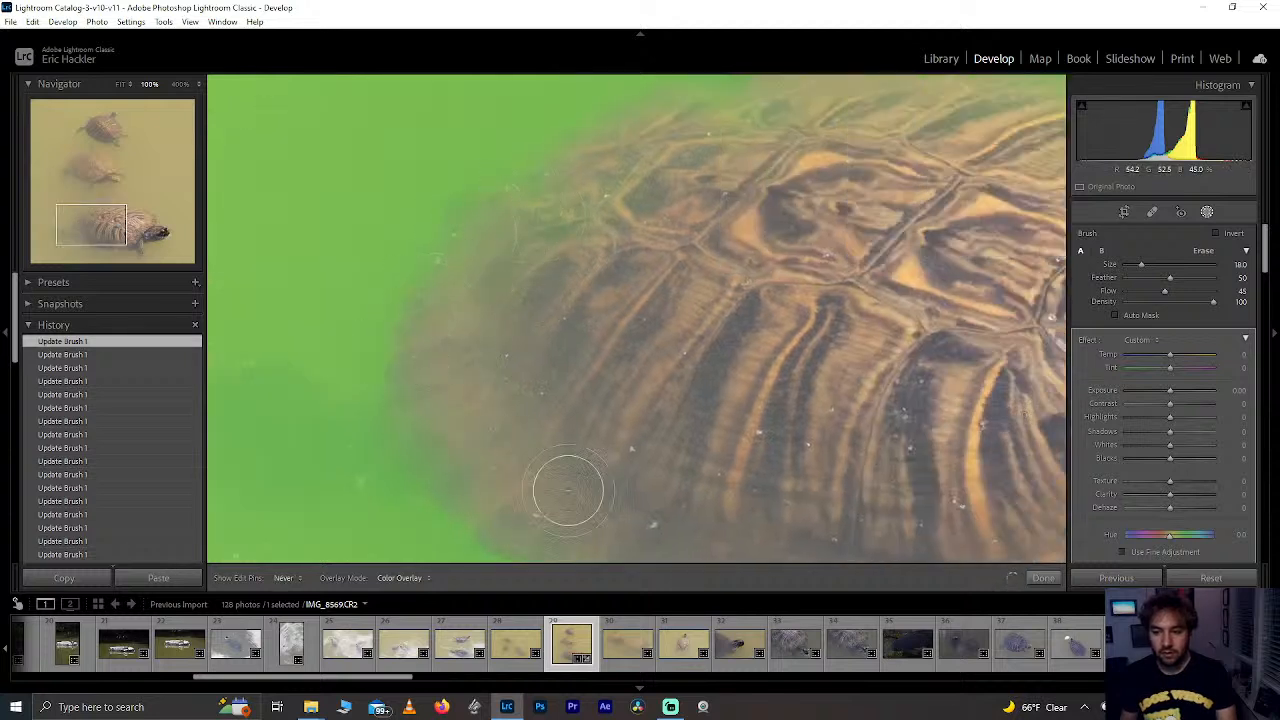
{"action": "key", "text": "h"}
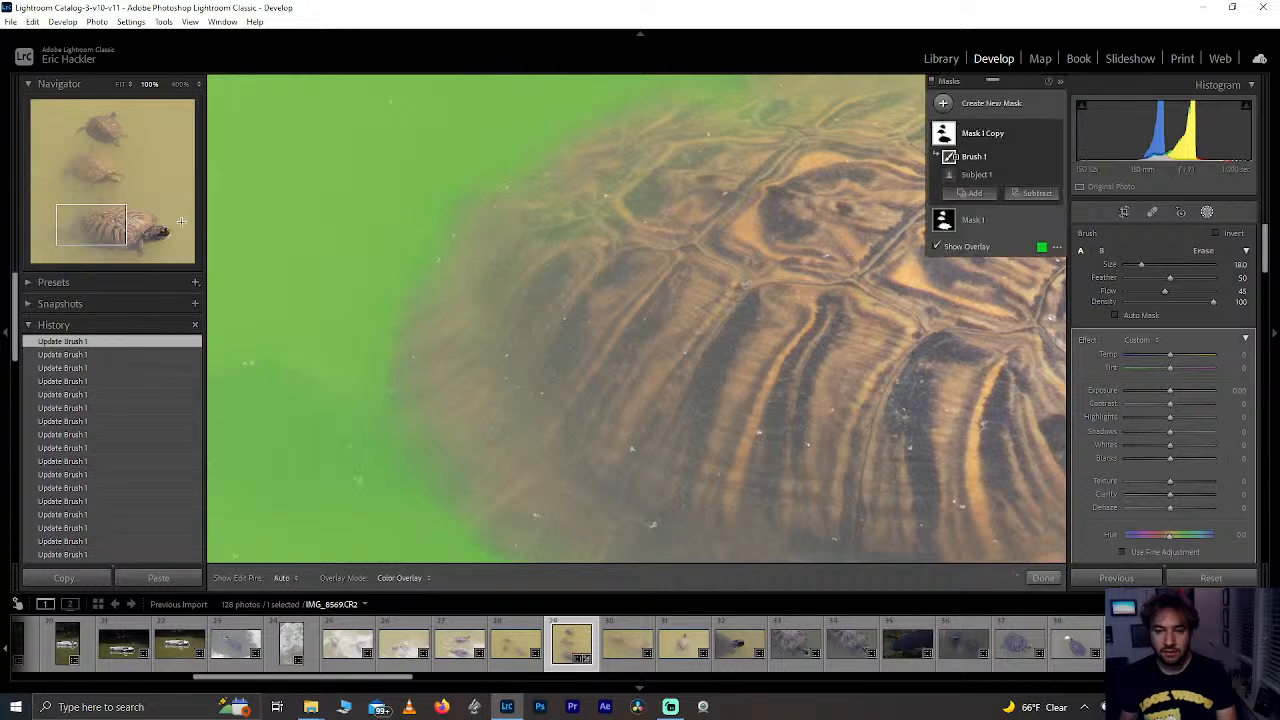
{"action": "key", "text": "h"}
{"action": "key", "text": "h"}
{"action": "left_click_drag", "start_coordinate": [77, 224], "coordinate": [116, 215]}
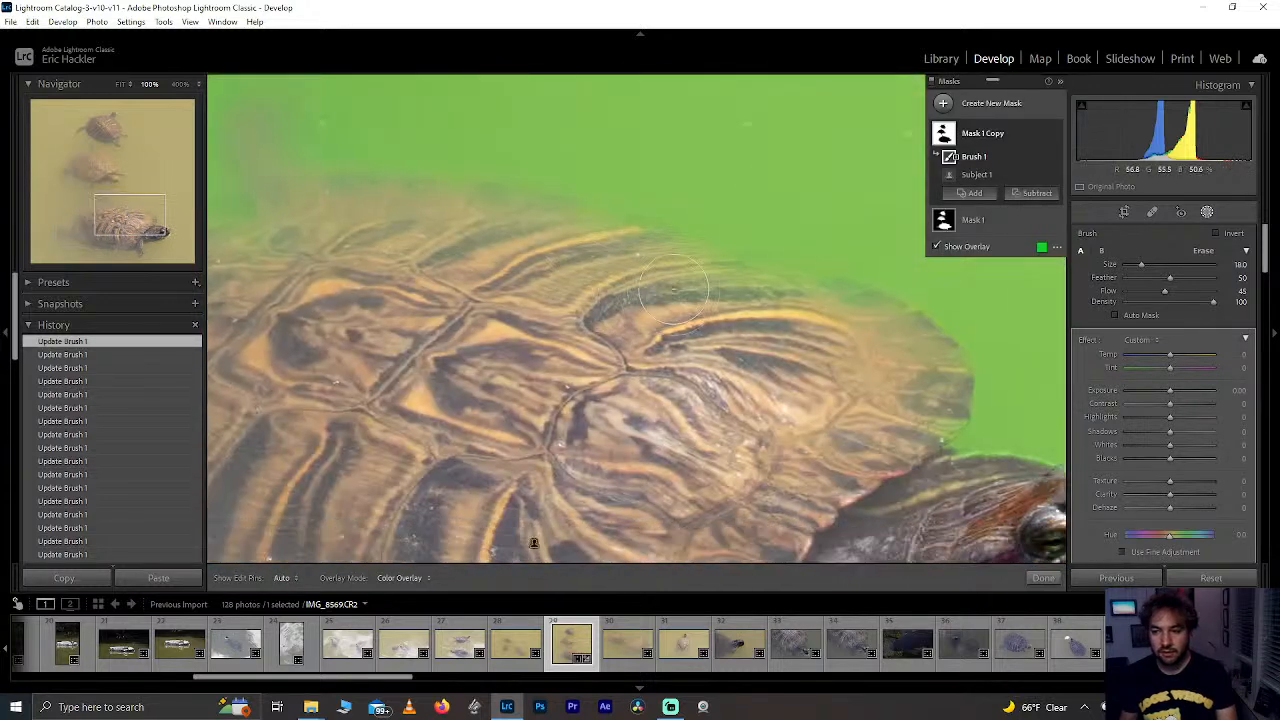
{"action": "mouse_move", "coordinate": [815, 285]}
{"action": "left_mouse_down"}
{"action": "mouse_move", "coordinate": [535, 208]}
{"action": "mouse_move", "coordinate": [300, 200]}
{"action": "left_mouse_up"}
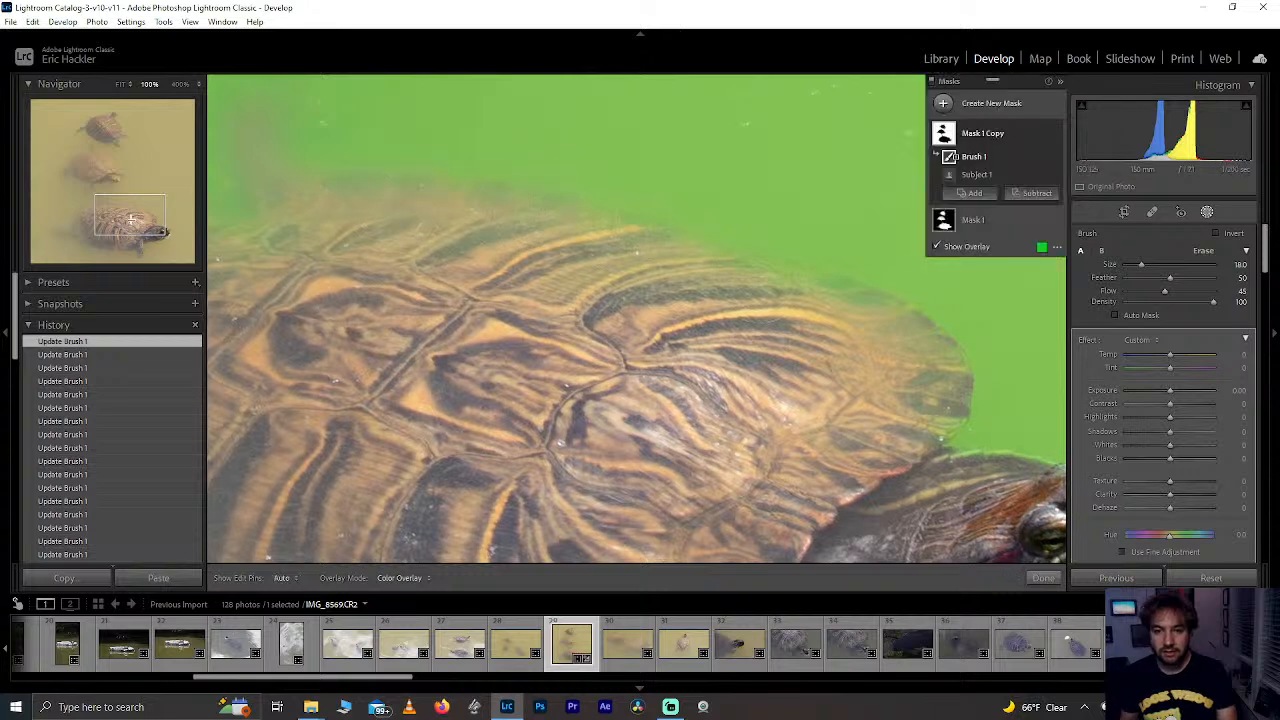
Step: Subtract the bottom turtle's rear leg from the background mask, then view the whole photo to check the coverage
{"action": "left_click_drag", "start_coordinate": [130, 218], "coordinate": [77, 238]}
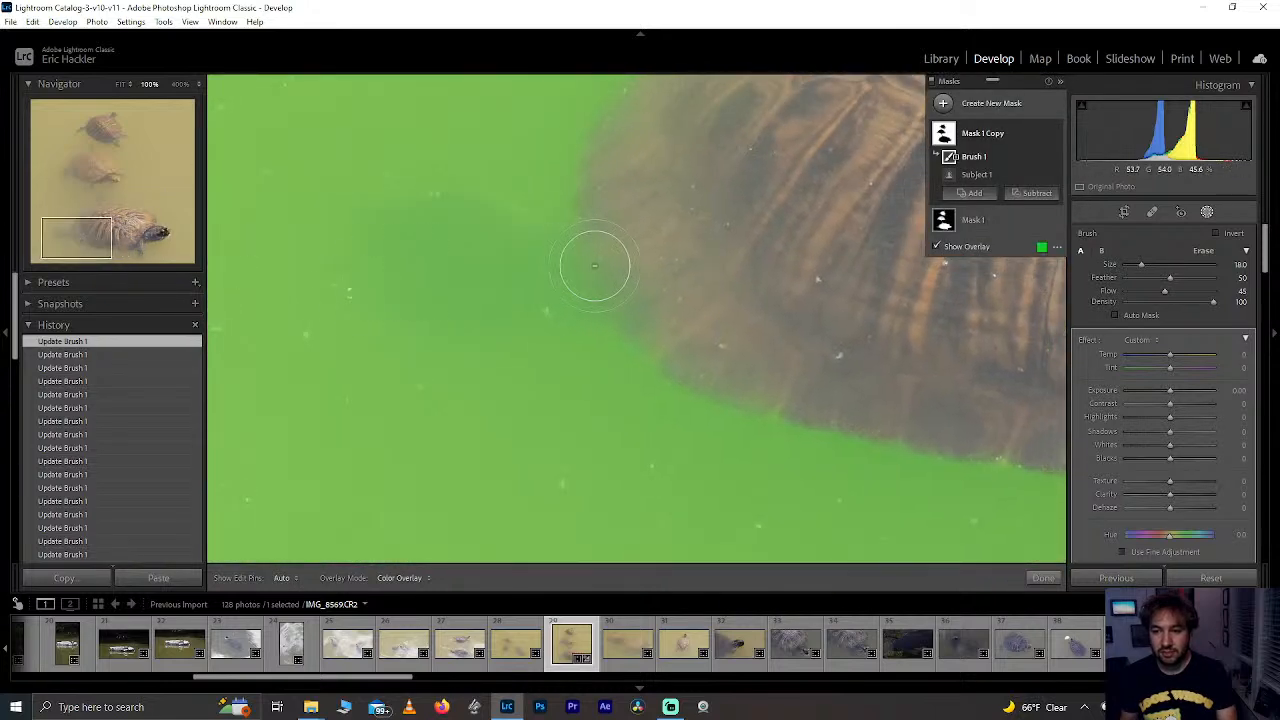
{"action": "mouse_move", "coordinate": [594, 265]}
{"action": "left_mouse_down"}
{"action": "mouse_move", "coordinate": [468, 228]}
{"action": "mouse_move", "coordinate": [586, 240]}
{"action": "mouse_move", "coordinate": [397, 223]}
{"action": "mouse_move", "coordinate": [488, 248]}
{"action": "mouse_move", "coordinate": [566, 220]}
{"action": "left_mouse_up"}
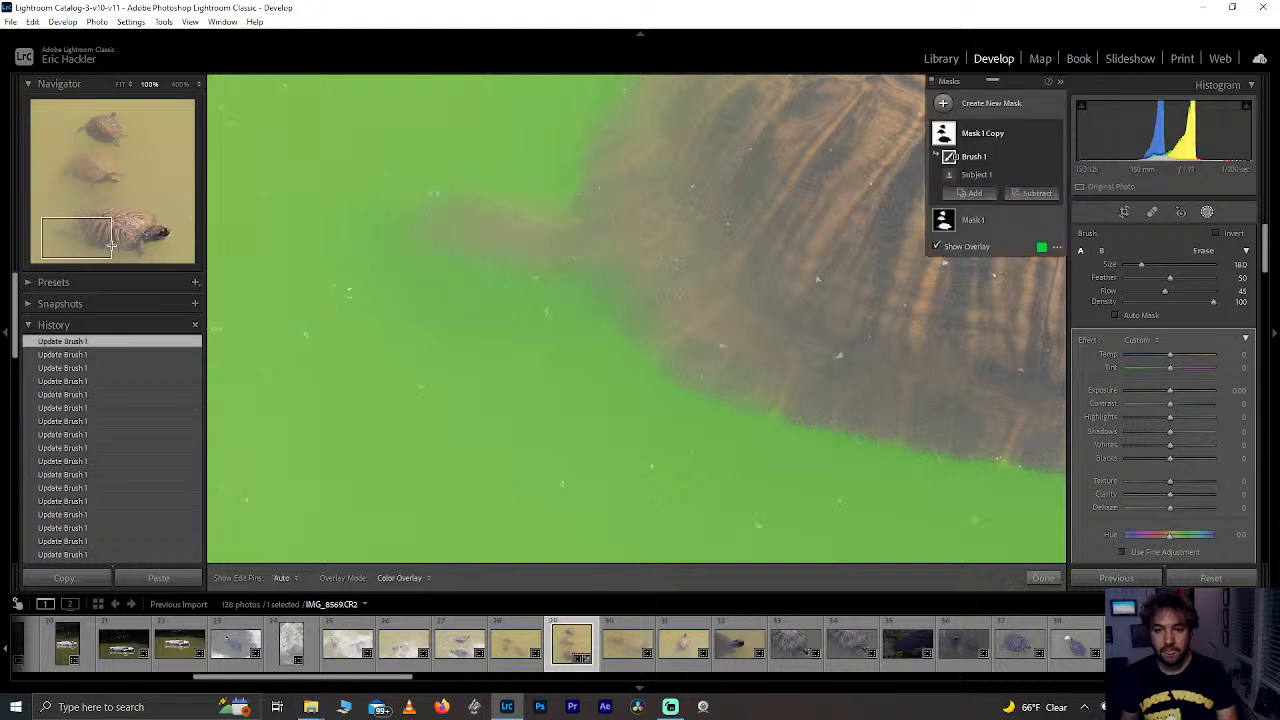
{"action": "left_click_drag", "start_coordinate": [80, 237], "coordinate": [154, 231]}
{"action": "left_click", "coordinate": [154, 232]}
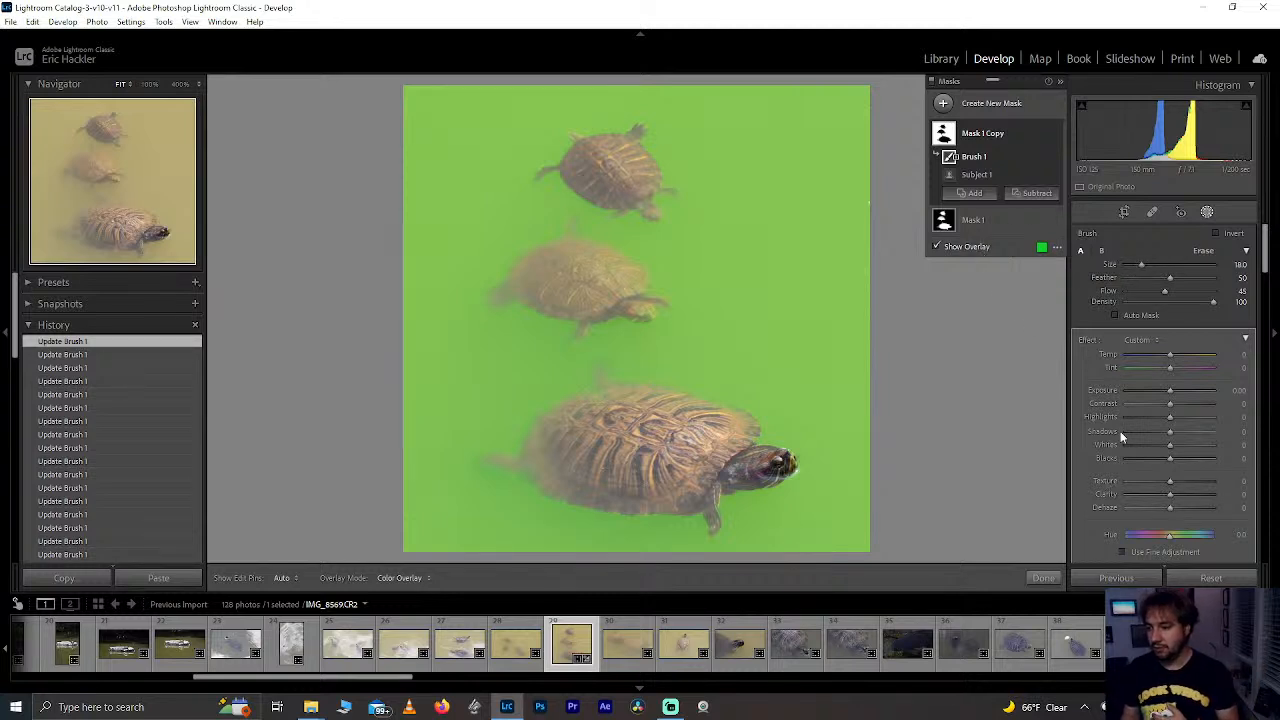
Step: Try cooling the background mask's temperature to −46, compare it with the reset value, and leave masking
{"action": "mouse_move", "coordinate": [1168, 352]}
{"action": "left_mouse_down"}
{"action": "mouse_move", "coordinate": [1103, 366]}
{"action": "mouse_move", "coordinate": [1150, 357]}
{"action": "left_mouse_up"}
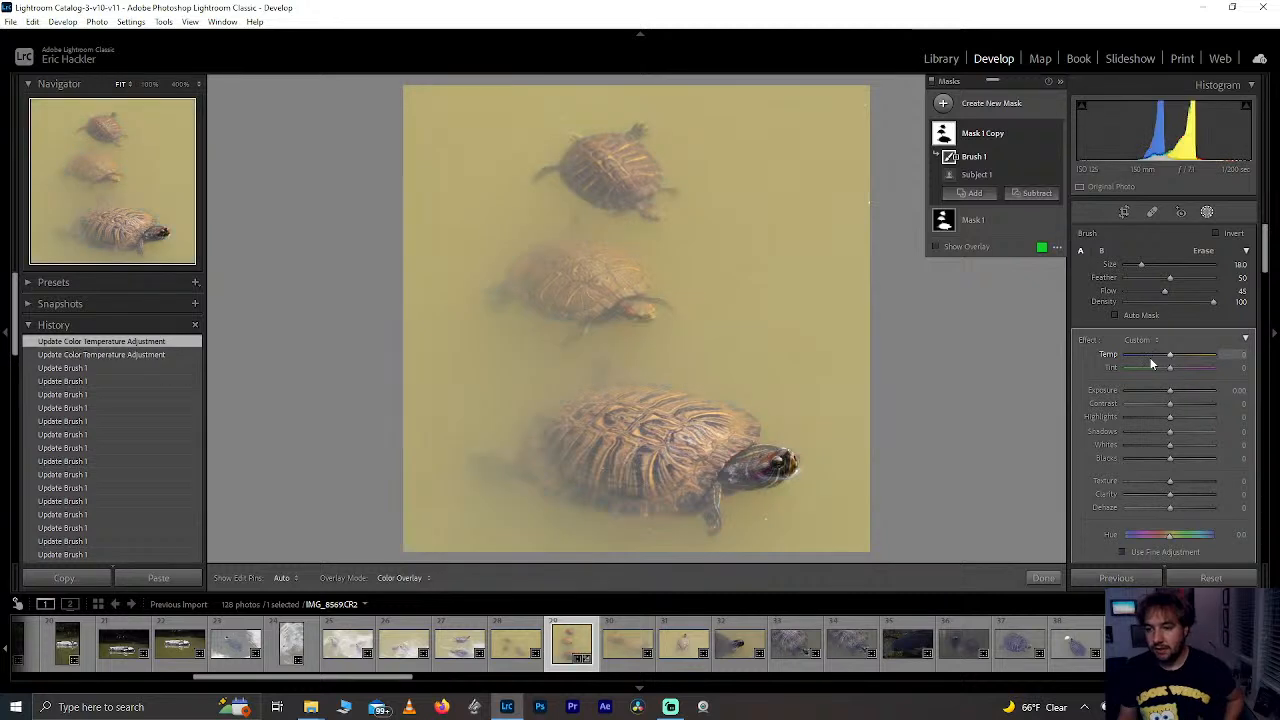
{"action": "left_click", "coordinate": [1150, 360]}
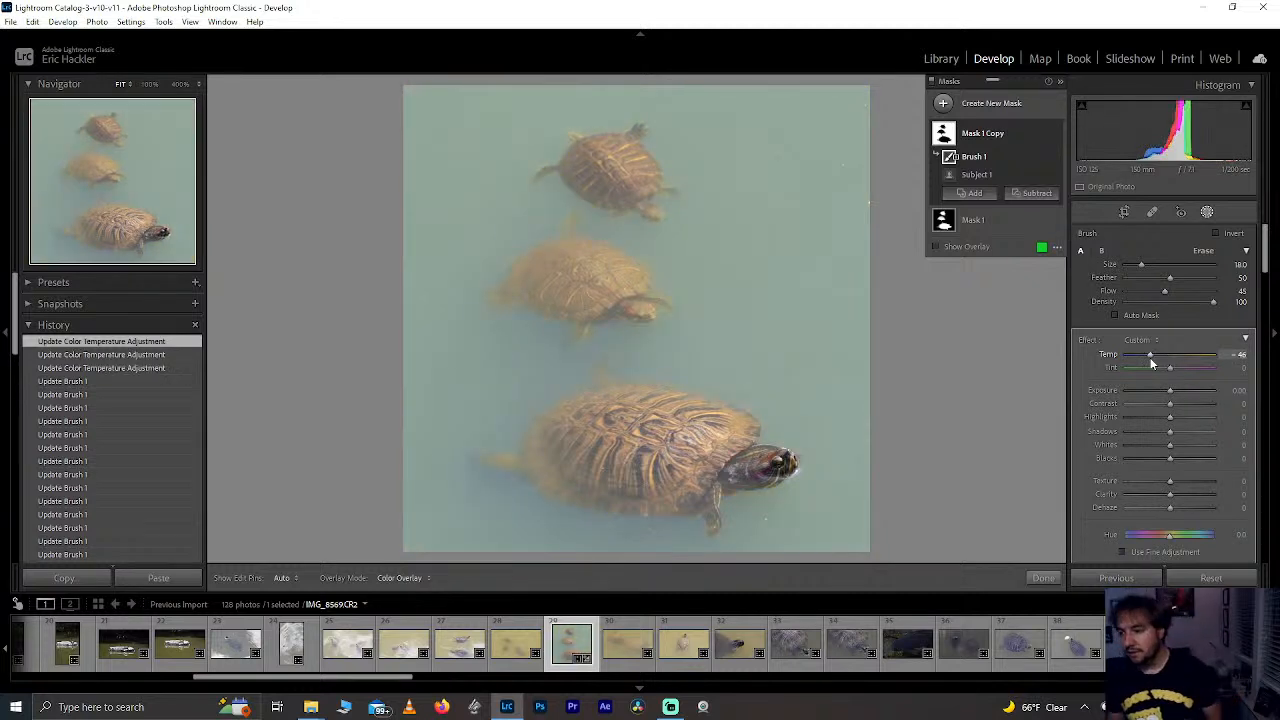
{"action": "double_click", "coordinate": [1150, 357]}
{"action": "key", "text": "o"}
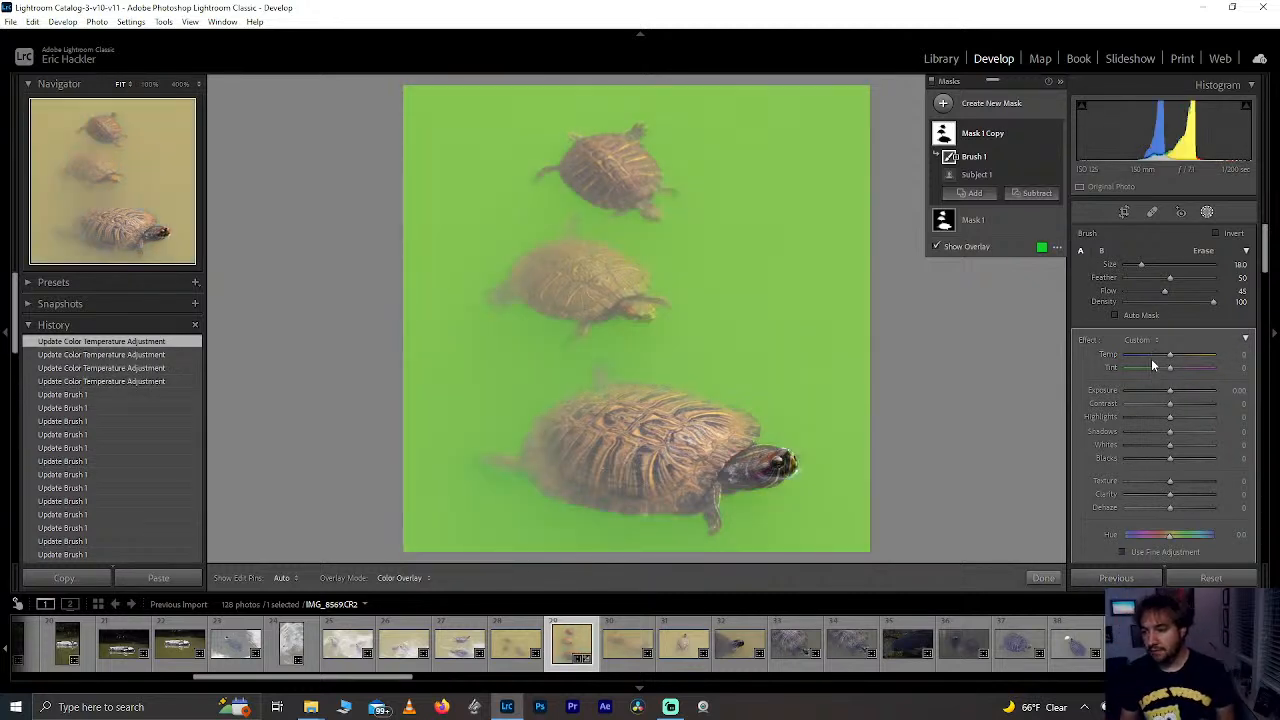
{"action": "left_click", "coordinate": [1044, 580]}
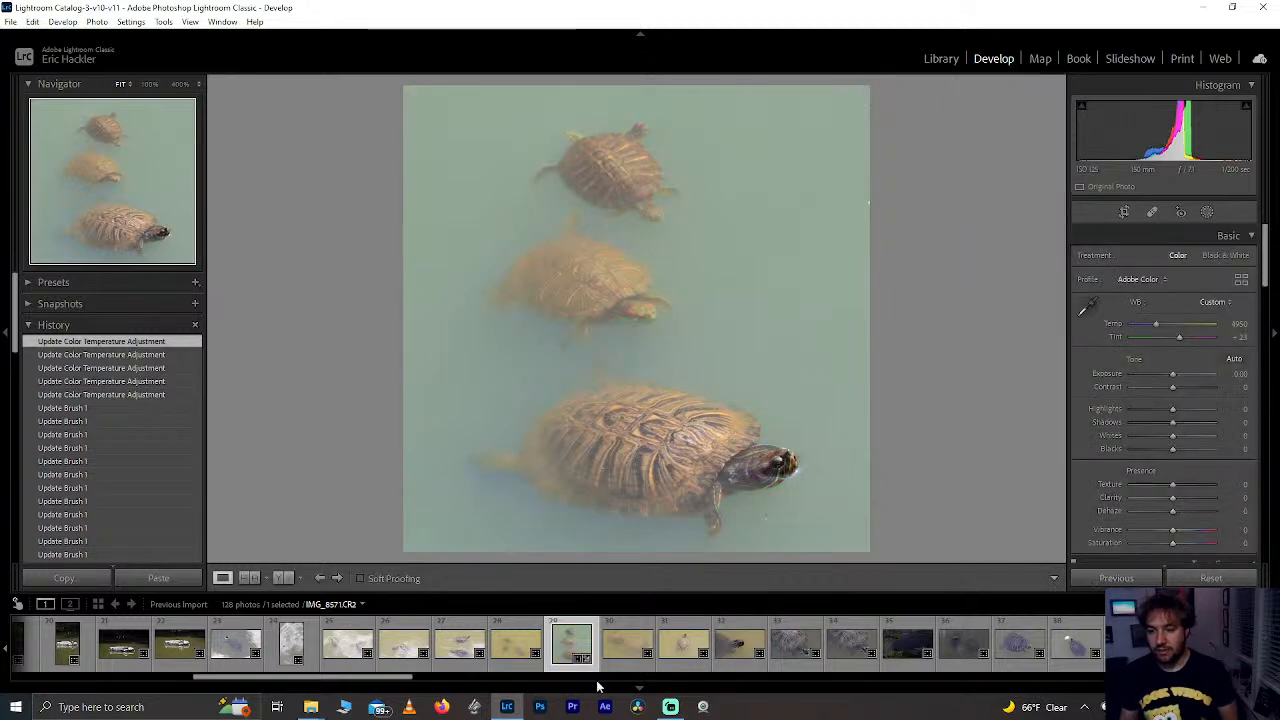
Step: Examine the water colour in the rock turtle photo IMG_8562, the lake landscape IMG_8600 and the turtle close-ups
{"action": "left_click", "coordinate": [177, 648]}
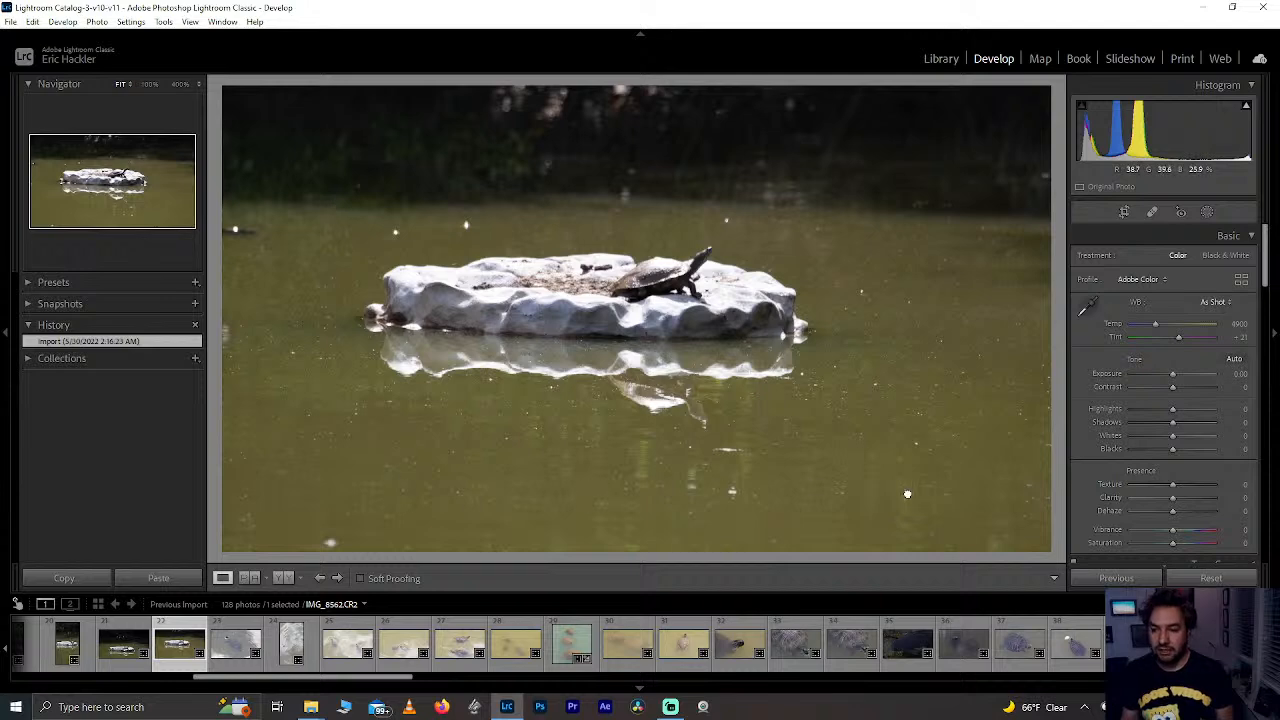
{"action": "left_click_drag", "start_coordinate": [906, 494], "coordinate": [847, 378]}
{"action": "left_click_drag", "start_coordinate": [321, 190], "coordinate": [673, 318]}
{"action": "left_click", "coordinate": [633, 293]}
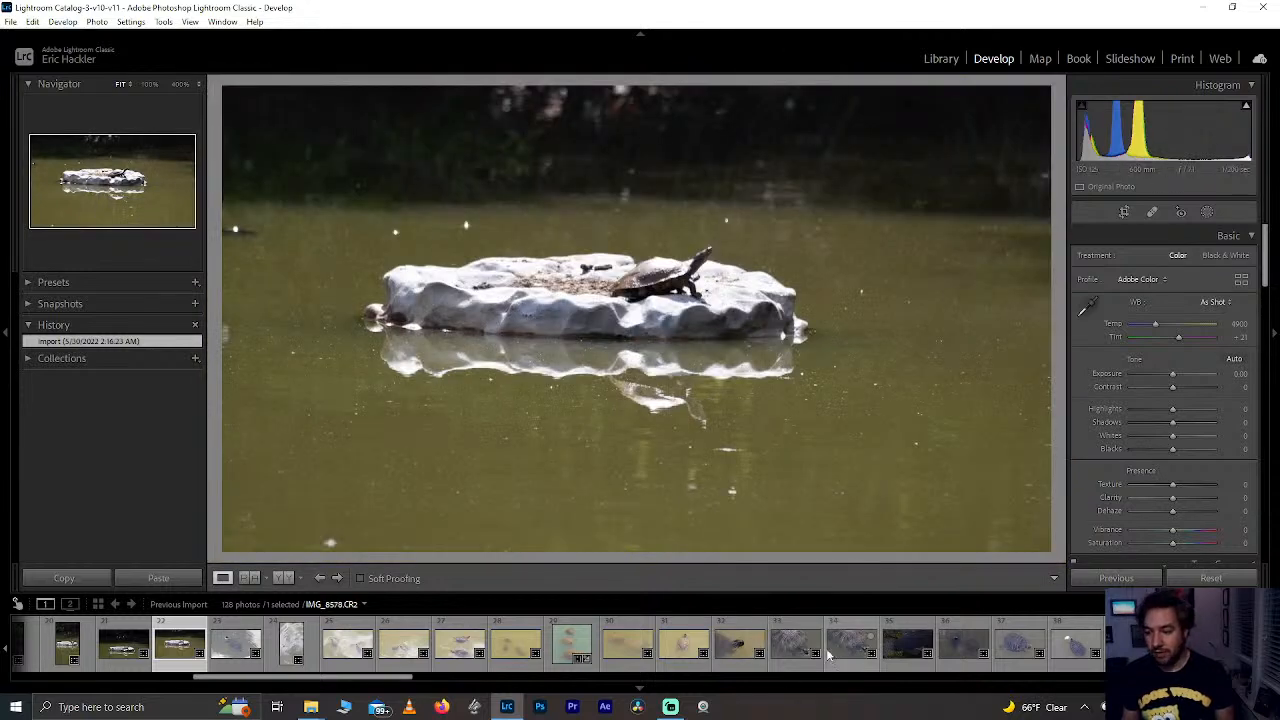
{"action": "scroll", "coordinate": [850, 645], "scroll_direction": "down", "scroll_amount": 3}
{"action": "left_click", "coordinate": [884, 648]}
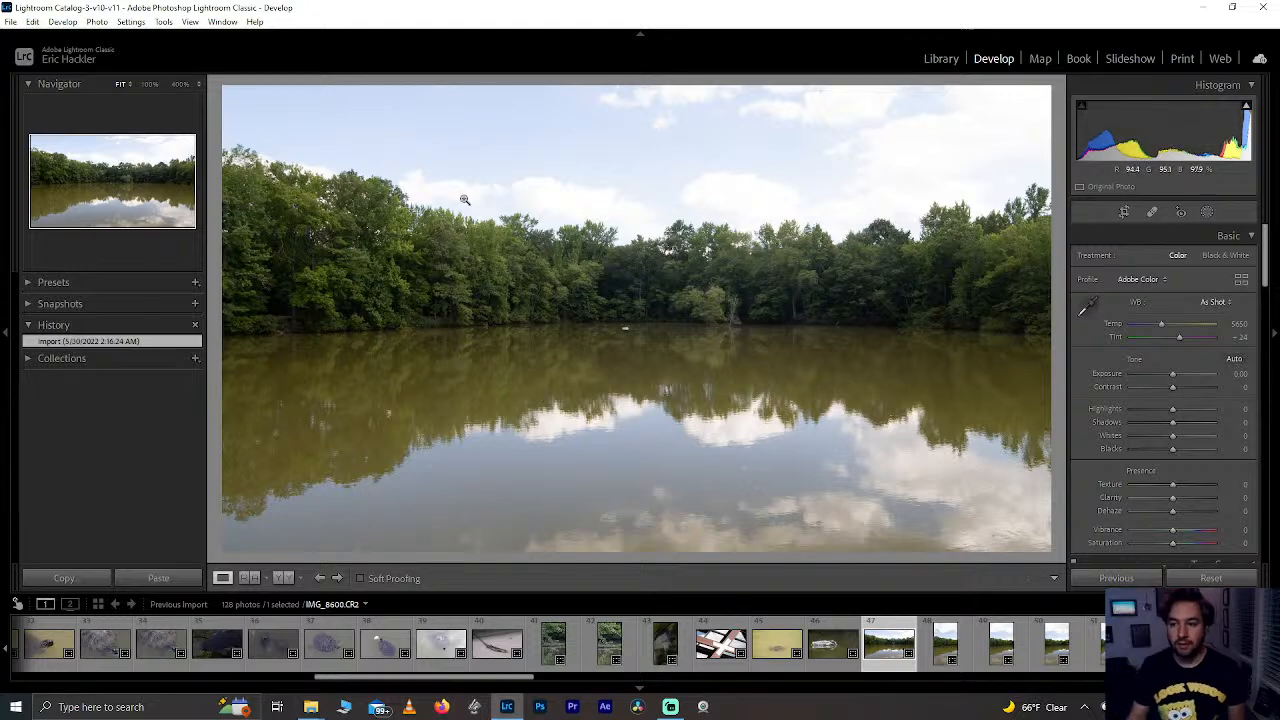
{"action": "left_click_drag", "start_coordinate": [693, 480], "coordinate": [583, 464]}
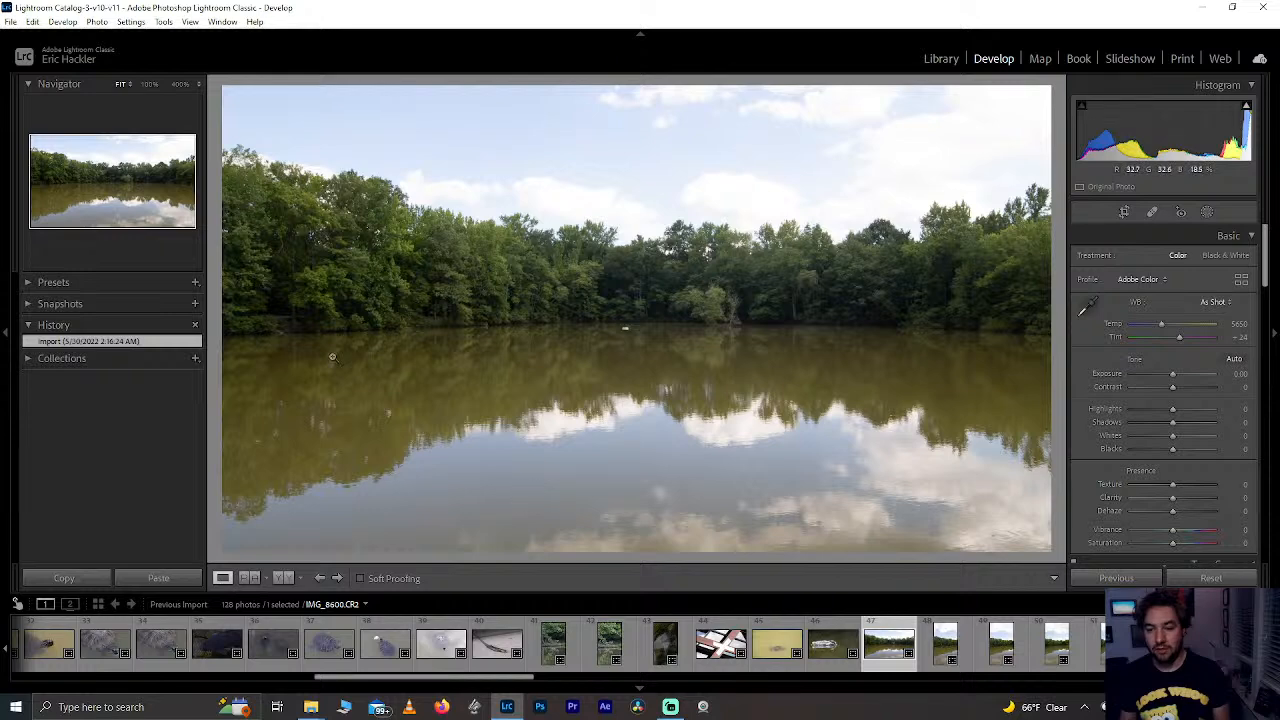
{"action": "left_click_drag", "start_coordinate": [314, 394], "coordinate": [767, 322]}
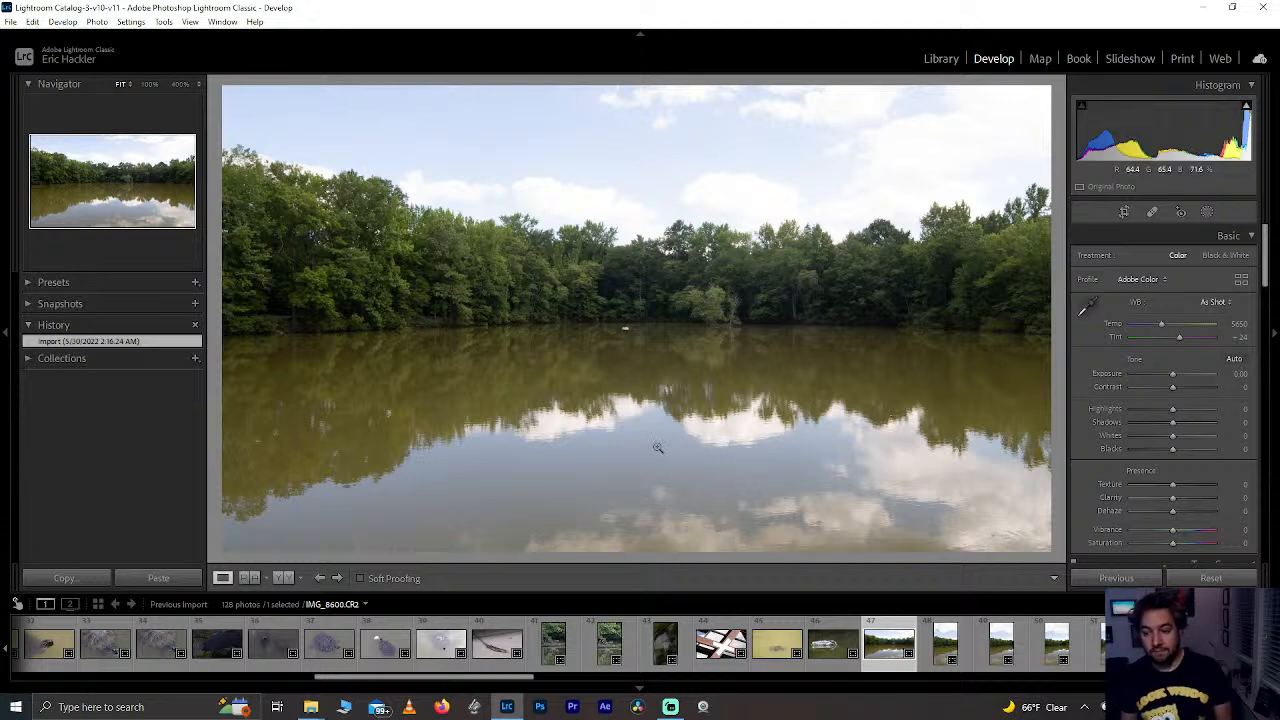
{"action": "left_click", "coordinate": [321, 648]}
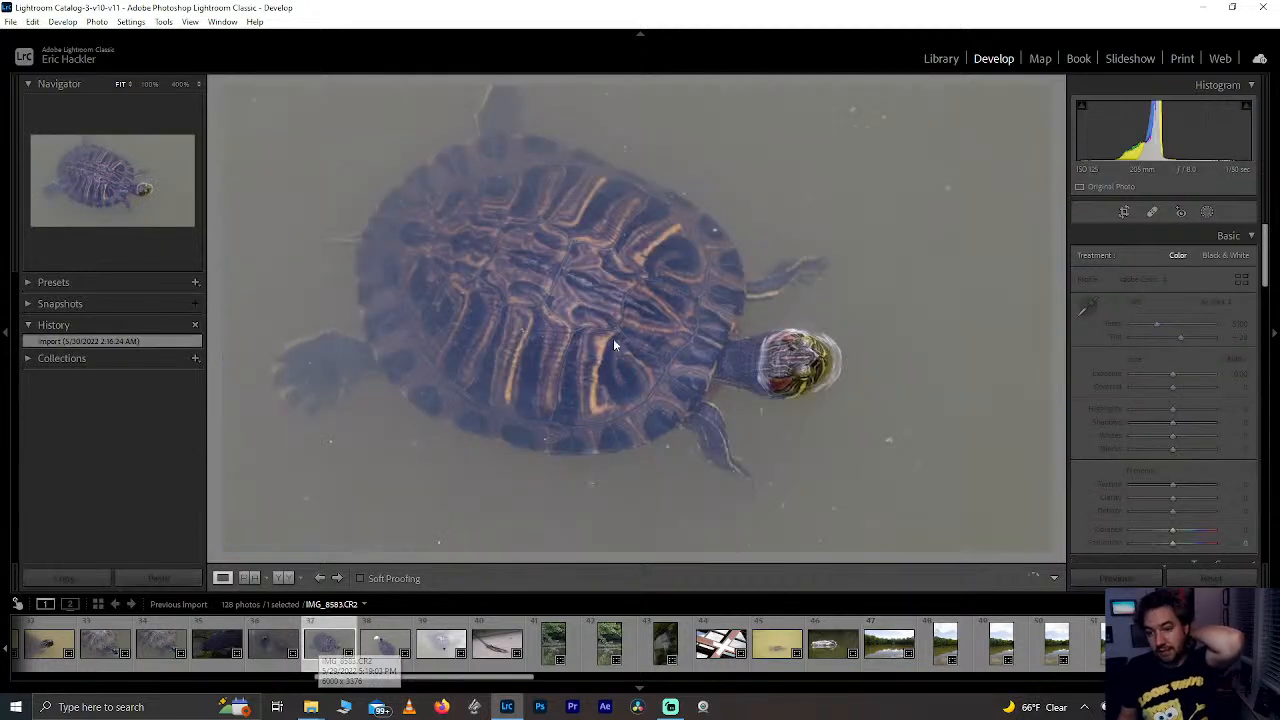
{"action": "left_click", "coordinate": [43, 643]}
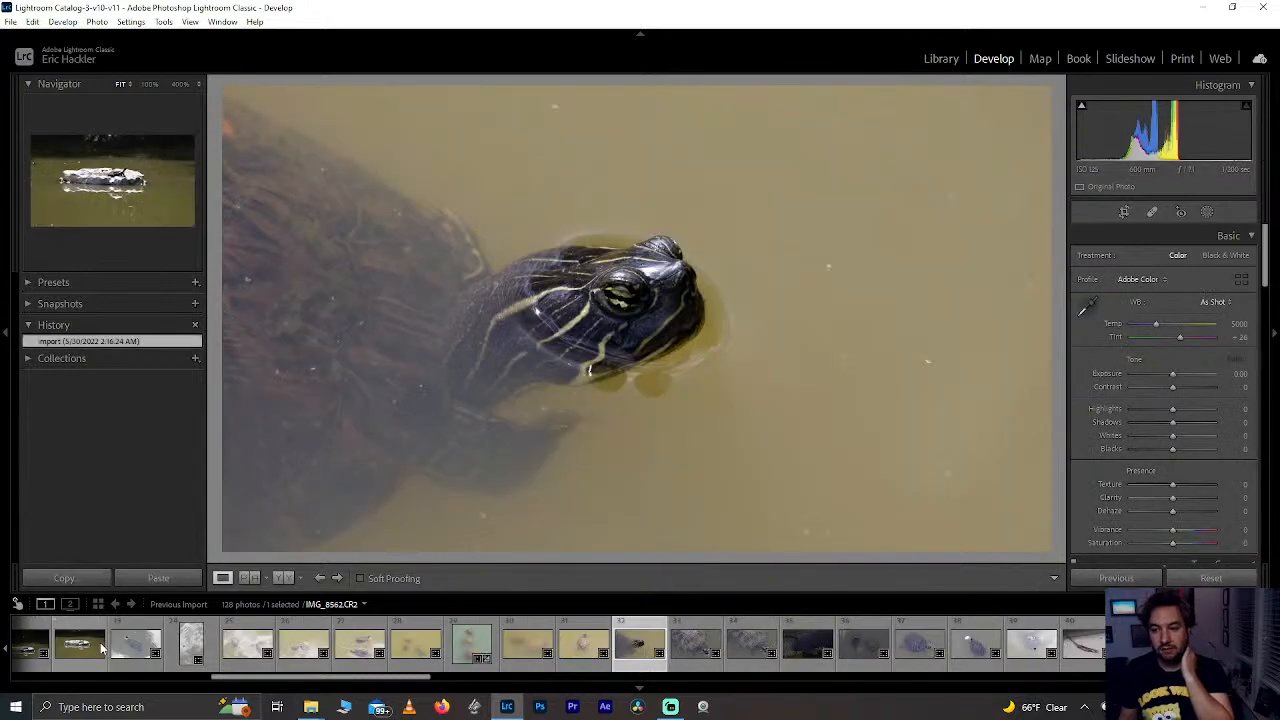
{"action": "scroll", "coordinate": [364, 648], "scroll_direction": "up", "scroll_amount": 3}
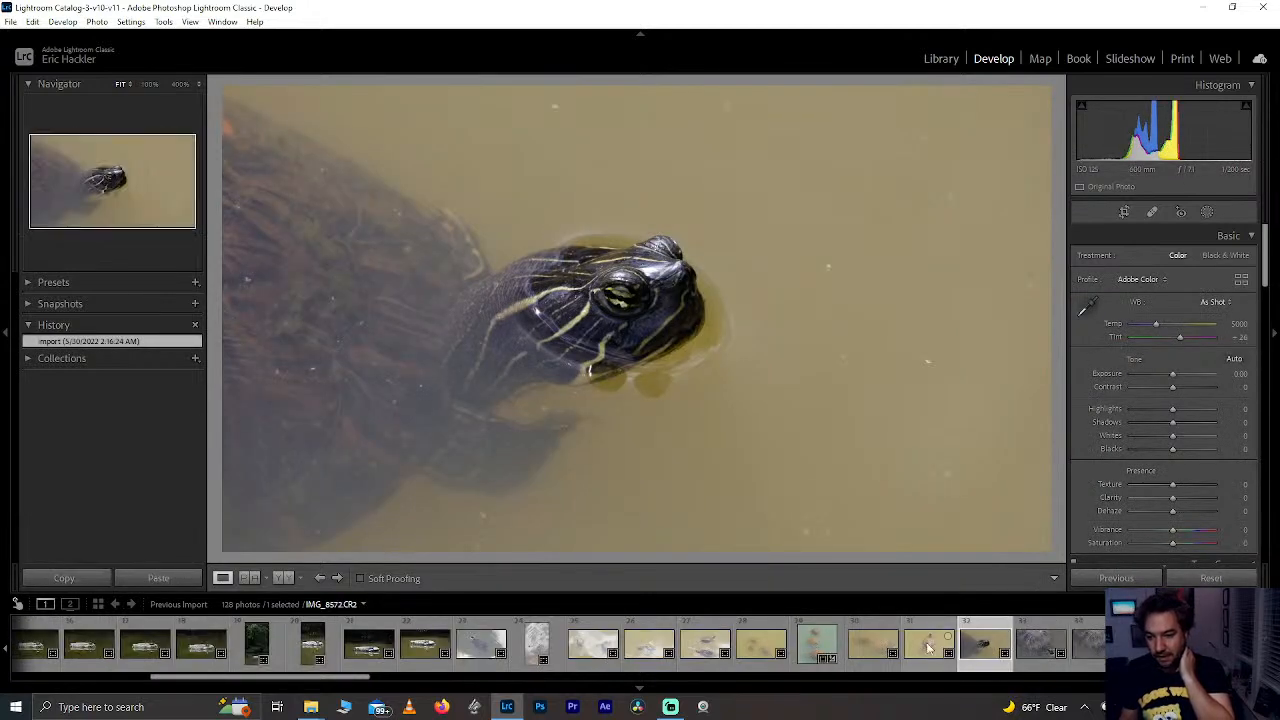
Step: Return to the three-turtle photo IMG_8569 and try a temperature of −33 on Mask 1, the turtle mask
{"action": "left_click", "coordinate": [817, 640]}
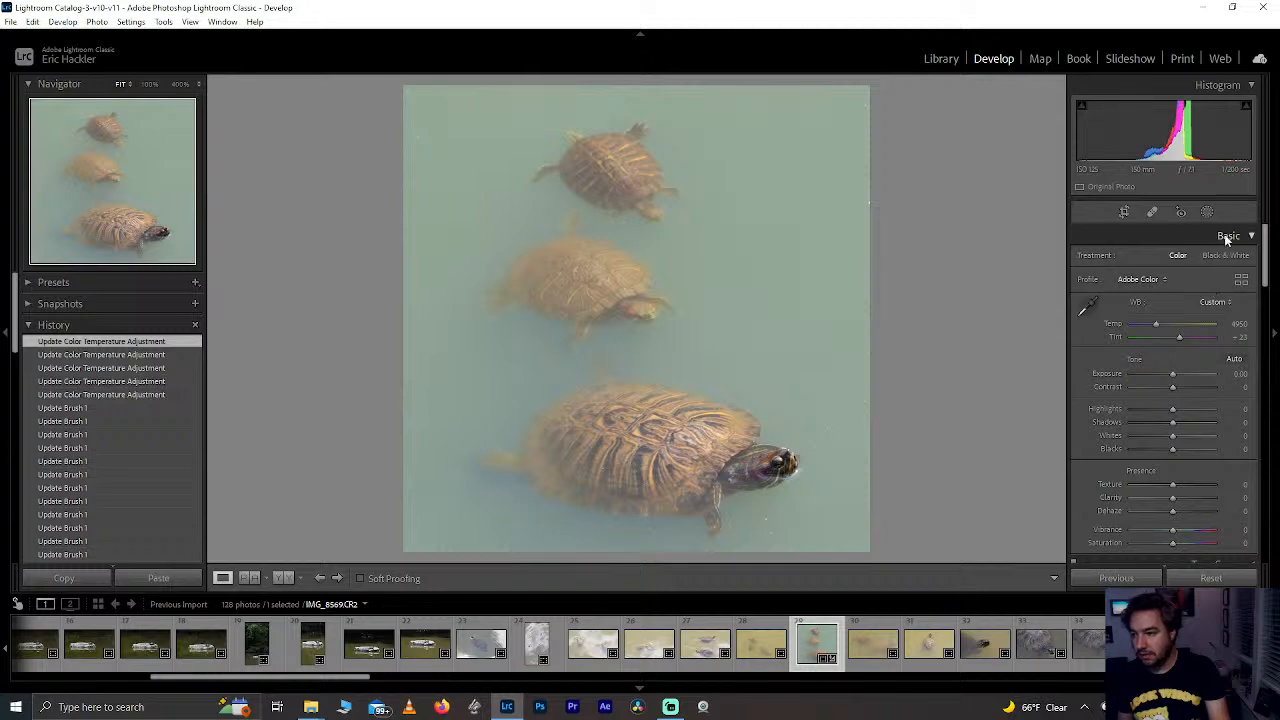
{"action": "left_click", "coordinate": [1206, 213]}
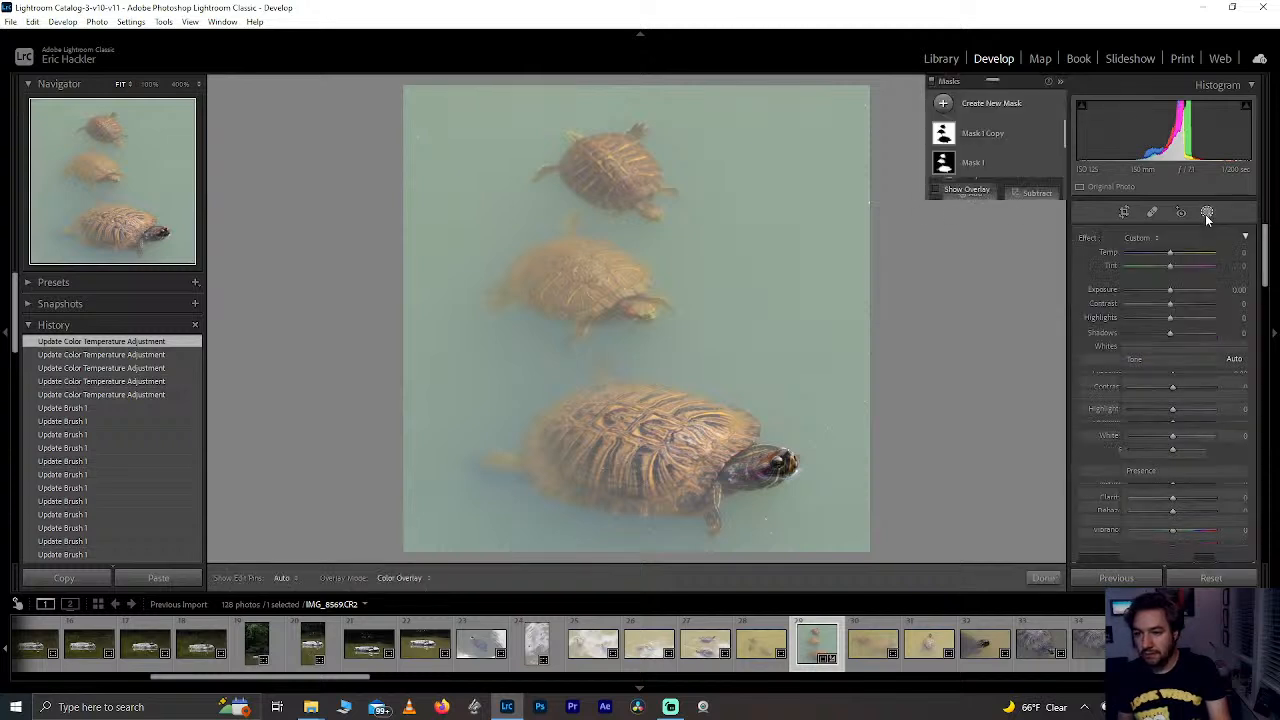
{"action": "left_click", "coordinate": [962, 161]}
{"action": "key", "text": "o"}
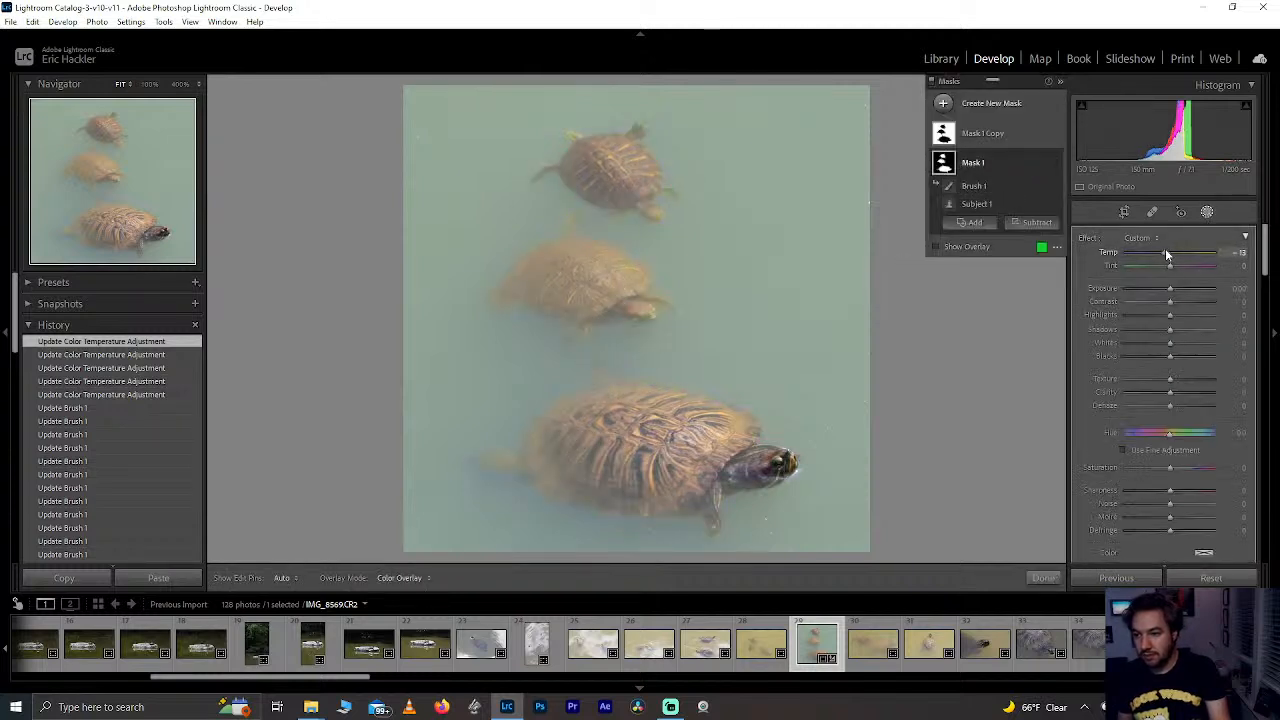
{"action": "left_click_drag", "start_coordinate": [1165, 250], "coordinate": [1156, 250]}
Step: Reset the temperature of Mask 1 Copy, the background mask, to 0 and check its coverage with the overlay
{"action": "left_click", "coordinate": [990, 133]}
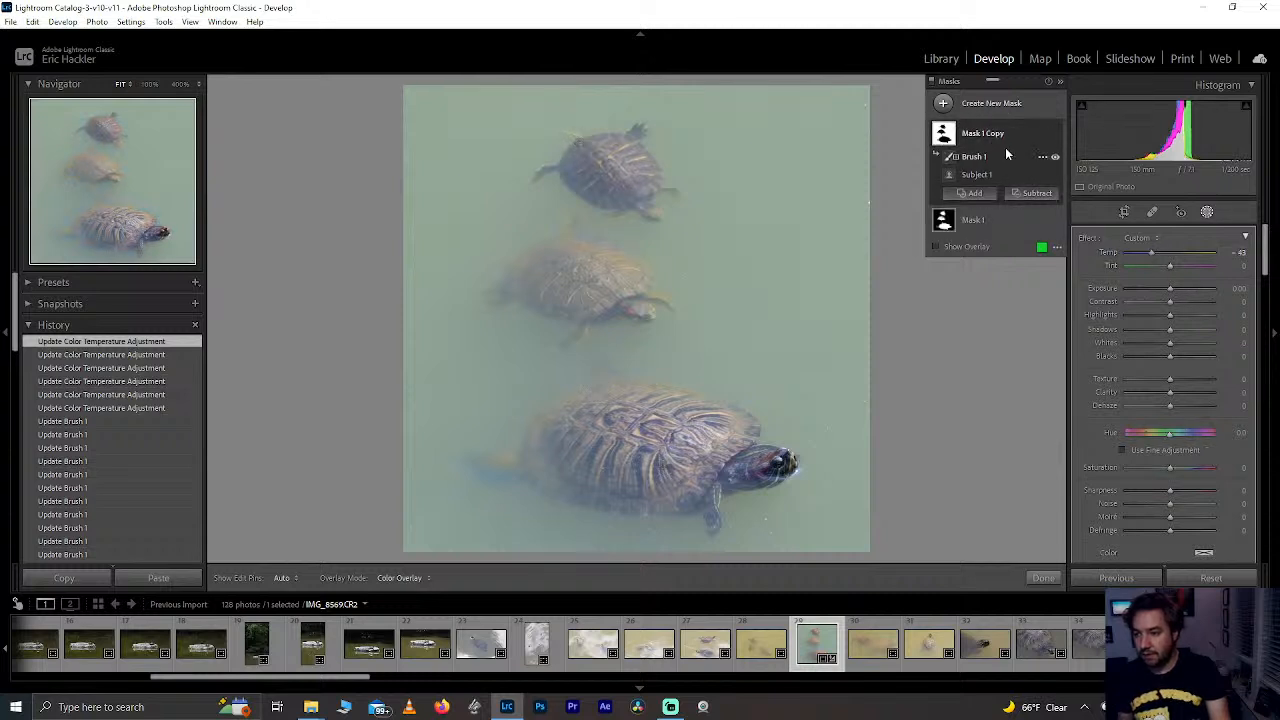
{"action": "double_click", "coordinate": [1151, 255]}
{"action": "key", "text": "o"}
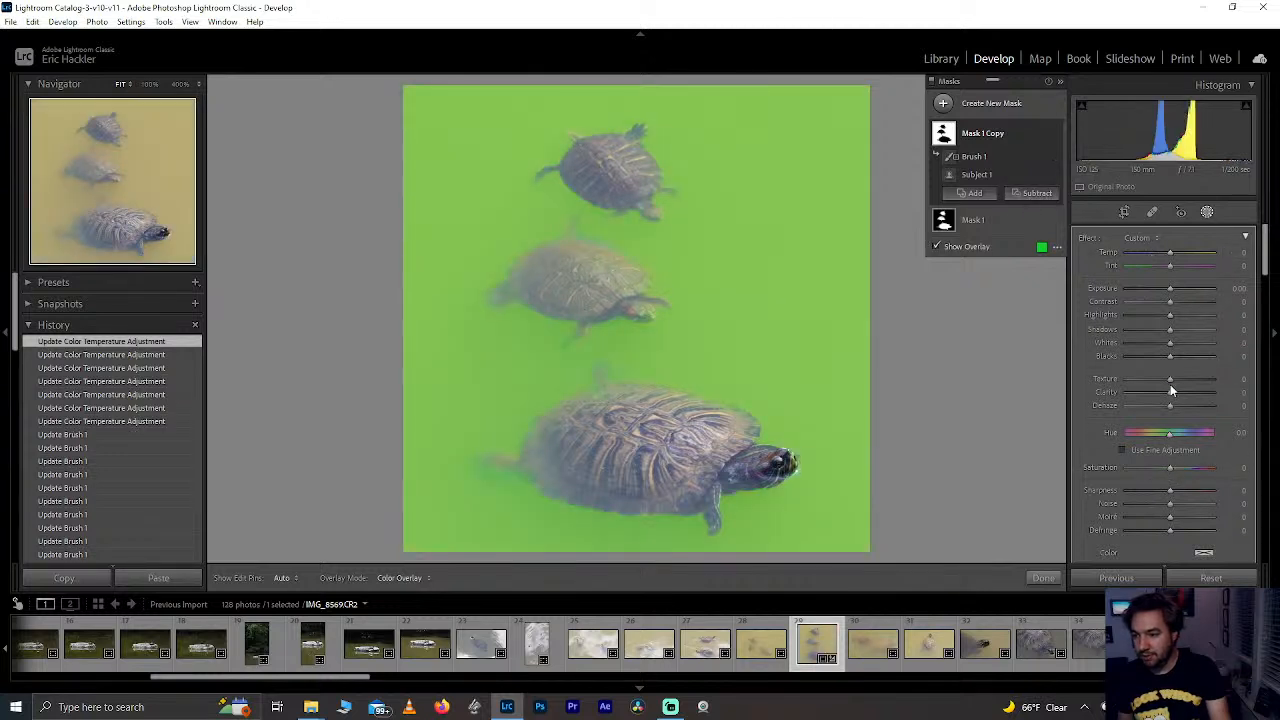
{"action": "key", "text": "o"}
Step: Set the background mask's Texture to −38 and Blacks to −30, keeping Clarity at 0
{"action": "left_click_drag", "start_coordinate": [1170, 379], "coordinate": [1186, 404]}
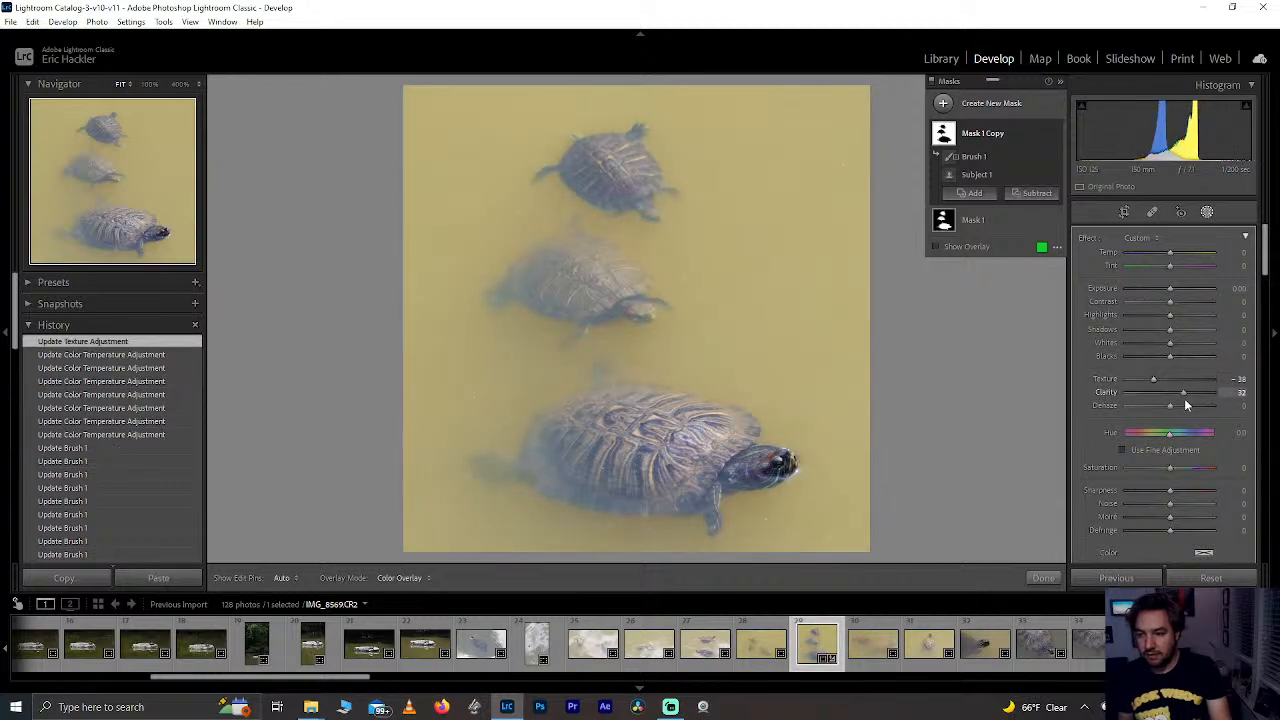
{"action": "double_click", "coordinate": [1186, 390]}
{"action": "left_click_drag", "start_coordinate": [1170, 356], "coordinate": [1154, 356]}
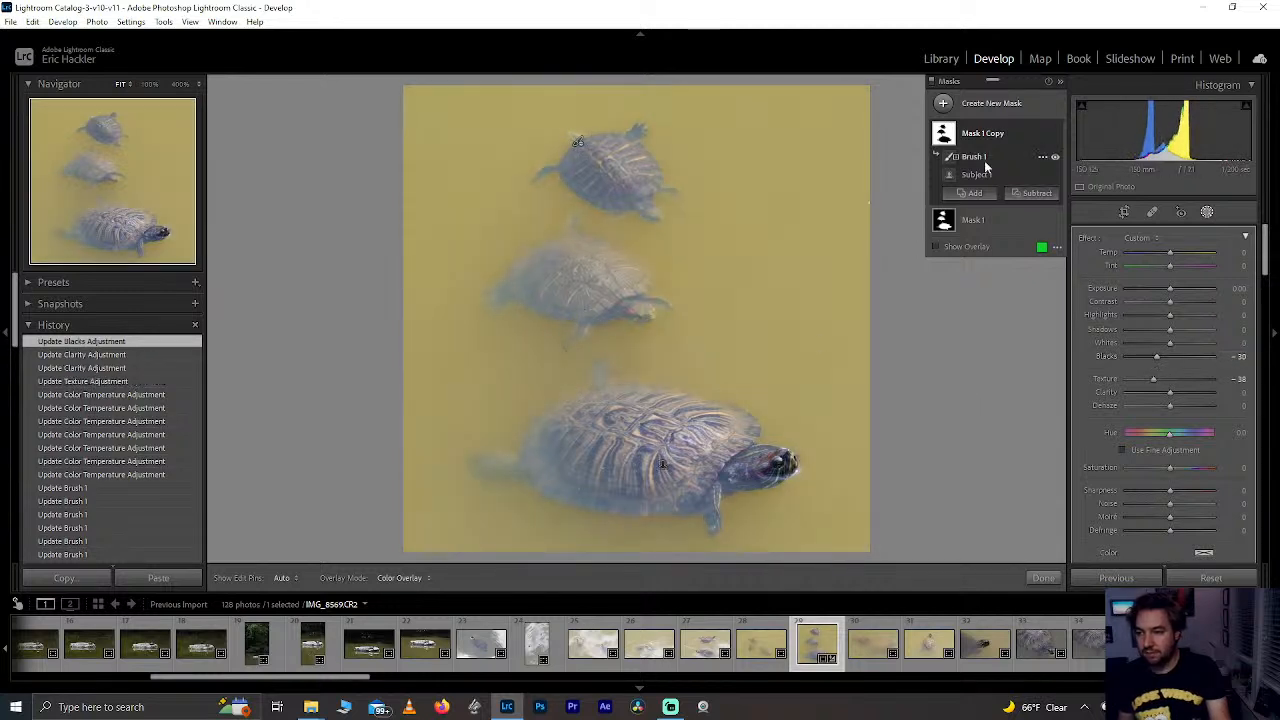
Step: Reset Mask 1's temperature to 0, leave masking, and cool the whole photo's white balance temperature to 3048
{"action": "left_click", "coordinate": [986, 221]}
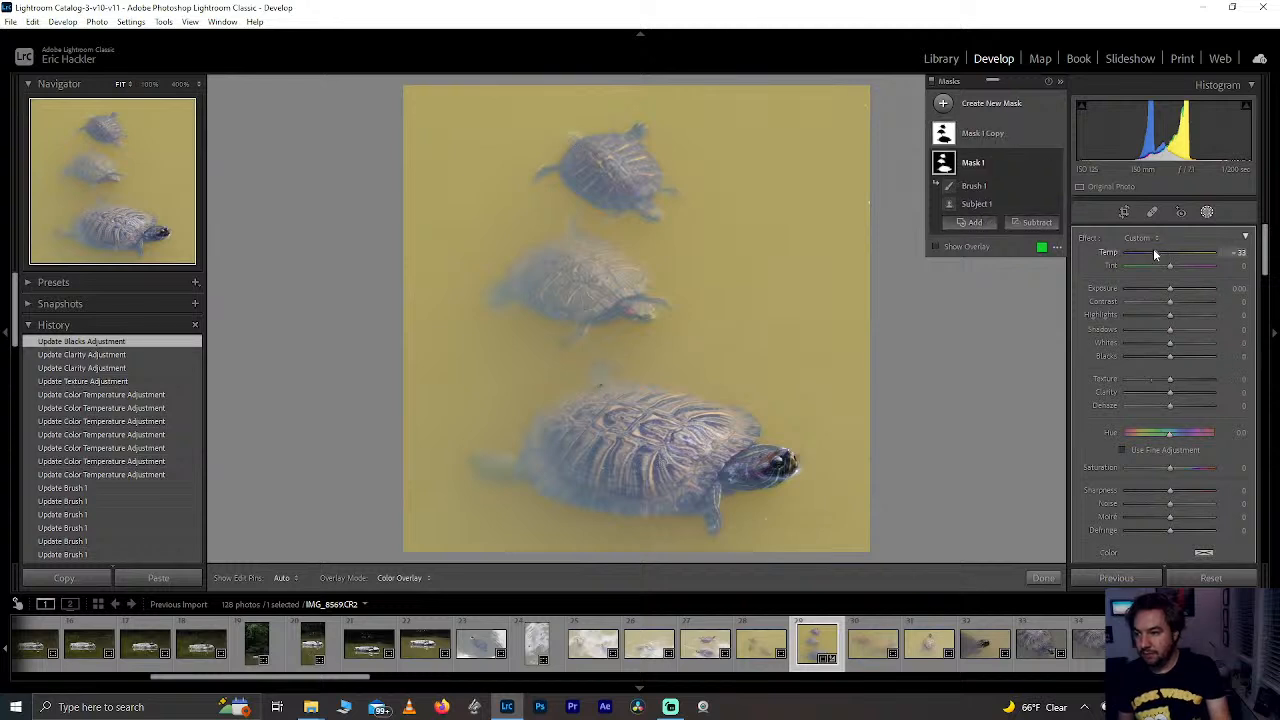
{"action": "double_click", "coordinate": [1156, 252]}
{"action": "left_click", "coordinate": [1043, 578]}
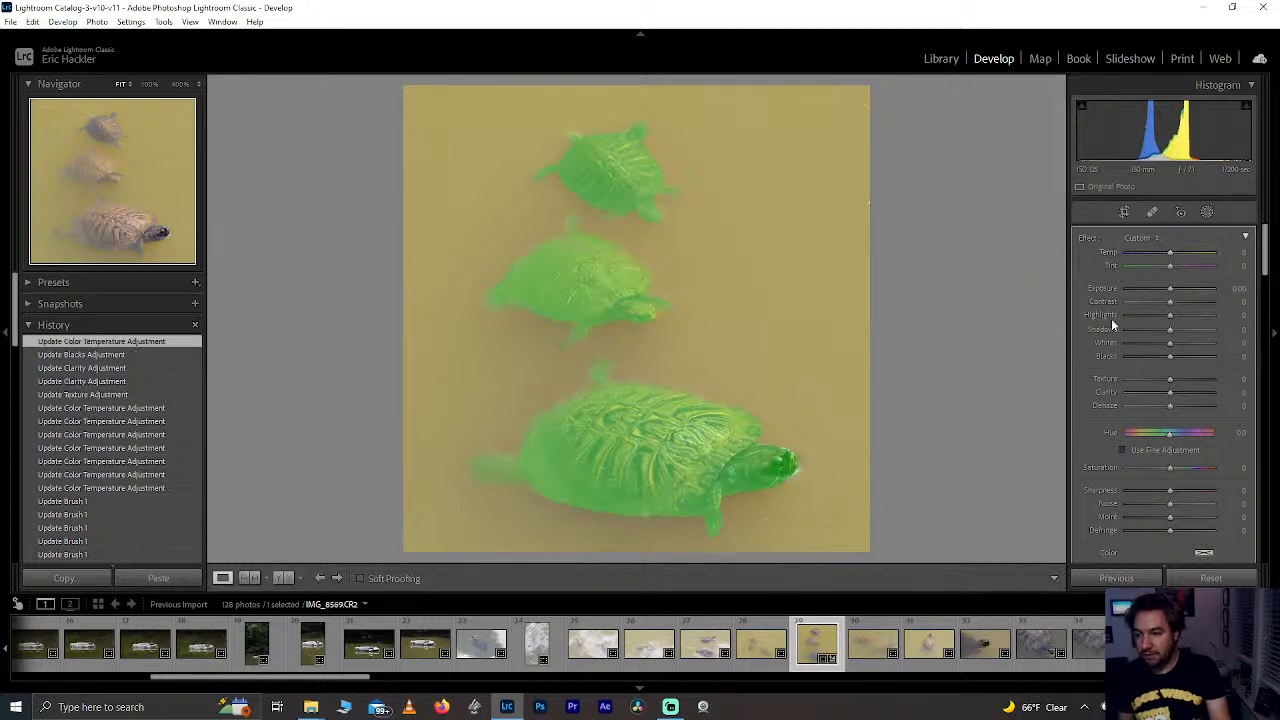
{"action": "left_click_drag", "start_coordinate": [1155, 327], "coordinate": [1141, 328]}
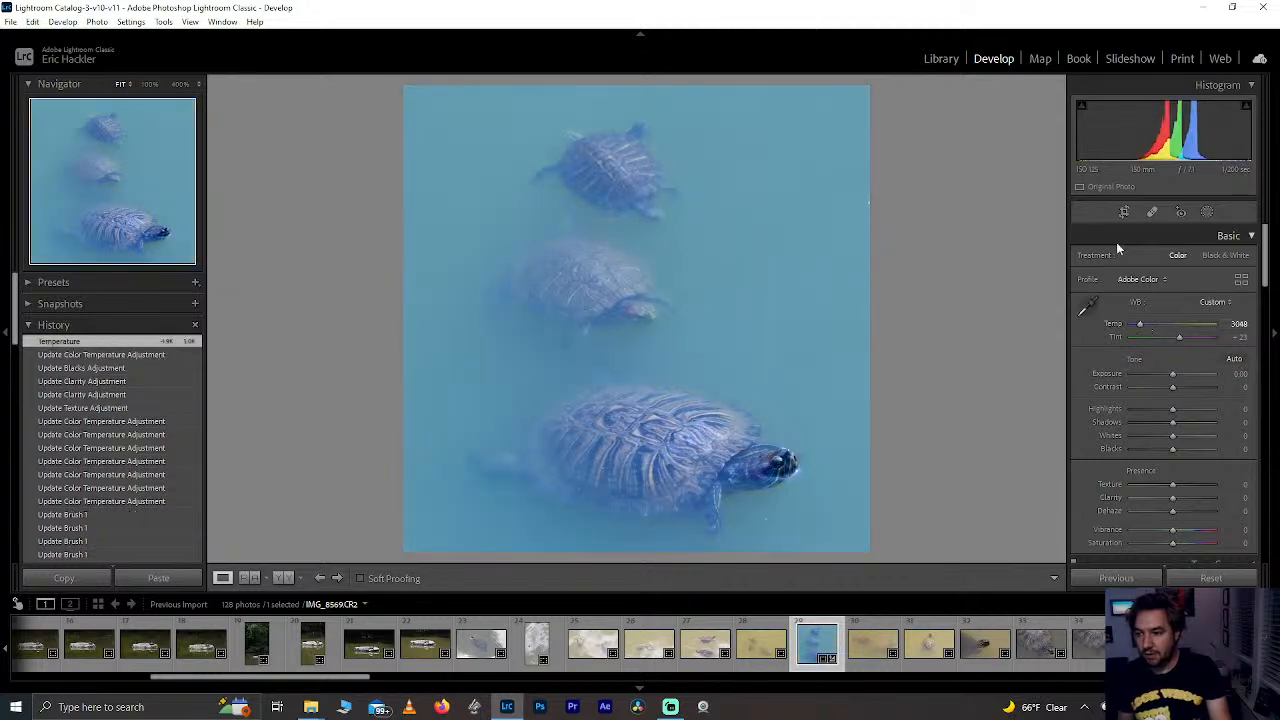
Step: Set the temperature to 40 on Mask 1, the turtle mask, and to 12 on Mask 1 Copy, the background mask
{"action": "left_click", "coordinate": [1207, 212]}
{"action": "left_click", "coordinate": [974, 163]}
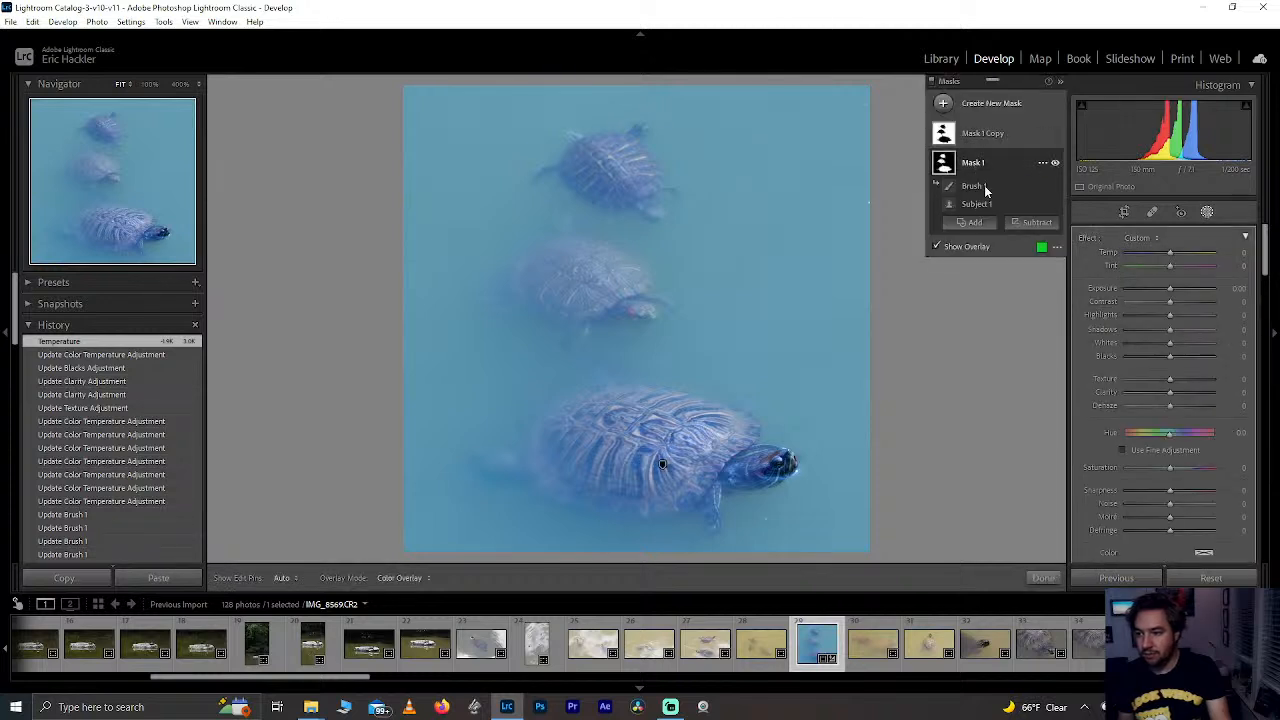
{"action": "left_click_drag", "start_coordinate": [1178, 255], "coordinate": [1189, 255]}
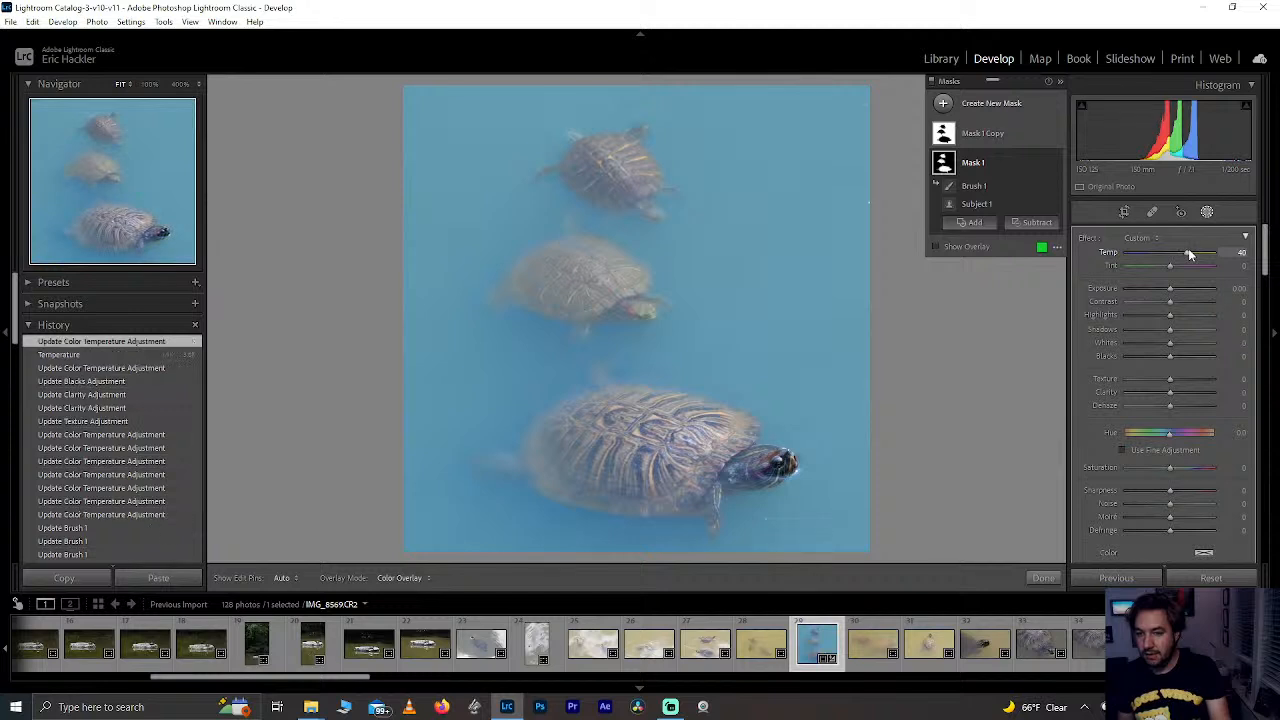
{"action": "left_click", "coordinate": [982, 133]}
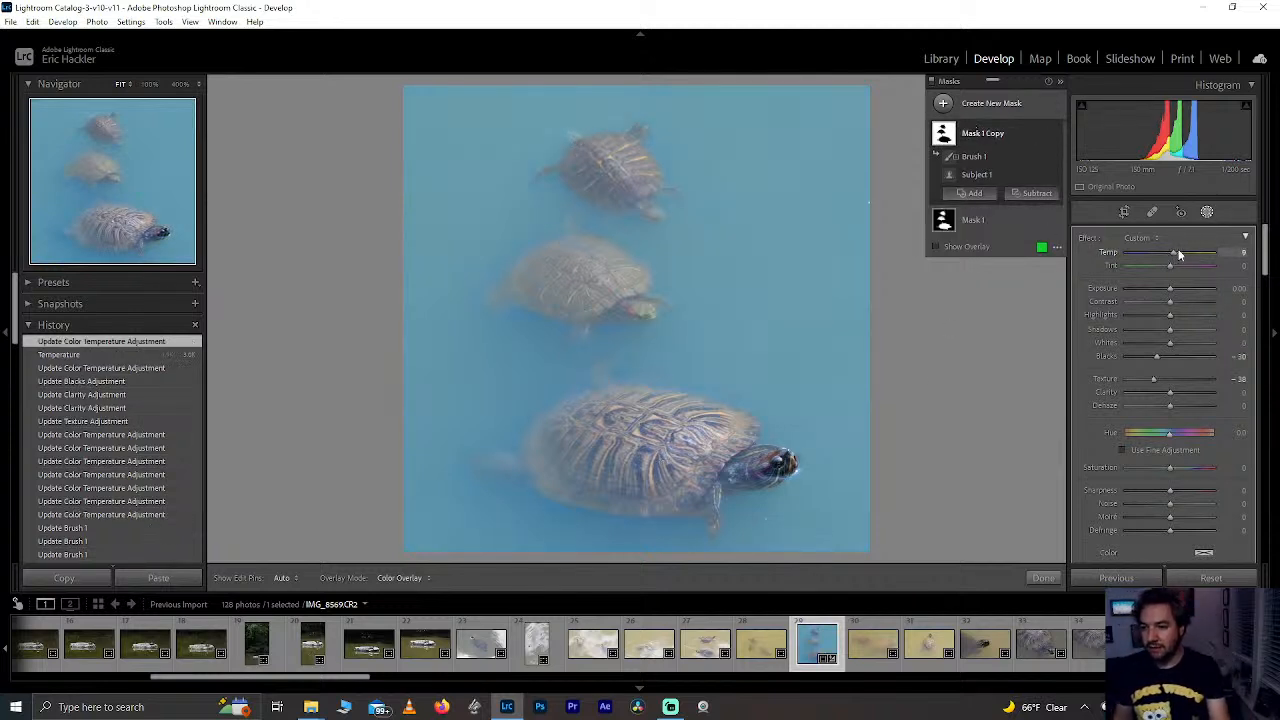
{"action": "left_click_drag", "start_coordinate": [1170, 252], "coordinate": [1178, 251]}
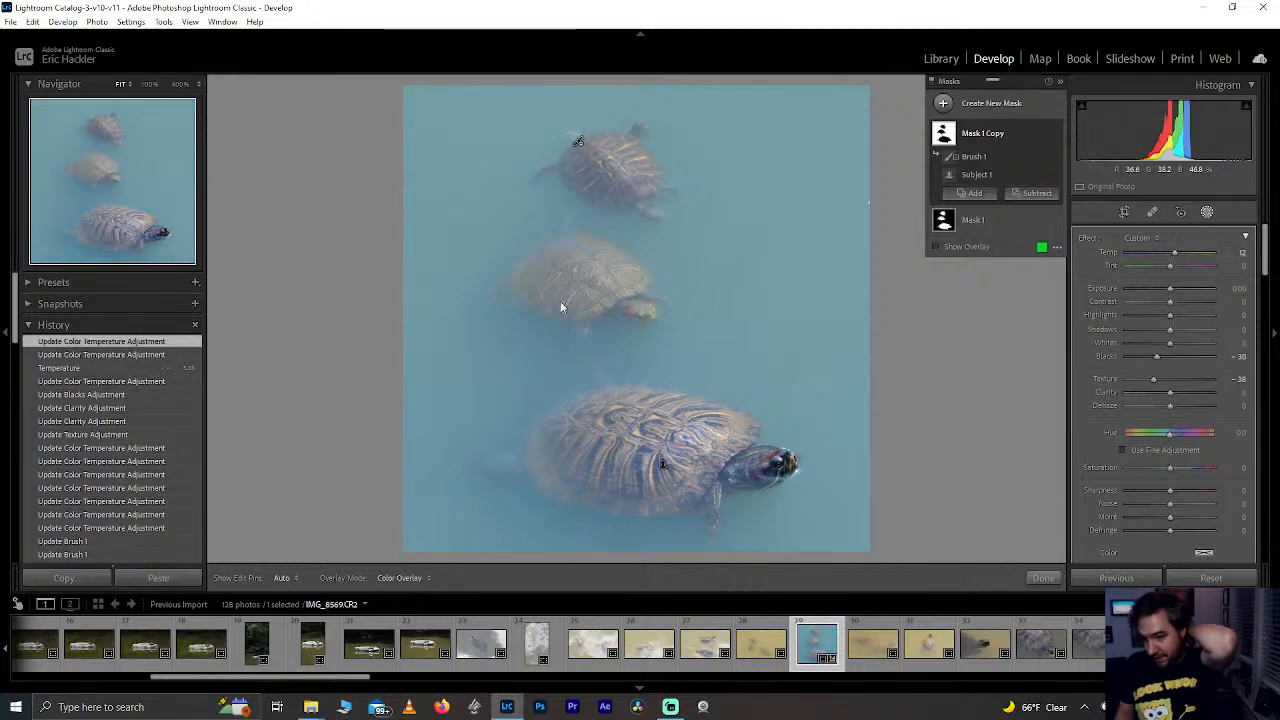
{"action": "left_click", "coordinate": [1044, 577]}
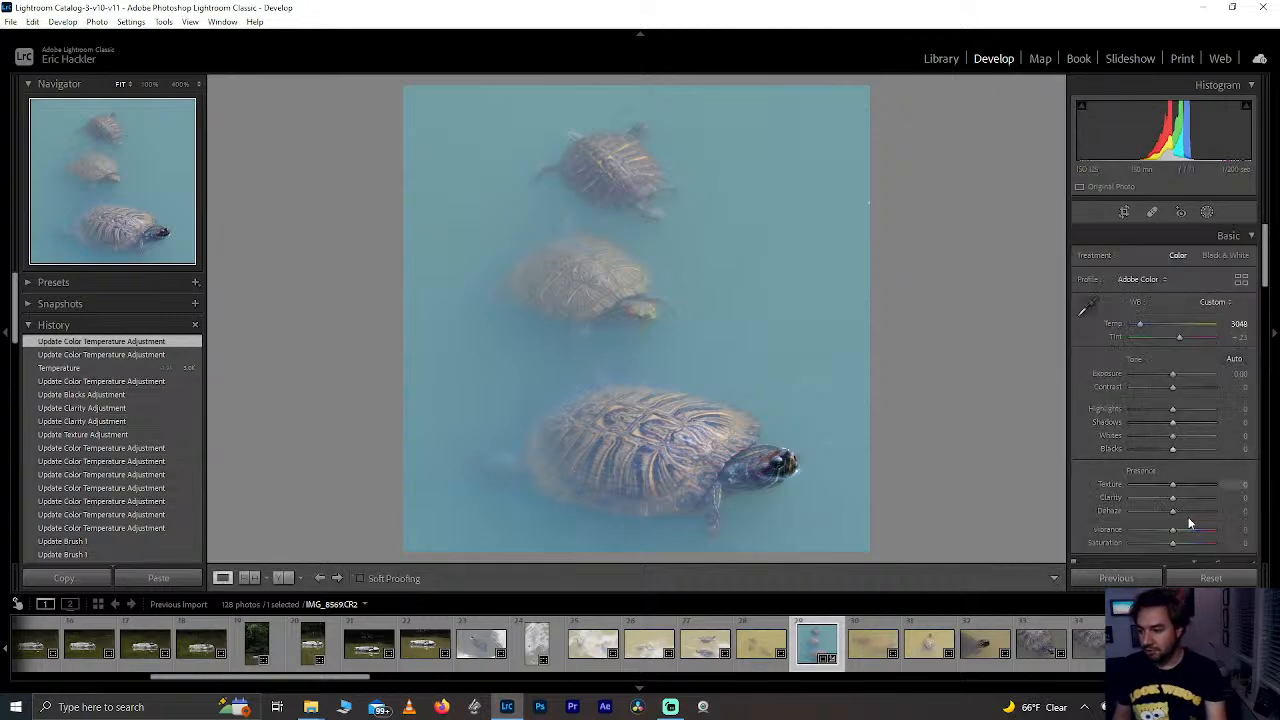
Step: Try vibrance and saturation changes and the Black & White treatment on the photo, returning it to Color
{"action": "mouse_move", "coordinate": [1175, 535]}
{"action": "left_mouse_down"}
{"action": "mouse_move", "coordinate": [1240, 540]}
{"action": "mouse_move", "coordinate": [1172, 545]}
{"action": "left_mouse_up"}
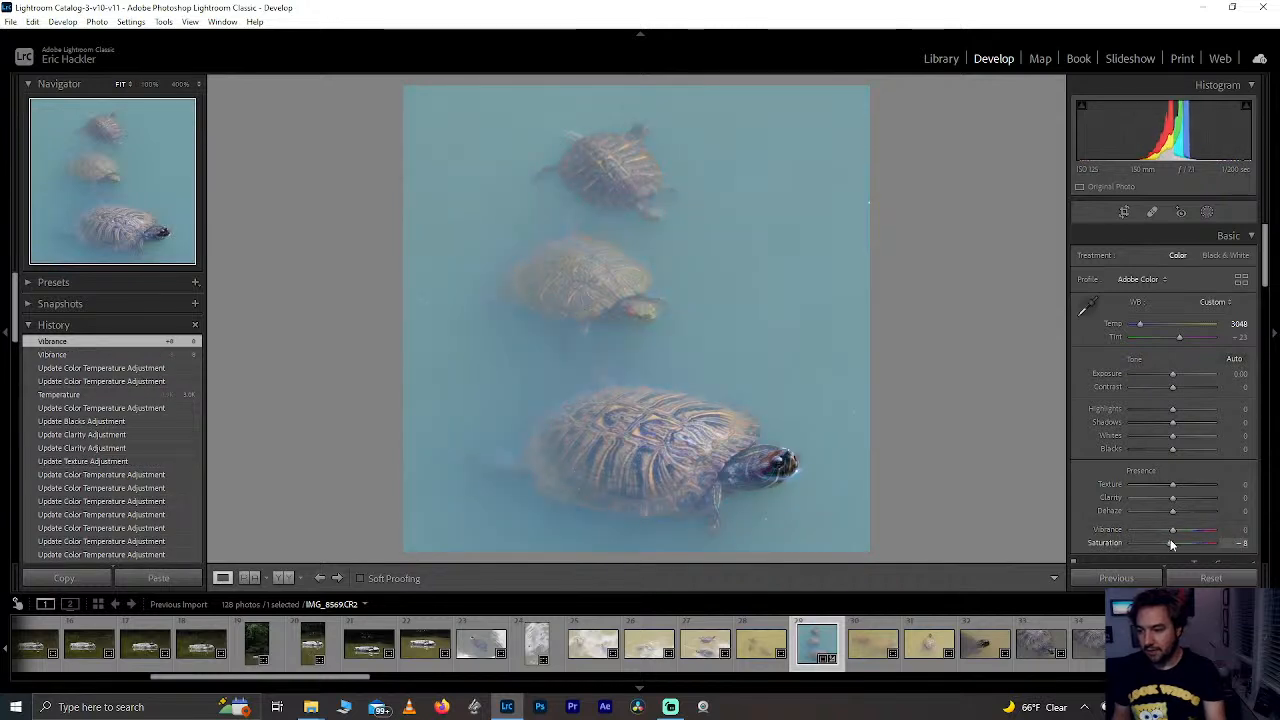
{"action": "left_click", "coordinate": [1226, 256]}
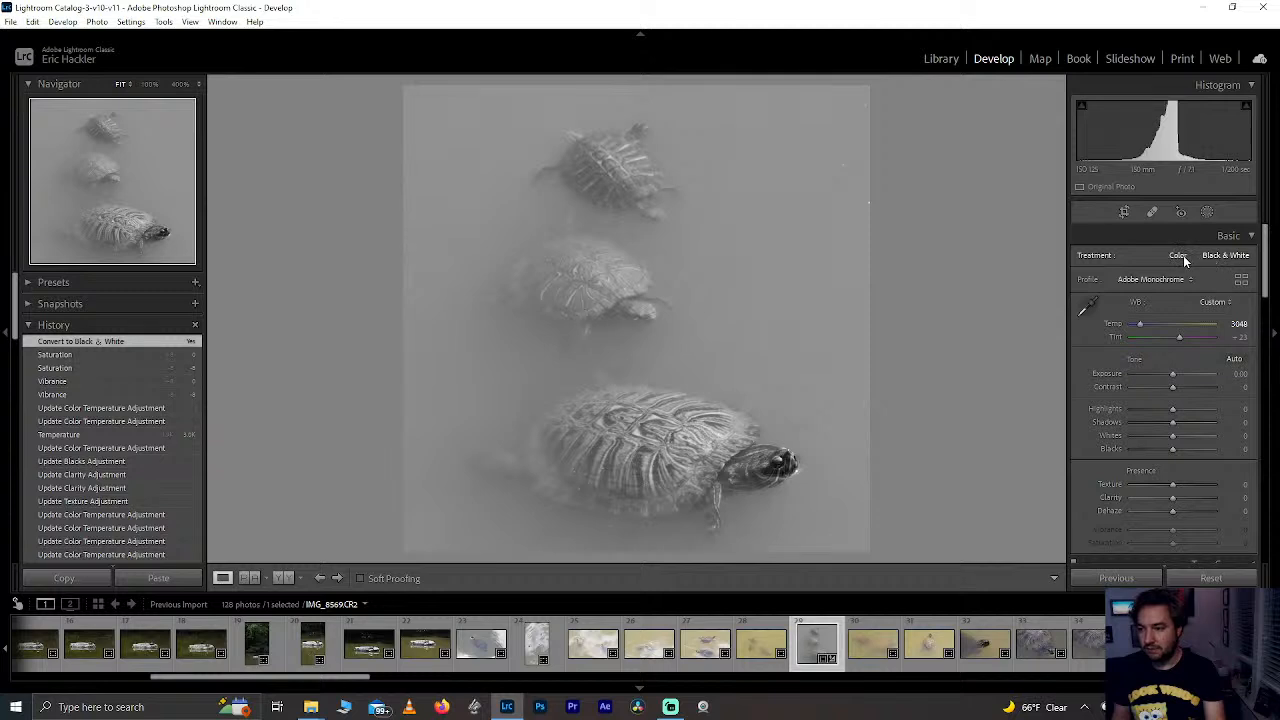
{"action": "left_click", "coordinate": [1182, 257]}
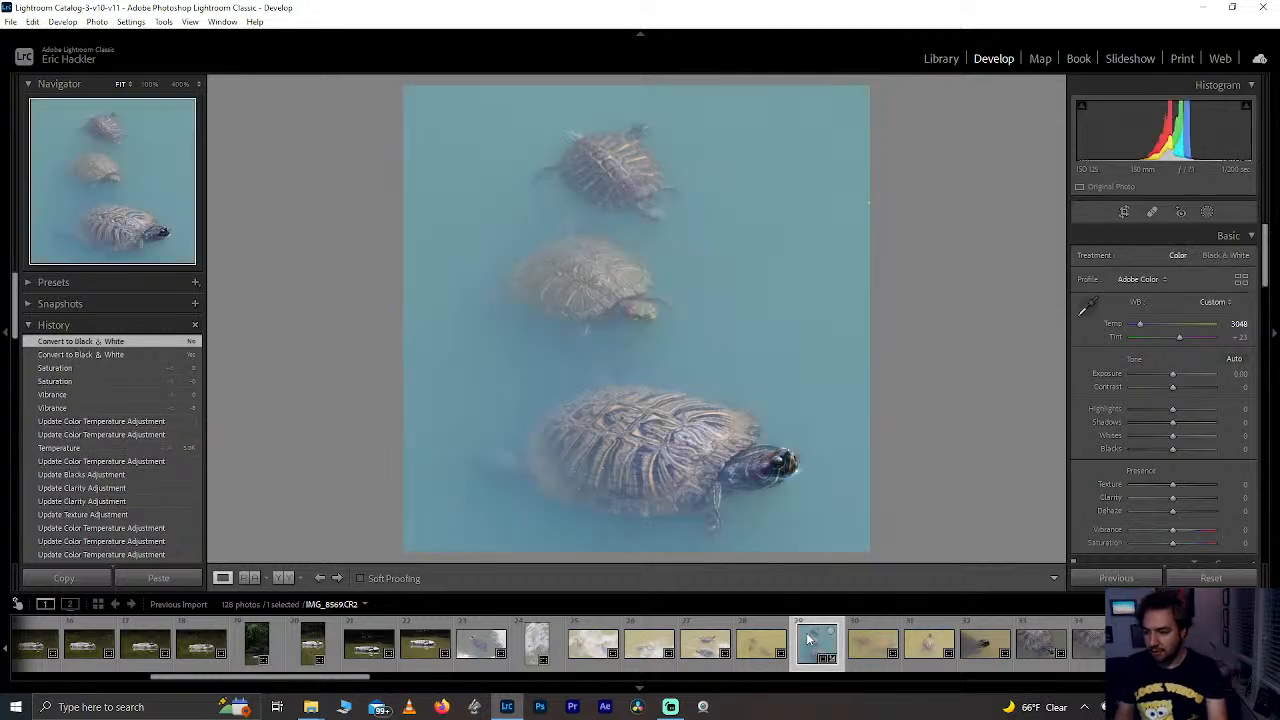
Step: Create a virtual copy of the turtle photo, convert the copy to Black & White, and return to the color original
{"action": "key", "text": "ctrl+apostrophe"}
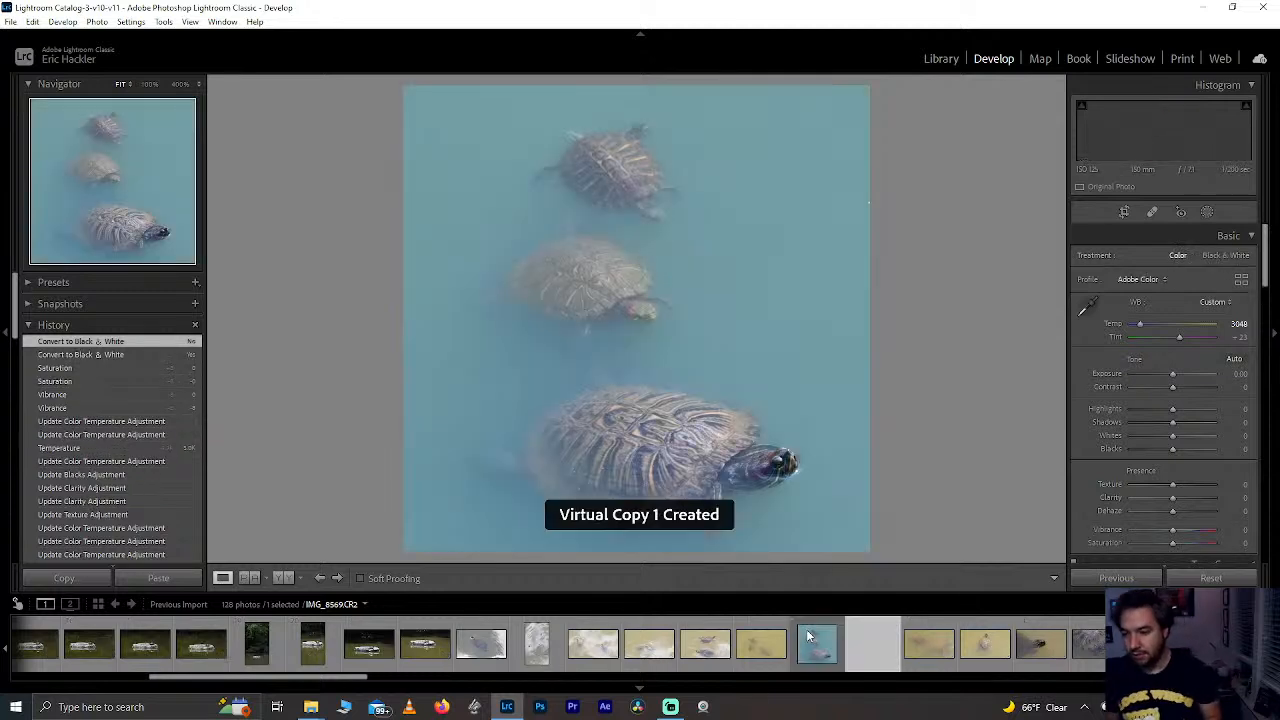
{"action": "left_click", "coordinate": [1228, 258]}
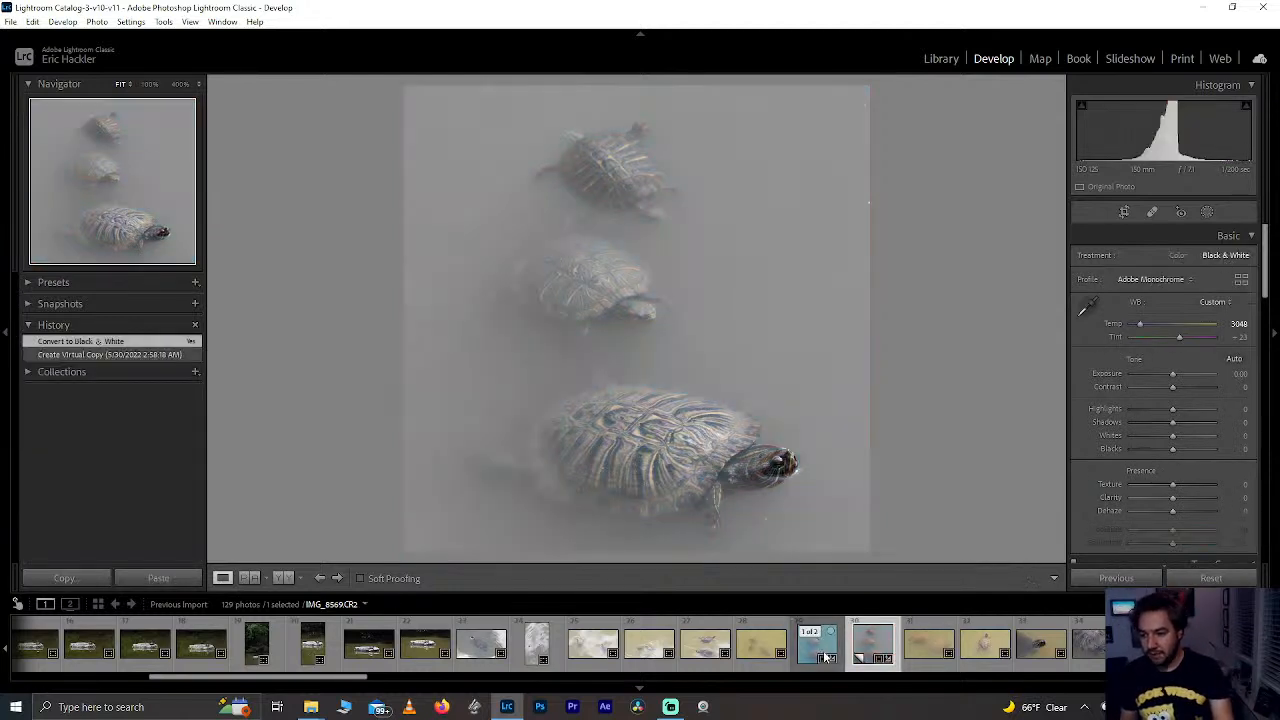
{"action": "left_click", "coordinate": [826, 656]}
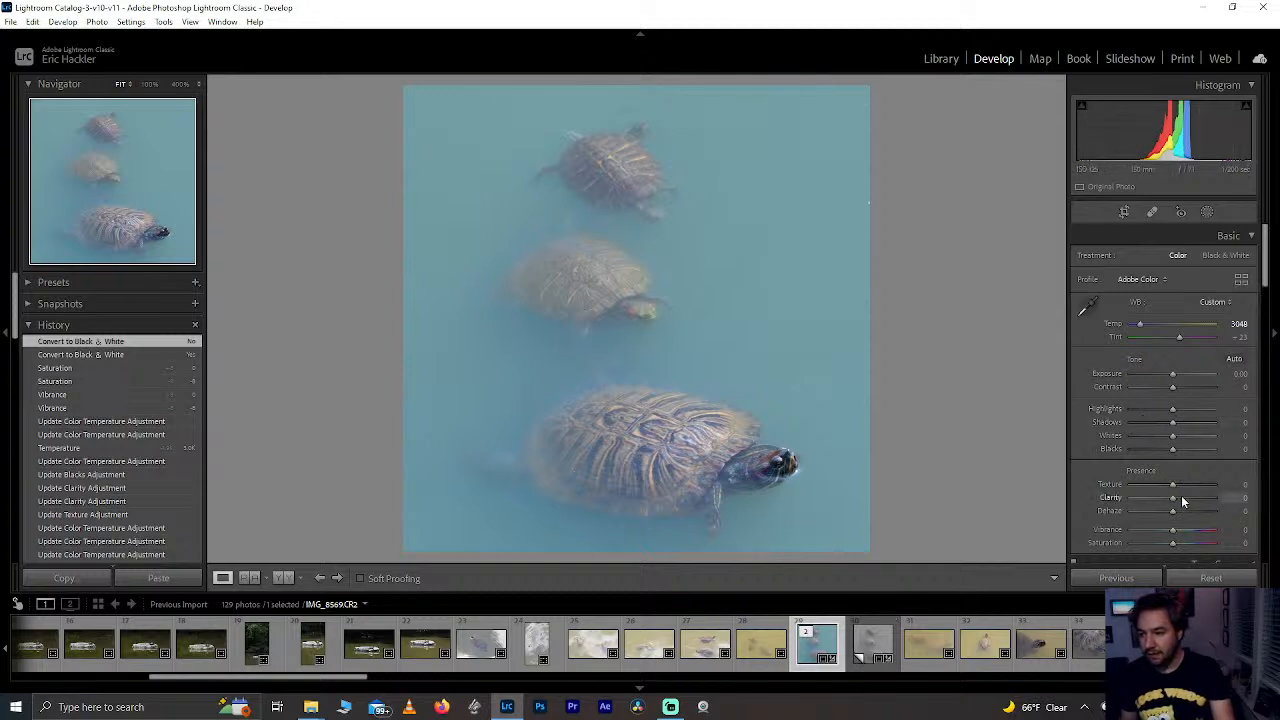
Step: Set the whole color photo's Clarity to +48 and reset its Texture to 0
{"action": "mouse_move", "coordinate": [1181, 497]}
{"action": "left_mouse_down"}
{"action": "mouse_move", "coordinate": [1240, 497]}
{"action": "mouse_move", "coordinate": [1196, 502]}
{"action": "left_mouse_up"}
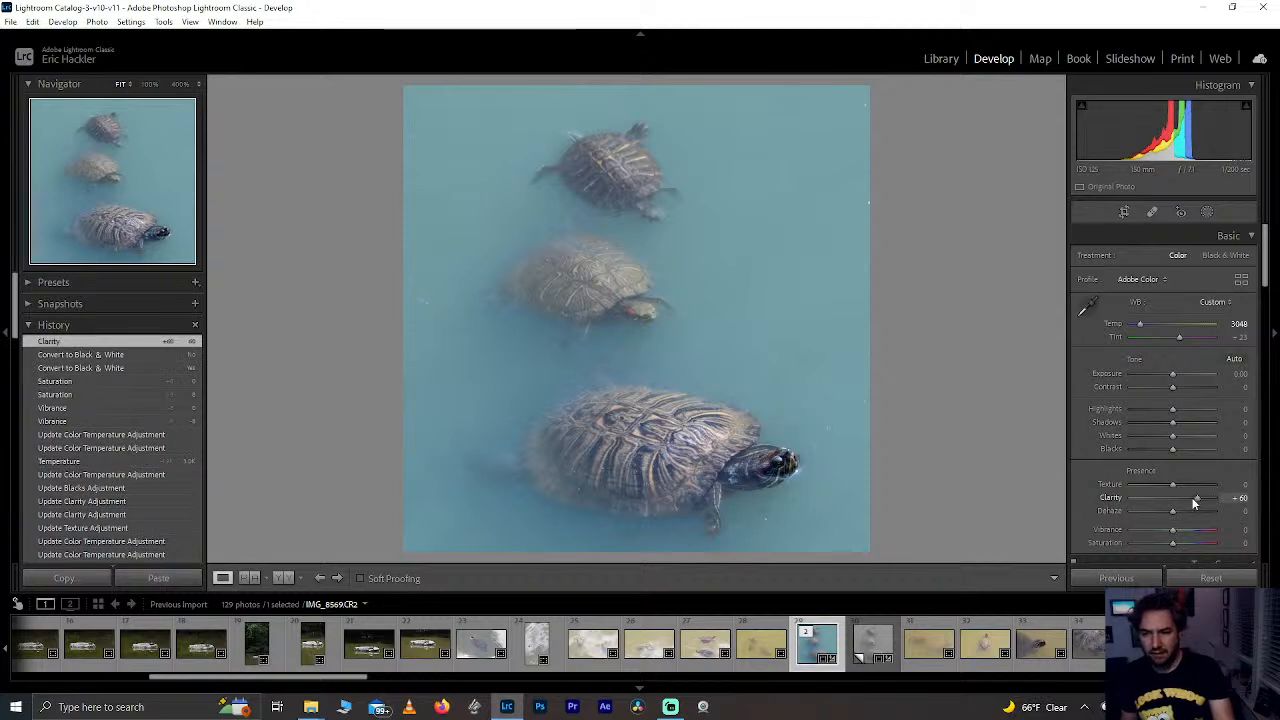
{"action": "mouse_move", "coordinate": [1202, 503]}
{"action": "left_mouse_down"}
{"action": "mouse_move", "coordinate": [1240, 485]}
{"action": "mouse_move", "coordinate": [1177, 498]}
{"action": "mouse_move", "coordinate": [1193, 502]}
{"action": "left_mouse_up"}
{"action": "double_click", "coordinate": [1198, 500]}
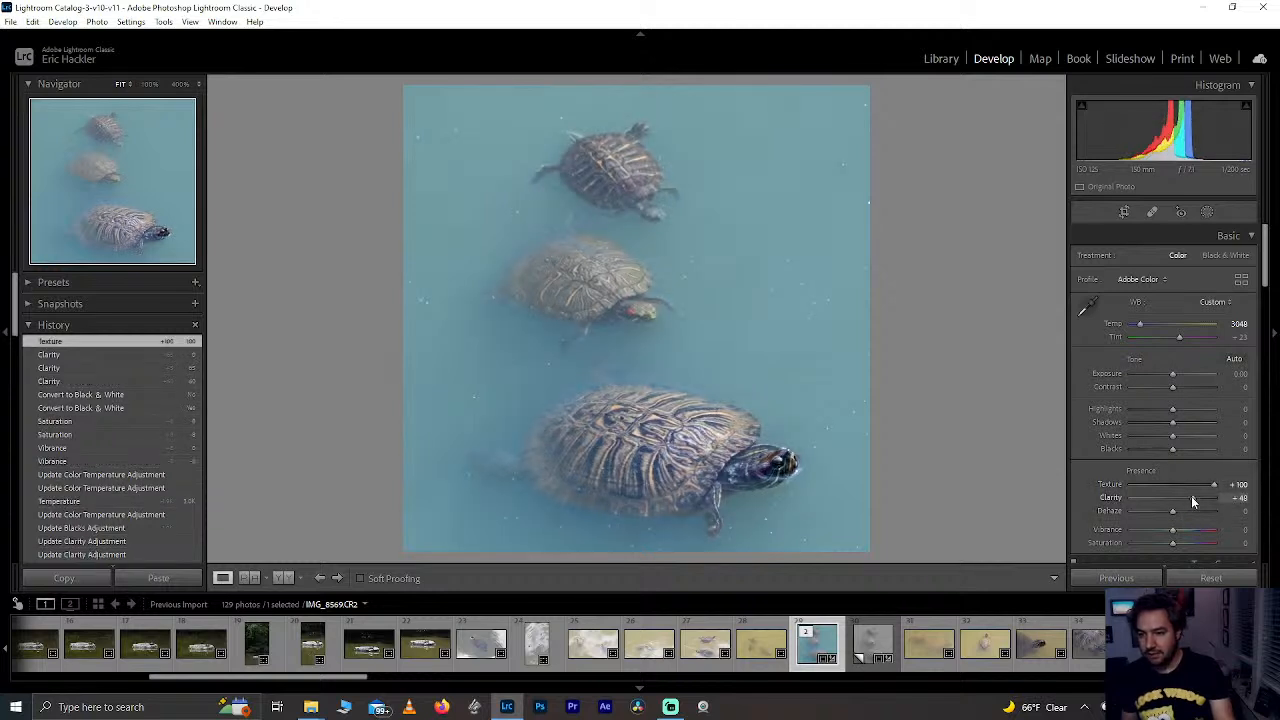
{"action": "double_click", "coordinate": [1214, 485]}
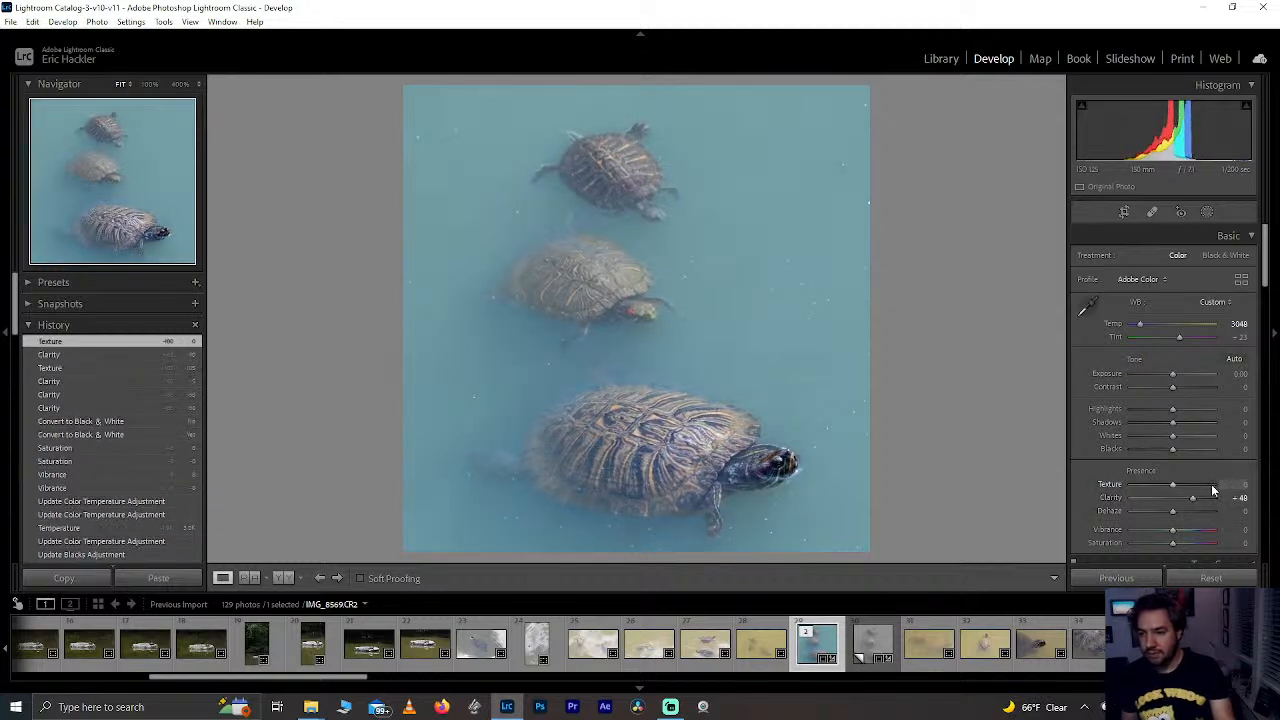
Step: Set the turtle mask's Texture to 100, leave masking, and set the whole photo's Blacks to −32 and Highlights to +58
{"action": "left_click", "coordinate": [1207, 212]}
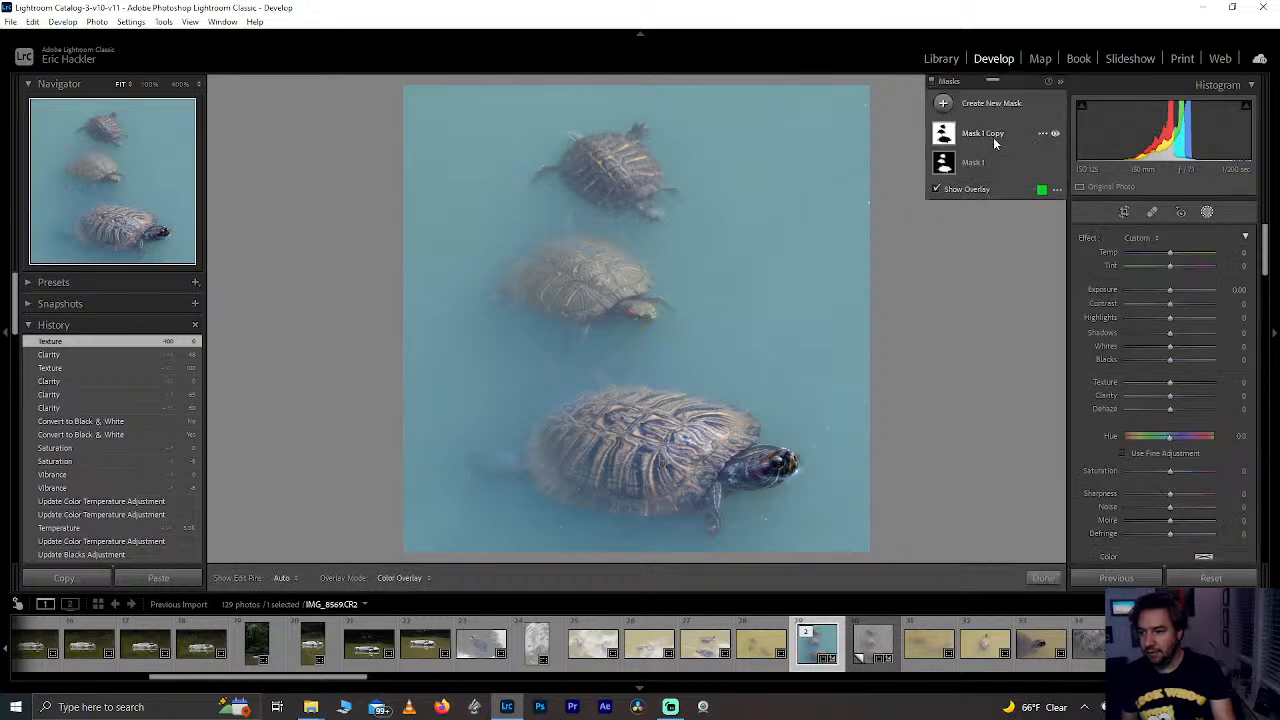
{"action": "left_click", "coordinate": [985, 160]}
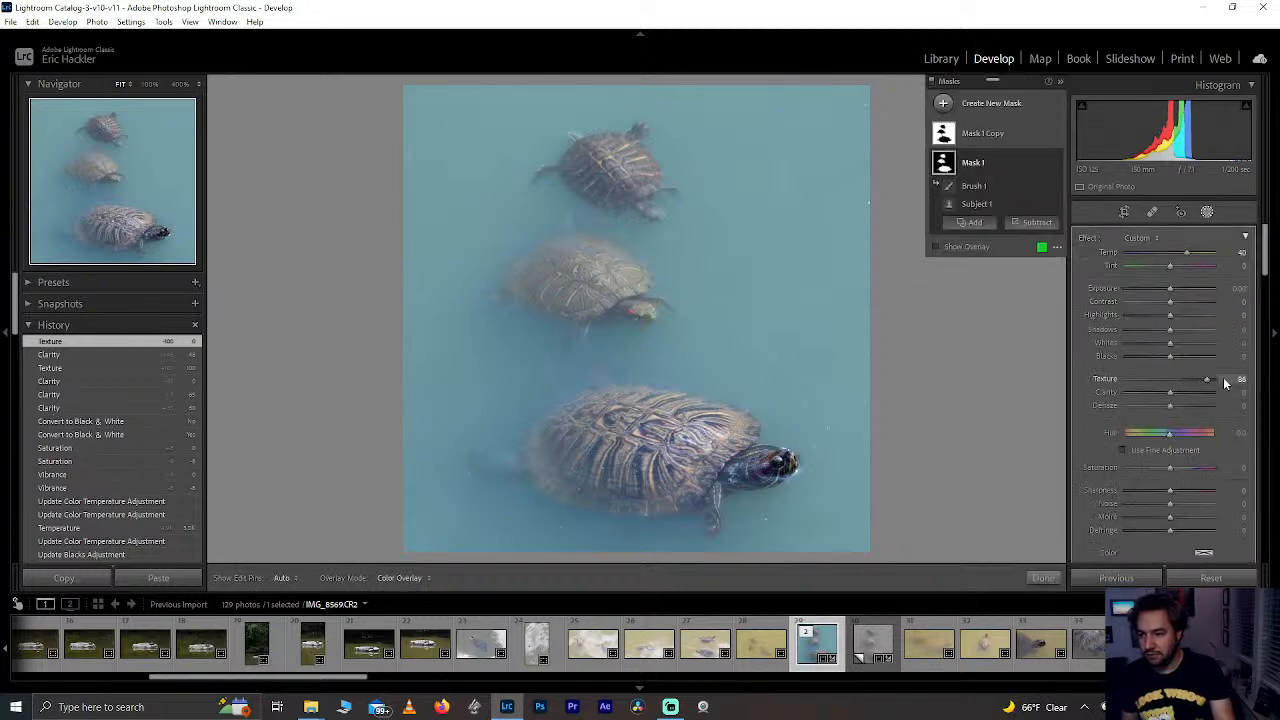
{"action": "left_click_drag", "start_coordinate": [1224, 379], "coordinate": [1226, 381]}
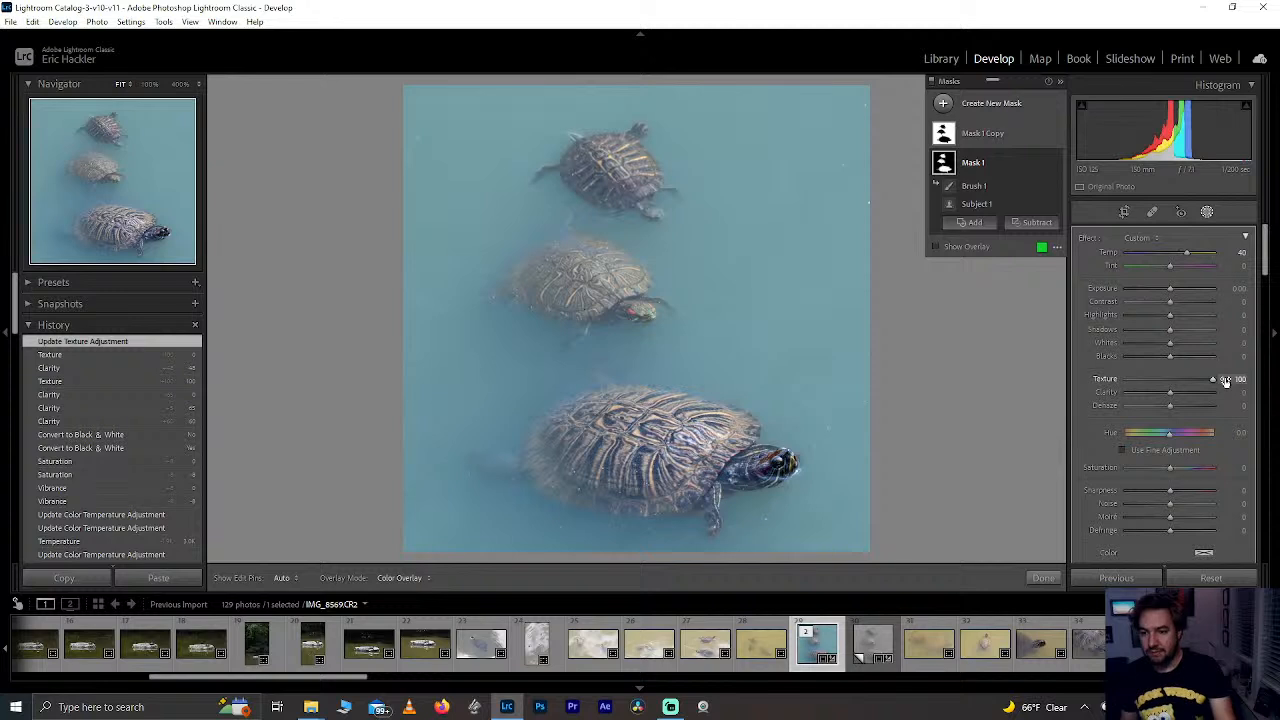
{"action": "left_click", "coordinate": [1043, 578]}
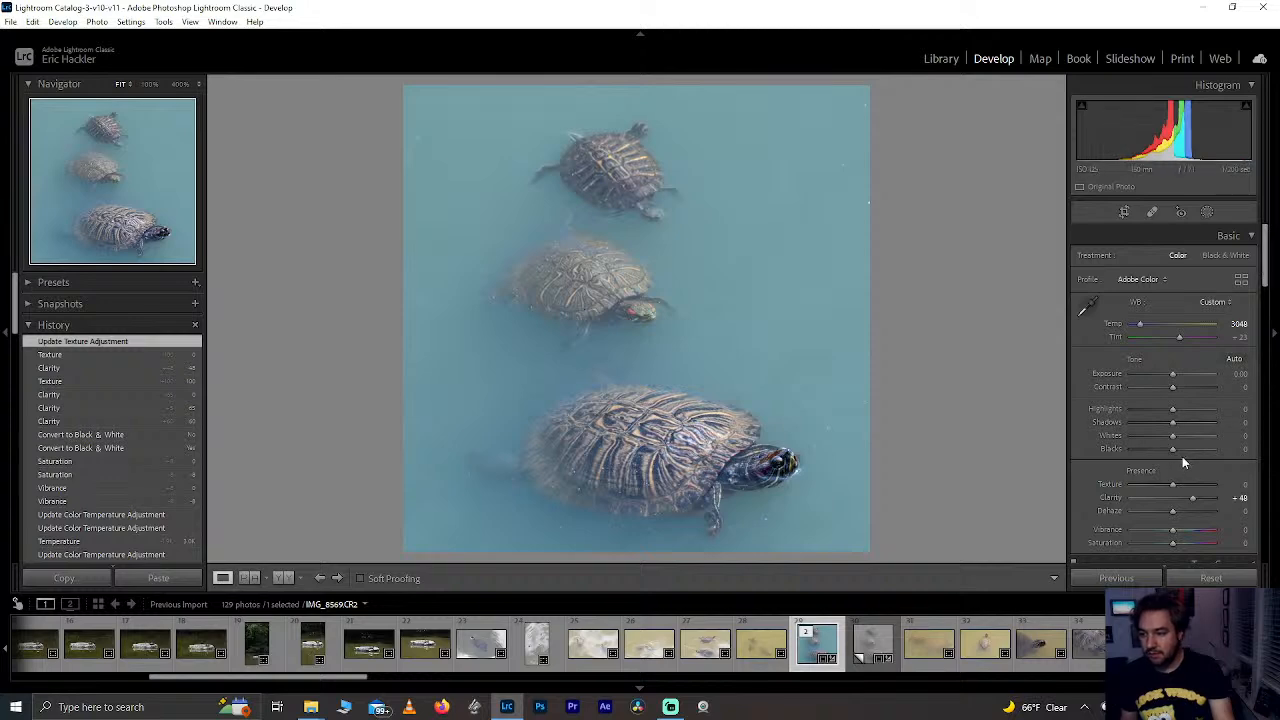
{"action": "left_click_drag", "start_coordinate": [1182, 451], "coordinate": [1198, 411]}
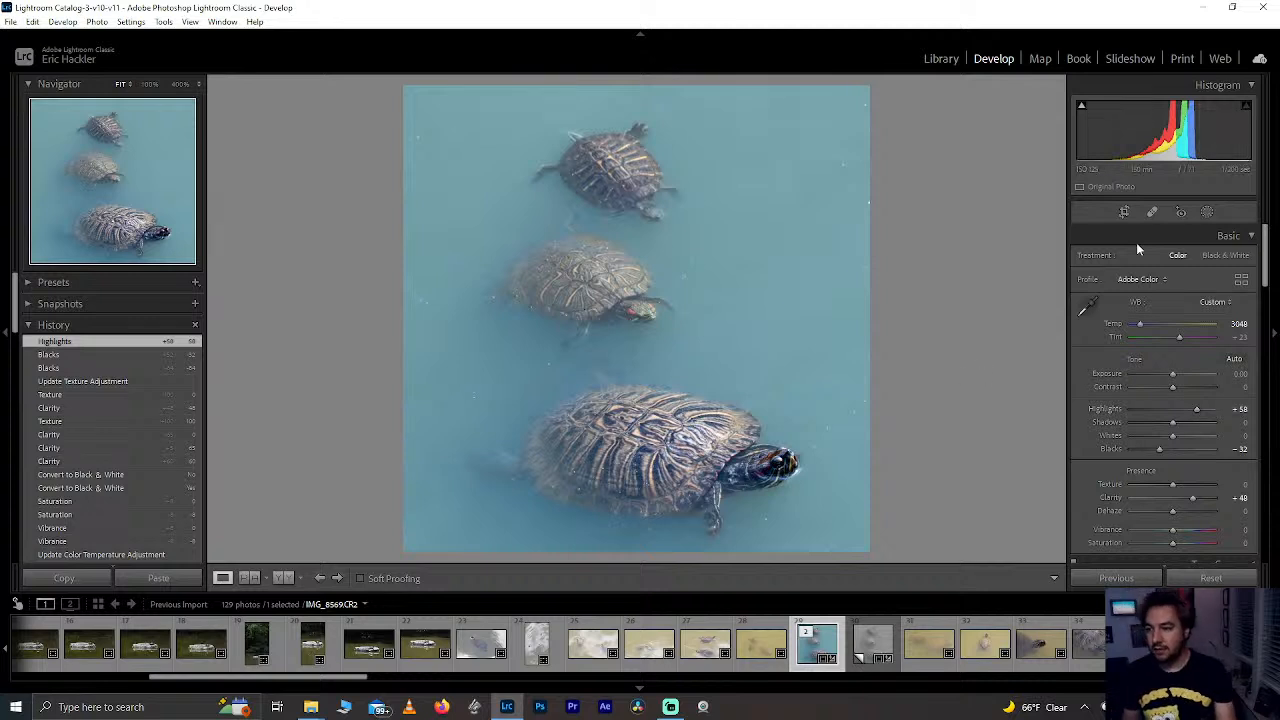
Step: Shift the crop so the turtles sit slightly further right, and compare it by undoing and redoing the crop
{"action": "left_click", "coordinate": [1124, 212]}
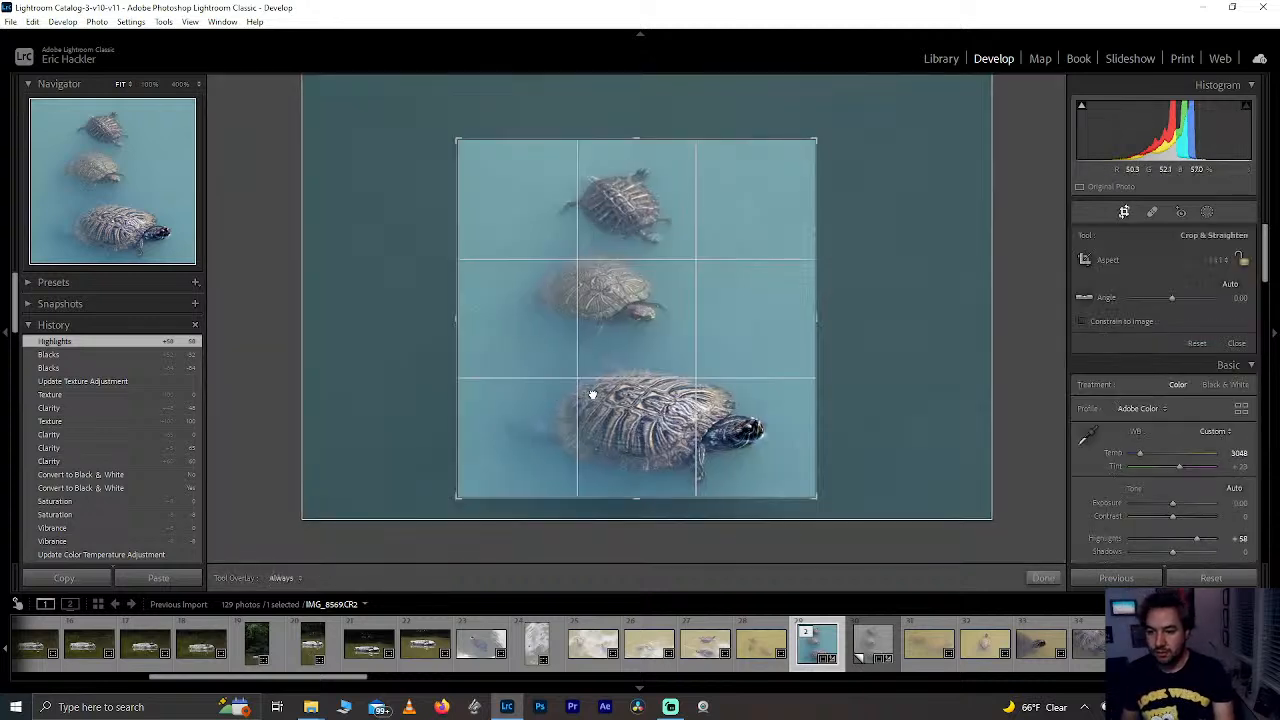
{"action": "left_click", "coordinate": [1048, 579]}
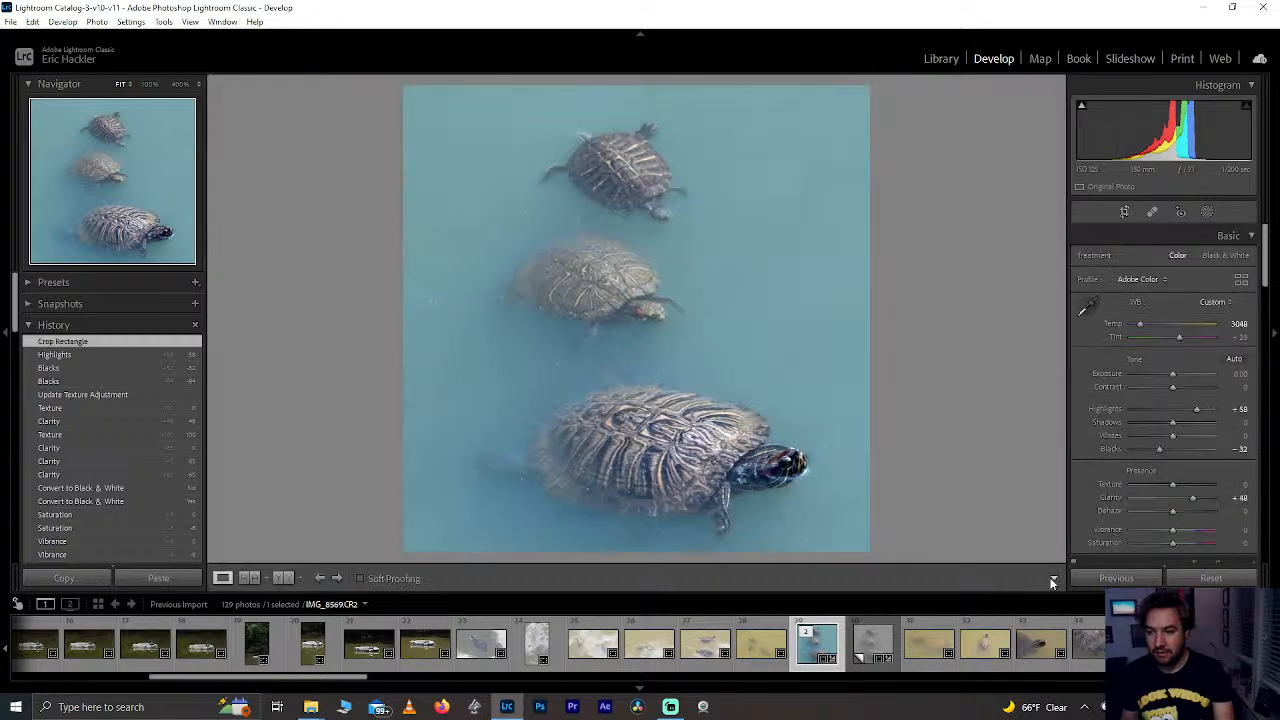
{"action": "key", "text": "ctrl+z"}
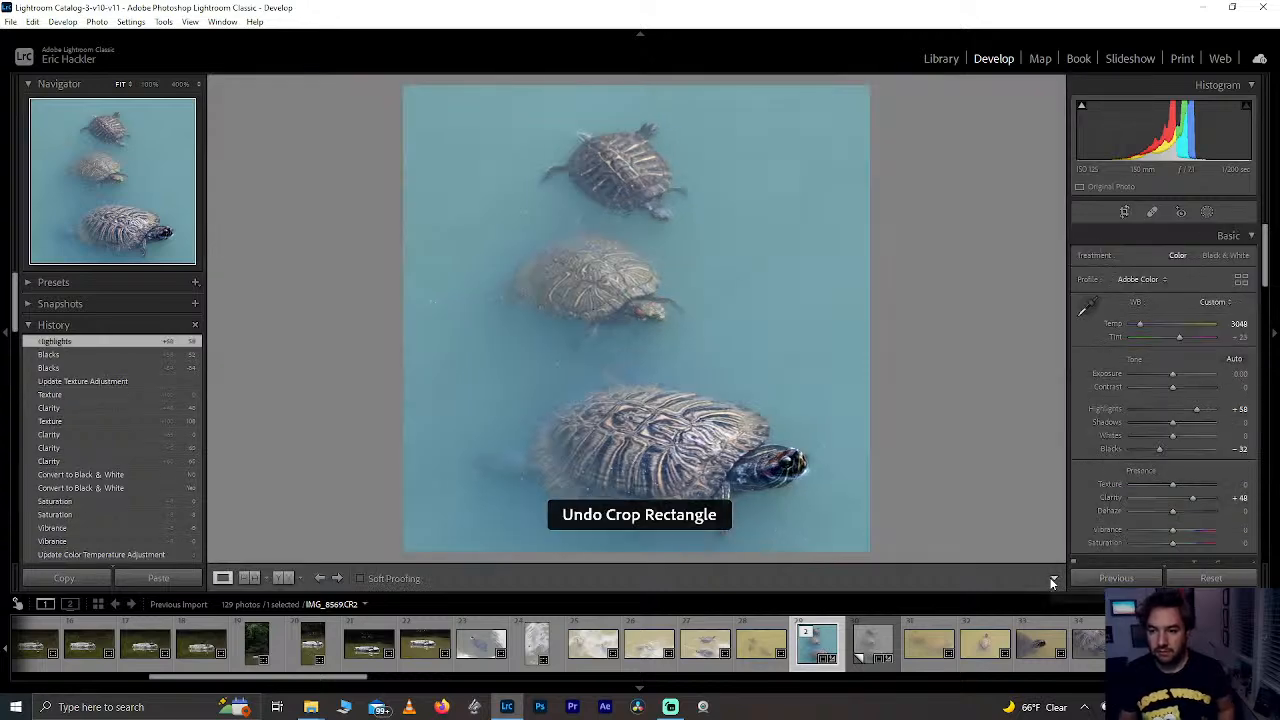
{"action": "key", "text": "ctrl+y"}
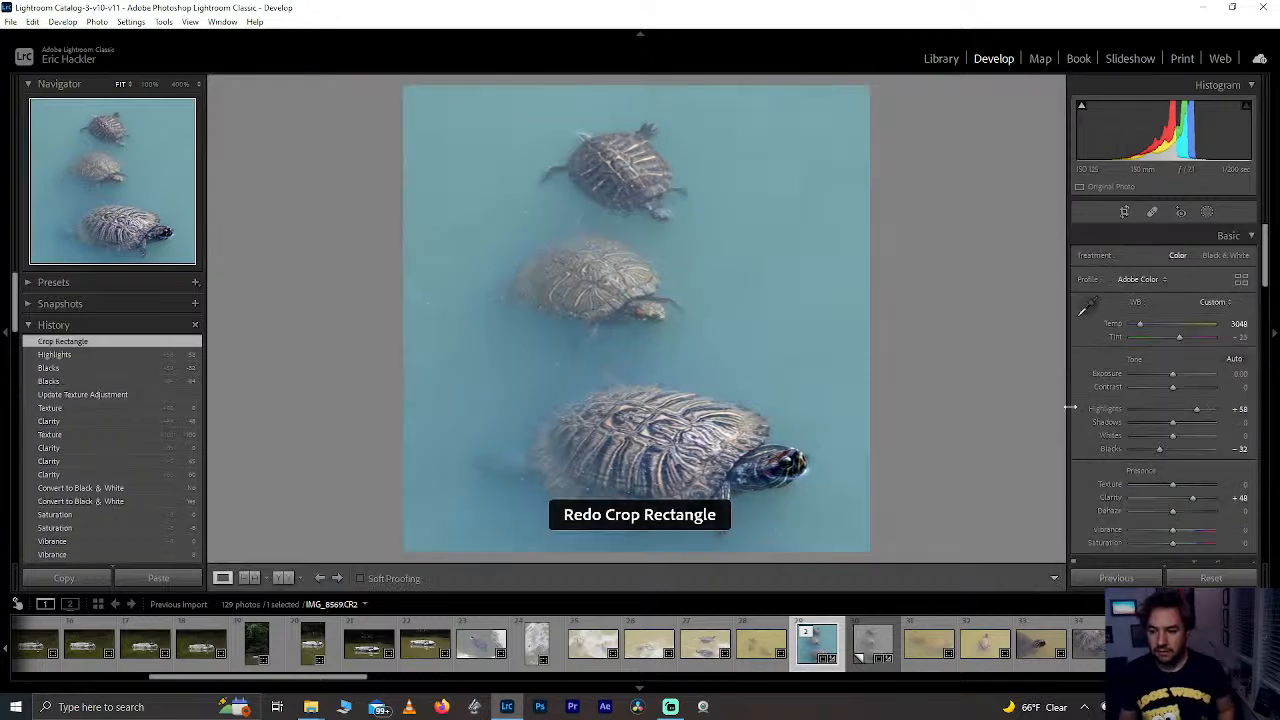
Step: Rotate the crop to an angle of −13.62 and reposition the three turtles within the square frame
{"action": "left_click", "coordinate": [1126, 212]}
{"action": "left_click_drag", "start_coordinate": [856, 316], "coordinate": [854, 291]}
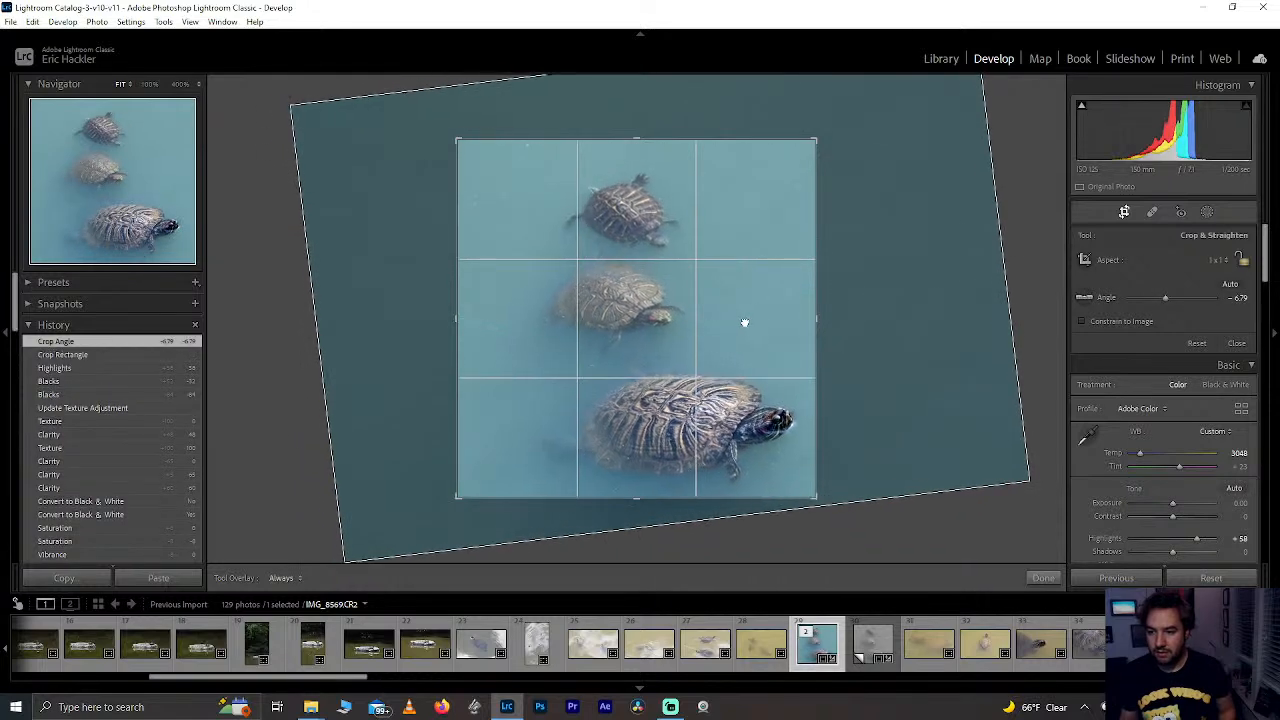
{"action": "mouse_move", "coordinate": [741, 322]}
{"action": "left_mouse_down"}
{"action": "mouse_move", "coordinate": [697, 323]}
{"action": "mouse_move", "coordinate": [727, 326]}
{"action": "left_mouse_up"}
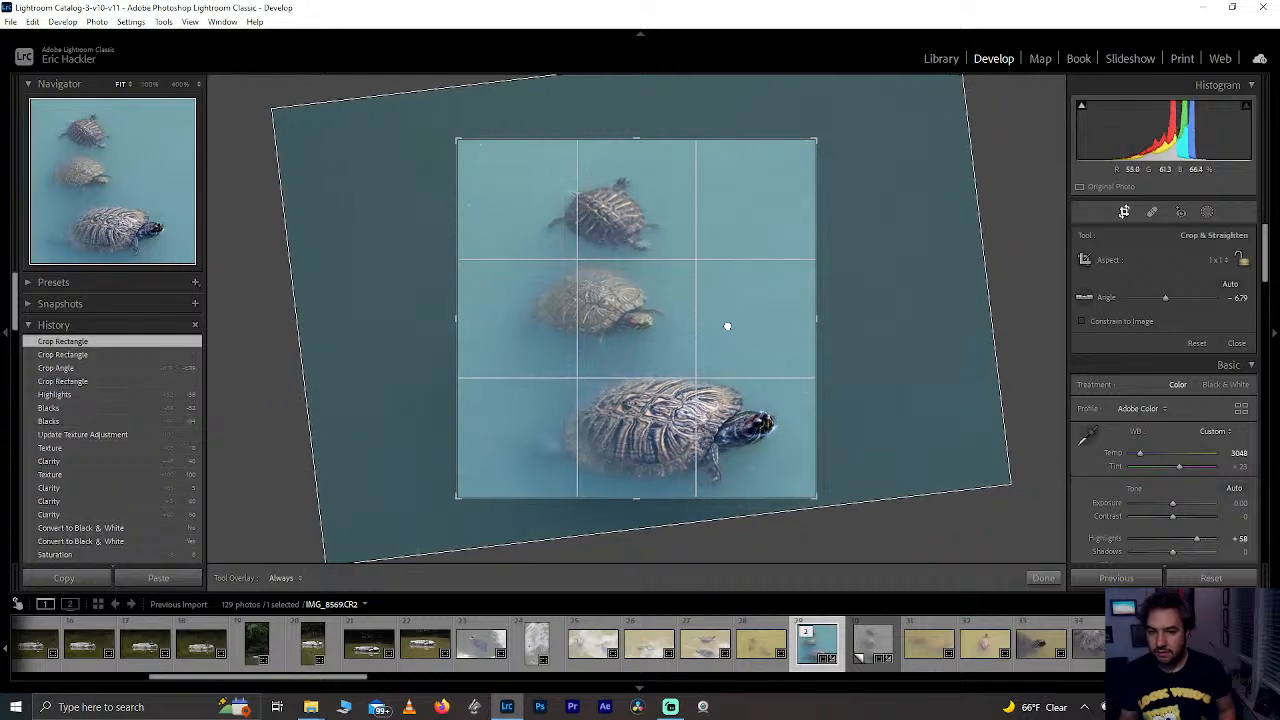
{"action": "mouse_move", "coordinate": [843, 303]}
{"action": "left_mouse_down"}
{"action": "mouse_move", "coordinate": [834, 325]}
{"action": "mouse_move", "coordinate": [831, 283]}
{"action": "left_mouse_up"}
{"action": "left_click_drag", "start_coordinate": [766, 341], "coordinate": [698, 348]}
Step: Undo the non-square crop resize, lock the 1 x 1 aspect ratio, tighten the crop around the turtles, and apply it
{"action": "left_click_drag", "start_coordinate": [633, 137], "coordinate": [633, 155]}
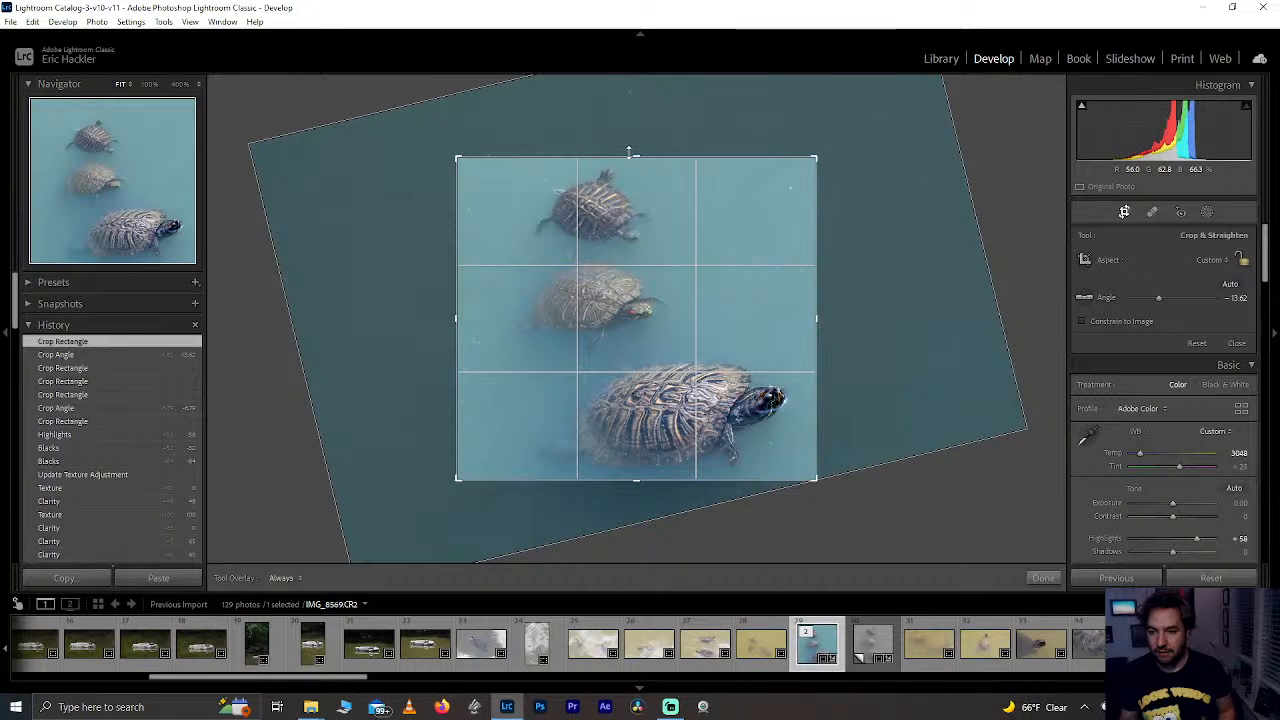
{"action": "key", "text": "ctrl+z"}
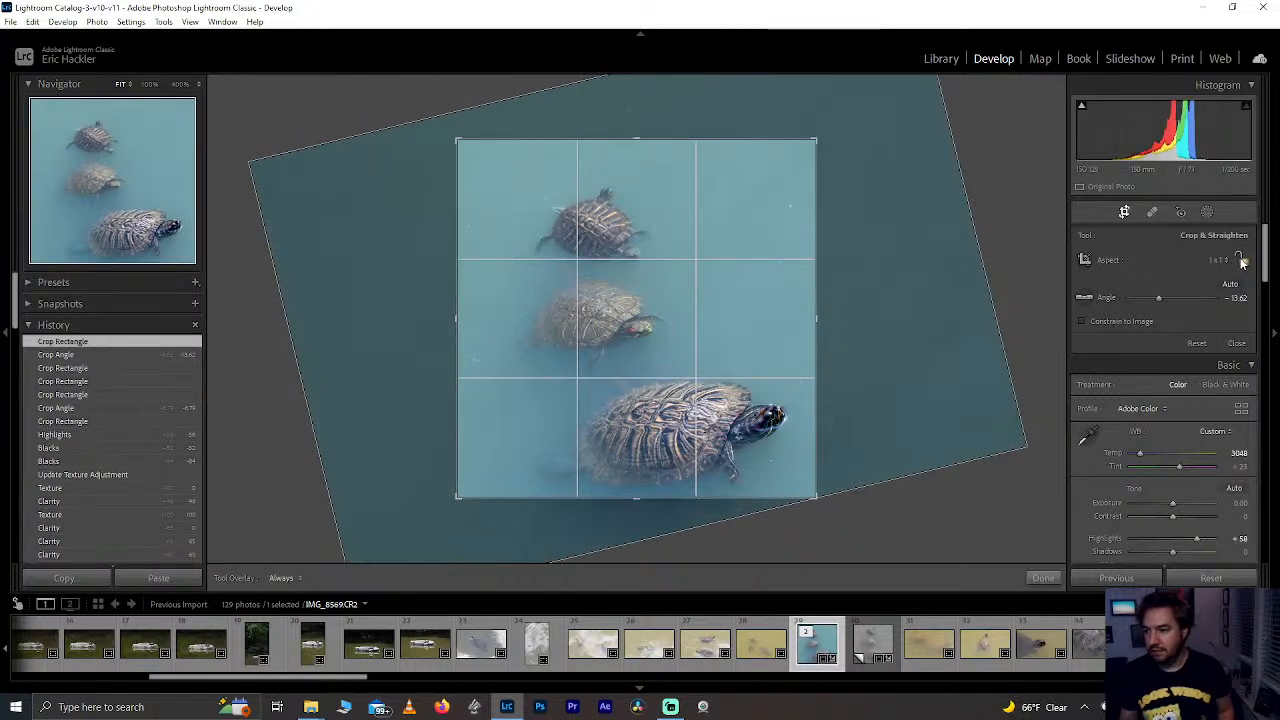
{"action": "left_click_drag", "start_coordinate": [647, 158], "coordinate": [651, 235]}
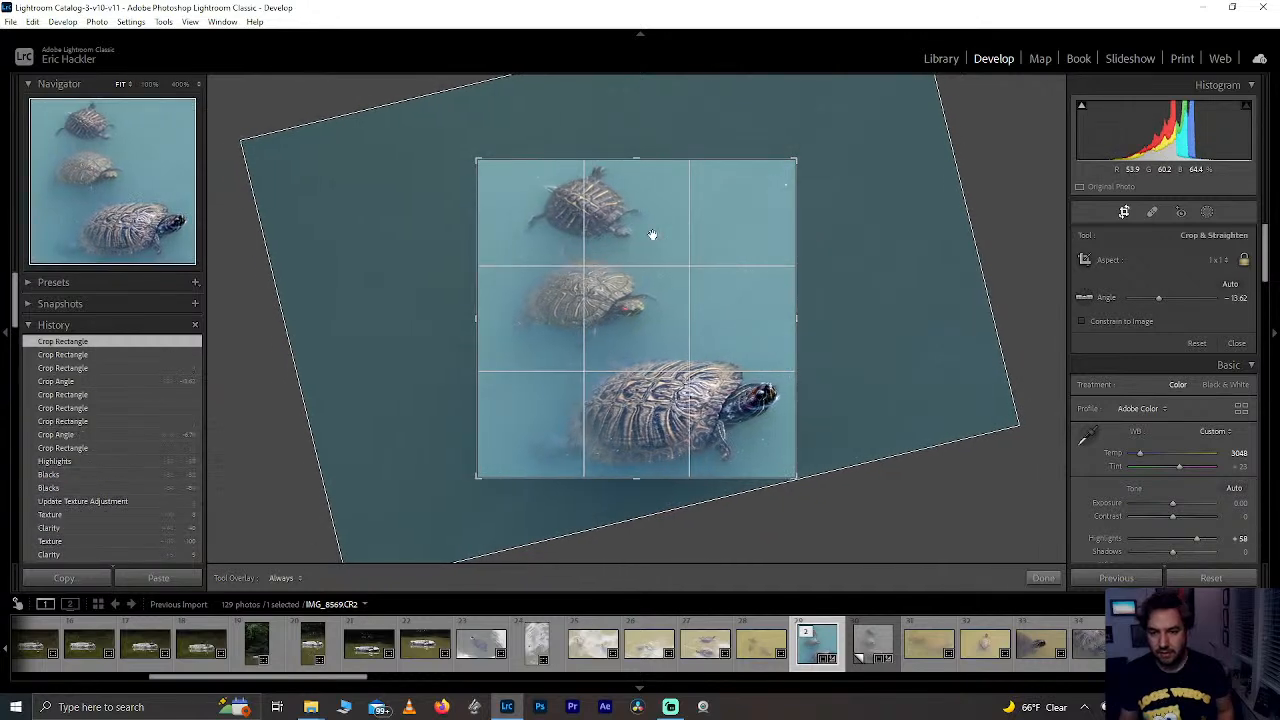
{"action": "left_click", "coordinate": [1046, 579]}
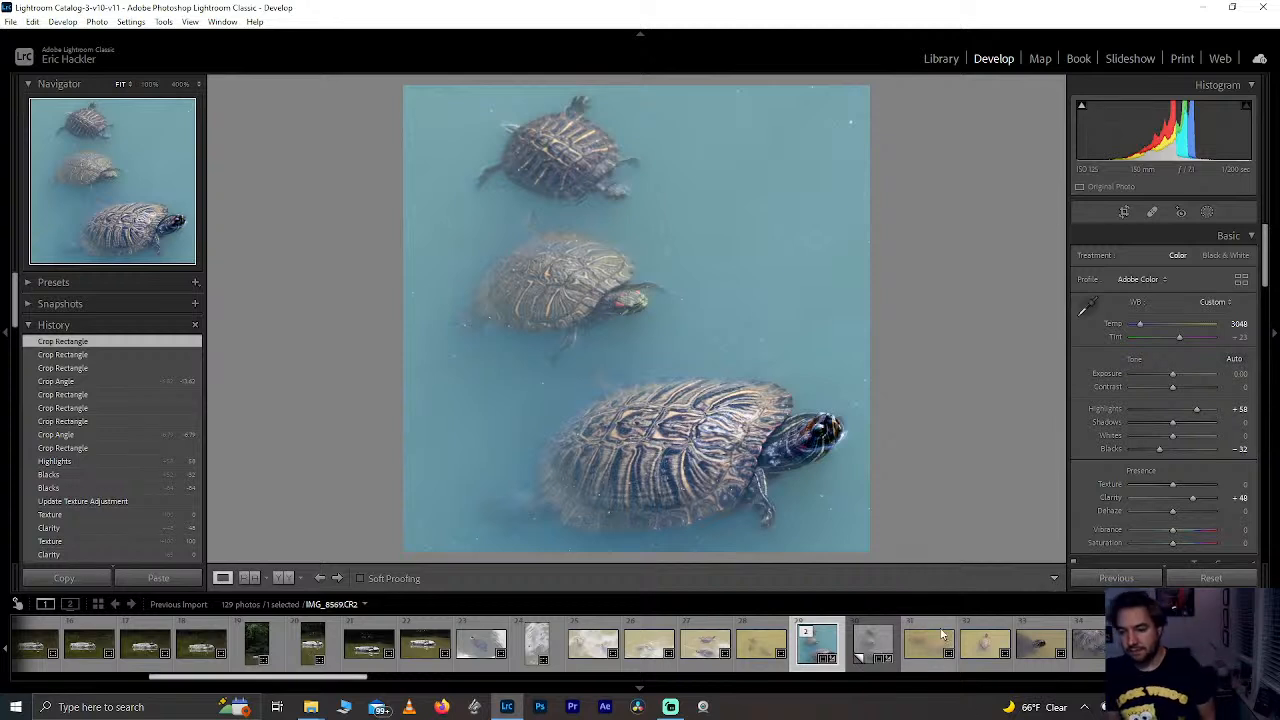
Step: Synchronize only the Crop settings from the color photo to its black-and-white virtual copy, check the copy, and return to the color photo
{"action": "key", "text": "ctrl+apostrophe"}
{"action": "left_click", "coordinate": [815, 645], "text": "ctrl"}
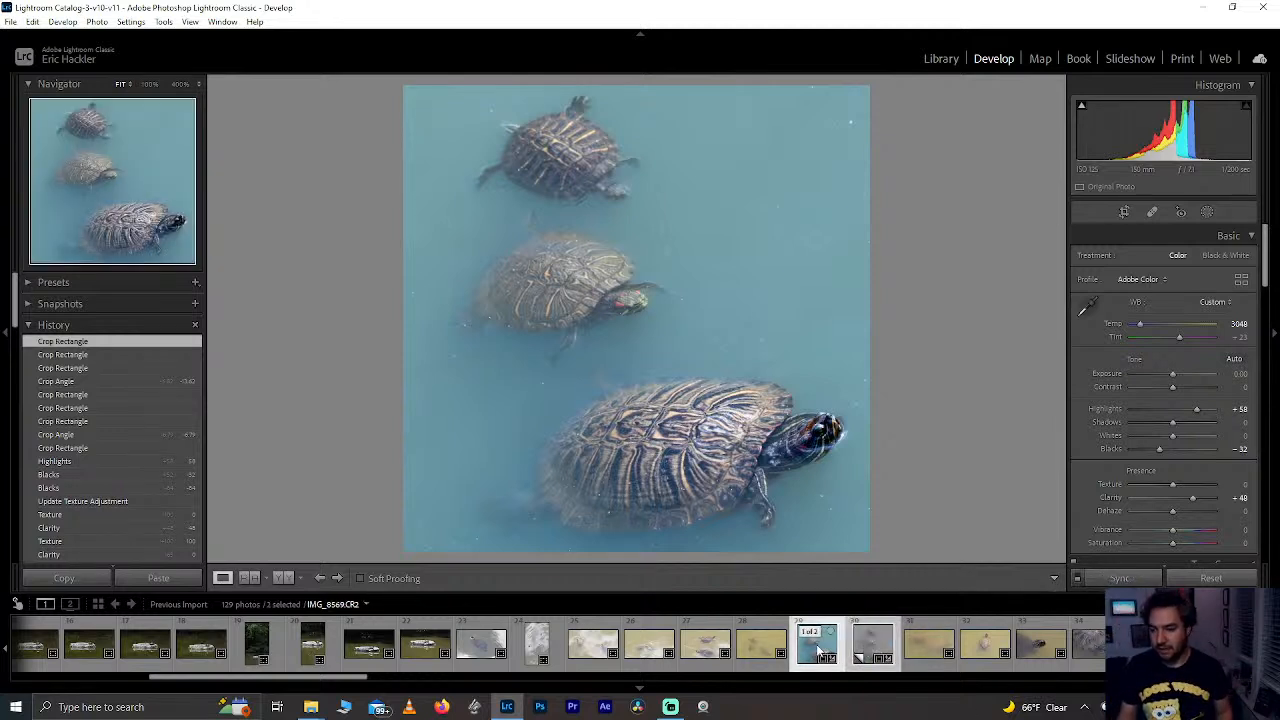
{"action": "left_click", "coordinate": [1116, 578]}
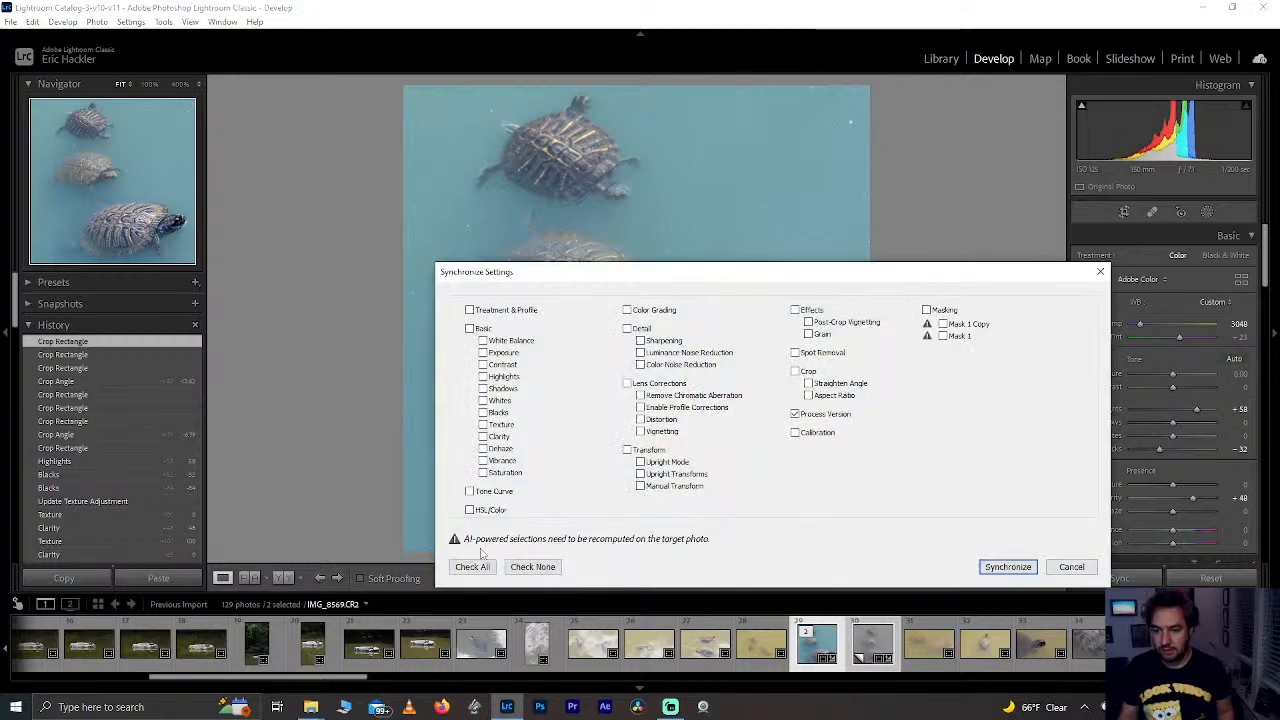
{"action": "left_click", "coordinate": [532, 566]}
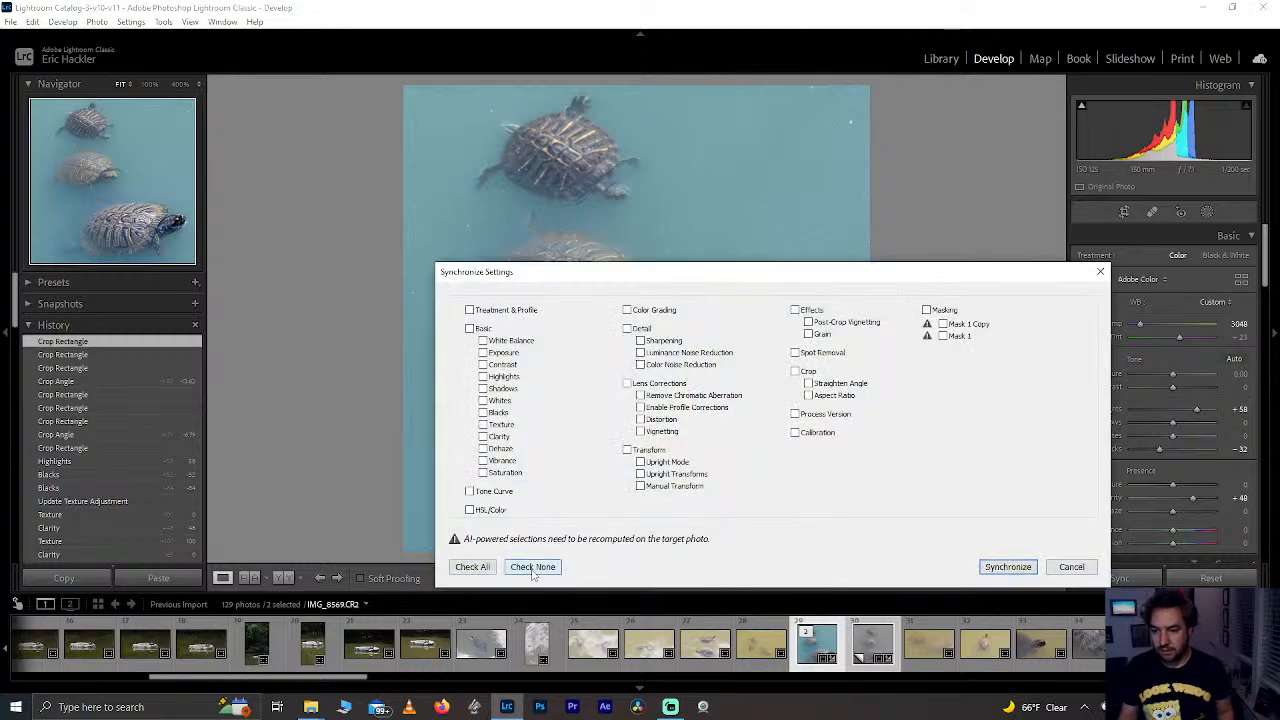
{"action": "left_click", "coordinate": [794, 372]}
{"action": "left_click", "coordinate": [1007, 566]}
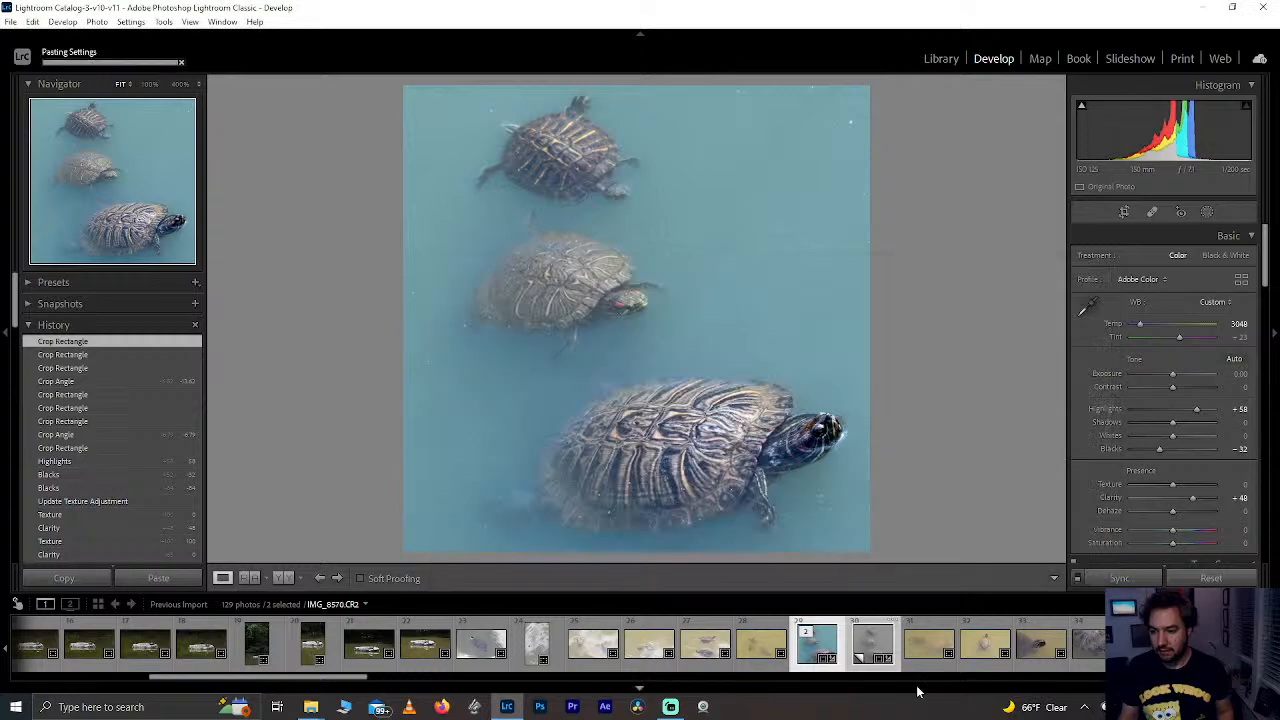
{"action": "left_click", "coordinate": [866, 648]}
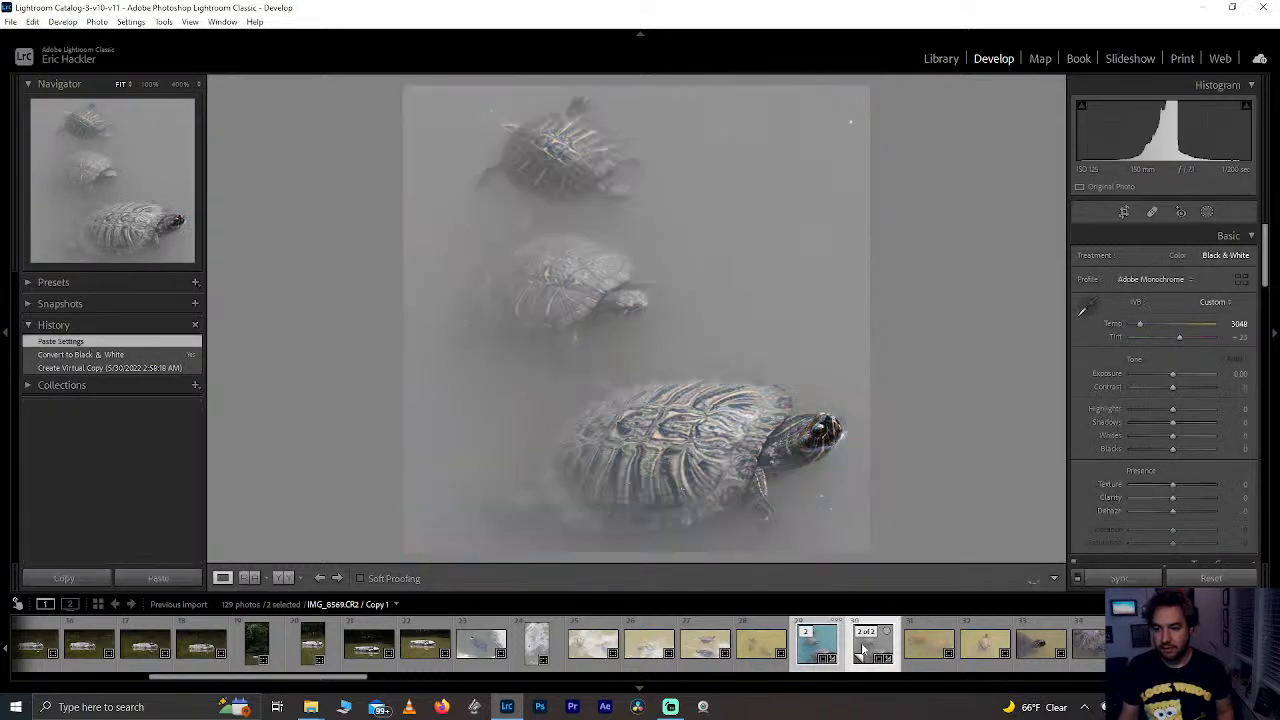
{"action": "left_click", "coordinate": [815, 648]}
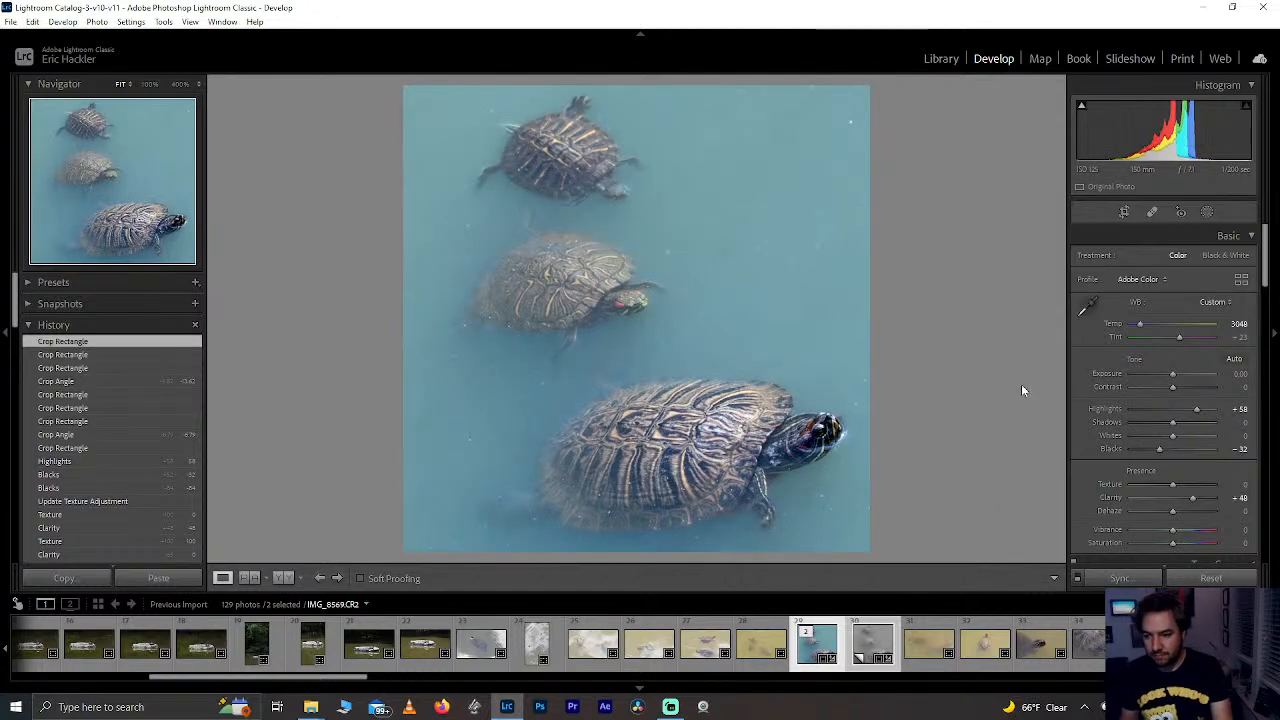
Step: Raise the Yellow and Orange saturation to +100 and the Red saturation to +74 in the color mixer
{"action": "scroll", "coordinate": [1235, 340], "scroll_direction": "down", "scroll_amount": 10}
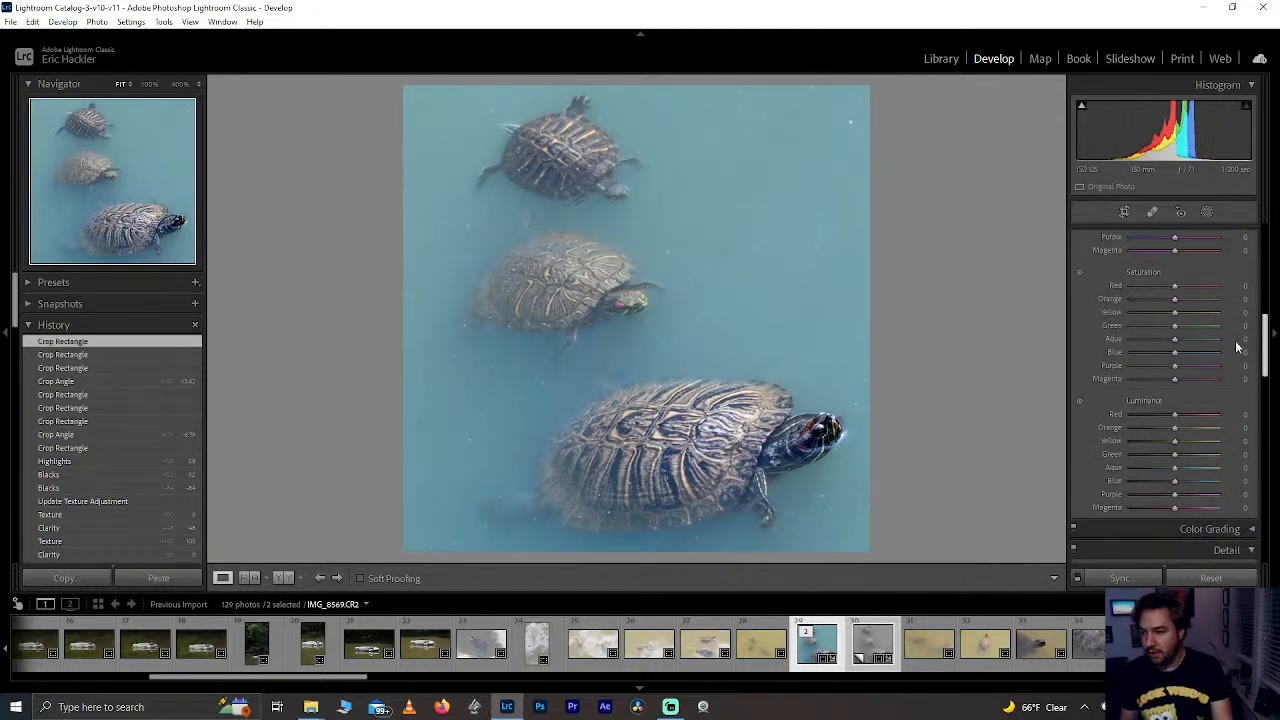
{"action": "mouse_move", "coordinate": [1175, 354]}
{"action": "left_mouse_down"}
{"action": "mouse_move", "coordinate": [1244, 361]}
{"action": "mouse_move", "coordinate": [1118, 354]}
{"action": "mouse_move", "coordinate": [1186, 355]}
{"action": "mouse_move", "coordinate": [1175, 352]}
{"action": "left_mouse_up"}
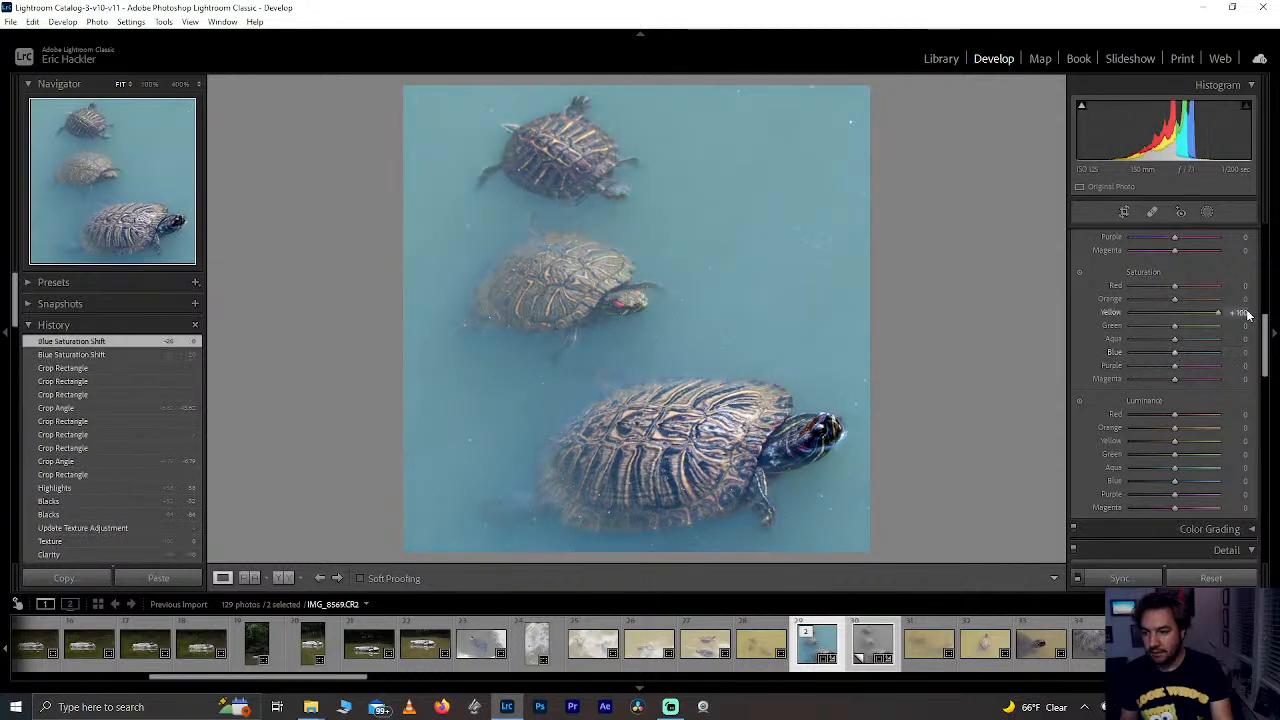
{"action": "mouse_move", "coordinate": [1247, 314]}
{"action": "left_mouse_down"}
{"action": "mouse_move", "coordinate": [1181, 310]}
{"action": "mouse_move", "coordinate": [1250, 303]}
{"action": "left_mouse_up"}
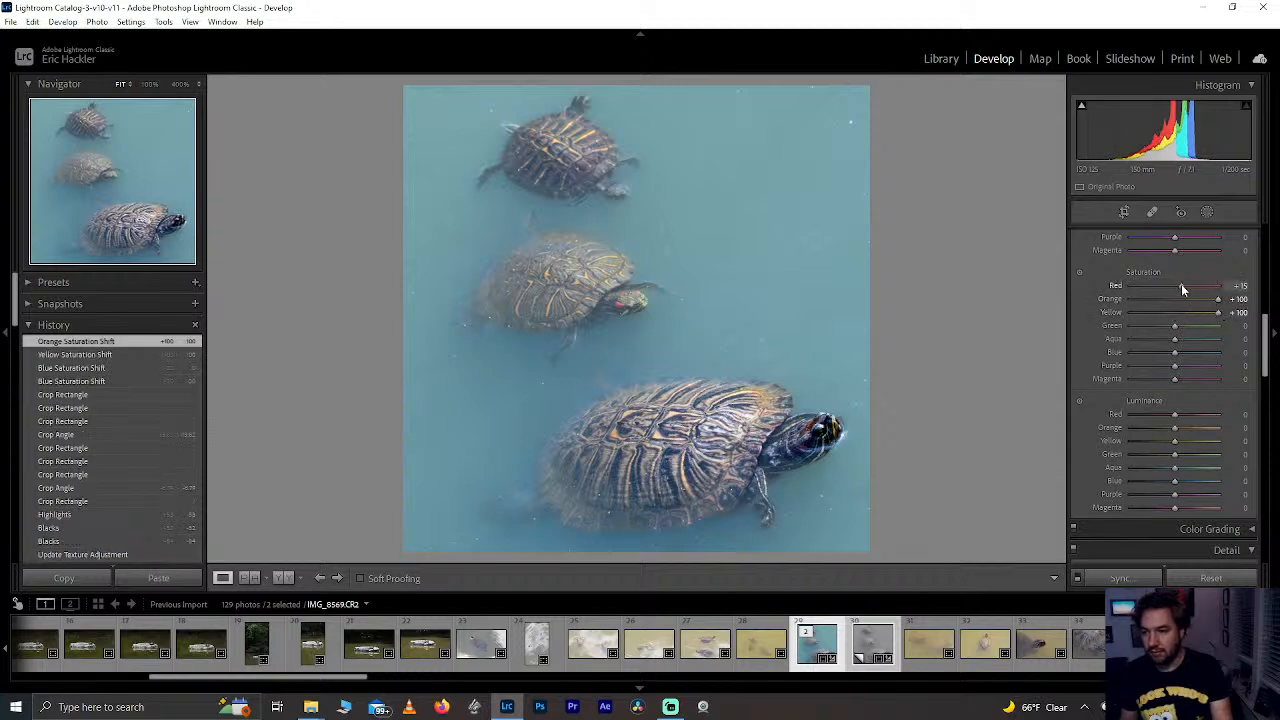
{"action": "left_click_drag", "start_coordinate": [1181, 284], "coordinate": [1237, 288]}
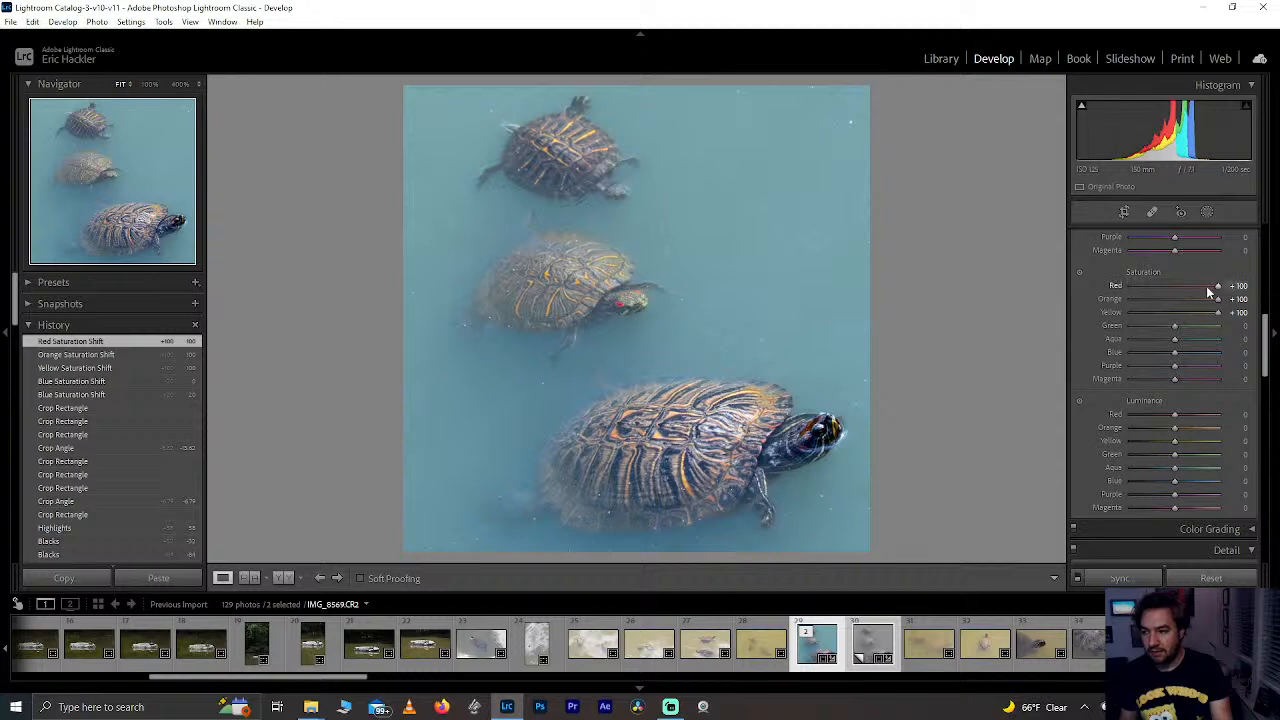
{"action": "left_click", "coordinate": [1206, 286]}
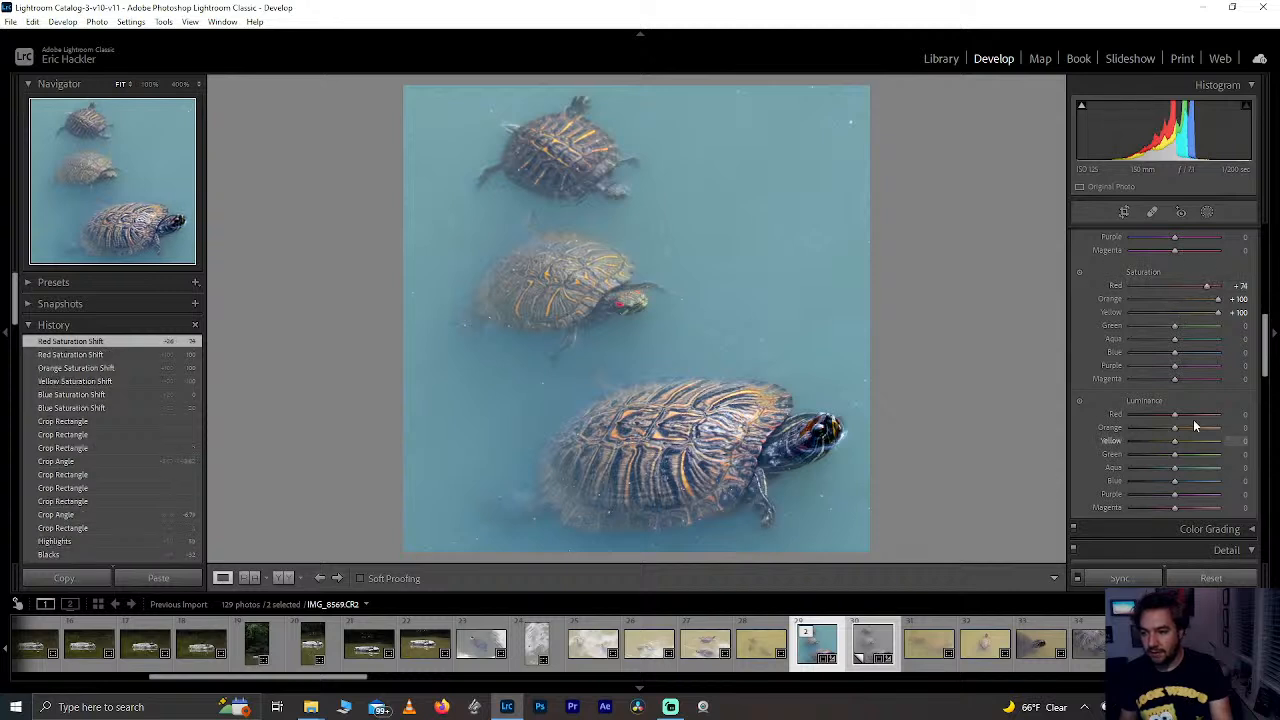
Step: Reset Red luminance and saturation to 0, and raise Orange luminance to +54 and Yellow luminance to +80
{"action": "left_click_drag", "start_coordinate": [1246, 412], "coordinate": [1198, 416]}
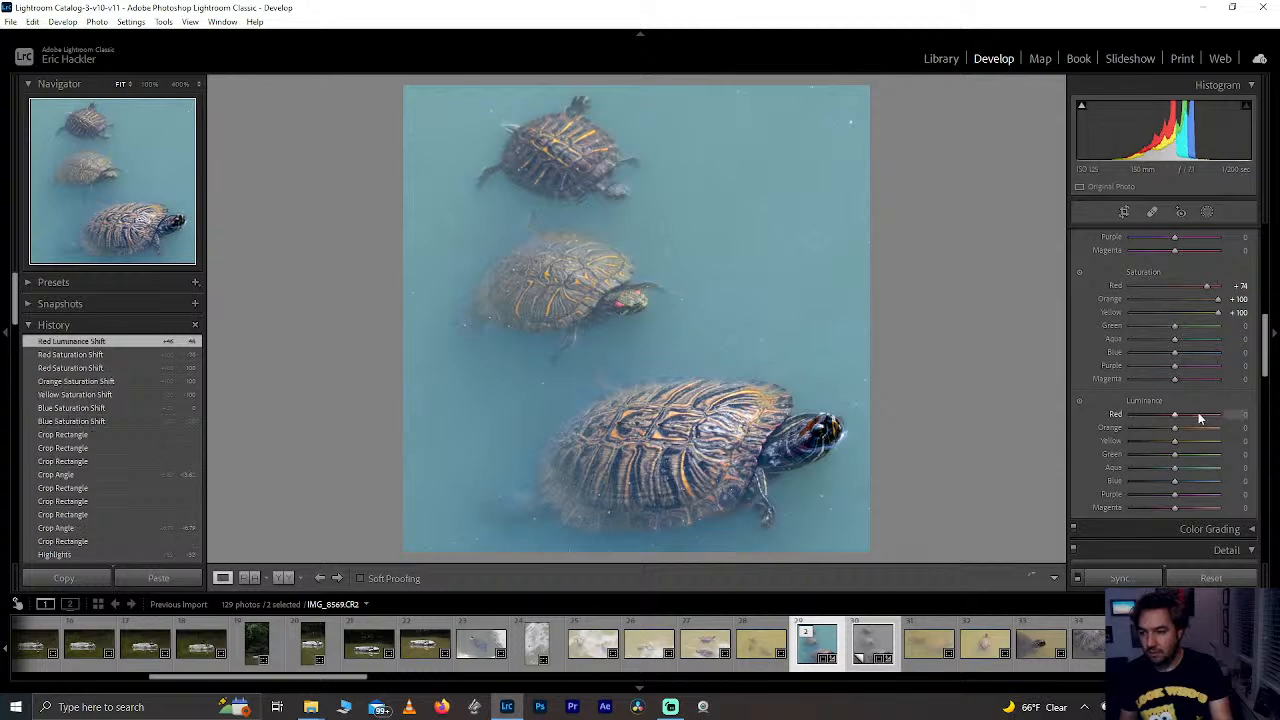
{"action": "double_click", "coordinate": [1198, 414]}
{"action": "double_click", "coordinate": [1205, 287]}
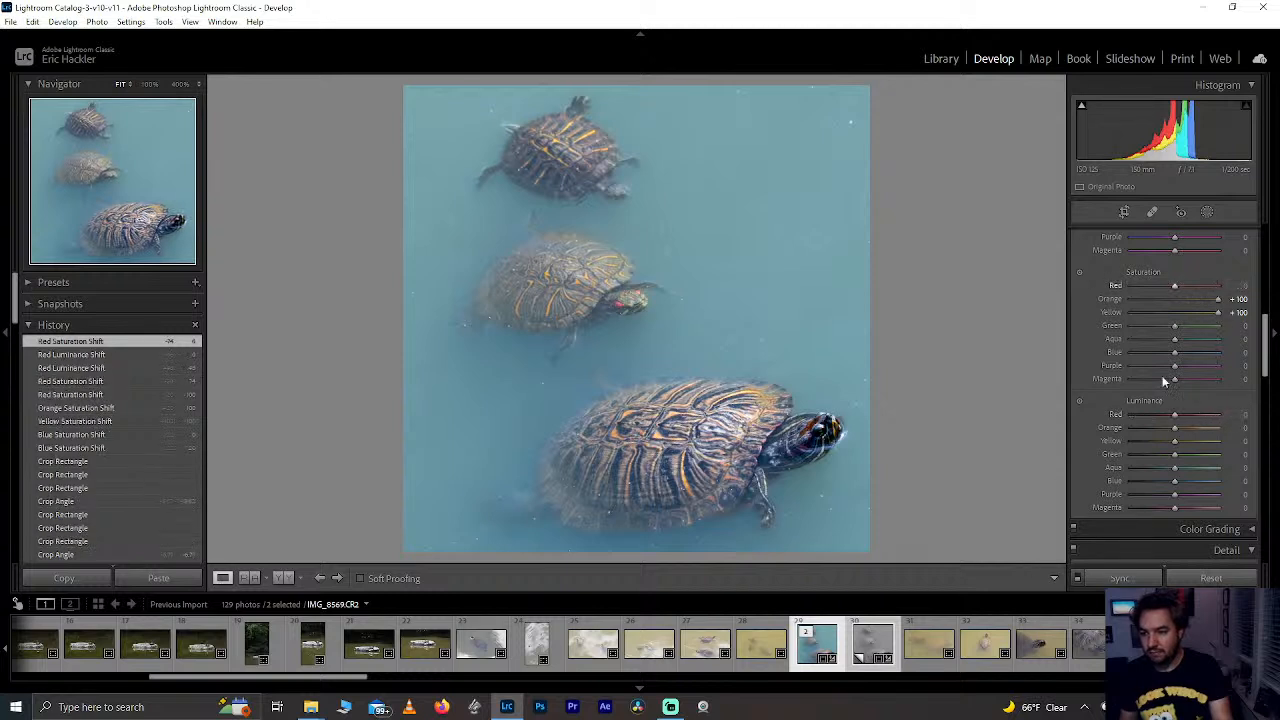
{"action": "left_click_drag", "start_coordinate": [1175, 428], "coordinate": [1210, 444]}
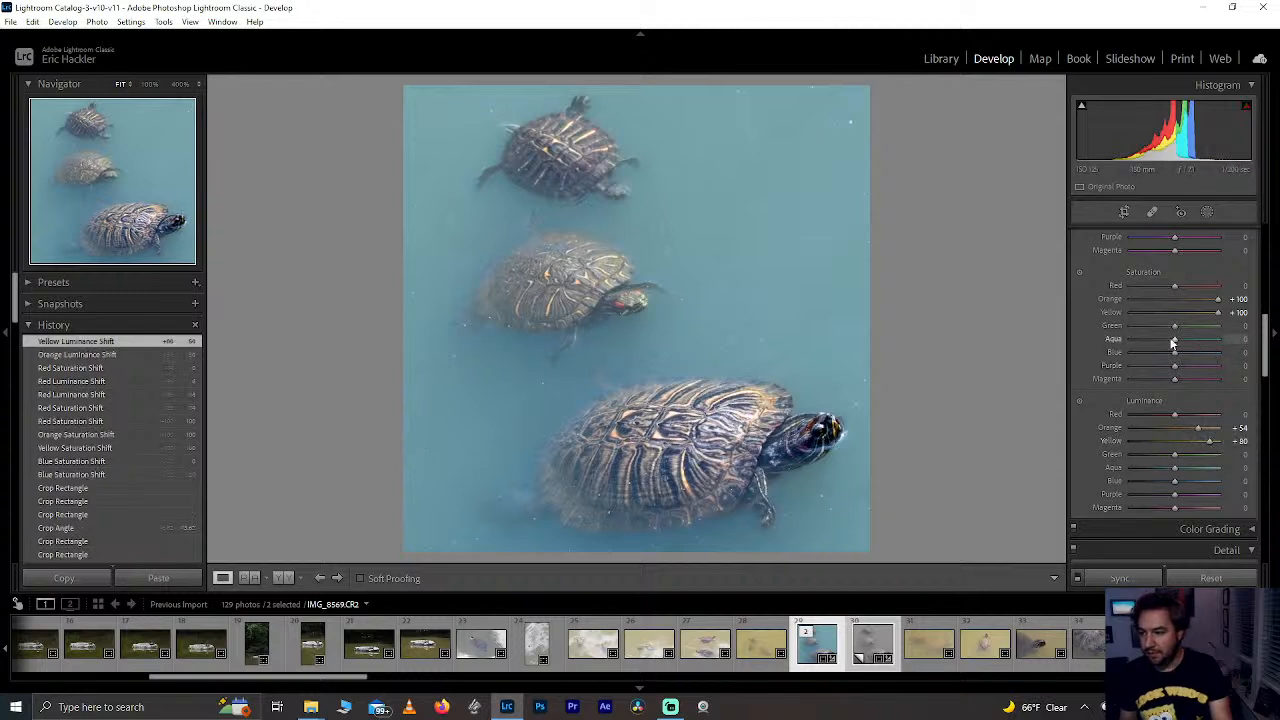
Step: Raise the Aqua saturation to +100 and the Aqua luminance to +57
{"action": "left_click_drag", "start_coordinate": [1173, 343], "coordinate": [1245, 344]}
{"action": "mouse_move", "coordinate": [1178, 467]}
{"action": "left_mouse_down"}
{"action": "mouse_move", "coordinate": [1138, 468]}
{"action": "mouse_move", "coordinate": [1217, 473]}
{"action": "mouse_move", "coordinate": [1200, 472]}
{"action": "left_mouse_up"}
{"action": "double_click", "coordinate": [1138, 468]}
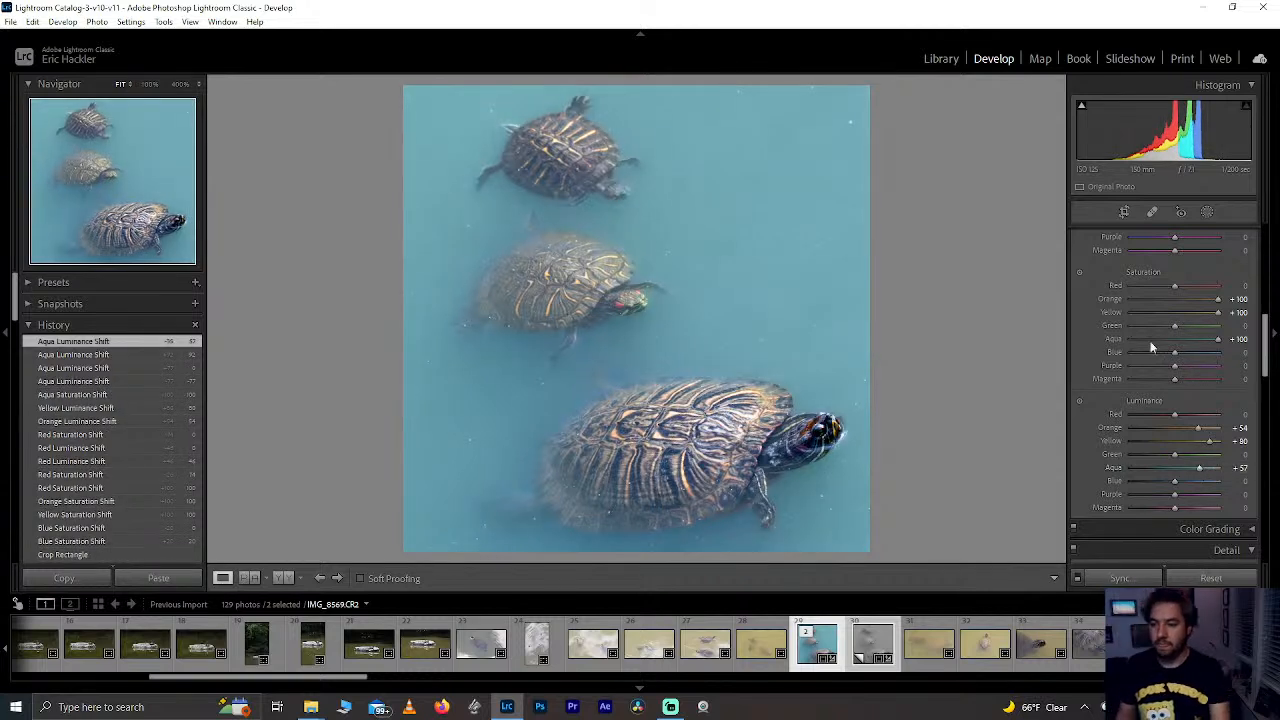
Step: Try a slight Aqua hue shift and reset the hue to 0
{"action": "left_click_drag", "start_coordinate": [1266, 340], "coordinate": [1261, 240]}
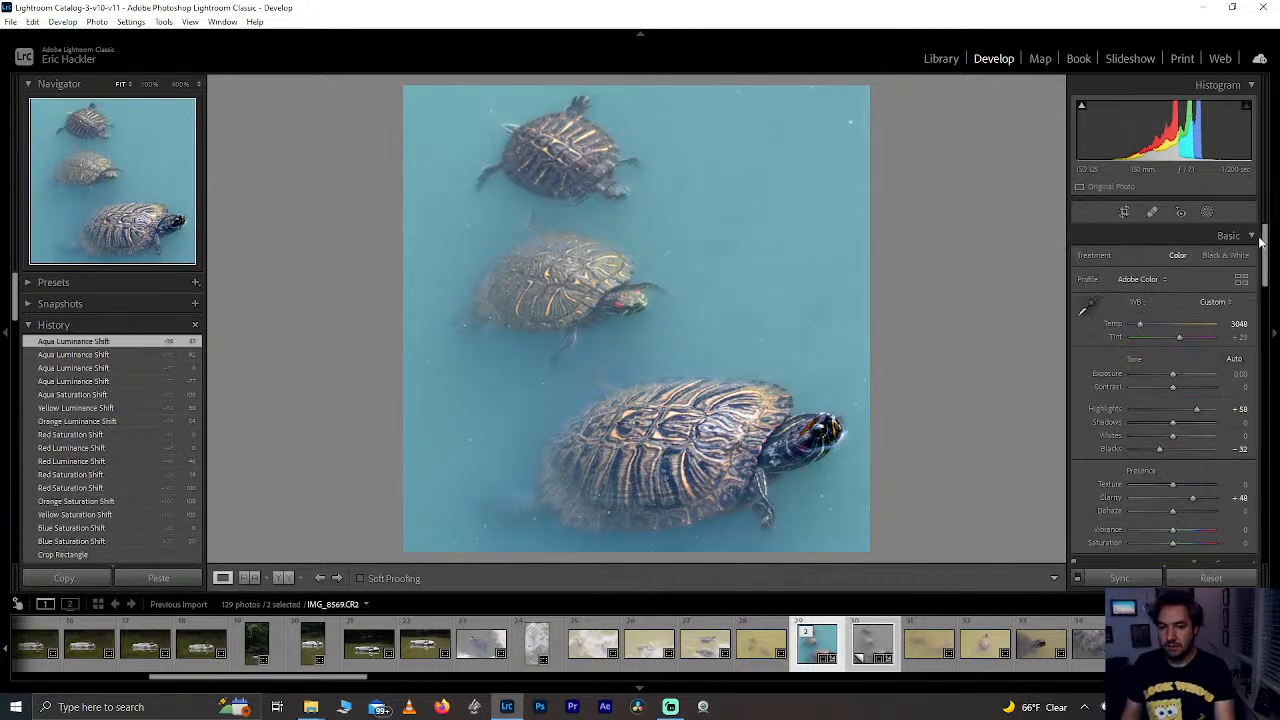
{"action": "left_click", "coordinate": [1271, 243]}
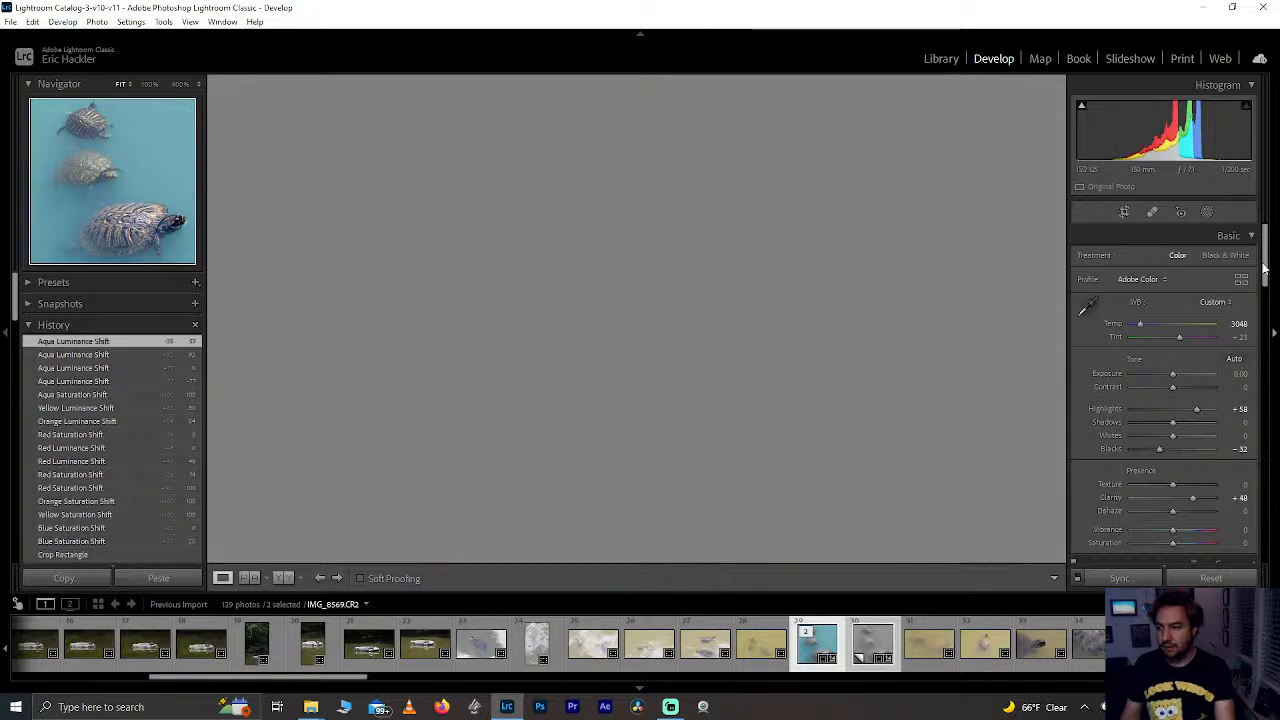
{"action": "left_click", "coordinate": [1275, 337]}
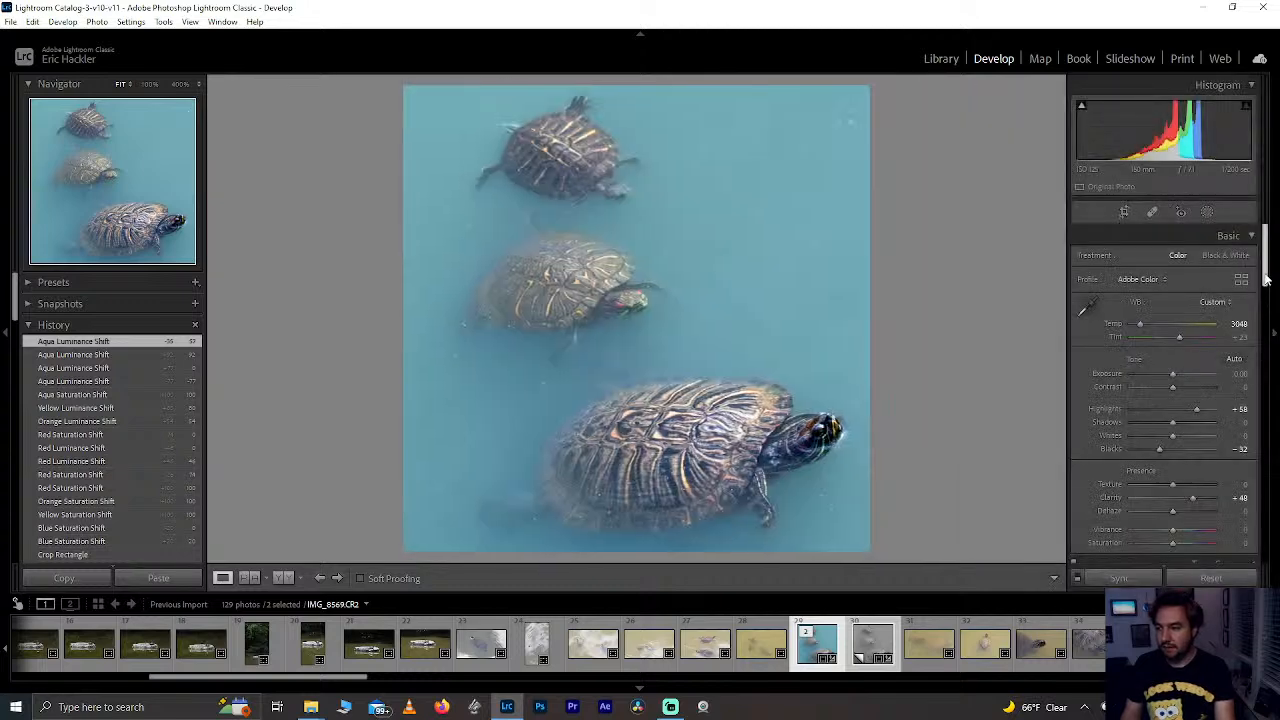
{"action": "left_click_drag", "start_coordinate": [1266, 277], "coordinate": [1257, 354]}
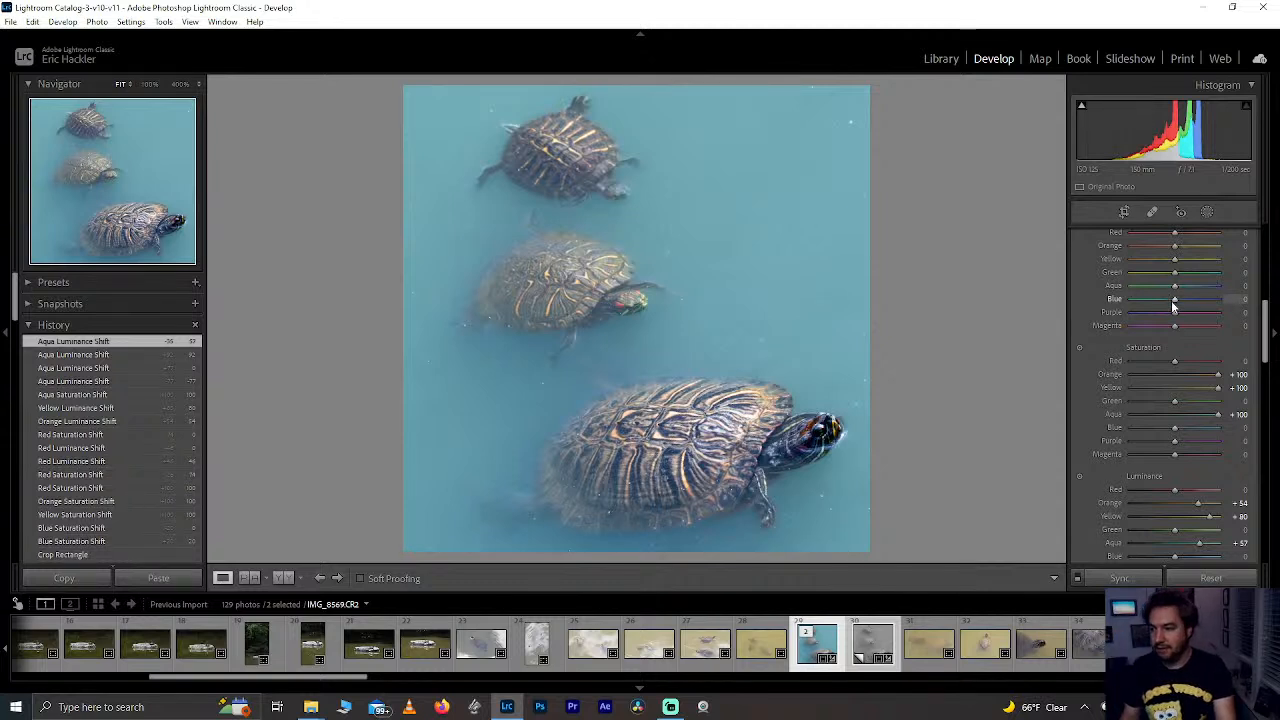
{"action": "mouse_move", "coordinate": [1174, 288]}
{"action": "left_mouse_down"}
{"action": "mouse_move", "coordinate": [1153, 284]}
{"action": "mouse_move", "coordinate": [1206, 290]}
{"action": "mouse_move", "coordinate": [1166, 290]}
{"action": "mouse_move", "coordinate": [1177, 289]}
{"action": "left_mouse_up"}
{"action": "double_click", "coordinate": [1177, 288]}
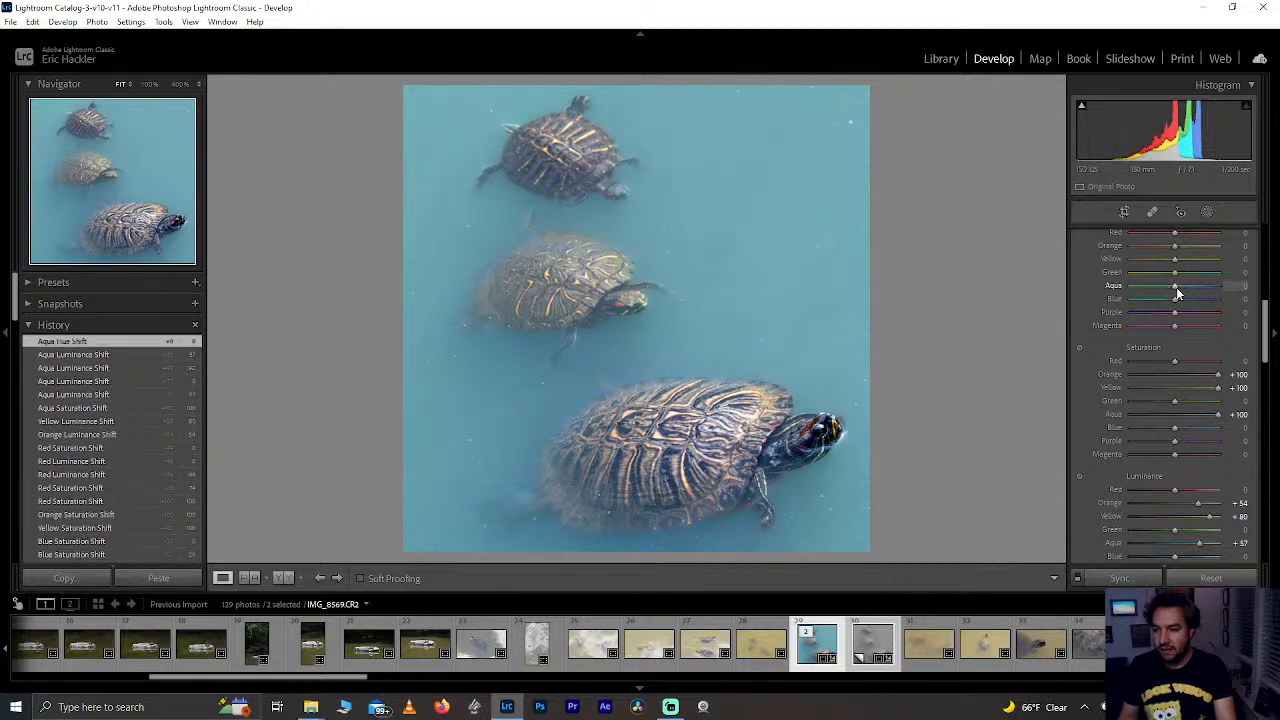
Step: Compare the water with Aqua saturation at 0 and +100, keep +100, and lower Aqua luminance to −45
{"action": "double_click", "coordinate": [1216, 418]}
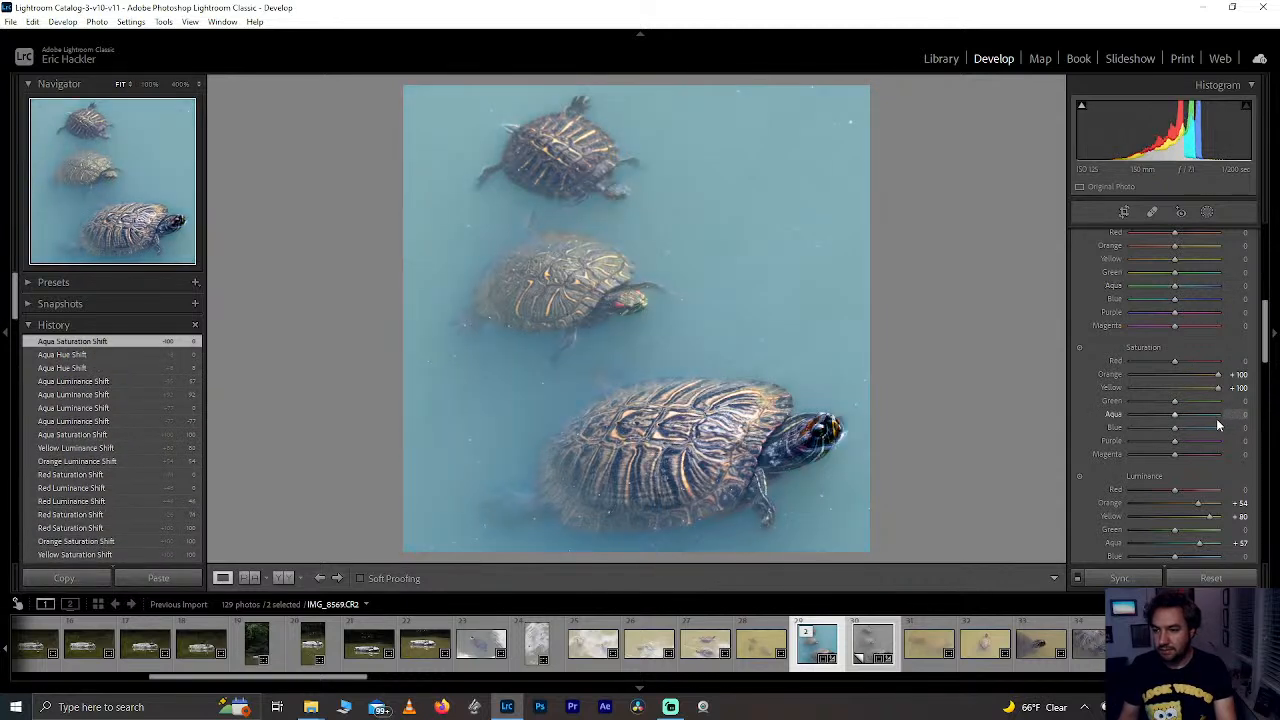
{"action": "left_click", "coordinate": [1212, 416]}
{"action": "left_click", "coordinate": [1221, 414]}
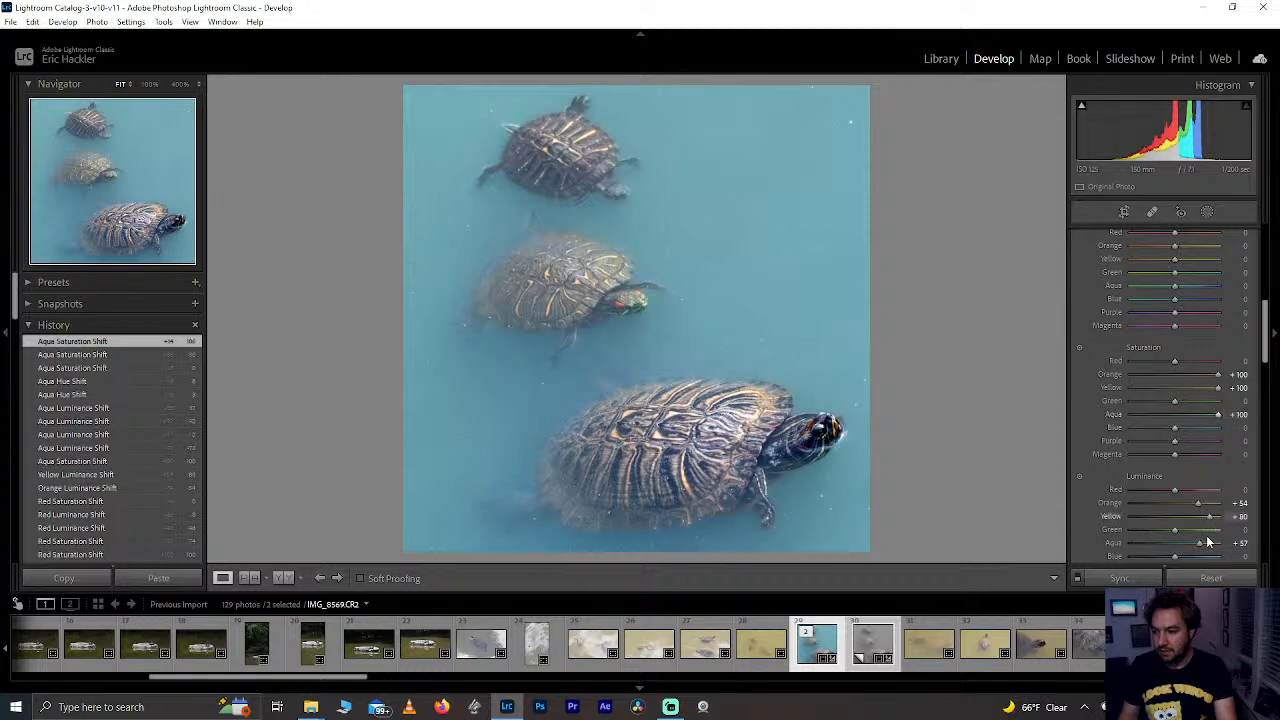
{"action": "left_click_drag", "start_coordinate": [1199, 547], "coordinate": [1155, 548]}
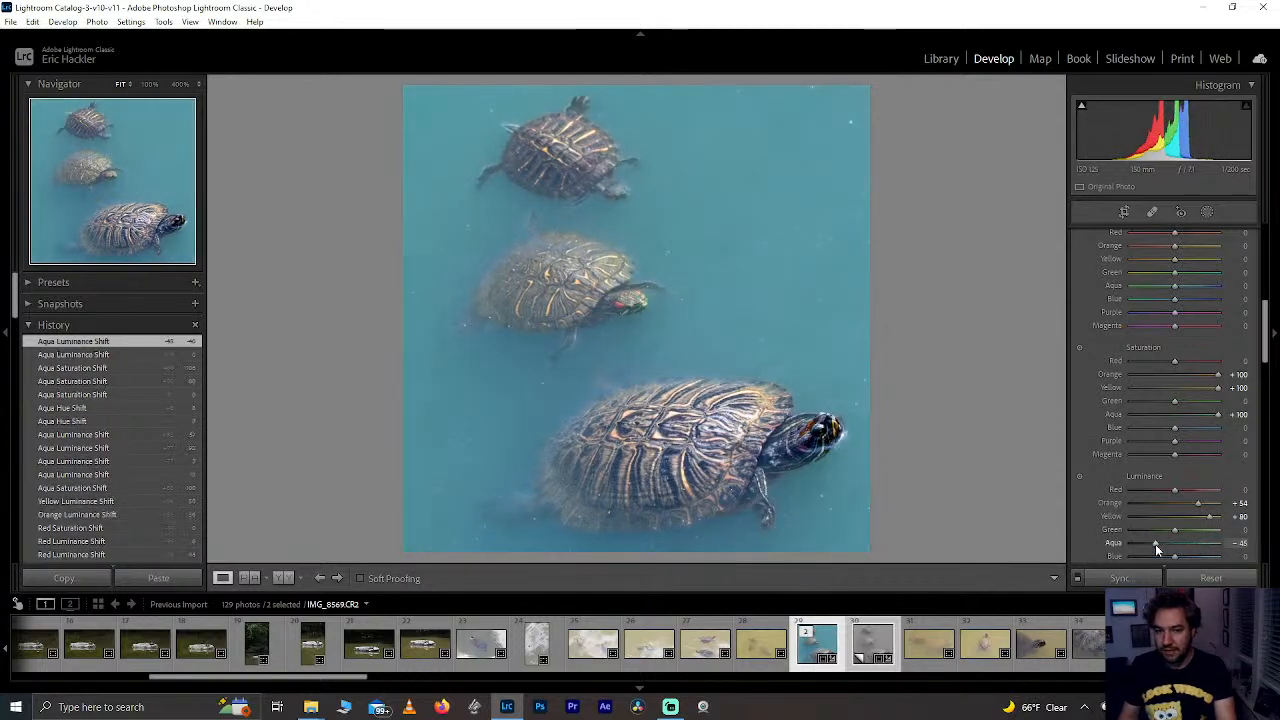
Step: Inspect the turtles up close, and set Noise to 100 and Clarity to 43 on the water mask, Mask 1 Copy
{"action": "left_click", "coordinate": [603, 183]}
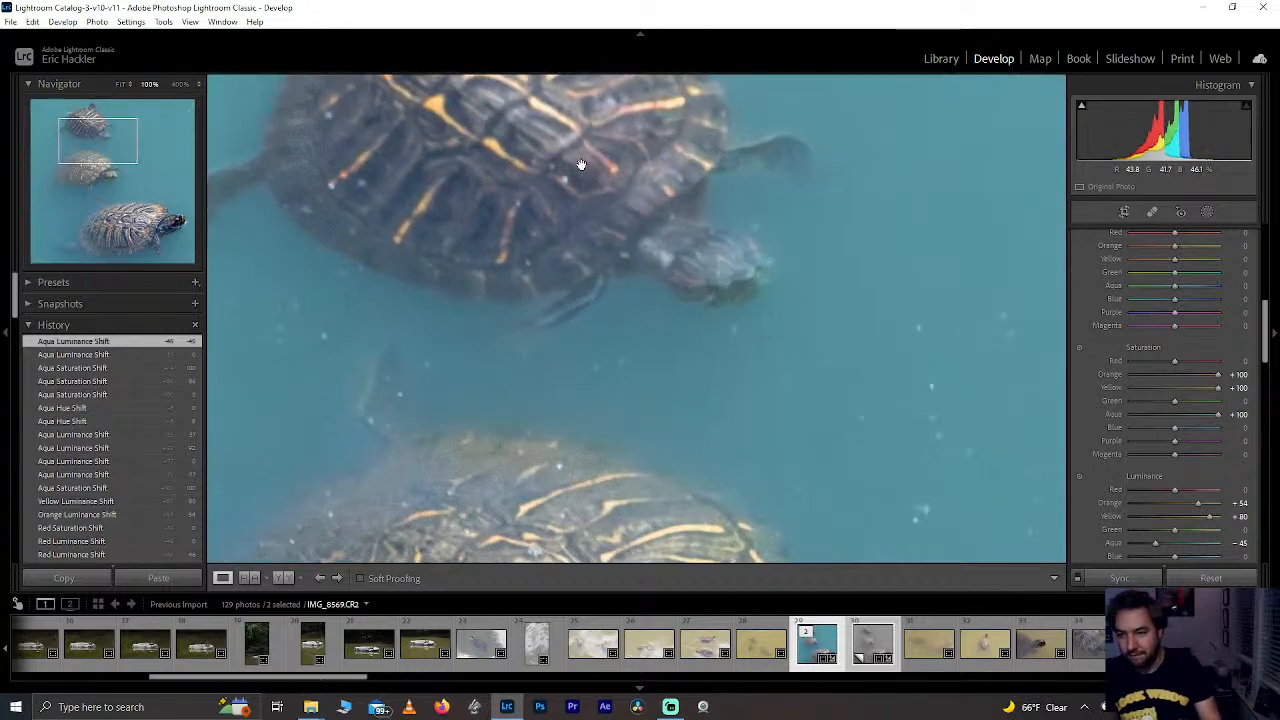
{"action": "left_click", "coordinate": [676, 226]}
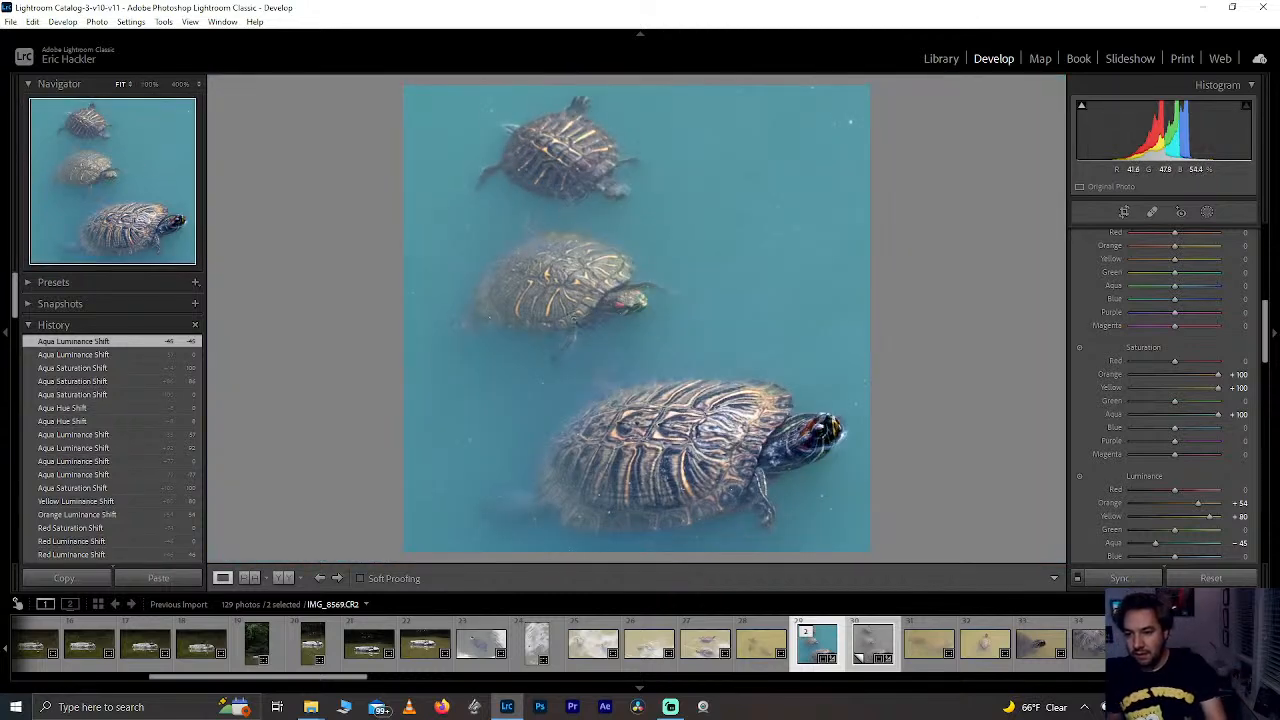
{"action": "left_click_drag", "start_coordinate": [549, 273], "coordinate": [625, 318]}
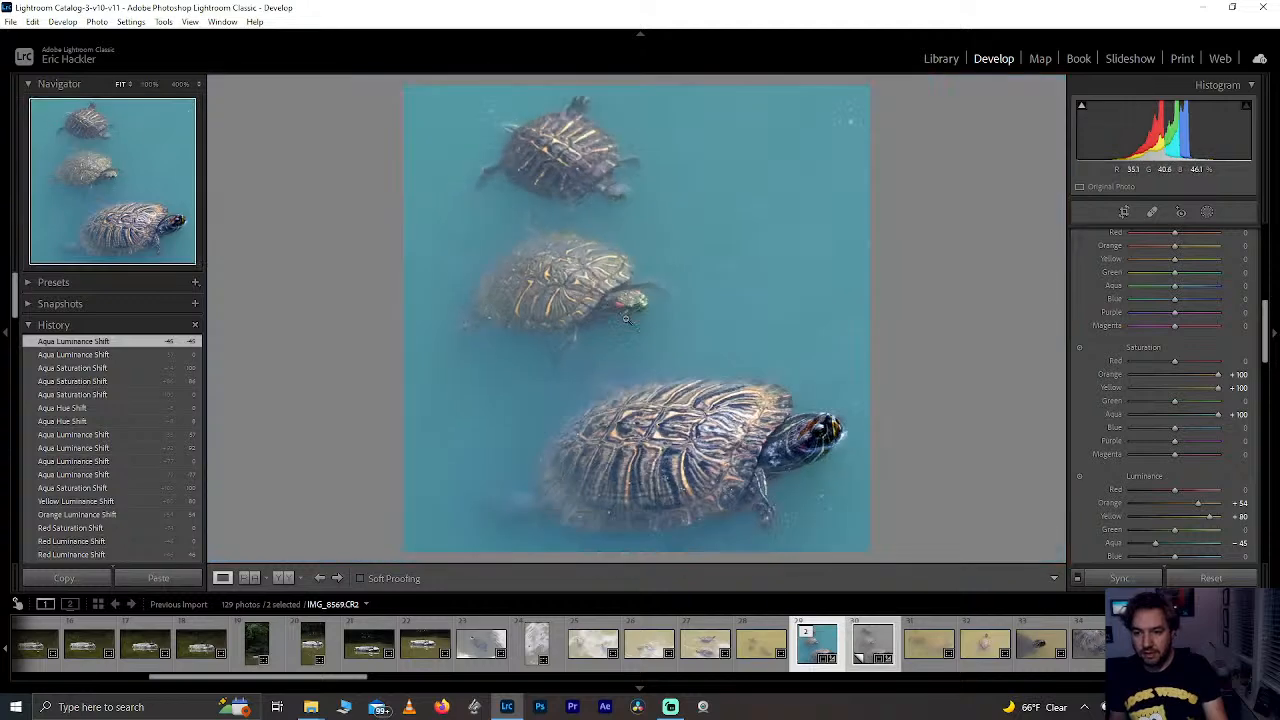
{"action": "left_click", "coordinate": [1203, 214]}
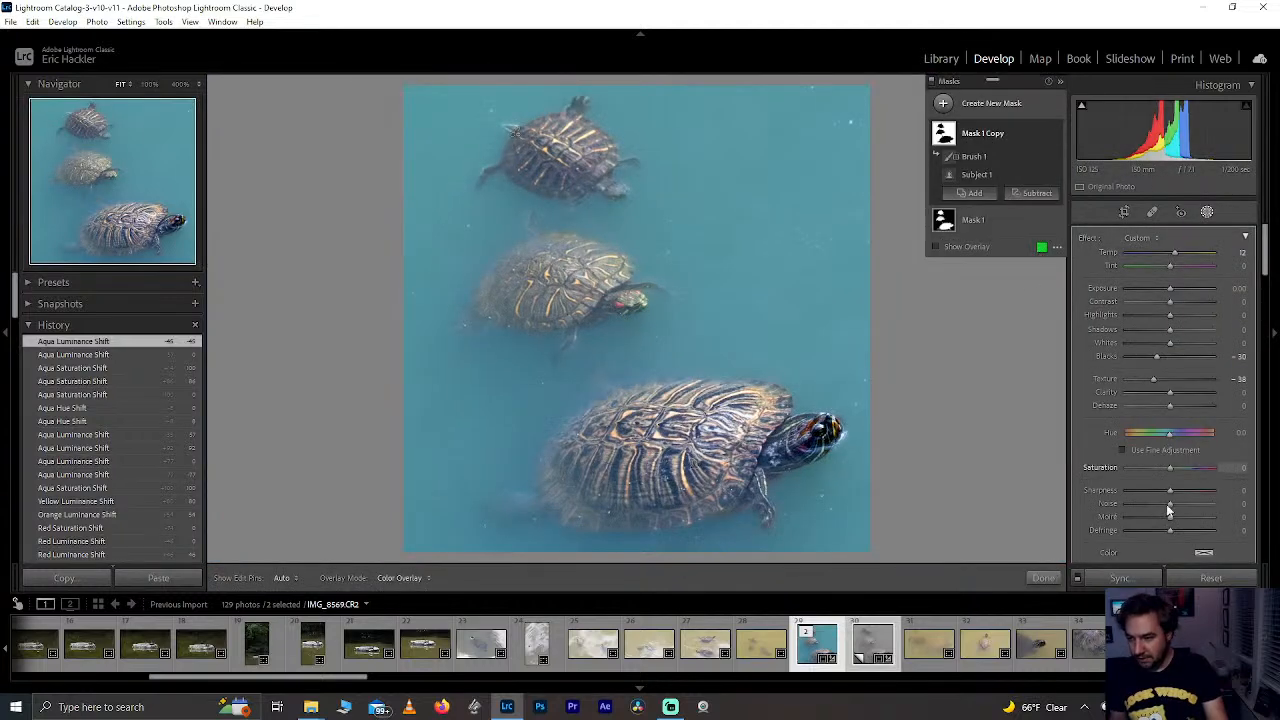
{"action": "left_click_drag", "start_coordinate": [1247, 506], "coordinate": [1247, 507]}
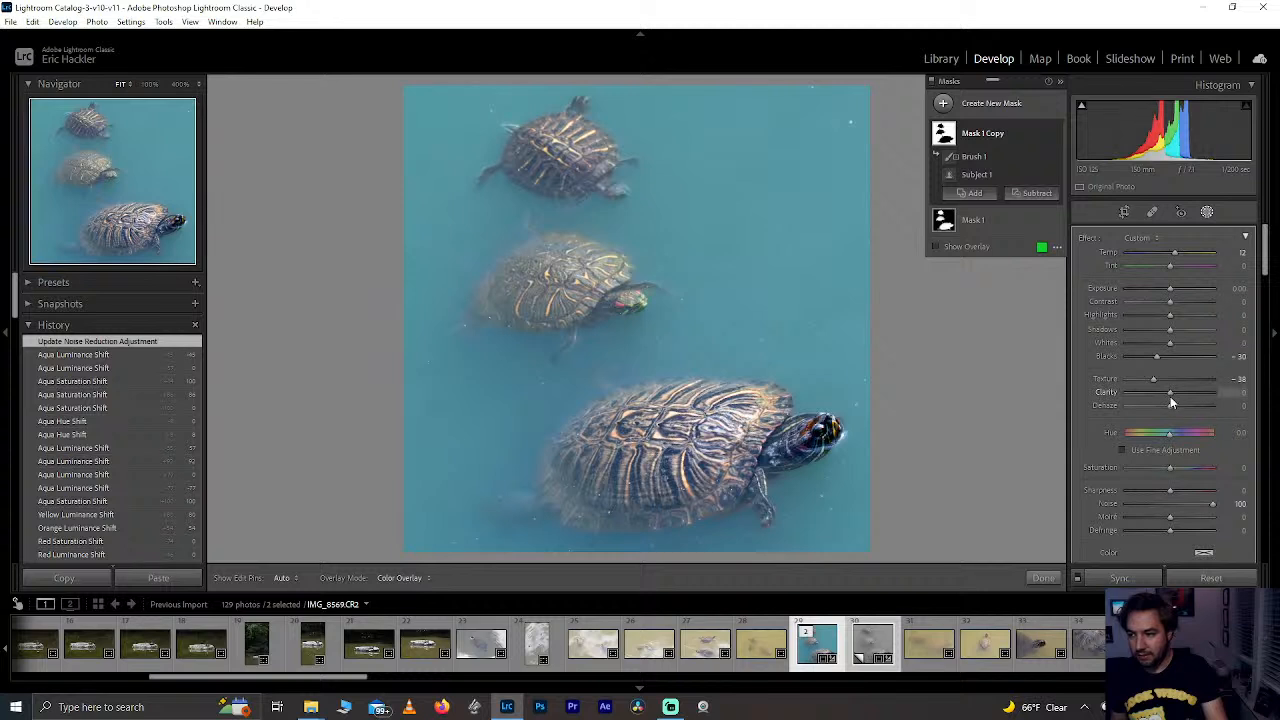
{"action": "left_click_drag", "start_coordinate": [1171, 393], "coordinate": [1194, 400]}
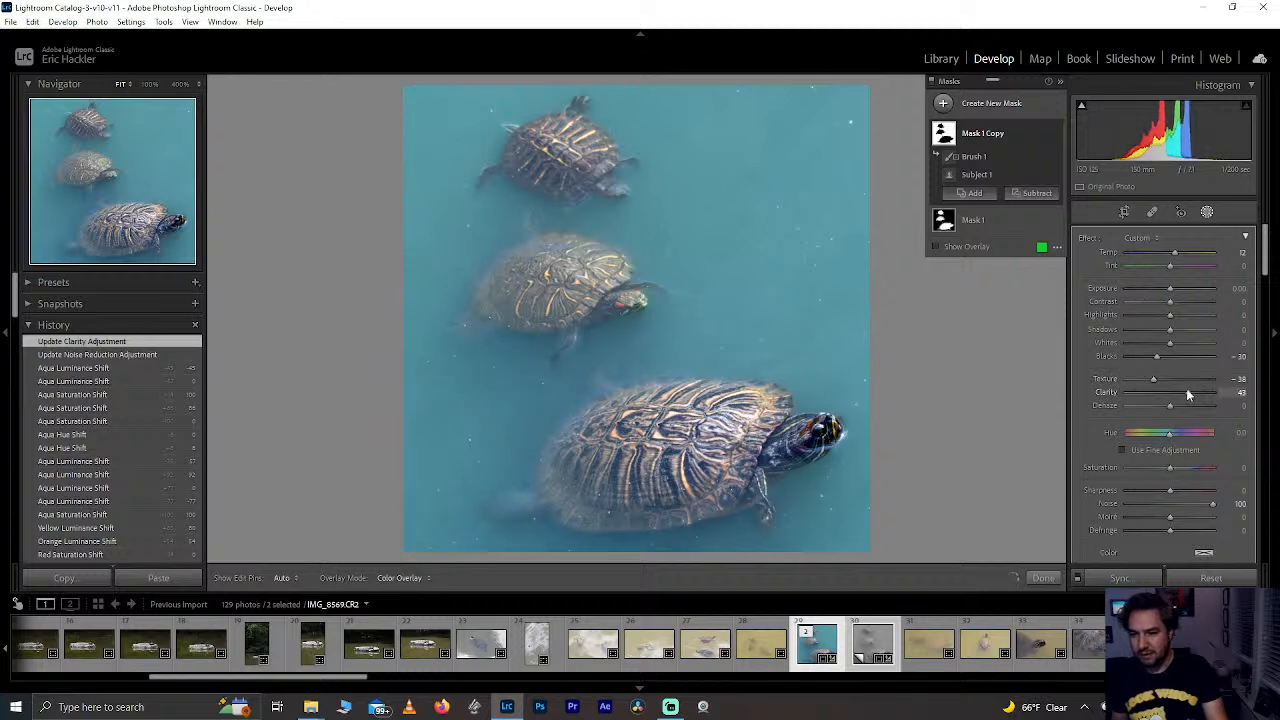
Step: Reduce the water mask's Clarity to 35, set its Dehaze to −27, and finish masking
{"action": "left_click_drag", "start_coordinate": [1186, 392], "coordinate": [1142, 416]}
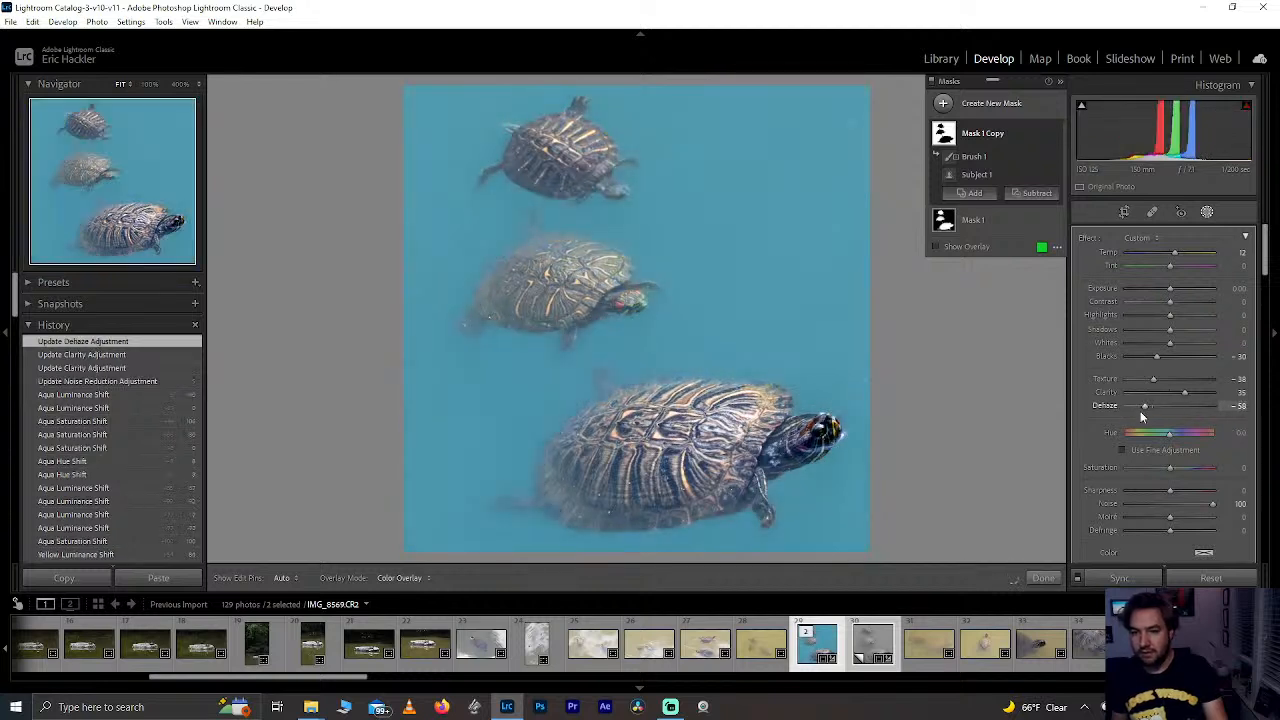
{"action": "double_click", "coordinate": [1148, 407]}
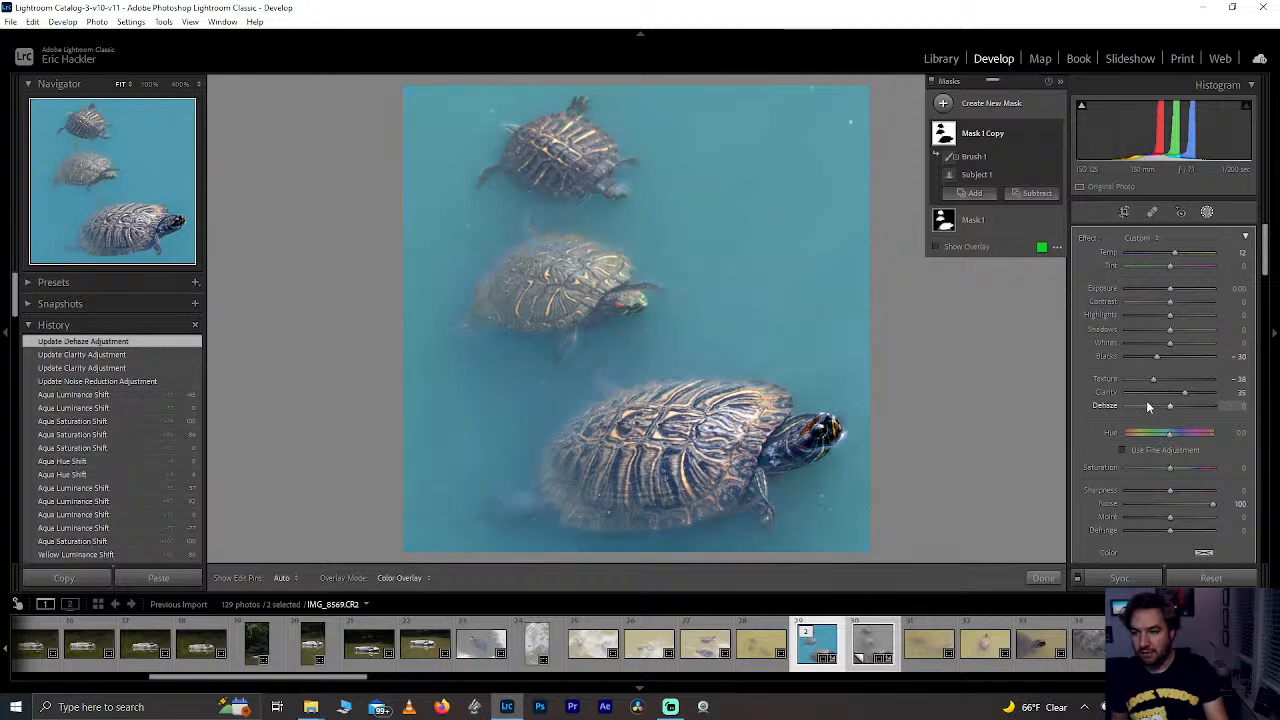
{"action": "left_click", "coordinate": [1159, 409]}
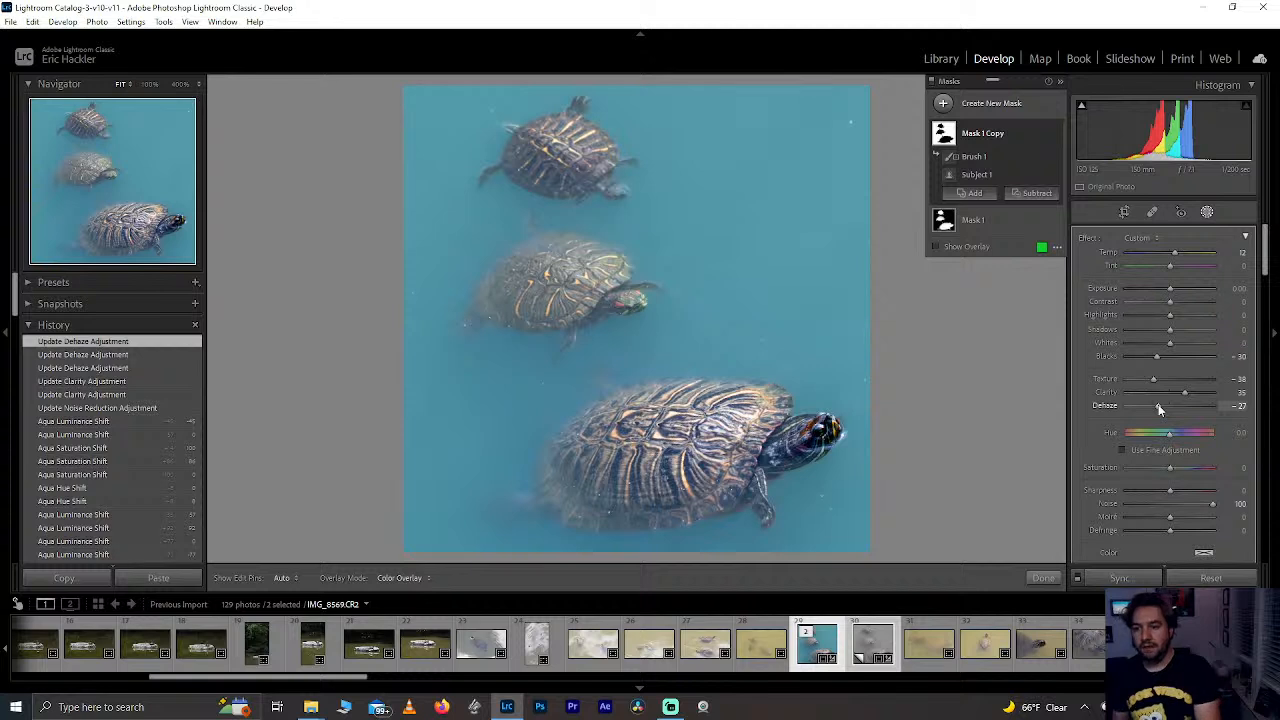
{"action": "left_click", "coordinate": [1044, 578]}
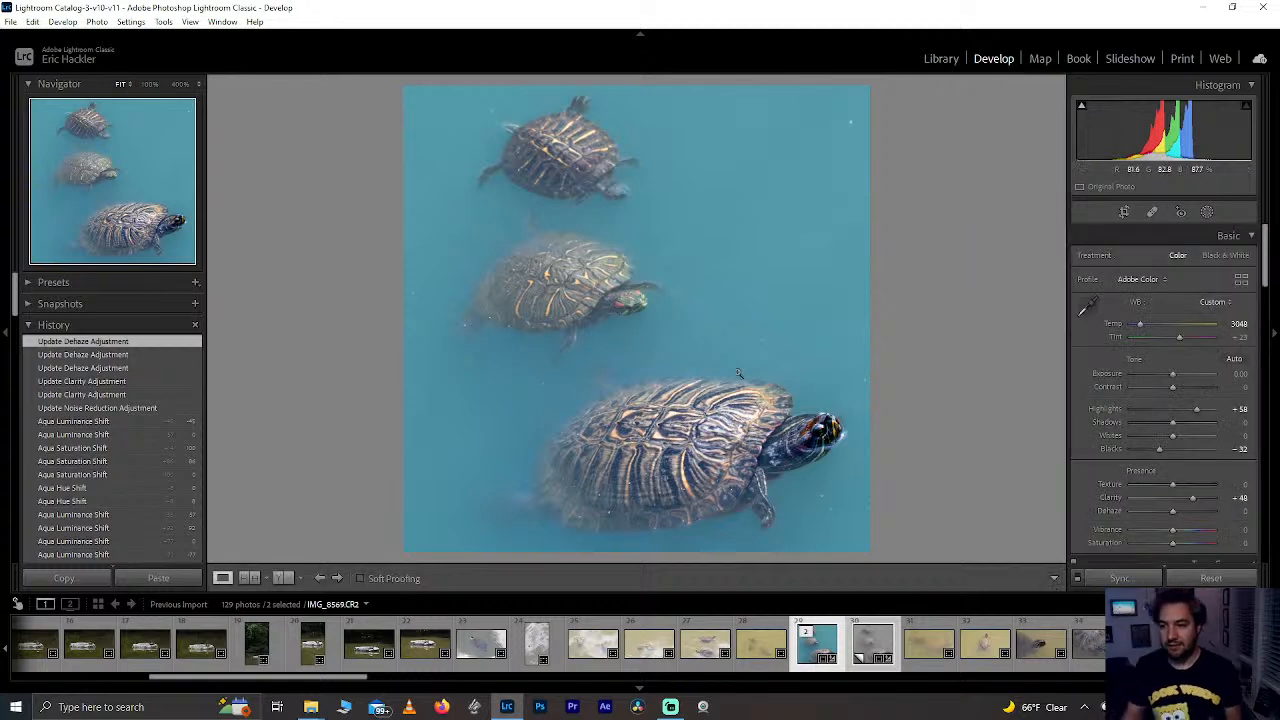
Step: Shift the crop so the turtles sit slightly further left, and synchronize only the Crop settings to the black-and-white copy
{"action": "left_click", "coordinate": [1124, 212]}
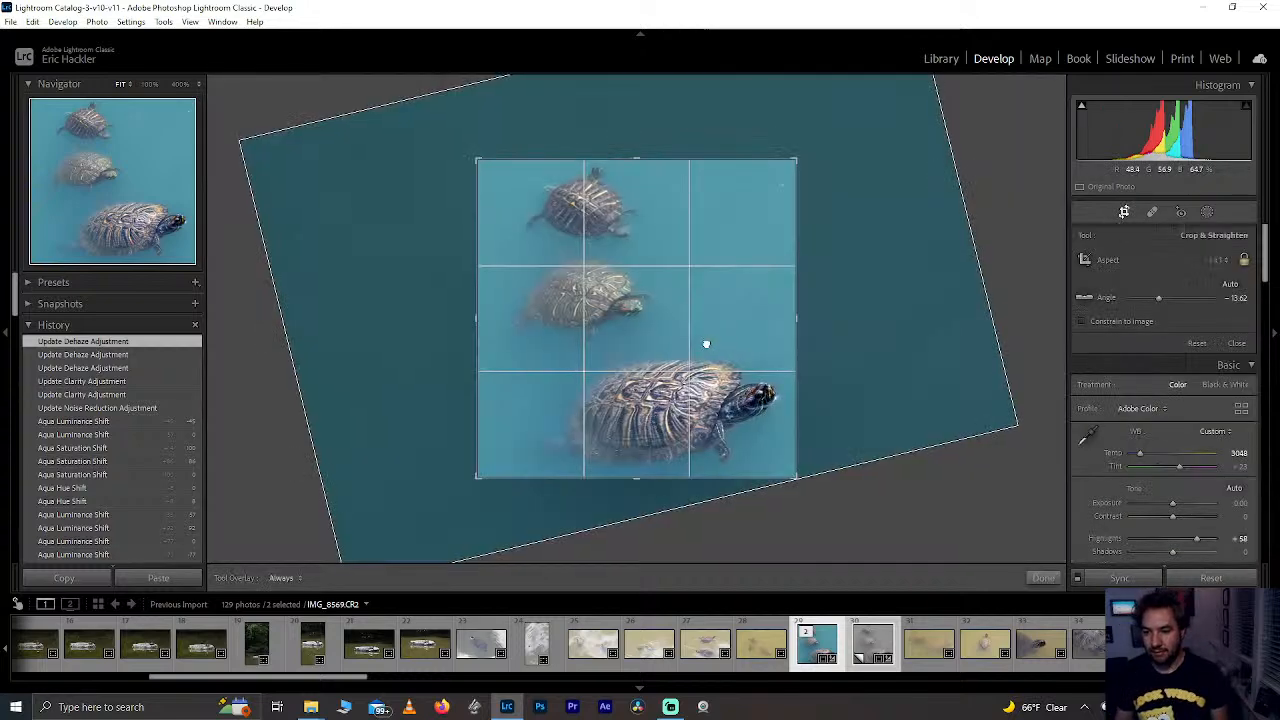
{"action": "left_click", "coordinate": [1043, 578]}
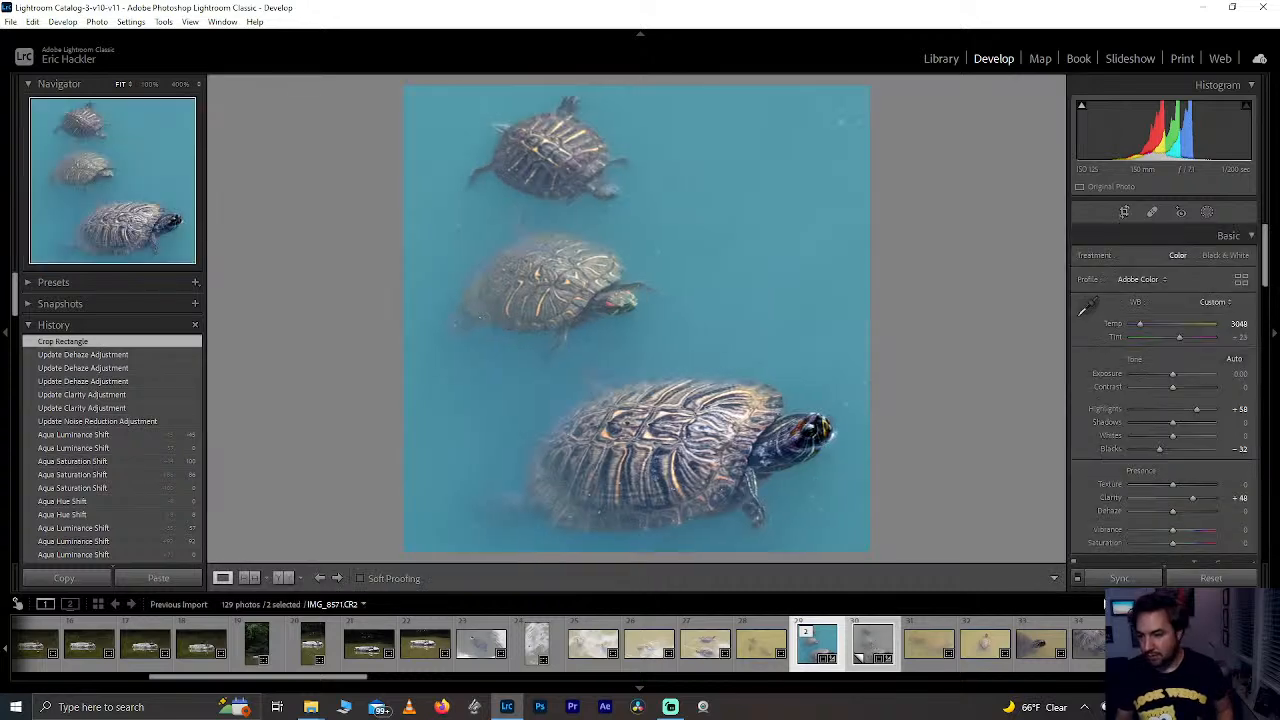
{"action": "left_click", "coordinate": [1119, 578]}
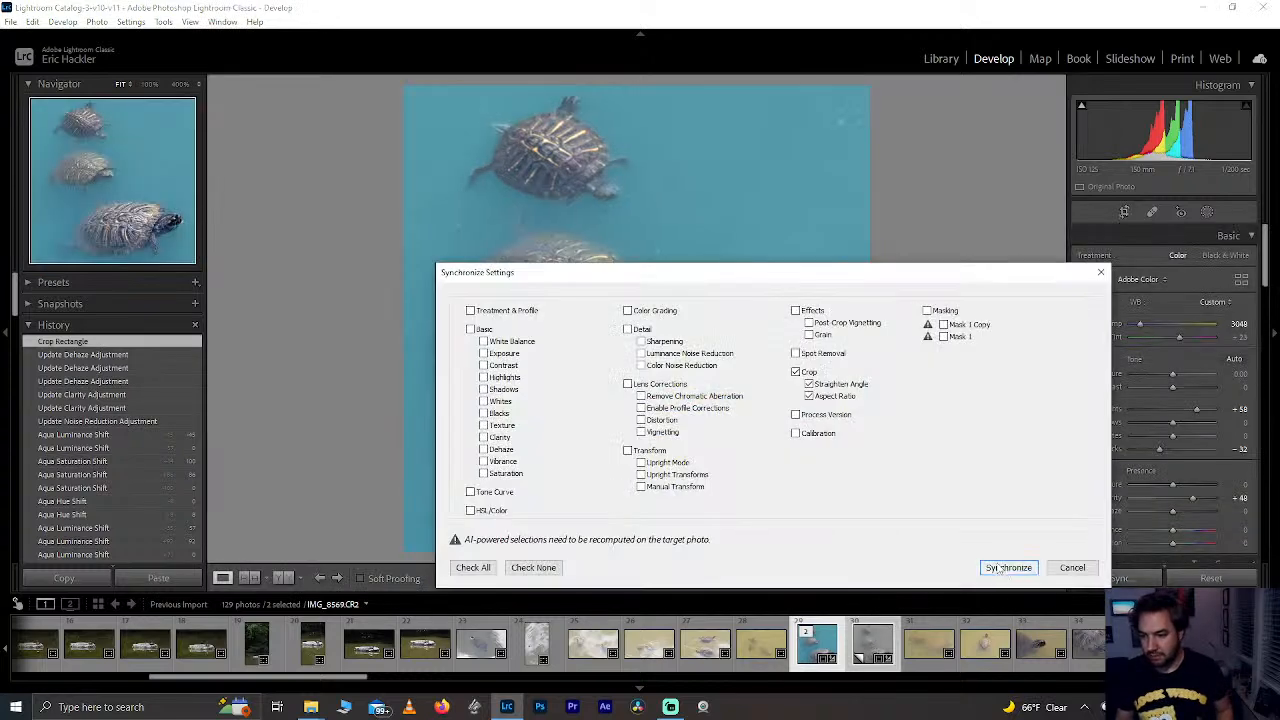
{"action": "left_click", "coordinate": [1000, 568]}
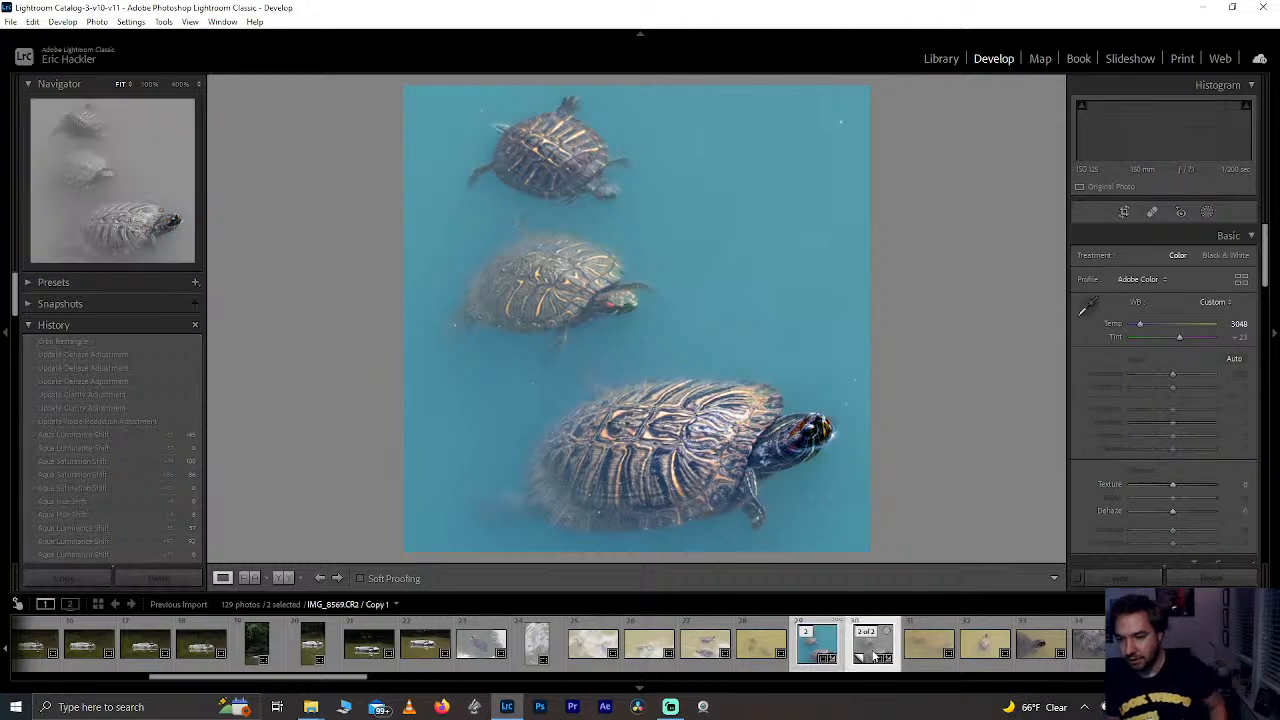
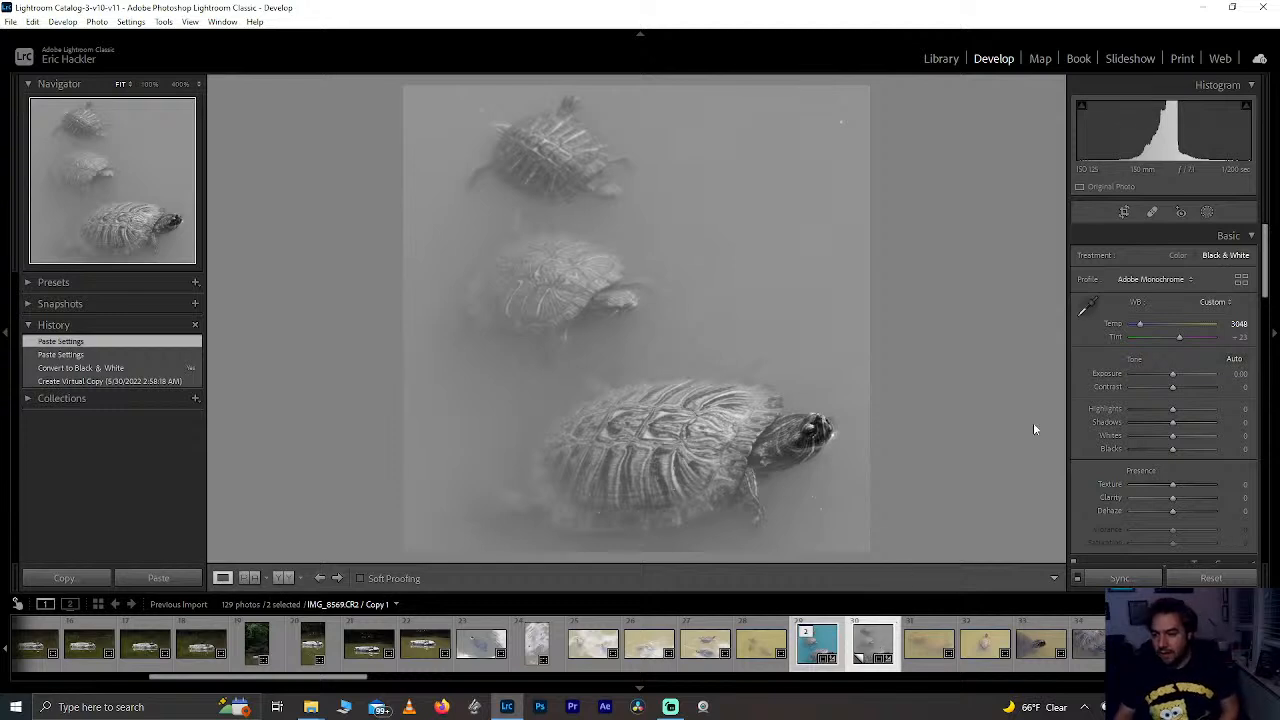
Step: Give the color turtle photo a 1-star rating, and check the crop of its black-and-white copy
{"action": "left_click", "coordinate": [818, 650]}
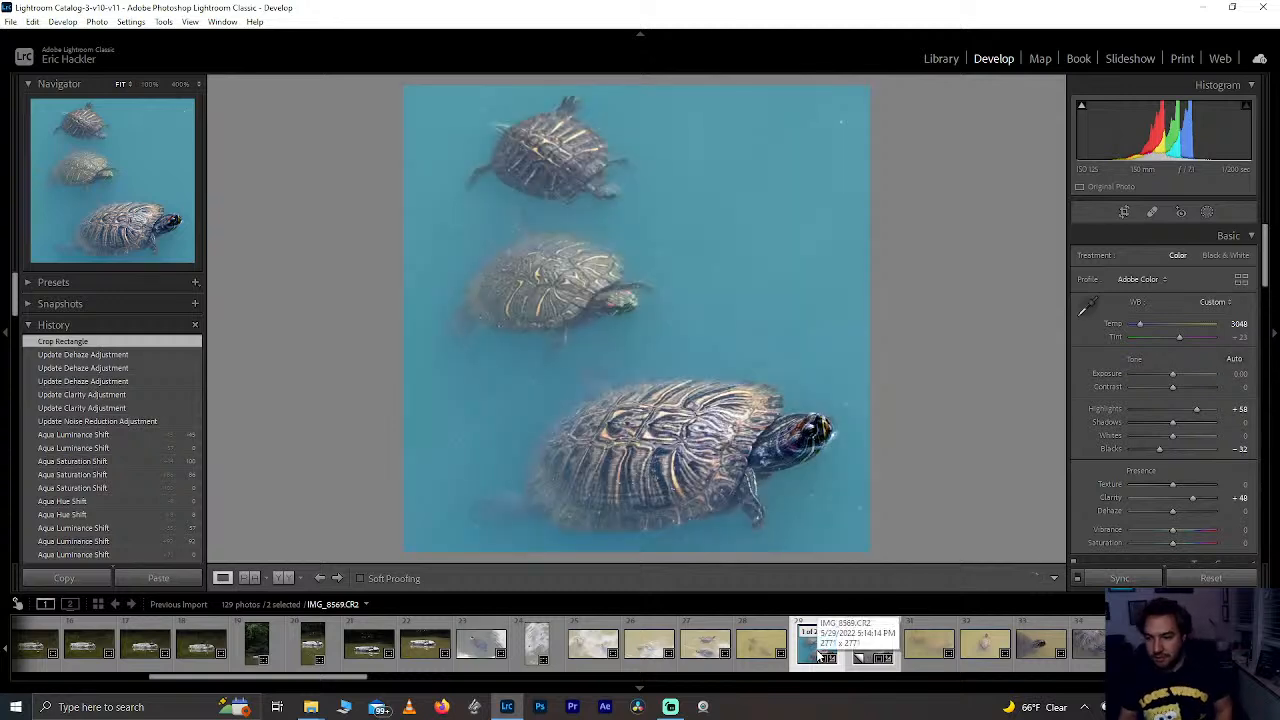
{"action": "key", "text": "1"}
{"action": "left_click", "coordinate": [874, 652]}
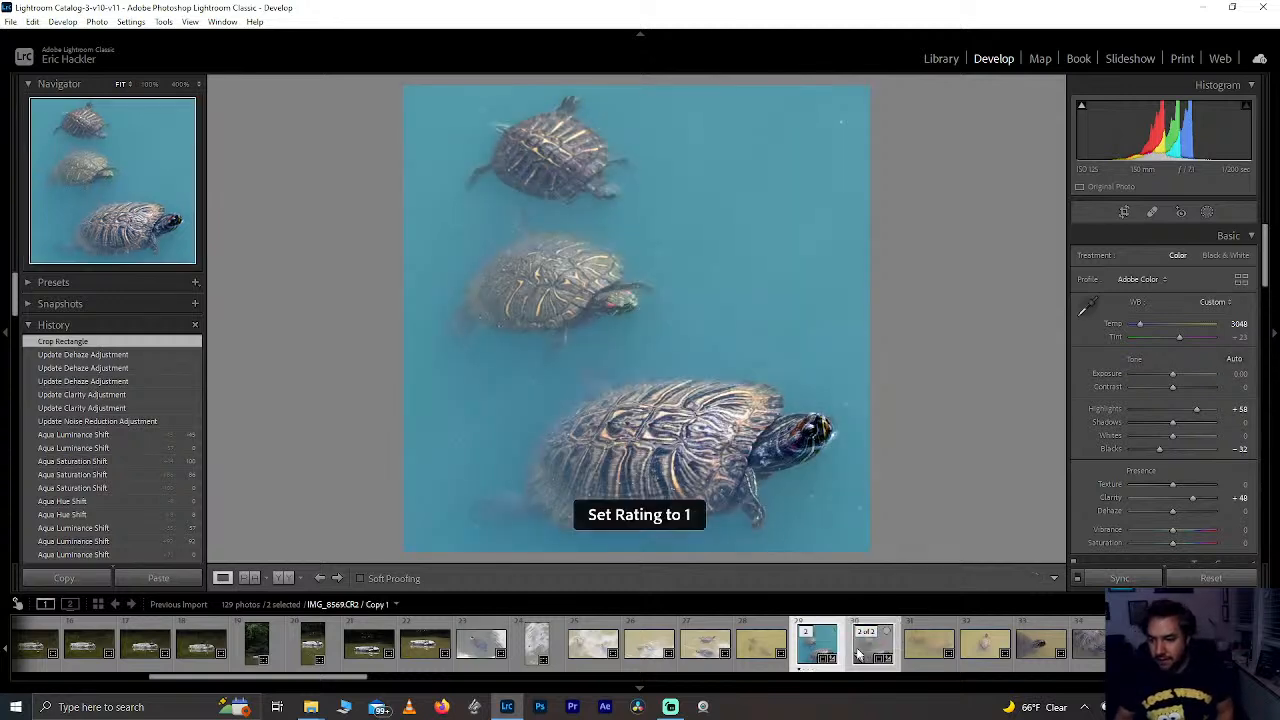
{"action": "key", "text": "r"}
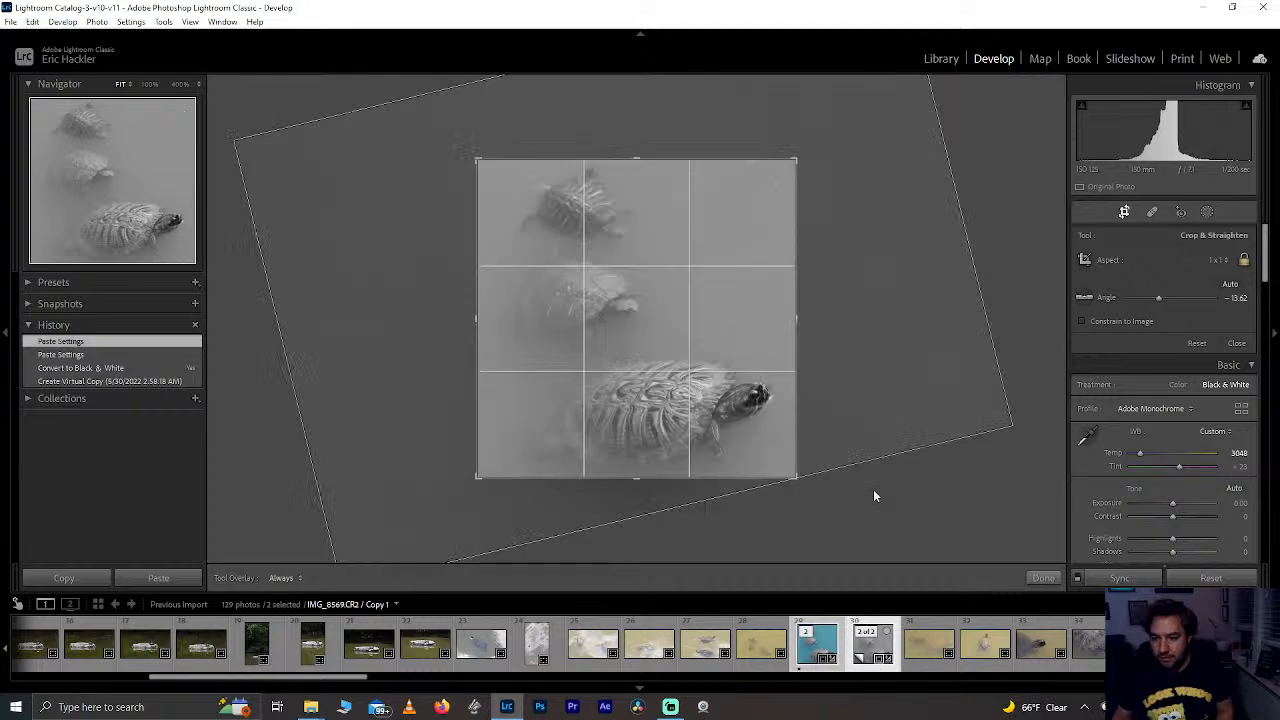
{"action": "left_click", "coordinate": [1043, 578]}
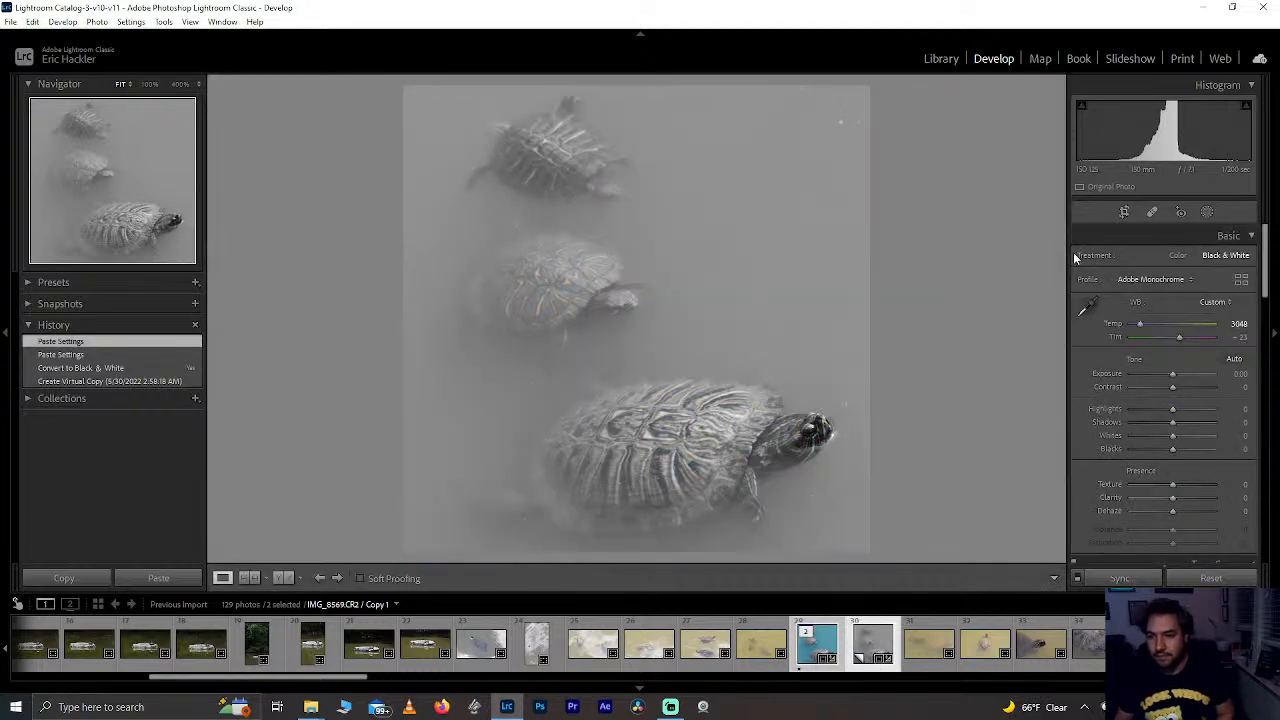
Step: Try a Temp of −55 on the black-and-white copy's water mask, Mask 1 Copy, check Mask 1, and close masking
{"action": "left_click", "coordinate": [1207, 212]}
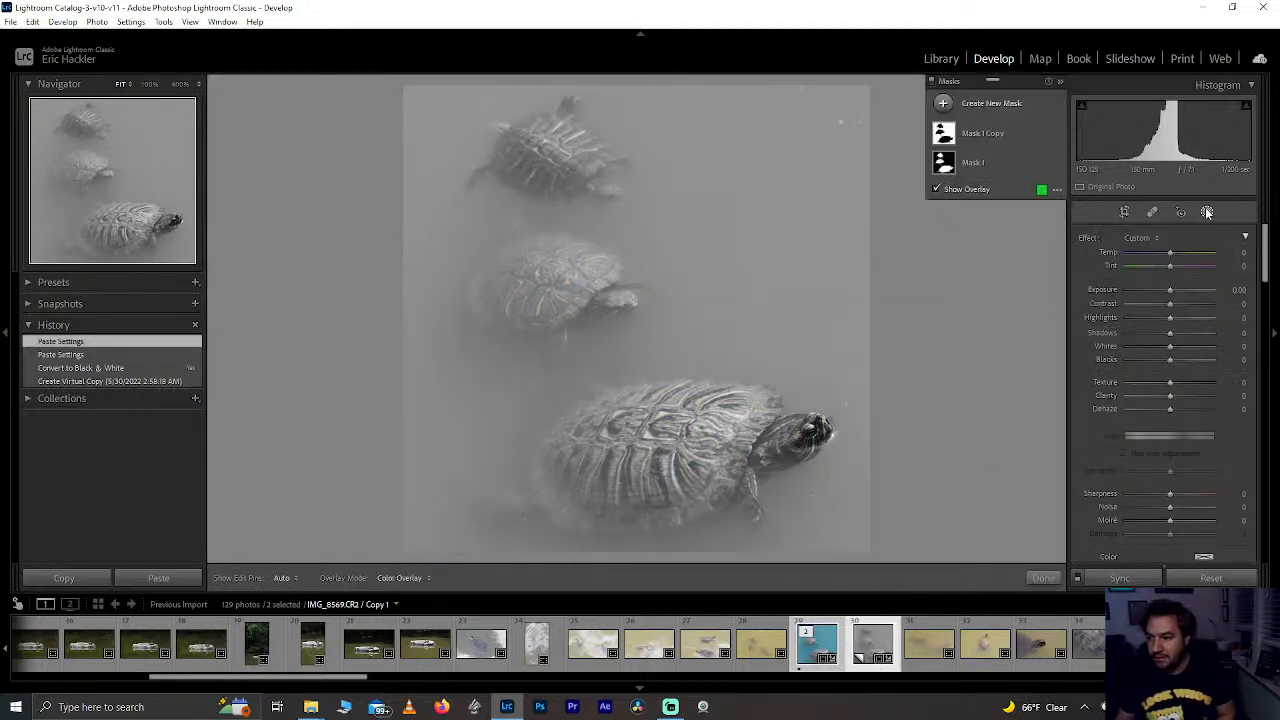
{"action": "left_click", "coordinate": [983, 133]}
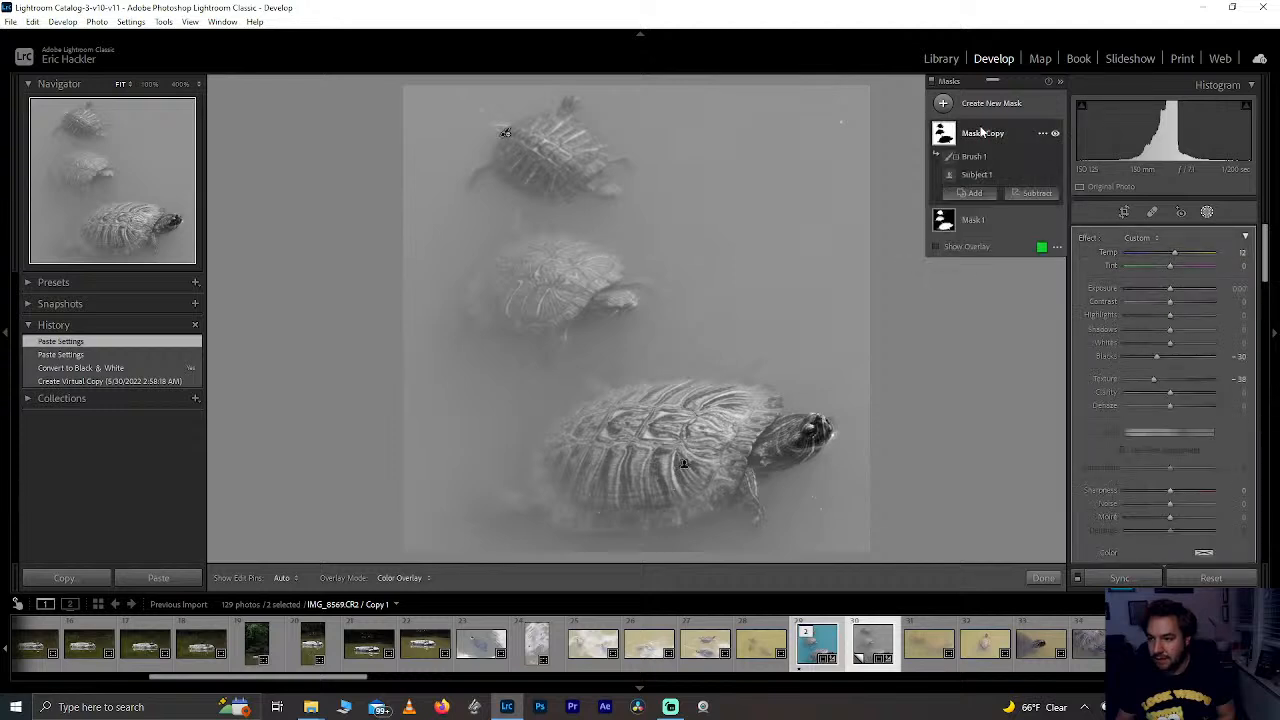
{"action": "double_click", "coordinate": [1175, 256]}
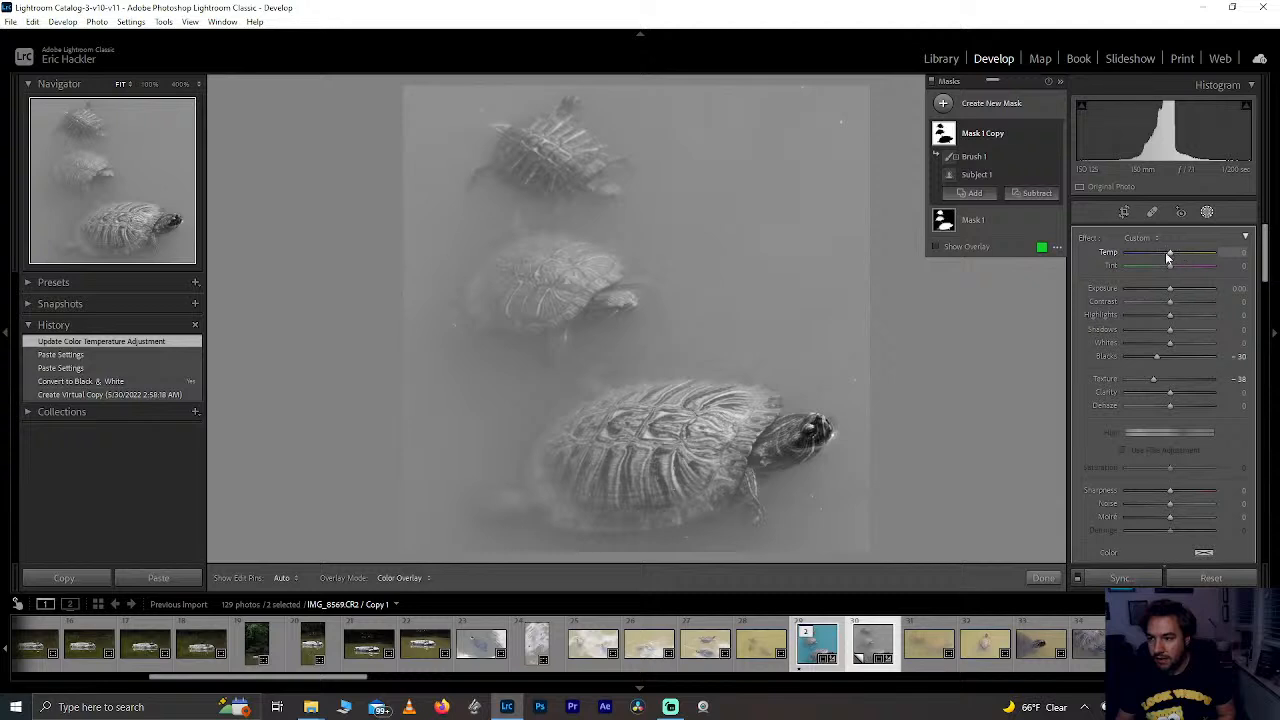
{"action": "left_click_drag", "start_coordinate": [1156, 256], "coordinate": [1182, 265]}
{"action": "left_click", "coordinate": [970, 219]}
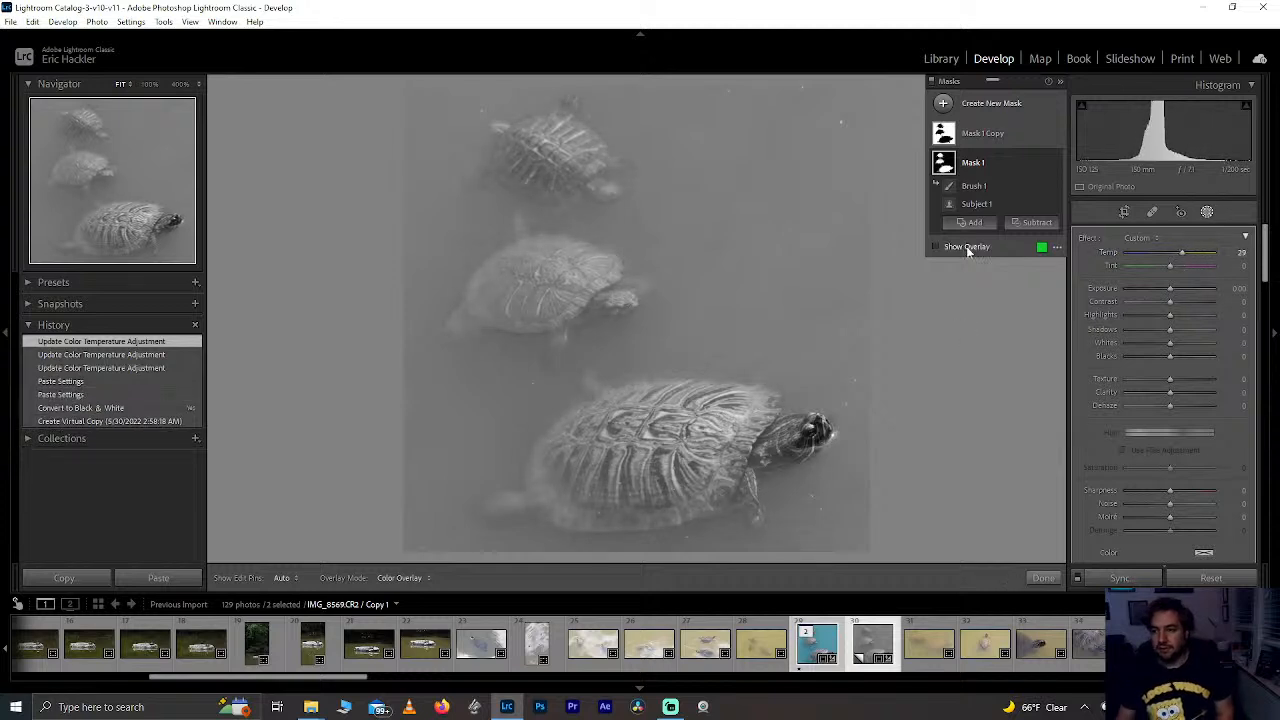
{"action": "left_click", "coordinate": [1043, 578]}
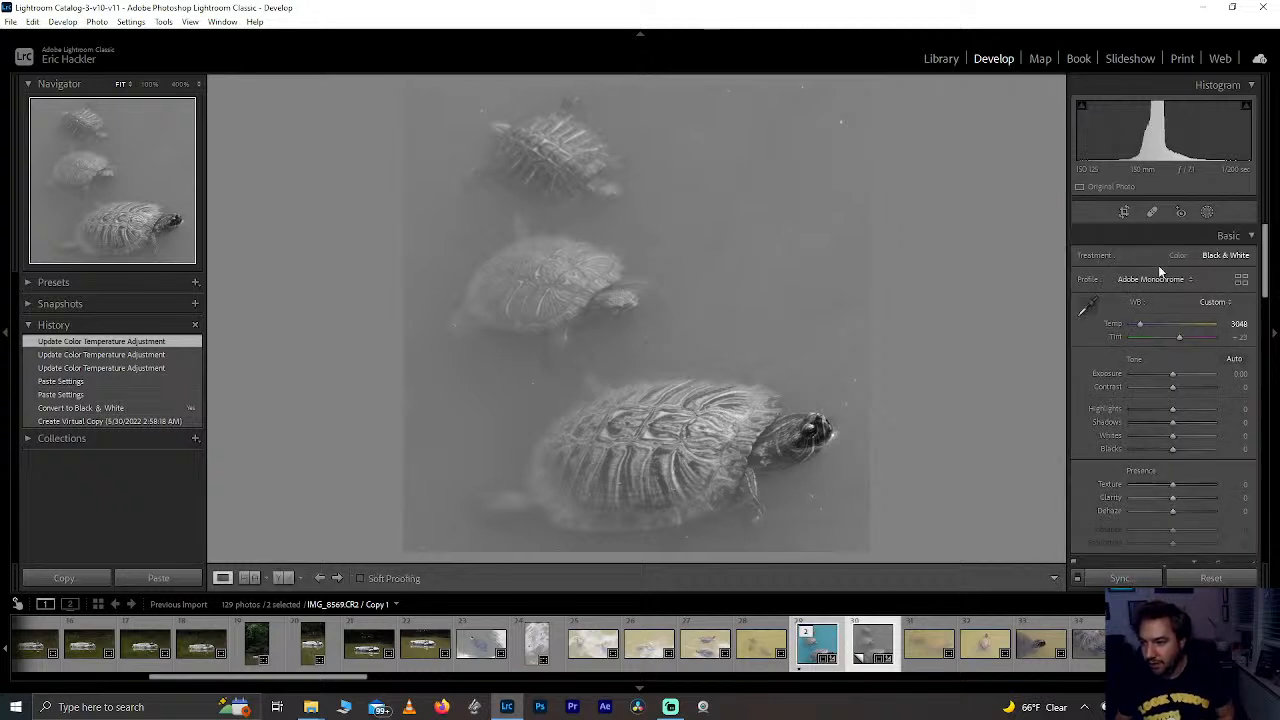
Step: Compare warmer and cooler white balance on the whole black-and-white copy, and reset Temp to 4950
{"action": "left_click_drag", "start_coordinate": [1139, 326], "coordinate": [1138, 327]}
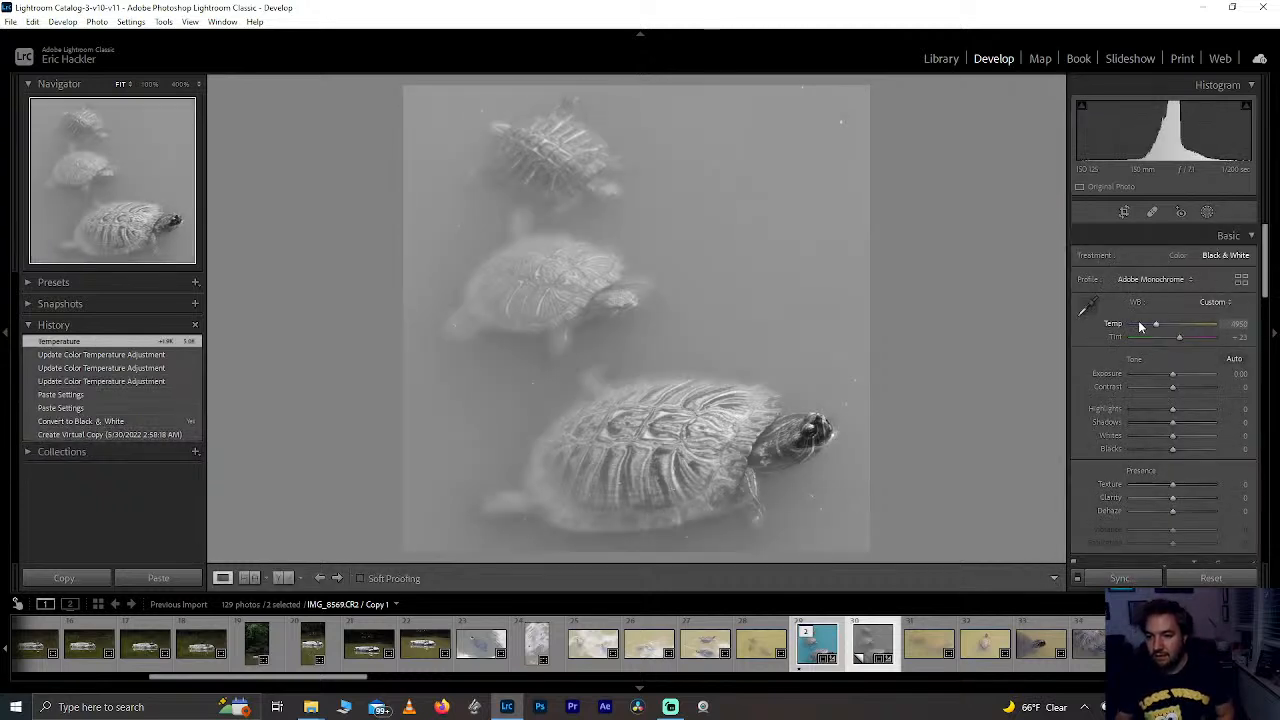
{"action": "left_click_drag", "start_coordinate": [1139, 326], "coordinate": [1132, 327]}
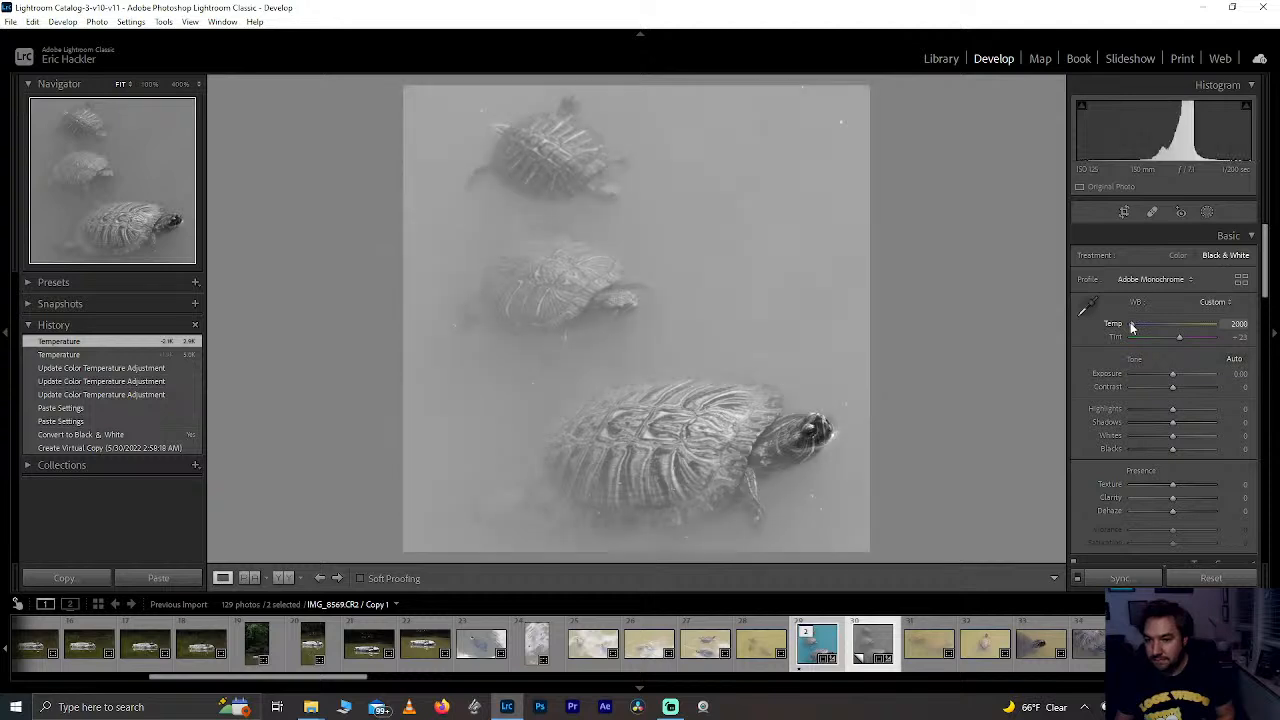
{"action": "double_click", "coordinate": [1131, 327]}
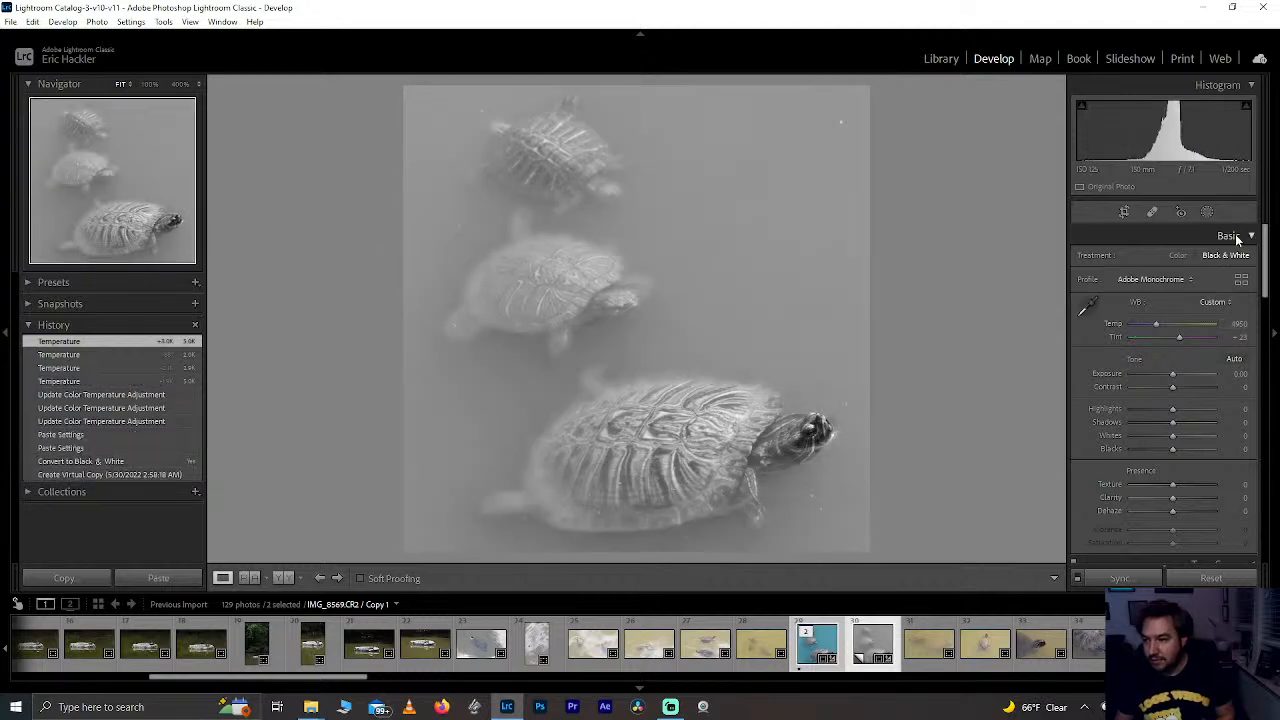
Step: Hide both Mask 1 Copy and Mask 1 on the black-and-white copy, and finish masking
{"action": "left_click", "coordinate": [1207, 212]}
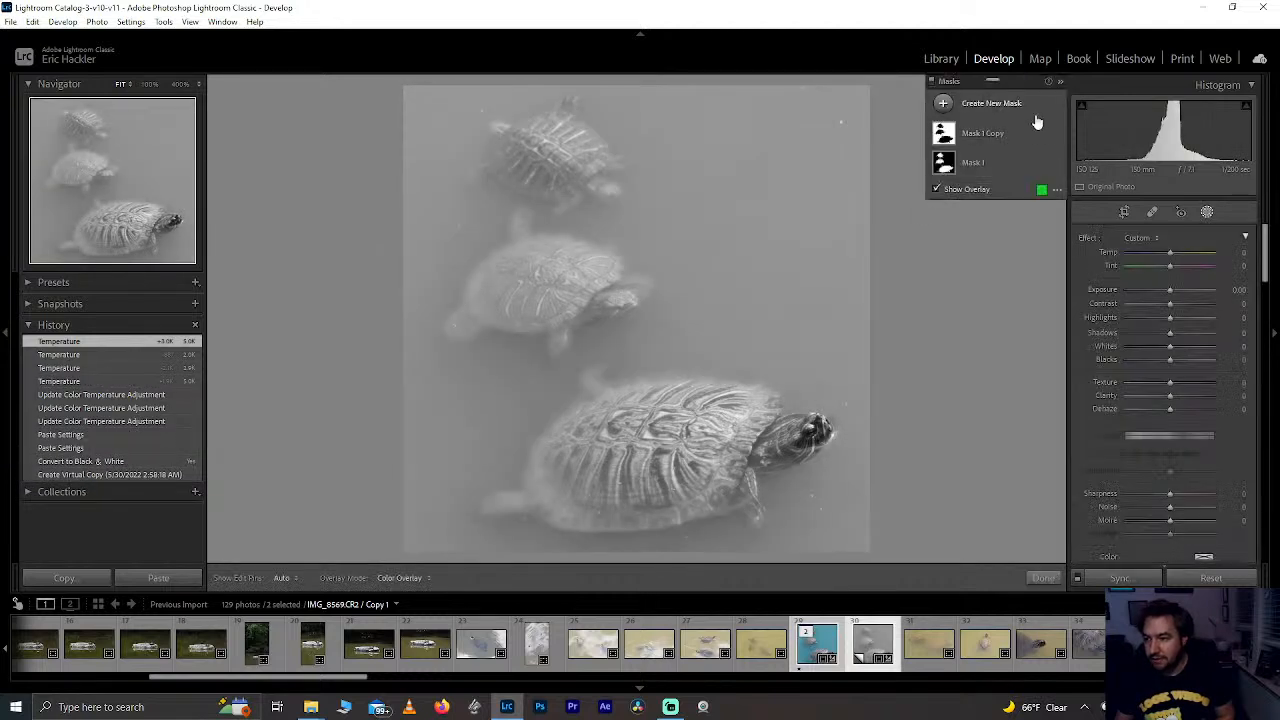
{"action": "left_click", "coordinate": [1055, 134]}
{"action": "left_click", "coordinate": [1054, 162]}
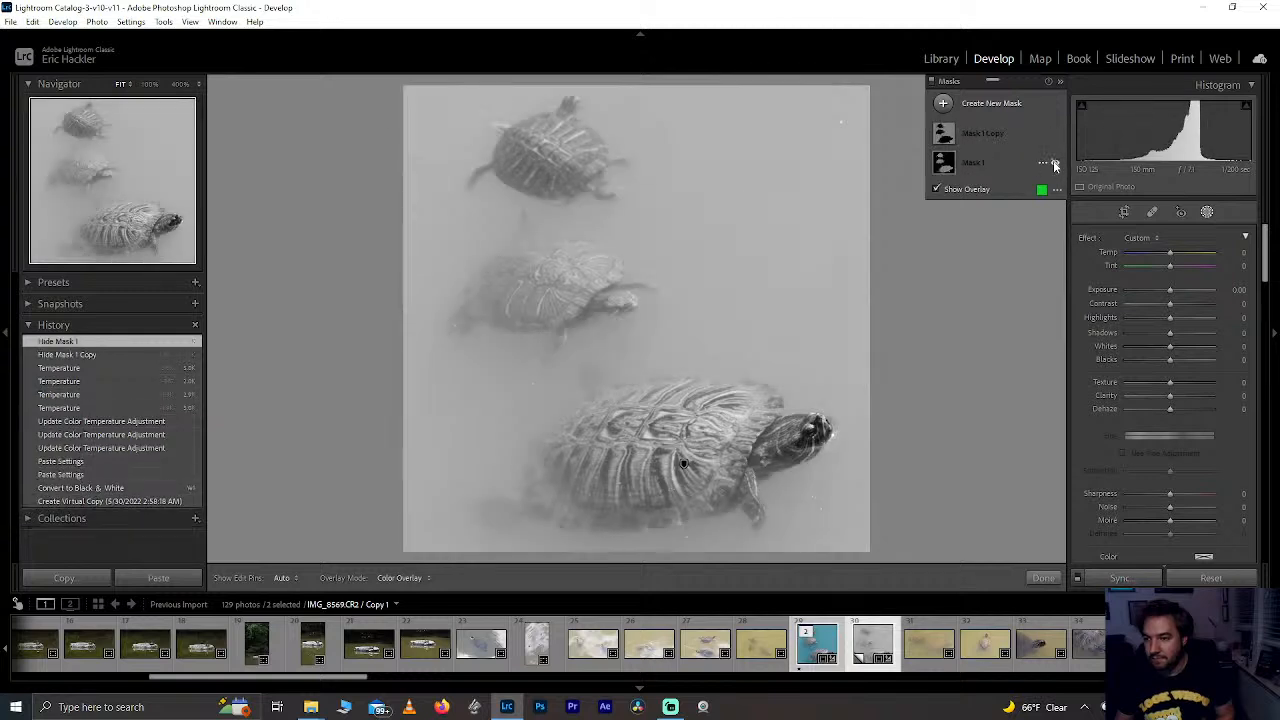
{"action": "left_click", "coordinate": [1046, 580]}
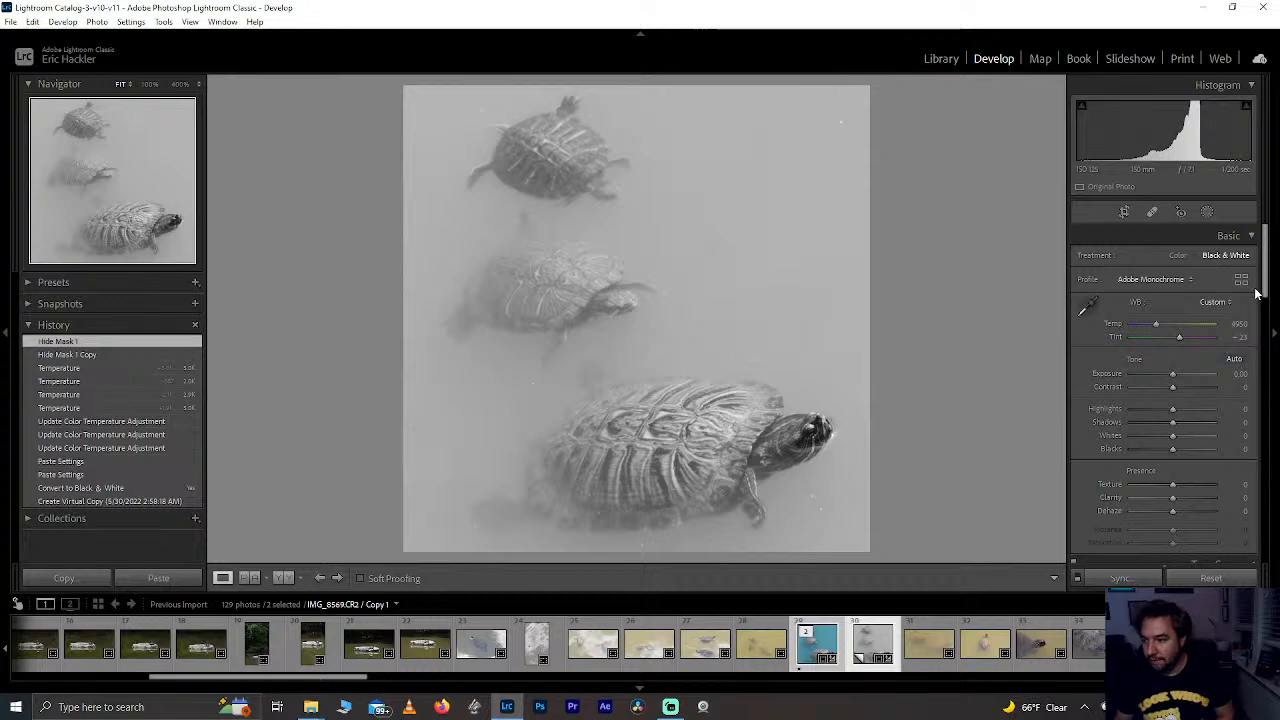
Step: In the Black & White Mix, set Yellow to −43, Orange to +51, Green to −100 and Red to +100
{"action": "left_click_drag", "start_coordinate": [1262, 292], "coordinate": [1249, 352]}
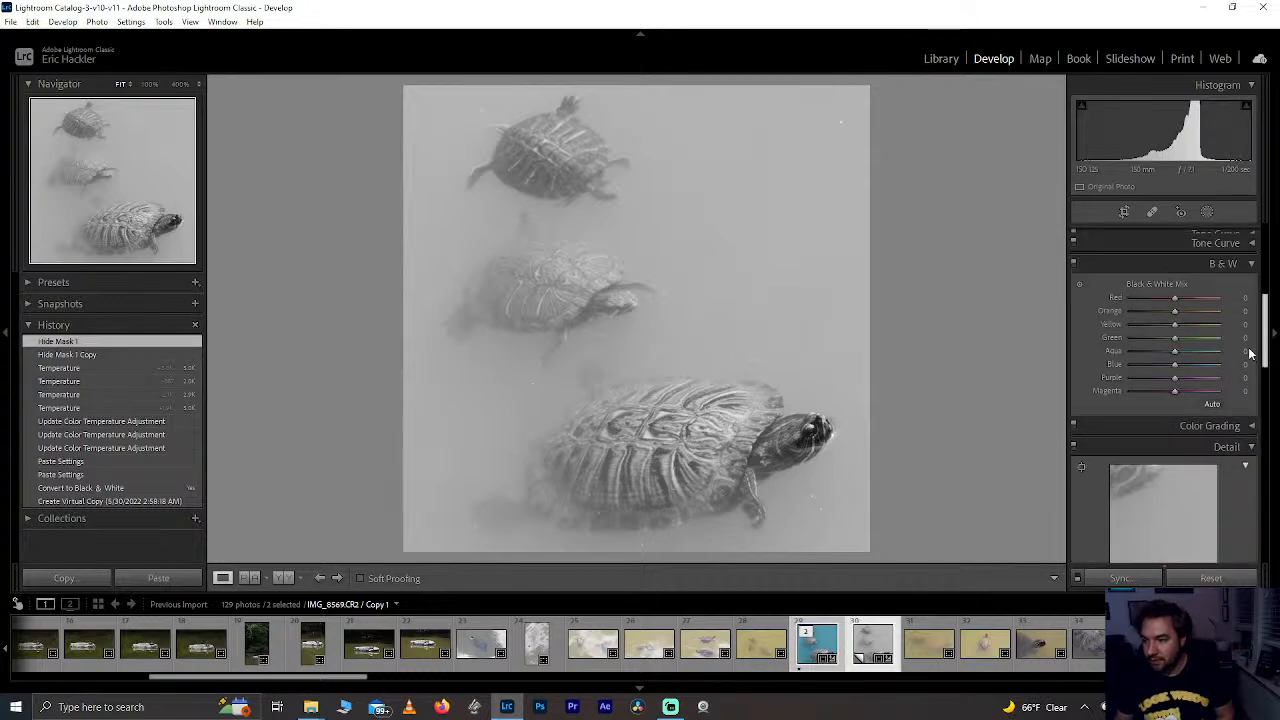
{"action": "left_click_drag", "start_coordinate": [1174, 324], "coordinate": [1090, 344]}
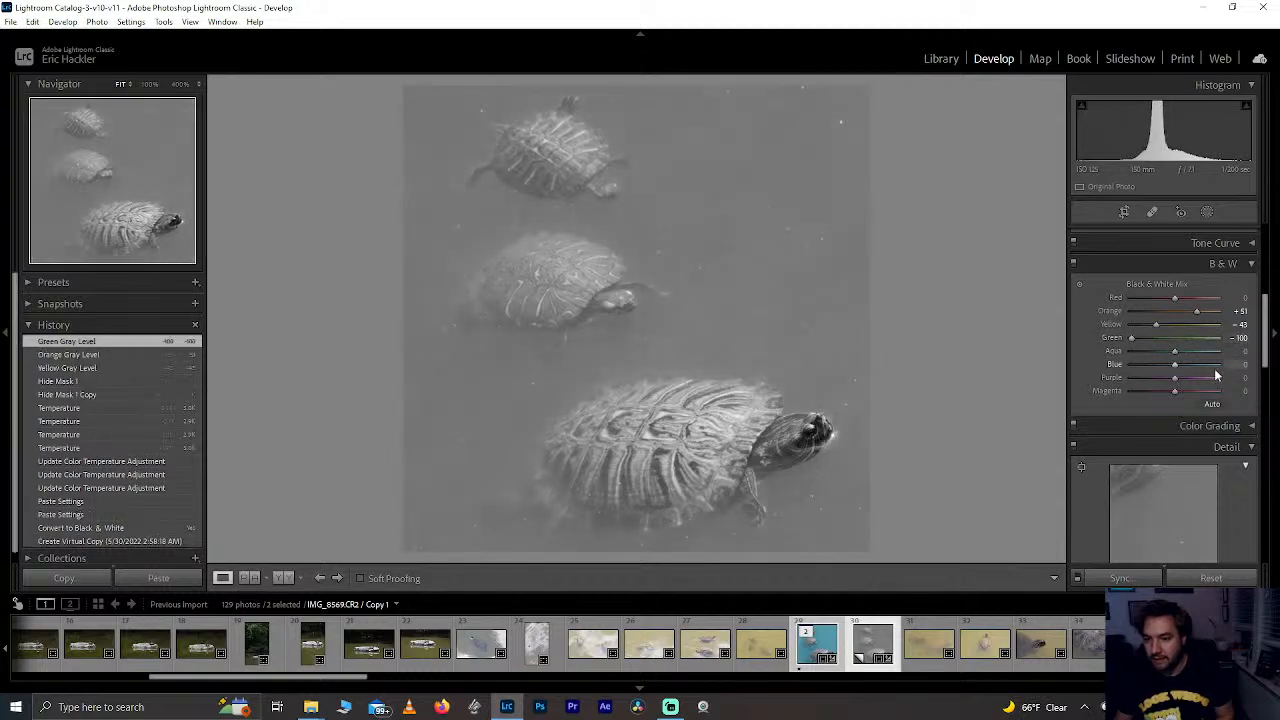
{"action": "mouse_move", "coordinate": [1221, 300]}
{"action": "left_mouse_down"}
{"action": "mouse_move", "coordinate": [1043, 321]}
{"action": "mouse_move", "coordinate": [1240, 310]}
{"action": "left_mouse_up"}
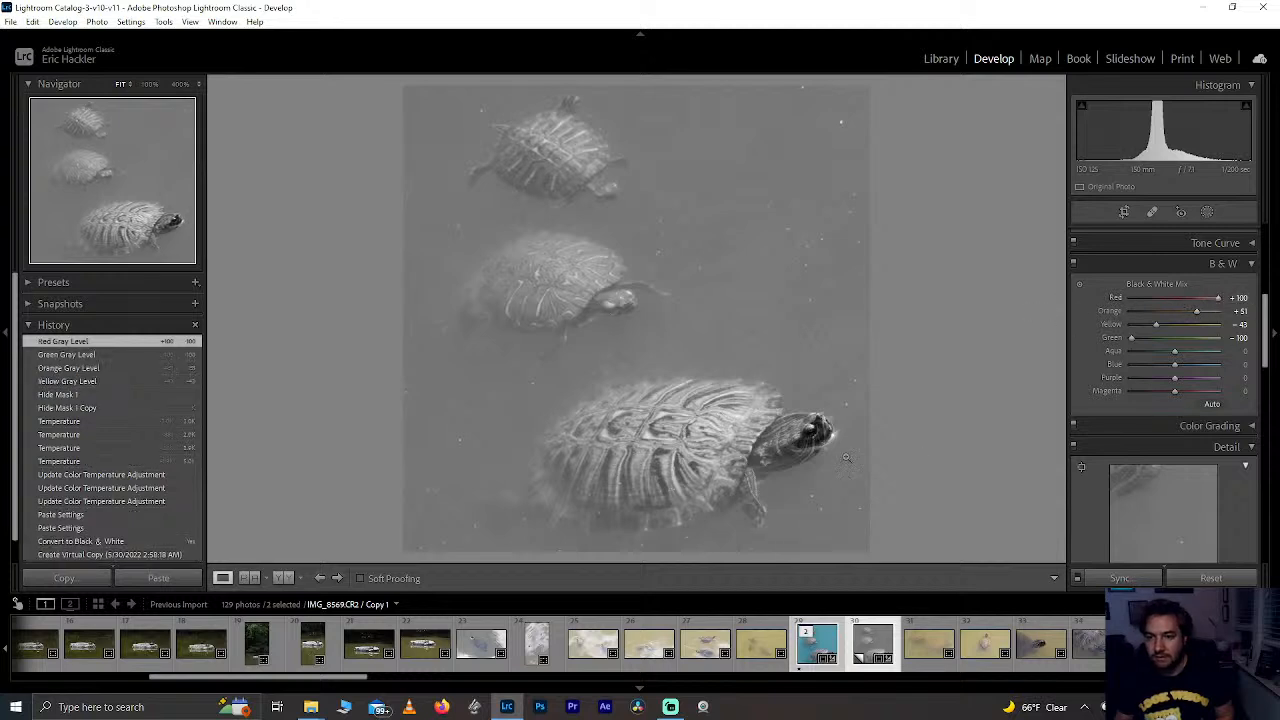
Step: Test the remaining Black & White Mix colors, and set Magenta to +77, Purple to +42 and Blue to +34
{"action": "left_click_drag", "start_coordinate": [1174, 391], "coordinate": [1108, 393]}
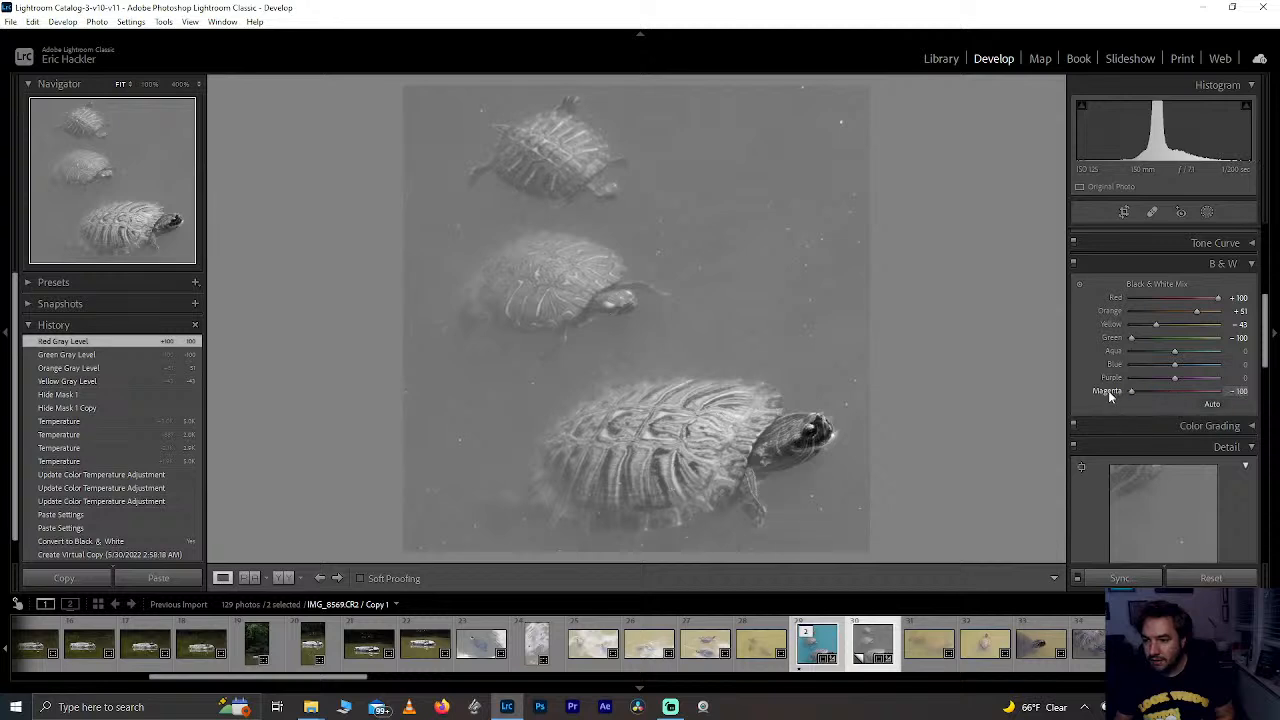
{"action": "left_click_drag", "start_coordinate": [1217, 405], "coordinate": [1056, 384]}
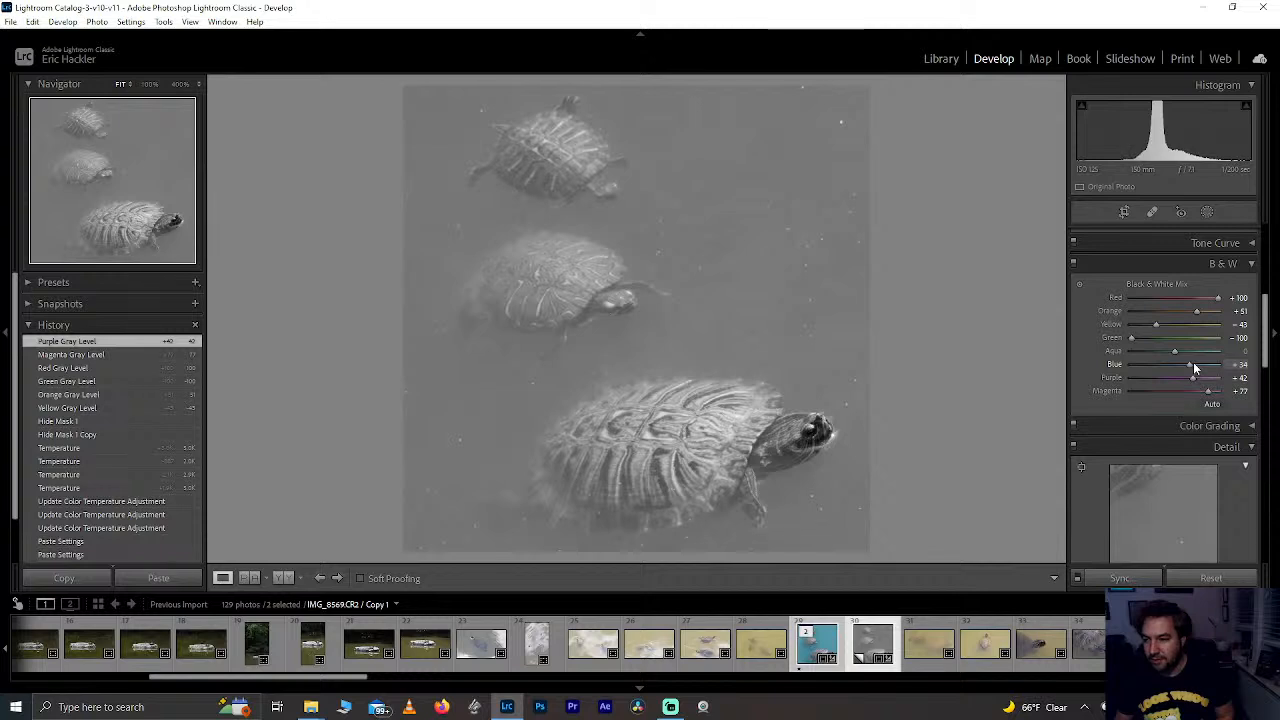
{"action": "left_click_drag", "start_coordinate": [1193, 362], "coordinate": [1193, 363]}
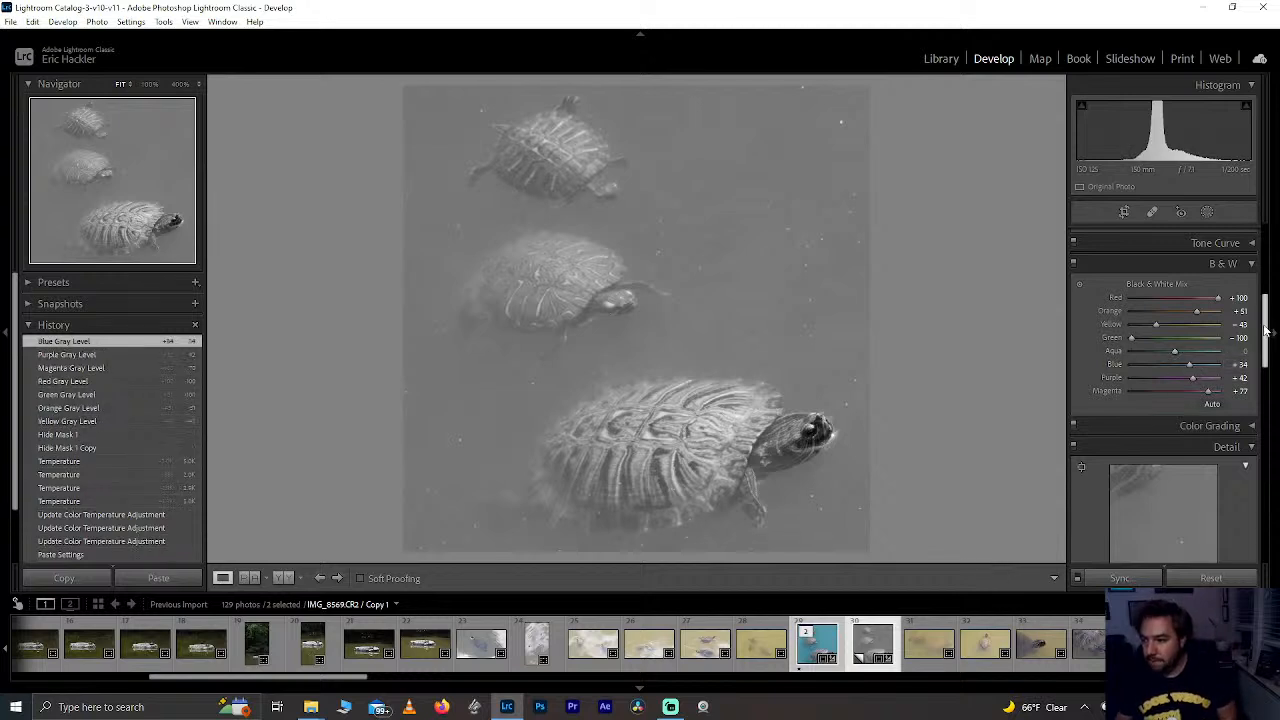
Step: Set the copy's Clarity to +77 and Highlights to +65, trying Dehaze, Texture and Blacks but returning them to 0
{"action": "left_click_drag", "start_coordinate": [1268, 328], "coordinate": [1272, 250]}
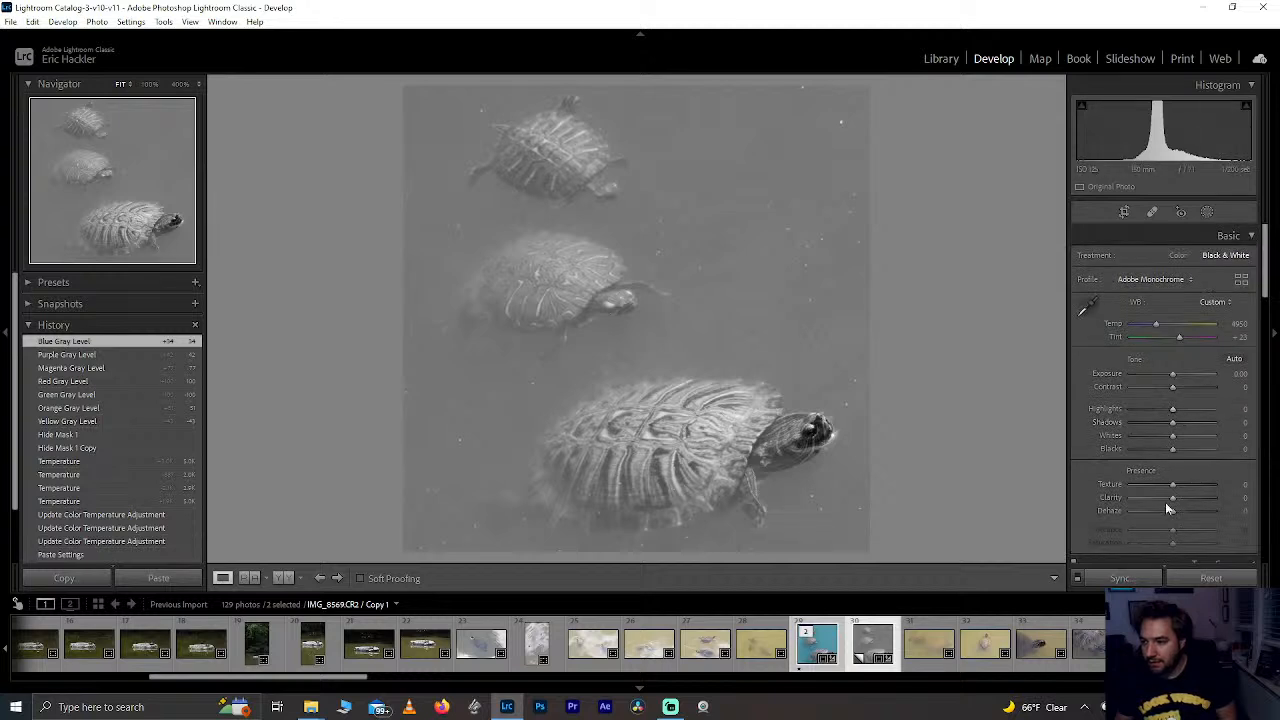
{"action": "left_click_drag", "start_coordinate": [1174, 497], "coordinate": [1206, 502]}
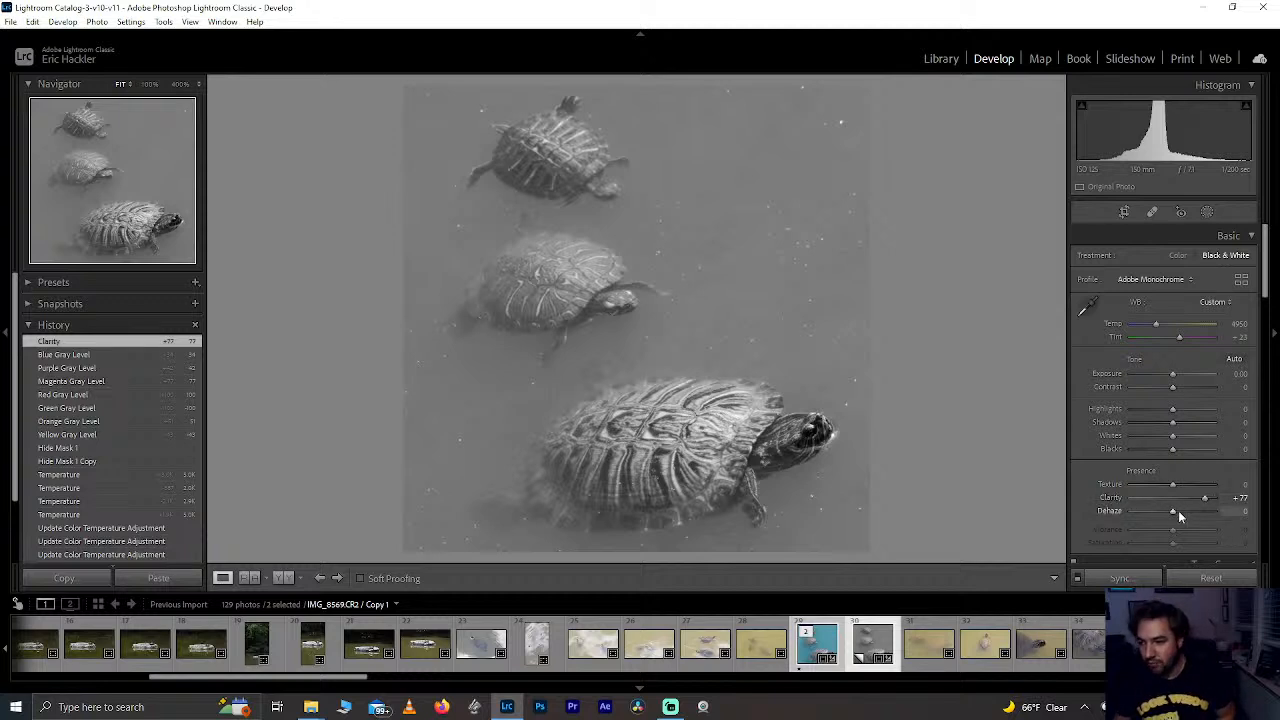
{"action": "left_click_drag", "start_coordinate": [1178, 511], "coordinate": [1183, 516]}
{"action": "double_click", "coordinate": [1183, 516]}
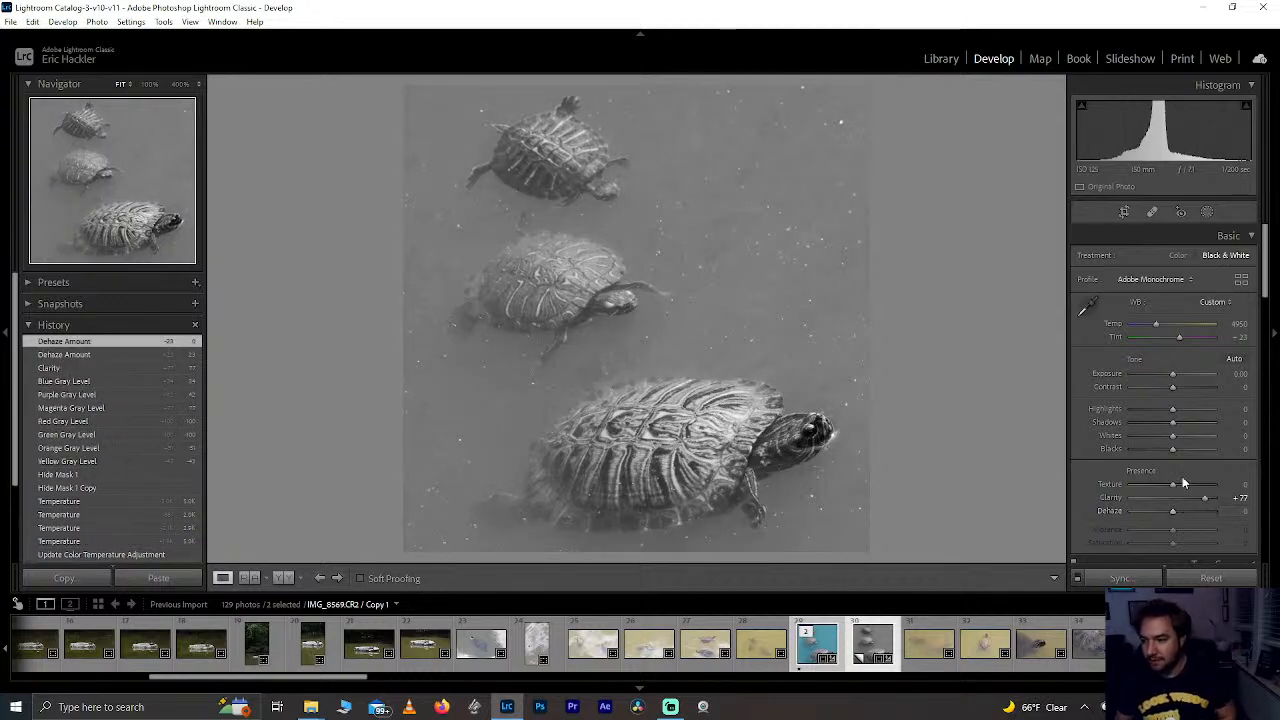
{"action": "left_click_drag", "start_coordinate": [1175, 487], "coordinate": [1205, 483]}
{"action": "double_click", "coordinate": [1204, 484]}
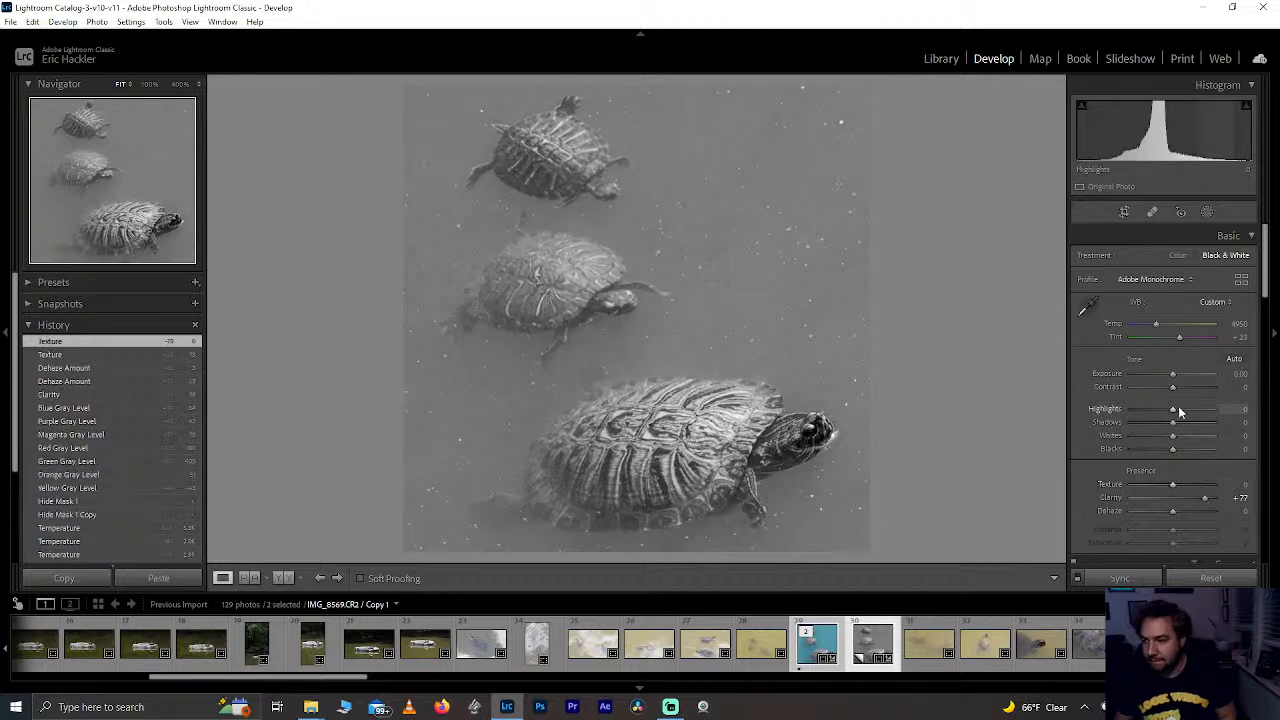
{"action": "left_click_drag", "start_coordinate": [1173, 409], "coordinate": [1152, 449]}
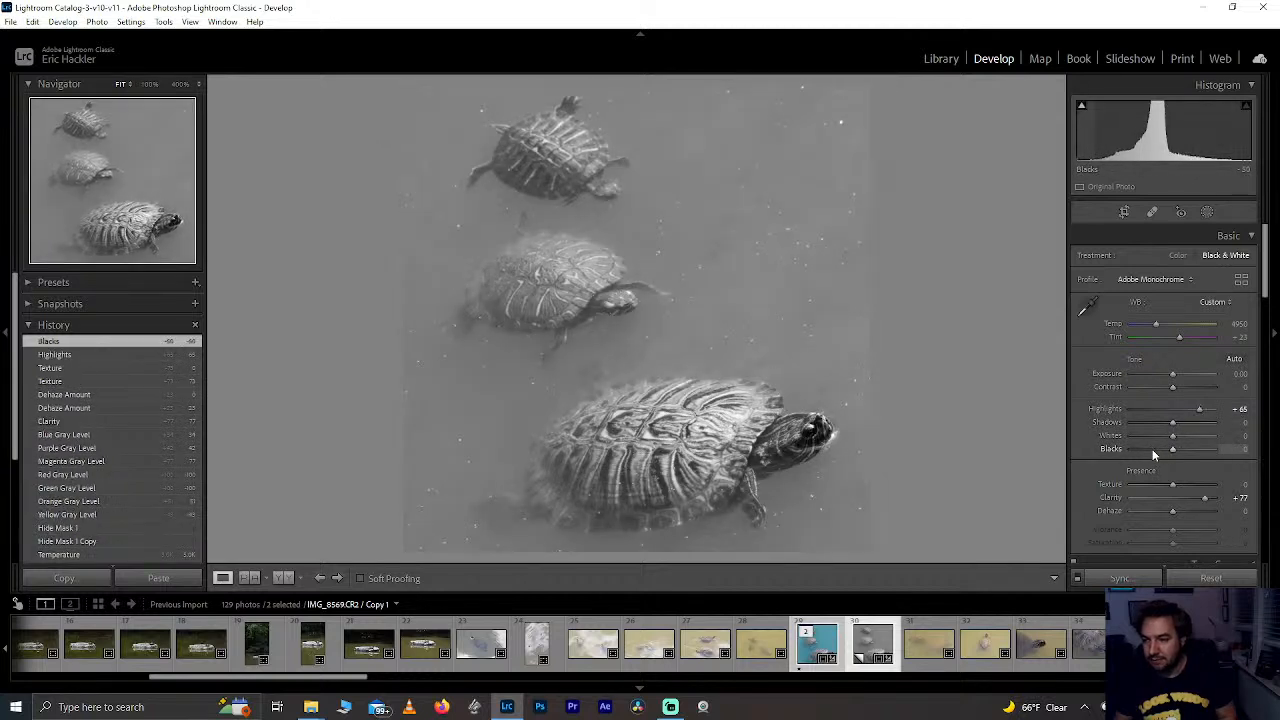
Step: Show Mask 1 Copy and Mask 1 again, and reset Mask 1 Copy's Temp to 0
{"action": "left_click", "coordinate": [1207, 213]}
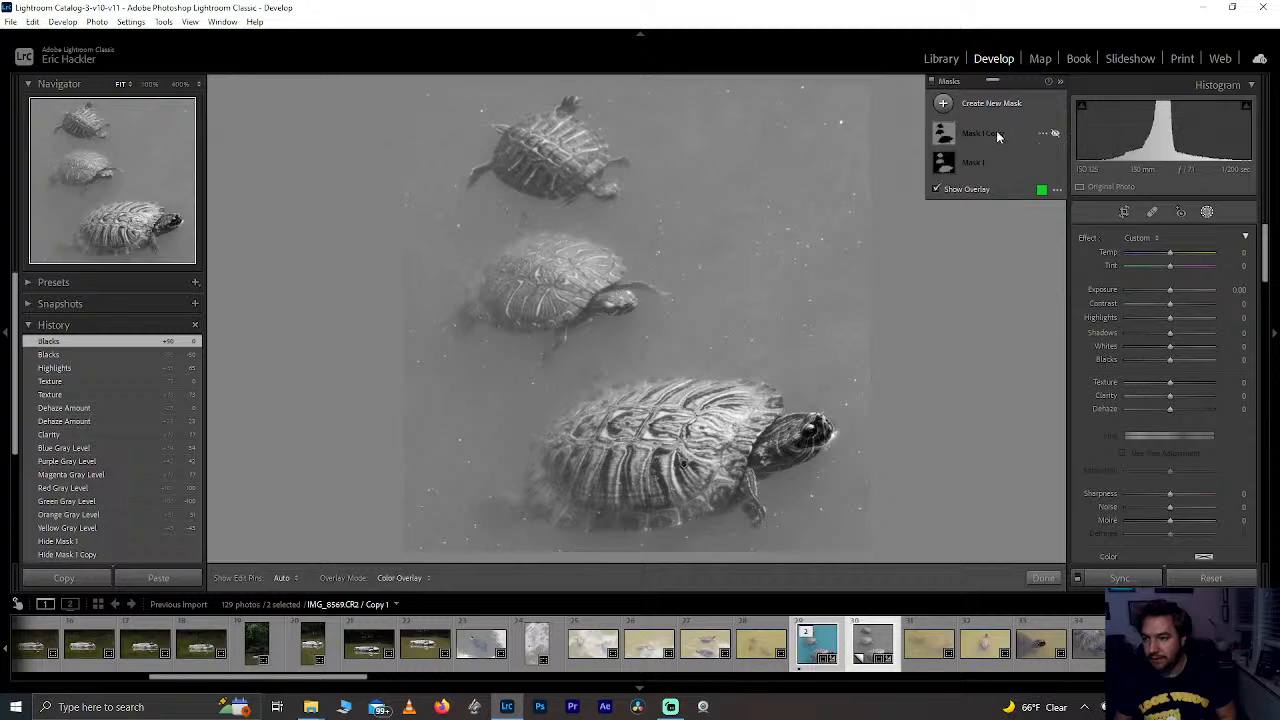
{"action": "left_click", "coordinate": [1056, 133]}
{"action": "left_click", "coordinate": [1054, 163]}
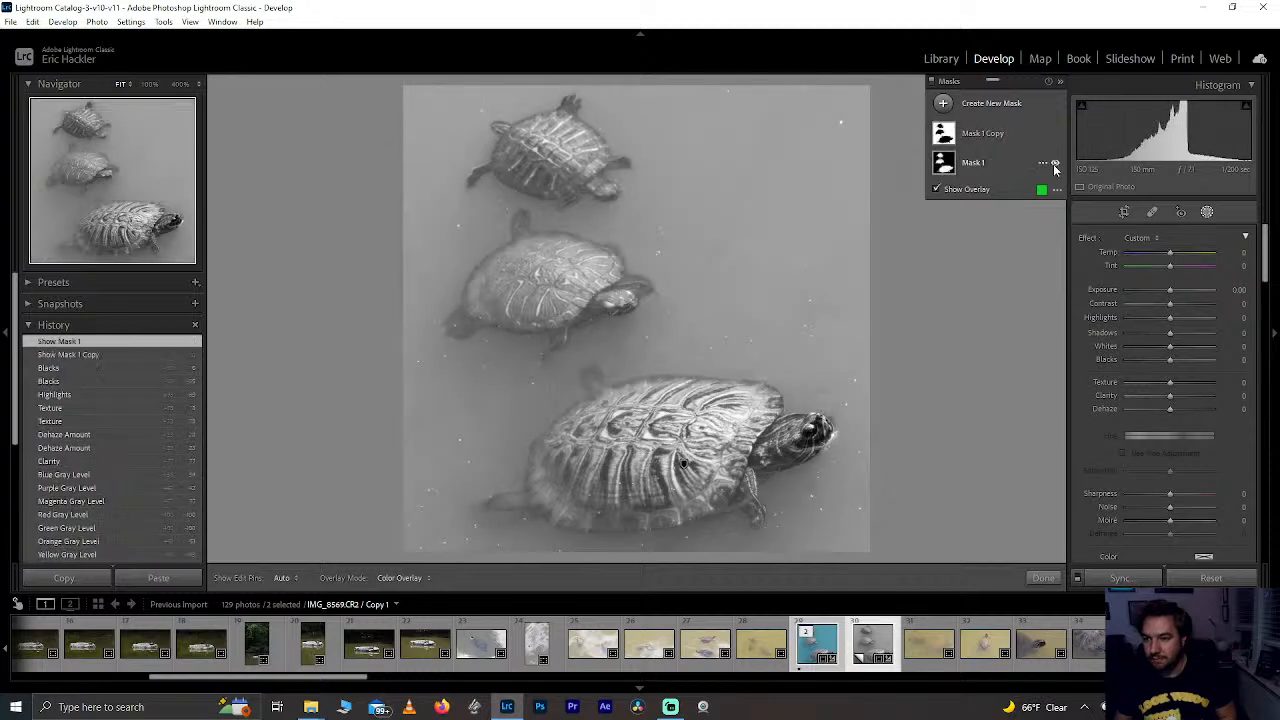
{"action": "left_click", "coordinate": [978, 134]}
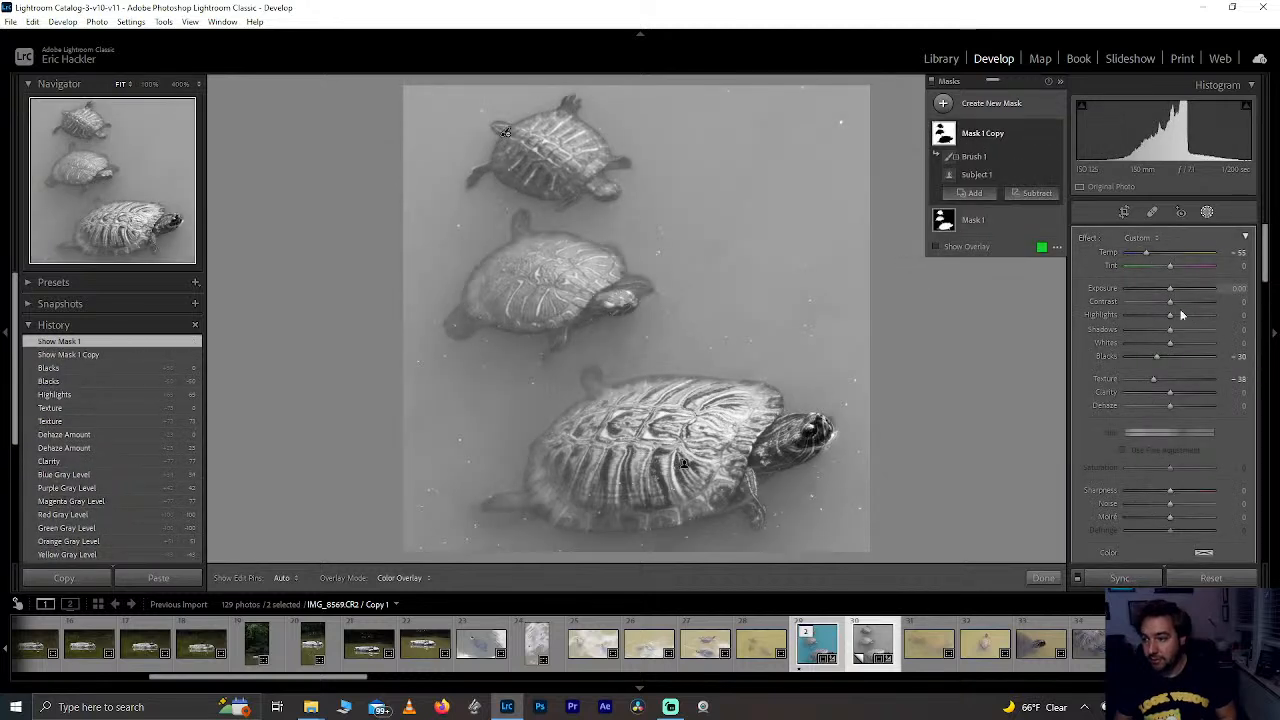
{"action": "double_click", "coordinate": [1147, 253]}
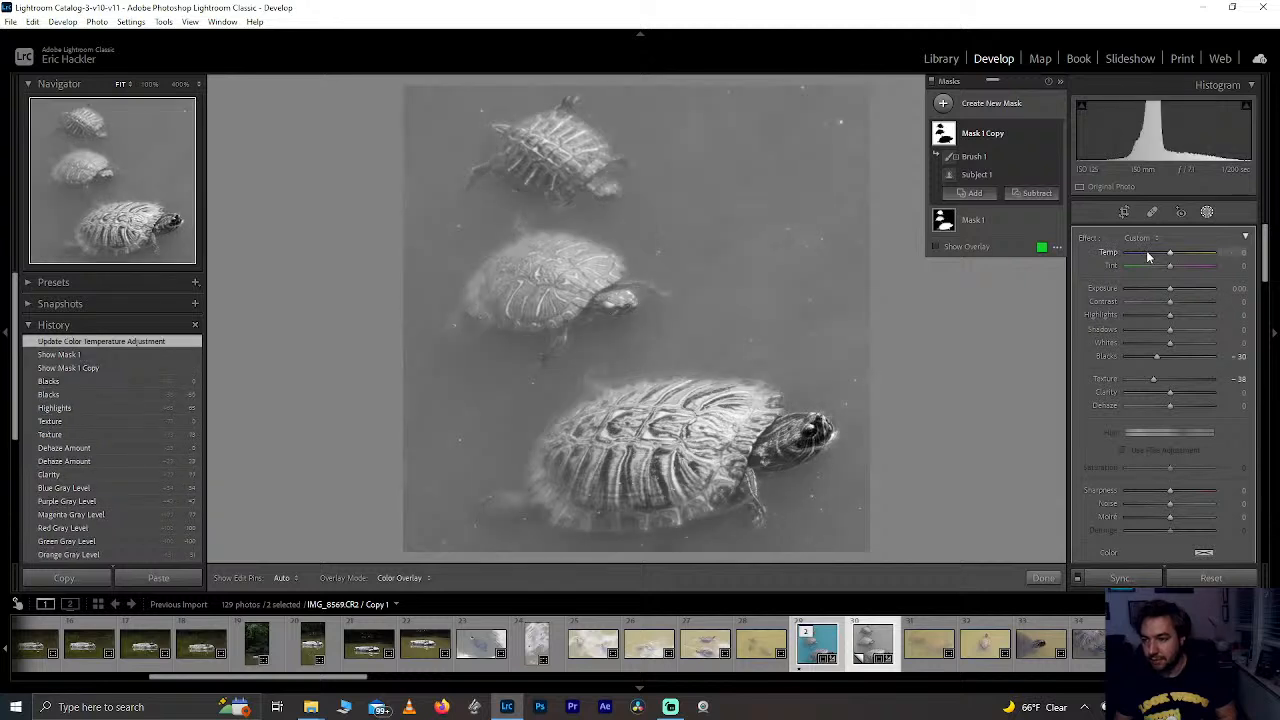
Step: With Mask 1 temporarily hidden, set Mask 1 Copy's Texture to −53, Dehaze to −15 and Blacks to −58
{"action": "left_click", "coordinate": [1055, 222]}
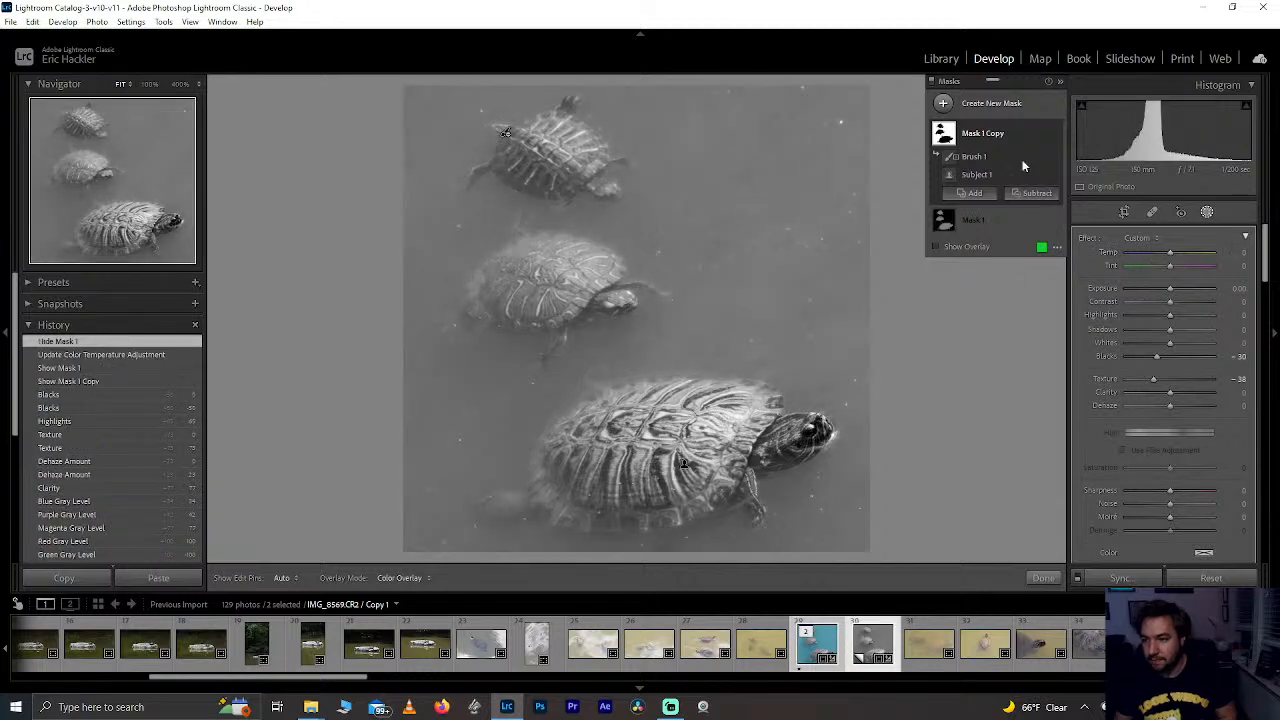
{"action": "double_click", "coordinate": [1157, 356]}
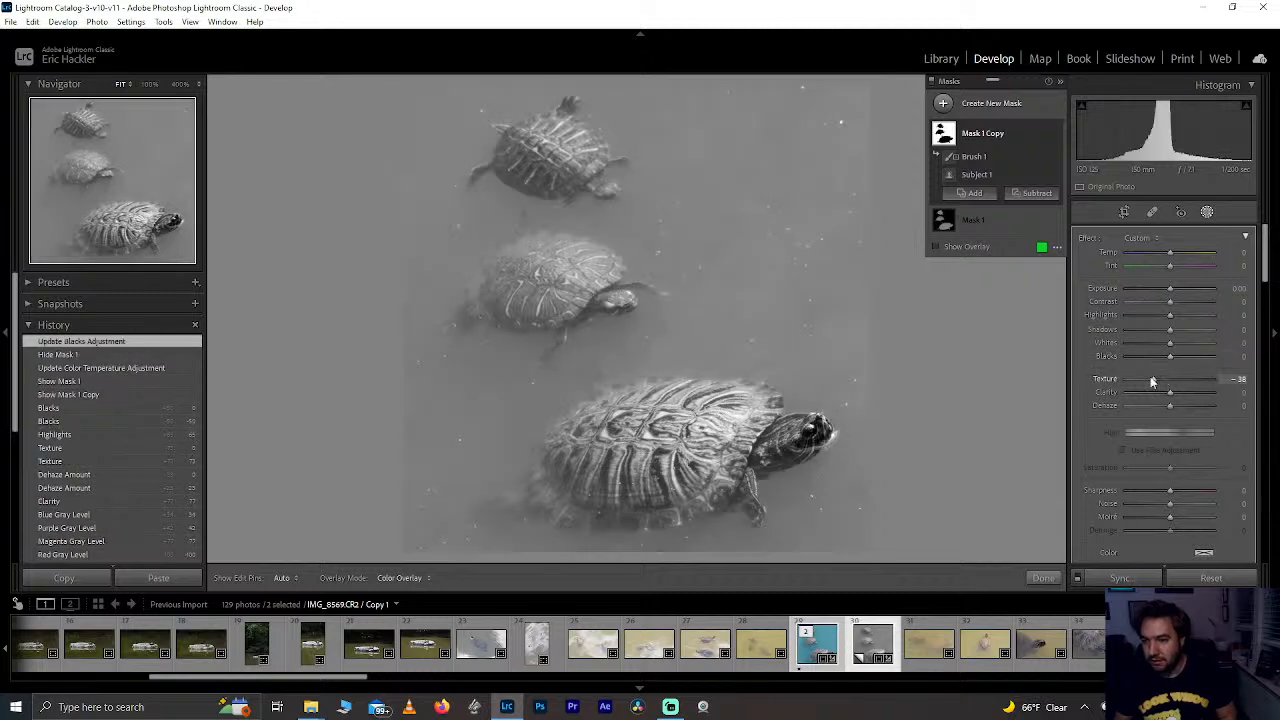
{"action": "left_click_drag", "start_coordinate": [1169, 357], "coordinate": [1164, 410]}
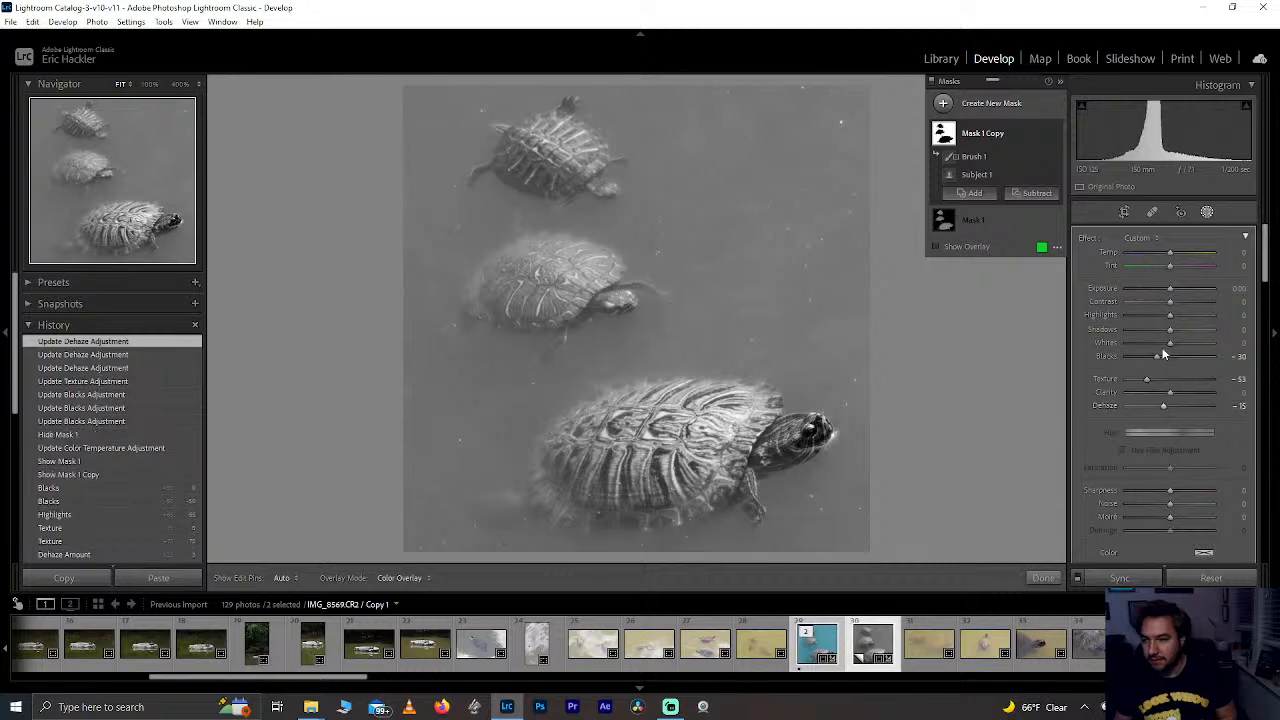
{"action": "left_click_drag", "start_coordinate": [1157, 356], "coordinate": [1144, 355]}
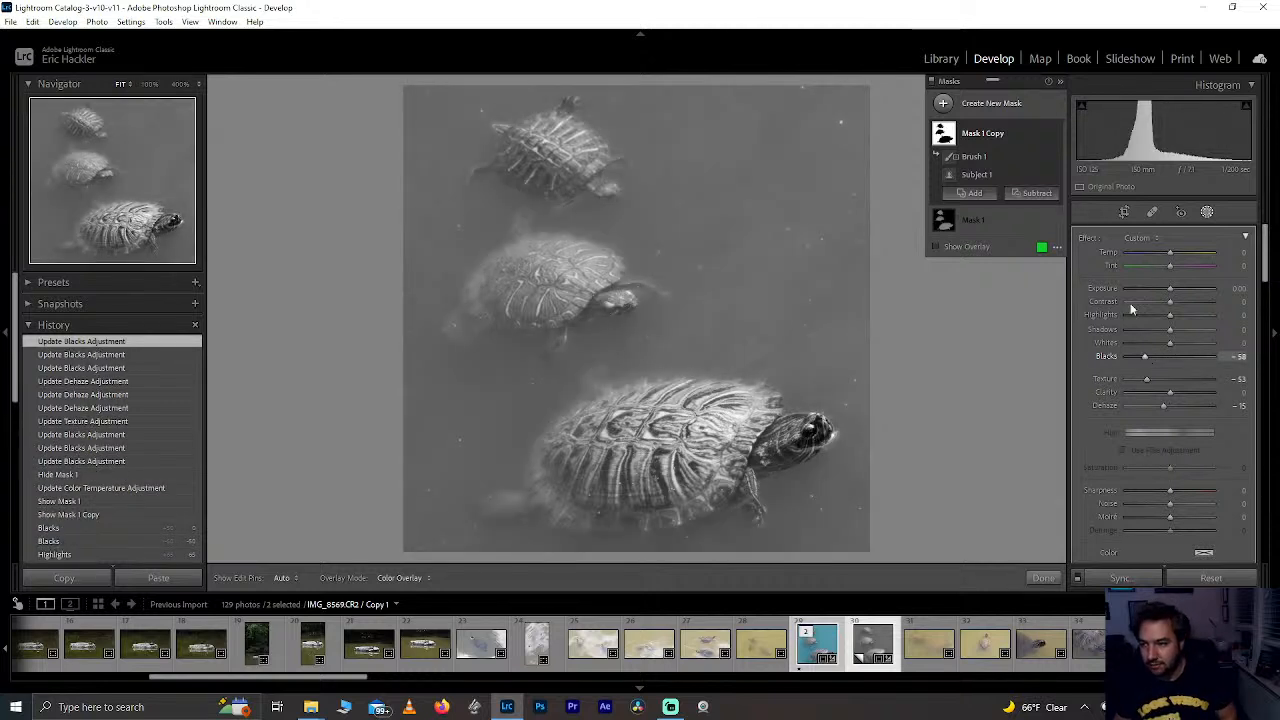
{"action": "left_click", "coordinate": [1055, 220]}
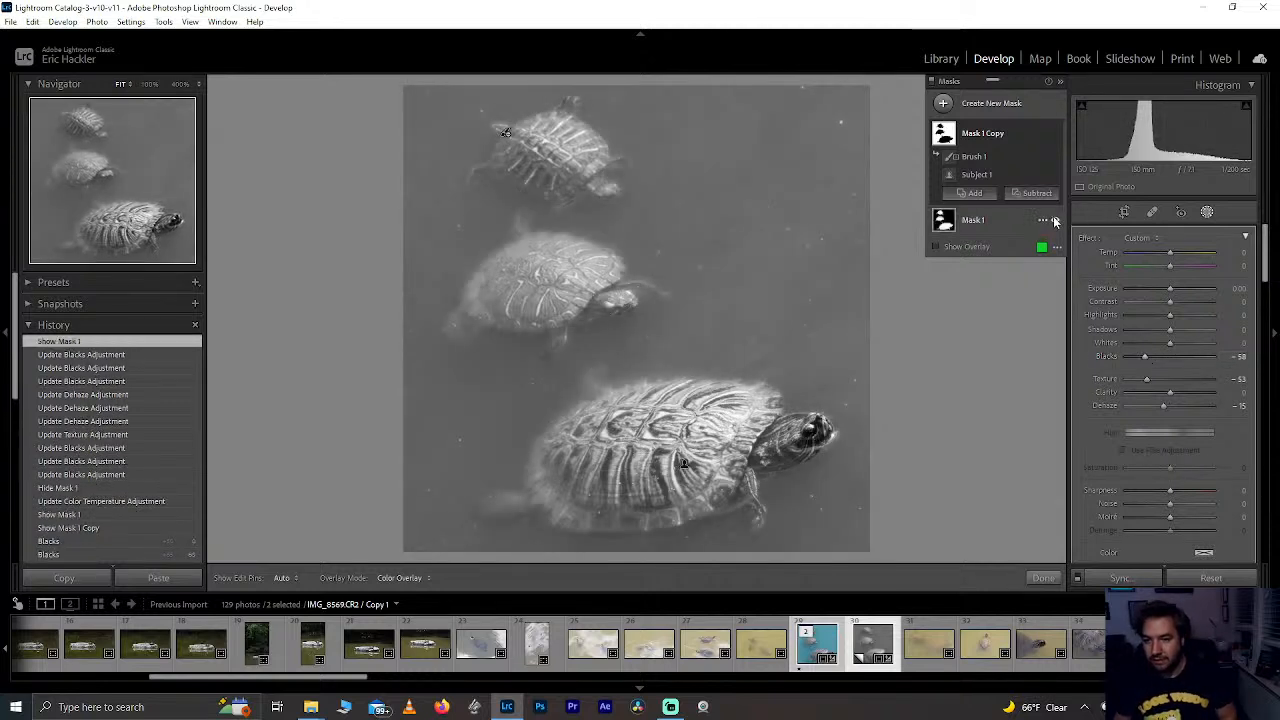
Step: Select Mask 1, reset its Temp to 0 and check its coverage with the color overlay
{"action": "left_click", "coordinate": [1002, 222]}
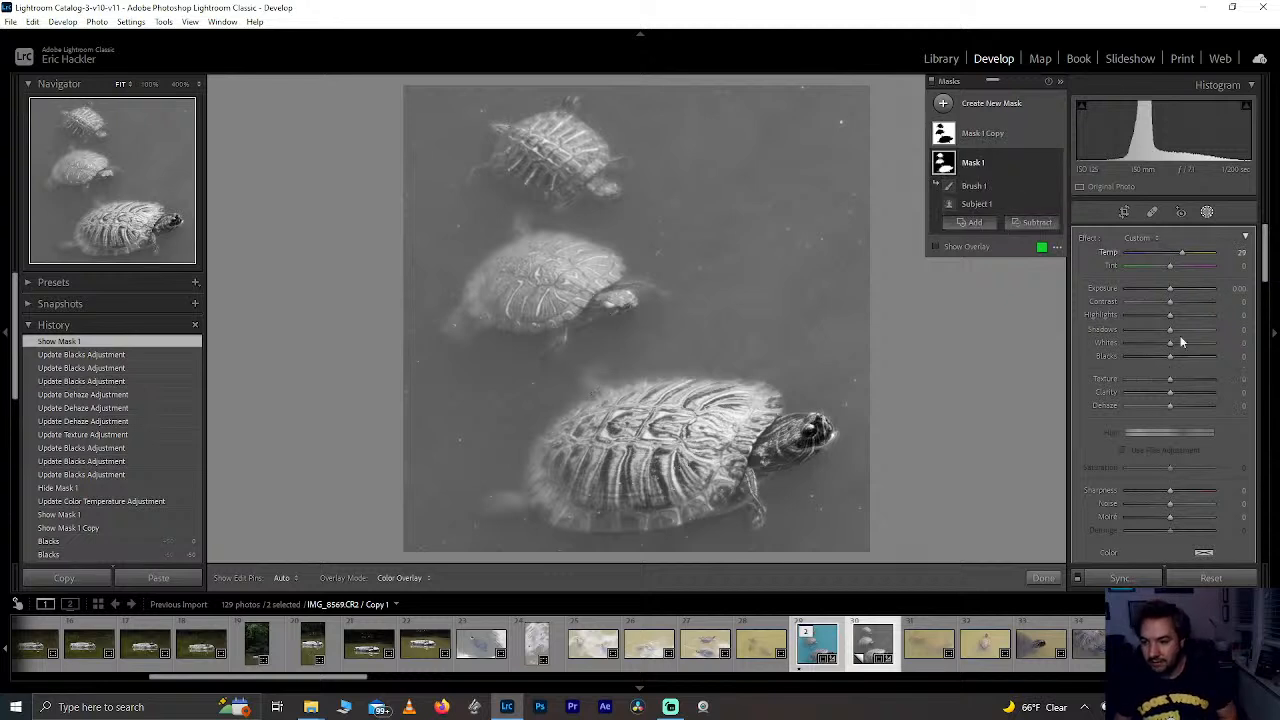
{"action": "double_click", "coordinate": [1183, 254]}
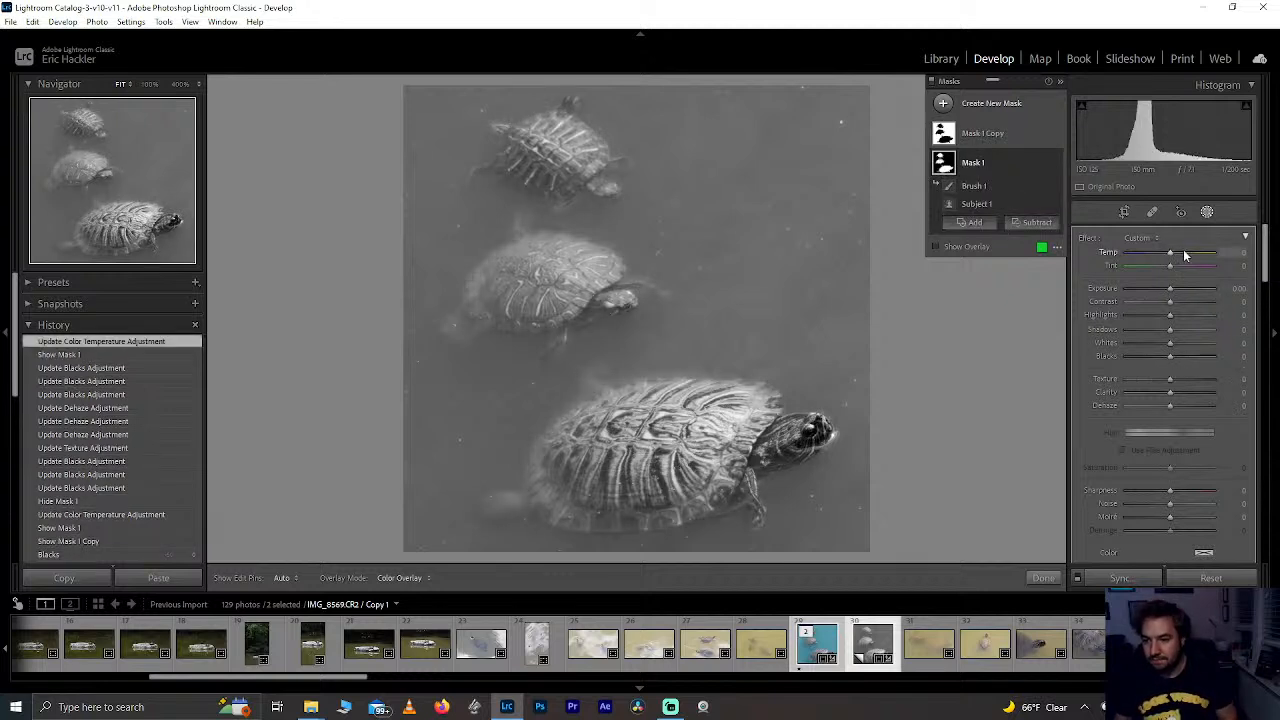
{"action": "key", "text": "o"}
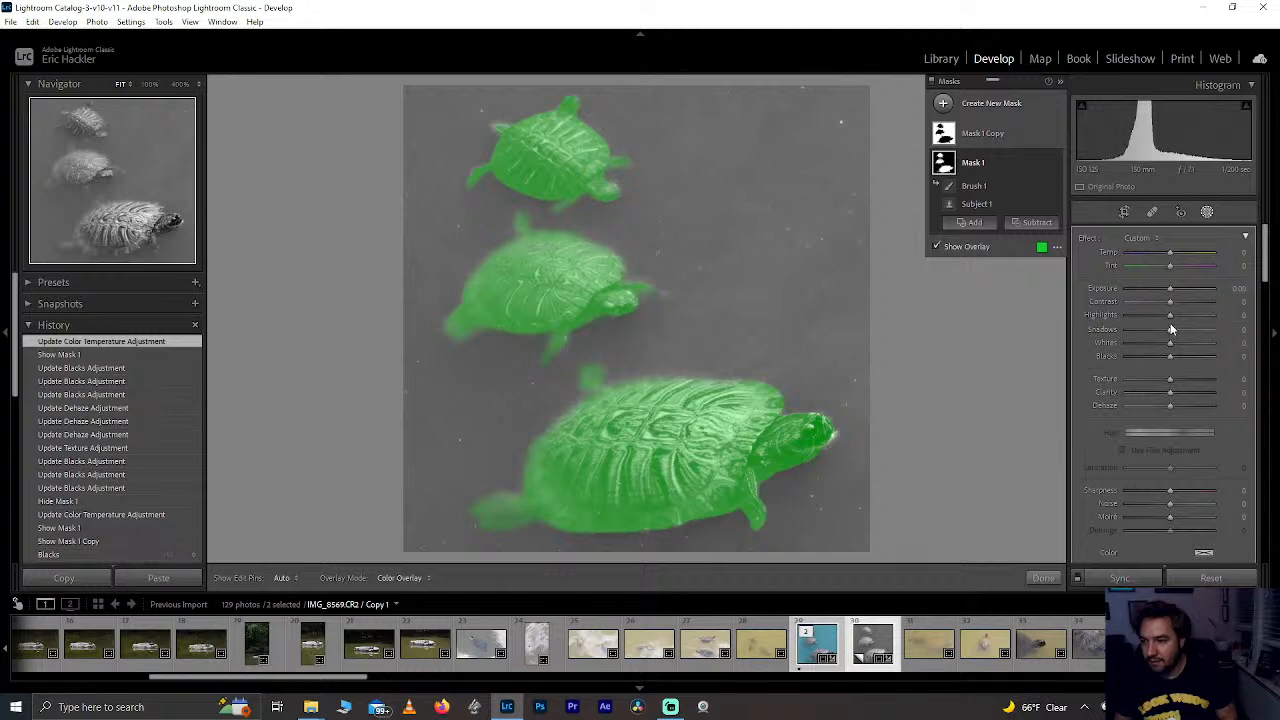
Step: Set Mask 1's Contrast to 40 and Clarity to 75, leaving Highlights at 0 after testing it
{"action": "left_click_drag", "start_coordinate": [1170, 315], "coordinate": [1203, 302]}
{"action": "key", "text": "o"}
{"action": "key", "text": "o"}
{"action": "left_click_drag", "start_coordinate": [1173, 393], "coordinate": [1203, 393]}
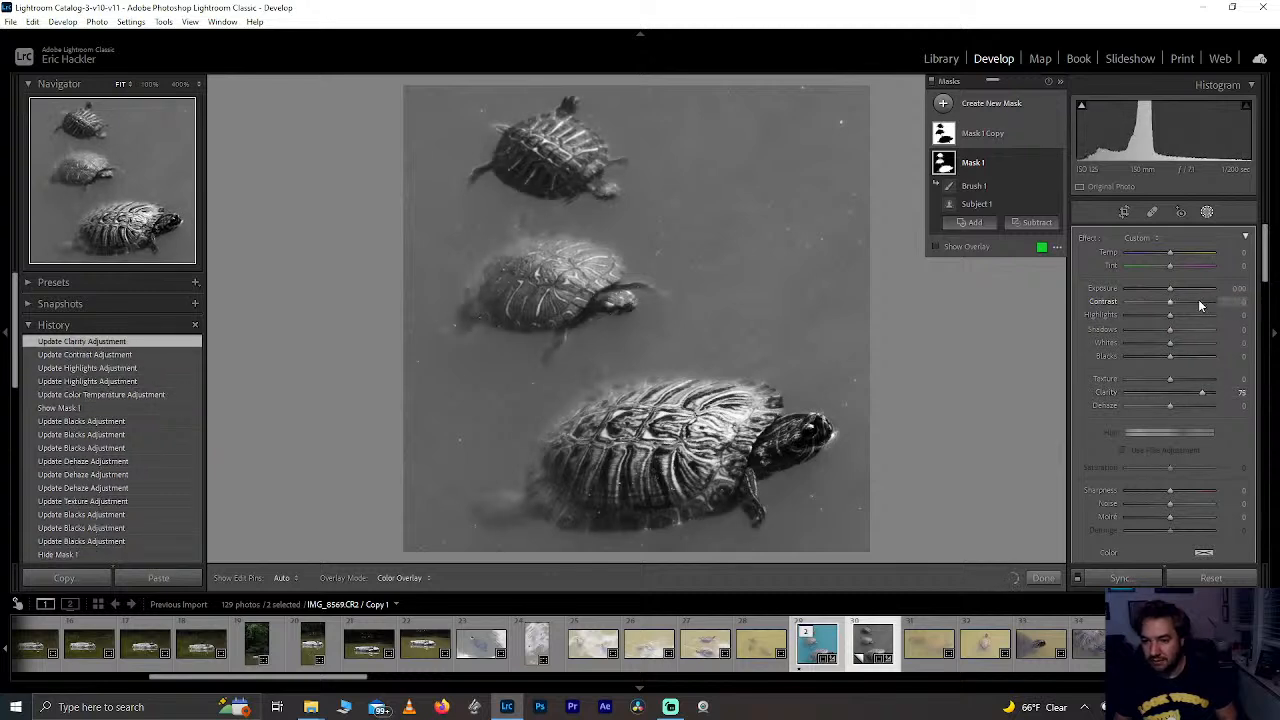
{"action": "double_click", "coordinate": [1201, 302]}
{"action": "left_click_drag", "start_coordinate": [1201, 302], "coordinate": [1188, 302]}
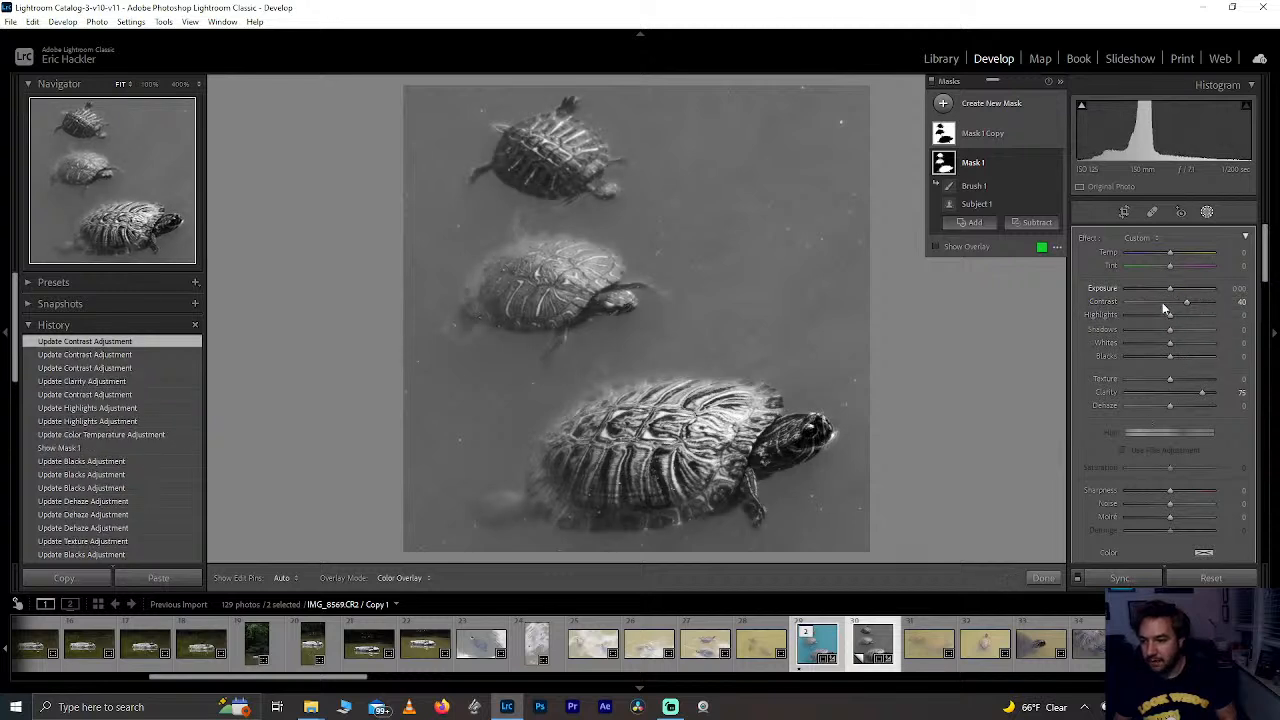
Step: Try raising Mask 1's Shadows but return it to 0, and raise Highlights to about 60
{"action": "left_click_drag", "start_coordinate": [1170, 330], "coordinate": [1182, 327]}
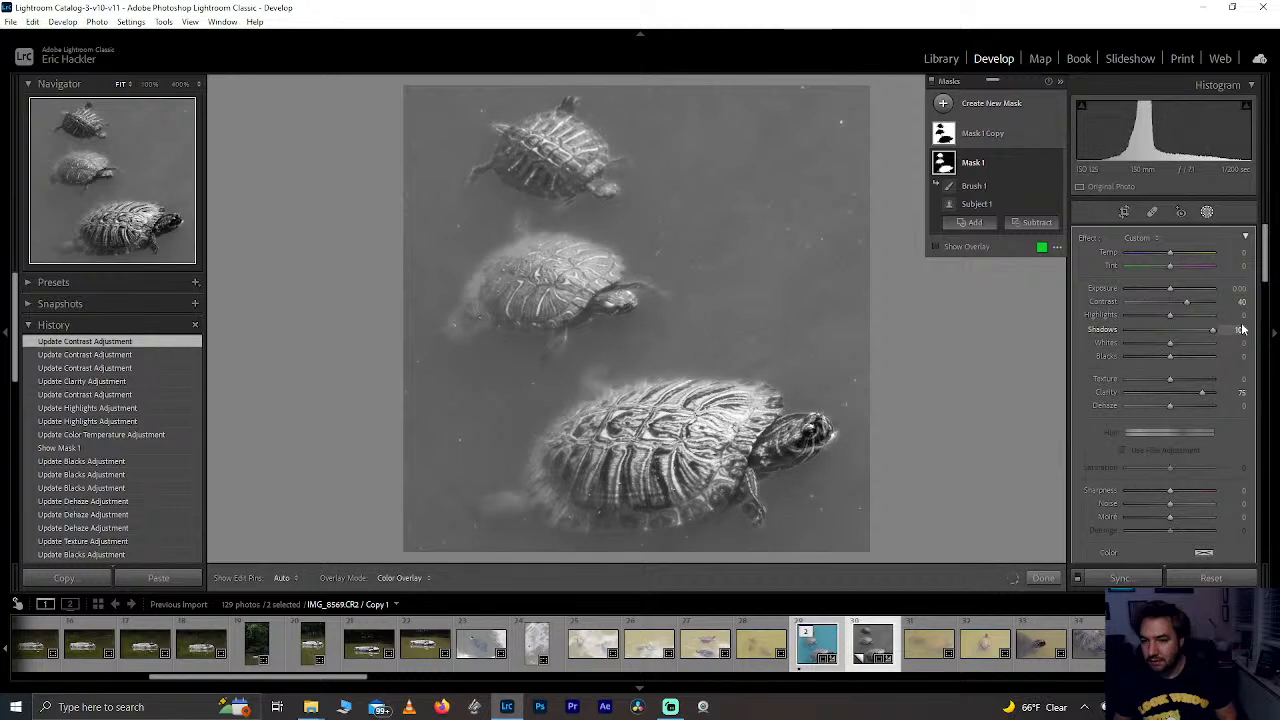
{"action": "double_click", "coordinate": [1183, 326]}
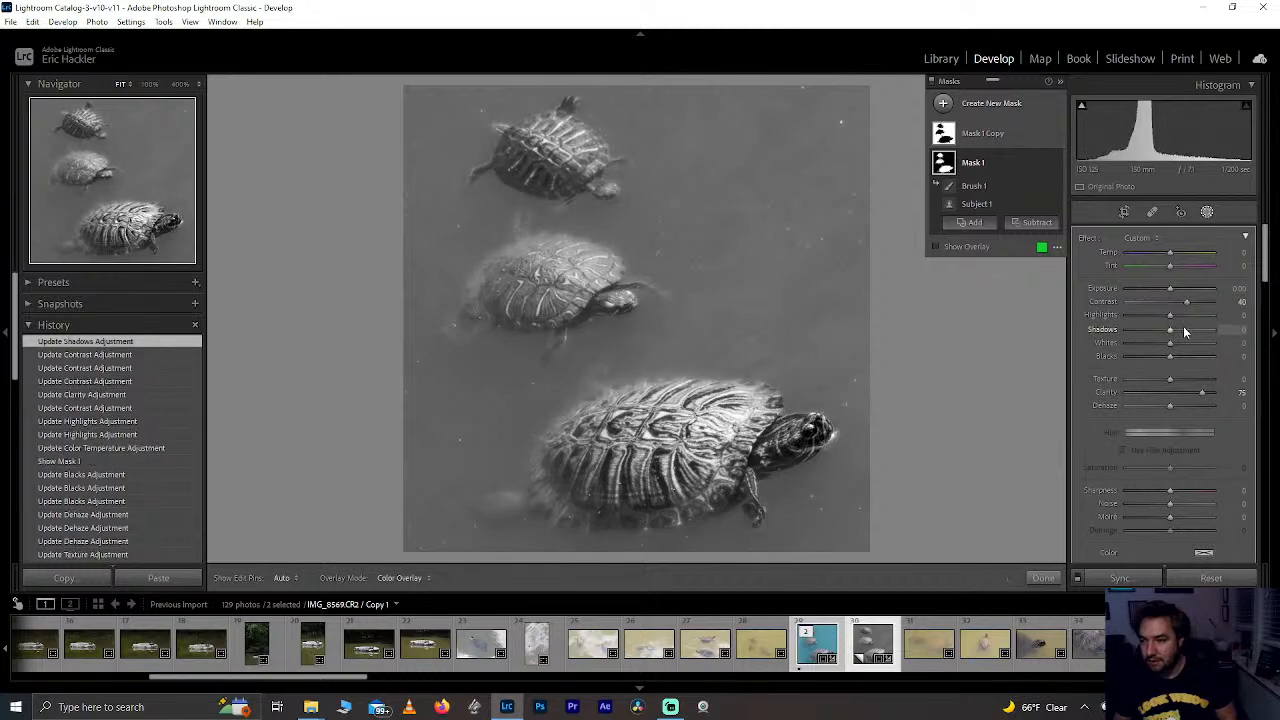
{"action": "left_click_drag", "start_coordinate": [1175, 317], "coordinate": [1240, 328]}
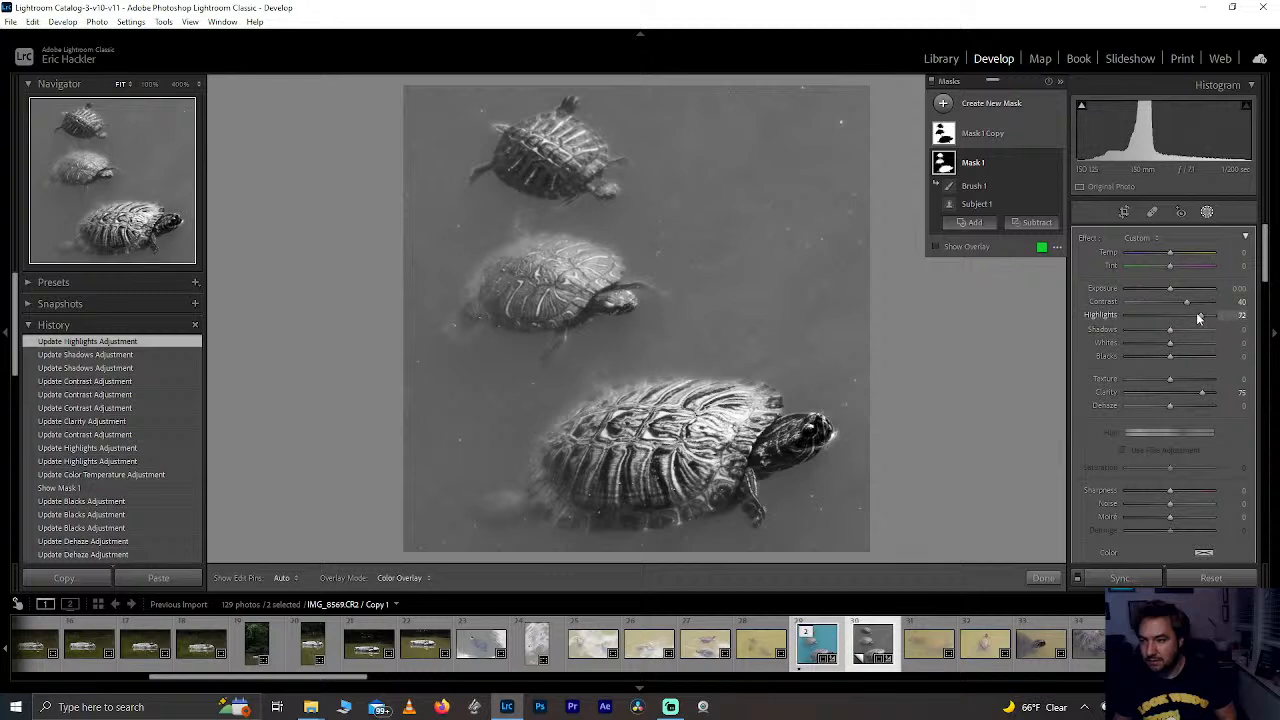
{"action": "left_click_drag", "start_coordinate": [1198, 317], "coordinate": [1196, 318]}
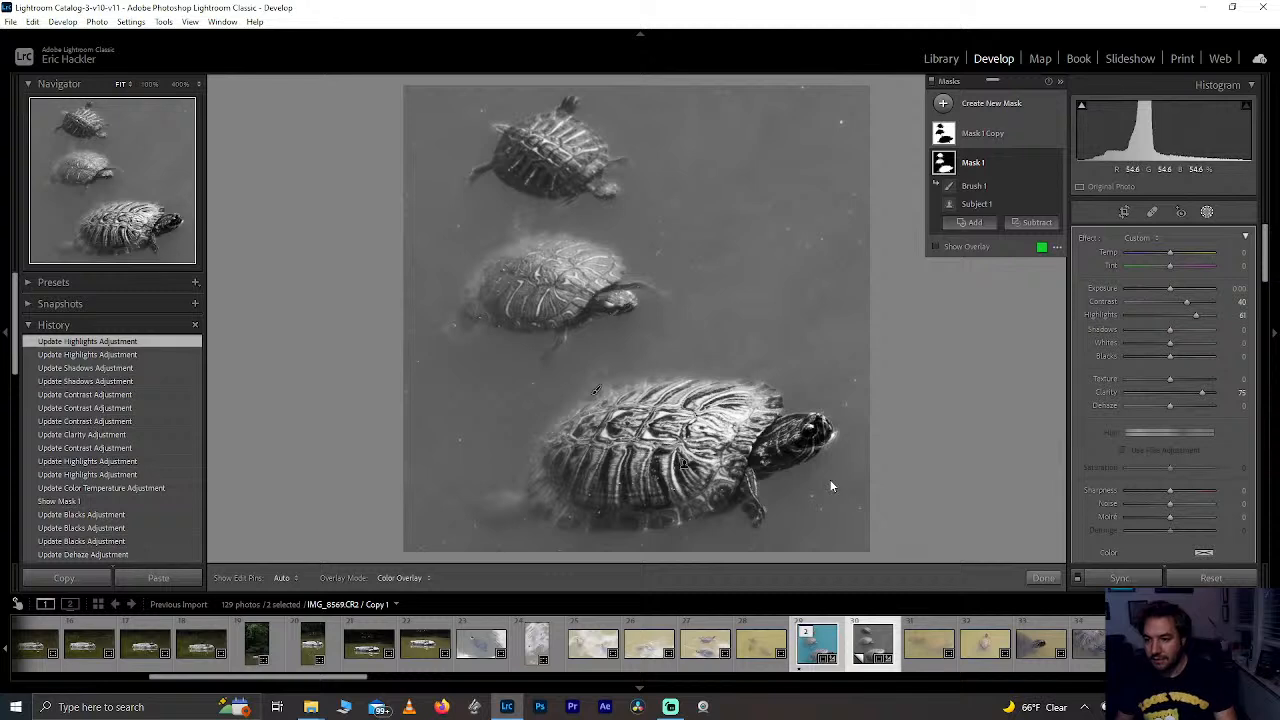
Step: Set Mask 1's Texture to 100 and Clarity to 35, testing Dehaze but returning it to 0
{"action": "mouse_move", "coordinate": [1170, 379]}
{"action": "left_mouse_down"}
{"action": "mouse_move", "coordinate": [1212, 379]}
{"action": "mouse_move", "coordinate": [1182, 407]}
{"action": "mouse_move", "coordinate": [1173, 396]}
{"action": "left_mouse_up"}
{"action": "double_click", "coordinate": [1180, 394]}
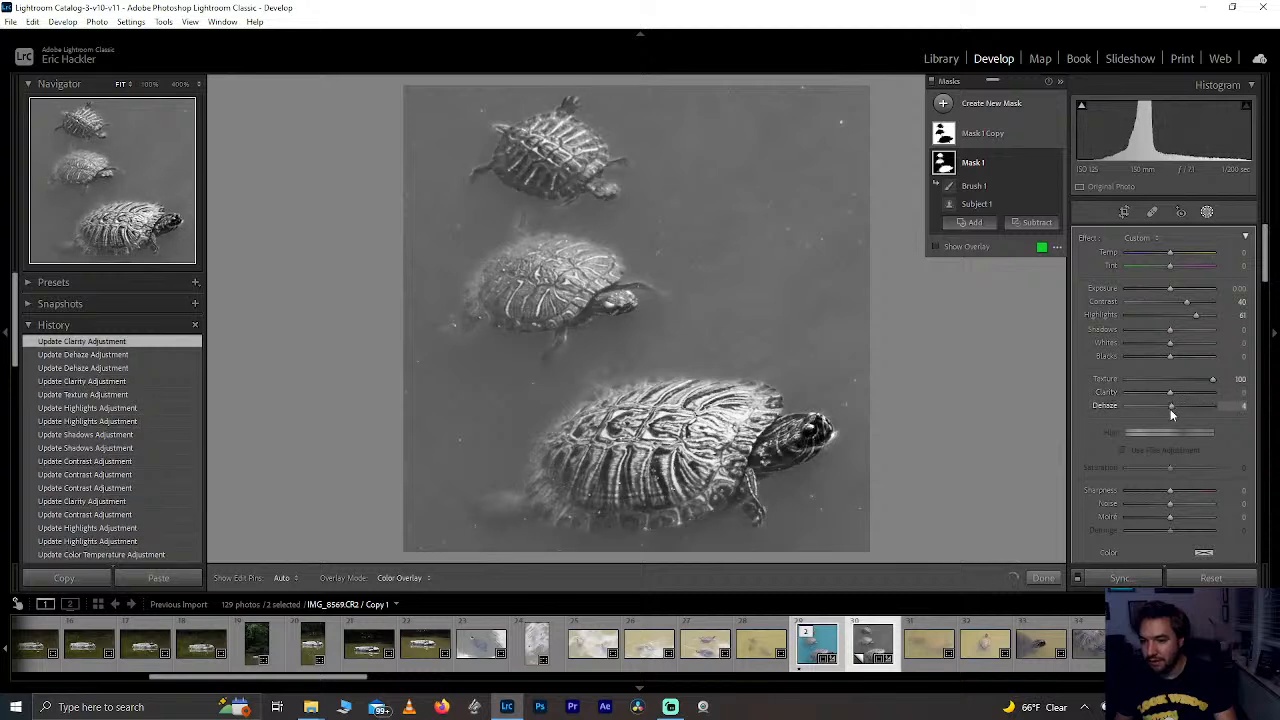
{"action": "left_click_drag", "start_coordinate": [1176, 408], "coordinate": [1181, 409]}
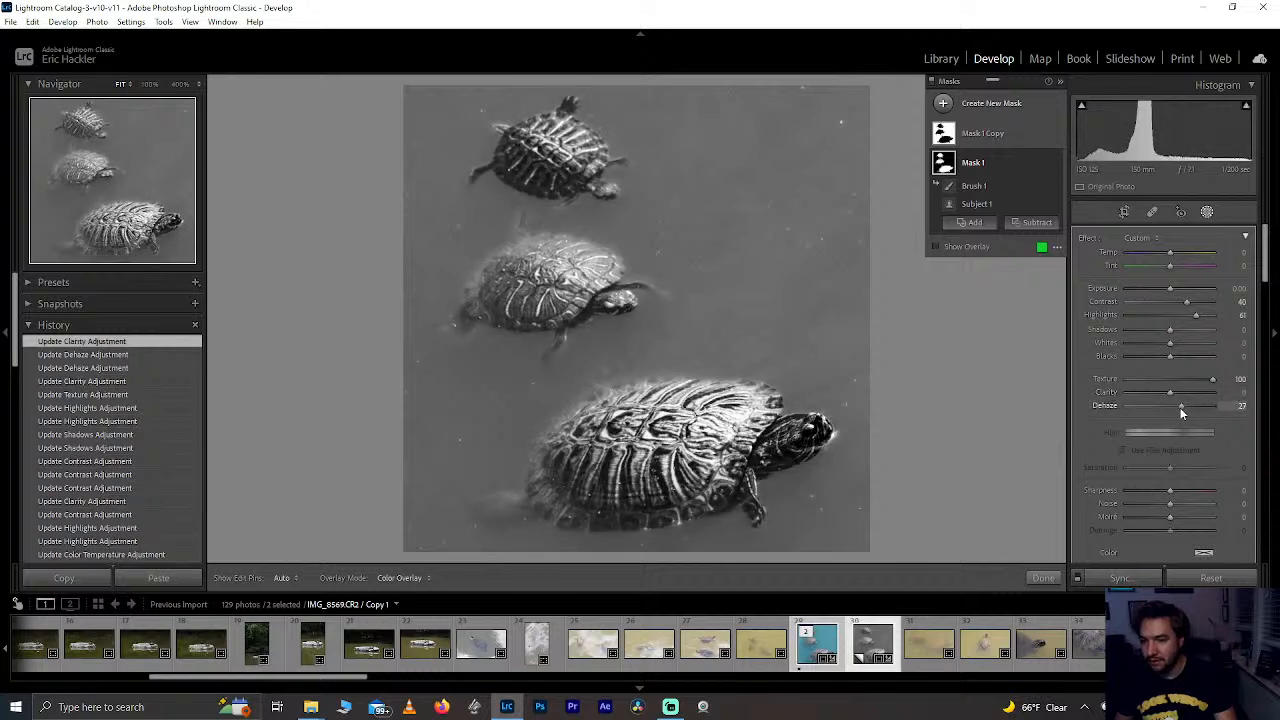
{"action": "double_click", "coordinate": [1173, 407]}
{"action": "left_click", "coordinate": [1184, 394]}
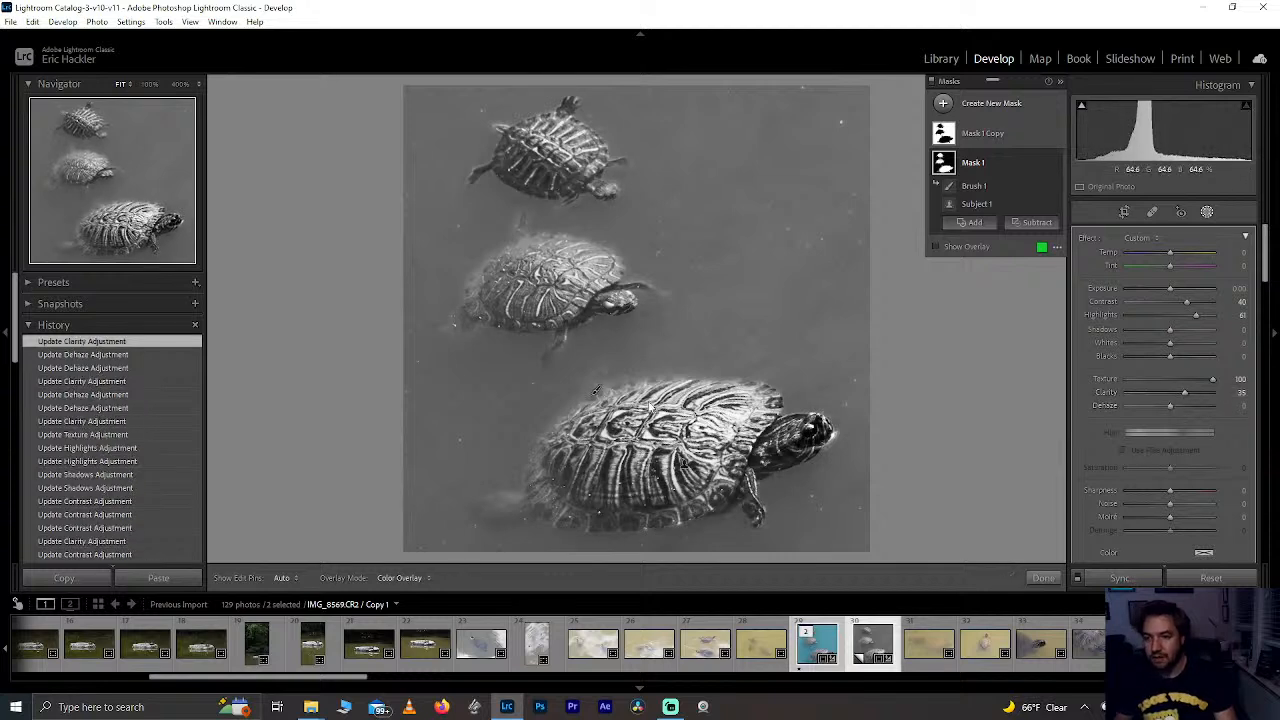
Step: Set Mask 1 Copy's Noise to 100, Exposure to −0.90 and Blacks to −46
{"action": "left_click", "coordinate": [984, 130]}
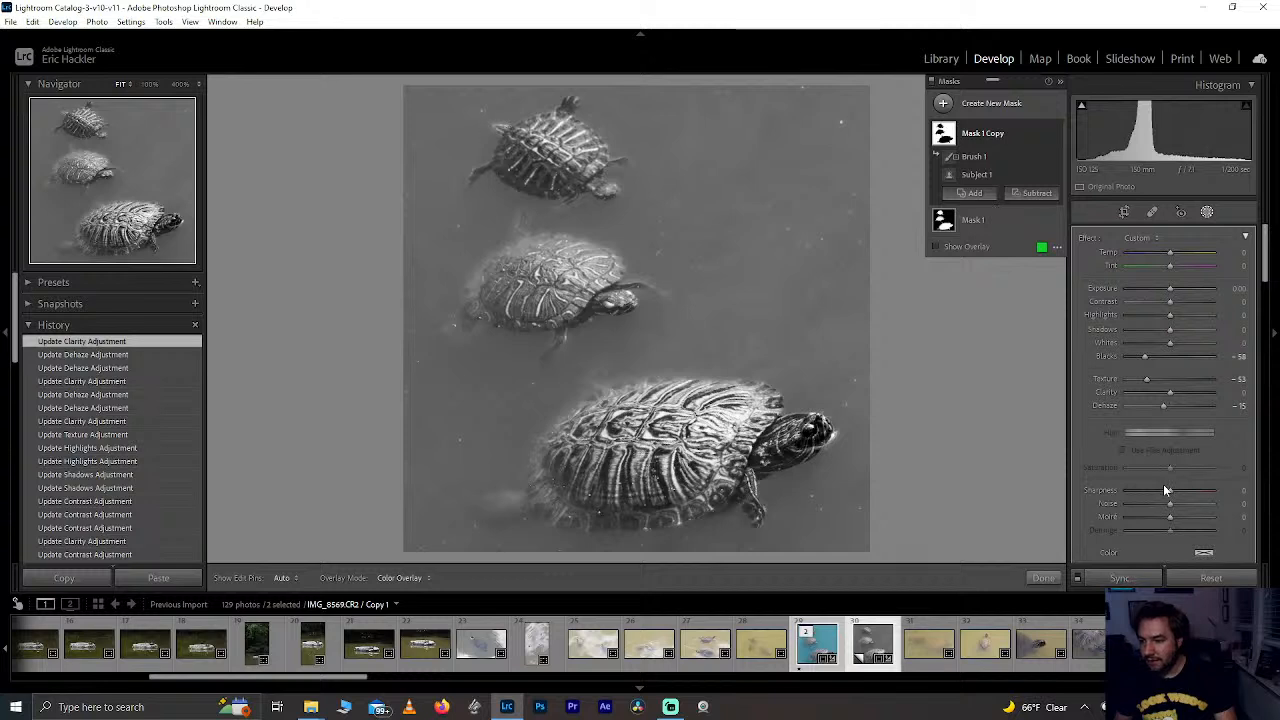
{"action": "left_click_drag", "start_coordinate": [1234, 505], "coordinate": [1234, 505]}
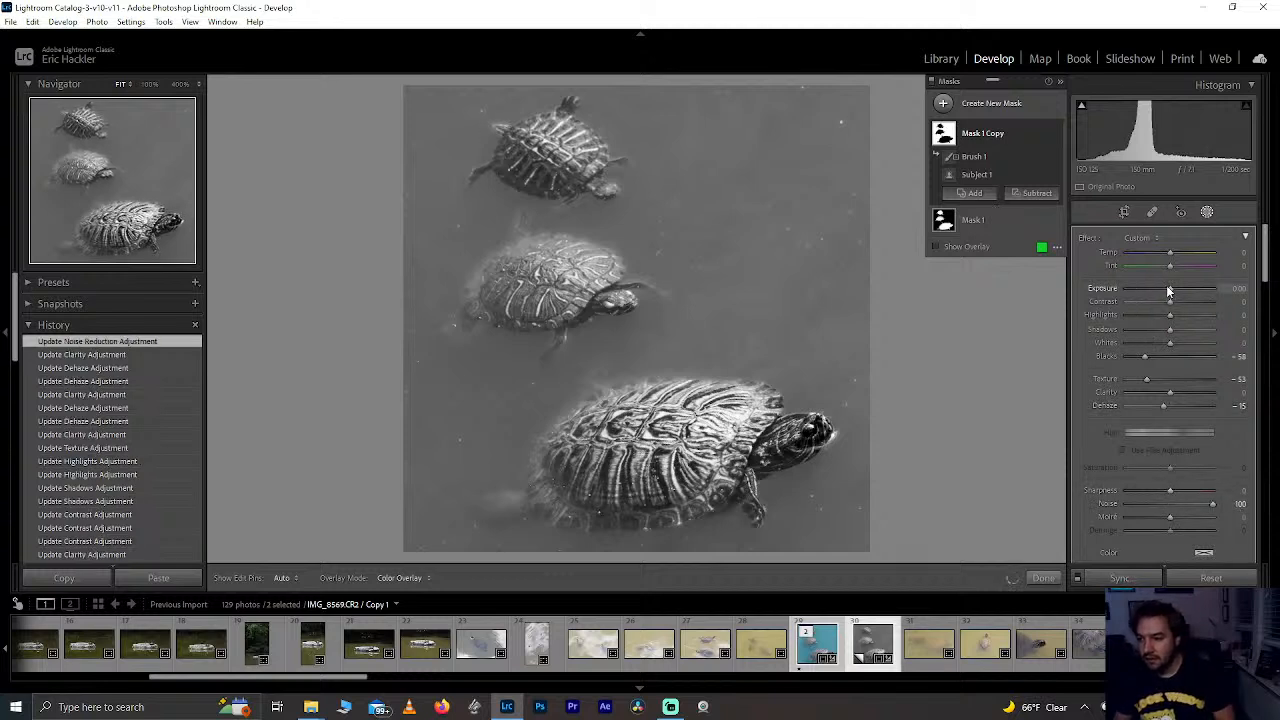
{"action": "left_click_drag", "start_coordinate": [1168, 290], "coordinate": [1162, 289]}
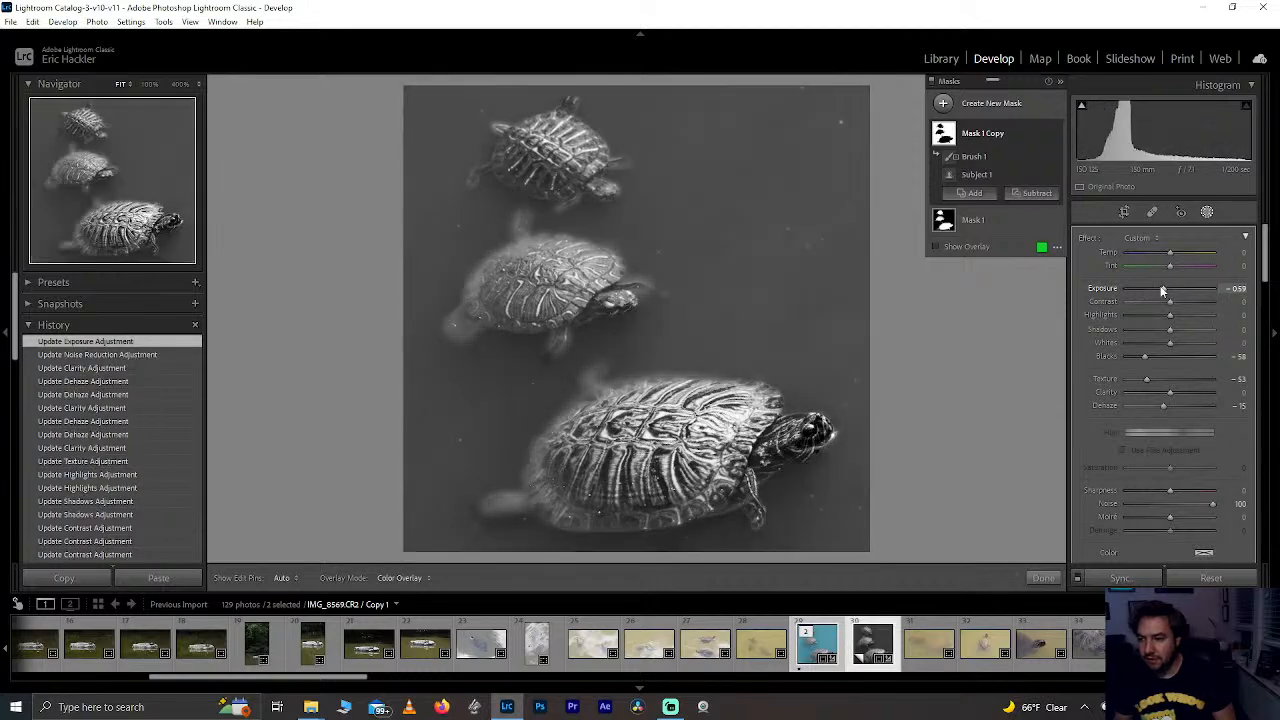
{"action": "double_click", "coordinate": [1161, 288]}
{"action": "left_click_drag", "start_coordinate": [1148, 360], "coordinate": [1158, 288]}
{"action": "left_click_drag", "start_coordinate": [1133, 357], "coordinate": [1153, 354]}
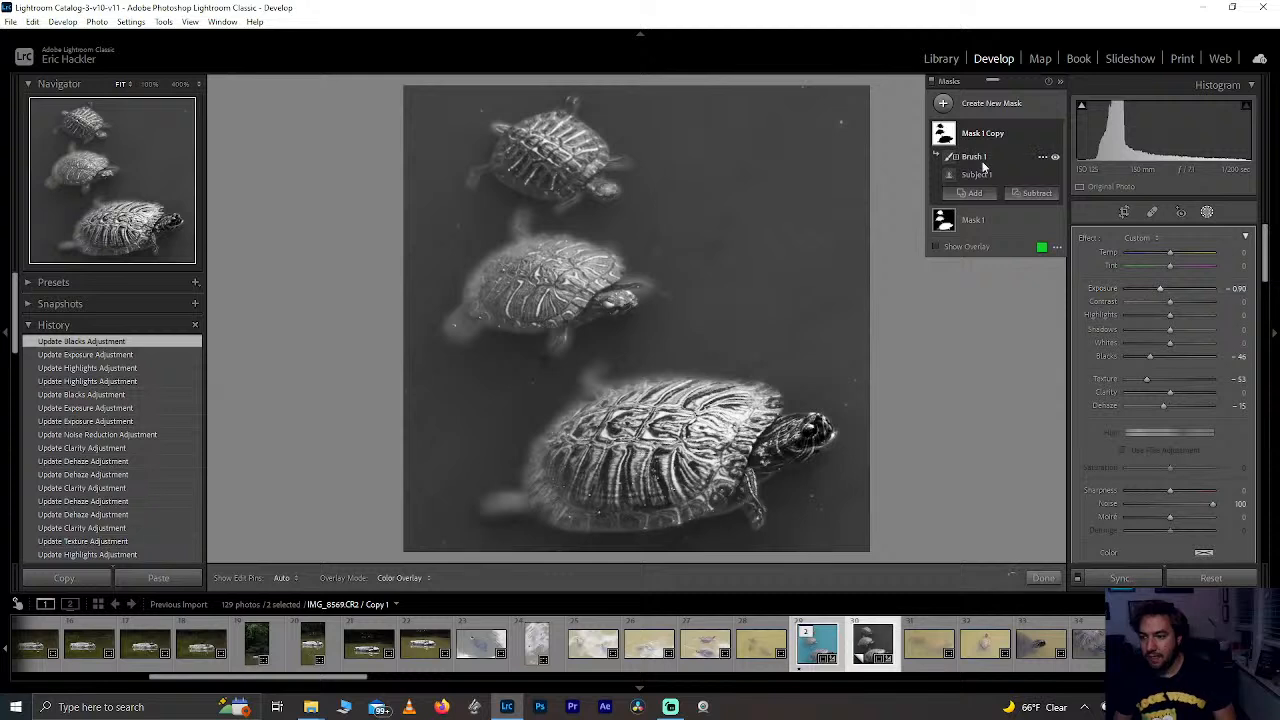
Step: Compare the effects of Mask 1 and Mask 1 Copy by hiding and showing each, ending with both visible
{"action": "left_click", "coordinate": [983, 219]}
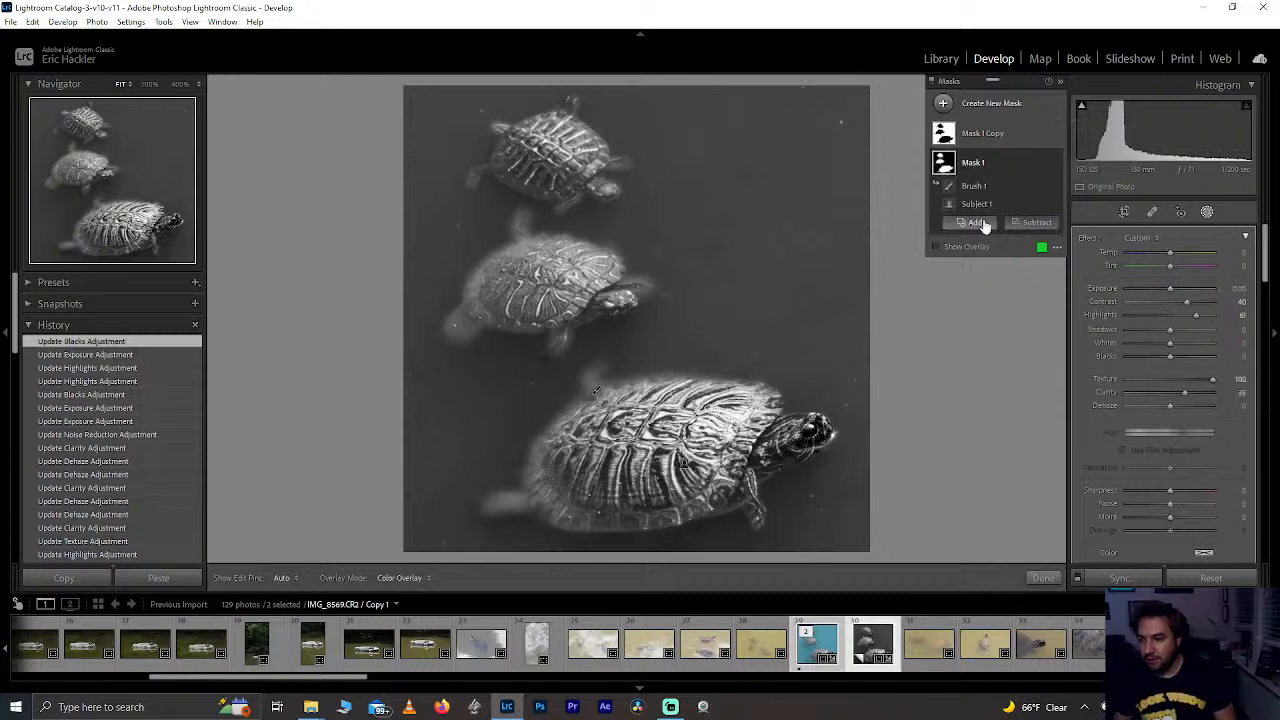
{"action": "left_click", "coordinate": [1054, 133]}
{"action": "left_click", "coordinate": [1054, 133]}
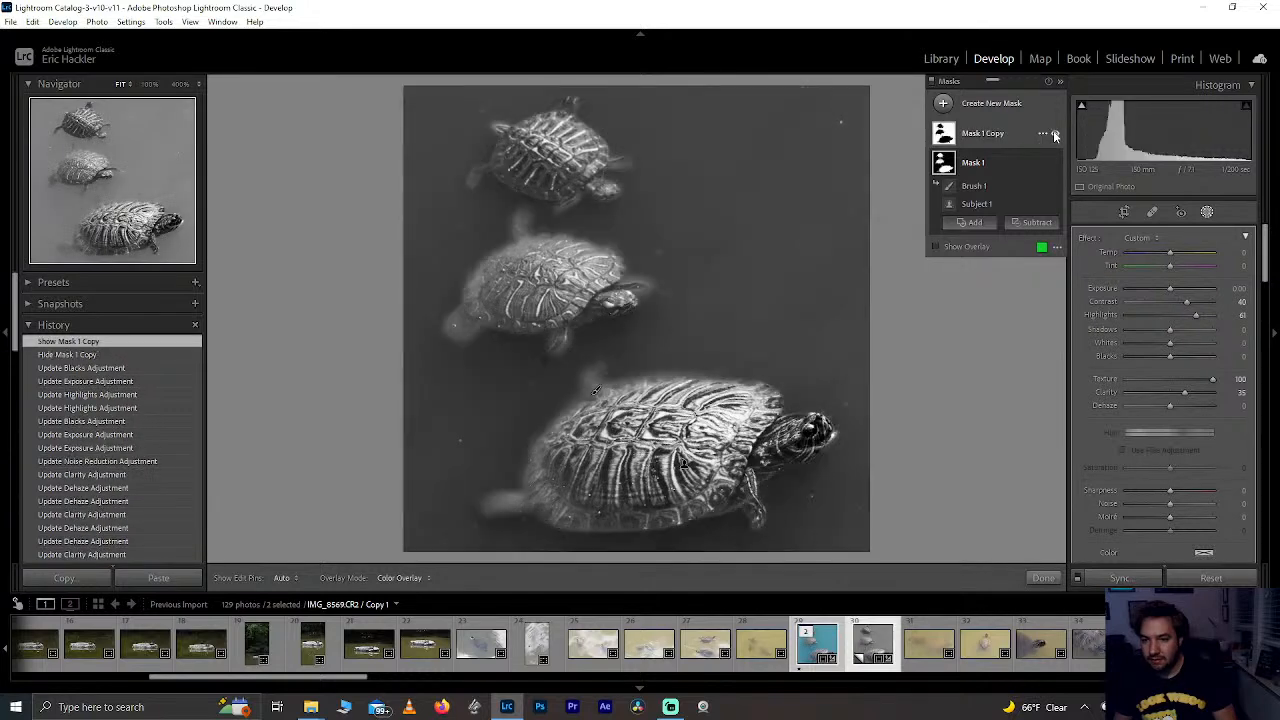
{"action": "left_click", "coordinate": [1054, 133]}
{"action": "left_click", "coordinate": [1054, 162]}
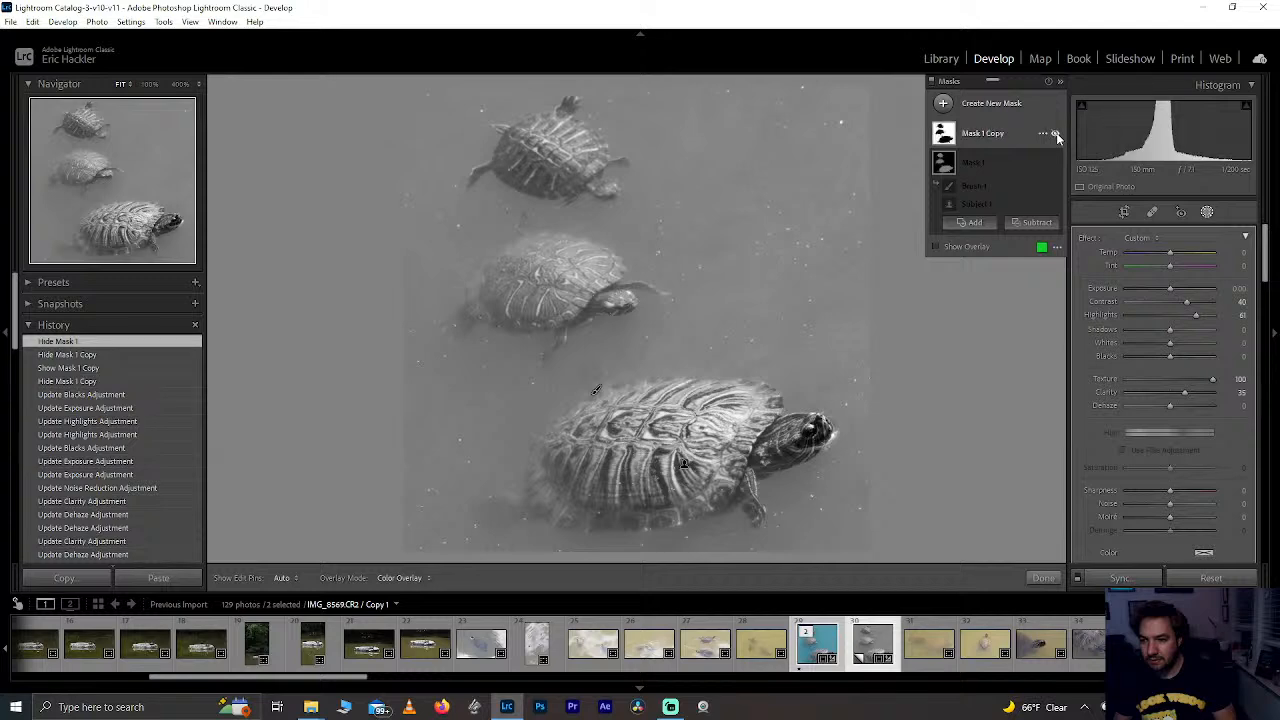
{"action": "left_click", "coordinate": [1054, 133]}
{"action": "left_click", "coordinate": [1054, 133]}
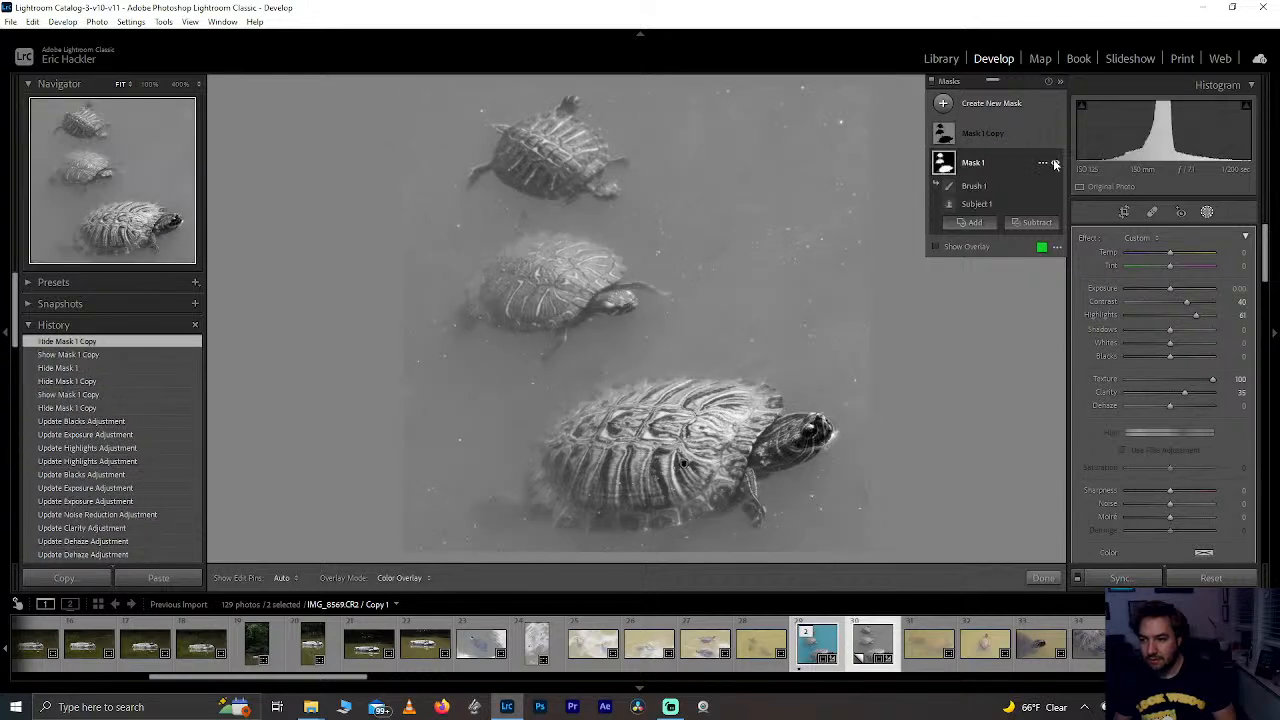
{"action": "left_click", "coordinate": [1054, 162]}
{"action": "left_click", "coordinate": [1054, 162]}
{"action": "left_click", "coordinate": [1007, 134]}
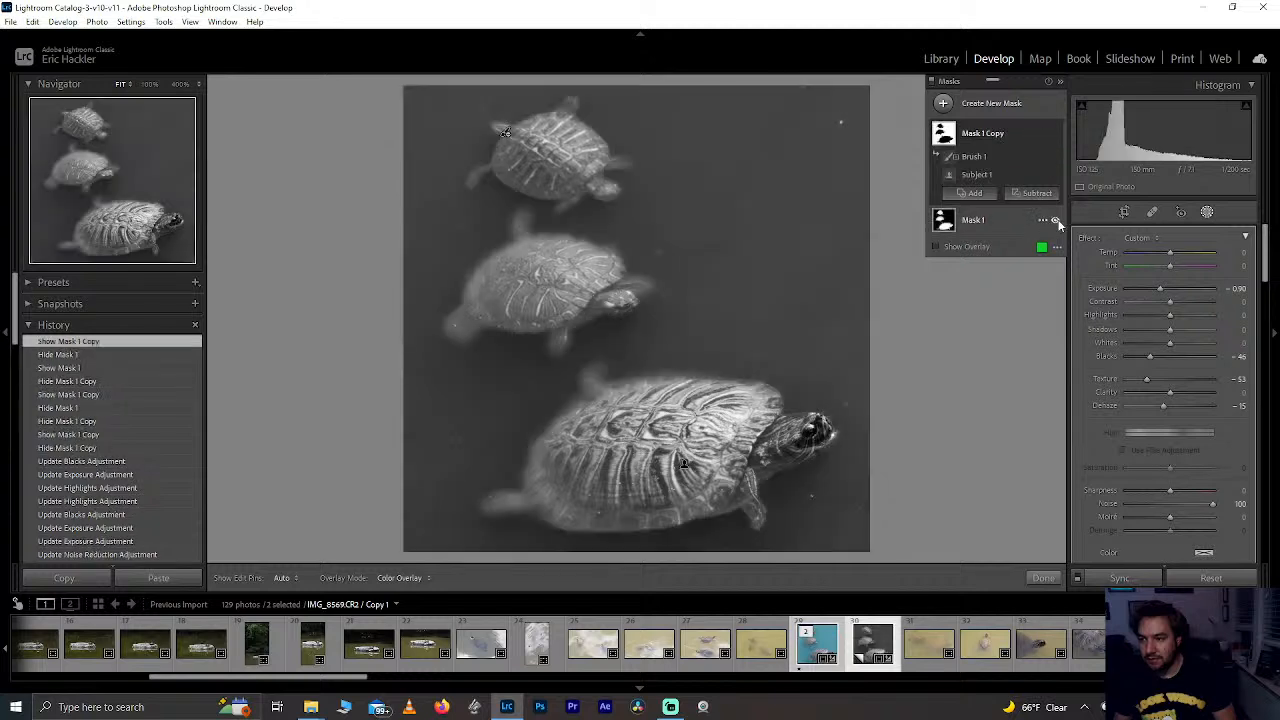
{"action": "left_click", "coordinate": [1056, 220]}
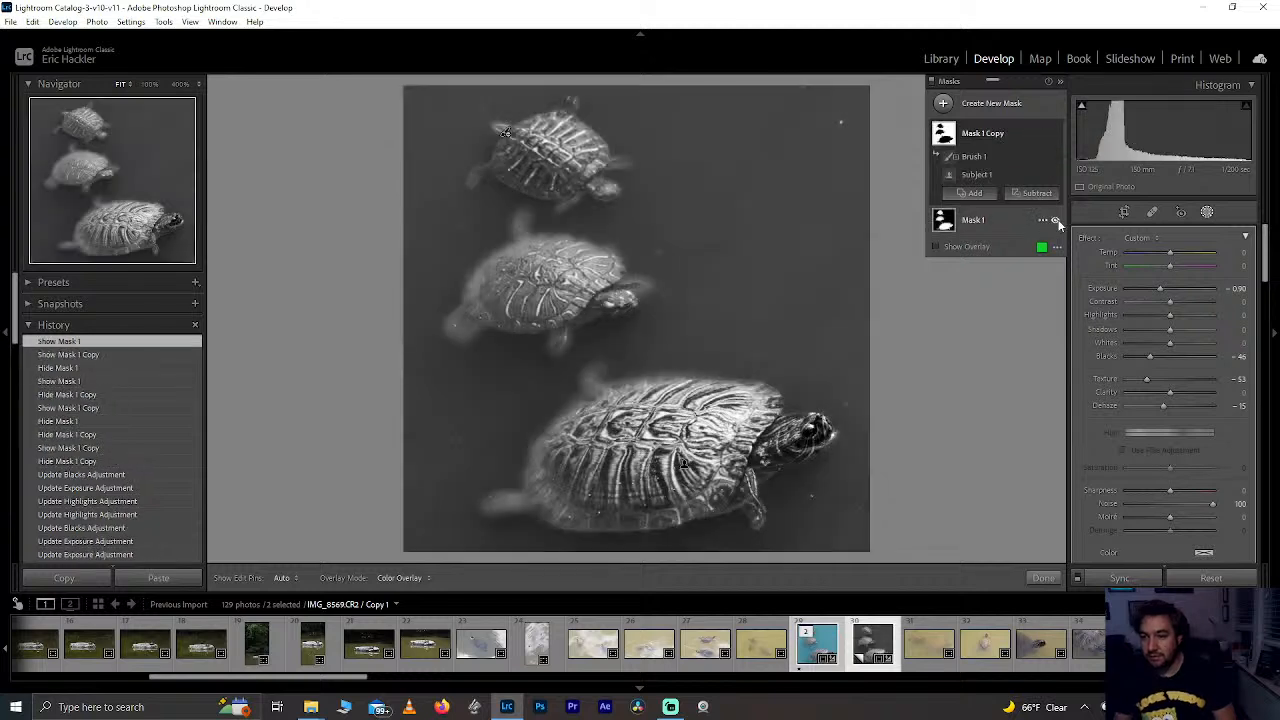
{"action": "left_click", "coordinate": [988, 227]}
Step: Try subtracting a brush stroke at the middle turtle's rear foot from Mask 1 Copy, inspect it with the overlay, and delete that brush
{"action": "left_click", "coordinate": [974, 136]}
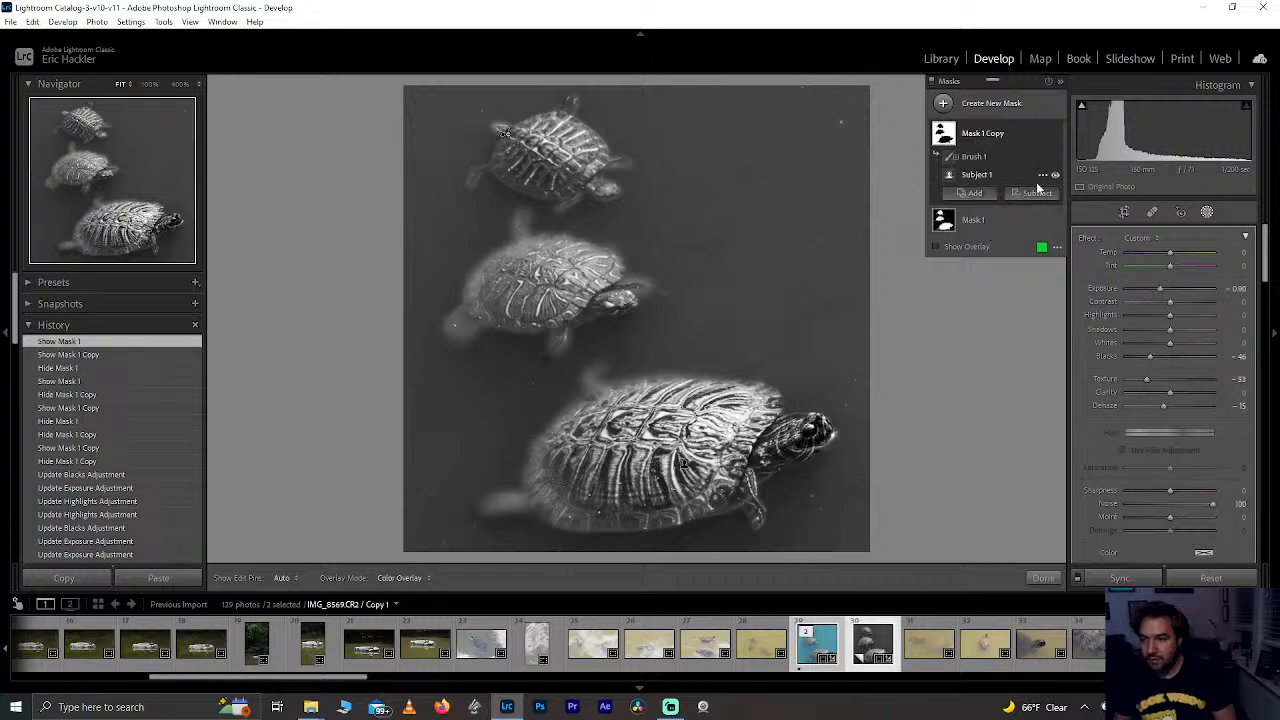
{"action": "left_click", "coordinate": [1036, 196]}
{"action": "left_click", "coordinate": [1040, 267]}
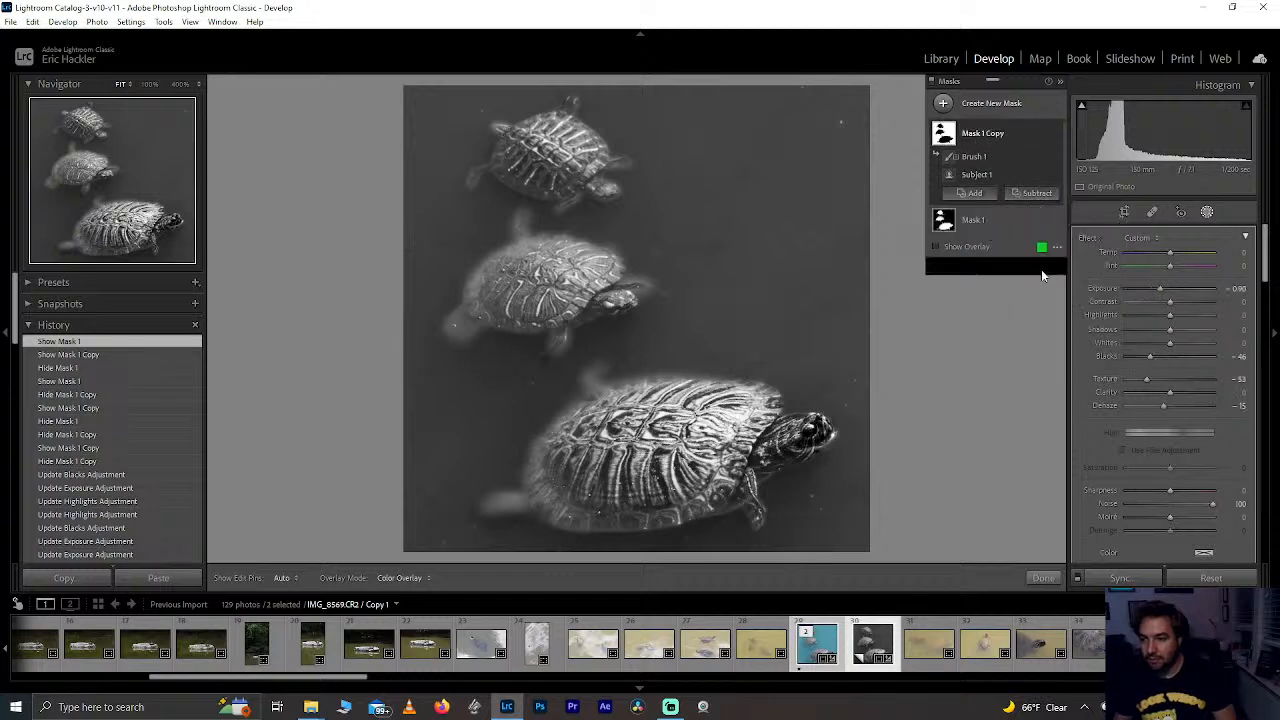
{"action": "mouse_move", "coordinate": [473, 322]}
{"action": "left_mouse_down"}
{"action": "mouse_move", "coordinate": [449, 323]}
{"action": "mouse_move", "coordinate": [462, 338]}
{"action": "left_mouse_up"}
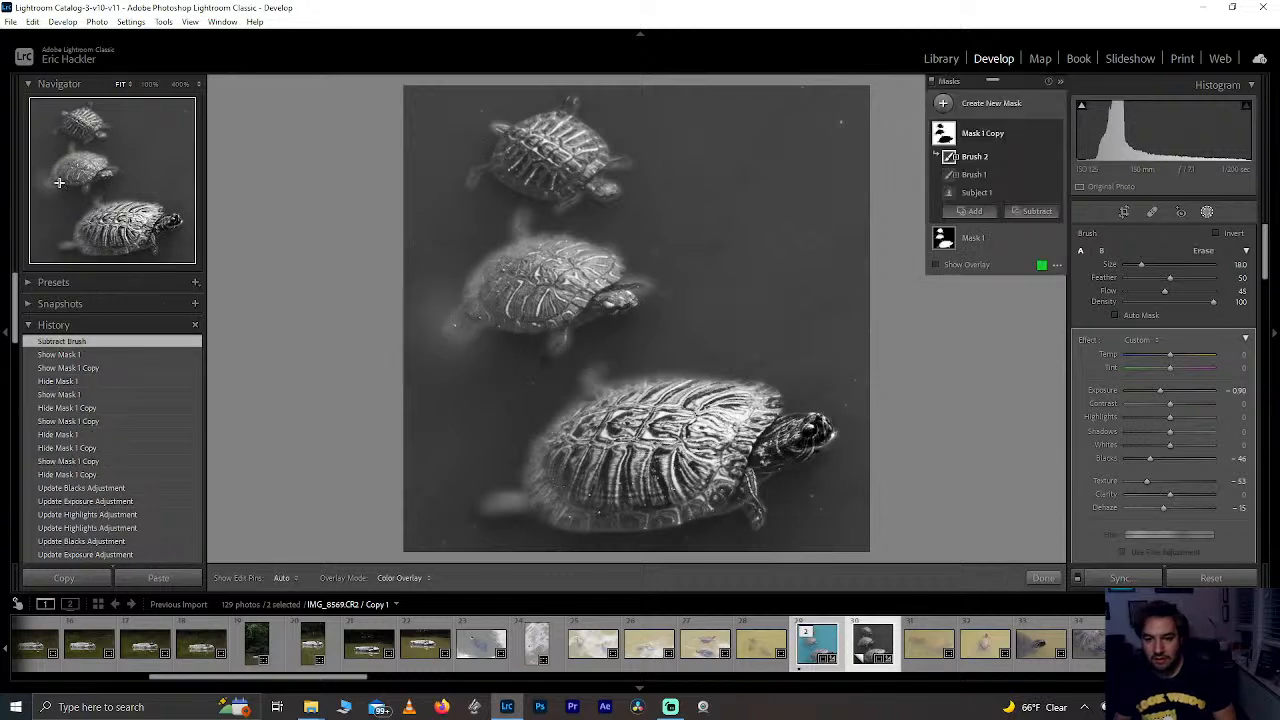
{"action": "left_click", "coordinate": [59, 182]}
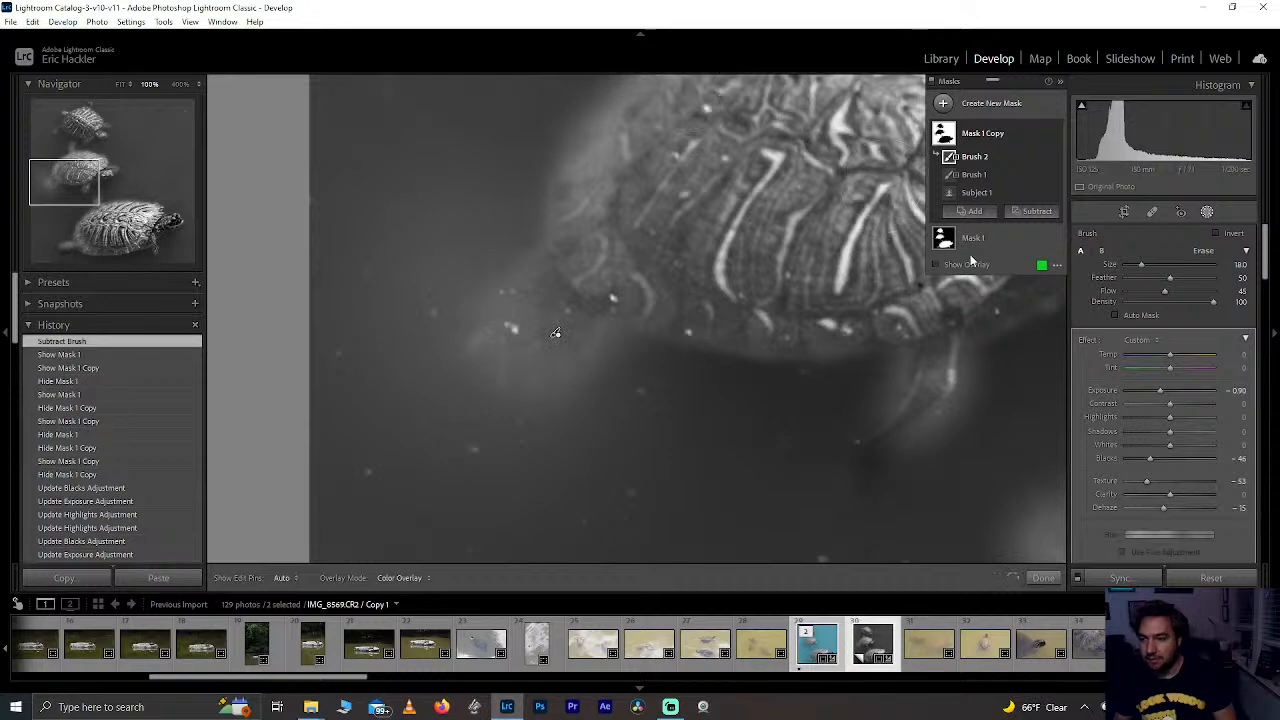
{"action": "left_click", "coordinate": [937, 265]}
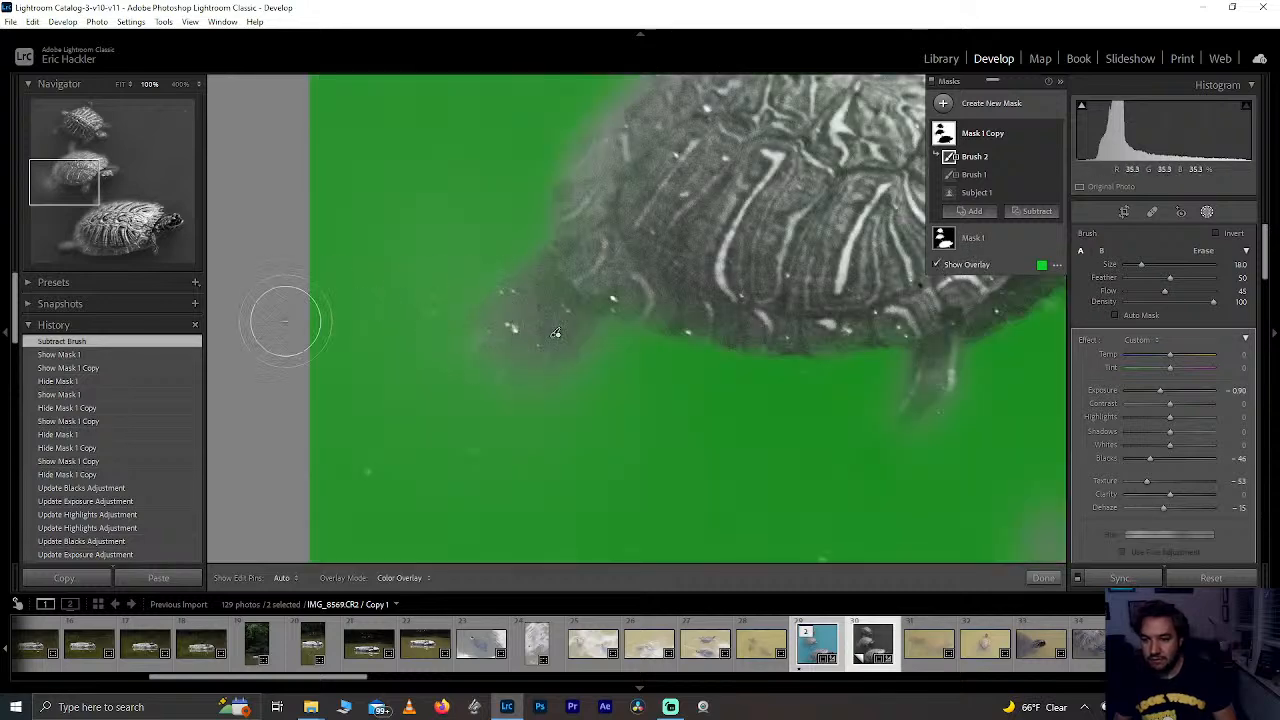
{"action": "key", "text": "z"}
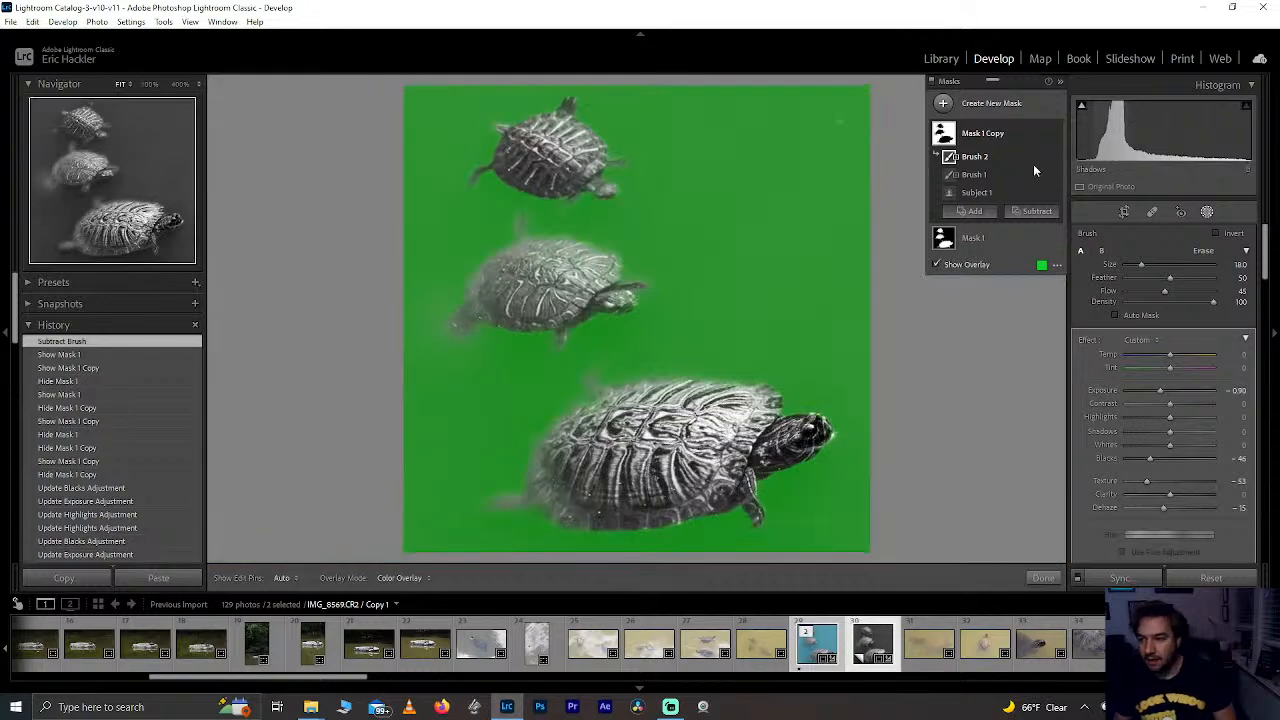
{"action": "key", "text": "Delete"}
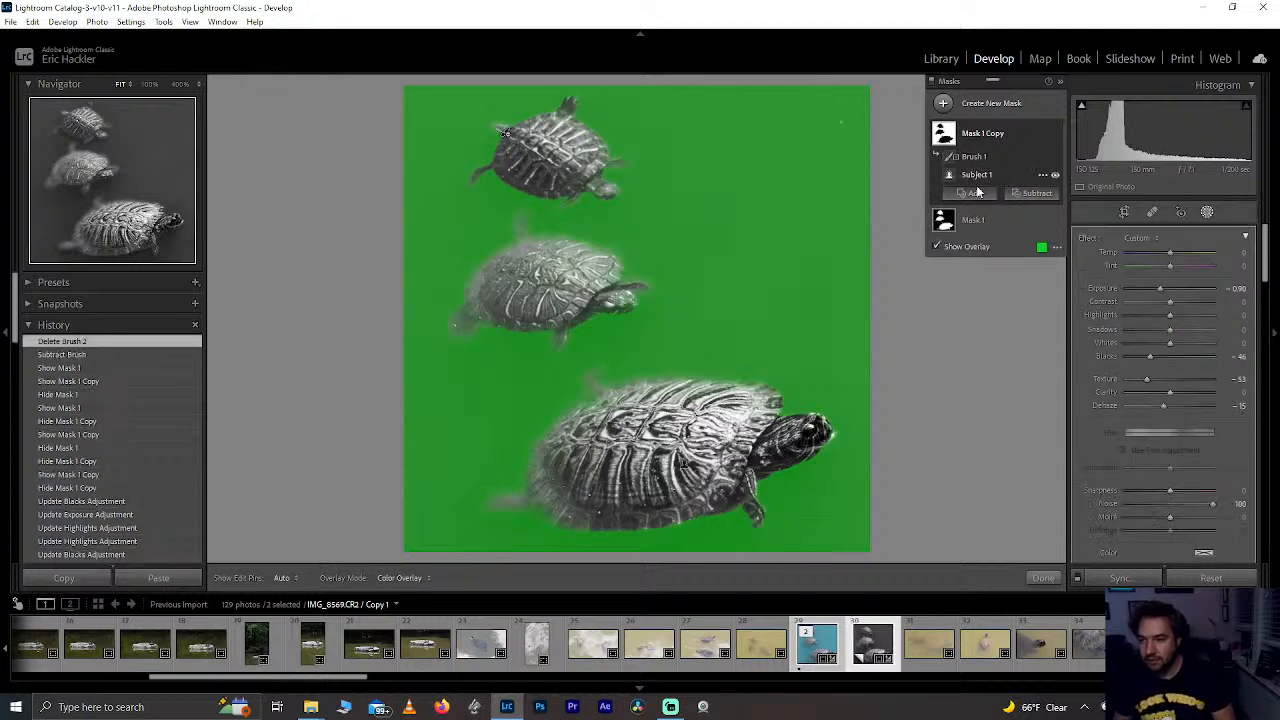
Step: Add a brush to Mask 1 Copy and paint over the hazy area around the middle turtle's rear foot
{"action": "left_click", "coordinate": [978, 195]}
{"action": "left_click", "coordinate": [1001, 257]}
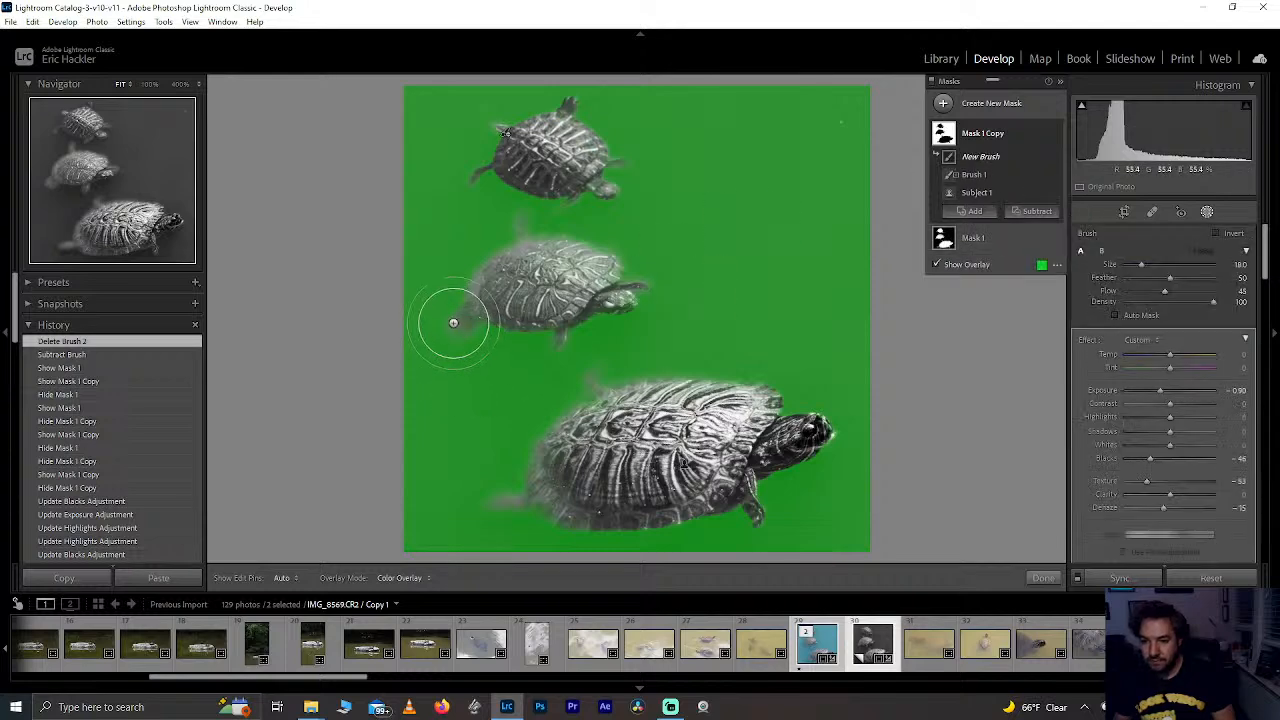
{"action": "left_click", "coordinate": [44, 176]}
{"action": "mouse_move", "coordinate": [603, 302]}
{"action": "left_mouse_down"}
{"action": "mouse_move", "coordinate": [640, 386]}
{"action": "mouse_move", "coordinate": [577, 337]}
{"action": "mouse_move", "coordinate": [653, 343]}
{"action": "mouse_move", "coordinate": [685, 315]}
{"action": "mouse_move", "coordinate": [671, 264]}
{"action": "mouse_move", "coordinate": [605, 347]}
{"action": "mouse_move", "coordinate": [683, 322]}
{"action": "left_mouse_up"}
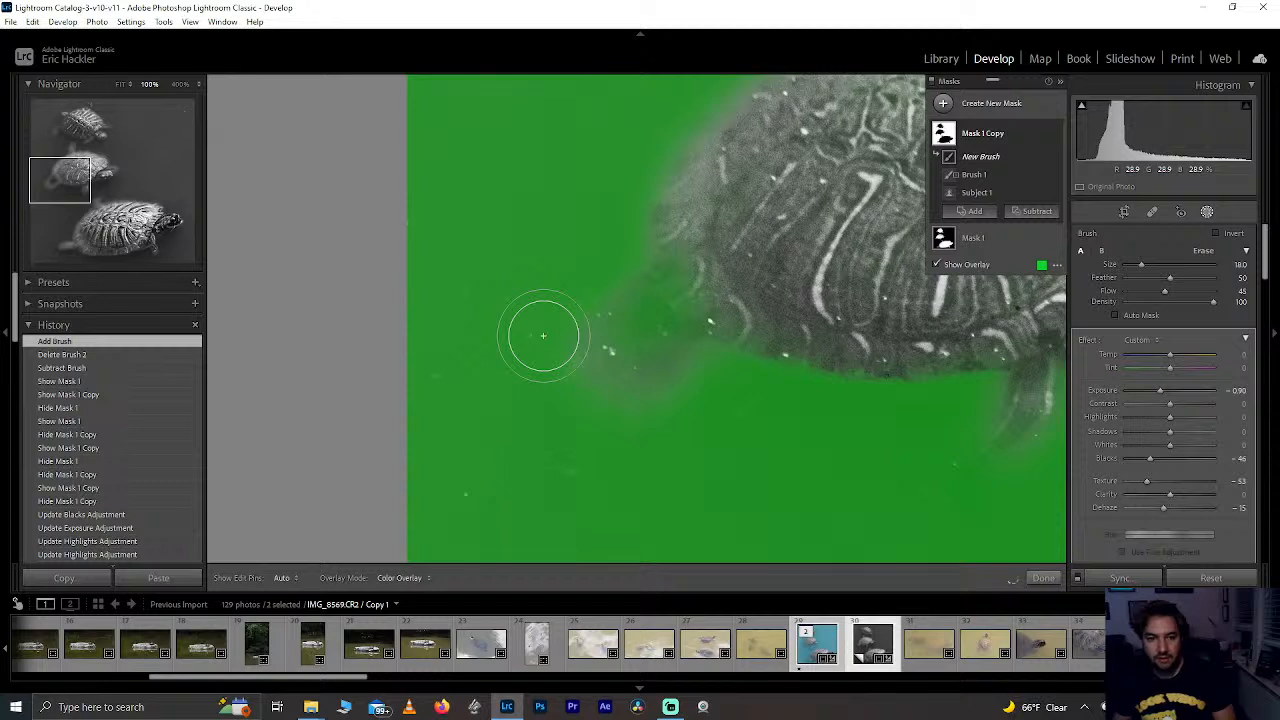
{"action": "left_click_drag", "start_coordinate": [543, 335], "coordinate": [677, 407]}
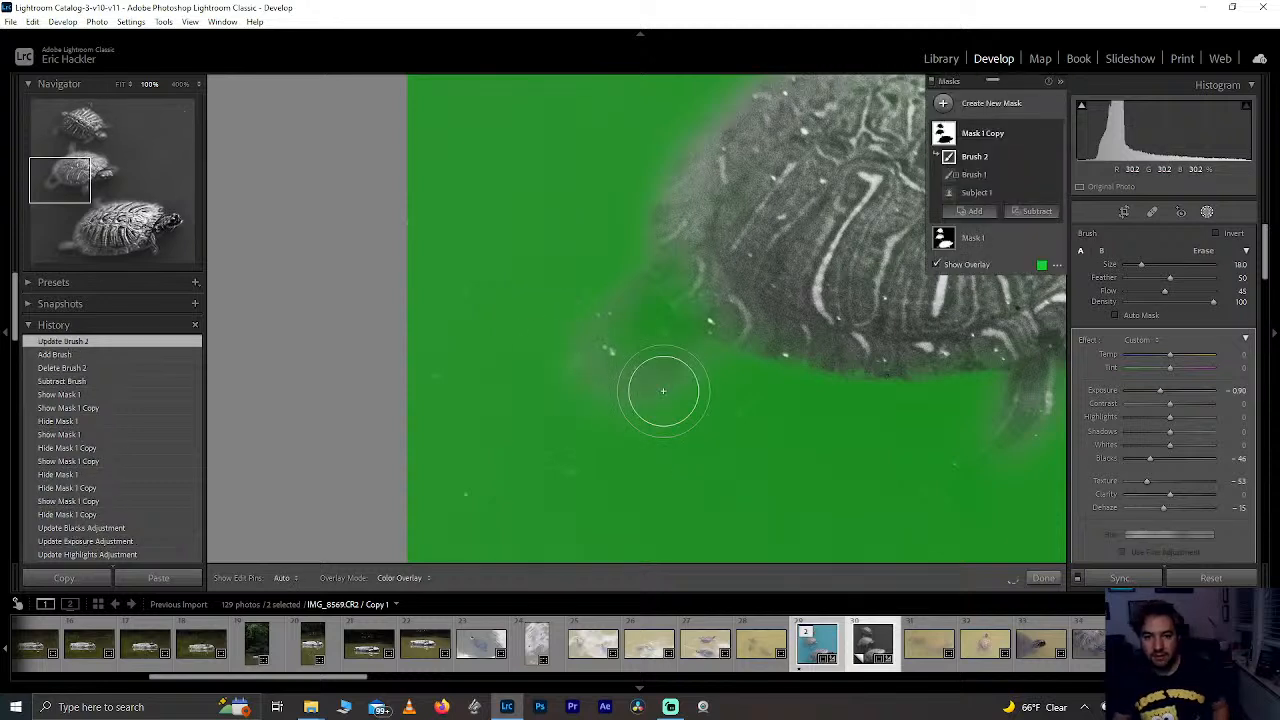
Step: Hide Mask 1 and extend Mask 1 Copy's added brush over the remaining haze at the middle turtle's rear foot
{"action": "left_click", "coordinate": [1055, 240]}
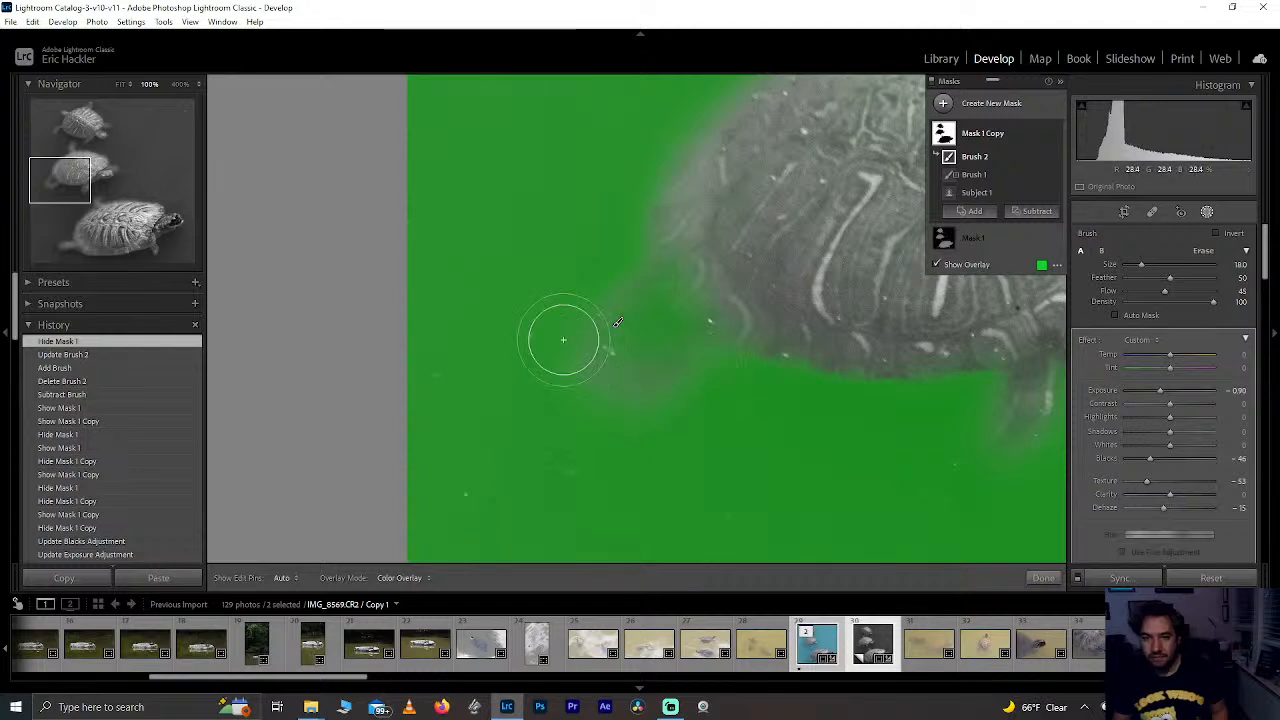
{"action": "key", "text": "h"}
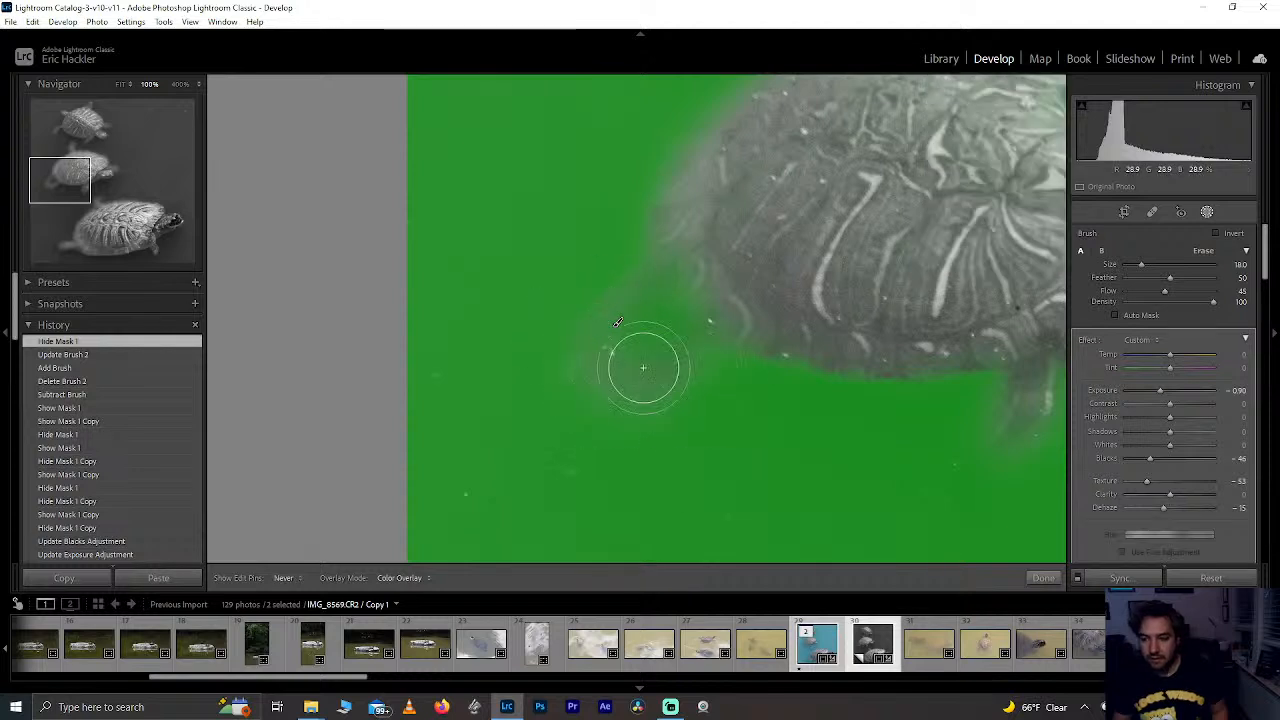
{"action": "mouse_move", "coordinate": [643, 368]}
{"action": "left_mouse_down"}
{"action": "mouse_move", "coordinate": [581, 337]}
{"action": "mouse_move", "coordinate": [595, 298]}
{"action": "mouse_move", "coordinate": [660, 381]}
{"action": "mouse_move", "coordinate": [570, 351]}
{"action": "left_mouse_up"}
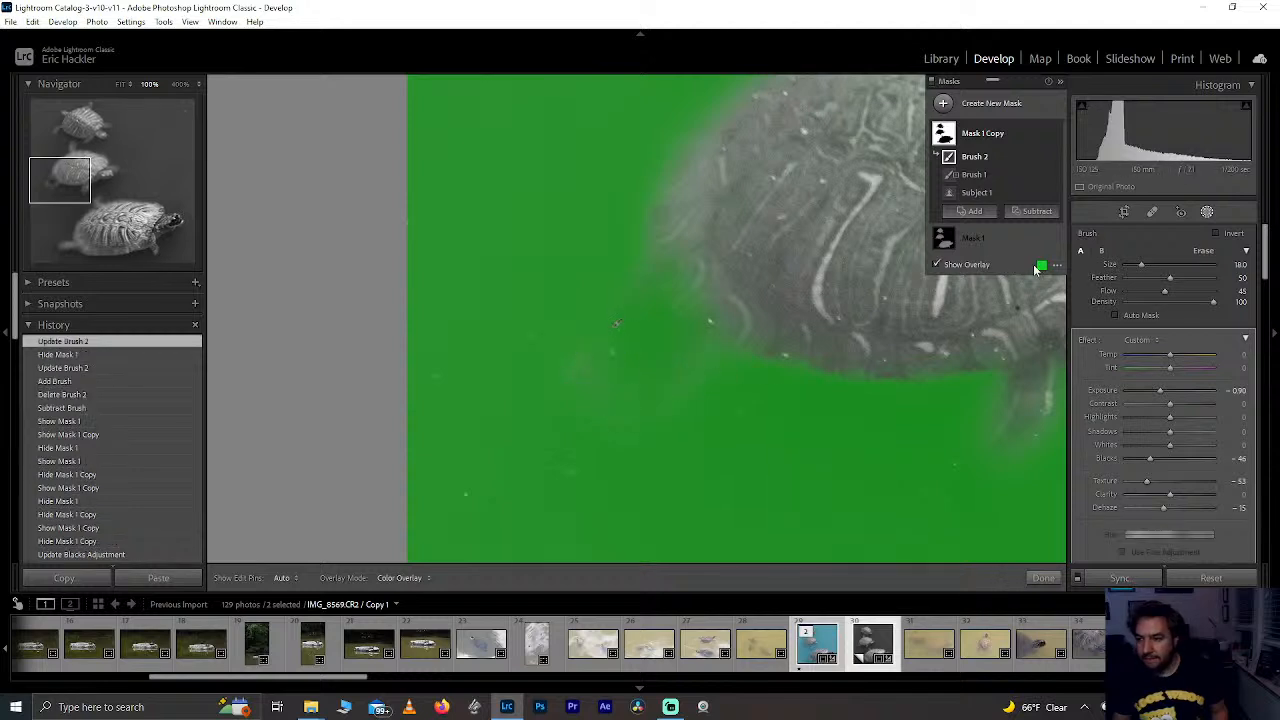
Step: Extend Mask 1 Copy's added brush over the faint haze near the middle turtle's rear foot and check the coverage across the whole photo
{"action": "mouse_move", "coordinate": [610, 376]}
{"action": "left_mouse_down"}
{"action": "mouse_move", "coordinate": [626, 373]}
{"action": "mouse_move", "coordinate": [590, 346]}
{"action": "left_mouse_up"}
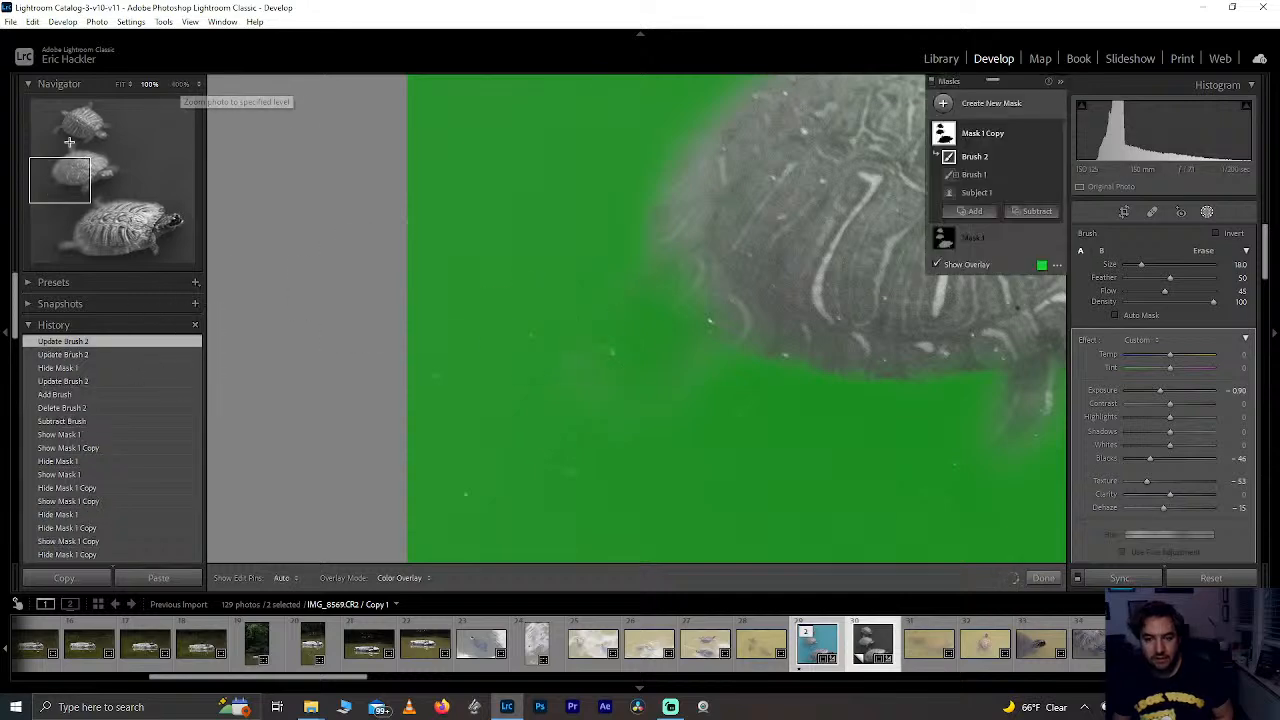
{"action": "left_click", "coordinate": [57, 187]}
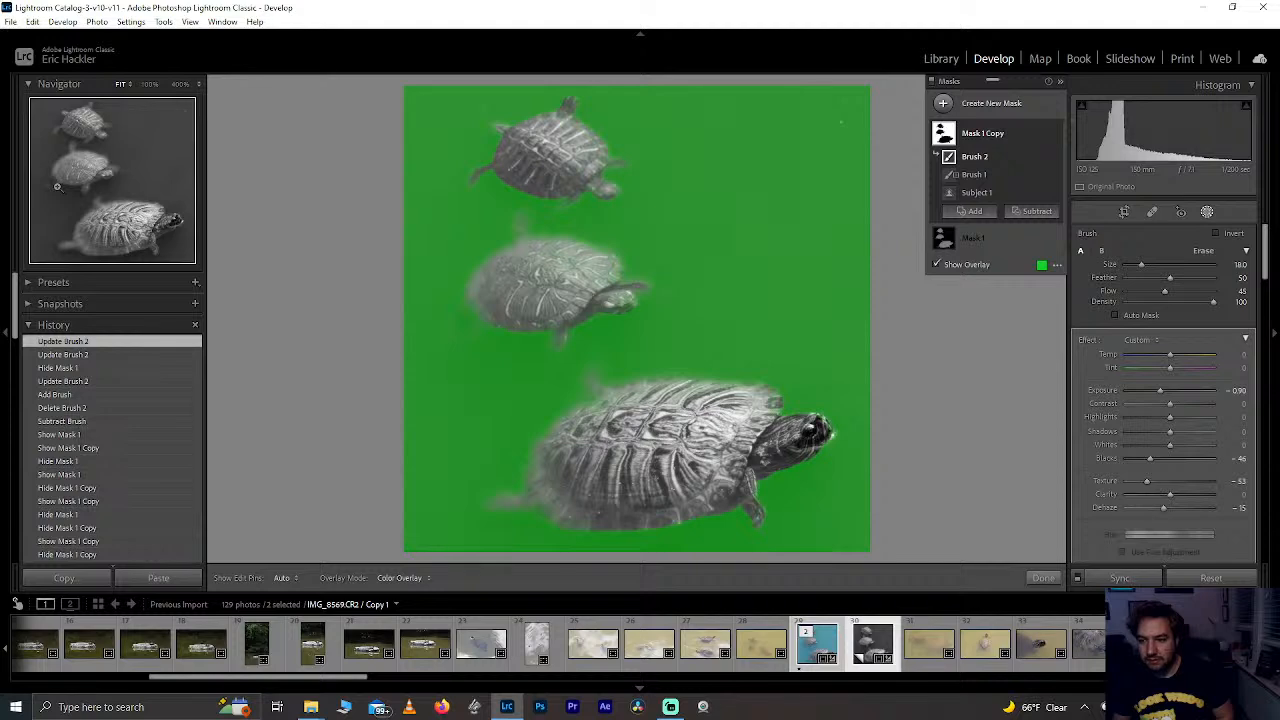
{"action": "left_click", "coordinate": [57, 187]}
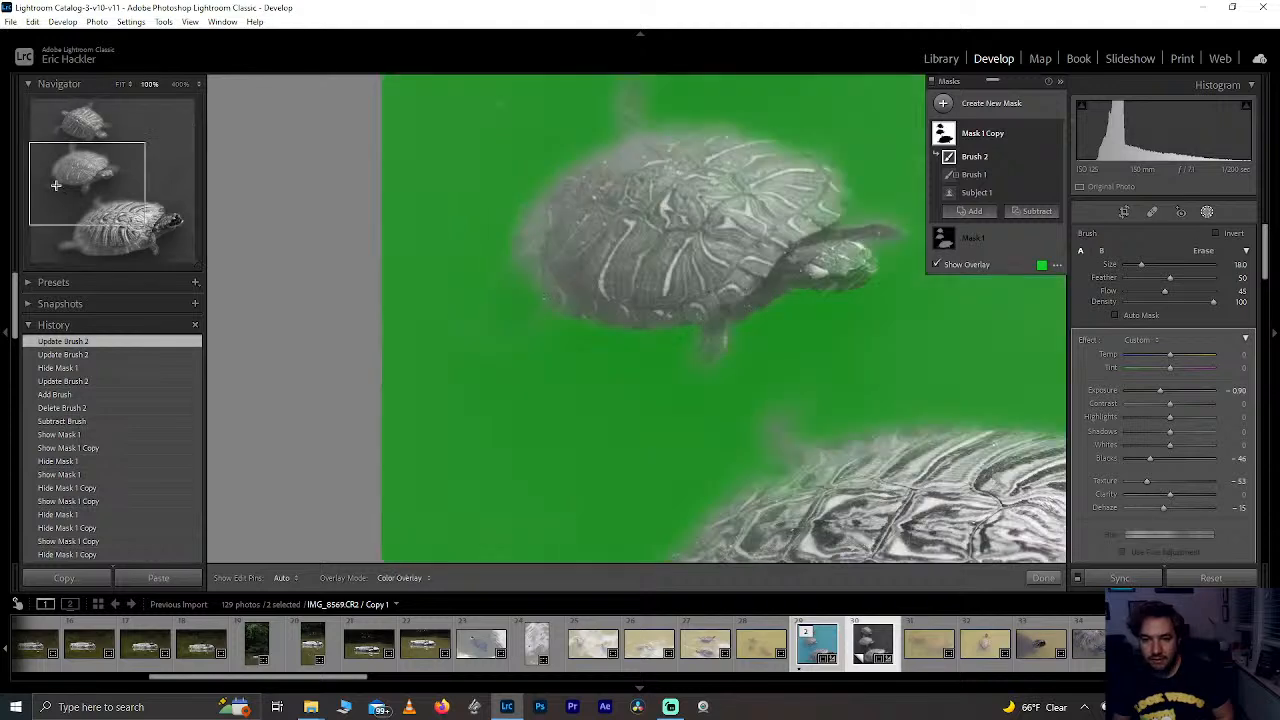
{"action": "left_click", "coordinate": [57, 188]}
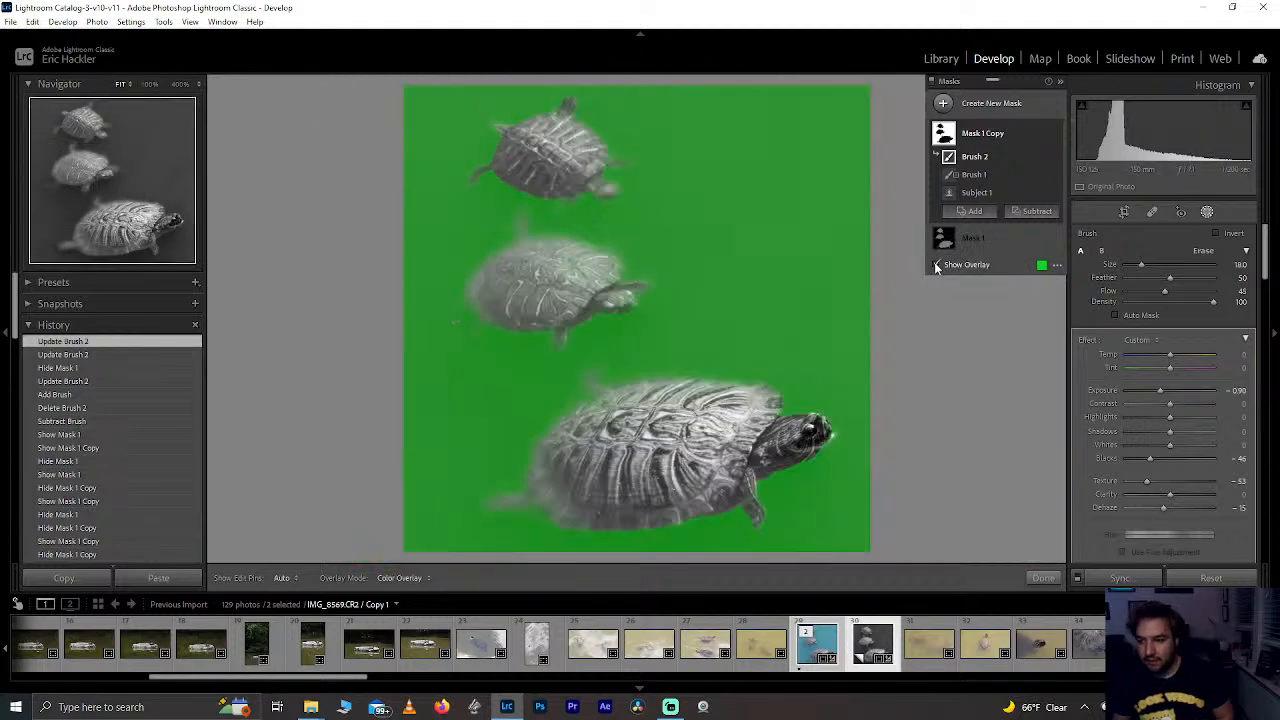
Step: Hide the green overlay and paint over the middle turtle's rear foot with Brush 2 at size 16 and flow 100
{"action": "left_click", "coordinate": [937, 266]}
{"action": "left_click", "coordinate": [42, 186]}
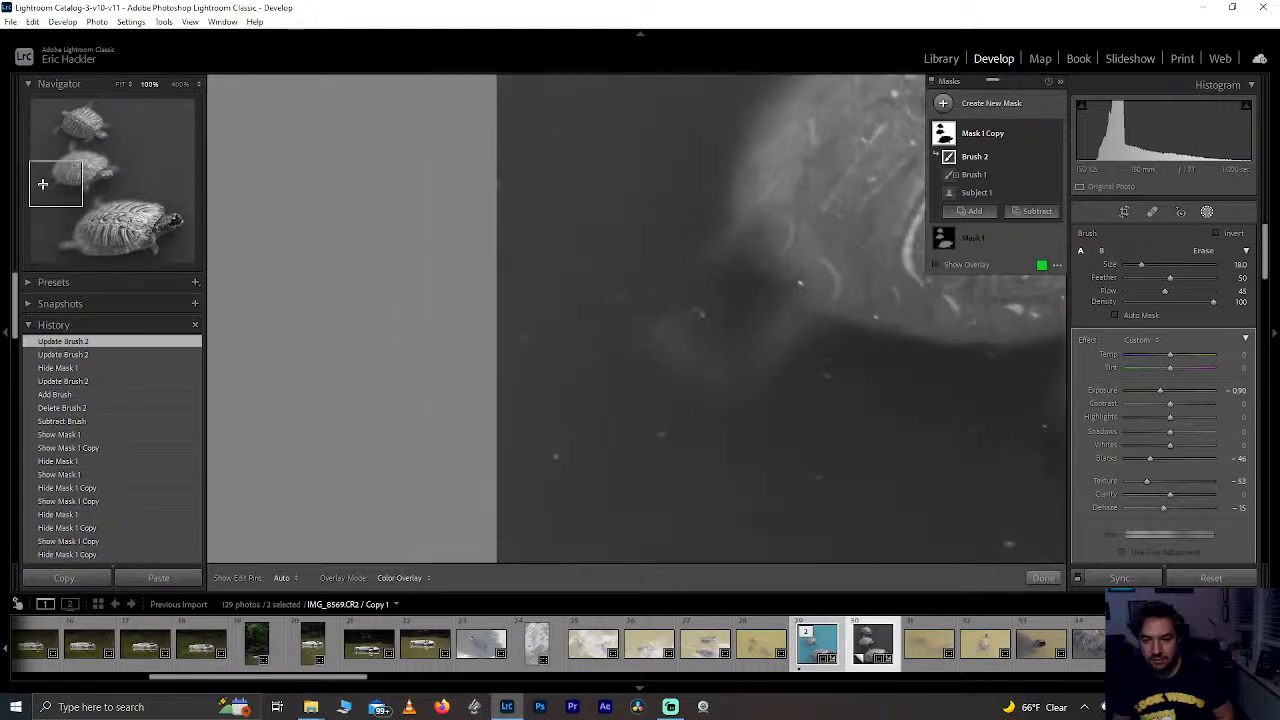
{"action": "left_click_drag", "start_coordinate": [1200, 289], "coordinate": [1220, 294]}
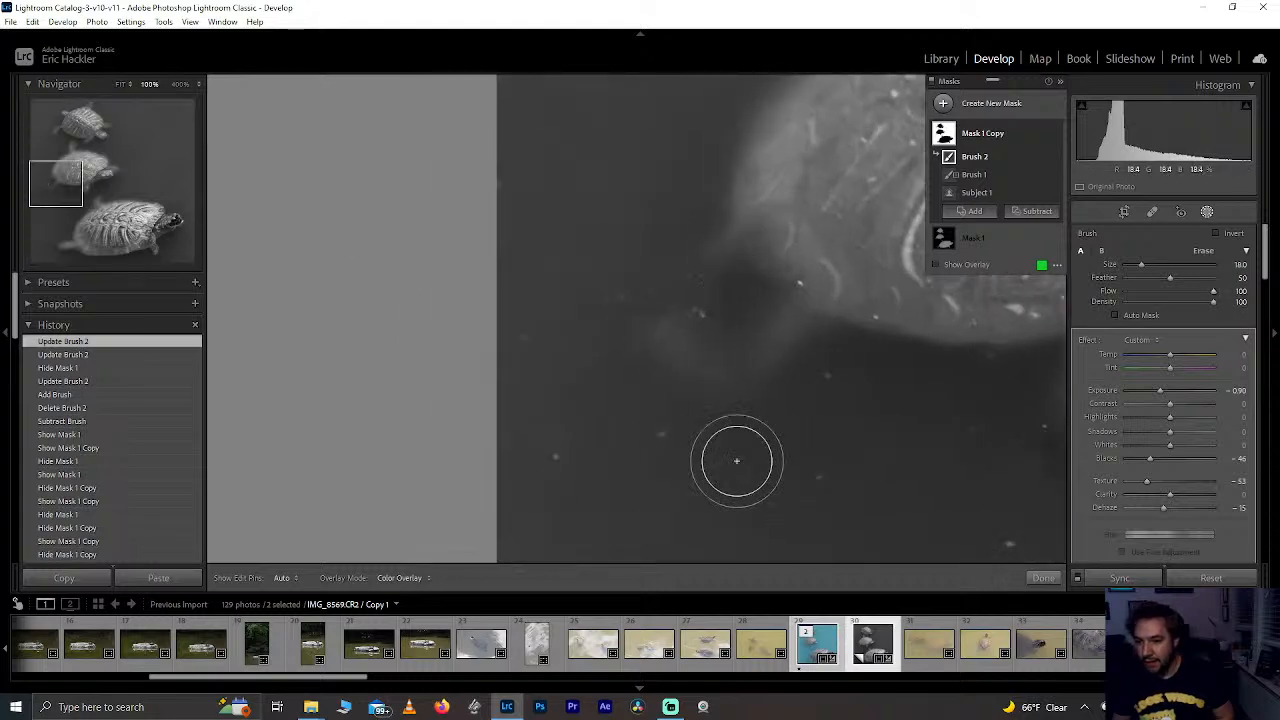
{"action": "scroll", "coordinate": [727, 395], "scroll_direction": "down", "scroll_amount": 1}
{"action": "mouse_move", "coordinate": [728, 394]}
{"action": "left_mouse_down"}
{"action": "mouse_move", "coordinate": [677, 335]}
{"action": "mouse_move", "coordinate": [708, 380]}
{"action": "mouse_move", "coordinate": [651, 349]}
{"action": "mouse_move", "coordinate": [771, 374]}
{"action": "left_mouse_up"}
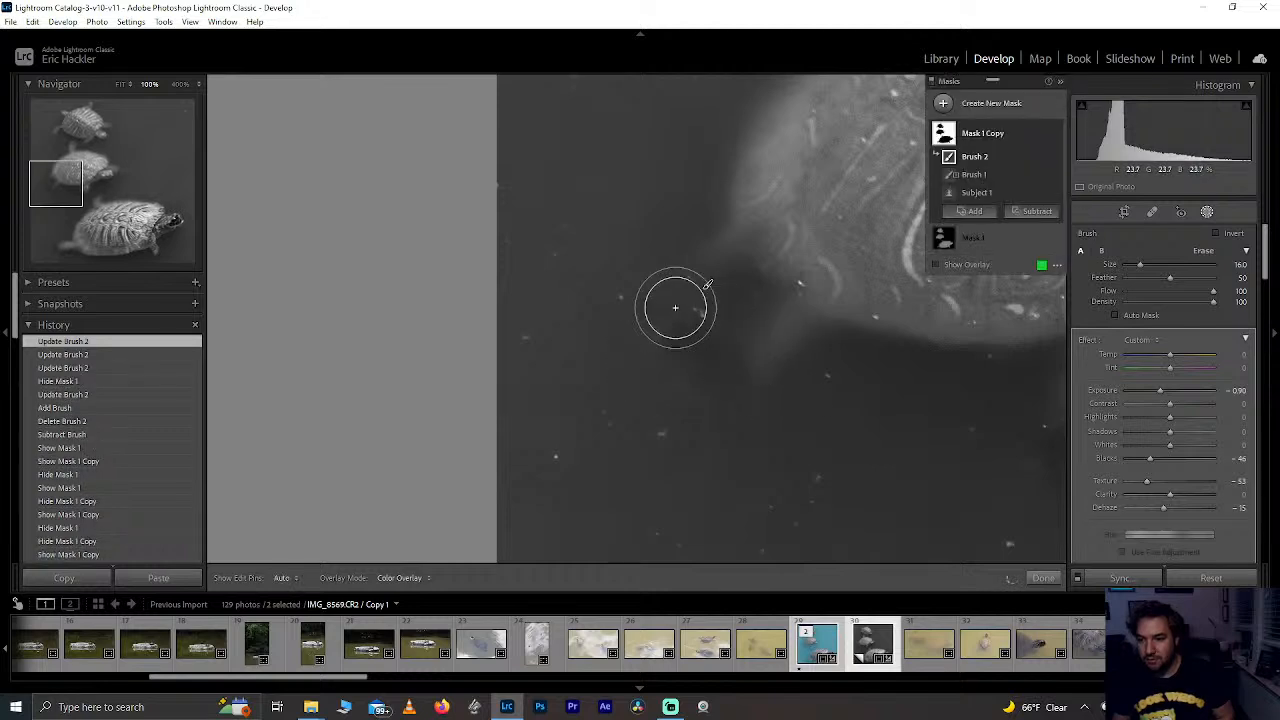
{"action": "mouse_move", "coordinate": [682, 250]}
{"action": "left_mouse_down"}
{"action": "mouse_move", "coordinate": [720, 328]}
{"action": "mouse_move", "coordinate": [743, 331]}
{"action": "mouse_move", "coordinate": [673, 262]}
{"action": "mouse_move", "coordinate": [795, 357]}
{"action": "mouse_move", "coordinate": [697, 283]}
{"action": "mouse_move", "coordinate": [652, 228]}
{"action": "mouse_move", "coordinate": [695, 259]}
{"action": "mouse_move", "coordinate": [683, 259]}
{"action": "mouse_move", "coordinate": [683, 226]}
{"action": "mouse_move", "coordinate": [715, 335]}
{"action": "left_mouse_up"}
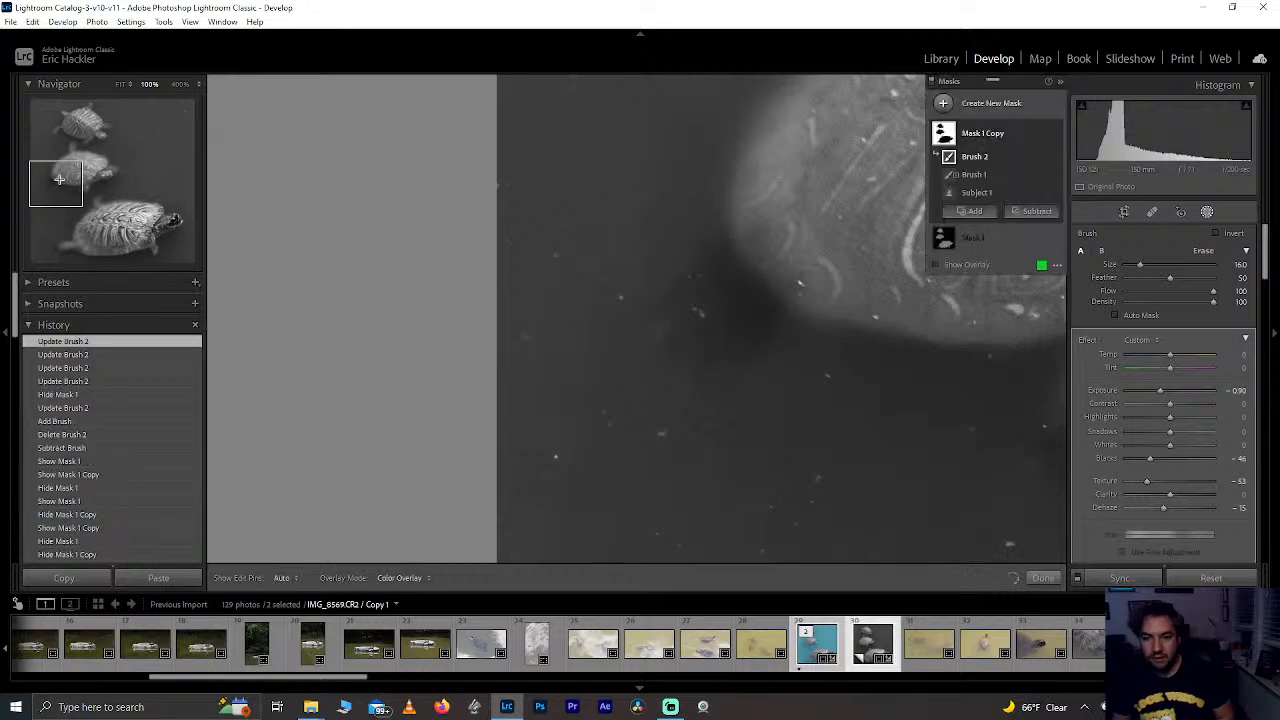
Step: Undo the recent Brush 2 strokes at the middle turtle's rear foot and the hiding of Mask 1
{"action": "left_click_drag", "start_coordinate": [59, 179], "coordinate": [96, 195]}
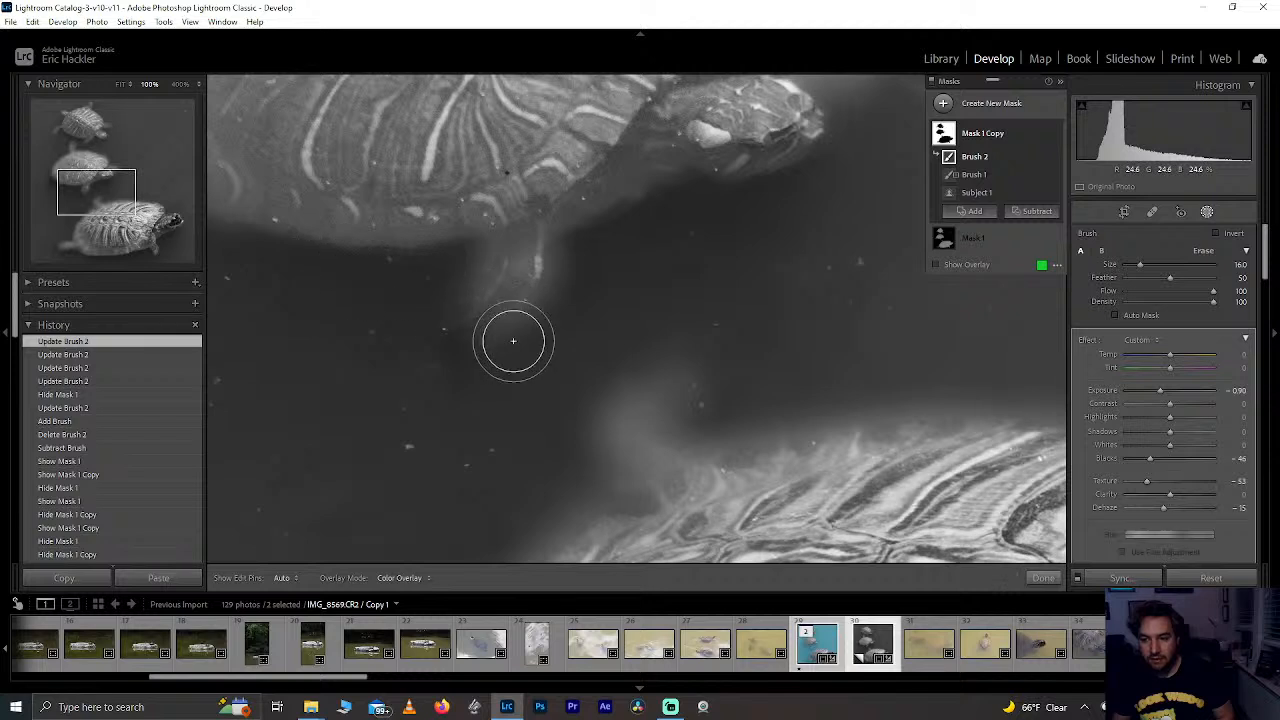
{"action": "left_click", "coordinate": [54, 190]}
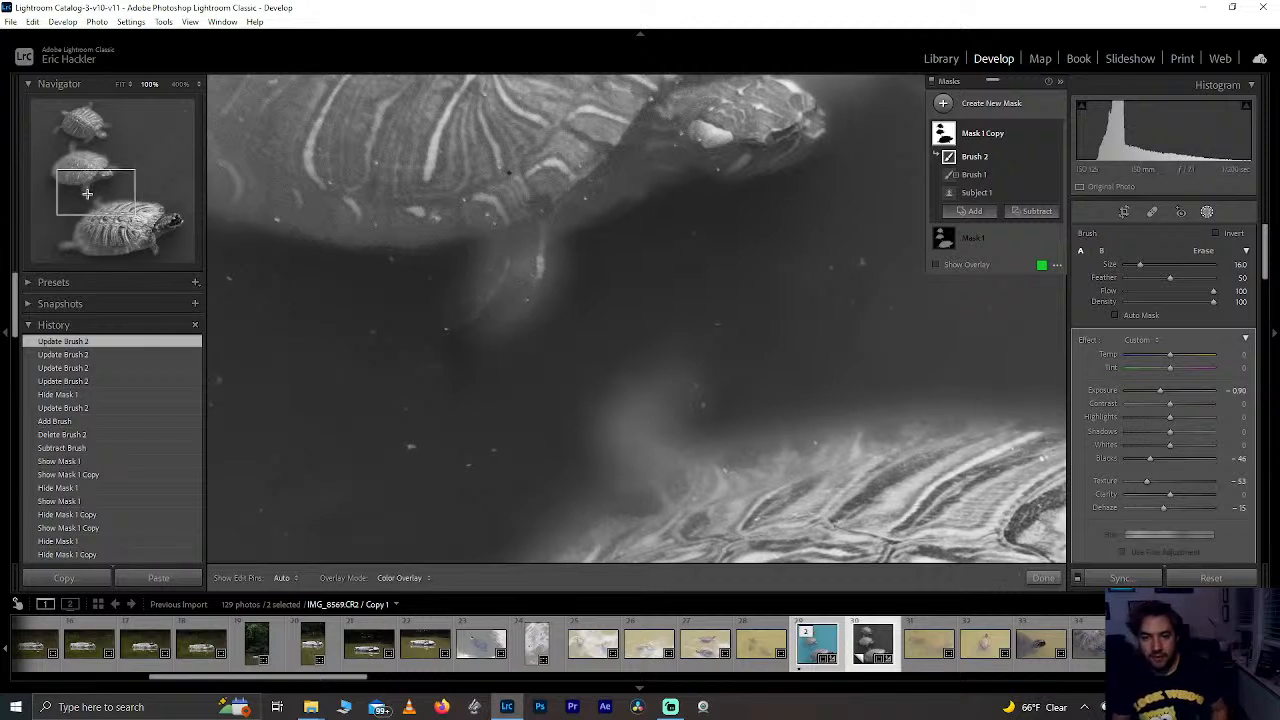
{"action": "key", "text": "ctrl+z"}
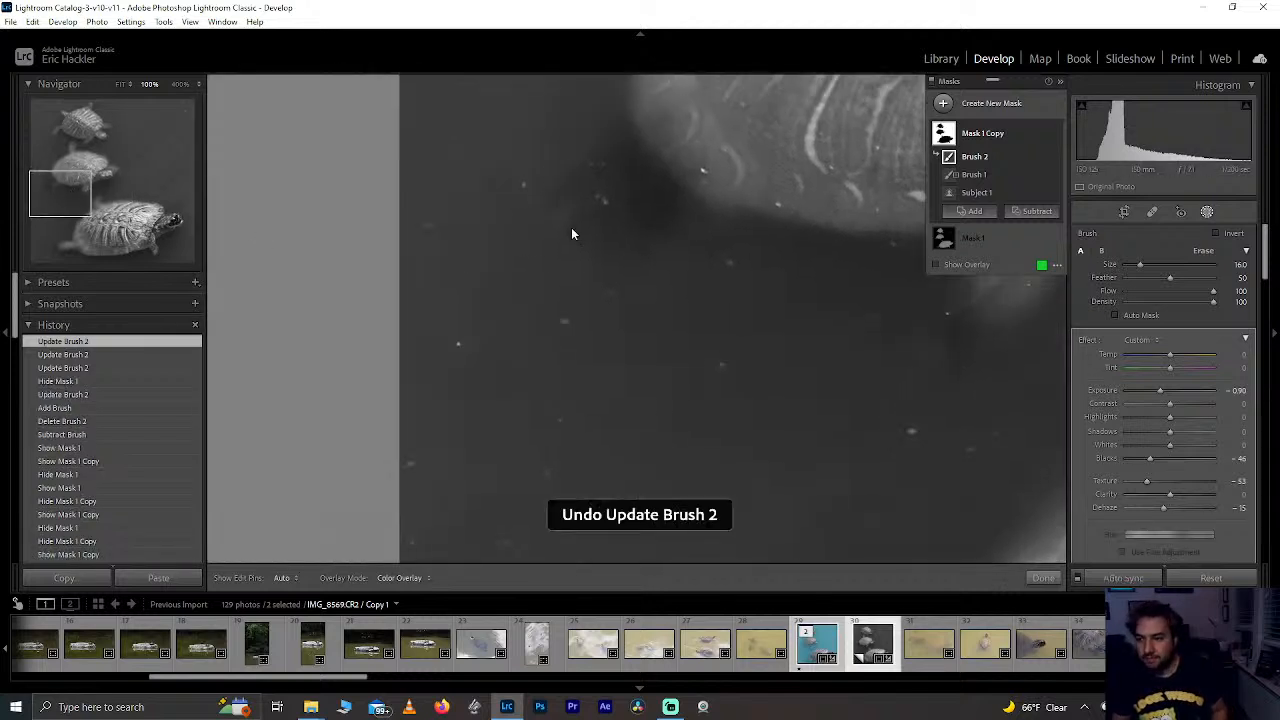
{"action": "key", "text": "ctrl+z"}
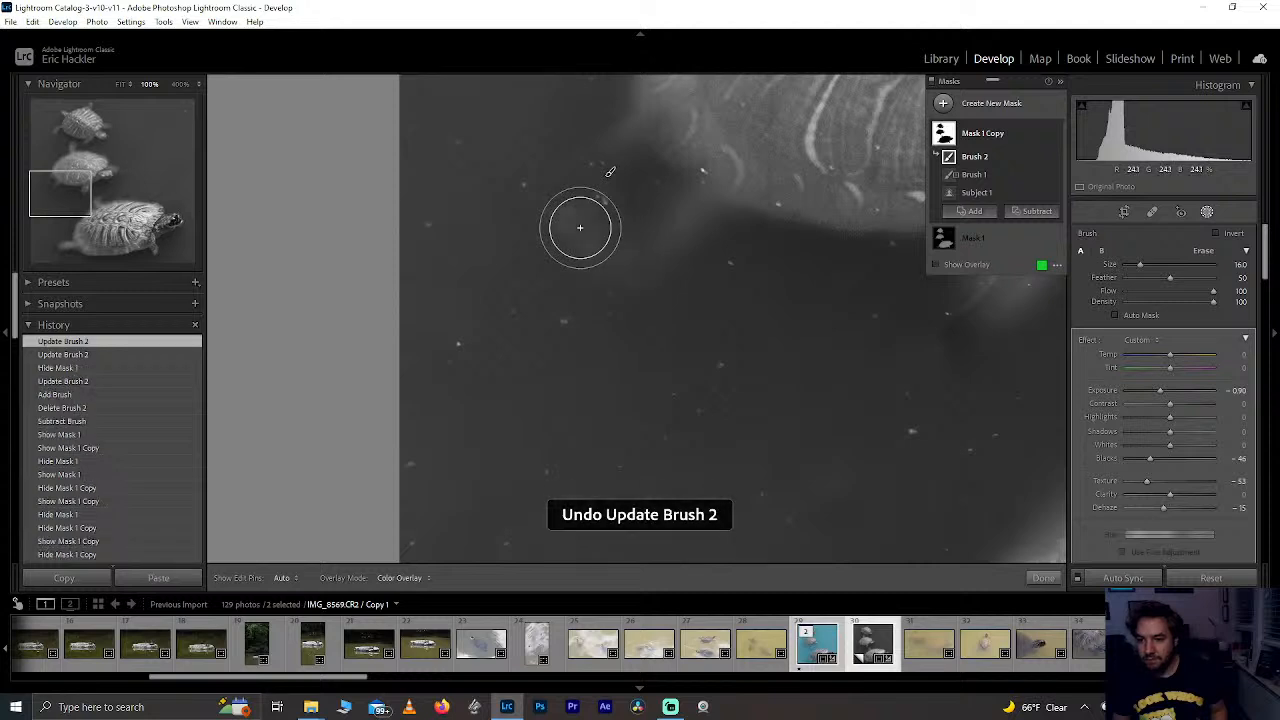
{"action": "key", "text": "ctrl+z"}
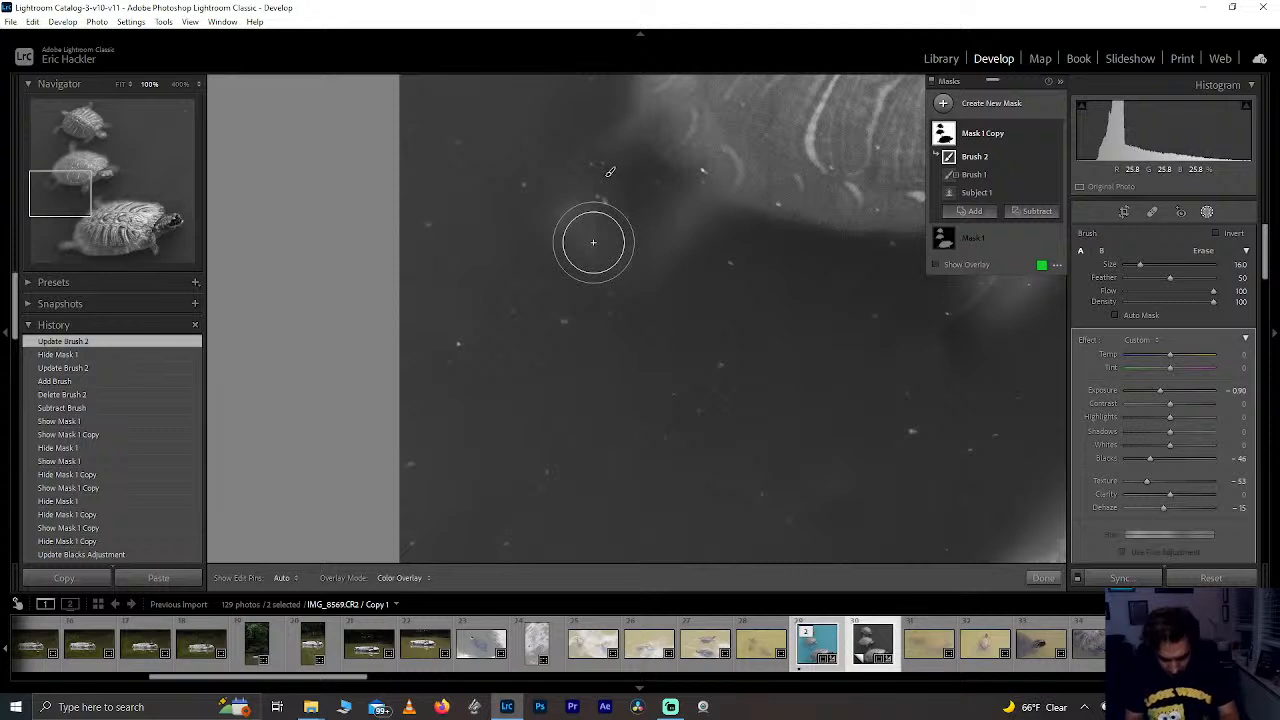
{"action": "key", "text": "ctrl+z"}
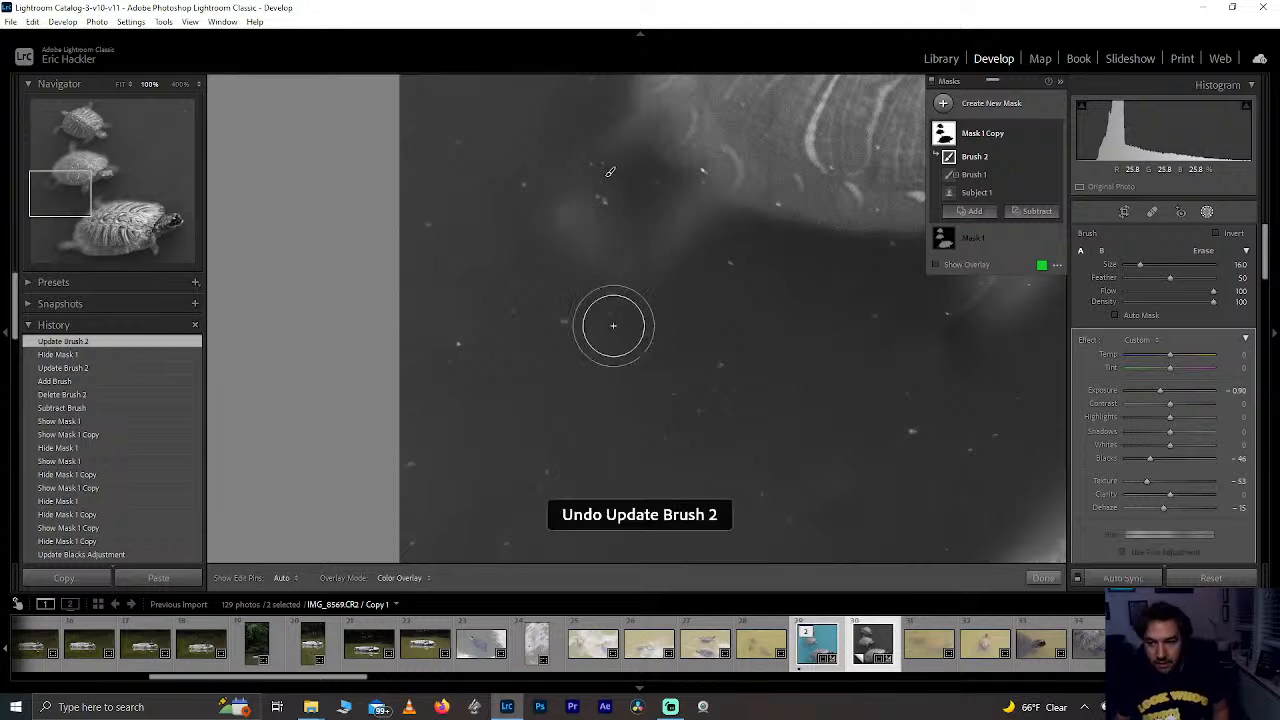
{"action": "key", "text": "ctrl+z"}
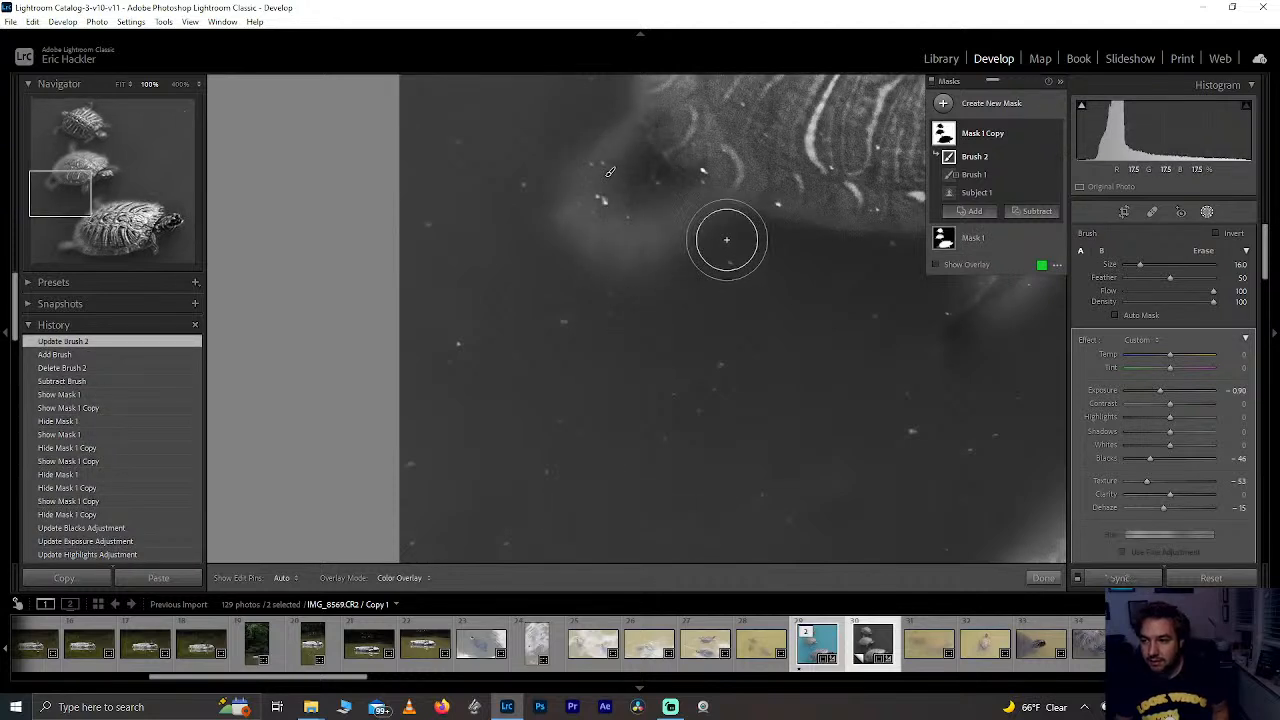
Step: Paint Brush 2 of Mask 1 Copy over the middle turtle's hazy rear foot and along the neighbouring shell edge
{"action": "key", "text": "h"}
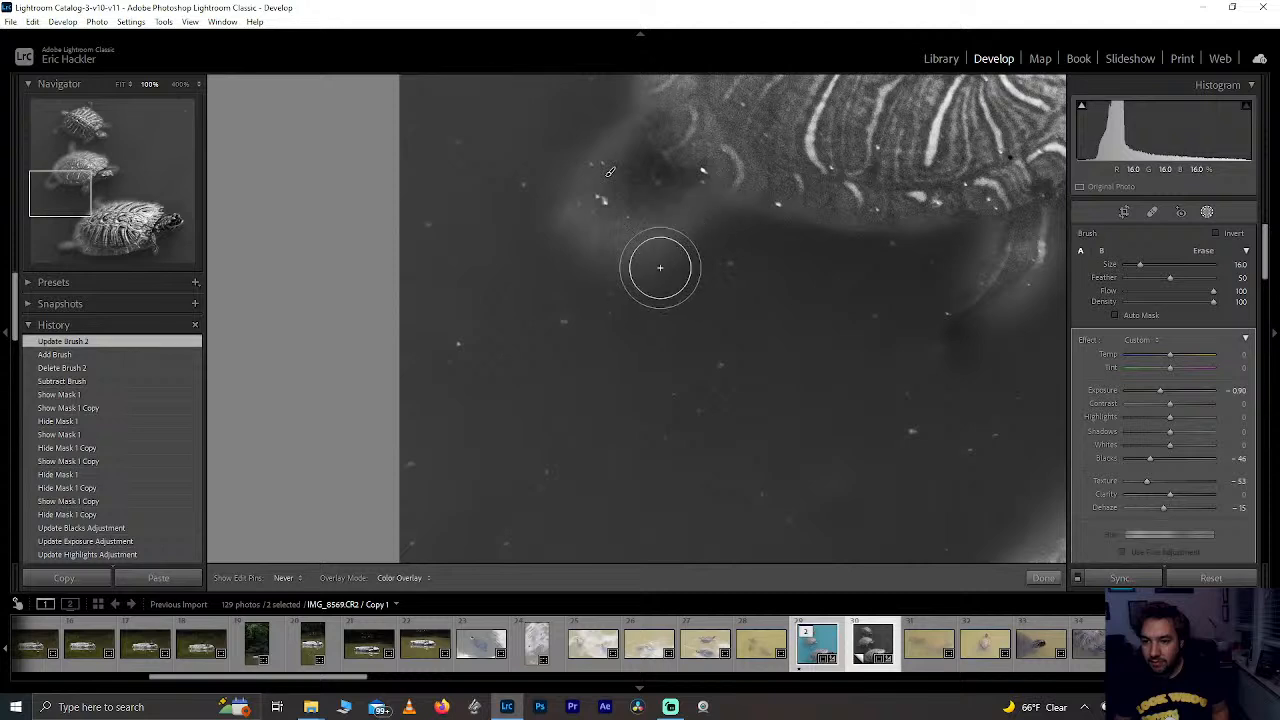
{"action": "mouse_move", "coordinate": [654, 272]}
{"action": "left_mouse_down"}
{"action": "mouse_move", "coordinate": [691, 217]}
{"action": "mouse_move", "coordinate": [663, 259]}
{"action": "mouse_move", "coordinate": [670, 239]}
{"action": "mouse_move", "coordinate": [607, 262]}
{"action": "mouse_move", "coordinate": [520, 200]}
{"action": "mouse_move", "coordinate": [513, 176]}
{"action": "mouse_move", "coordinate": [558, 241]}
{"action": "mouse_move", "coordinate": [613, 240]}
{"action": "mouse_move", "coordinate": [565, 211]}
{"action": "mouse_move", "coordinate": [553, 162]}
{"action": "mouse_move", "coordinate": [622, 111]}
{"action": "mouse_move", "coordinate": [543, 171]}
{"action": "left_mouse_up"}
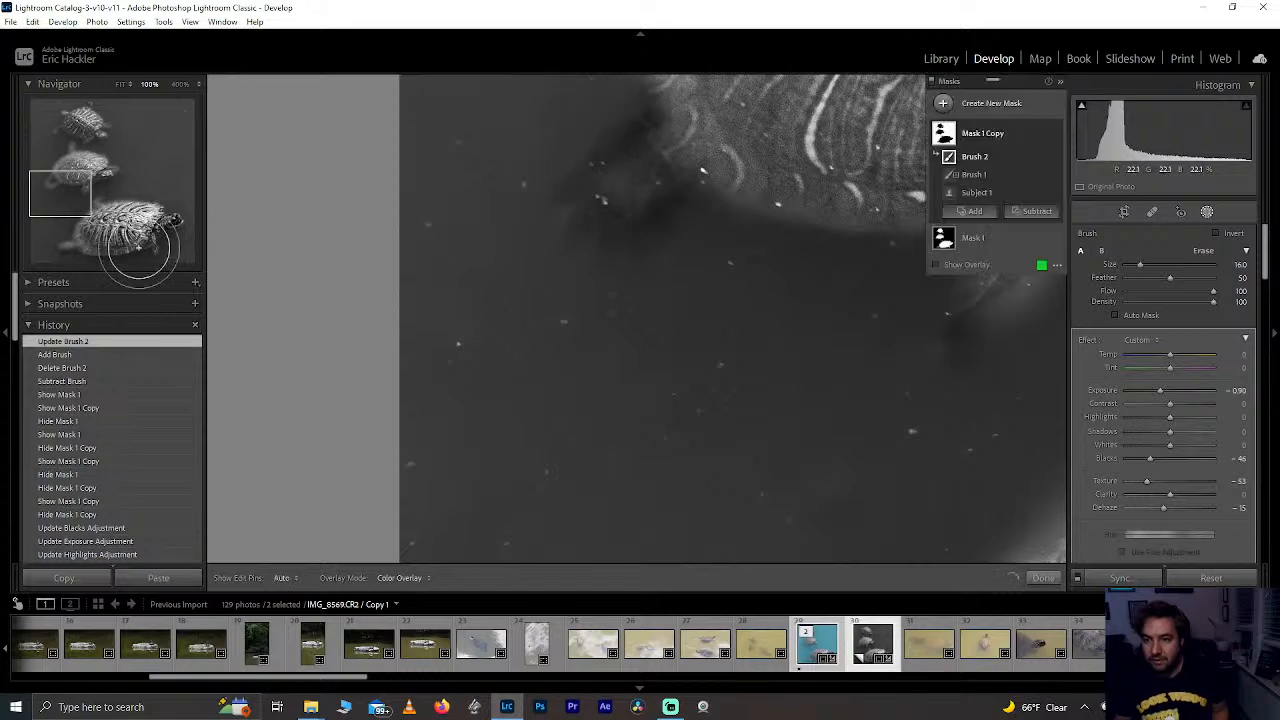
{"action": "left_click", "coordinate": [54, 160]}
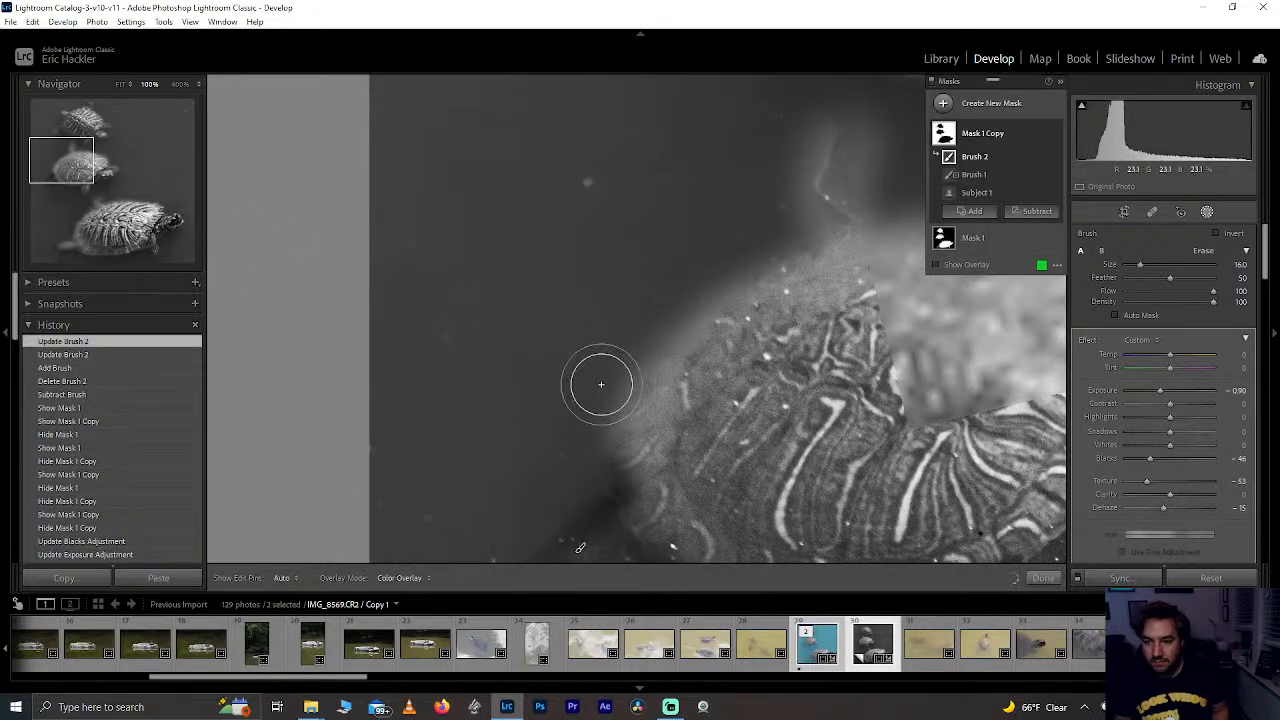
{"action": "key", "text": "h"}
{"action": "mouse_move", "coordinate": [724, 249]}
{"action": "left_mouse_down"}
{"action": "mouse_move", "coordinate": [586, 406]}
{"action": "mouse_move", "coordinate": [631, 306]}
{"action": "left_mouse_up"}
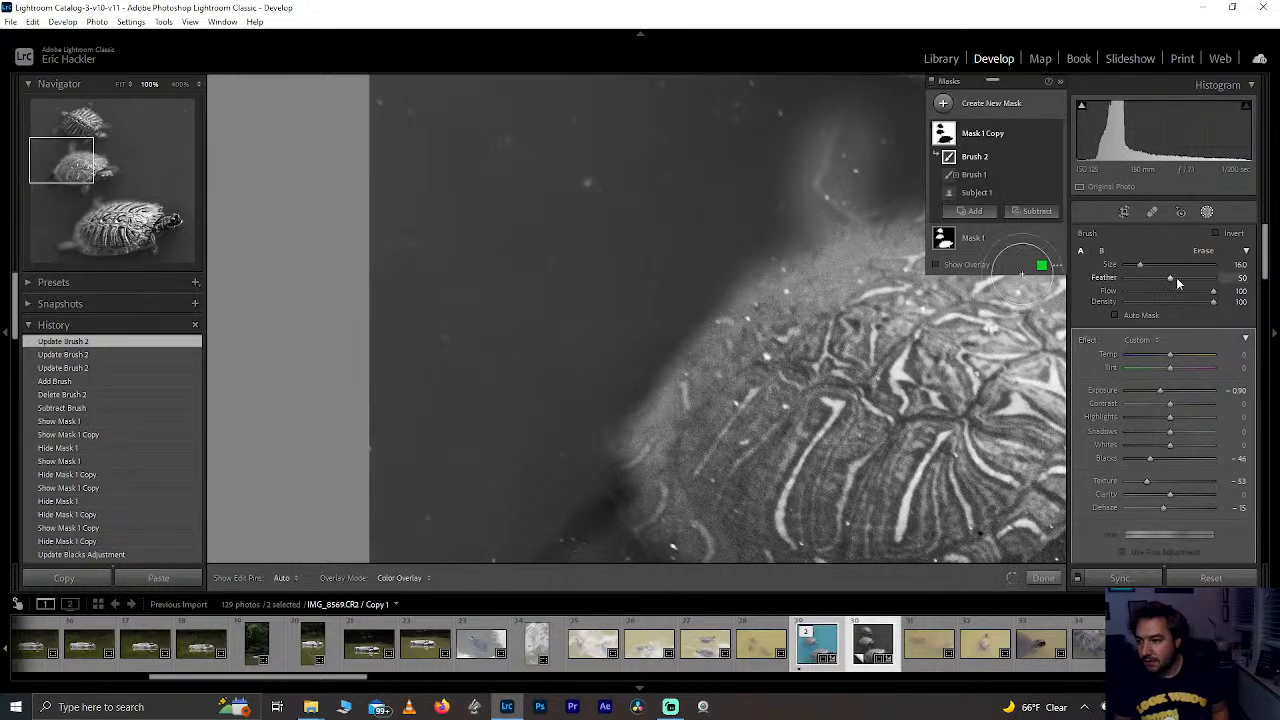
Step: Set the brush to feather 90 and size 10, and paint the haze around the middle turtle's upper rear leg with Brush 2
{"action": "left_click_drag", "start_coordinate": [1170, 277], "coordinate": [1204, 277]}
{"action": "left_click_drag", "start_coordinate": [62, 157], "coordinate": [83, 153]}
{"action": "scroll", "coordinate": [475, 231], "scroll_direction": "down", "scroll_amount": 3}
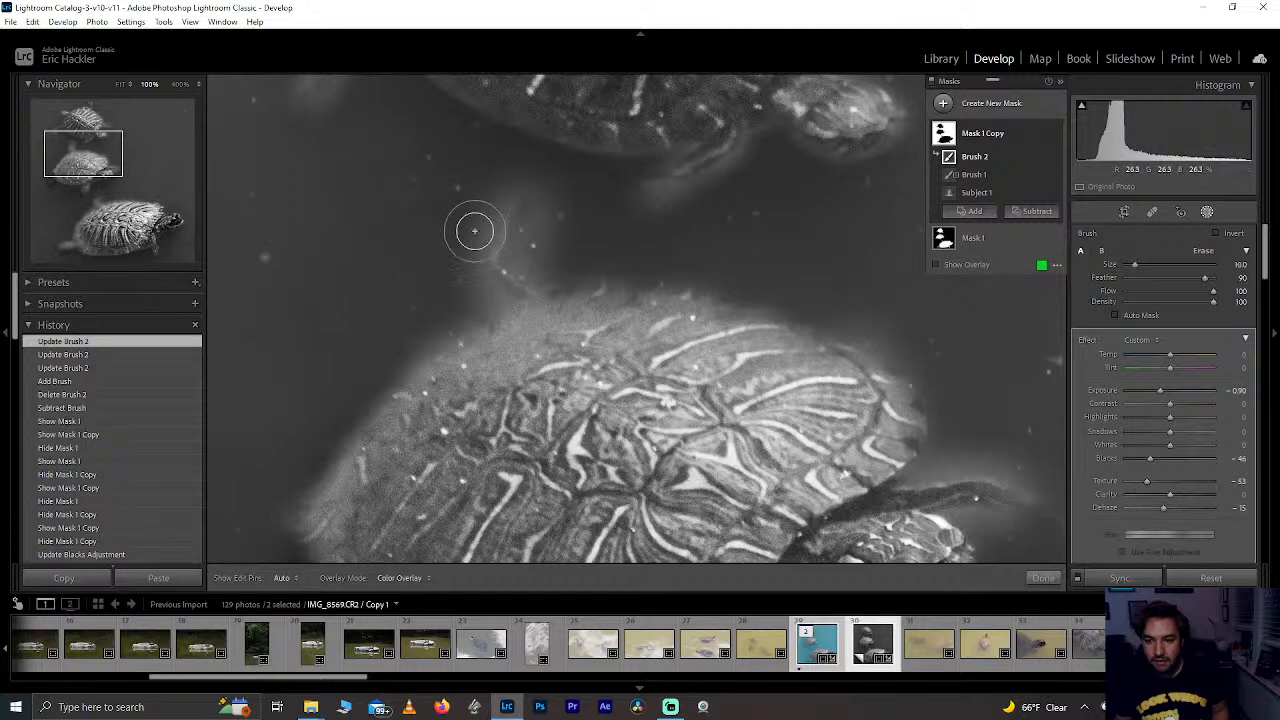
{"action": "mouse_move", "coordinate": [475, 231]}
{"action": "left_mouse_down"}
{"action": "mouse_move", "coordinate": [507, 186]}
{"action": "mouse_move", "coordinate": [462, 282]}
{"action": "mouse_move", "coordinate": [504, 185]}
{"action": "mouse_move", "coordinate": [534, 190]}
{"action": "mouse_move", "coordinate": [571, 264]}
{"action": "mouse_move", "coordinate": [630, 266]}
{"action": "left_mouse_up"}
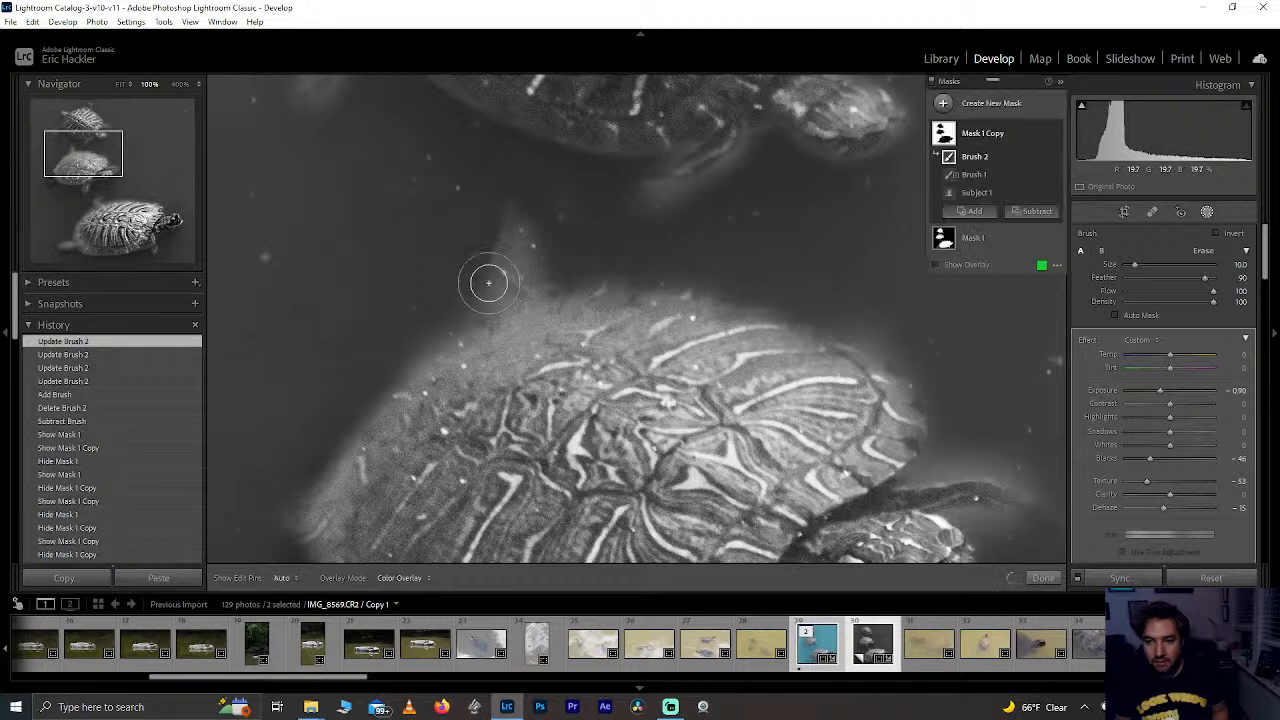
{"action": "key", "text": "h"}
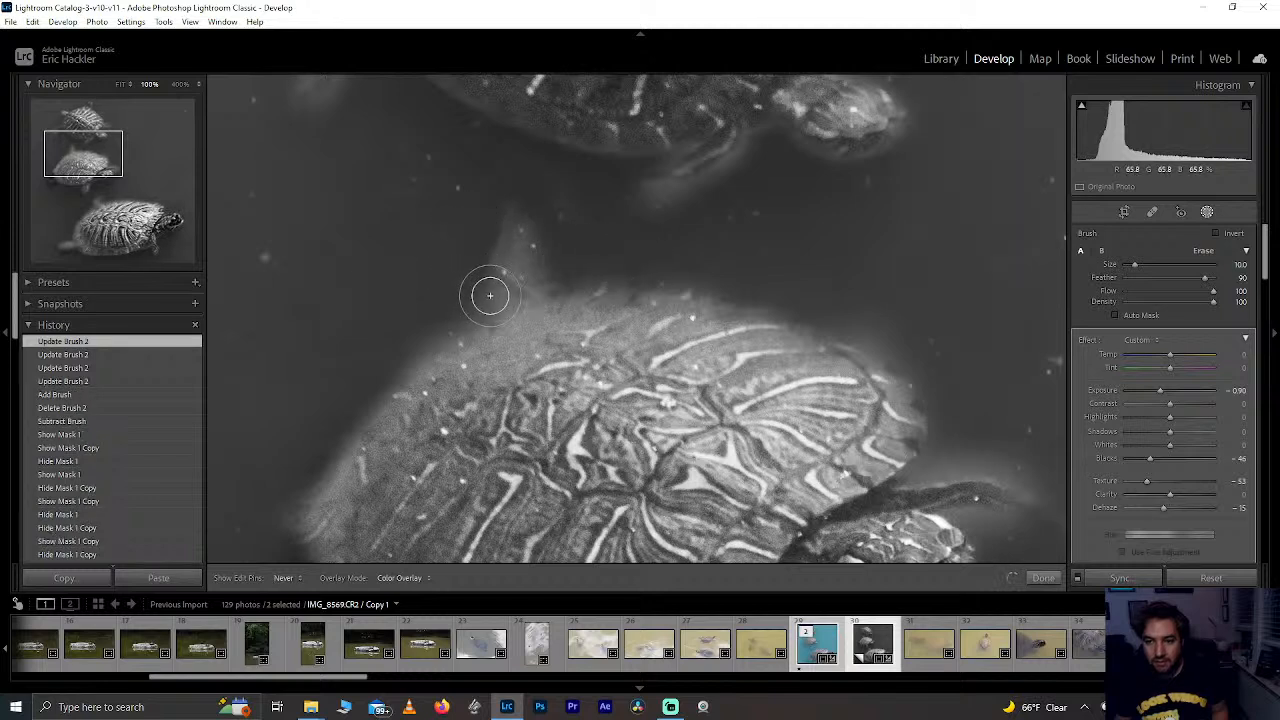
{"action": "mouse_move", "coordinate": [469, 278]}
{"action": "left_mouse_down"}
{"action": "mouse_move", "coordinate": [443, 252]}
{"action": "mouse_move", "coordinate": [443, 264]}
{"action": "left_mouse_up"}
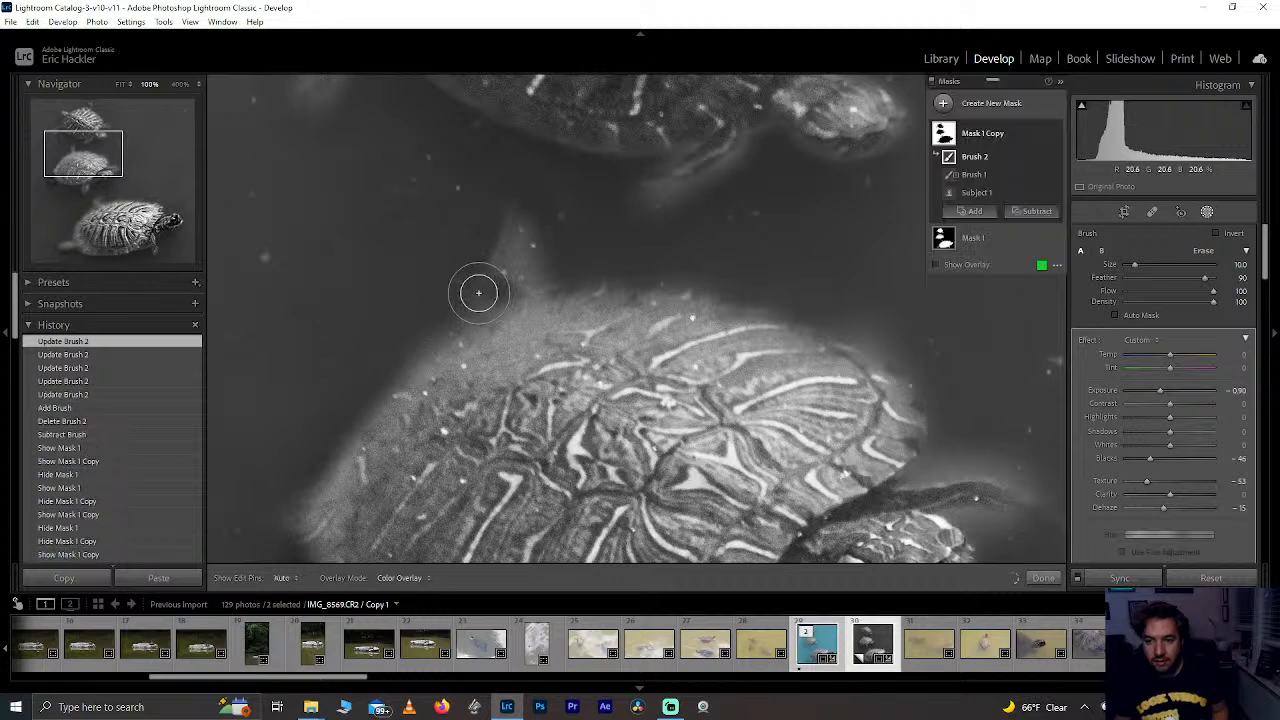
{"action": "mouse_move", "coordinate": [478, 293]}
{"action": "left_mouse_down"}
{"action": "mouse_move", "coordinate": [457, 289]}
{"action": "mouse_move", "coordinate": [463, 280]}
{"action": "left_mouse_up"}
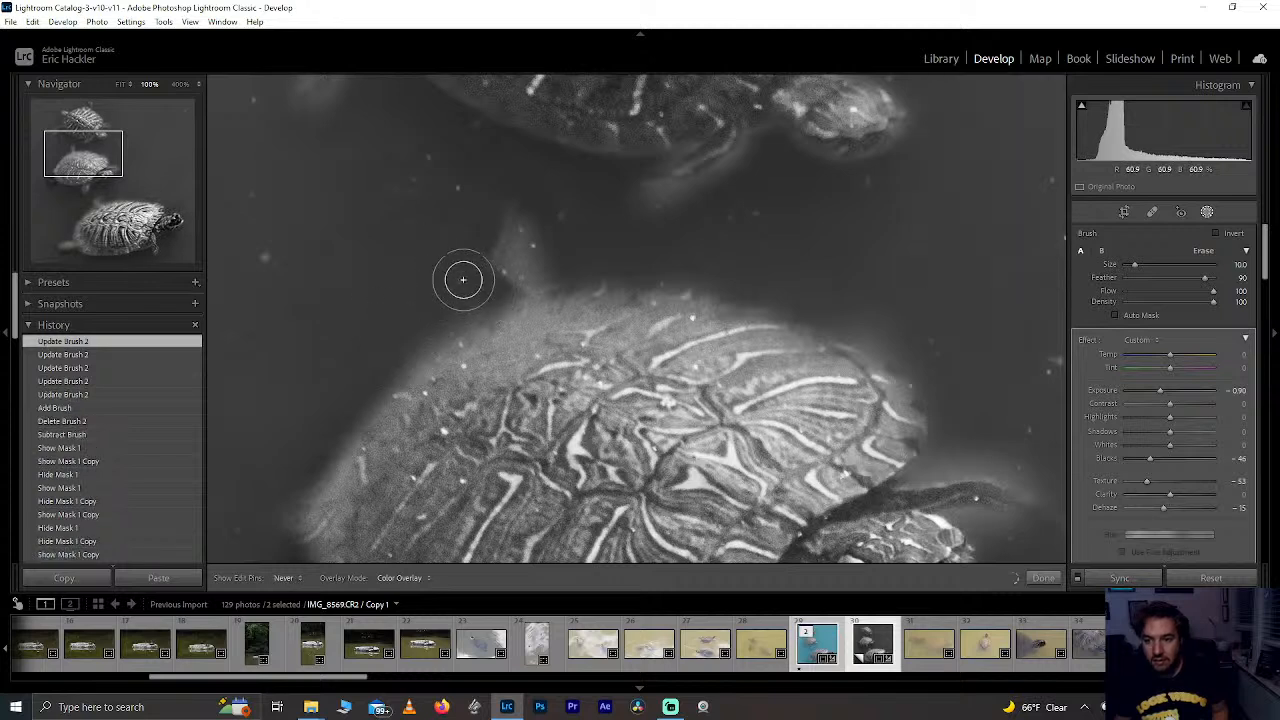
{"action": "left_click", "coordinate": [643, 201]}
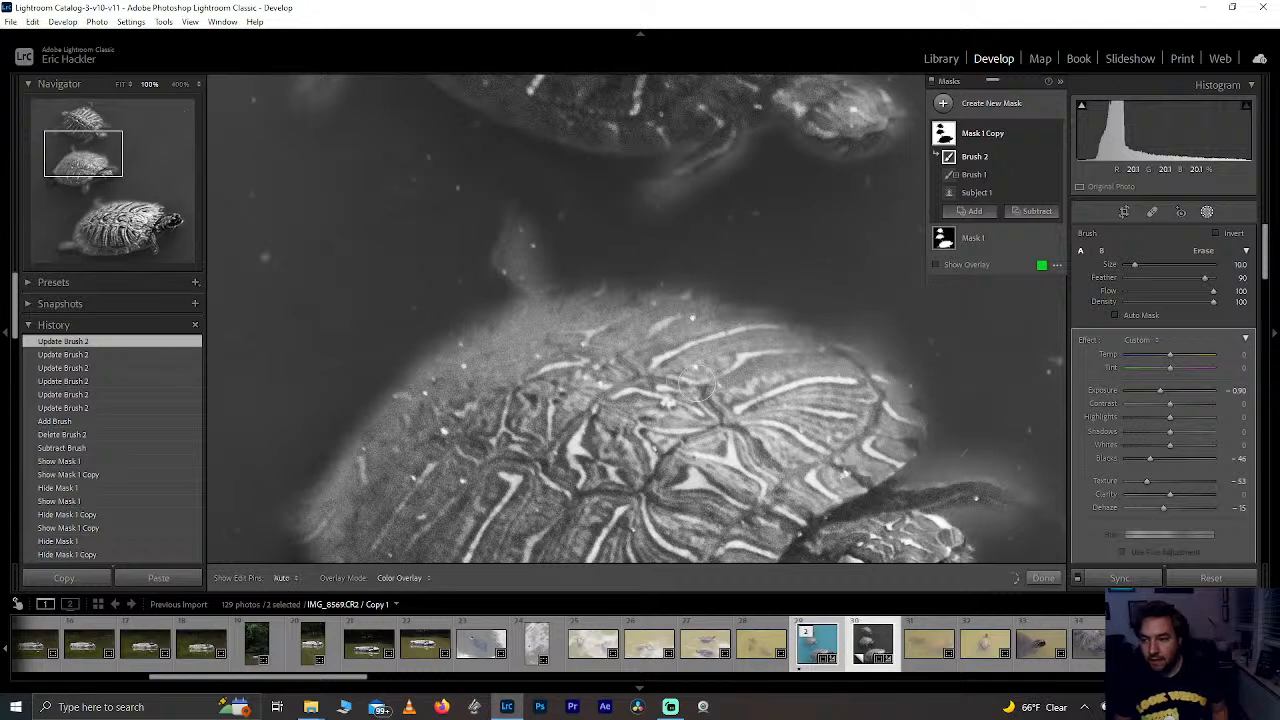
Step: Paint Brush 2 over the haze around the middle turtle's front leg beside its head
{"action": "left_click", "coordinate": [61, 162]}
{"action": "left_click_drag", "start_coordinate": [61, 162], "coordinate": [104, 170]}
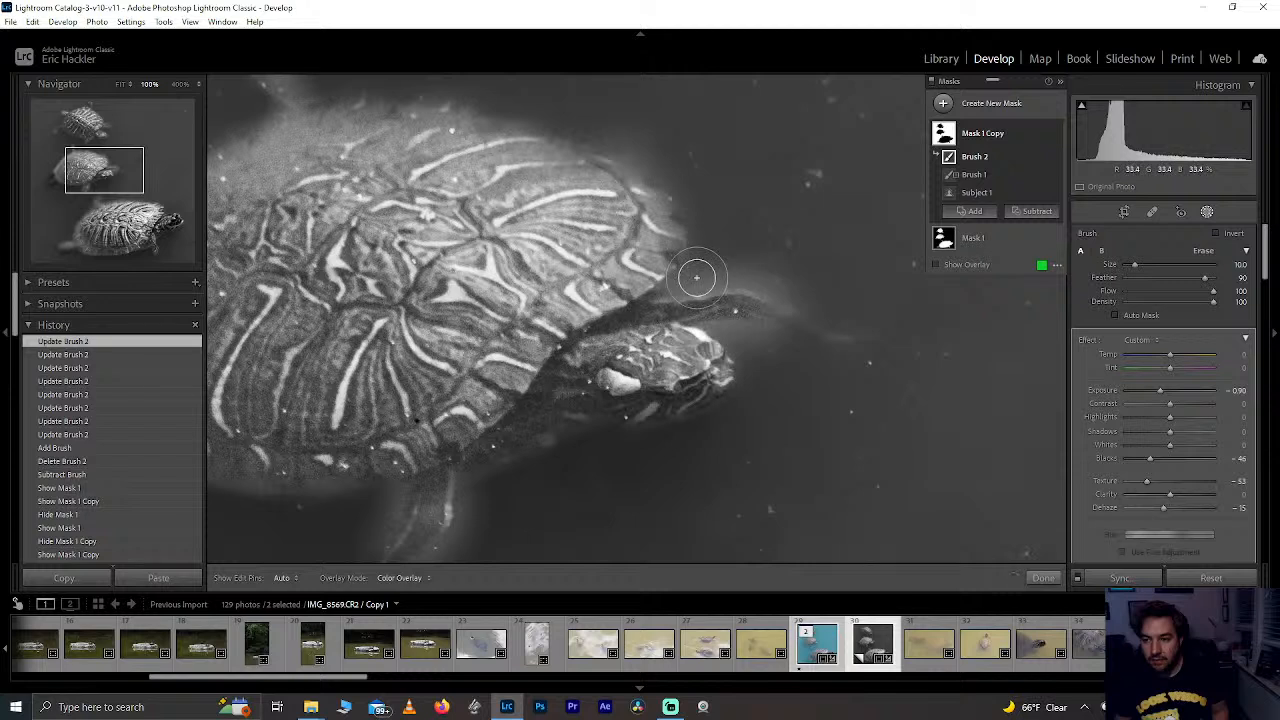
{"action": "key", "text": "h"}
{"action": "mouse_move", "coordinate": [722, 280]}
{"action": "left_mouse_down"}
{"action": "mouse_move", "coordinate": [694, 277]}
{"action": "mouse_move", "coordinate": [800, 286]}
{"action": "left_mouse_up"}
{"action": "key", "text": "h"}
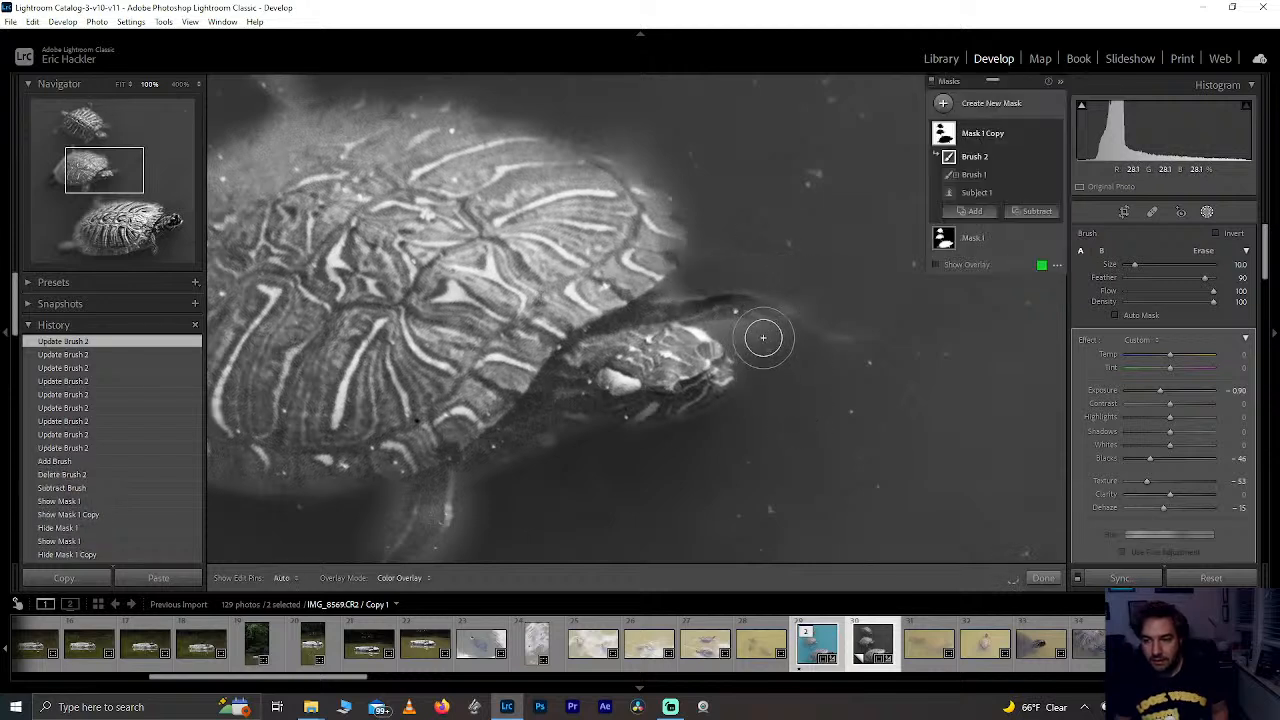
{"action": "key", "text": "h"}
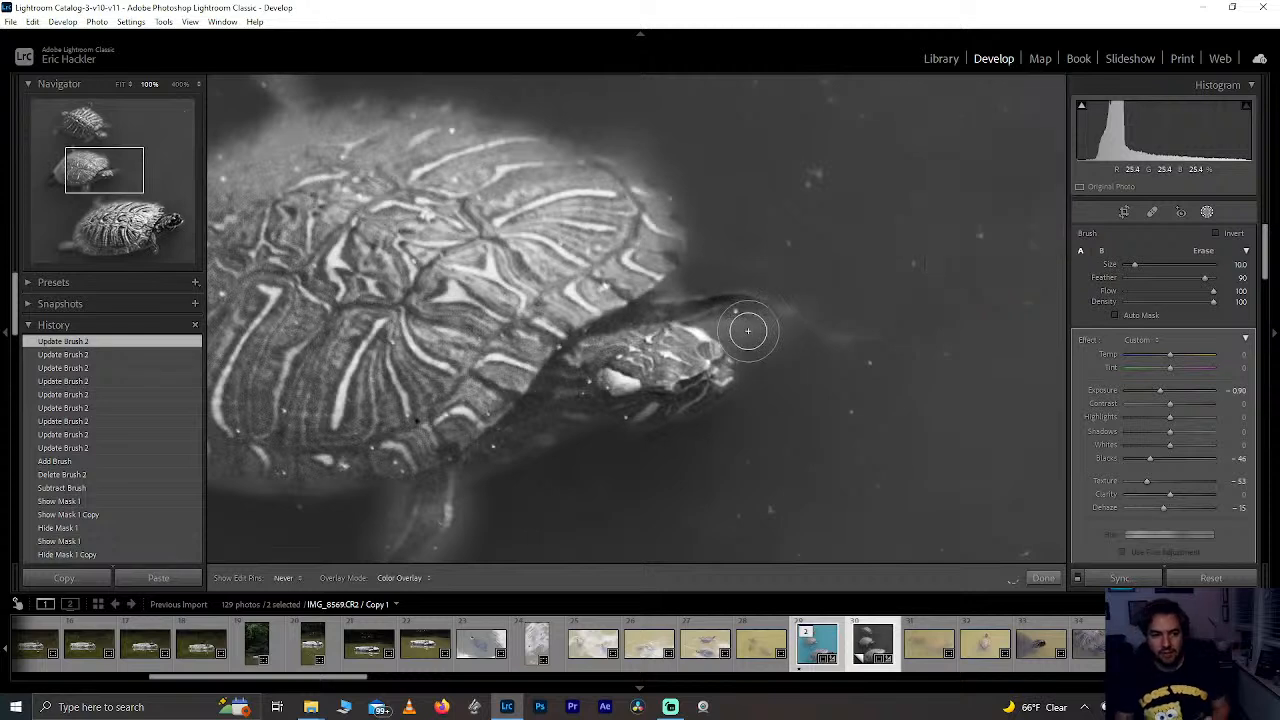
{"action": "key", "text": "h"}
{"action": "left_click_drag", "start_coordinate": [785, 321], "coordinate": [766, 326]}
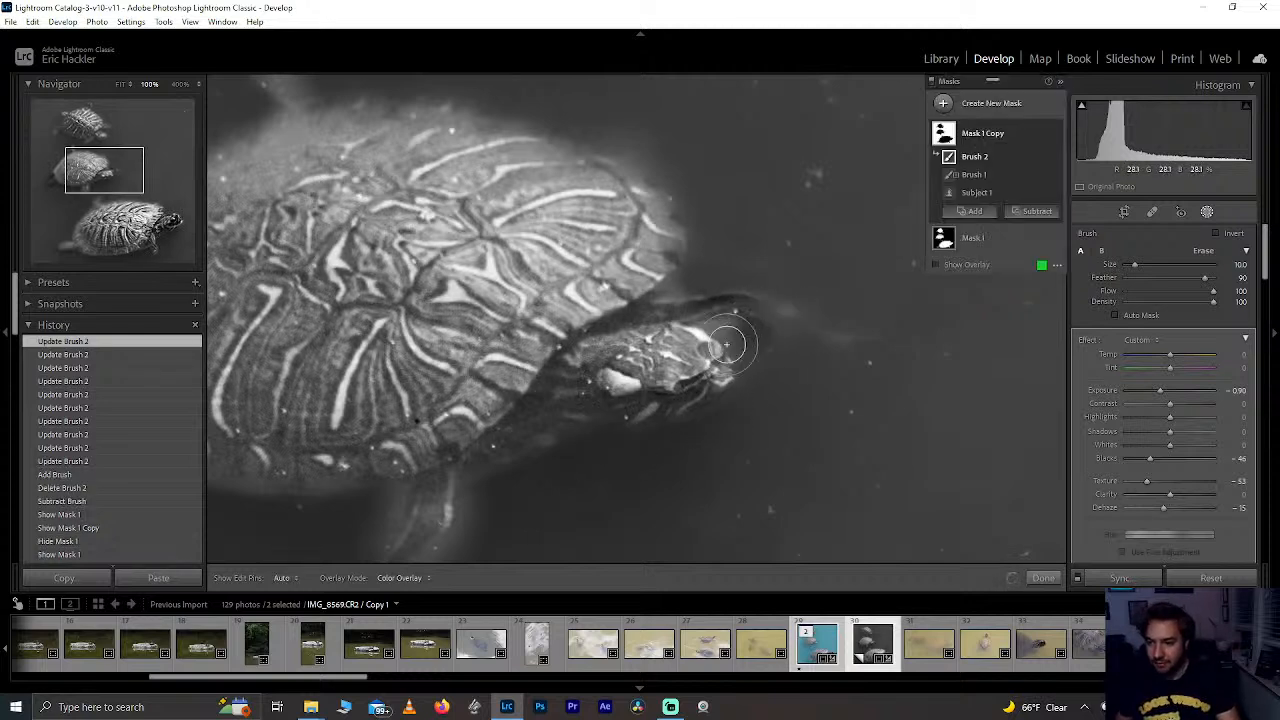
Step: Delete Brush 2 from Mask 1 Copy, and check the adjustments of Mask 1 before reselecting Mask 1 Copy
{"action": "left_click", "coordinate": [112, 159]}
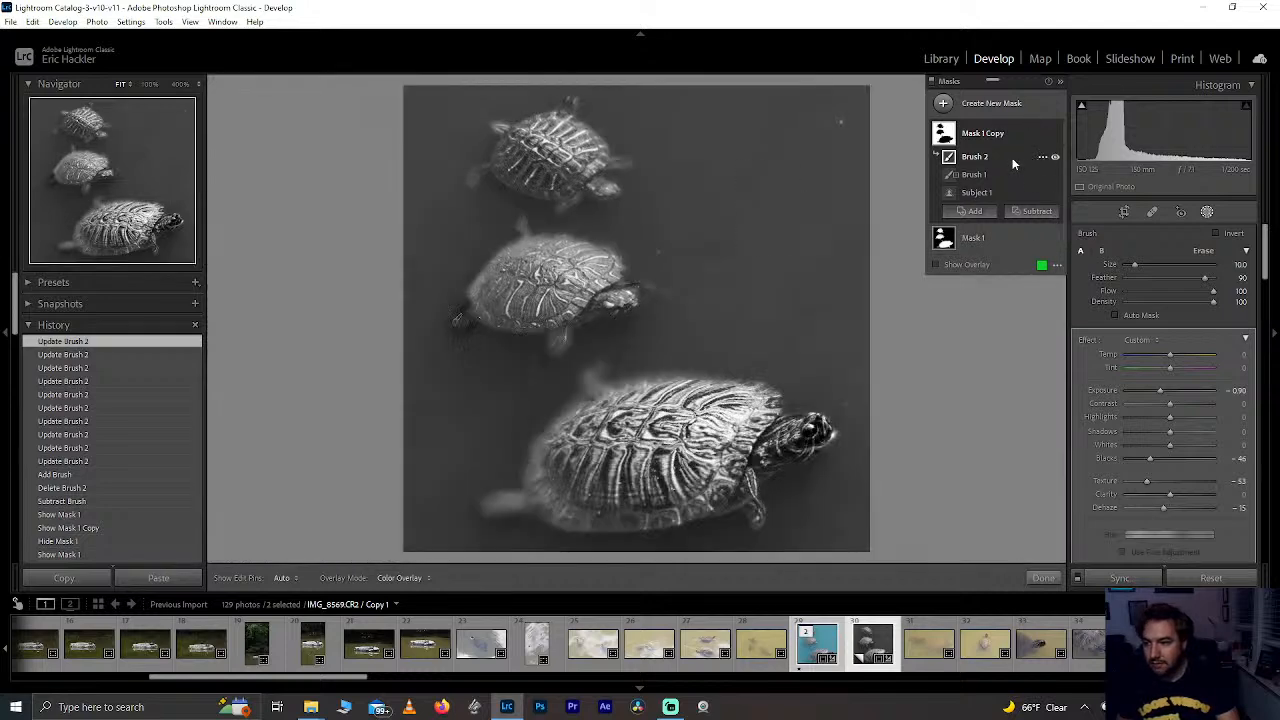
{"action": "left_click", "coordinate": [975, 237]}
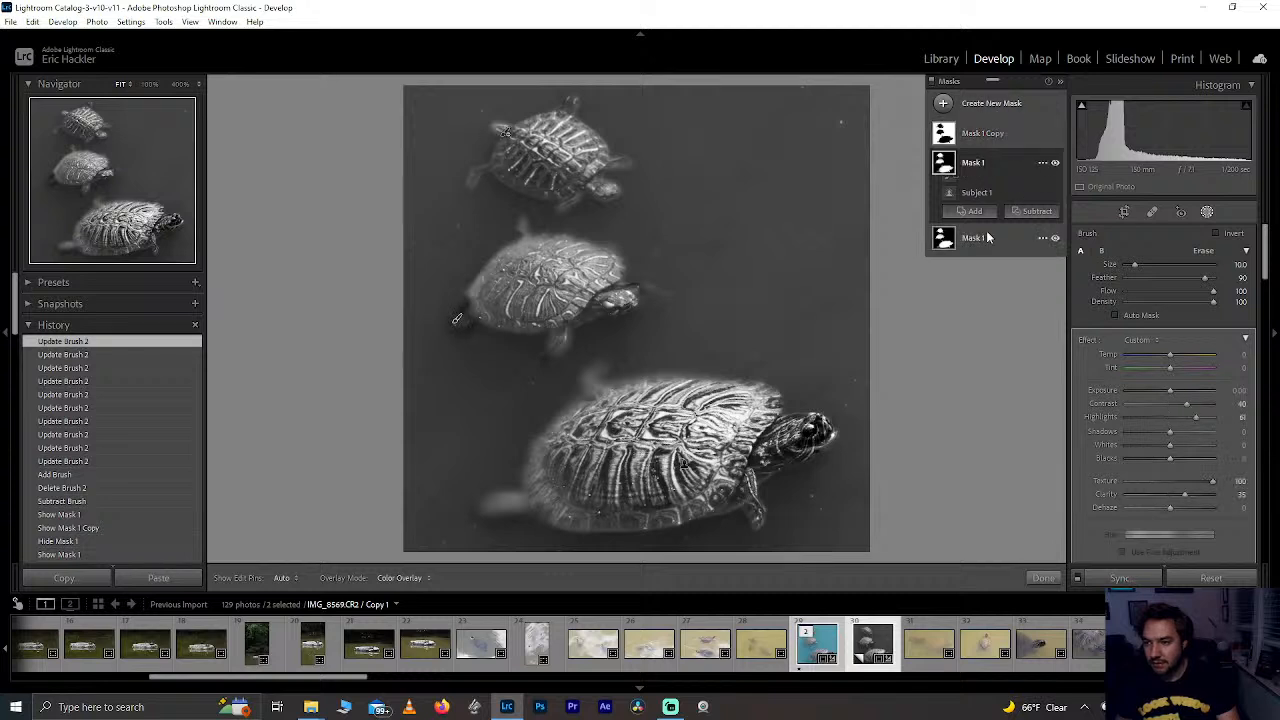
{"action": "left_click", "coordinate": [983, 135]}
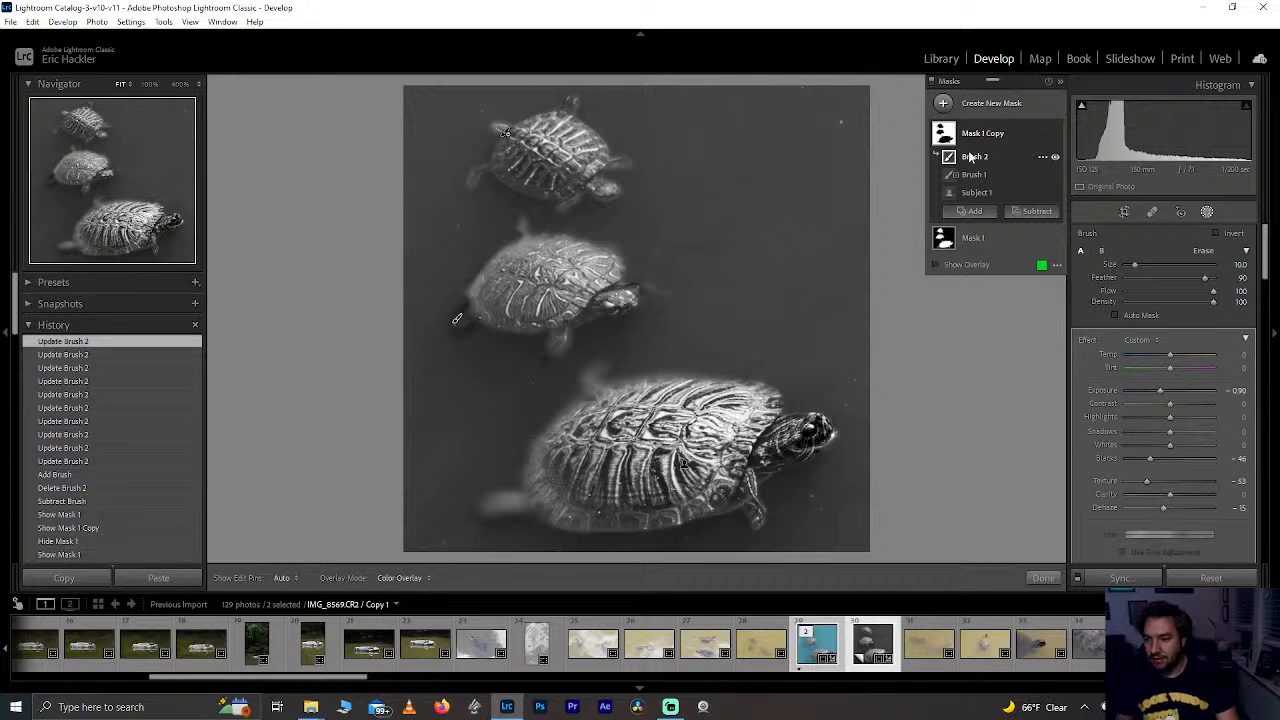
{"action": "key", "text": "Delete"}
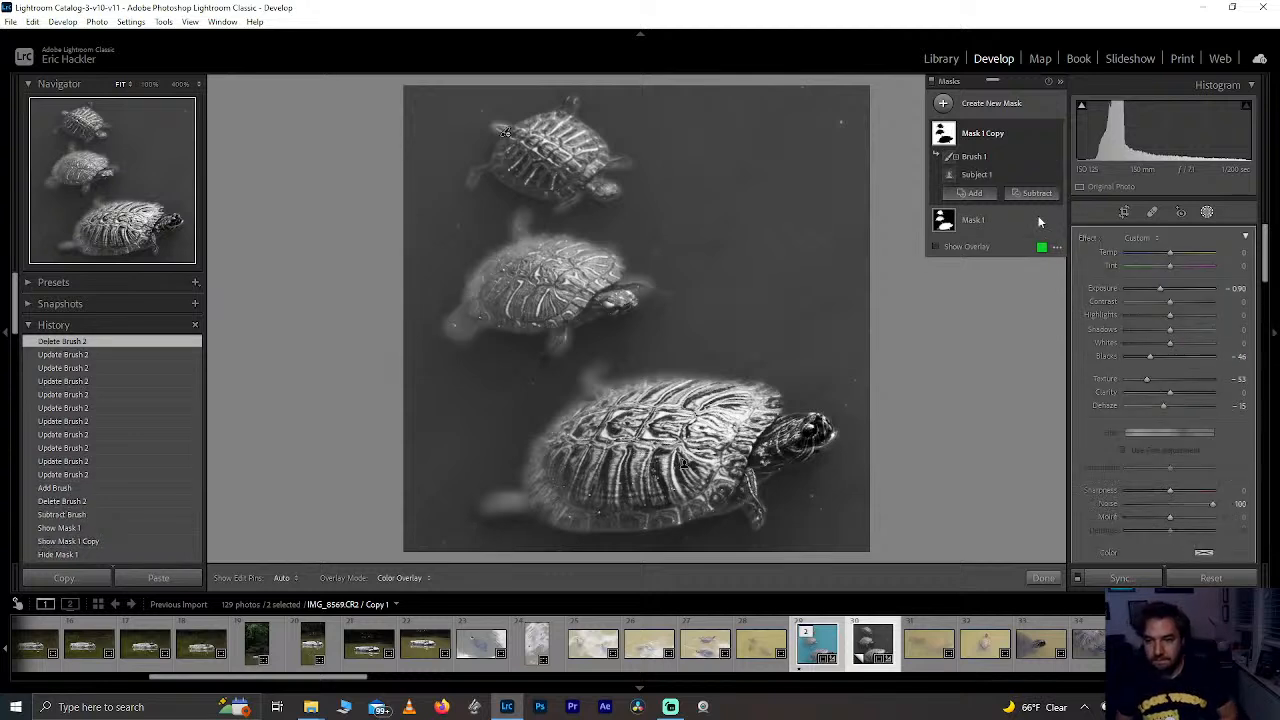
{"action": "left_click", "coordinate": [965, 220]}
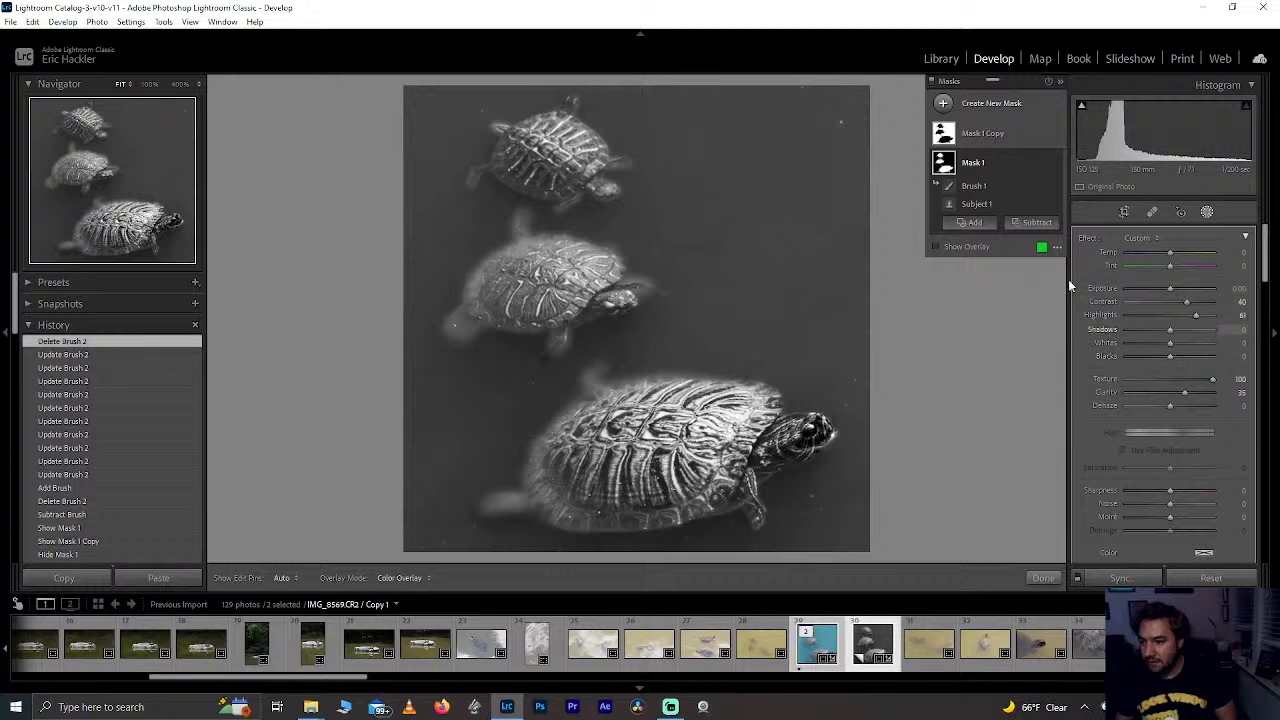
{"action": "left_click", "coordinate": [987, 144]}
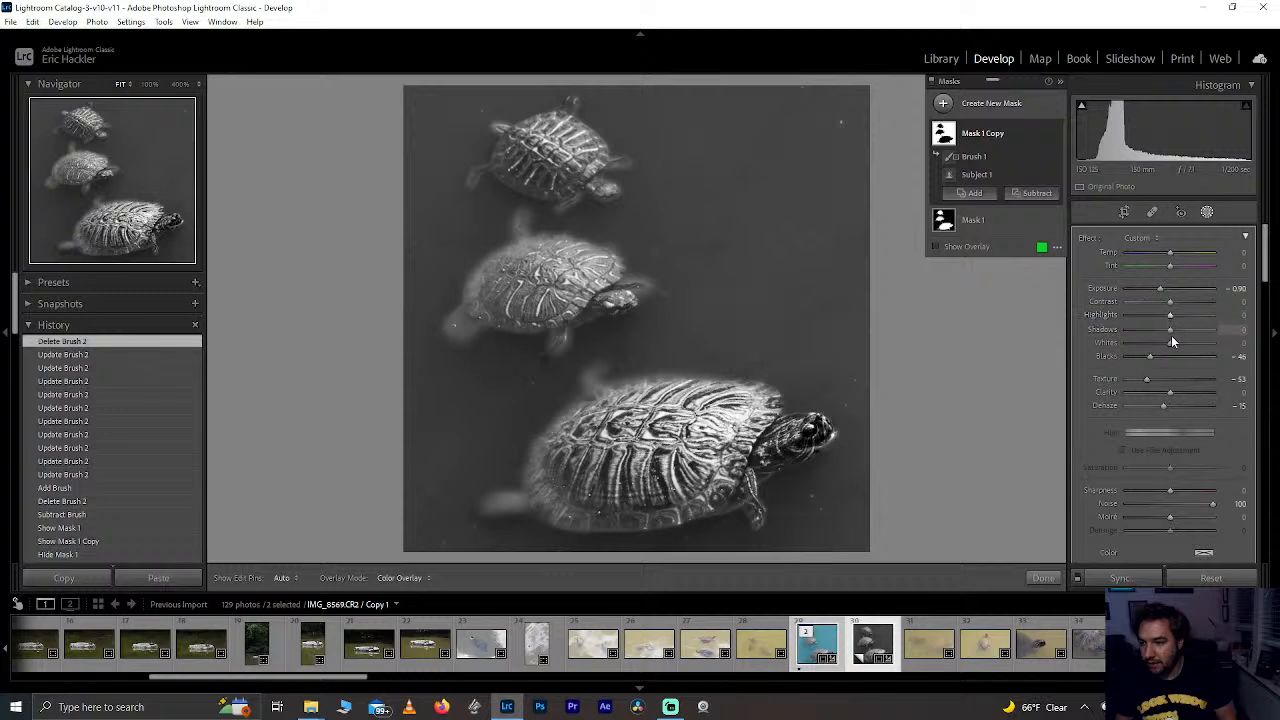
Step: Set the Whites of Mask 1 Copy to −26 and the Shadows of Mask 1 to −41, leaving Dehaze at 0
{"action": "left_click_drag", "start_coordinate": [1153, 346], "coordinate": [1160, 346]}
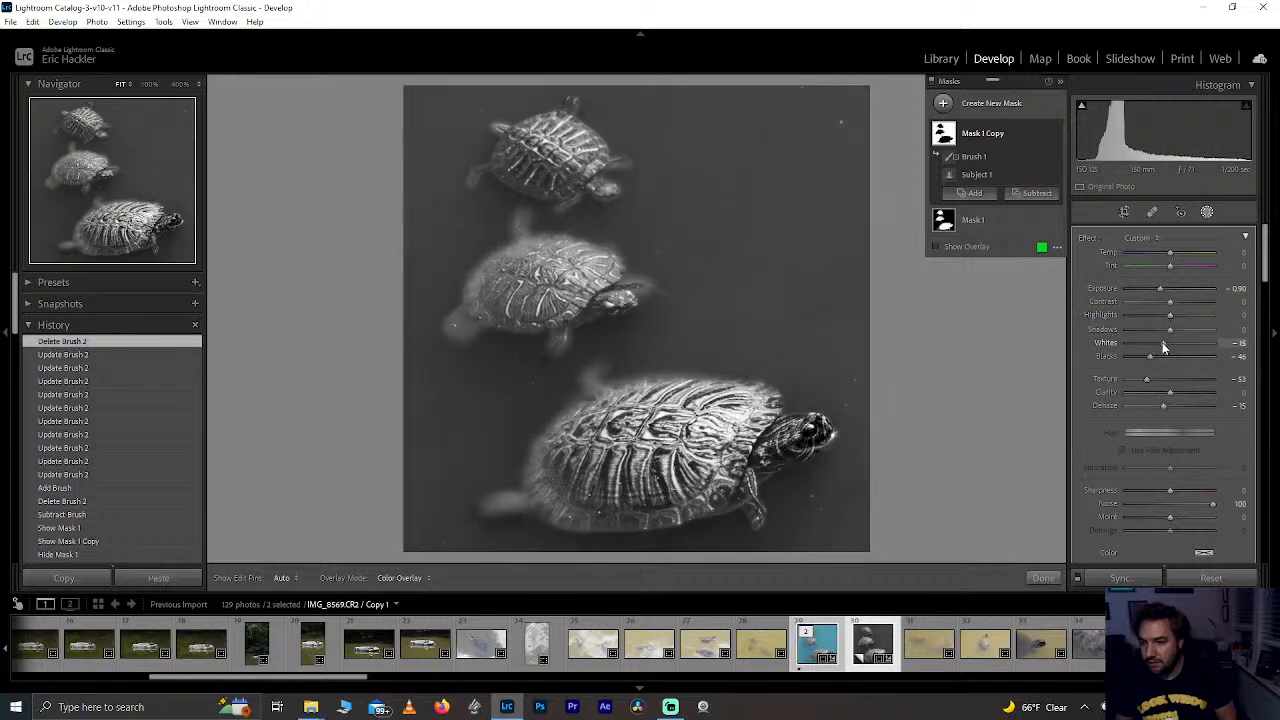
{"action": "left_click", "coordinate": [985, 218]}
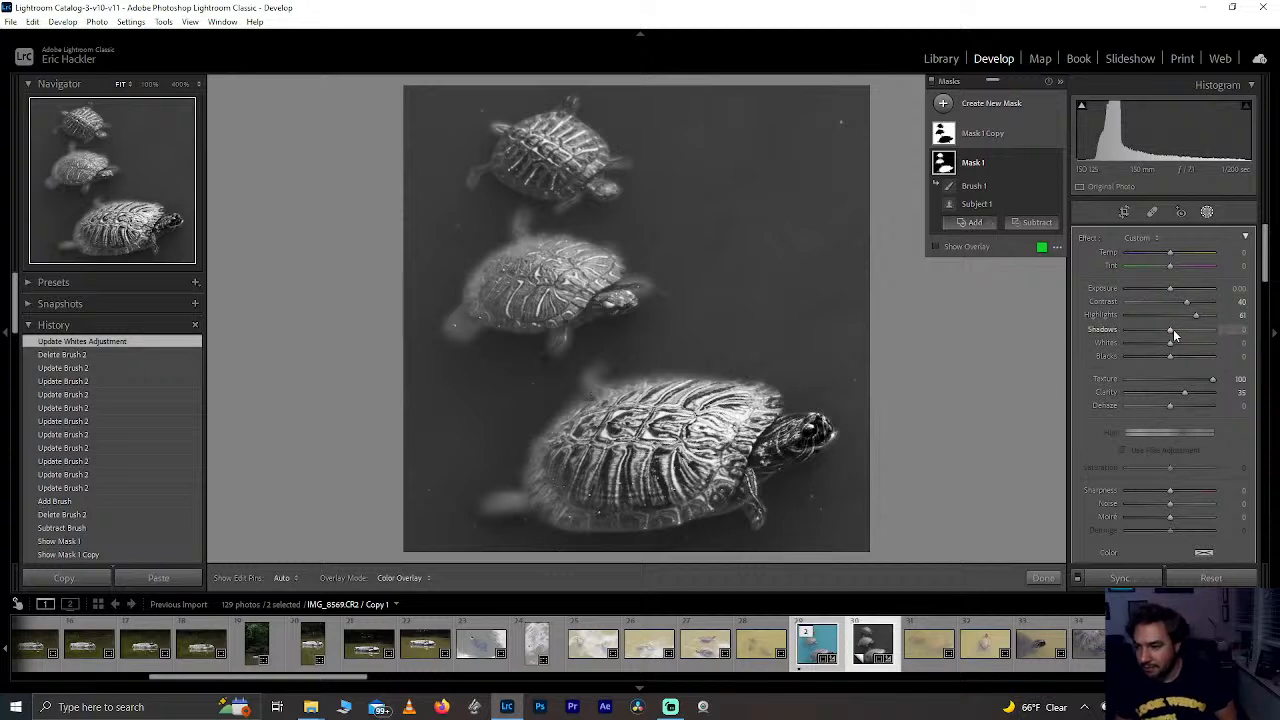
{"action": "left_click_drag", "start_coordinate": [1166, 346], "coordinate": [1150, 331]}
{"action": "left_click_drag", "start_coordinate": [1168, 405], "coordinate": [1173, 410]}
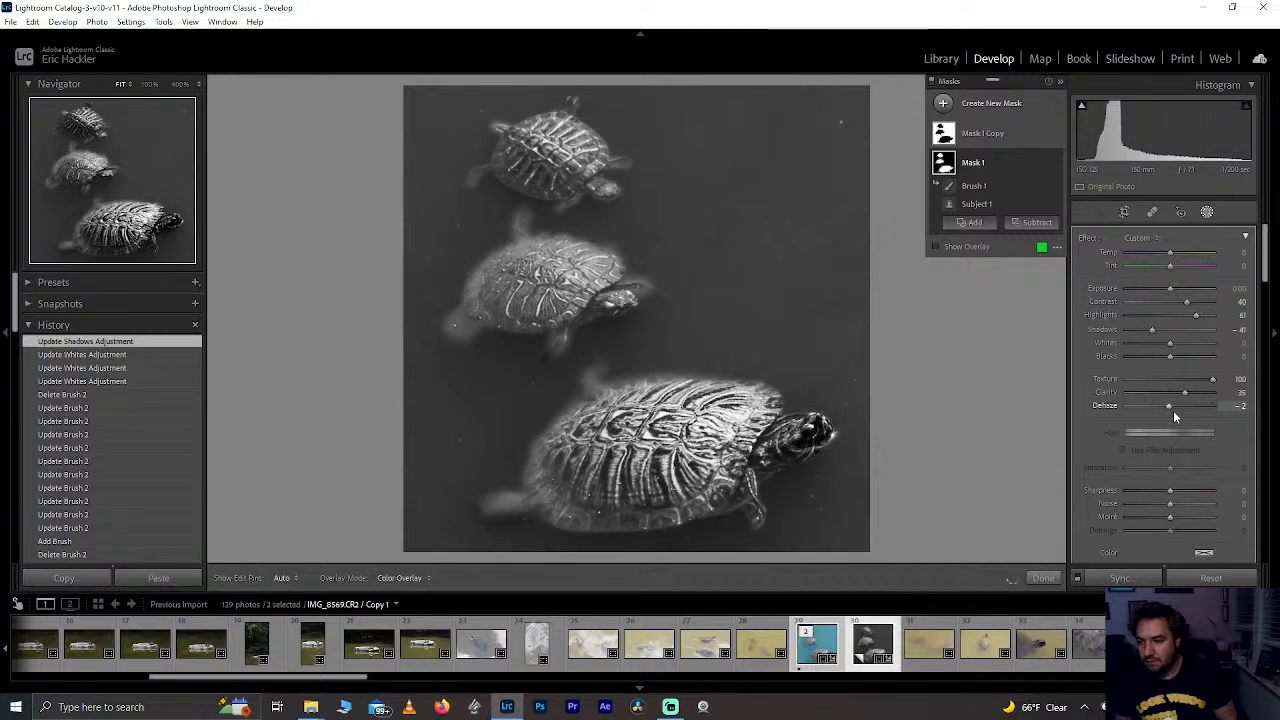
{"action": "double_click", "coordinate": [1172, 406]}
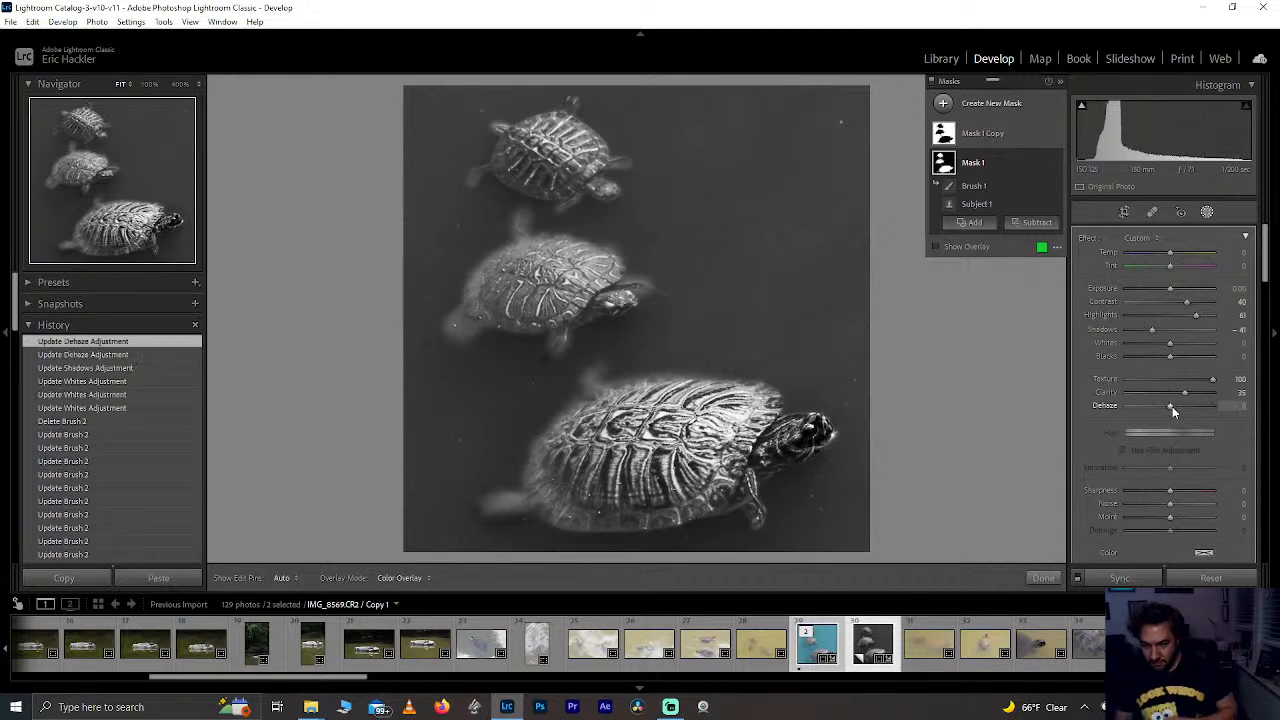
Step: Try subtracting a brush from Mask 1 over the bottom turtle's hazy rear foot with the overlay shown, and undo it
{"action": "left_click", "coordinate": [987, 195]}
{"action": "left_click", "coordinate": [1040, 223]}
{"action": "left_click", "coordinate": [1040, 297]}
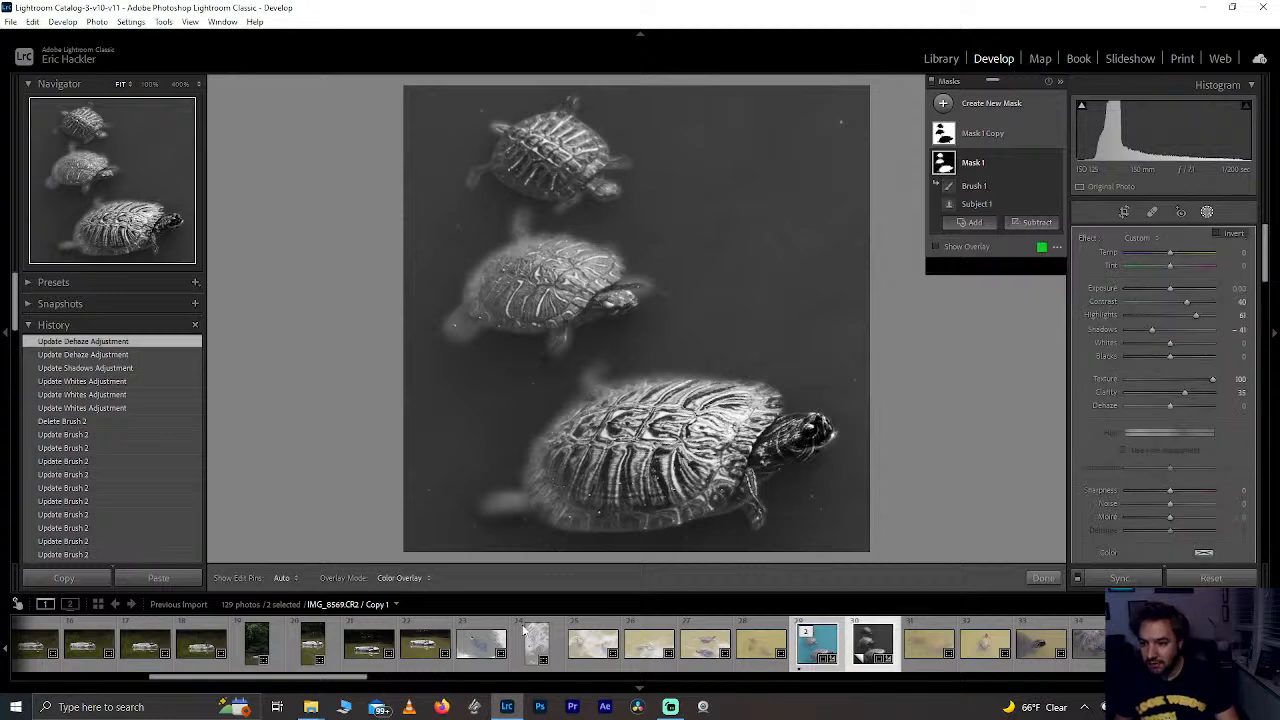
{"action": "left_click_drag", "start_coordinate": [511, 510], "coordinate": [471, 509]}
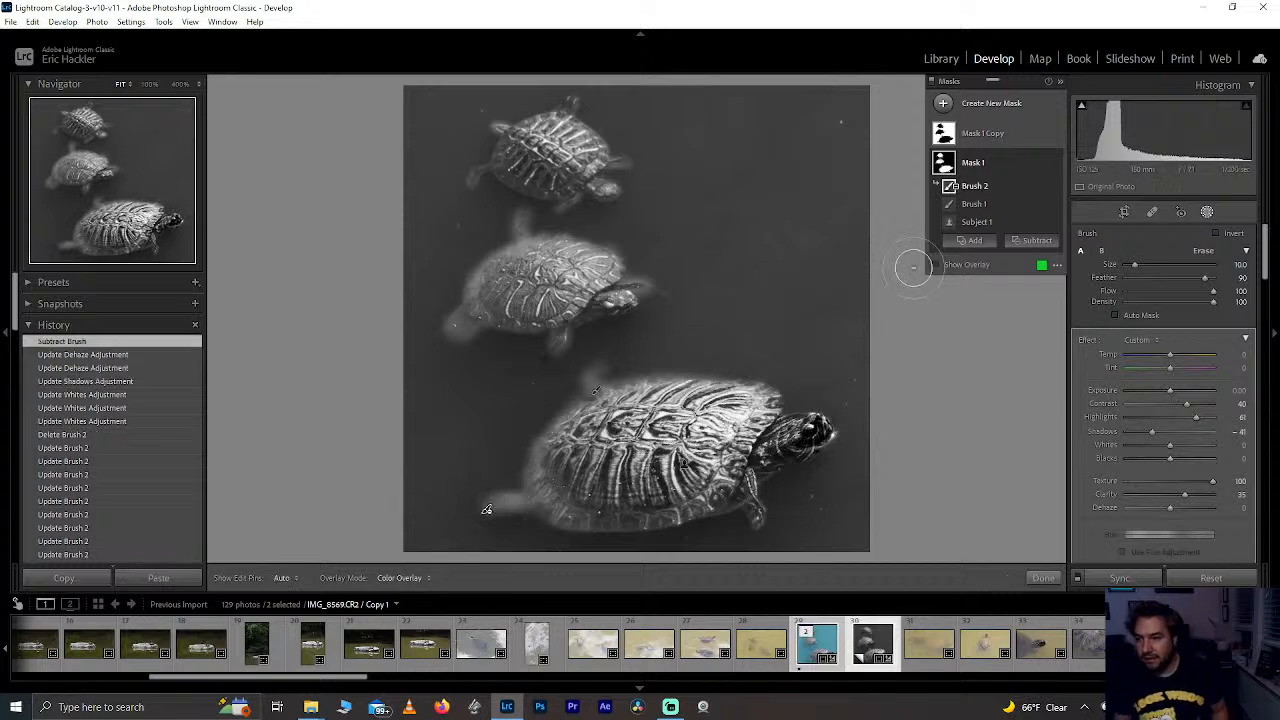
{"action": "left_click", "coordinate": [935, 265]}
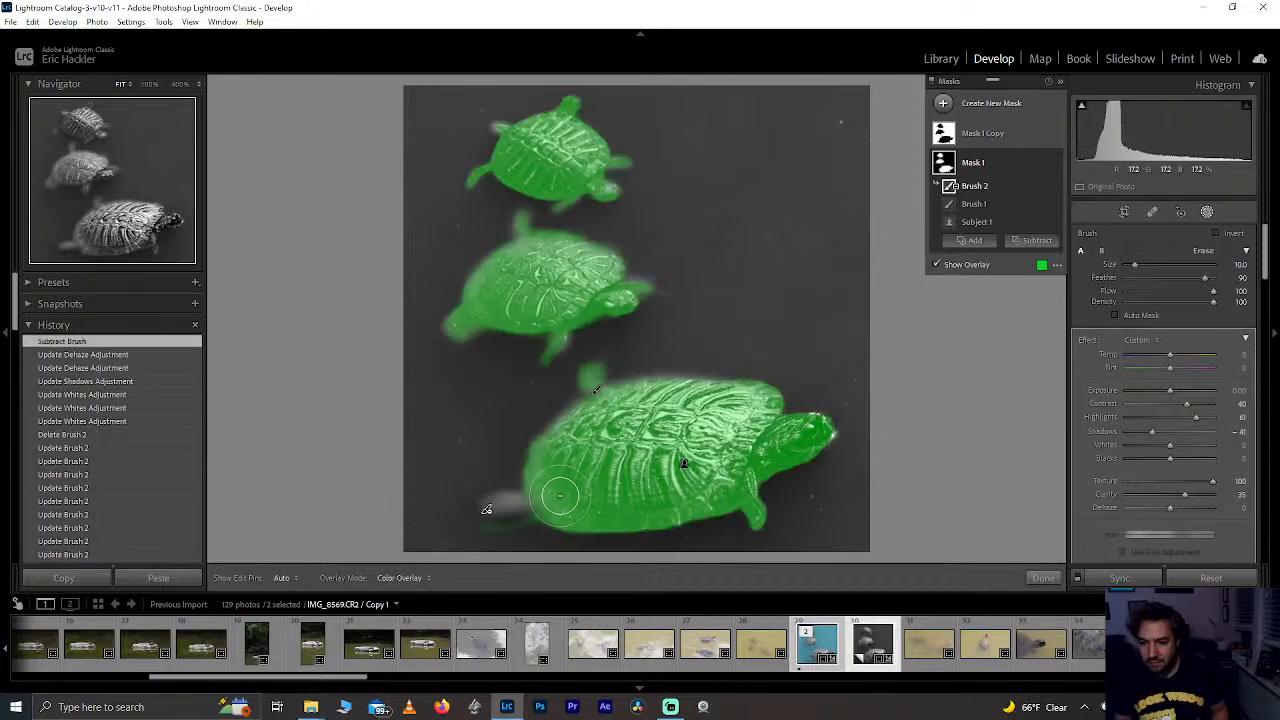
{"action": "key", "text": "ctrl+z"}
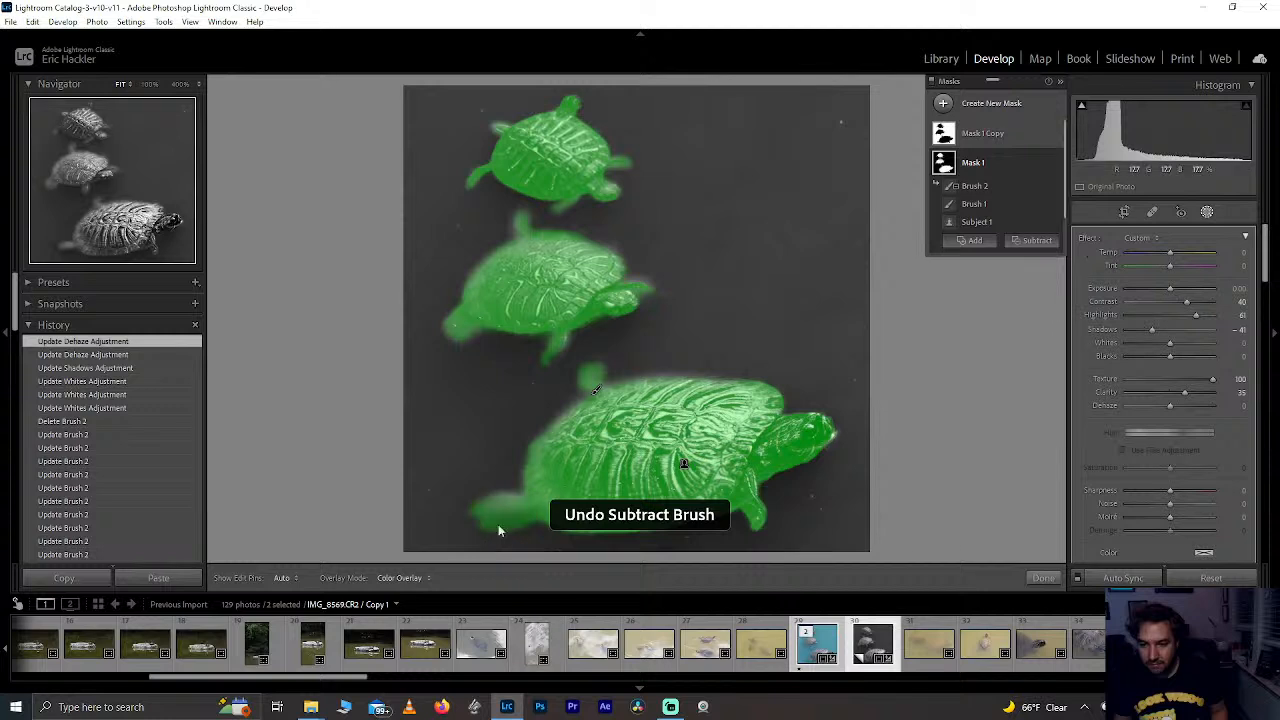
Step: Add a brush of size 7 to Mask 1 Copy and paint over the bottom turtle's rear foot and upper rear leg
{"action": "left_click", "coordinate": [975, 134]}
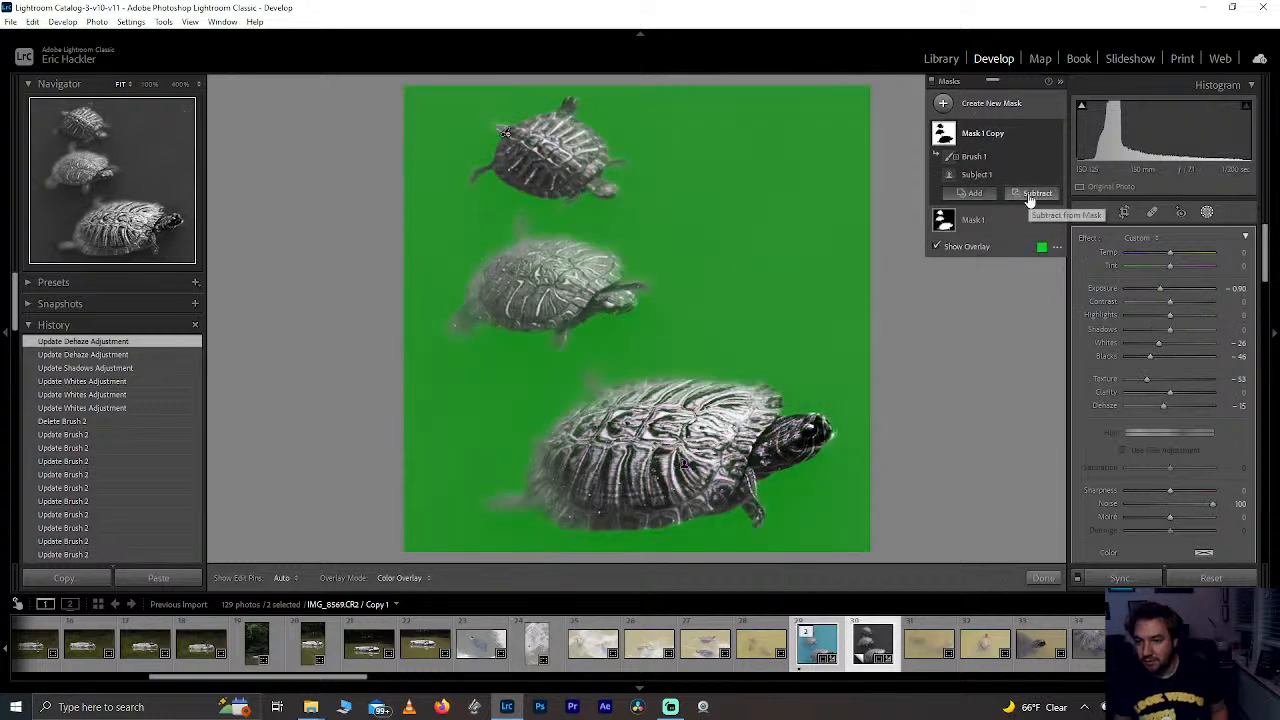
{"action": "left_click", "coordinate": [975, 193]}
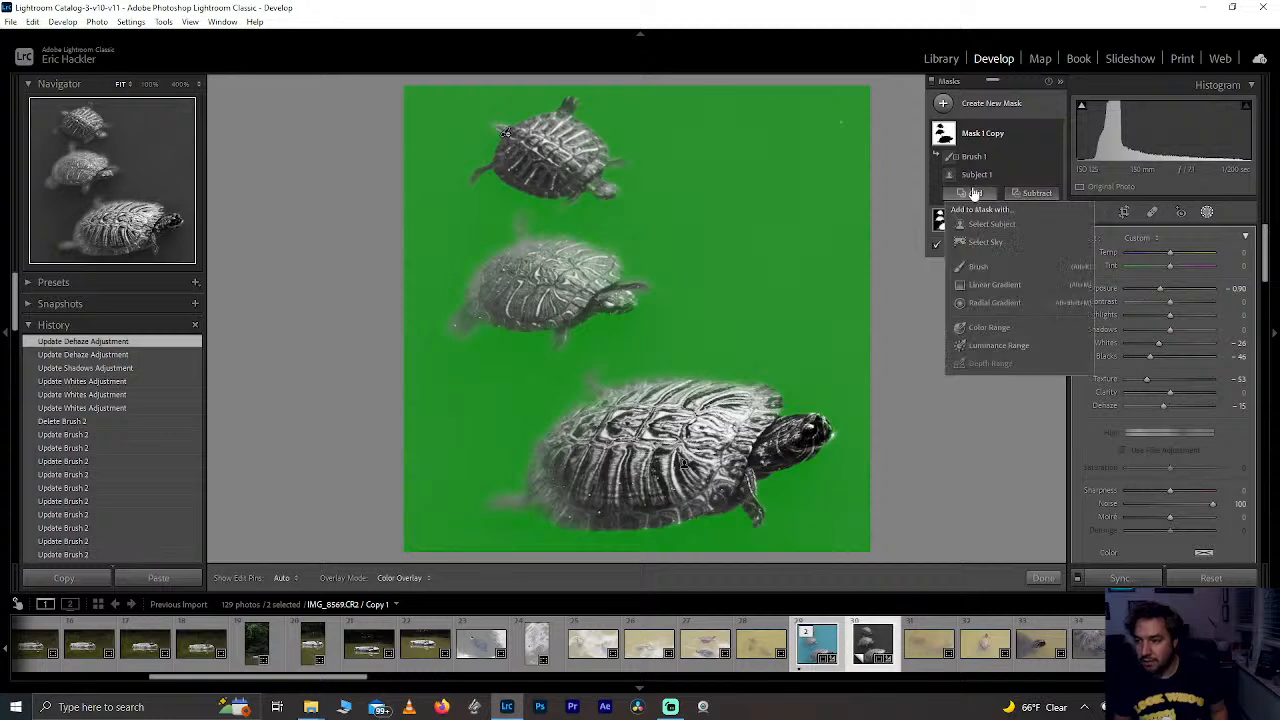
{"action": "left_click", "coordinate": [977, 265]}
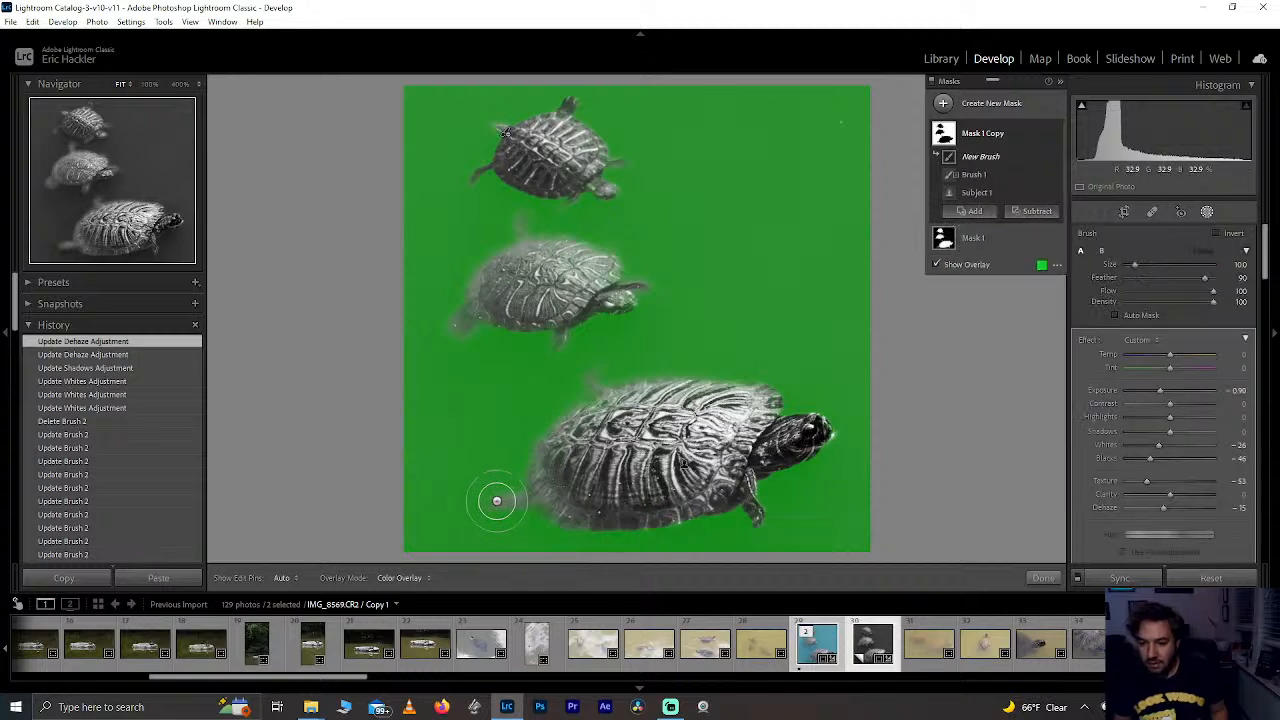
{"action": "key", "text": "h"}
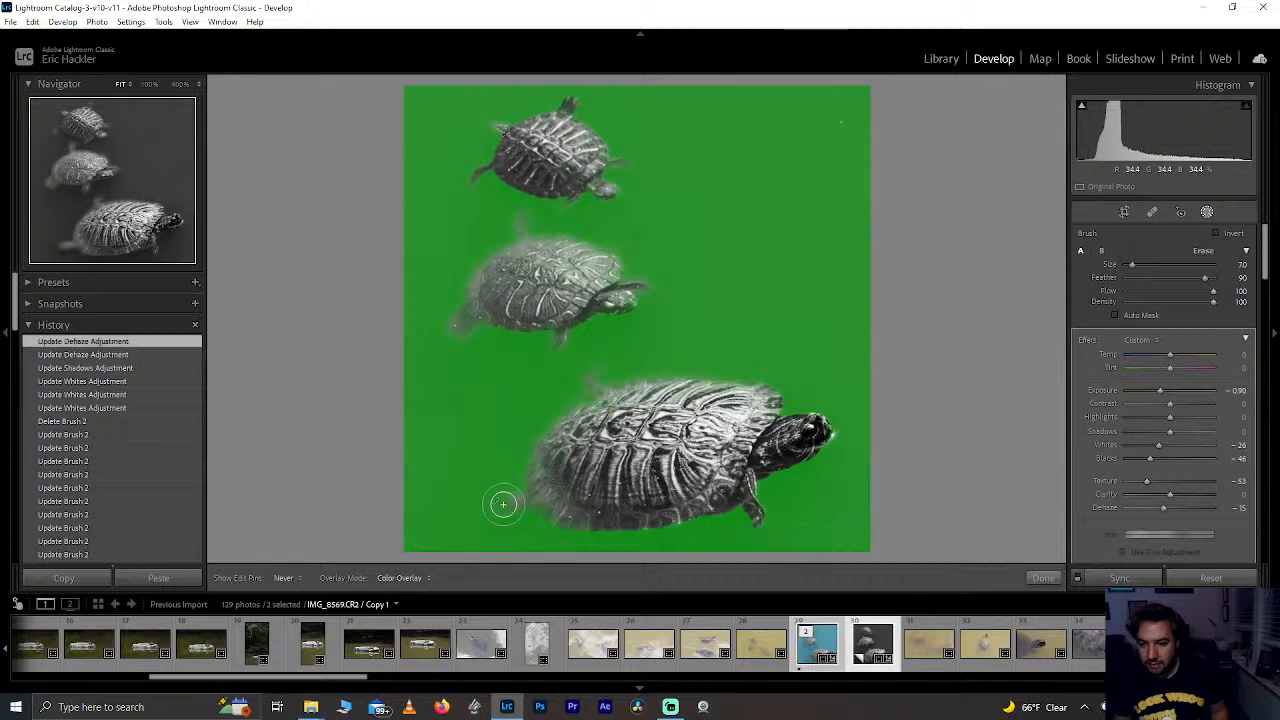
{"action": "left_click_drag", "start_coordinate": [588, 366], "coordinate": [575, 389]}
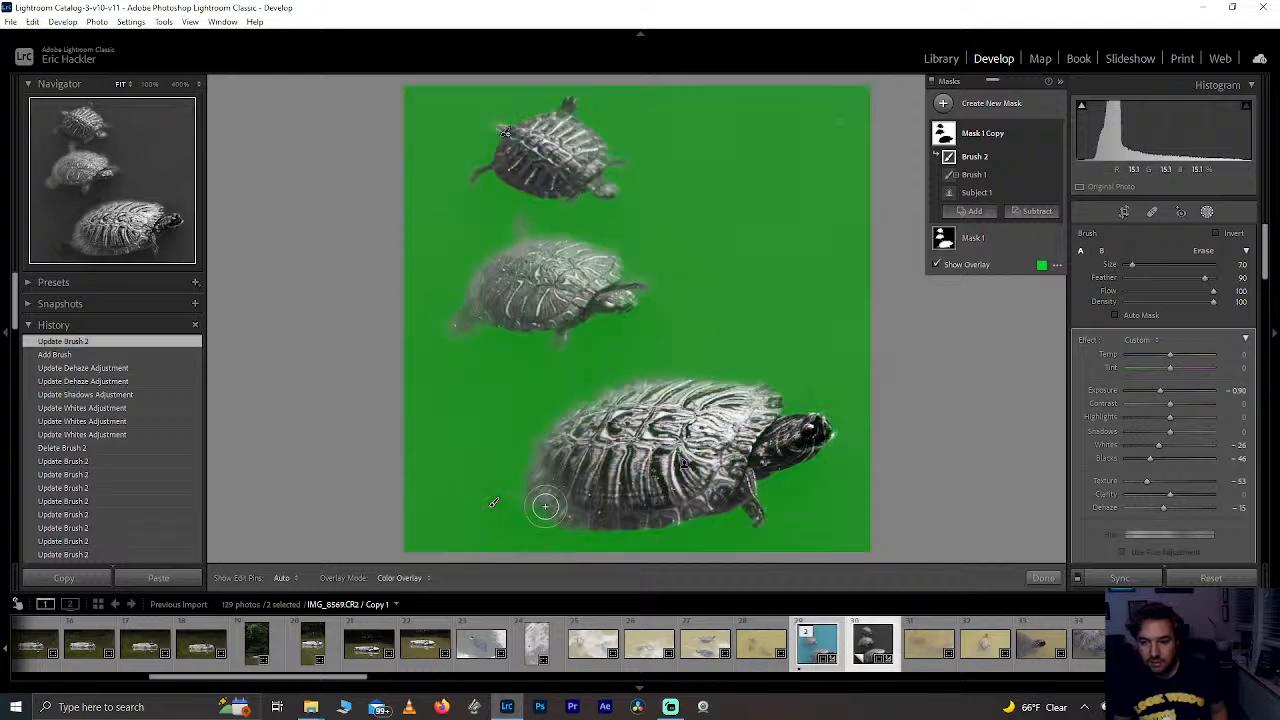
Step: Replace the full-flow stroke on the bottom turtle's rear shell edge with softer painting at size 10 and flow 34
{"action": "mouse_move", "coordinate": [538, 466]}
{"action": "left_mouse_down"}
{"action": "mouse_move", "coordinate": [543, 491]}
{"action": "mouse_move", "coordinate": [578, 518]}
{"action": "left_mouse_up"}
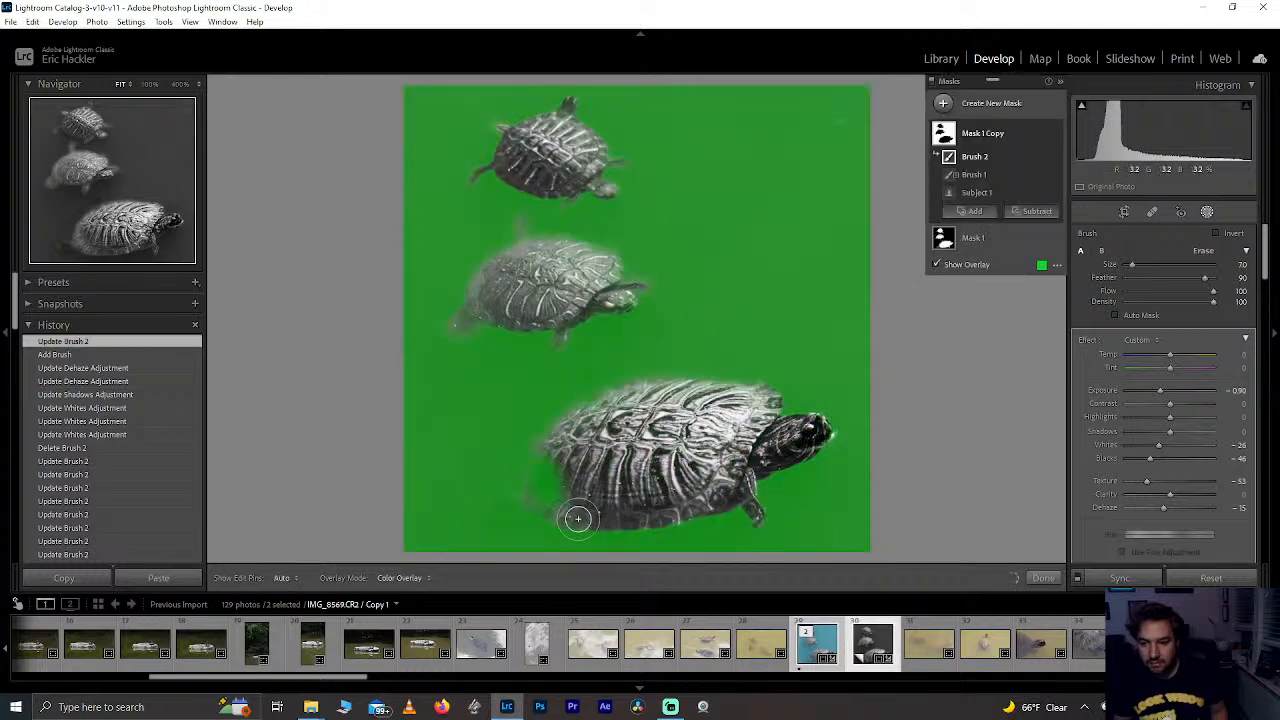
{"action": "key", "text": "ctrl+z"}
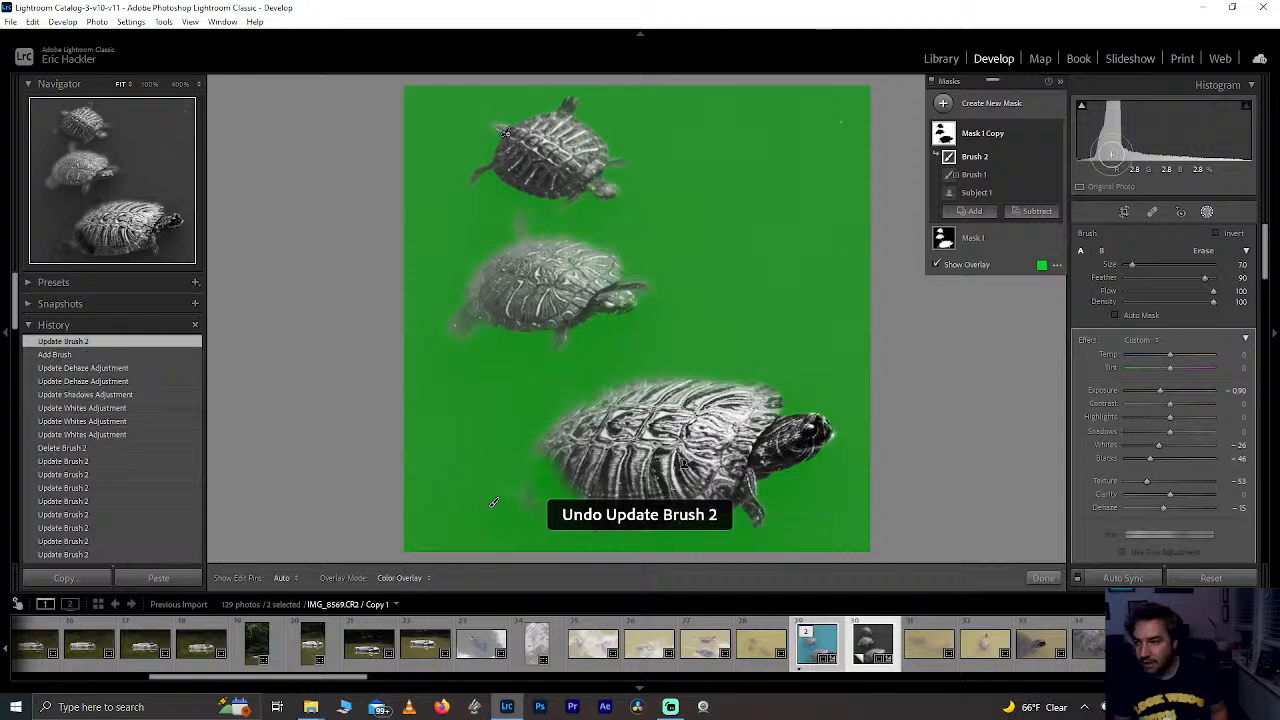
{"action": "left_click", "coordinate": [1154, 291]}
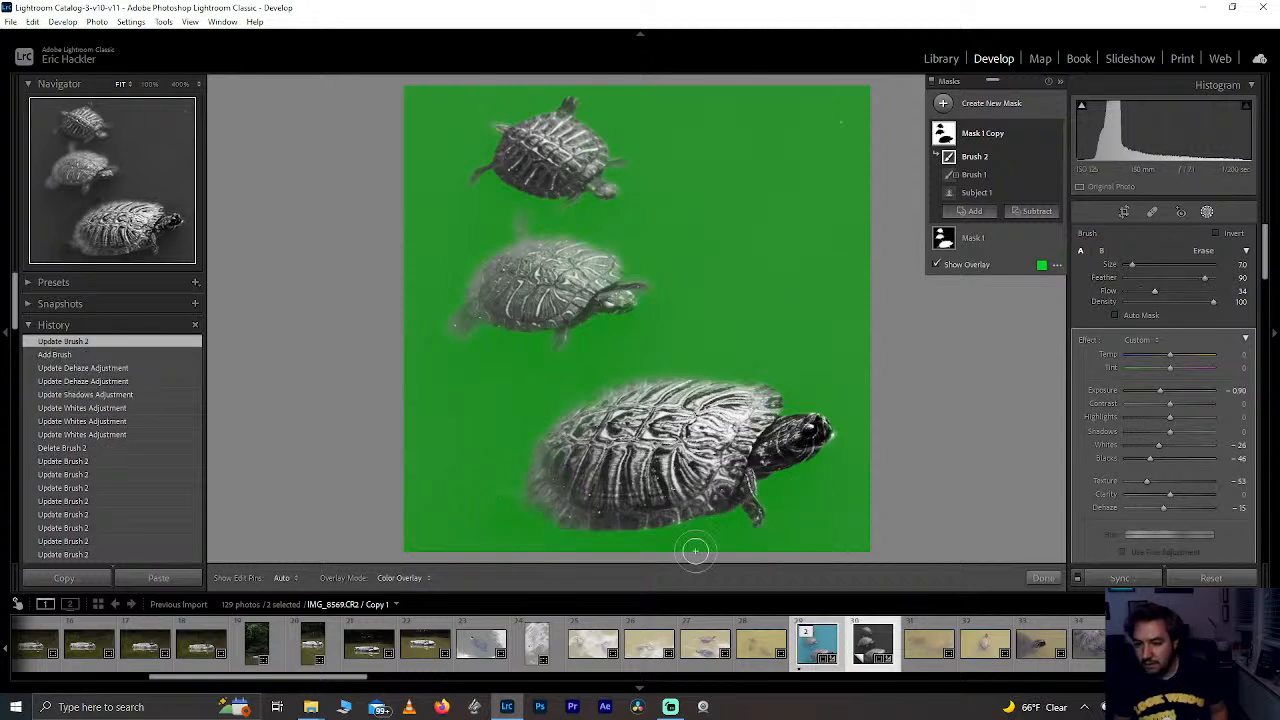
{"action": "key", "text": "h"}
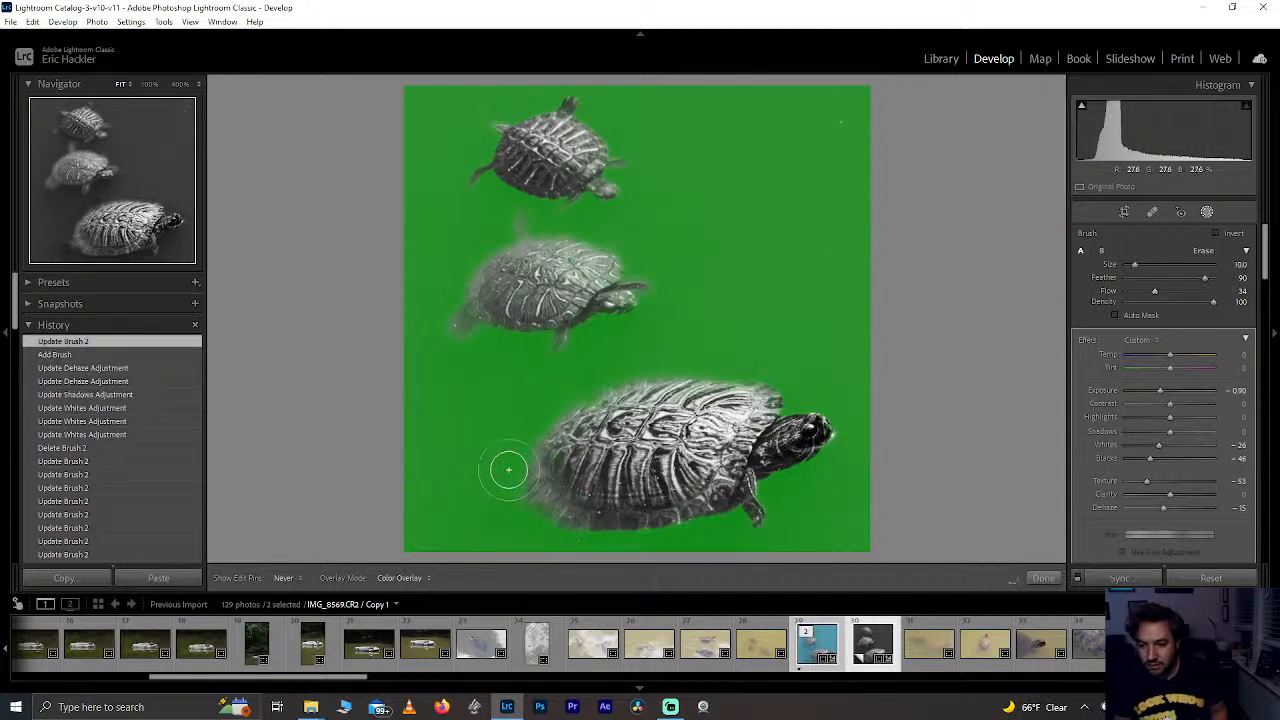
{"action": "key", "text": "h"}
{"action": "left_click", "coordinate": [508, 468]}
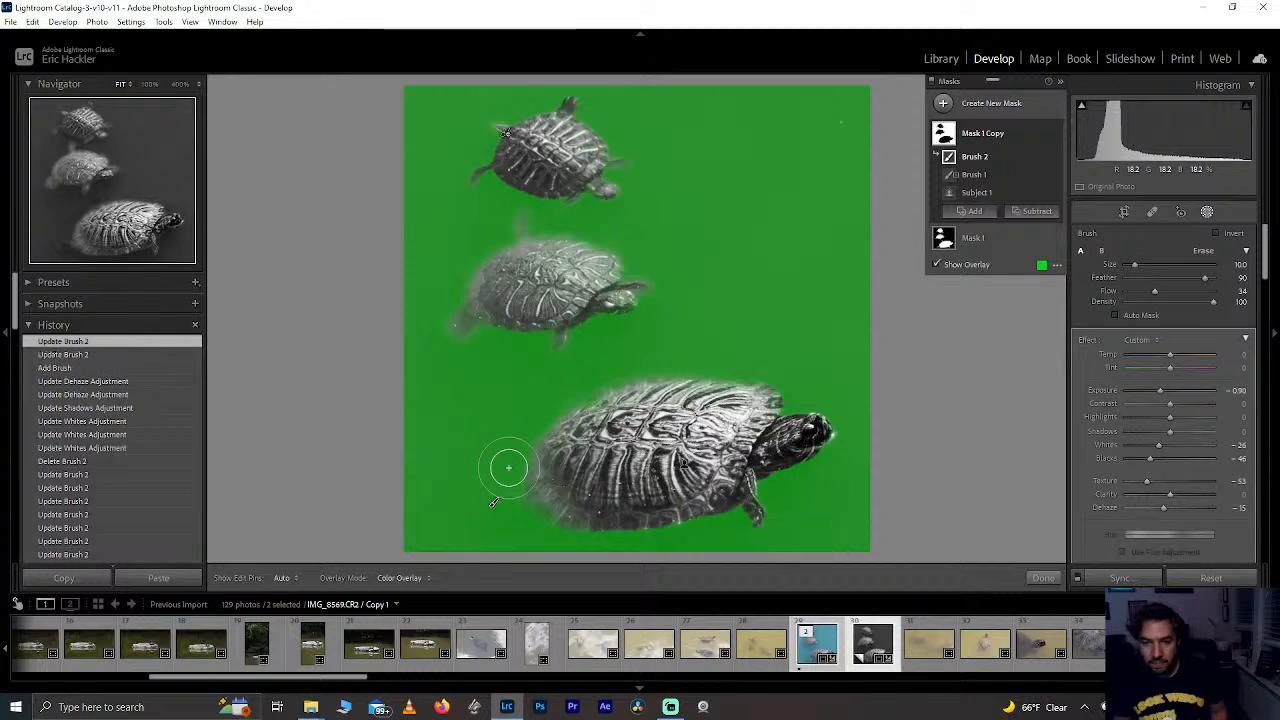
{"action": "left_click_drag", "start_coordinate": [508, 428], "coordinate": [596, 510]}
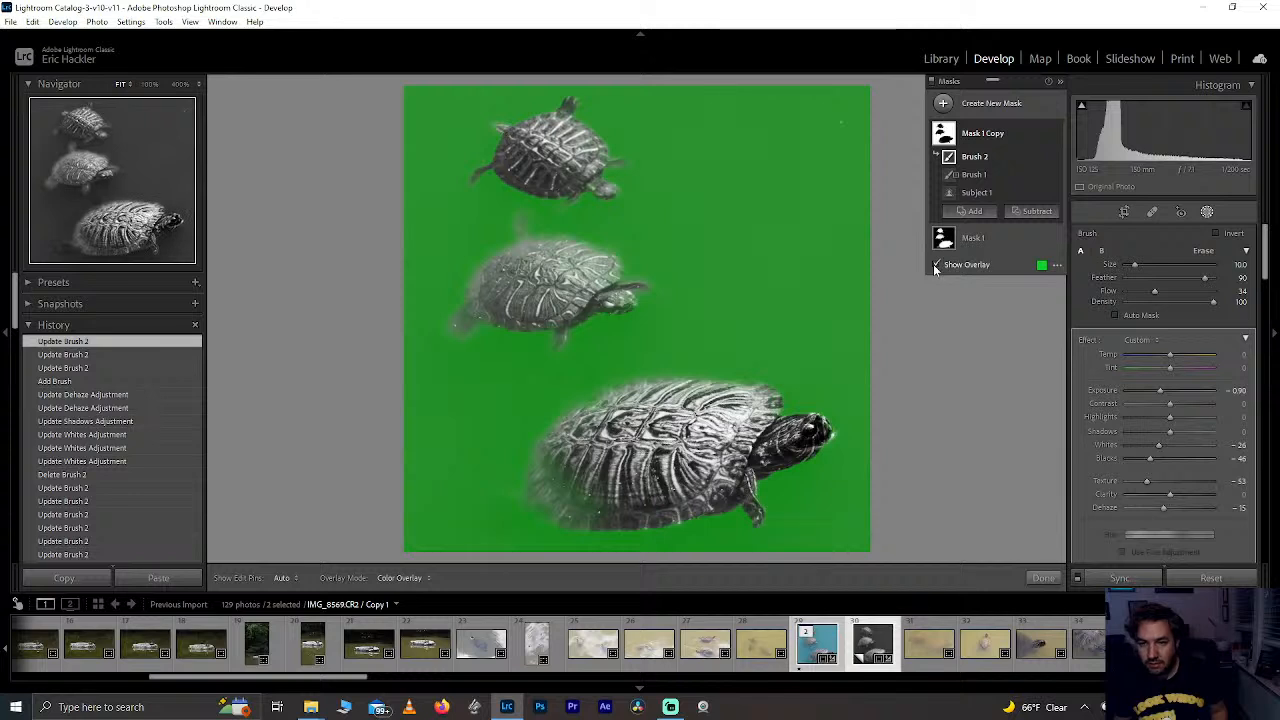
Step: Hide the mask overlay, compare the photo without Mask 1, and paint more over the bottom turtle's rear foot and shell edge
{"action": "left_click", "coordinate": [935, 264]}
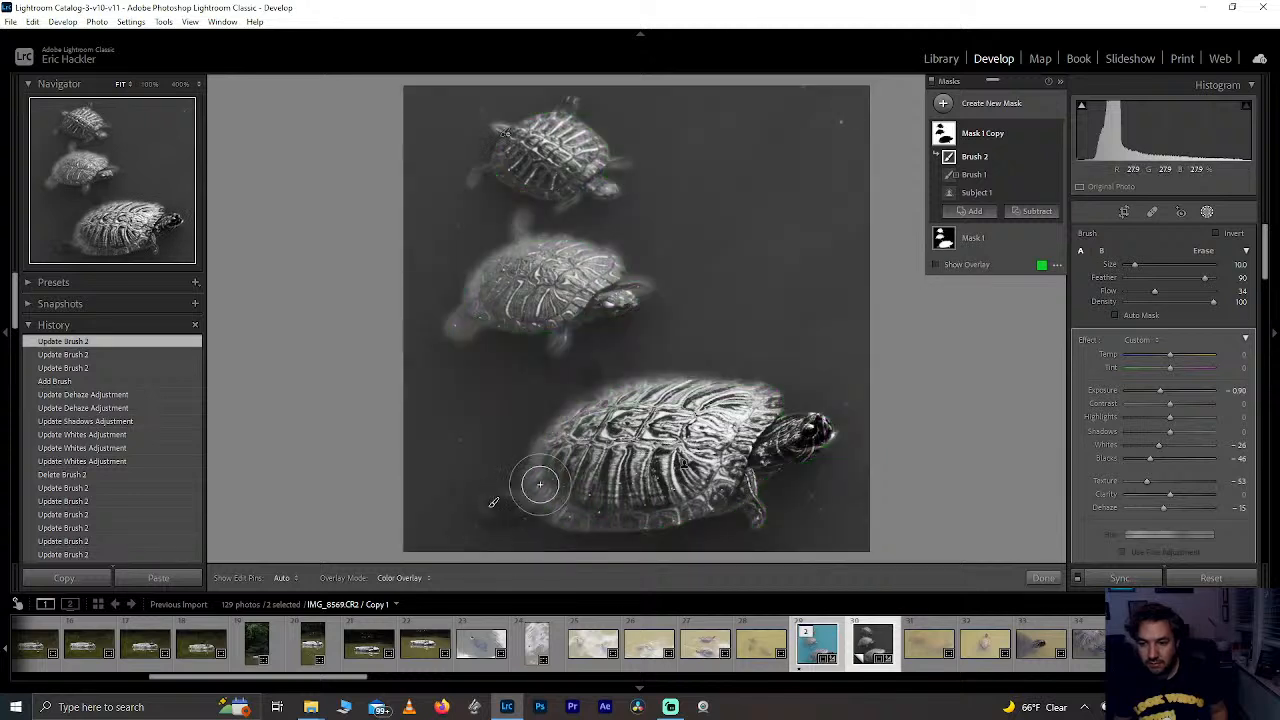
{"action": "left_click", "coordinate": [1054, 240]}
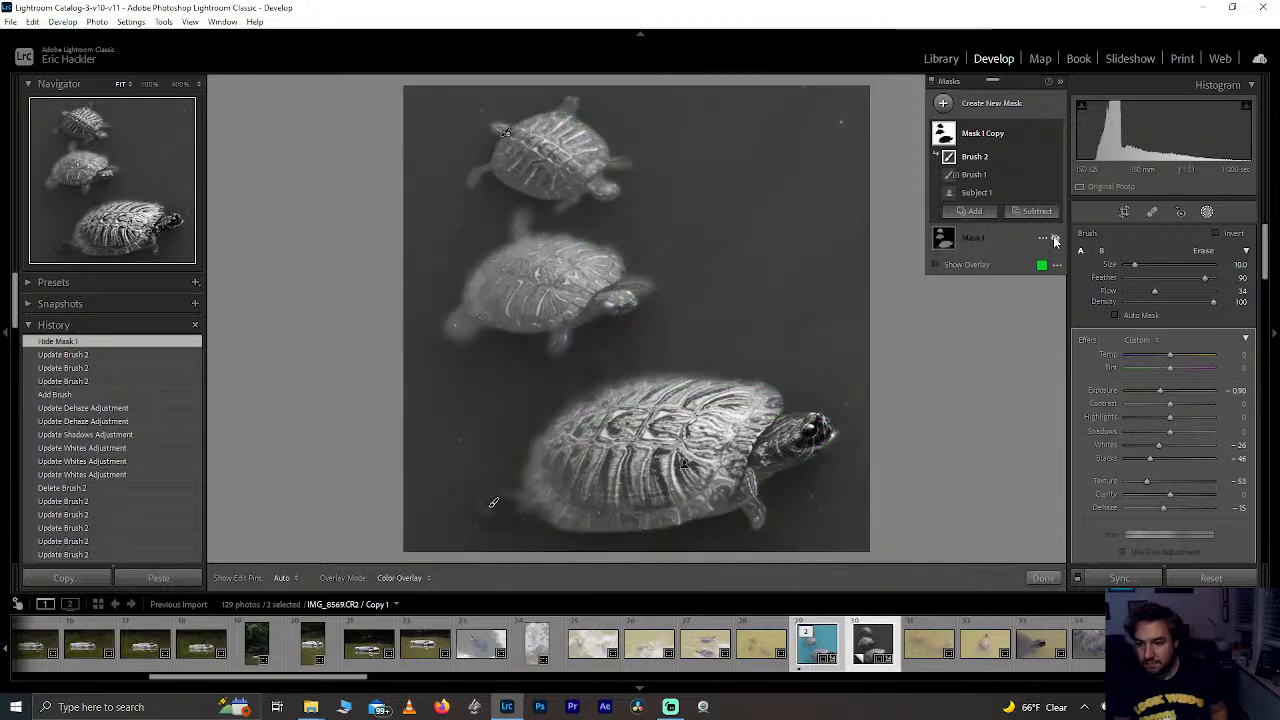
{"action": "left_click", "coordinate": [1054, 240]}
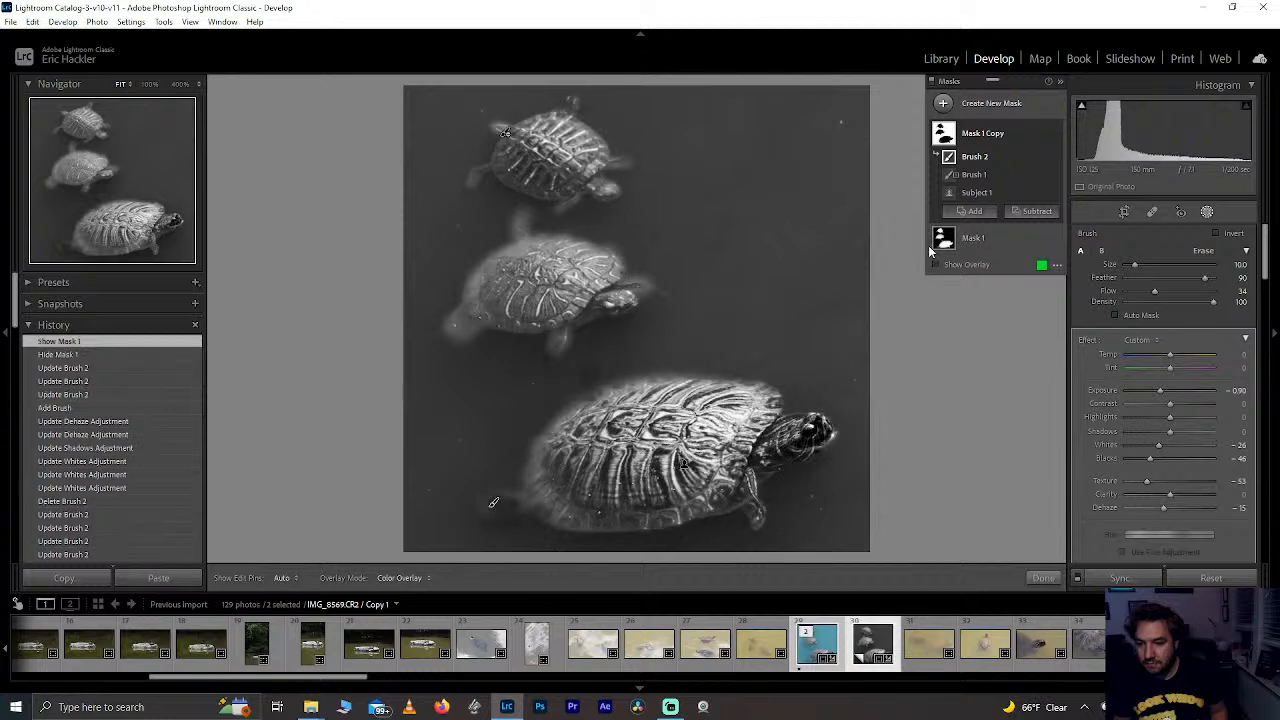
{"action": "key", "text": "h"}
{"action": "mouse_move", "coordinate": [546, 516]}
{"action": "left_mouse_down"}
{"action": "mouse_move", "coordinate": [530, 444]}
{"action": "mouse_move", "coordinate": [539, 485]}
{"action": "mouse_move", "coordinate": [578, 531]}
{"action": "mouse_move", "coordinate": [530, 473]}
{"action": "mouse_move", "coordinate": [540, 439]}
{"action": "mouse_move", "coordinate": [529, 491]}
{"action": "mouse_move", "coordinate": [552, 524]}
{"action": "mouse_move", "coordinate": [575, 525]}
{"action": "mouse_move", "coordinate": [527, 501]}
{"action": "mouse_move", "coordinate": [512, 456]}
{"action": "mouse_move", "coordinate": [489, 485]}
{"action": "mouse_move", "coordinate": [491, 508]}
{"action": "mouse_move", "coordinate": [533, 484]}
{"action": "mouse_move", "coordinate": [515, 457]}
{"action": "mouse_move", "coordinate": [558, 506]}
{"action": "left_mouse_up"}
{"action": "mouse_move", "coordinate": [533, 453]}
{"action": "left_mouse_down"}
{"action": "mouse_move", "coordinate": [558, 381]}
{"action": "mouse_move", "coordinate": [703, 360]}
{"action": "mouse_move", "coordinate": [630, 372]}
{"action": "mouse_move", "coordinate": [546, 423]}
{"action": "left_mouse_up"}
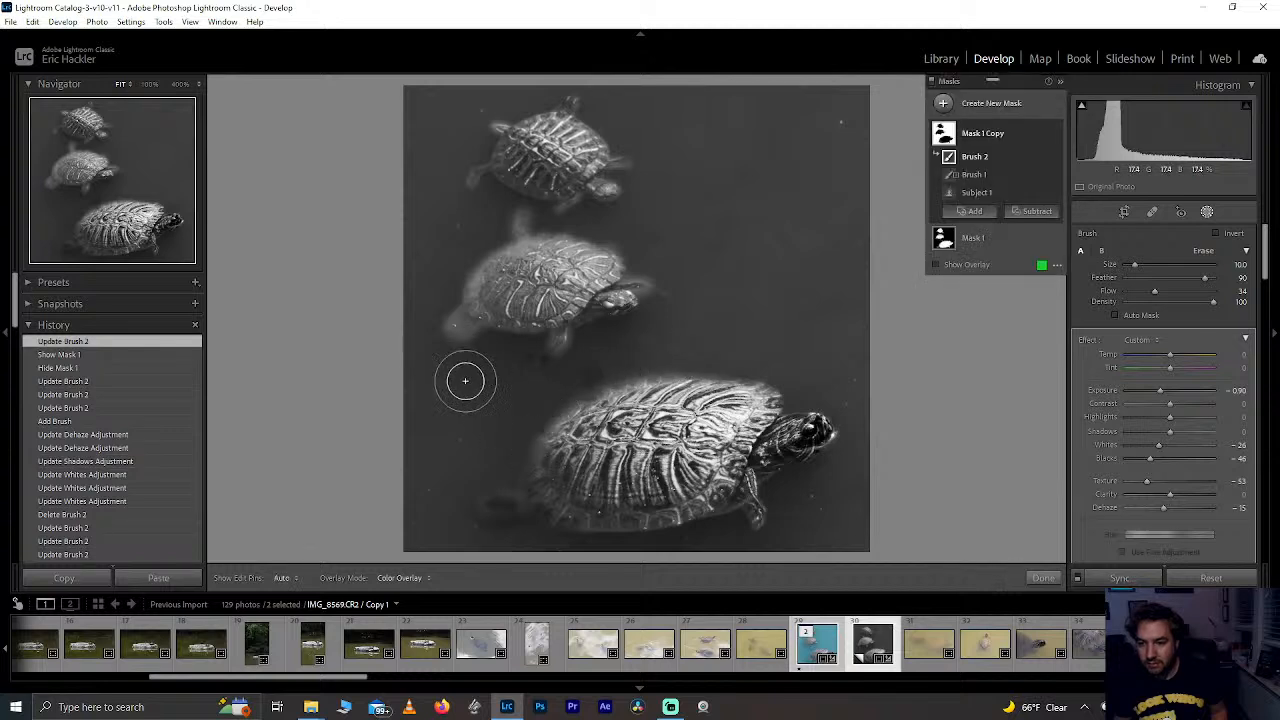
Step: Paint Brush 2 over the haze around the middle turtle's feet and upper shell edge, and compare the photo without Mask 1
{"action": "mouse_move", "coordinate": [550, 353]}
{"action": "left_mouse_down"}
{"action": "mouse_move", "coordinate": [590, 344]}
{"action": "mouse_move", "coordinate": [493, 364]}
{"action": "mouse_move", "coordinate": [565, 349]}
{"action": "mouse_move", "coordinate": [483, 358]}
{"action": "mouse_move", "coordinate": [419, 300]}
{"action": "mouse_move", "coordinate": [493, 357]}
{"action": "mouse_move", "coordinate": [435, 291]}
{"action": "mouse_move", "coordinate": [500, 364]}
{"action": "mouse_move", "coordinate": [445, 307]}
{"action": "mouse_move", "coordinate": [543, 342]}
{"action": "mouse_move", "coordinate": [575, 345]}
{"action": "left_mouse_up"}
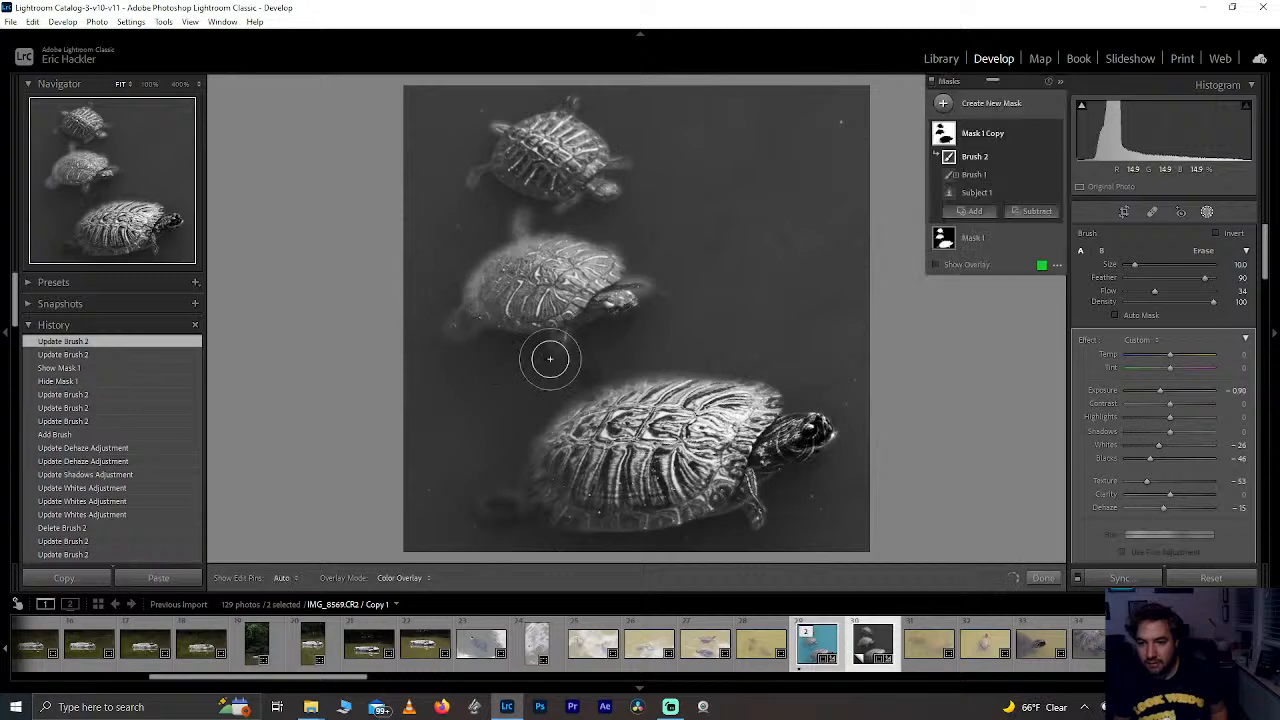
{"action": "mouse_move", "coordinate": [451, 276]}
{"action": "left_mouse_down"}
{"action": "mouse_move", "coordinate": [479, 228]}
{"action": "mouse_move", "coordinate": [522, 222]}
{"action": "left_mouse_up"}
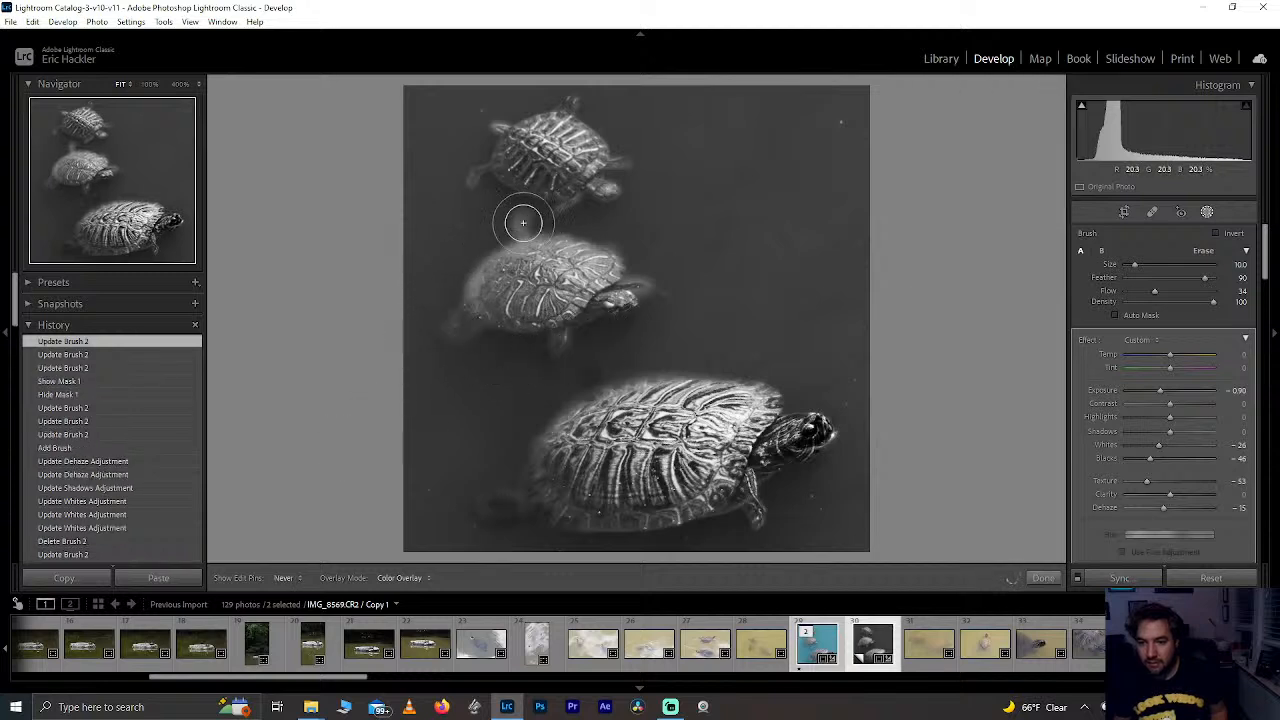
{"action": "left_click_drag", "start_coordinate": [618, 239], "coordinate": [620, 240]}
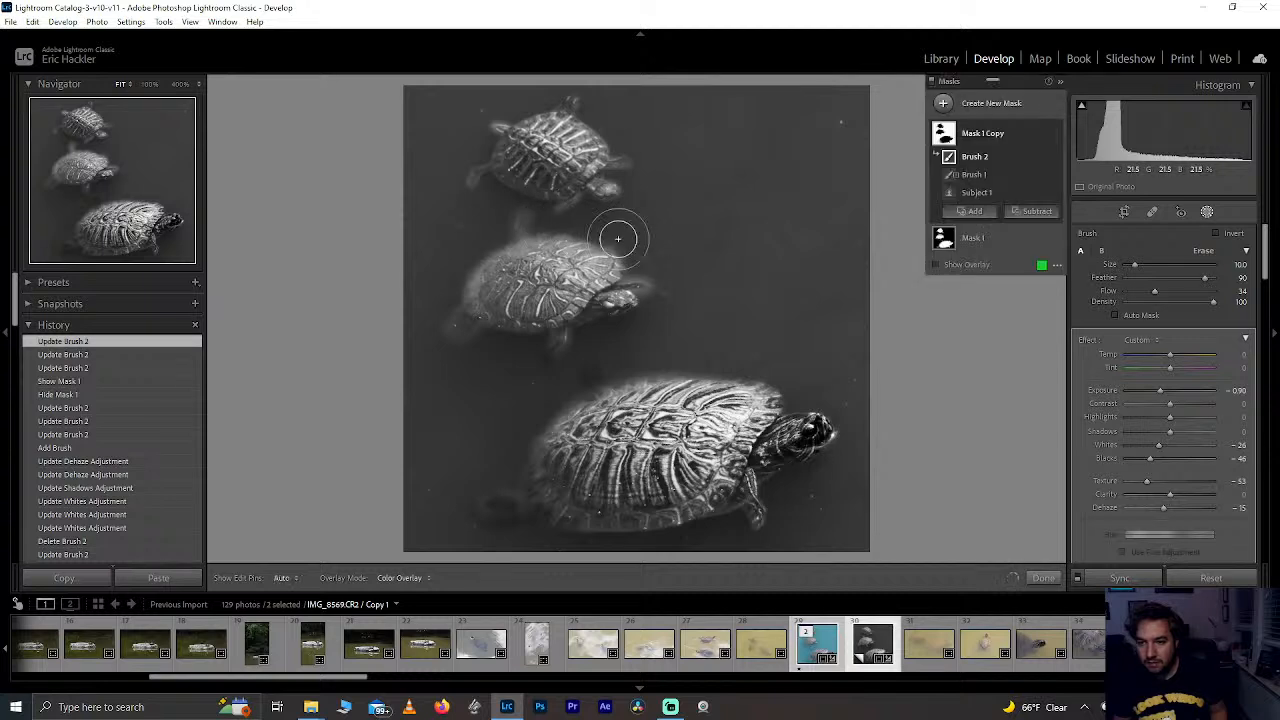
{"action": "left_click", "coordinate": [620, 240]}
{"action": "left_click", "coordinate": [1055, 240]}
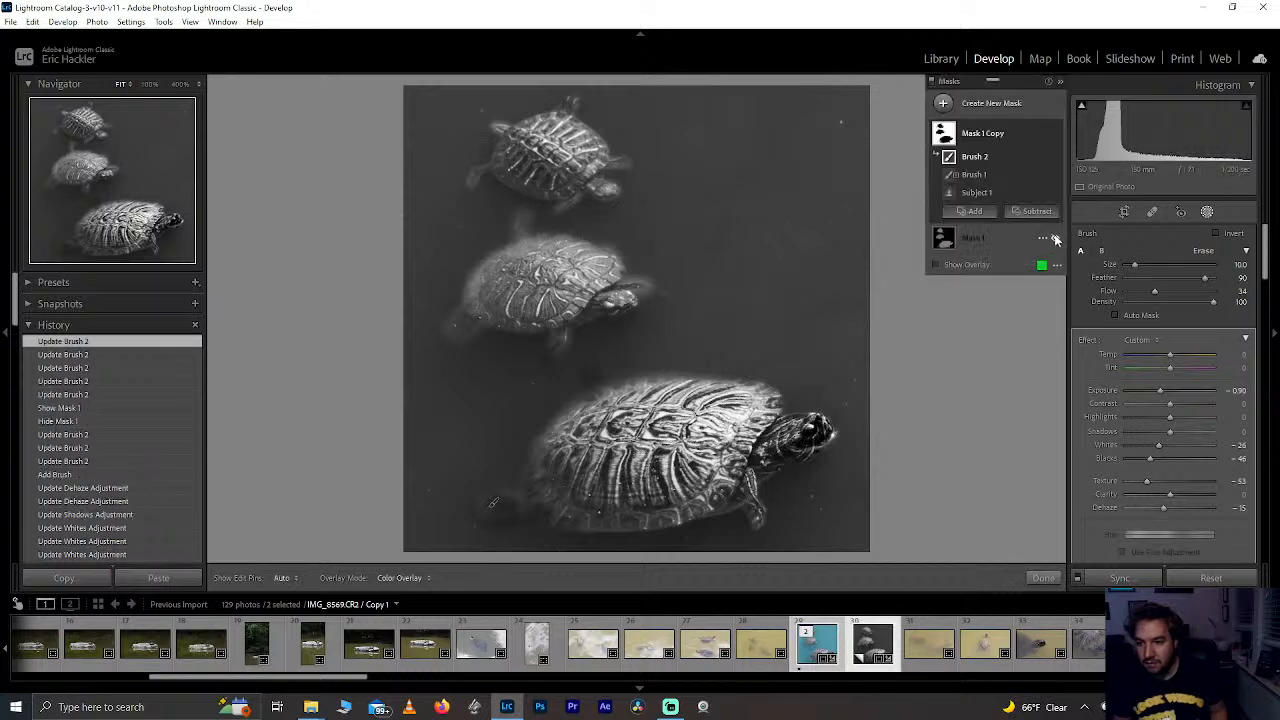
{"action": "left_click", "coordinate": [1055, 240]}
Step: Paint Brush 2 around the middle turtle's legs and head and over the hazy legs of the top turtle
{"action": "mouse_move", "coordinate": [640, 276]}
{"action": "left_mouse_down"}
{"action": "mouse_move", "coordinate": [606, 240]}
{"action": "mouse_move", "coordinate": [652, 284]}
{"action": "mouse_move", "coordinate": [623, 279]}
{"action": "mouse_move", "coordinate": [663, 286]}
{"action": "left_mouse_up"}
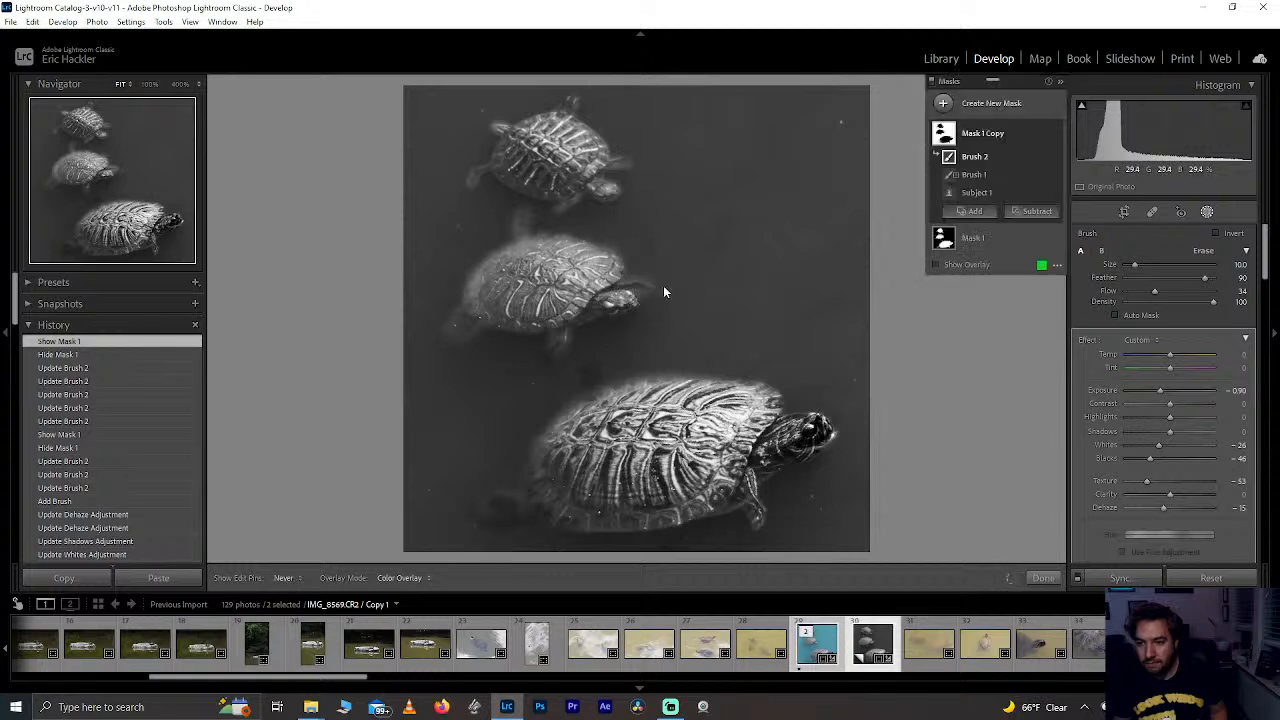
{"action": "mouse_move", "coordinate": [586, 349]}
{"action": "left_mouse_down"}
{"action": "mouse_move", "coordinate": [460, 366]}
{"action": "mouse_move", "coordinate": [598, 345]}
{"action": "mouse_move", "coordinate": [497, 354]}
{"action": "mouse_move", "coordinate": [420, 312]}
{"action": "left_mouse_up"}
{"action": "mouse_move", "coordinate": [486, 225]}
{"action": "left_mouse_down"}
{"action": "mouse_move", "coordinate": [525, 229]}
{"action": "mouse_move", "coordinate": [493, 228]}
{"action": "mouse_move", "coordinate": [585, 214]}
{"action": "mouse_move", "coordinate": [480, 210]}
{"action": "mouse_move", "coordinate": [463, 161]}
{"action": "mouse_move", "coordinate": [469, 198]}
{"action": "mouse_move", "coordinate": [491, 113]}
{"action": "mouse_move", "coordinate": [569, 92]}
{"action": "mouse_move", "coordinate": [478, 127]}
{"action": "mouse_move", "coordinate": [588, 95]}
{"action": "mouse_move", "coordinate": [463, 108]}
{"action": "mouse_move", "coordinate": [585, 105]}
{"action": "left_mouse_up"}
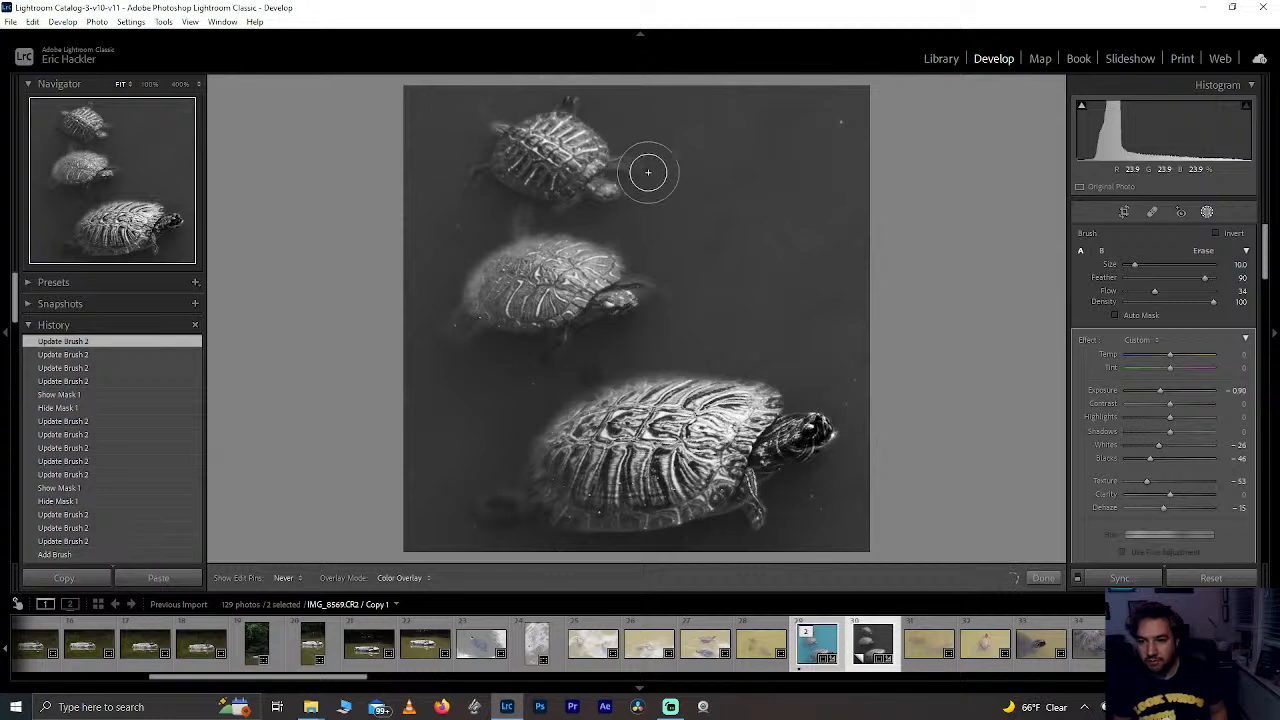
{"action": "left_click_drag", "start_coordinate": [647, 172], "coordinate": [648, 174]}
{"action": "mouse_move", "coordinate": [669, 340]}
{"action": "left_mouse_down"}
{"action": "mouse_move", "coordinate": [658, 298]}
{"action": "mouse_move", "coordinate": [637, 289]}
{"action": "mouse_move", "coordinate": [649, 264]}
{"action": "mouse_move", "coordinate": [622, 278]}
{"action": "mouse_move", "coordinate": [652, 270]}
{"action": "left_mouse_up"}
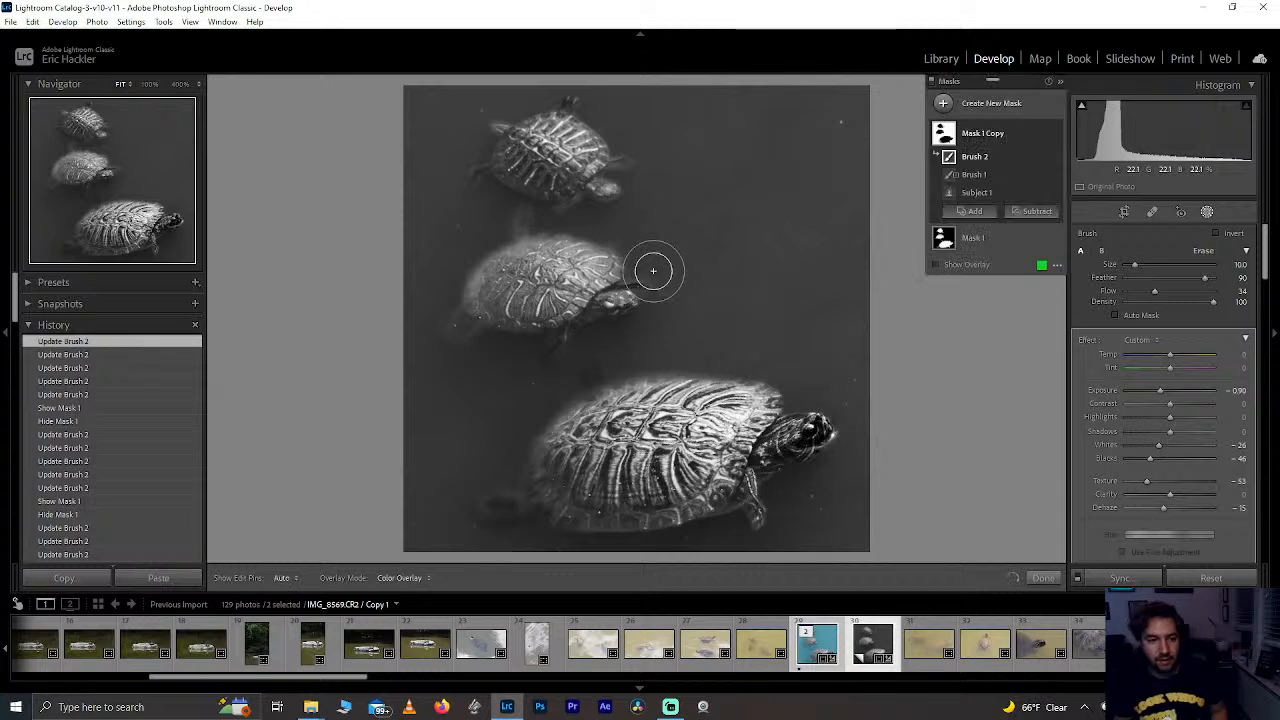
{"action": "mouse_move", "coordinate": [521, 230]}
{"action": "left_mouse_down"}
{"action": "mouse_move", "coordinate": [442, 307]}
{"action": "mouse_move", "coordinate": [484, 245]}
{"action": "mouse_move", "coordinate": [538, 233]}
{"action": "mouse_move", "coordinate": [482, 298]}
{"action": "mouse_move", "coordinate": [486, 249]}
{"action": "mouse_move", "coordinate": [446, 306]}
{"action": "left_mouse_up"}
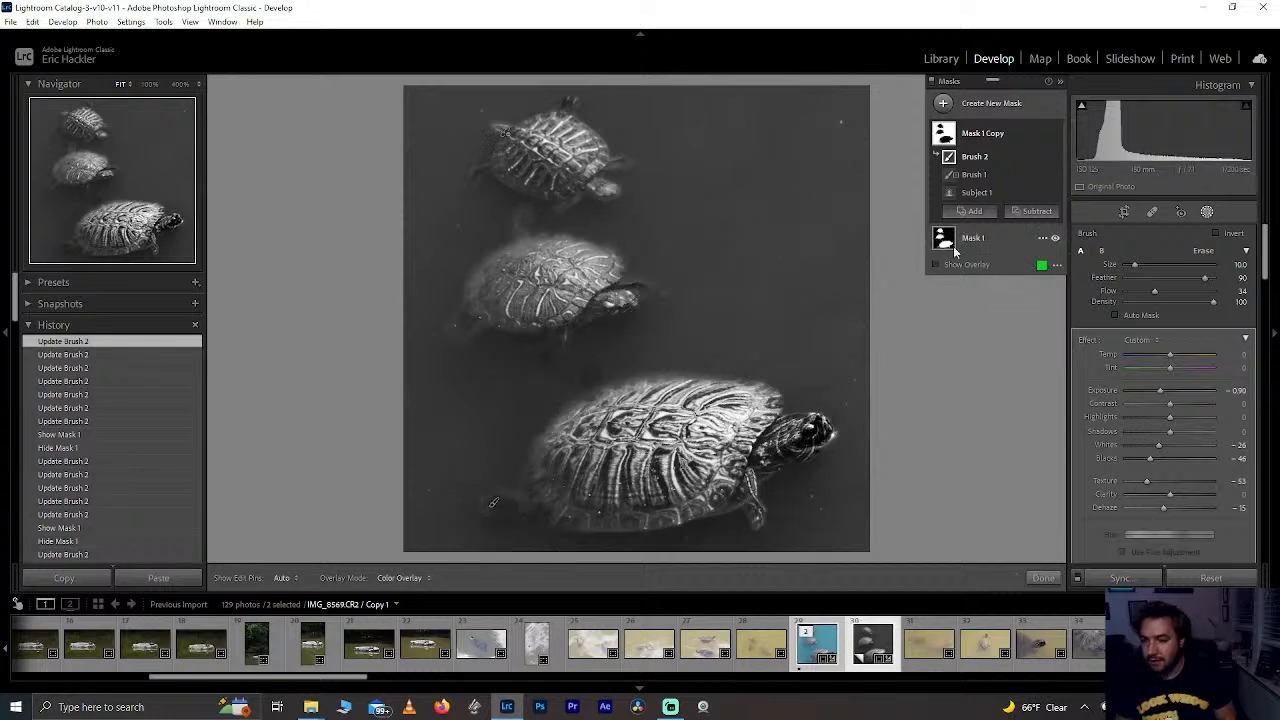
Step: Set the Contrast of Mask 1 to 78 and its Whites to −49
{"action": "left_click", "coordinate": [978, 237]}
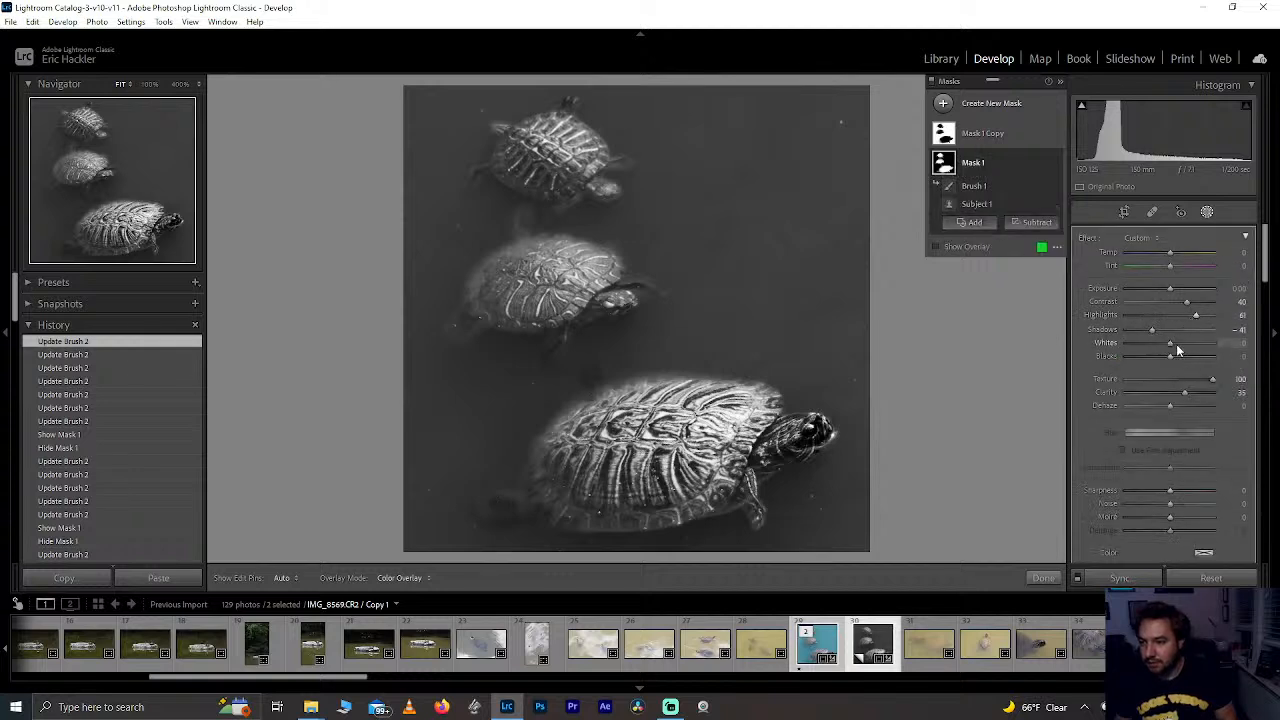
{"action": "left_click_drag", "start_coordinate": [1176, 344], "coordinate": [1141, 343]}
{"action": "double_click", "coordinate": [1140, 341]}
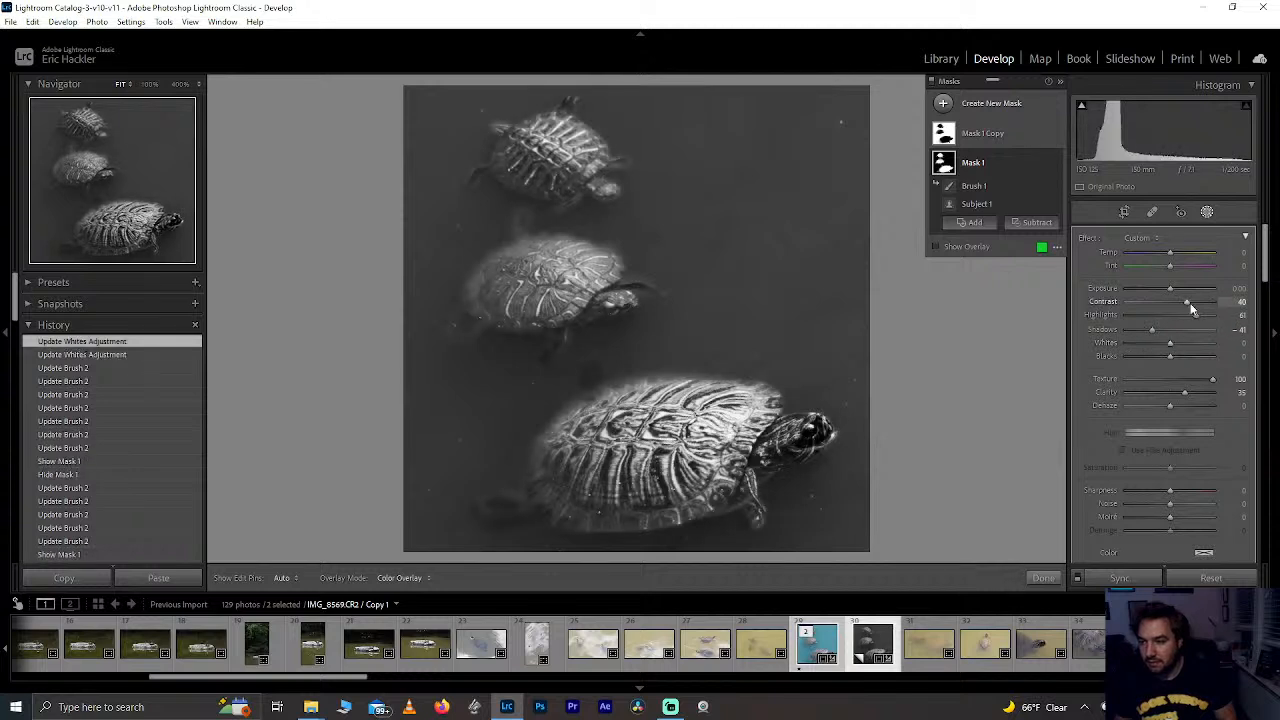
{"action": "mouse_move", "coordinate": [1188, 302]}
{"action": "left_mouse_down"}
{"action": "mouse_move", "coordinate": [1156, 300]}
{"action": "mouse_move", "coordinate": [1205, 302]}
{"action": "left_mouse_up"}
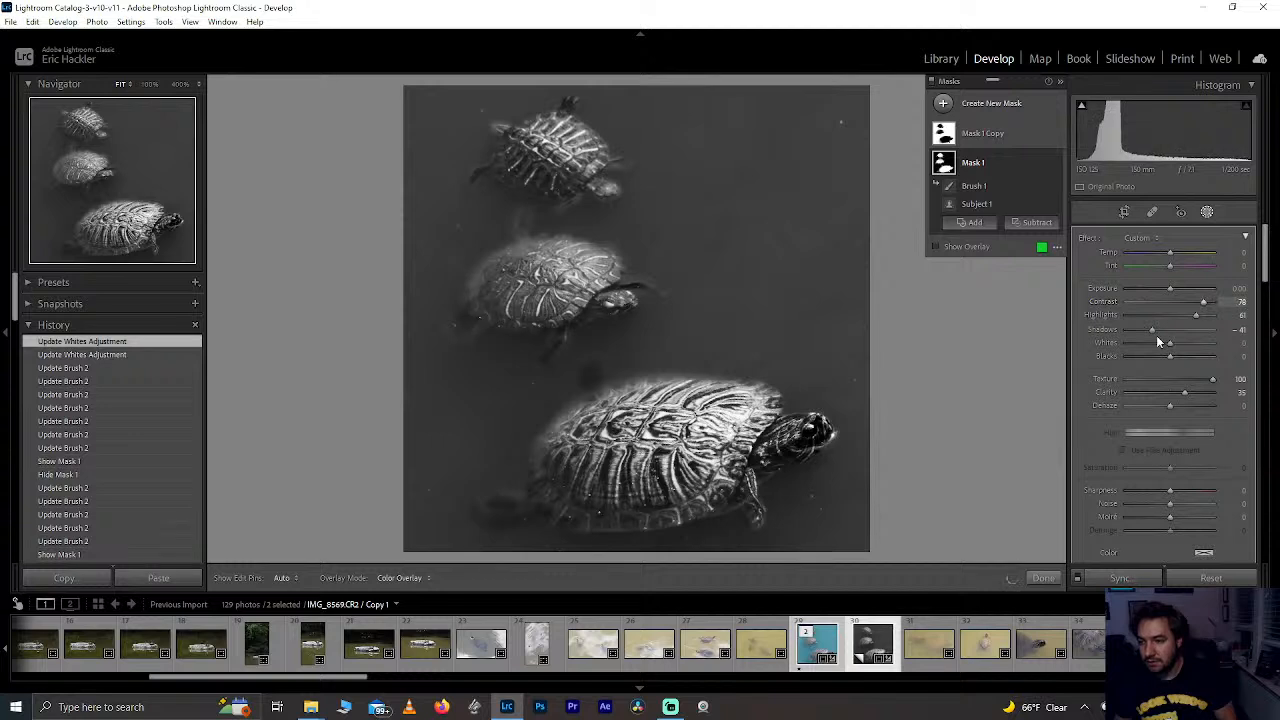
{"action": "left_click_drag", "start_coordinate": [1168, 343], "coordinate": [1150, 343]}
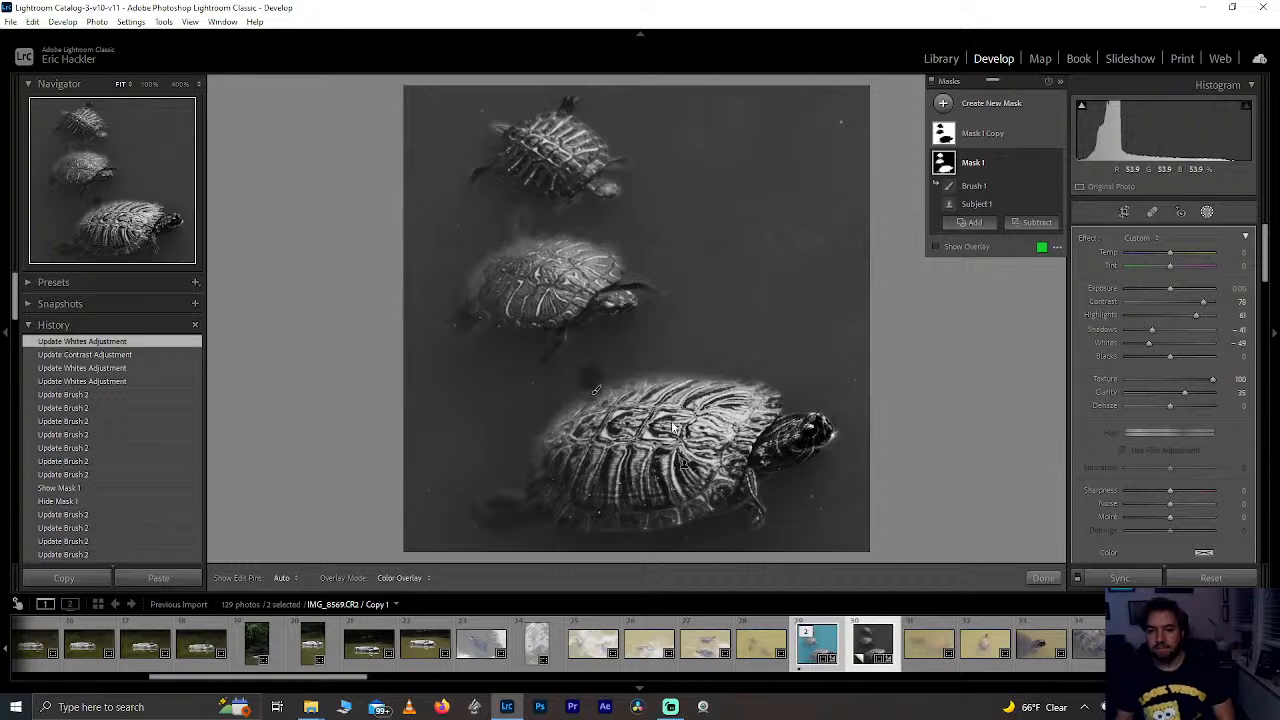
Step: Leave masking and set the overall Shadows of the black-and-white turtle photo to −76
{"action": "left_click", "coordinate": [1045, 578]}
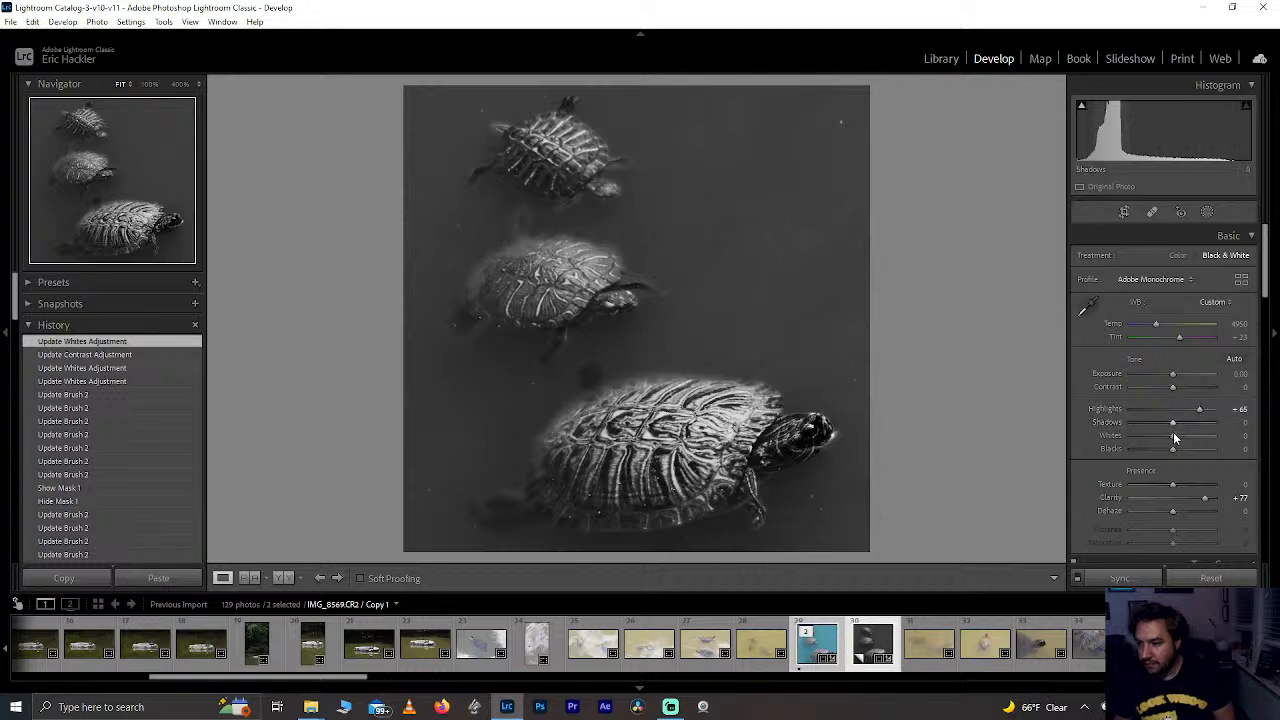
{"action": "left_click_drag", "start_coordinate": [1192, 426], "coordinate": [1142, 425]}
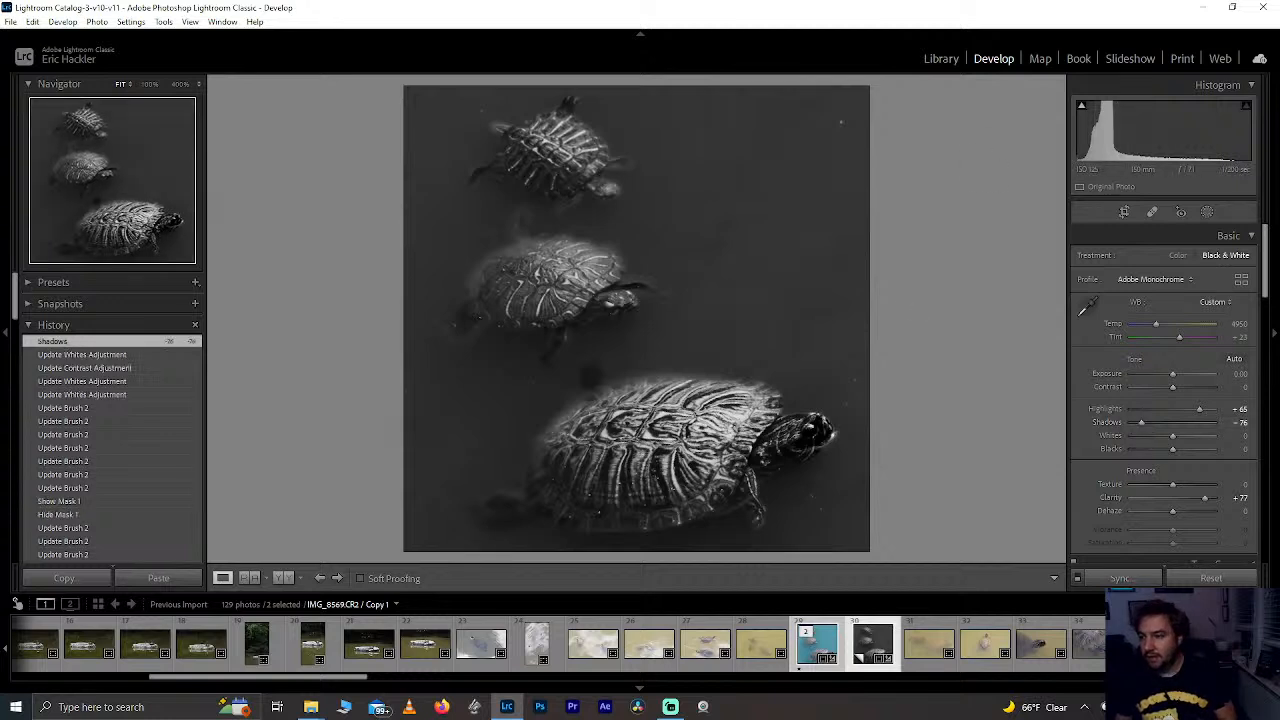
Step: Paint Brush 2 of Mask 1 Copy over the haze around the middle and top turtles, and finish masking
{"action": "left_click", "coordinate": [1207, 212]}
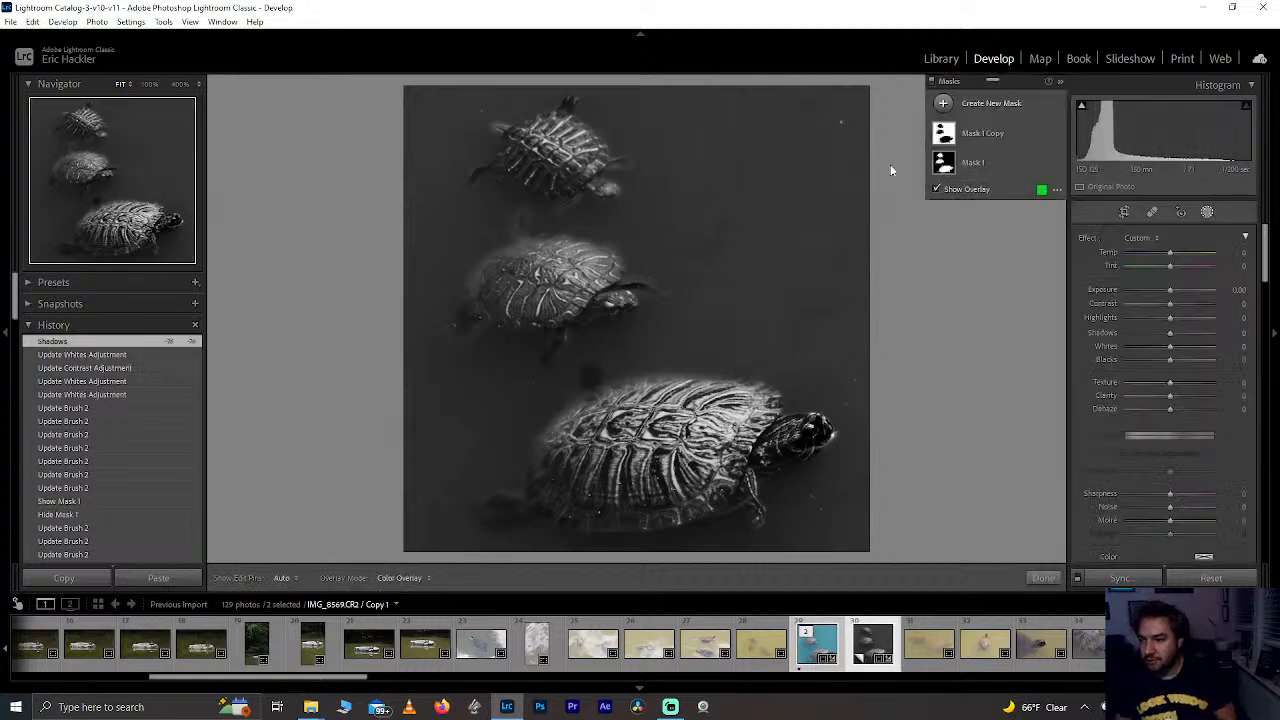
{"action": "left_click", "coordinate": [984, 138]}
{"action": "left_click", "coordinate": [976, 160]}
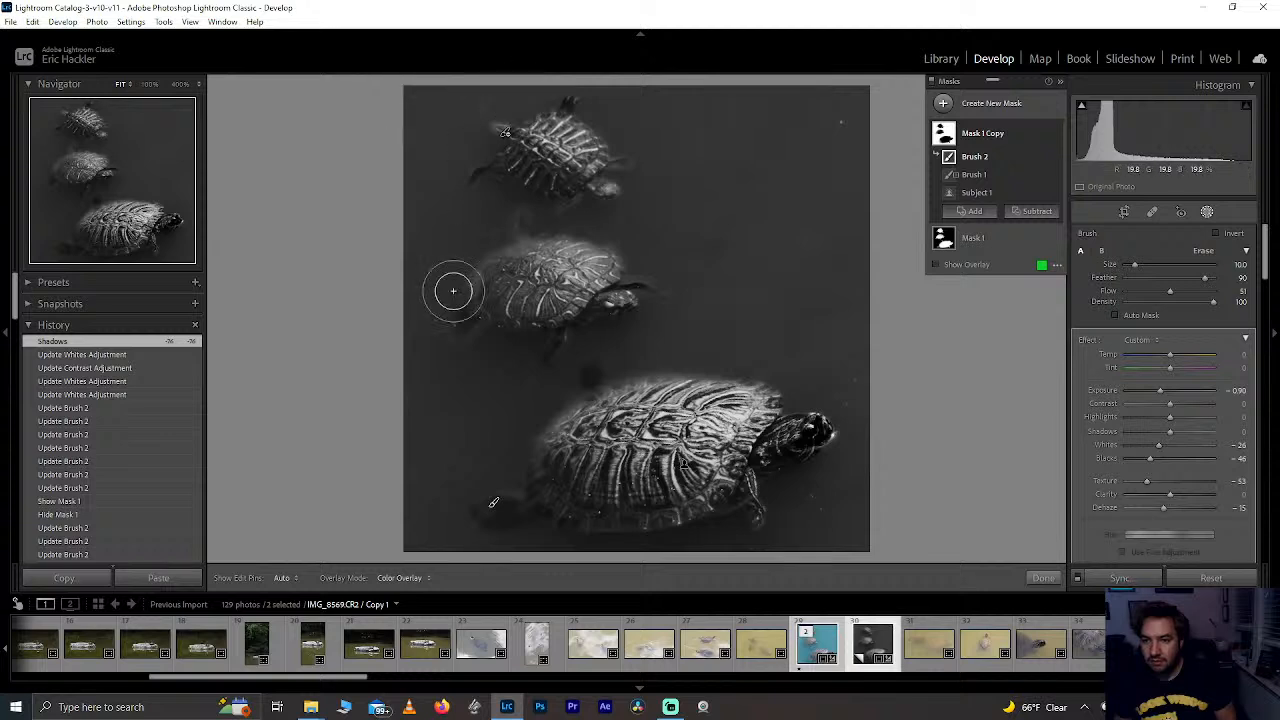
{"action": "key", "text": "h"}
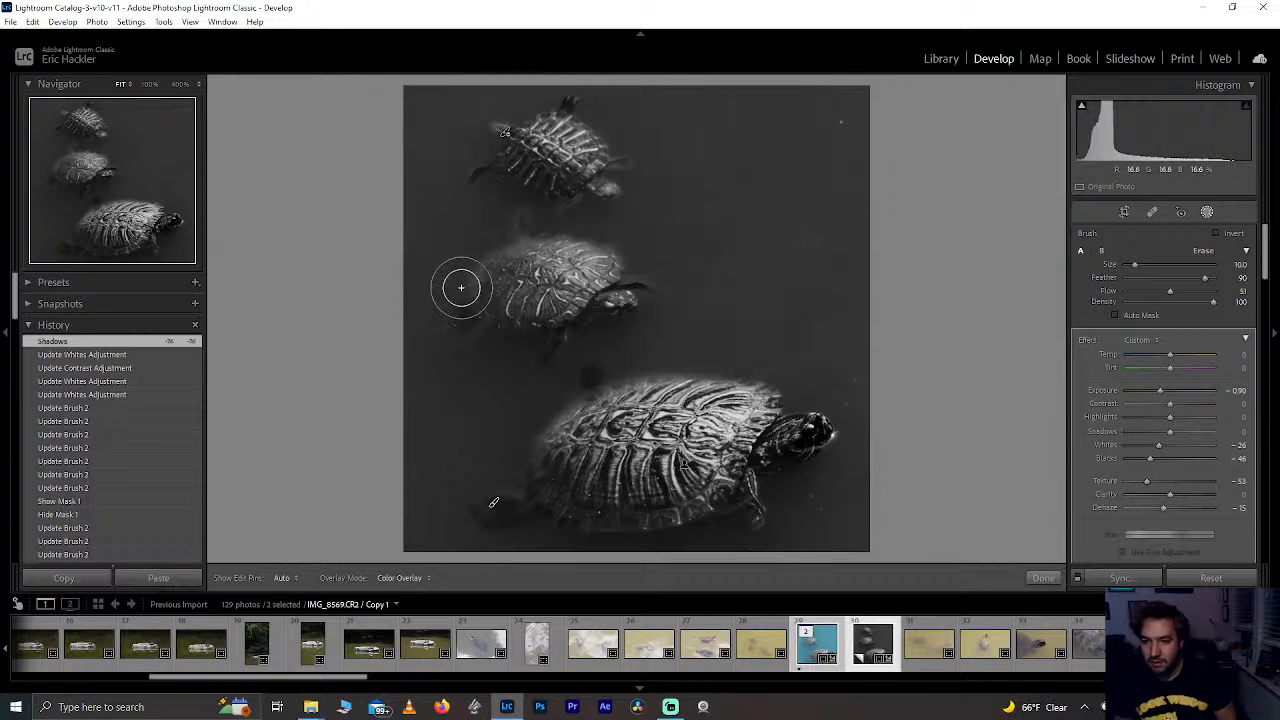
{"action": "mouse_move", "coordinate": [512, 241]}
{"action": "left_mouse_down"}
{"action": "mouse_move", "coordinate": [469, 291]}
{"action": "mouse_move", "coordinate": [530, 213]}
{"action": "mouse_move", "coordinate": [480, 238]}
{"action": "mouse_move", "coordinate": [476, 130]}
{"action": "mouse_move", "coordinate": [513, 111]}
{"action": "mouse_move", "coordinate": [493, 134]}
{"action": "mouse_move", "coordinate": [518, 109]}
{"action": "mouse_move", "coordinate": [467, 135]}
{"action": "mouse_move", "coordinate": [525, 107]}
{"action": "mouse_move", "coordinate": [591, 107]}
{"action": "mouse_move", "coordinate": [533, 101]}
{"action": "mouse_move", "coordinate": [465, 140]}
{"action": "mouse_move", "coordinate": [463, 229]}
{"action": "mouse_move", "coordinate": [542, 237]}
{"action": "mouse_move", "coordinate": [487, 247]}
{"action": "mouse_move", "coordinate": [654, 219]}
{"action": "mouse_move", "coordinate": [800, 297]}
{"action": "mouse_move", "coordinate": [740, 378]}
{"action": "mouse_move", "coordinate": [555, 417]}
{"action": "mouse_move", "coordinate": [527, 432]}
{"action": "mouse_move", "coordinate": [717, 371]}
{"action": "mouse_move", "coordinate": [548, 422]}
{"action": "mouse_move", "coordinate": [463, 471]}
{"action": "mouse_move", "coordinate": [495, 436]}
{"action": "mouse_move", "coordinate": [651, 363]}
{"action": "mouse_move", "coordinate": [613, 361]}
{"action": "mouse_move", "coordinate": [507, 426]}
{"action": "mouse_move", "coordinate": [498, 503]}
{"action": "mouse_move", "coordinate": [462, 492]}
{"action": "mouse_move", "coordinate": [471, 307]}
{"action": "mouse_move", "coordinate": [480, 374]}
{"action": "left_mouse_up"}
{"action": "mouse_move", "coordinate": [530, 336]}
{"action": "left_mouse_down"}
{"action": "mouse_move", "coordinate": [551, 206]}
{"action": "mouse_move", "coordinate": [620, 214]}
{"action": "mouse_move", "coordinate": [613, 171]}
{"action": "mouse_move", "coordinate": [665, 152]}
{"action": "mouse_move", "coordinate": [606, 137]}
{"action": "mouse_move", "coordinate": [614, 158]}
{"action": "mouse_move", "coordinate": [675, 150]}
{"action": "left_mouse_up"}
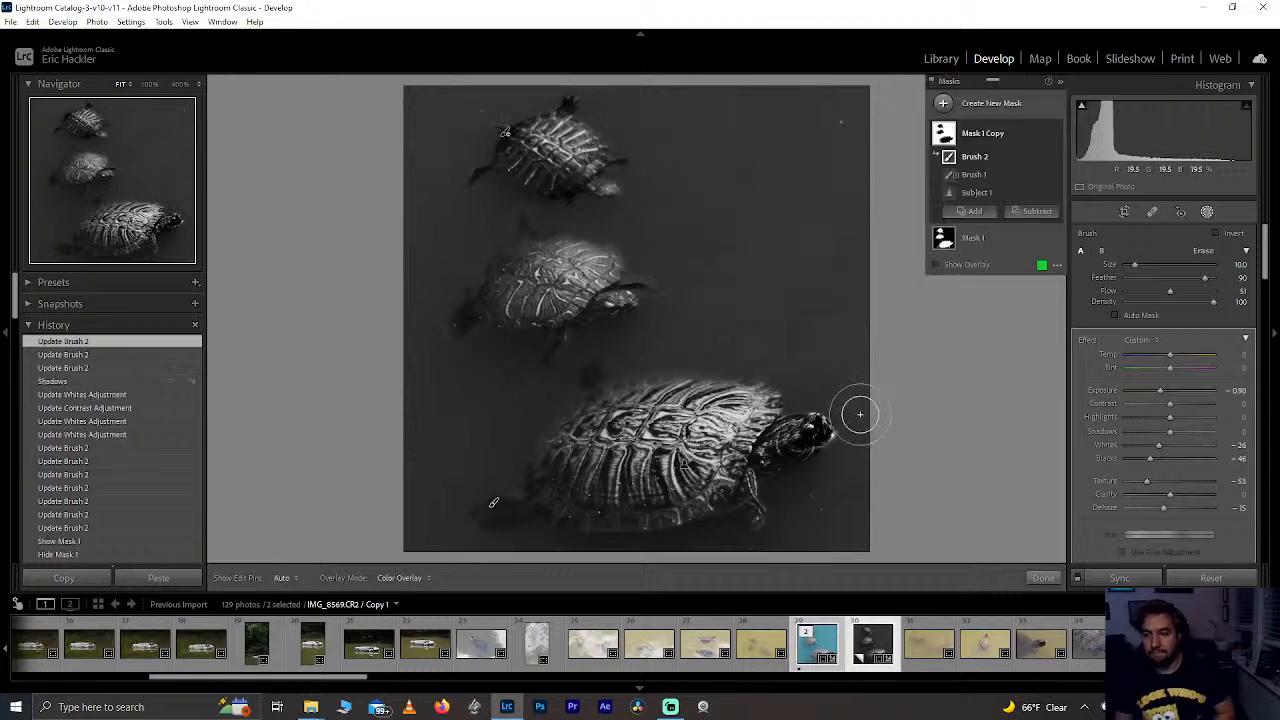
{"action": "left_click", "coordinate": [1044, 579]}
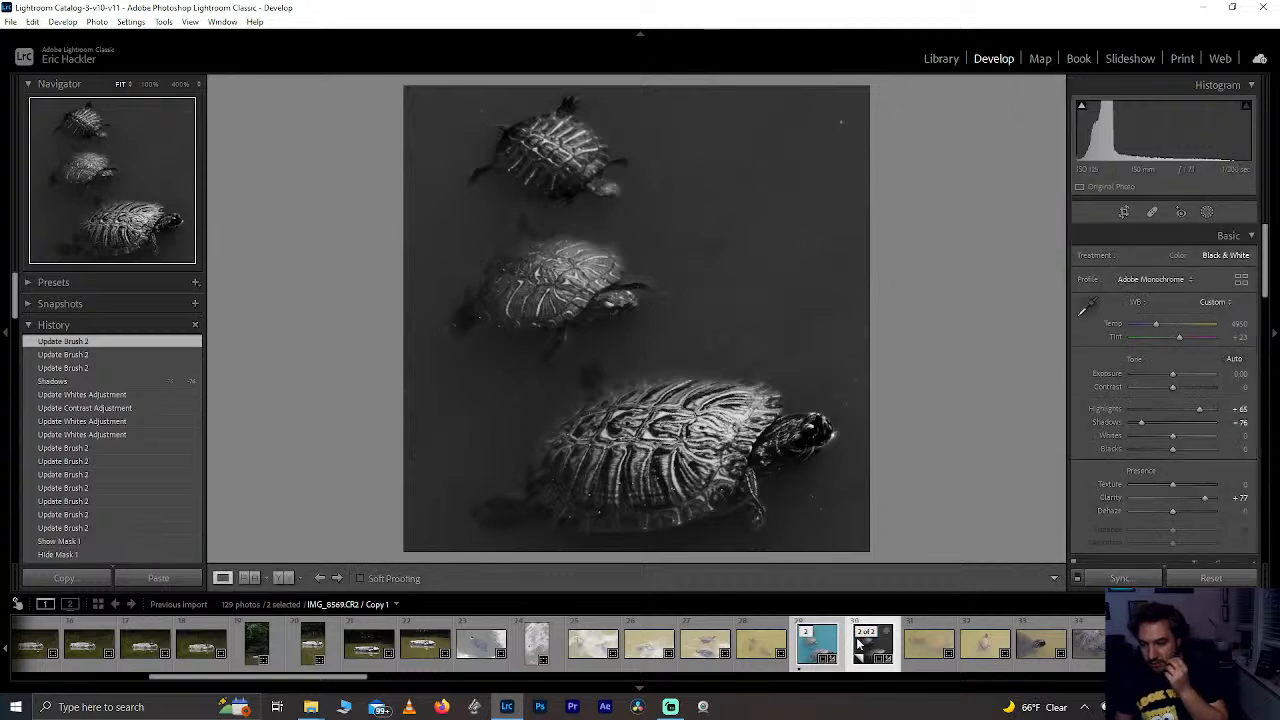
Step: Rate the turtle selection one star and compare the color version with the black-and-white copy
{"action": "key", "text": "1"}
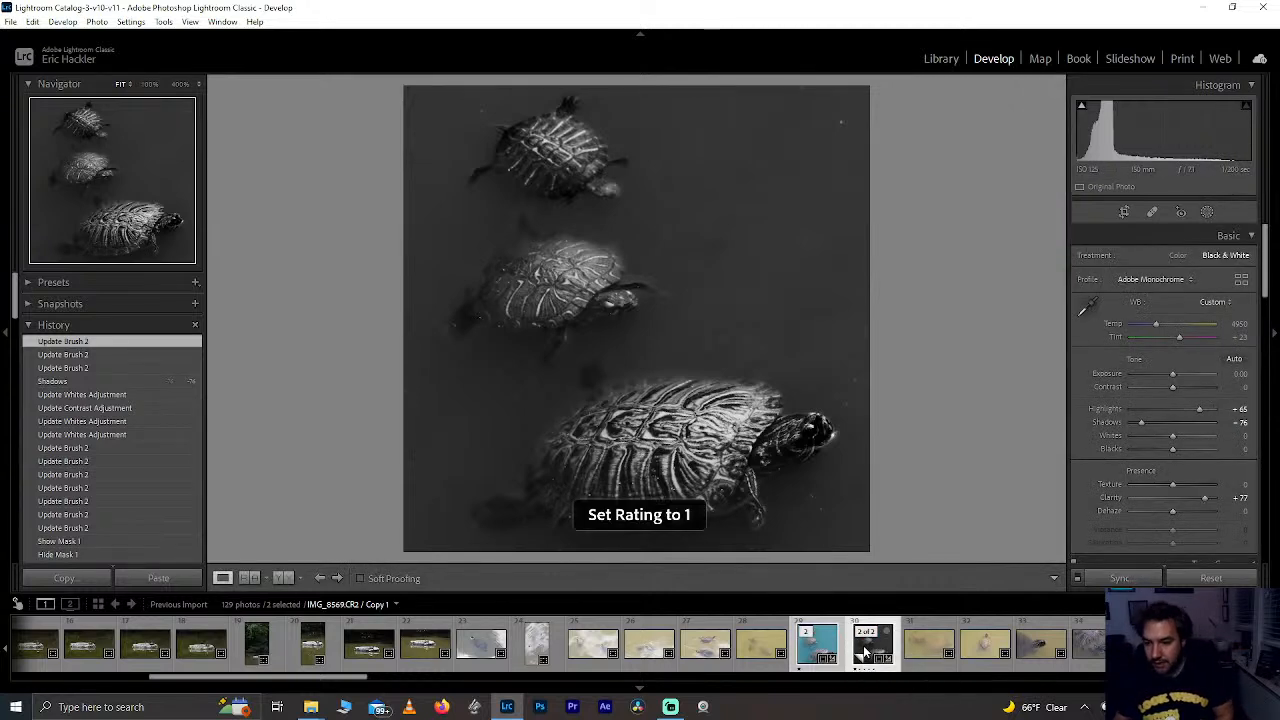
{"action": "left_click", "coordinate": [808, 648]}
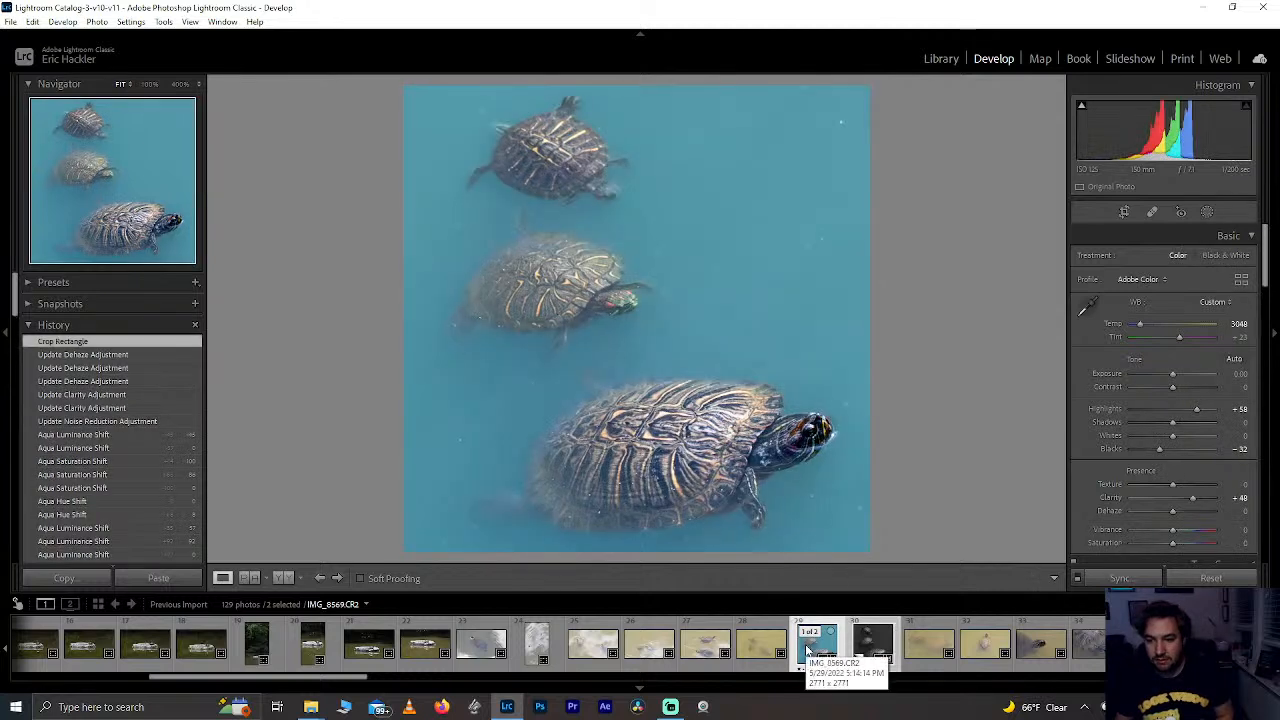
{"action": "left_click", "coordinate": [860, 645]}
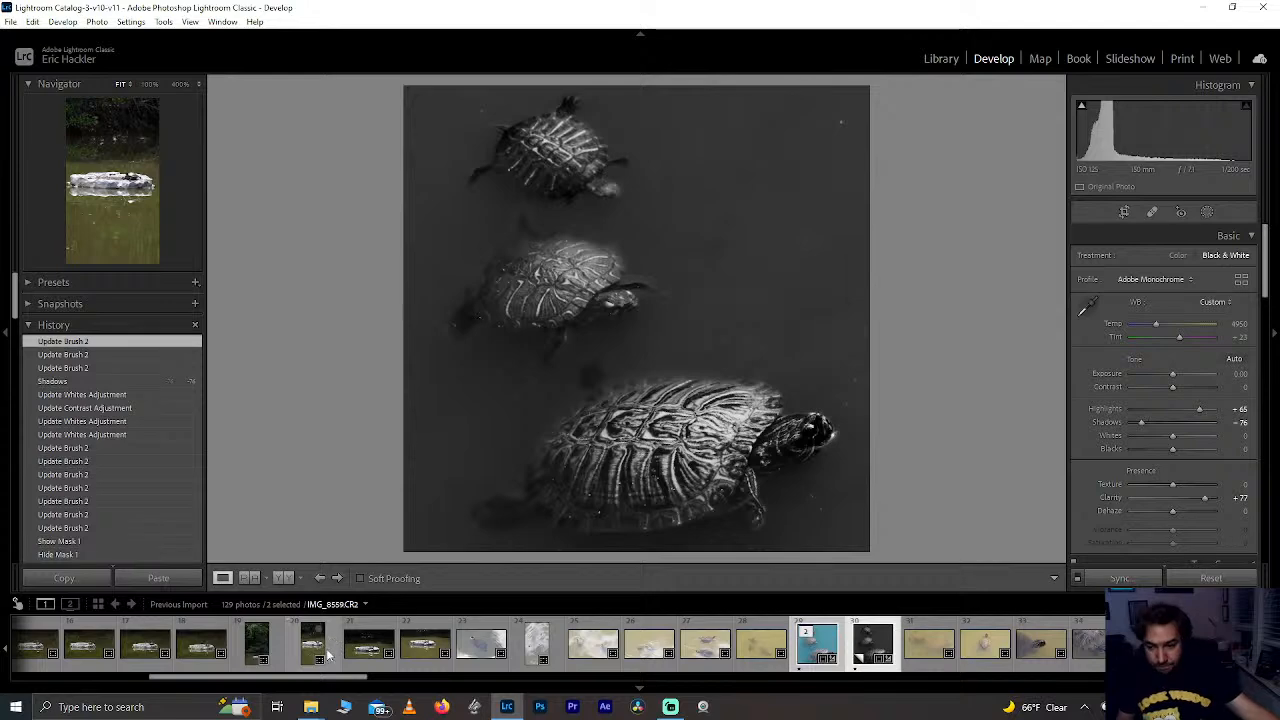
Step: Open the first portrait lake photo, IMG_8601.CR2, and enable lens profile corrections with Samyang as the make
{"action": "scroll", "coordinate": [388, 652], "scroll_direction": "up", "scroll_amount": 4}
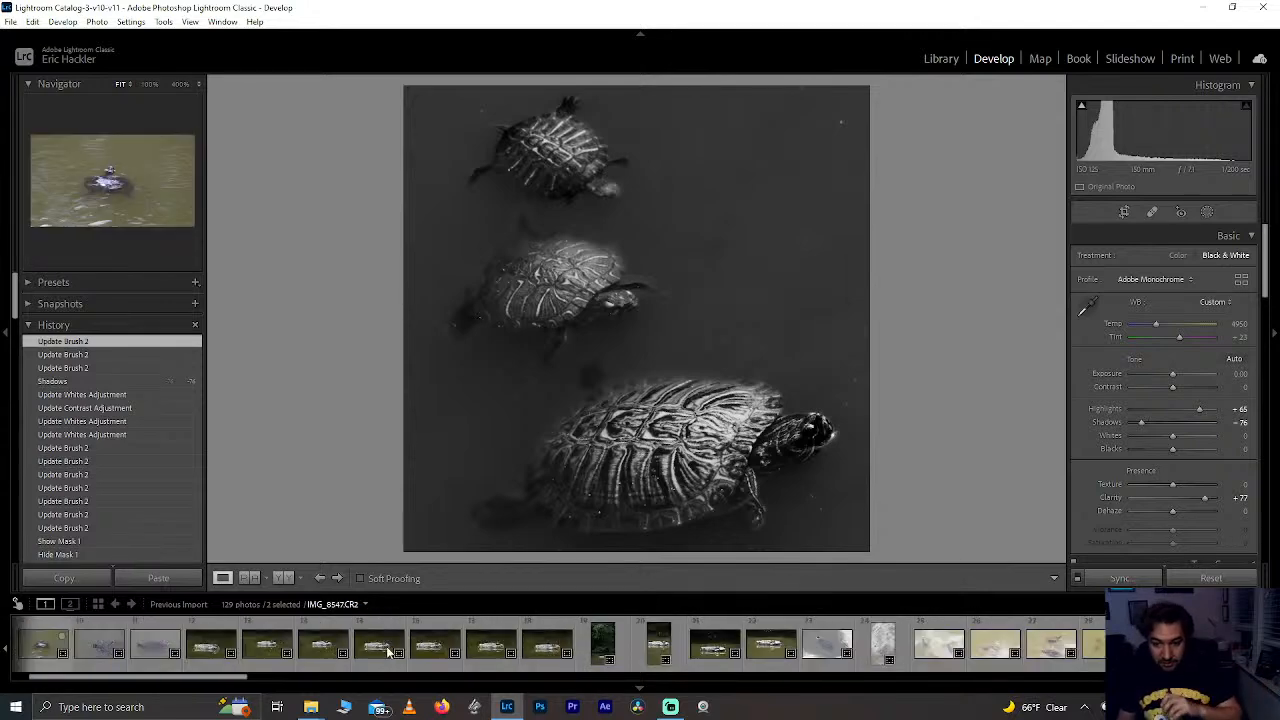
{"action": "scroll", "coordinate": [388, 652], "scroll_direction": "down", "scroll_amount": 10}
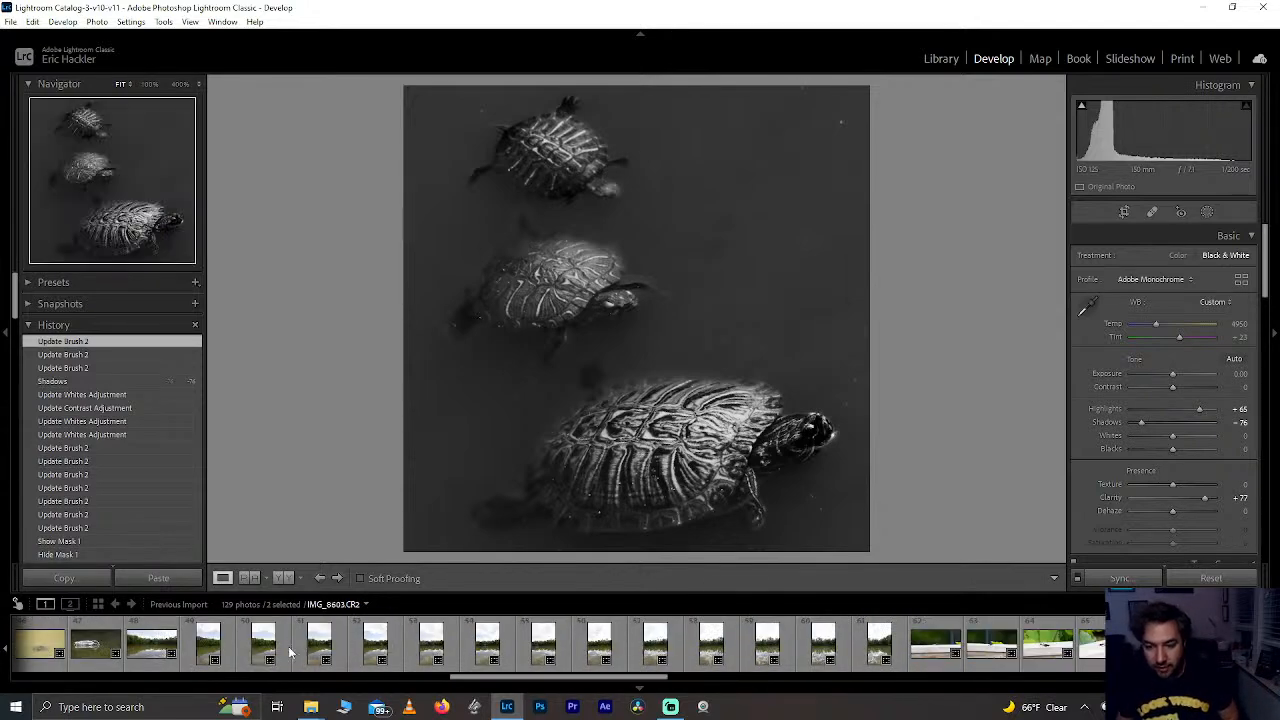
{"action": "left_click", "coordinate": [196, 648]}
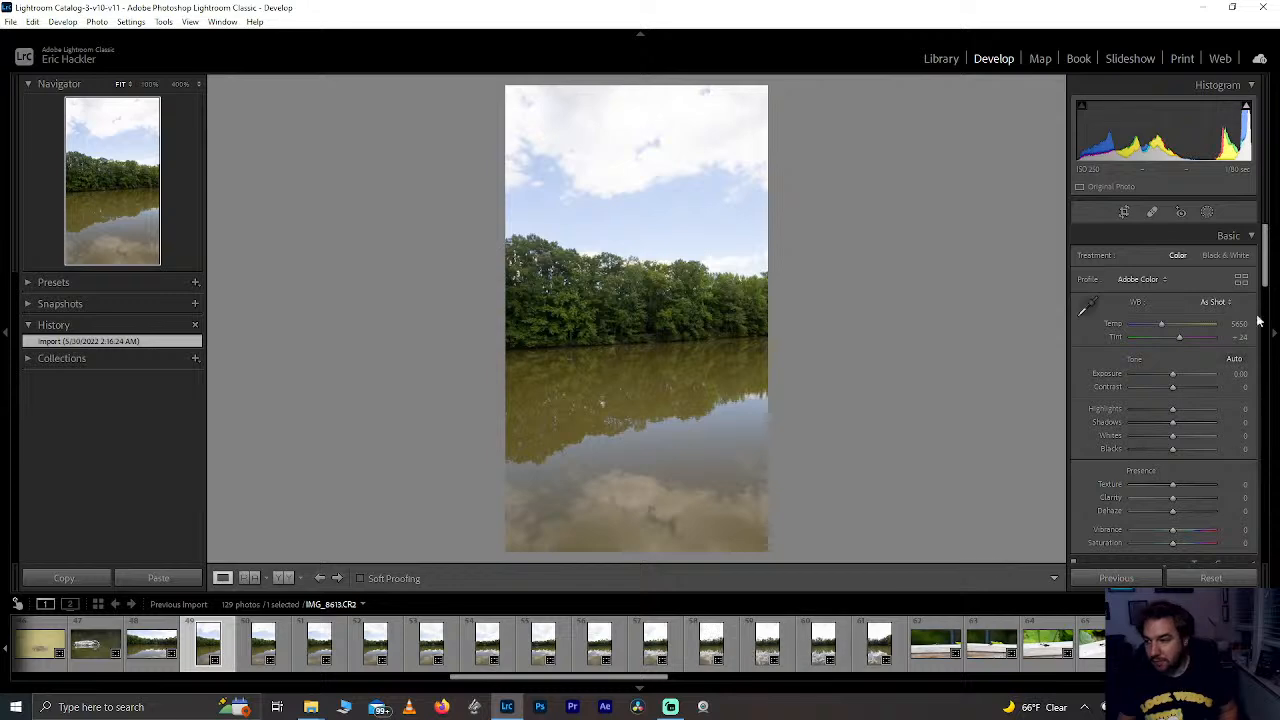
{"action": "left_click_drag", "start_coordinate": [1264, 262], "coordinate": [1265, 460]}
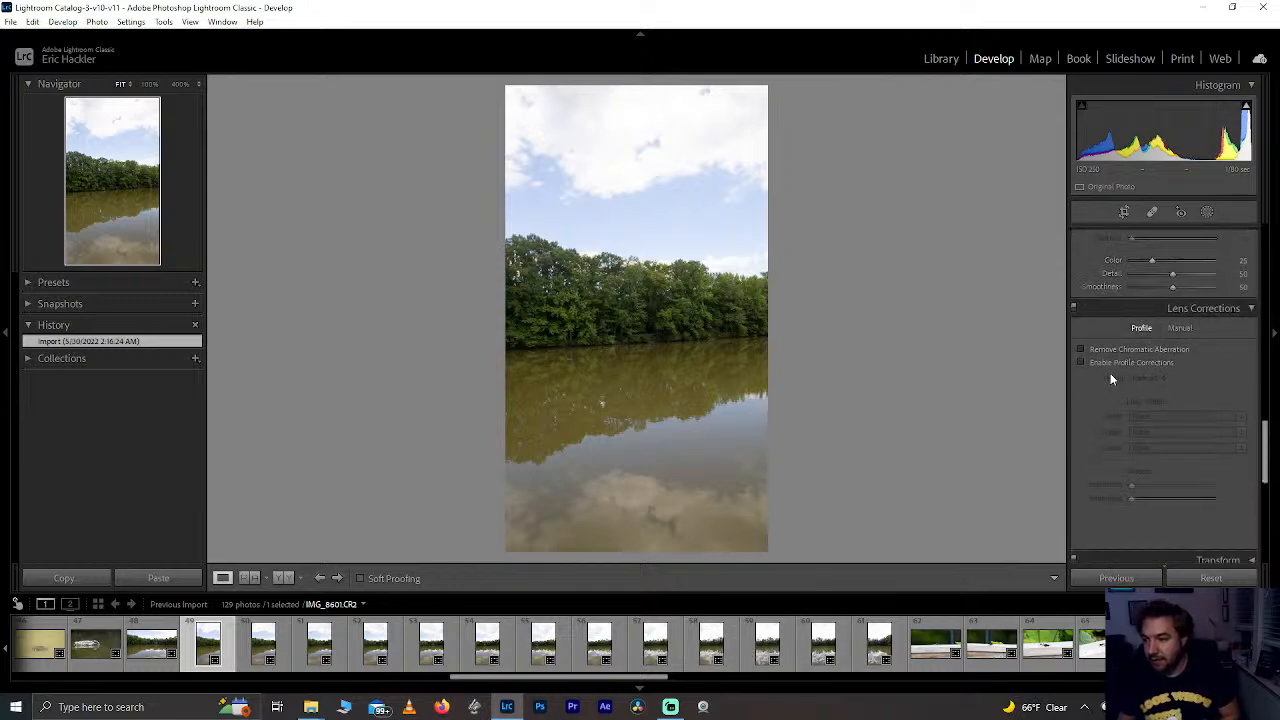
{"action": "left_click", "coordinate": [1081, 363]}
{"action": "left_click", "coordinate": [1148, 416]}
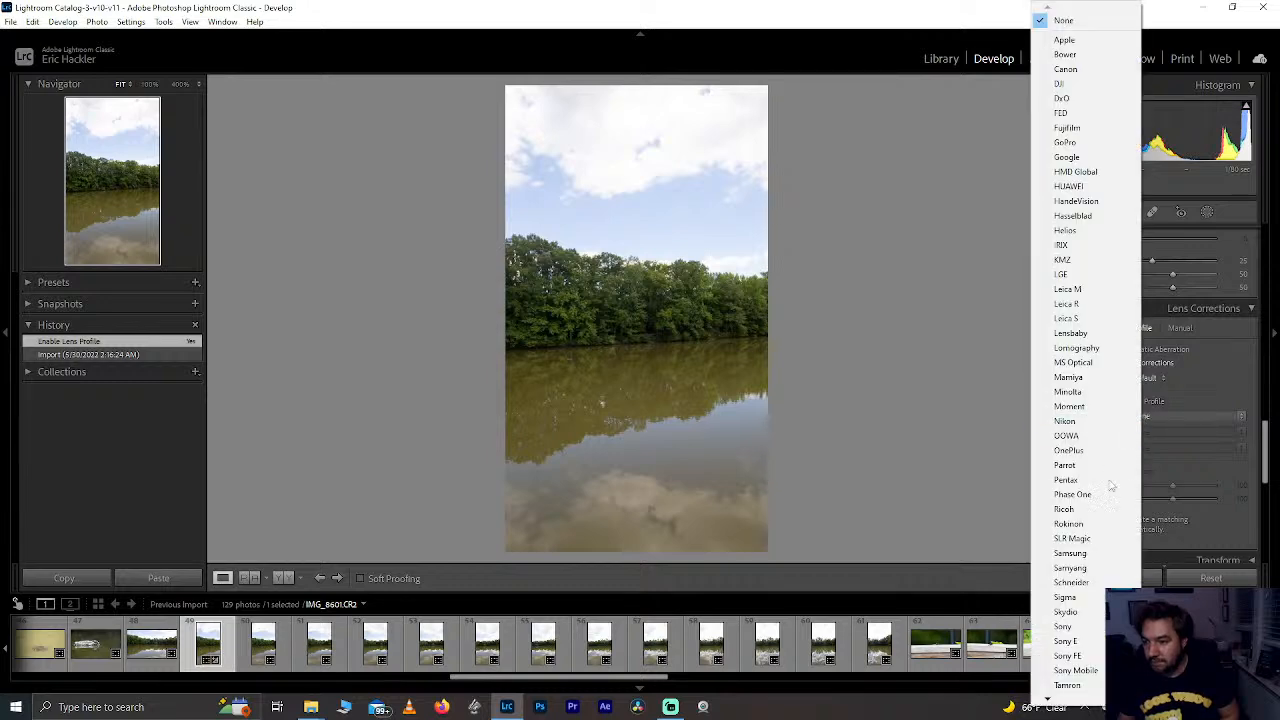
{"action": "left_click", "coordinate": [1072, 569]}
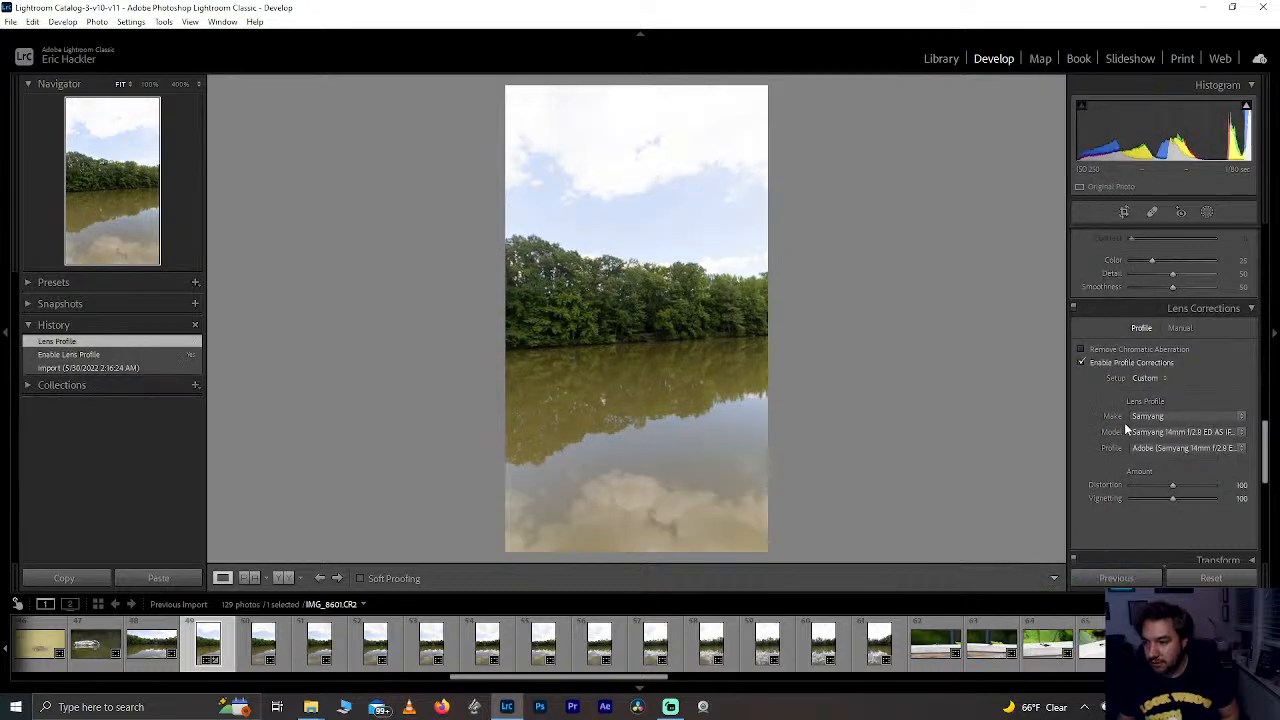
Step: Compare the lake photo with and without the lens profile corrections, leaving them enabled
{"action": "left_click", "coordinate": [1081, 363]}
{"action": "left_click", "coordinate": [1081, 363]}
{"action": "left_click", "coordinate": [1081, 363]}
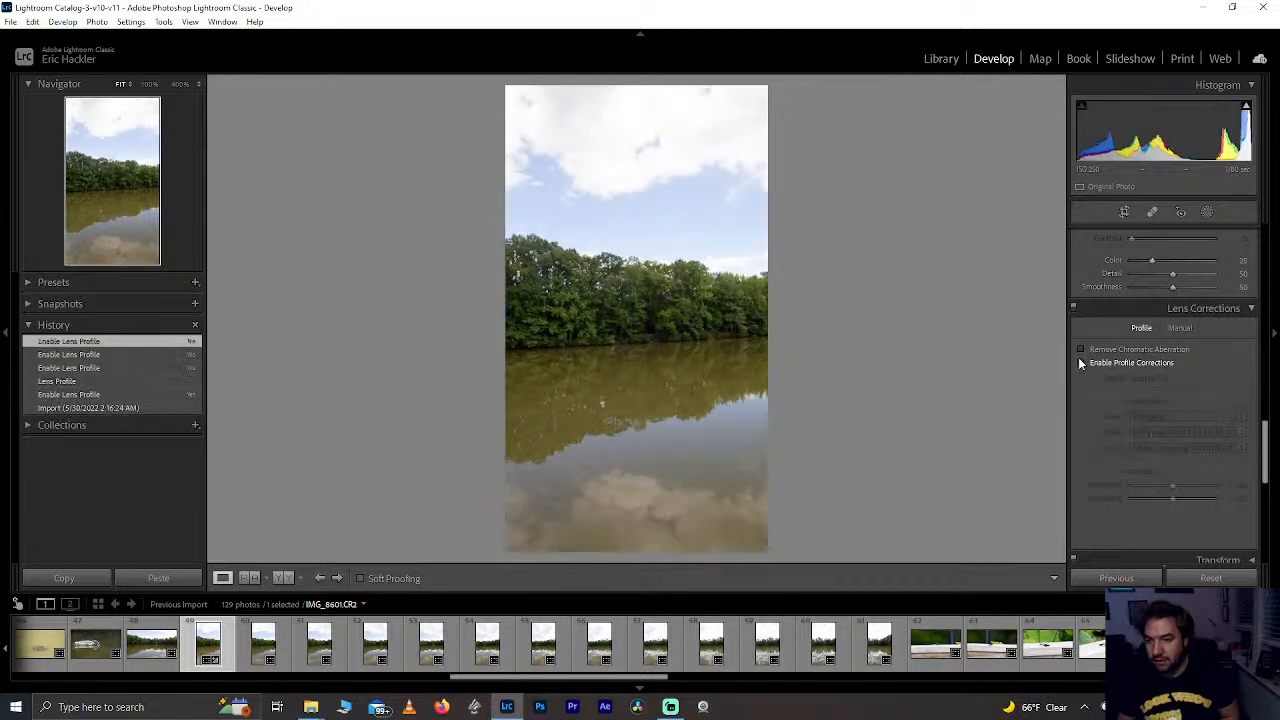
{"action": "left_click", "coordinate": [1081, 363]}
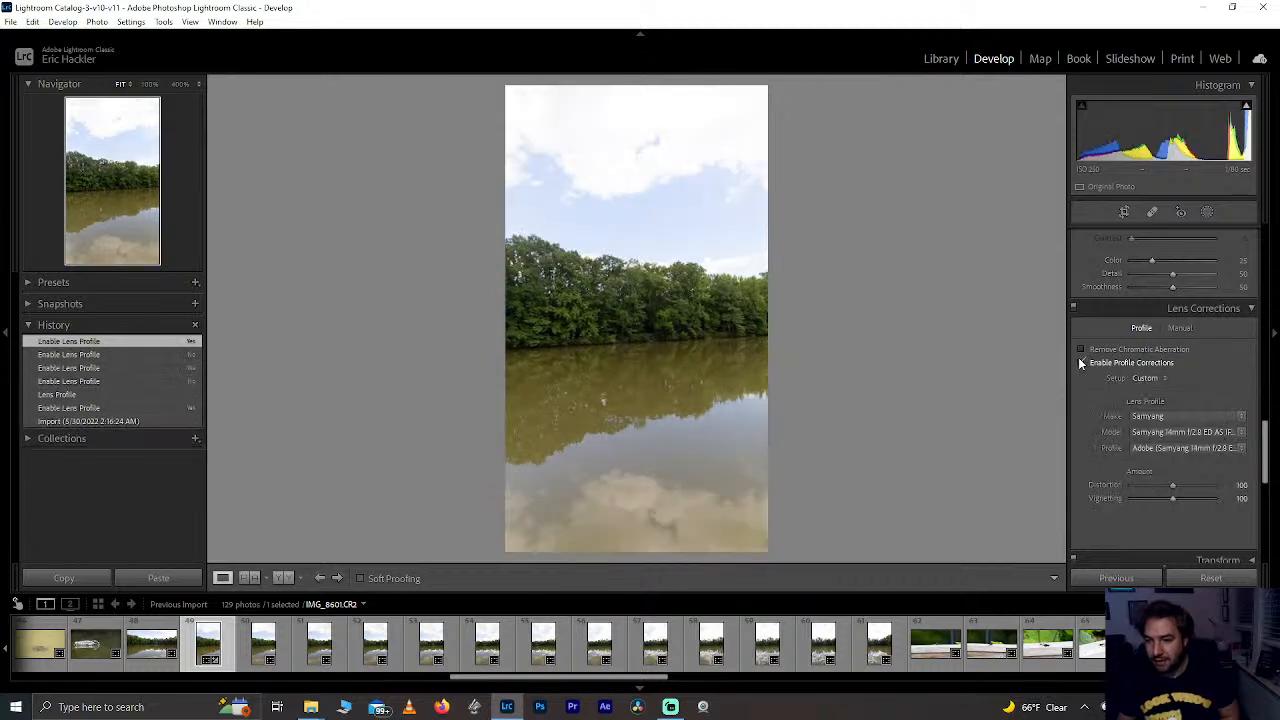
Step: Set the lens profile's Distortion amount to 42 and Vignetting amount to 0
{"action": "left_click", "coordinate": [1174, 484]}
{"action": "left_click_drag", "start_coordinate": [1174, 484], "coordinate": [1008, 524]}
{"action": "mouse_move", "coordinate": [1132, 485]}
{"action": "left_mouse_down"}
{"action": "mouse_move", "coordinate": [1214, 485]}
{"action": "mouse_move", "coordinate": [1085, 497]}
{"action": "mouse_move", "coordinate": [1148, 486]}
{"action": "left_mouse_up"}
{"action": "double_click", "coordinate": [1157, 482]}
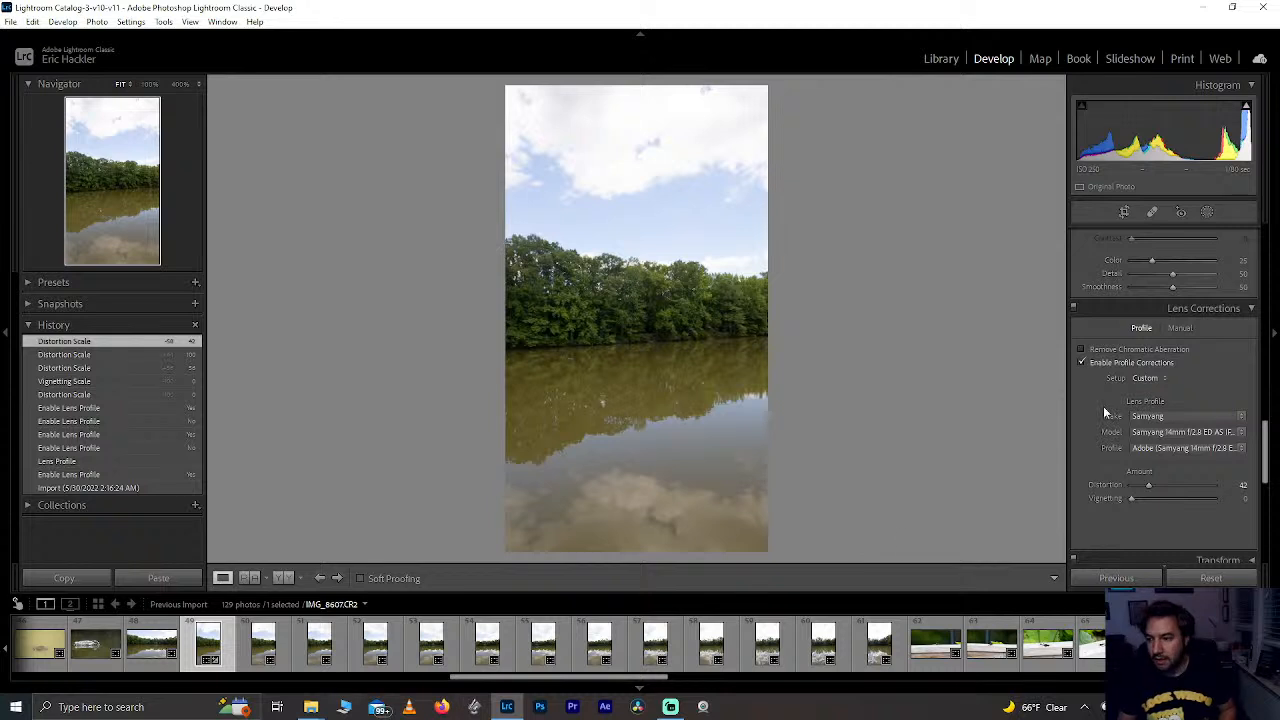
Step: Widen the lake photo's crop horizontally to the image edges and apply it
{"action": "left_click", "coordinate": [1119, 213]}
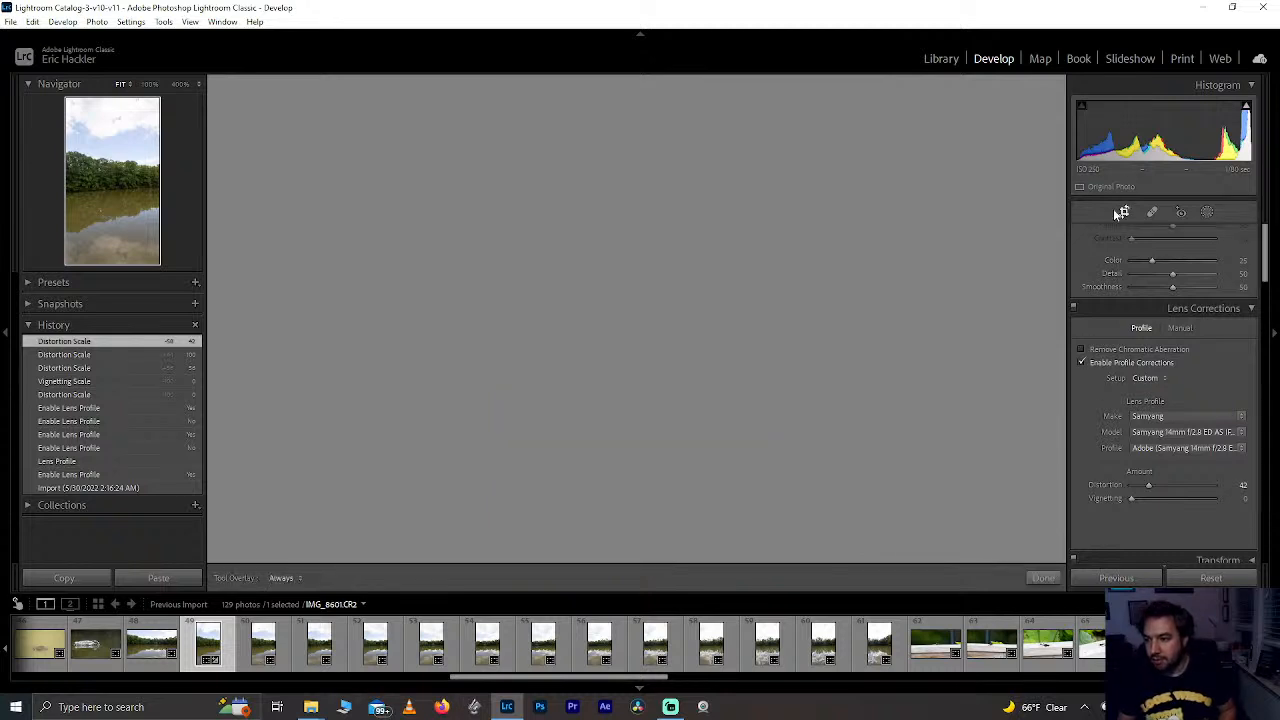
{"action": "left_click_drag", "start_coordinate": [757, 312], "coordinate": [843, 303]}
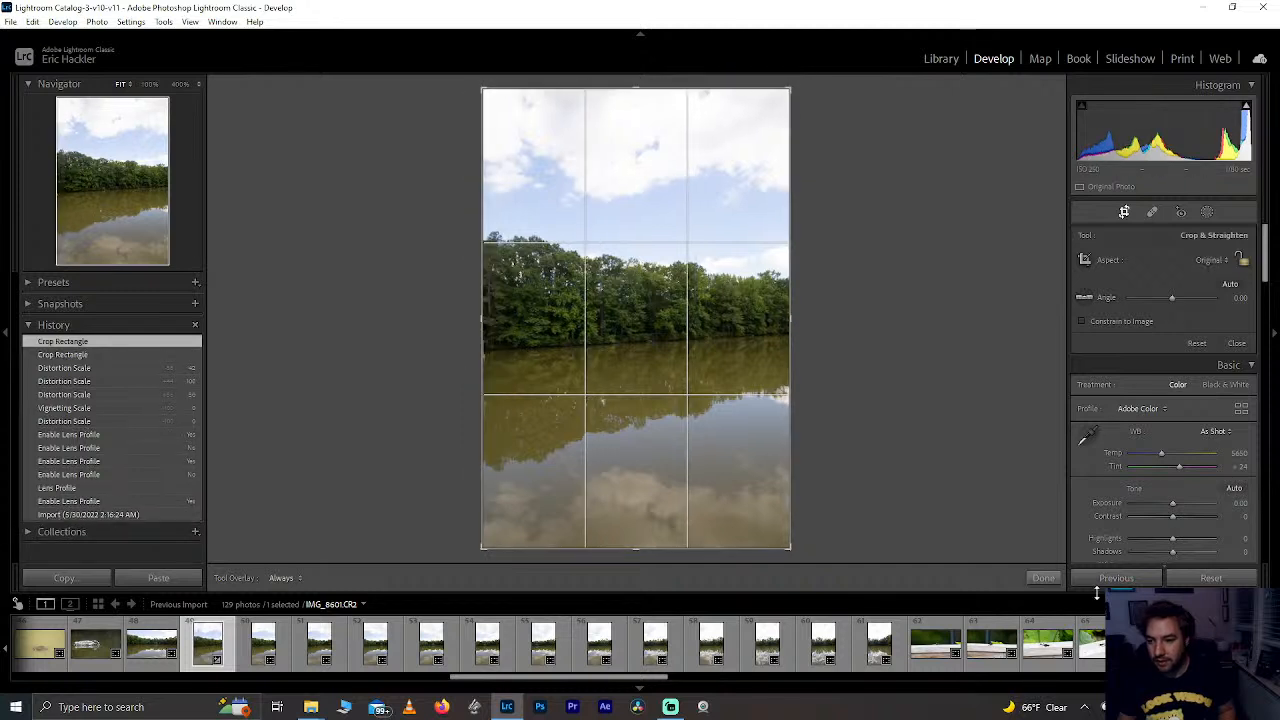
{"action": "left_click", "coordinate": [1043, 578]}
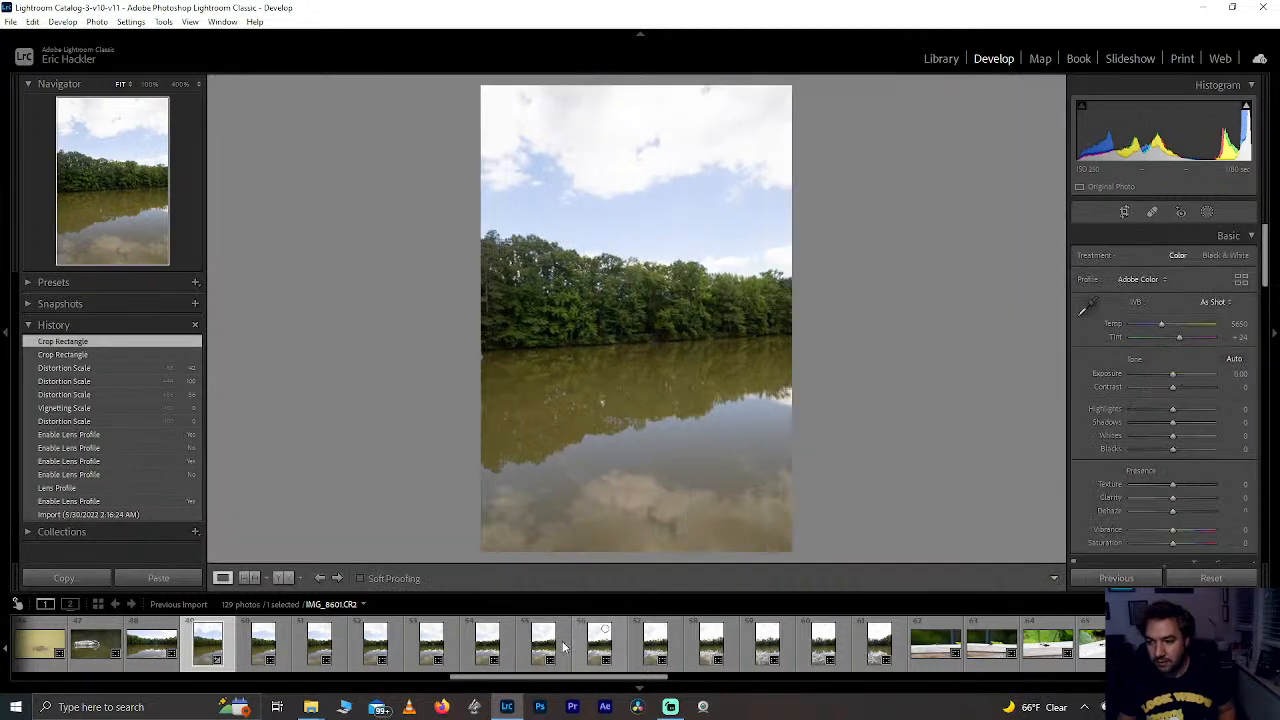
Step: Select all 13 portrait lake photos and synchronize the first one's crop, including Straighten Angle and Aspect Ratio
{"action": "left_click", "coordinate": [880, 645], "text": "shift"}
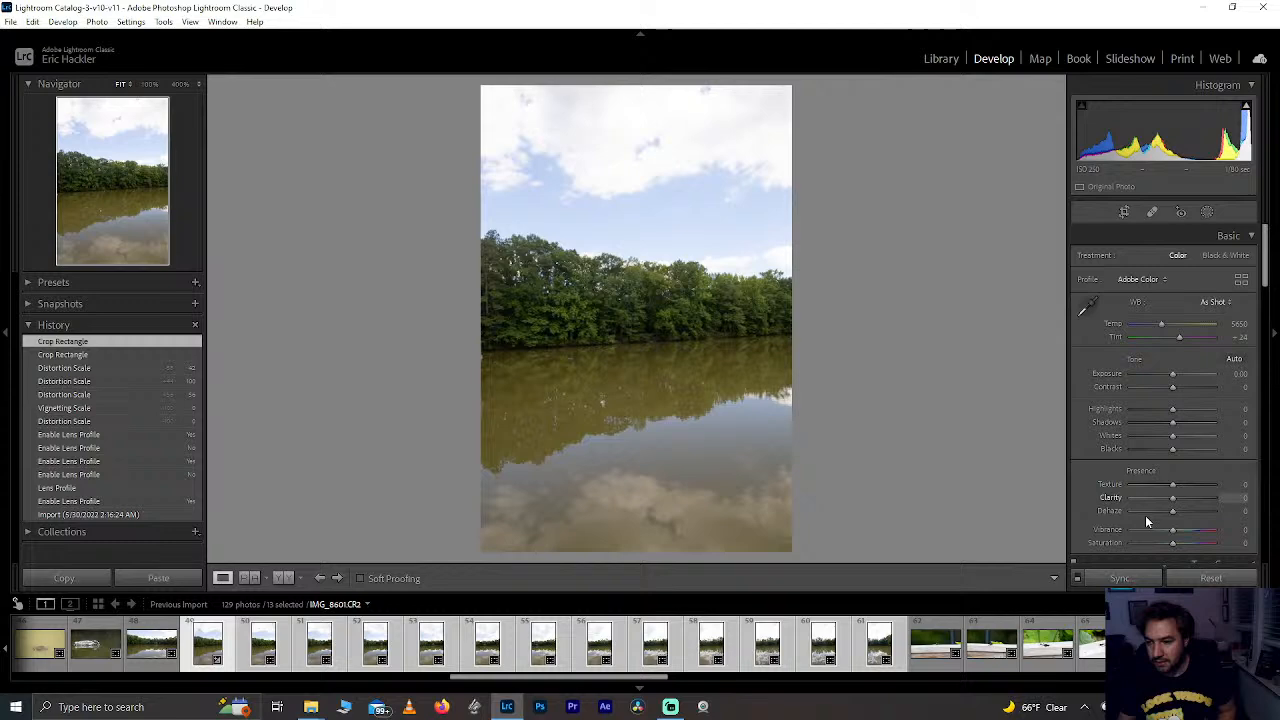
{"action": "left_click", "coordinate": [1120, 578]}
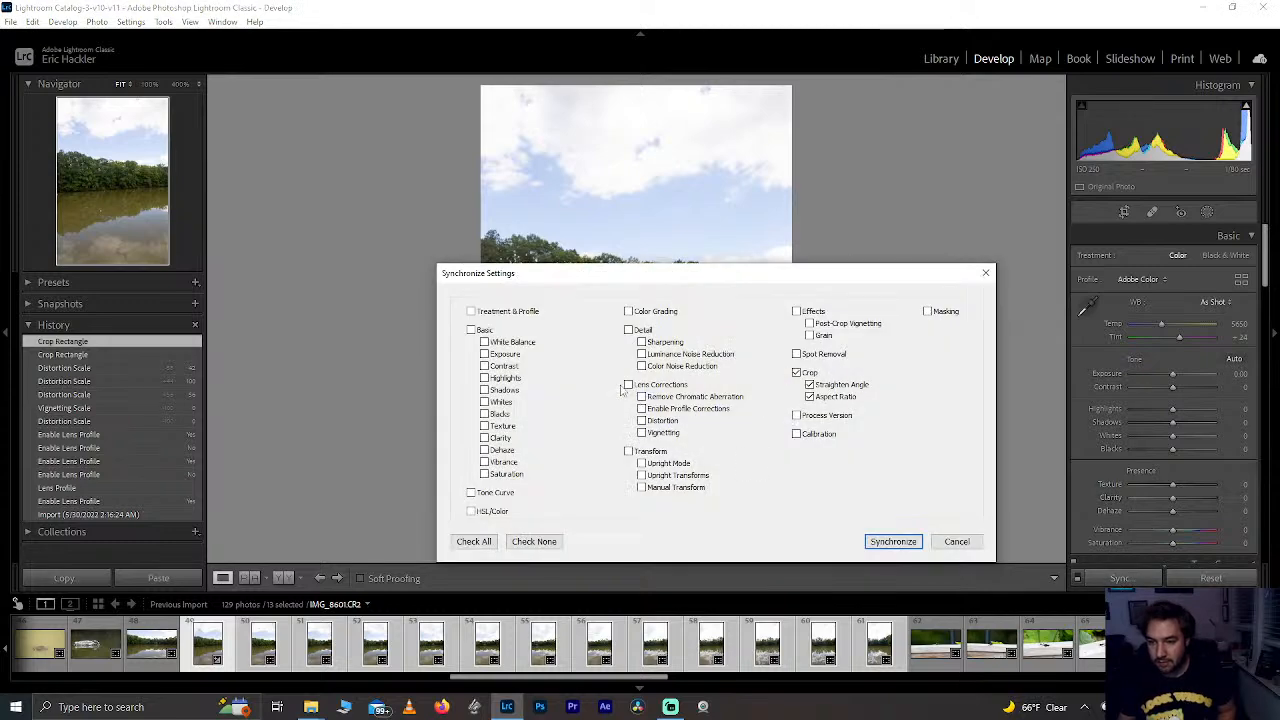
{"action": "left_click", "coordinate": [895, 542]}
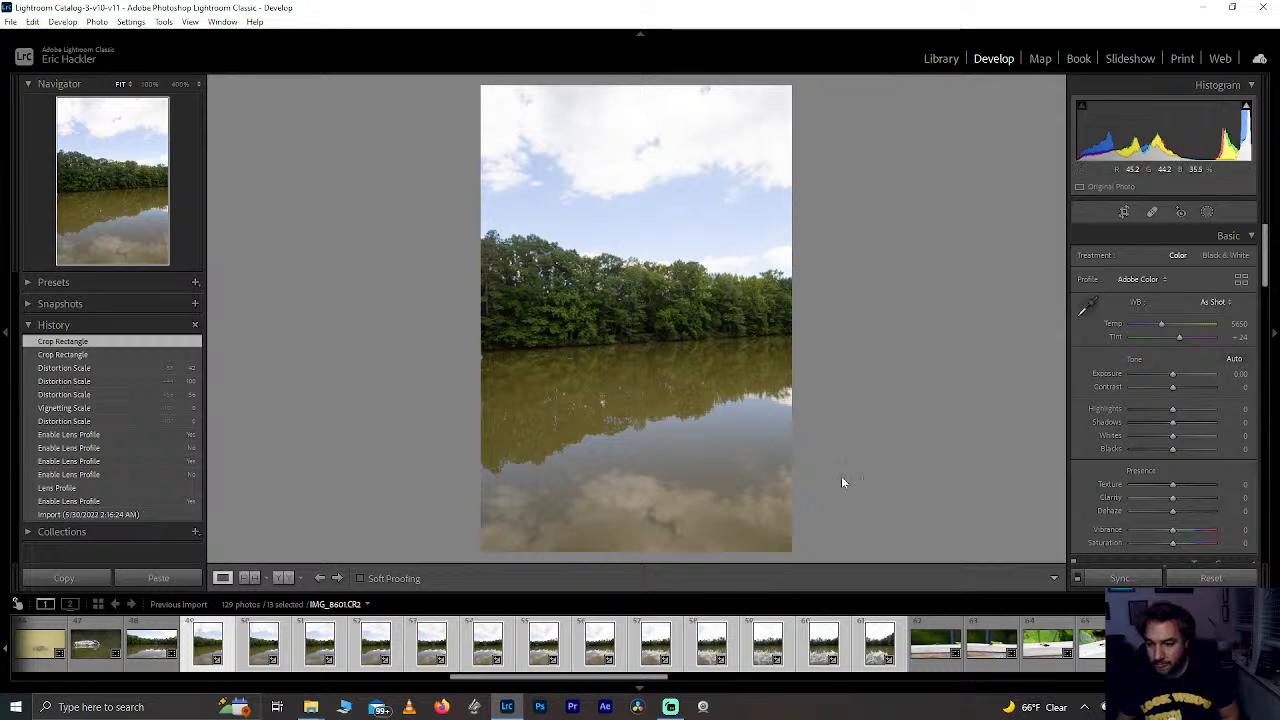
Step: Start a panorama merge of the 13 lake photos, preview the Spherical and Perspective projections, and choose Cylindrical
{"action": "key", "text": "ctrl+m"}
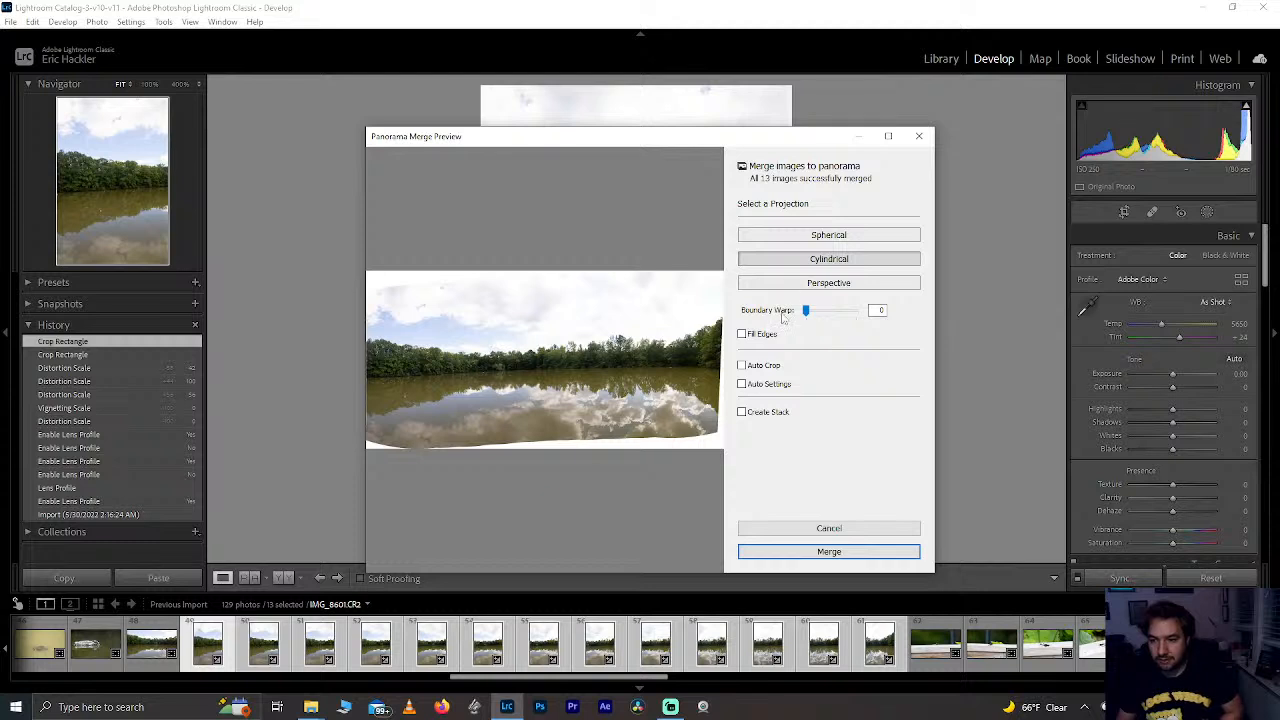
{"action": "left_click", "coordinate": [805, 236]}
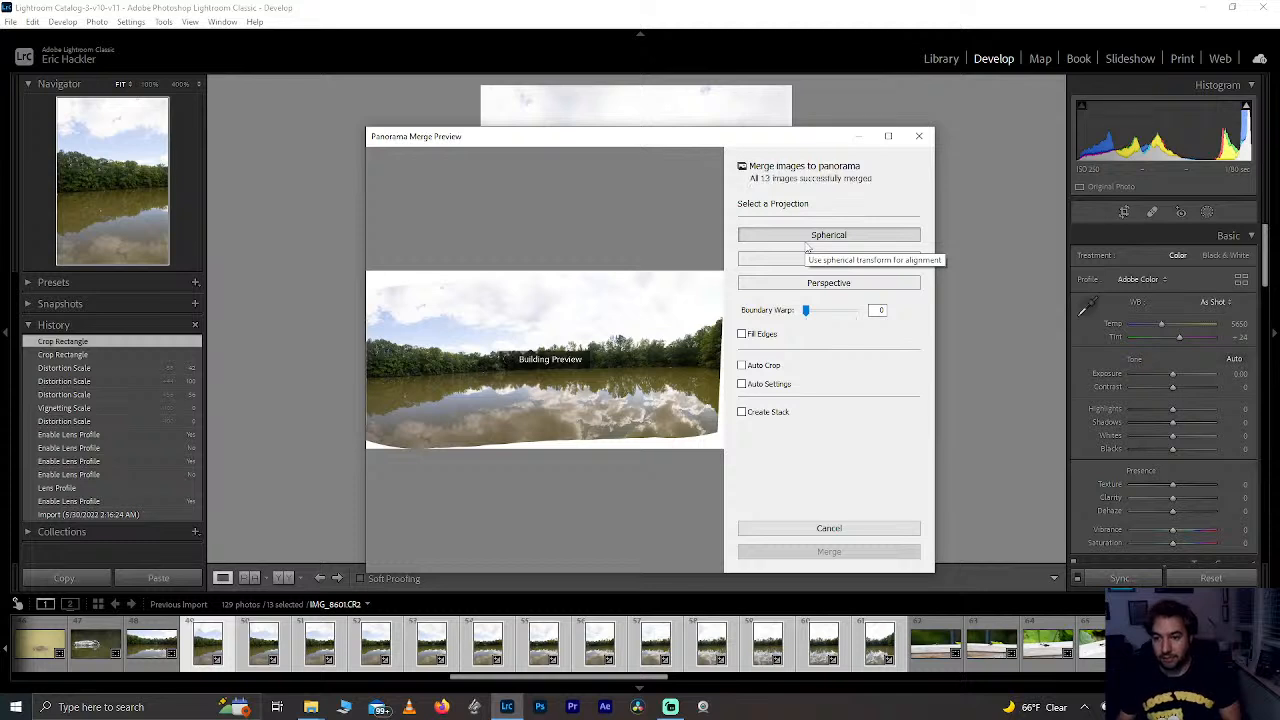
{"action": "left_click", "coordinate": [805, 259]}
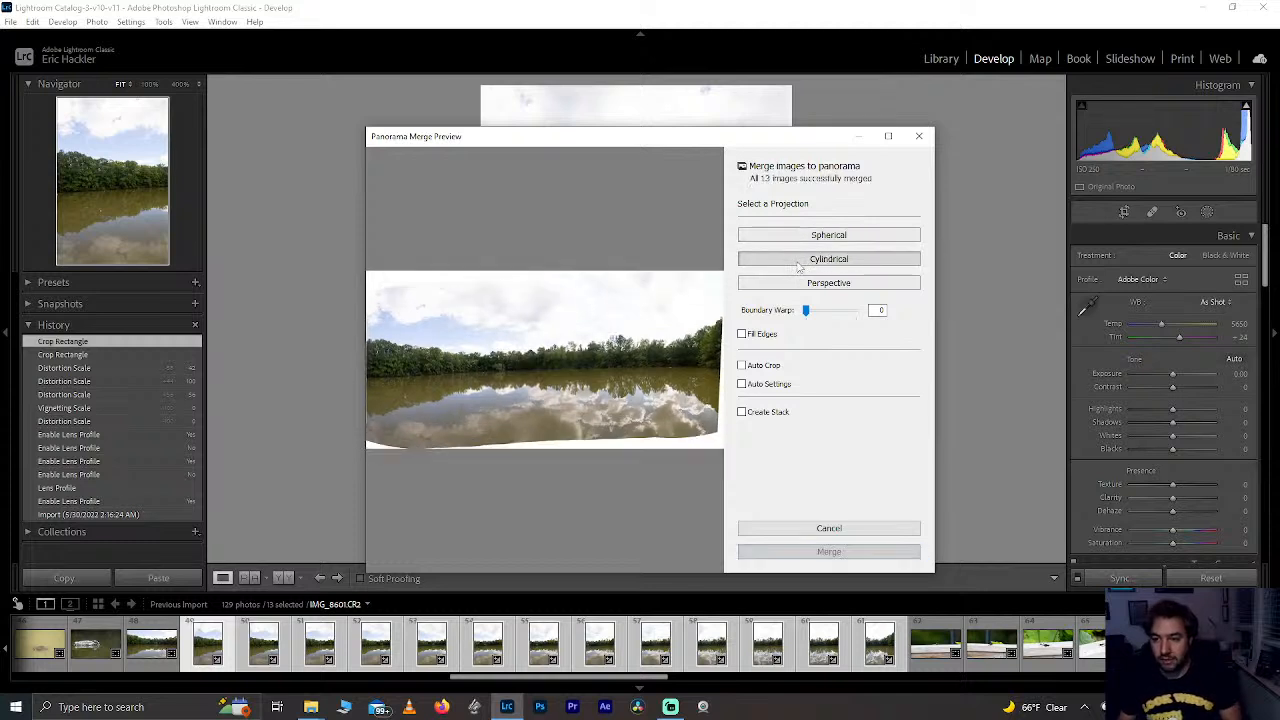
{"action": "left_click", "coordinate": [803, 284]}
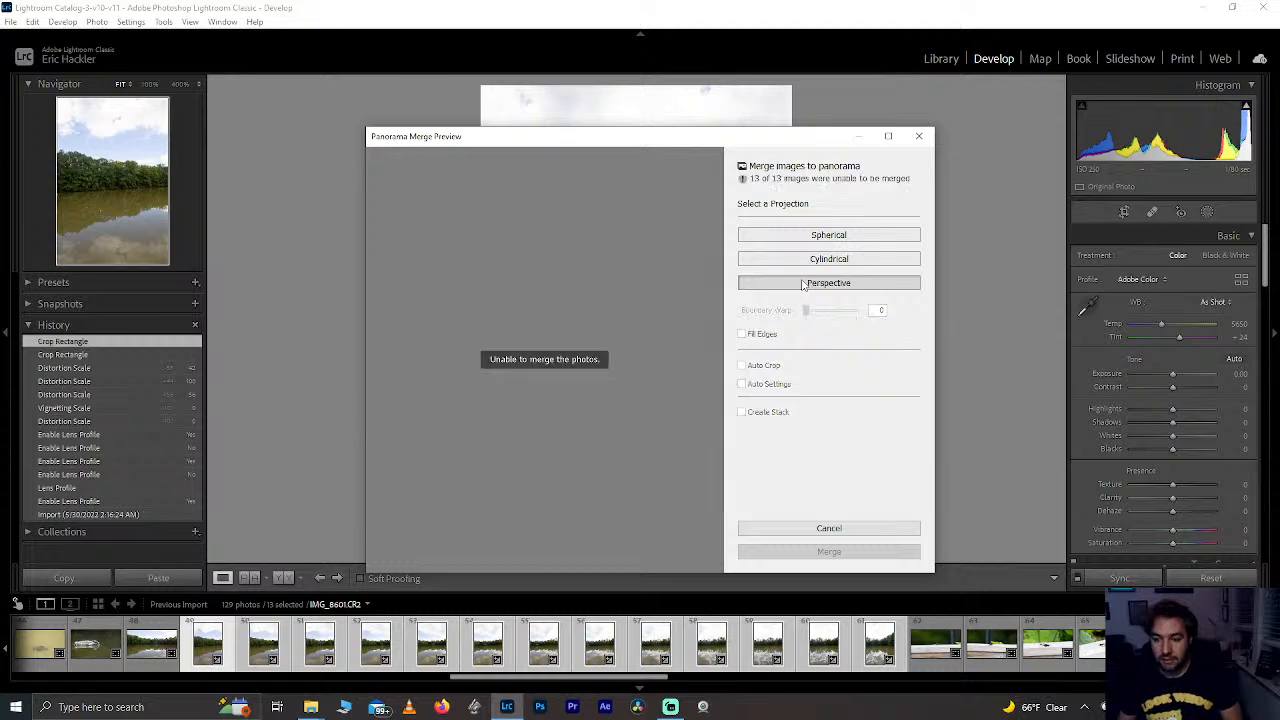
{"action": "left_click", "coordinate": [812, 258]}
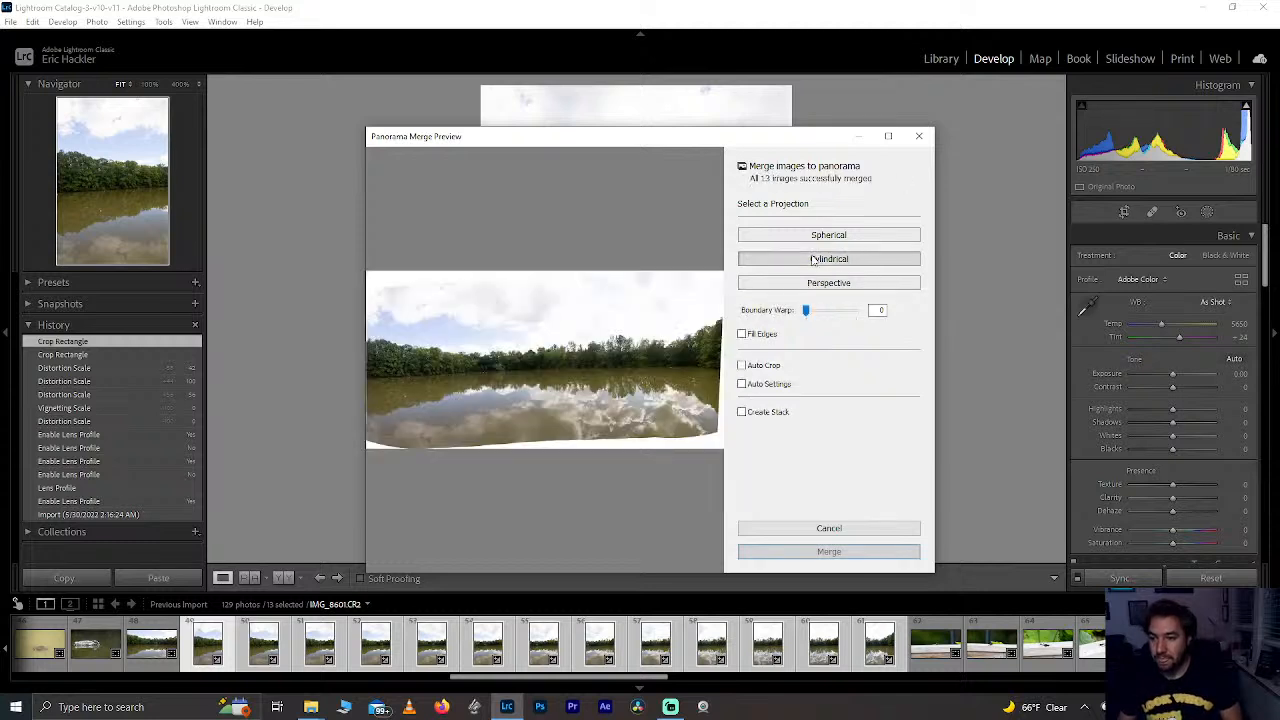
Step: Preview Fill Edges and turn it off, set Boundary Warp to 100, and merge the panorama
{"action": "mouse_move", "coordinate": [806, 311]}
{"action": "left_mouse_down"}
{"action": "mouse_move", "coordinate": [871, 324]}
{"action": "mouse_move", "coordinate": [806, 311]}
{"action": "left_mouse_up"}
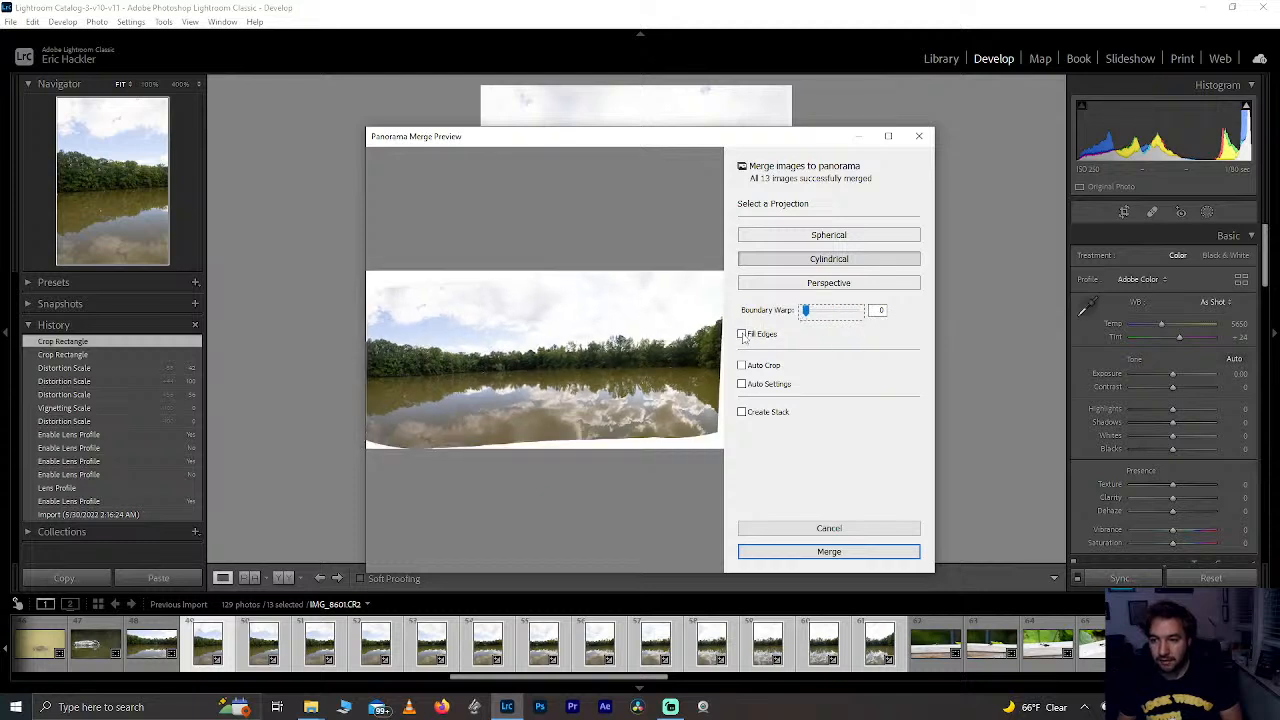
{"action": "left_click", "coordinate": [745, 334]}
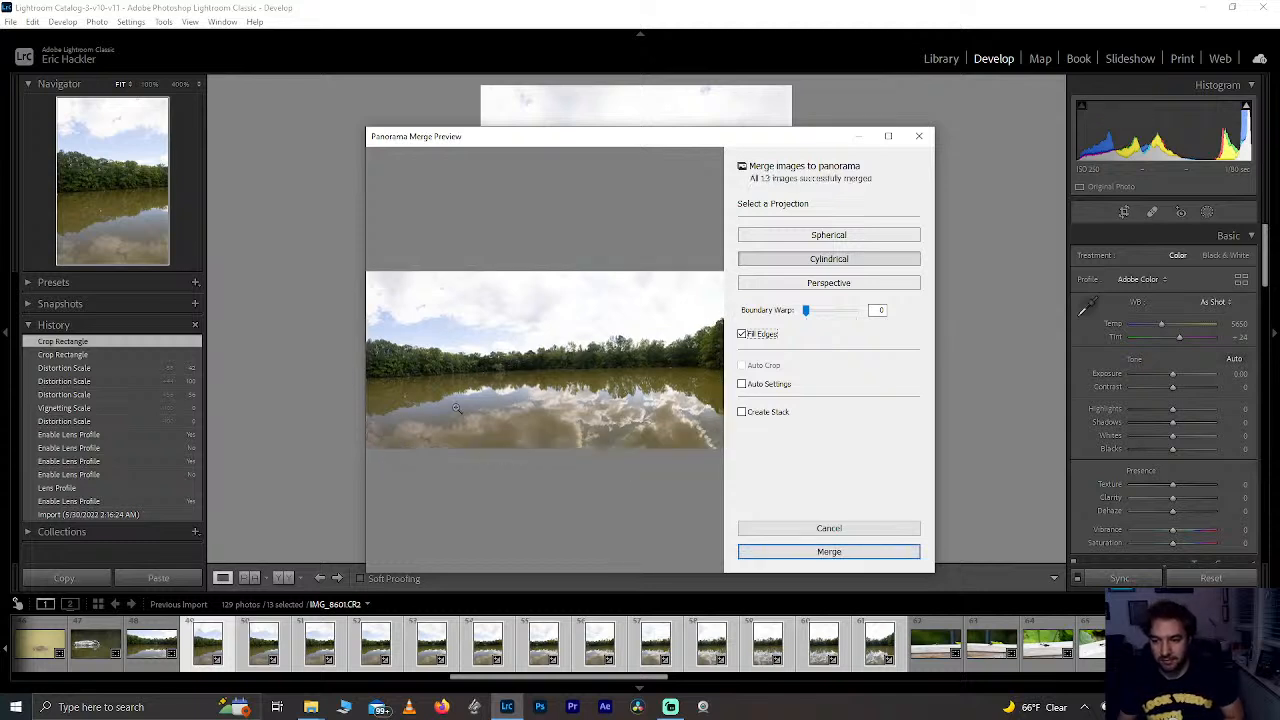
{"action": "left_click", "coordinate": [742, 334]}
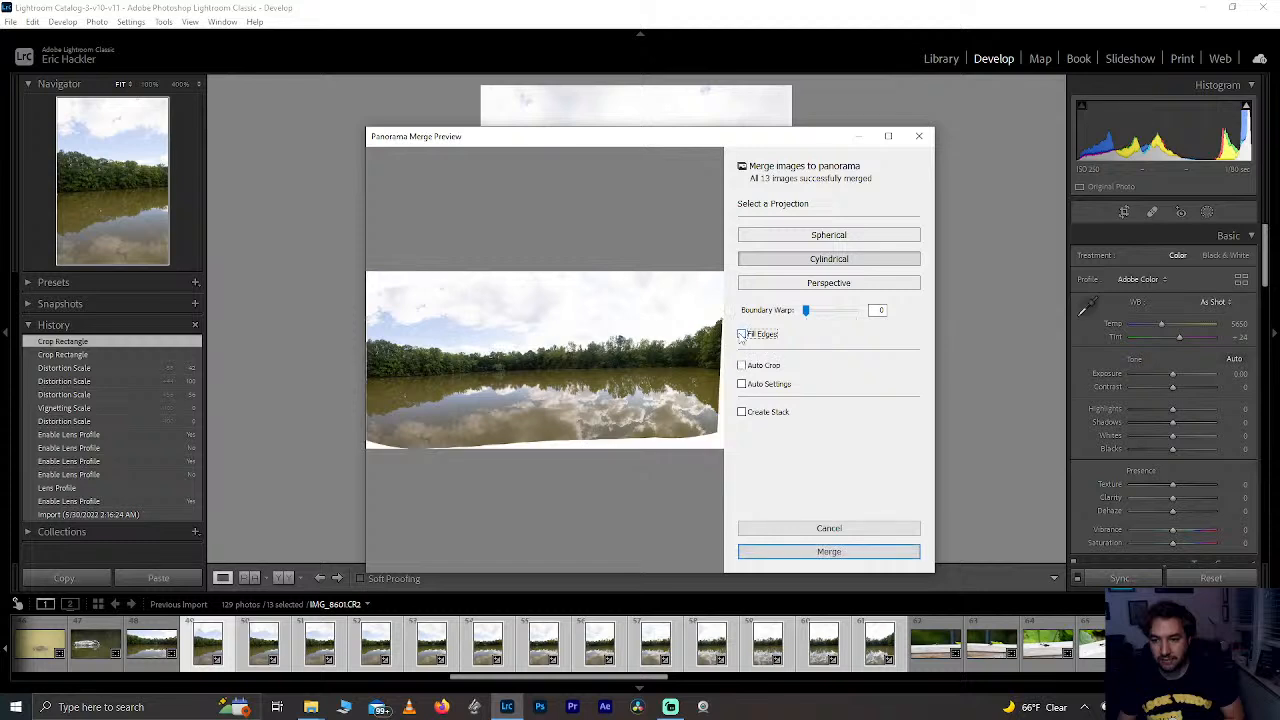
{"action": "left_click_drag", "start_coordinate": [806, 311], "coordinate": [880, 315]}
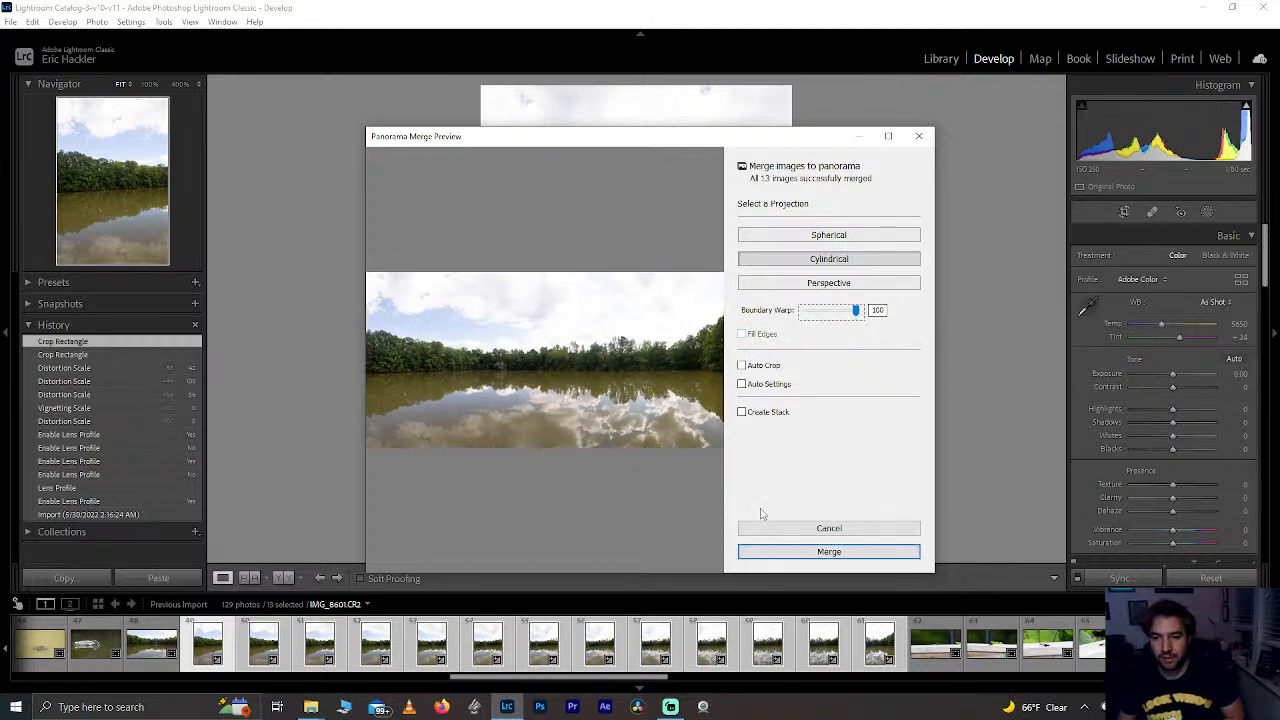
{"action": "left_click", "coordinate": [829, 552]}
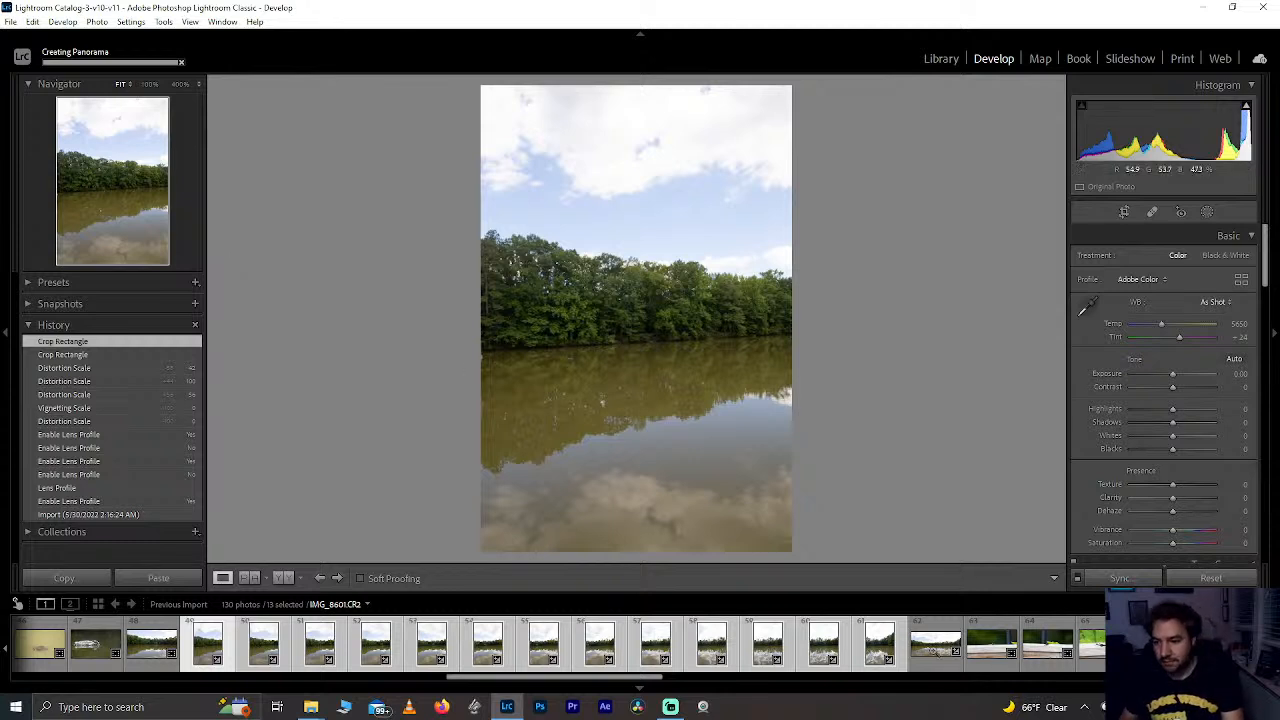
Step: Select the merged lake panorama and inspect the object floating near the far shore at 100% and 400%
{"action": "left_click", "coordinate": [935, 652]}
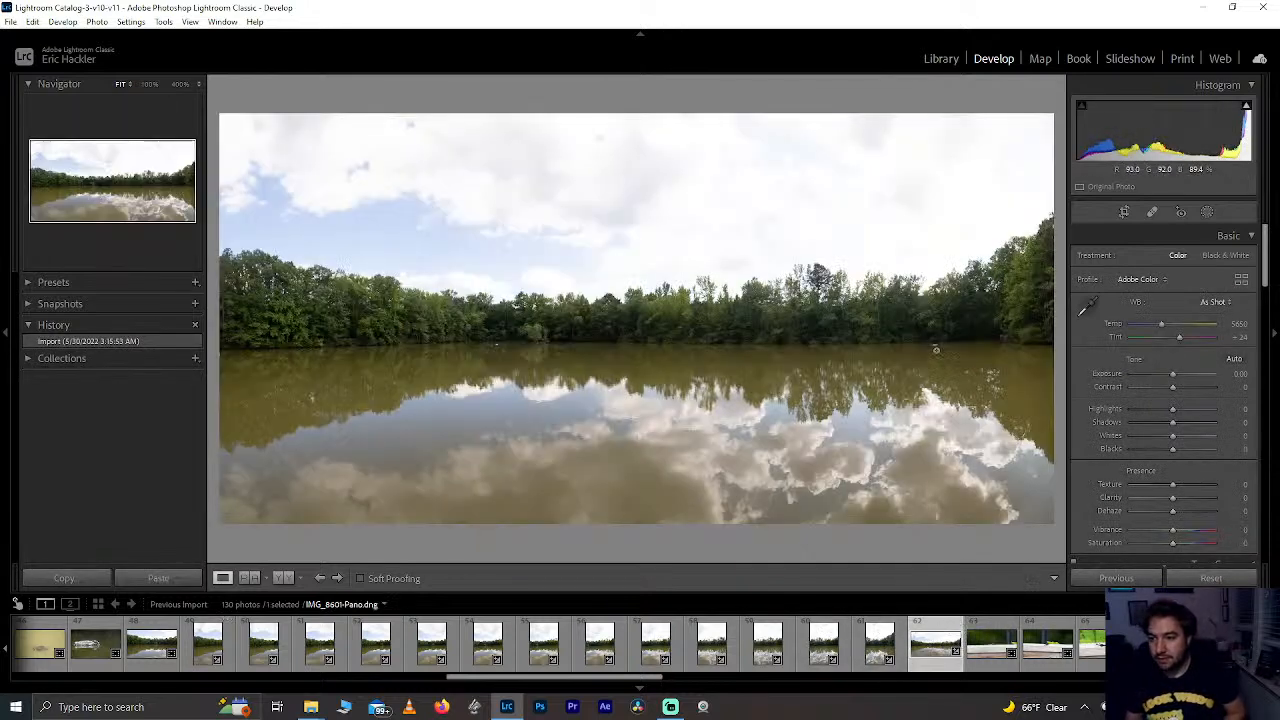
{"action": "left_click", "coordinate": [949, 323]}
{"action": "left_click_drag", "start_coordinate": [949, 323], "coordinate": [784, 395]}
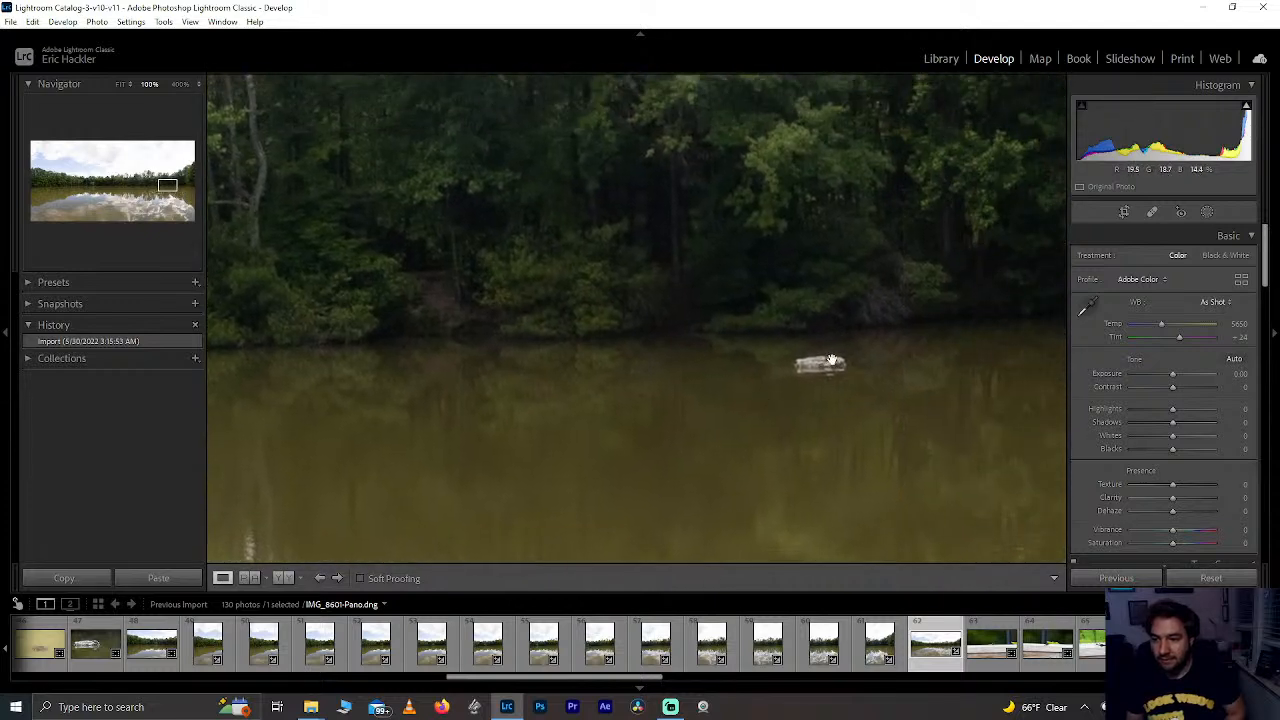
{"action": "left_click", "coordinate": [180, 84]}
{"action": "left_click_drag", "start_coordinate": [926, 403], "coordinate": [561, 348]}
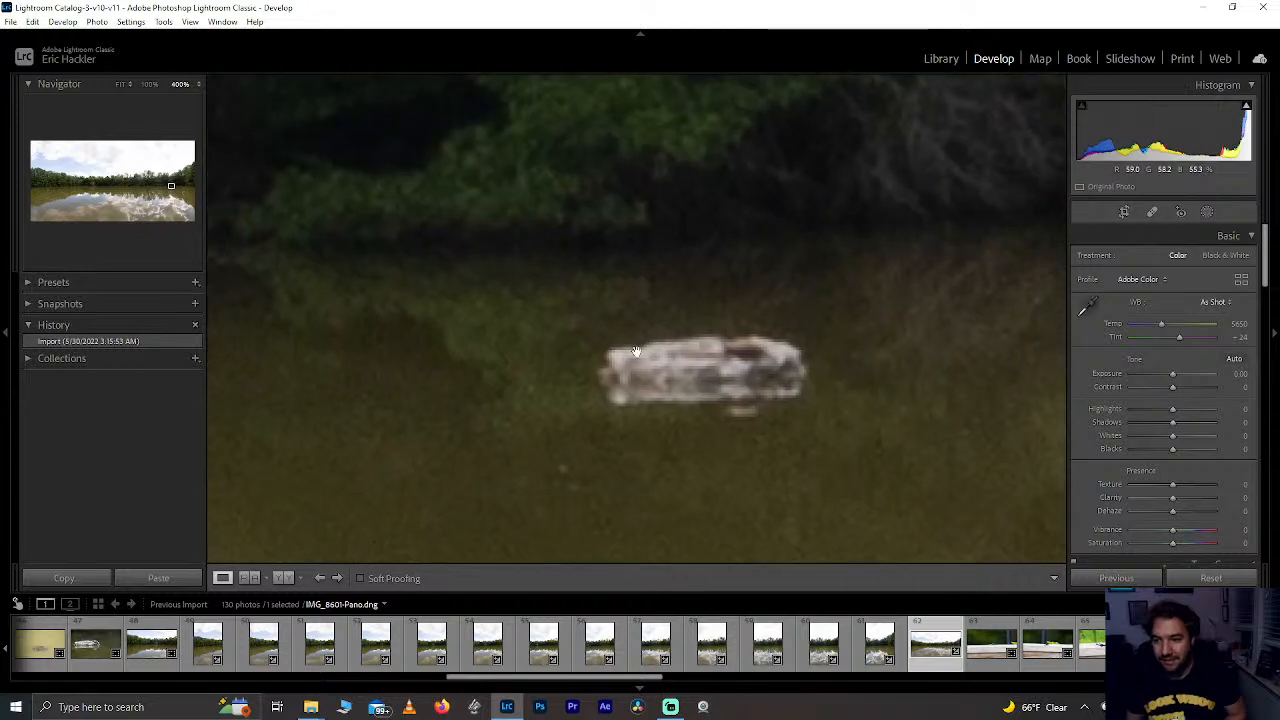
{"action": "left_click_drag", "start_coordinate": [747, 355], "coordinate": [709, 336]}
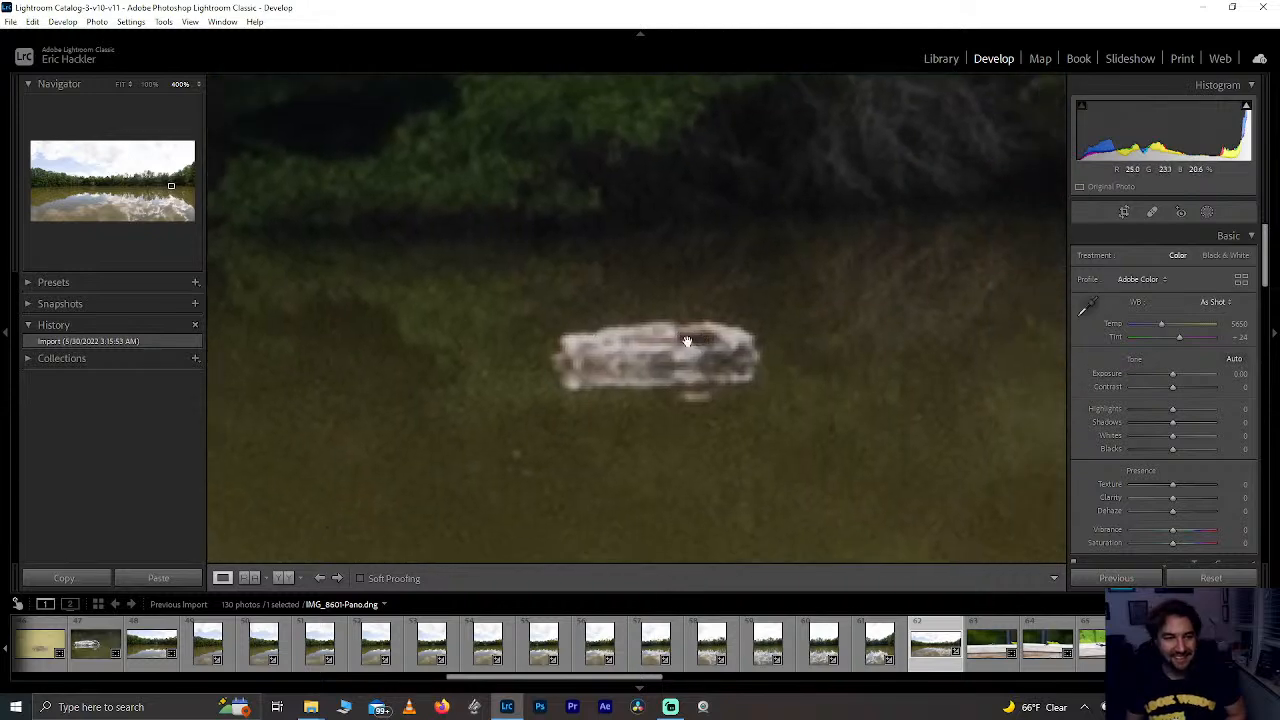
{"action": "left_click", "coordinate": [120, 84]}
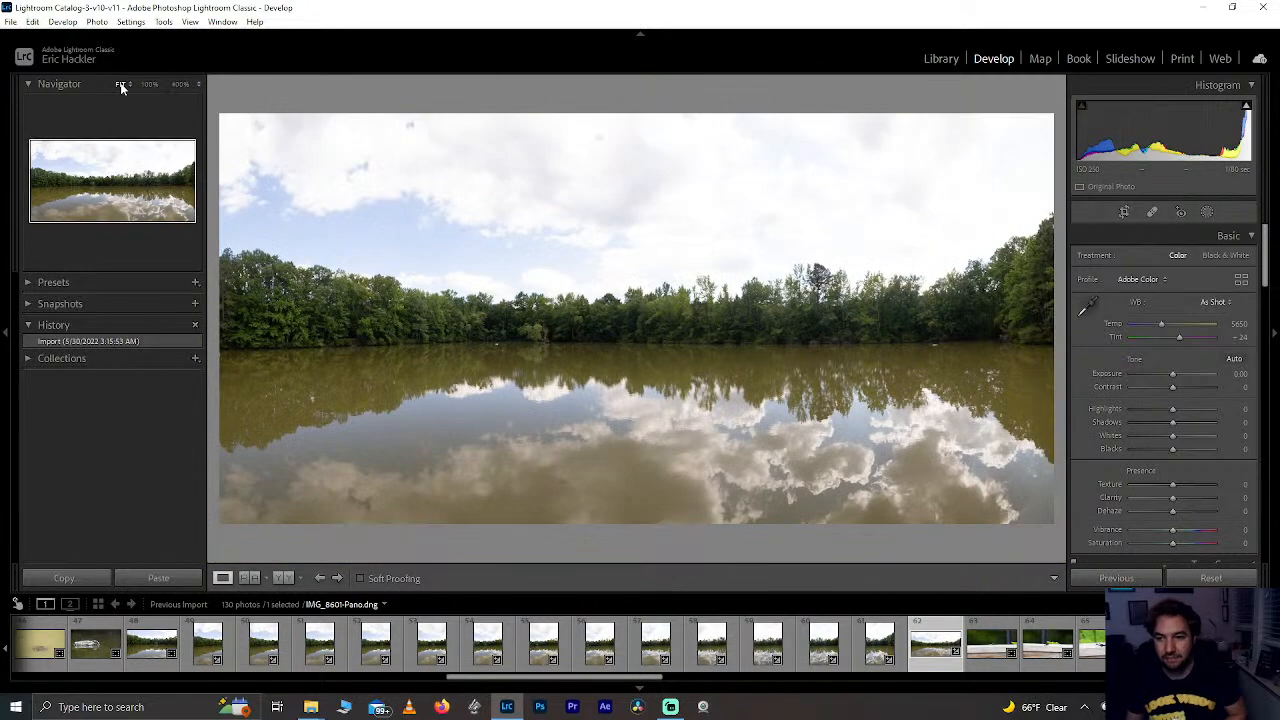
Step: Straighten the panorama's horizon by rotating the crop to an angle of 0.71 and apply it
{"action": "left_click", "coordinate": [1122, 212]}
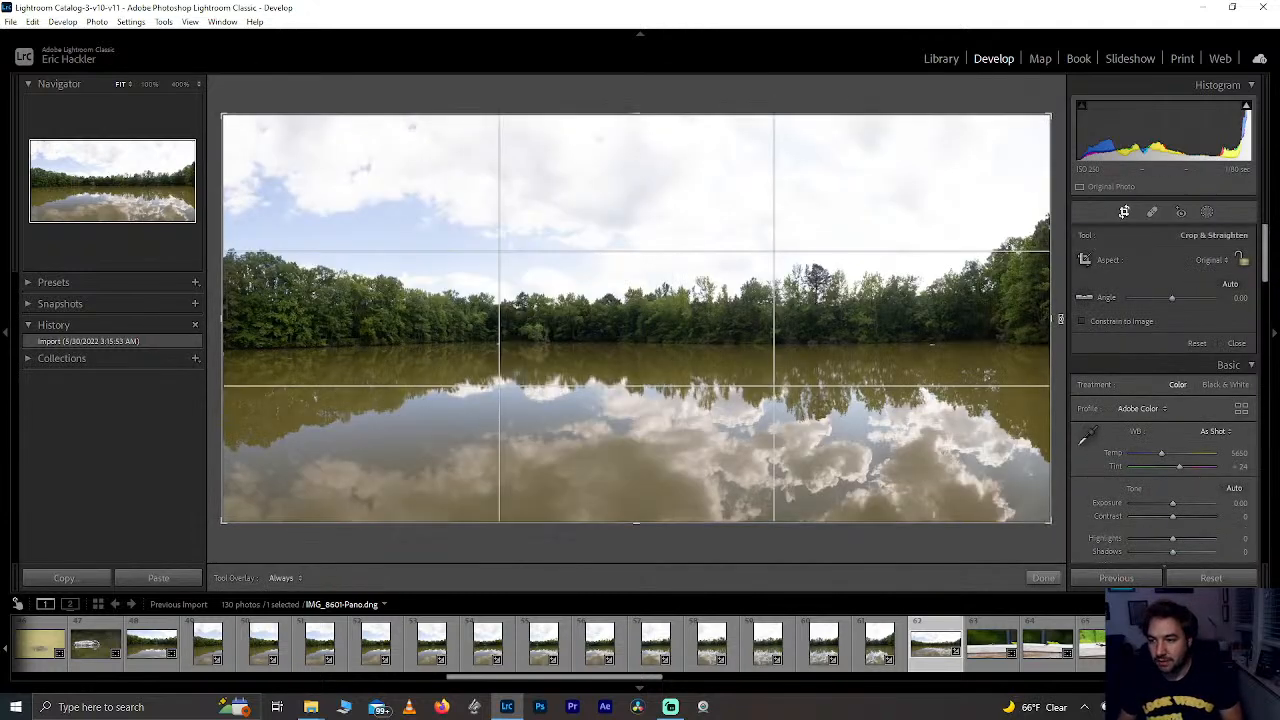
{"action": "left_click_drag", "start_coordinate": [1056, 318], "coordinate": [1060, 324]}
{"action": "left_click", "coordinate": [1042, 579]}
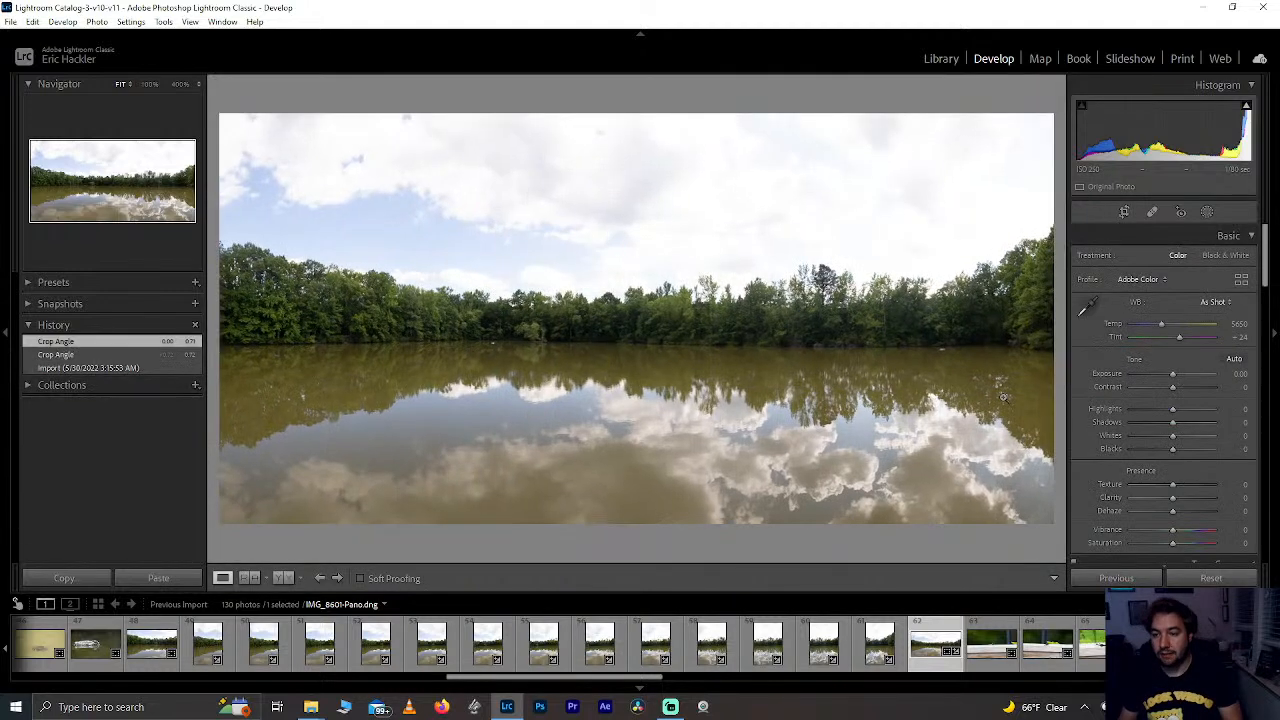
Step: Set the panorama's Highlights to -100, Whites to -100 and Shadows to +27
{"action": "left_click_drag", "start_coordinate": [1173, 409], "coordinate": [1065, 410]}
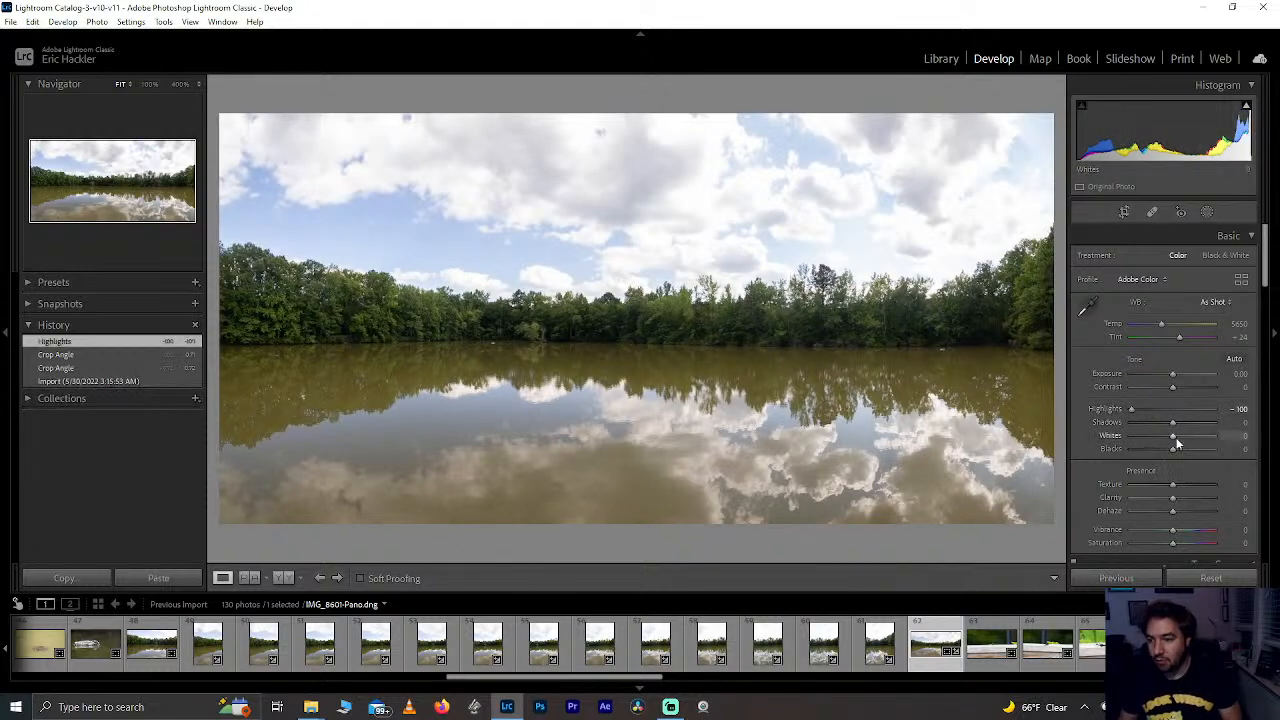
{"action": "left_click_drag", "start_coordinate": [1176, 437], "coordinate": [1088, 439]}
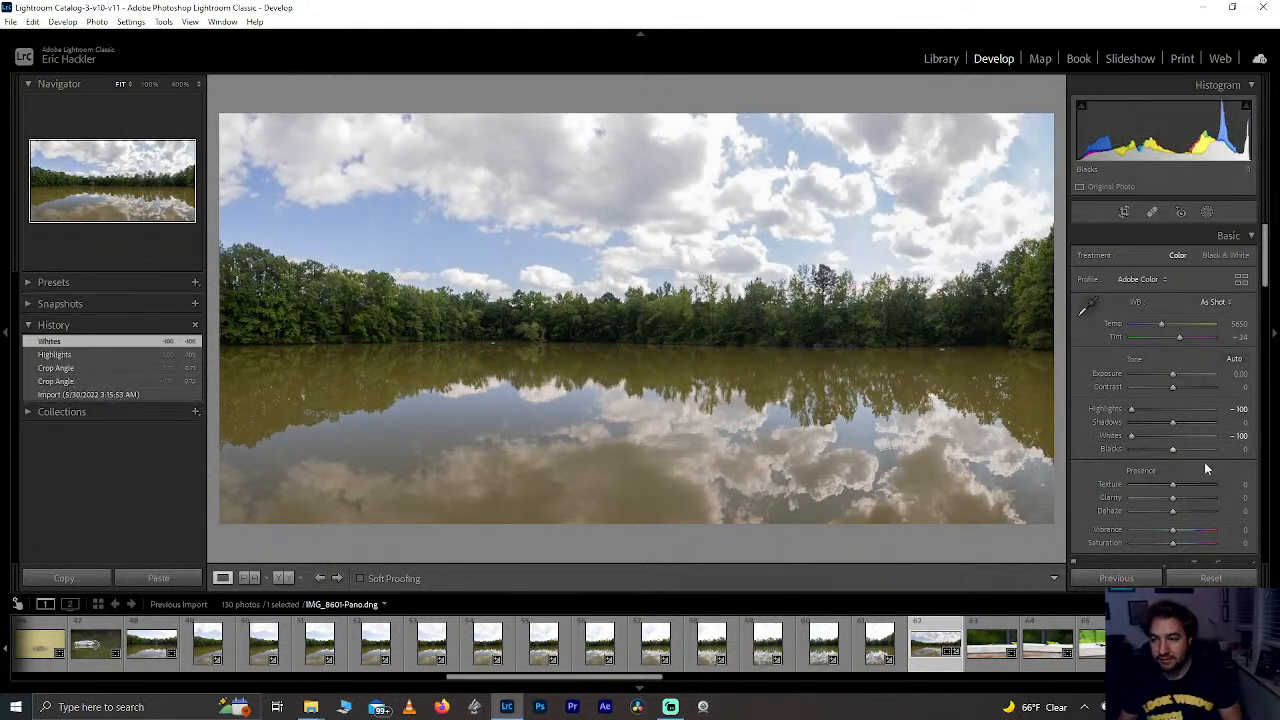
{"action": "left_click_drag", "start_coordinate": [1172, 423], "coordinate": [1186, 424]}
{"action": "double_click", "coordinate": [1186, 424]}
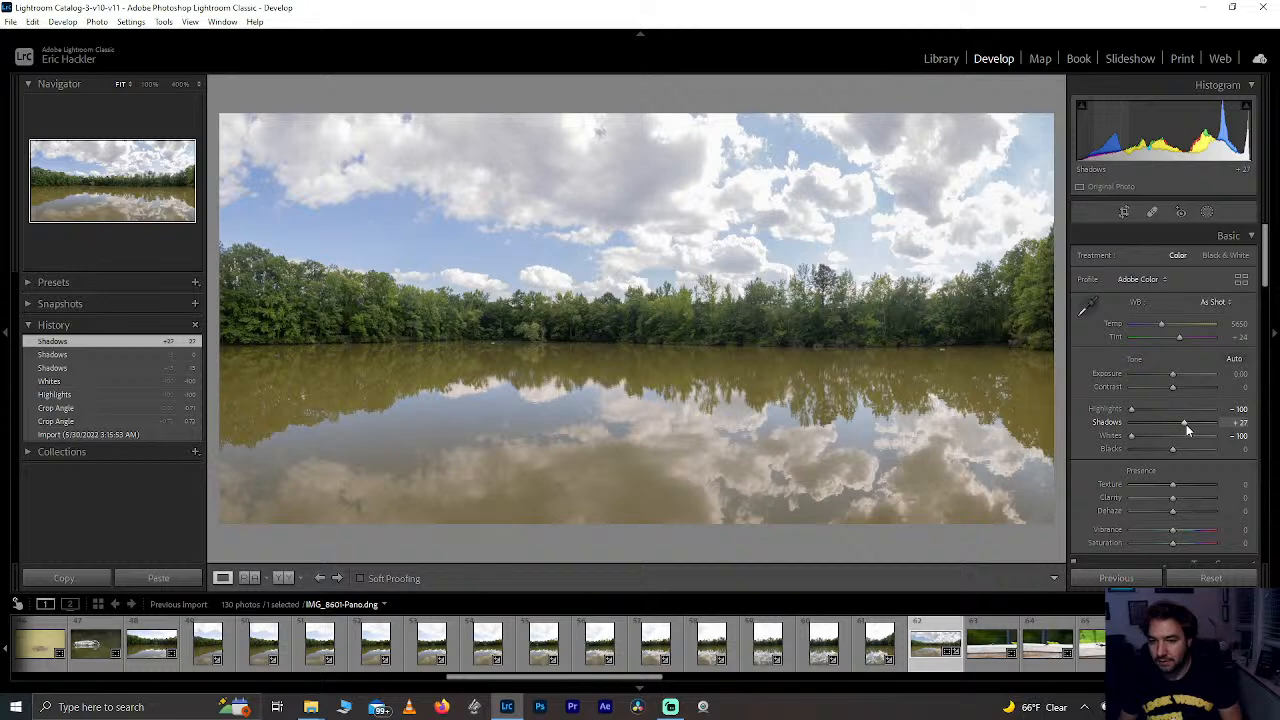
Step: Narrow the panorama's crop slightly at the sides and apply it
{"action": "left_click", "coordinate": [1124, 212]}
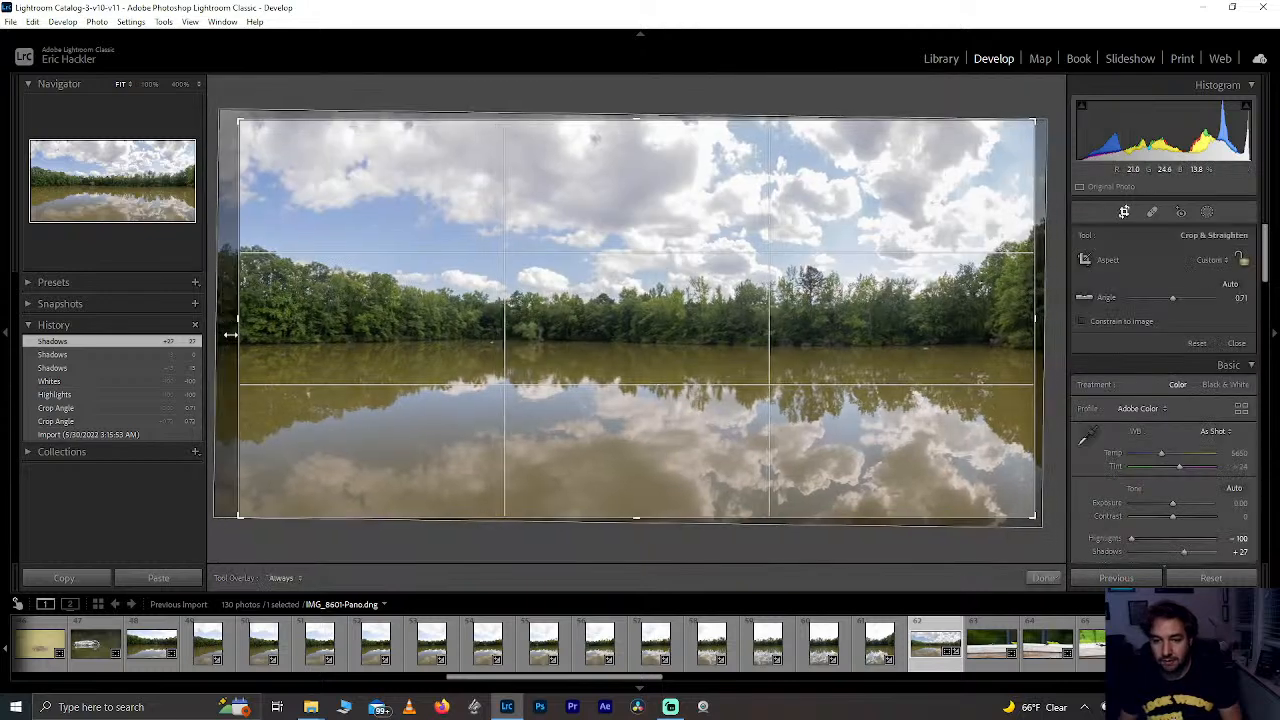
{"action": "left_click_drag", "start_coordinate": [230, 335], "coordinate": [240, 335]}
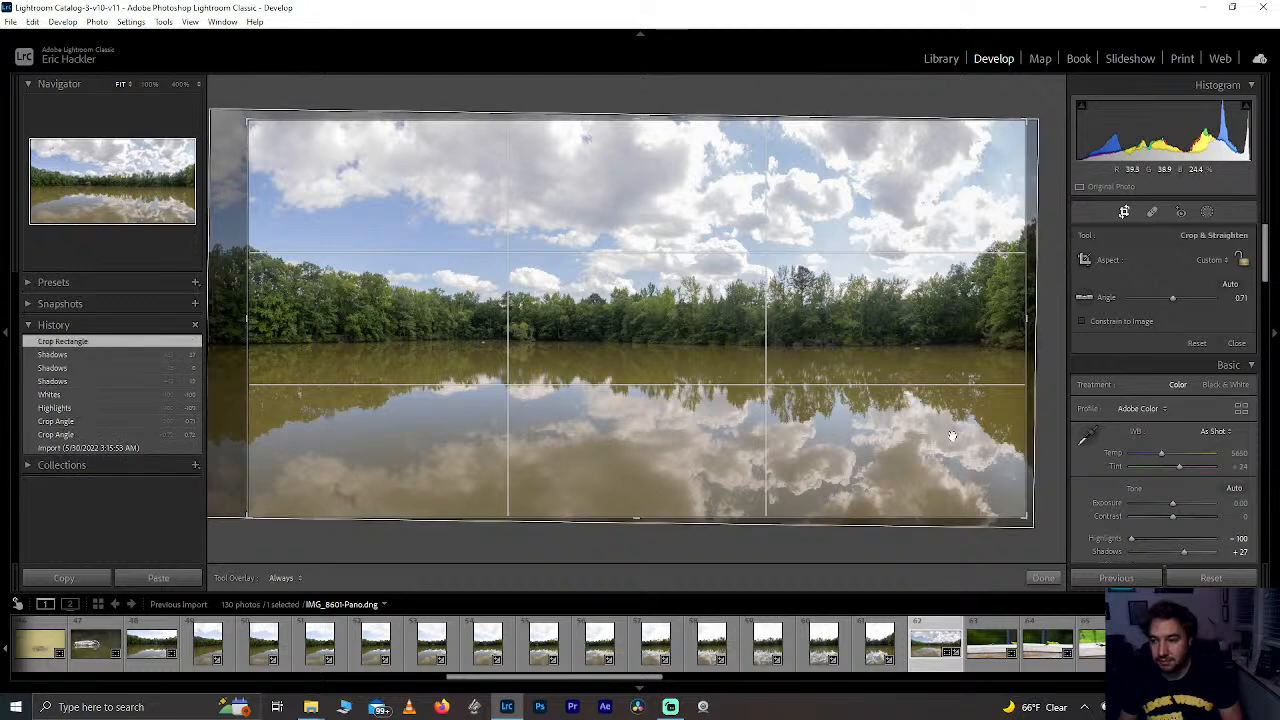
{"action": "left_click", "coordinate": [1042, 577]}
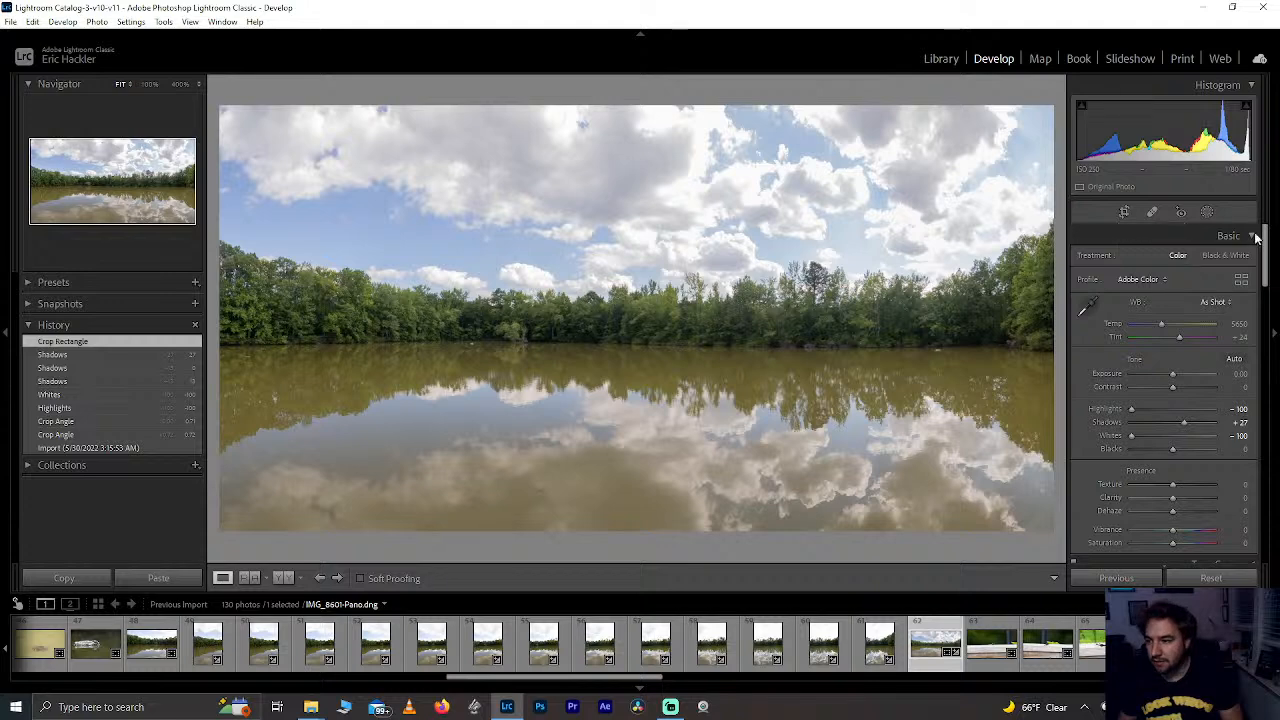
Step: Set the panorama's Clarity to +100 and Dehaze to +27
{"action": "left_click_drag", "start_coordinate": [1174, 497], "coordinate": [1234, 508]}
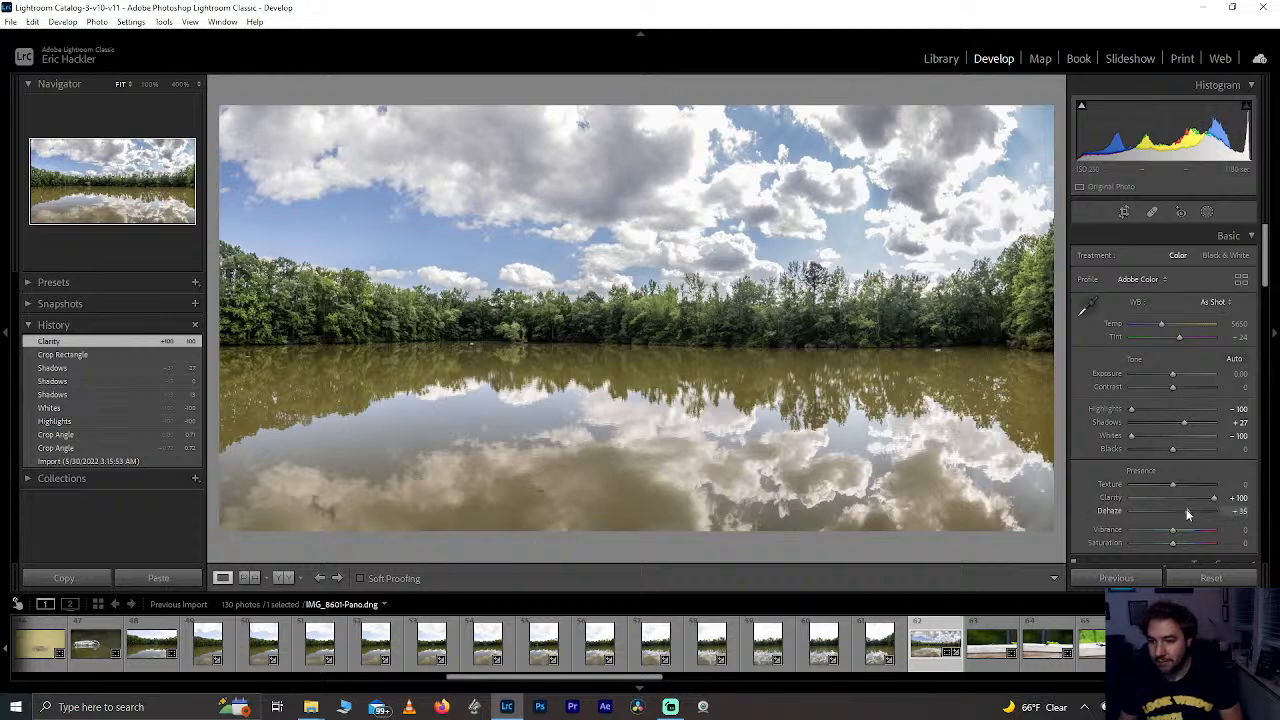
{"action": "mouse_move", "coordinate": [1188, 514]}
{"action": "left_mouse_down"}
{"action": "mouse_move", "coordinate": [1171, 508]}
{"action": "mouse_move", "coordinate": [1188, 514]}
{"action": "mouse_move", "coordinate": [1183, 505]}
{"action": "left_mouse_up"}
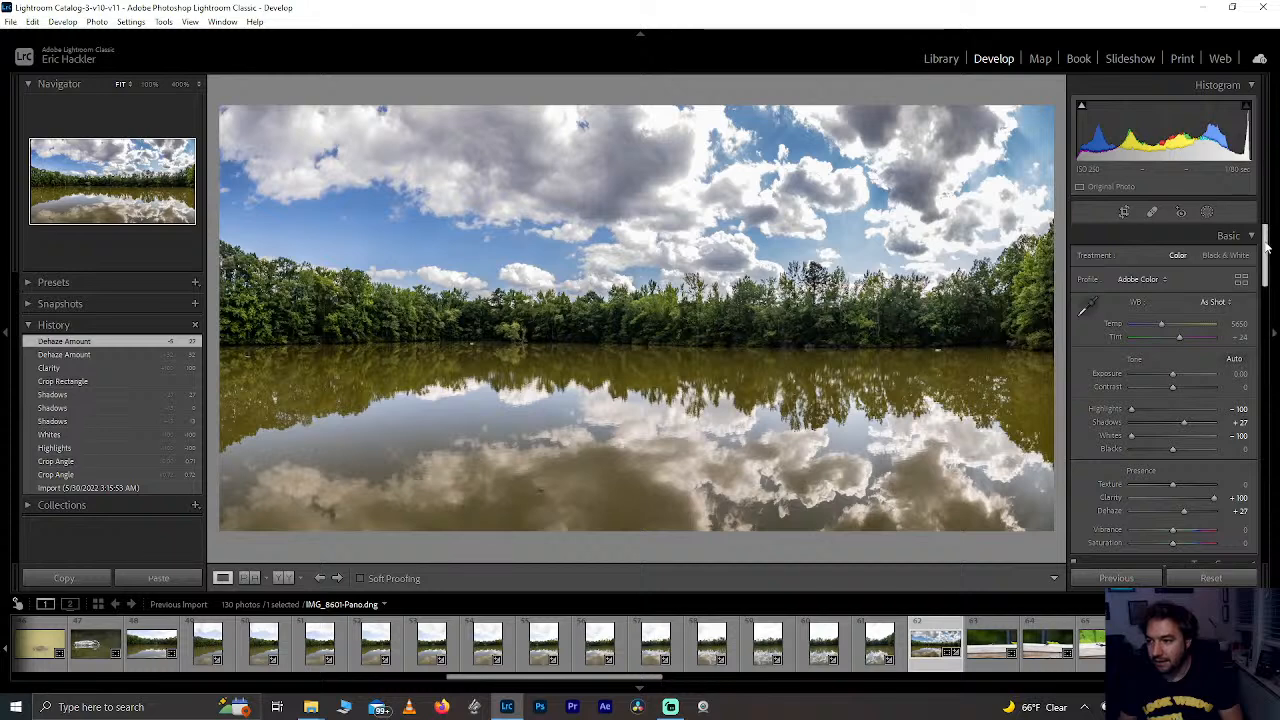
Step: Try shifting the Green hue and setting the Yellow hue to +54, resetting each to 0
{"action": "left_click_drag", "start_coordinate": [1266, 248], "coordinate": [1262, 308]}
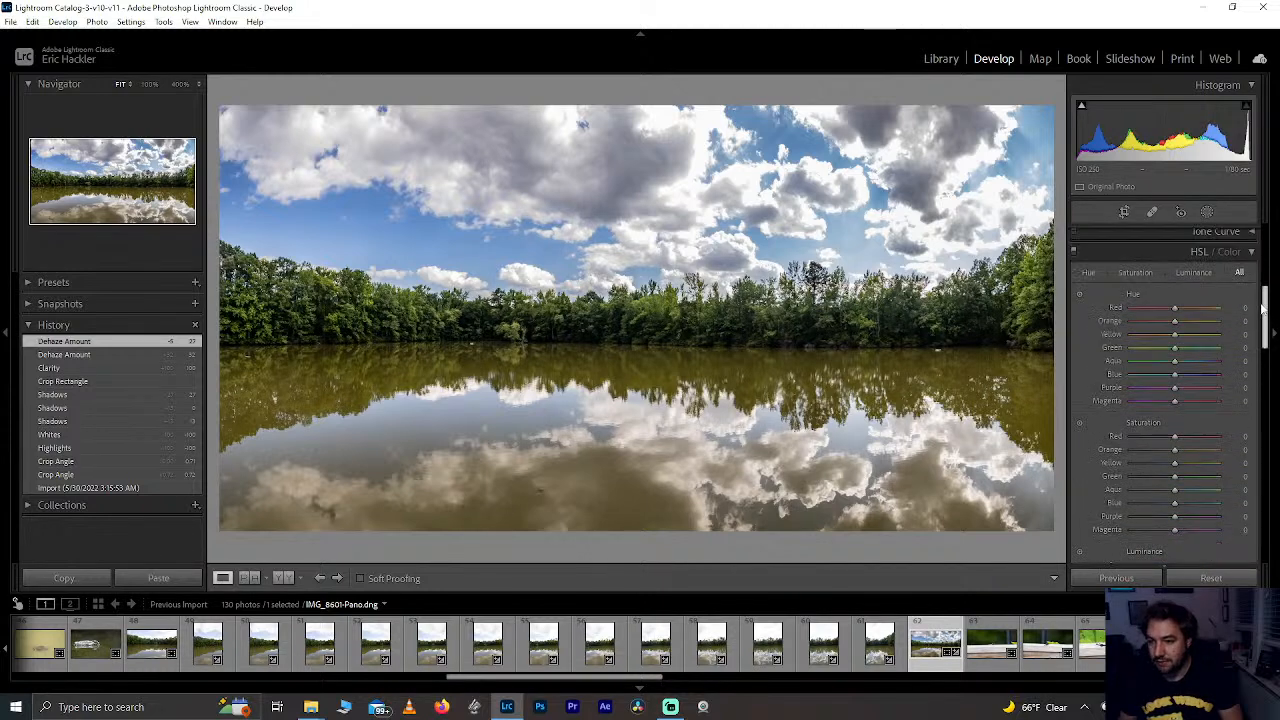
{"action": "left_click_drag", "start_coordinate": [1175, 348], "coordinate": [1069, 357]}
{"action": "double_click", "coordinate": [1149, 349]}
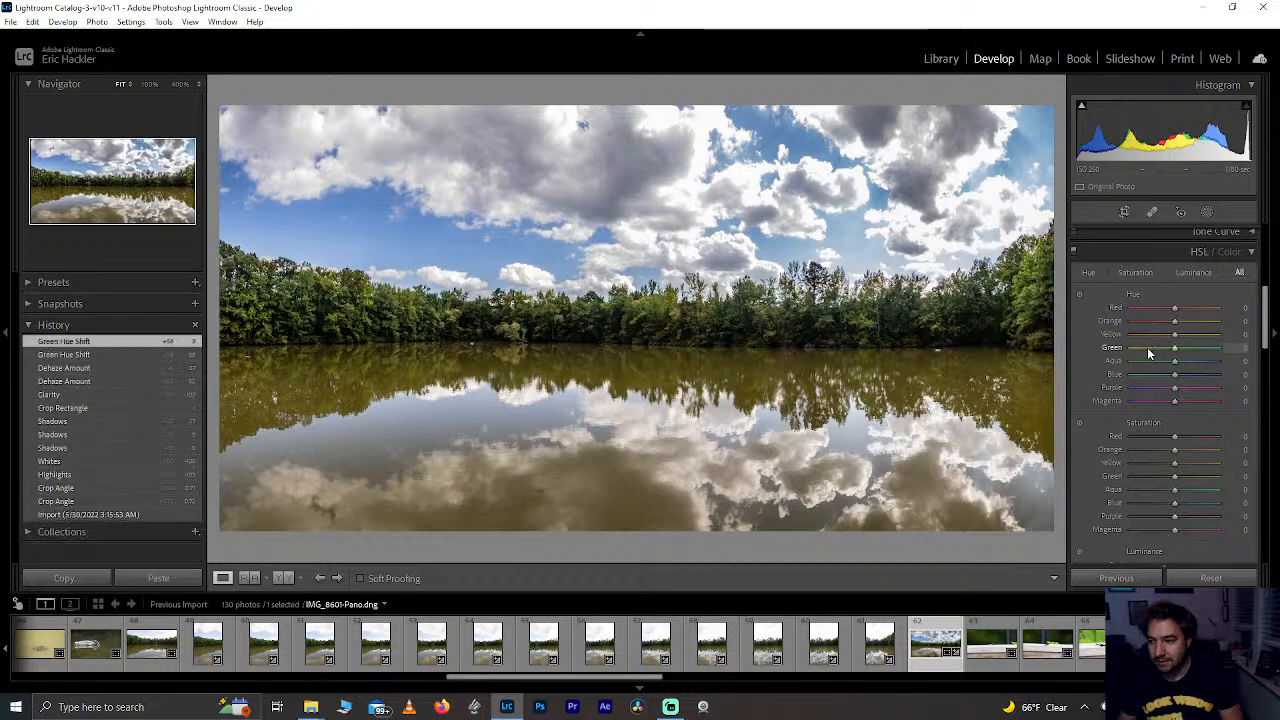
{"action": "left_click_drag", "start_coordinate": [1172, 334], "coordinate": [1198, 342]}
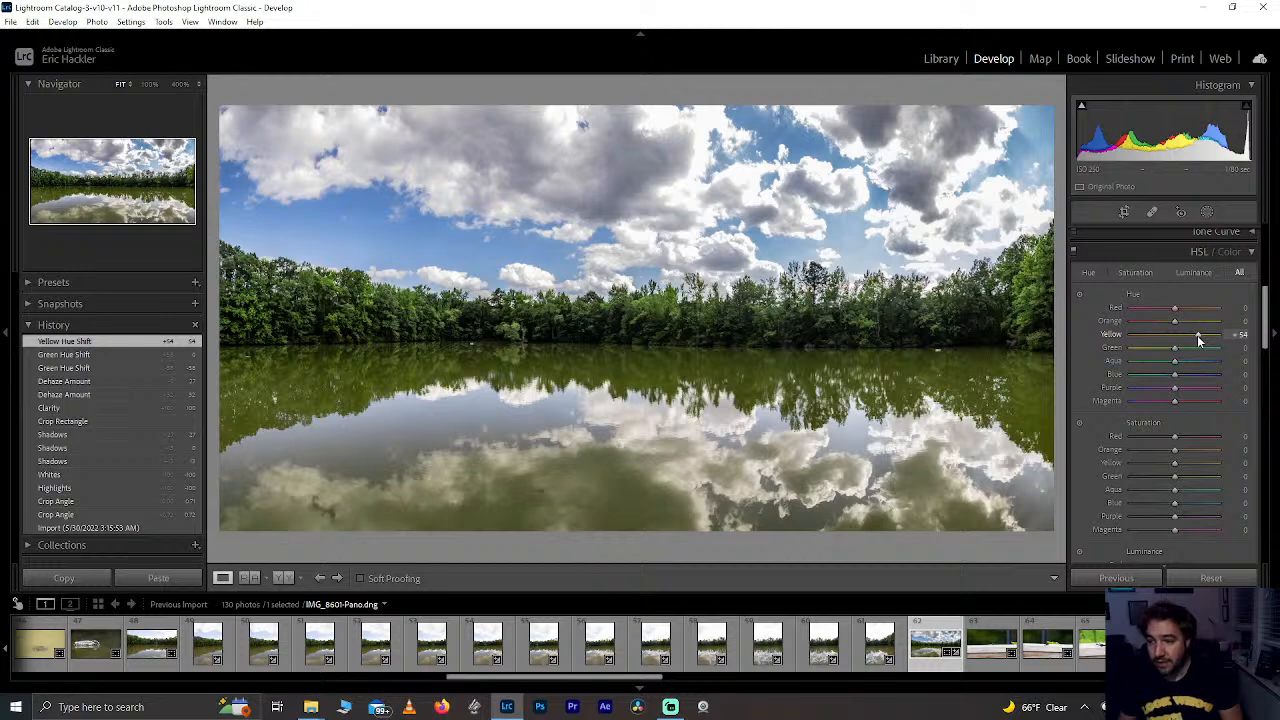
{"action": "double_click", "coordinate": [1198, 337]}
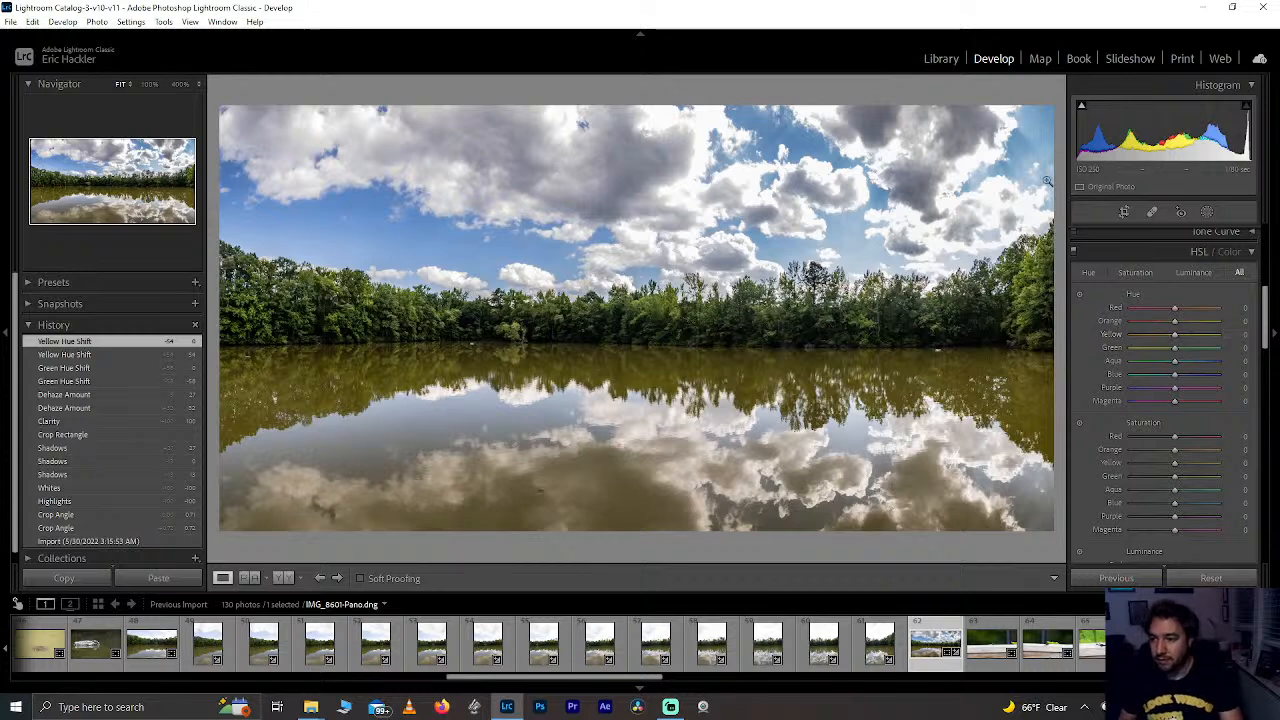
Step: Reposition the panorama horizontally within its crop frame, widen the crop slightly, and apply it
{"action": "left_click", "coordinate": [1125, 213]}
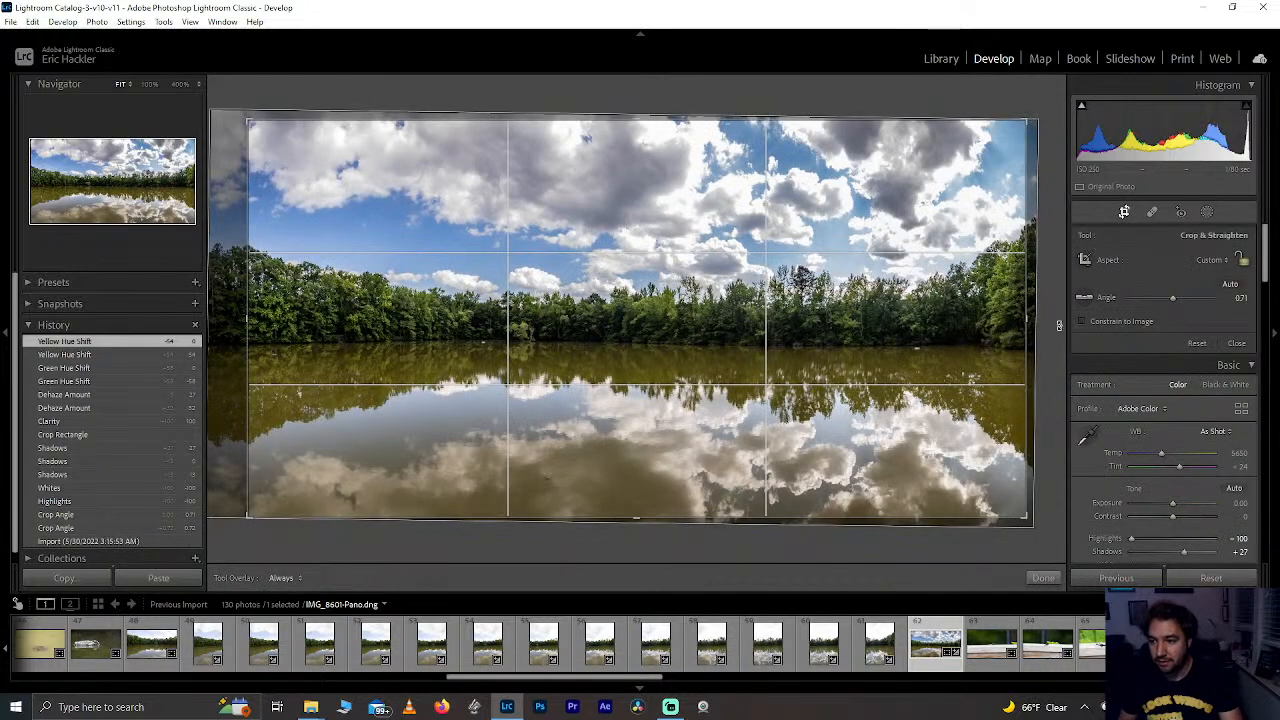
{"action": "left_click_drag", "start_coordinate": [987, 341], "coordinate": [976, 344]}
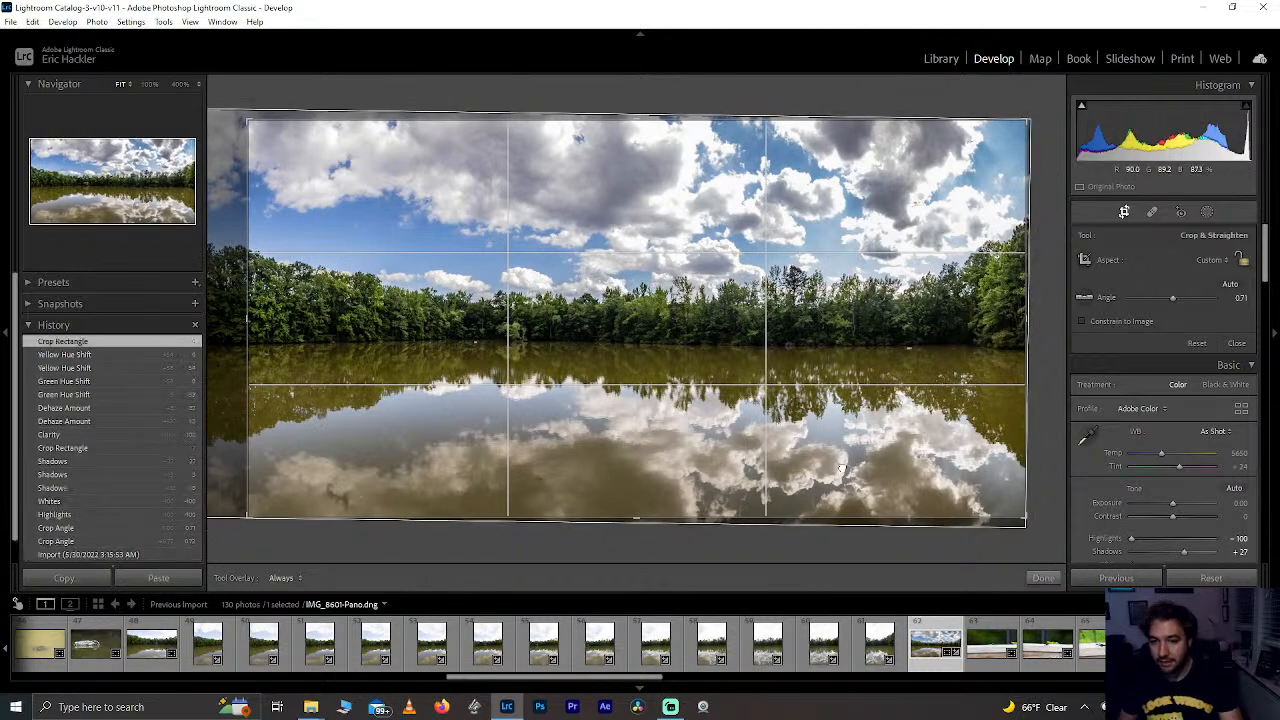
{"action": "left_click_drag", "start_coordinate": [843, 467], "coordinate": [848, 467]}
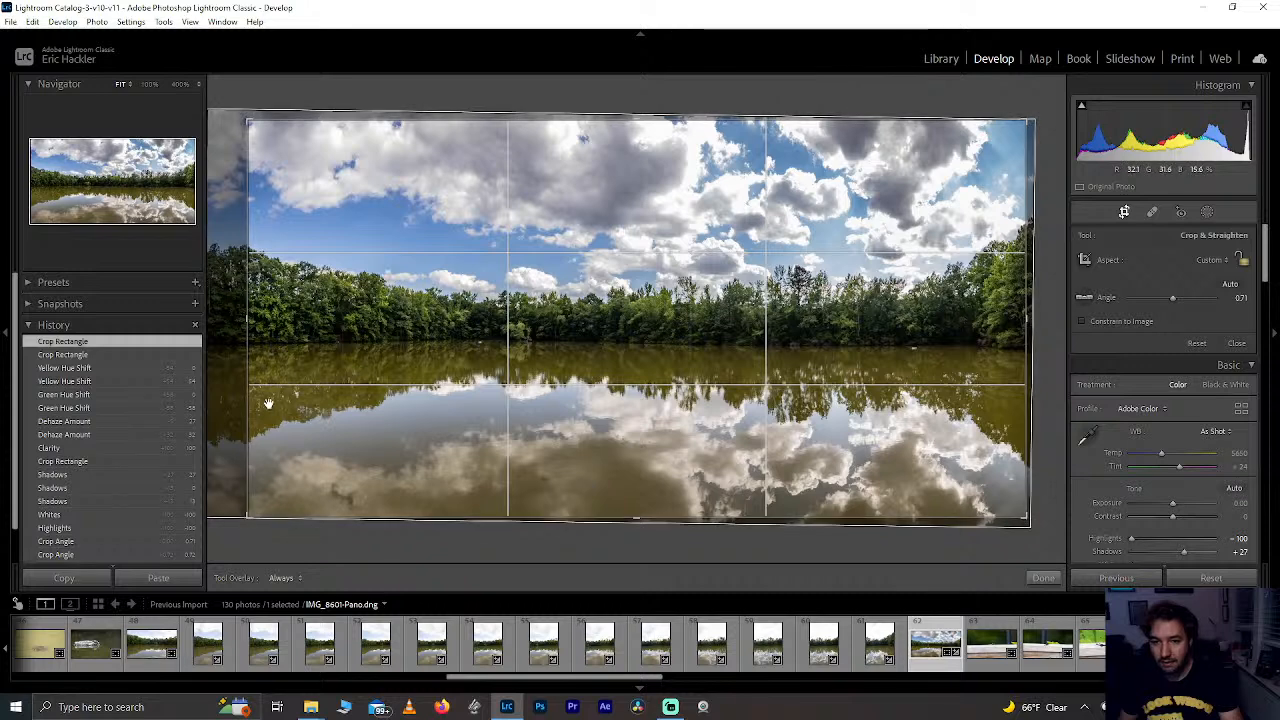
{"action": "left_click_drag", "start_coordinate": [254, 386], "coordinate": [245, 386]}
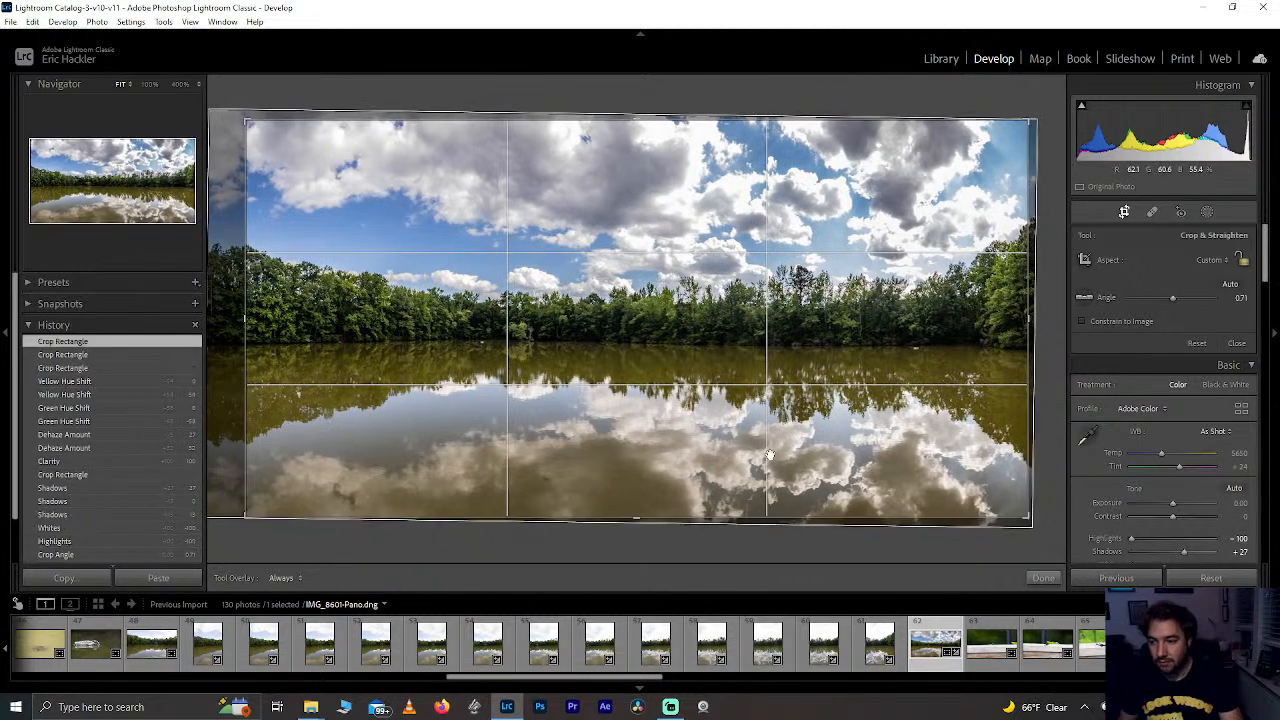
{"action": "left_click", "coordinate": [1045, 578]}
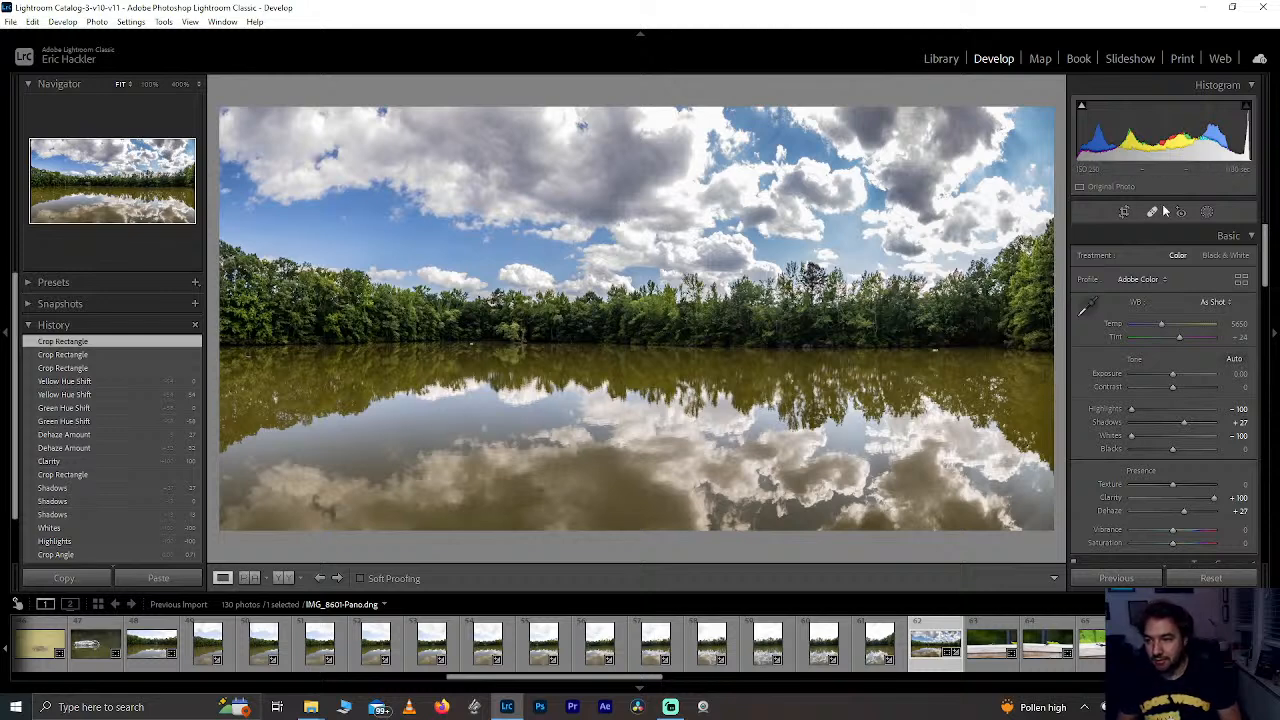
Step: Check the panorama's horizon against the straightening grid and examine the water and cloud reflections up close
{"action": "left_click", "coordinate": [1124, 212]}
{"action": "left_click", "coordinate": [1044, 318]}
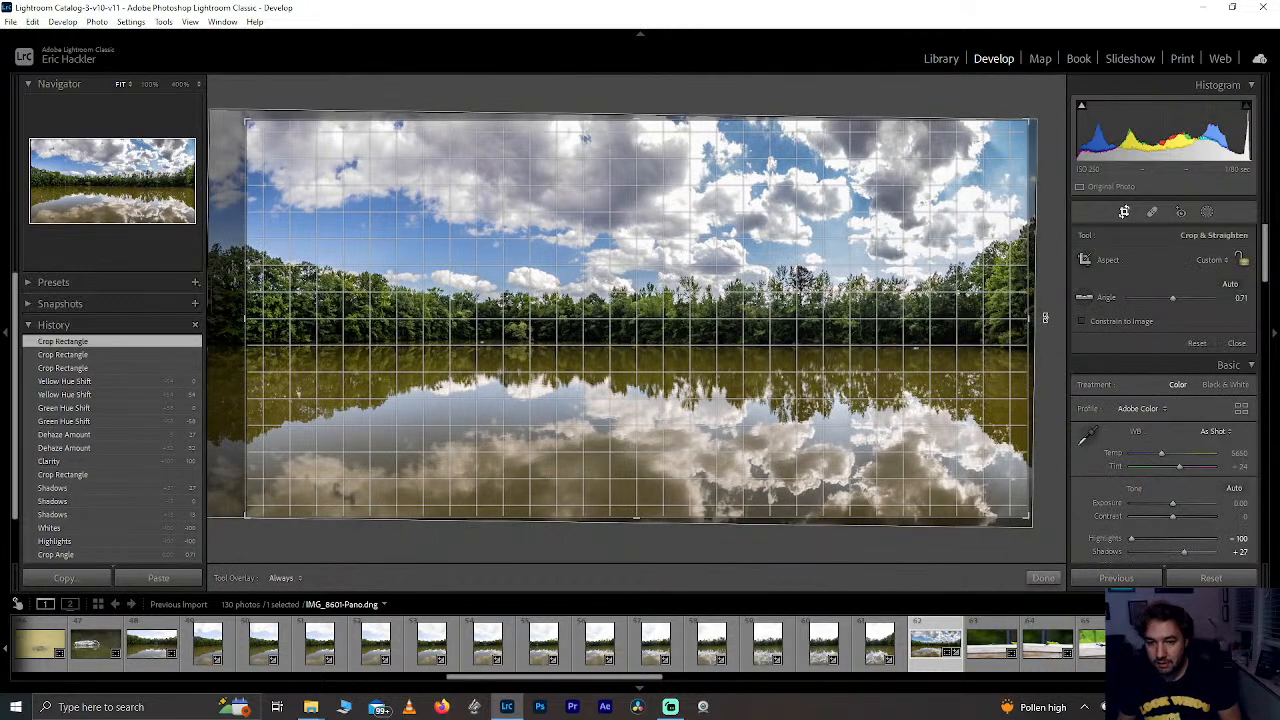
{"action": "left_click", "coordinate": [1043, 578]}
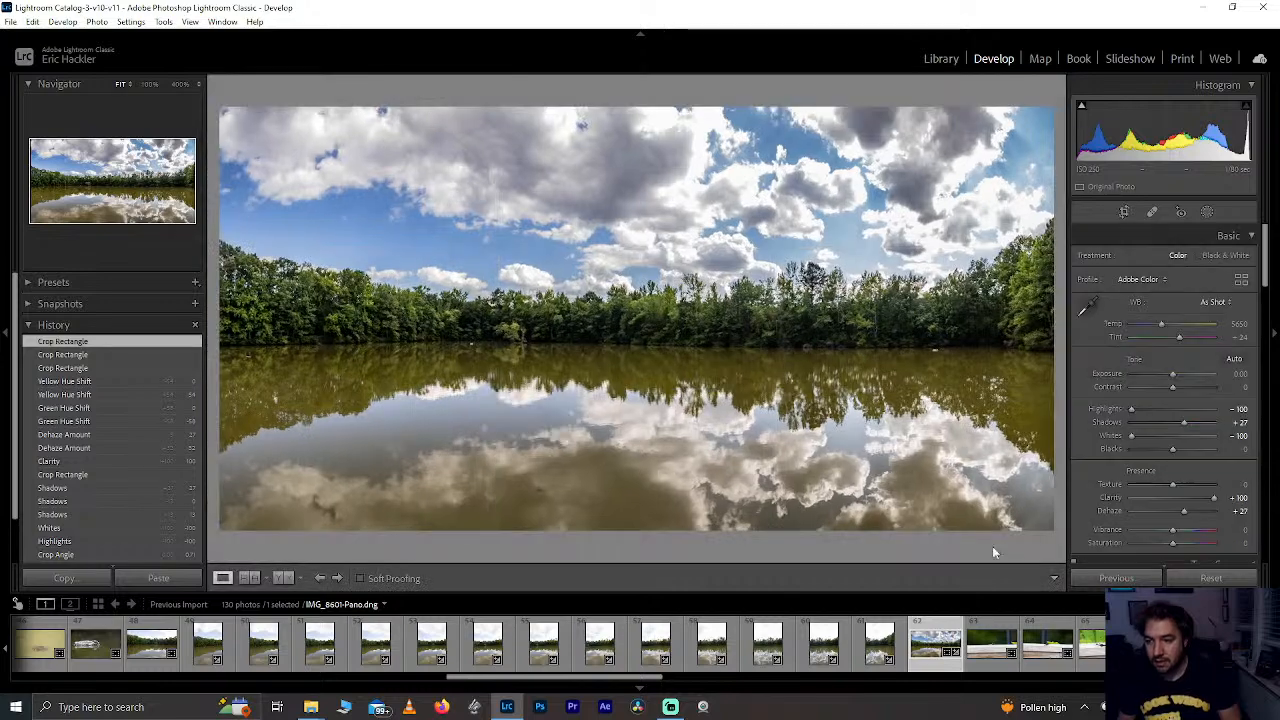
{"action": "left_click", "coordinate": [289, 368]}
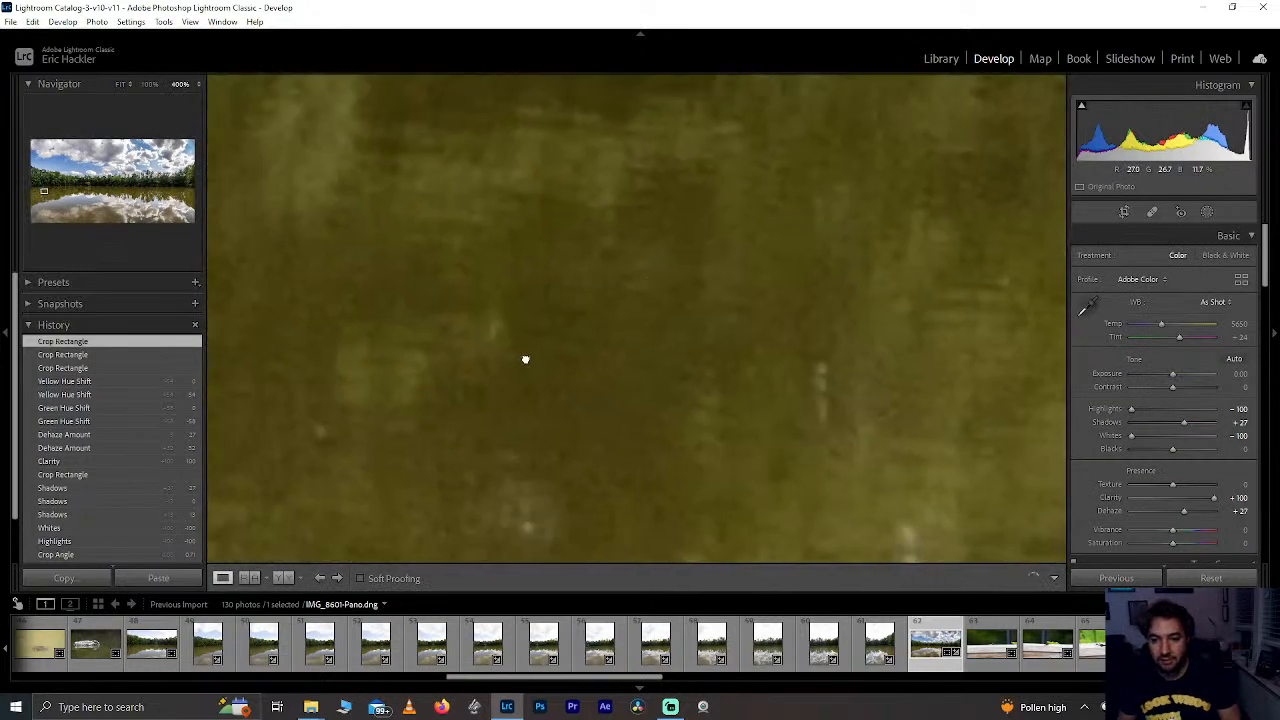
{"action": "left_click", "coordinate": [365, 287]}
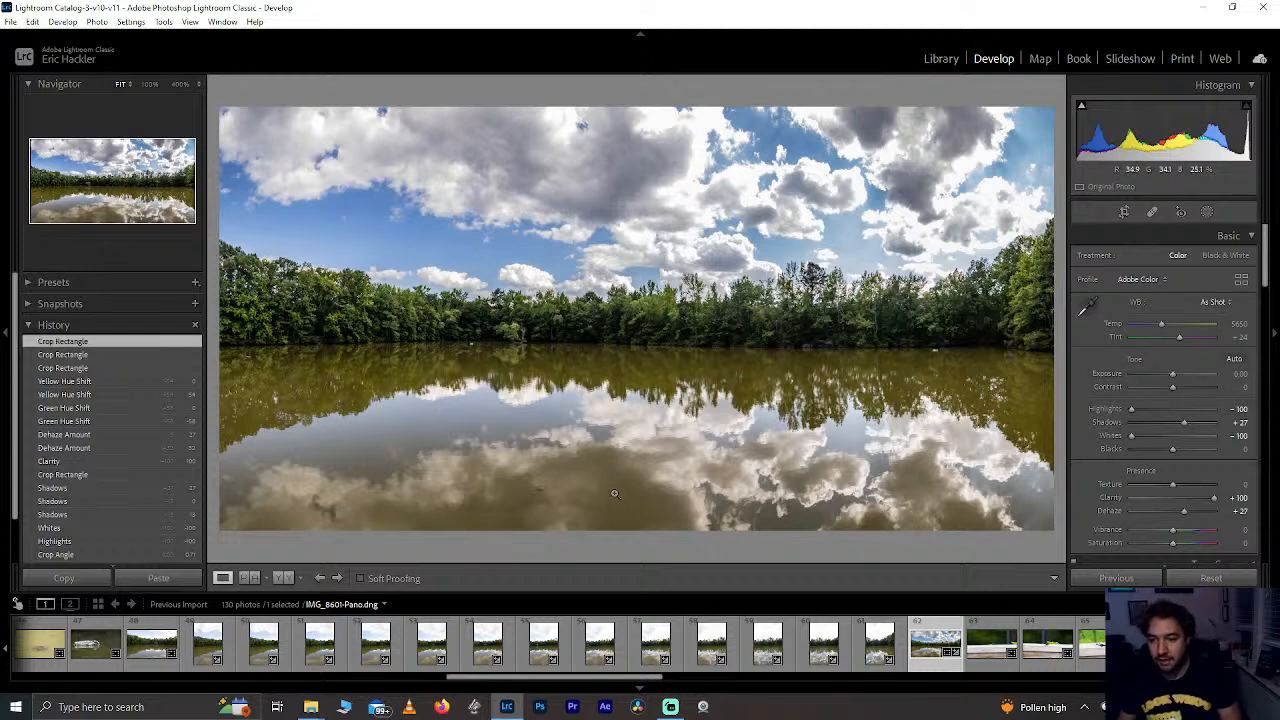
{"action": "left_click_drag", "start_coordinate": [614, 493], "coordinate": [586, 366]}
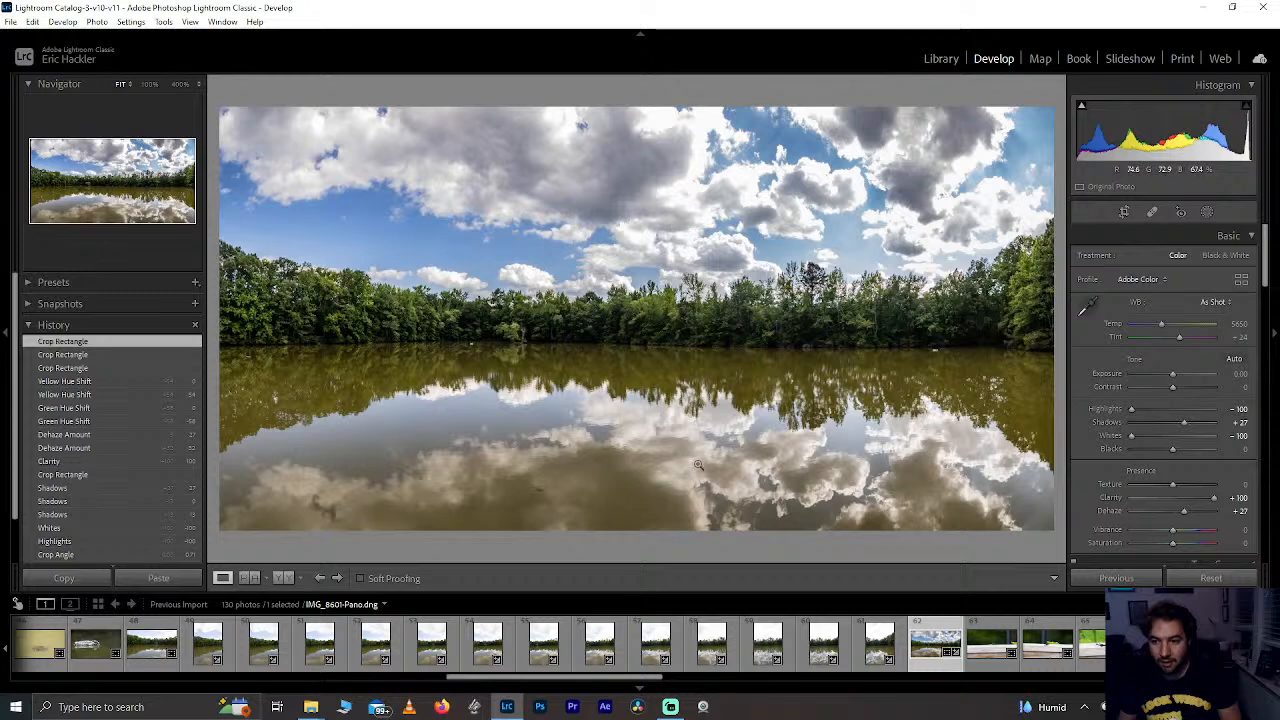
{"action": "left_click_drag", "start_coordinate": [687, 475], "coordinate": [650, 319]}
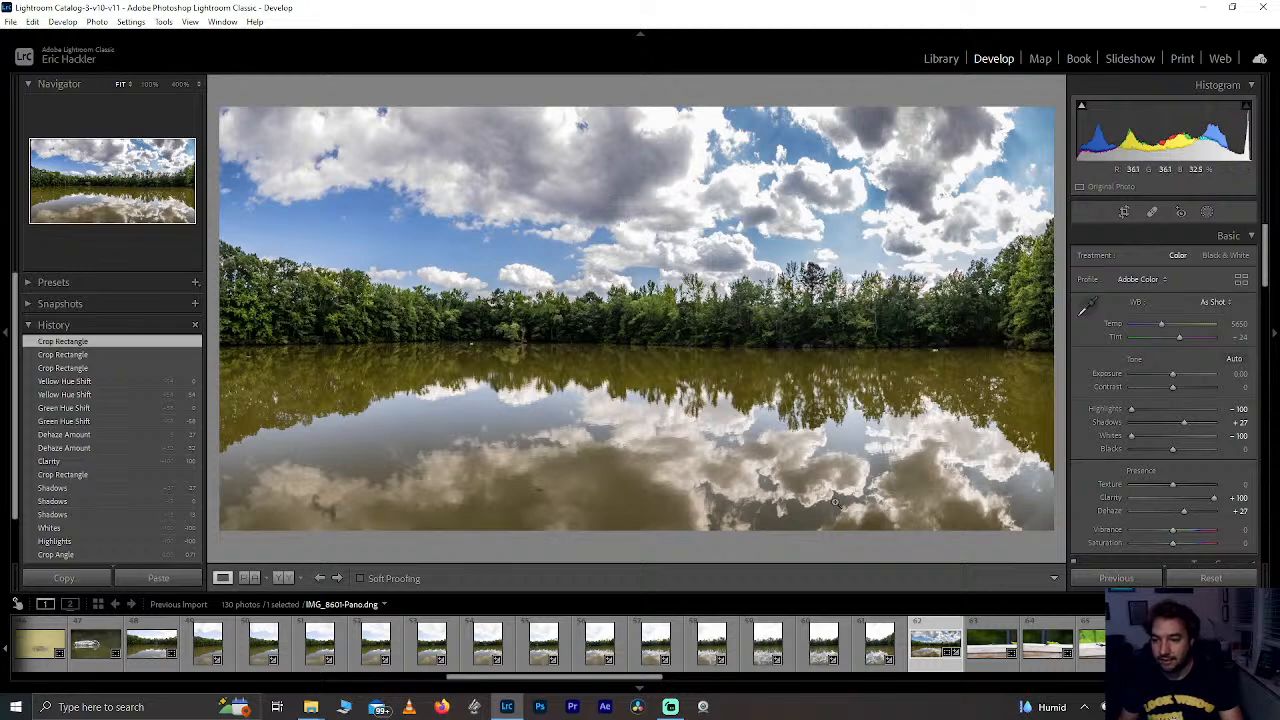
Step: Add a linear gradient mask that covers the water from the treeline downward and hide the mask overlay
{"action": "left_click", "coordinate": [1206, 213]}
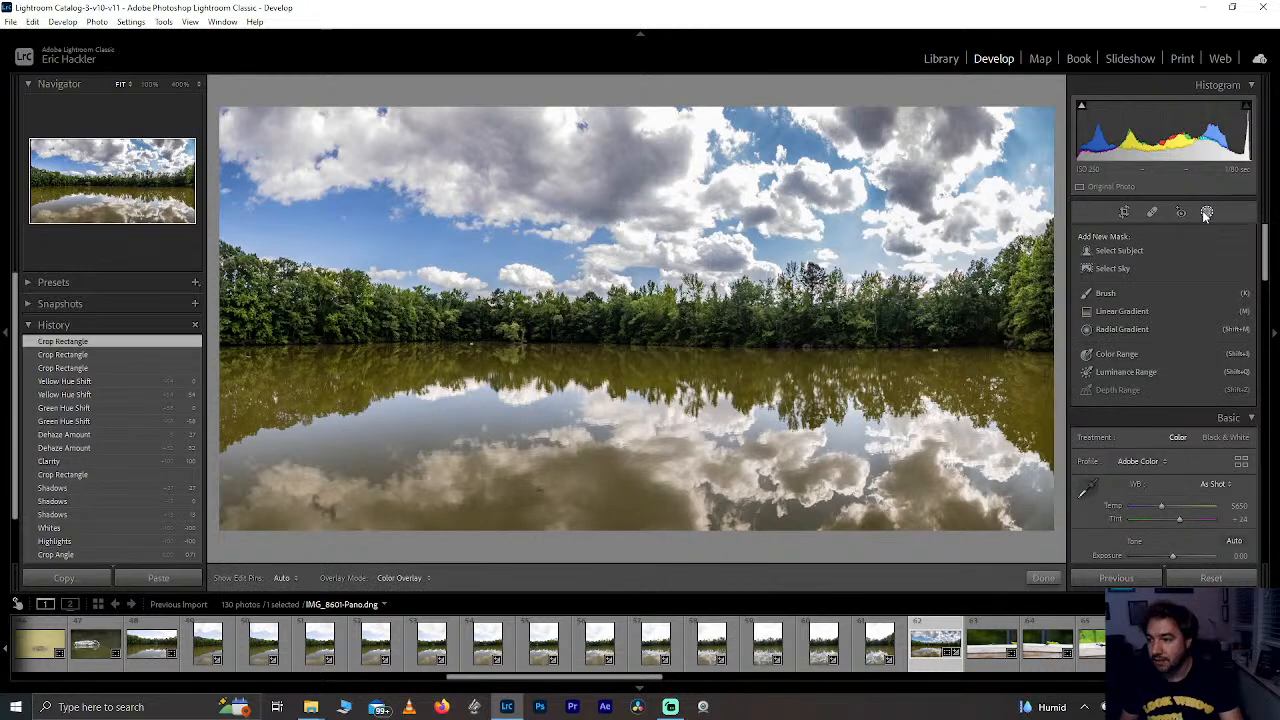
{"action": "left_click", "coordinate": [1120, 312]}
{"action": "left_click_drag", "start_coordinate": [670, 347], "coordinate": [662, 316]}
{"action": "left_click_drag", "start_coordinate": [666, 318], "coordinate": [667, 278]}
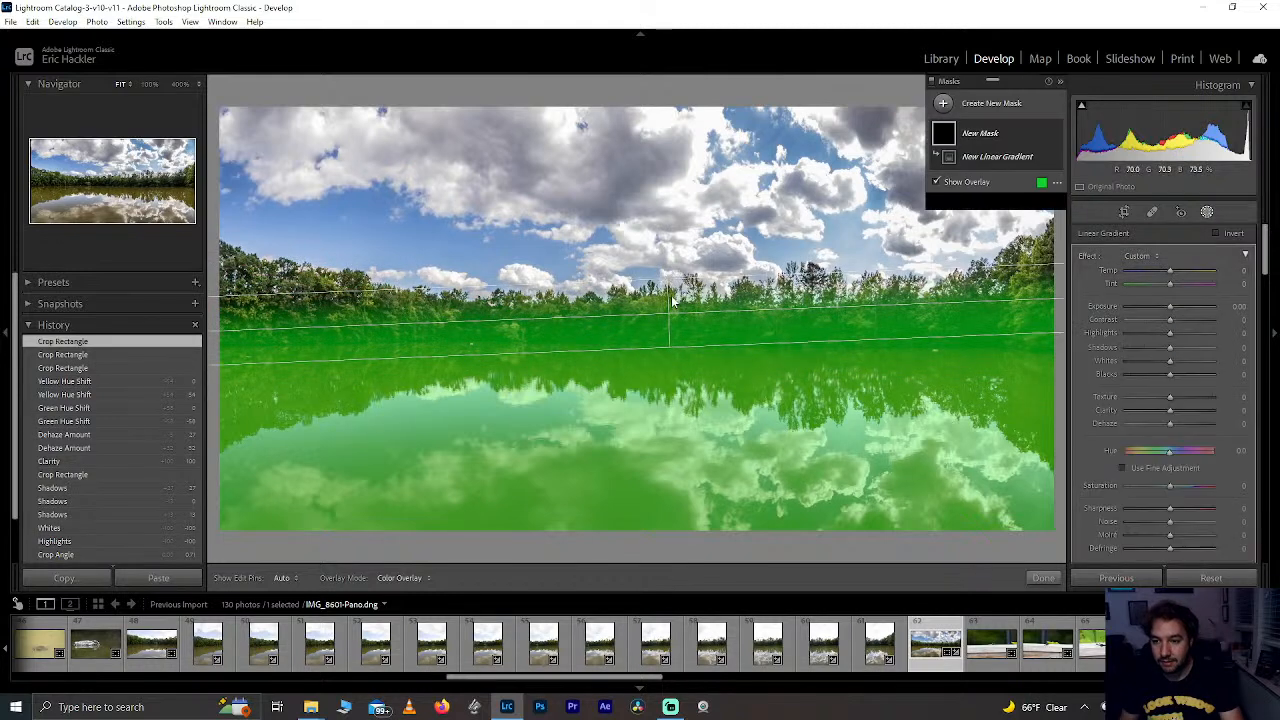
{"action": "left_click", "coordinate": [937, 200]}
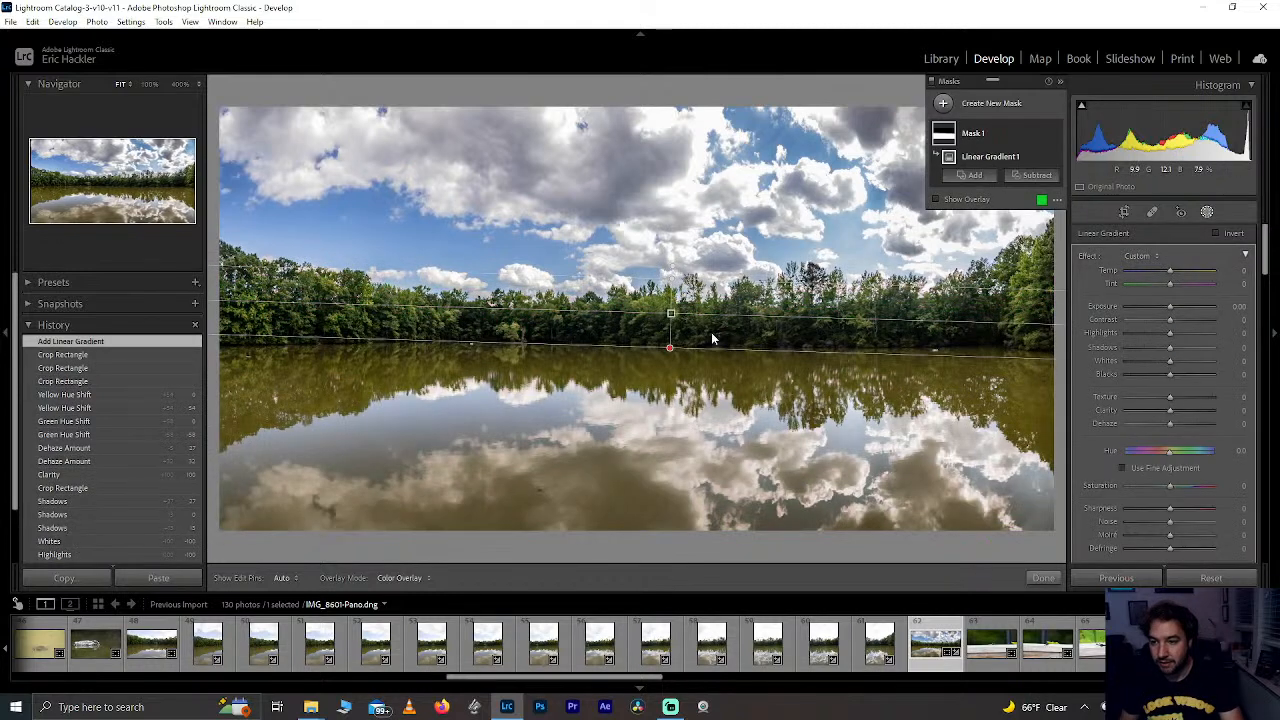
Step: Align the linear gradient horizontally with the shoreline and narrow its transition band
{"action": "left_click_drag", "start_coordinate": [670, 316], "coordinate": [668, 351]}
{"action": "left_click_drag", "start_coordinate": [1005, 356], "coordinate": [1007, 348]}
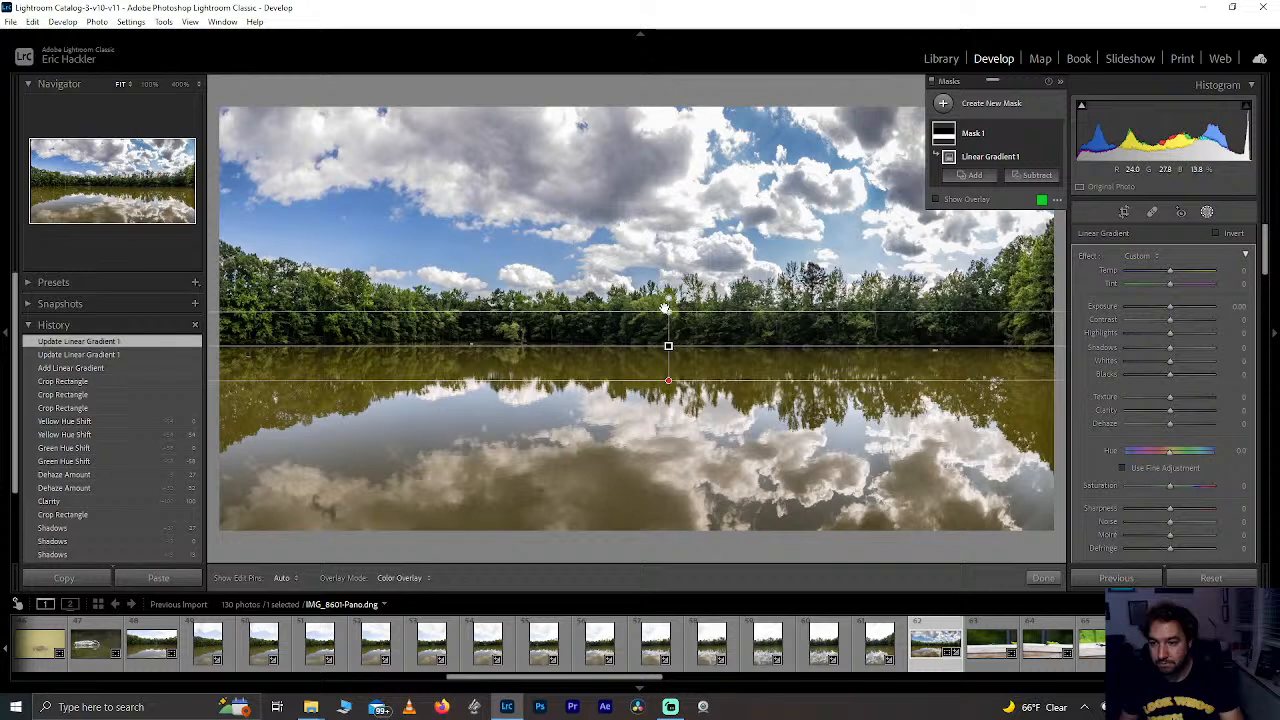
{"action": "left_click_drag", "start_coordinate": [665, 308], "coordinate": [670, 345]}
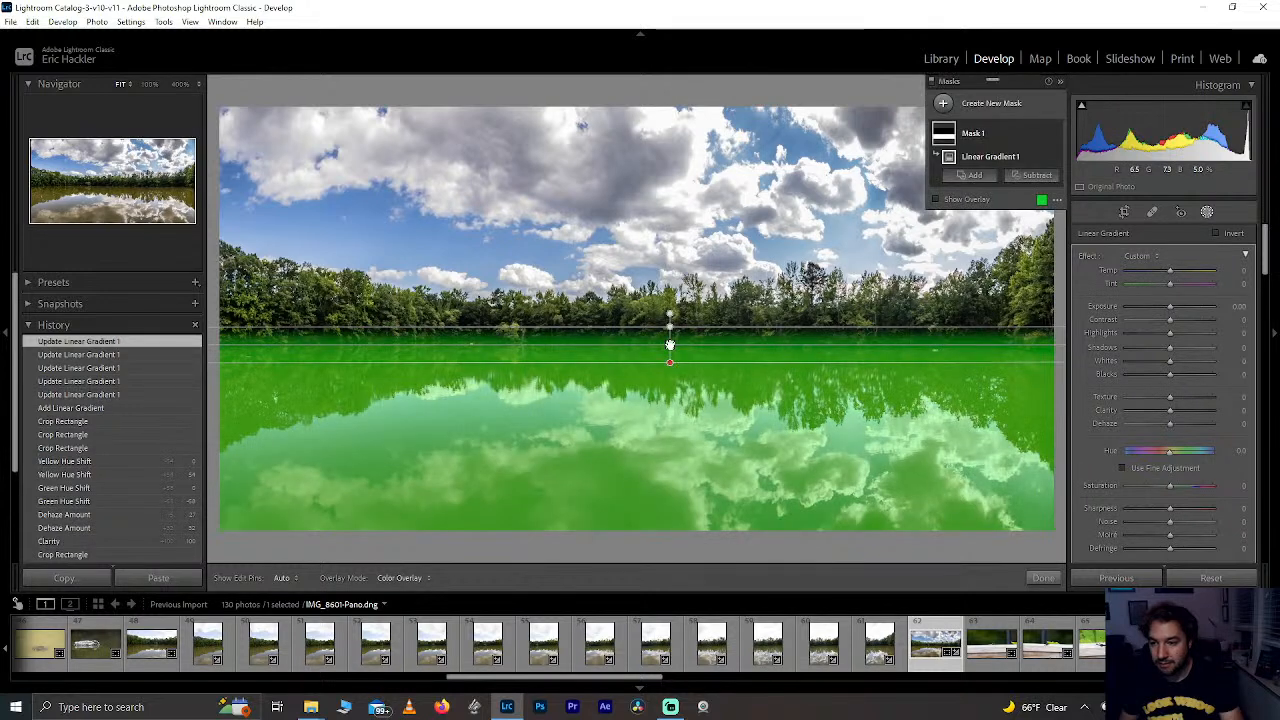
Step: Try strong temperature and tint shifts in both directions on the water mask and reset both to 0
{"action": "left_click_drag", "start_coordinate": [1172, 271], "coordinate": [1270, 289]}
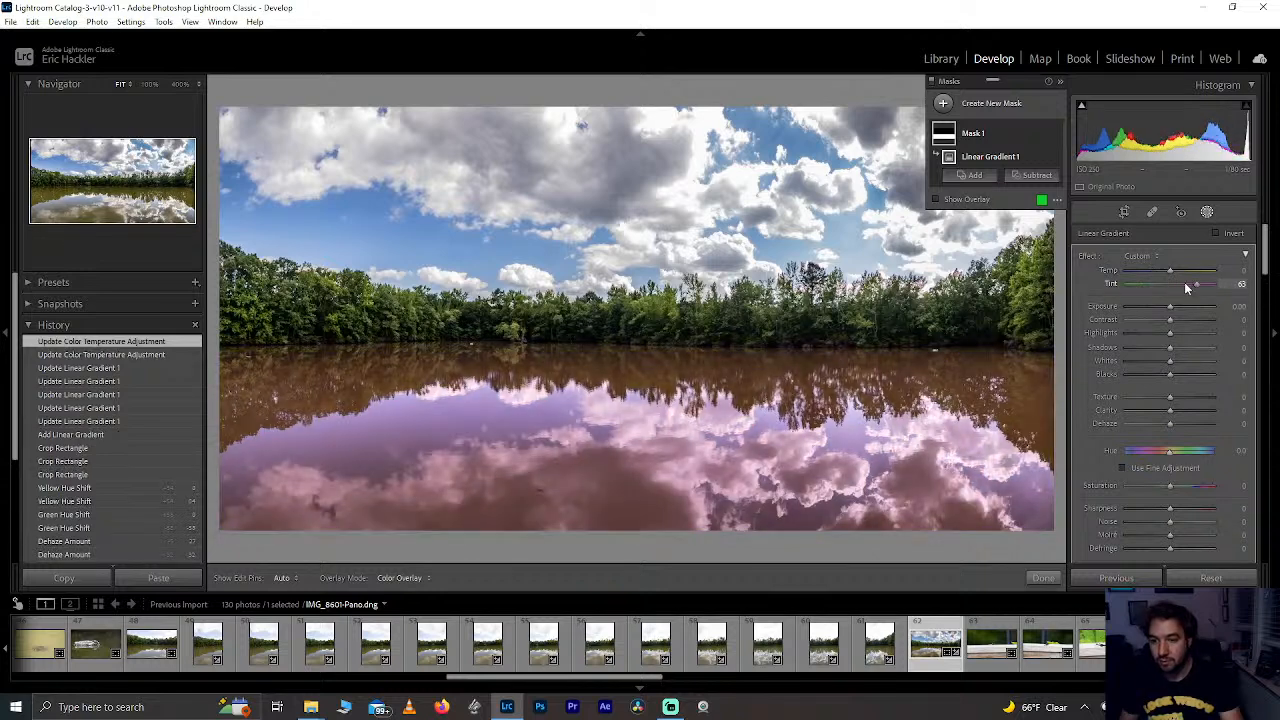
{"action": "left_click_drag", "start_coordinate": [1184, 282], "coordinate": [1112, 296]}
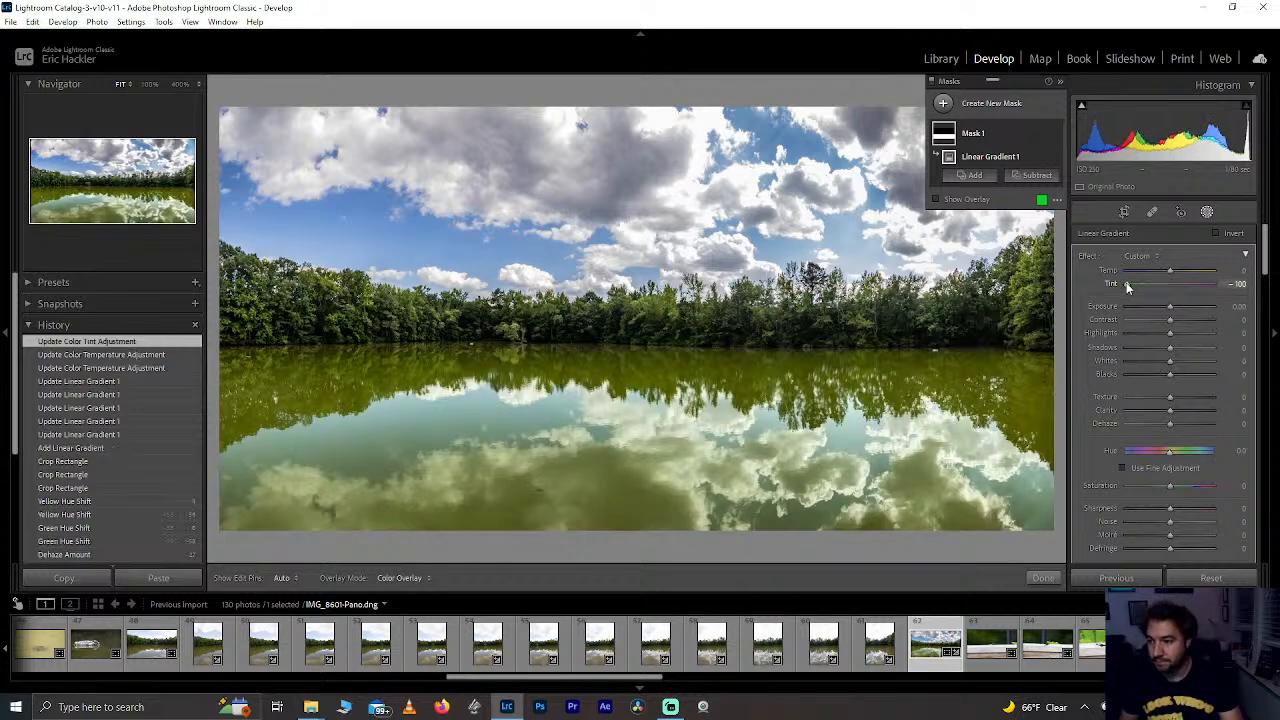
{"action": "double_click", "coordinate": [1126, 284]}
{"action": "left_click_drag", "start_coordinate": [1171, 271], "coordinate": [1141, 275]}
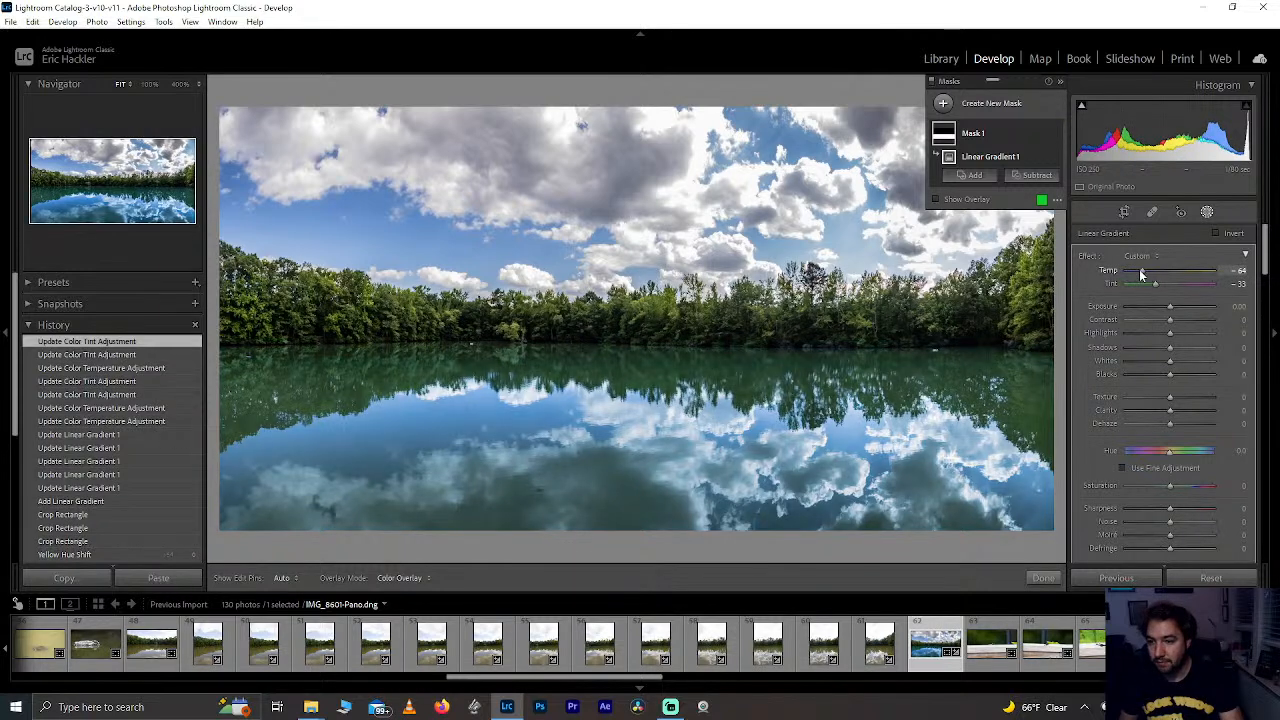
{"action": "double_click", "coordinate": [1141, 272]}
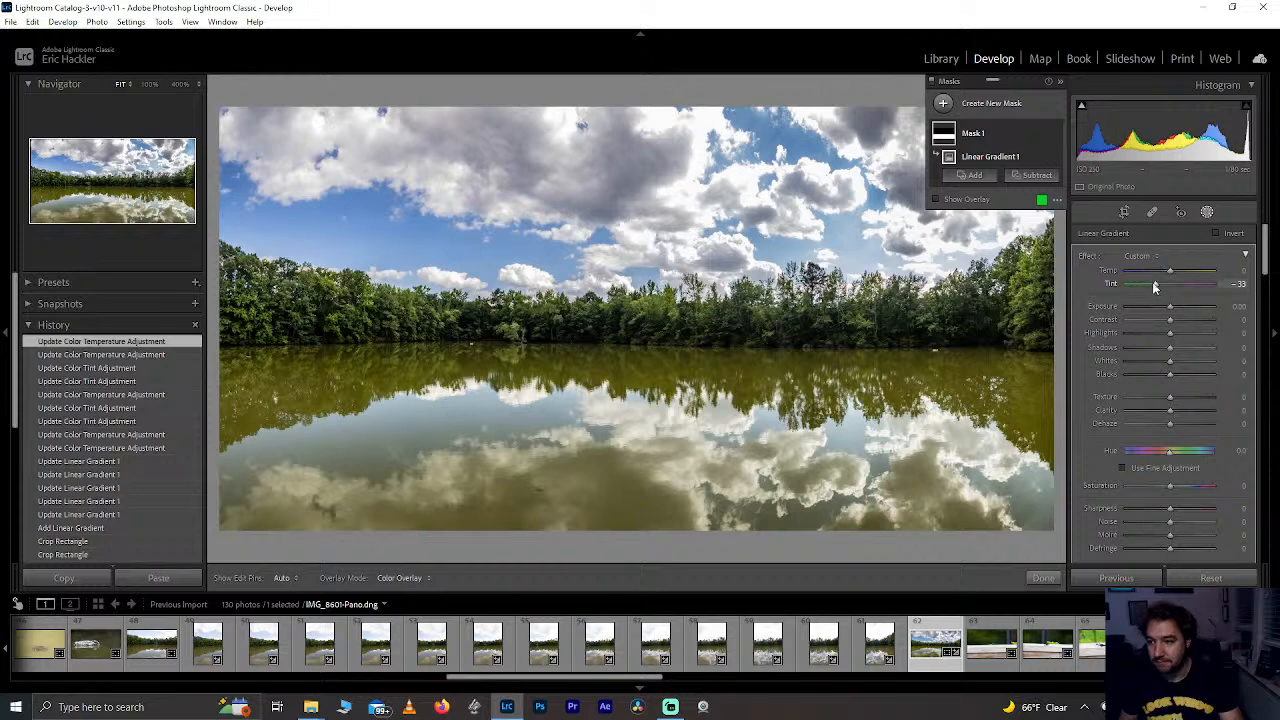
{"action": "left_click_drag", "start_coordinate": [1155, 287], "coordinate": [1108, 287]}
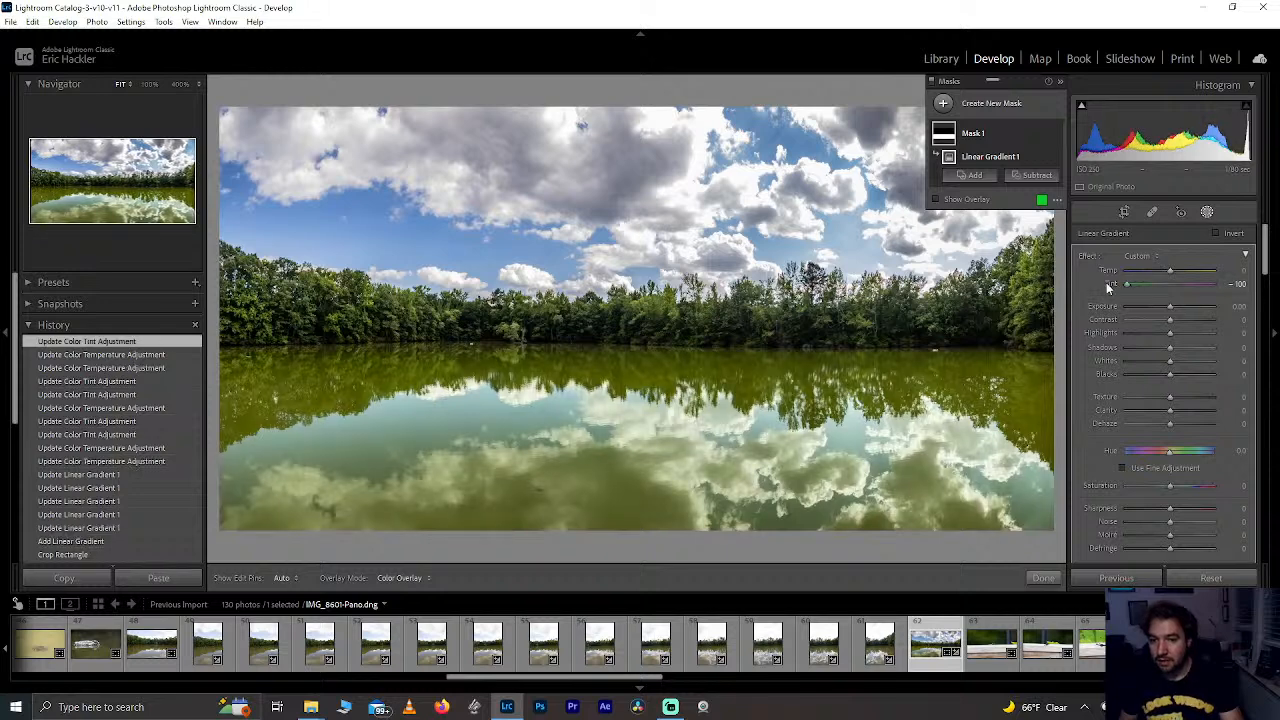
{"action": "double_click", "coordinate": [1126, 283]}
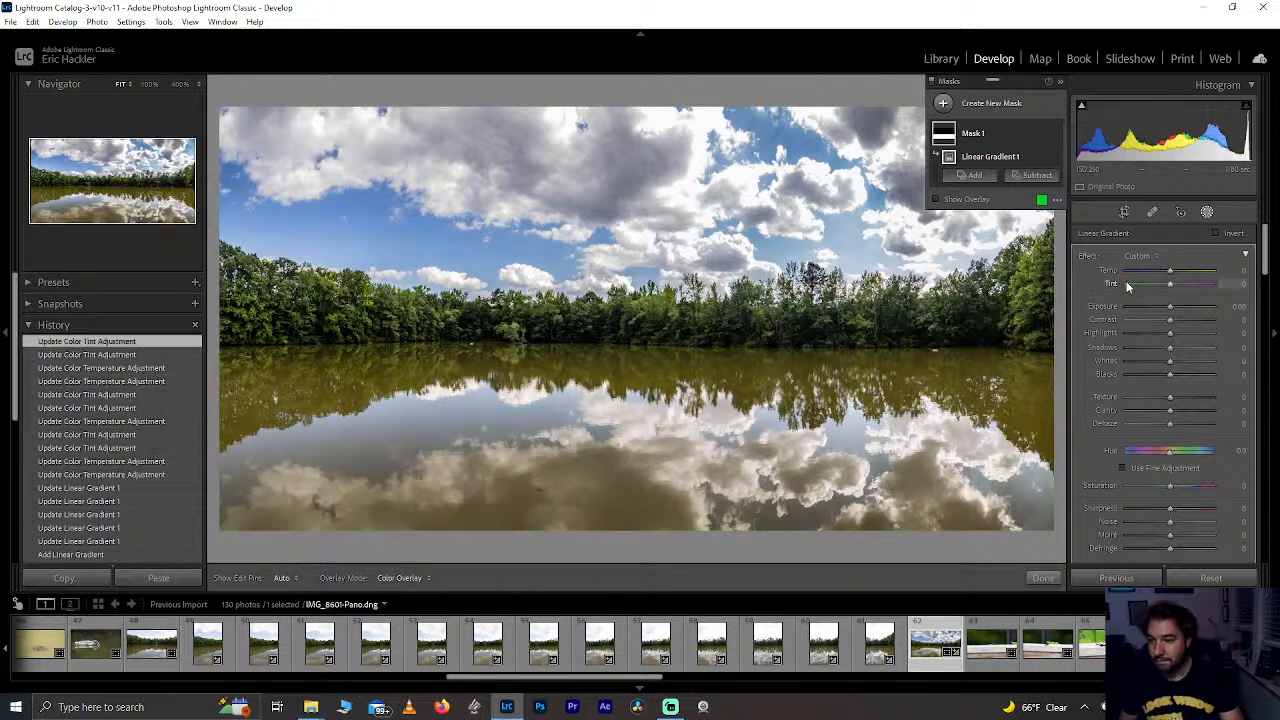
Step: Set the water mask's temperature to -100, tint to -27, highlights to 100 and texture to 100, leaving shadows and clarity at 0
{"action": "mouse_move", "coordinate": [1168, 270]}
{"action": "left_mouse_down"}
{"action": "mouse_move", "coordinate": [1106, 272]}
{"action": "mouse_move", "coordinate": [1156, 288]}
{"action": "left_mouse_up"}
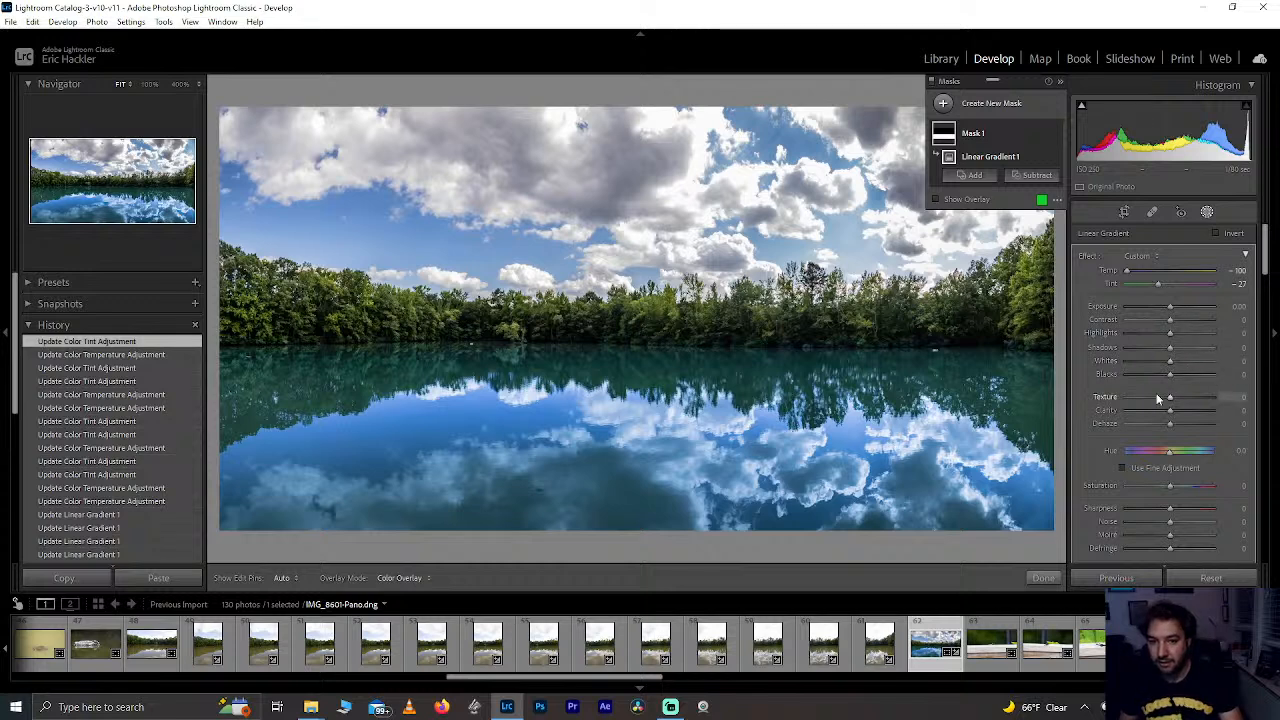
{"action": "left_click_drag", "start_coordinate": [1182, 333], "coordinate": [1258, 341]}
{"action": "left_click_drag", "start_coordinate": [1170, 347], "coordinate": [1199, 344]}
{"action": "double_click", "coordinate": [1199, 344]}
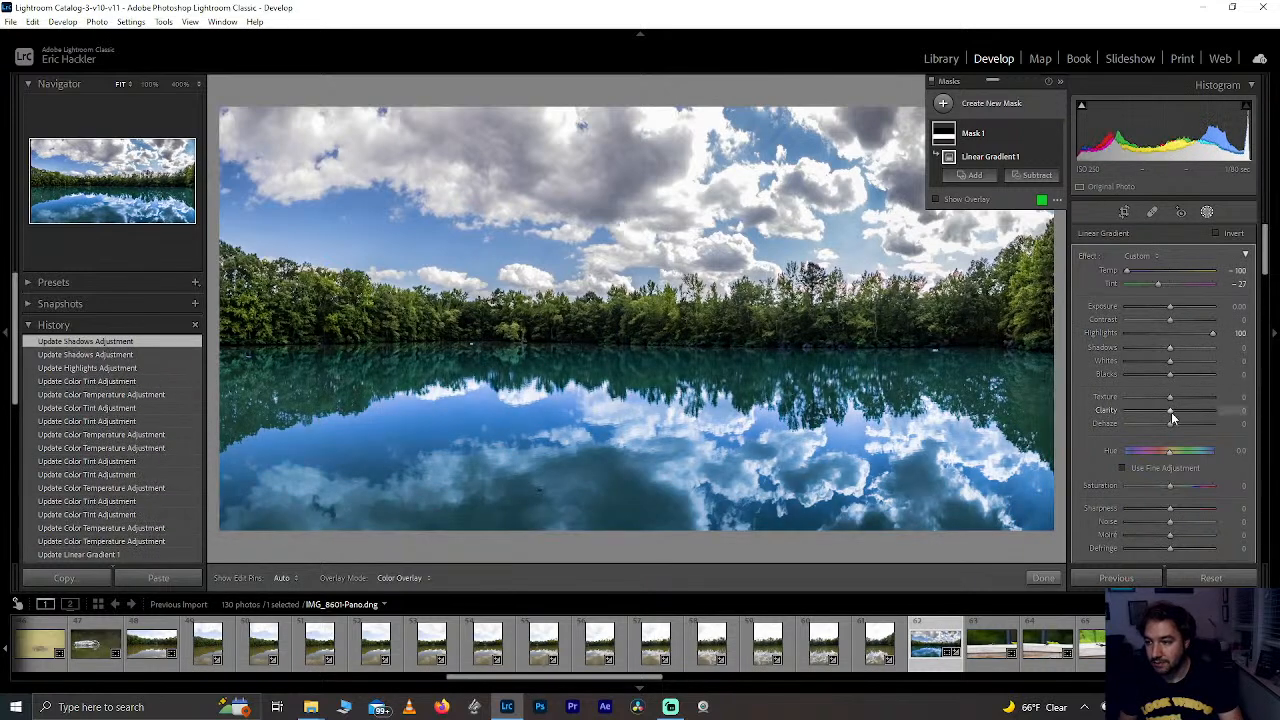
{"action": "left_click_drag", "start_coordinate": [1187, 409], "coordinate": [1247, 396]}
{"action": "double_click", "coordinate": [1163, 411]}
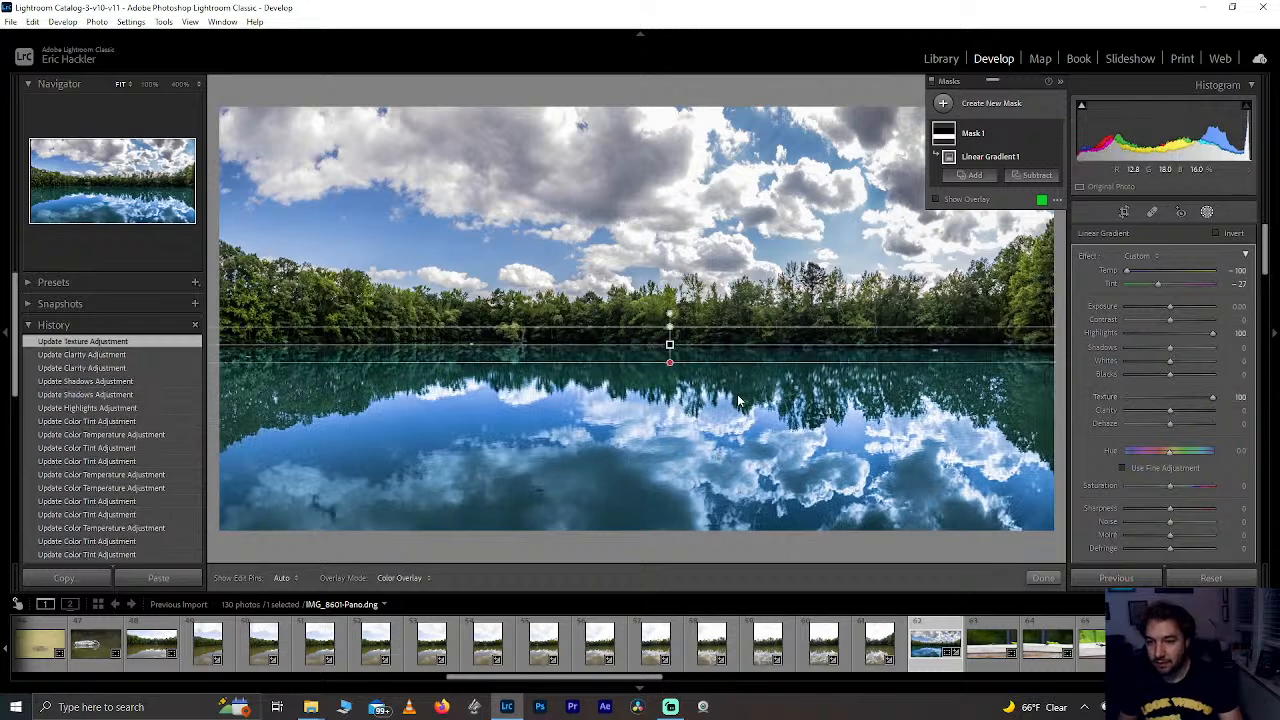
Step: Nudge the gradient slightly up at the shoreline, set its temperature to about -35 with tint at 0, and finish masking
{"action": "left_click_drag", "start_coordinate": [673, 346], "coordinate": [674, 341]}
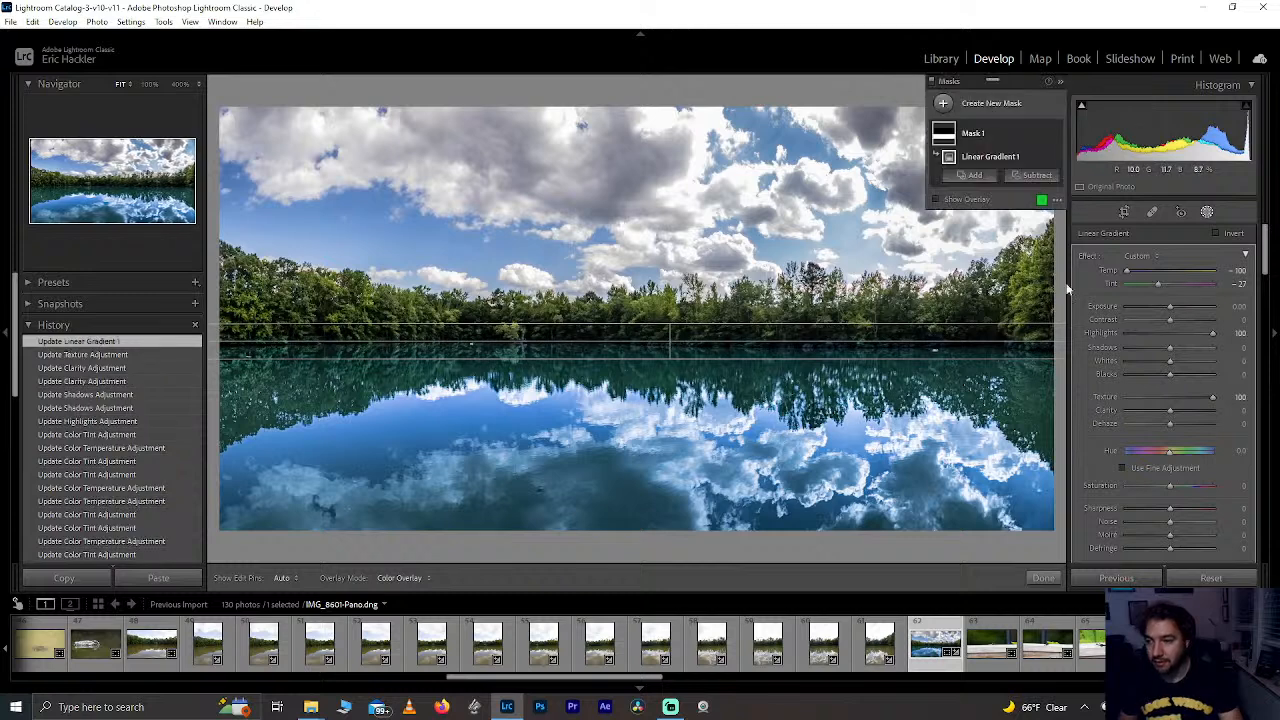
{"action": "left_click", "coordinate": [1145, 271]}
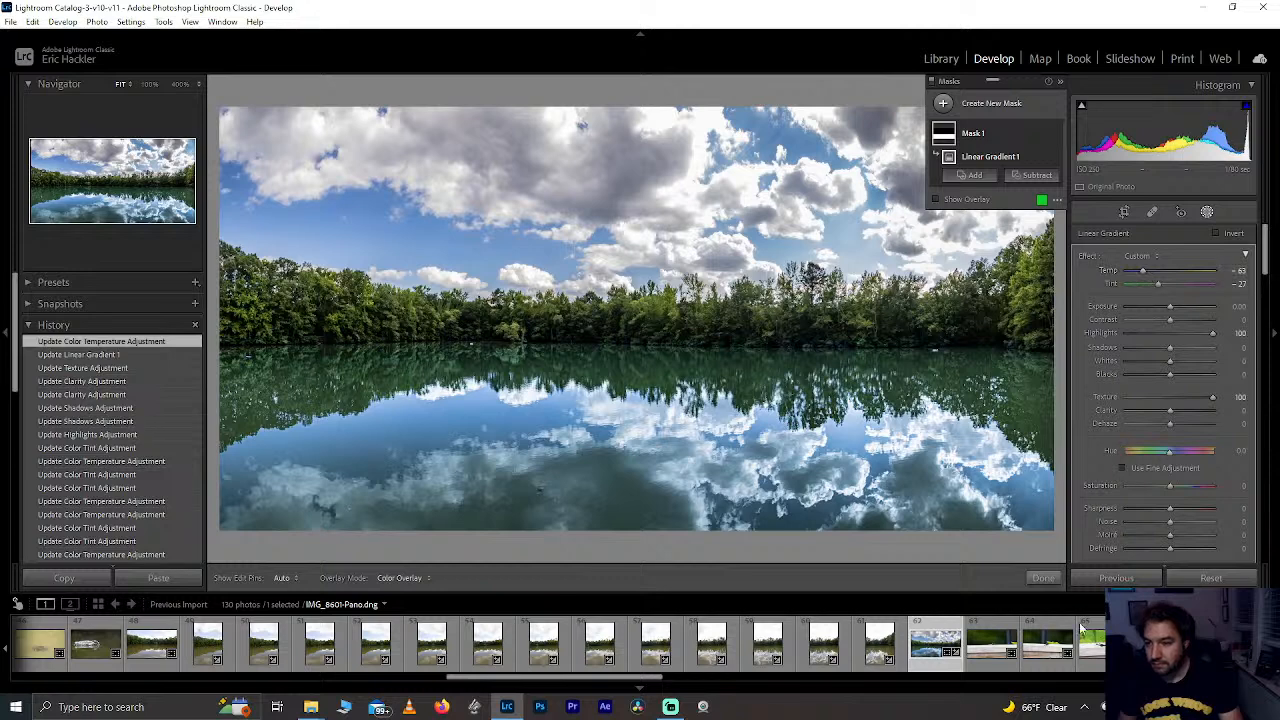
{"action": "double_click", "coordinate": [1158, 287]}
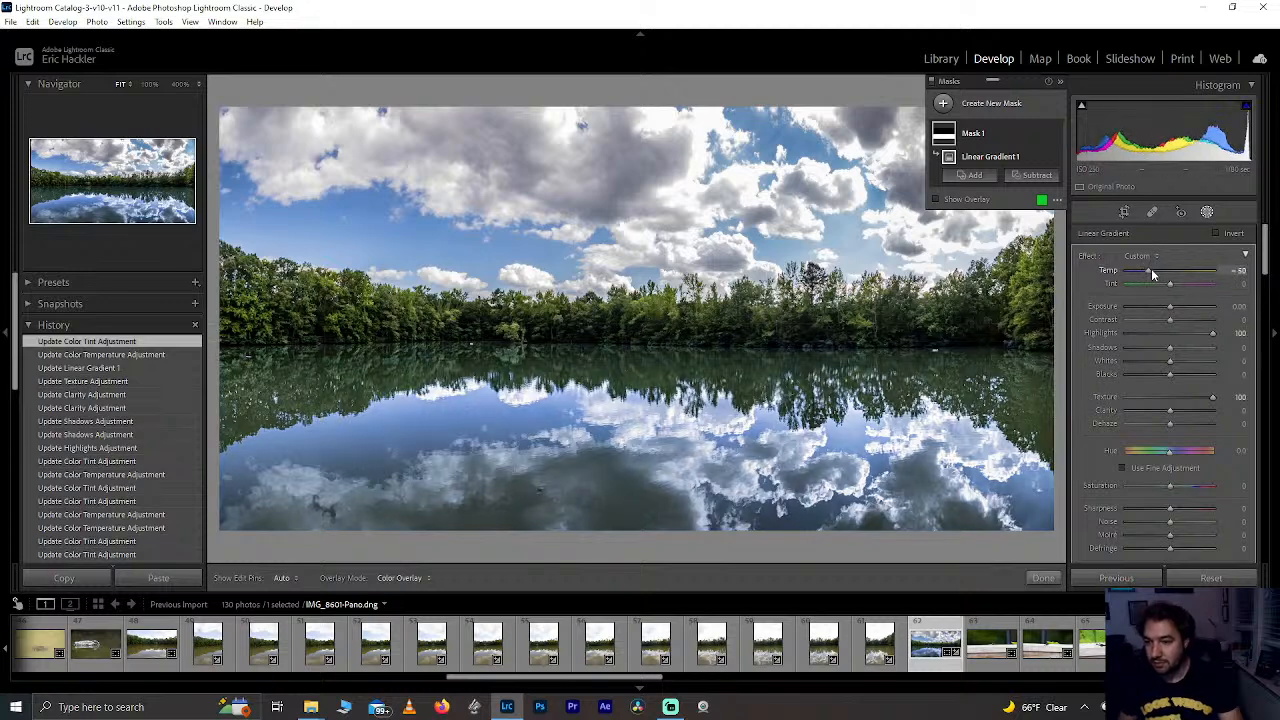
{"action": "left_click_drag", "start_coordinate": [1153, 274], "coordinate": [1160, 274]}
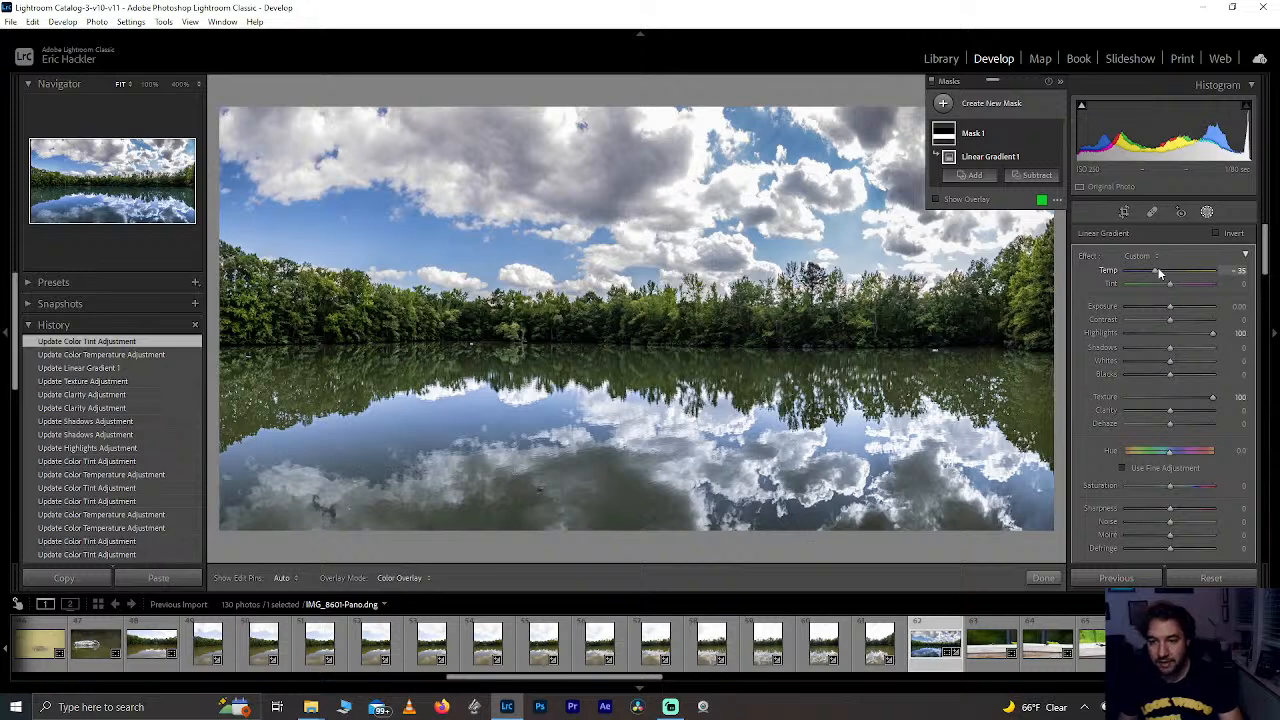
{"action": "left_click", "coordinate": [1041, 578]}
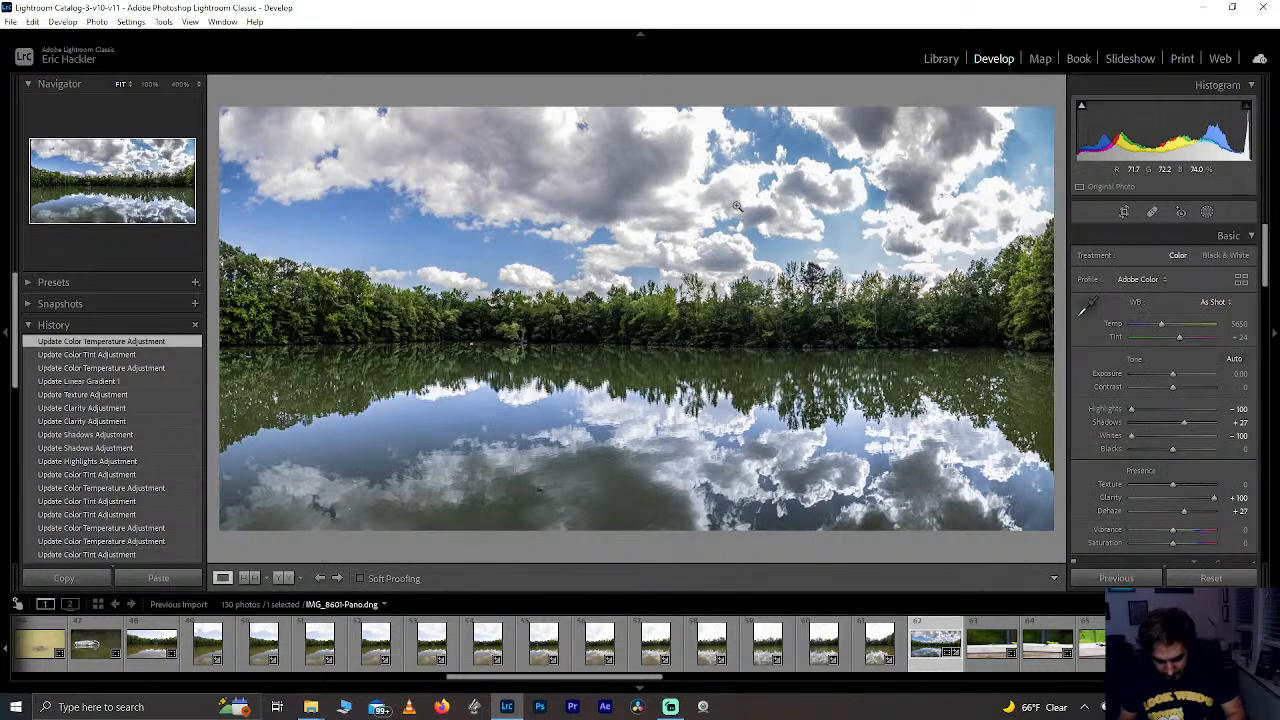
Step: Rotate the lake panorama 180 degrees so it is upside down
{"action": "key", "text": "ctrl+]"}
{"action": "key", "text": "ctrl+]"}
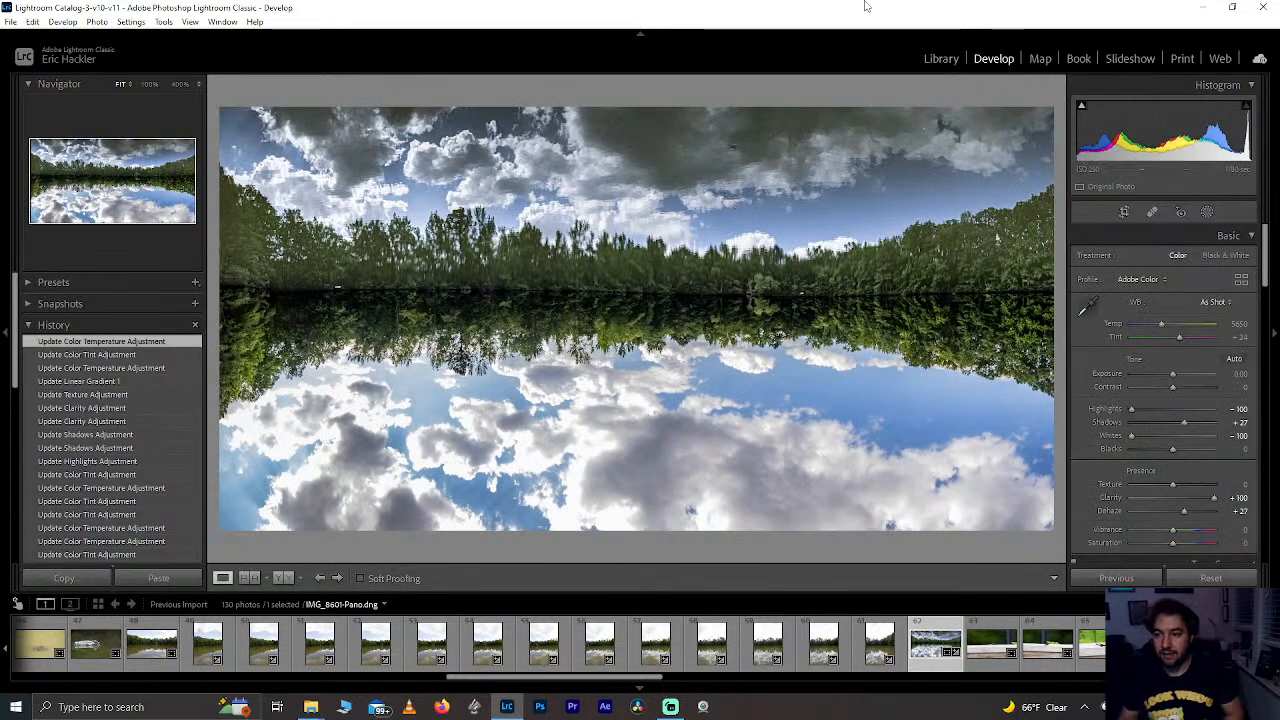
Step: Try trimming the lower edge of the flipped panorama's crop, restore its full height and close the crop
{"action": "left_click", "coordinate": [1124, 212]}
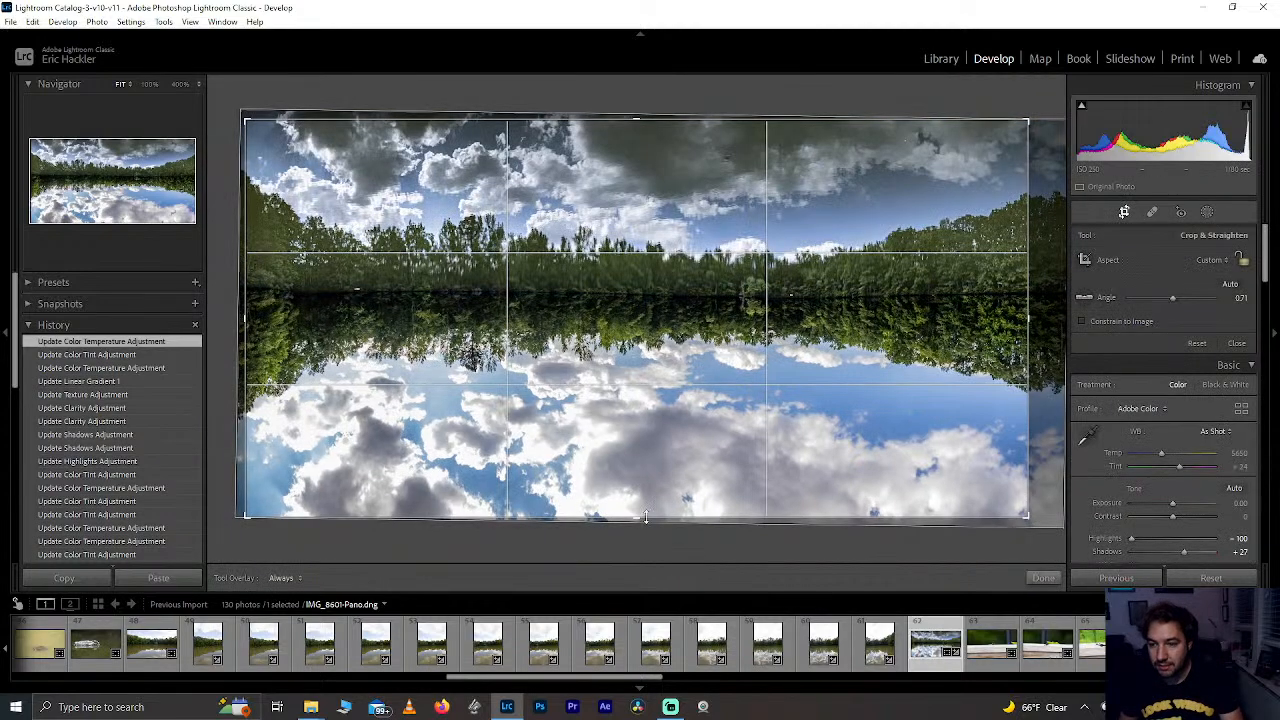
{"action": "left_click_drag", "start_coordinate": [645, 517], "coordinate": [653, 491]}
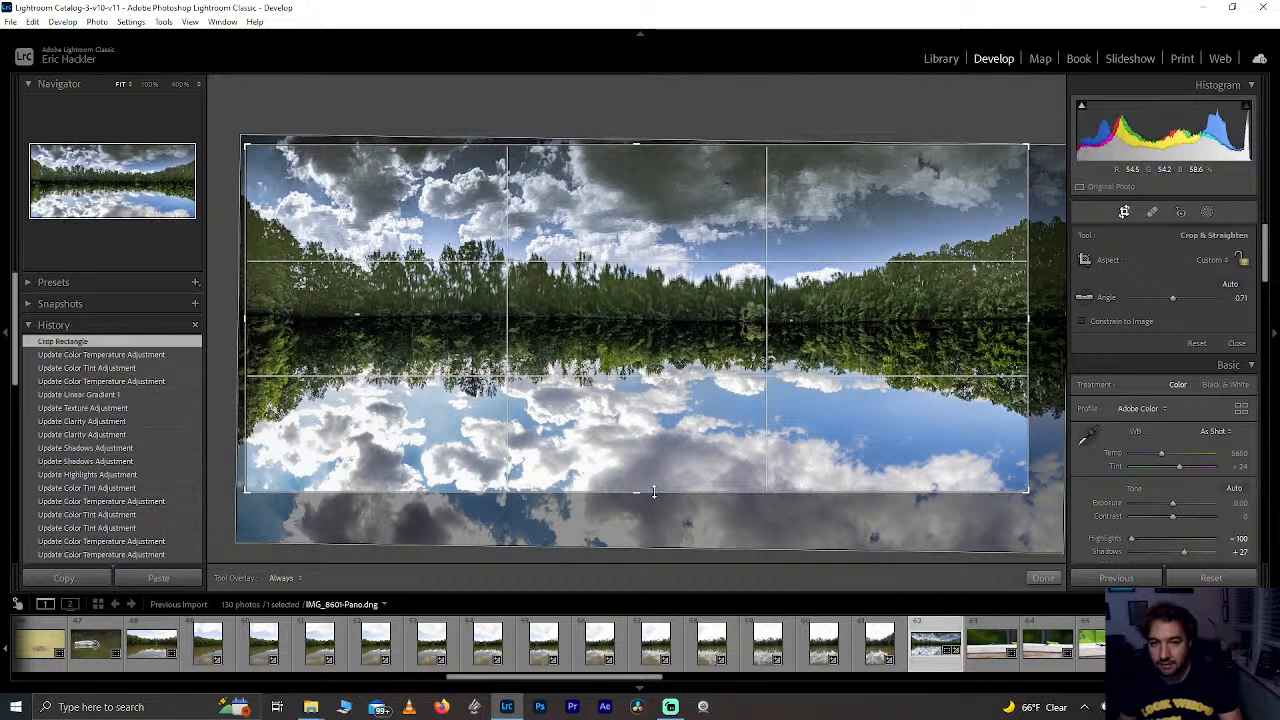
{"action": "left_click_drag", "start_coordinate": [653, 491], "coordinate": [657, 569]}
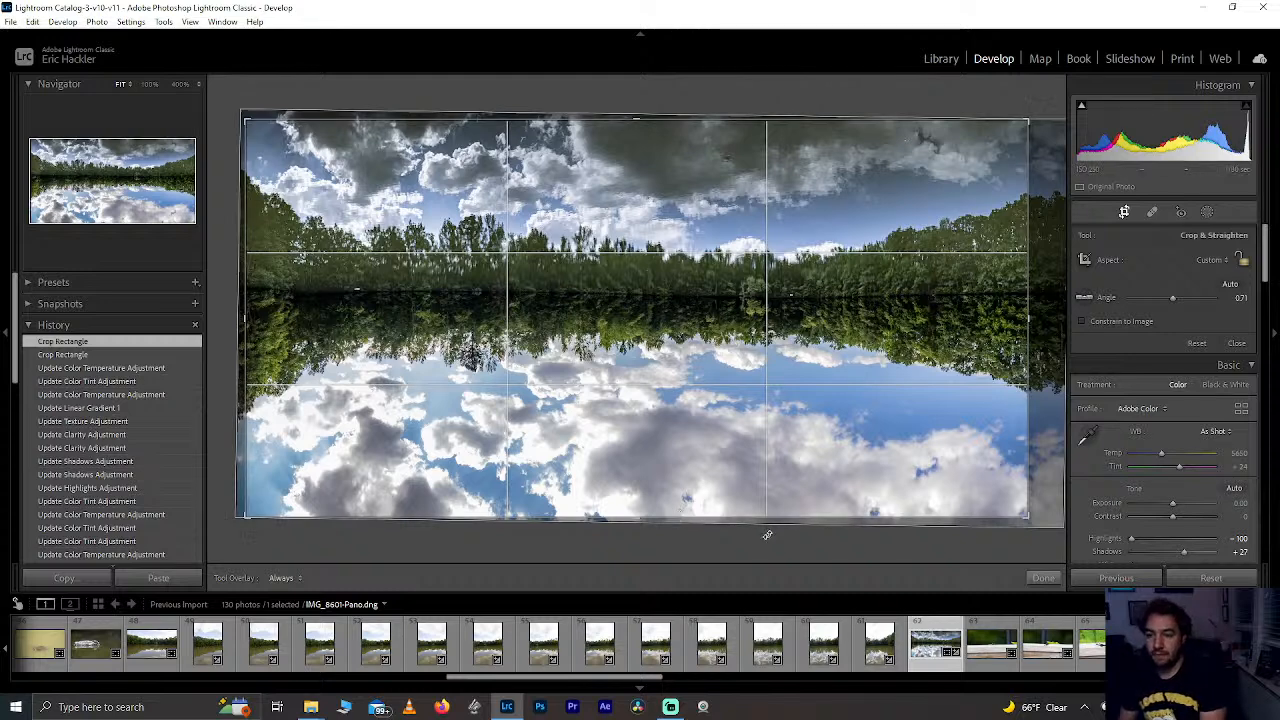
{"action": "left_click", "coordinate": [1043, 578]}
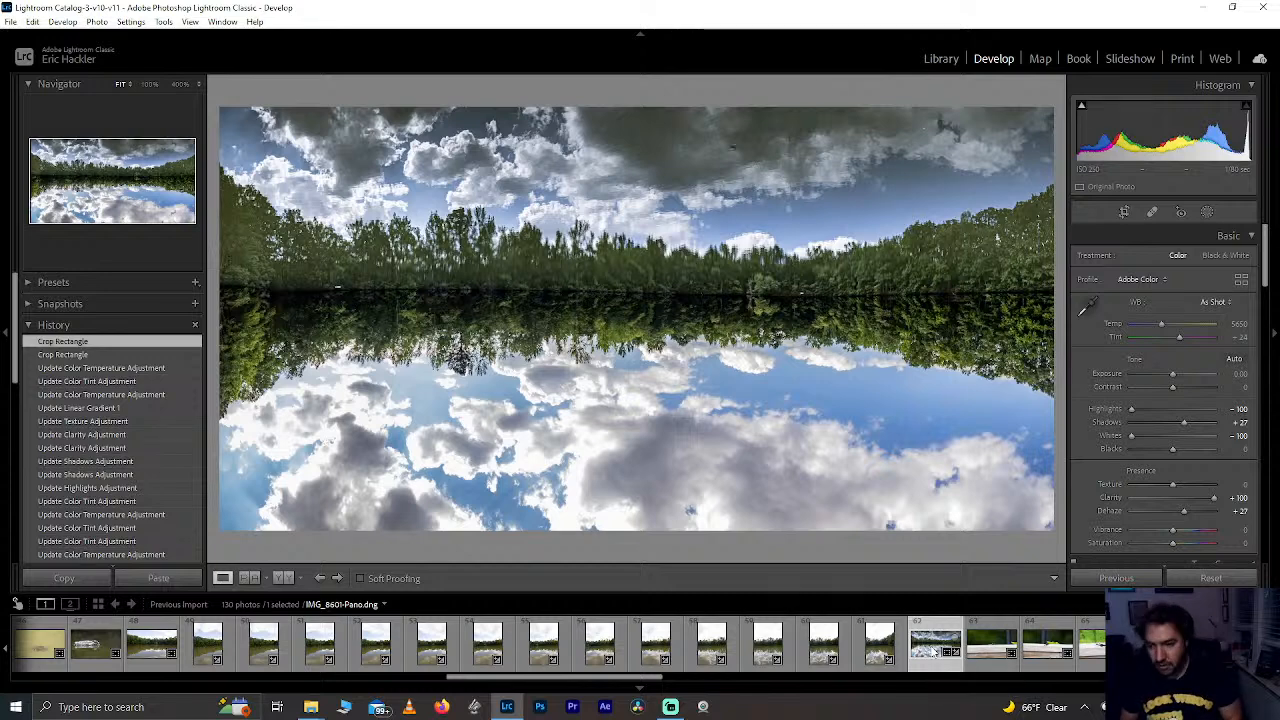
Step: Create two virtual copies of the flipped panorama and return the original to its upright orientation
{"action": "key", "text": "ctrl+apostrophe"}
{"action": "key", "text": "ctrl+apostrophe"}
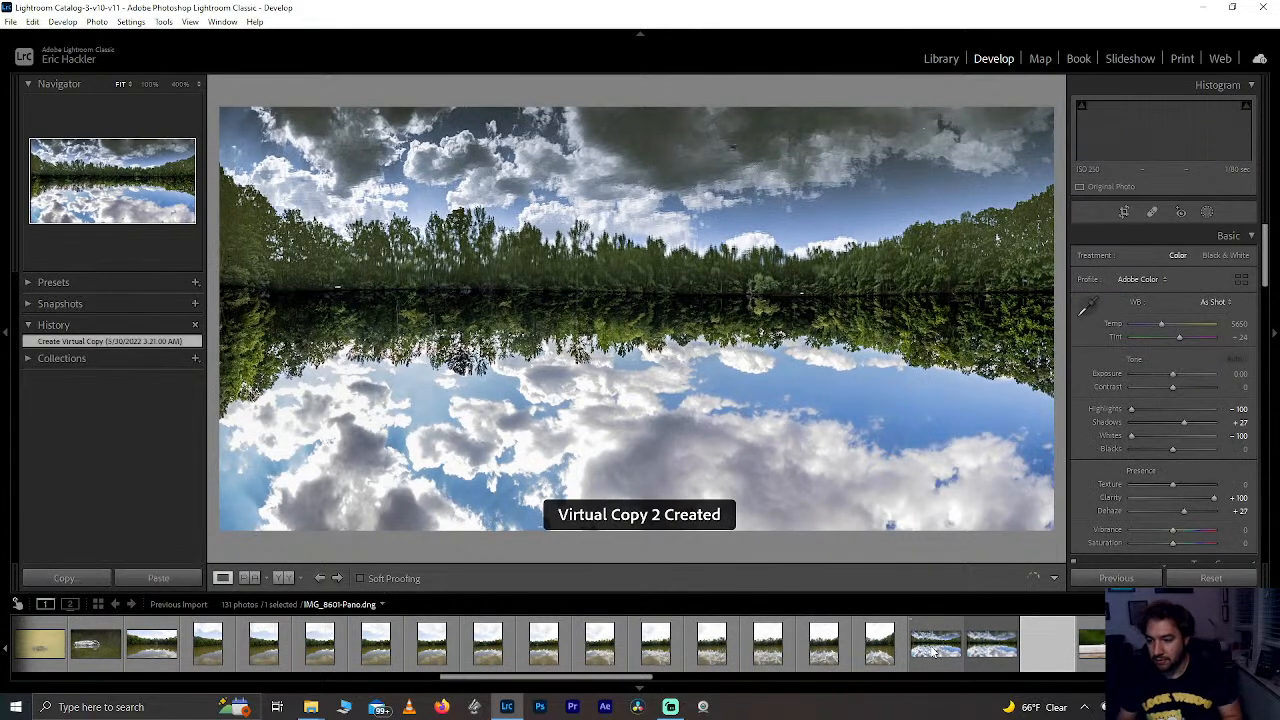
{"action": "key", "text": "ctrl+apostrophe"}
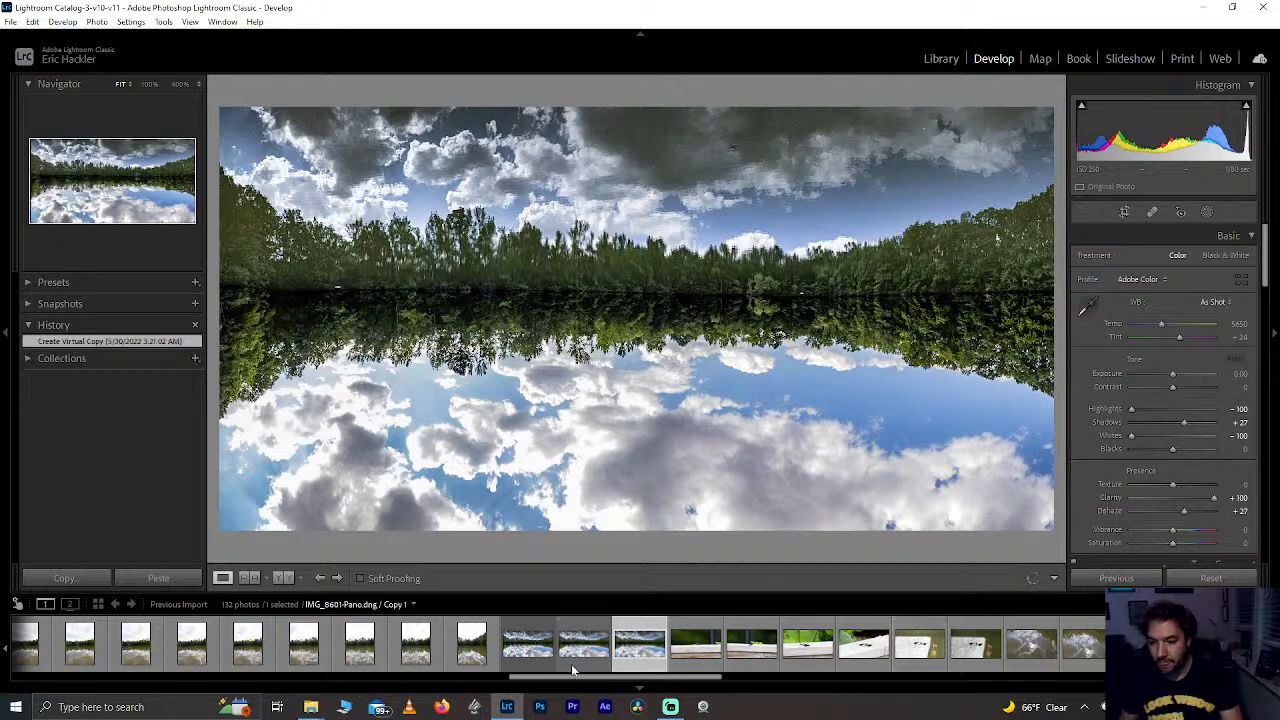
{"action": "left_click", "coordinate": [520, 650]}
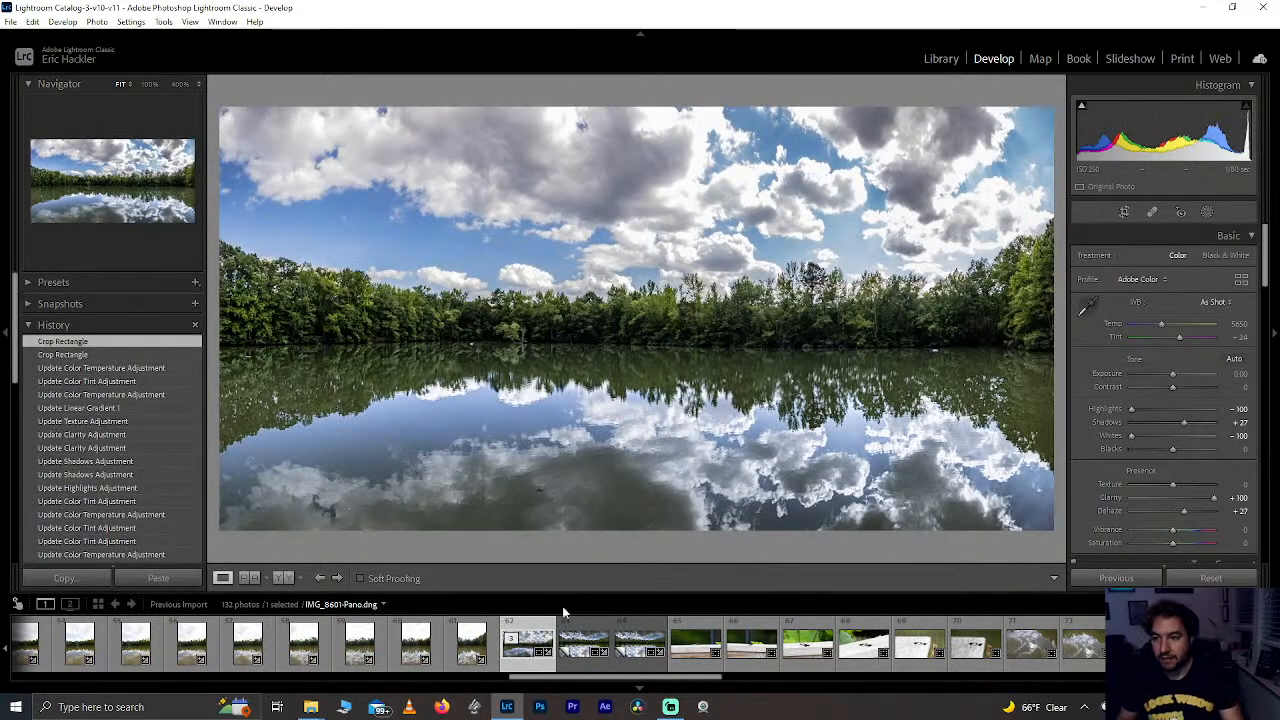
{"action": "left_click", "coordinate": [582, 658]}
Step: Rotate the second virtual copy to a vertical orientation with the bright, real sky on its left side
{"action": "left_click", "coordinate": [634, 656]}
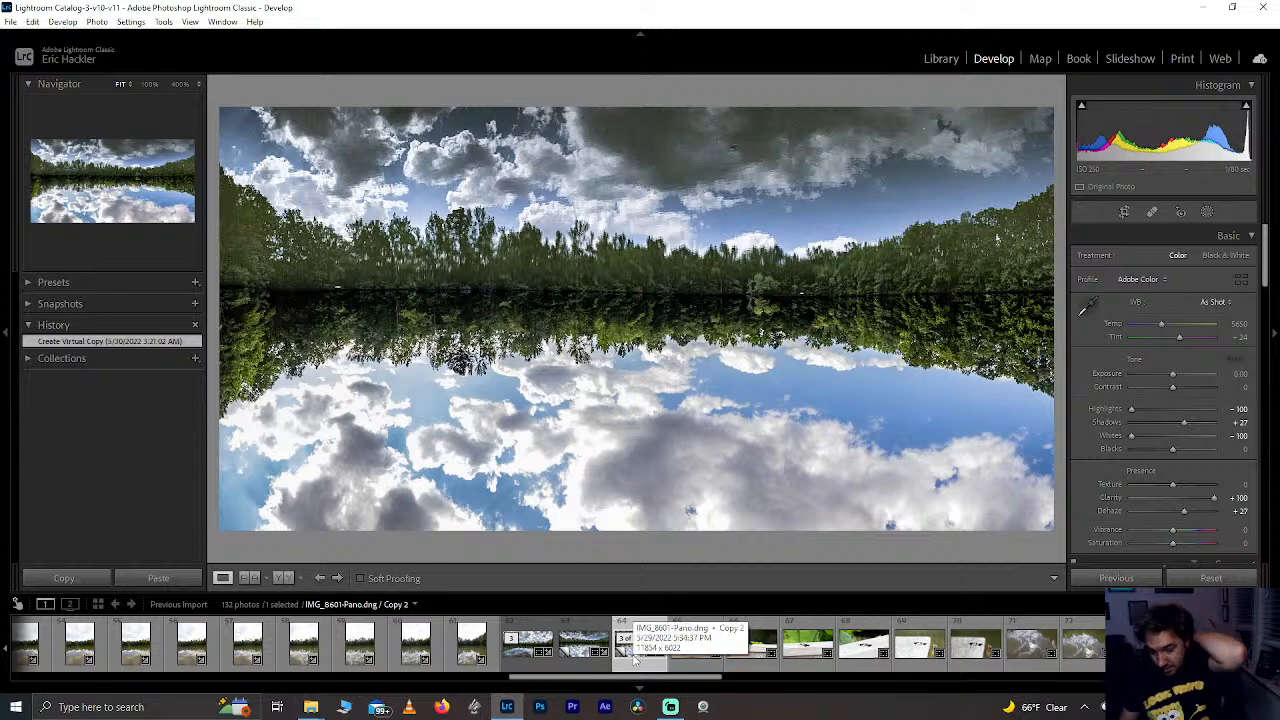
{"action": "key", "text": "ctrl+bracketleft"}
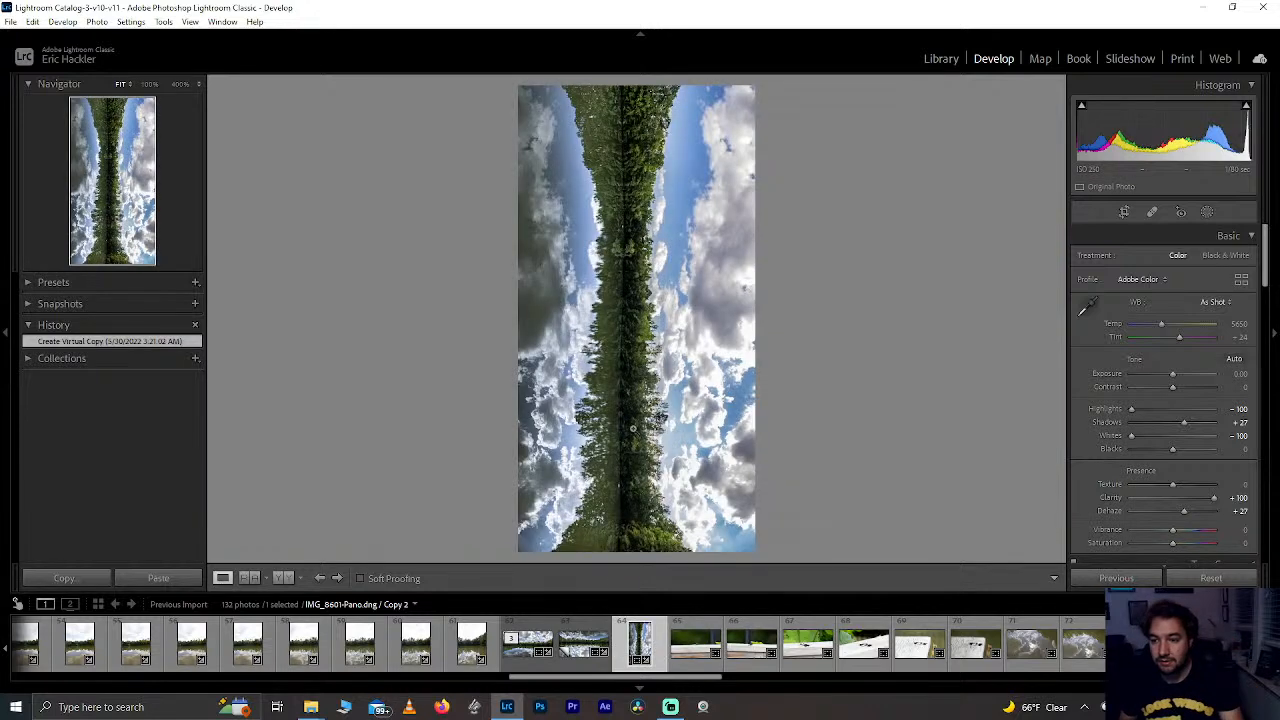
{"action": "key", "text": "ctrl+bracketleft"}
{"action": "key", "text": "ctrl+bracketleft"}
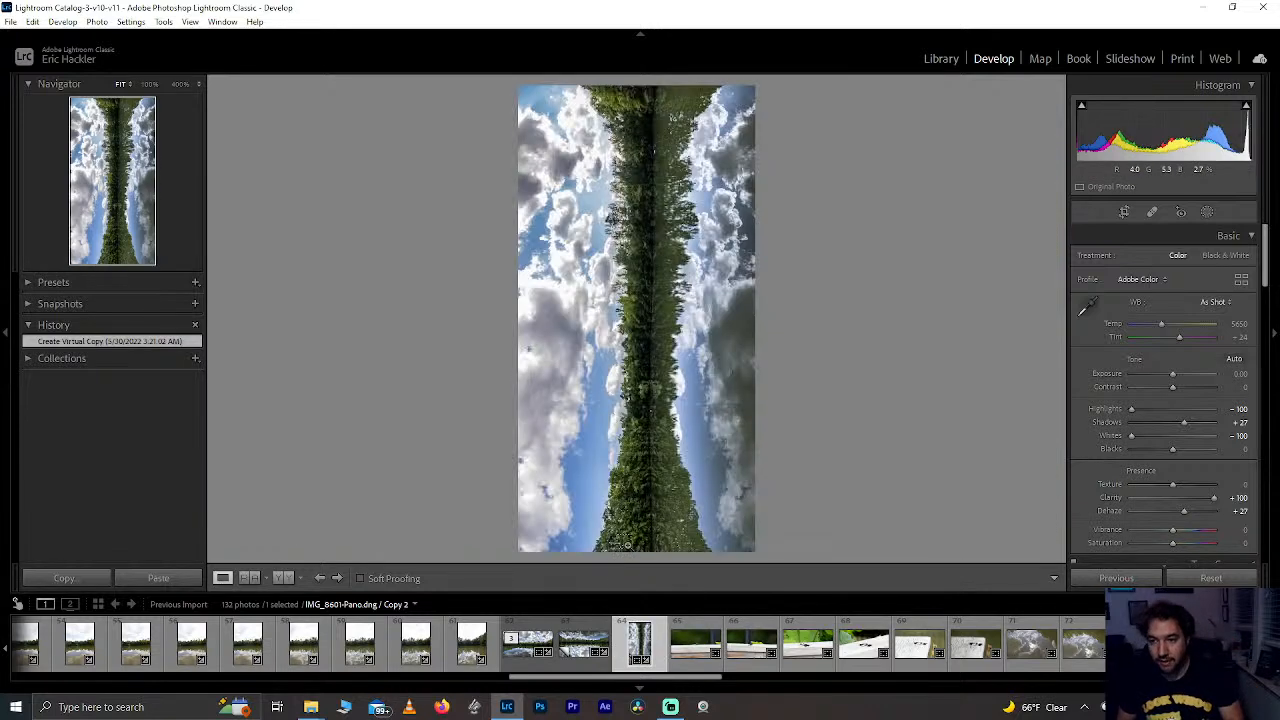
{"action": "key", "text": "ctrl+bracketleft"}
{"action": "key", "text": "ctrl+bracketleft"}
{"action": "key", "text": "ctrl+bracketleft"}
{"action": "key", "text": "ctrl+bracketleft"}
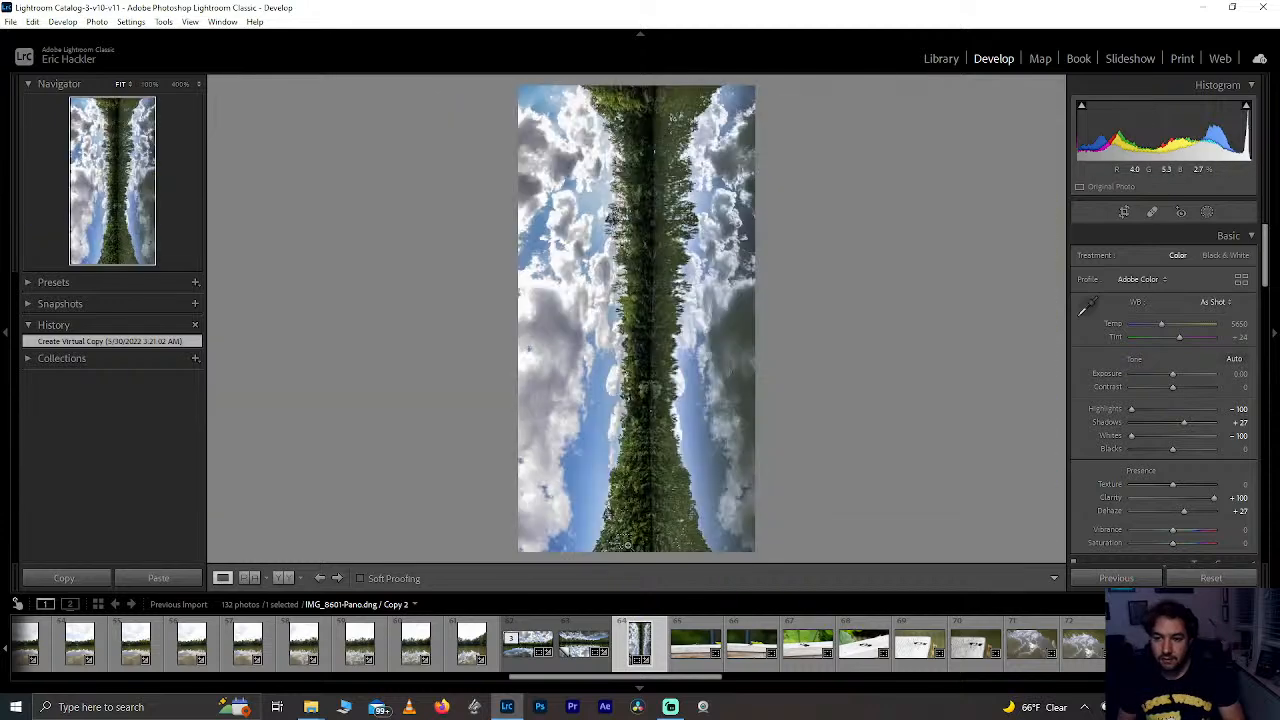
Step: Set the vertical virtual copy's crop to a 1 x 1 aspect ratio and move it over the upper end of the image
{"action": "left_click", "coordinate": [1125, 213]}
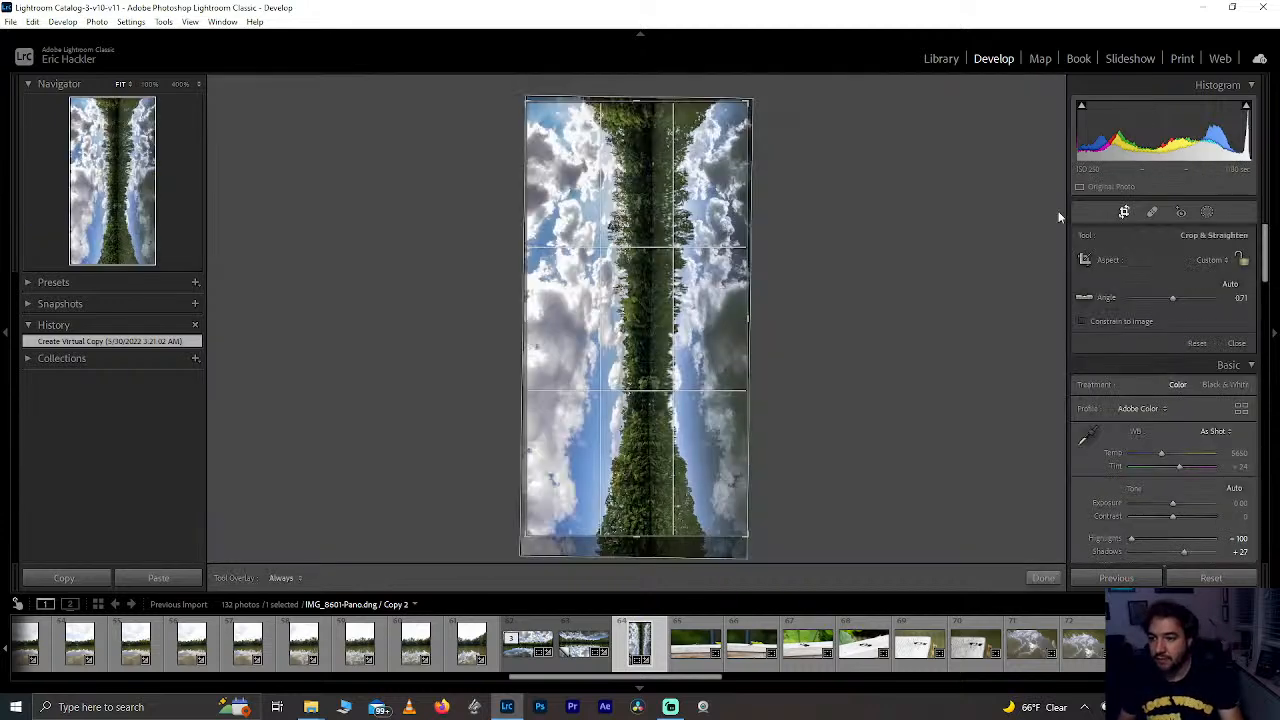
{"action": "left_click", "coordinate": [1208, 262]}
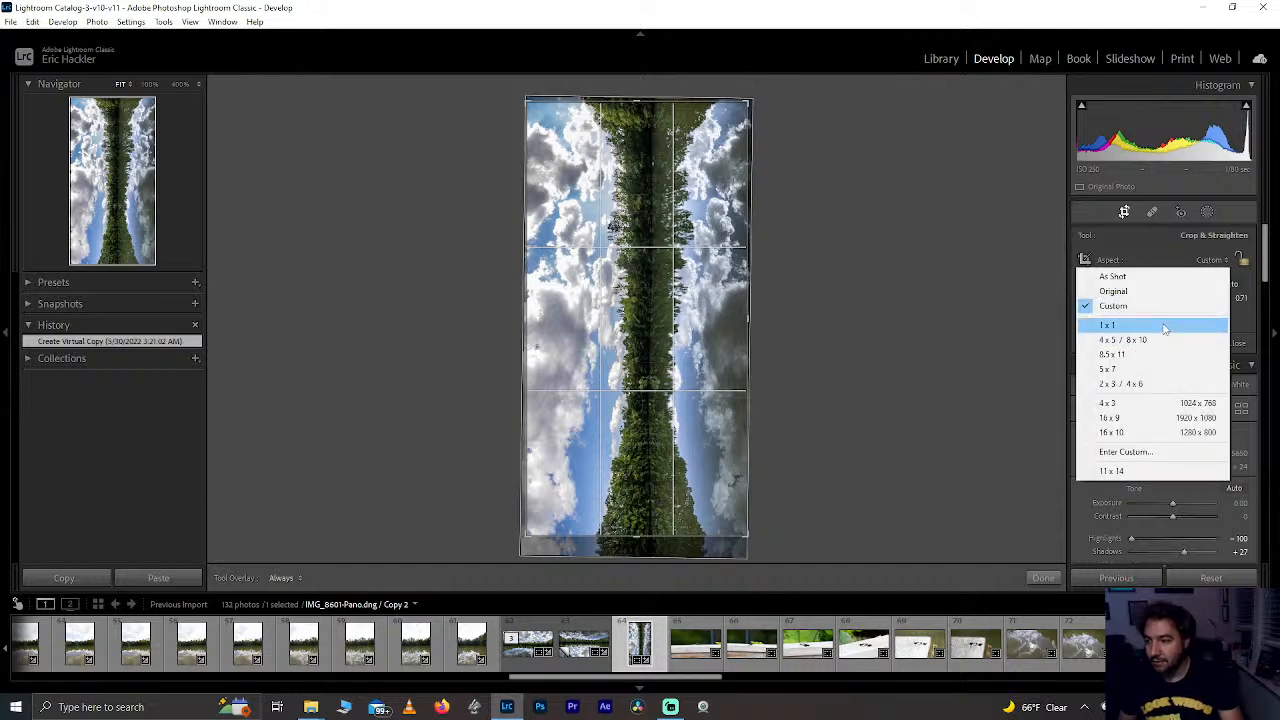
{"action": "left_click", "coordinate": [1163, 325]}
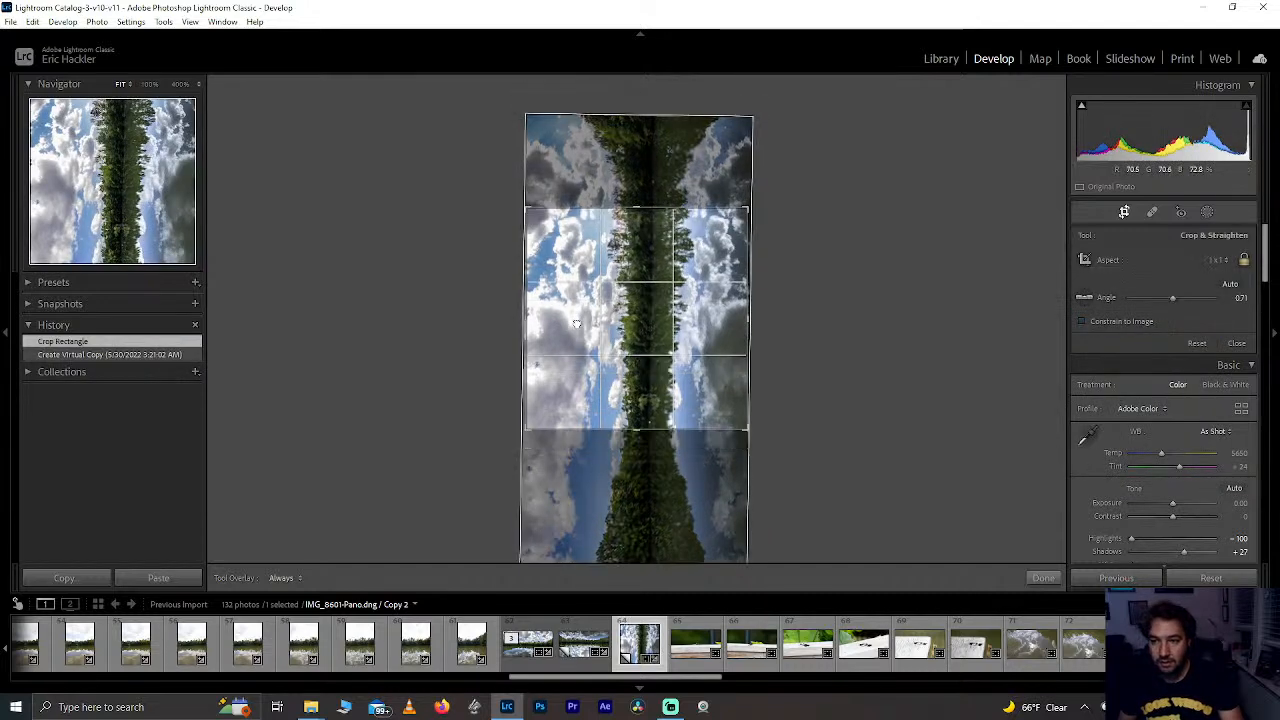
{"action": "left_click_drag", "start_coordinate": [576, 323], "coordinate": [578, 414]}
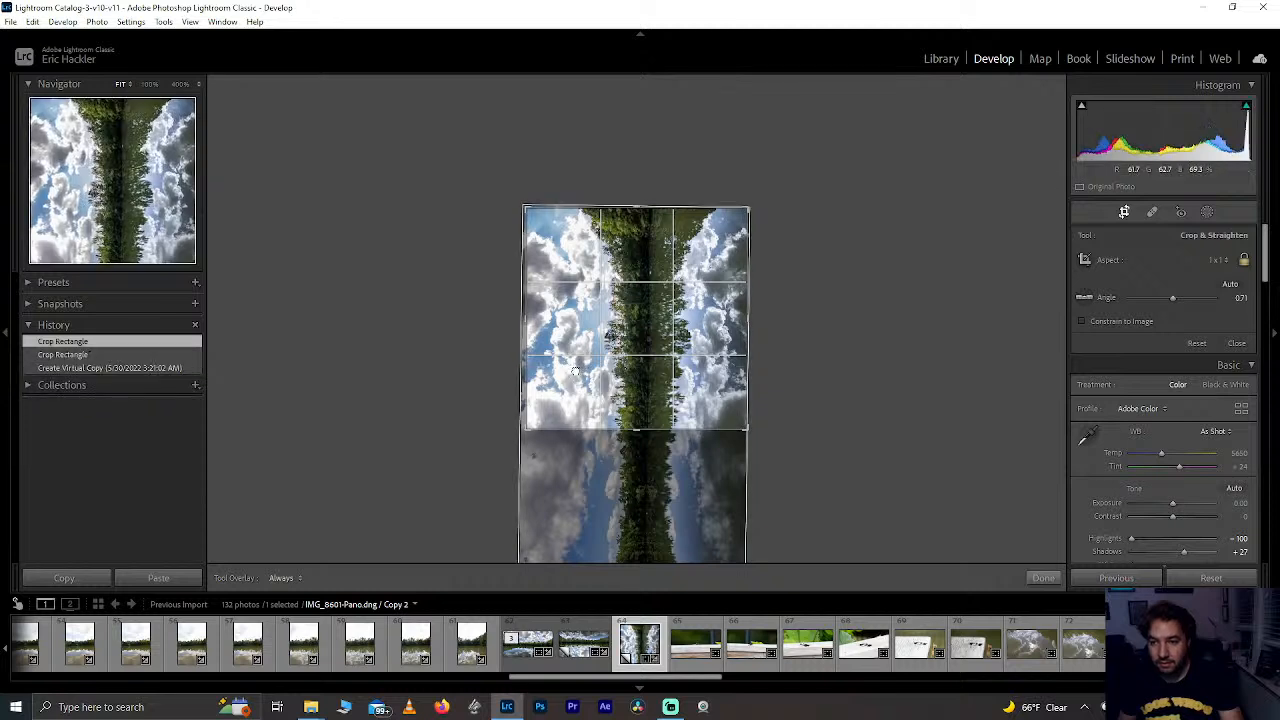
Step: Tighten the square crop from its left side, reposition the tree line near the middle, and apply the crop
{"action": "left_click_drag", "start_coordinate": [525, 316], "coordinate": [540, 316]}
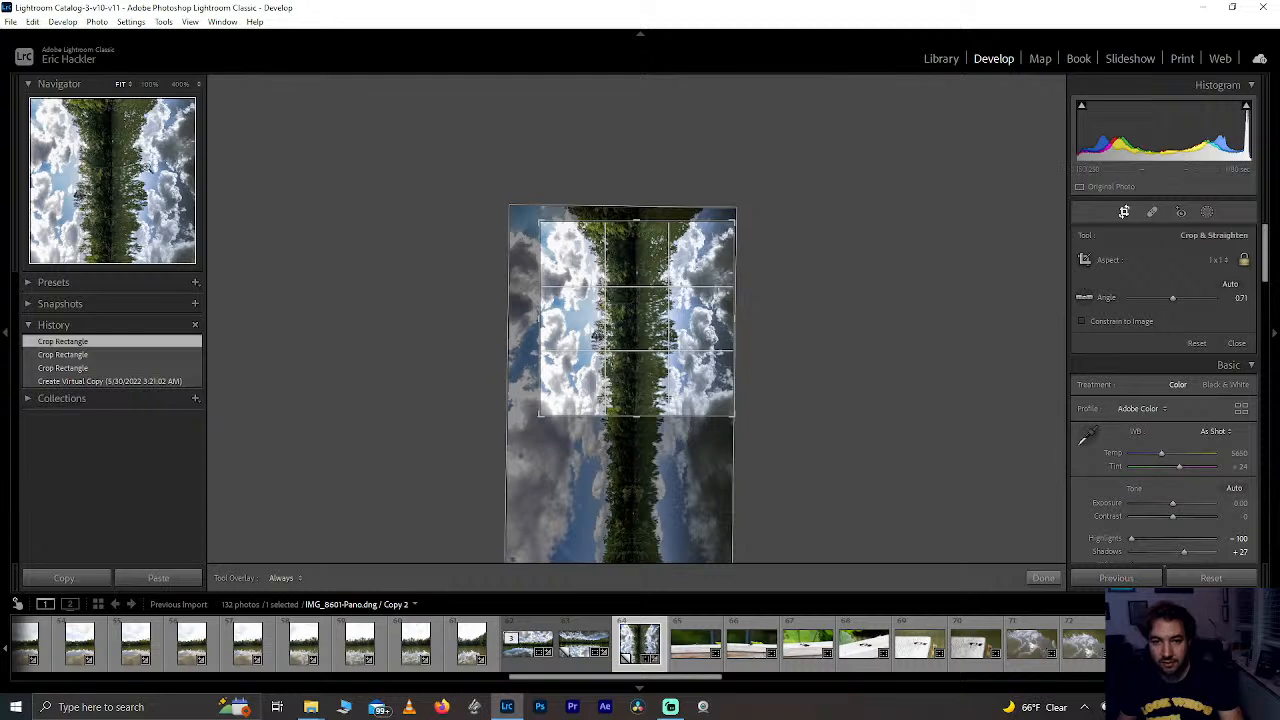
{"action": "left_click_drag", "start_coordinate": [623, 293], "coordinate": [627, 293]}
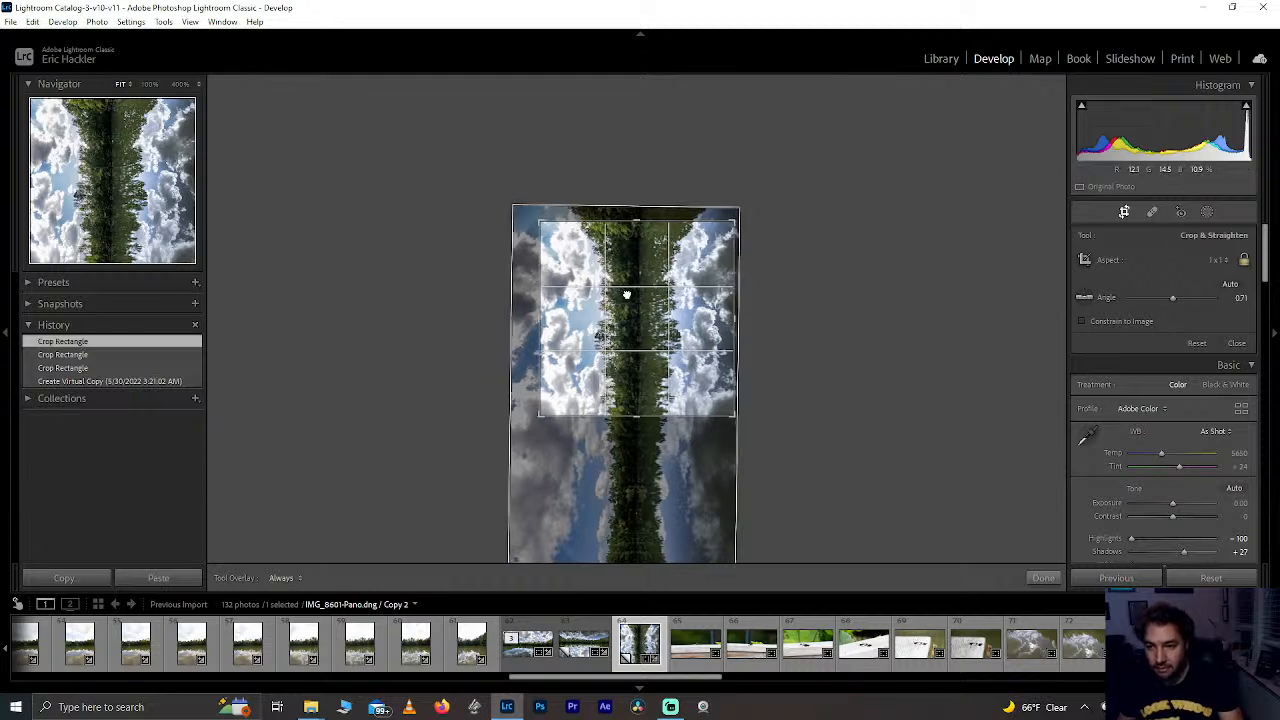
{"action": "left_click_drag", "start_coordinate": [522, 312], "coordinate": [522, 312]}
{"action": "left_click_drag", "start_coordinate": [646, 313], "coordinate": [645, 341]}
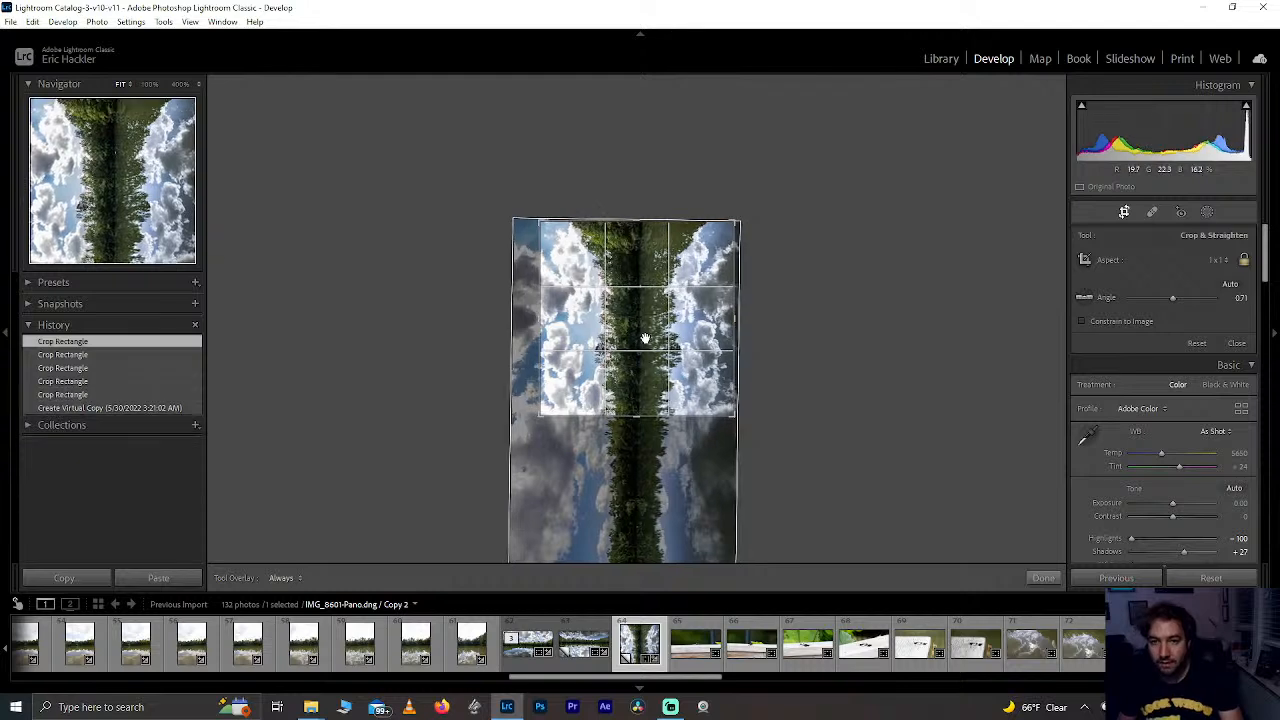
{"action": "left_click", "coordinate": [1050, 579]}
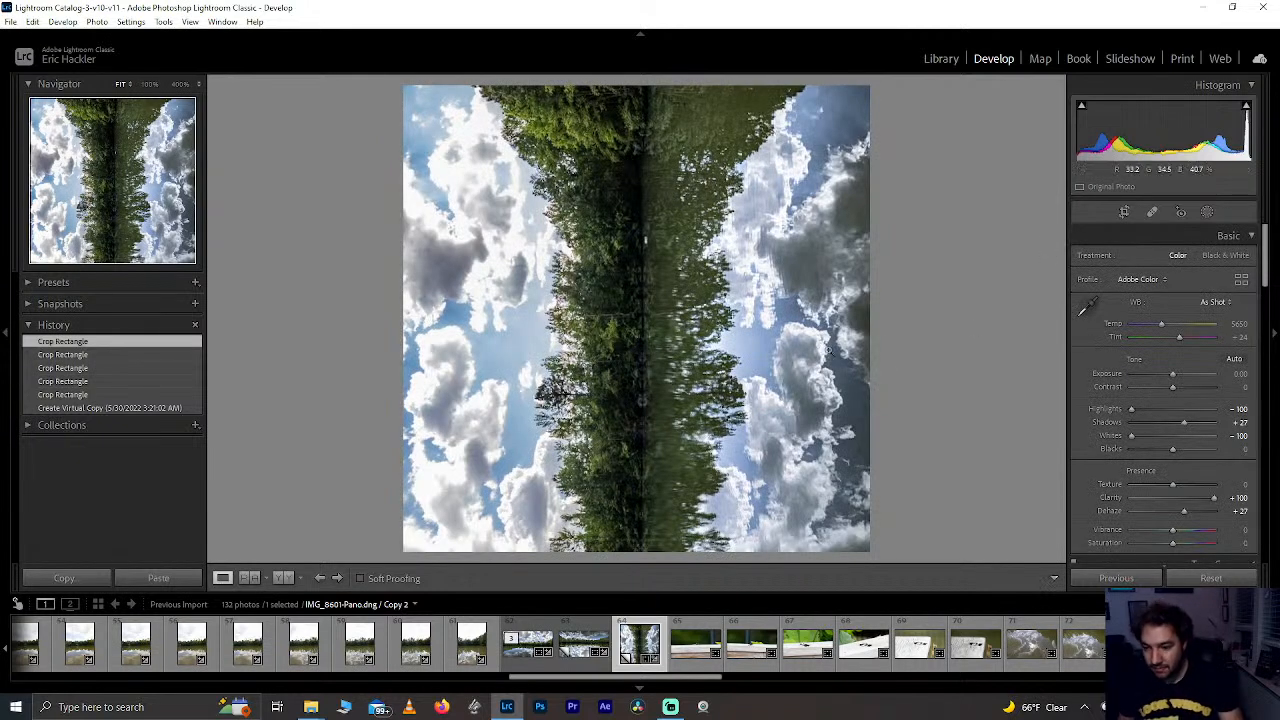
Step: Turn the square image through its other orientations and back to vertical to compare them
{"action": "key", "text": "backslash"}
{"action": "key", "text": "backslash"}
{"action": "key", "text": "backslash"}
{"action": "key", "text": "backslash"}
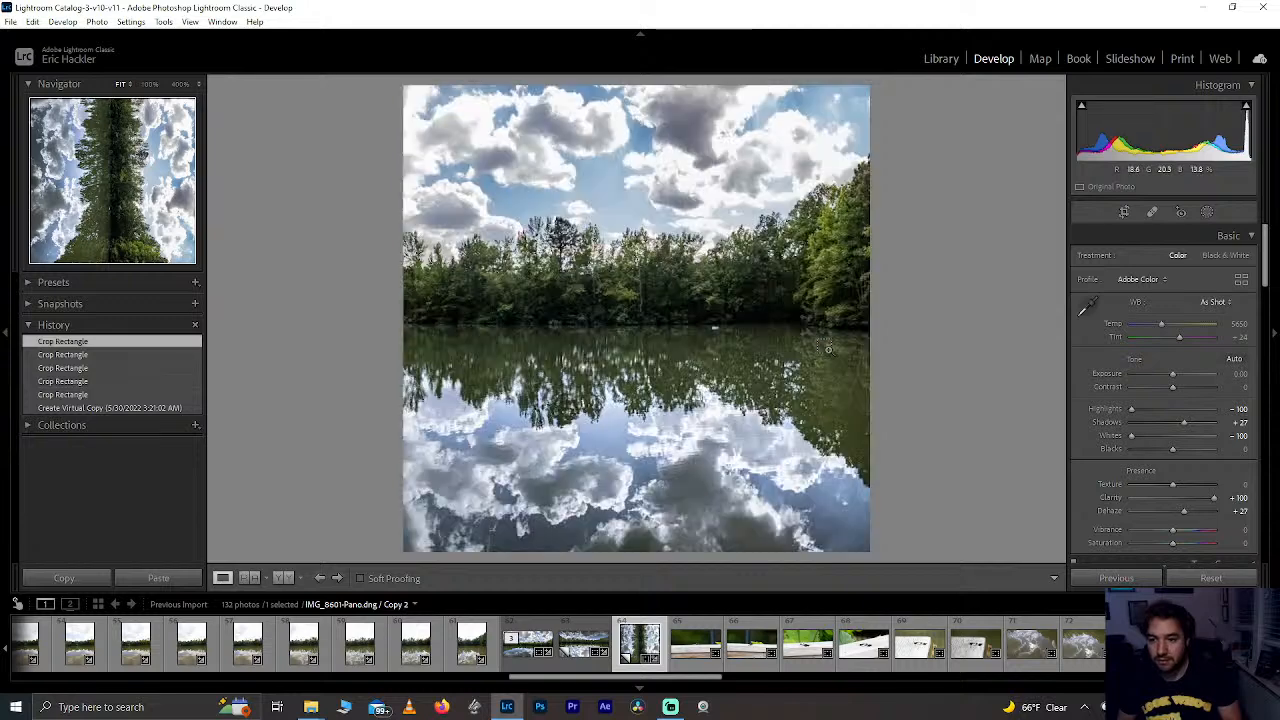
Step: Try the square crop over the lower end of the vertical copy, and settle on the upper end with the tree line centered
{"action": "left_click", "coordinate": [1124, 212]}
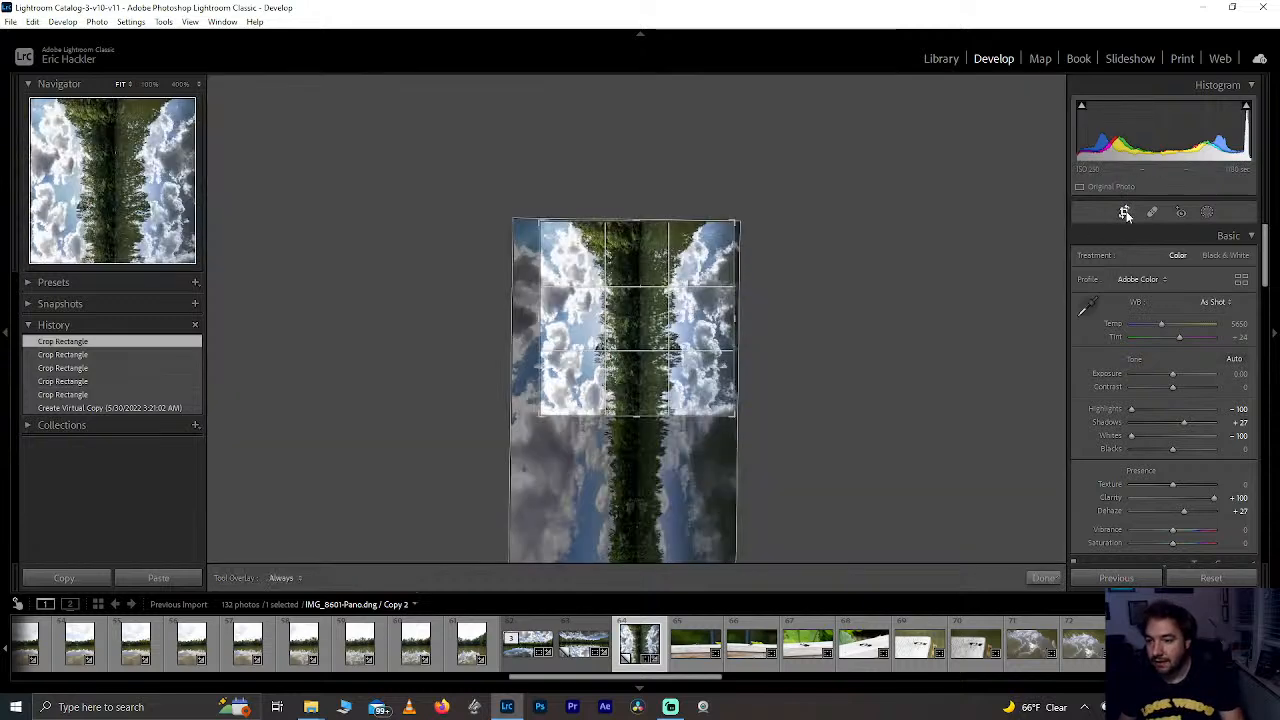
{"action": "left_click_drag", "start_coordinate": [645, 517], "coordinate": [638, 70]}
{"action": "key", "text": "ctrl+z"}
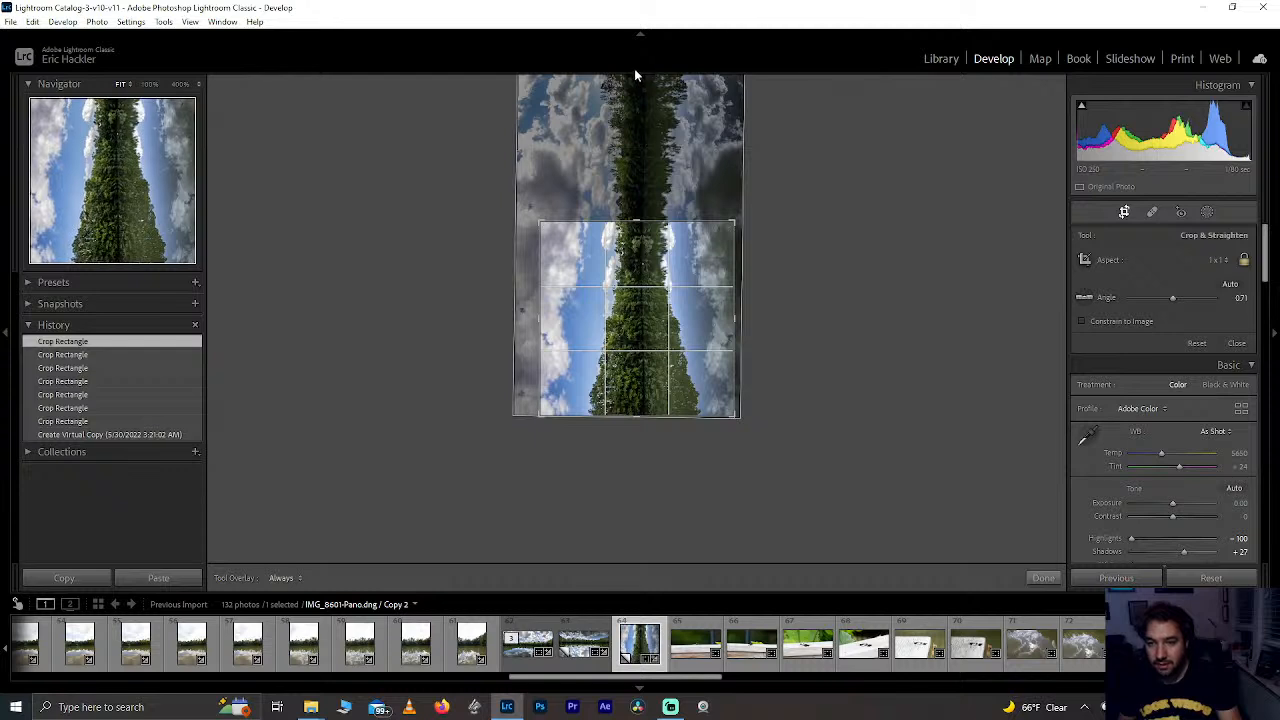
{"action": "mouse_move", "coordinate": [629, 251]}
{"action": "left_mouse_down"}
{"action": "mouse_move", "coordinate": [611, 308]}
{"action": "mouse_move", "coordinate": [621, 247]}
{"action": "left_mouse_up"}
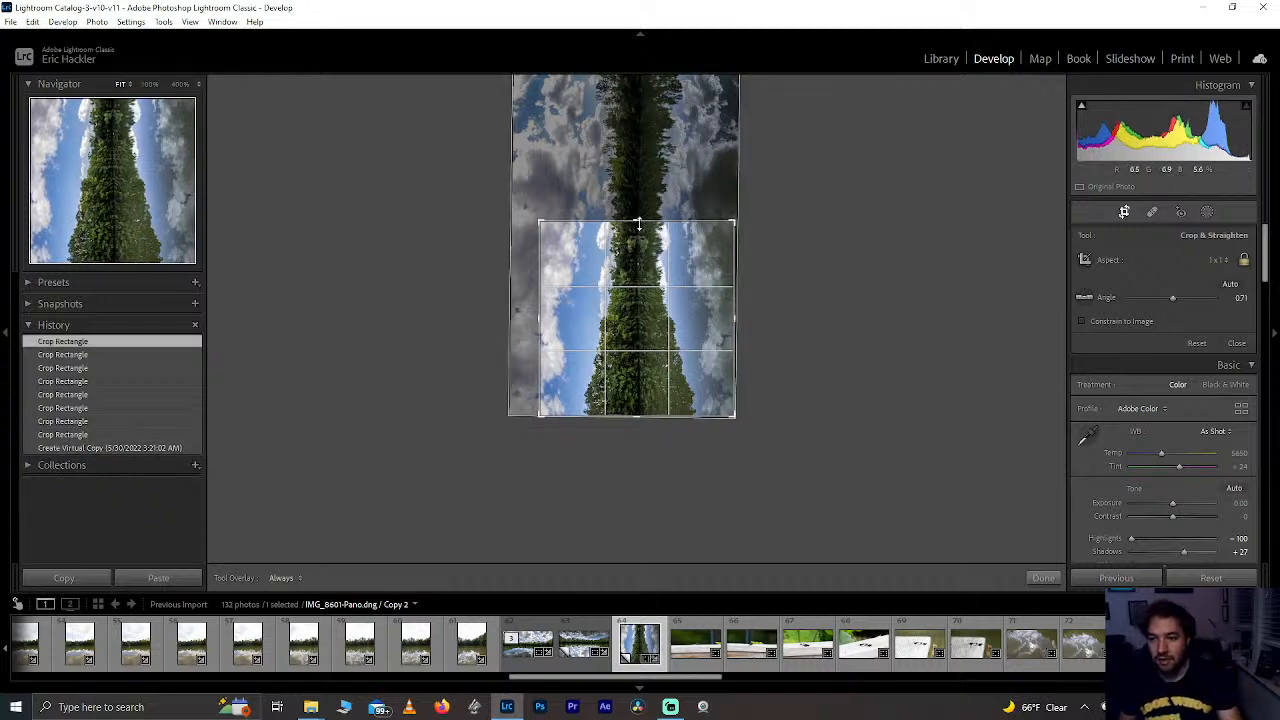
{"action": "left_click_drag", "start_coordinate": [649, 323], "coordinate": [556, 684]}
{"action": "left_click", "coordinate": [1043, 578]}
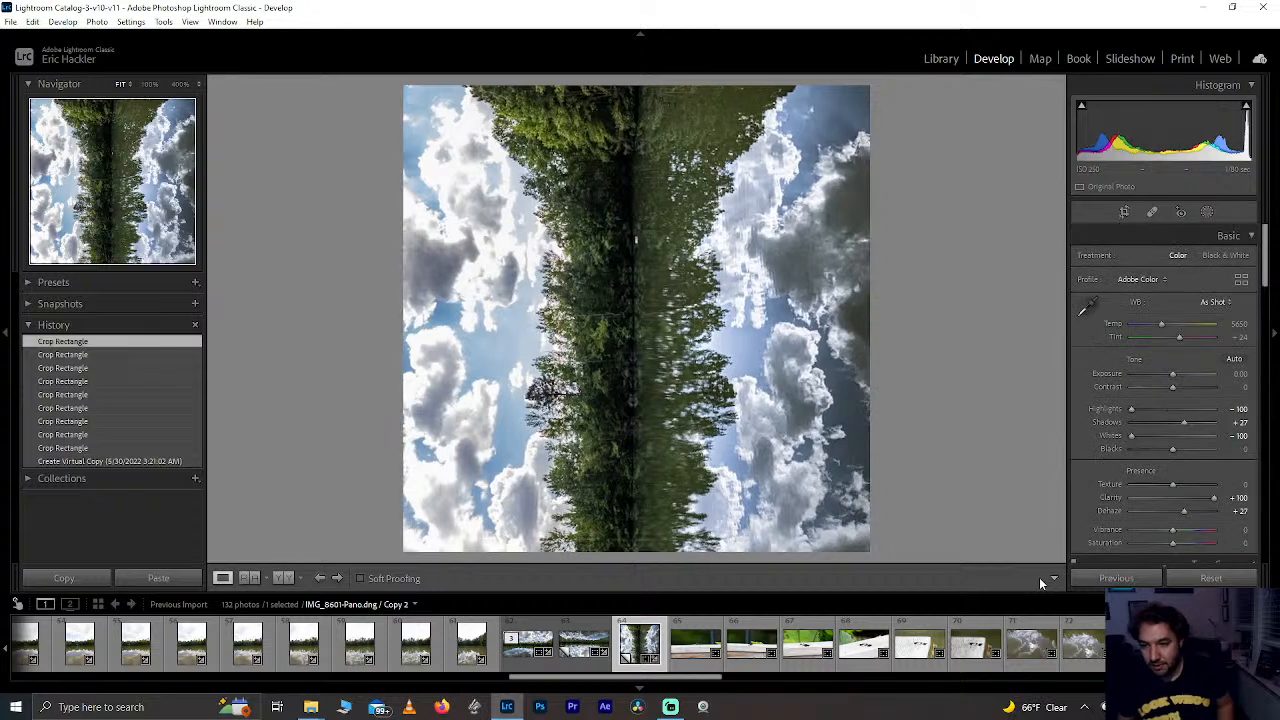
{"action": "key", "text": "ctrl+z"}
{"action": "key", "text": "ctrl+z"}
{"action": "key", "text": "ctrl+z"}
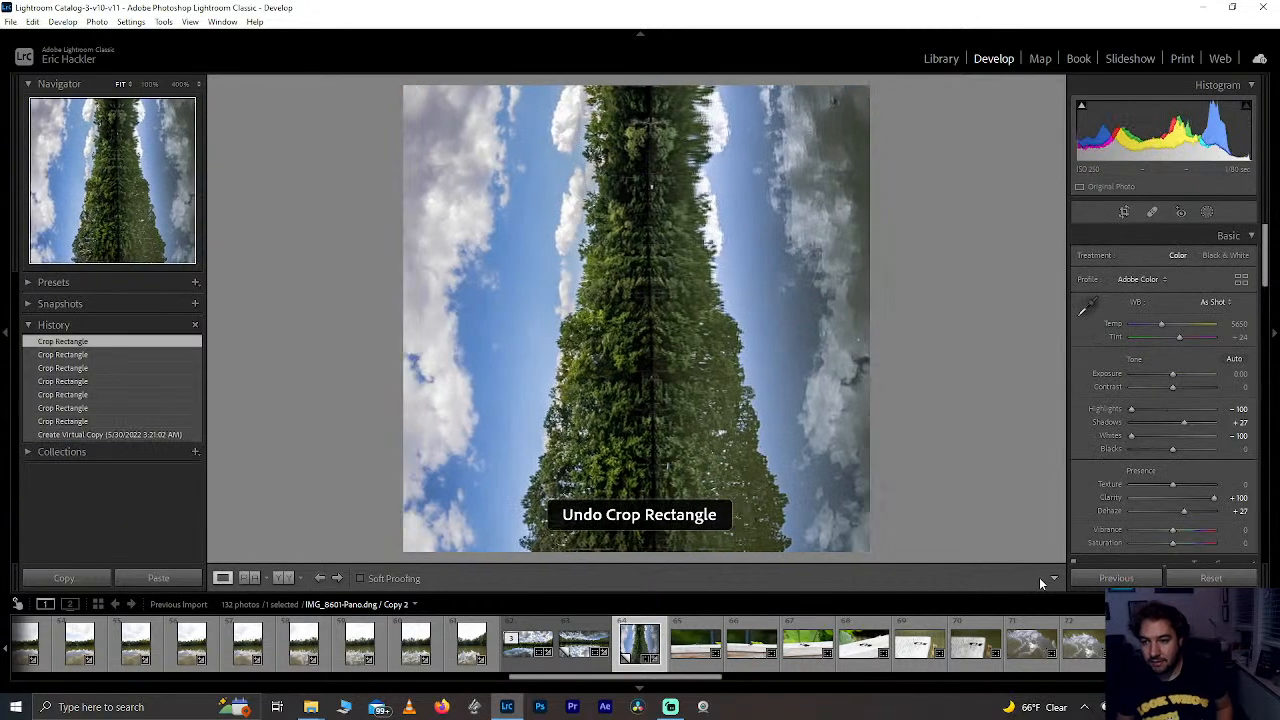
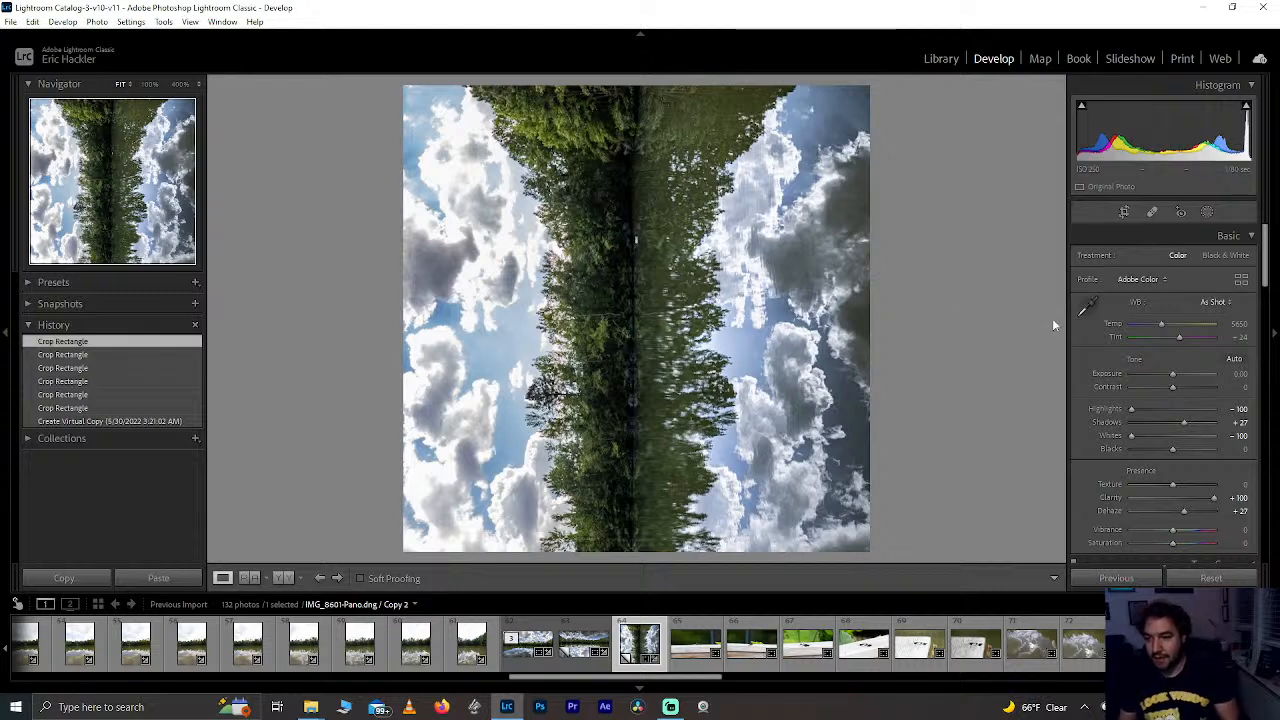
Step: Trim the lower edge of the upside-down virtual copy's crop, cutting off part of the large clouds
{"action": "left_click", "coordinate": [519, 655]}
{"action": "left_click", "coordinate": [584, 655]}
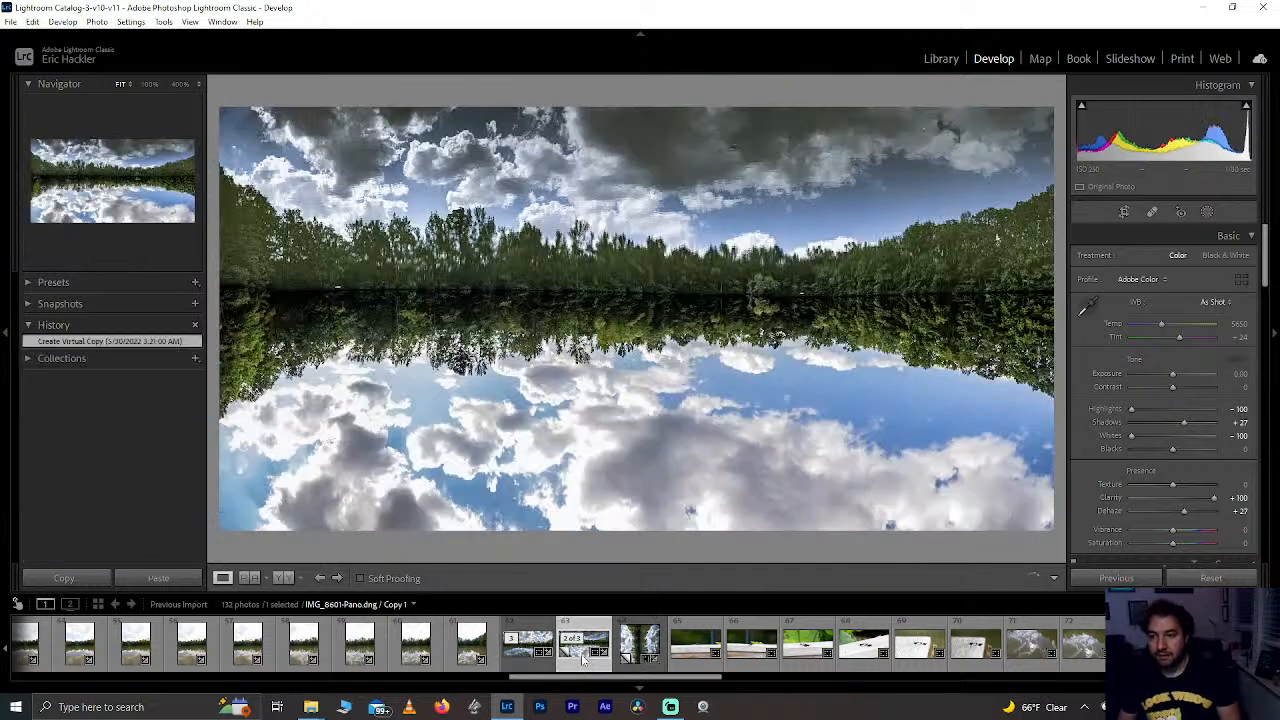
{"action": "left_click", "coordinate": [1124, 214]}
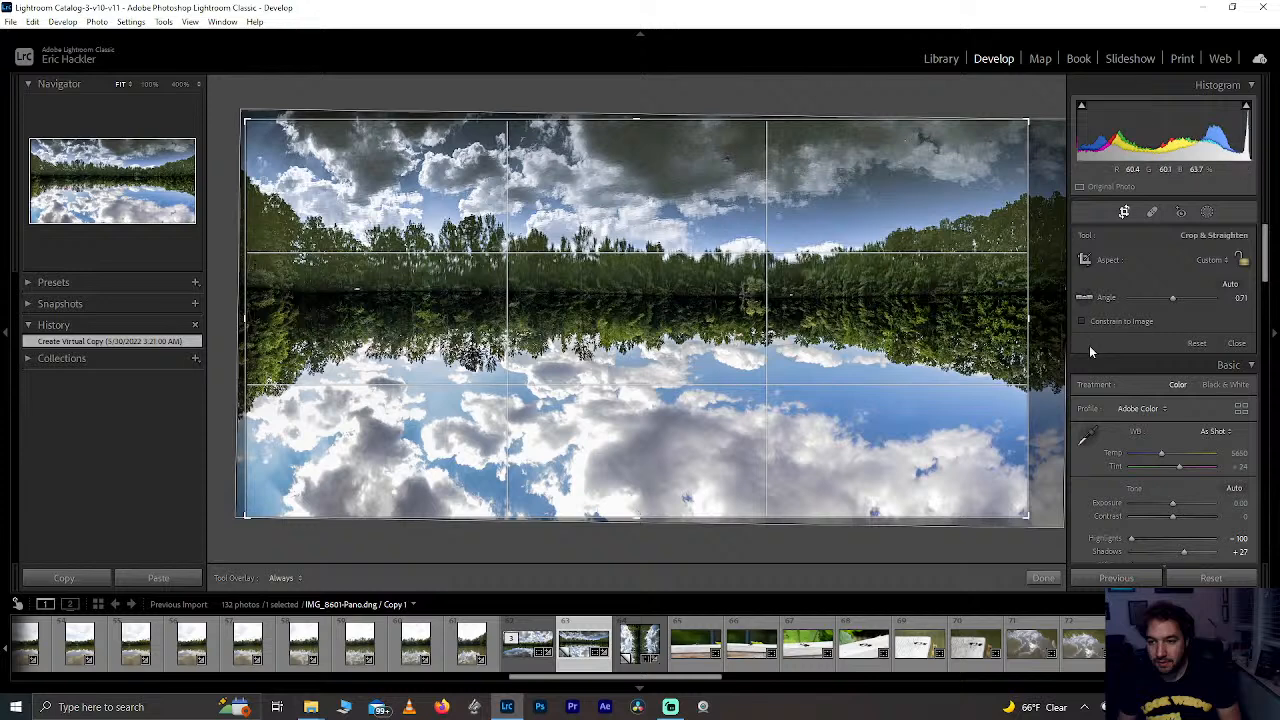
{"action": "left_click", "coordinate": [636, 518]}
{"action": "left_click_drag", "start_coordinate": [643, 511], "coordinate": [637, 505]}
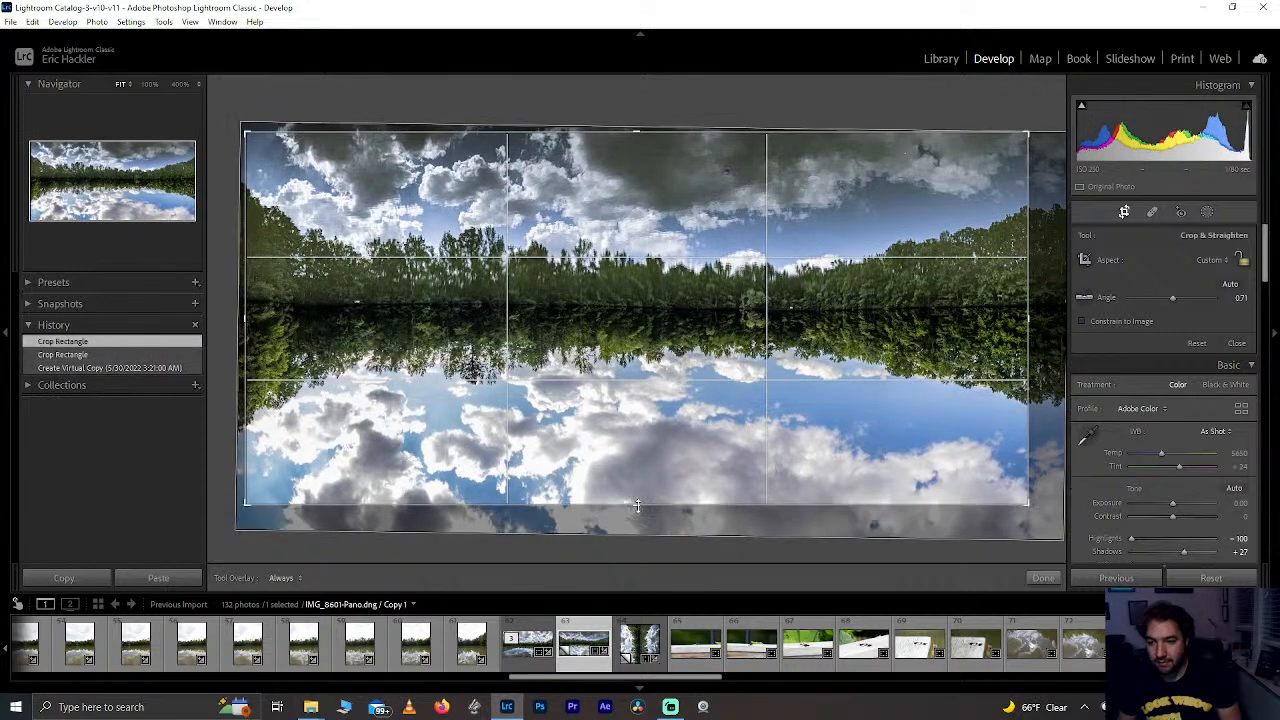
{"action": "key", "text": "ctrl+z"}
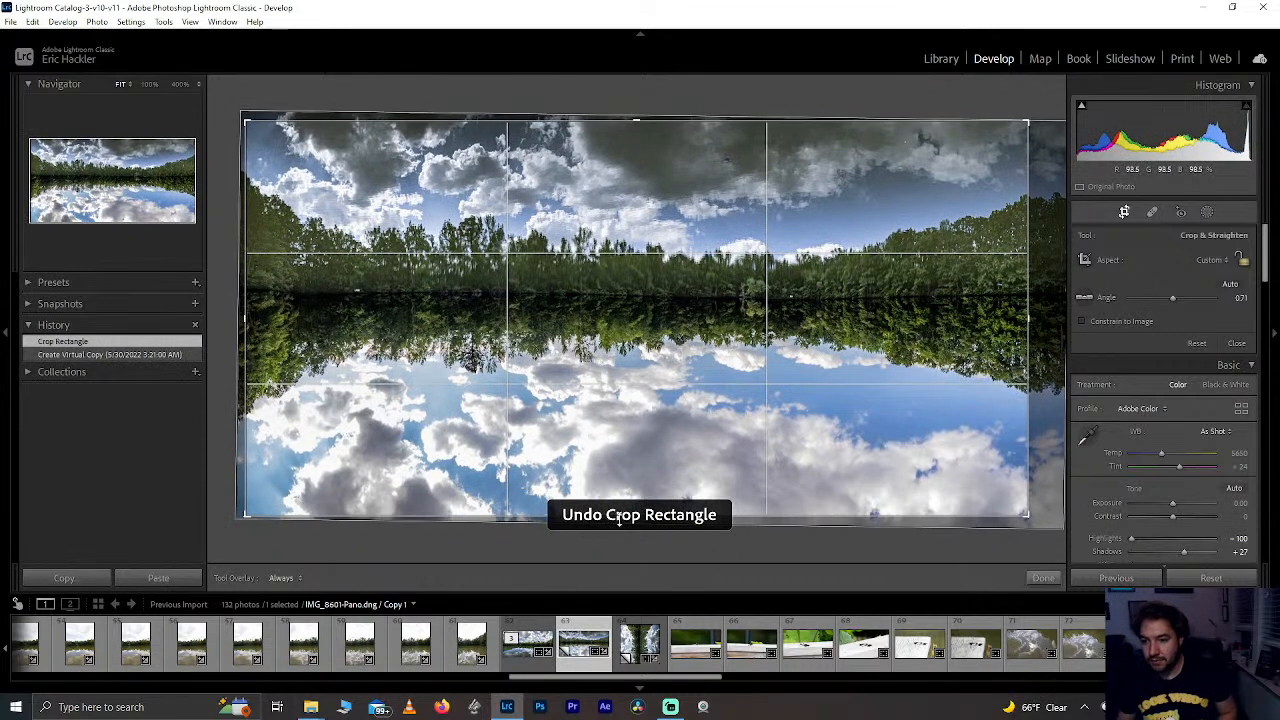
{"action": "left_click_drag", "start_coordinate": [636, 505], "coordinate": [631, 484]}
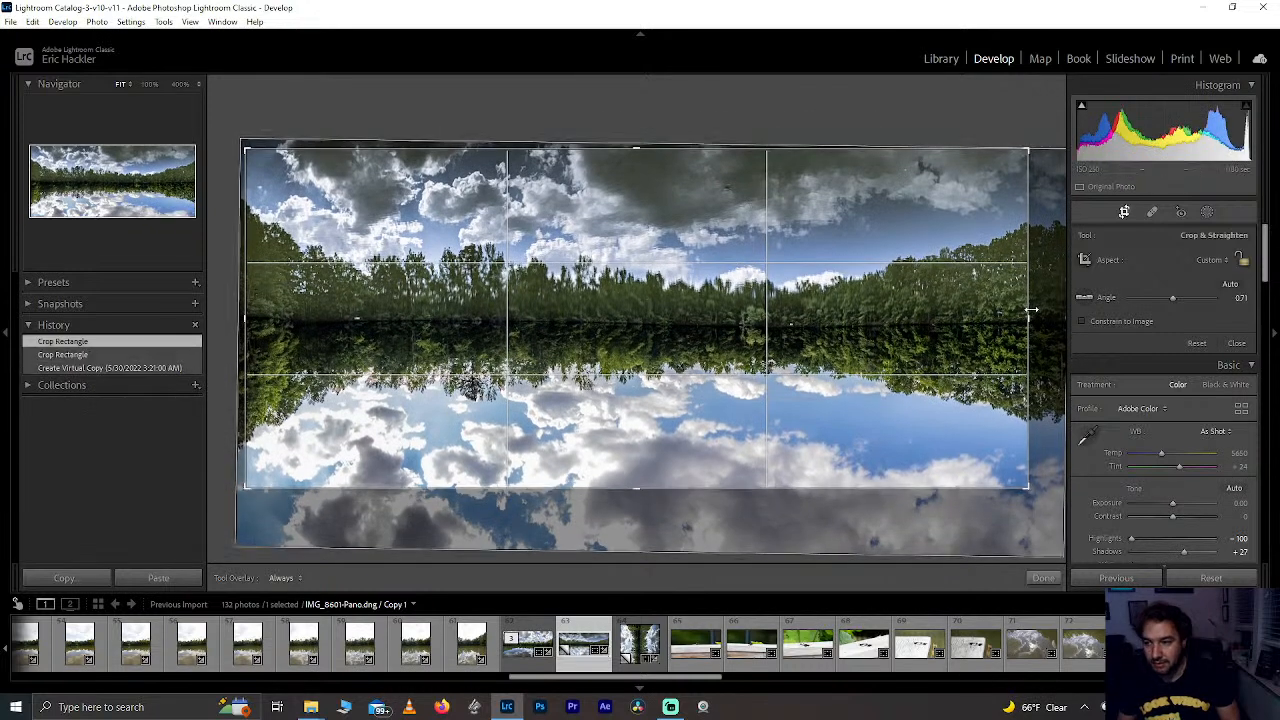
Step: Rotate the upside-down copy's crop to an angle of 0.53, fine-tune its side edges and apply the crop
{"action": "left_click_drag", "start_coordinate": [1045, 310], "coordinate": [1045, 308]}
{"action": "left_click", "coordinate": [1044, 577]}
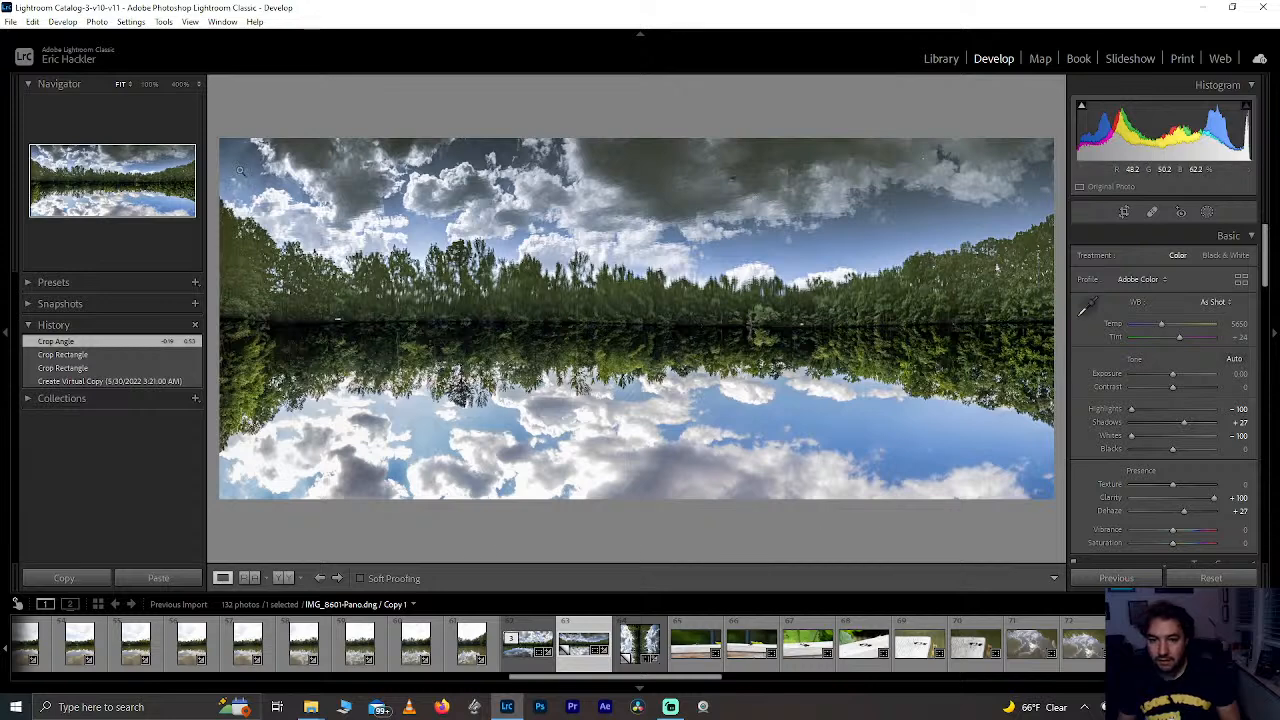
{"action": "left_click", "coordinate": [1124, 212]}
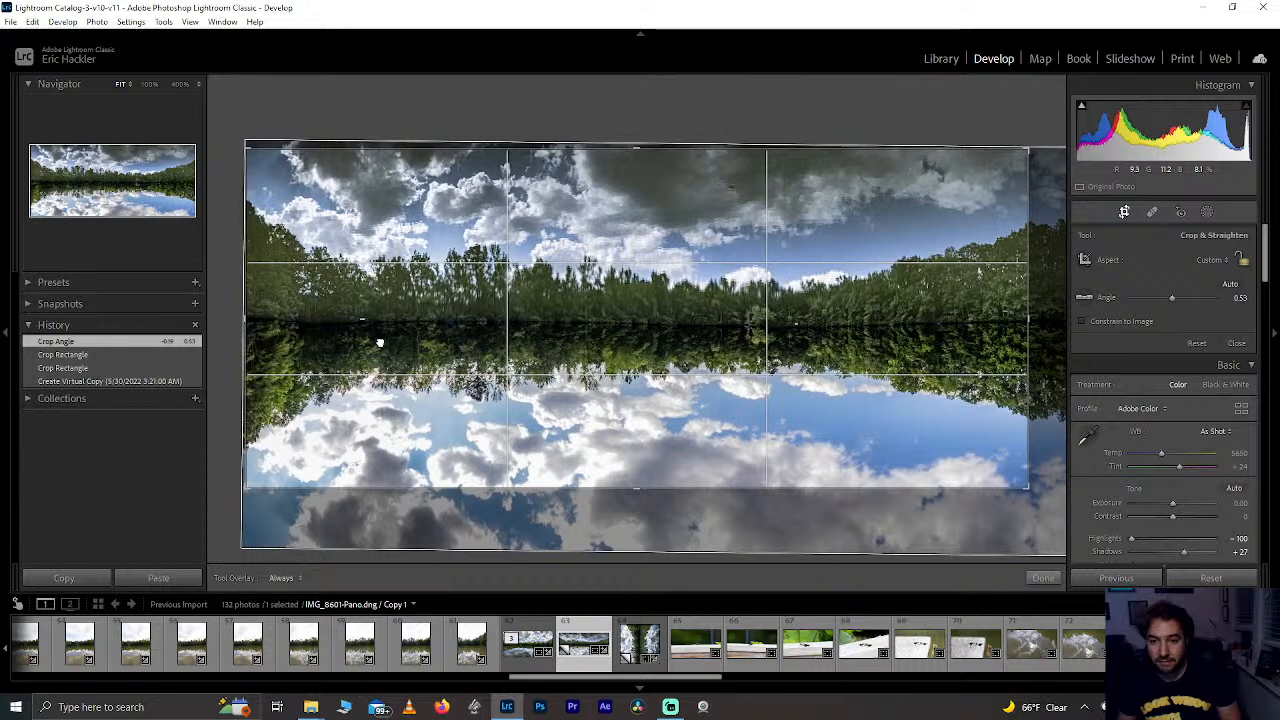
{"action": "left_click", "coordinate": [379, 342]}
{"action": "left_click_drag", "start_coordinate": [1018, 287], "coordinate": [1024, 316]}
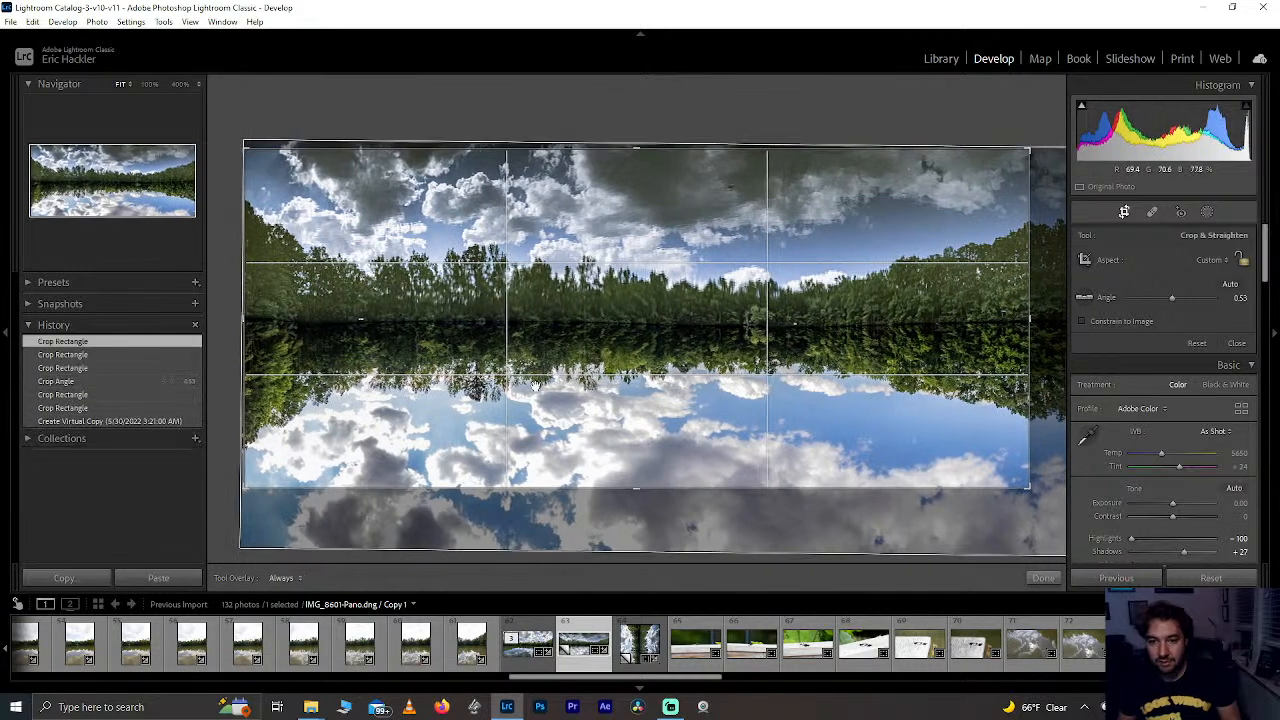
{"action": "left_click_drag", "start_coordinate": [243, 317], "coordinate": [241, 319]}
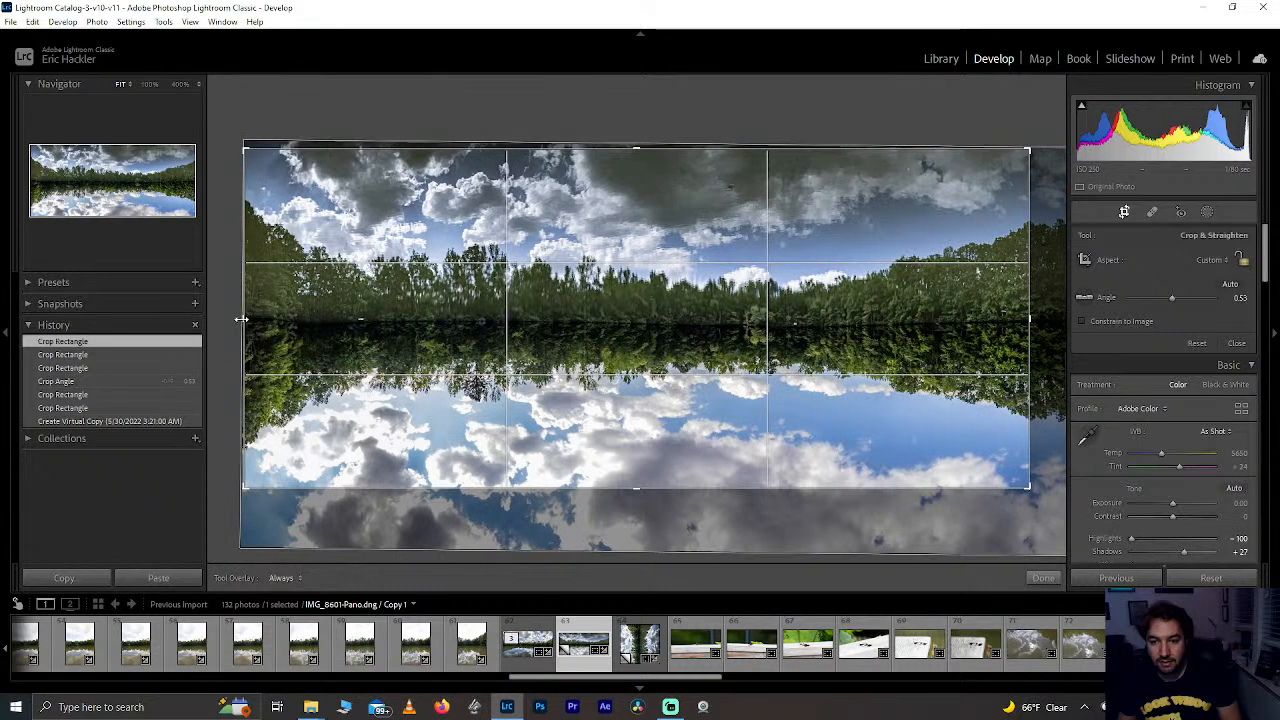
{"action": "left_click", "coordinate": [1043, 578]}
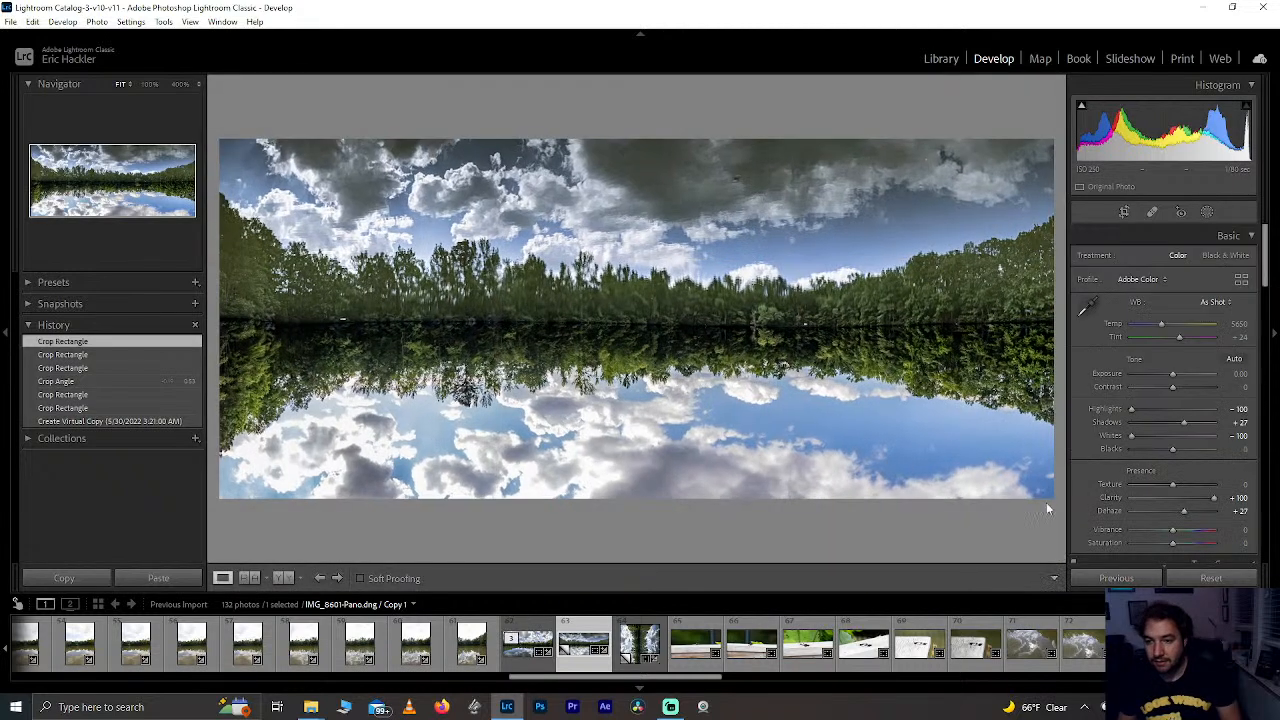
Step: Try a crop angle of 1.00 on the upside-down copy, trim the lower edge slightly, and set the angle to 0.33
{"action": "left_click", "coordinate": [1124, 212]}
{"action": "left_click_drag", "start_coordinate": [1040, 319], "coordinate": [1040, 321]}
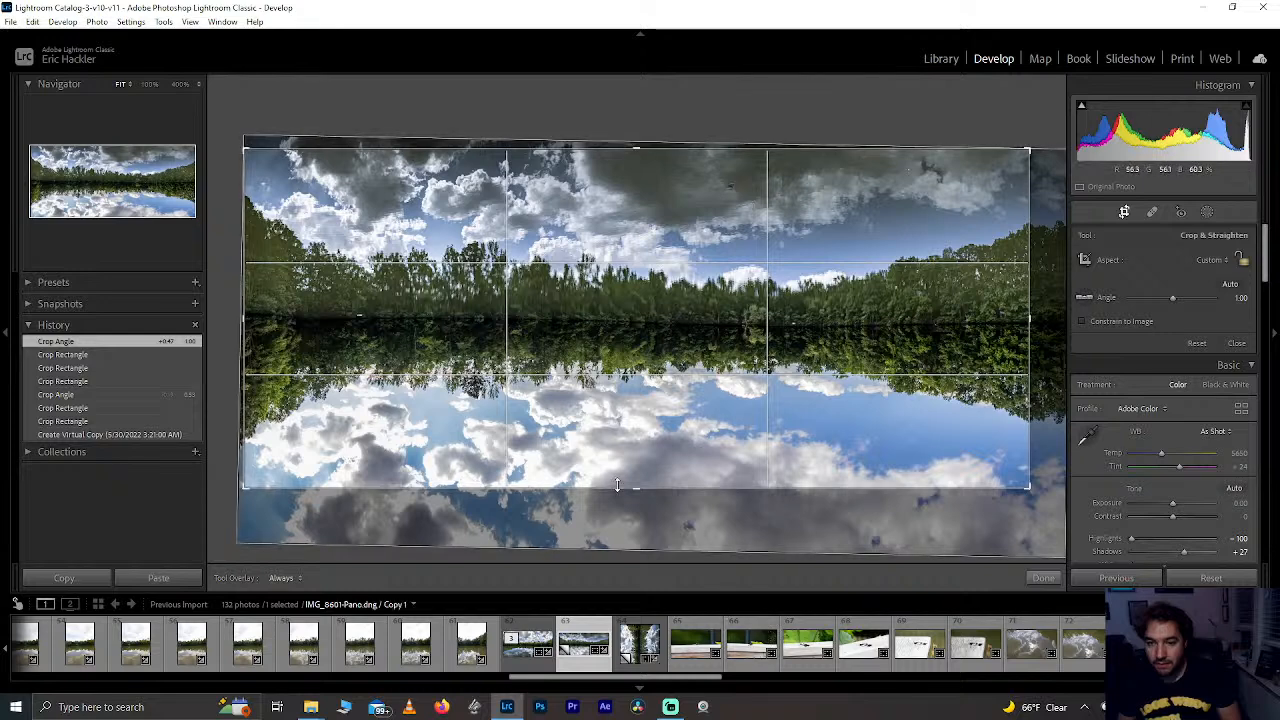
{"action": "left_click_drag", "start_coordinate": [617, 485], "coordinate": [618, 480]}
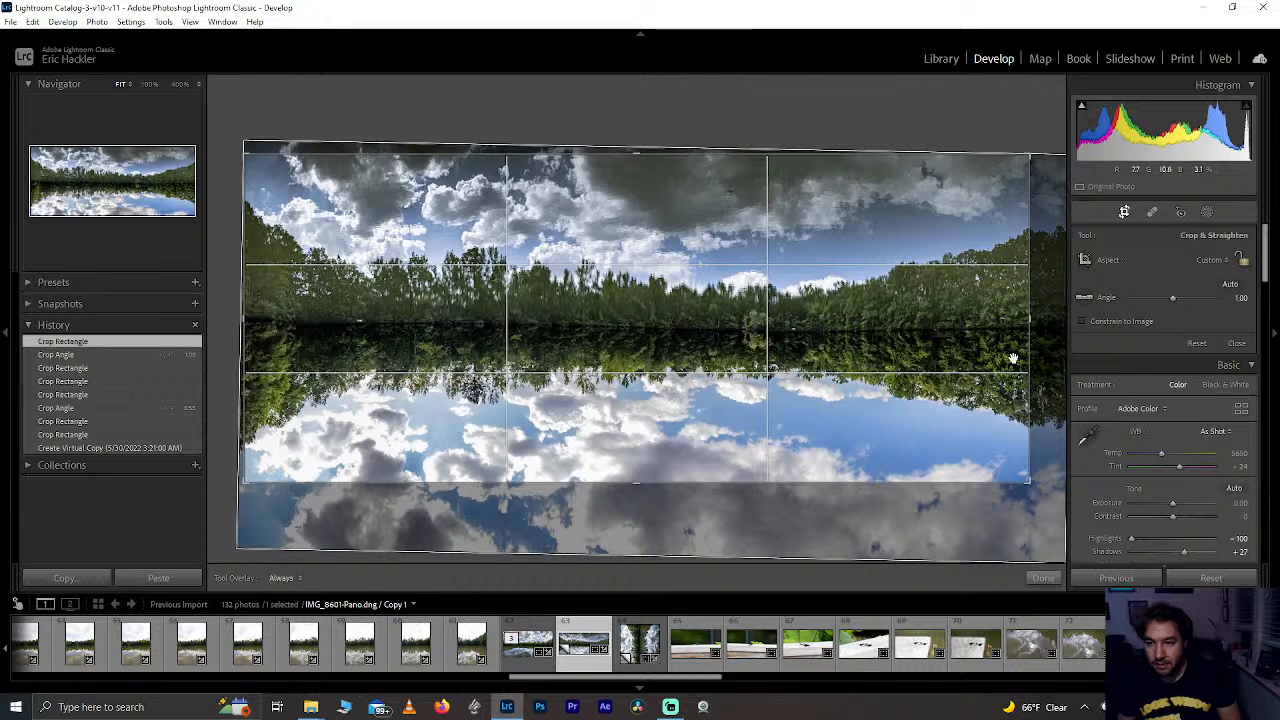
{"action": "left_click_drag", "start_coordinate": [1044, 320], "coordinate": [1040, 311]}
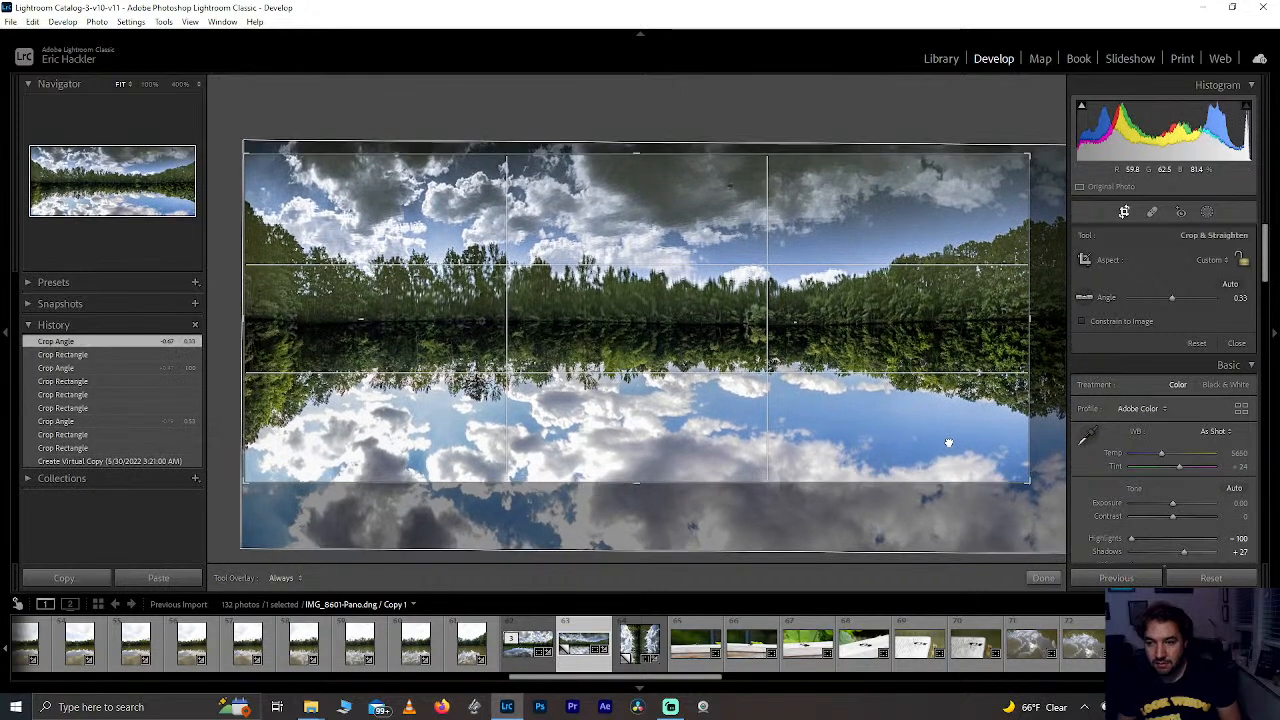
Step: Fine-tune the upper and lower crop edges of the upside-down copy, apply the crop and switch to the original panorama
{"action": "left_click_drag", "start_coordinate": [949, 443], "coordinate": [949, 443]}
{"action": "left_click_drag", "start_coordinate": [657, 156], "coordinate": [655, 149]}
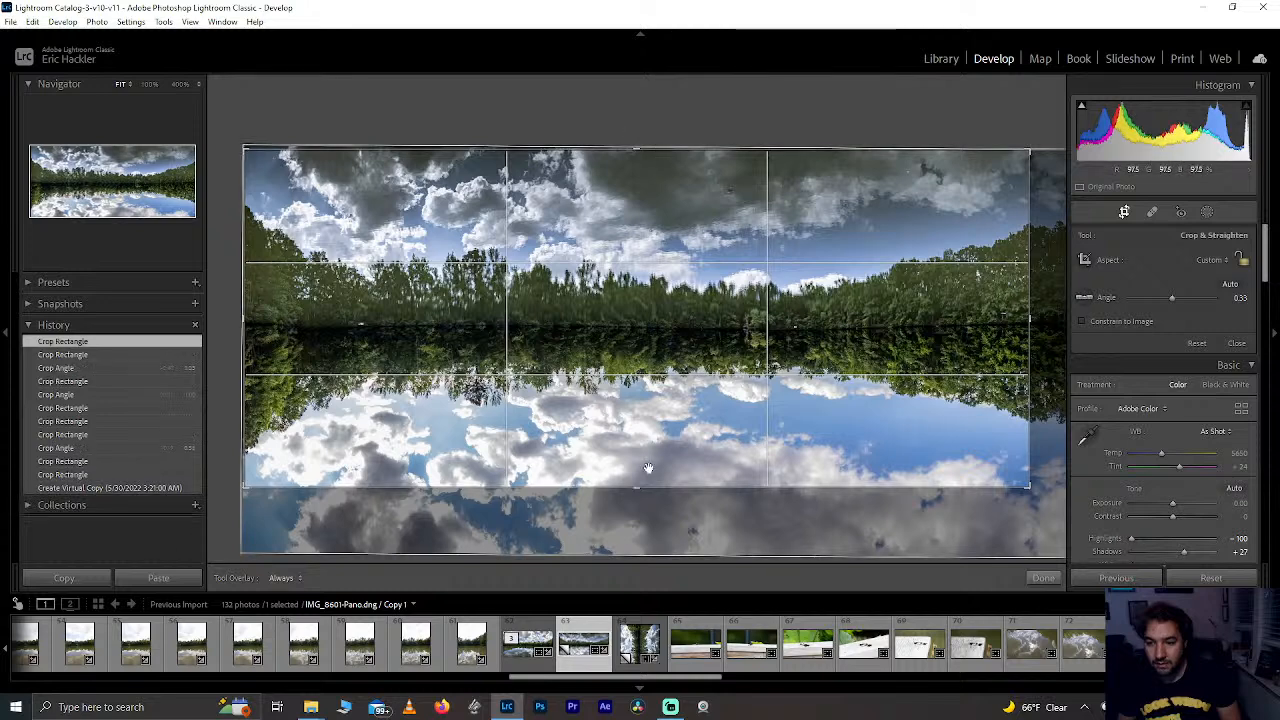
{"action": "left_click_drag", "start_coordinate": [641, 491], "coordinate": [641, 492]}
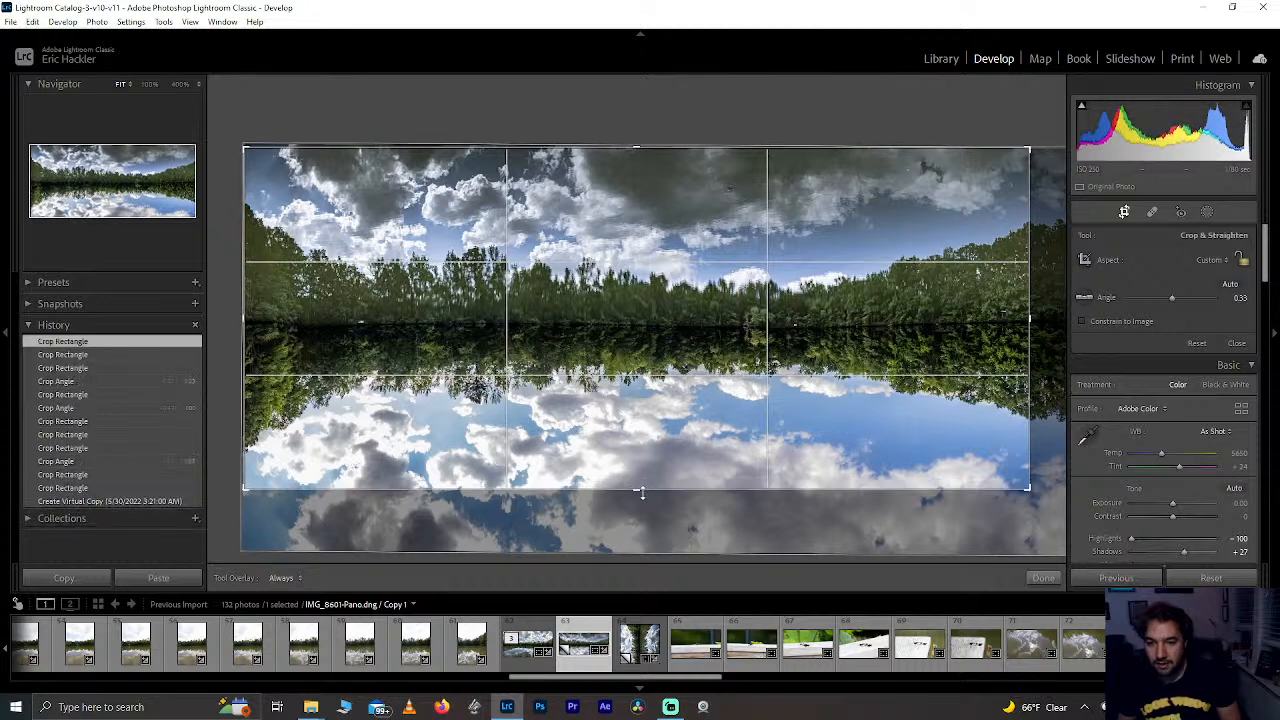
{"action": "left_click_drag", "start_coordinate": [641, 492], "coordinate": [641, 497]}
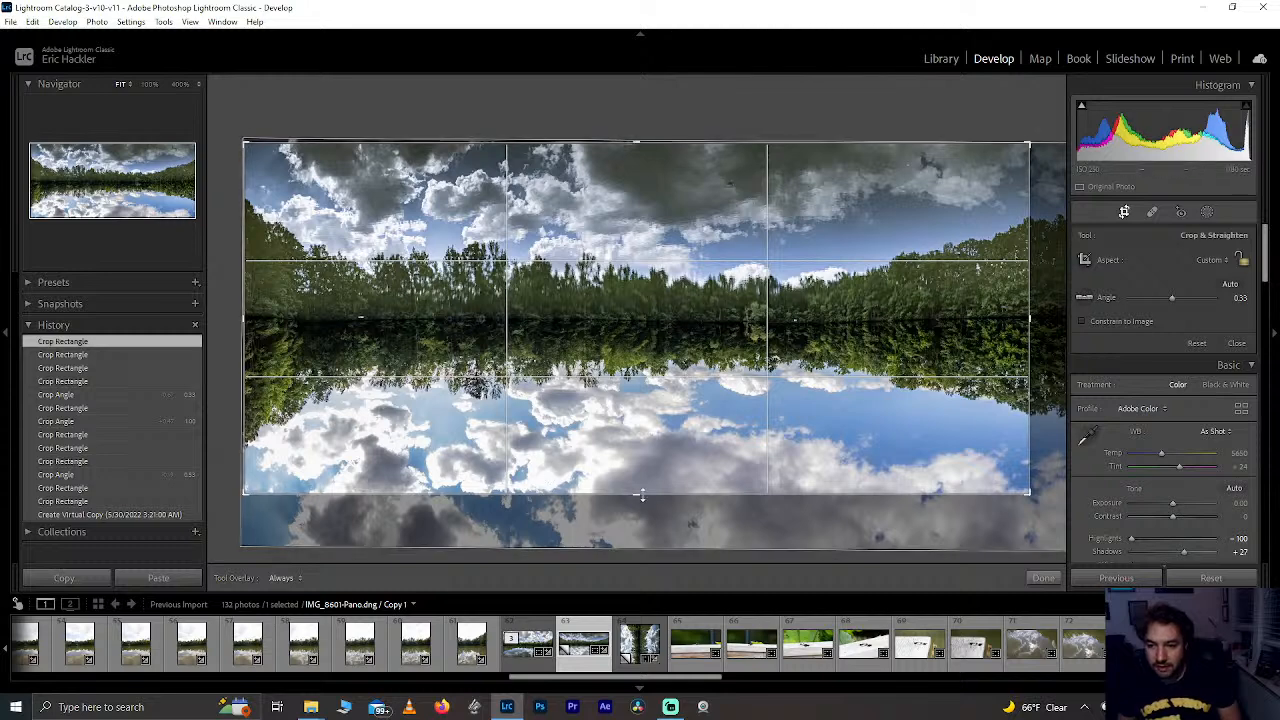
{"action": "left_click_drag", "start_coordinate": [637, 494], "coordinate": [636, 503]}
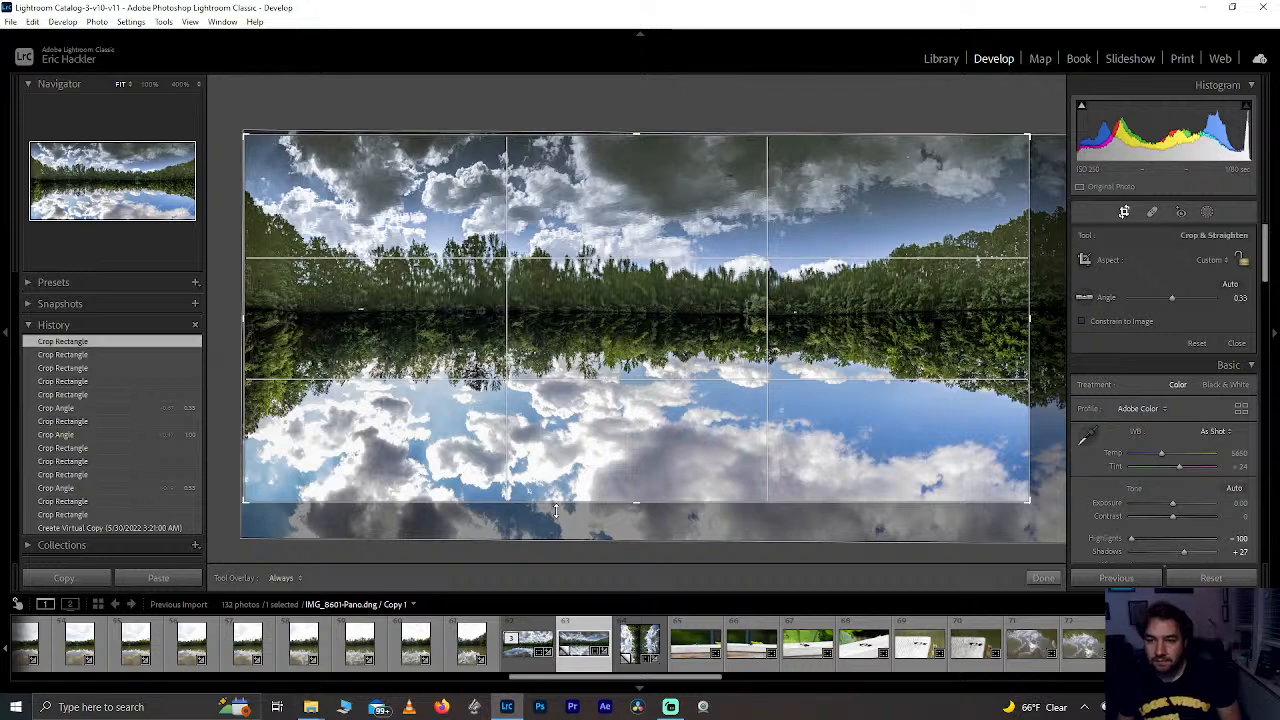
{"action": "left_click_drag", "start_coordinate": [622, 497], "coordinate": [623, 490]}
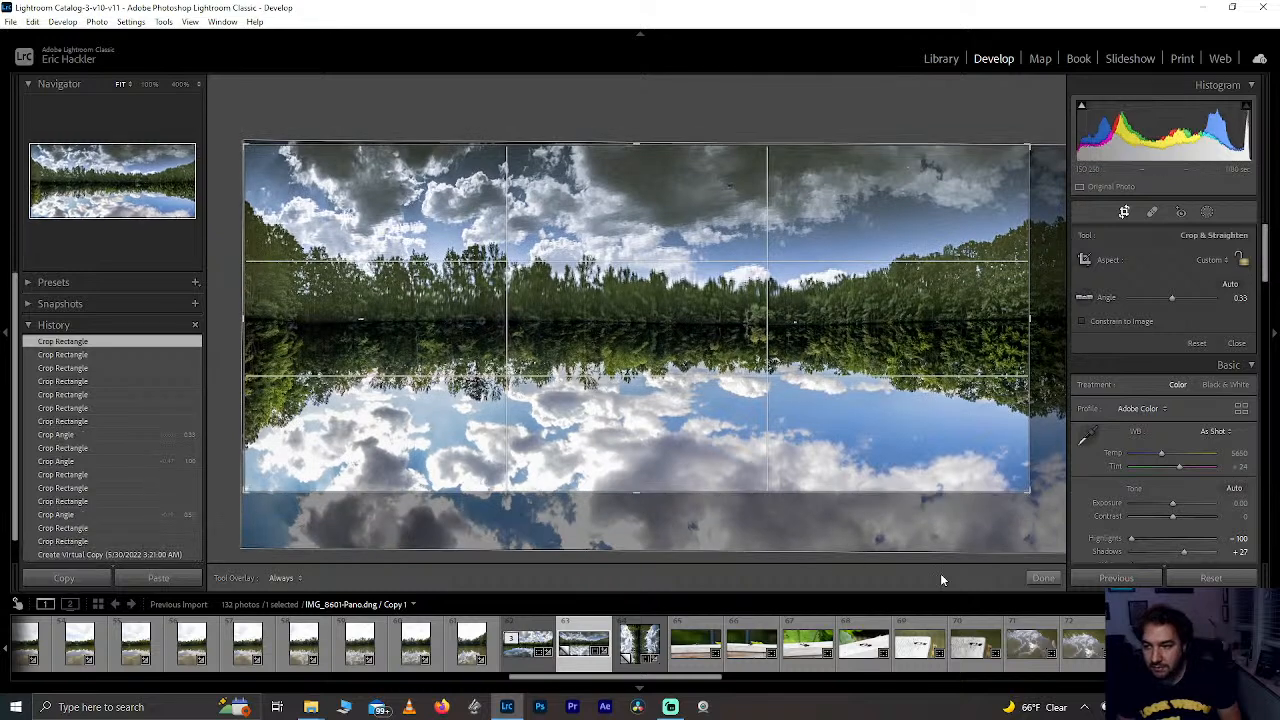
{"action": "left_click", "coordinate": [1043, 578]}
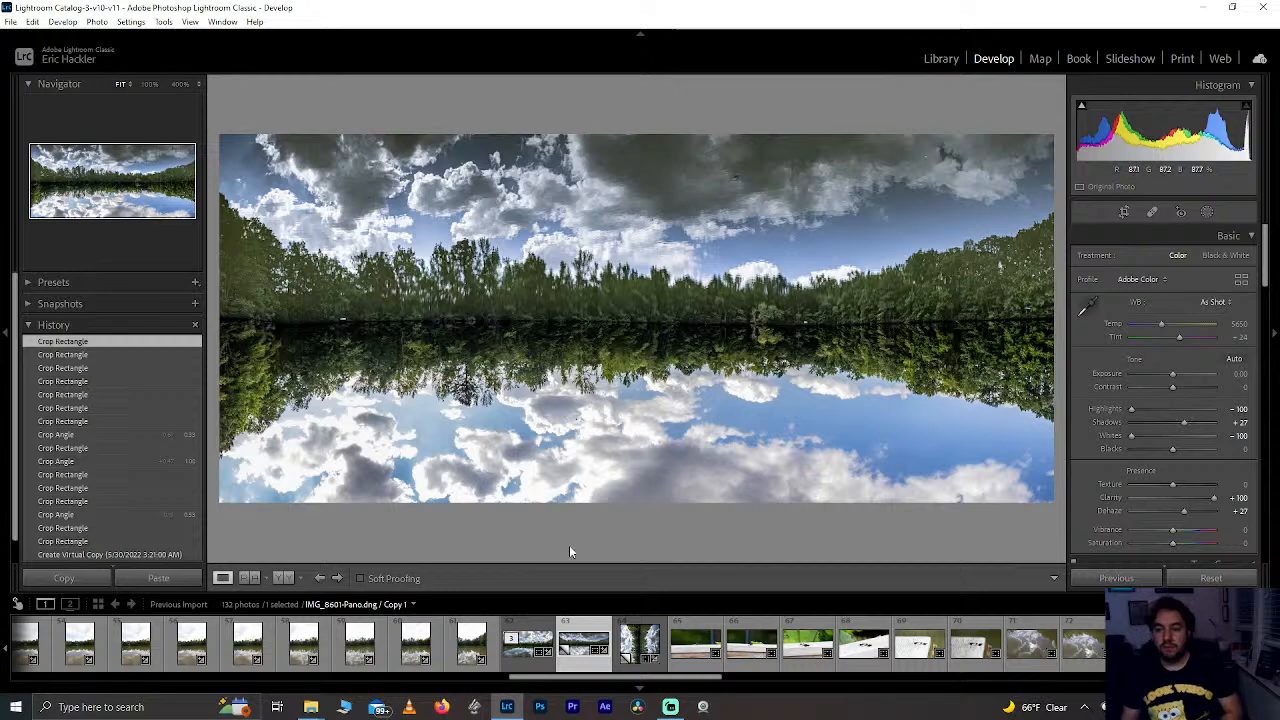
{"action": "left_click", "coordinate": [519, 660]}
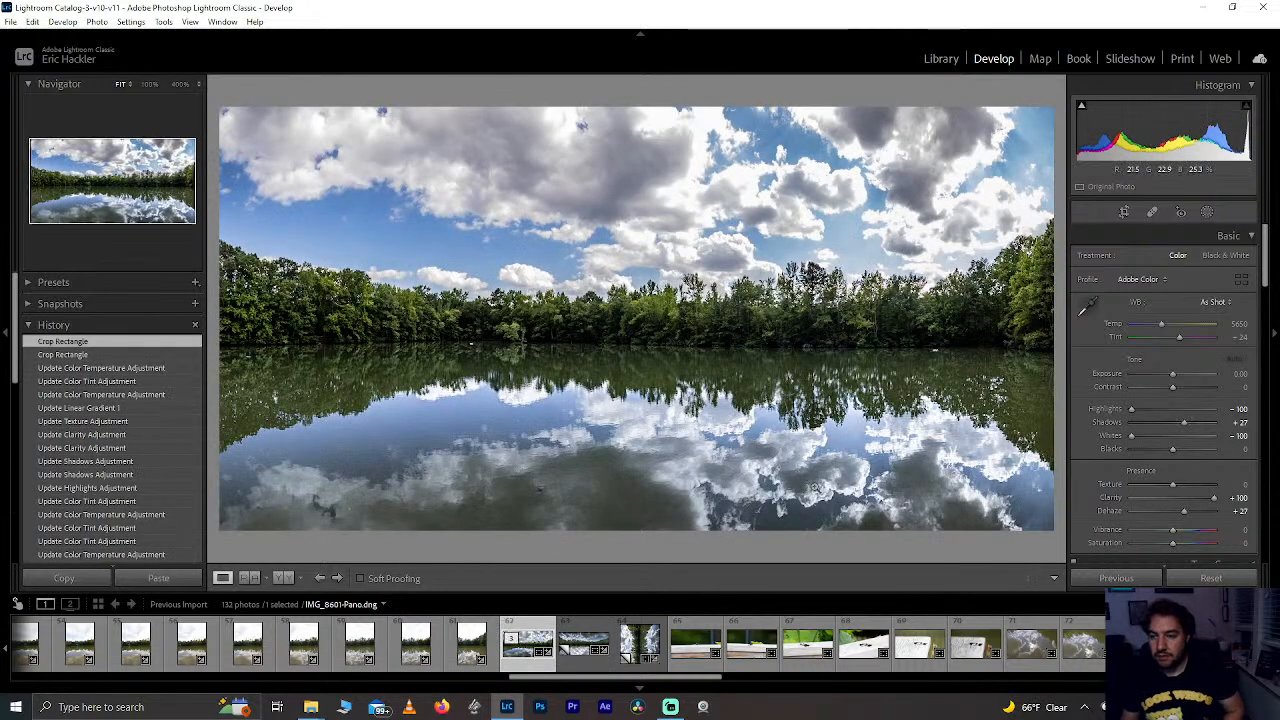
Step: Shift the vertical square copy's crop slightly to reposition the tree line nearer the middle, and apply the crop
{"action": "left_click", "coordinate": [636, 648]}
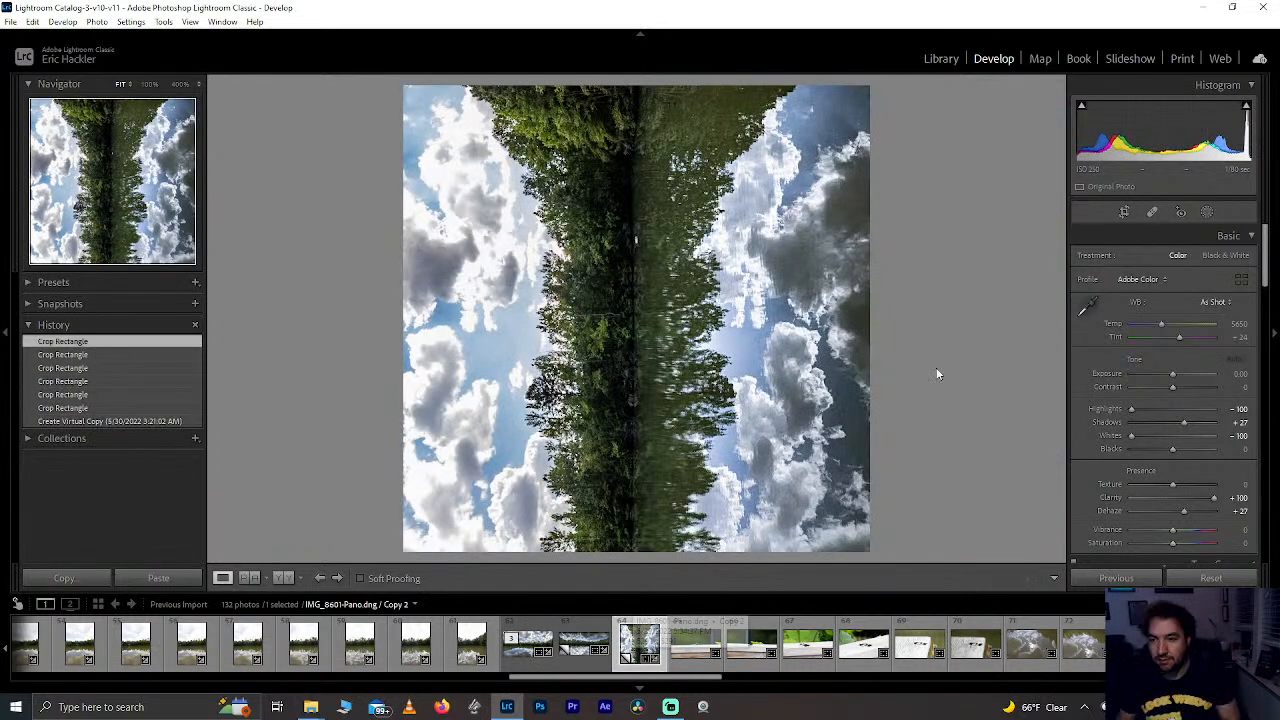
{"action": "double_click", "coordinate": [1127, 212]}
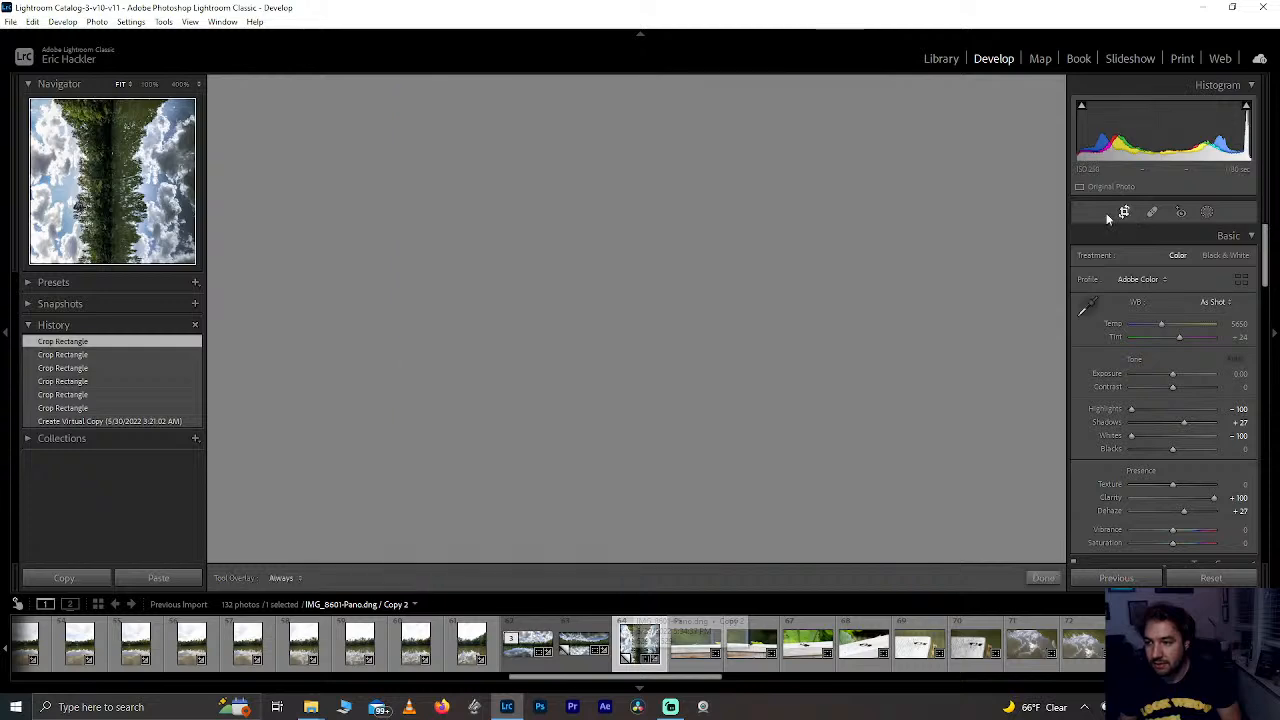
{"action": "left_click", "coordinate": [1124, 212]}
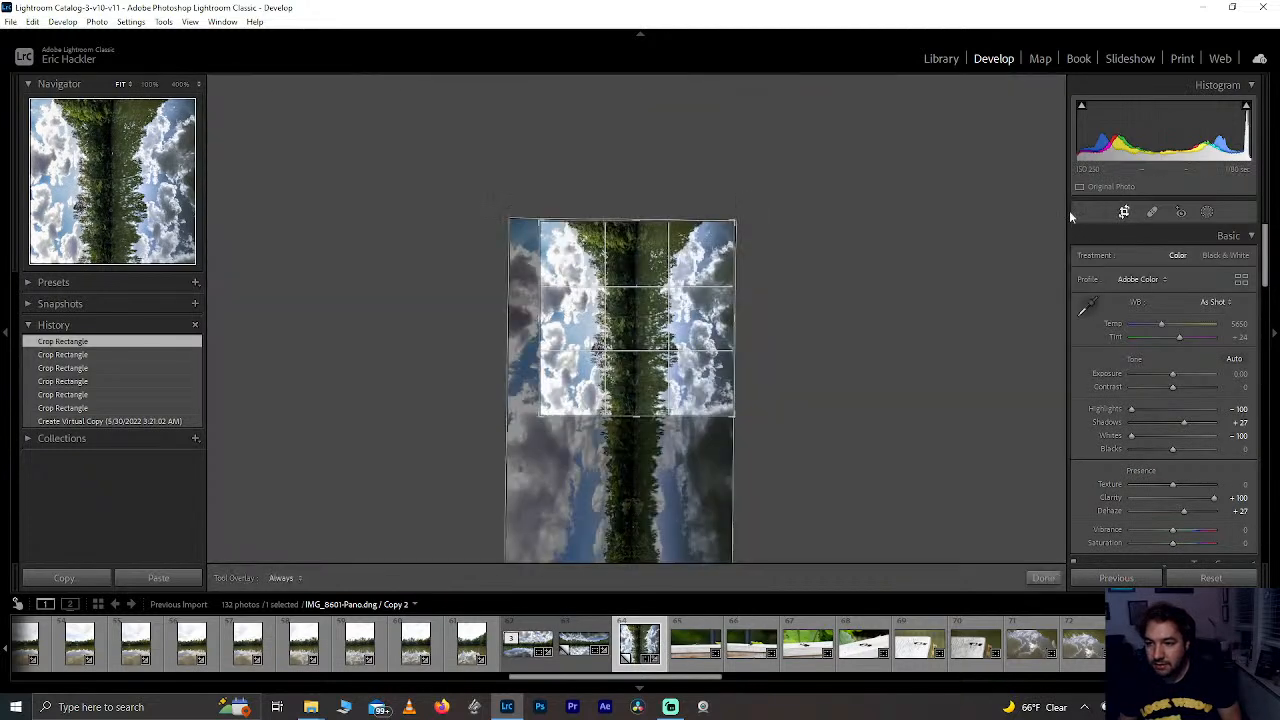
{"action": "left_click_drag", "start_coordinate": [681, 317], "coordinate": [684, 318]}
{"action": "left_click", "coordinate": [1043, 578]}
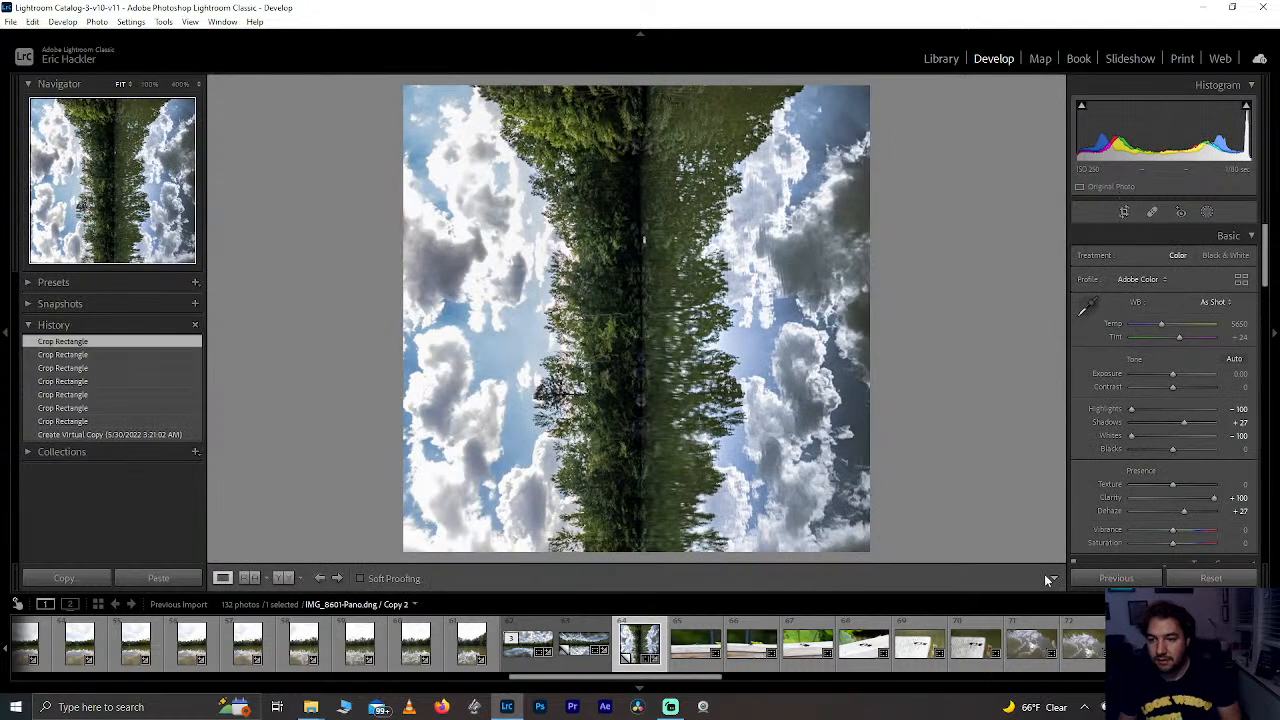
Step: Return to the original panorama, open its masks and hide Mask 1
{"action": "left_click", "coordinate": [520, 648]}
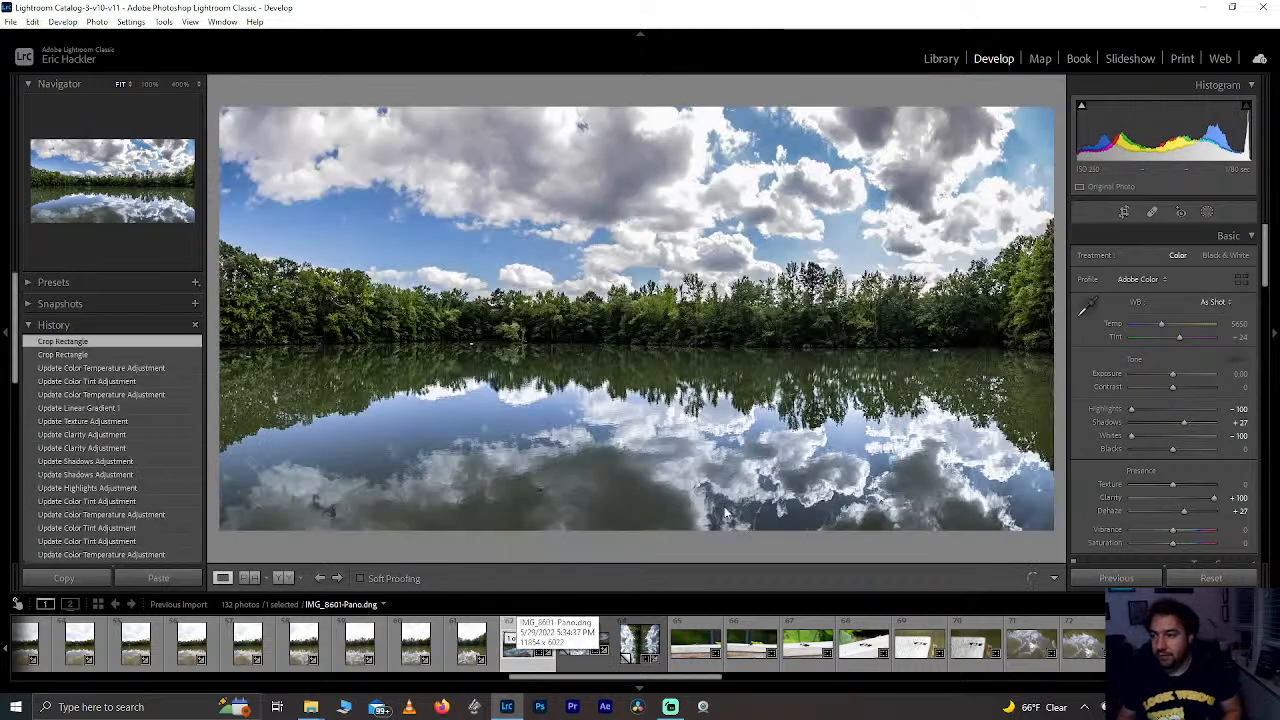
{"action": "left_click", "coordinate": [1207, 212]}
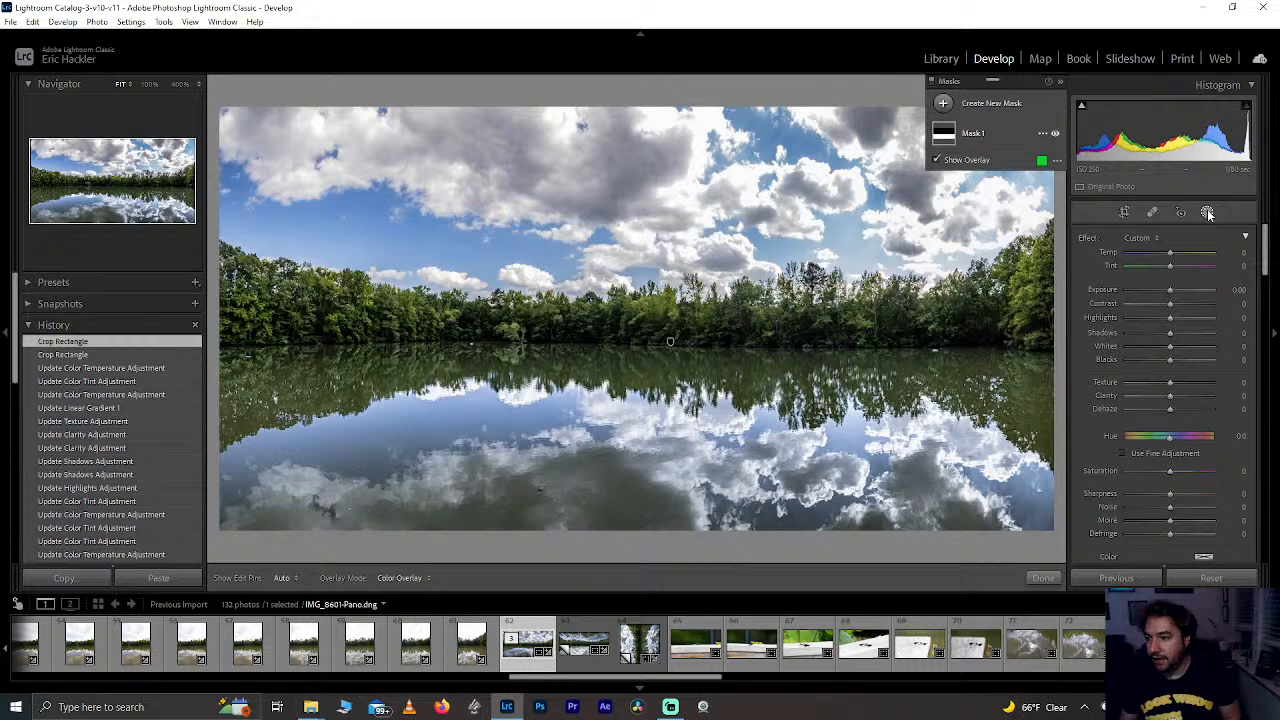
{"action": "left_click", "coordinate": [1055, 132]}
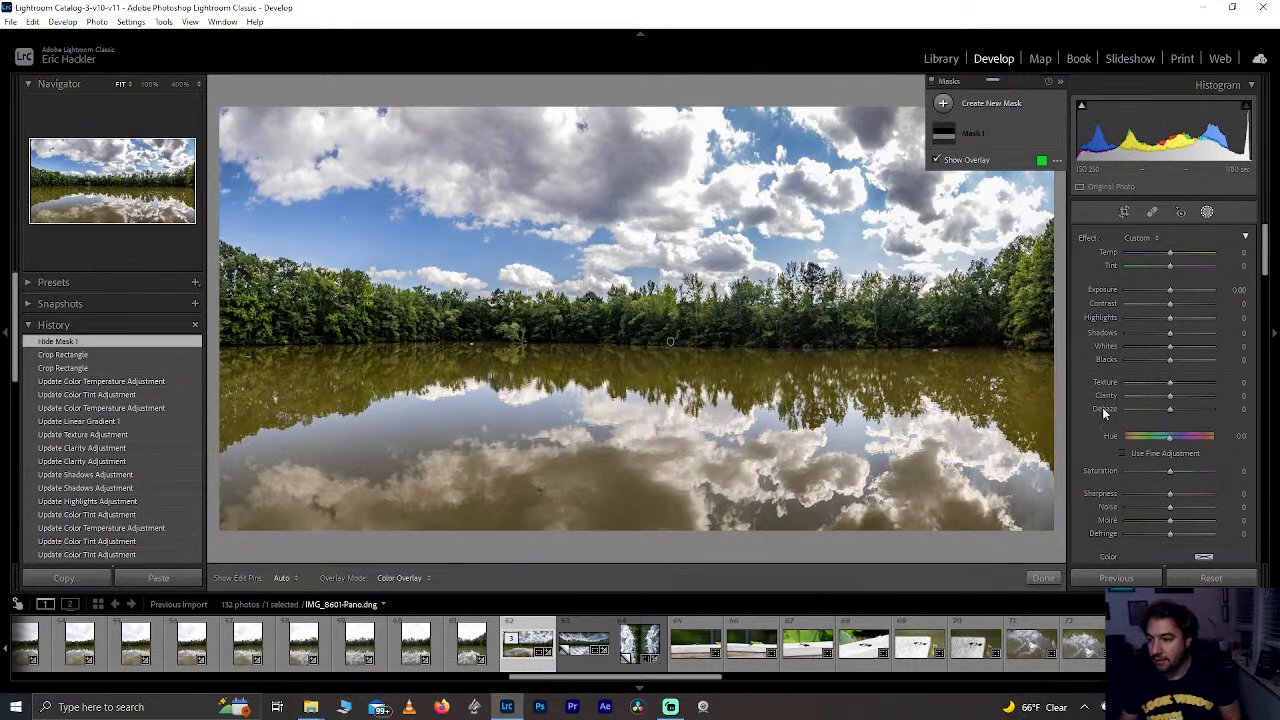
Step: Try HSL hue shifts of +100 for yellow and -85 for green on the panorama
{"action": "scroll", "coordinate": [1105, 413], "scroll_direction": "down", "scroll_amount": 4}
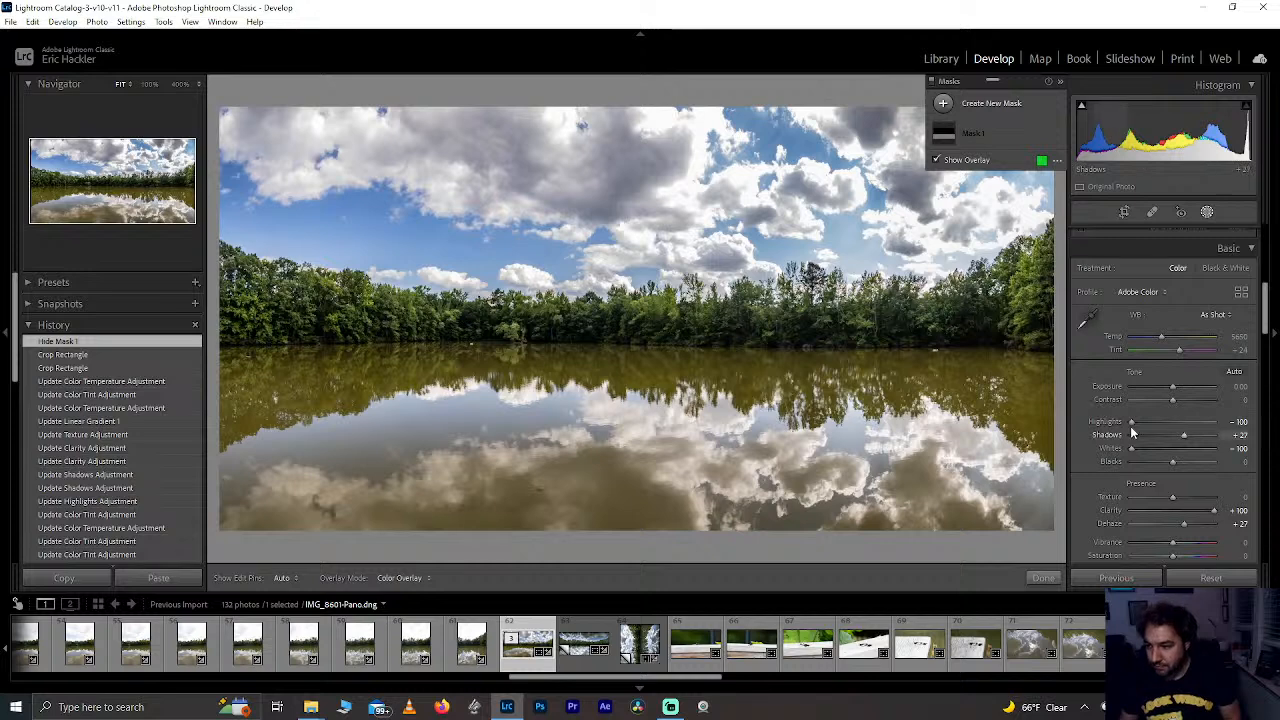
{"action": "scroll", "coordinate": [1076, 411], "scroll_direction": "down", "scroll_amount": 10}
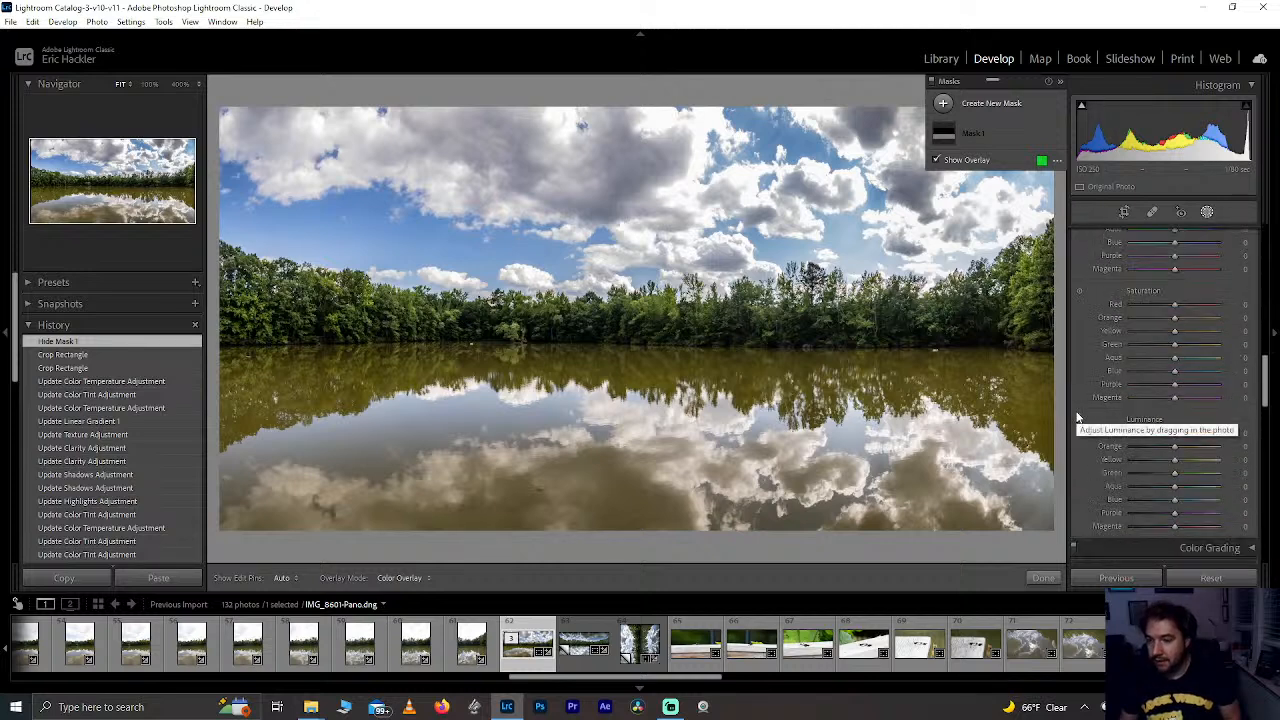
{"action": "scroll", "coordinate": [1076, 411], "scroll_direction": "up", "scroll_amount": 2}
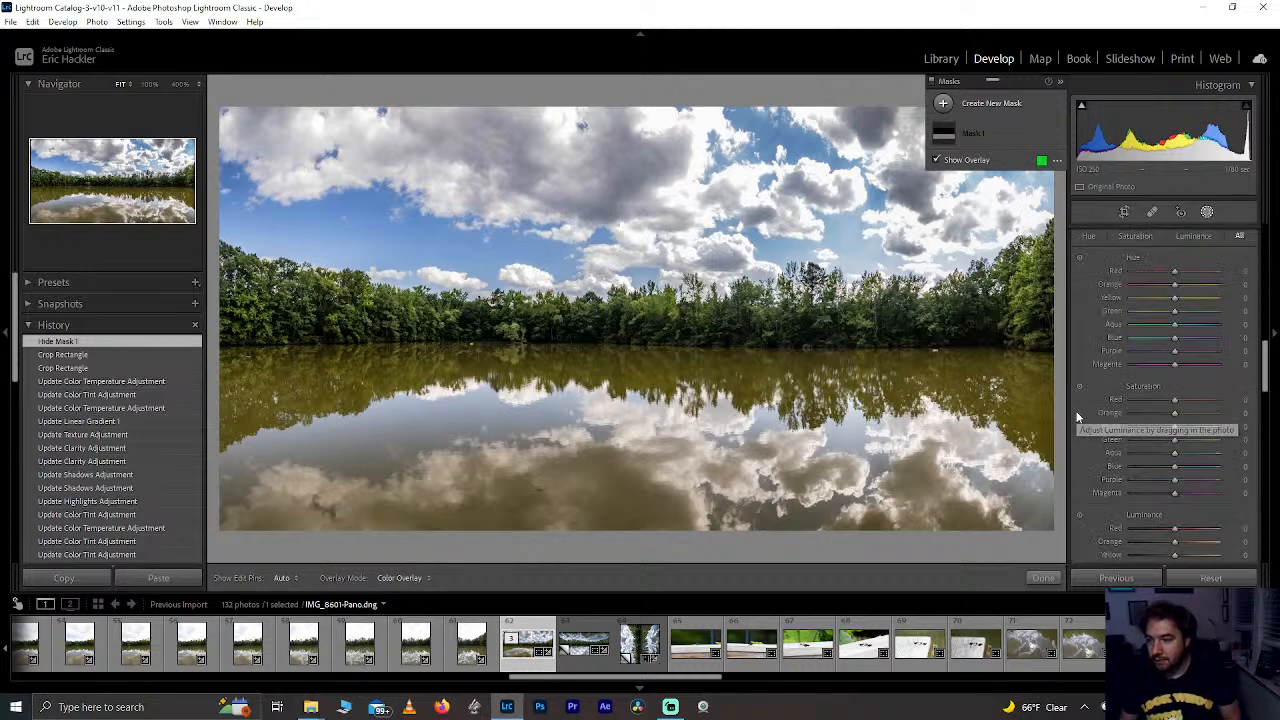
{"action": "left_click_drag", "start_coordinate": [1175, 300], "coordinate": [1263, 308]}
{"action": "double_click", "coordinate": [1189, 300]}
{"action": "double_click", "coordinate": [1204, 313]}
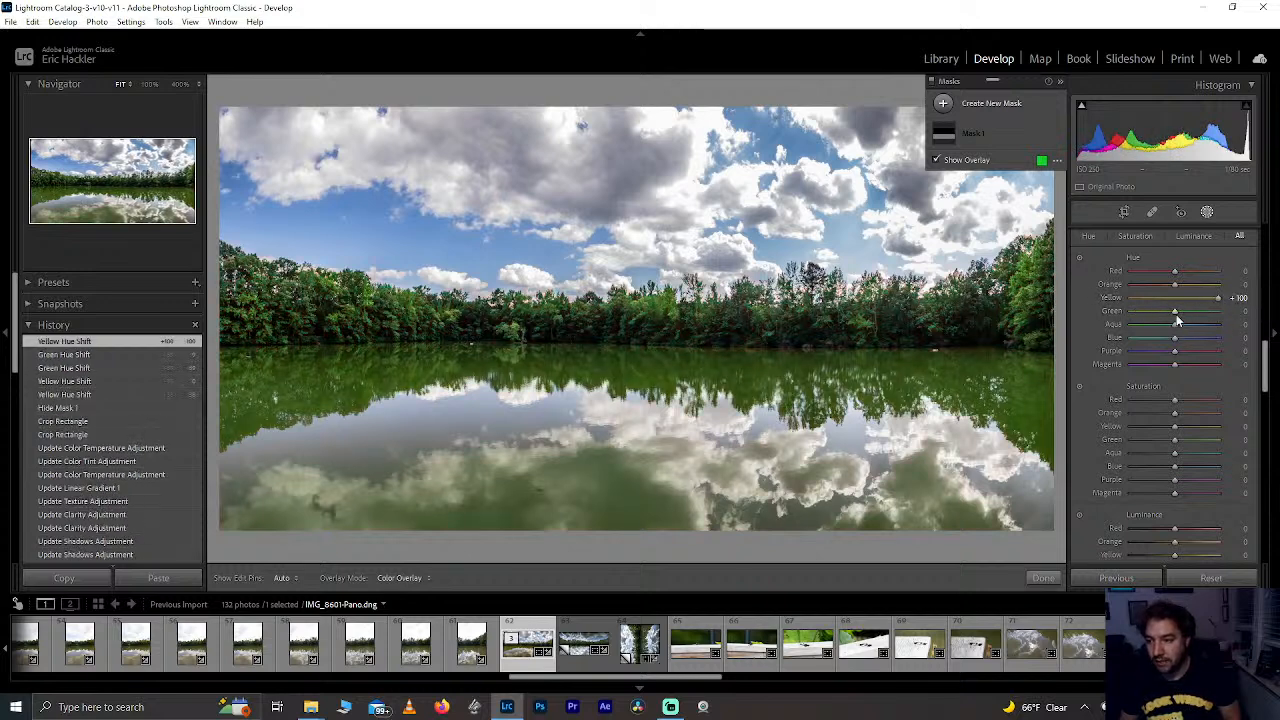
{"action": "left_click_drag", "start_coordinate": [1161, 312], "coordinate": [1138, 312]}
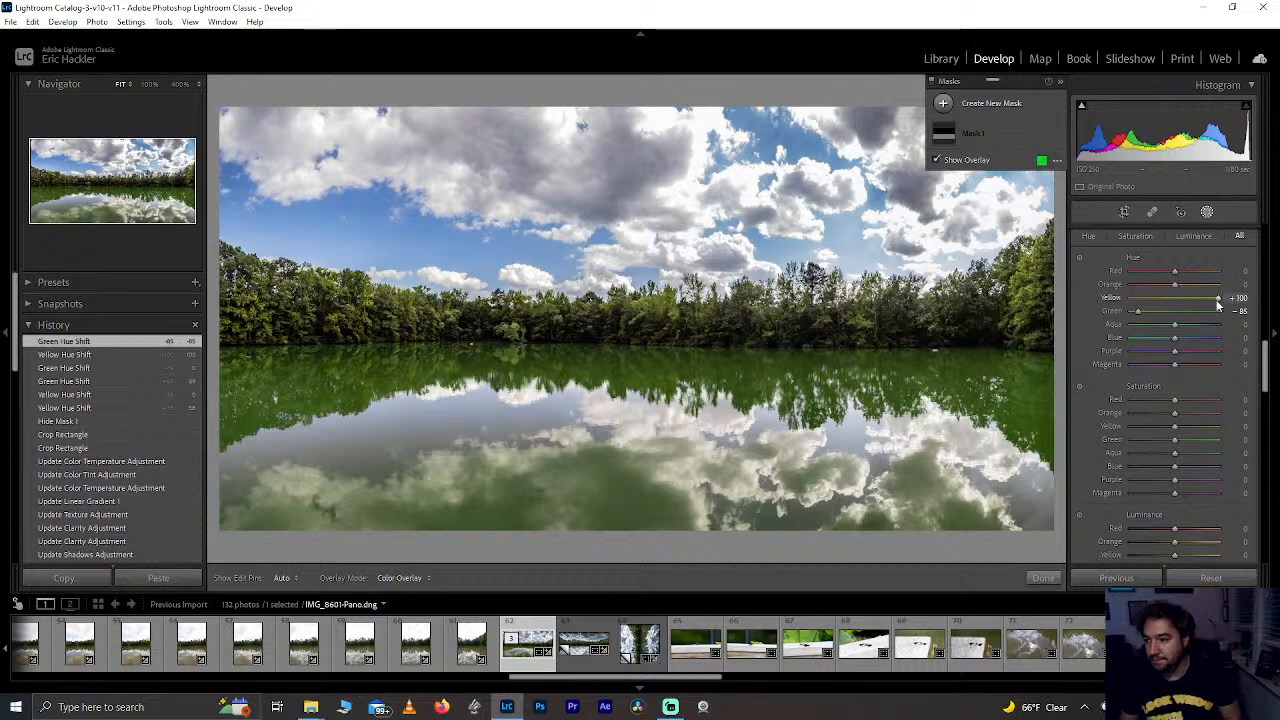
Step: Reset the yellow and green hue shifts and show Mask 1 again
{"action": "double_click", "coordinate": [1218, 300]}
{"action": "double_click", "coordinate": [1142, 316]}
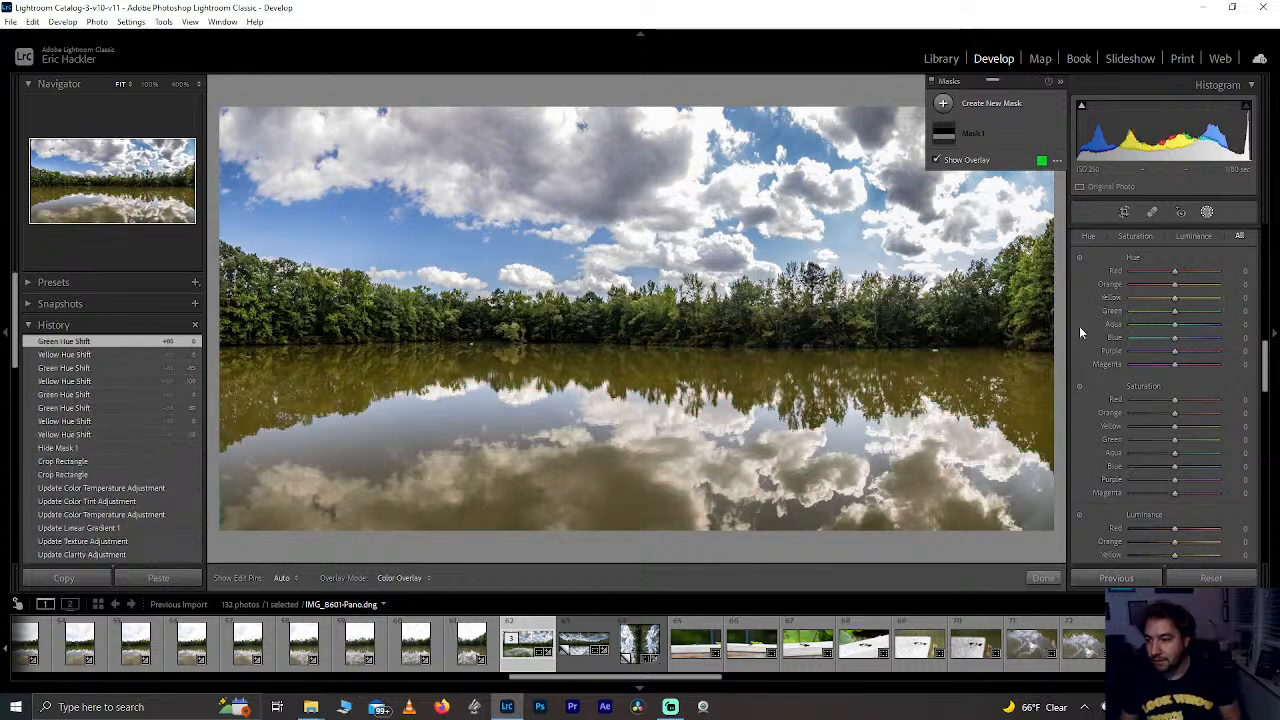
{"action": "left_click", "coordinate": [1050, 131]}
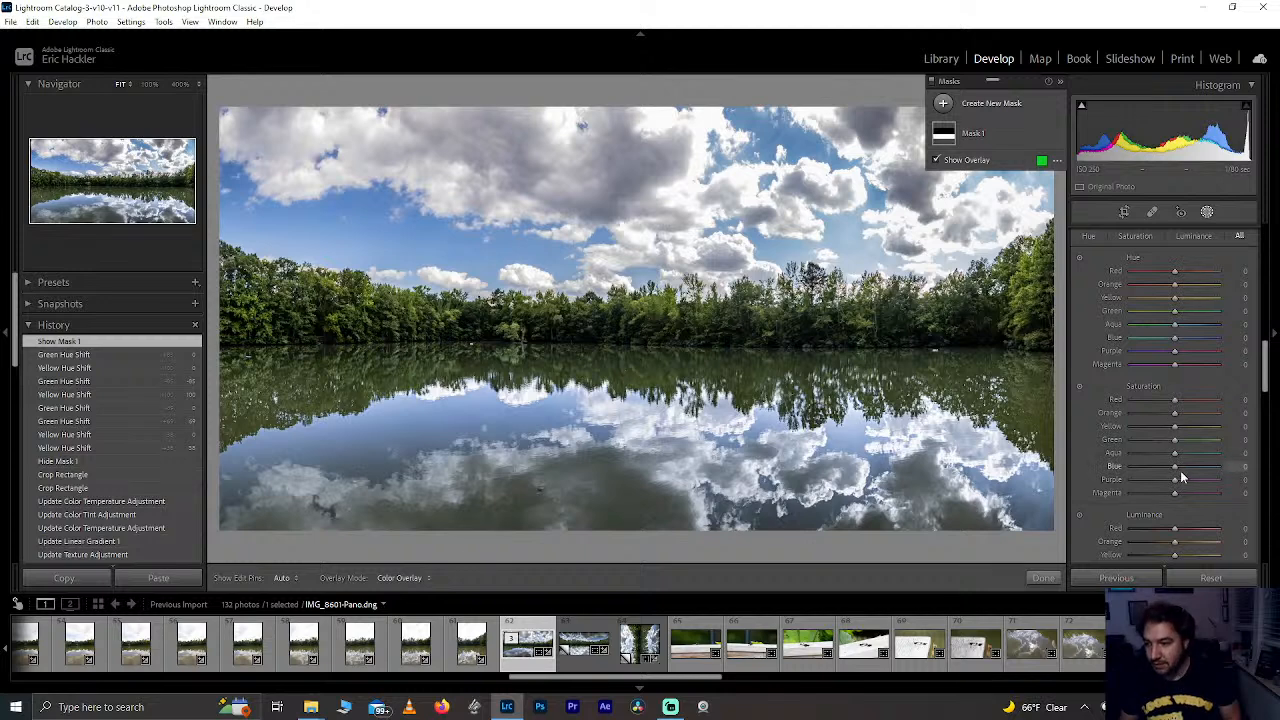
Step: Set the blue saturation to +45 and green to +66, trying out and resetting yellow saturation and green hue shifts
{"action": "left_click_drag", "start_coordinate": [1180, 470], "coordinate": [1160, 430]}
{"action": "double_click", "coordinate": [1160, 425]}
{"action": "left_click_drag", "start_coordinate": [1175, 311], "coordinate": [1195, 315]}
{"action": "double_click", "coordinate": [1195, 315]}
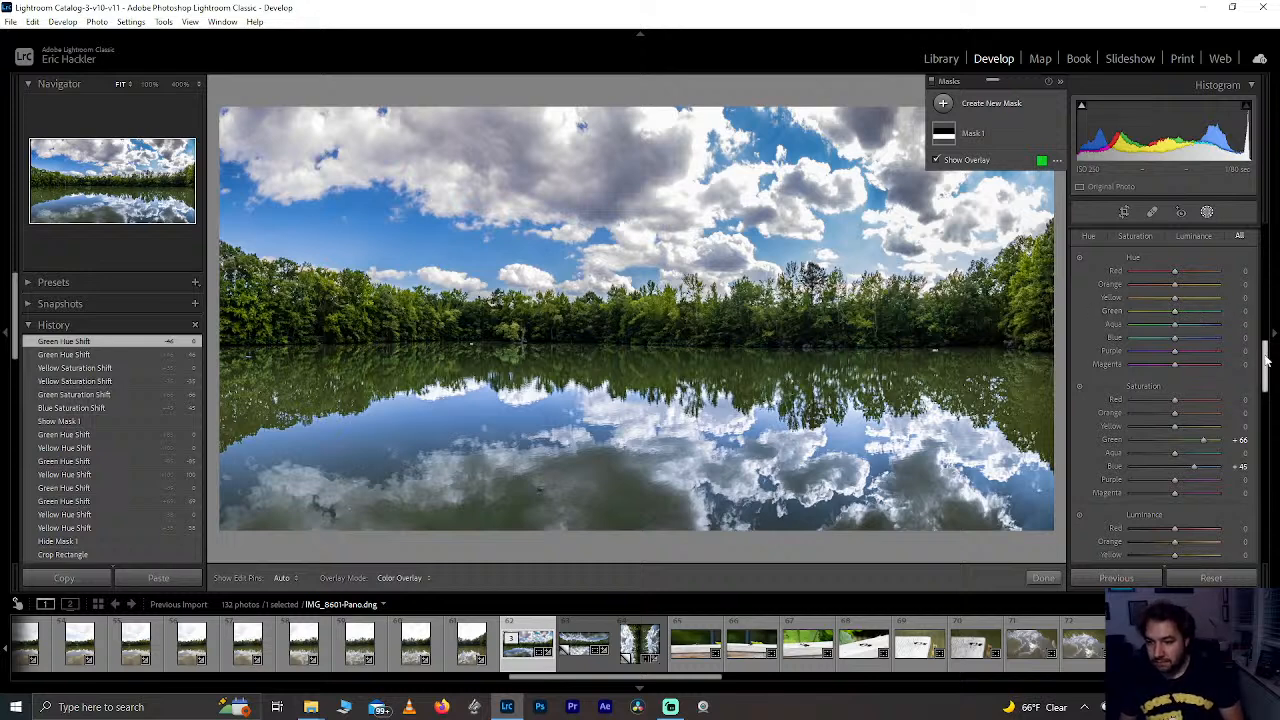
Step: Reset the green saturation to 0, and try out and reset an aqua saturation shift
{"action": "double_click", "coordinate": [1203, 441]}
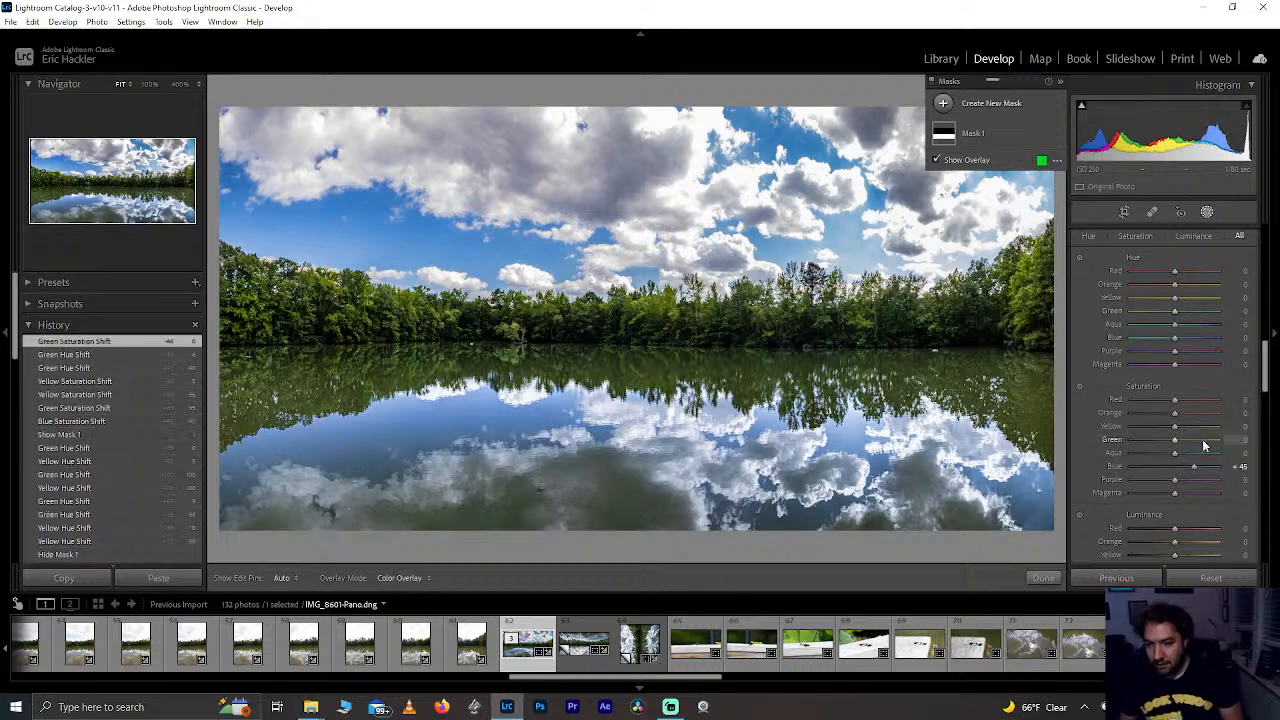
{"action": "double_click", "coordinate": [1203, 441]}
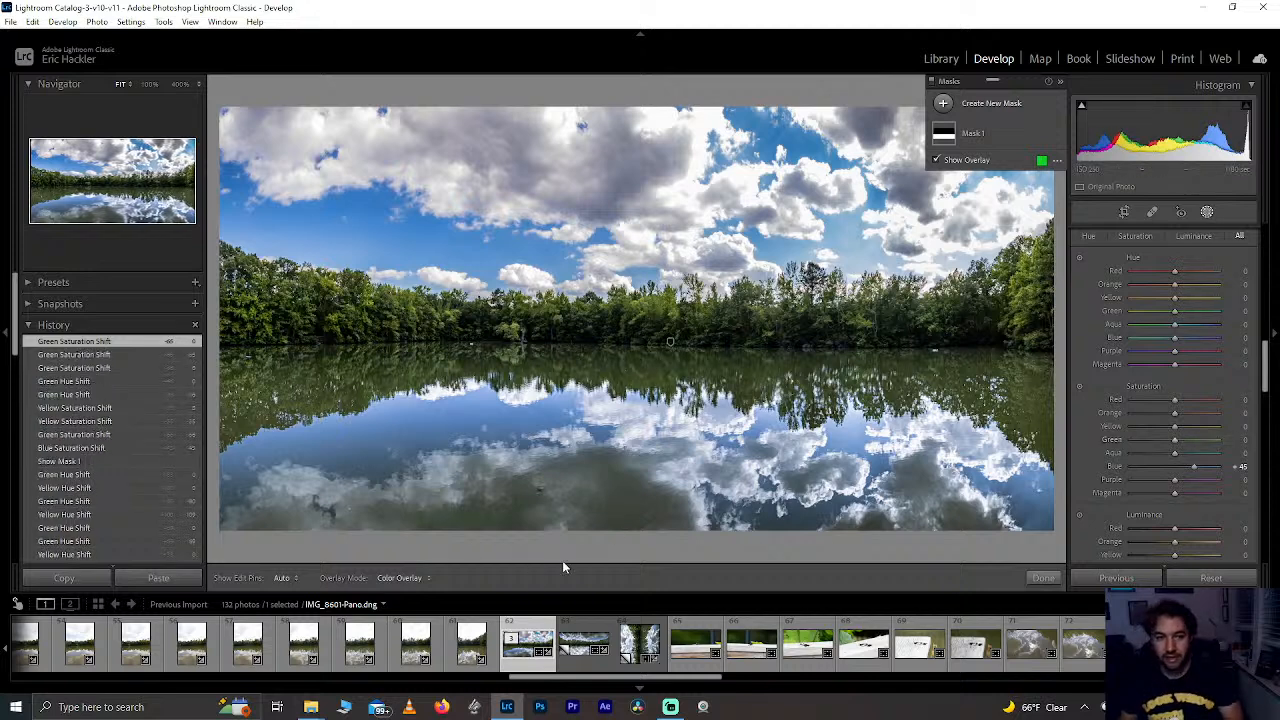
{"action": "double_click", "coordinate": [1204, 456]}
Step: Raise the blue luminance to +20 on the original panorama and finish masking
{"action": "left_click_drag", "start_coordinate": [1265, 366], "coordinate": [1265, 393]}
{"action": "mouse_move", "coordinate": [1175, 476]}
{"action": "left_mouse_down"}
{"action": "mouse_move", "coordinate": [1200, 472]}
{"action": "mouse_move", "coordinate": [1186, 476]}
{"action": "left_mouse_up"}
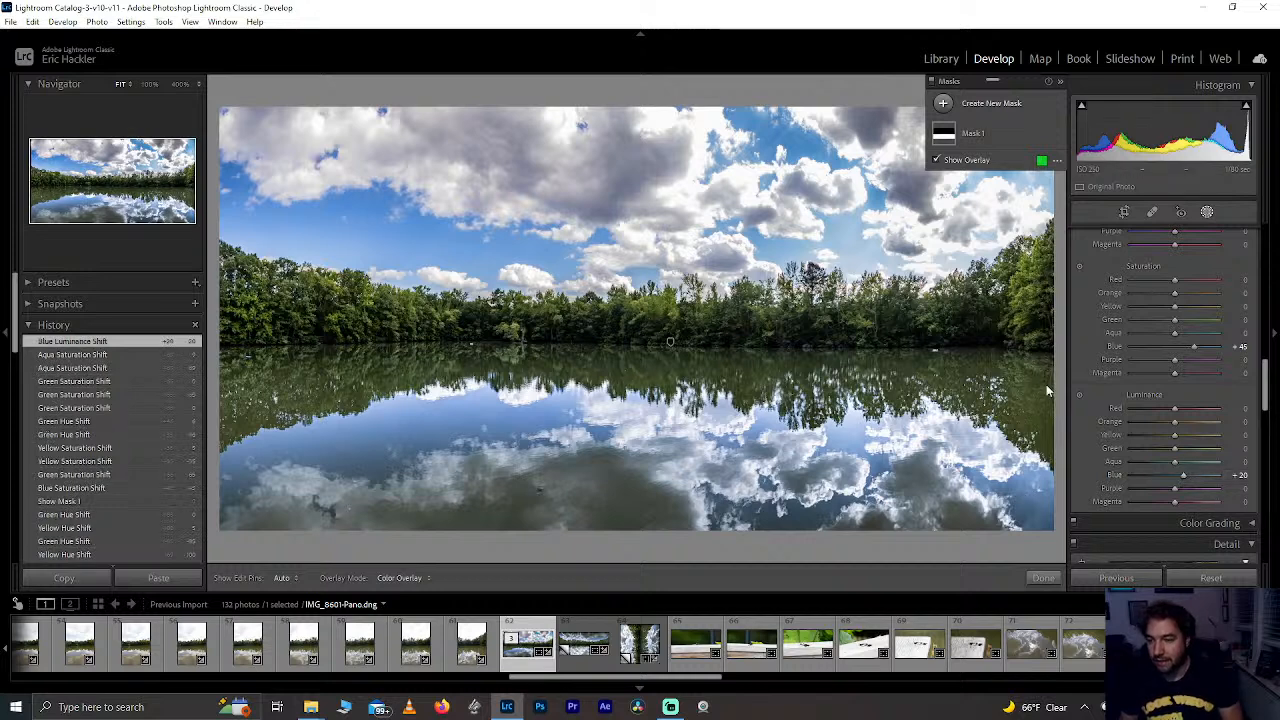
{"action": "left_click_drag", "start_coordinate": [1264, 410], "coordinate": [1265, 255]}
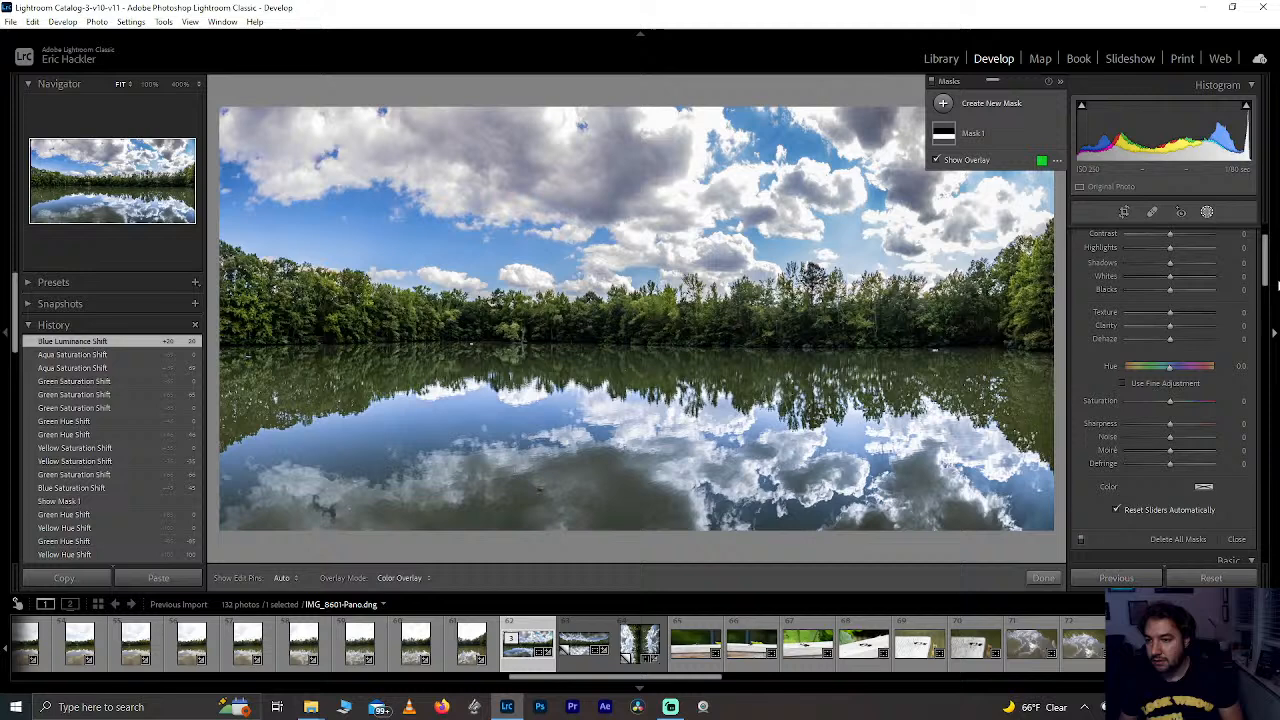
{"action": "left_click", "coordinate": [1043, 579]}
Step: Synchronize only the HSL/Color settings from the original panorama to both virtual copies and check them on the upside-down copy
{"action": "left_click", "coordinate": [586, 645]}
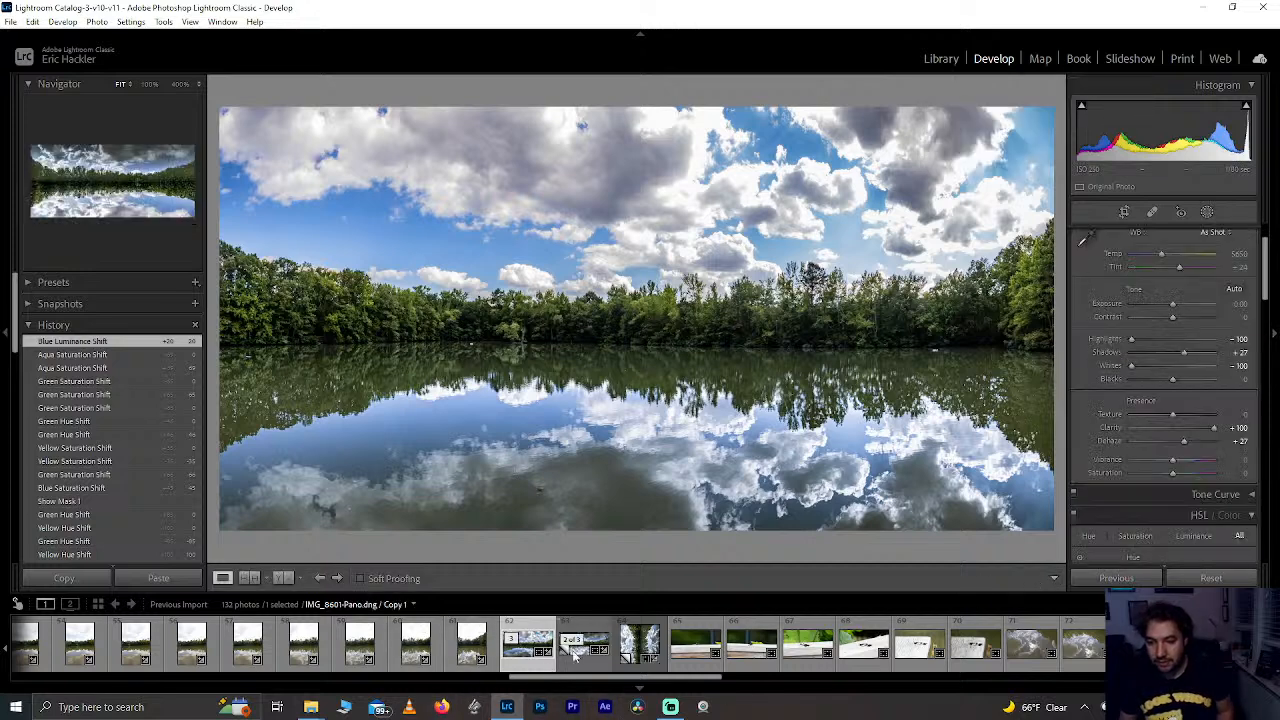
{"action": "left_click", "coordinate": [626, 652]}
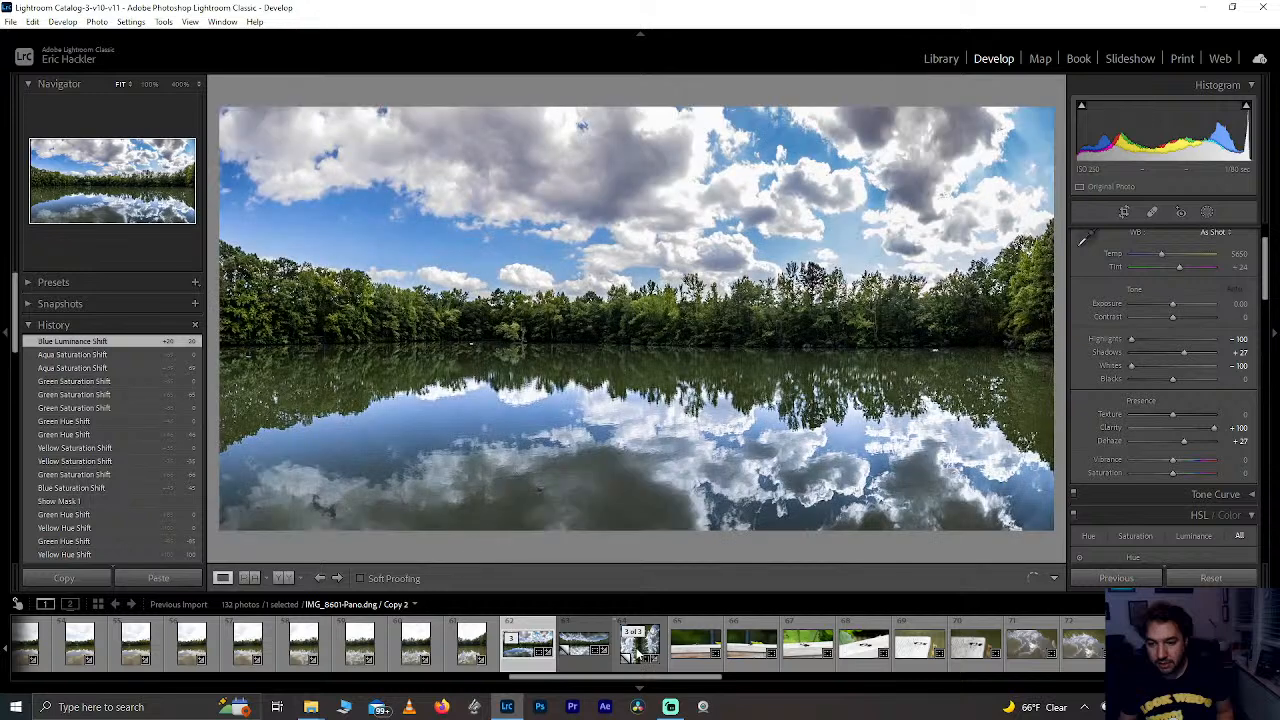
{"action": "left_click", "coordinate": [638, 655], "text": "shift"}
{"action": "left_click", "coordinate": [1118, 578]}
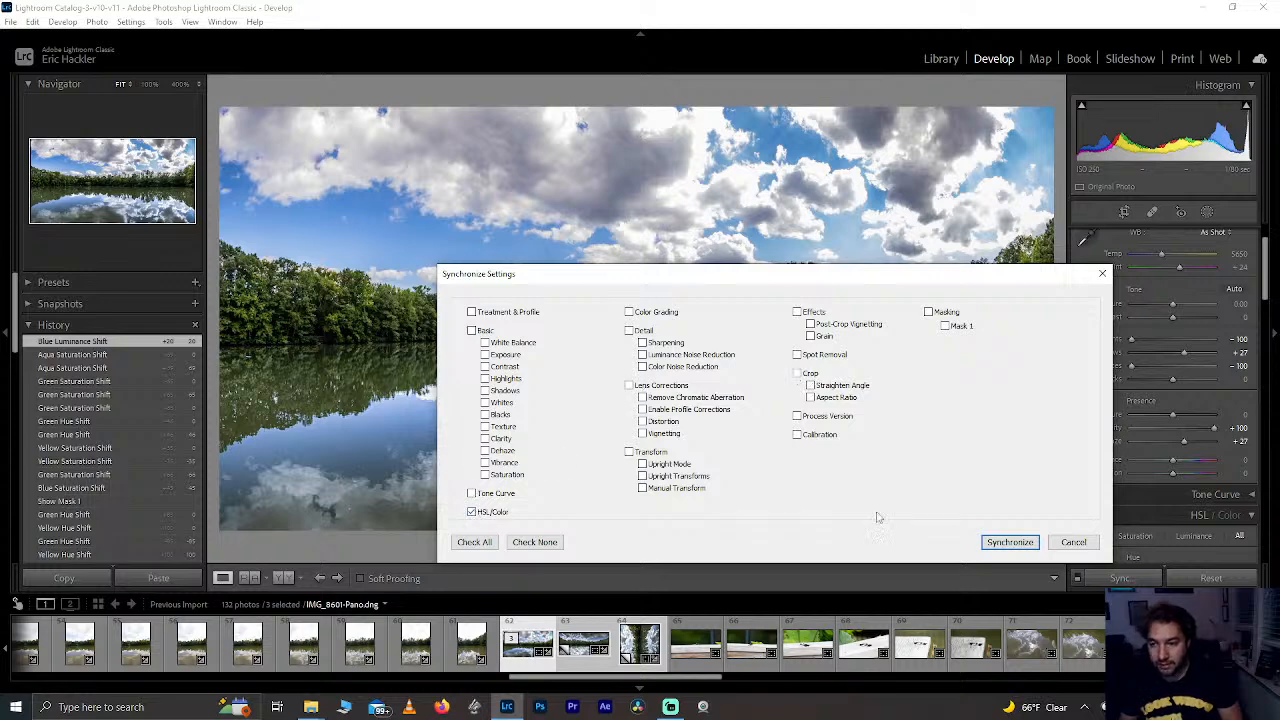
{"action": "left_click", "coordinate": [1010, 542]}
{"action": "left_click", "coordinate": [578, 652]}
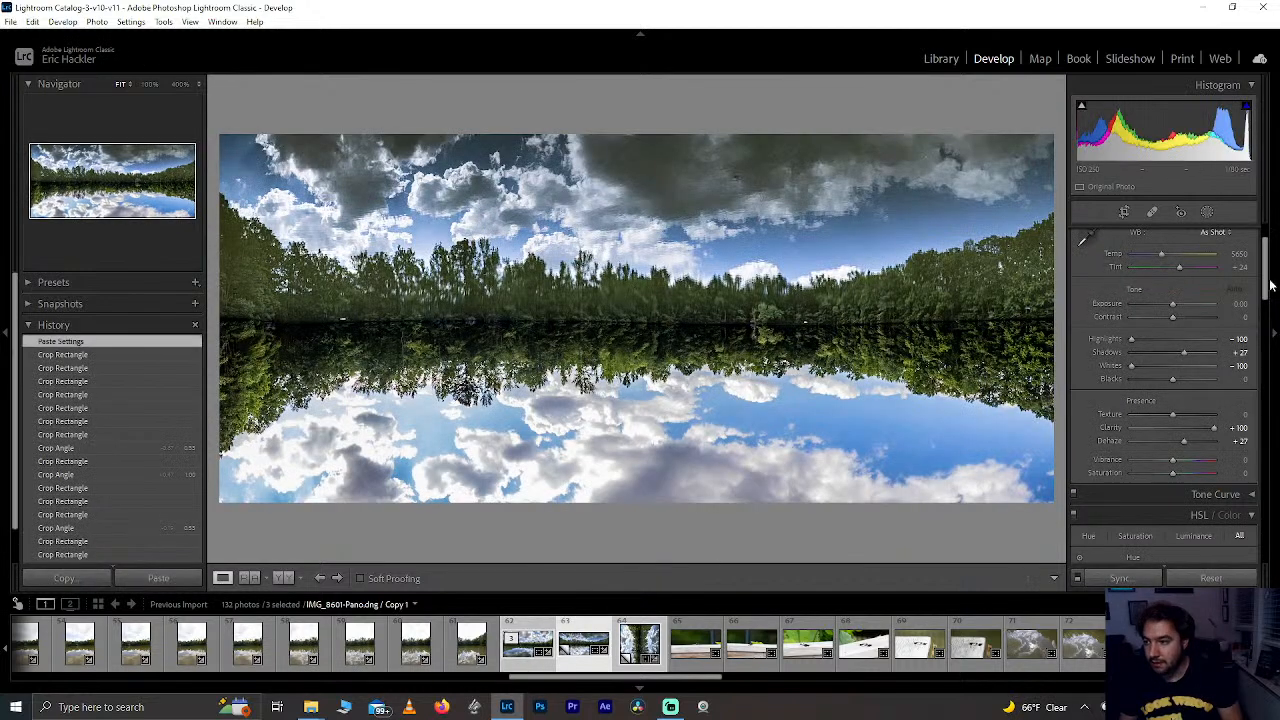
{"action": "left_click_drag", "start_coordinate": [1270, 286], "coordinate": [1270, 357]}
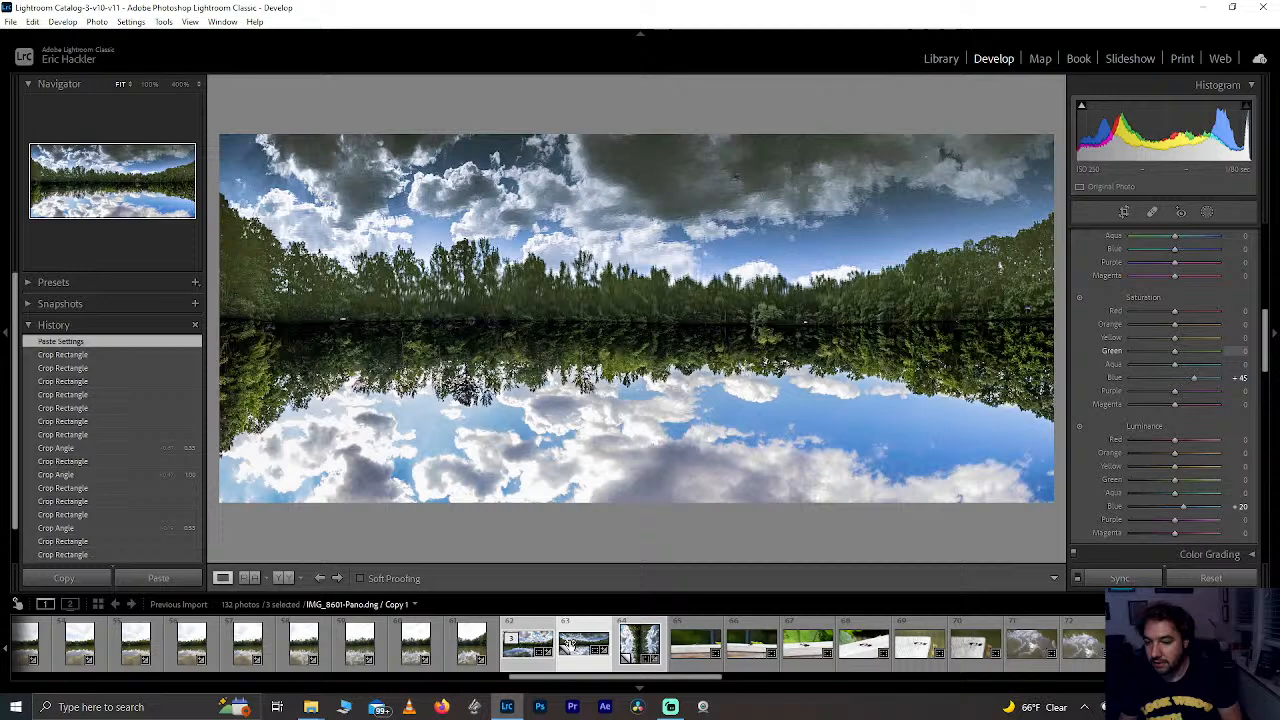
Step: Select only the upside-down copy, open its Mask 1 and reset the linear gradient's Clarity to 0
{"action": "left_click", "coordinate": [690, 647]}
{"action": "left_click", "coordinate": [580, 650]}
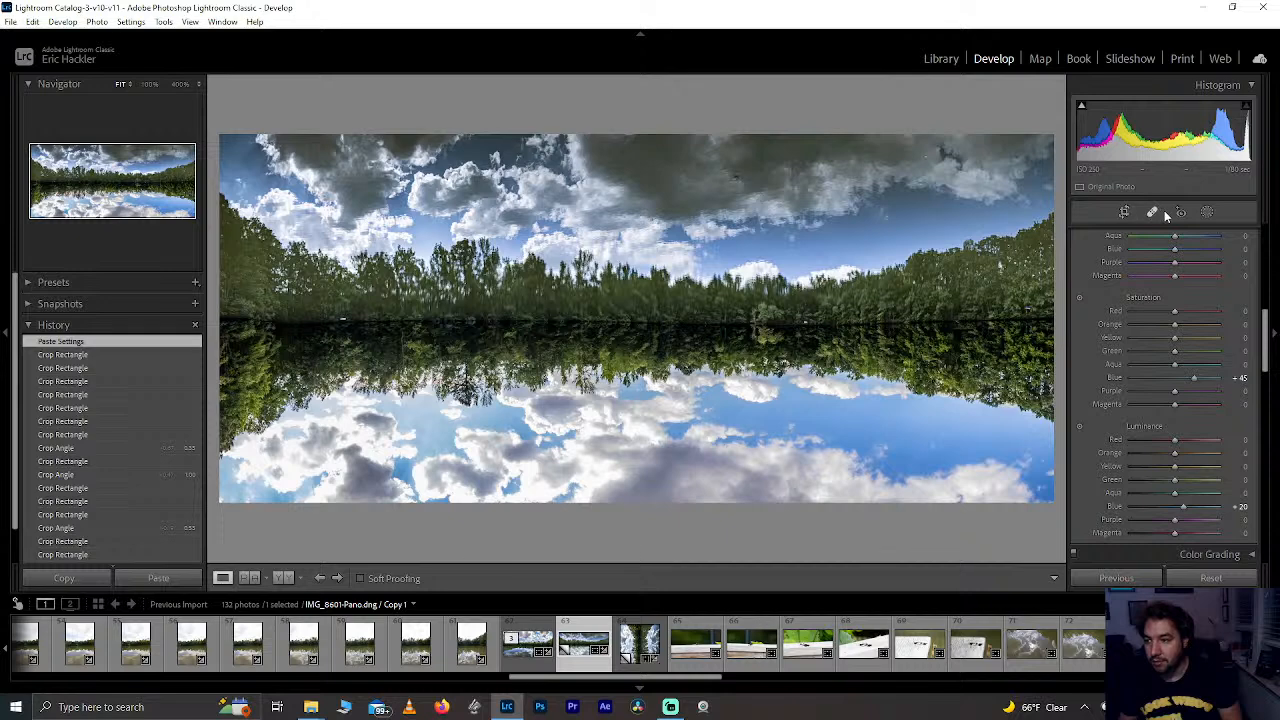
{"action": "left_click", "coordinate": [1208, 213]}
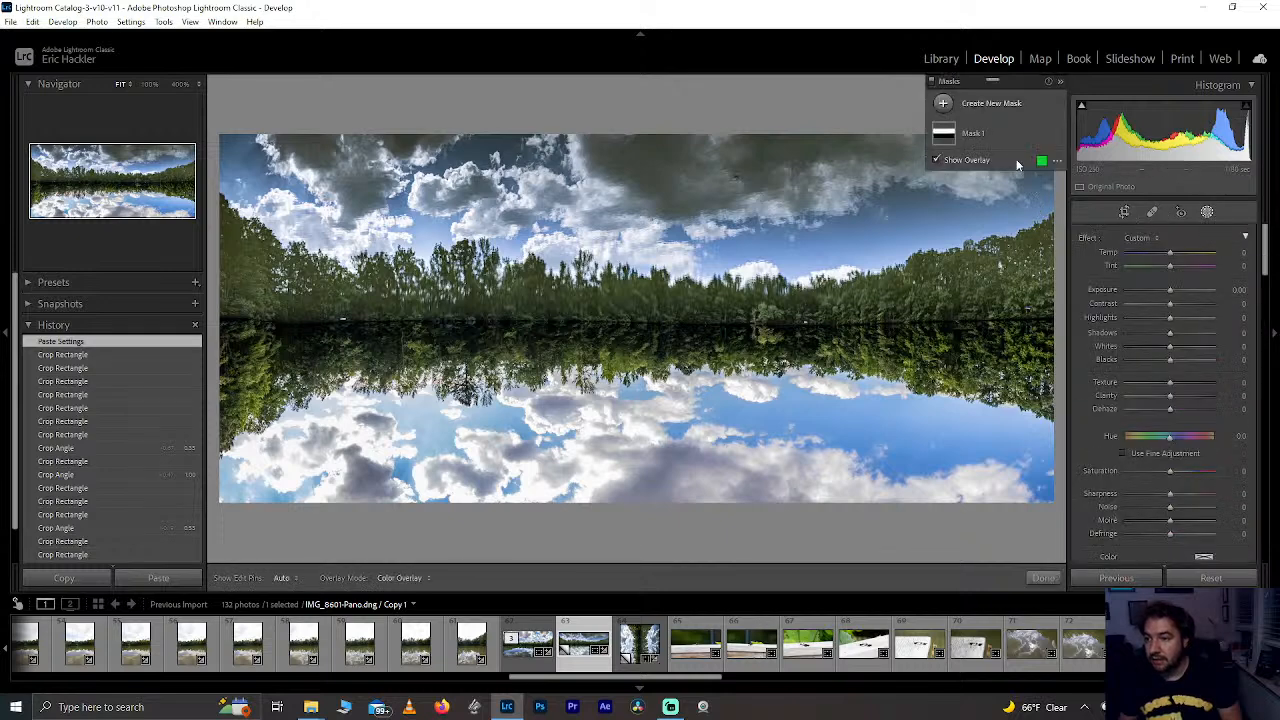
{"action": "left_click", "coordinate": [998, 138]}
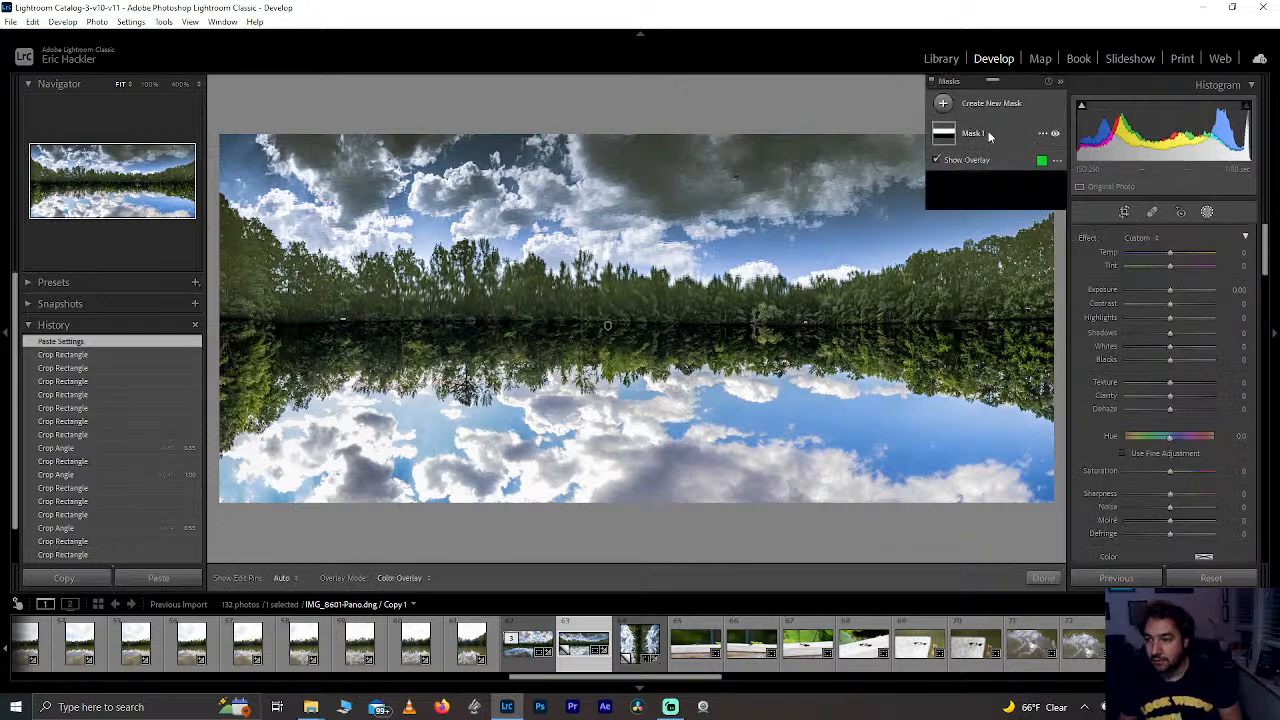
{"action": "left_click_drag", "start_coordinate": [1199, 405], "coordinate": [1184, 418]}
{"action": "double_click", "coordinate": [1182, 416]}
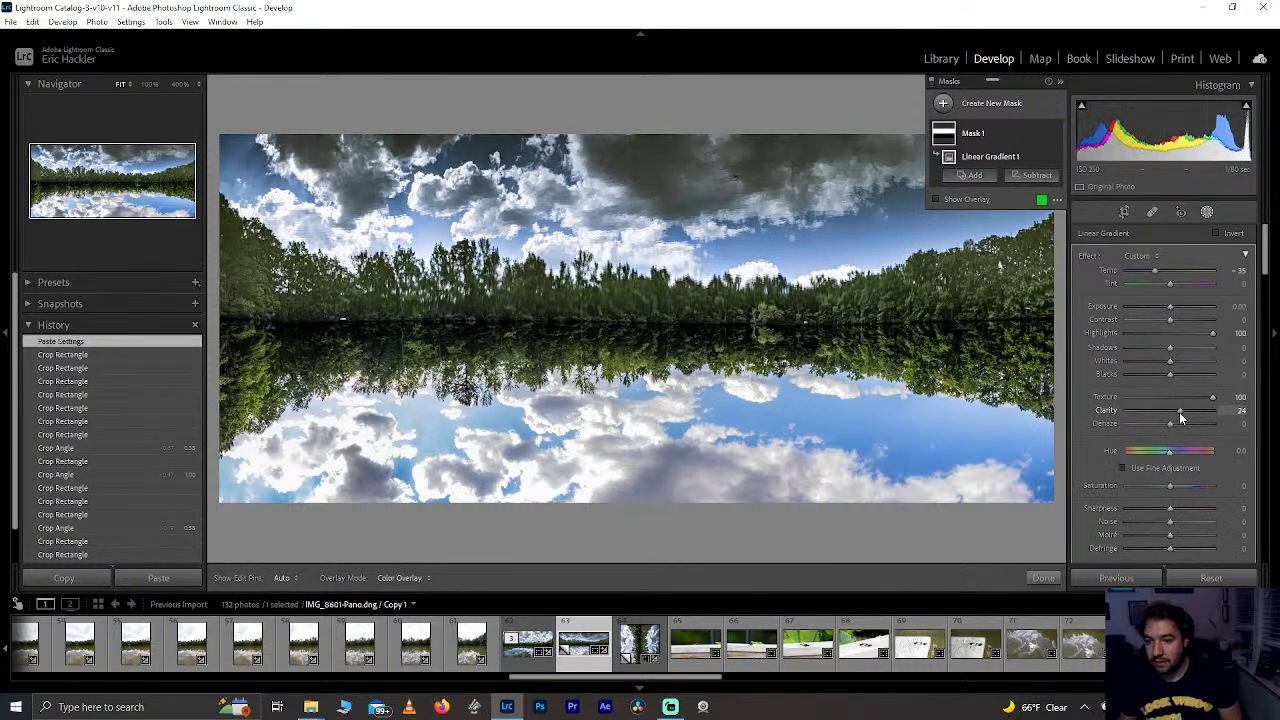
Step: Create a new brush mask on the upside-down copy and paint over the large dark clouds at the photo's upper edge at size 12
{"action": "right_click", "coordinate": [978, 122]}
{"action": "left_click", "coordinate": [1028, 172]}
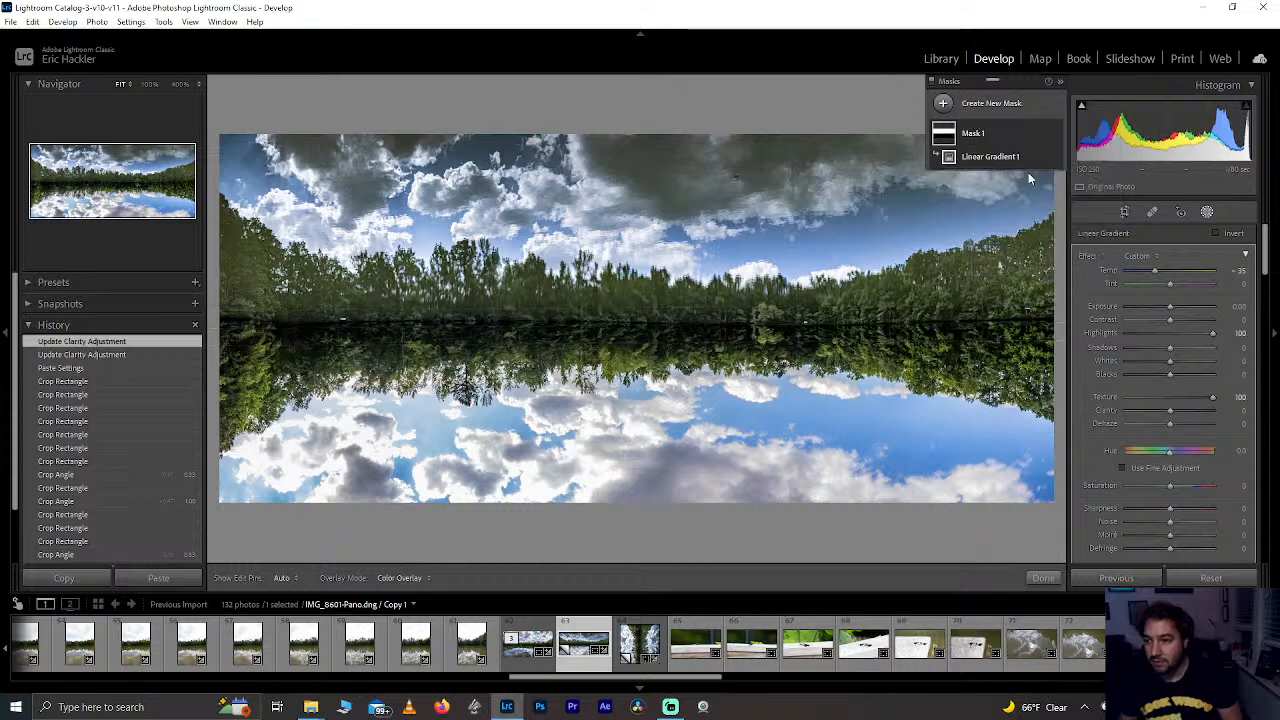
{"action": "key", "text": "k"}
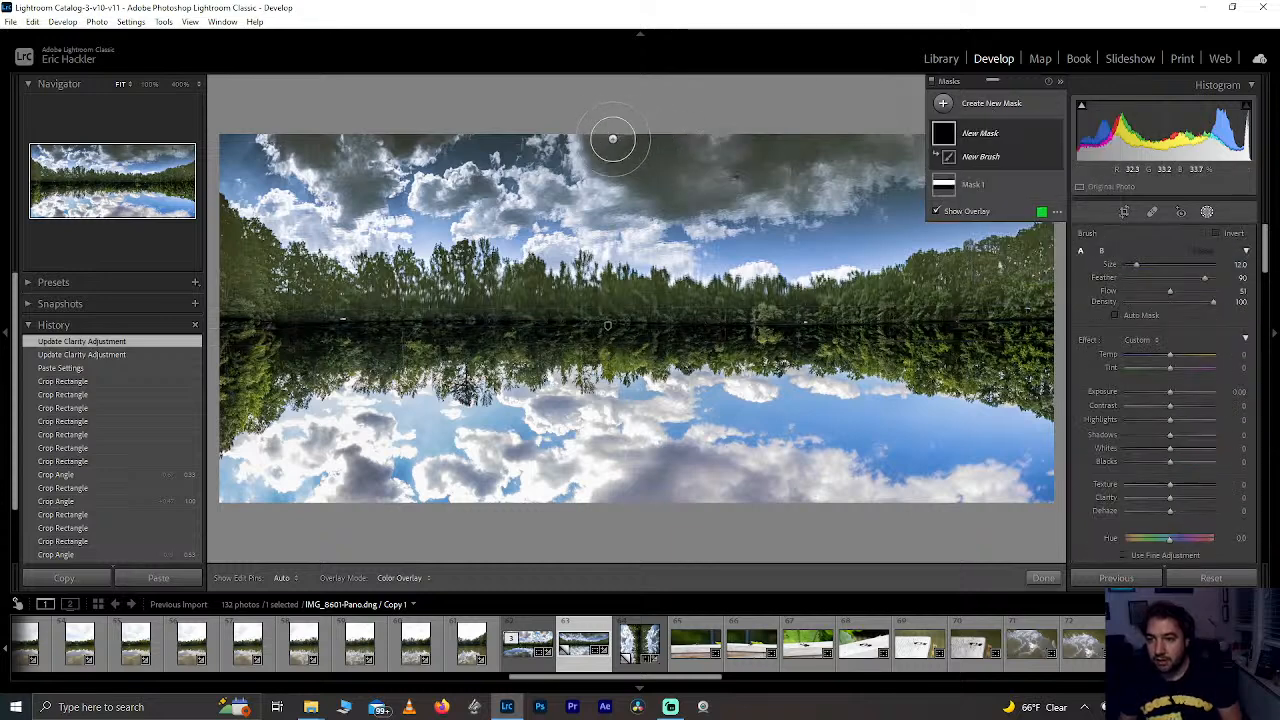
{"action": "mouse_move", "coordinate": [609, 134]}
{"action": "left_mouse_down"}
{"action": "mouse_move", "coordinate": [684, 137]}
{"action": "mouse_move", "coordinate": [652, 141]}
{"action": "mouse_move", "coordinate": [691, 196]}
{"action": "mouse_move", "coordinate": [707, 164]}
{"action": "mouse_move", "coordinate": [756, 151]}
{"action": "mouse_move", "coordinate": [906, 151]}
{"action": "mouse_move", "coordinate": [632, 157]}
{"action": "left_mouse_up"}
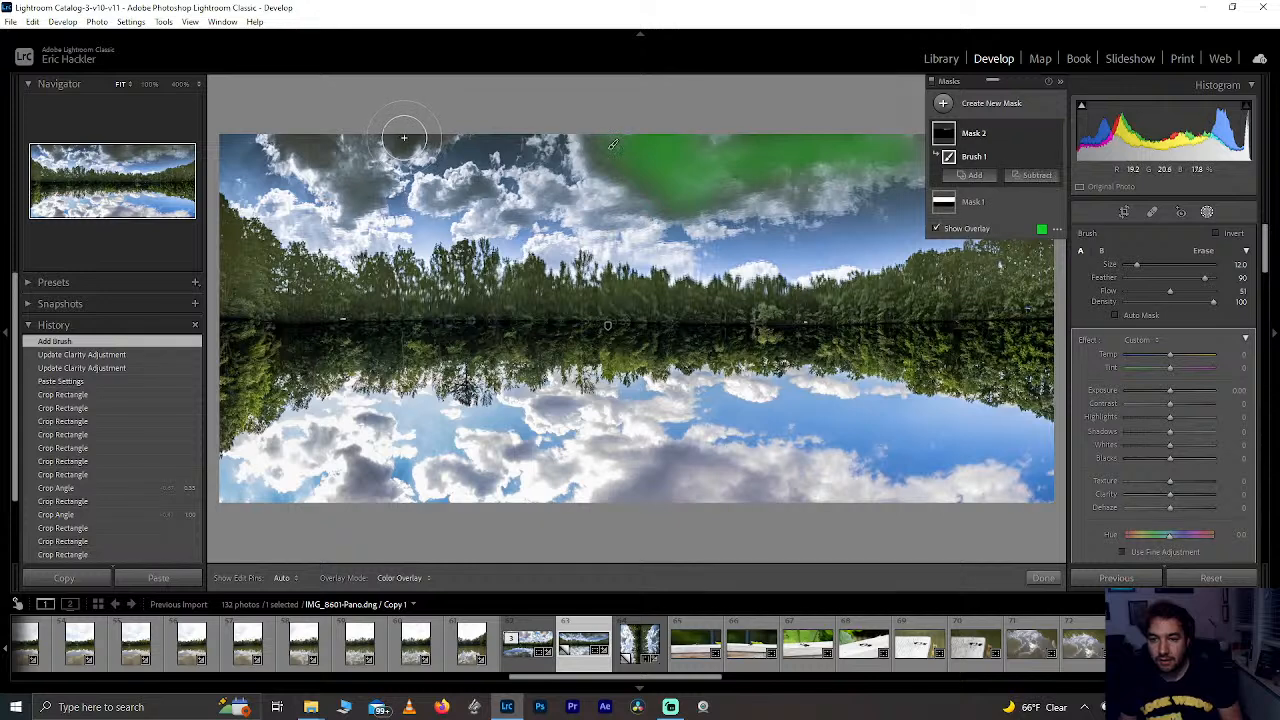
{"action": "mouse_move", "coordinate": [395, 137]}
{"action": "left_mouse_down"}
{"action": "mouse_move", "coordinate": [291, 140]}
{"action": "mouse_move", "coordinate": [363, 178]}
{"action": "mouse_move", "coordinate": [364, 199]}
{"action": "mouse_move", "coordinate": [376, 160]}
{"action": "mouse_move", "coordinate": [343, 185]}
{"action": "mouse_move", "coordinate": [409, 198]}
{"action": "mouse_move", "coordinate": [430, 188]}
{"action": "mouse_move", "coordinate": [431, 205]}
{"action": "mouse_move", "coordinate": [473, 190]}
{"action": "left_mouse_up"}
Step: Reduce the brush size to 7 and fill in the remaining parts of the dark upper clouds in the mask
{"action": "scroll", "coordinate": [412, 199], "scroll_direction": "down", "scroll_amount": 2}
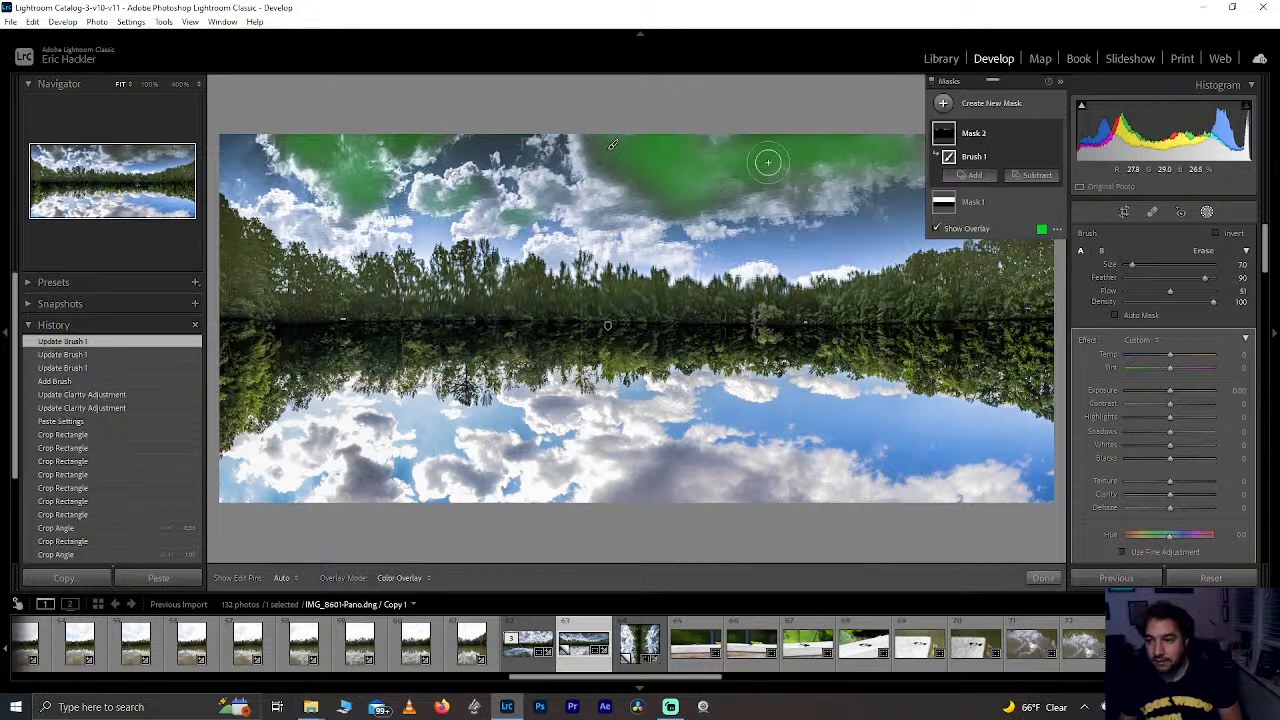
{"action": "mouse_move", "coordinate": [768, 162]}
{"action": "left_mouse_down"}
{"action": "mouse_move", "coordinate": [658, 207]}
{"action": "mouse_move", "coordinate": [792, 164]}
{"action": "mouse_move", "coordinate": [659, 183]}
{"action": "mouse_move", "coordinate": [606, 168]}
{"action": "mouse_move", "coordinate": [576, 141]}
{"action": "mouse_move", "coordinate": [654, 147]}
{"action": "left_mouse_up"}
{"action": "mouse_move", "coordinate": [863, 132]}
{"action": "left_mouse_down"}
{"action": "mouse_move", "coordinate": [833, 140]}
{"action": "mouse_move", "coordinate": [1027, 140]}
{"action": "mouse_move", "coordinate": [796, 156]}
{"action": "mouse_move", "coordinate": [810, 153]}
{"action": "mouse_move", "coordinate": [807, 200]}
{"action": "mouse_move", "coordinate": [819, 149]}
{"action": "mouse_move", "coordinate": [690, 165]}
{"action": "left_mouse_up"}
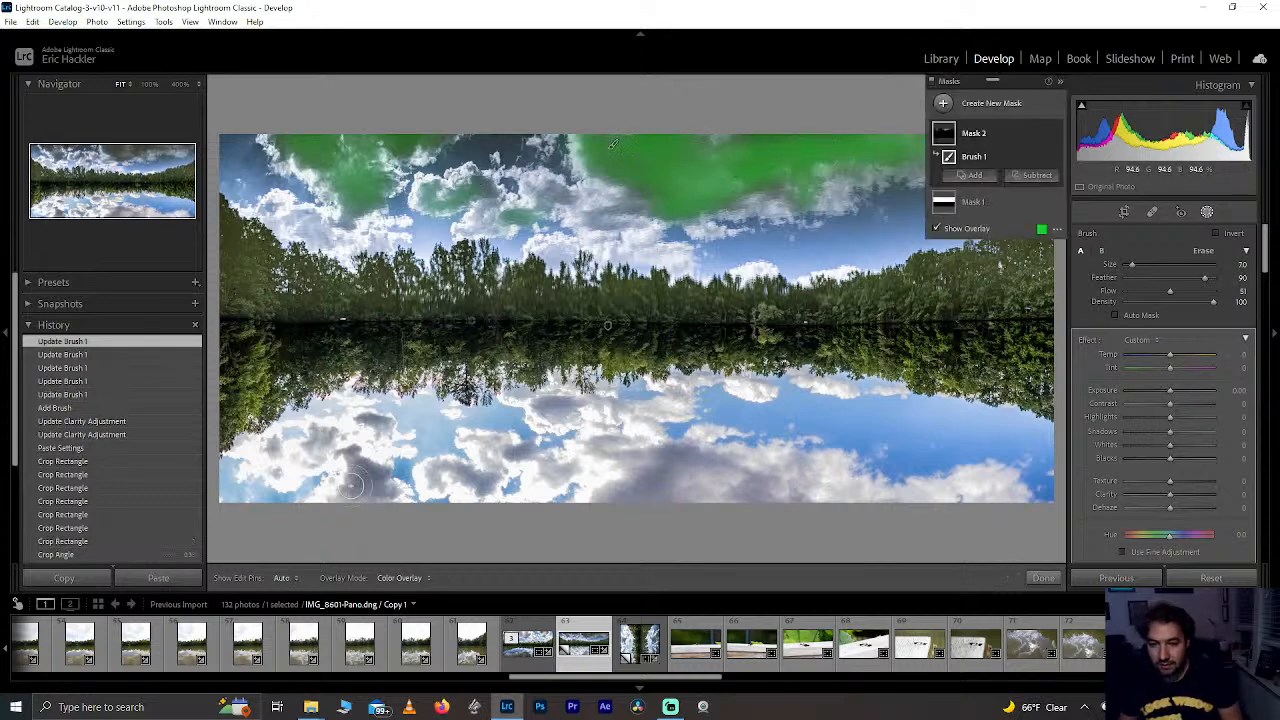
Step: Paint the mask over the darker parts of the smaller clouds in the photo's lower half and undo the last stroke on the large lower cloud
{"action": "mouse_move", "coordinate": [352, 462]}
{"action": "left_mouse_down"}
{"action": "mouse_move", "coordinate": [381, 477]}
{"action": "mouse_move", "coordinate": [346, 499]}
{"action": "mouse_move", "coordinate": [387, 499]}
{"action": "mouse_move", "coordinate": [474, 474]}
{"action": "left_mouse_up"}
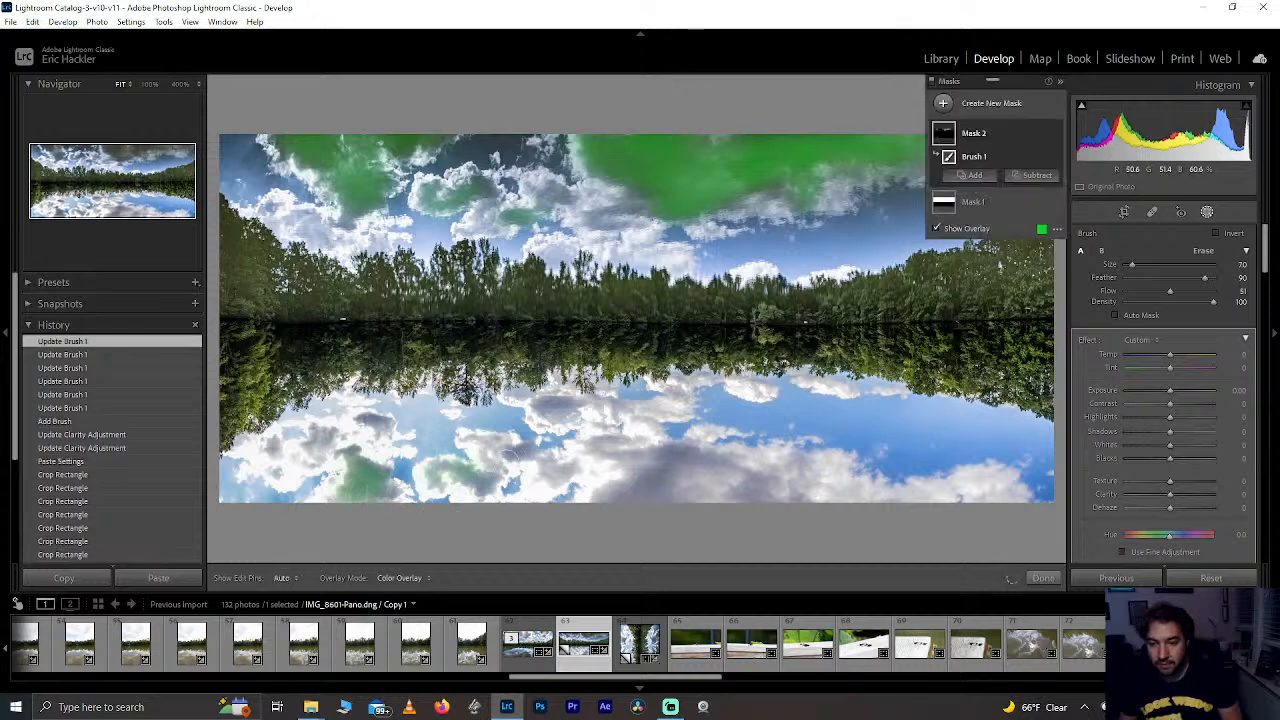
{"action": "left_click_drag", "start_coordinate": [548, 404], "coordinate": [526, 456]}
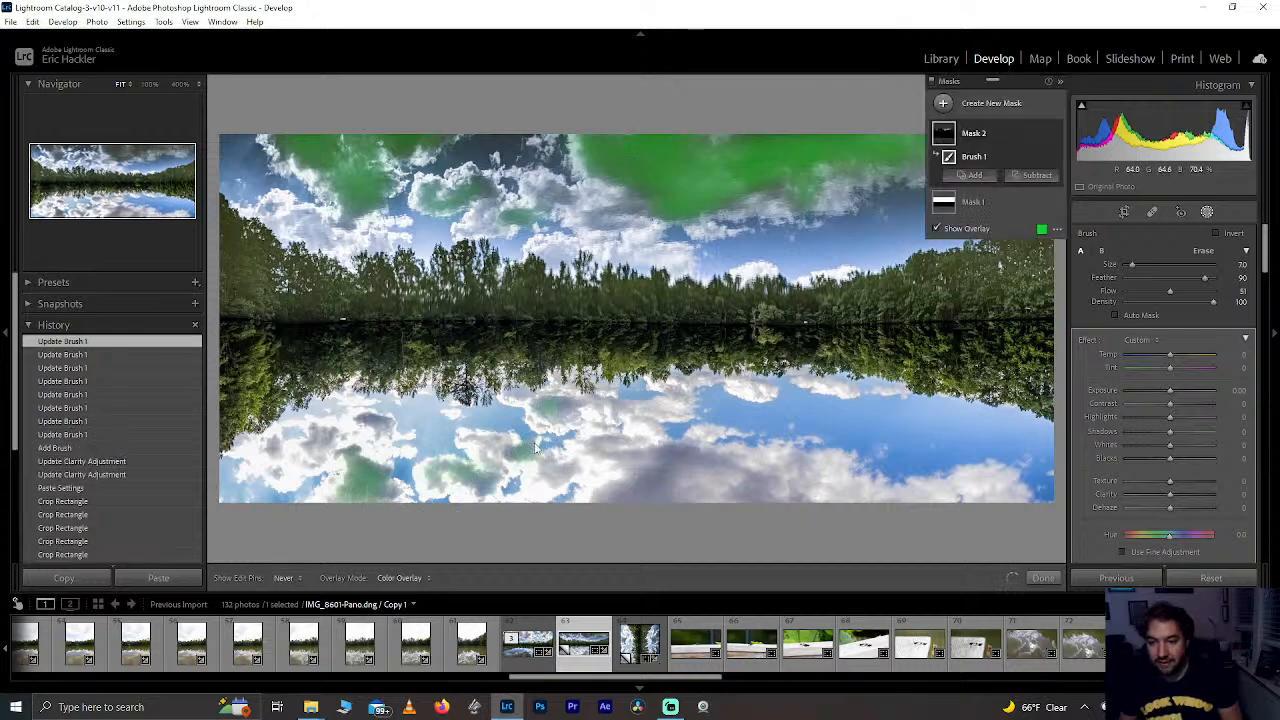
{"action": "left_click_drag", "start_coordinate": [360, 416], "coordinate": [392, 440]}
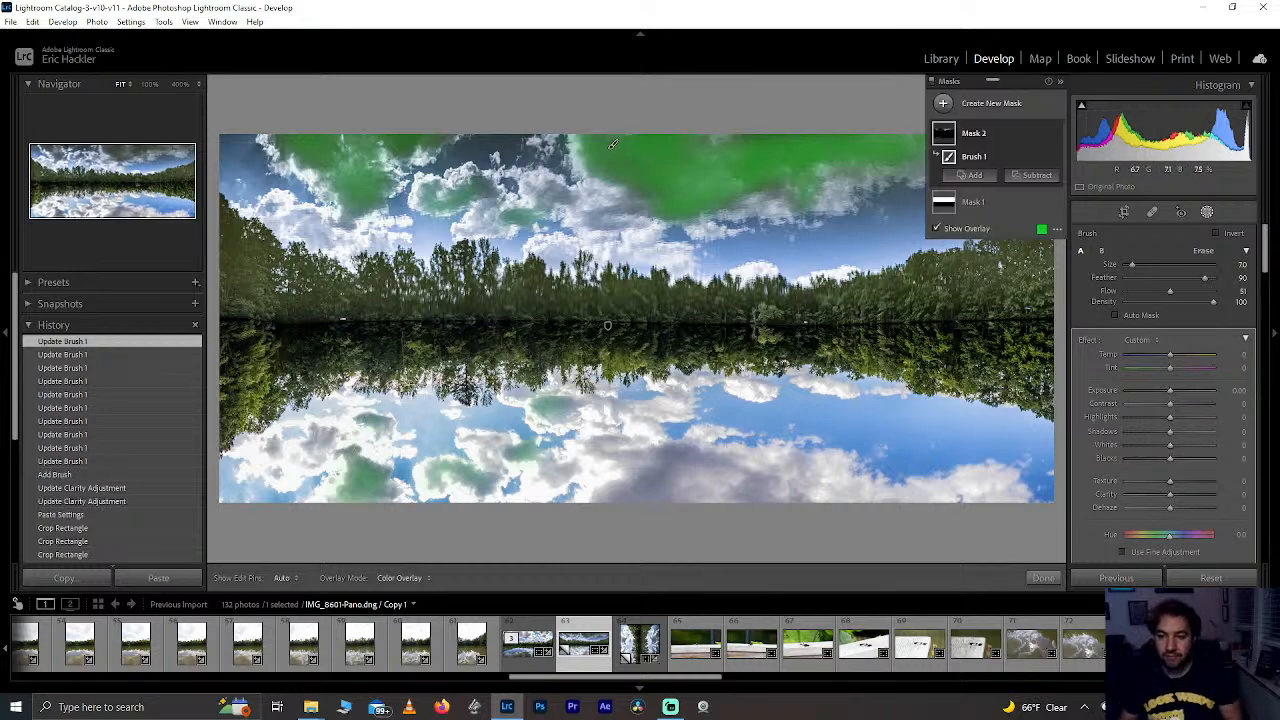
{"action": "mouse_move", "coordinate": [640, 490]}
{"action": "left_mouse_down"}
{"action": "mouse_move", "coordinate": [731, 453]}
{"action": "mouse_move", "coordinate": [630, 473]}
{"action": "left_mouse_up"}
{"action": "key", "text": "ctrl+z"}
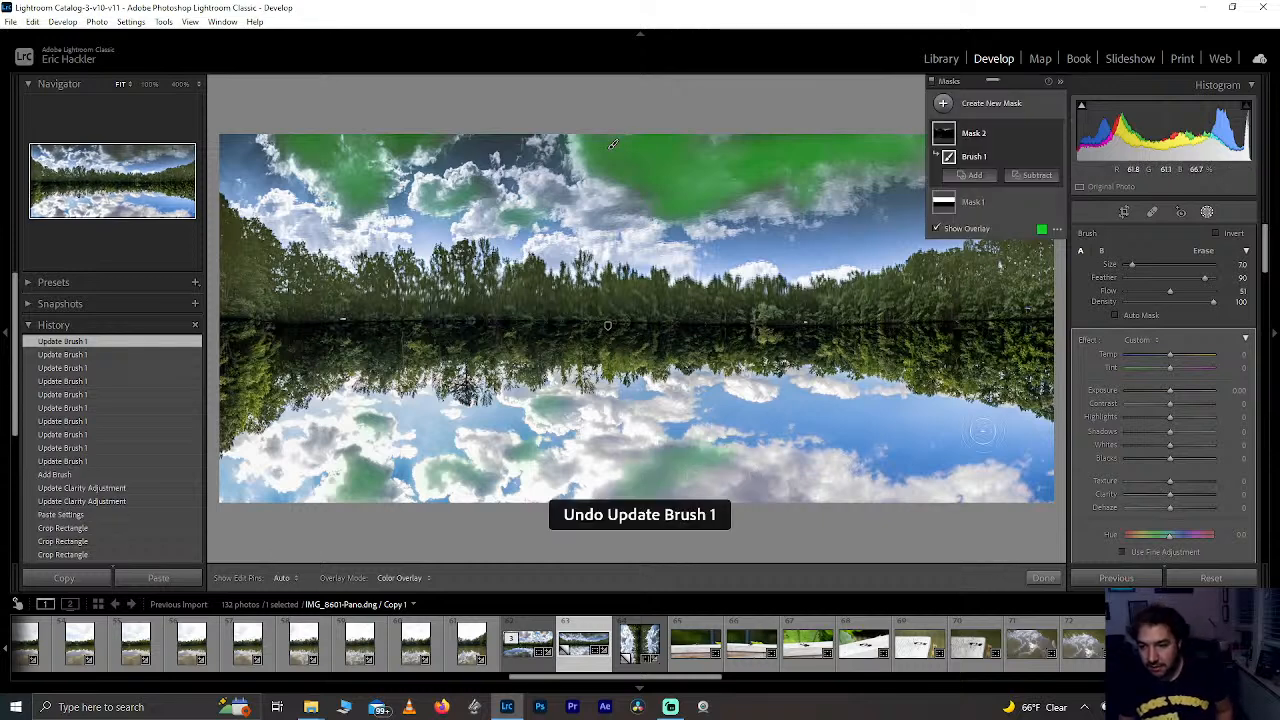
Step: Set the brush to flow 16 and size 12 and paint lightly over the large dark cloud at the photo's lower edge
{"action": "left_click_drag", "start_coordinate": [1170, 291], "coordinate": [1140, 291]}
{"action": "scroll", "coordinate": [656, 476], "scroll_direction": "up", "scroll_amount": 5}
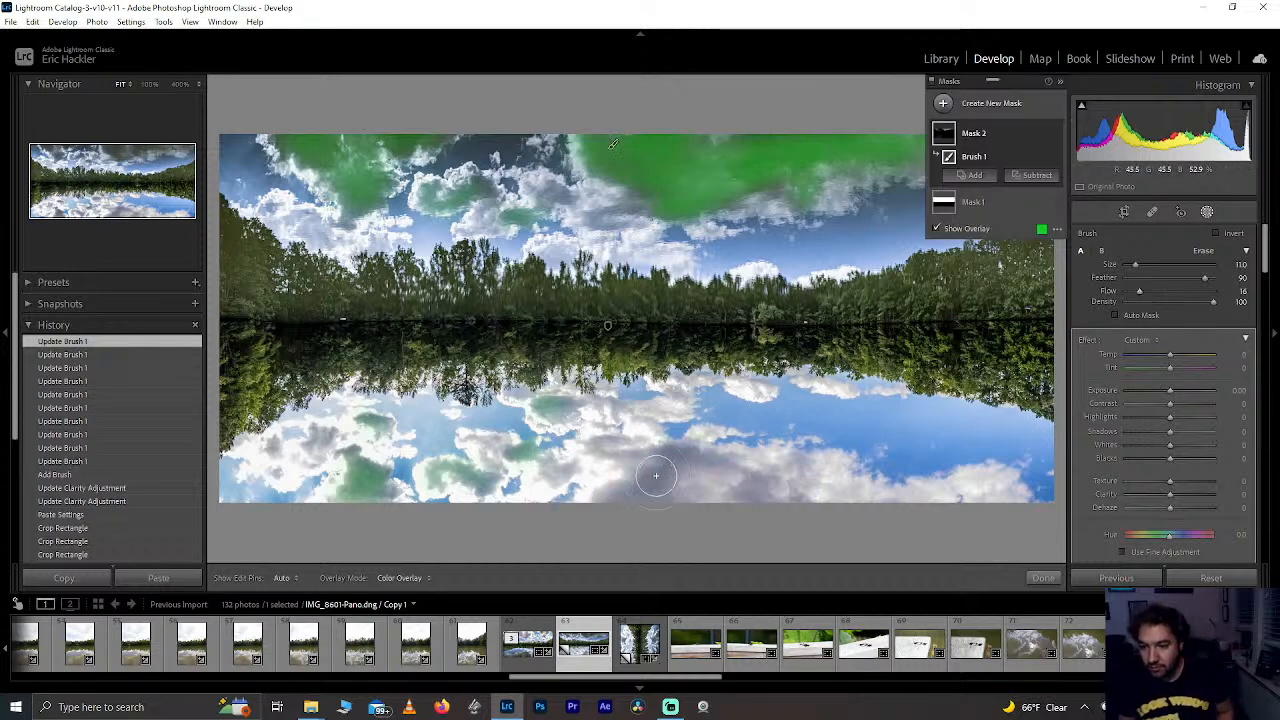
{"action": "scroll", "coordinate": [646, 497], "scroll_direction": "down", "scroll_amount": 2}
{"action": "mouse_move", "coordinate": [646, 497]}
{"action": "left_mouse_down"}
{"action": "mouse_move", "coordinate": [671, 463]}
{"action": "mouse_move", "coordinate": [761, 488]}
{"action": "mouse_move", "coordinate": [658, 459]}
{"action": "mouse_move", "coordinate": [646, 497]}
{"action": "mouse_move", "coordinate": [753, 493]}
{"action": "mouse_move", "coordinate": [653, 489]}
{"action": "left_mouse_up"}
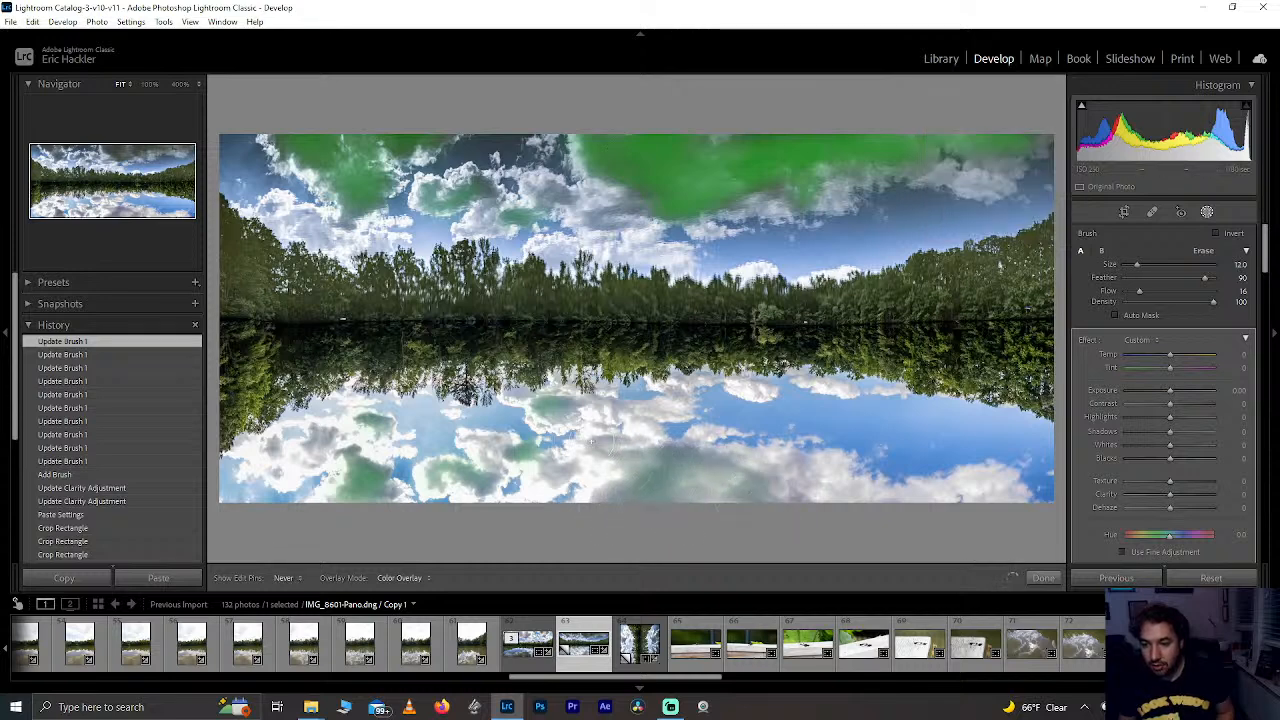
{"action": "left_click_drag", "start_coordinate": [583, 507], "coordinate": [652, 496]}
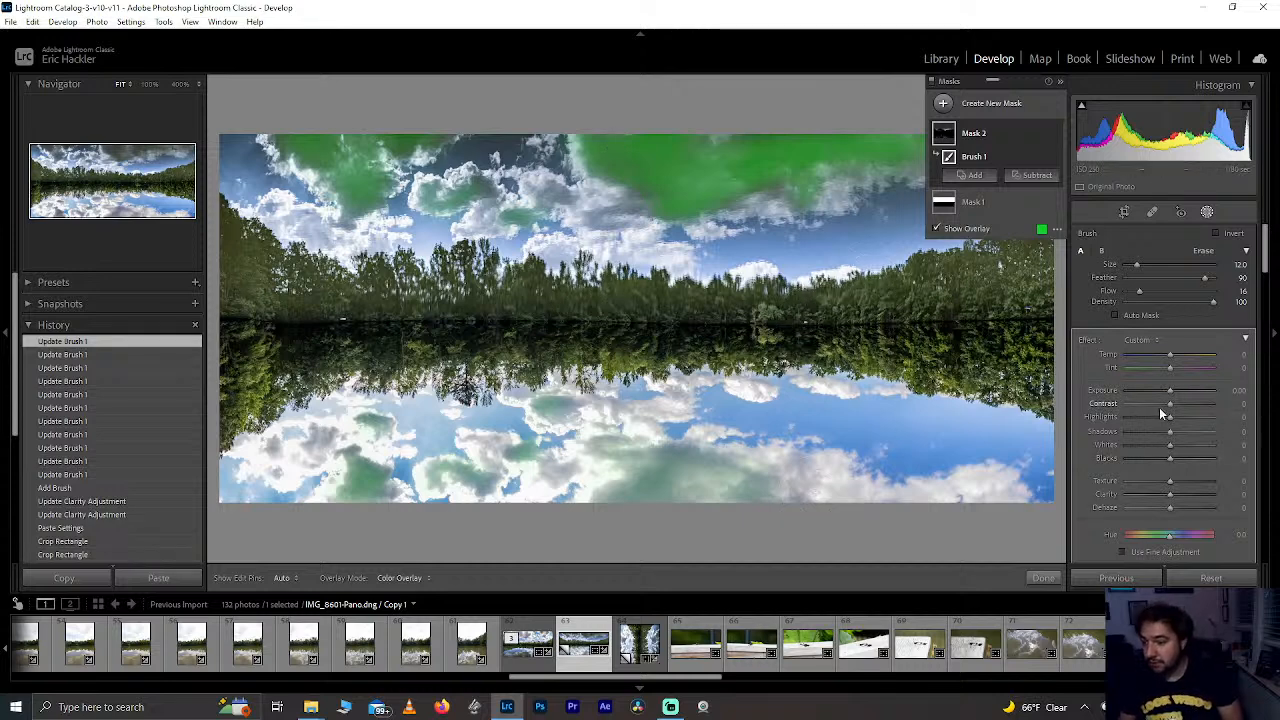
Step: Hide the mask overlay, set the brush mask's Contrast to -100 and Shadows to 100, and brush over the large upper cloud again
{"action": "key", "text": "o"}
{"action": "left_click_drag", "start_coordinate": [1156, 402], "coordinate": [1122, 403]}
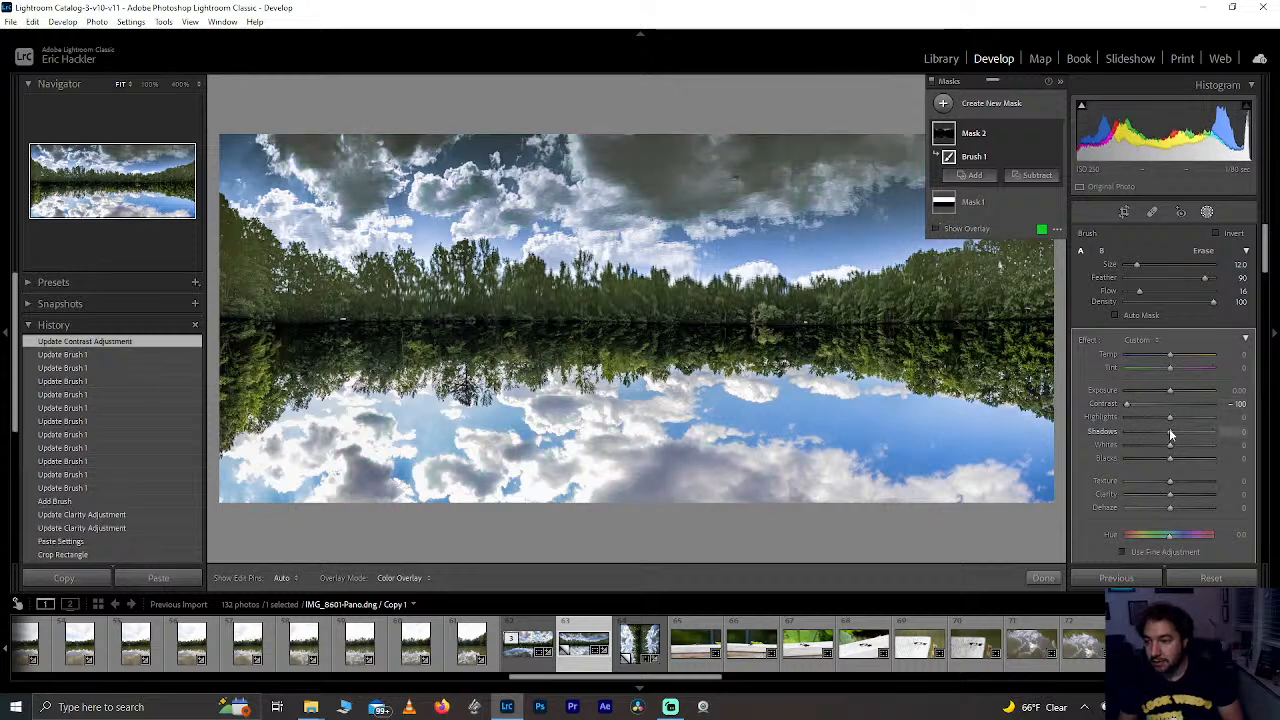
{"action": "left_click_drag", "start_coordinate": [1191, 428], "coordinate": [1260, 434]}
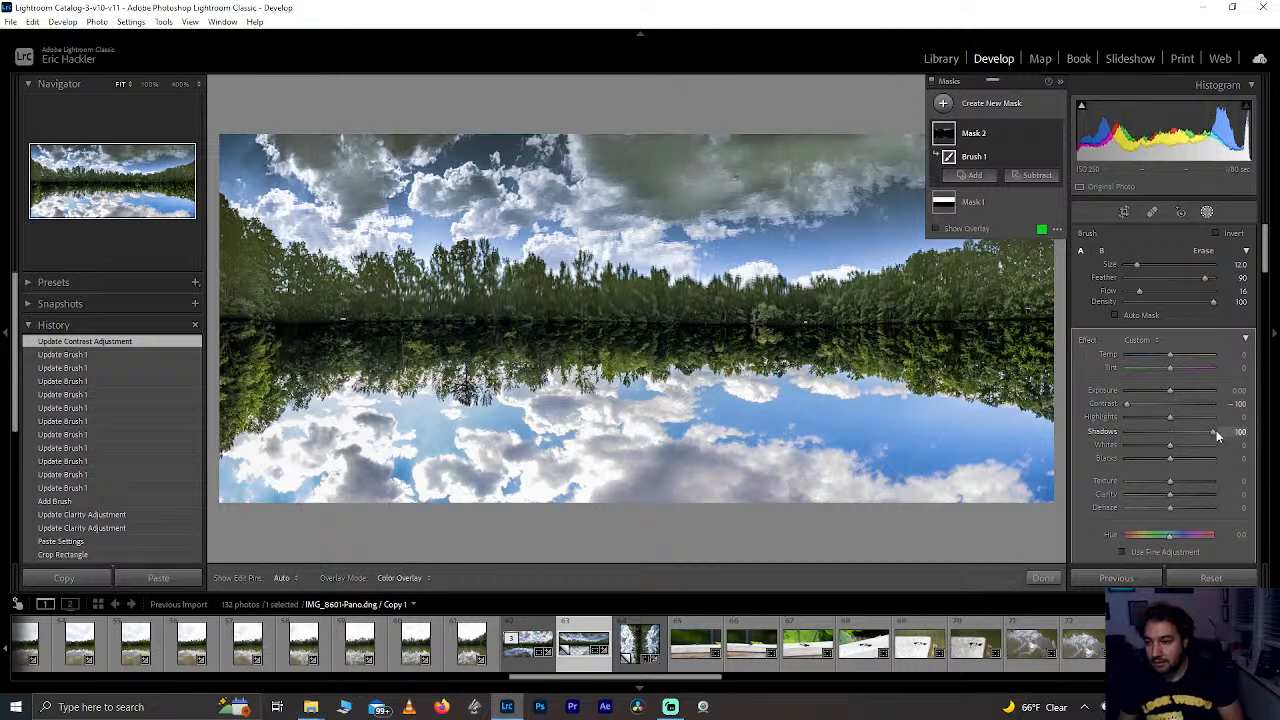
{"action": "mouse_move", "coordinate": [649, 171]}
{"action": "left_mouse_down"}
{"action": "mouse_move", "coordinate": [589, 150]}
{"action": "mouse_move", "coordinate": [676, 151]}
{"action": "mouse_move", "coordinate": [671, 183]}
{"action": "mouse_move", "coordinate": [748, 184]}
{"action": "left_mouse_up"}
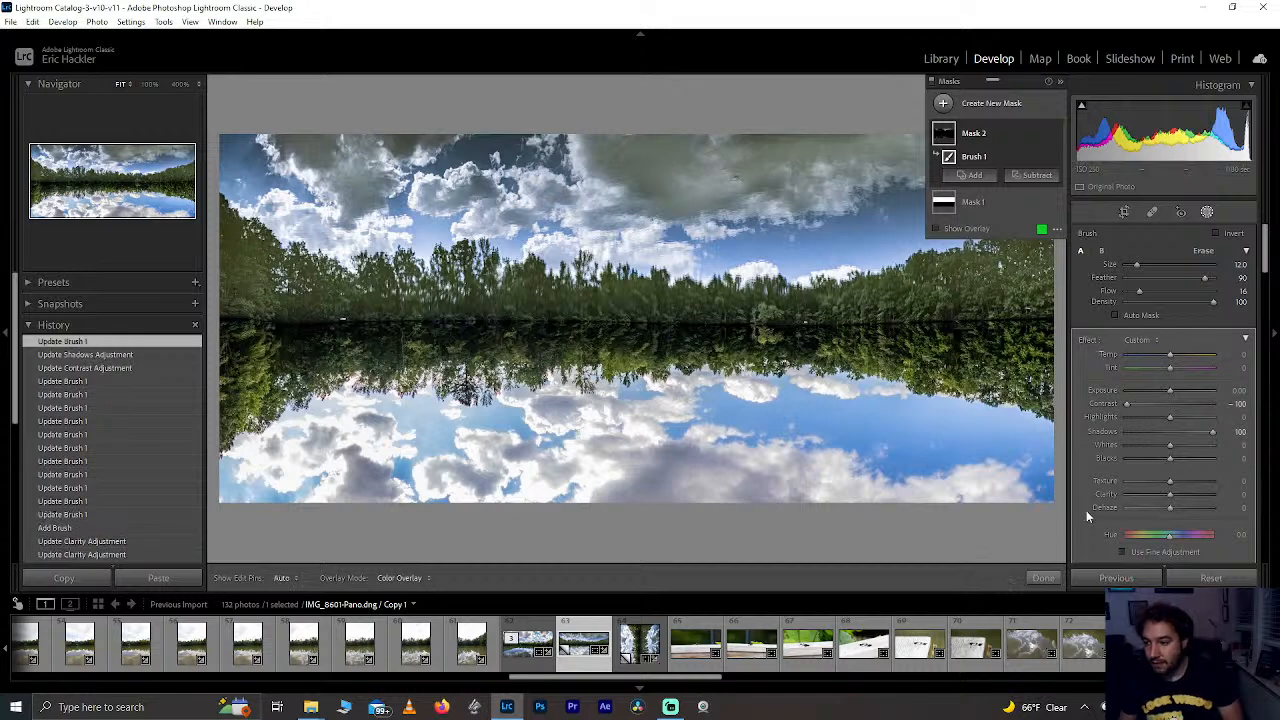
Step: Adjust the cloud mask's Saturation and set its color Temp to -38 and Tint to 33
{"action": "scroll", "coordinate": [1088, 516], "scroll_direction": "down", "scroll_amount": 4}
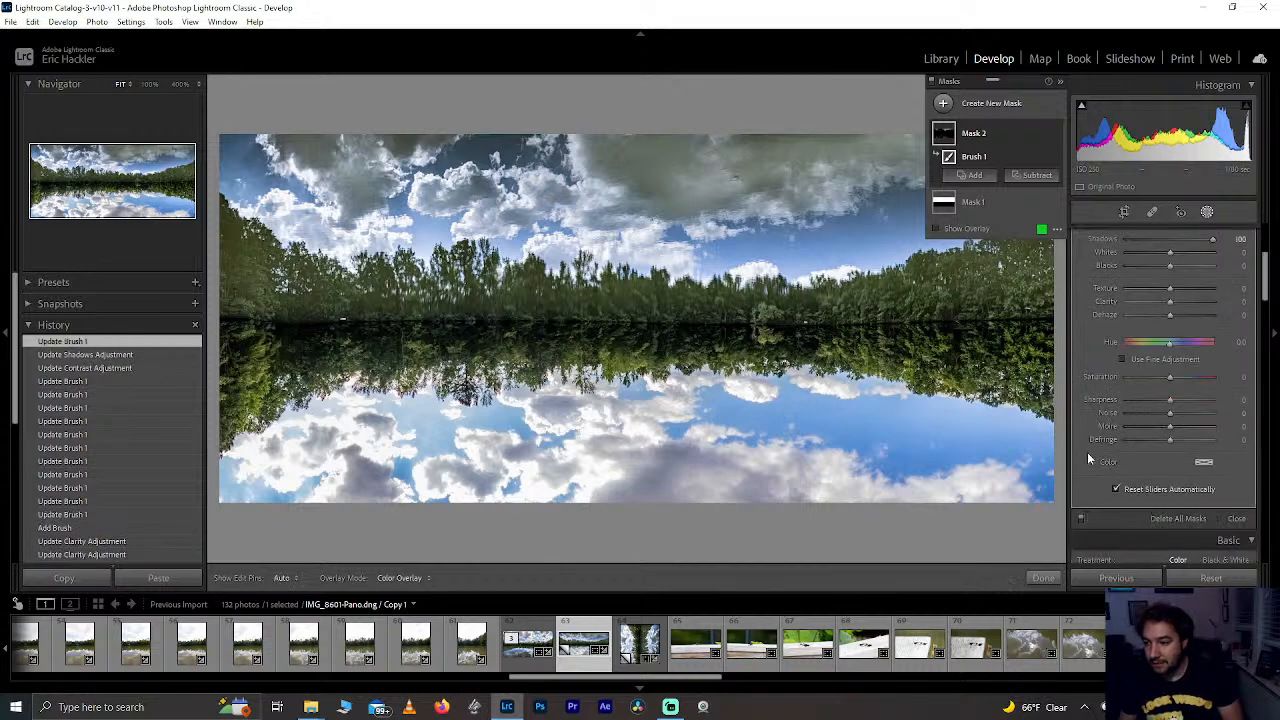
{"action": "left_click", "coordinate": [1132, 377]}
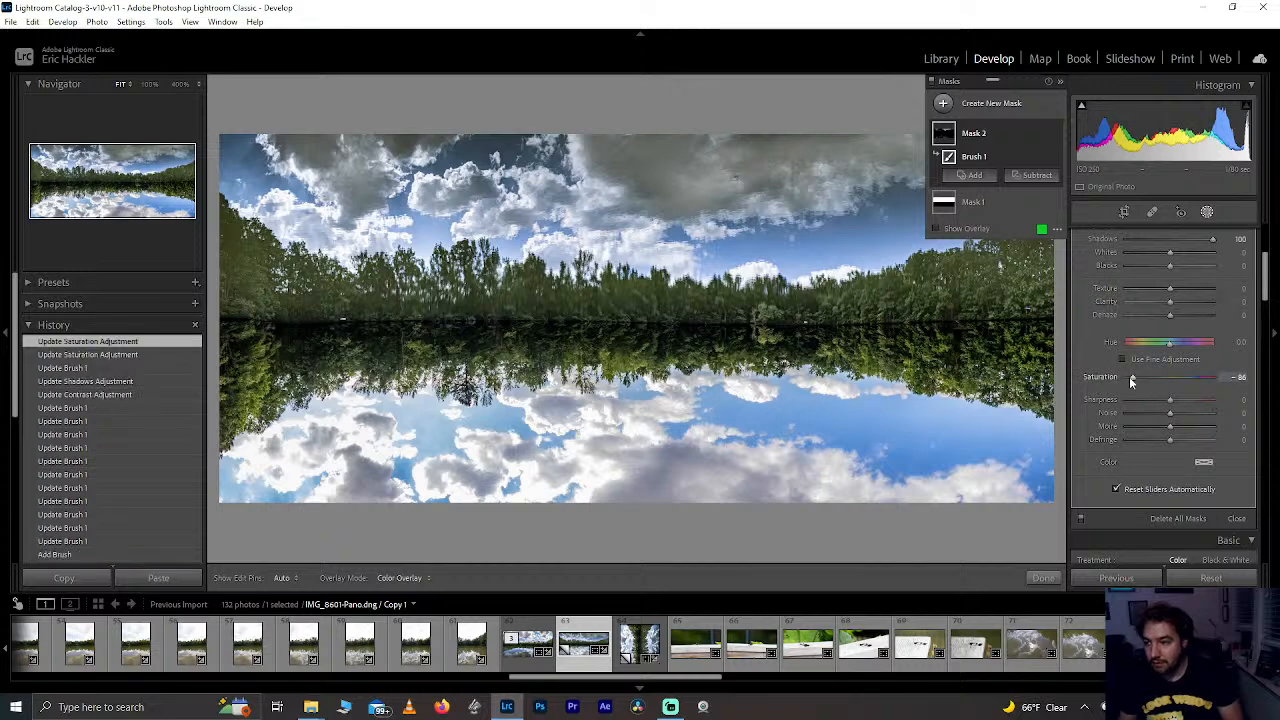
{"action": "left_click_drag", "start_coordinate": [1132, 377], "coordinate": [1178, 371]}
{"action": "scroll", "coordinate": [1165, 358], "scroll_direction": "up", "scroll_amount": 4}
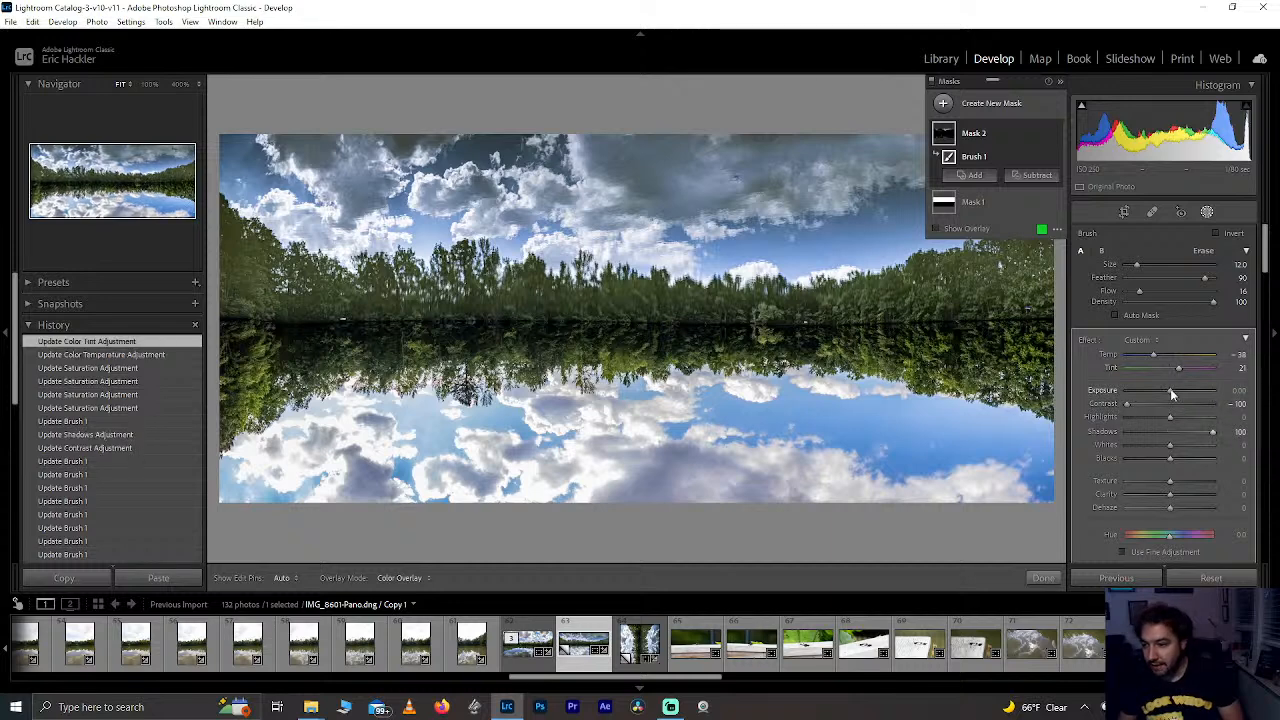
{"action": "double_click", "coordinate": [1177, 368]}
{"action": "mouse_move", "coordinate": [1177, 368]}
{"action": "left_mouse_down"}
{"action": "mouse_move", "coordinate": [1152, 362]}
{"action": "mouse_move", "coordinate": [1188, 369]}
{"action": "left_mouse_up"}
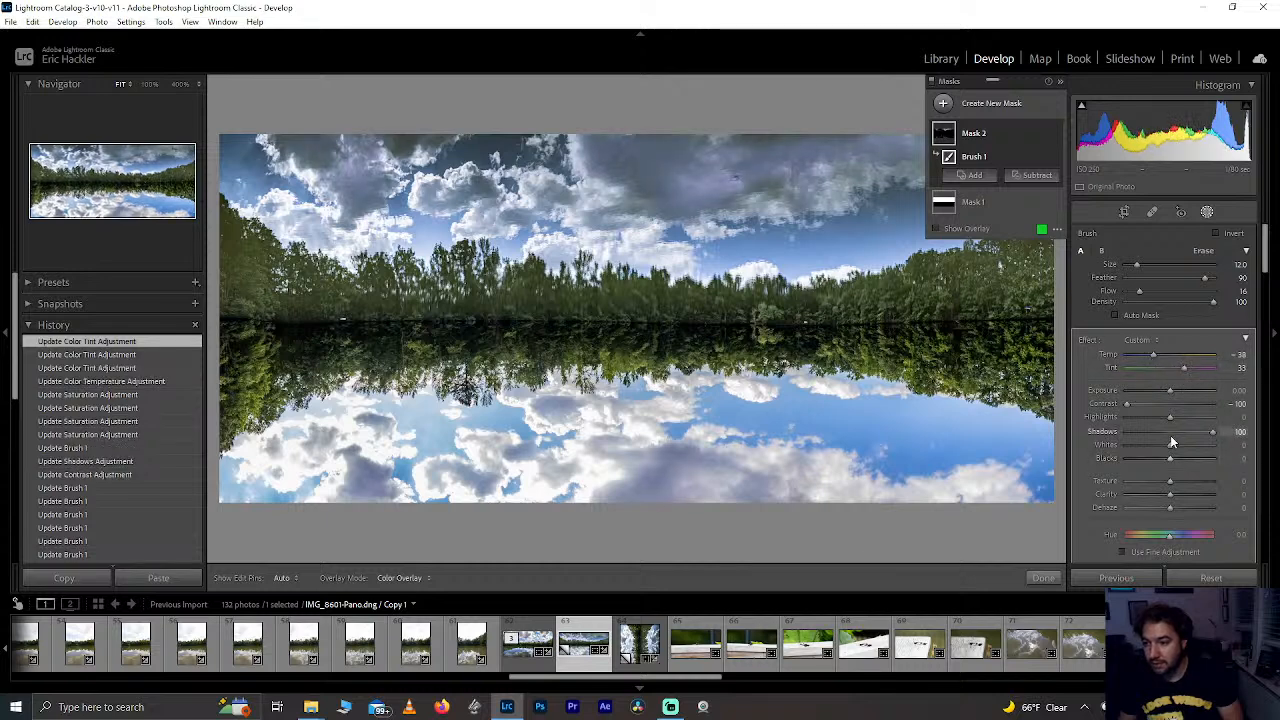
Step: Set the cloud mask's Highlights to 100, Dehaze to -19 and Saturation to -58, leaving Blacks at 0
{"action": "left_click_drag", "start_coordinate": [1190, 417], "coordinate": [1214, 417]}
{"action": "mouse_move", "coordinate": [1169, 459]}
{"action": "left_mouse_down"}
{"action": "mouse_move", "coordinate": [1227, 459]}
{"action": "mouse_move", "coordinate": [1183, 462]}
{"action": "left_mouse_up"}
{"action": "double_click", "coordinate": [1183, 461]}
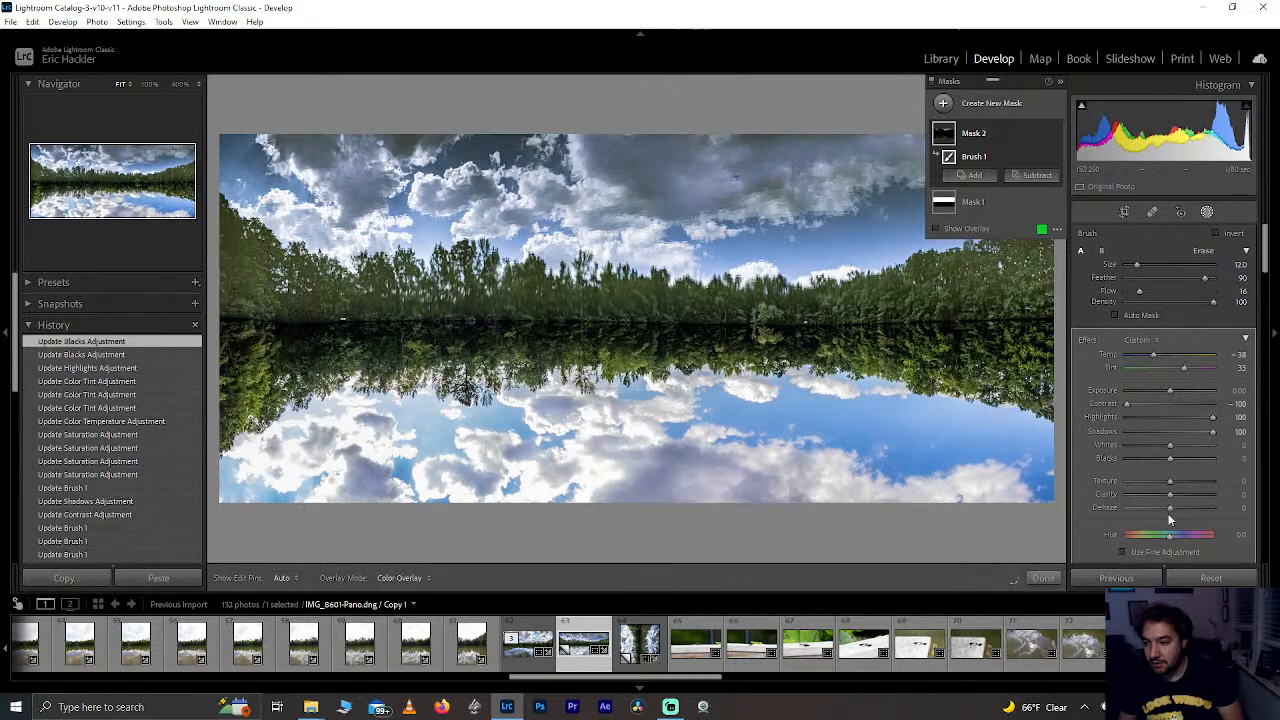
{"action": "left_click_drag", "start_coordinate": [1168, 511], "coordinate": [1149, 508]}
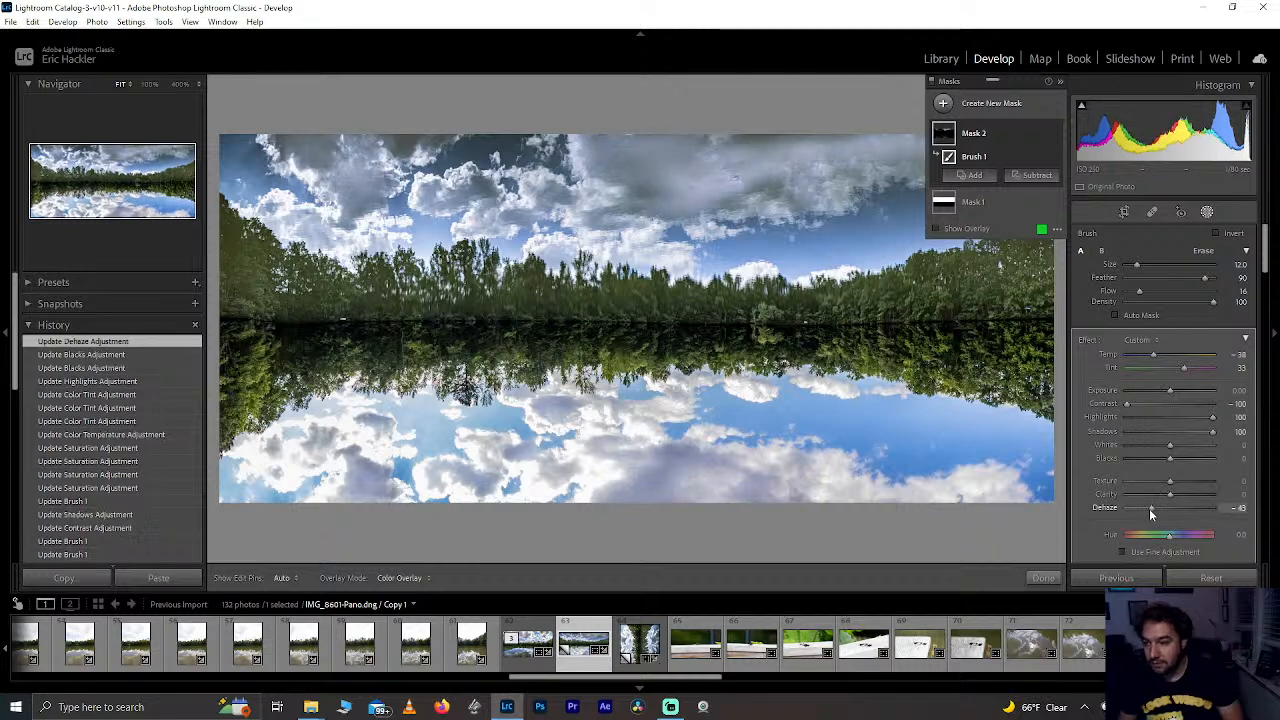
{"action": "left_click_drag", "start_coordinate": [1149, 508], "coordinate": [1159, 507]}
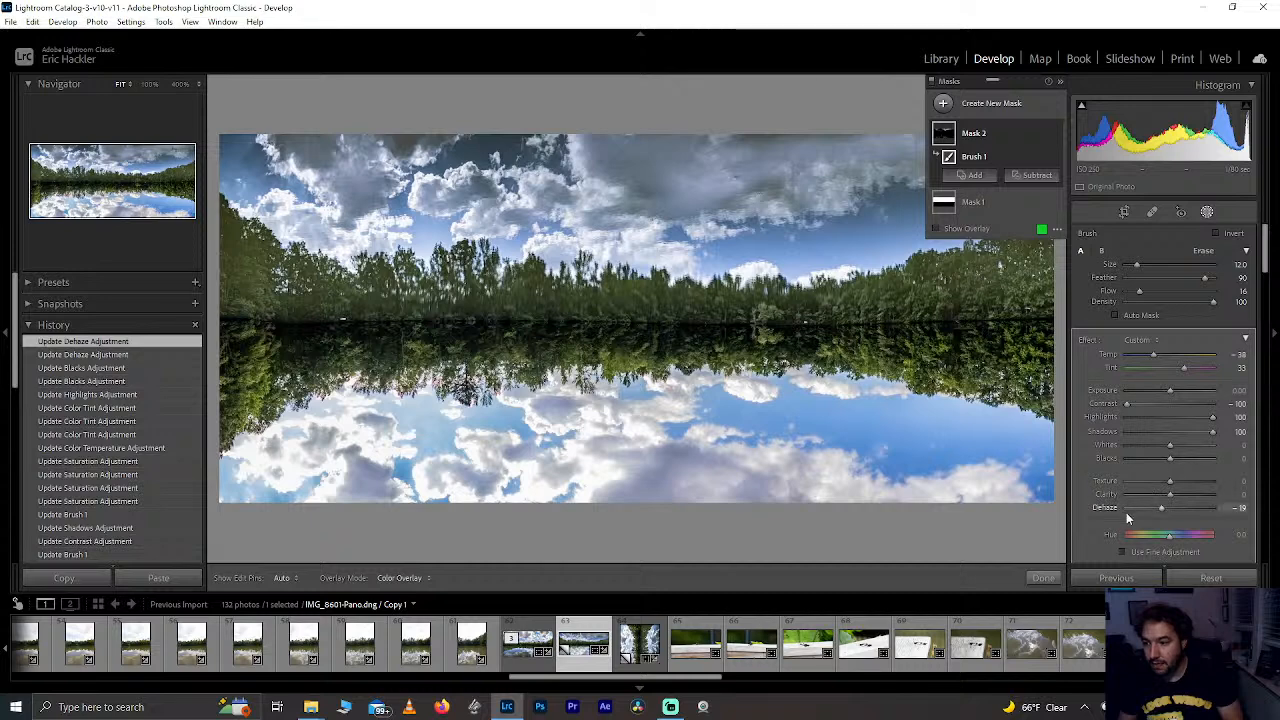
{"action": "scroll", "coordinate": [1128, 505], "scroll_direction": "down", "scroll_amount": 3}
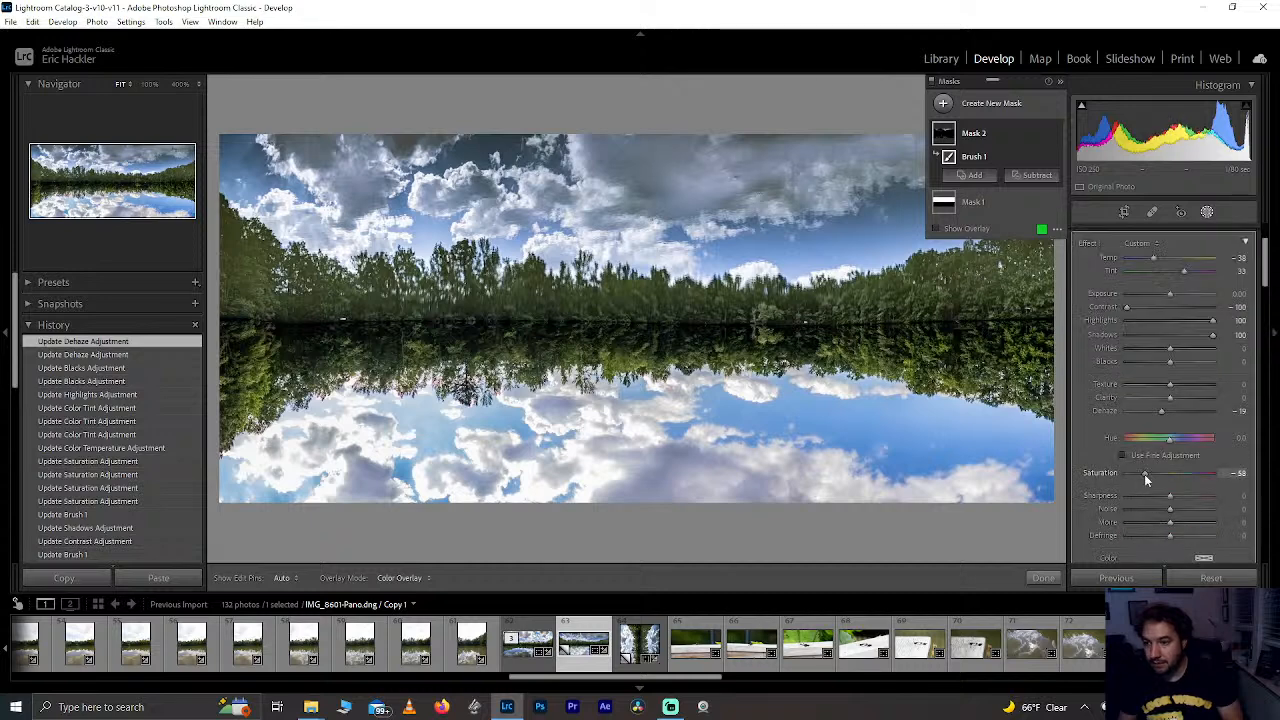
{"action": "key", "text": "h"}
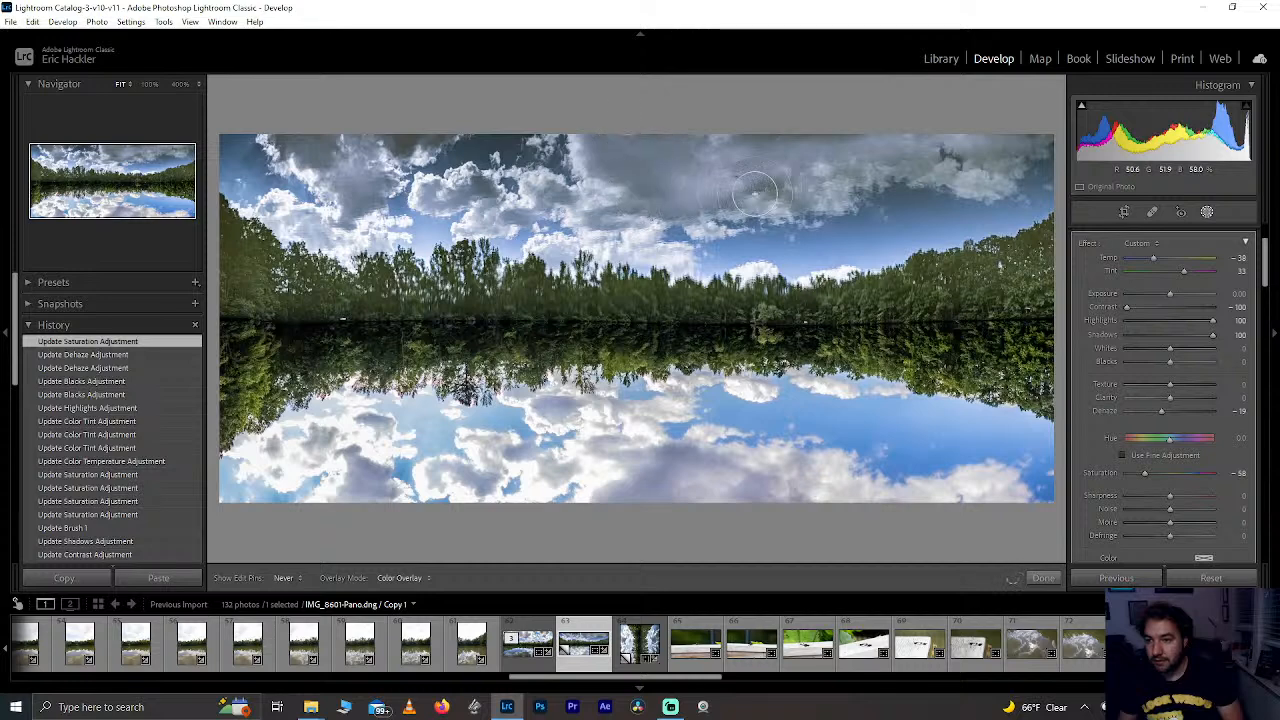
Step: Brush more of the large upper cloud into the mask, set its Exposure to 1.21 and finish masking
{"action": "mouse_move", "coordinate": [755, 193]}
{"action": "left_mouse_down"}
{"action": "mouse_move", "coordinate": [870, 186]}
{"action": "mouse_move", "coordinate": [896, 159]}
{"action": "mouse_move", "coordinate": [772, 146]}
{"action": "left_mouse_up"}
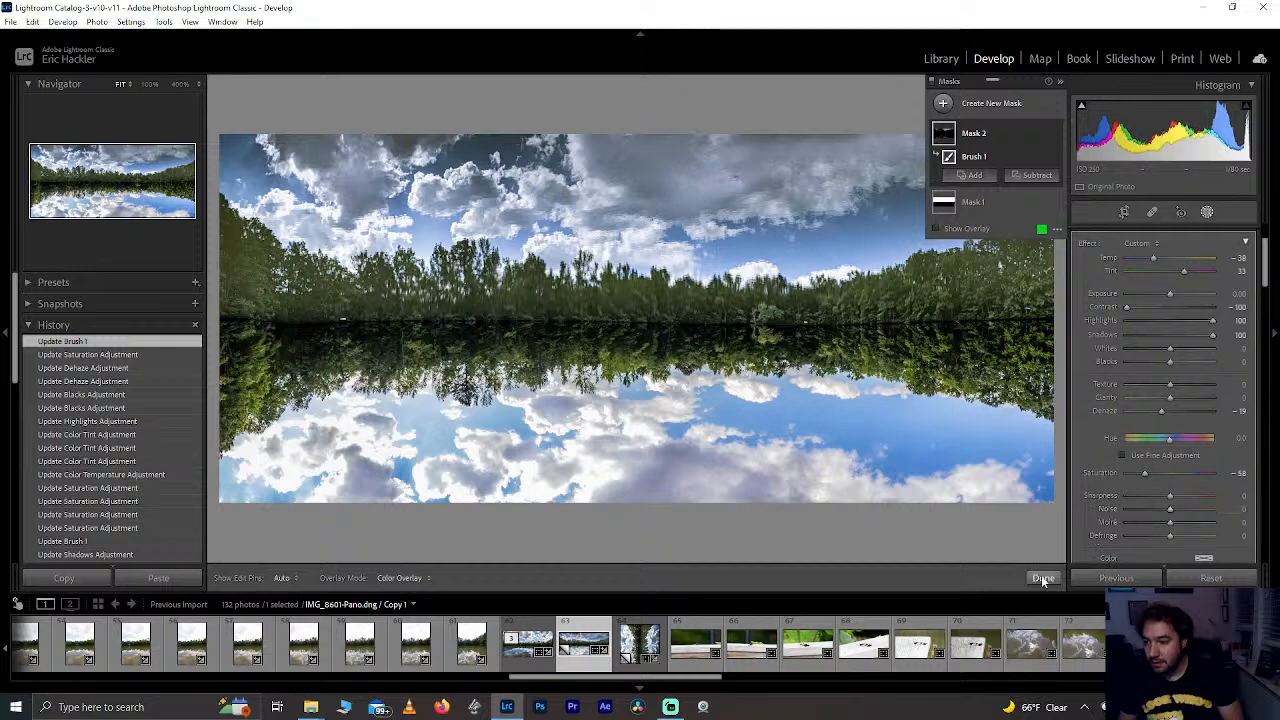
{"action": "left_click_drag", "start_coordinate": [1171, 292], "coordinate": [1184, 296]}
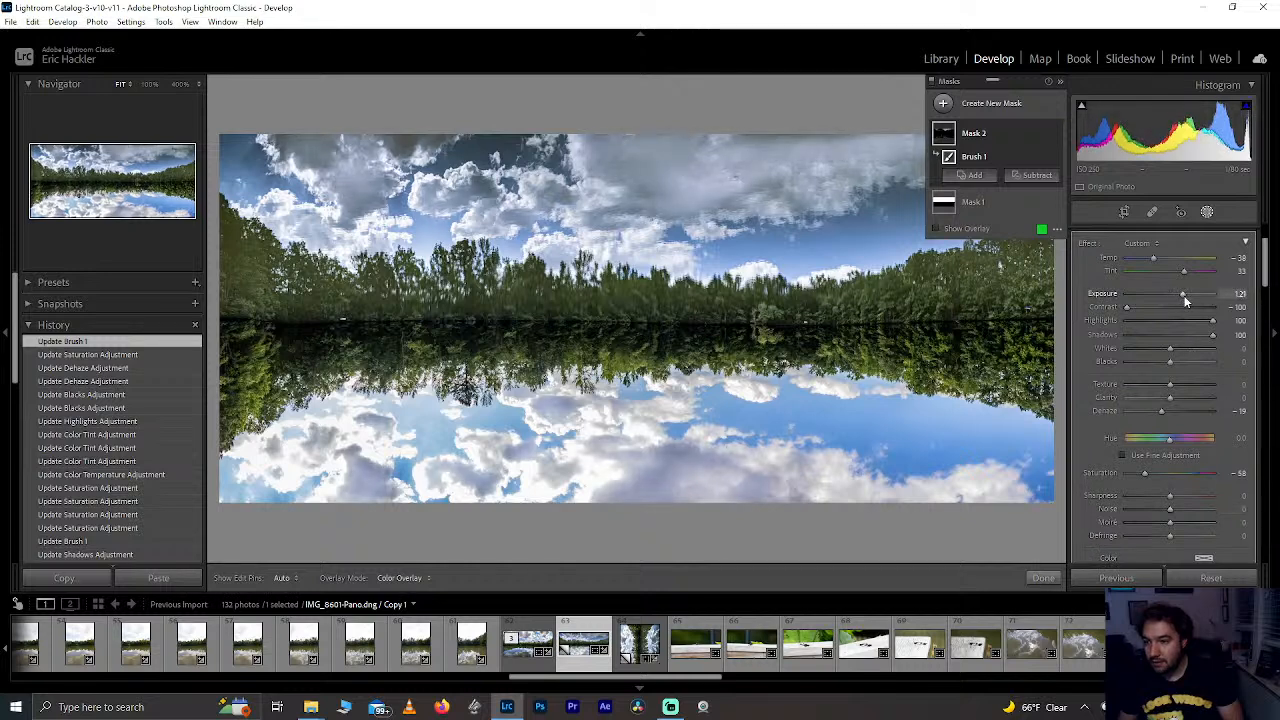
{"action": "left_click", "coordinate": [1045, 580]}
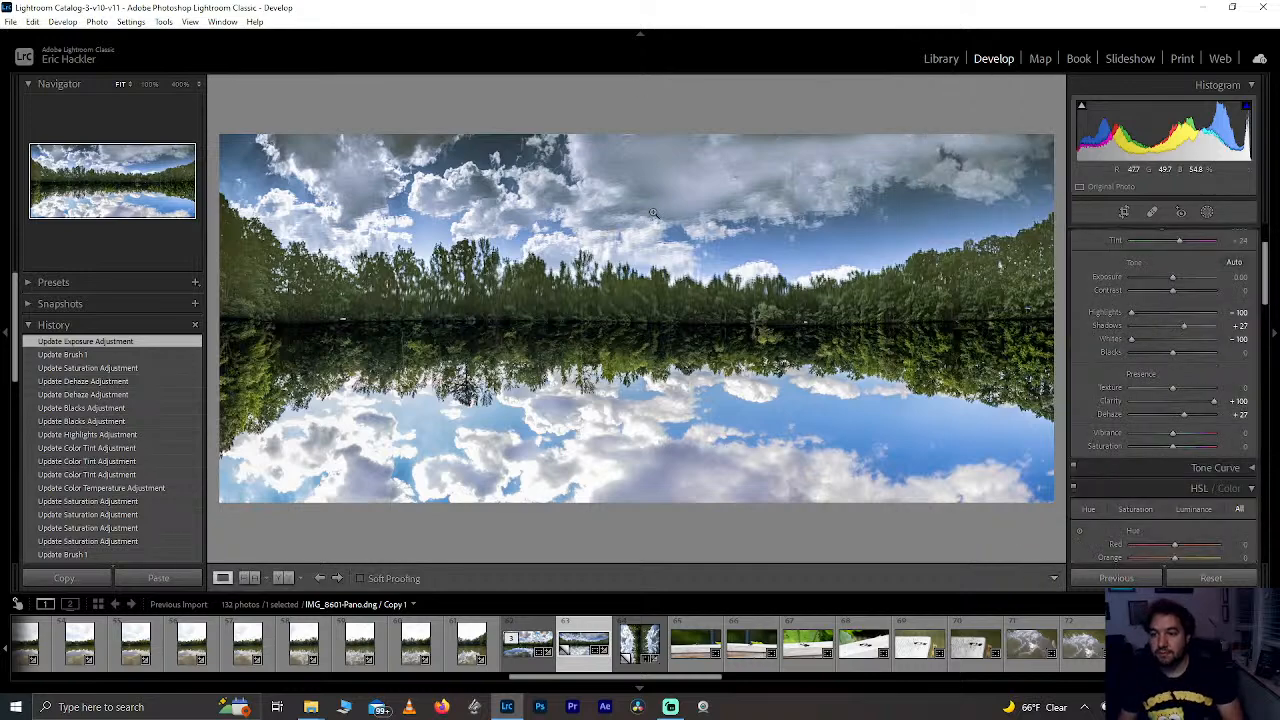
{"action": "left_click", "coordinate": [652, 140]}
{"action": "left_click", "coordinate": [652, 354]}
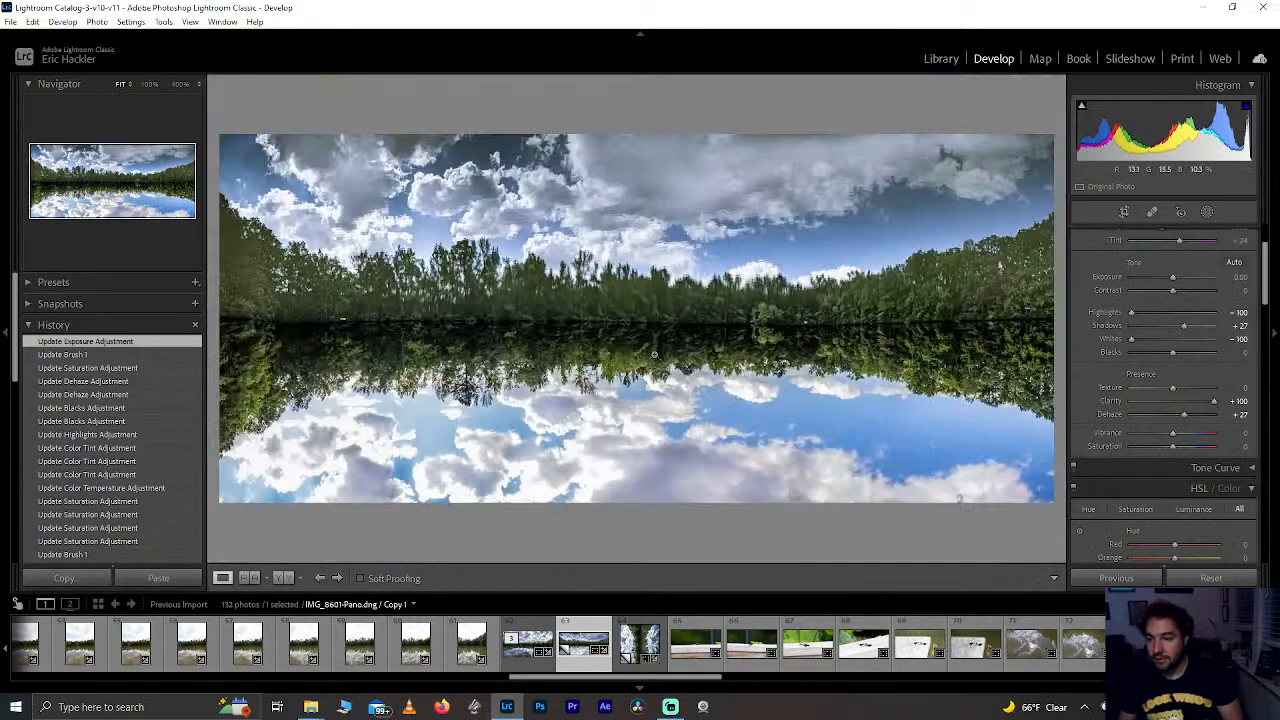
Step: Reopen Mask 2 on the upside-down copy, set its Noise to 100 and finish masking
{"action": "left_click", "coordinate": [1206, 212]}
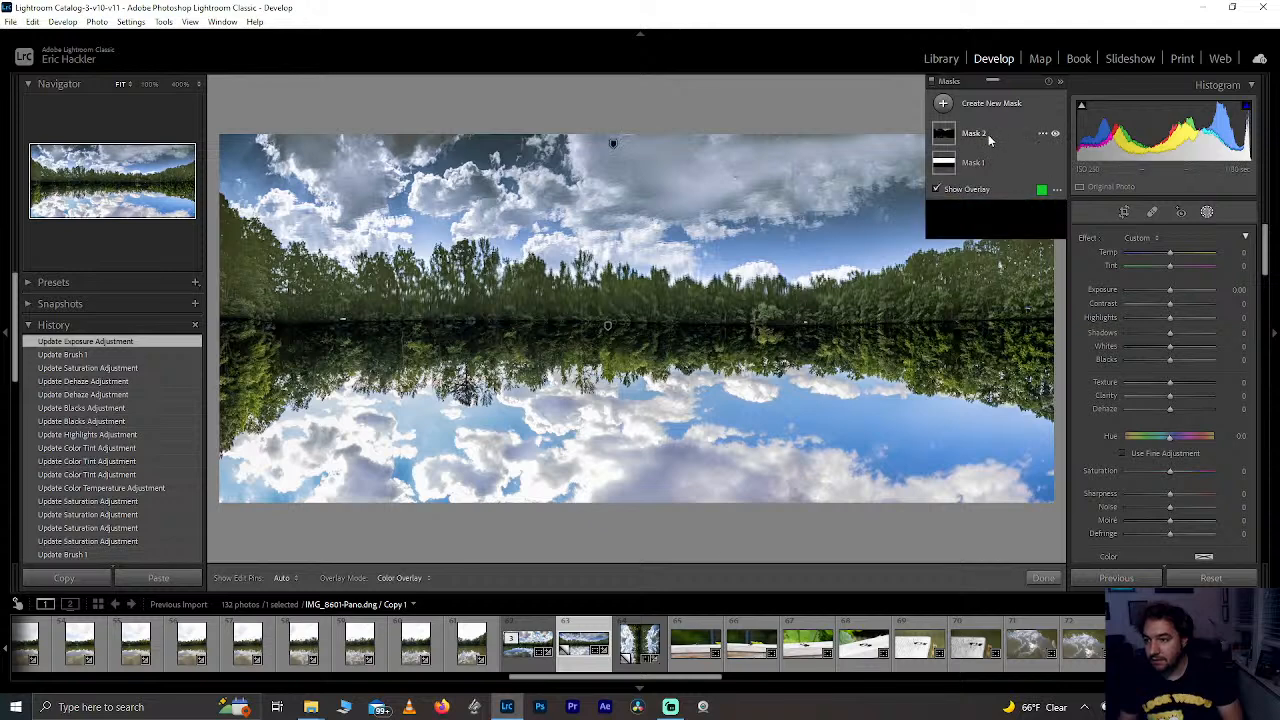
{"action": "scroll", "coordinate": [1101, 497], "scroll_direction": "down", "scroll_amount": 2}
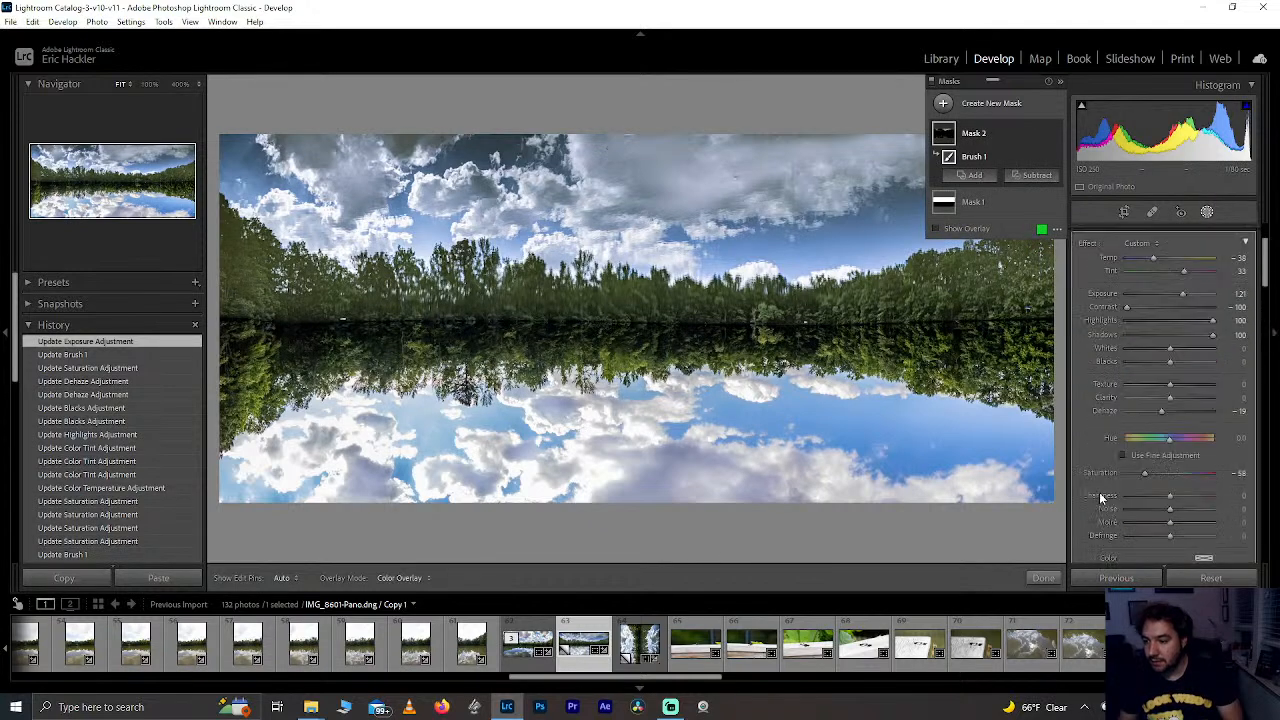
{"action": "left_click_drag", "start_coordinate": [1241, 510], "coordinate": [1241, 510]}
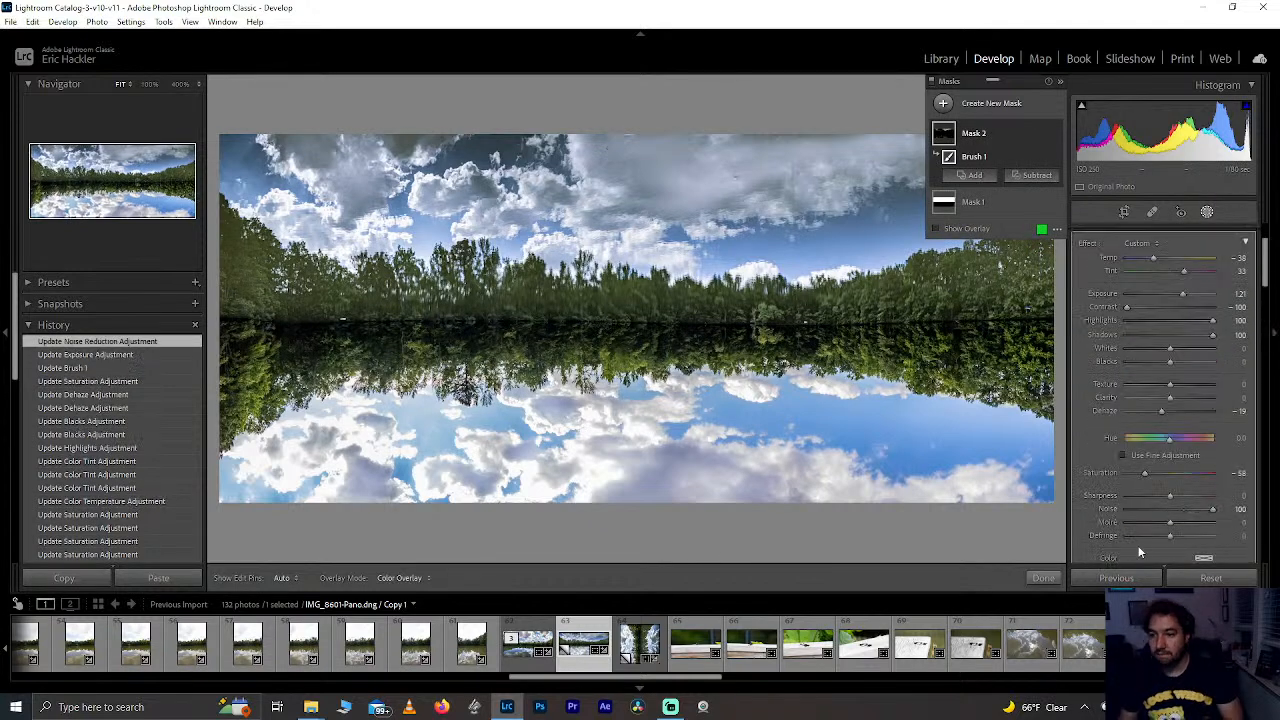
{"action": "left_click", "coordinate": [1043, 578]}
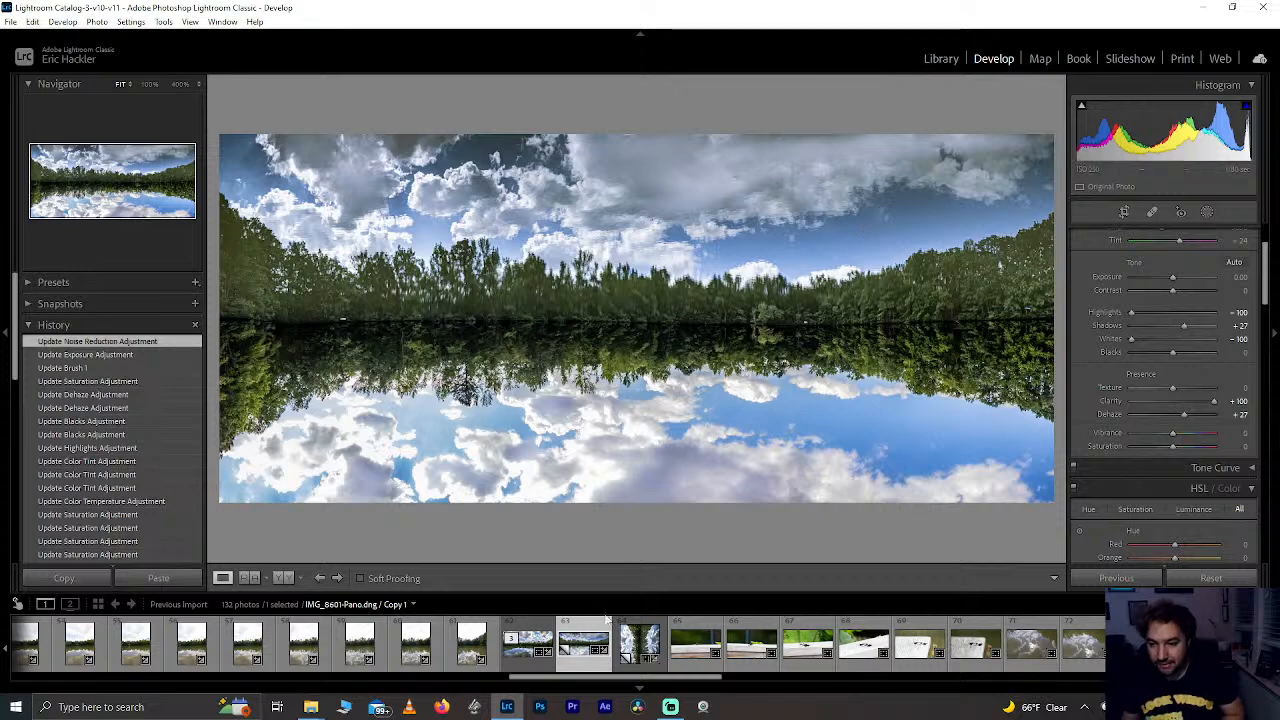
Step: Review the original panorama and the upside-down copy in turn
{"action": "left_click", "coordinate": [527, 645]}
{"action": "left_click", "coordinate": [524, 643]}
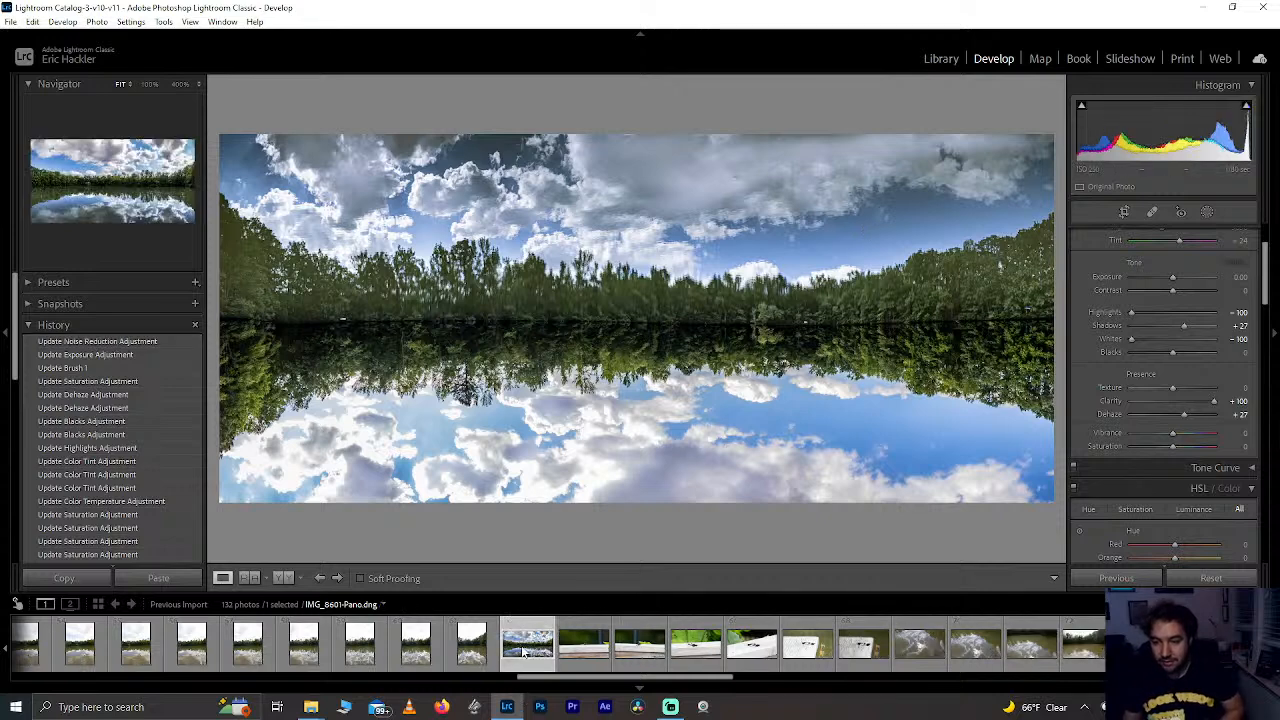
{"action": "left_click", "coordinate": [519, 642]}
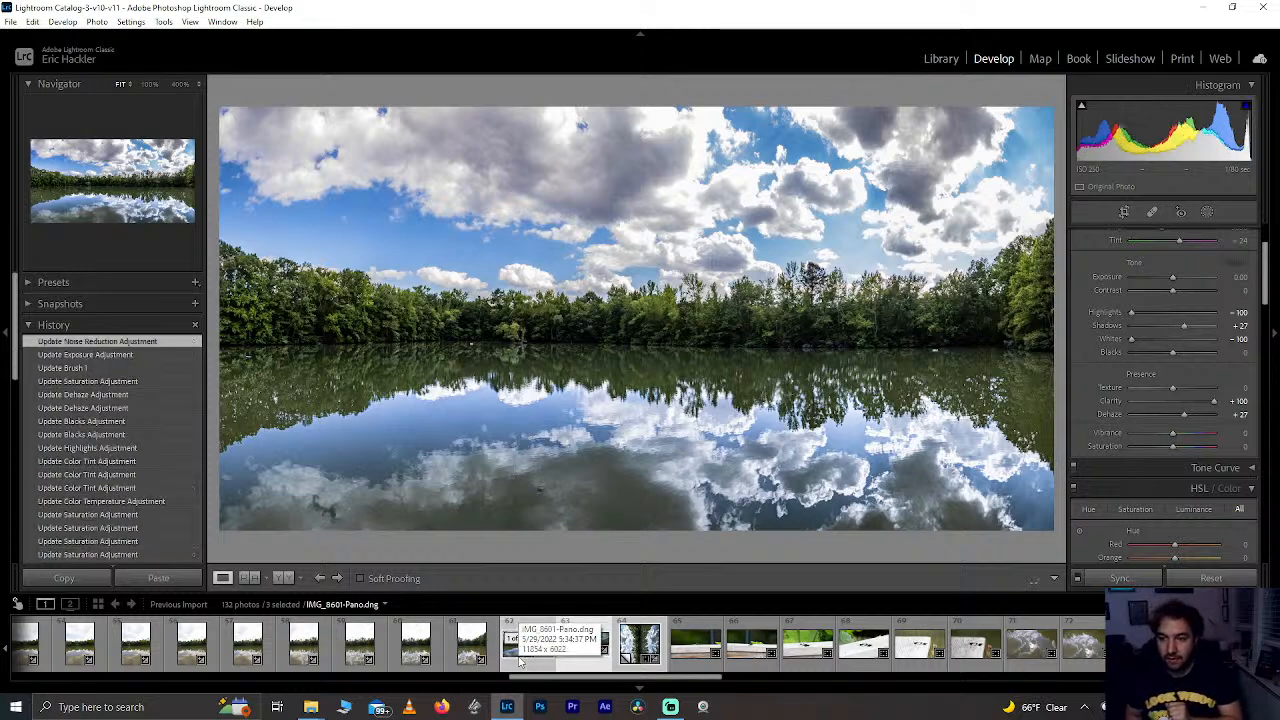
{"action": "left_click", "coordinate": [584, 642]}
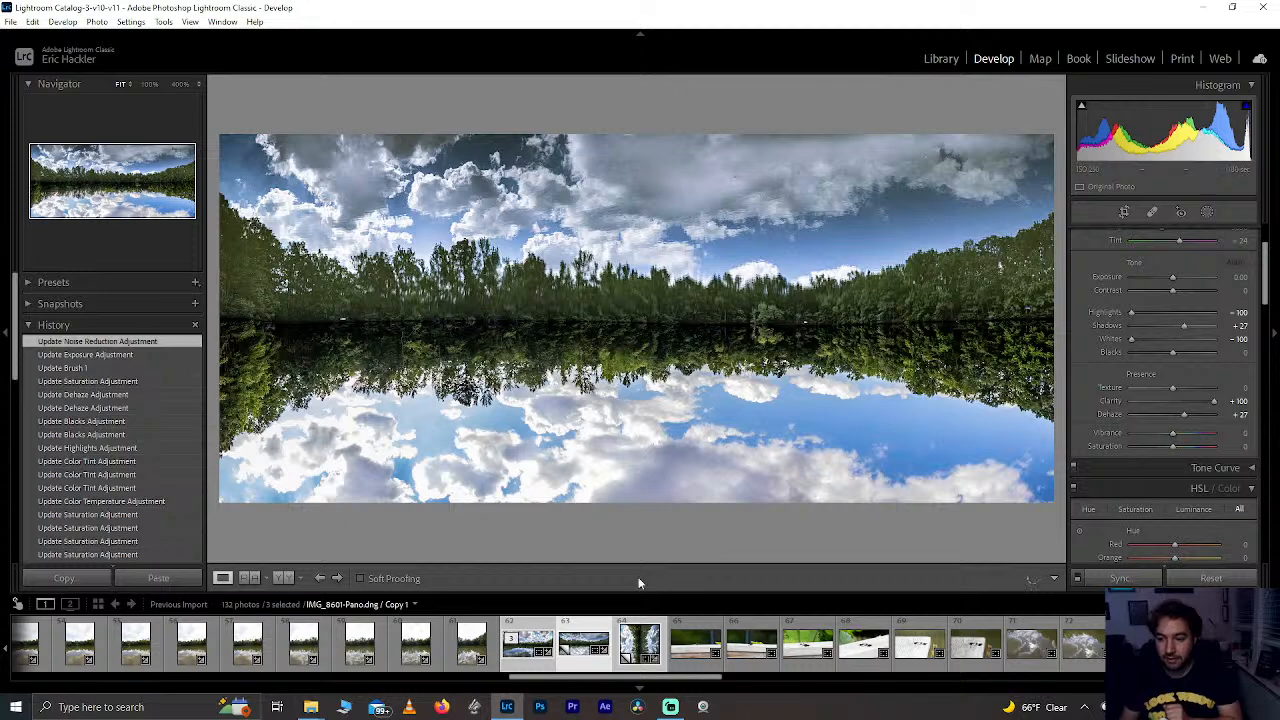
Step: Create a tall radial gradient mask centred over the trees on the vertical square copy and invert it
{"action": "left_click", "coordinate": [641, 648]}
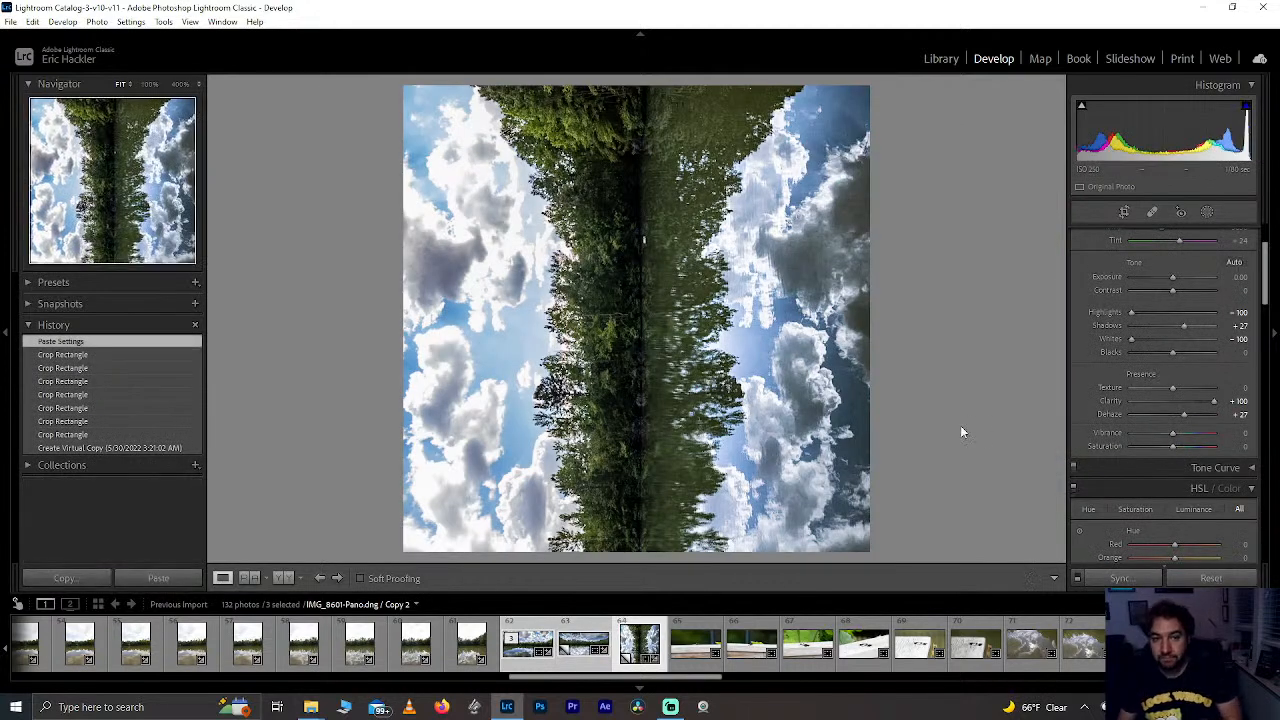
{"action": "left_click", "coordinate": [1208, 212]}
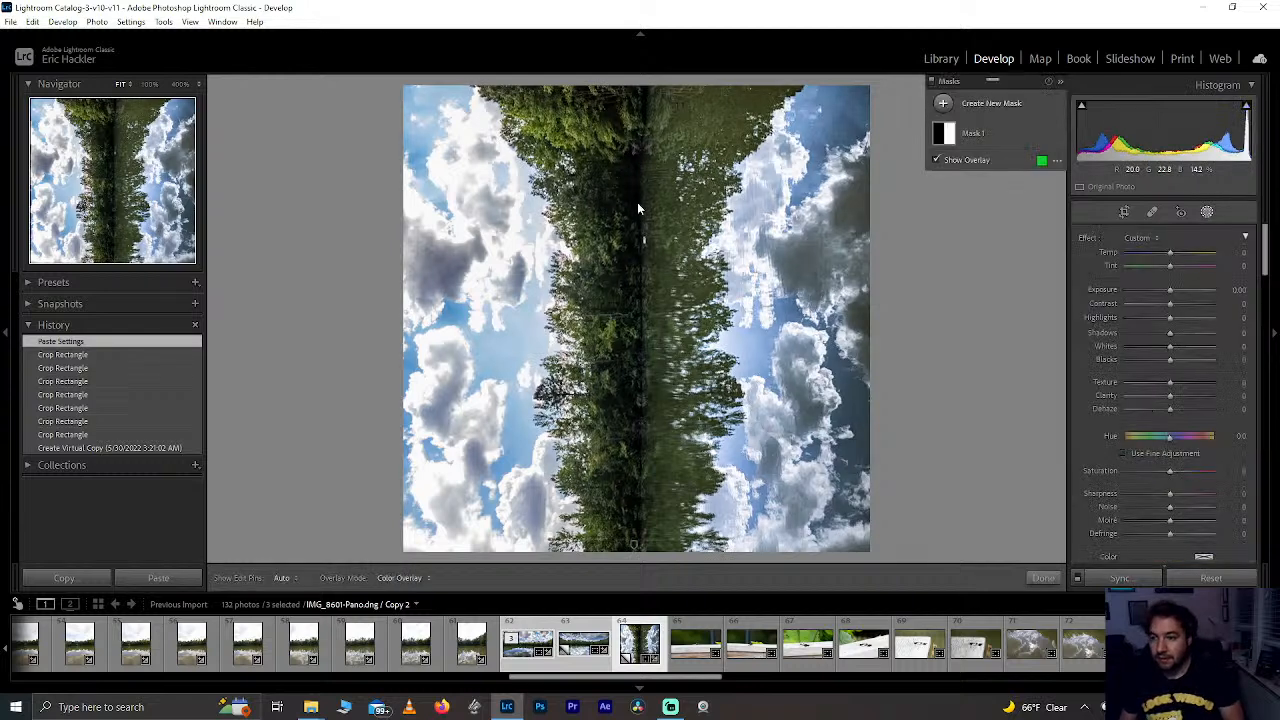
{"action": "left_click", "coordinate": [974, 110]}
{"action": "left_click", "coordinate": [1011, 207]}
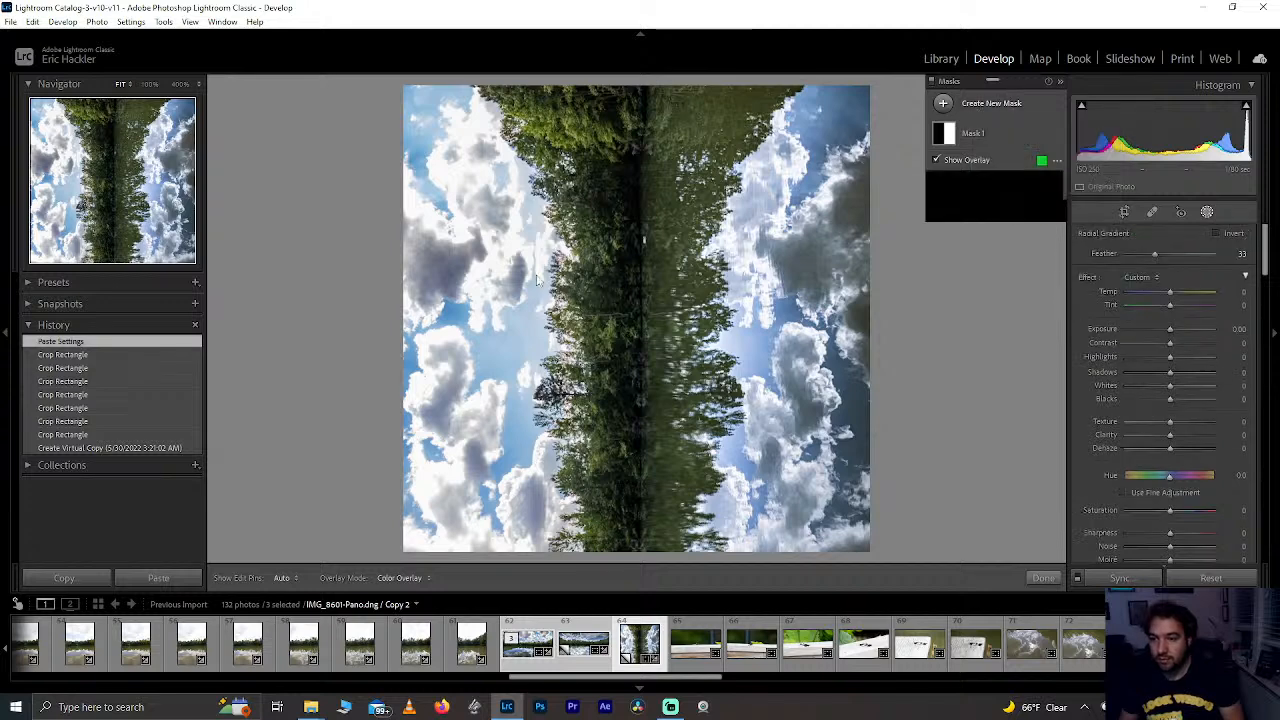
{"action": "mouse_move", "coordinate": [630, 212]}
{"action": "left_mouse_down"}
{"action": "mouse_move", "coordinate": [665, 315]}
{"action": "mouse_move", "coordinate": [748, 440]}
{"action": "mouse_move", "coordinate": [754, 532]}
{"action": "mouse_move", "coordinate": [716, 577]}
{"action": "mouse_move", "coordinate": [719, 448]}
{"action": "mouse_move", "coordinate": [739, 445]}
{"action": "left_mouse_up"}
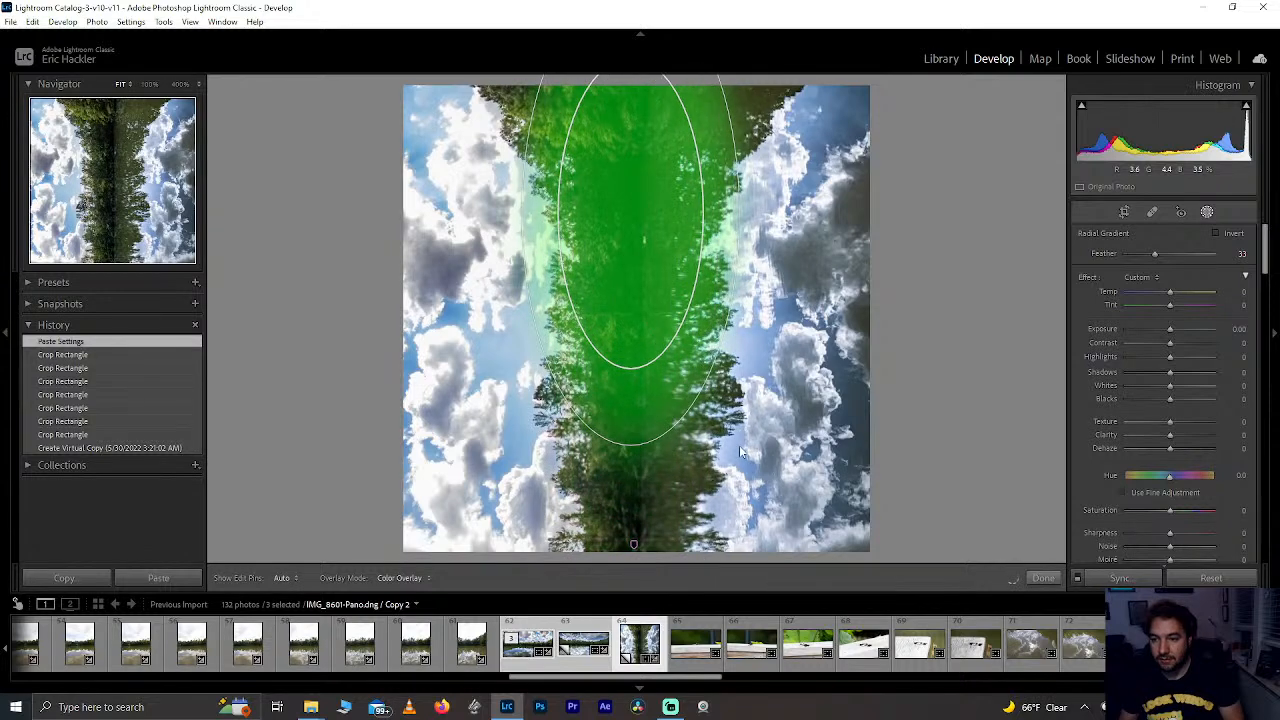
{"action": "left_click_drag", "start_coordinate": [630, 265], "coordinate": [643, 341]}
{"action": "left_click", "coordinate": [1217, 233]}
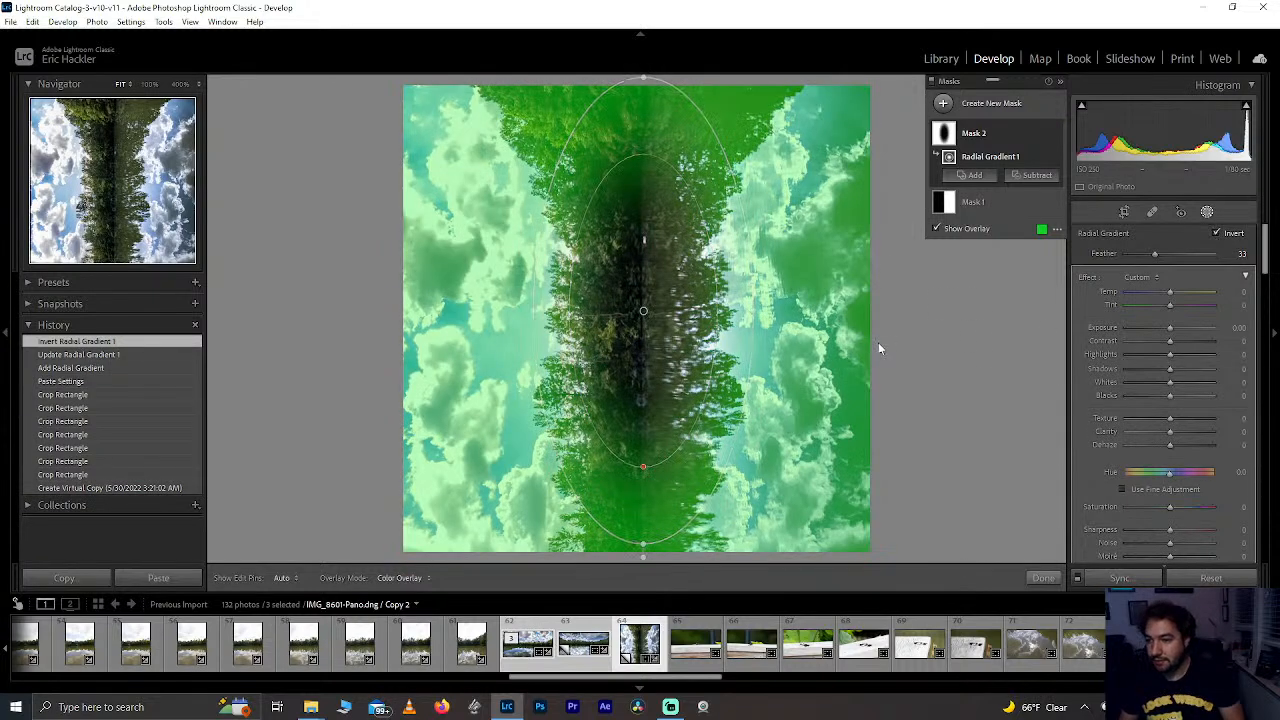
Step: Set the inverted radial gradient's Feather to 50, shift it slightly down over the trees and hide the mask overlay
{"action": "mouse_move", "coordinate": [1187, 253]}
{"action": "left_mouse_down"}
{"action": "mouse_move", "coordinate": [1207, 258]}
{"action": "mouse_move", "coordinate": [1143, 251]}
{"action": "mouse_move", "coordinate": [1163, 257]}
{"action": "left_mouse_up"}
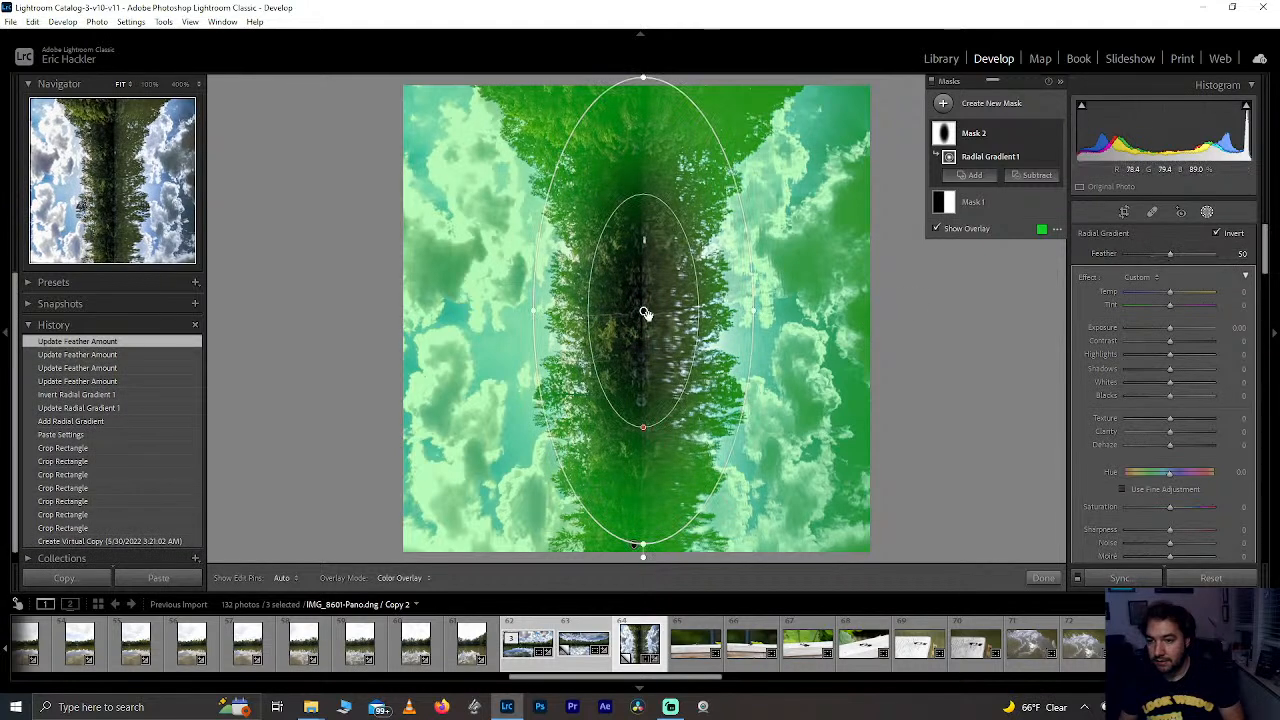
{"action": "mouse_move", "coordinate": [645, 312]}
{"action": "left_mouse_down"}
{"action": "mouse_move", "coordinate": [643, 333]}
{"action": "mouse_move", "coordinate": [640, 321]}
{"action": "left_mouse_up"}
{"action": "key", "text": "o"}
Step: Try Clarity and Dehaze adjustments on the radial mask, reset both, and set its Texture to 100
{"action": "left_click_drag", "start_coordinate": [1170, 431], "coordinate": [1267, 422]}
{"action": "double_click", "coordinate": [1181, 433]}
{"action": "double_click", "coordinate": [1149, 448]}
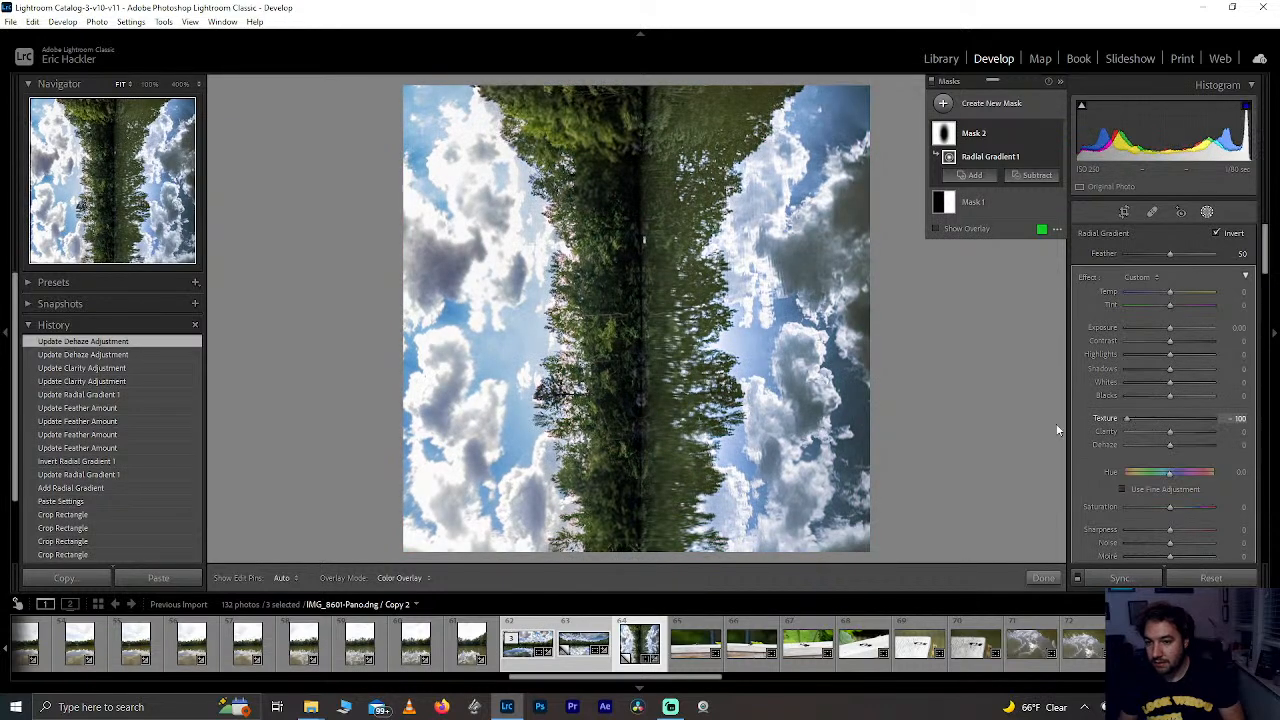
{"action": "left_click_drag", "start_coordinate": [1129, 420], "coordinate": [1213, 420]}
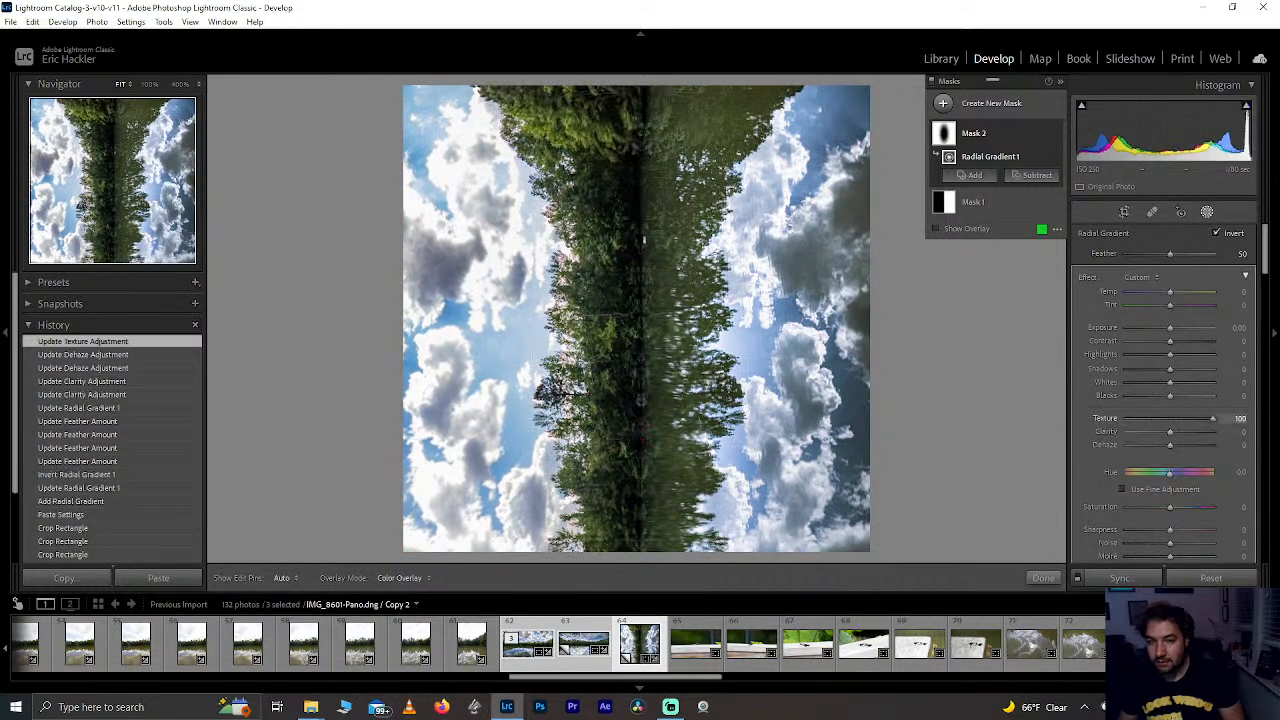
Step: Try Highlights and Shadows adjustments on the radial mask, reset both and finish masking
{"action": "left_click_drag", "start_coordinate": [1170, 354], "coordinate": [1197, 370]}
{"action": "double_click", "coordinate": [1171, 356]}
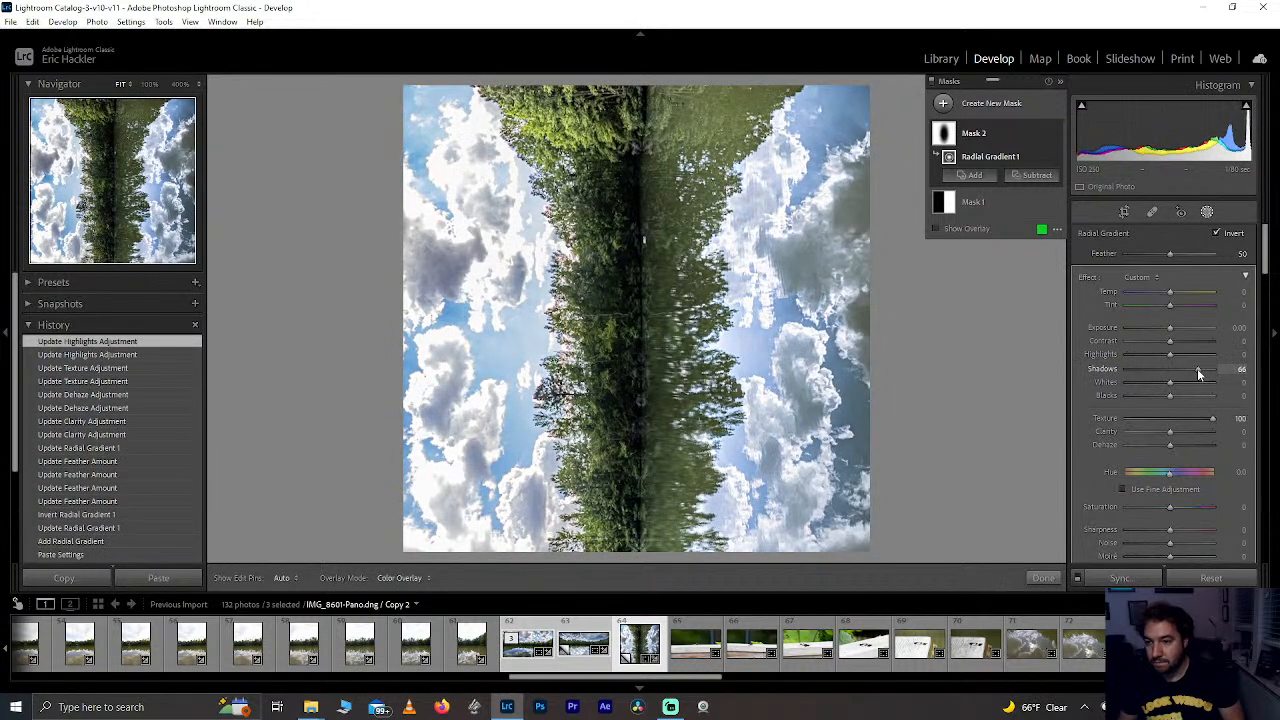
{"action": "double_click", "coordinate": [1197, 368]}
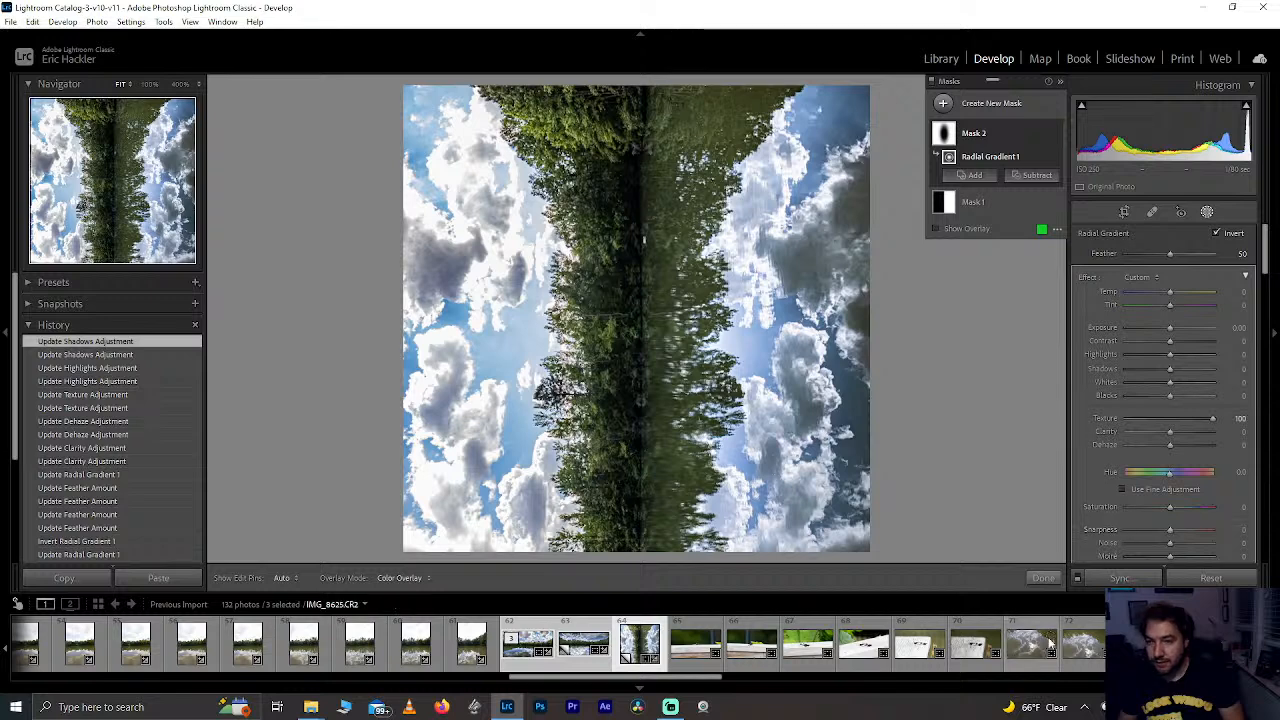
{"action": "left_click", "coordinate": [1043, 580]}
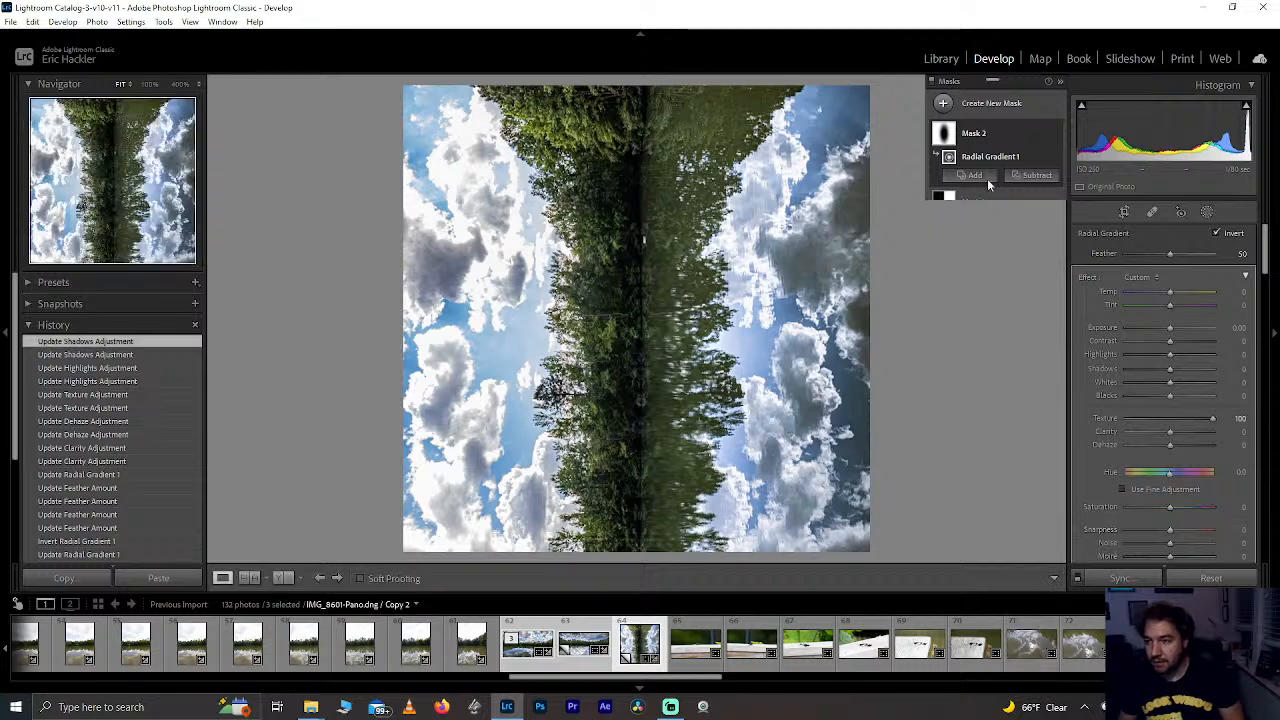
Step: Reopen the masks of the vertical square copy and toggle Mask 2 off and on to compare its effect
{"action": "left_click", "coordinate": [1207, 213]}
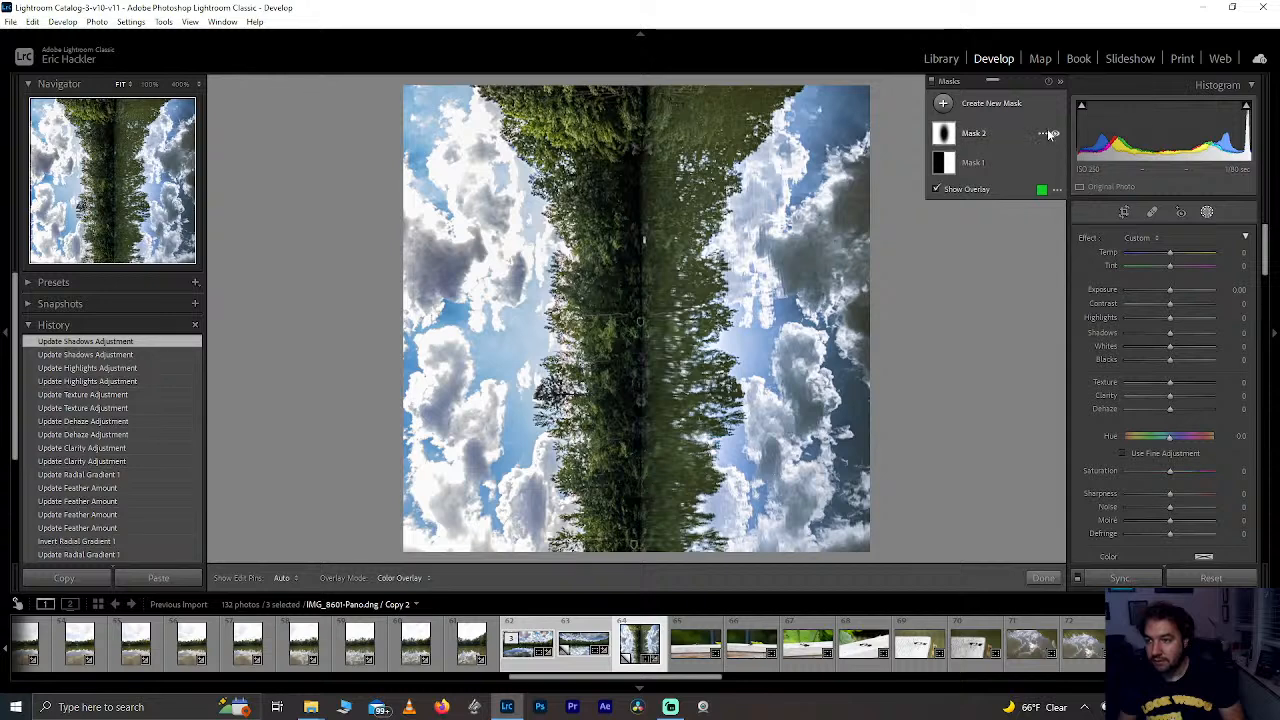
{"action": "left_click", "coordinate": [1053, 133]}
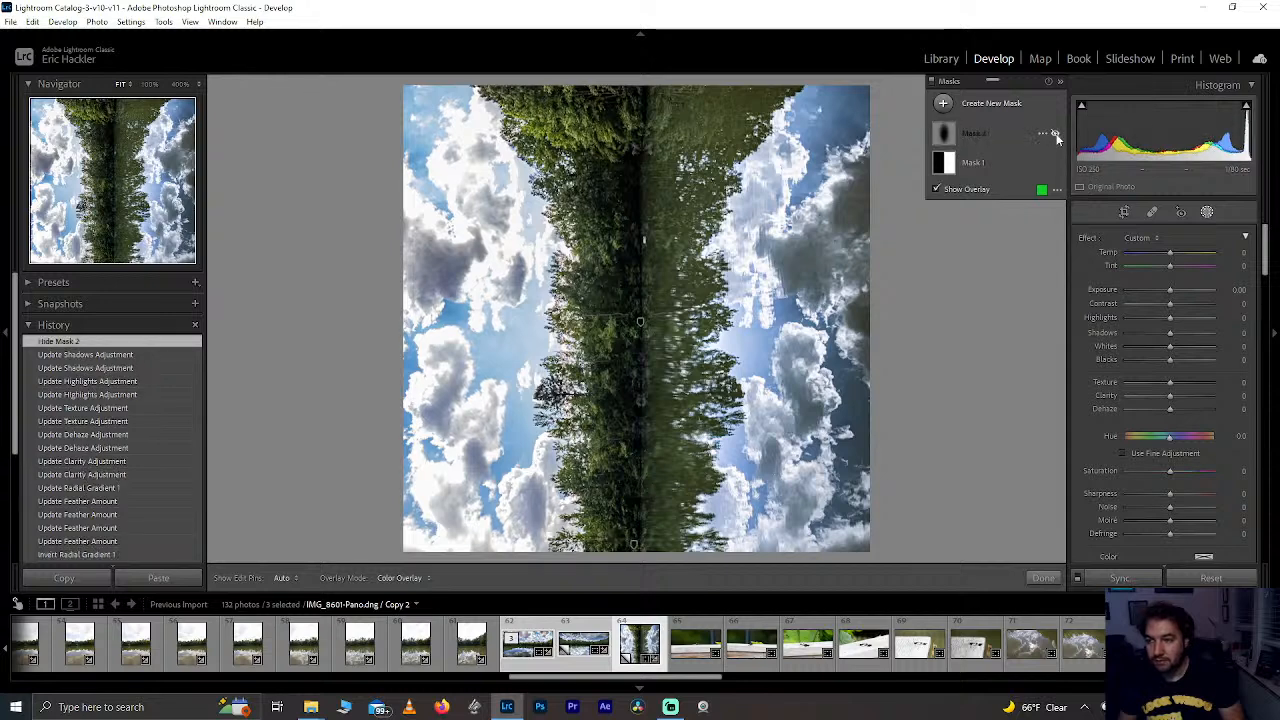
{"action": "left_click", "coordinate": [1055, 134]}
{"action": "left_click", "coordinate": [1055, 134]}
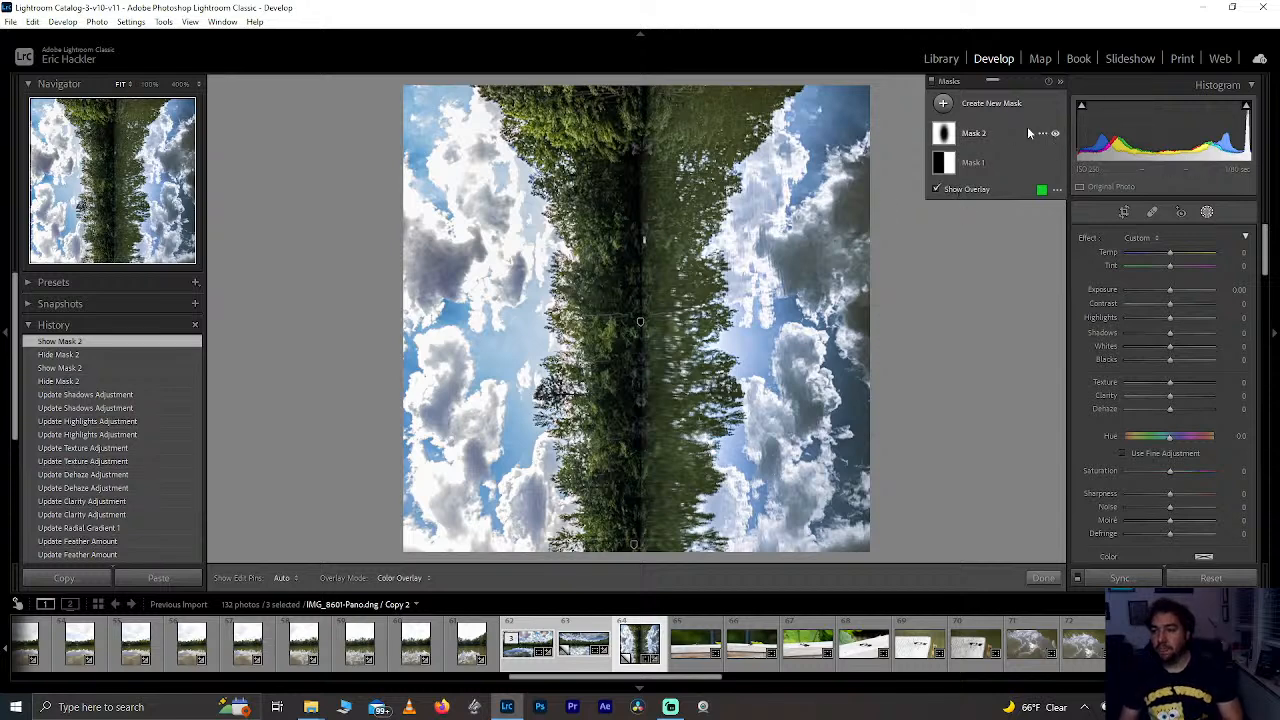
Step: Hide Mask 2 on the vertical square copy and delete its radial gradient
{"action": "left_click", "coordinate": [1055, 134]}
{"action": "left_click", "coordinate": [983, 129]}
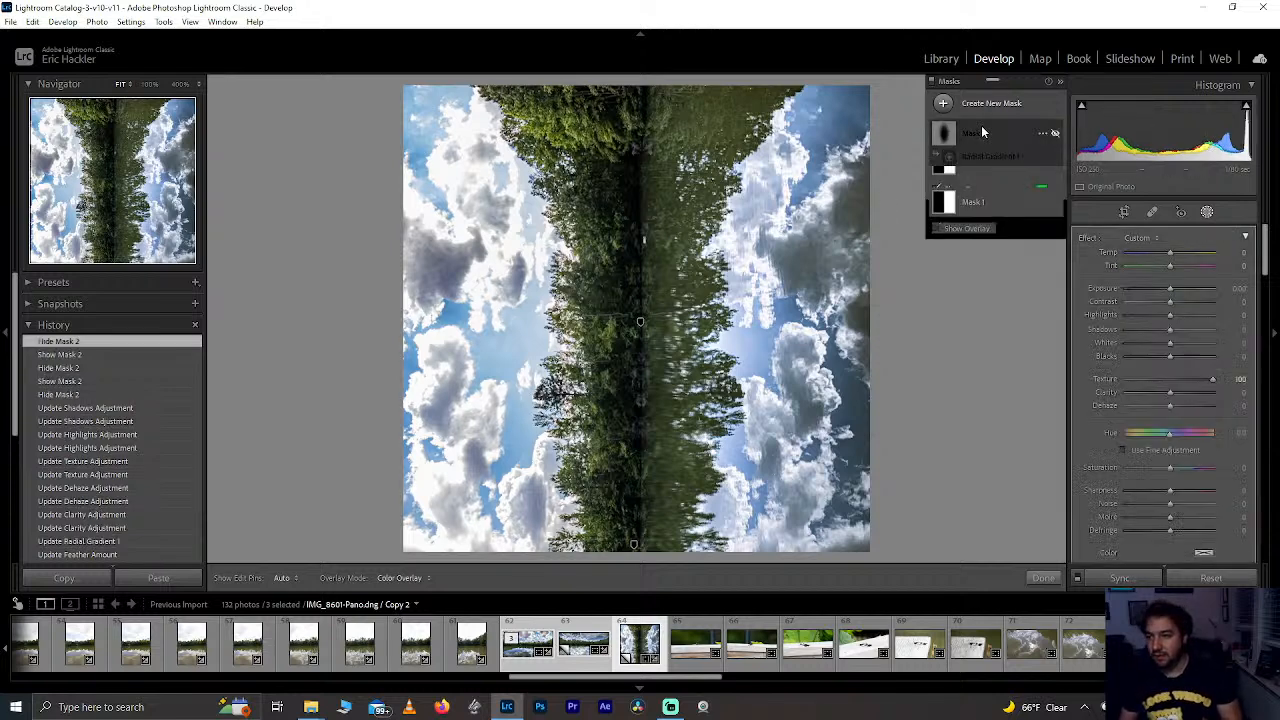
{"action": "key", "text": "Delete"}
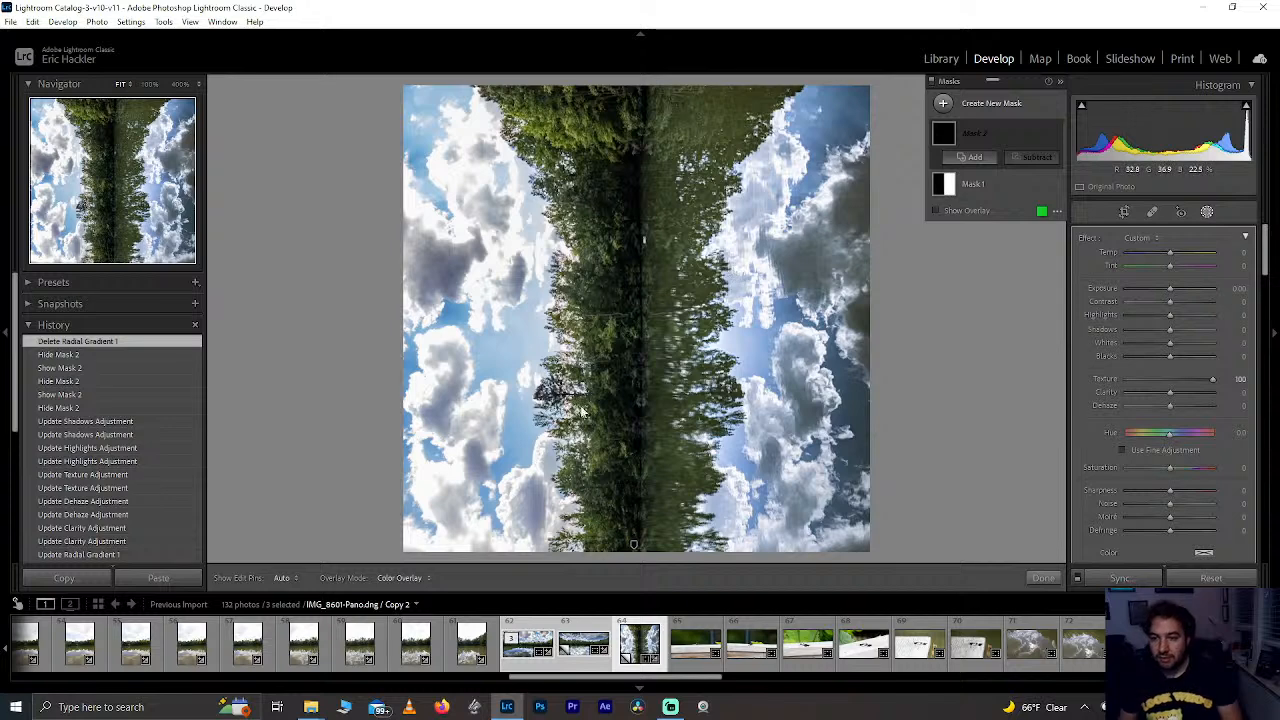
Step: Give the original panorama, the upside-down copy and the vertical square copy a one-star rating each
{"action": "left_click", "coordinate": [527, 645]}
{"action": "key", "text": "1"}
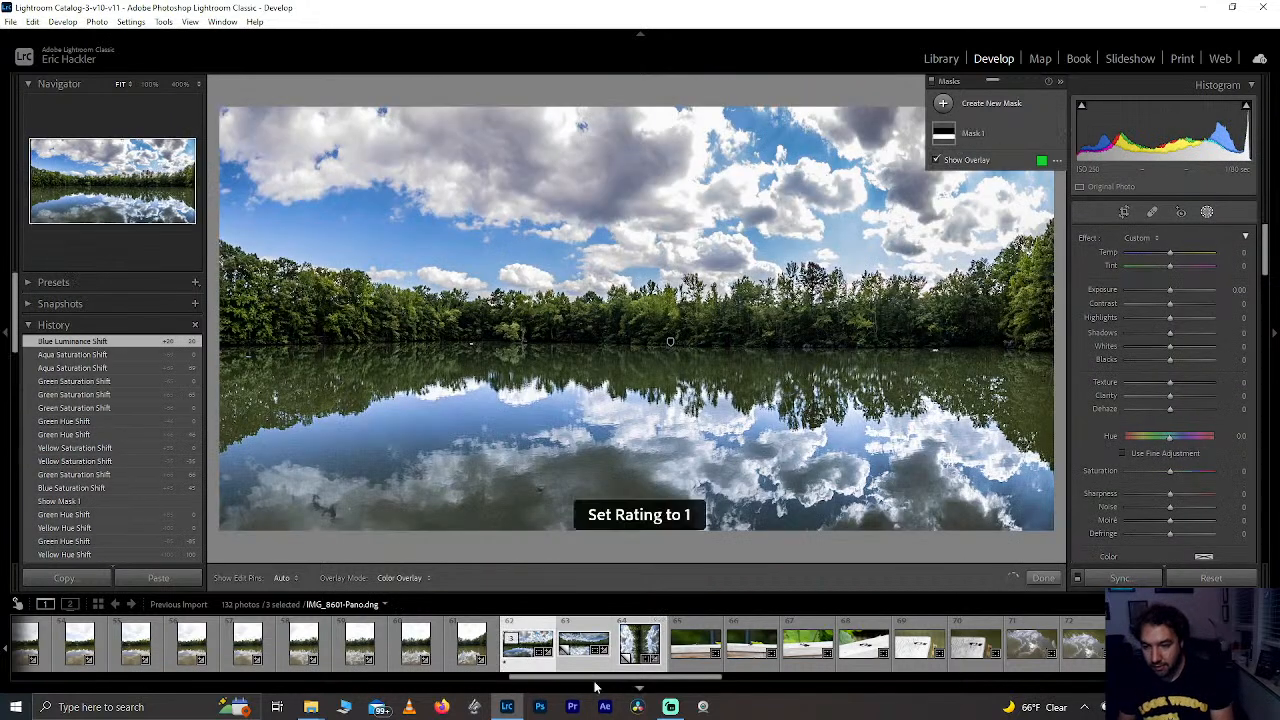
{"action": "left_click", "coordinate": [577, 655]}
{"action": "key", "text": "1"}
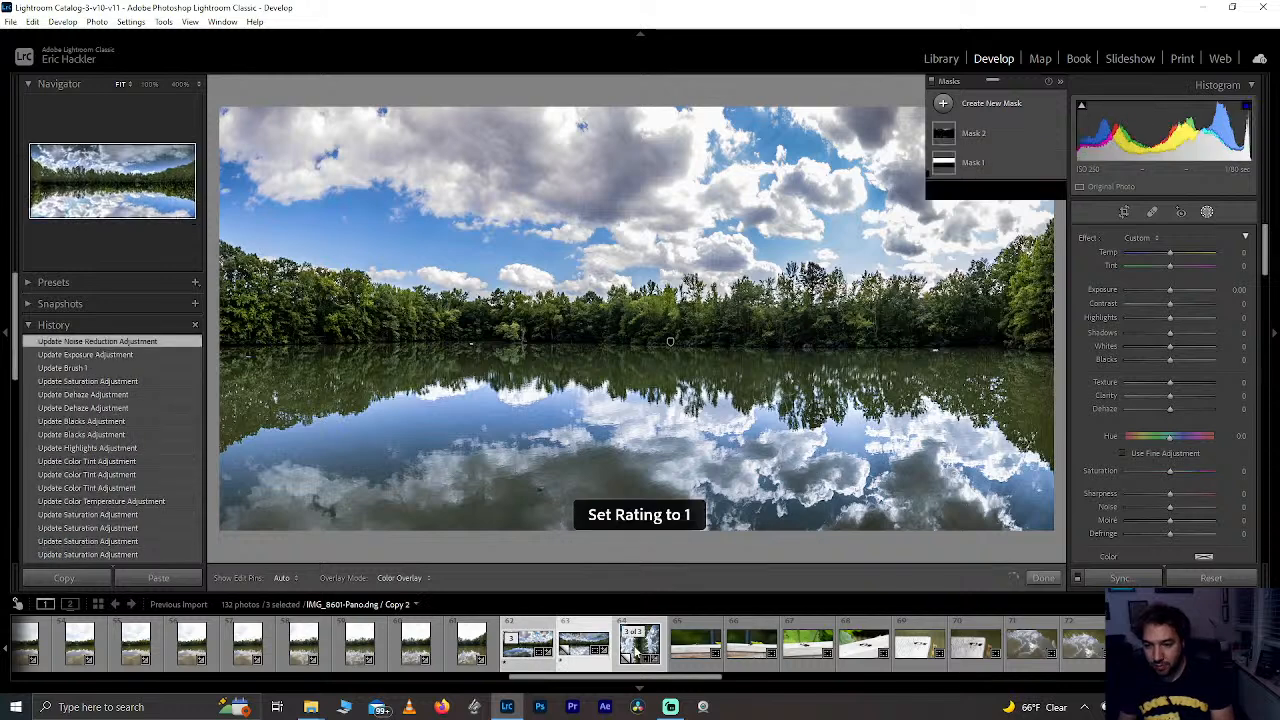
{"action": "left_click", "coordinate": [632, 655]}
{"action": "left_click", "coordinate": [630, 655]}
{"action": "key", "text": "1"}
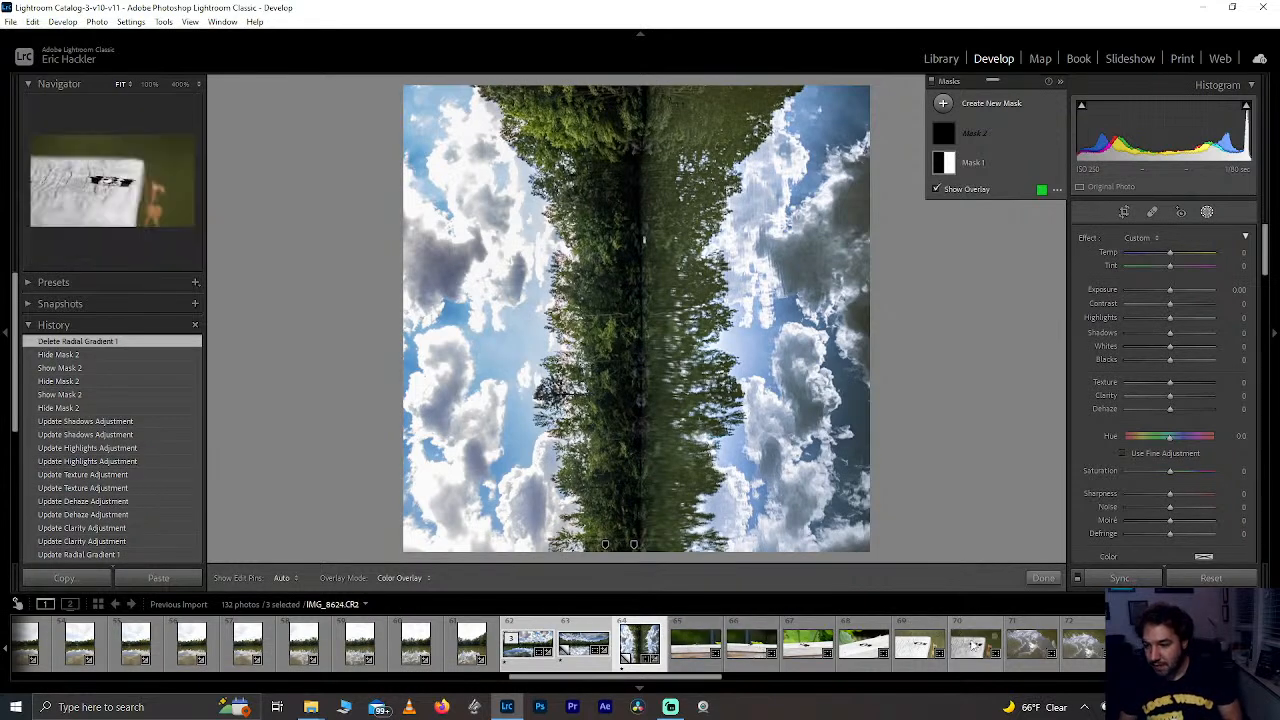
Step: Review the dragonfly photos one after another, from IMG_8624 back to the shot with the green leaf background
{"action": "left_click", "coordinate": [975, 648]}
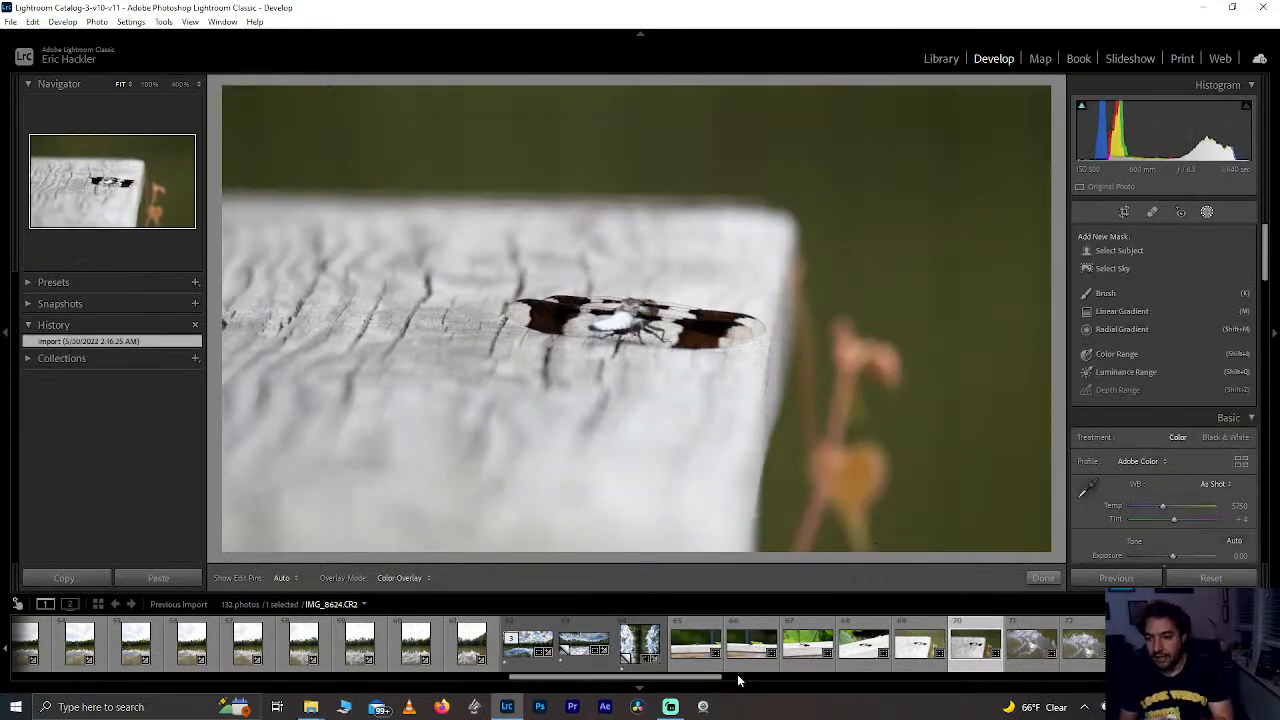
{"action": "left_click", "coordinate": [922, 648]}
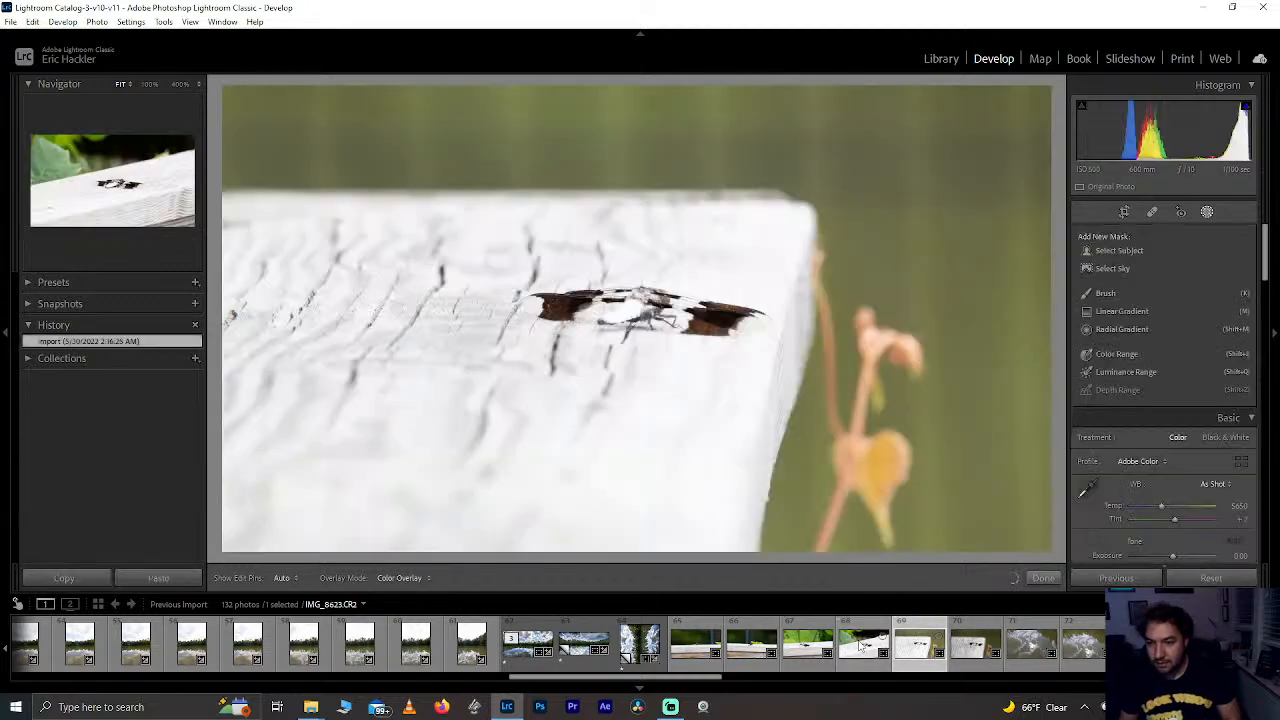
{"action": "left_click", "coordinate": [862, 646]}
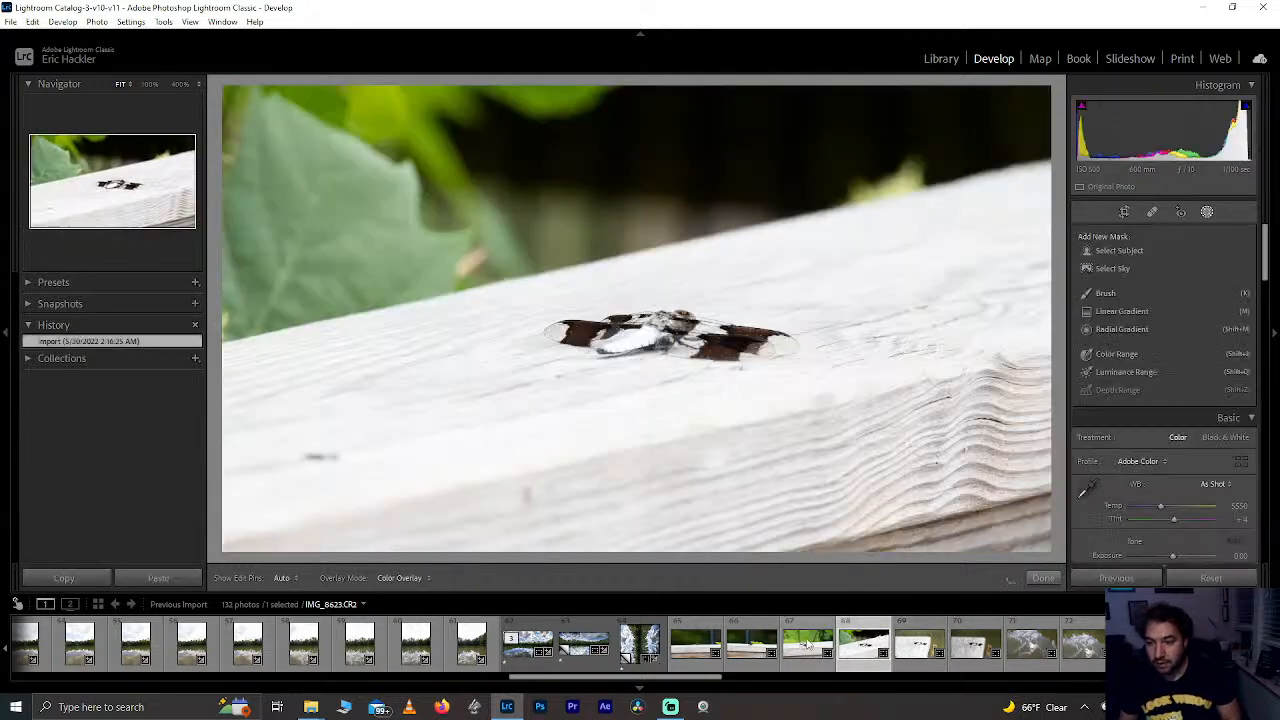
{"action": "left_click", "coordinate": [808, 645]}
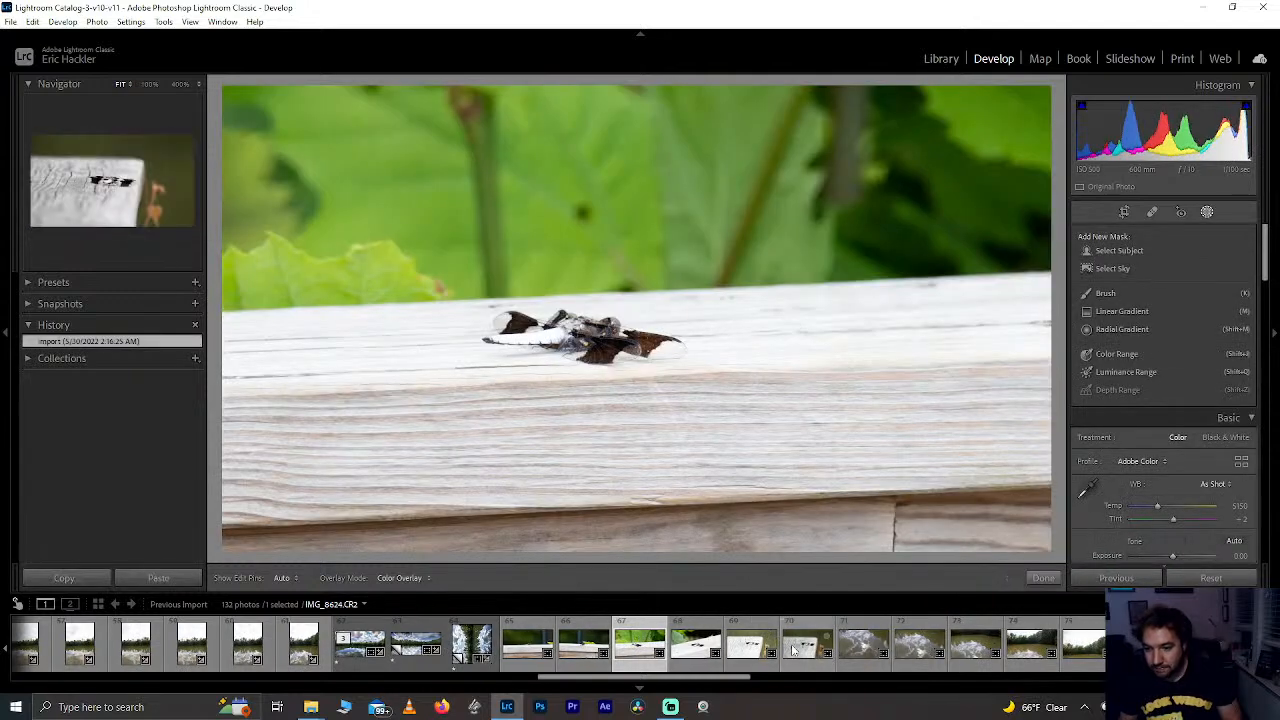
Step: Reopen IMG_8624 outside masking and inspect the dragonfly's sharpness at 100%
{"action": "left_click", "coordinate": [794, 650]}
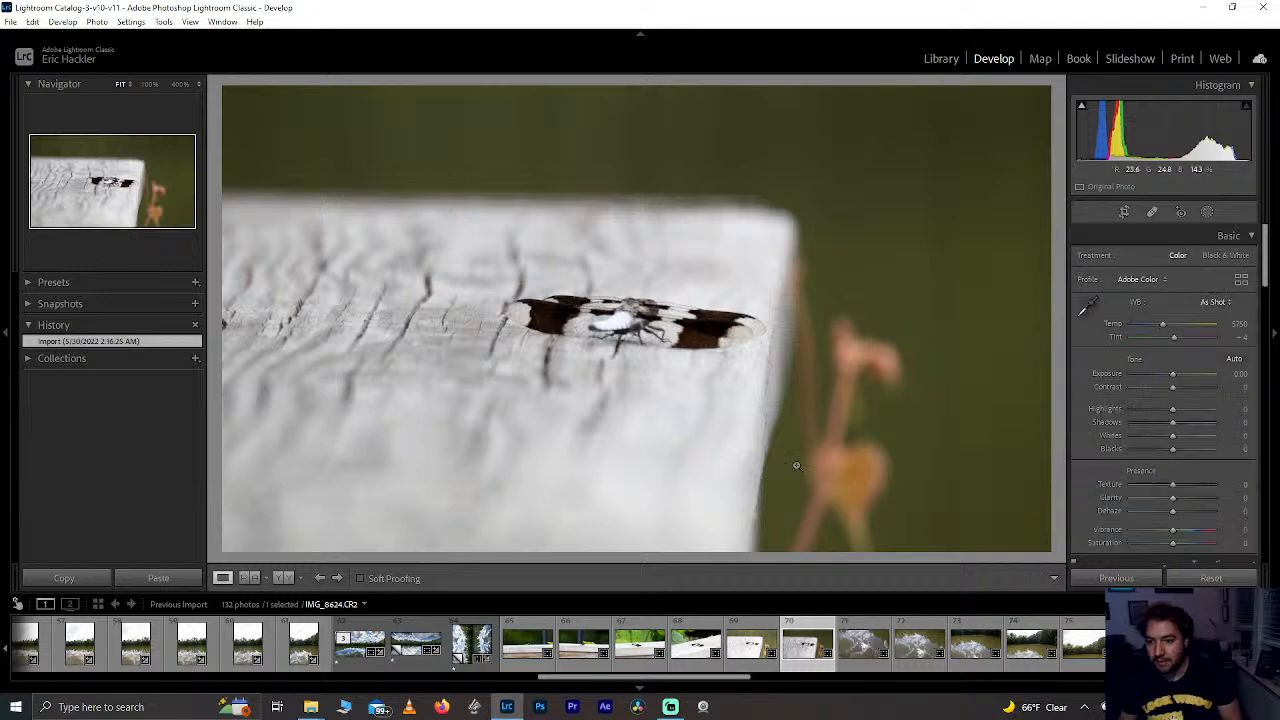
{"action": "left_click_drag", "start_coordinate": [633, 325], "coordinate": [460, 258]}
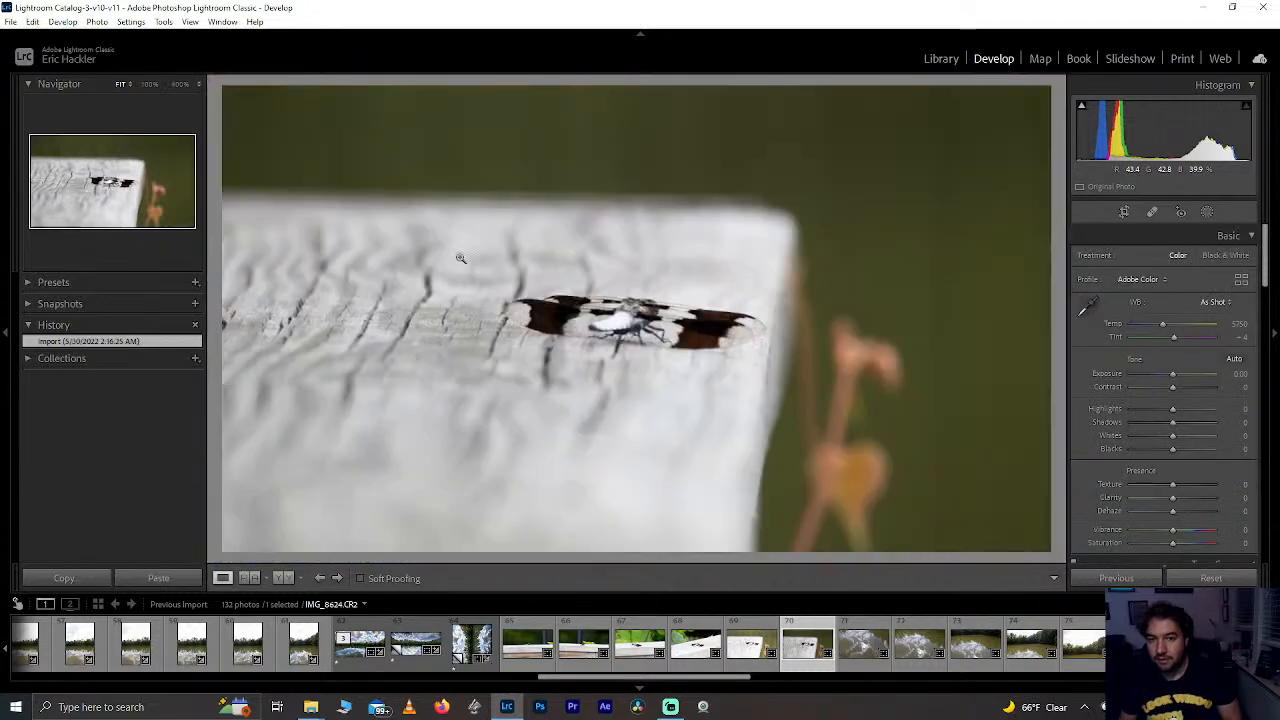
{"action": "left_click", "coordinate": [149, 85]}
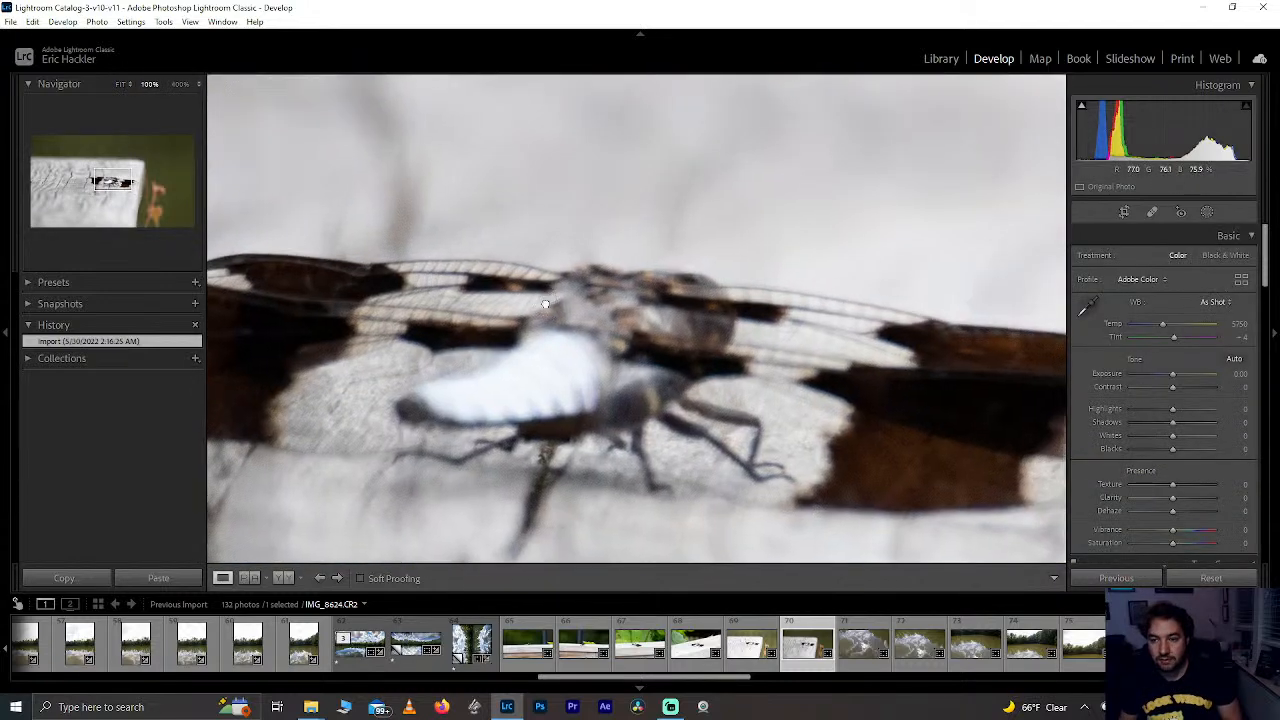
{"action": "left_click_drag", "start_coordinate": [548, 278], "coordinate": [418, 134]}
{"action": "left_click", "coordinate": [495, 185]}
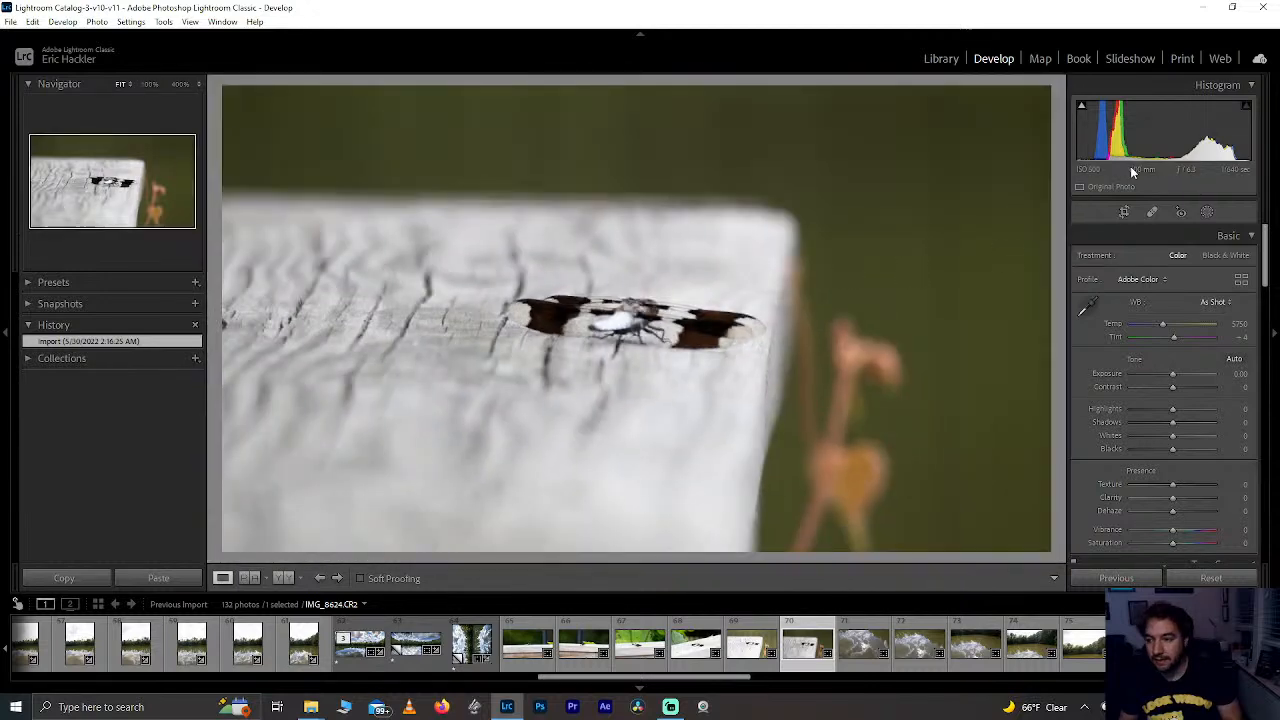
Step: Crop IMG_8624 to a tighter 1 x 1 square with the dragonfly low in the frame beneath the green background
{"action": "left_click", "coordinate": [1126, 211]}
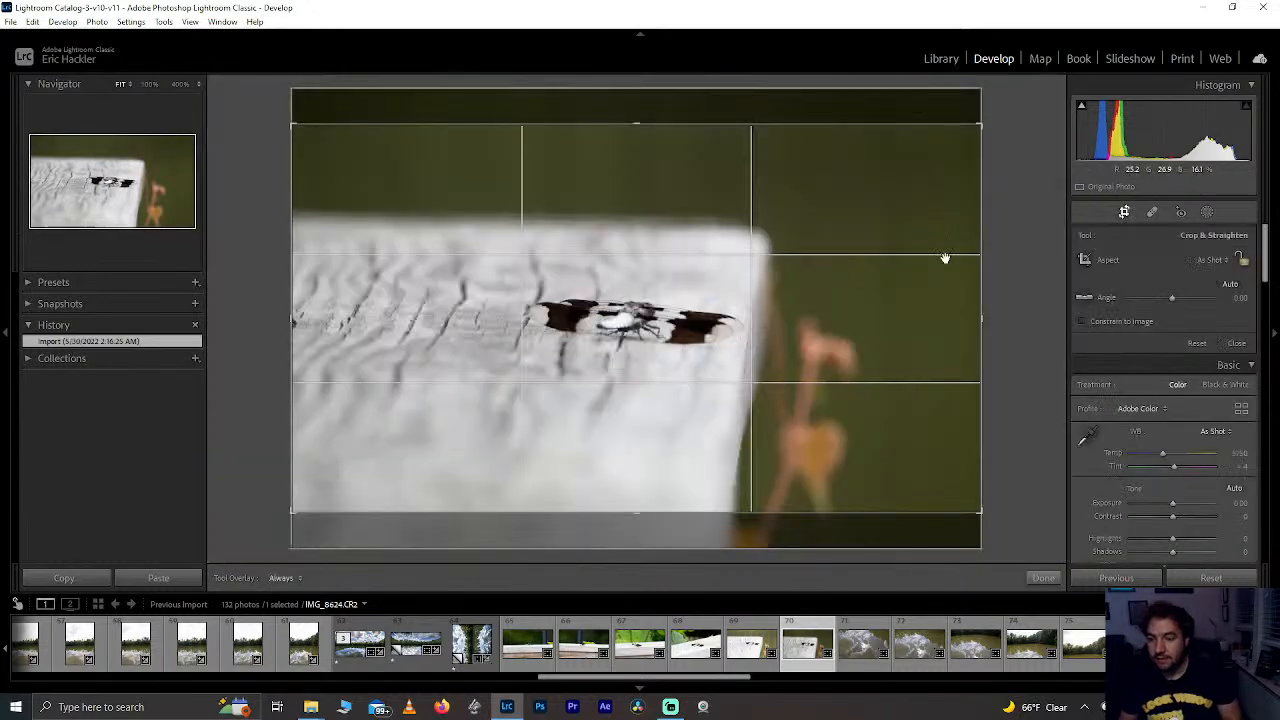
{"action": "left_click", "coordinate": [1211, 261]}
{"action": "left_click", "coordinate": [1140, 329]}
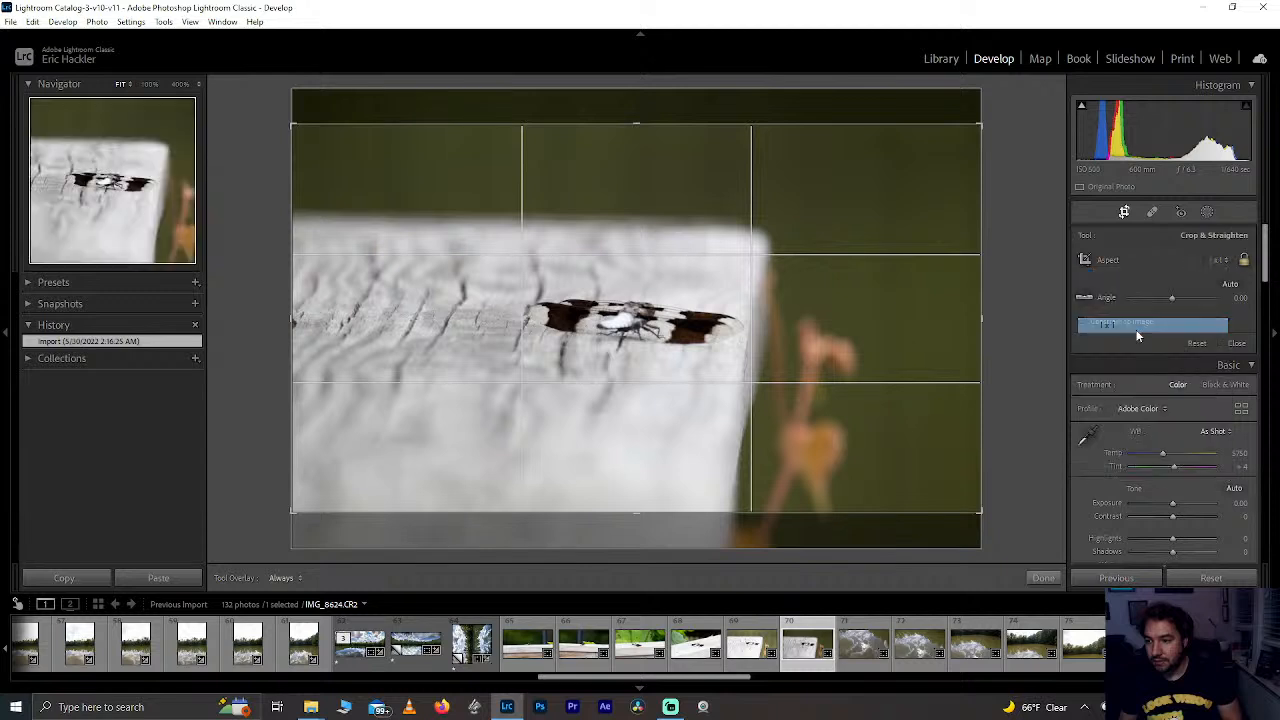
{"action": "mouse_move", "coordinate": [695, 287]}
{"action": "left_mouse_down"}
{"action": "mouse_move", "coordinate": [820, 287]}
{"action": "mouse_move", "coordinate": [680, 303]}
{"action": "left_mouse_up"}
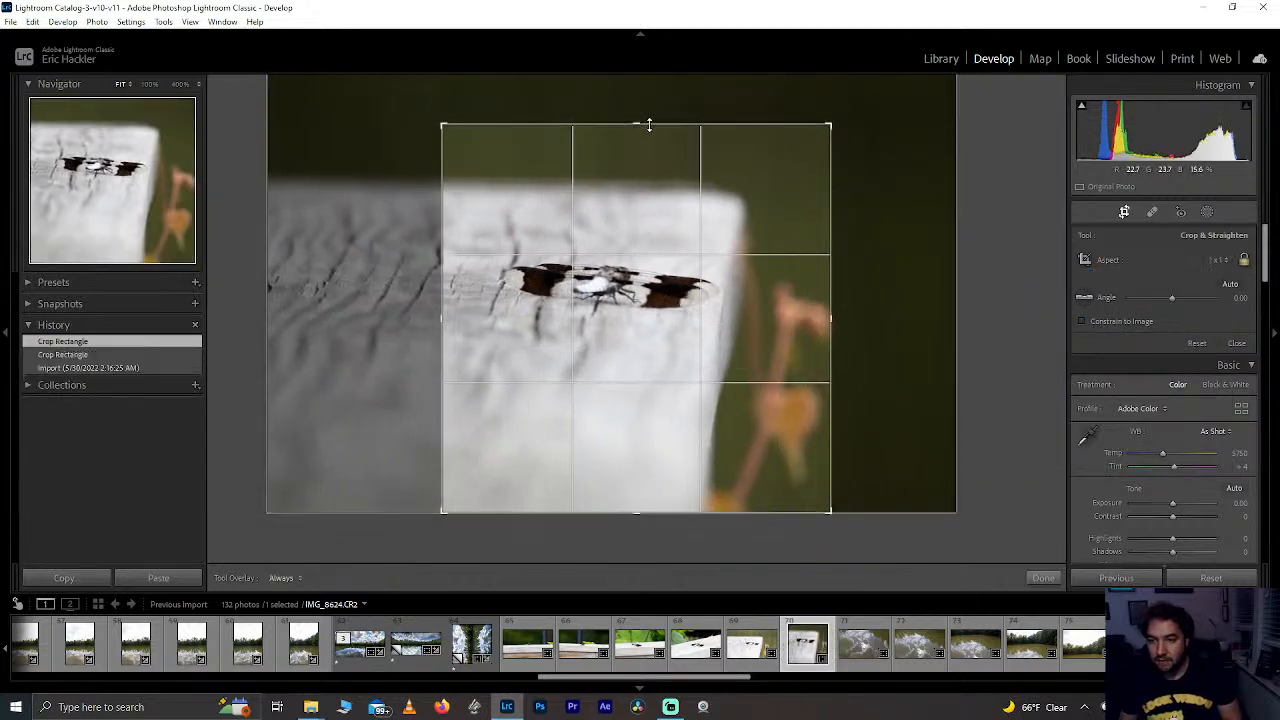
{"action": "left_click_drag", "start_coordinate": [649, 123], "coordinate": [608, 256]}
{"action": "left_click_drag", "start_coordinate": [537, 274], "coordinate": [532, 360]}
{"action": "left_click_drag", "start_coordinate": [643, 169], "coordinate": [646, 146]}
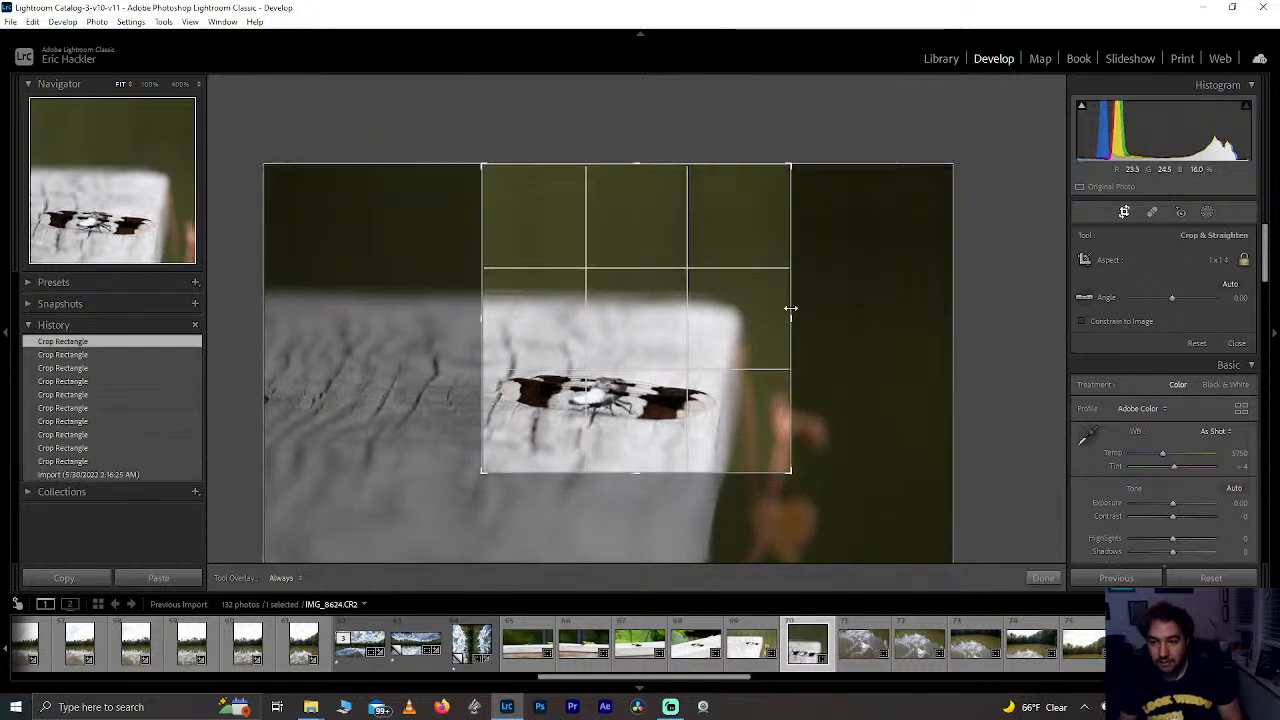
{"action": "mouse_move", "coordinate": [634, 472]}
{"action": "left_mouse_down"}
{"action": "mouse_move", "coordinate": [631, 487]}
{"action": "mouse_move", "coordinate": [628, 452]}
{"action": "mouse_move", "coordinate": [580, 480]}
{"action": "mouse_move", "coordinate": [611, 466]}
{"action": "mouse_move", "coordinate": [632, 474]}
{"action": "mouse_move", "coordinate": [650, 442]}
{"action": "mouse_move", "coordinate": [629, 443]}
{"action": "mouse_move", "coordinate": [637, 457]}
{"action": "left_mouse_up"}
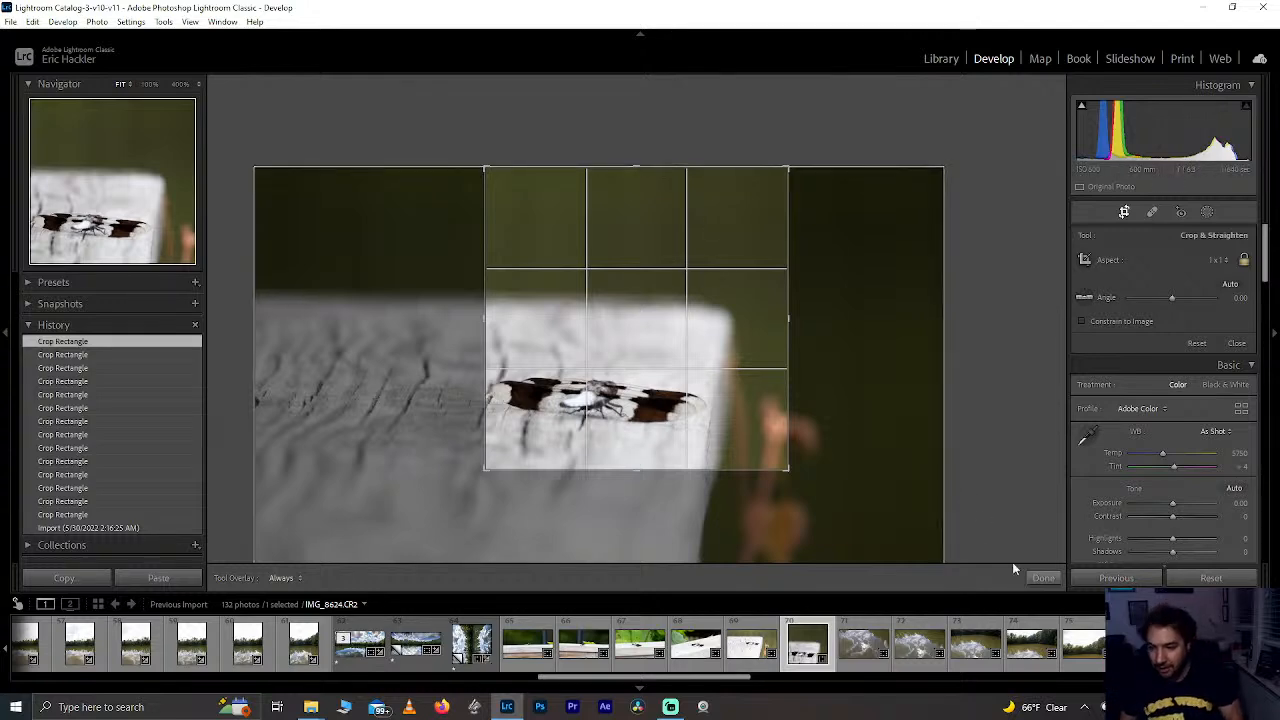
{"action": "left_click", "coordinate": [1045, 577]}
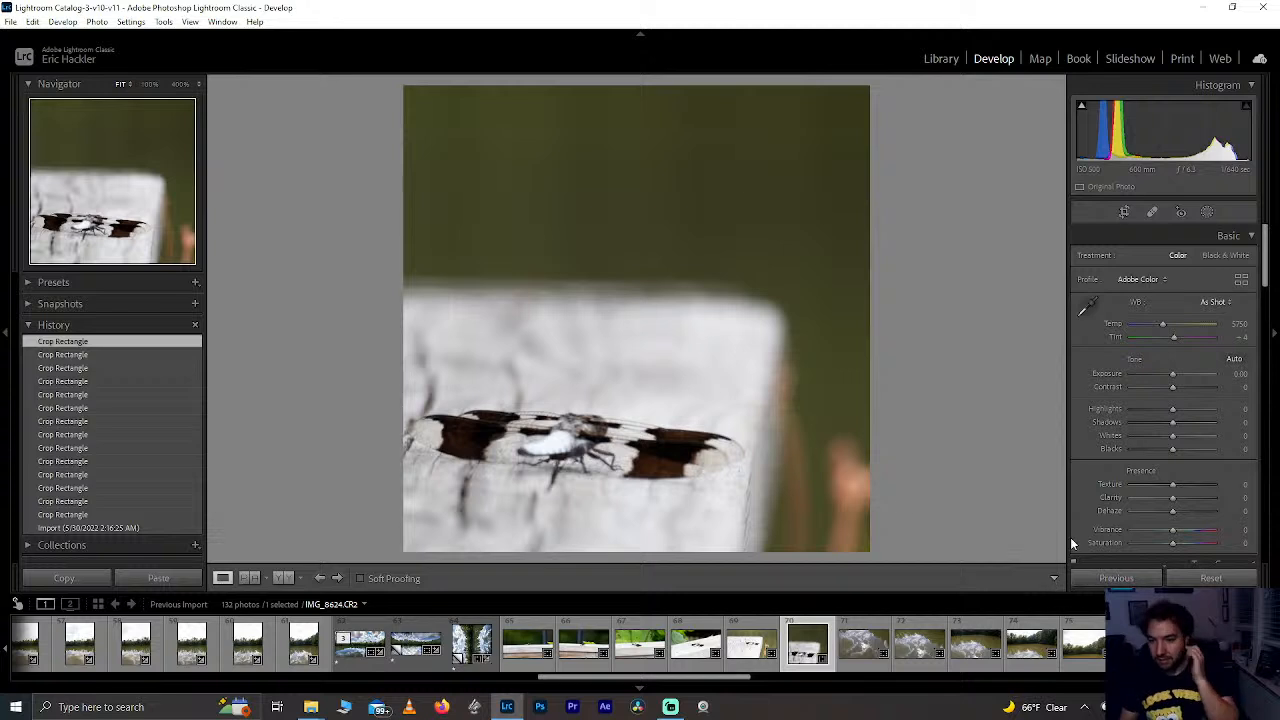
Step: Set the cropped dragonfly photo's Clarity to +42 and Texture to +100, checking the insect's detail up close
{"action": "left_click_drag", "start_coordinate": [1173, 500], "coordinate": [1209, 493]}
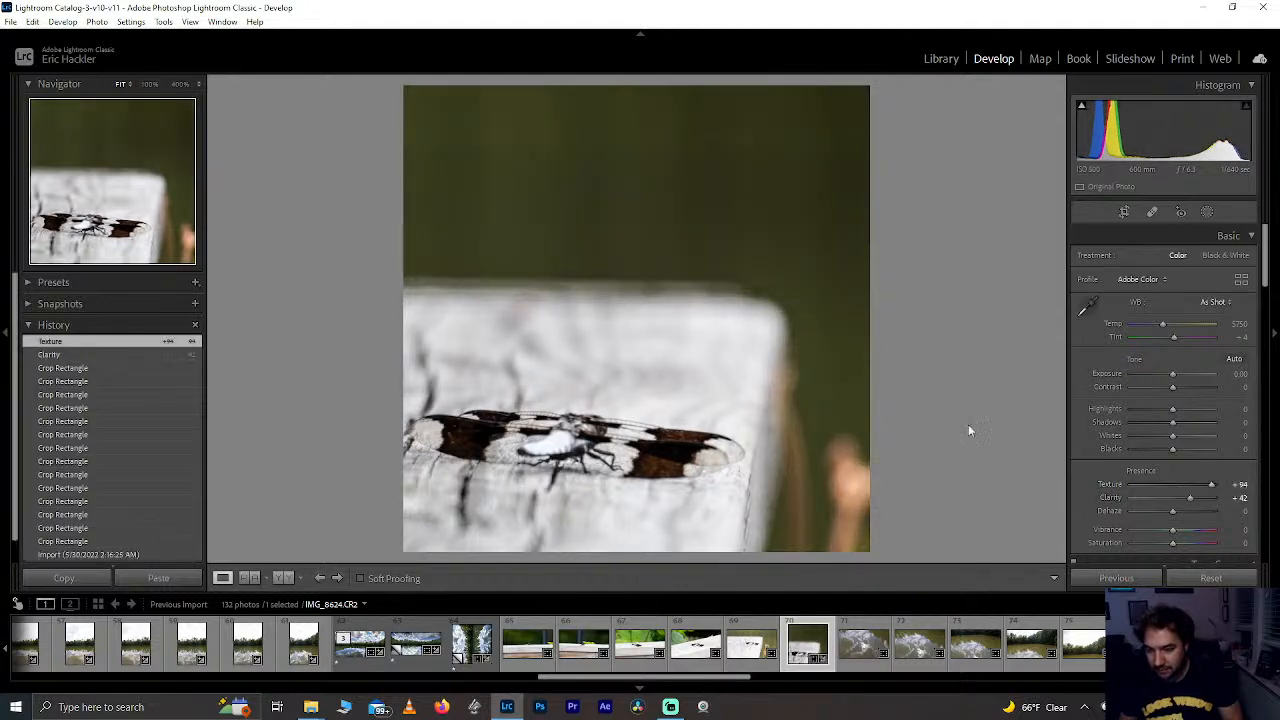
{"action": "left_click", "coordinate": [584, 441]}
{"action": "left_click_drag", "start_coordinate": [611, 428], "coordinate": [520, 452]}
{"action": "left_click", "coordinate": [522, 454]}
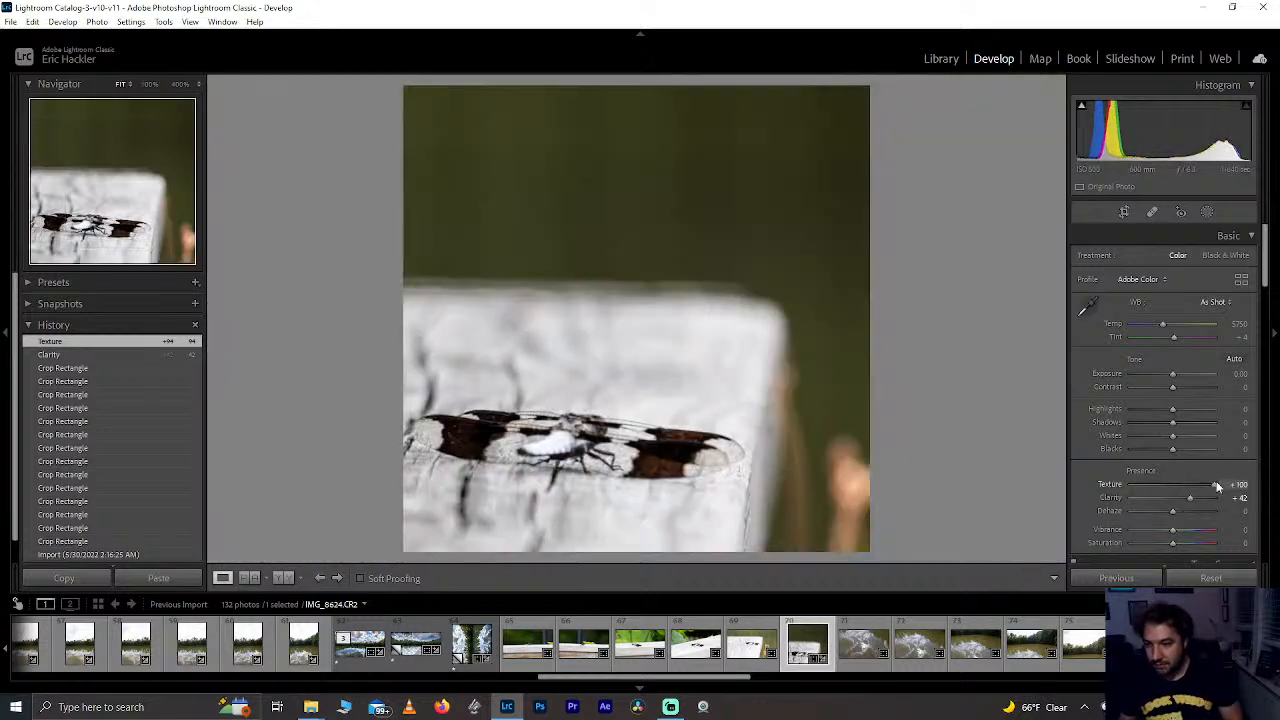
{"action": "left_click_drag", "start_coordinate": [1217, 486], "coordinate": [1216, 486]}
Step: Set Highlights to -84 and Shadows to +84, reset Blacks to 0 and check the dragonfly up close
{"action": "left_click_drag", "start_coordinate": [1177, 413], "coordinate": [1204, 424]}
{"action": "double_click", "coordinate": [1165, 450]}
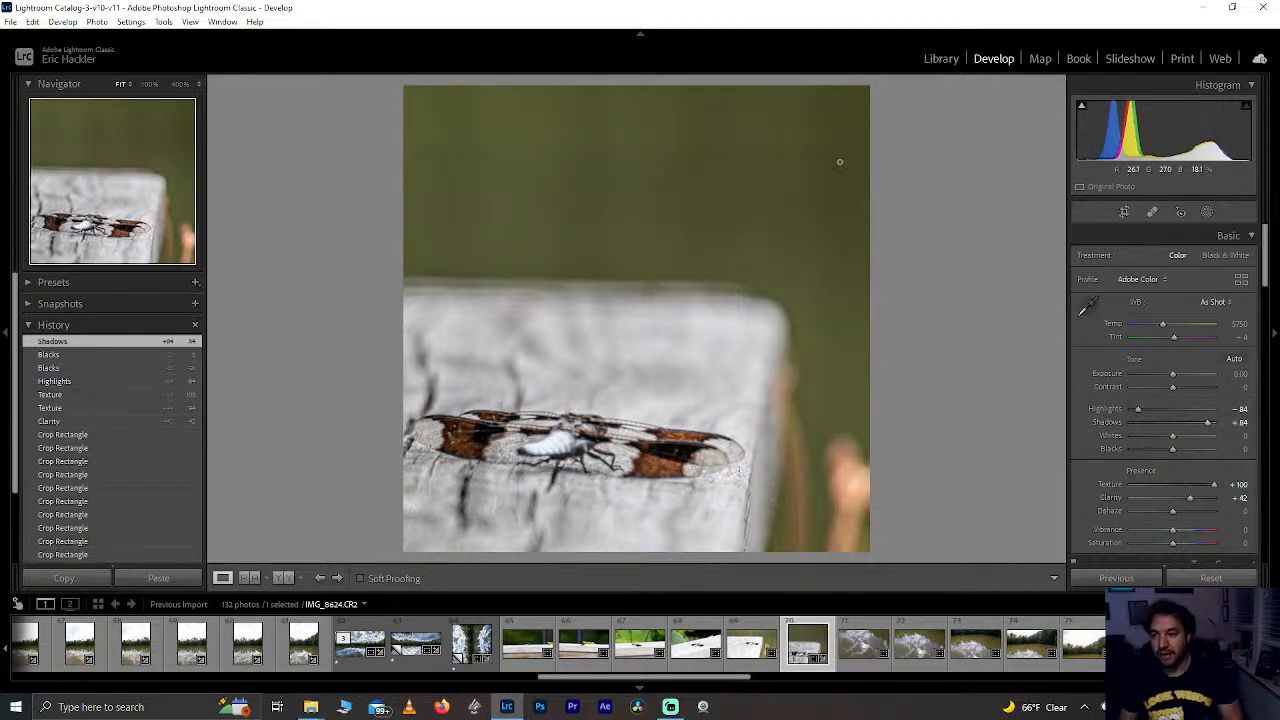
{"action": "left_click_drag", "start_coordinate": [712, 514], "coordinate": [492, 356]}
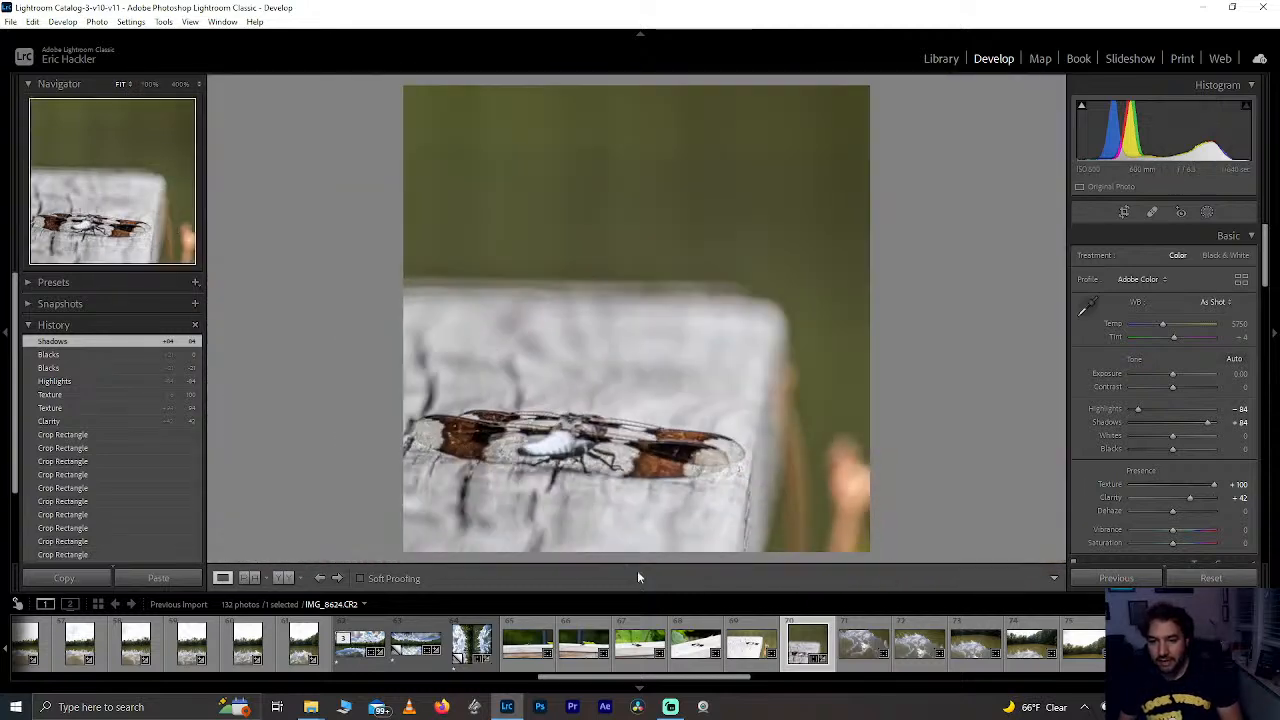
{"action": "scroll", "coordinate": [1229, 293], "scroll_direction": "down", "scroll_amount": 3}
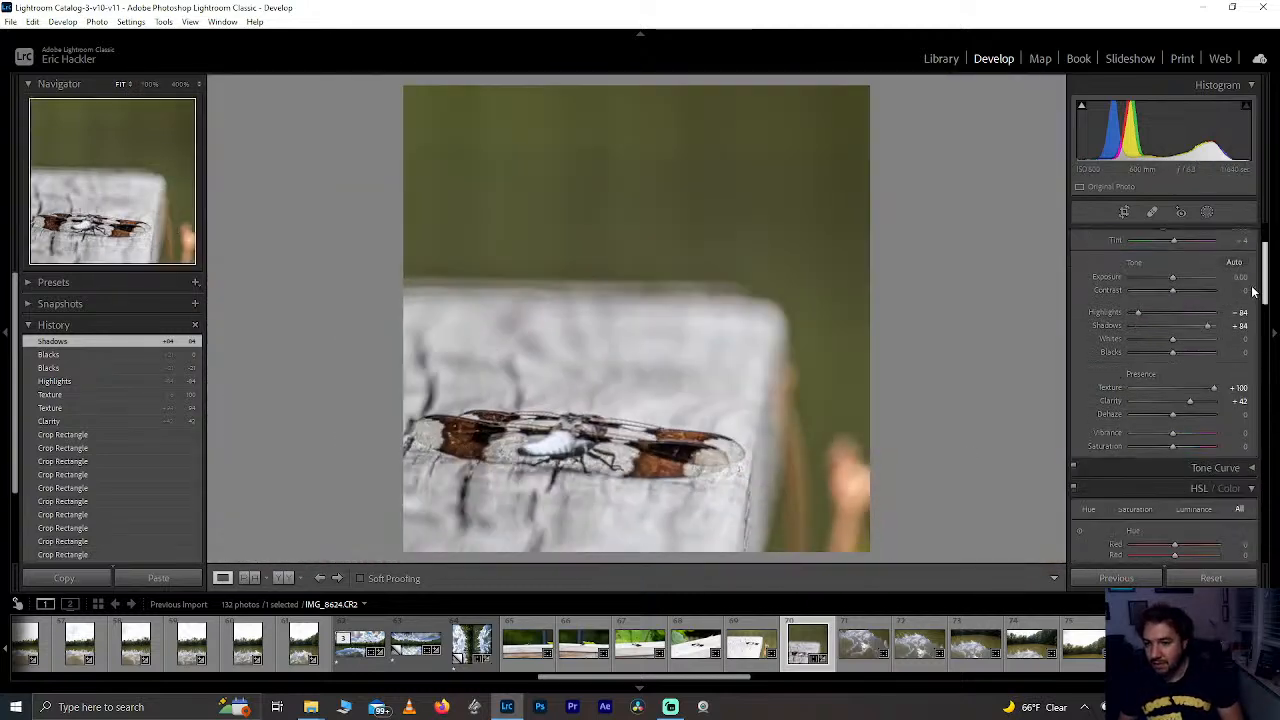
Step: Compare the other dragonfly photos from IMG_8623 back to IMG_8615, checking the insect in IMG_8623 at 100%
{"action": "left_click", "coordinate": [752, 648]}
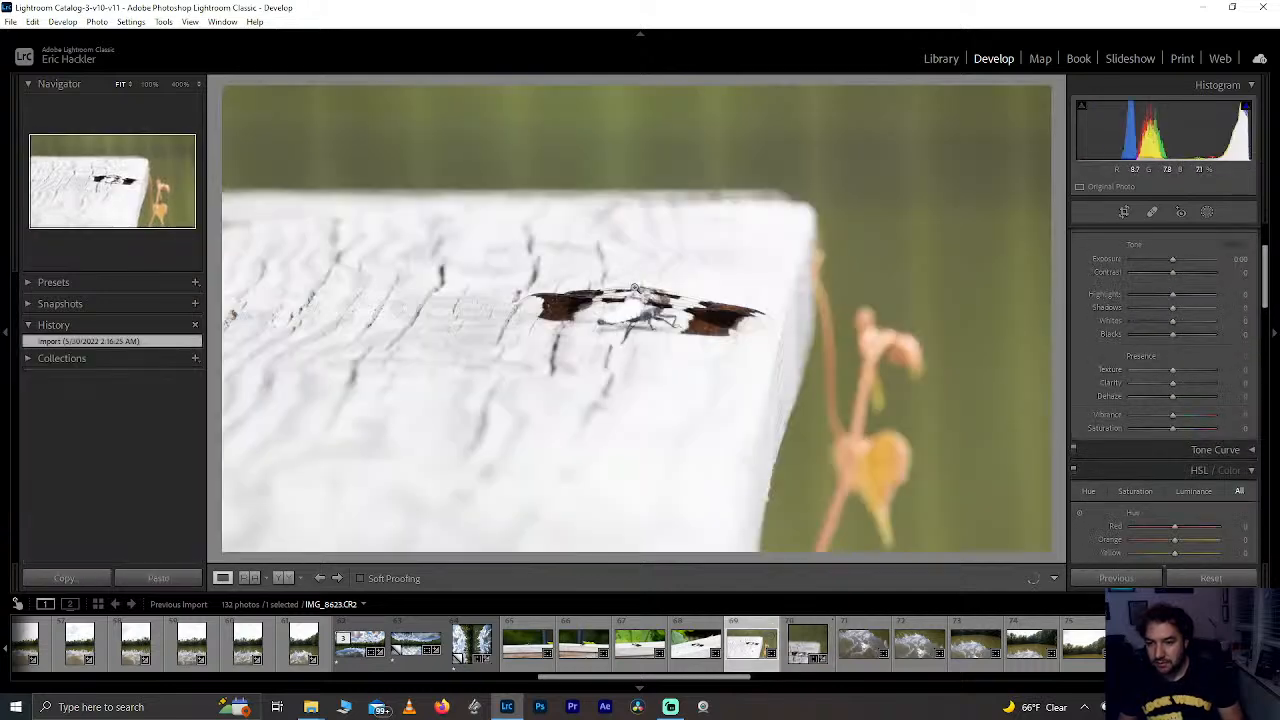
{"action": "left_click", "coordinate": [634, 289]}
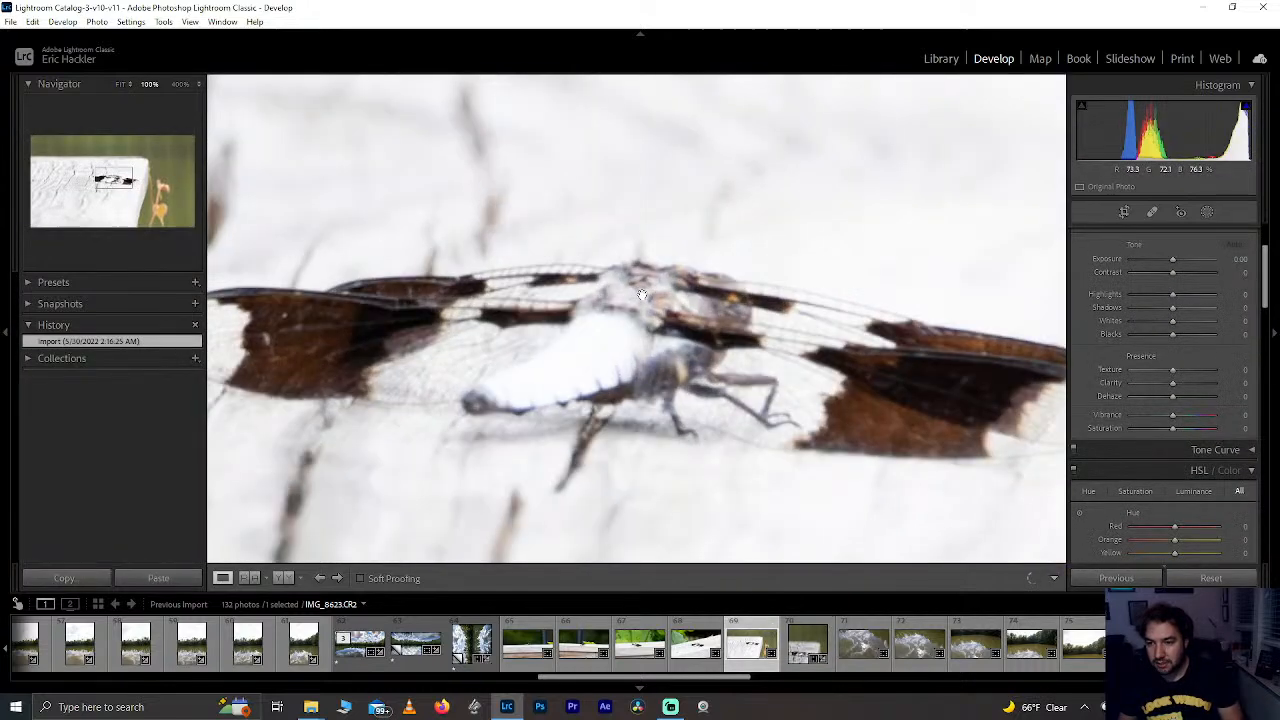
{"action": "left_click", "coordinate": [652, 322]}
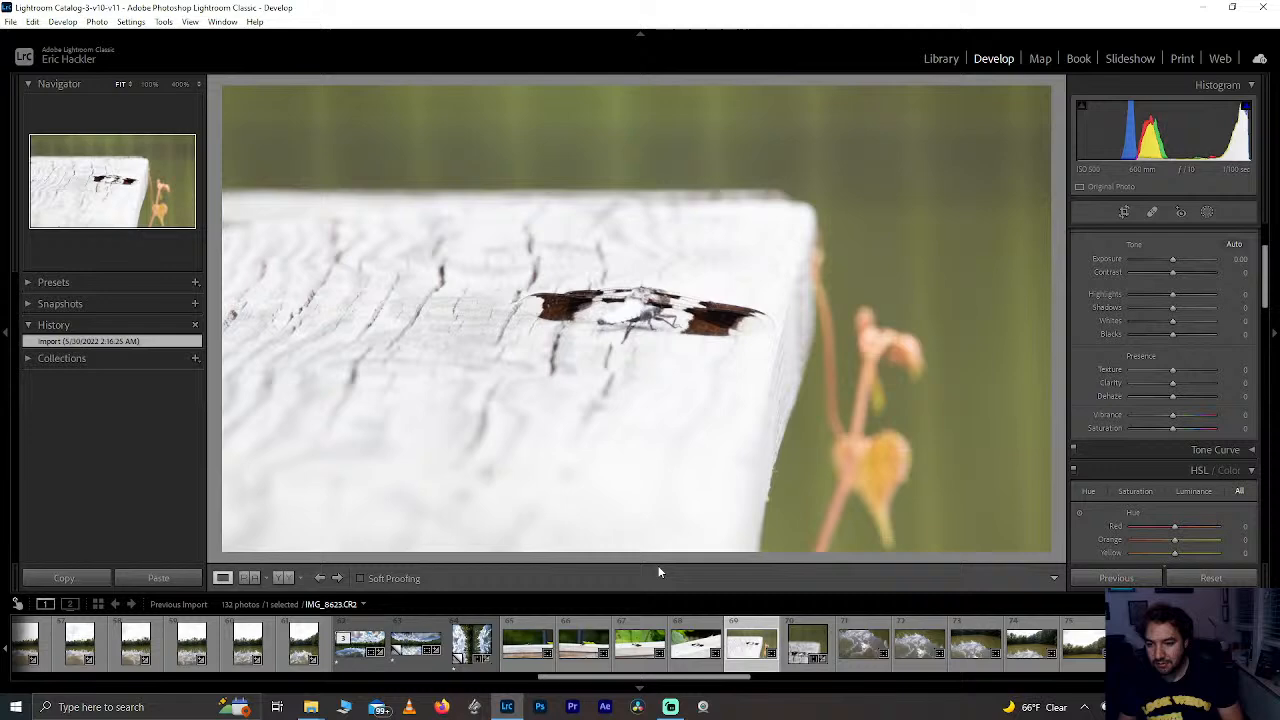
{"action": "left_click", "coordinate": [690, 648]}
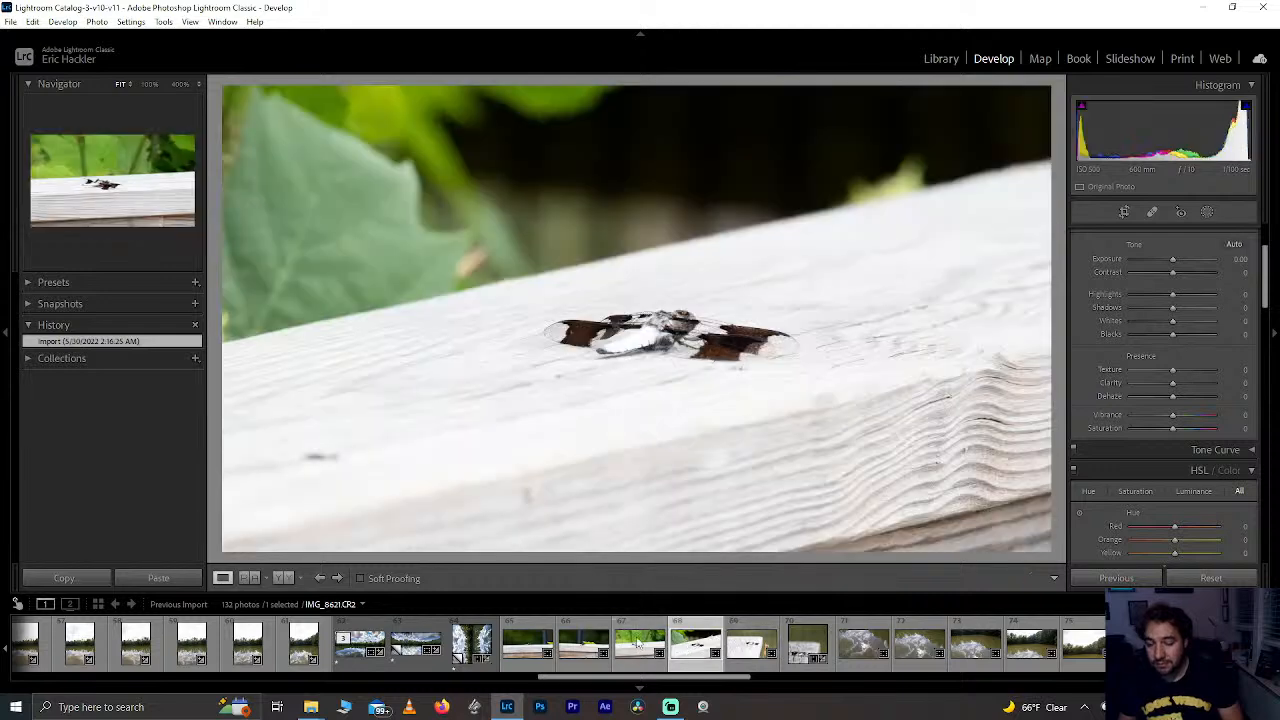
{"action": "left_click", "coordinate": [636, 643]}
{"action": "left_click", "coordinate": [572, 643]}
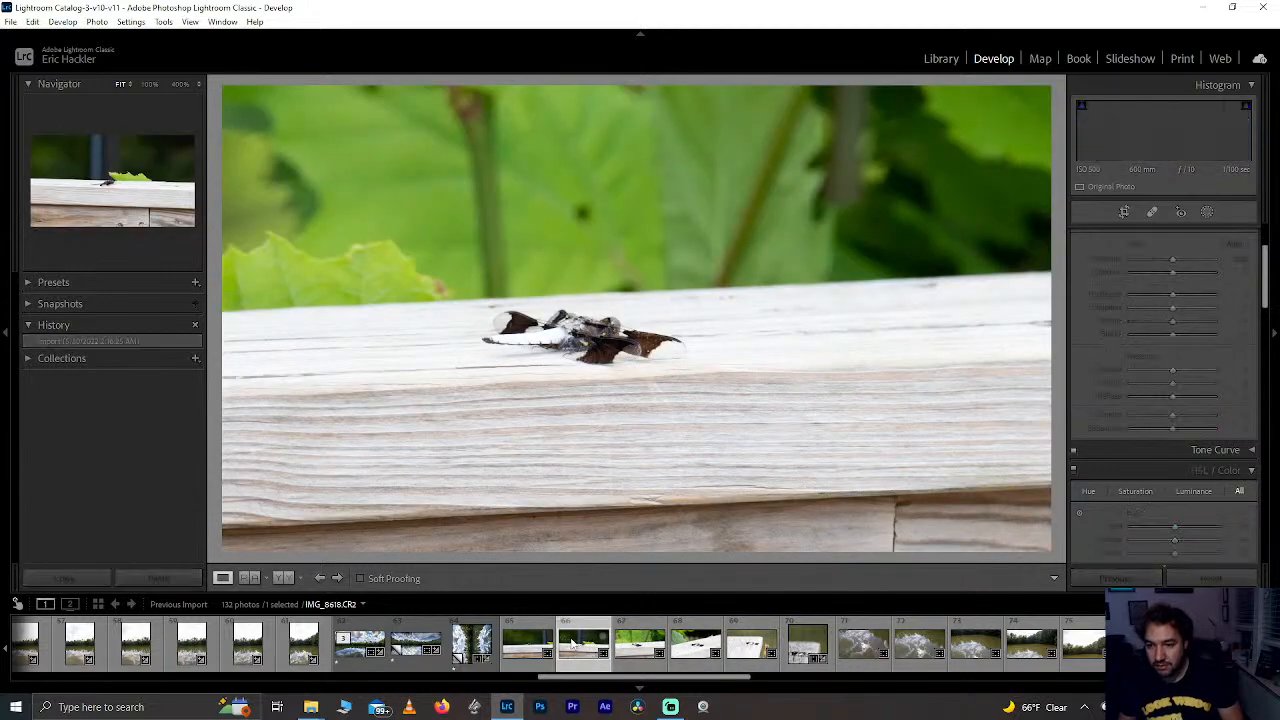
{"action": "left_click", "coordinate": [518, 648]}
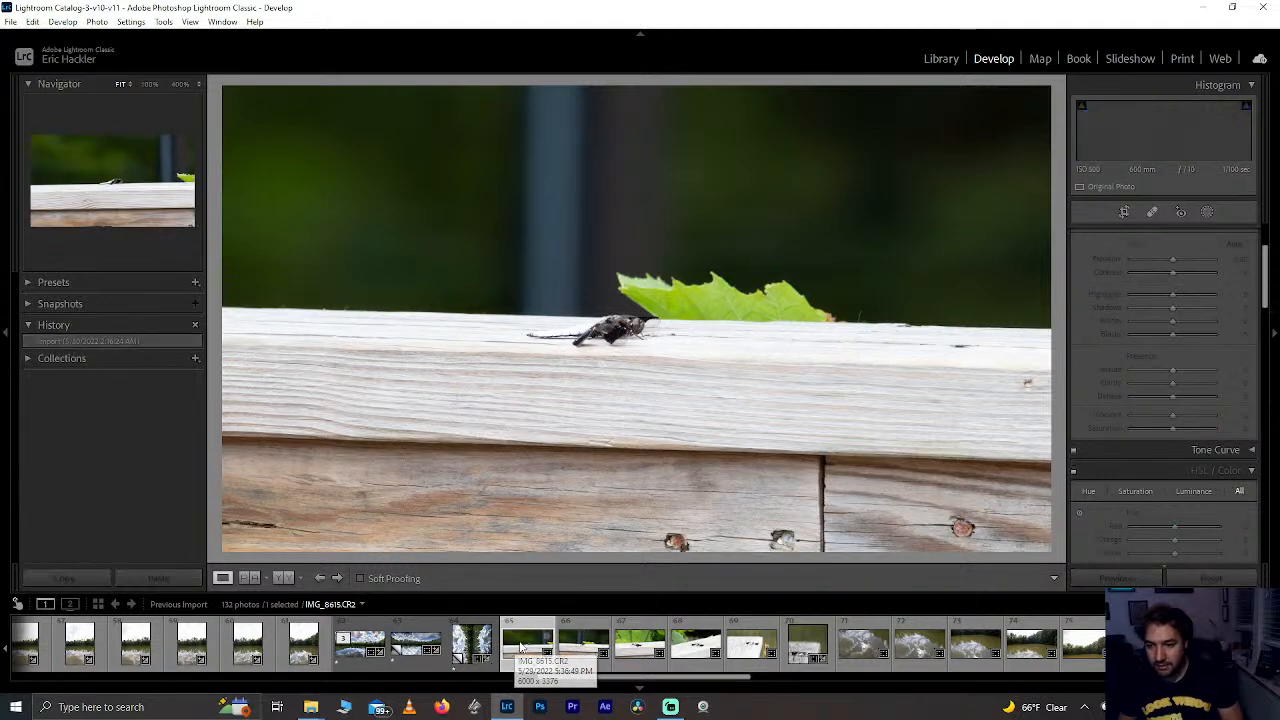
Step: Inspect the dragonfly's sharpness at 100% in IMG_8615, IMG_8618, IMG_8619 and IMG_8621
{"action": "left_click", "coordinate": [651, 329]}
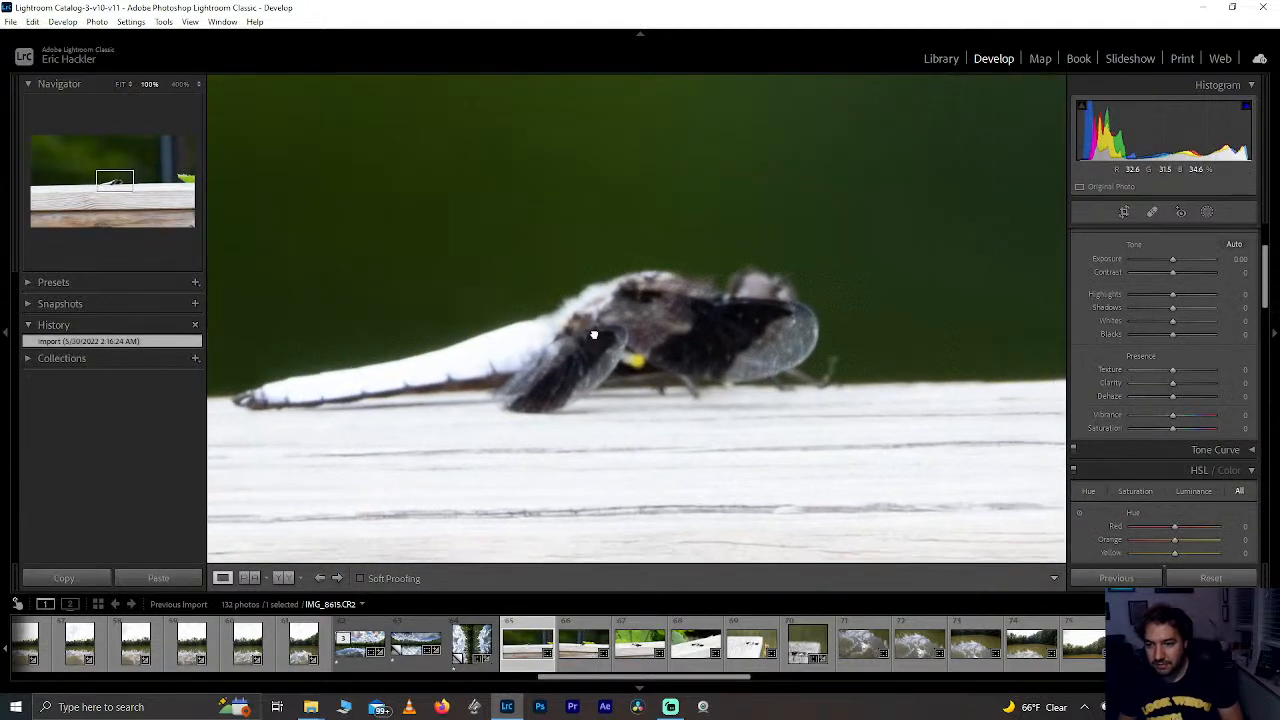
{"action": "left_click", "coordinate": [586, 648]}
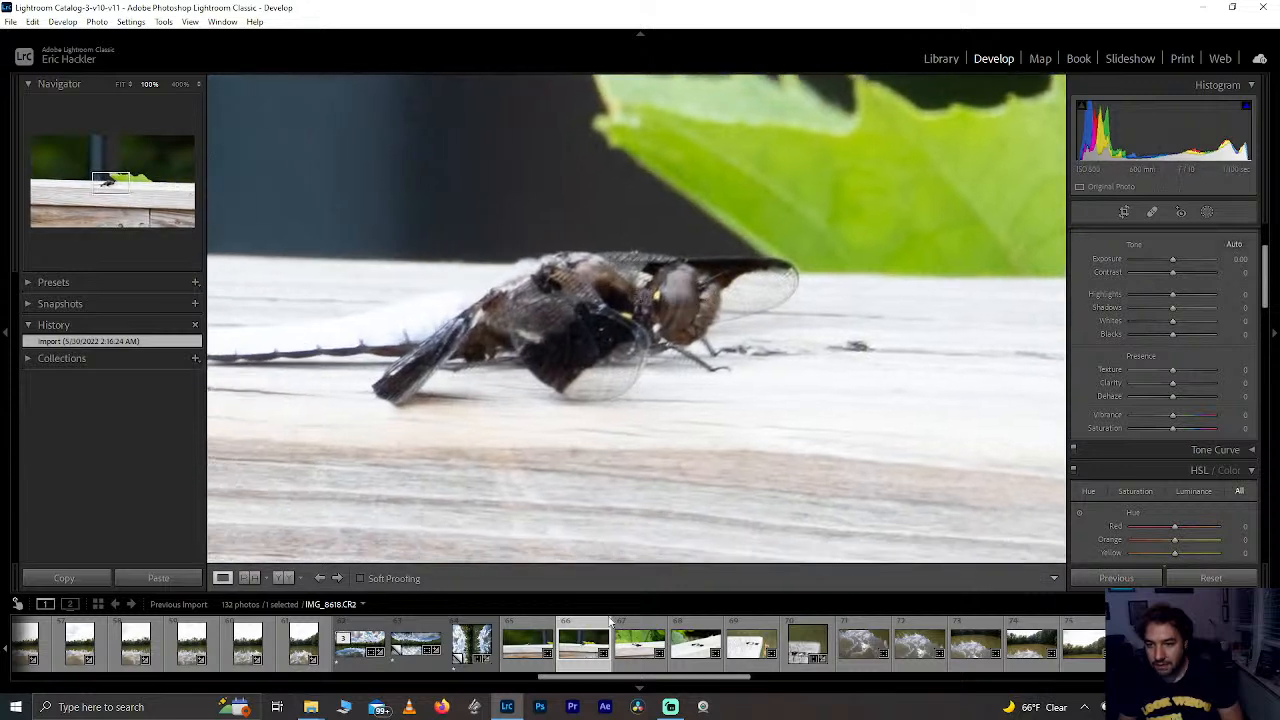
{"action": "left_click", "coordinate": [614, 628]}
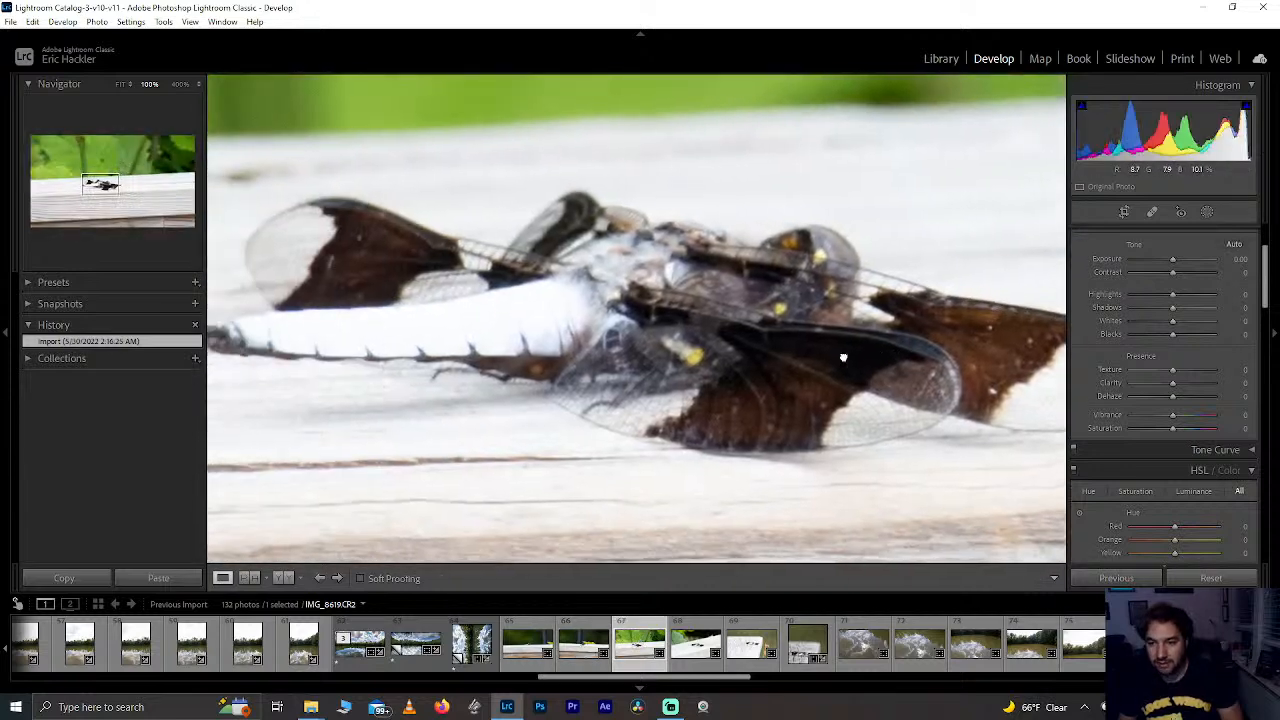
{"action": "left_click", "coordinate": [693, 650]}
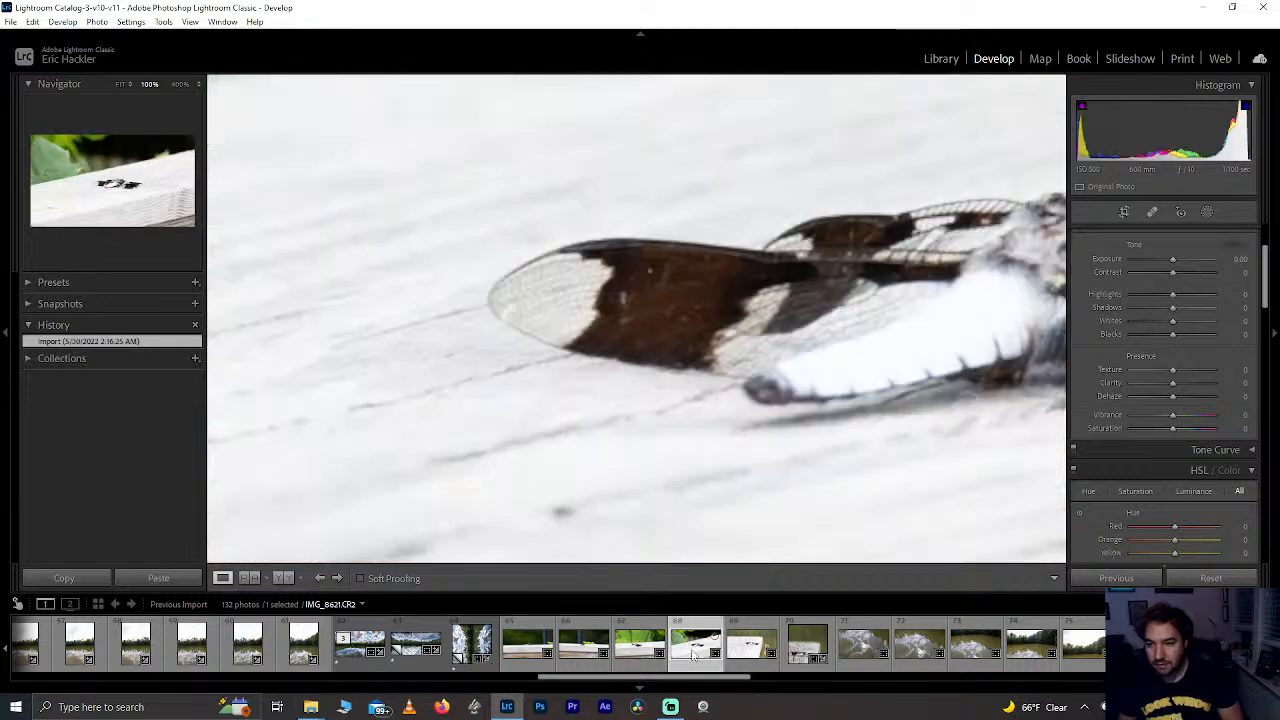
{"action": "left_click_drag", "start_coordinate": [905, 420], "coordinate": [543, 380]}
Step: Return to the edited IMG_8624 and examine the dragonfly's body and wings at 100%
{"action": "left_click", "coordinate": [808, 641]}
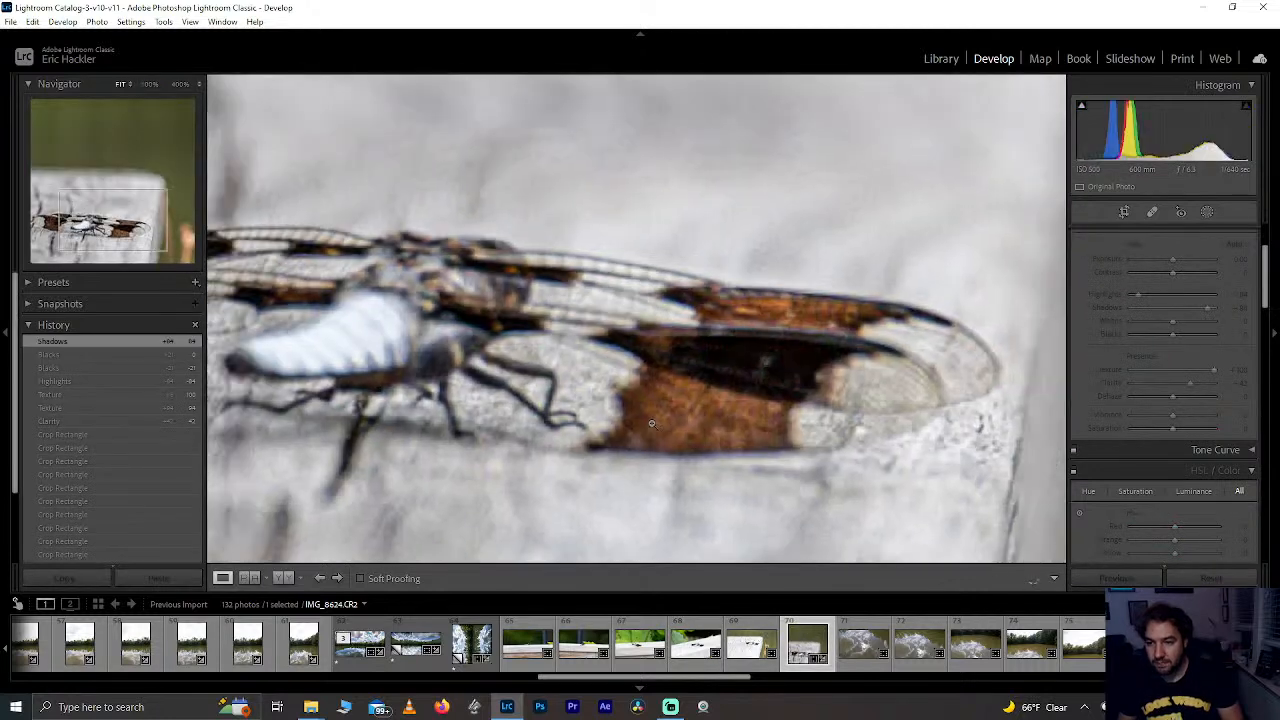
{"action": "left_click", "coordinate": [651, 423]}
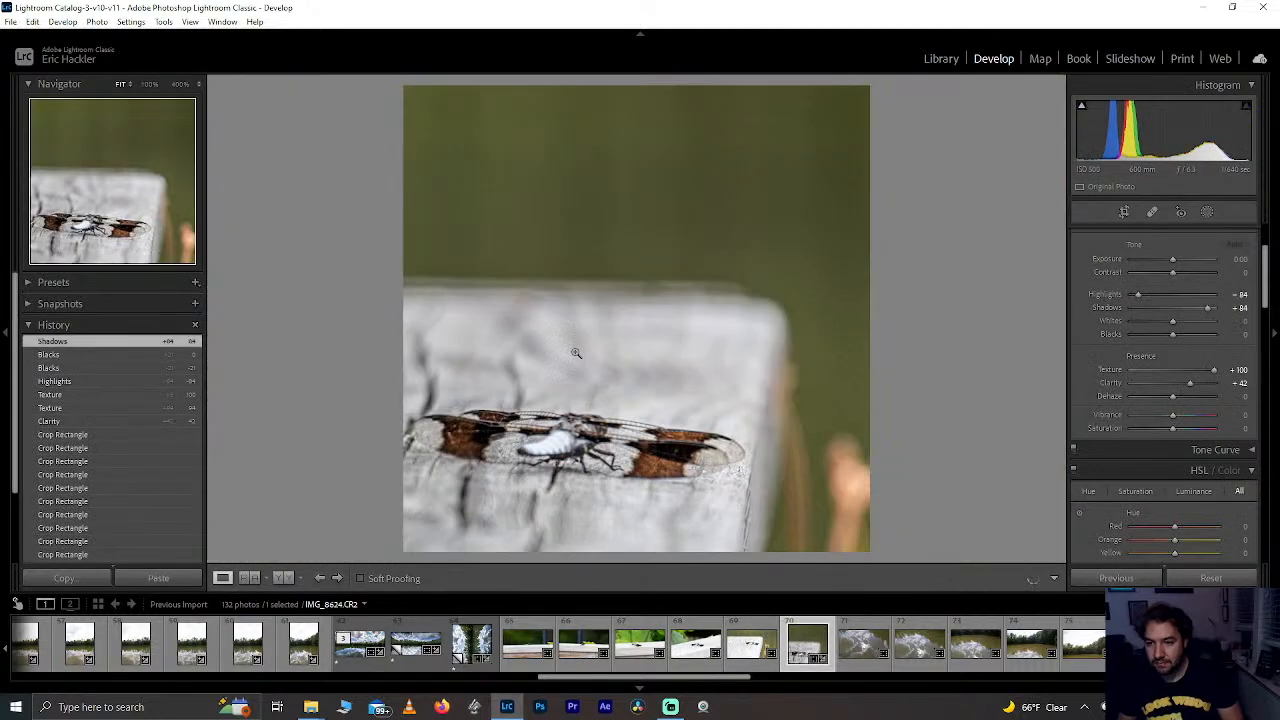
{"action": "left_click", "coordinate": [576, 353]}
{"action": "left_click", "coordinate": [577, 458]}
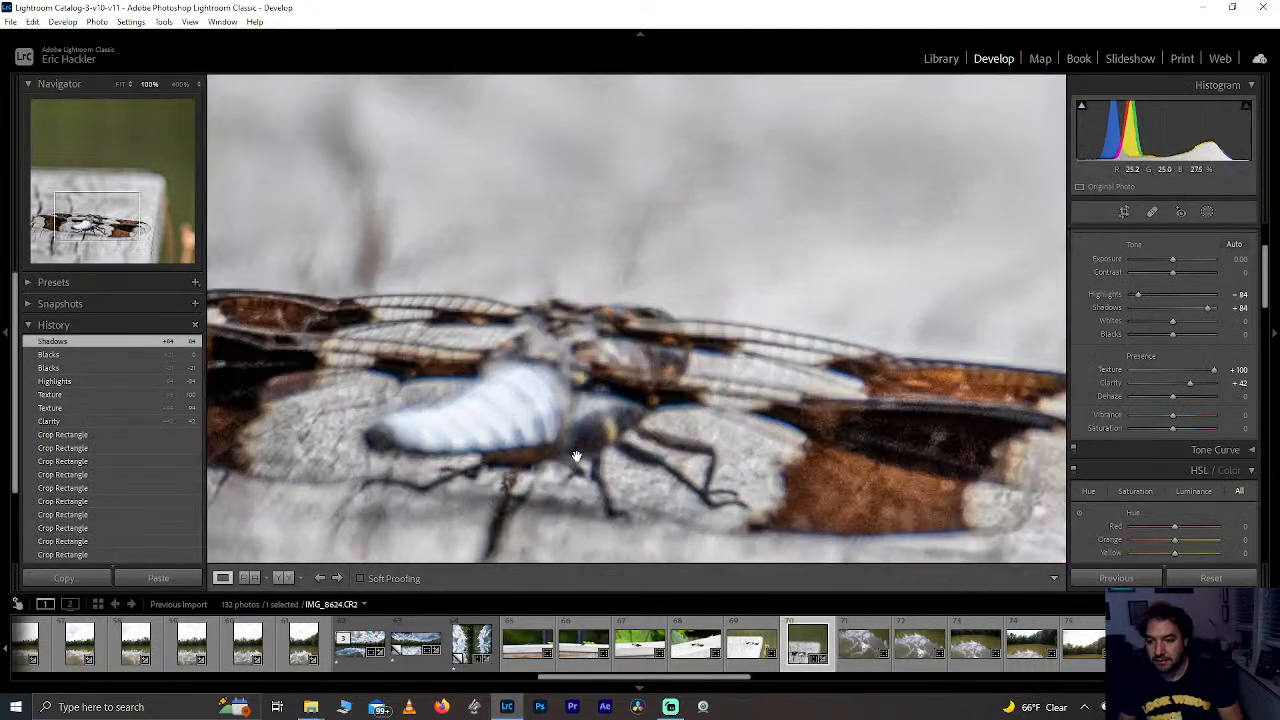
{"action": "left_click", "coordinate": [577, 458]}
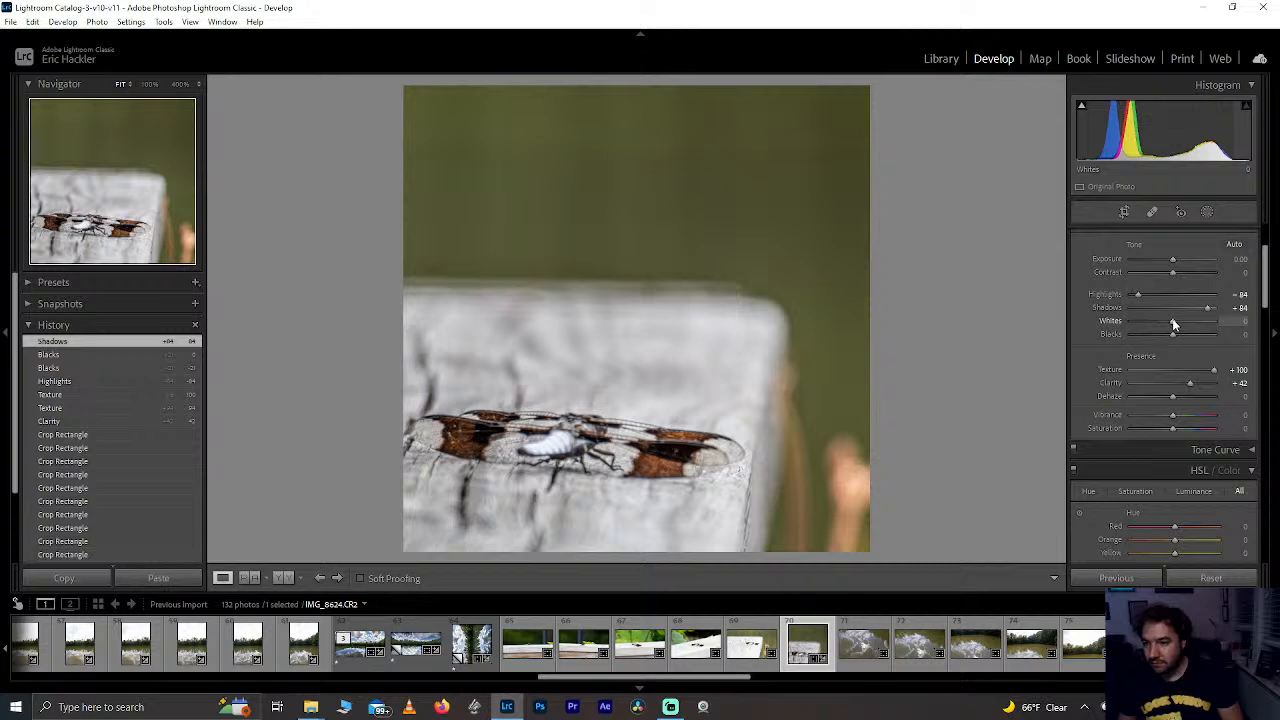
Step: Add a Color Range mask sampled from the green background of IMG_8624 and set its Refine value to 29
{"action": "left_click", "coordinate": [1208, 212]}
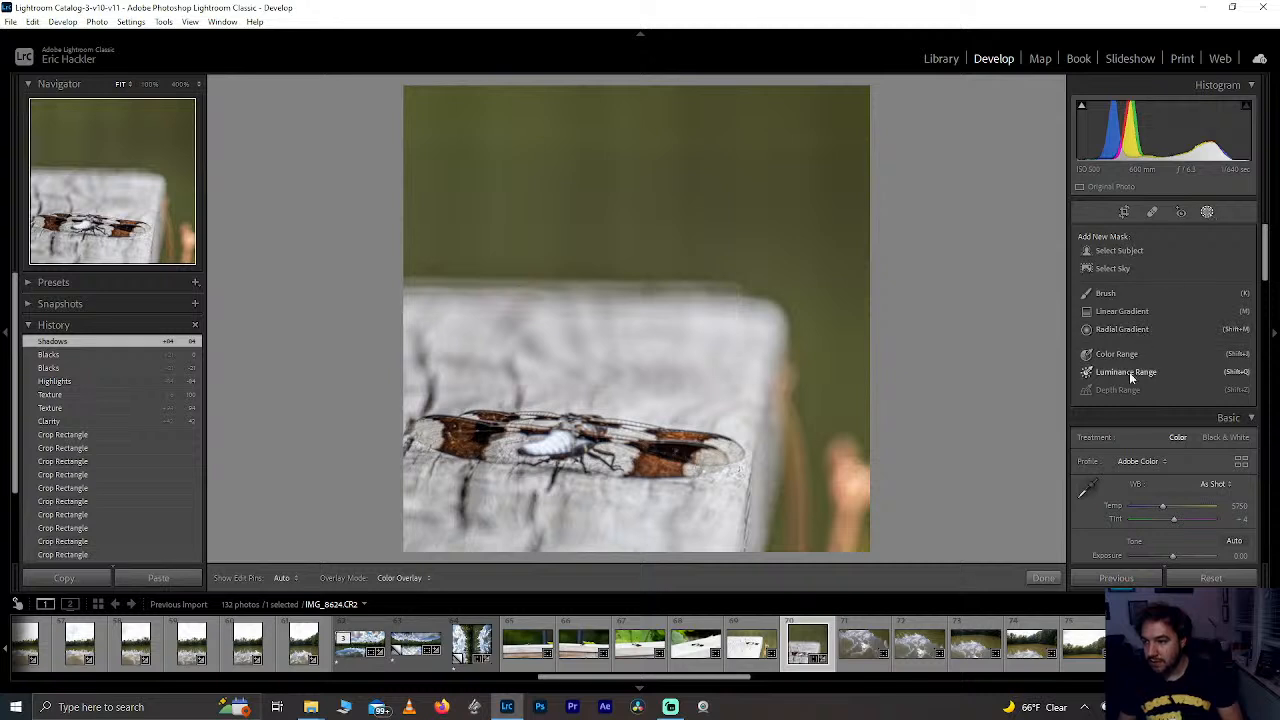
{"action": "left_click", "coordinate": [1124, 354]}
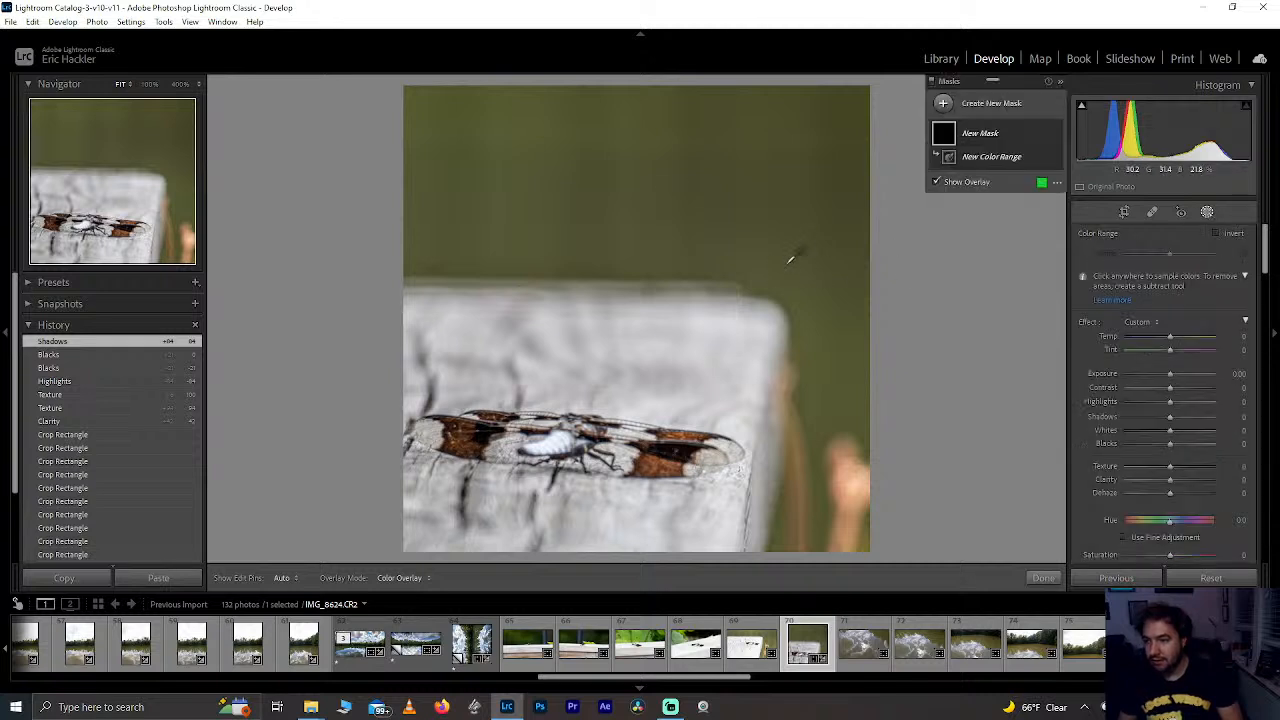
{"action": "left_click", "coordinate": [667, 188]}
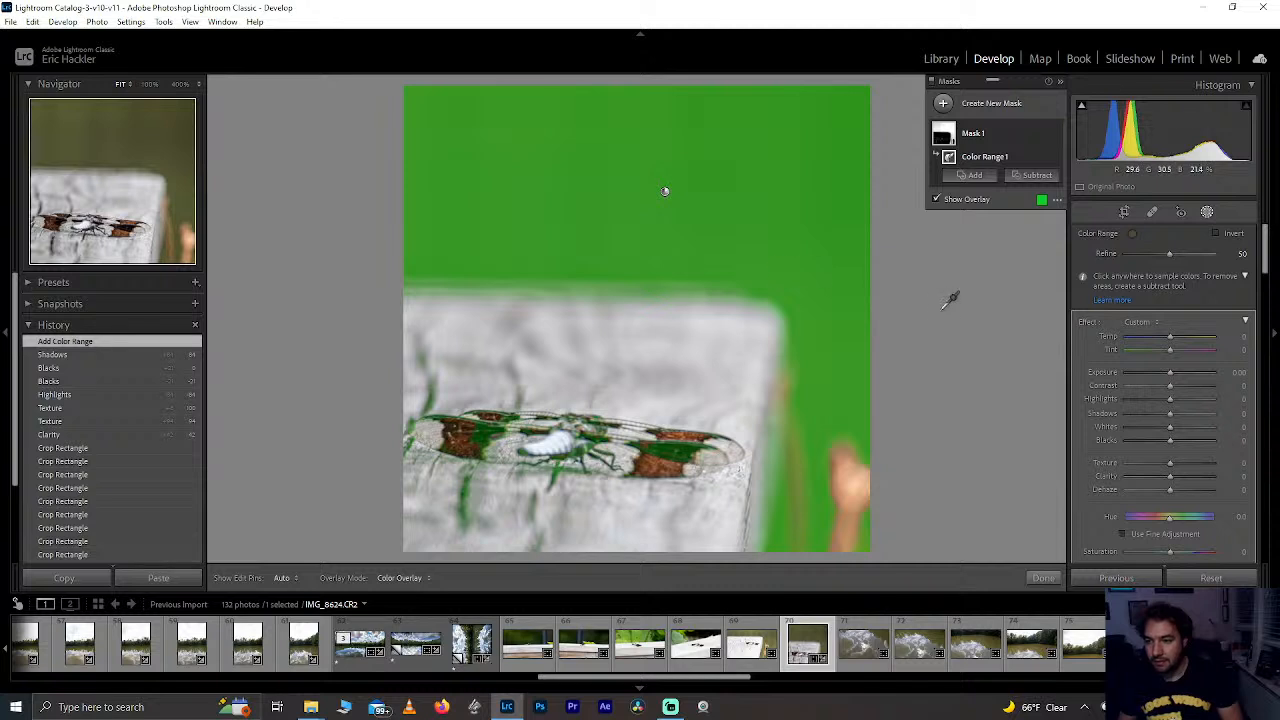
{"action": "mouse_move", "coordinate": [1168, 253]}
{"action": "left_mouse_down"}
{"action": "mouse_move", "coordinate": [1132, 253]}
{"action": "mouse_move", "coordinate": [1150, 258]}
{"action": "left_mouse_up"}
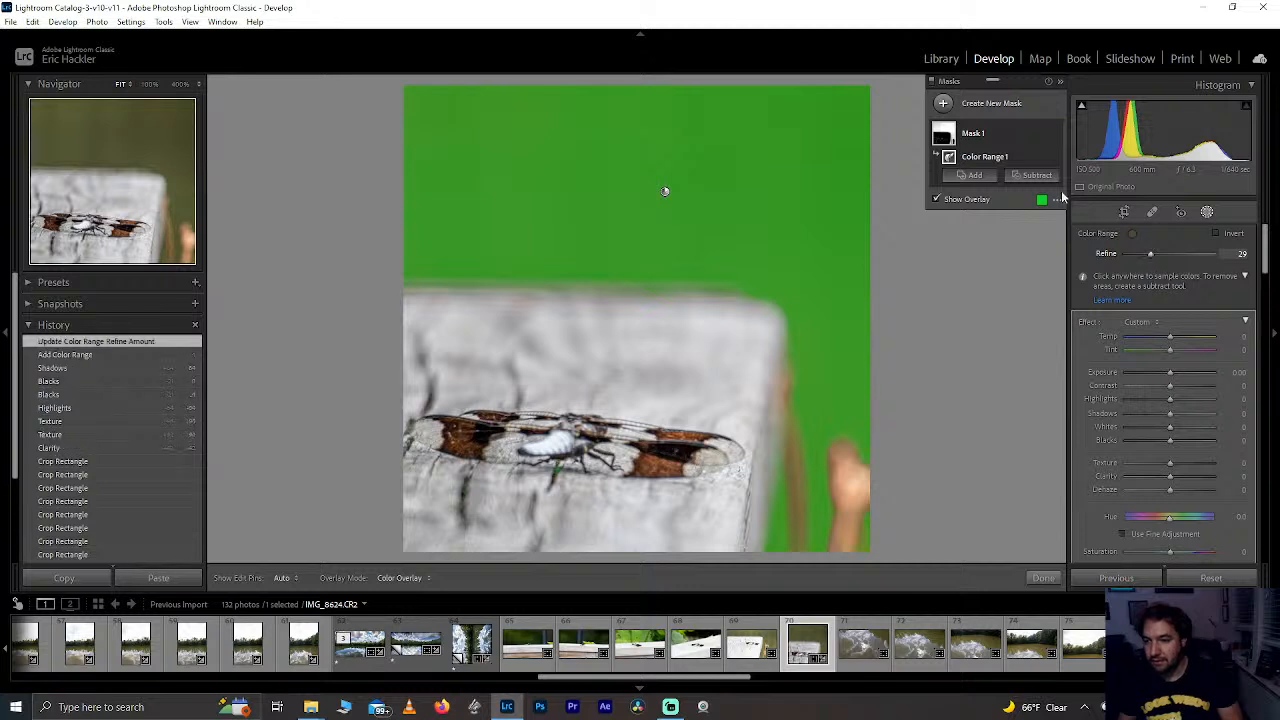
Step: Subtract the dragonfly and surrounding wood from the background mask with a brush, raising its Flow to 100
{"action": "left_click", "coordinate": [1038, 175]}
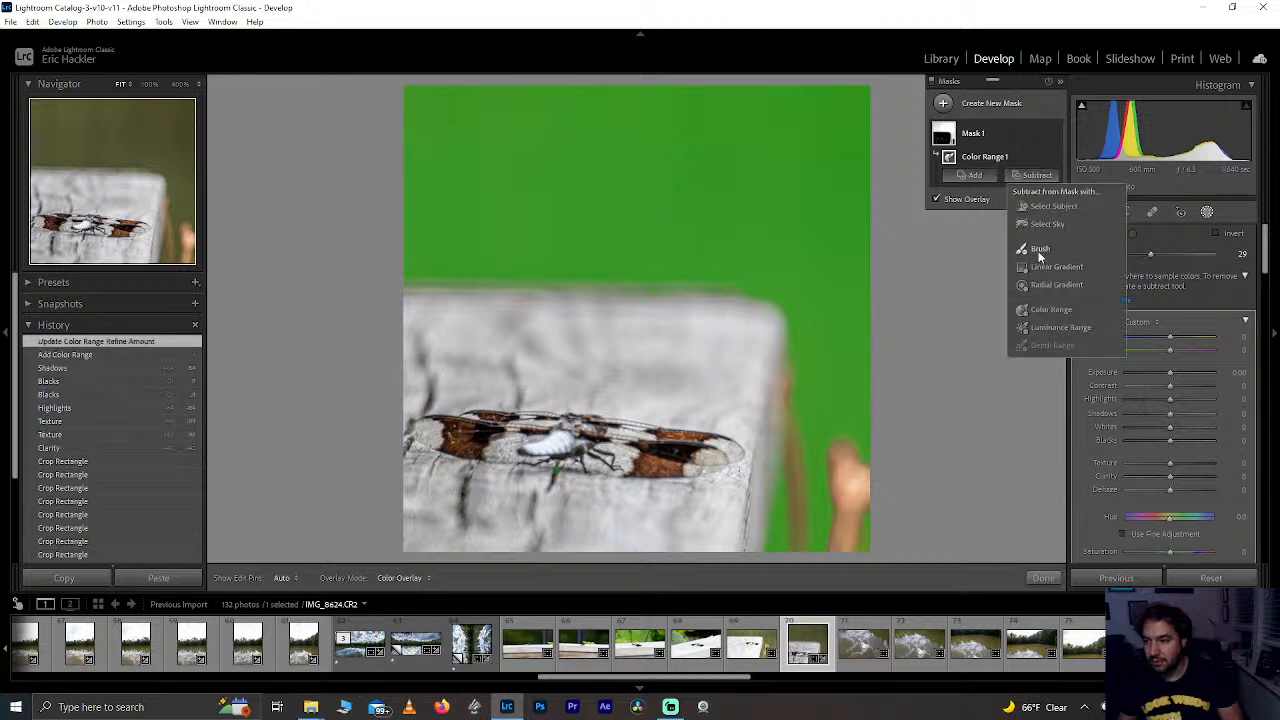
{"action": "left_click", "coordinate": [1040, 258]}
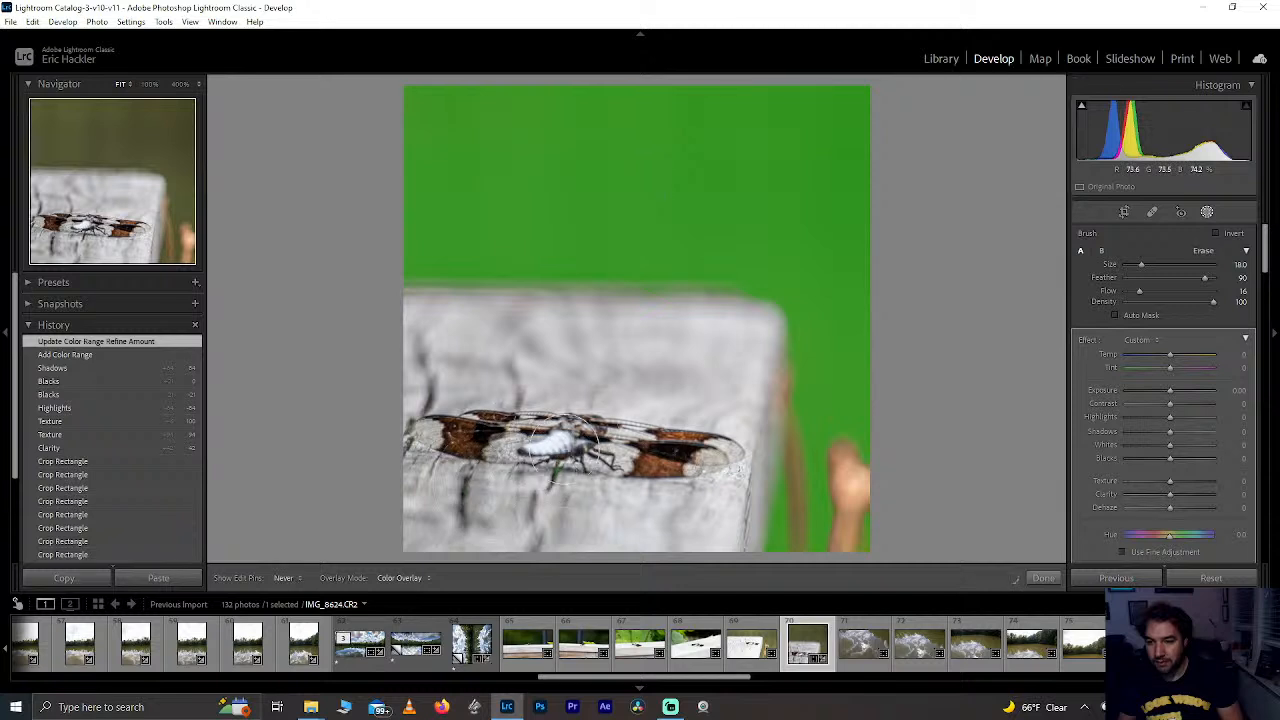
{"action": "left_click_drag", "start_coordinate": [529, 493], "coordinate": [531, 490]}
{"action": "left_click_drag", "start_coordinate": [1139, 291], "coordinate": [1215, 292]}
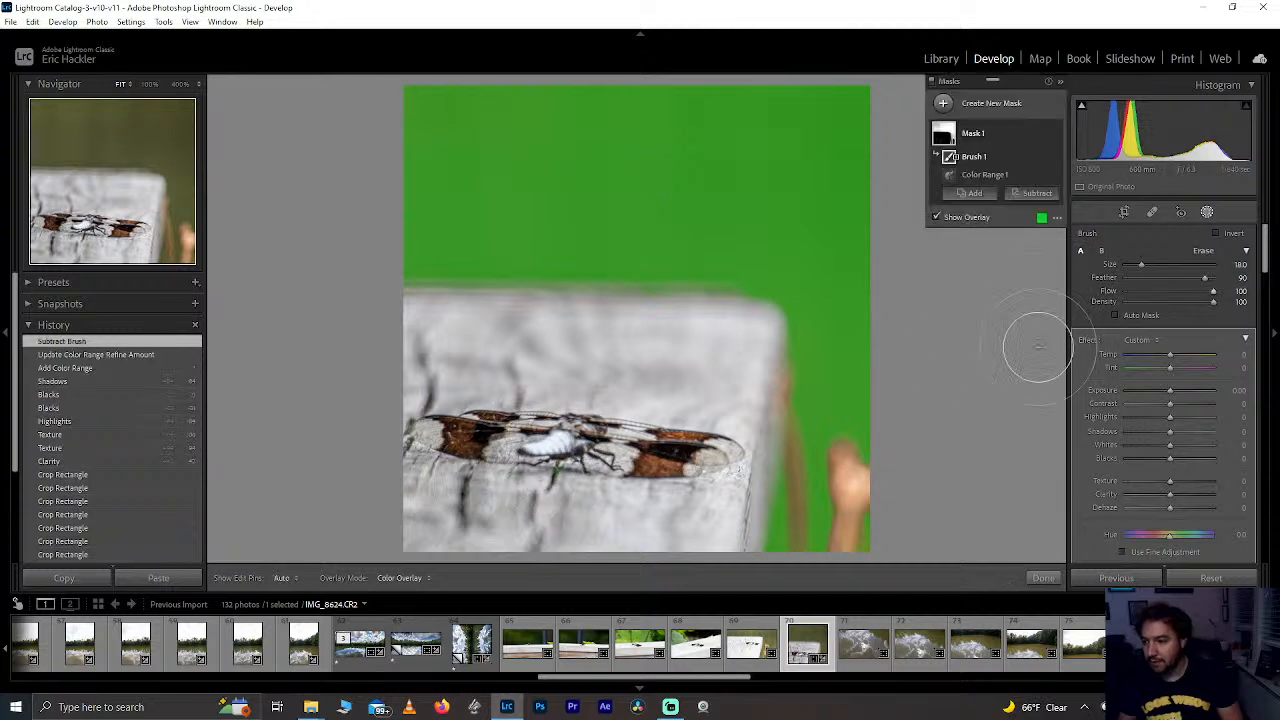
{"action": "mouse_move", "coordinate": [500, 472]}
{"action": "left_mouse_down"}
{"action": "mouse_move", "coordinate": [572, 482]}
{"action": "mouse_move", "coordinate": [681, 448]}
{"action": "left_mouse_up"}
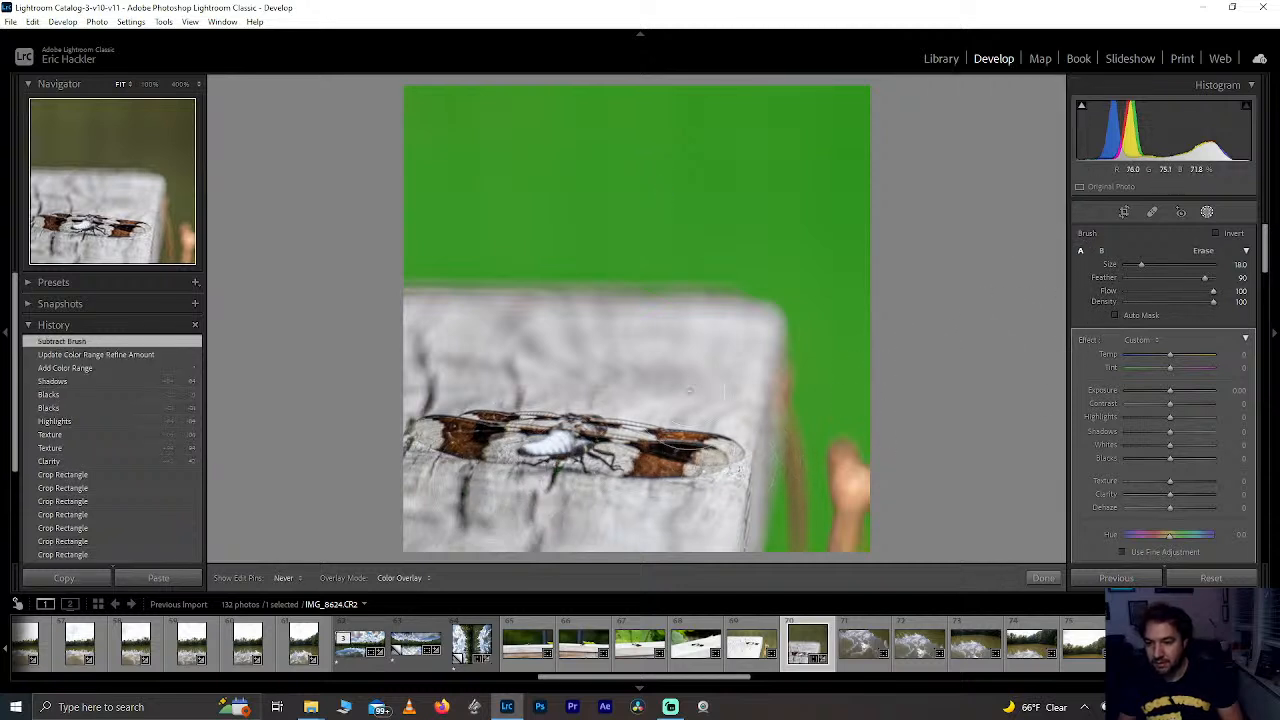
{"action": "mouse_move", "coordinate": [514, 371]}
{"action": "left_mouse_down"}
{"action": "mouse_move", "coordinate": [435, 392]}
{"action": "mouse_move", "coordinate": [404, 473]}
{"action": "mouse_move", "coordinate": [467, 451]}
{"action": "left_mouse_up"}
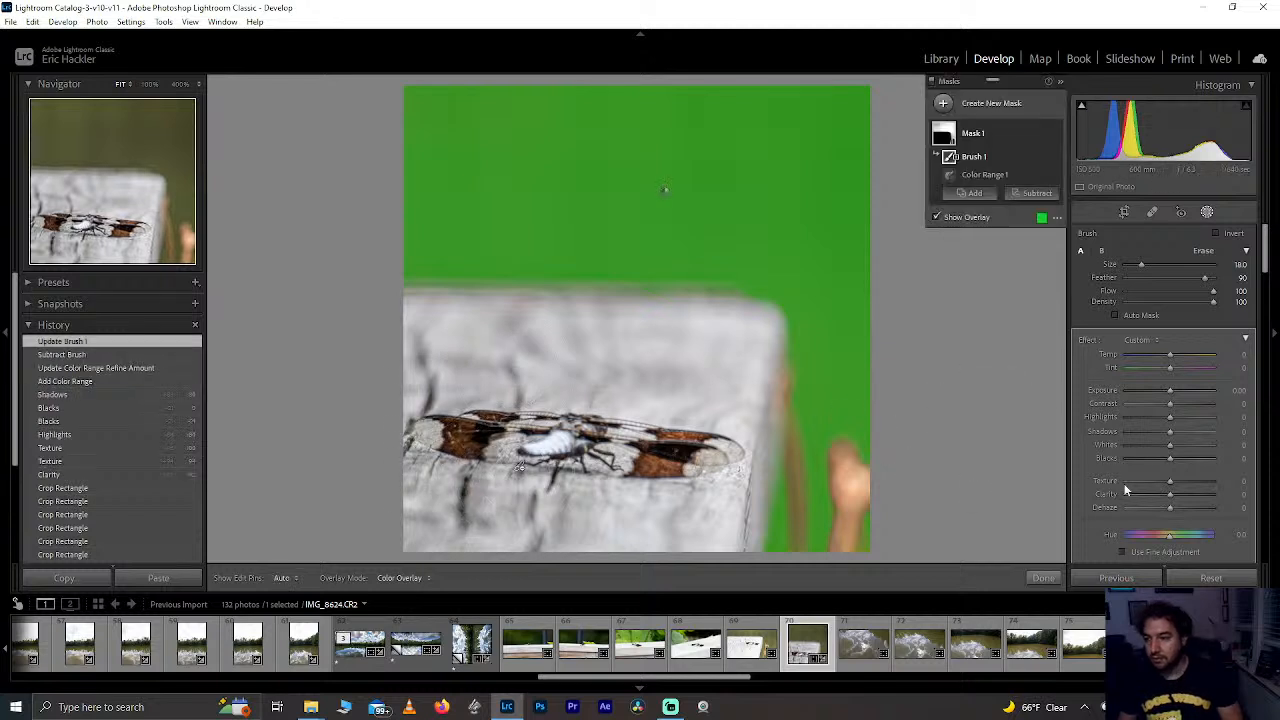
Step: Darken and soften the masked background with Shadows -72, Noise 100, Sharpness -100 and Texture -100
{"action": "left_click_drag", "start_coordinate": [1167, 433], "coordinate": [1134, 432]}
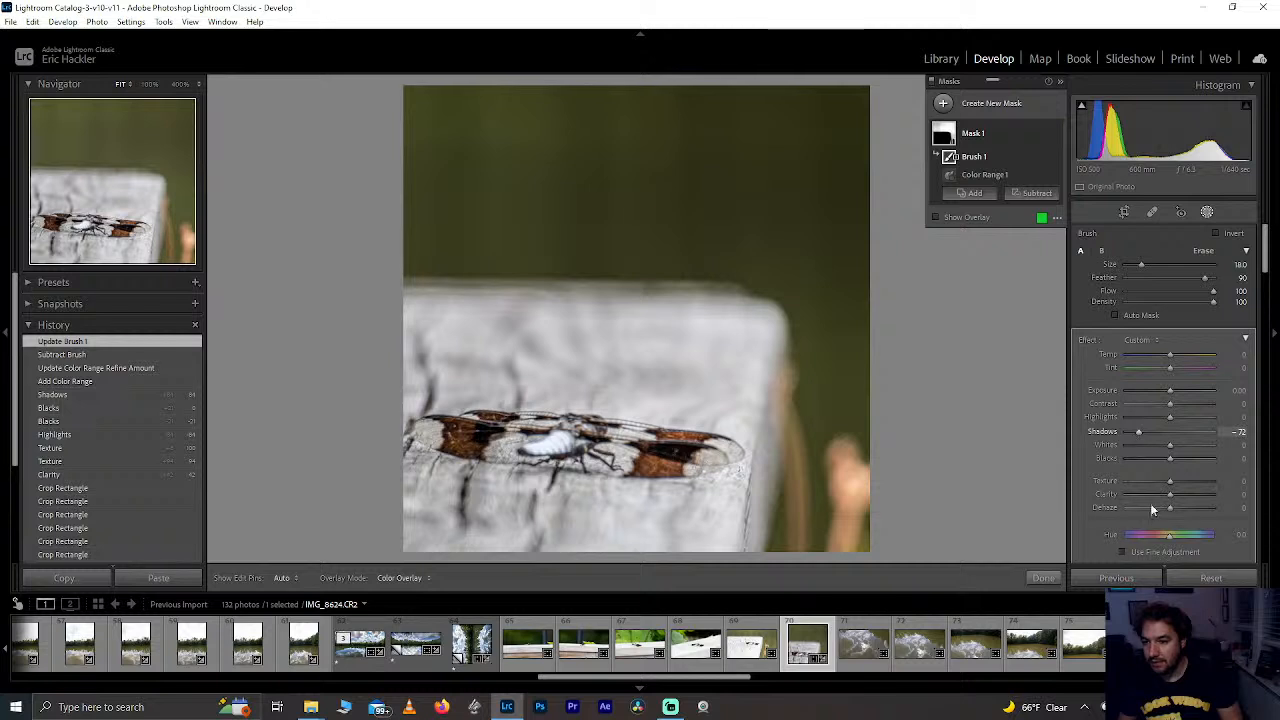
{"action": "scroll", "coordinate": [1084, 498], "scroll_direction": "down", "scroll_amount": 4}
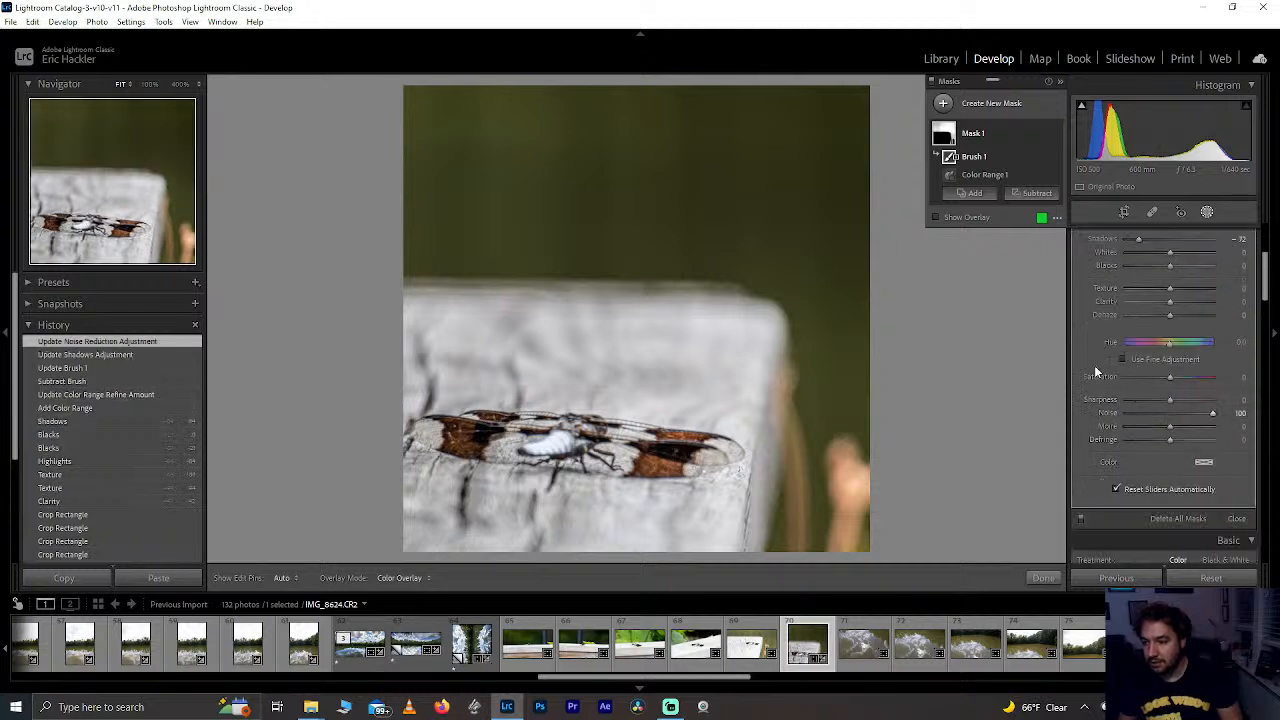
{"action": "scroll", "coordinate": [1088, 354], "scroll_direction": "up", "scroll_amount": 2}
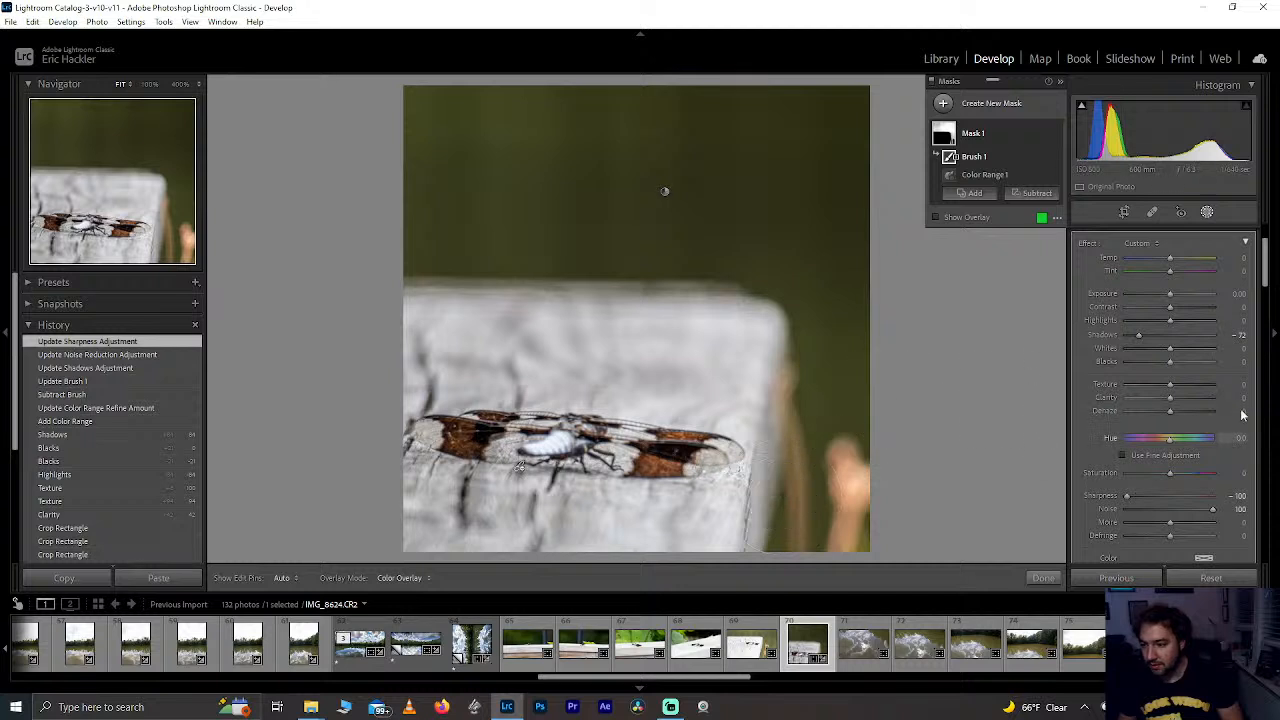
{"action": "left_click_drag", "start_coordinate": [1168, 388], "coordinate": [1086, 382]}
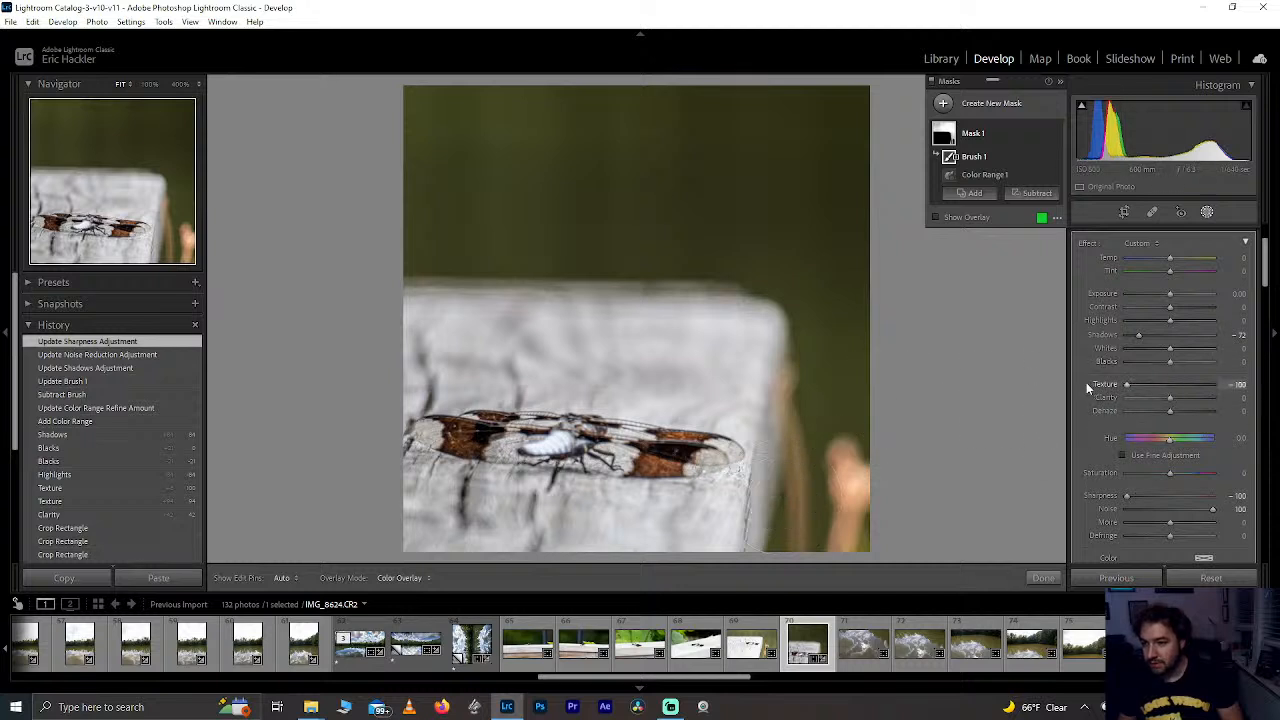
Step: Set the background mask's Blacks to -2, and try Clarity and Dehaze changes before resetting both to 0
{"action": "left_click_drag", "start_coordinate": [1170, 368], "coordinate": [1179, 412]}
{"action": "double_click", "coordinate": [1143, 400]}
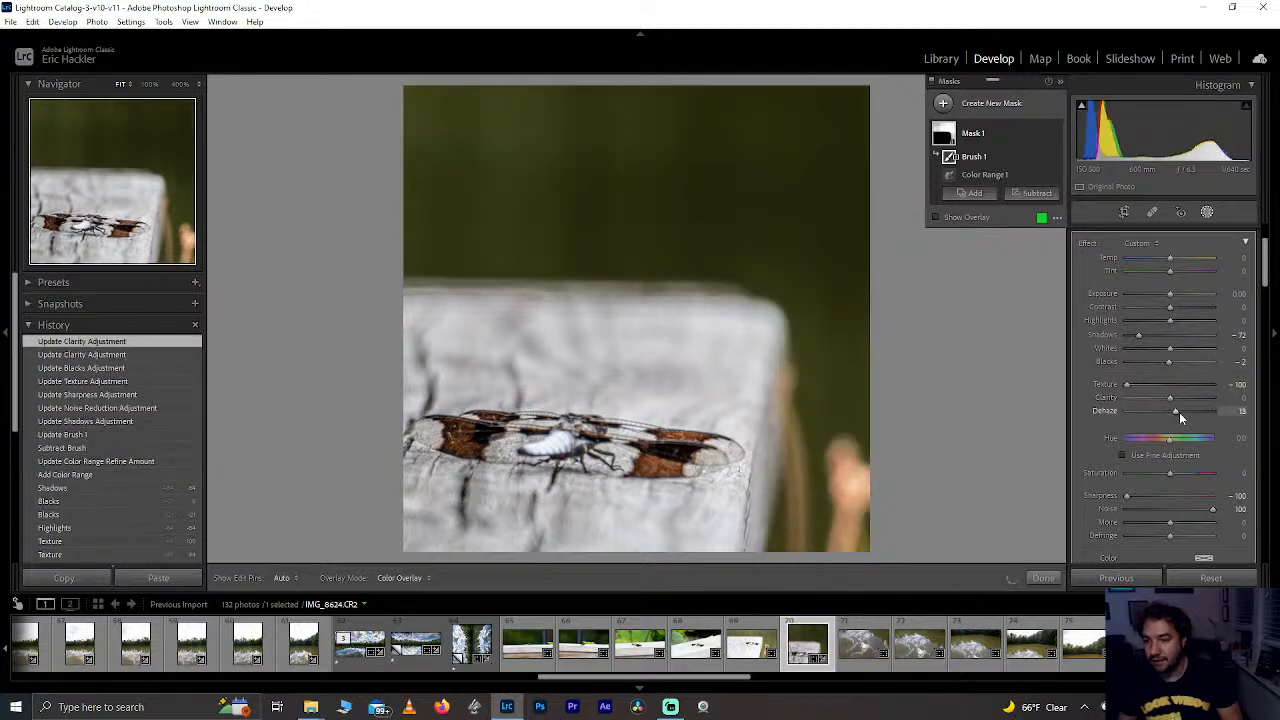
{"action": "double_click", "coordinate": [1179, 412]}
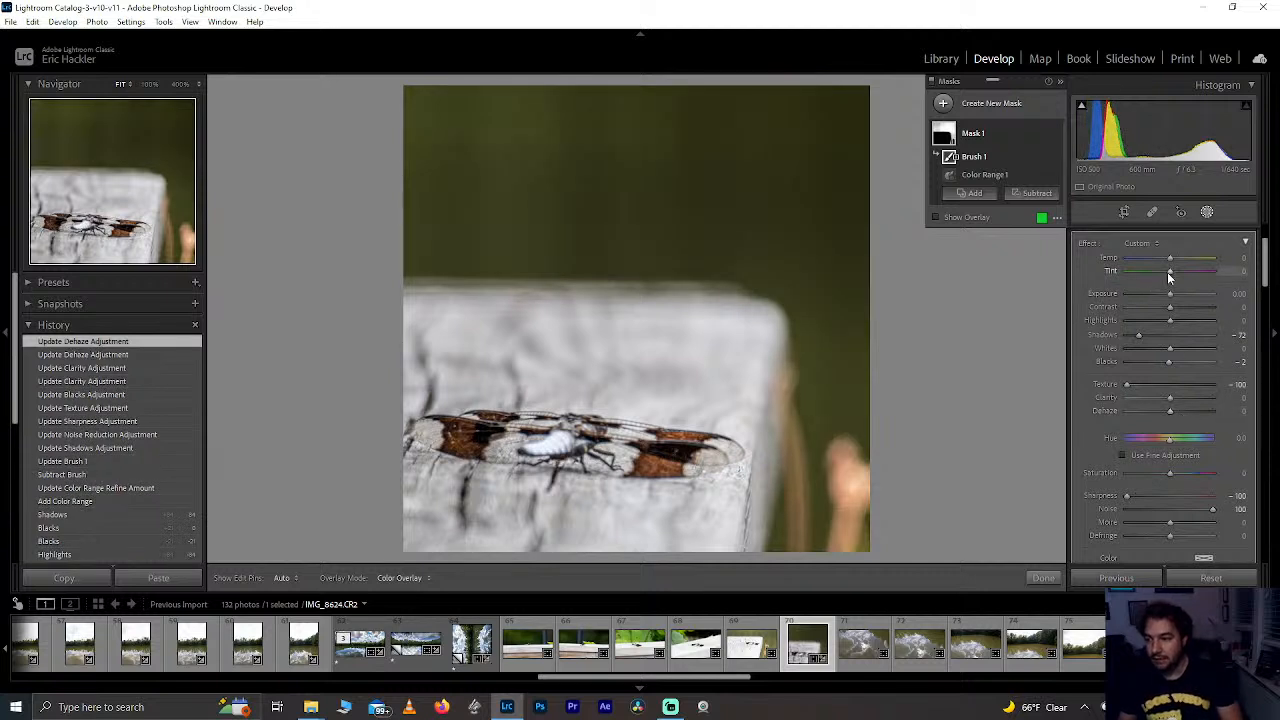
Step: Make the masked background greener with Tint -100, Saturation 64 and Temp -22, resetting a trial Hue shift to 0
{"action": "left_click_drag", "start_coordinate": [1152, 273], "coordinate": [1084, 272]}
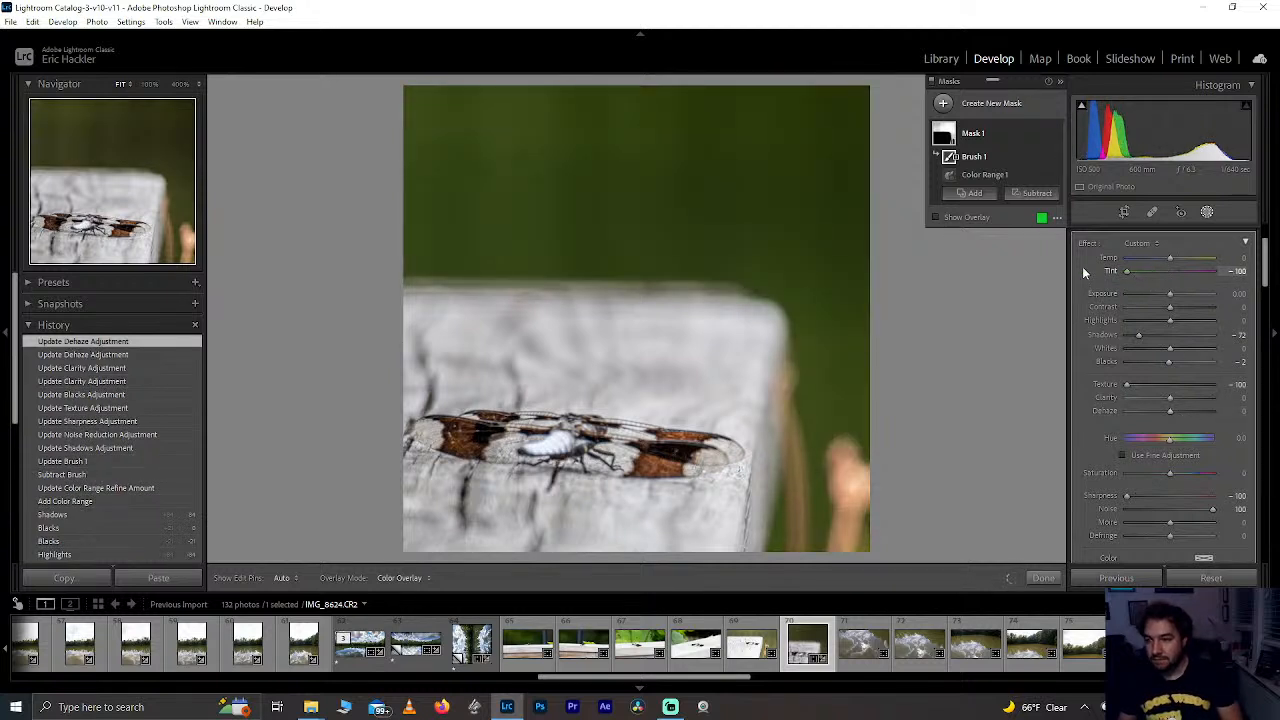
{"action": "left_click_drag", "start_coordinate": [1170, 258], "coordinate": [1108, 259]}
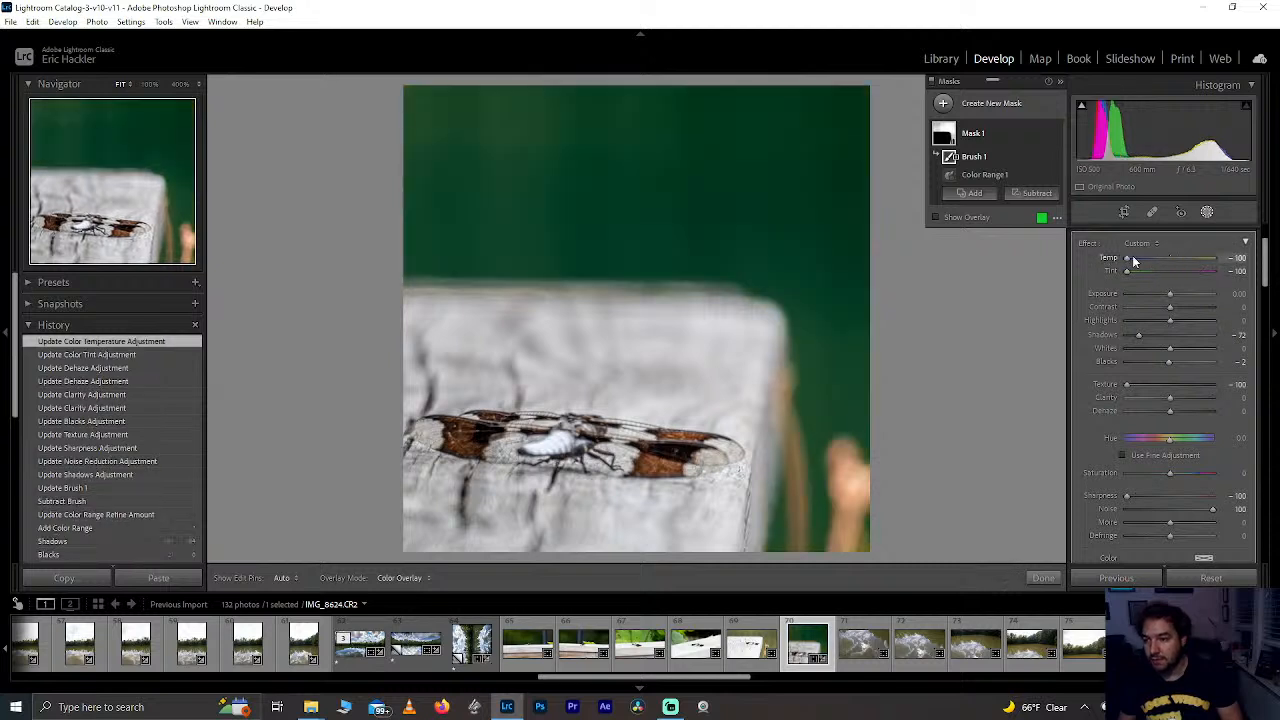
{"action": "double_click", "coordinate": [1127, 259]}
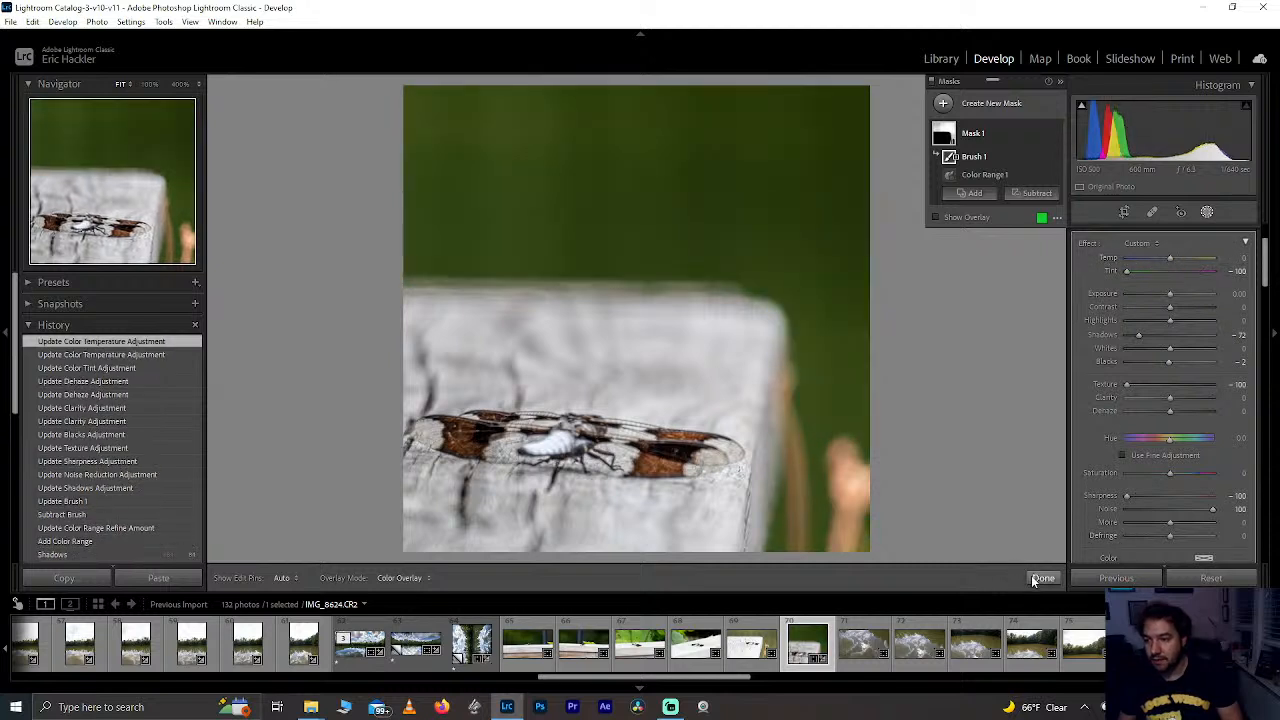
{"action": "left_click_drag", "start_coordinate": [1167, 437], "coordinate": [1176, 443]}
{"action": "double_click", "coordinate": [1161, 442]}
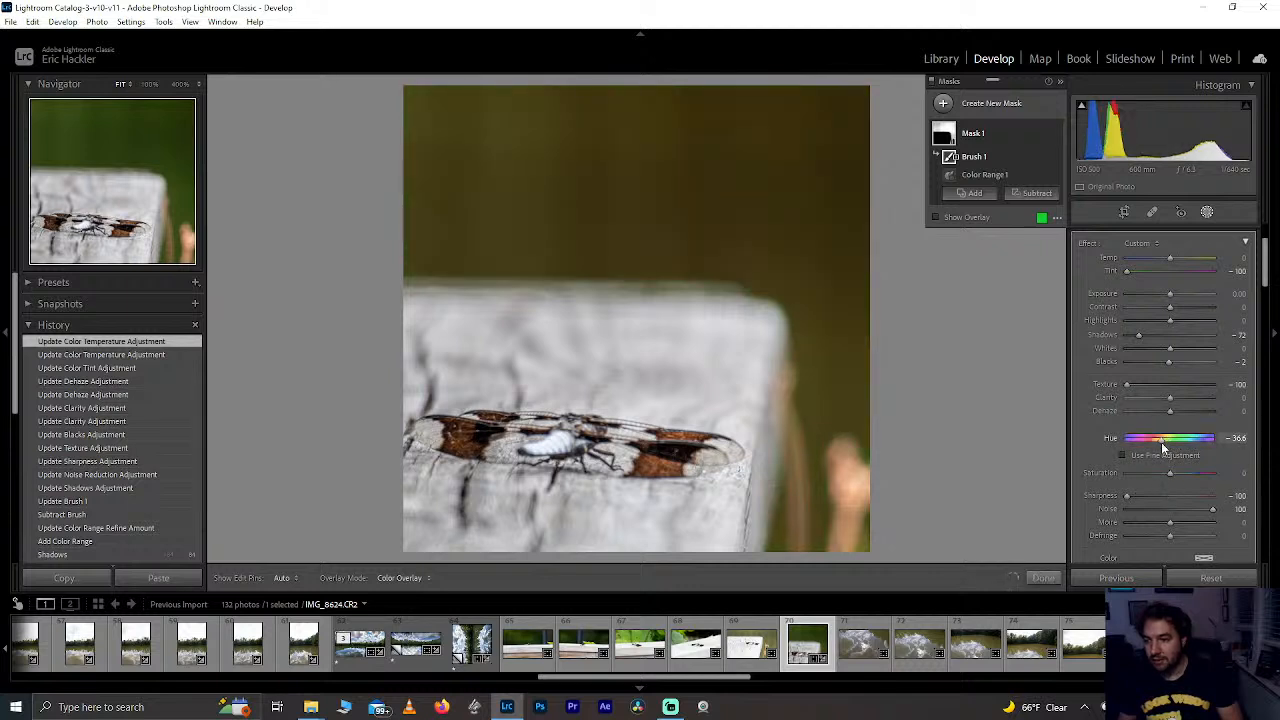
{"action": "left_click", "coordinate": [1197, 473]}
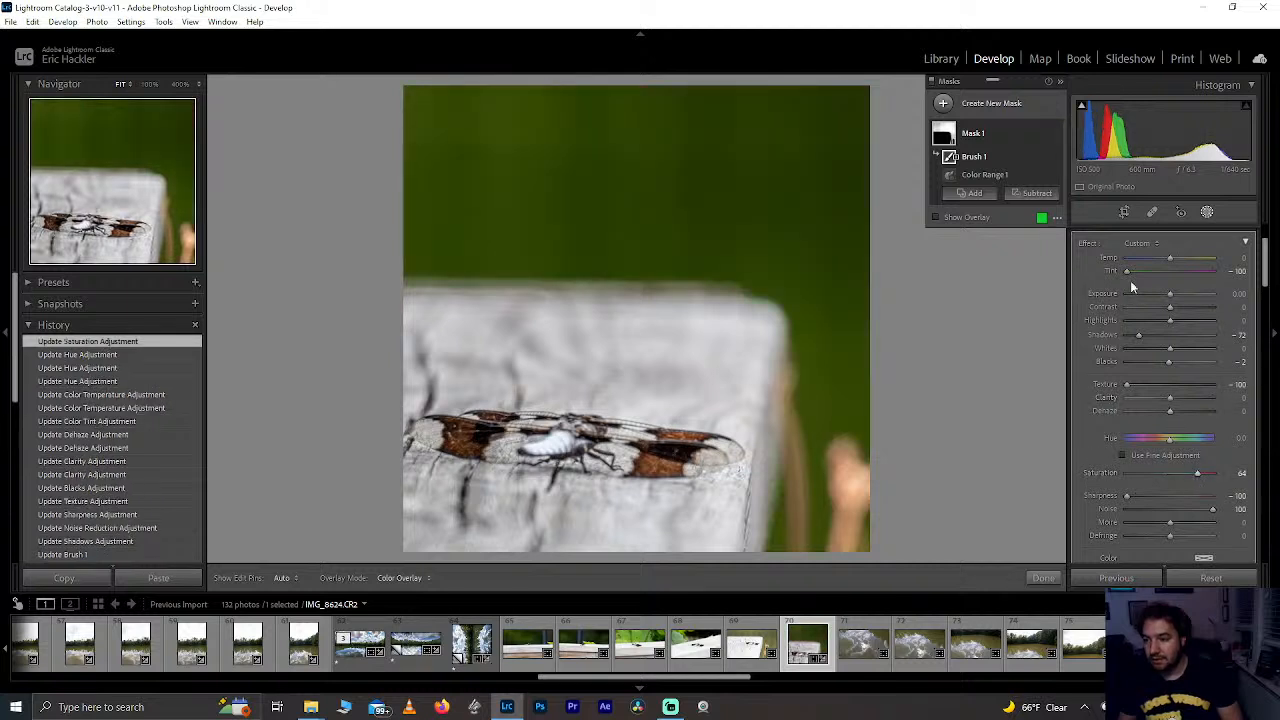
{"action": "left_click_drag", "start_coordinate": [1168, 257], "coordinate": [1160, 256]}
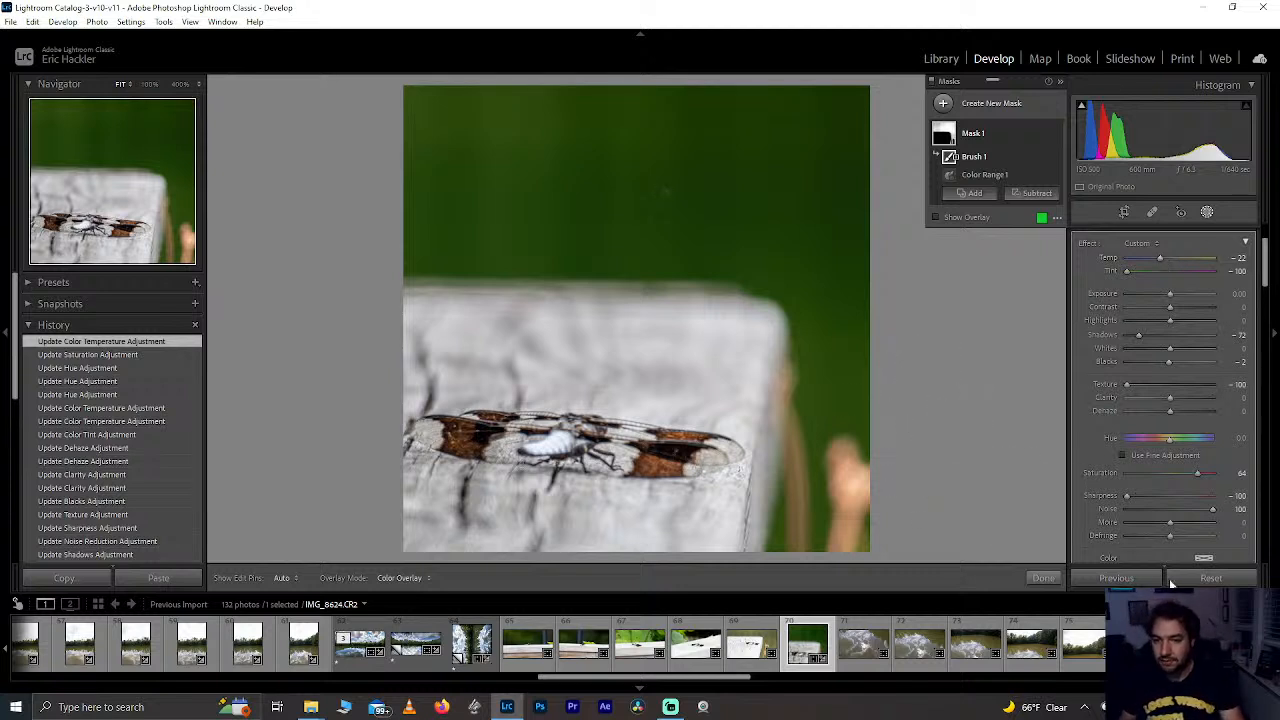
Step: Close the background mask and set the HSL Luminance of Green to -28 and Orange to +58
{"action": "left_click", "coordinate": [1043, 578]}
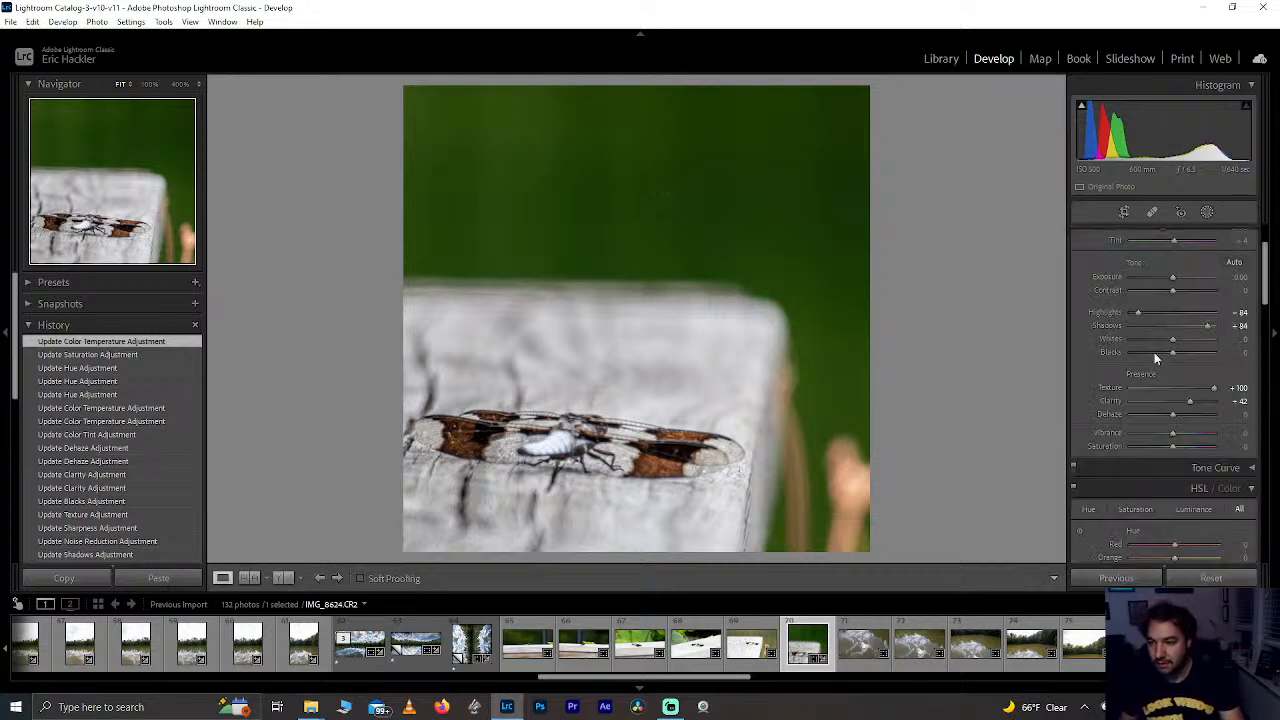
{"action": "scroll", "coordinate": [1154, 352], "scroll_direction": "down", "scroll_amount": 10}
{"action": "scroll", "coordinate": [1254, 350], "scroll_direction": "down", "scroll_amount": 5}
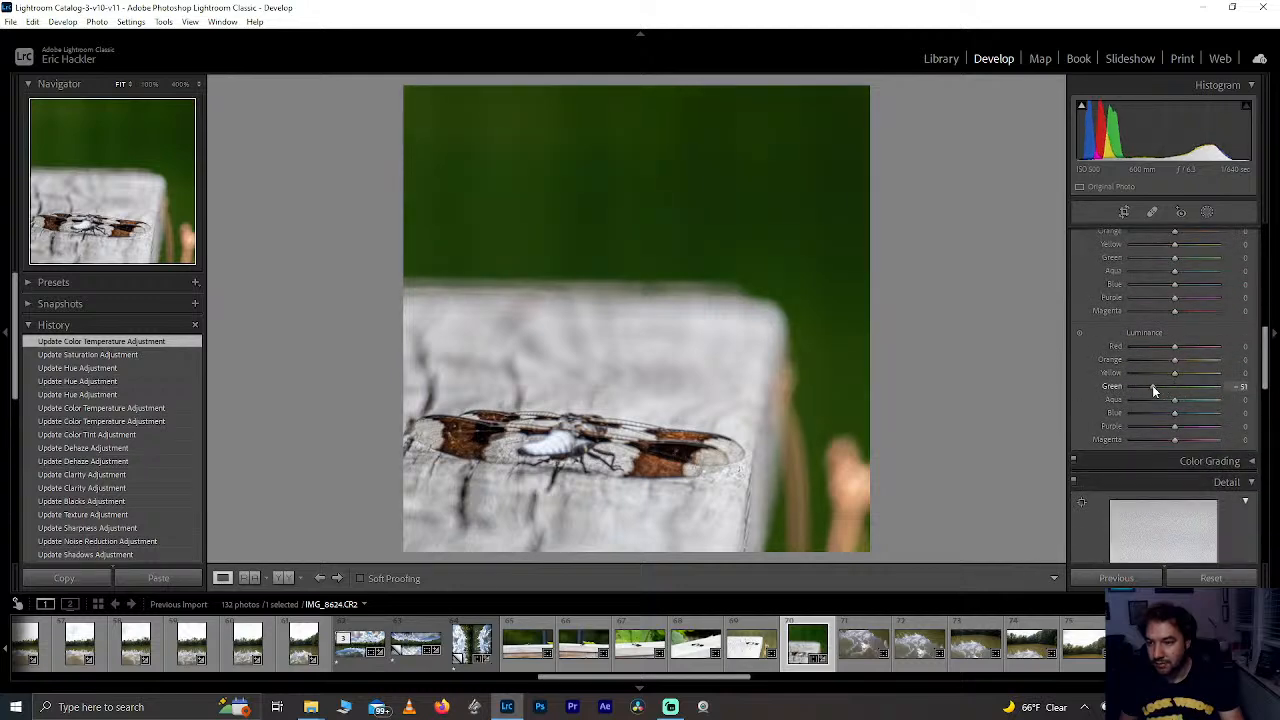
{"action": "left_click_drag", "start_coordinate": [1162, 385], "coordinate": [1194, 368]}
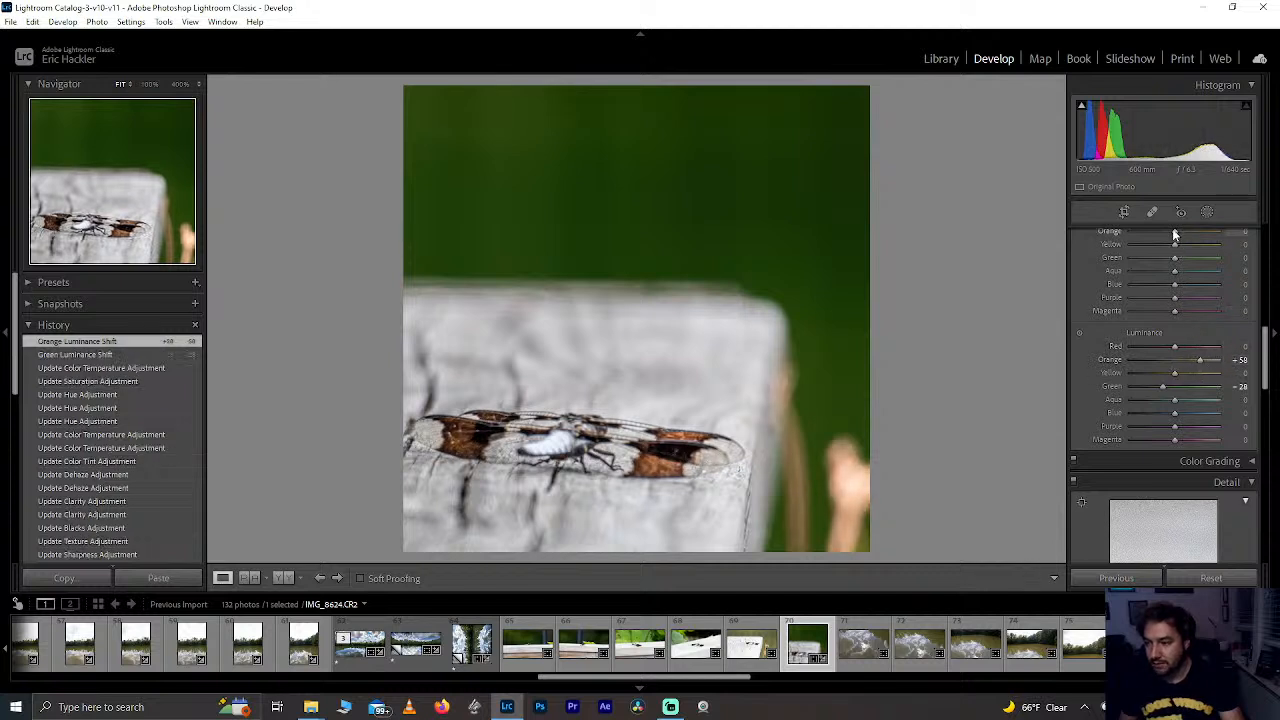
Step: Set the Orange Saturation to +74, reset a trial Red Saturation change to 0, and rate the dragonfly photo one star
{"action": "left_click_drag", "start_coordinate": [1175, 233], "coordinate": [1204, 233]}
{"action": "left_click_drag", "start_coordinate": [1268, 352], "coordinate": [1238, 332]}
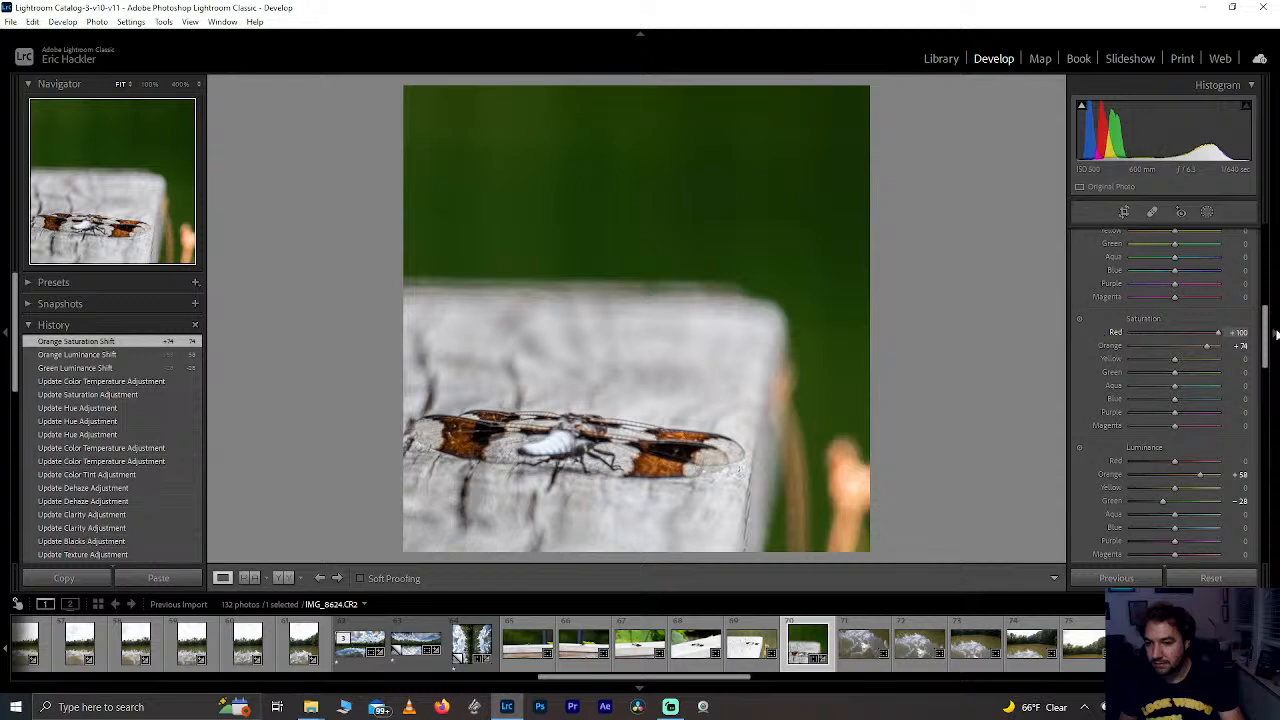
{"action": "left_click_drag", "start_coordinate": [1158, 330], "coordinate": [1158, 330]}
{"action": "double_click", "coordinate": [1158, 330]}
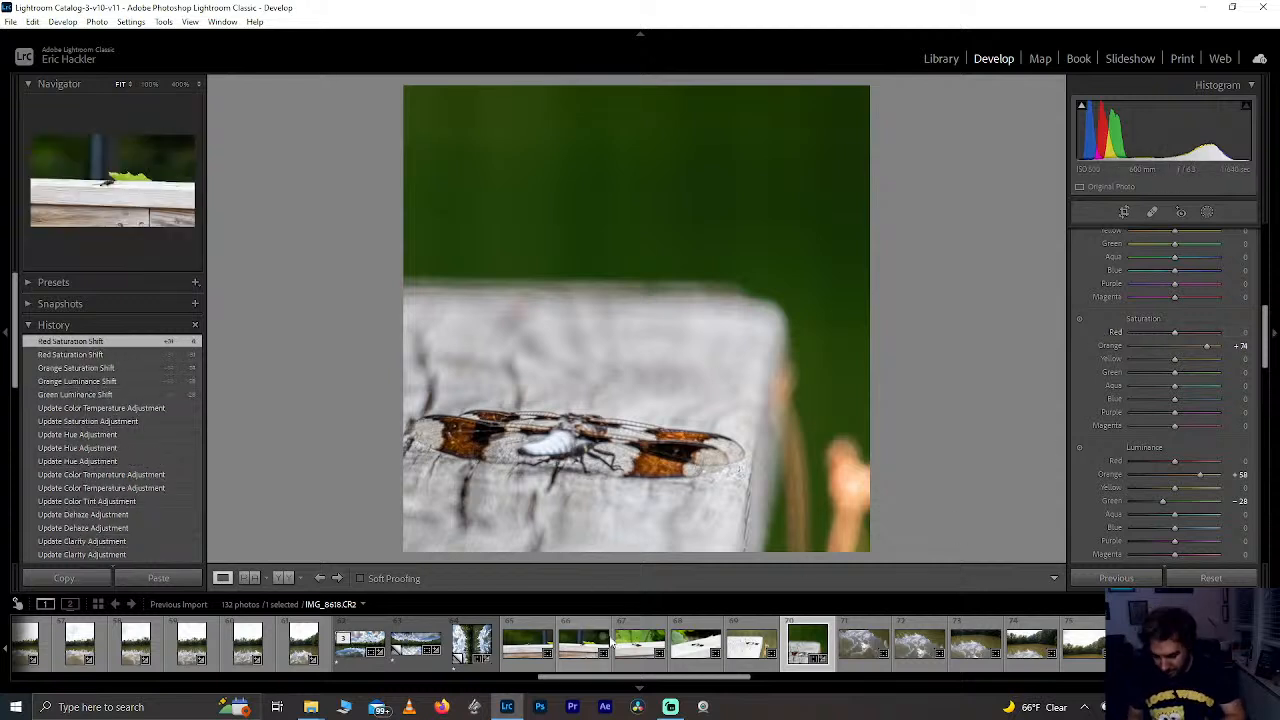
{"action": "key", "text": "1"}
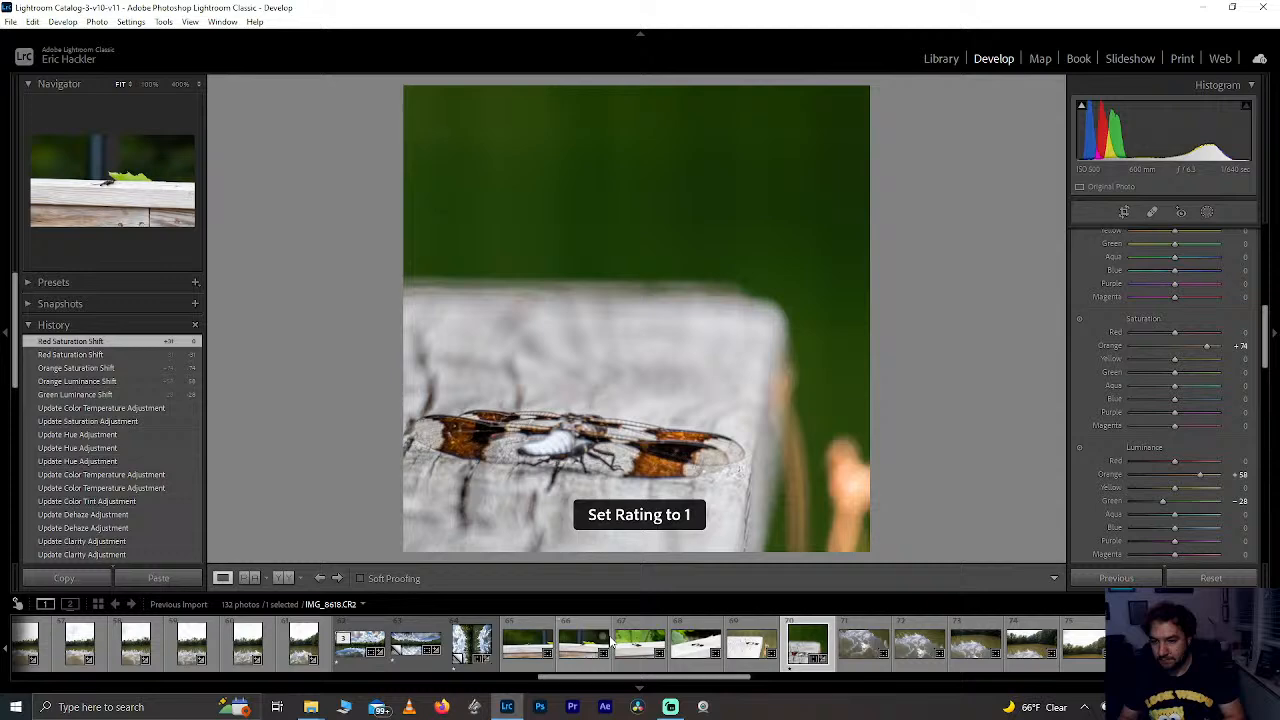
Step: Enable profile corrections on pond photo IMG_8625 with the Samyang 14mm f/2.8 lens profile, setting Distortion to 56 and Vignetting to 0
{"action": "left_click", "coordinate": [857, 643]}
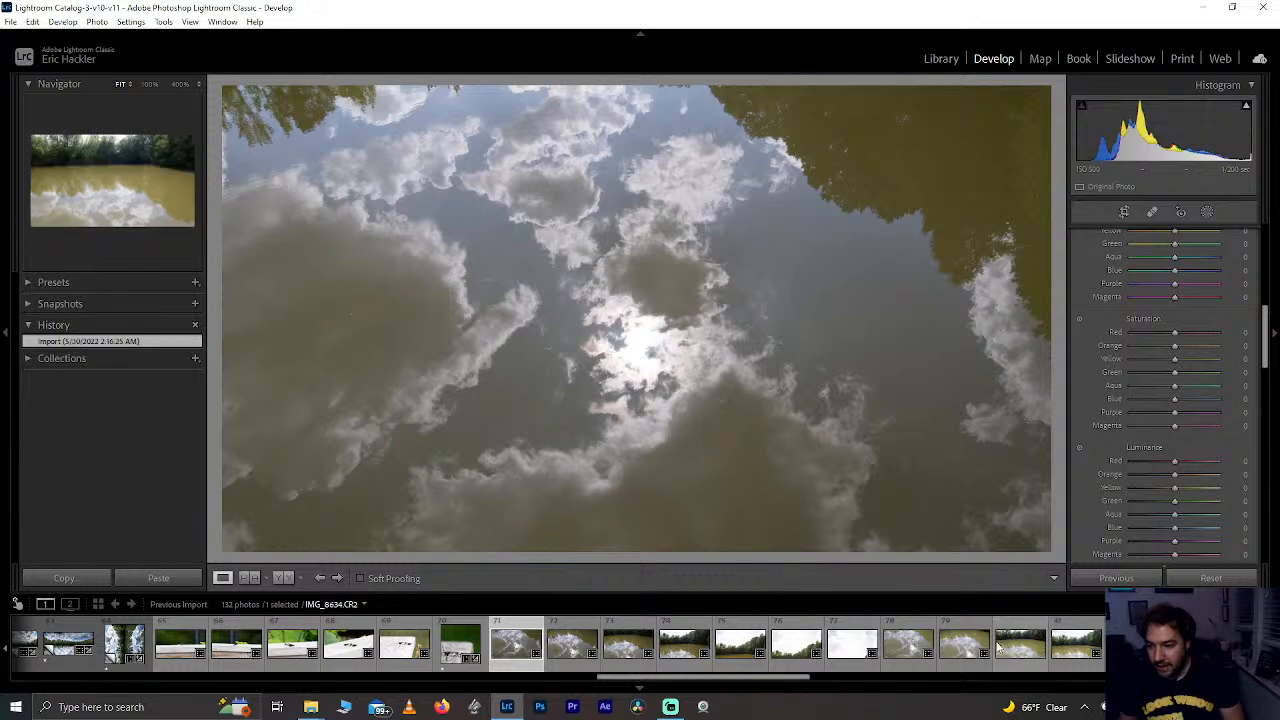
{"action": "left_click", "coordinate": [903, 647]}
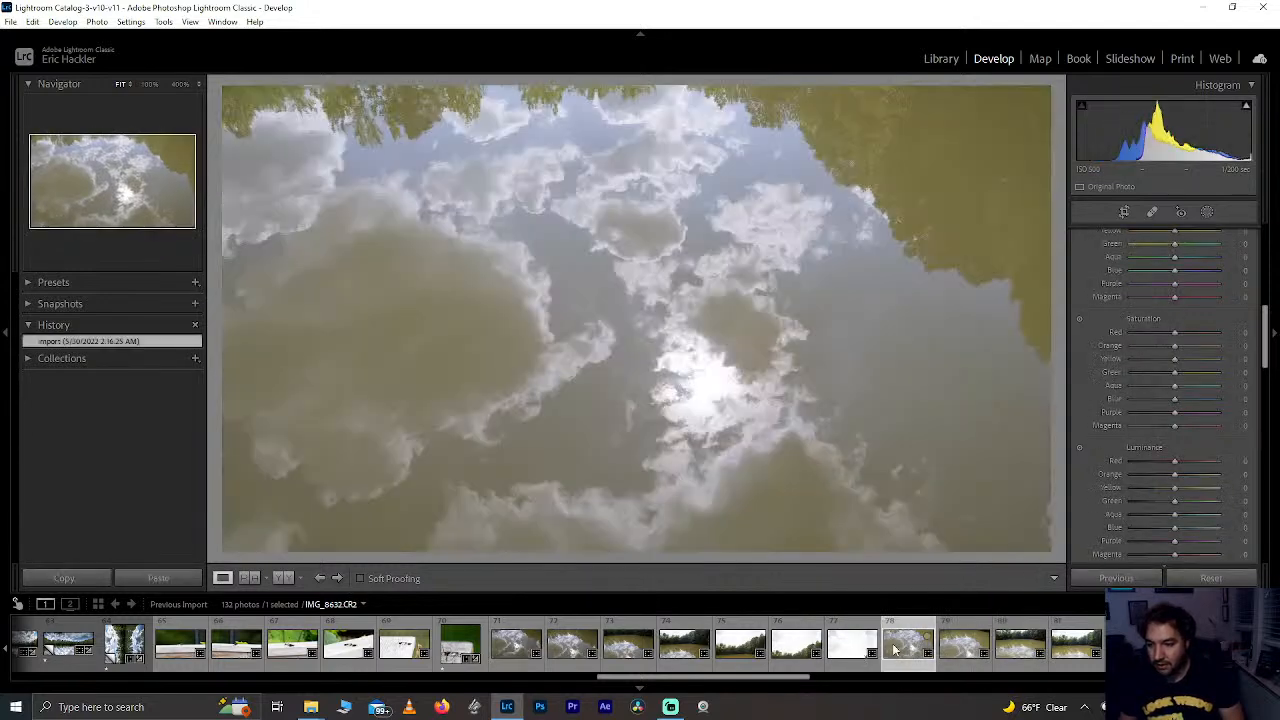
{"action": "left_click", "coordinate": [517, 646]}
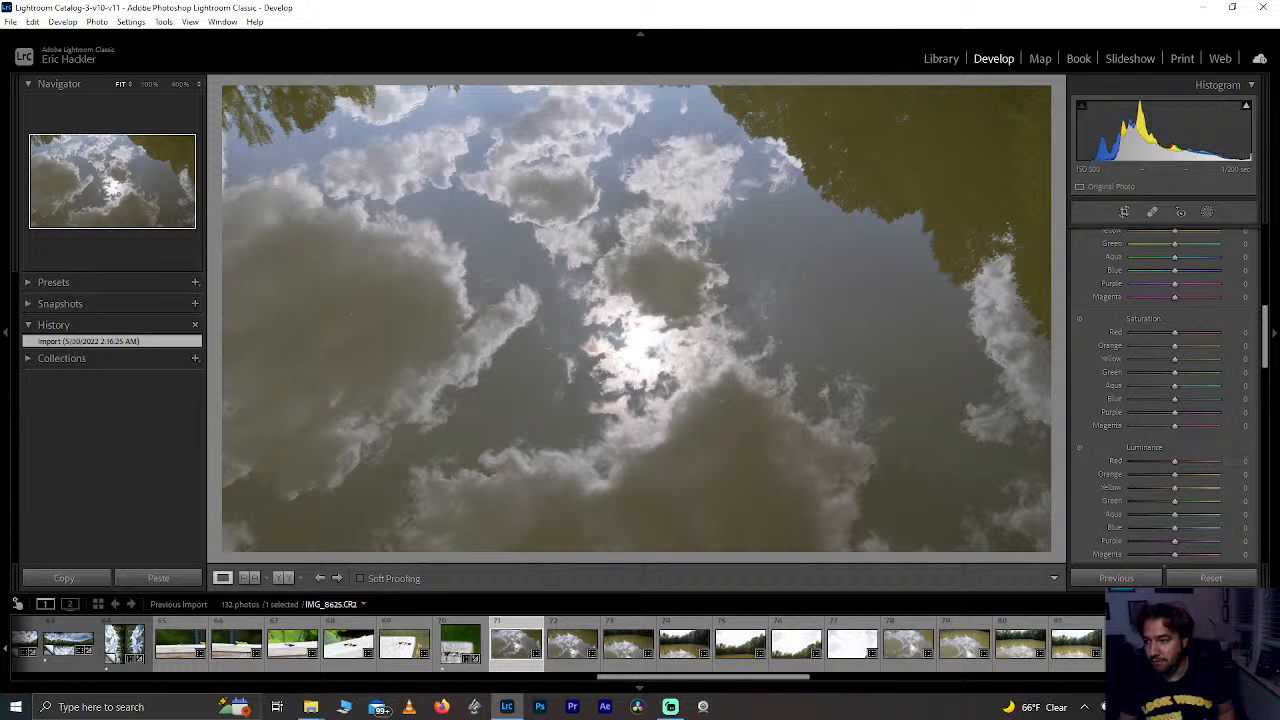
{"action": "left_click_drag", "start_coordinate": [1264, 338], "coordinate": [1264, 452]}
{"action": "left_click", "coordinate": [1079, 372]}
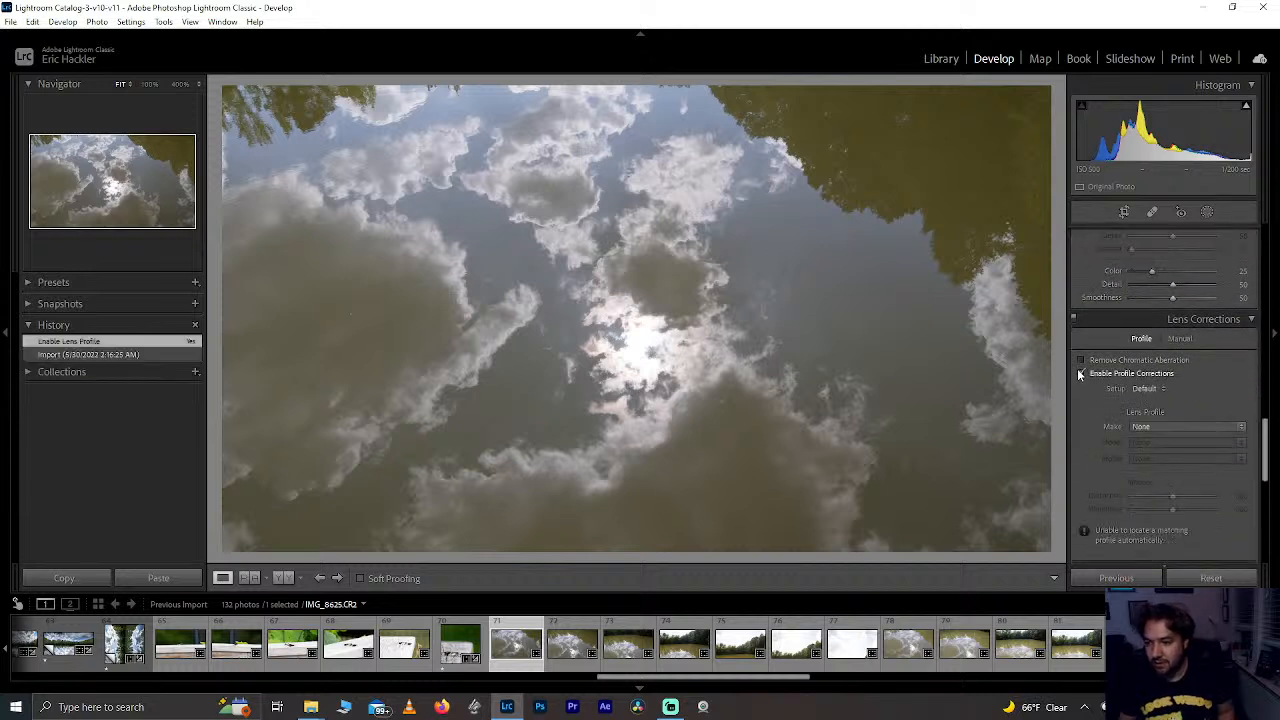
{"action": "left_click", "coordinate": [1182, 436]}
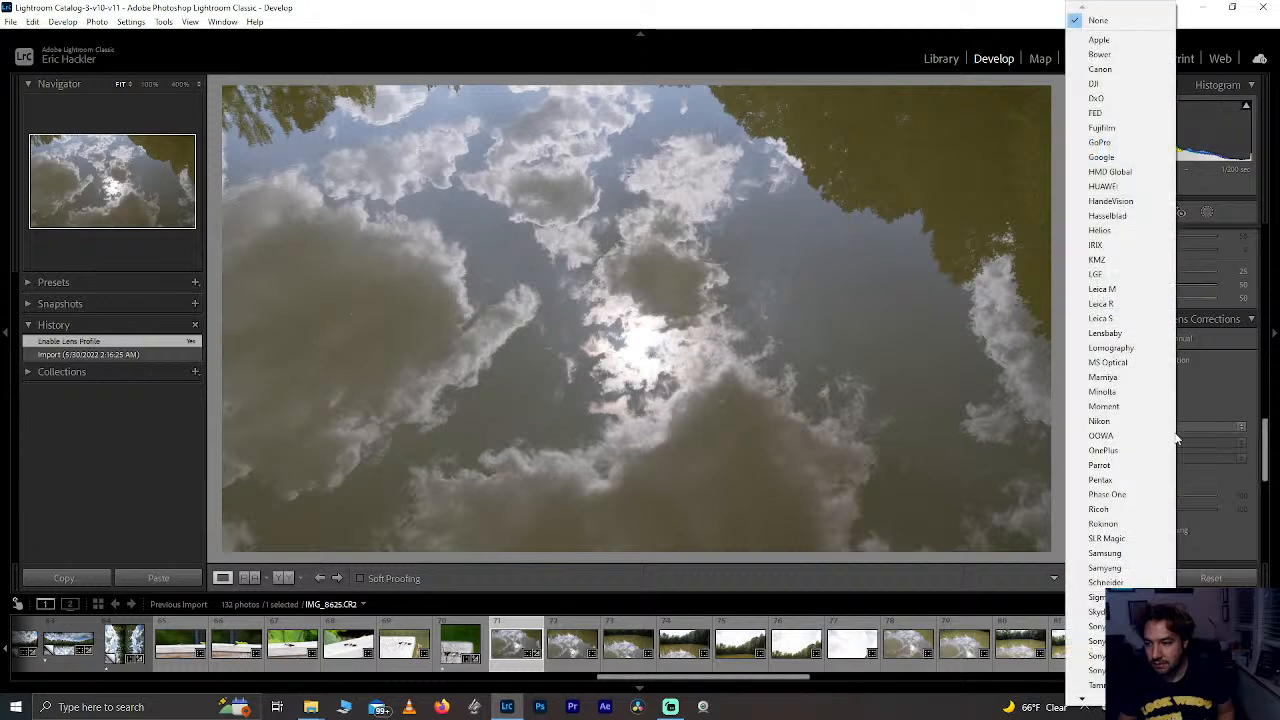
{"action": "left_click", "coordinate": [1137, 570]}
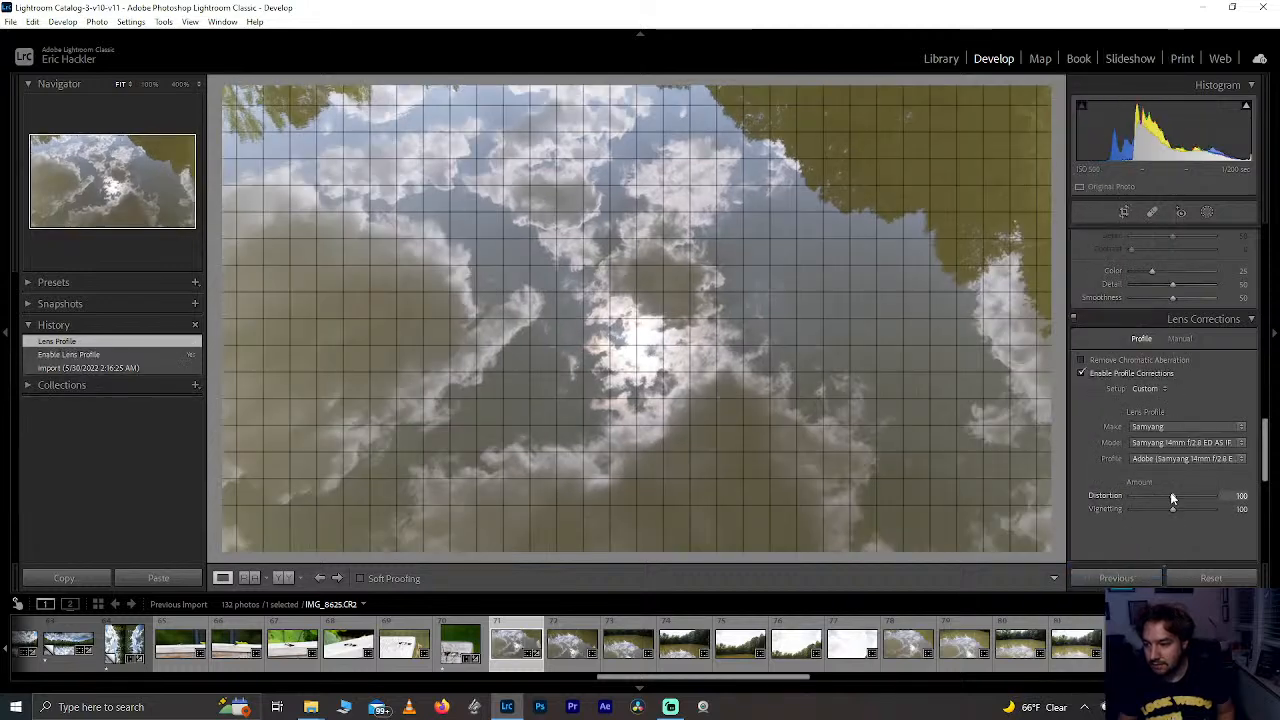
{"action": "left_click_drag", "start_coordinate": [1116, 511], "coordinate": [1151, 495]}
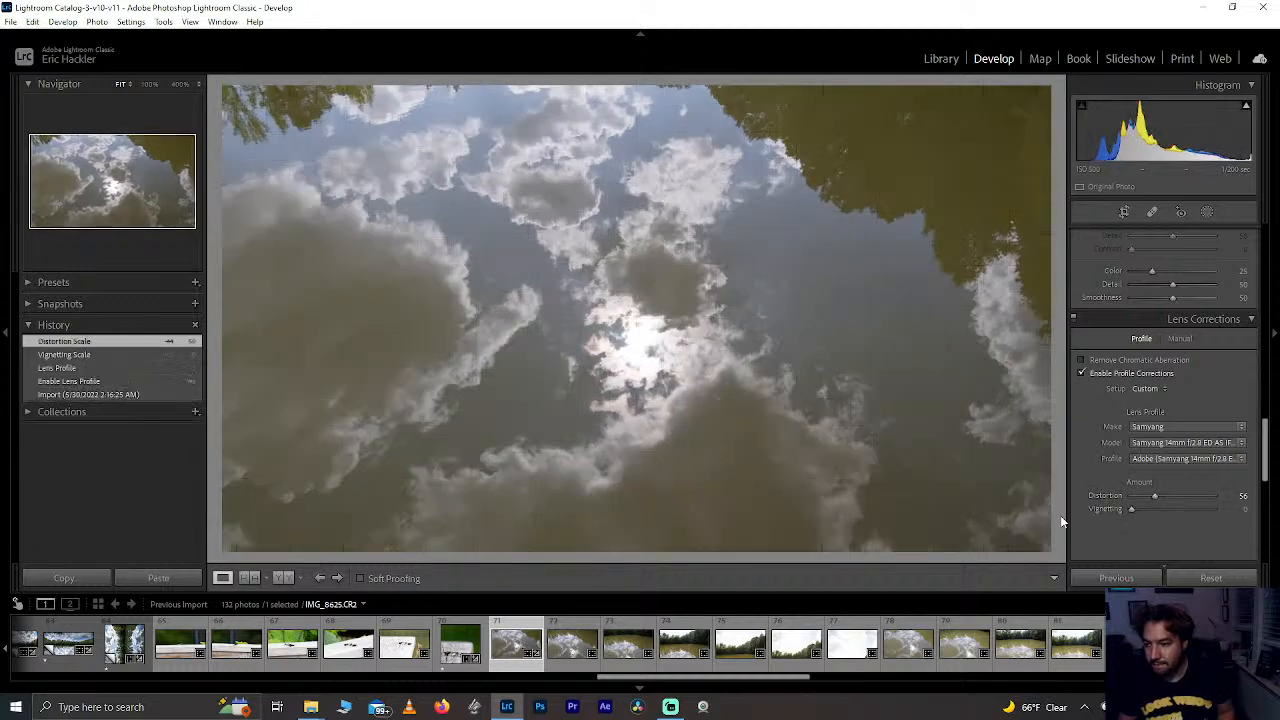
Step: Expand the crop of IMG_8625 upward and downward to include the full height of the frame
{"action": "left_click", "coordinate": [1123, 211]}
{"action": "left_click_drag", "start_coordinate": [610, 123], "coordinate": [606, 91]}
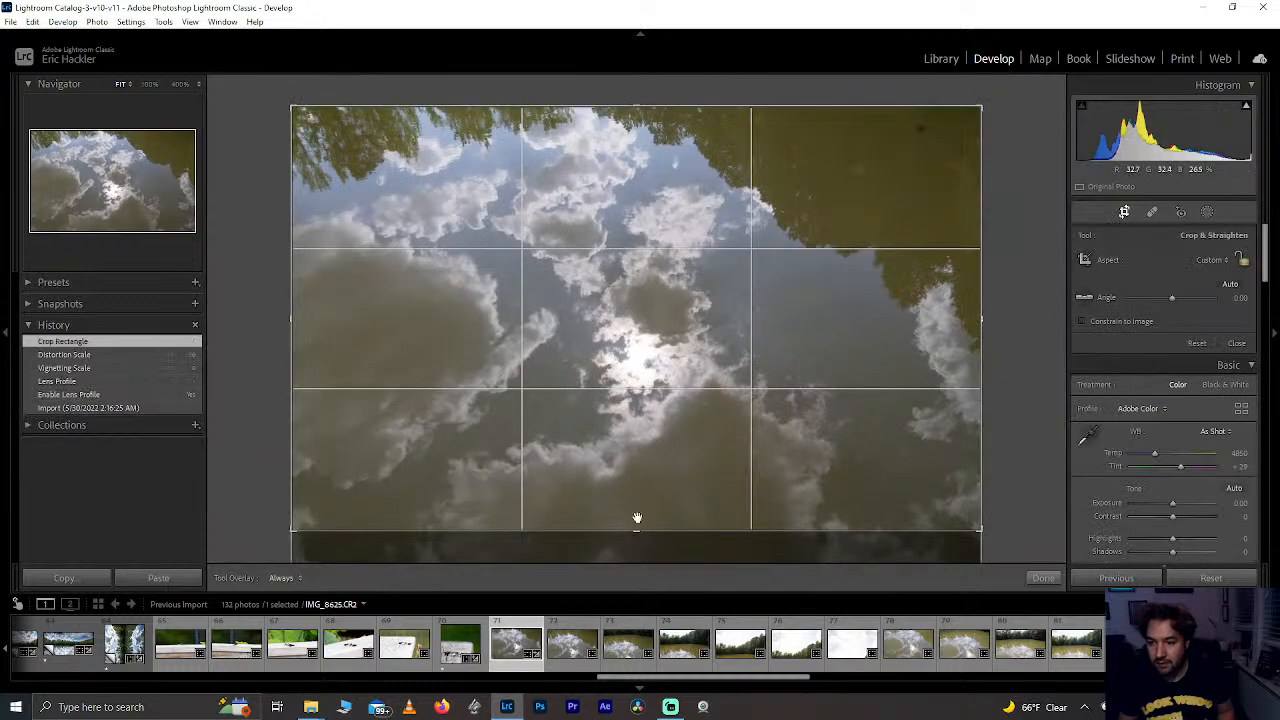
{"action": "left_click_drag", "start_coordinate": [637, 518], "coordinate": [637, 556]}
{"action": "left_click", "coordinate": [1045, 579]}
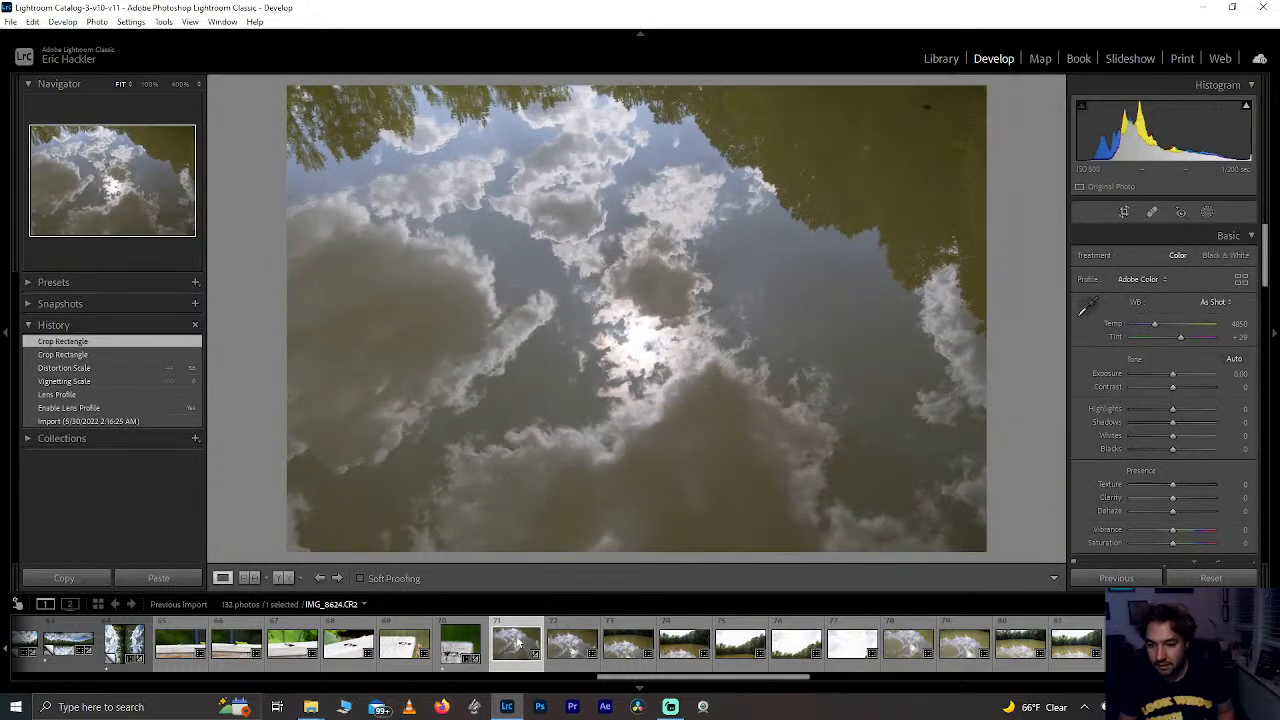
Step: Synchronize only the Lens Corrections and Crop settings from IMG_8625 to the photos through IMG_8631
{"action": "left_click", "coordinate": [843, 650], "text": "shift"}
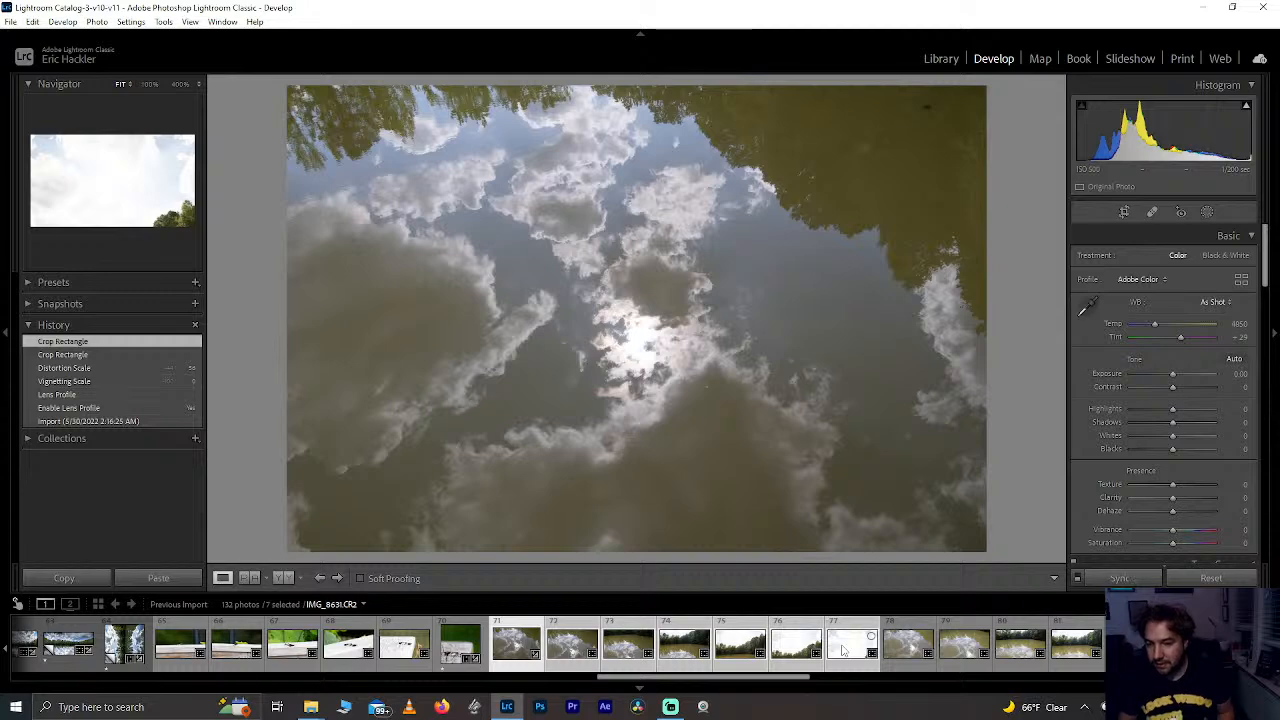
{"action": "left_click", "coordinate": [1119, 578]}
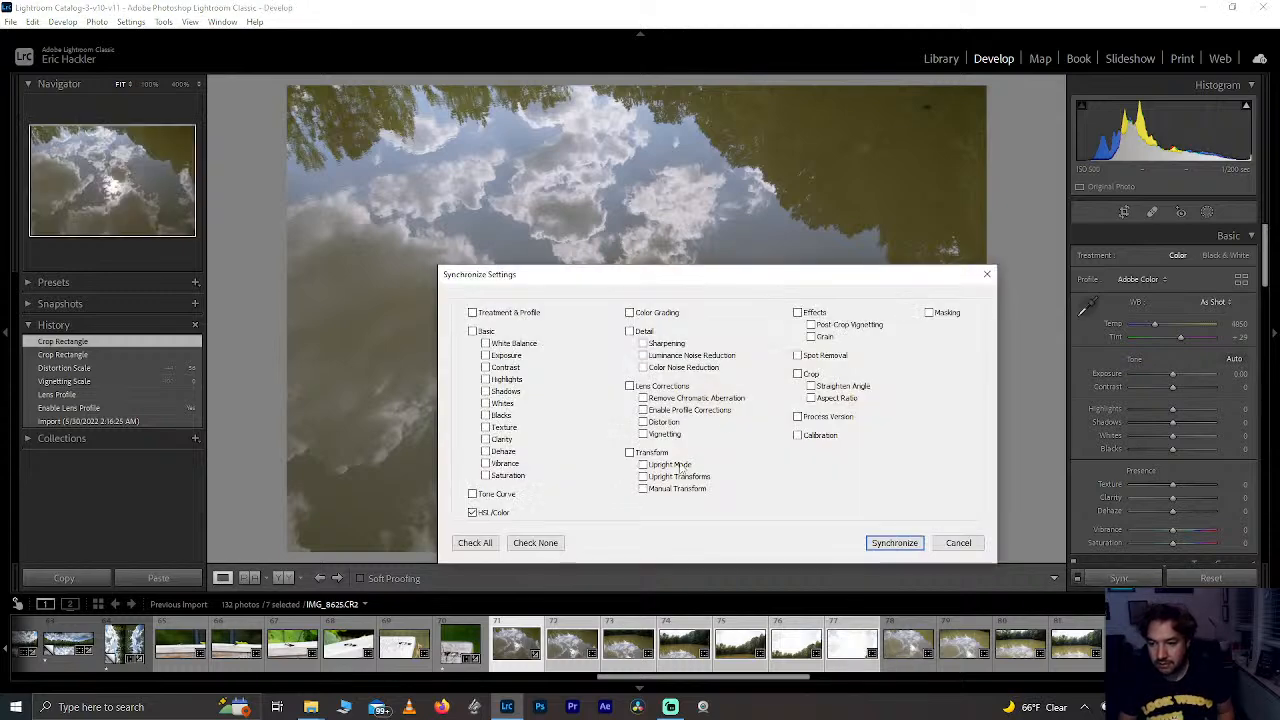
{"action": "left_click", "coordinate": [546, 547]}
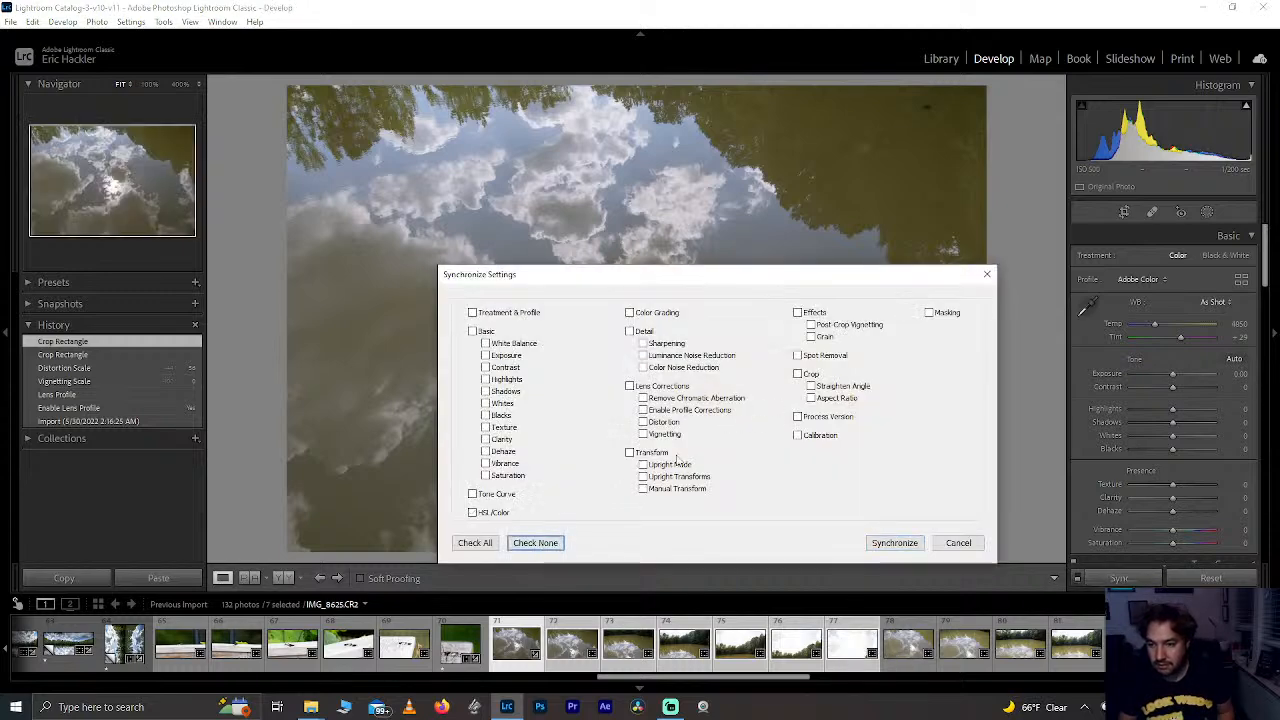
{"action": "left_click", "coordinate": [797, 374]}
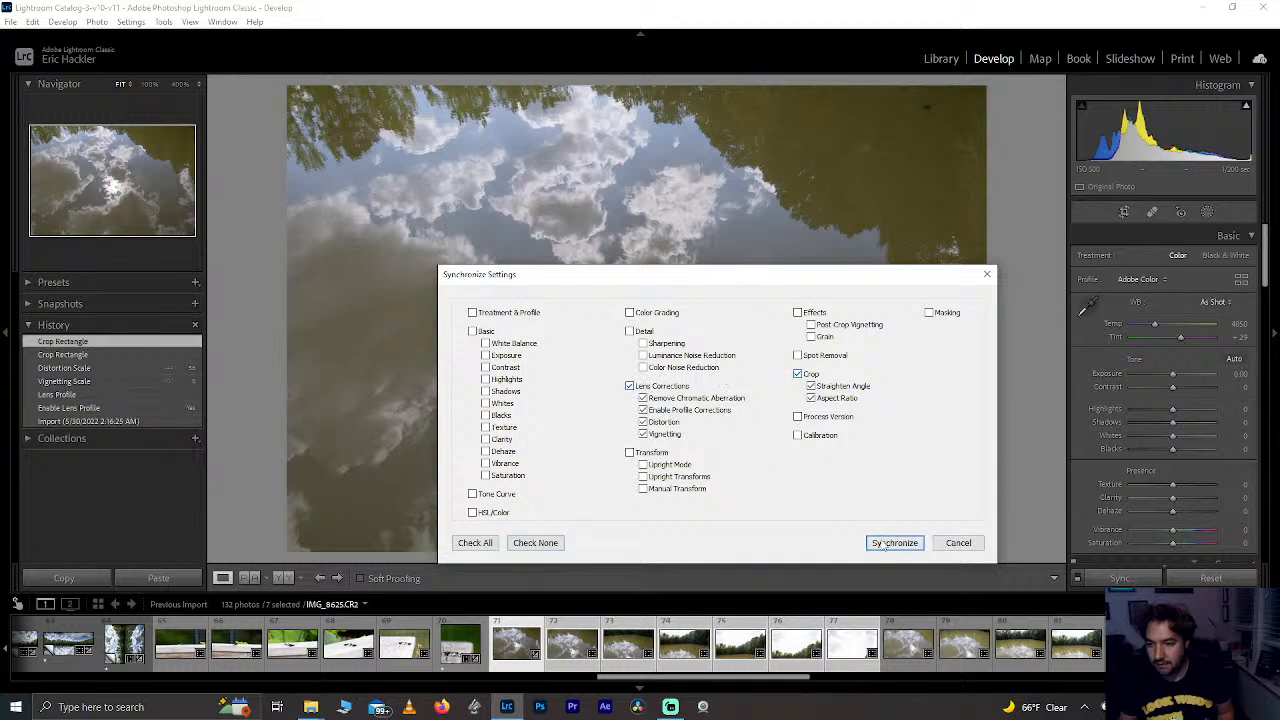
{"action": "left_click", "coordinate": [894, 543]}
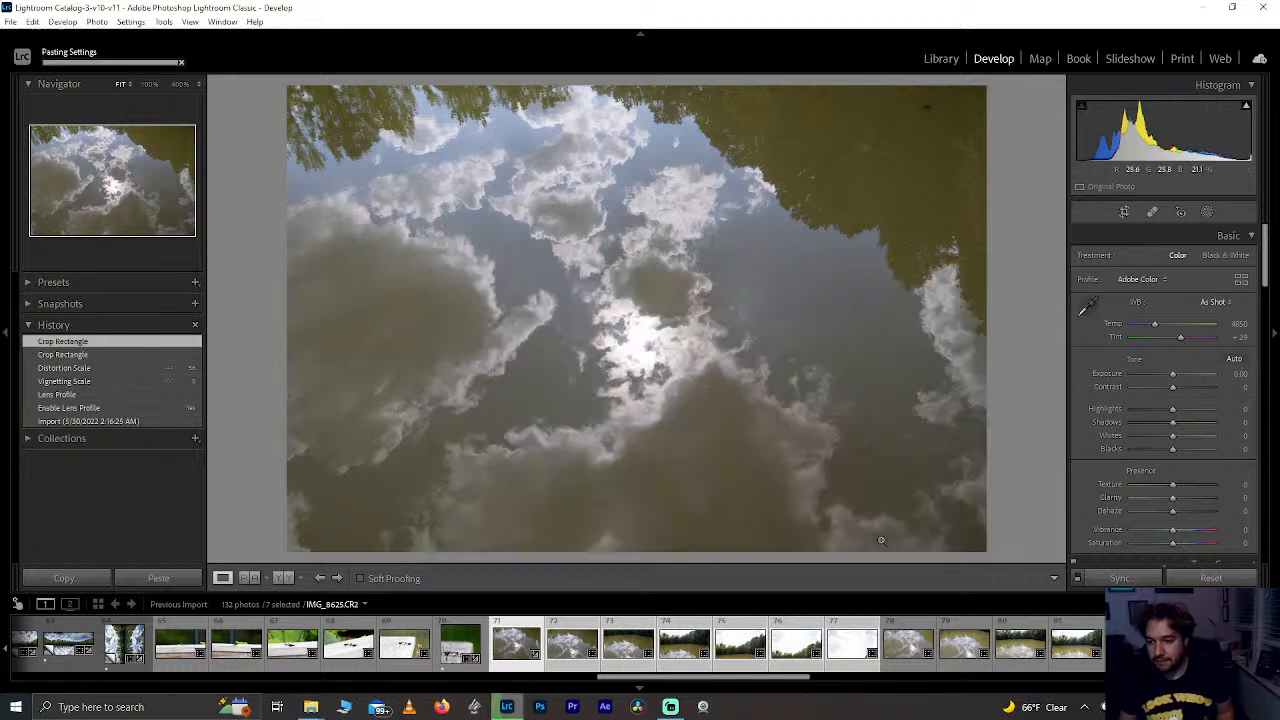
Step: Synchronize the Lens Corrections and Crop settings from IMG_8631 to the eight pond photos starting with IMG_8632
{"action": "left_click", "coordinate": [893, 651]}
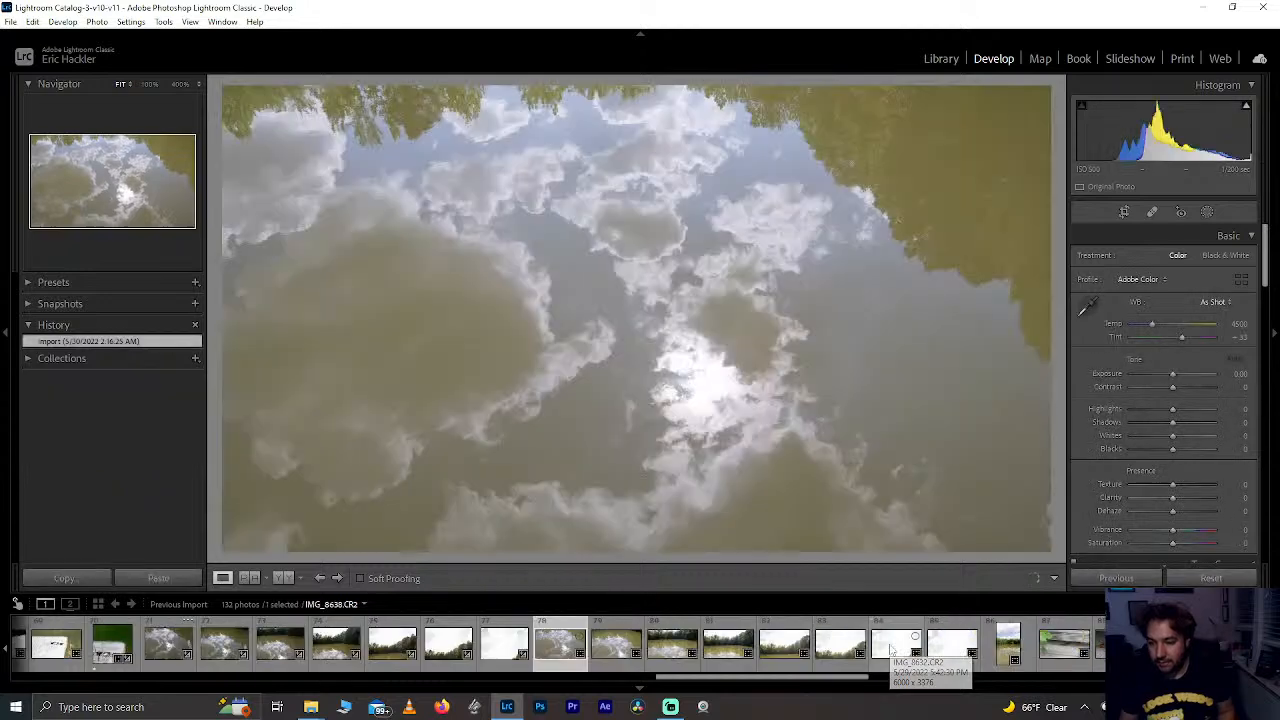
{"action": "left_click", "coordinate": [933, 645], "text": "shift"}
{"action": "left_click", "coordinate": [514, 652], "text": "ctrl"}
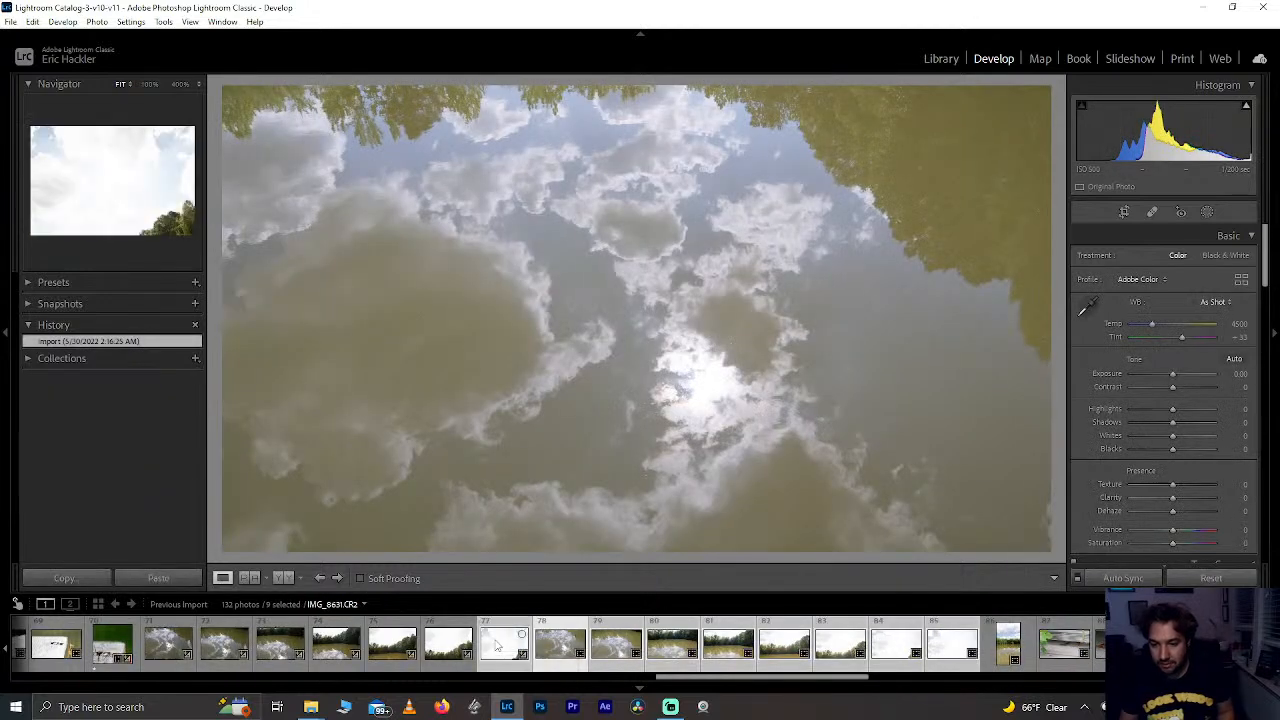
{"action": "left_click", "coordinate": [1104, 579]}
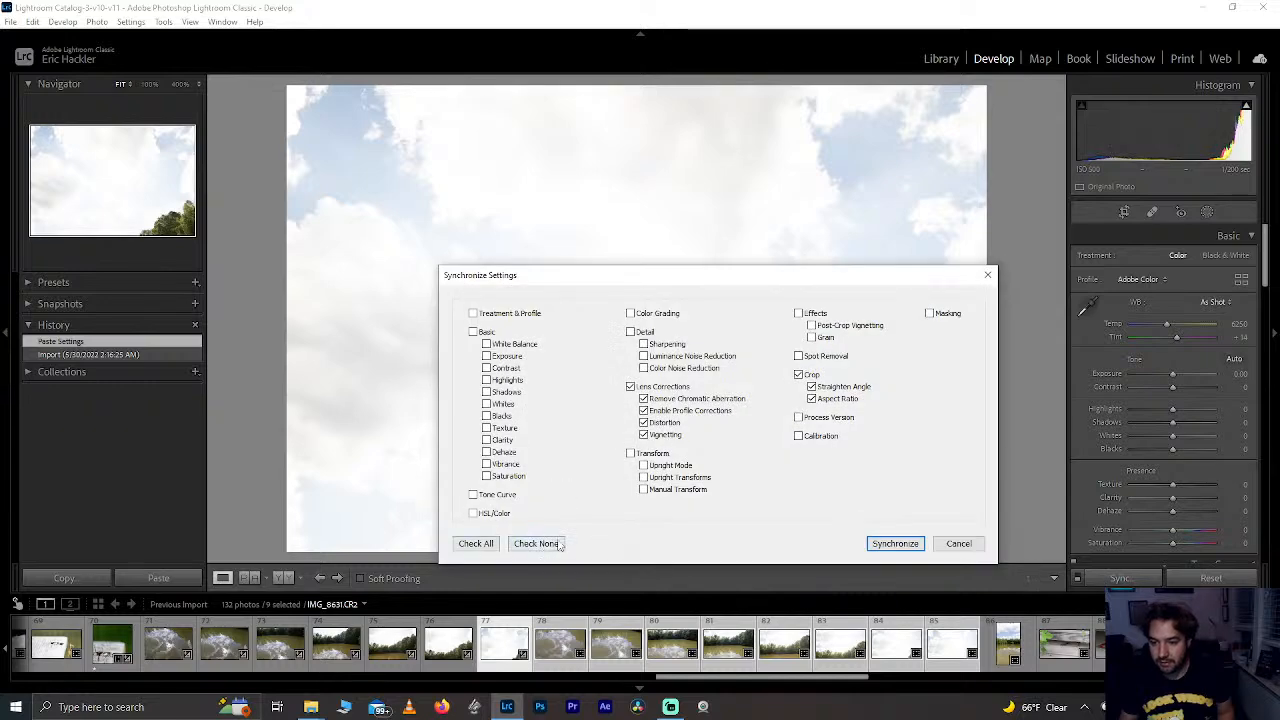
{"action": "left_click", "coordinate": [895, 544]}
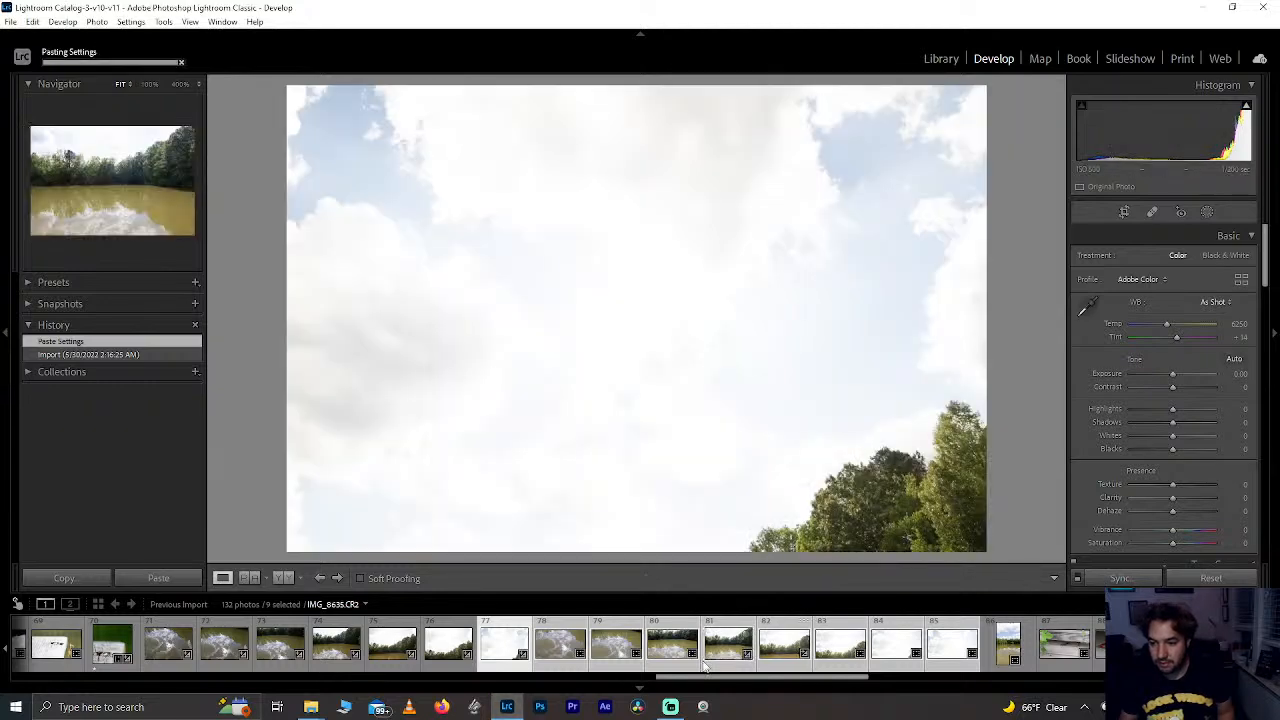
Step: Start a panorama merge of IMG_8625 through IMG_8631, compare the Spherical and Perspective projections, and choose Cylindrical
{"action": "scroll", "coordinate": [410, 656], "scroll_direction": "up", "scroll_amount": 3}
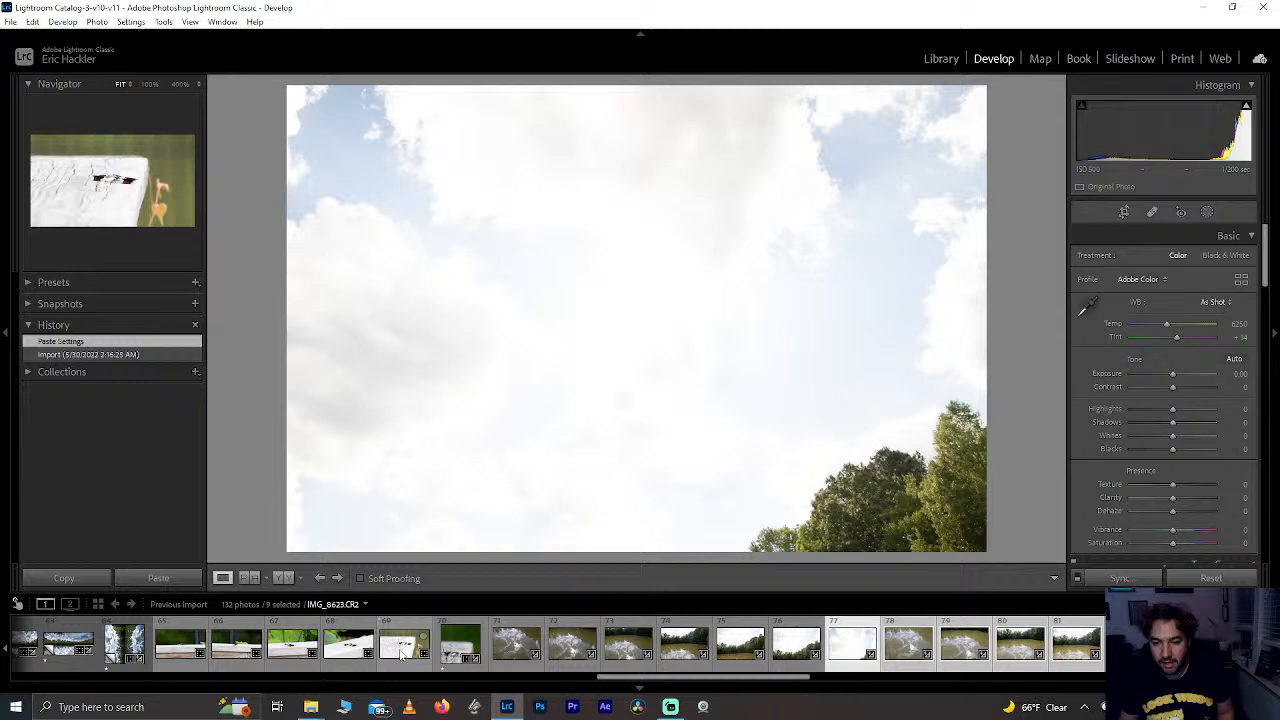
{"action": "left_click", "coordinate": [515, 652]}
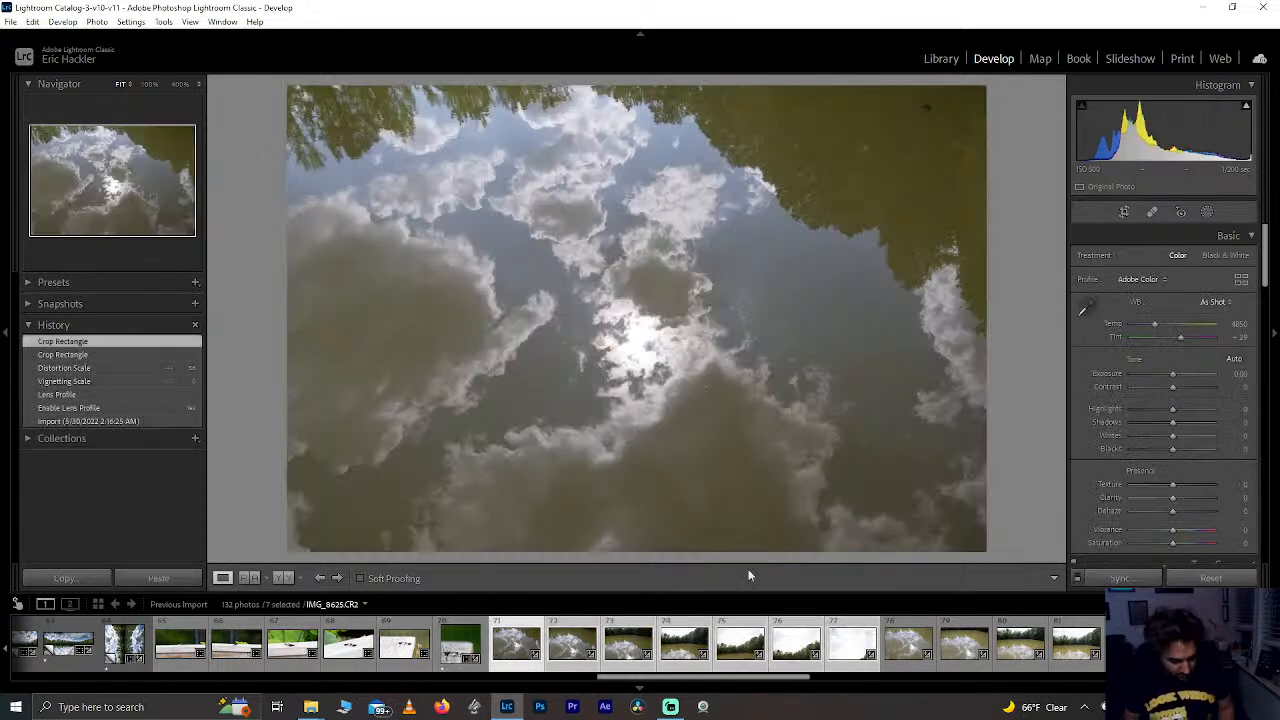
{"action": "key", "text": "ctrl+m"}
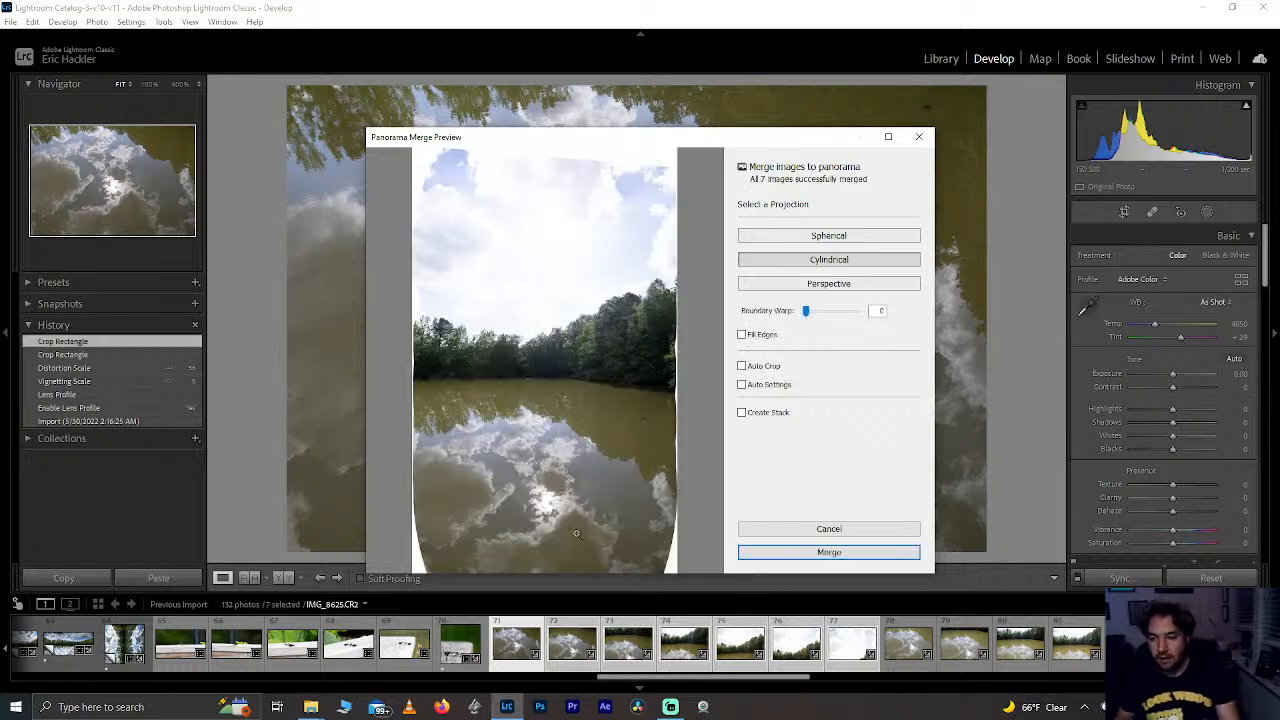
{"action": "left_click", "coordinate": [817, 238]}
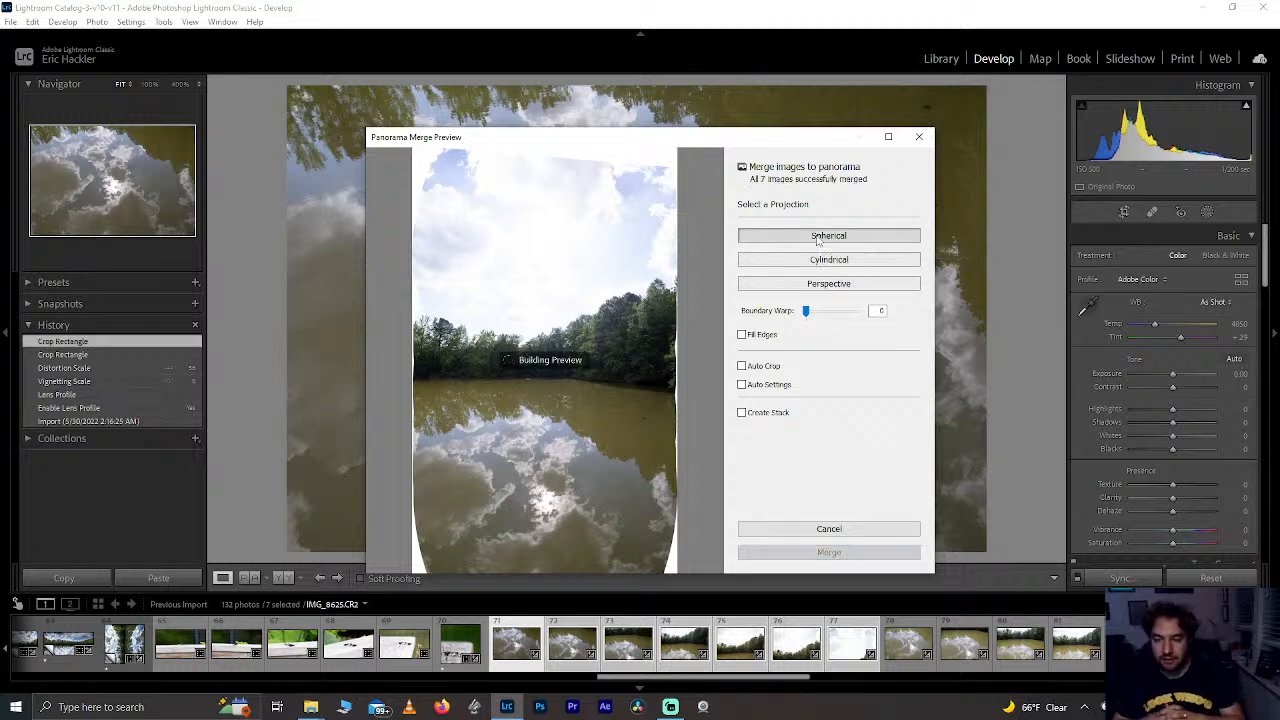
{"action": "left_click", "coordinate": [797, 284]}
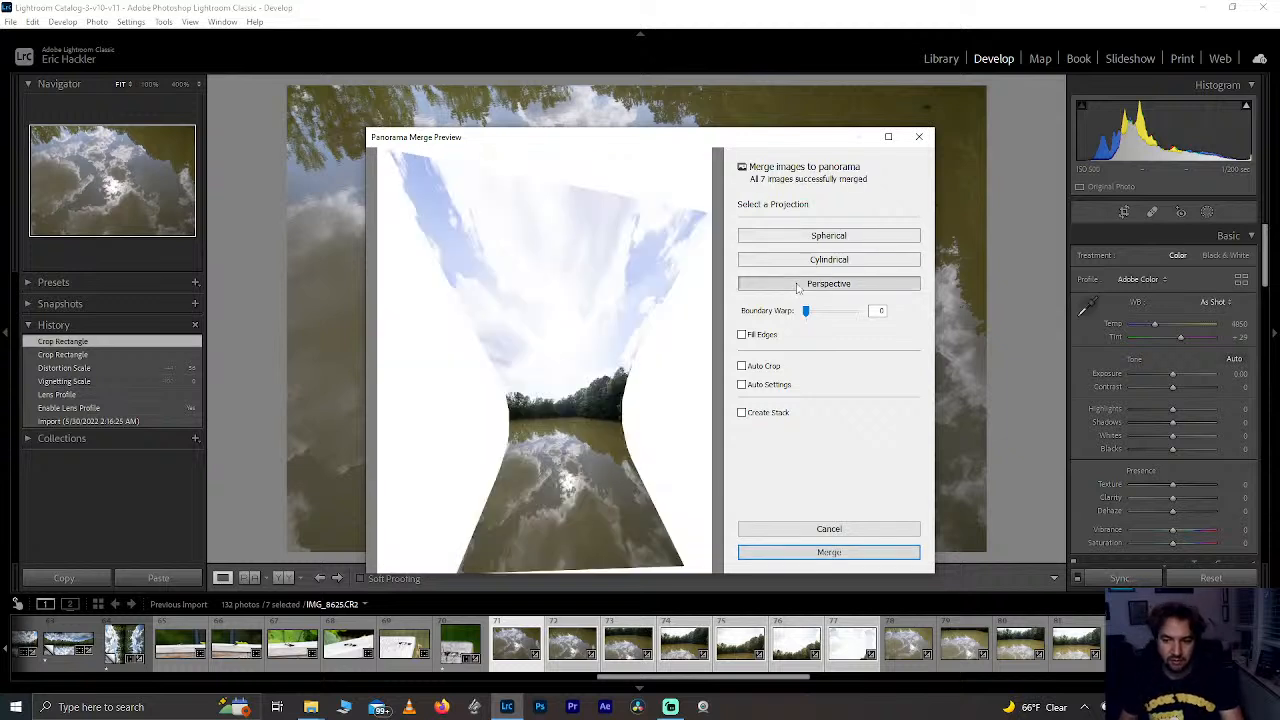
{"action": "left_click", "coordinate": [797, 260]}
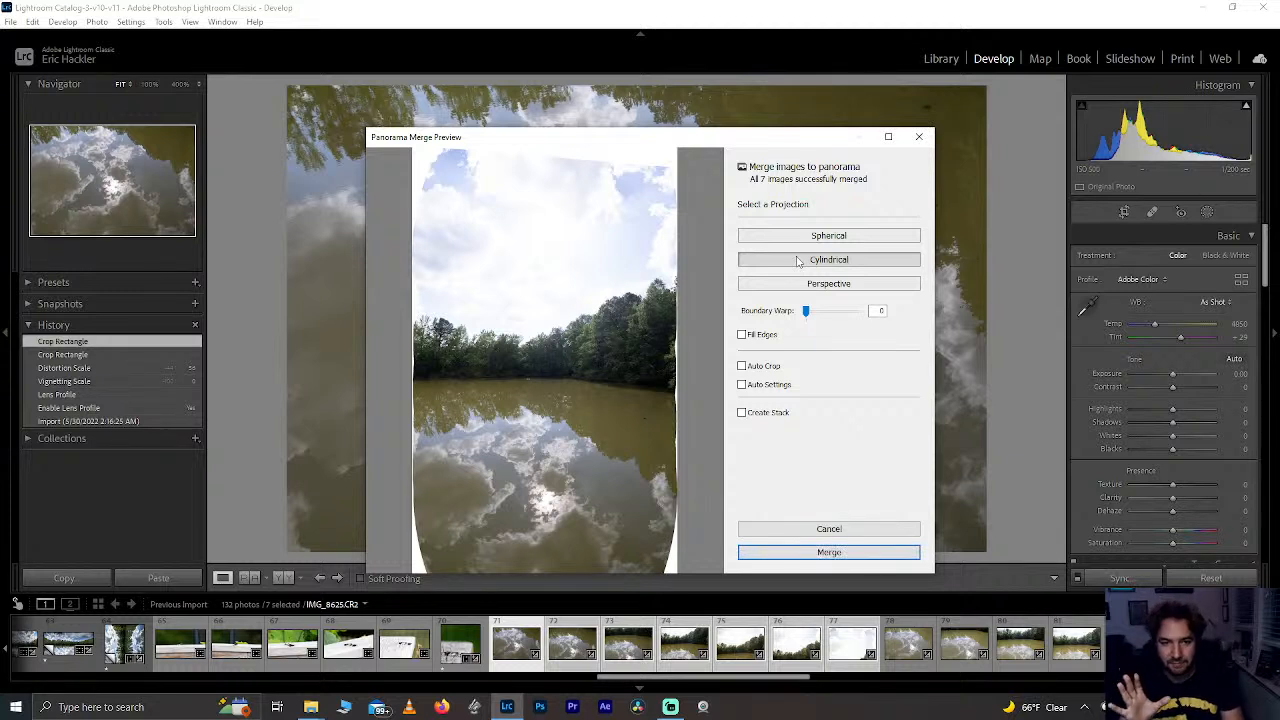
Step: Merge the seven photos into a Cylindrical panorama with Boundary Warp at 60 and Fill Edges enabled
{"action": "left_click", "coordinate": [851, 312]}
{"action": "left_click", "coordinate": [851, 312]}
{"action": "left_click", "coordinate": [851, 312]}
{"action": "left_click", "coordinate": [851, 312]}
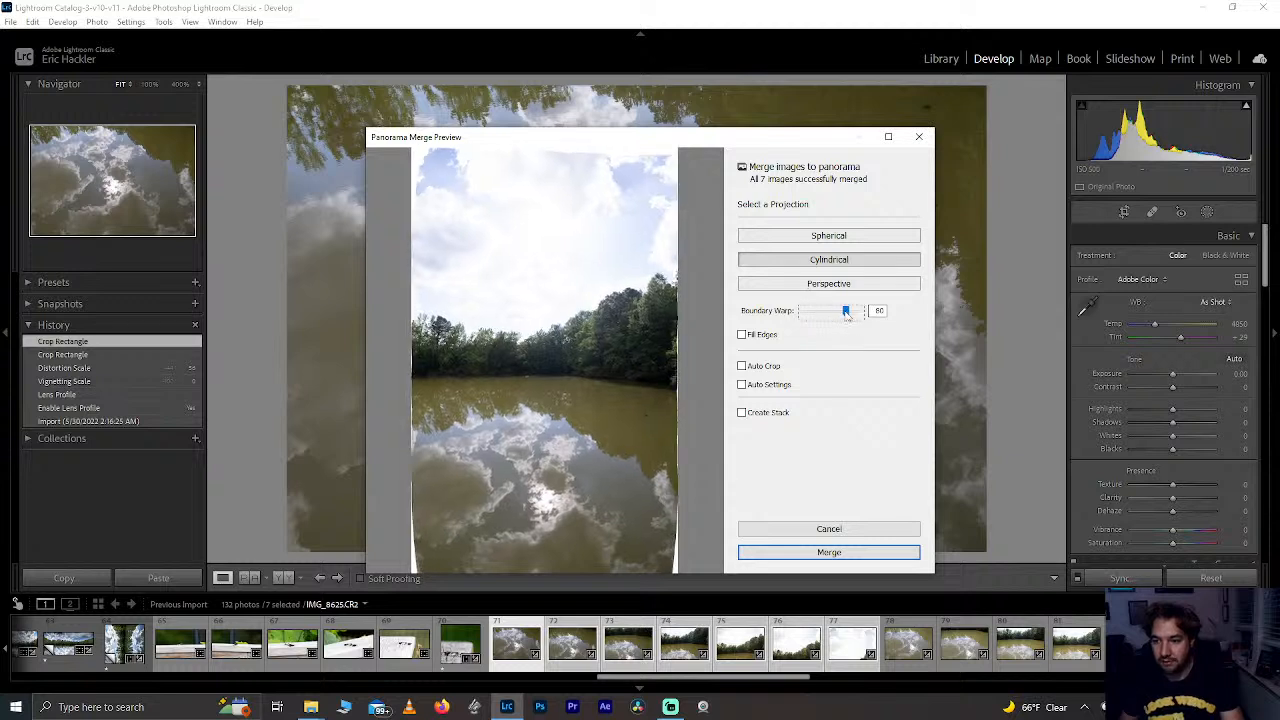
{"action": "left_click", "coordinate": [857, 320]}
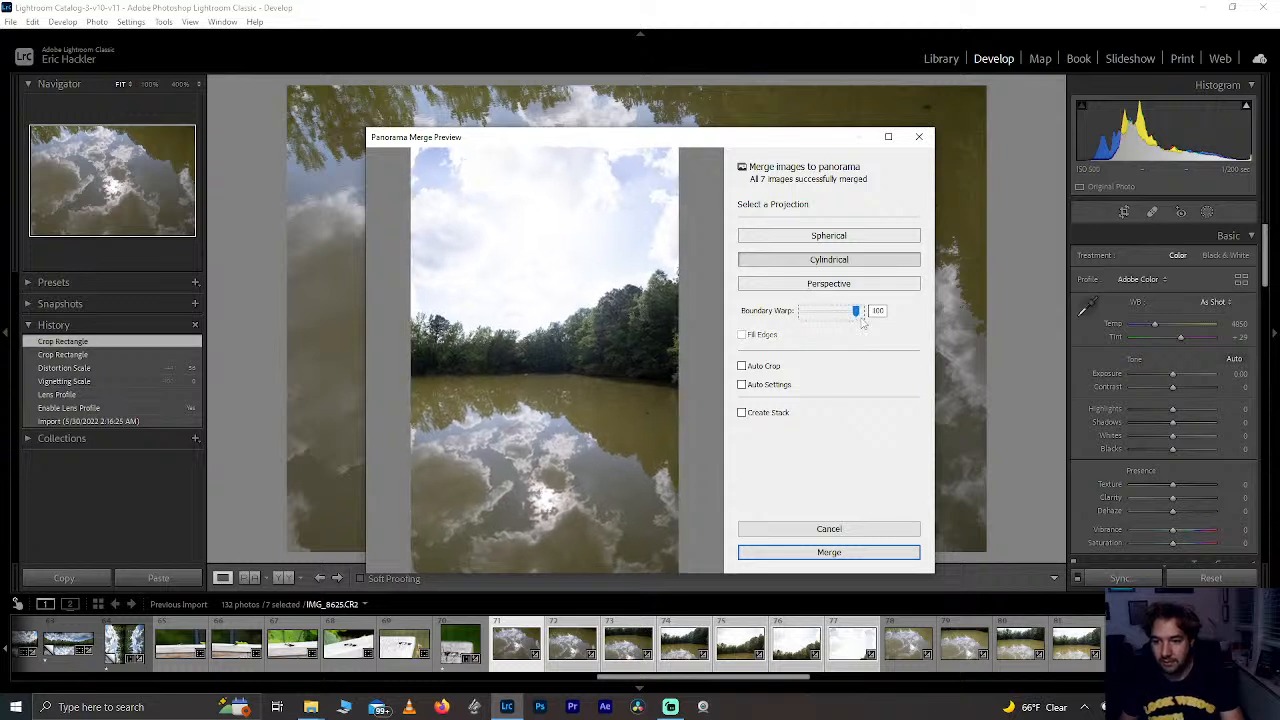
{"action": "left_click", "coordinate": [838, 316]}
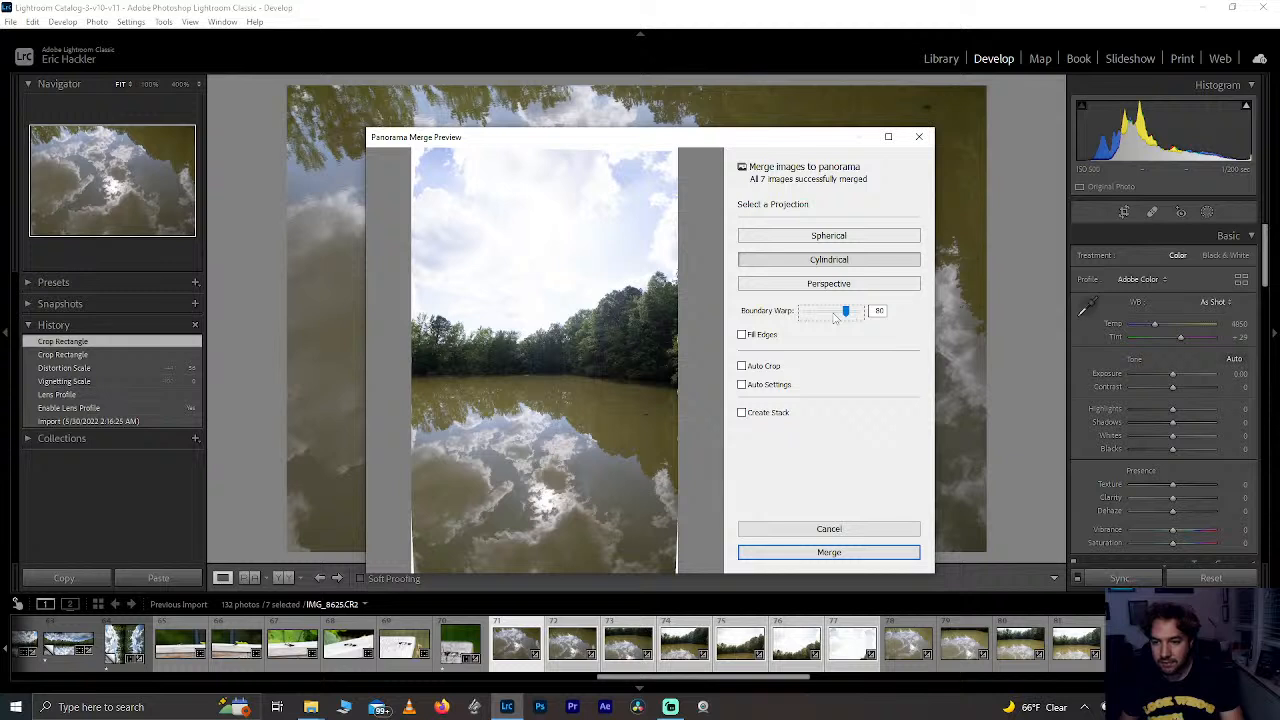
{"action": "left_click", "coordinate": [835, 317]}
{"action": "left_click", "coordinate": [835, 317]}
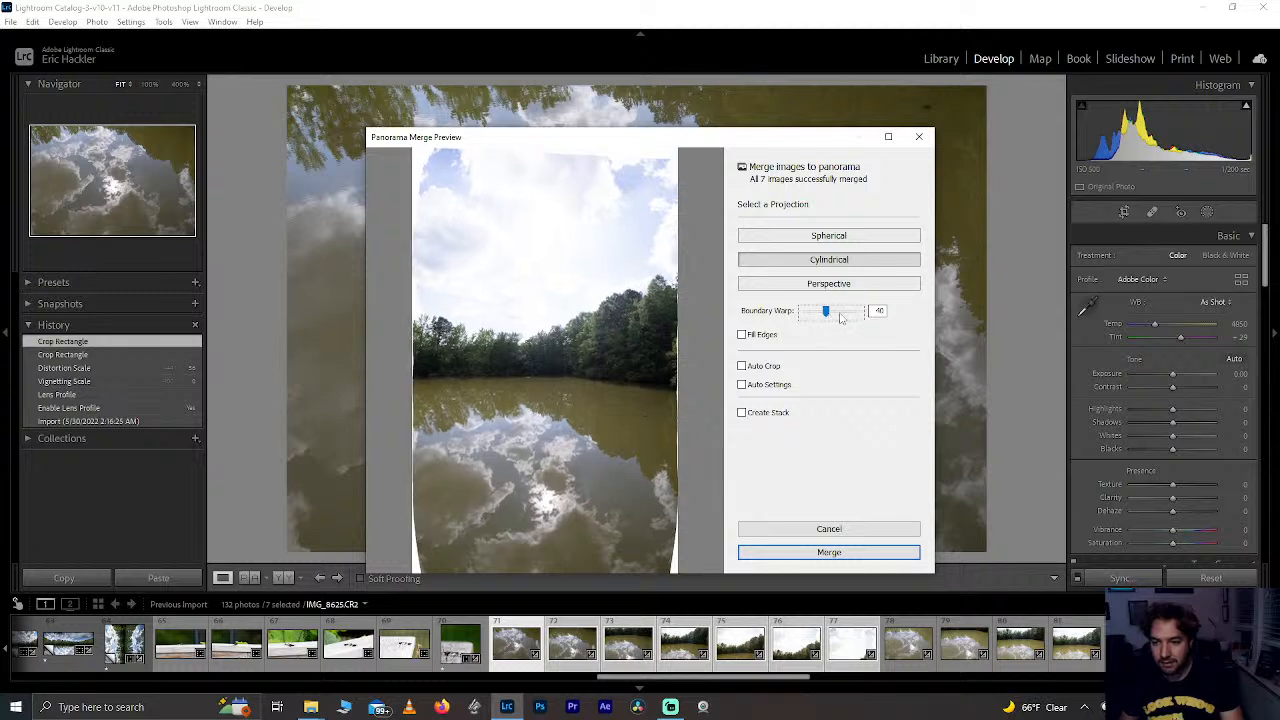
{"action": "left_click", "coordinate": [841, 317]}
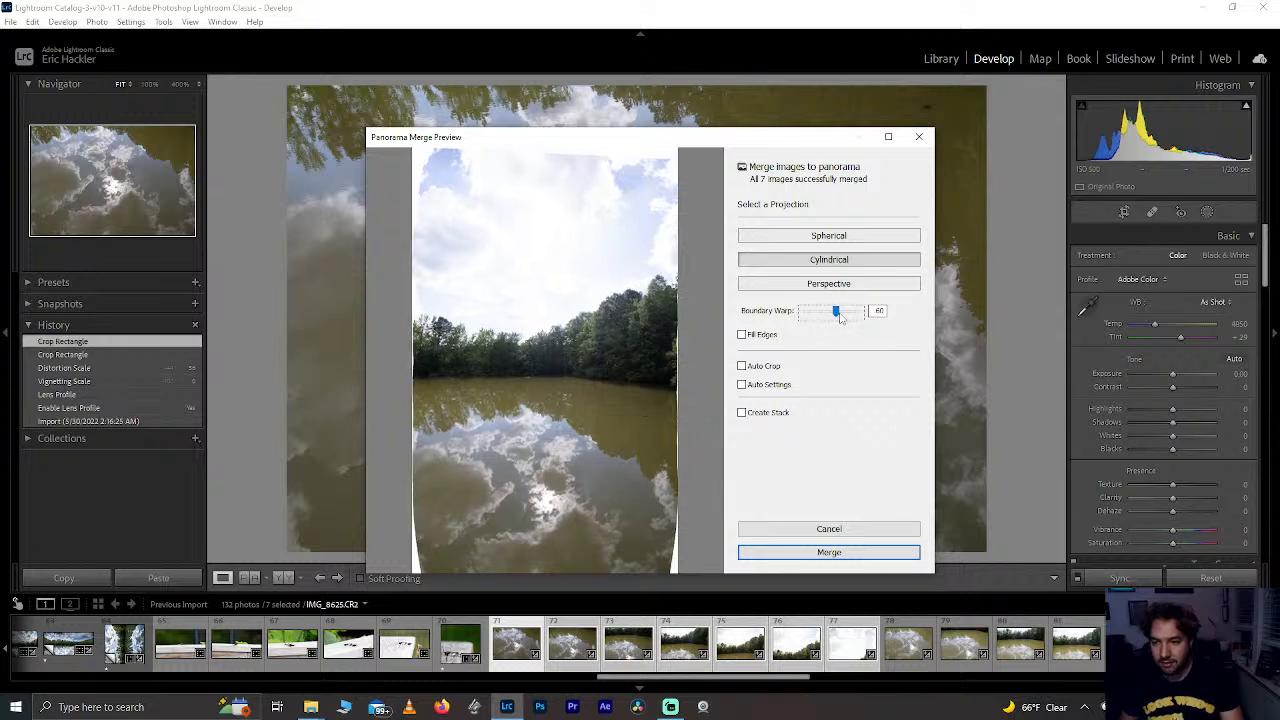
{"action": "left_click", "coordinate": [759, 340]}
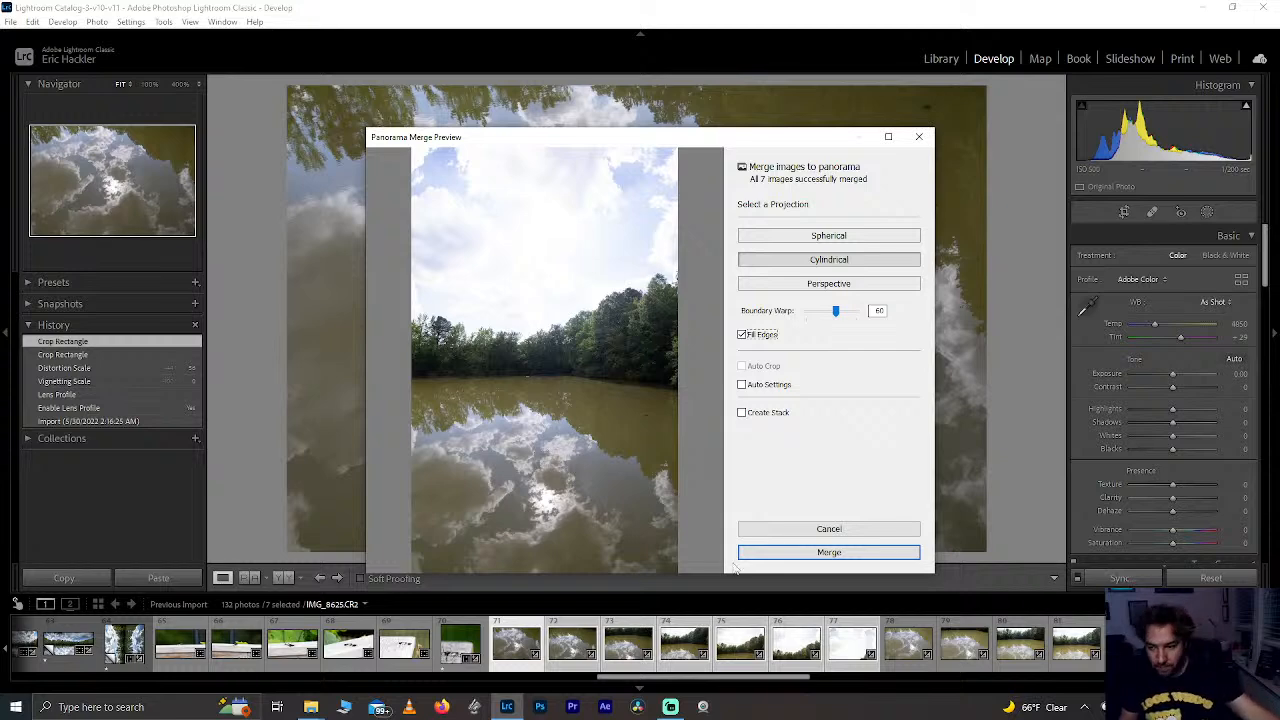
{"action": "left_click", "coordinate": [797, 554]}
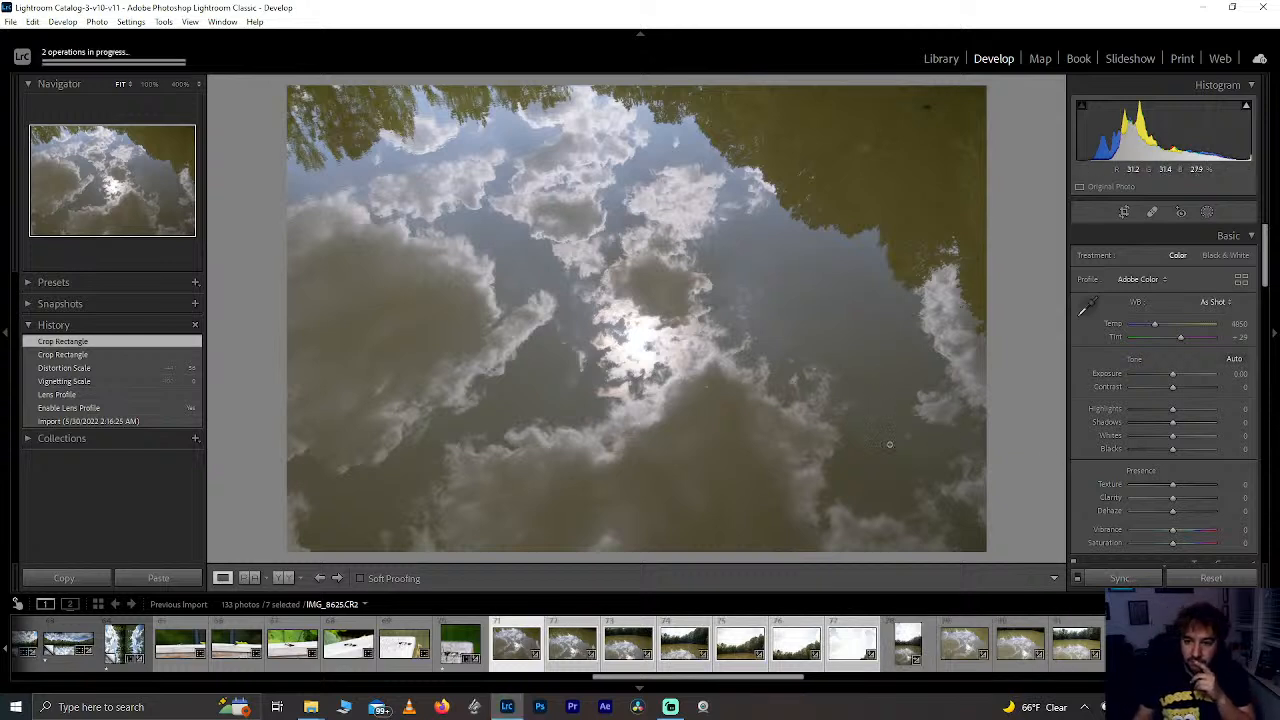
Step: Lower both Highlights and Whites to -100 on the merged pond panorama
{"action": "left_click", "coordinate": [907, 645]}
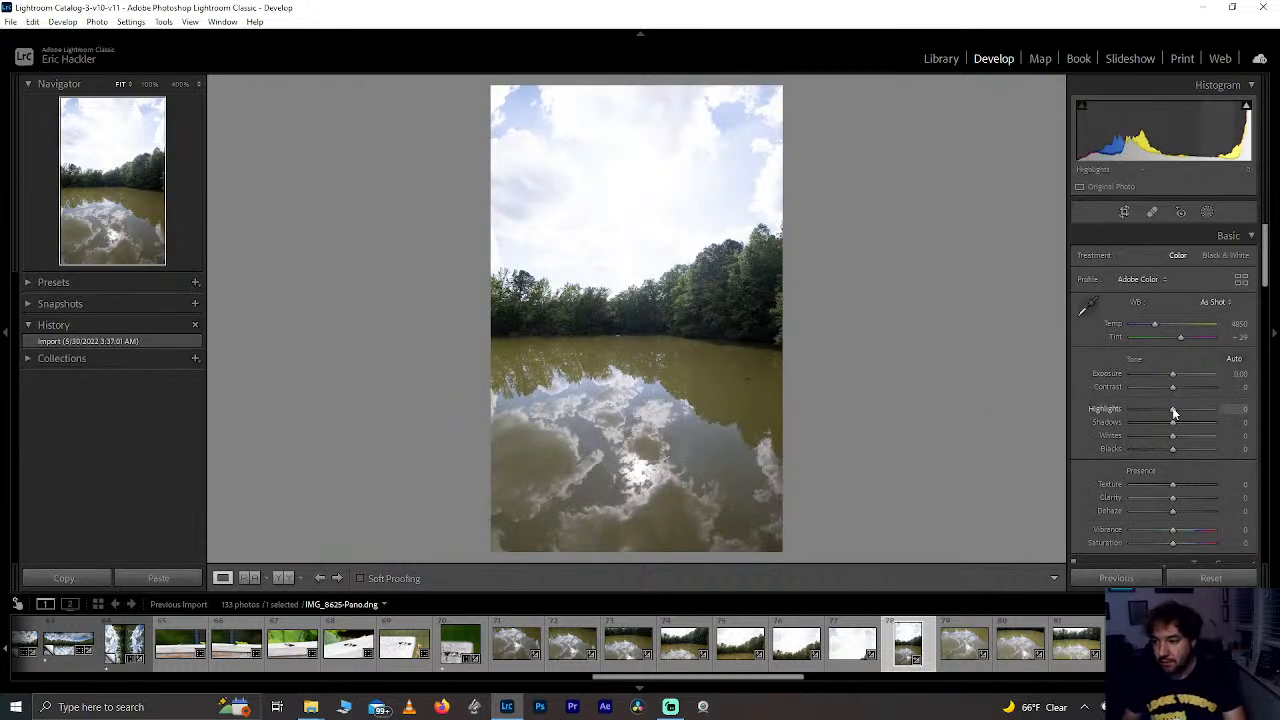
{"action": "left_click_drag", "start_coordinate": [1173, 409], "coordinate": [1078, 439]}
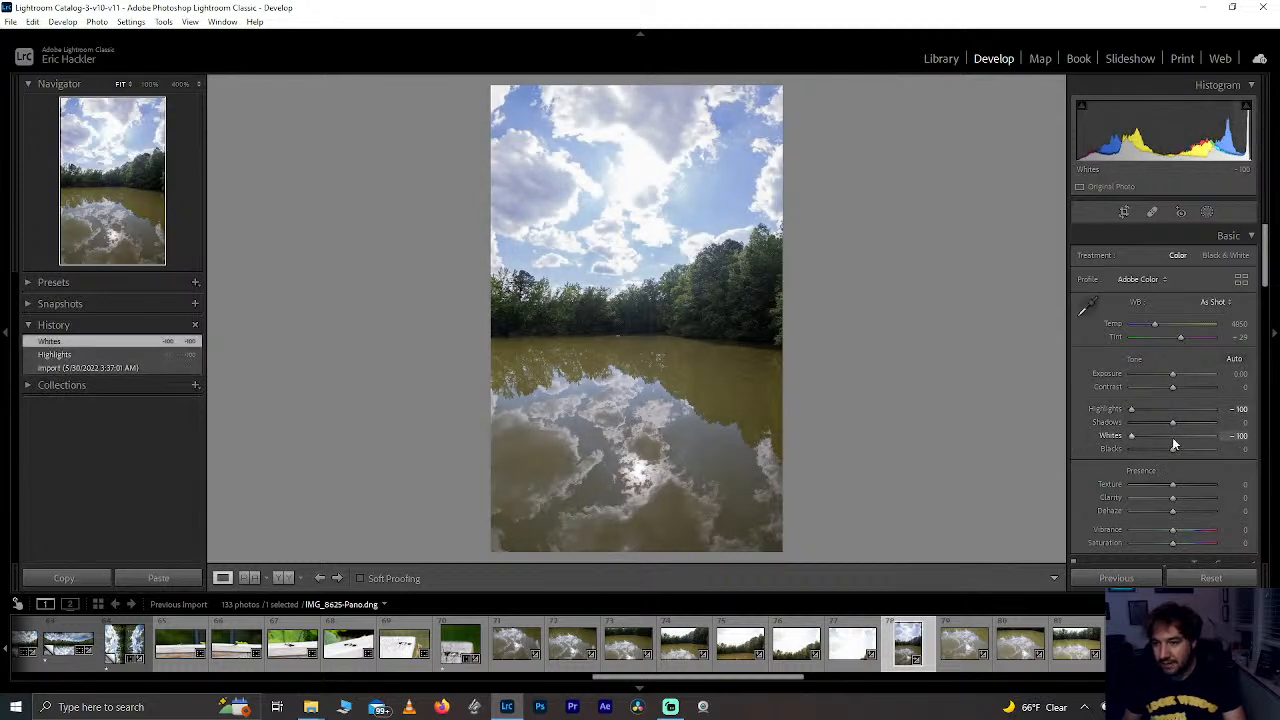
{"action": "left_click", "coordinate": [1124, 212]}
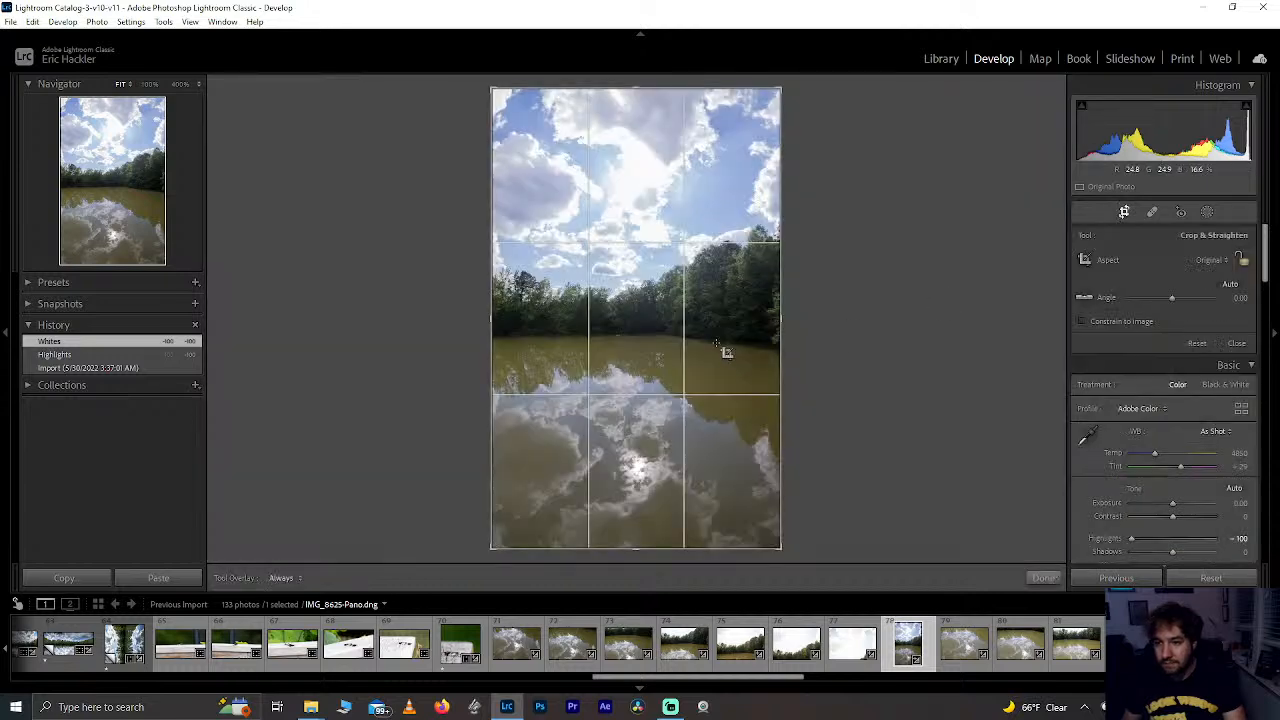
{"action": "left_click", "coordinate": [1048, 582]}
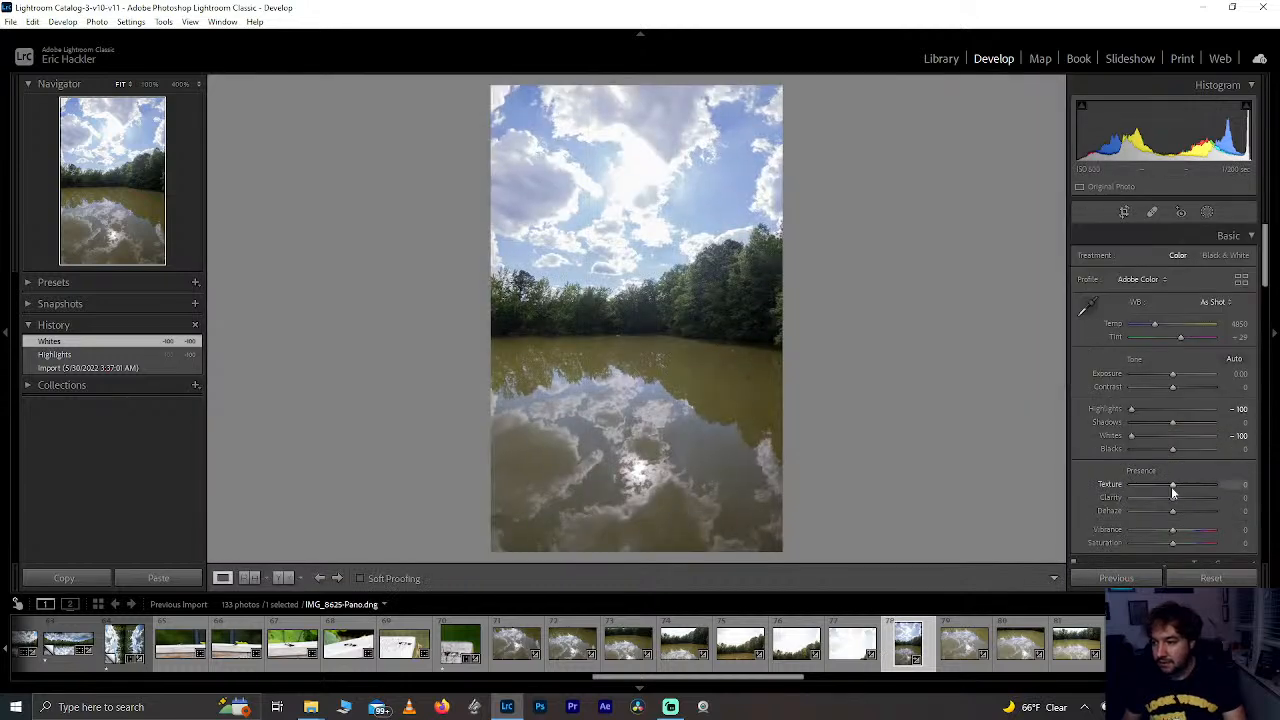
Step: Raise the panorama's Clarity to +84, and reset Texture and Dehaze to 0 after trying stronger amounts
{"action": "left_click_drag", "start_coordinate": [1172, 500], "coordinate": [1238, 486]}
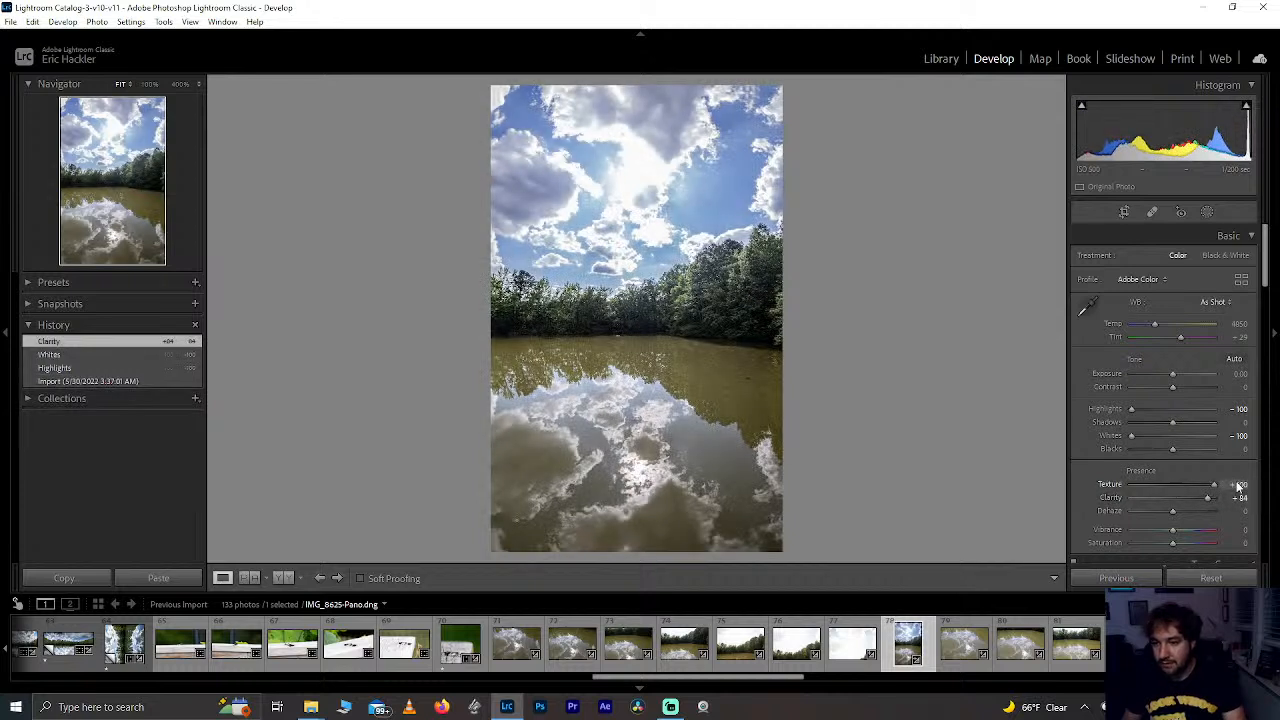
{"action": "double_click", "coordinate": [1180, 485]}
{"action": "left_click_drag", "start_coordinate": [1173, 512], "coordinate": [1200, 514]}
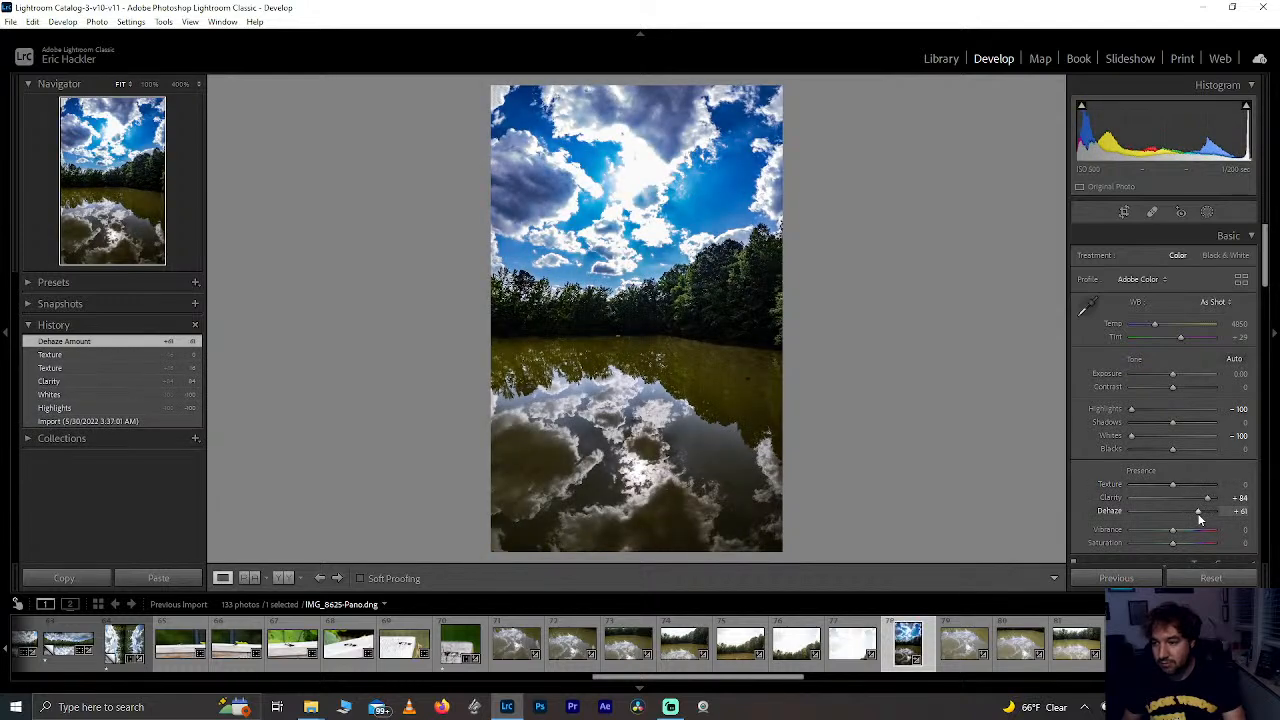
{"action": "double_click", "coordinate": [1200, 513]}
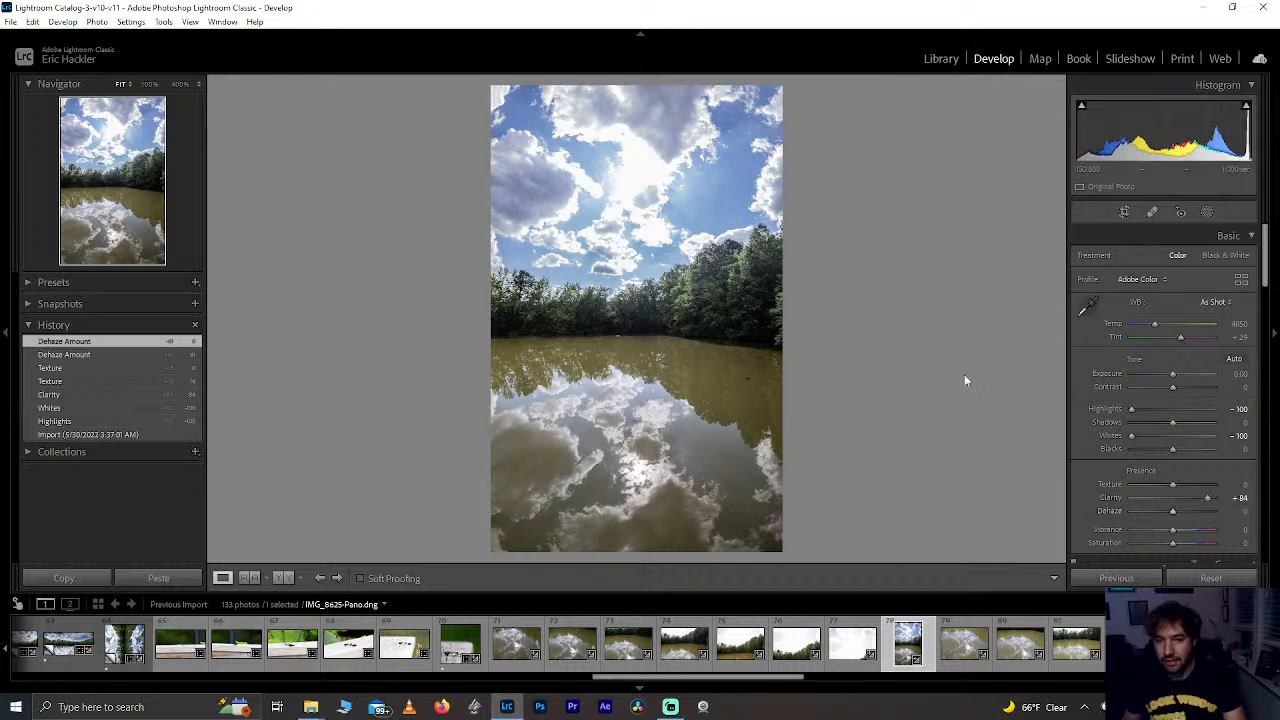
Step: Try the panorama rotated sideways and upside down, and return it to its upright orientation
{"action": "key", "text": "ctrl+bracketleft"}
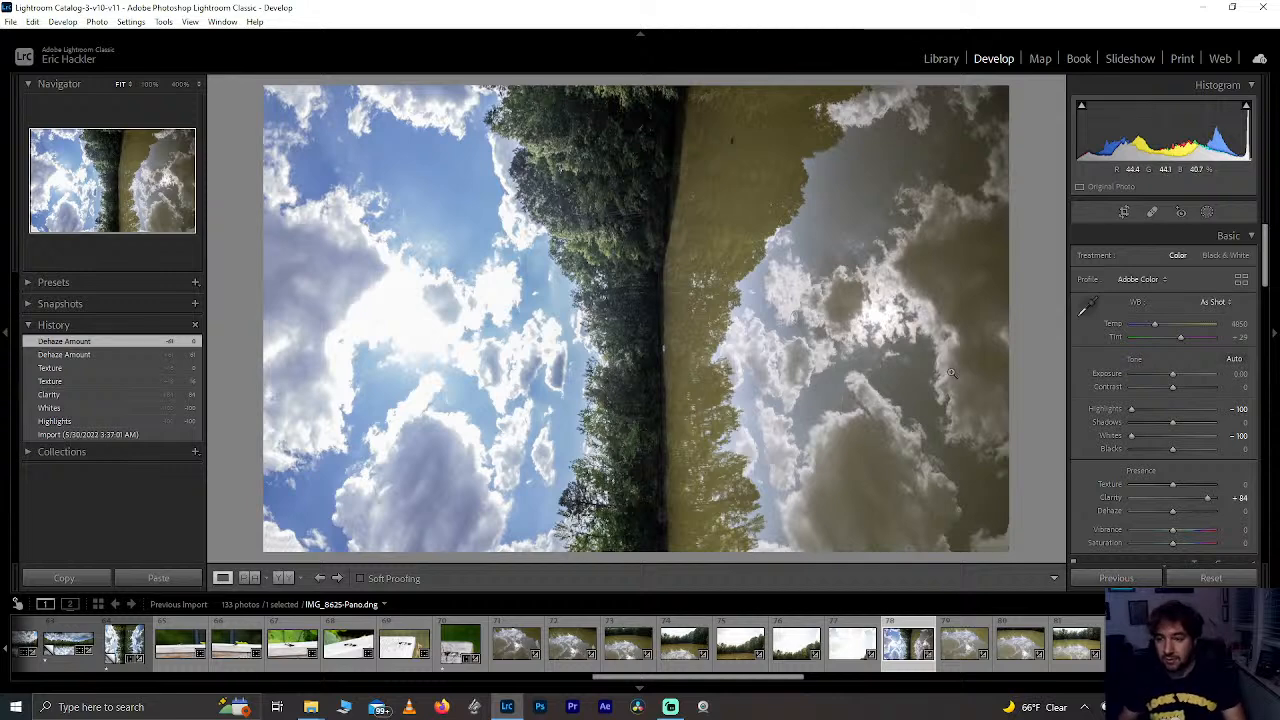
{"action": "left_click", "coordinate": [1123, 212]}
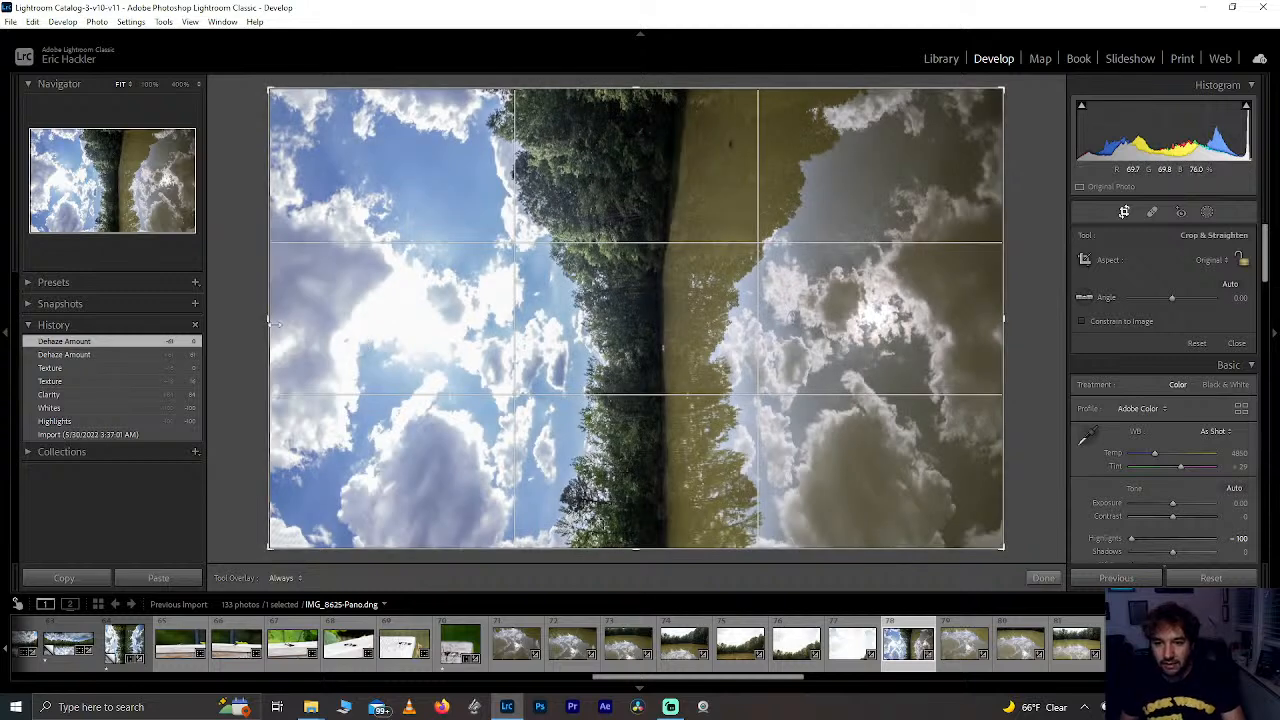
{"action": "left_click_drag", "start_coordinate": [269, 322], "coordinate": [250, 341]}
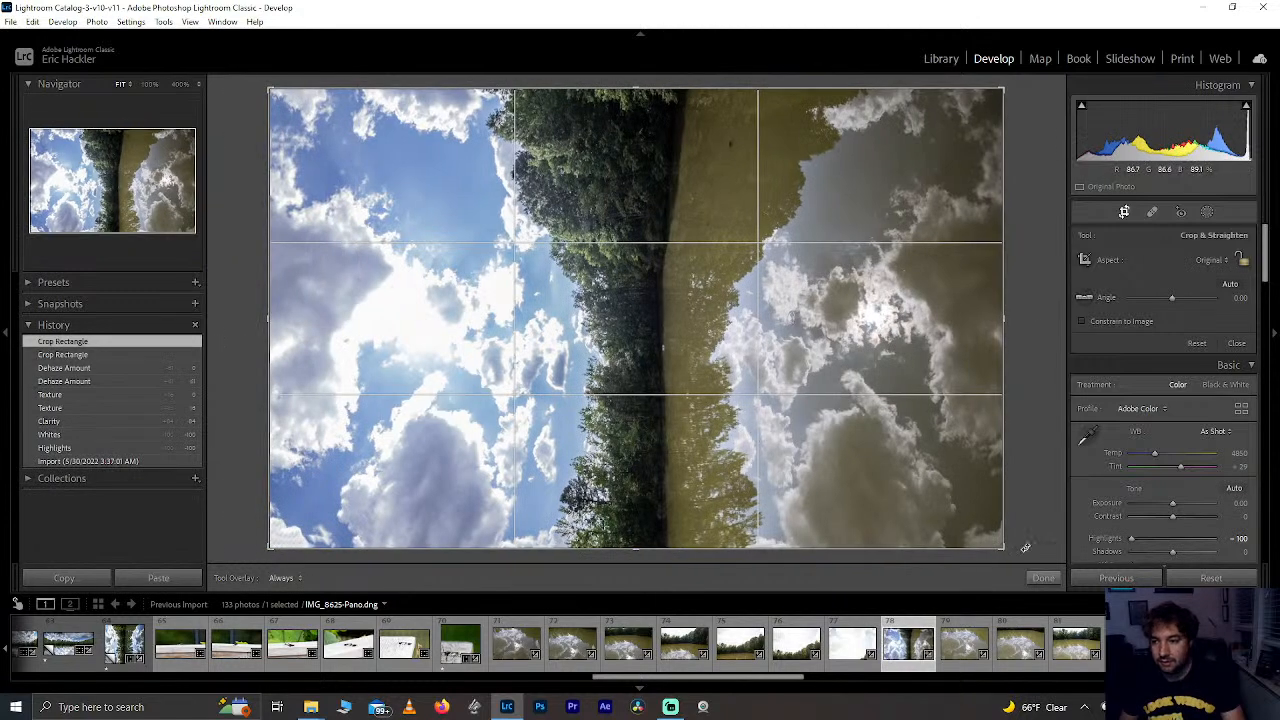
{"action": "left_click", "coordinate": [1043, 578]}
{"action": "key", "text": "backslash"}
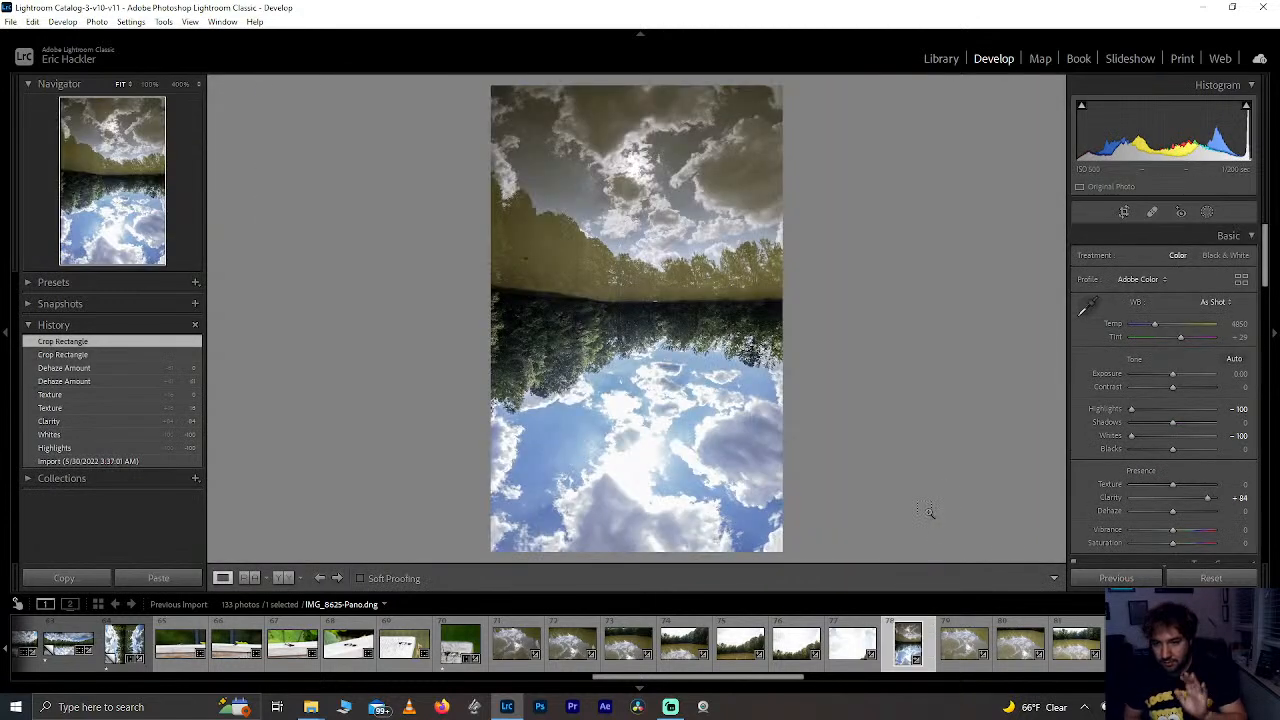
{"action": "key", "text": "backslash"}
{"action": "key", "text": "ctrl+bracketright"}
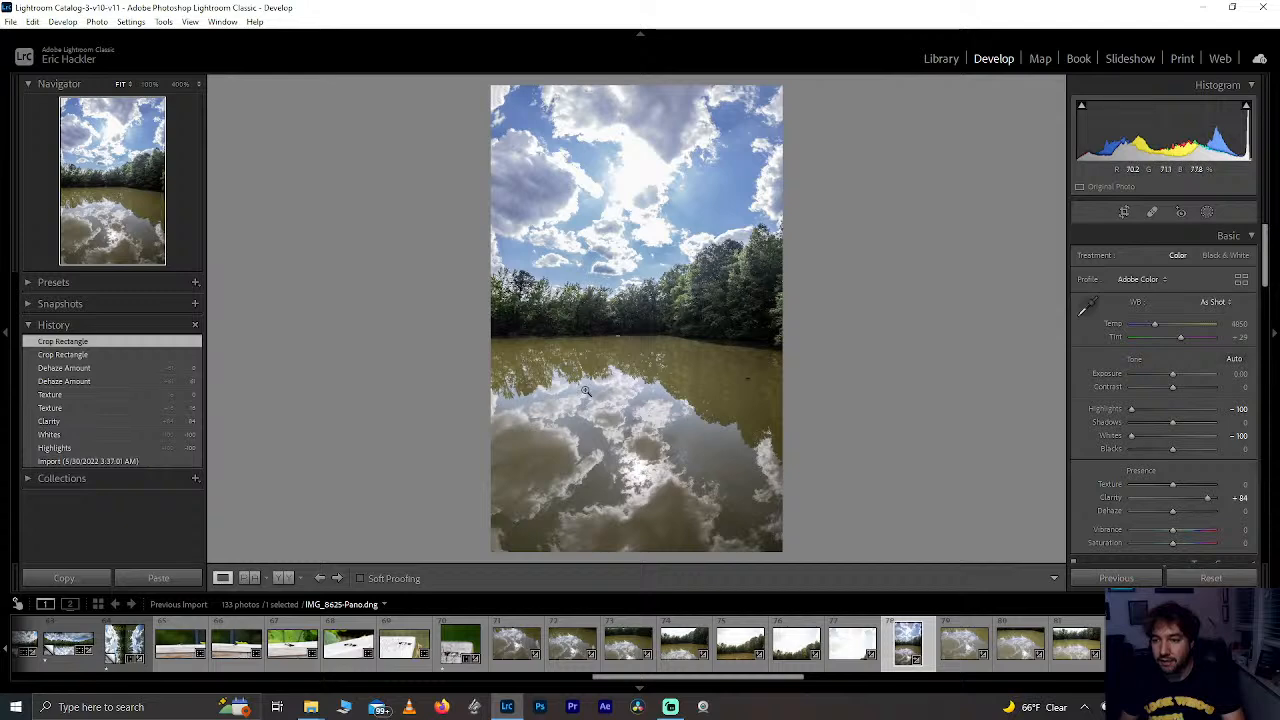
Step: Check where the second pond series ends and select IMG_8632 through IMG_8639 for merging
{"action": "left_click", "coordinate": [962, 645]}
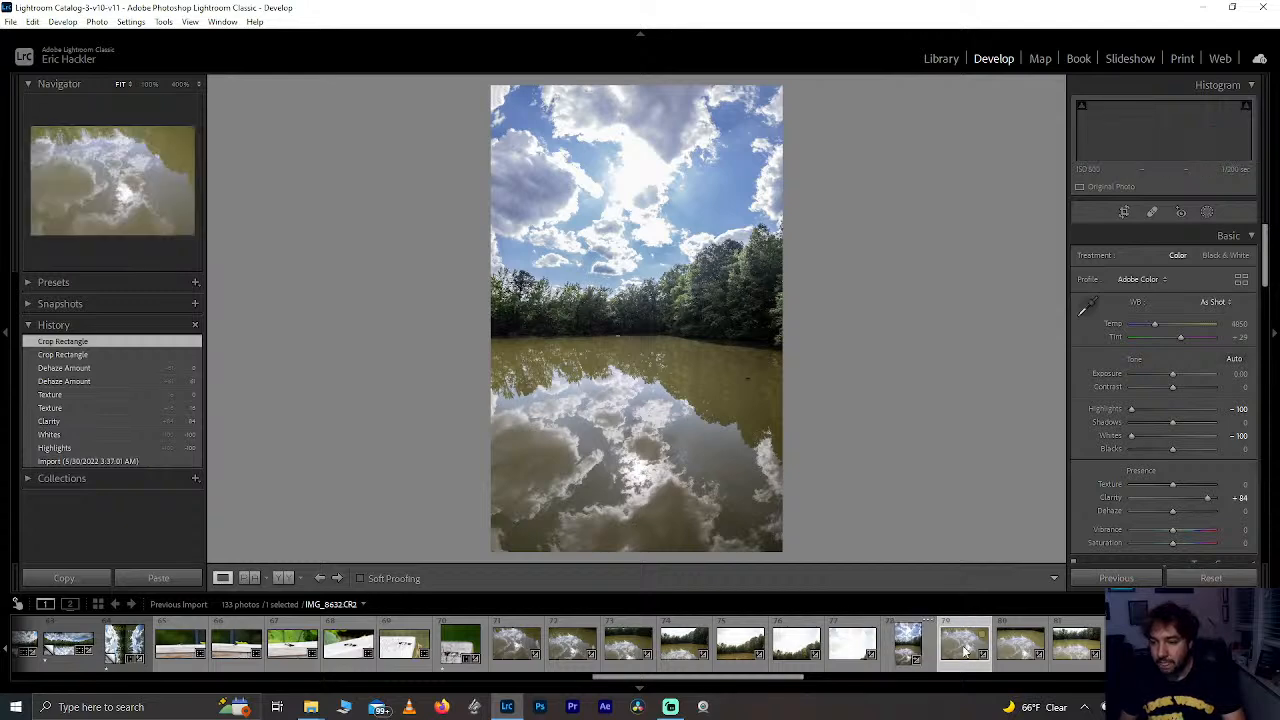
{"action": "key", "text": "ctrl+shift+v"}
{"action": "scroll", "coordinate": [962, 650], "scroll_direction": "down", "scroll_amount": 3}
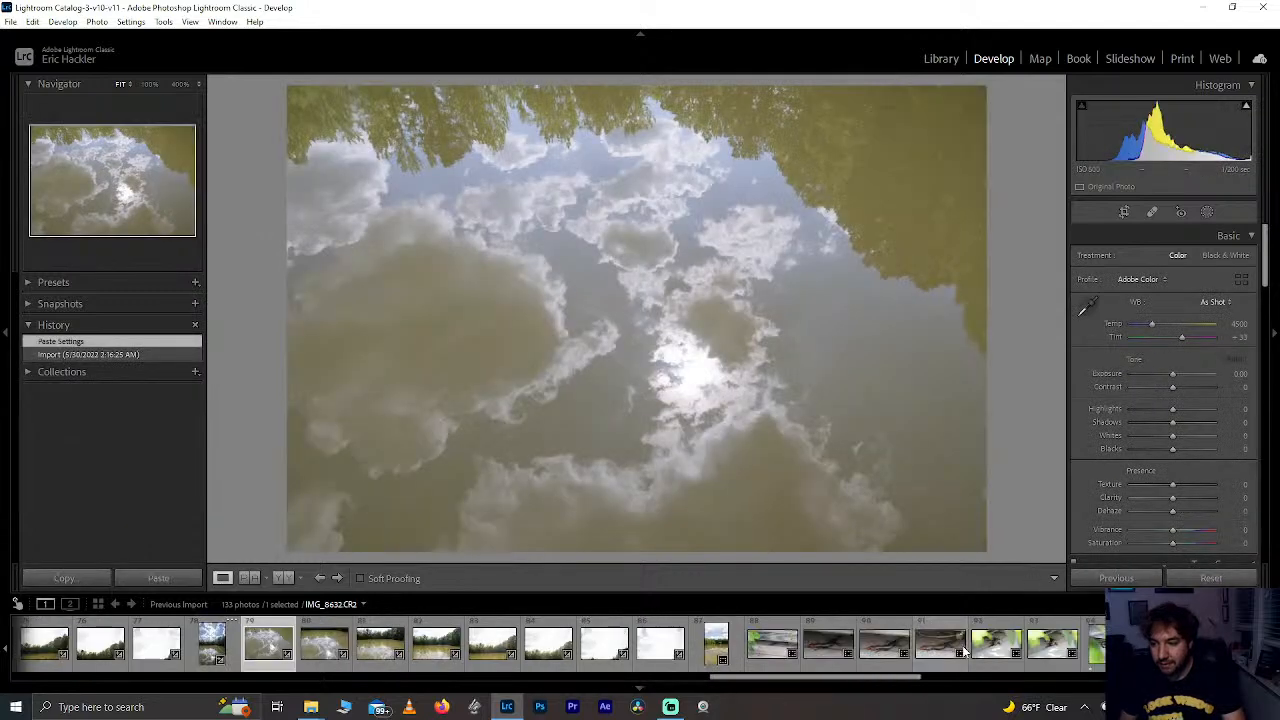
{"action": "left_click", "coordinate": [715, 648]}
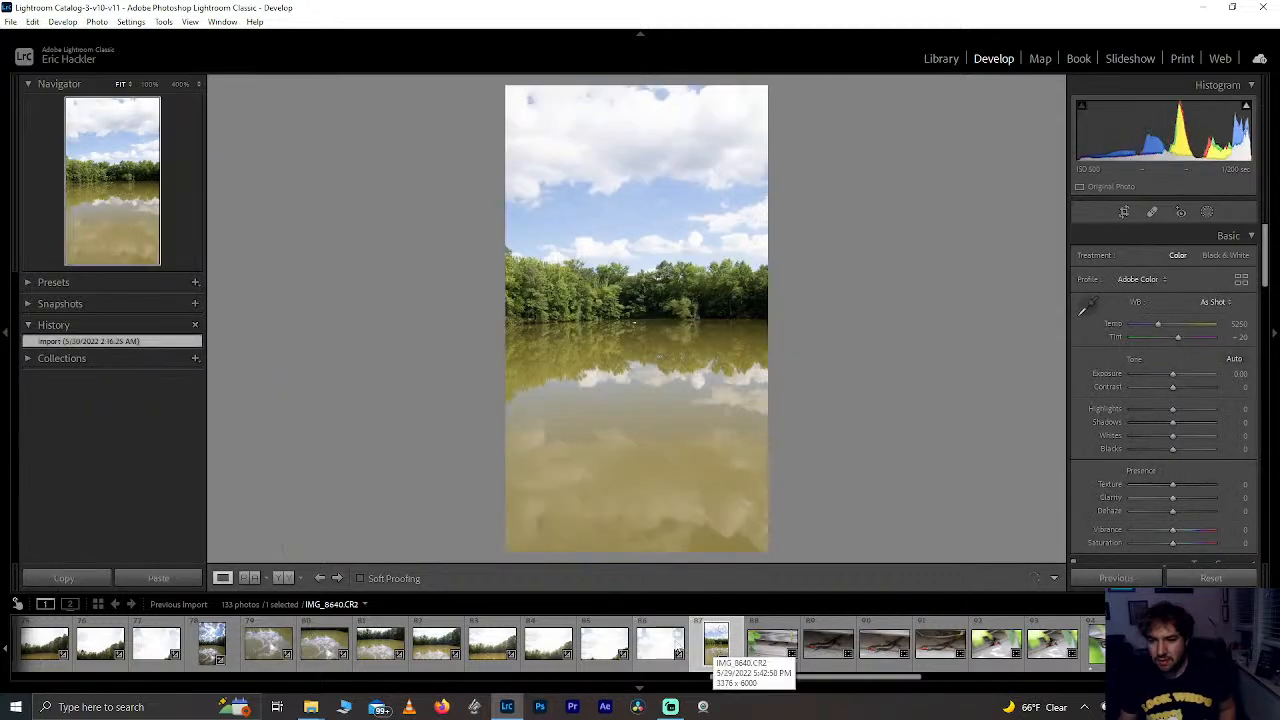
{"action": "left_click", "coordinate": [656, 640]}
{"action": "key", "text": "ctrl+shift+v"}
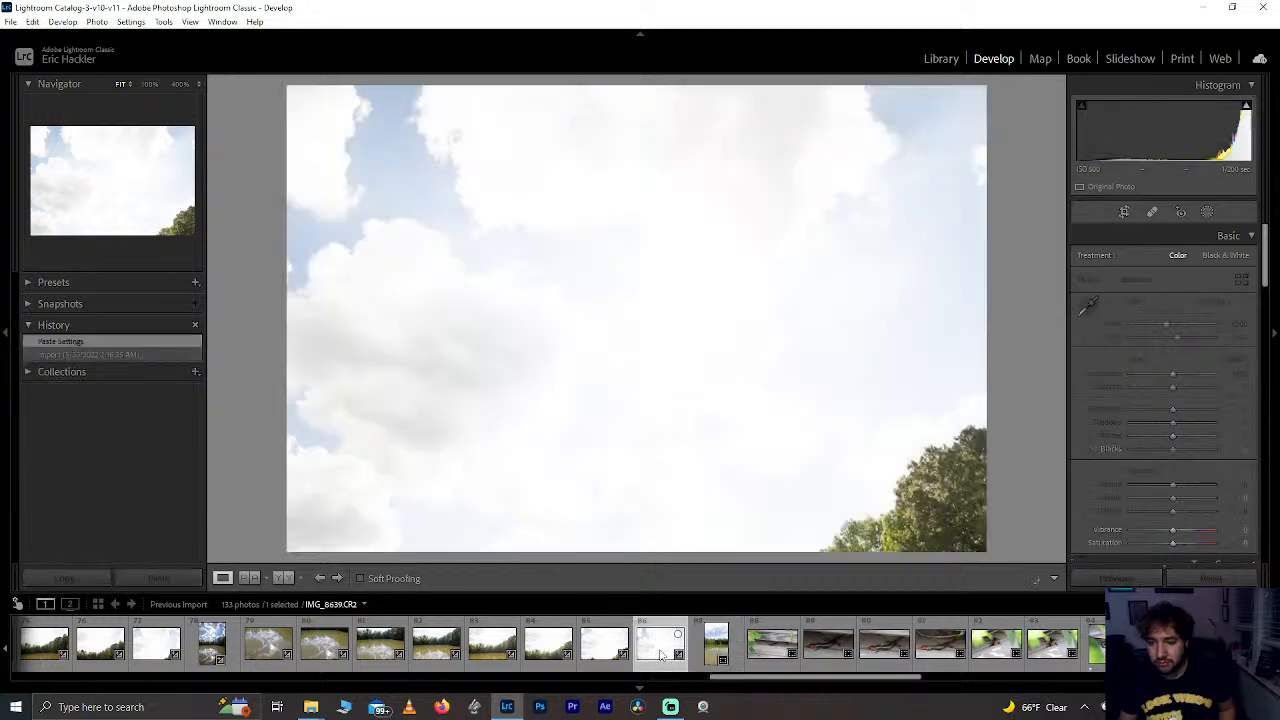
{"action": "left_click", "coordinate": [718, 645]}
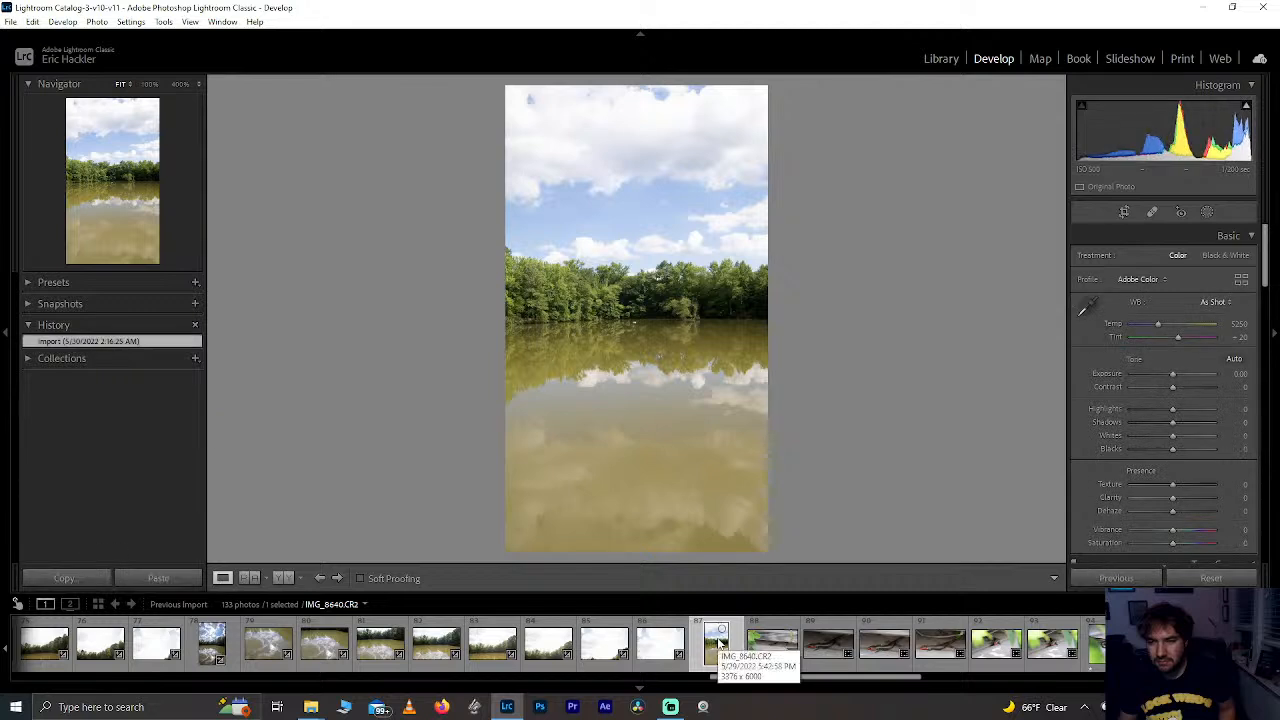
{"action": "left_click", "coordinate": [658, 641]}
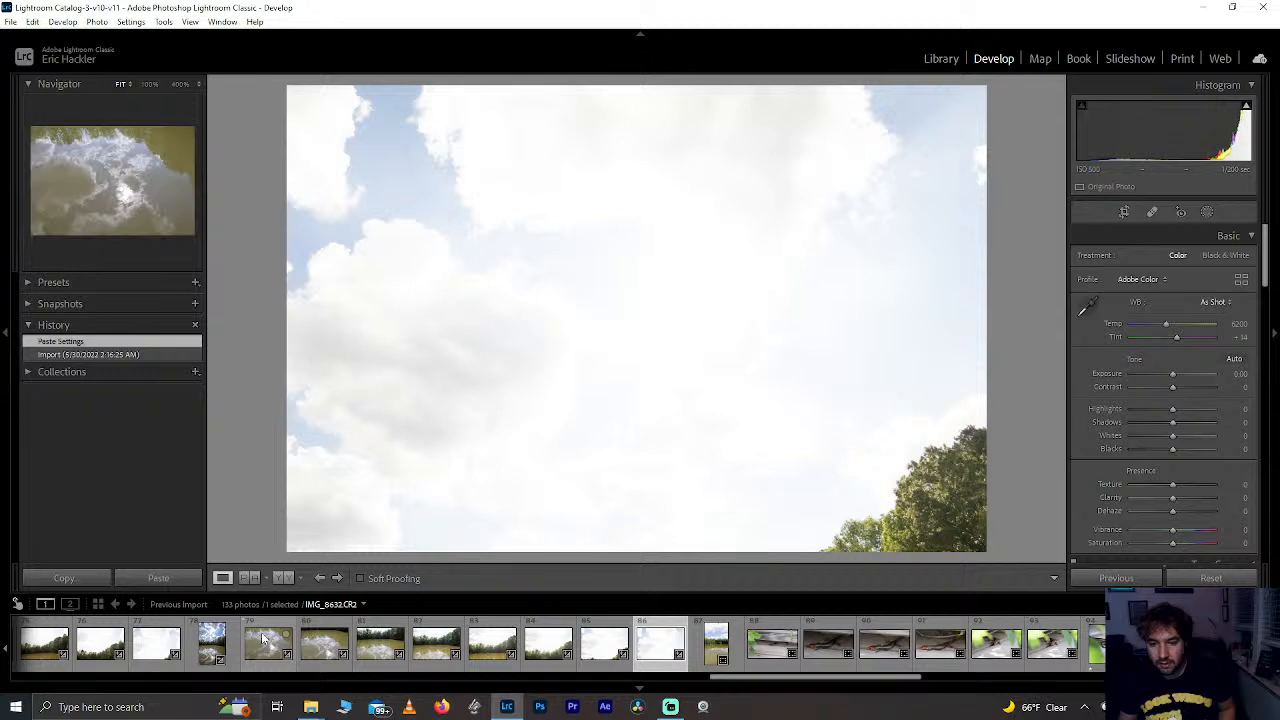
{"action": "left_click", "coordinate": [265, 640], "text": "shift"}
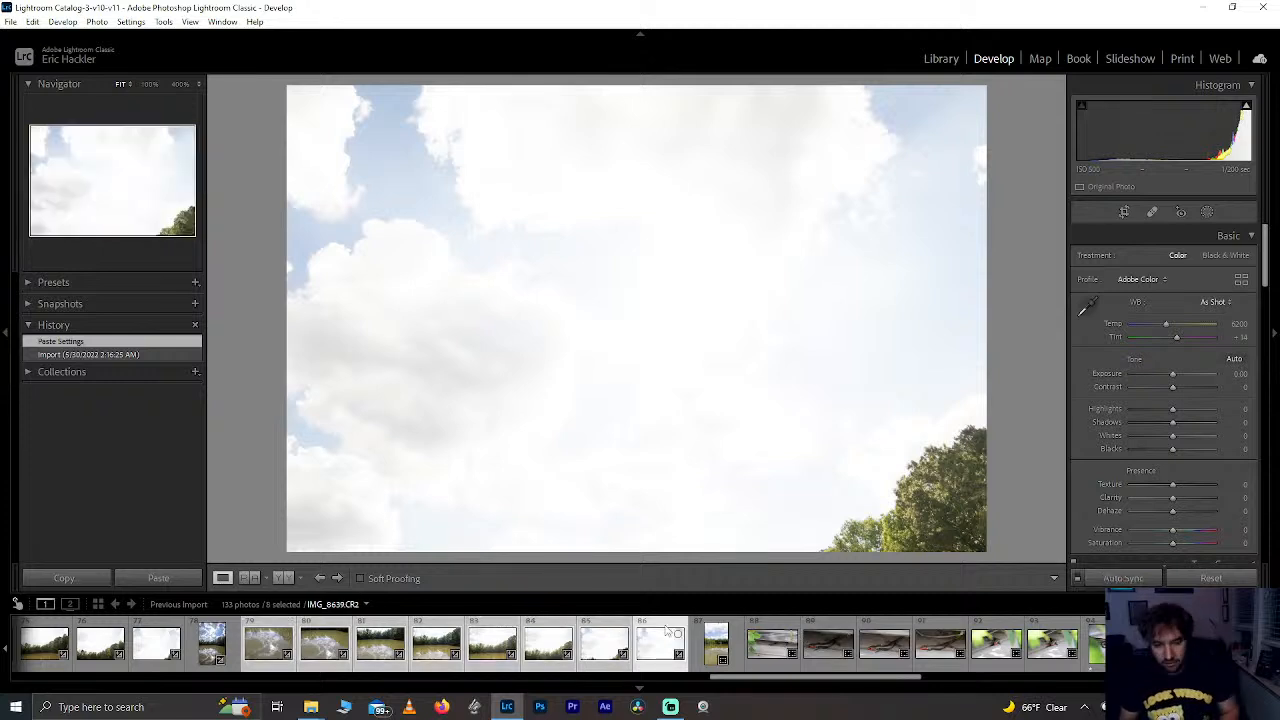
Step: Merge the eight selected photos into a Cylindrical panorama with Boundary Warp at 60 and Fill Edges enabled
{"action": "key", "text": "ctrl+m"}
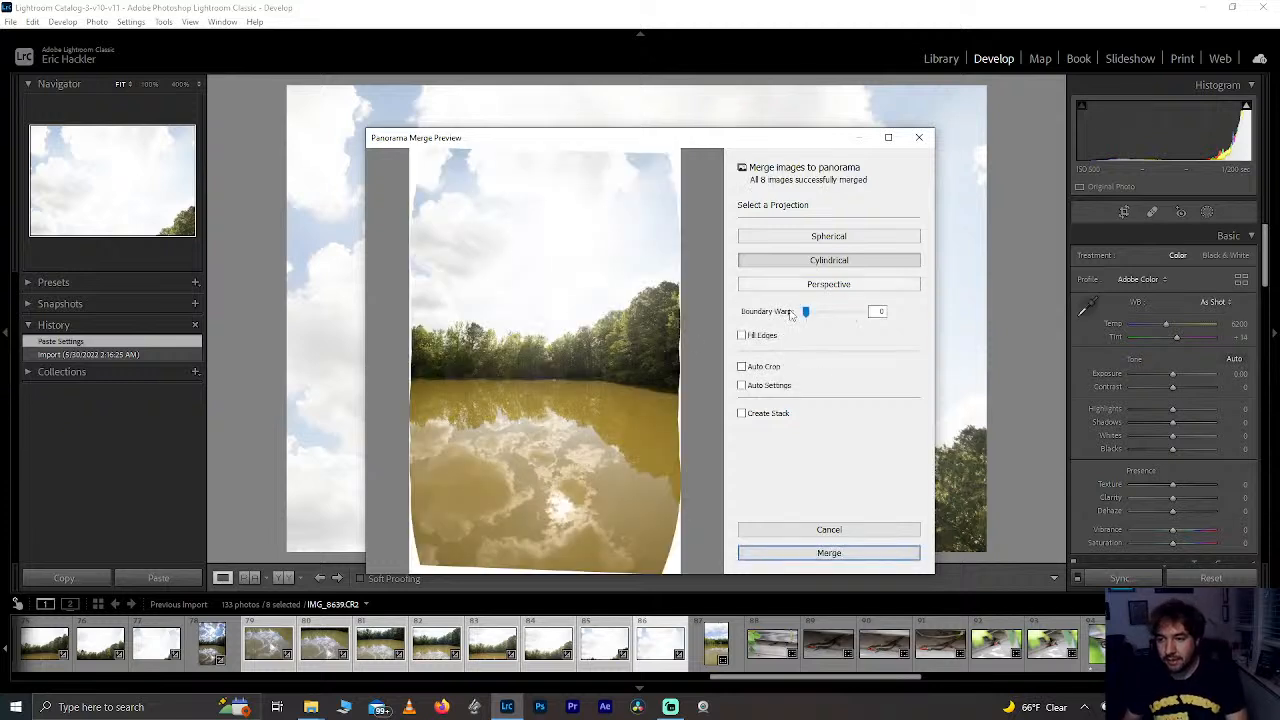
{"action": "left_click_drag", "start_coordinate": [805, 312], "coordinate": [825, 312]}
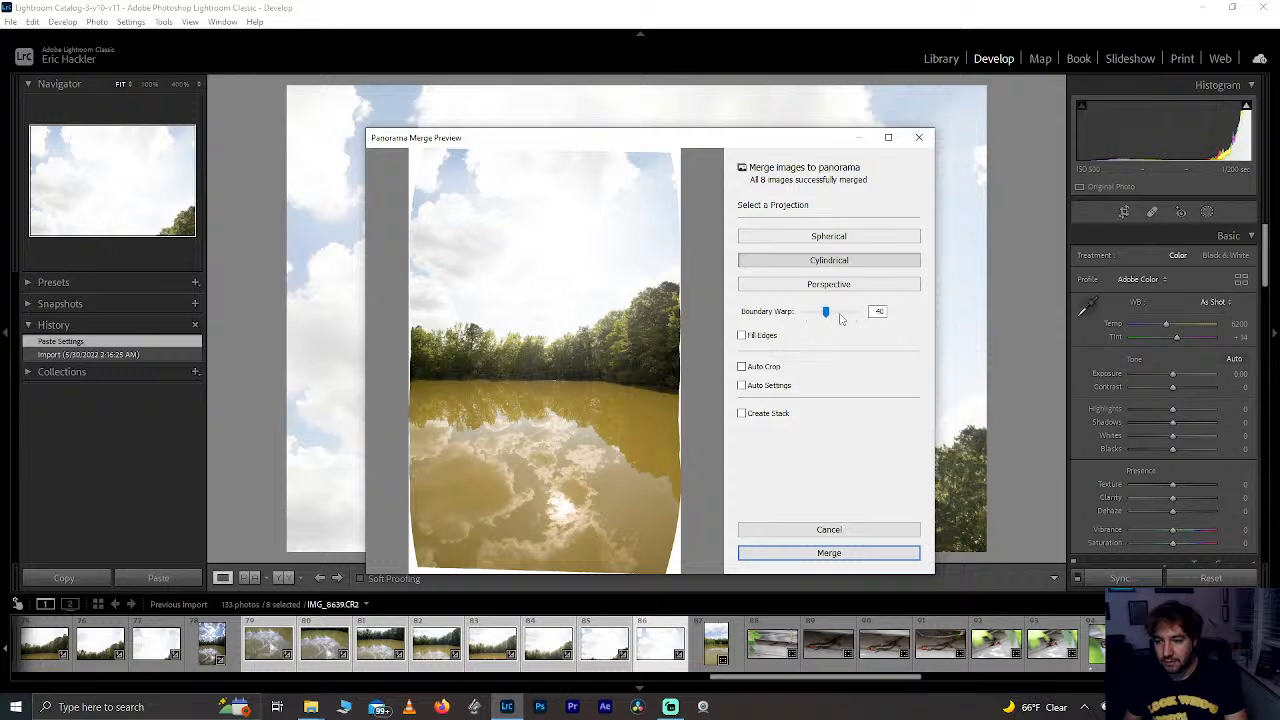
{"action": "left_click", "coordinate": [841, 313]}
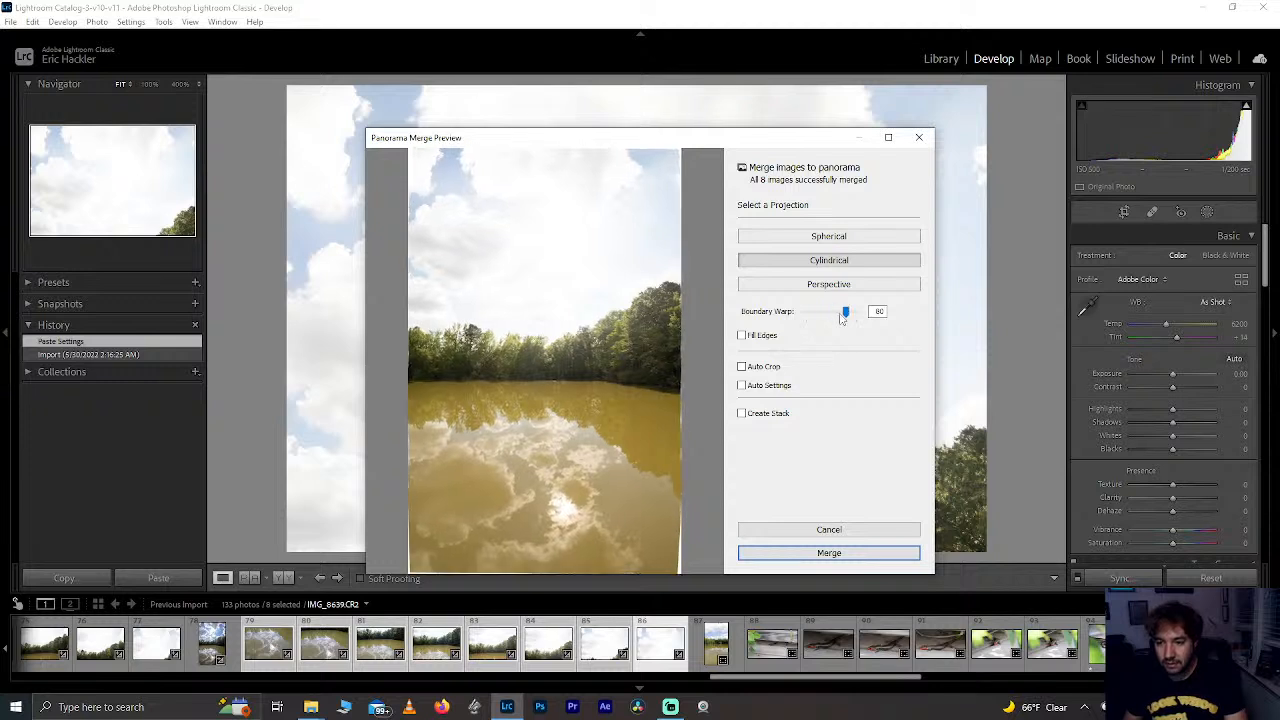
{"action": "left_click_drag", "start_coordinate": [843, 315], "coordinate": [834, 316]}
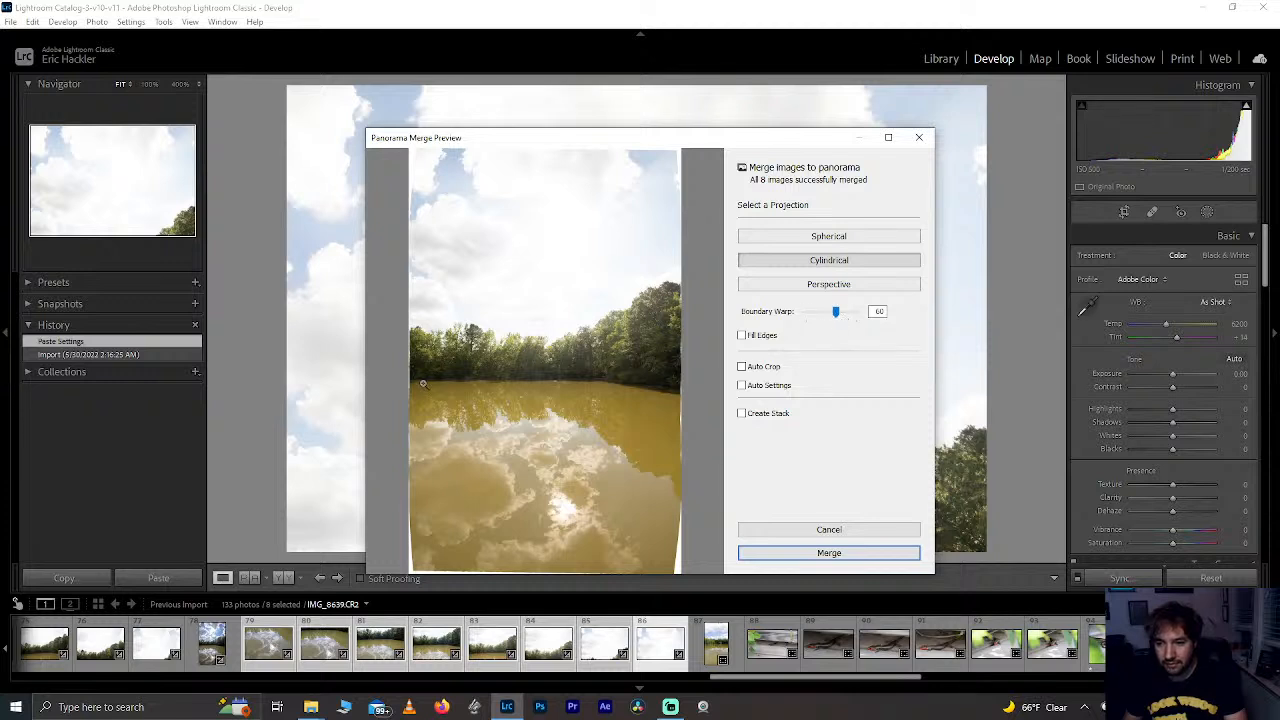
{"action": "left_click", "coordinate": [742, 336]}
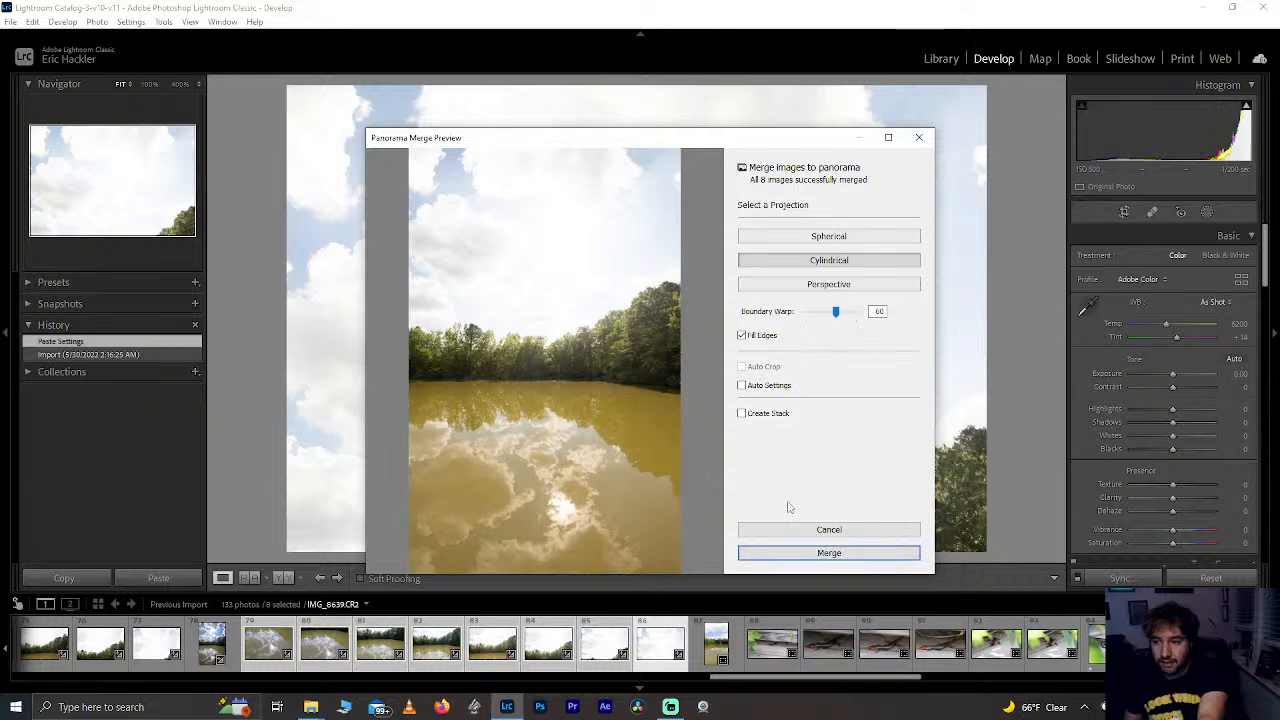
{"action": "left_click", "coordinate": [792, 556]}
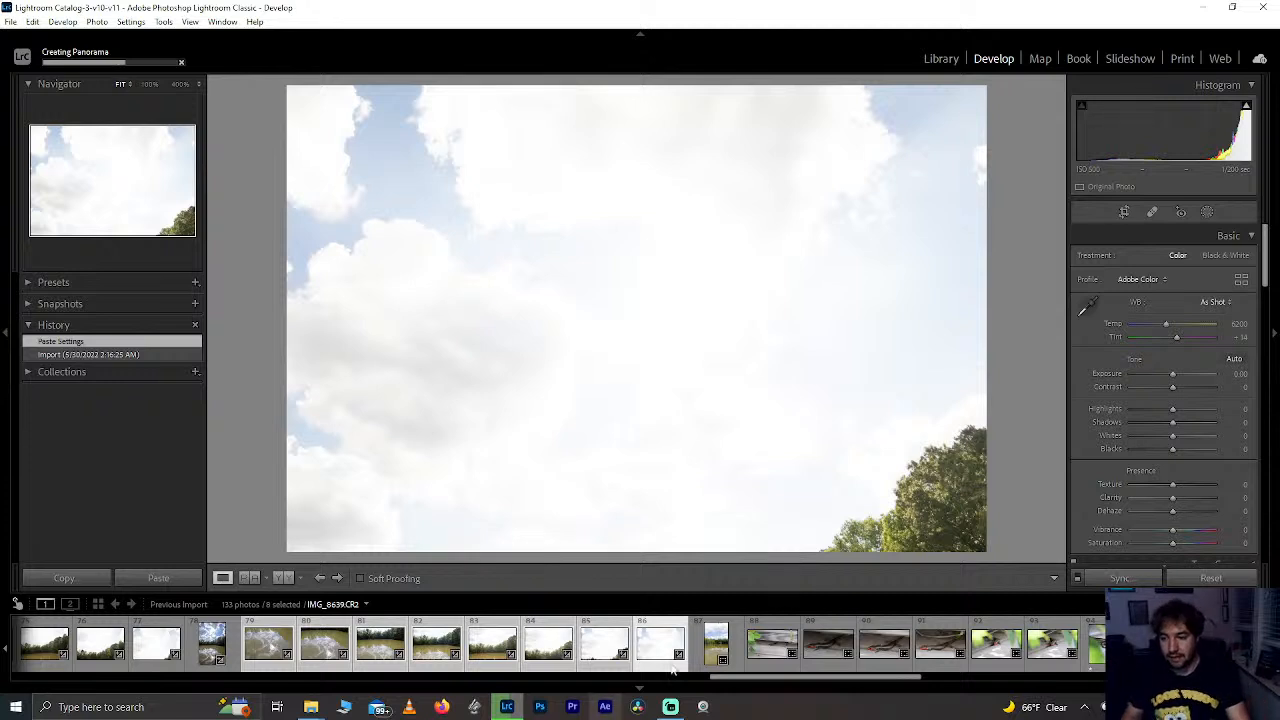
Step: Open the edited first panorama and mask its water with a level linear gradient aligned to the far shoreline
{"action": "left_click", "coordinate": [713, 645]}
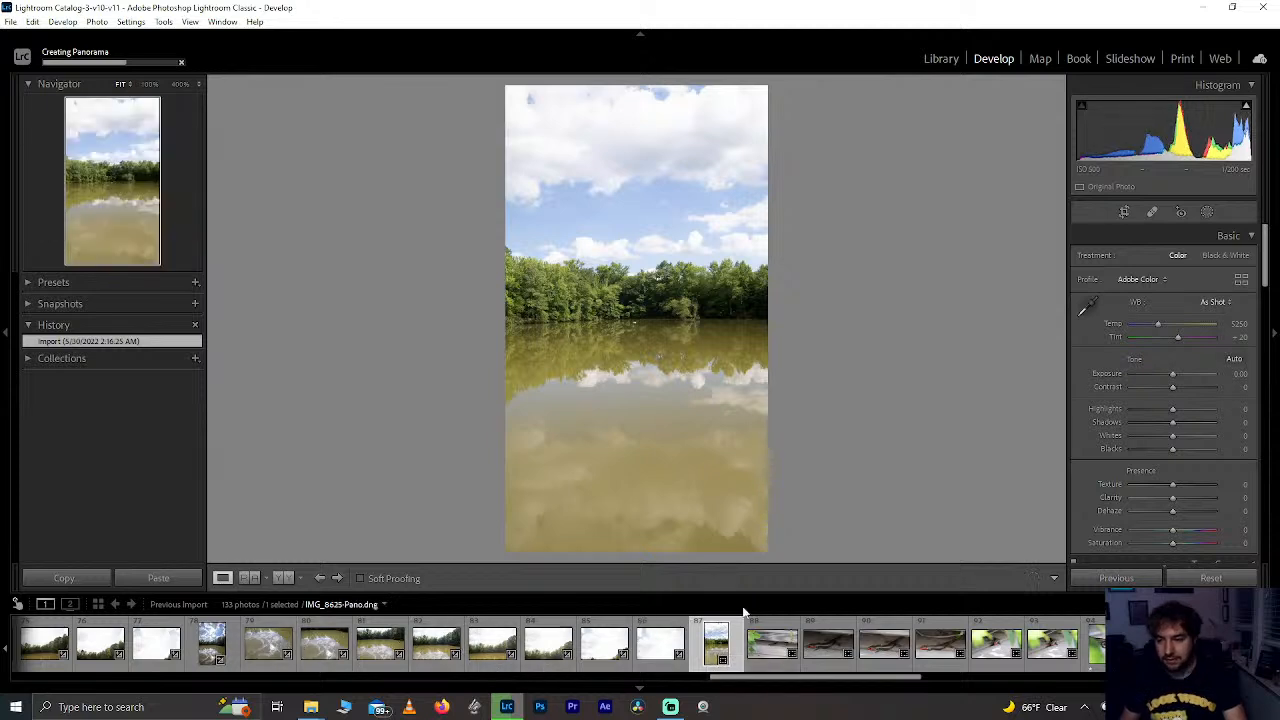
{"action": "left_click", "coordinate": [205, 646]}
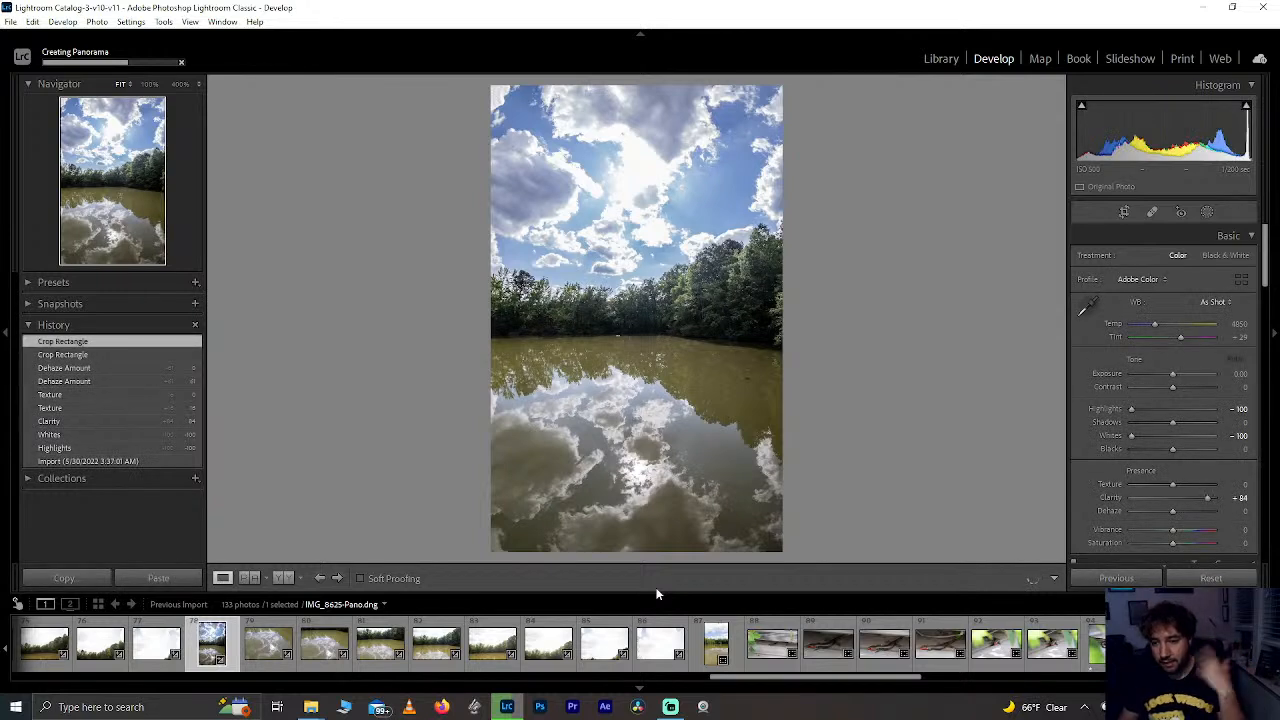
{"action": "left_click", "coordinate": [1206, 213]}
{"action": "left_click", "coordinate": [1110, 311]}
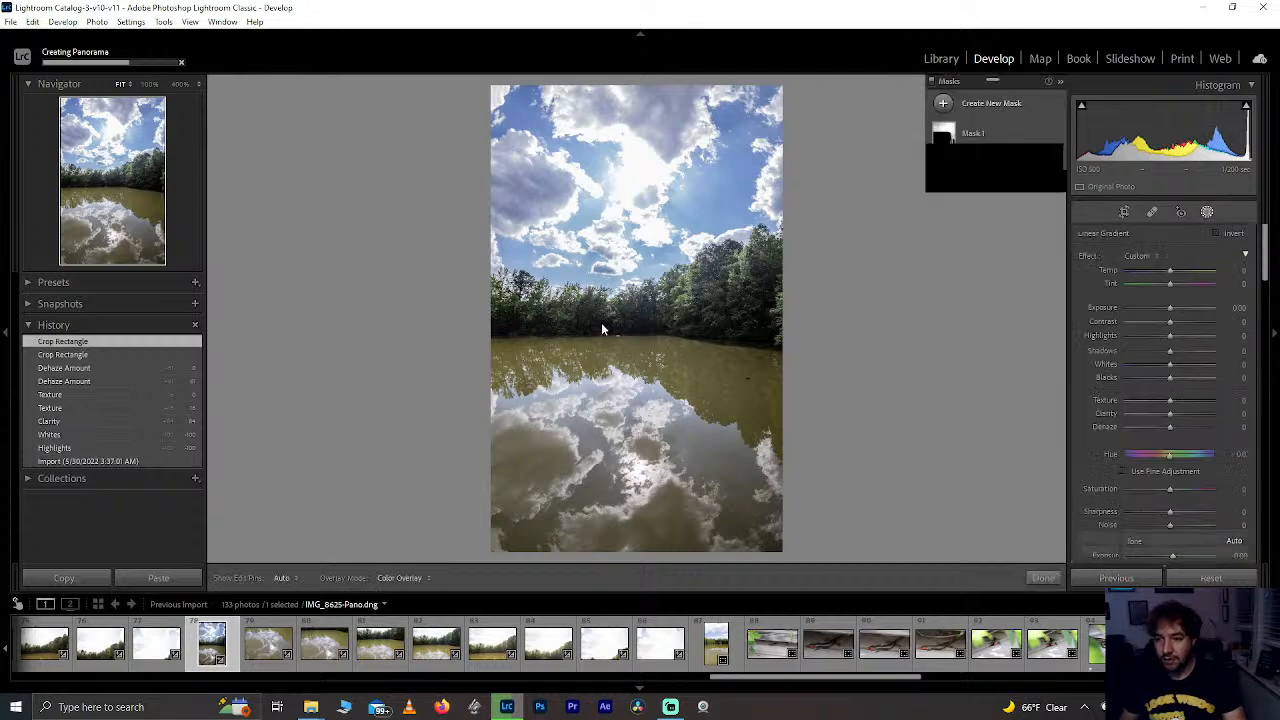
{"action": "left_click_drag", "start_coordinate": [634, 330], "coordinate": [632, 303]}
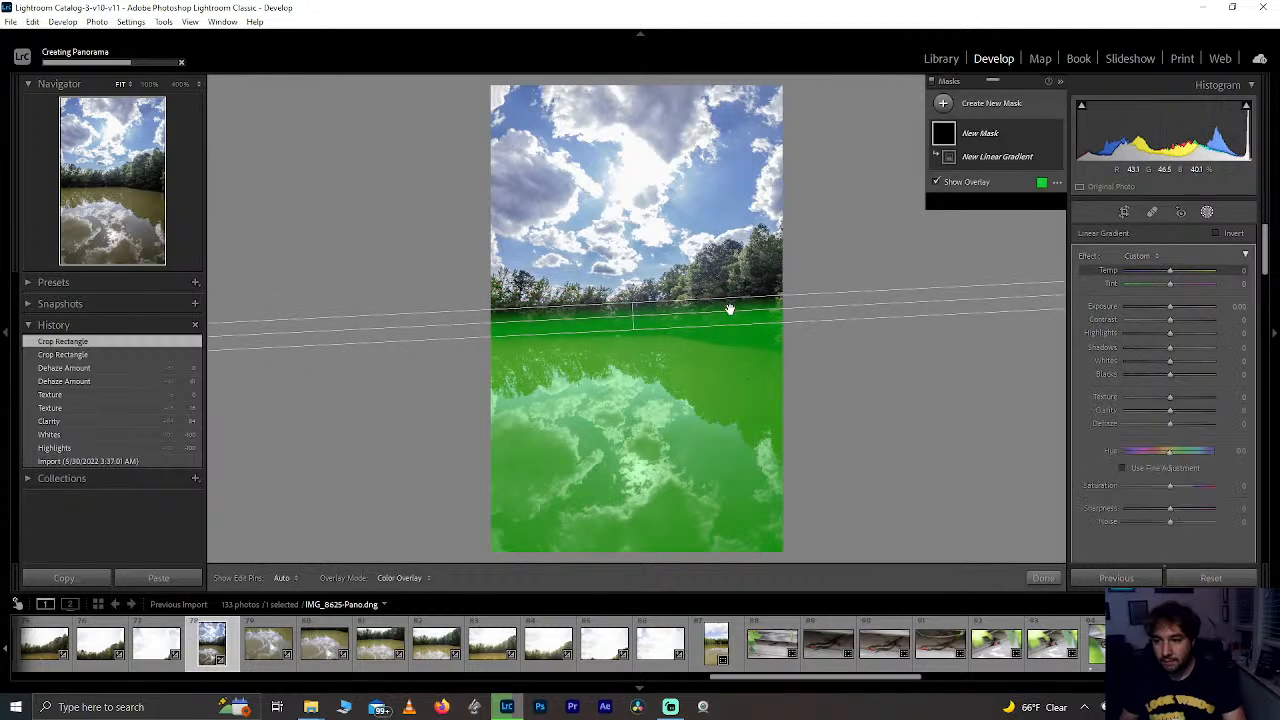
{"action": "left_click_drag", "start_coordinate": [744, 312], "coordinate": [744, 319]}
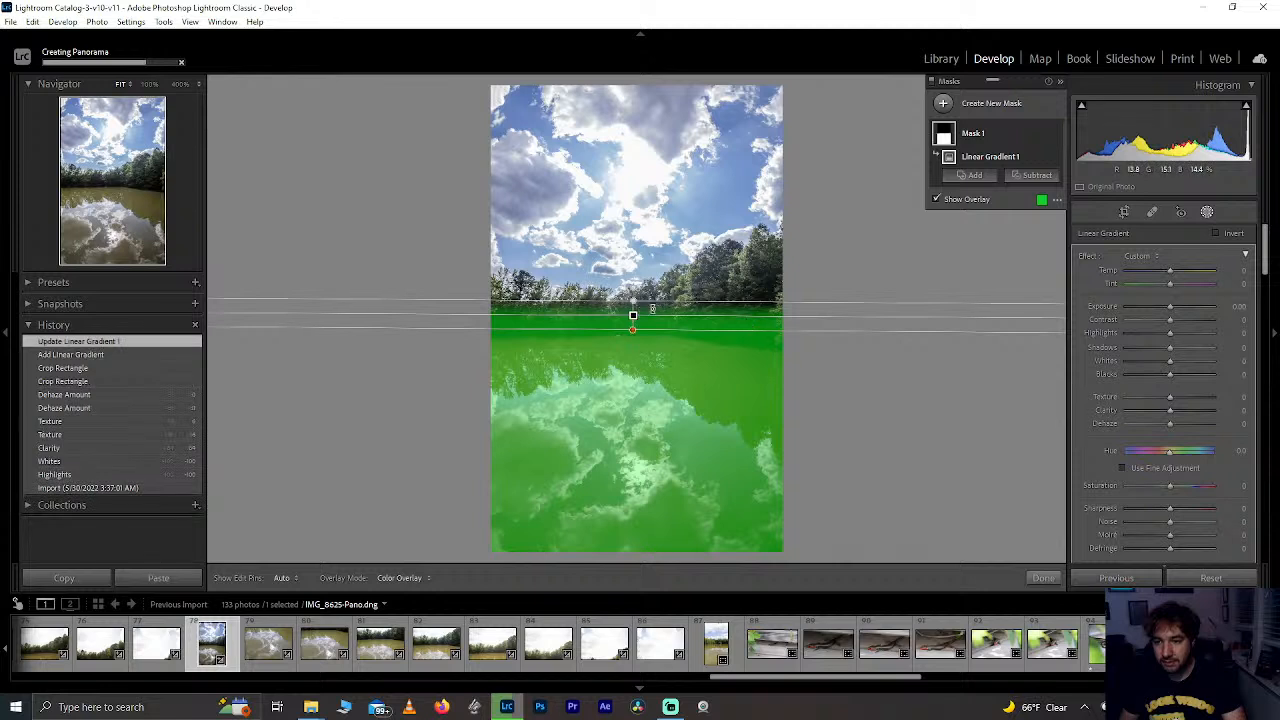
{"action": "mouse_move", "coordinate": [631, 316]}
{"action": "left_mouse_down"}
{"action": "mouse_move", "coordinate": [646, 357]}
{"action": "mouse_move", "coordinate": [647, 334]}
{"action": "left_mouse_up"}
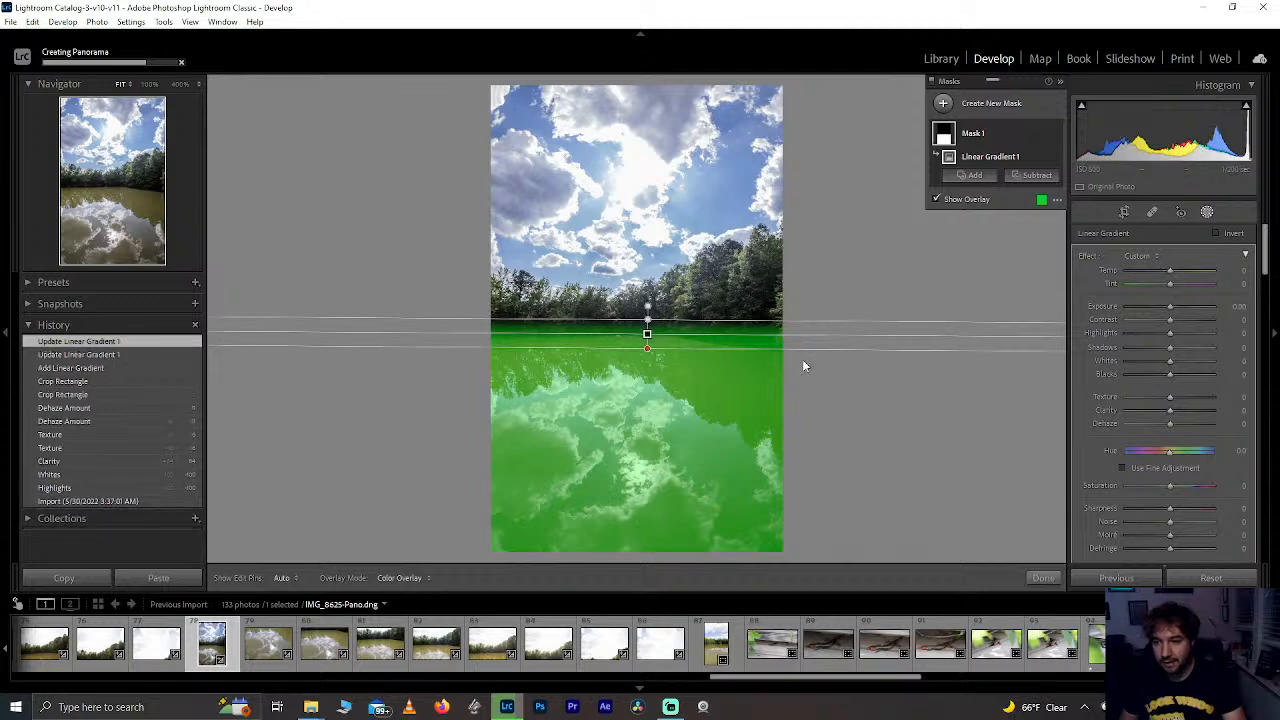
{"action": "mouse_move", "coordinate": [830, 336]}
{"action": "left_mouse_down"}
{"action": "mouse_move", "coordinate": [829, 305]}
{"action": "mouse_move", "coordinate": [829, 336]}
{"action": "left_mouse_up"}
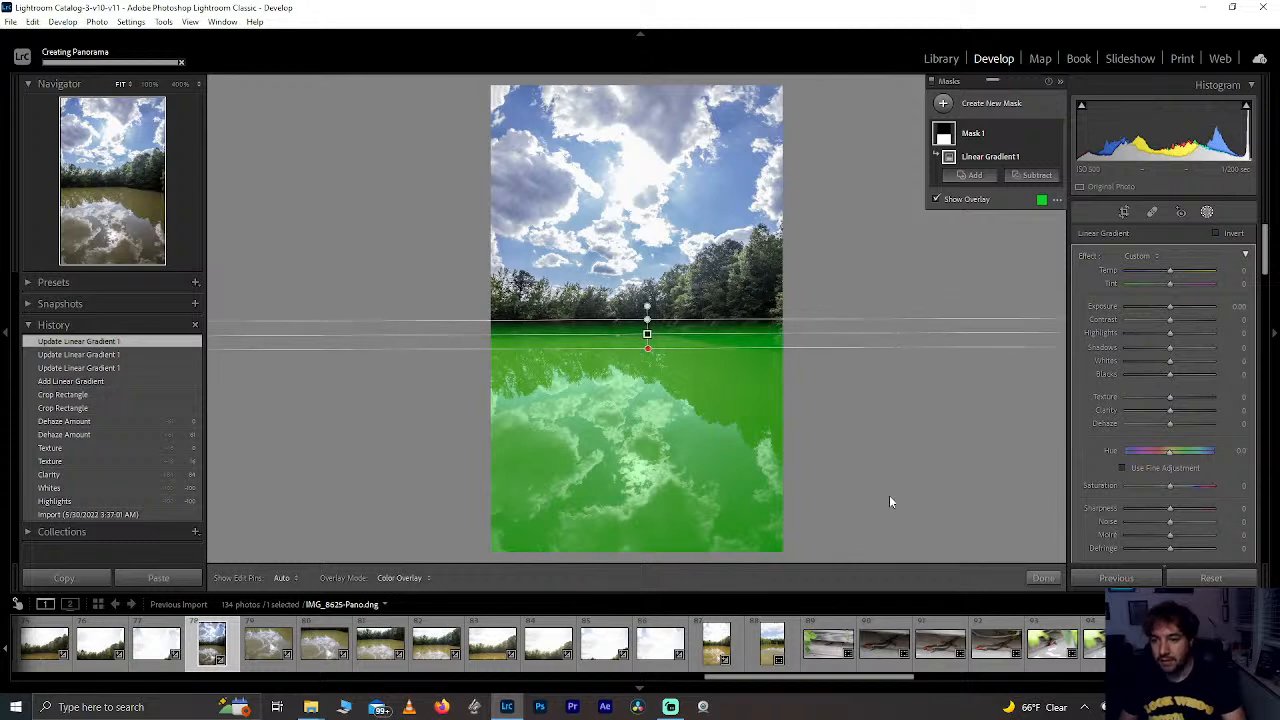
Step: Leave the mask, try the whole panorama's Temp at 2000, and undo that change
{"action": "left_click", "coordinate": [1040, 577]}
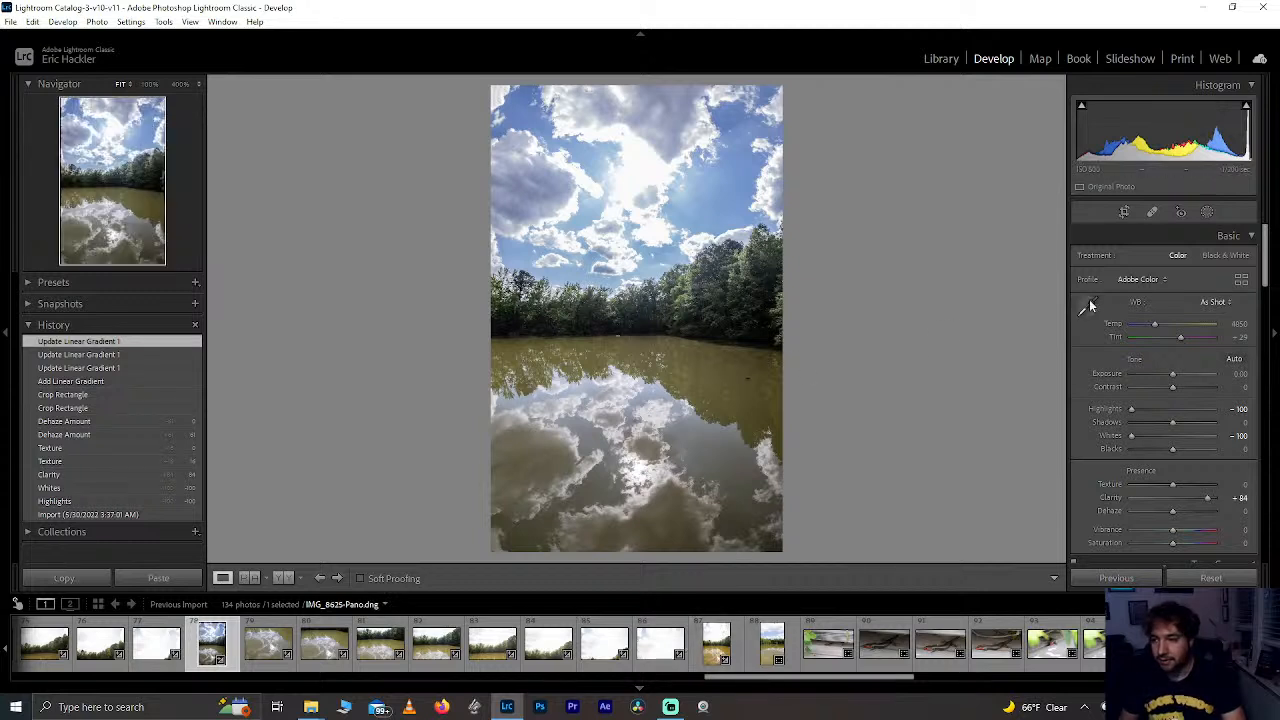
{"action": "left_click_drag", "start_coordinate": [1153, 324], "coordinate": [1129, 325]}
{"action": "key", "text": "ctrl+z"}
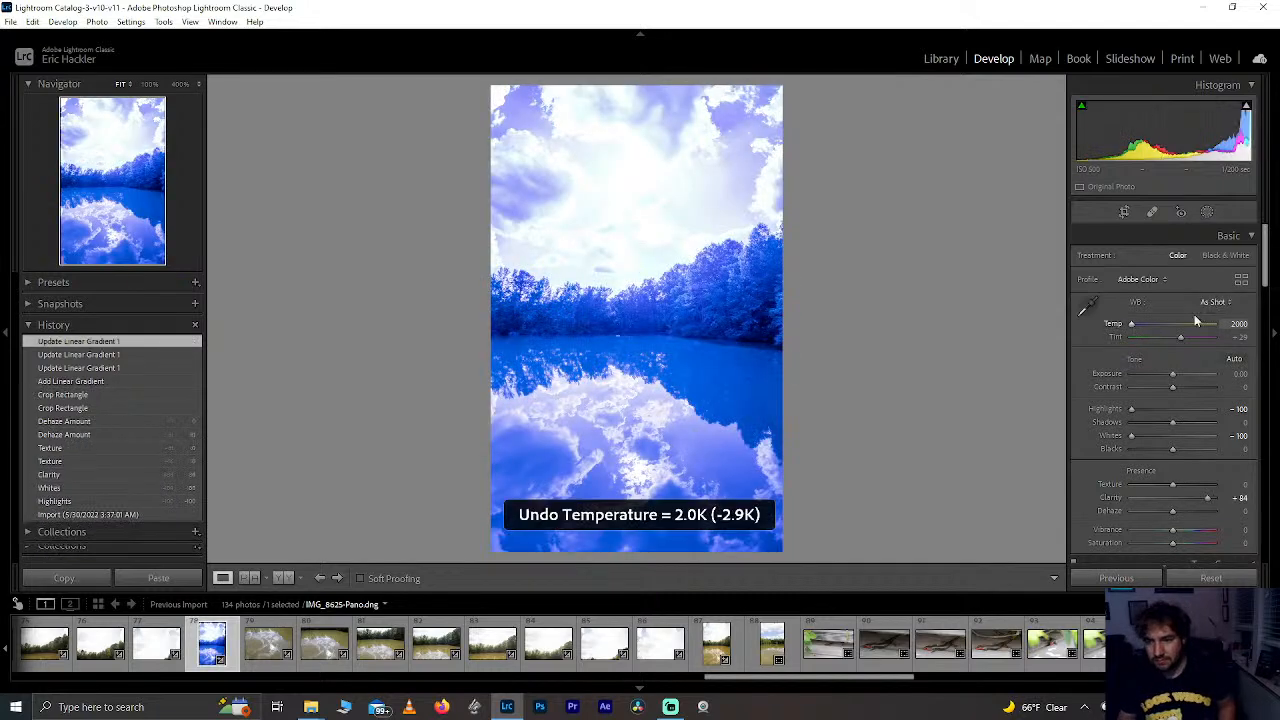
Step: In the water mask, reset Temp and Tint after trying them, and set Saturation to -100, Texture and Clarity to 100, and Dehaze to 36
{"action": "left_click", "coordinate": [1207, 212]}
{"action": "left_click", "coordinate": [992, 132]}
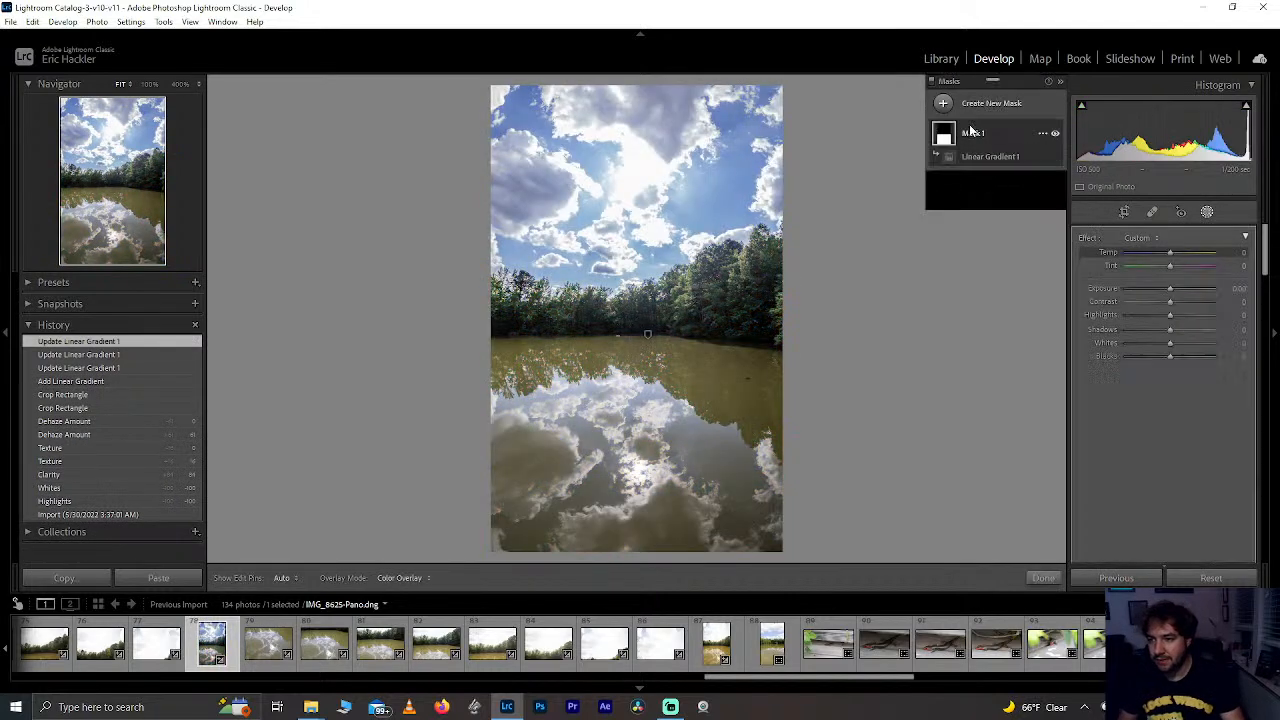
{"action": "mouse_move", "coordinate": [1169, 271]}
{"action": "left_mouse_down"}
{"action": "mouse_move", "coordinate": [1132, 268]}
{"action": "mouse_move", "coordinate": [1121, 281]}
{"action": "mouse_move", "coordinate": [1170, 286]}
{"action": "left_mouse_up"}
{"action": "double_click", "coordinate": [1140, 269]}
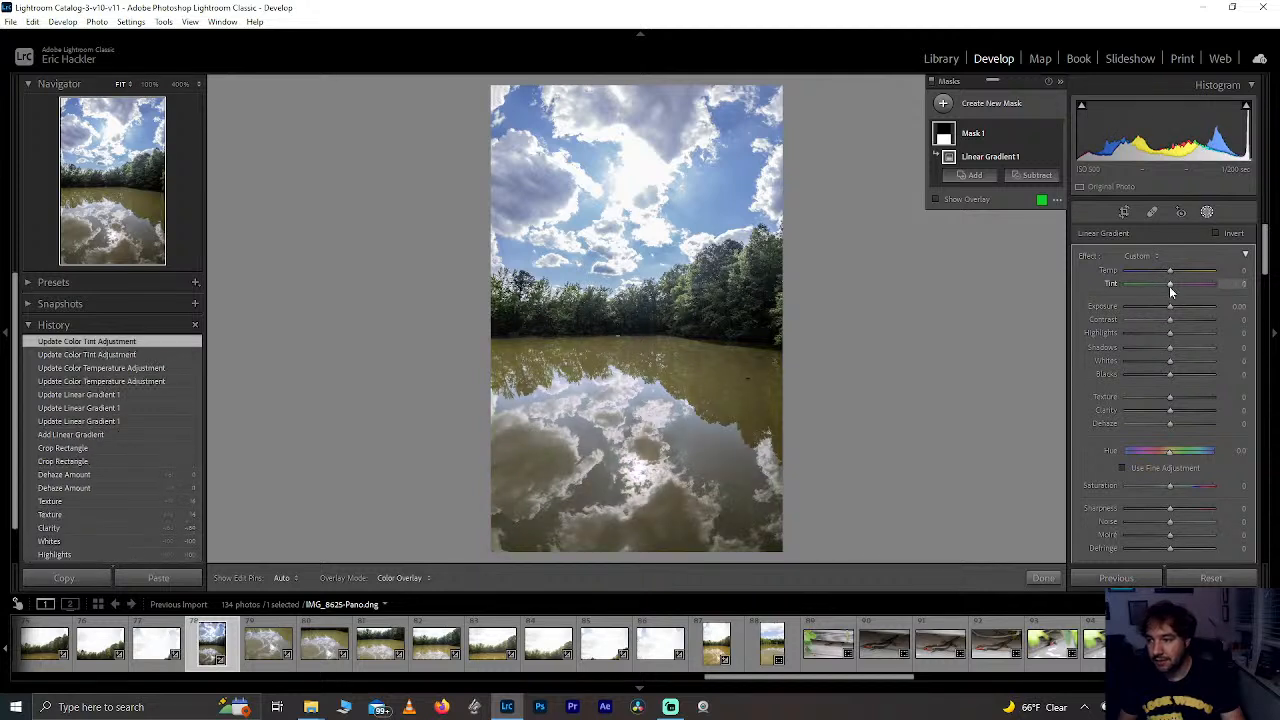
{"action": "key", "text": "o"}
{"action": "key", "text": "o"}
{"action": "left_click_drag", "start_coordinate": [1172, 491], "coordinate": [1094, 491]}
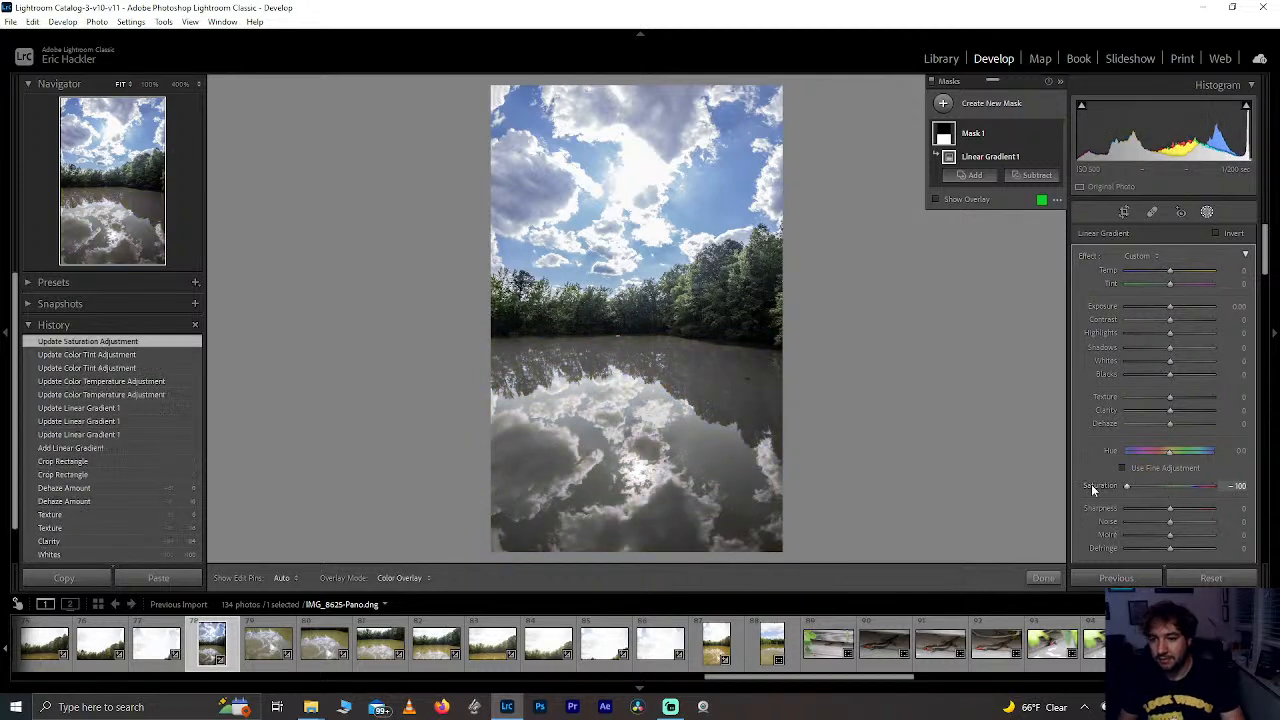
{"action": "mouse_move", "coordinate": [1190, 420]}
{"action": "left_mouse_down"}
{"action": "mouse_move", "coordinate": [1216, 414]}
{"action": "mouse_move", "coordinate": [1184, 422]}
{"action": "left_mouse_up"}
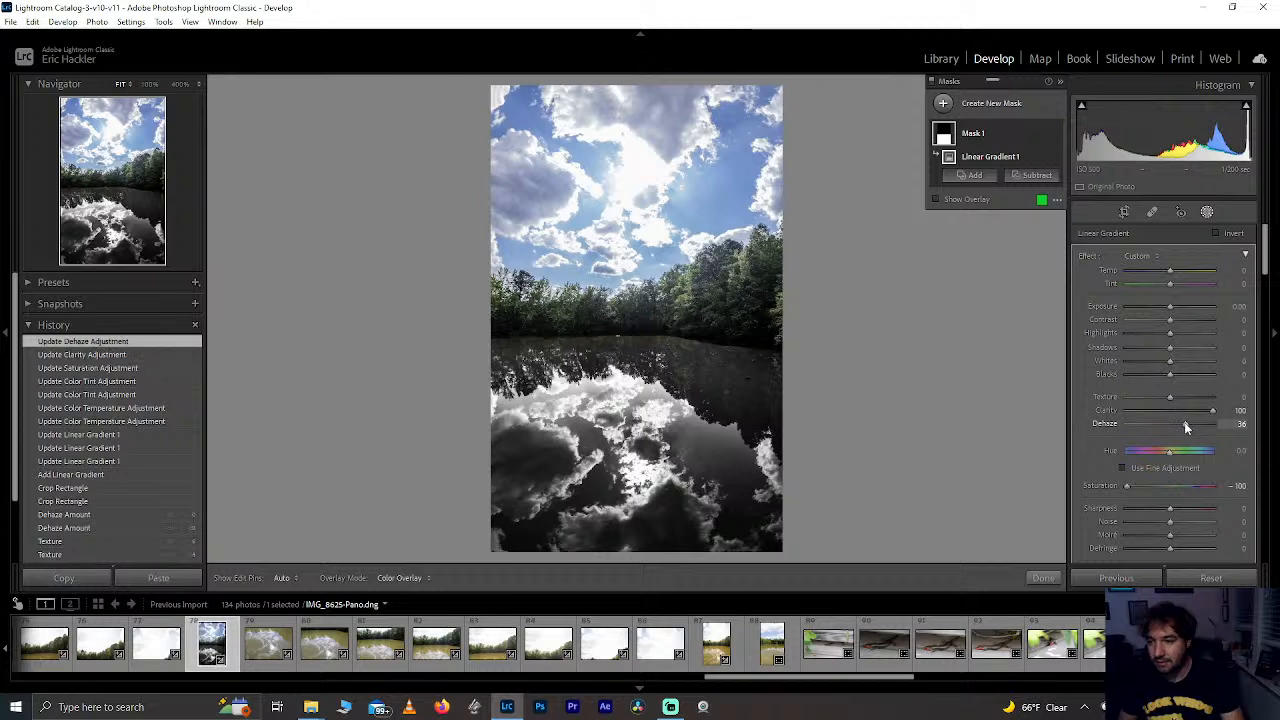
{"action": "left_click_drag", "start_coordinate": [1270, 405], "coordinate": [1270, 405]}
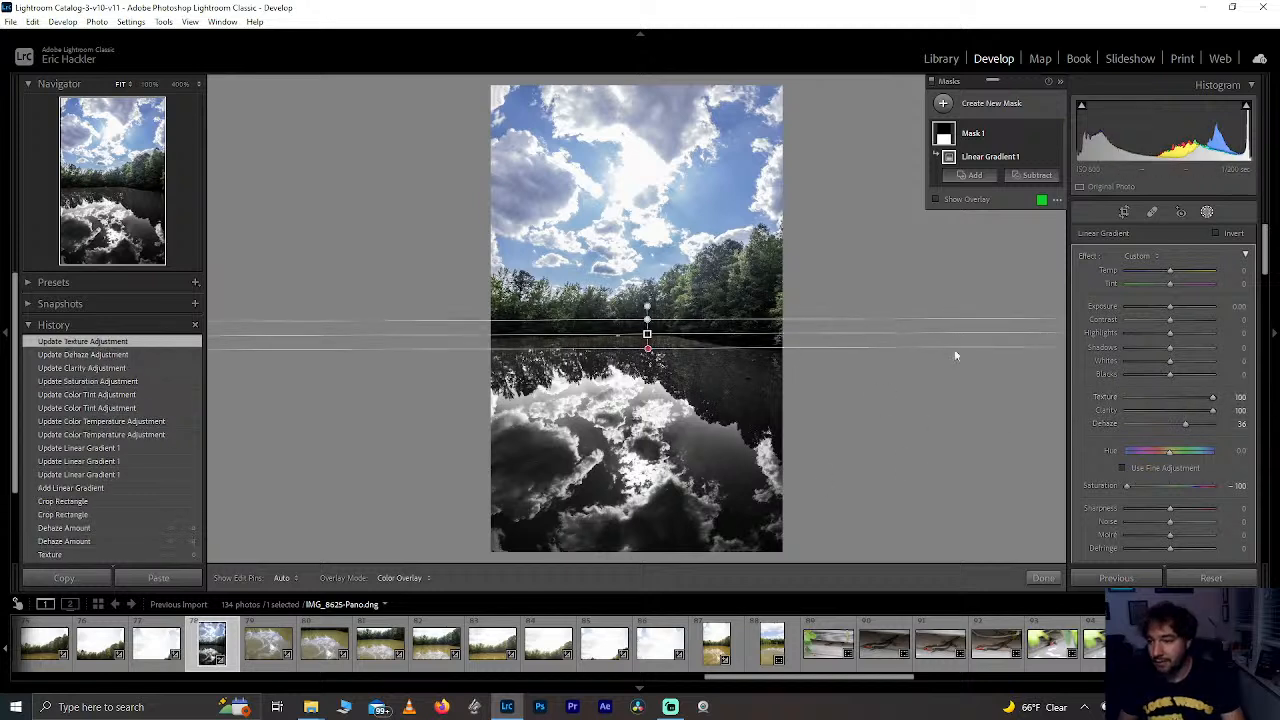
Step: Lower the water mask's Highlights to -47, and reset Exposure and Shadows to 0 after trying other amounts
{"action": "left_click_drag", "start_coordinate": [1180, 308], "coordinate": [1277, 347]}
{"action": "double_click", "coordinate": [1170, 308]}
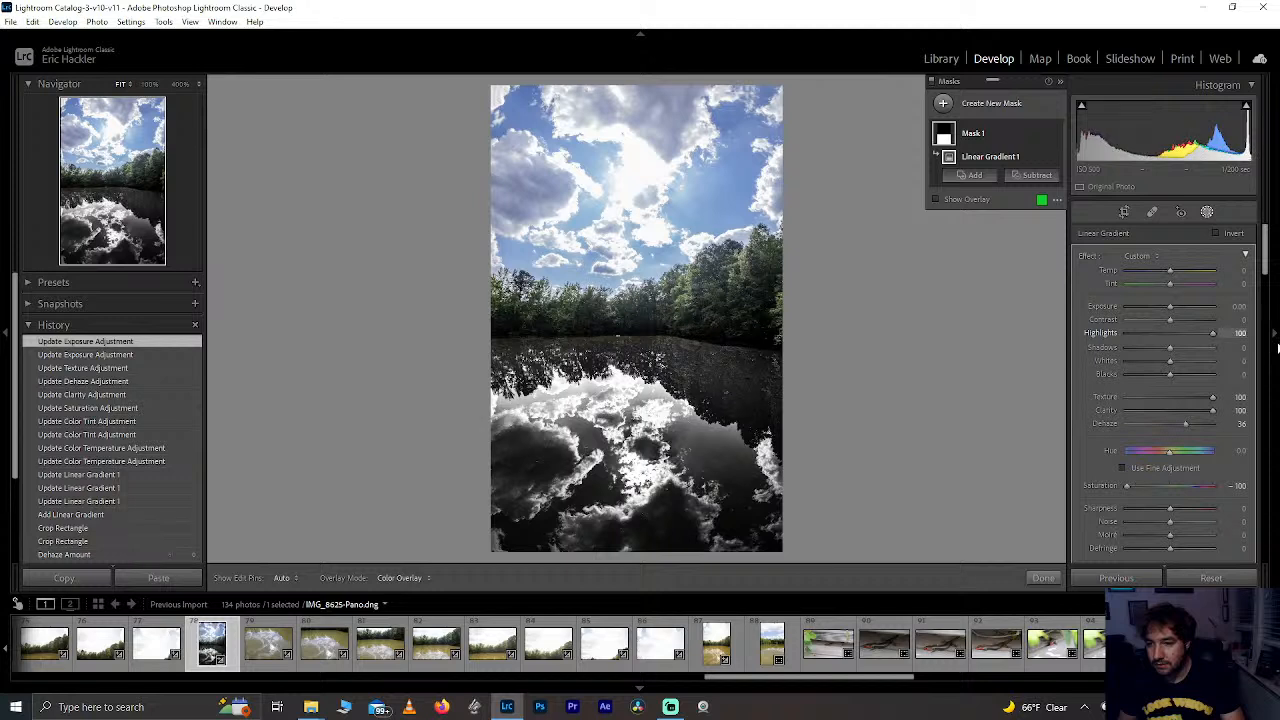
{"action": "left_click_drag", "start_coordinate": [1119, 334], "coordinate": [1178, 349]}
{"action": "double_click", "coordinate": [1178, 349]}
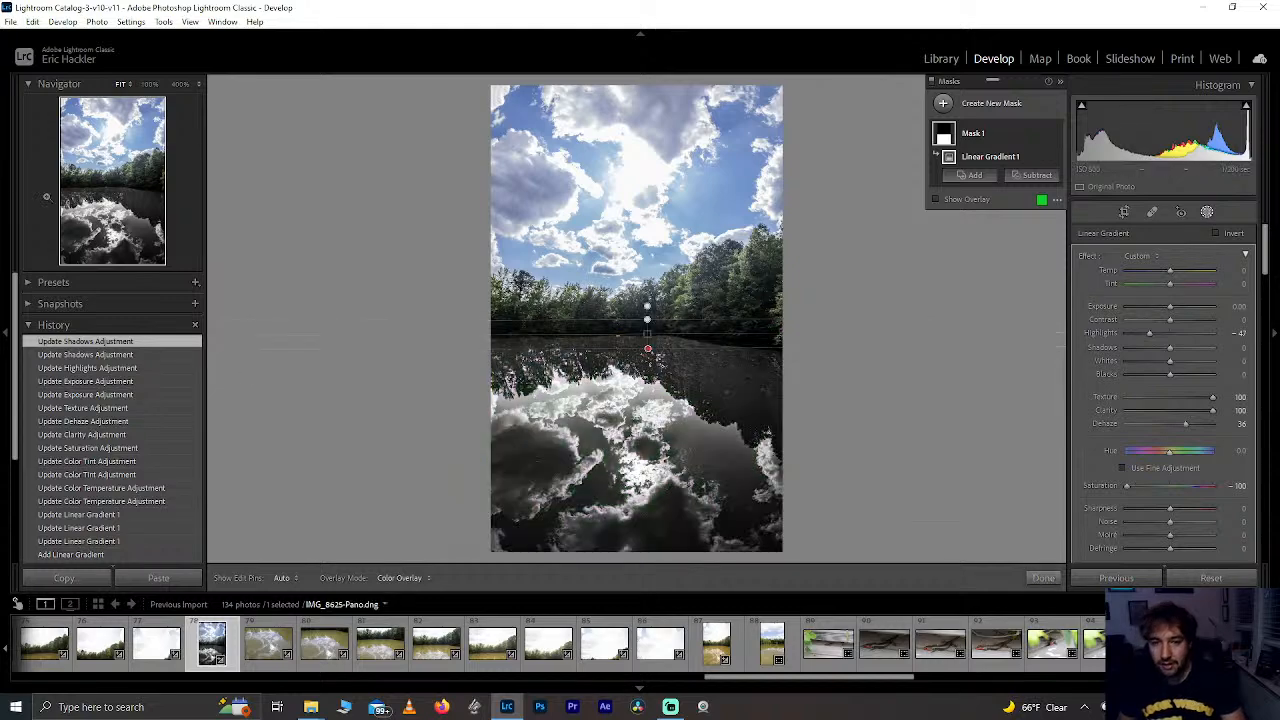
Step: Add a brush with Feather 90 to the water mask and paint over the still-coloured water just below the central shoreline
{"action": "left_click", "coordinate": [109, 193]}
{"action": "left_click", "coordinate": [109, 193]}
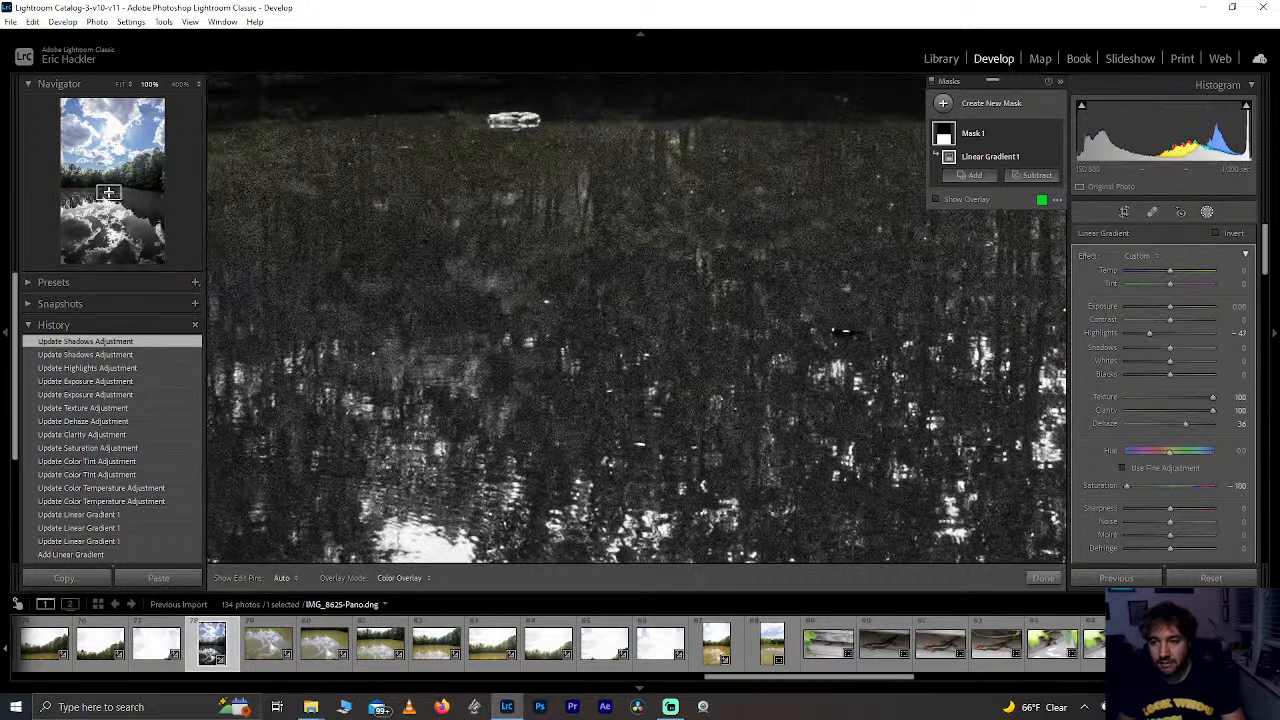
{"action": "left_click_drag", "start_coordinate": [112, 197], "coordinate": [107, 188]}
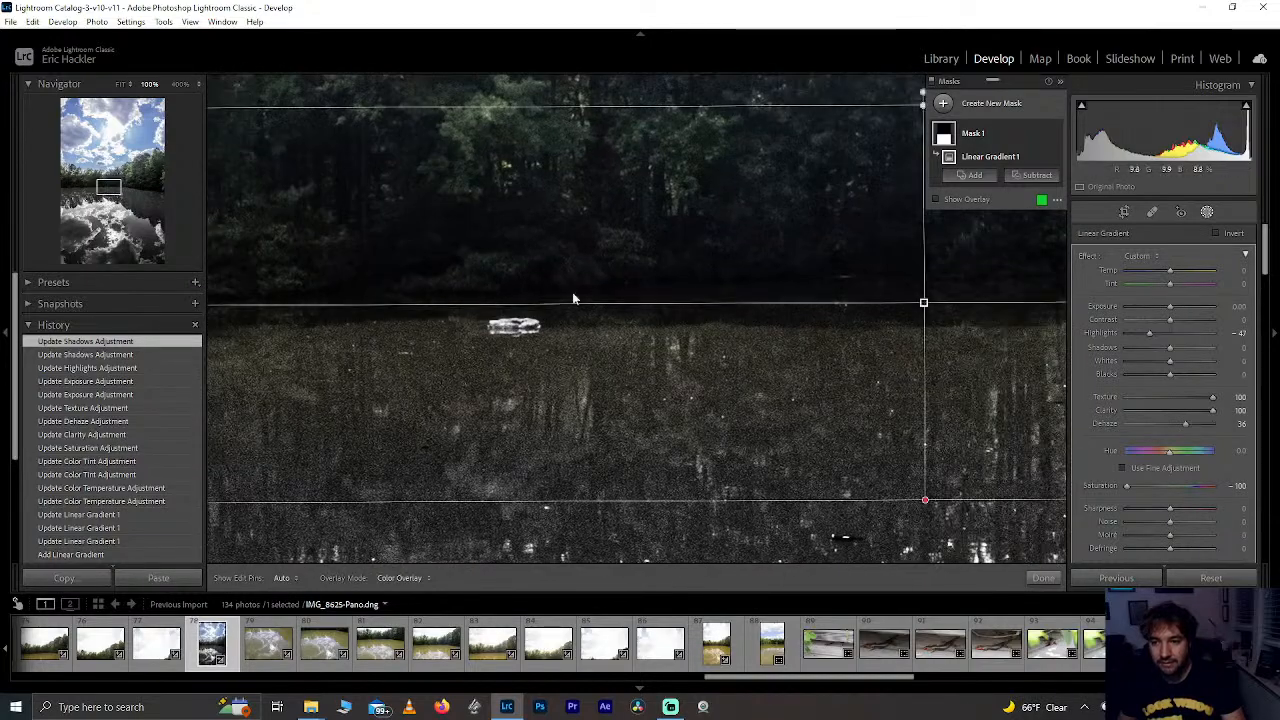
{"action": "left_click", "coordinate": [1038, 175]}
{"action": "left_click", "coordinate": [1001, 242]}
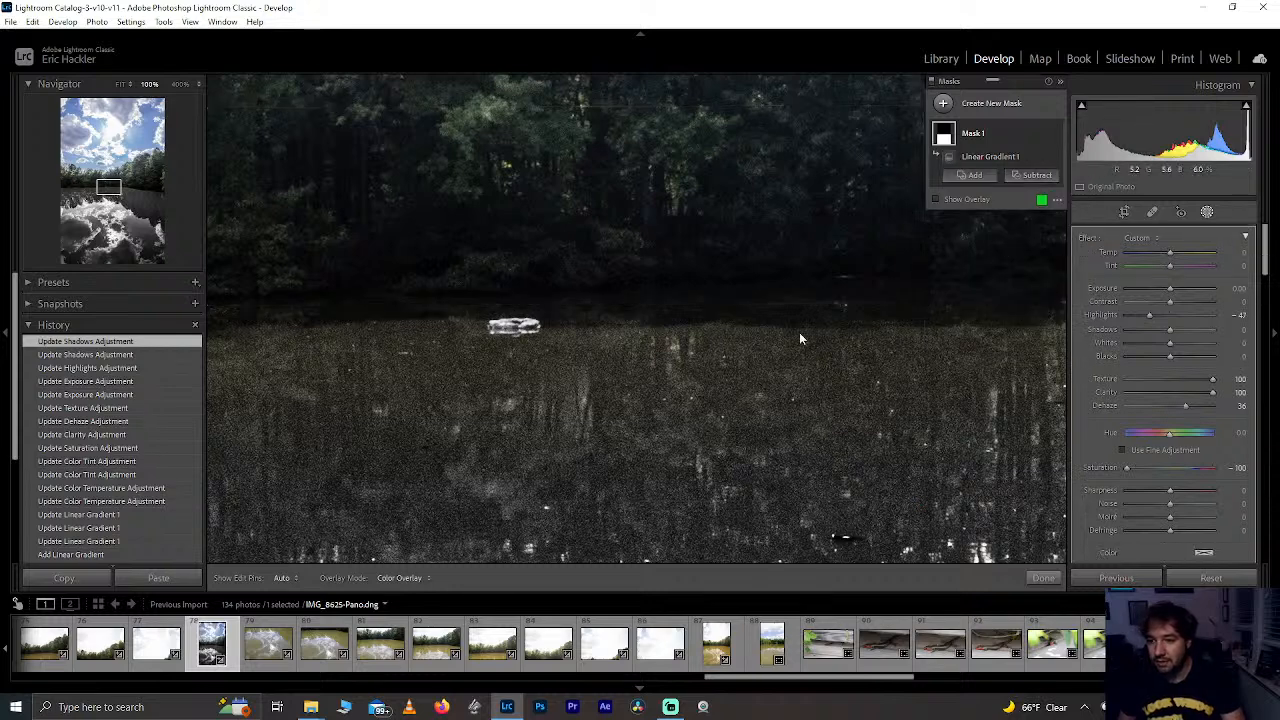
{"action": "scroll", "coordinate": [497, 434], "scroll_direction": "up", "scroll_amount": 3}
{"action": "mouse_move", "coordinate": [413, 389]}
{"action": "left_mouse_down"}
{"action": "mouse_move", "coordinate": [581, 388]}
{"action": "mouse_move", "coordinate": [611, 369]}
{"action": "mouse_move", "coordinate": [372, 364]}
{"action": "mouse_move", "coordinate": [523, 352]}
{"action": "mouse_move", "coordinate": [398, 349]}
{"action": "mouse_move", "coordinate": [545, 343]}
{"action": "mouse_move", "coordinate": [659, 451]}
{"action": "mouse_move", "coordinate": [567, 425]}
{"action": "mouse_move", "coordinate": [304, 465]}
{"action": "mouse_move", "coordinate": [408, 528]}
{"action": "mouse_move", "coordinate": [694, 468]}
{"action": "mouse_move", "coordinate": [599, 498]}
{"action": "mouse_move", "coordinate": [505, 478]}
{"action": "mouse_move", "coordinate": [359, 496]}
{"action": "mouse_move", "coordinate": [246, 399]}
{"action": "mouse_move", "coordinate": [367, 365]}
{"action": "mouse_move", "coordinate": [217, 371]}
{"action": "left_mouse_up"}
{"action": "scroll", "coordinate": [546, 343], "scroll_direction": "down", "scroll_amount": 2}
{"action": "scroll", "coordinate": [546, 343], "scroll_direction": "down", "scroll_amount": 1}
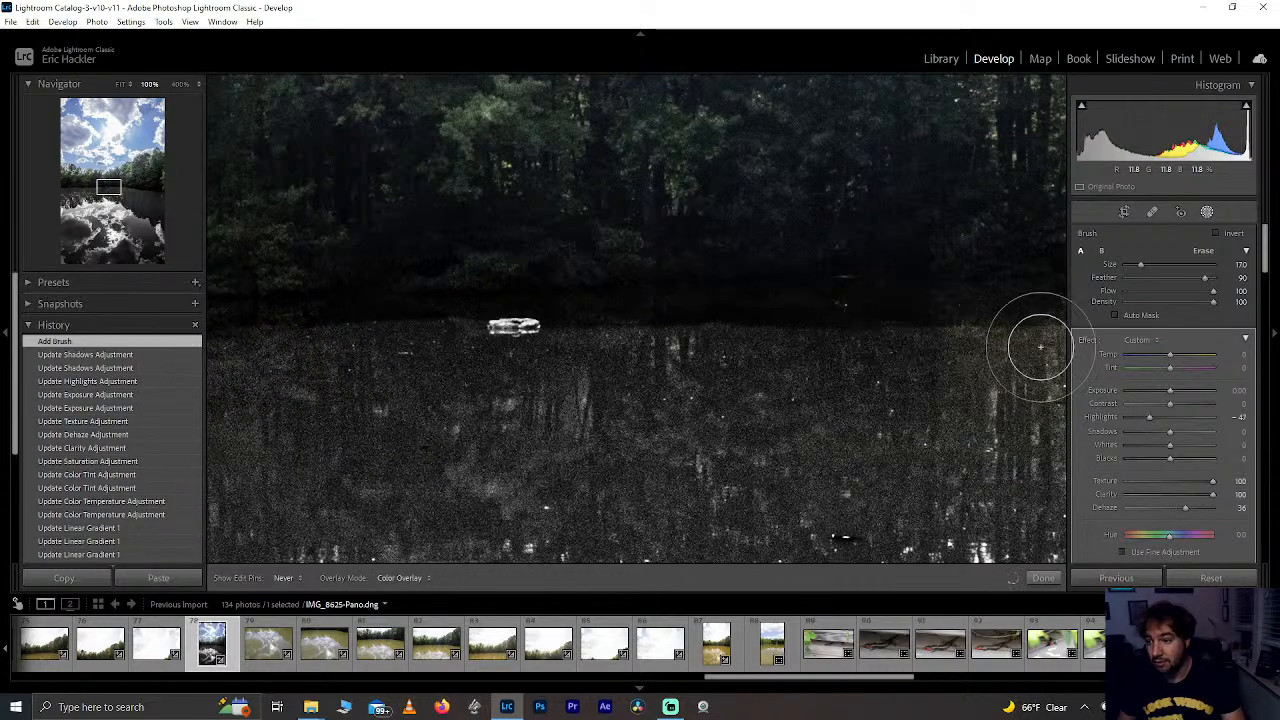
{"action": "mouse_move", "coordinate": [1040, 347]}
{"action": "left_mouse_down"}
{"action": "mouse_move", "coordinate": [935, 430]}
{"action": "mouse_move", "coordinate": [850, 450]}
{"action": "left_mouse_up"}
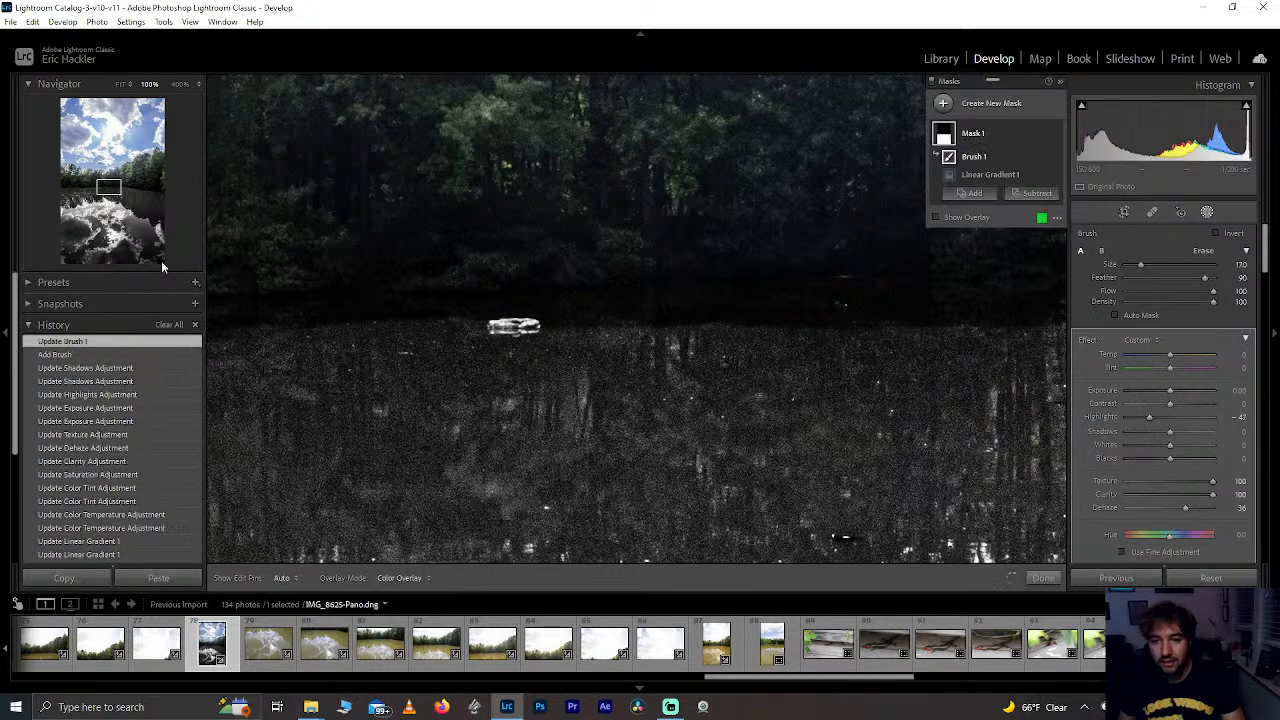
Step: Extend the brushed mask over the remaining coloured water on both sides of the floating object, using a smaller brush
{"action": "left_click", "coordinate": [199, 84]}
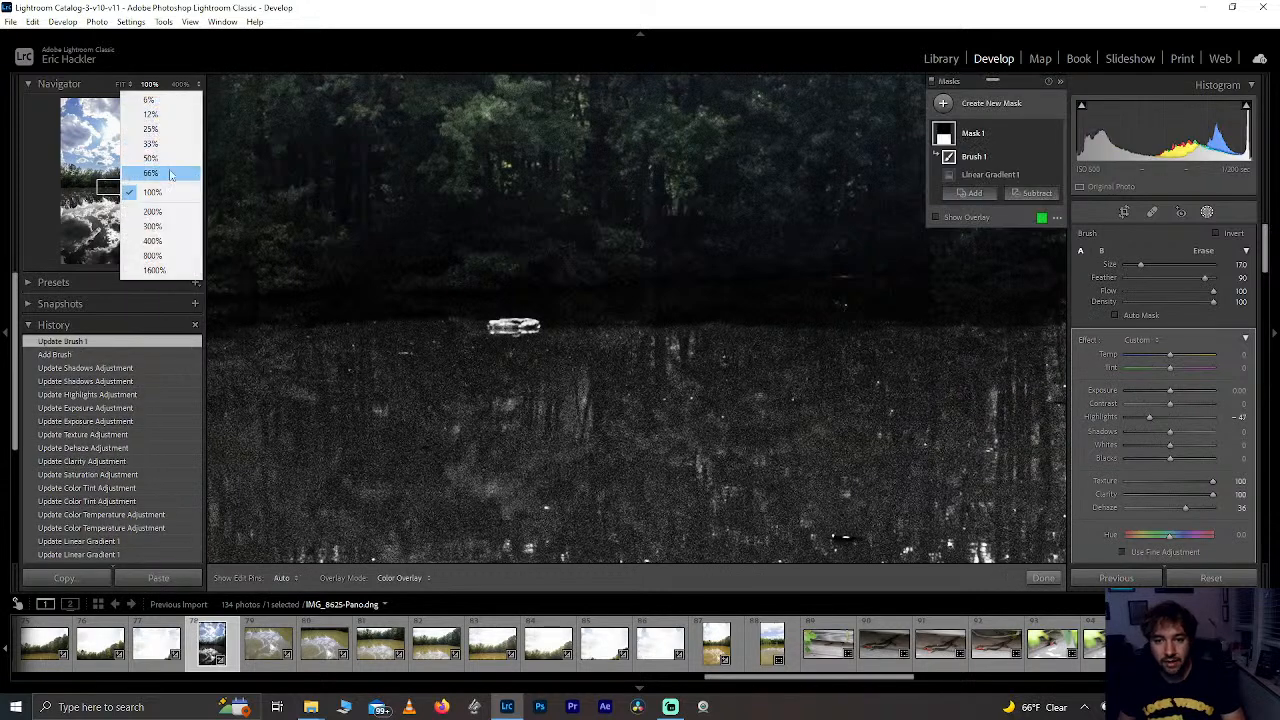
{"action": "left_click", "coordinate": [160, 172]}
{"action": "scroll", "coordinate": [431, 358], "scroll_direction": "down", "scroll_amount": 2}
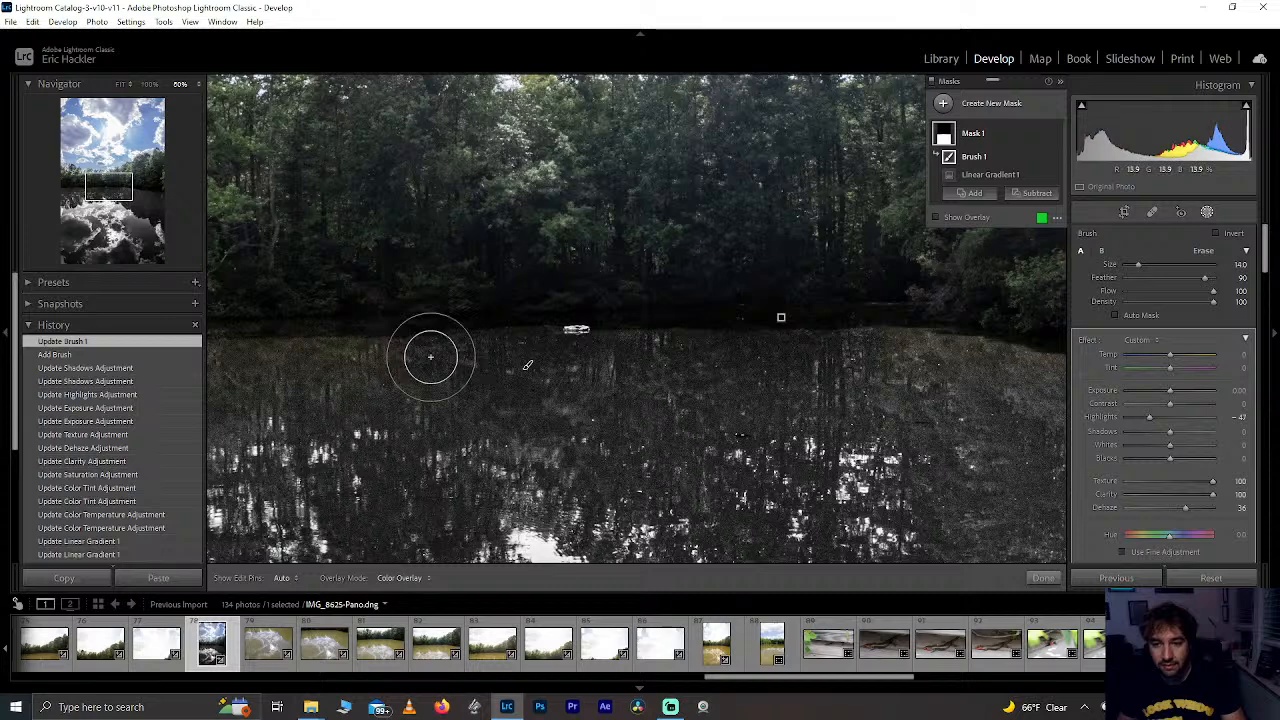
{"action": "mouse_move", "coordinate": [431, 358]}
{"action": "left_mouse_down"}
{"action": "mouse_move", "coordinate": [308, 370]}
{"action": "mouse_move", "coordinate": [216, 360]}
{"action": "mouse_move", "coordinate": [381, 369]}
{"action": "mouse_move", "coordinate": [235, 356]}
{"action": "mouse_move", "coordinate": [202, 385]}
{"action": "mouse_move", "coordinate": [207, 405]}
{"action": "mouse_move", "coordinate": [386, 372]}
{"action": "mouse_move", "coordinate": [800, 362]}
{"action": "left_mouse_up"}
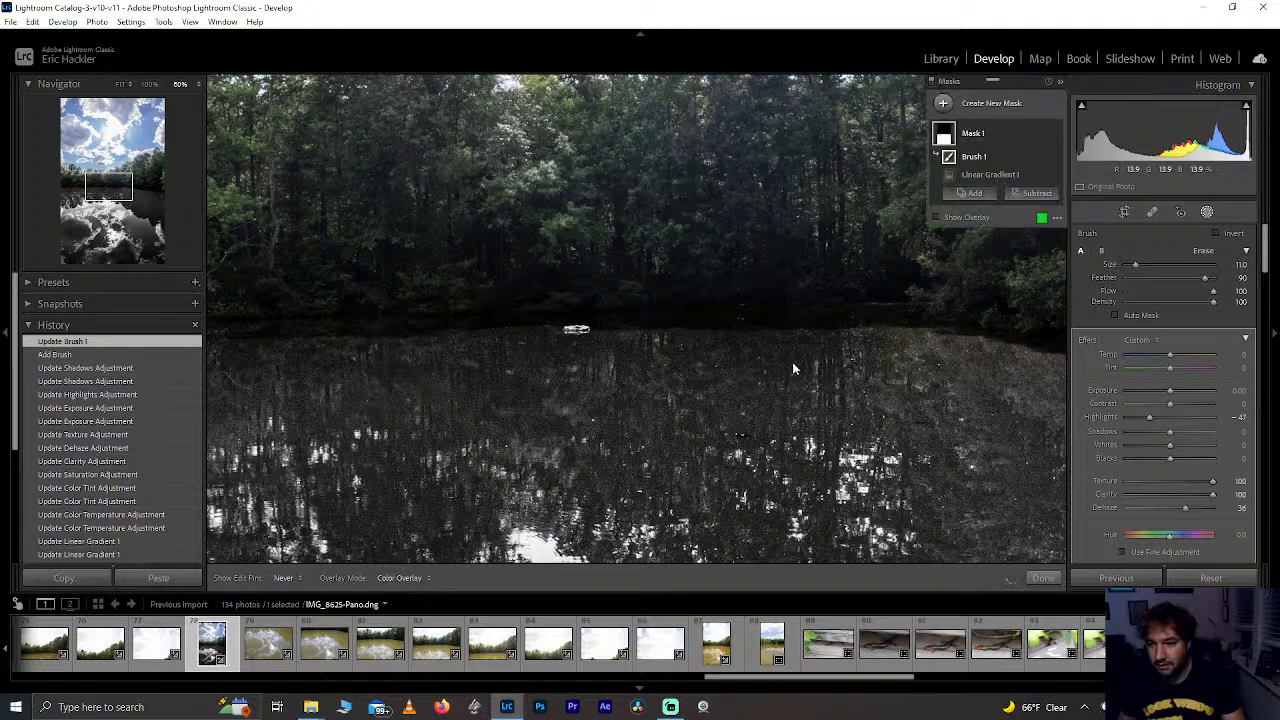
{"action": "mouse_move", "coordinate": [402, 338]}
{"action": "left_mouse_down"}
{"action": "mouse_move", "coordinate": [263, 346]}
{"action": "mouse_move", "coordinate": [200, 329]}
{"action": "left_mouse_up"}
Step: Paint the mask along the shoreline at the photo's left edge and across toward the right bank with a size 12 brush
{"action": "left_click", "coordinate": [98, 192]}
{"action": "left_click_drag", "start_coordinate": [98, 192], "coordinate": [79, 185]}
{"action": "key", "text": "]"}
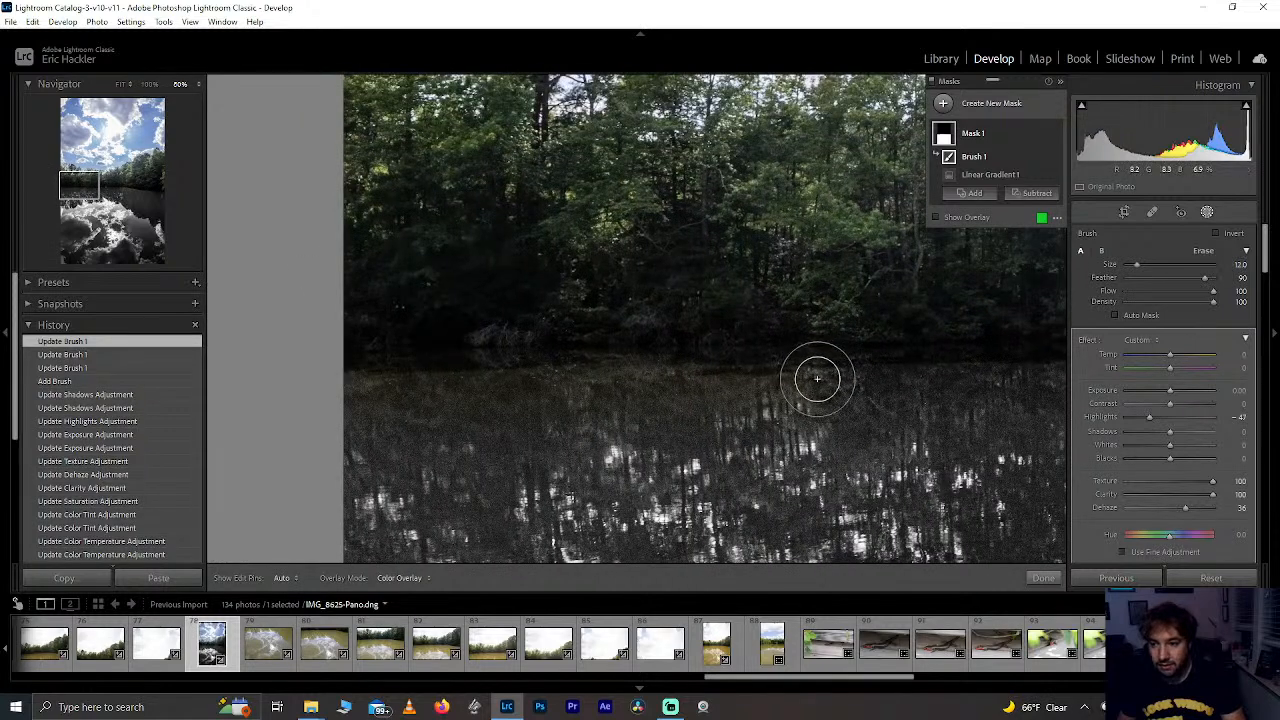
{"action": "mouse_move", "coordinate": [814, 374]}
{"action": "left_mouse_down"}
{"action": "mouse_move", "coordinate": [368, 379]}
{"action": "mouse_move", "coordinate": [354, 392]}
{"action": "mouse_move", "coordinate": [799, 407]}
{"action": "mouse_move", "coordinate": [695, 394]}
{"action": "mouse_move", "coordinate": [782, 420]}
{"action": "mouse_move", "coordinate": [826, 384]}
{"action": "mouse_move", "coordinate": [548, 387]}
{"action": "mouse_move", "coordinate": [358, 409]}
{"action": "mouse_move", "coordinate": [346, 510]}
{"action": "mouse_move", "coordinate": [375, 464]}
{"action": "mouse_move", "coordinate": [358, 448]}
{"action": "mouse_move", "coordinate": [489, 449]}
{"action": "mouse_move", "coordinate": [481, 395]}
{"action": "mouse_move", "coordinate": [638, 368]}
{"action": "mouse_move", "coordinate": [816, 386]}
{"action": "left_mouse_up"}
{"action": "left_click_drag", "start_coordinate": [82, 176], "coordinate": [122, 176]}
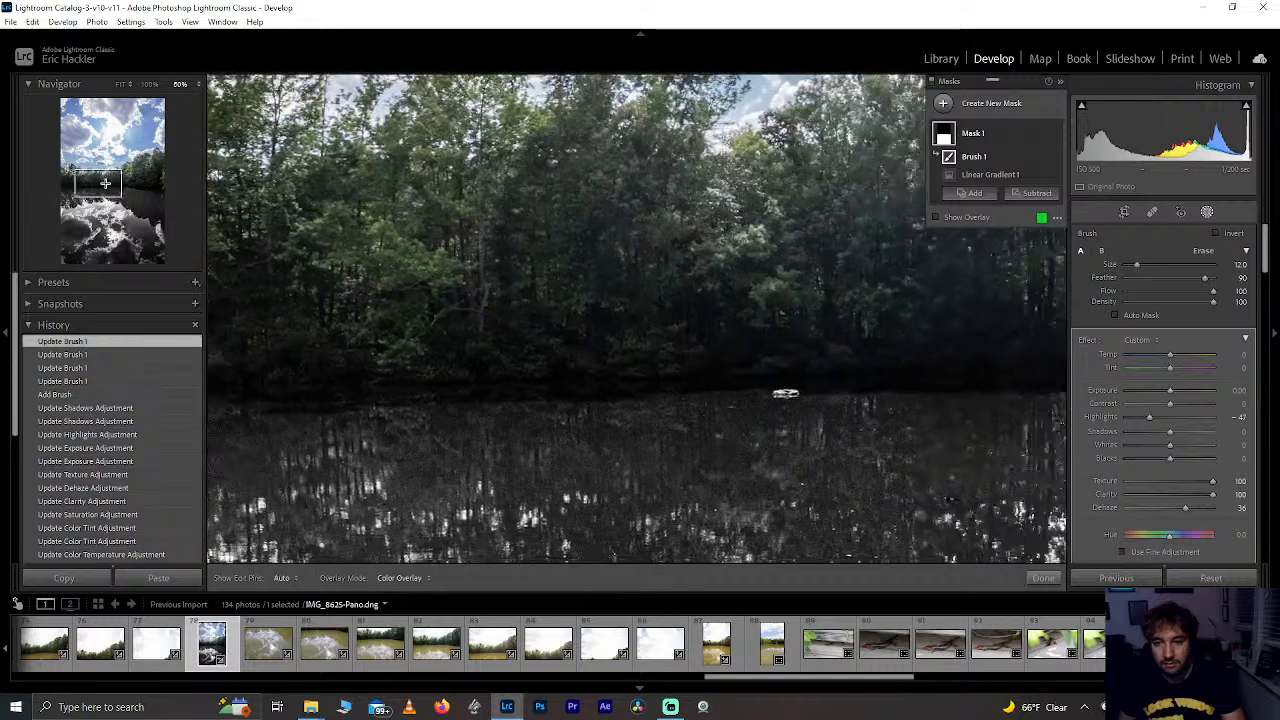
{"action": "mouse_move", "coordinate": [375, 360]}
{"action": "left_mouse_down"}
{"action": "mouse_move", "coordinate": [703, 375]}
{"action": "mouse_move", "coordinate": [662, 359]}
{"action": "mouse_move", "coordinate": [924, 435]}
{"action": "mouse_move", "coordinate": [719, 386]}
{"action": "mouse_move", "coordinate": [881, 407]}
{"action": "mouse_move", "coordinate": [803, 387]}
{"action": "mouse_move", "coordinate": [926, 392]}
{"action": "mouse_move", "coordinate": [807, 384]}
{"action": "mouse_move", "coordinate": [977, 401]}
{"action": "mouse_move", "coordinate": [1055, 431]}
{"action": "mouse_move", "coordinate": [979, 429]}
{"action": "mouse_move", "coordinate": [994, 443]}
{"action": "mouse_move", "coordinate": [796, 439]}
{"action": "mouse_move", "coordinate": [608, 412]}
{"action": "mouse_move", "coordinate": [483, 373]}
{"action": "mouse_move", "coordinate": [646, 444]}
{"action": "mouse_move", "coordinate": [681, 373]}
{"action": "mouse_move", "coordinate": [581, 402]}
{"action": "left_mouse_up"}
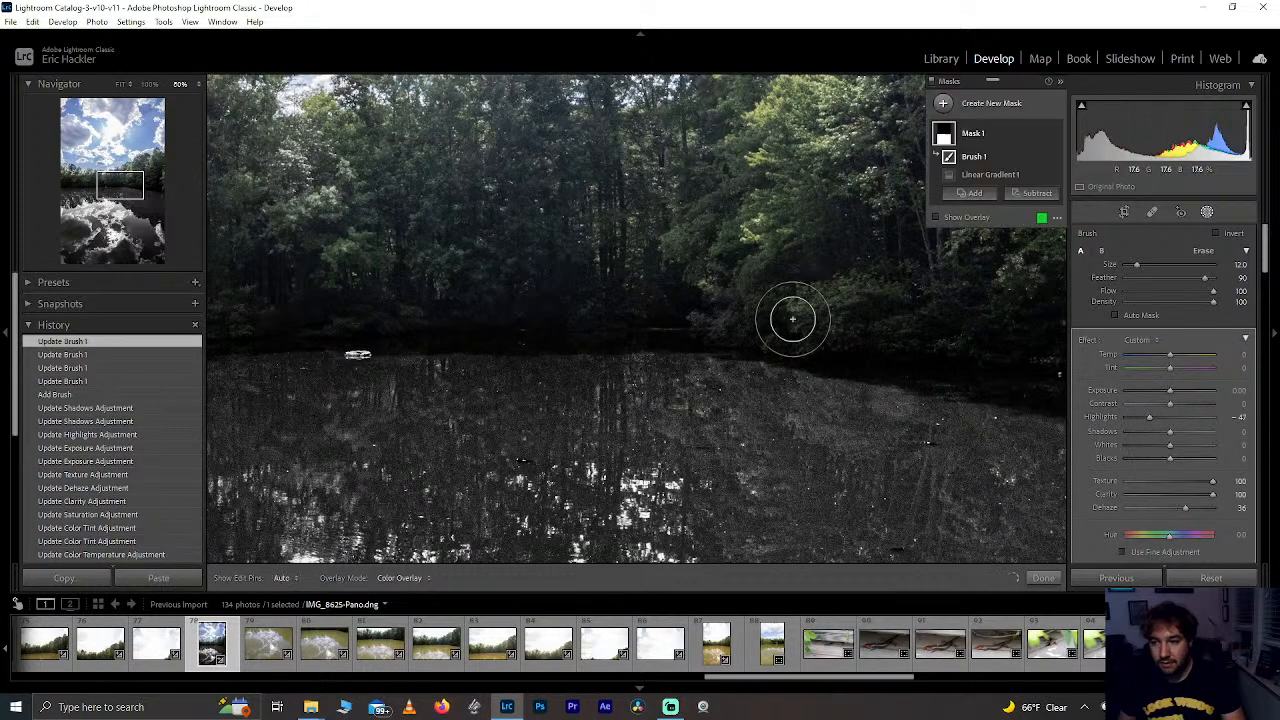
Step: Check the mask overlay along the right bank, complete the brushed coverage there, and finish masking with the whole panorama in view
{"action": "left_click", "coordinate": [936, 218]}
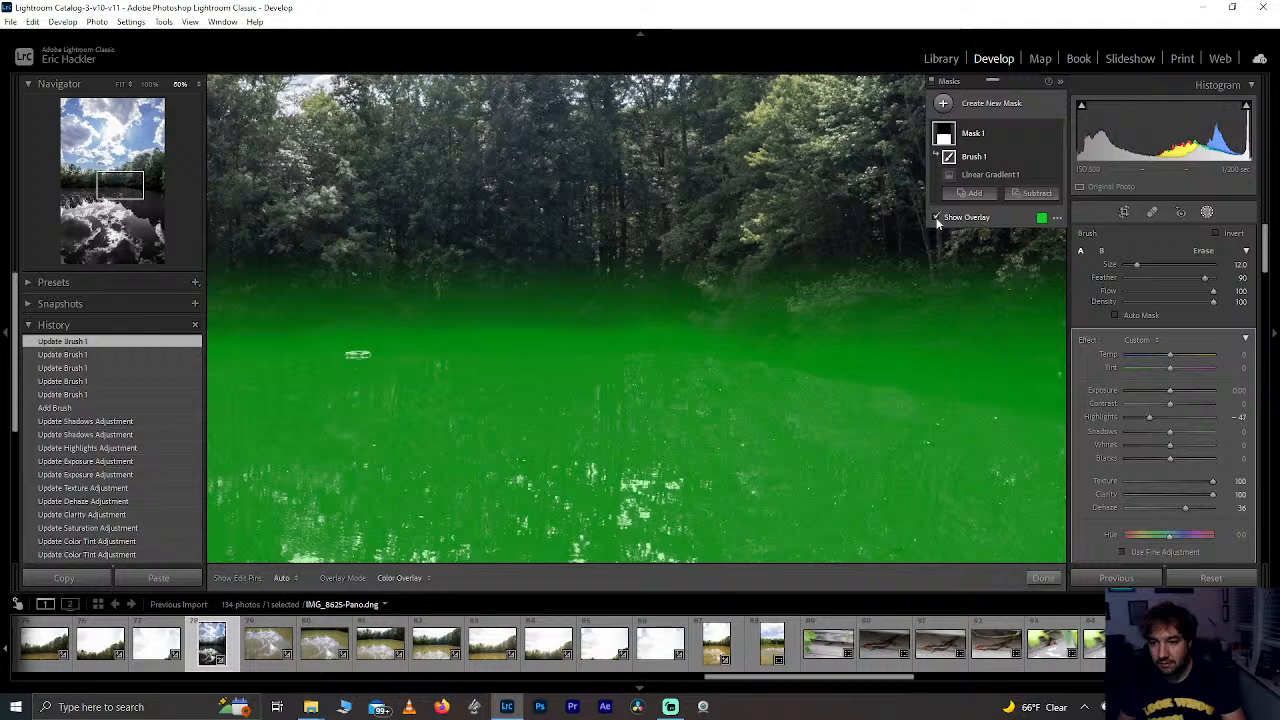
{"action": "key", "text": "o"}
{"action": "left_click", "coordinate": [156, 192]}
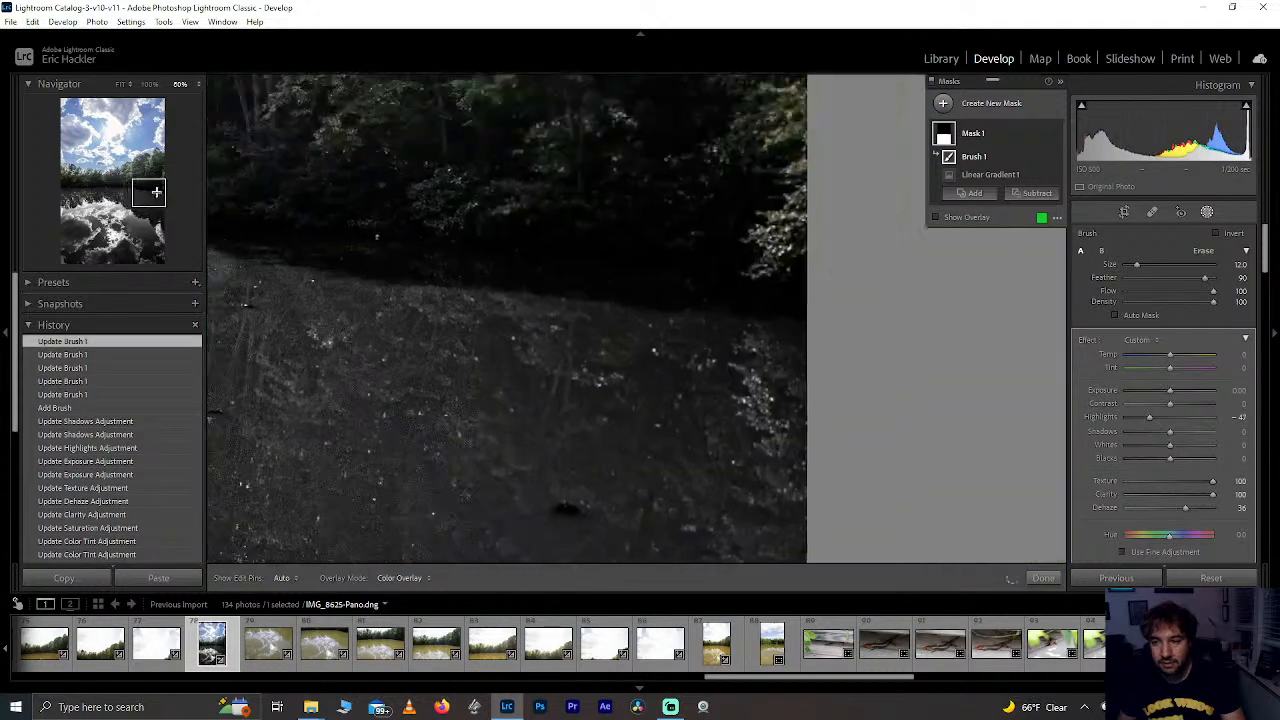
{"action": "left_click_drag", "start_coordinate": [156, 192], "coordinate": [138, 184]}
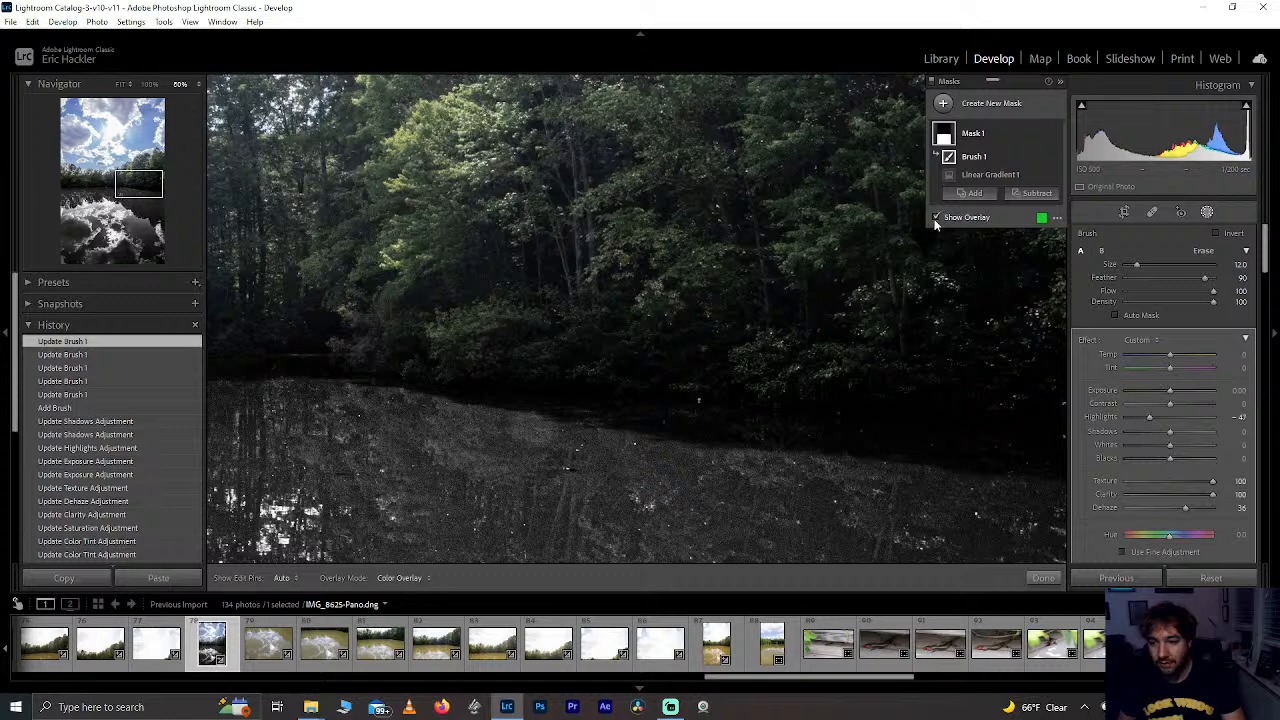
{"action": "left_click", "coordinate": [936, 218]}
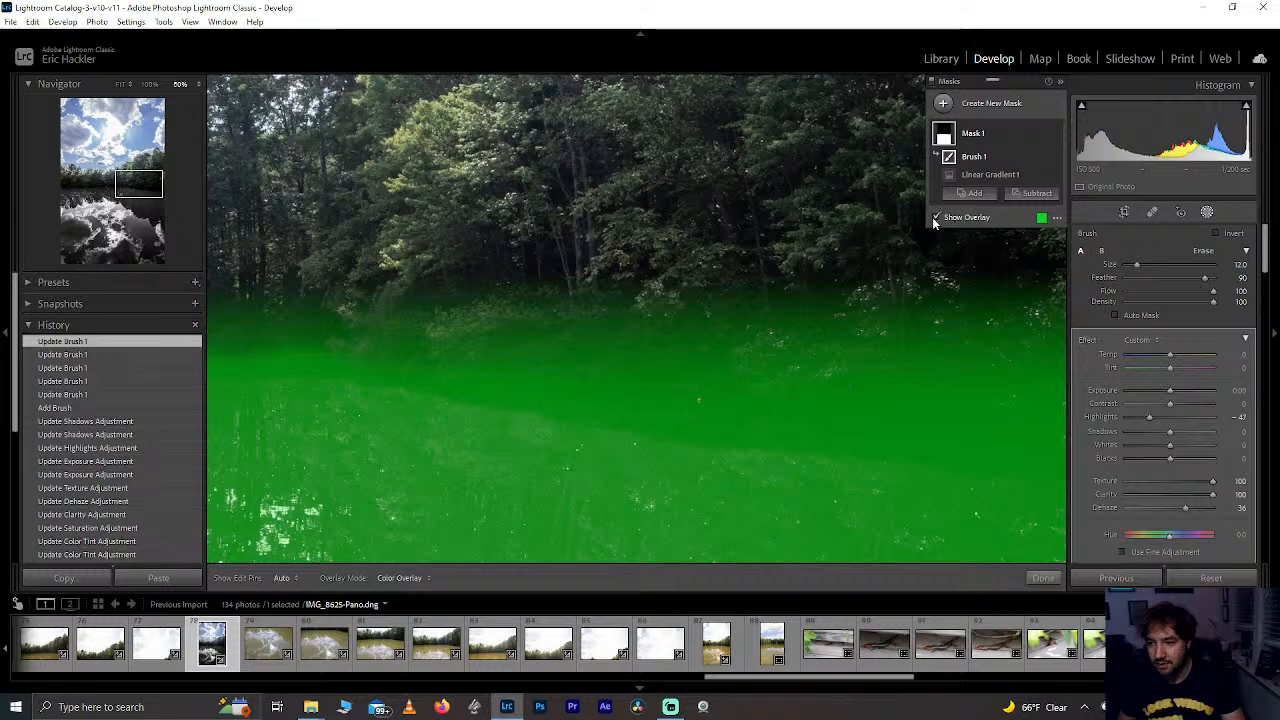
{"action": "left_click", "coordinate": [934, 219]}
{"action": "key", "text": "h"}
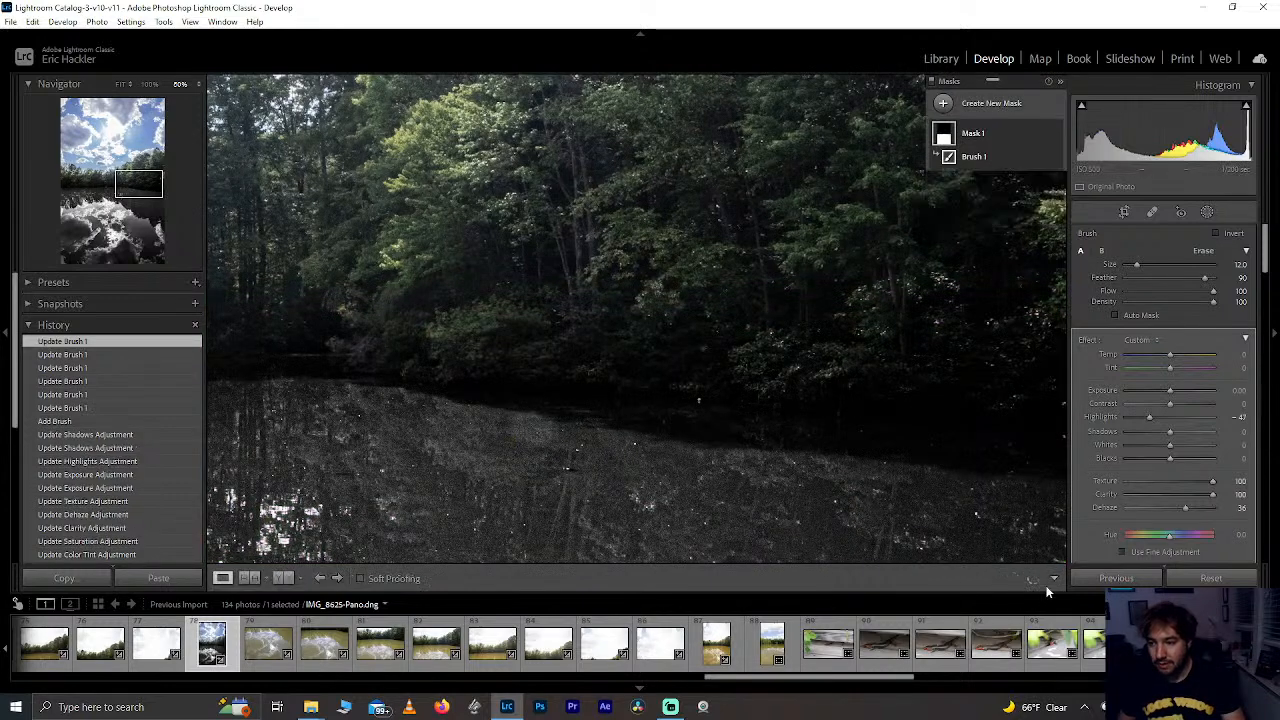
{"action": "left_click", "coordinate": [1043, 578]}
{"action": "left_click", "coordinate": [762, 427]}
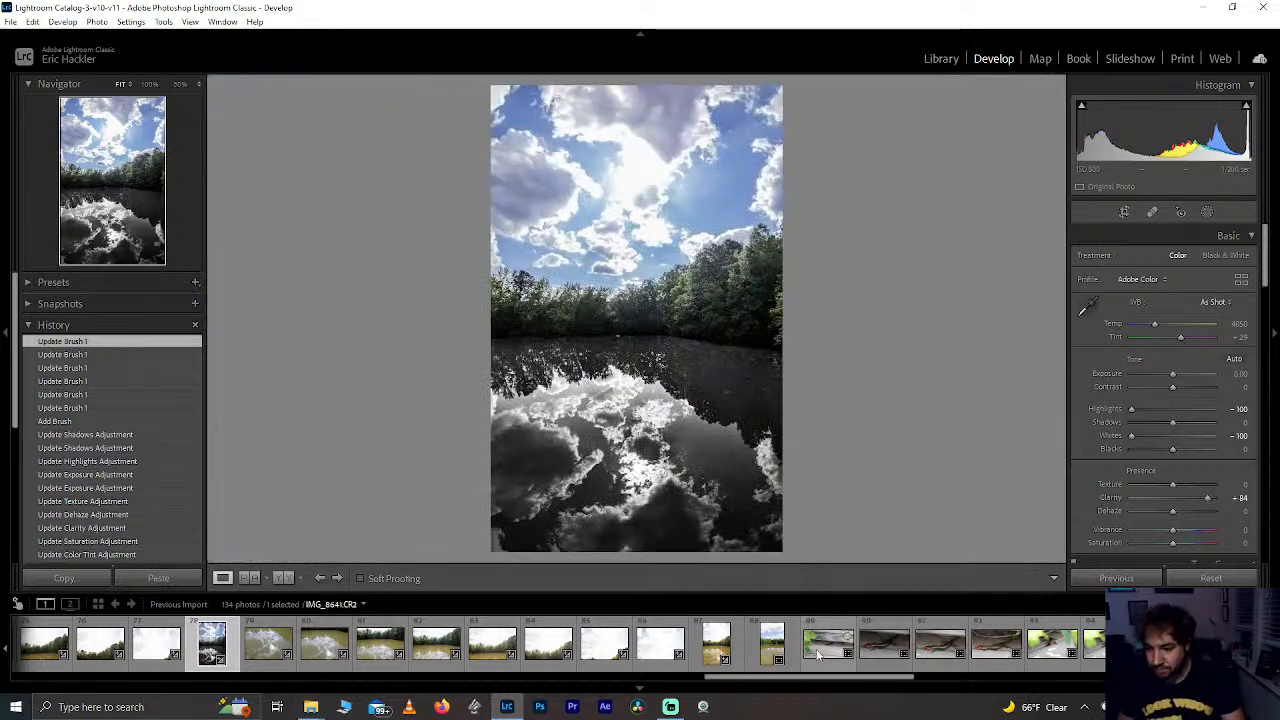
Step: Synchronize all settings except crop, including Mask 1, from the edited panorama IMG_8625-Pano.dng to IMG_8639-Pano.dng
{"action": "left_click", "coordinate": [713, 645]}
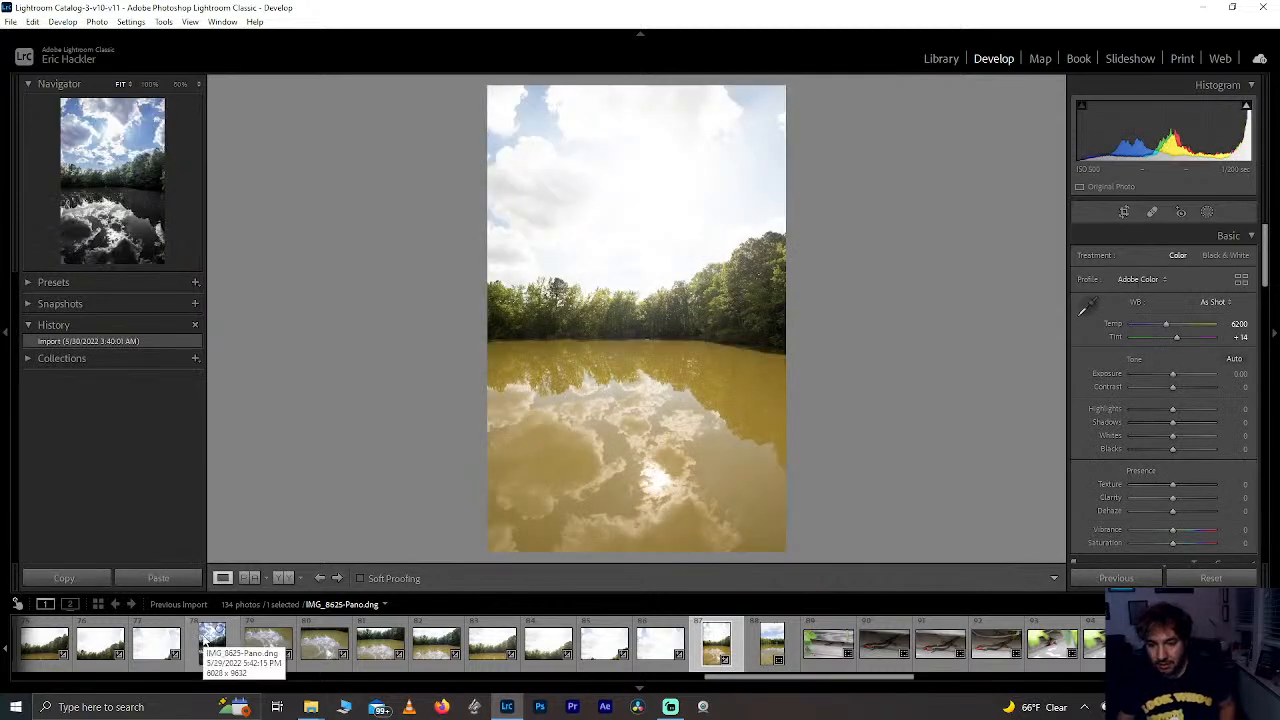
{"action": "left_click", "coordinate": [211, 643], "text": "ctrl"}
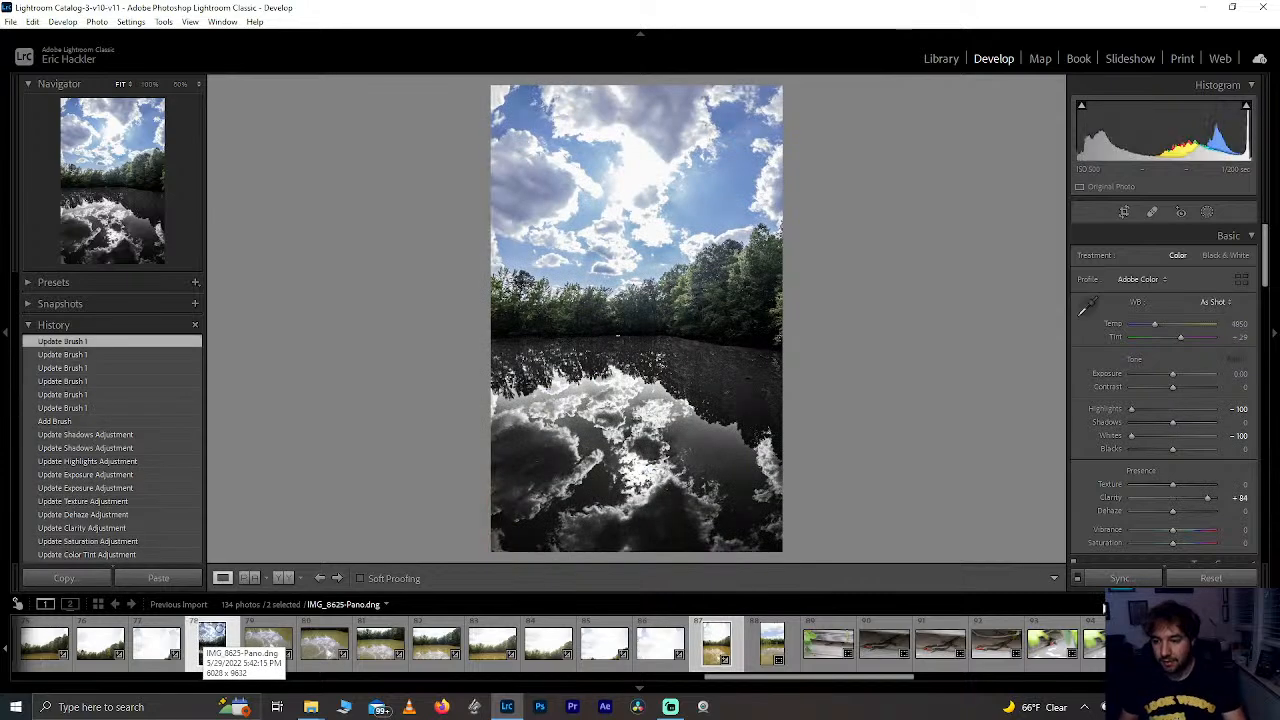
{"action": "left_click", "coordinate": [1120, 578]}
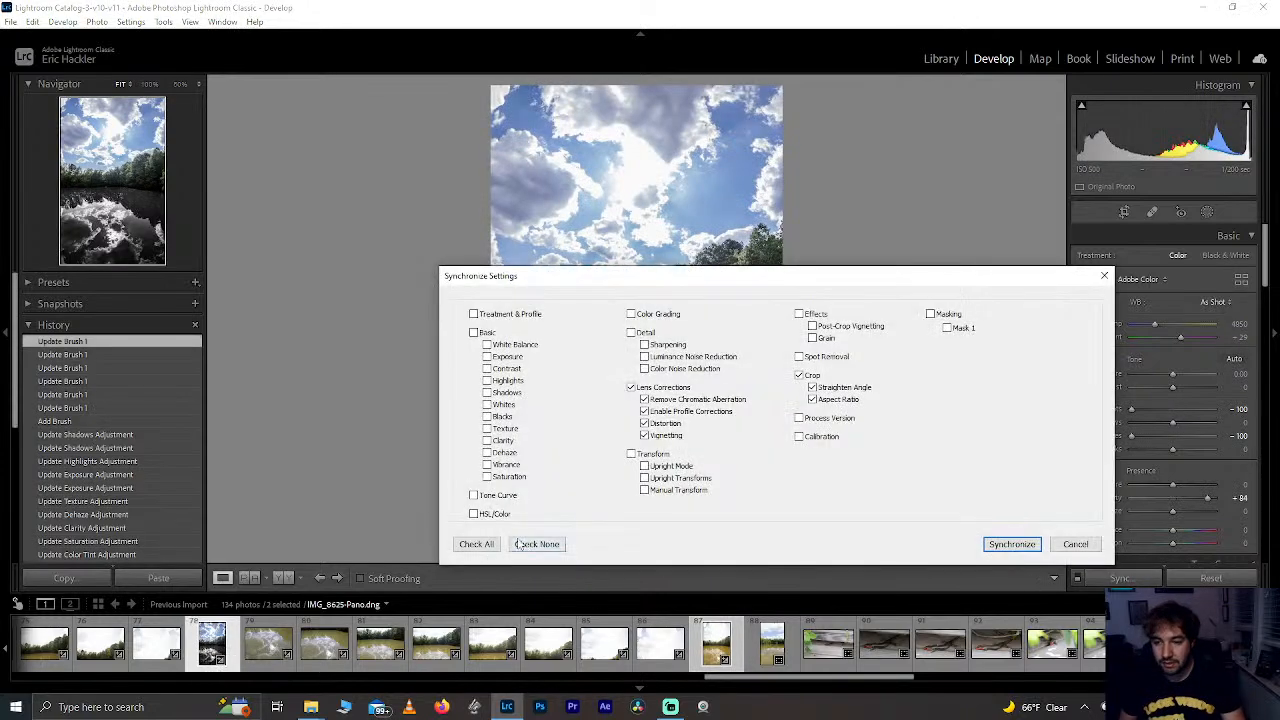
{"action": "left_click", "coordinate": [477, 544]}
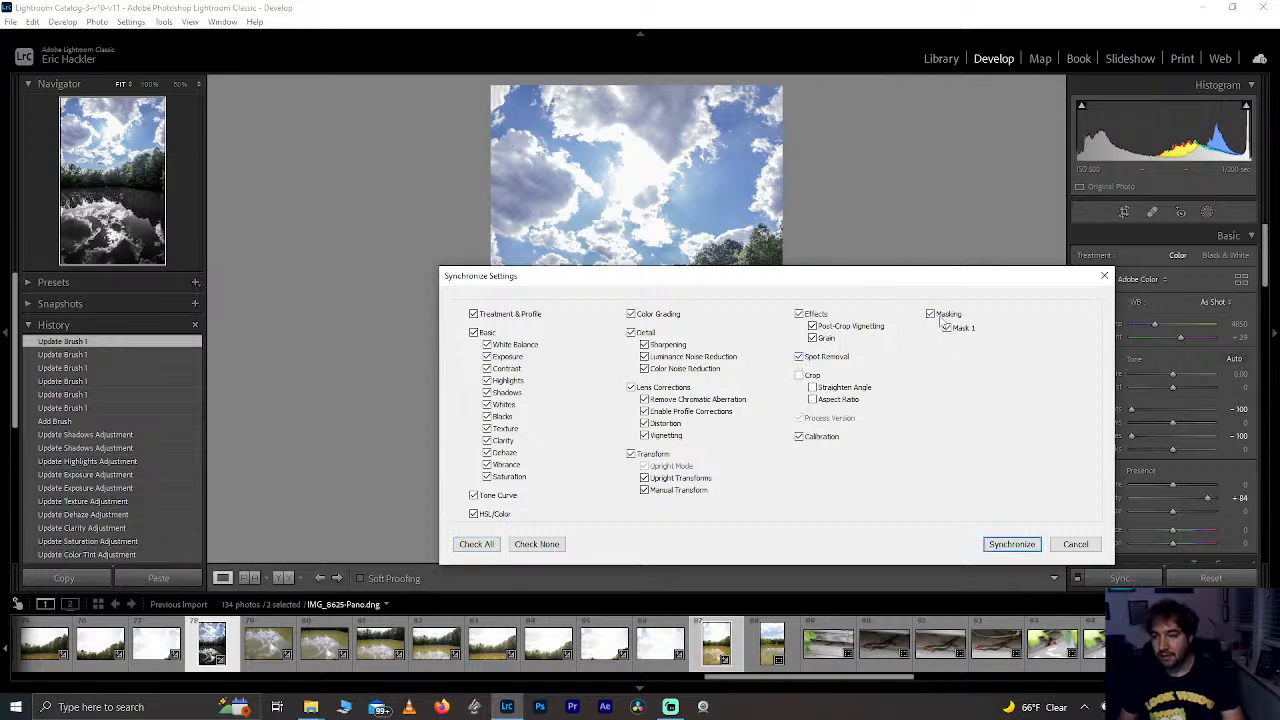
{"action": "left_click", "coordinate": [1010, 544]}
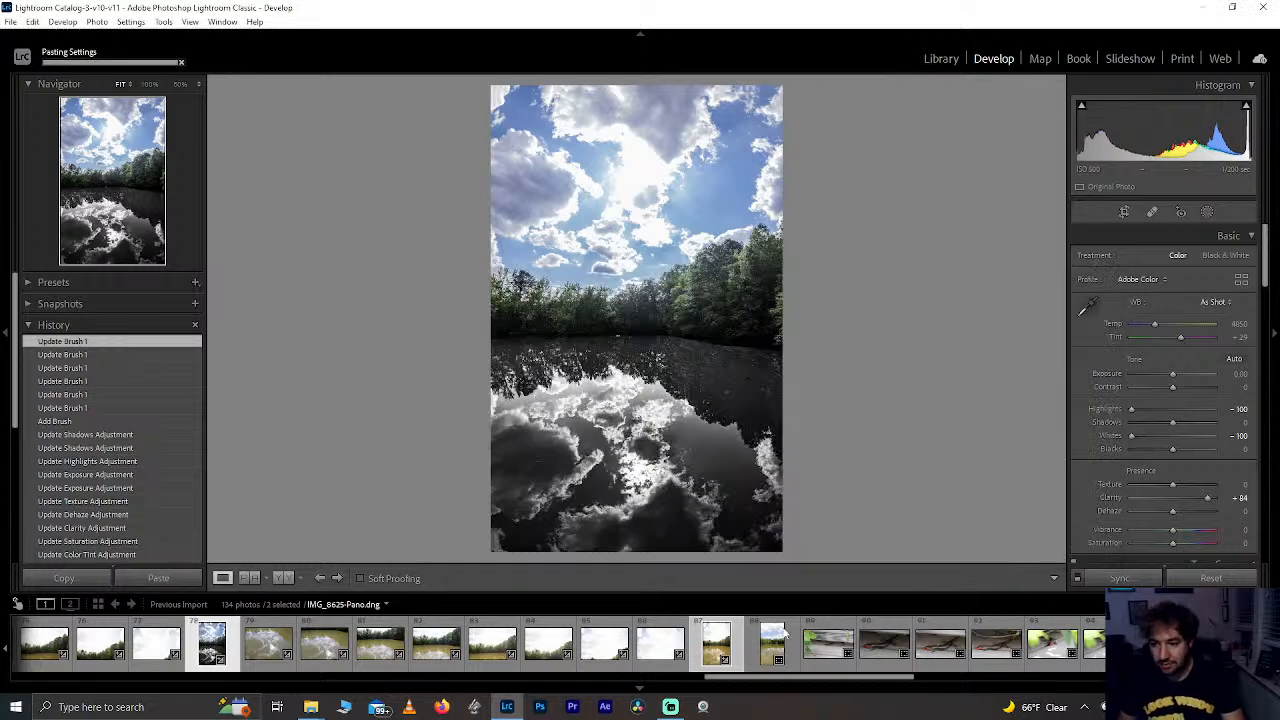
Step: In IMG_8639-Pano.dng, shift the copied Mask 1 slightly downward so its edge fits the far shoreline, and finish masking
{"action": "left_click", "coordinate": [709, 649]}
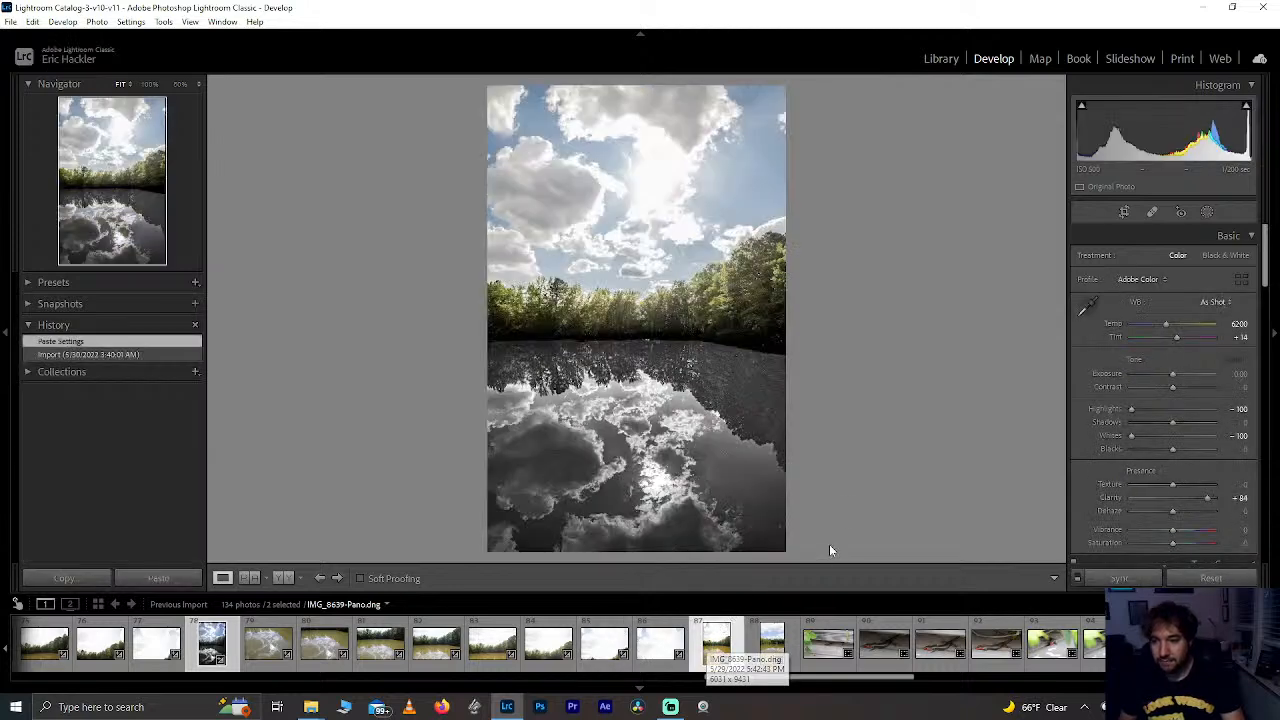
{"action": "left_click", "coordinate": [1124, 213]}
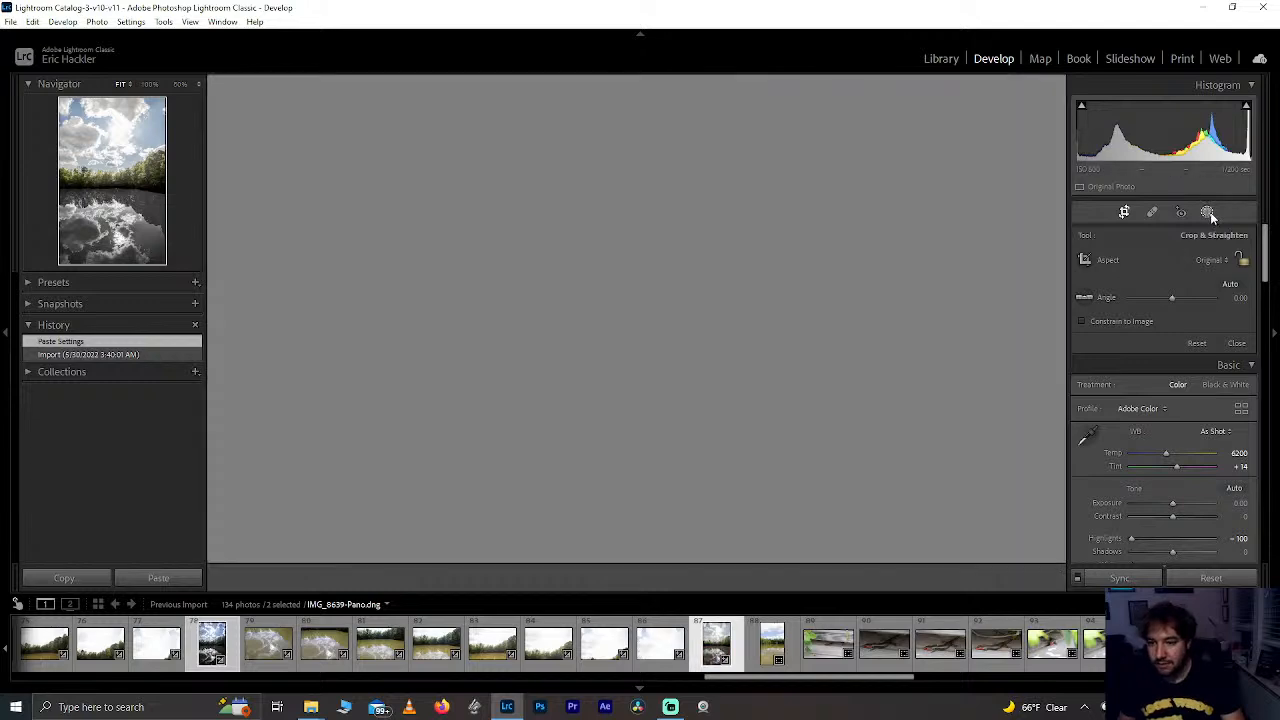
{"action": "left_click", "coordinate": [1208, 213]}
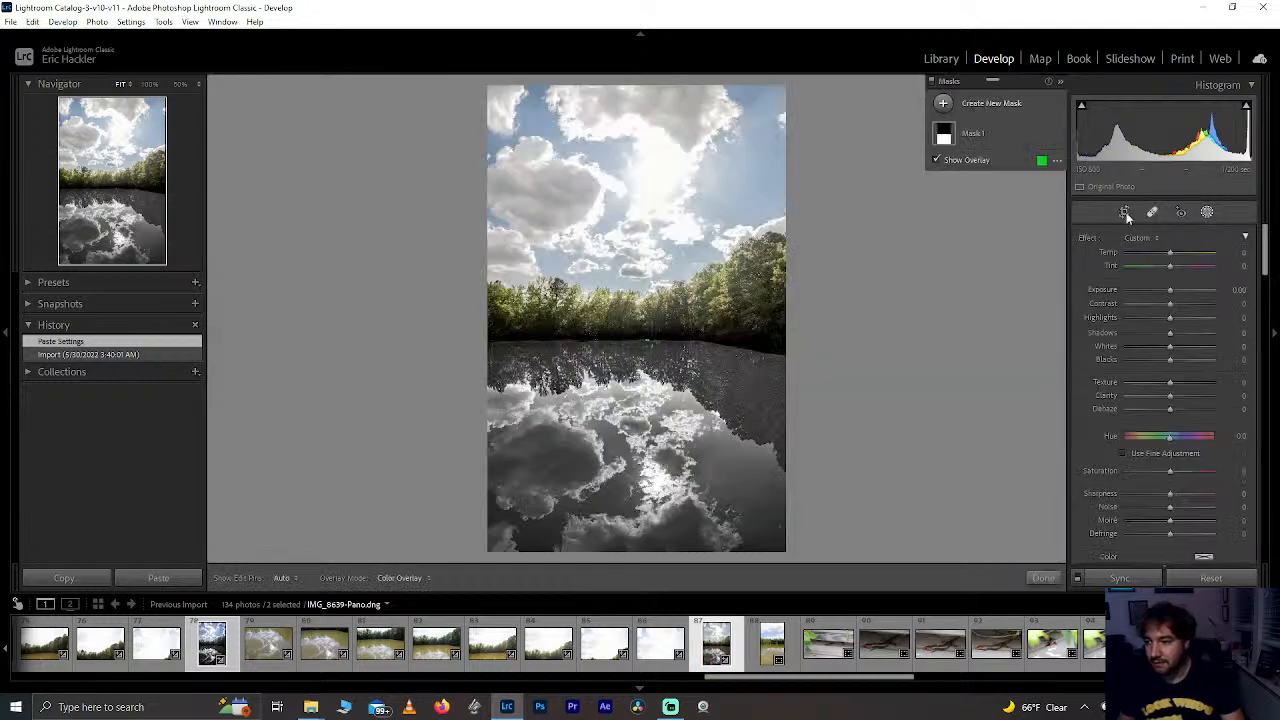
{"action": "left_click", "coordinate": [980, 137]}
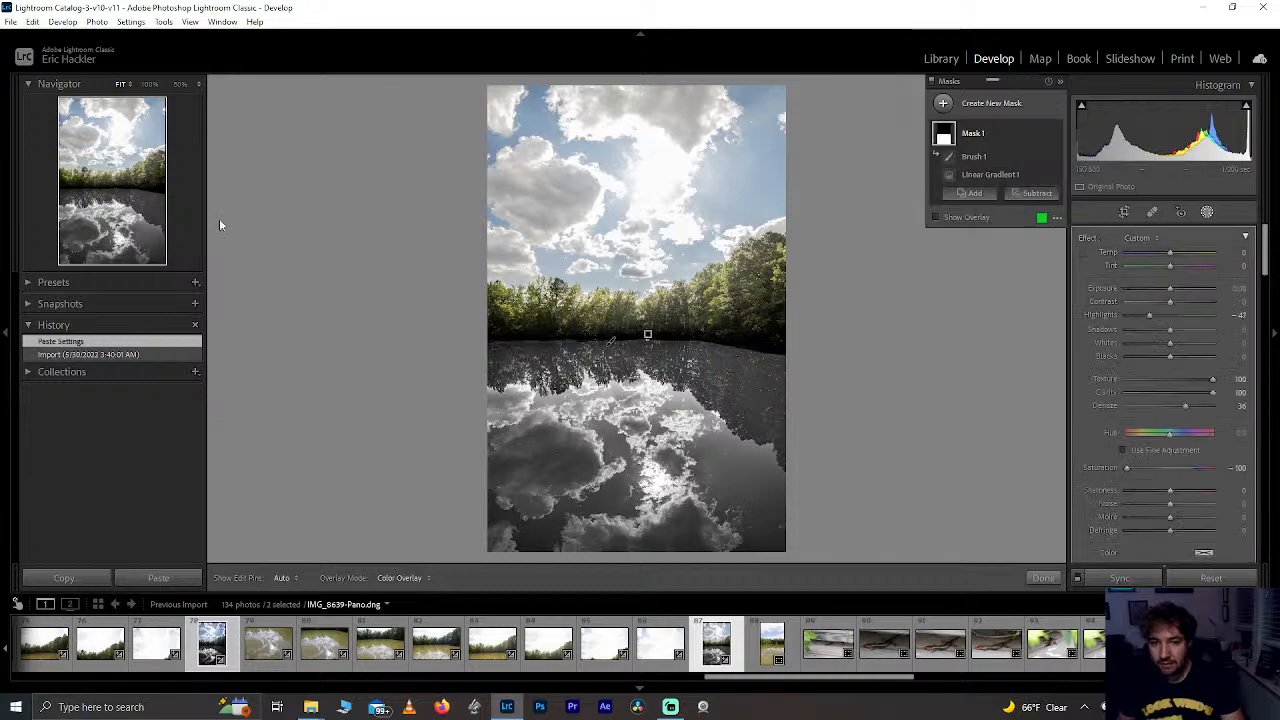
{"action": "left_click", "coordinate": [119, 182]}
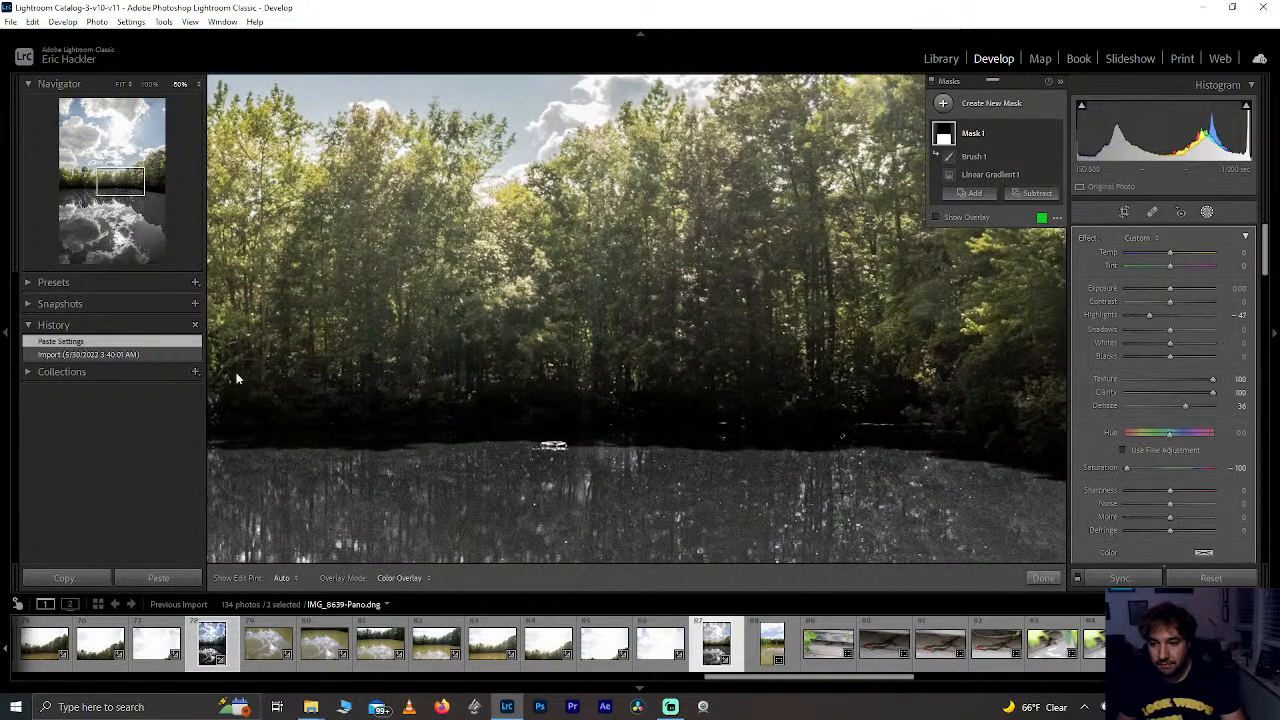
{"action": "left_click", "coordinate": [559, 406]}
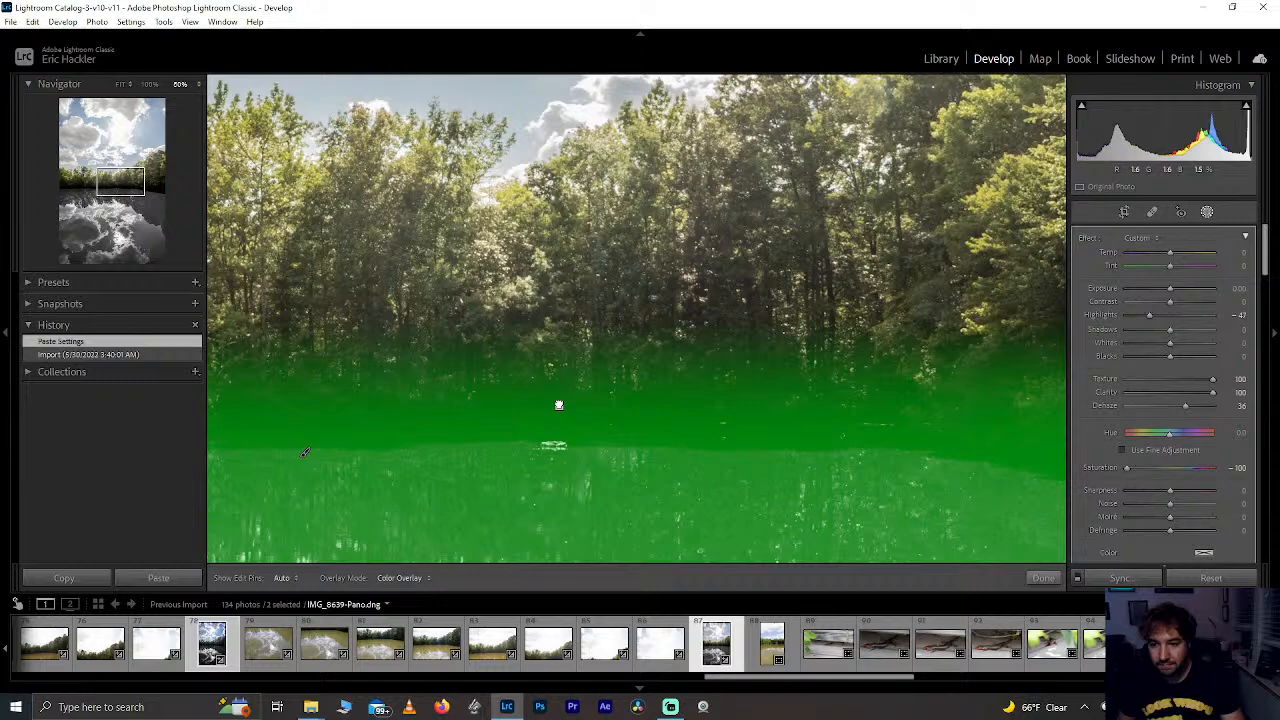
{"action": "mouse_move", "coordinate": [559, 411]}
{"action": "left_mouse_down"}
{"action": "mouse_move", "coordinate": [552, 447]}
{"action": "mouse_move", "coordinate": [555, 427]}
{"action": "left_mouse_up"}
{"action": "left_click_drag", "start_coordinate": [132, 186], "coordinate": [84, 184]}
{"action": "key", "text": "z"}
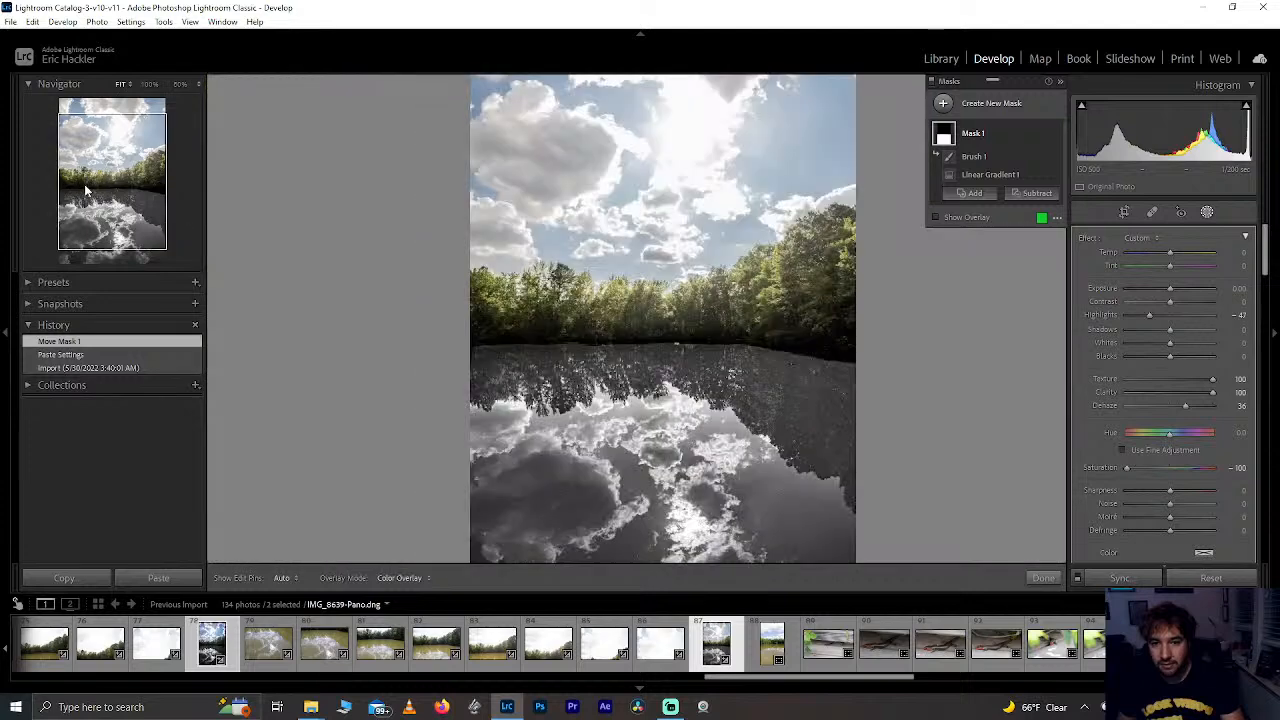
{"action": "left_click", "coordinate": [1036, 578]}
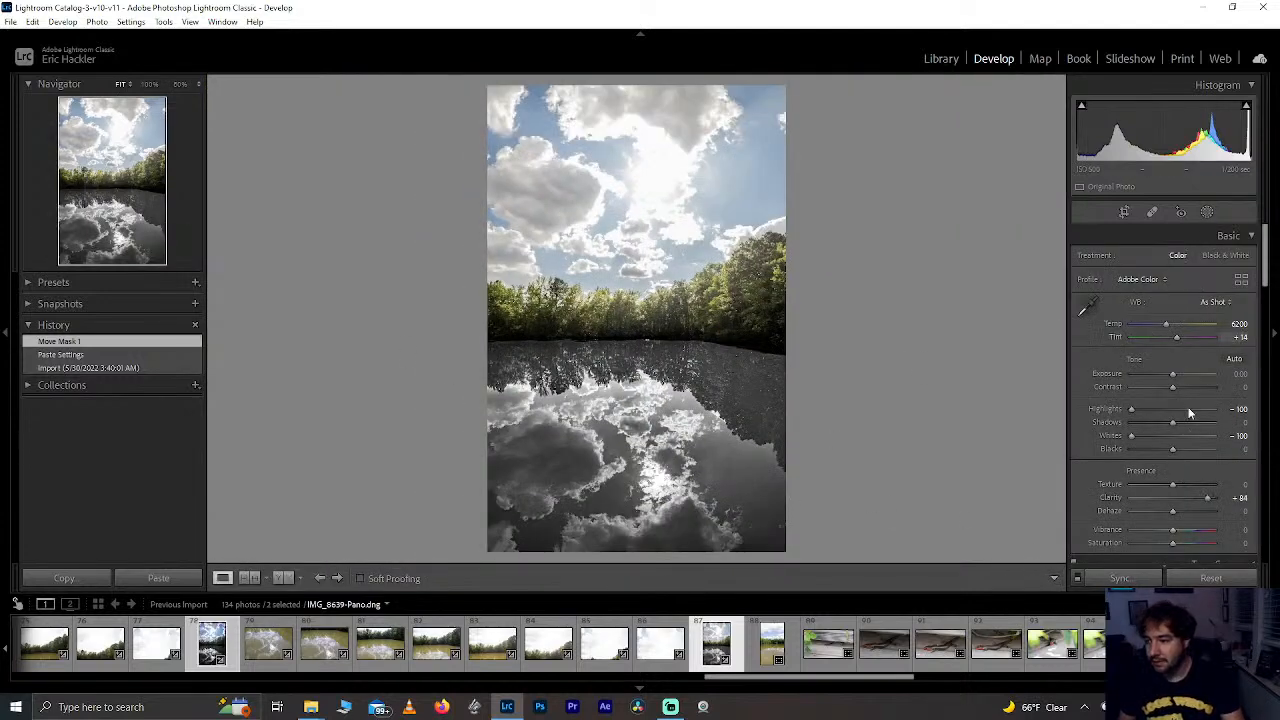
Step: Set the second panorama's Texture and Clarity to +100 and its Dehaze to +24
{"action": "left_click_drag", "start_coordinate": [1217, 498], "coordinate": [1248, 496]}
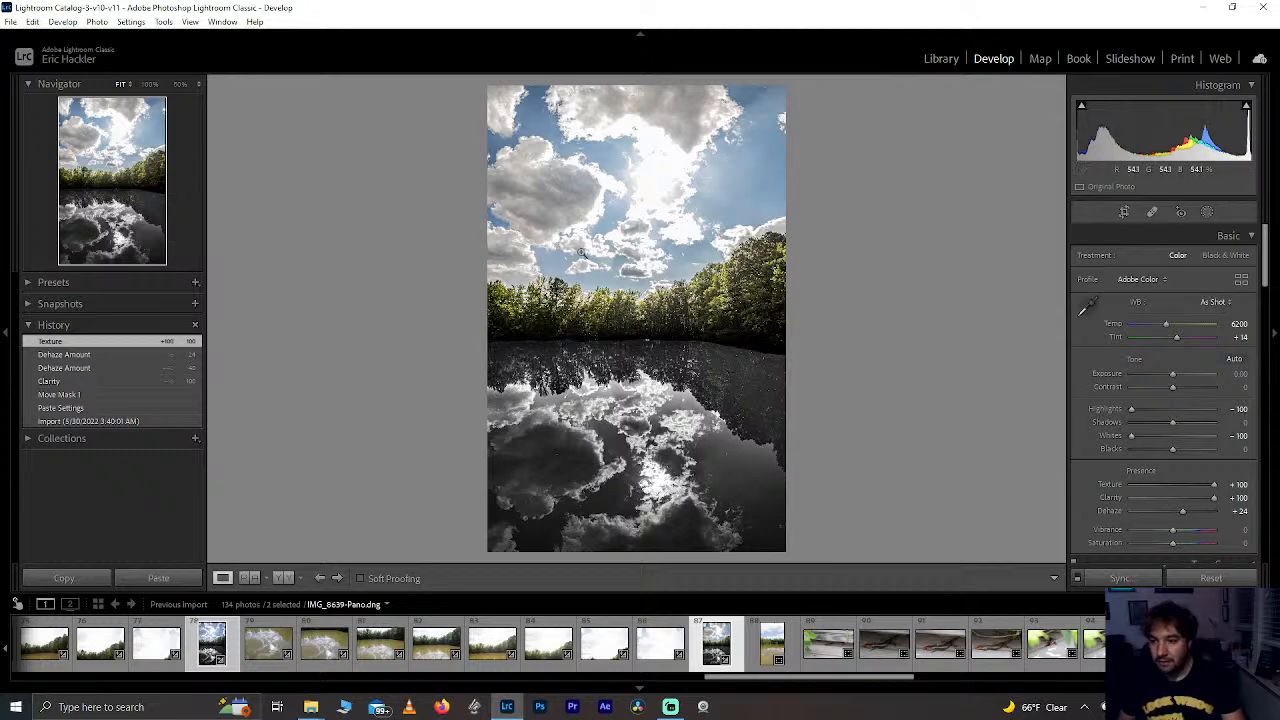
{"action": "left_click_drag", "start_coordinate": [772, 218], "coordinate": [603, 530]}
Step: Set the noise reduction of the water mask, Mask 1, to 100 and return to the whole panorama
{"action": "left_click", "coordinate": [603, 529]}
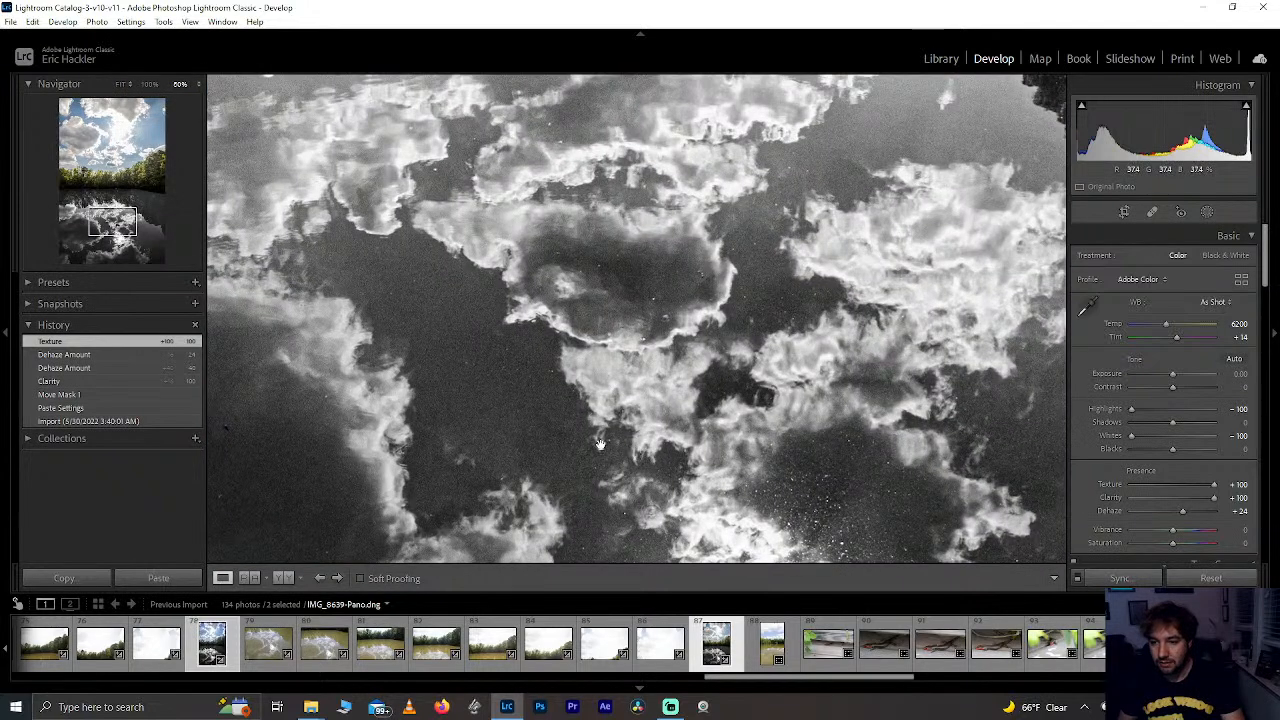
{"action": "left_click", "coordinate": [1208, 212]}
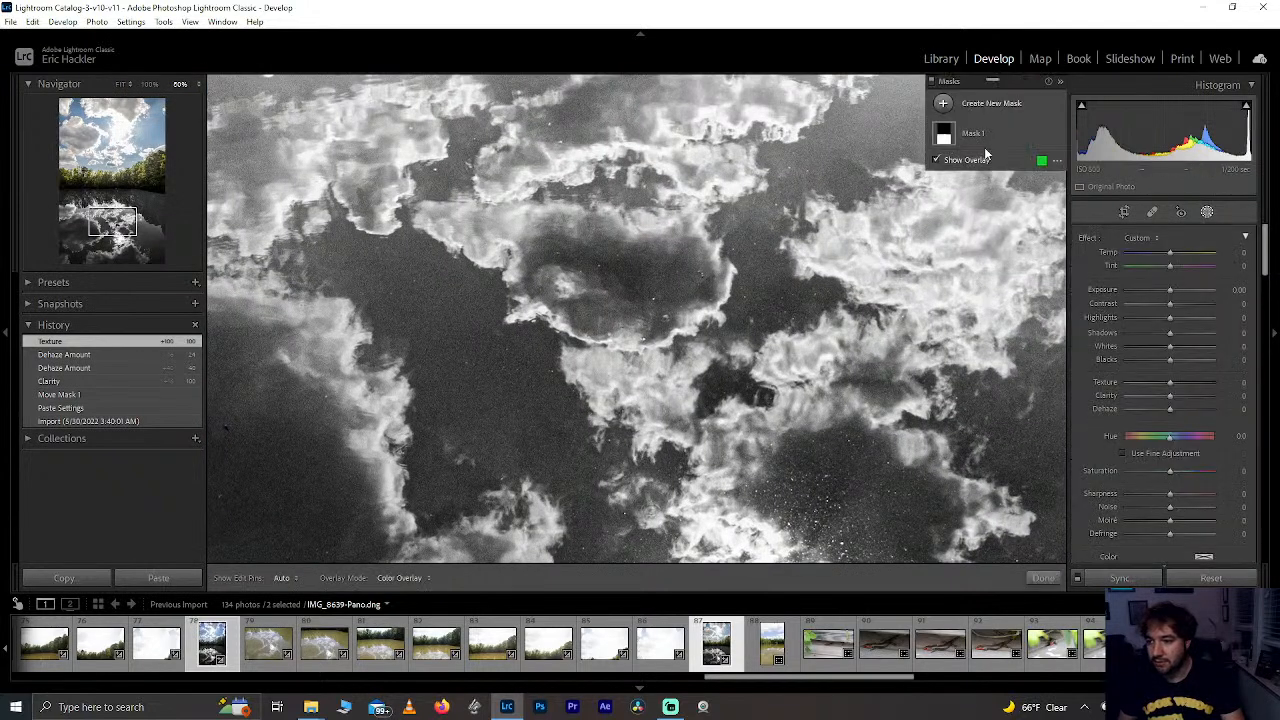
{"action": "left_click", "coordinate": [965, 133]}
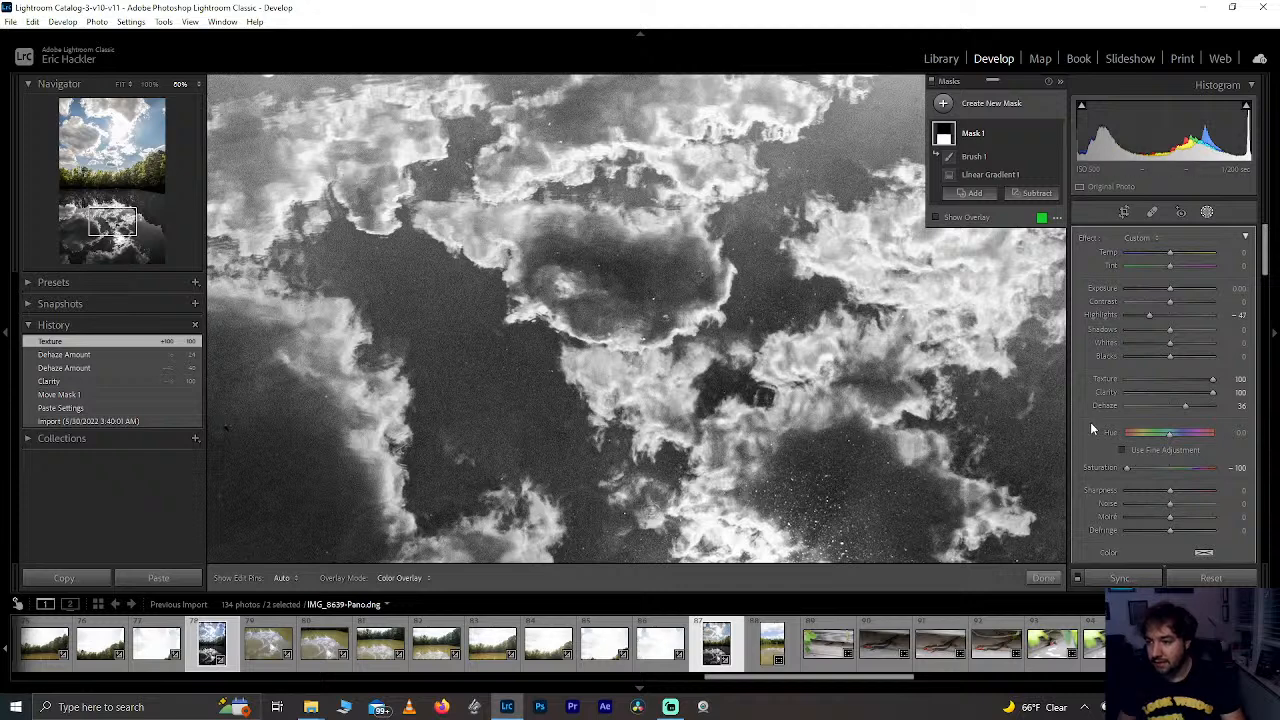
{"action": "scroll", "coordinate": [1089, 422], "scroll_direction": "down", "scroll_amount": 3}
{"action": "left_click_drag", "start_coordinate": [1170, 408], "coordinate": [1256, 421]}
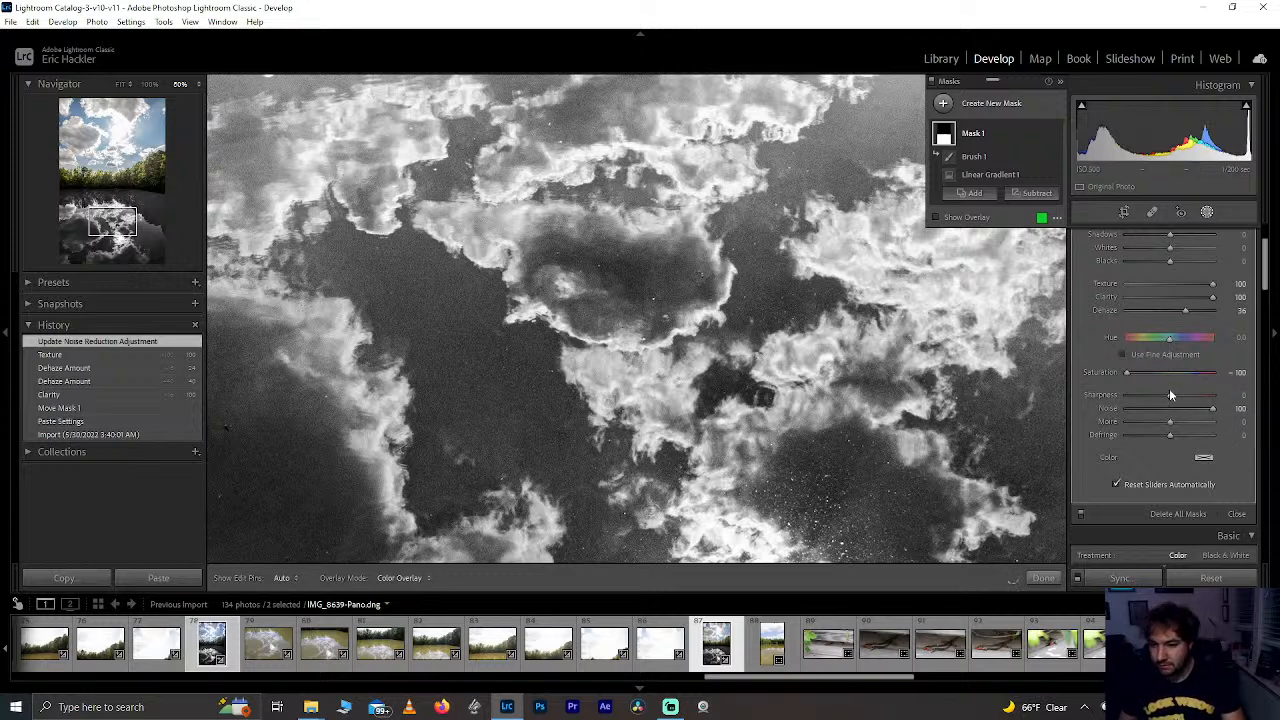
{"action": "left_click", "coordinate": [1043, 580]}
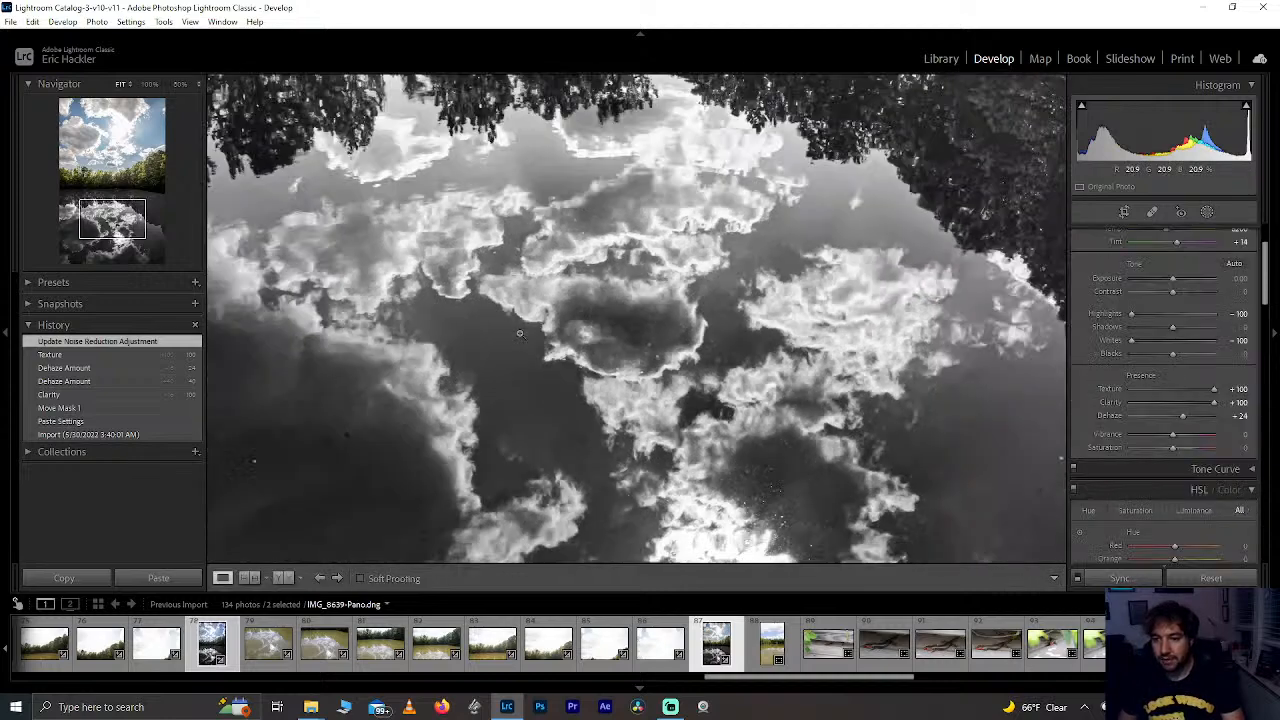
{"action": "left_click", "coordinate": [520, 333]}
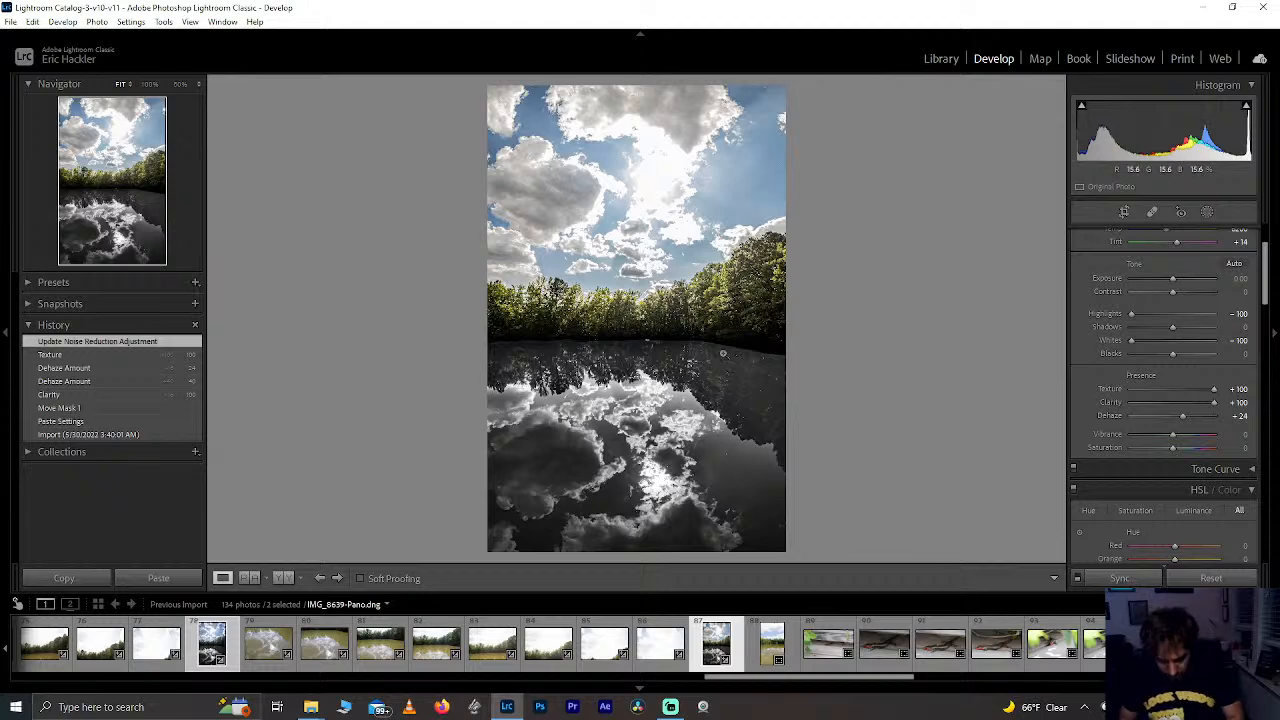
Step: Try rotating the panorama a quarter turn and restore its upright orientation
{"action": "key", "text": "ctrl+bracketleft"}
{"action": "key", "text": "ctrl+bracketright"}
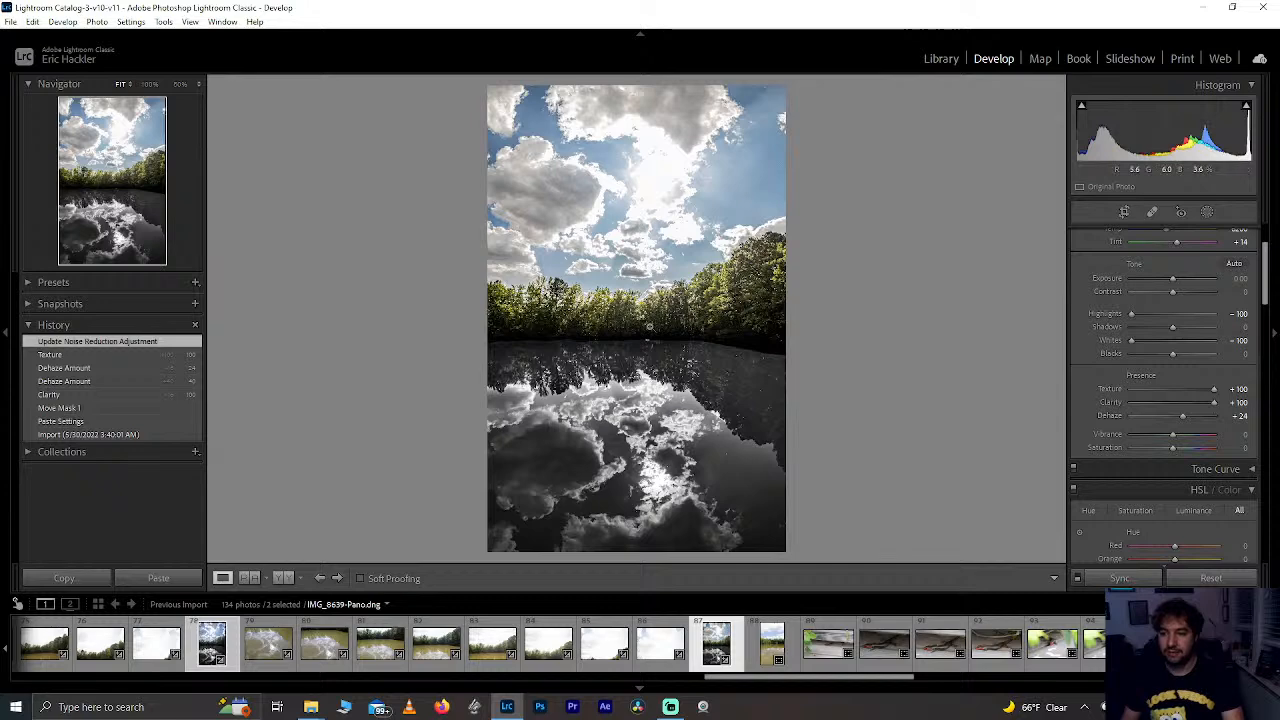
{"action": "key", "text": "ctrl+]"}
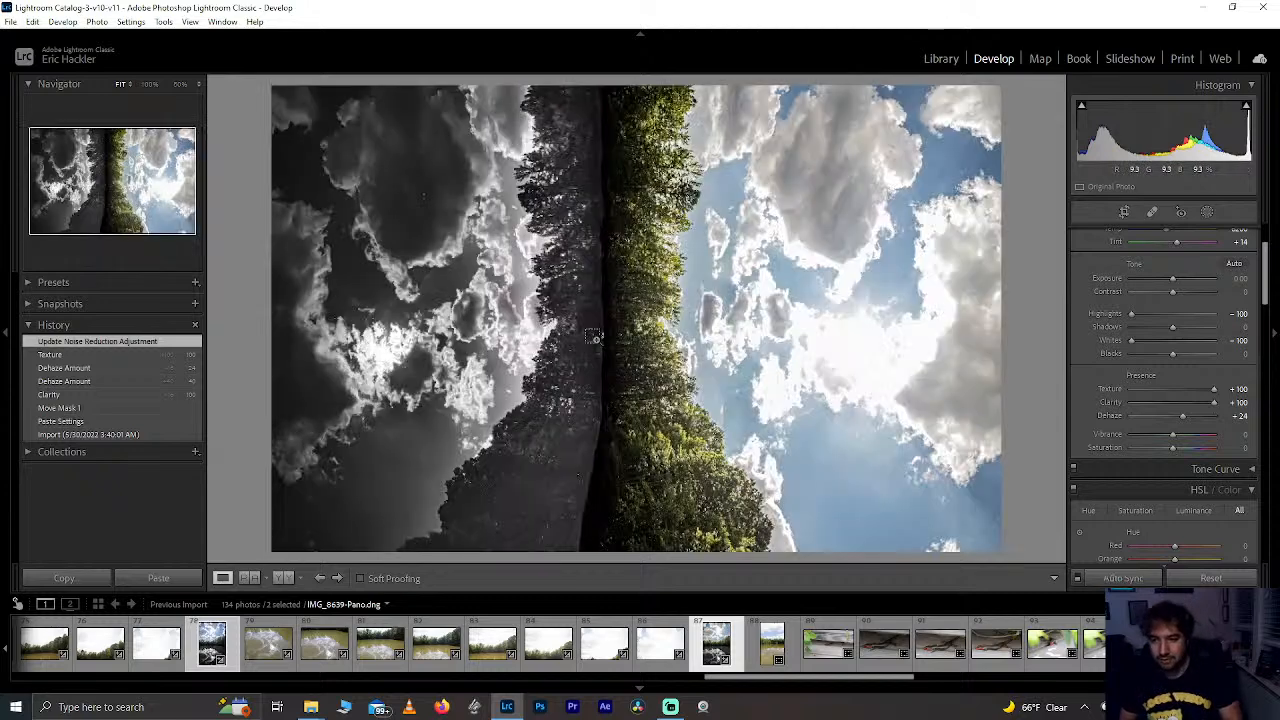
{"action": "key", "text": "ctrl+["}
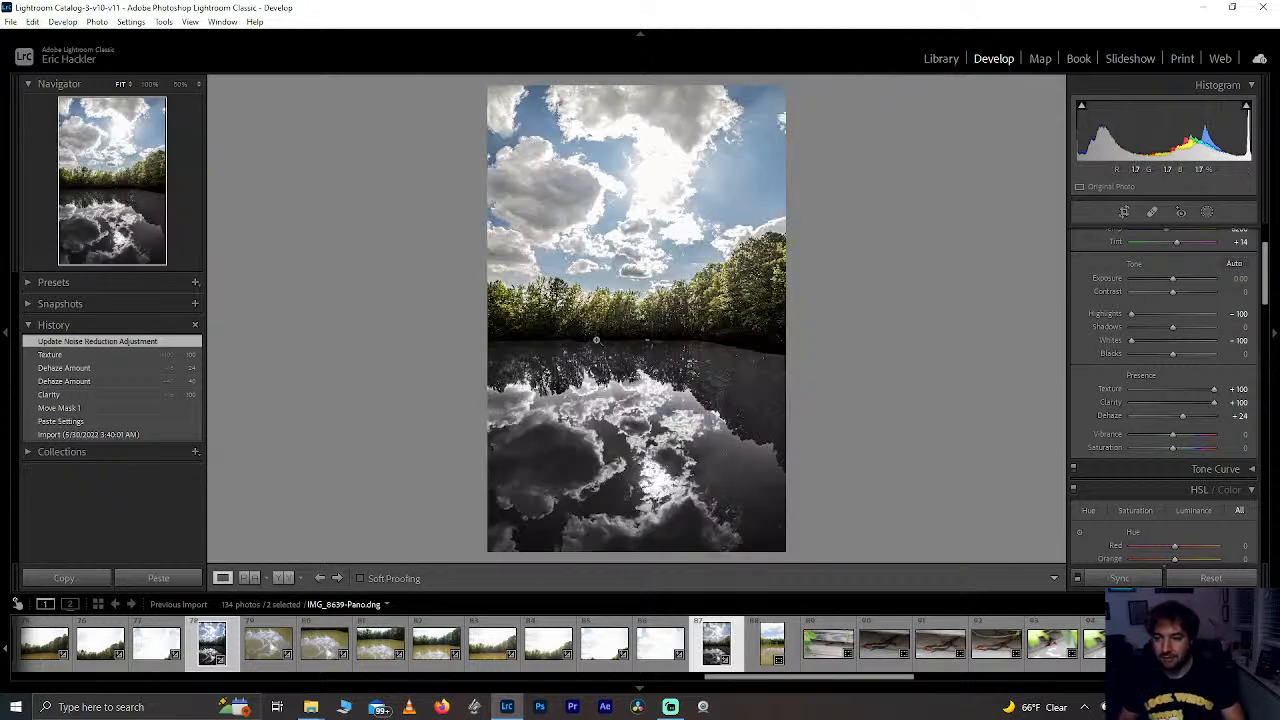
Step: Set the color mix to Blue saturation +77, Yellow hue +46 and Green saturation +57
{"action": "left_click_drag", "start_coordinate": [1267, 288], "coordinate": [1249, 342]}
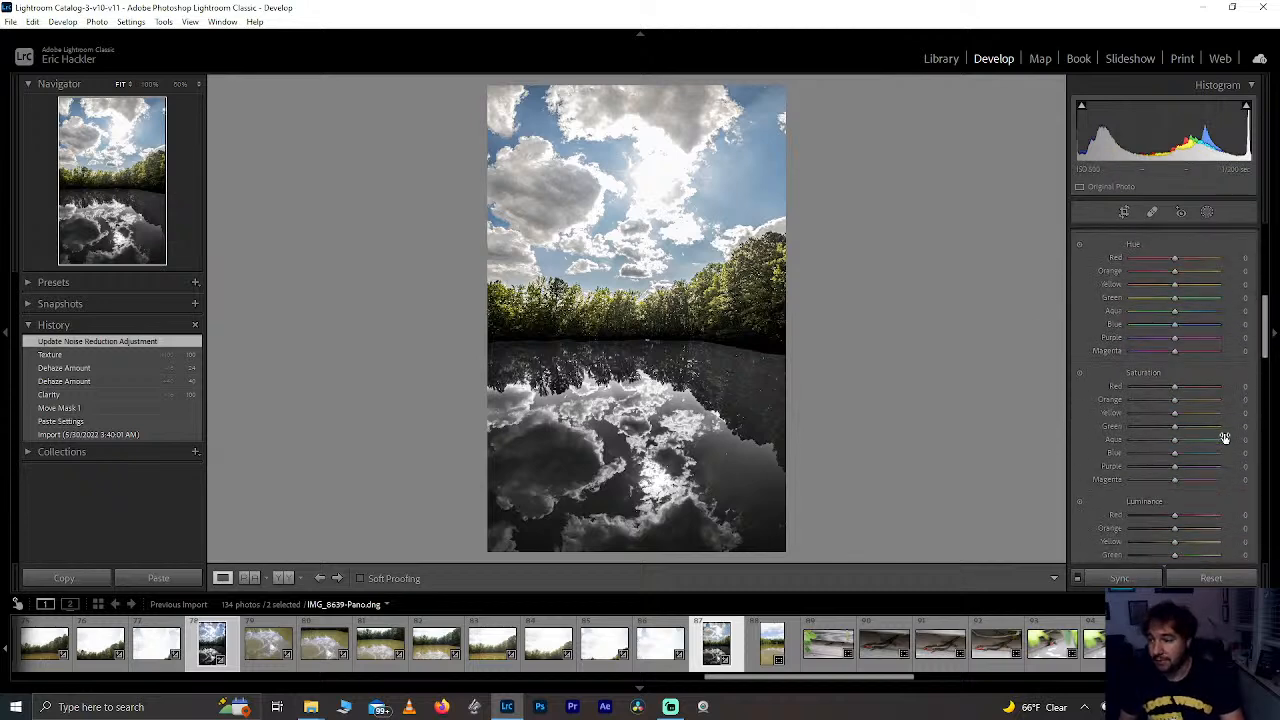
{"action": "left_click_drag", "start_coordinate": [1181, 455], "coordinate": [1207, 453]}
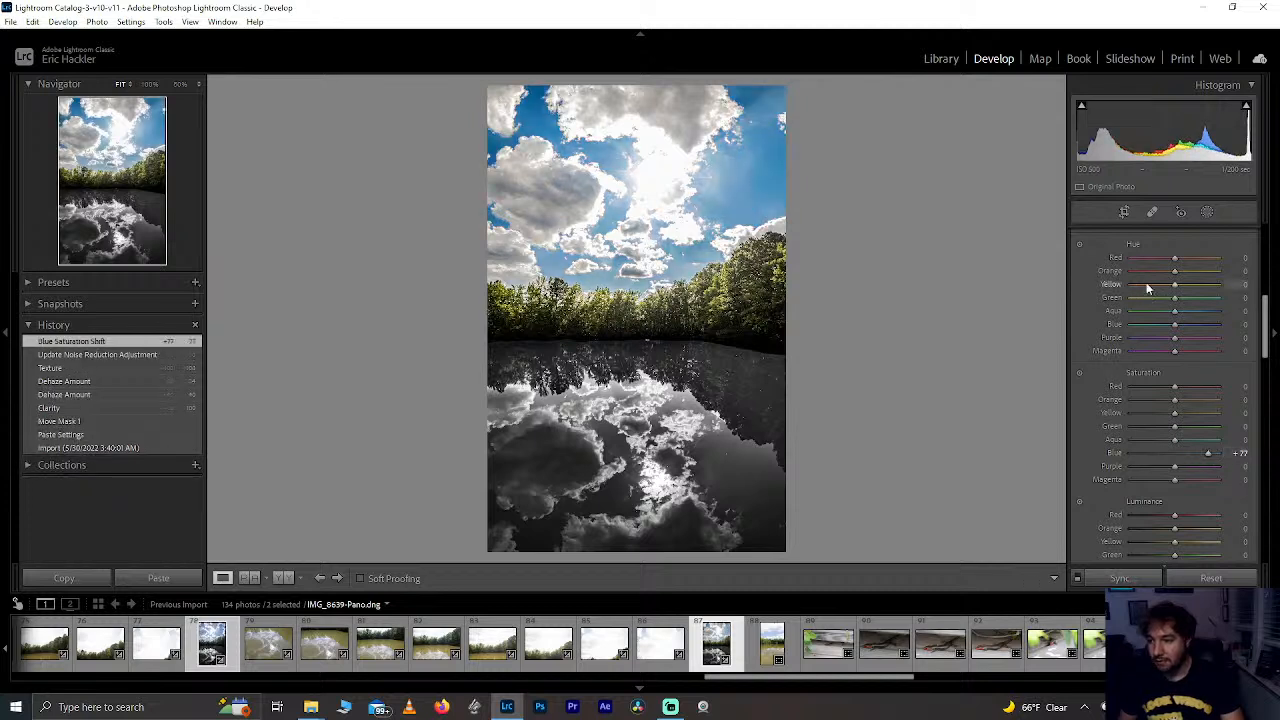
{"action": "left_click_drag", "start_coordinate": [1175, 291], "coordinate": [1201, 292]}
{"action": "left_click_drag", "start_coordinate": [1197, 288], "coordinate": [1197, 288]}
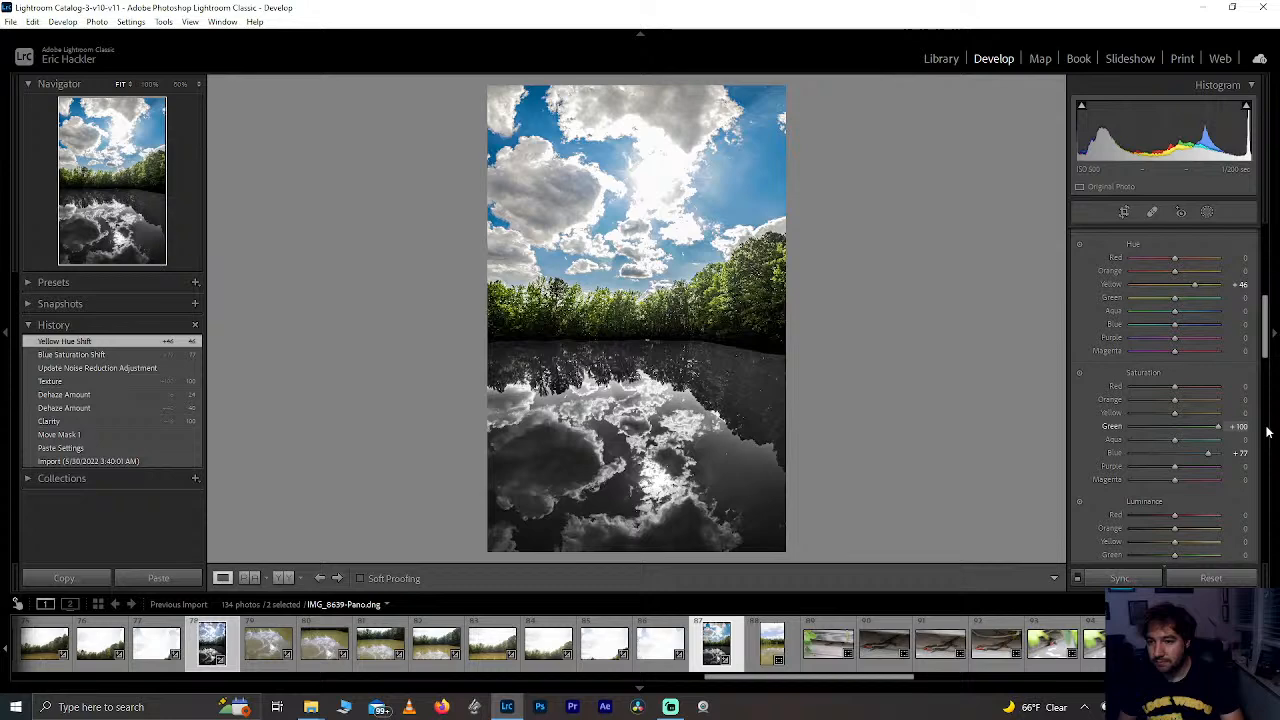
{"action": "left_click_drag", "start_coordinate": [1267, 432], "coordinate": [1200, 438]}
Step: Try luminance shifts on several colors, keeping Green at +38 and Orange at +69 and resetting Blue, Aqua and Yellow to 0
{"action": "scroll", "coordinate": [1198, 400], "scroll_direction": "down", "scroll_amount": 2}
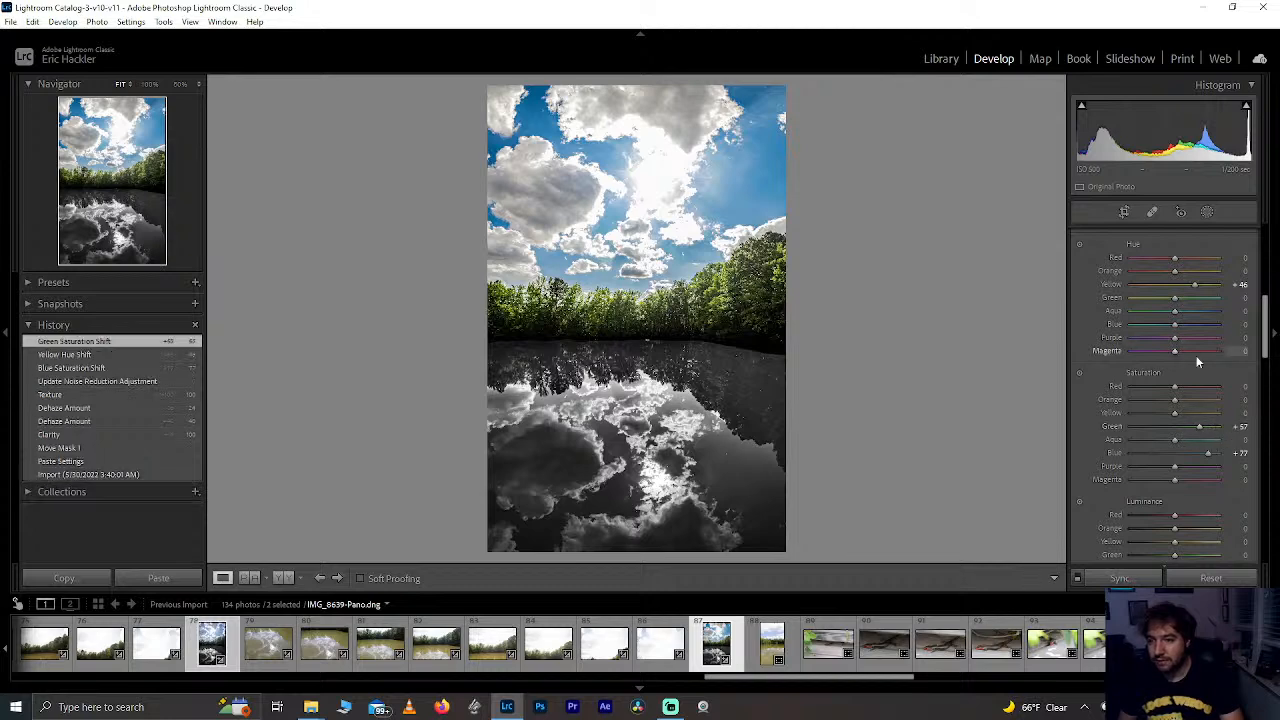
{"action": "scroll", "coordinate": [1250, 360], "scroll_direction": "down", "scroll_amount": 2}
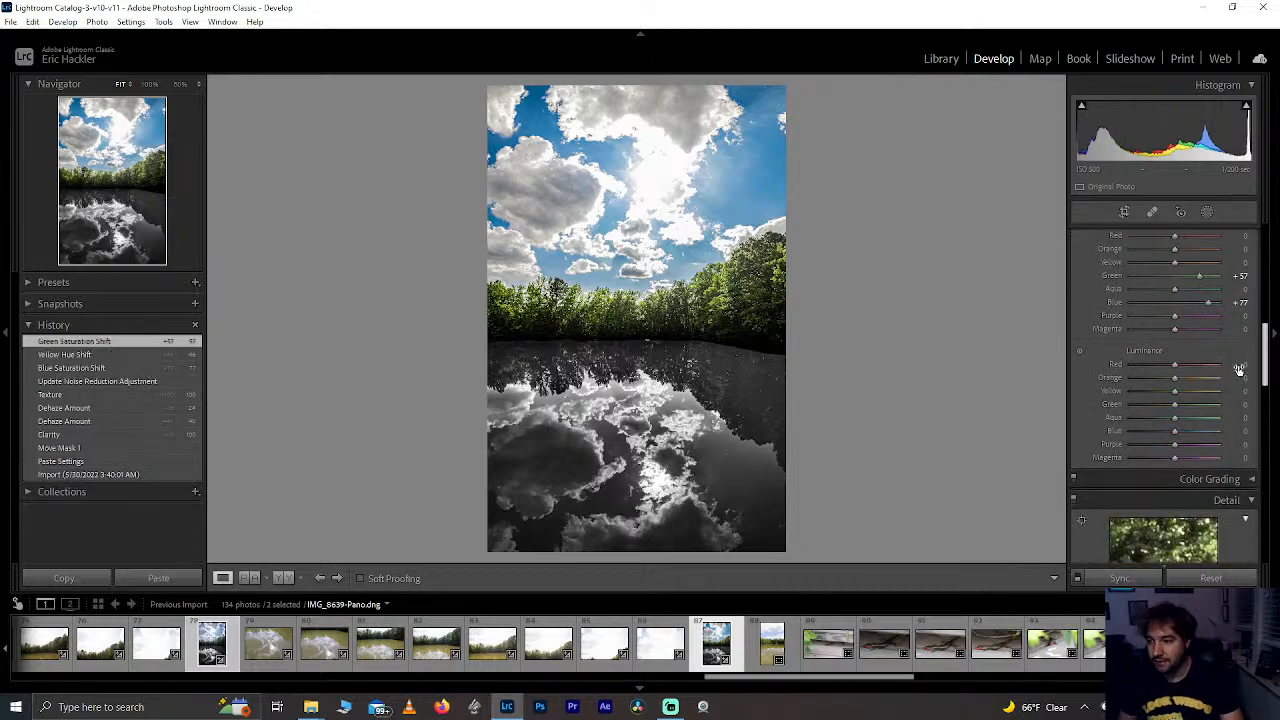
{"action": "left_click_drag", "start_coordinate": [1175, 431], "coordinate": [1272, 384]}
{"action": "double_click", "coordinate": [1155, 433]}
{"action": "double_click", "coordinate": [1175, 416]}
{"action": "double_click", "coordinate": [1139, 407]}
{"action": "double_click", "coordinate": [1188, 392]}
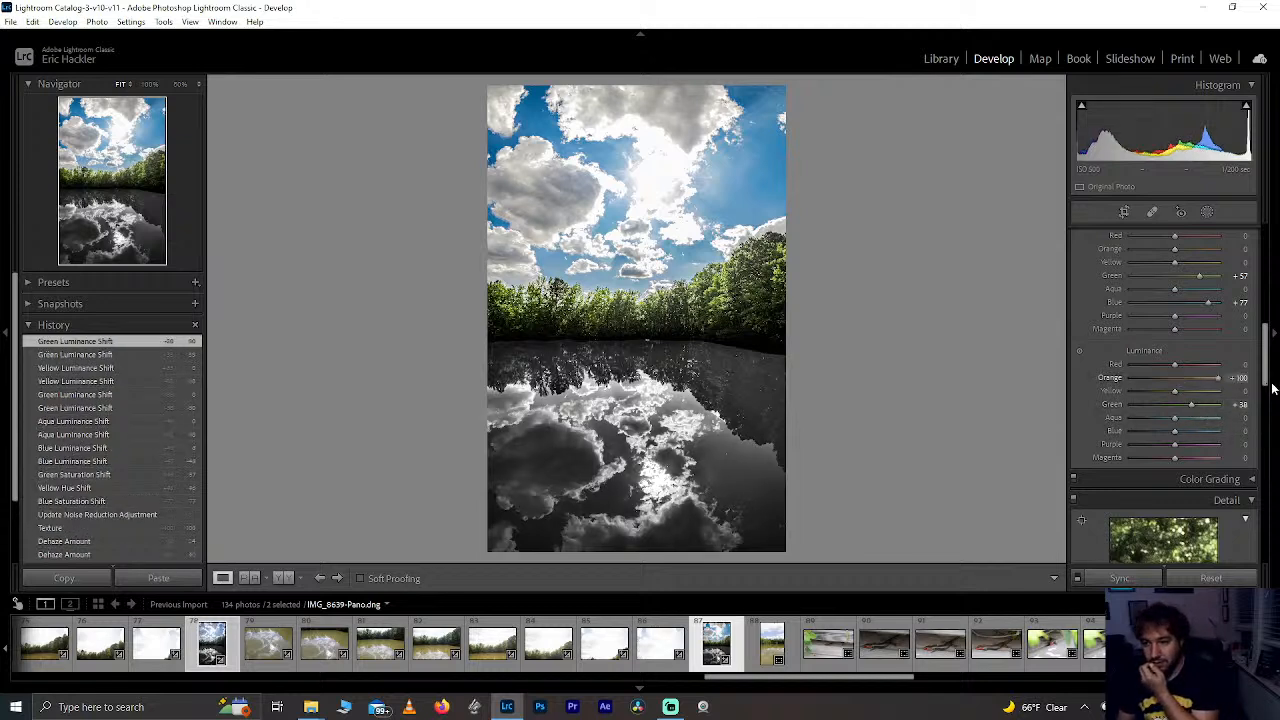
{"action": "left_click_drag", "start_coordinate": [1095, 388], "coordinate": [1204, 392]}
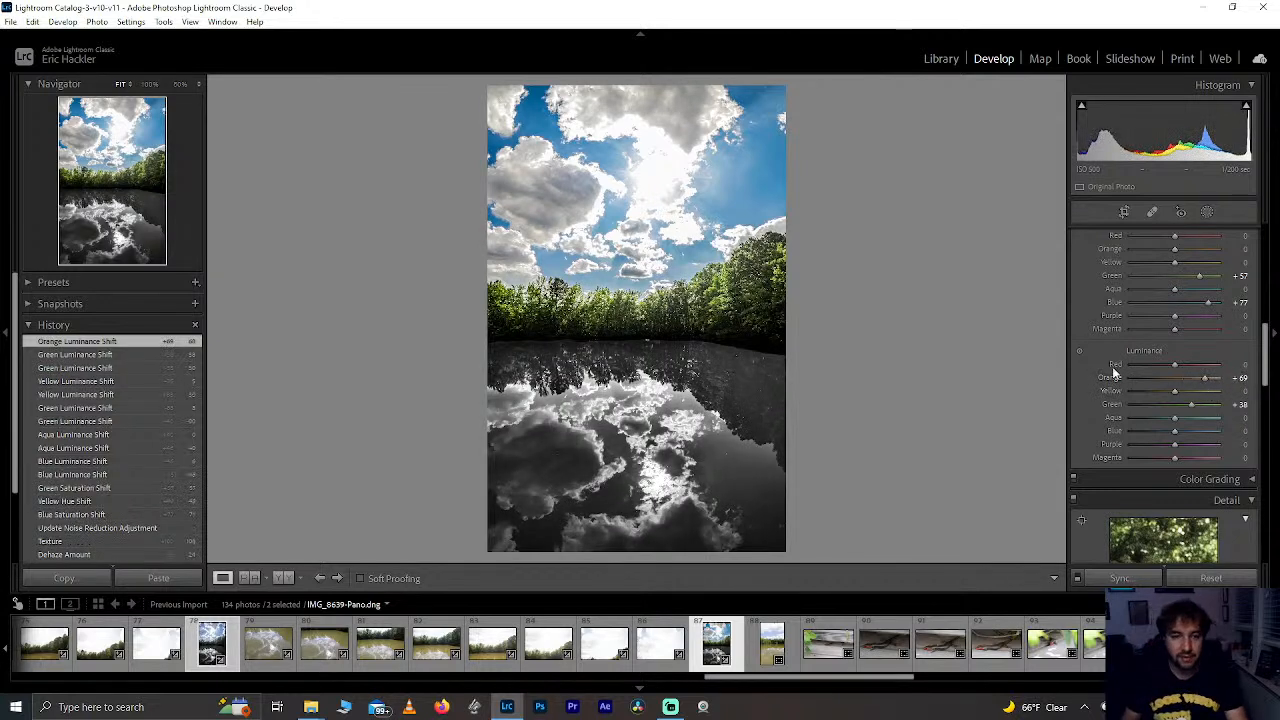
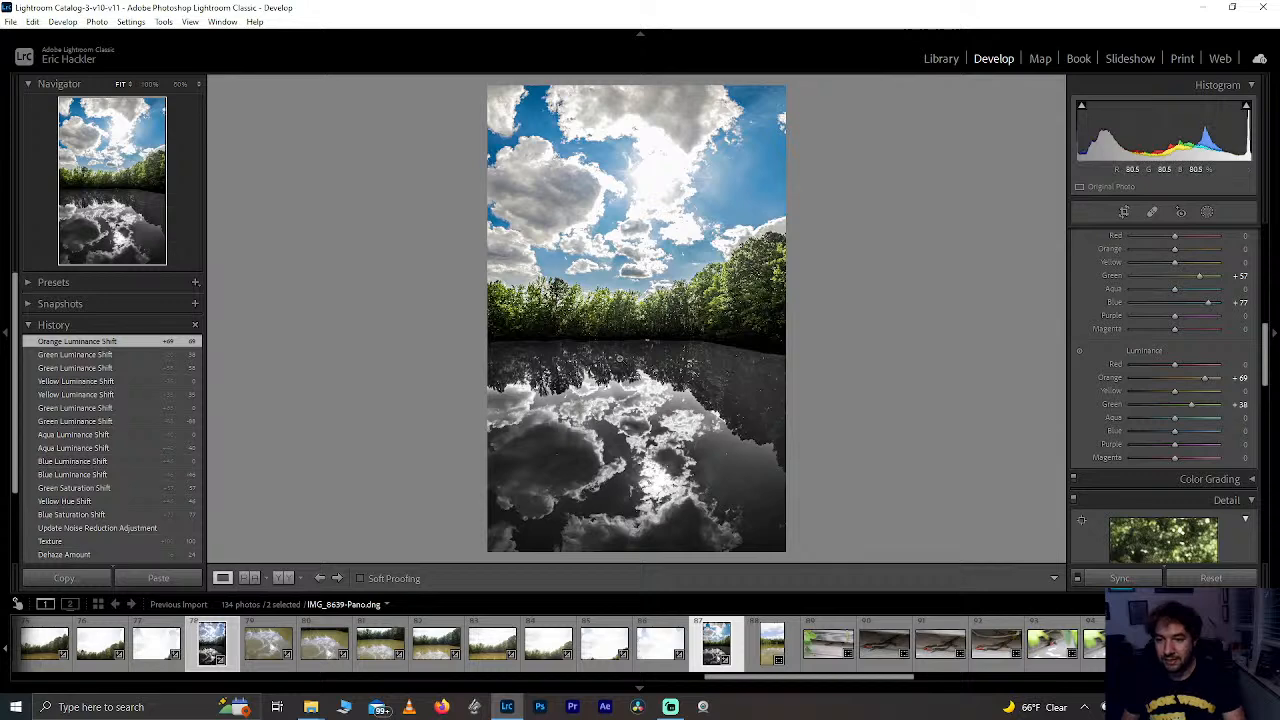
Step: Hide and reshow Mask 1 to compare the water with and without the mask, and close masking
{"action": "left_click", "coordinate": [1209, 213]}
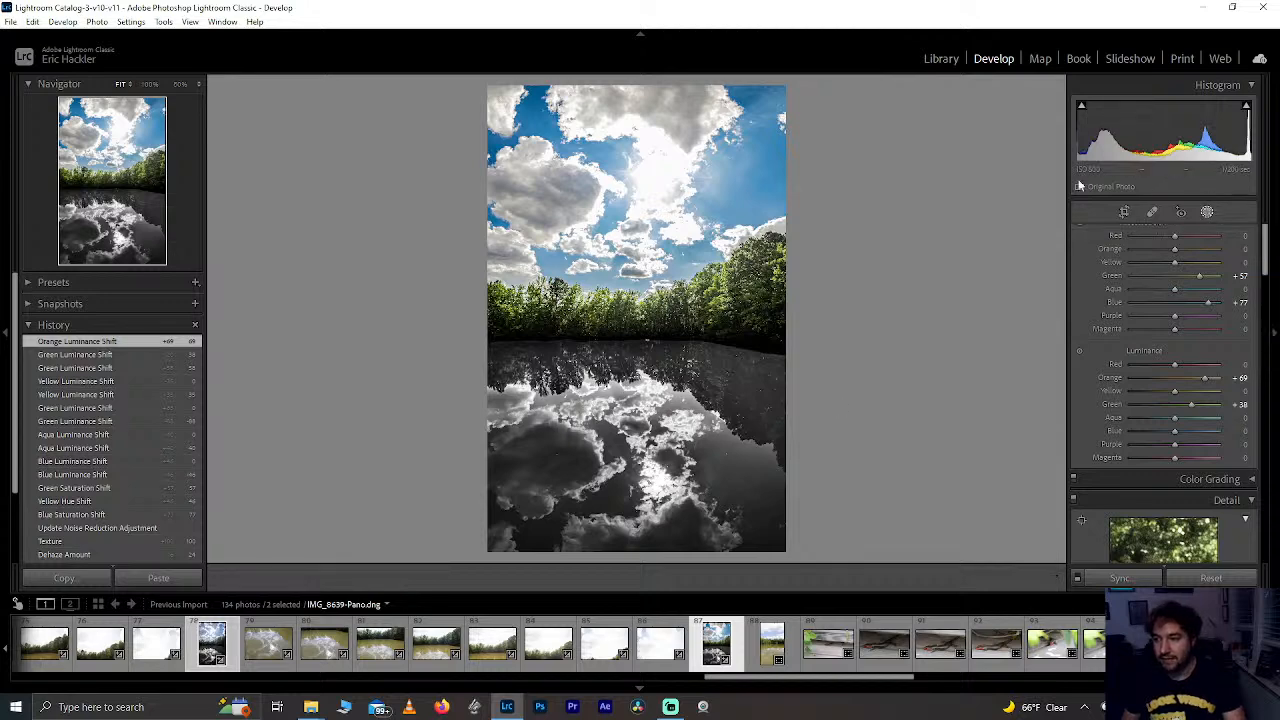
{"action": "left_click", "coordinate": [1056, 134]}
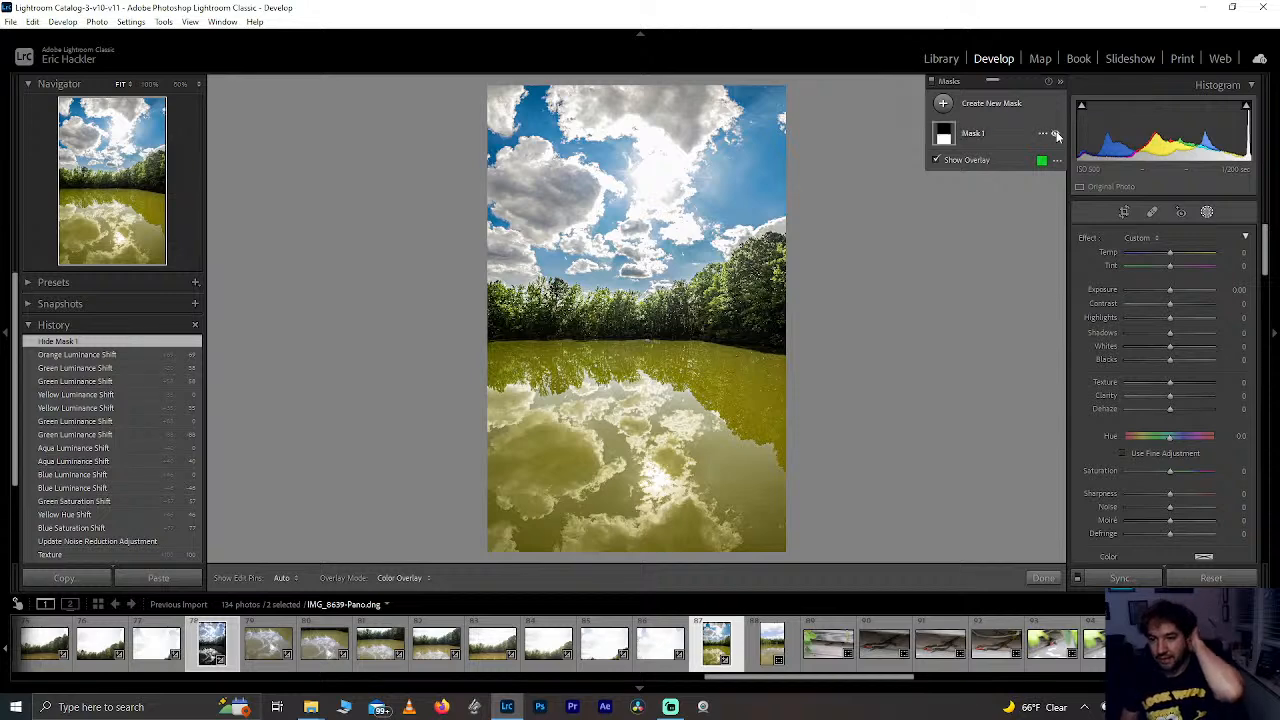
{"action": "left_click", "coordinate": [1056, 134]}
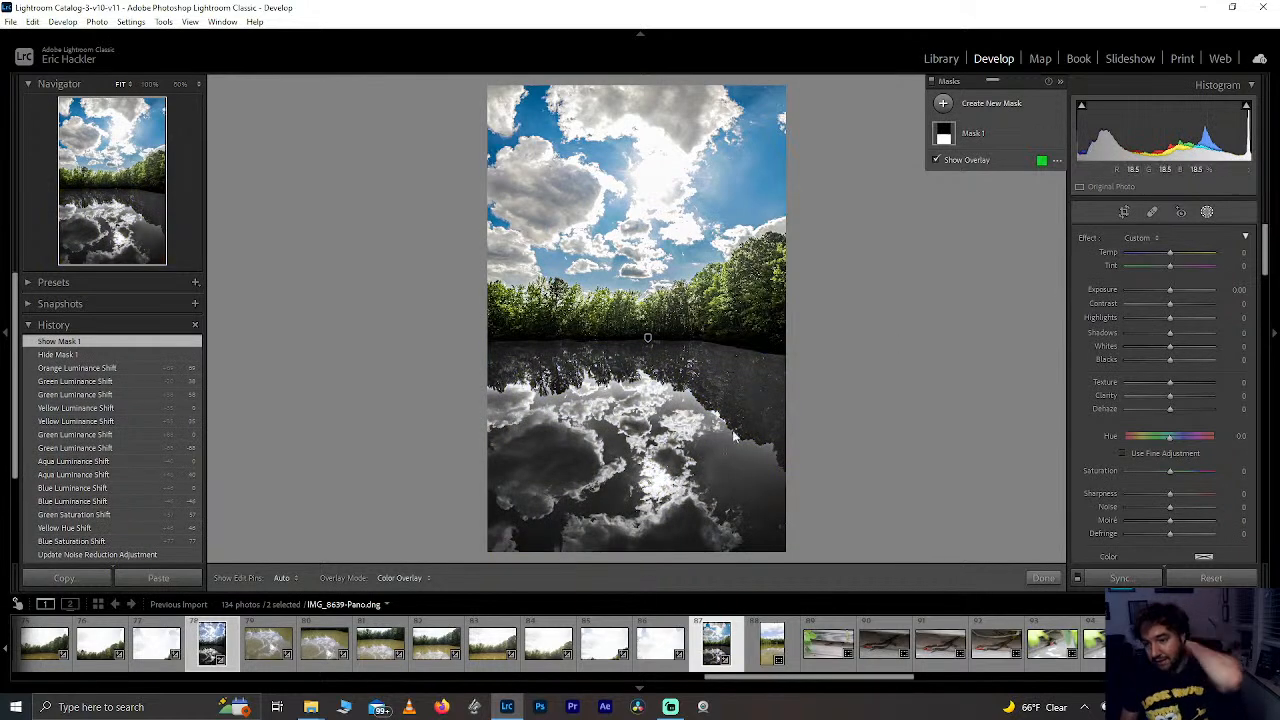
{"action": "left_click", "coordinate": [1036, 578]}
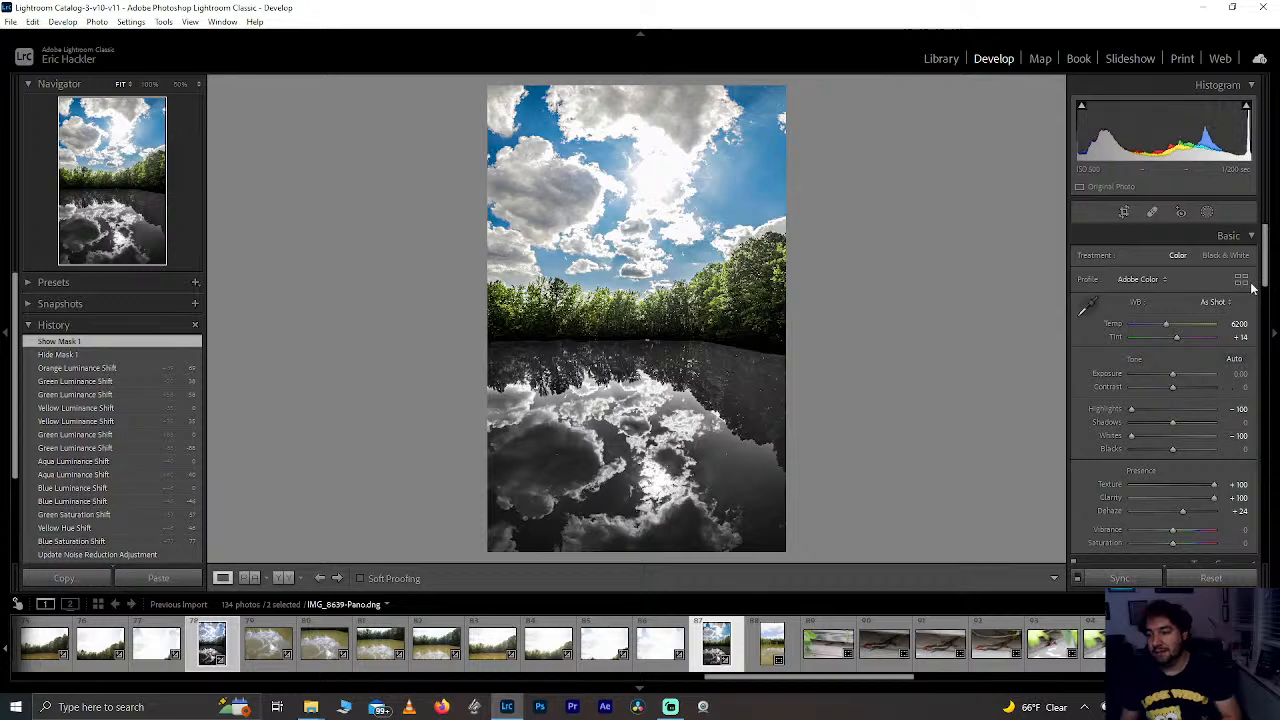
Step: Try lowering the Orange luminance to +31 in the color mix and undo the change
{"action": "left_click_drag", "start_coordinate": [1266, 272], "coordinate": [1262, 373]}
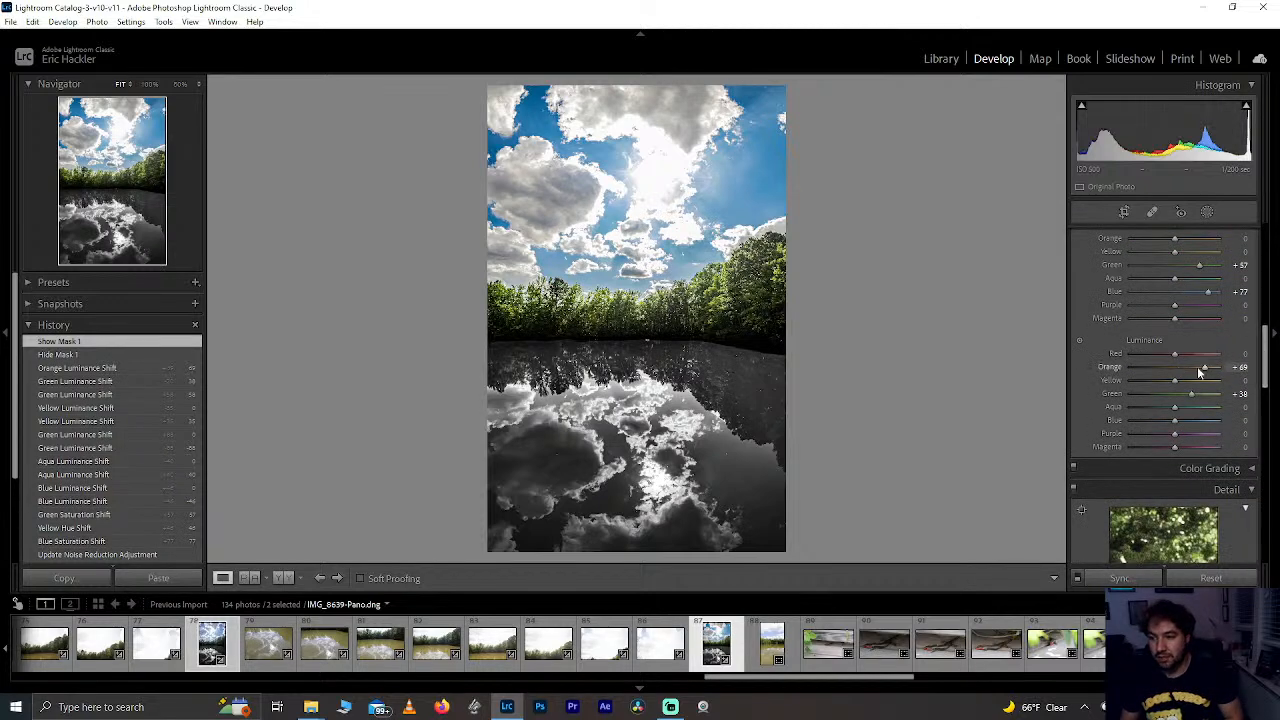
{"action": "left_click_drag", "start_coordinate": [1128, 369], "coordinate": [1189, 369]}
{"action": "key", "text": "ctrl+z"}
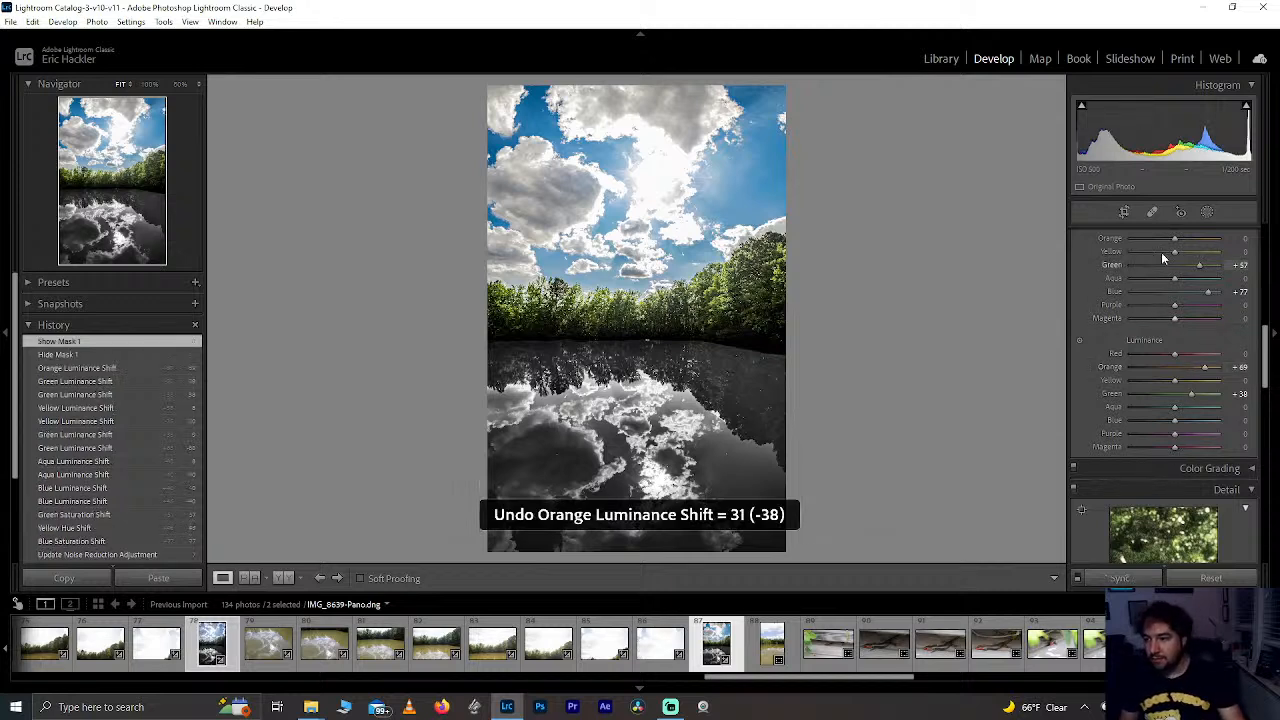
Step: Set the Orange saturation to -100, and try a Yellow saturation shift before resetting Yellow to 0
{"action": "left_click_drag", "start_coordinate": [1177, 240], "coordinate": [1271, 252]}
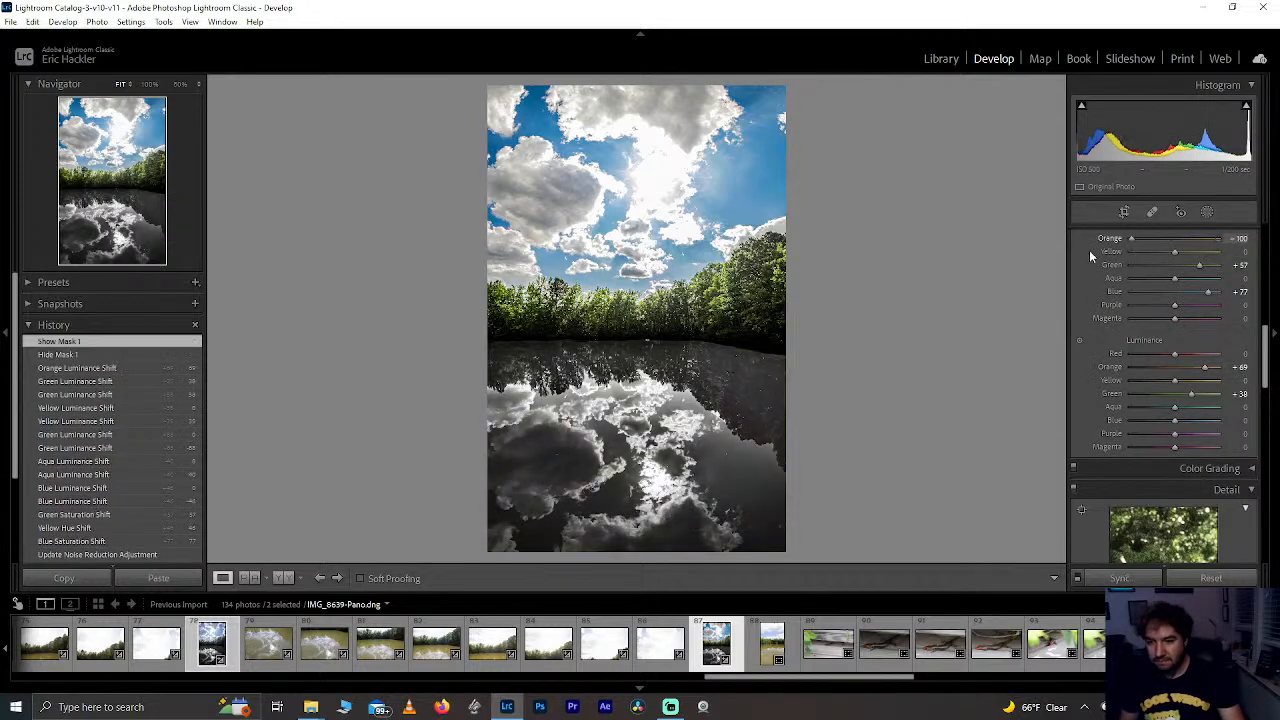
{"action": "left_click_drag", "start_coordinate": [1089, 250], "coordinate": [1069, 252]}
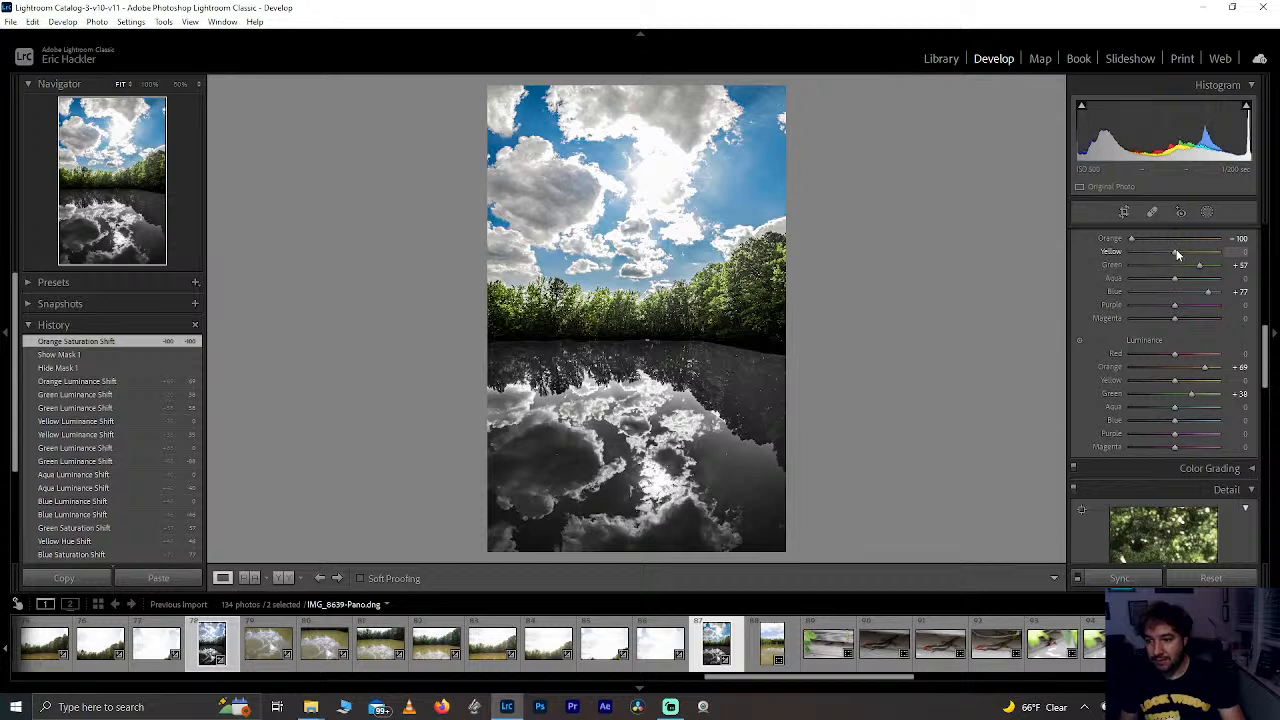
{"action": "left_click_drag", "start_coordinate": [1176, 250], "coordinate": [1091, 251]}
{"action": "double_click", "coordinate": [1131, 251]}
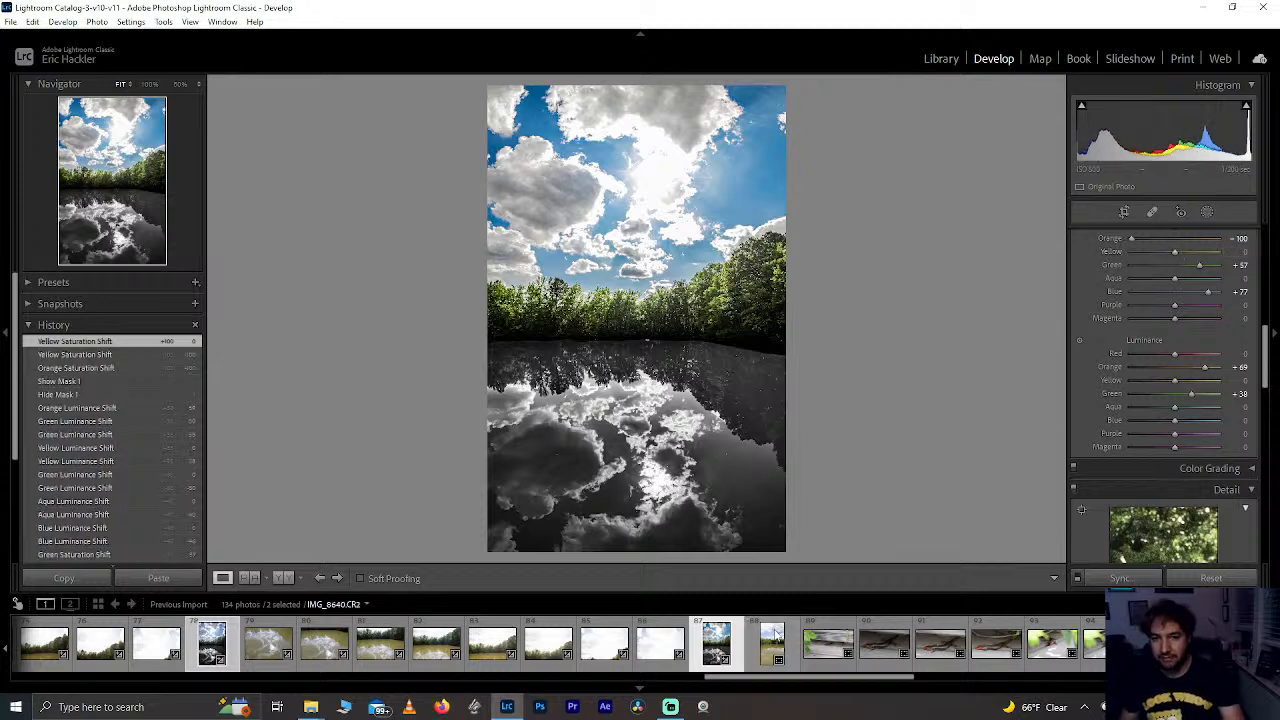
Step: Synchronize only the HSL/Color settings from IMG_8639-Pano to IMG_8625-Pano, and show IMG_8625-Pano
{"action": "left_click", "coordinate": [214, 645]}
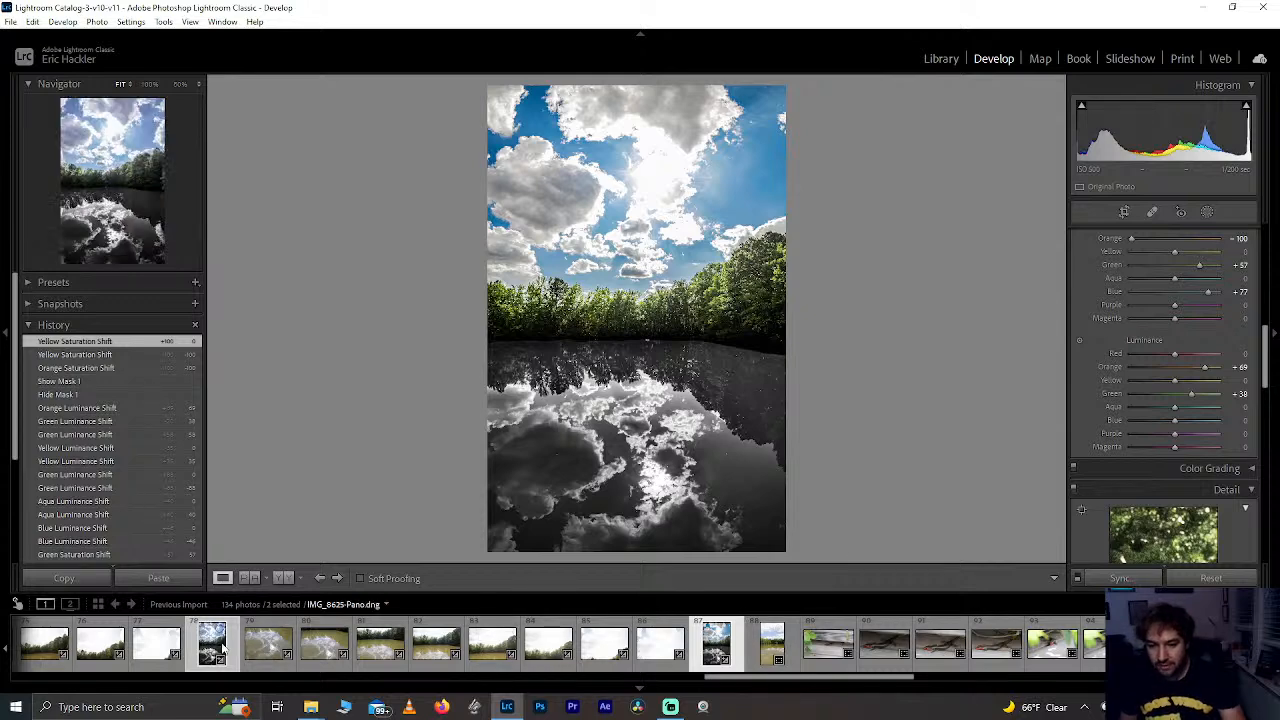
{"action": "left_click", "coordinate": [1102, 580]}
{"action": "left_click", "coordinate": [537, 545]}
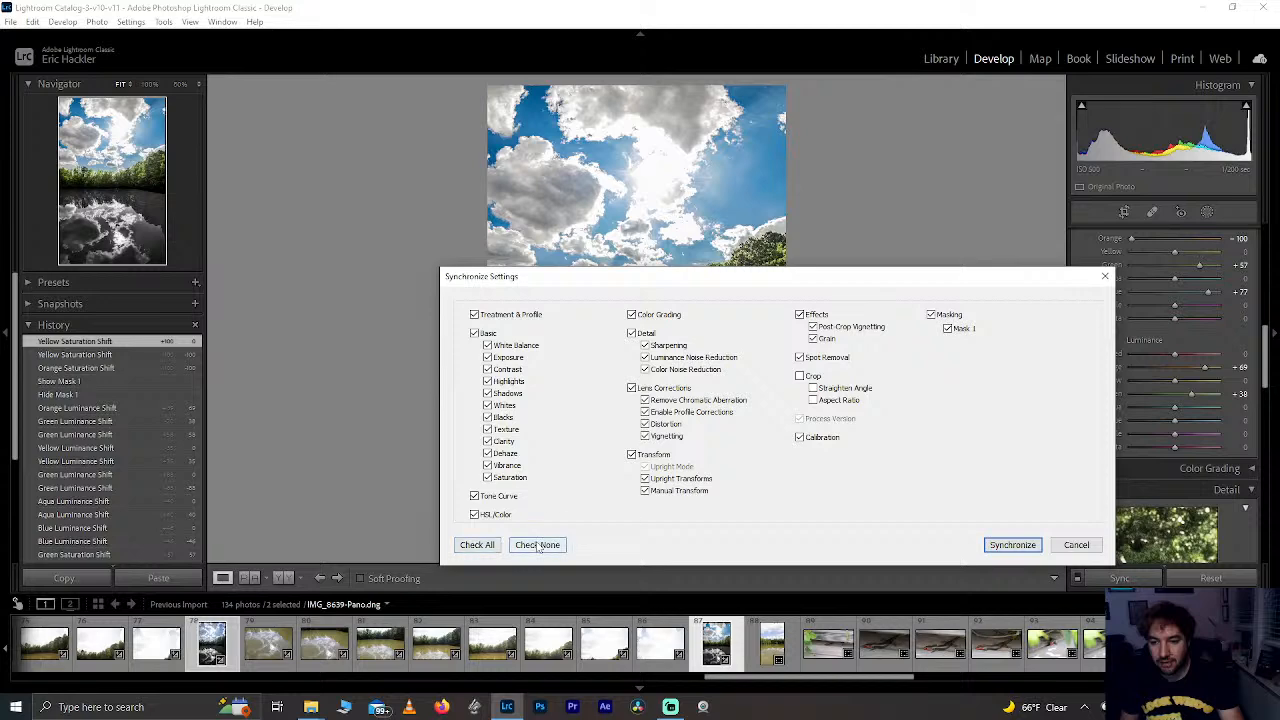
{"action": "left_click", "coordinate": [475, 515]}
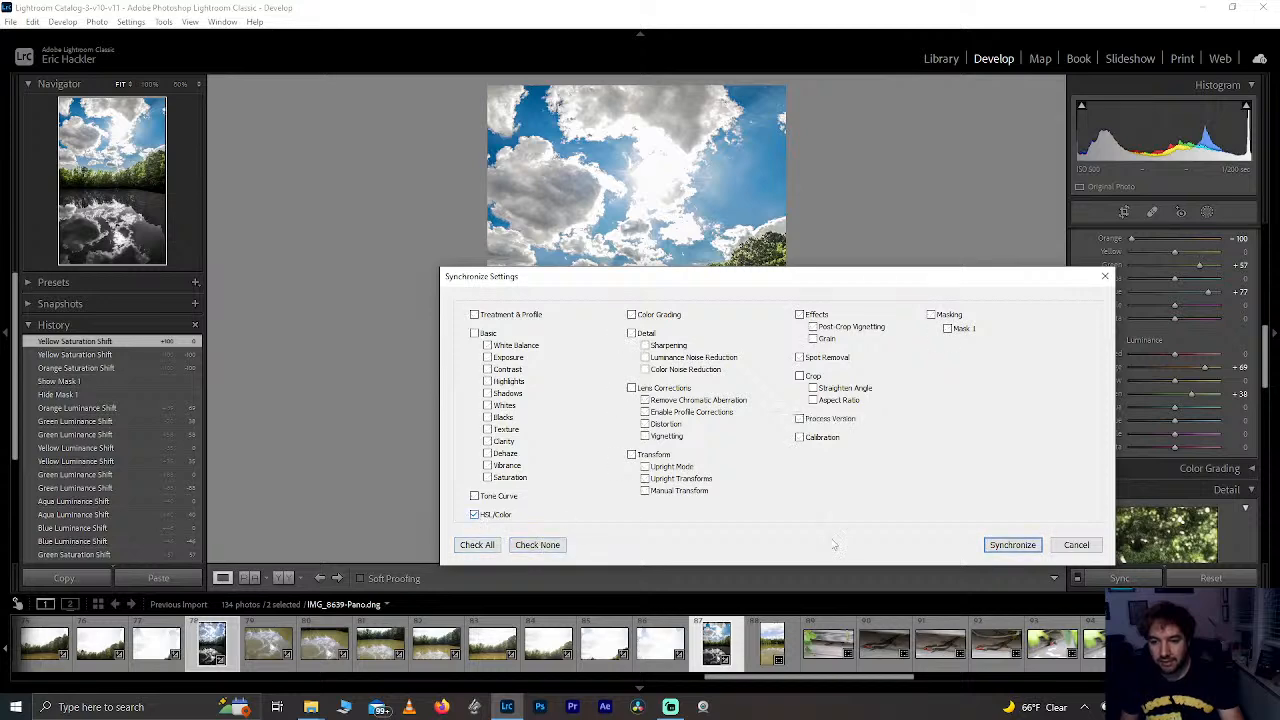
{"action": "left_click", "coordinate": [1012, 545]}
{"action": "left_click", "coordinate": [211, 642]}
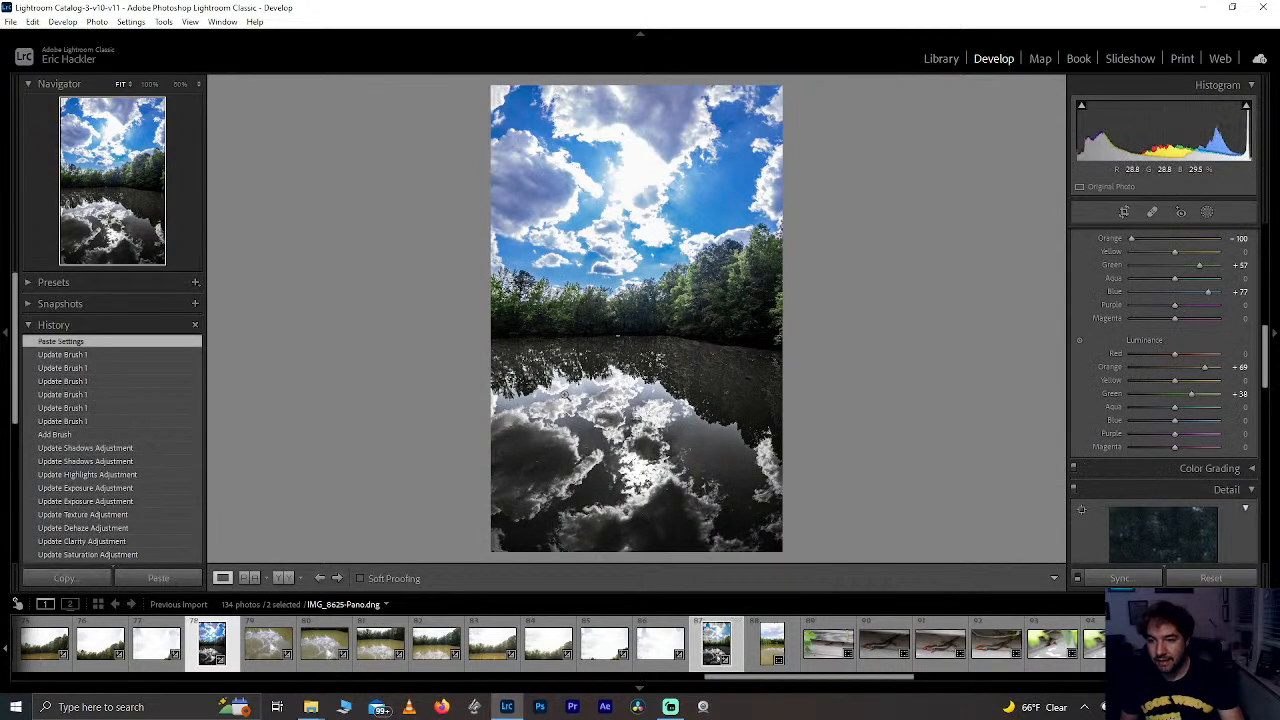
{"action": "left_click", "coordinate": [1274, 335]}
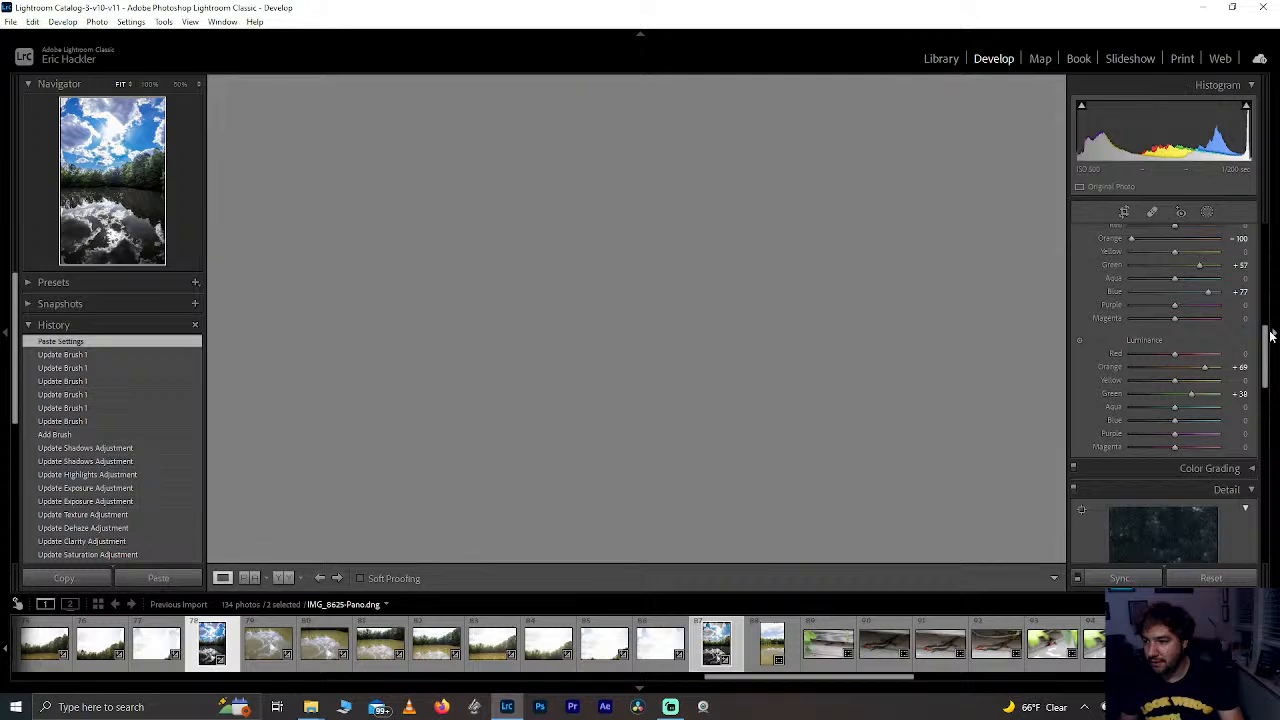
Step: Compare the two selected pond photos, and set IMG_8625-Pano.dng's yellow hue to -100, trying green hue at -100 before resetting it
{"action": "left_click", "coordinate": [1274, 335]}
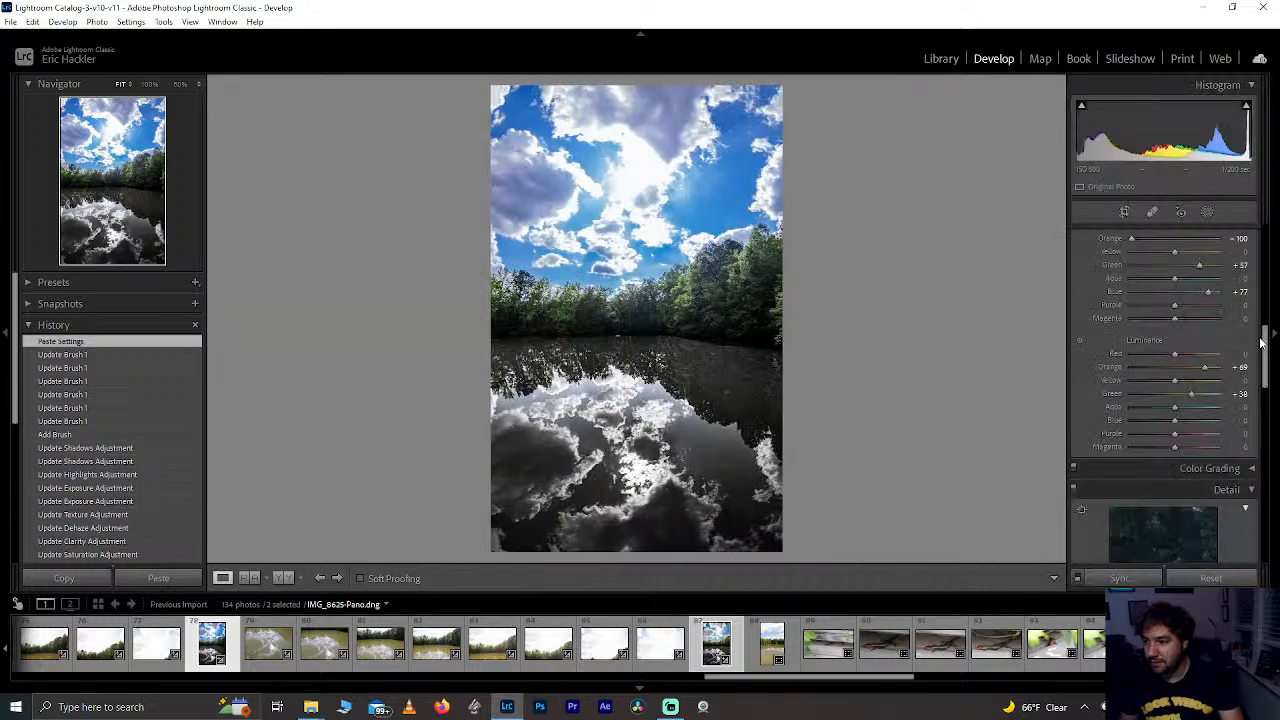
{"action": "left_click_drag", "start_coordinate": [1265, 340], "coordinate": [1264, 238]}
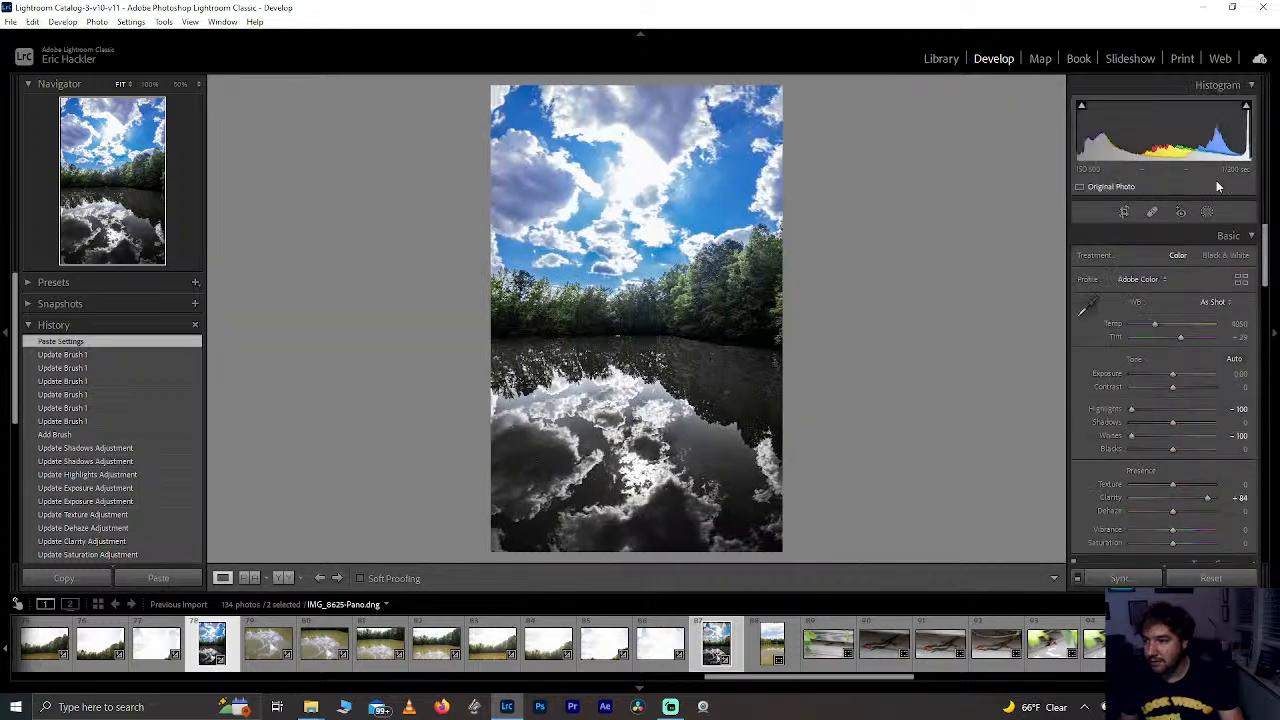
{"action": "left_click", "coordinate": [712, 646]}
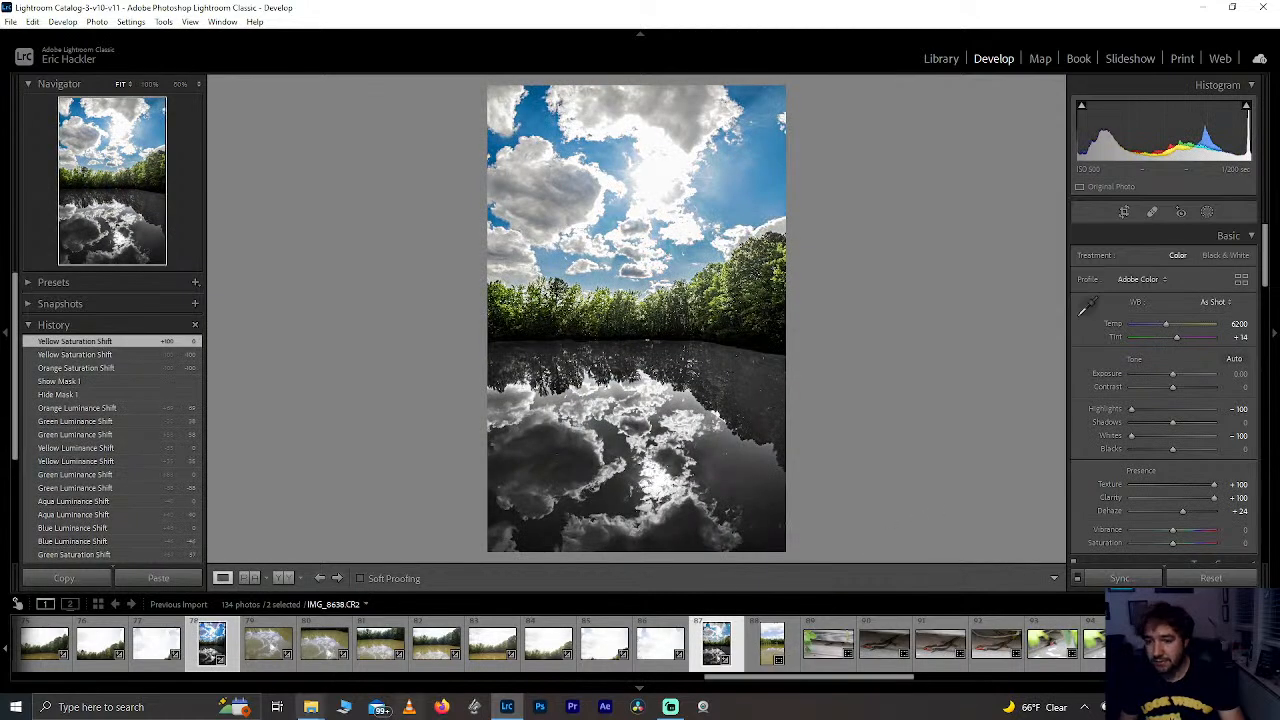
{"action": "left_click", "coordinate": [216, 650]}
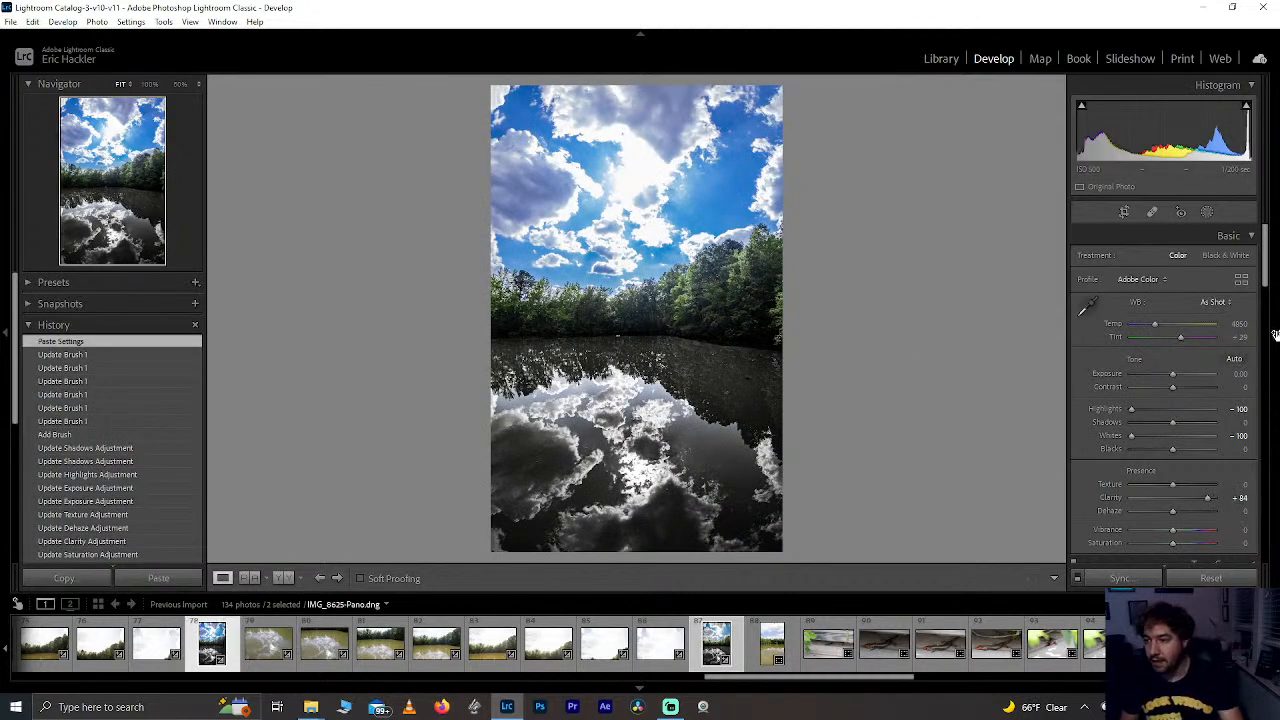
{"action": "scroll", "coordinate": [1249, 344], "scroll_direction": "down", "scroll_amount": 10}
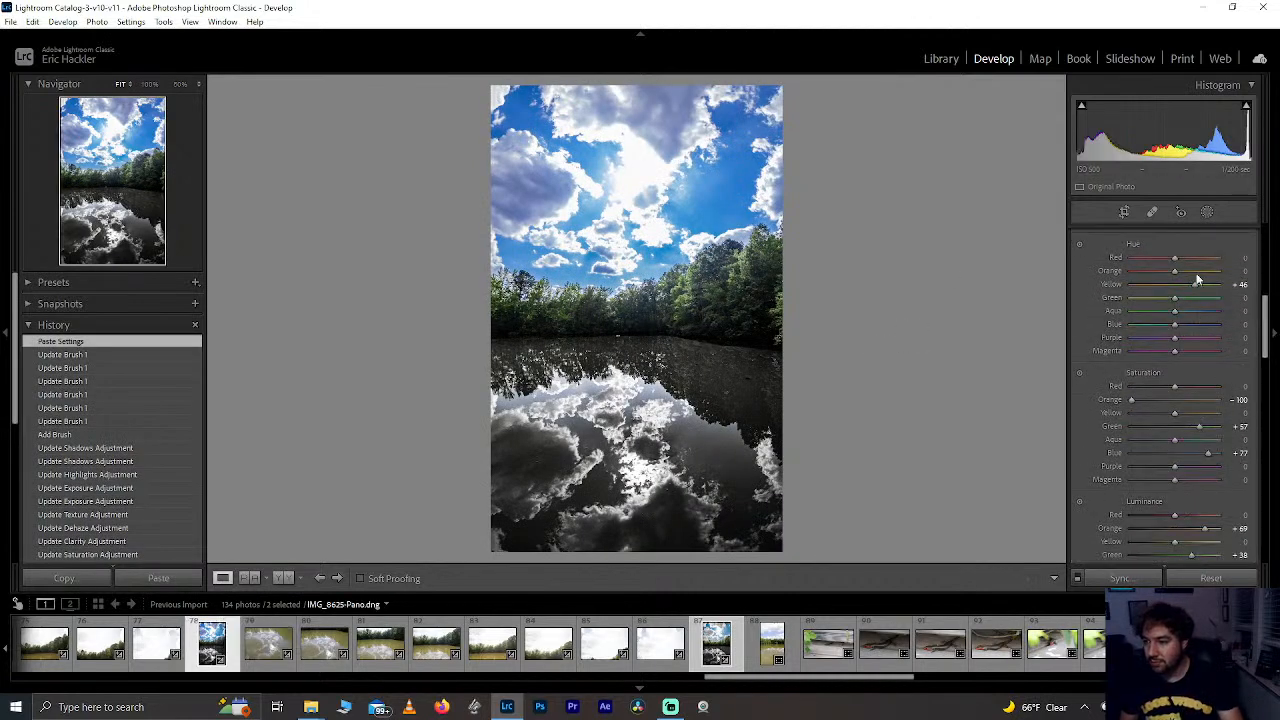
{"action": "left_click_drag", "start_coordinate": [1193, 284], "coordinate": [1182, 285]}
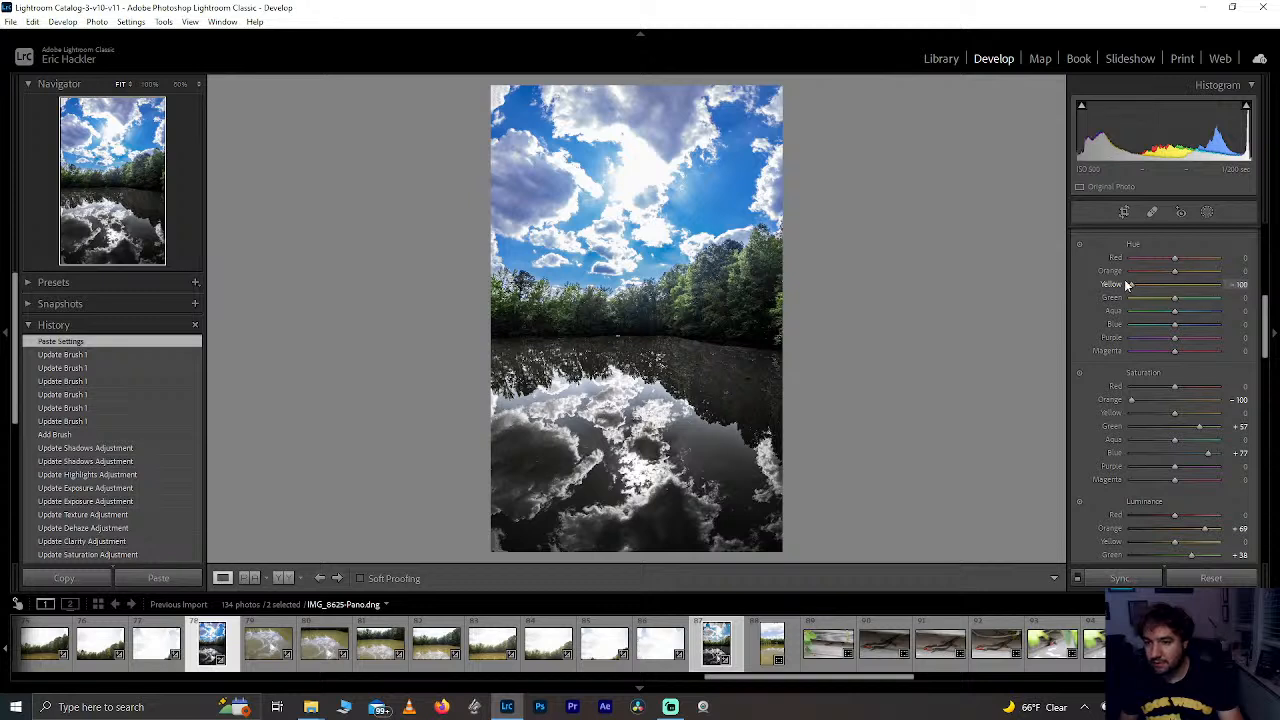
{"action": "left_click_drag", "start_coordinate": [1092, 282], "coordinate": [1136, 293]}
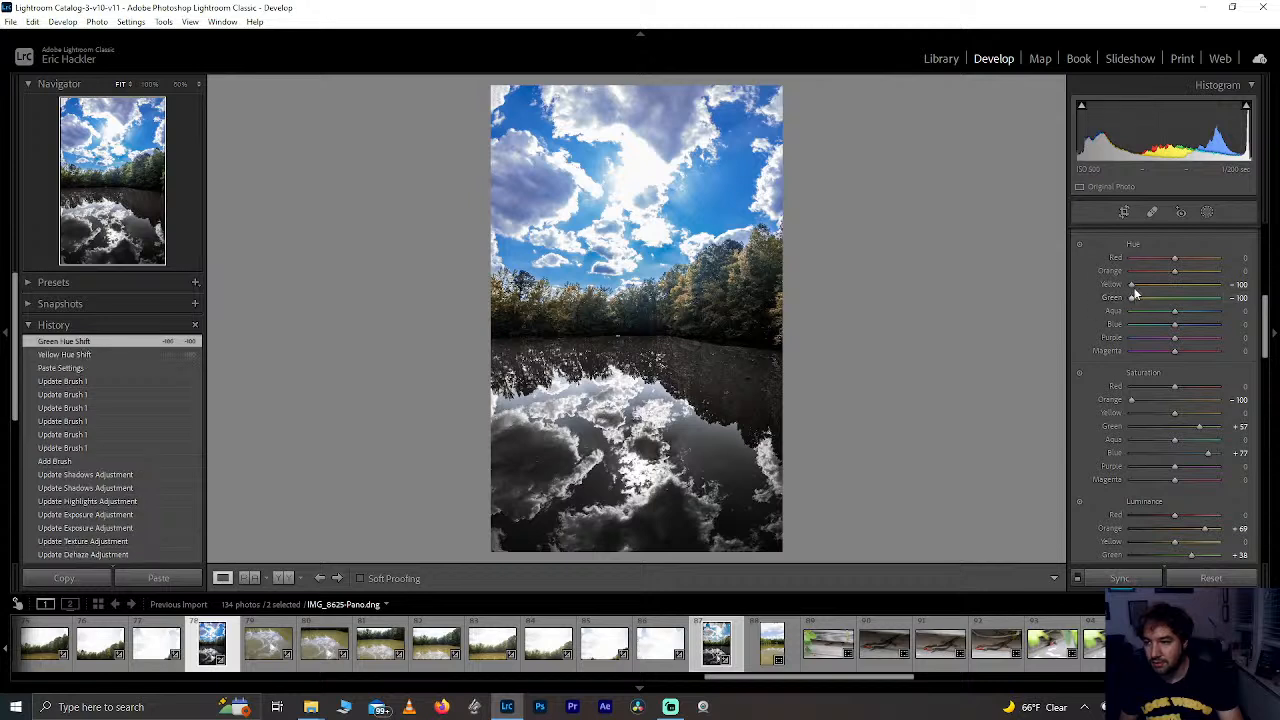
{"action": "double_click", "coordinate": [1132, 298]}
Step: Set the yellow saturation to -92 and green saturation to +77, and adjust the yellow and orange luminance
{"action": "left_click_drag", "start_coordinate": [1175, 418], "coordinate": [1133, 423]}
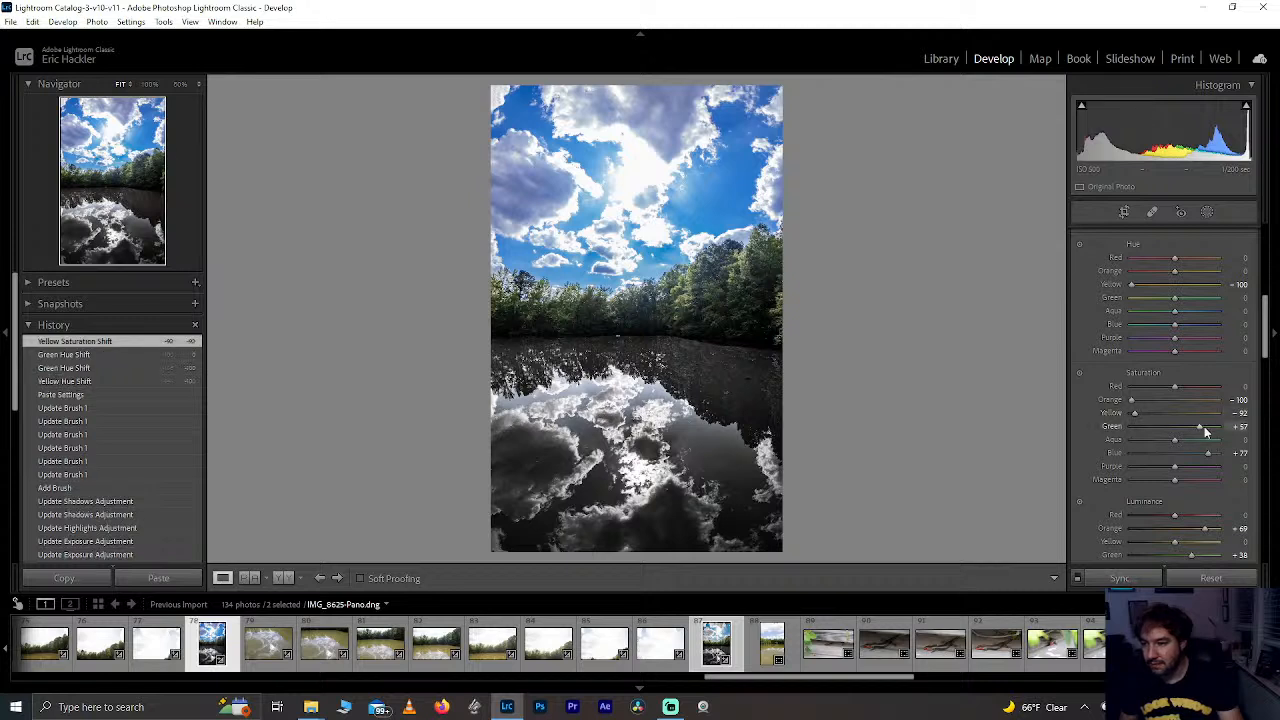
{"action": "left_click_drag", "start_coordinate": [1213, 428], "coordinate": [1213, 428]}
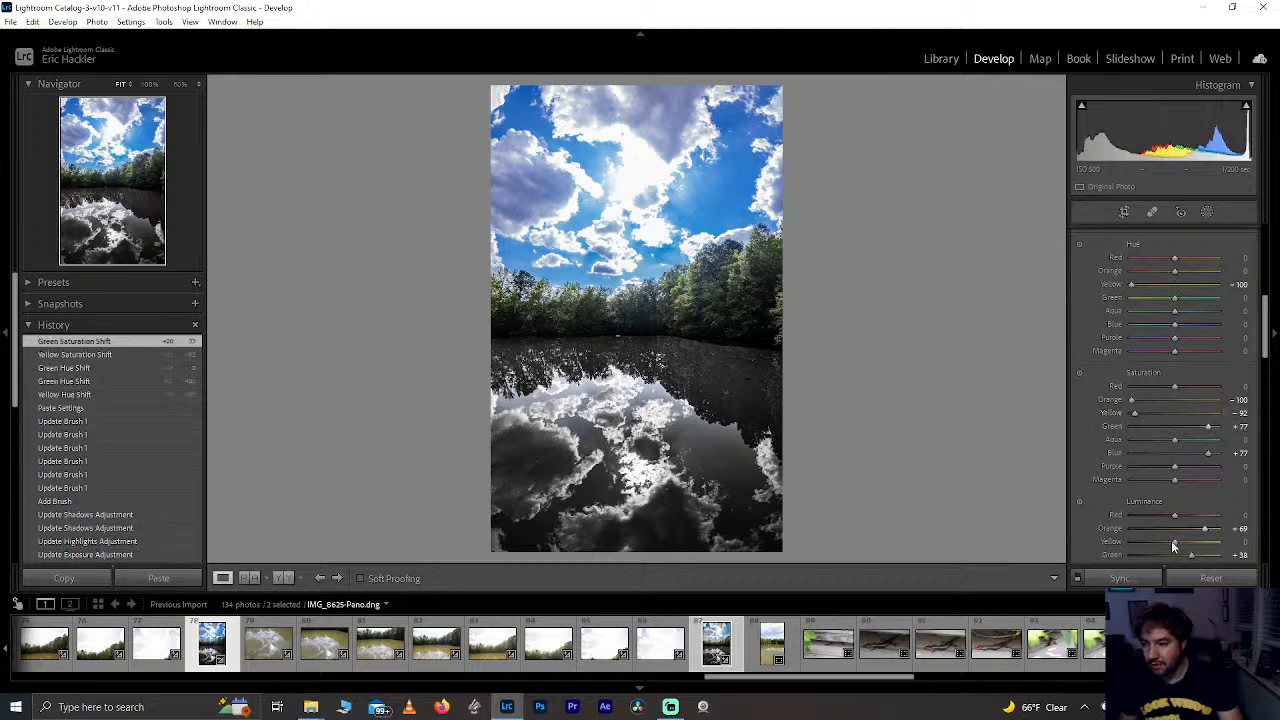
{"action": "mouse_move", "coordinate": [1176, 543]}
{"action": "left_mouse_down"}
{"action": "mouse_move", "coordinate": [1086, 534]}
{"action": "mouse_move", "coordinate": [1268, 534]}
{"action": "mouse_move", "coordinate": [1200, 536]}
{"action": "left_mouse_up"}
Step: Lower the blacks of Mask 1 over the pond water to about -22 and finish masking
{"action": "left_click", "coordinate": [1205, 212]}
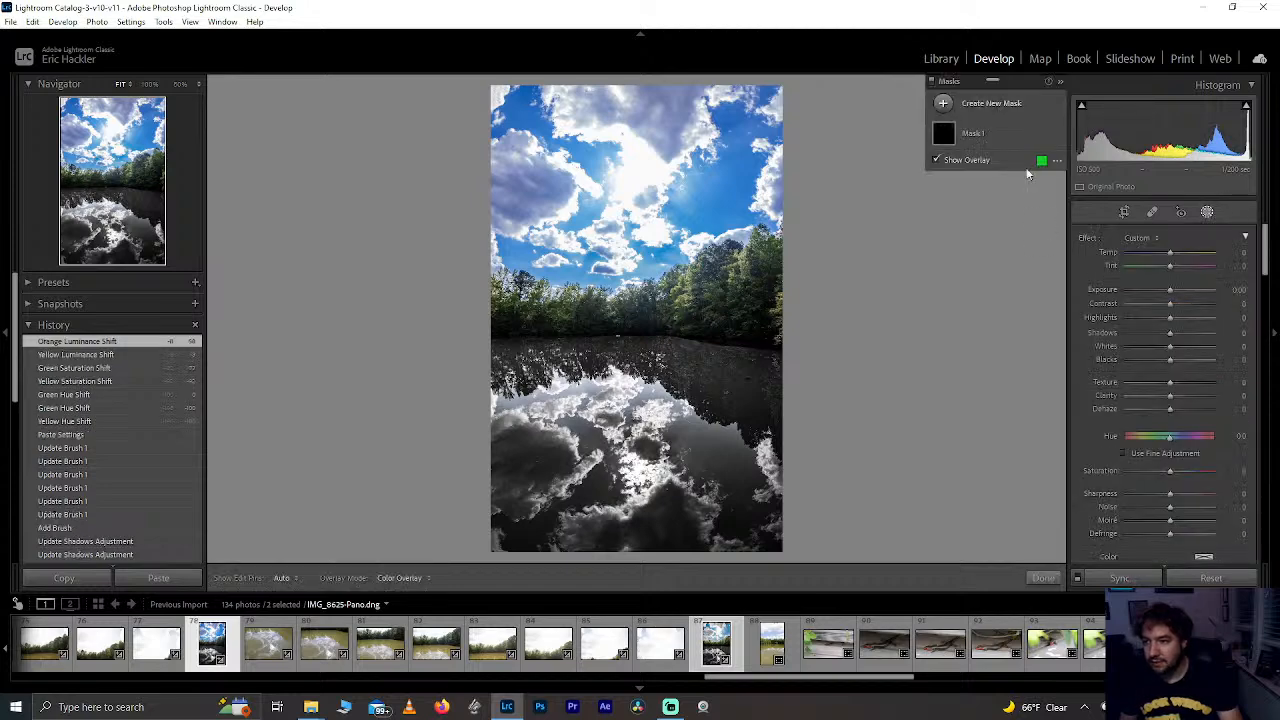
{"action": "left_click", "coordinate": [984, 140]}
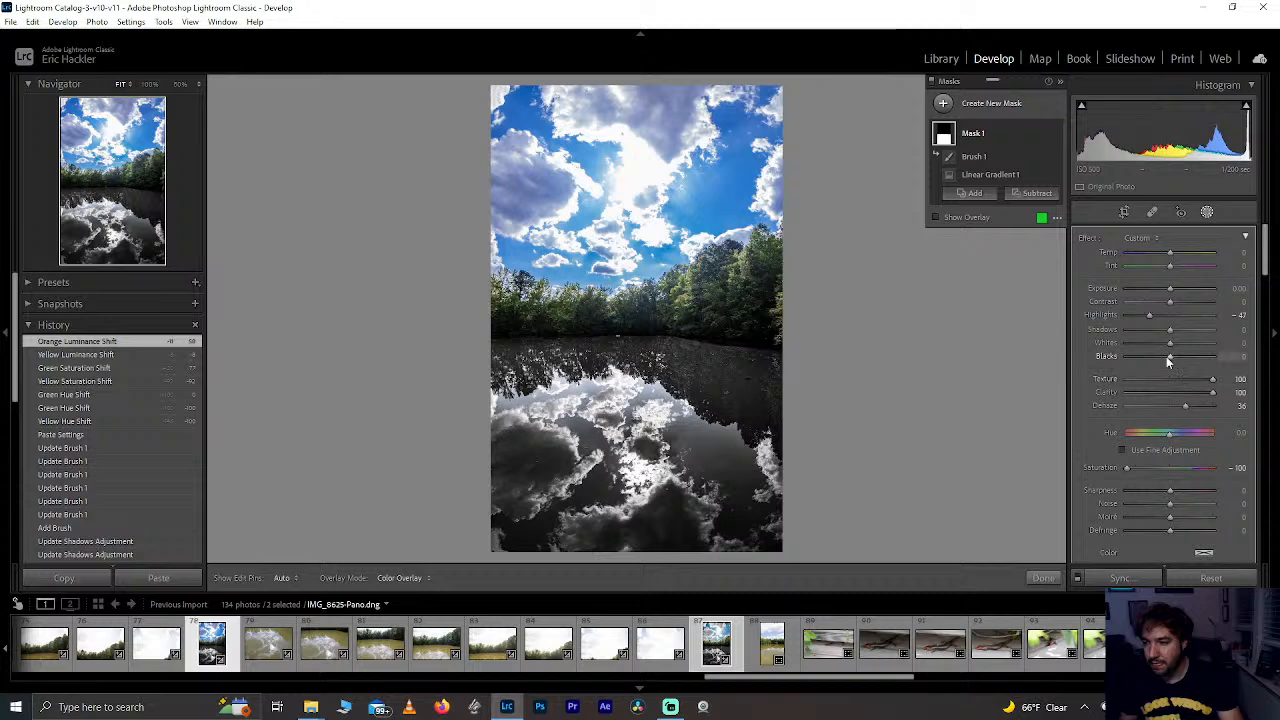
{"action": "left_click_drag", "start_coordinate": [1170, 356], "coordinate": [1156, 356]}
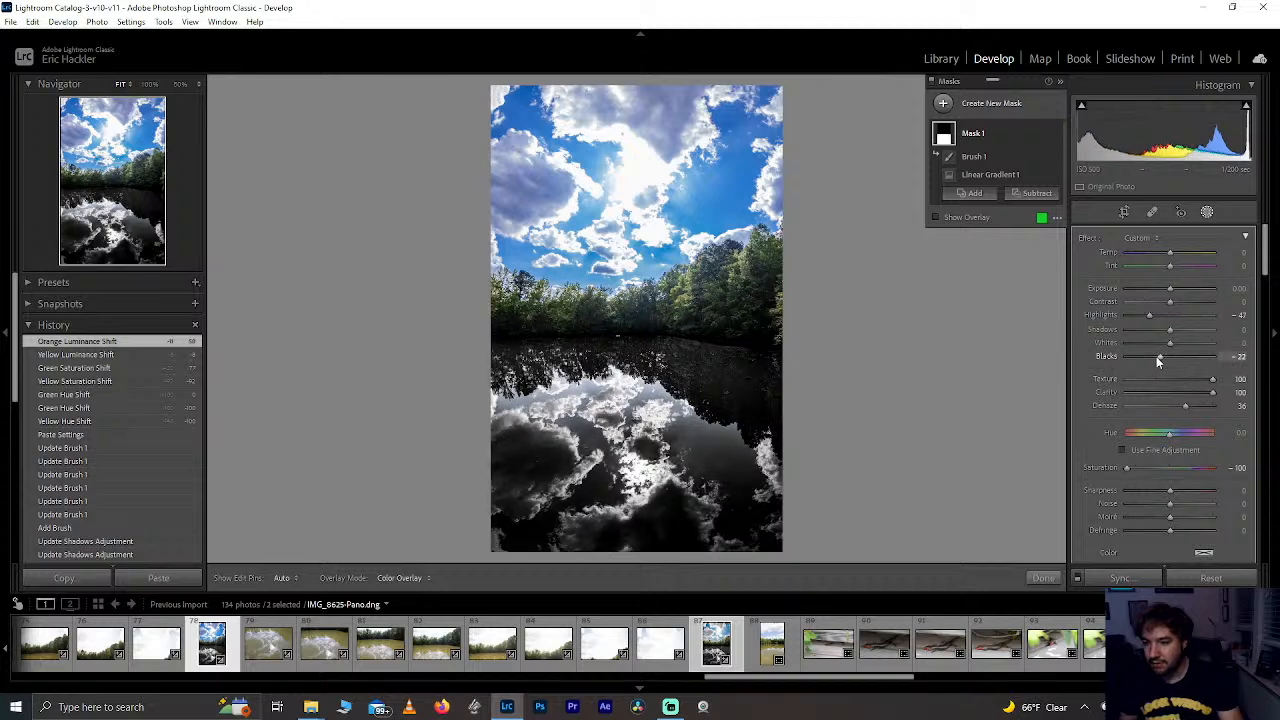
{"action": "left_click", "coordinate": [1043, 578]}
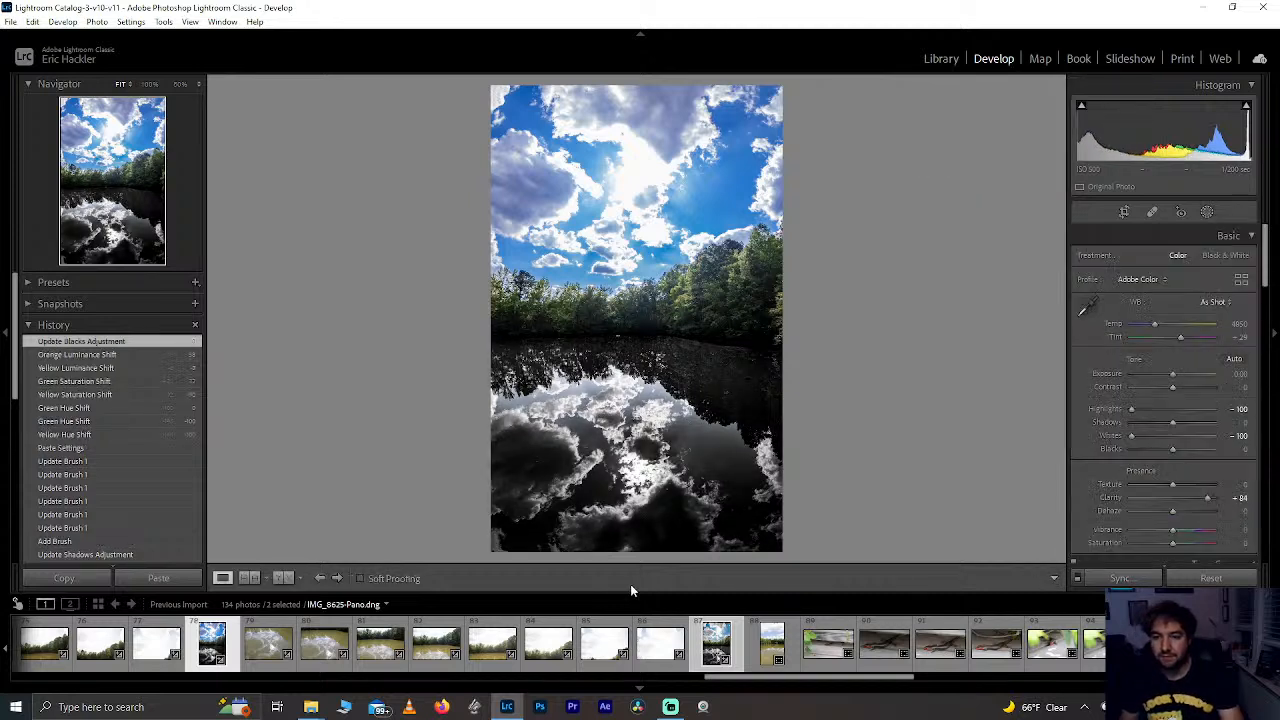
Step: Give both edited pond panoramas a rating of 1, and inspect the shoreline of IMG_8639-Pano.dng up close
{"action": "key", "text": "1"}
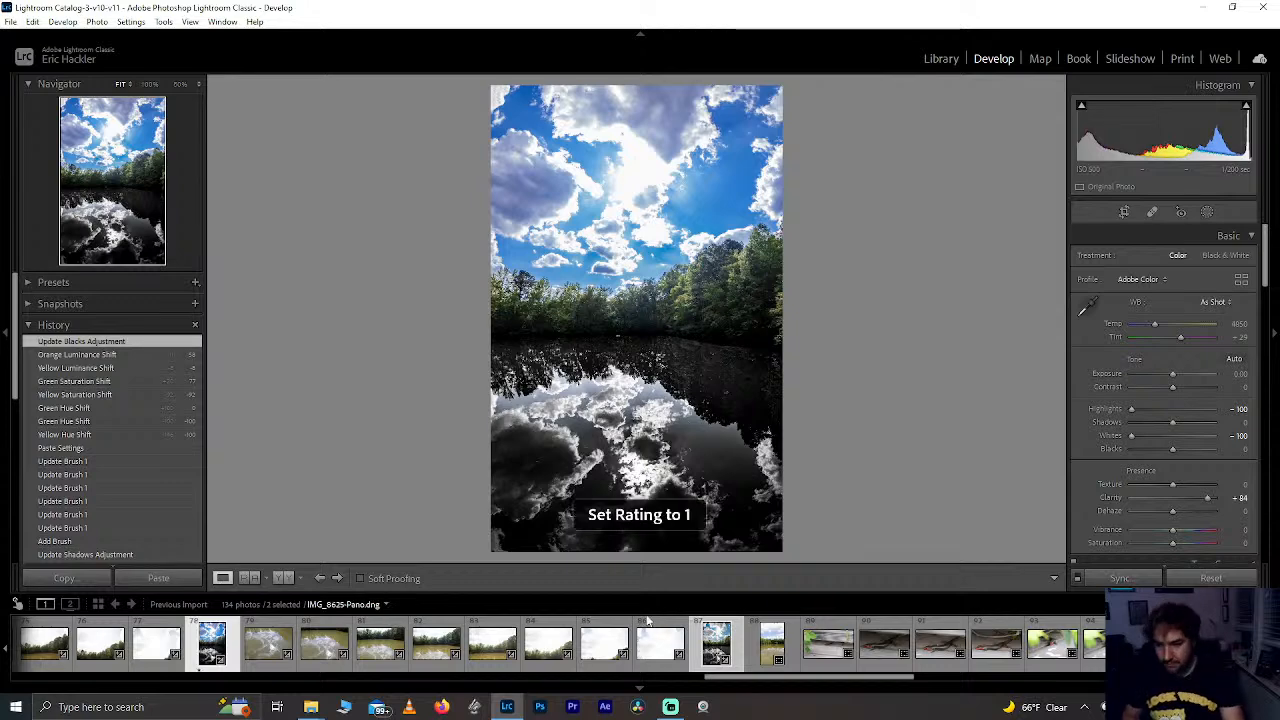
{"action": "left_click", "coordinate": [710, 648]}
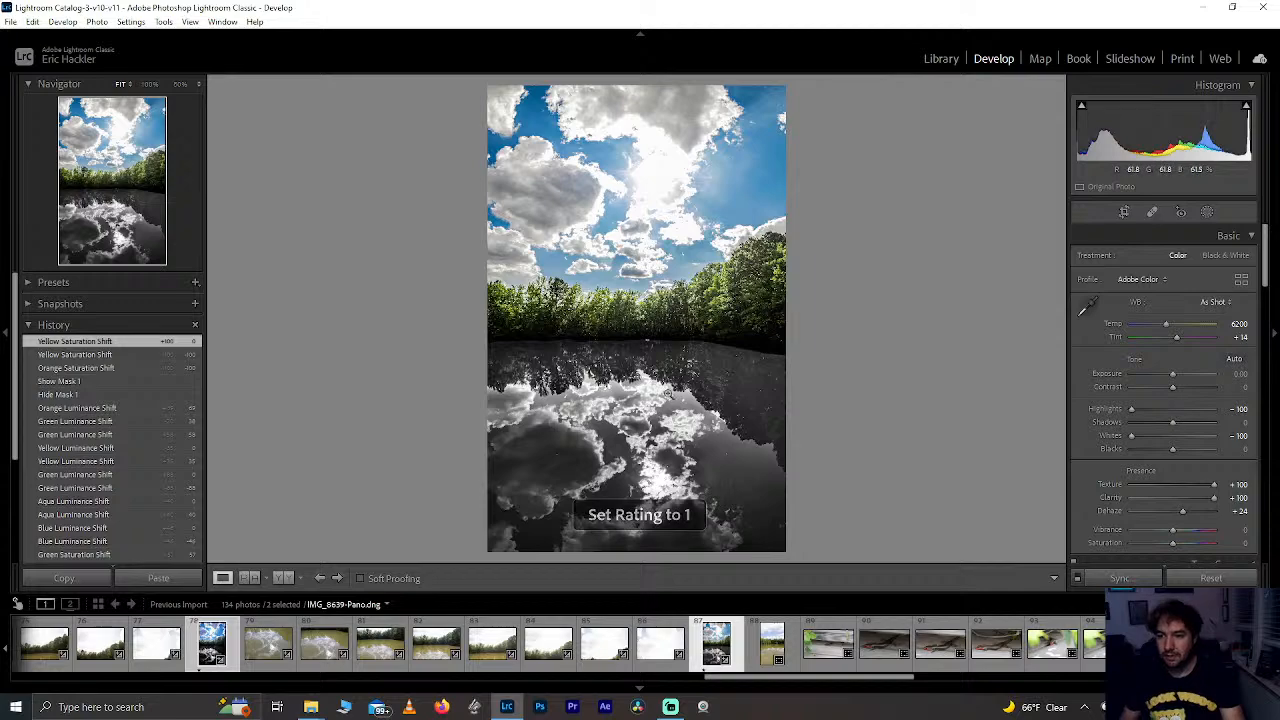
{"action": "left_click", "coordinate": [727, 331]}
{"action": "left_click_drag", "start_coordinate": [664, 424], "coordinate": [655, 381]}
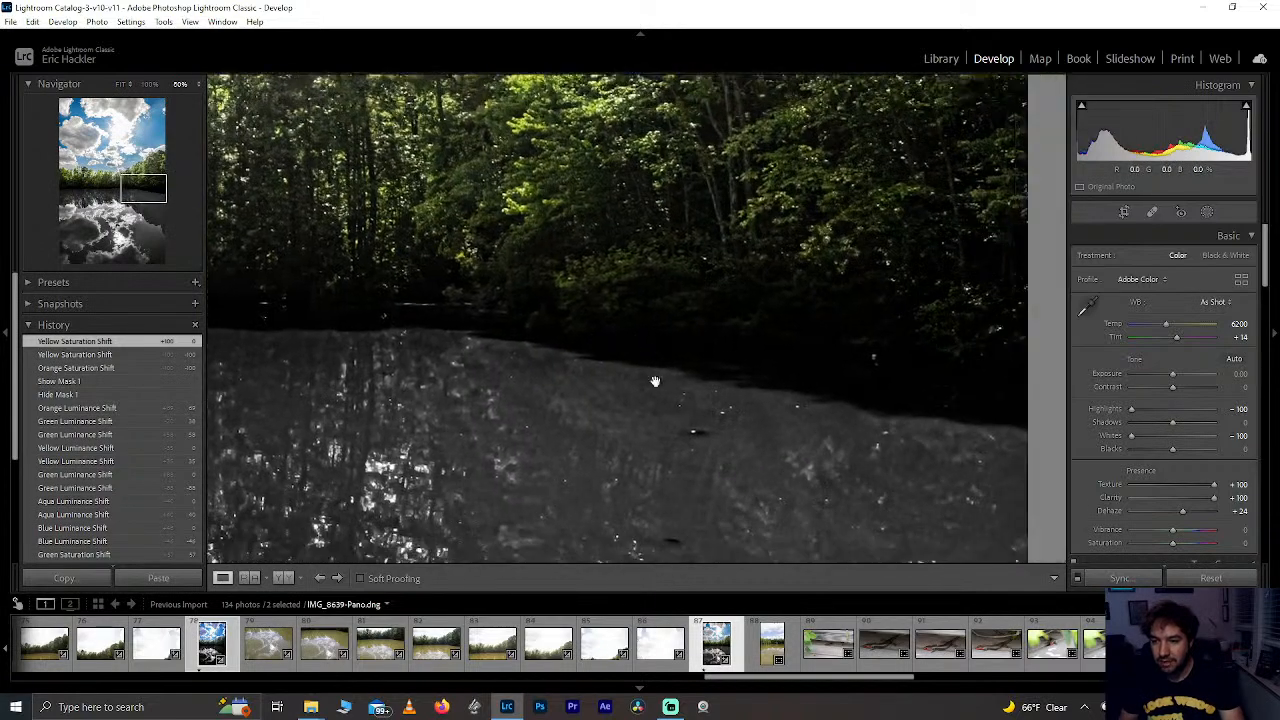
{"action": "left_click", "coordinate": [676, 359]}
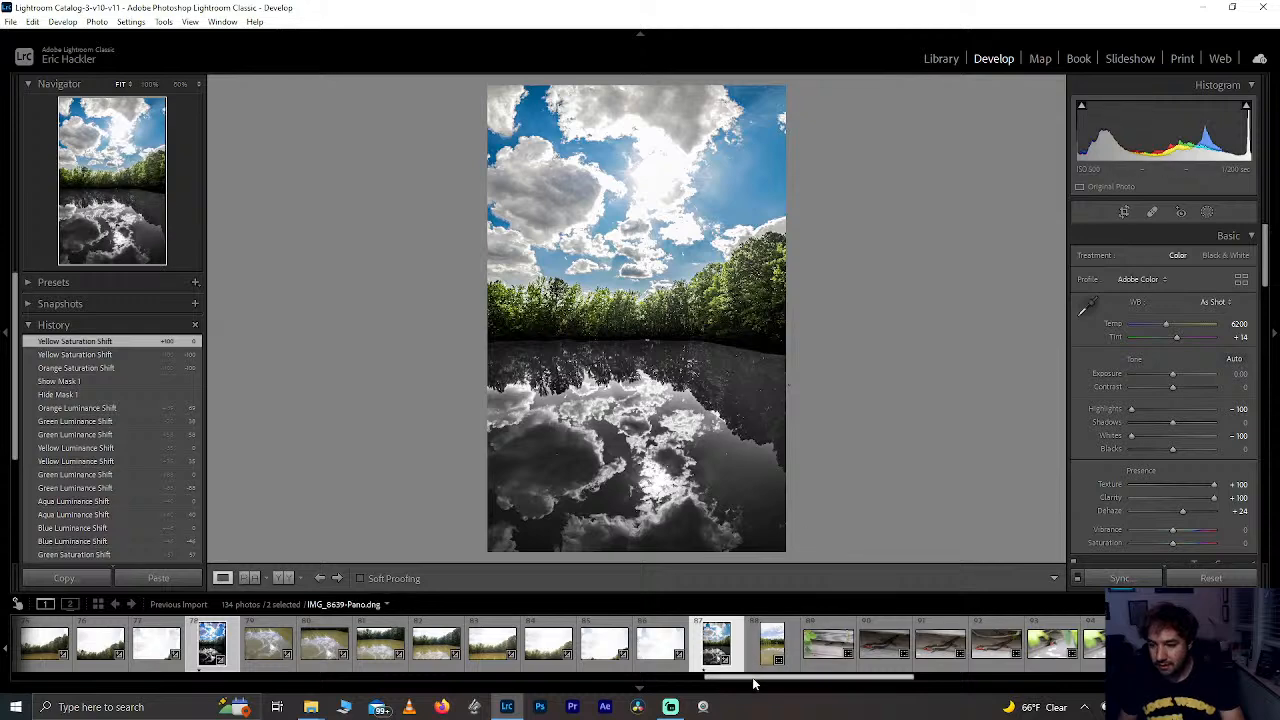
Step: Go further through the imported photos and open the white dog close-up IMG_8696.CR2 for editing
{"action": "left_click", "coordinate": [1178, 645]}
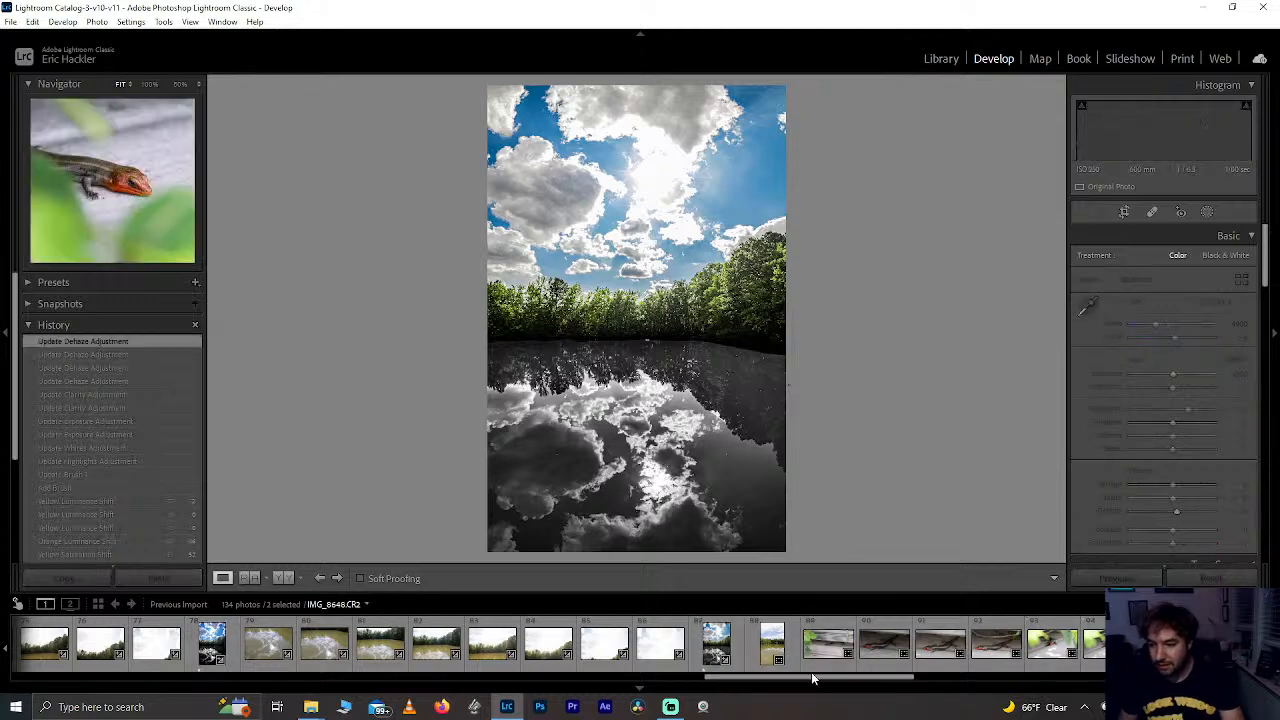
{"action": "left_click_drag", "start_coordinate": [812, 679], "coordinate": [1170, 689]}
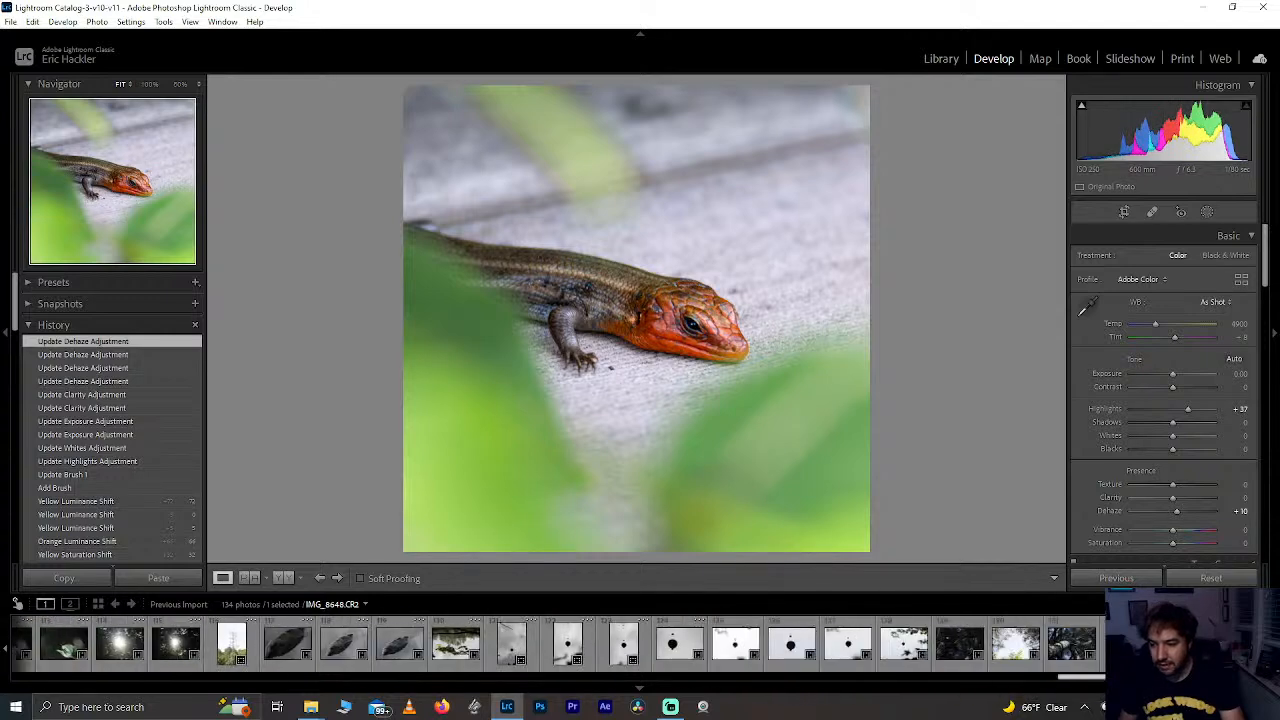
{"action": "left_click", "coordinate": [1184, 643]}
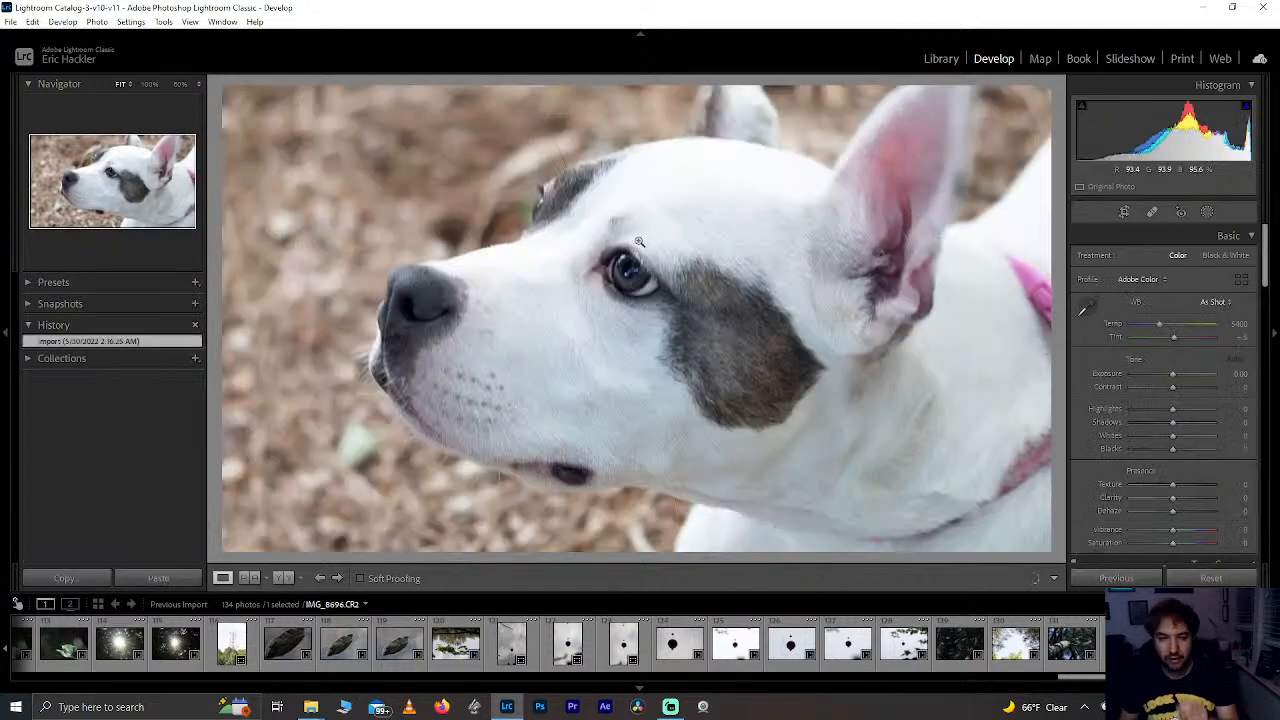
Step: Expand the dog photo's crop to its full upper edge, trim a thin strip off the lower edge, and apply the crop
{"action": "key", "text": "r"}
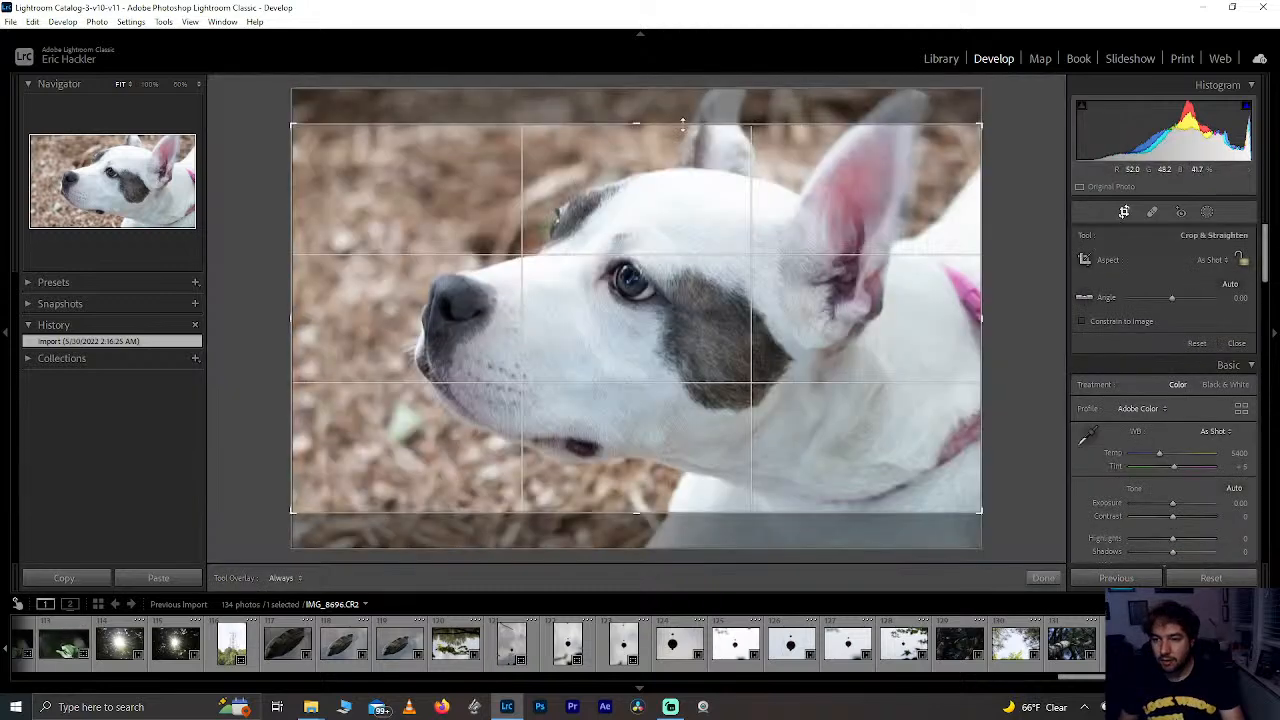
{"action": "left_click_drag", "start_coordinate": [683, 125], "coordinate": [696, 81]}
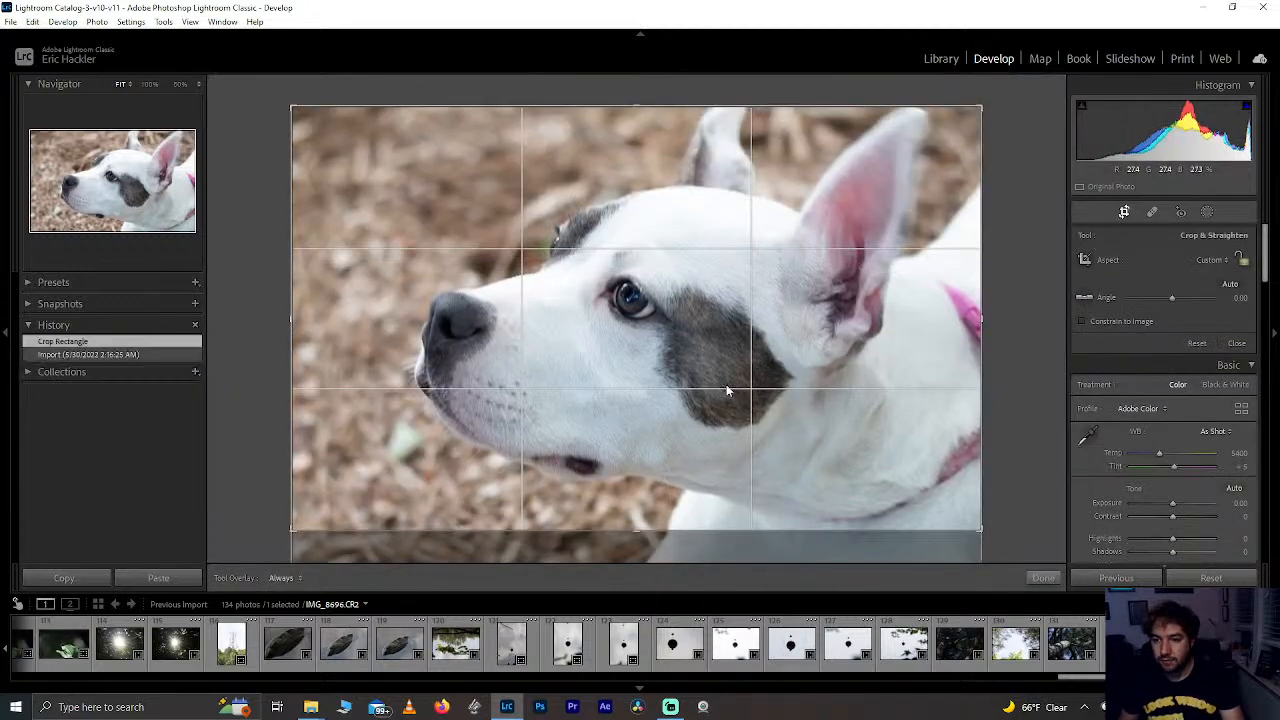
{"action": "left_click_drag", "start_coordinate": [664, 531], "coordinate": [661, 573]}
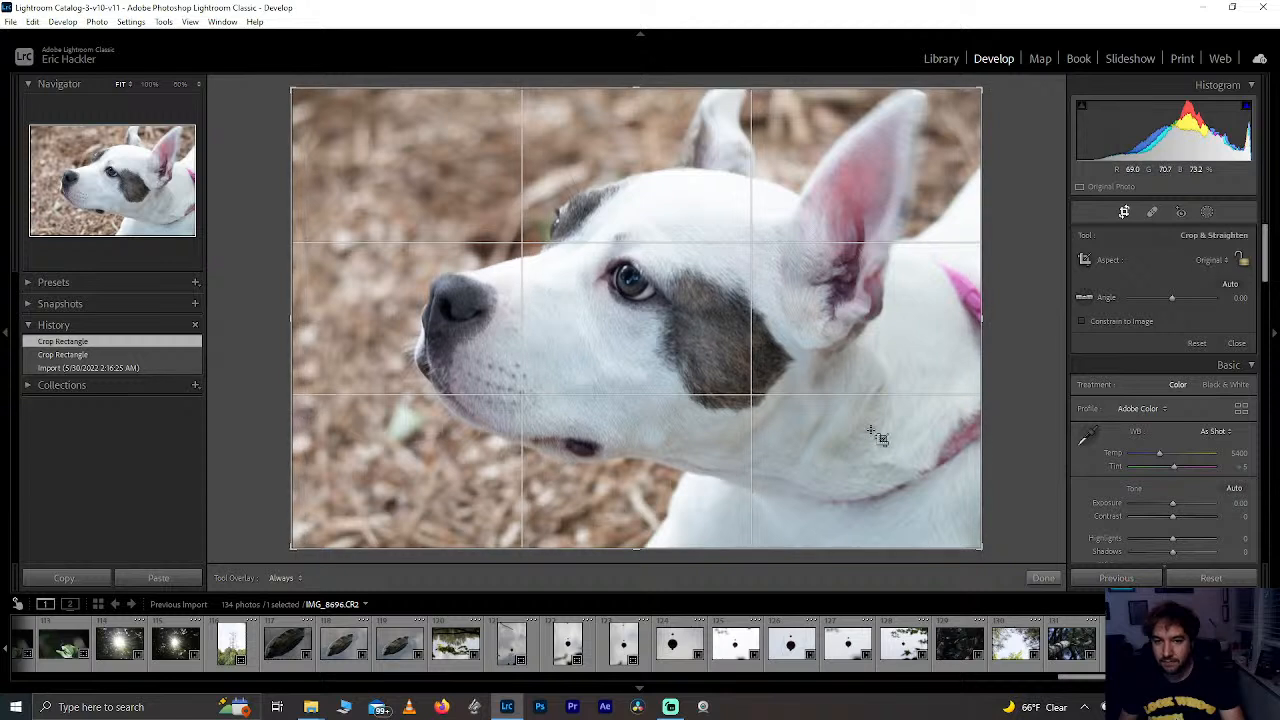
{"action": "mouse_move", "coordinate": [982, 430]}
{"action": "left_mouse_down"}
{"action": "mouse_move", "coordinate": [951, 427]}
{"action": "mouse_move", "coordinate": [984, 428]}
{"action": "left_mouse_up"}
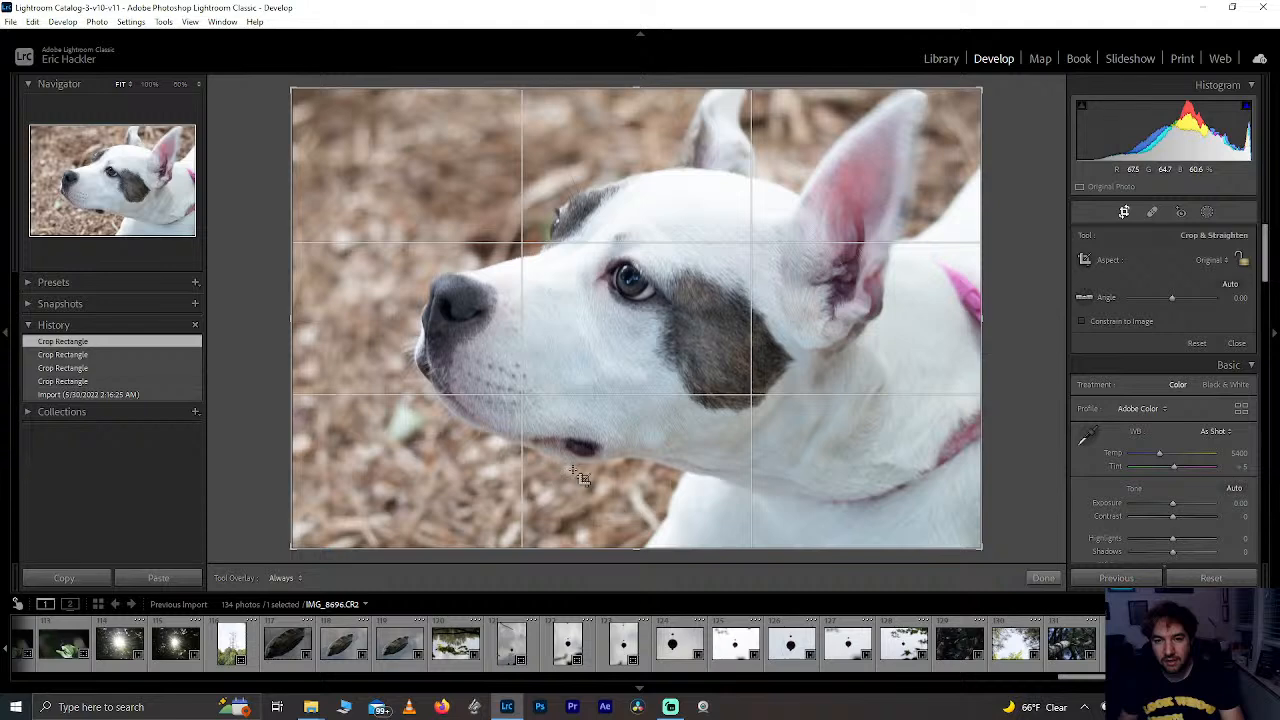
{"action": "left_click_drag", "start_coordinate": [602, 549], "coordinate": [603, 536]}
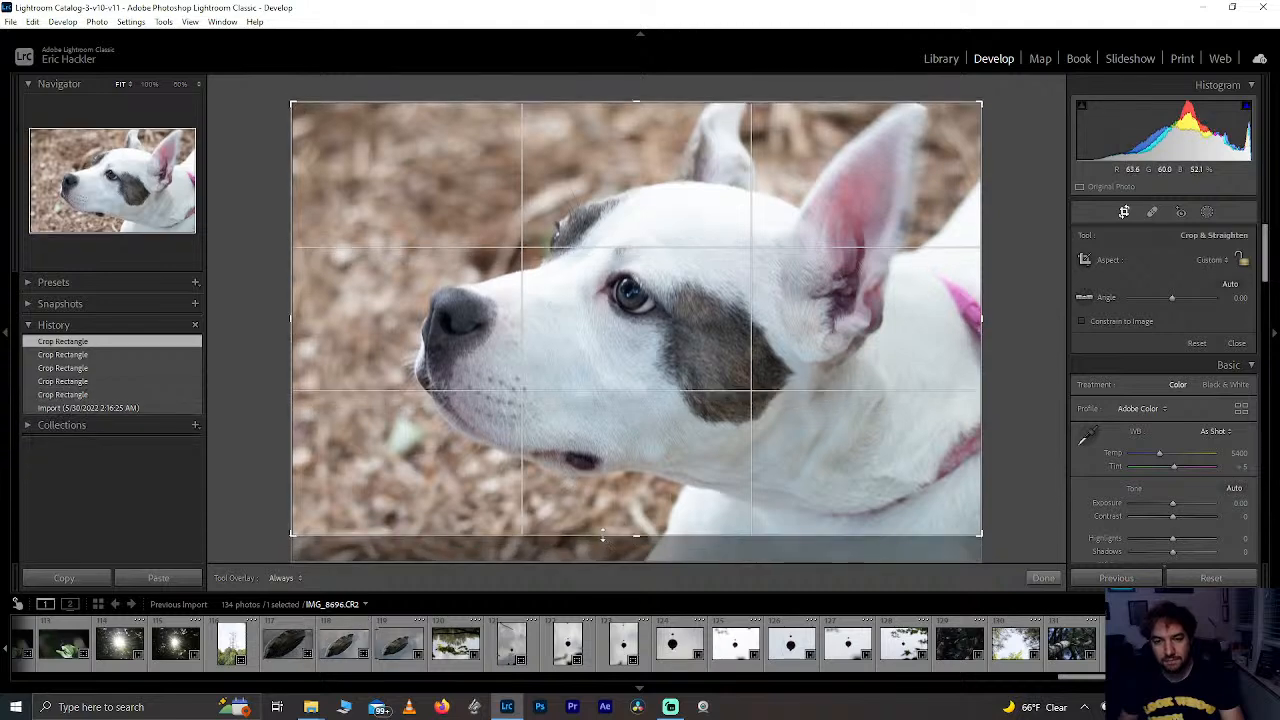
{"action": "left_click", "coordinate": [1043, 578]}
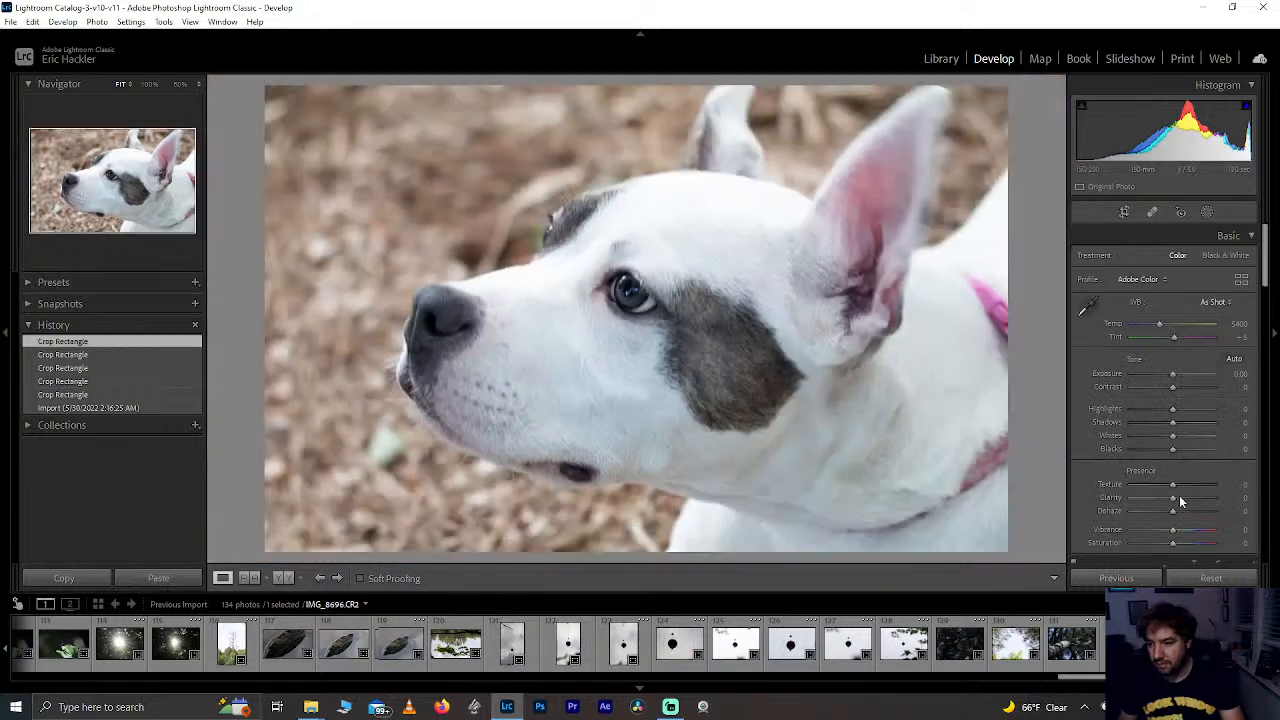
Step: Set the dog photo's clarity to +21 and texture to +100
{"action": "mouse_move", "coordinate": [1174, 499]}
{"action": "left_mouse_down"}
{"action": "mouse_move", "coordinate": [1197, 502]}
{"action": "mouse_move", "coordinate": [1182, 505]}
{"action": "left_mouse_up"}
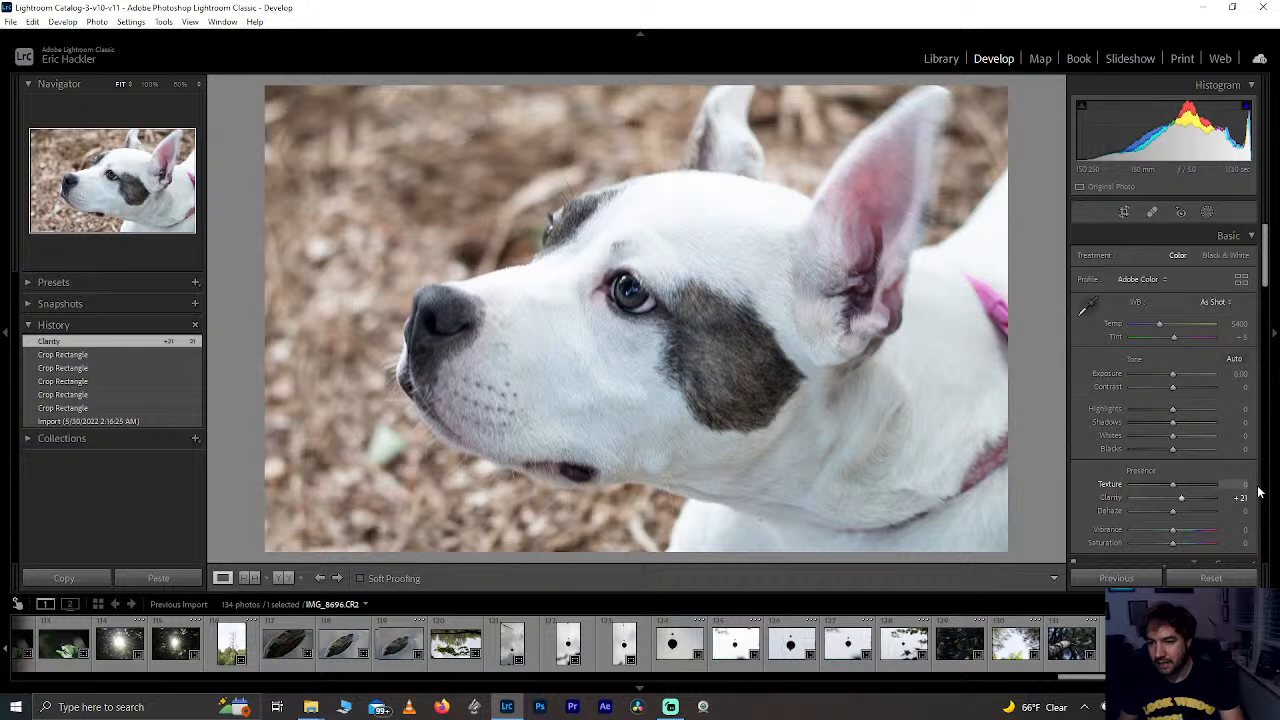
{"action": "left_click_drag", "start_coordinate": [1258, 491], "coordinate": [1278, 490]}
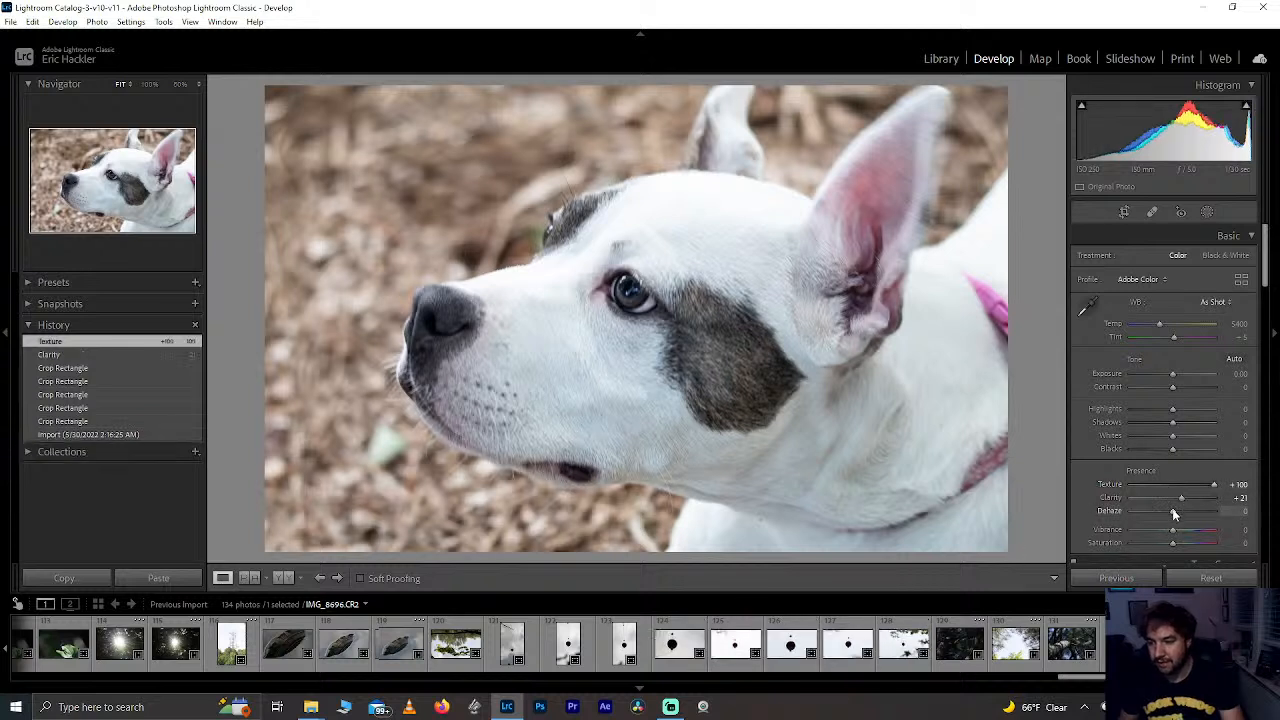
{"action": "mouse_move", "coordinate": [1189, 516]}
{"action": "left_mouse_down"}
{"action": "mouse_move", "coordinate": [1206, 516]}
{"action": "mouse_move", "coordinate": [1180, 523]}
{"action": "left_mouse_up"}
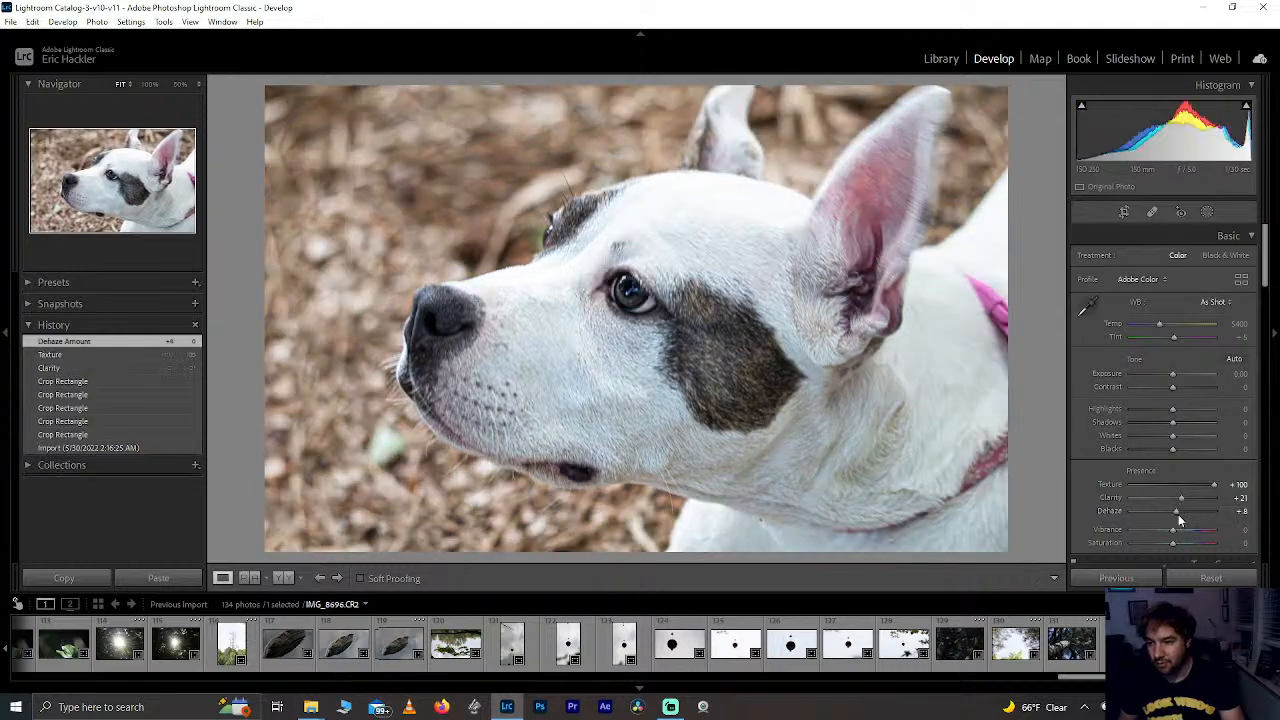
{"action": "double_click", "coordinate": [1175, 517]}
{"action": "left_click_drag", "start_coordinate": [1173, 455], "coordinate": [1160, 424]}
{"action": "double_click", "coordinate": [1167, 455]}
{"action": "double_click", "coordinate": [1160, 424]}
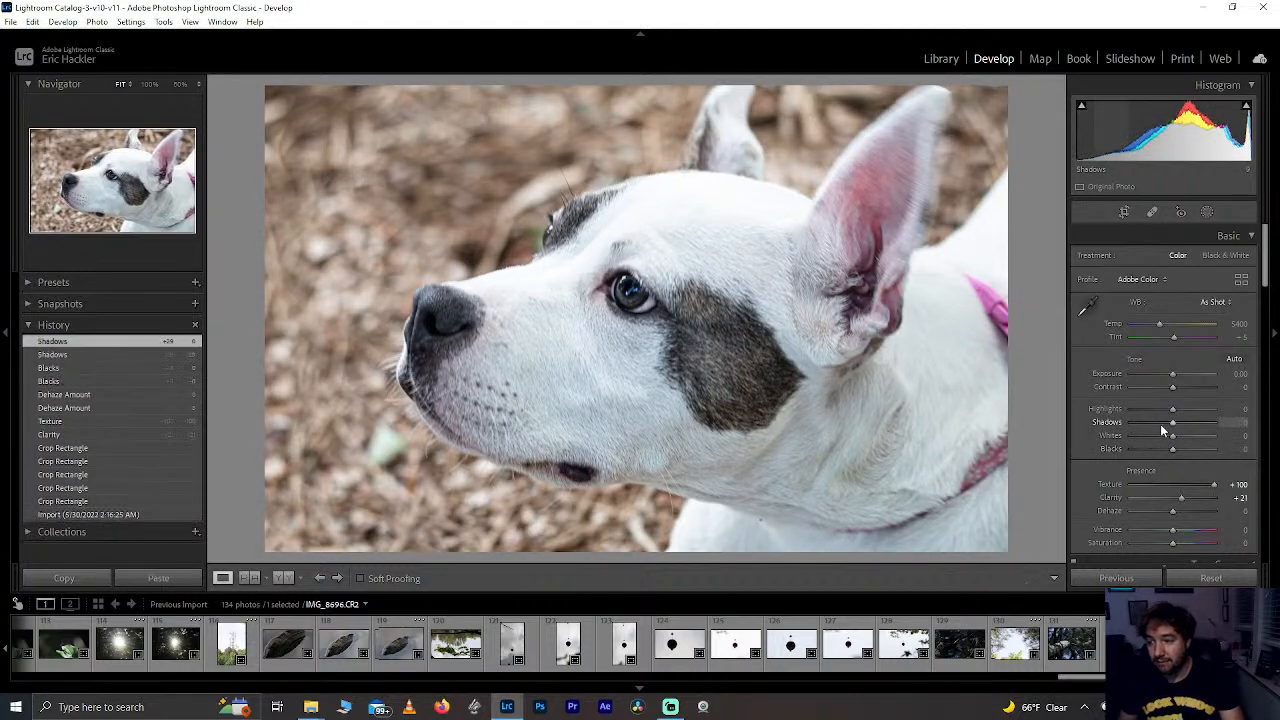
Step: Create a Select Subject mask of the dog and invert it to target the background
{"action": "left_click", "coordinate": [1207, 211]}
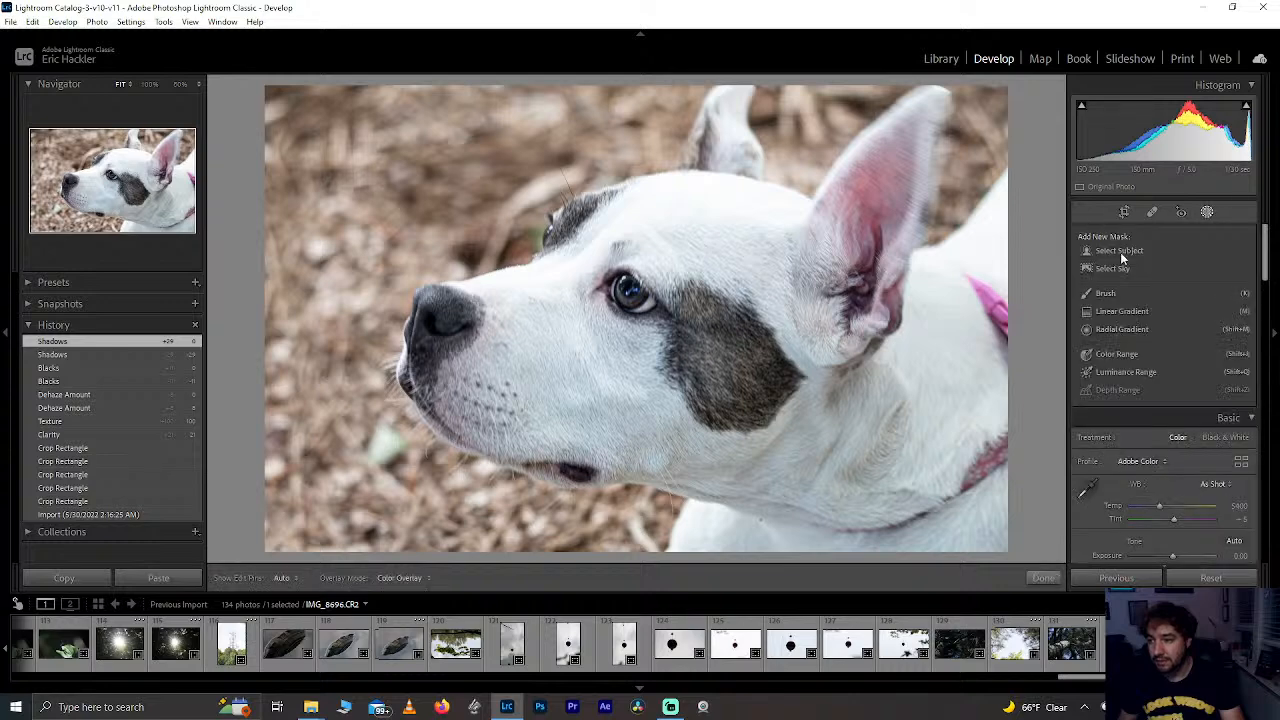
{"action": "left_click", "coordinate": [1124, 251]}
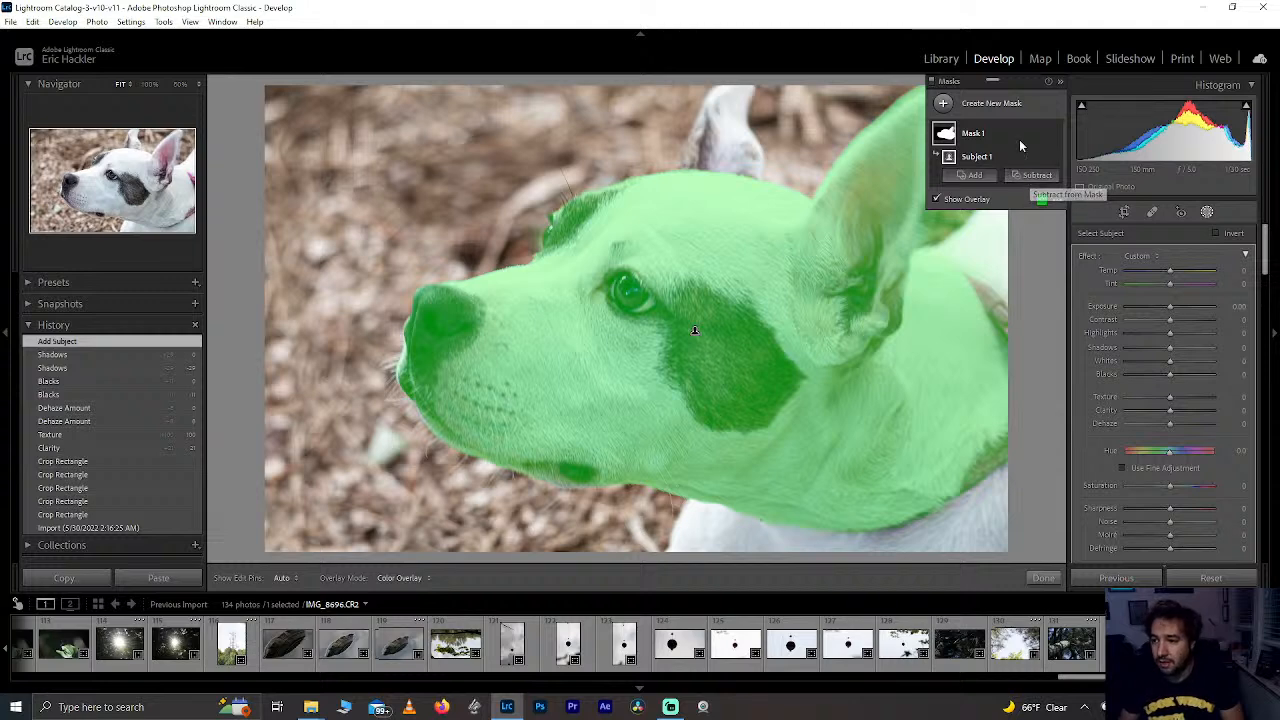
{"action": "left_click", "coordinate": [1217, 233]}
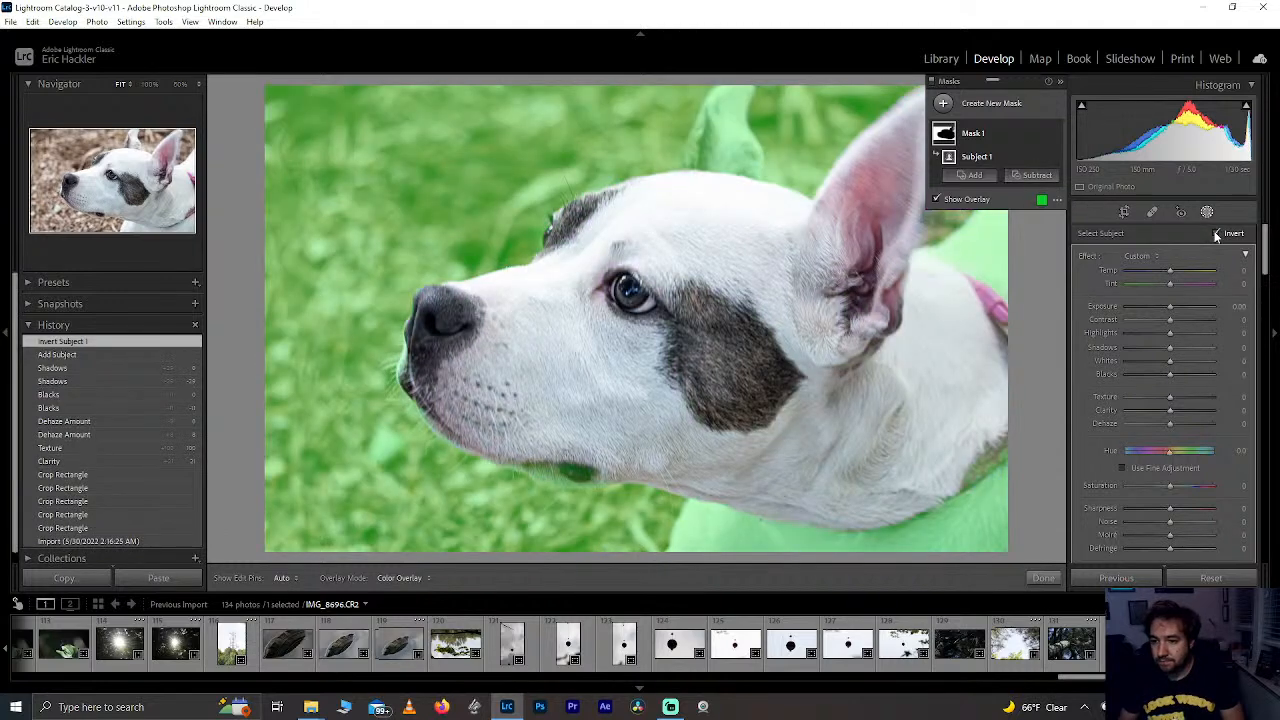
Step: Subtract the dog's chest, lower collar and chin from the background mask with a brush, and reduce the brush size to 11
{"action": "left_click", "coordinate": [1032, 176]}
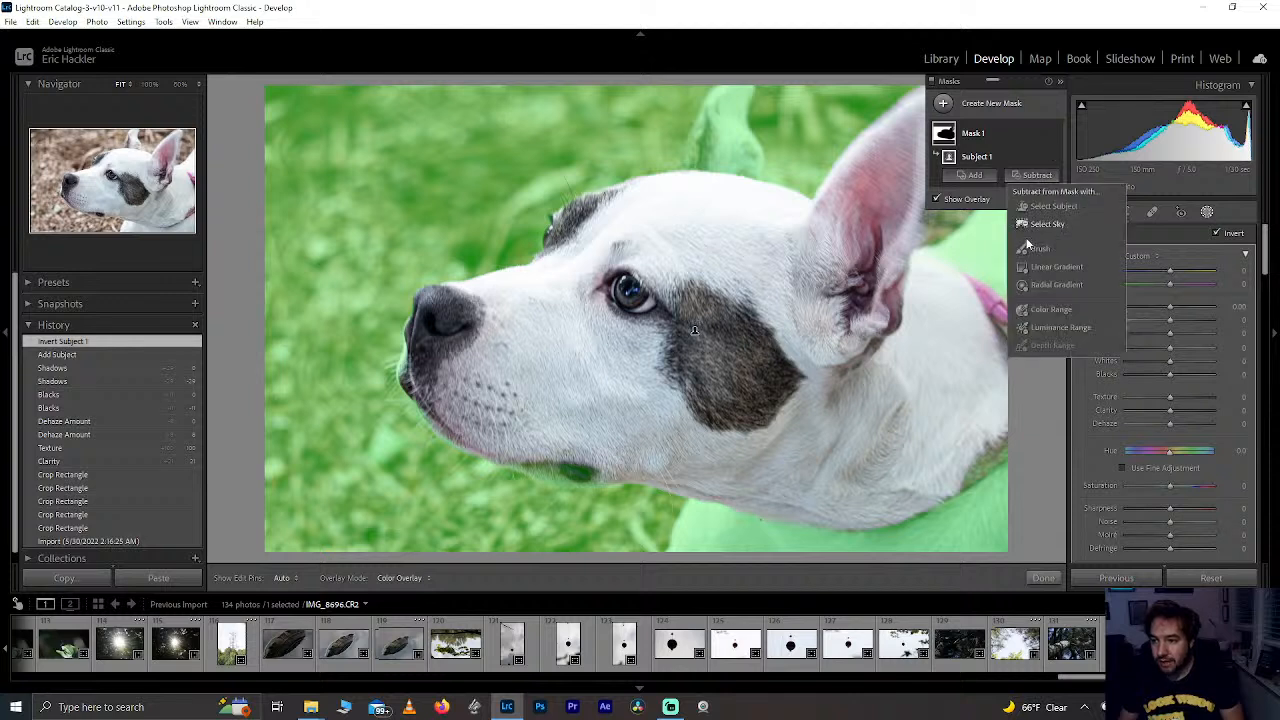
{"action": "left_click", "coordinate": [1040, 249]}
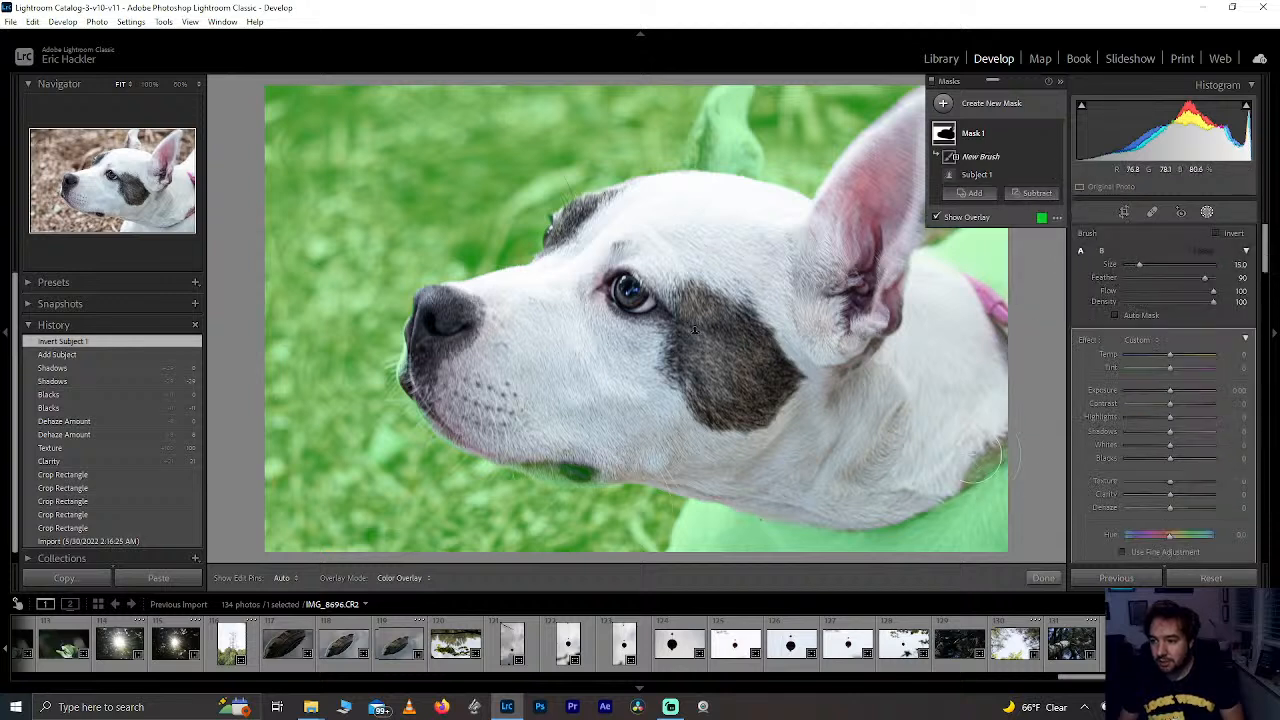
{"action": "mouse_move", "coordinate": [928, 510]}
{"action": "left_mouse_down"}
{"action": "mouse_move", "coordinate": [1004, 541]}
{"action": "mouse_move", "coordinate": [1019, 491]}
{"action": "mouse_move", "coordinate": [893, 536]}
{"action": "mouse_move", "coordinate": [740, 522]}
{"action": "mouse_move", "coordinate": [703, 538]}
{"action": "mouse_move", "coordinate": [733, 500]}
{"action": "left_mouse_up"}
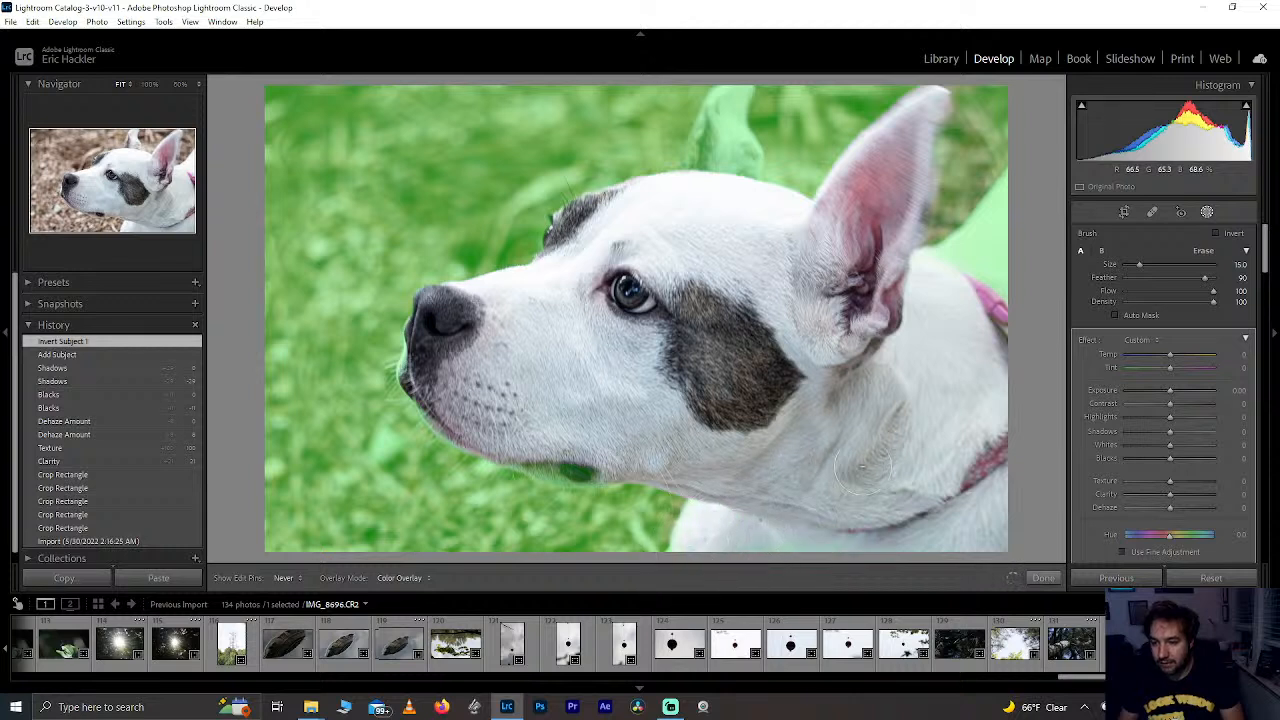
{"action": "mouse_move", "coordinate": [605, 476]}
{"action": "left_mouse_down"}
{"action": "mouse_move", "coordinate": [516, 450]}
{"action": "mouse_move", "coordinate": [711, 465]}
{"action": "mouse_move", "coordinate": [551, 470]}
{"action": "mouse_move", "coordinate": [408, 376]}
{"action": "mouse_move", "coordinate": [455, 300]}
{"action": "left_mouse_up"}
{"action": "scroll", "coordinate": [433, 385], "scroll_direction": "down", "scroll_amount": 3}
{"action": "scroll", "coordinate": [433, 385], "scroll_direction": "down", "scroll_amount": 1}
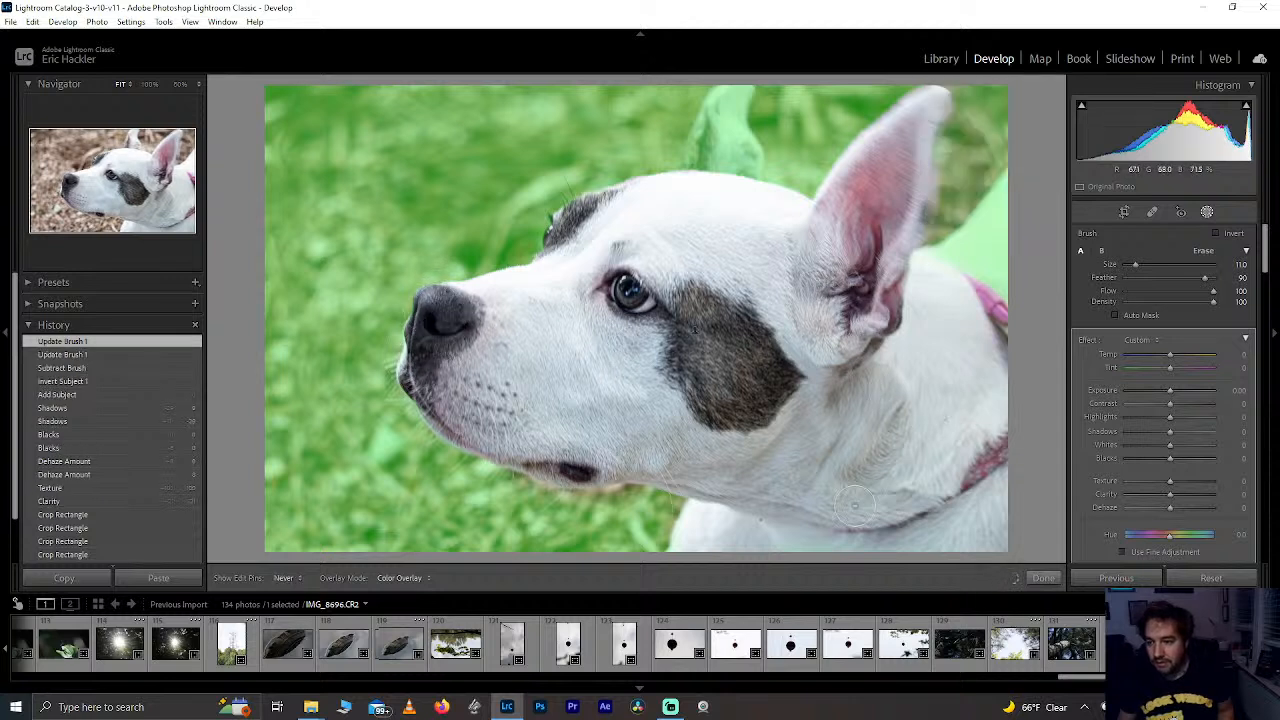
Step: Brush the dog's remaining collar, back and far ear out of the background mask
{"action": "mouse_move", "coordinate": [855, 505]}
{"action": "left_mouse_down"}
{"action": "mouse_move", "coordinate": [896, 543]}
{"action": "mouse_move", "coordinate": [955, 537]}
{"action": "mouse_move", "coordinate": [968, 500]}
{"action": "left_mouse_up"}
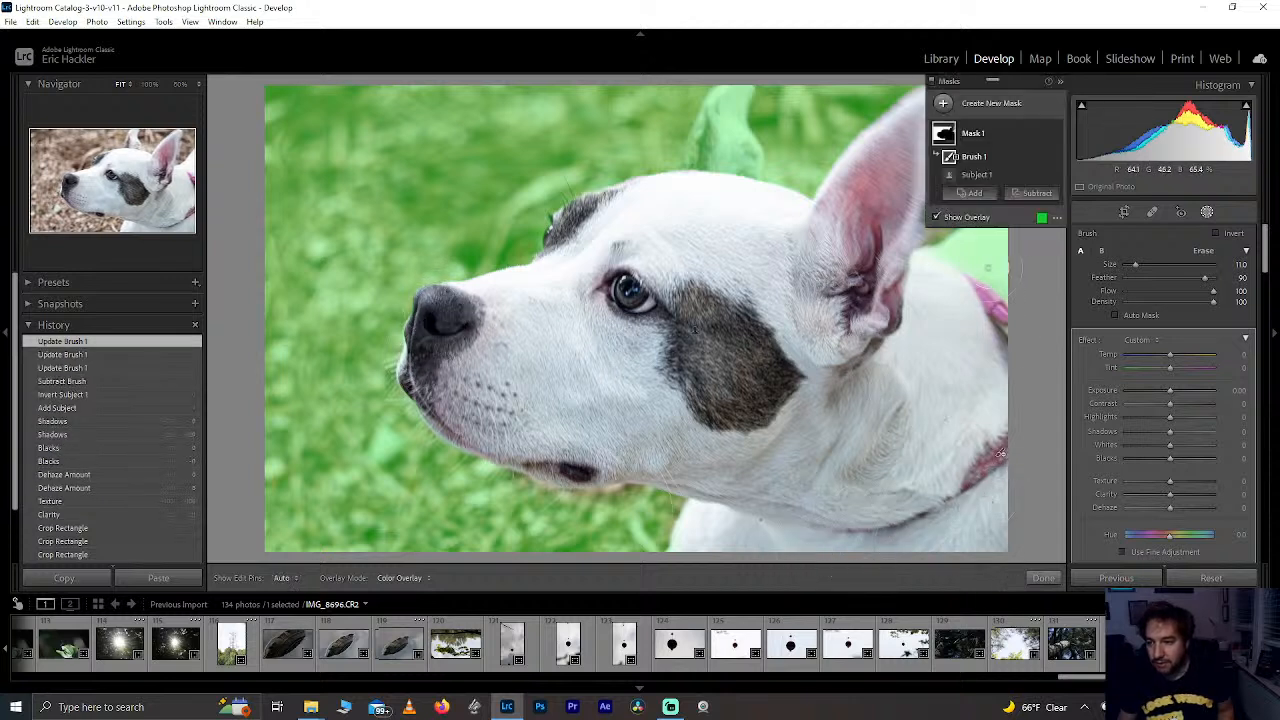
{"action": "key", "text": "h"}
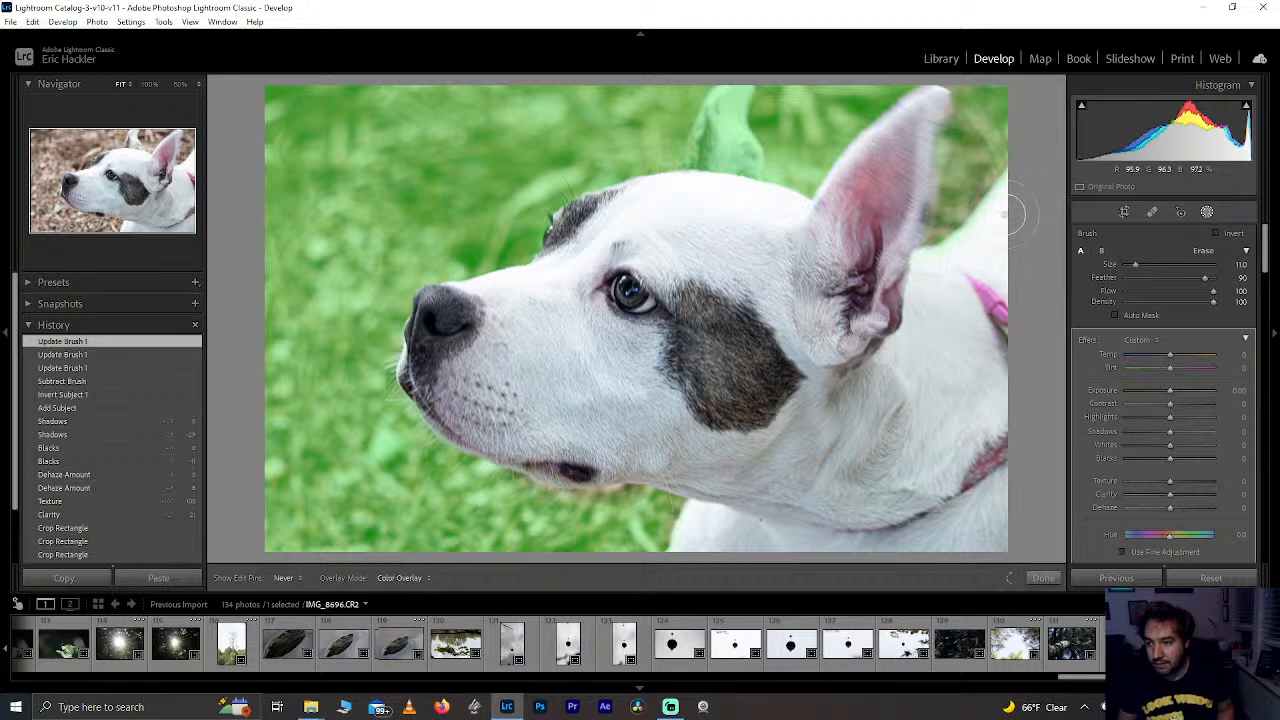
{"action": "mouse_move", "coordinate": [795, 355]}
{"action": "left_mouse_down"}
{"action": "mouse_move", "coordinate": [885, 350]}
{"action": "mouse_move", "coordinate": [848, 313]}
{"action": "mouse_move", "coordinate": [866, 263]}
{"action": "left_mouse_up"}
{"action": "key", "text": "h"}
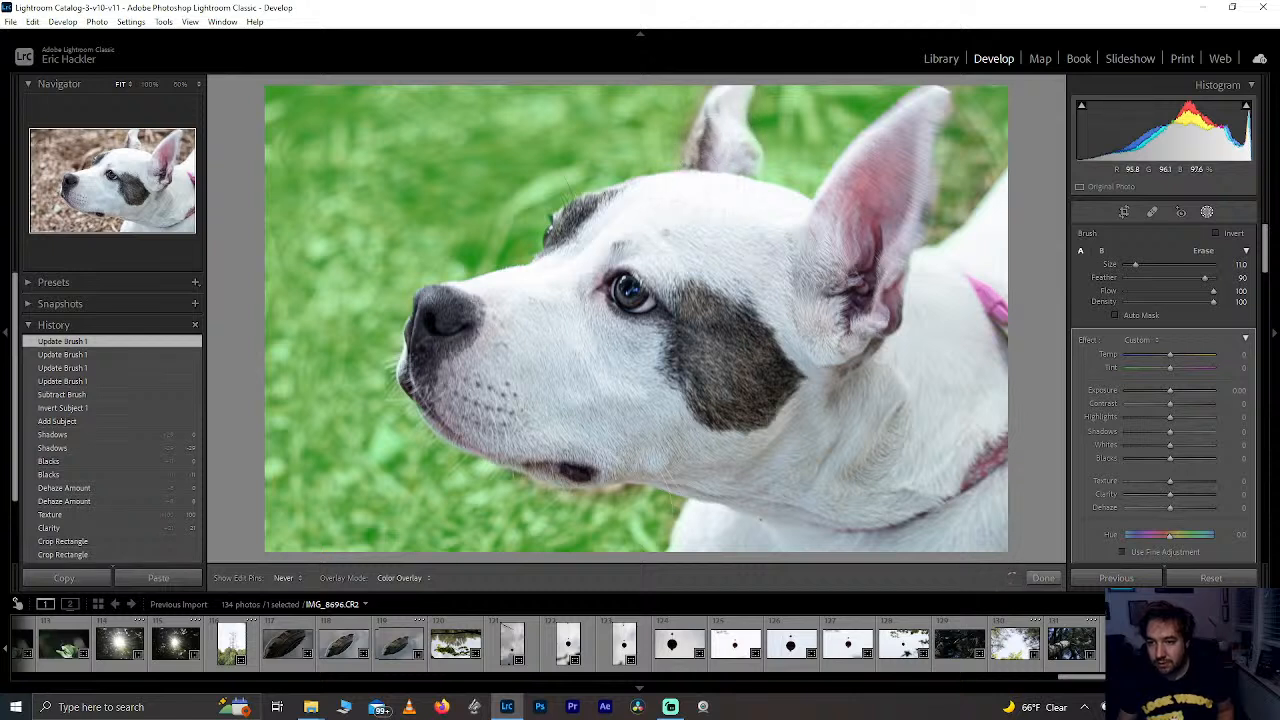
{"action": "mouse_move", "coordinate": [628, 283]}
{"action": "left_mouse_down"}
{"action": "mouse_move", "coordinate": [636, 308]}
{"action": "mouse_move", "coordinate": [658, 313]}
{"action": "left_mouse_up"}
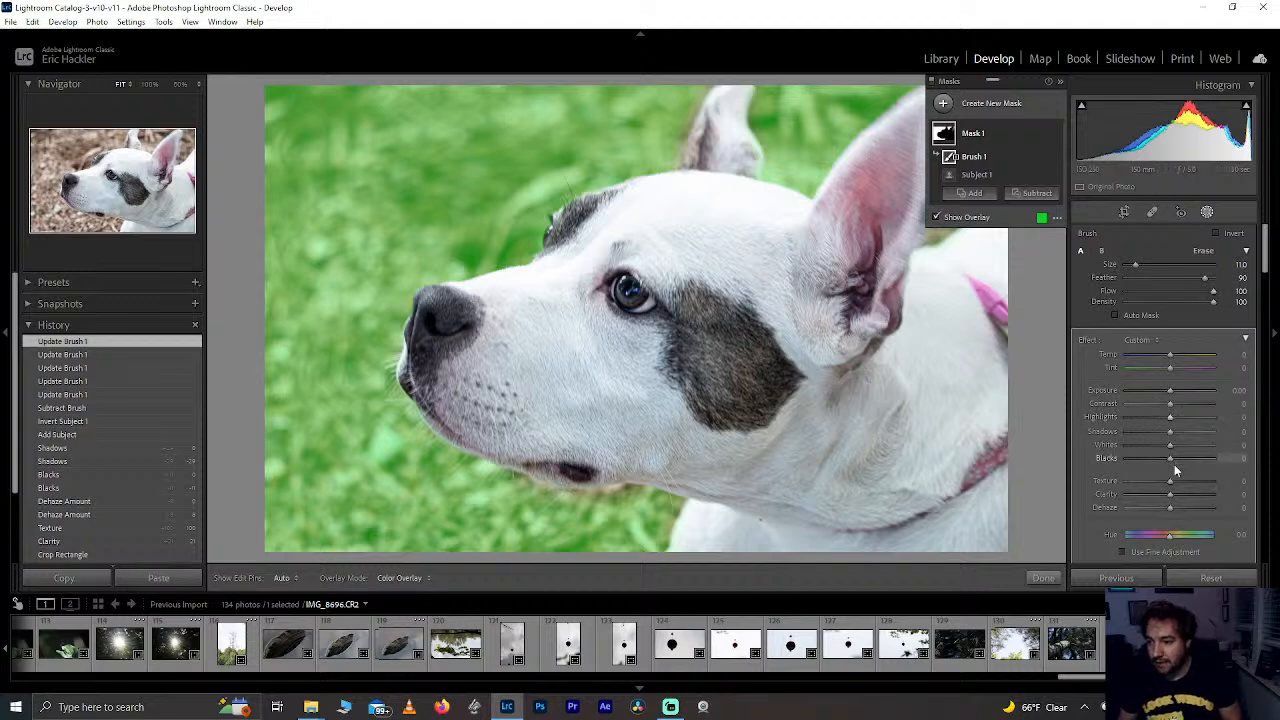
Step: Hide the mask overlay and set the background mask's texture to −100, blacks to −50 and saturation to 40
{"action": "key", "text": "o"}
{"action": "left_click_drag", "start_coordinate": [1169, 481], "coordinate": [1080, 490]}
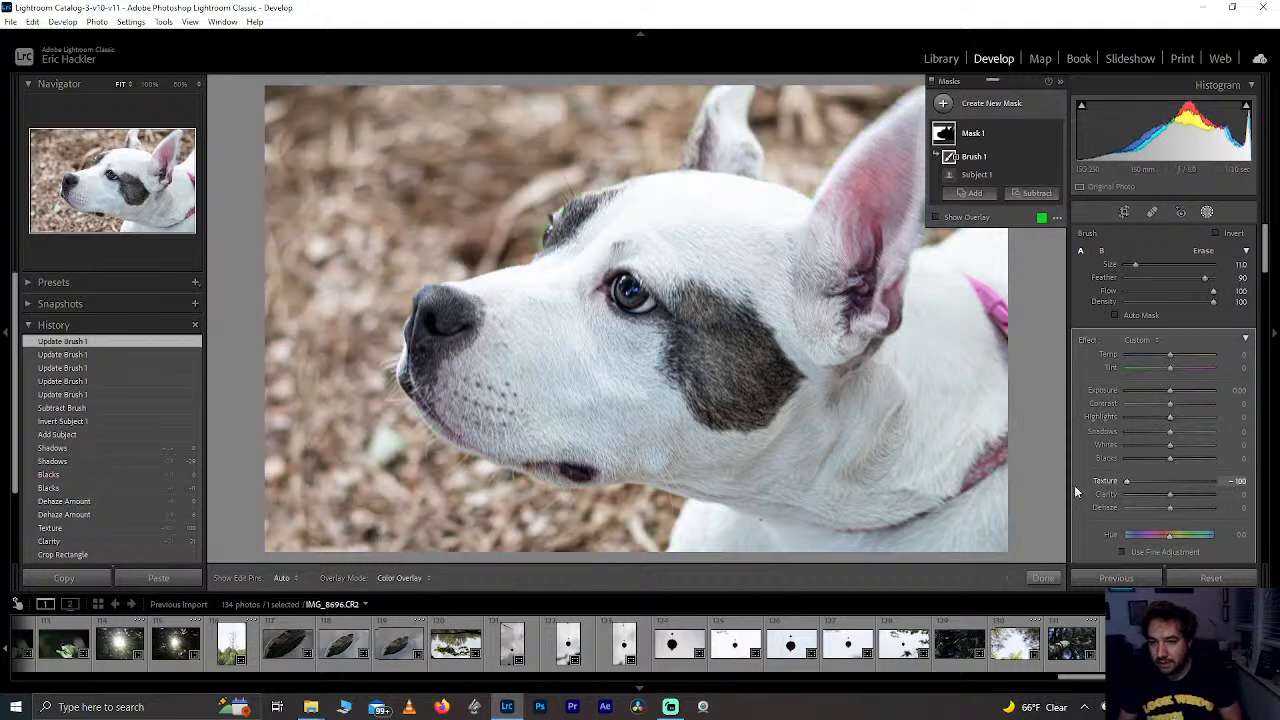
{"action": "left_click_drag", "start_coordinate": [1169, 463], "coordinate": [1147, 462]}
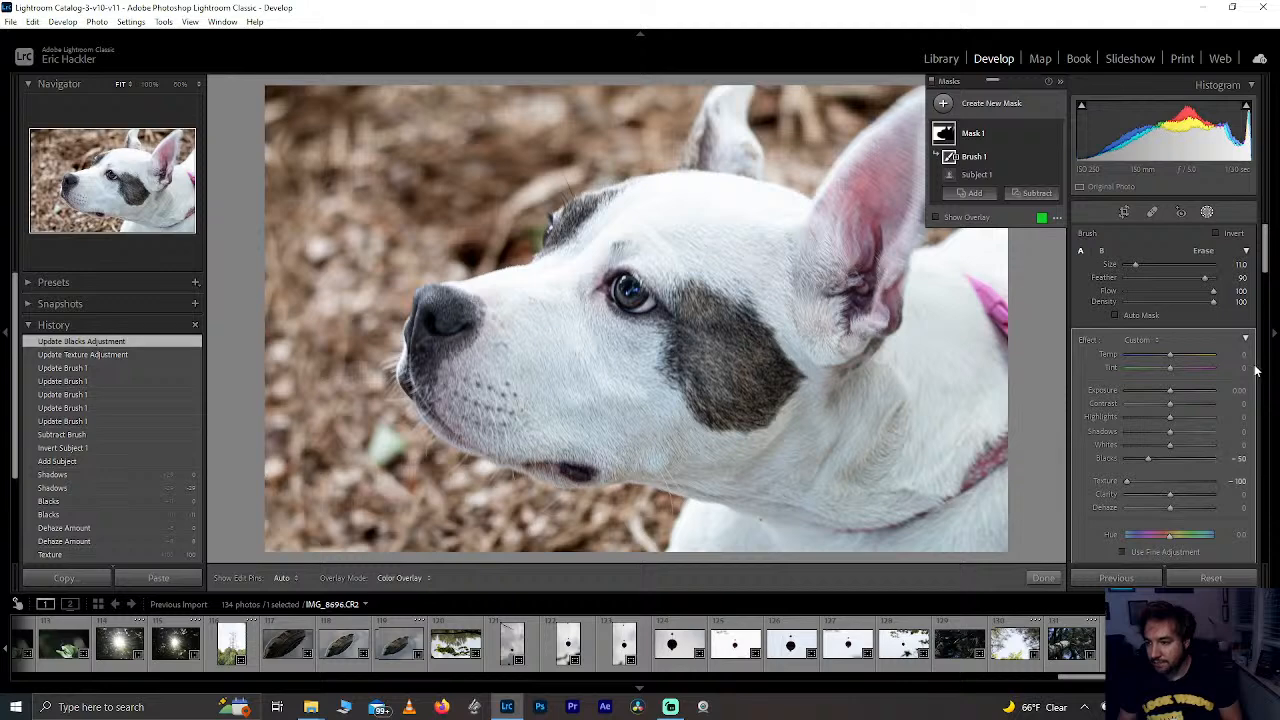
{"action": "left_click_drag", "start_coordinate": [1262, 268], "coordinate": [1262, 288]}
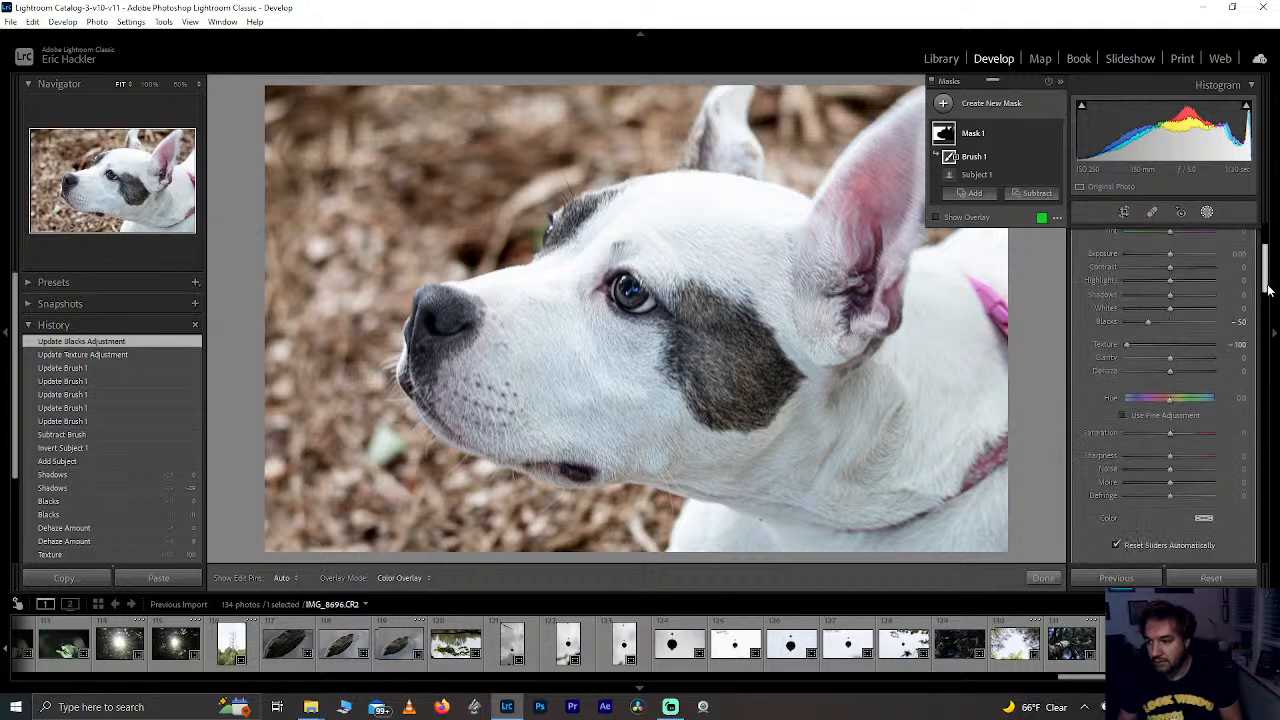
{"action": "mouse_move", "coordinate": [1169, 434]}
{"action": "left_mouse_down"}
{"action": "mouse_move", "coordinate": [1206, 433]}
{"action": "mouse_move", "coordinate": [1186, 435]}
{"action": "left_mouse_up"}
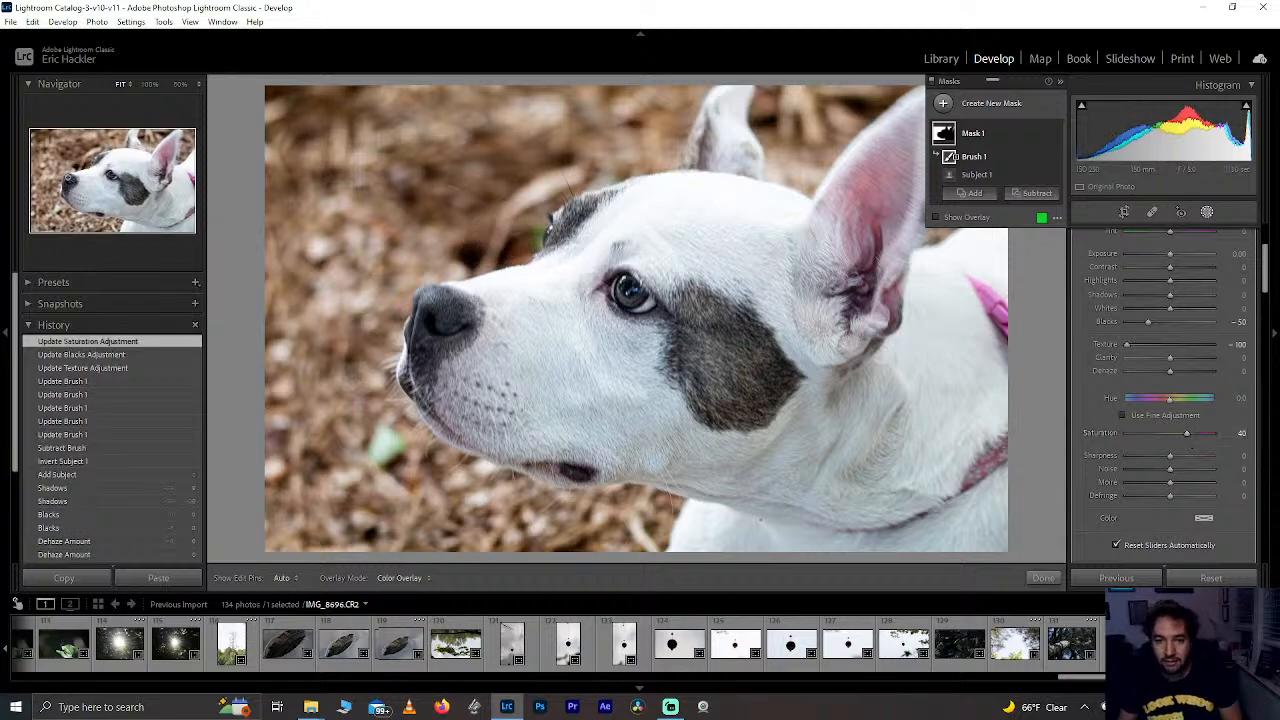
Step: Examine the background mask's edge around the dog's far eye and forehead, with and without the overlay
{"action": "left_click", "coordinate": [91, 167]}
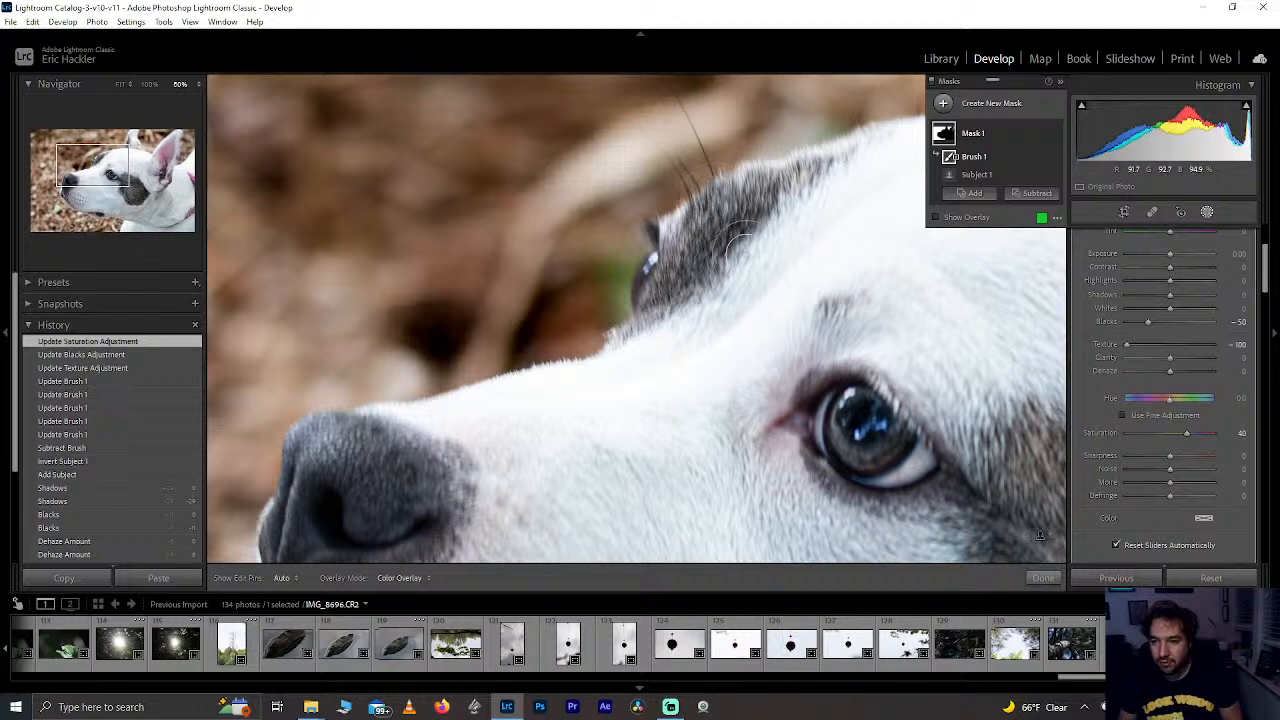
{"action": "mouse_move", "coordinate": [640, 263]}
{"action": "left_mouse_down"}
{"action": "mouse_move", "coordinate": [614, 290]}
{"action": "mouse_move", "coordinate": [628, 300]}
{"action": "left_mouse_up"}
{"action": "key", "text": "ctrl+z"}
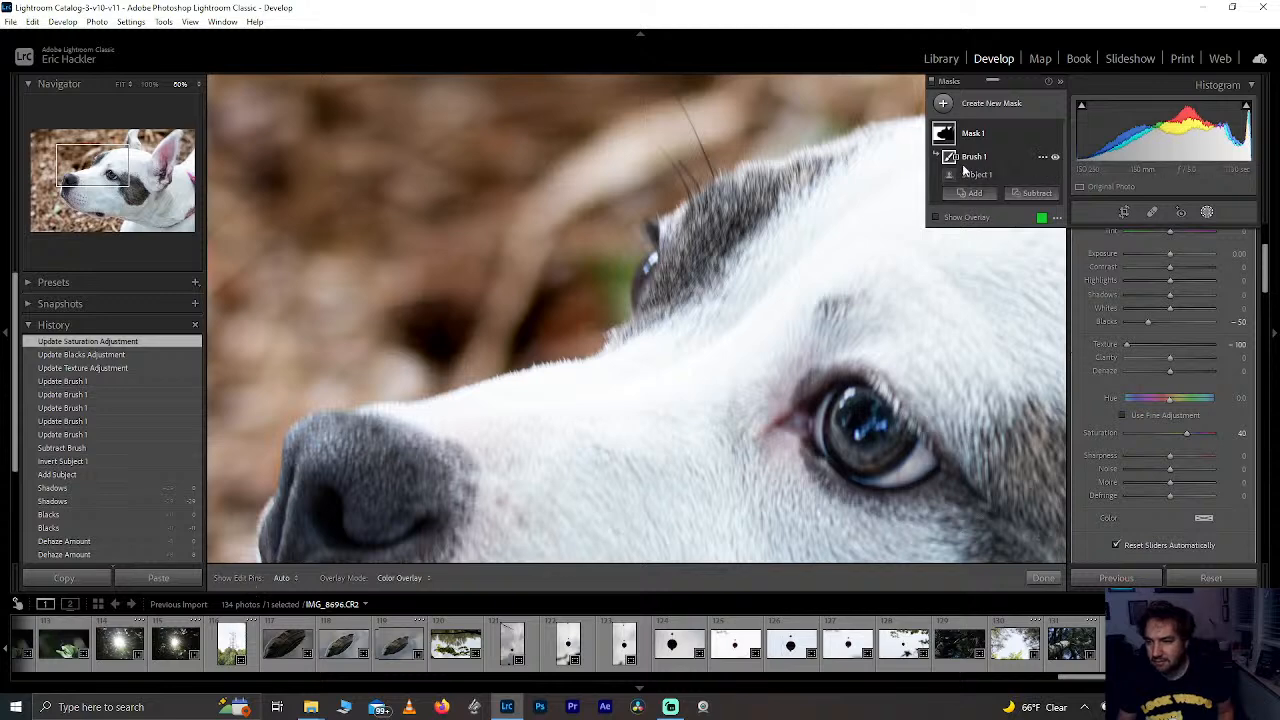
{"action": "left_click", "coordinate": [937, 218]}
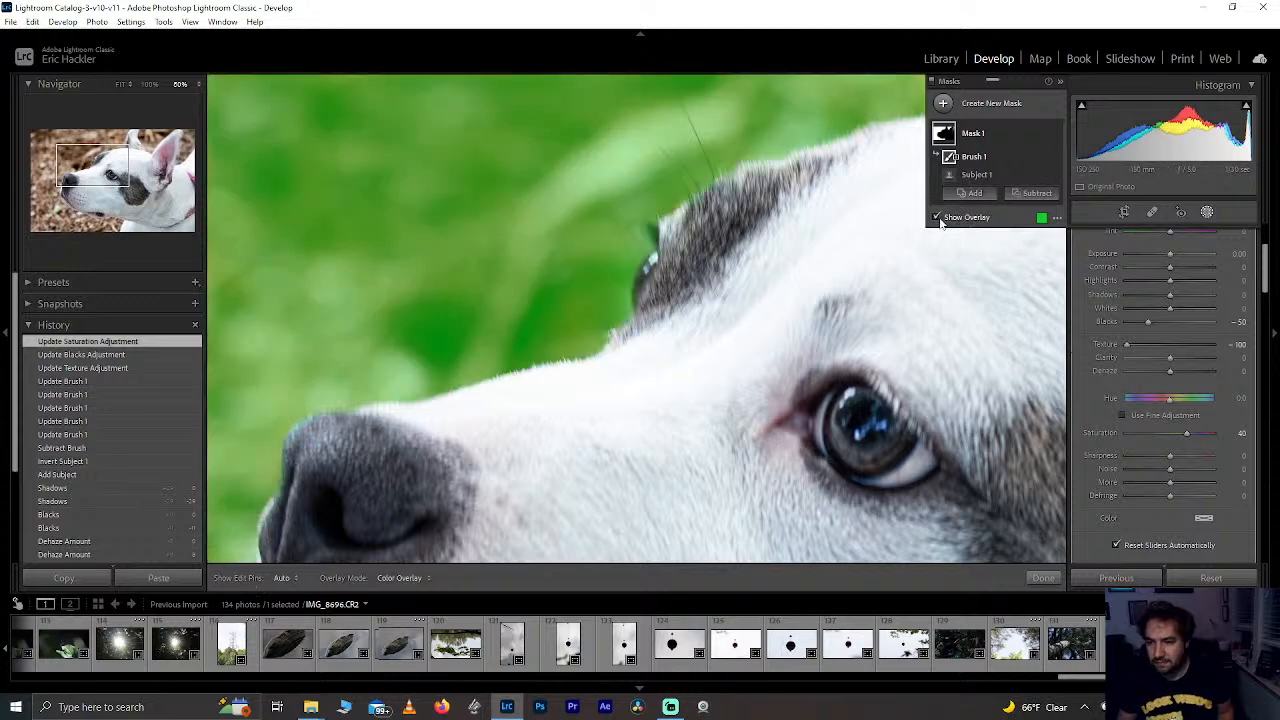
{"action": "left_click", "coordinate": [937, 218]}
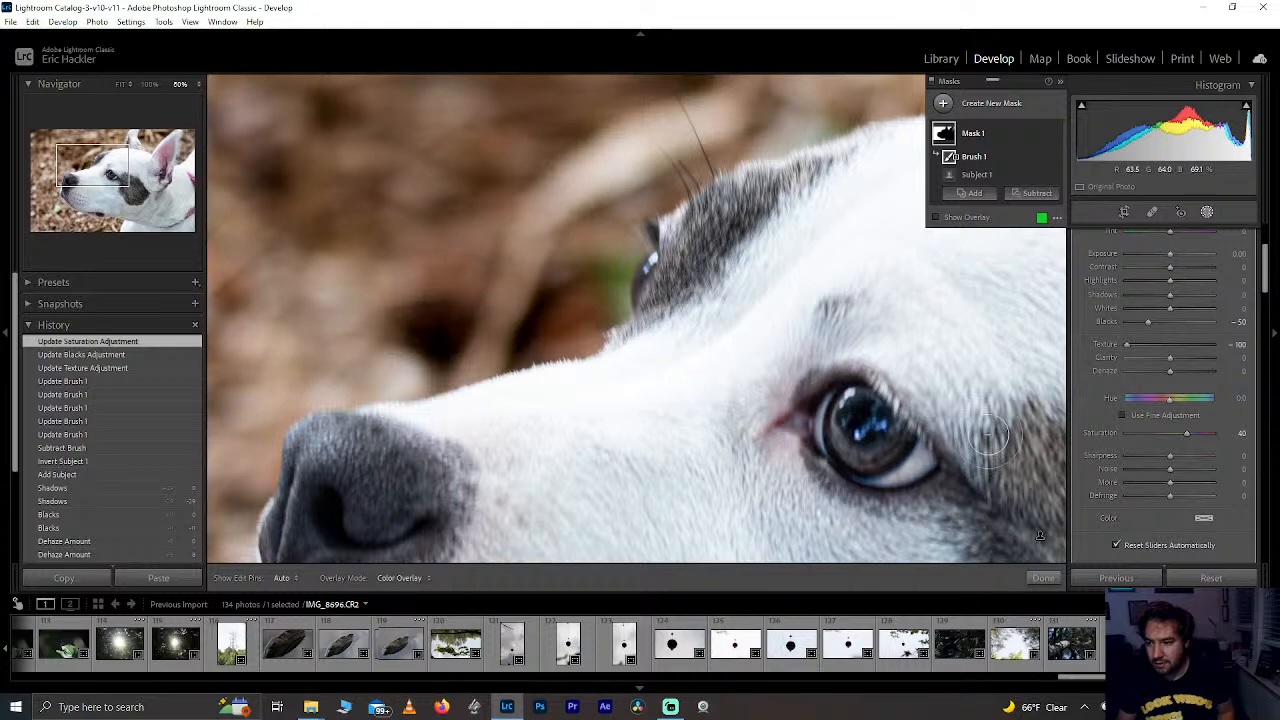
{"action": "left_click", "coordinate": [1043, 578]}
{"action": "left_click", "coordinate": [736, 338]}
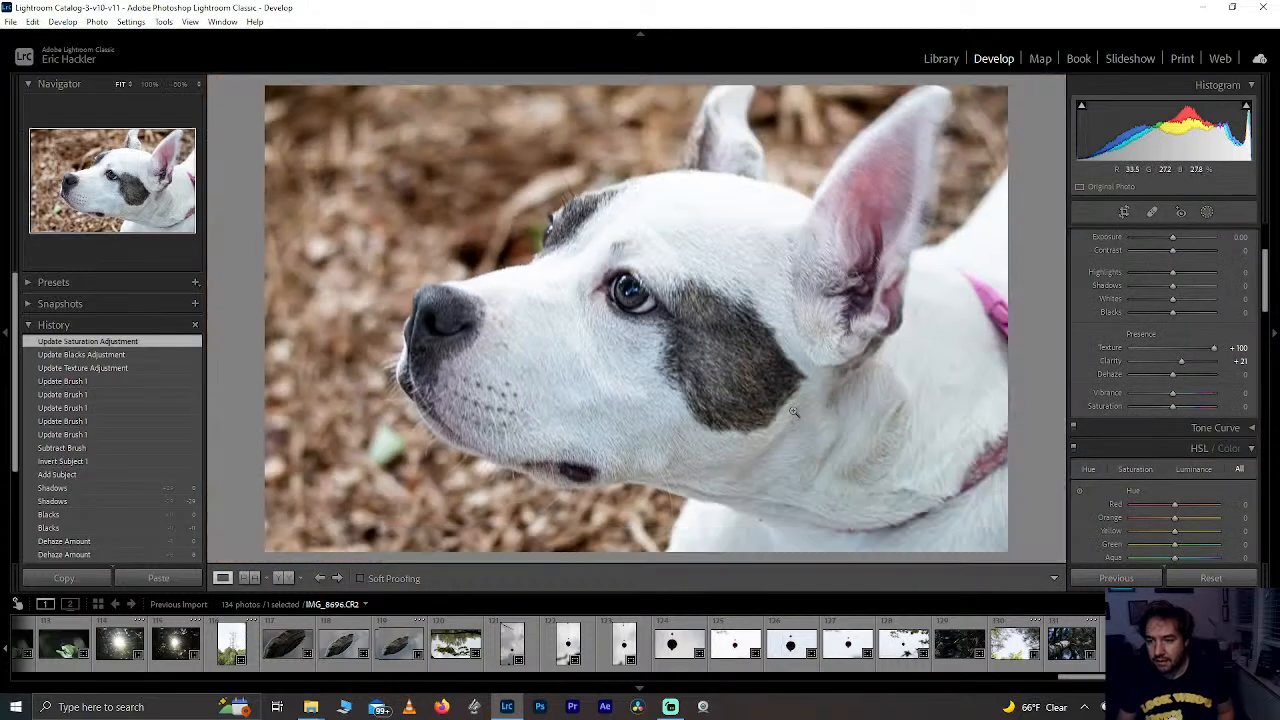
Step: Create a new brush mask and paint it over the green spots beside the dog's far eye and above its forehead
{"action": "left_click", "coordinate": [553, 222]}
{"action": "left_click_drag", "start_coordinate": [512, 272], "coordinate": [577, 330]}
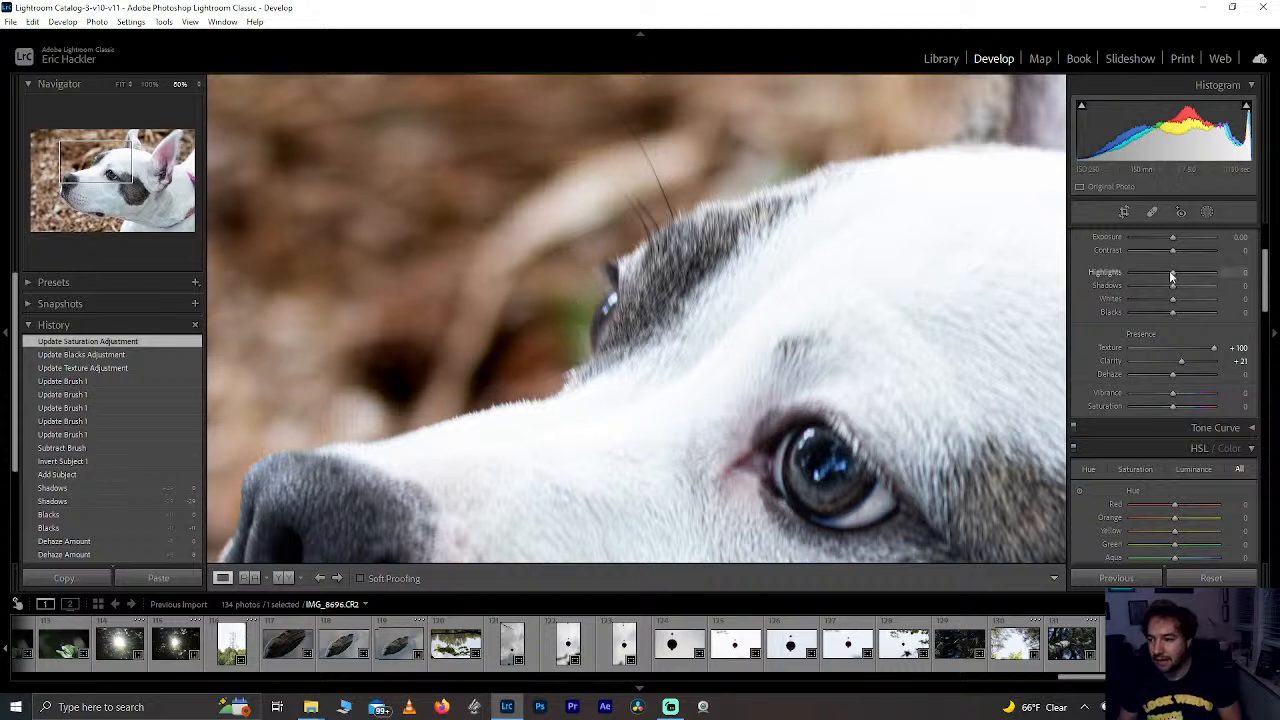
{"action": "left_click", "coordinate": [1207, 212]}
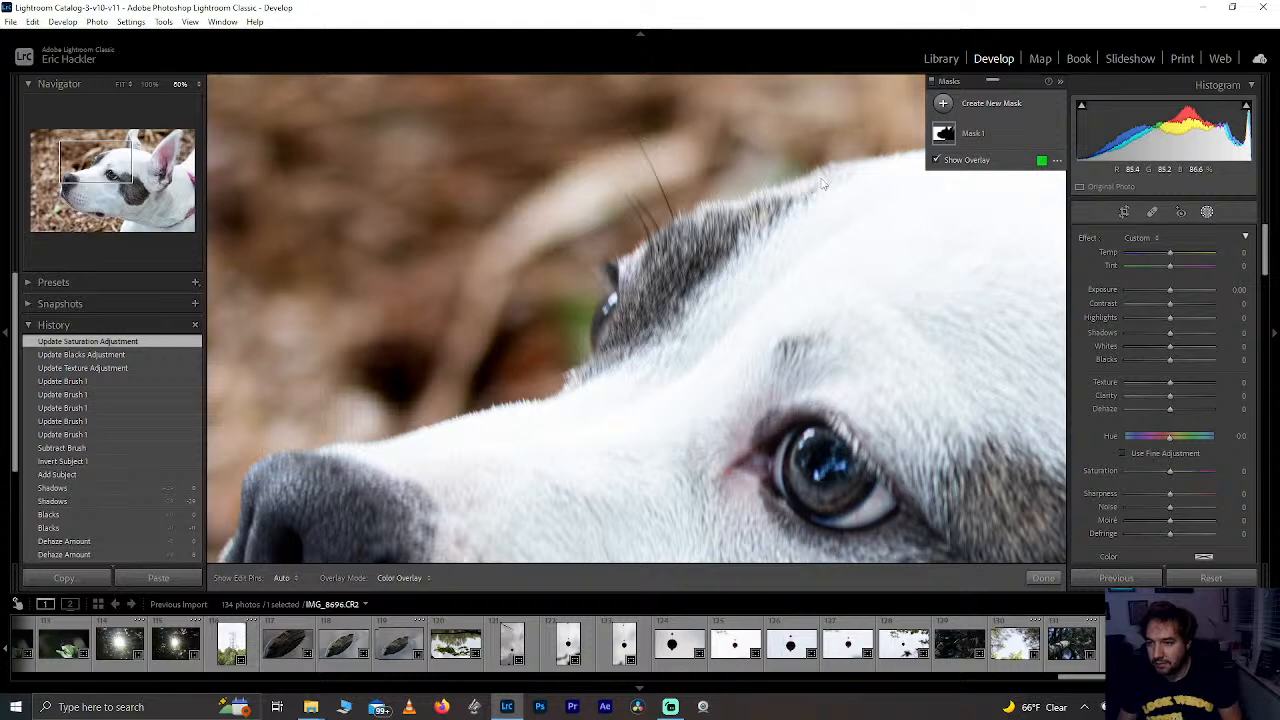
{"action": "left_click", "coordinate": [990, 103]}
{"action": "left_click", "coordinate": [1005, 172]}
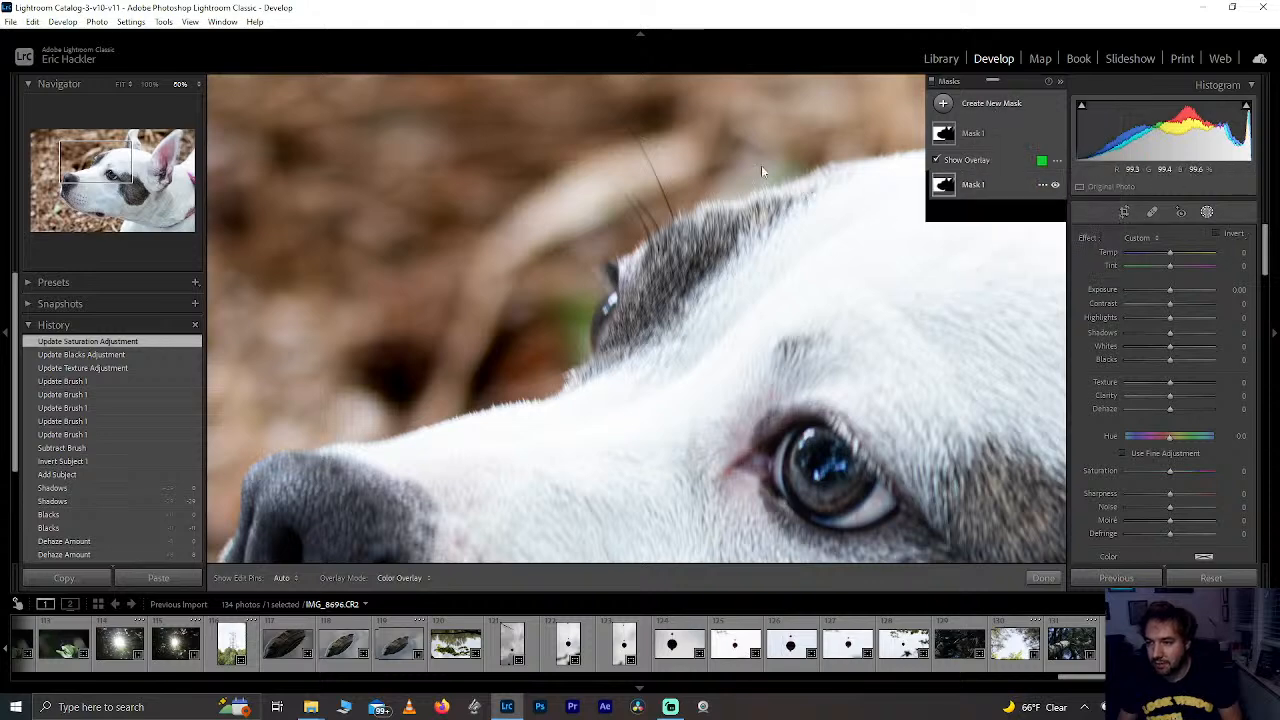
{"action": "left_click_drag", "start_coordinate": [765, 170], "coordinate": [812, 160]}
{"action": "mouse_move", "coordinate": [586, 291]}
{"action": "left_mouse_down"}
{"action": "mouse_move", "coordinate": [571, 300]}
{"action": "mouse_move", "coordinate": [566, 343]}
{"action": "mouse_move", "coordinate": [540, 276]}
{"action": "left_mouse_up"}
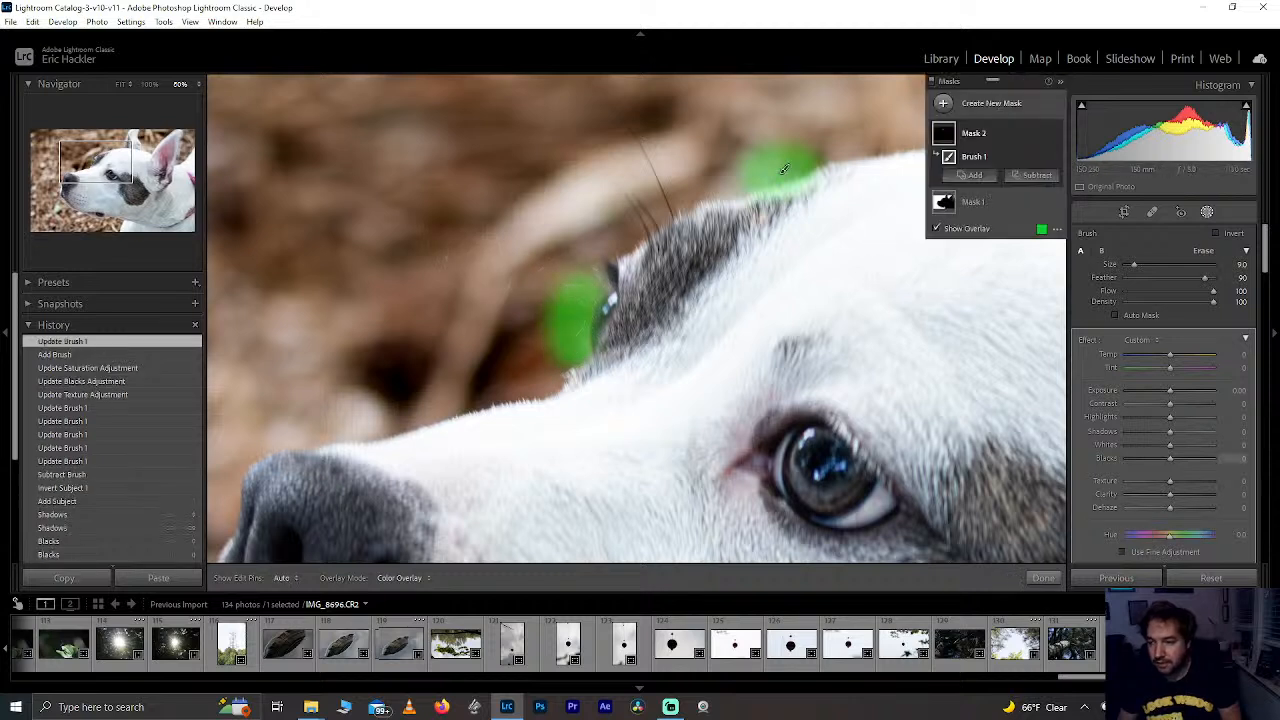
Step: Set the green-spot mask's temperature to 55, saturation to −64 and blacks to −30
{"action": "left_click_drag", "start_coordinate": [1193, 360], "coordinate": [1201, 360]}
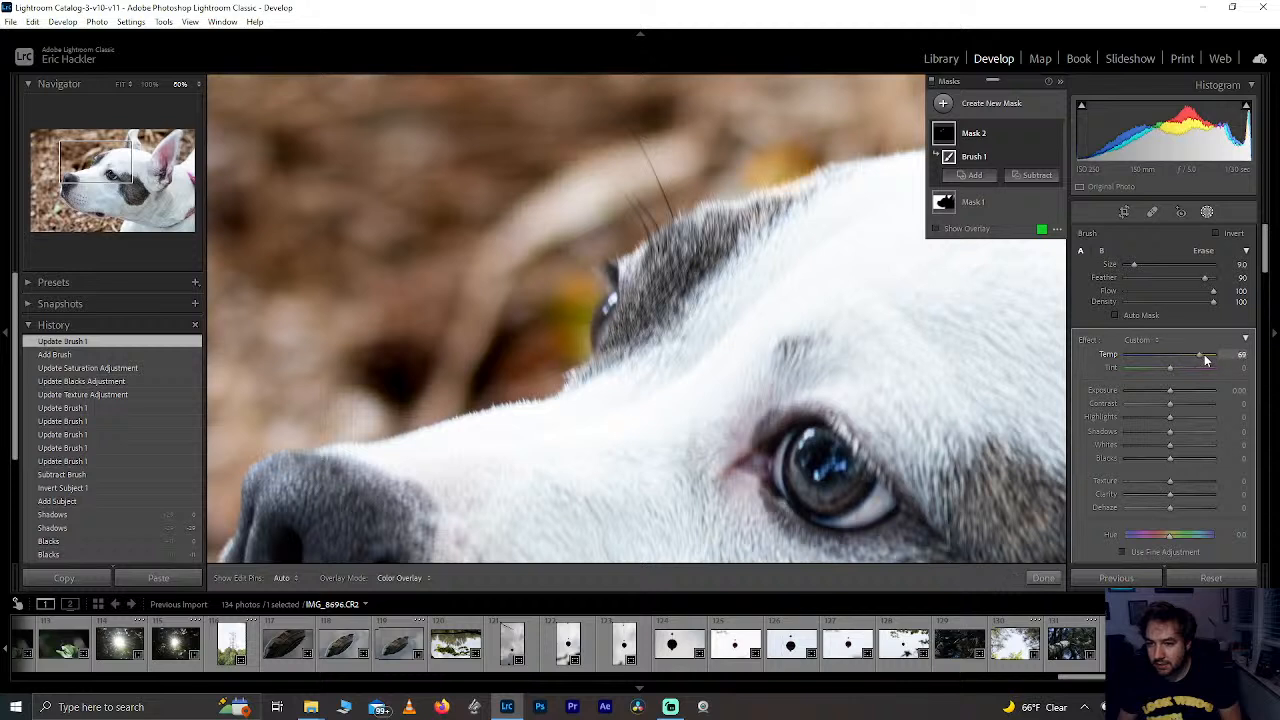
{"action": "left_click_drag", "start_coordinate": [1206, 355], "coordinate": [1200, 362]}
{"action": "scroll", "coordinate": [1082, 530], "scroll_direction": "down", "scroll_amount": 2}
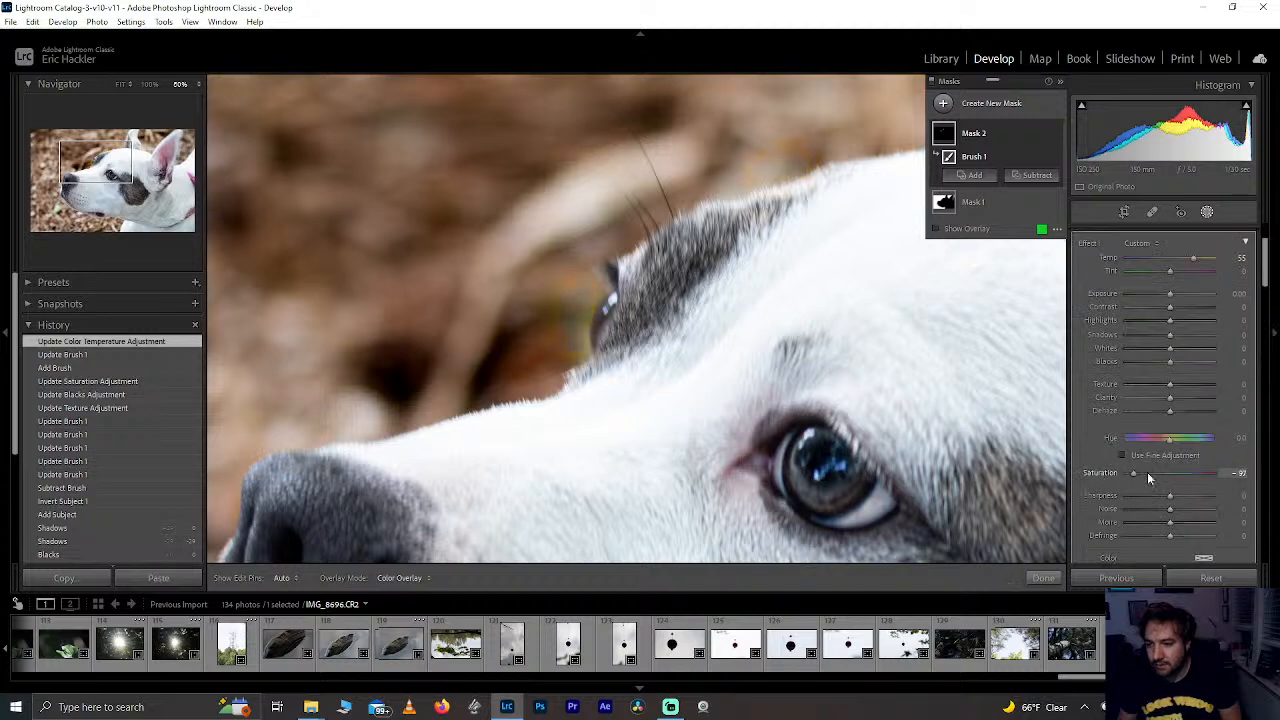
{"action": "left_click_drag", "start_coordinate": [1147, 472], "coordinate": [1144, 472]}
{"action": "left_click_drag", "start_coordinate": [1170, 361], "coordinate": [1158, 364]}
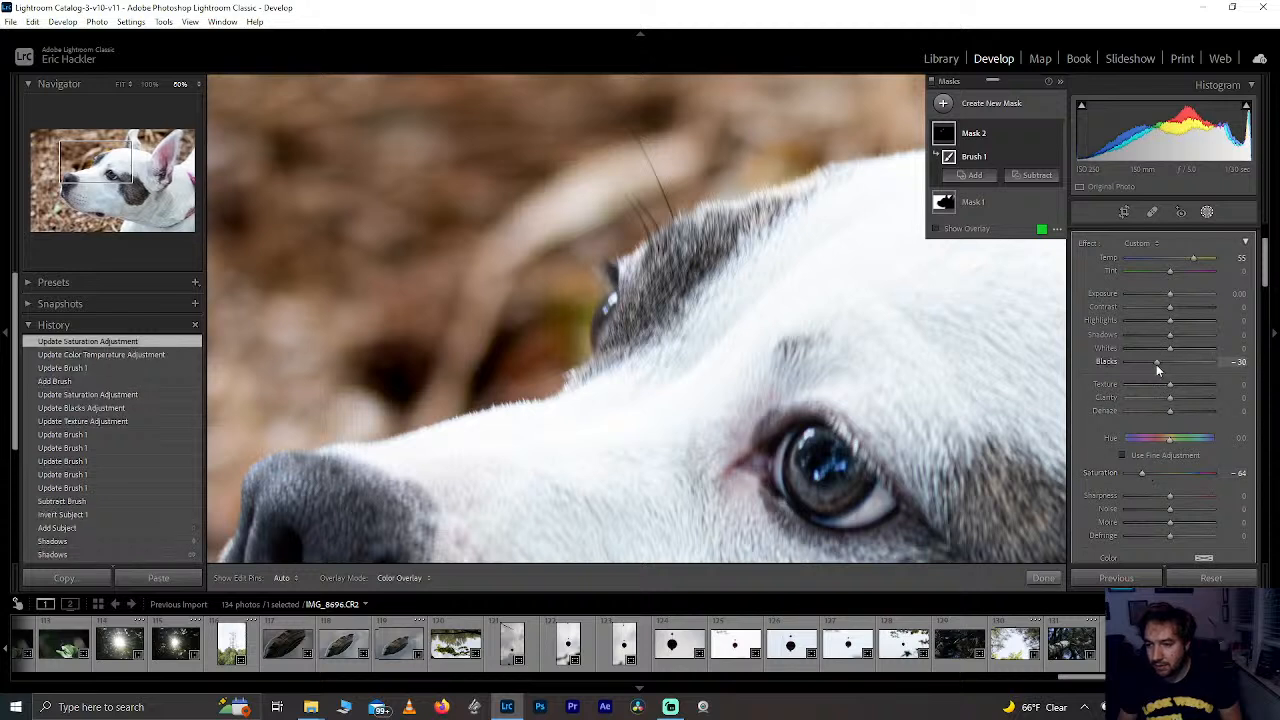
Step: Extend the green-spot mask across the background above the dog's forehead and set its saturation to −88
{"action": "key", "text": "h"}
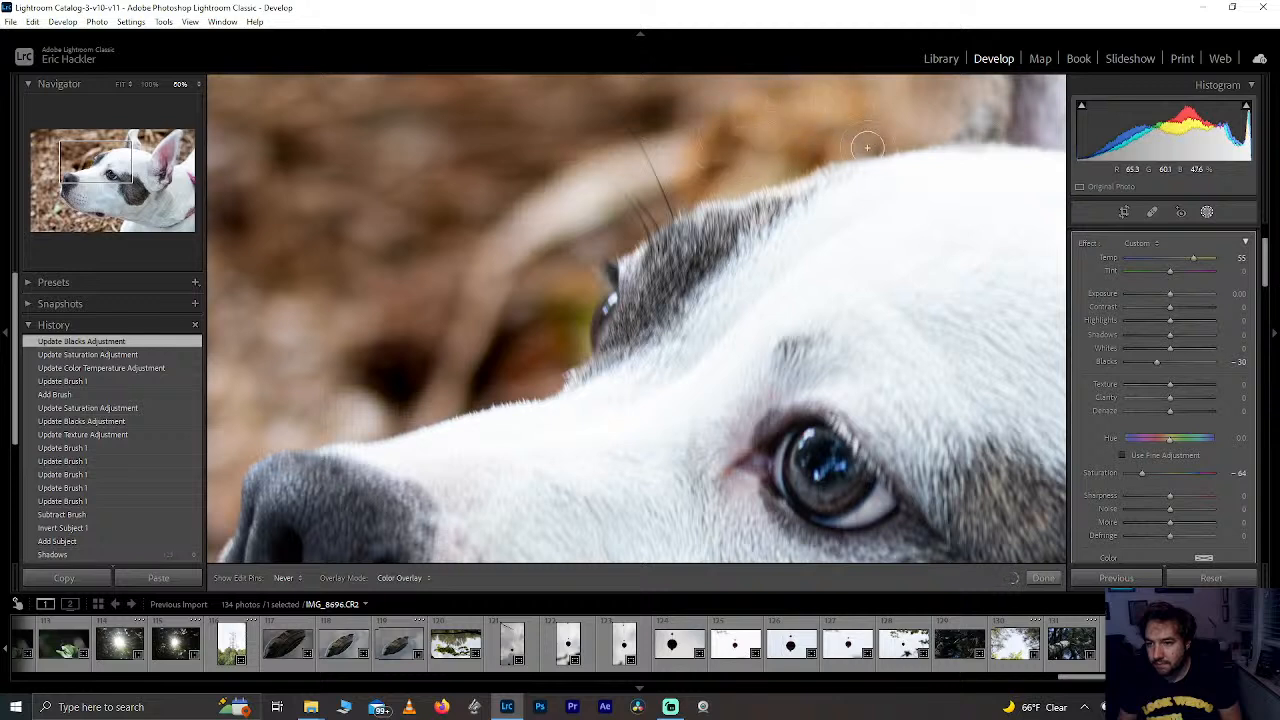
{"action": "mouse_move", "coordinate": [867, 147]}
{"action": "left_mouse_down"}
{"action": "mouse_move", "coordinate": [834, 124]}
{"action": "mouse_move", "coordinate": [787, 126]}
{"action": "left_mouse_up"}
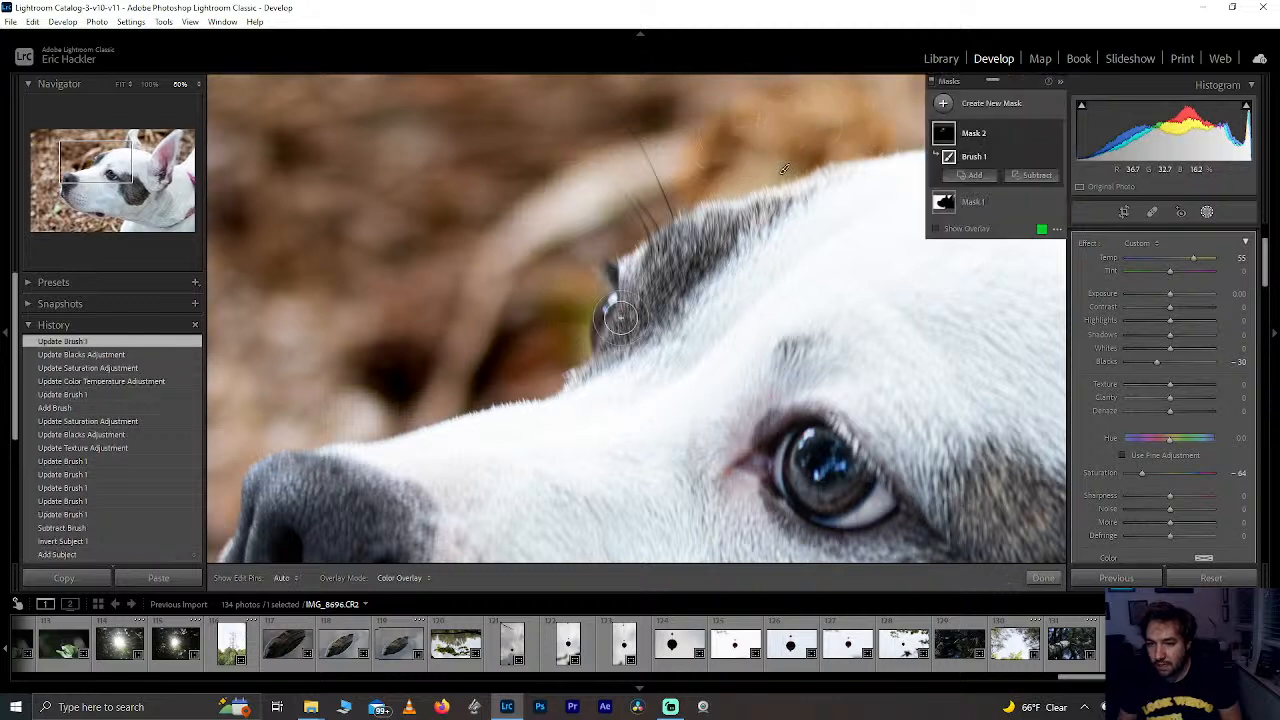
{"action": "mouse_move", "coordinate": [1142, 474]}
{"action": "left_mouse_down"}
{"action": "mouse_move", "coordinate": [1101, 474]}
{"action": "mouse_move", "coordinate": [1132, 472]}
{"action": "left_mouse_up"}
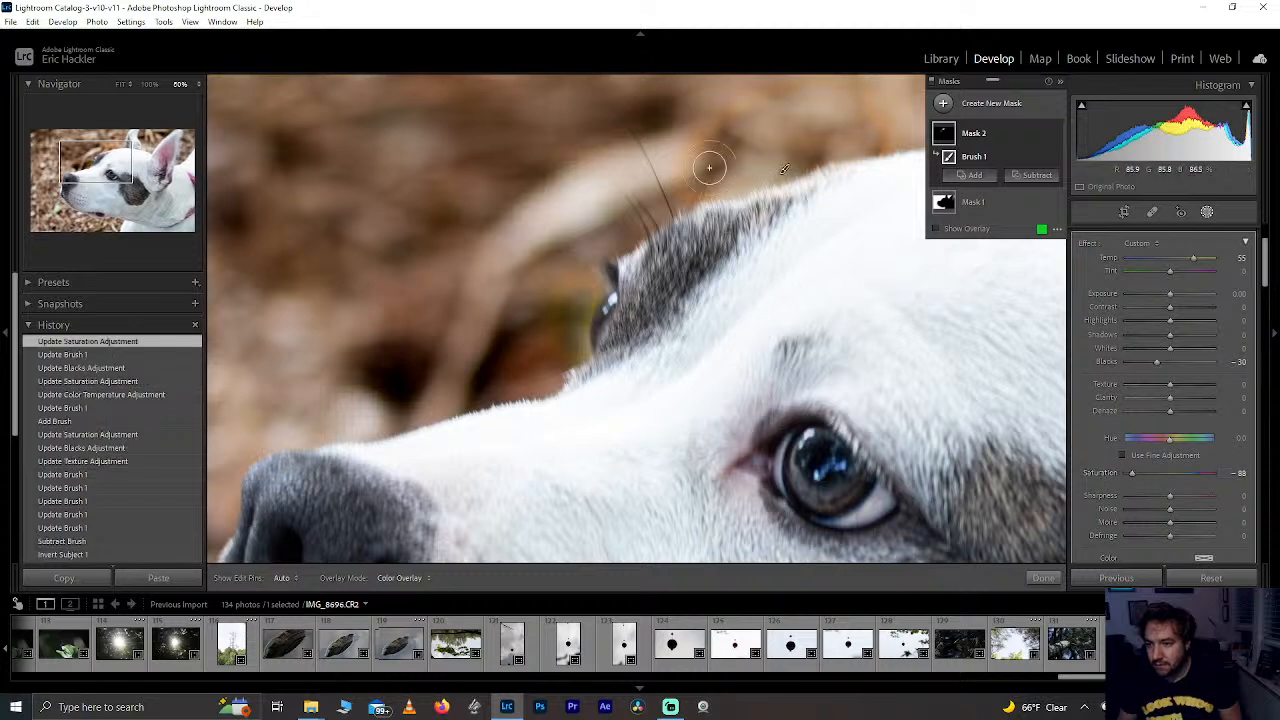
Step: Soften the brush to flow 34 at size 13, blend the mask above the forehead and beside the far eye, and finish masking
{"action": "scroll", "coordinate": [1200, 300], "scroll_direction": "up", "scroll_amount": 2}
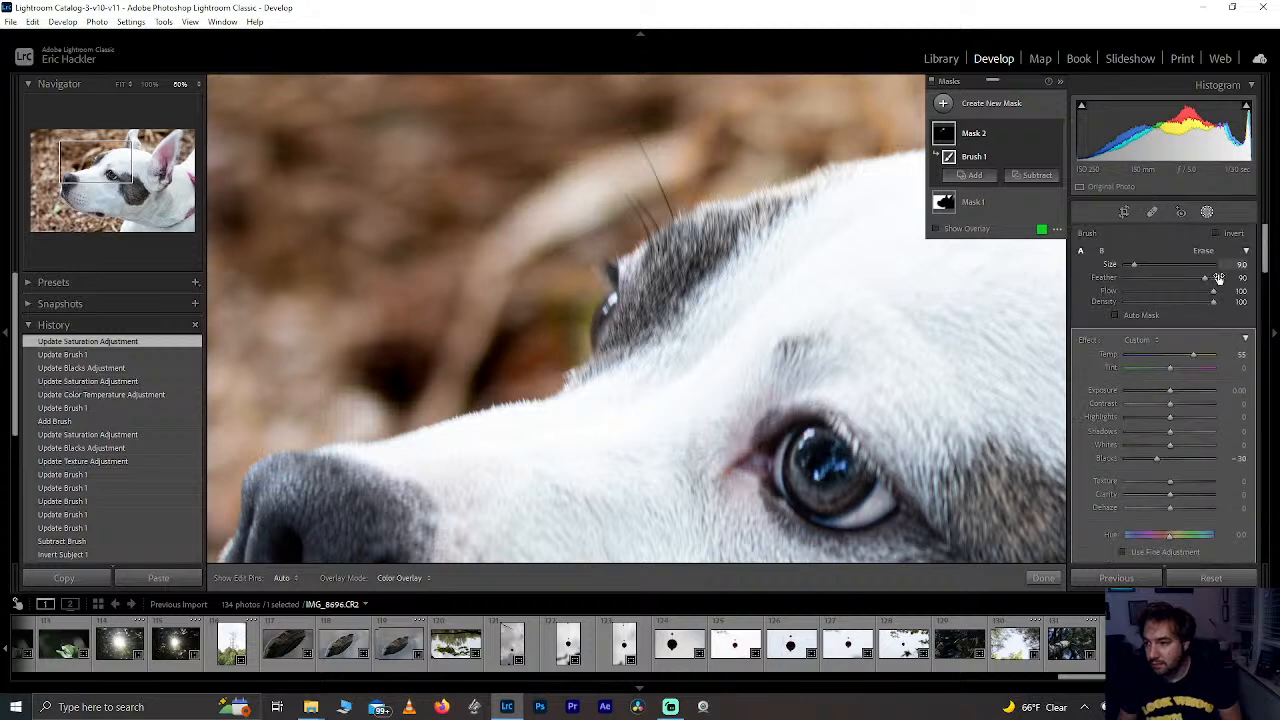
{"action": "left_click_drag", "start_coordinate": [1213, 290], "coordinate": [1154, 290]}
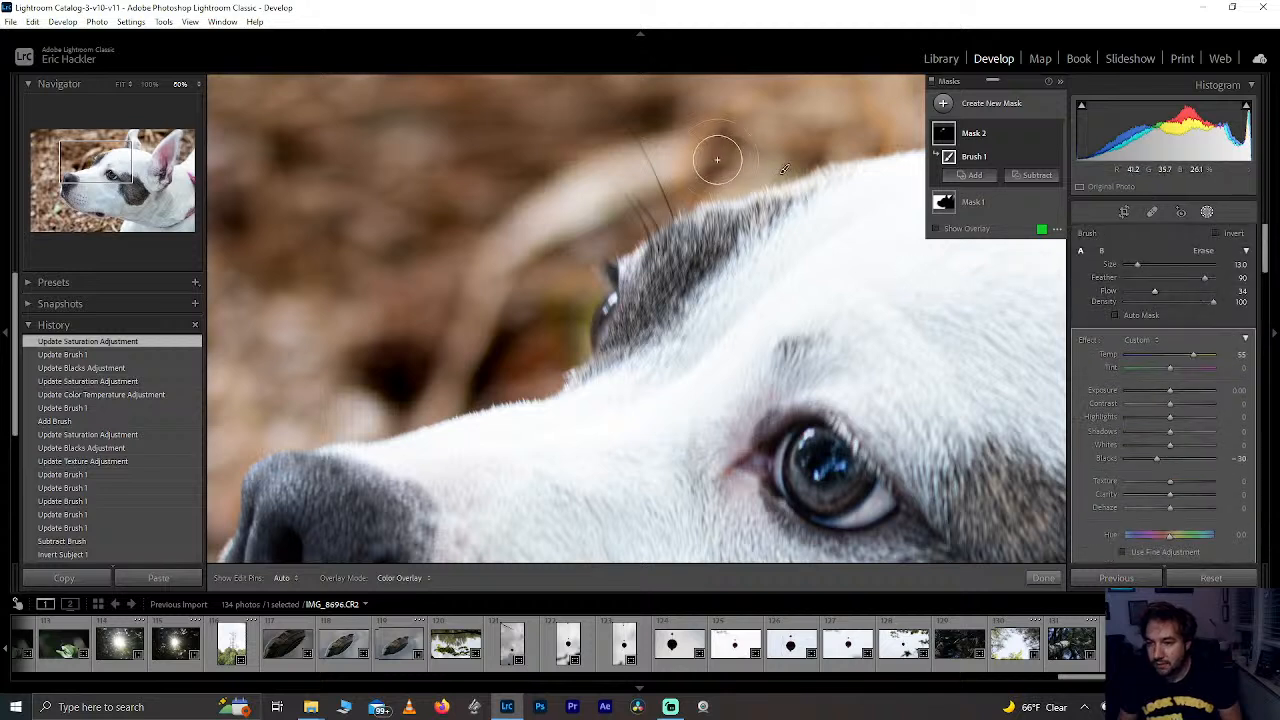
{"action": "key", "text": "h"}
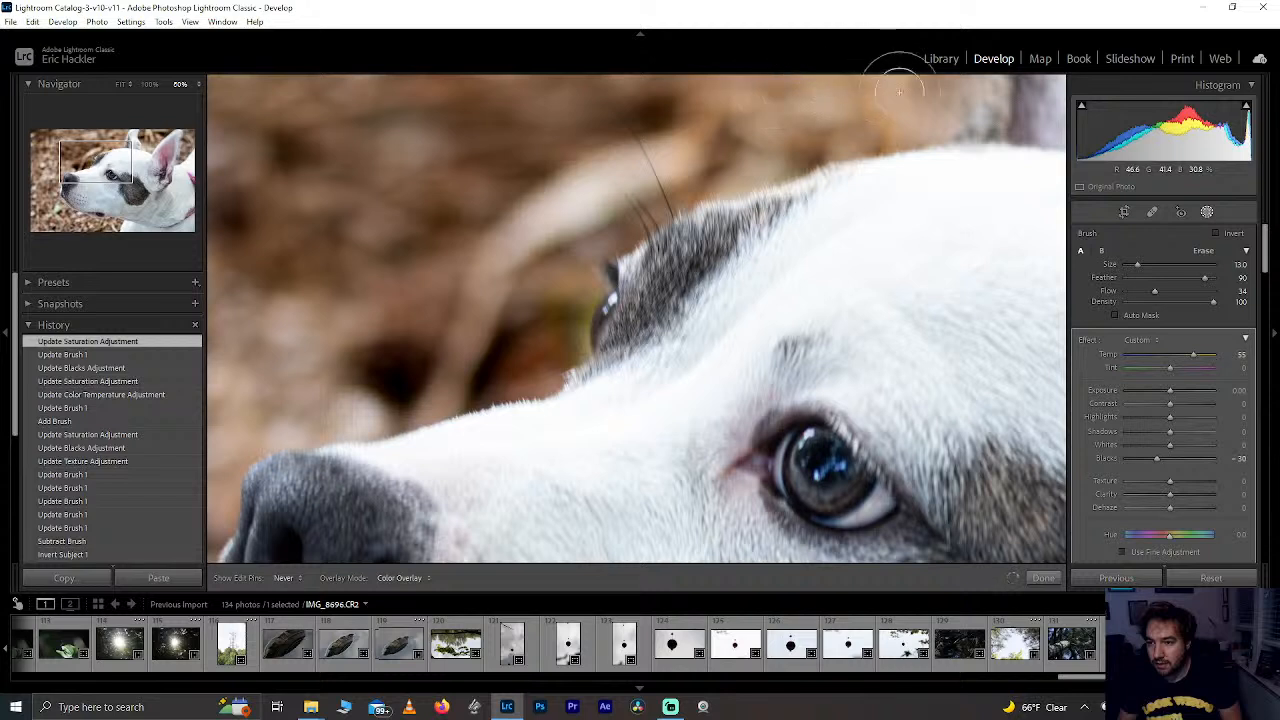
{"action": "mouse_move", "coordinate": [900, 92]}
{"action": "left_mouse_down"}
{"action": "mouse_move", "coordinate": [858, 124]}
{"action": "mouse_move", "coordinate": [847, 107]}
{"action": "mouse_move", "coordinate": [718, 96]}
{"action": "left_mouse_up"}
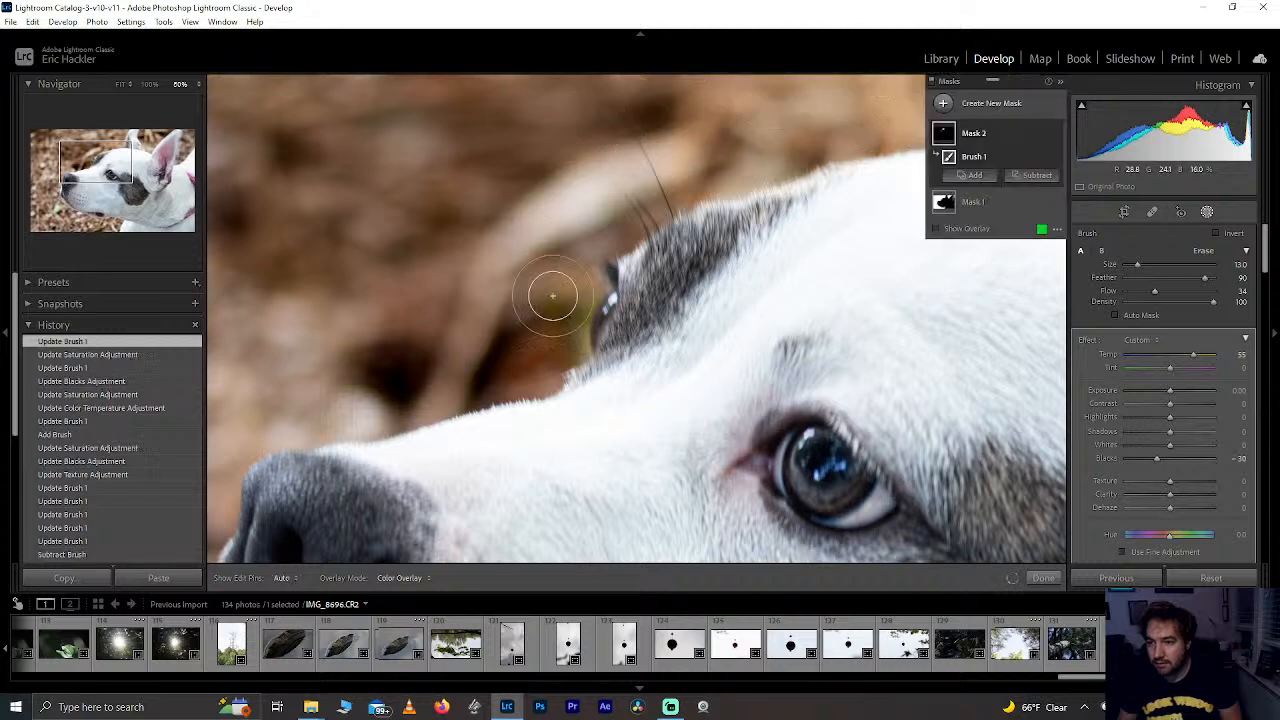
{"action": "key", "text": "h"}
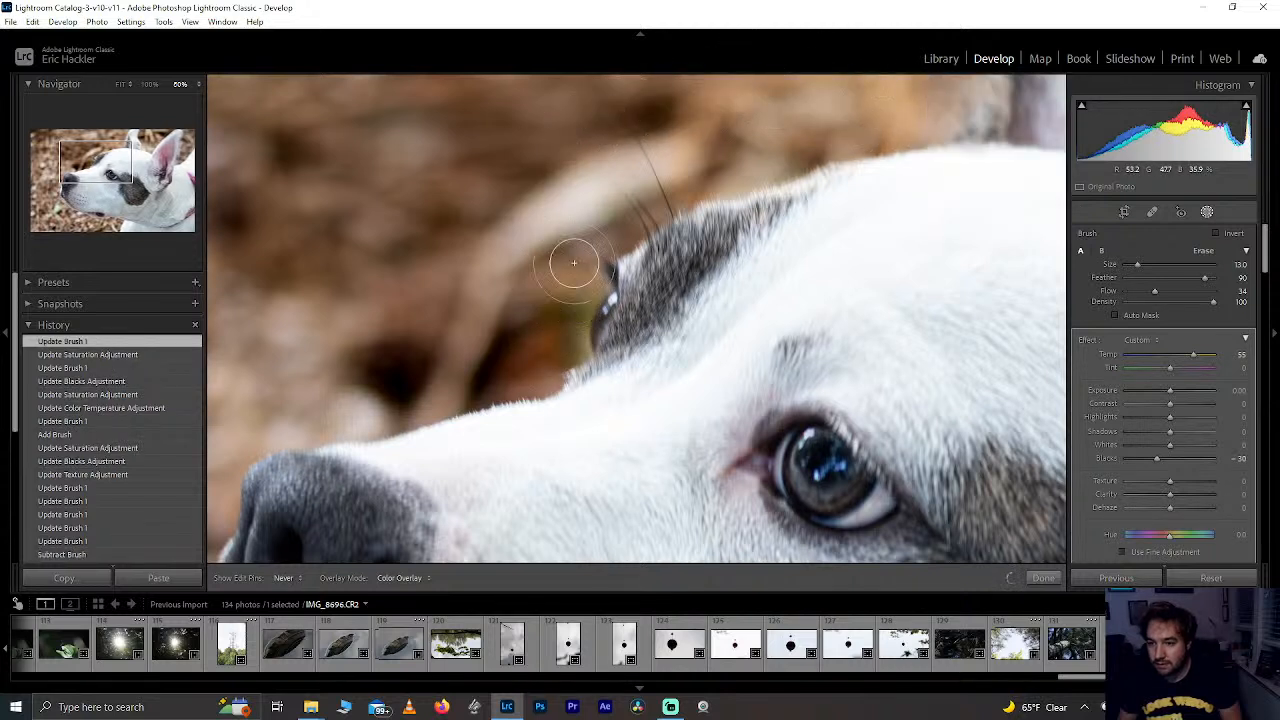
{"action": "left_click_drag", "start_coordinate": [574, 263], "coordinate": [580, 272]}
{"action": "left_click", "coordinate": [1043, 577]}
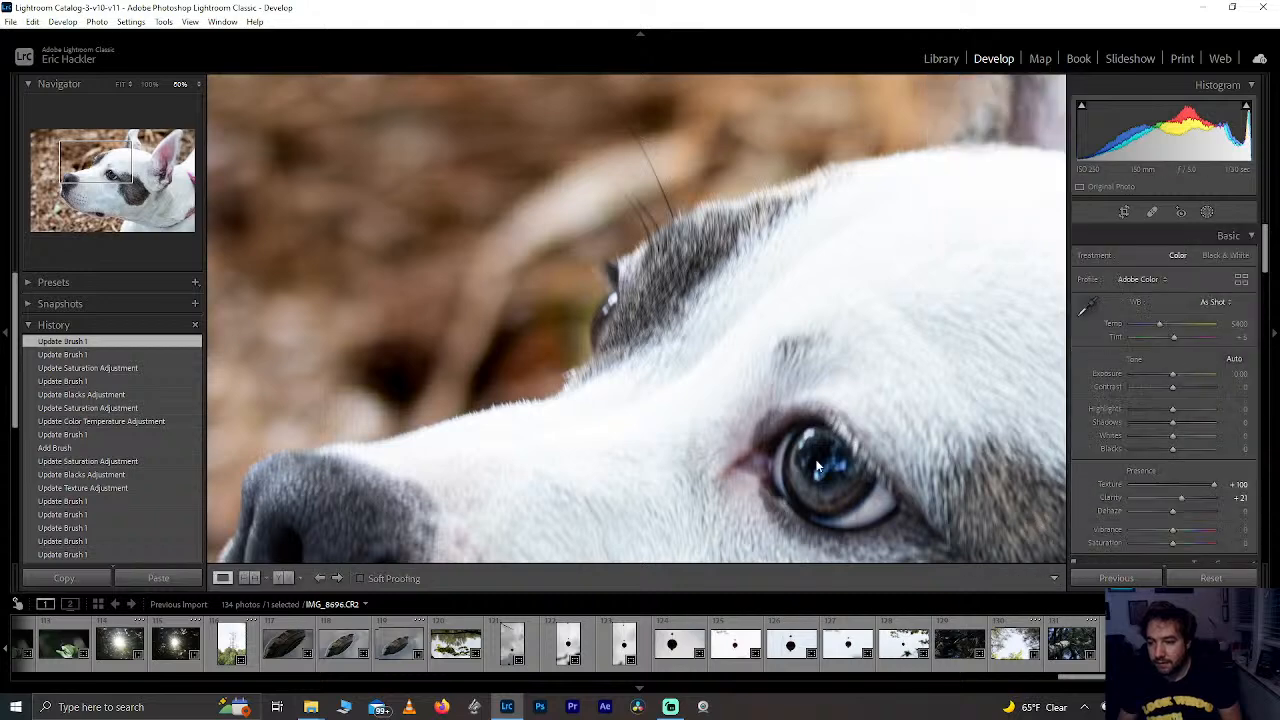
Step: Try raising the dog photo's blue saturation and blue luminance, and reset both
{"action": "left_click", "coordinate": [817, 466]}
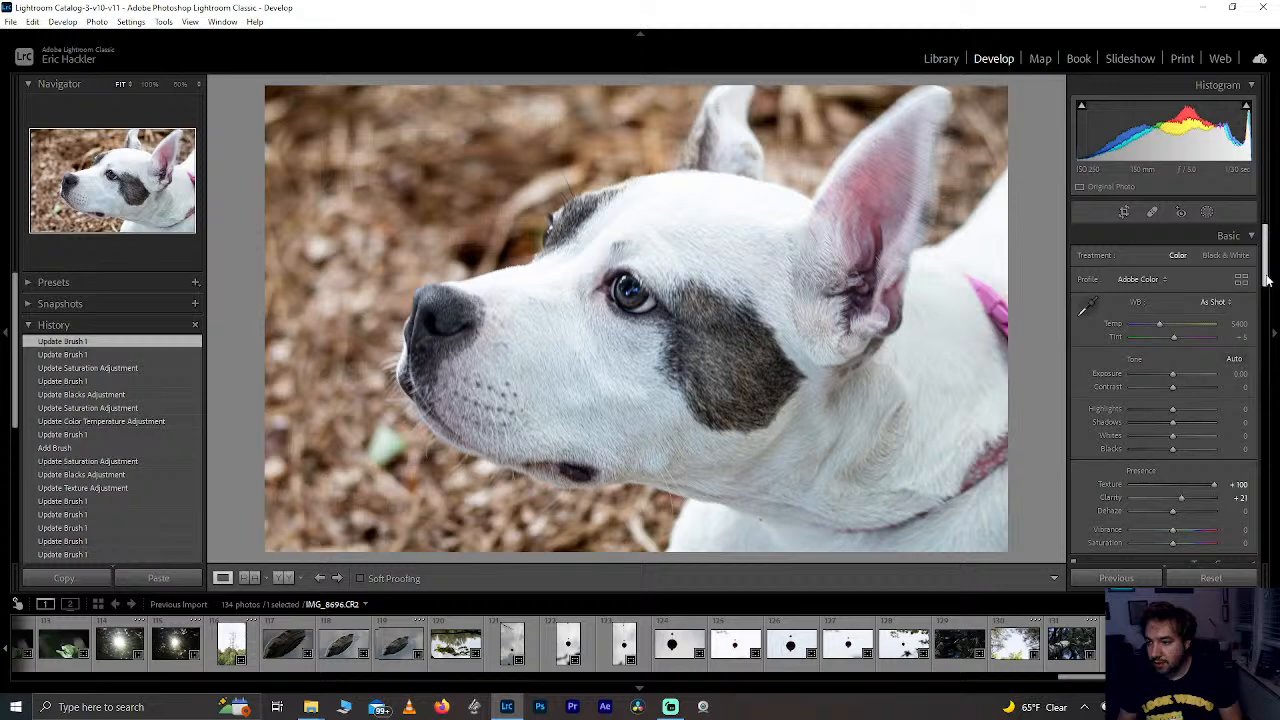
{"action": "left_click_drag", "start_coordinate": [1266, 280], "coordinate": [1266, 375]}
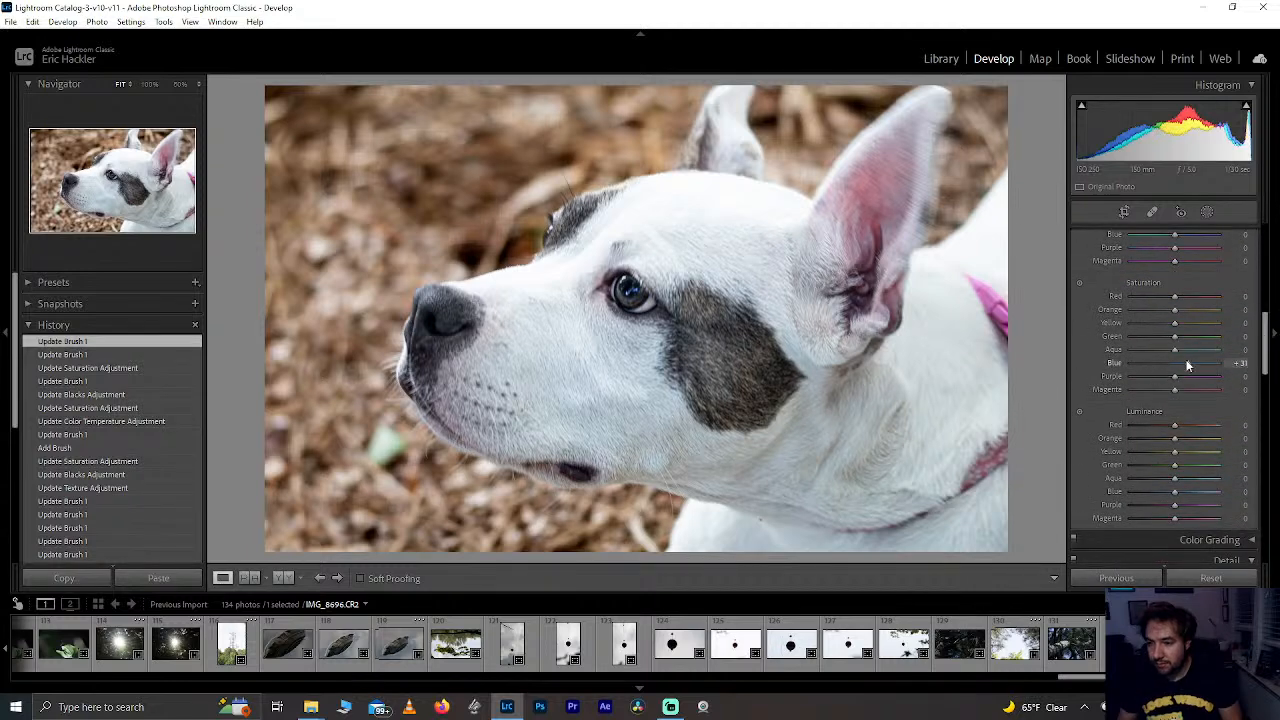
{"action": "left_click_drag", "start_coordinate": [1188, 366], "coordinate": [1204, 370]}
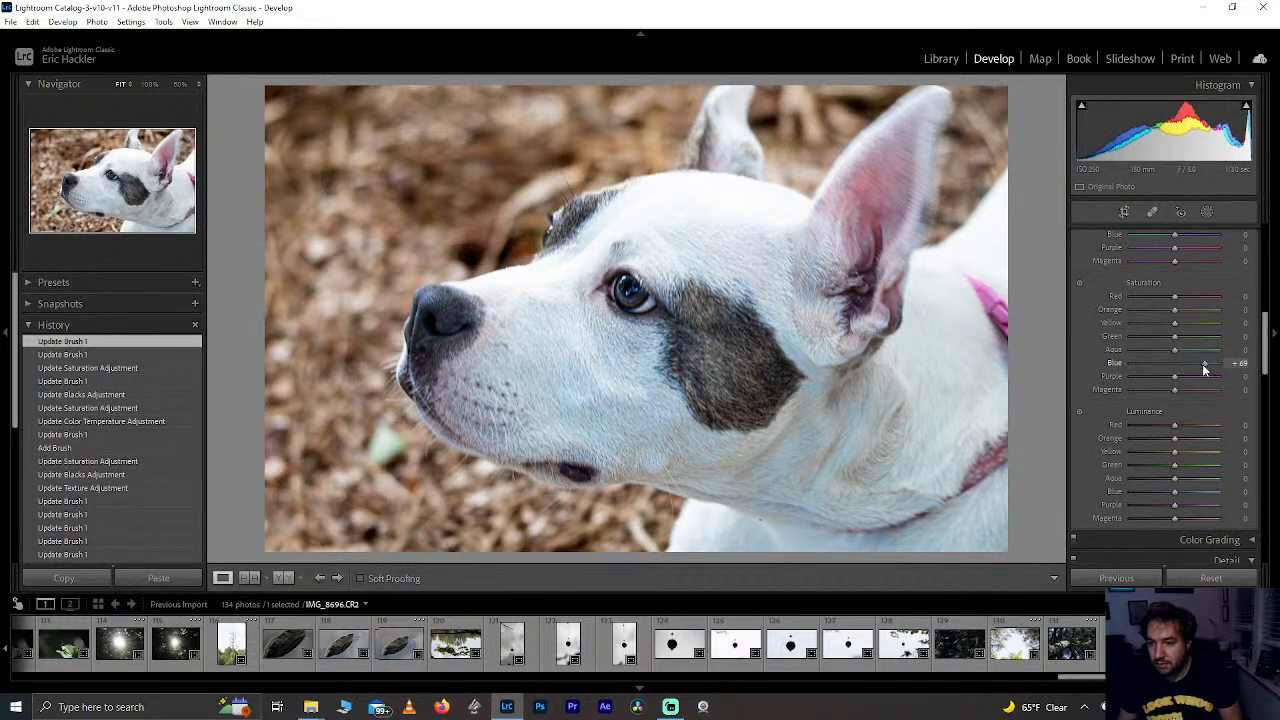
{"action": "double_click", "coordinate": [1192, 364]}
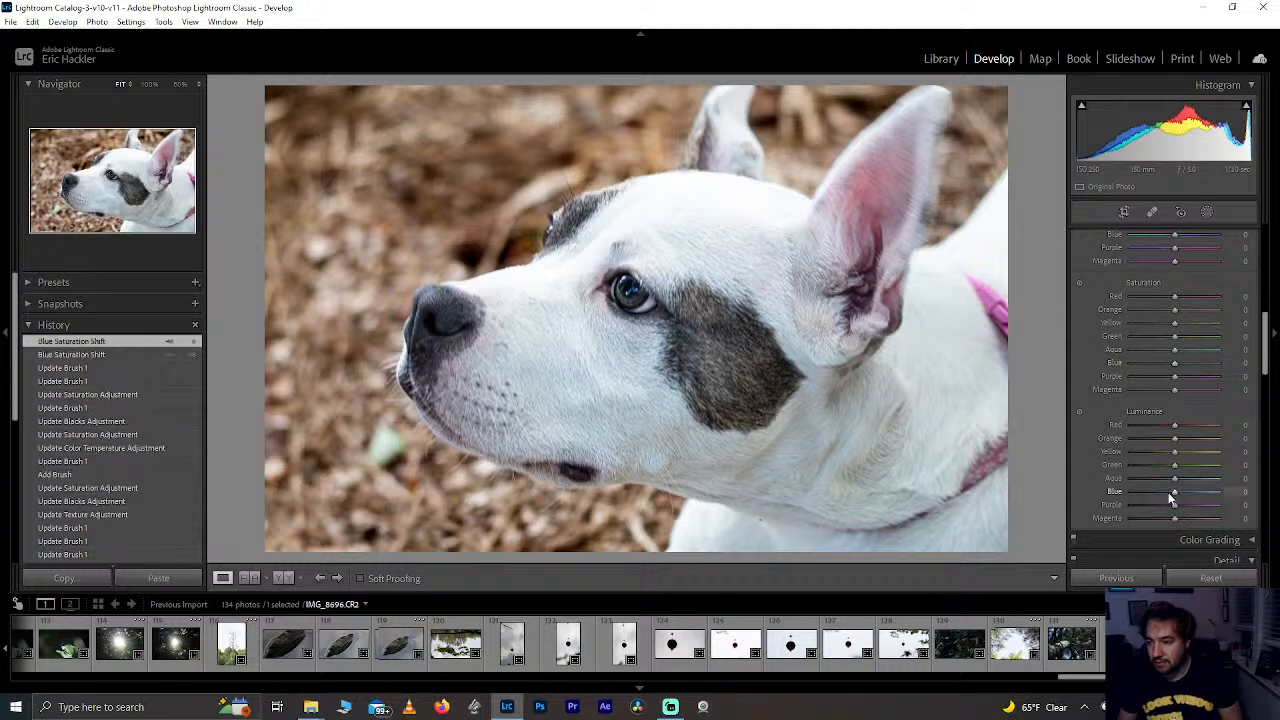
{"action": "mouse_move", "coordinate": [1174, 491]}
{"action": "left_mouse_down"}
{"action": "mouse_move", "coordinate": [1194, 494]}
{"action": "mouse_move", "coordinate": [1181, 498]}
{"action": "left_mouse_up"}
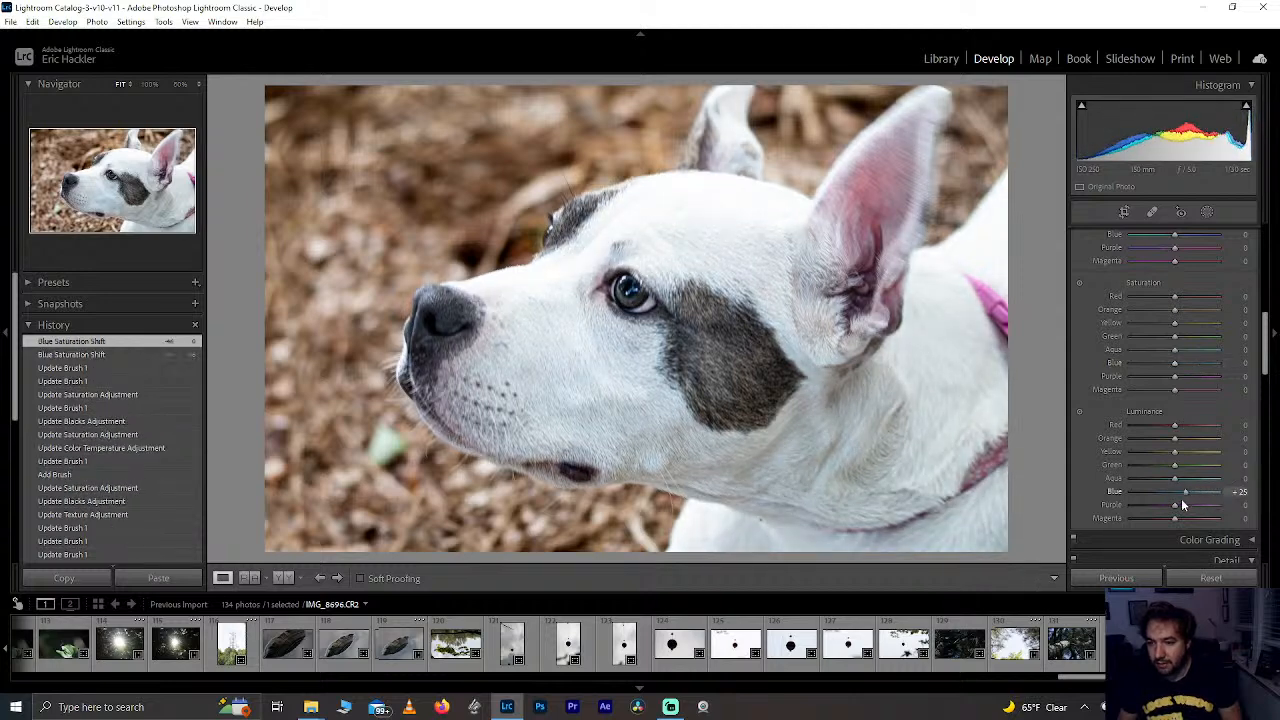
{"action": "double_click", "coordinate": [1180, 495]}
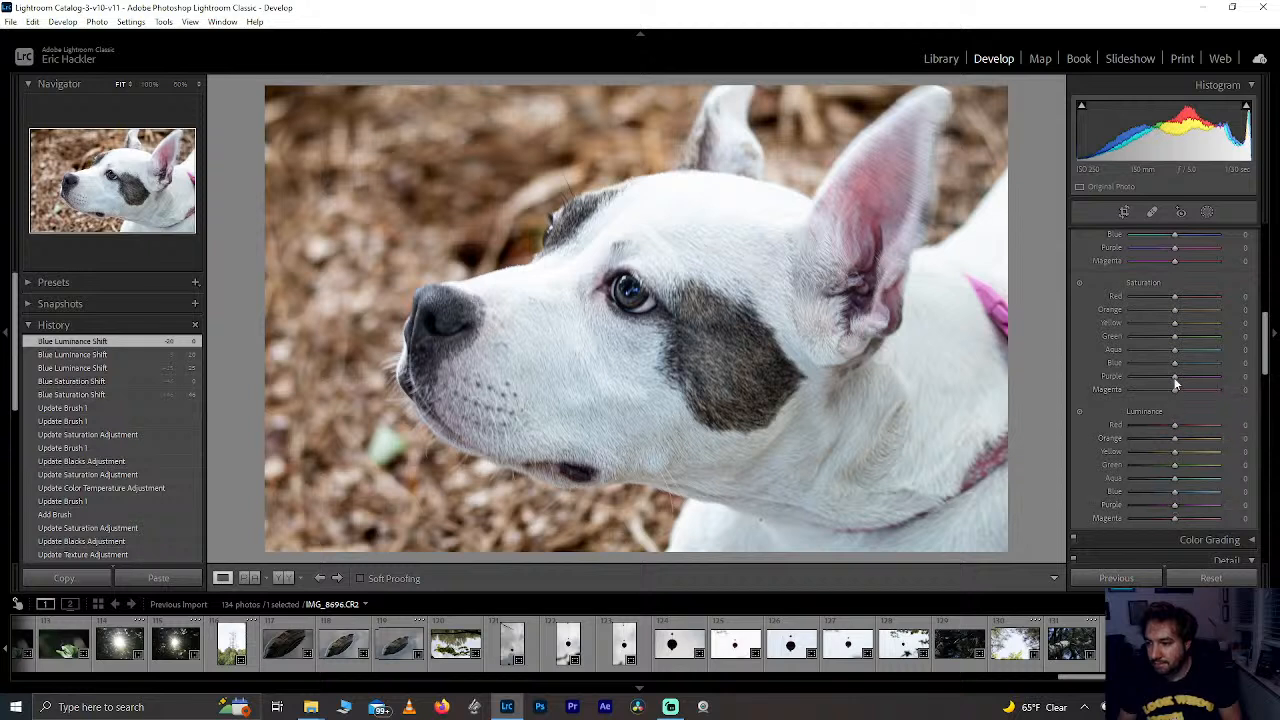
Step: Set purple saturation to +31, magenta saturation to +46, magenta luminance to +60 and purple luminance to +57
{"action": "left_click_drag", "start_coordinate": [1176, 384], "coordinate": [1200, 398]}
{"action": "mouse_move", "coordinate": [1207, 518]}
{"action": "left_mouse_down"}
{"action": "mouse_move", "coordinate": [1258, 523]}
{"action": "mouse_move", "coordinate": [1181, 507]}
{"action": "mouse_move", "coordinate": [1238, 507]}
{"action": "mouse_move", "coordinate": [1197, 504]}
{"action": "left_mouse_up"}
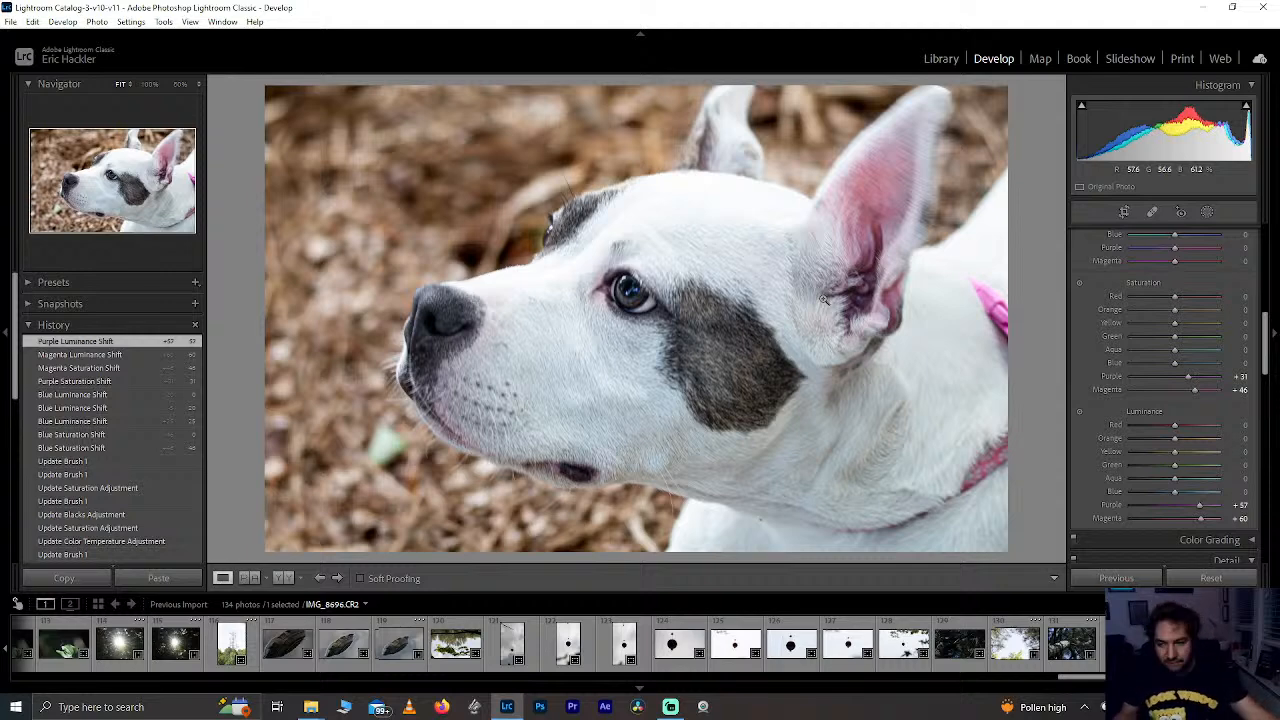
Step: Create a new brush mask with flow 100 and paint it over the iris of the dog's near eye
{"action": "left_click", "coordinate": [678, 246]}
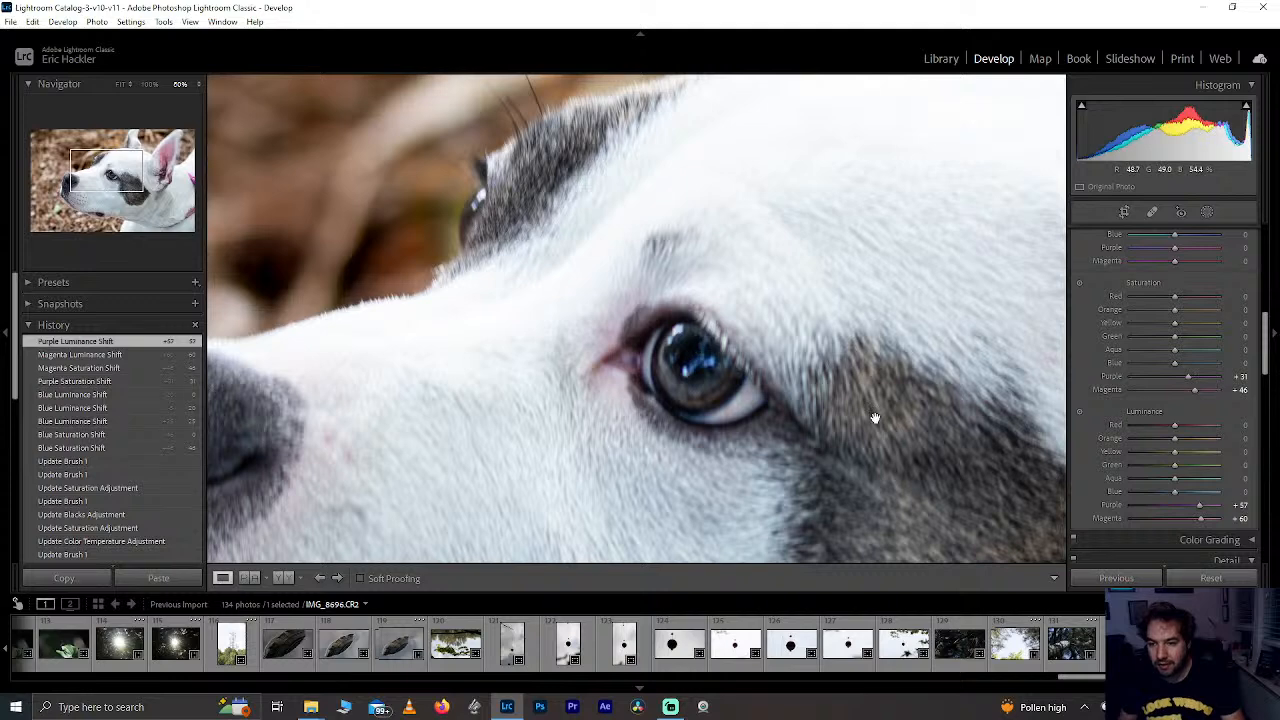
{"action": "left_click", "coordinate": [1206, 213]}
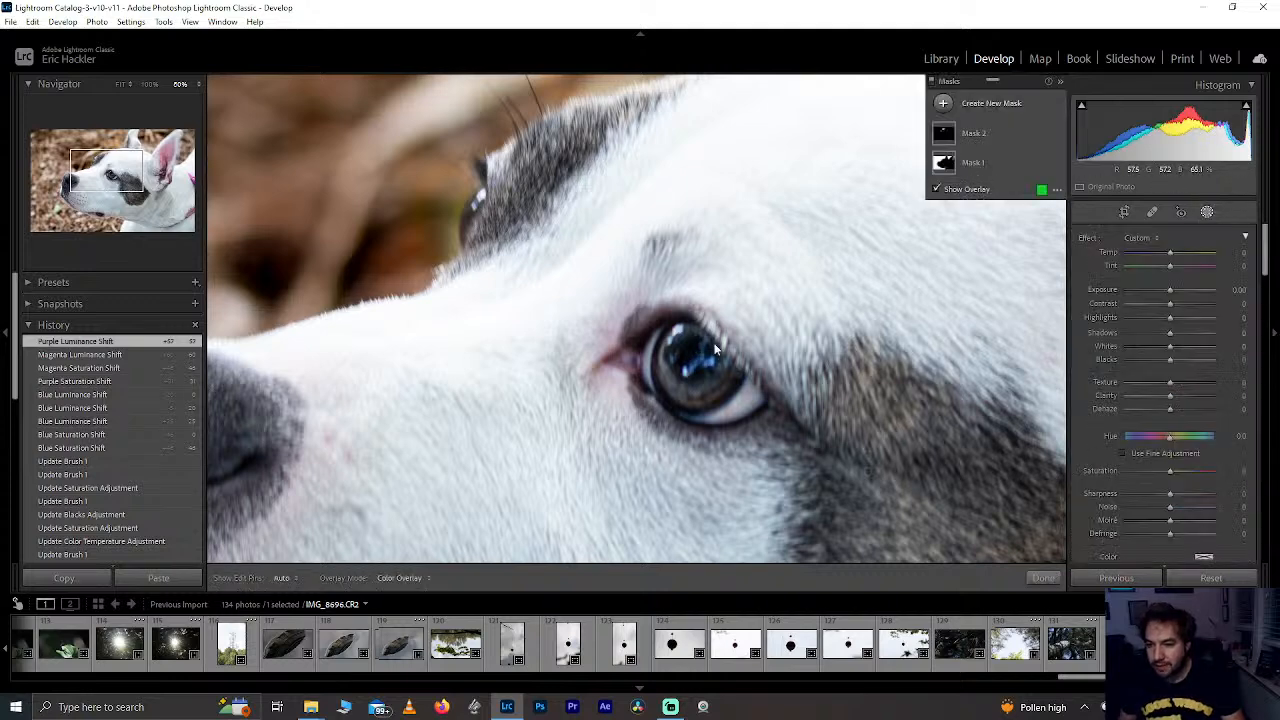
{"action": "left_click", "coordinate": [1012, 108]}
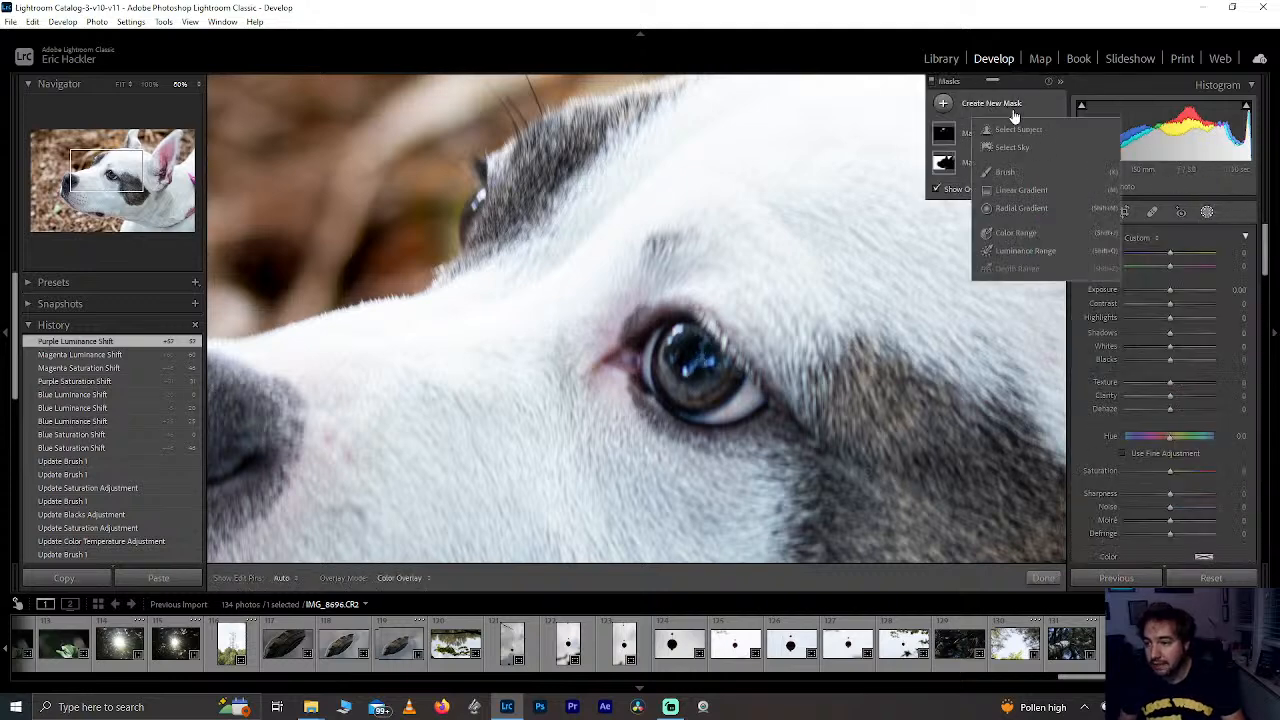
{"action": "left_click", "coordinate": [1005, 174]}
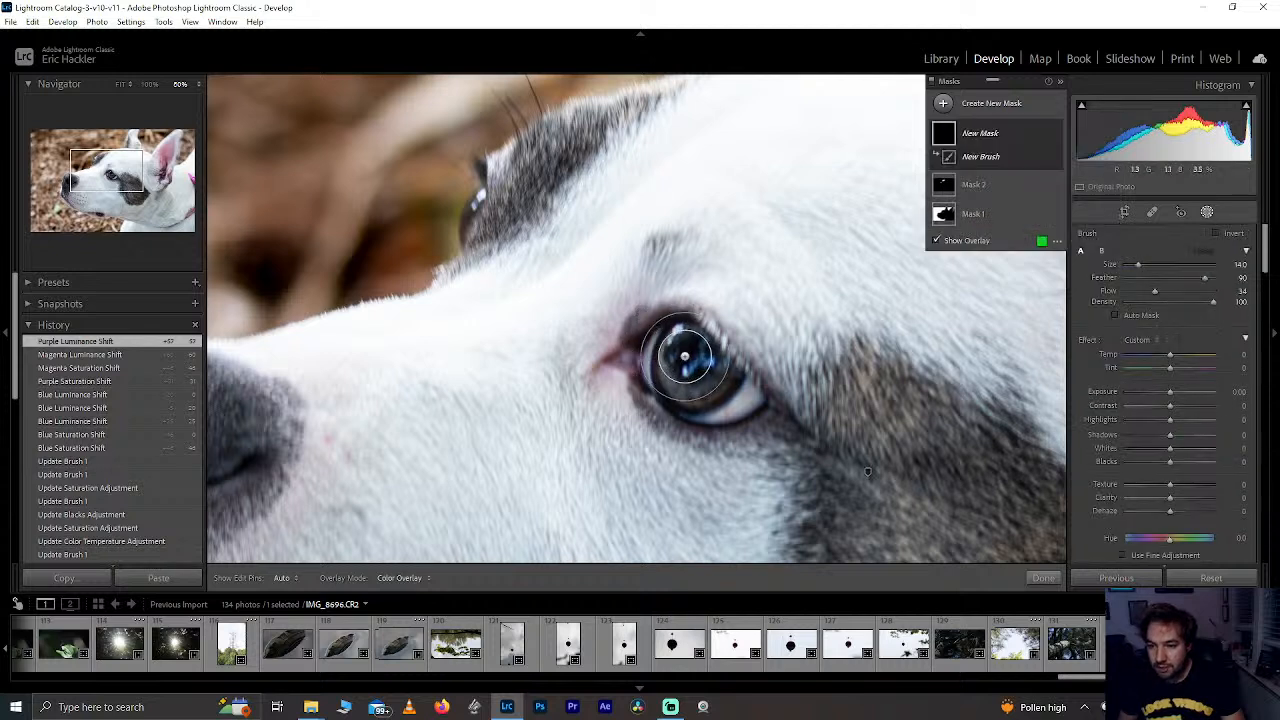
{"action": "left_click_drag", "start_coordinate": [1174, 291], "coordinate": [1246, 302]}
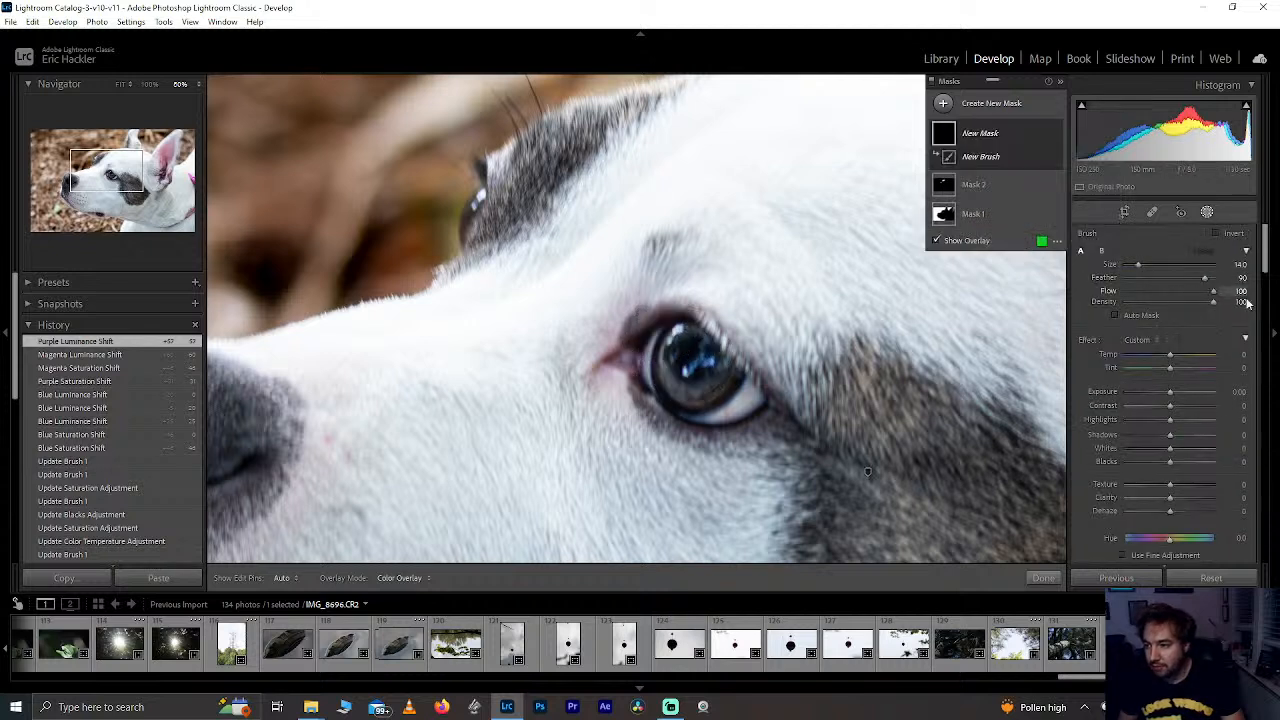
{"action": "key", "text": "space"}
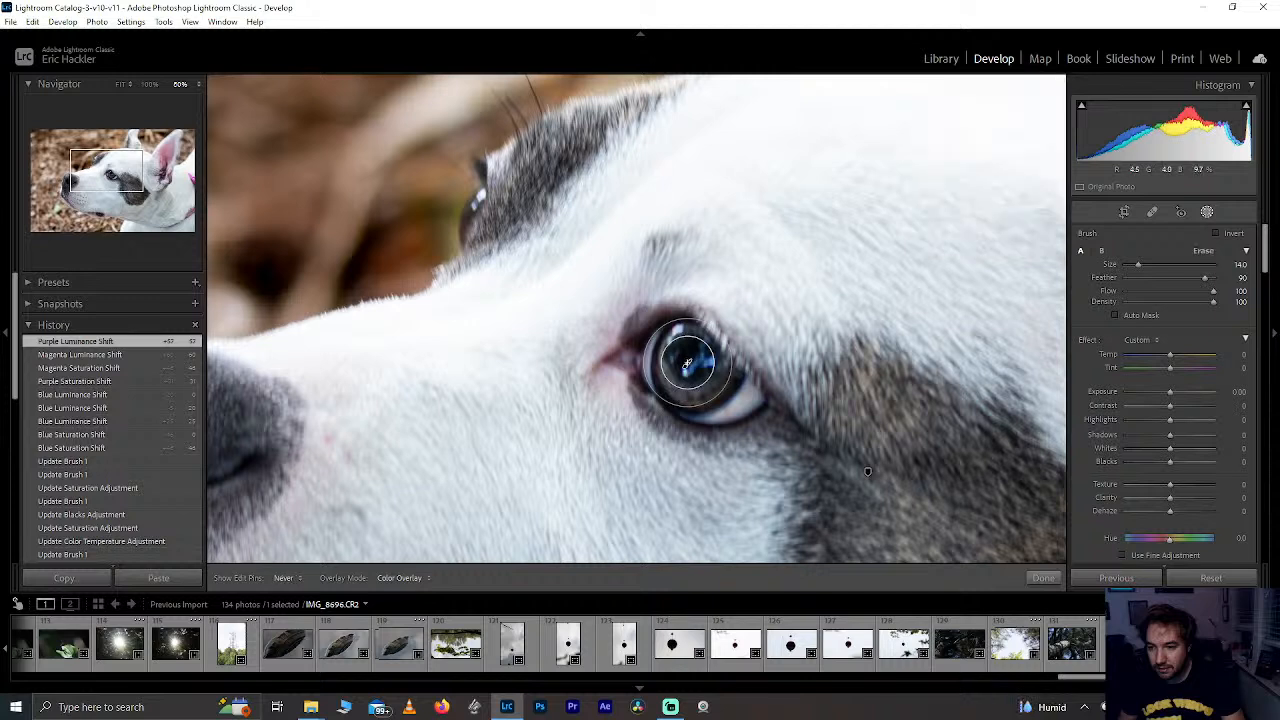
{"action": "left_click", "coordinate": [686, 364]}
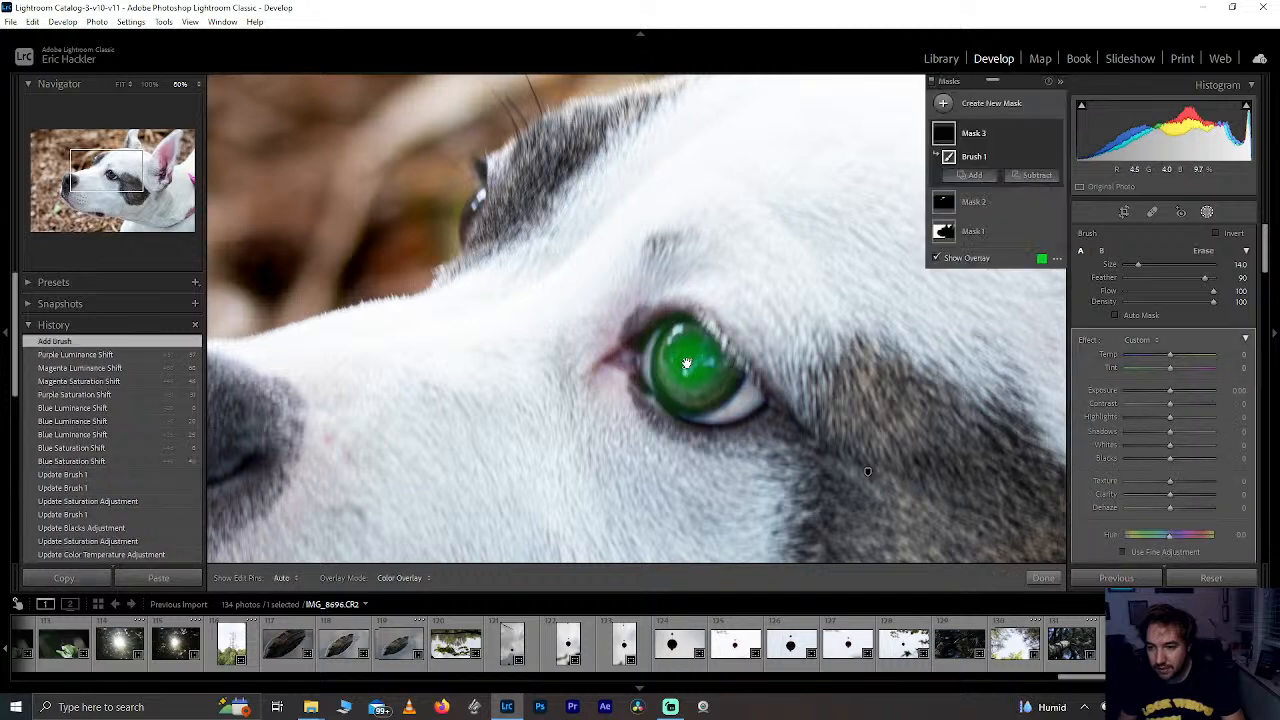
{"action": "key", "text": "h"}
{"action": "key", "text": "h"}
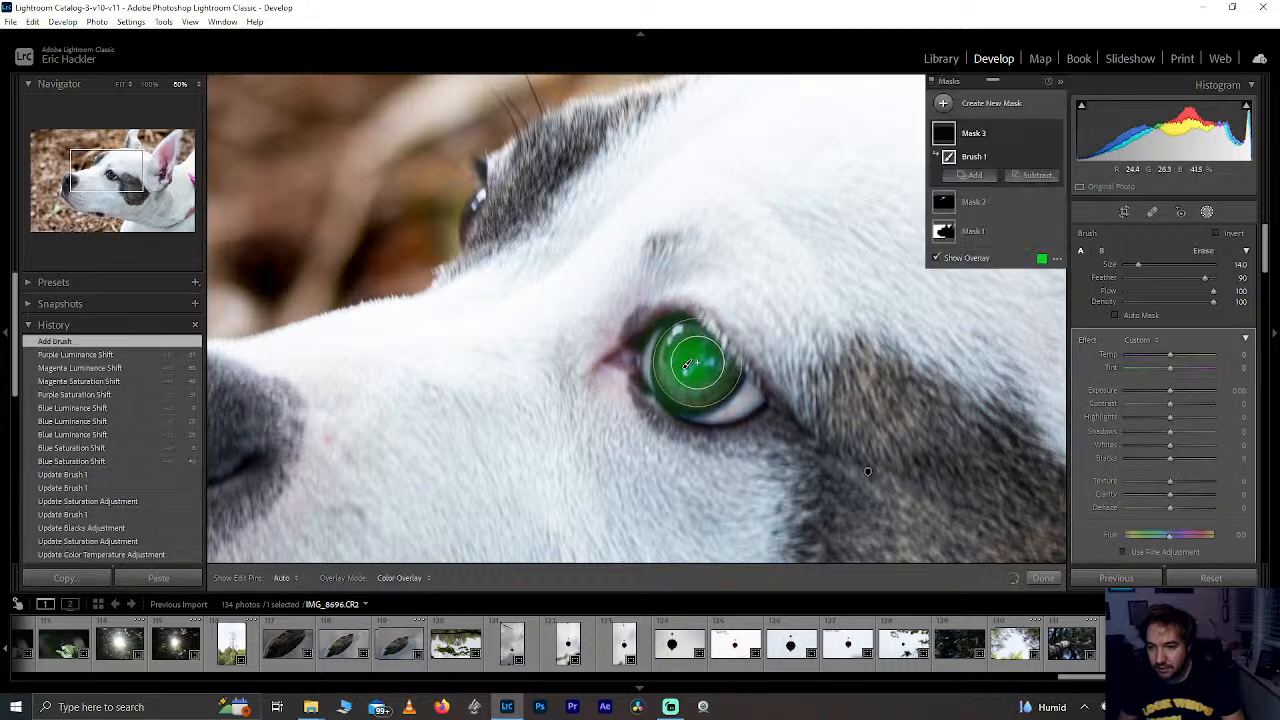
{"action": "key", "text": "h"}
{"action": "left_click_drag", "start_coordinate": [689, 362], "coordinate": [690, 370]}
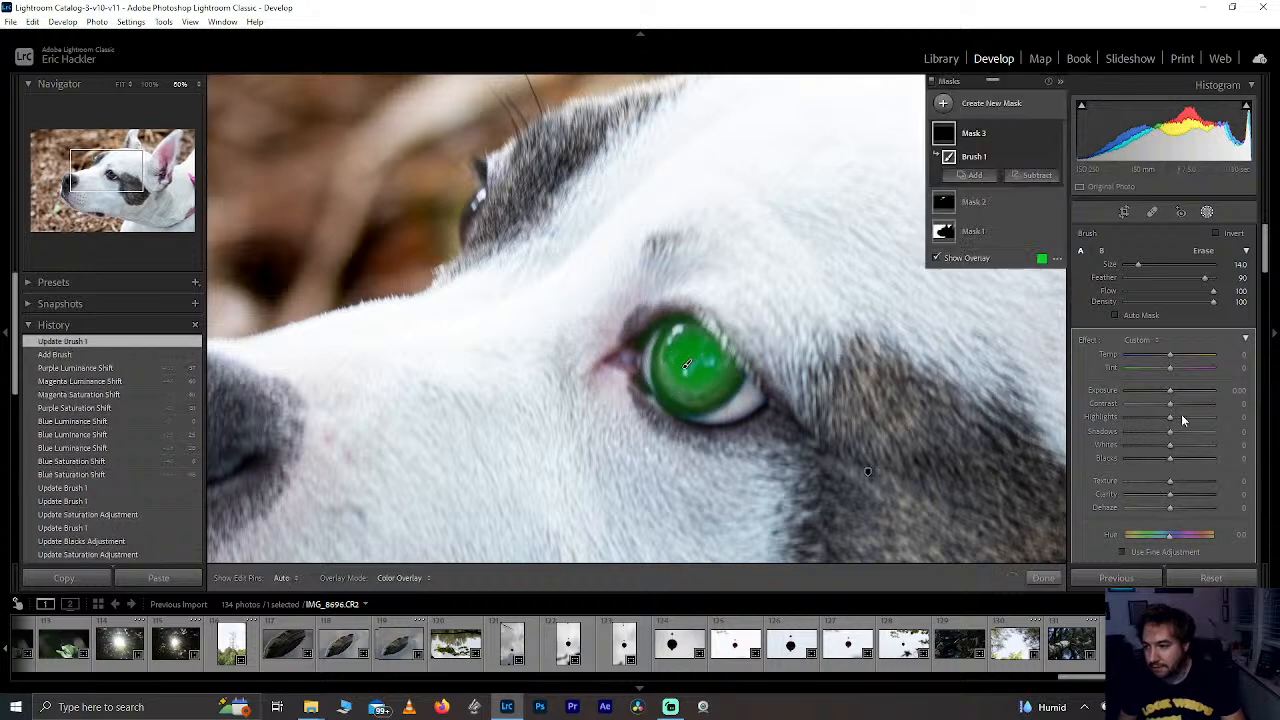
Step: Set the eye mask's highlights, whites and texture to 100 and saturation to 53, finish masking and check the eye
{"action": "left_click_drag", "start_coordinate": [1193, 420], "coordinate": [1222, 451]}
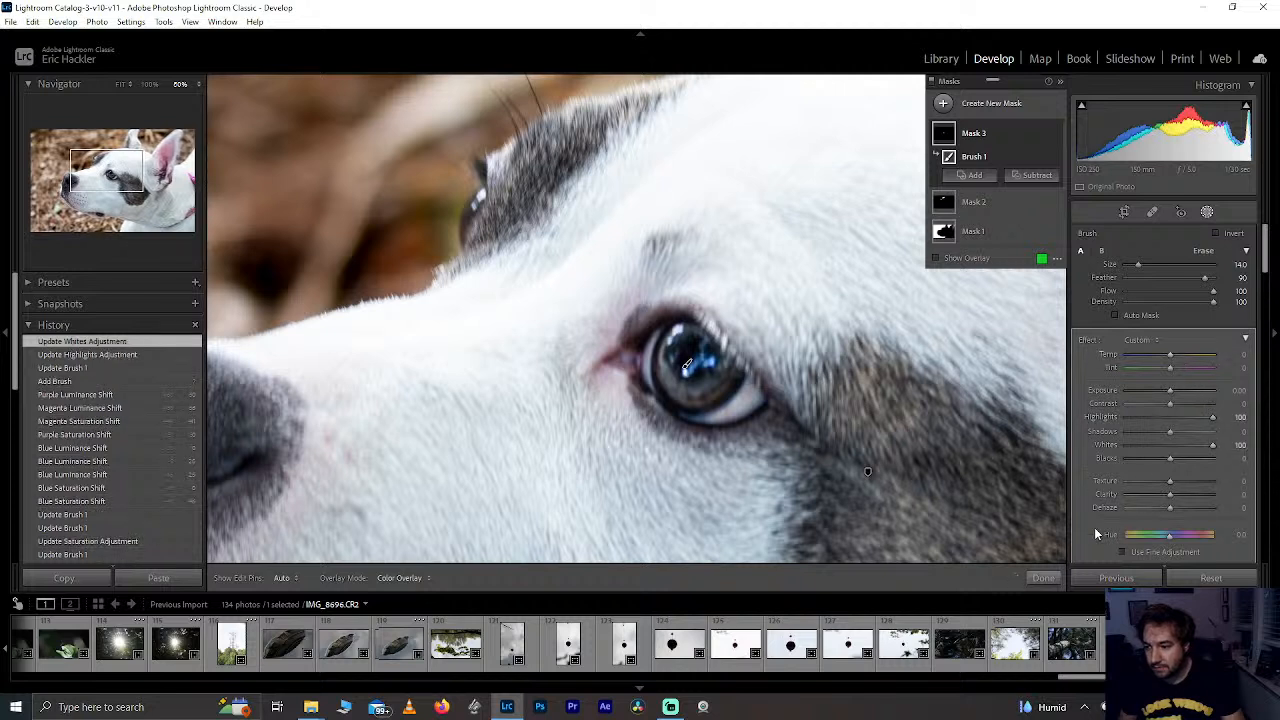
{"action": "scroll", "coordinate": [1094, 527], "scroll_direction": "down", "scroll_amount": 2}
{"action": "mouse_move", "coordinate": [1172, 474]}
{"action": "left_mouse_down"}
{"action": "mouse_move", "coordinate": [1204, 478]}
{"action": "mouse_move", "coordinate": [1192, 474]}
{"action": "left_mouse_up"}
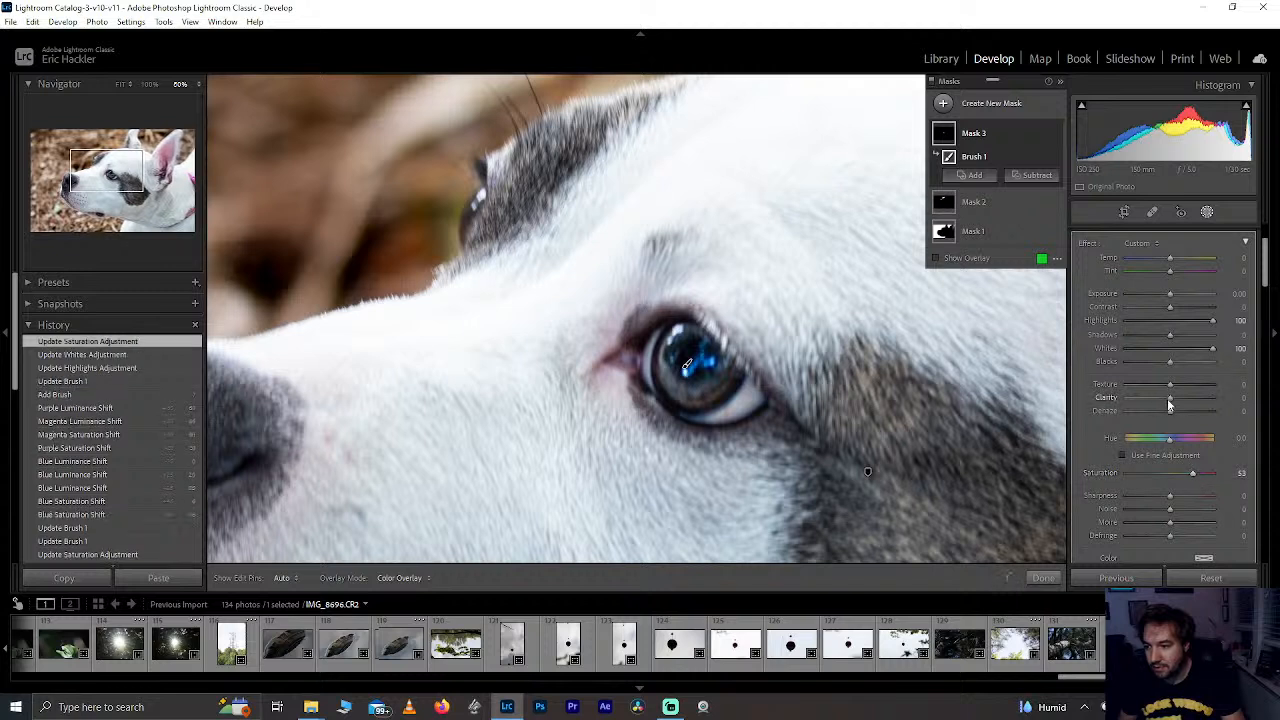
{"action": "left_click_drag", "start_coordinate": [1170, 397], "coordinate": [1220, 407]}
{"action": "left_click_drag", "start_coordinate": [1120, 408], "coordinate": [1250, 392]}
{"action": "double_click", "coordinate": [1188, 401]}
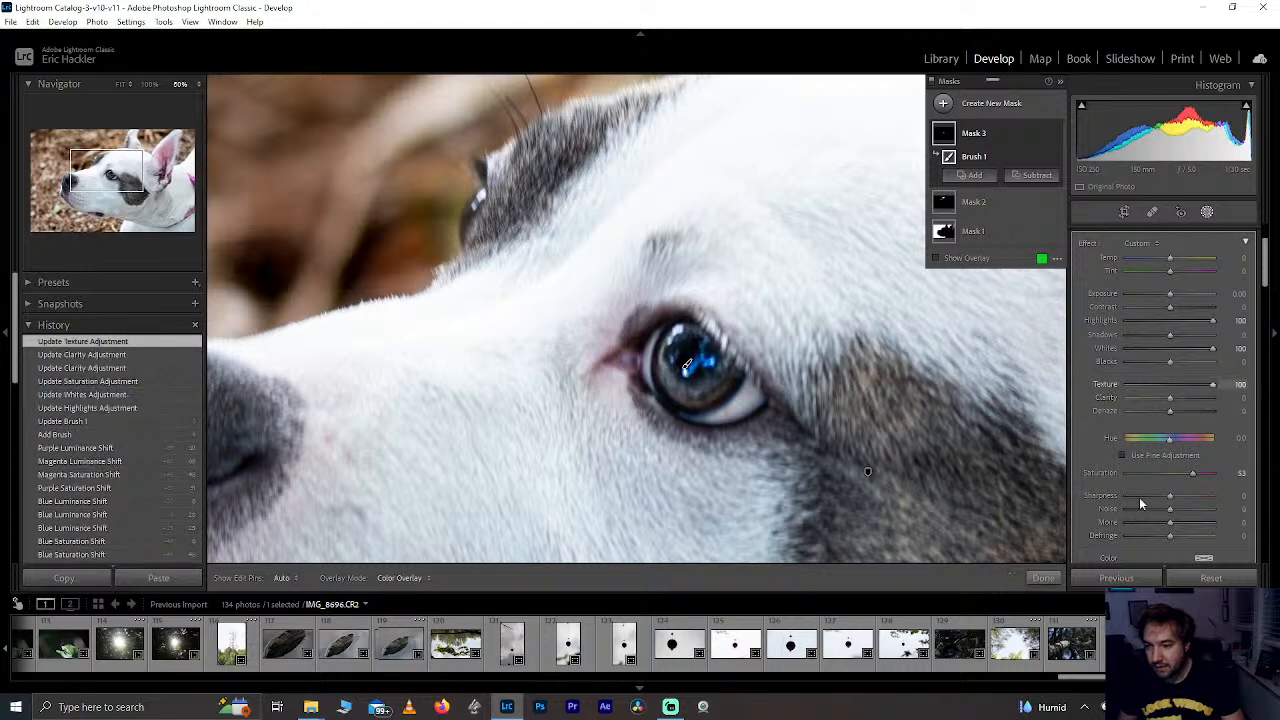
{"action": "left_click", "coordinate": [1043, 578]}
{"action": "left_click", "coordinate": [802, 484]}
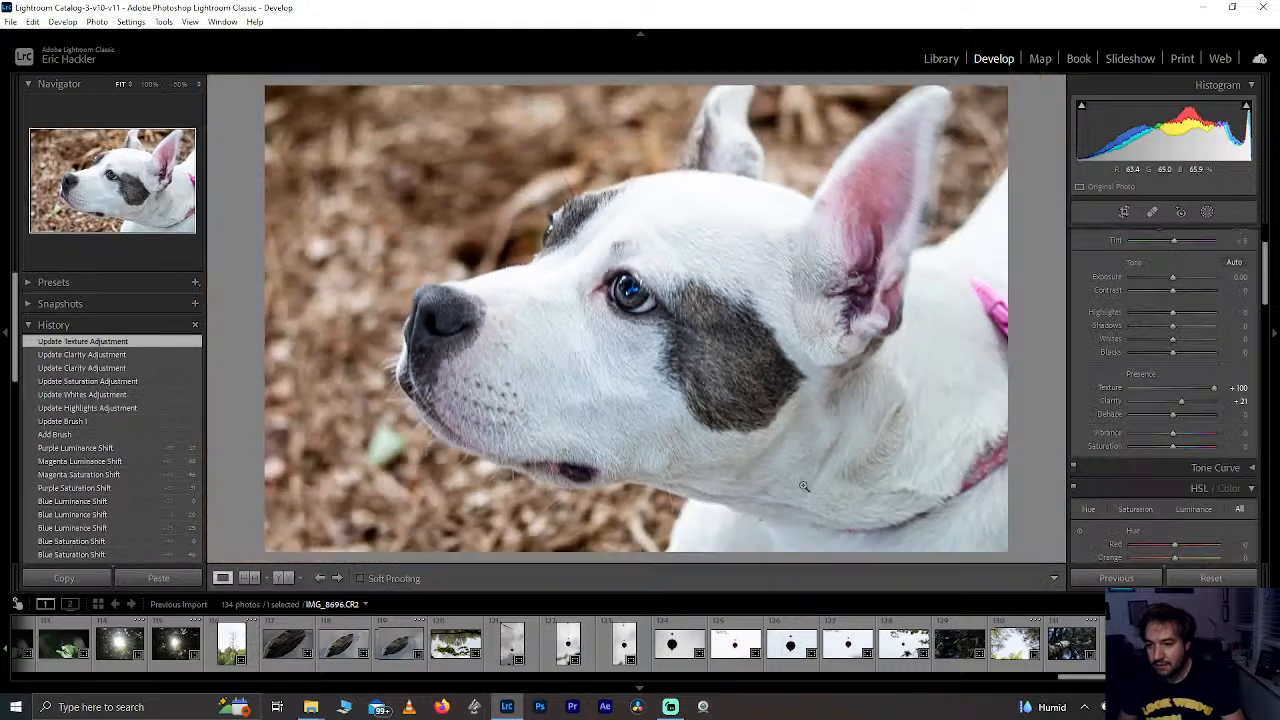
{"action": "left_click", "coordinate": [623, 292]}
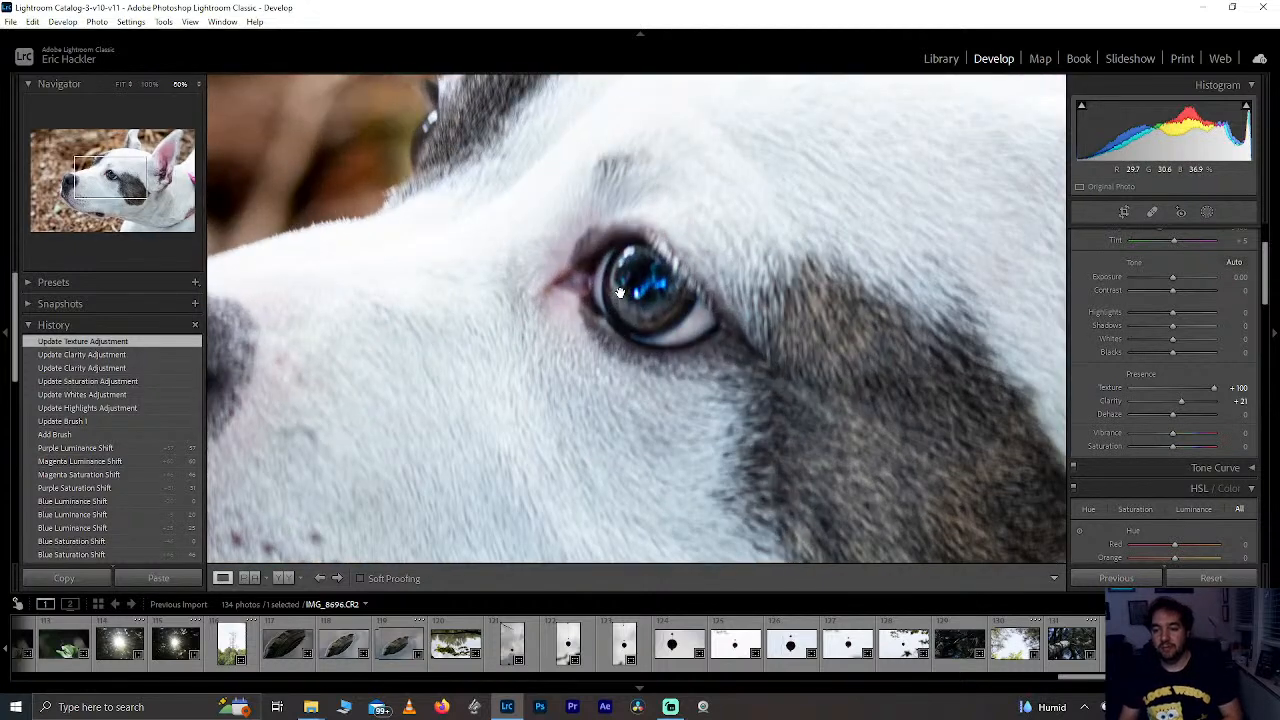
{"action": "left_click", "coordinate": [620, 293]}
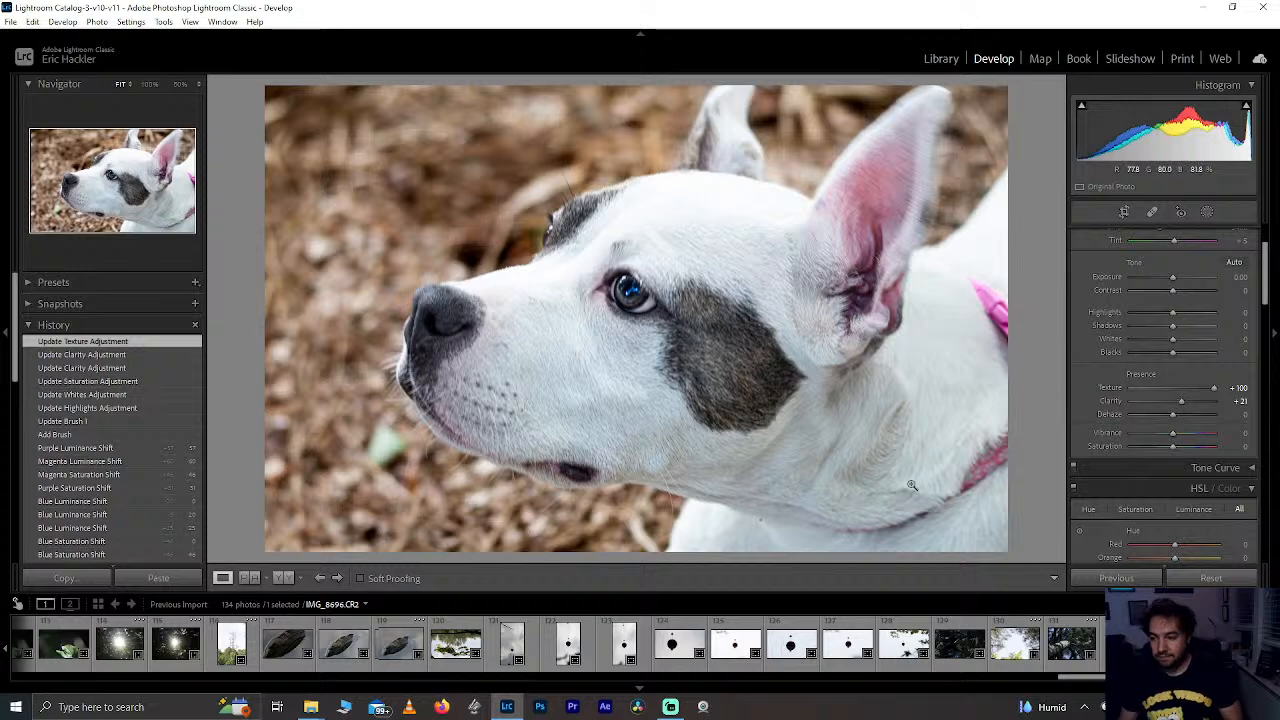
Step: Crop away part of the blurred background in front of the dog's nose and apply the crop
{"action": "left_click", "coordinate": [1124, 211]}
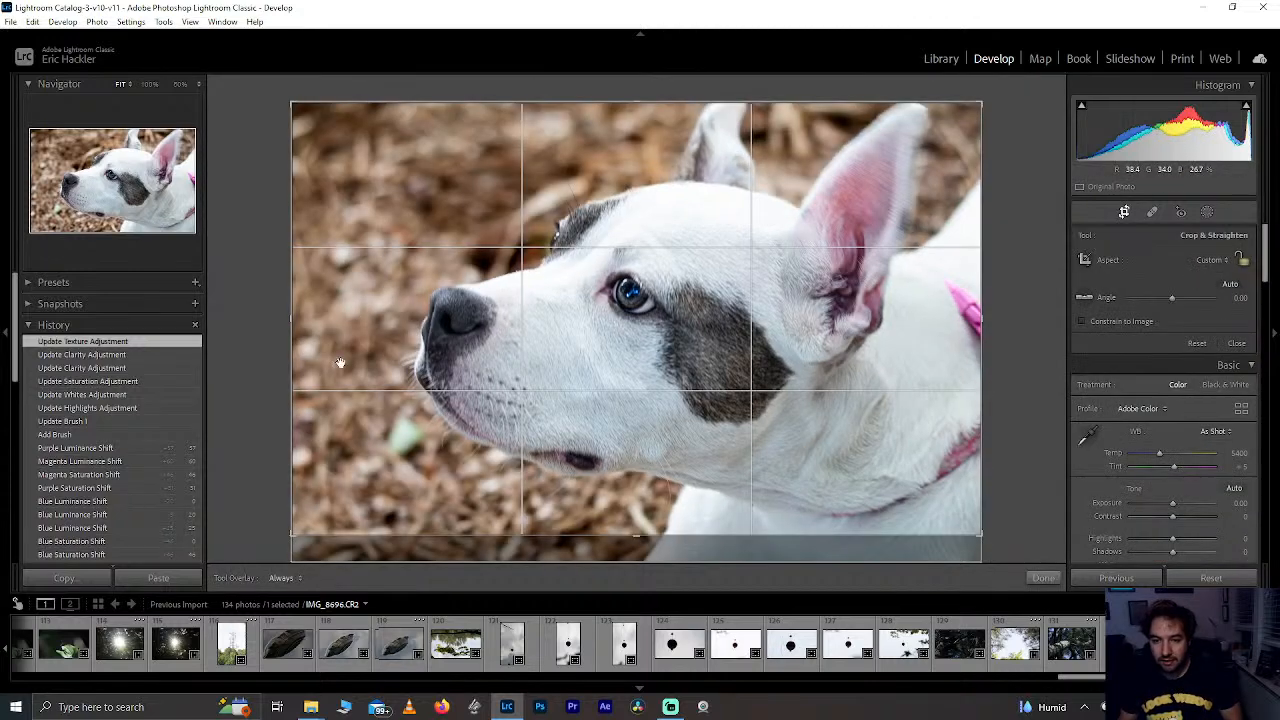
{"action": "left_click_drag", "start_coordinate": [285, 356], "coordinate": [339, 357]}
{"action": "key", "text": "ctrl+z"}
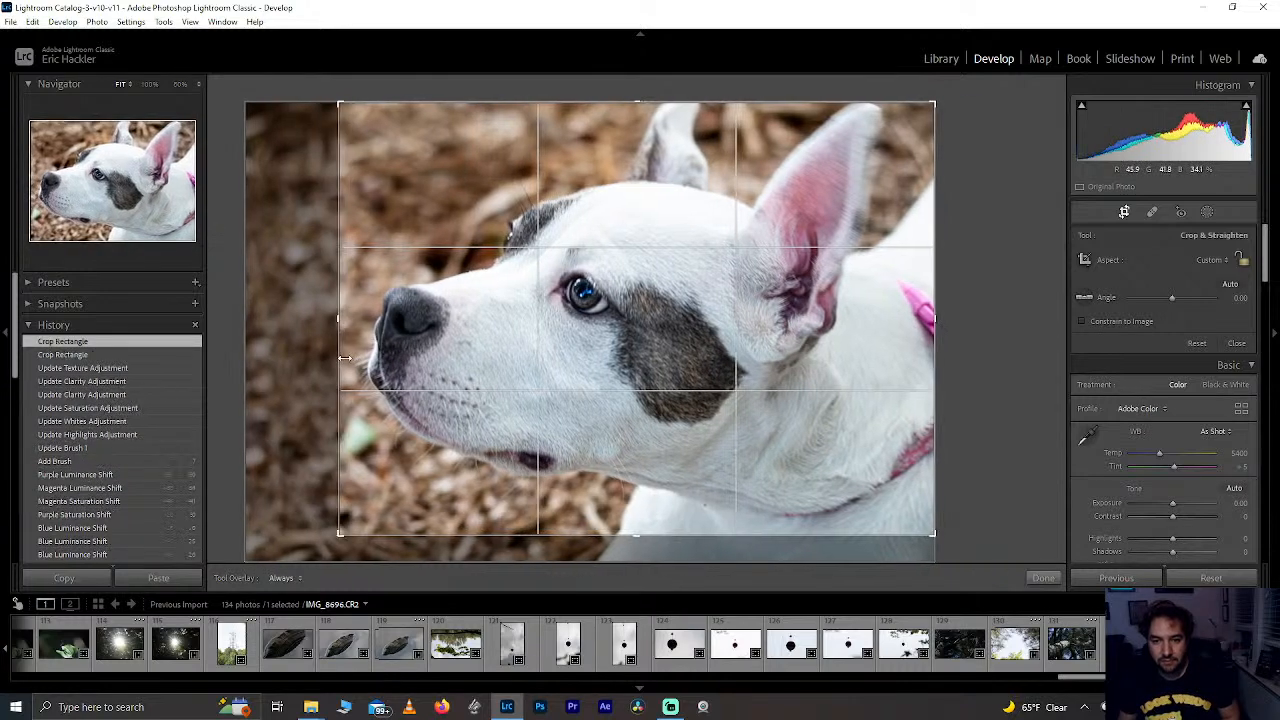
{"action": "left_click", "coordinate": [1043, 578]}
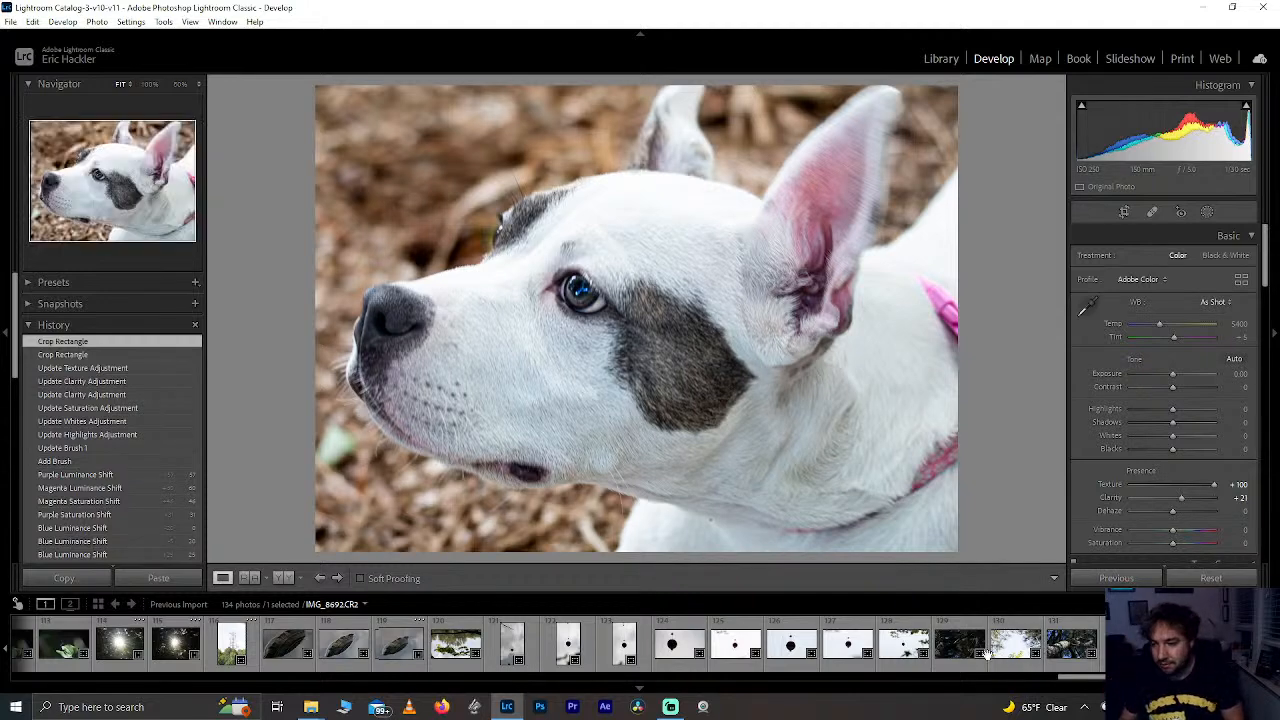
Step: Open the pine branch photo IMG_8693.CR2 and frame the thick branch in a 1 x 1 crop
{"action": "left_click", "coordinate": [1072, 648]}
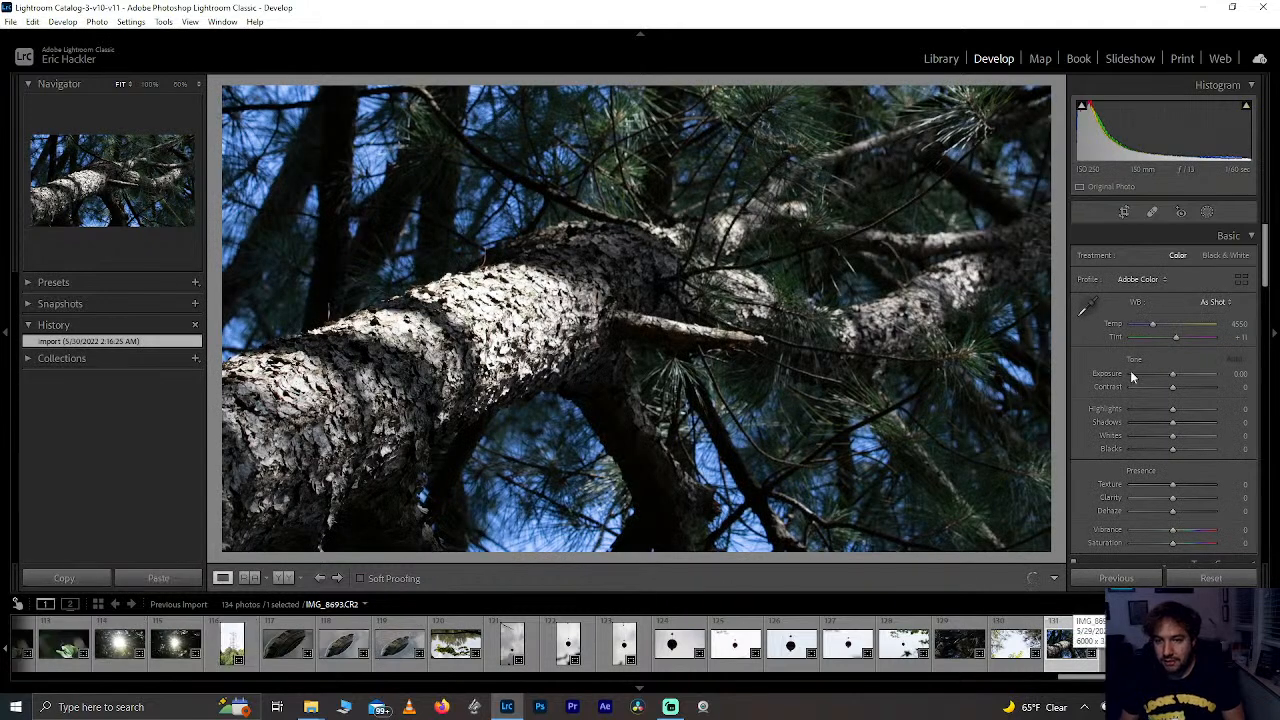
{"action": "left_click", "coordinate": [1125, 213]}
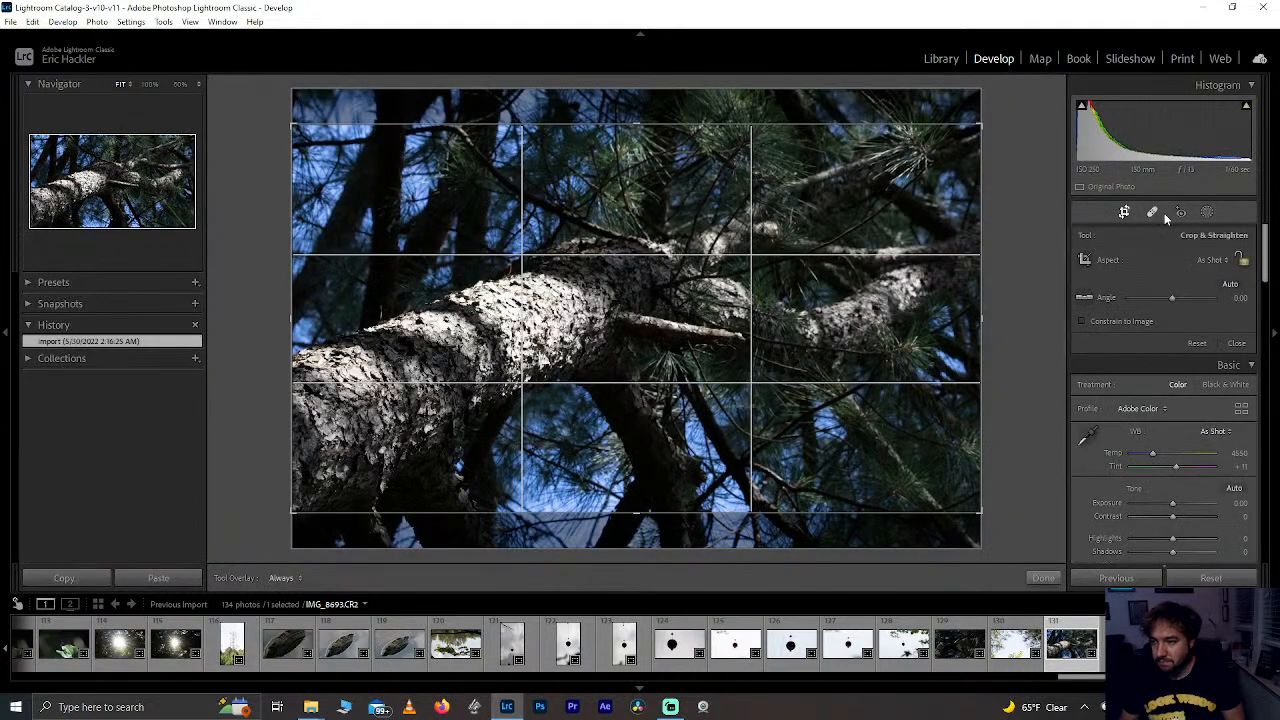
{"action": "left_click", "coordinate": [1210, 260]}
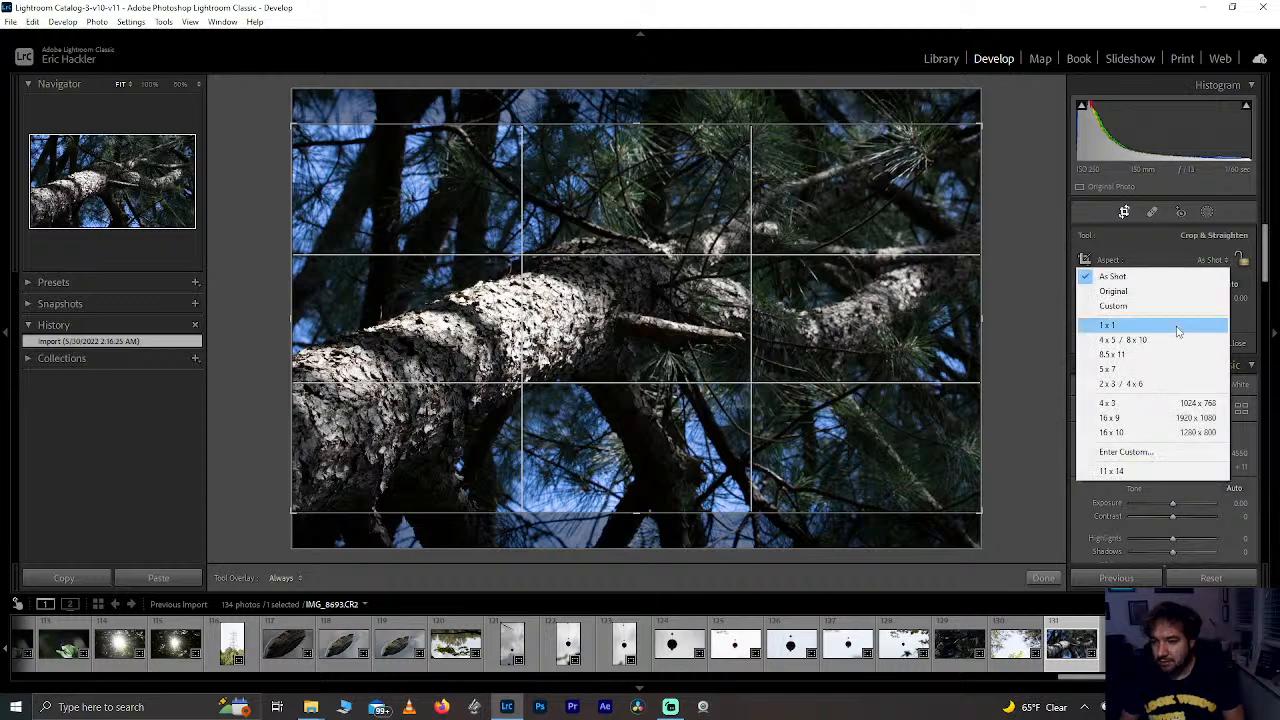
{"action": "left_click", "coordinate": [1178, 326]}
{"action": "left_click_drag", "start_coordinate": [490, 376], "coordinate": [718, 368]}
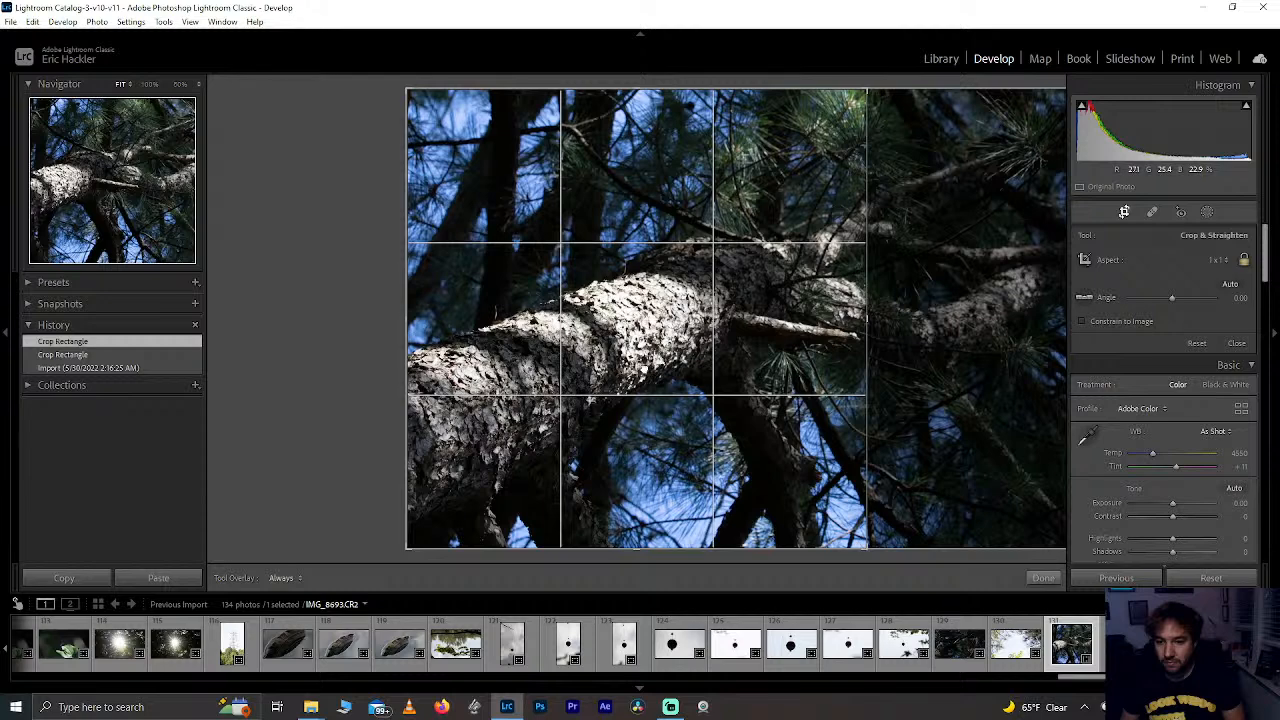
{"action": "left_click_drag", "start_coordinate": [590, 400], "coordinate": [558, 400]}
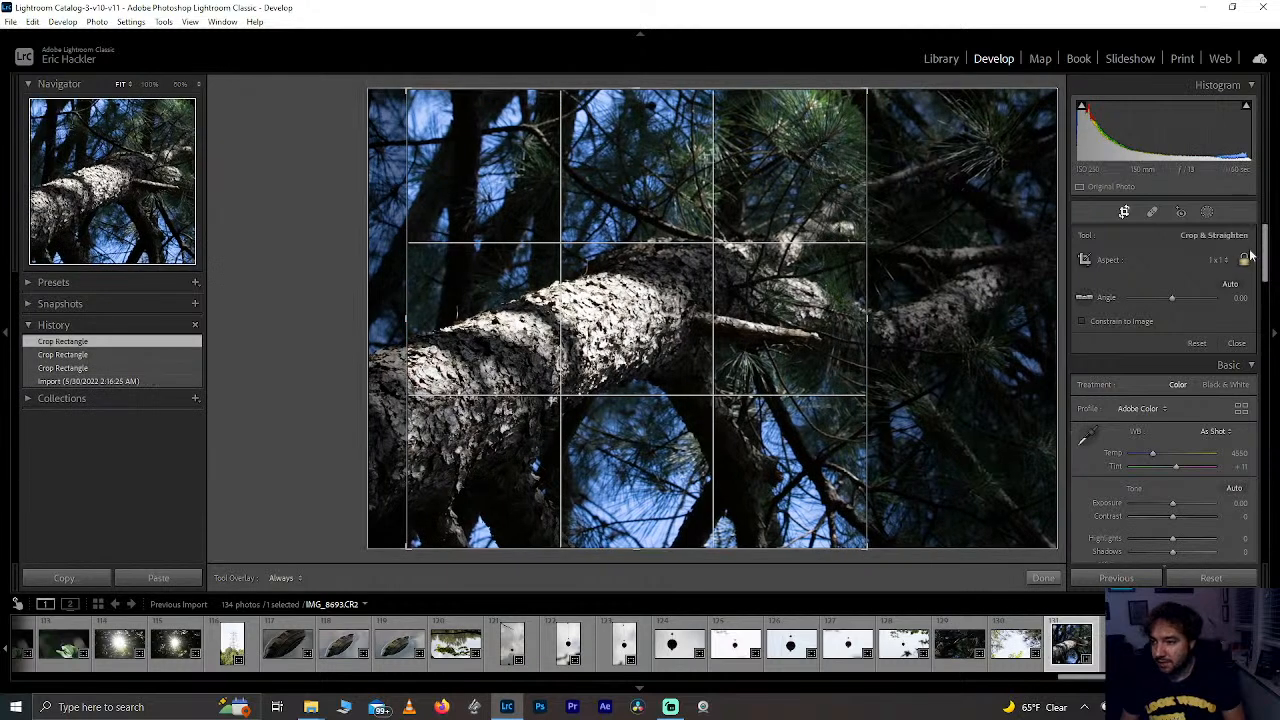
Step: Unlock the crop's aspect ratio, trim off the lower part of the photo and widen the frame around the thick branch
{"action": "left_click", "coordinate": [1243, 259]}
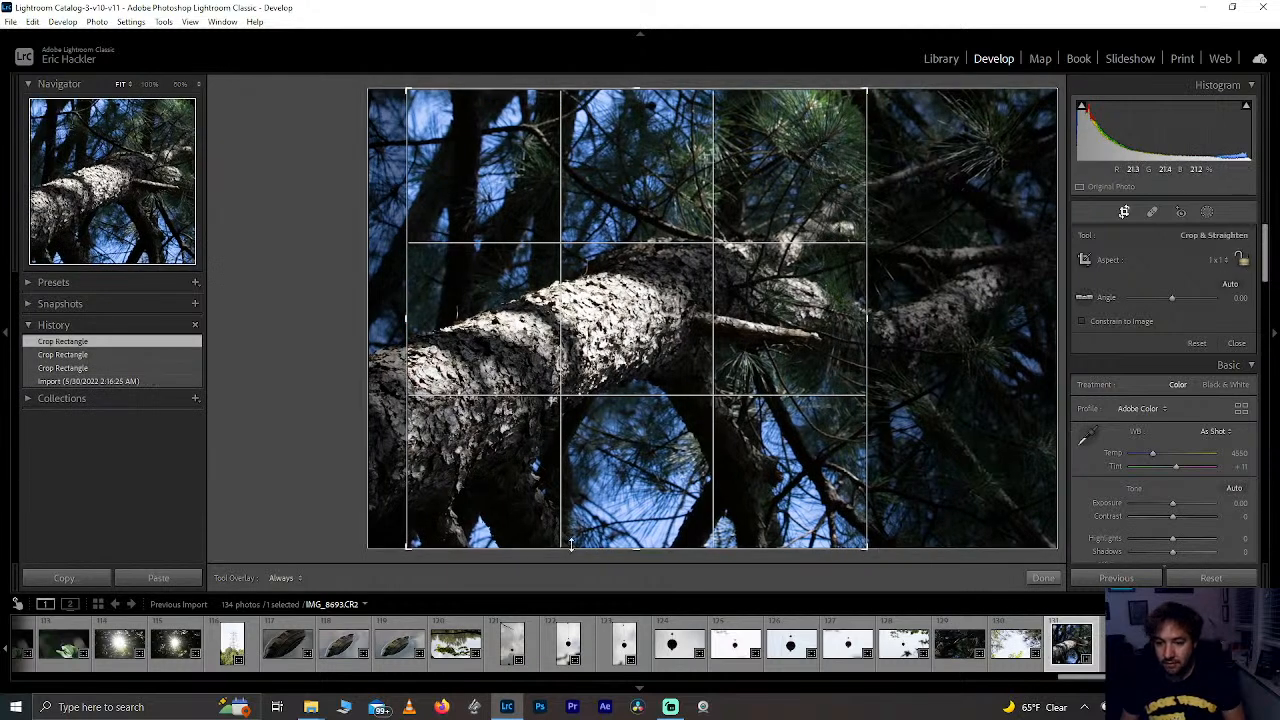
{"action": "left_click_drag", "start_coordinate": [572, 548], "coordinate": [567, 500]}
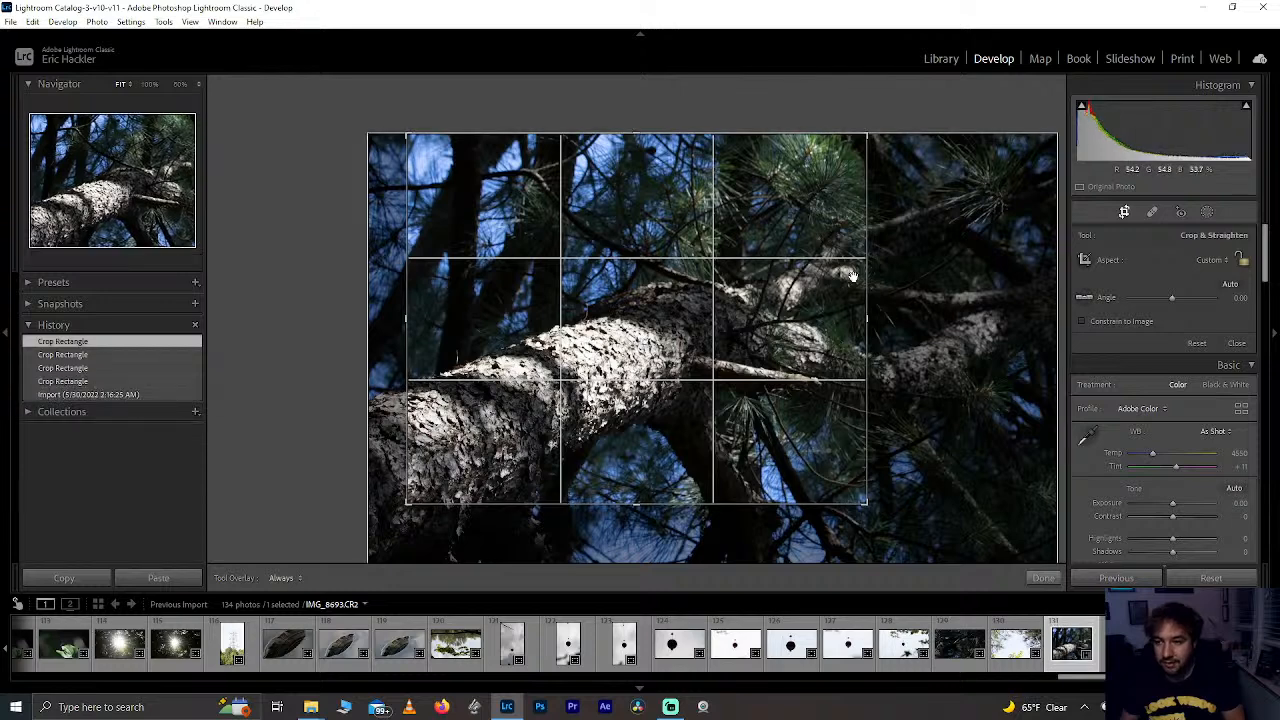
{"action": "left_click_drag", "start_coordinate": [867, 282], "coordinate": [913, 280]}
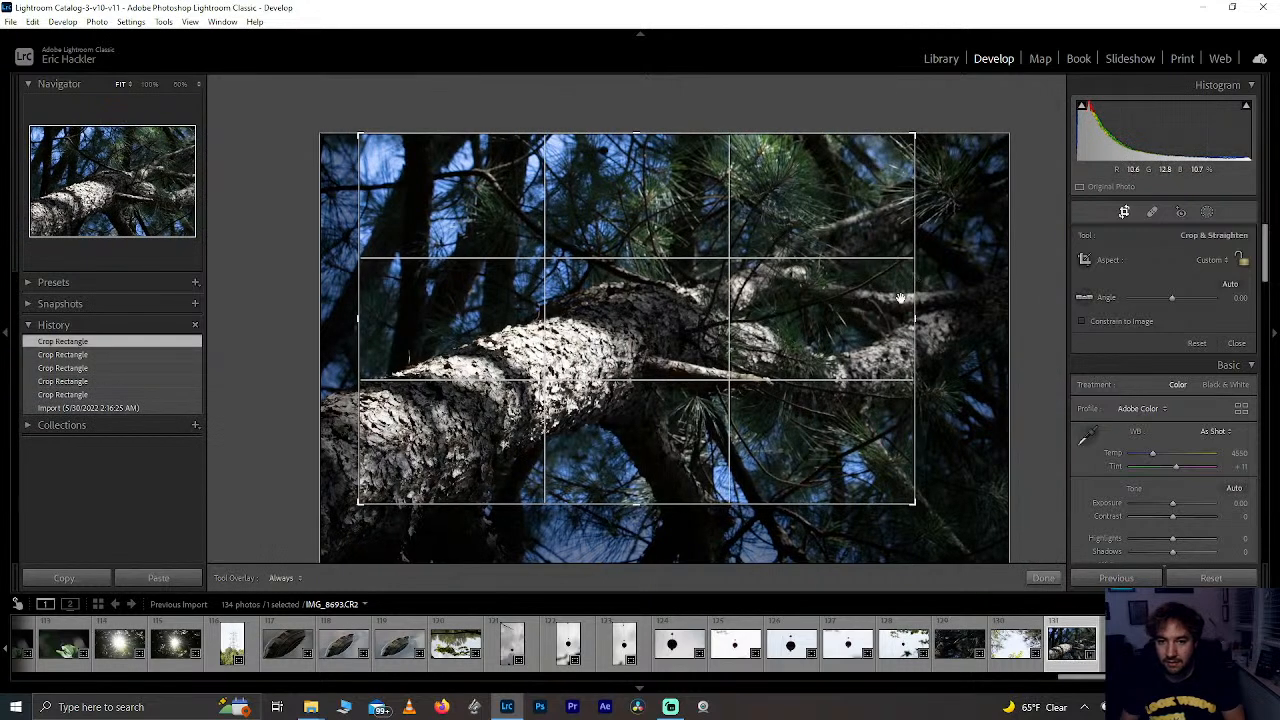
{"action": "left_click_drag", "start_coordinate": [601, 396], "coordinate": [606, 423]}
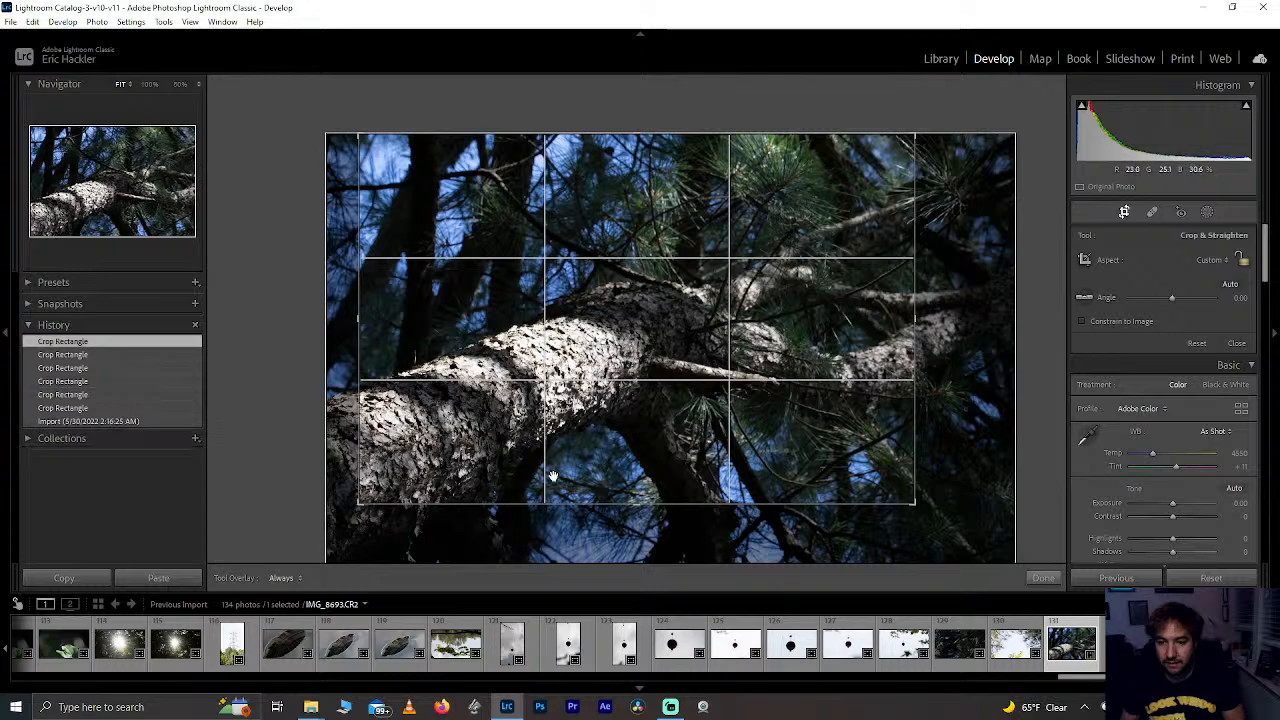
{"action": "left_click_drag", "start_coordinate": [541, 503], "coordinate": [539, 493]}
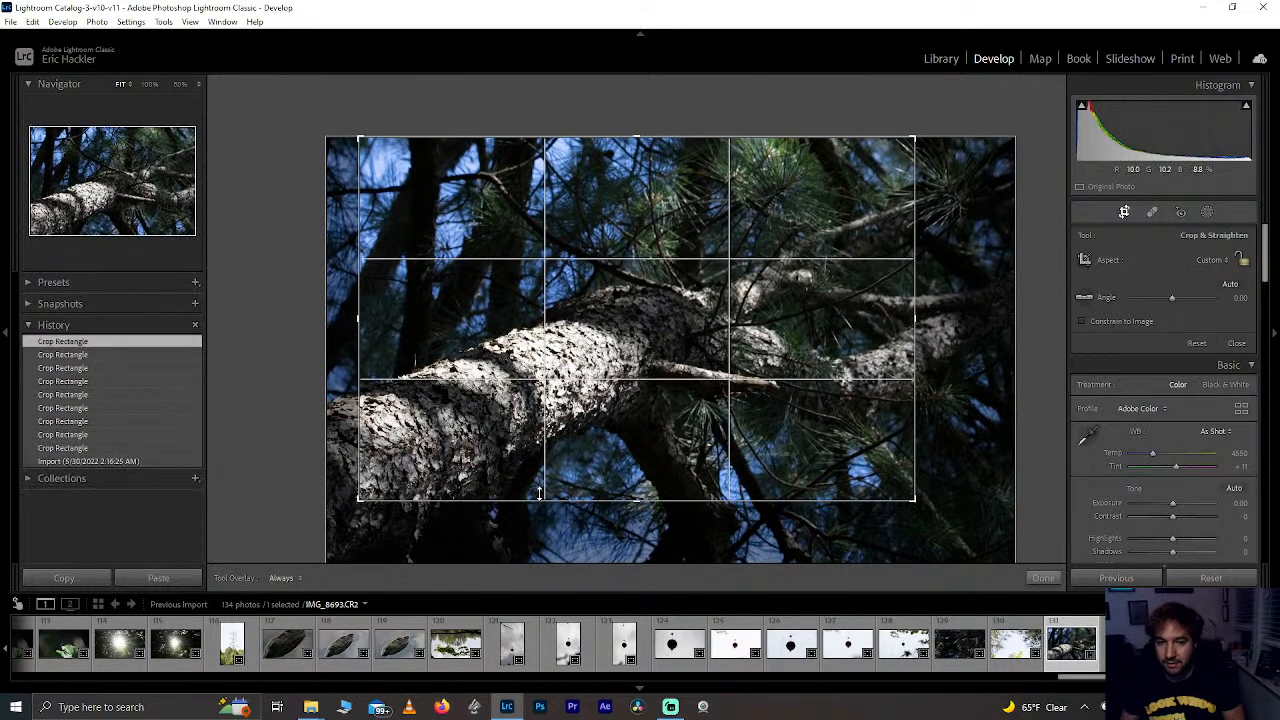
{"action": "key", "text": "ctrl+z"}
{"action": "key", "text": "ctrl+z"}
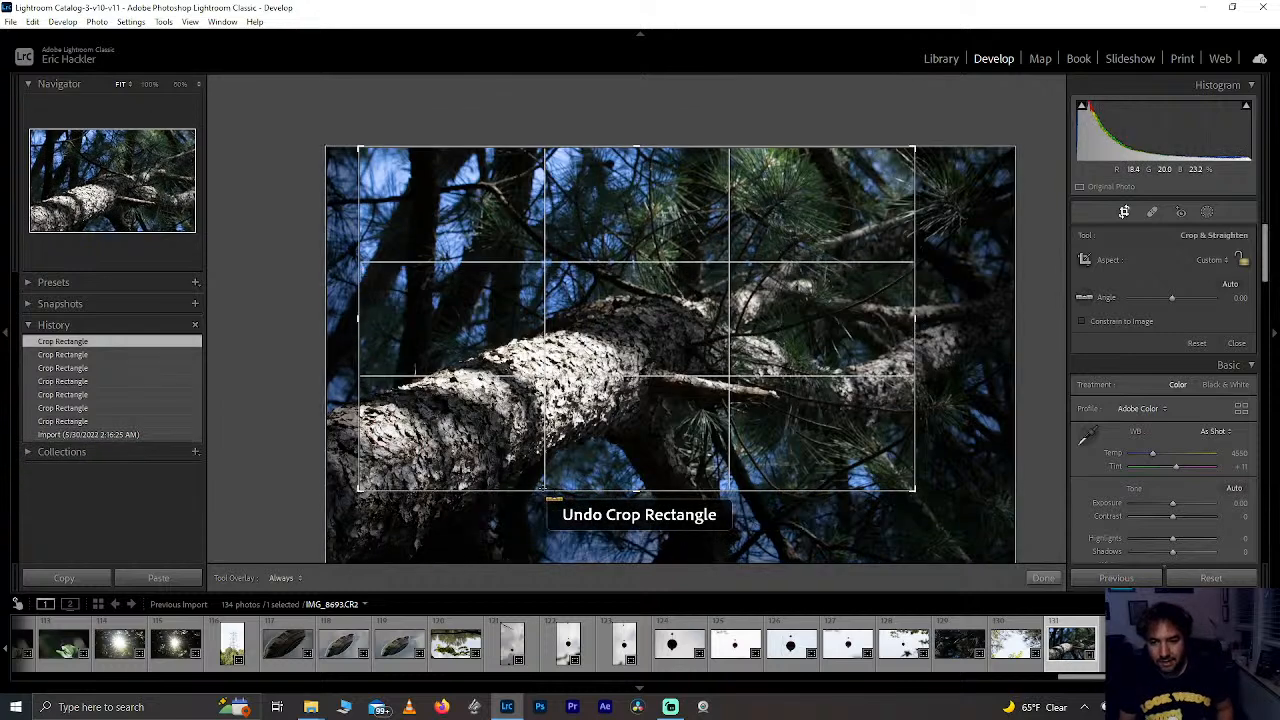
{"action": "key", "text": "ctrl+z"}
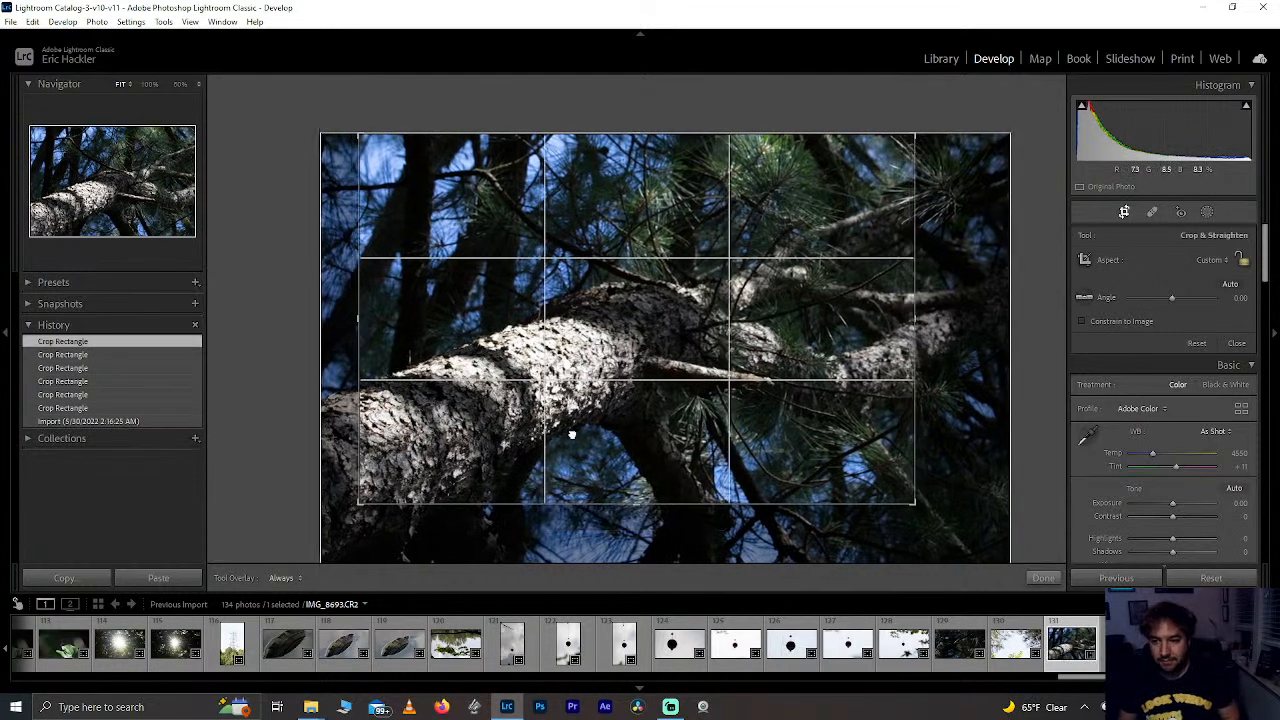
Step: Shift the crop frame over to the photo's left edge and apply the crop
{"action": "left_click_drag", "start_coordinate": [572, 433], "coordinate": [577, 431]}
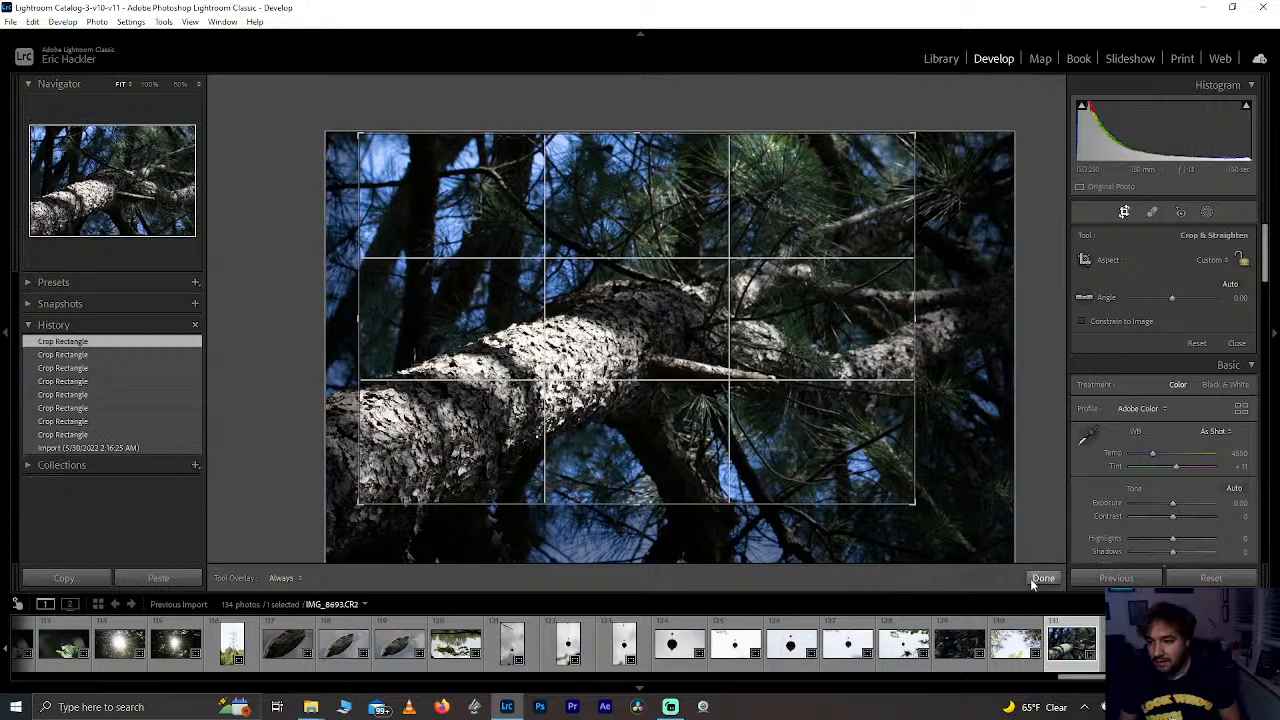
{"action": "left_click", "coordinate": [1035, 581]}
{"action": "left_click", "coordinate": [1124, 213]}
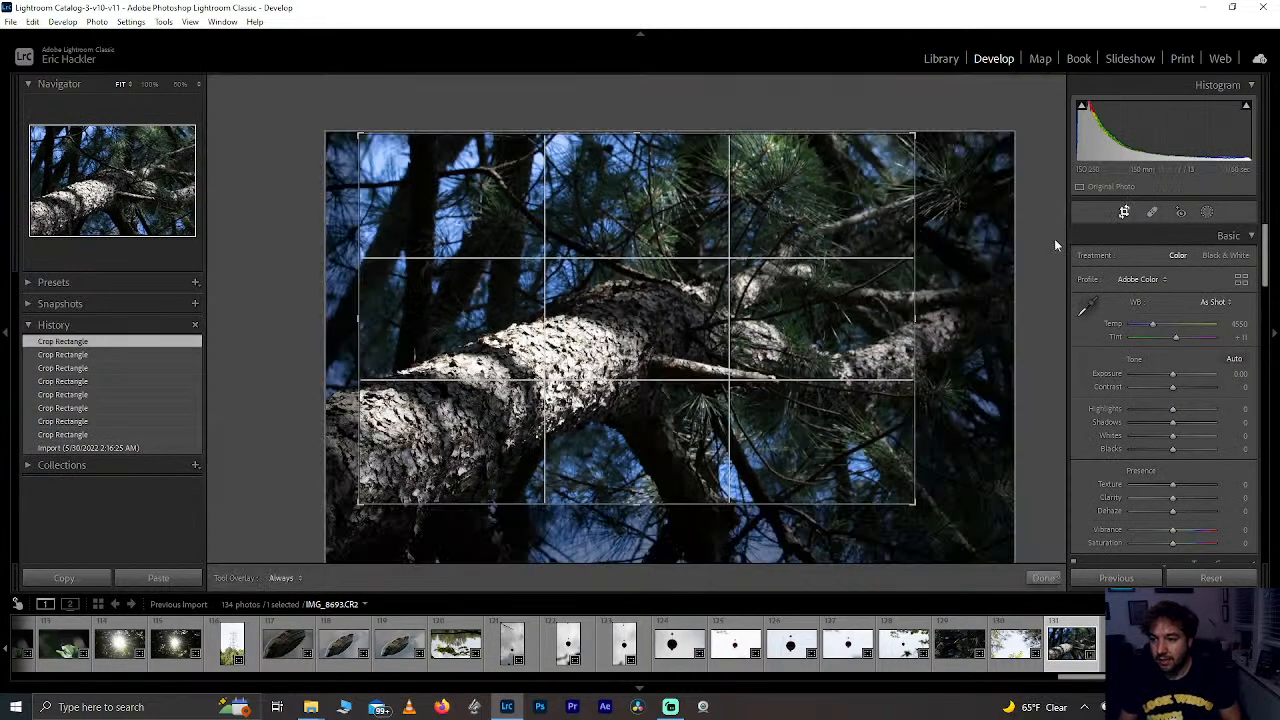
{"action": "left_click_drag", "start_coordinate": [617, 392], "coordinate": [651, 394]}
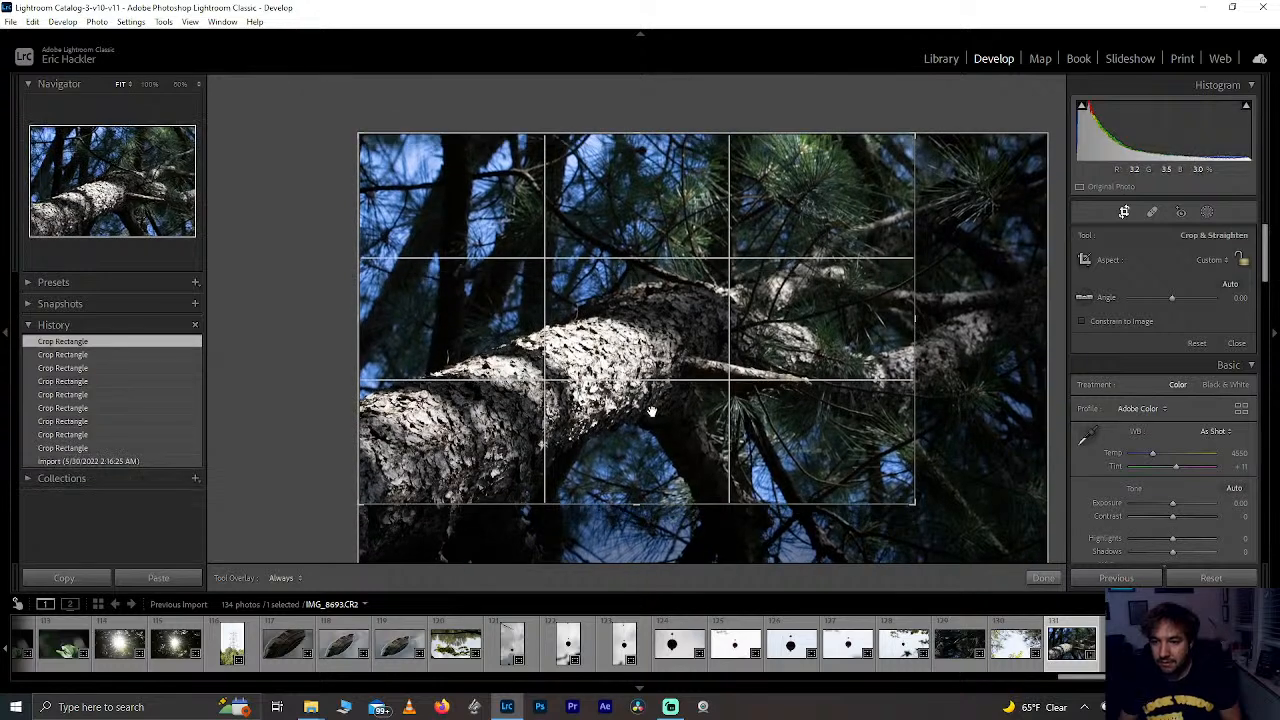
{"action": "left_click", "coordinate": [1043, 580]}
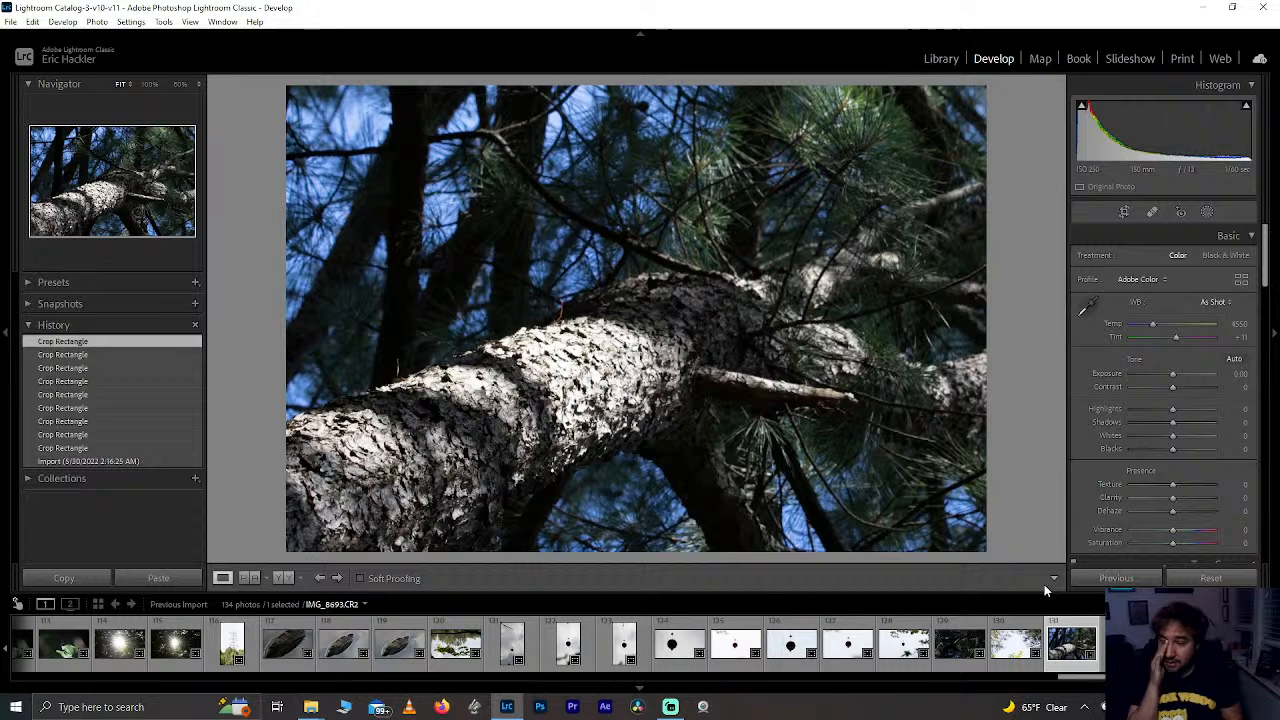
Step: Extend the crop's right edge to take in more of the far branches and apply the crop
{"action": "left_click", "coordinate": [1125, 212]}
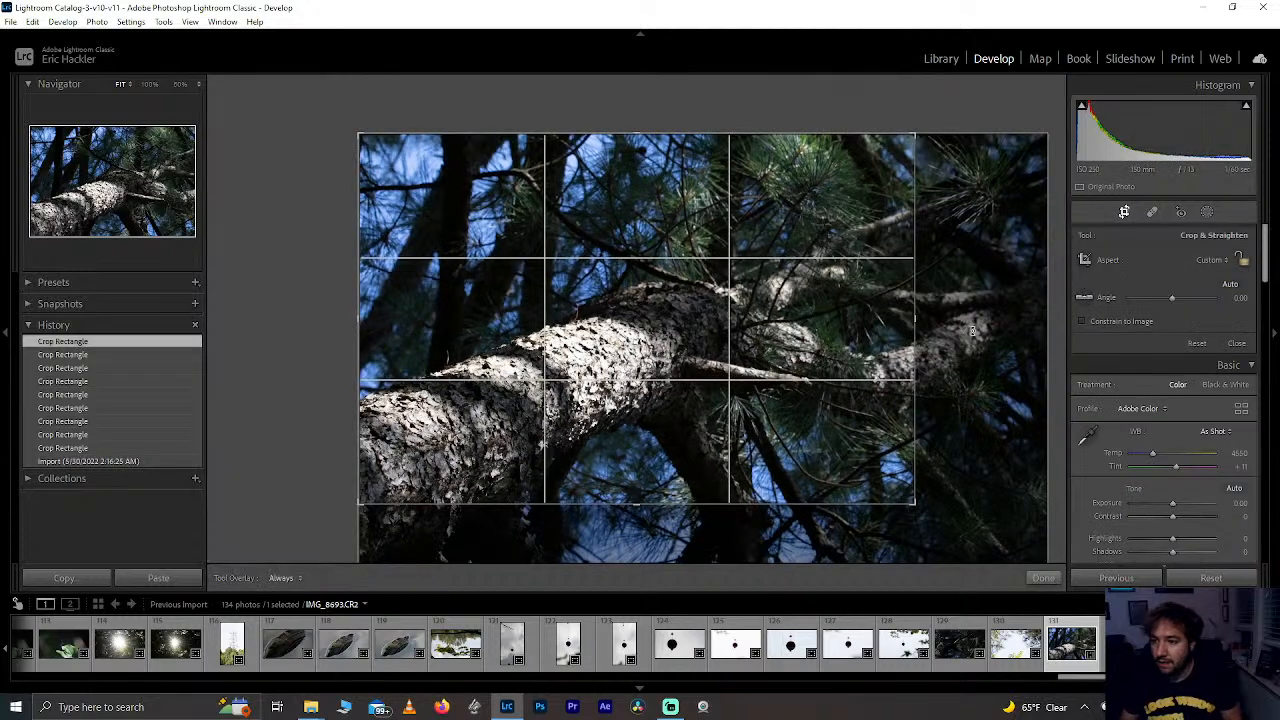
{"action": "left_click_drag", "start_coordinate": [1005, 318], "coordinate": [957, 318]}
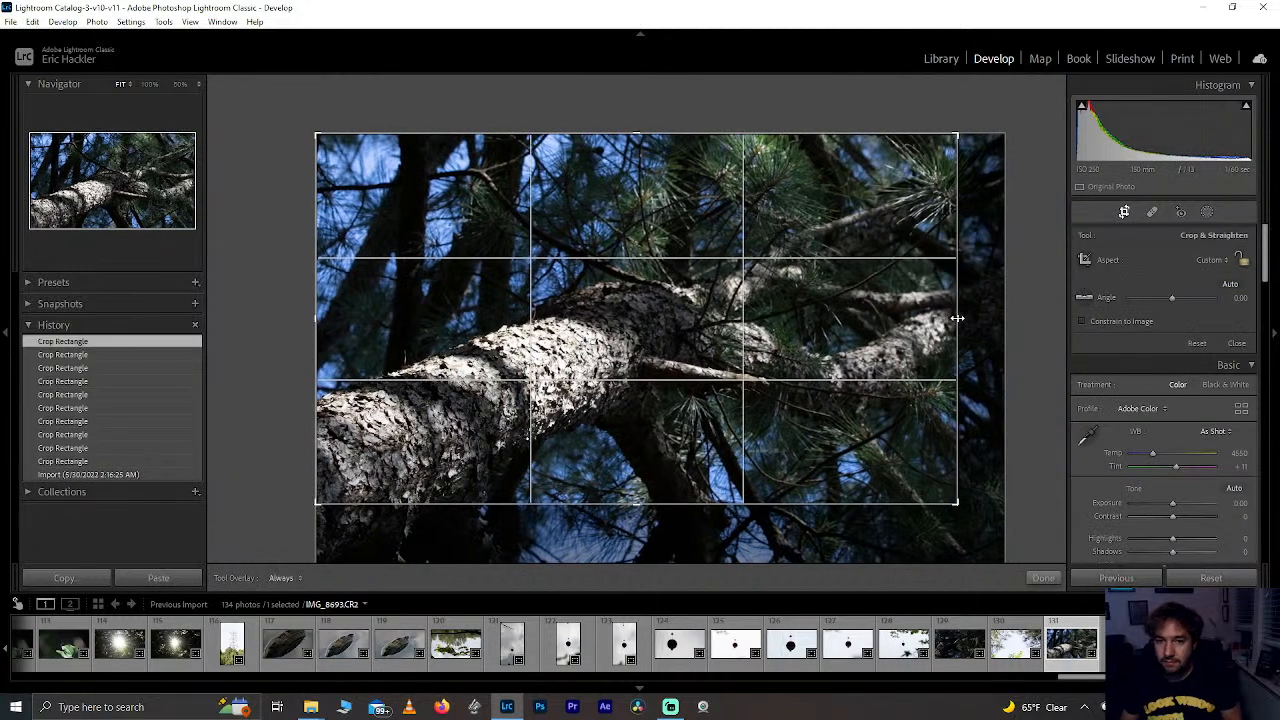
{"action": "left_click", "coordinate": [1048, 578]}
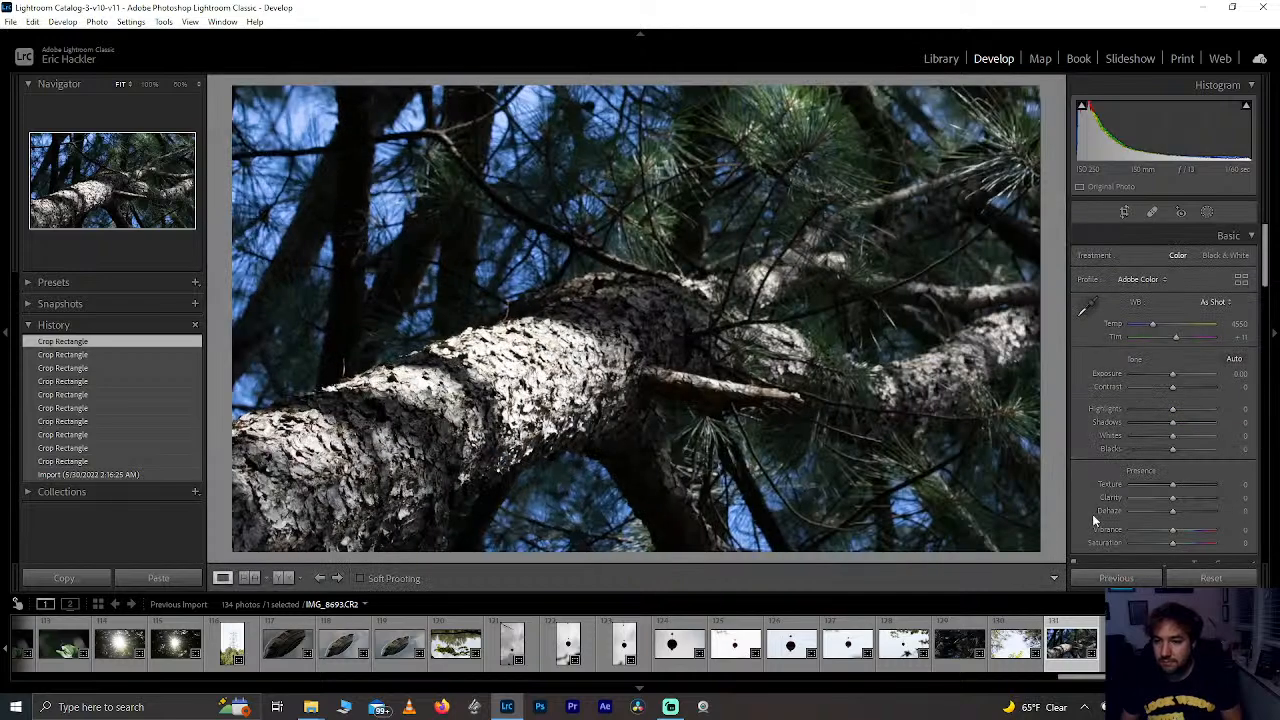
Step: Try a clarity boost, reset clarity to 0 and set dehaze to 100
{"action": "mouse_move", "coordinate": [1173, 499]}
{"action": "left_mouse_down"}
{"action": "mouse_move", "coordinate": [1240, 502]}
{"action": "mouse_move", "coordinate": [1192, 503]}
{"action": "left_mouse_up"}
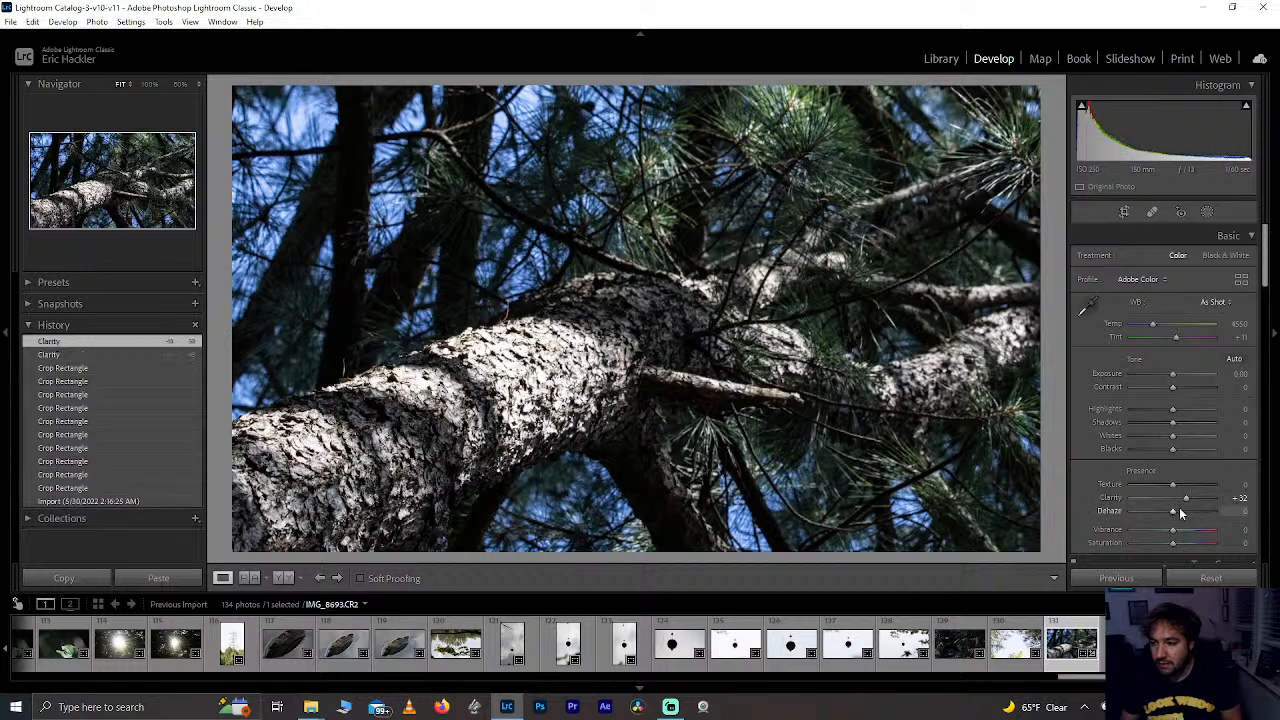
{"action": "double_click", "coordinate": [1179, 502]}
{"action": "left_click_drag", "start_coordinate": [1176, 512], "coordinate": [1234, 511]}
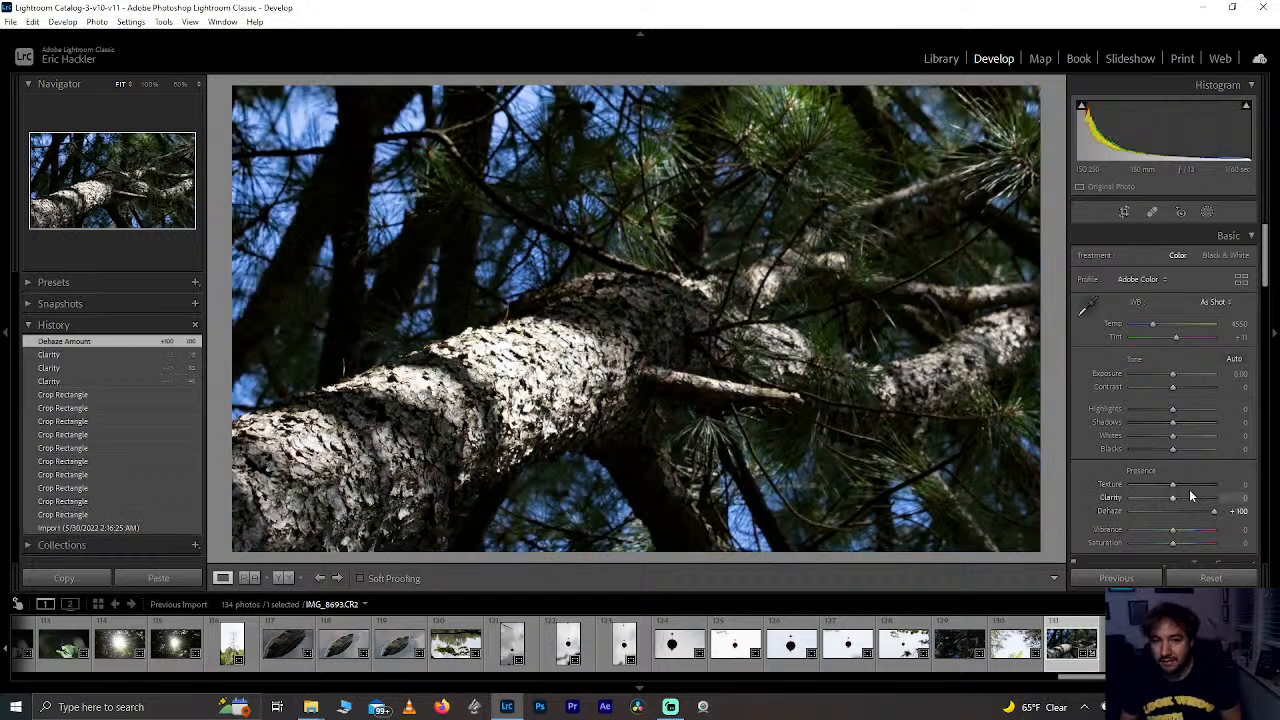
Step: Set the branch photo's shadows to -76 and highlights to -37
{"action": "mouse_move", "coordinate": [1175, 408]}
{"action": "left_mouse_down"}
{"action": "mouse_move", "coordinate": [1205, 408]}
{"action": "mouse_move", "coordinate": [1148, 409]}
{"action": "mouse_move", "coordinate": [1167, 414]}
{"action": "left_mouse_up"}
{"action": "double_click", "coordinate": [1167, 414]}
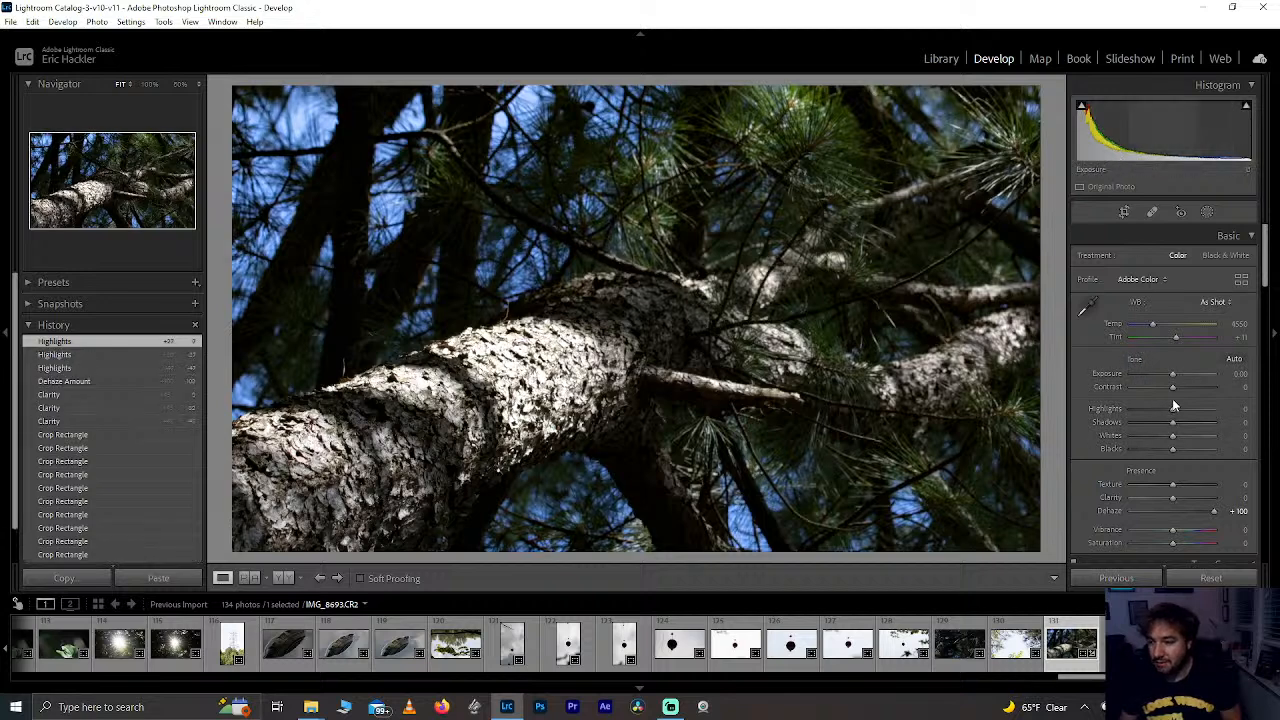
{"action": "left_click_drag", "start_coordinate": [1144, 422], "coordinate": [1208, 414]}
{"action": "double_click", "coordinate": [1204, 408]}
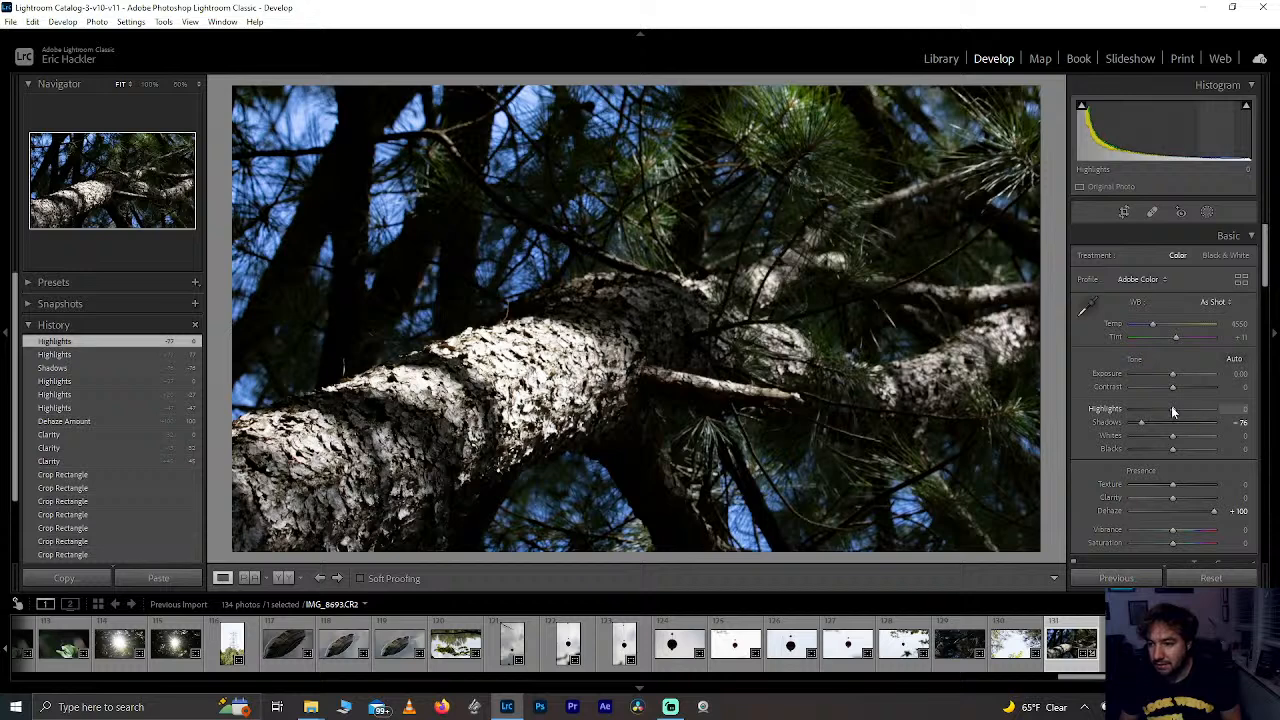
{"action": "left_click_drag", "start_coordinate": [1173, 410], "coordinate": [1156, 414]}
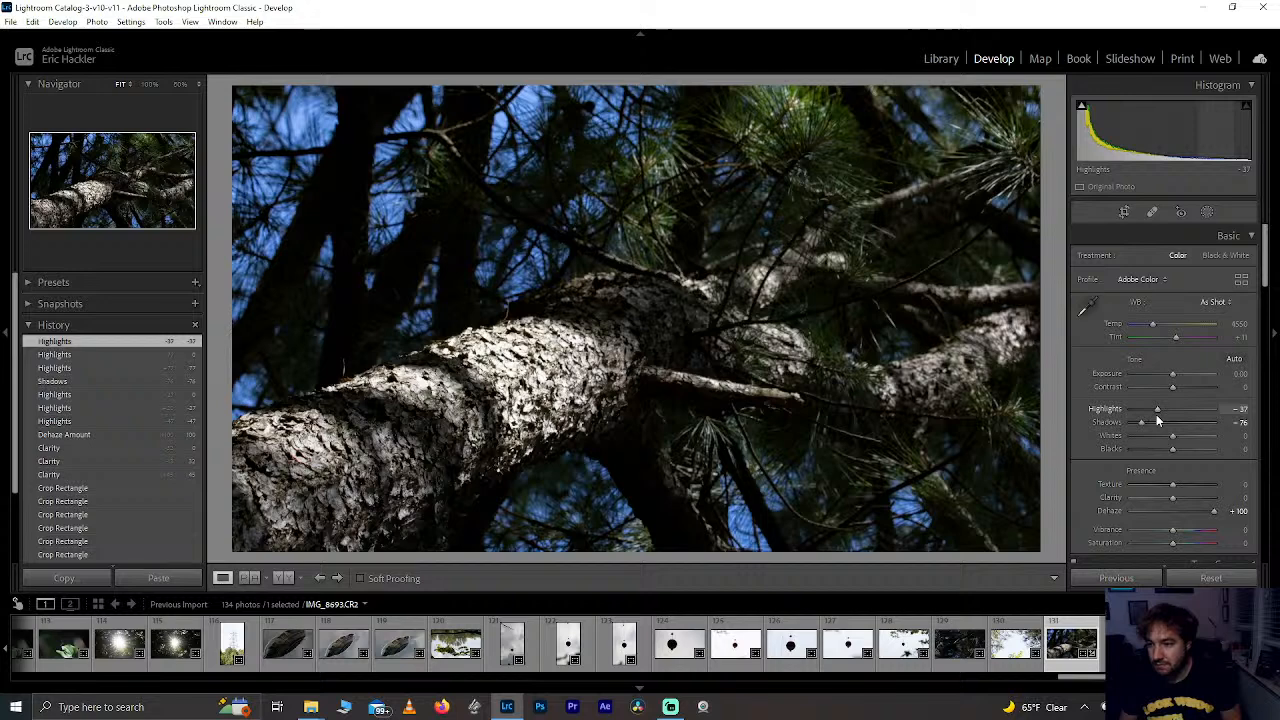
Step: Set the overall vibrance to 35 and saturation to 56
{"action": "left_click_drag", "start_coordinate": [1172, 530], "coordinate": [1196, 543]}
{"action": "double_click", "coordinate": [1188, 533]}
{"action": "left_click", "coordinate": [1188, 533]}
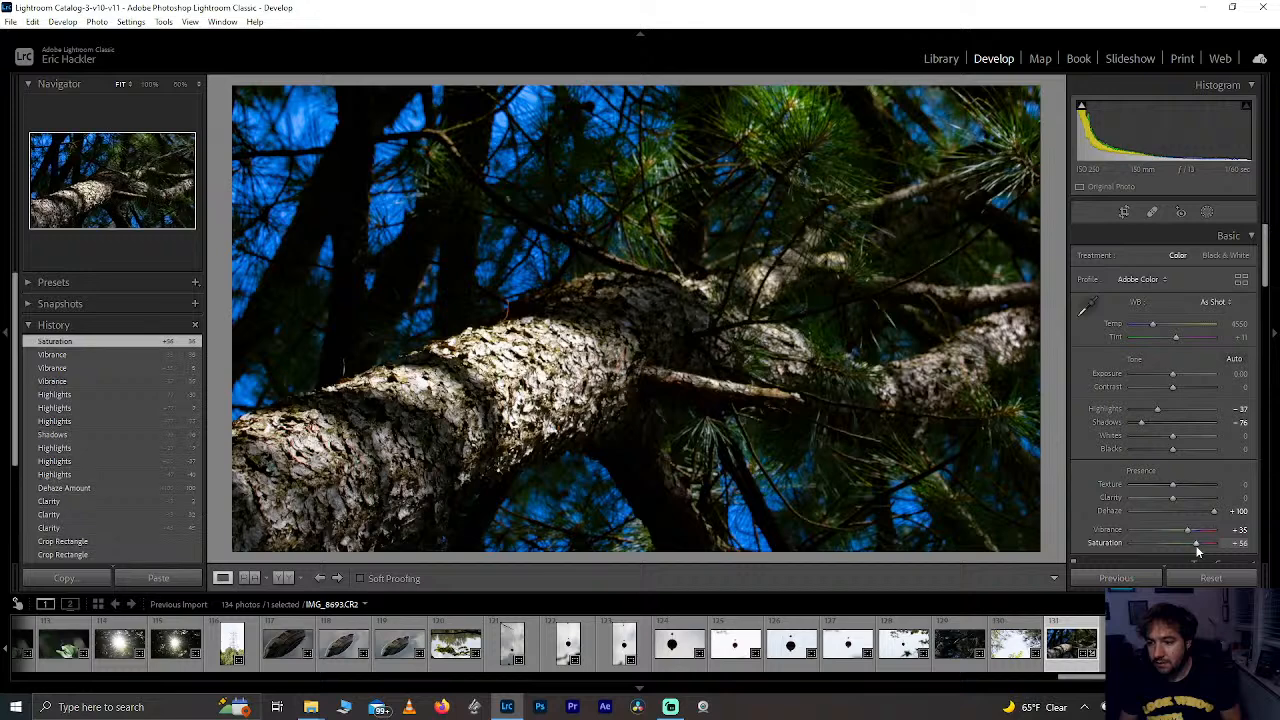
Step: Adjust the individual colour saturations: blue to -46, green to 82, and orange and red to 100
{"action": "scroll", "coordinate": [1188, 347], "scroll_direction": "down", "scroll_amount": 10}
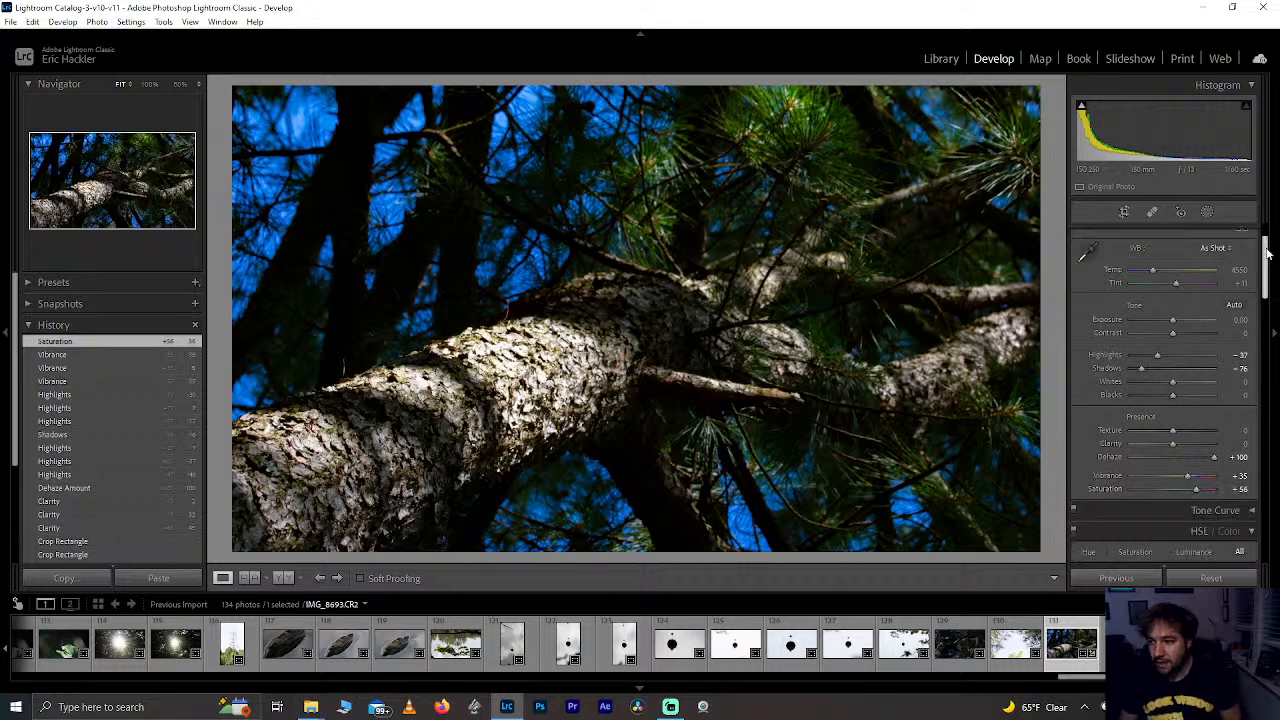
{"action": "left_click_drag", "start_coordinate": [1178, 377], "coordinate": [1160, 383]}
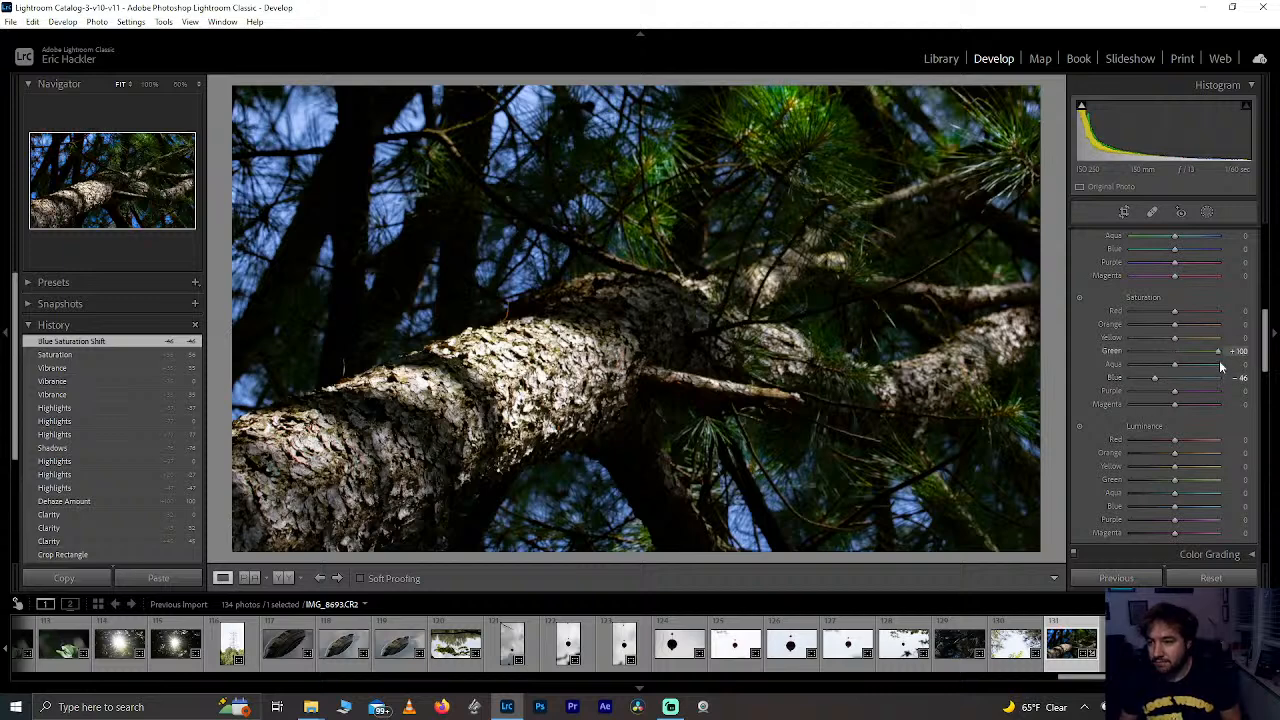
{"action": "left_click_drag", "start_coordinate": [1210, 364], "coordinate": [1210, 364]}
{"action": "left_click_drag", "start_coordinate": [1172, 325], "coordinate": [1219, 312]}
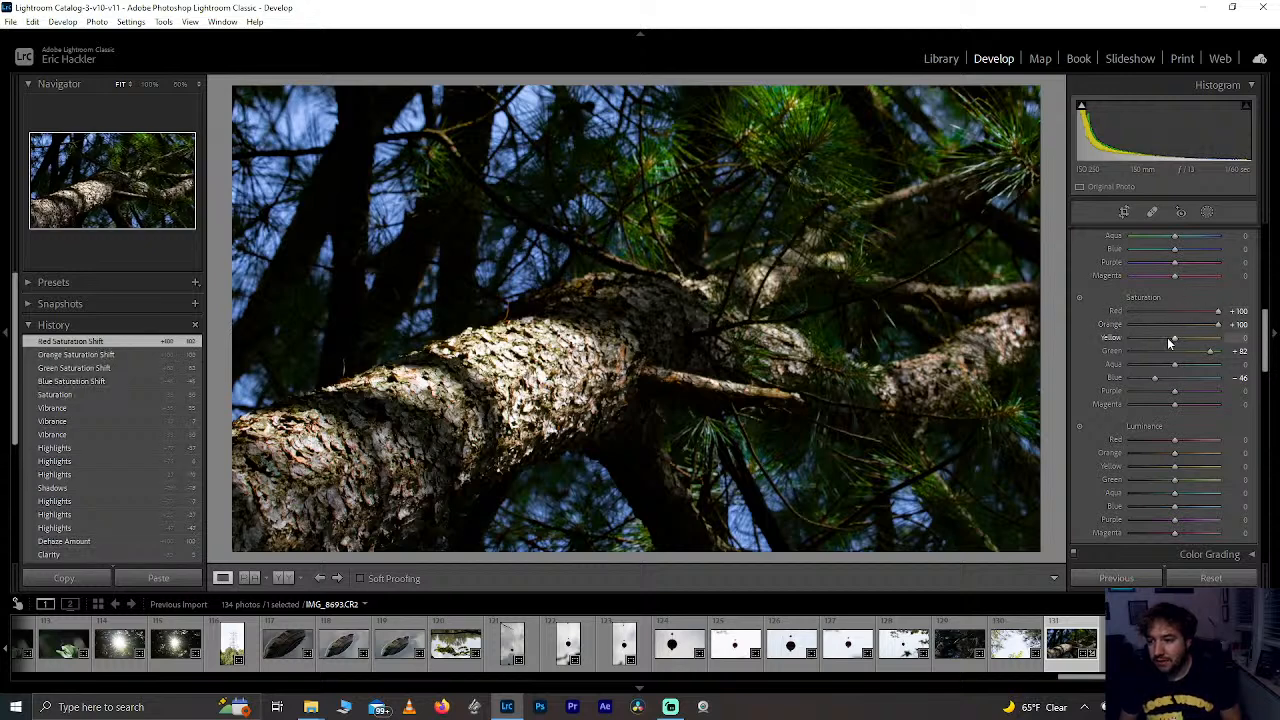
Step: Undo the strong yellow boost, then set yellow saturation to -46 and green saturation to 75
{"action": "left_click_drag", "start_coordinate": [1265, 340], "coordinate": [1265, 340]}
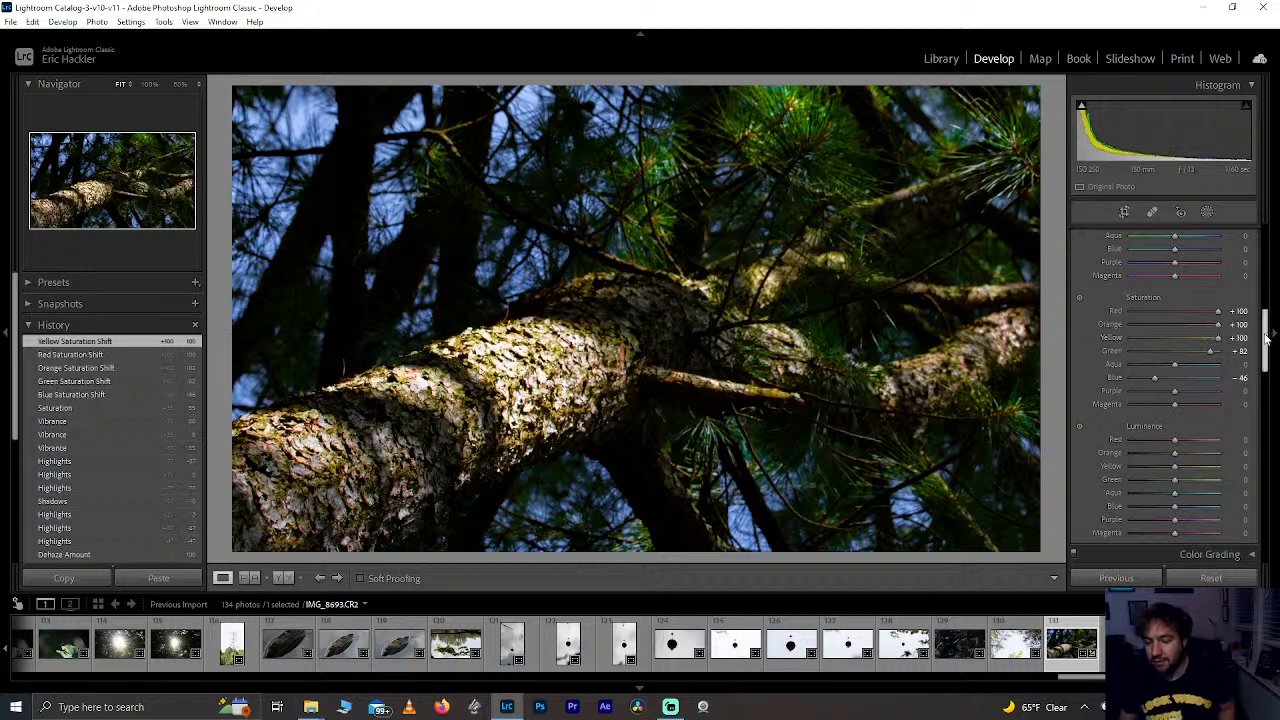
{"action": "key", "text": "ctrl+z"}
{"action": "left_click_drag", "start_coordinate": [1174, 337], "coordinate": [1155, 337]}
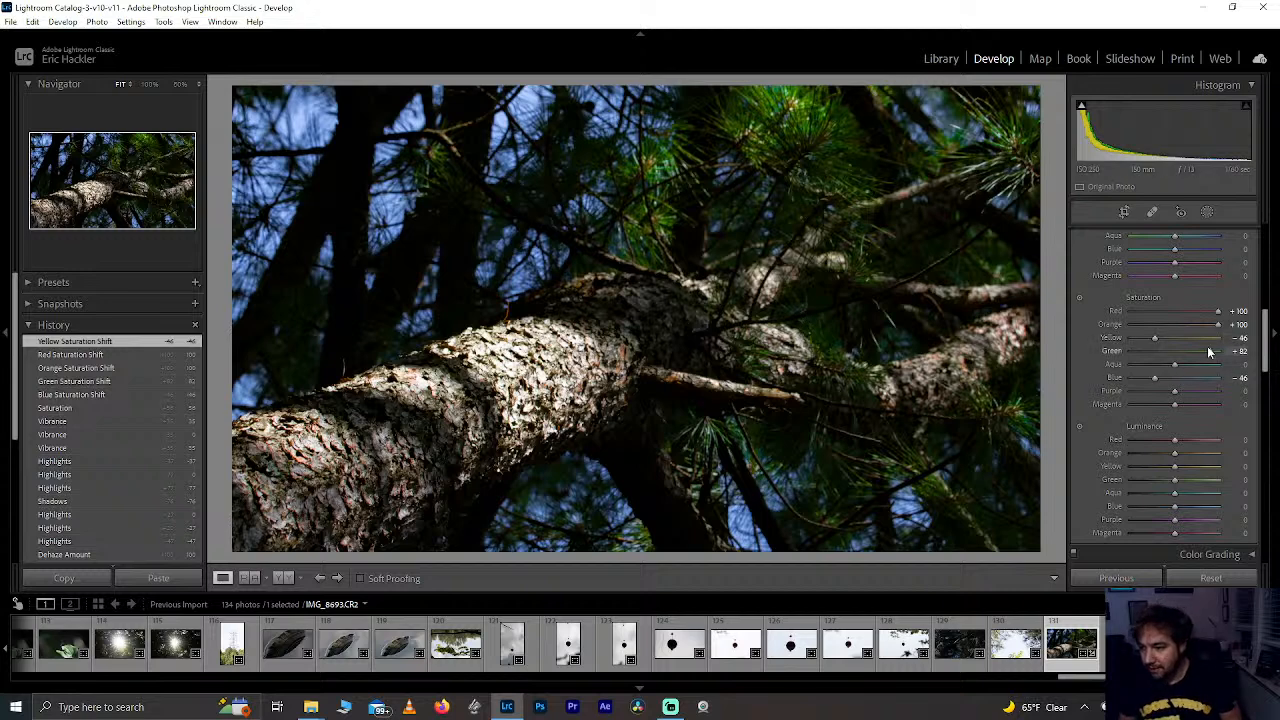
{"action": "left_click_drag", "start_coordinate": [1210, 351], "coordinate": [1207, 351]}
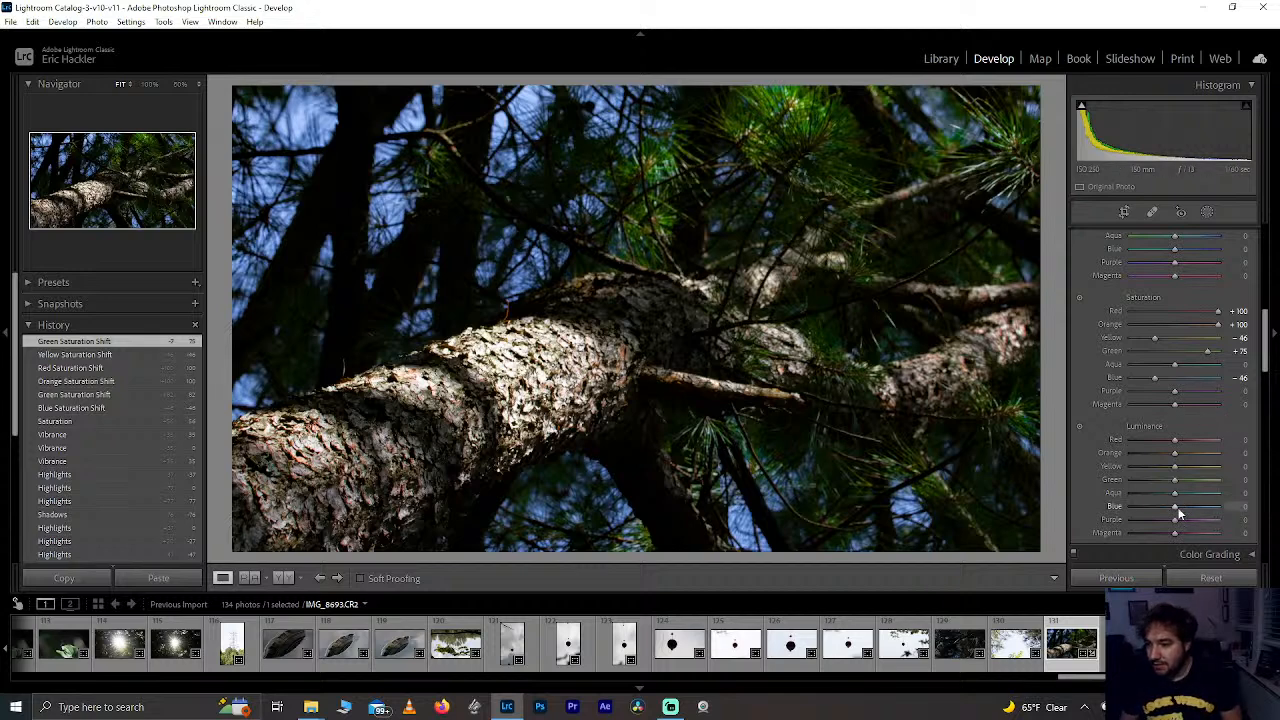
Step: Try a blue luminance change and reset it, set aqua luminance to 89 and rate the photo one star
{"action": "left_click_drag", "start_coordinate": [1178, 510], "coordinate": [1220, 493]}
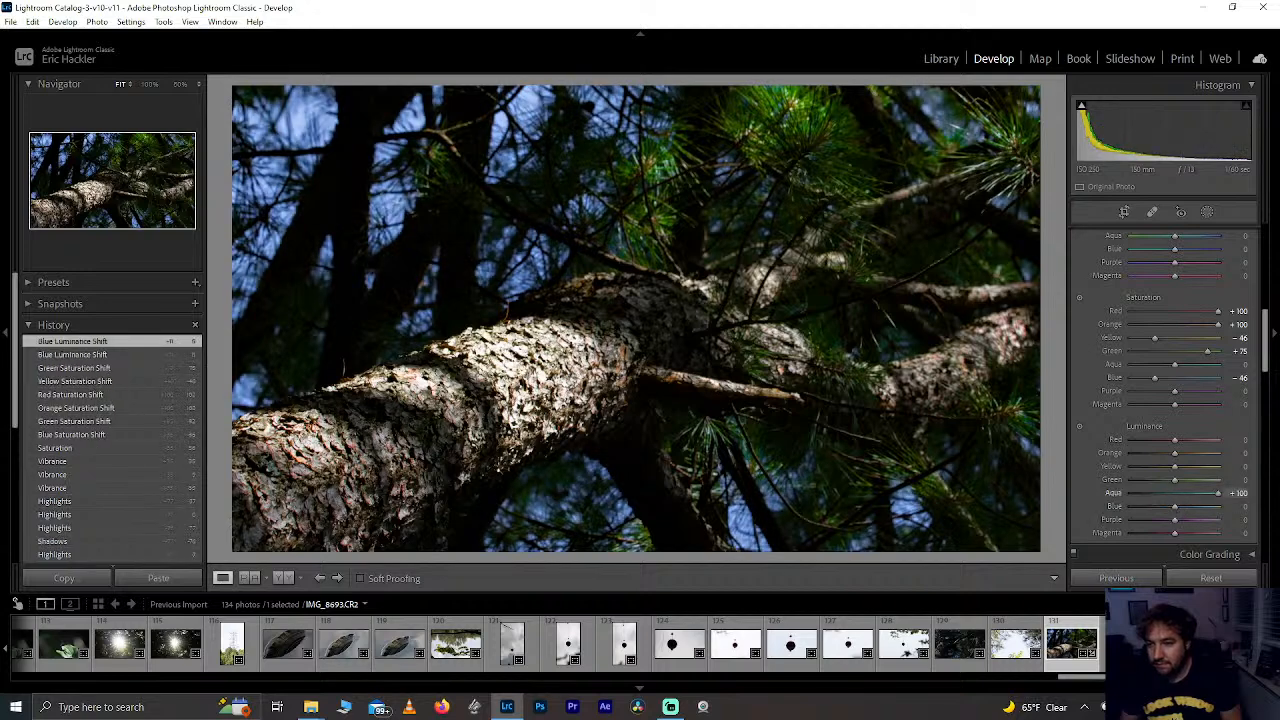
{"action": "left_click_drag", "start_coordinate": [1030, 514], "coordinate": [1213, 490]}
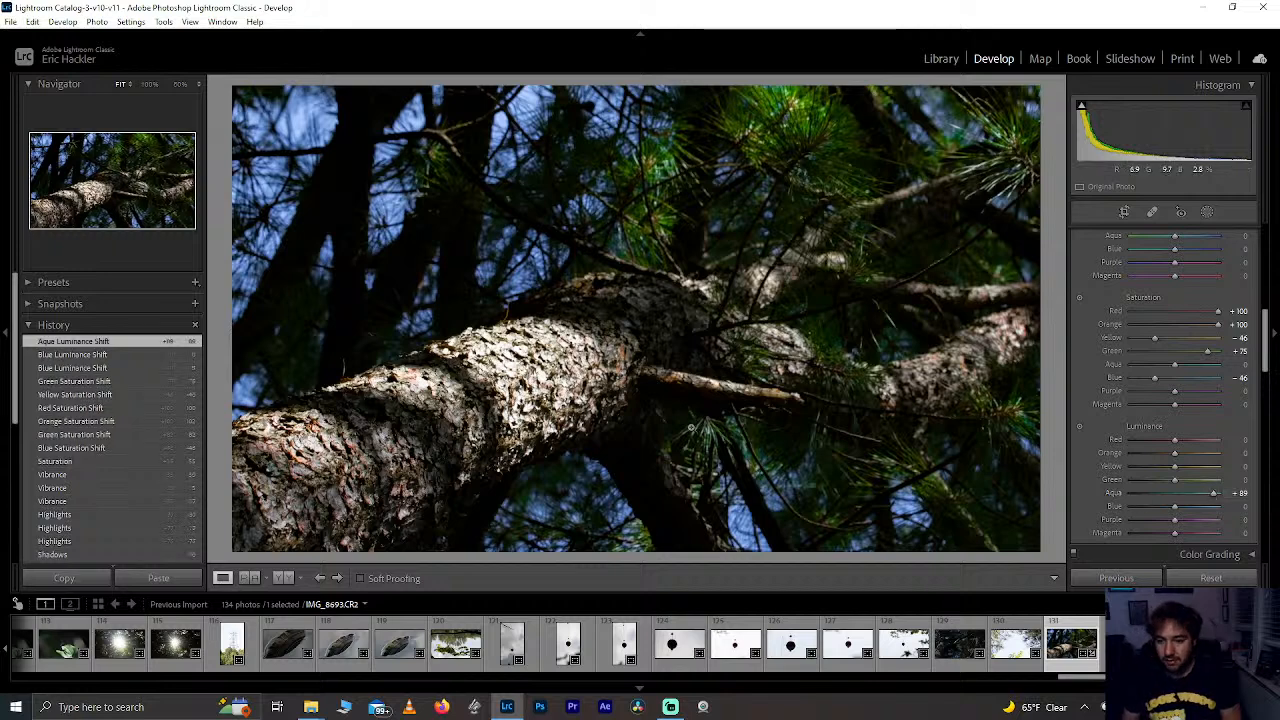
{"action": "key", "text": "1"}
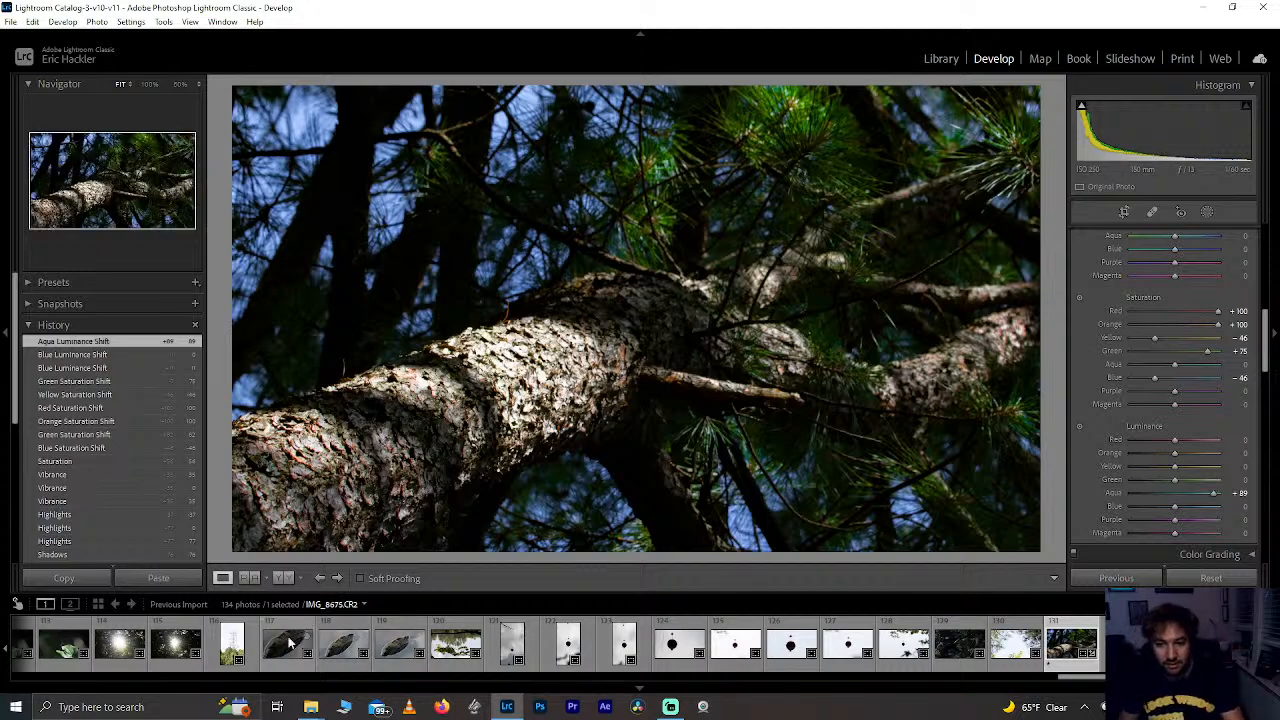
Step: Open the half-submerged tire photo IMG_8677.CR2 and set its crop aspect ratio to 1 x 1
{"action": "left_click", "coordinate": [392, 643]}
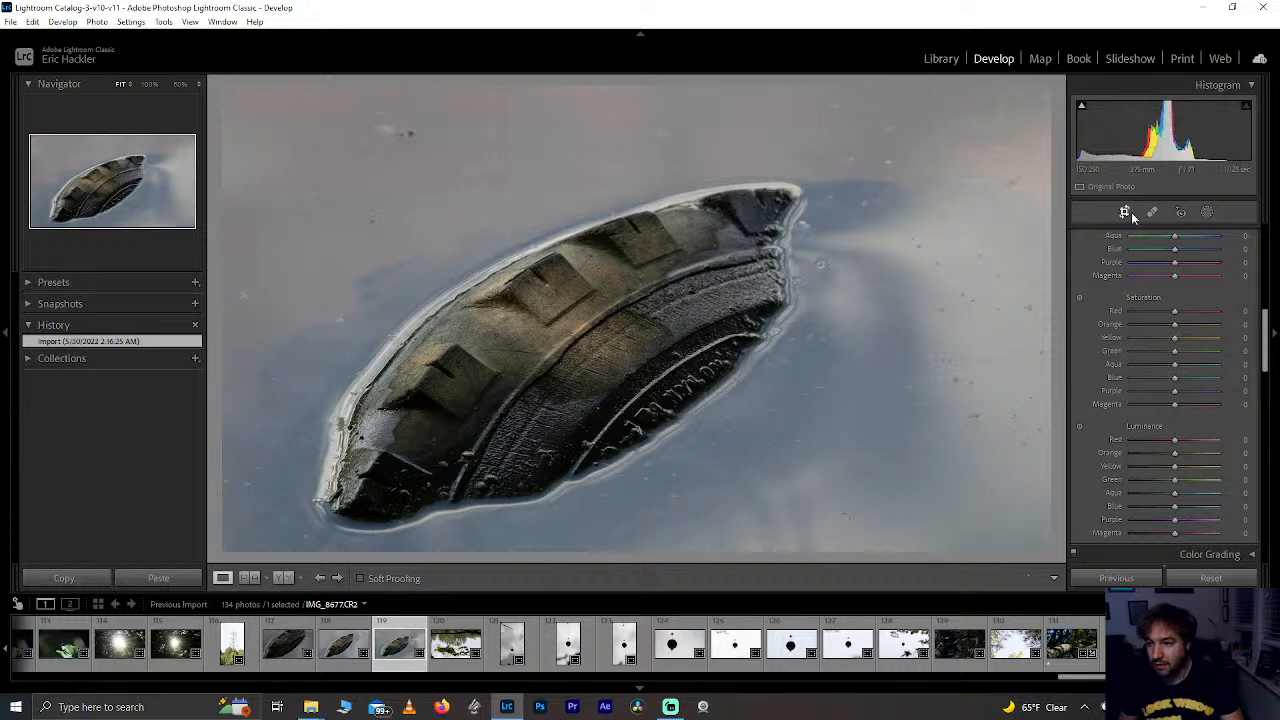
{"action": "left_click", "coordinate": [1126, 212]}
{"action": "left_click", "coordinate": [1221, 262]}
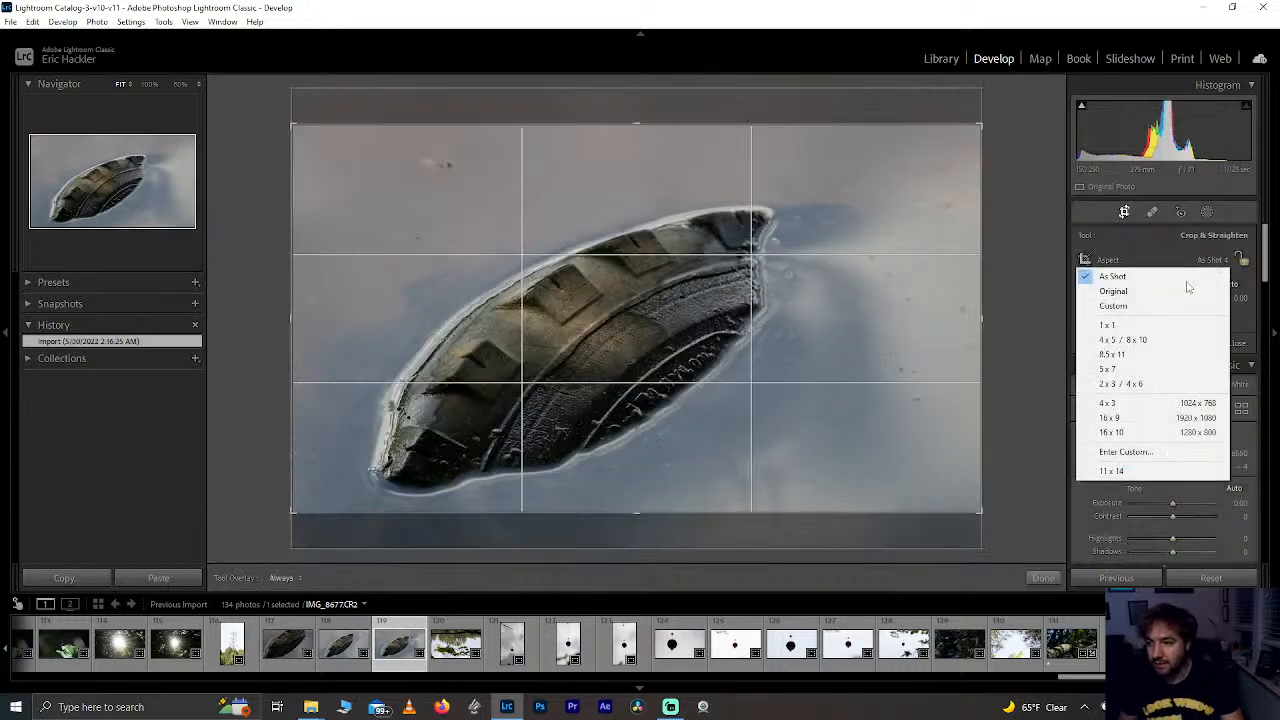
{"action": "left_click", "coordinate": [1137, 326]}
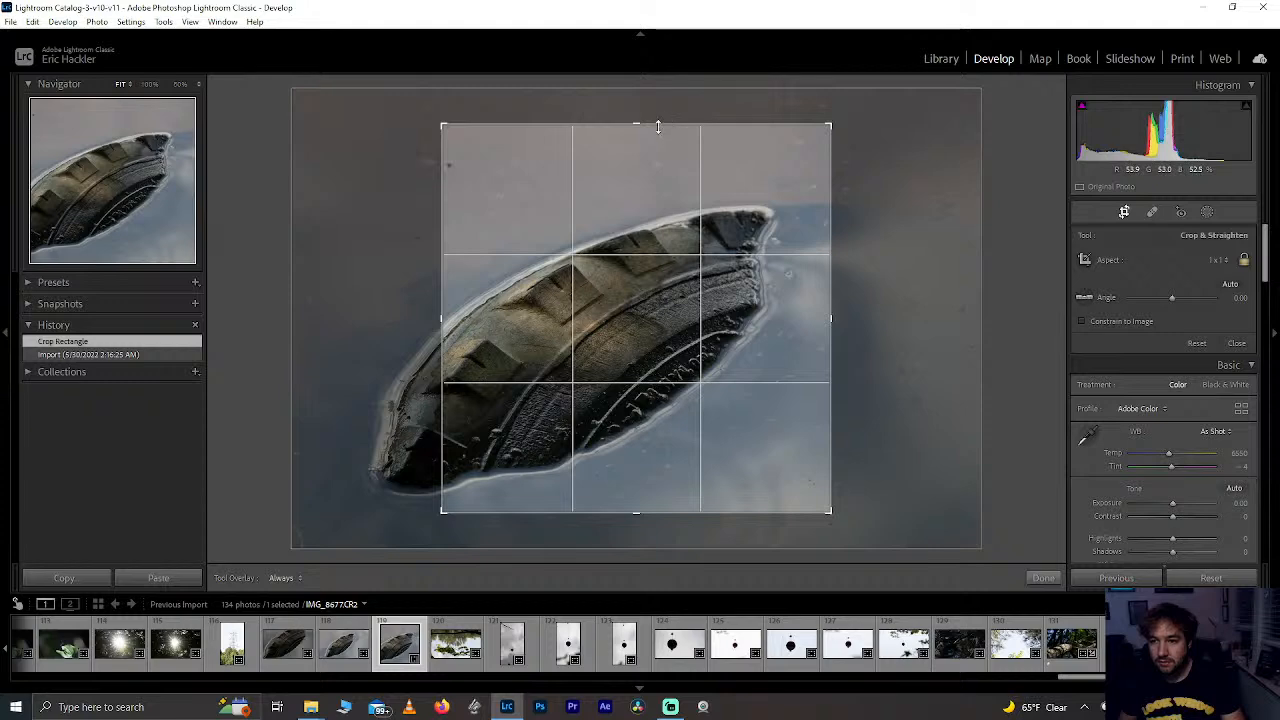
Step: Enlarge the square crop, reposition it around the whole tire and tighten the frame slightly
{"action": "left_click_drag", "start_coordinate": [654, 126], "coordinate": [648, 94]}
{"action": "left_click_drag", "start_coordinate": [630, 541], "coordinate": [628, 553]}
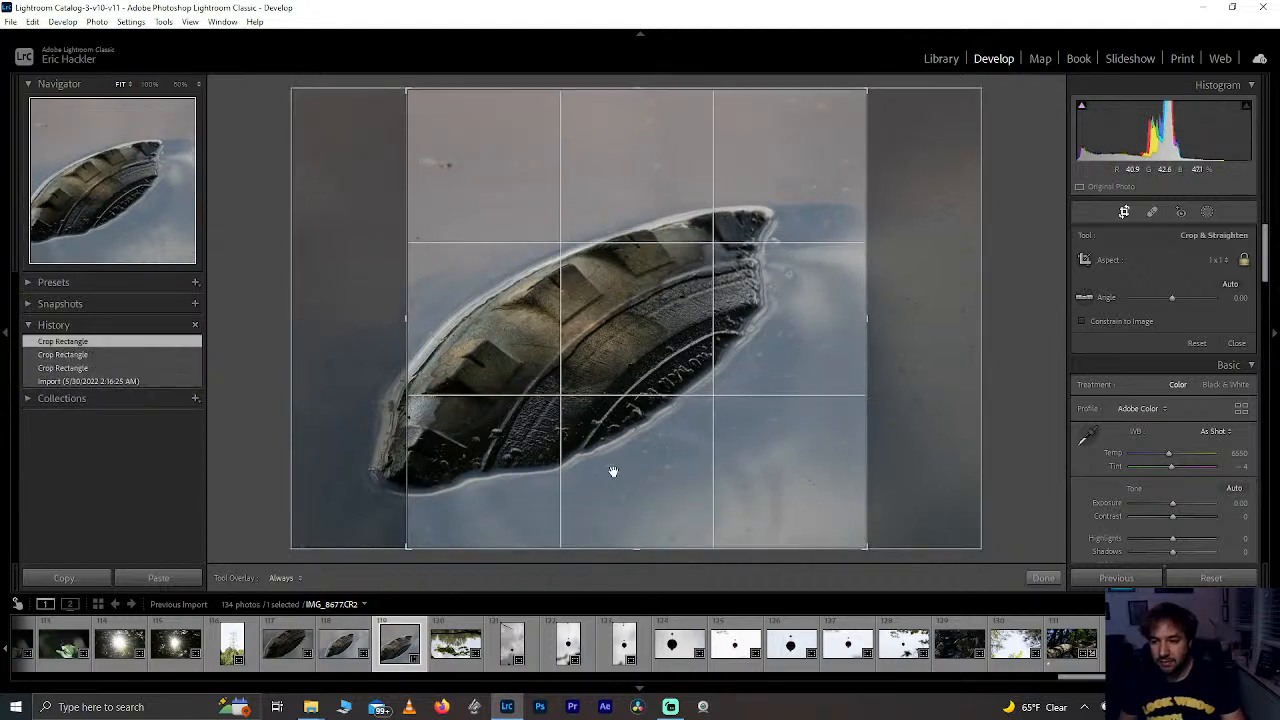
{"action": "left_click_drag", "start_coordinate": [614, 466], "coordinate": [670, 473]}
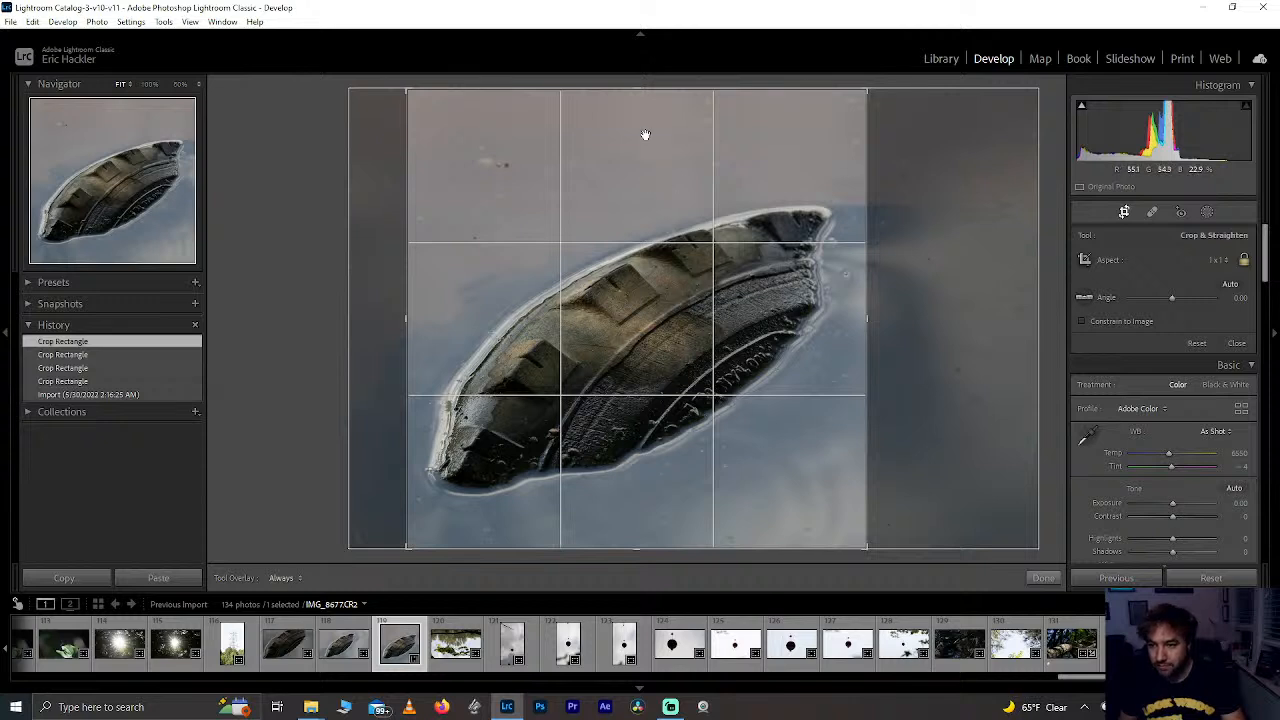
{"action": "left_click_drag", "start_coordinate": [634, 88], "coordinate": [632, 99]}
{"action": "mouse_move", "coordinate": [634, 214]}
{"action": "left_mouse_down"}
{"action": "mouse_move", "coordinate": [634, 183]}
{"action": "mouse_move", "coordinate": [631, 237]}
{"action": "mouse_move", "coordinate": [629, 191]}
{"action": "mouse_move", "coordinate": [640, 198]}
{"action": "left_mouse_up"}
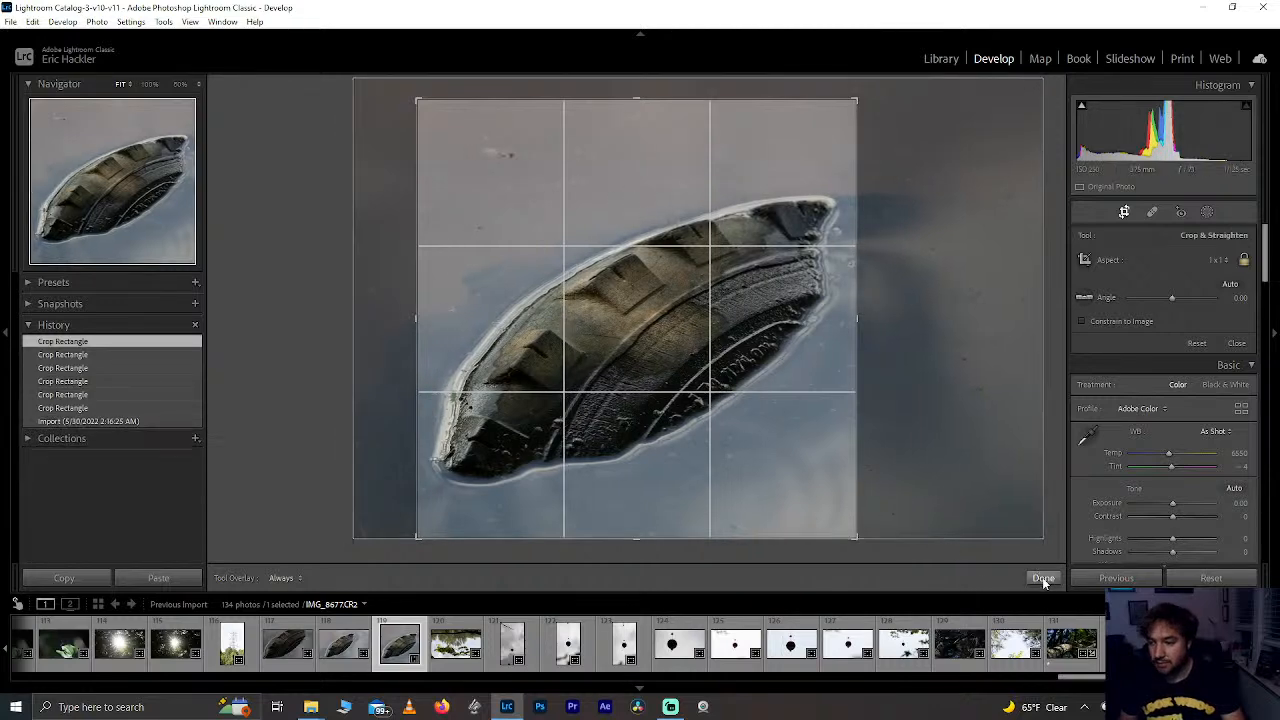
Step: Finish the tire photo's crop, then set texture to +100, clarity to +56 and highlights to +52, leaving dehaze at 0
{"action": "left_click", "coordinate": [1042, 577]}
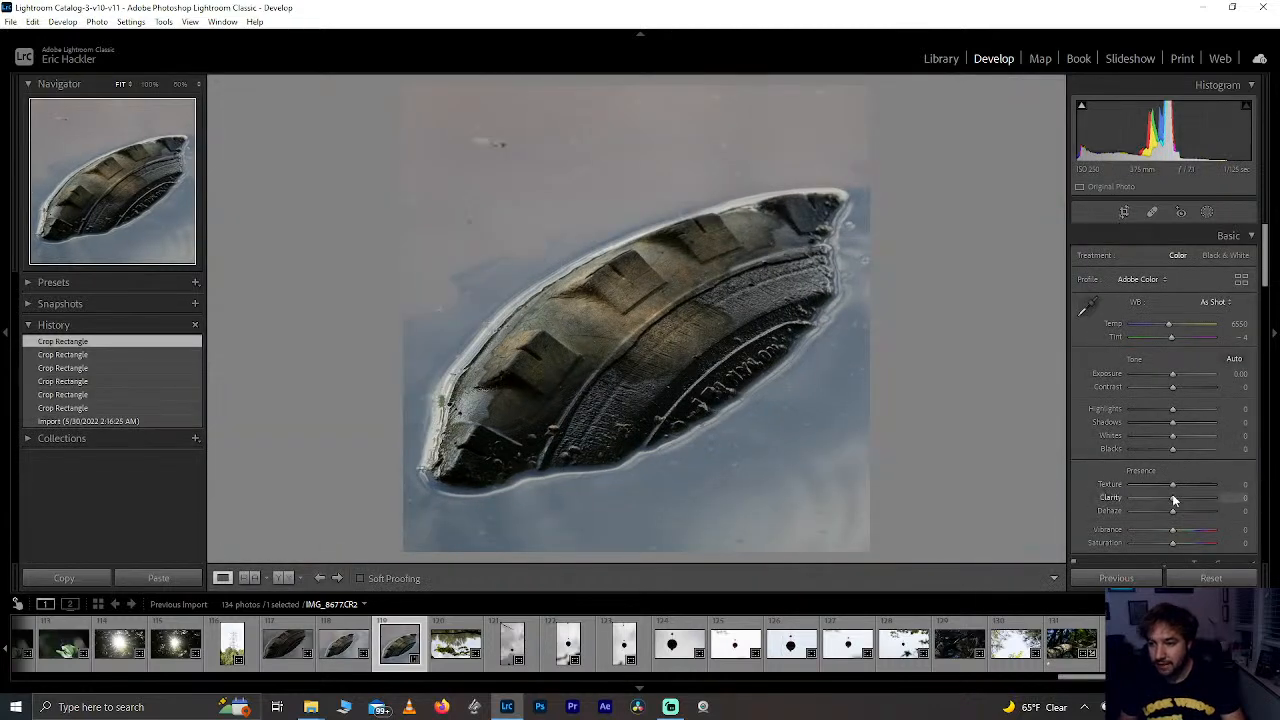
{"action": "left_click_drag", "start_coordinate": [1175, 500], "coordinate": [1255, 490]}
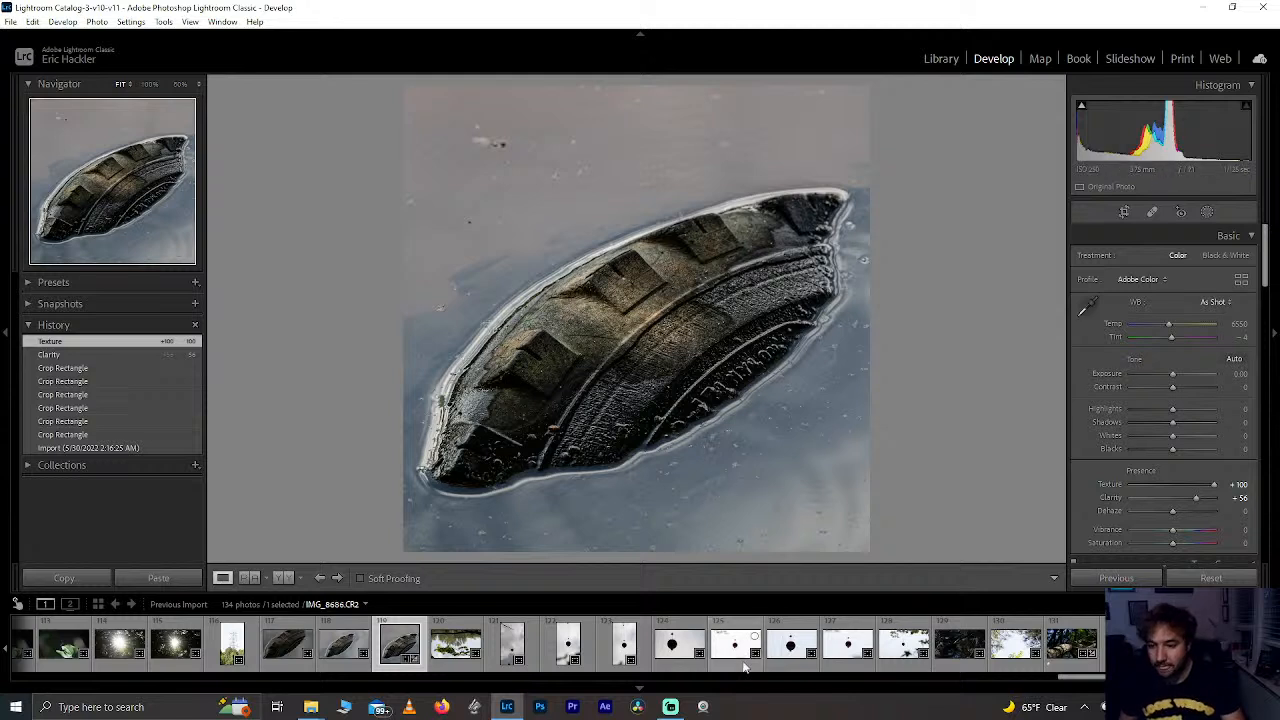
{"action": "mouse_move", "coordinate": [1171, 512]}
{"action": "left_mouse_down"}
{"action": "mouse_move", "coordinate": [1206, 514]}
{"action": "mouse_move", "coordinate": [1176, 514]}
{"action": "left_mouse_up"}
{"action": "double_click", "coordinate": [1176, 514]}
{"action": "left_click_drag", "start_coordinate": [1173, 409], "coordinate": [1195, 412]}
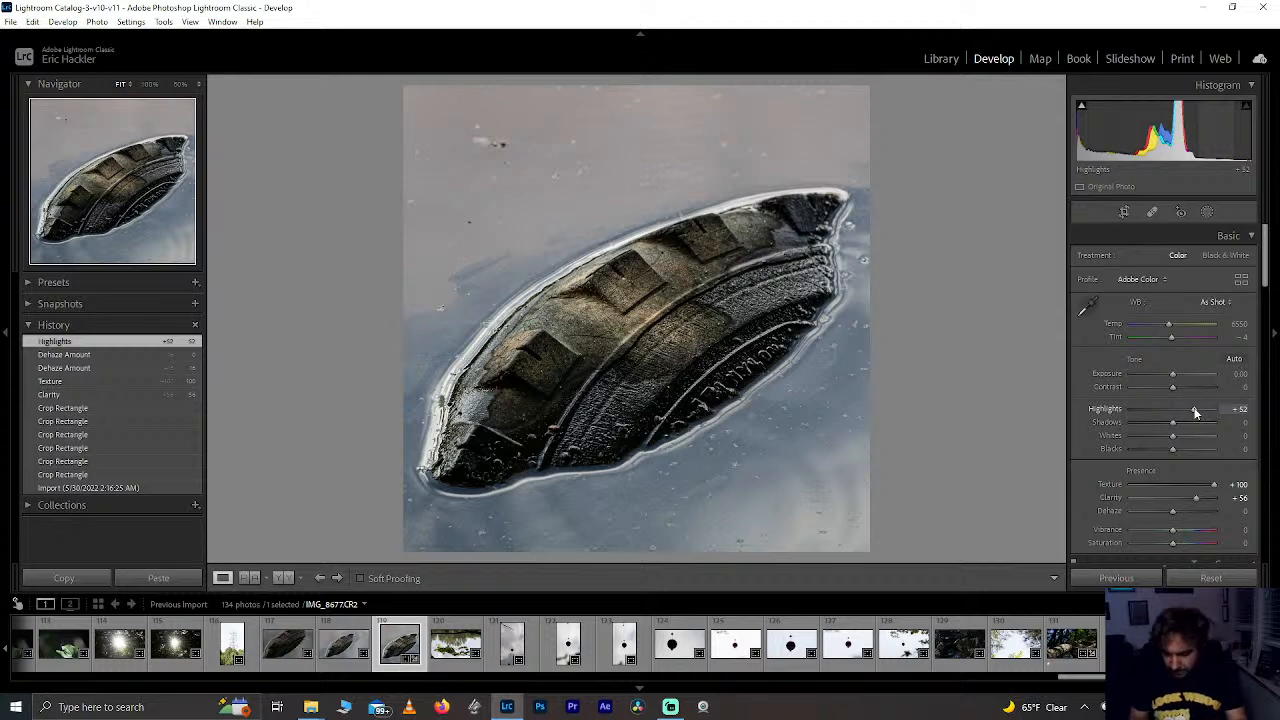
{"action": "left_click", "coordinate": [1124, 211]}
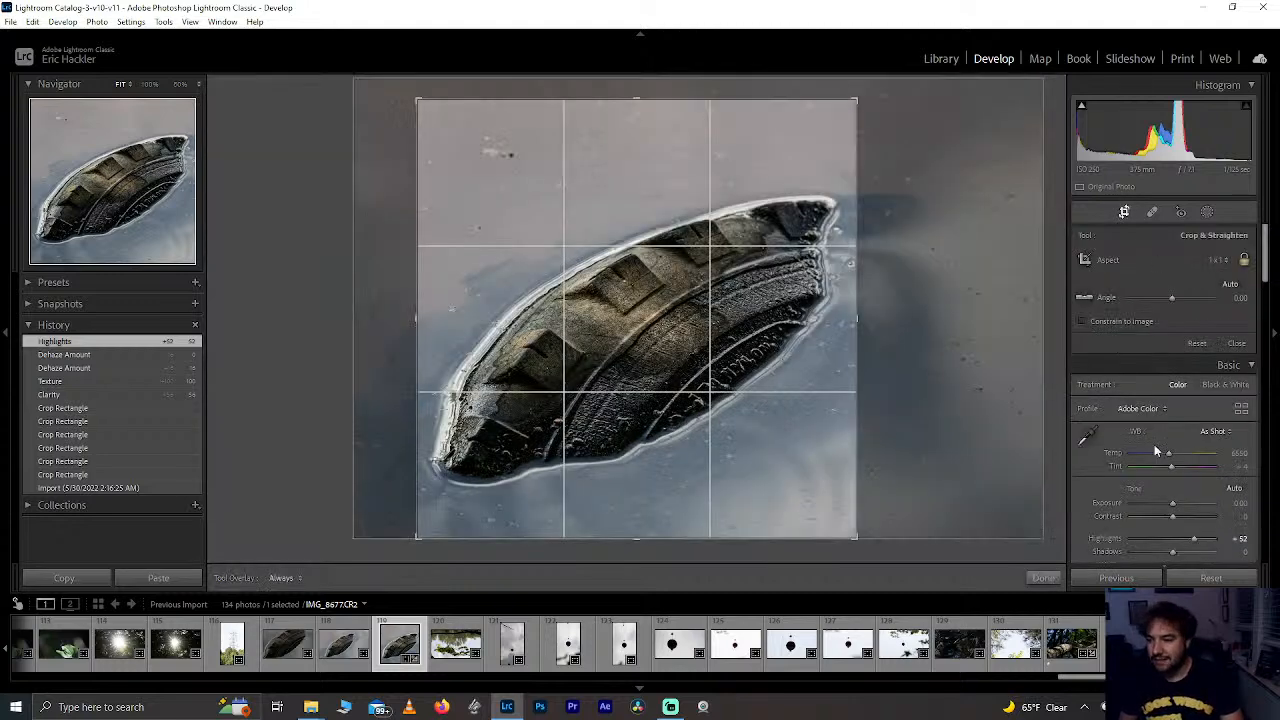
{"action": "left_click", "coordinate": [1041, 577]}
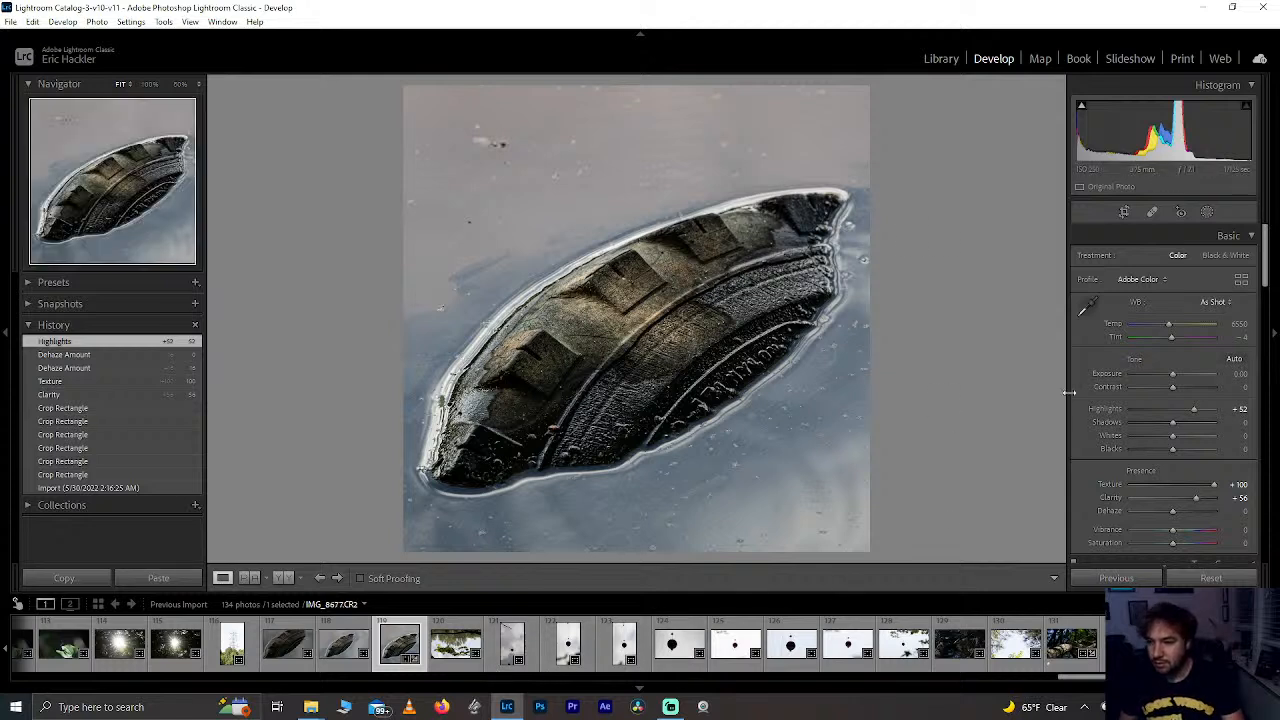
Step: Create a subject mask of the tire and invert it to cover the surrounding water
{"action": "left_click", "coordinate": [1207, 212]}
{"action": "left_click", "coordinate": [1120, 251]}
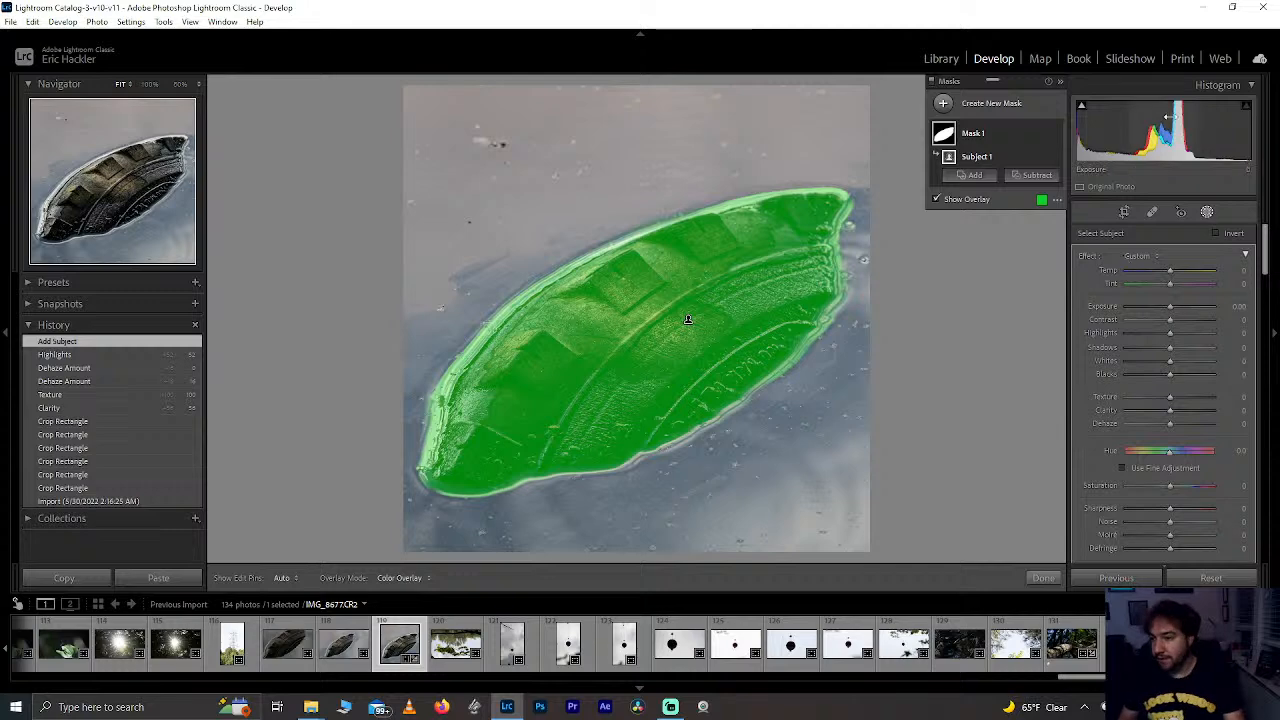
{"action": "left_click", "coordinate": [1217, 234]}
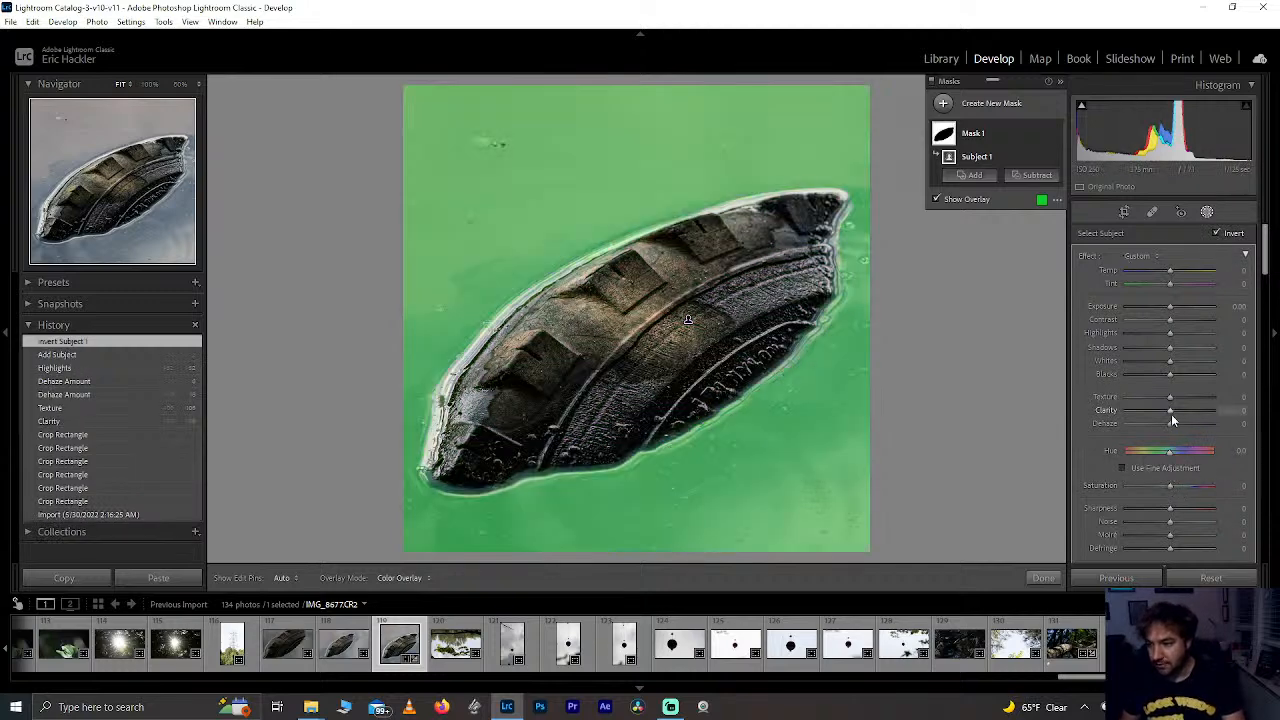
Step: On the water mask, set clarity to -100 and texture to 100, and reset the trial dehaze change
{"action": "left_click_drag", "start_coordinate": [1170, 424], "coordinate": [1082, 405]}
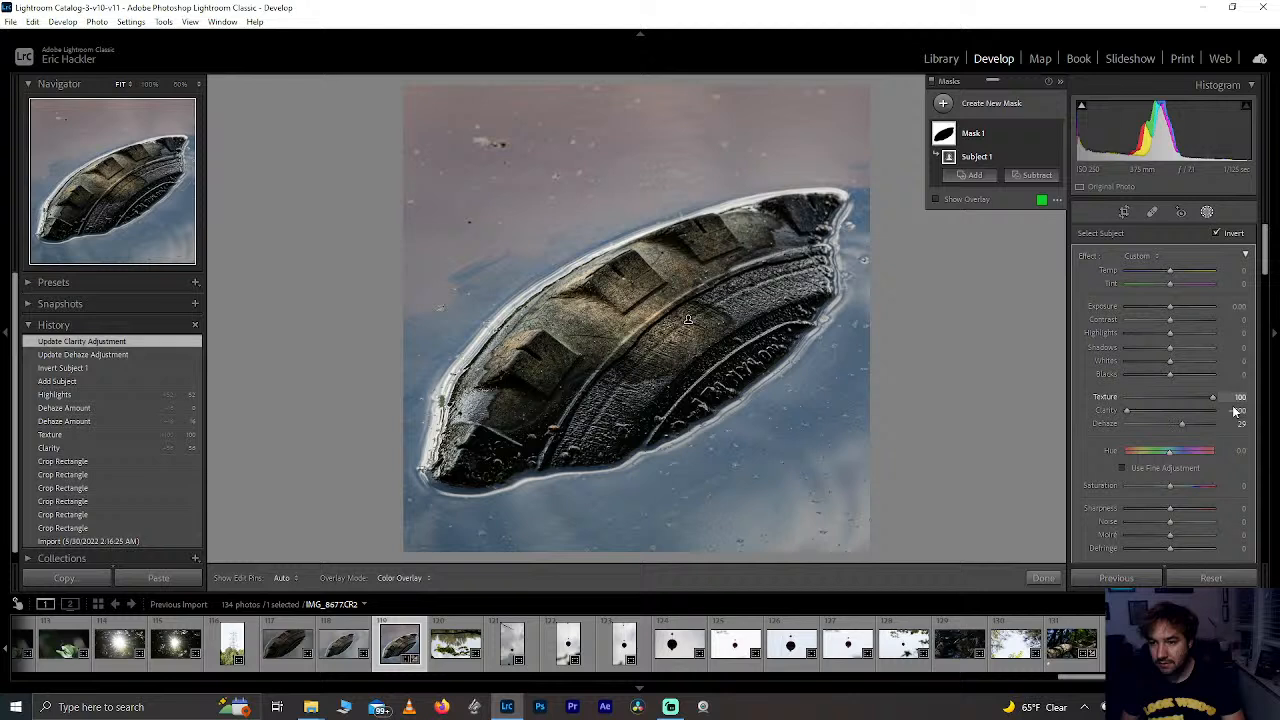
{"action": "left_click_drag", "start_coordinate": [1236, 410], "coordinate": [1236, 410]}
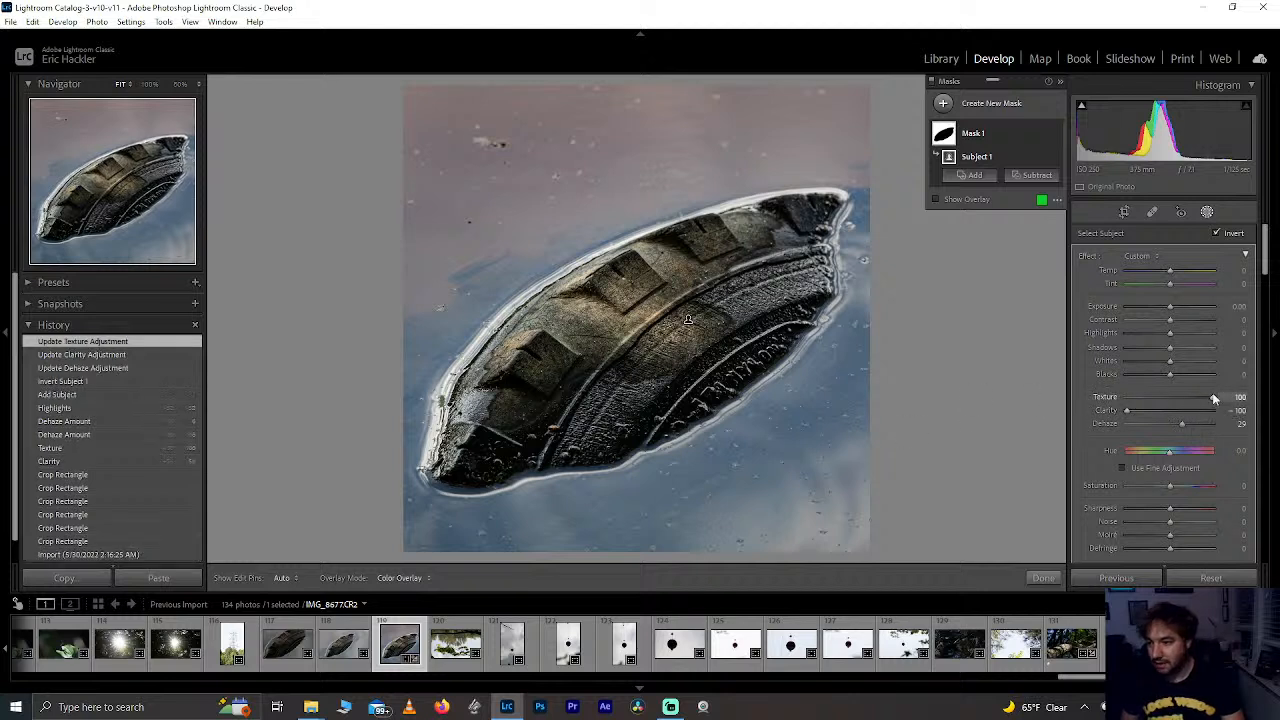
{"action": "double_click", "coordinate": [1181, 422]}
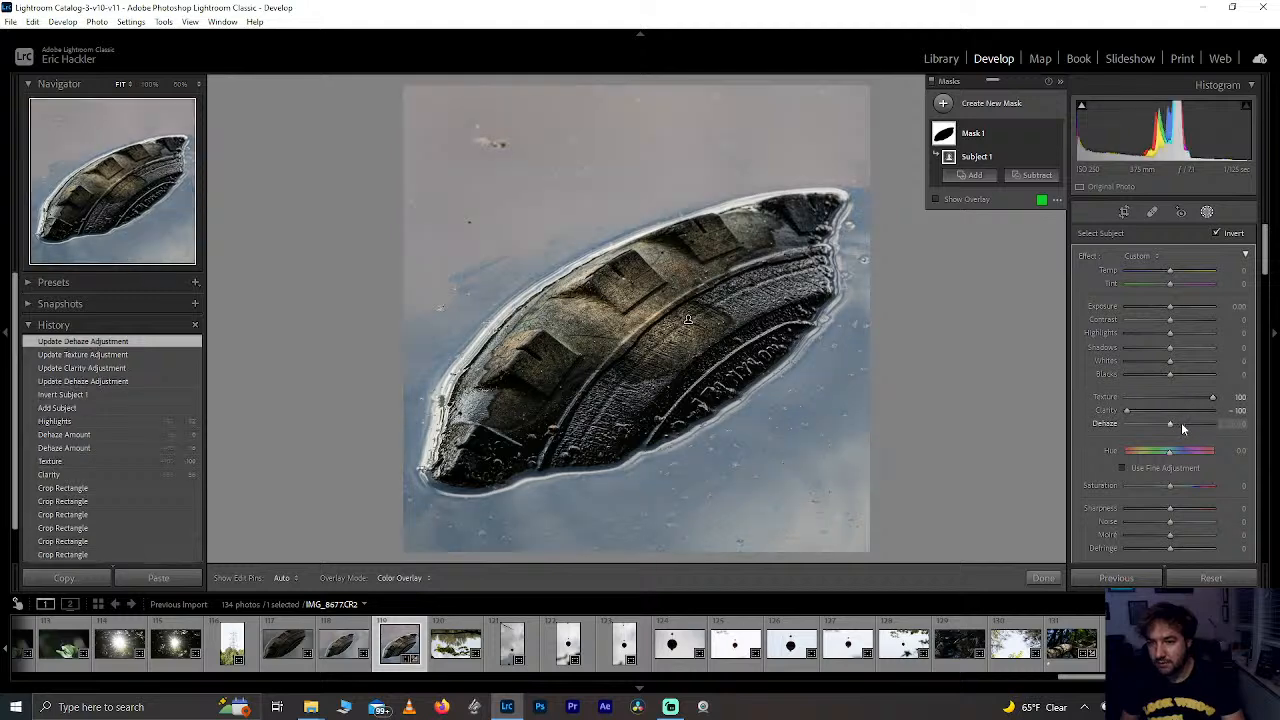
Step: Try lower blacks and higher saturation on the water mask, then reset both
{"action": "mouse_move", "coordinate": [1170, 376]}
{"action": "left_mouse_down"}
{"action": "mouse_move", "coordinate": [1086, 374]}
{"action": "mouse_move", "coordinate": [1164, 384]}
{"action": "left_mouse_up"}
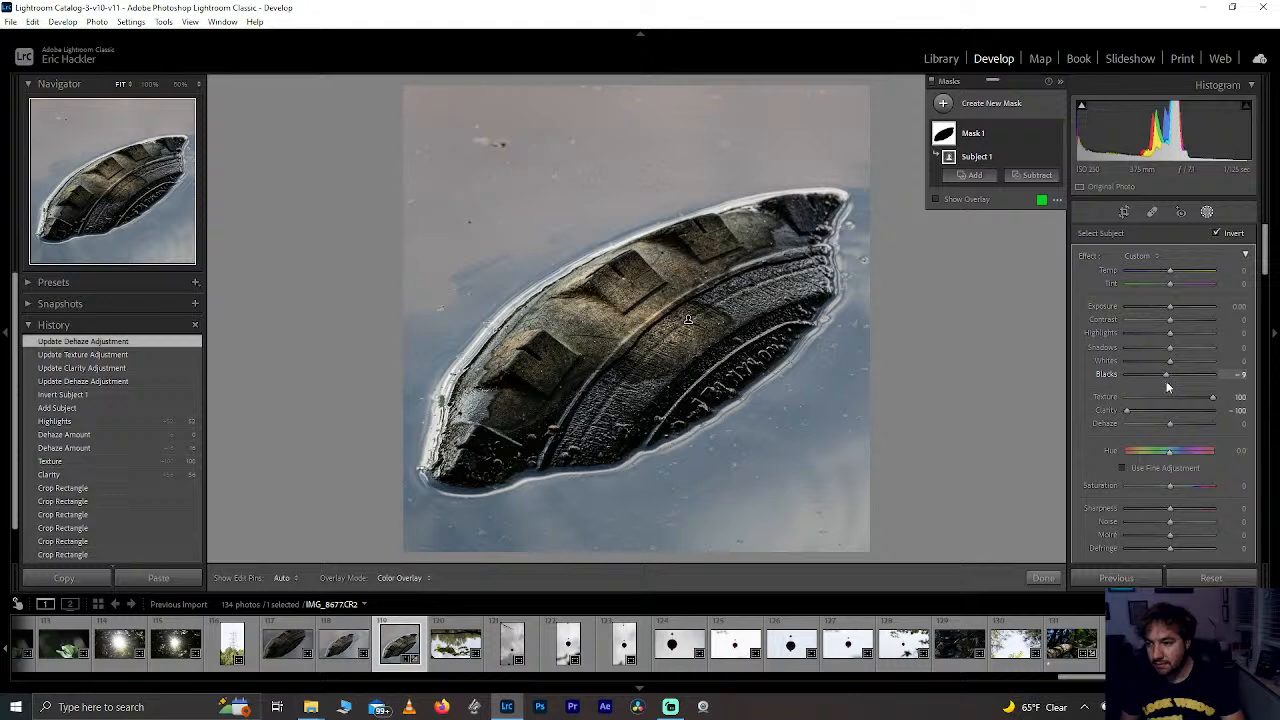
{"action": "double_click", "coordinate": [1165, 379]}
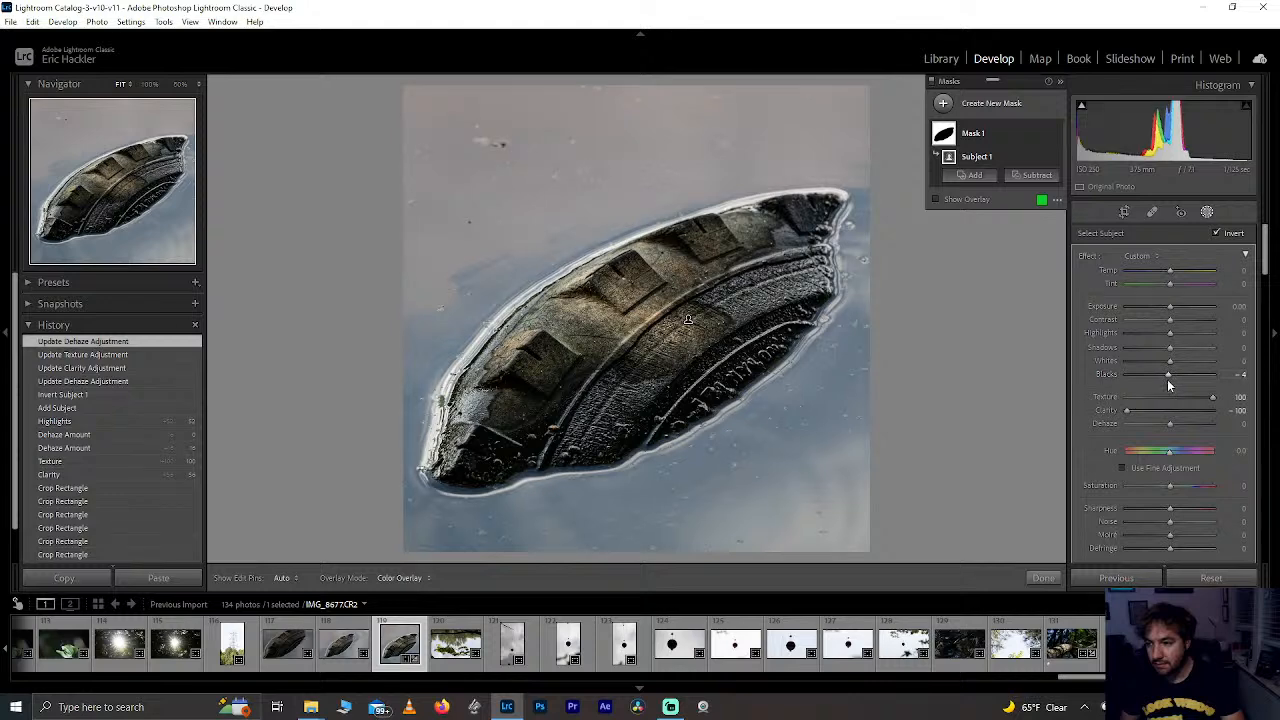
{"action": "mouse_move", "coordinate": [1170, 486]}
{"action": "left_mouse_down"}
{"action": "mouse_move", "coordinate": [1229, 486]}
{"action": "mouse_move", "coordinate": [1066, 488]}
{"action": "mouse_move", "coordinate": [1219, 484]}
{"action": "mouse_move", "coordinate": [1088, 488]}
{"action": "mouse_move", "coordinate": [1190, 487]}
{"action": "left_mouse_up"}
{"action": "double_click", "coordinate": [1188, 486]}
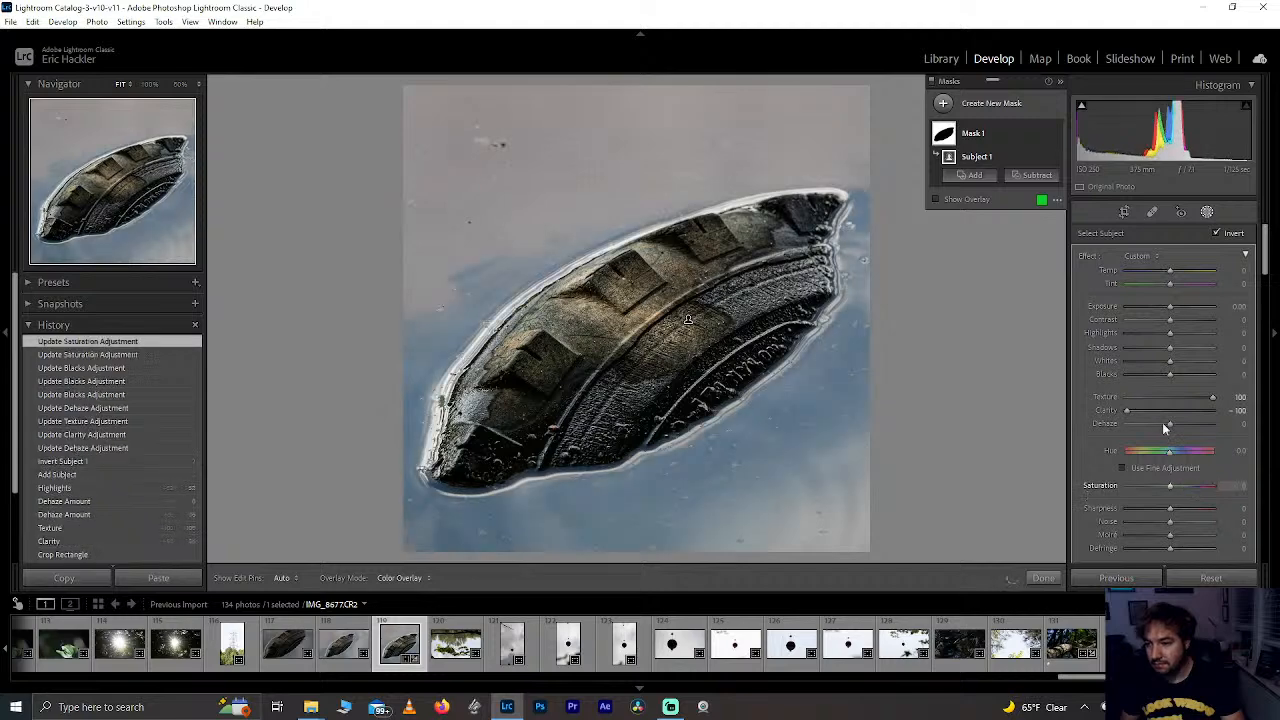
Step: Set the water mask's dehaze to 100, texture to -100, noise to 100 and saturation to -53
{"action": "left_click_drag", "start_coordinate": [1174, 423], "coordinate": [1201, 427]}
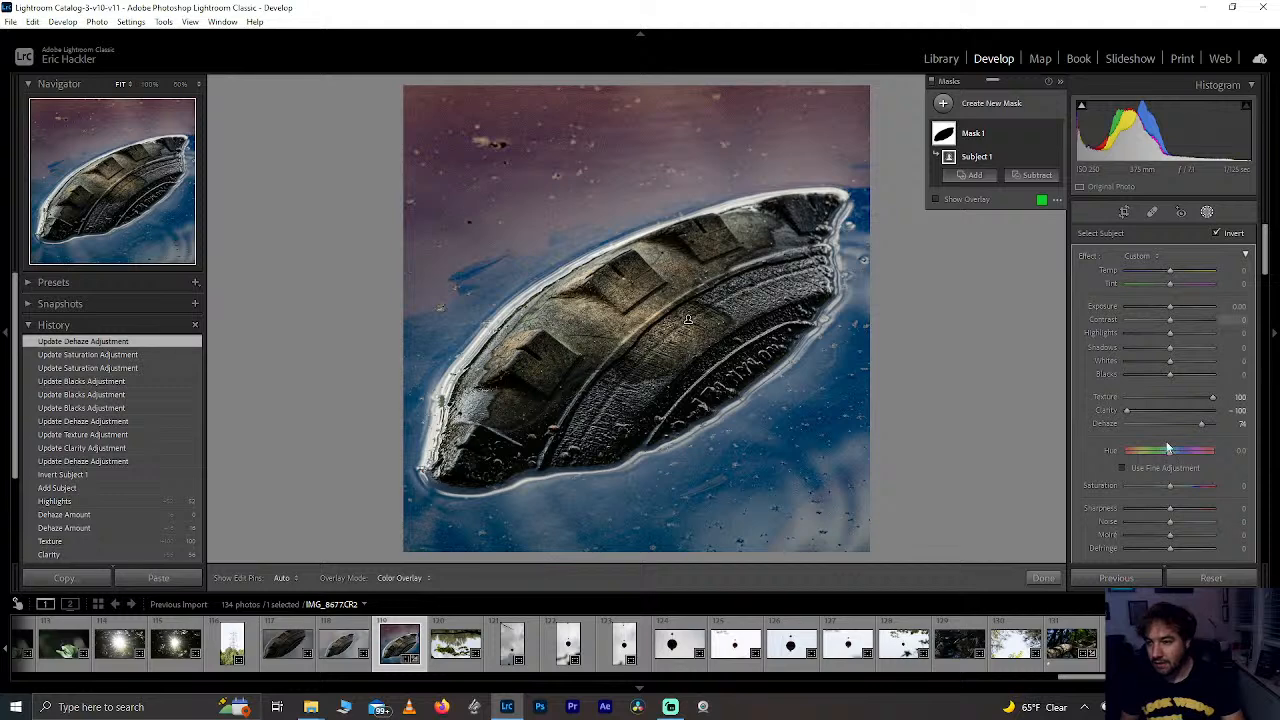
{"action": "left_click_drag", "start_coordinate": [1207, 424], "coordinate": [1054, 397]}
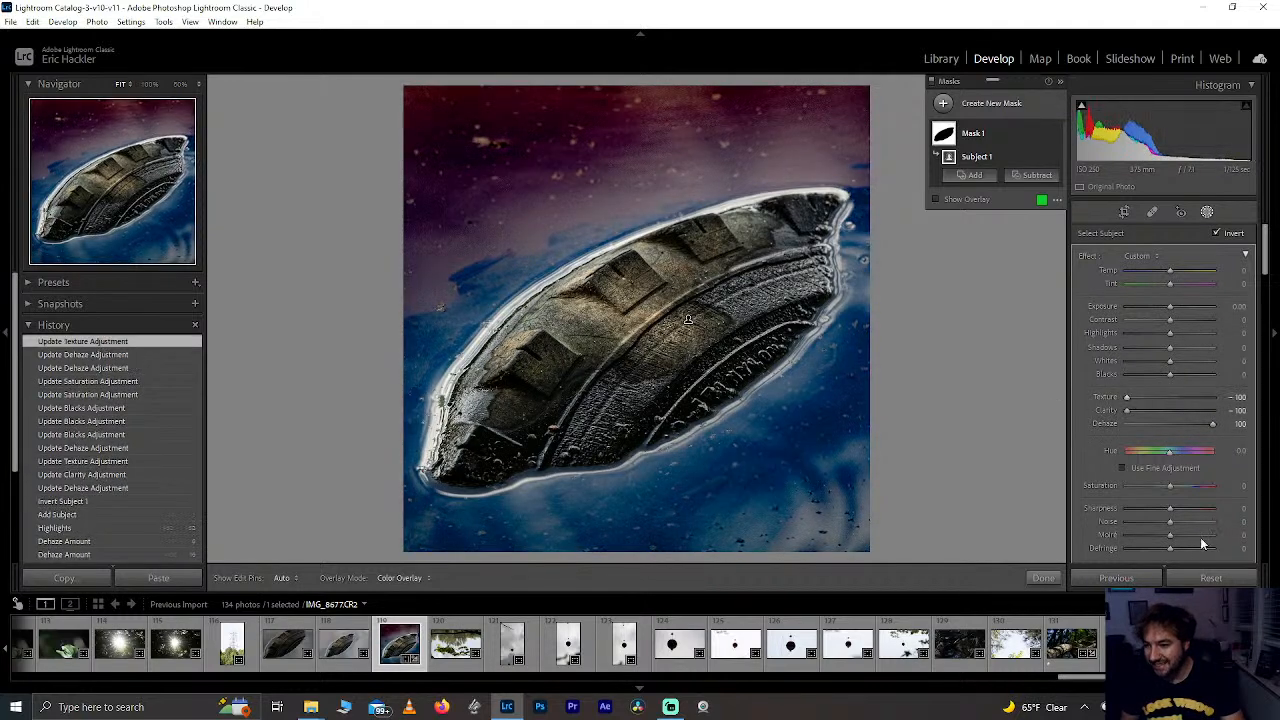
{"action": "left_click_drag", "start_coordinate": [1170, 521], "coordinate": [1270, 527]}
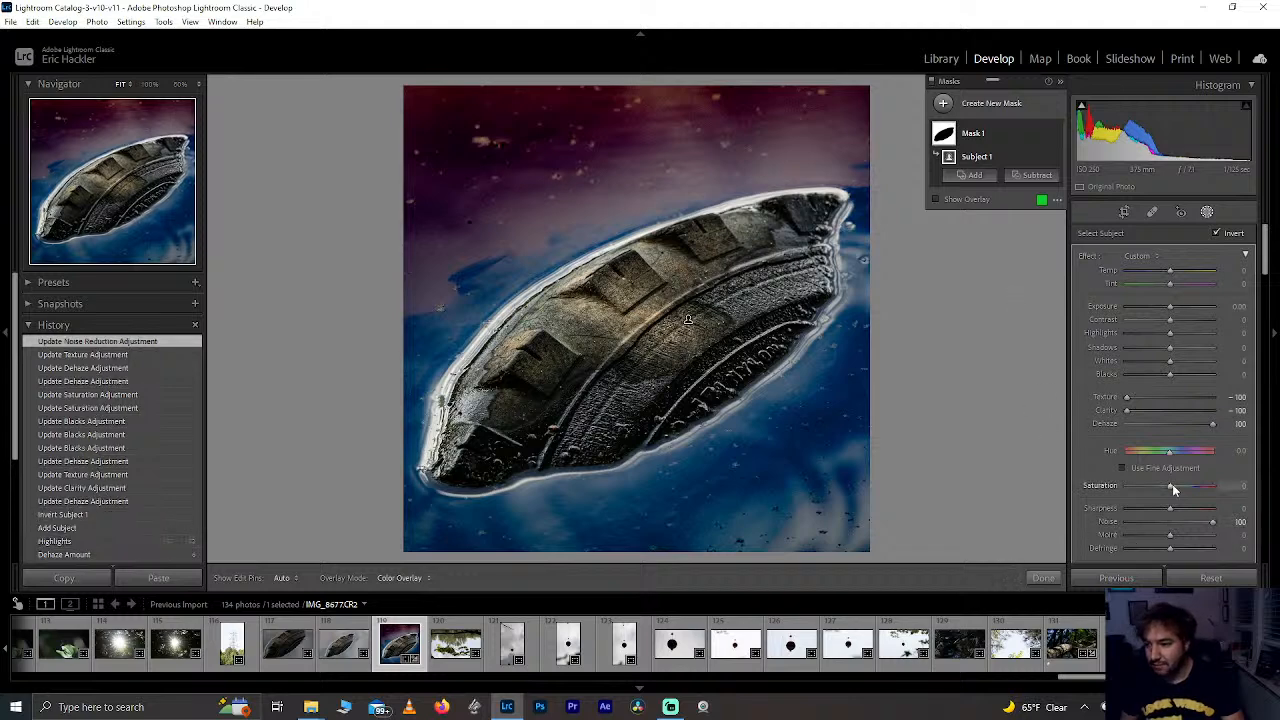
{"action": "left_click_drag", "start_coordinate": [1171, 485], "coordinate": [1147, 488]}
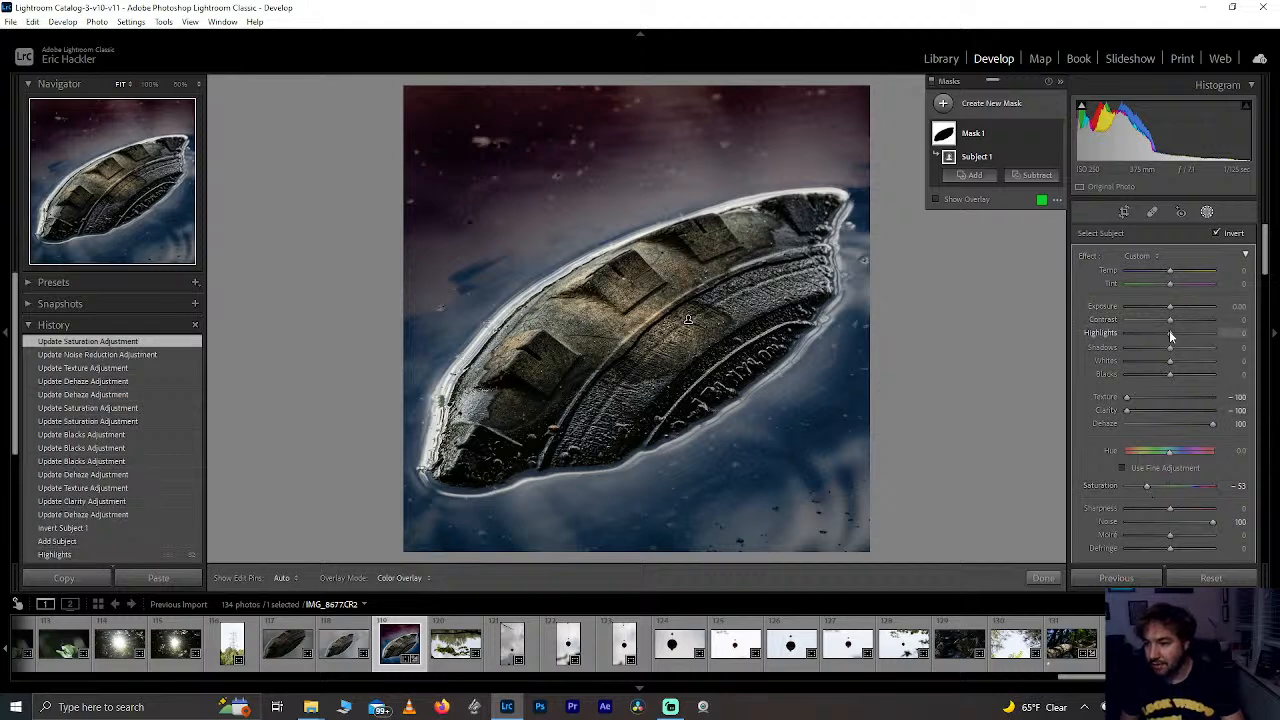
Step: Raise the water mask's highlights and shadows to 100, trying a whites boost and resetting it
{"action": "left_click_drag", "start_coordinate": [1171, 333], "coordinate": [1244, 338]}
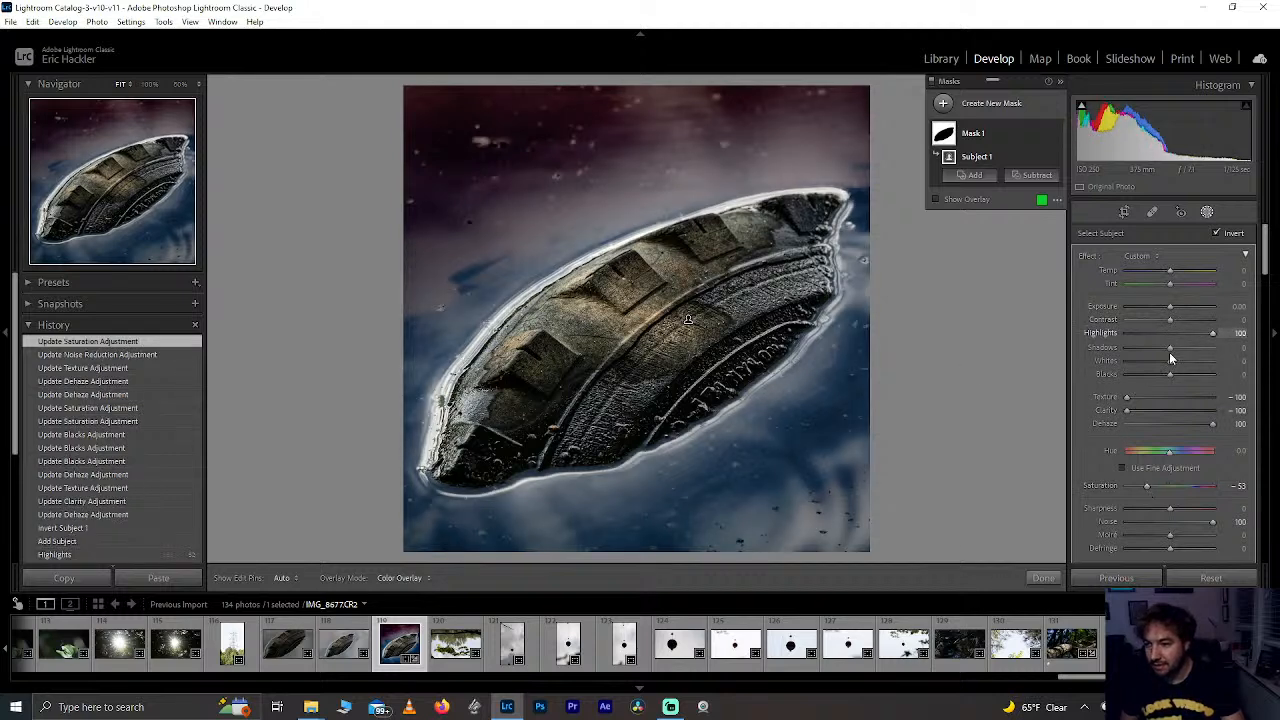
{"action": "left_click_drag", "start_coordinate": [1170, 361], "coordinate": [1203, 349]}
{"action": "double_click", "coordinate": [1195, 362]}
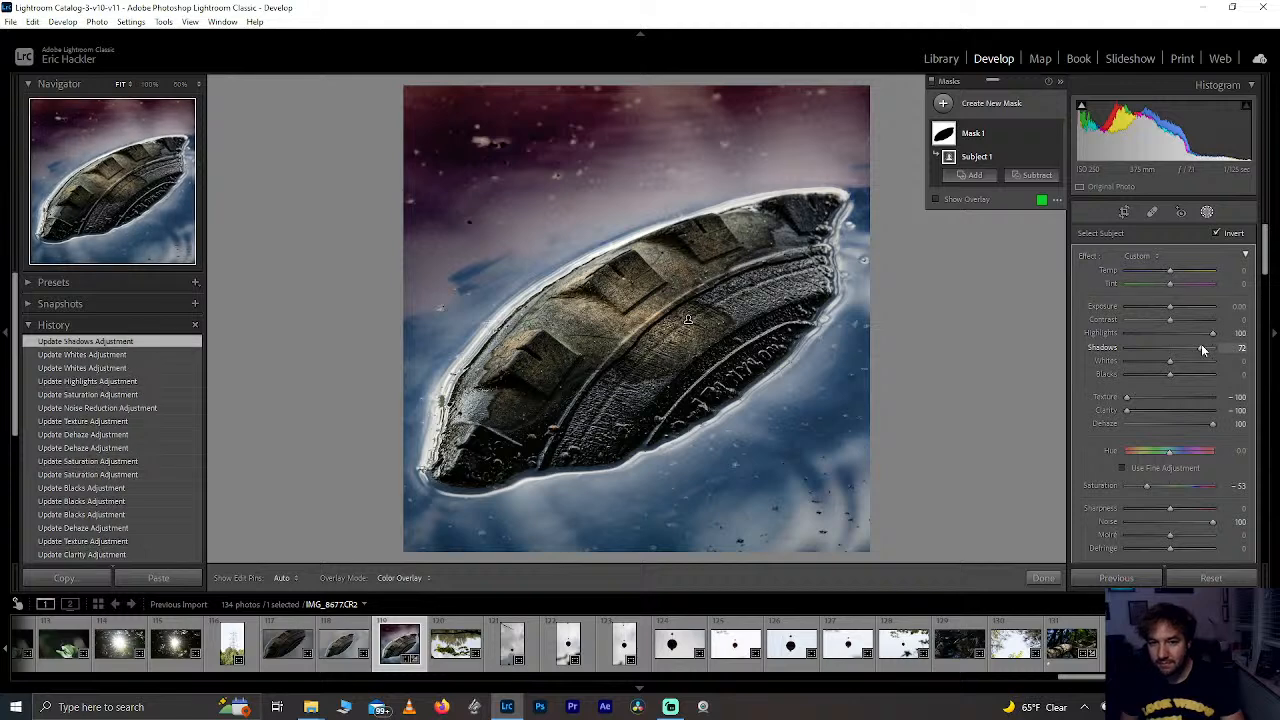
{"action": "left_click_drag", "start_coordinate": [1196, 354], "coordinate": [1237, 348]}
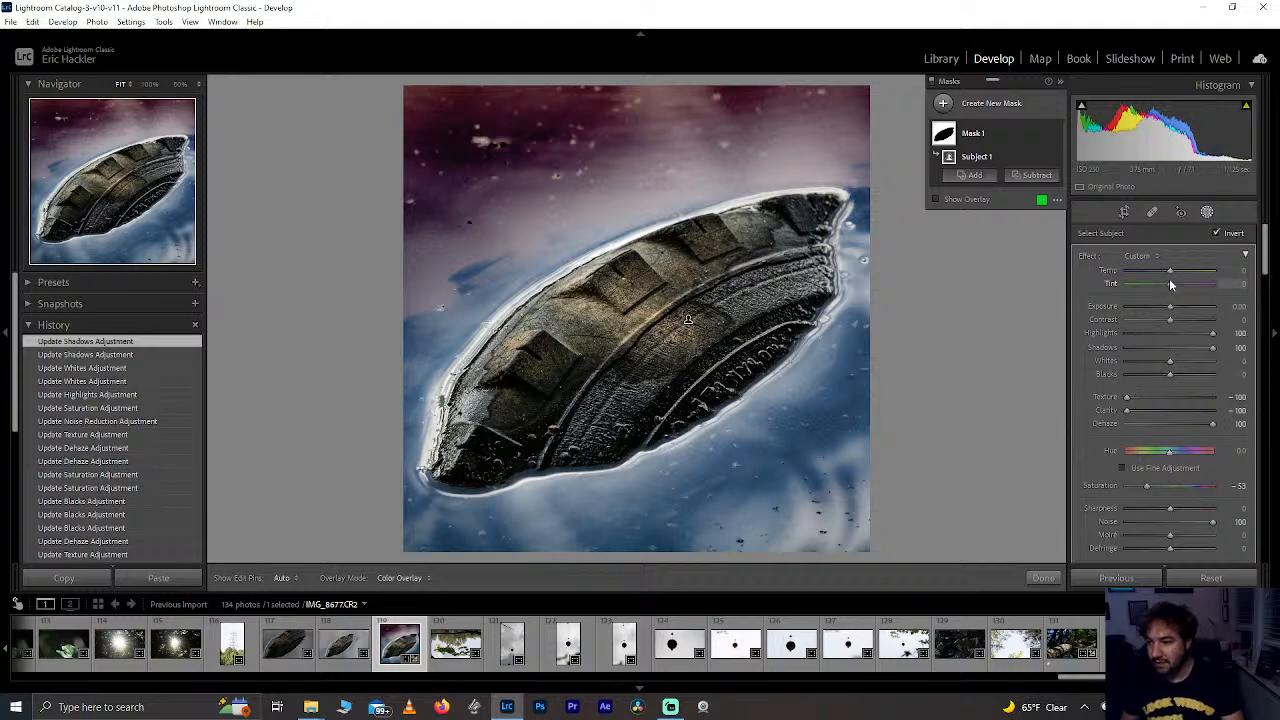
Step: Try a green tint and a warmer temperature on the water mask, then reset both
{"action": "mouse_move", "coordinate": [1170, 284]}
{"action": "left_mouse_down"}
{"action": "mouse_move", "coordinate": [1101, 288]}
{"action": "mouse_move", "coordinate": [1172, 293]}
{"action": "left_mouse_up"}
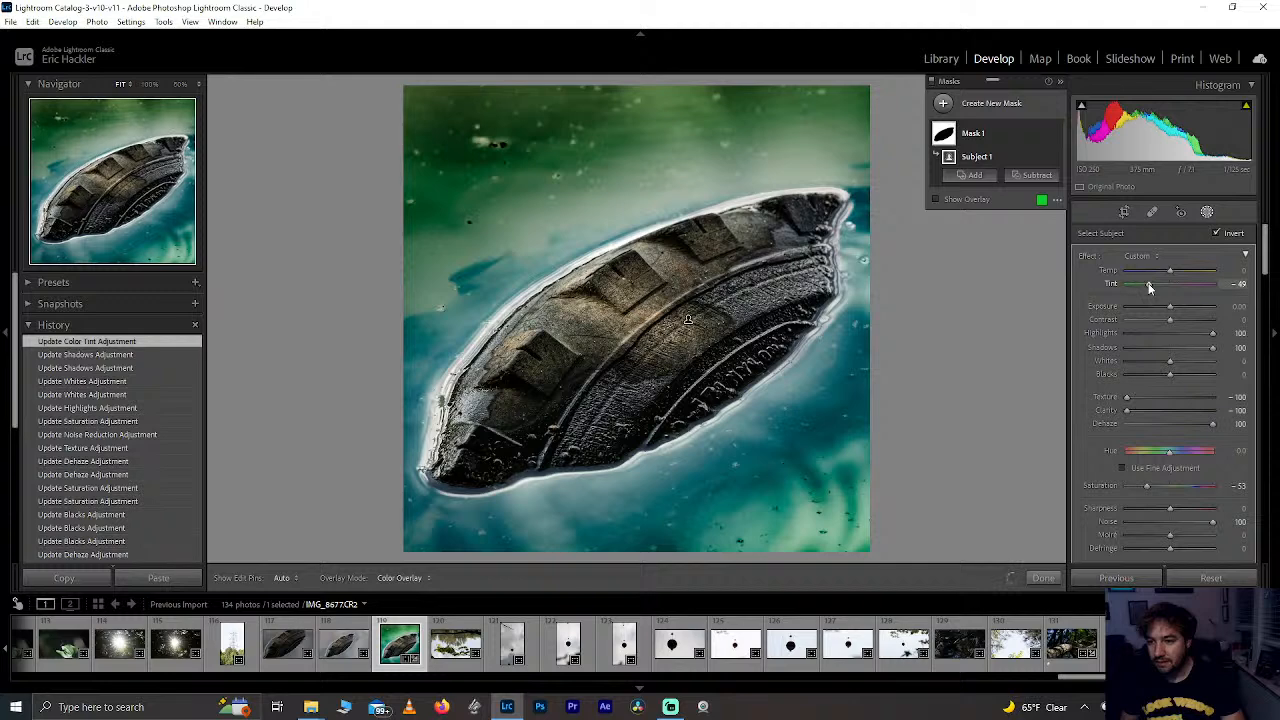
{"action": "double_click", "coordinate": [1148, 287]}
{"action": "left_click_drag", "start_coordinate": [1170, 270], "coordinate": [1206, 271]}
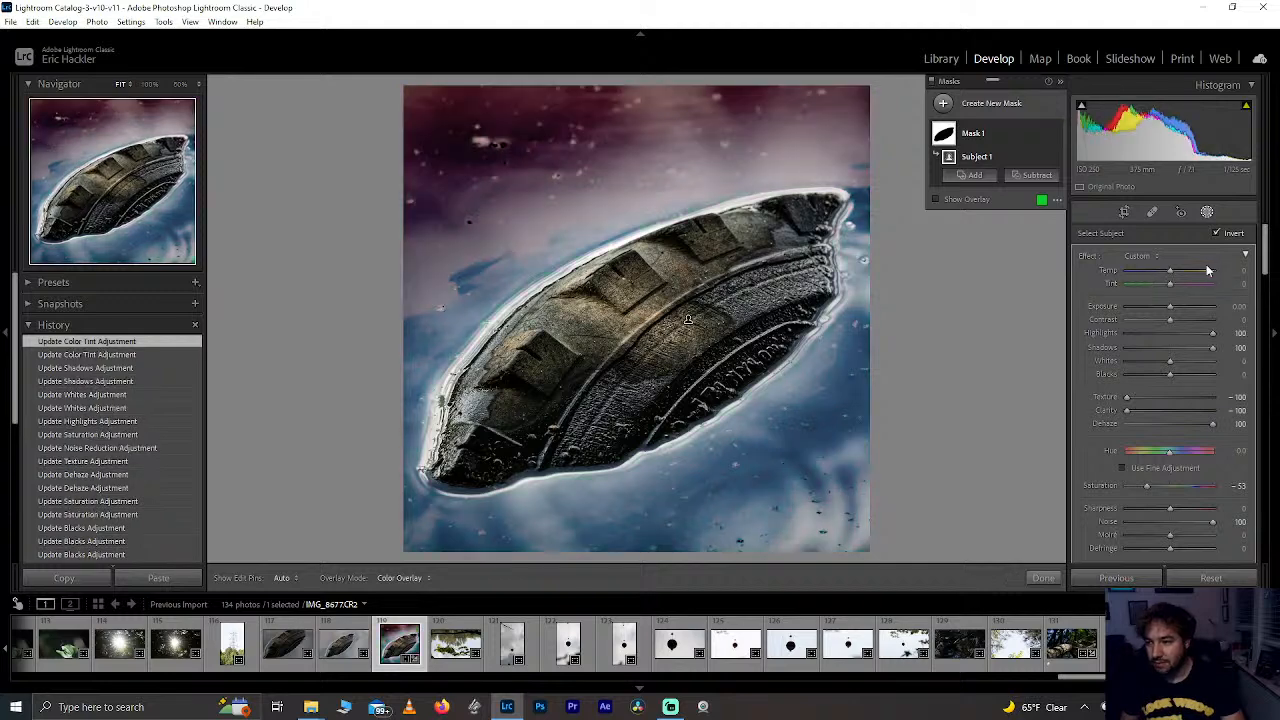
{"action": "double_click", "coordinate": [1206, 271]}
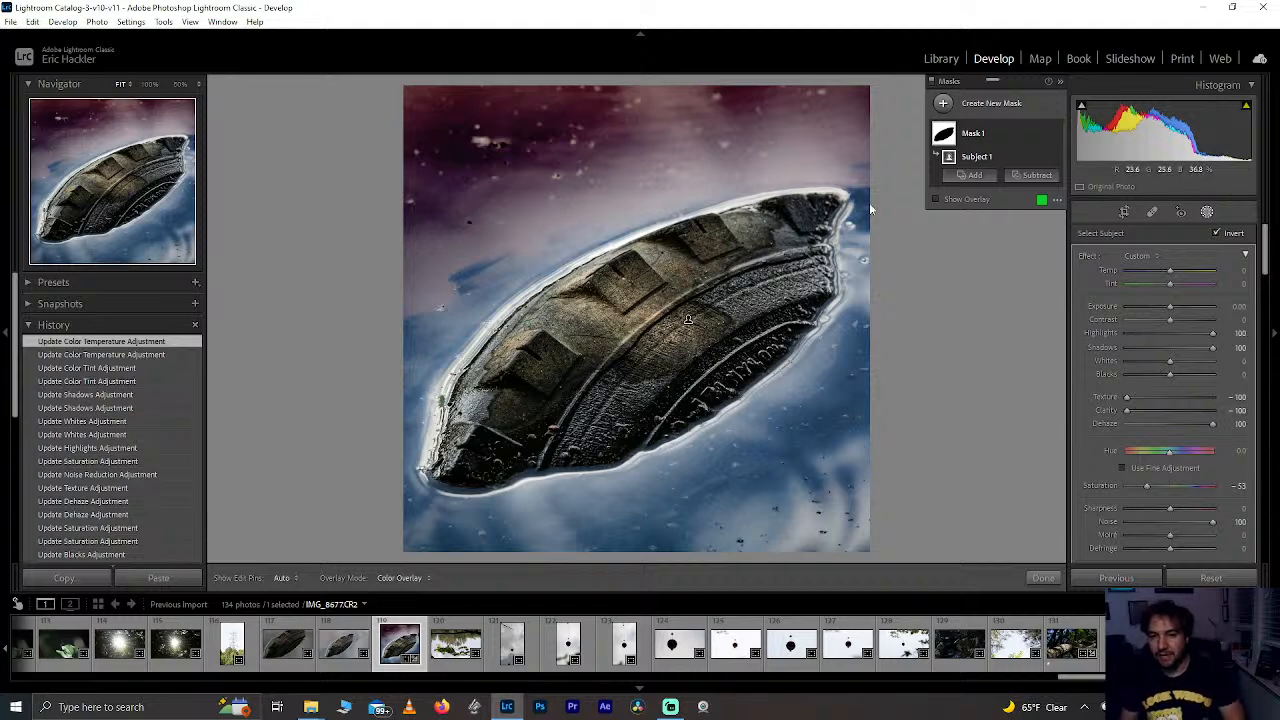
Step: Finish the mask editing and examine the tire's tread detail up close and in the full view
{"action": "left_click", "coordinate": [1041, 580]}
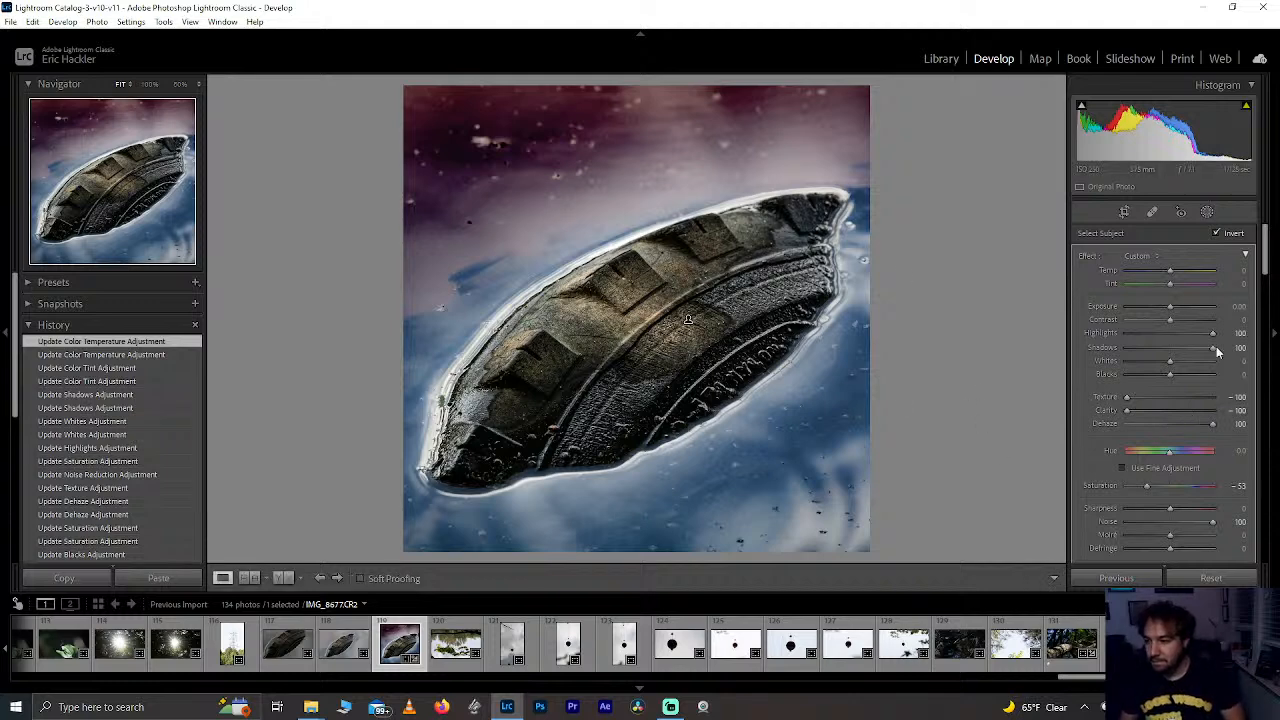
{"action": "left_click_drag", "start_coordinate": [1264, 250], "coordinate": [1258, 335]}
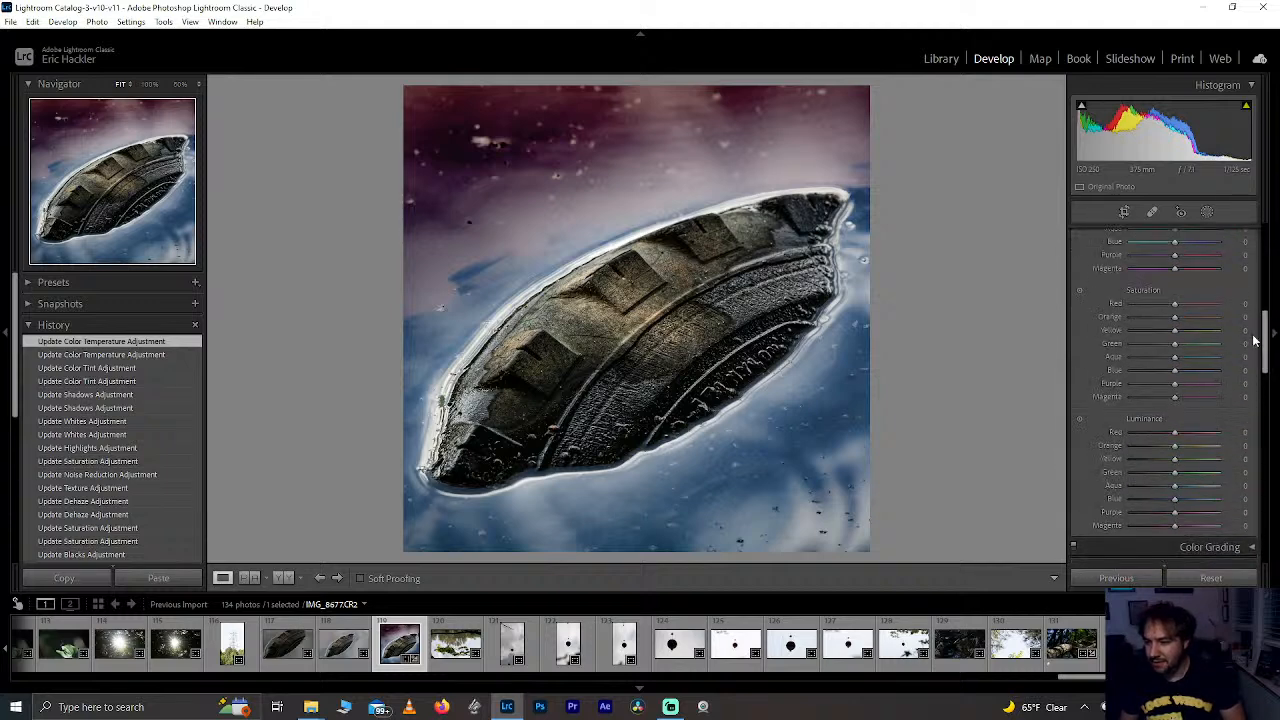
{"action": "mouse_move", "coordinate": [1258, 335]}
{"action": "left_mouse_down"}
{"action": "mouse_move", "coordinate": [1262, 398]}
{"action": "mouse_move", "coordinate": [1264, 355]}
{"action": "left_mouse_up"}
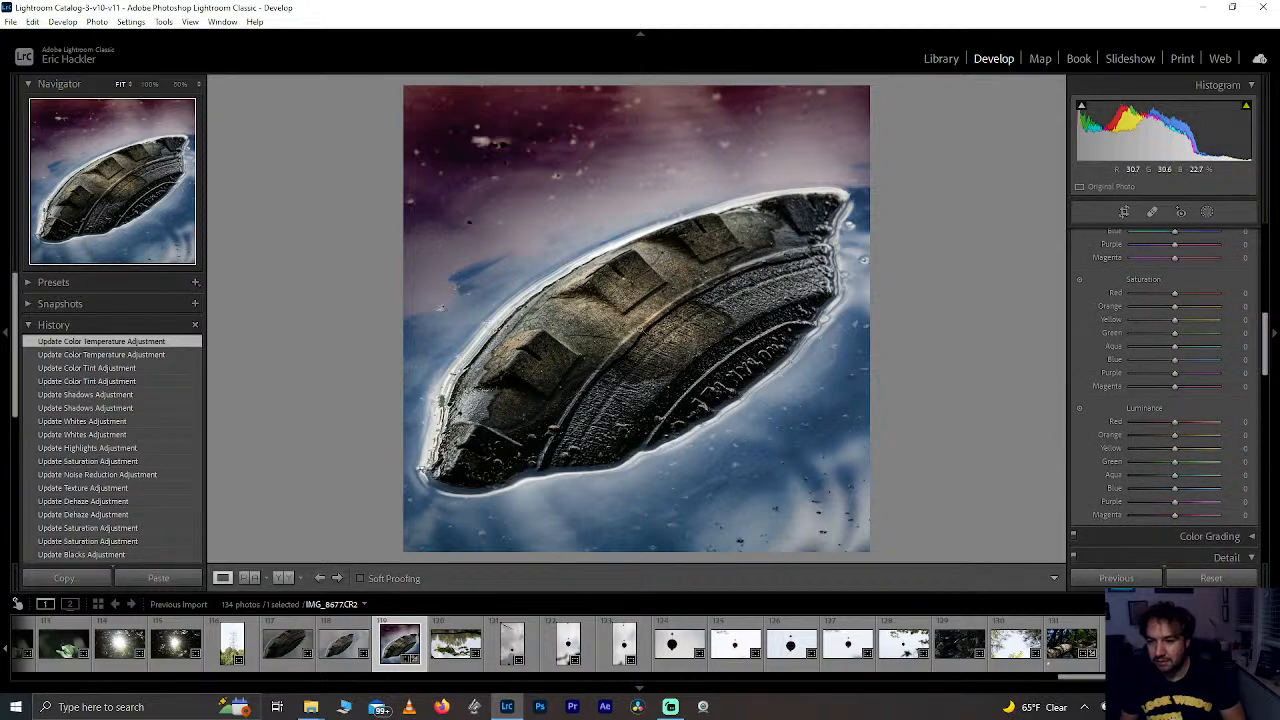
{"action": "left_click", "coordinate": [644, 266]}
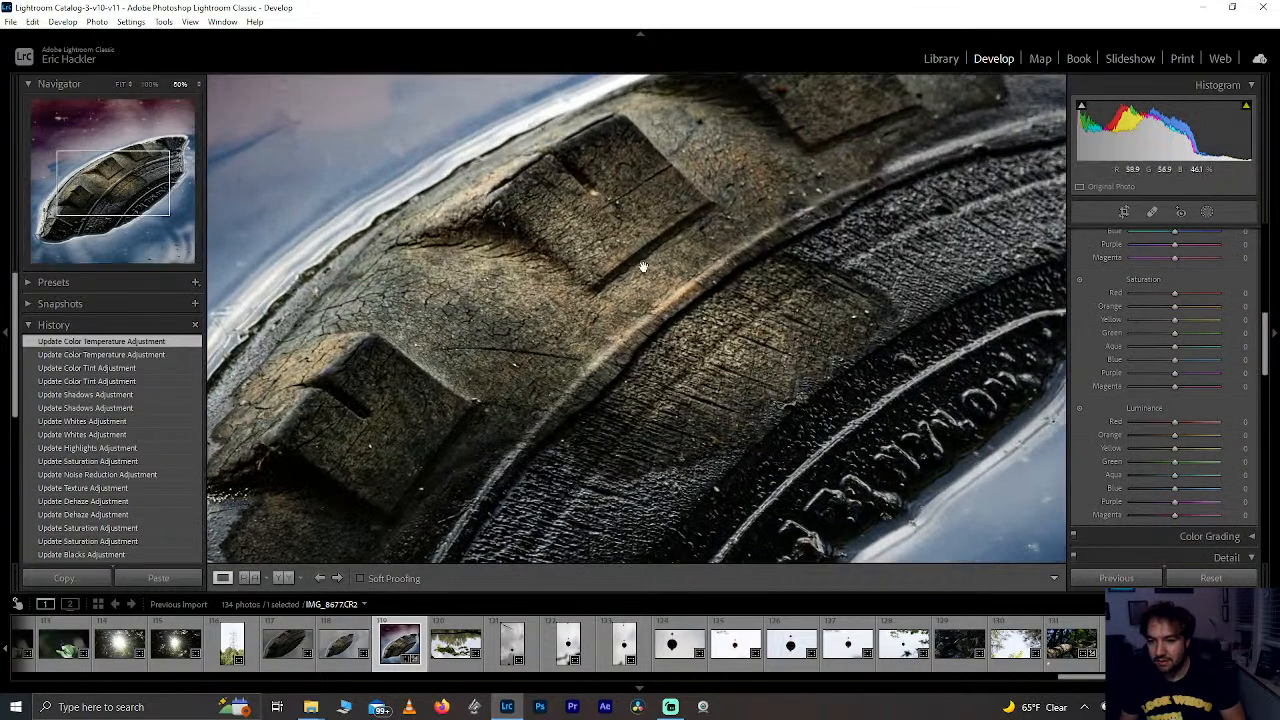
{"action": "left_click", "coordinate": [609, 352]}
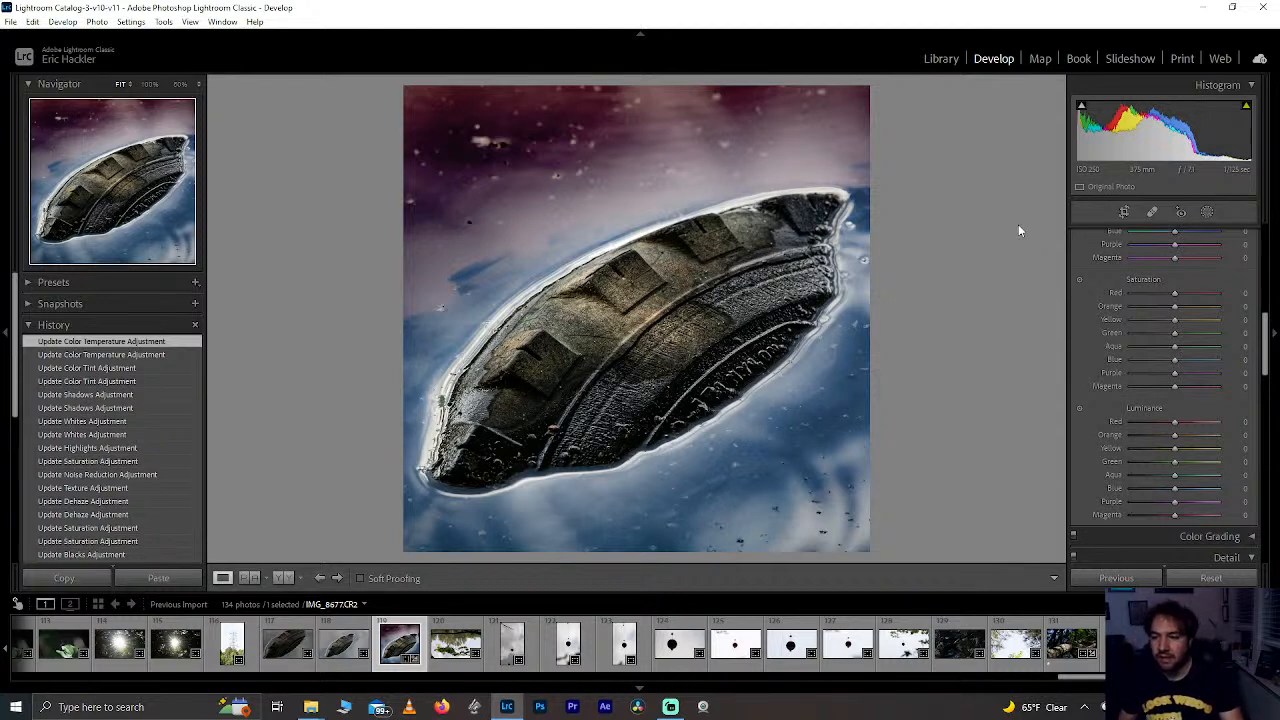
{"action": "left_click", "coordinate": [615, 333]}
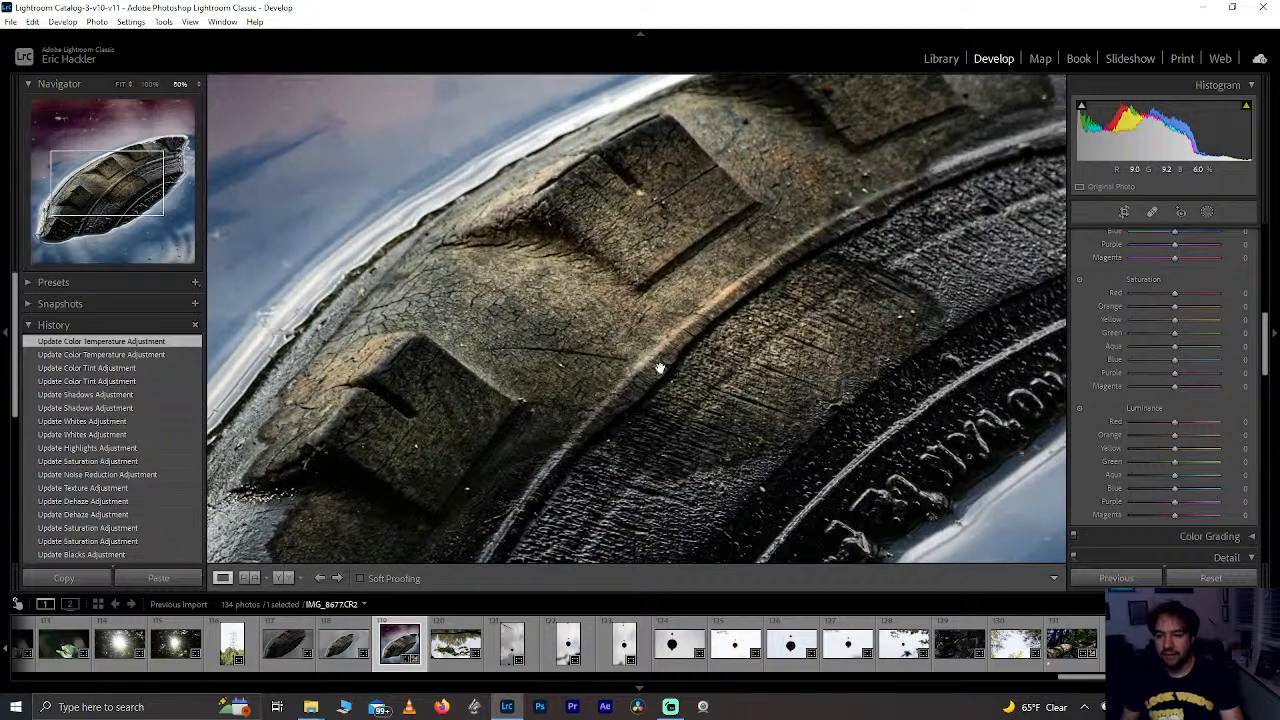
{"action": "left_click", "coordinate": [605, 331]}
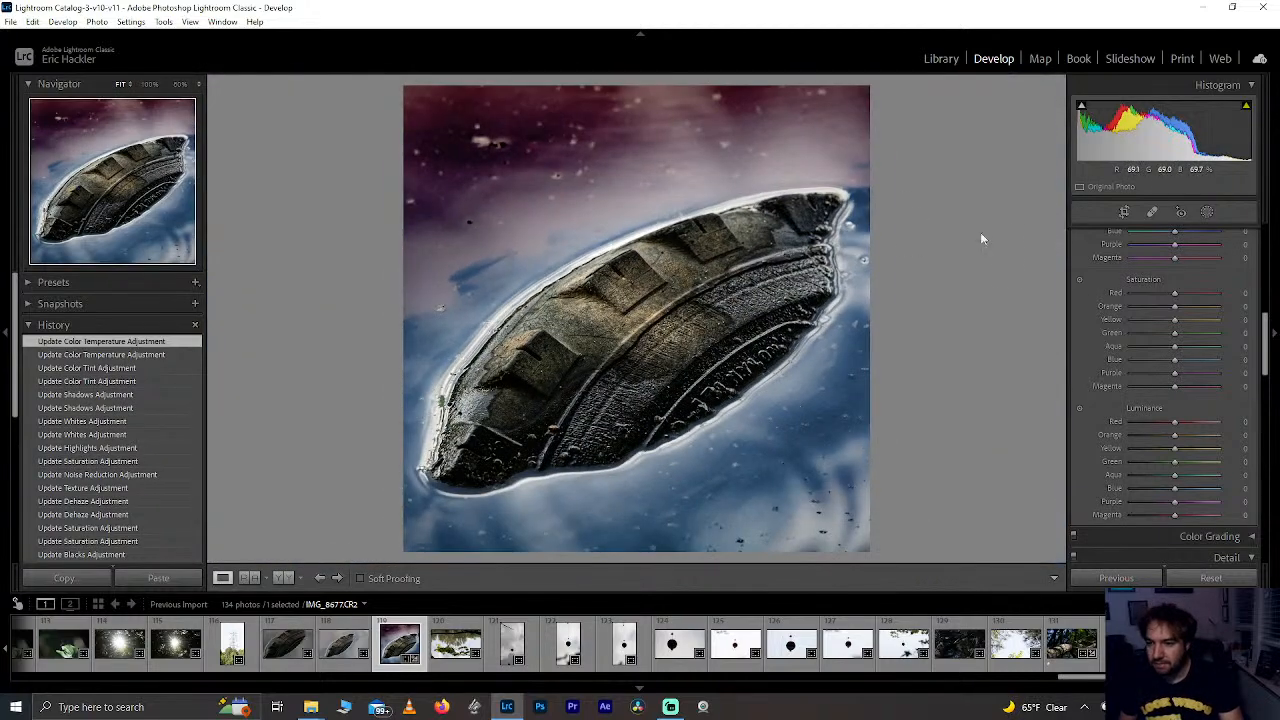
Step: Set red luminance to +62 and aqua luminance to +100, trying and resetting the blue, magenta and purple luminance
{"action": "left_click_drag", "start_coordinate": [1174, 421], "coordinate": [1202, 424]}
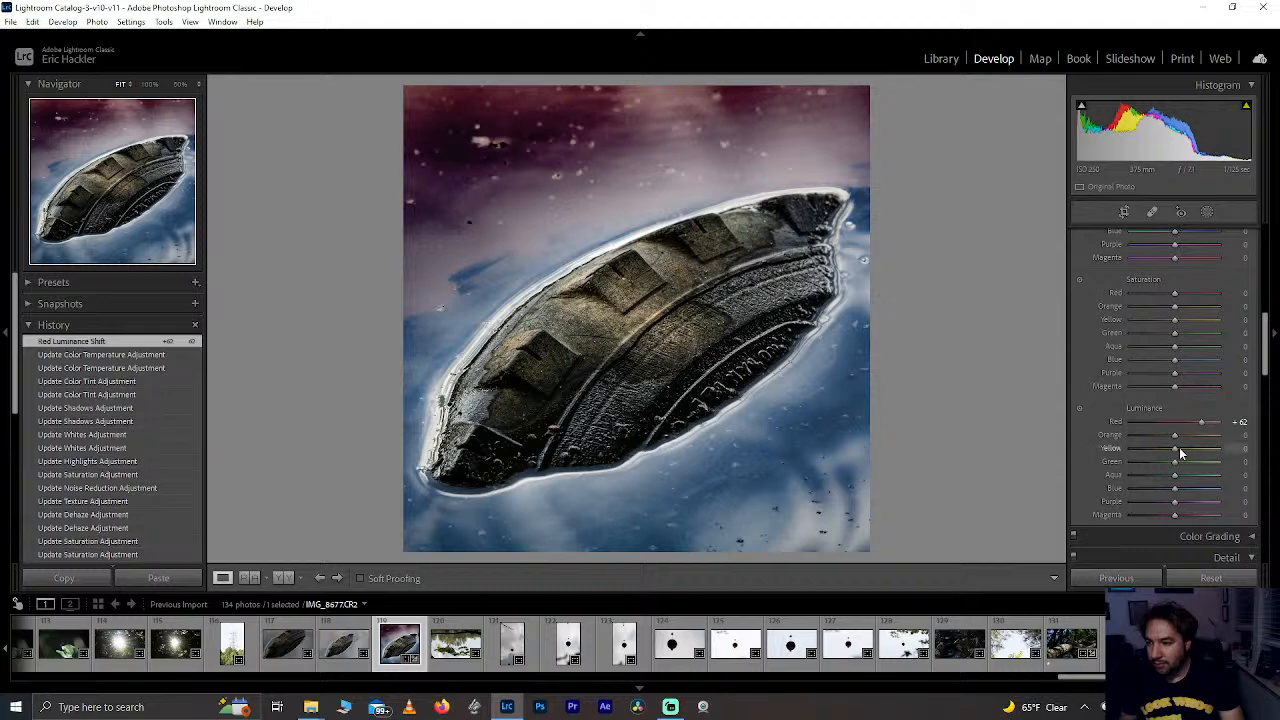
{"action": "left_click_drag", "start_coordinate": [1174, 493], "coordinate": [1018, 465]}
{"action": "double_click", "coordinate": [1194, 492]}
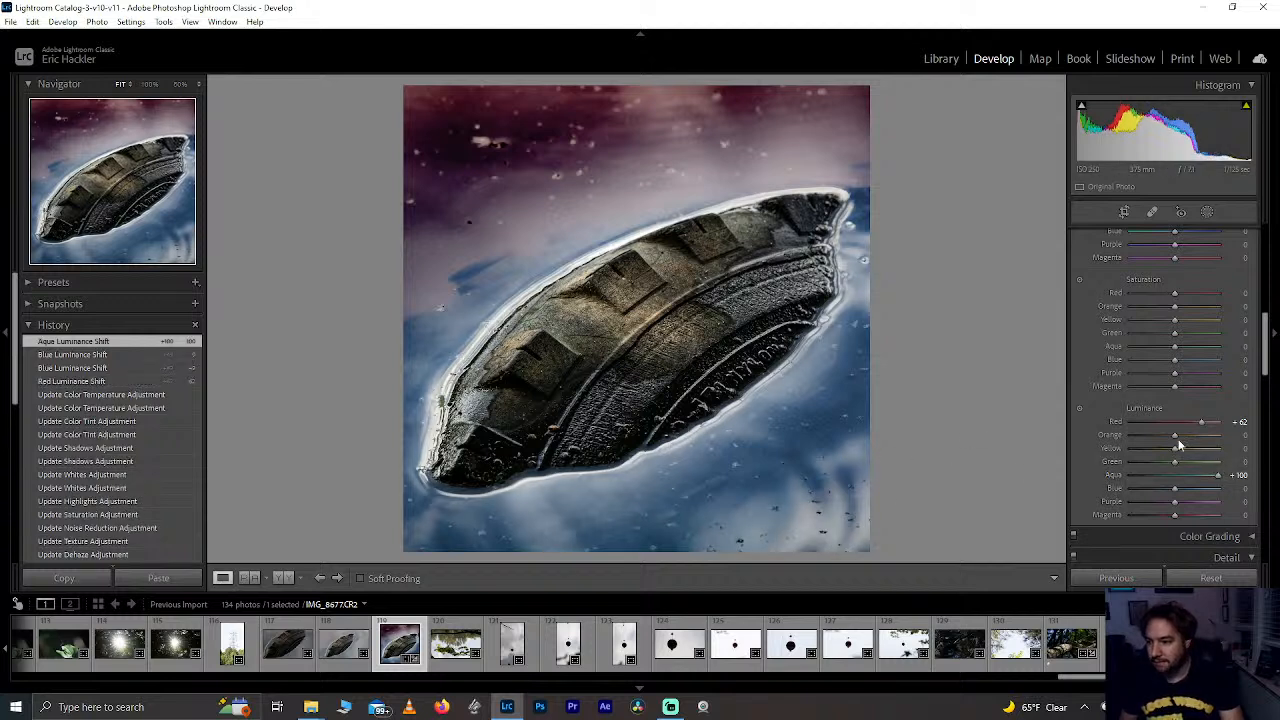
{"action": "left_click_drag", "start_coordinate": [1173, 516], "coordinate": [1260, 512]}
{"action": "double_click", "coordinate": [1189, 516]}
{"action": "double_click", "coordinate": [1186, 502]}
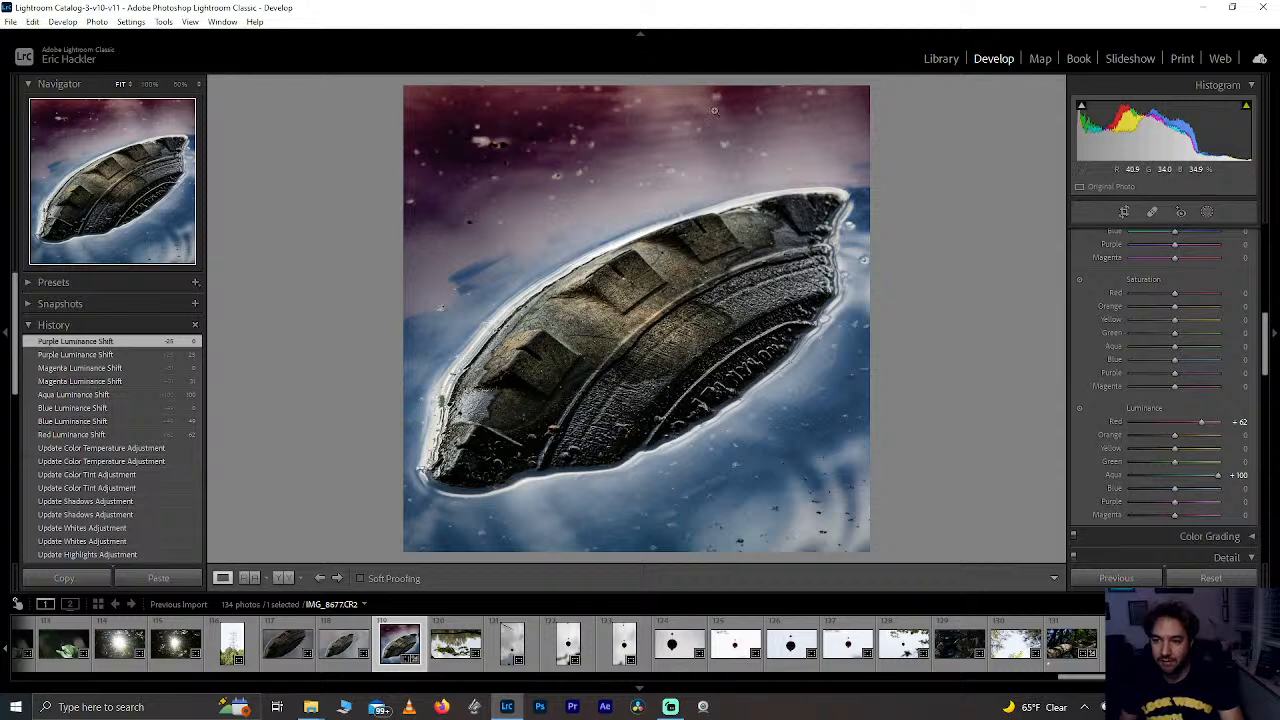
Step: Set green luminance to -89 and saturation to +100 for green, +77 for orange and +12 for yellow, then rate the photo one star
{"action": "left_click_drag", "start_coordinate": [1174, 461], "coordinate": [1137, 476]}
{"action": "mouse_move", "coordinate": [1174, 332]}
{"action": "left_mouse_down"}
{"action": "mouse_move", "coordinate": [1218, 332]}
{"action": "mouse_move", "coordinate": [1178, 320]}
{"action": "mouse_move", "coordinate": [1271, 312]}
{"action": "mouse_move", "coordinate": [1178, 322]}
{"action": "left_mouse_up"}
{"action": "double_click", "coordinate": [1181, 321]}
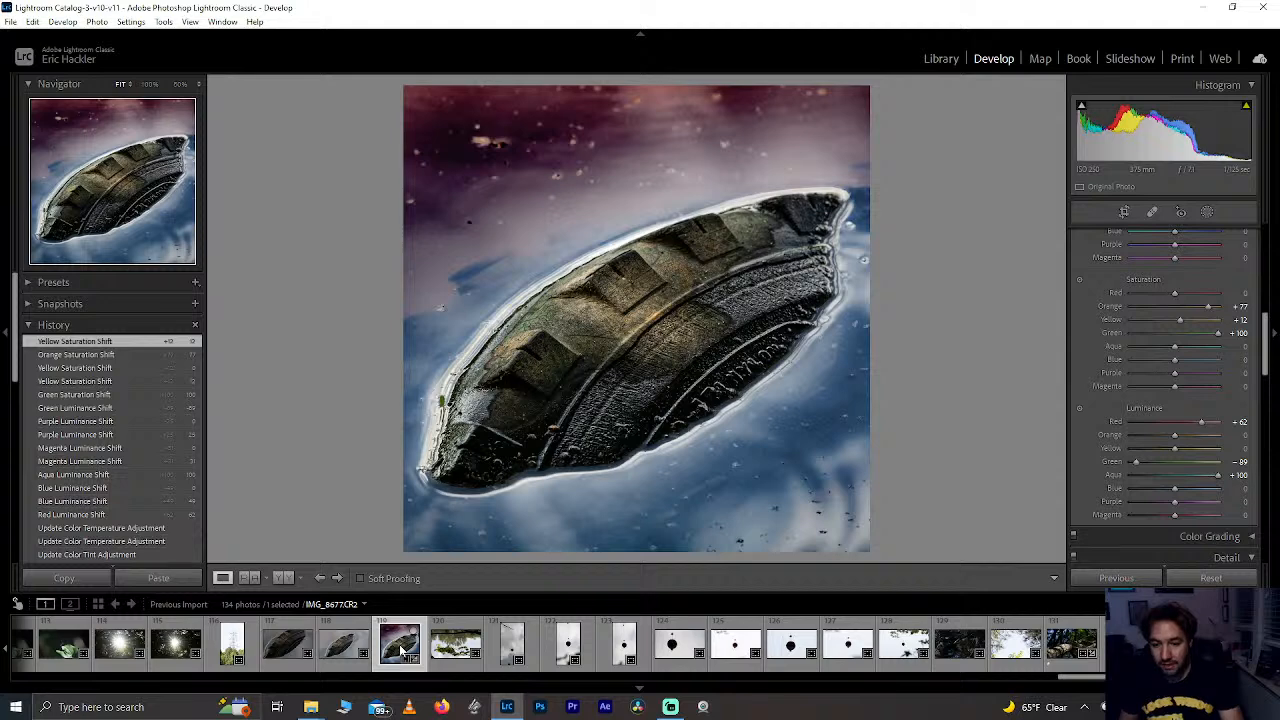
{"action": "key", "text": "1"}
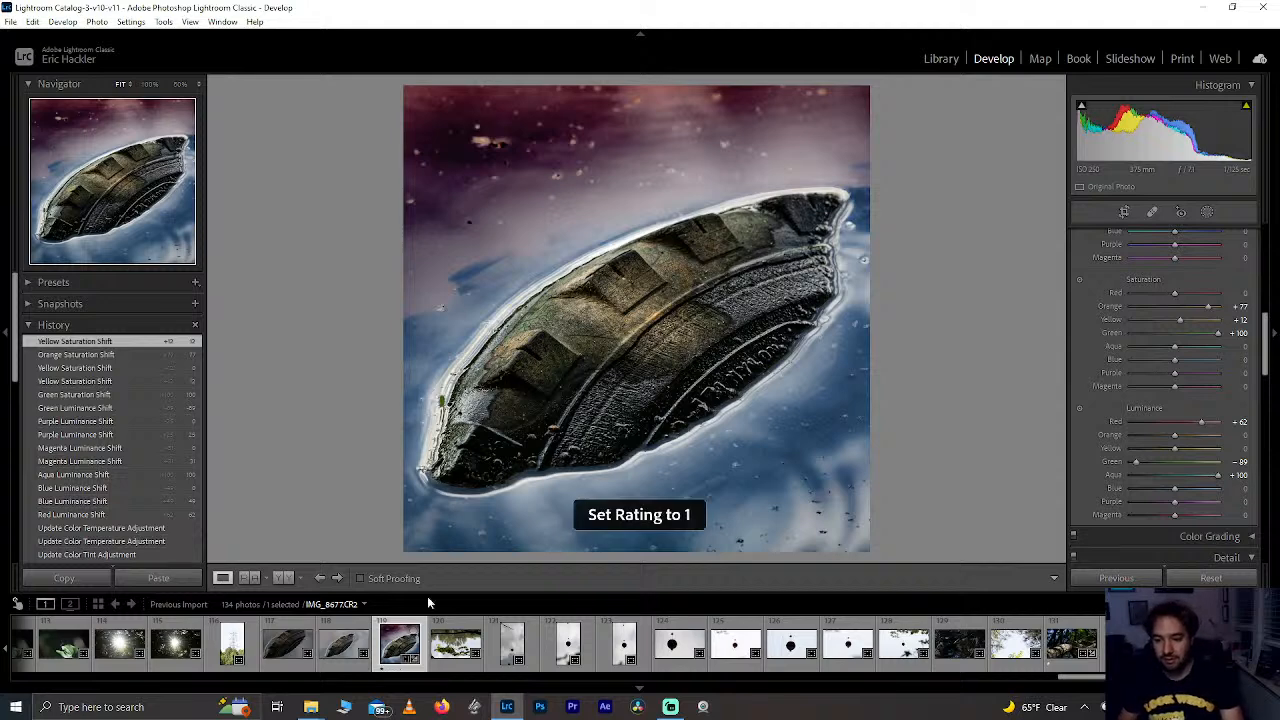
Step: Open the sunburst-through-leaves photo IMG_8670 and start a crop with a 1 x 1 aspect ratio
{"action": "left_click", "coordinate": [447, 652]}
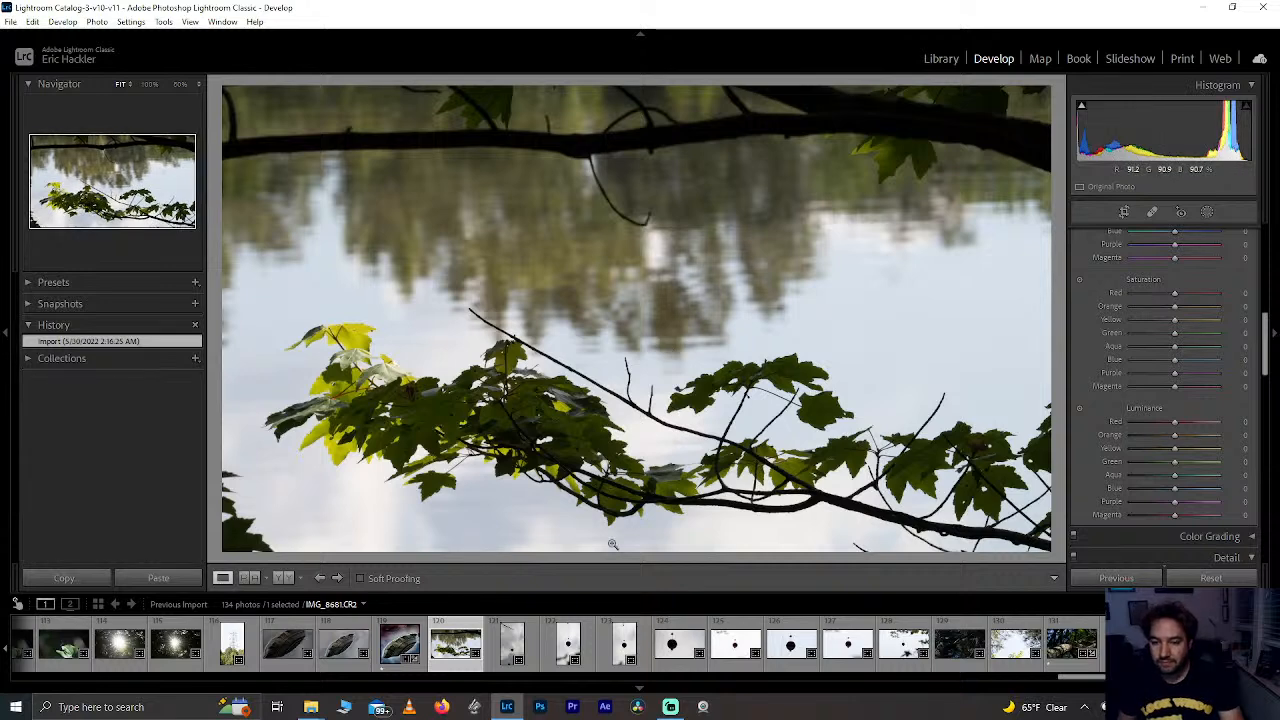
{"action": "left_click", "coordinate": [120, 650]}
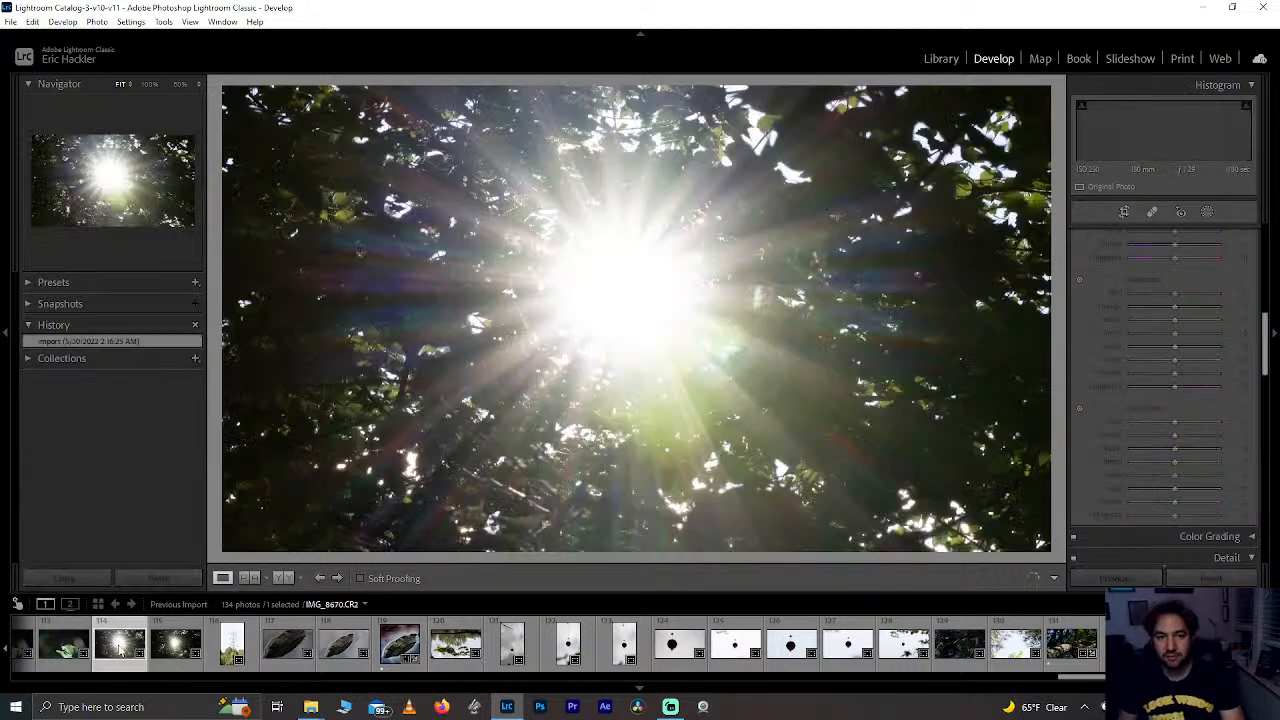
{"action": "left_click", "coordinate": [1126, 212]}
{"action": "left_click", "coordinate": [1222, 262]}
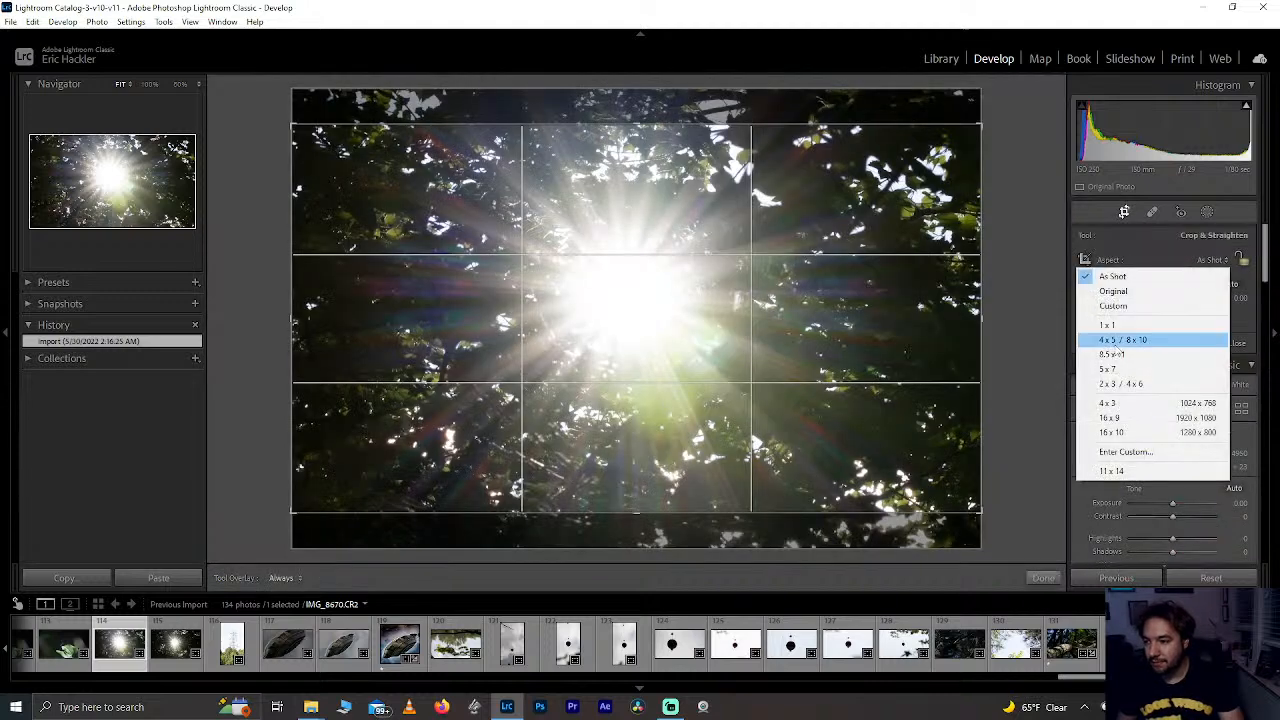
{"action": "left_click", "coordinate": [1118, 328]}
Step: Tighten and reposition the square crop so the sun sits at its centre, and apply the crop
{"action": "left_click_drag", "start_coordinate": [686, 131], "coordinate": [676, 78]}
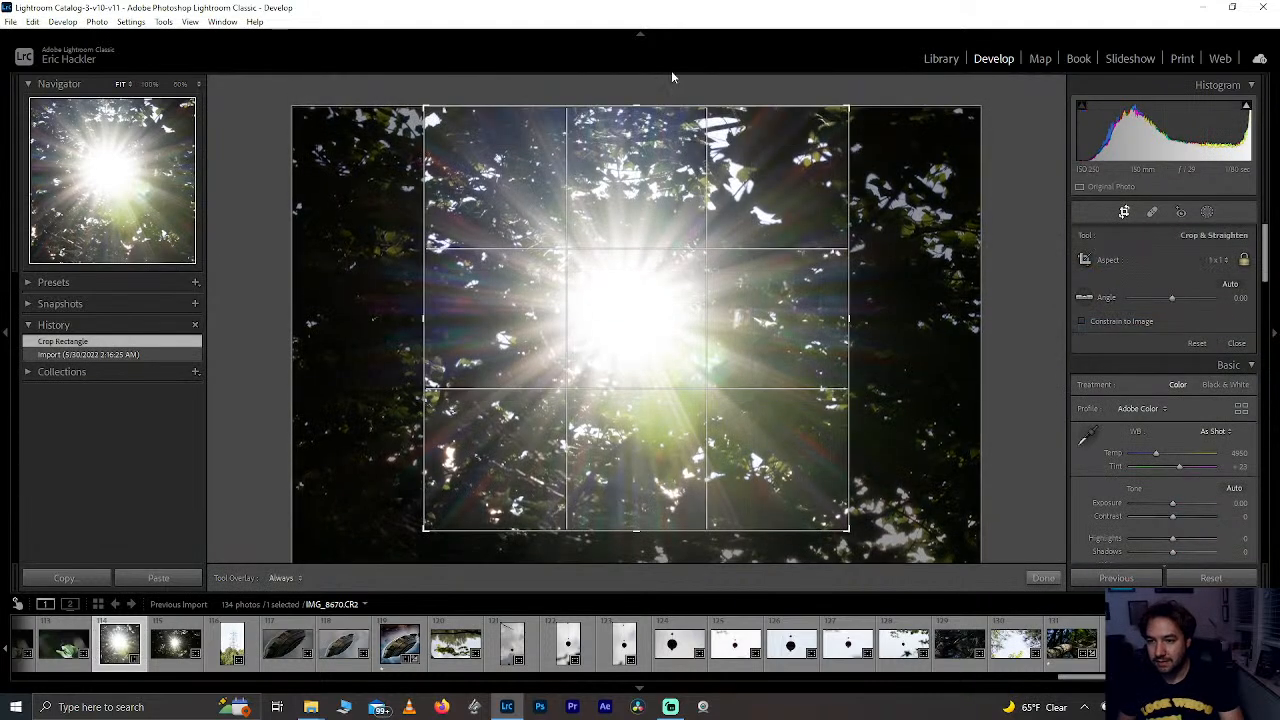
{"action": "left_click_drag", "start_coordinate": [686, 540], "coordinate": [646, 535]}
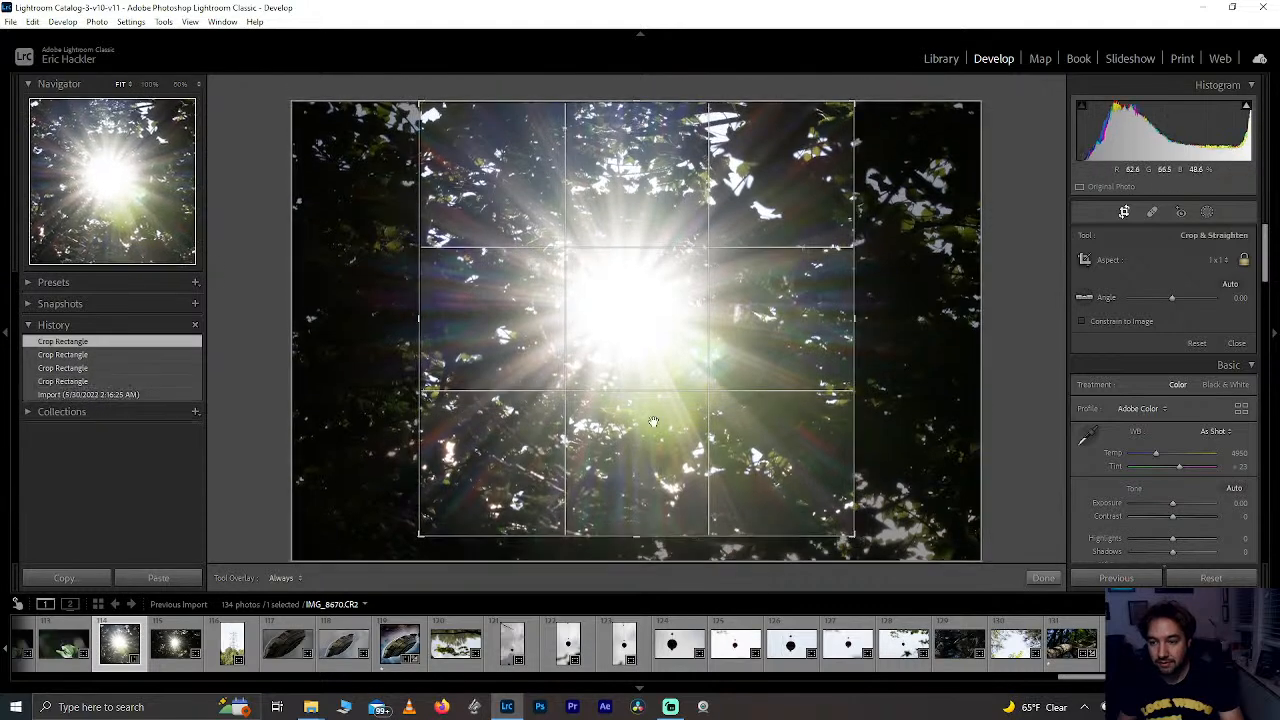
{"action": "left_click_drag", "start_coordinate": [660, 440], "coordinate": [660, 441]}
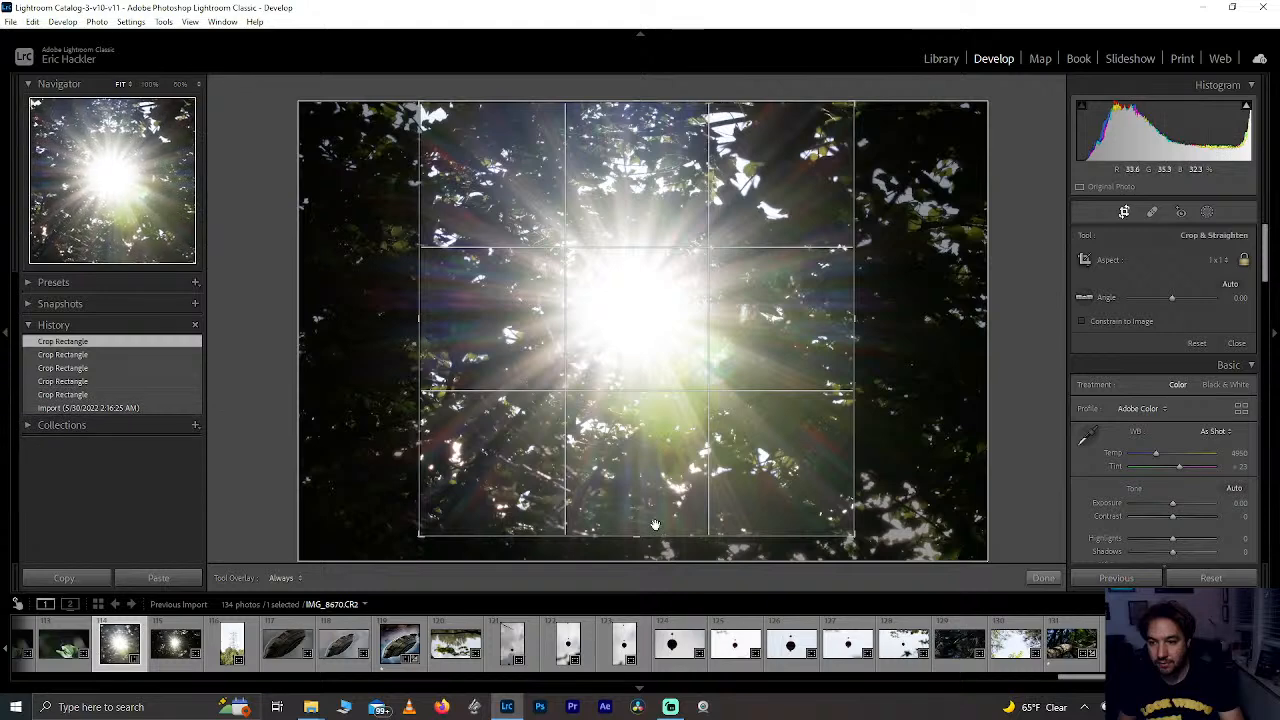
{"action": "left_click_drag", "start_coordinate": [638, 535], "coordinate": [697, 500]}
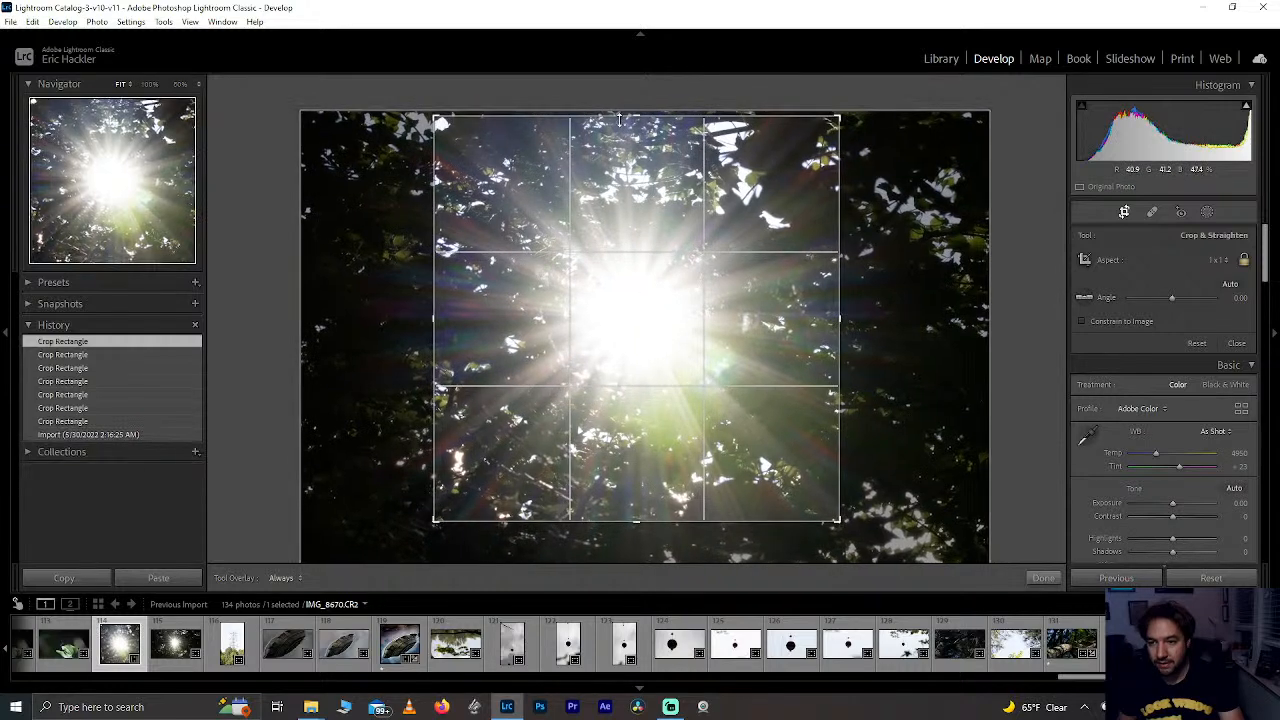
{"action": "left_click_drag", "start_coordinate": [620, 118], "coordinate": [620, 112]}
{"action": "left_click_drag", "start_coordinate": [617, 516], "coordinate": [616, 520]}
{"action": "left_click_drag", "start_coordinate": [613, 519], "coordinate": [614, 511]}
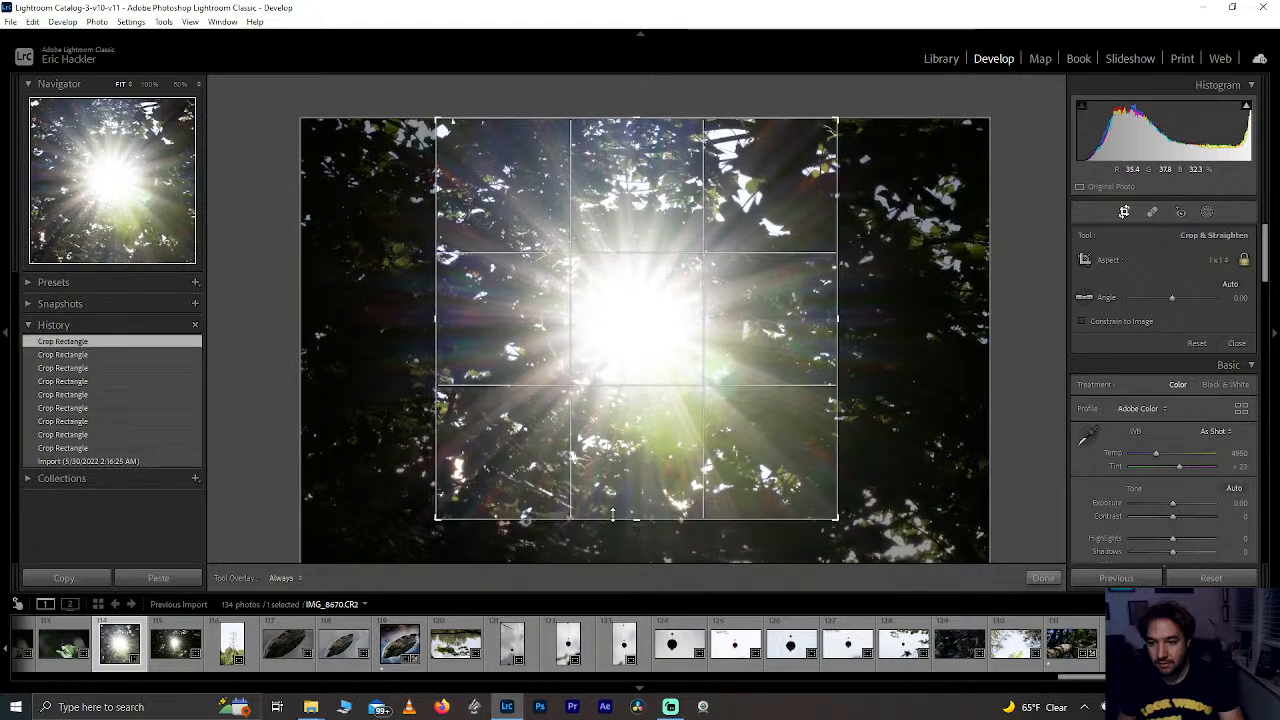
{"action": "left_click", "coordinate": [1043, 578]}
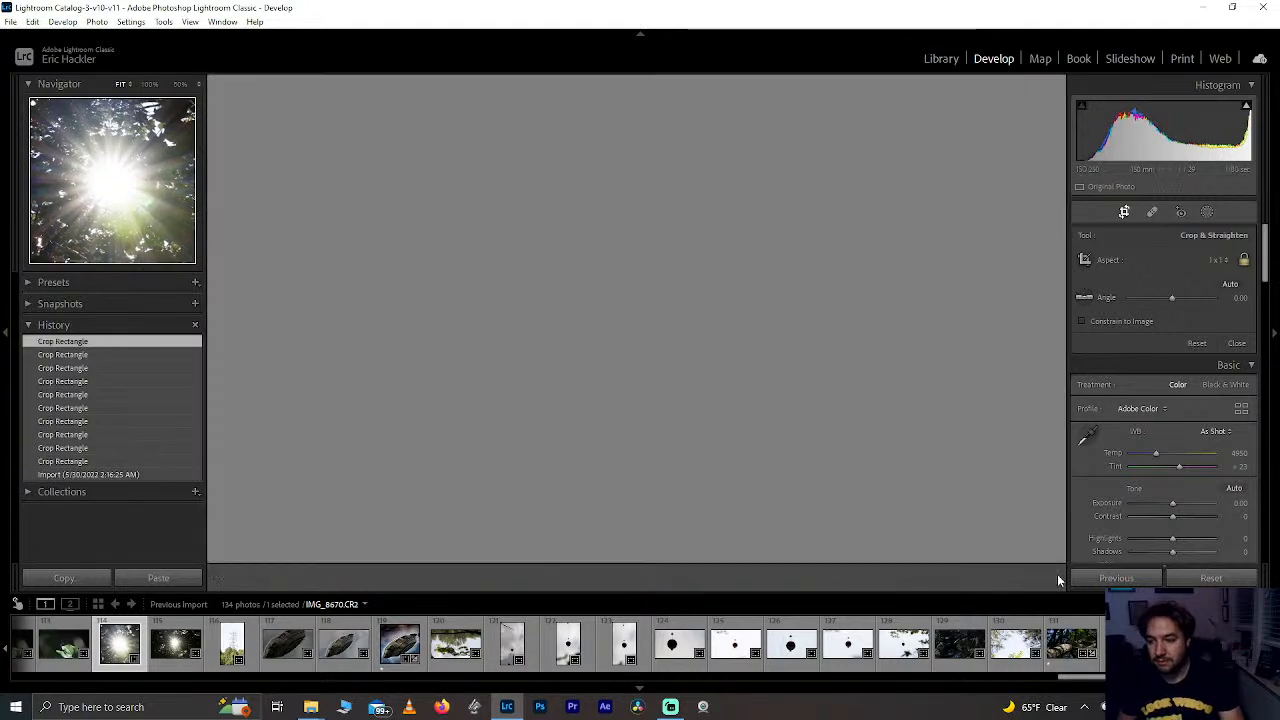
Step: Set clarity and texture to +100 on the sunburst photo, trying and resetting dehaze
{"action": "left_click_drag", "start_coordinate": [1171, 499], "coordinate": [1188, 528]}
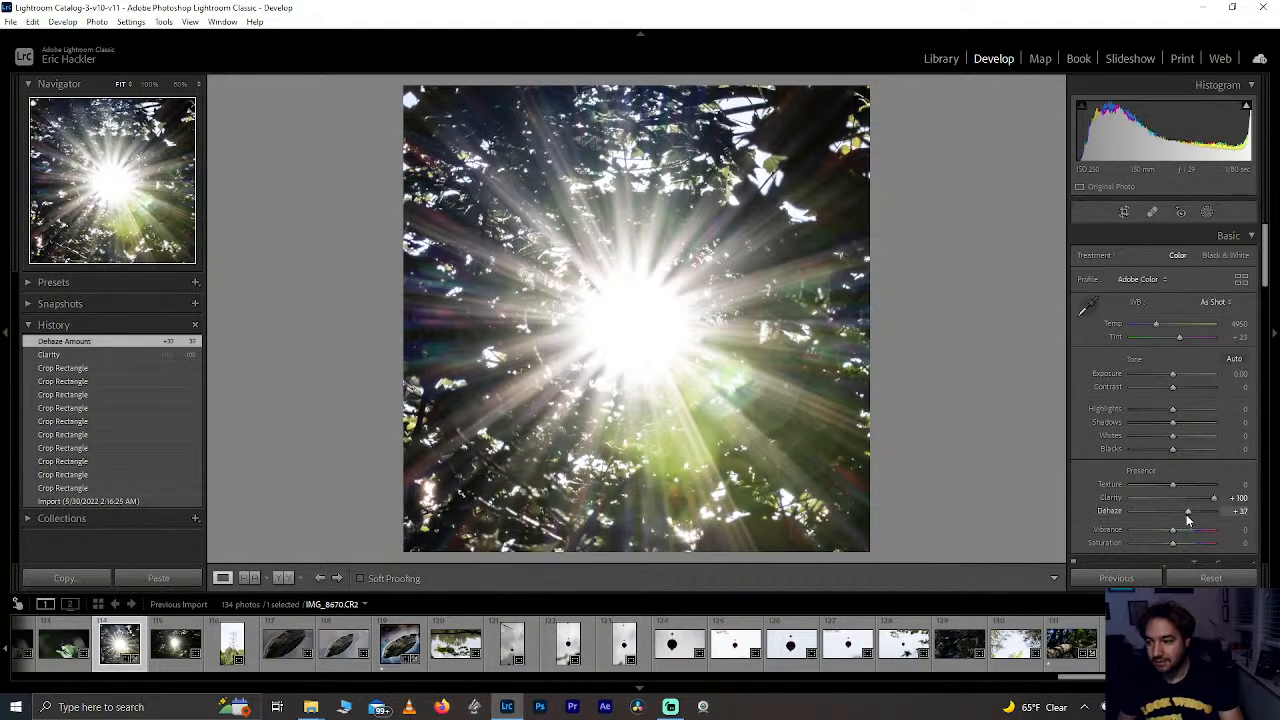
{"action": "double_click", "coordinate": [1188, 512]}
{"action": "double_click", "coordinate": [1188, 512]}
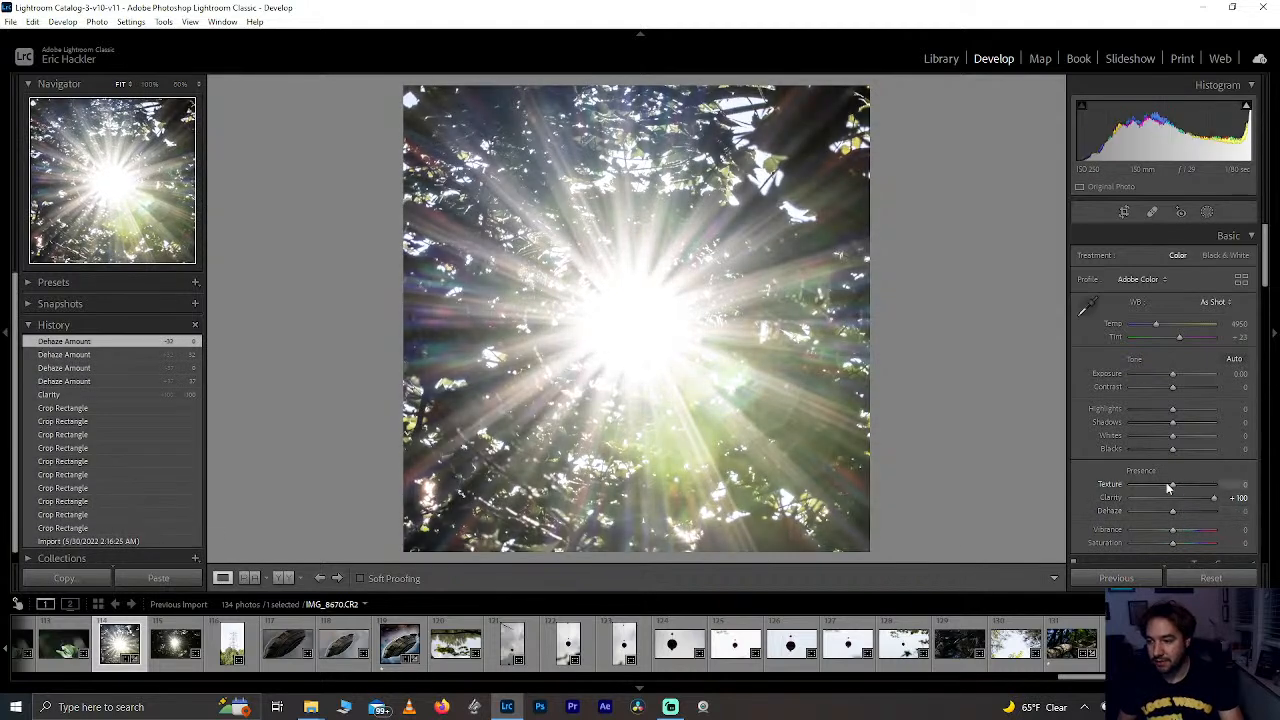
{"action": "left_click_drag", "start_coordinate": [1174, 485], "coordinate": [1244, 494]}
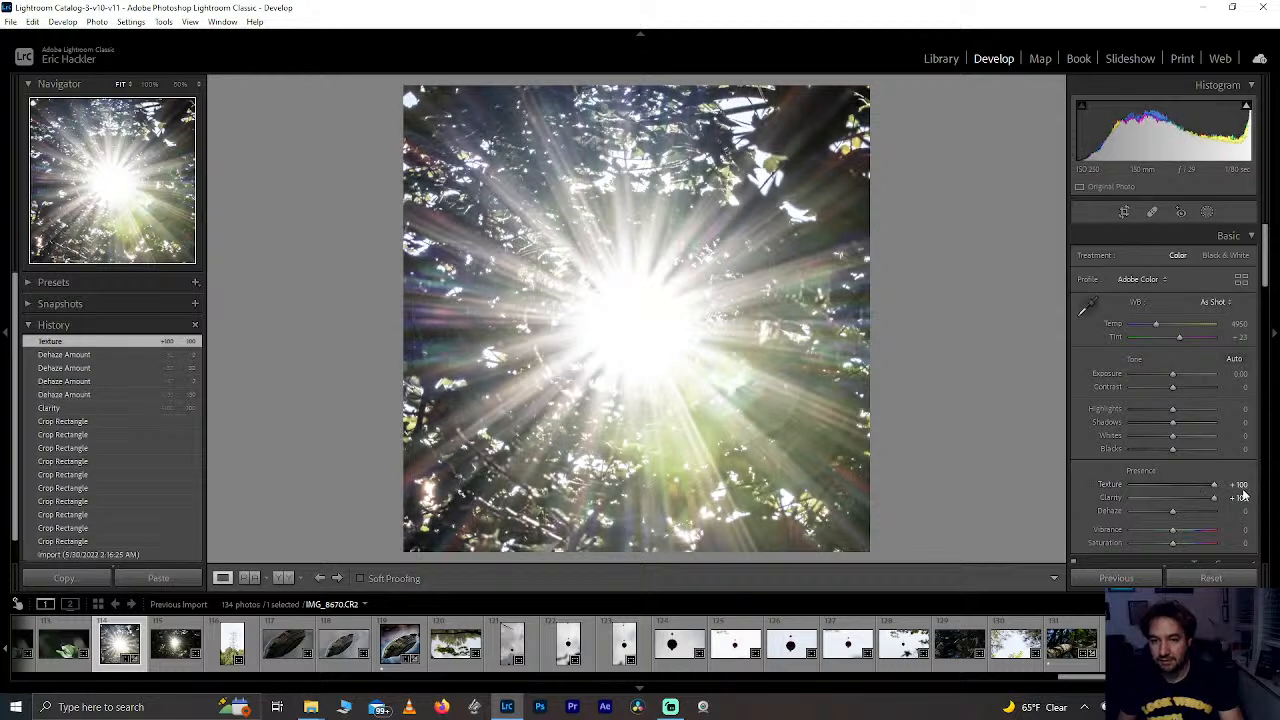
Step: Set the sunburst photo's saturation to +81 and highlights to +32, trying and resetting vibrance and whites
{"action": "left_click_drag", "start_coordinate": [1174, 543], "coordinate": [1204, 544]}
{"action": "double_click", "coordinate": [1194, 532]}
{"action": "double_click", "coordinate": [1191, 544]}
{"action": "double_click", "coordinate": [1206, 531]}
{"action": "mouse_move", "coordinate": [1172, 409]}
{"action": "left_mouse_down"}
{"action": "mouse_move", "coordinate": [1103, 408]}
{"action": "mouse_move", "coordinate": [1276, 416]}
{"action": "mouse_move", "coordinate": [1188, 411]}
{"action": "mouse_move", "coordinate": [1164, 437]}
{"action": "mouse_move", "coordinate": [1104, 446]}
{"action": "mouse_move", "coordinate": [1185, 440]}
{"action": "mouse_move", "coordinate": [1137, 436]}
{"action": "mouse_move", "coordinate": [1122, 442]}
{"action": "mouse_move", "coordinate": [1217, 447]}
{"action": "mouse_move", "coordinate": [1197, 447]}
{"action": "mouse_move", "coordinate": [1211, 409]}
{"action": "mouse_move", "coordinate": [1185, 418]}
{"action": "left_mouse_up"}
{"action": "double_click", "coordinate": [1188, 411]}
{"action": "double_click", "coordinate": [1197, 447]}
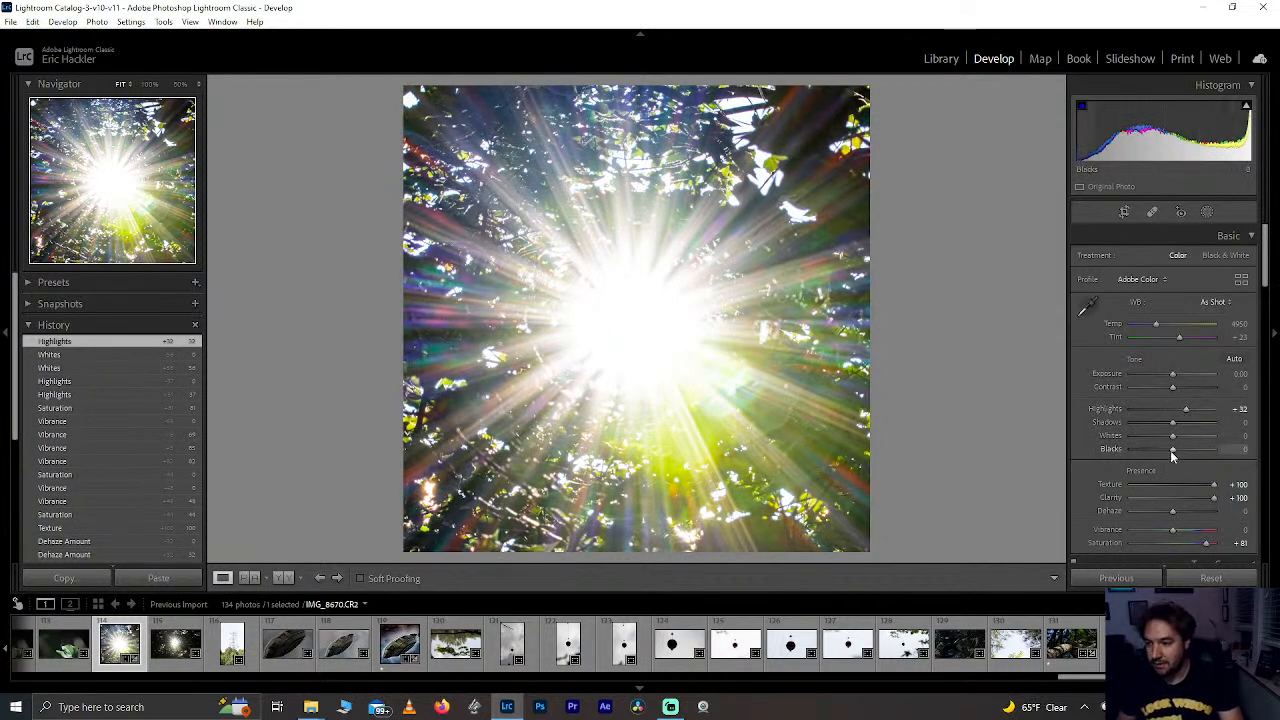
Step: Try different blacks and shadows at -60 on the sunburst photo, then reset both
{"action": "left_click_drag", "start_coordinate": [1173, 449], "coordinate": [1150, 424]}
{"action": "double_click", "coordinate": [1133, 450]}
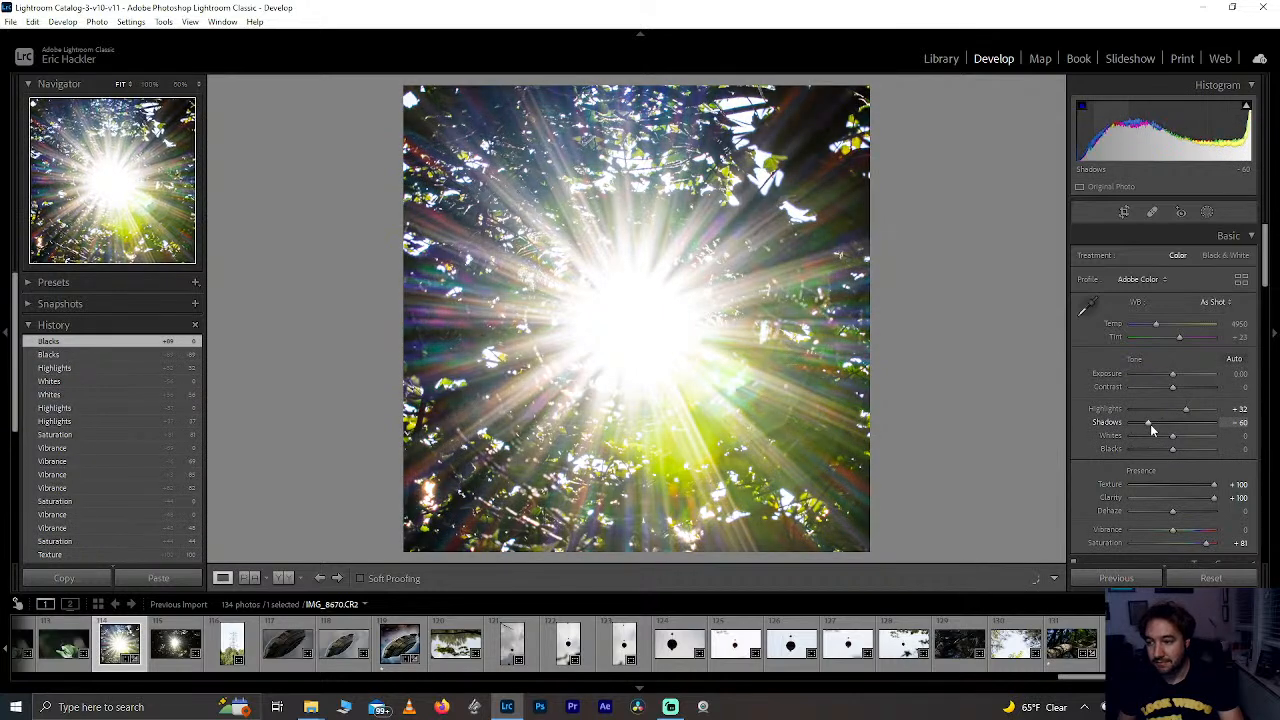
{"action": "double_click", "coordinate": [1150, 424]}
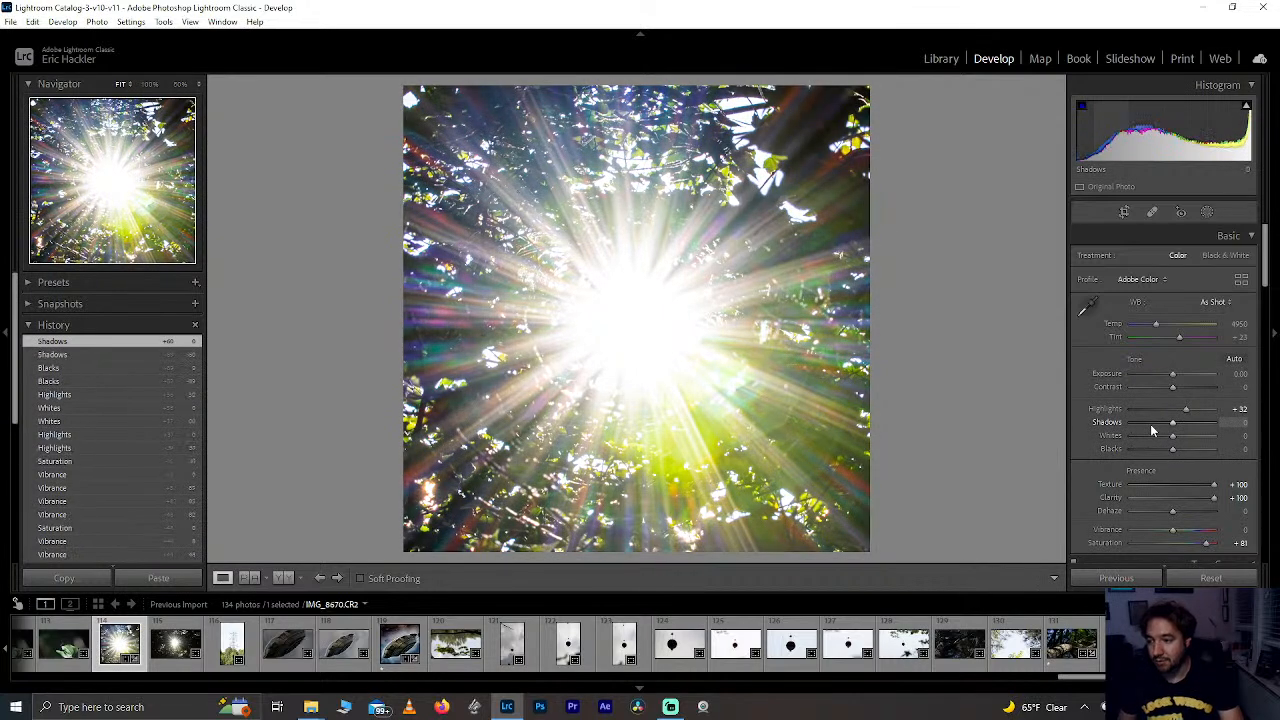
Step: Add a large radial gradient mask centred on the sun, invert it to cover the surrounding leaves, and set its feather to 62
{"action": "left_click", "coordinate": [1207, 213]}
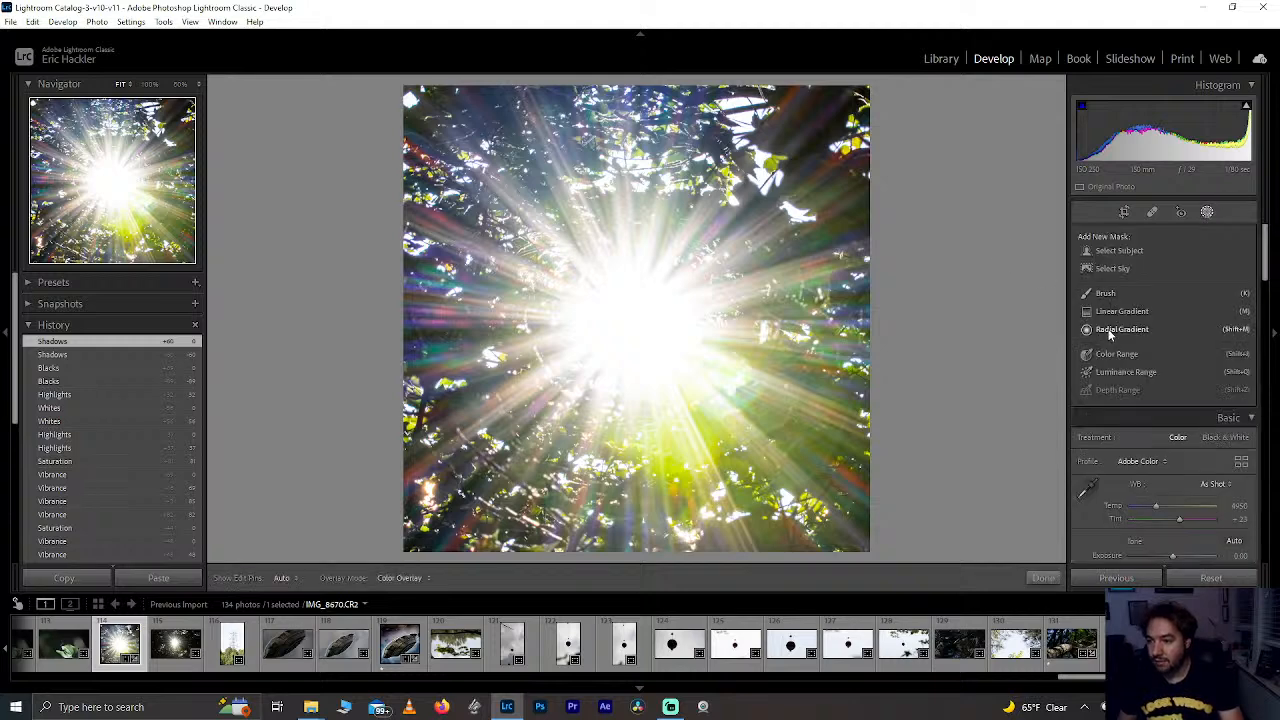
{"action": "left_click", "coordinate": [1108, 335]}
{"action": "left_click_drag", "start_coordinate": [614, 277], "coordinate": [887, 535]}
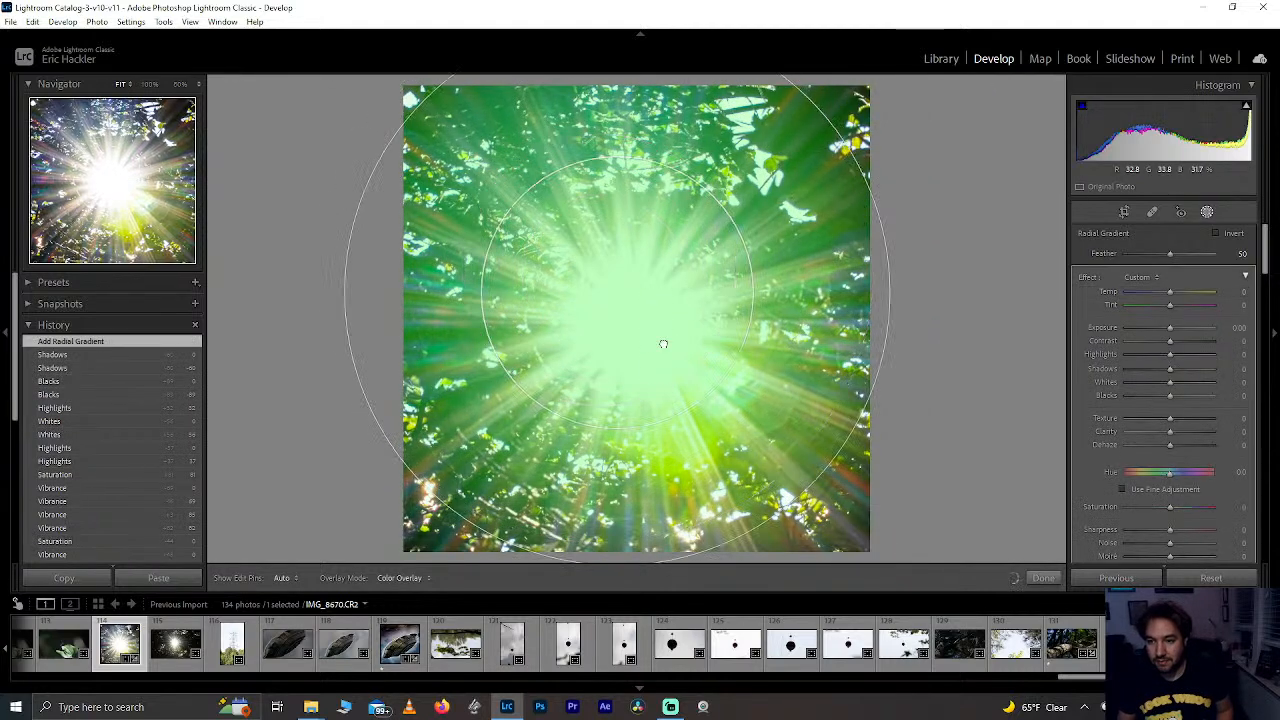
{"action": "mouse_move", "coordinate": [663, 344]}
{"action": "left_mouse_down"}
{"action": "mouse_move", "coordinate": [677, 372]}
{"action": "mouse_move", "coordinate": [668, 354]}
{"action": "left_mouse_up"}
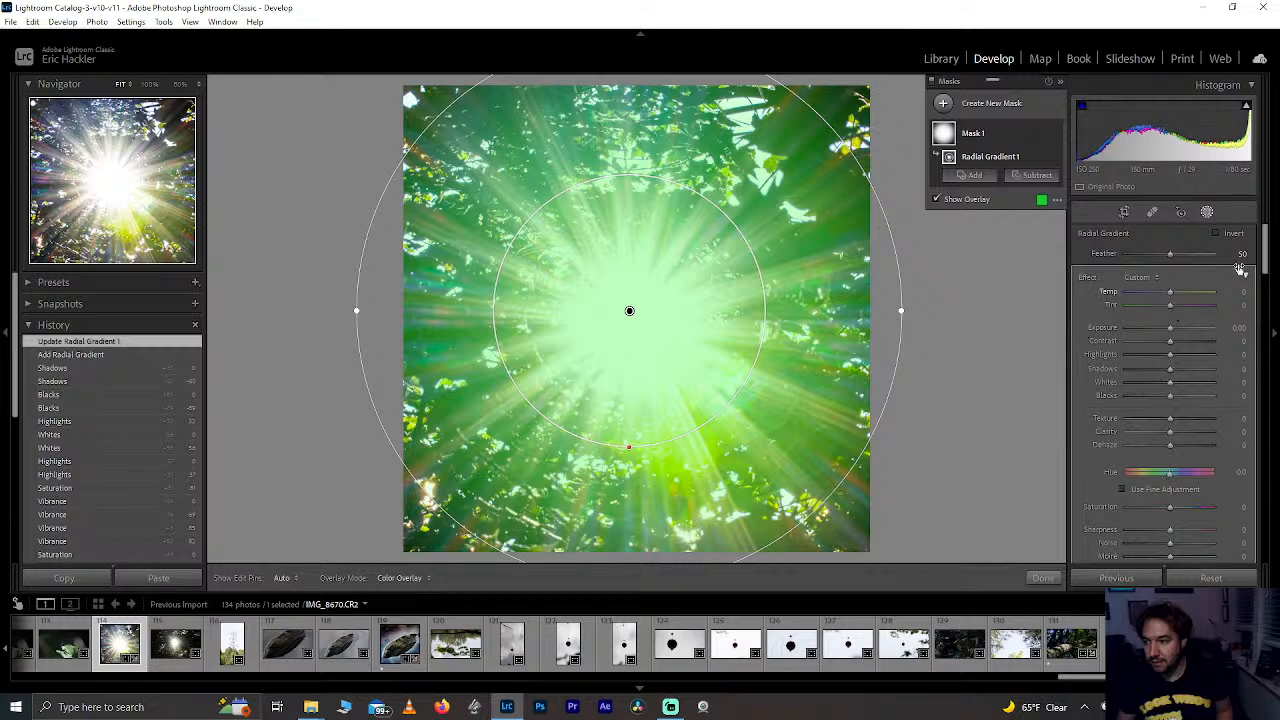
{"action": "left_click", "coordinate": [1216, 235]}
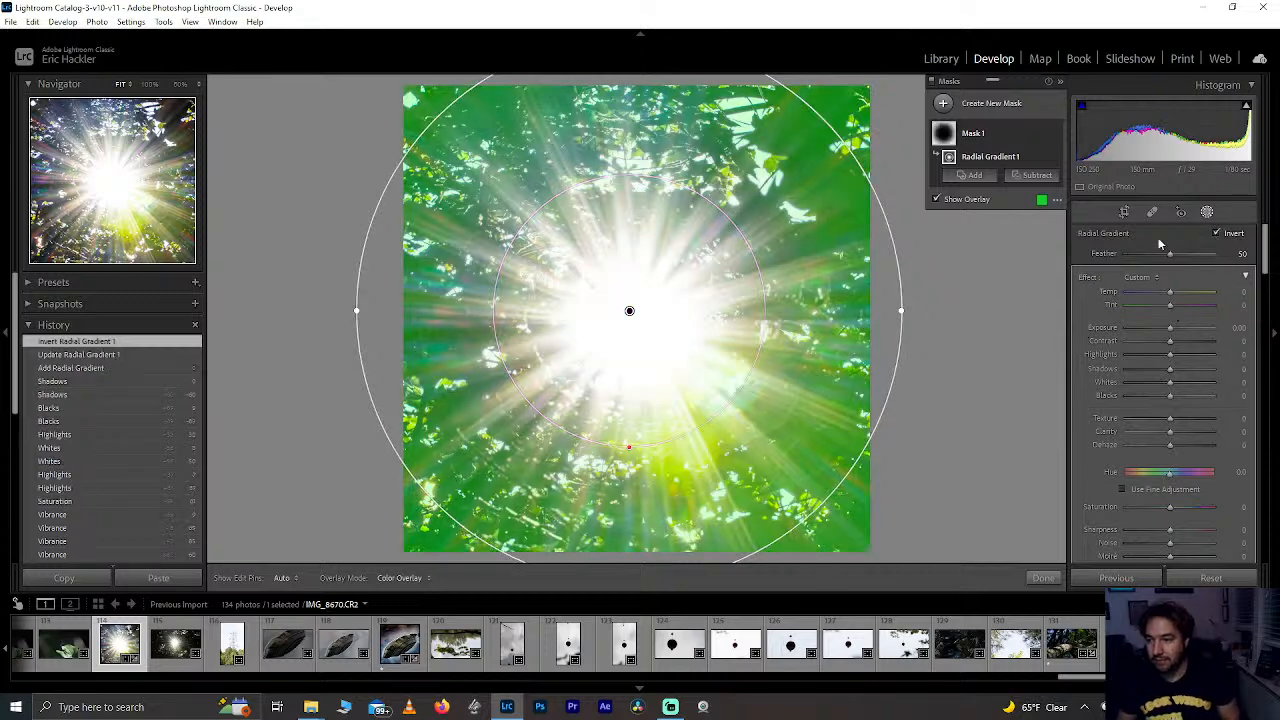
{"action": "mouse_move", "coordinate": [1168, 255]}
{"action": "left_mouse_down"}
{"action": "mouse_move", "coordinate": [1153, 260]}
{"action": "mouse_move", "coordinate": [1193, 262]}
{"action": "mouse_move", "coordinate": [1176, 268]}
{"action": "left_mouse_up"}
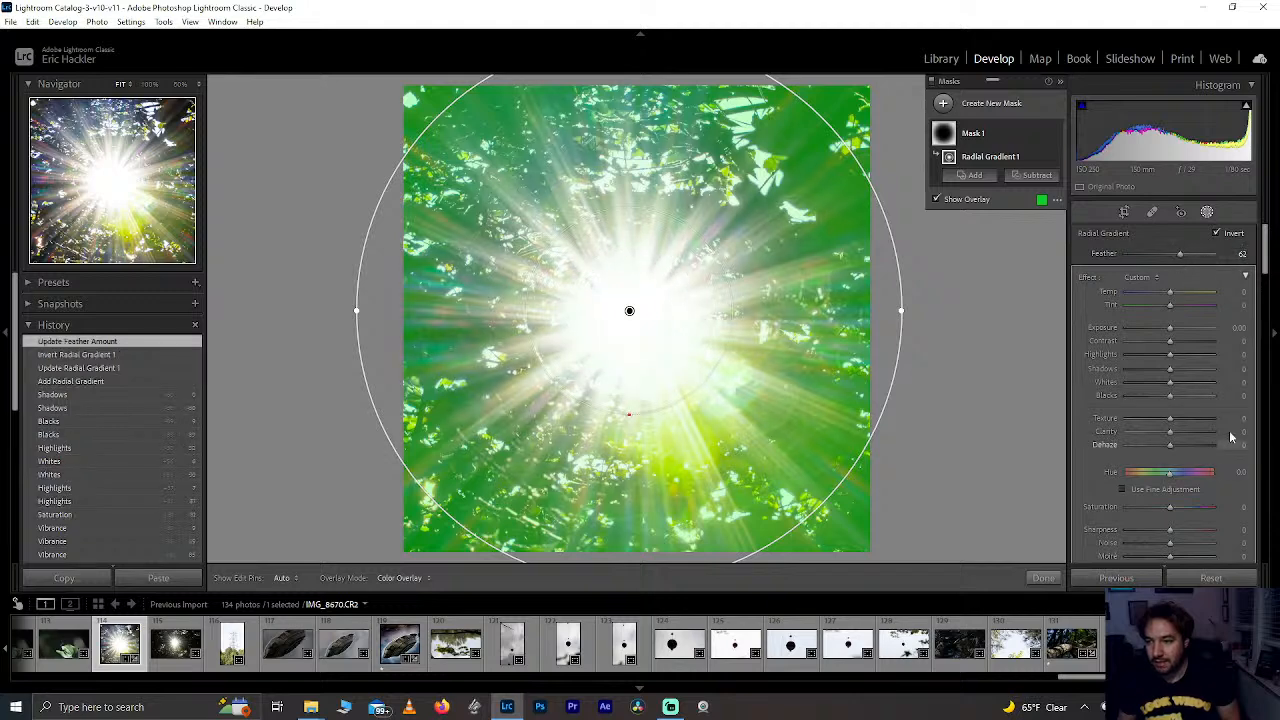
Step: Hide the mask overlay and set the radial mask's dehaze to 35, shadows to 100 and blacks to -22
{"action": "key", "text": "o"}
{"action": "mouse_move", "coordinate": [1183, 452]}
{"action": "left_mouse_down"}
{"action": "mouse_move", "coordinate": [1222, 449]}
{"action": "mouse_move", "coordinate": [1188, 455]}
{"action": "left_mouse_up"}
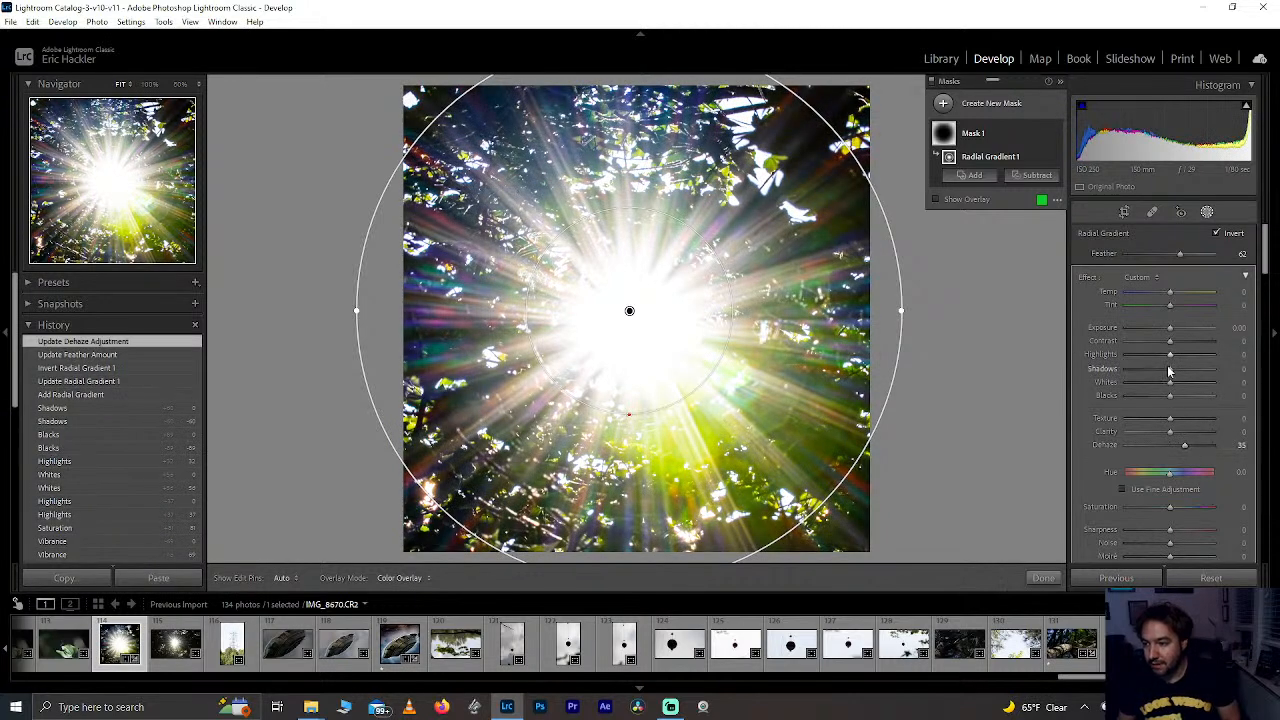
{"action": "left_click_drag", "start_coordinate": [1140, 372], "coordinate": [1161, 399]}
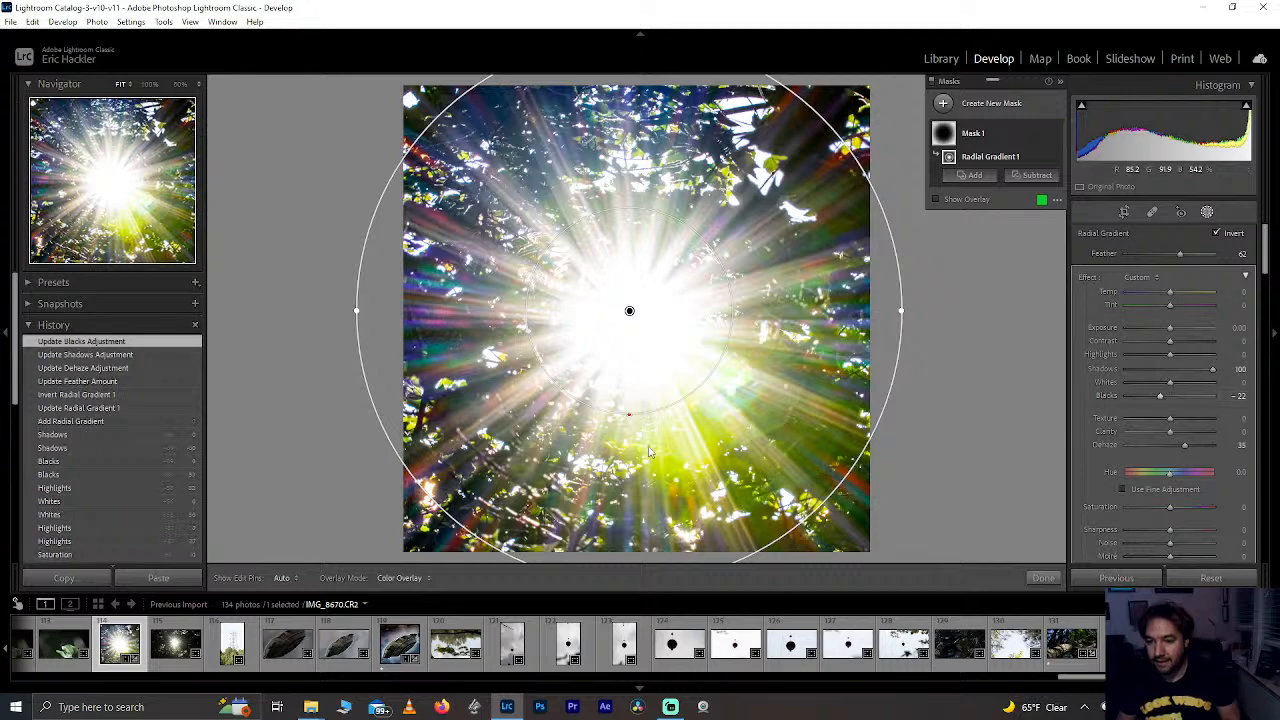
Step: Recentre the radial mask on the sun, finish masking, and rate the photo one star
{"action": "left_click_drag", "start_coordinate": [621, 313], "coordinate": [627, 317]}
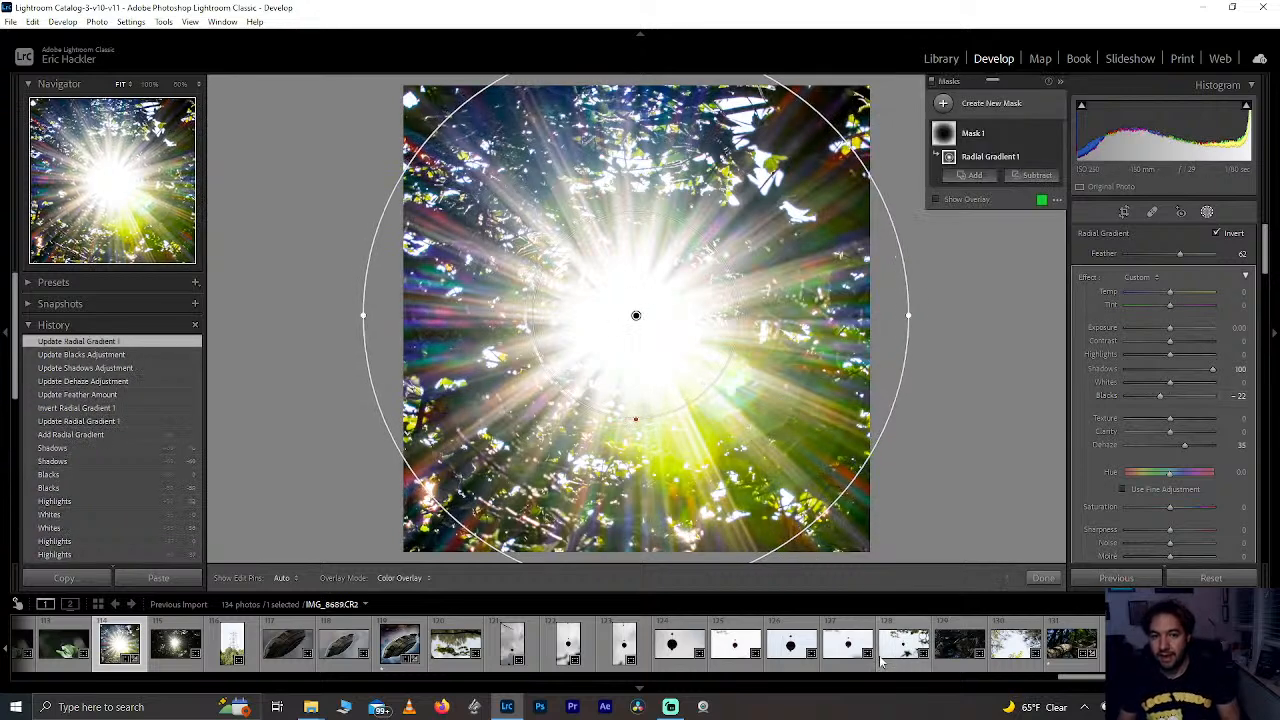
{"action": "left_click", "coordinate": [1044, 576]}
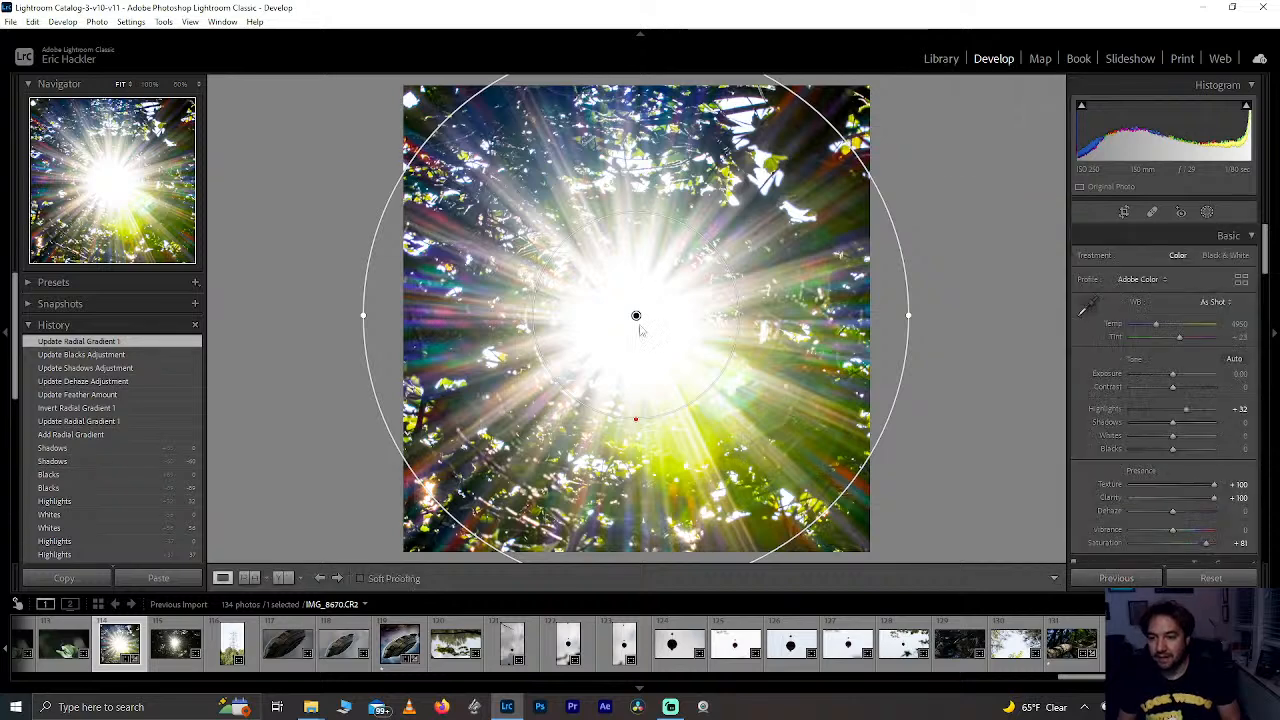
{"action": "key", "text": "1"}
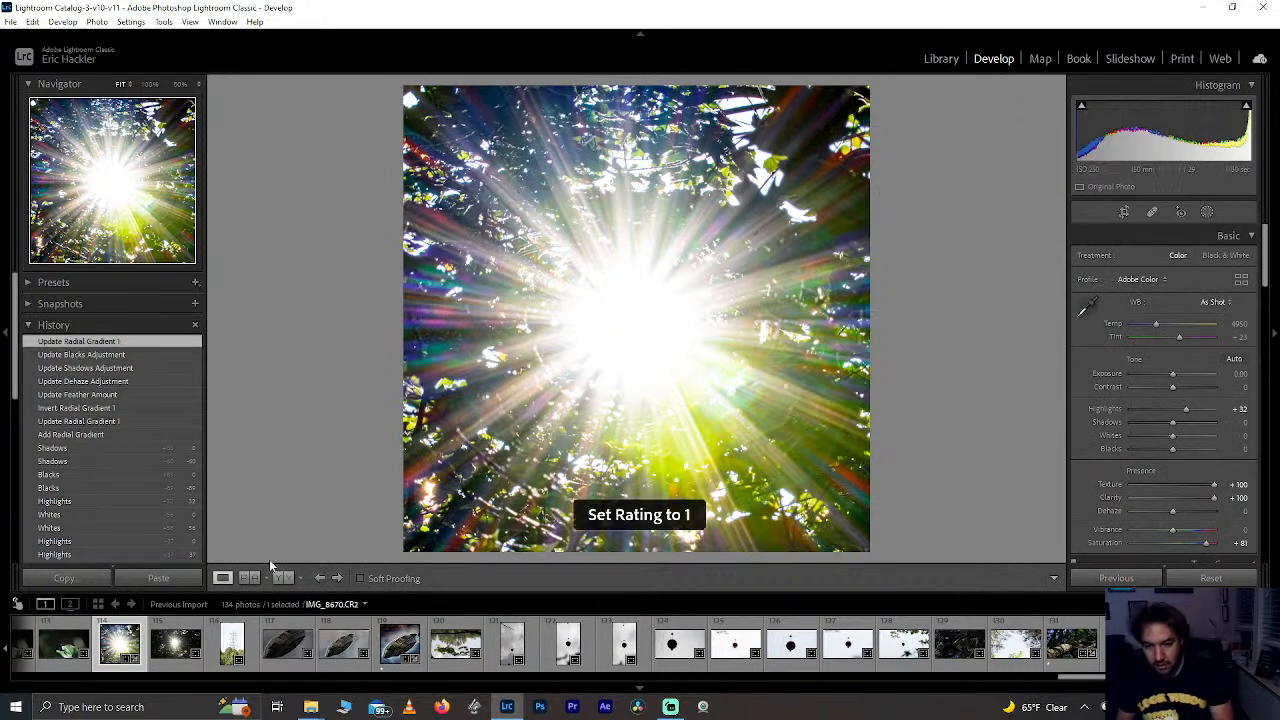
Step: Open the radio tower photo IMG_8672 and set highlights and whites to -100, trying and resetting darker shadows
{"action": "left_click", "coordinate": [229, 650]}
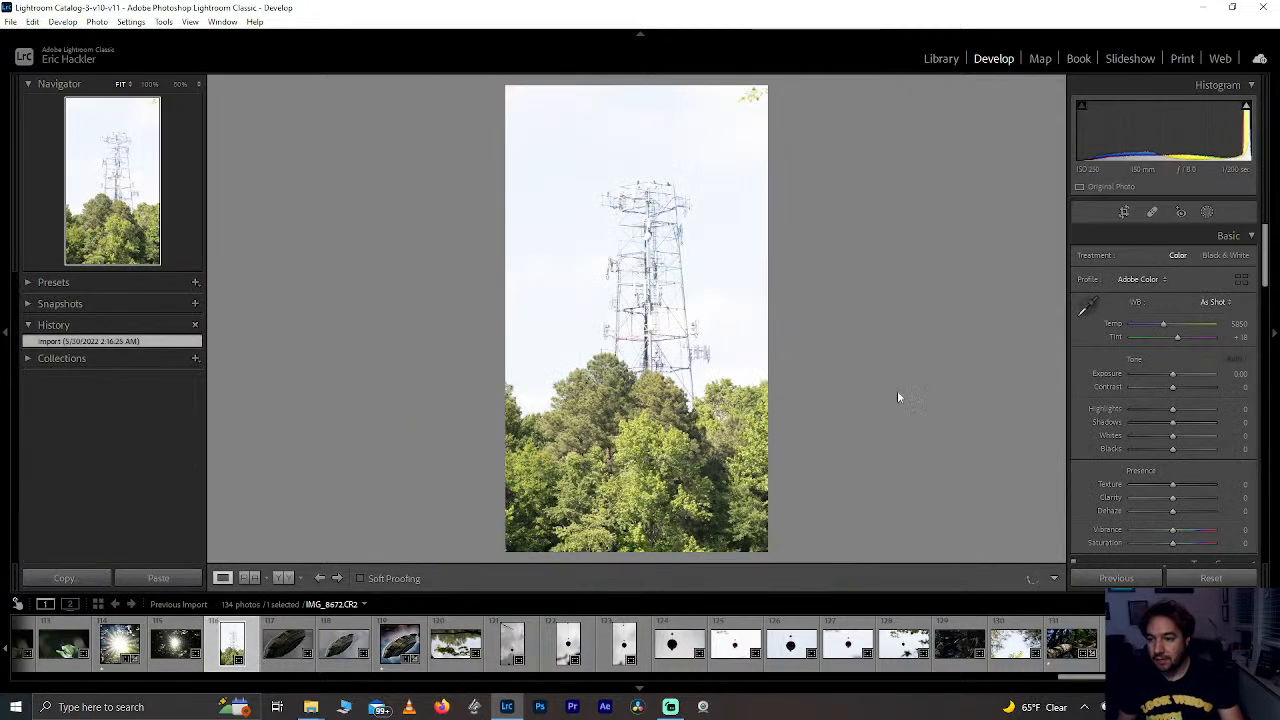
{"action": "left_click", "coordinate": [1153, 424]}
{"action": "left_click", "coordinate": [1153, 424]}
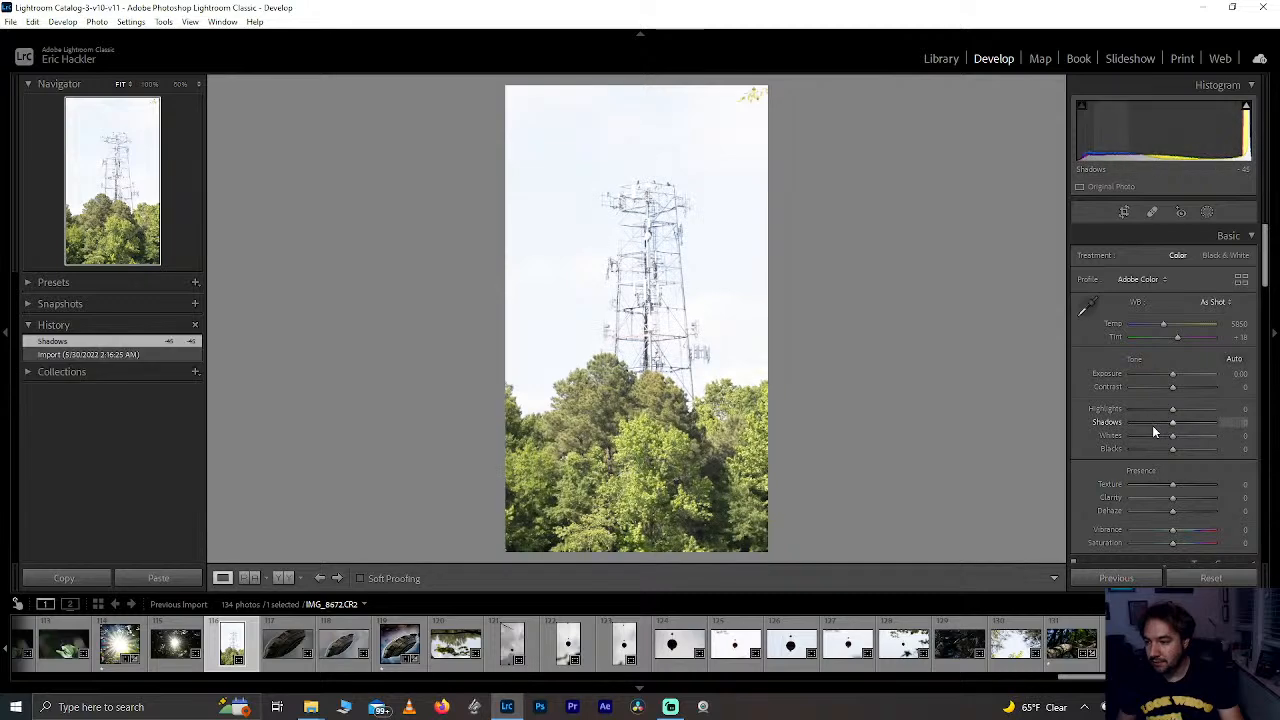
{"action": "left_click", "coordinate": [1153, 424]}
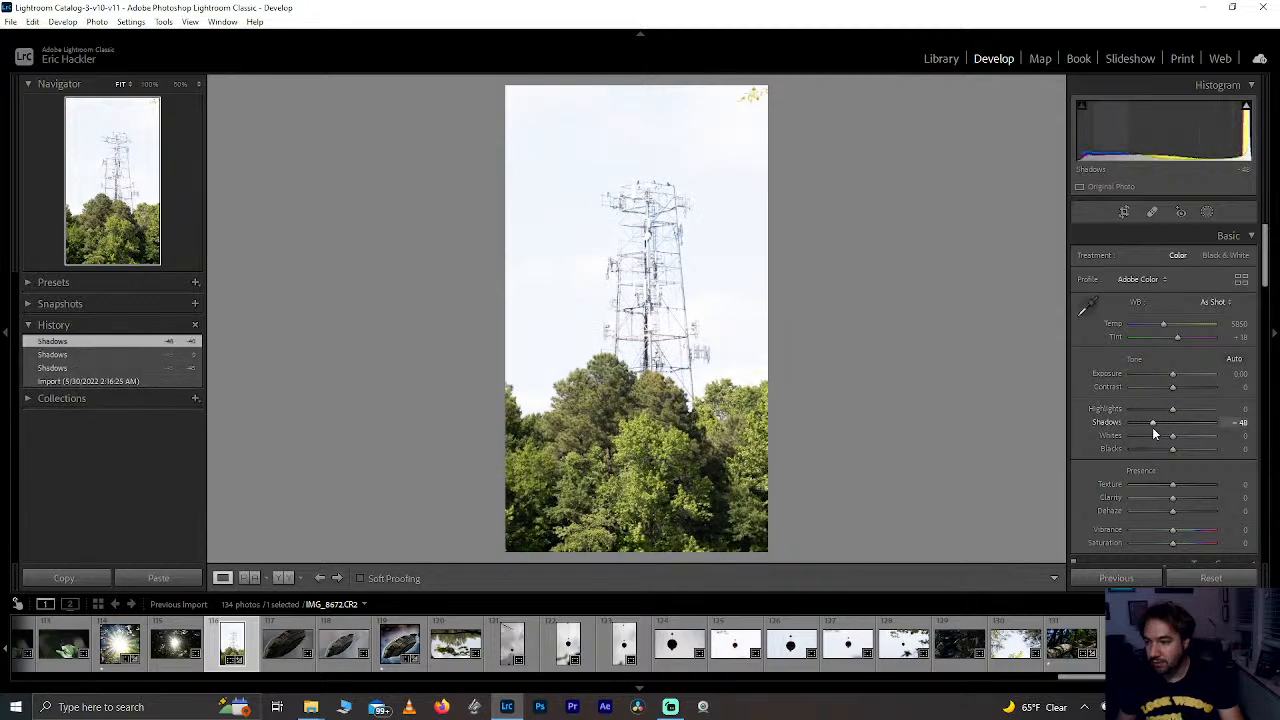
{"action": "double_click", "coordinate": [1152, 426]}
{"action": "left_click_drag", "start_coordinate": [1172, 409], "coordinate": [1105, 410]}
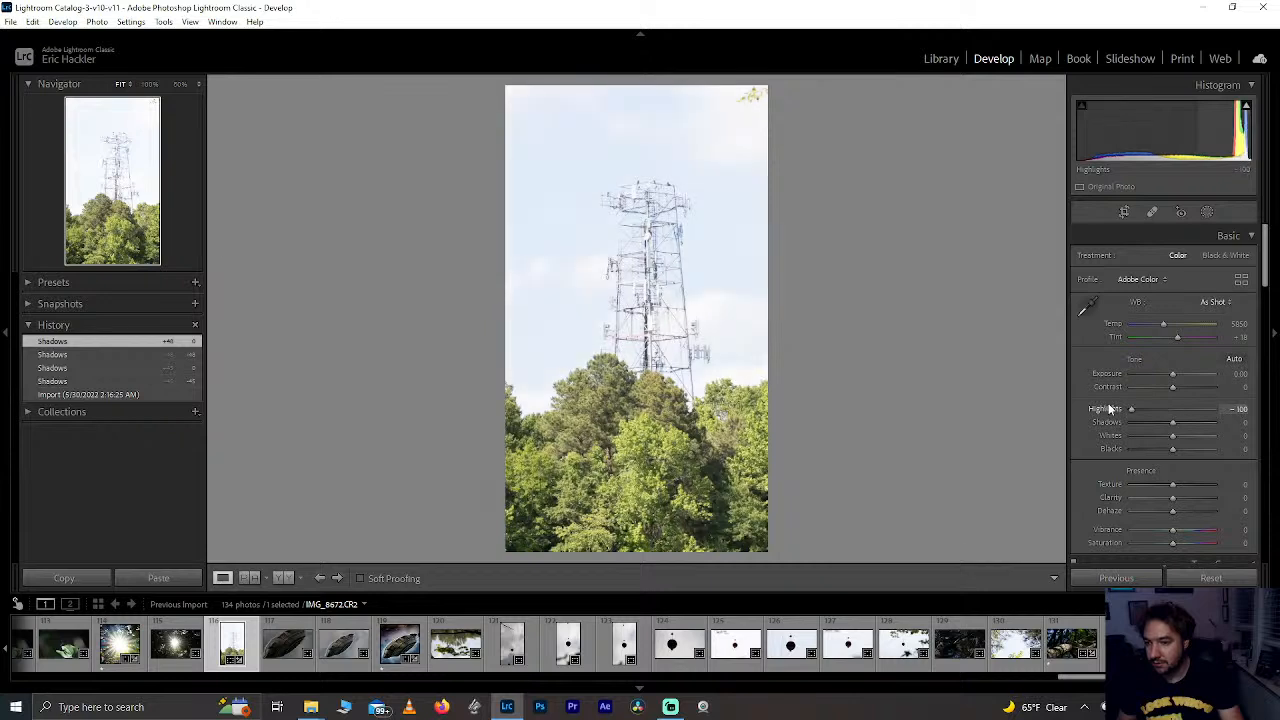
{"action": "left_click_drag", "start_coordinate": [1168, 436], "coordinate": [1103, 443]}
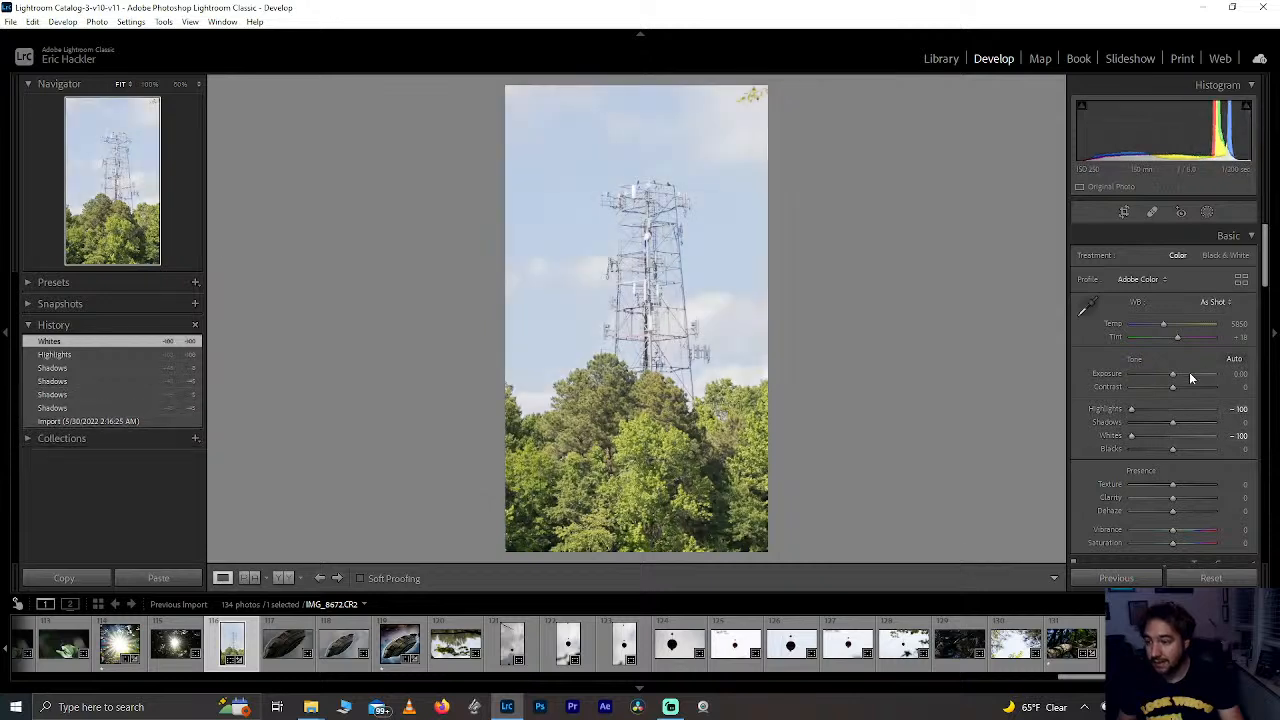
Step: Set the tower photo's clarity to +69, dehaze to +65 and exposure to -0.40, checking the tower's antennas up close
{"action": "left_click_drag", "start_coordinate": [1175, 503], "coordinate": [1202, 517]}
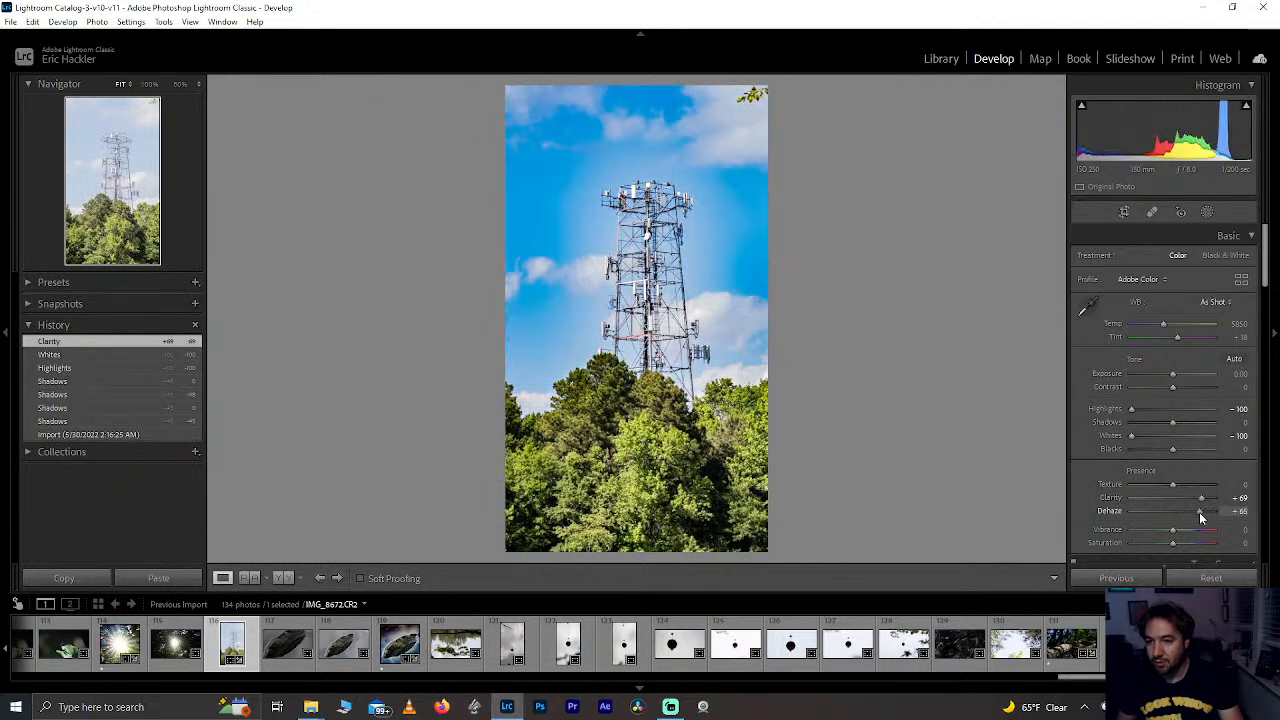
{"action": "left_click", "coordinate": [626, 262]}
{"action": "left_click_drag", "start_coordinate": [726, 95], "coordinate": [543, 356]}
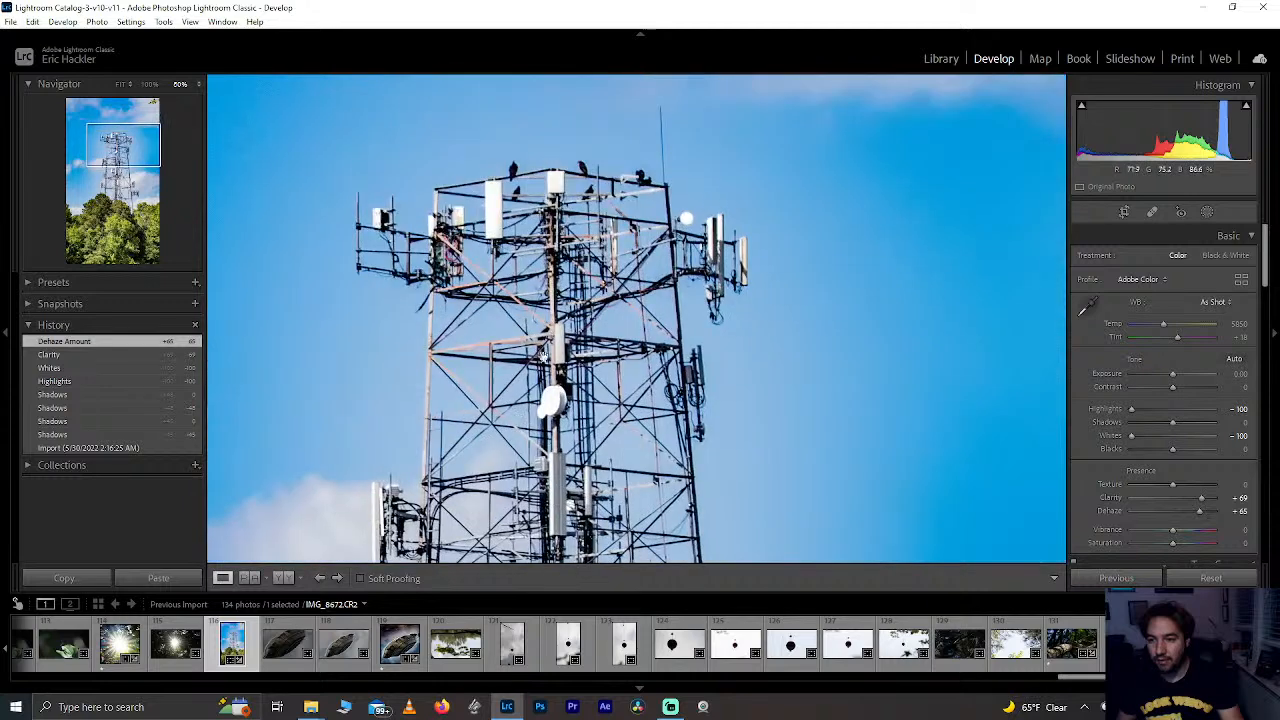
{"action": "left_click", "coordinate": [541, 355]}
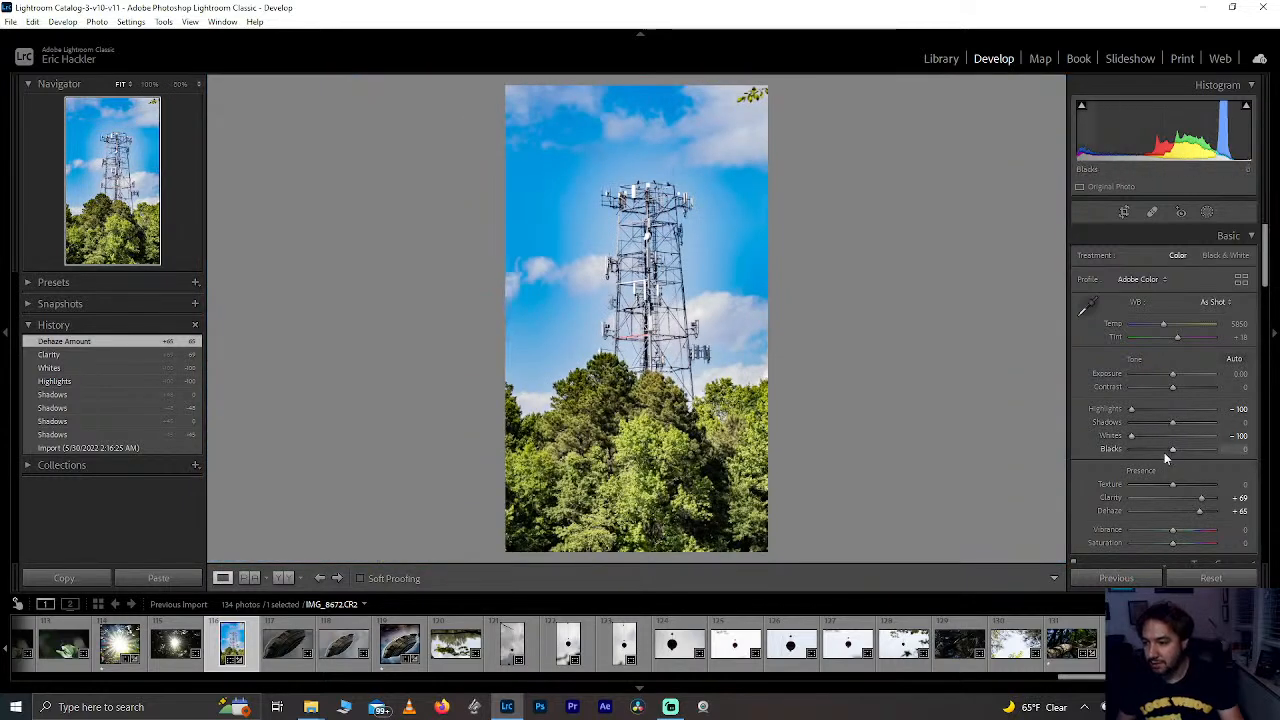
{"action": "left_click_drag", "start_coordinate": [1173, 374], "coordinate": [1170, 374]}
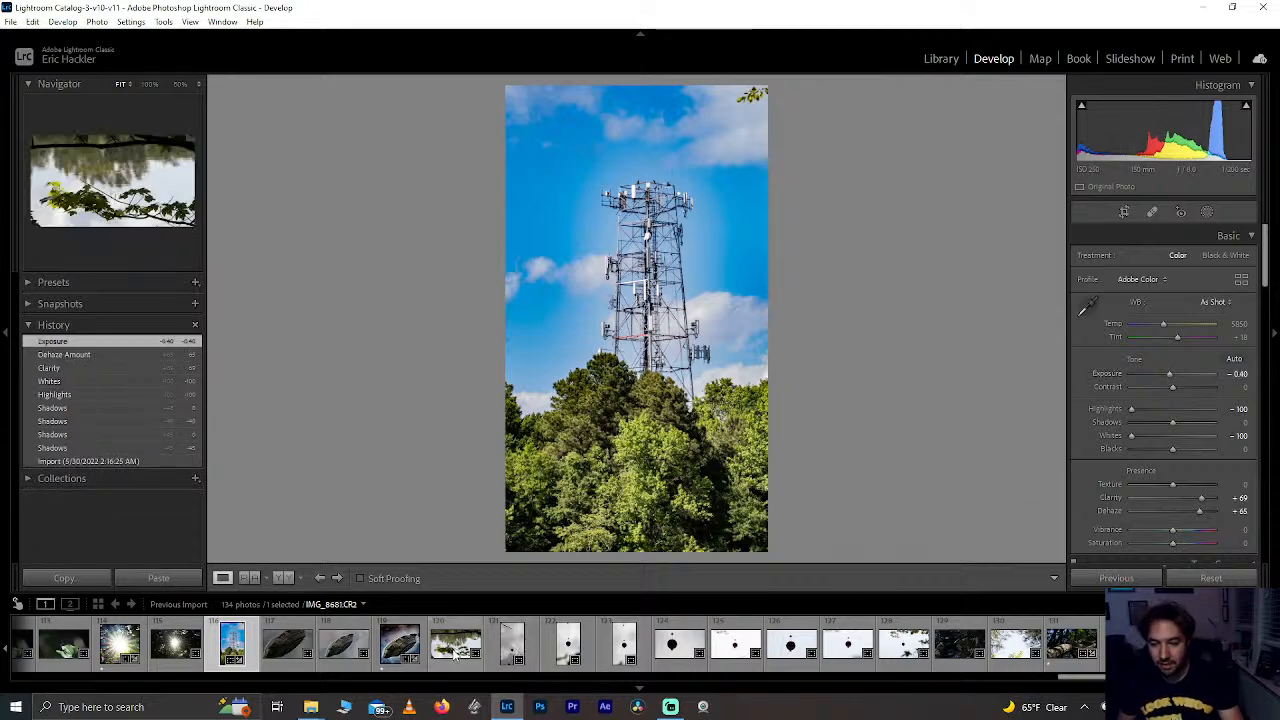
{"action": "scroll", "coordinate": [455, 652], "scroll_direction": "up", "scroll_amount": 3}
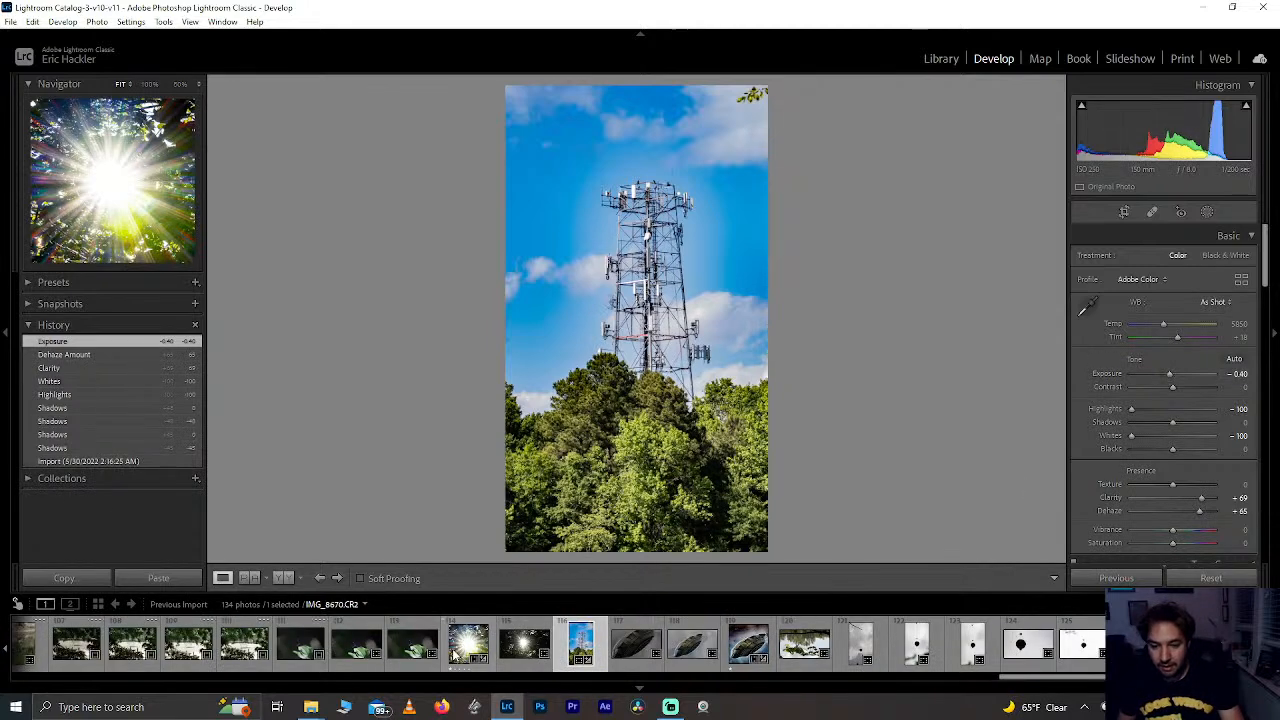
Step: Compare the three photos of the purple winged insect on the leaf, checking its detail, and open IMG_8669
{"action": "left_click", "coordinate": [295, 652]}
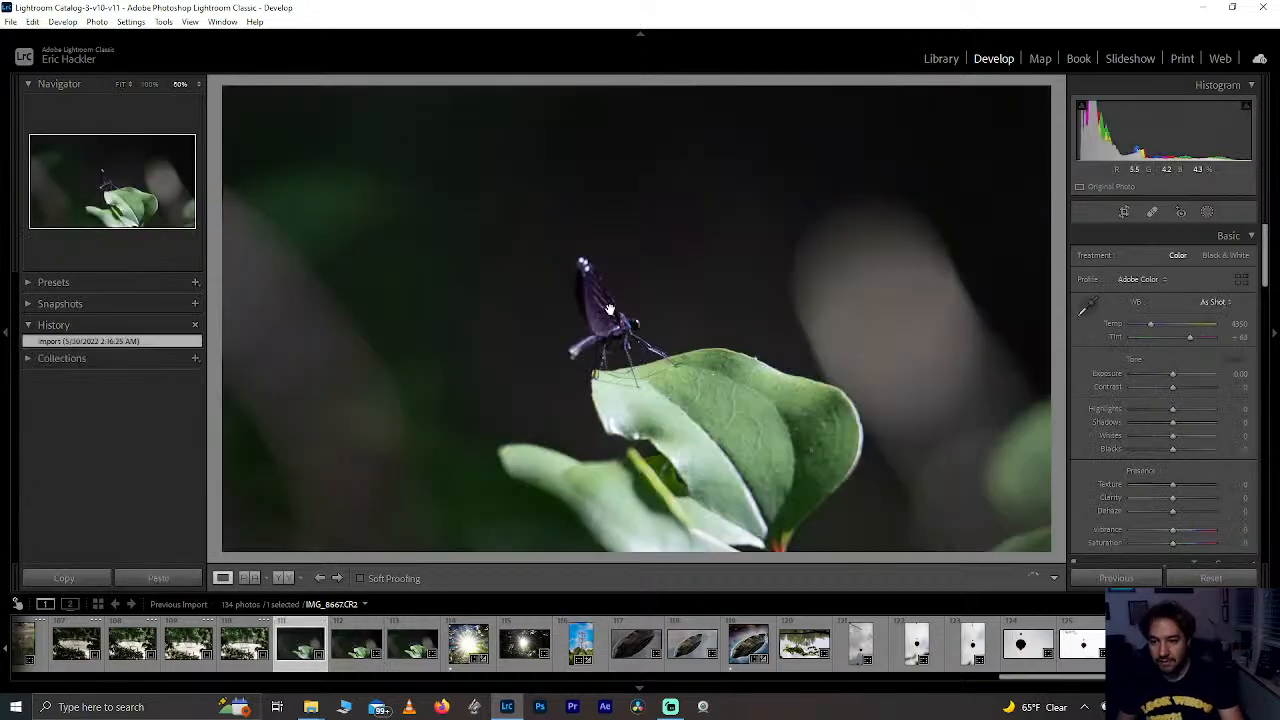
{"action": "left_click", "coordinate": [603, 345]}
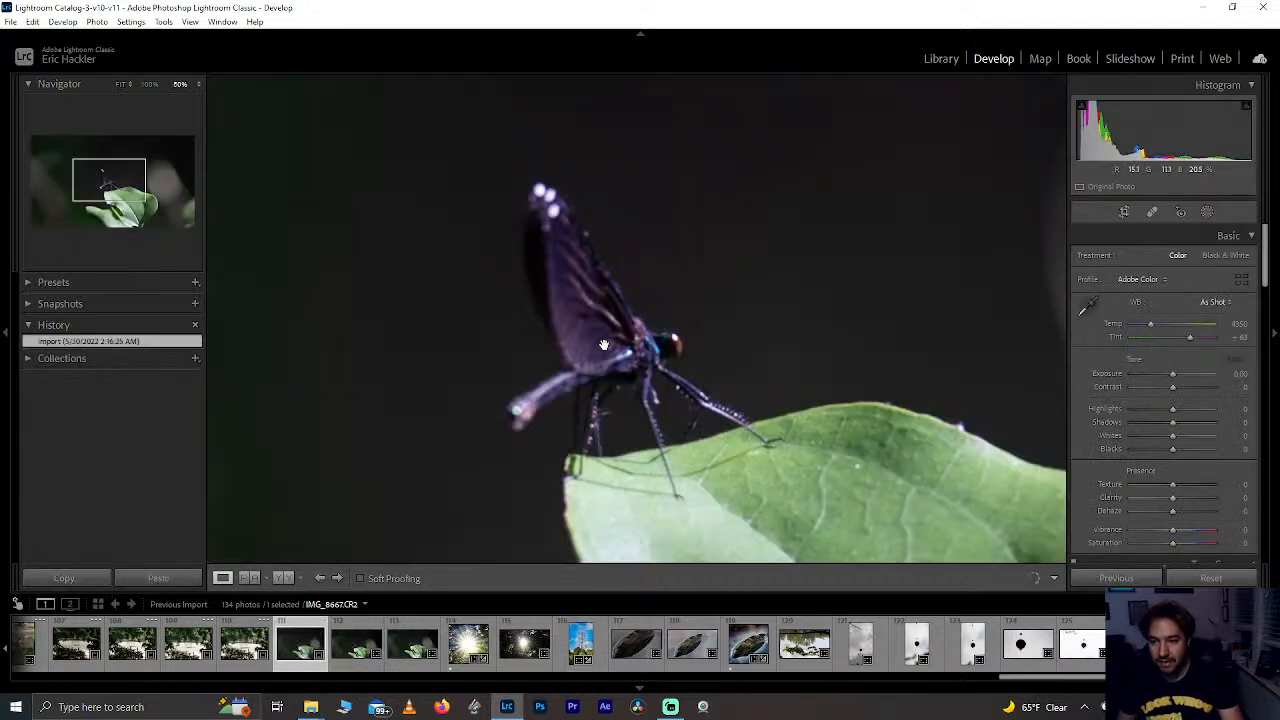
{"action": "left_click", "coordinate": [411, 650]}
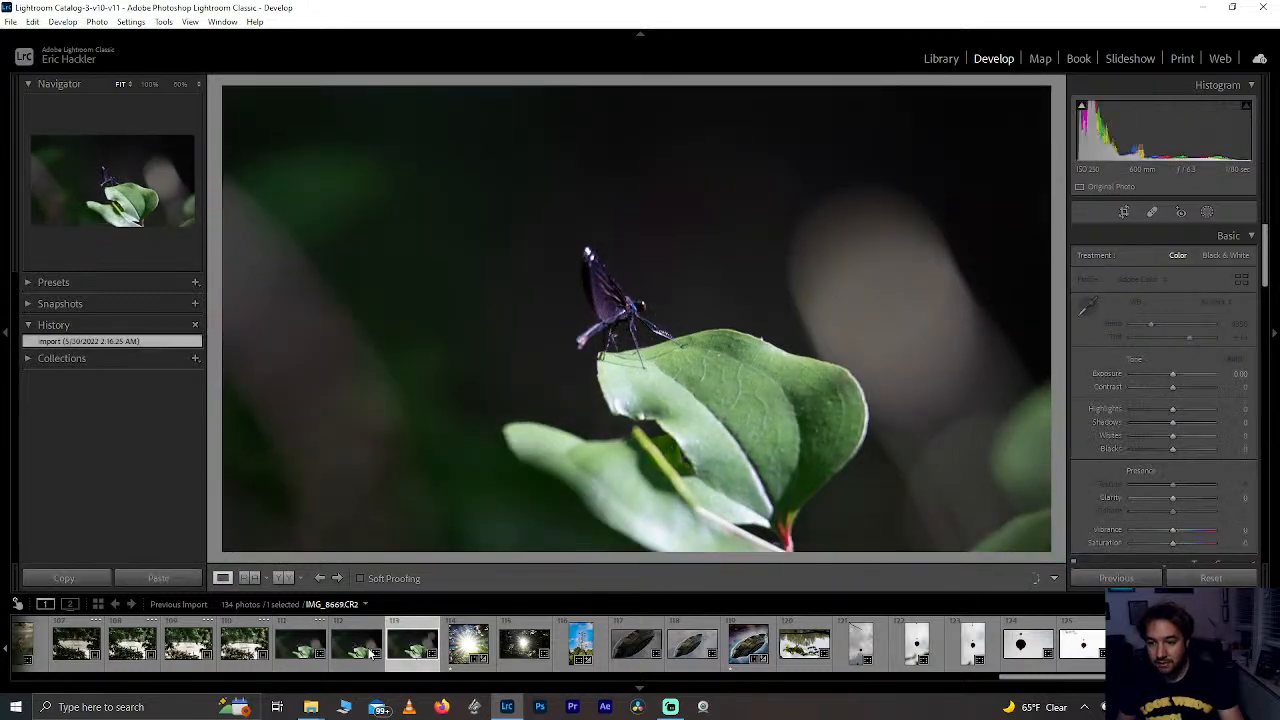
{"action": "left_click", "coordinate": [371, 653]}
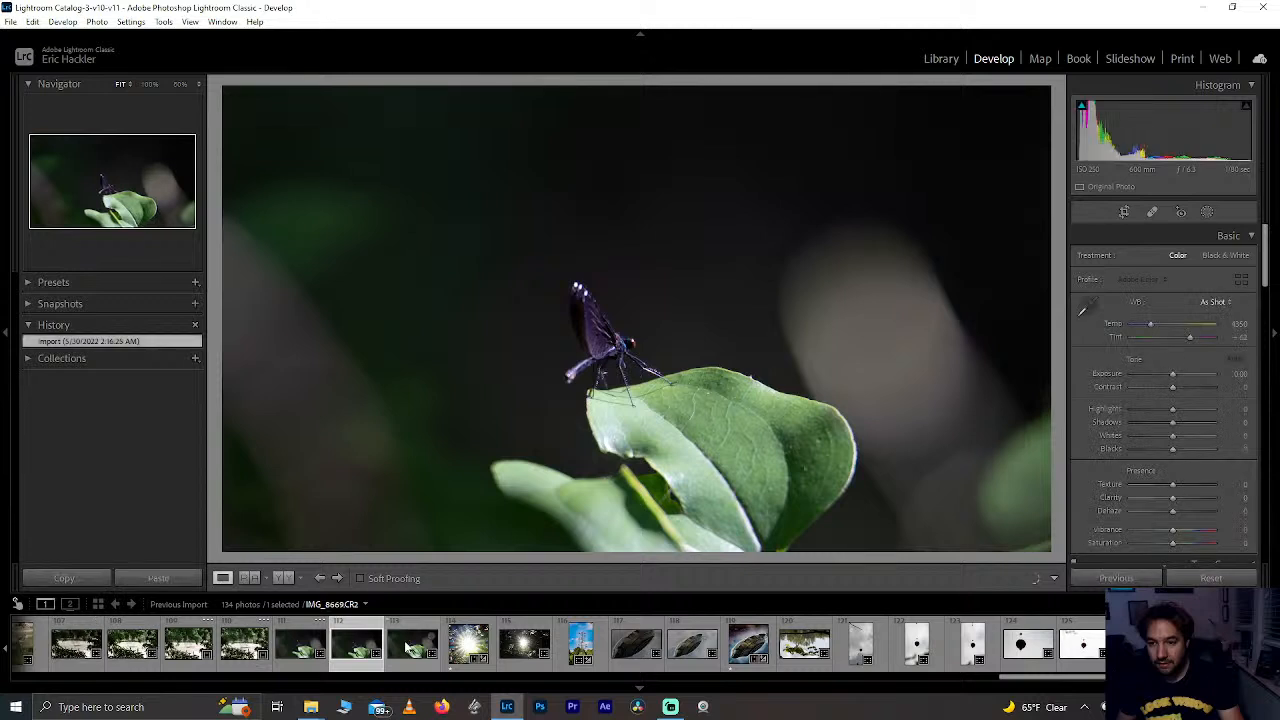
{"action": "left_click", "coordinate": [408, 648]}
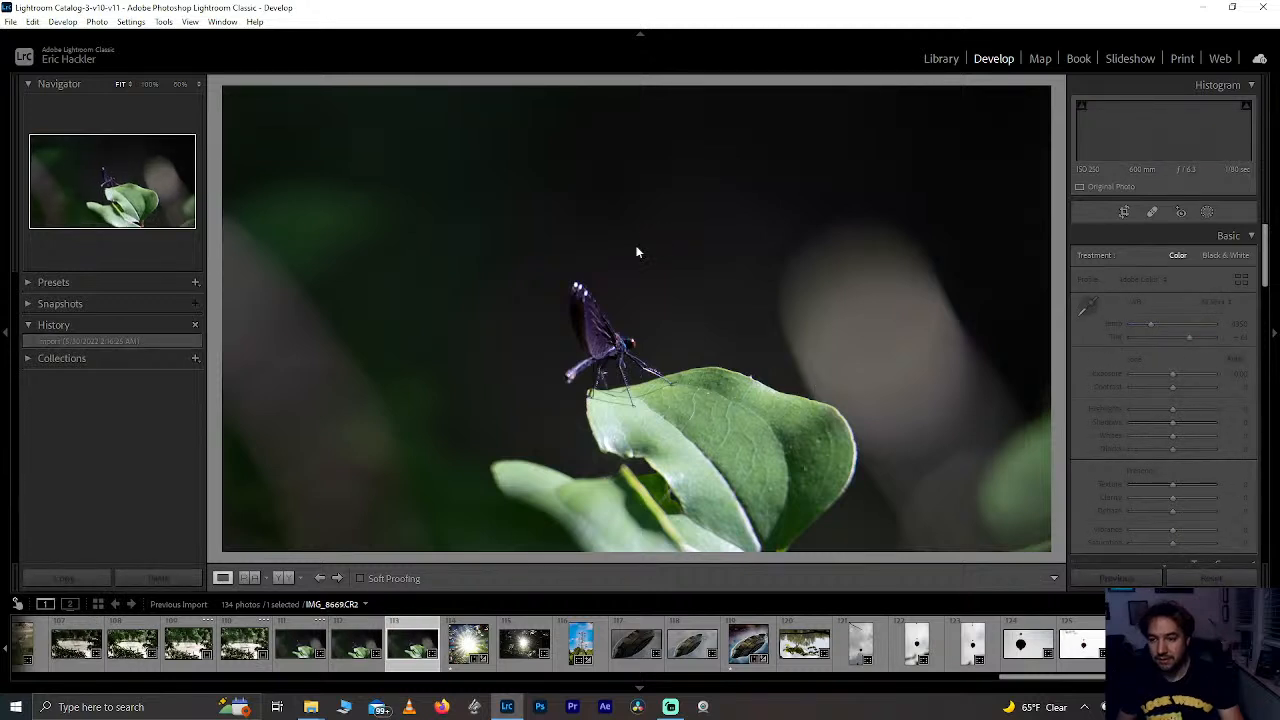
Step: Crop the insect photo to a 1 x 1 square framed tightly around the insect and its leaf
{"action": "left_click", "coordinate": [1124, 212]}
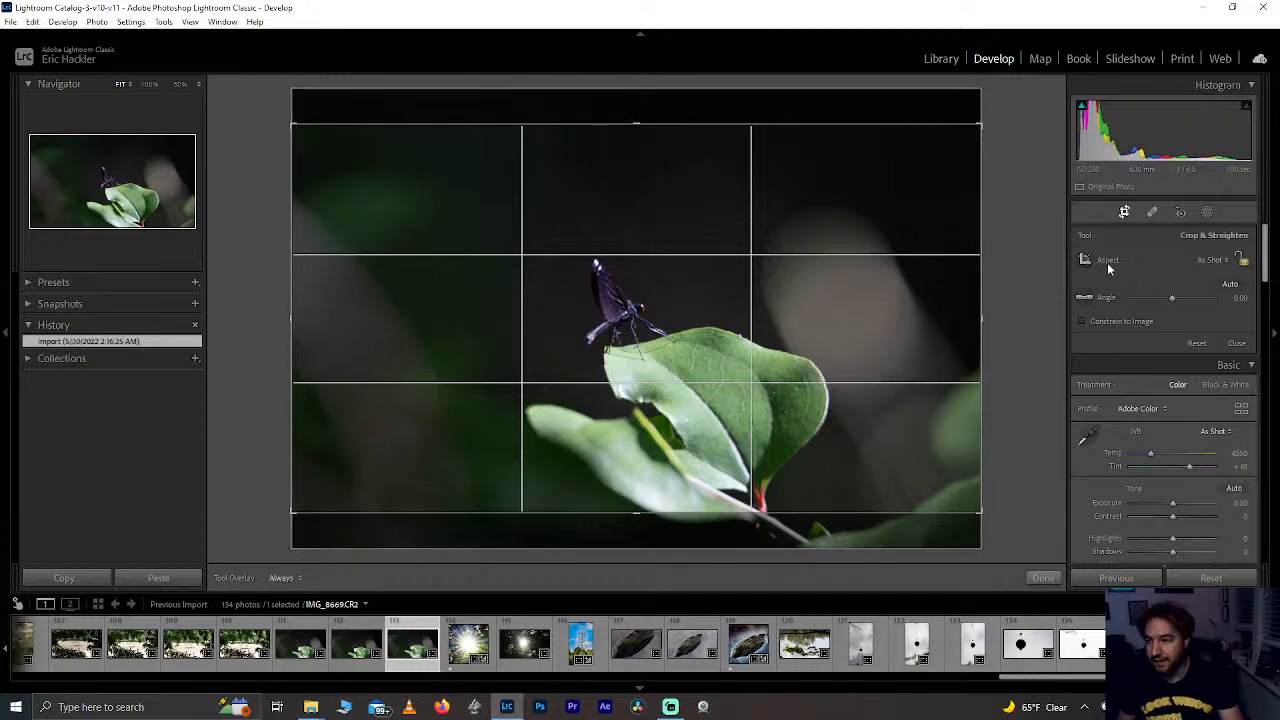
{"action": "left_click", "coordinate": [1208, 258]}
{"action": "left_click", "coordinate": [1128, 330]}
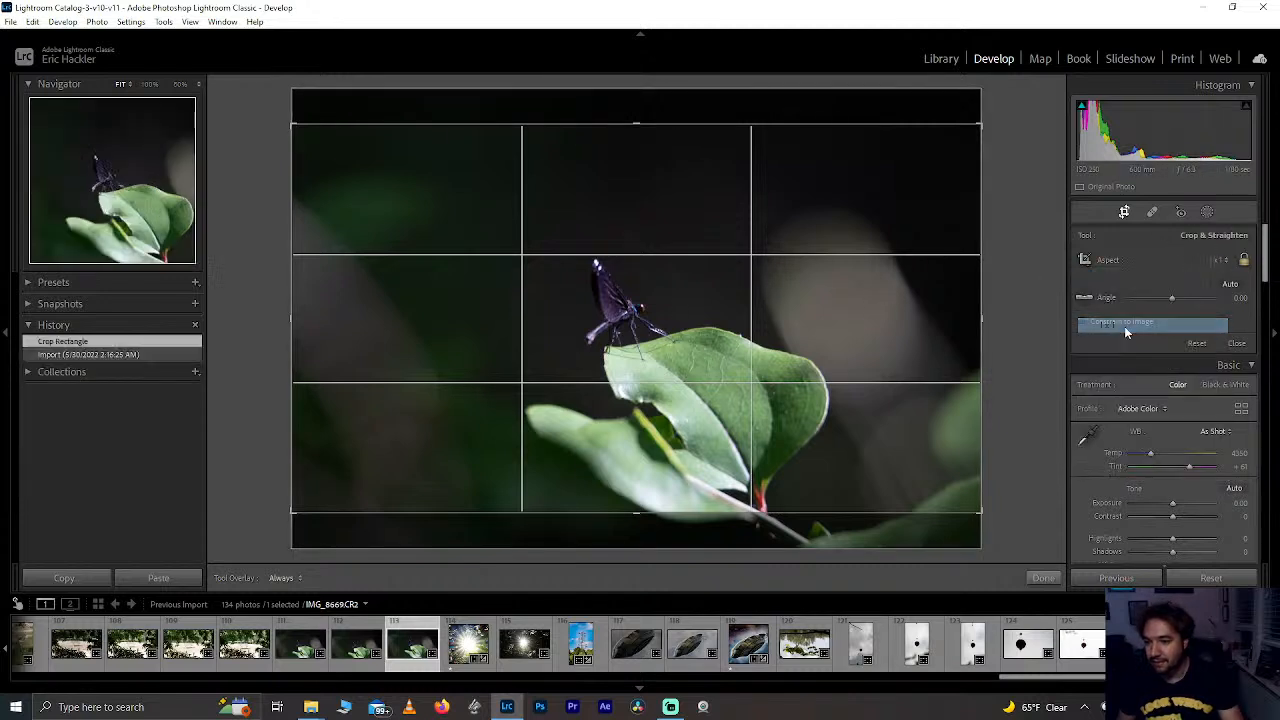
{"action": "left_click_drag", "start_coordinate": [649, 510], "coordinate": [651, 591]}
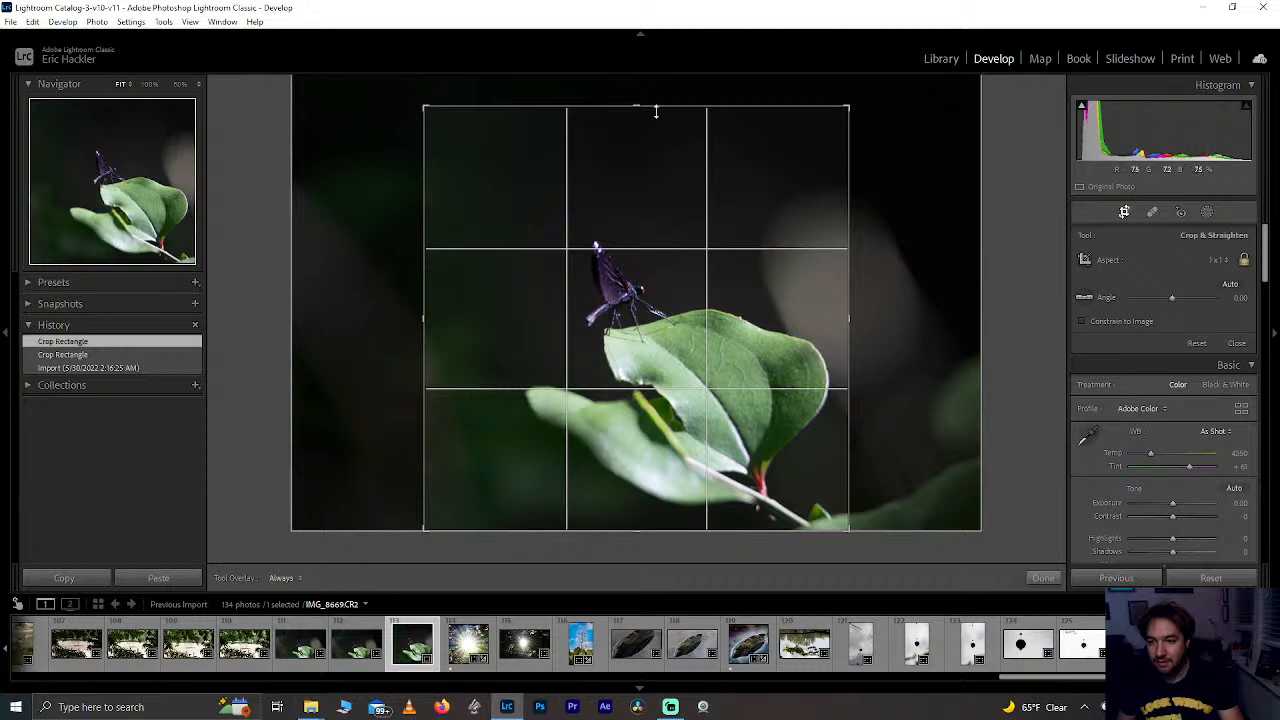
{"action": "mouse_move", "coordinate": [637, 108]}
{"action": "left_mouse_down"}
{"action": "mouse_move", "coordinate": [629, 146]}
{"action": "mouse_move", "coordinate": [636, 131]}
{"action": "left_mouse_up"}
{"action": "left_click_drag", "start_coordinate": [648, 218], "coordinate": [610, 205]}
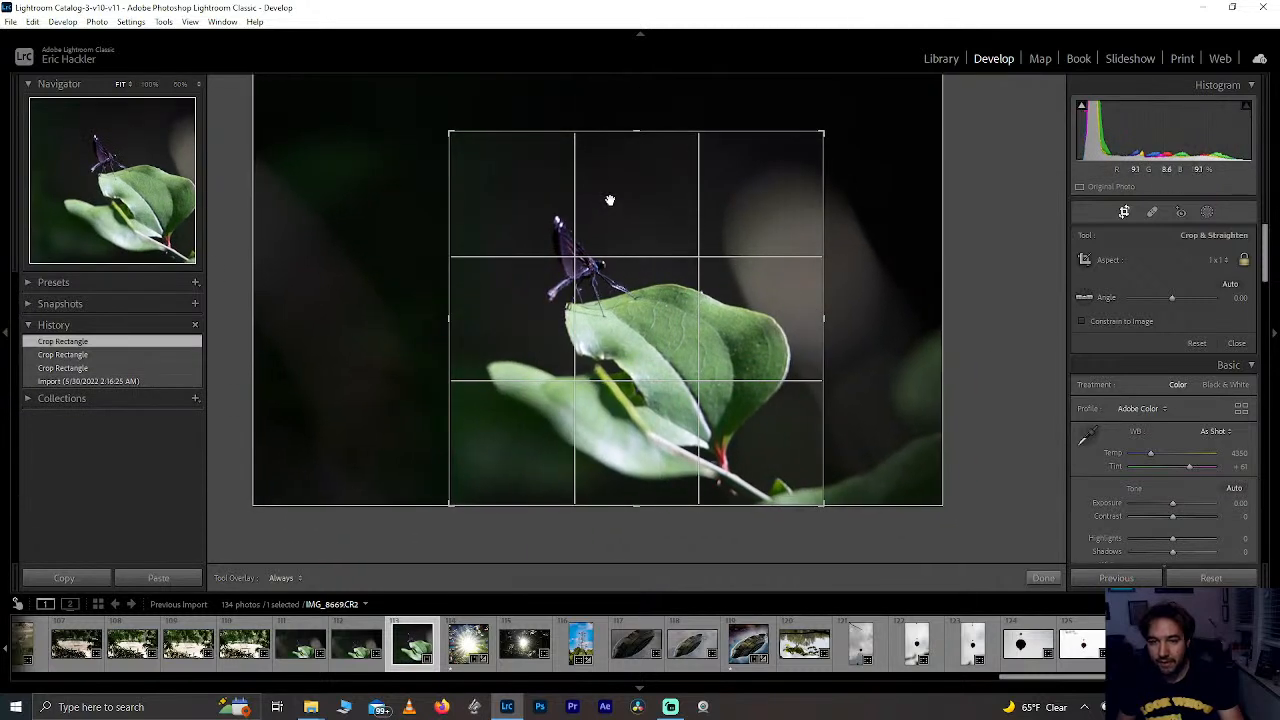
{"action": "left_click", "coordinate": [1043, 580]}
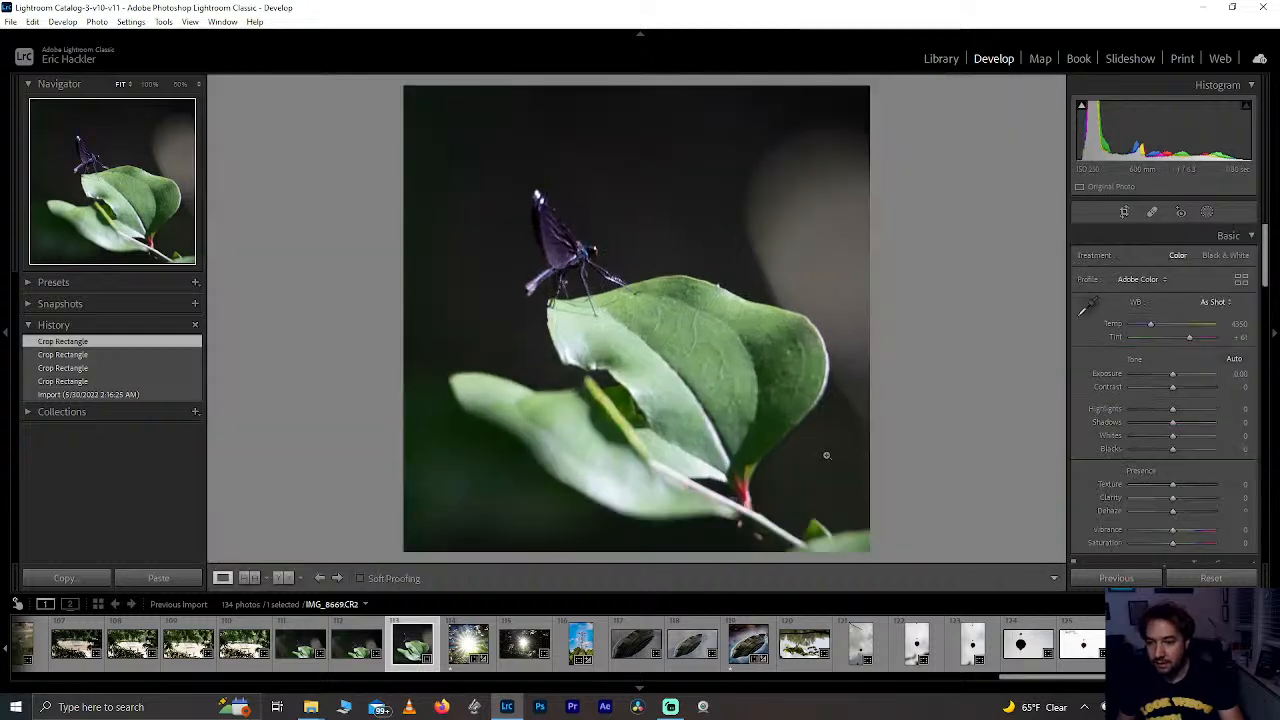
Step: Inspect the insect up close, and set the photo's clarity to +32 and blacks to -32
{"action": "left_click", "coordinate": [577, 261]}
{"action": "left_click", "coordinate": [585, 253]}
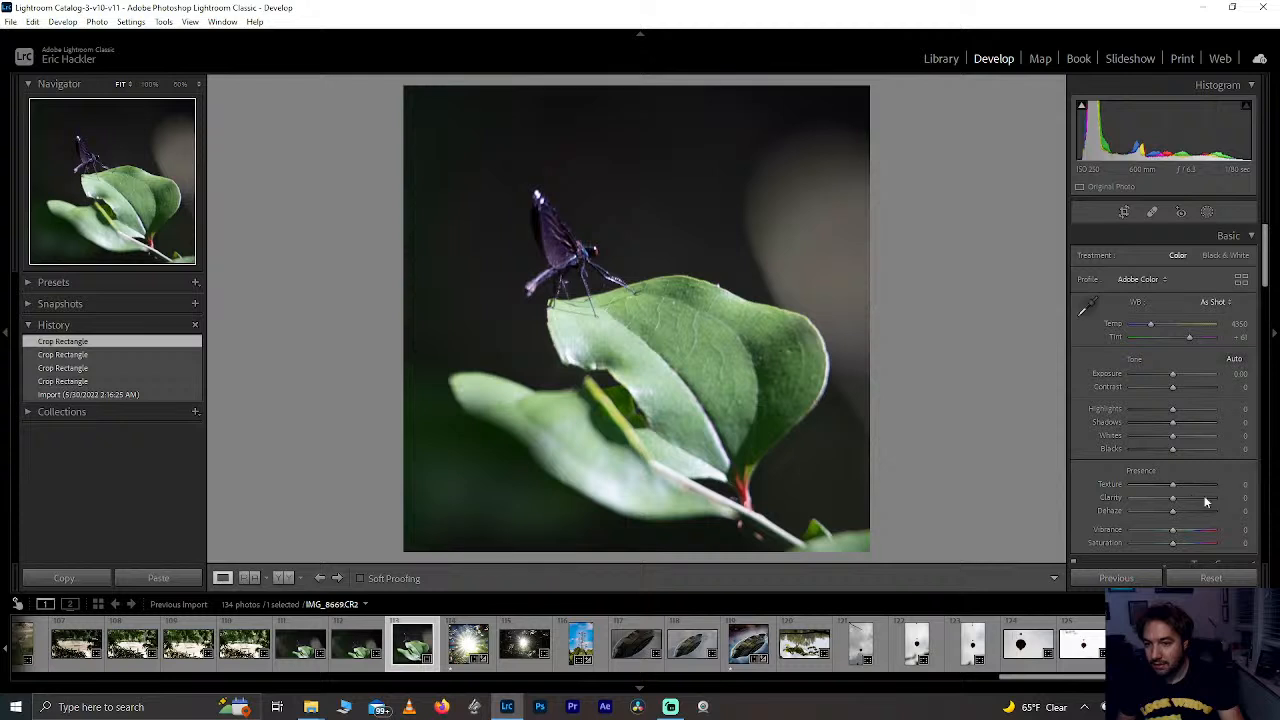
{"action": "mouse_move", "coordinate": [1173, 497]}
{"action": "left_mouse_down"}
{"action": "mouse_move", "coordinate": [1199, 502]}
{"action": "mouse_move", "coordinate": [1188, 502]}
{"action": "left_mouse_up"}
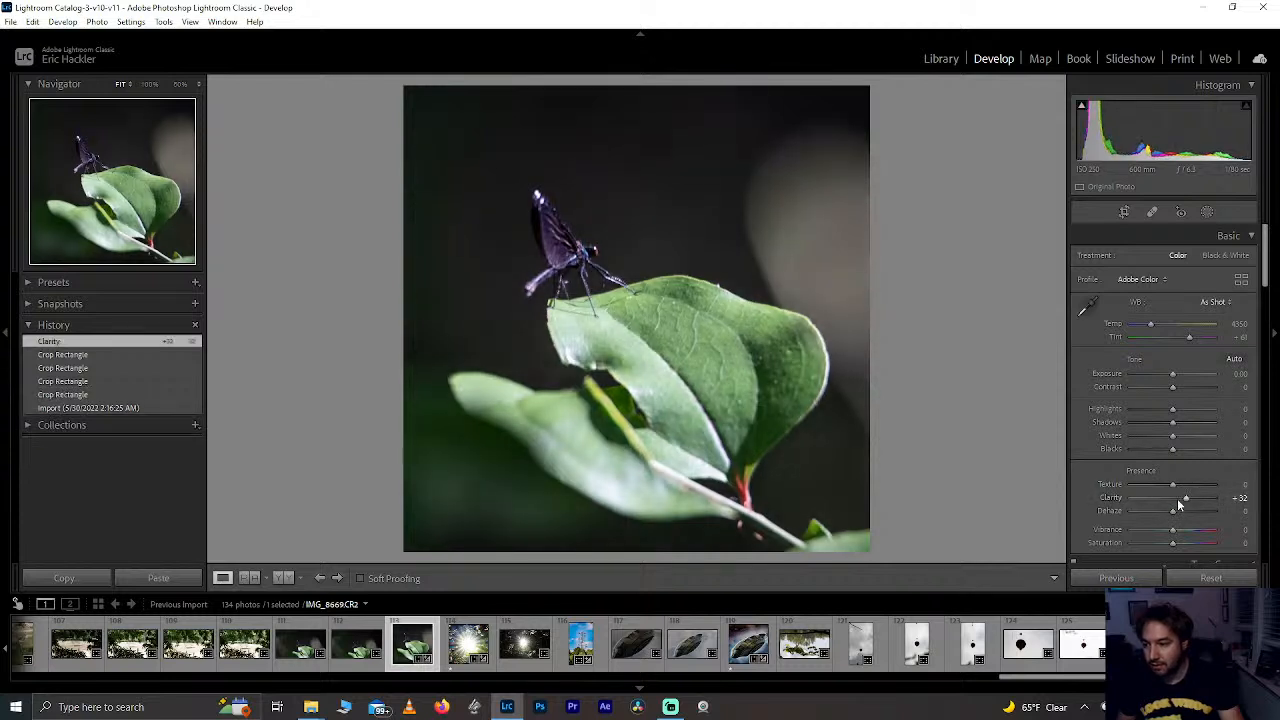
{"action": "left_click_drag", "start_coordinate": [1173, 448], "coordinate": [1159, 446]}
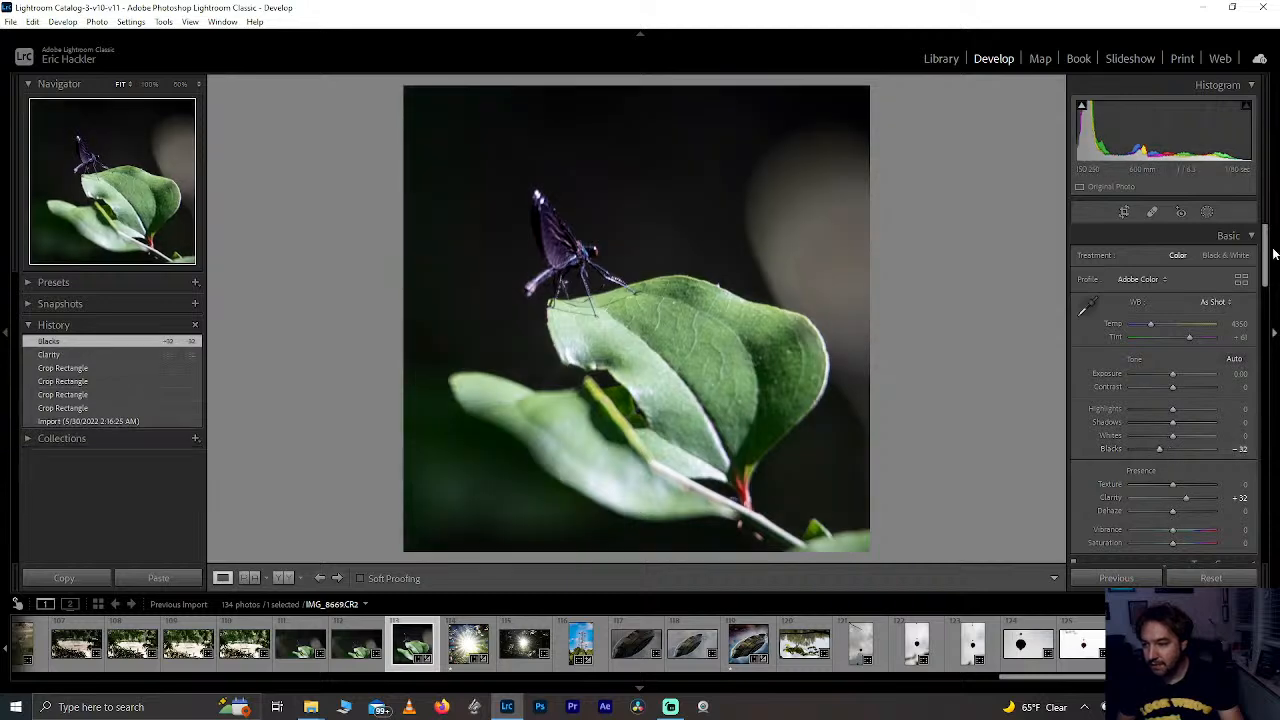
Step: Set blue, purple and magenta saturation to +100, +88 and +42, and their luminance to +65, +34 and +100
{"action": "left_click_drag", "start_coordinate": [1265, 280], "coordinate": [1209, 410]}
{"action": "left_click_drag", "start_coordinate": [1175, 510], "coordinate": [1220, 540]}
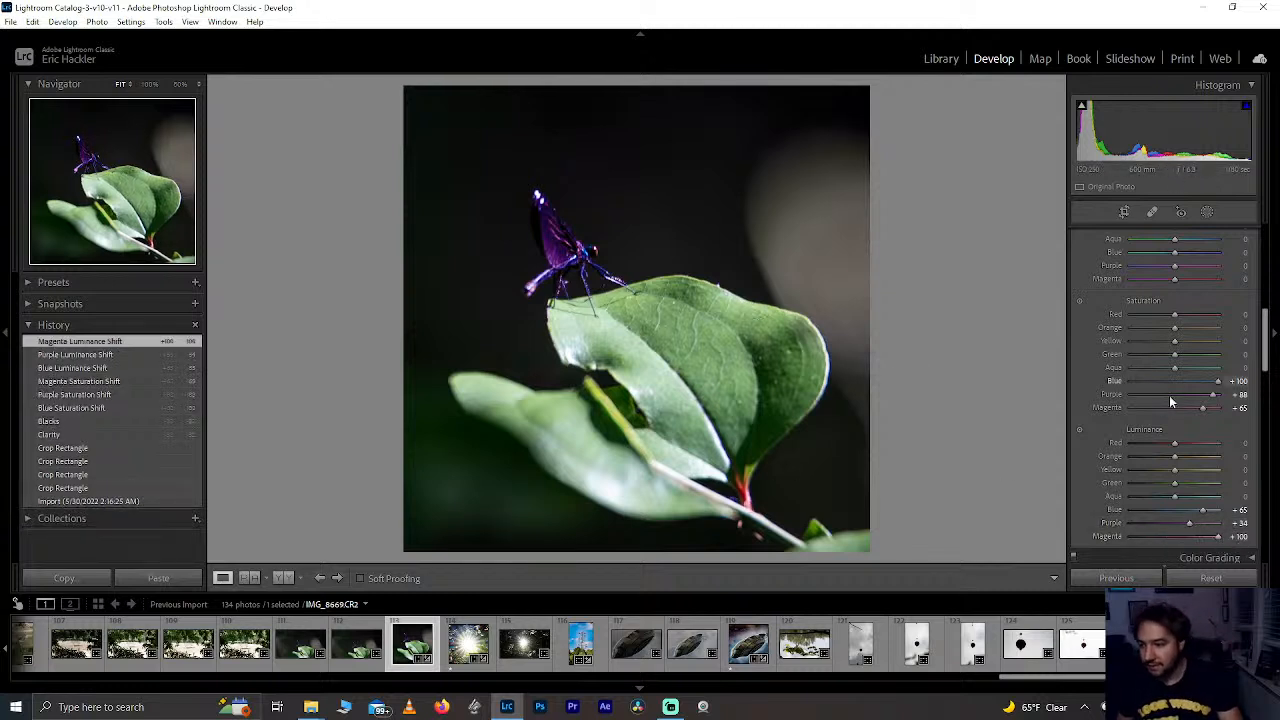
{"action": "mouse_move", "coordinate": [1172, 408]}
{"action": "left_mouse_down"}
{"action": "mouse_move", "coordinate": [1208, 425]}
{"action": "mouse_move", "coordinate": [1189, 409]}
{"action": "left_mouse_up"}
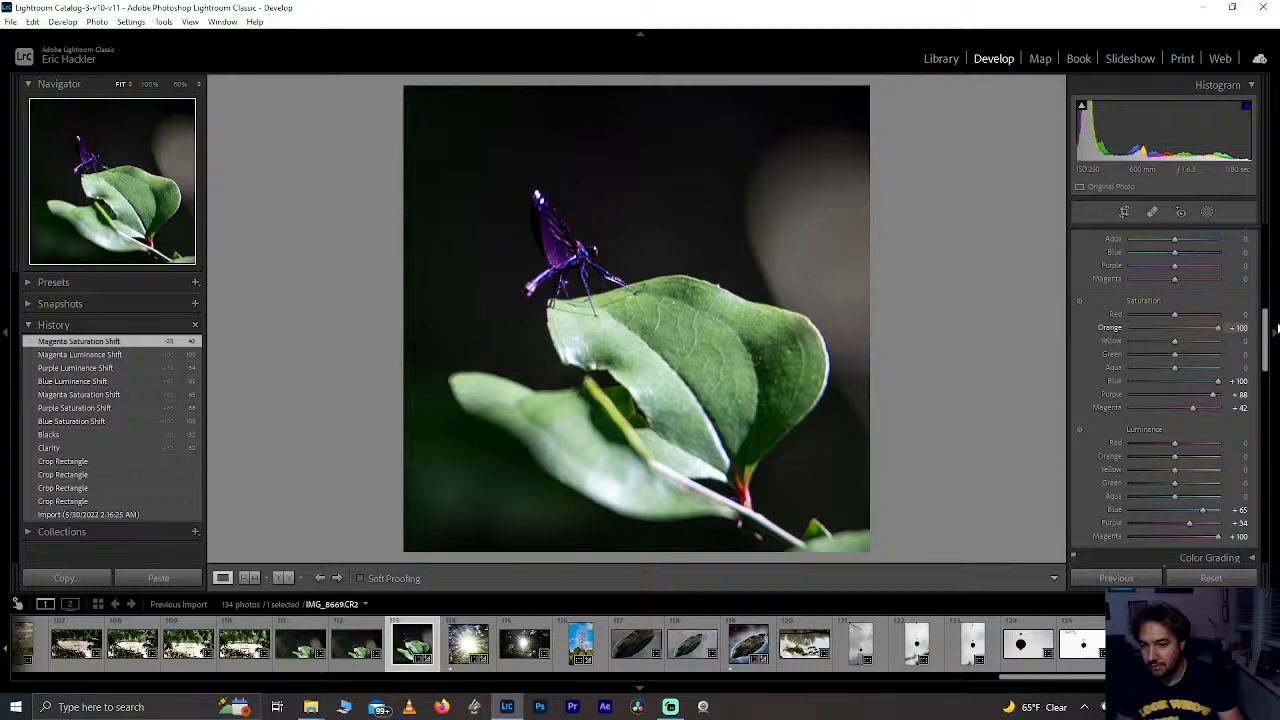
Step: Set orange saturation to +74, orange luminance to +62 and green saturation to +42
{"action": "left_click_drag", "start_coordinate": [1215, 338], "coordinate": [1209, 336]}
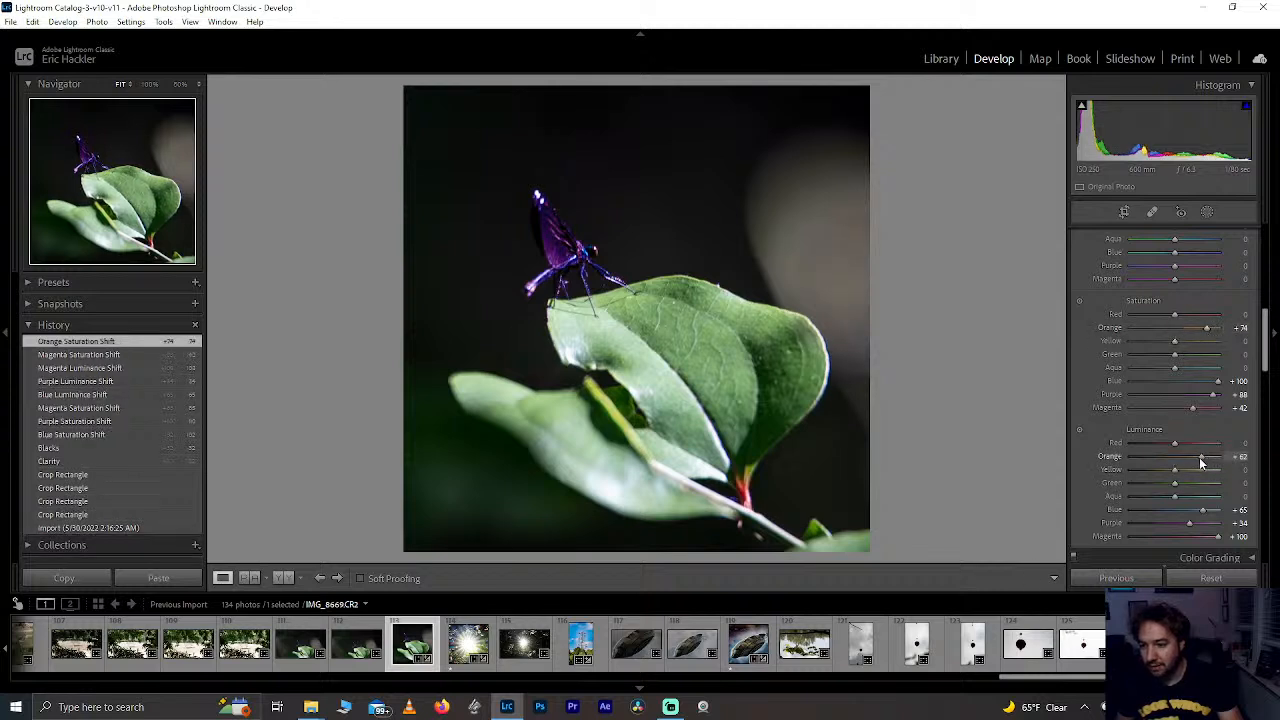
{"action": "left_click_drag", "start_coordinate": [1202, 462], "coordinate": [1202, 462]}
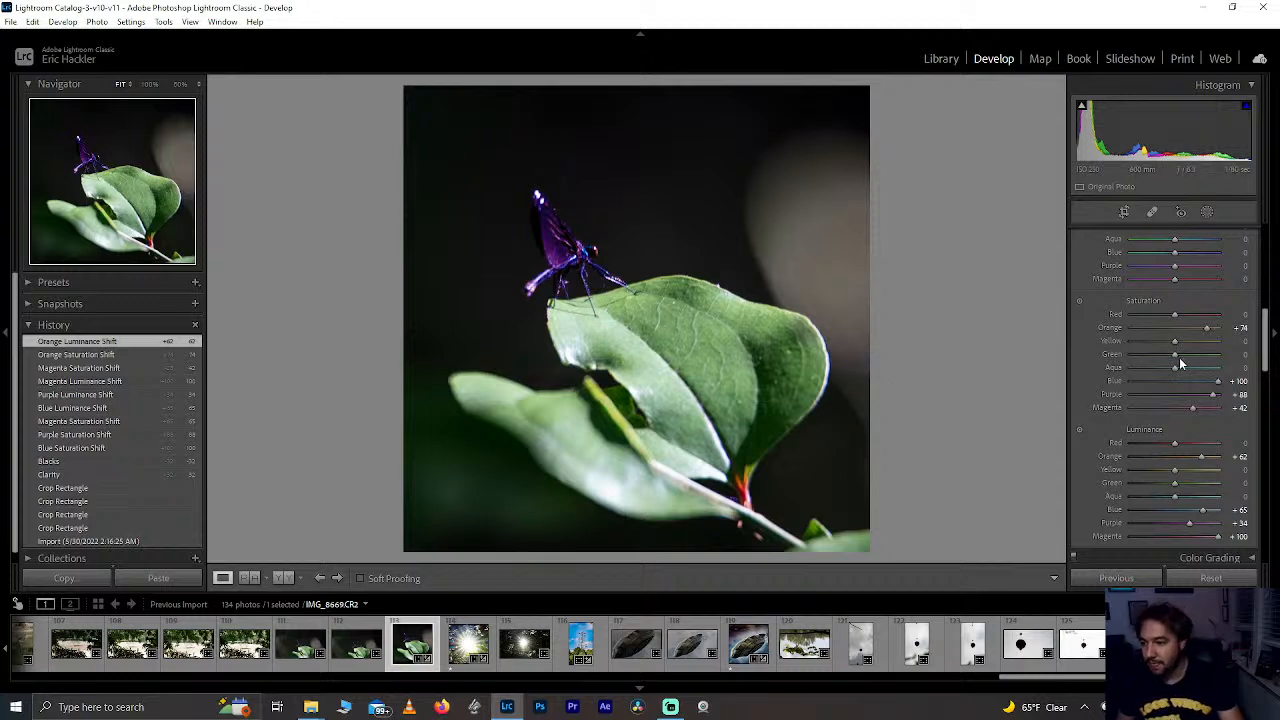
{"action": "left_click_drag", "start_coordinate": [1198, 358], "coordinate": [1196, 356]}
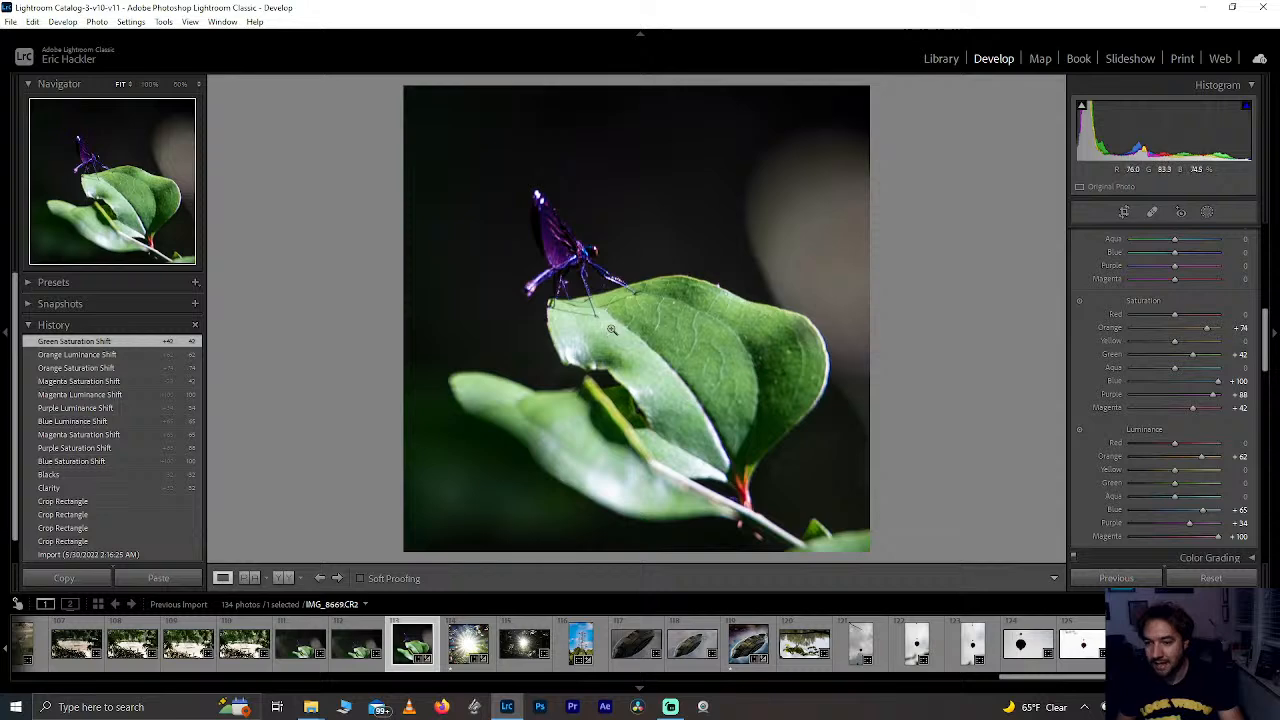
{"action": "left_click", "coordinate": [1121, 212]}
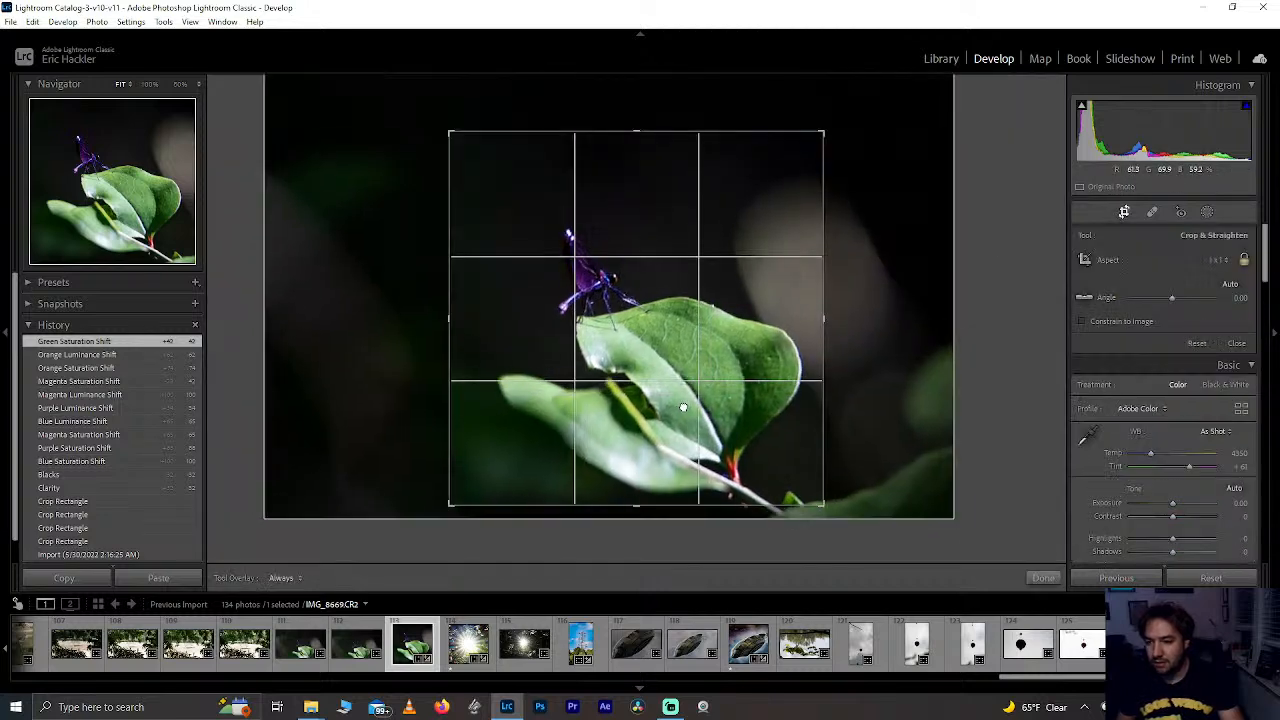
{"action": "left_click_drag", "start_coordinate": [723, 404], "coordinate": [692, 414]}
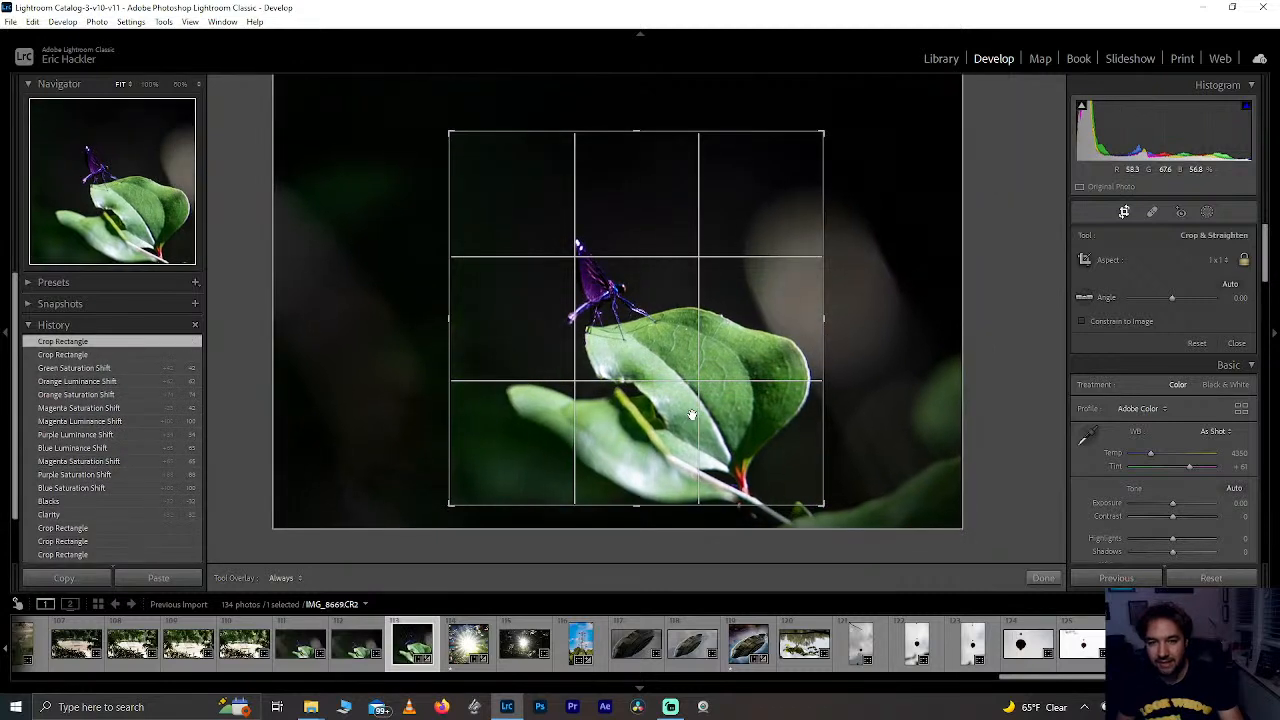
{"action": "left_click", "coordinate": [1040, 578]}
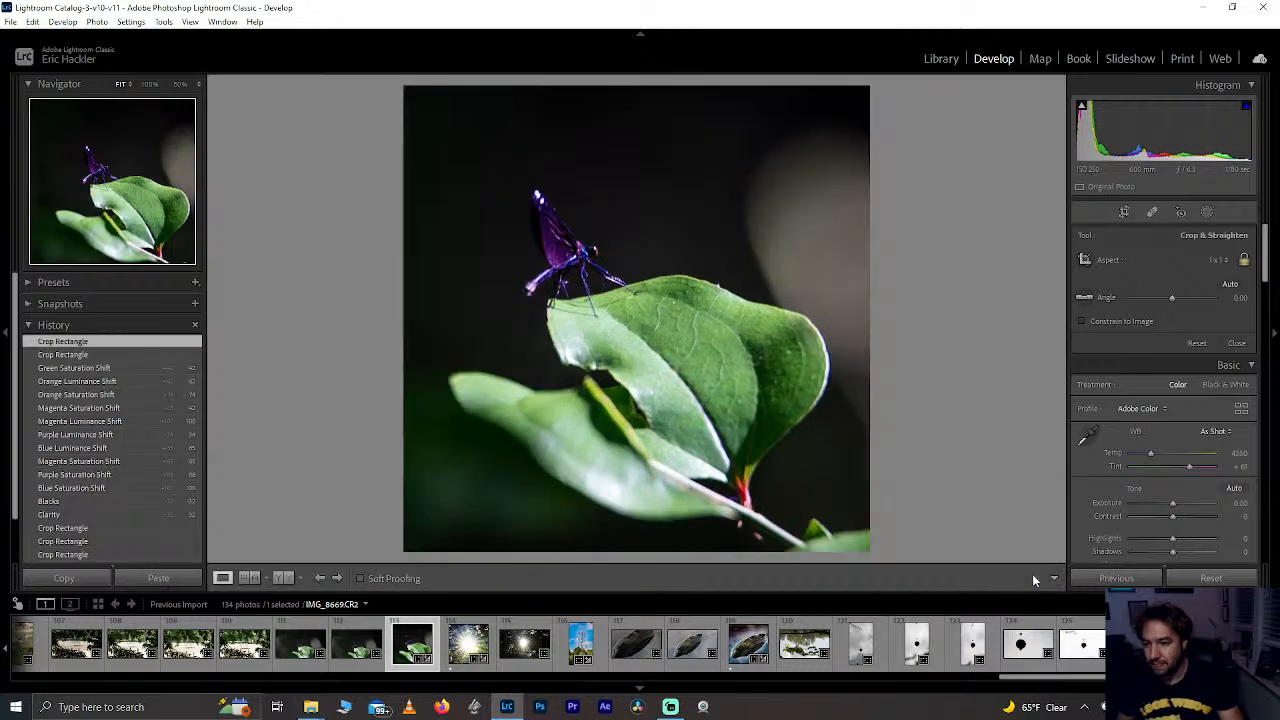
{"action": "key", "text": "ctrl+z"}
{"action": "key", "text": "ctrl+z"}
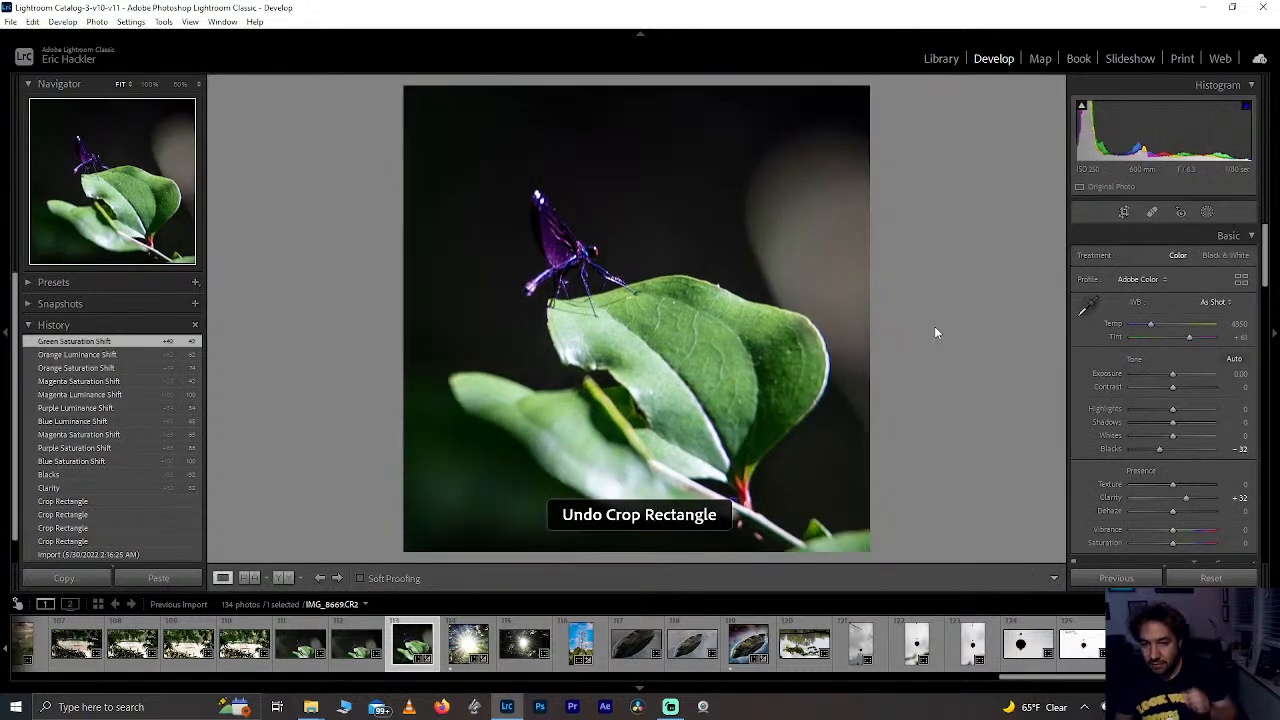
Step: Create a Select Subject mask of the insect and leaf, and invert it to cover the background
{"action": "left_click", "coordinate": [1205, 213]}
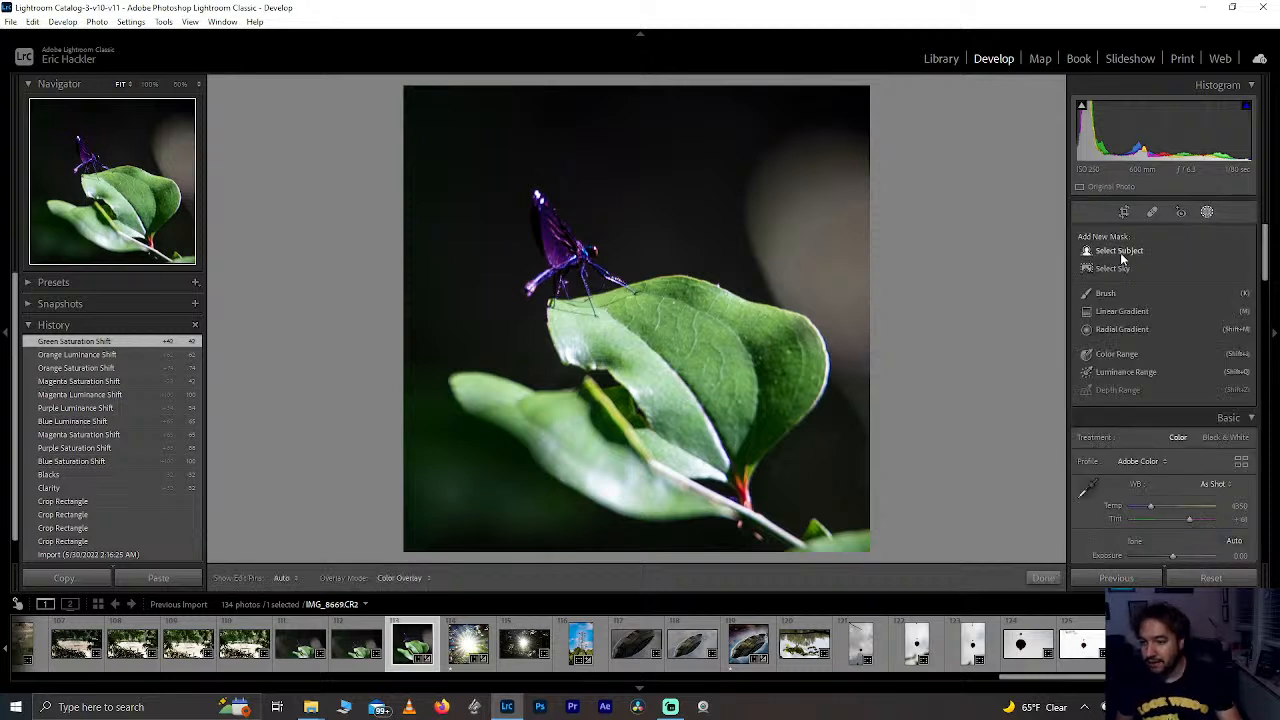
{"action": "left_click", "coordinate": [1120, 252]}
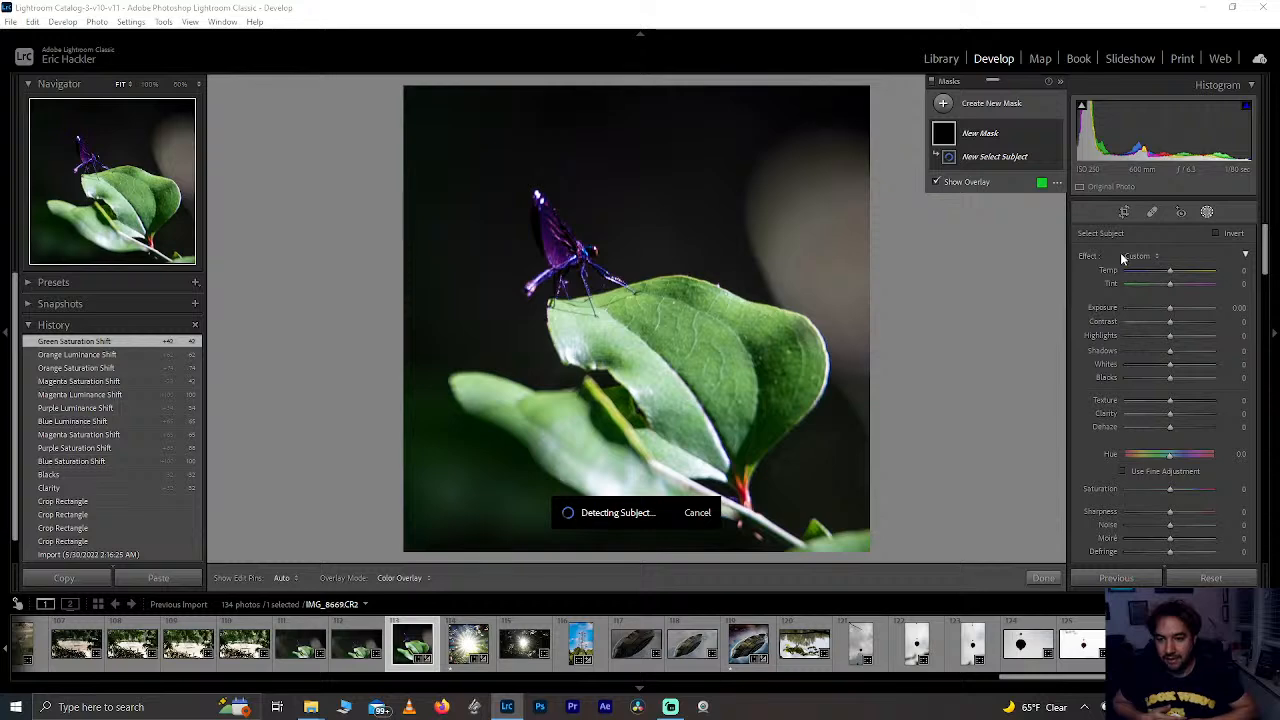
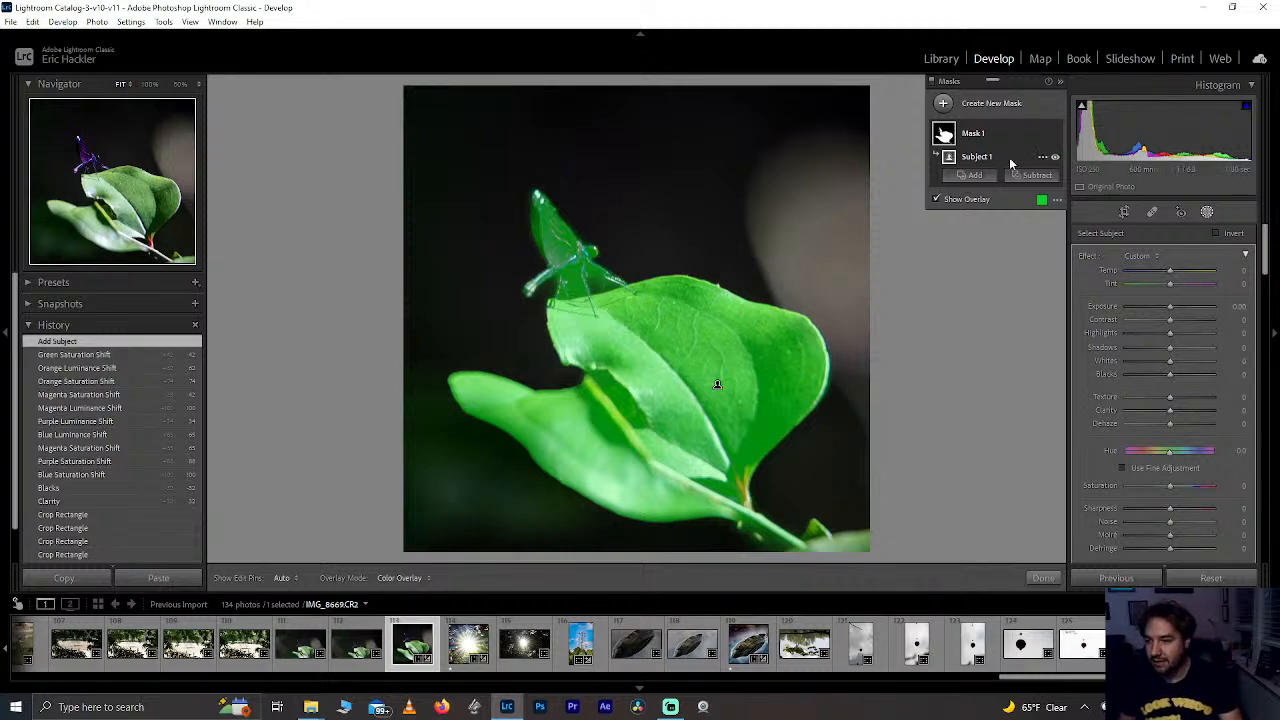
{"action": "left_click", "coordinate": [1216, 233]}
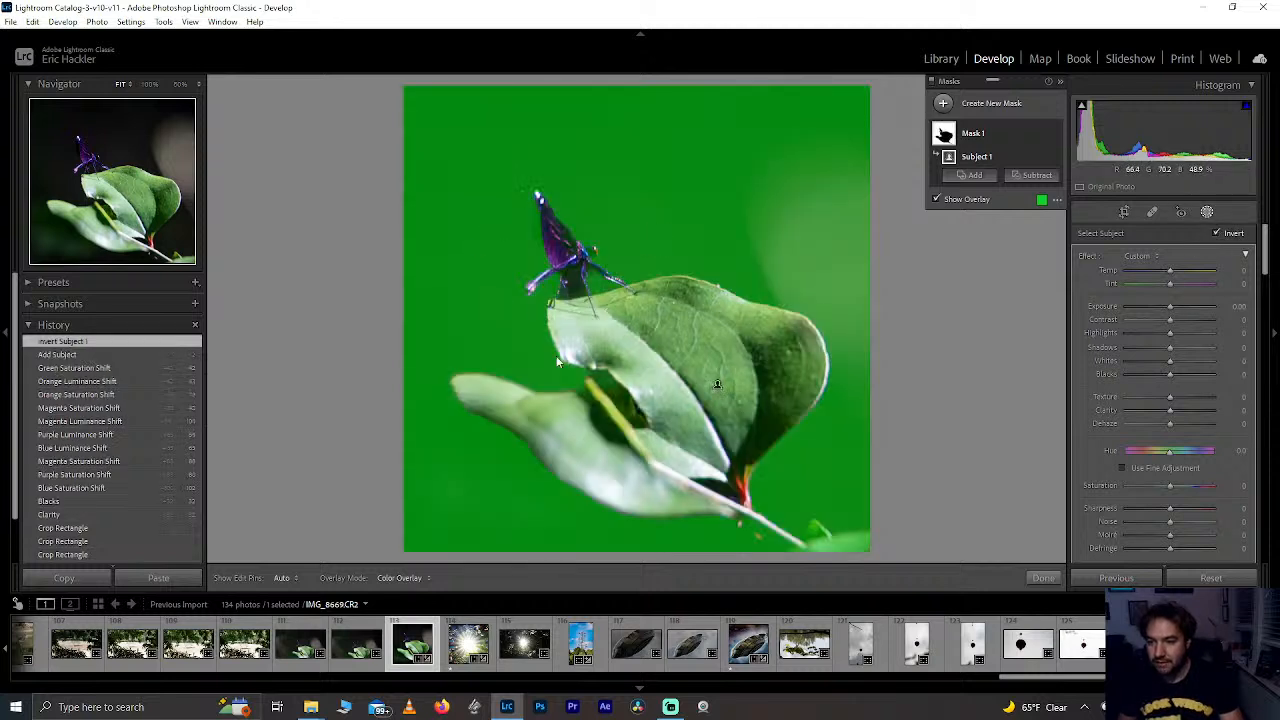
Step: Set the background mask's shadows to -46, texture to -100, highlights to 67 and clarity to 57, and rate the photo one star
{"action": "mouse_move", "coordinate": [1167, 375]}
{"action": "left_mouse_down"}
{"action": "mouse_move", "coordinate": [1146, 374]}
{"action": "mouse_move", "coordinate": [1157, 374]}
{"action": "left_mouse_up"}
{"action": "double_click", "coordinate": [1157, 375]}
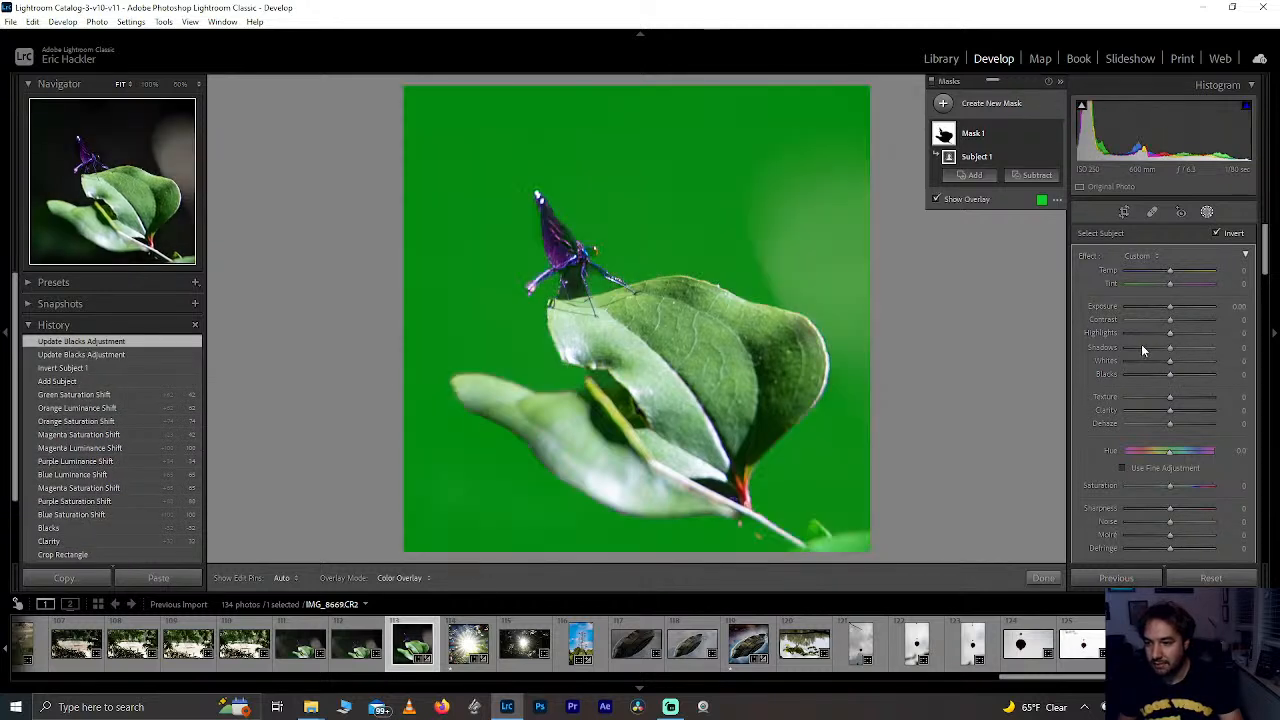
{"action": "left_click_drag", "start_coordinate": [1170, 347], "coordinate": [1152, 348]}
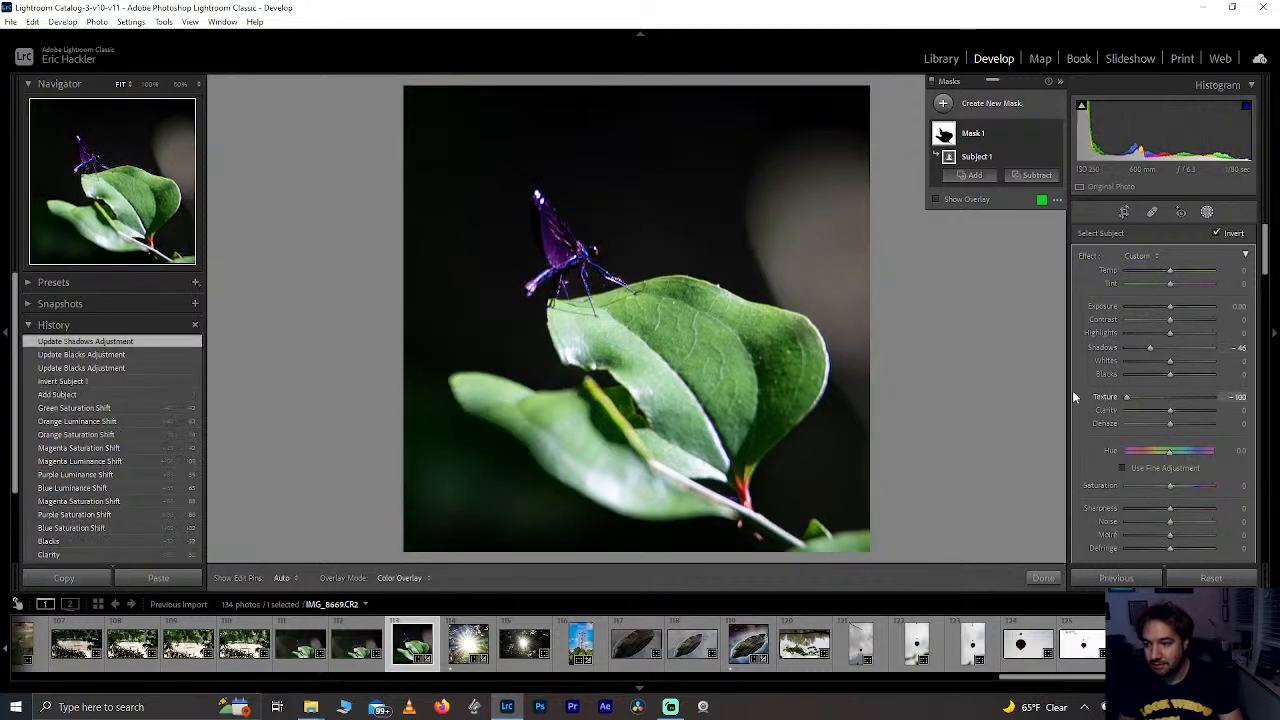
{"action": "left_click_drag", "start_coordinate": [1073, 394], "coordinate": [1074, 394]}
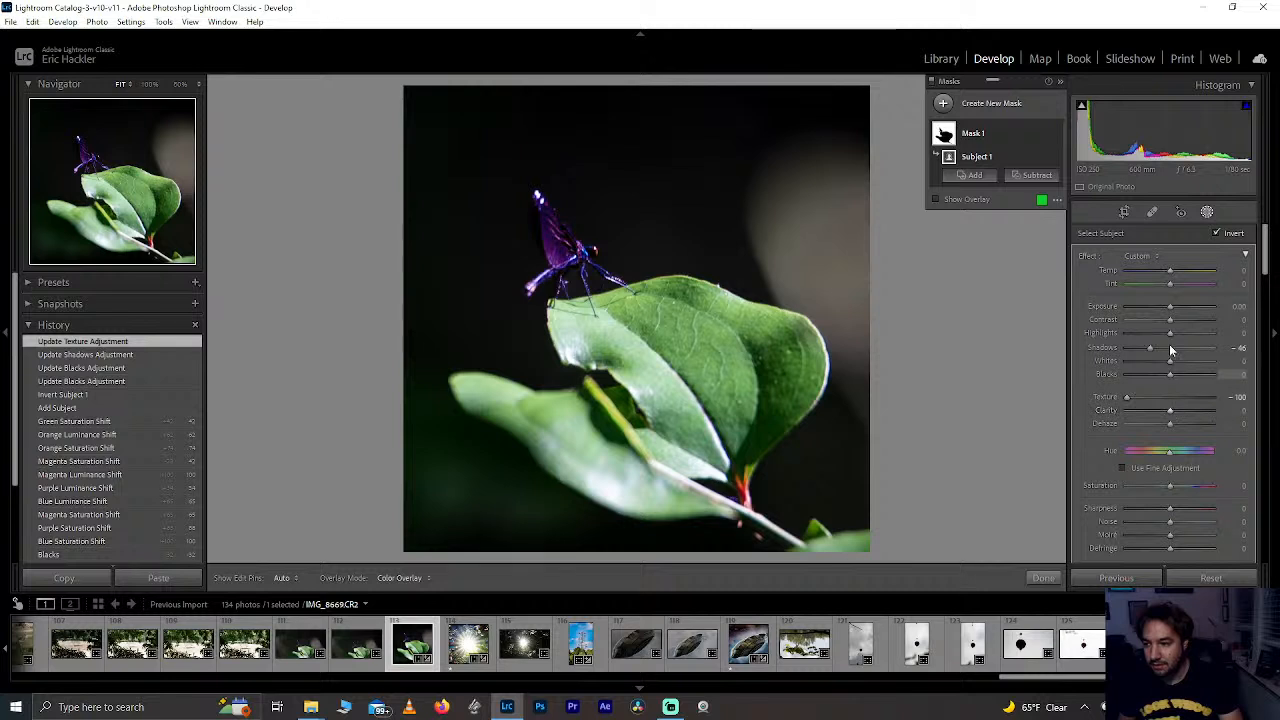
{"action": "left_click_drag", "start_coordinate": [1170, 332], "coordinate": [1199, 330]}
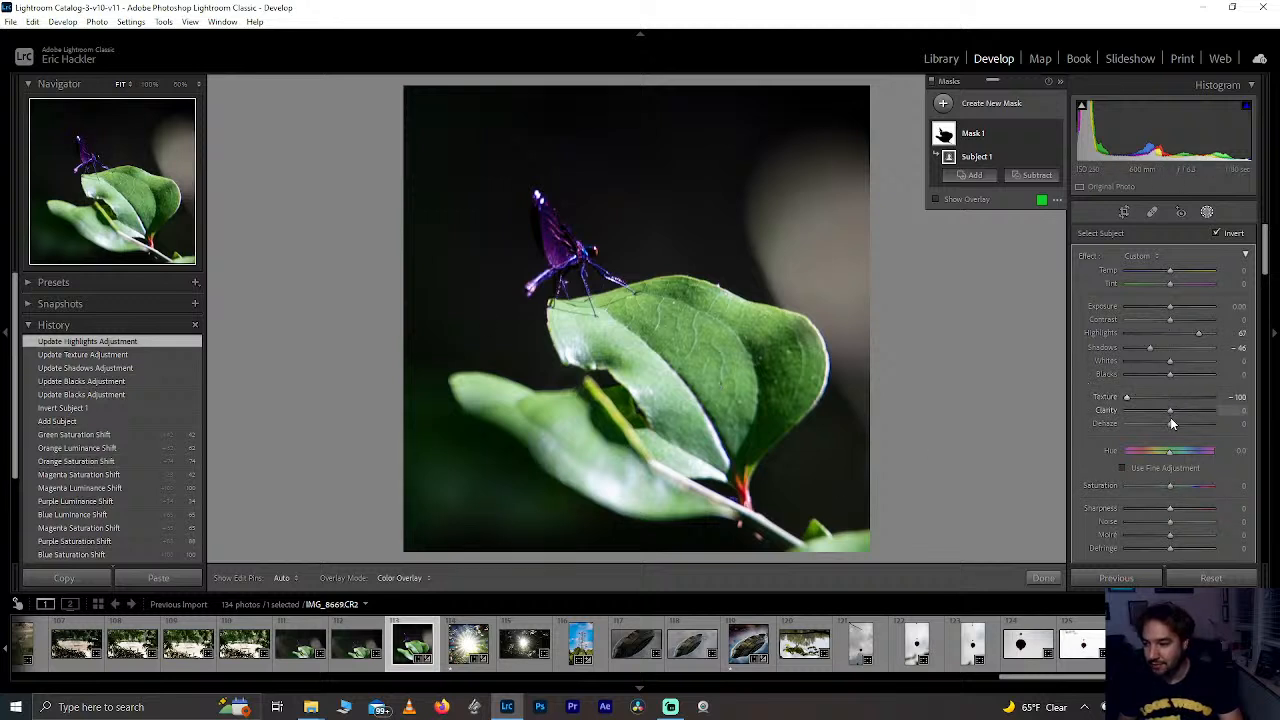
{"action": "mouse_move", "coordinate": [1170, 423]}
{"action": "left_mouse_down"}
{"action": "mouse_move", "coordinate": [1194, 424]}
{"action": "mouse_move", "coordinate": [1151, 415]}
{"action": "mouse_move", "coordinate": [1192, 413]}
{"action": "left_mouse_up"}
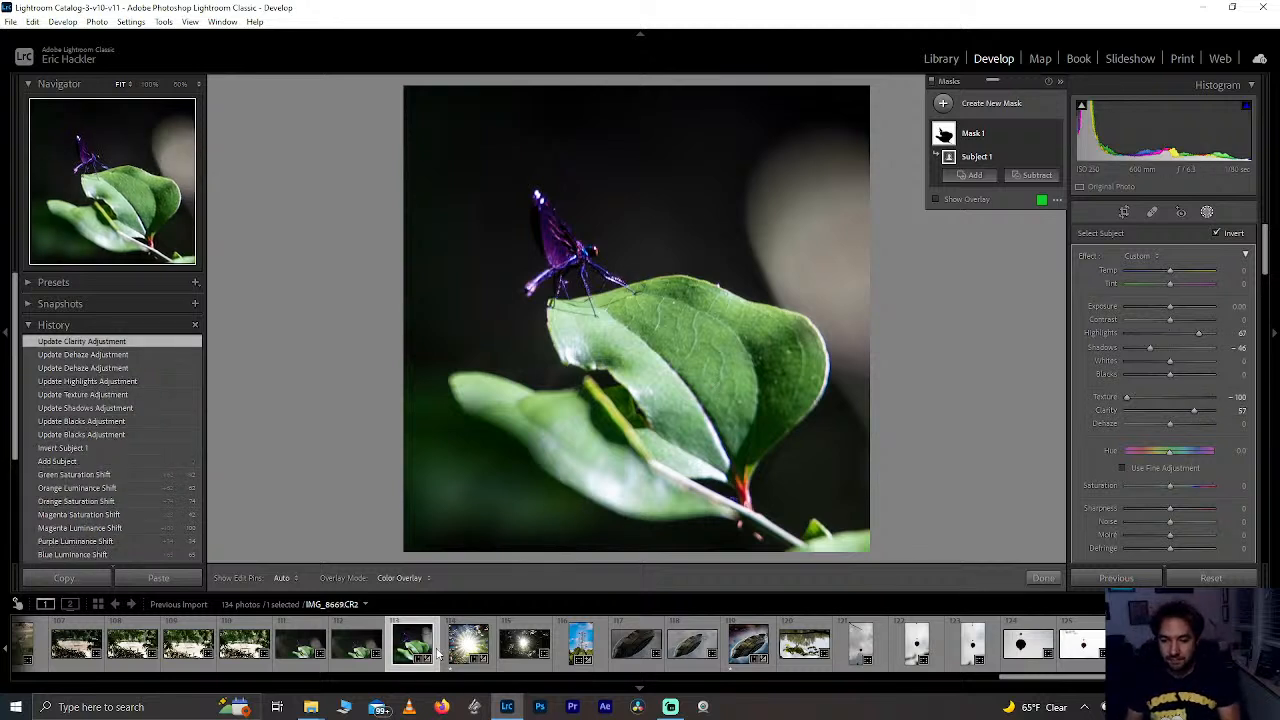
{"action": "key", "text": "1"}
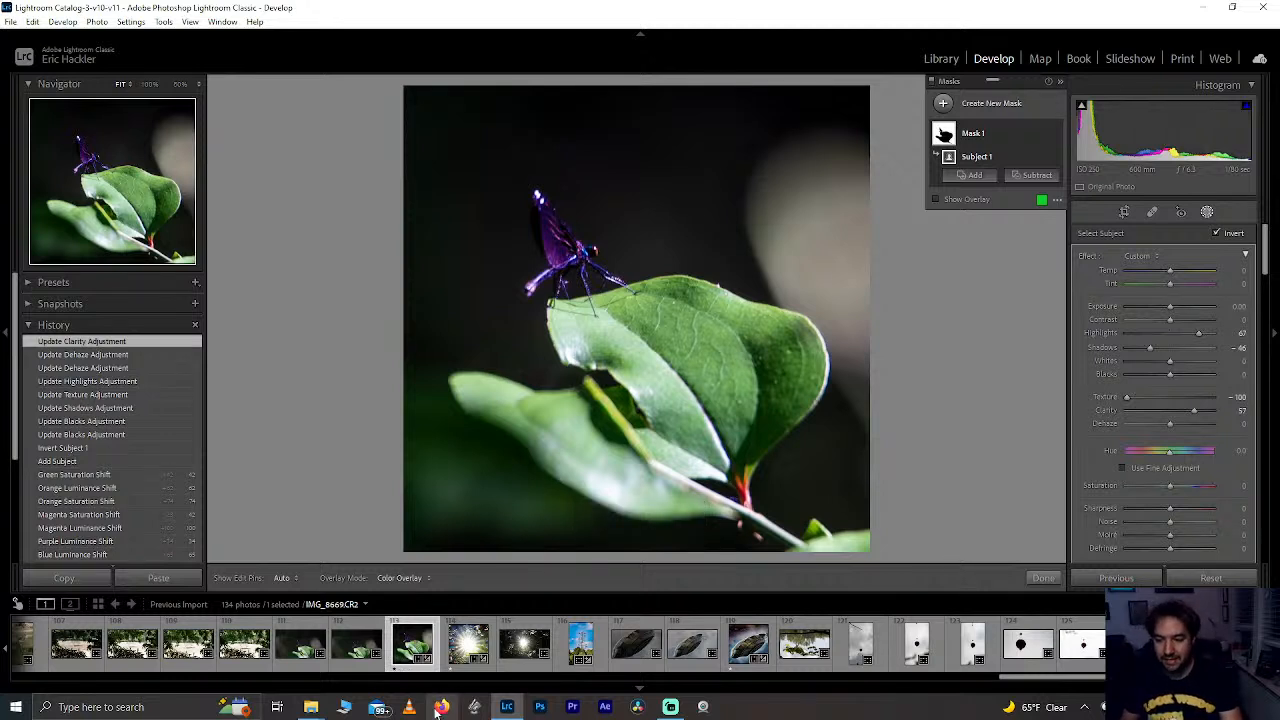
Step: Compare the neighbouring fisherman photos and open the vertical shot that mostly shows his reflection in the water
{"action": "scroll", "coordinate": [452, 655], "scroll_direction": "up", "scroll_amount": 3}
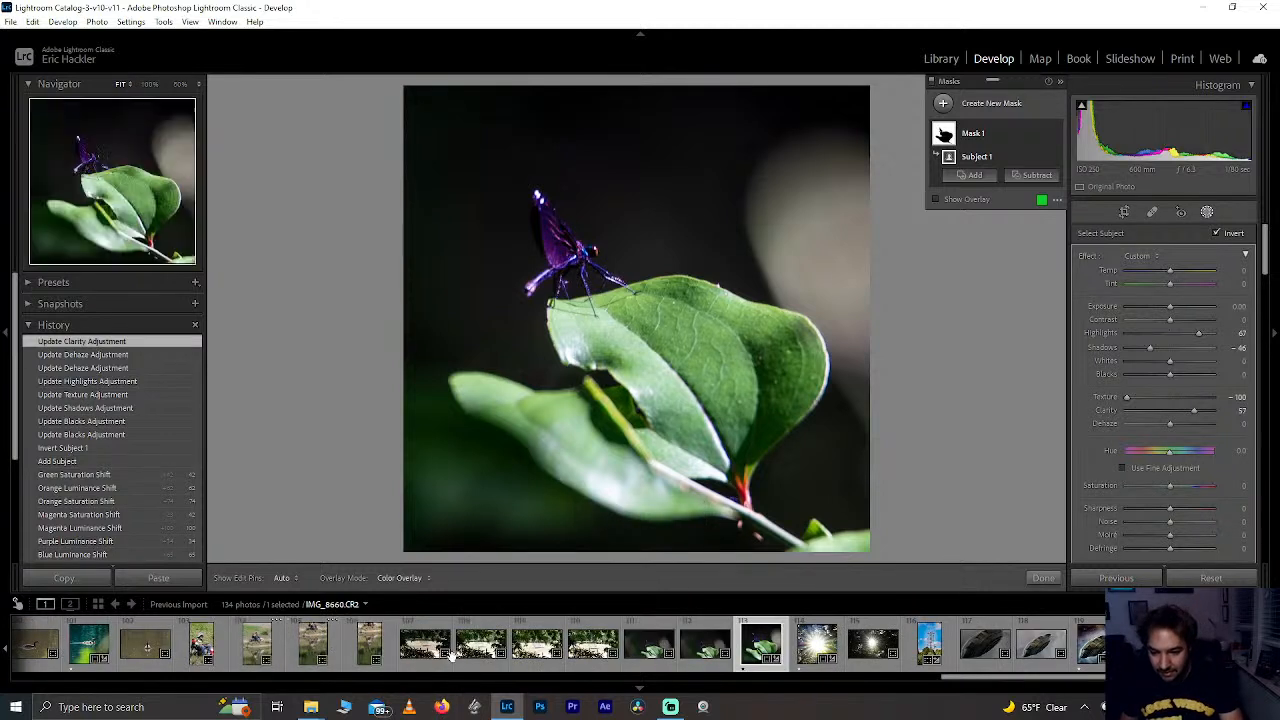
{"action": "left_click", "coordinate": [362, 645]}
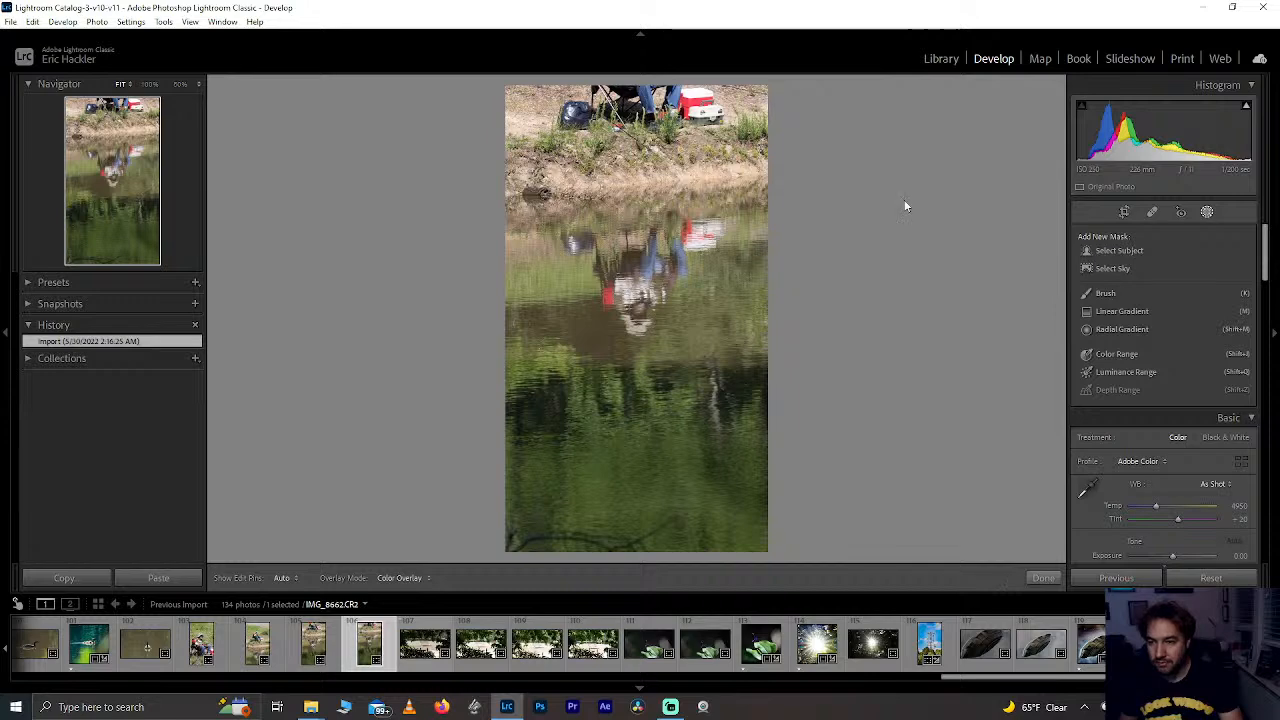
{"action": "left_click", "coordinate": [312, 645]}
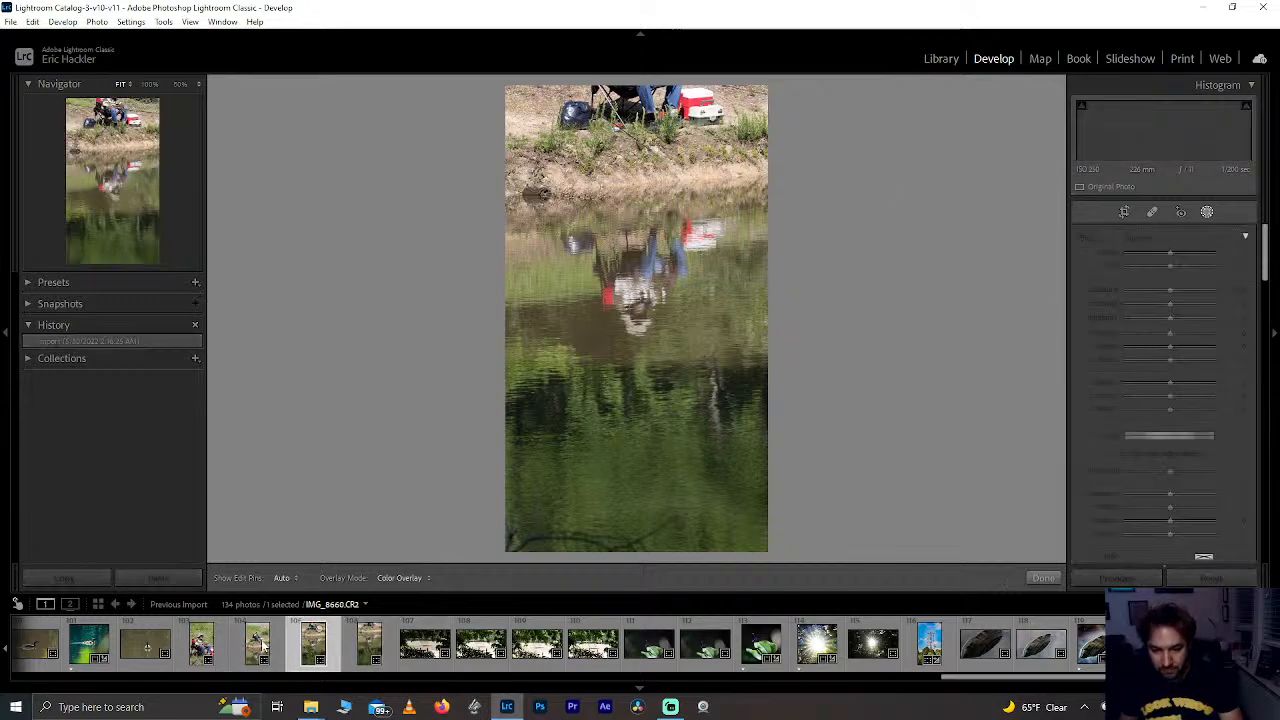
{"action": "left_click", "coordinate": [258, 645]}
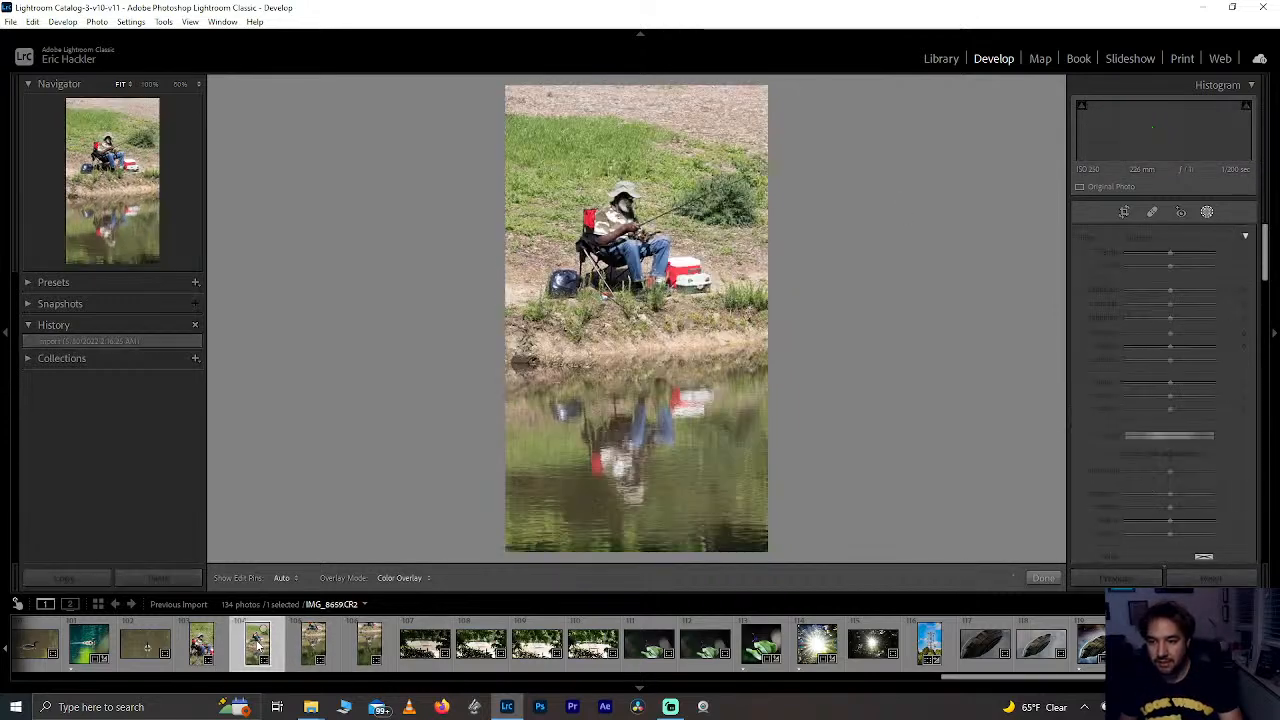
{"action": "left_click", "coordinate": [369, 645]}
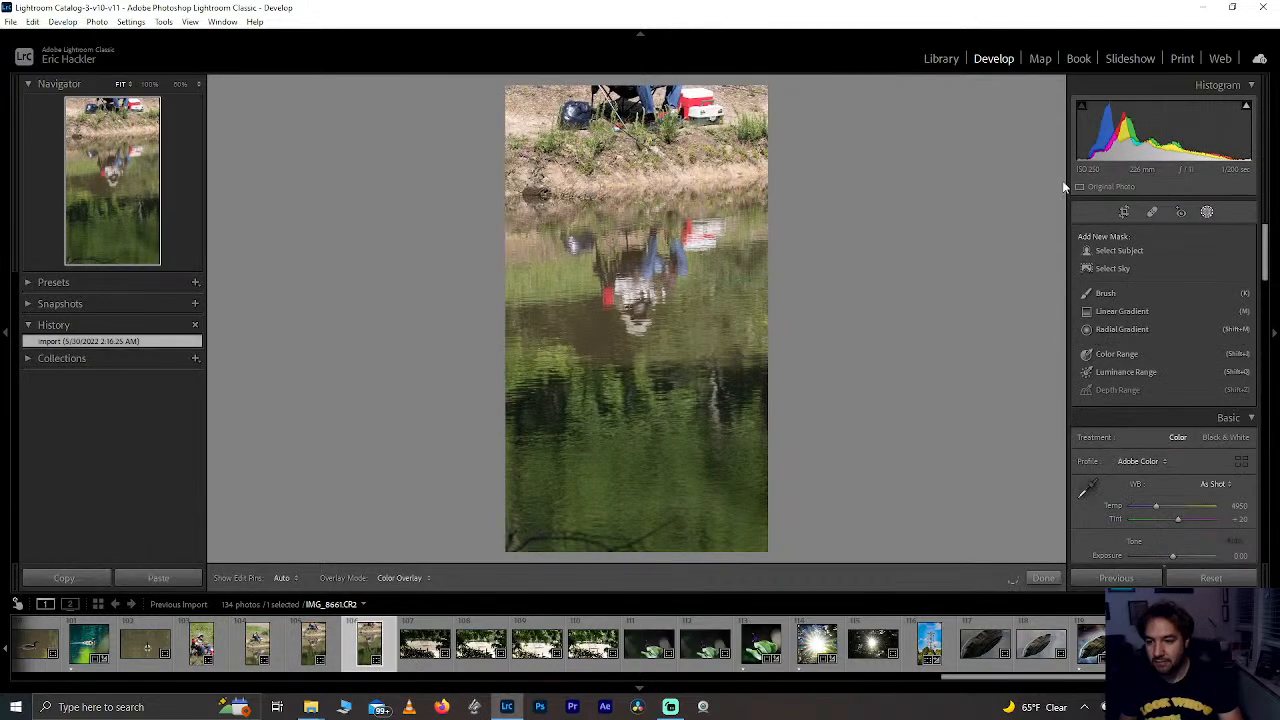
Step: Crop the photo to 1 x 1 around the fisherman's reflection at full image width, and rotate it 180 degrees
{"action": "left_click", "coordinate": [1124, 212]}
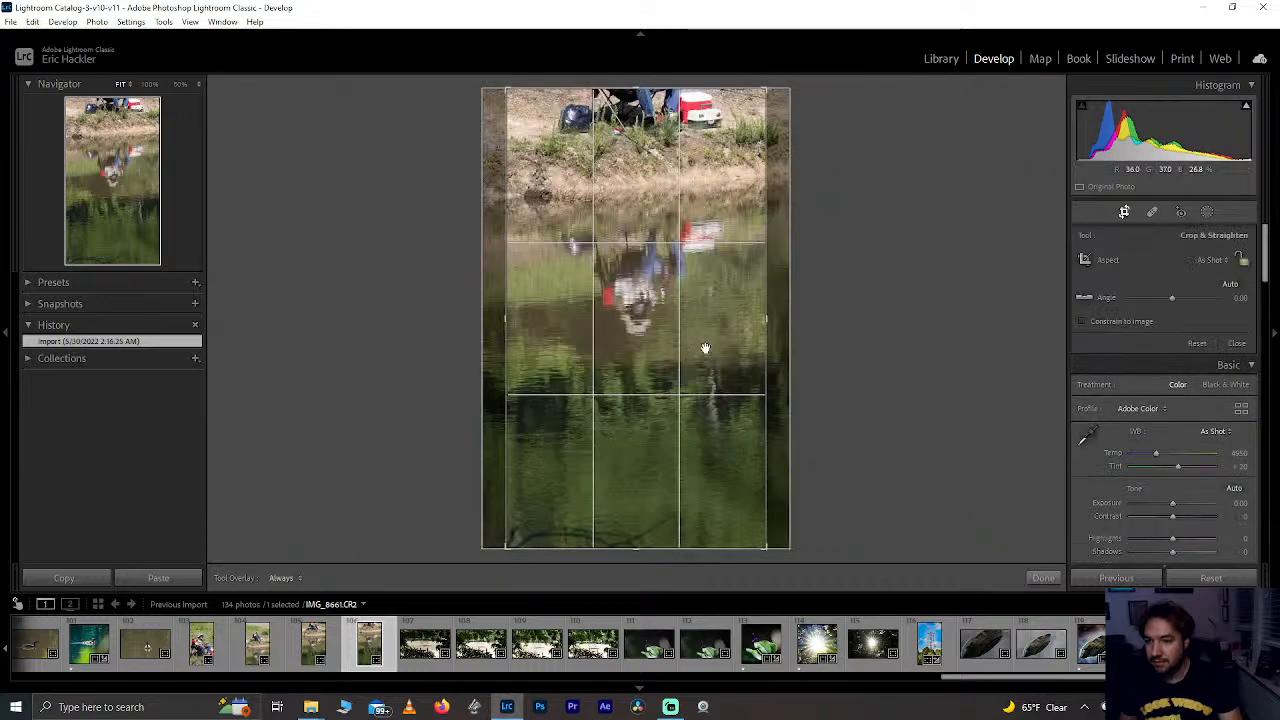
{"action": "left_click", "coordinate": [1210, 260]}
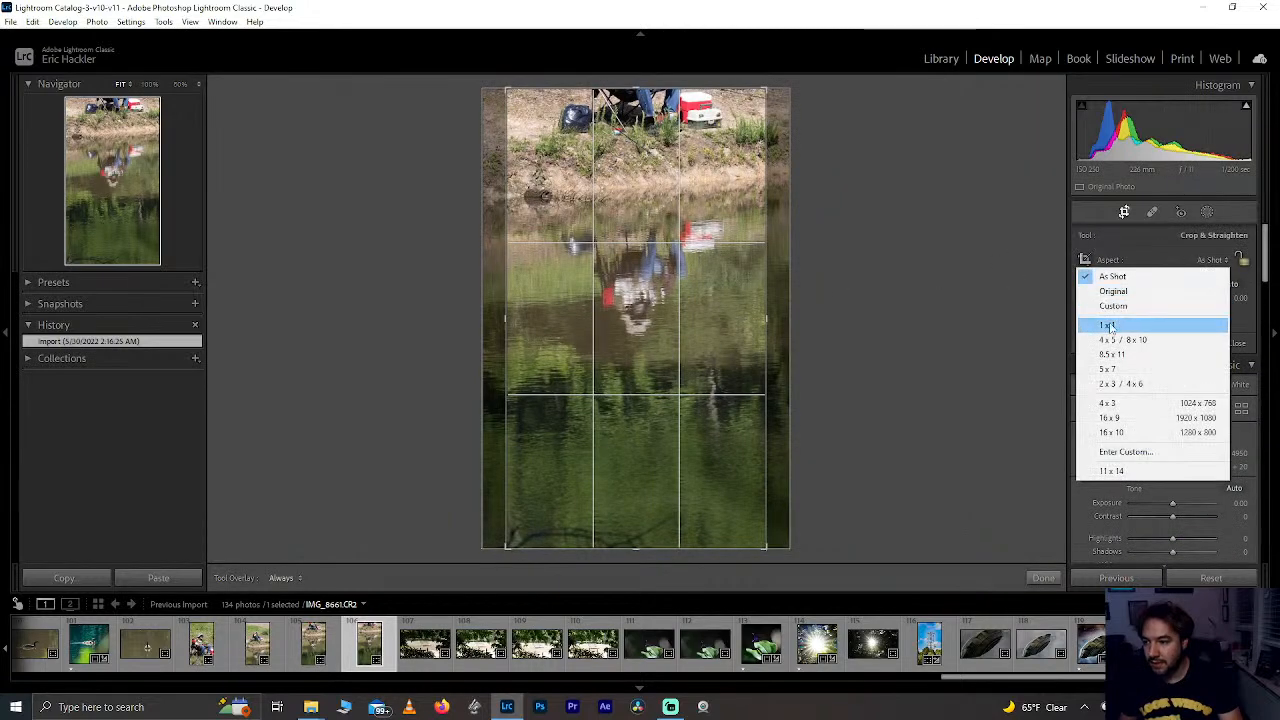
{"action": "left_click", "coordinate": [1112, 325]}
{"action": "left_click_drag", "start_coordinate": [768, 330], "coordinate": [876, 329]}
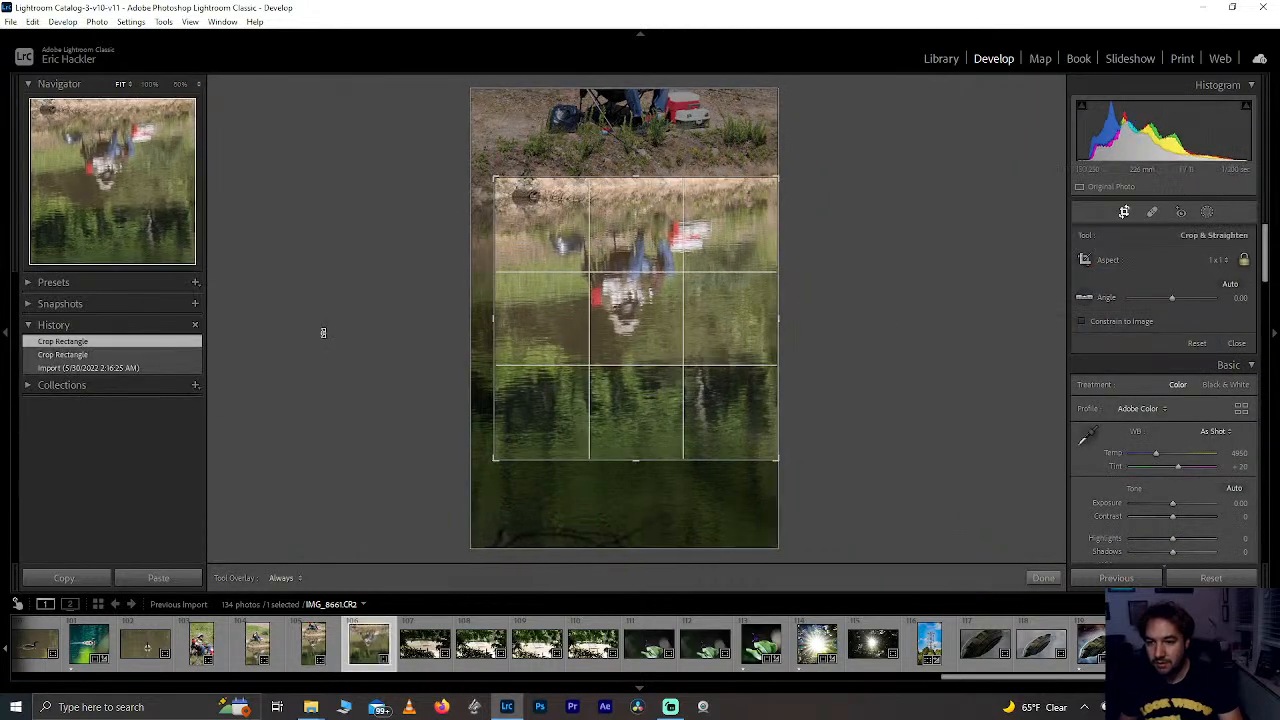
{"action": "left_click_drag", "start_coordinate": [485, 338], "coordinate": [417, 337]}
{"action": "mouse_move", "coordinate": [654, 337]}
{"action": "left_mouse_down"}
{"action": "mouse_move", "coordinate": [666, 303]}
{"action": "mouse_move", "coordinate": [665, 320]}
{"action": "left_mouse_up"}
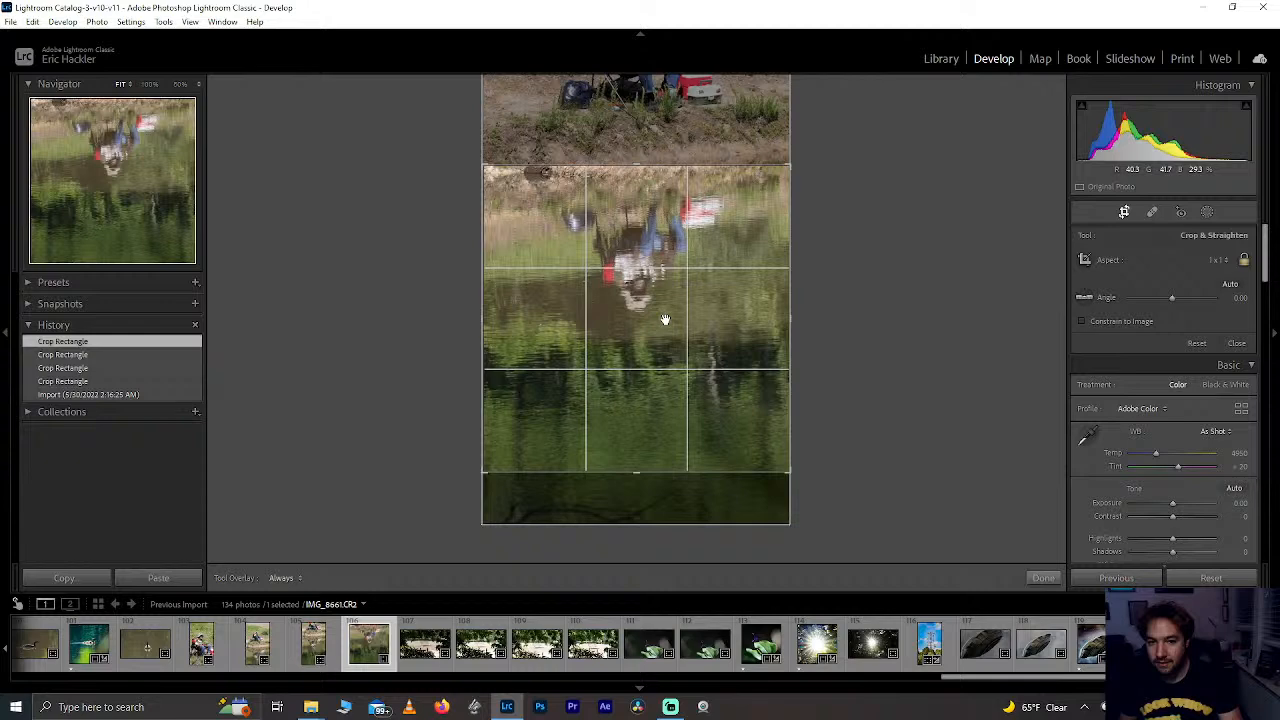
{"action": "left_click", "coordinate": [1043, 578]}
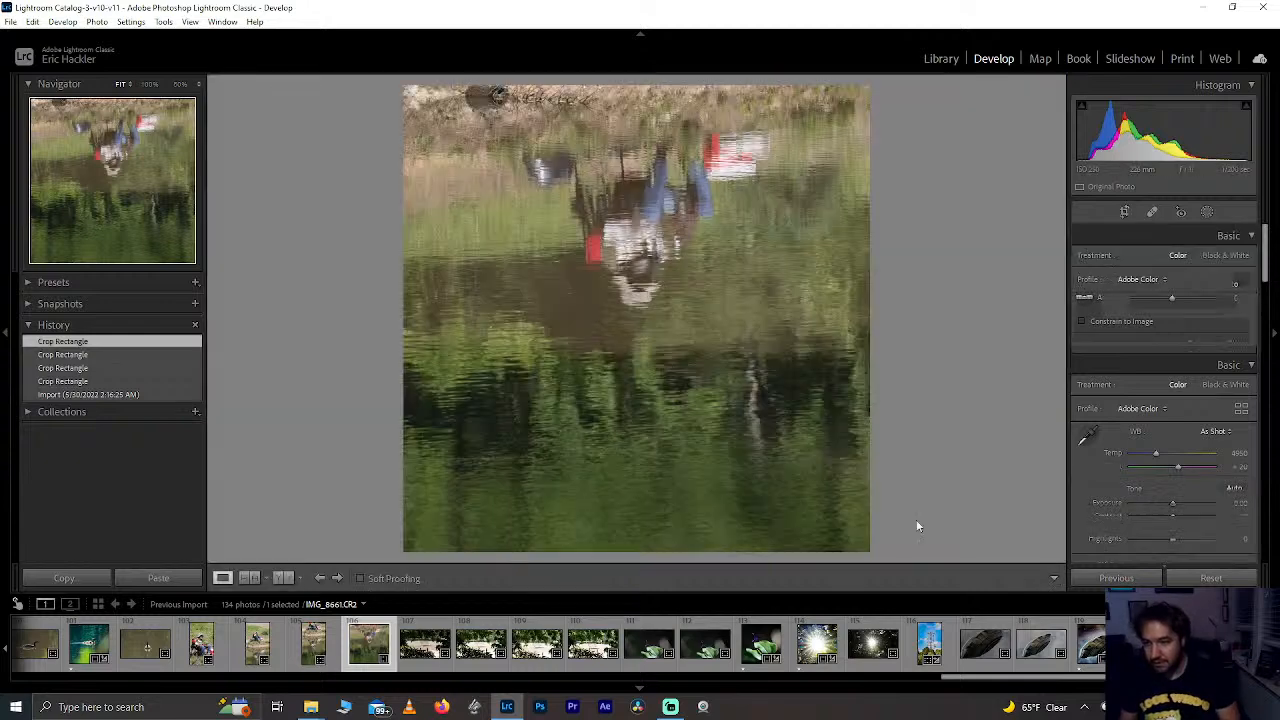
{"action": "key", "text": "ctrl+bracketright"}
{"action": "key", "text": "ctrl+bracketright"}
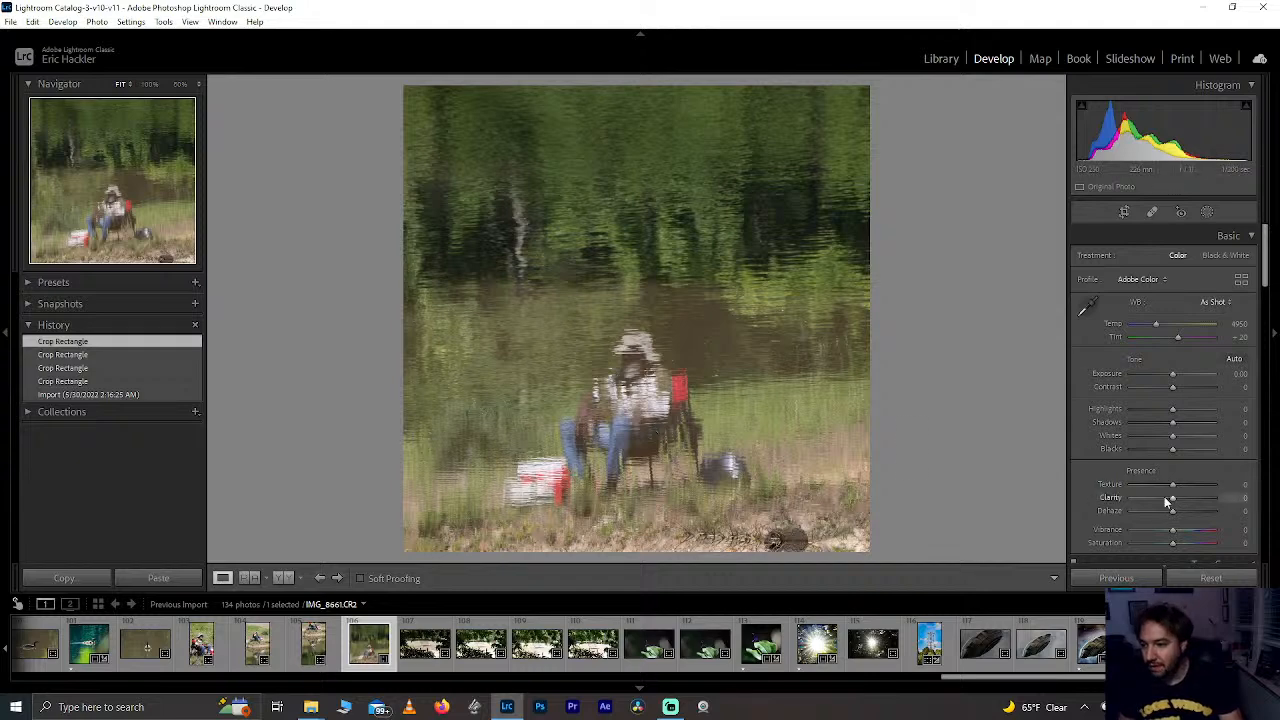
Step: Set clarity to +40 and dehaze to +45, and fine-tune the position of the square crop
{"action": "mouse_move", "coordinate": [1193, 497]}
{"action": "left_mouse_down"}
{"action": "mouse_move", "coordinate": [1179, 510]}
{"action": "mouse_move", "coordinate": [1205, 511]}
{"action": "mouse_move", "coordinate": [1191, 510]}
{"action": "left_mouse_up"}
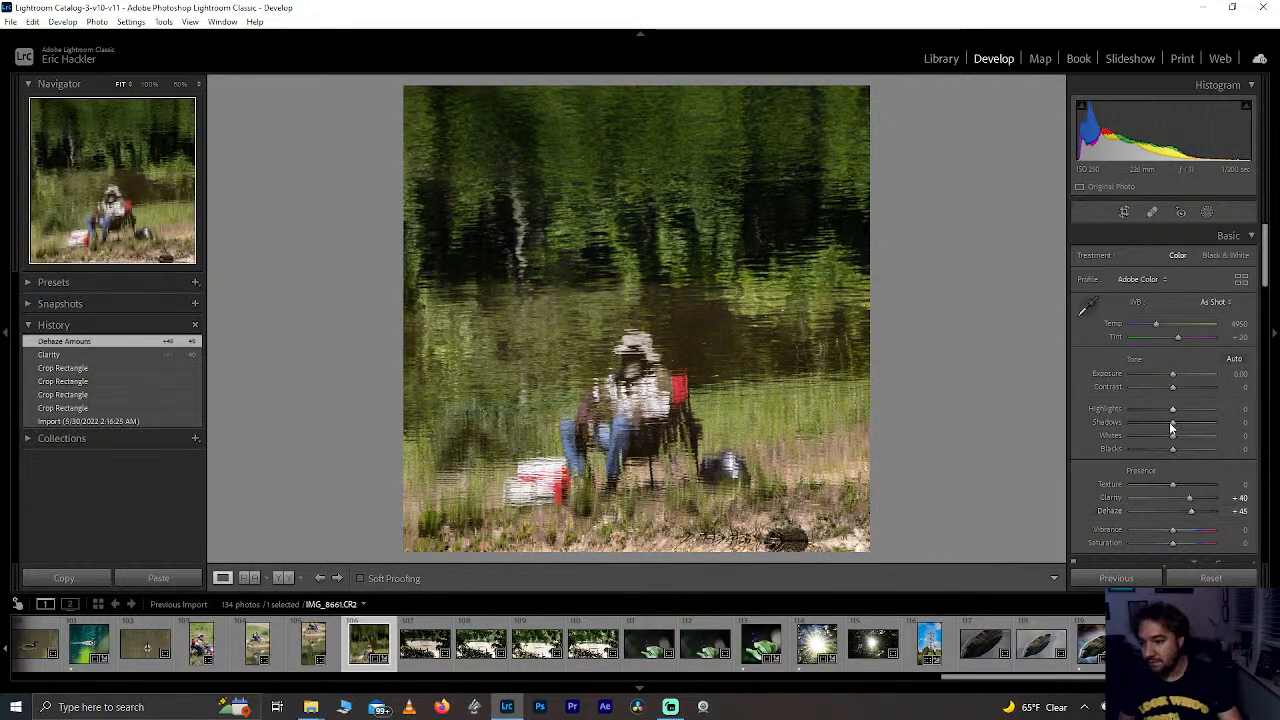
{"action": "left_click", "coordinate": [1124, 212]}
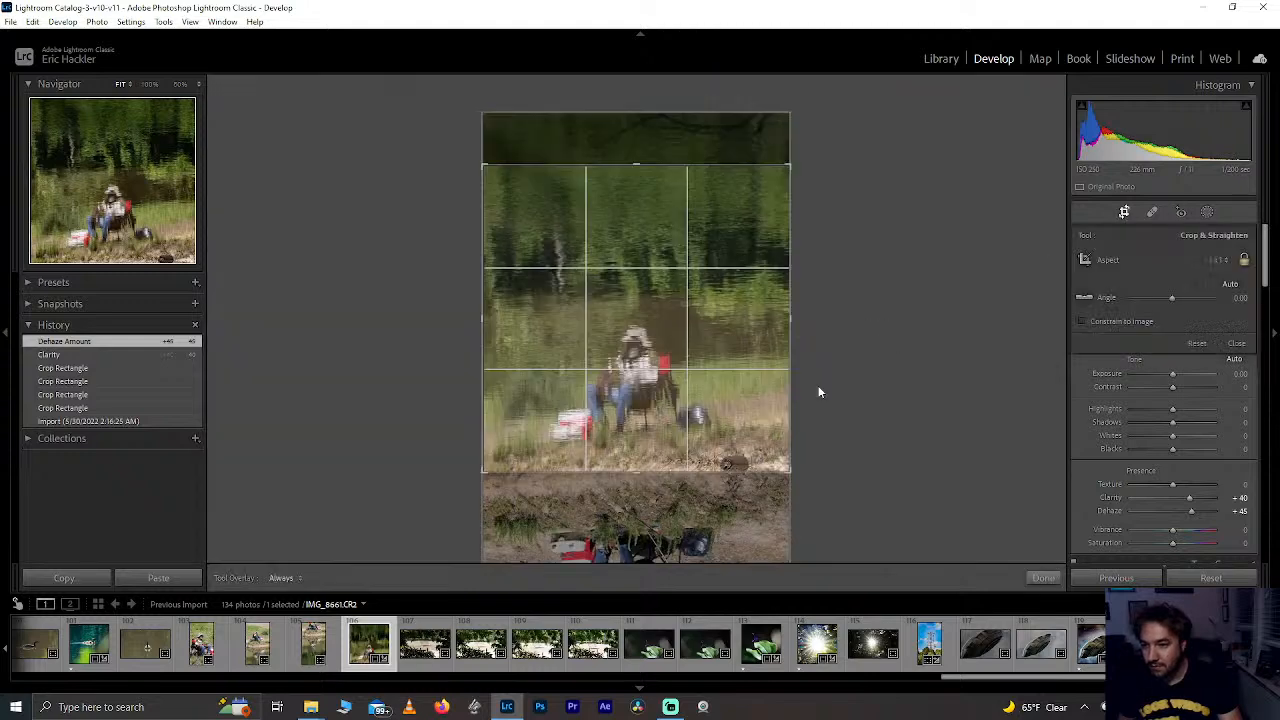
{"action": "left_click_drag", "start_coordinate": [697, 449], "coordinate": [700, 452]}
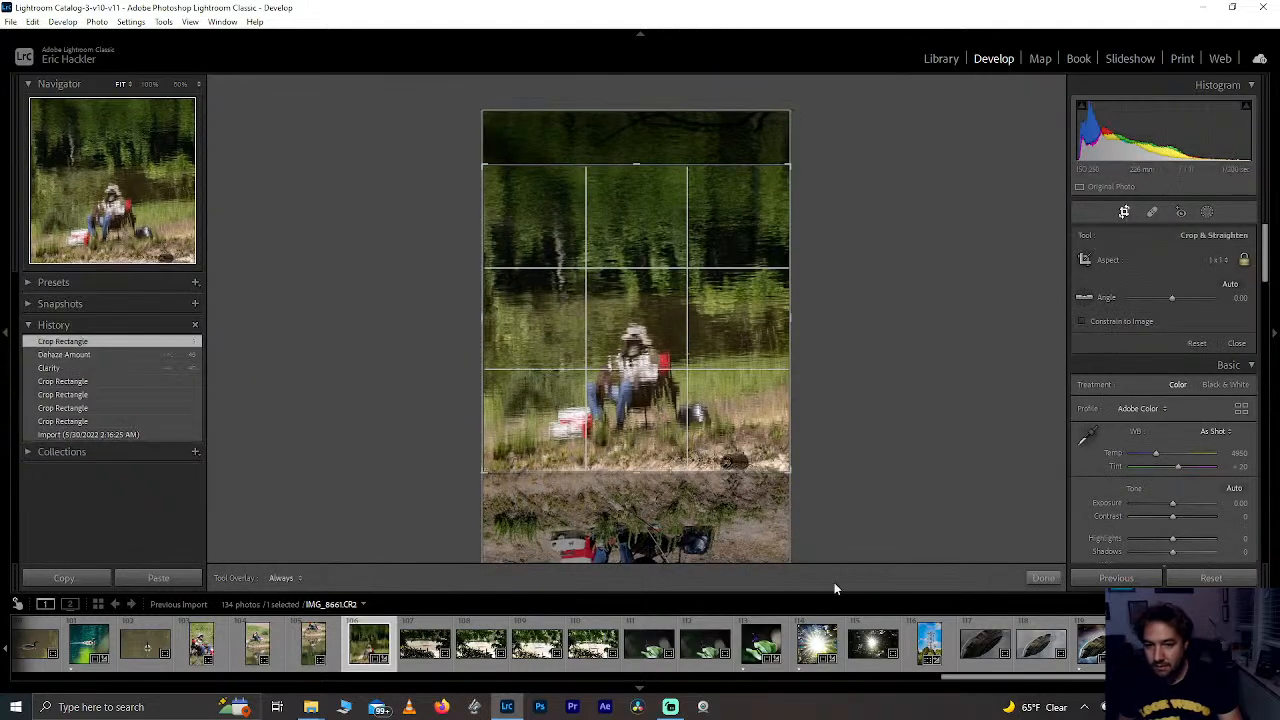
{"action": "left_click", "coordinate": [1043, 578]}
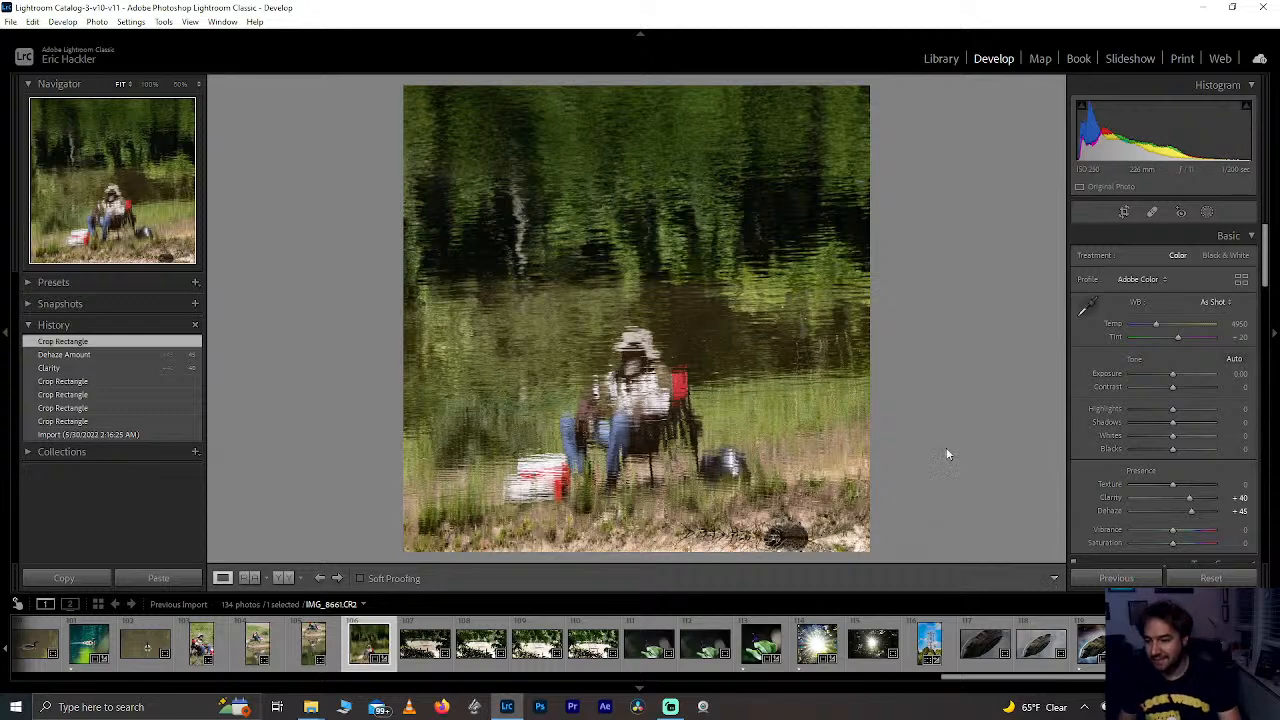
Step: Set texture to +52, trying out lower highlights and tint values and resetting both
{"action": "mouse_move", "coordinate": [1179, 411]}
{"action": "left_mouse_down"}
{"action": "mouse_move", "coordinate": [1215, 409]}
{"action": "mouse_move", "coordinate": [1116, 407]}
{"action": "mouse_move", "coordinate": [1164, 409]}
{"action": "left_mouse_up"}
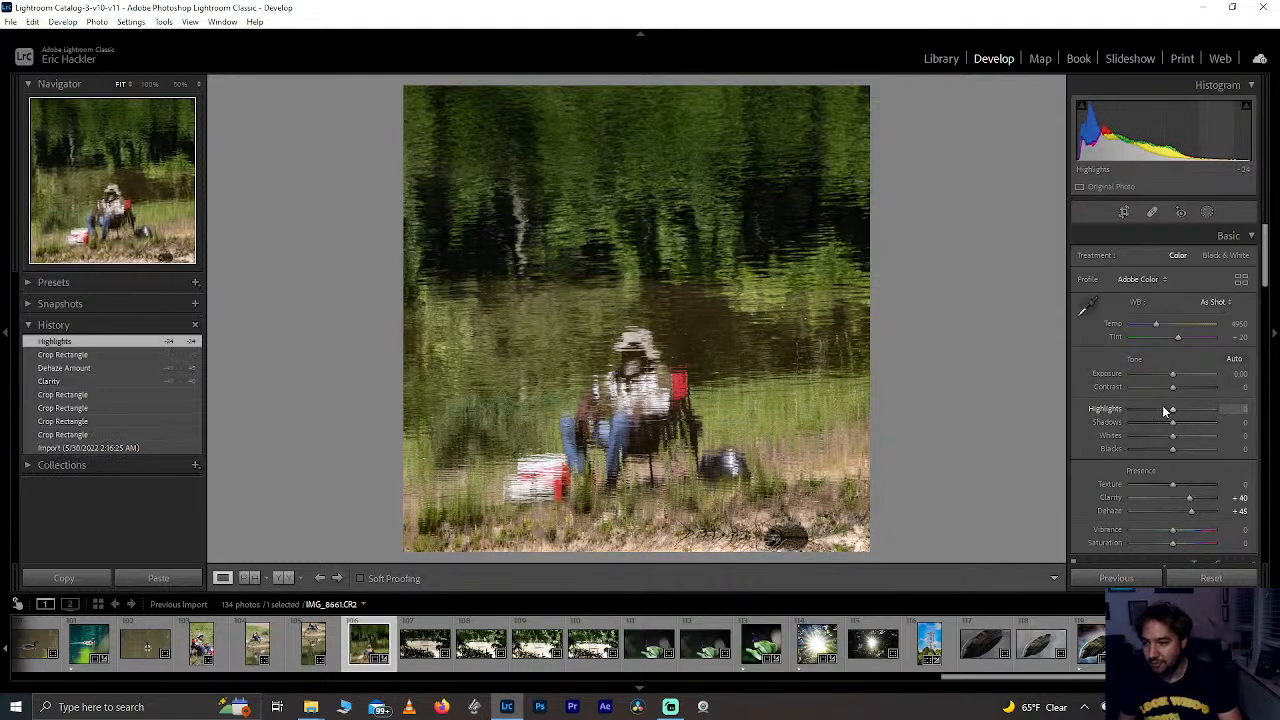
{"action": "double_click", "coordinate": [1162, 405]}
{"action": "mouse_move", "coordinate": [1174, 486]}
{"action": "left_mouse_down"}
{"action": "mouse_move", "coordinate": [1241, 488]}
{"action": "mouse_move", "coordinate": [1168, 490]}
{"action": "mouse_move", "coordinate": [1194, 490]}
{"action": "left_mouse_up"}
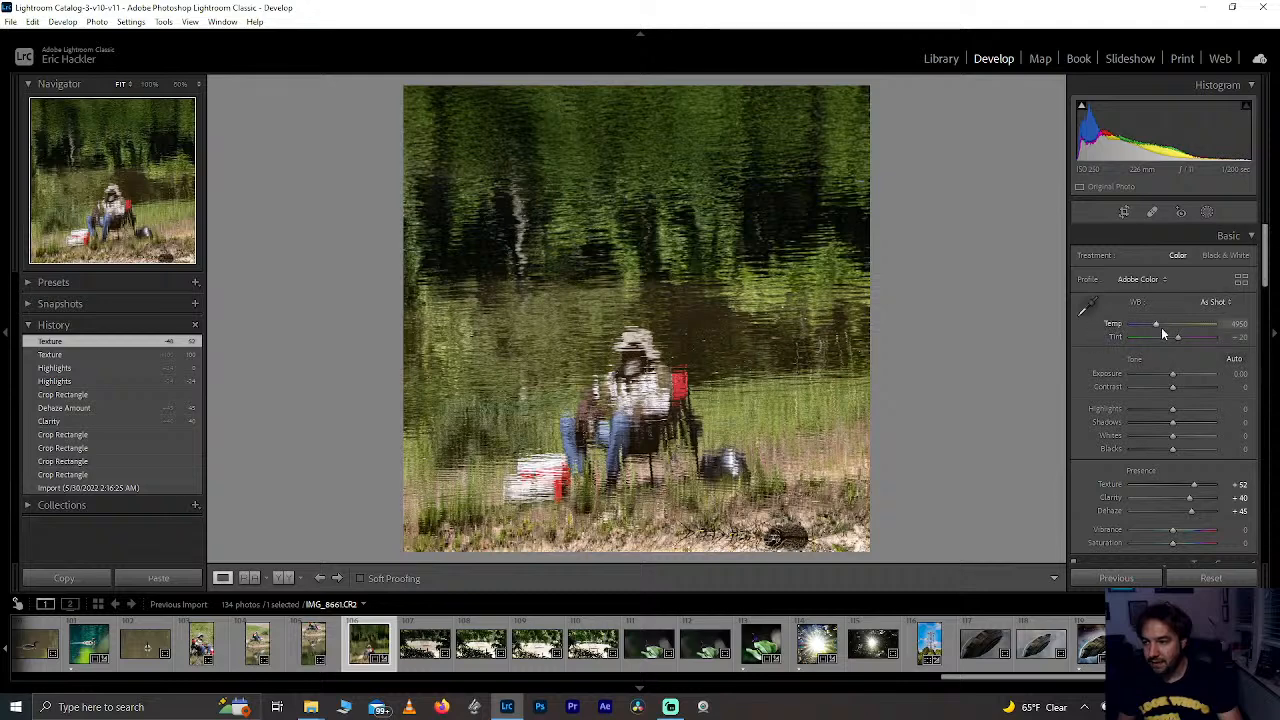
{"action": "left_click_drag", "start_coordinate": [1174, 334], "coordinate": [1159, 334]}
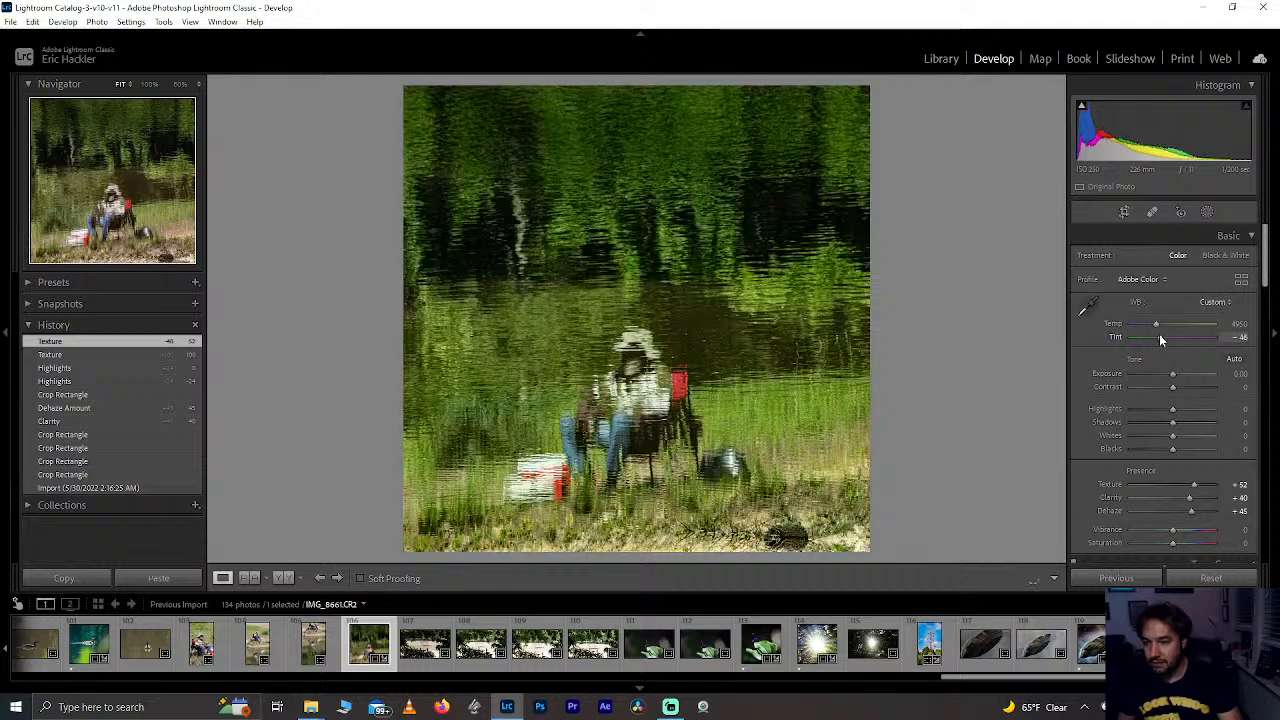
{"action": "double_click", "coordinate": [1159, 334]}
Step: Set yellow hue to +20 and green saturation and luminance to +100, leaving orange hue at 0 after trying it
{"action": "scroll", "coordinate": [1248, 341], "scroll_direction": "down", "scroll_amount": 5}
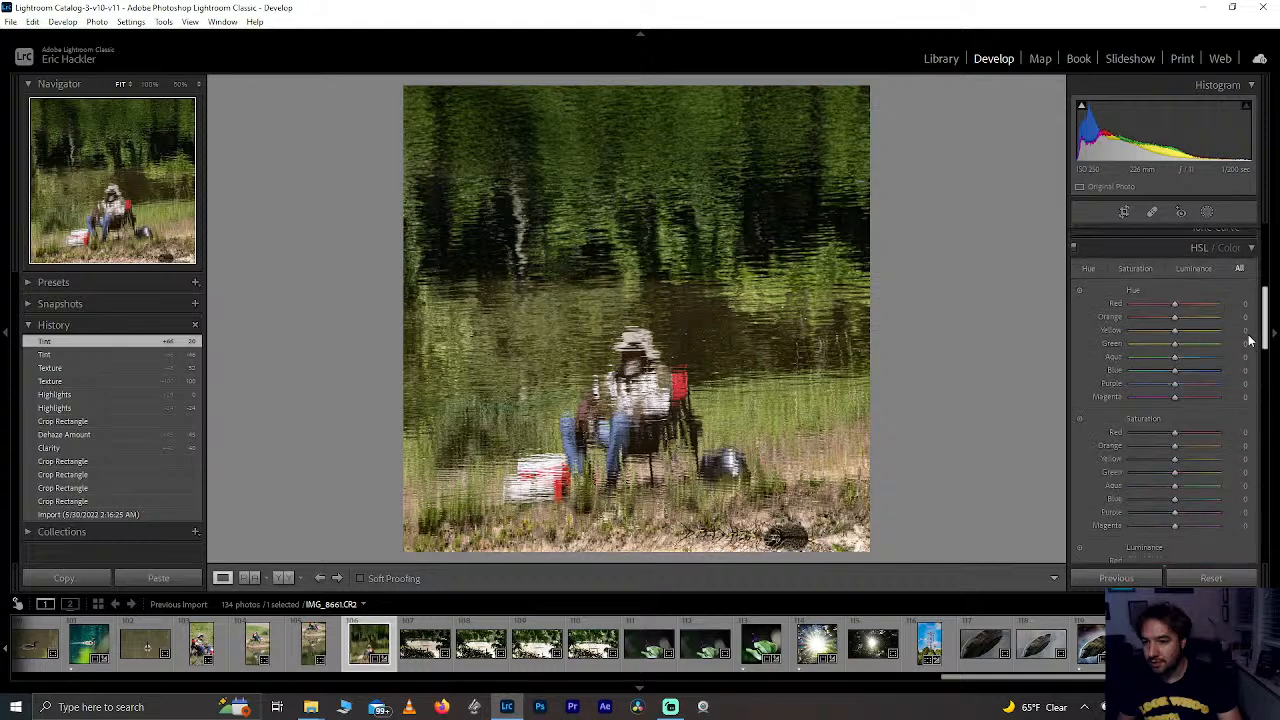
{"action": "scroll", "coordinate": [1248, 341], "scroll_direction": "down", "scroll_amount": 4}
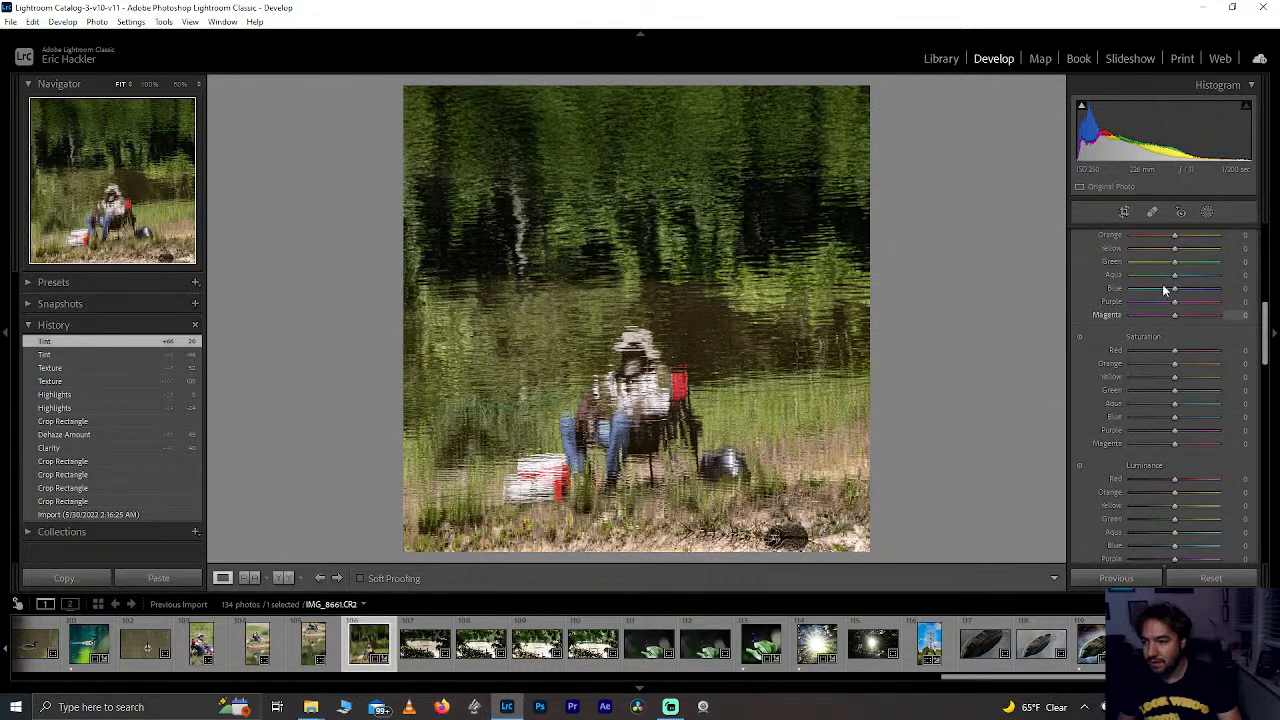
{"action": "left_click_drag", "start_coordinate": [1174, 237], "coordinate": [1260, 237]}
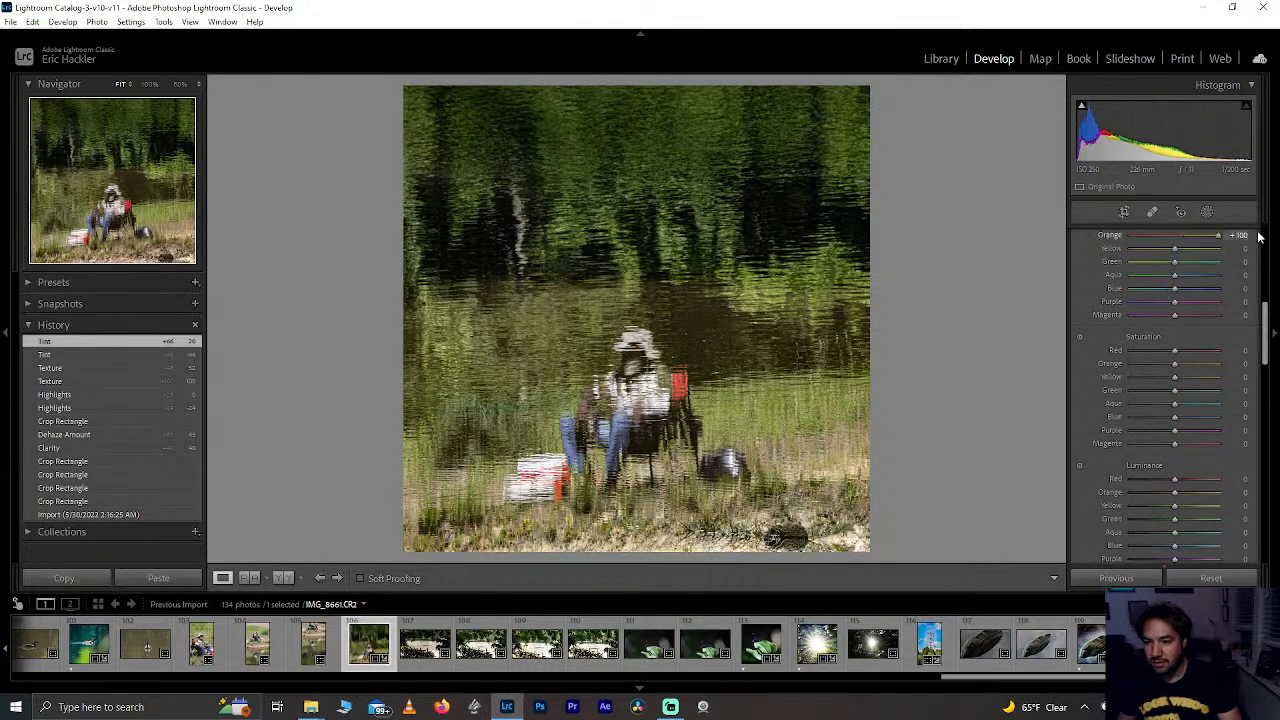
{"action": "left_click_drag", "start_coordinate": [1155, 228], "coordinate": [1270, 256]}
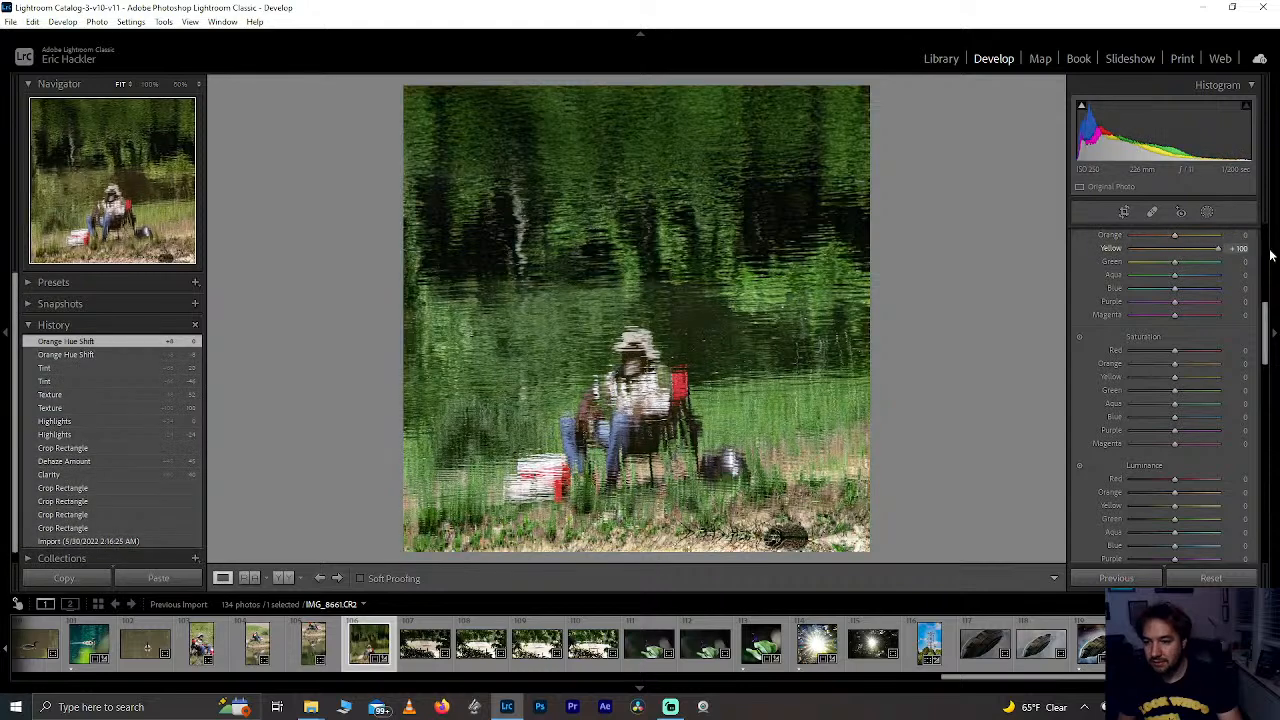
{"action": "left_click_drag", "start_coordinate": [1171, 260], "coordinate": [1186, 258]}
{"action": "left_click_drag", "start_coordinate": [1208, 393], "coordinate": [1251, 395]}
{"action": "left_click_drag", "start_coordinate": [1175, 518], "coordinate": [1234, 517]}
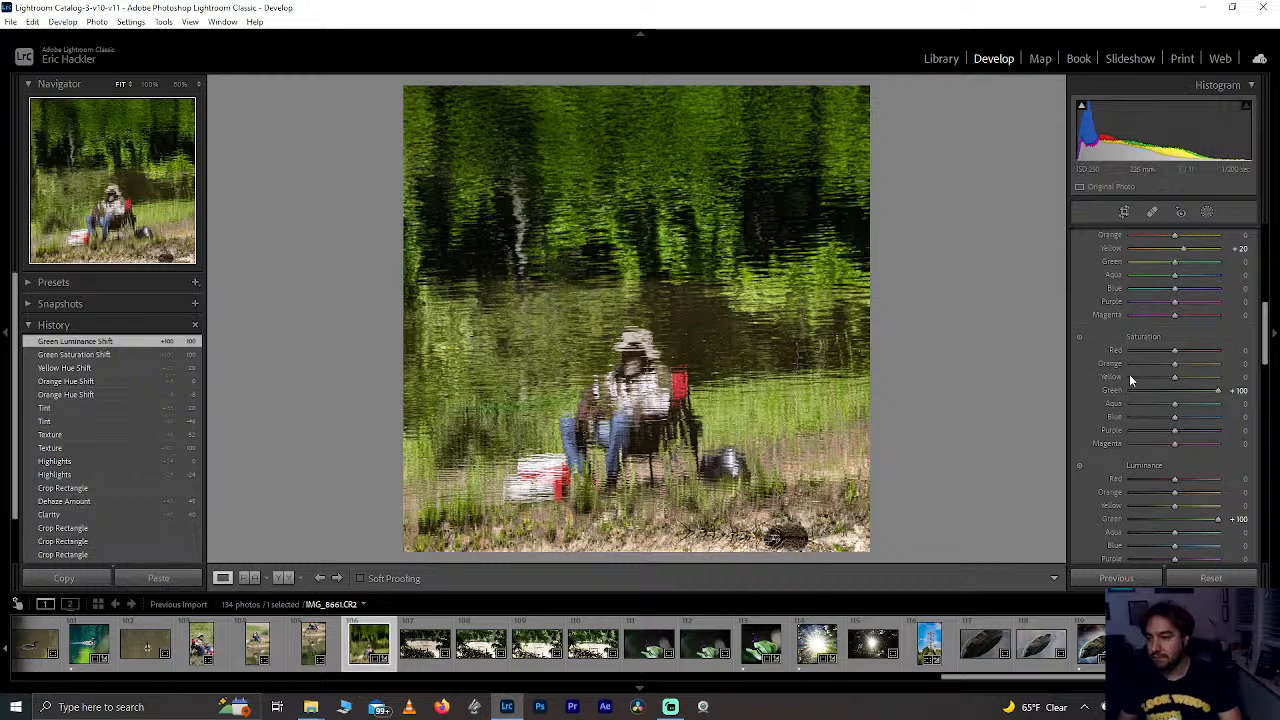
Step: Set blue saturation to +54 and orange saturation to +69, resetting red saturation after a trial change
{"action": "mouse_move", "coordinate": [1176, 349]}
{"action": "left_mouse_down"}
{"action": "mouse_move", "coordinate": [1236, 350]}
{"action": "mouse_move", "coordinate": [1178, 351]}
{"action": "mouse_move", "coordinate": [1198, 358]}
{"action": "left_mouse_up"}
{"action": "double_click", "coordinate": [1199, 352]}
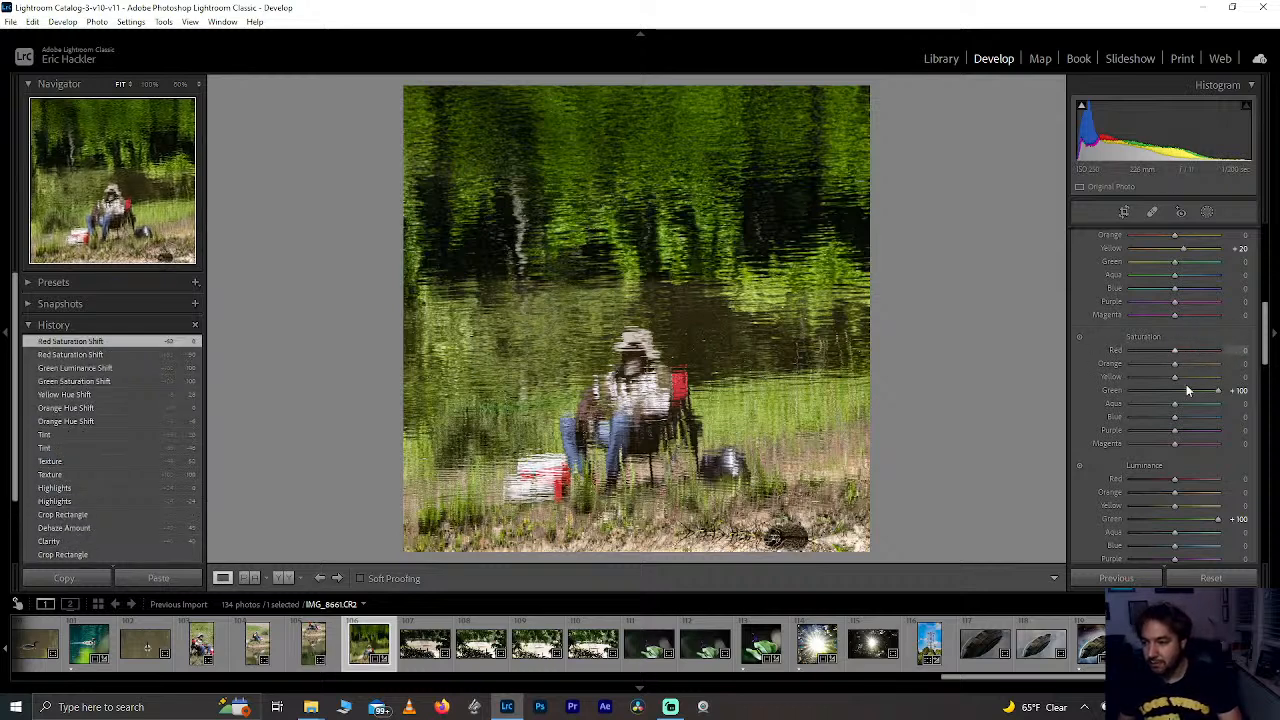
{"action": "left_click_drag", "start_coordinate": [1178, 421], "coordinate": [1200, 420]}
{"action": "left_click_drag", "start_coordinate": [1194, 365], "coordinate": [1073, 375]}
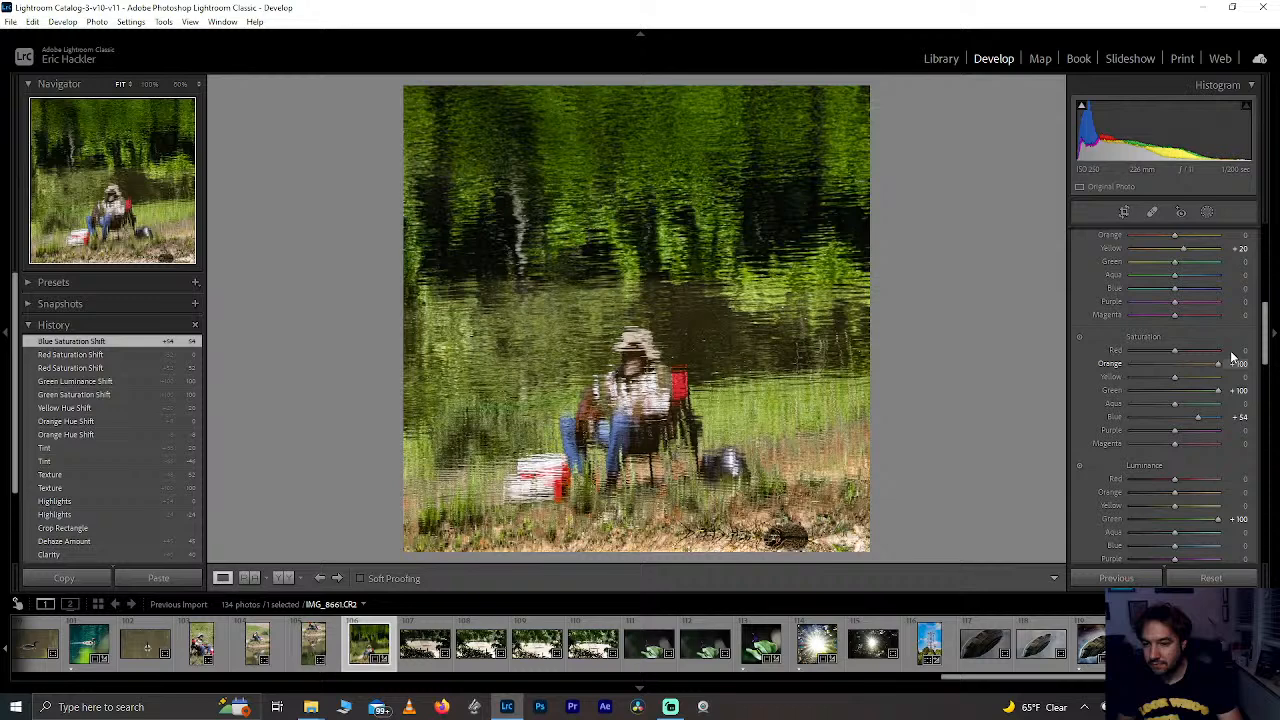
{"action": "left_click_drag", "start_coordinate": [1232, 358], "coordinate": [1205, 365]}
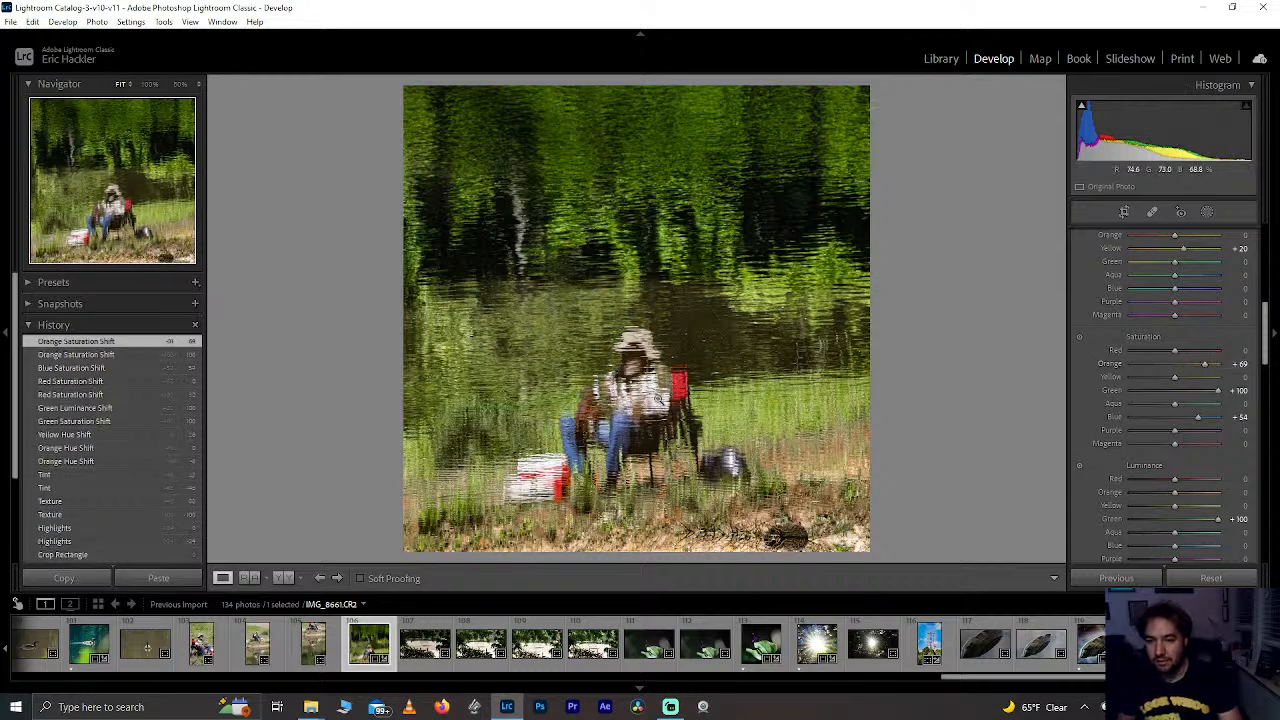
Step: Create a virtual copy of the reflection photo and convert the copy to black and white
{"action": "key", "text": "ctrl+apostrophe"}
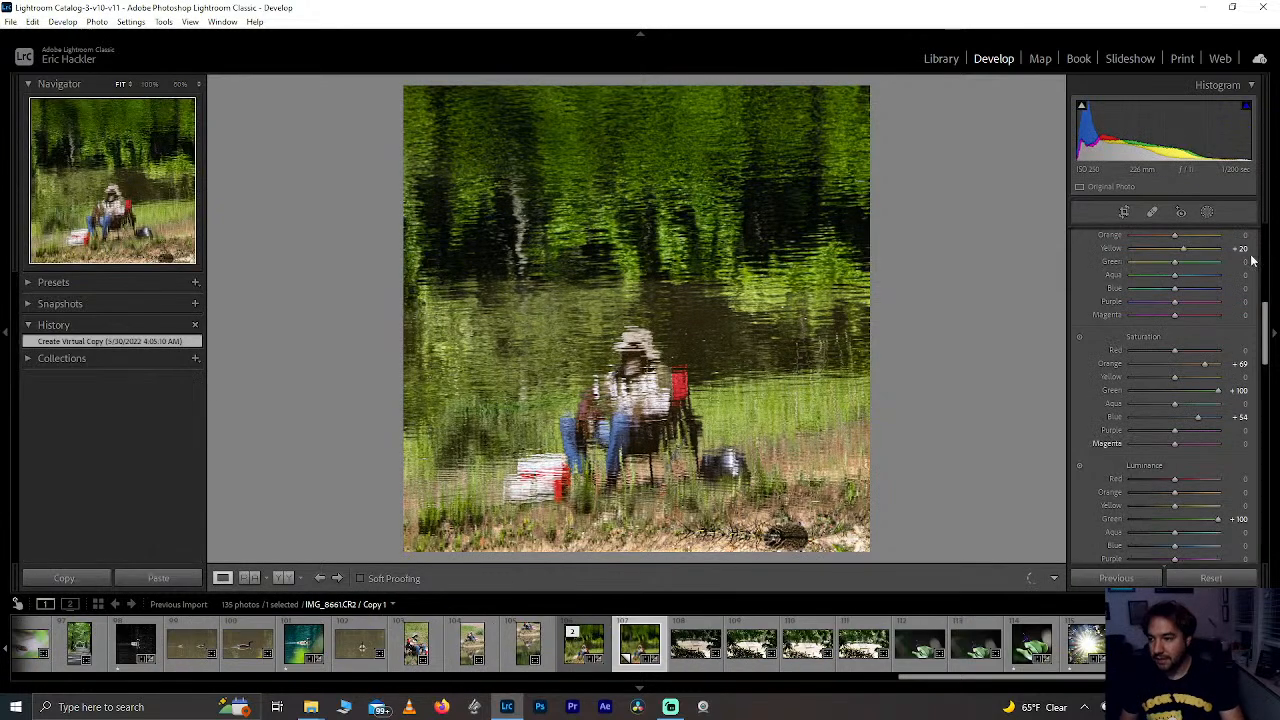
{"action": "scroll", "coordinate": [1248, 268], "scroll_direction": "up", "scroll_amount": 10}
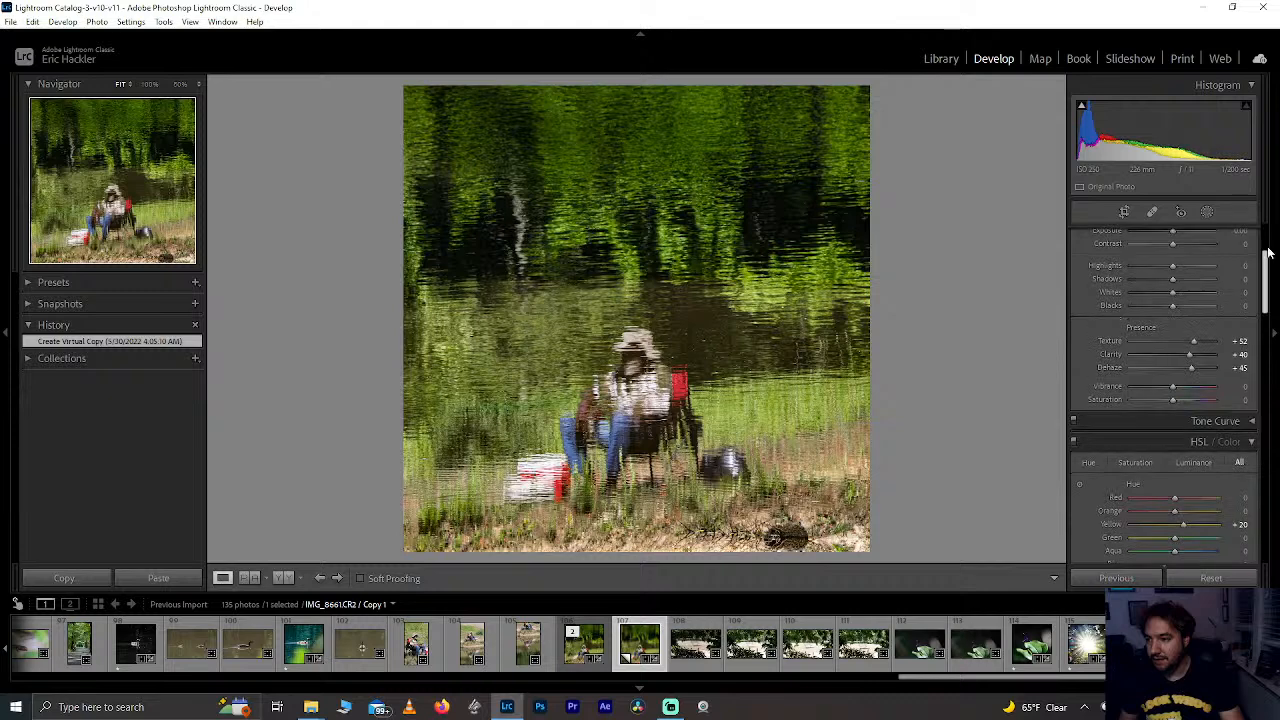
{"action": "left_click", "coordinate": [1230, 257]}
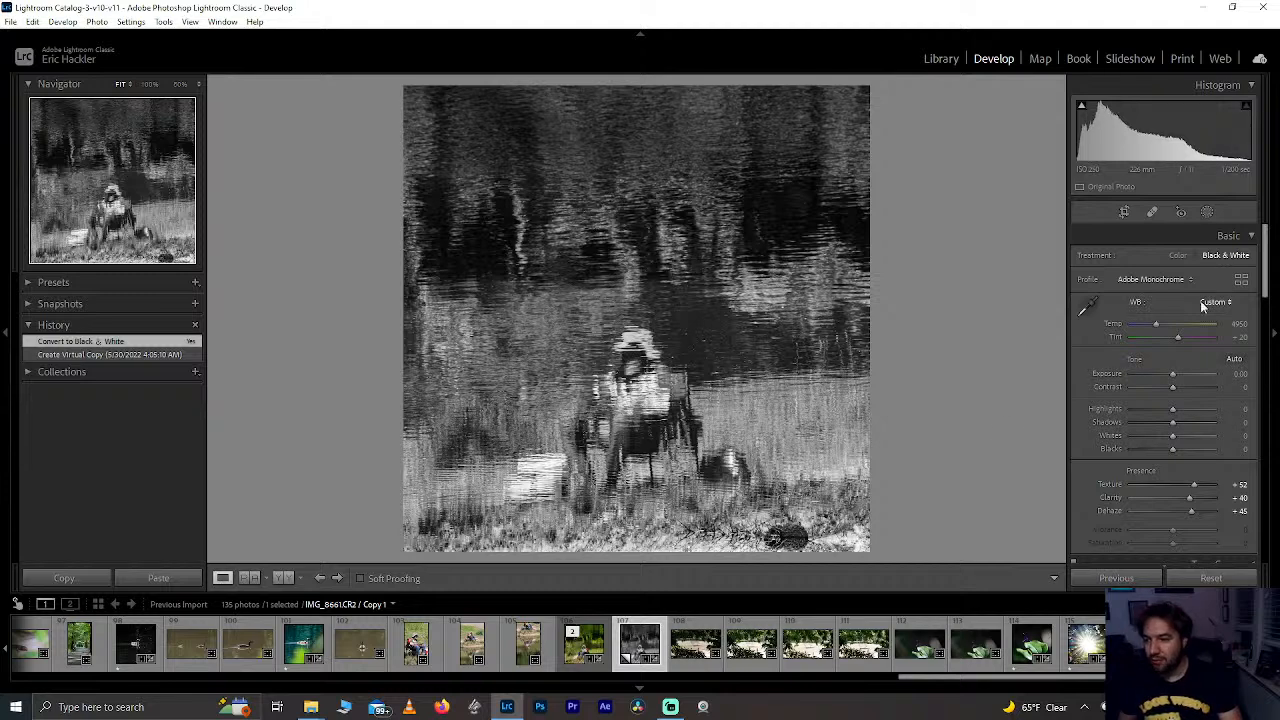
Step: Try to mask the fisherman's reflection in the black-and-white copy with Select Subject
{"action": "key", "text": "t"}
{"action": "left_click", "coordinate": [1207, 212]}
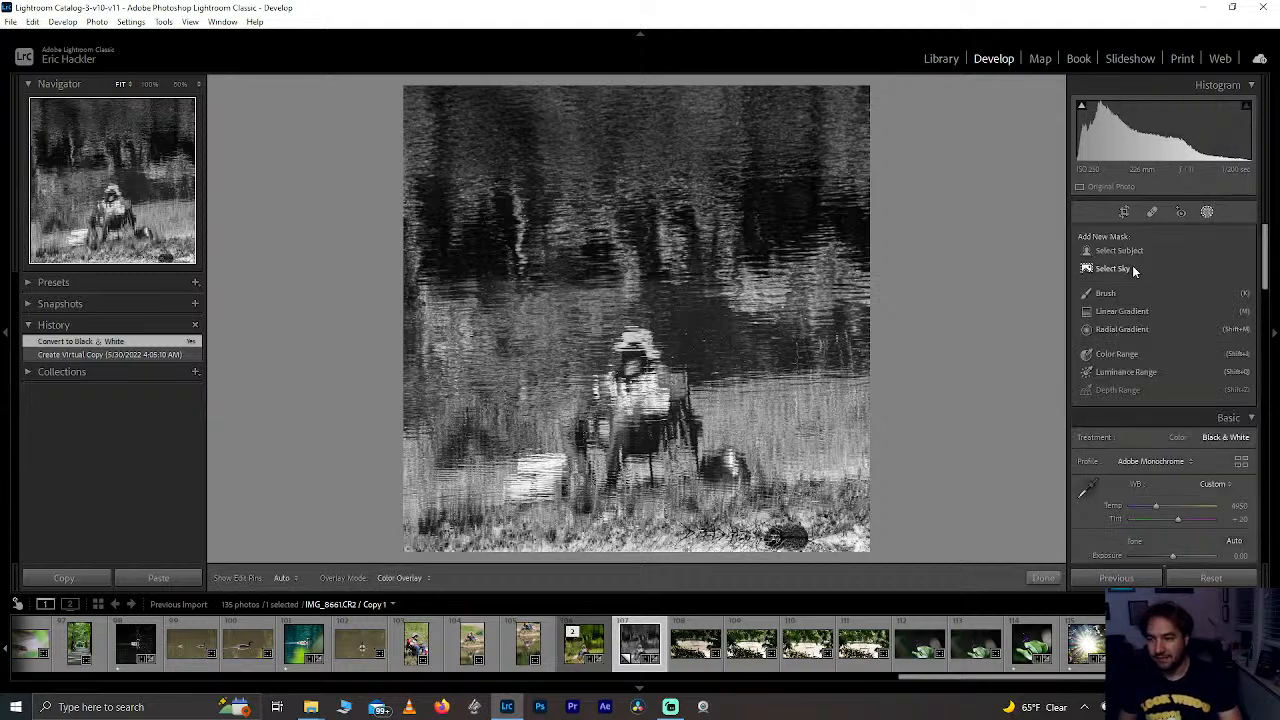
{"action": "left_click", "coordinate": [1132, 252]}
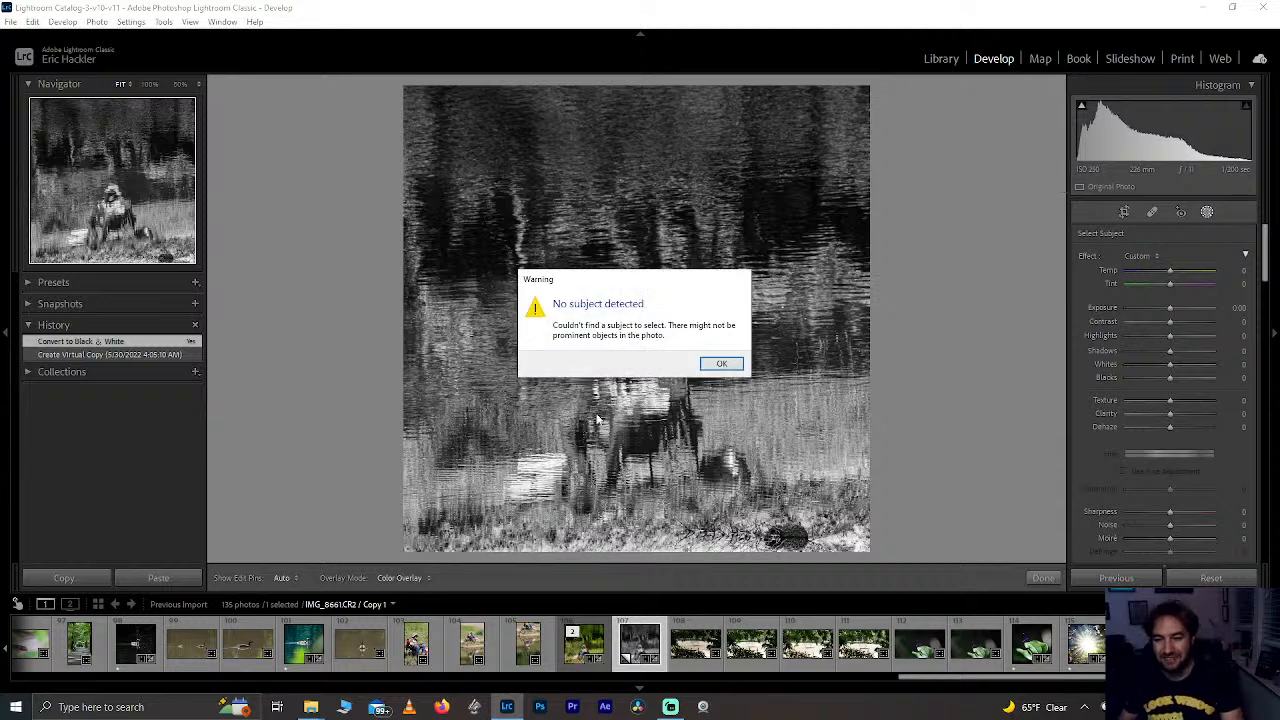
{"action": "left_click", "coordinate": [721, 365]}
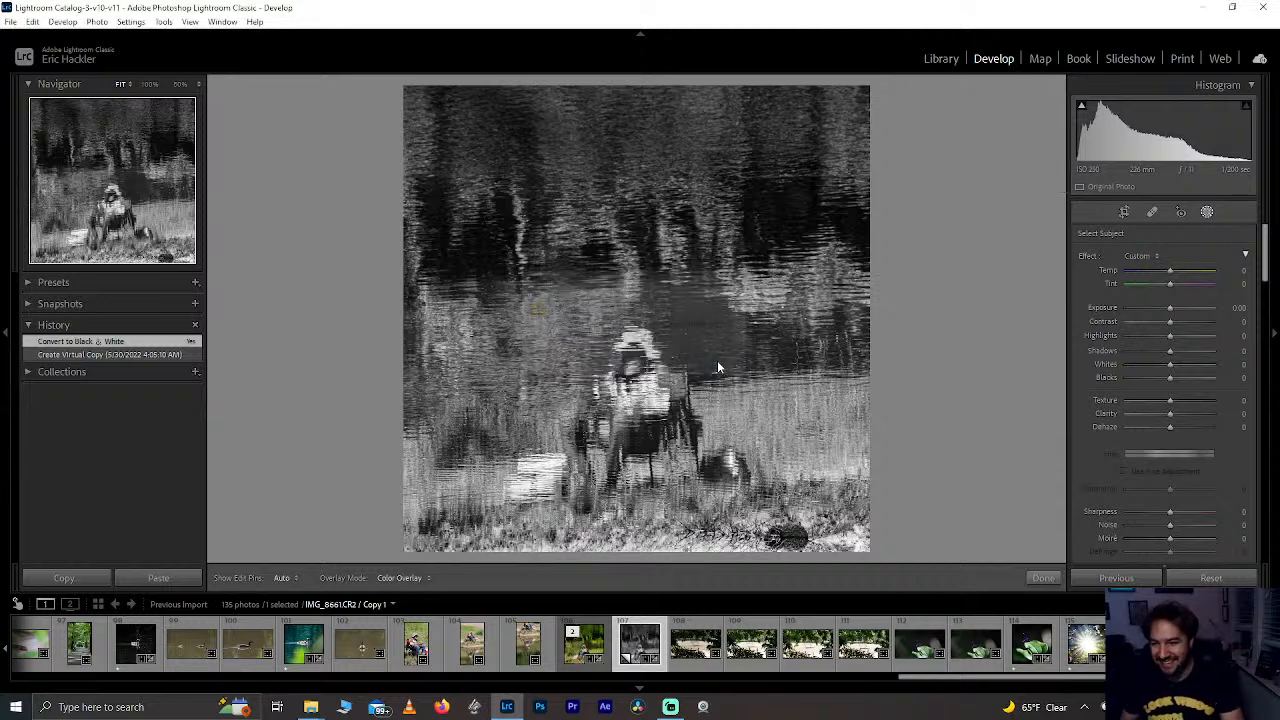
{"action": "left_click", "coordinate": [1054, 584]}
Step: Reset the black-and-white copy's overall Texture to 0 and brush a mask over the water surrounding the fisherman's reflection
{"action": "left_click", "coordinate": [1190, 484]}
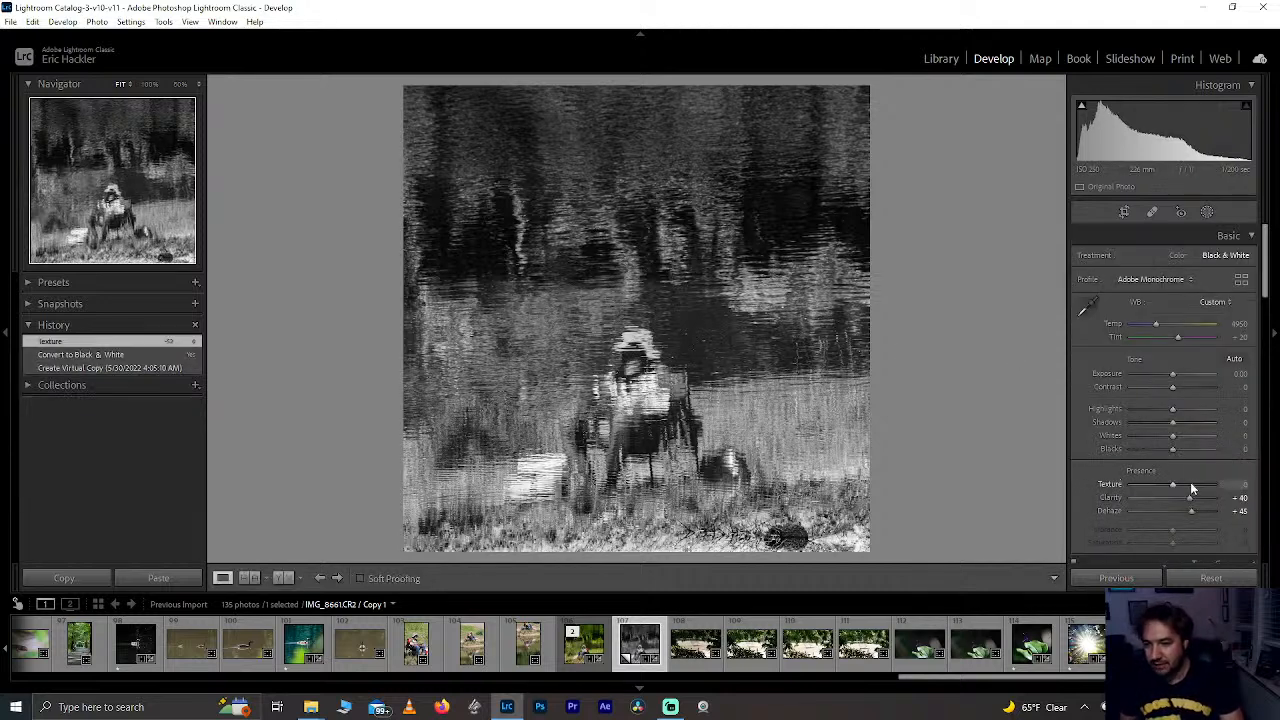
{"action": "left_click", "coordinate": [1207, 213]}
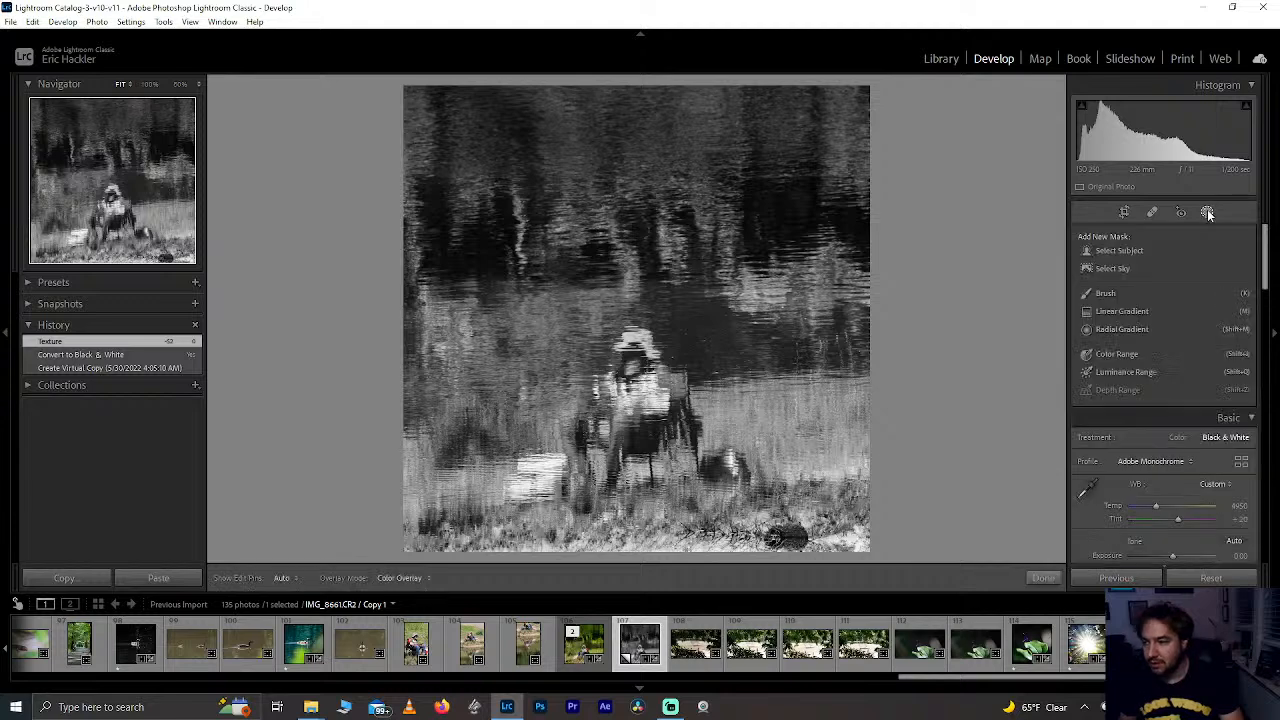
{"action": "left_click", "coordinate": [1100, 293]}
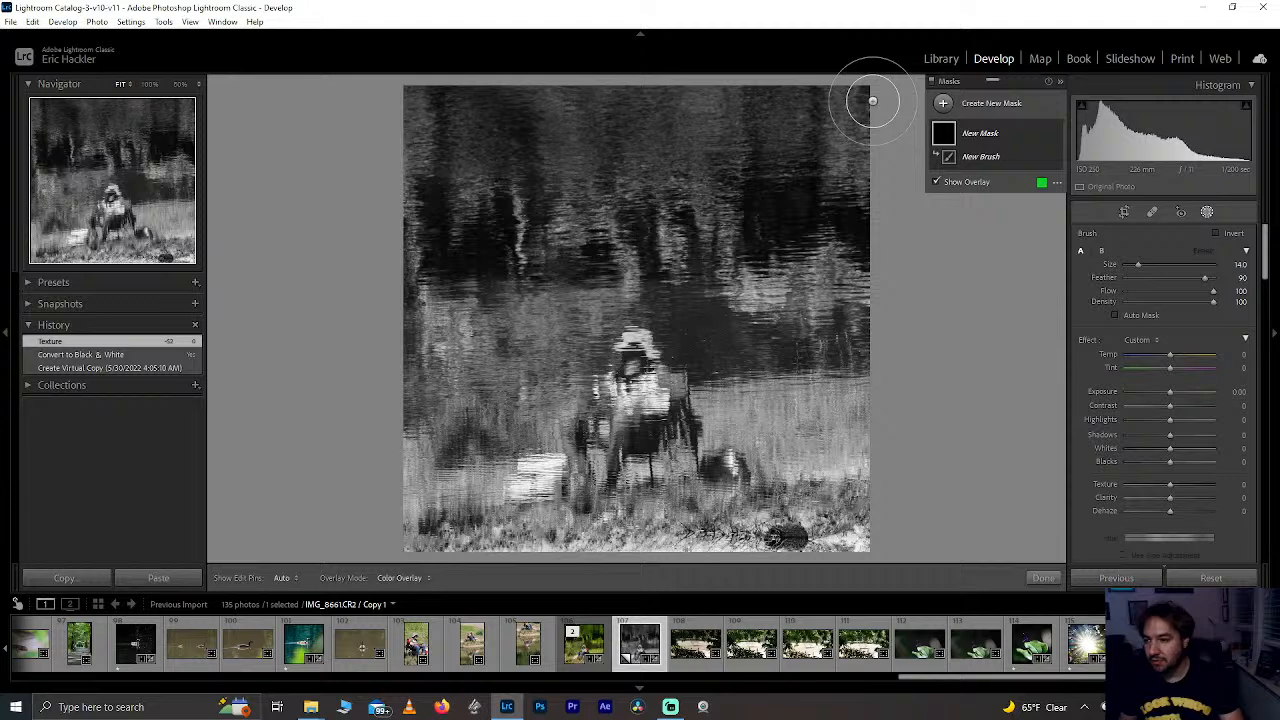
{"action": "mouse_move", "coordinate": [872, 101]}
{"action": "left_mouse_down"}
{"action": "mouse_move", "coordinate": [561, 117]}
{"action": "mouse_move", "coordinate": [708, 113]}
{"action": "left_mouse_up"}
{"action": "mouse_move", "coordinate": [658, 160]}
{"action": "left_mouse_down"}
{"action": "mouse_move", "coordinate": [577, 164]}
{"action": "mouse_move", "coordinate": [664, 187]}
{"action": "mouse_move", "coordinate": [719, 169]}
{"action": "mouse_move", "coordinate": [709, 216]}
{"action": "mouse_move", "coordinate": [888, 194]}
{"action": "mouse_move", "coordinate": [521, 253]}
{"action": "mouse_move", "coordinate": [284, 272]}
{"action": "mouse_move", "coordinate": [392, 166]}
{"action": "mouse_move", "coordinate": [359, 141]}
{"action": "mouse_move", "coordinate": [427, 492]}
{"action": "mouse_move", "coordinate": [534, 470]}
{"action": "mouse_move", "coordinate": [523, 450]}
{"action": "mouse_move", "coordinate": [562, 320]}
{"action": "mouse_move", "coordinate": [408, 336]}
{"action": "mouse_move", "coordinate": [459, 381]}
{"action": "mouse_move", "coordinate": [486, 383]}
{"action": "mouse_move", "coordinate": [485, 411]}
{"action": "mouse_move", "coordinate": [463, 406]}
{"action": "mouse_move", "coordinate": [557, 301]}
{"action": "mouse_move", "coordinate": [874, 279]}
{"action": "mouse_move", "coordinate": [846, 389]}
{"action": "mouse_move", "coordinate": [845, 478]}
{"action": "mouse_move", "coordinate": [778, 451]}
{"action": "mouse_move", "coordinate": [754, 466]}
{"action": "mouse_move", "coordinate": [735, 455]}
{"action": "mouse_move", "coordinate": [734, 307]}
{"action": "mouse_move", "coordinate": [807, 391]}
{"action": "mouse_move", "coordinate": [689, 326]}
{"action": "mouse_move", "coordinate": [663, 286]}
{"action": "mouse_move", "coordinate": [765, 406]}
{"action": "mouse_move", "coordinate": [778, 294]}
{"action": "mouse_move", "coordinate": [728, 237]}
{"action": "mouse_move", "coordinate": [586, 268]}
{"action": "mouse_move", "coordinate": [535, 312]}
{"action": "mouse_move", "coordinate": [579, 325]}
{"action": "mouse_move", "coordinate": [579, 351]}
{"action": "mouse_move", "coordinate": [503, 415]}
{"action": "left_mouse_up"}
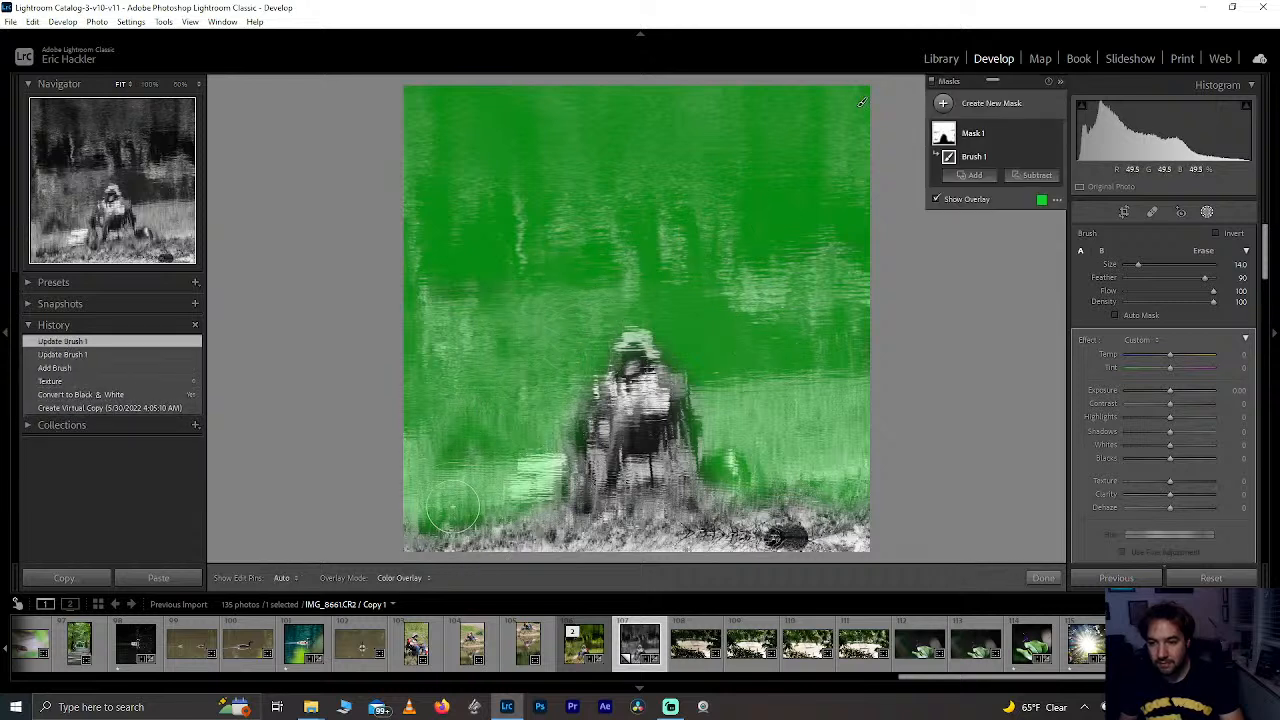
{"action": "mouse_move", "coordinate": [490, 500]}
{"action": "left_mouse_down"}
{"action": "mouse_move", "coordinate": [440, 520]}
{"action": "mouse_move", "coordinate": [530, 505]}
{"action": "left_mouse_up"}
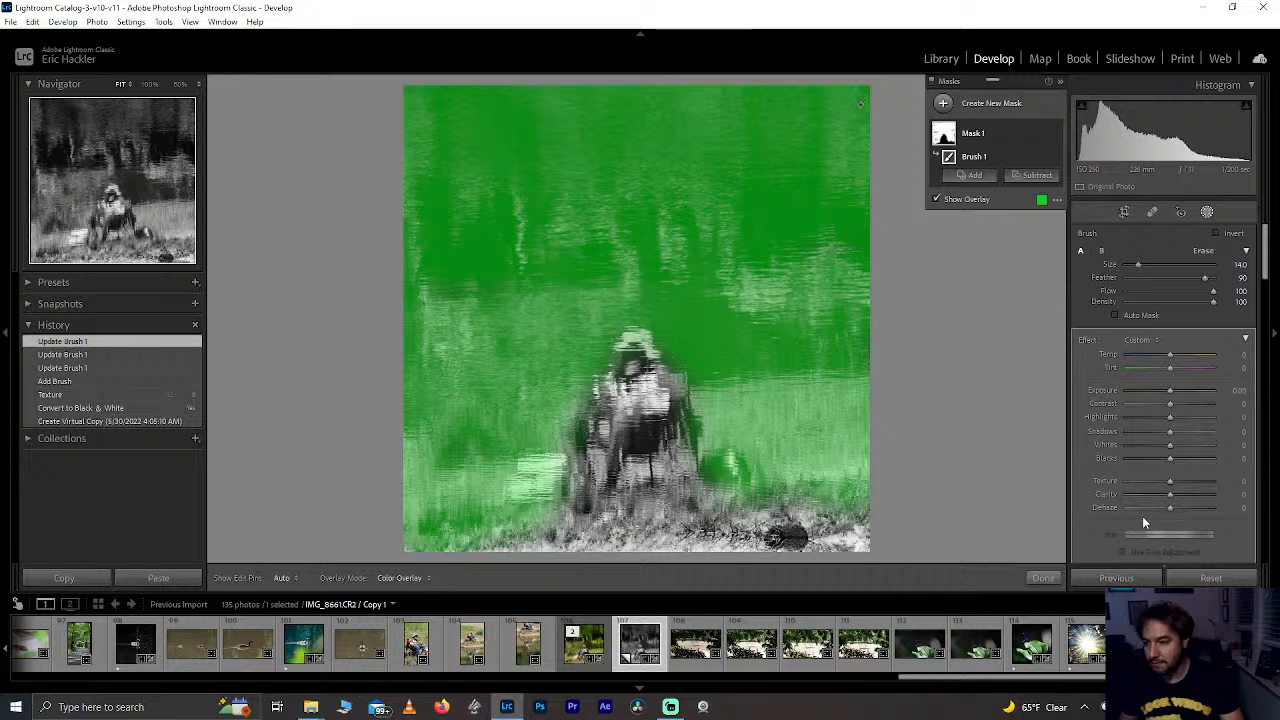
Step: Set the water mask's Texture to 100 and Blacks to -10, adding a small brush touch to the mask
{"action": "left_click_drag", "start_coordinate": [1169, 485], "coordinate": [1270, 483]}
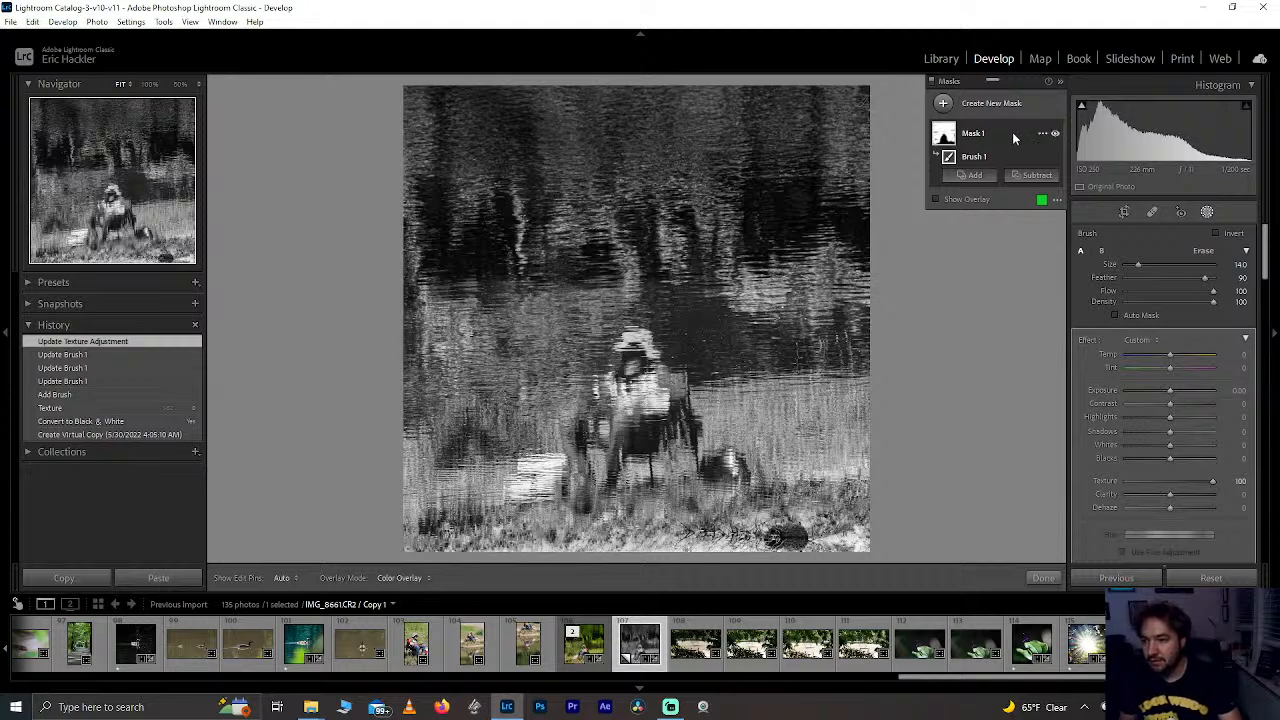
{"action": "key", "text": "h"}
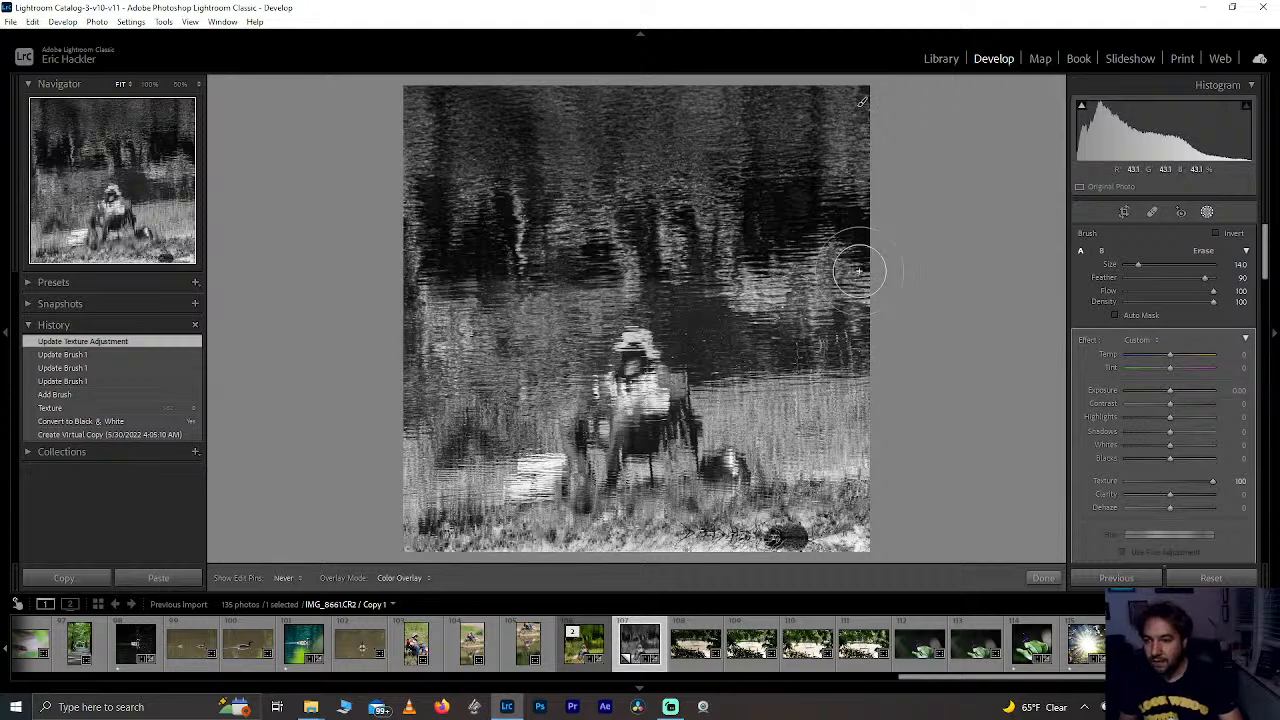
{"action": "left_click_drag", "start_coordinate": [775, 354], "coordinate": [776, 355]}
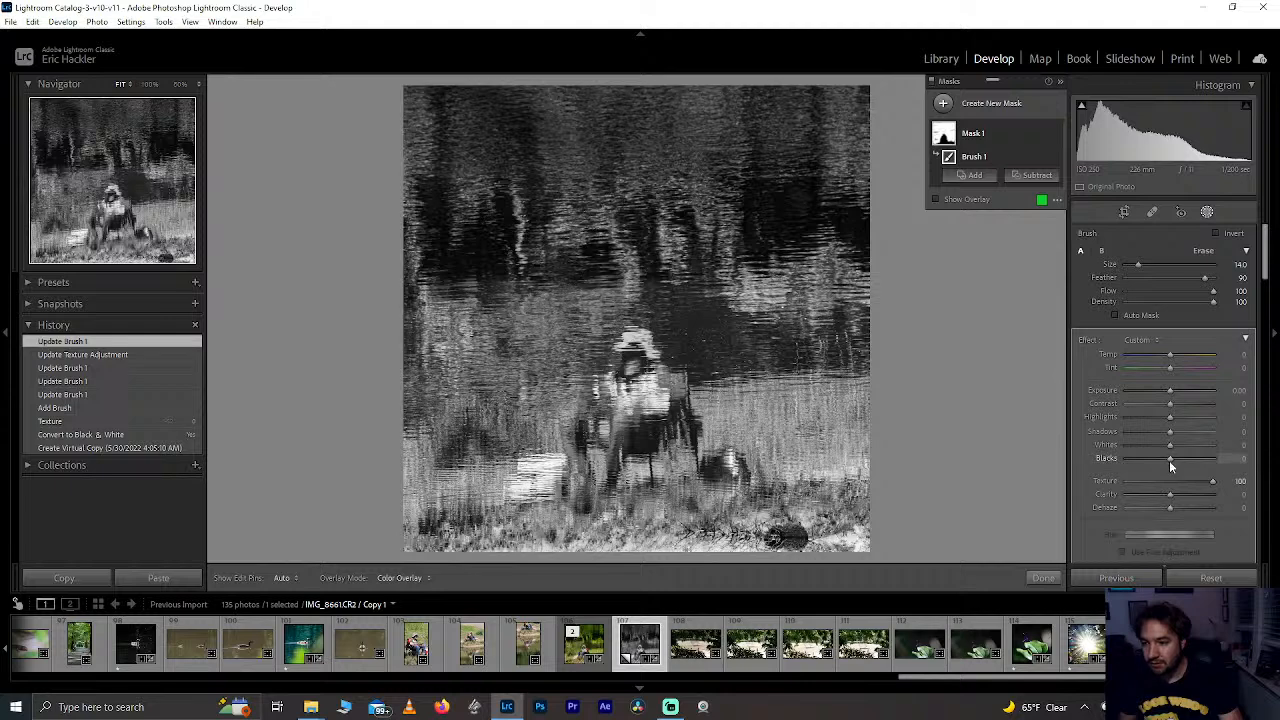
{"action": "mouse_move", "coordinate": [1169, 460]}
{"action": "left_mouse_down"}
{"action": "mouse_move", "coordinate": [1152, 461]}
{"action": "mouse_move", "coordinate": [1164, 459]}
{"action": "left_mouse_up"}
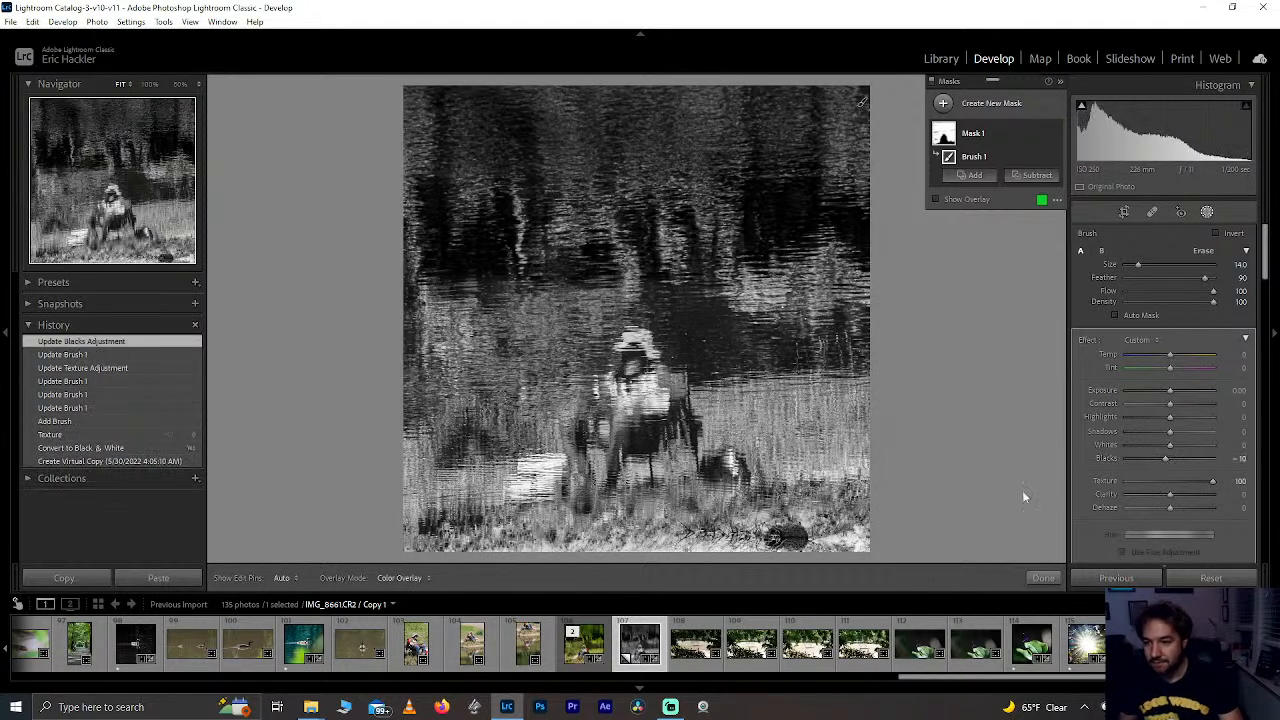
{"action": "left_click", "coordinate": [1043, 578]}
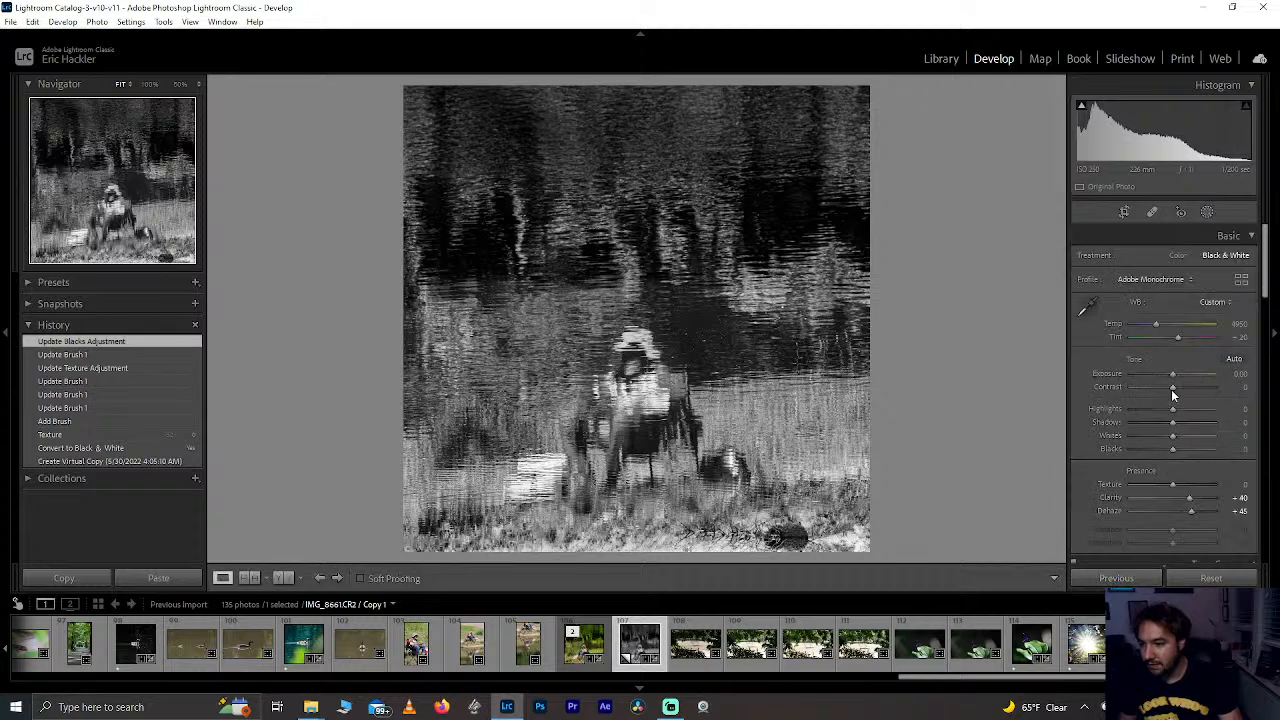
Step: Set the black-and-white copy's overall Blacks to -48 and Highlights to +100
{"action": "mouse_move", "coordinate": [1180, 408]}
{"action": "left_mouse_down"}
{"action": "mouse_move", "coordinate": [1227, 406]}
{"action": "mouse_move", "coordinate": [1182, 405]}
{"action": "left_mouse_up"}
{"action": "double_click", "coordinate": [1182, 408]}
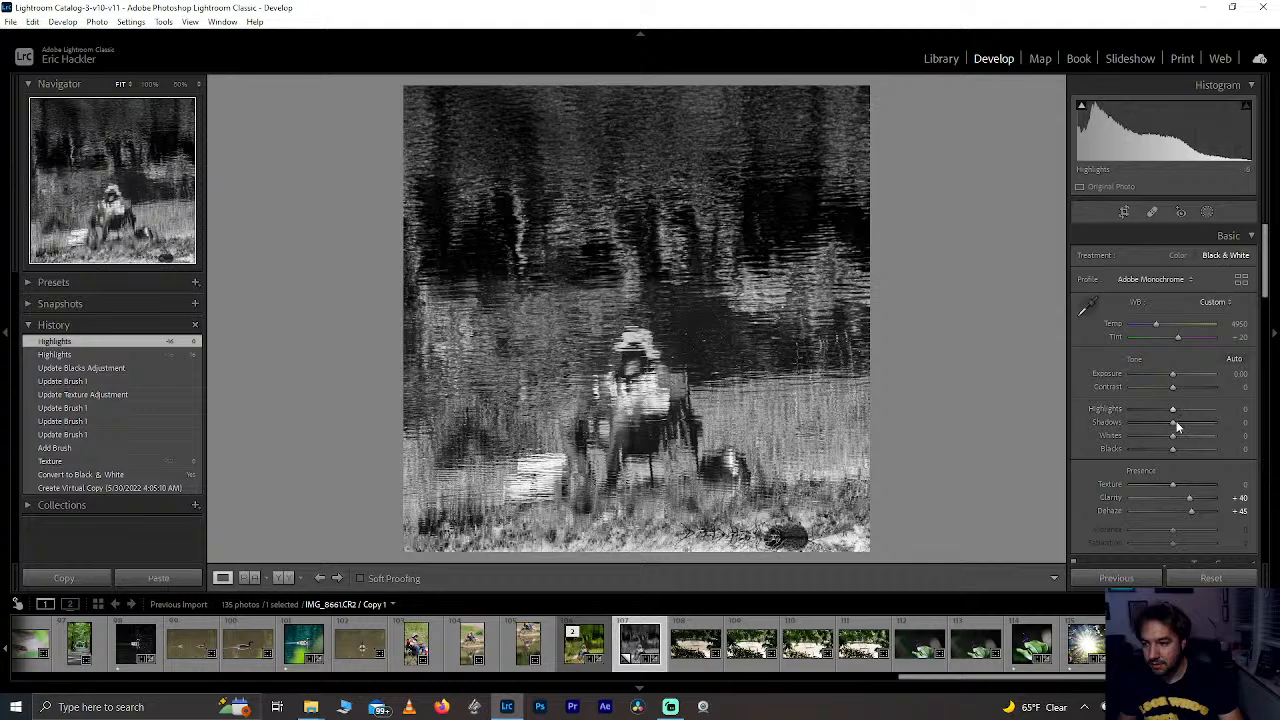
{"action": "left_click_drag", "start_coordinate": [1162, 448], "coordinate": [1216, 418]}
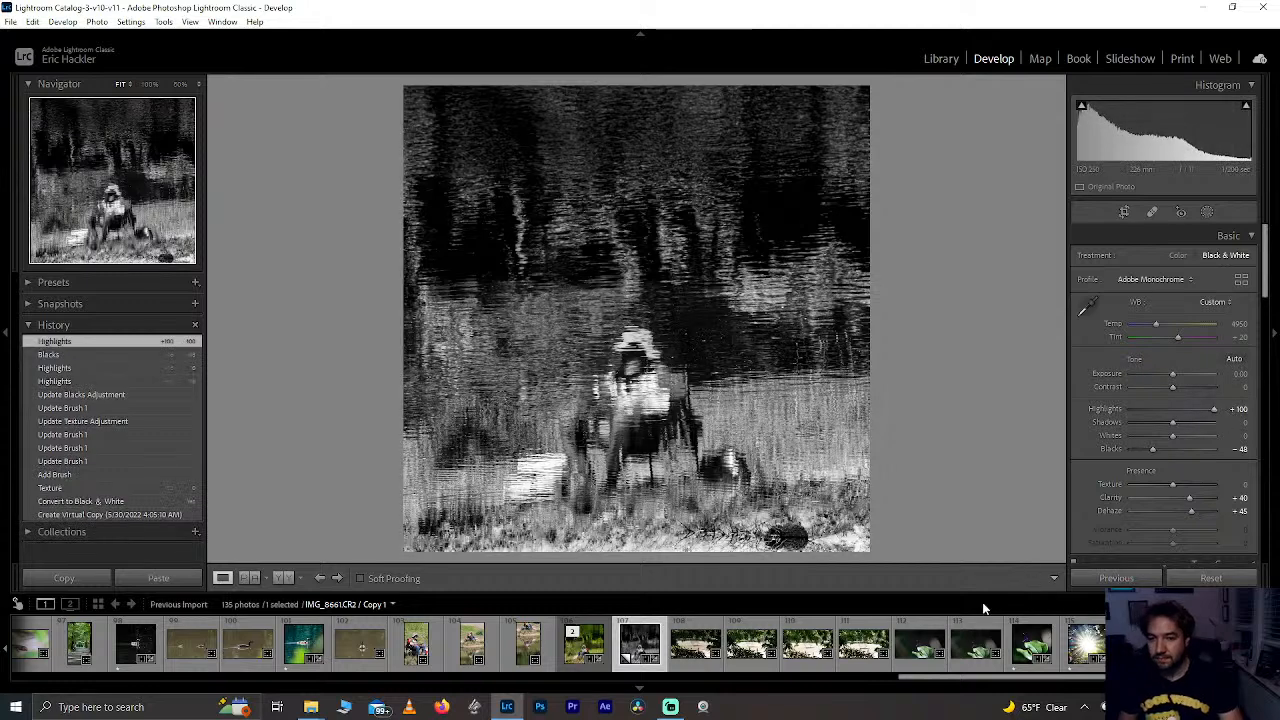
Step: Crop IMG_8659.CR2 to a 1 x 1 aspect spanning the full photo width, framing the fisherman and his reflection
{"action": "left_click", "coordinate": [471, 645]}
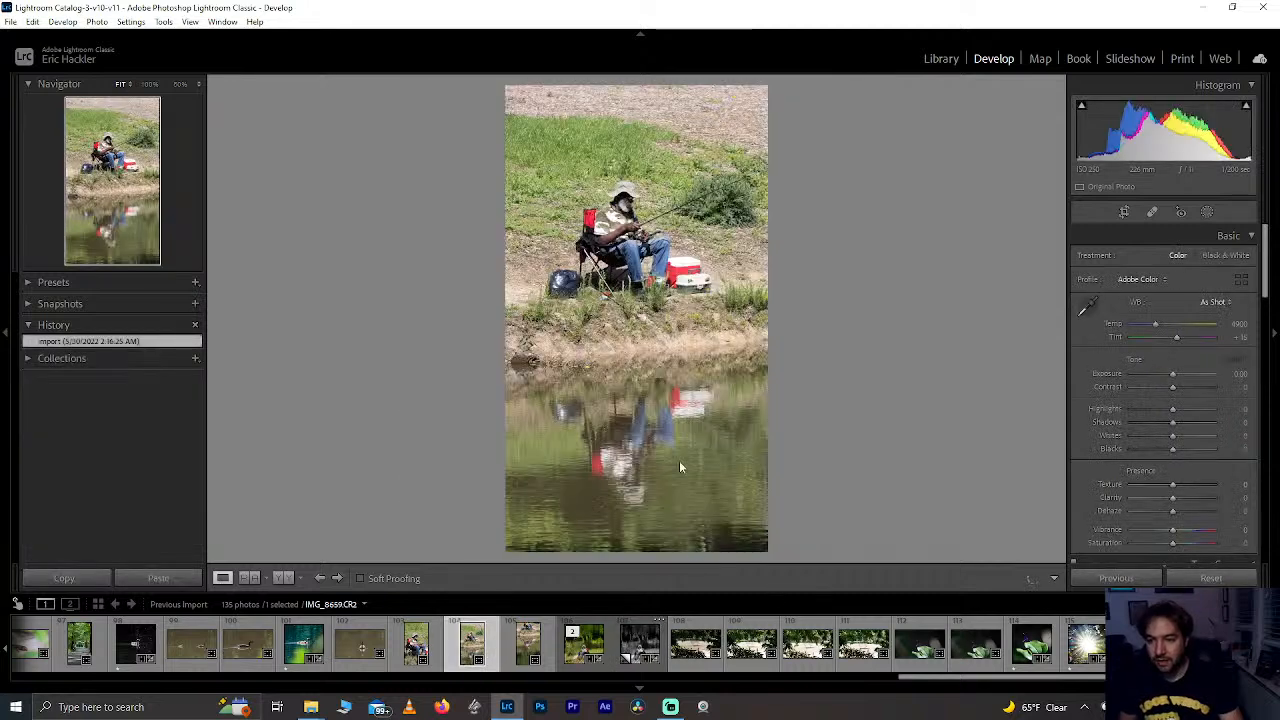
{"action": "left_click", "coordinate": [1122, 213]}
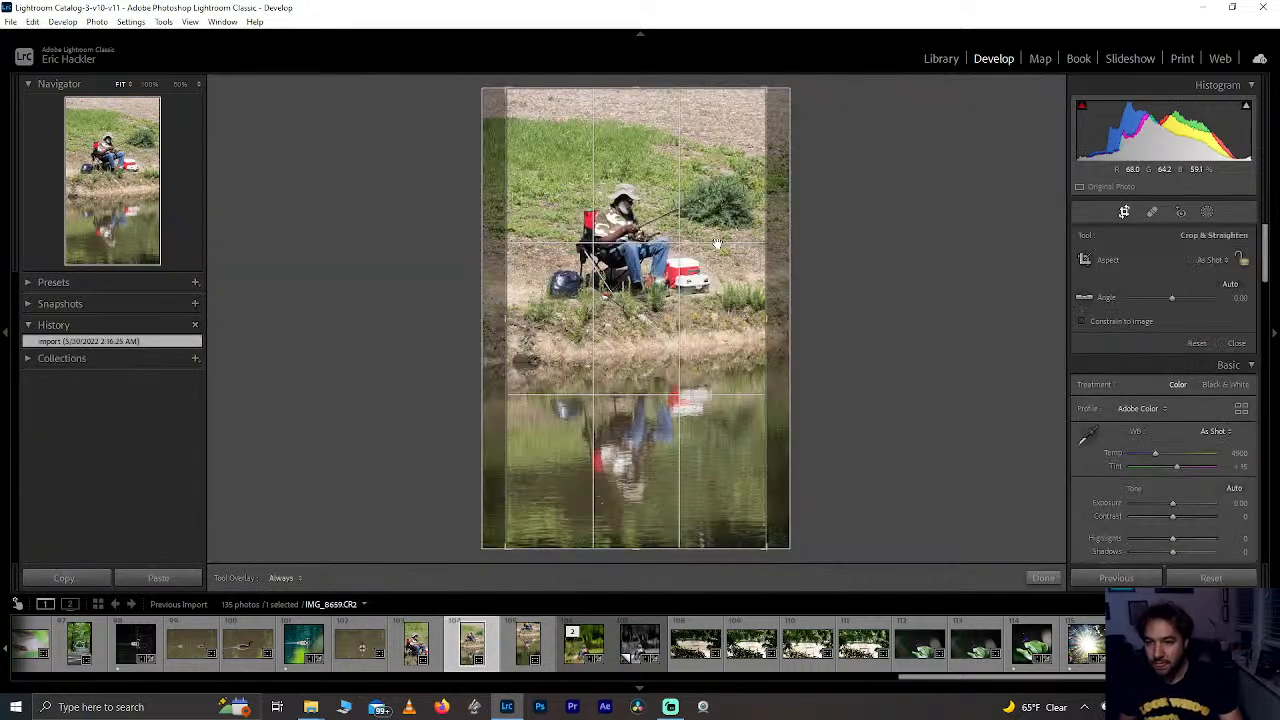
{"action": "left_click", "coordinate": [1208, 260]}
{"action": "left_click", "coordinate": [1121, 323]}
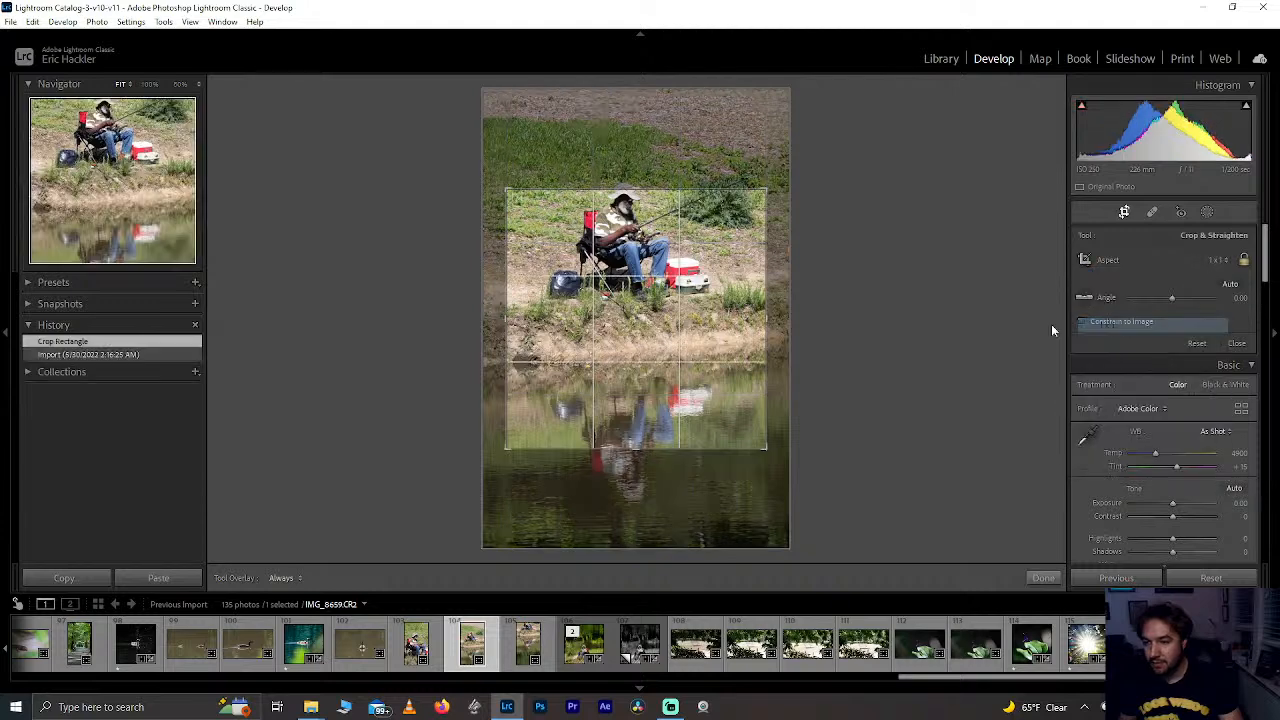
{"action": "left_click_drag", "start_coordinate": [767, 330], "coordinate": [806, 331]}
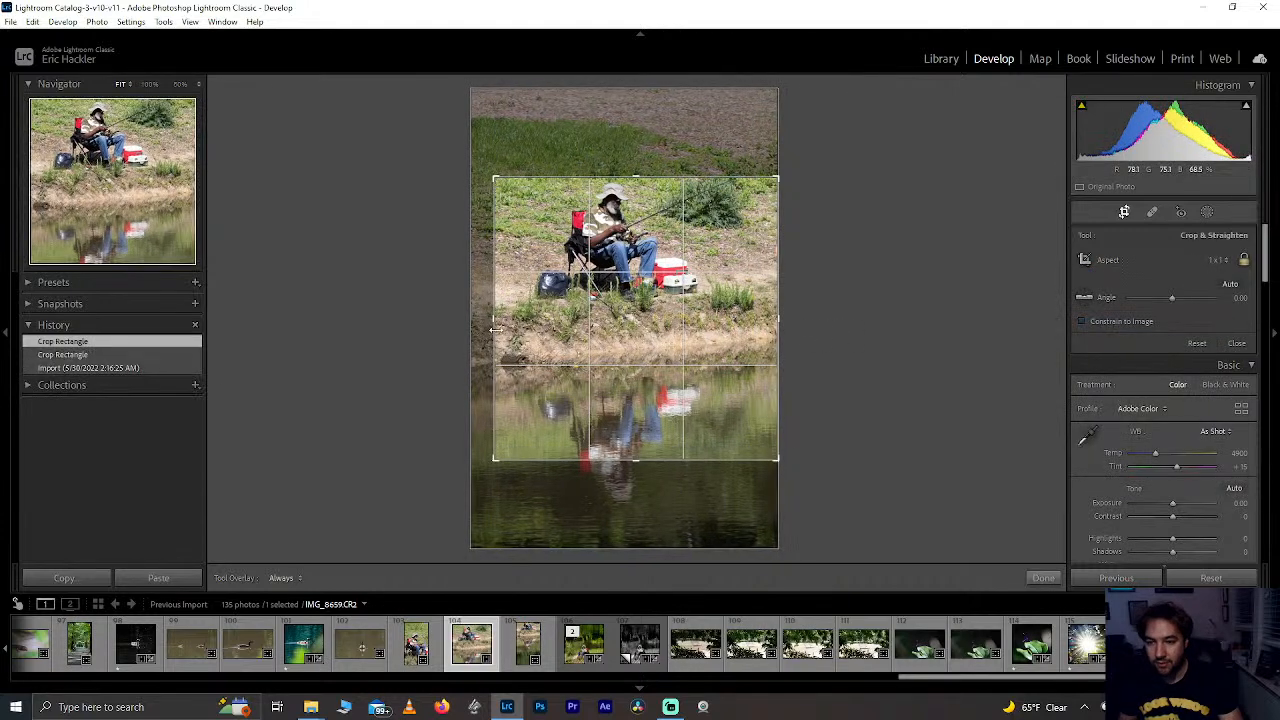
{"action": "left_click_drag", "start_coordinate": [495, 330], "coordinate": [469, 330]}
{"action": "left_click_drag", "start_coordinate": [618, 345], "coordinate": [618, 317]}
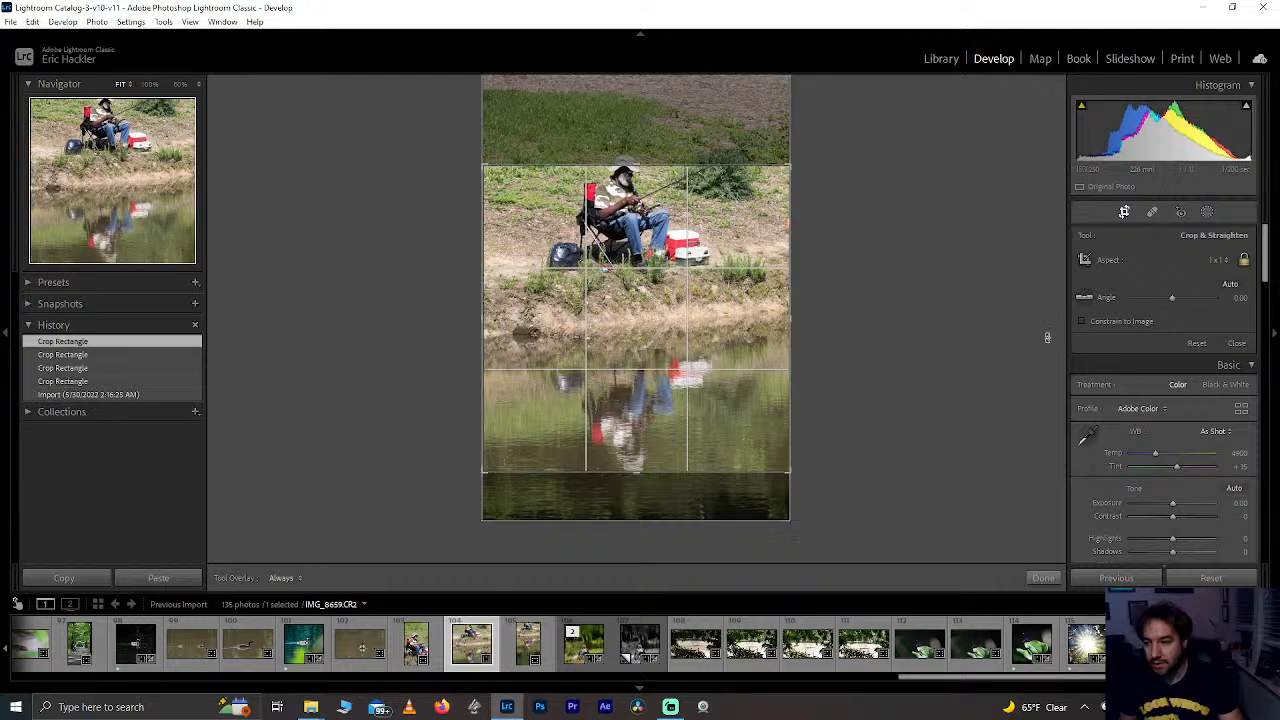
Step: Unlock the crop aspect and reshape it into a taller, slightly narrower frame around the fisherman and his full reflection
{"action": "left_click", "coordinate": [1215, 260]}
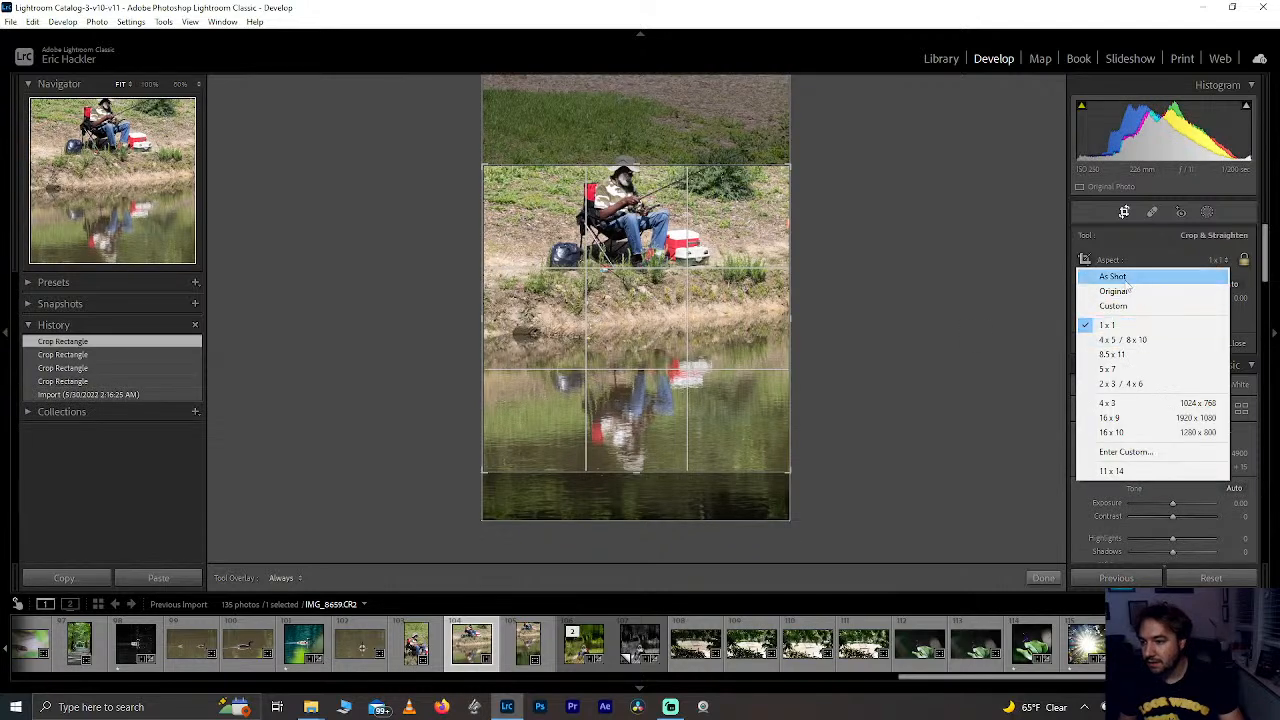
{"action": "left_click", "coordinate": [1259, 268]}
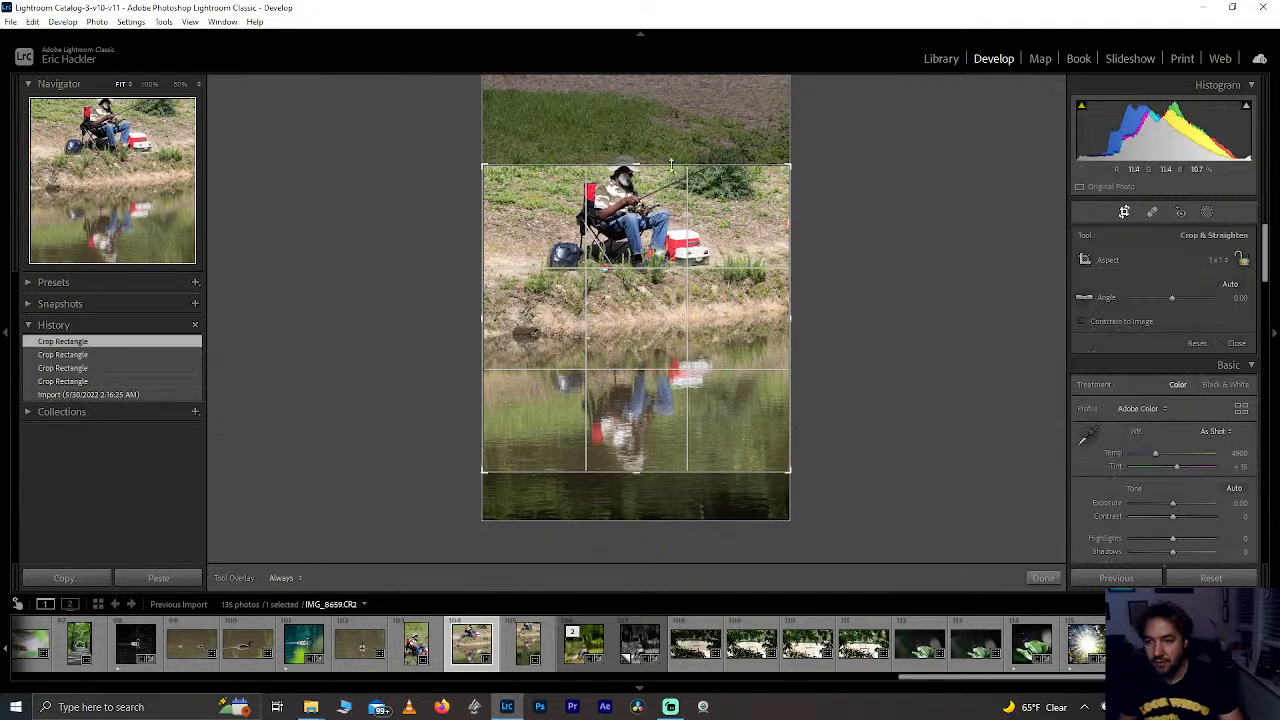
{"action": "left_click_drag", "start_coordinate": [636, 165], "coordinate": [636, 153]}
{"action": "left_click_drag", "start_coordinate": [636, 481], "coordinate": [636, 492]}
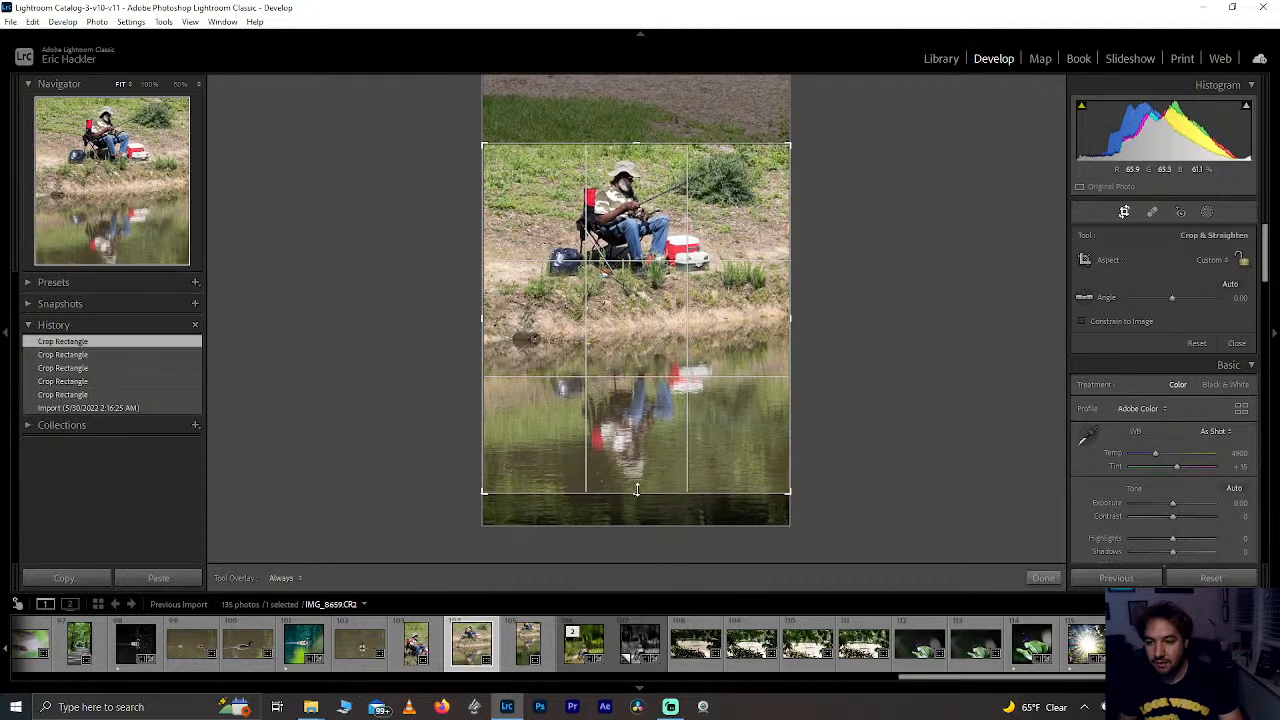
{"action": "left_click_drag", "start_coordinate": [643, 396], "coordinate": [643, 386]}
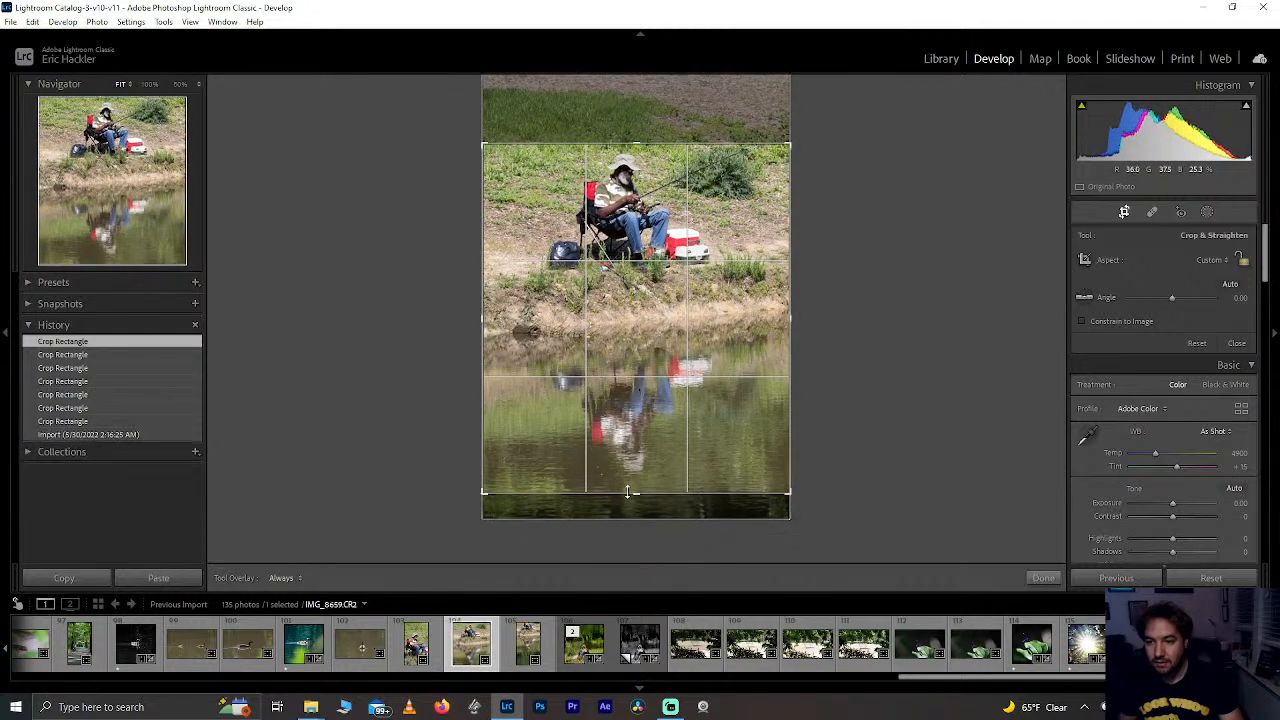
{"action": "left_click_drag", "start_coordinate": [630, 493], "coordinate": [625, 536]}
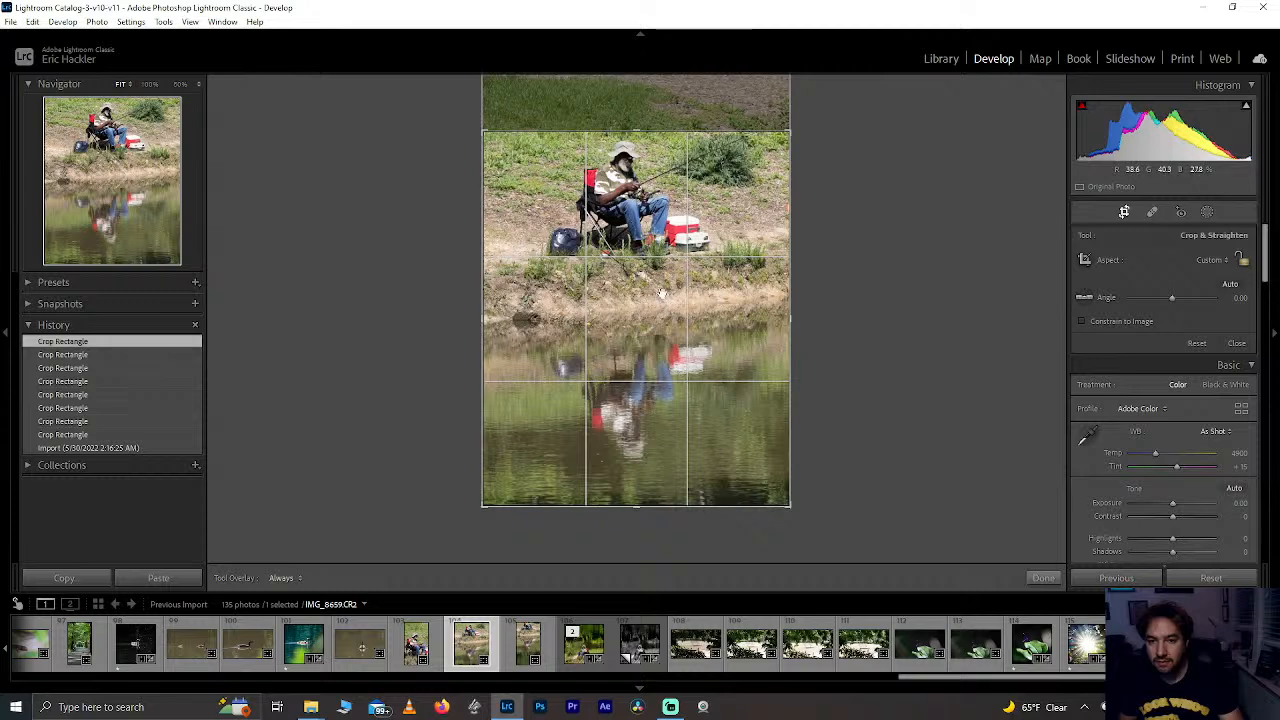
{"action": "left_click_drag", "start_coordinate": [636, 125], "coordinate": [636, 131]}
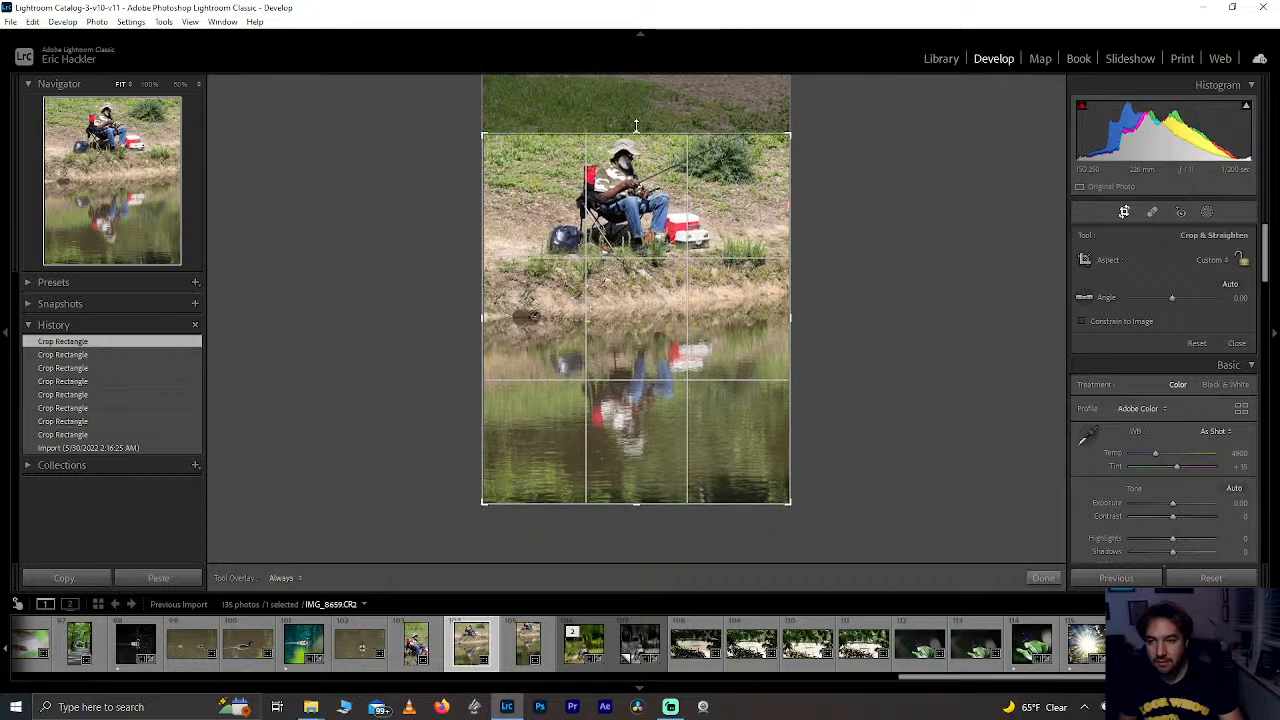
{"action": "left_click_drag", "start_coordinate": [484, 322], "coordinate": [510, 318]}
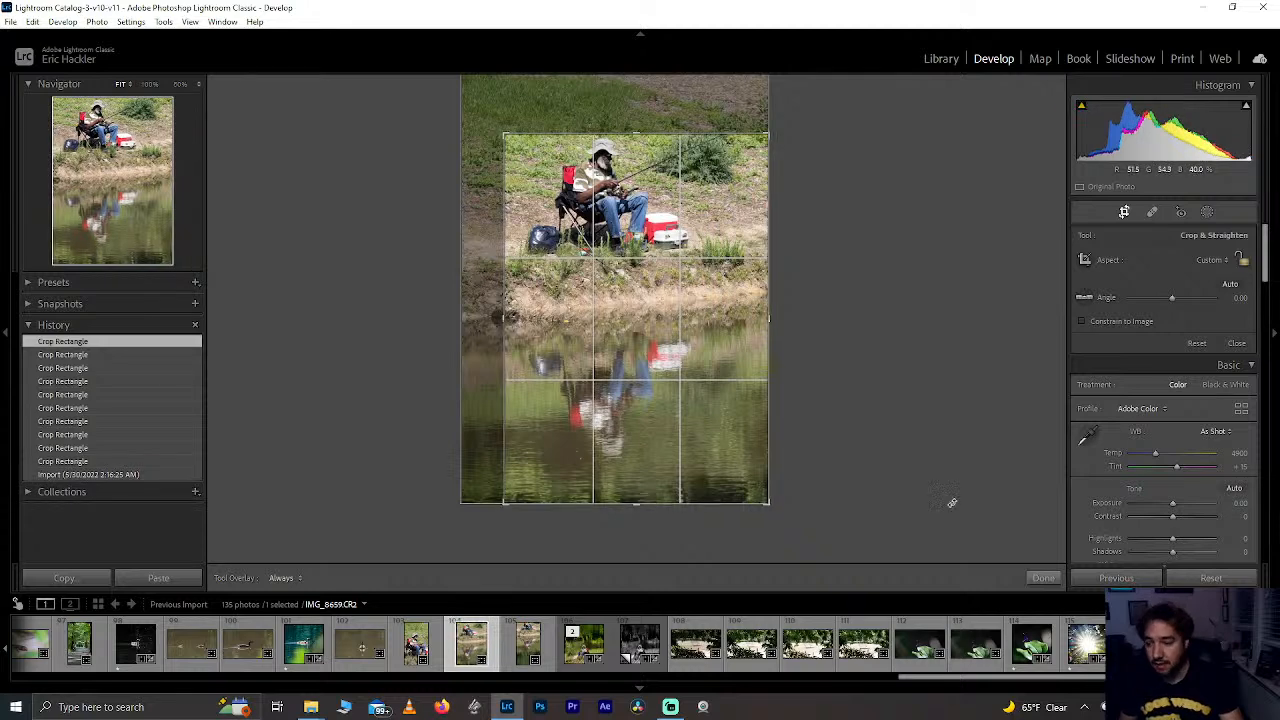
{"action": "left_click", "coordinate": [1043, 579]}
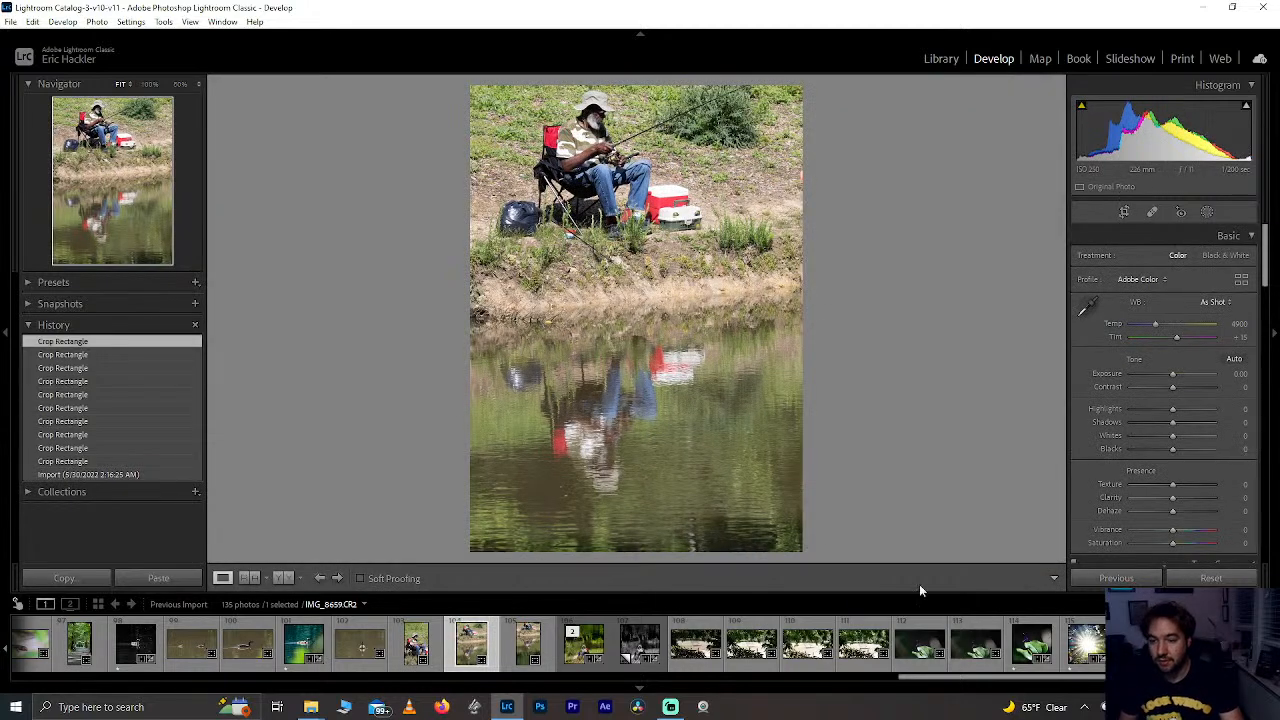
Step: Synchronize all settings except the crop from the colour reflection photo IMG_8661.CR2 to the fisherman photo IMG_8659.CR2
{"action": "left_click", "coordinate": [575, 655], "text": "ctrl"}
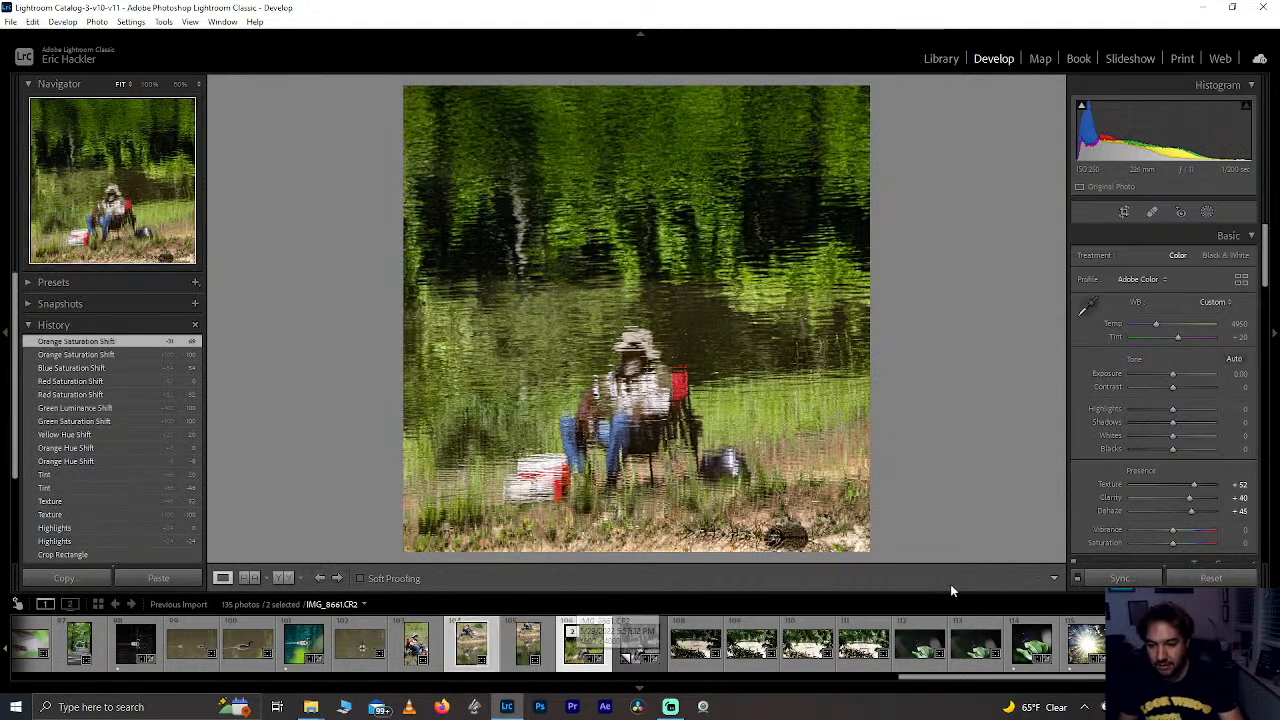
{"action": "left_click", "coordinate": [1118, 579]}
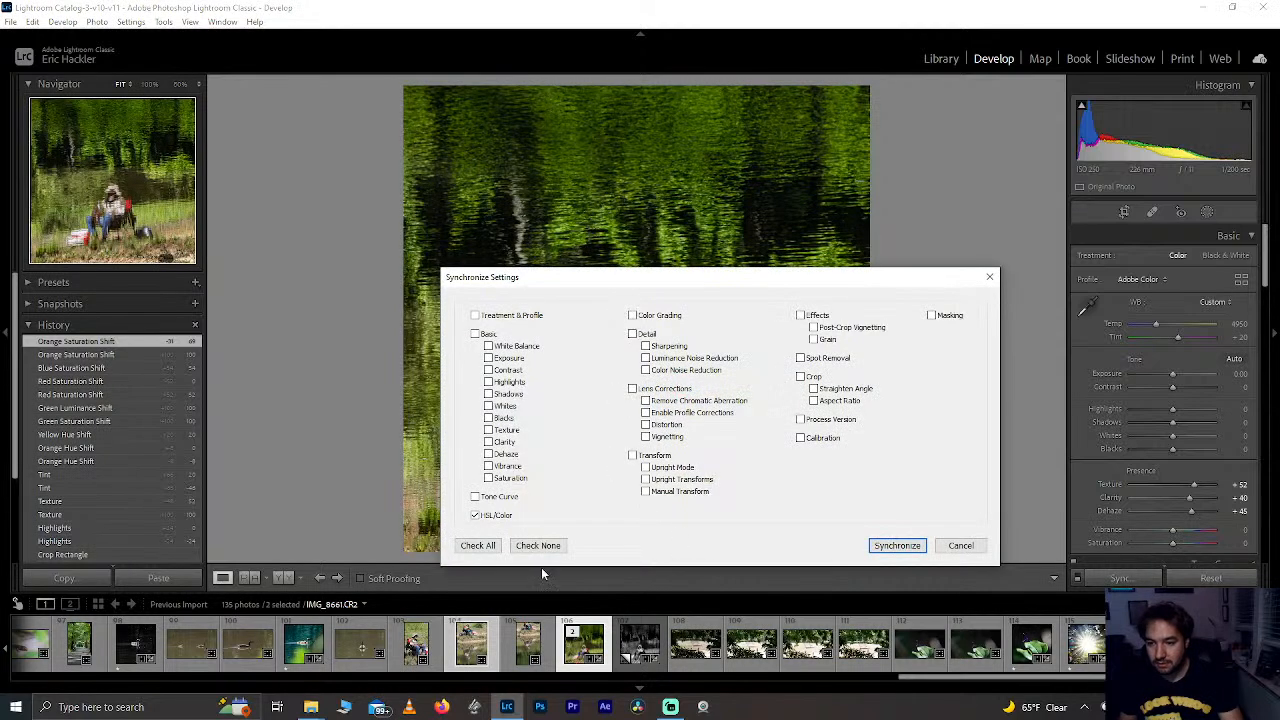
{"action": "left_click", "coordinate": [478, 548]}
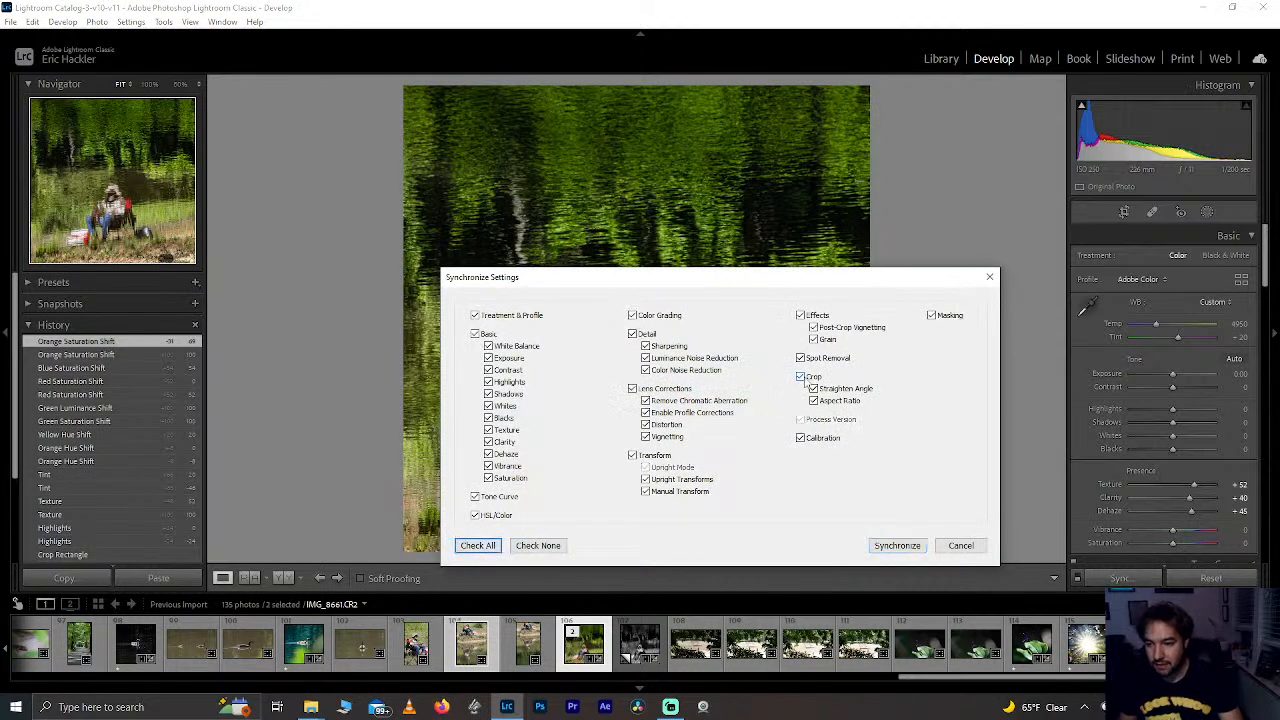
{"action": "left_click", "coordinate": [896, 546]}
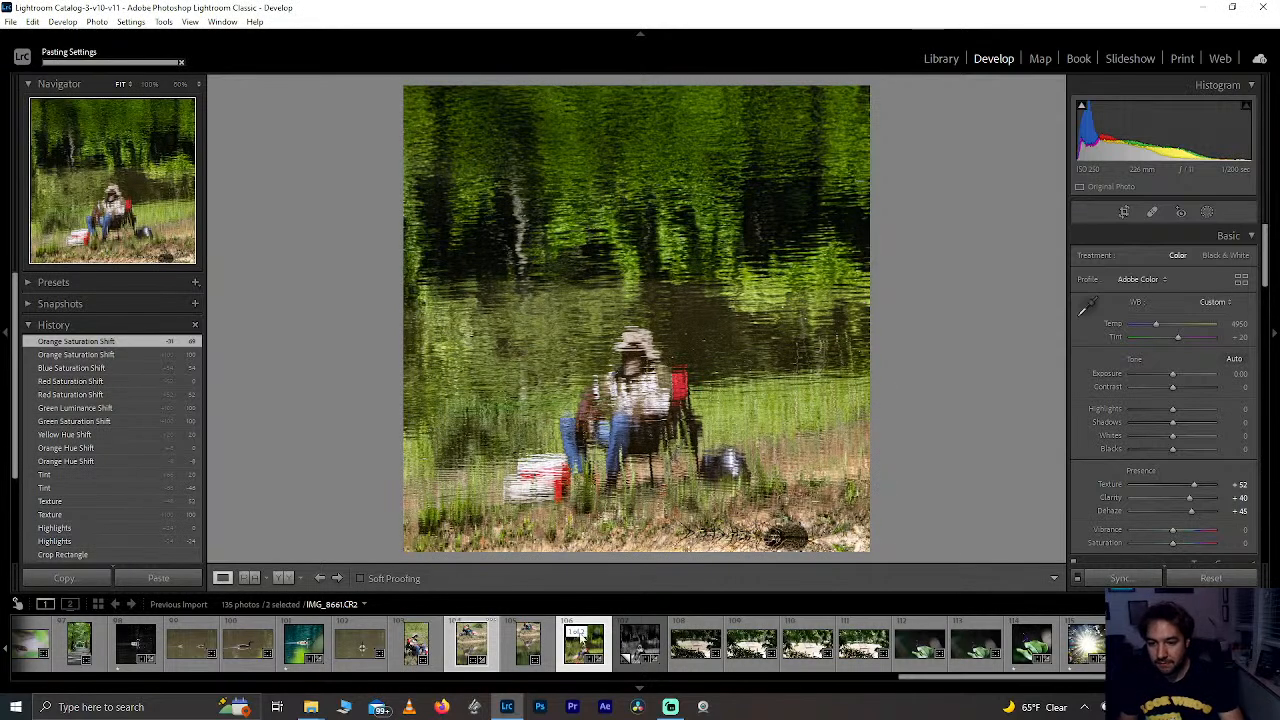
Step: Set the yellow hue of the fisherman photo IMG_8659.CR2 to +60
{"action": "left_click", "coordinate": [470, 645]}
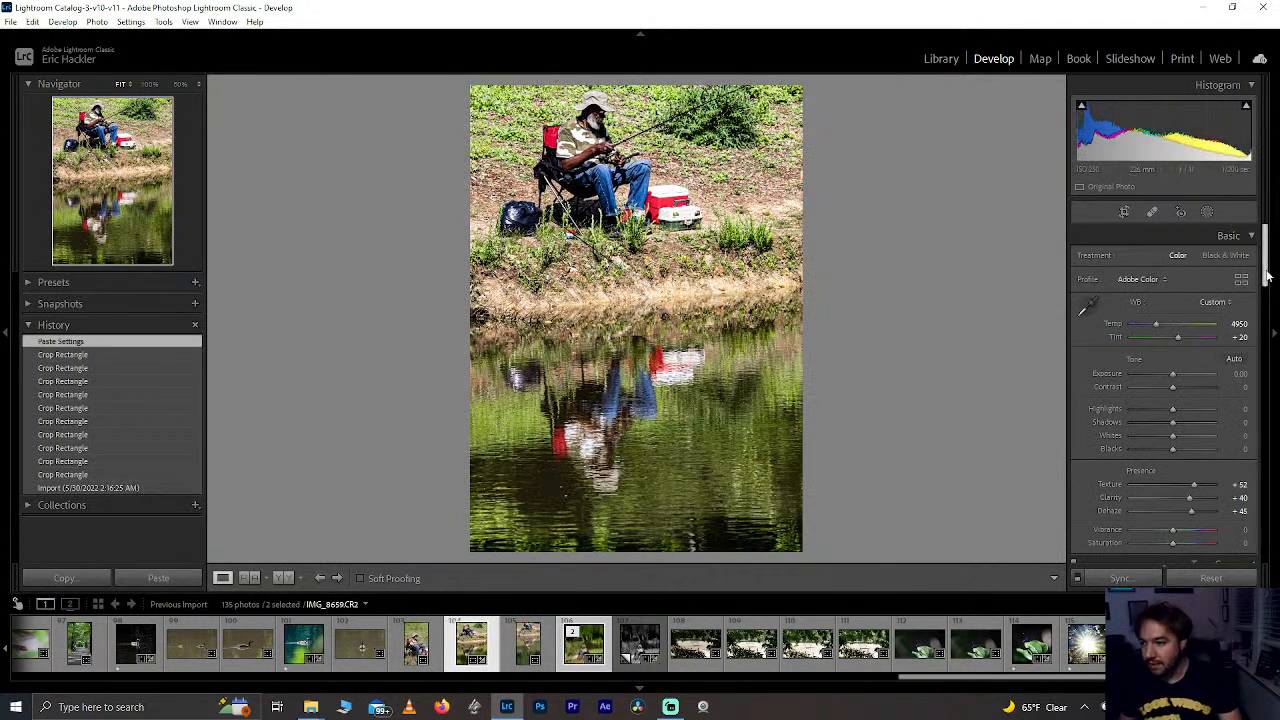
{"action": "left_click_drag", "start_coordinate": [1266, 275], "coordinate": [1266, 343]}
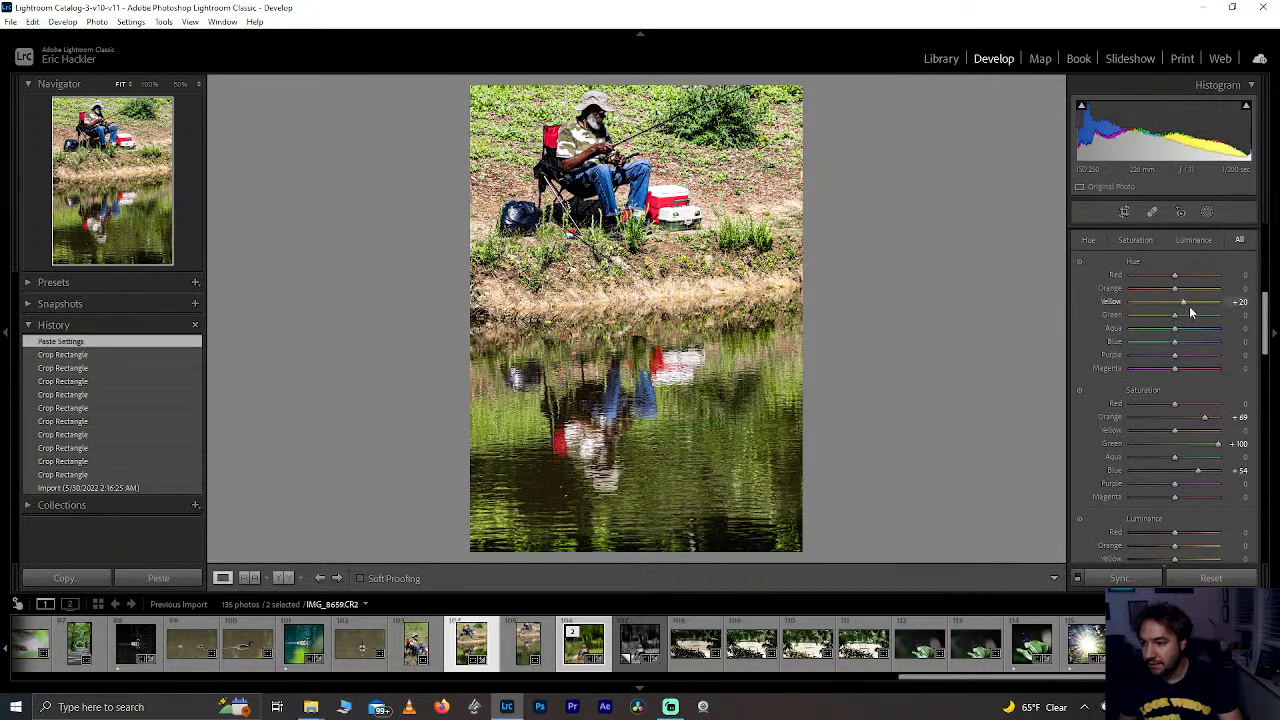
{"action": "left_click_drag", "start_coordinate": [1189, 307], "coordinate": [1202, 306]}
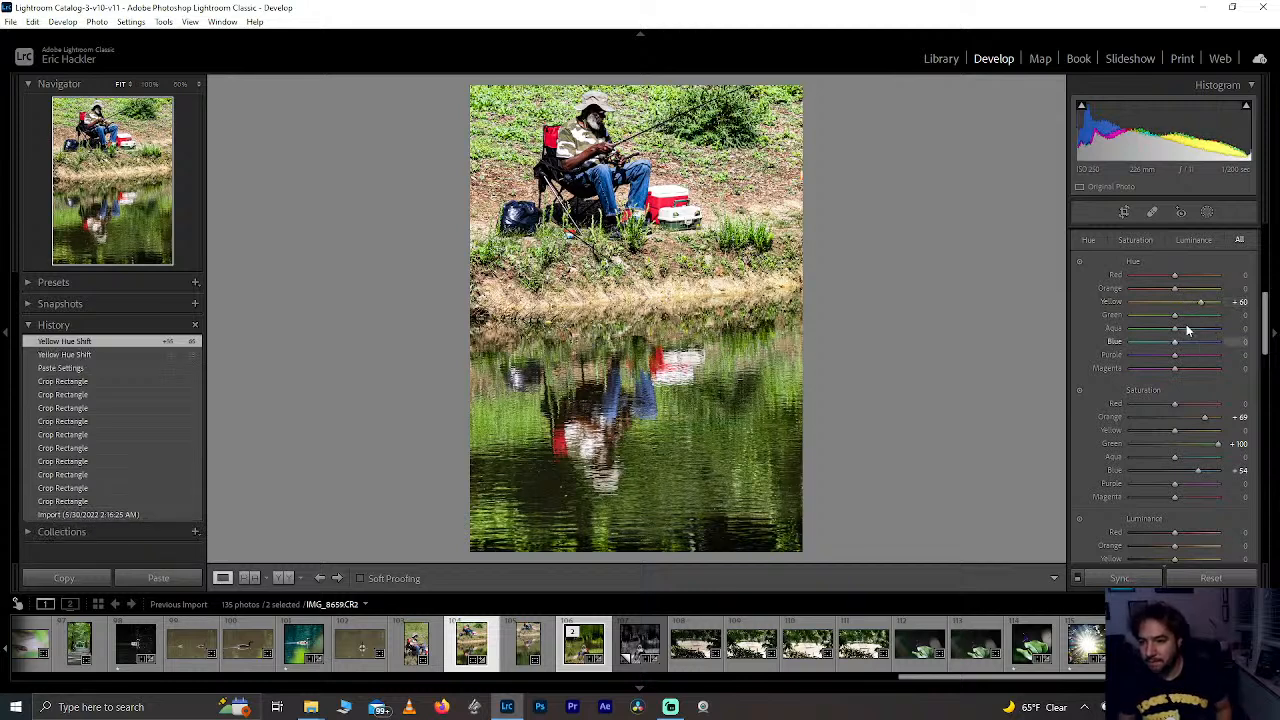
Step: Add a linear gradient mask to the fisherman photo, covering the bank and fading out over the water
{"action": "left_click", "coordinate": [1206, 213]}
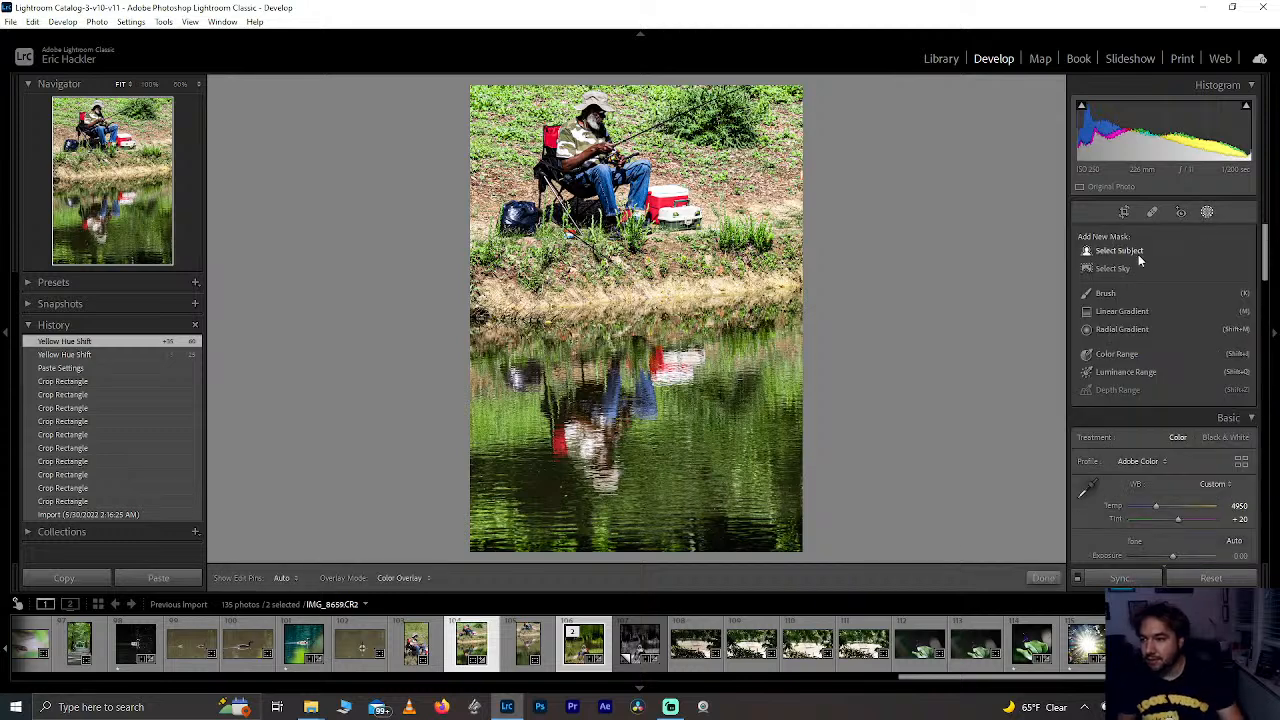
{"action": "left_click", "coordinate": [1122, 293]}
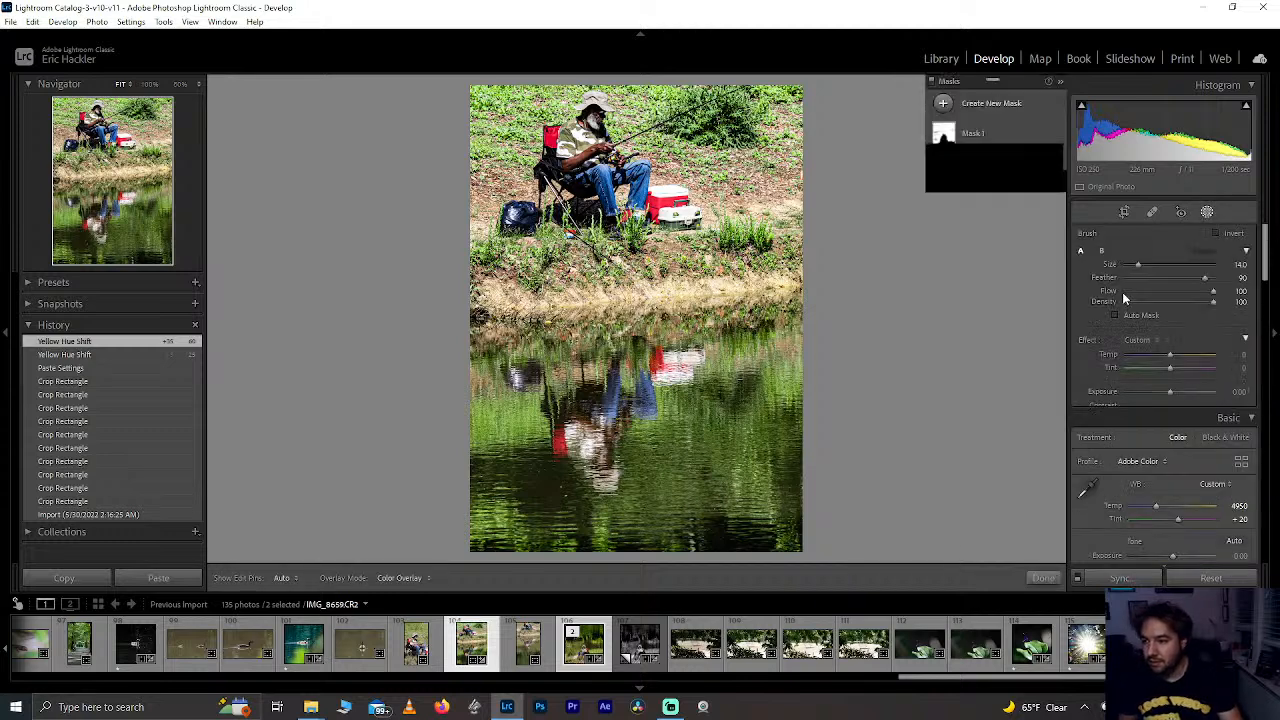
{"action": "left_click", "coordinate": [1012, 104]}
{"action": "left_click", "coordinate": [1030, 188]}
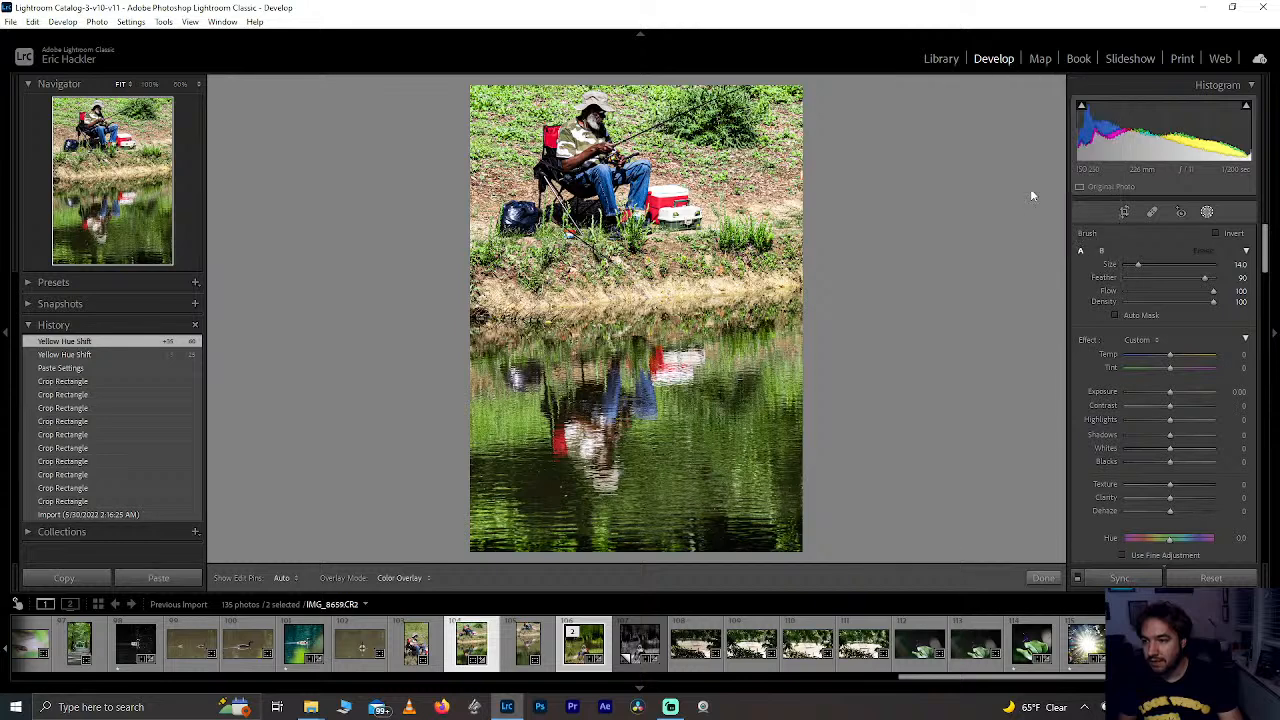
{"action": "left_click_drag", "start_coordinate": [470, 302], "coordinate": [539, 460]}
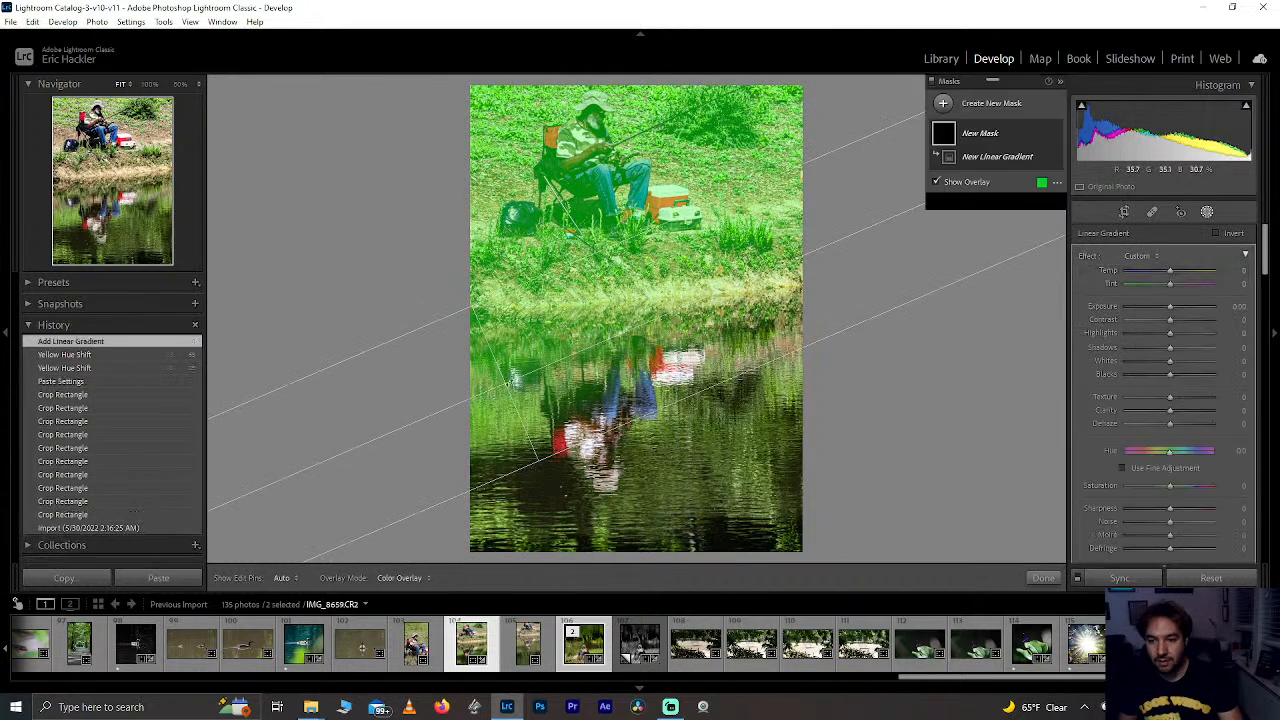
Step: Rotate, narrow and reposition the linear gradient so its transition follows the shoreline below the fisherman
{"action": "left_click_drag", "start_coordinate": [505, 382], "coordinate": [647, 291]}
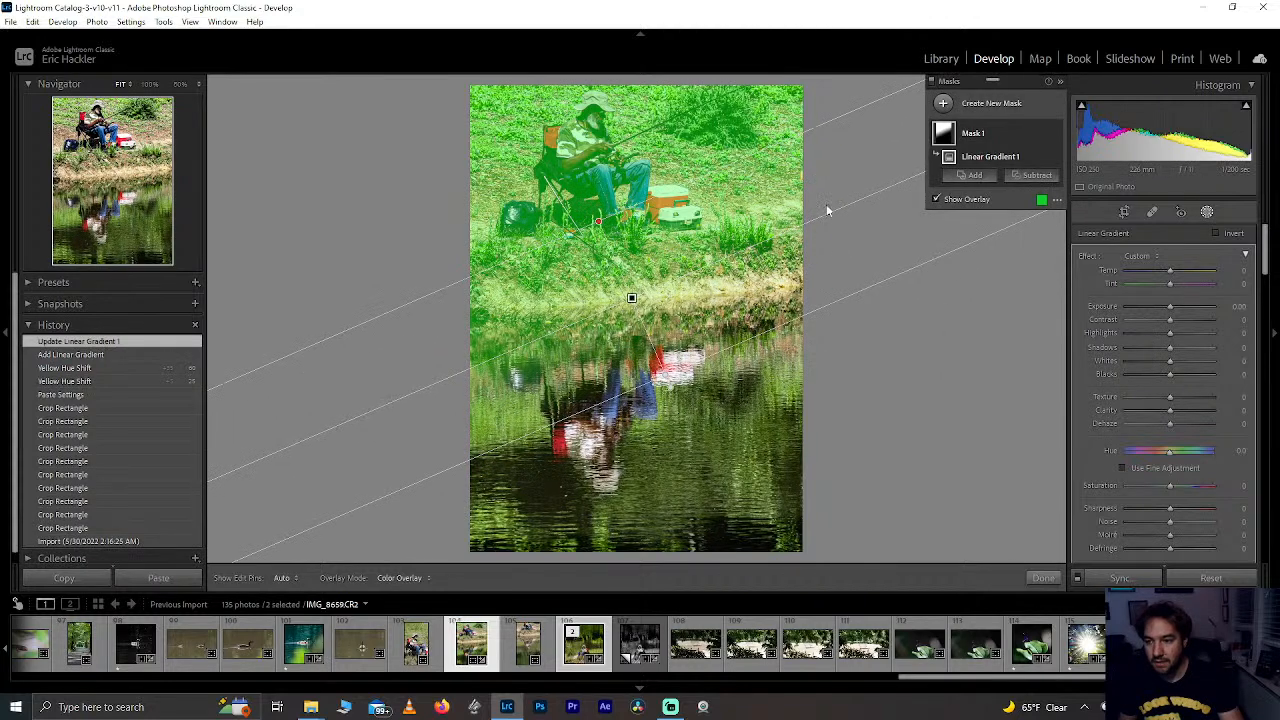
{"action": "left_click_drag", "start_coordinate": [829, 210], "coordinate": [803, 288]}
{"action": "left_click_drag", "start_coordinate": [635, 213], "coordinate": [647, 298]}
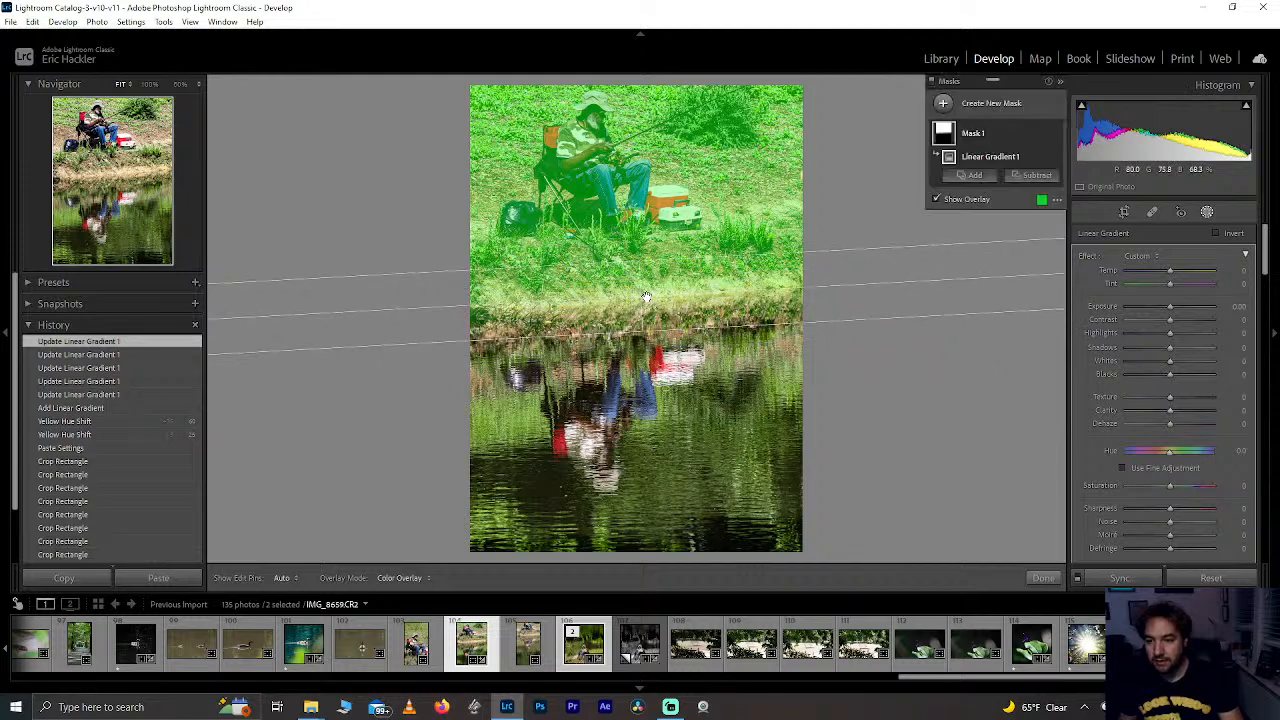
{"action": "left_click_drag", "start_coordinate": [813, 287], "coordinate": [813, 283]}
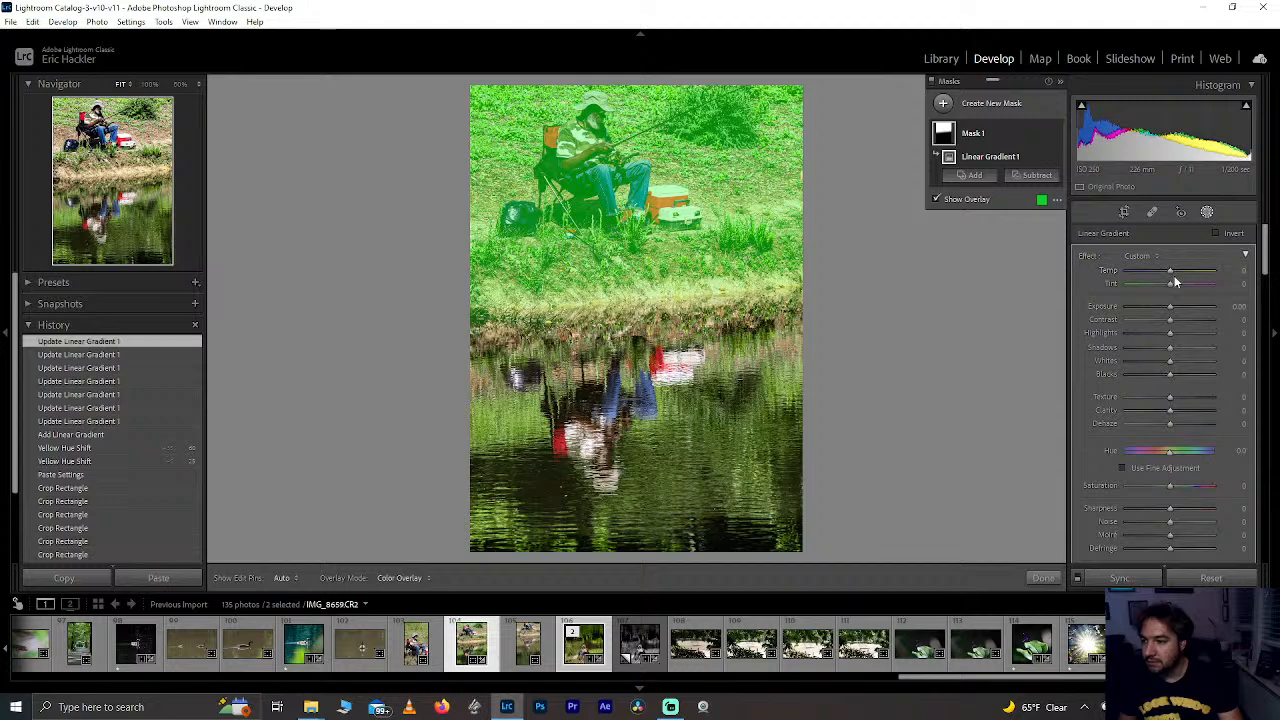
Step: Set the gradient mask's temperature to 30 and saturation to -100, and readjust its transition along the shoreline
{"action": "left_click_drag", "start_coordinate": [1176, 276], "coordinate": [1188, 276]}
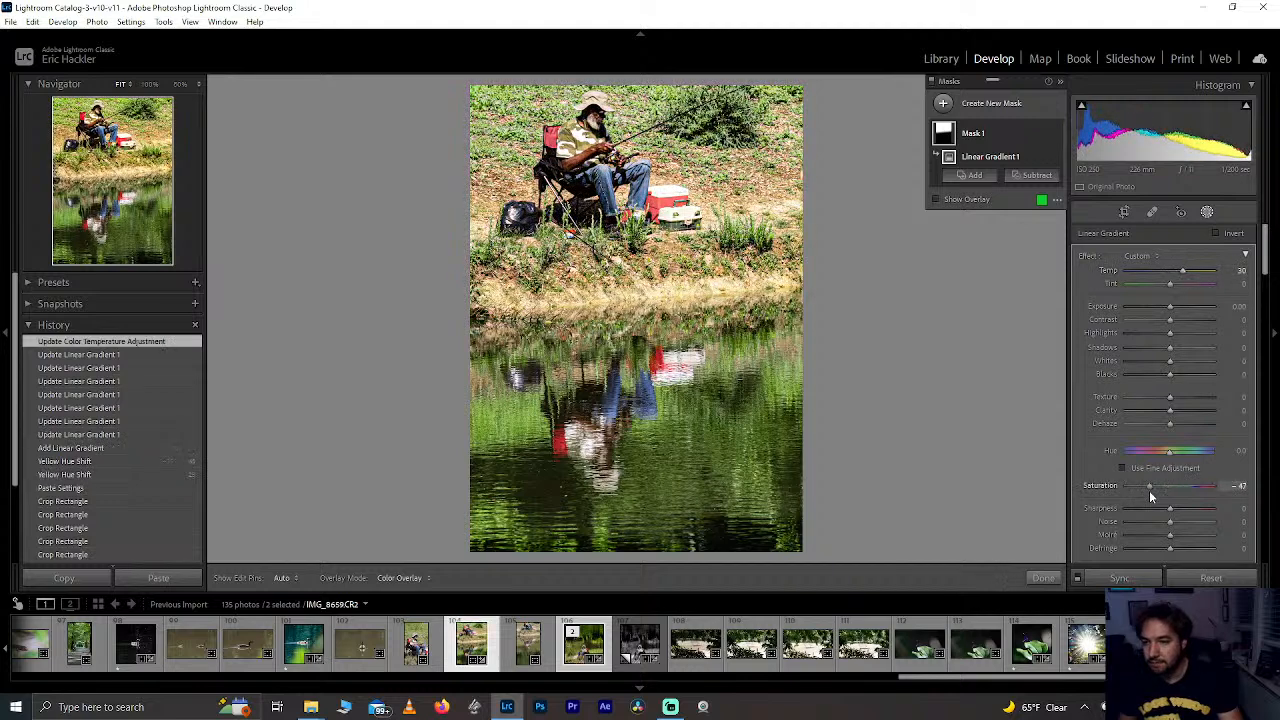
{"action": "left_click_drag", "start_coordinate": [1149, 490], "coordinate": [1101, 488]}
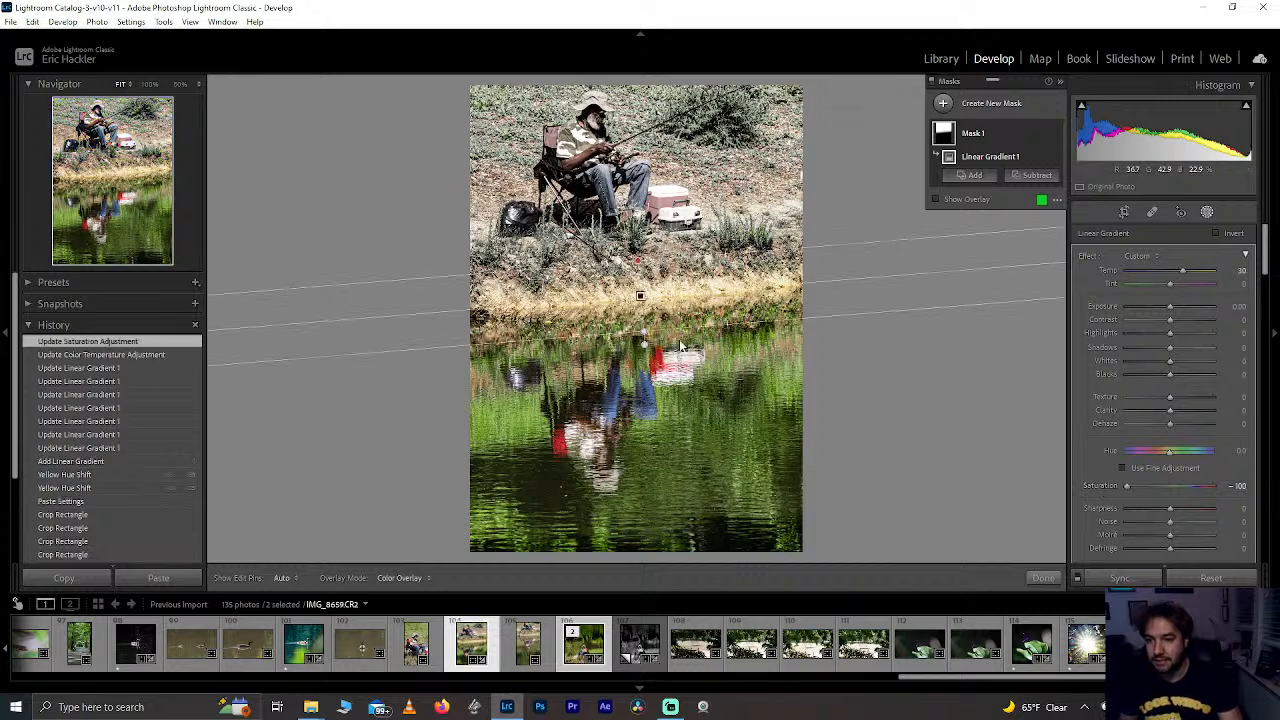
{"action": "mouse_move", "coordinate": [638, 295]}
{"action": "left_mouse_down"}
{"action": "mouse_move", "coordinate": [638, 330]}
{"action": "mouse_move", "coordinate": [630, 295]}
{"action": "left_mouse_up"}
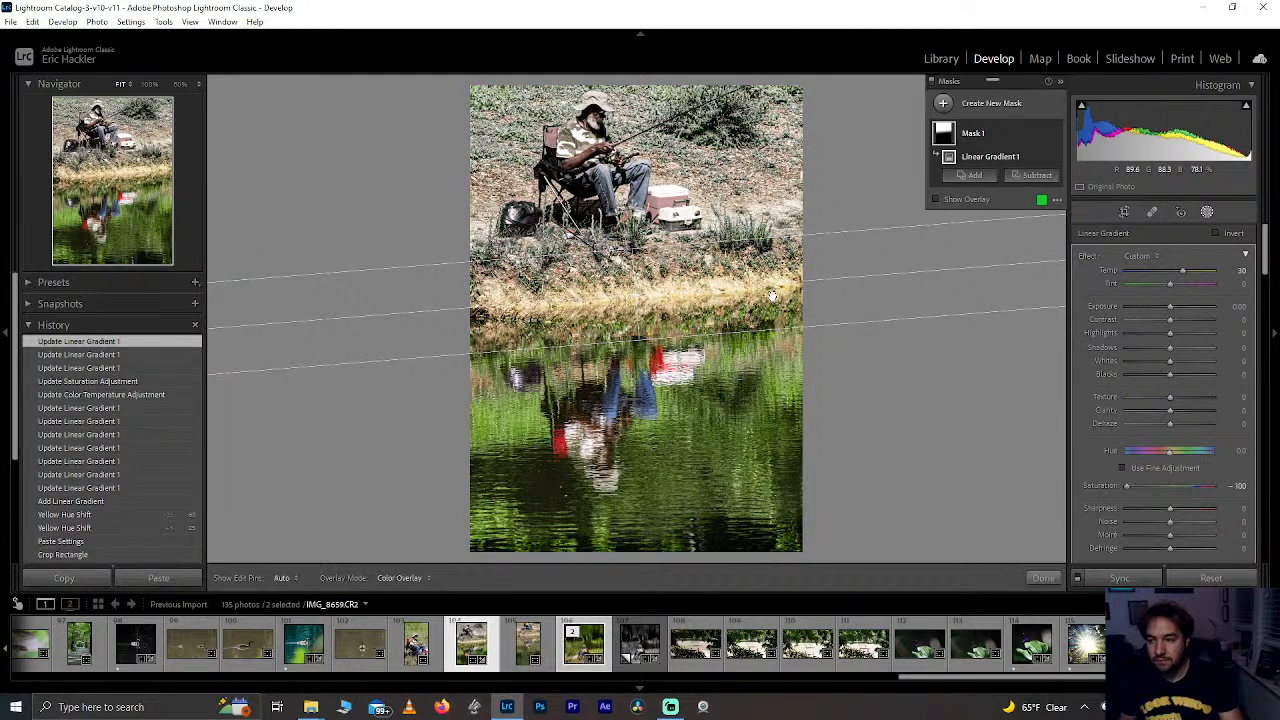
Step: Try cooler temperatures on the gradient mask, and reset its temperature and saturation
{"action": "left_click", "coordinate": [1184, 272]}
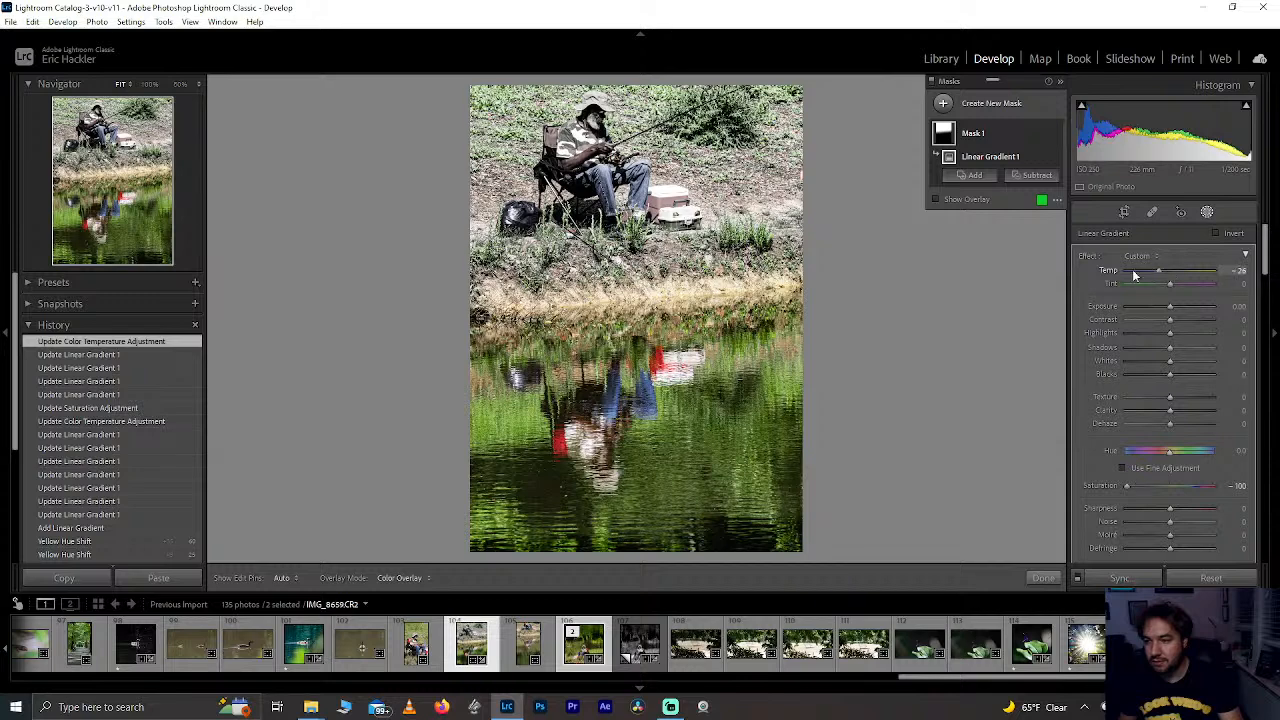
{"action": "left_click_drag", "start_coordinate": [1134, 276], "coordinate": [1101, 273]}
{"action": "double_click", "coordinate": [1160, 272]}
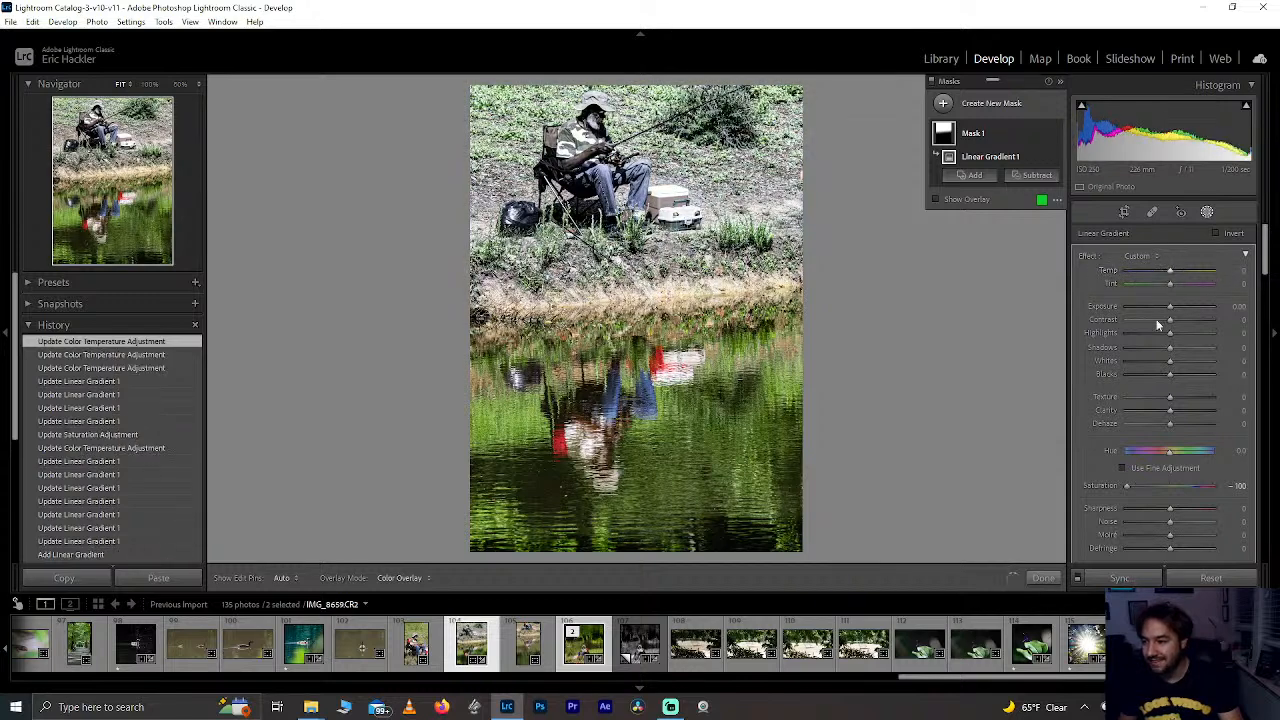
{"action": "double_click", "coordinate": [1127, 487]}
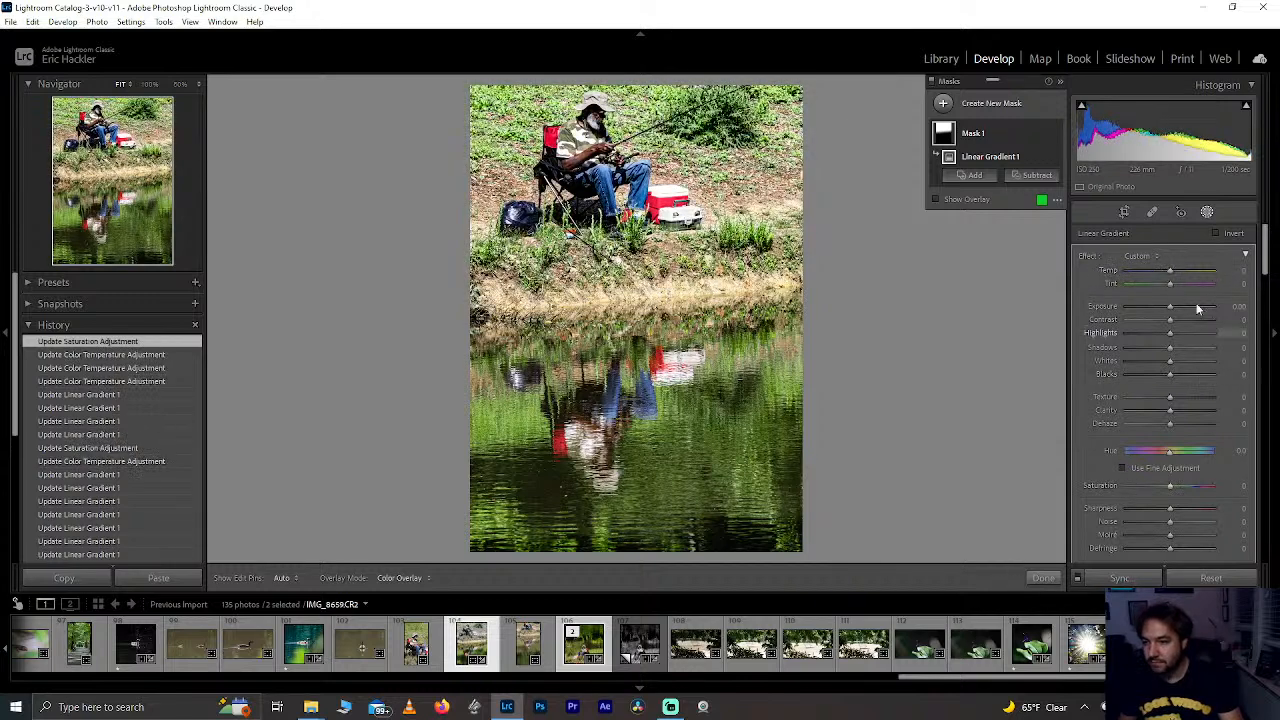
Step: Set the gradient mask's temperature to 29, saturation to -55 and contrast to -100
{"action": "left_click_drag", "start_coordinate": [1172, 273], "coordinate": [1185, 273]}
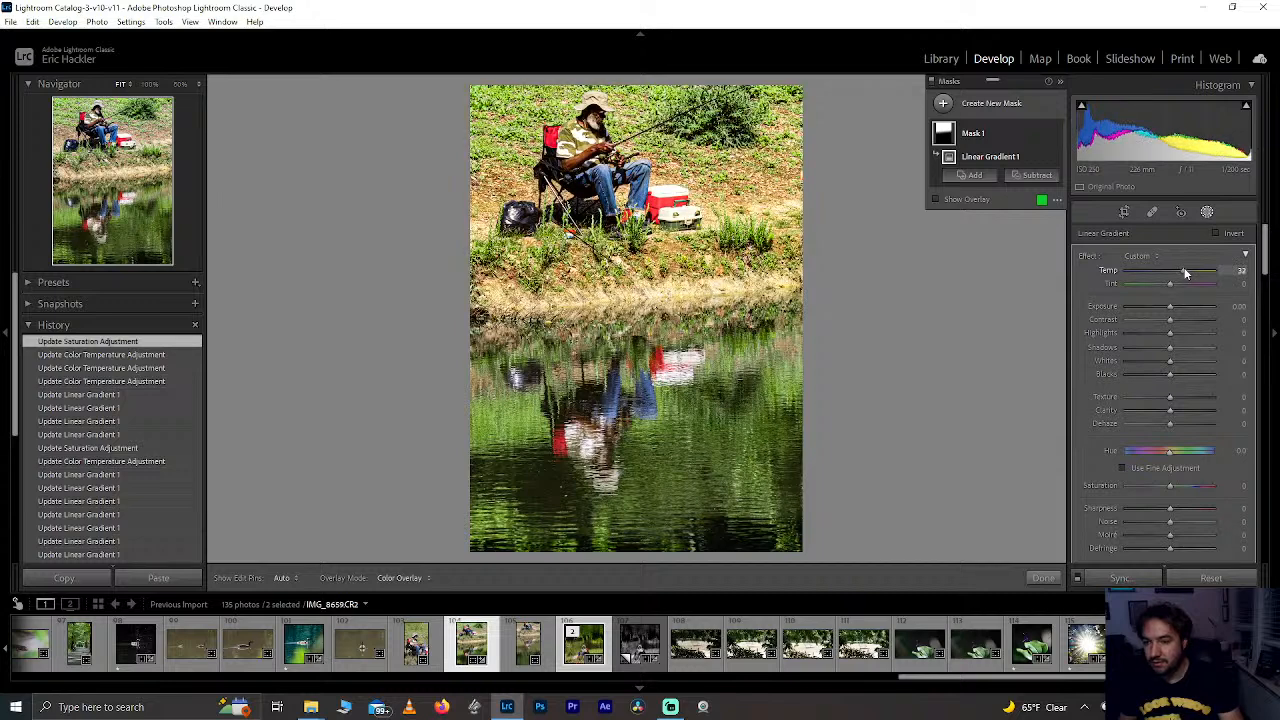
{"action": "left_click", "coordinate": [1146, 486]}
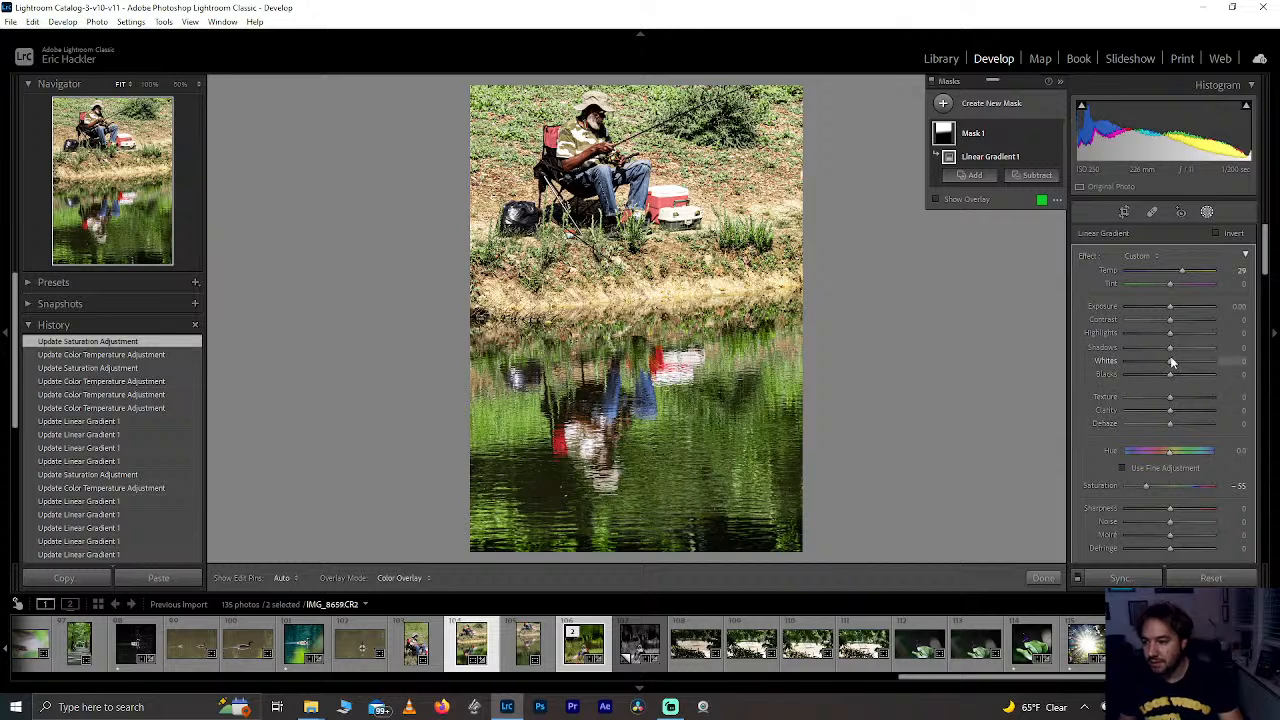
{"action": "left_click_drag", "start_coordinate": [1170, 319], "coordinate": [1127, 319]}
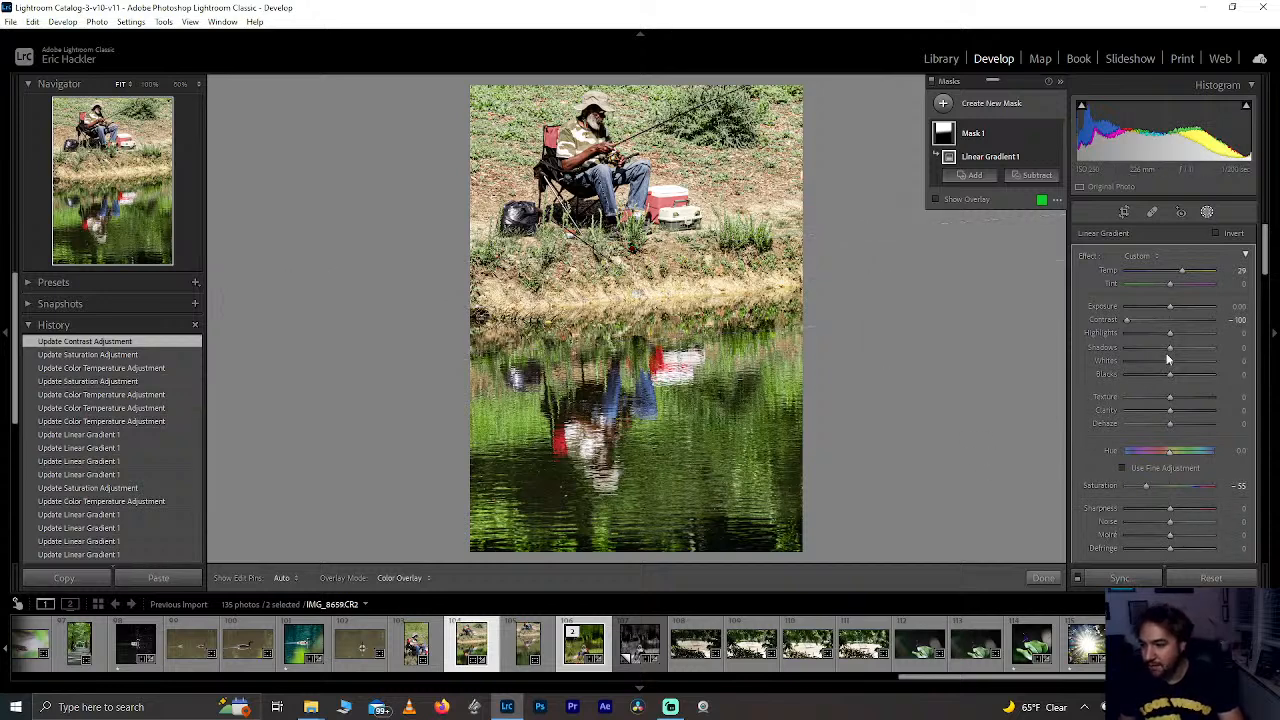
Step: Try texture and clarity at both extremes, -100 and 100, on the gradient mask, and reset the texture
{"action": "left_click_drag", "start_coordinate": [1171, 398], "coordinate": [1257, 401]}
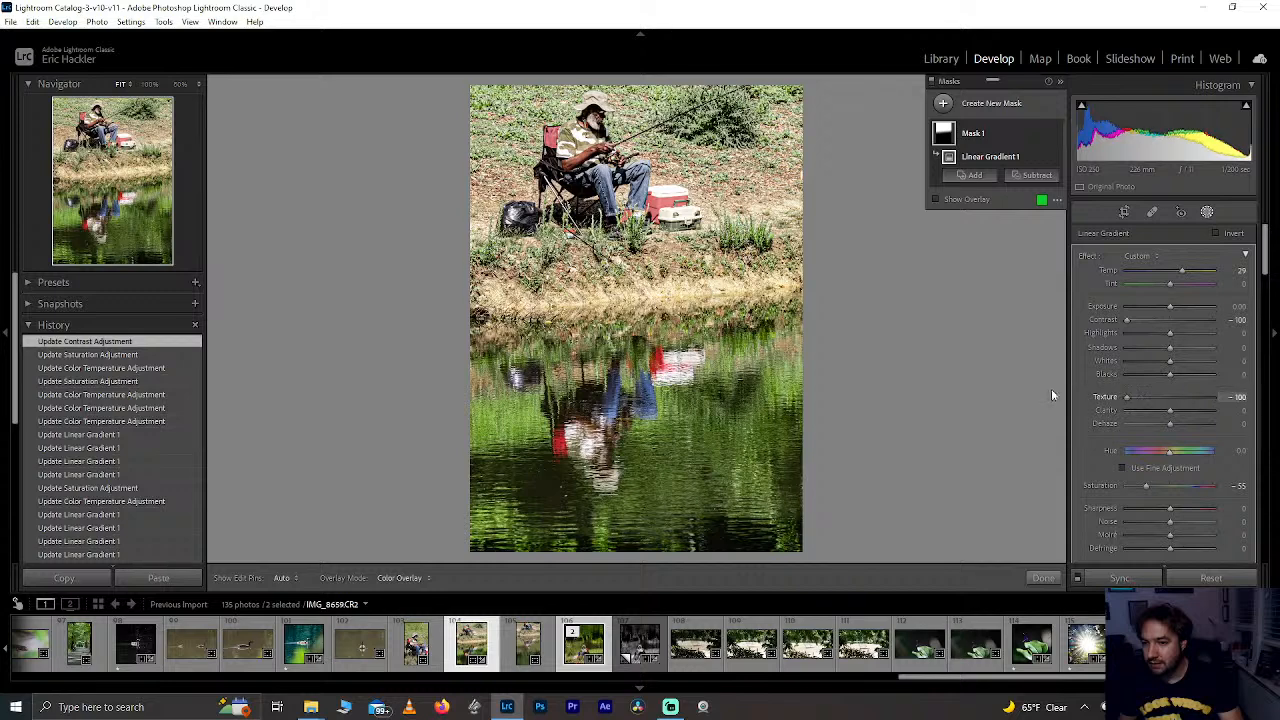
{"action": "left_click_drag", "start_coordinate": [1126, 397], "coordinate": [1257, 407]}
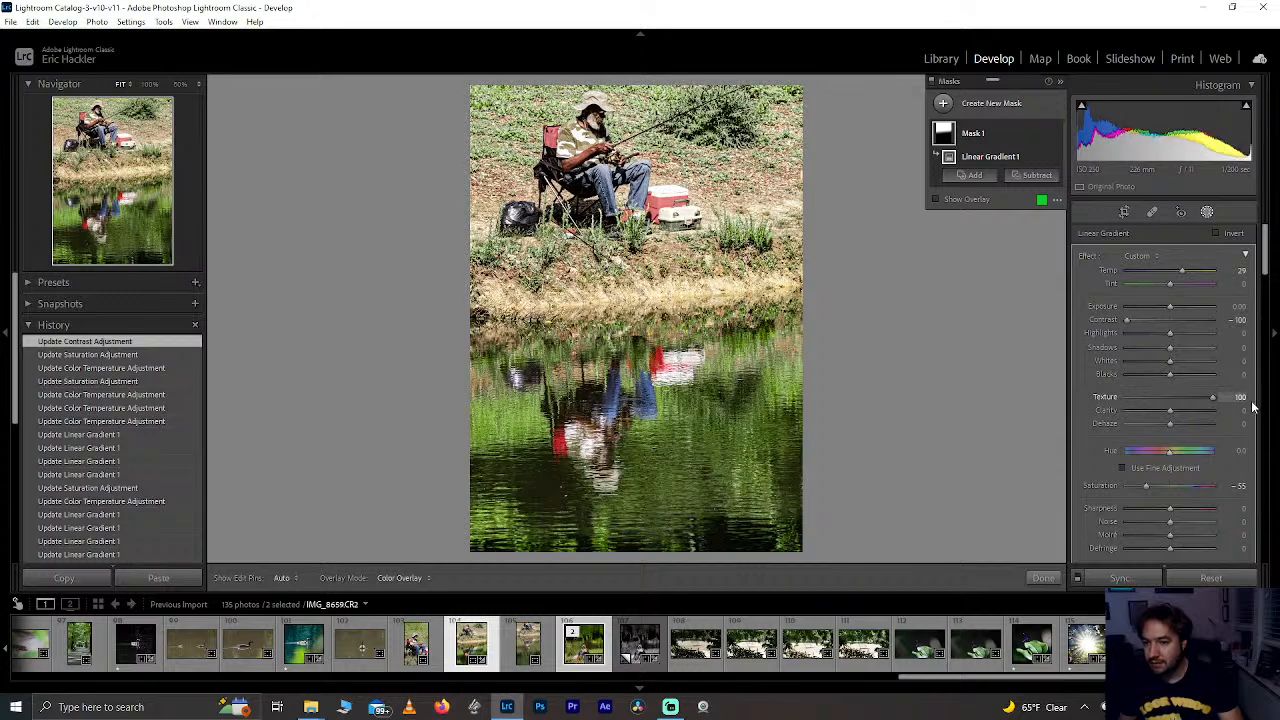
{"action": "double_click", "coordinate": [1196, 398]}
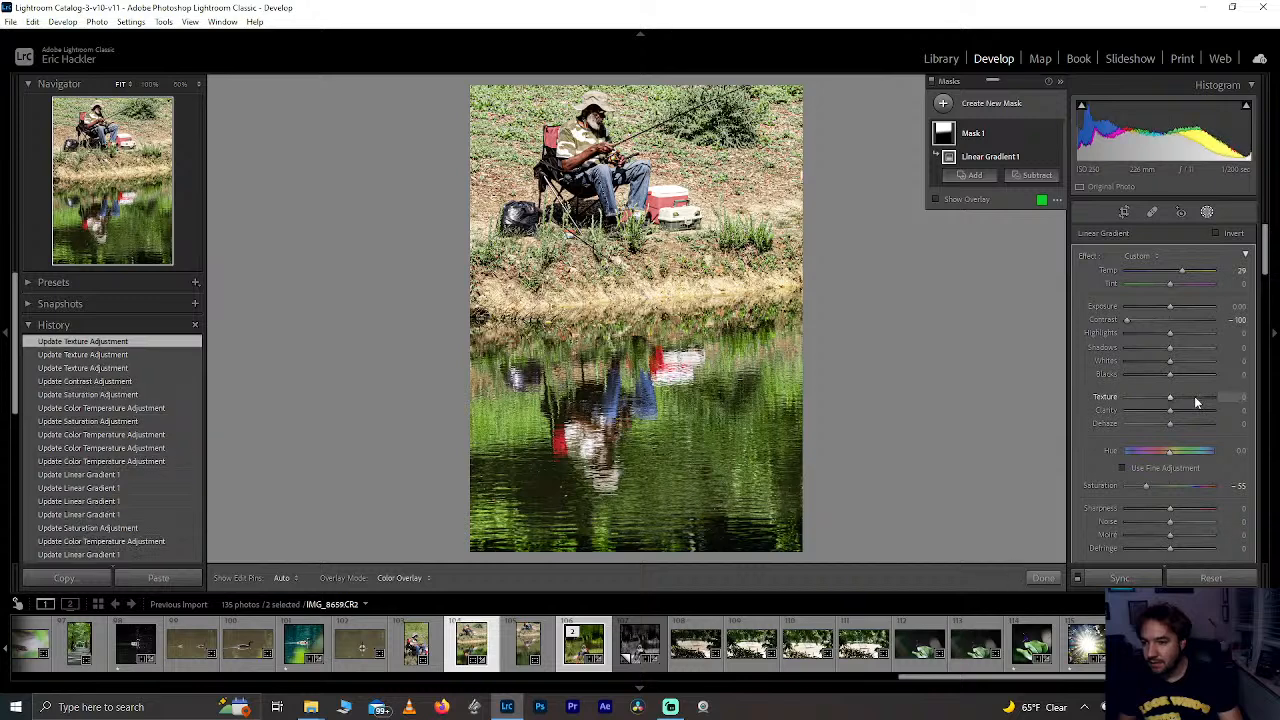
{"action": "left_click_drag", "start_coordinate": [1170, 399], "coordinate": [1095, 417]}
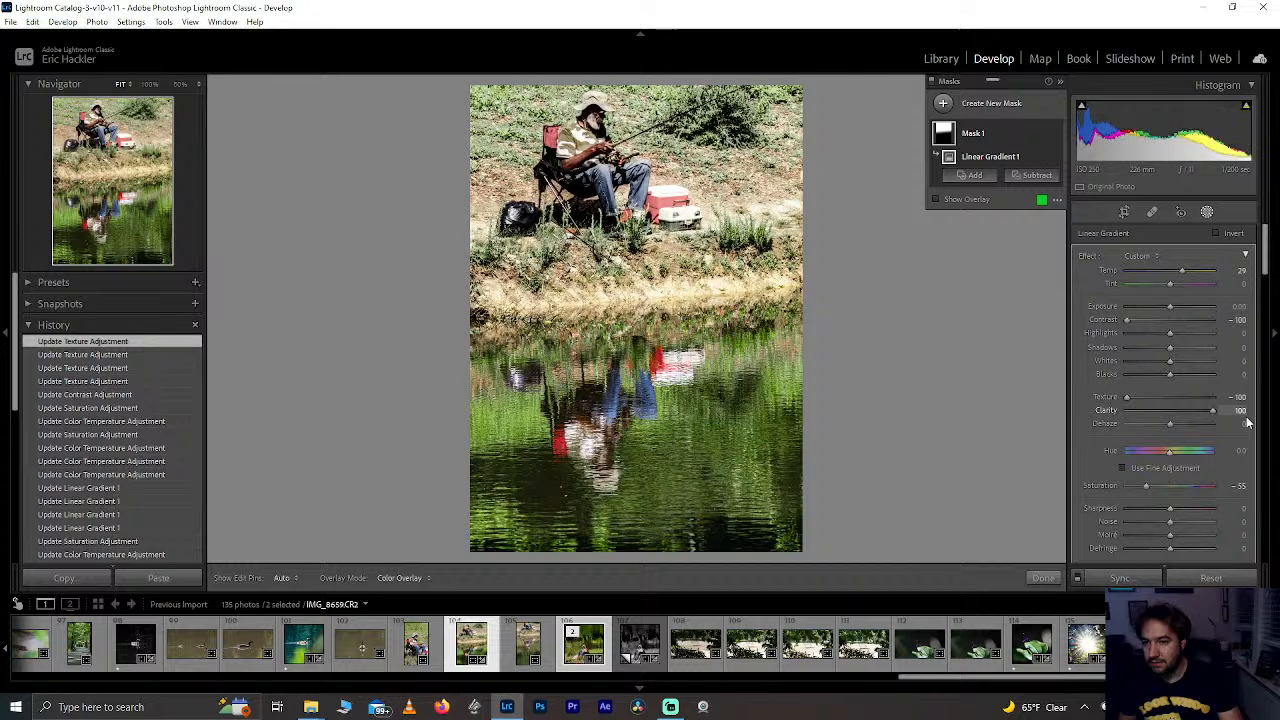
{"action": "left_click_drag", "start_coordinate": [1245, 412], "coordinate": [1089, 415]}
{"action": "double_click", "coordinate": [1126, 398]}
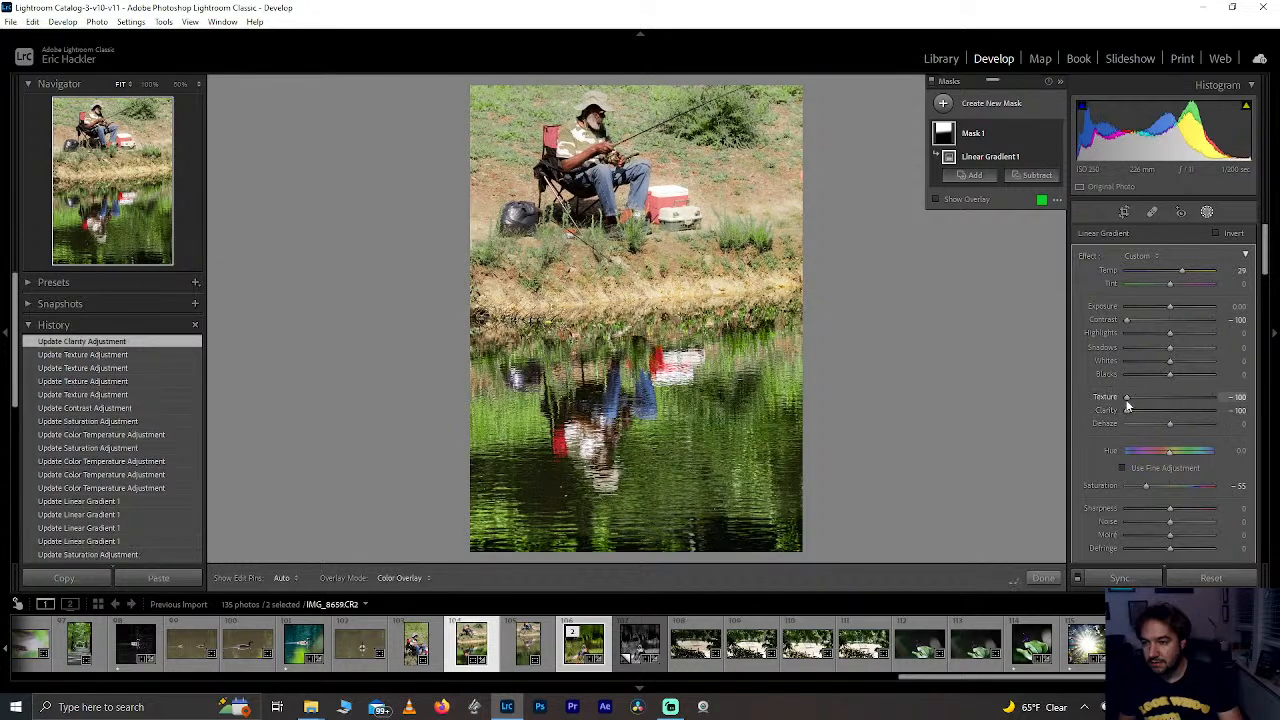
Step: Set the gradient mask's clarity to -60, shadows to 58 and dehaze to 32, and finish masking
{"action": "left_click_drag", "start_coordinate": [1130, 412], "coordinate": [1186, 426]}
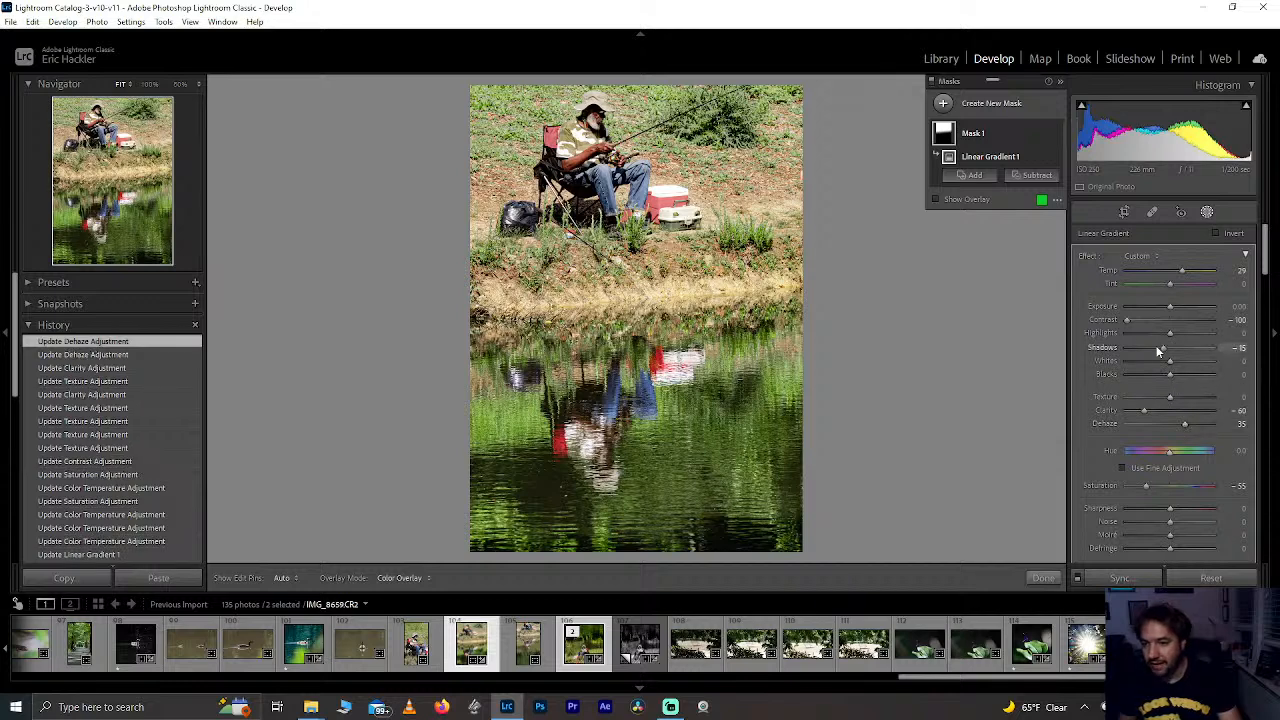
{"action": "left_click_drag", "start_coordinate": [1157, 349], "coordinate": [1197, 350]}
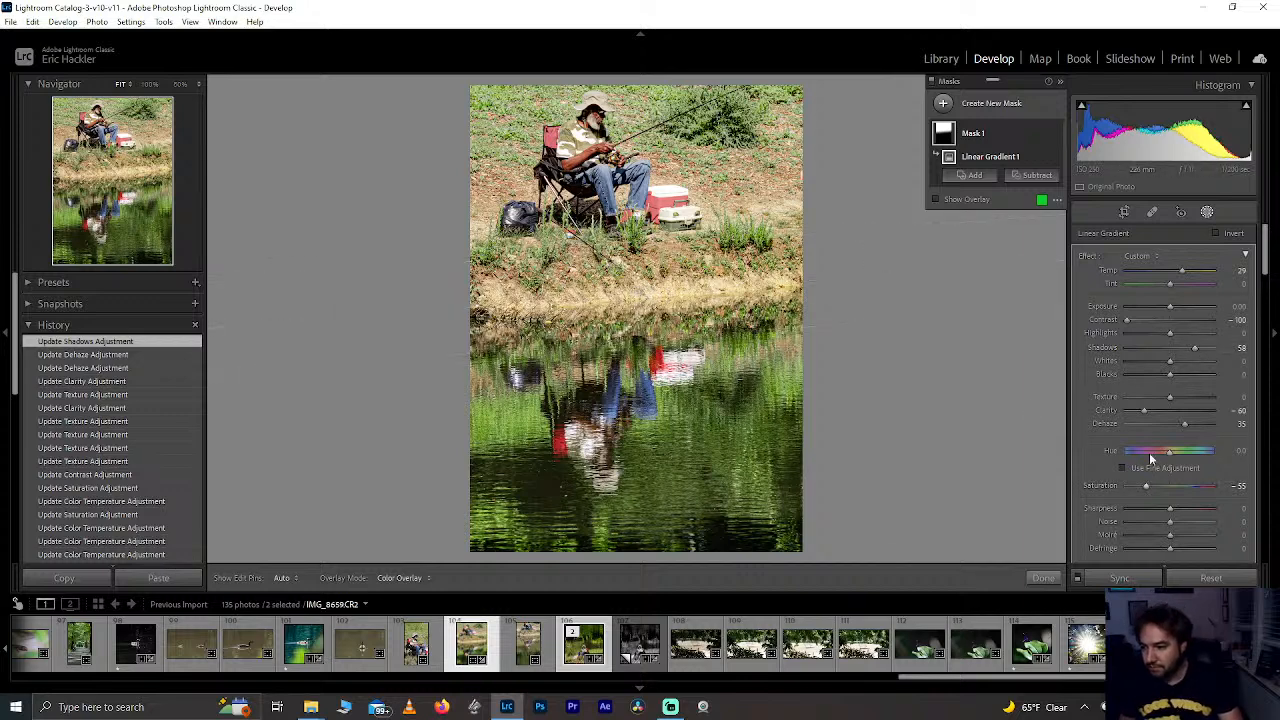
{"action": "double_click", "coordinate": [1180, 424]}
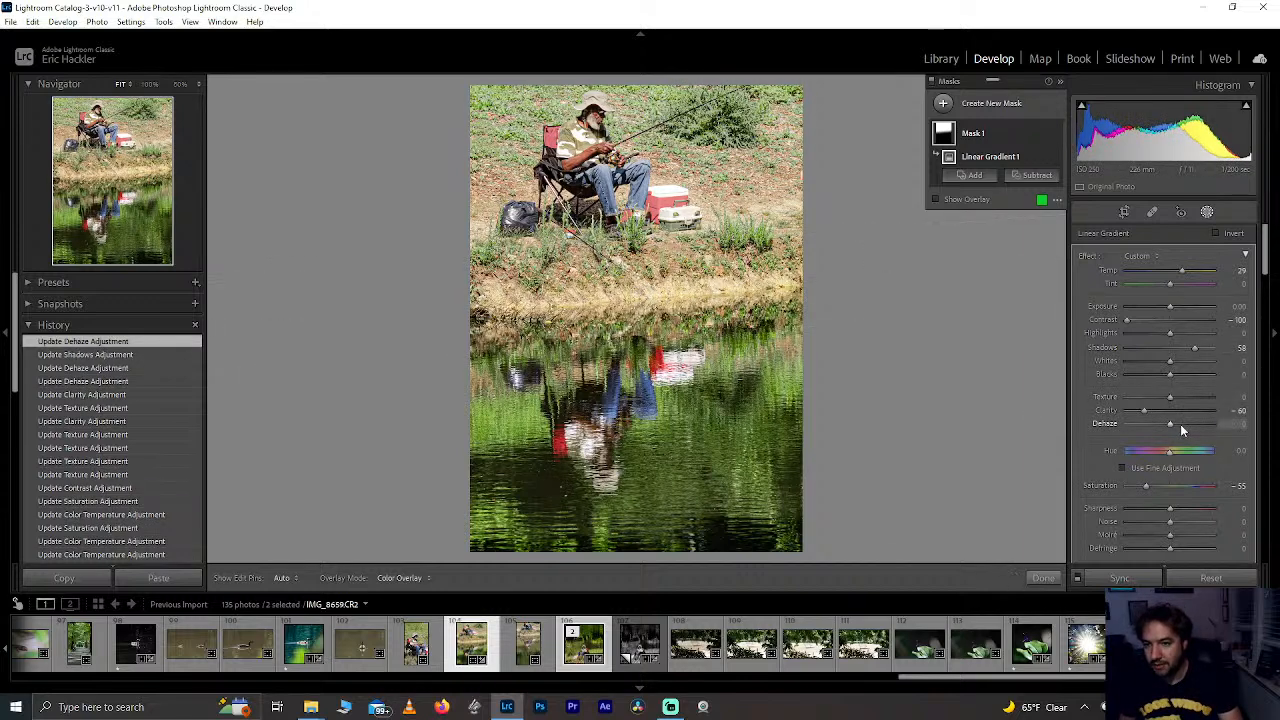
{"action": "left_click_drag", "start_coordinate": [1171, 422], "coordinate": [1155, 425]}
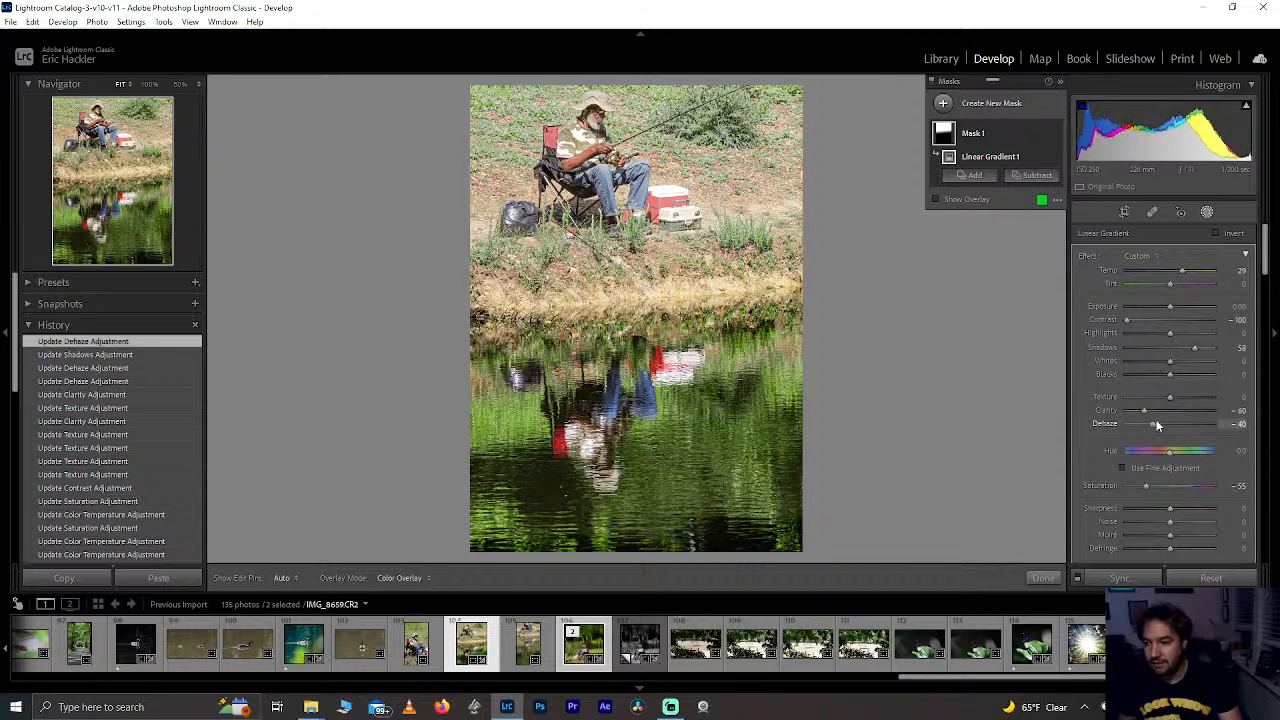
{"action": "double_click", "coordinate": [1157, 424]}
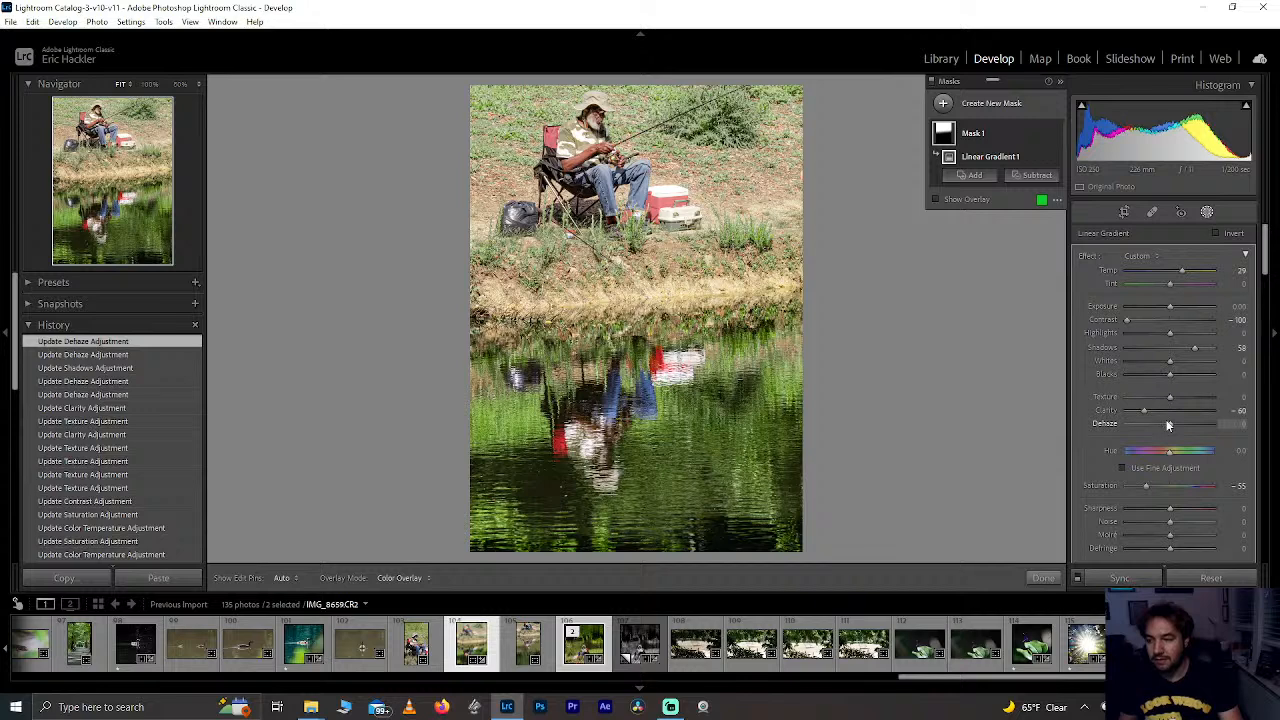
{"action": "left_click_drag", "start_coordinate": [1167, 425], "coordinate": [1180, 427]}
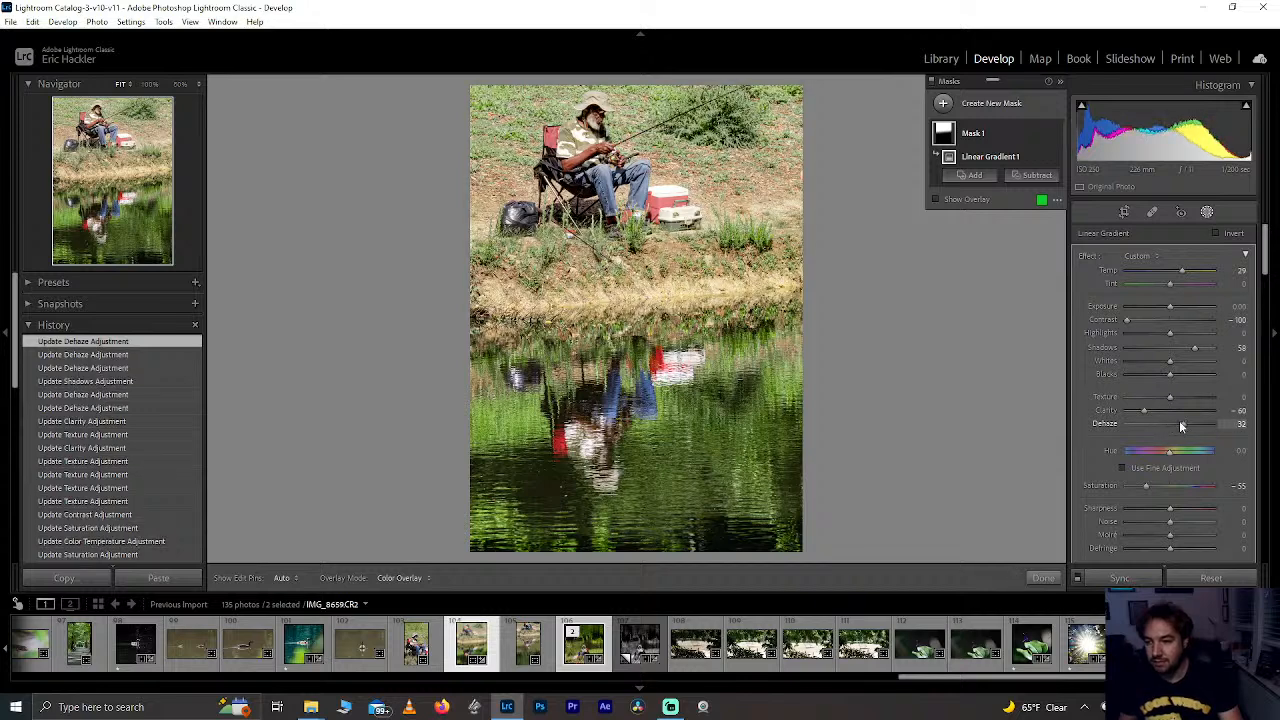
{"action": "left_click", "coordinate": [1044, 578]}
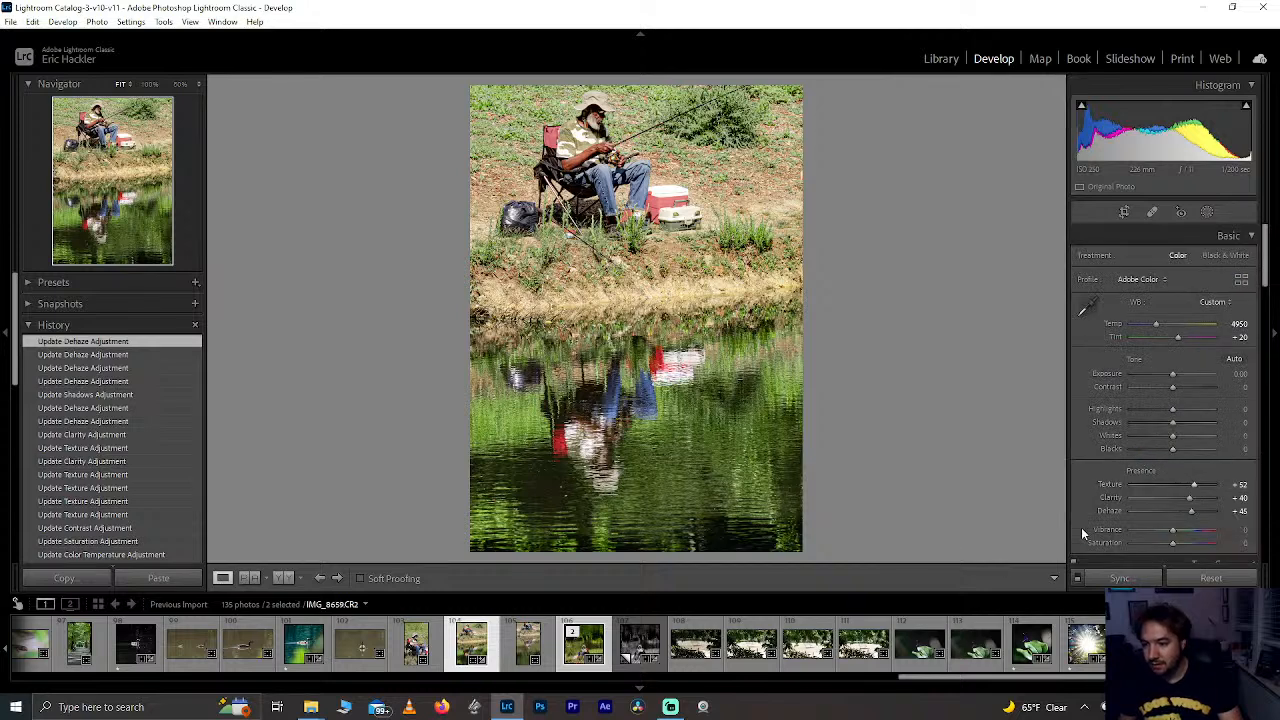
Step: Tighten the crop of the fisherman photo by lowering its upper edge closer to his hat, and apply it
{"action": "left_click", "coordinate": [1125, 213]}
{"action": "left_click_drag", "start_coordinate": [688, 80], "coordinate": [681, 124]}
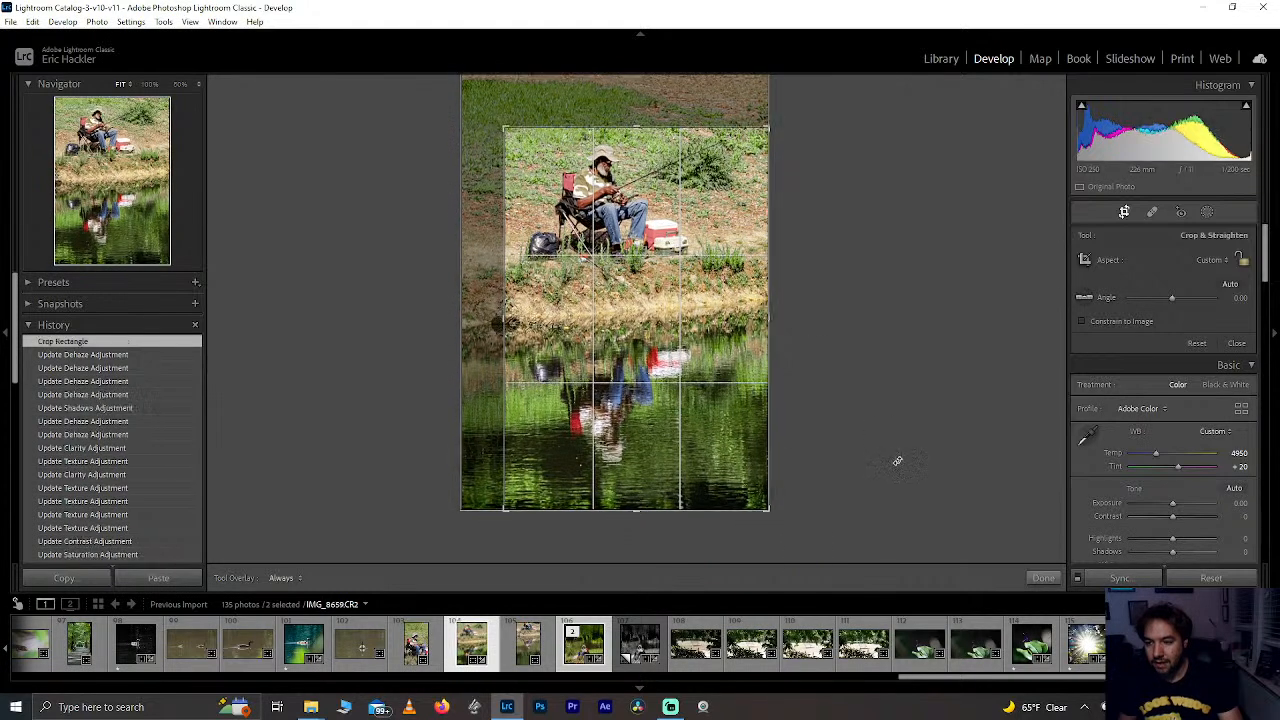
{"action": "left_click", "coordinate": [1047, 579]}
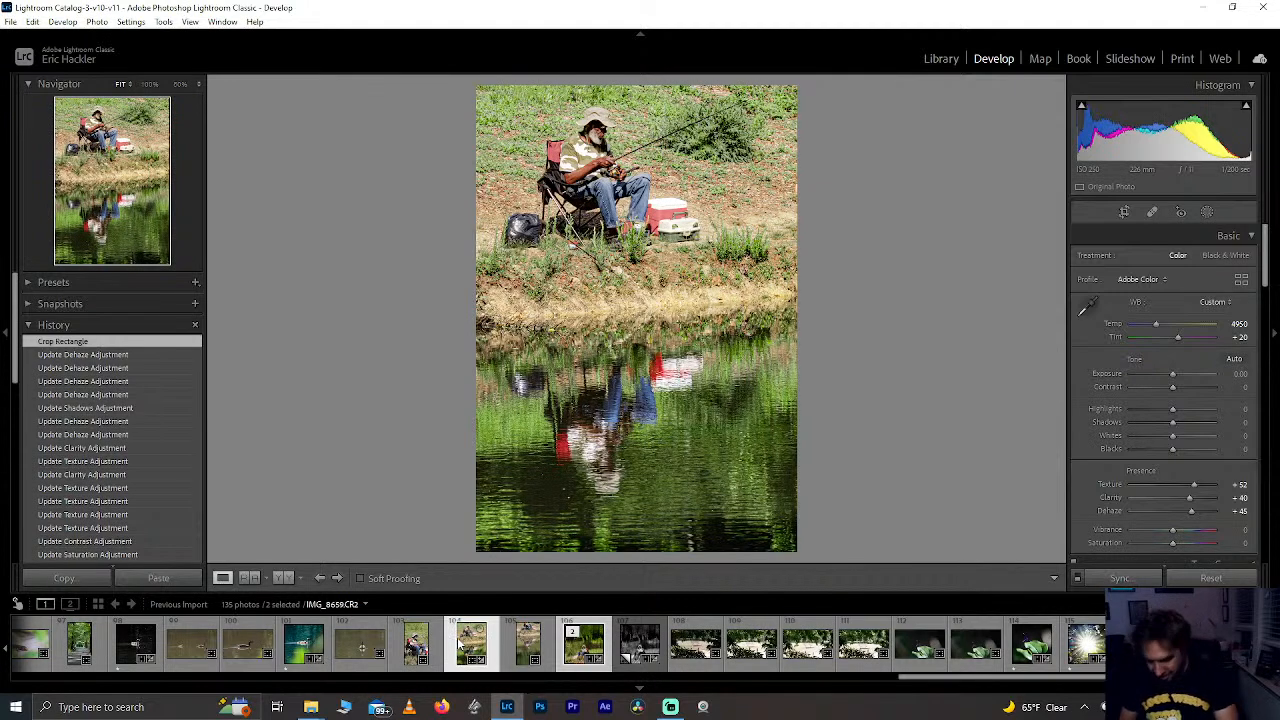
Step: Rate the fisherman photo IMG_8659.CR2, the colour reflection IMG_8661.CR2 and its black-and-white virtual copy one star each
{"action": "key", "text": "1"}
{"action": "left_click", "coordinate": [635, 648]}
{"action": "key", "text": "1"}
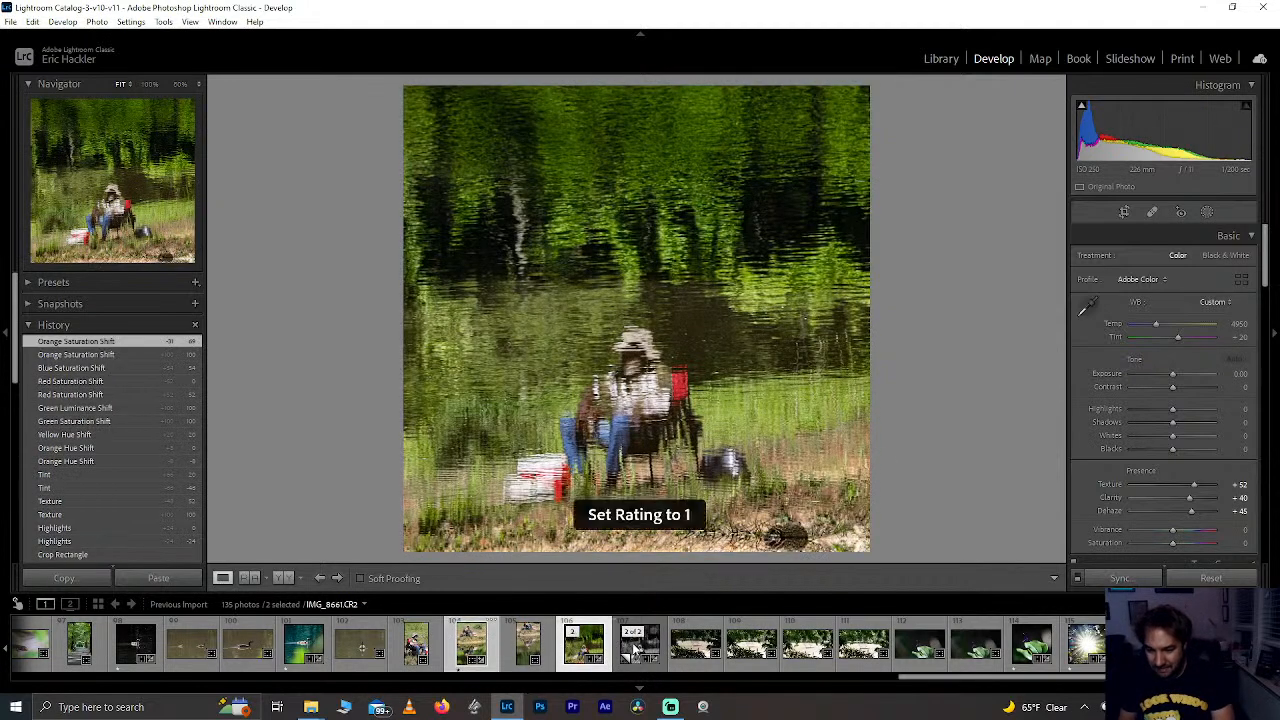
{"action": "left_click", "coordinate": [631, 651]}
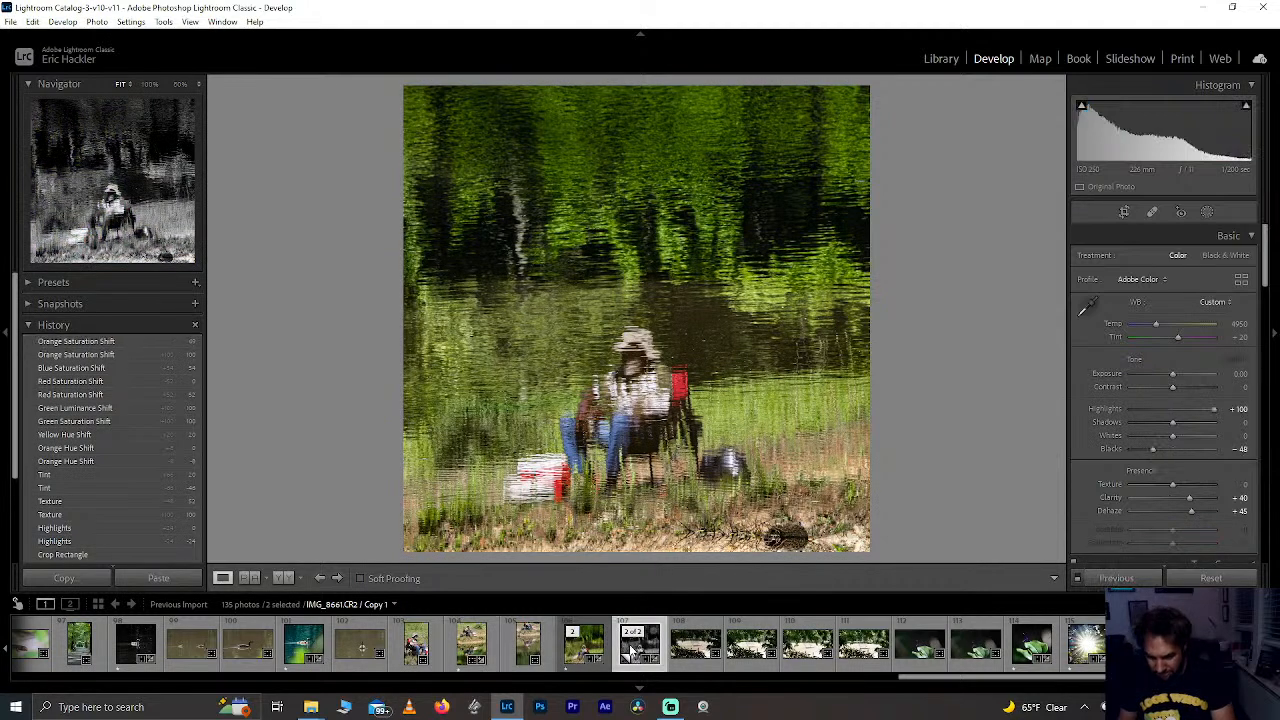
{"action": "key", "text": "1"}
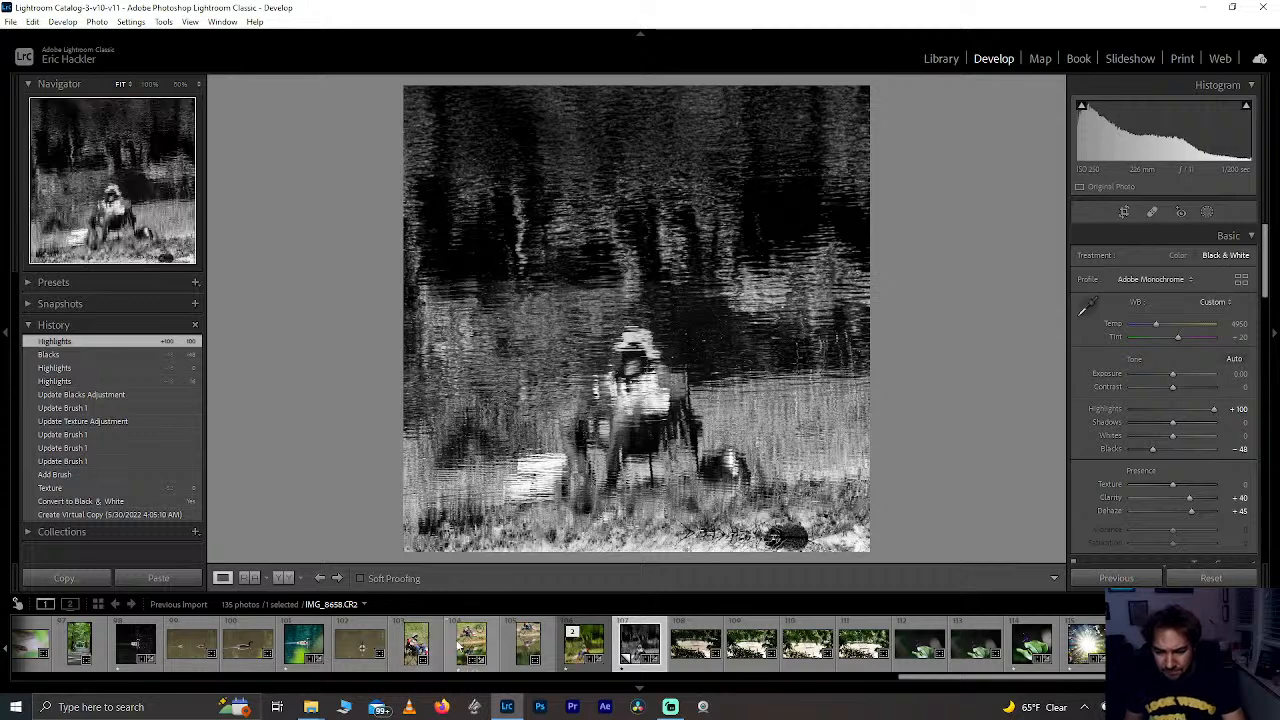
Step: View the park bench photo IMG_8664.CR2 and the insect-on-leaf photo IMG_8669.CR2
{"action": "left_click", "coordinate": [808, 645]}
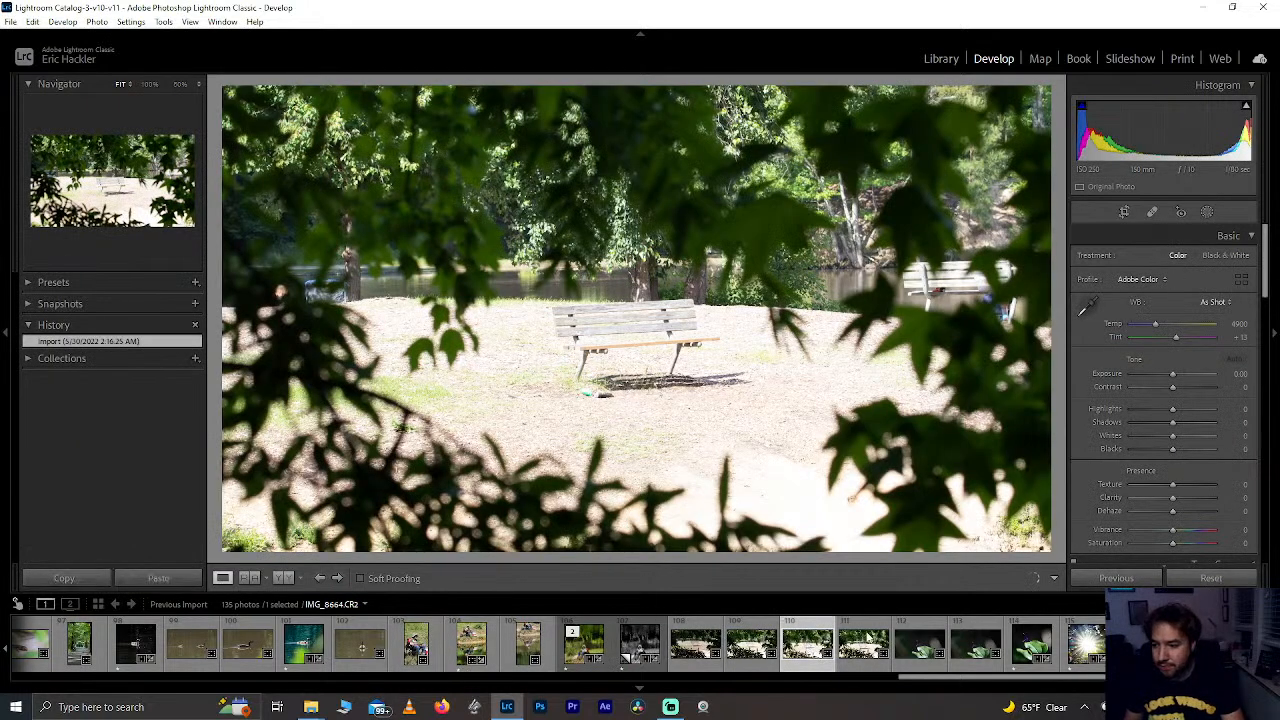
{"action": "left_click", "coordinate": [1030, 645]}
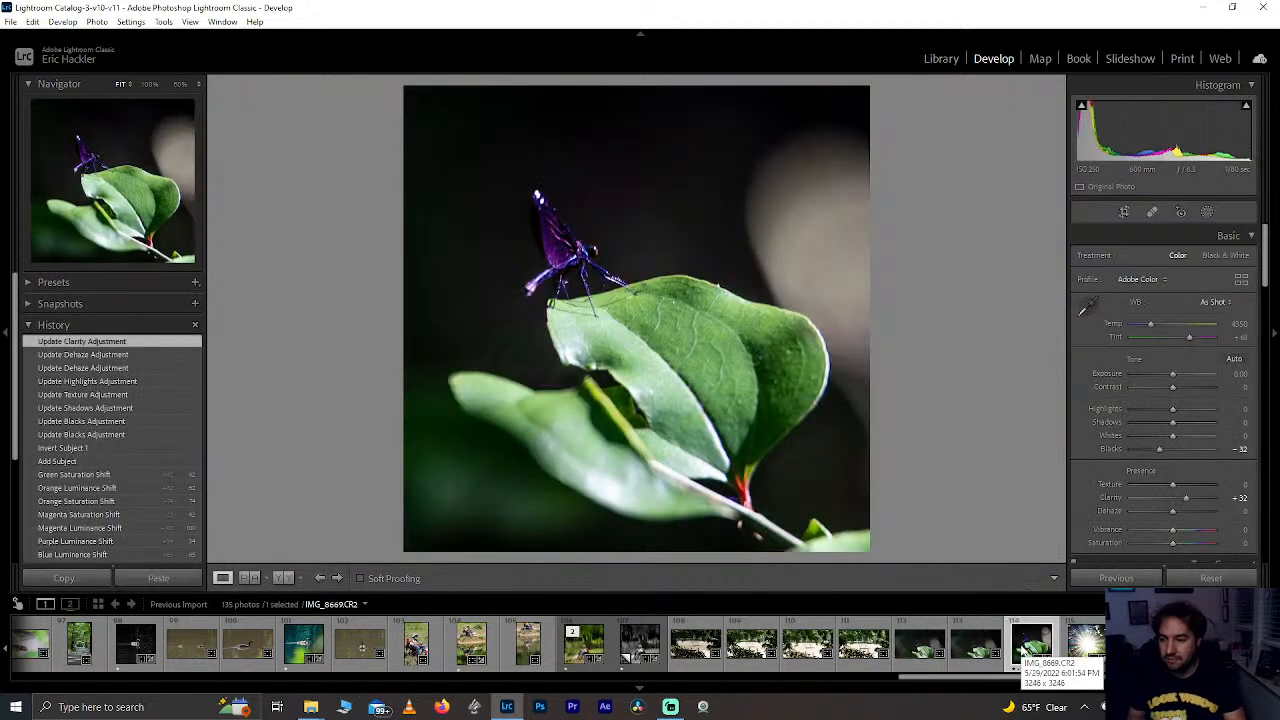
Step: Compare the hanging fishing bobber photos from IMG_8682.CR2 to IMG_8689.CR2, ending on the one framed by leaves, IMG_8689.CR2
{"action": "scroll", "coordinate": [1090, 648], "scroll_direction": "down", "scroll_amount": 5}
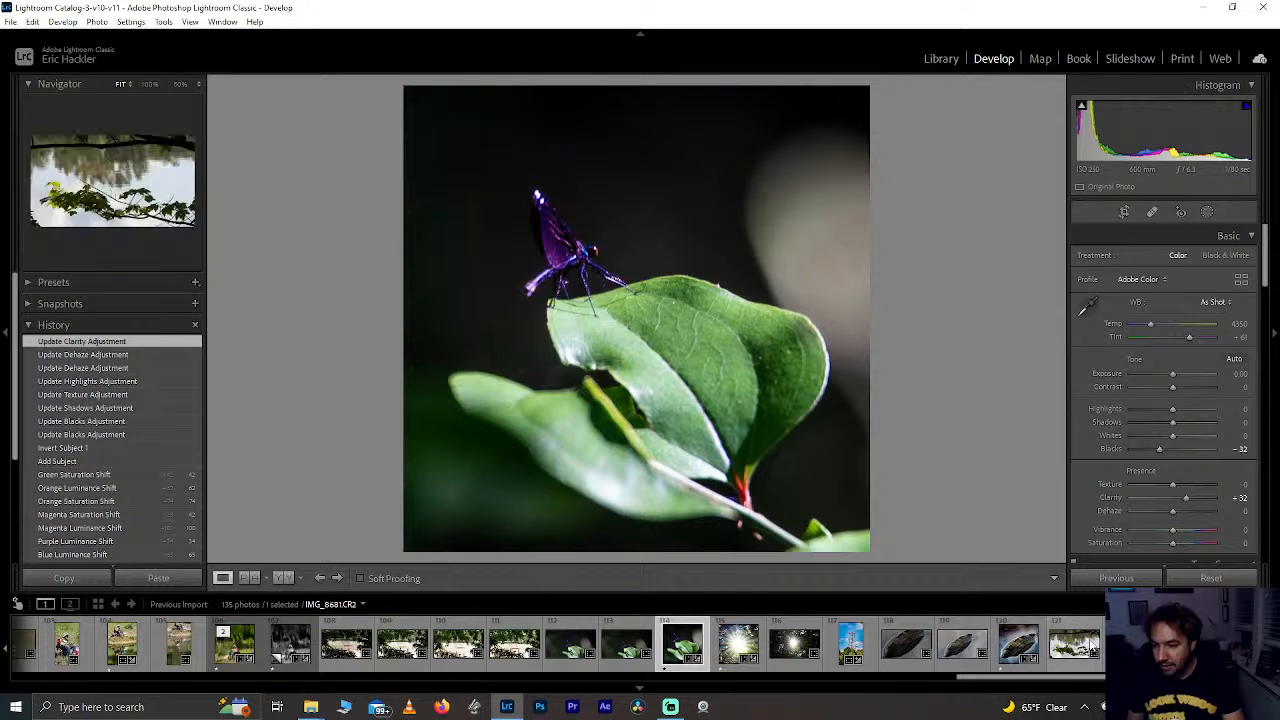
{"action": "scroll", "coordinate": [880, 655], "scroll_direction": "down", "scroll_amount": 2}
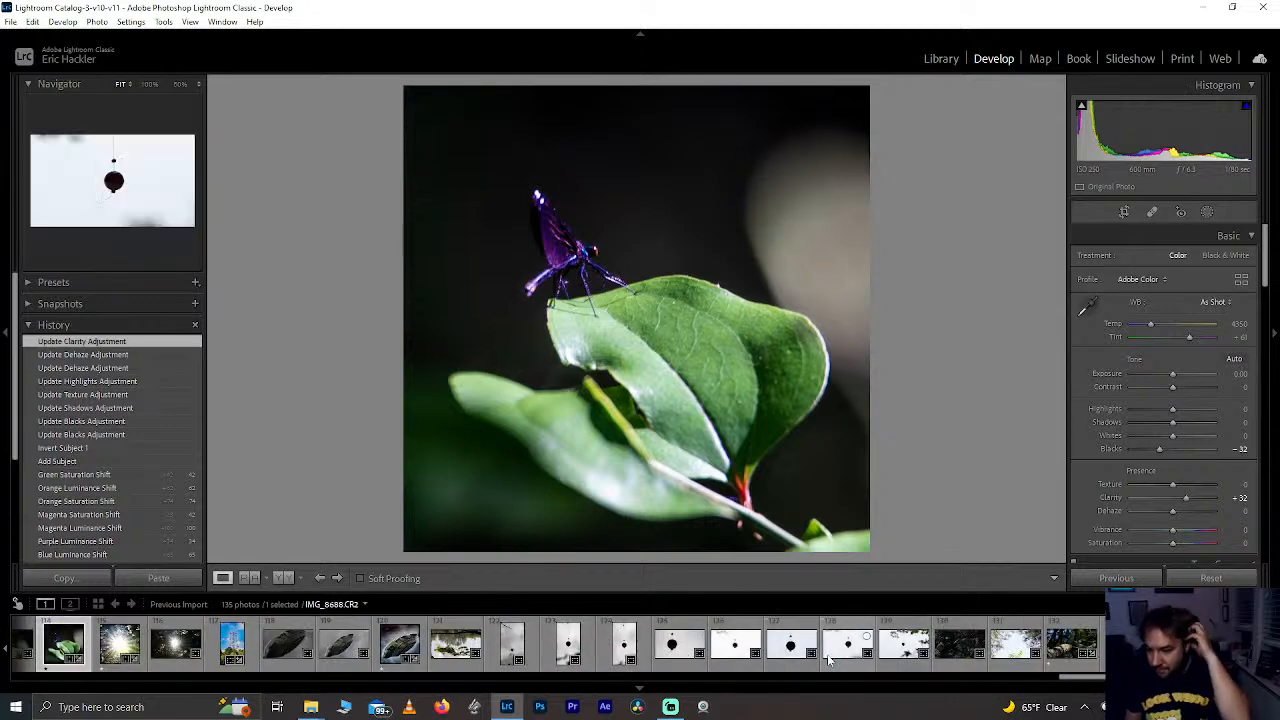
{"action": "left_click", "coordinate": [848, 648]}
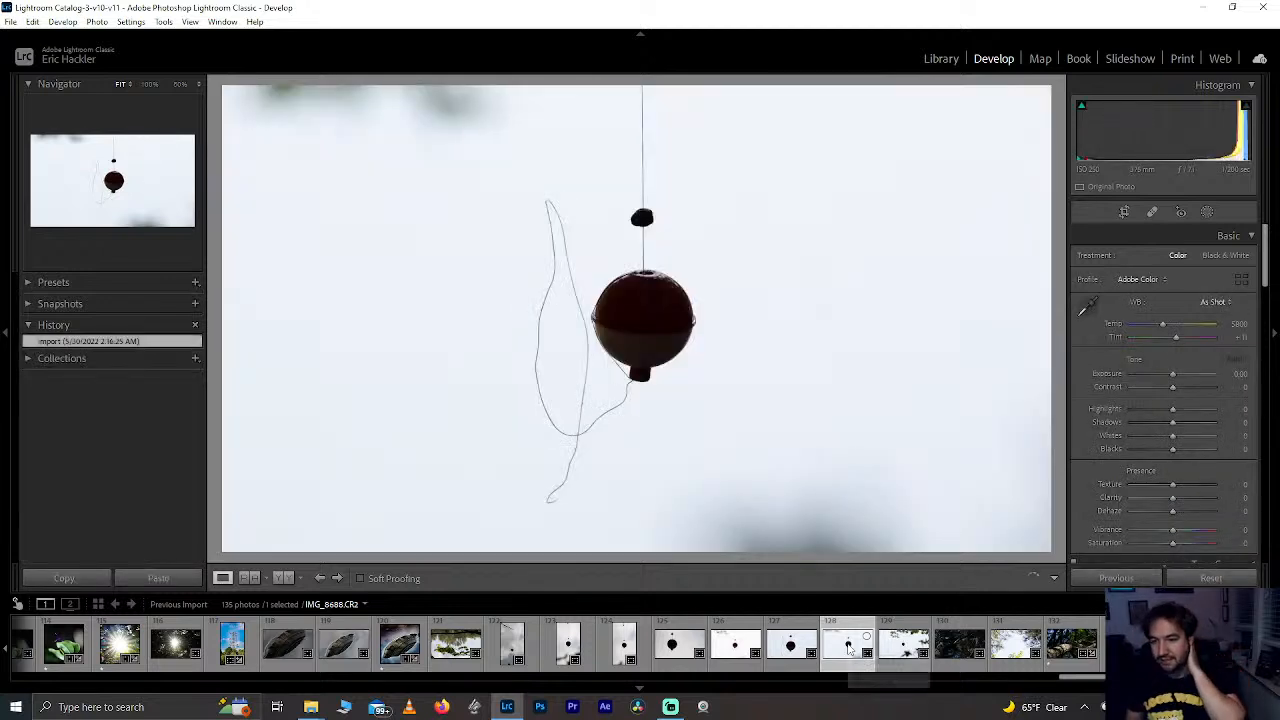
{"action": "left_click", "coordinate": [790, 645]}
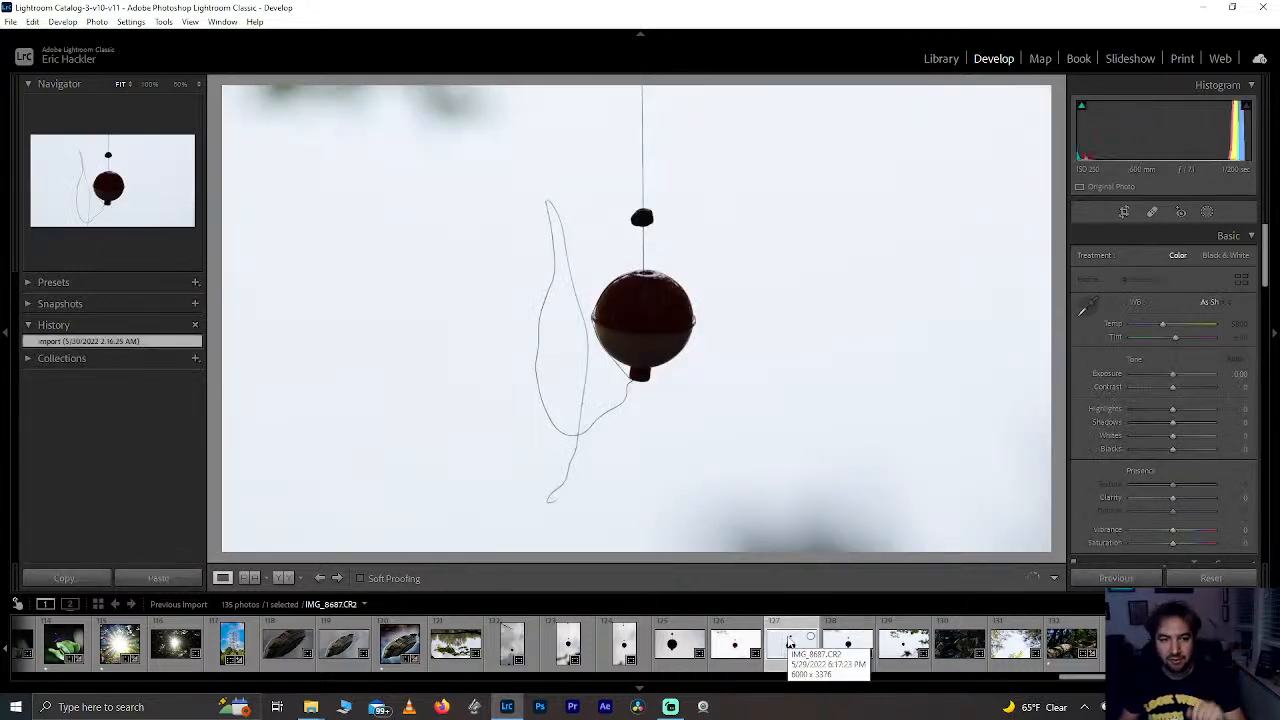
{"action": "left_click", "coordinate": [512, 652]}
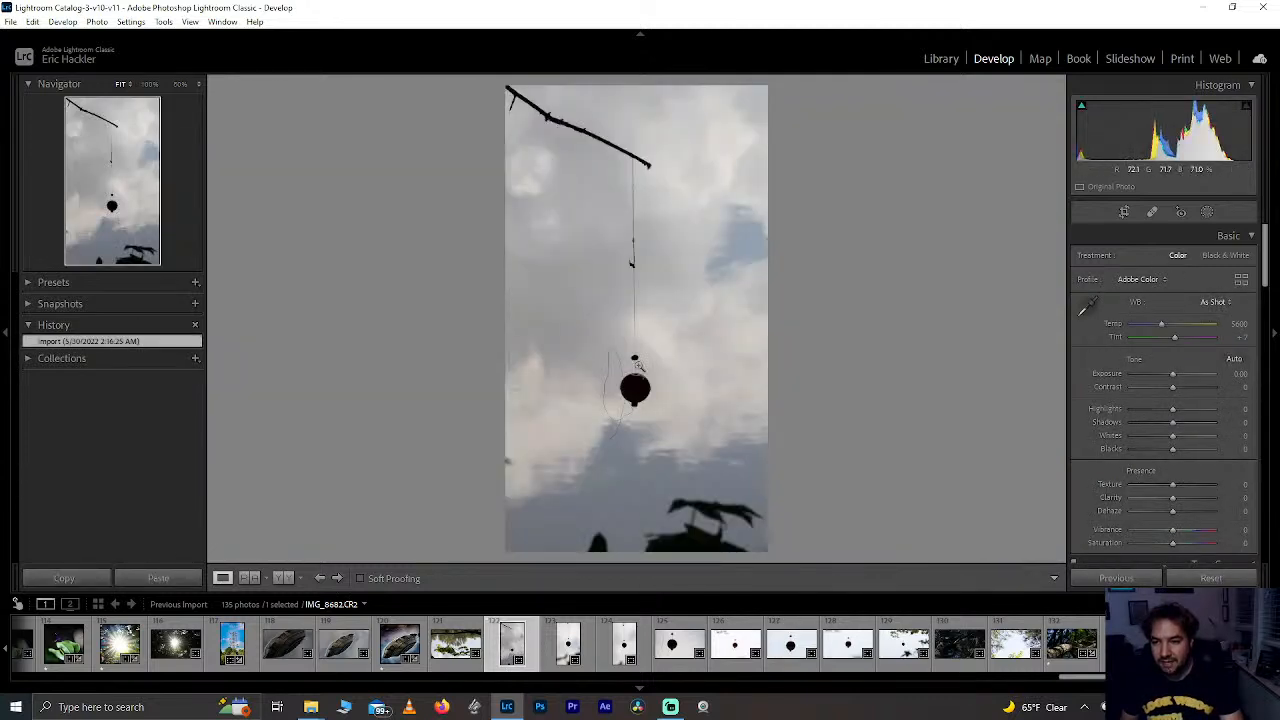
{"action": "left_click", "coordinate": [562, 642]}
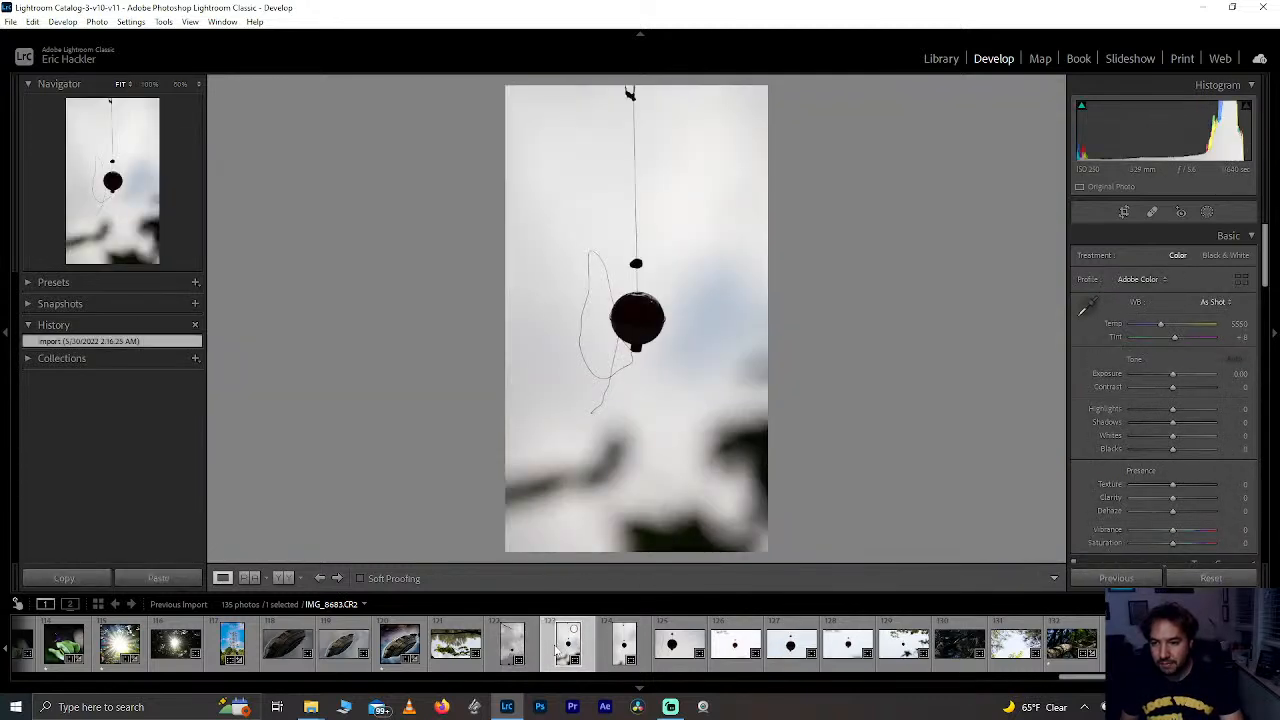
{"action": "left_click", "coordinate": [622, 643]}
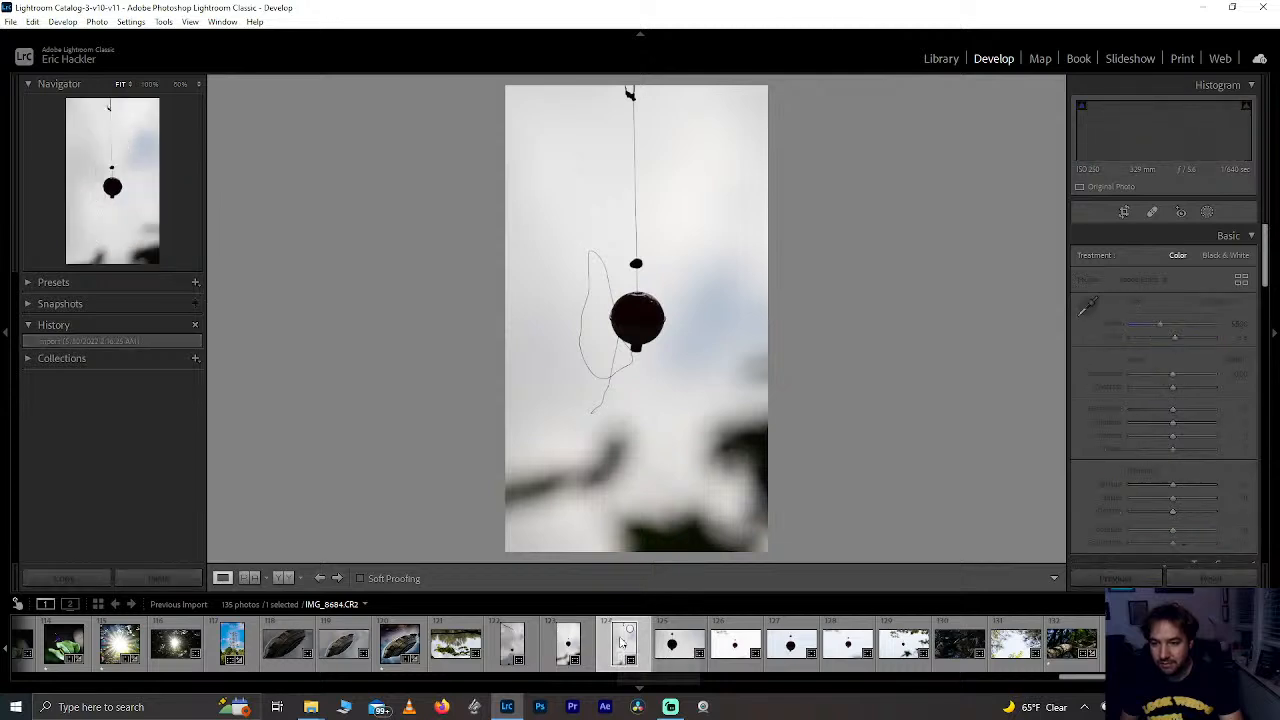
{"action": "left_click", "coordinate": [678, 645]}
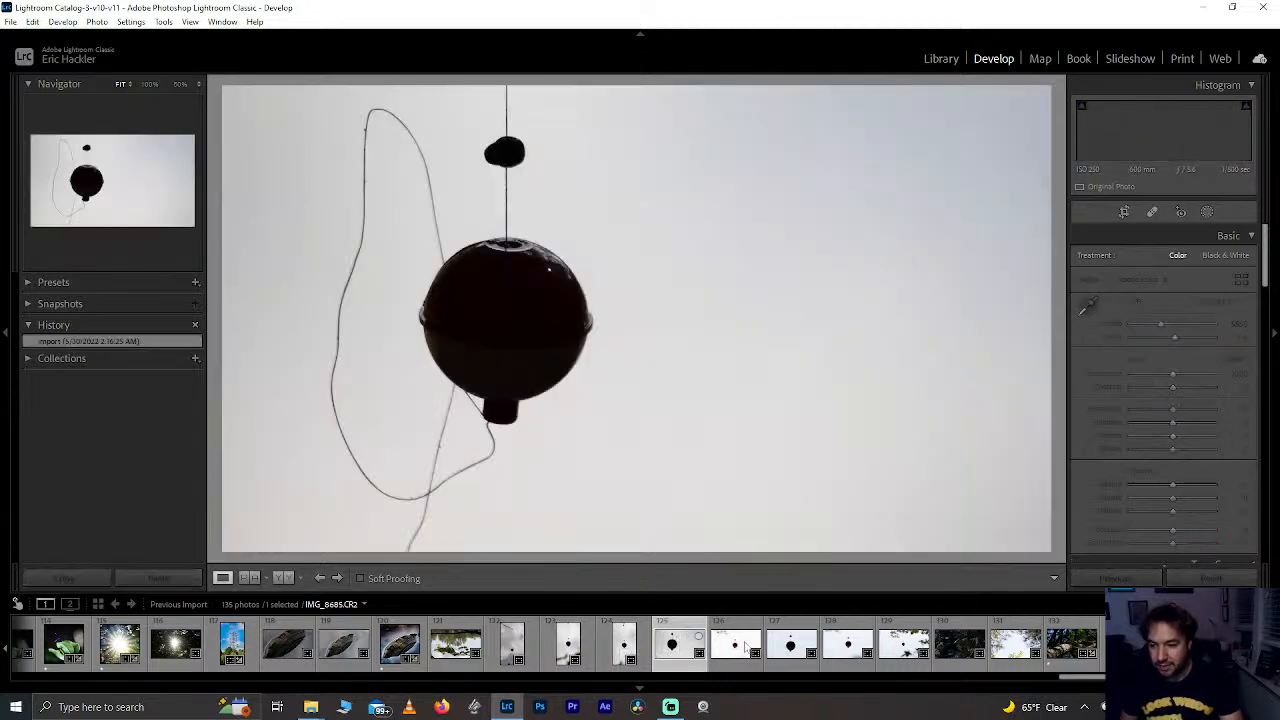
{"action": "left_click", "coordinate": [740, 646]}
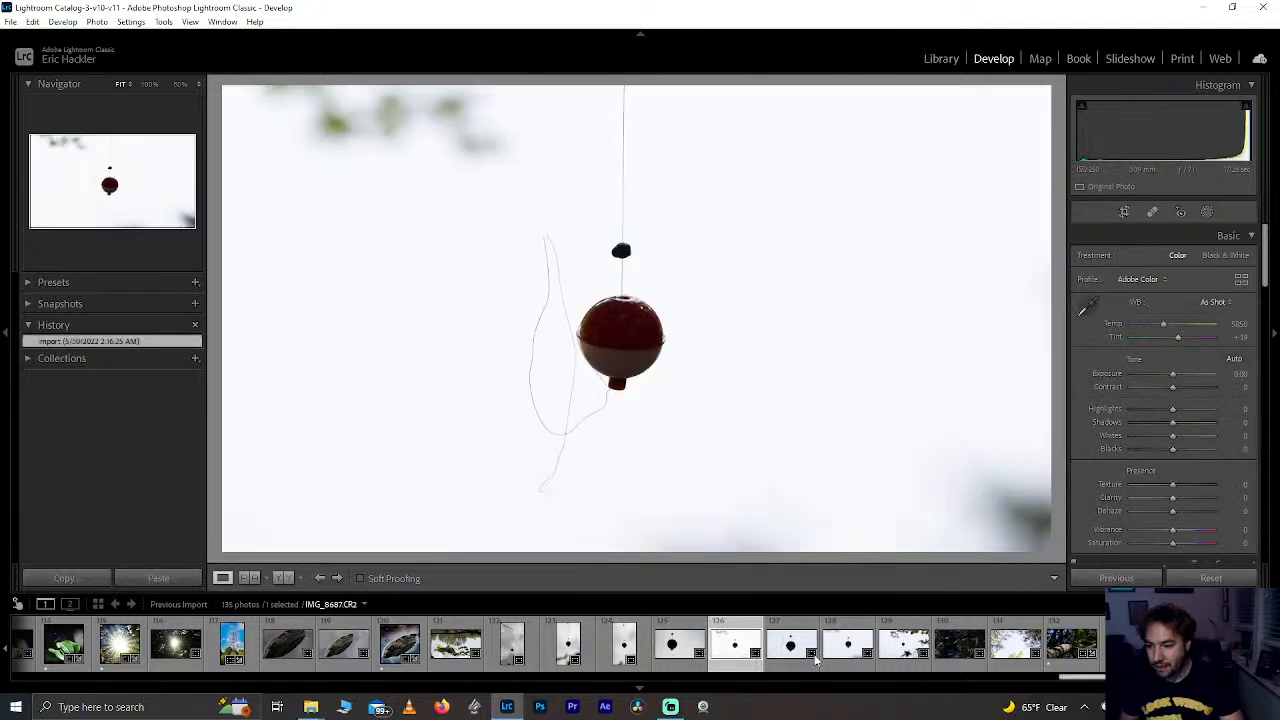
{"action": "left_click", "coordinate": [903, 645]}
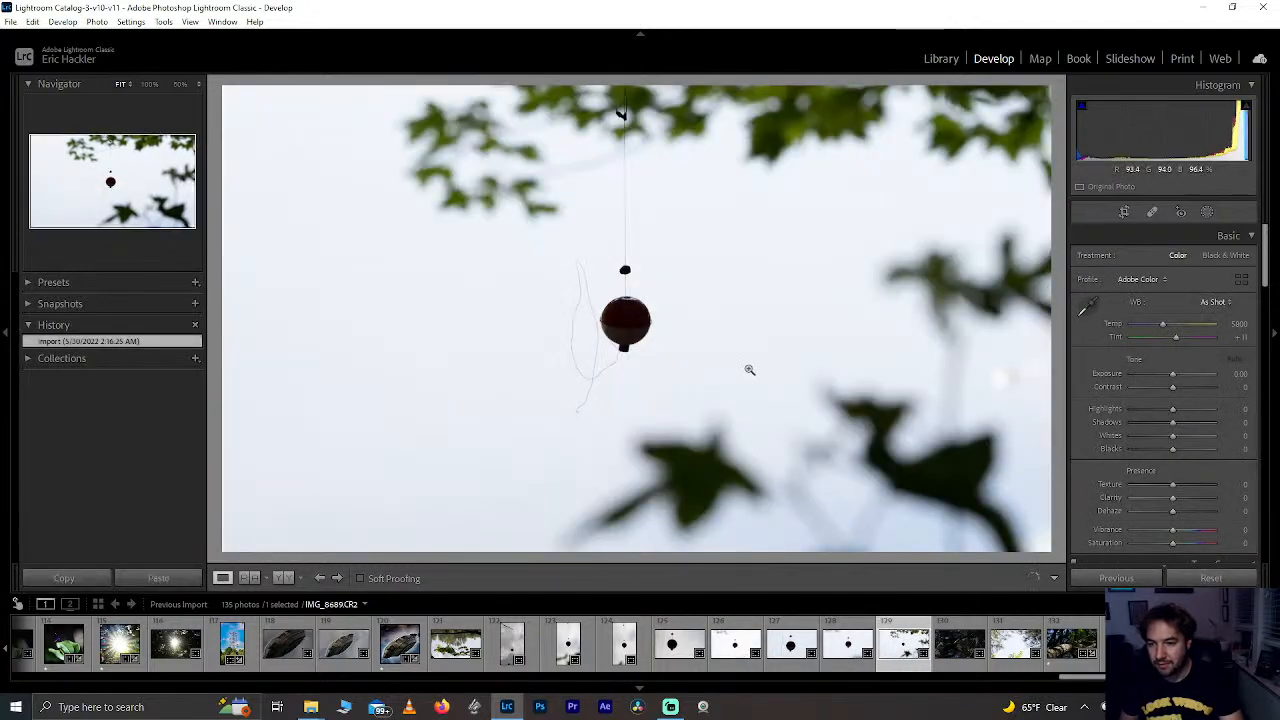
{"action": "left_click", "coordinate": [615, 310]}
{"action": "left_click", "coordinate": [512, 320]}
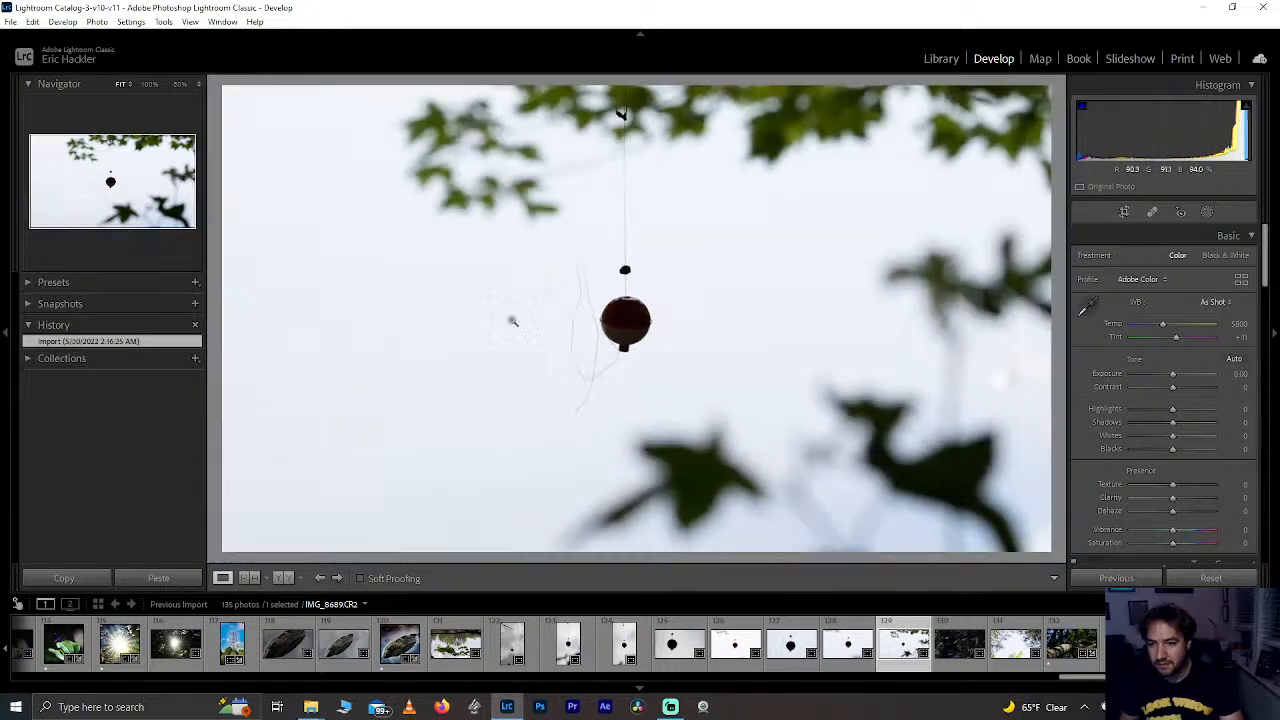
Step: Lower the bobber photo's Highlights to −52
{"action": "mouse_move", "coordinate": [1170, 410]}
{"action": "left_mouse_down"}
{"action": "mouse_move", "coordinate": [1088, 415]}
{"action": "mouse_move", "coordinate": [1152, 421]}
{"action": "left_mouse_up"}
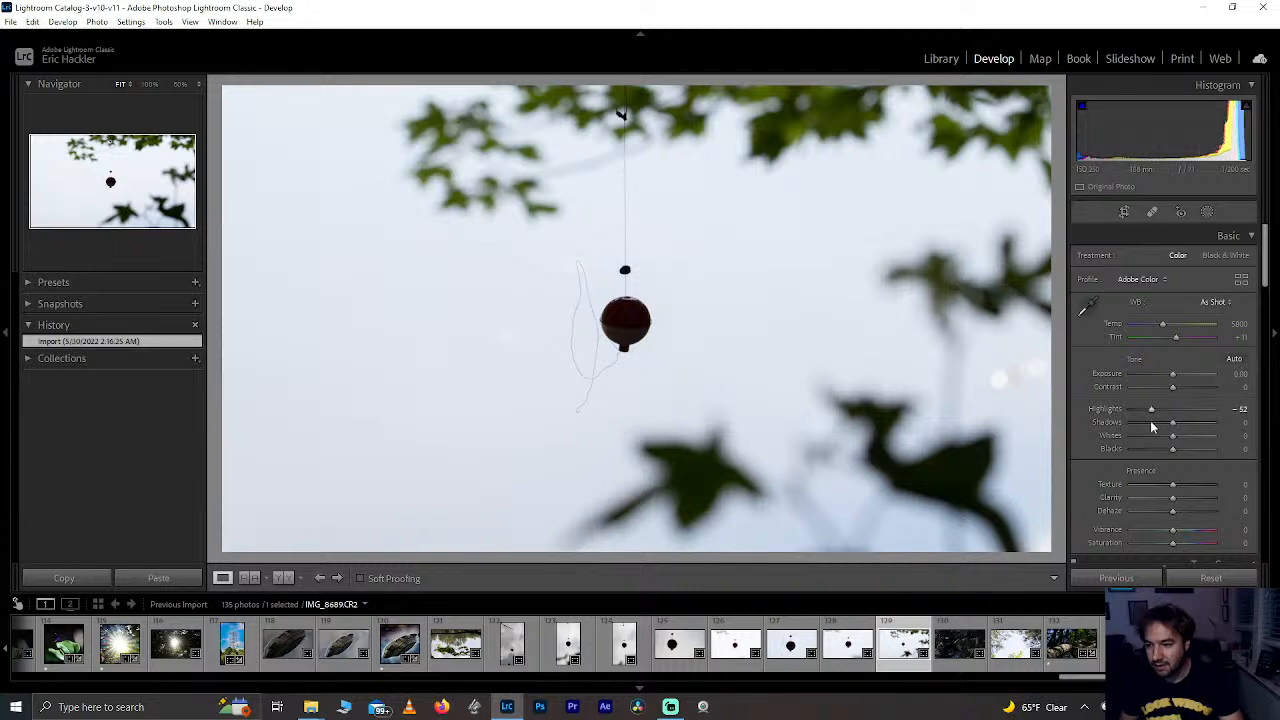
Step: Try lowering Clarity to −29 and reset it to 0
{"action": "left_click", "coordinate": [1244, 498]}
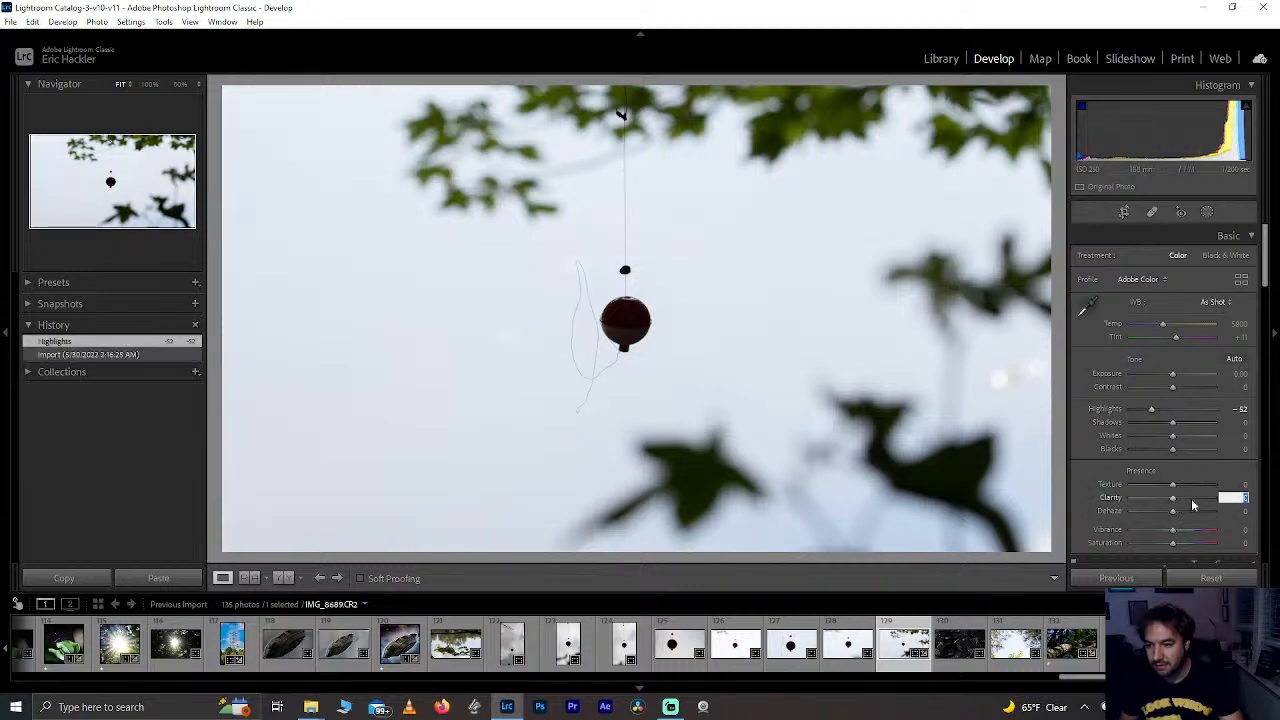
{"action": "mouse_move", "coordinate": [1179, 503]}
{"action": "left_mouse_down"}
{"action": "mouse_move", "coordinate": [1240, 503]}
{"action": "mouse_move", "coordinate": [1077, 503]}
{"action": "mouse_move", "coordinate": [1161, 498]}
{"action": "left_mouse_up"}
{"action": "double_click", "coordinate": [1161, 498]}
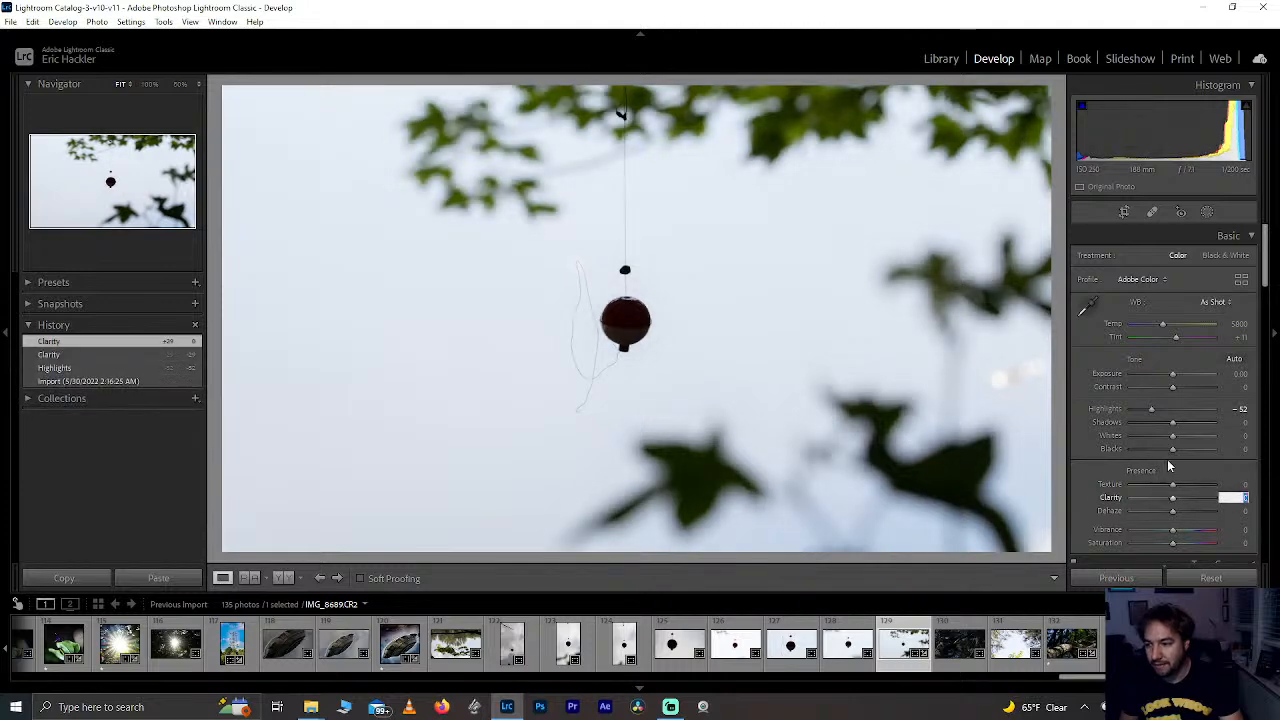
Step: Raise Shadows to +69 to bring out the bobber's colour, checking the bobber close up while adjusting
{"action": "left_click_drag", "start_coordinate": [1174, 430], "coordinate": [1228, 430]}
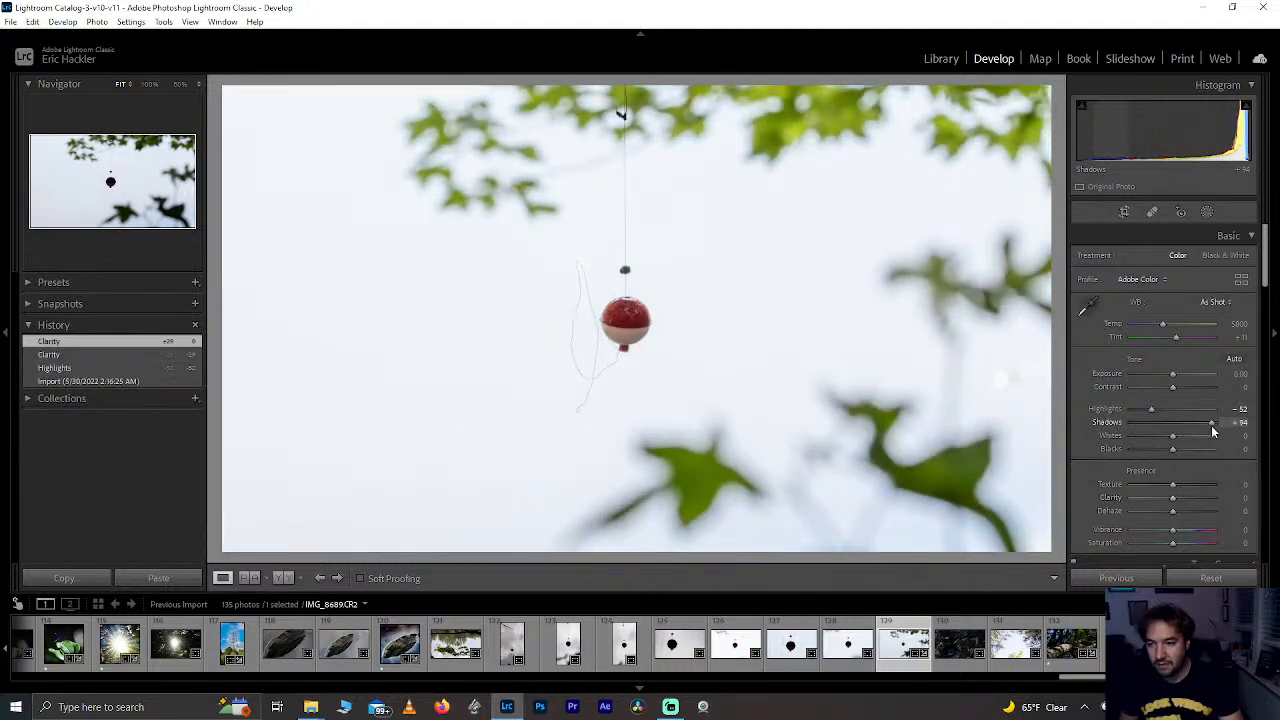
{"action": "left_click", "coordinate": [652, 308]}
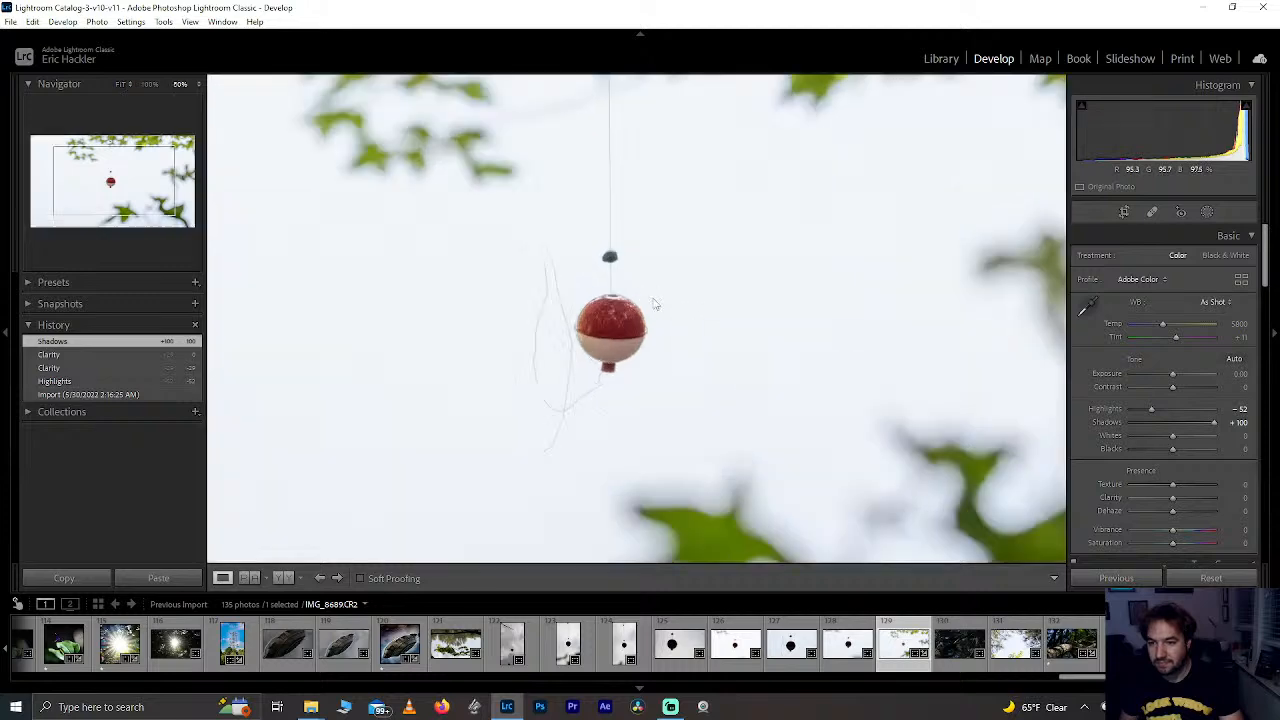
{"action": "left_click", "coordinate": [535, 354]}
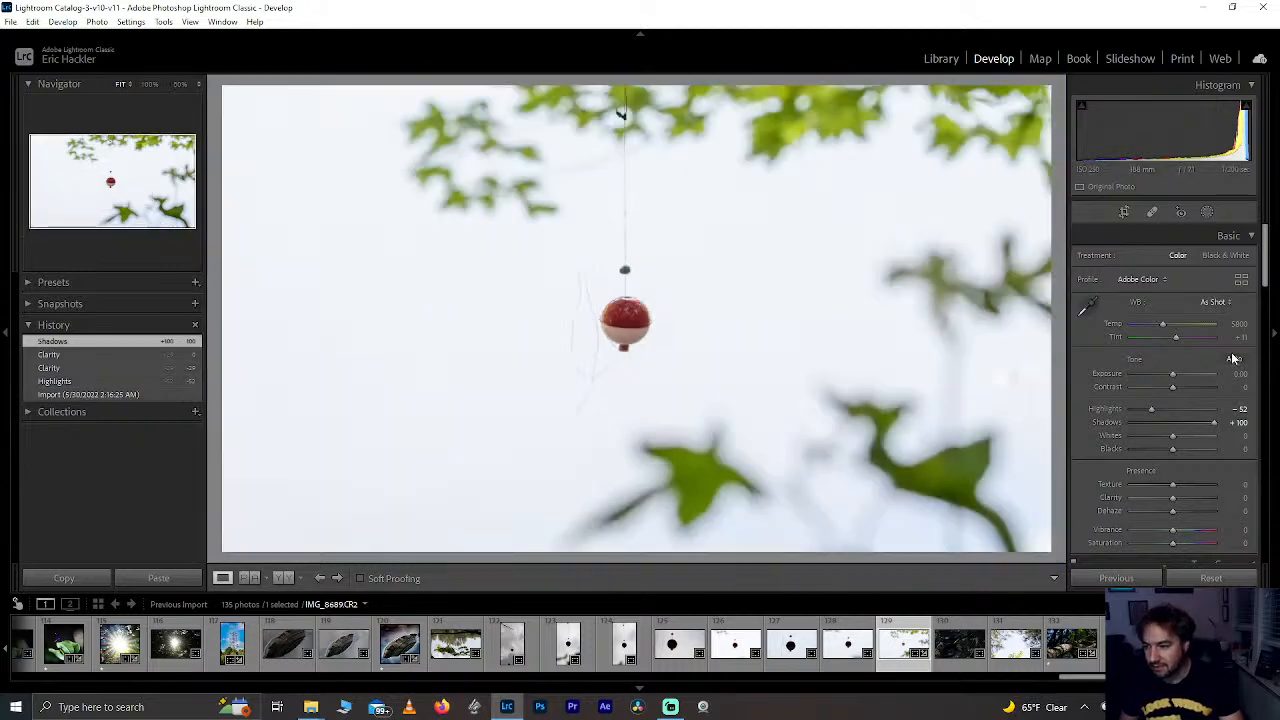
{"action": "left_click", "coordinate": [1196, 423]}
{"action": "left_click_drag", "start_coordinate": [1196, 423], "coordinate": [1203, 427]}
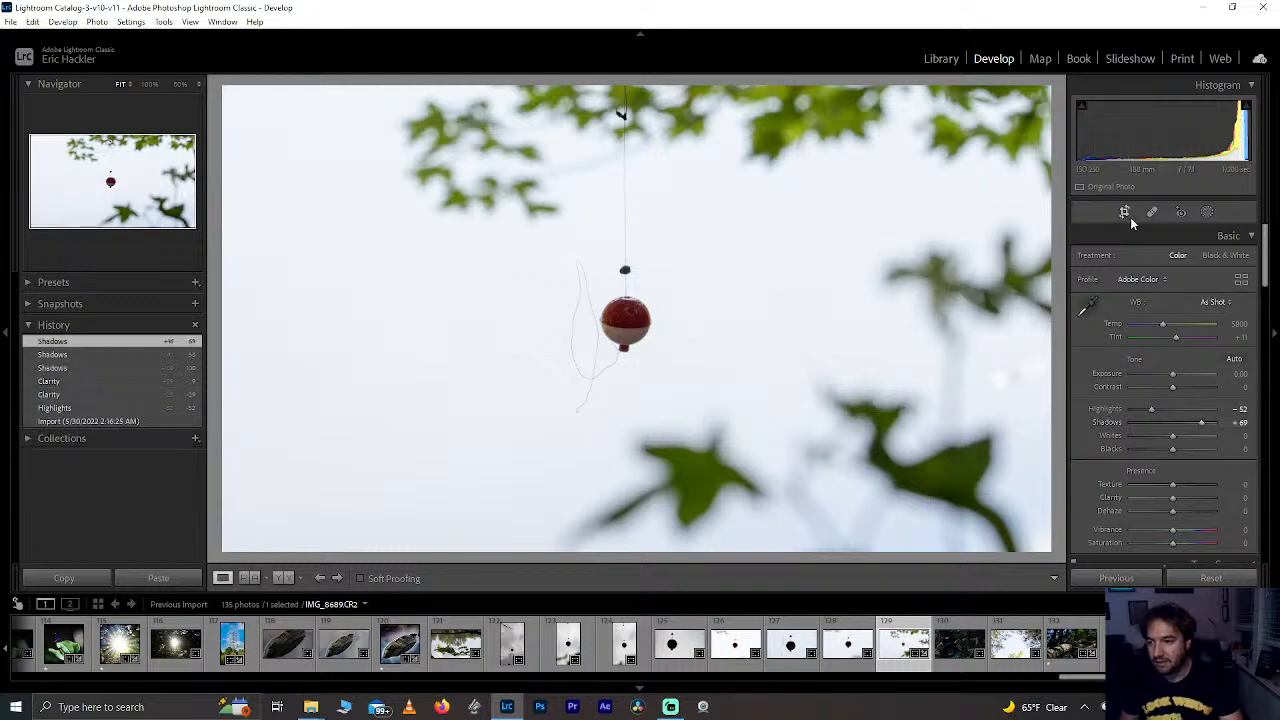
Step: Crop the photo to a 1 x 1 aspect ratio, framed around the hanging bobber with leaves above and below
{"action": "left_click", "coordinate": [1124, 212]}
{"action": "left_click", "coordinate": [1212, 260]}
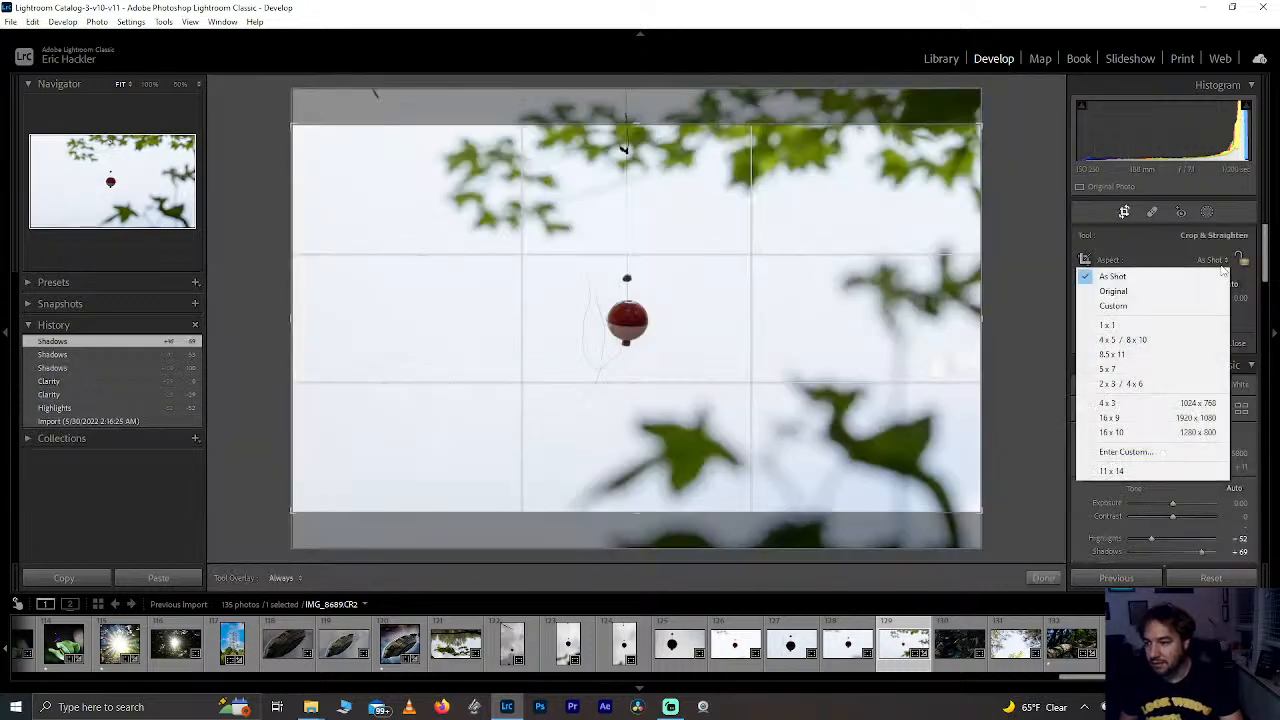
{"action": "left_click", "coordinate": [1165, 337]}
{"action": "left_click_drag", "start_coordinate": [644, 501], "coordinate": [650, 437]}
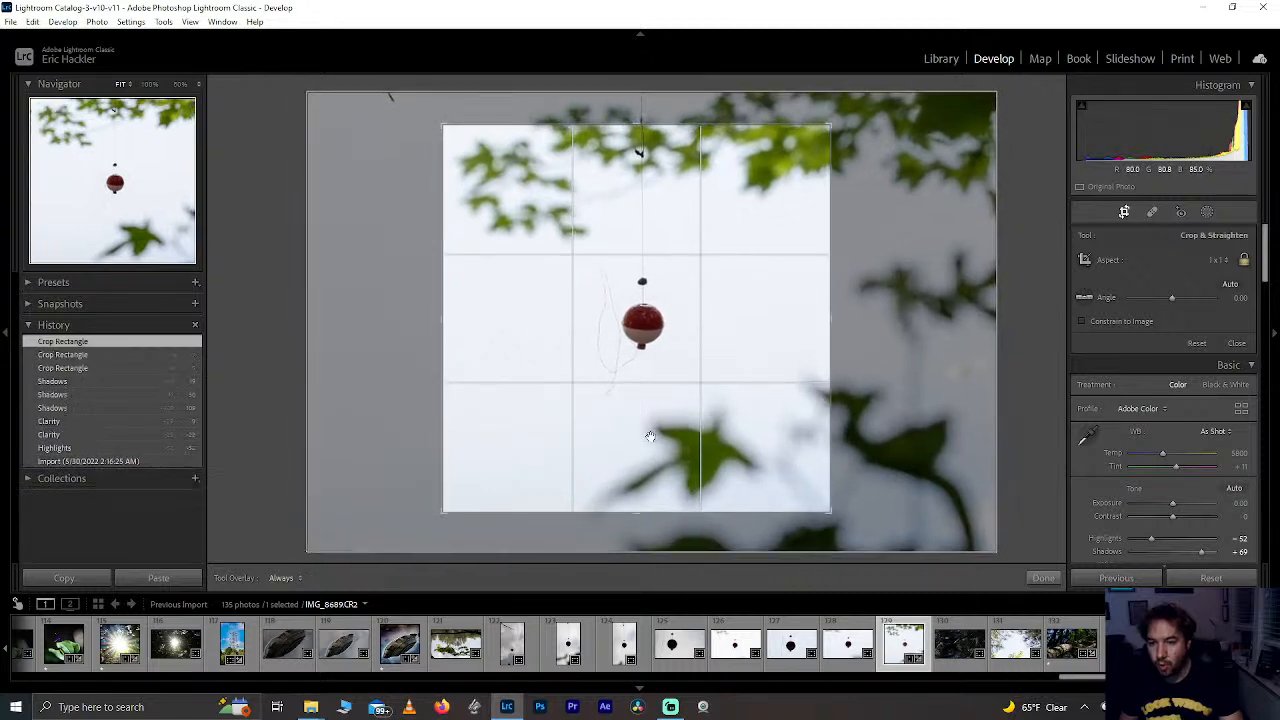
{"action": "left_click", "coordinate": [1042, 578]}
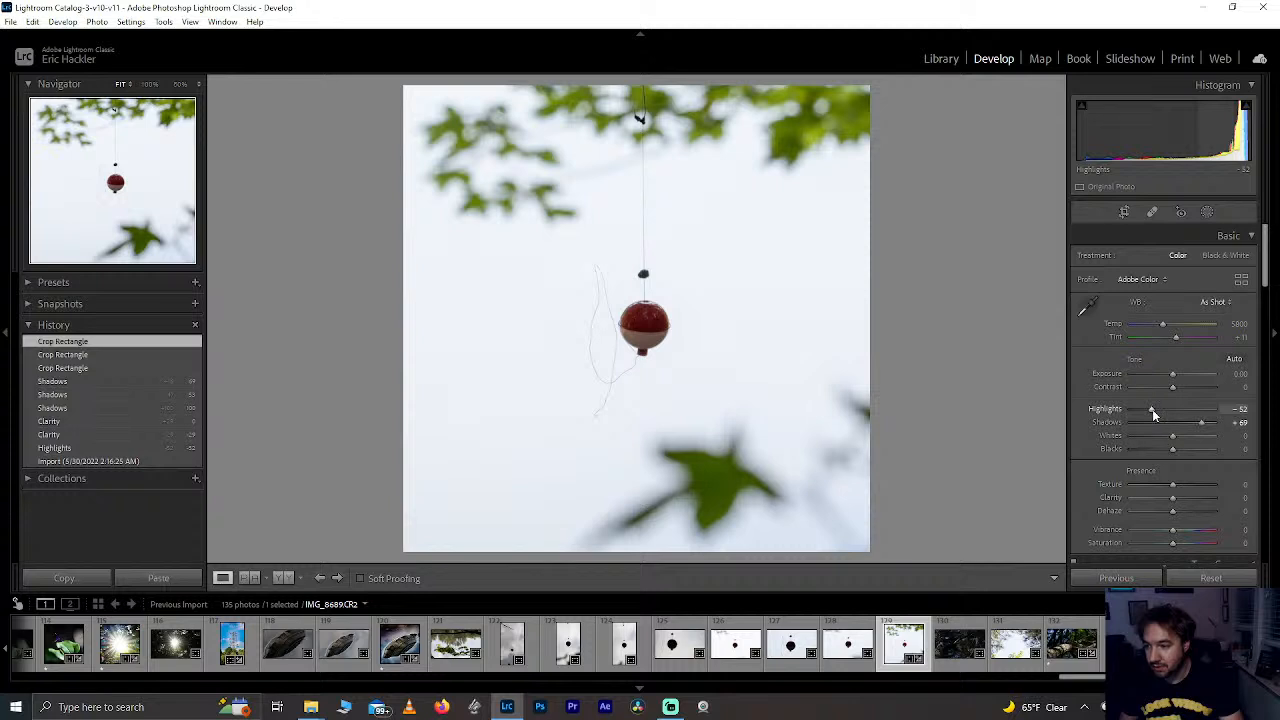
Step: Lower Blacks to −24 and inspect the bobber at 100% before returning to the fitted view
{"action": "mouse_move", "coordinate": [1172, 449]}
{"action": "left_mouse_down"}
{"action": "mouse_move", "coordinate": [1147, 456]}
{"action": "mouse_move", "coordinate": [1162, 449]}
{"action": "left_mouse_up"}
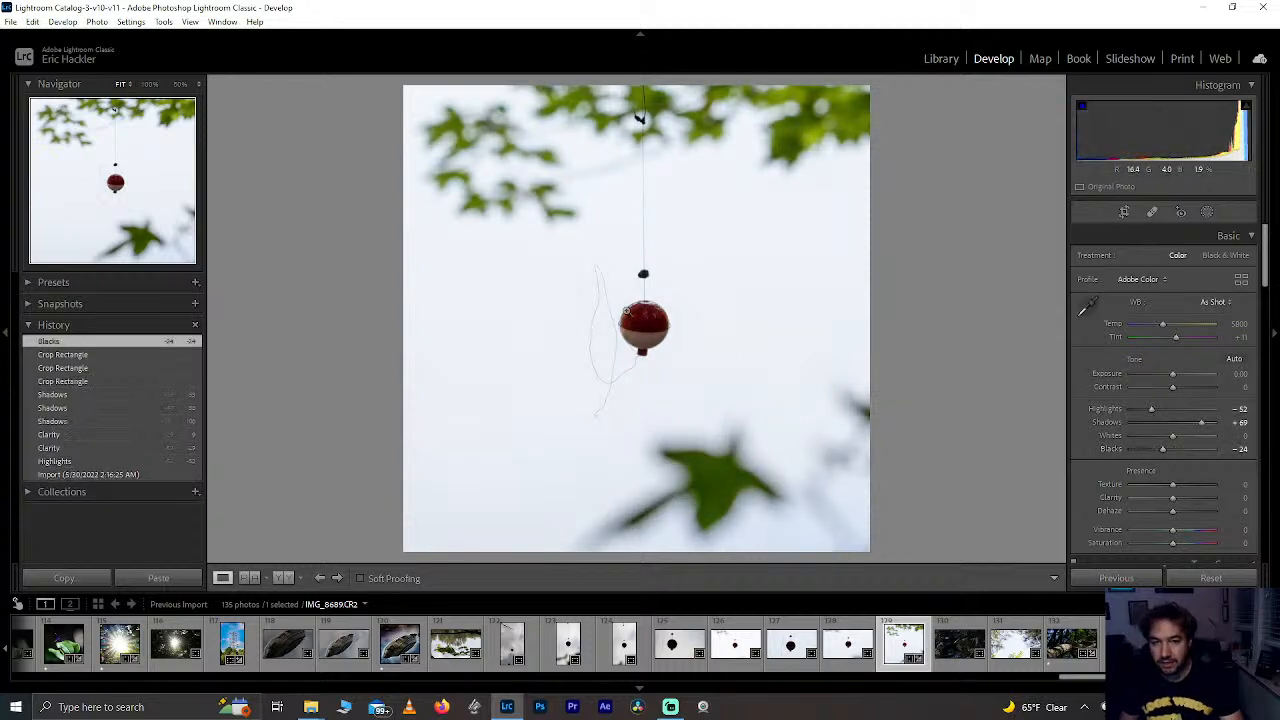
{"action": "left_click", "coordinate": [626, 313]}
{"action": "left_click", "coordinate": [150, 84]}
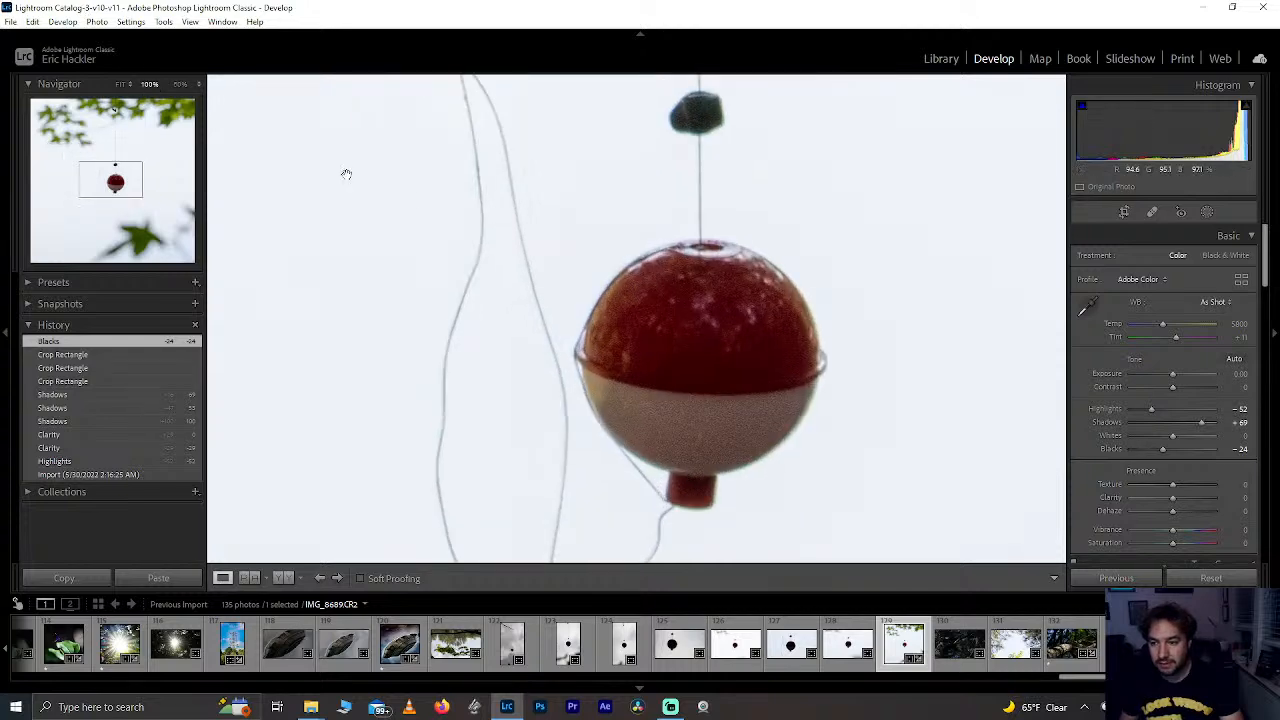
{"action": "left_click", "coordinate": [650, 328]}
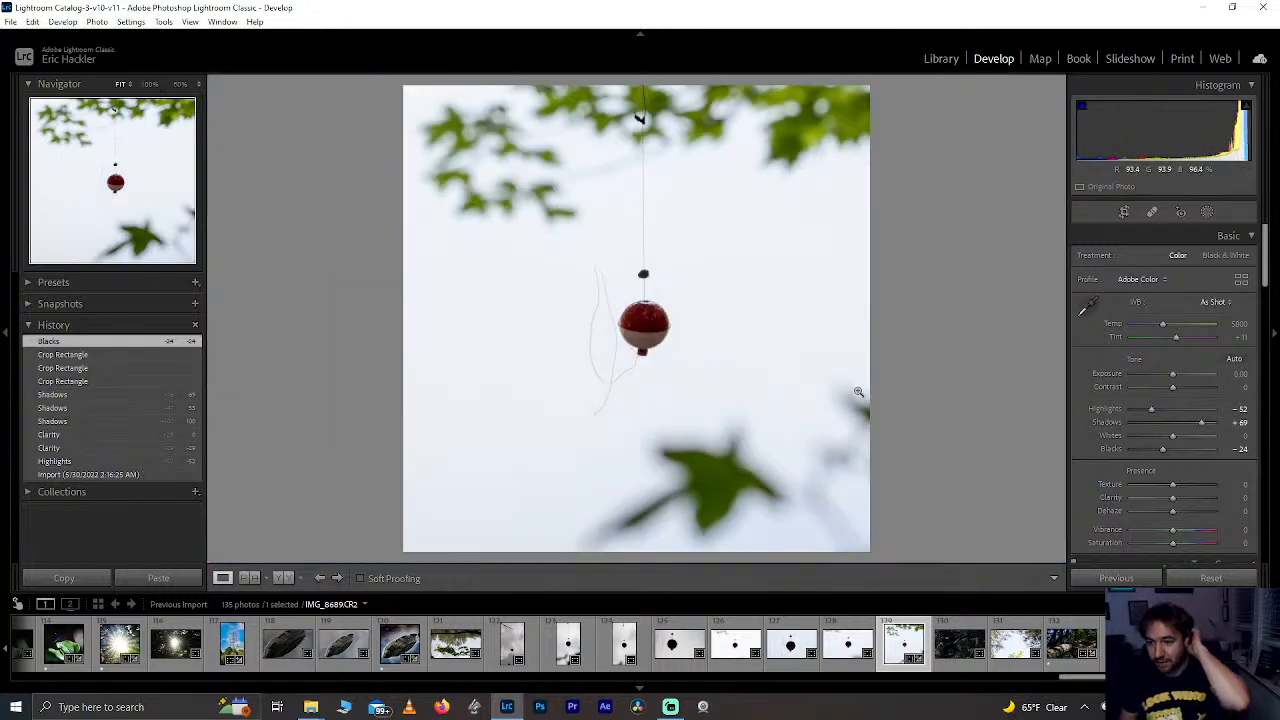
Step: Set both the Red luminance and the Red saturation to +100 in the HSL adjustments
{"action": "scroll", "coordinate": [1210, 320], "scroll_direction": "down", "scroll_amount": 10}
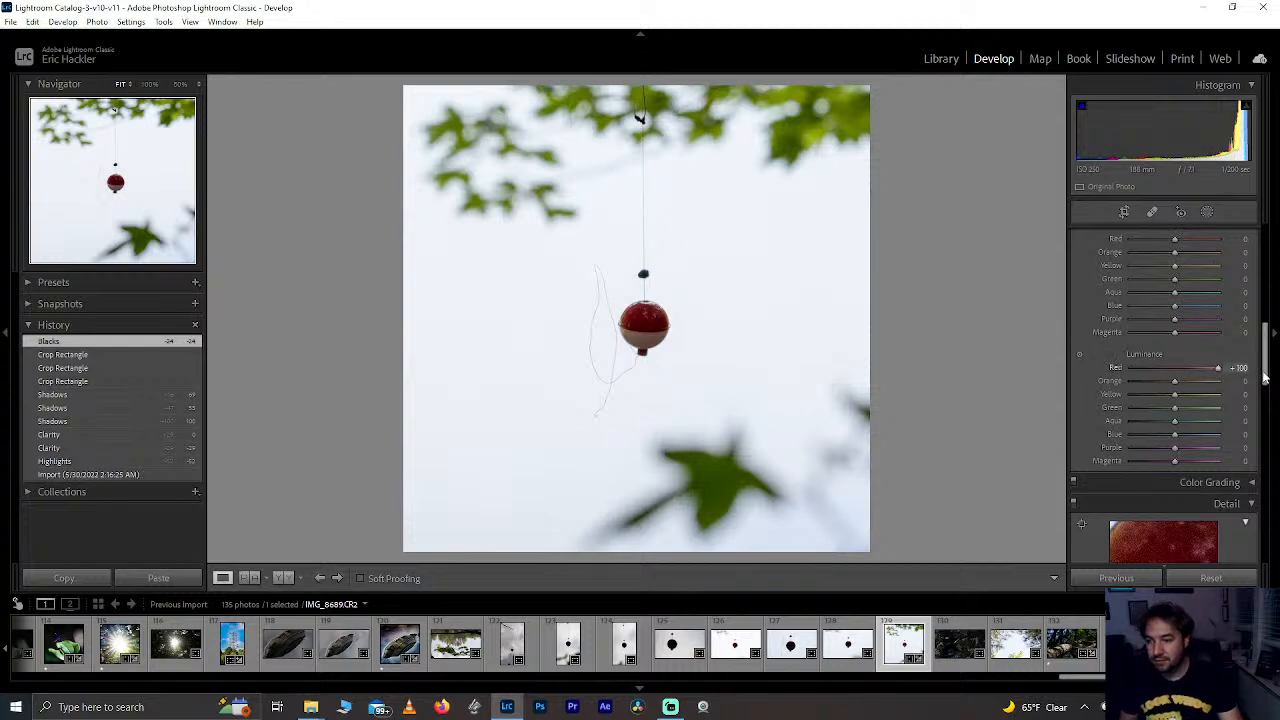
{"action": "left_click_drag", "start_coordinate": [1264, 377], "coordinate": [1264, 377]}
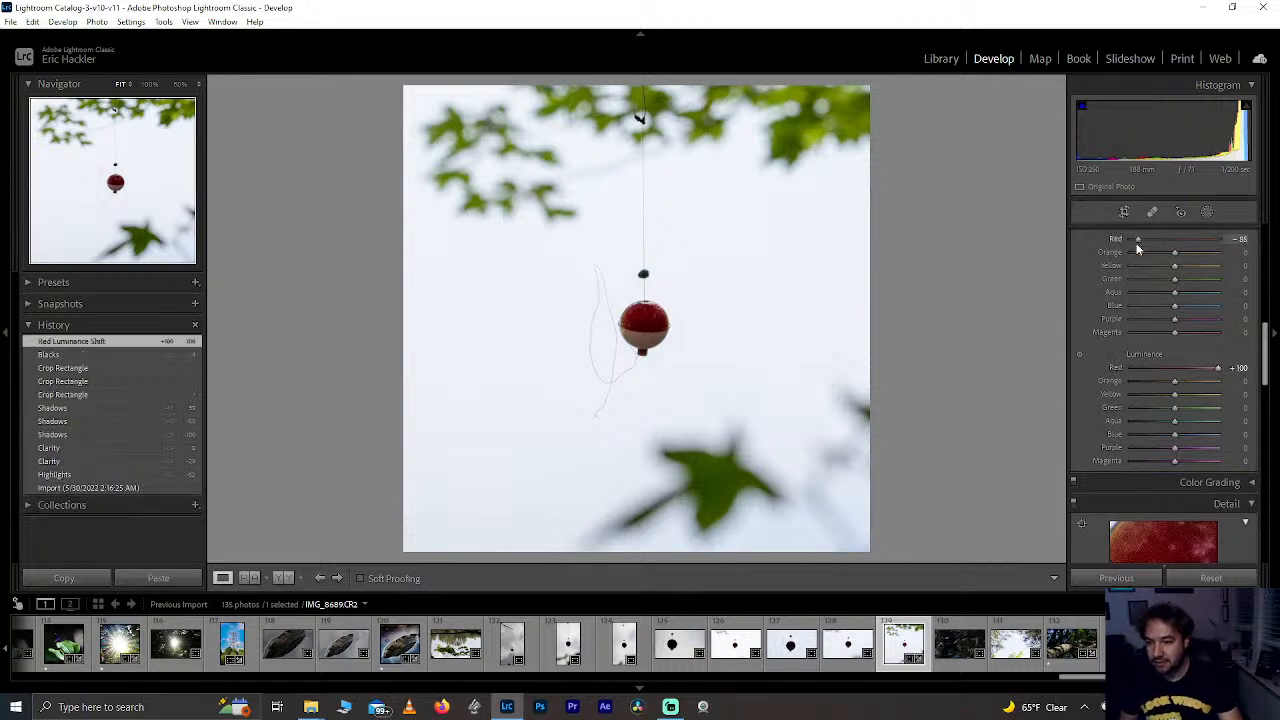
{"action": "left_click_drag", "start_coordinate": [1137, 241], "coordinate": [1245, 241]}
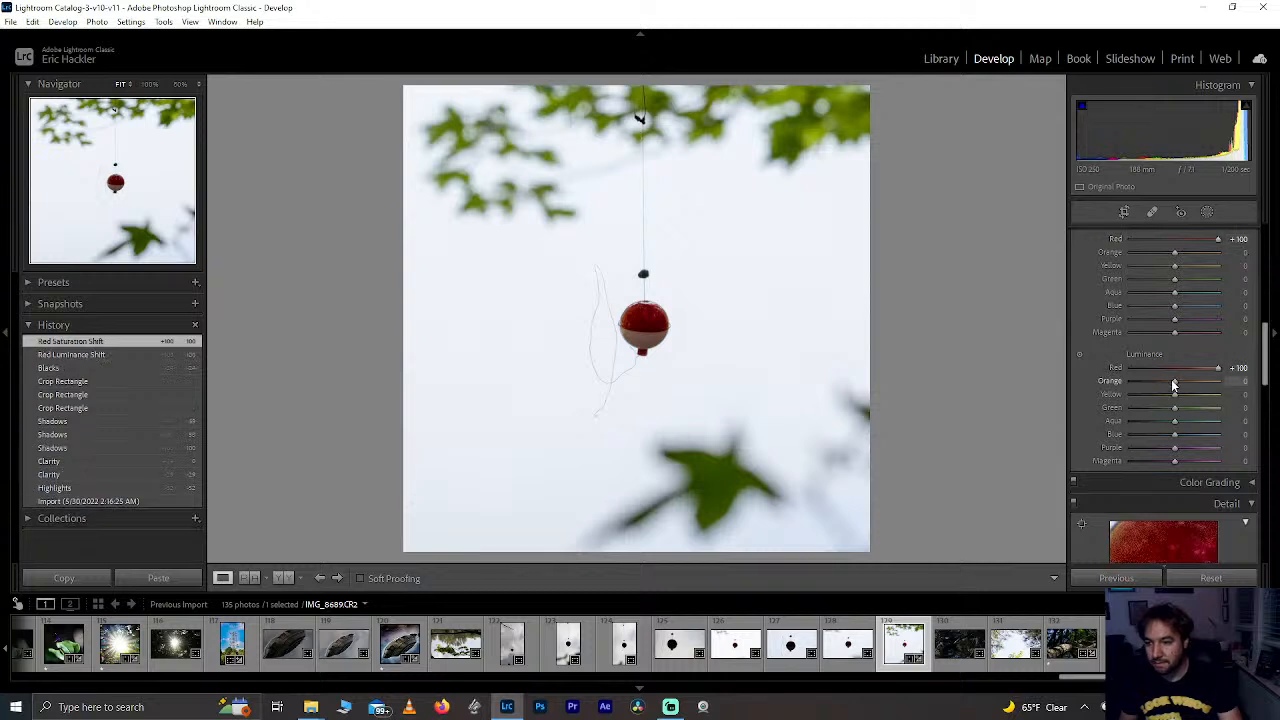
Step: Set Orange luminance to +100, Orange saturation to −100 and Yellow luminance to +66
{"action": "left_click_drag", "start_coordinate": [1255, 388], "coordinate": [1255, 388]}
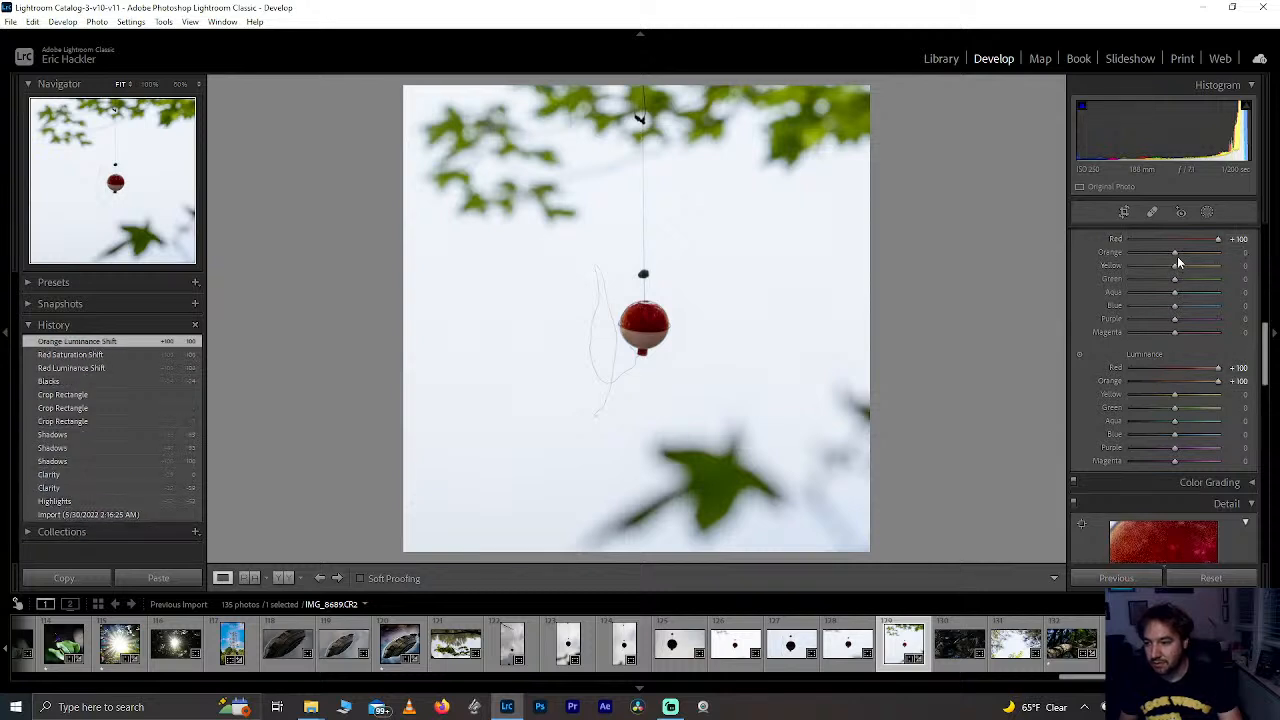
{"action": "left_click_drag", "start_coordinate": [1248, 256], "coordinate": [1043, 252]}
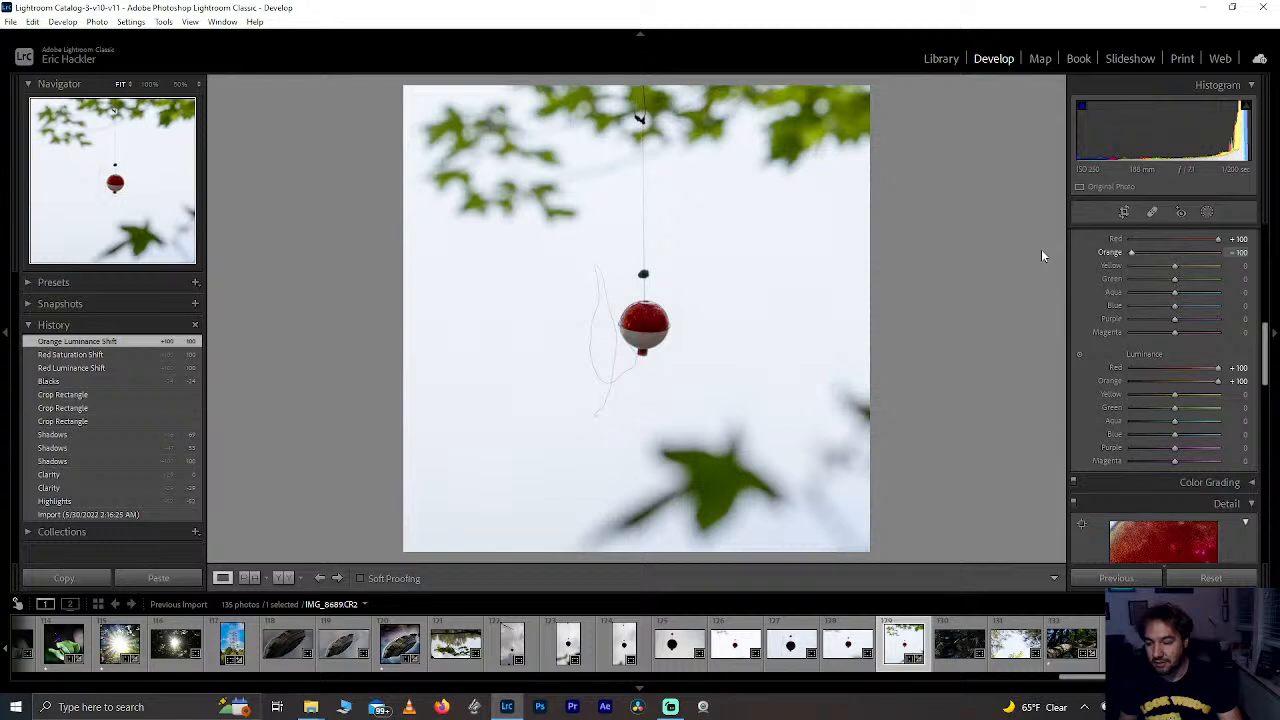
{"action": "left_click_drag", "start_coordinate": [1172, 397], "coordinate": [1203, 397]}
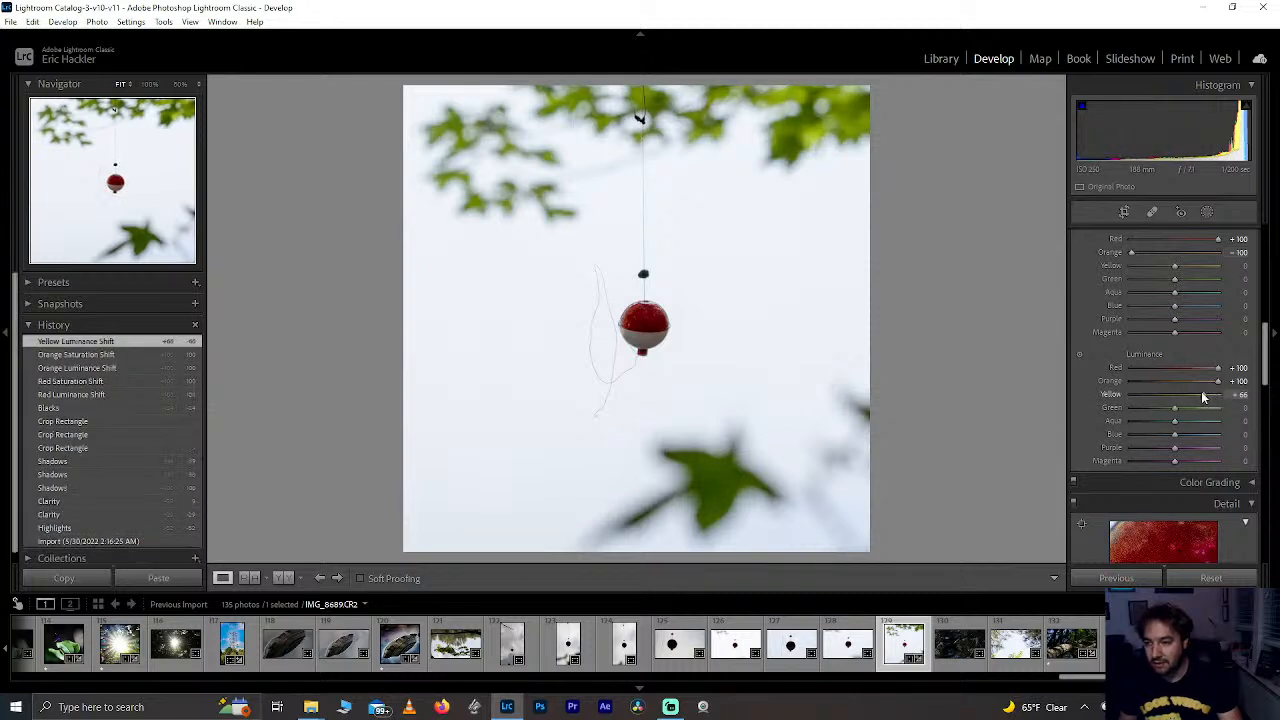
{"action": "left_click", "coordinate": [1271, 379]}
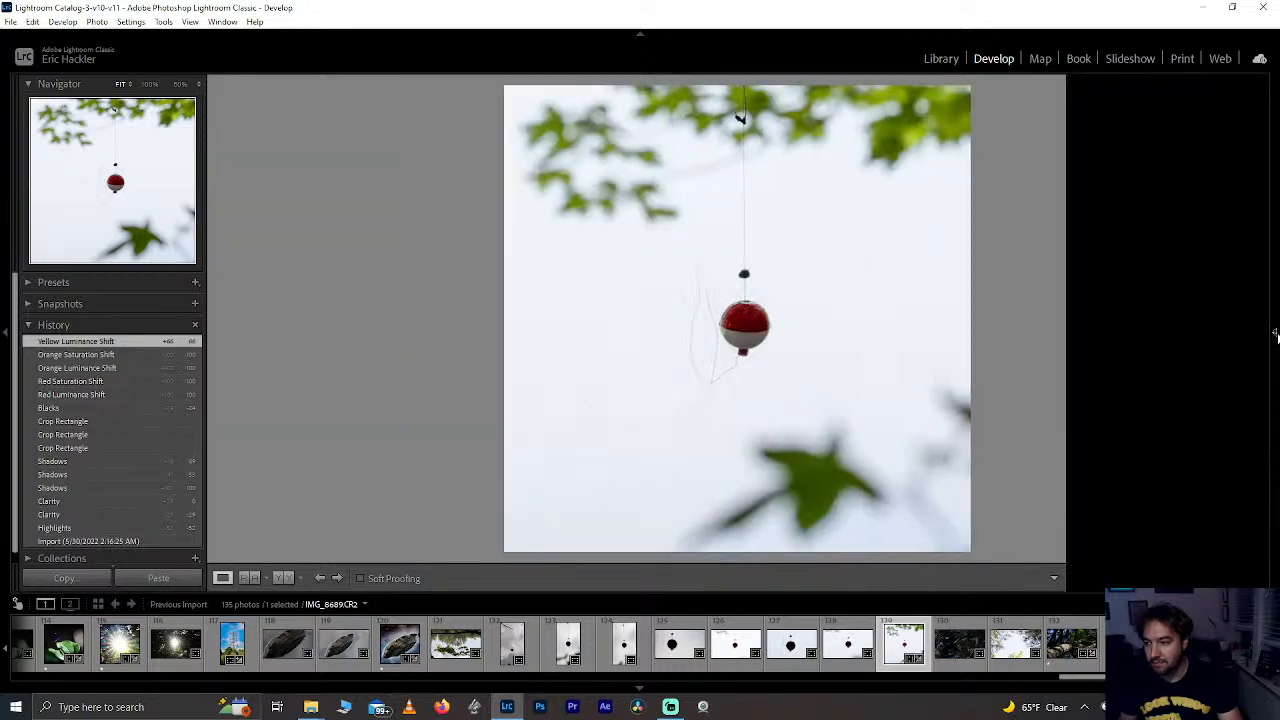
{"action": "left_click", "coordinate": [1271, 354]}
Step: Shift the leaf colours with Yellow hue at +38, Green hue at +20 and Green saturation at +100
{"action": "scroll", "coordinate": [1268, 350], "scroll_direction": "up", "scroll_amount": 4}
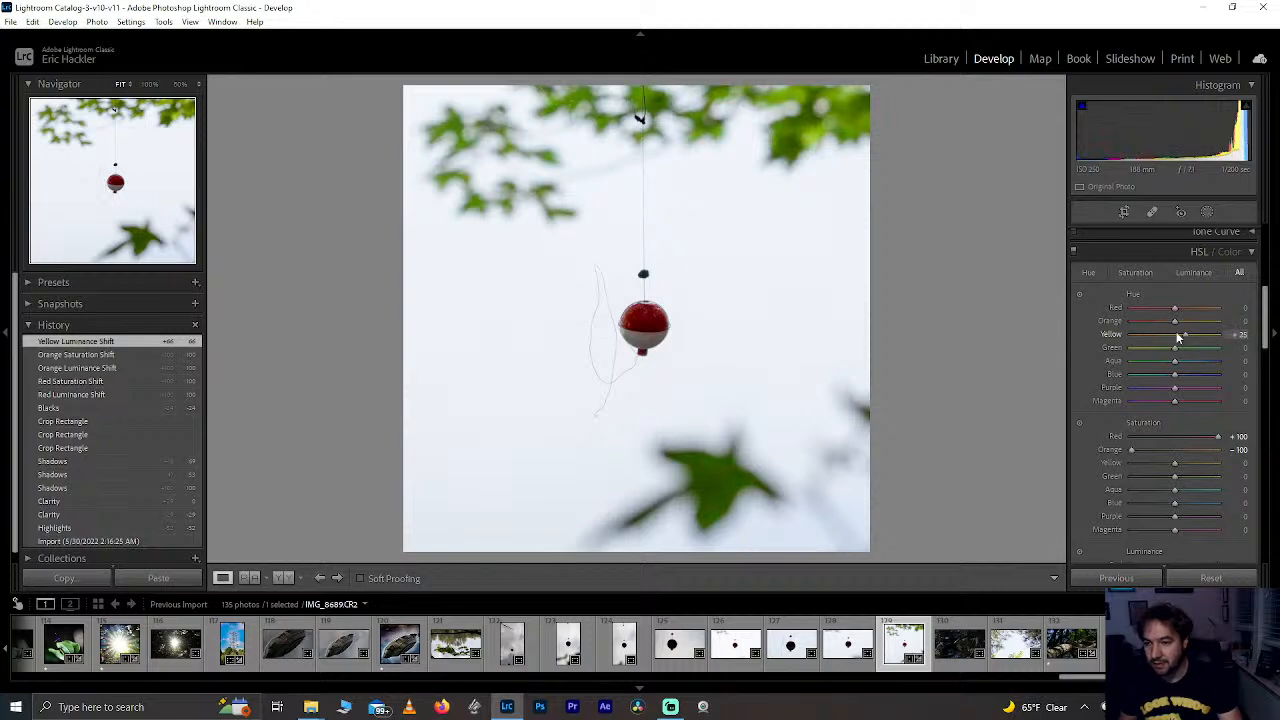
{"action": "mouse_move", "coordinate": [1189, 337]}
{"action": "left_mouse_down"}
{"action": "mouse_move", "coordinate": [1240, 355]}
{"action": "mouse_move", "coordinate": [1150, 352]}
{"action": "mouse_move", "coordinate": [1195, 357]}
{"action": "left_mouse_up"}
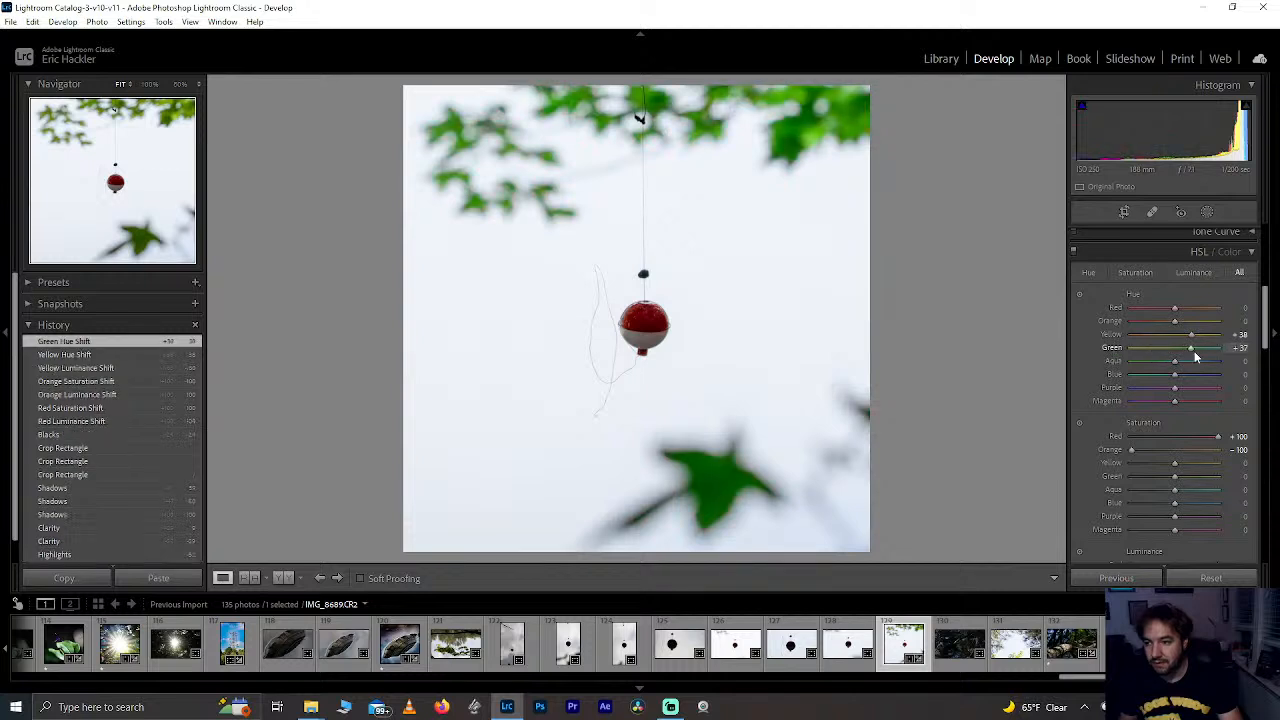
{"action": "double_click", "coordinate": [1188, 352]}
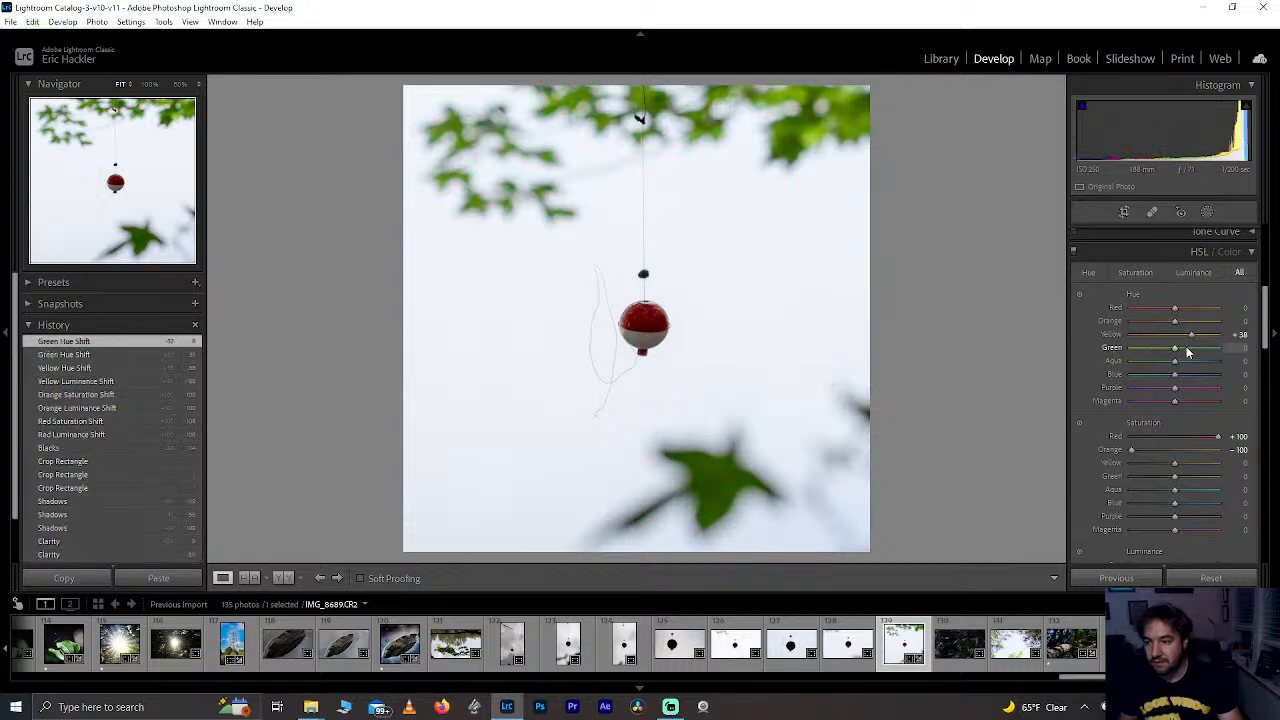
{"action": "left_click_drag", "start_coordinate": [1180, 352], "coordinate": [1184, 350]}
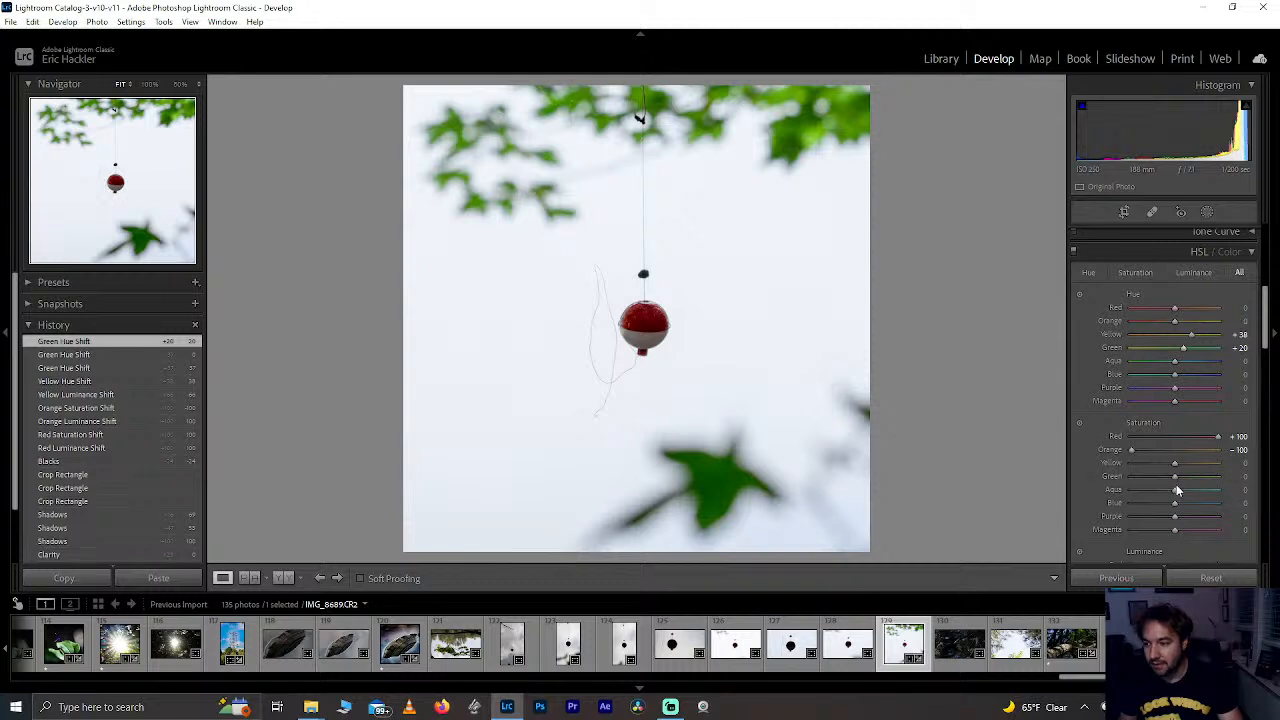
{"action": "left_click_drag", "start_coordinate": [1270, 480], "coordinate": [1268, 478]}
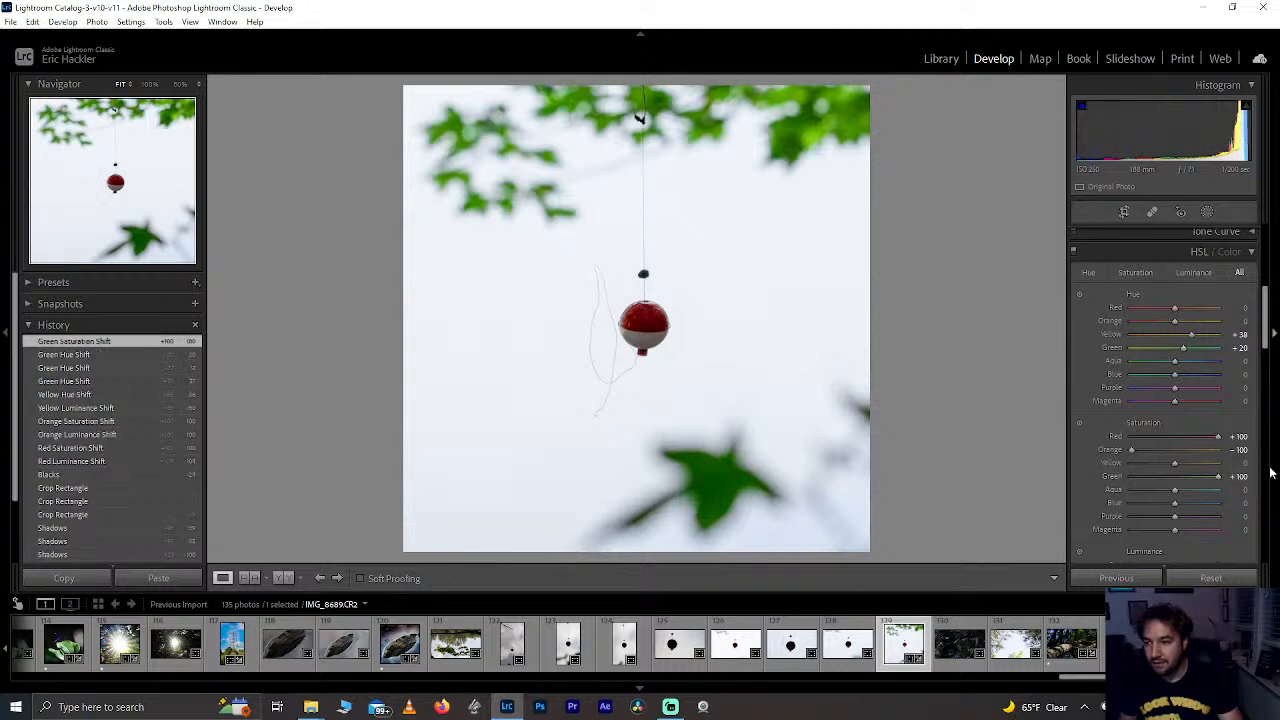
Step: Try lowering Green luminance to −28 and reset it to 0
{"action": "scroll", "coordinate": [1260, 375], "scroll_direction": "down", "scroll_amount": 2}
{"action": "scroll", "coordinate": [1260, 375], "scroll_direction": "down", "scroll_amount": 3}
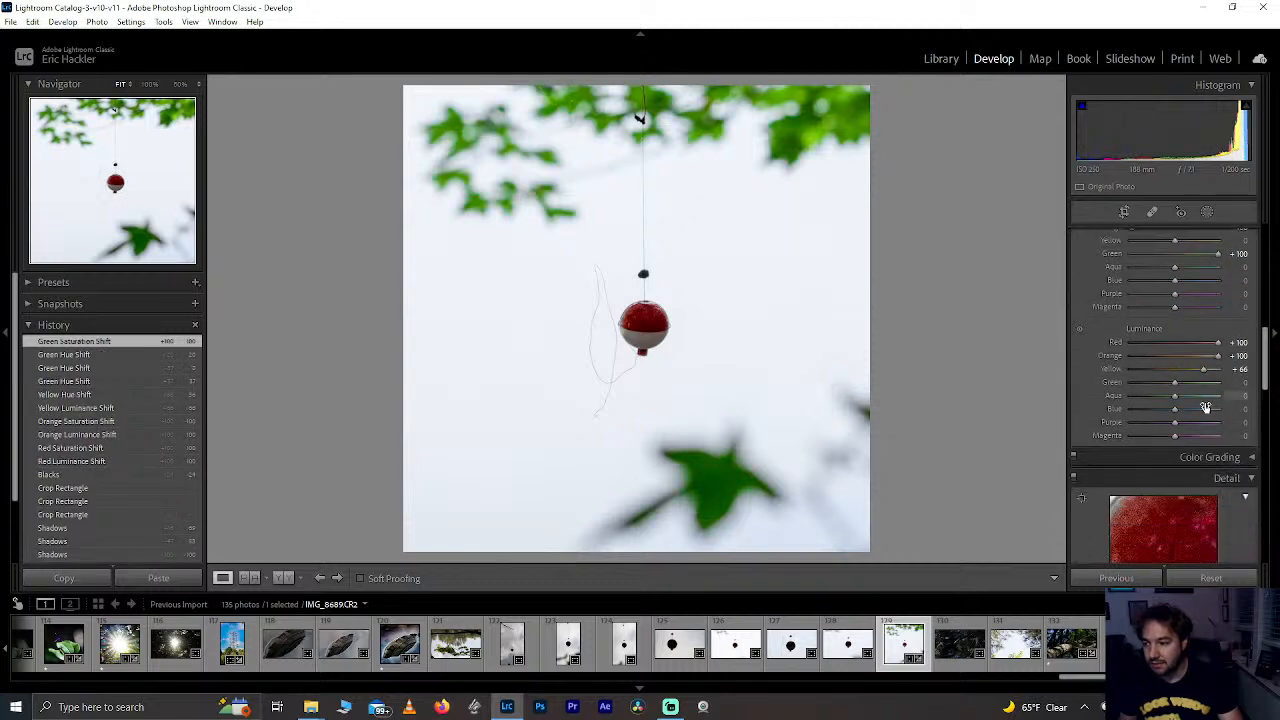
{"action": "mouse_move", "coordinate": [1176, 383]}
{"action": "left_mouse_down"}
{"action": "mouse_move", "coordinate": [1257, 383]}
{"action": "mouse_move", "coordinate": [1150, 390]}
{"action": "mouse_move", "coordinate": [1164, 390]}
{"action": "left_mouse_up"}
{"action": "double_click", "coordinate": [1164, 388]}
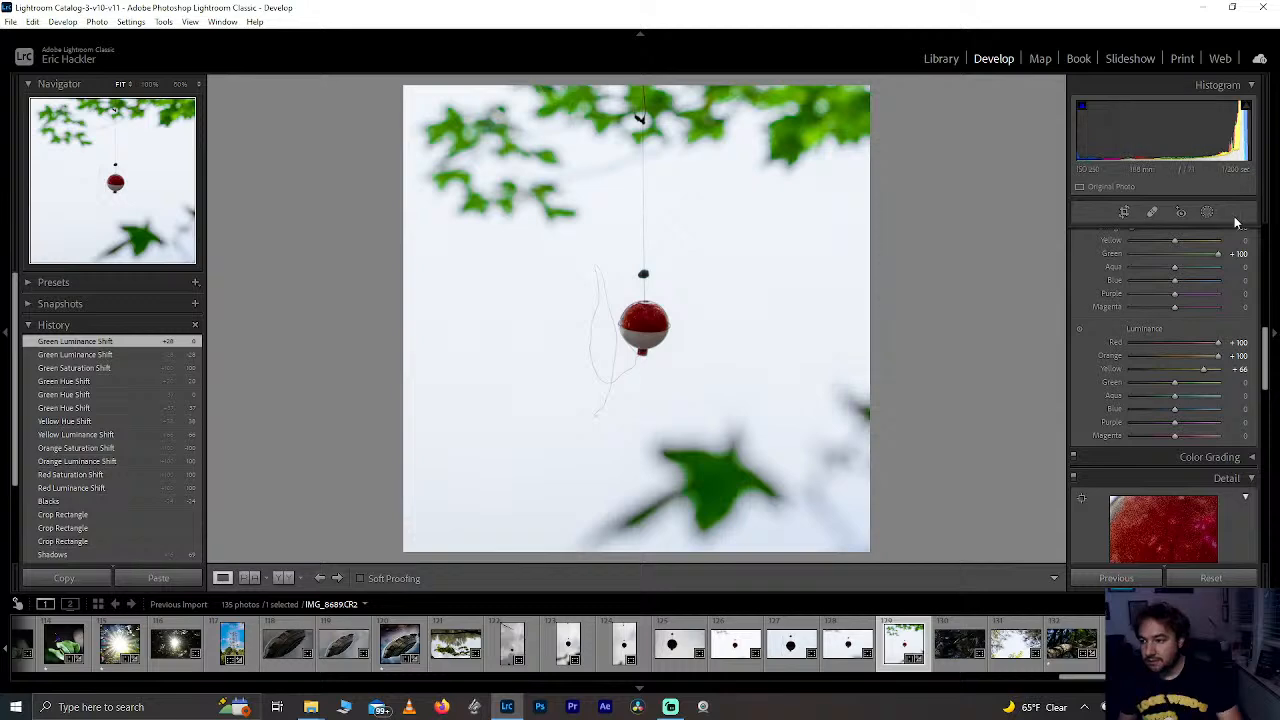
Step: Tighten the 1 x 1 crop around the bobber, keeping part of the lower leaf in frame
{"action": "left_click", "coordinate": [1207, 214]}
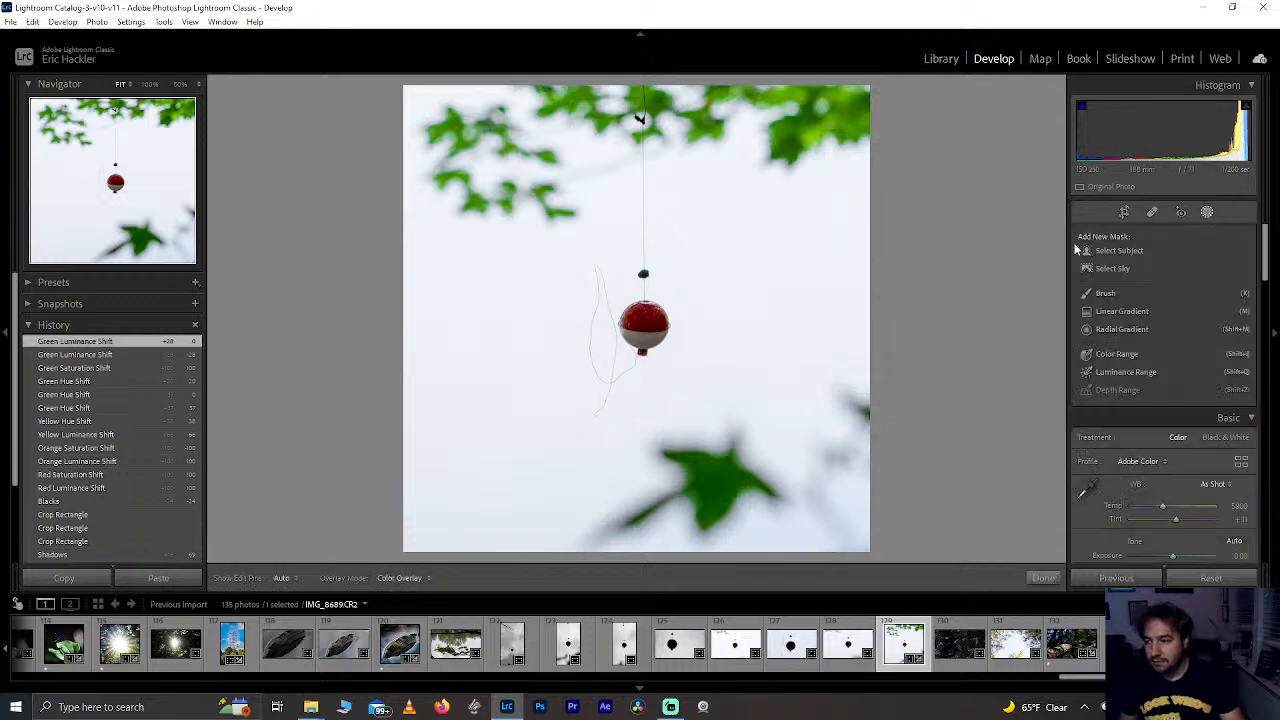
{"action": "left_click", "coordinate": [1124, 212]}
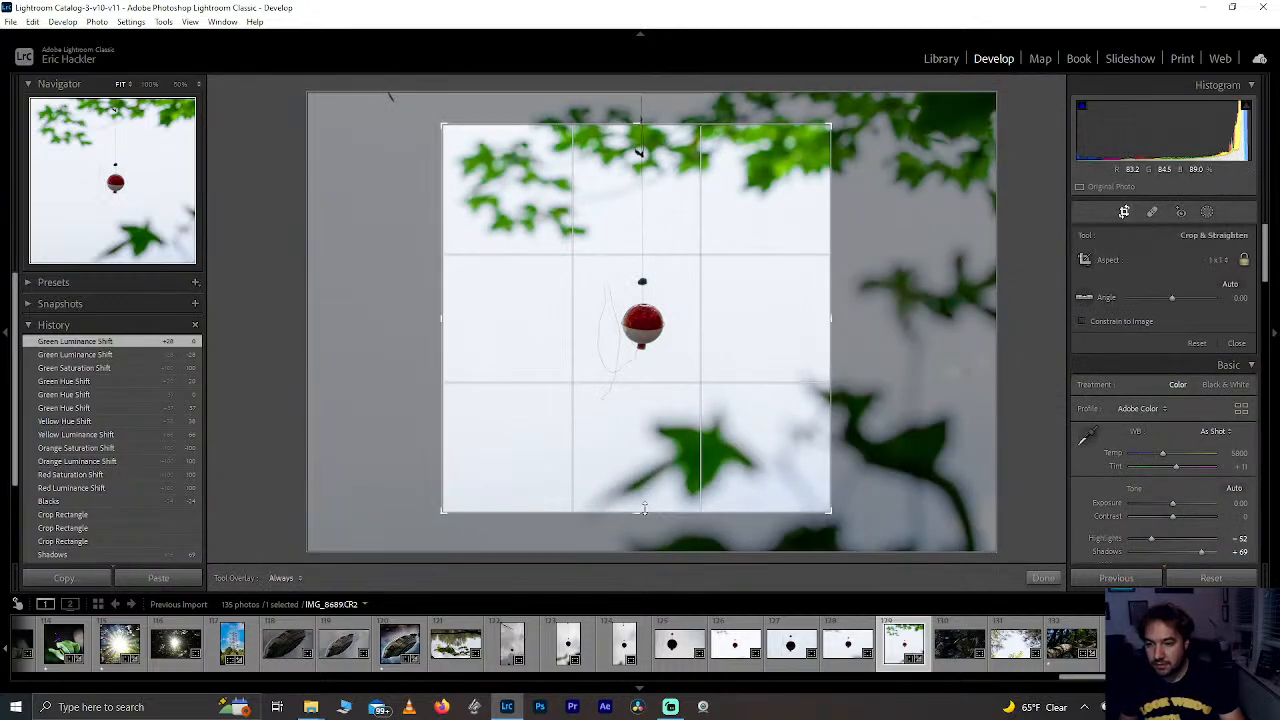
{"action": "left_click_drag", "start_coordinate": [643, 507], "coordinate": [649, 386]}
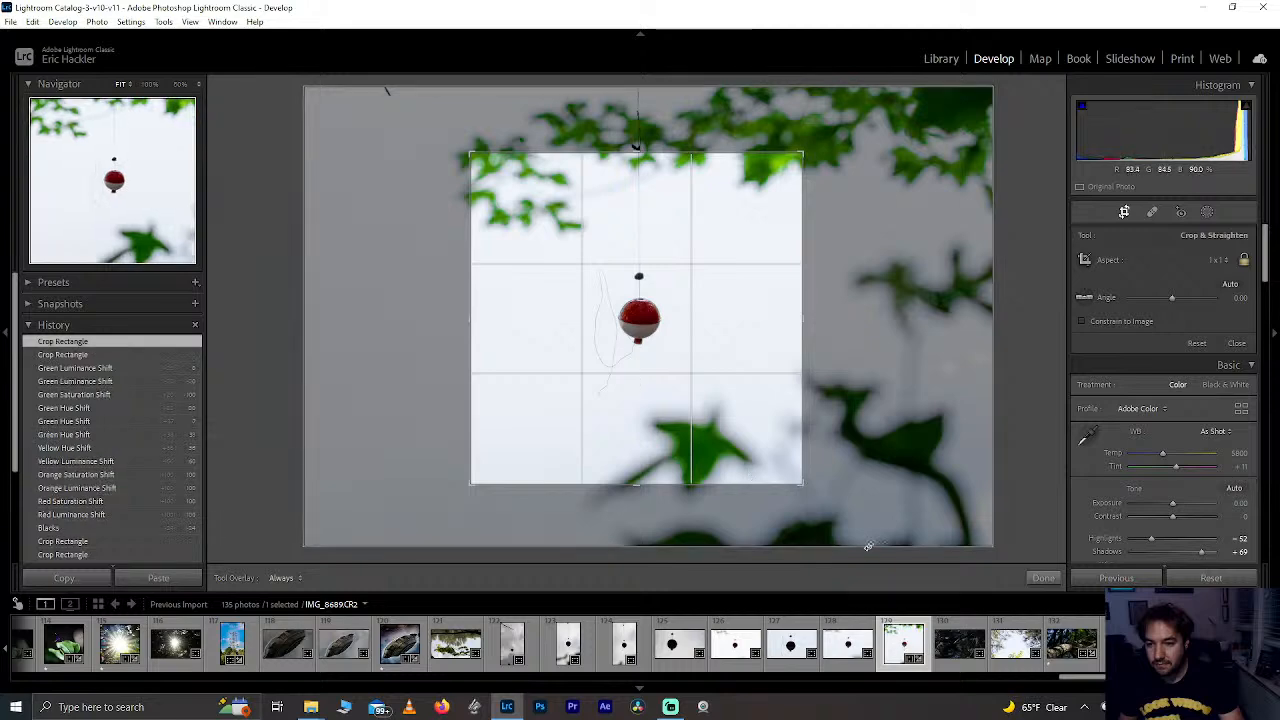
{"action": "left_click", "coordinate": [1045, 578]}
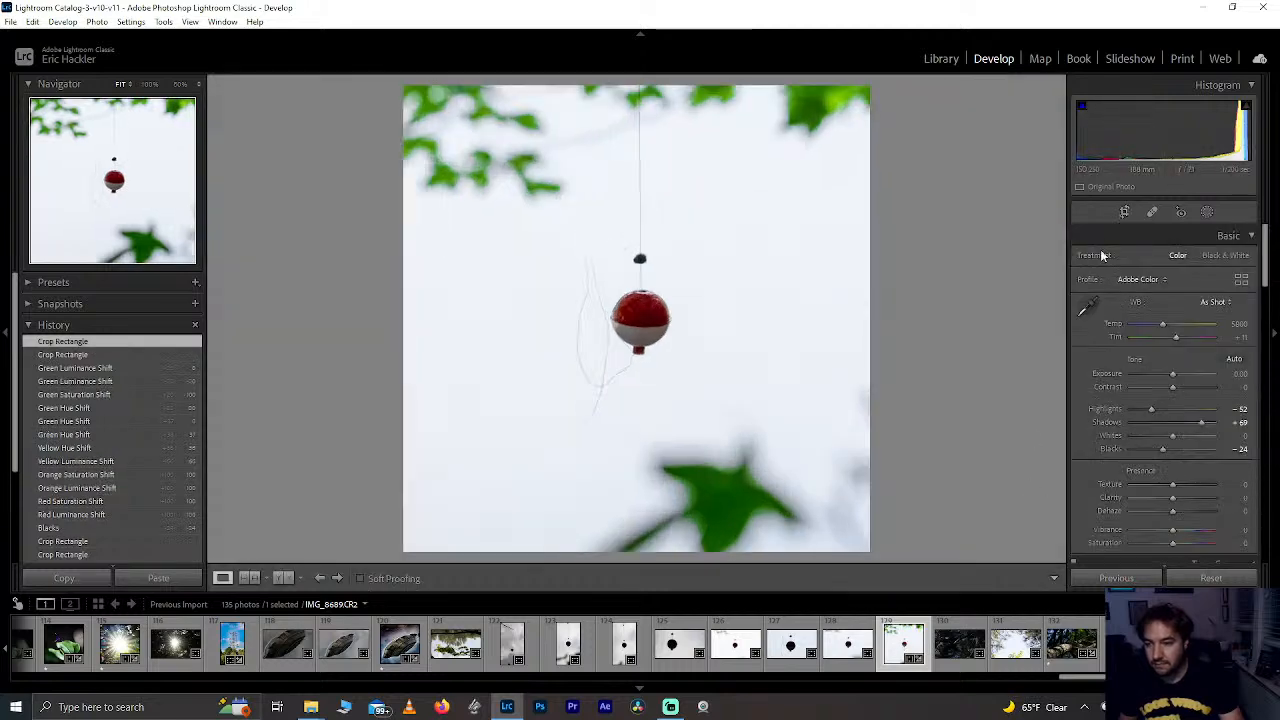
Step: Try shifting the photo sideways within the square crop and undo that shift
{"action": "left_click", "coordinate": [1123, 213]}
{"action": "left_click_drag", "start_coordinate": [777, 300], "coordinate": [789, 300]}
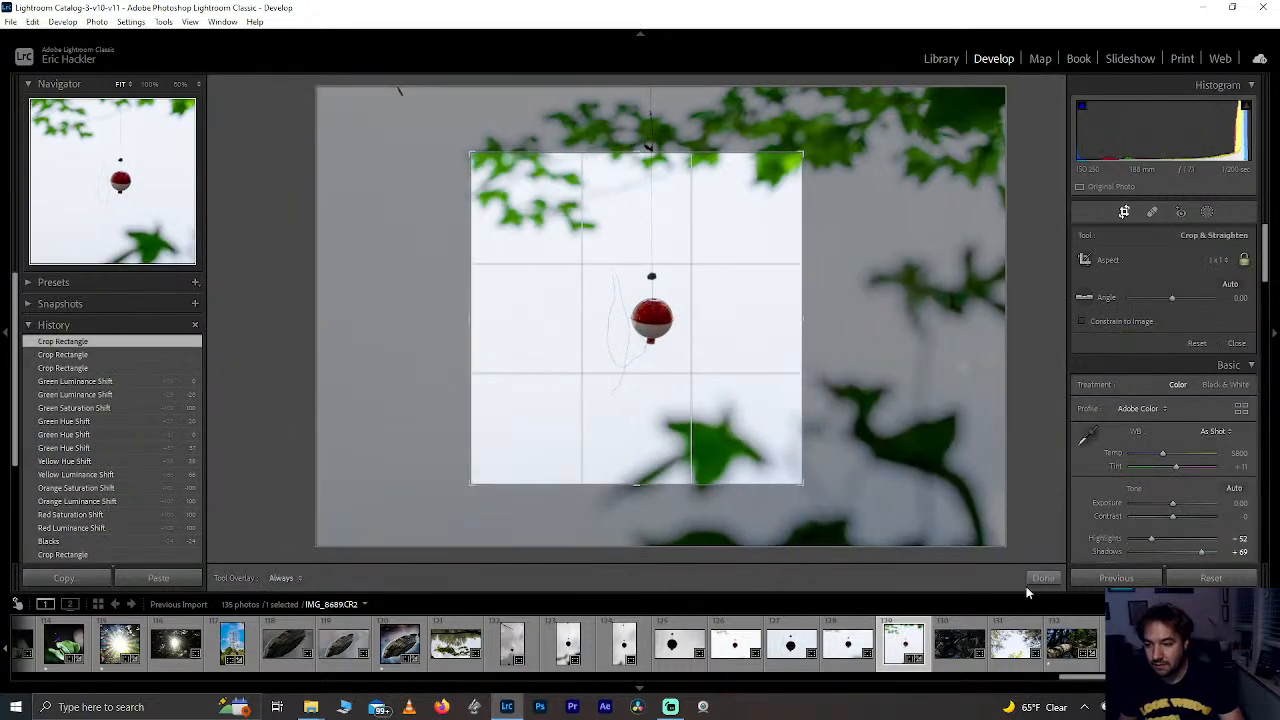
{"action": "left_click", "coordinate": [1045, 578]}
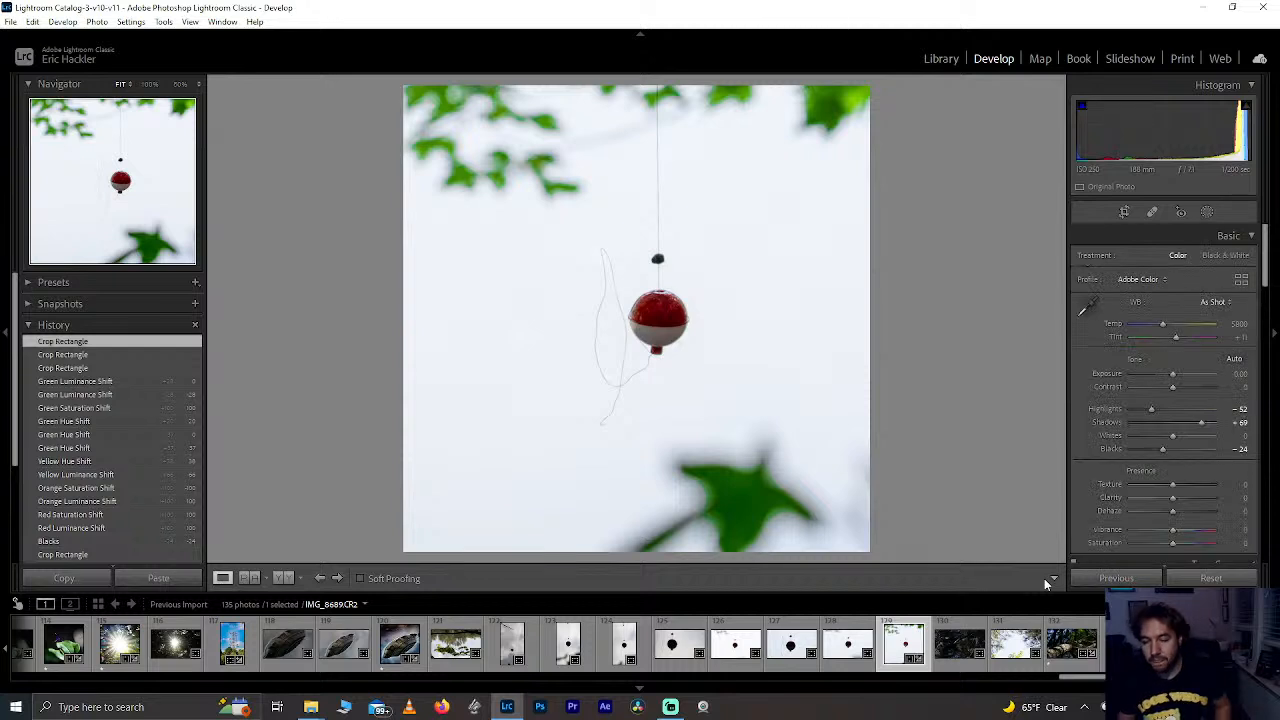
{"action": "key", "text": "ctrl+z"}
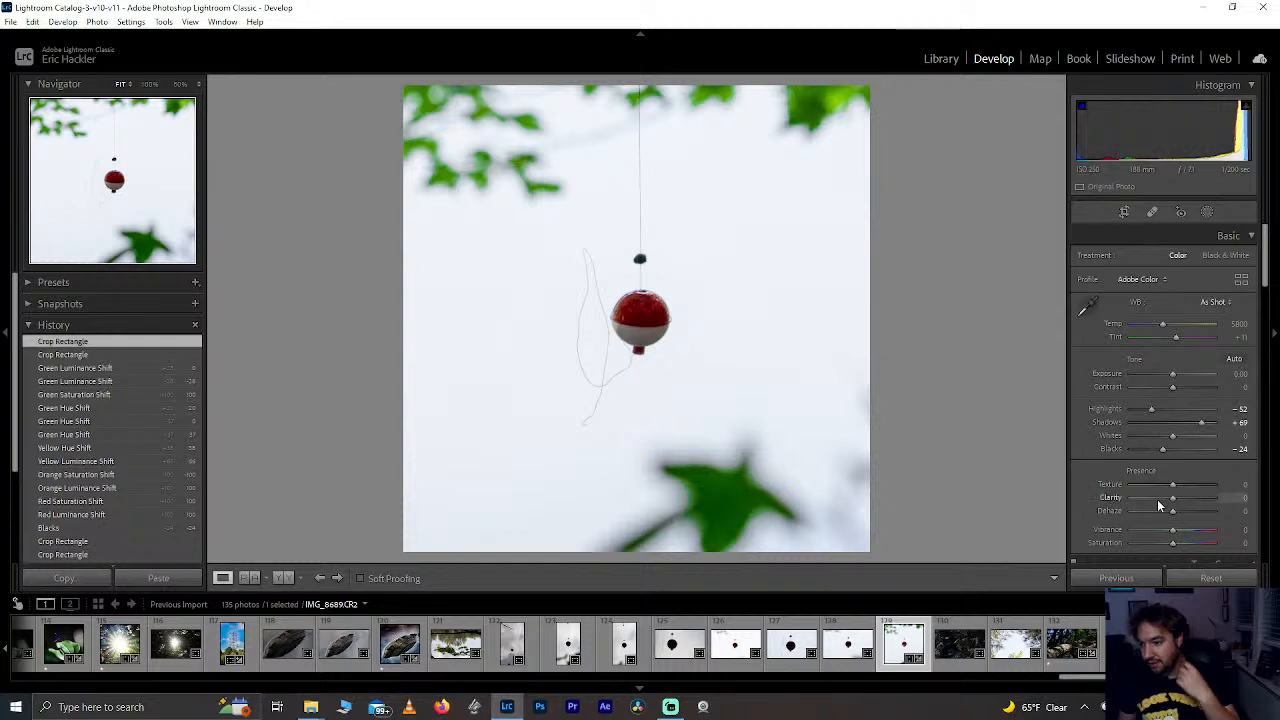
Step: Lower Whites to −73 to tone down the bright sky
{"action": "left_click_drag", "start_coordinate": [1170, 440], "coordinate": [1113, 430]}
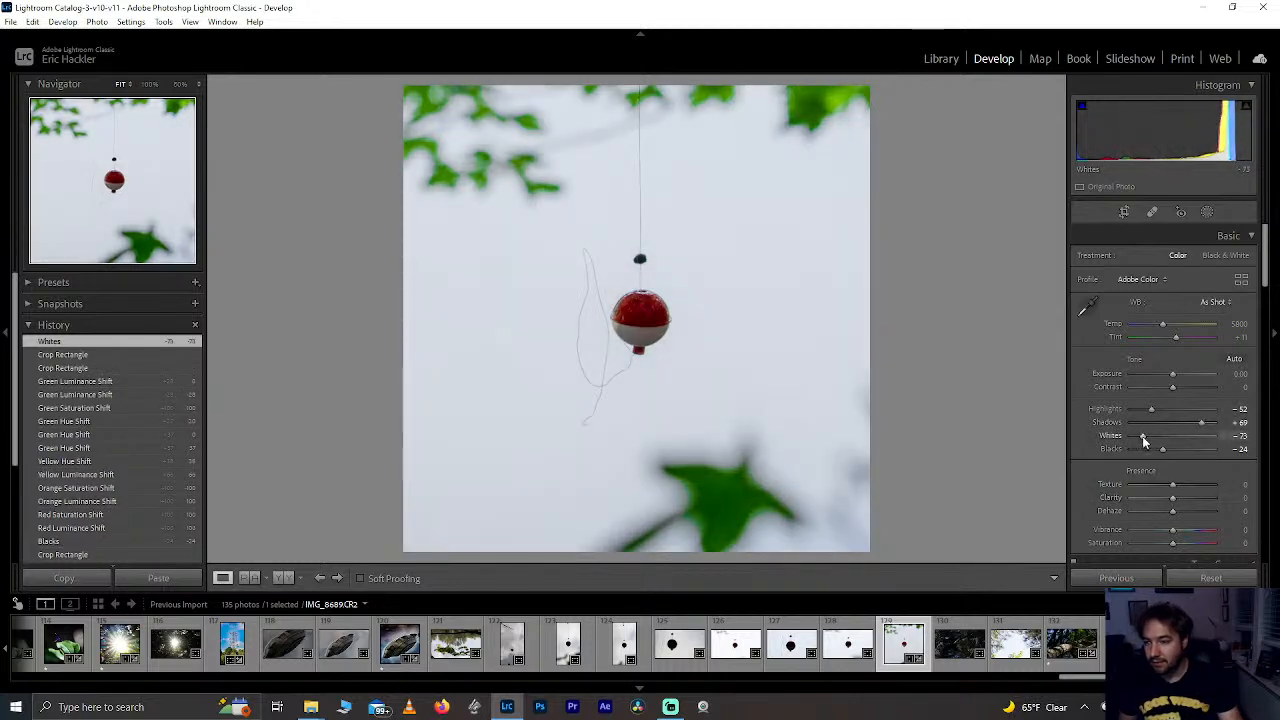
Step: Reset the photo's Whites to 0 and set Highlights to −34
{"action": "double_click", "coordinate": [1143, 438]}
{"action": "mouse_move", "coordinate": [1151, 409]}
{"action": "left_mouse_down"}
{"action": "mouse_move", "coordinate": [1124, 409]}
{"action": "mouse_move", "coordinate": [1162, 415]}
{"action": "left_mouse_up"}
{"action": "double_click", "coordinate": [1135, 409]}
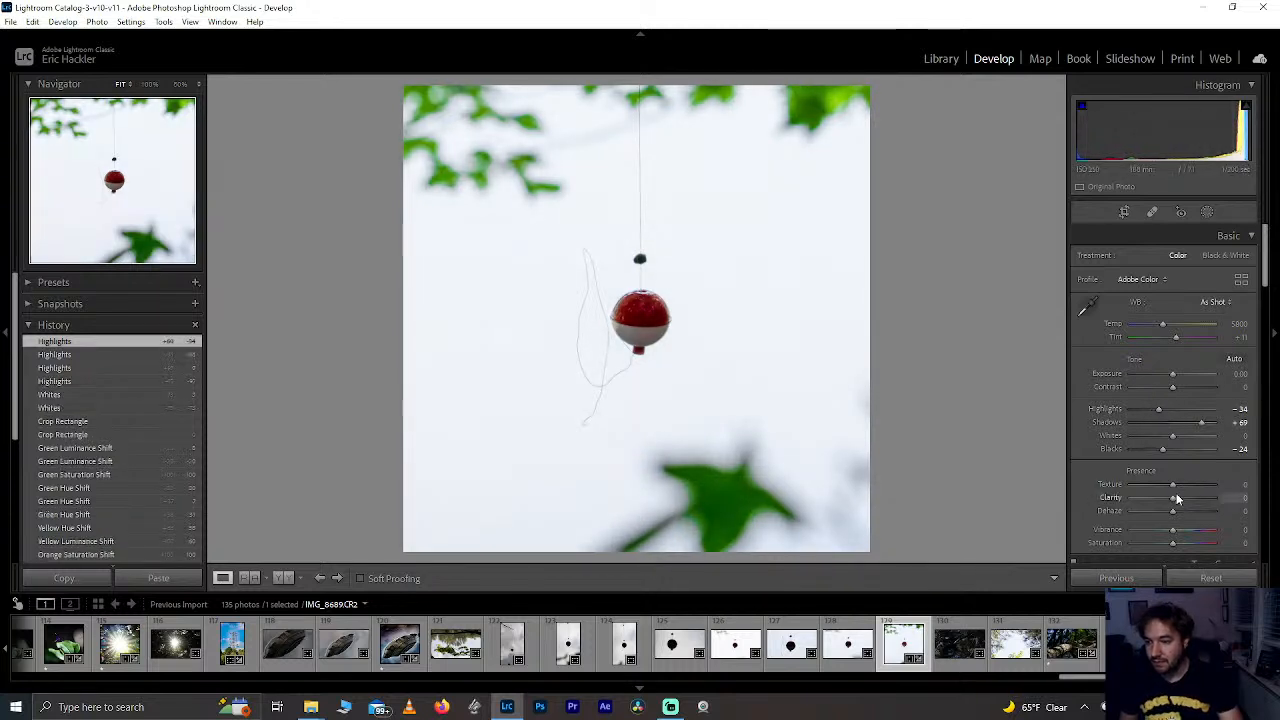
Step: Try raising Clarity, then Dehaze and Texture to +100 on the whole photo, resetting each to 0
{"action": "mouse_move", "coordinate": [1172, 496]}
{"action": "left_mouse_down"}
{"action": "mouse_move", "coordinate": [1242, 498]}
{"action": "mouse_move", "coordinate": [1195, 499]}
{"action": "left_mouse_up"}
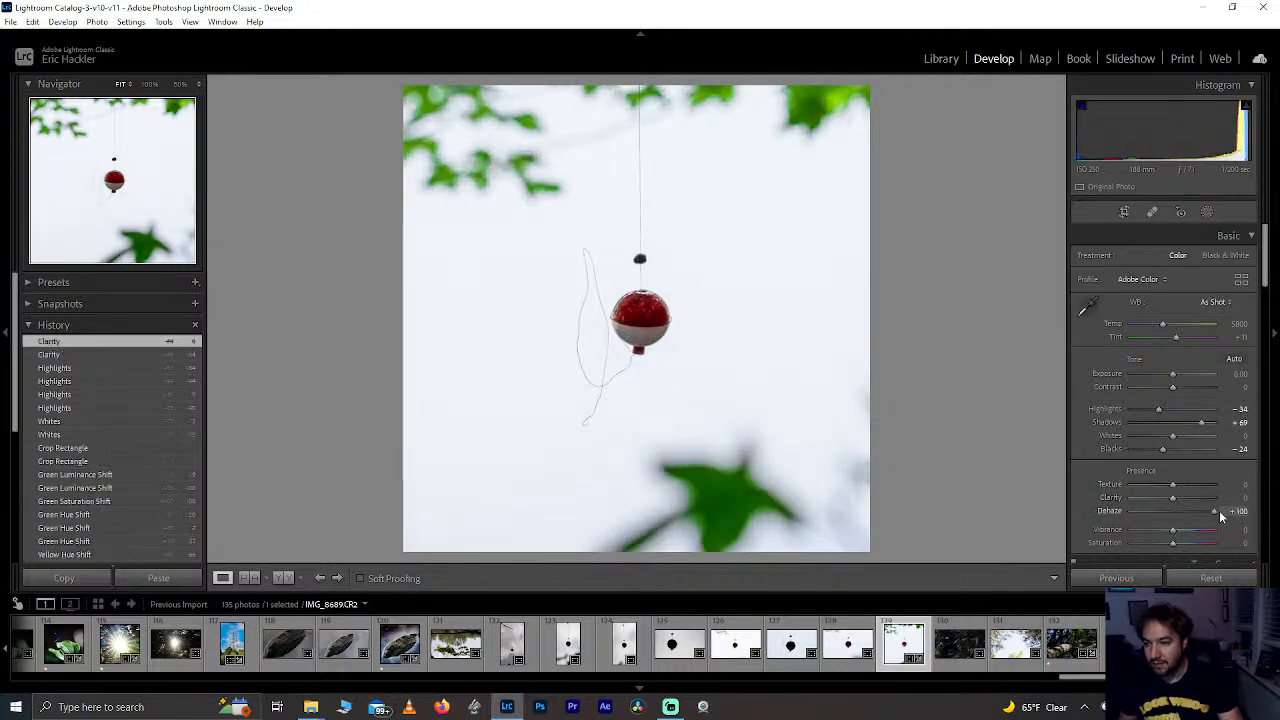
{"action": "left_click_drag", "start_coordinate": [1219, 510], "coordinate": [1258, 496]}
{"action": "double_click", "coordinate": [1199, 510]}
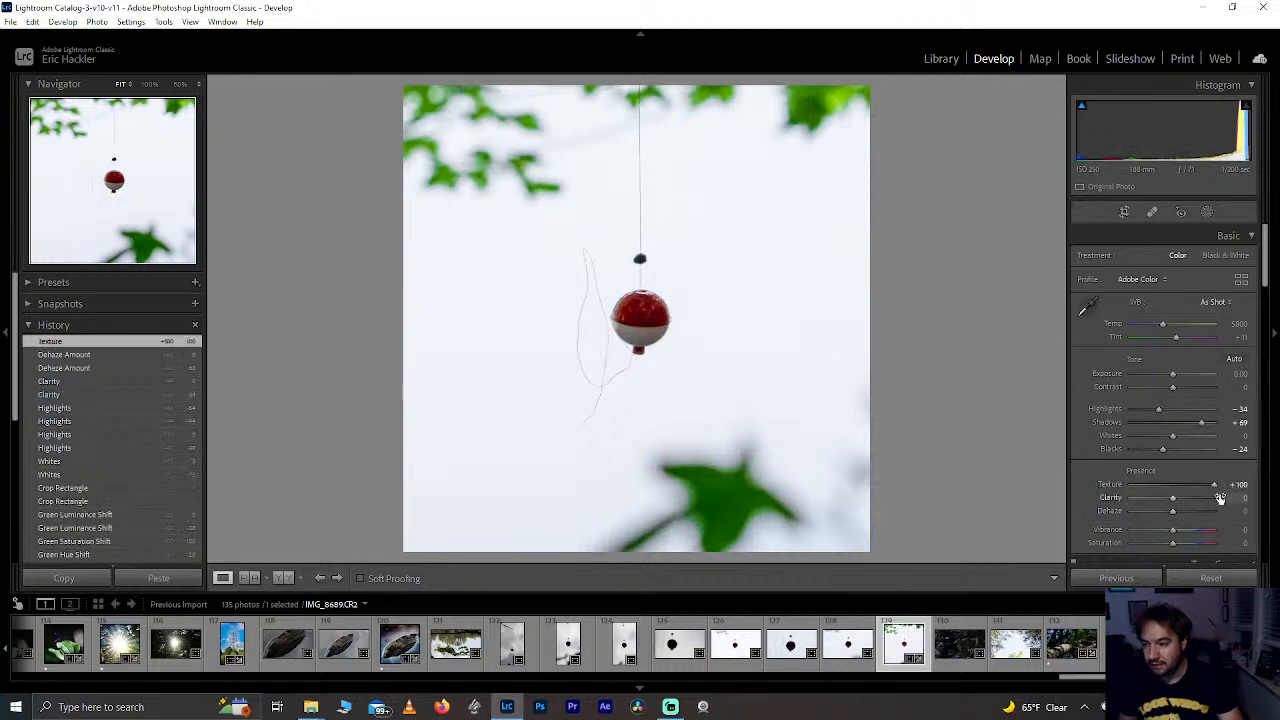
{"action": "double_click", "coordinate": [1218, 490]}
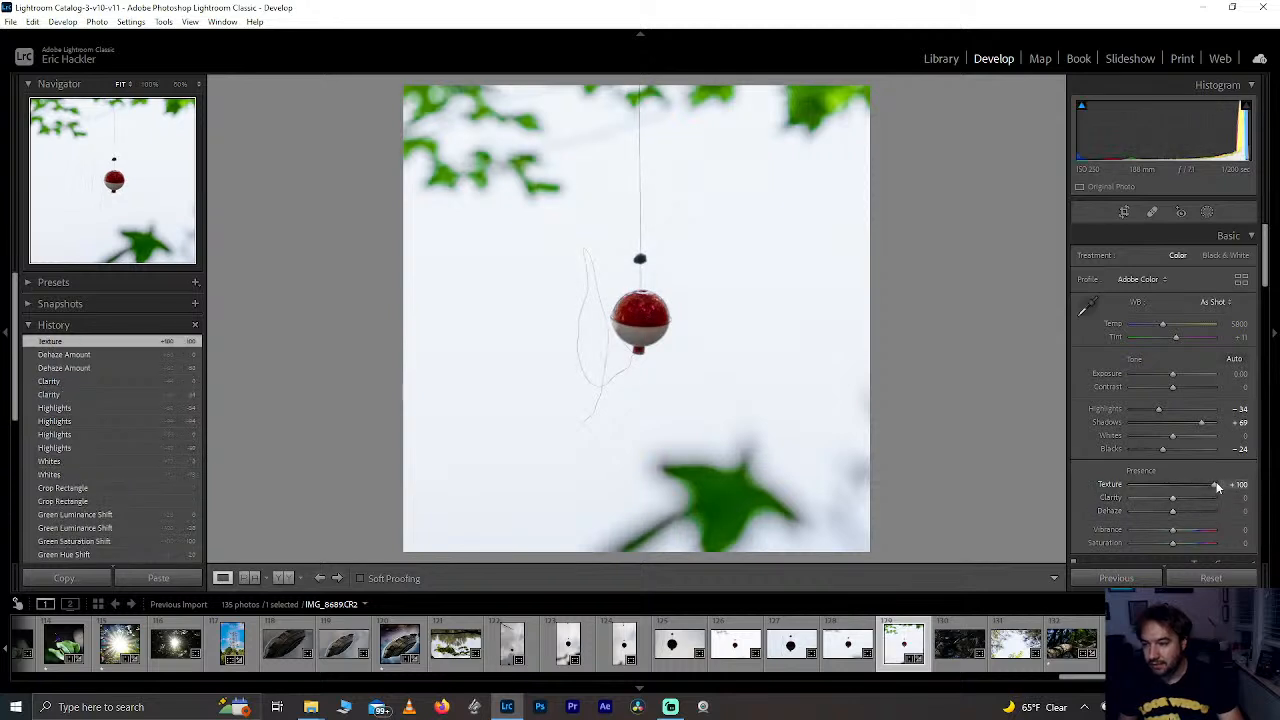
Step: Create a Select Subject mask and set its Texture and Noise to 100
{"action": "left_click", "coordinate": [1207, 211]}
{"action": "left_click", "coordinate": [1122, 251]}
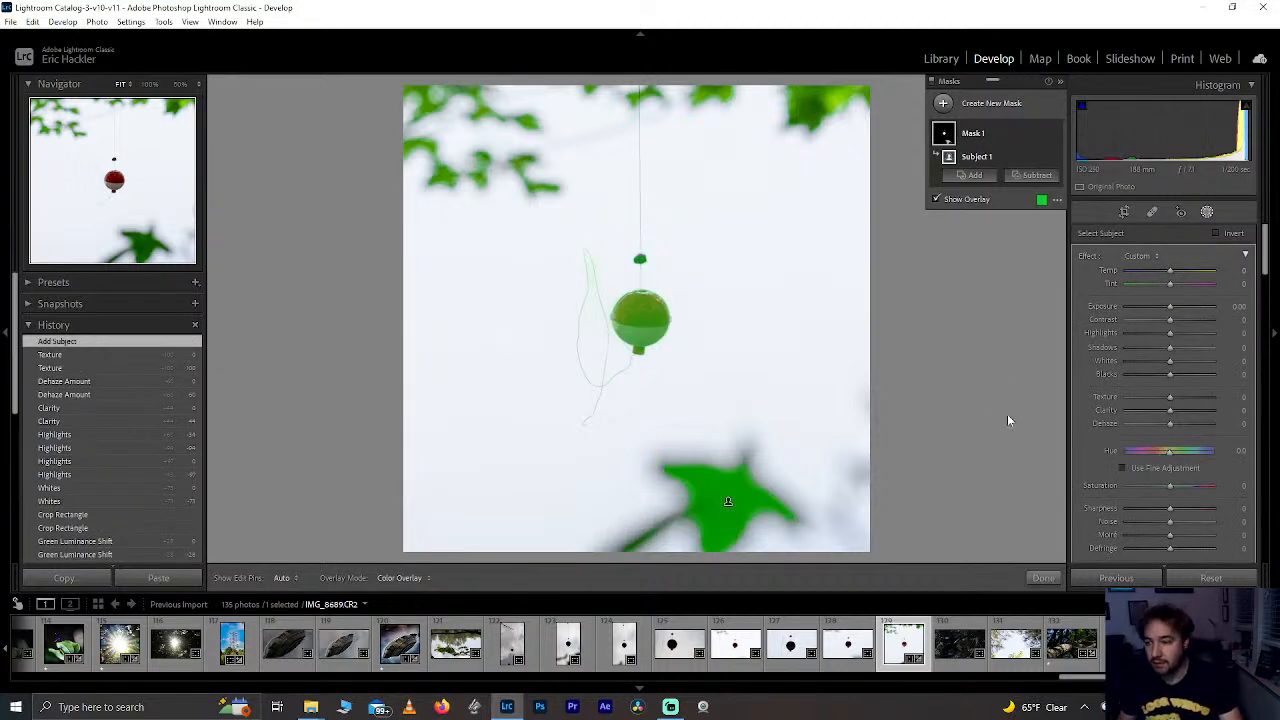
{"action": "left_click_drag", "start_coordinate": [1174, 396], "coordinate": [1240, 398]}
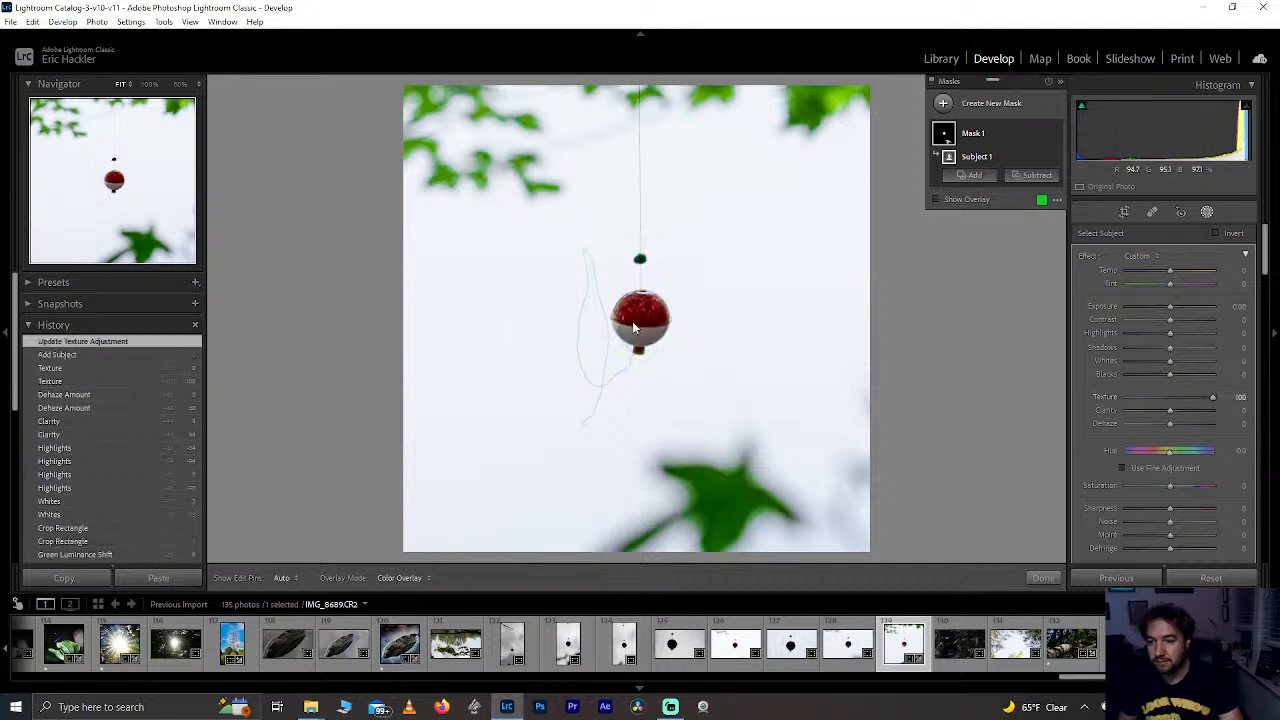
{"action": "key", "text": "z"}
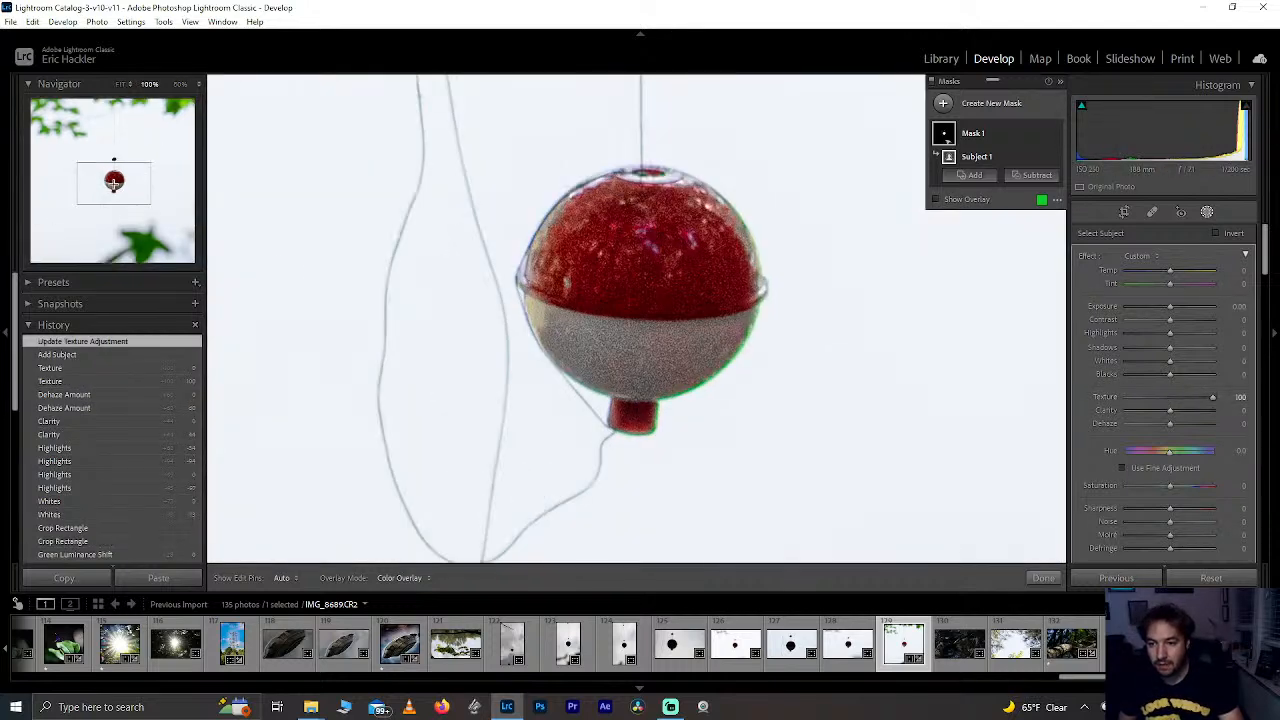
{"action": "left_click_drag", "start_coordinate": [1226, 528], "coordinate": [1226, 528]}
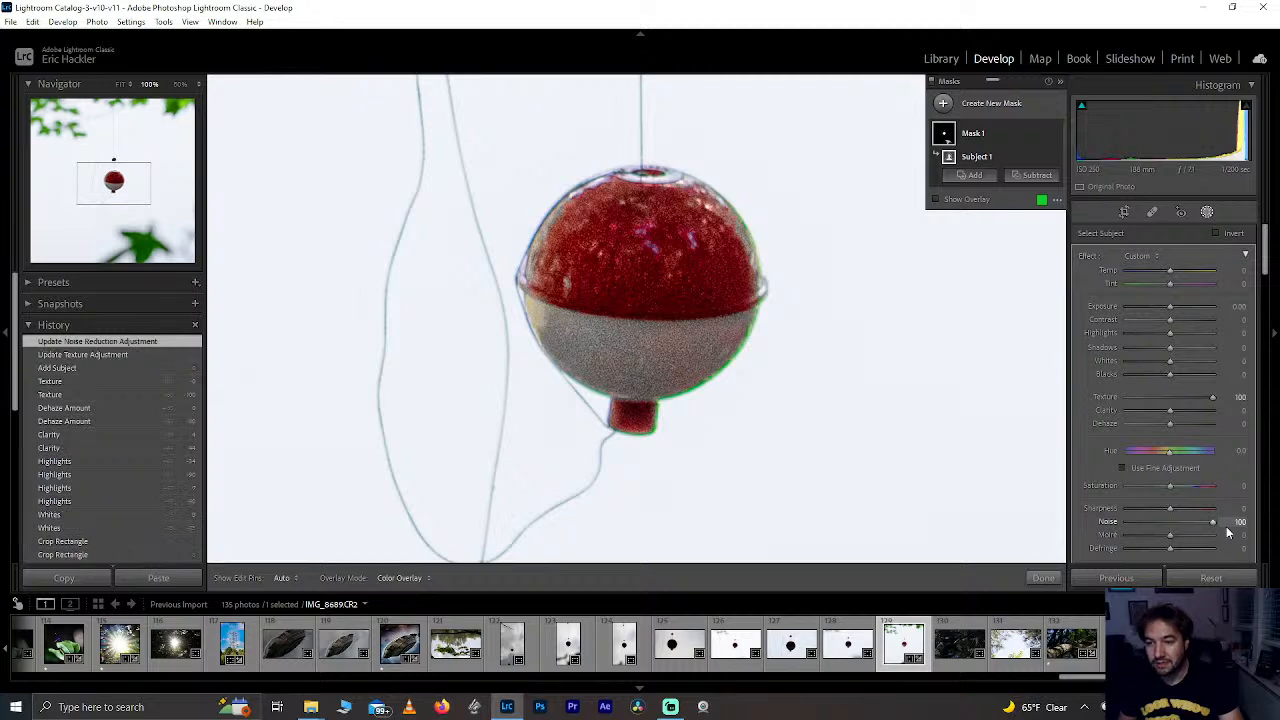
{"action": "double_click", "coordinate": [1107, 521]}
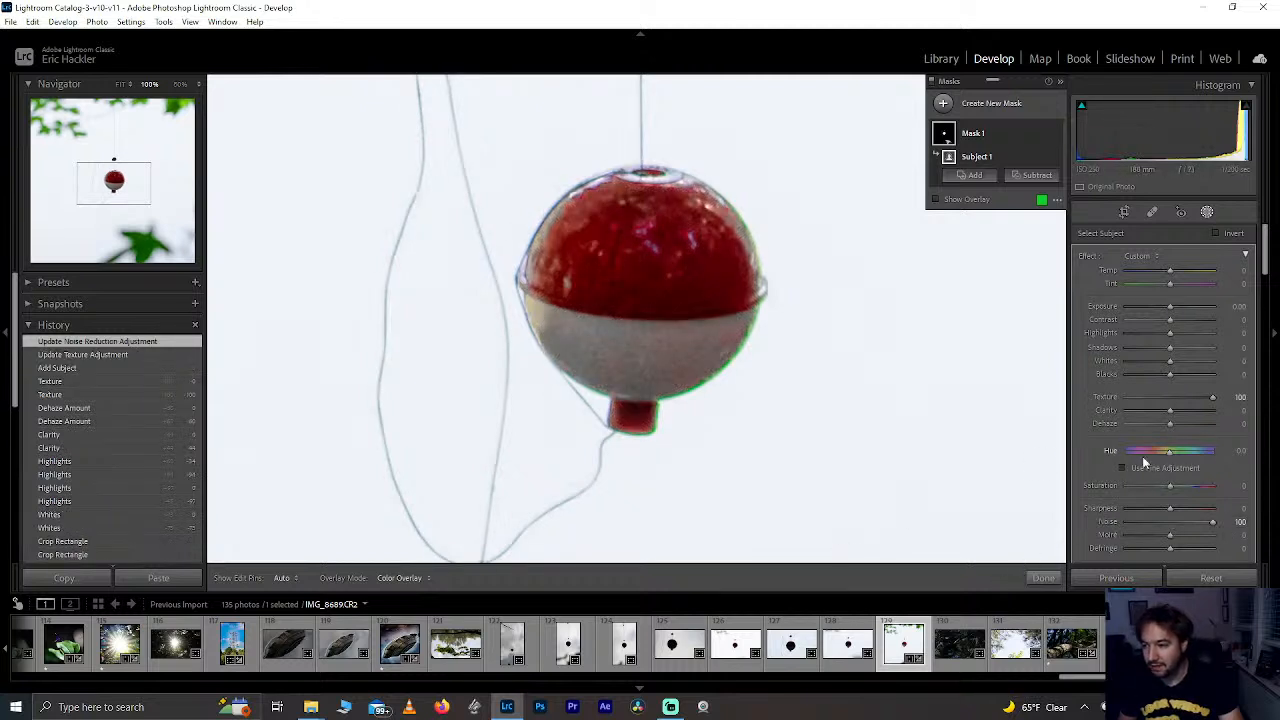
Step: Try Saturation and Tint changes on the subject mask, reset both, and warm its Temp to 35
{"action": "mouse_move", "coordinate": [1169, 484]}
{"action": "left_mouse_down"}
{"action": "mouse_move", "coordinate": [1086, 490]}
{"action": "mouse_move", "coordinate": [1150, 497]}
{"action": "mouse_move", "coordinate": [1146, 486]}
{"action": "left_mouse_up"}
{"action": "double_click", "coordinate": [1146, 486]}
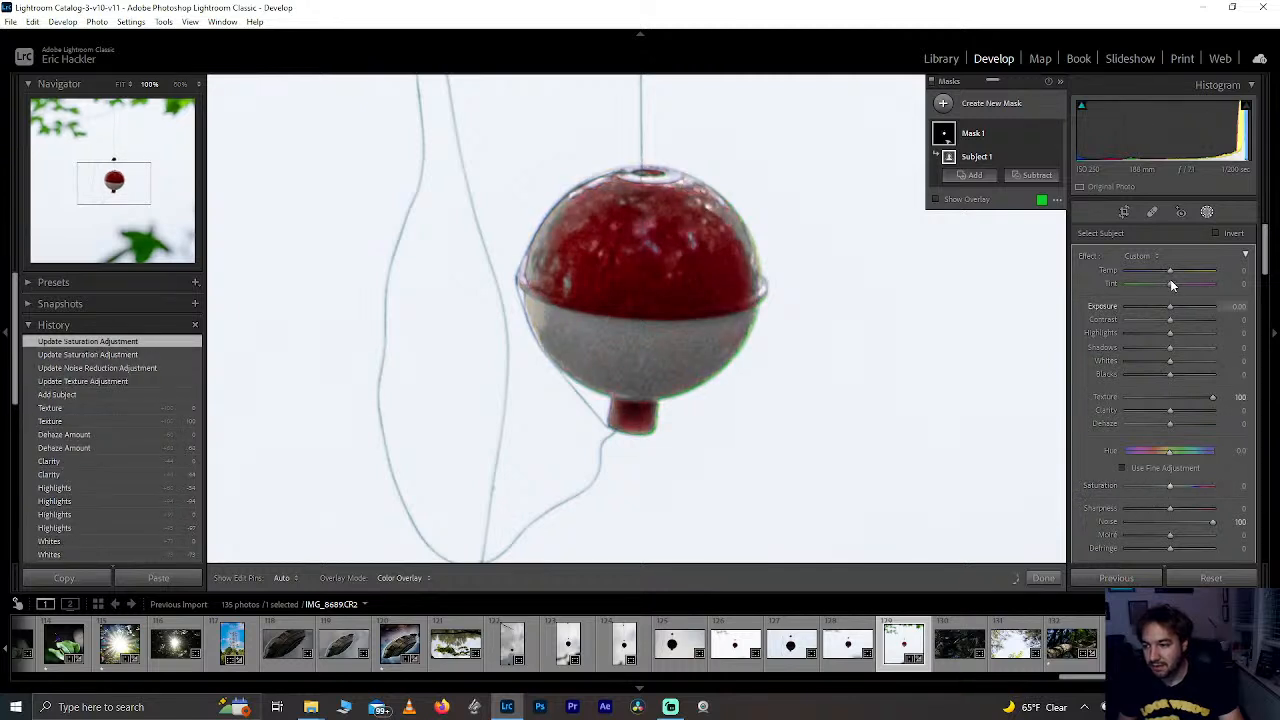
{"action": "mouse_move", "coordinate": [1169, 284]}
{"action": "left_mouse_down"}
{"action": "mouse_move", "coordinate": [1194, 286]}
{"action": "mouse_move", "coordinate": [1149, 268]}
{"action": "mouse_move", "coordinate": [1108, 274]}
{"action": "mouse_move", "coordinate": [1213, 281]}
{"action": "mouse_move", "coordinate": [1181, 276]}
{"action": "left_mouse_up"}
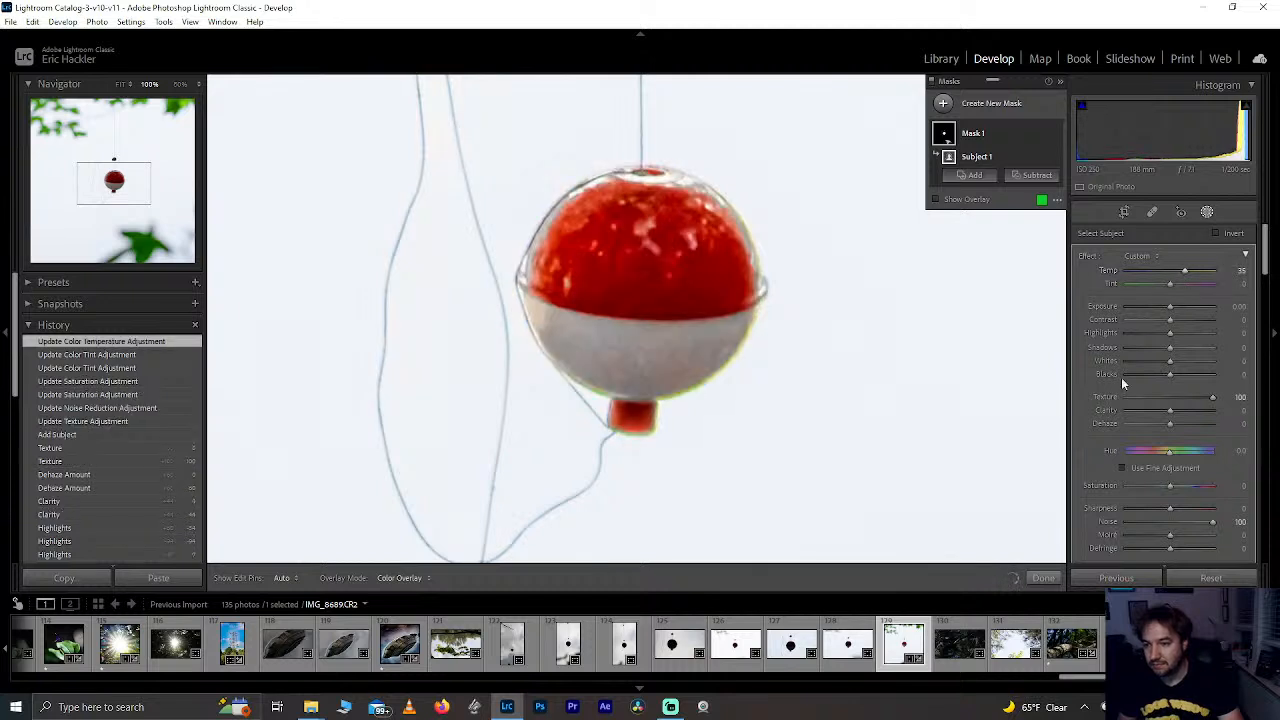
{"action": "left_click", "coordinate": [1043, 577]}
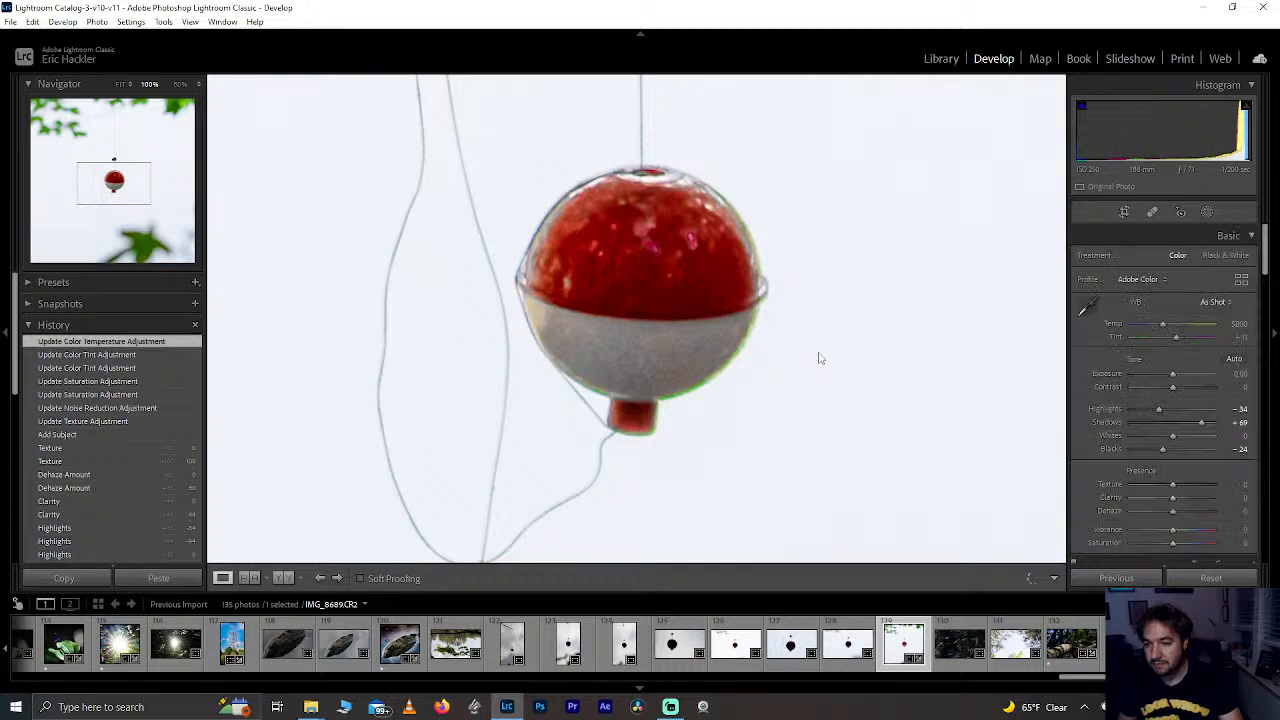
{"action": "left_click", "coordinate": [732, 321]}
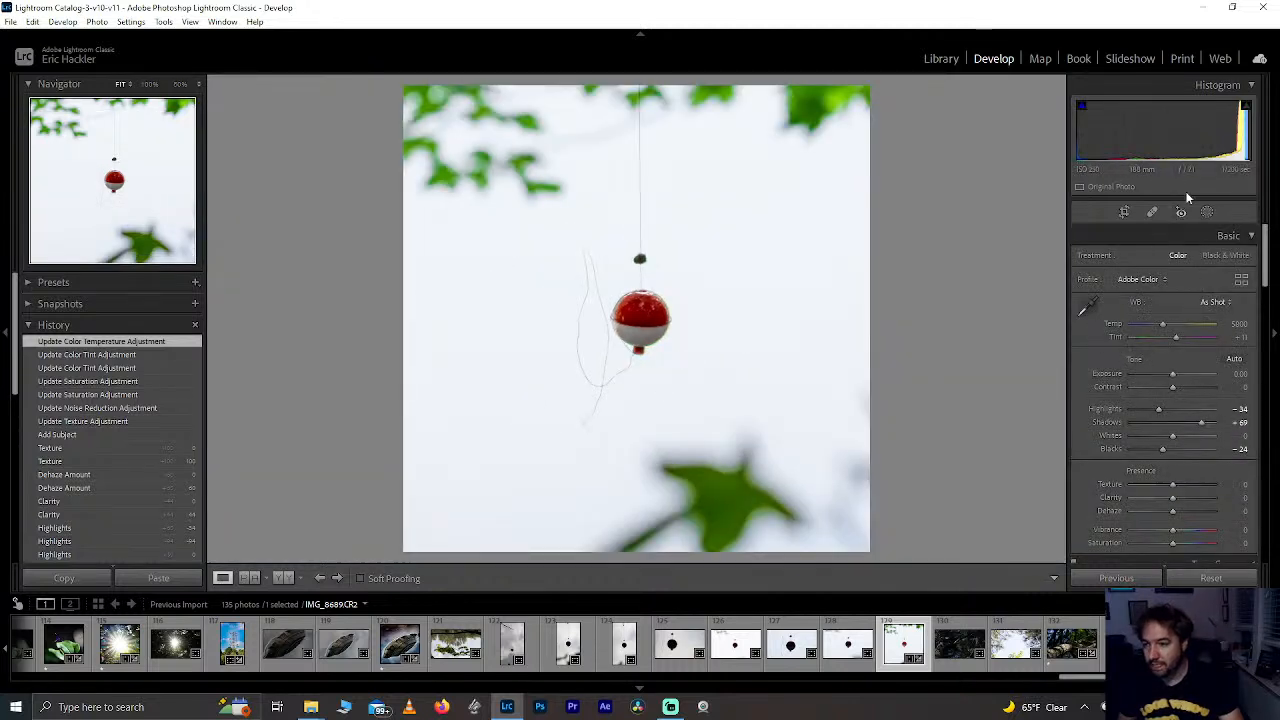
Step: Reopen the subject mask and reduce its Temp to 15
{"action": "left_click", "coordinate": [1208, 212]}
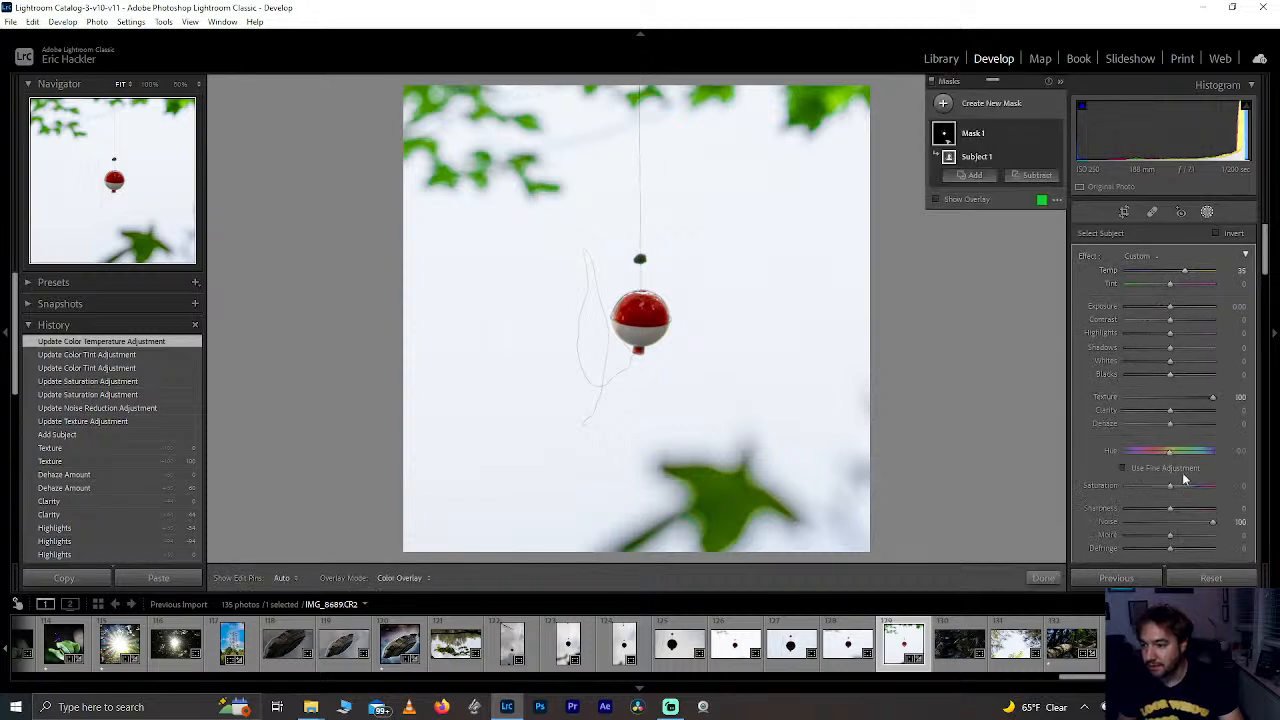
{"action": "double_click", "coordinate": [1181, 272]}
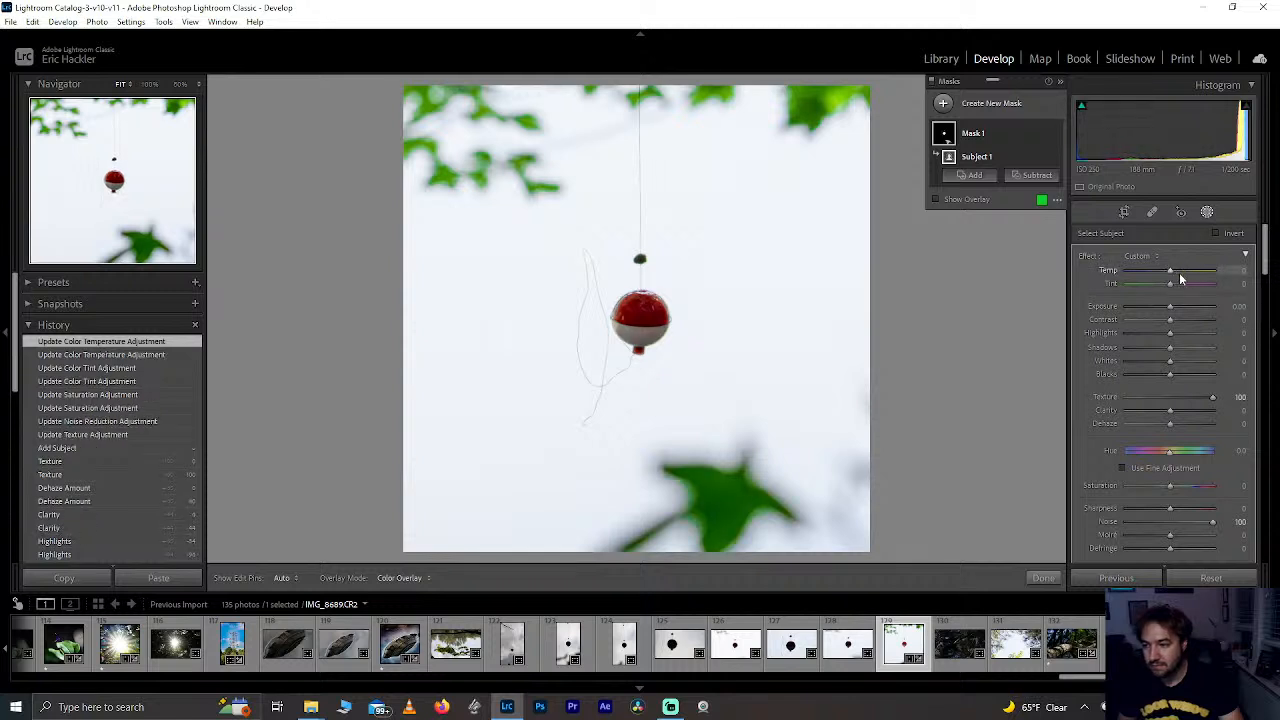
{"action": "left_click", "coordinate": [1176, 270]}
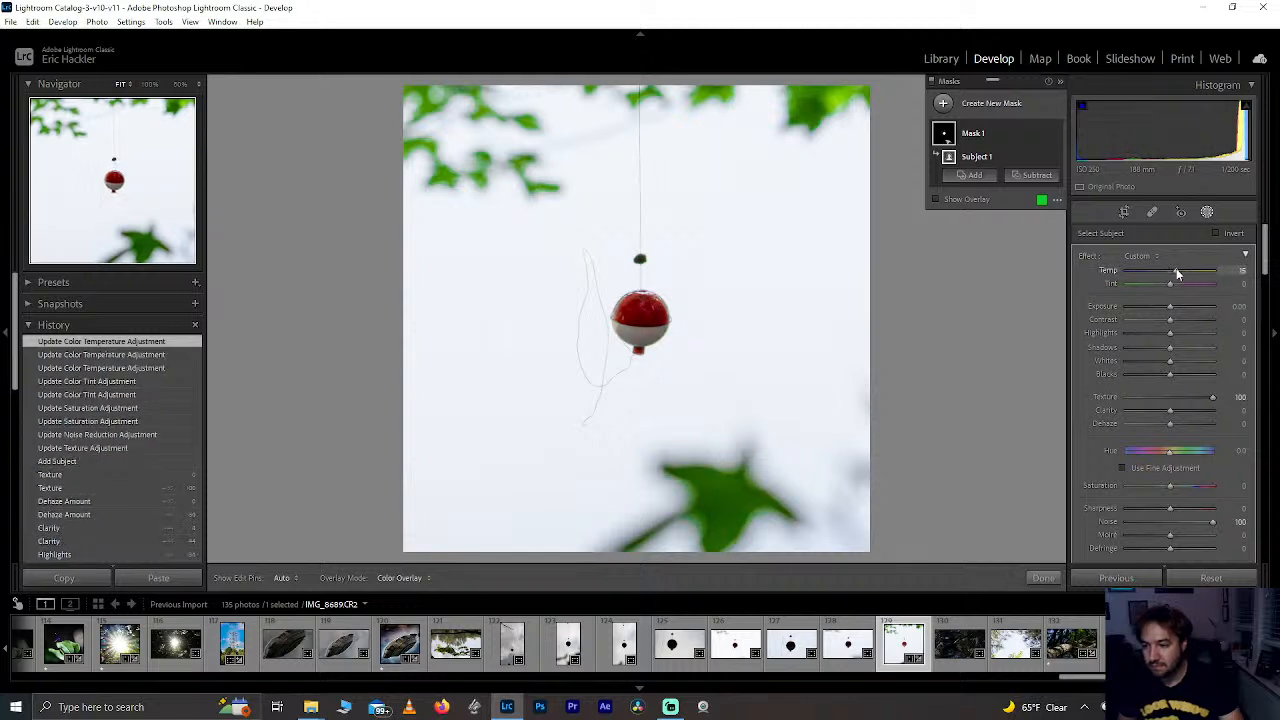
Step: Brush the lower leaf and parts of the loose fishing line out of the subject mask, using the overlay as a guide
{"action": "left_click", "coordinate": [997, 134]}
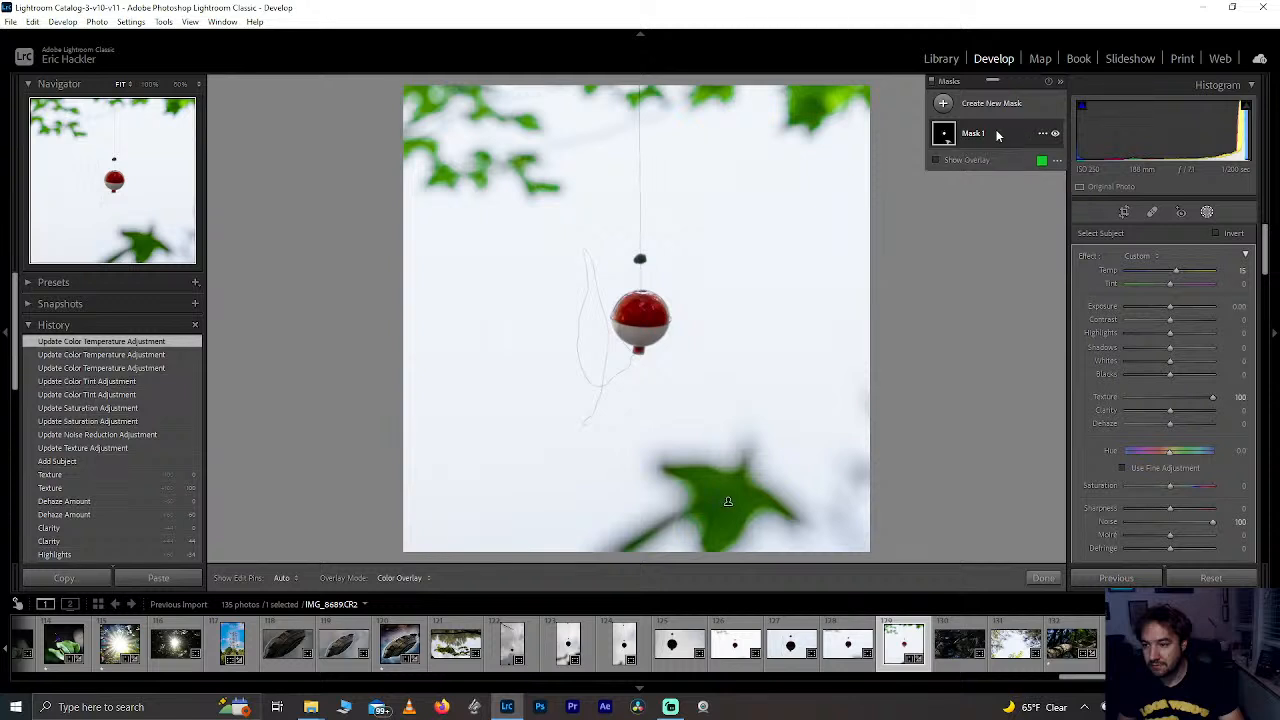
{"action": "left_click", "coordinate": [997, 134]}
{"action": "left_click", "coordinate": [936, 199]}
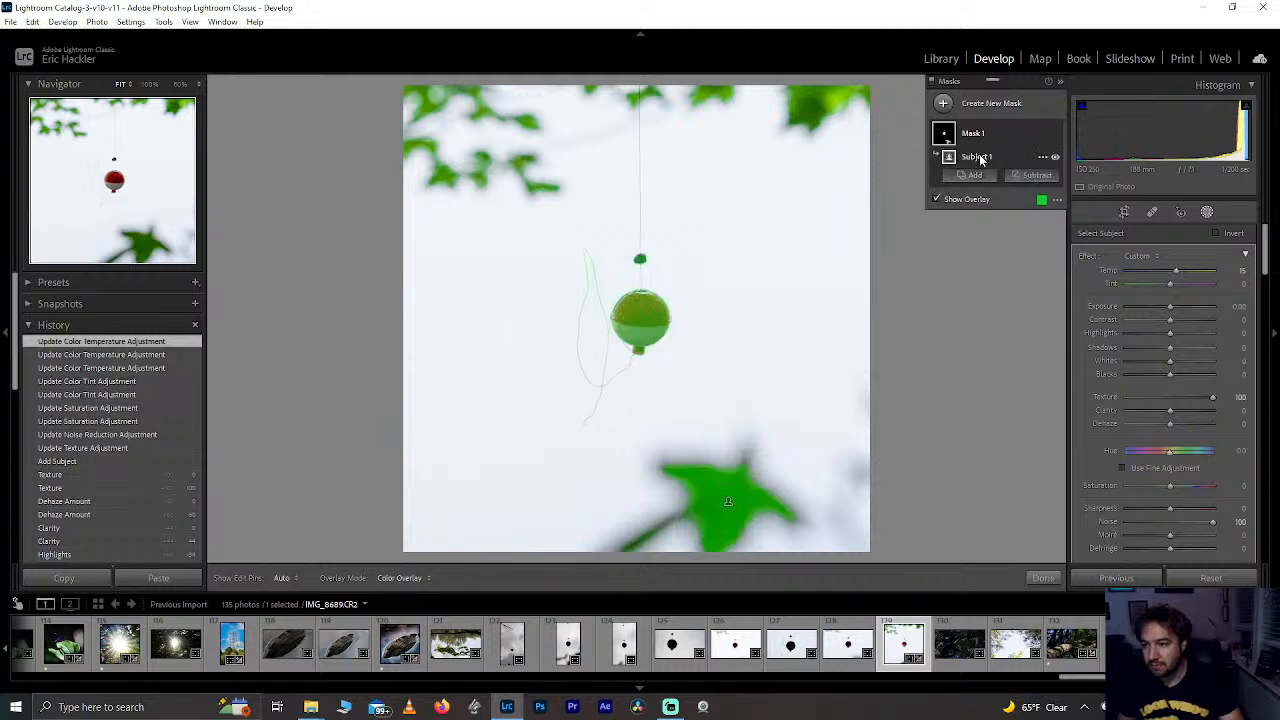
{"action": "left_click", "coordinate": [1031, 176]}
{"action": "left_click", "coordinate": [1040, 247]}
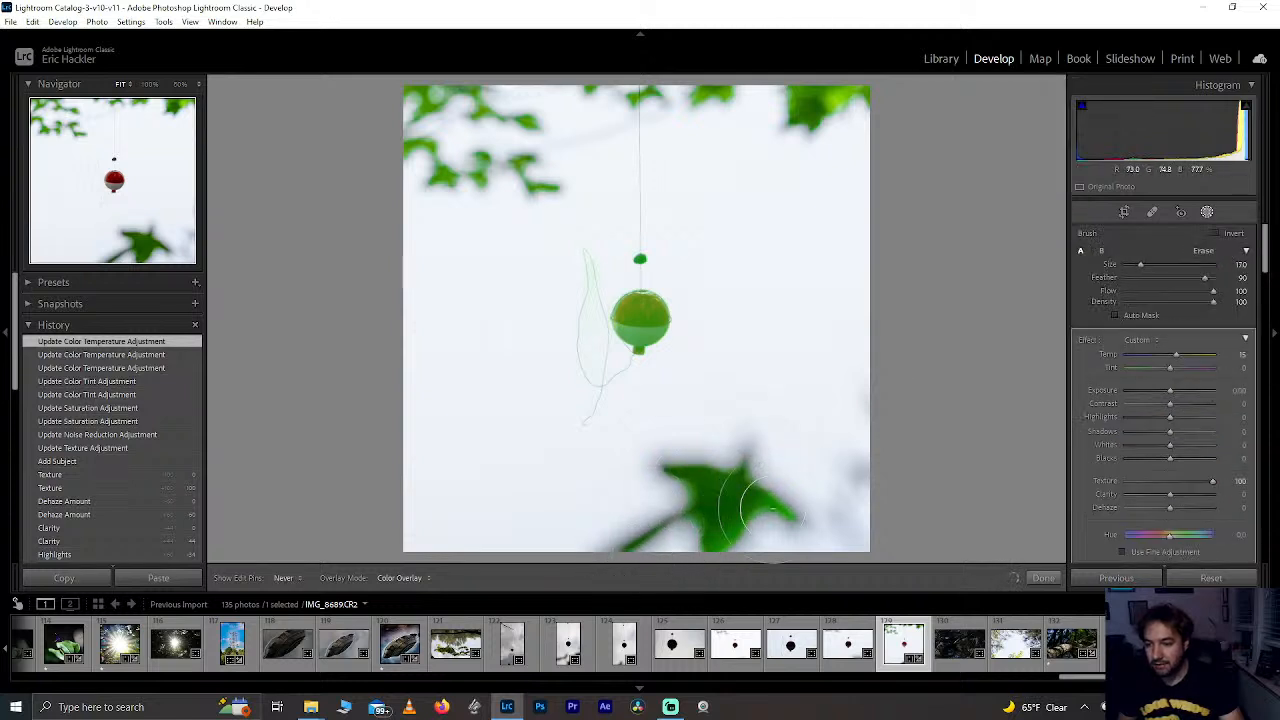
{"action": "mouse_move", "coordinate": [773, 508]}
{"action": "left_mouse_down"}
{"action": "mouse_move", "coordinate": [666, 506]}
{"action": "mouse_move", "coordinate": [554, 563]}
{"action": "mouse_move", "coordinate": [636, 550]}
{"action": "mouse_move", "coordinate": [721, 495]}
{"action": "left_mouse_up"}
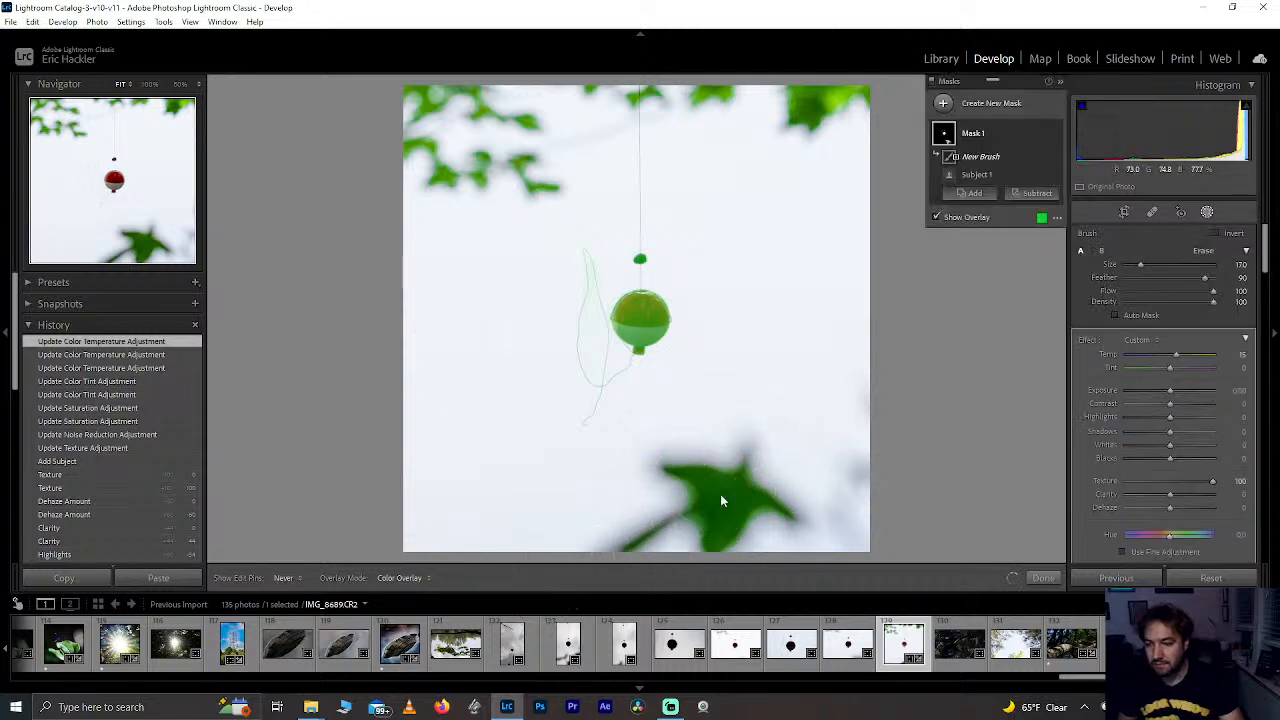
{"action": "scroll", "coordinate": [537, 271], "scroll_direction": "down", "scroll_amount": 6}
{"action": "left_click_drag", "start_coordinate": [584, 246], "coordinate": [590, 265]}
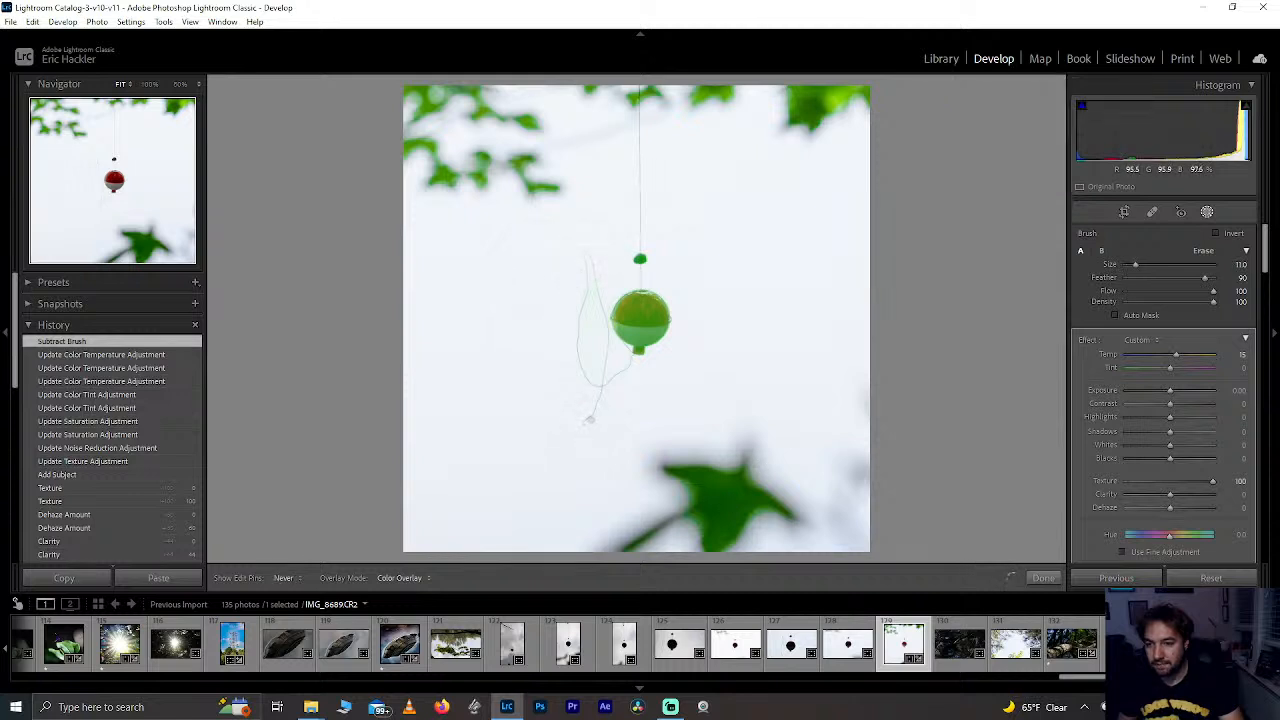
{"action": "left_click_drag", "start_coordinate": [596, 380], "coordinate": [588, 424]}
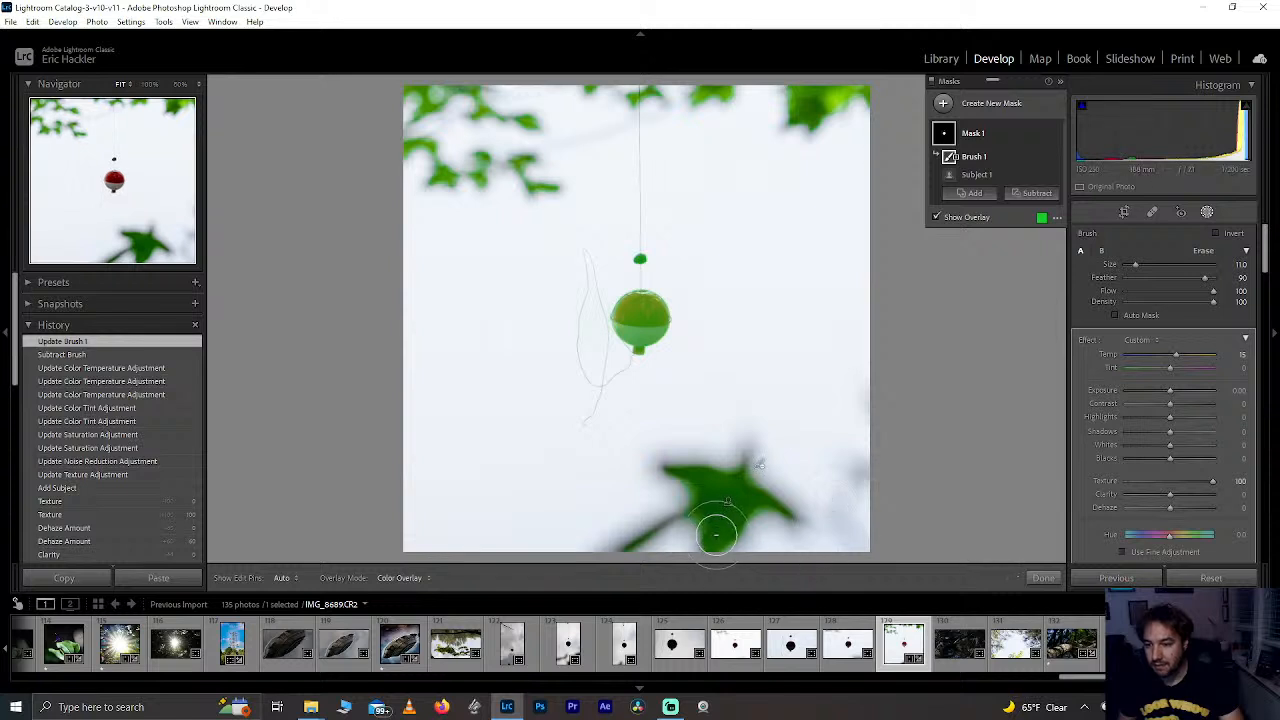
{"action": "mouse_move", "coordinate": [721, 530]}
{"action": "left_mouse_down"}
{"action": "mouse_move", "coordinate": [603, 555]}
{"action": "mouse_move", "coordinate": [701, 528]}
{"action": "mouse_move", "coordinate": [760, 468]}
{"action": "left_mouse_up"}
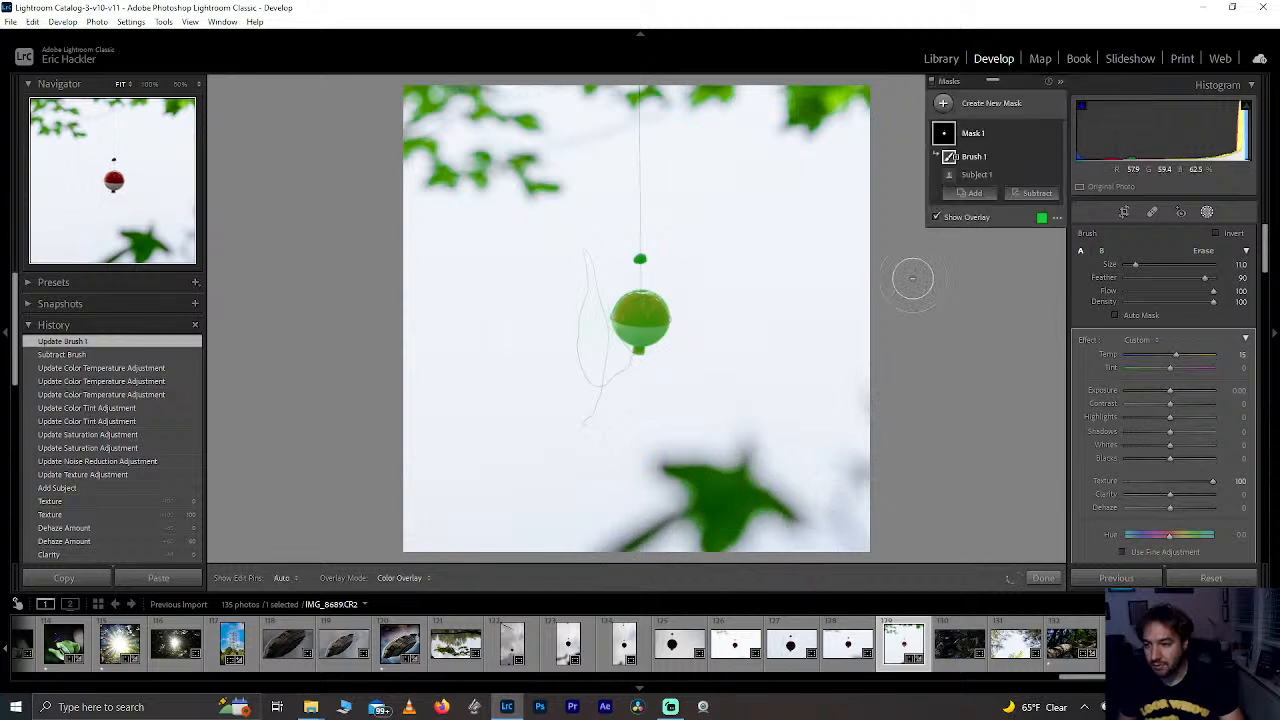
{"action": "left_click", "coordinate": [938, 217]}
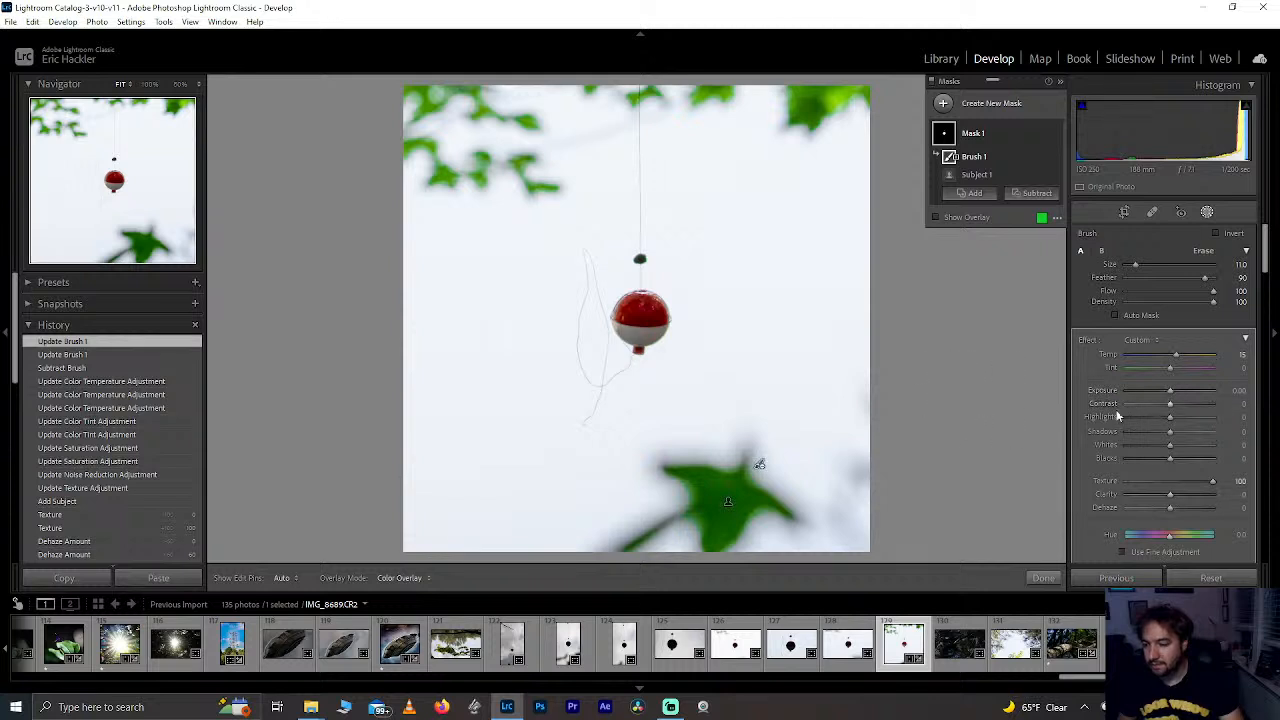
Step: Try the subject mask's Highlights at both extremes, down to −100, and reset them to 0
{"action": "scroll", "coordinate": [1112, 527], "scroll_direction": "down", "scroll_amount": 2}
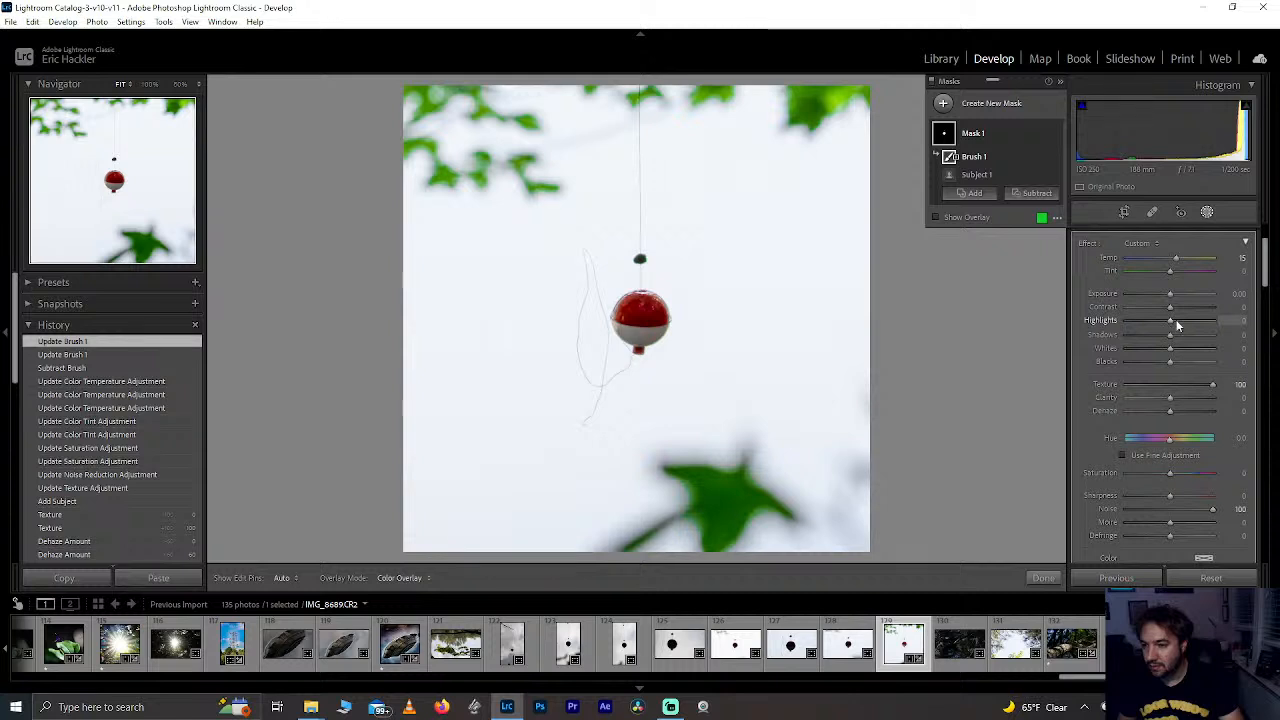
{"action": "left_click_drag", "start_coordinate": [1177, 325], "coordinate": [1248, 328]}
{"action": "left_click_drag", "start_coordinate": [1110, 323], "coordinate": [1075, 323]}
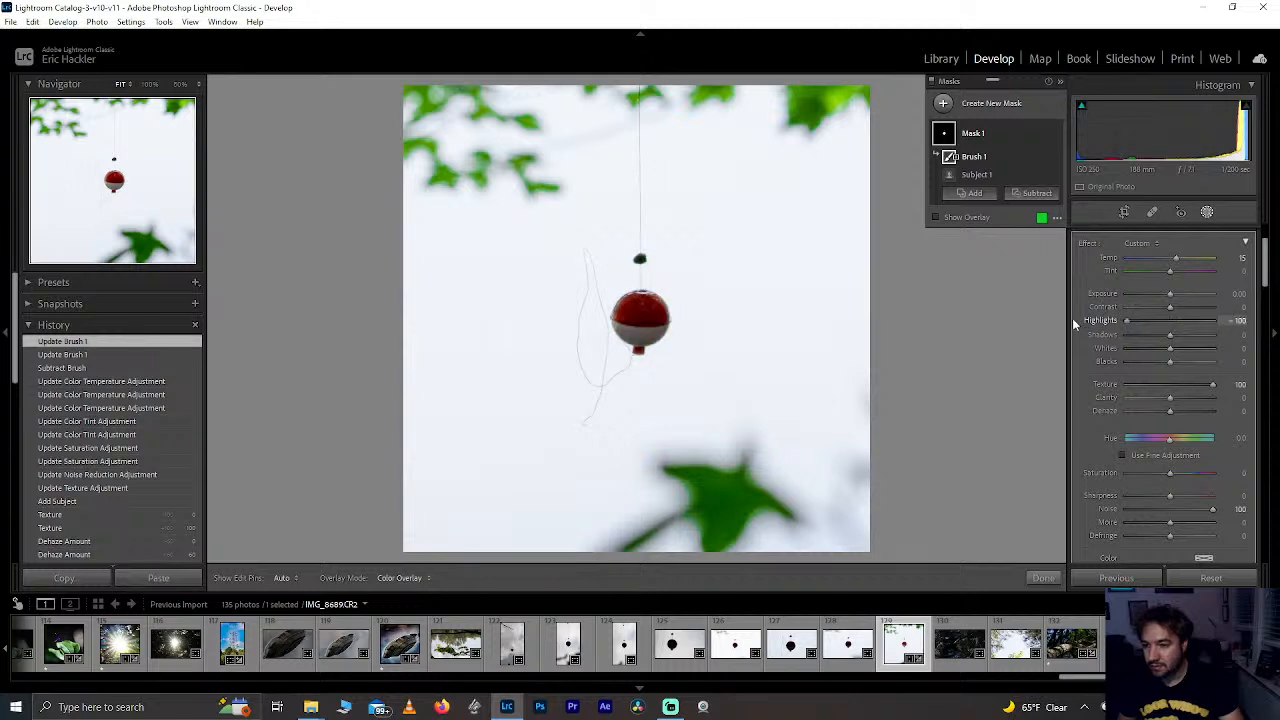
{"action": "double_click", "coordinate": [1153, 322]}
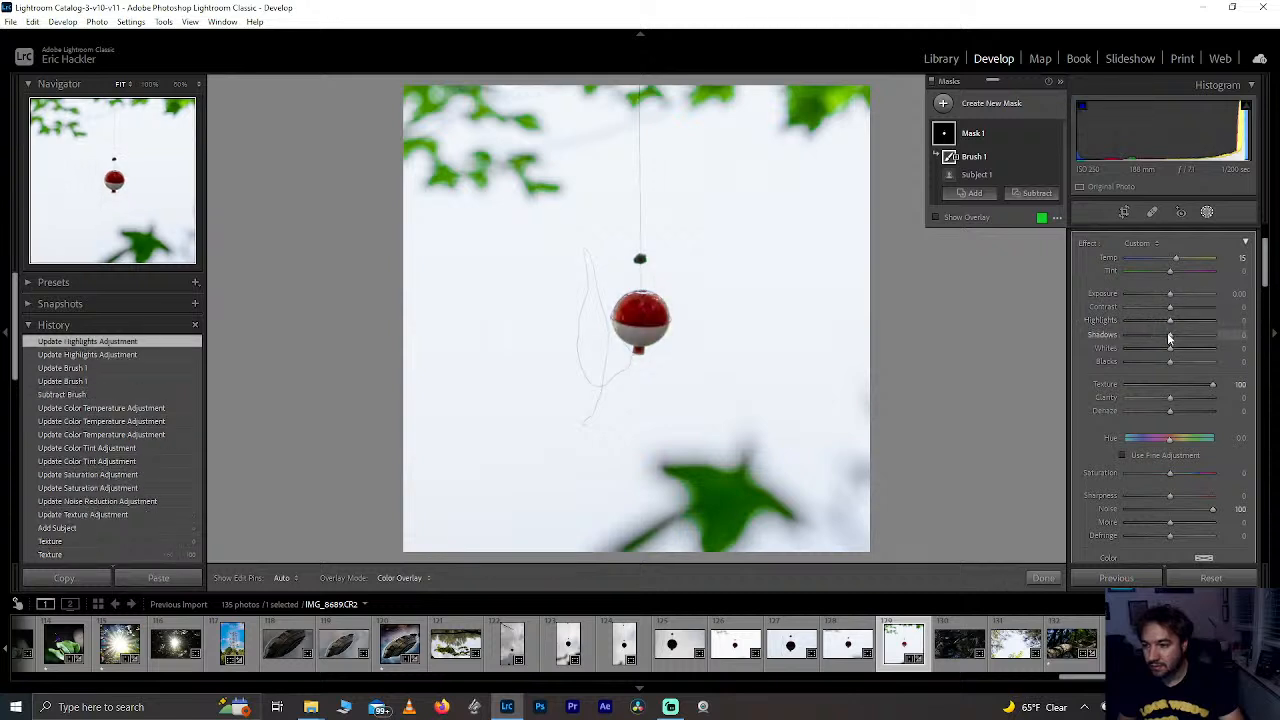
Step: Try a Shadows change on the subject mask and reset it, set its Highlights to 29, and finish masking
{"action": "left_click_drag", "start_coordinate": [1168, 335], "coordinate": [1228, 340]}
{"action": "left_click_drag", "start_coordinate": [1118, 326], "coordinate": [1182, 322]}
{"action": "double_click", "coordinate": [1160, 331]}
{"action": "left_click", "coordinate": [1040, 578]}
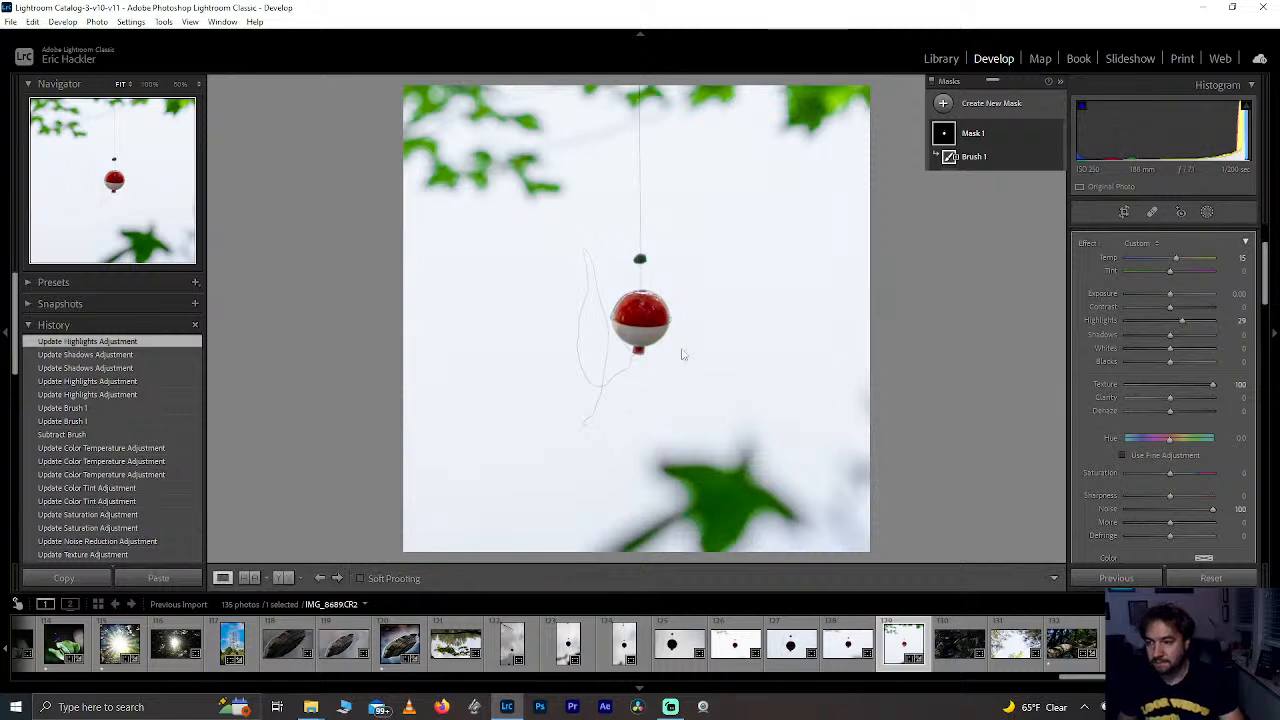
Step: Try resetting Green saturation to 0 against the fringe around the bobber and restore it to +100
{"action": "left_click", "coordinate": [636, 322]}
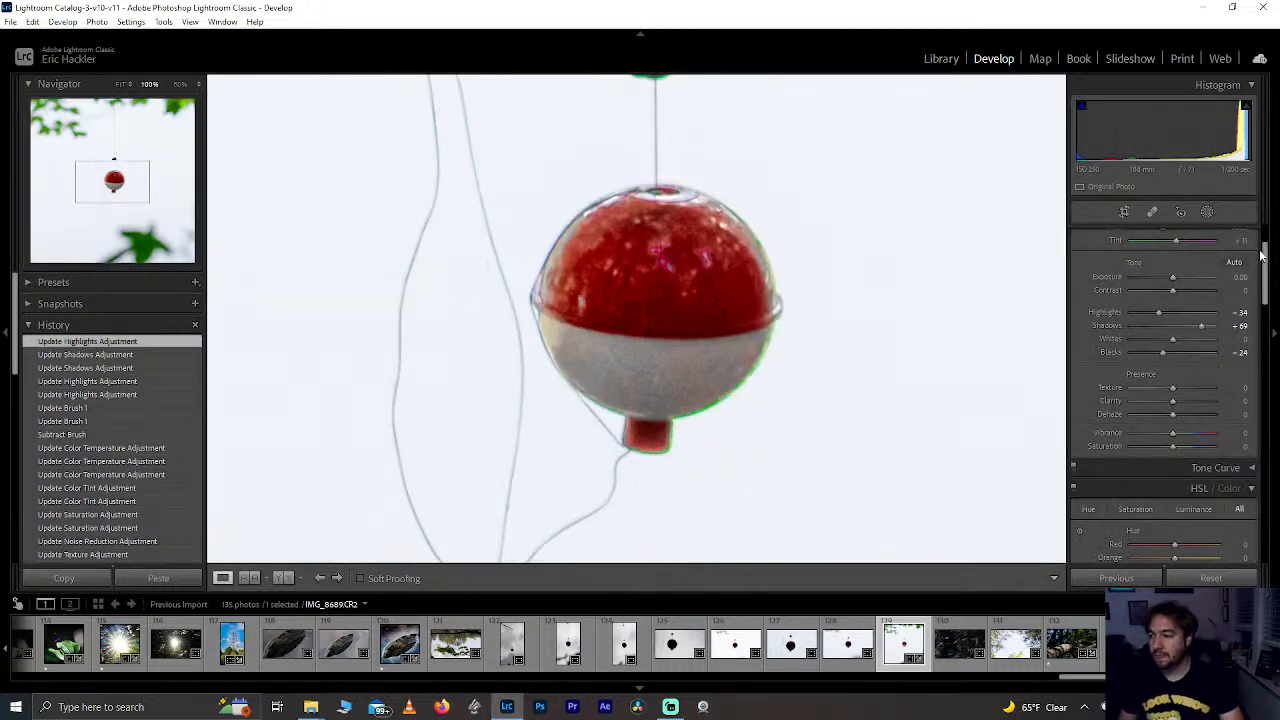
{"action": "left_click_drag", "start_coordinate": [1270, 262], "coordinate": [1268, 316]}
{"action": "double_click", "coordinate": [1214, 436]}
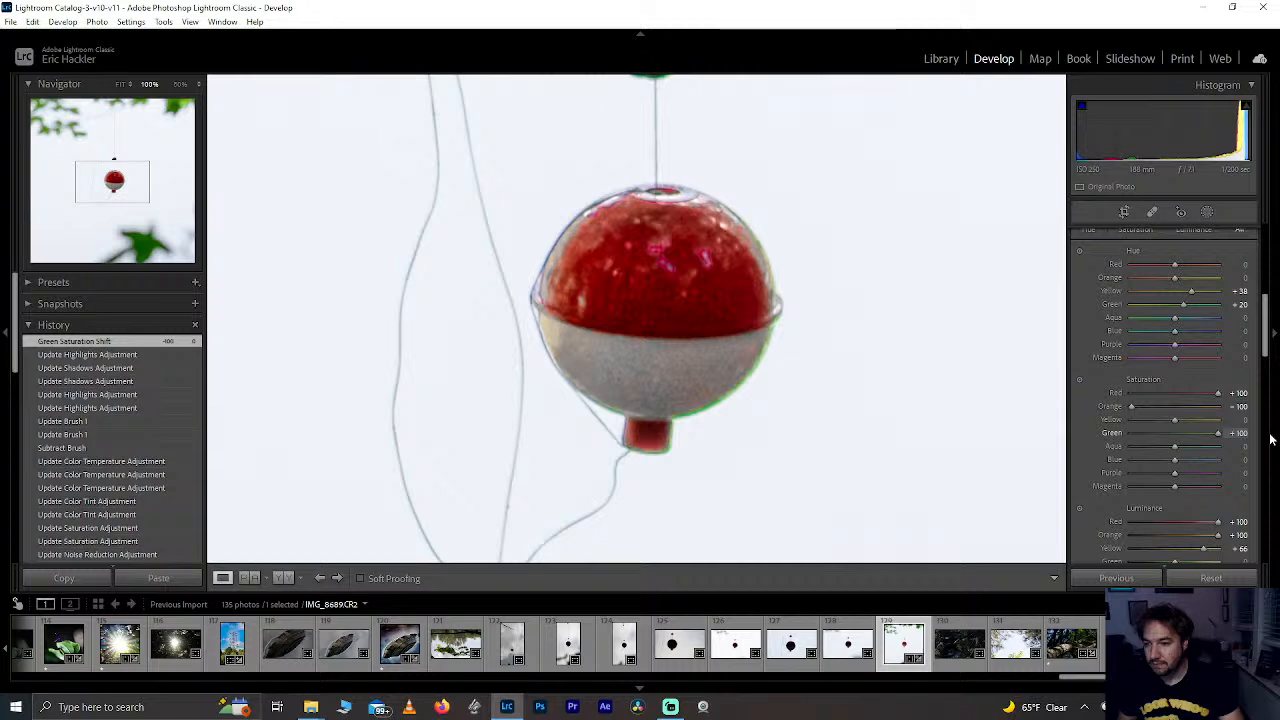
{"action": "left_click", "coordinate": [757, 372]}
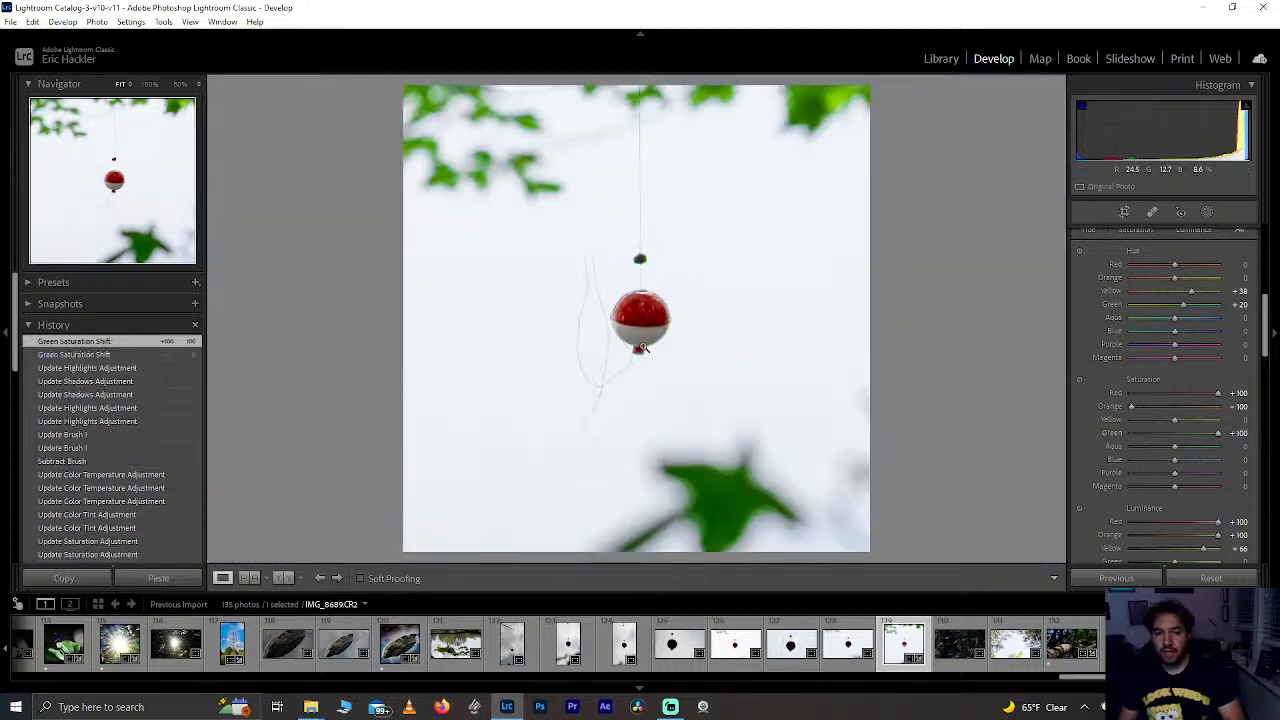
Step: Rate the edited bobber photo 1 star and go back through the earlier bobber shots to IMG_8682.CR2
{"action": "key", "text": "1"}
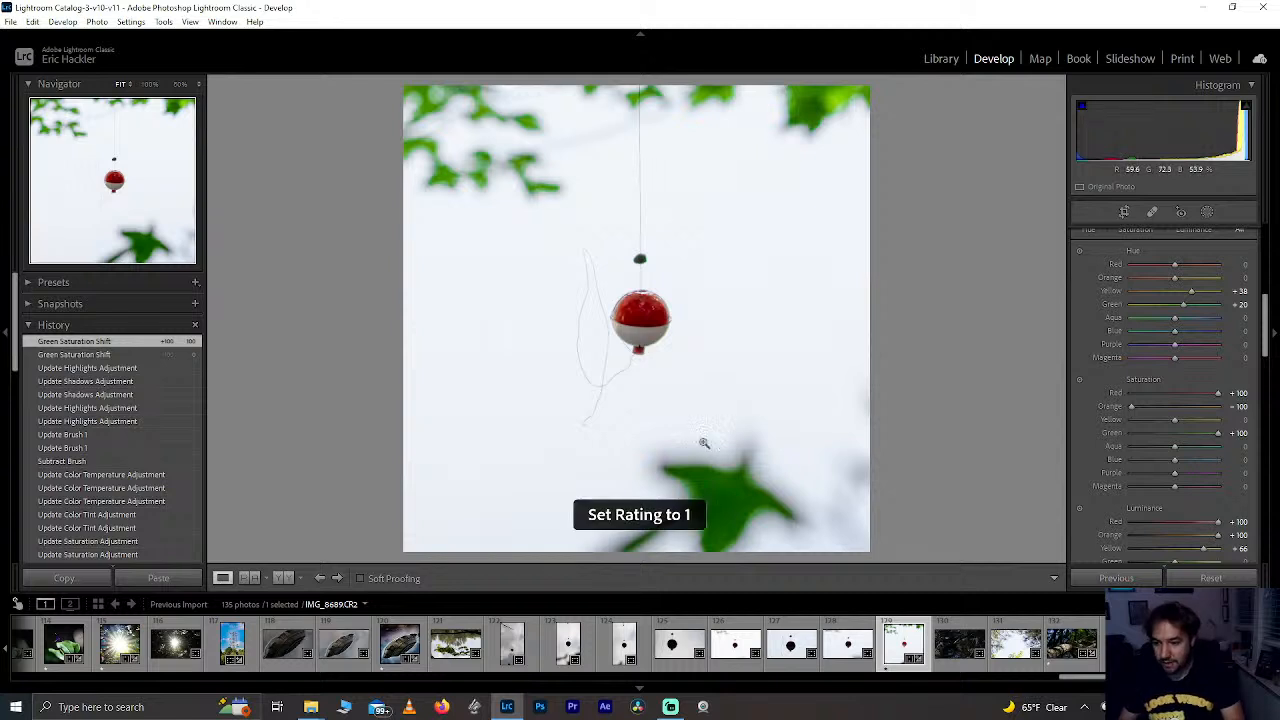
{"action": "left_click", "coordinate": [622, 645]}
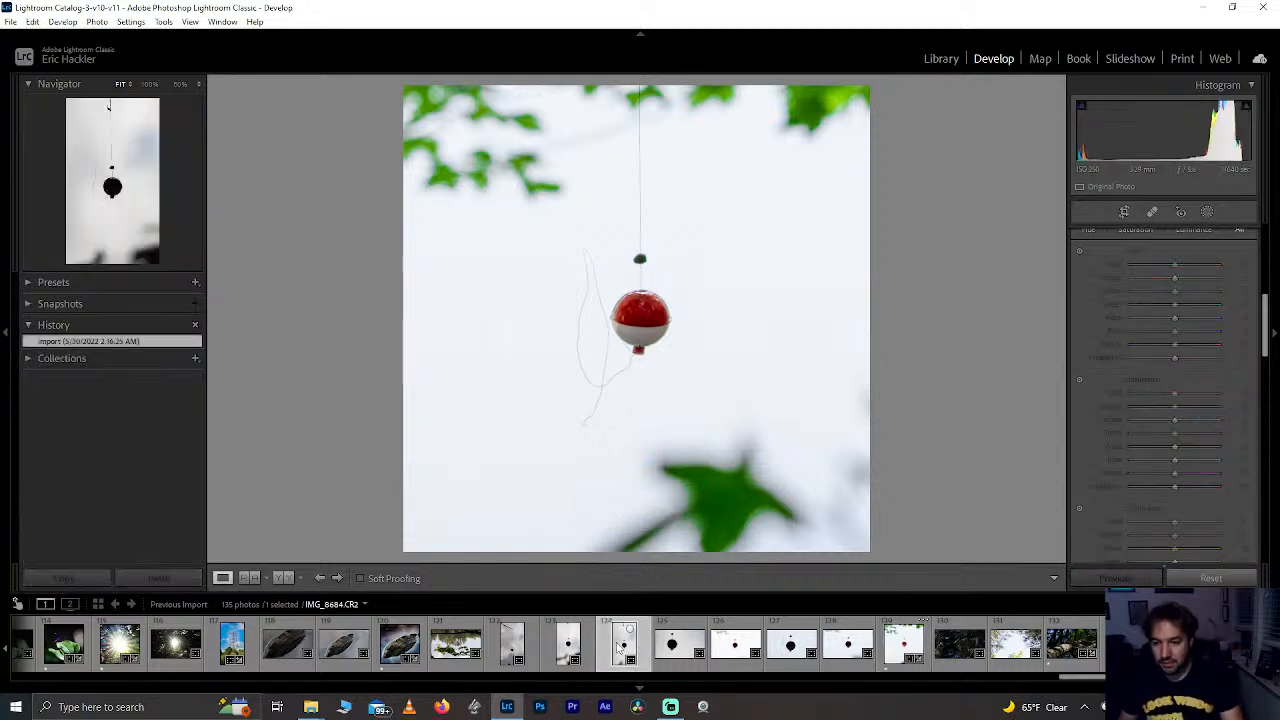
{"action": "left_click", "coordinate": [570, 645]}
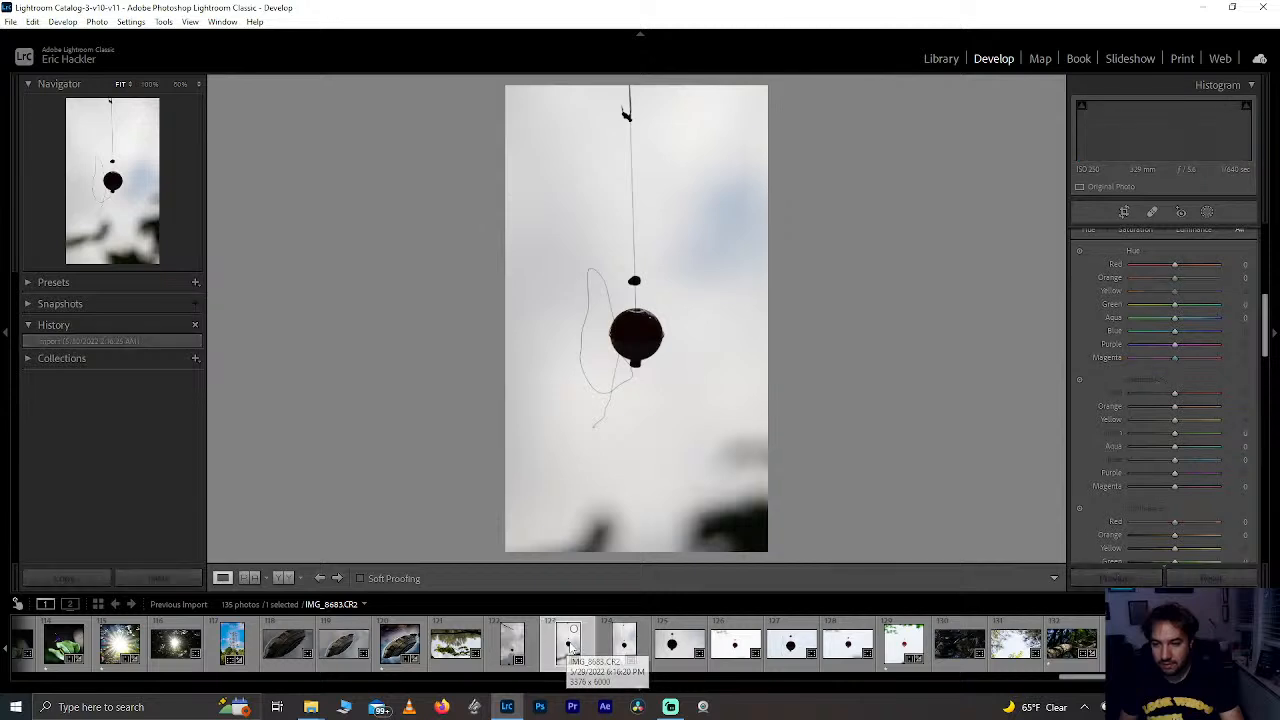
{"action": "left_click", "coordinate": [509, 646]}
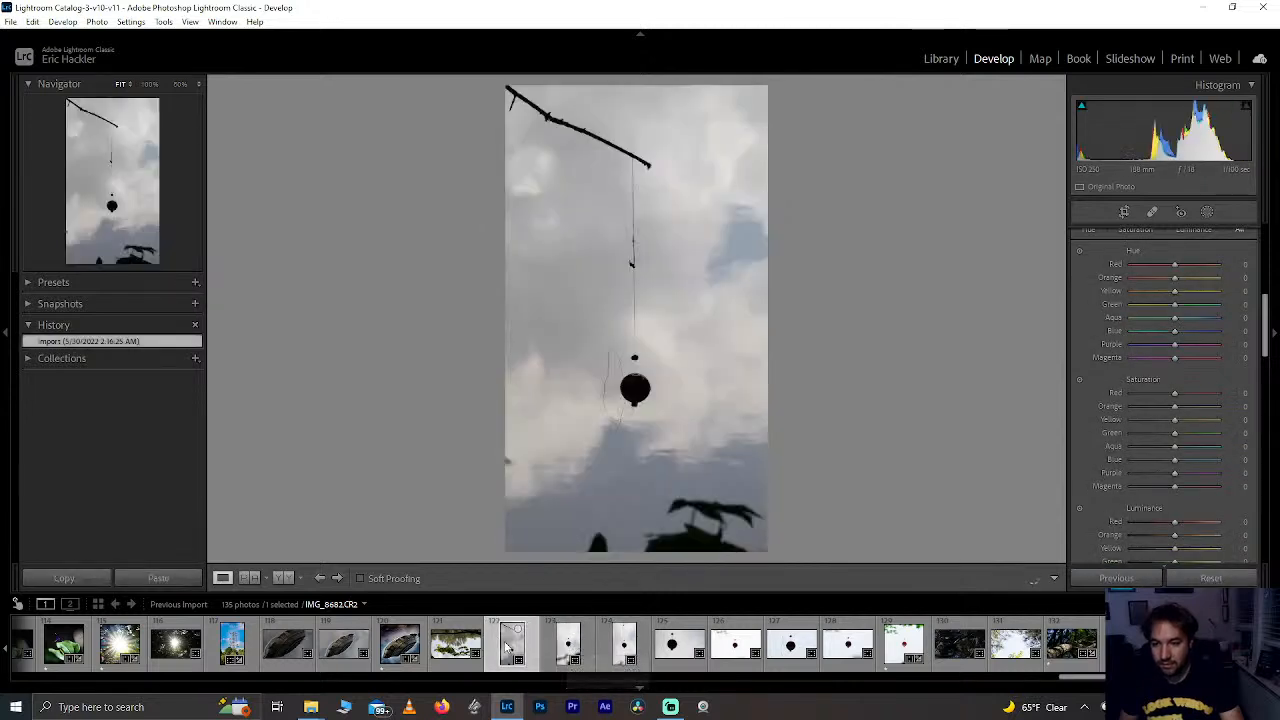
Step: Crop IMG_8682.CR2 to a 1 x 1 square framing the bobber and line, leaving out the branch and the leaves
{"action": "left_click", "coordinate": [1124, 212]}
{"action": "left_click", "coordinate": [1221, 262]}
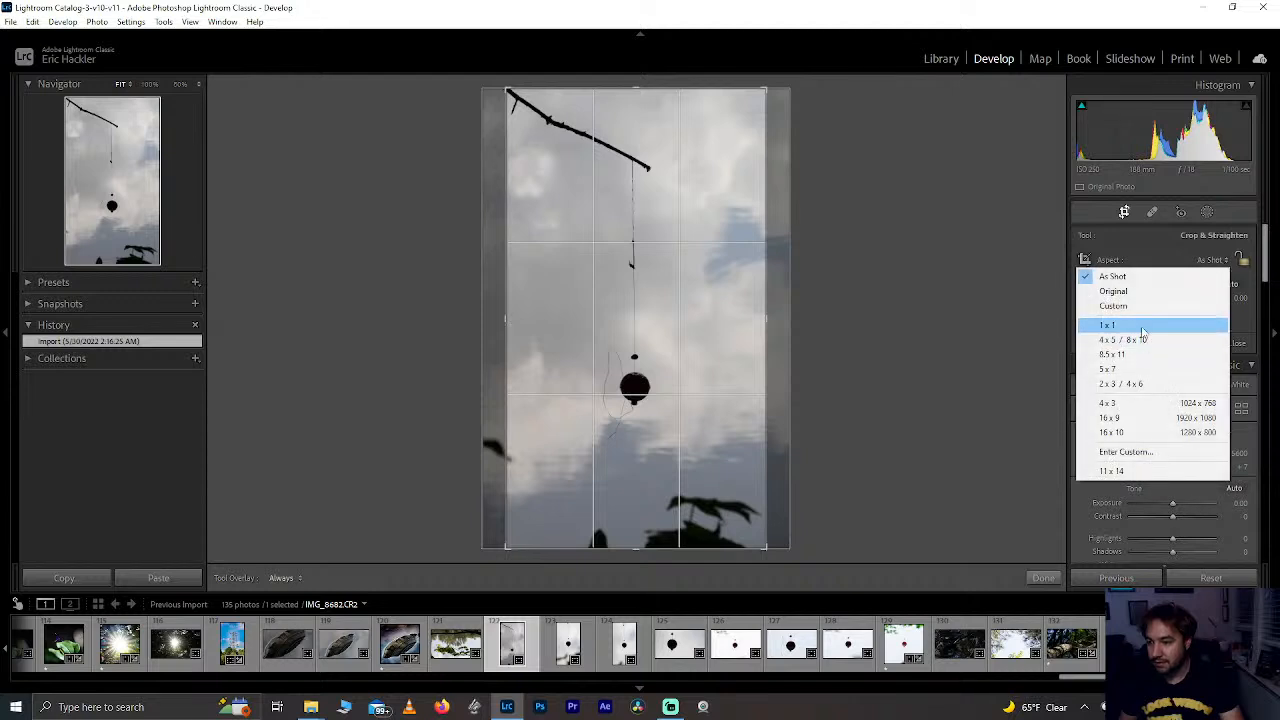
{"action": "left_click", "coordinate": [1143, 327]}
{"action": "left_click_drag", "start_coordinate": [742, 373], "coordinate": [742, 306]}
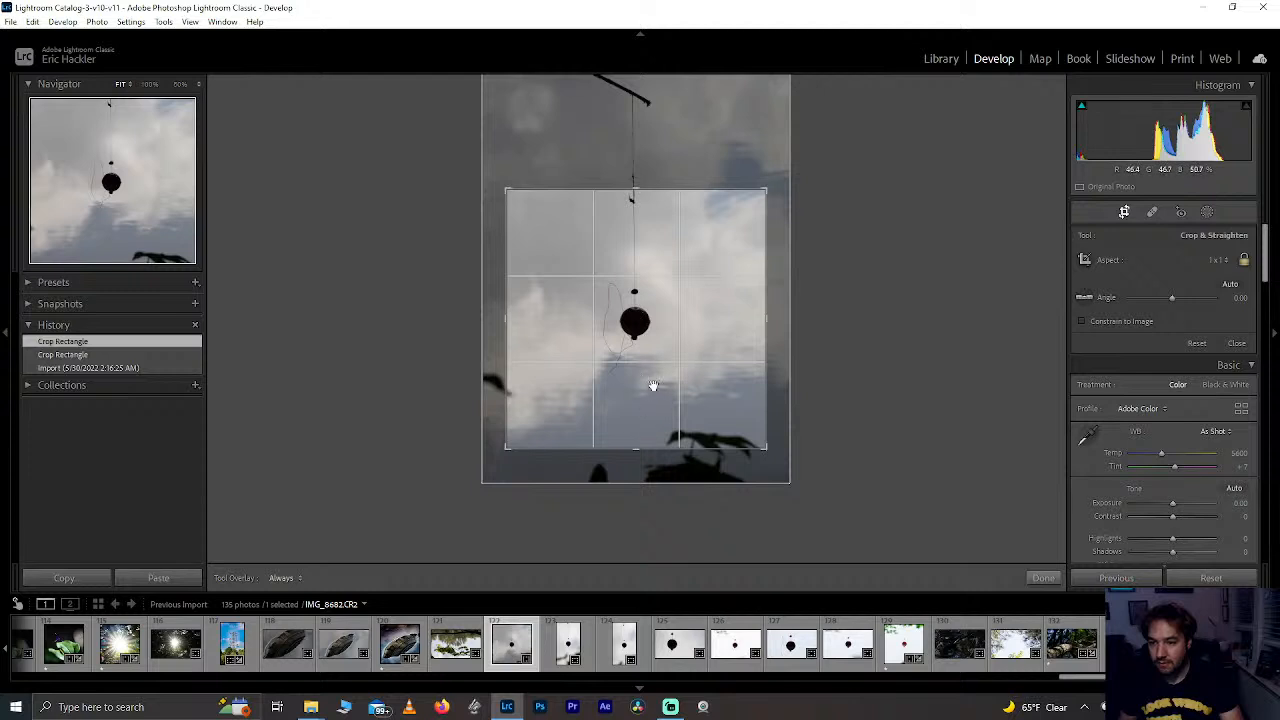
{"action": "left_click_drag", "start_coordinate": [654, 380], "coordinate": [651, 426]}
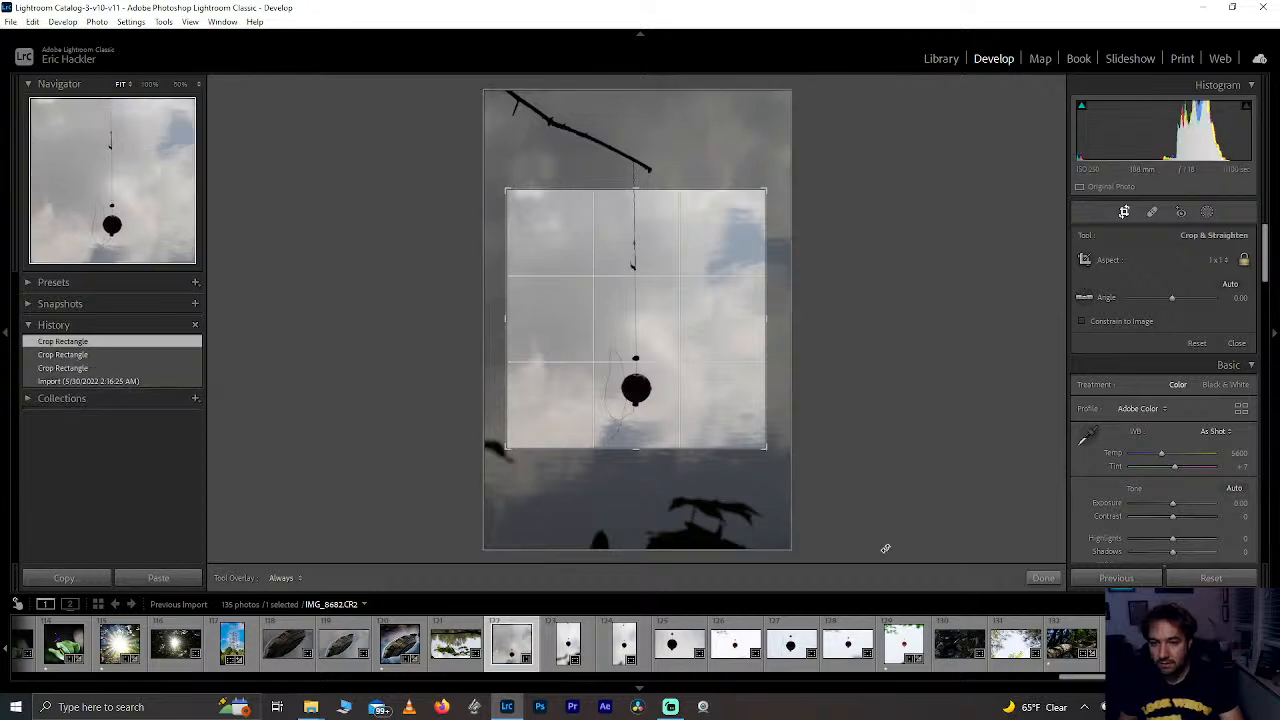
{"action": "left_click", "coordinate": [1041, 578]}
Step: Check the bobber up close, set the photo's Clarity to +66, and try a Dehaze increase before resetting it to 0
{"action": "left_click", "coordinate": [635, 446]}
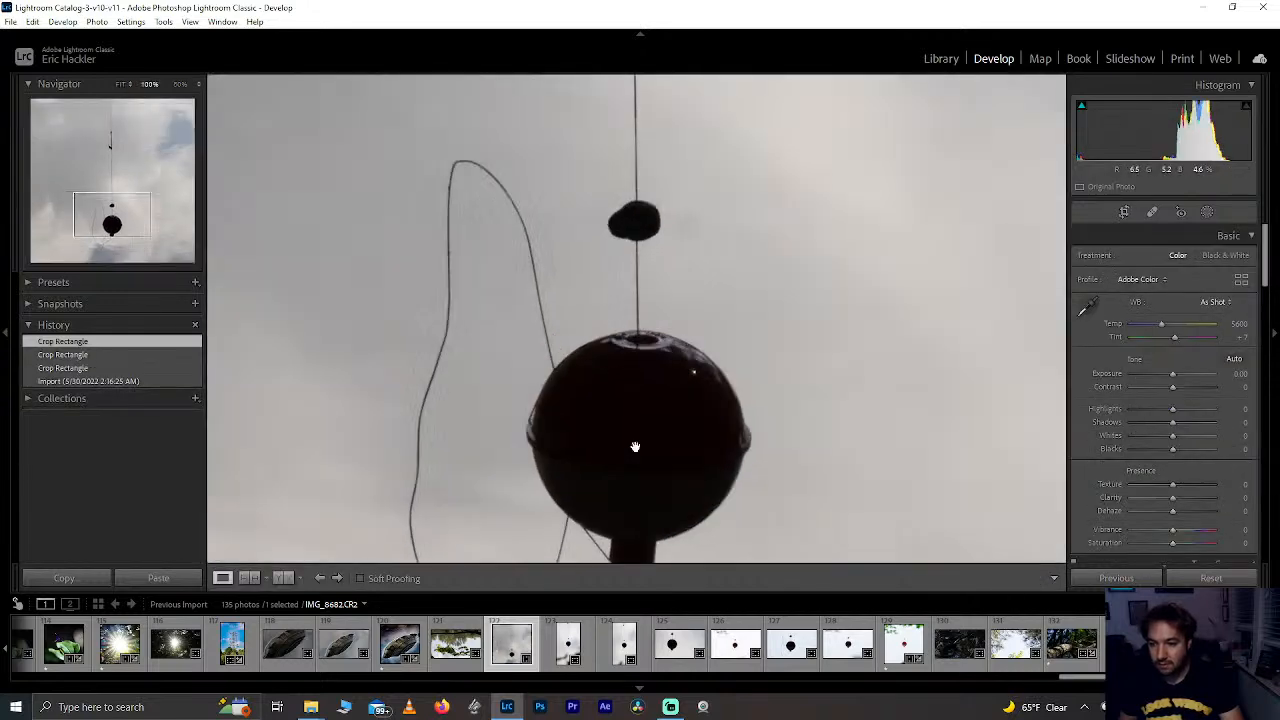
{"action": "left_click", "coordinate": [635, 429]}
{"action": "mouse_move", "coordinate": [1172, 497]}
{"action": "left_mouse_down"}
{"action": "mouse_move", "coordinate": [1242, 508]}
{"action": "mouse_move", "coordinate": [1186, 514]}
{"action": "left_mouse_up"}
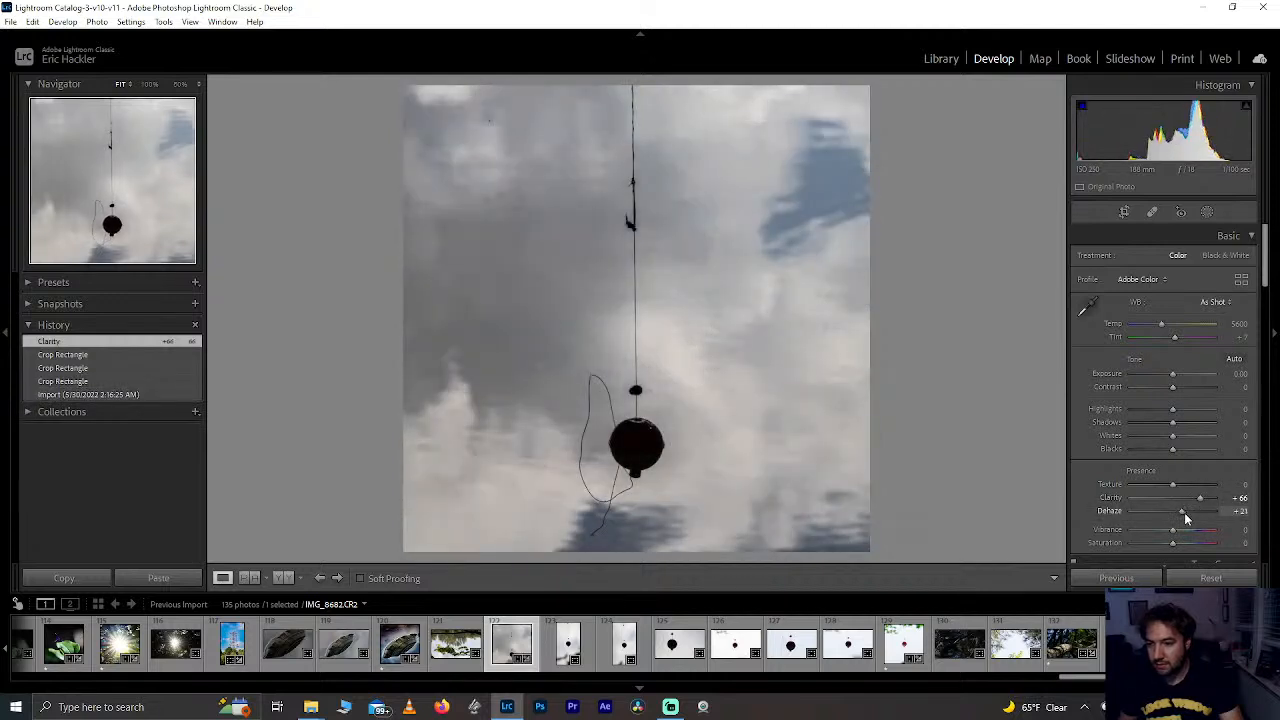
{"action": "double_click", "coordinate": [1183, 512]}
Step: Set the photo's Highlights to +100, then try changes to Shadows and reset it to 0
{"action": "left_click_drag", "start_coordinate": [1172, 409], "coordinate": [1250, 412]}
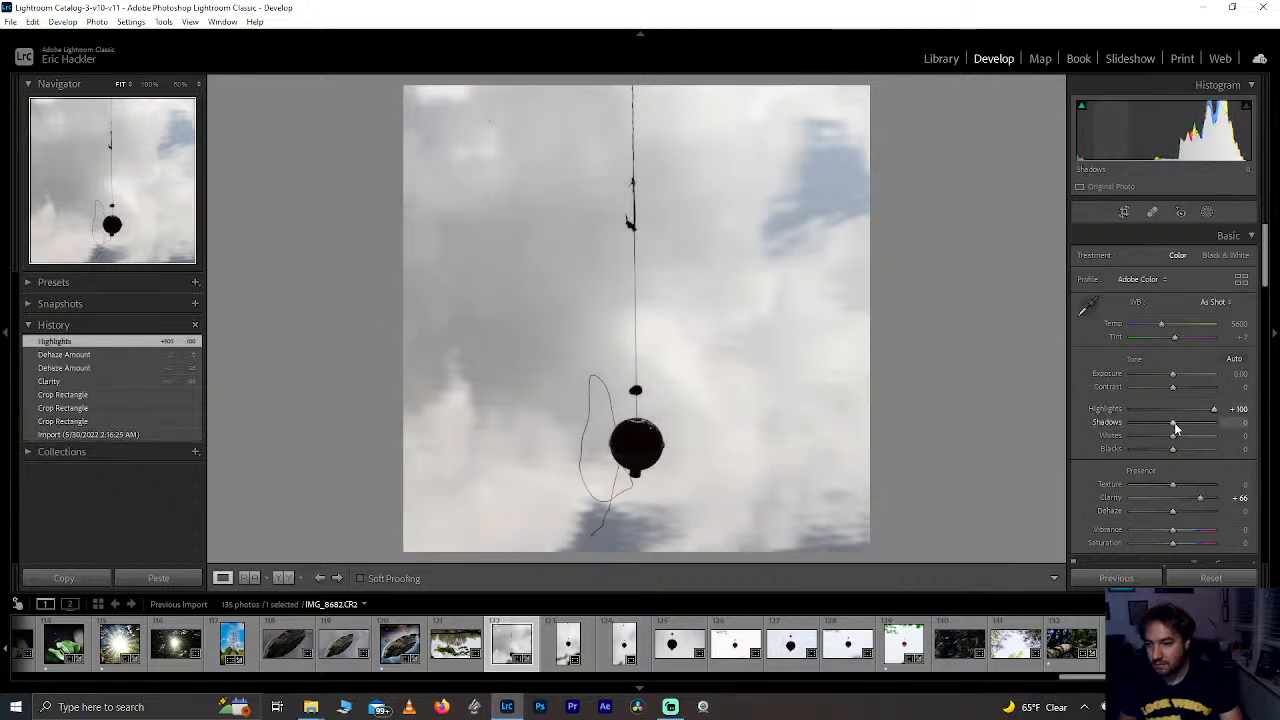
{"action": "mouse_move", "coordinate": [1173, 422]}
{"action": "left_mouse_down"}
{"action": "mouse_move", "coordinate": [1149, 429]}
{"action": "mouse_move", "coordinate": [1161, 427]}
{"action": "left_mouse_up"}
{"action": "double_click", "coordinate": [1165, 427]}
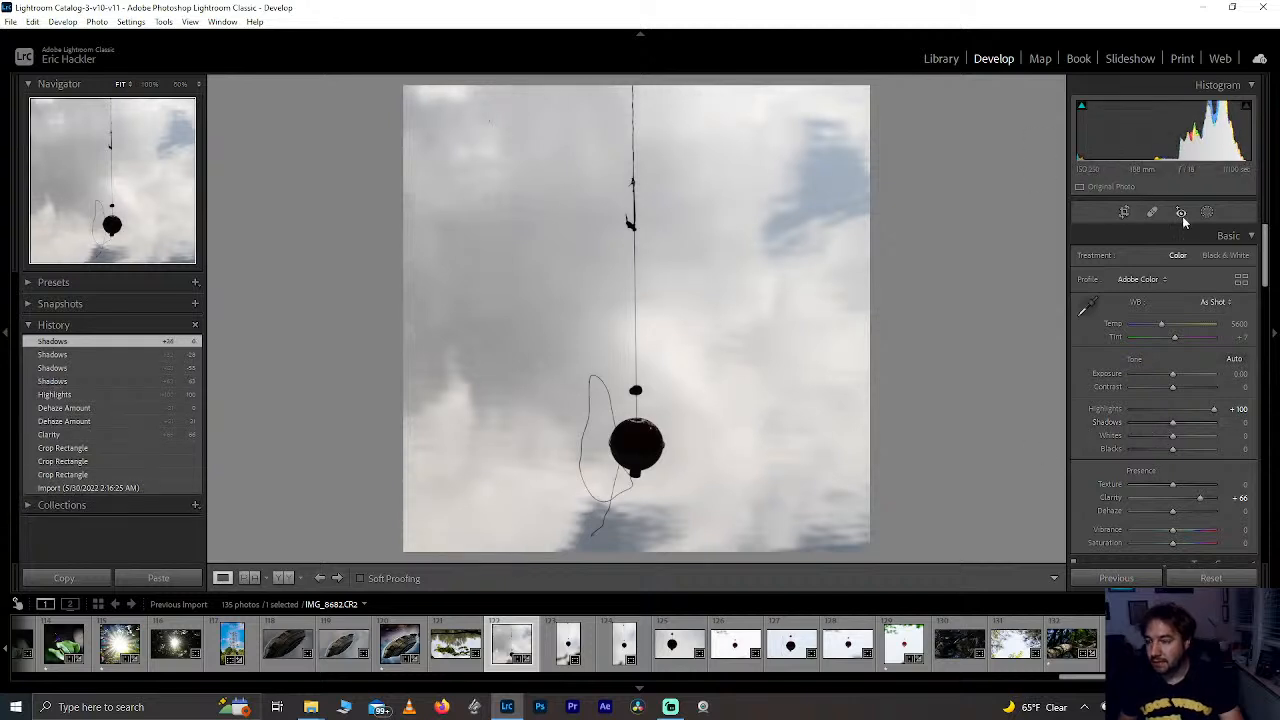
Step: Heal the faint spots in the grey clouds beside the fishing line with the Spot Removal tool at size 66
{"action": "left_click", "coordinate": [1152, 214]}
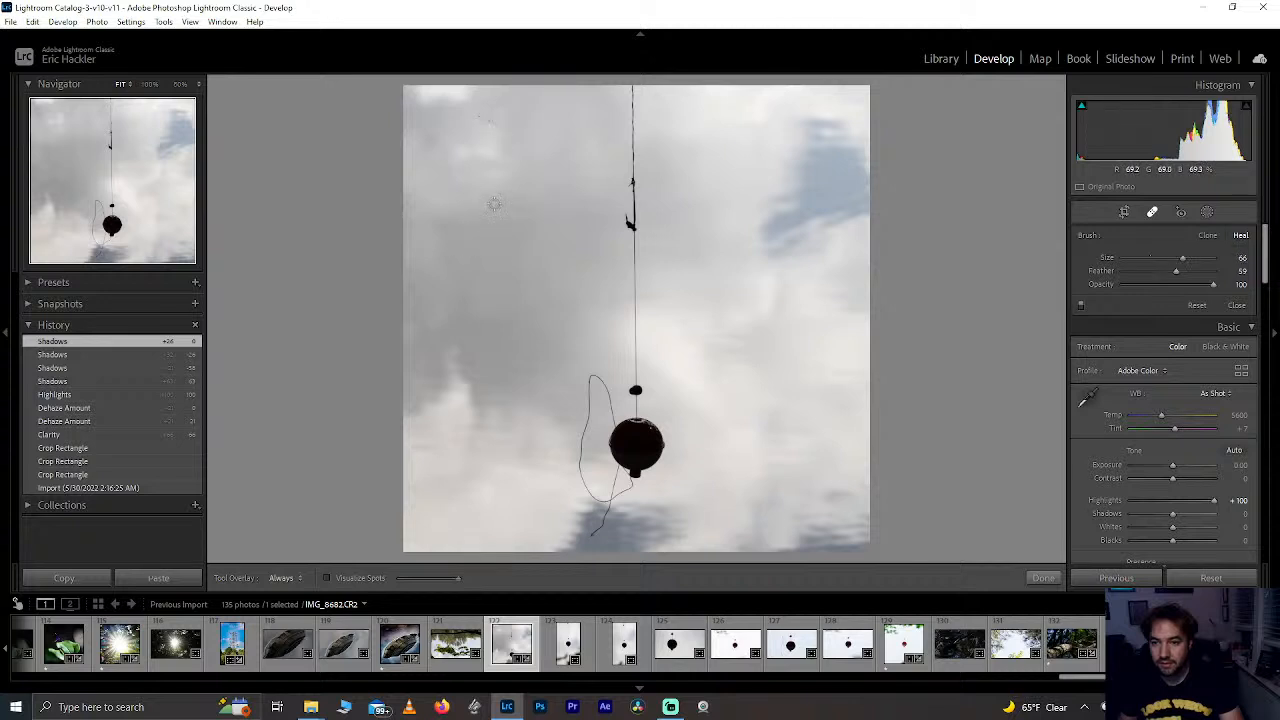
{"action": "left_click", "coordinate": [180, 84]}
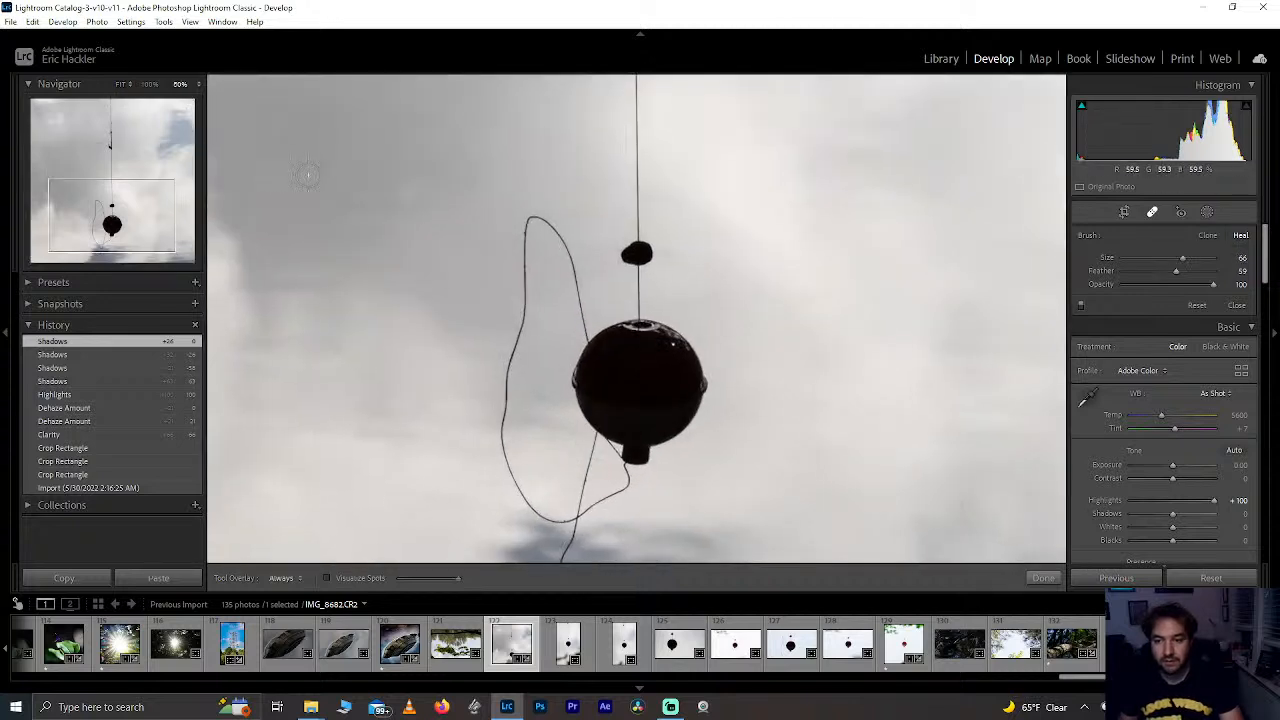
{"action": "left_click_drag", "start_coordinate": [111, 215], "coordinate": [88, 152]}
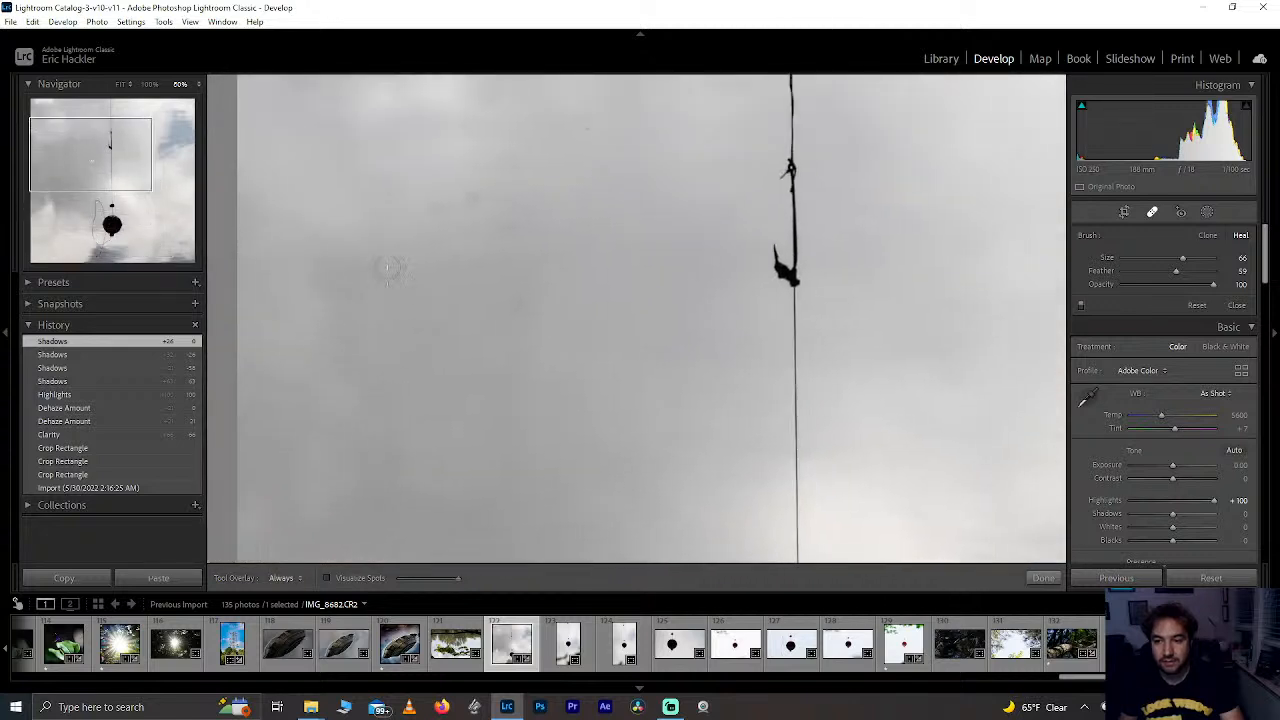
{"action": "left_click", "coordinate": [506, 230]}
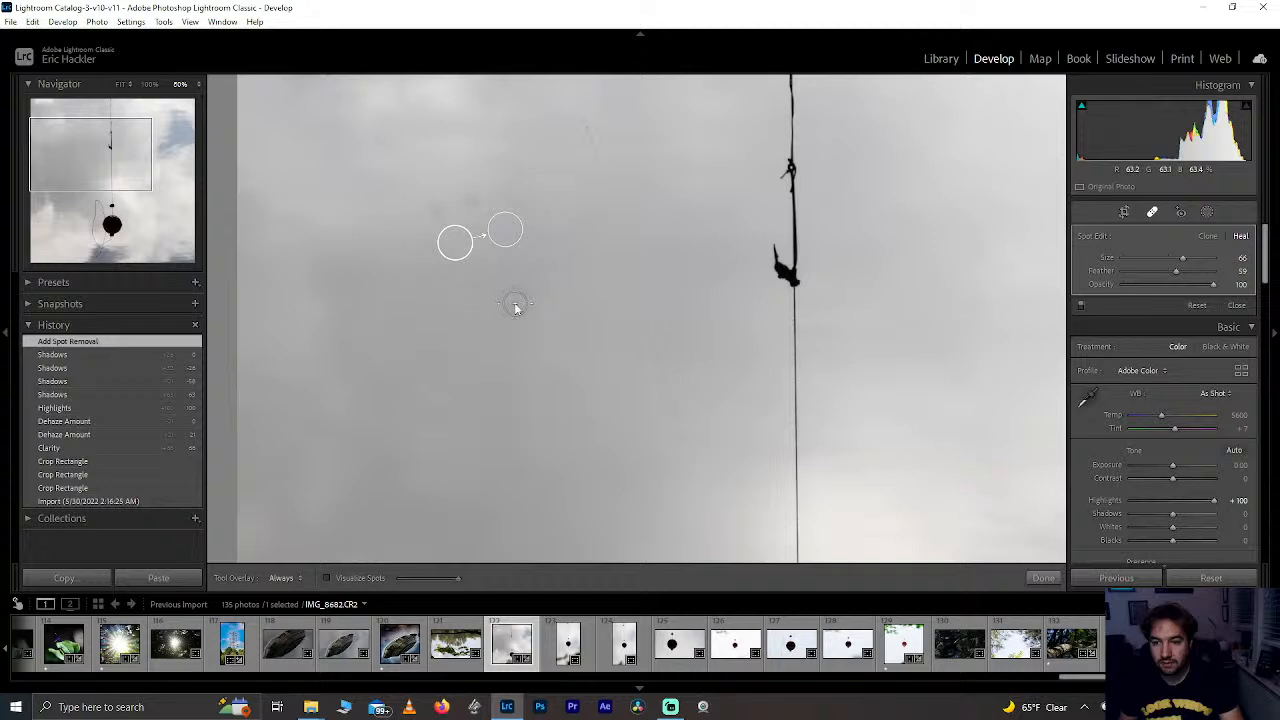
{"action": "left_click", "coordinate": [435, 416]}
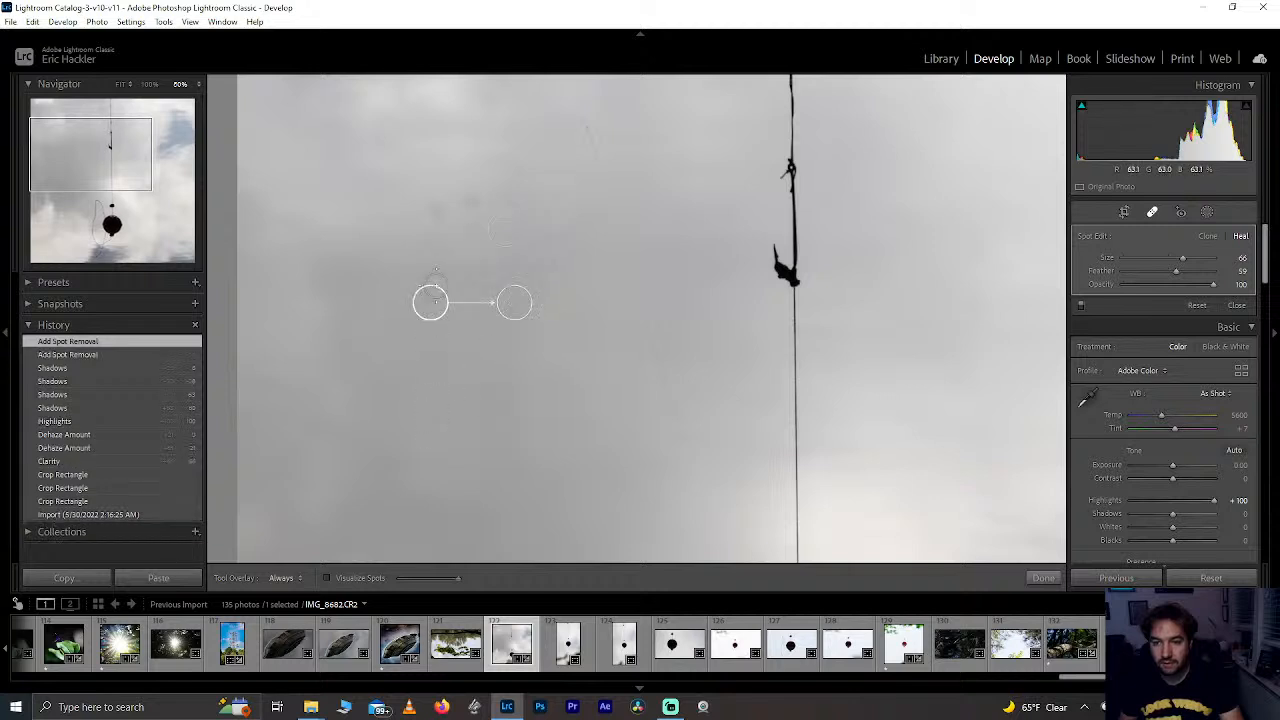
{"action": "left_click", "coordinate": [469, 203]}
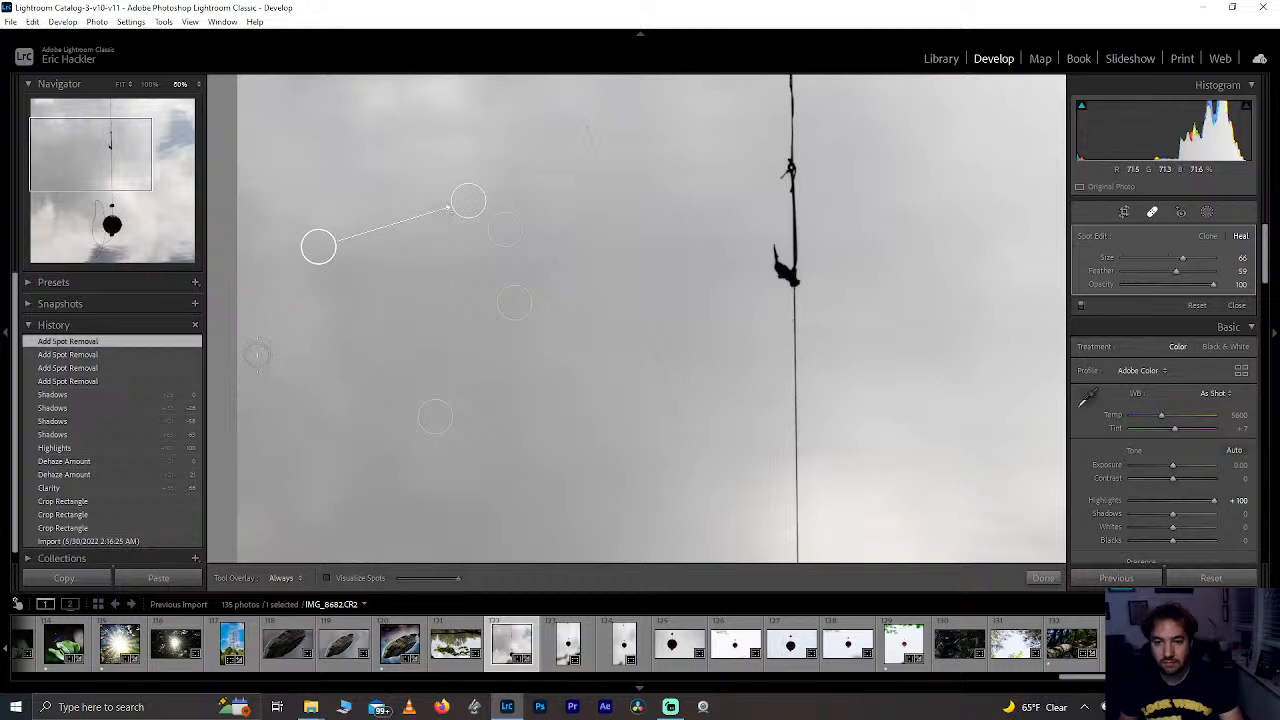
{"action": "left_click", "coordinate": [257, 355]}
Step: Heal the remaining spots in the upper-left clouds and above the loose line loop, and finish spot removal
{"action": "left_click_drag", "start_coordinate": [64, 154], "coordinate": [72, 124]}
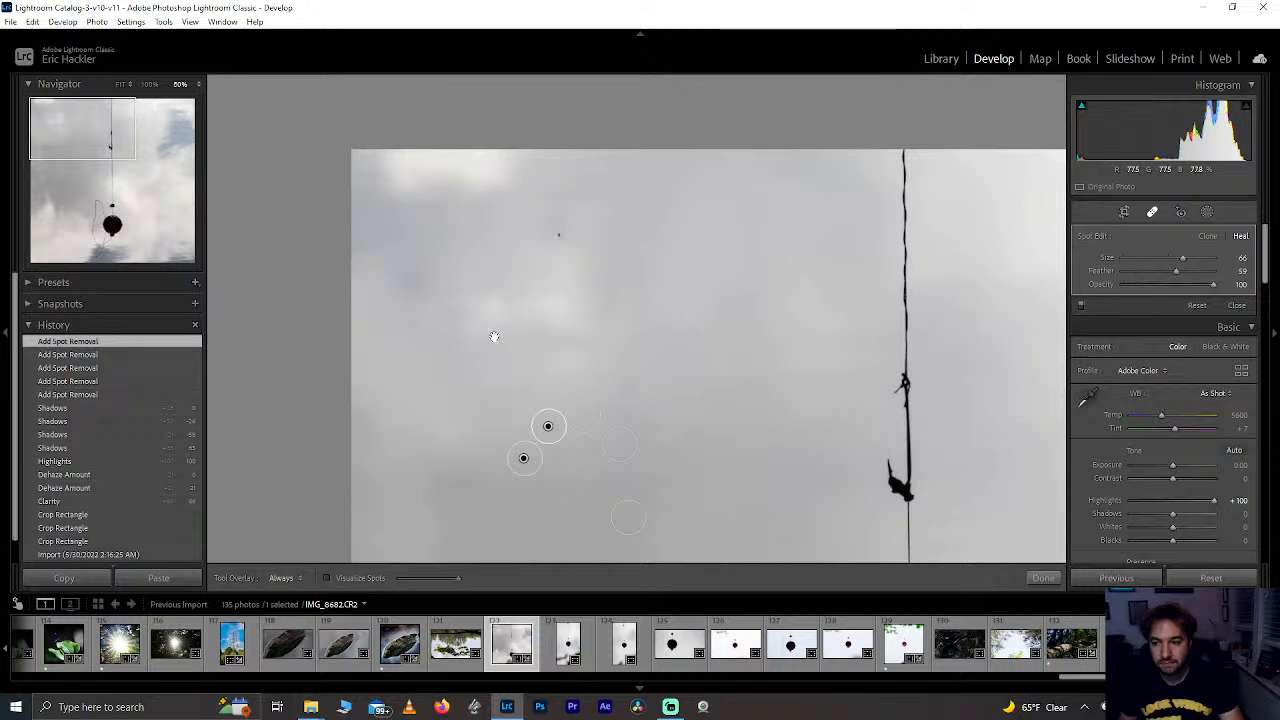
{"action": "left_click", "coordinate": [559, 236]}
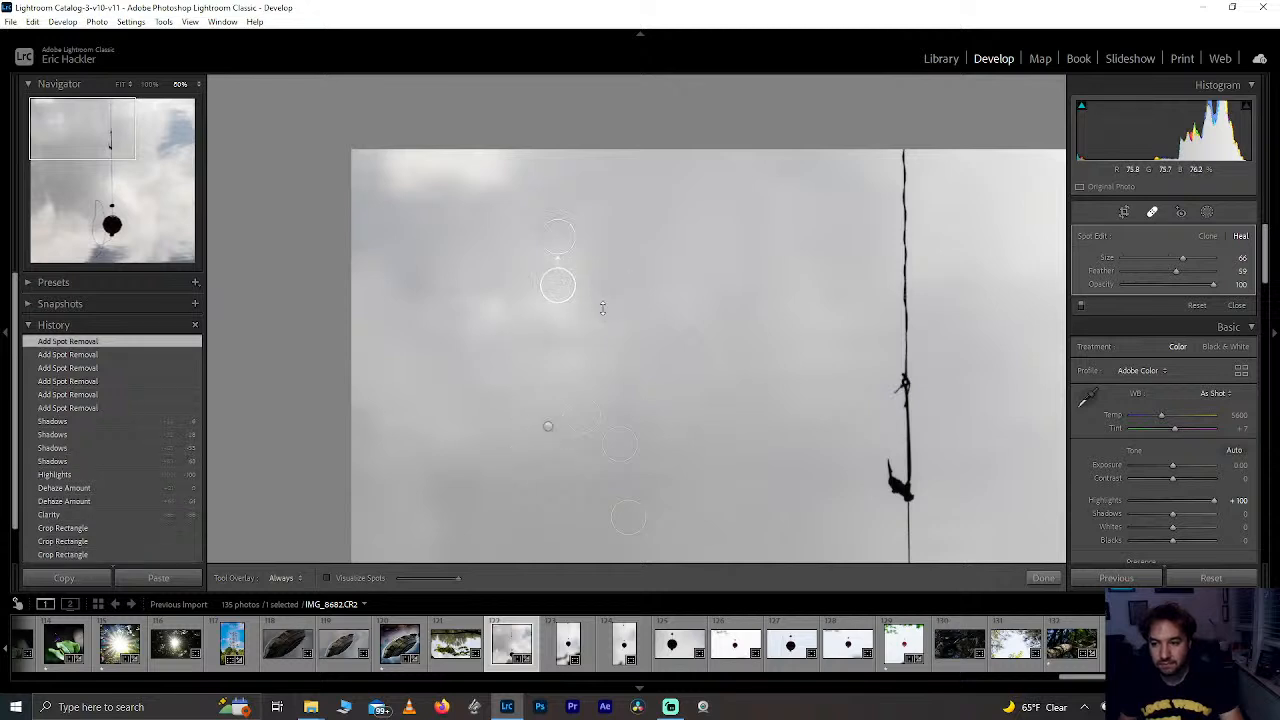
{"action": "left_click", "coordinate": [599, 319]}
{"action": "left_click", "coordinate": [590, 322]}
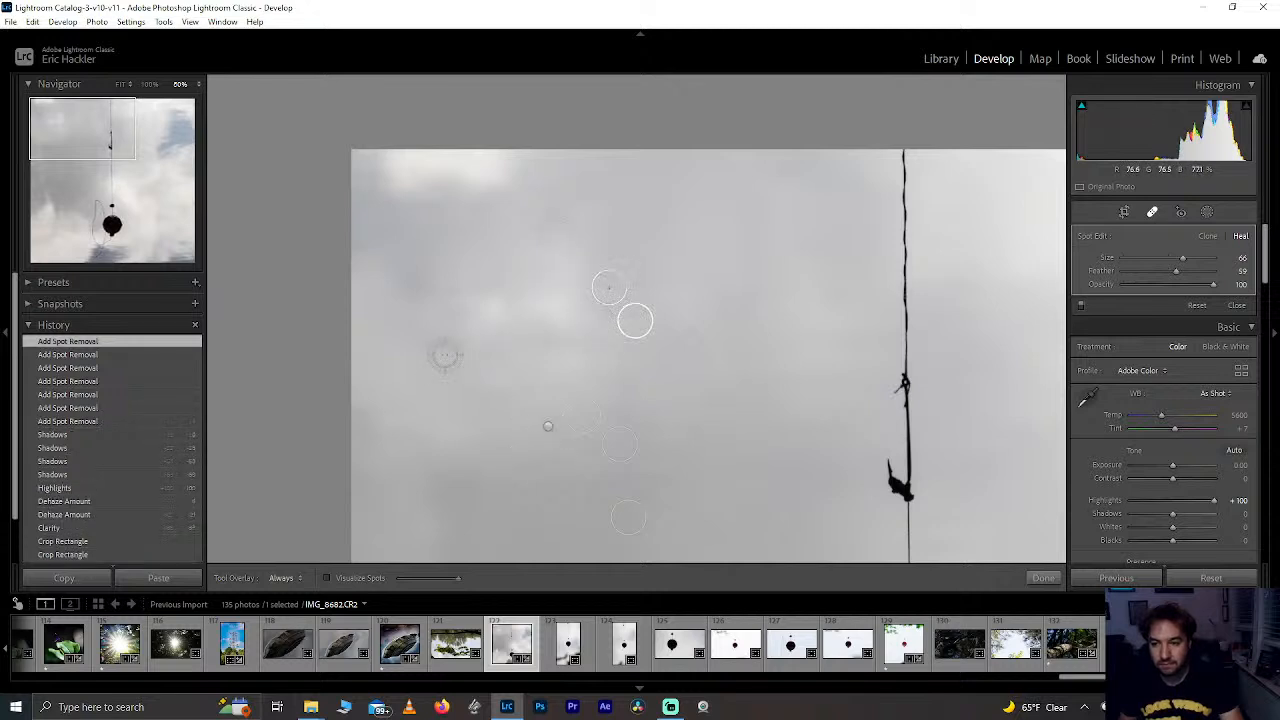
{"action": "left_click", "coordinate": [73, 176]}
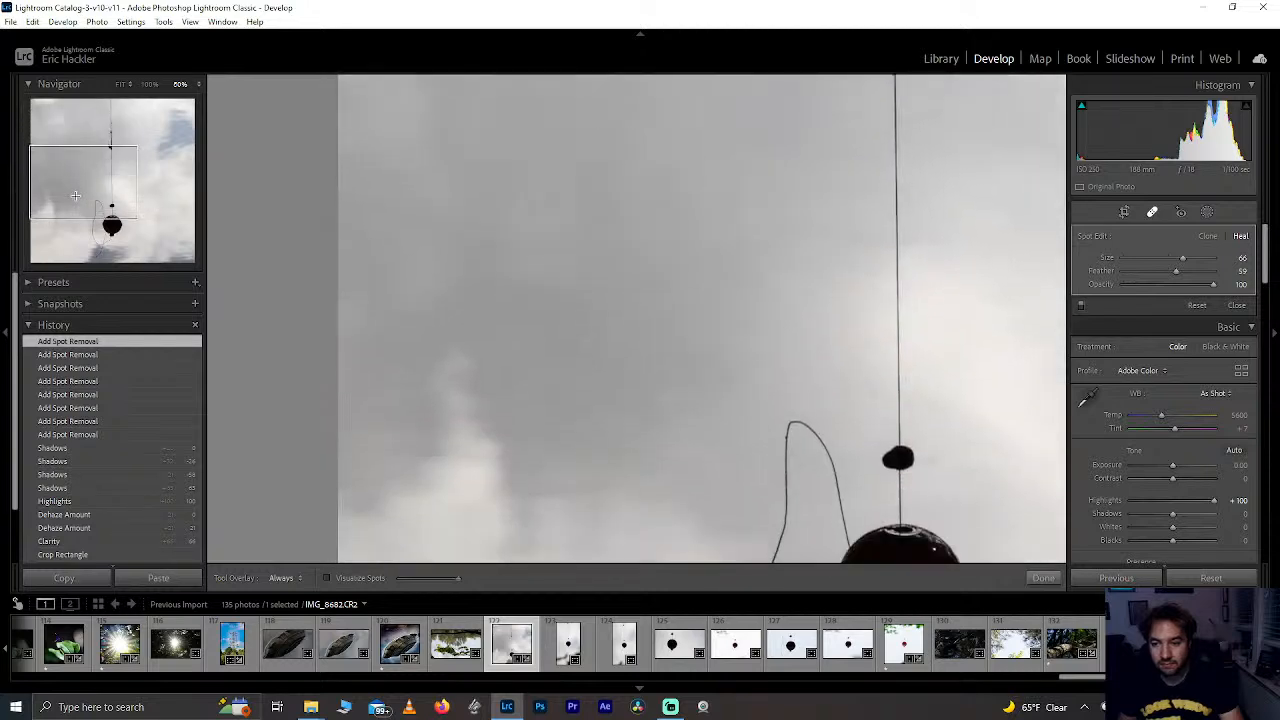
{"action": "left_click", "coordinate": [632, 240]}
{"action": "key", "text": "z"}
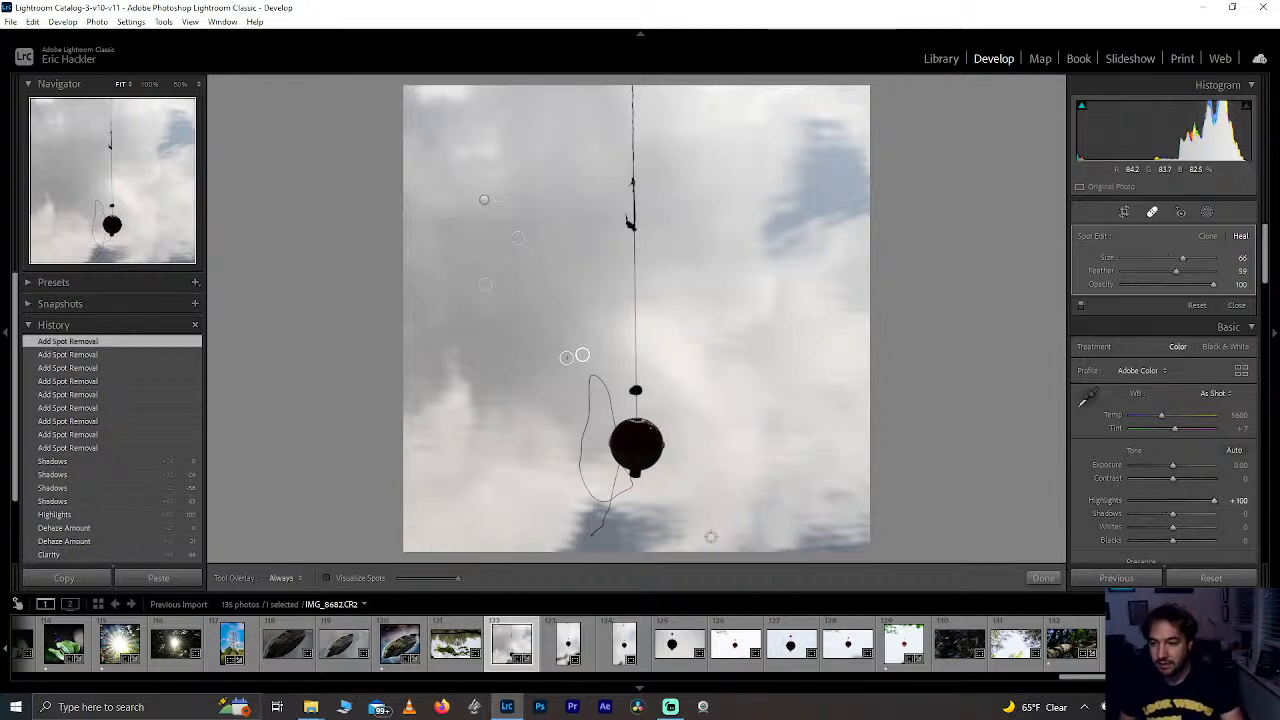
{"action": "left_click", "coordinate": [1041, 578]}
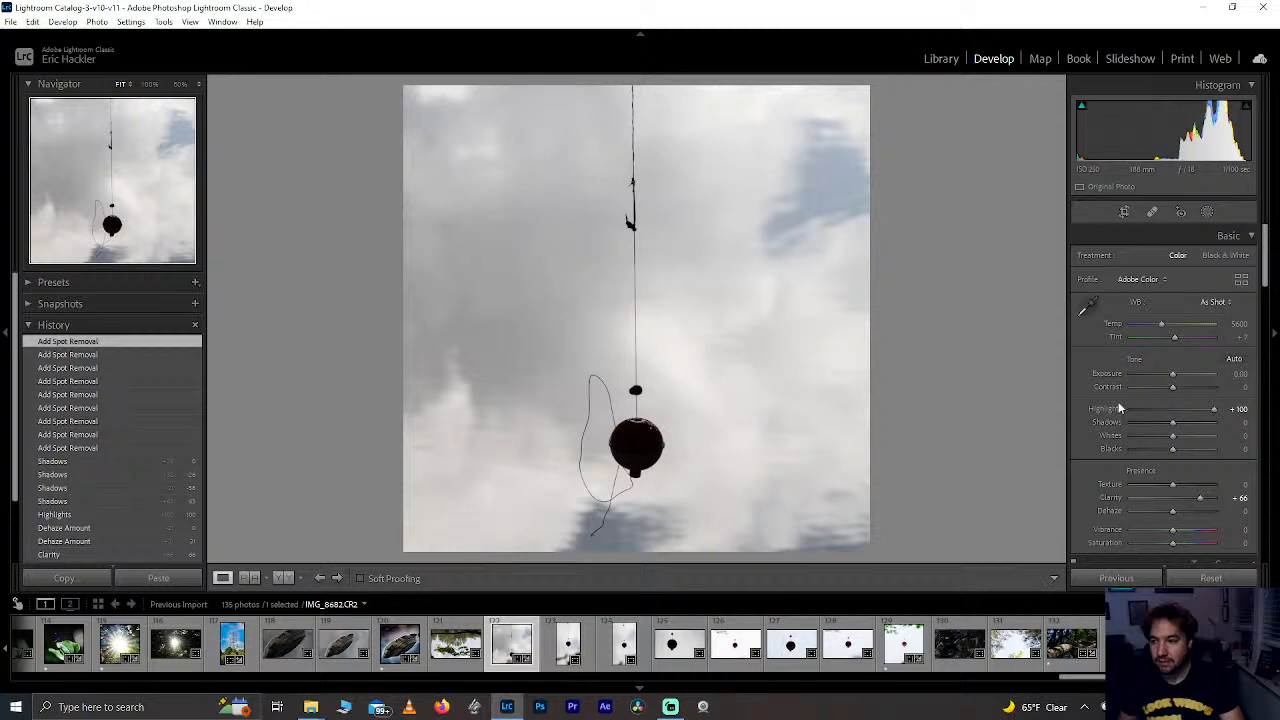
Step: Try a Select Sky mask on the cloud background and hide it
{"action": "left_click", "coordinate": [1207, 212]}
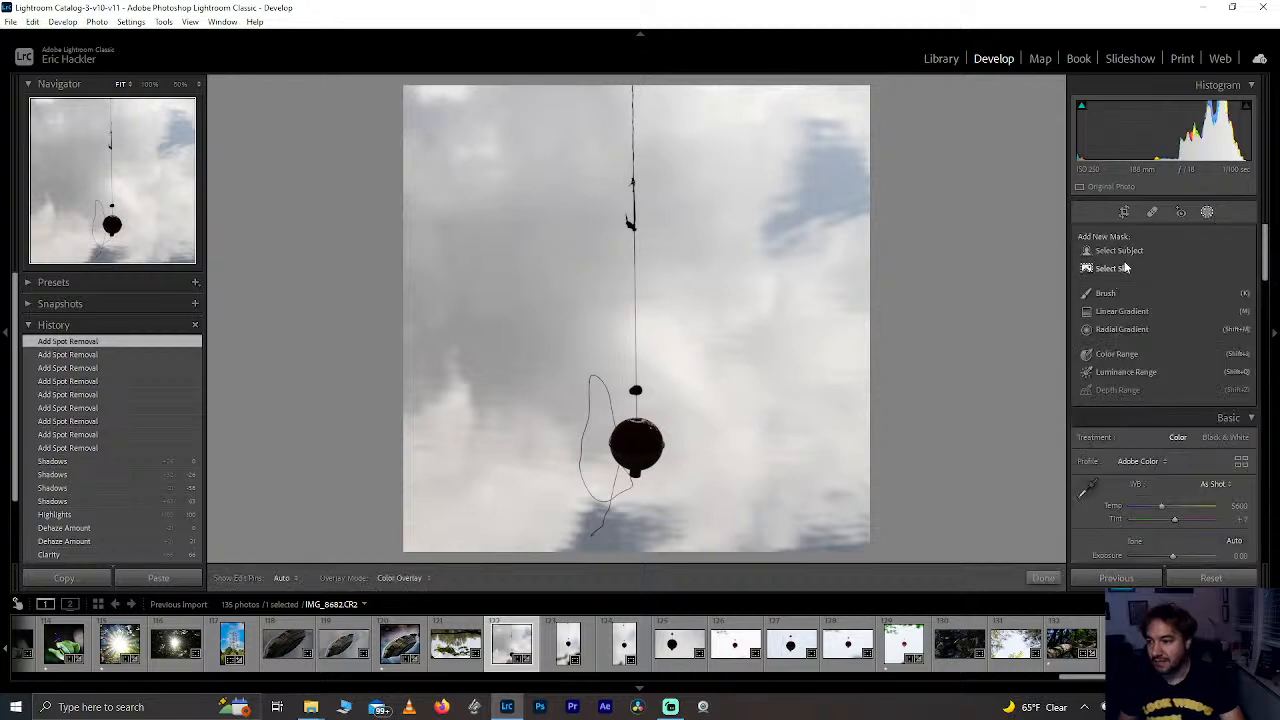
{"action": "left_click", "coordinate": [1125, 268]}
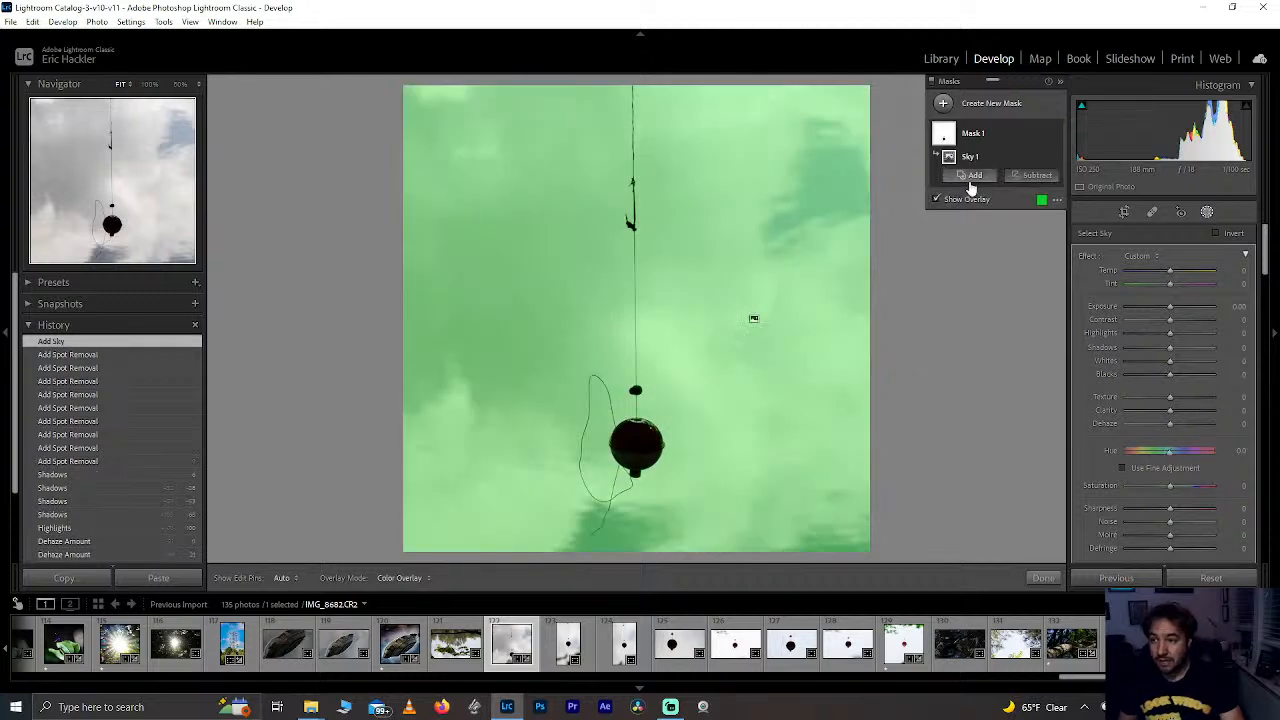
{"action": "left_click", "coordinate": [1062, 136]}
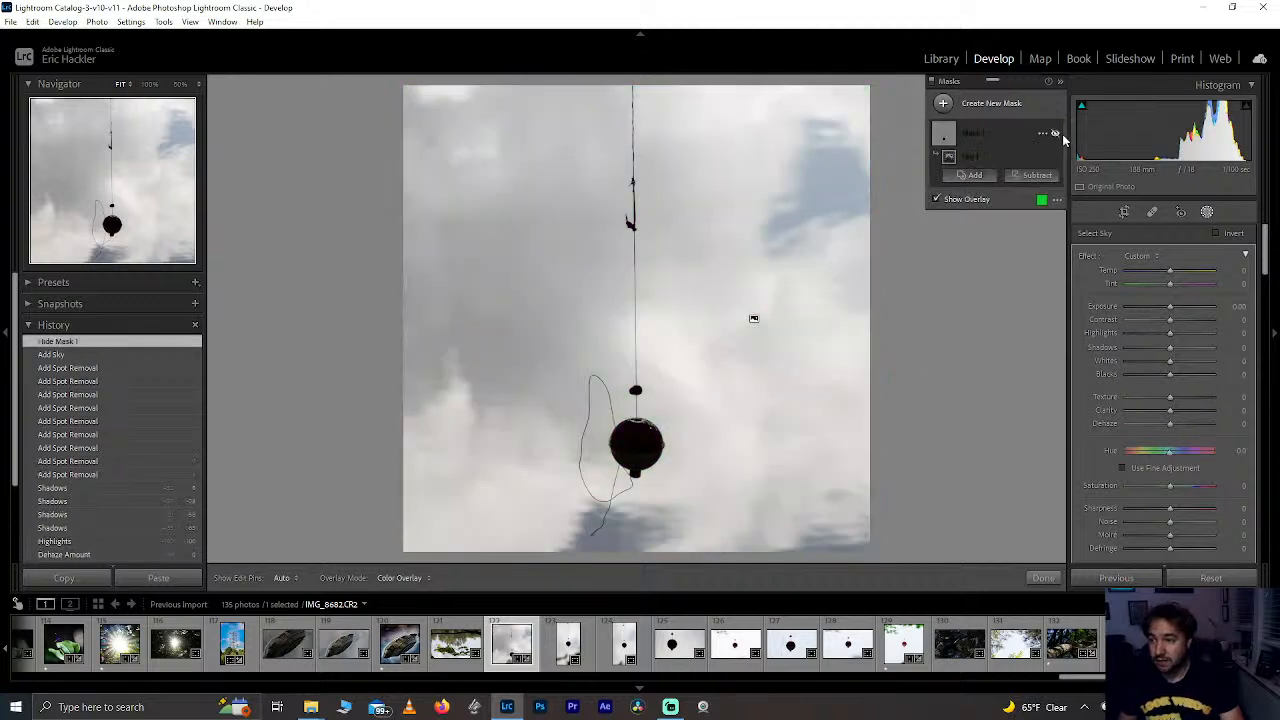
Step: Create a Select Subject mask of the bobber and line and invert it to cover the cloud background
{"action": "left_click", "coordinate": [1001, 112]}
{"action": "left_click", "coordinate": [1007, 130]}
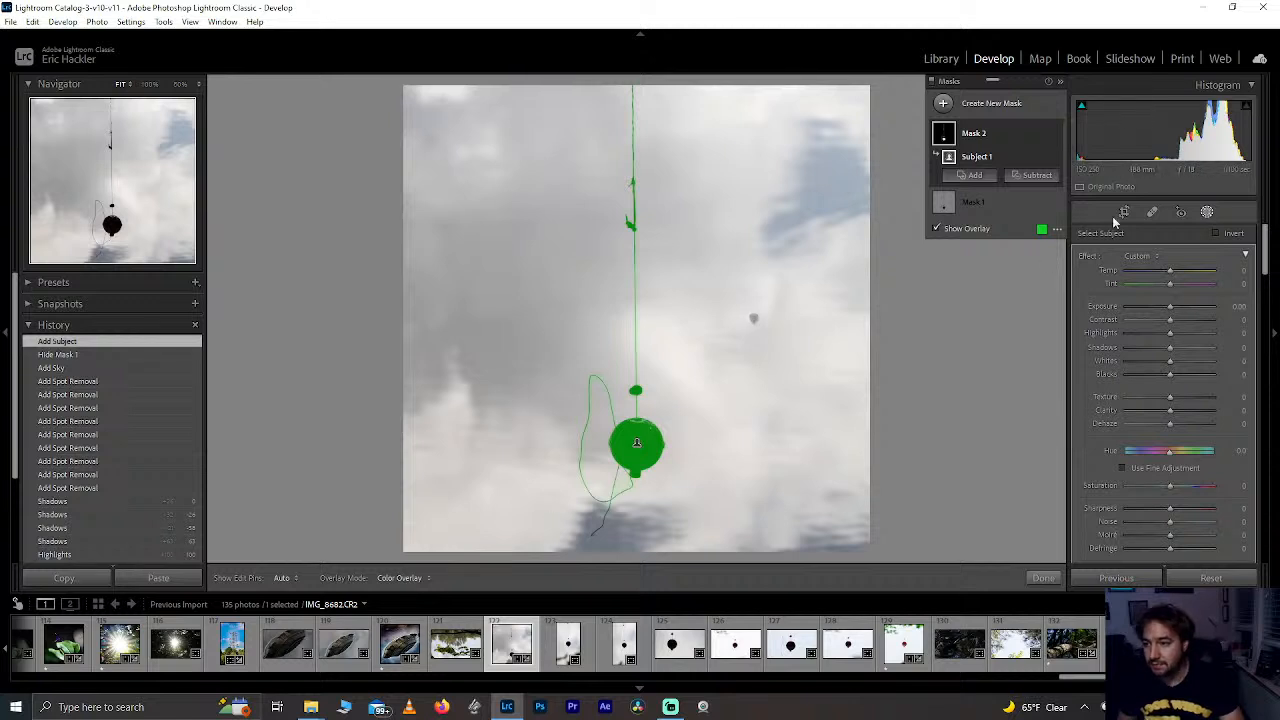
{"action": "left_click", "coordinate": [1214, 234]}
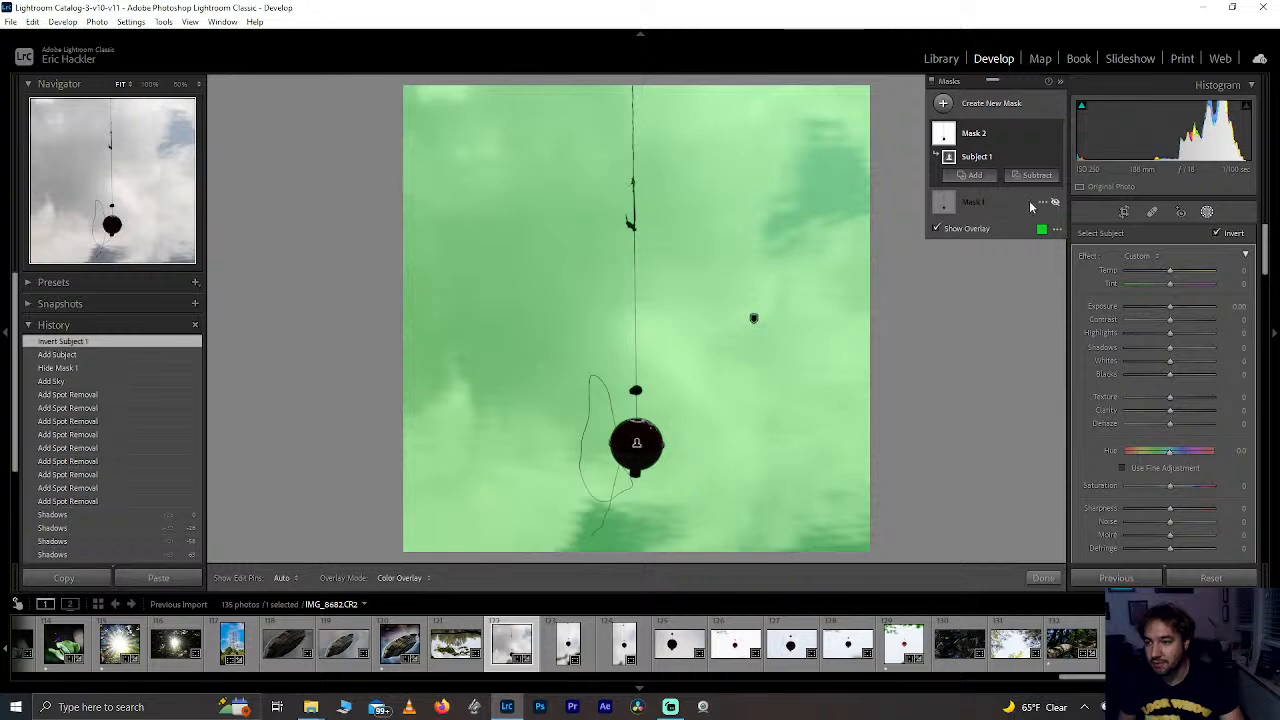
Step: Delete the hidden sky mask
{"action": "left_click", "coordinate": [1019, 200]}
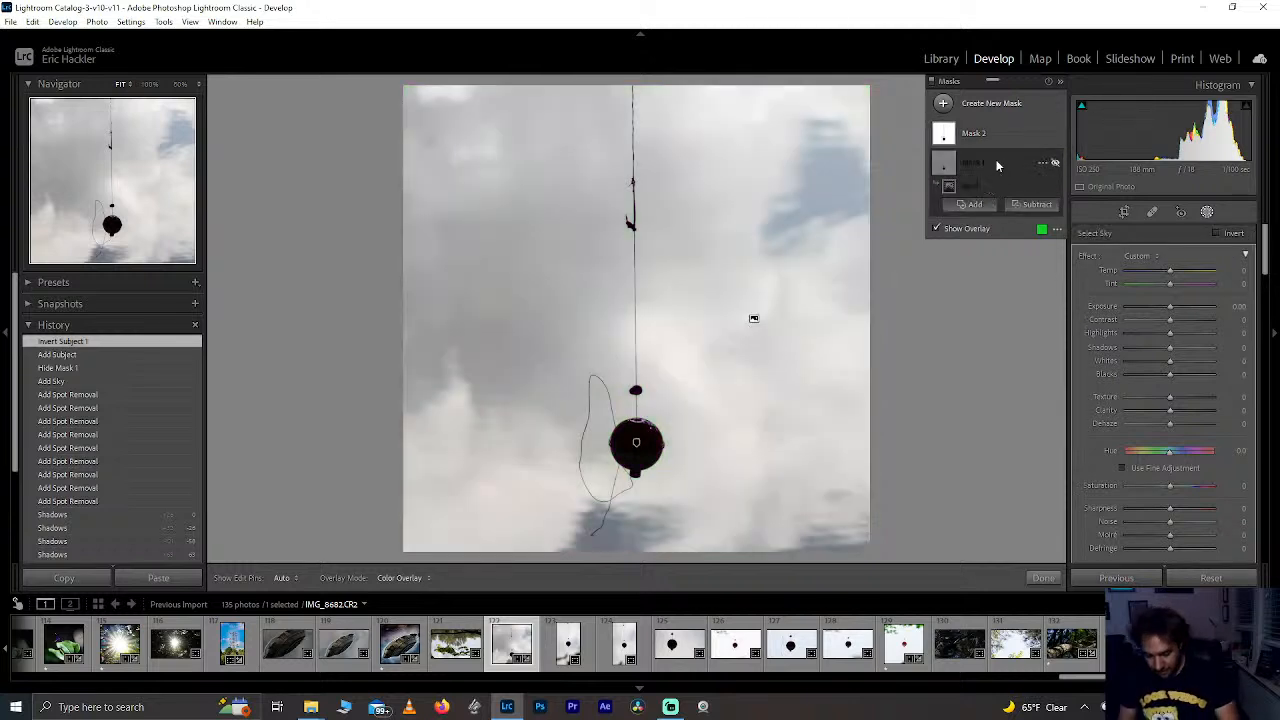
{"action": "key", "text": "Delete"}
Step: Set the inverted subject mask's Highlights to 100 and Saturation to 78, and try Clarity at 29 before resetting it to 0
{"action": "left_click", "coordinate": [999, 134]}
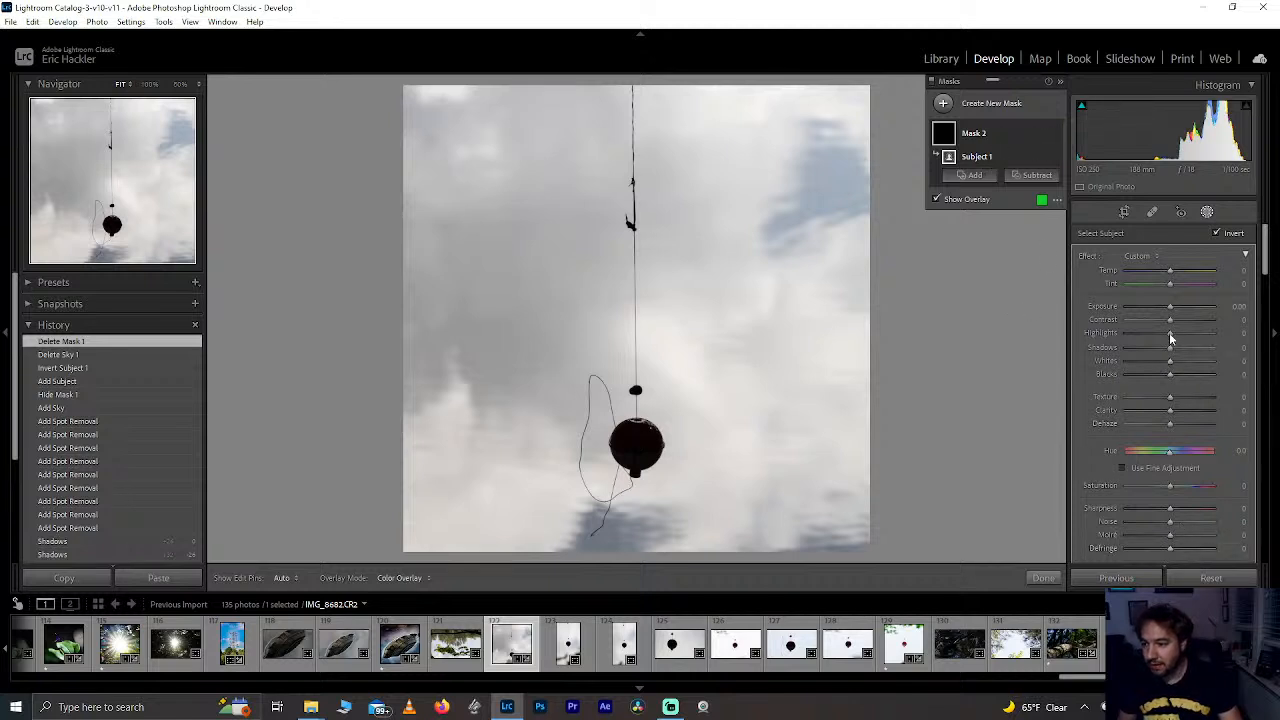
{"action": "left_click_drag", "start_coordinate": [1170, 340], "coordinate": [1244, 332]}
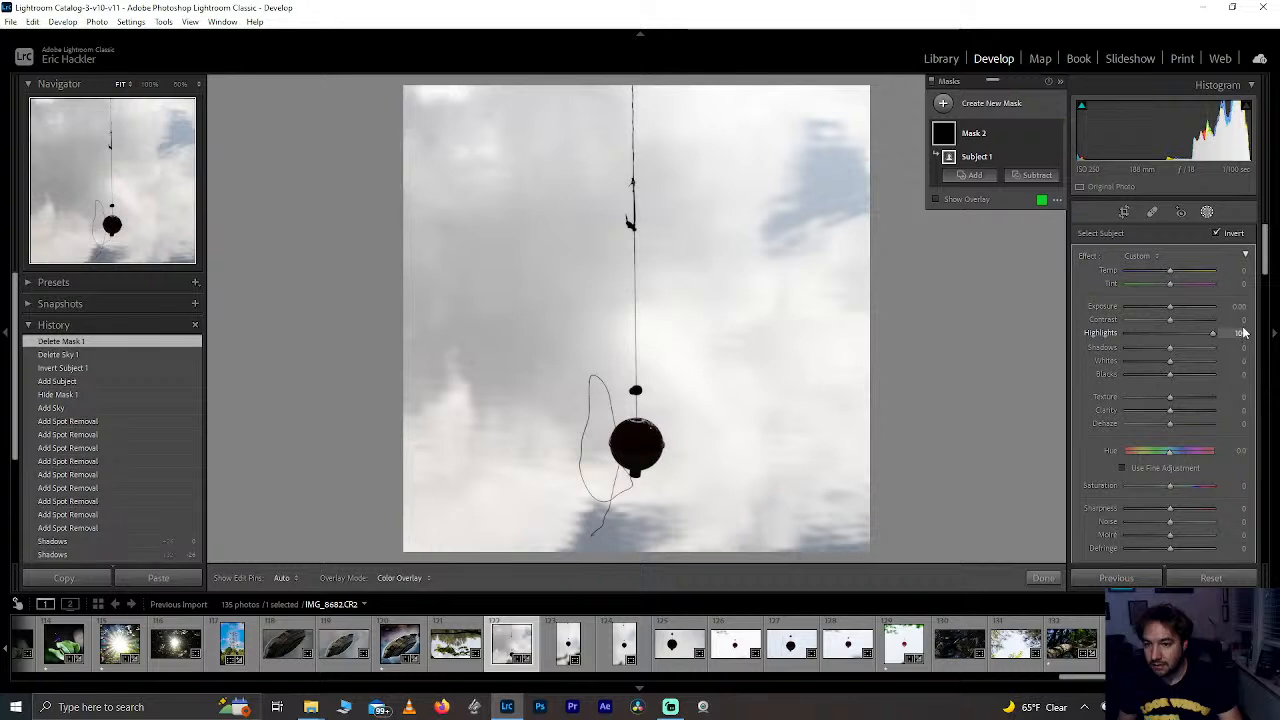
{"action": "left_click_drag", "start_coordinate": [1170, 486], "coordinate": [1202, 487]}
{"action": "mouse_move", "coordinate": [1170, 410]}
{"action": "left_mouse_down"}
{"action": "mouse_move", "coordinate": [1246, 421]}
{"action": "mouse_move", "coordinate": [1135, 410]}
{"action": "mouse_move", "coordinate": [1236, 413]}
{"action": "mouse_move", "coordinate": [1181, 406]}
{"action": "left_mouse_up"}
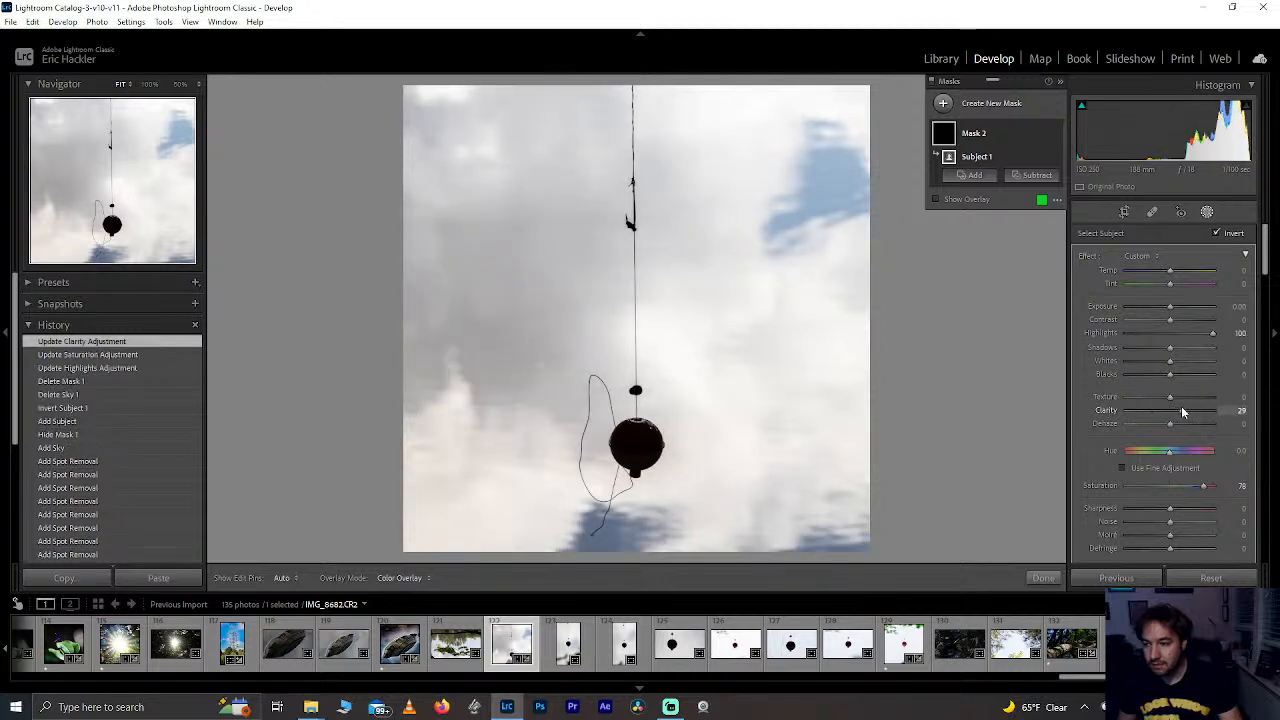
{"action": "double_click", "coordinate": [1181, 406]}
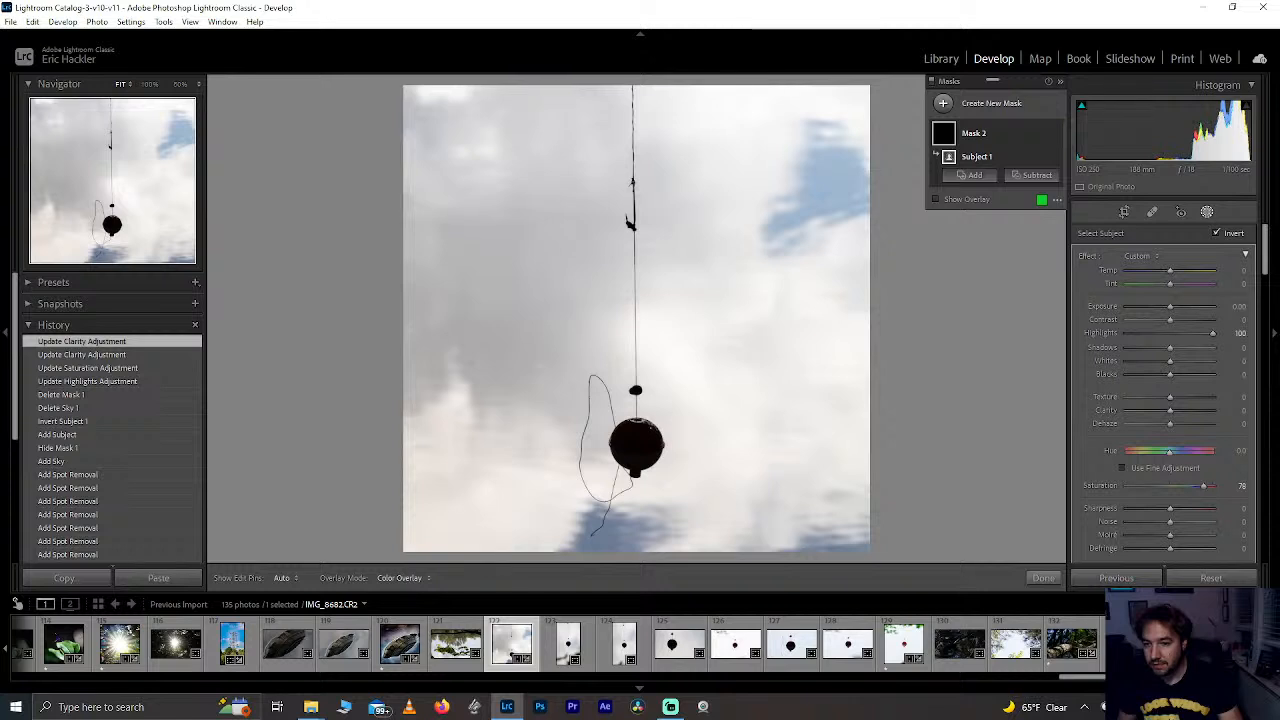
Step: Set Texture, Noise and Saturation to 100 on the inverted subject mask
{"action": "left_click_drag", "start_coordinate": [1171, 399], "coordinate": [1260, 400]}
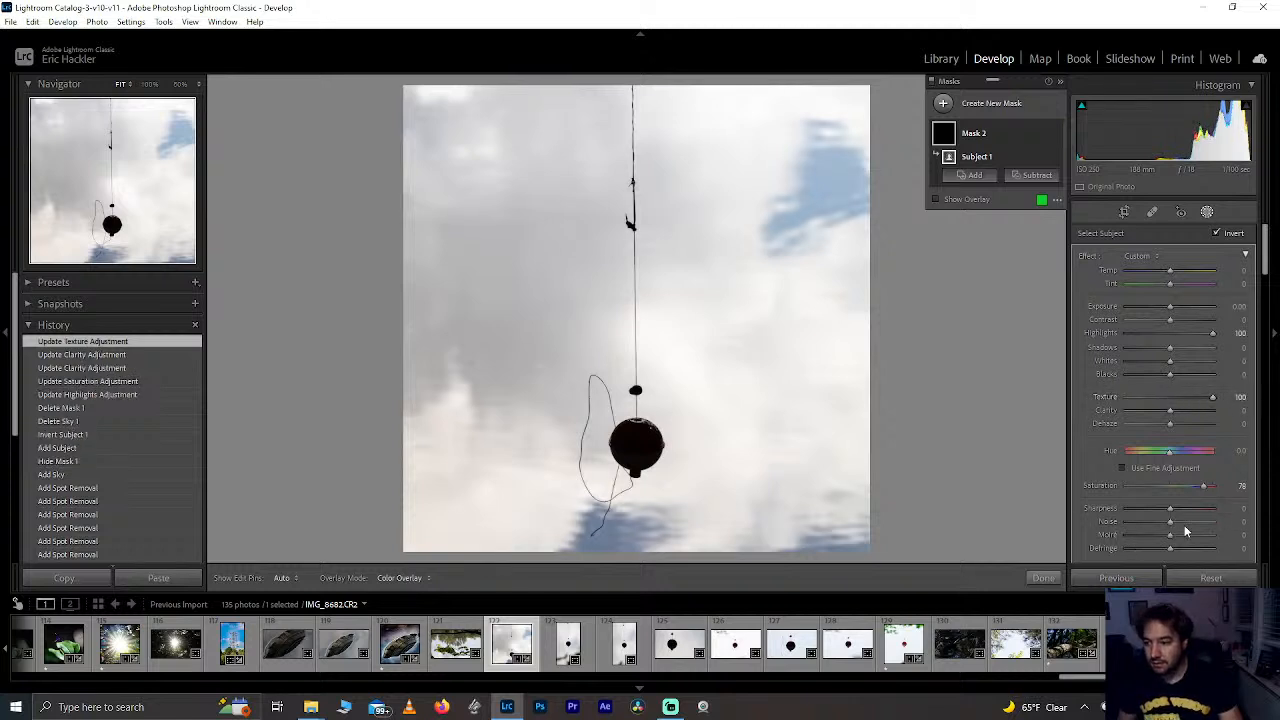
{"action": "left_click", "coordinate": [1216, 520]}
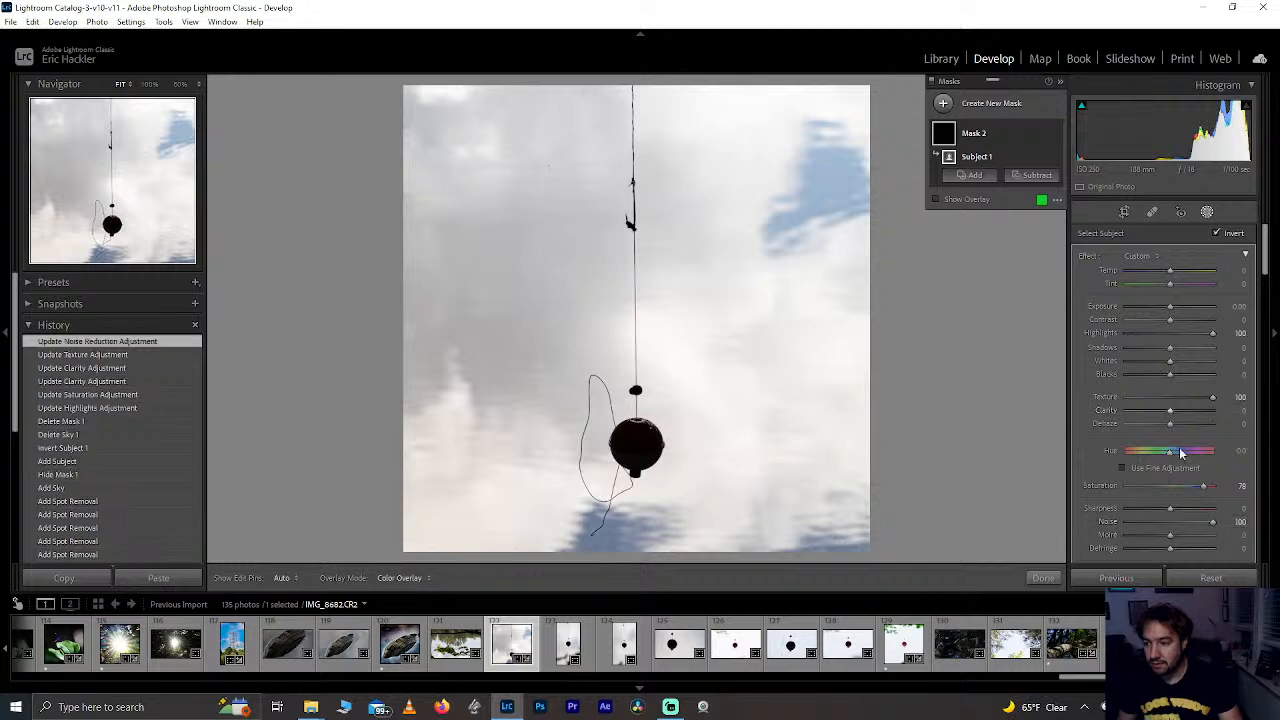
{"action": "left_click_drag", "start_coordinate": [1205, 487], "coordinate": [1223, 486]}
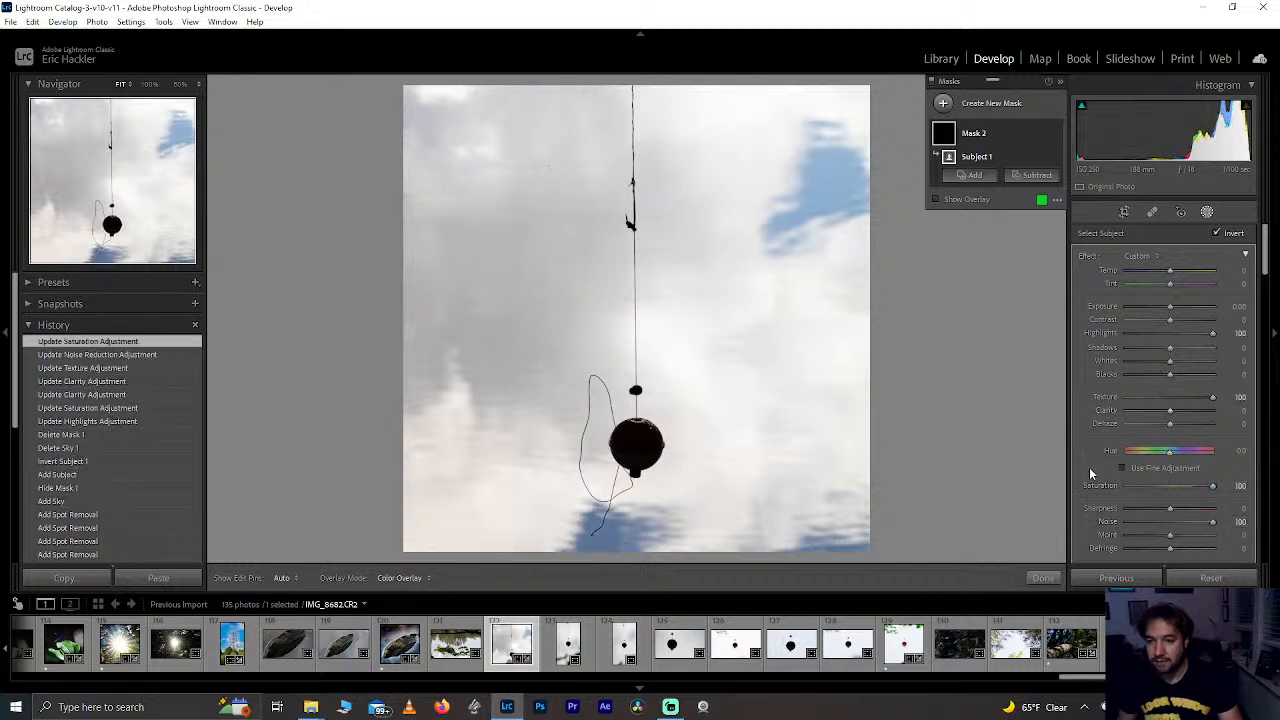
Step: Try and reset Dehaze on the inverted subject mask, set its Clarity to −100, and raise Dehaze slightly
{"action": "mouse_move", "coordinate": [1170, 423]}
{"action": "left_mouse_down"}
{"action": "mouse_move", "coordinate": [1156, 425]}
{"action": "mouse_move", "coordinate": [1184, 423]}
{"action": "mouse_move", "coordinate": [1174, 426]}
{"action": "left_mouse_up"}
{"action": "double_click", "coordinate": [1174, 425]}
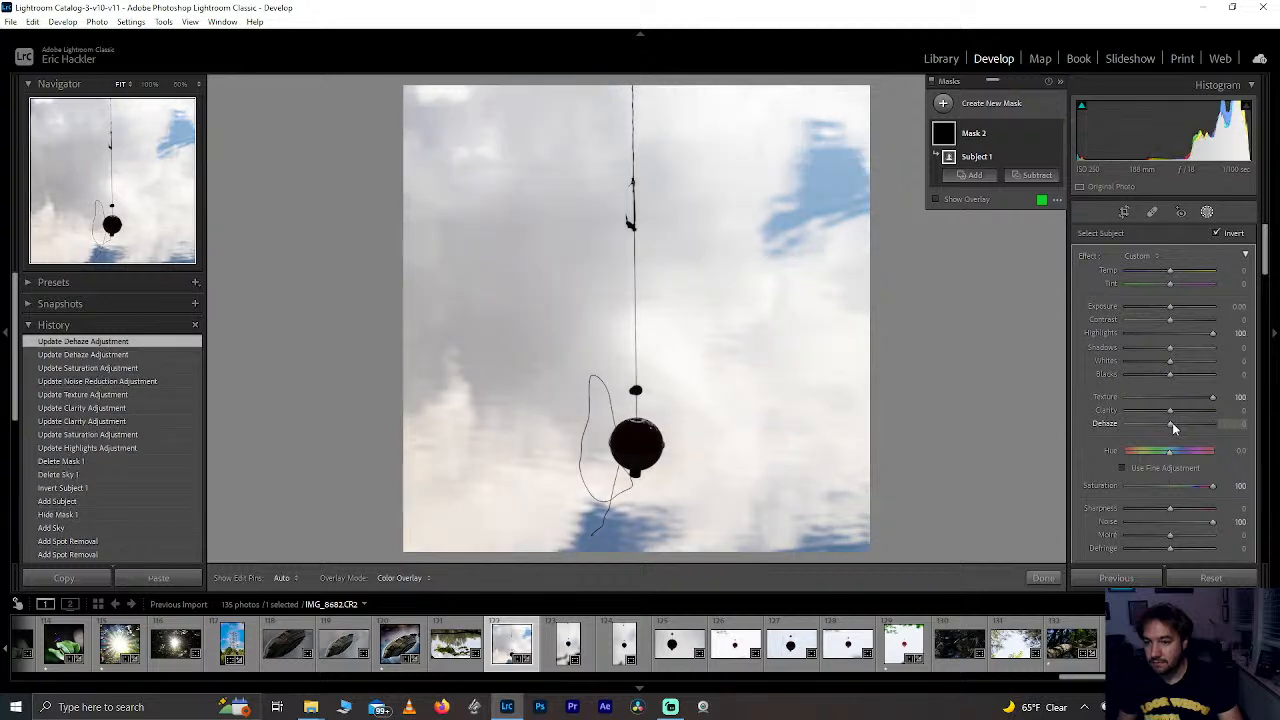
{"action": "left_click_drag", "start_coordinate": [1168, 412], "coordinate": [1084, 412]}
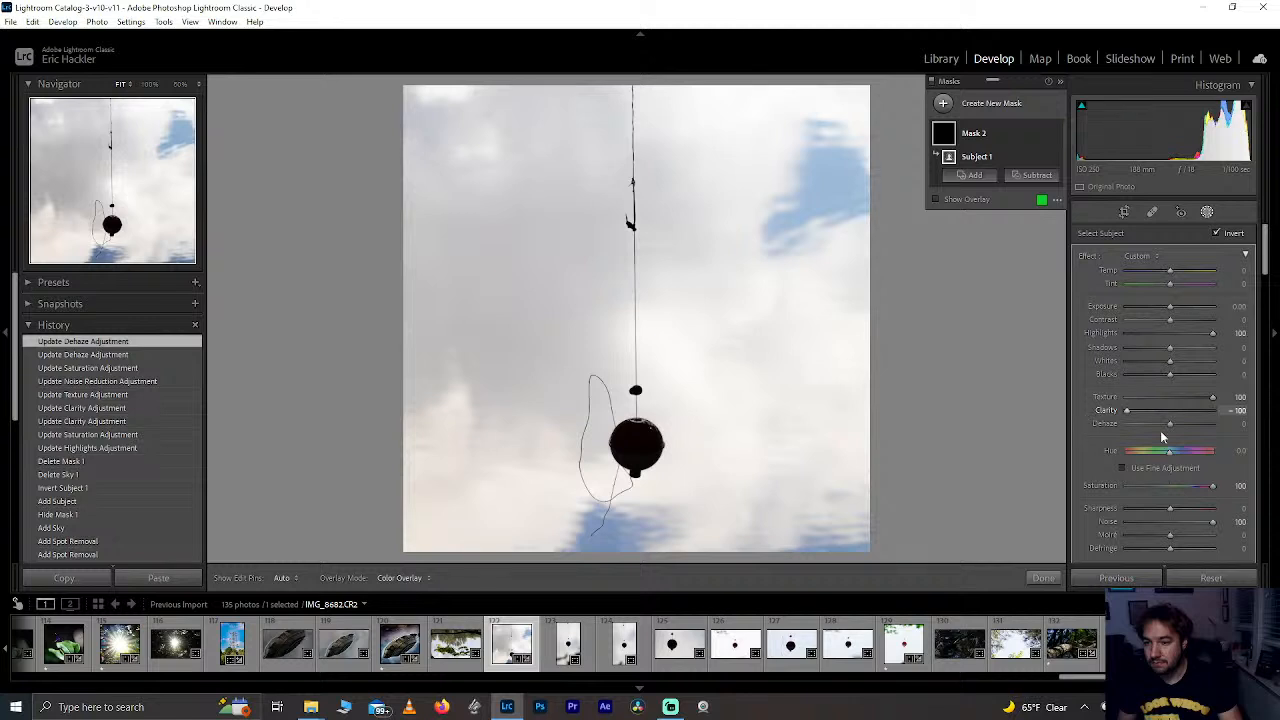
{"action": "left_click_drag", "start_coordinate": [1168, 424], "coordinate": [1175, 426]}
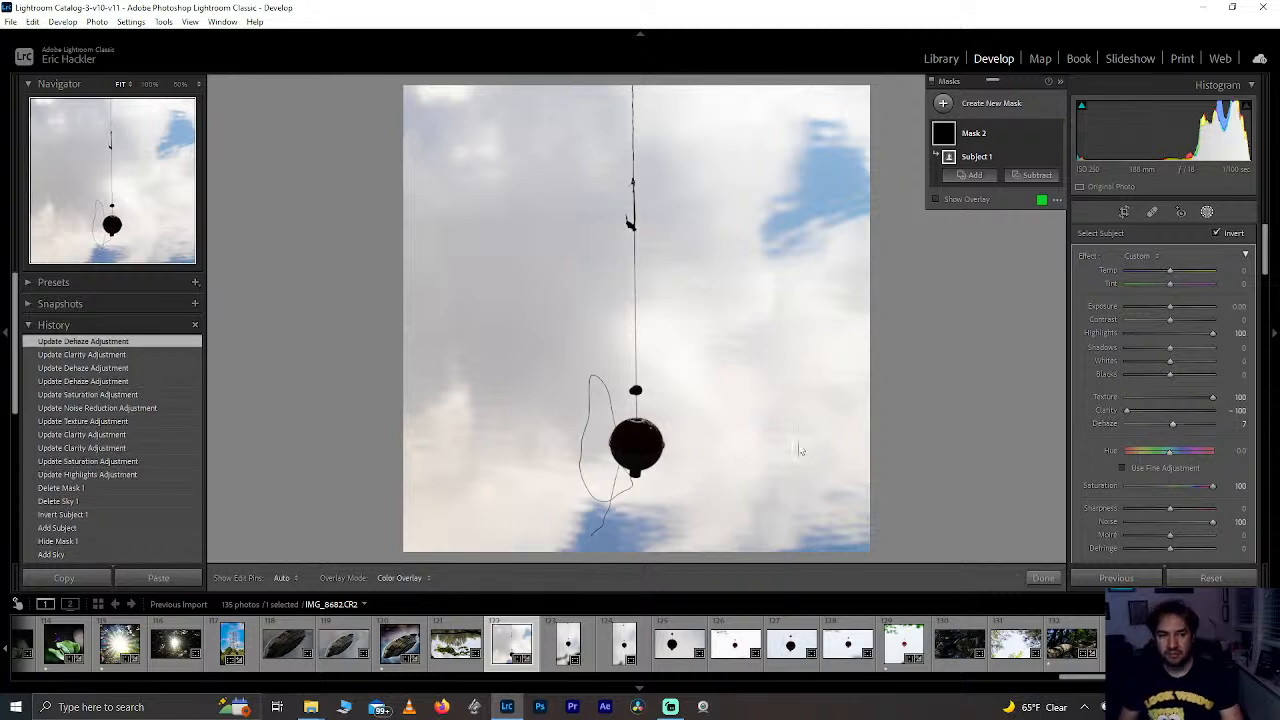
Step: Finish the mask editing and set Purple and Magenta to +100 for luminance and −100 for saturation
{"action": "left_click", "coordinate": [1041, 579]}
{"action": "scroll", "coordinate": [1096, 498], "scroll_direction": "down", "scroll_amount": 5}
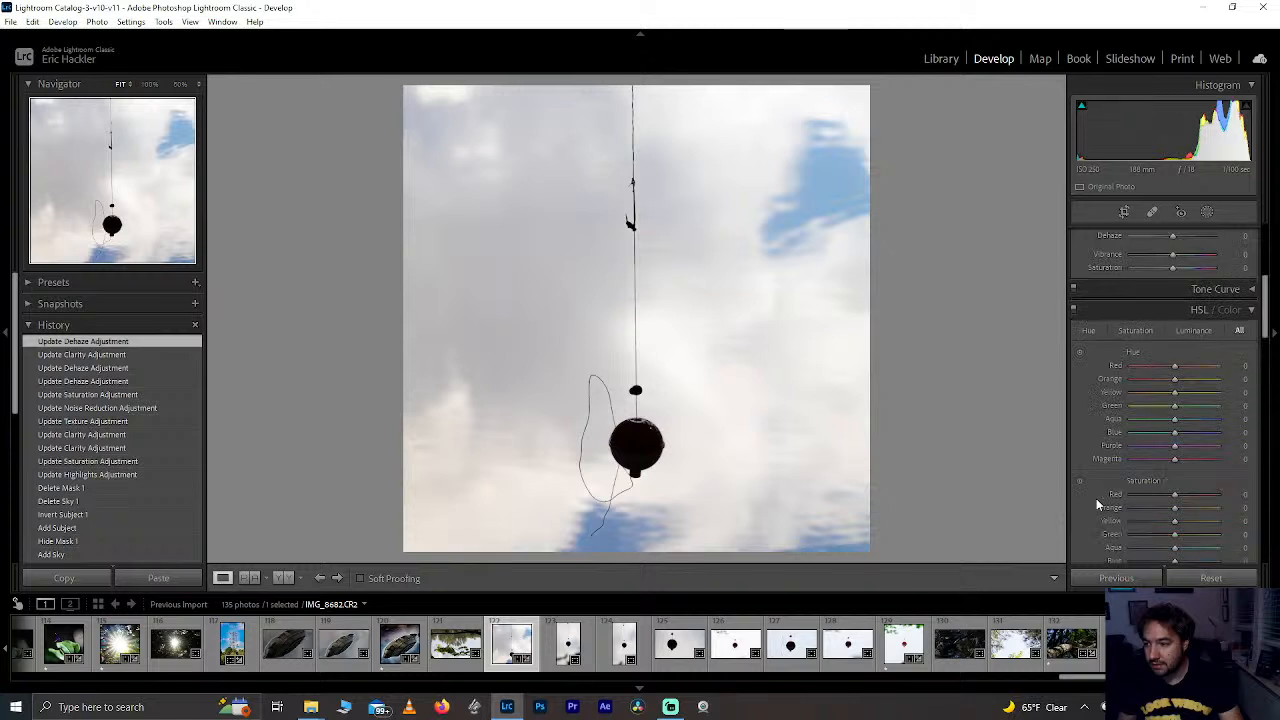
{"action": "scroll", "coordinate": [1096, 498], "scroll_direction": "down", "scroll_amount": 2}
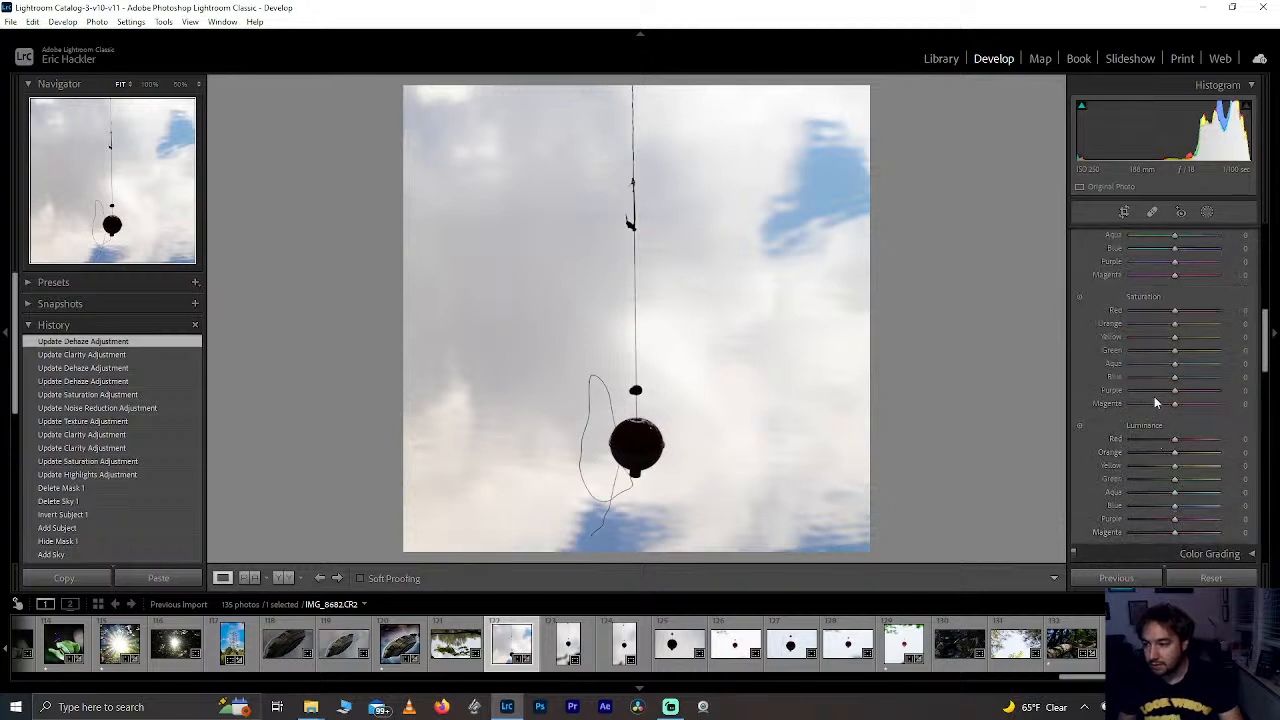
{"action": "left_click_drag", "start_coordinate": [1175, 519], "coordinate": [1262, 522]}
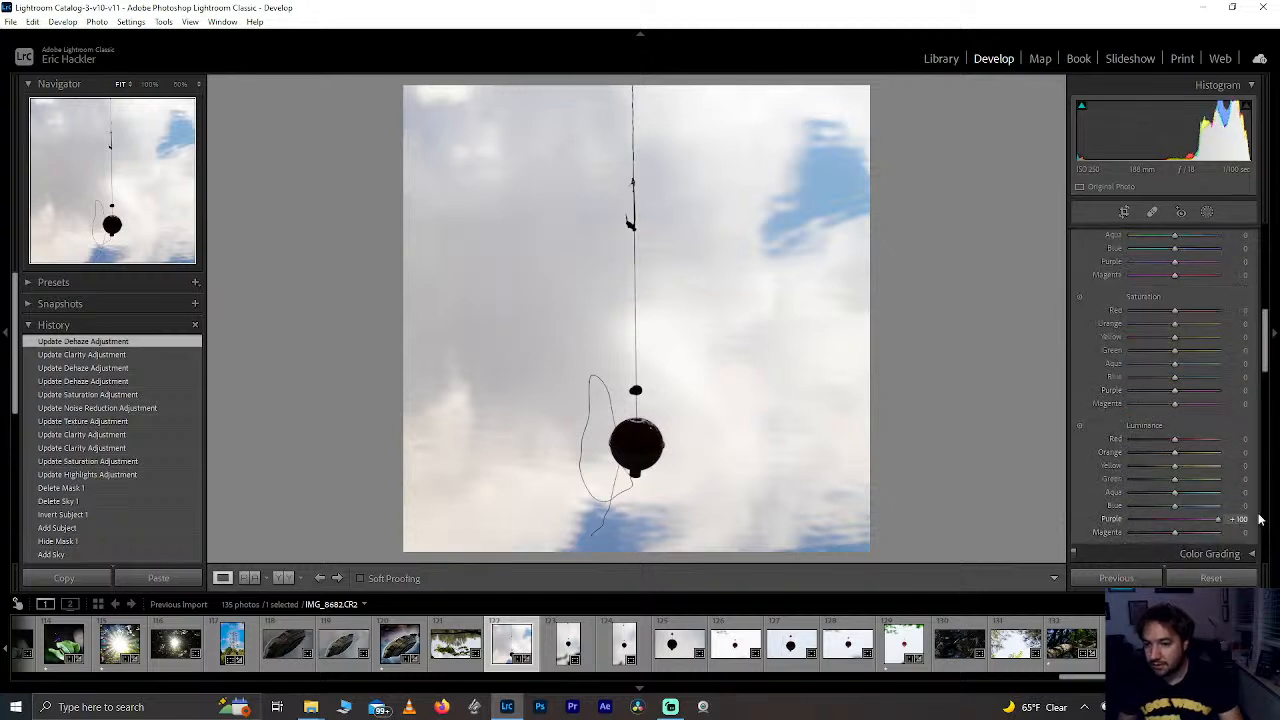
{"action": "left_click_drag", "start_coordinate": [1175, 533], "coordinate": [1251, 535]}
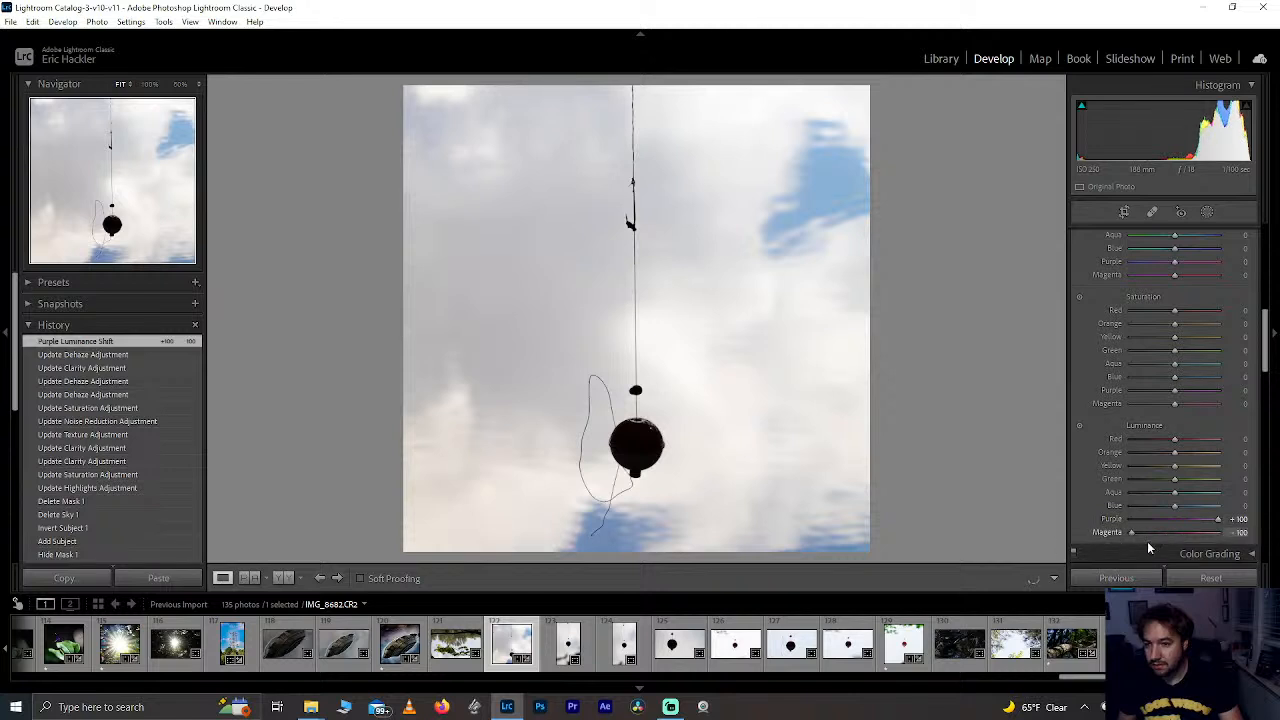
{"action": "left_click_drag", "start_coordinate": [1175, 390], "coordinate": [1091, 394]}
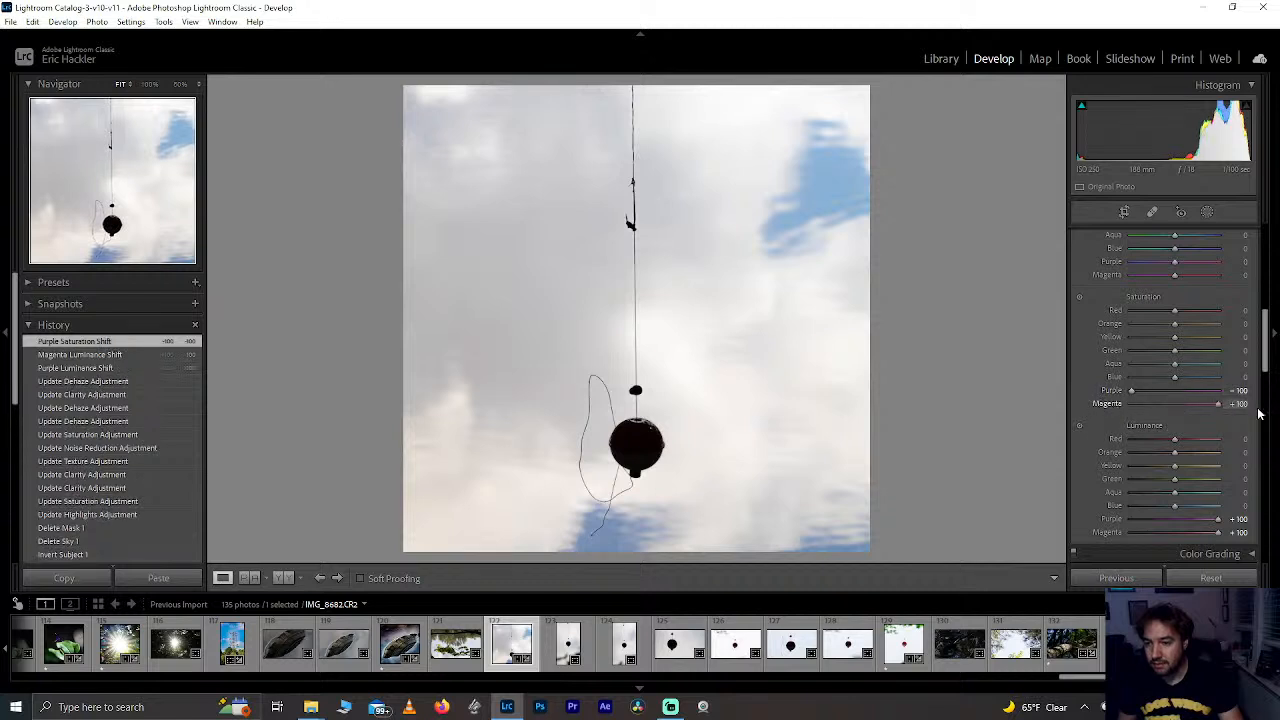
Step: Try raising the photo's Blue saturation at two different strengths, resetting it to 0 each time
{"action": "mouse_move", "coordinate": [1174, 377]}
{"action": "left_mouse_down"}
{"action": "mouse_move", "coordinate": [1220, 382]}
{"action": "mouse_move", "coordinate": [1197, 388]}
{"action": "left_mouse_up"}
{"action": "double_click", "coordinate": [1194, 378]}
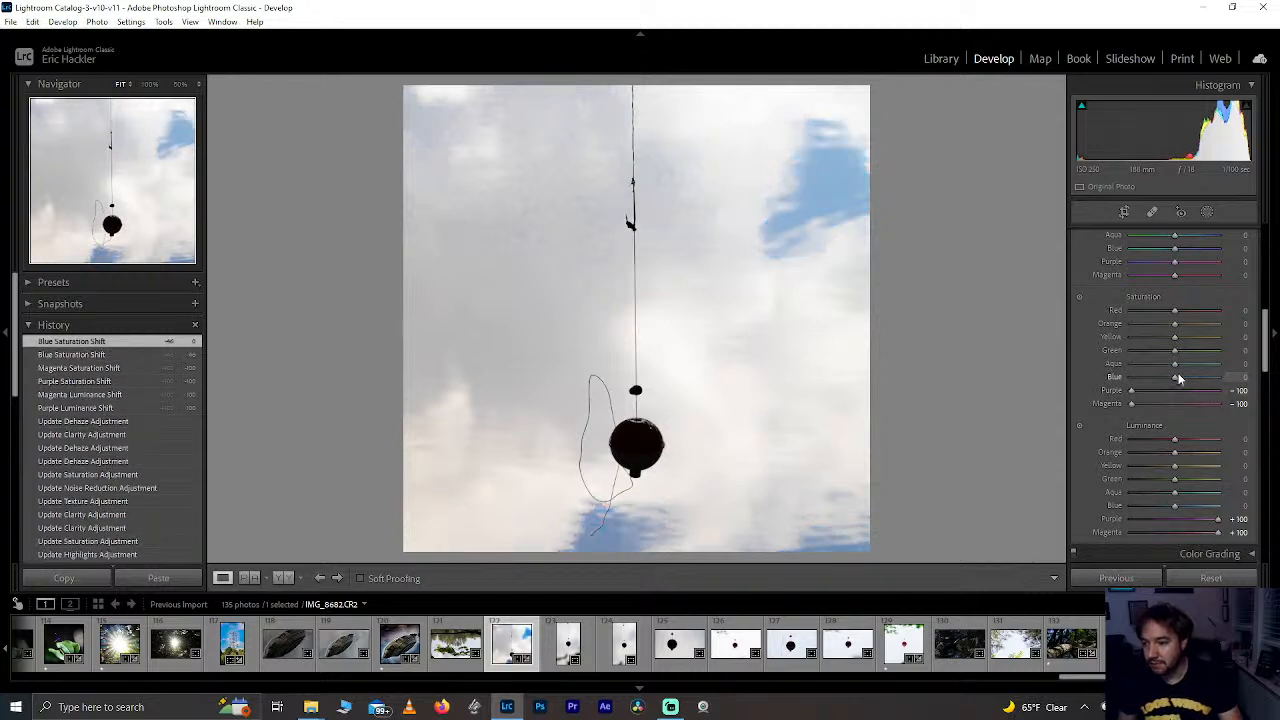
{"action": "left_click_drag", "start_coordinate": [1176, 376], "coordinate": [1185, 377]}
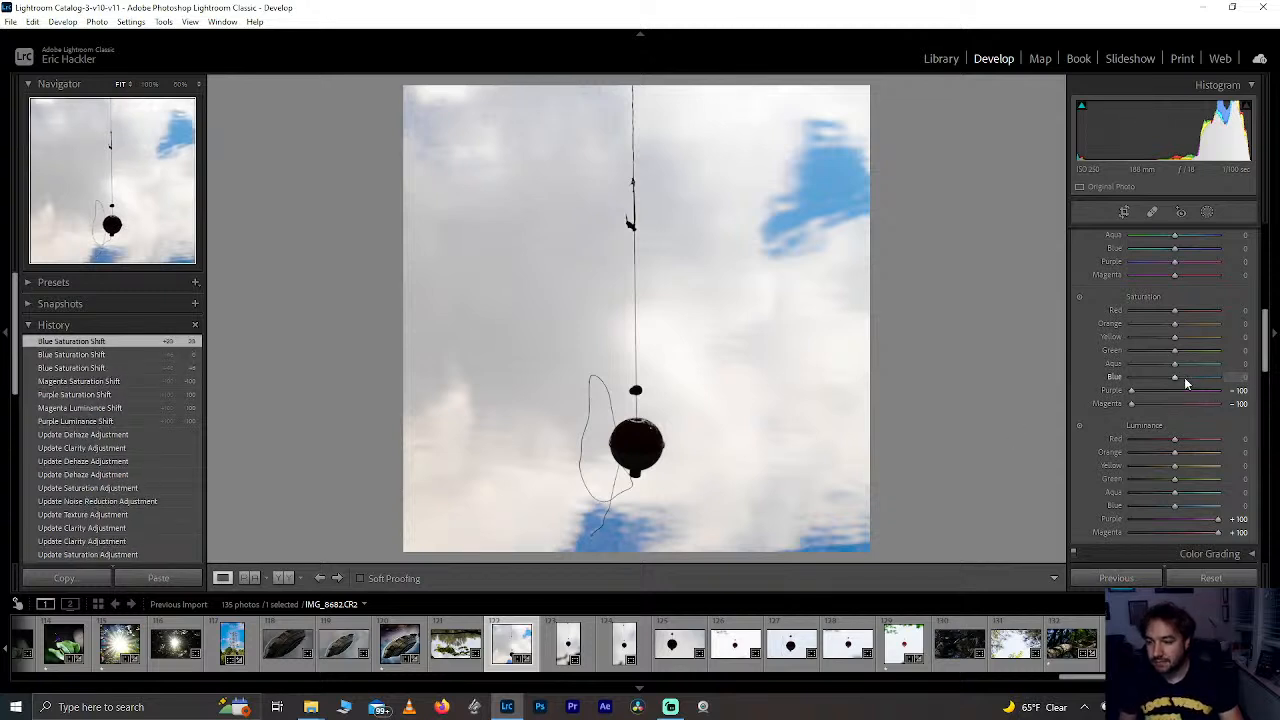
{"action": "double_click", "coordinate": [1184, 377]}
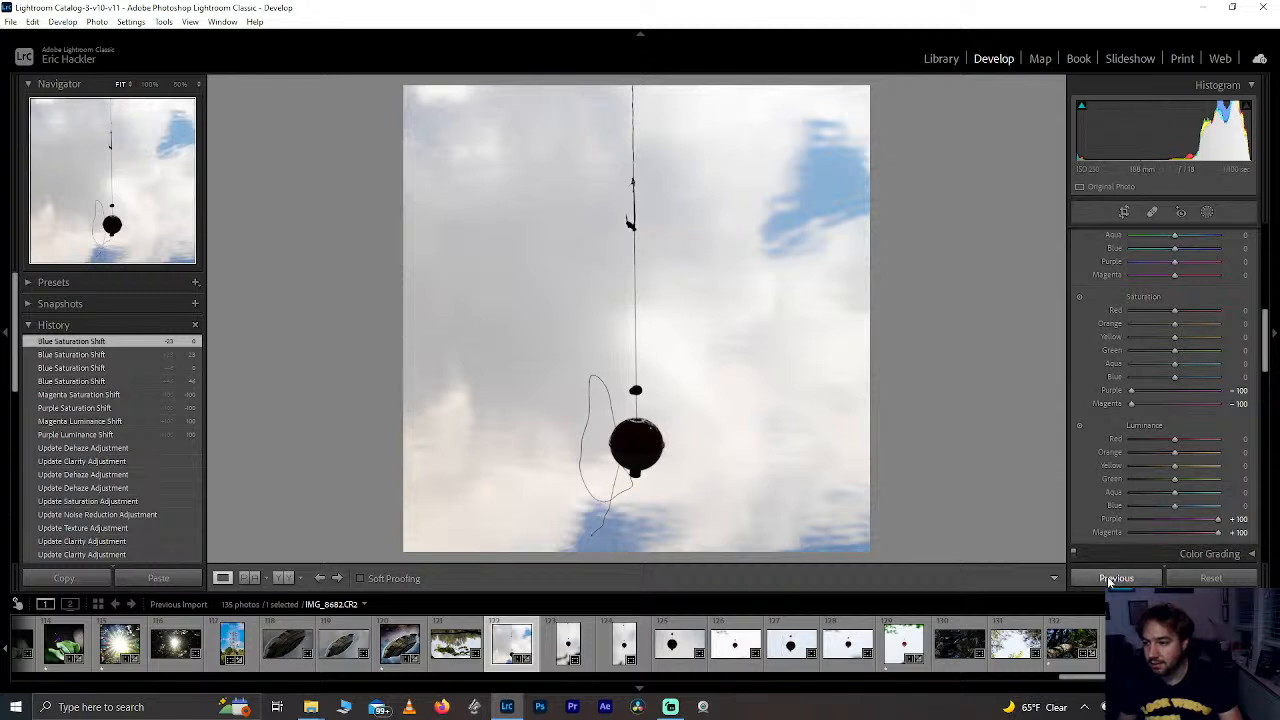
Step: Create a new brush mask and paint it over the grey upper clouds on both sides of the fishing line
{"action": "left_click", "coordinate": [1206, 214]}
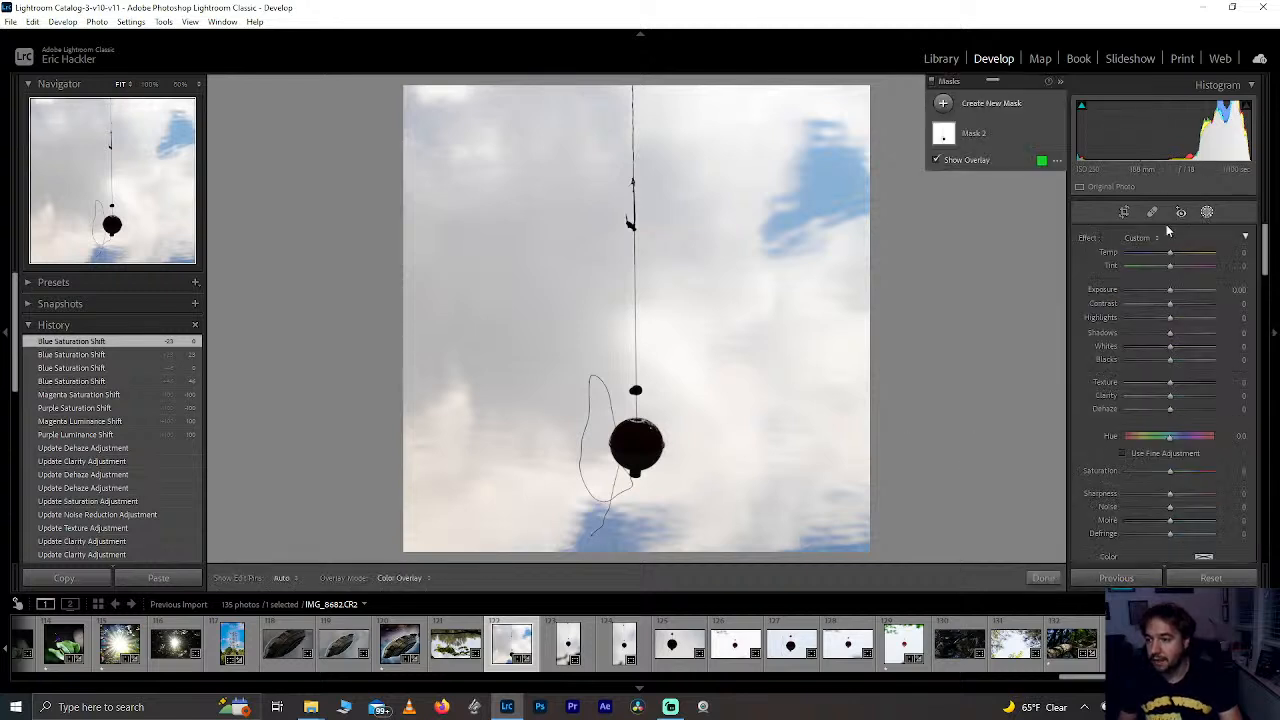
{"action": "left_click", "coordinate": [996, 103]}
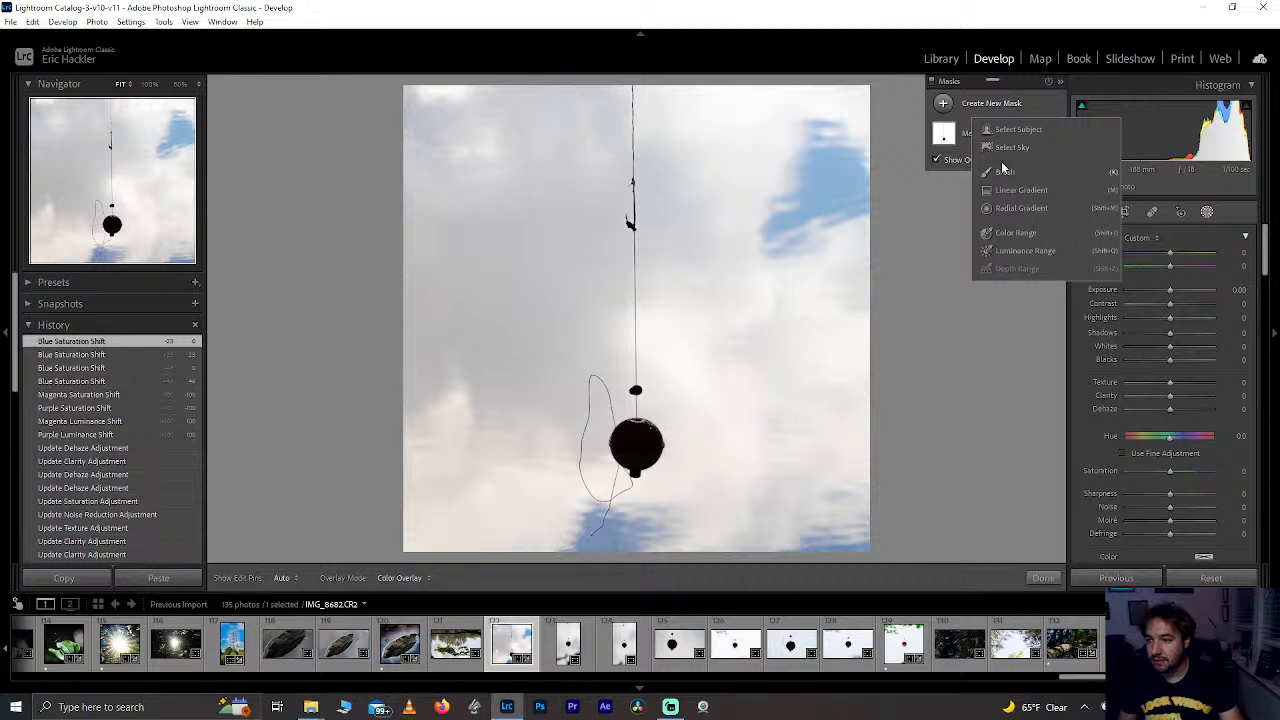
{"action": "left_click", "coordinate": [1004, 173]}
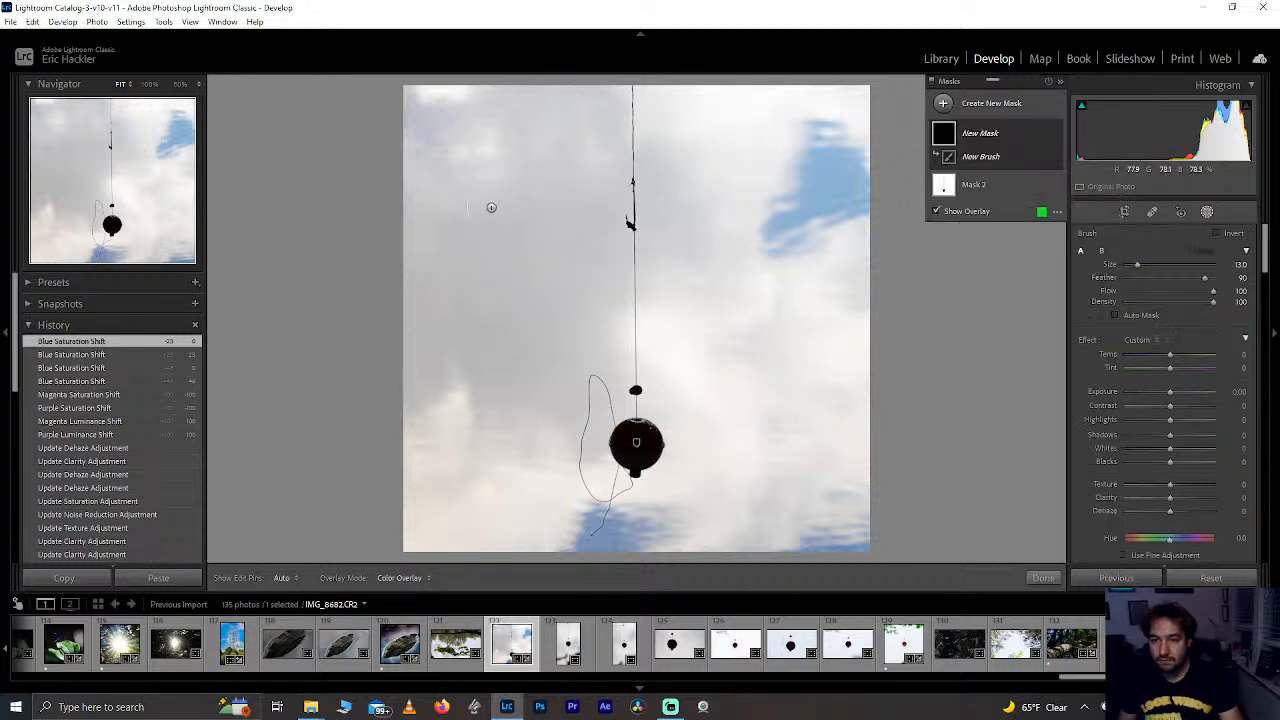
{"action": "left_click_drag", "start_coordinate": [491, 207], "coordinate": [548, 215]}
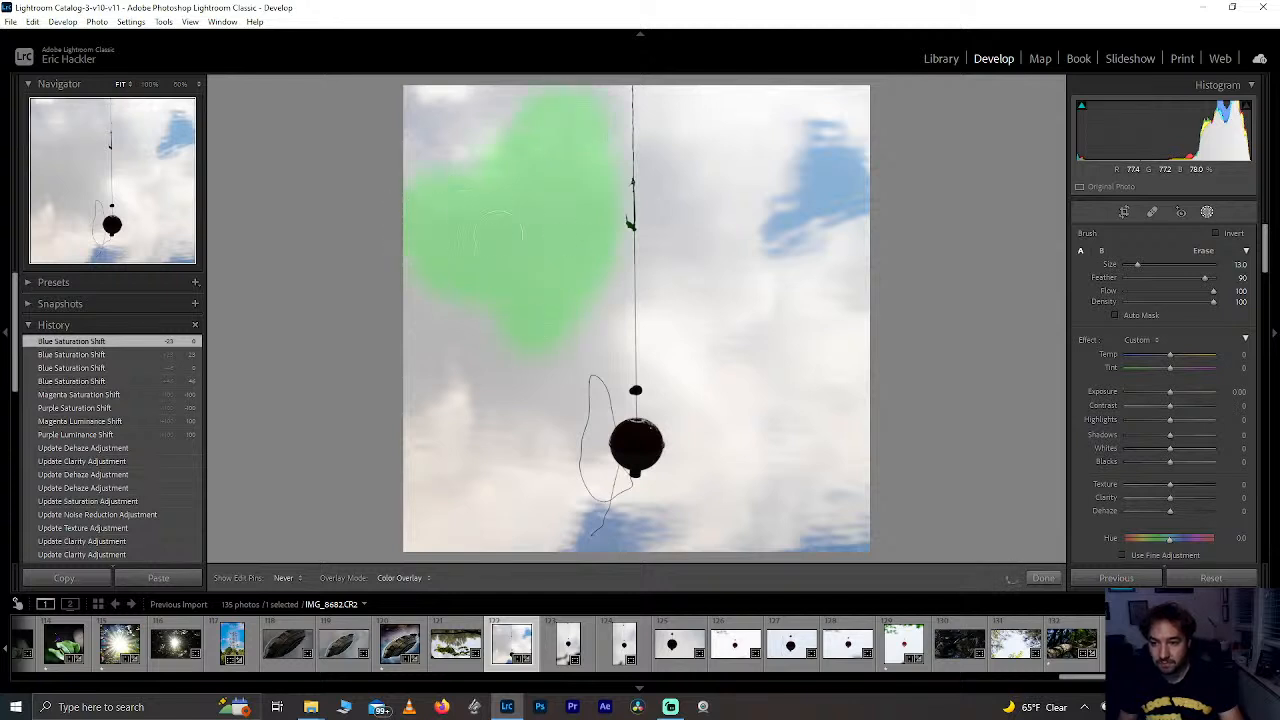
{"action": "left_click_drag", "start_coordinate": [686, 214], "coordinate": [693, 145]}
{"action": "left_click_drag", "start_coordinate": [689, 236], "coordinate": [682, 266]}
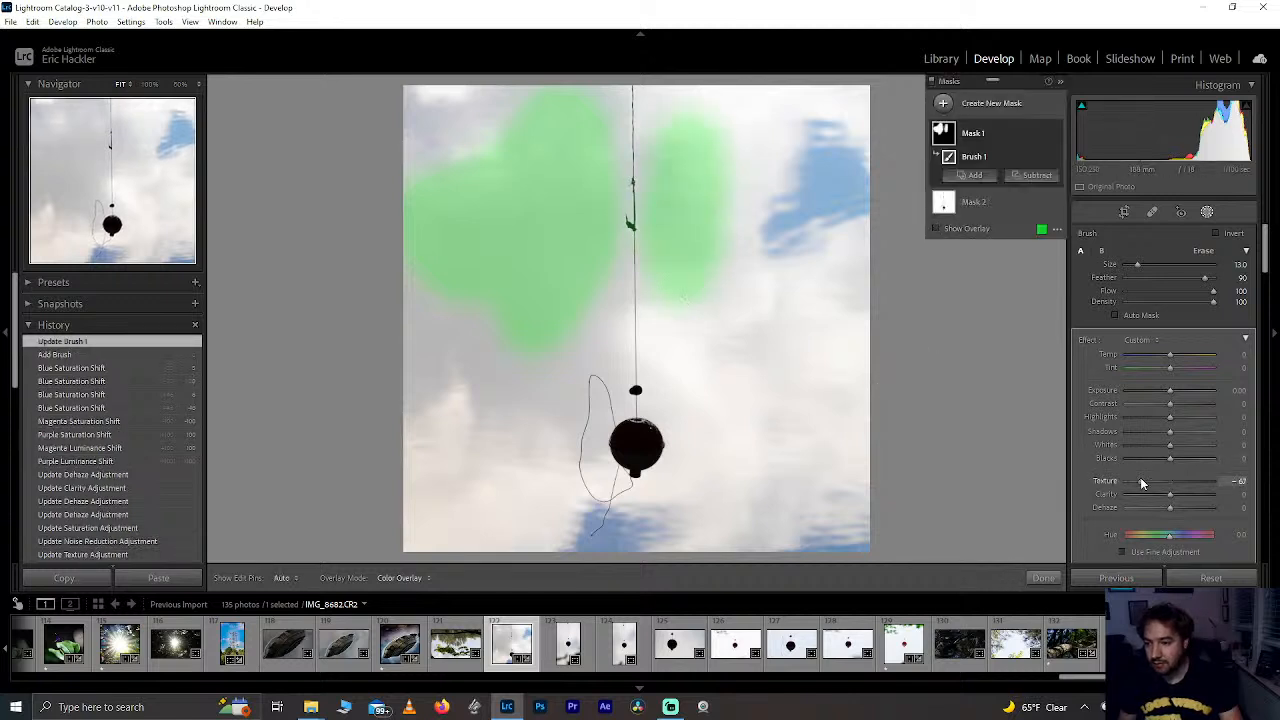
Step: Set the brush mask's Texture and Clarity to −100, finish masking, and rate the photo one star
{"action": "left_click_drag", "start_coordinate": [1170, 482], "coordinate": [1078, 489]}
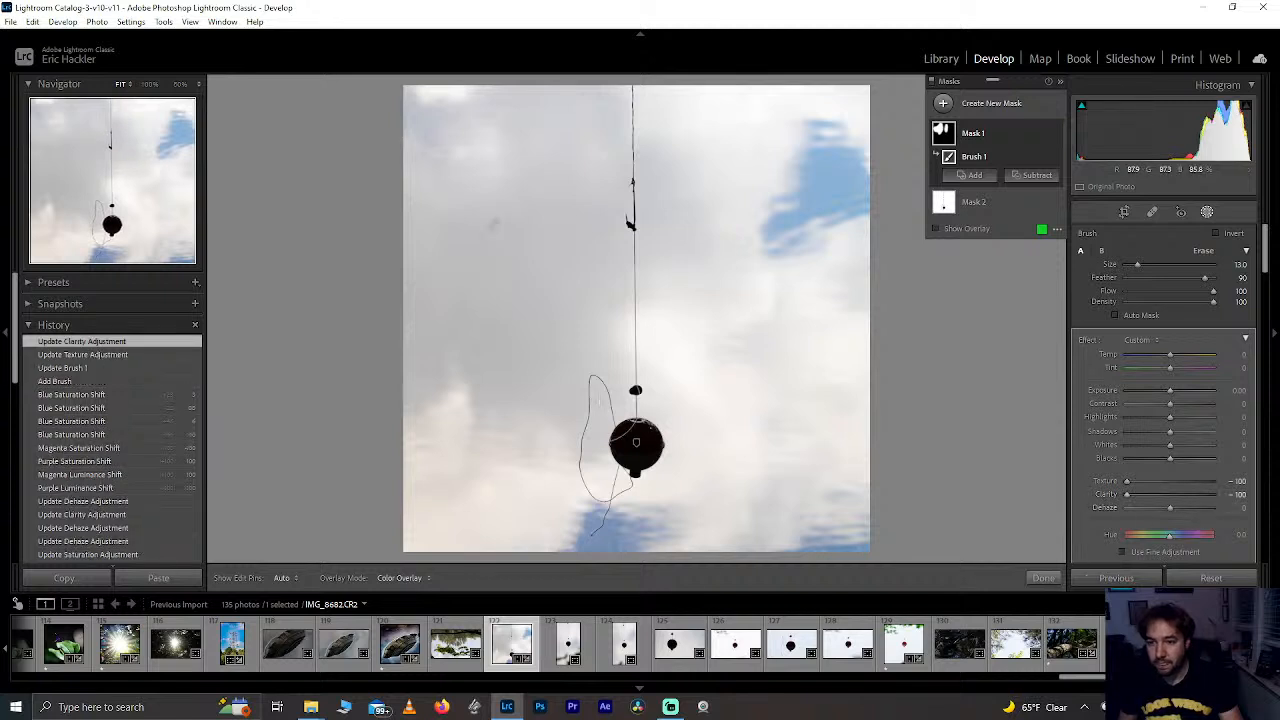
{"action": "key", "text": "h"}
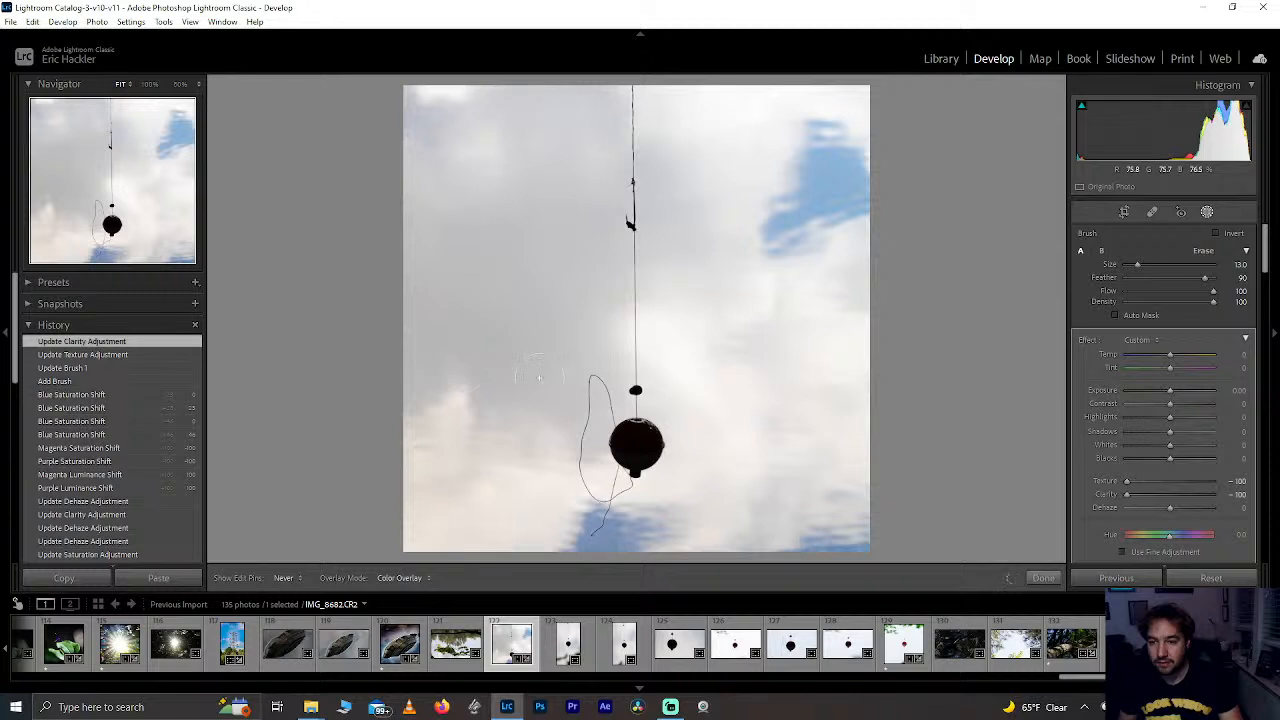
{"action": "left_click", "coordinate": [1041, 579]}
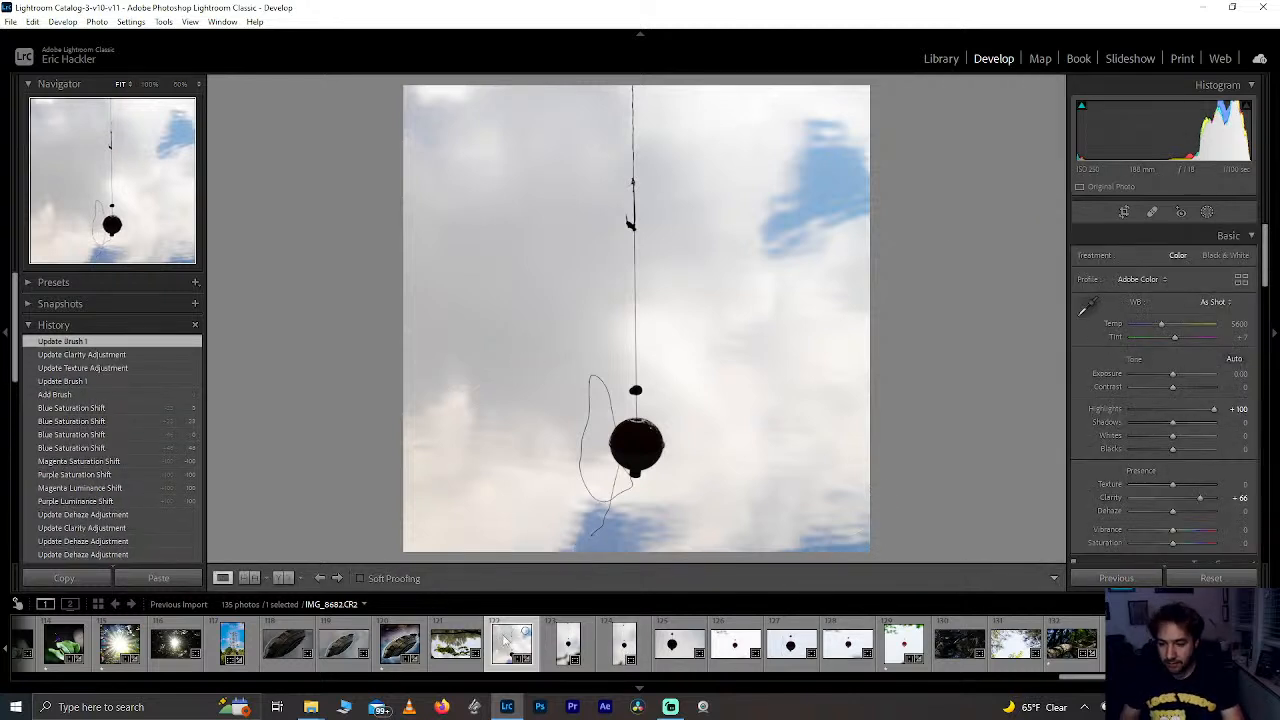
{"action": "key", "text": "1"}
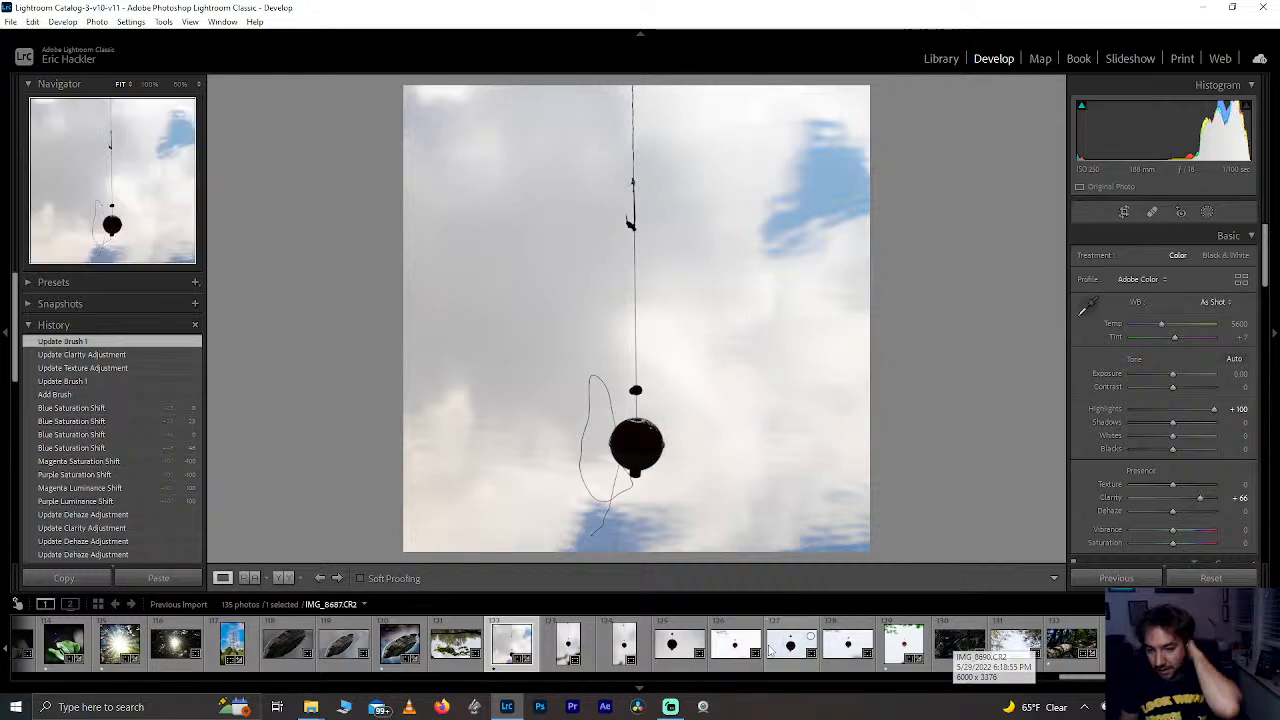
Step: Browse the imported photos and open IMG_8596.CR2, the crossed wooden beams with the white plate
{"action": "scroll", "coordinate": [750, 645], "scroll_direction": "up", "scroll_amount": 3}
{"action": "scroll", "coordinate": [740, 645], "scroll_direction": "up", "scroll_amount": 8}
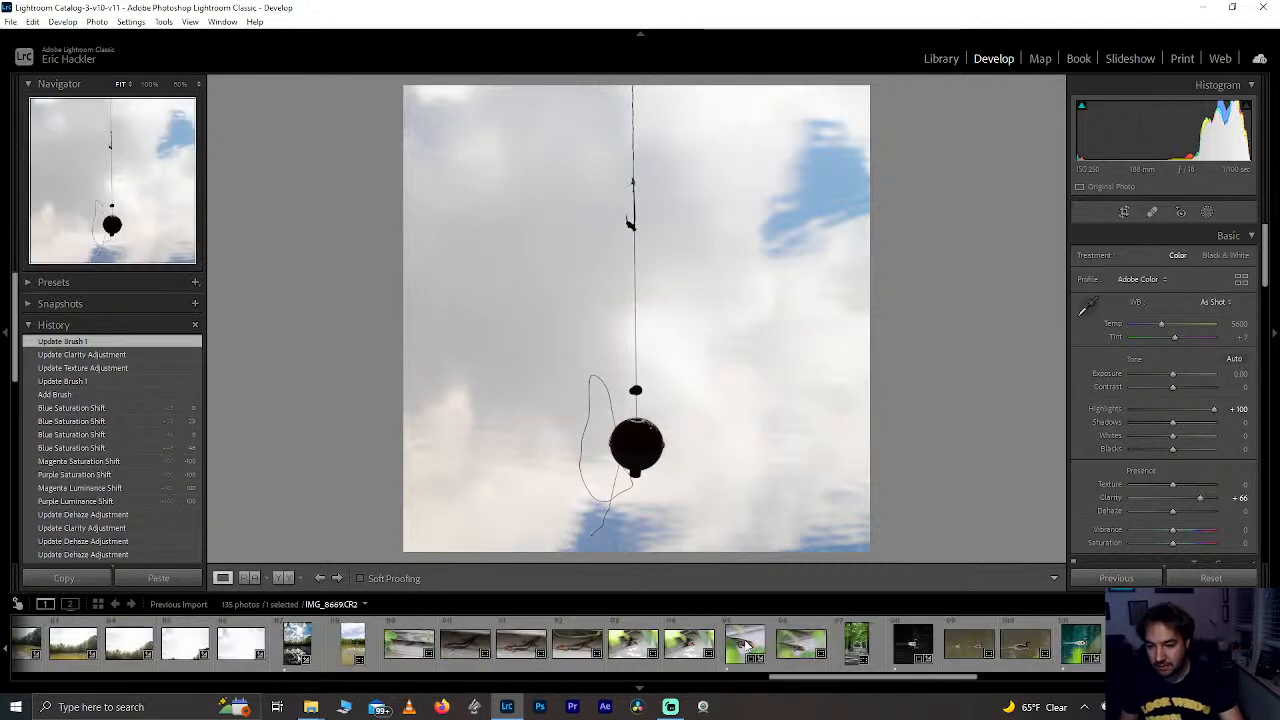
{"action": "scroll", "coordinate": [707, 652], "scroll_direction": "up", "scroll_amount": 10}
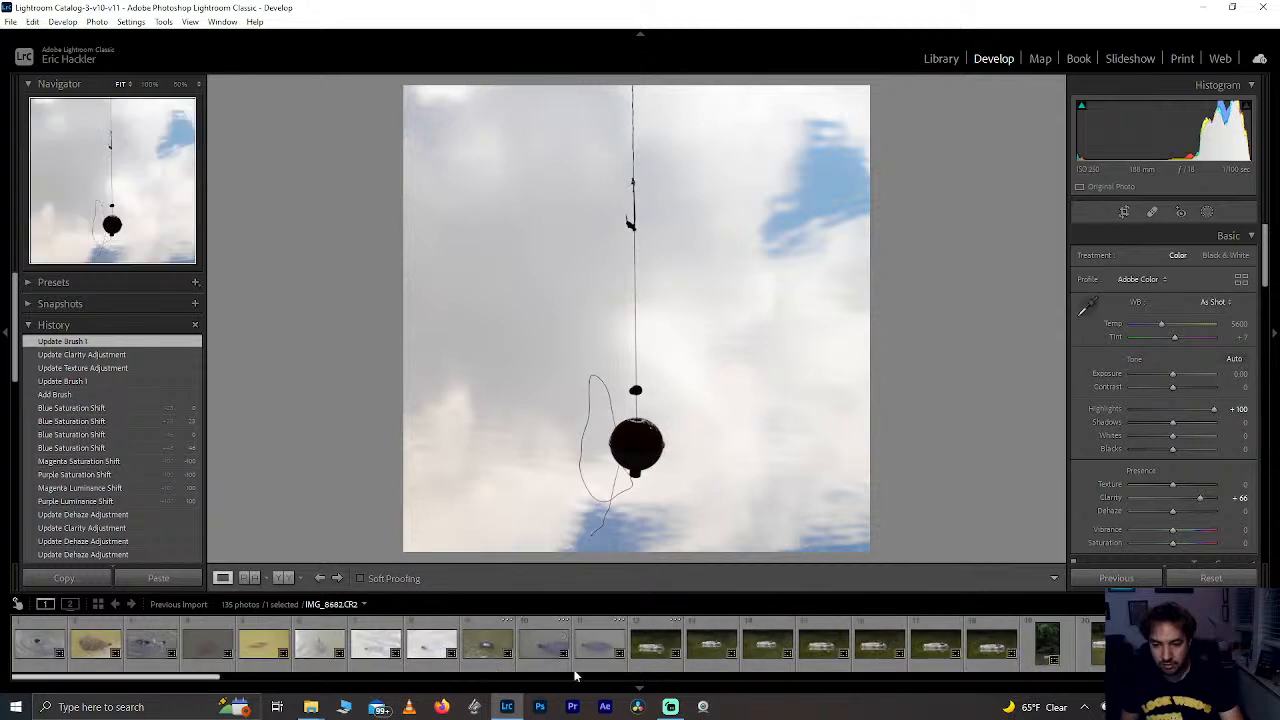
{"action": "scroll", "coordinate": [763, 652], "scroll_direction": "down", "scroll_amount": 10}
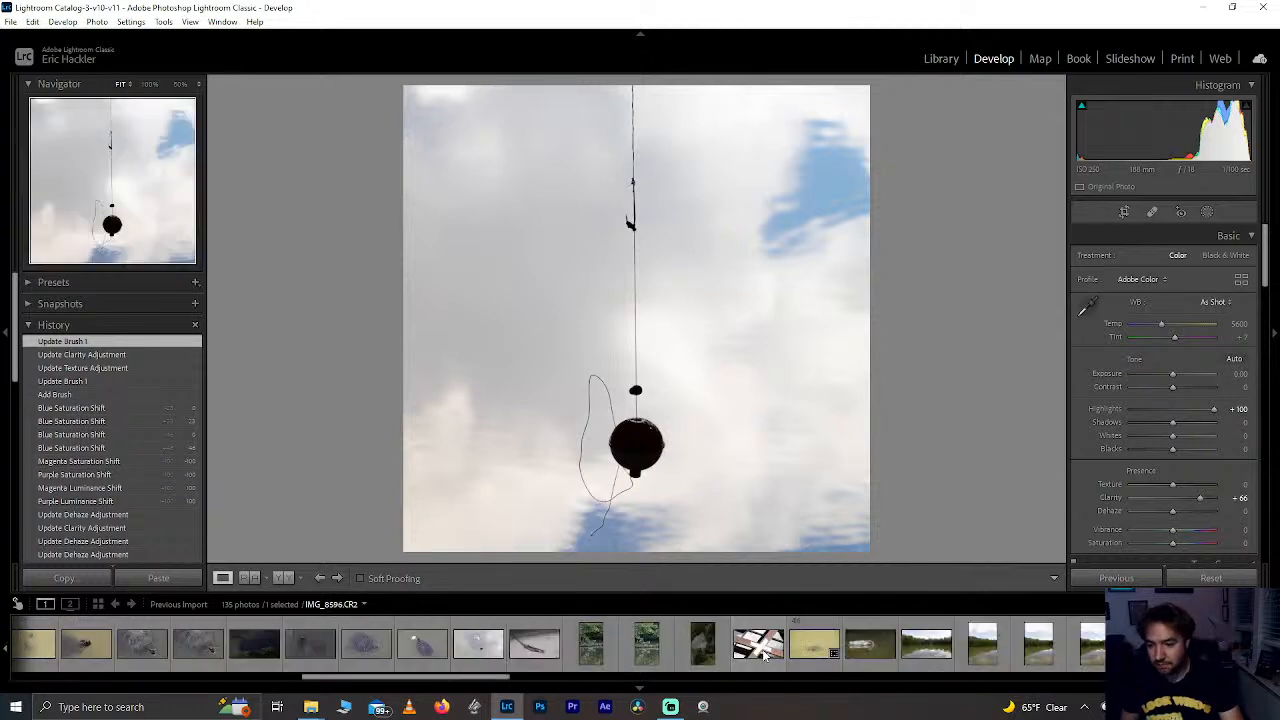
{"action": "left_click", "coordinate": [758, 644]}
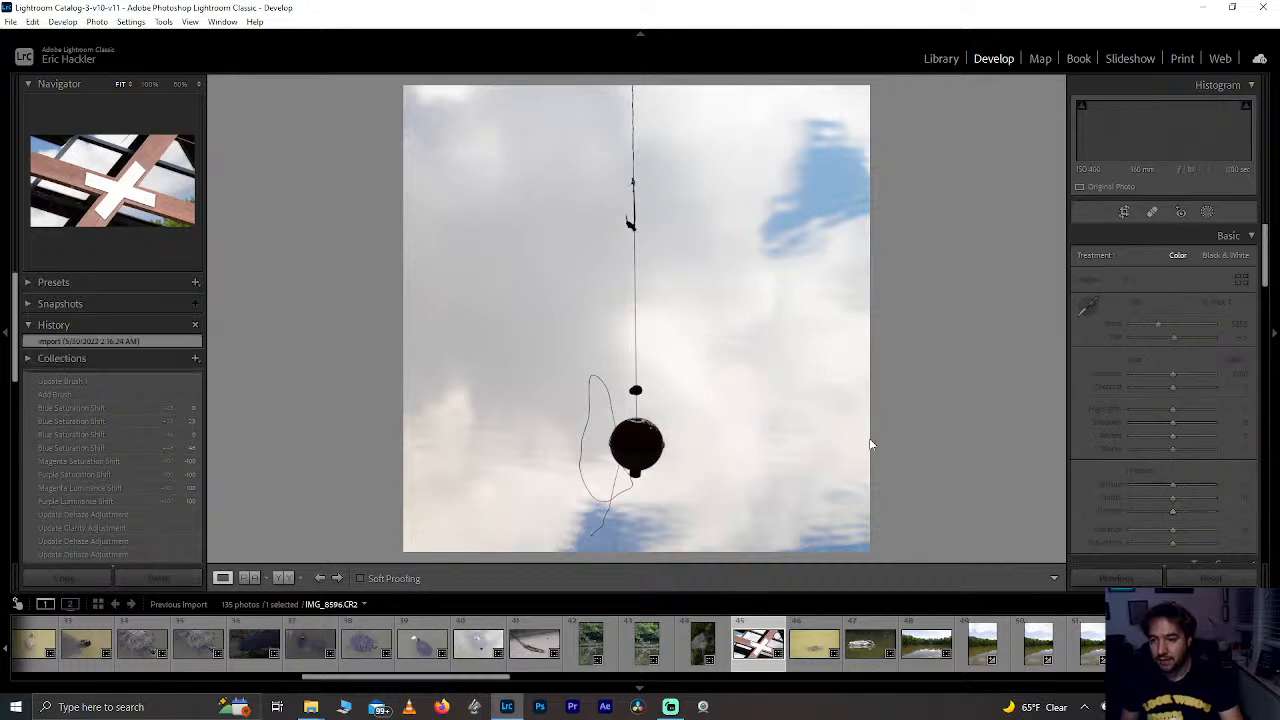
Step: Expand the crop of the crossed-beams photo to the full original frame, and try a 90° rotation before turning it back
{"action": "left_click", "coordinate": [1124, 212]}
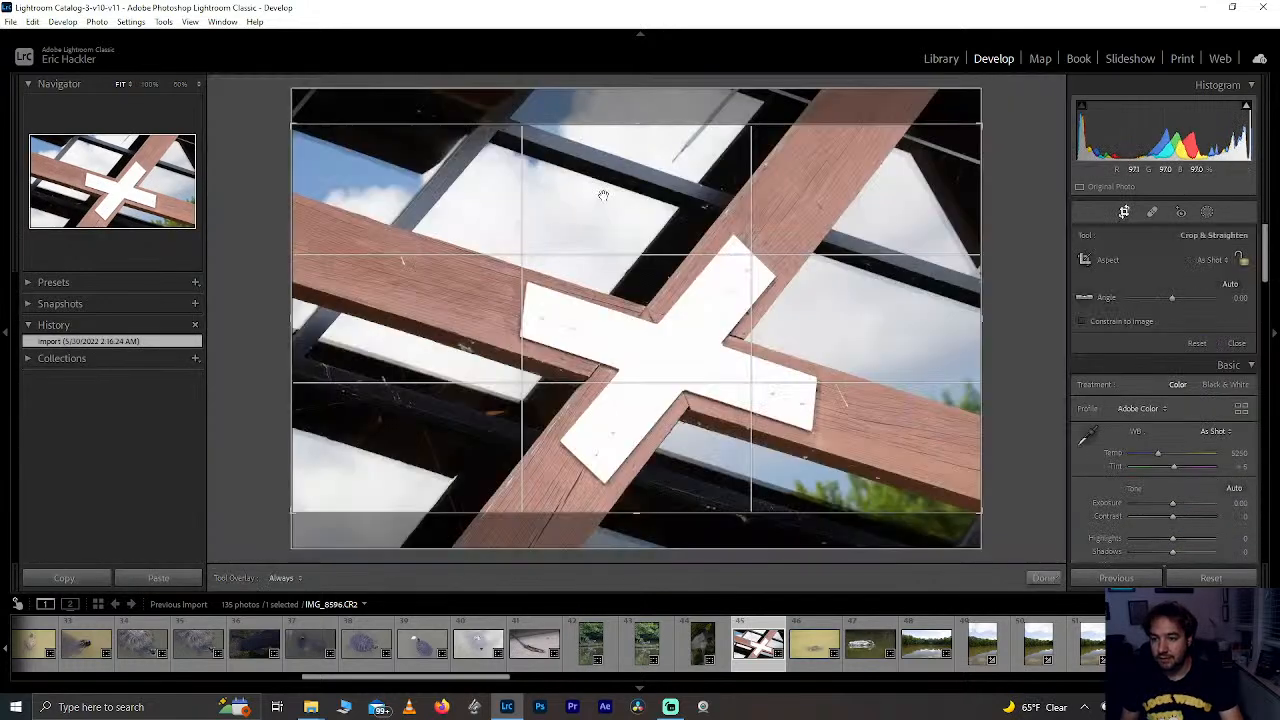
{"action": "left_click_drag", "start_coordinate": [592, 123], "coordinate": [590, 82]}
{"action": "left_click_drag", "start_coordinate": [694, 533], "coordinate": [696, 600]}
{"action": "left_click_drag", "start_coordinate": [980, 524], "coordinate": [1015, 538]}
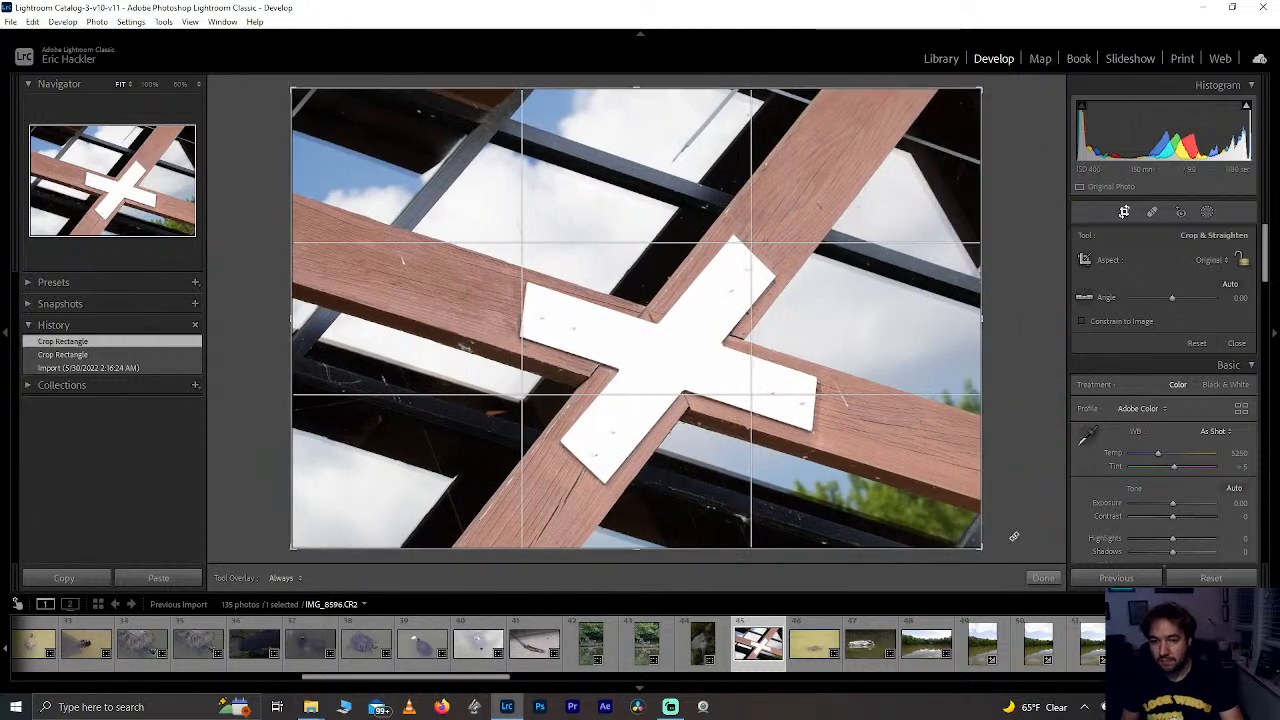
{"action": "left_click", "coordinate": [1041, 579]}
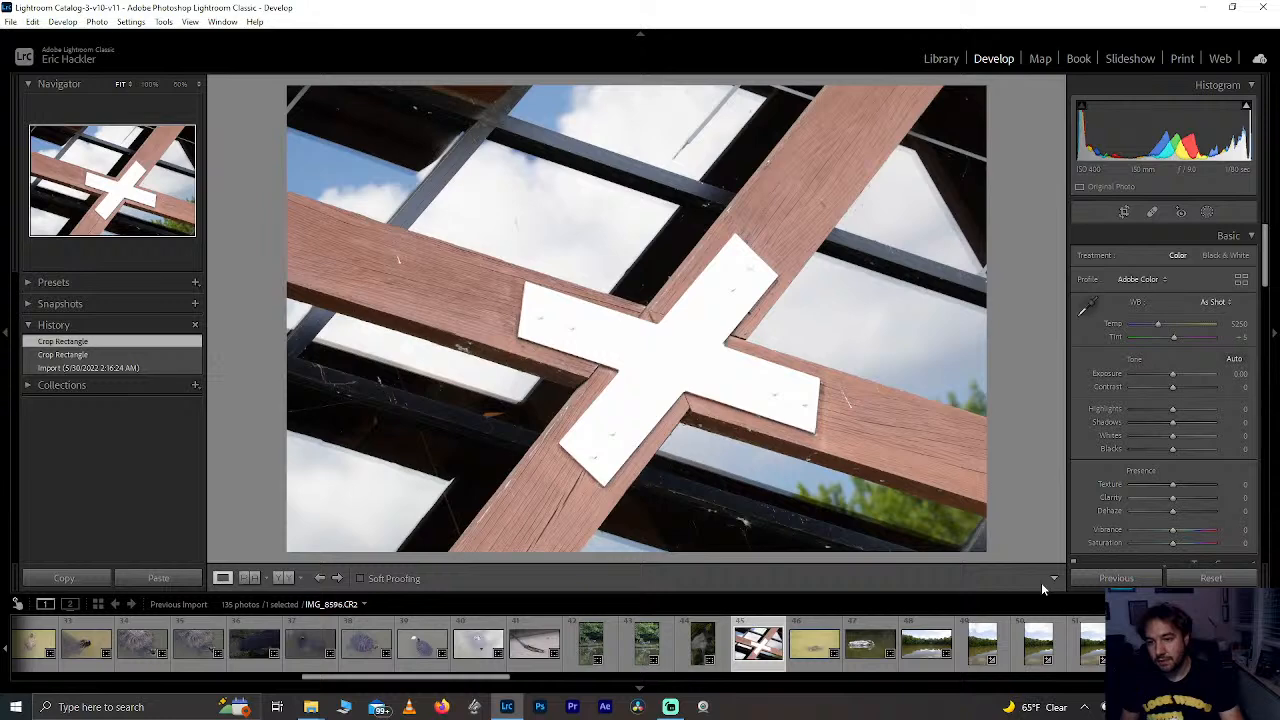
{"action": "key", "text": "ctrl+bracketright"}
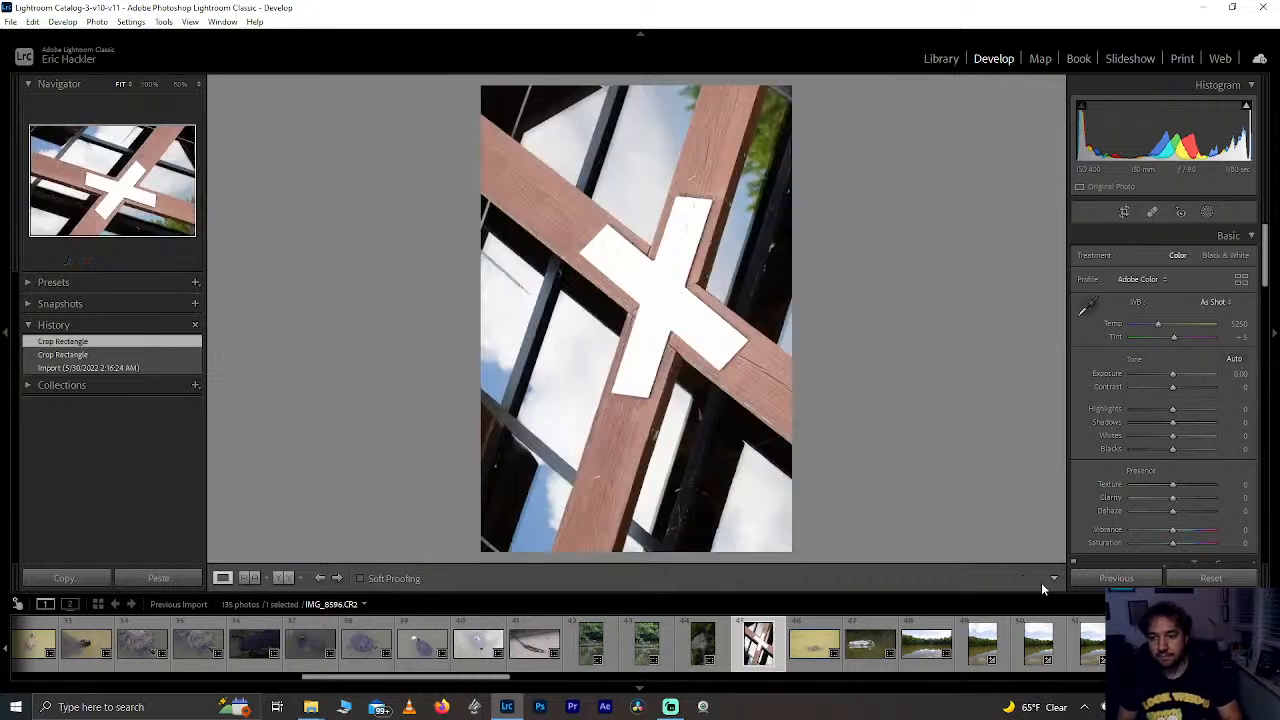
{"action": "key", "text": "ctrl+bracketleft"}
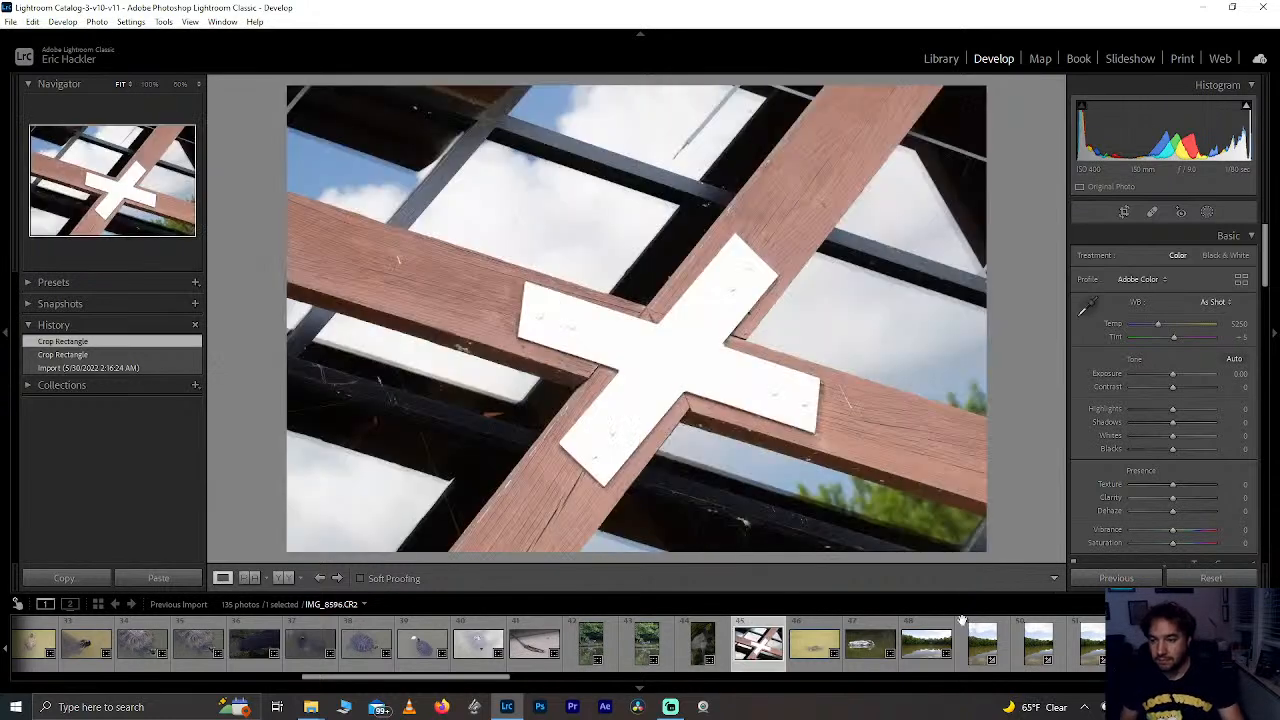
Step: Look through the turtle and lizard photos and open IMG_8561.CR2, the turtle on the floating rock
{"action": "left_click", "coordinate": [815, 643]}
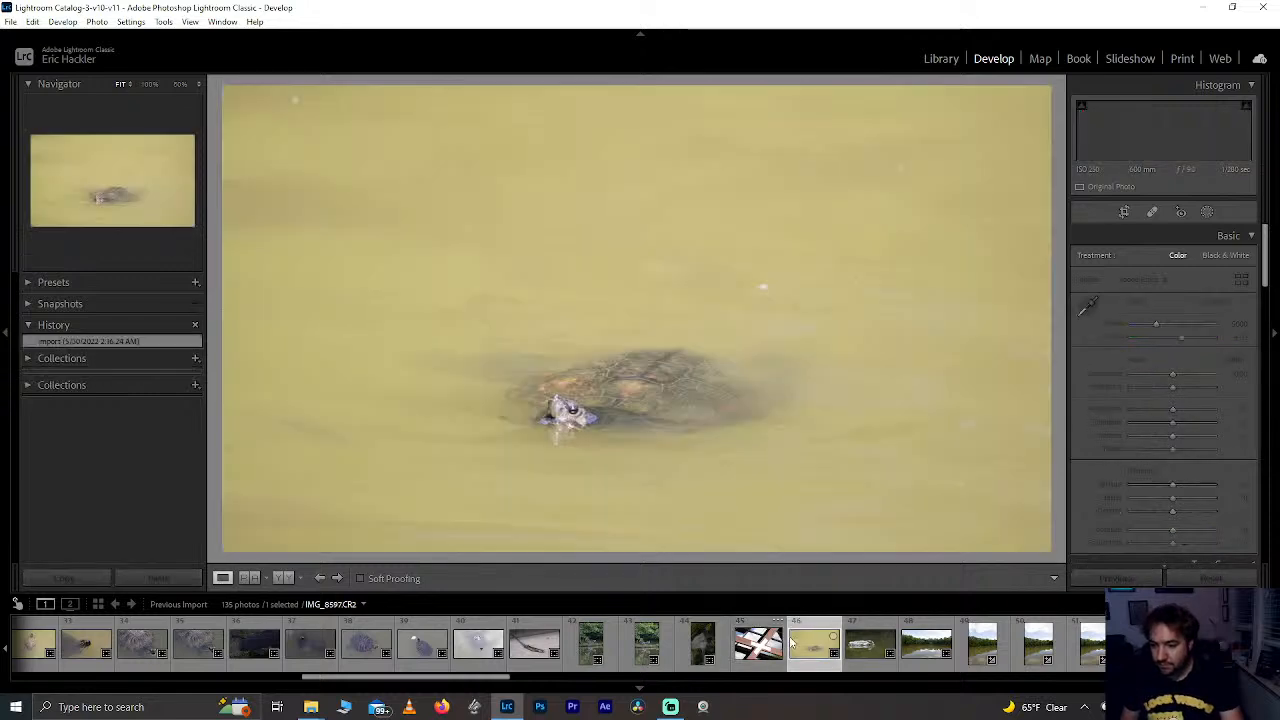
{"action": "left_click", "coordinate": [866, 643]}
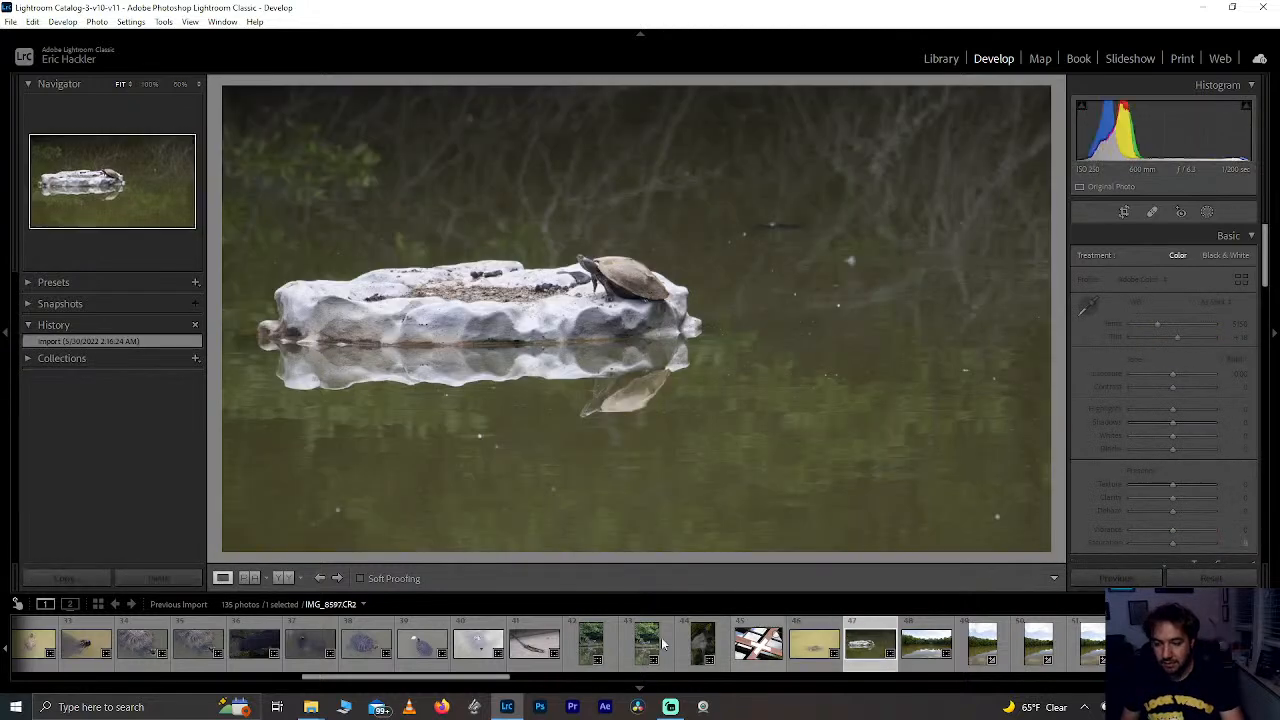
{"action": "left_click", "coordinate": [524, 648]}
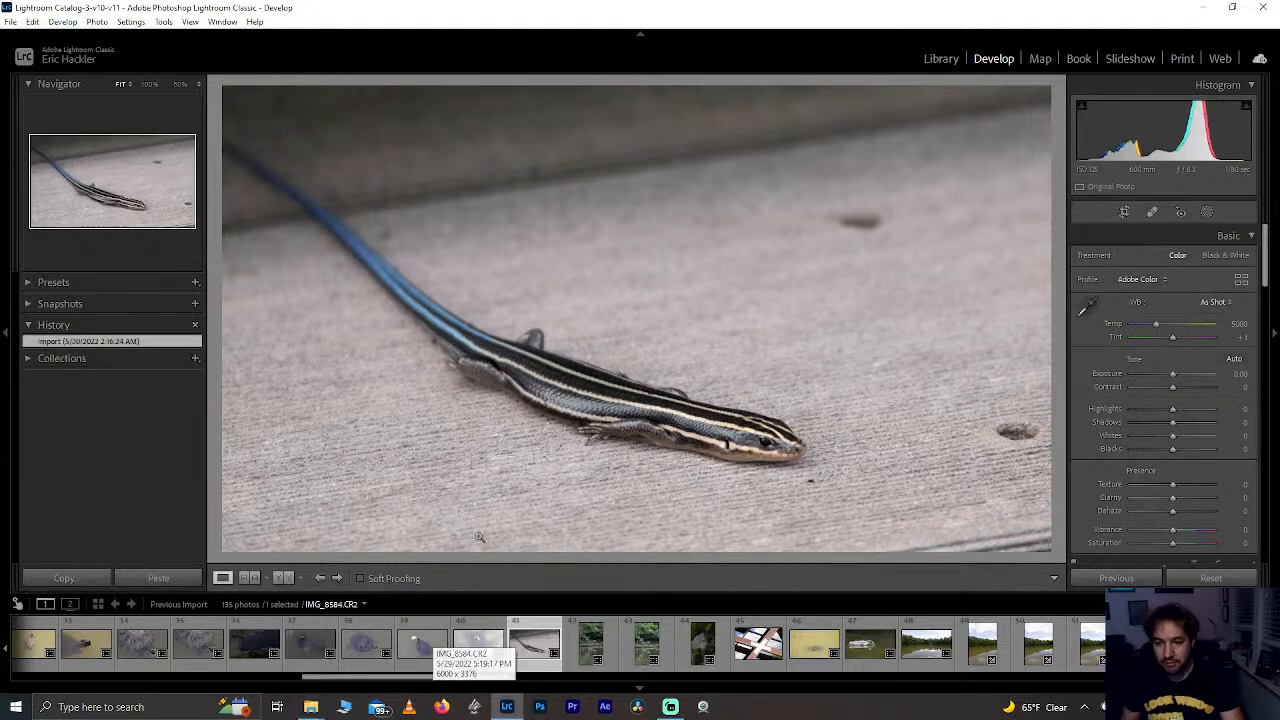
{"action": "scroll", "coordinate": [502, 630], "scroll_direction": "up", "scroll_amount": 10}
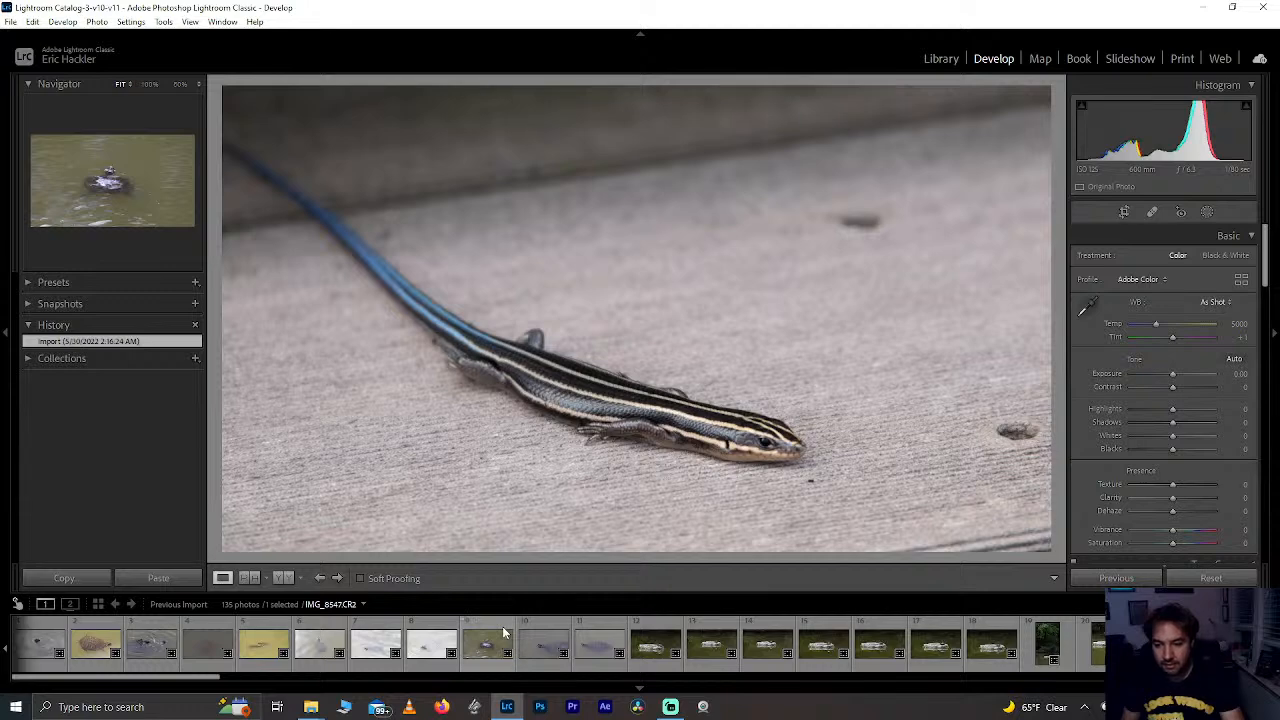
{"action": "scroll", "coordinate": [502, 626], "scroll_direction": "down", "scroll_amount": 3}
{"action": "left_click", "coordinate": [862, 648]}
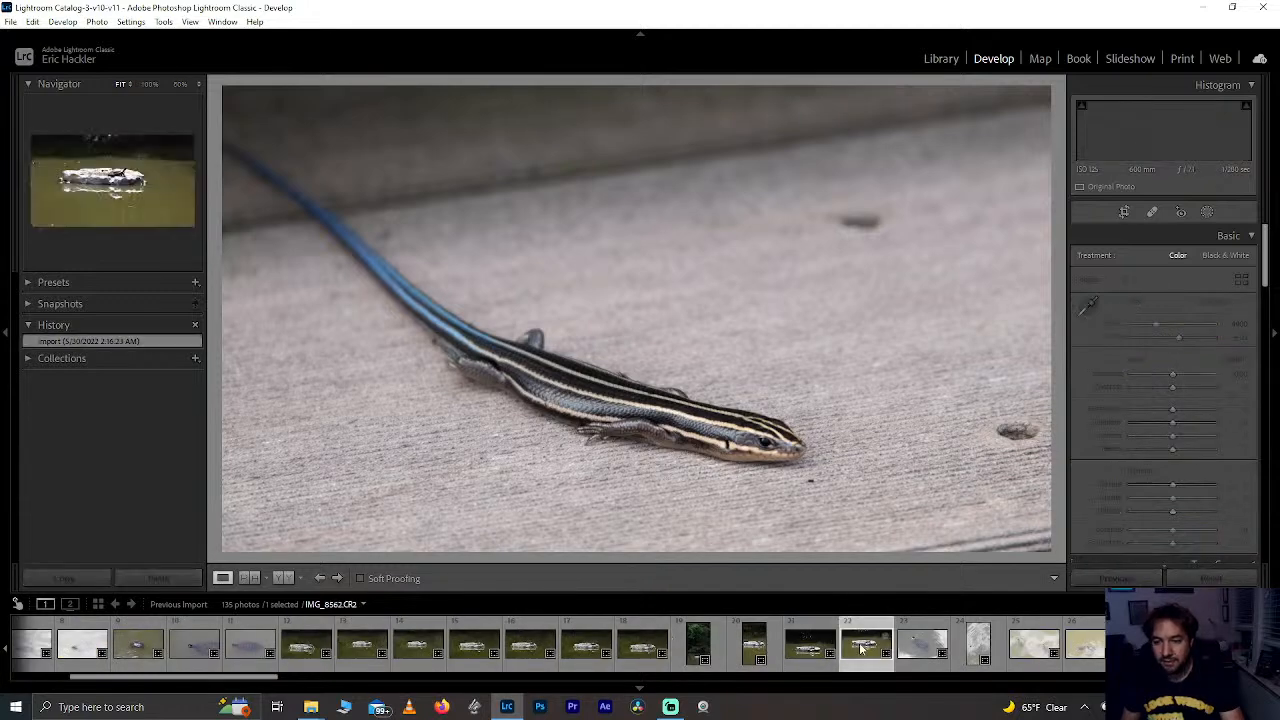
{"action": "left_click", "coordinate": [808, 648]}
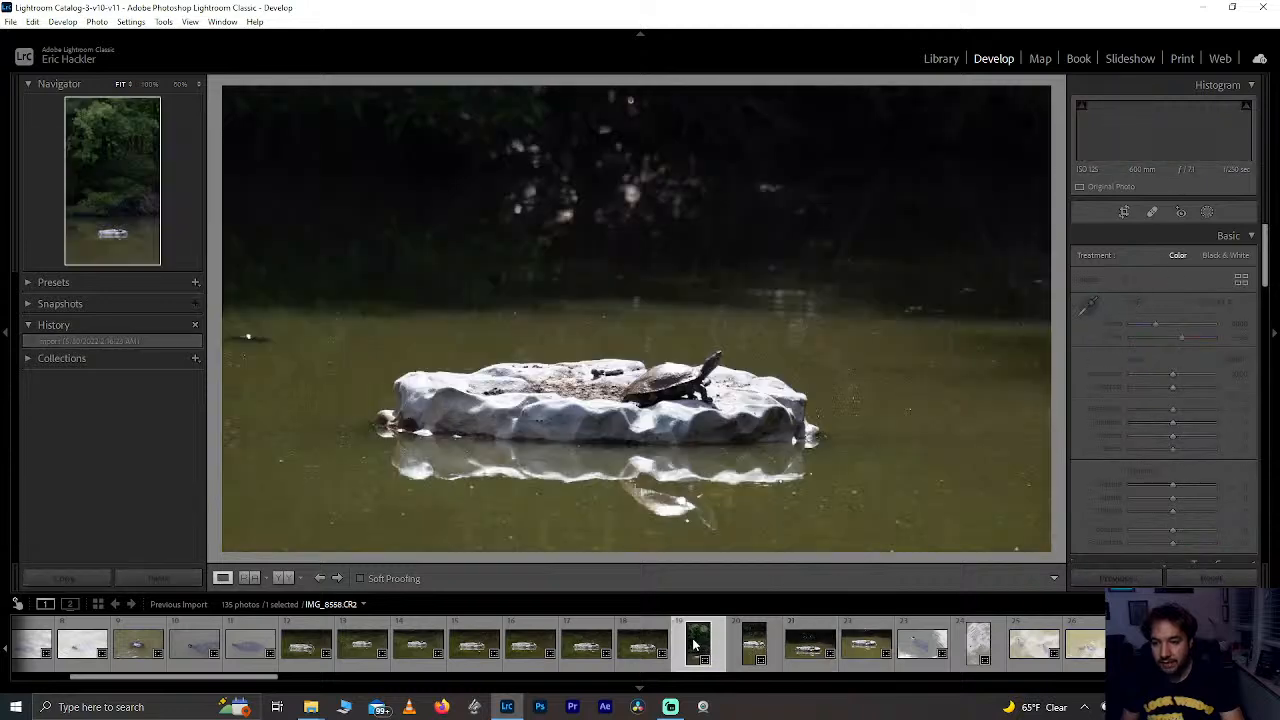
{"action": "left_click", "coordinate": [697, 645]}
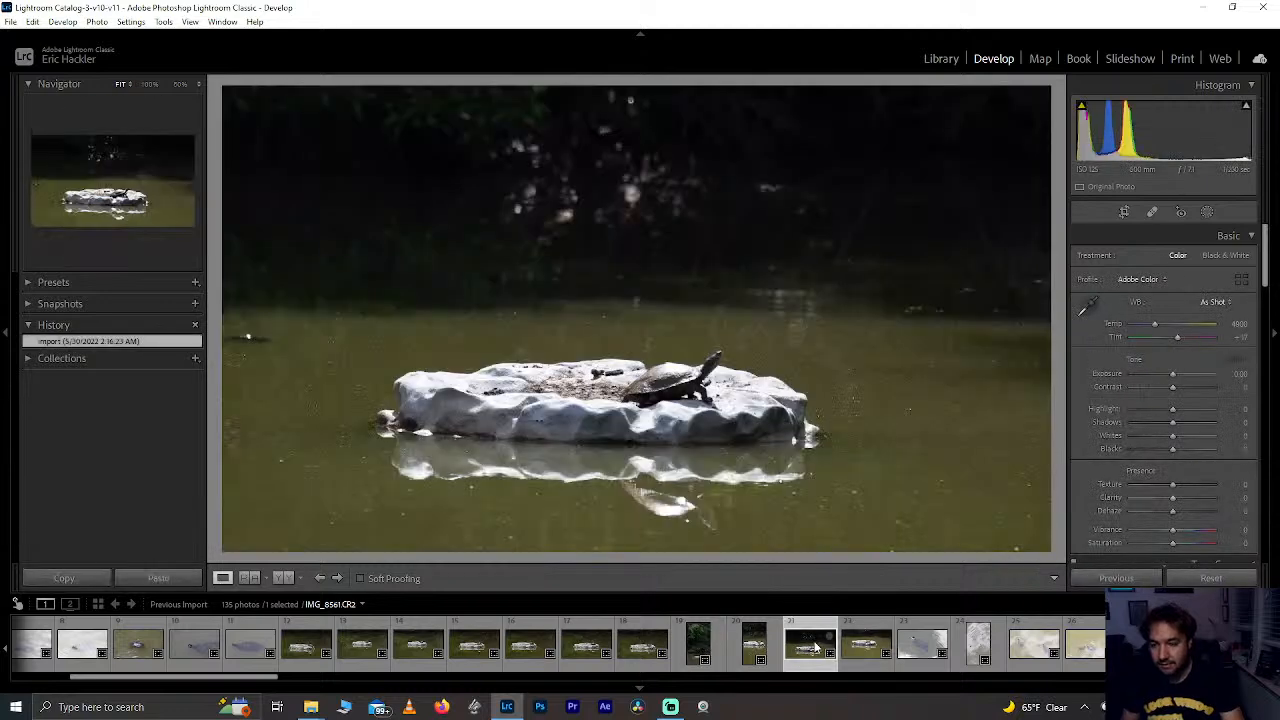
Step: Crop IMG_8561.CR2 to a 1 x 1 square with the floating rock horizontally centred in the lower half of the frame
{"action": "left_click", "coordinate": [1126, 212]}
{"action": "left_click", "coordinate": [1212, 260]}
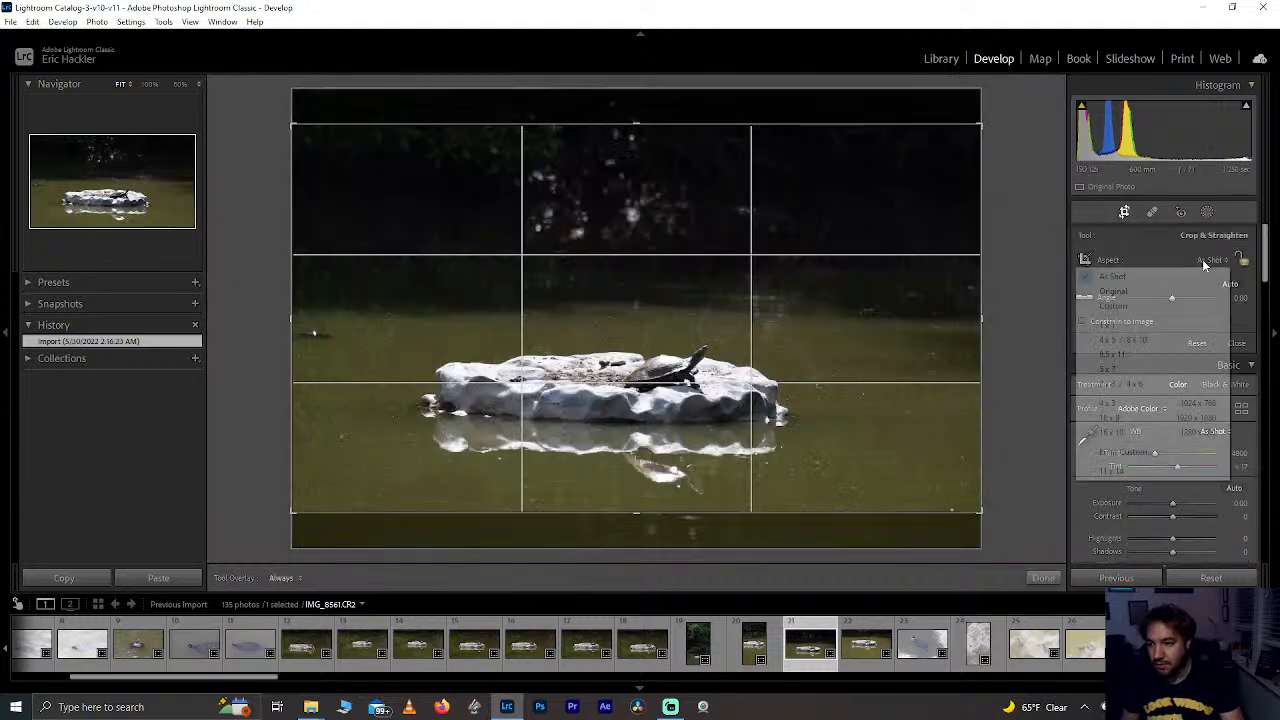
{"action": "left_click", "coordinate": [1120, 327]}
{"action": "left_click_drag", "start_coordinate": [642, 513], "coordinate": [641, 535]}
{"action": "left_click_drag", "start_coordinate": [600, 382], "coordinate": [625, 389]}
{"action": "left_click_drag", "start_coordinate": [623, 362], "coordinate": [615, 356]}
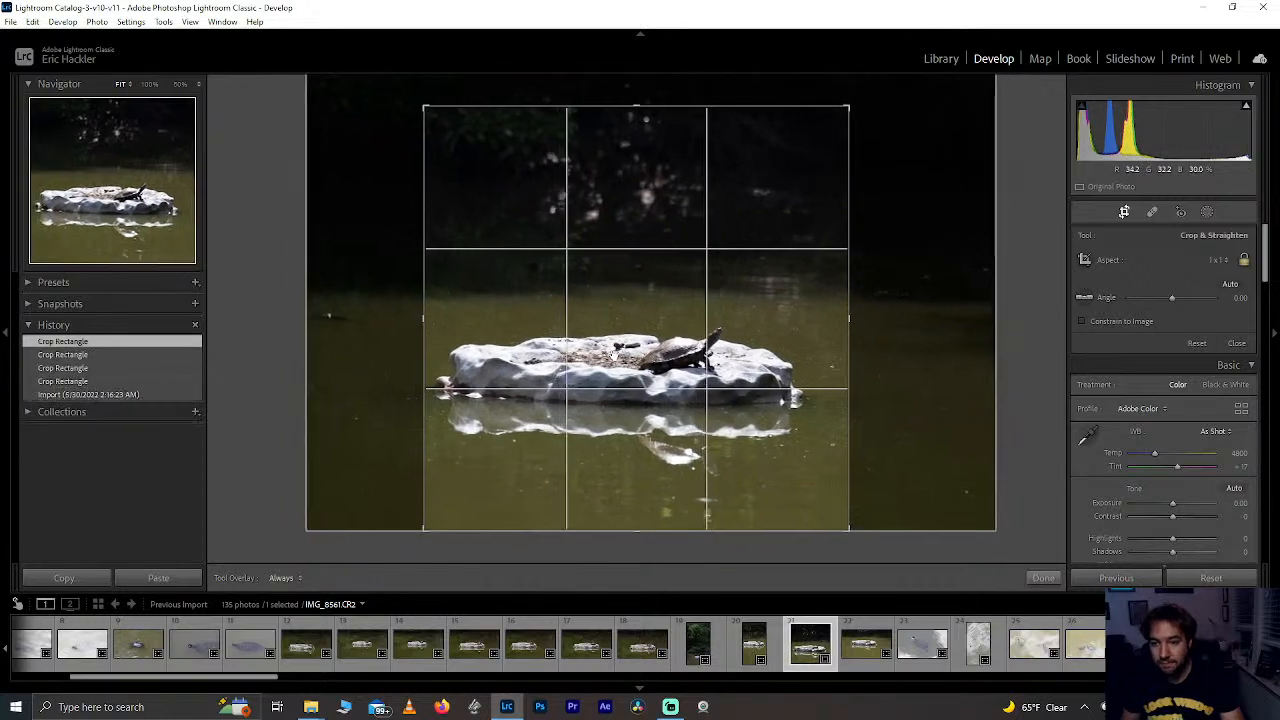
{"action": "left_click_drag", "start_coordinate": [597, 106], "coordinate": [599, 120]}
{"action": "left_click_drag", "start_coordinate": [620, 226], "coordinate": [640, 217]}
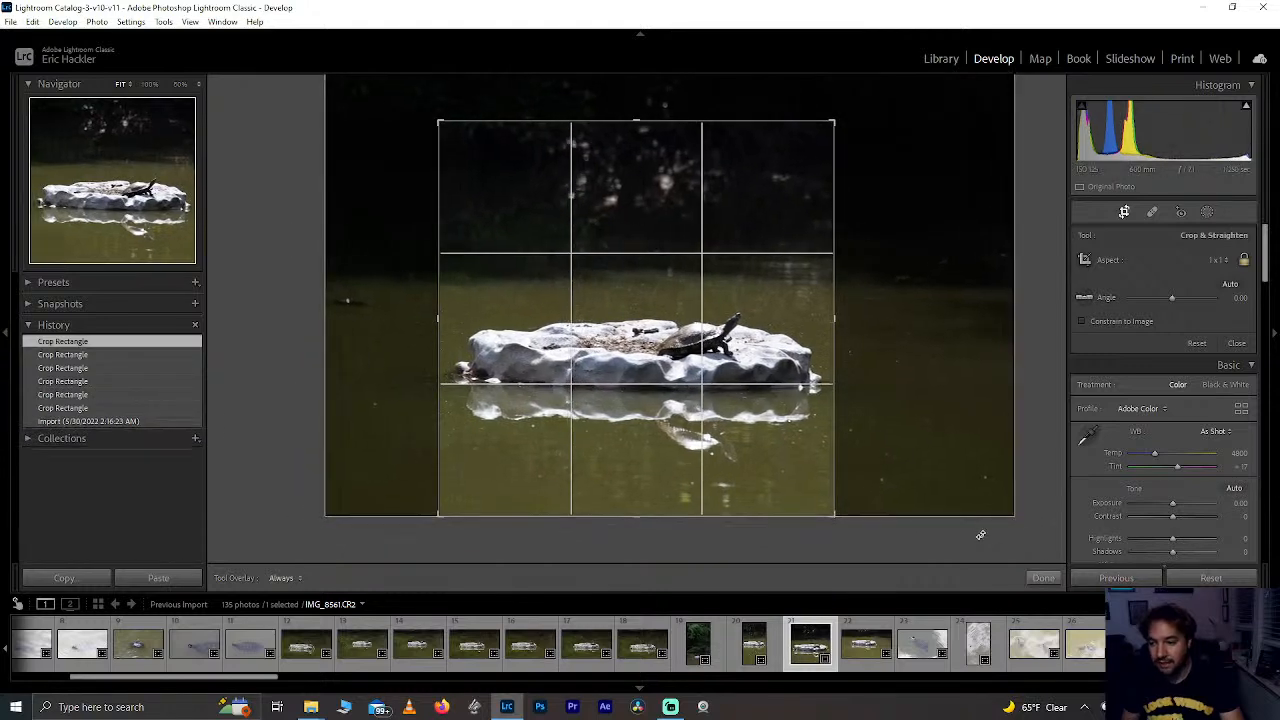
{"action": "left_click", "coordinate": [1043, 579]}
Step: Convert the turtle photo to black and white, raise Highlights, and set Whites to −100, Clarity to +50 and Texture to +100
{"action": "left_click", "coordinate": [1228, 256]}
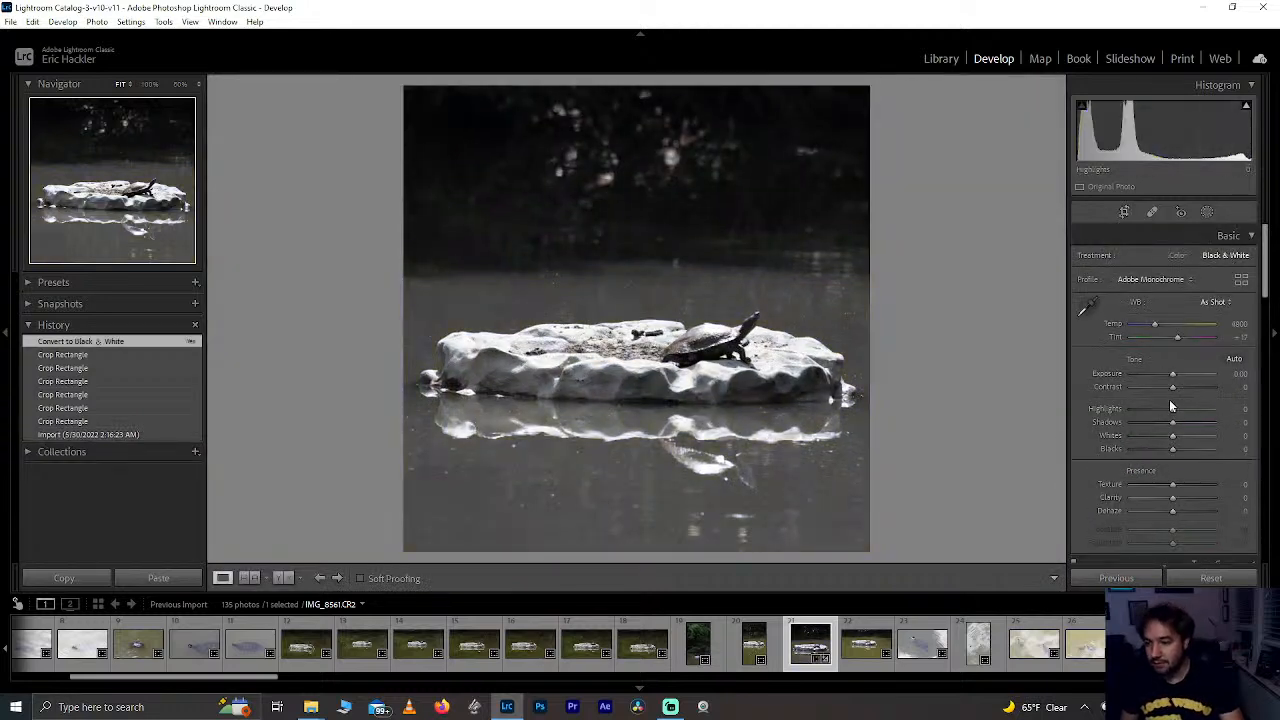
{"action": "left_click_drag", "start_coordinate": [1174, 406], "coordinate": [1112, 436]}
{"action": "left_click_drag", "start_coordinate": [1191, 407], "coordinate": [1199, 412]}
{"action": "left_click_drag", "start_coordinate": [1172, 498], "coordinate": [1253, 487]}
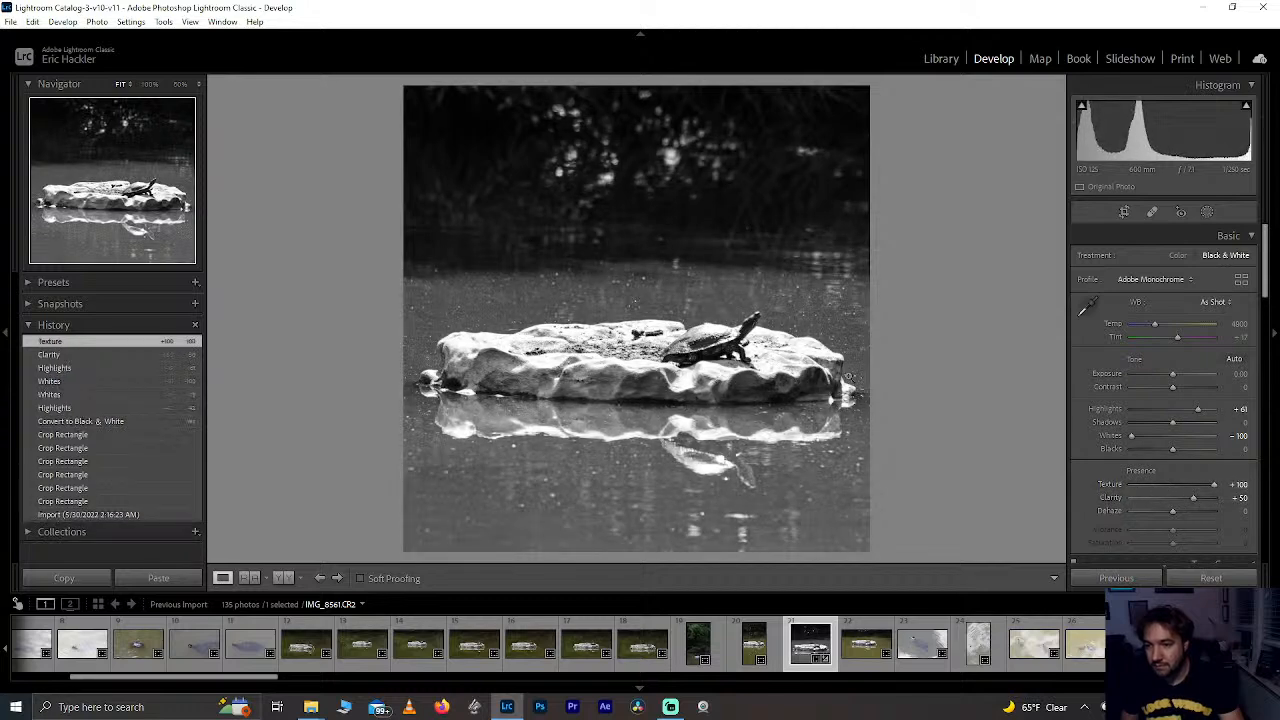
{"action": "left_click", "coordinate": [735, 328]}
{"action": "left_click", "coordinate": [769, 339]}
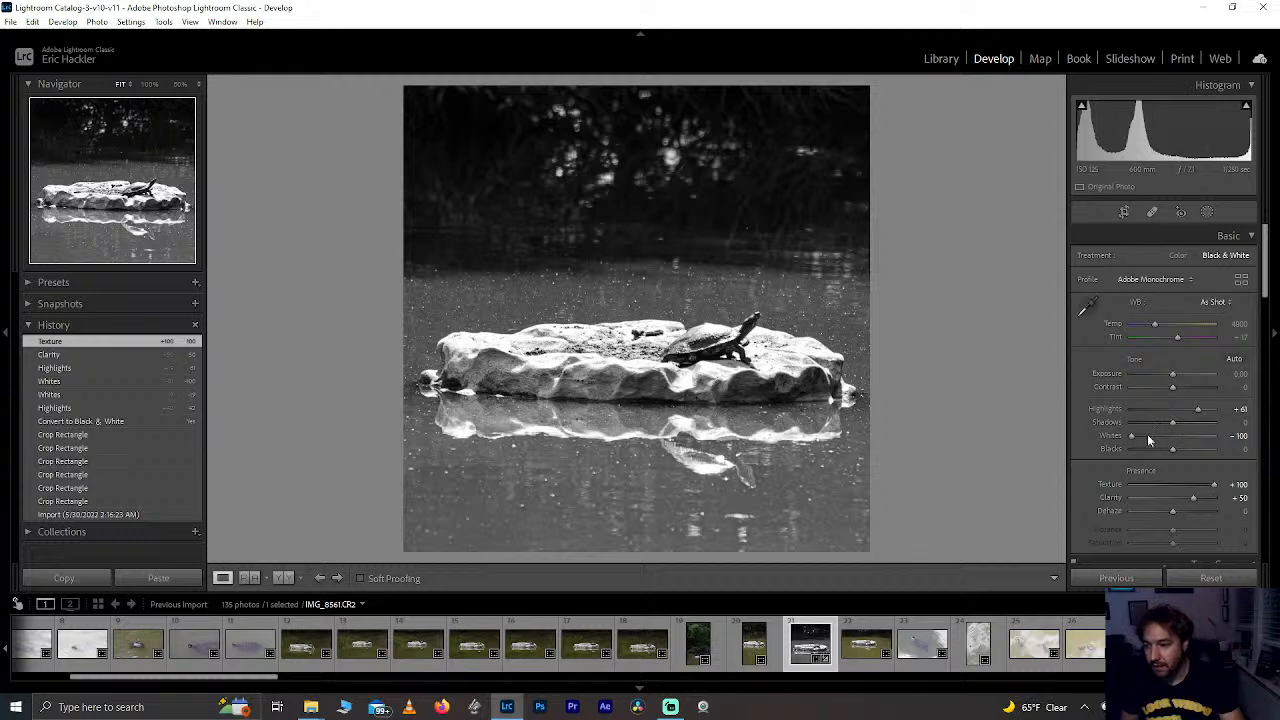
Step: Reset Highlights and set it to +32, and set Dehaze to +76
{"action": "double_click", "coordinate": [1198, 410]}
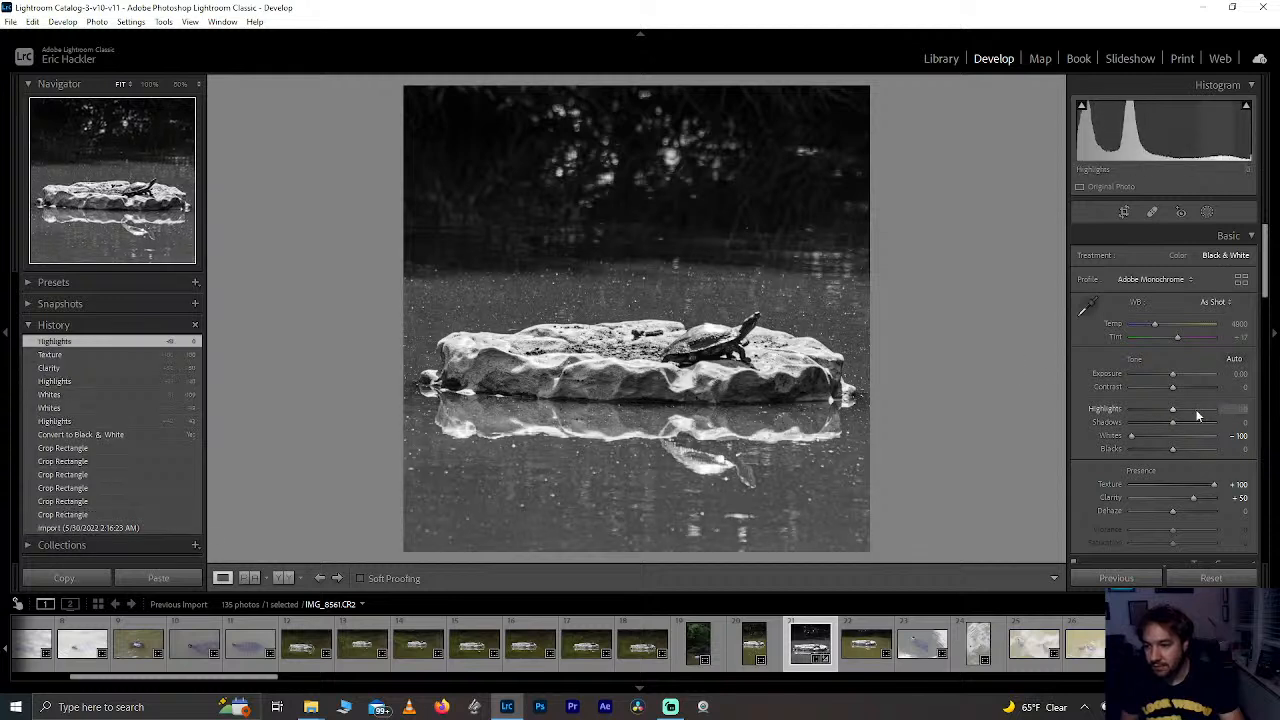
{"action": "left_click_drag", "start_coordinate": [1172, 409], "coordinate": [1181, 413]}
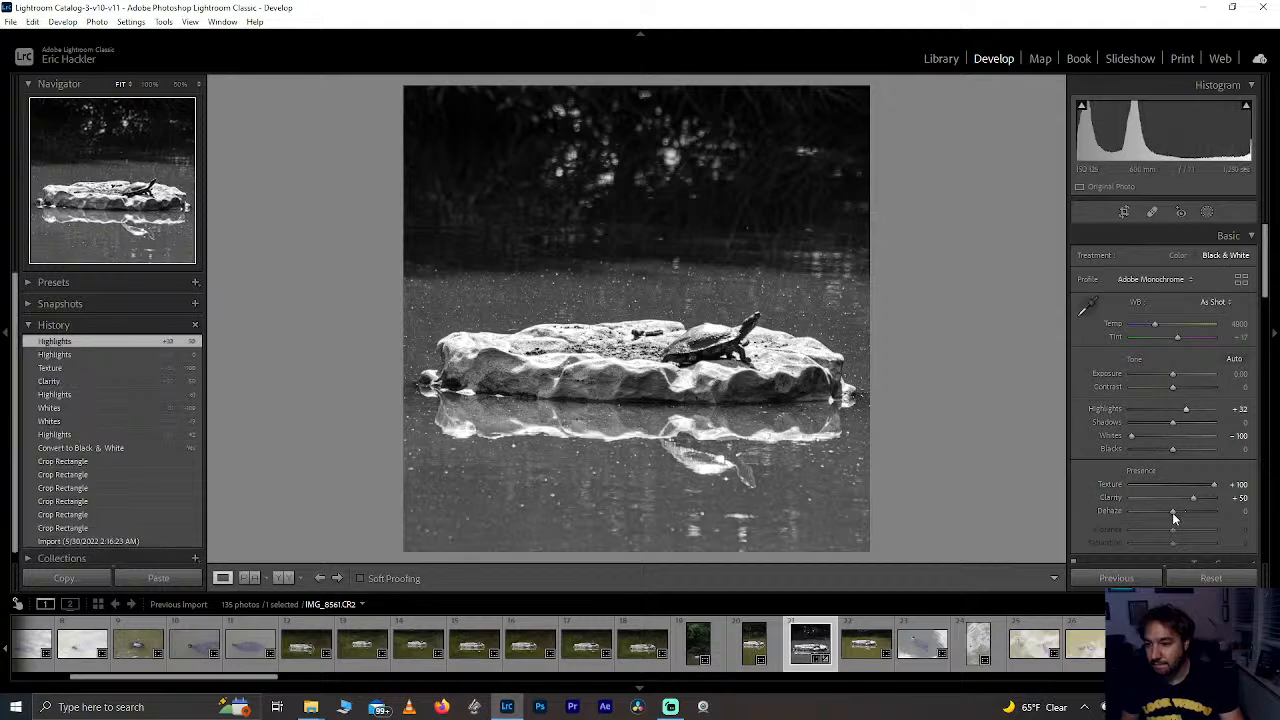
{"action": "left_click_drag", "start_coordinate": [1172, 512], "coordinate": [1205, 515]}
Step: Straighten the crop by an angle of −0.45 and inspect the turtle up close
{"action": "left_click", "coordinate": [1127, 213]}
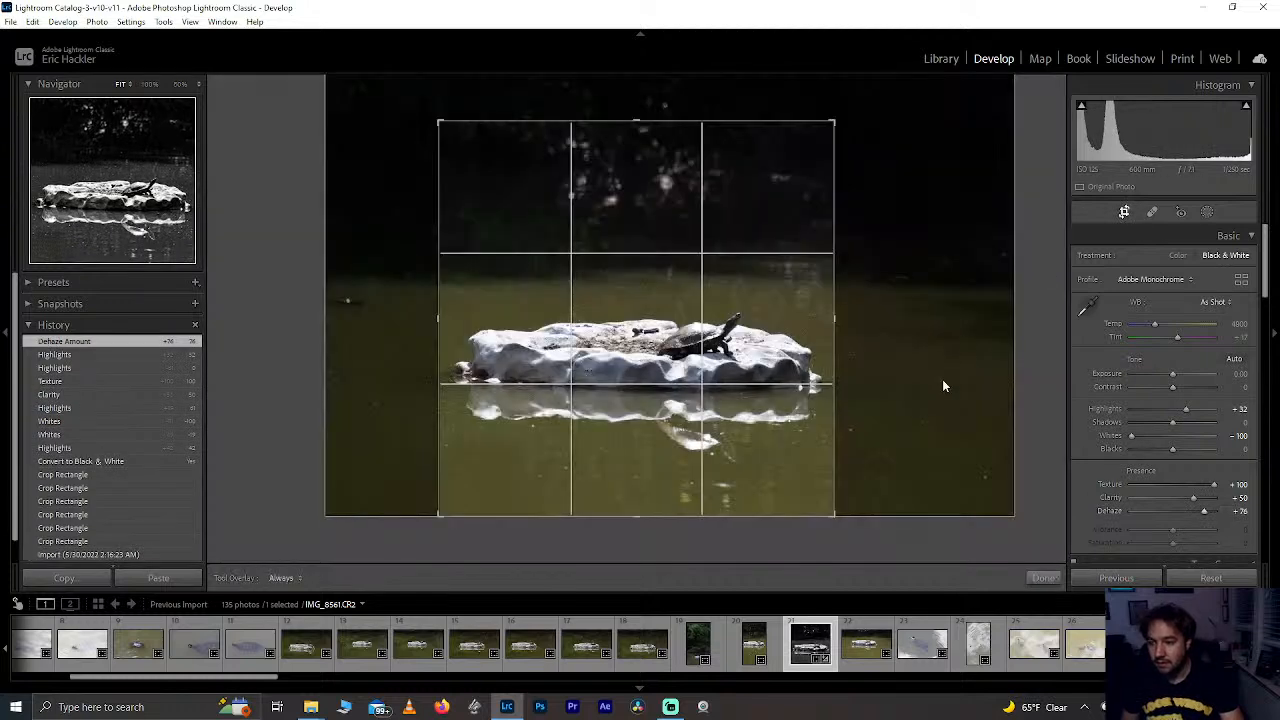
{"action": "left_click_drag", "start_coordinate": [886, 348], "coordinate": [886, 346]}
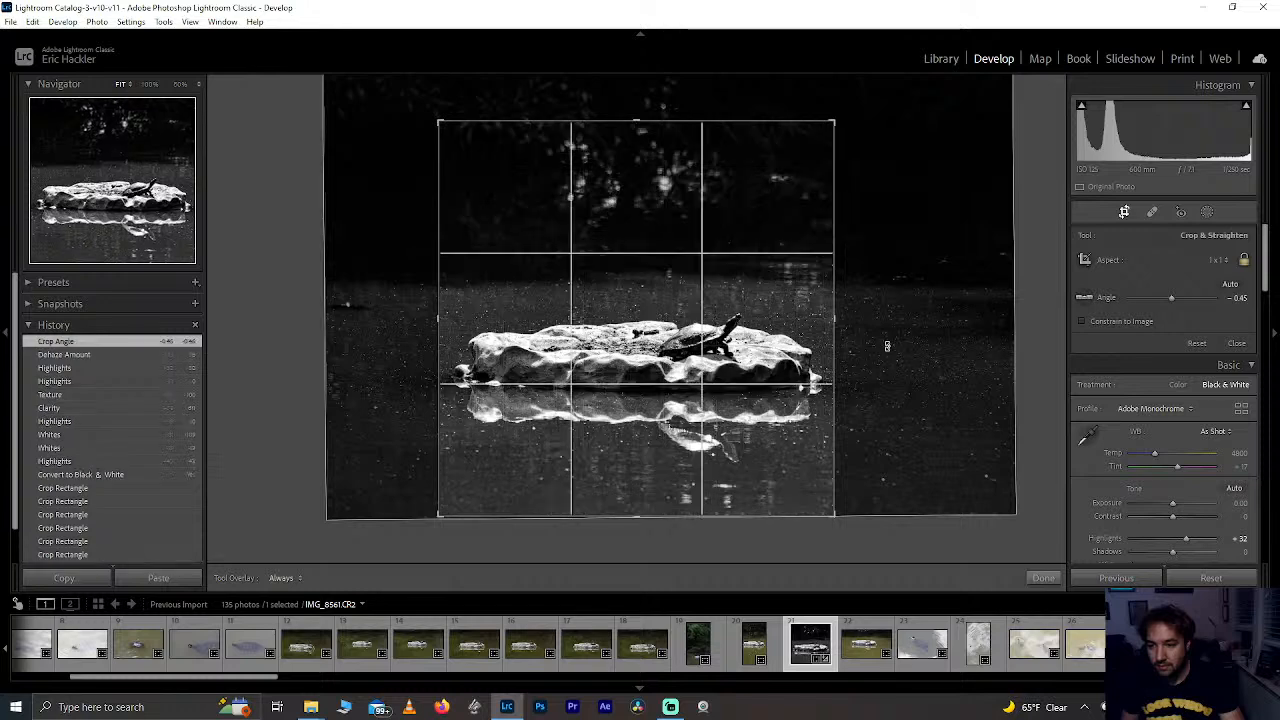
{"action": "left_click", "coordinate": [1043, 577]}
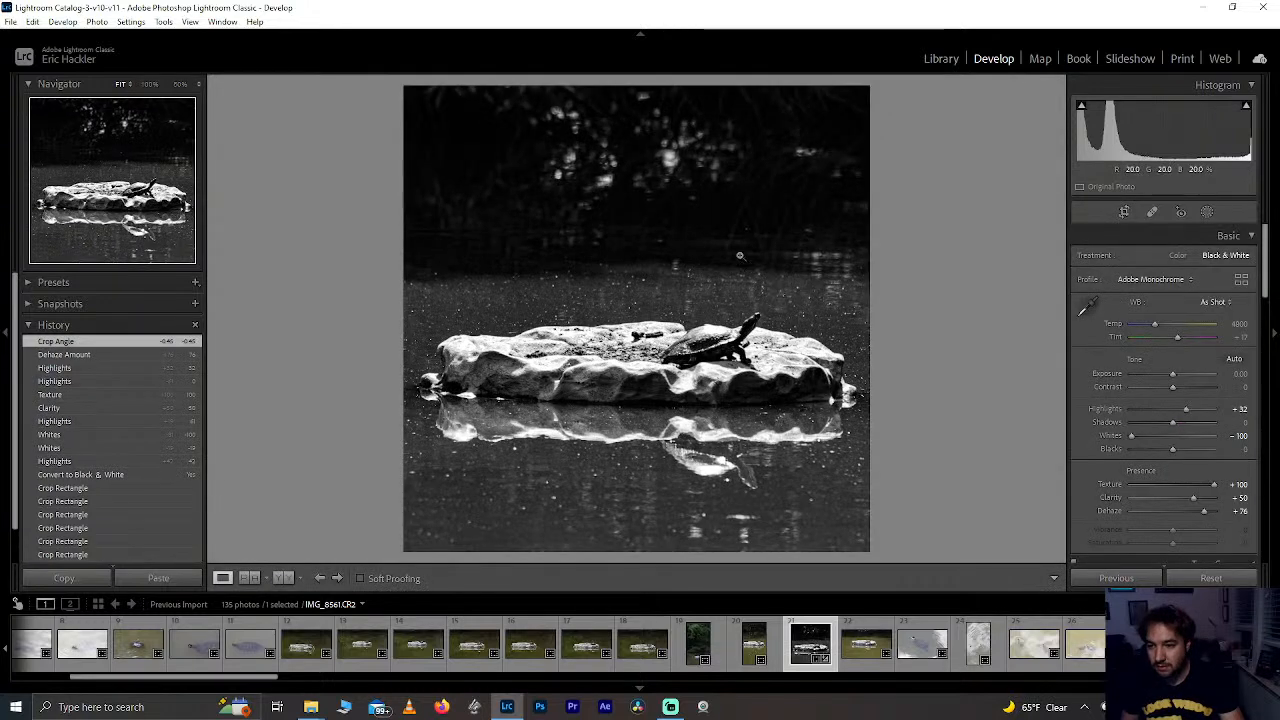
{"action": "left_click", "coordinate": [737, 374]}
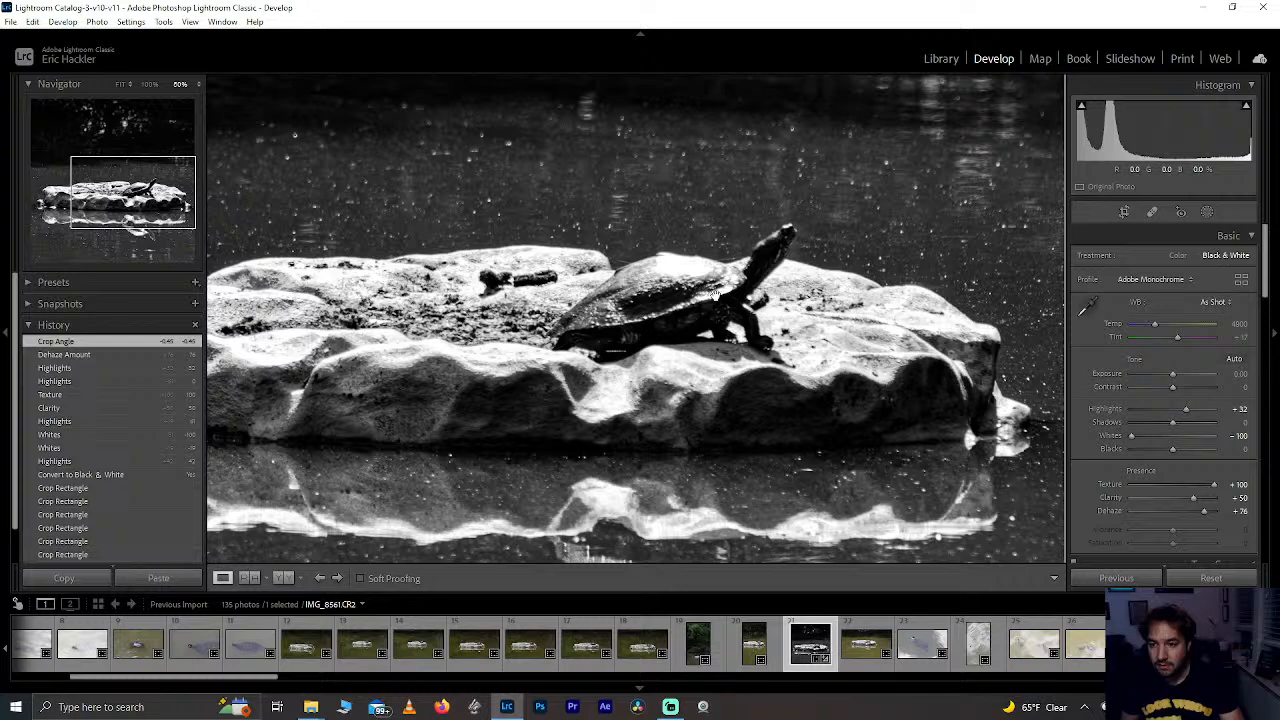
{"action": "left_click", "coordinate": [714, 294]}
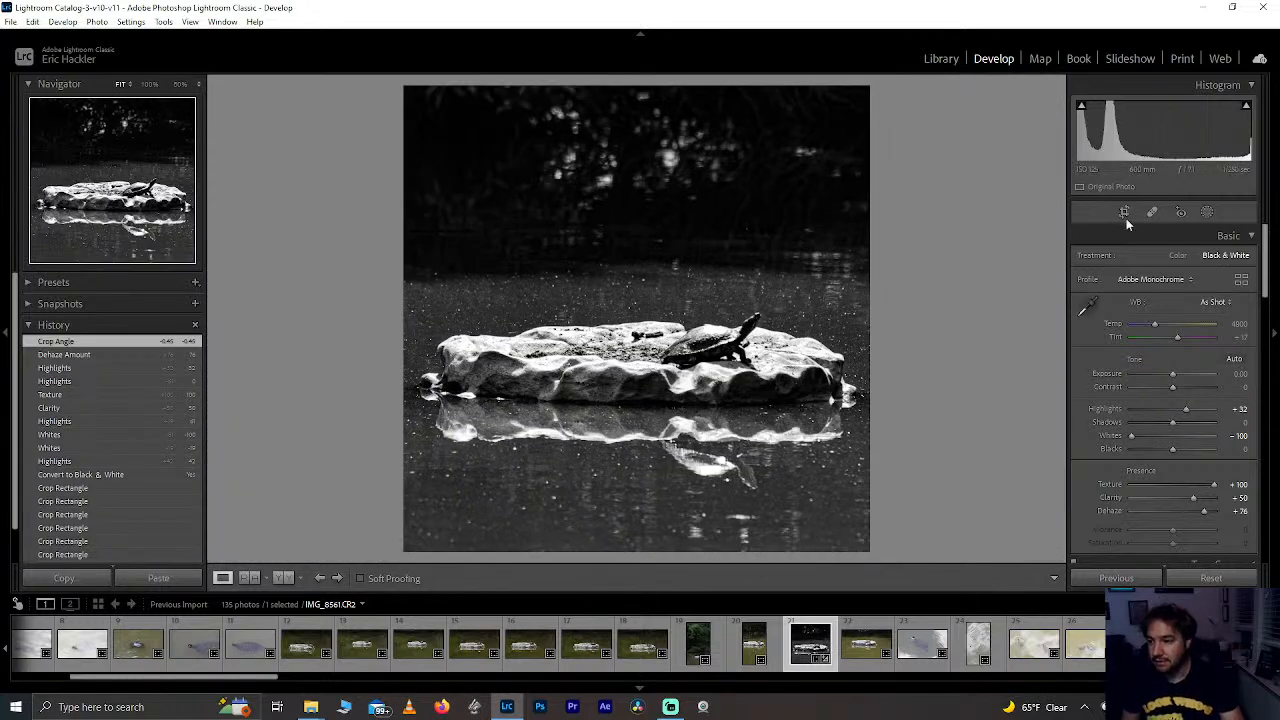
Step: Create an inverted Select Subject mask with Highlights 40, Shadows 78, Blacks −18 and a lower Texture, and finish masking
{"action": "left_click", "coordinate": [1207, 212]}
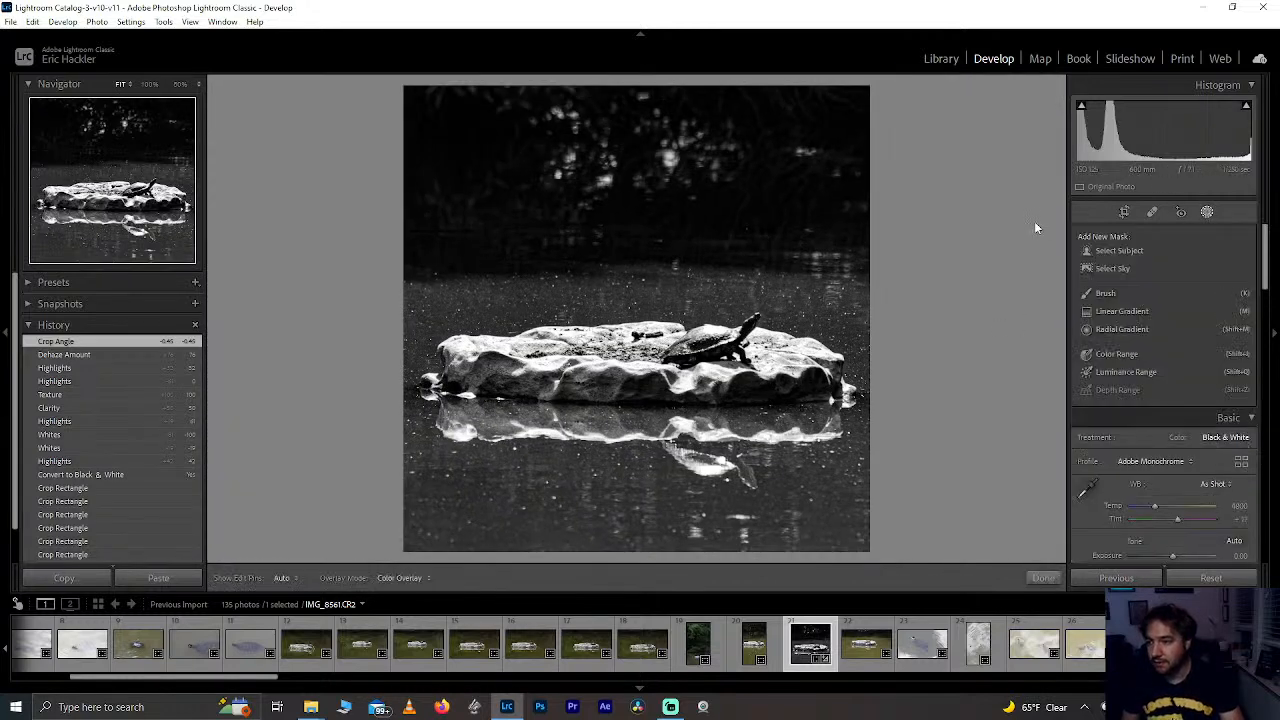
{"action": "left_click", "coordinate": [1142, 251]}
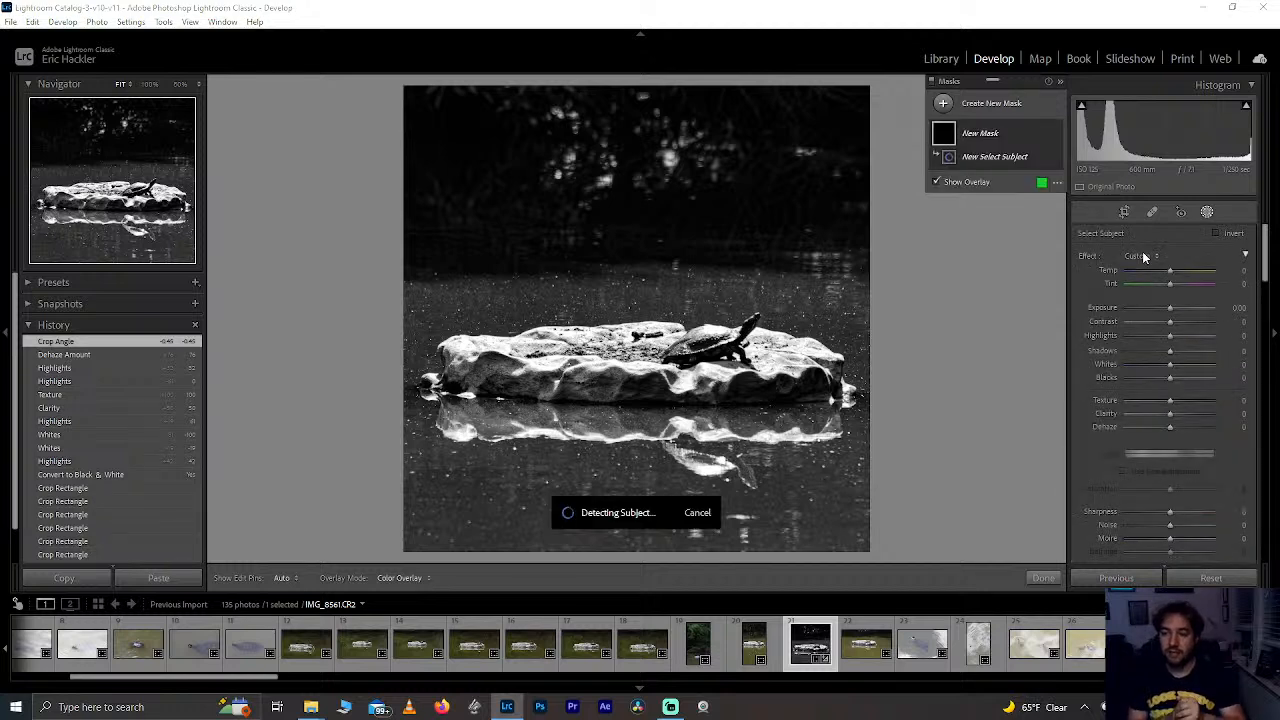
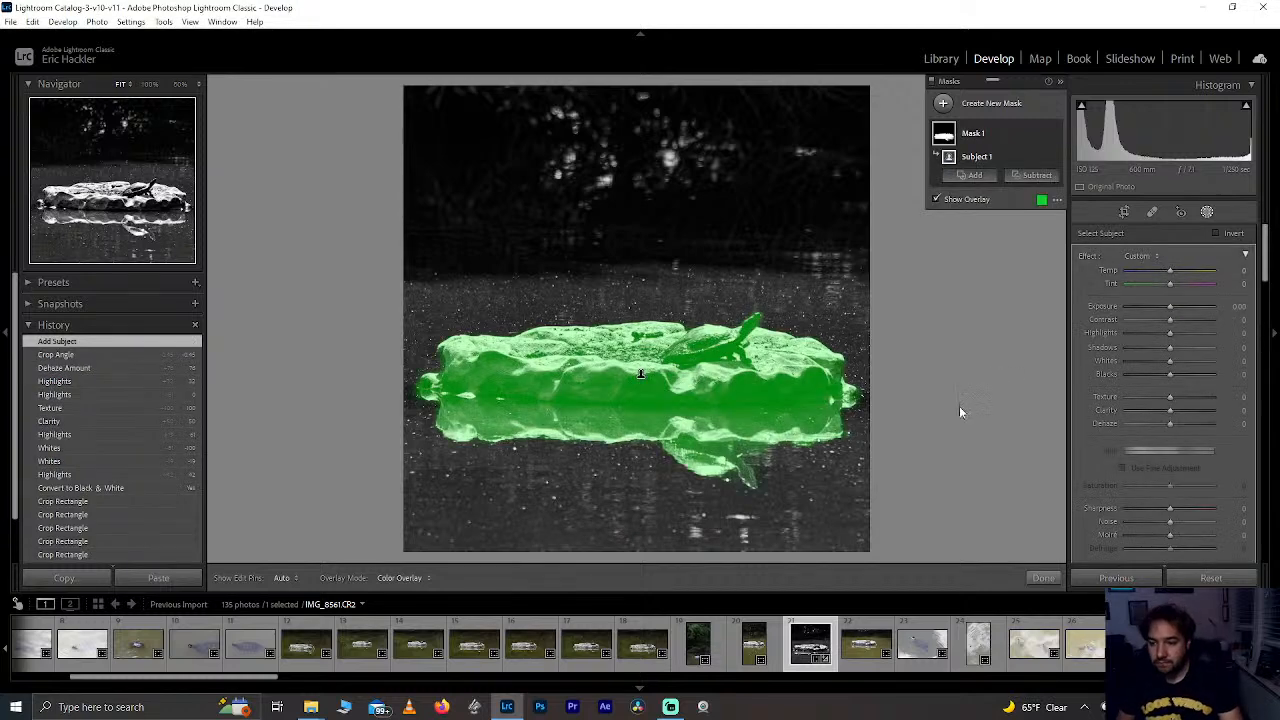
{"action": "left_click", "coordinate": [1216, 234]}
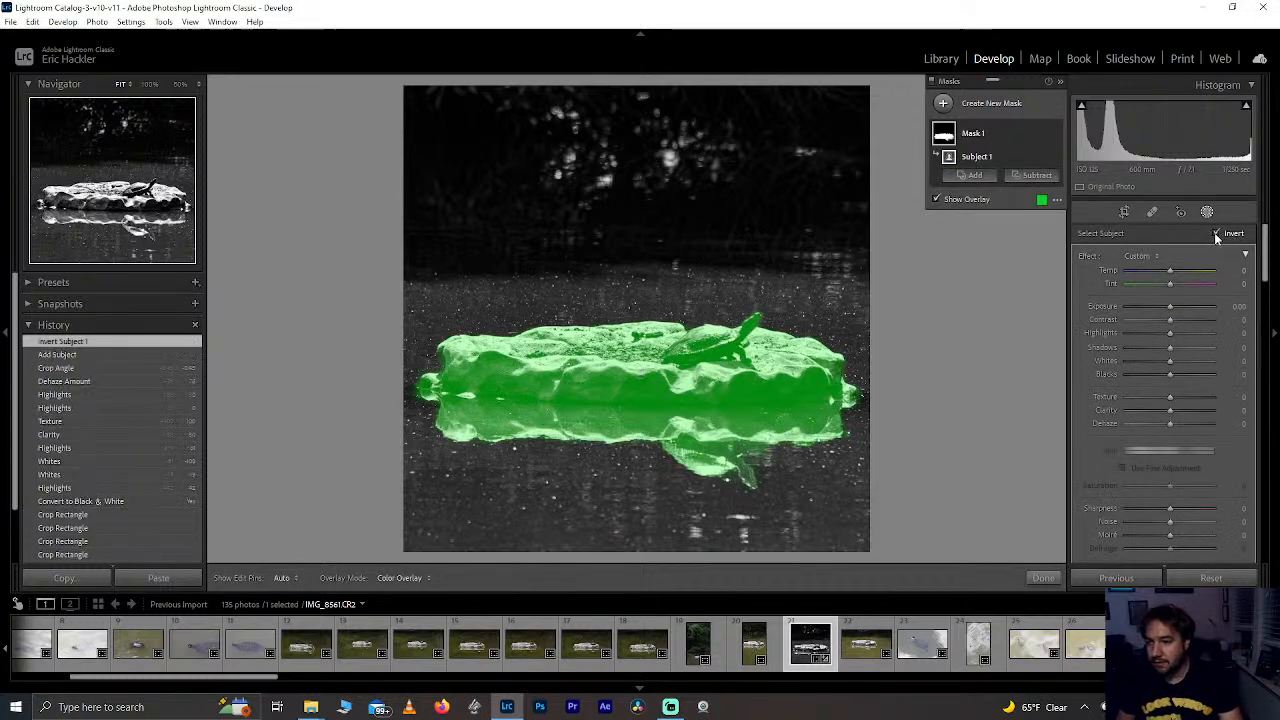
{"action": "mouse_move", "coordinate": [1168, 374]}
{"action": "left_mouse_down"}
{"action": "mouse_move", "coordinate": [1151, 374]}
{"action": "mouse_move", "coordinate": [1180, 347]}
{"action": "mouse_move", "coordinate": [1245, 350]}
{"action": "mouse_move", "coordinate": [1204, 348]}
{"action": "mouse_move", "coordinate": [1219, 334]}
{"action": "mouse_move", "coordinate": [1229, 341]}
{"action": "mouse_move", "coordinate": [1182, 338]}
{"action": "mouse_move", "coordinate": [1163, 374]}
{"action": "left_mouse_up"}
{"action": "double_click", "coordinate": [1158, 374]}
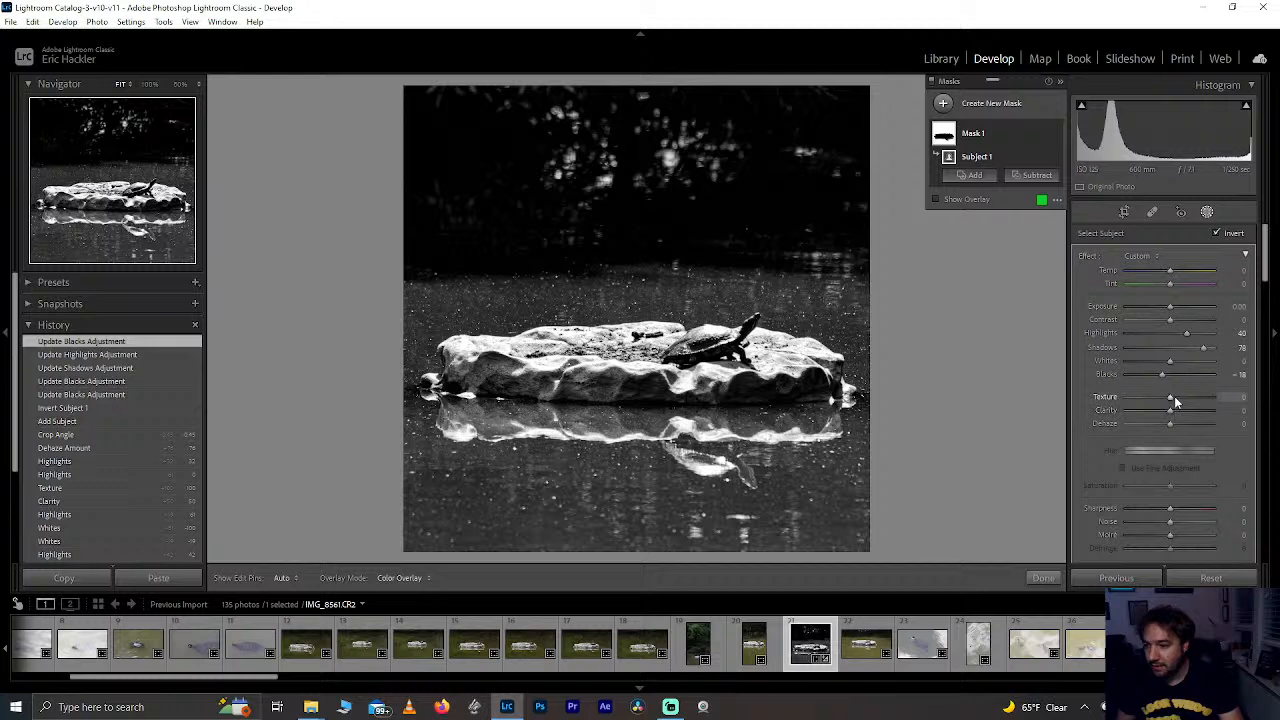
{"action": "mouse_move", "coordinate": [1113, 397]}
{"action": "left_mouse_down"}
{"action": "mouse_move", "coordinate": [1072, 397]}
{"action": "mouse_move", "coordinate": [1128, 398]}
{"action": "left_mouse_up"}
{"action": "left_click", "coordinate": [1043, 578]}
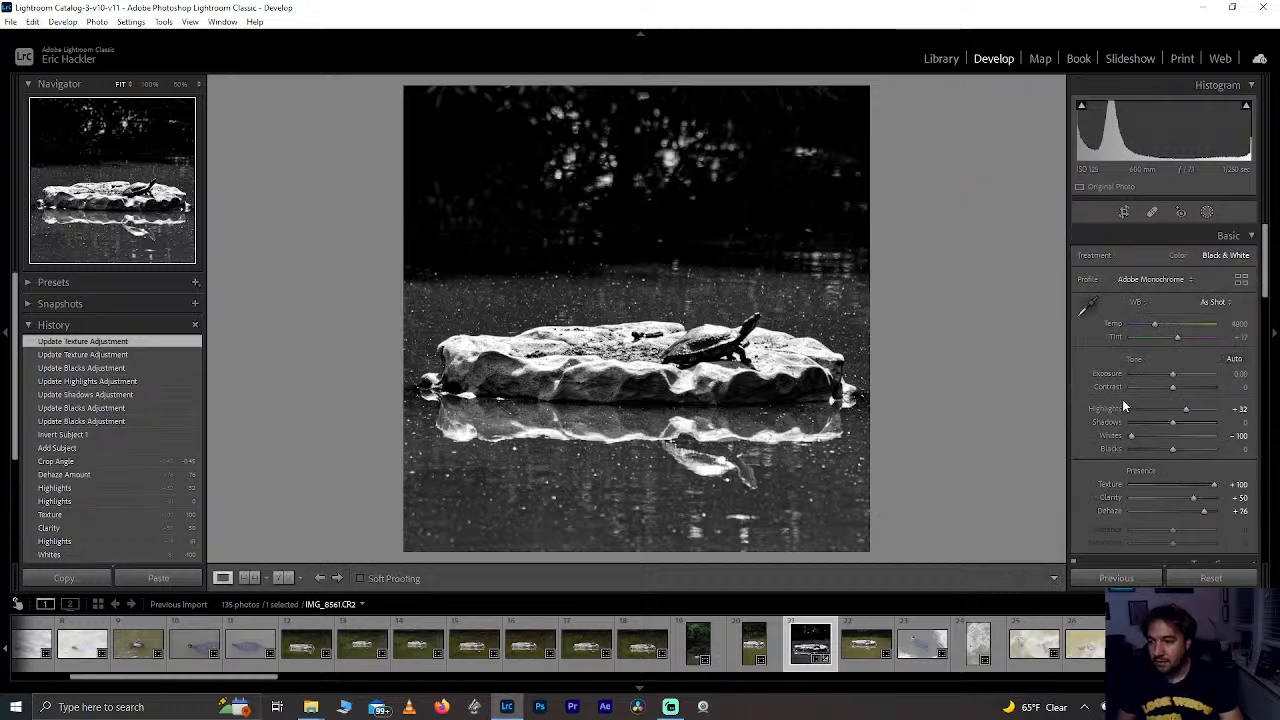
Step: Set Green to +66 and Yellow to −46 in the Black & White Mix, and rate the photo one star
{"action": "scroll", "coordinate": [1122, 399], "scroll_direction": "down", "scroll_amount": 5}
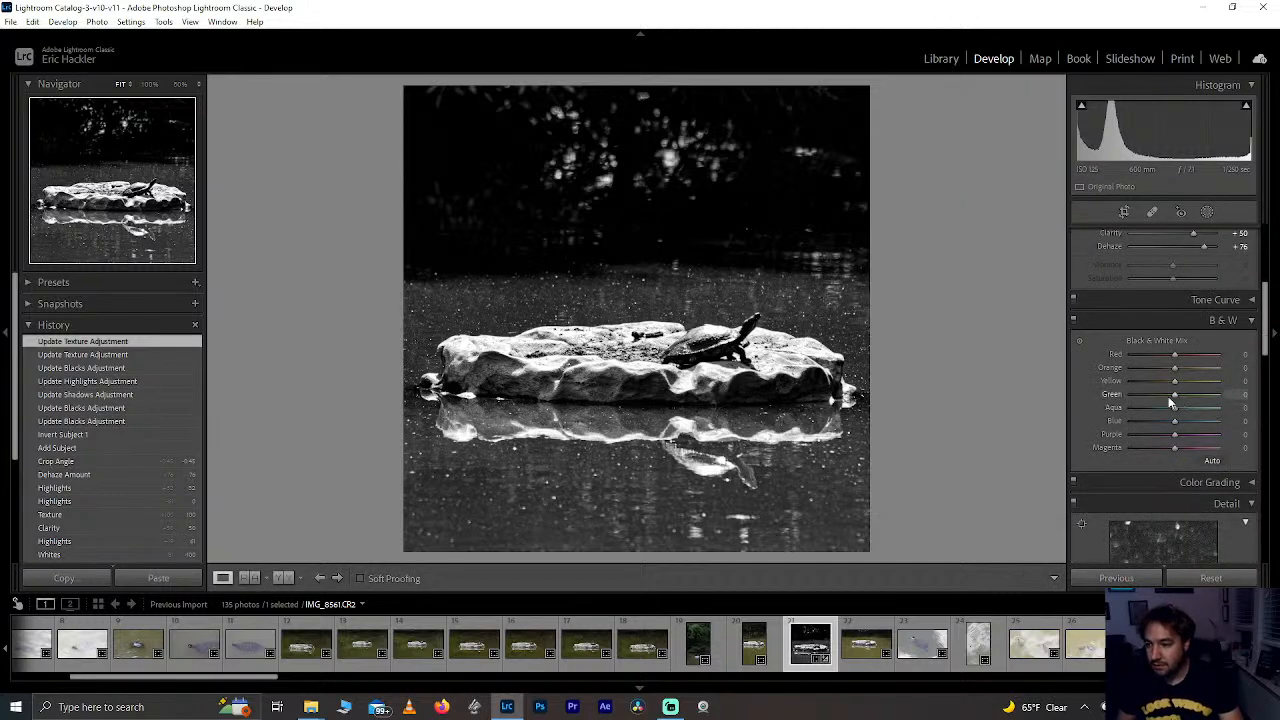
{"action": "left_click_drag", "start_coordinate": [1201, 400], "coordinate": [1154, 385]}
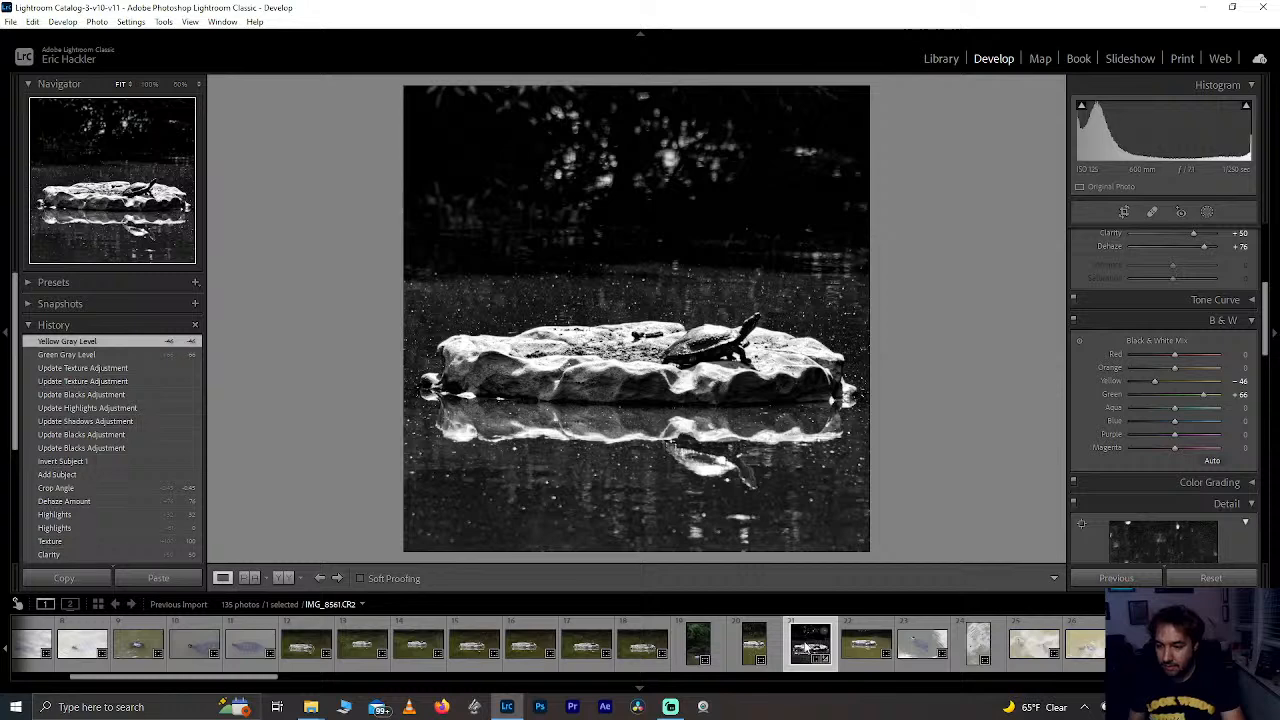
{"action": "key", "text": "1"}
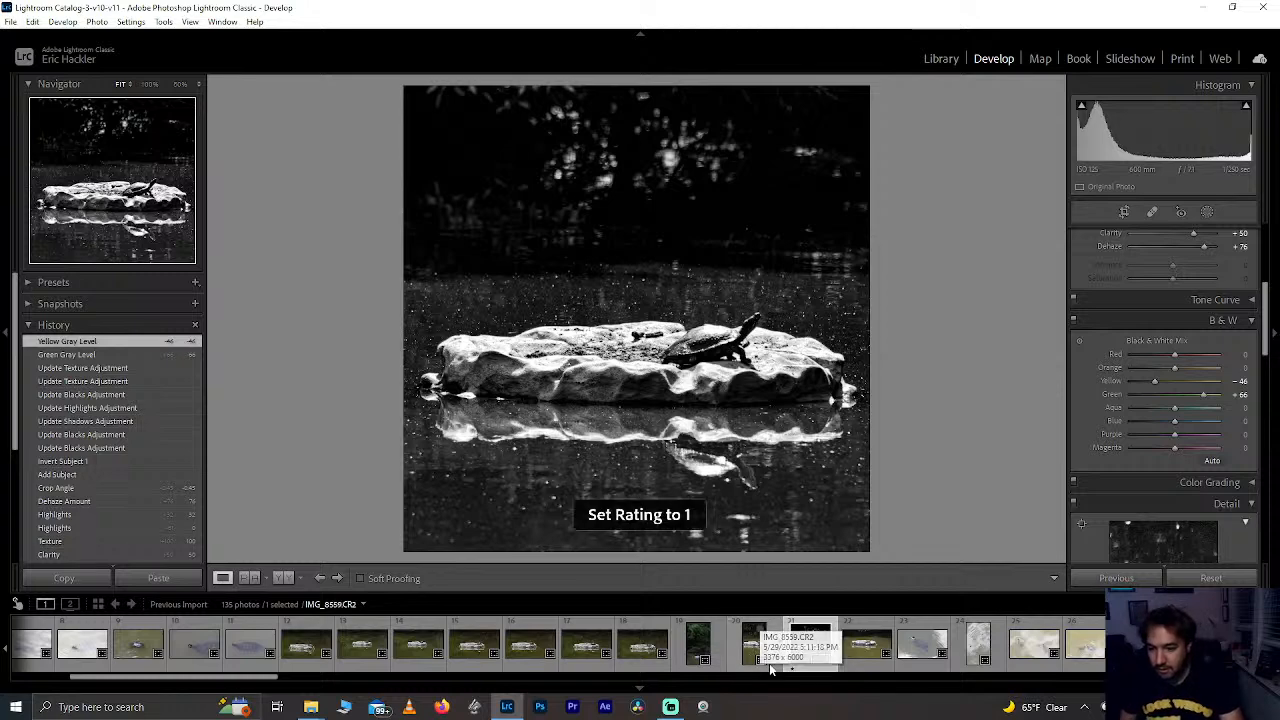
Step: Open IMG_8558.CR2 and crop it to a 1 x 1 square with the floating rock centred near the lower edge
{"action": "left_click", "coordinate": [700, 645]}
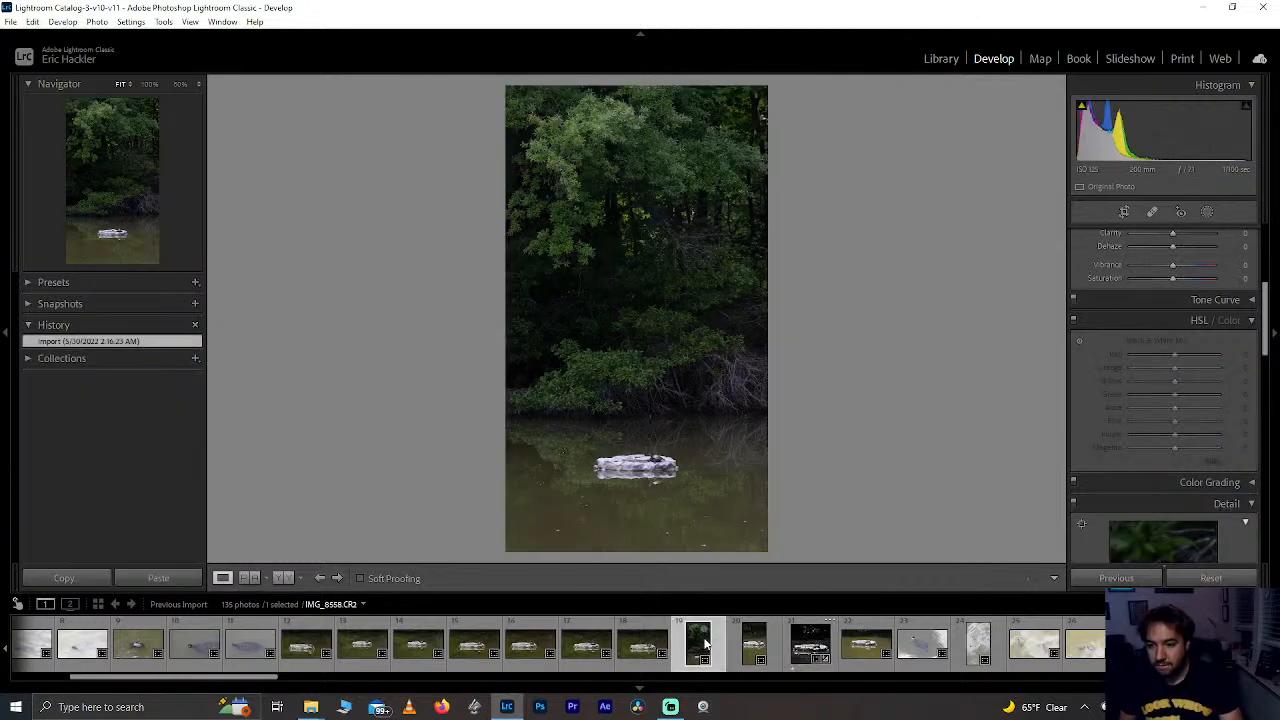
{"action": "left_click", "coordinate": [1124, 211]}
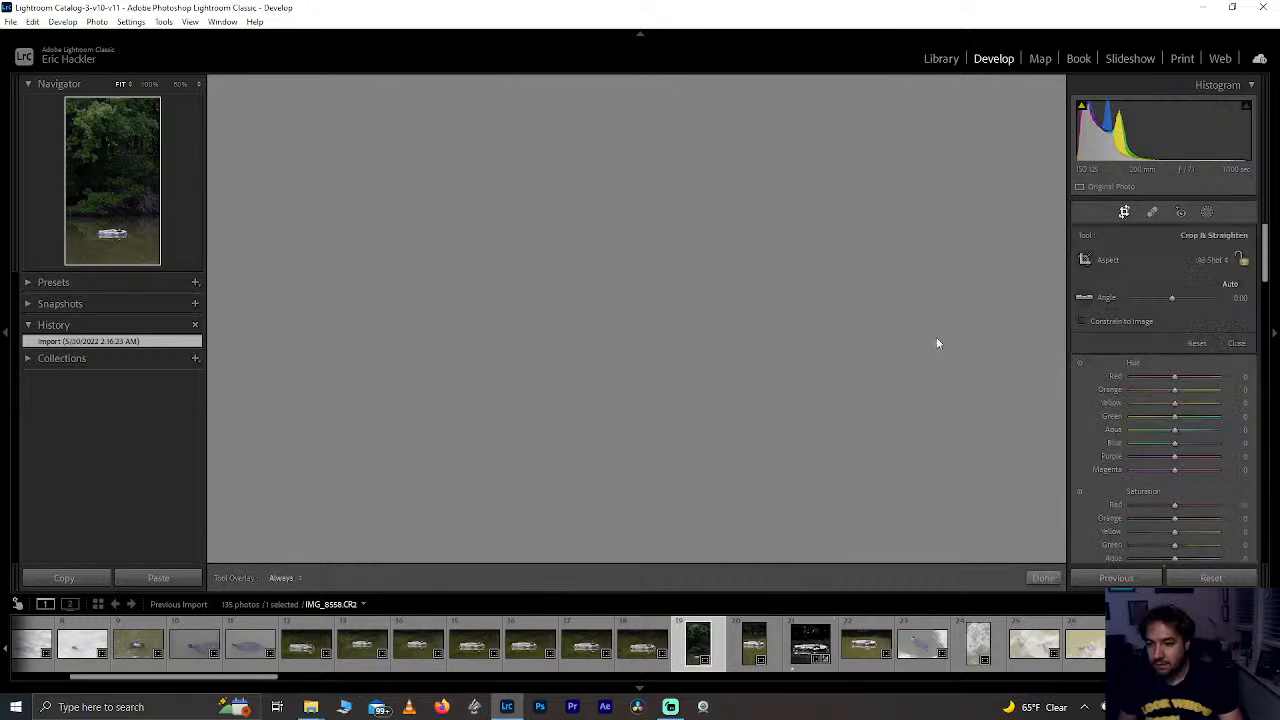
{"action": "left_click", "coordinate": [1208, 261]}
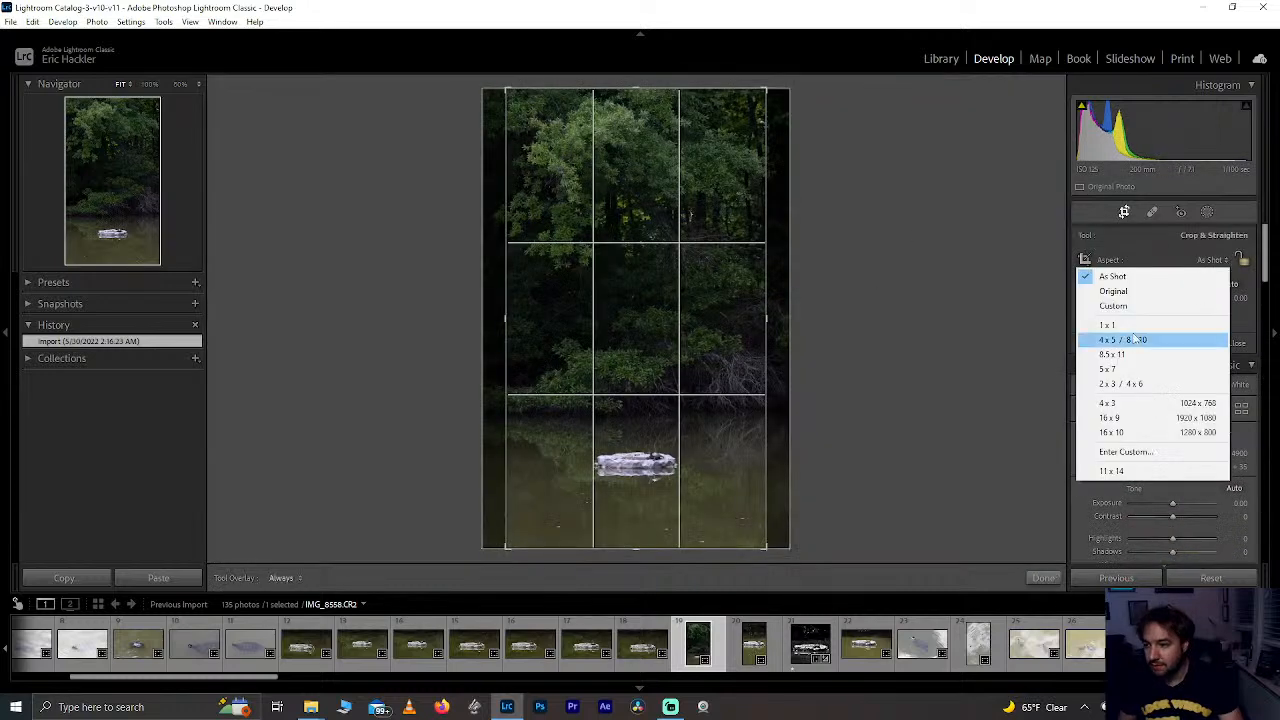
{"action": "left_click", "coordinate": [1110, 323]}
{"action": "left_click_drag", "start_coordinate": [616, 383], "coordinate": [618, 334]}
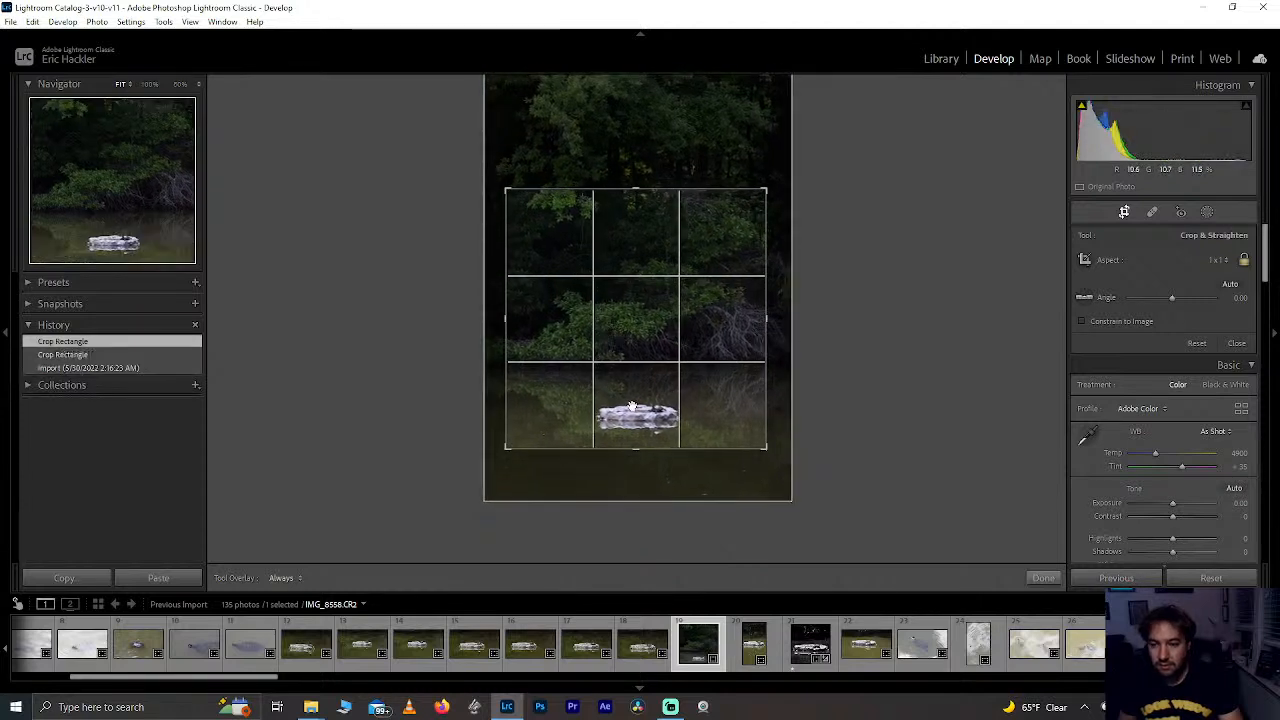
{"action": "left_click_drag", "start_coordinate": [637, 186], "coordinate": [632, 204]}
{"action": "mouse_move", "coordinate": [637, 266]}
{"action": "left_mouse_down"}
{"action": "mouse_move", "coordinate": [643, 251]}
{"action": "mouse_move", "coordinate": [643, 277]}
{"action": "mouse_move", "coordinate": [640, 265]}
{"action": "left_mouse_up"}
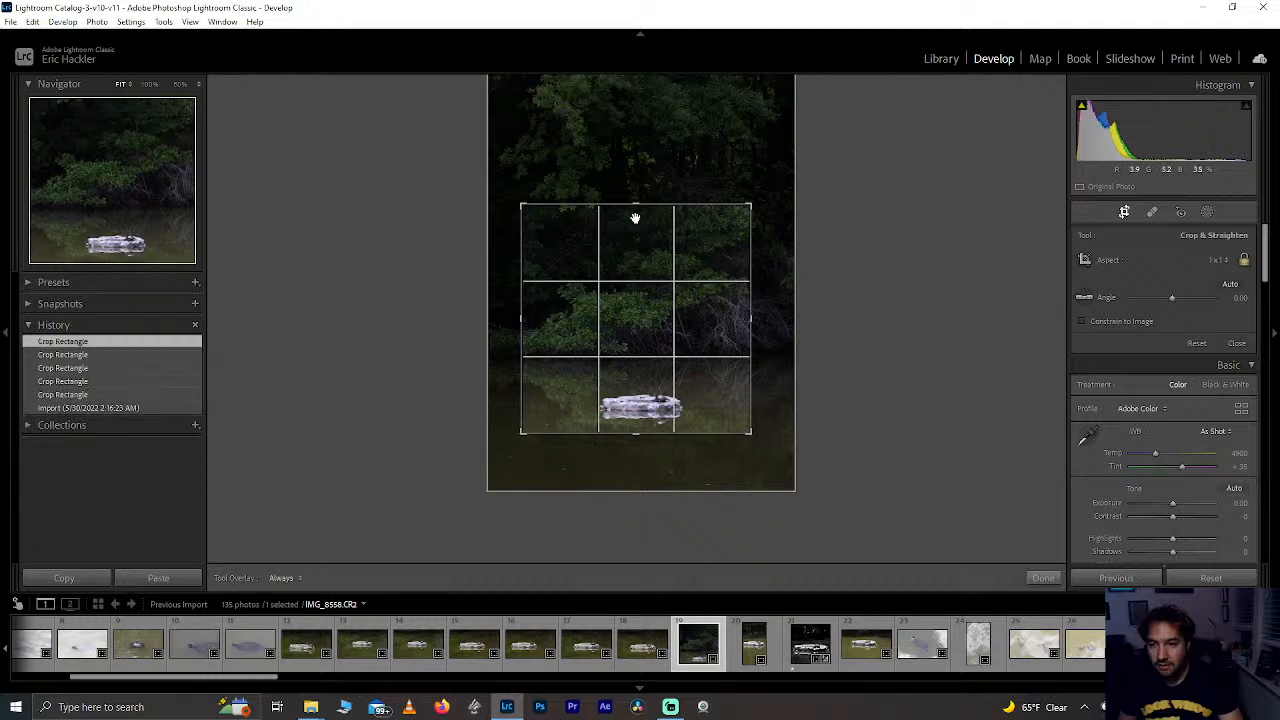
{"action": "mouse_move", "coordinate": [636, 199]}
{"action": "left_mouse_down"}
{"action": "mouse_move", "coordinate": [643, 161]}
{"action": "mouse_move", "coordinate": [638, 182]}
{"action": "left_mouse_up"}
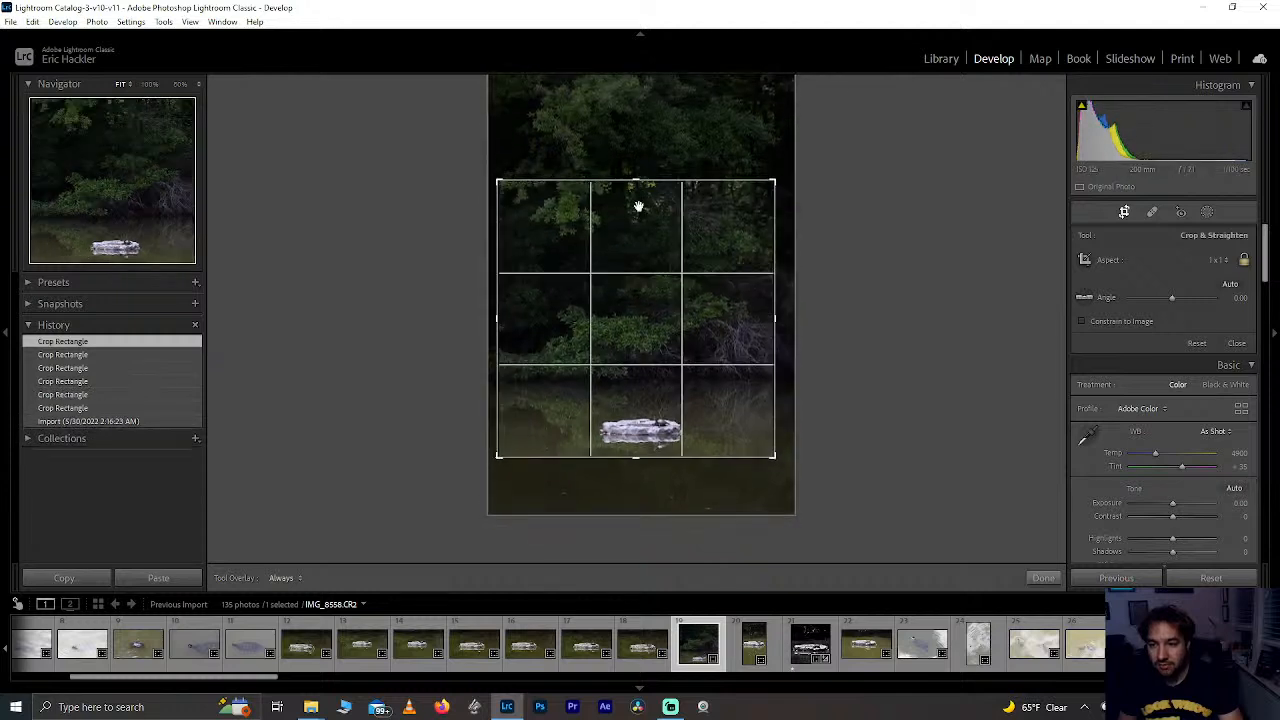
{"action": "left_click_drag", "start_coordinate": [650, 258], "coordinate": [650, 246]}
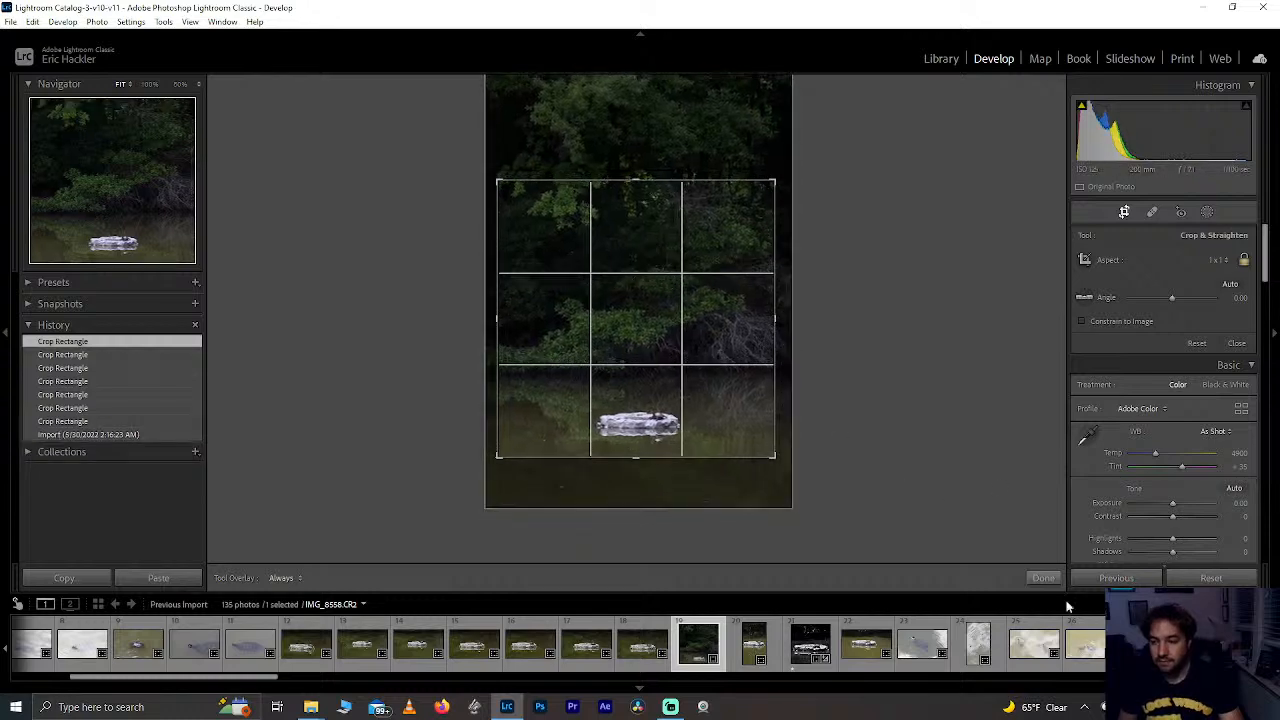
{"action": "left_click", "coordinate": [1040, 578]}
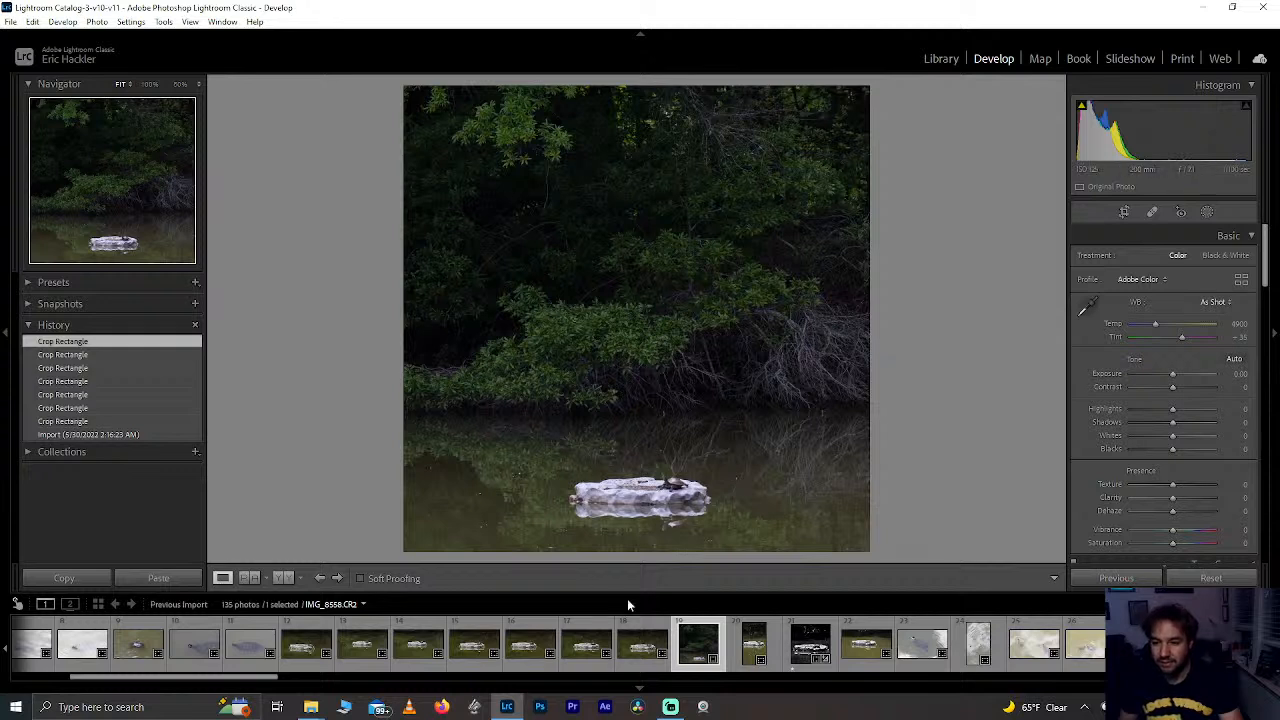
Step: Look through turtle photos IMG_8557.CR2 to IMG_8554.CR2, examining the turtle in IMG_8557.CR2 up close
{"action": "left_click", "coordinate": [641, 647]}
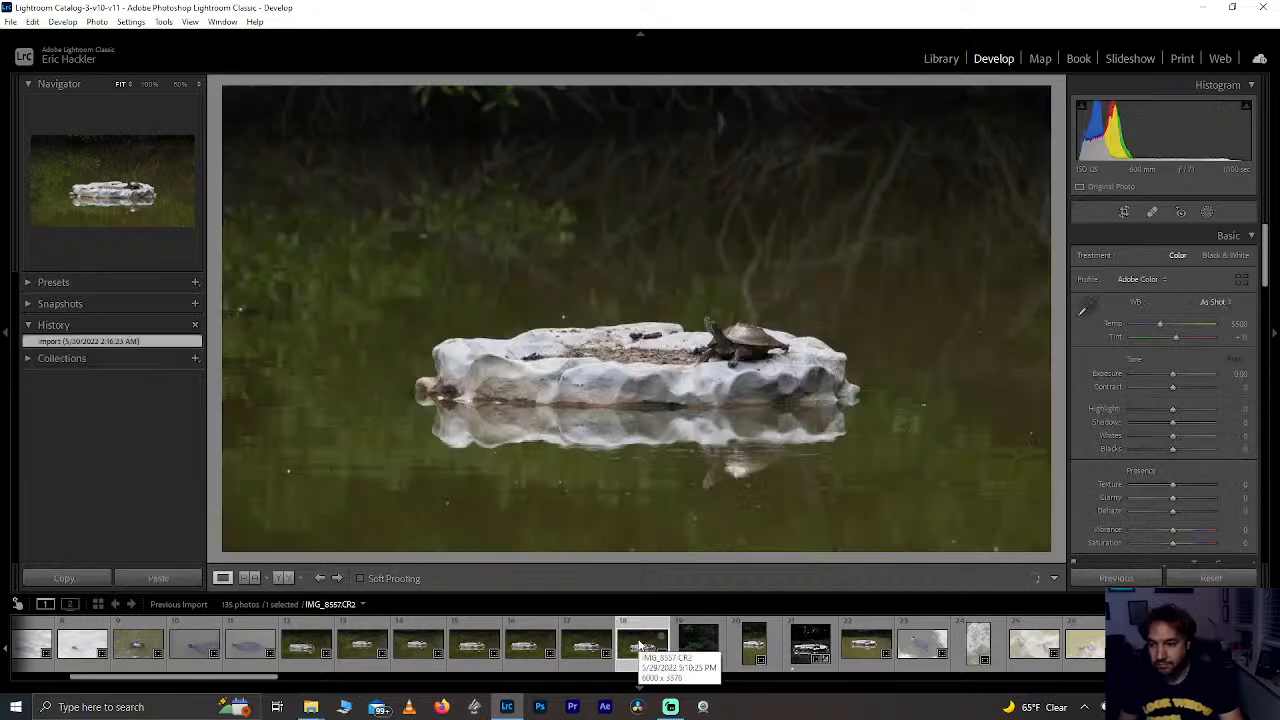
{"action": "left_click", "coordinate": [731, 336]}
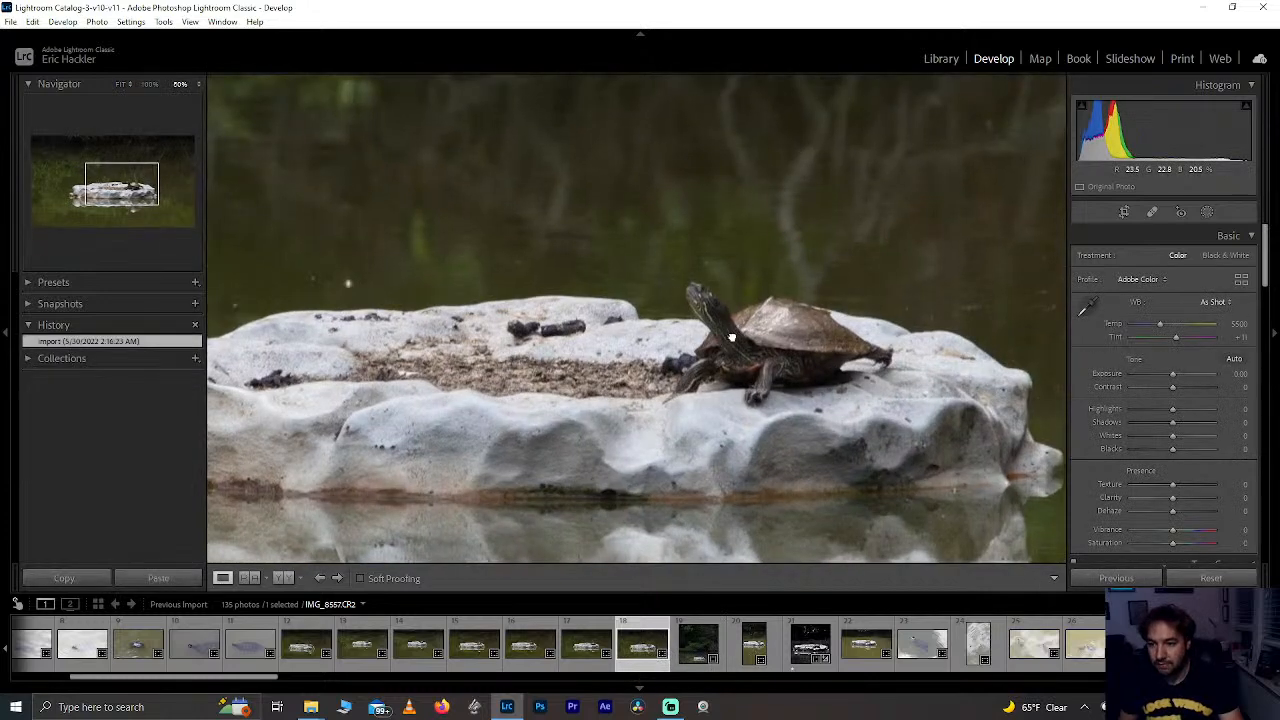
{"action": "left_click", "coordinate": [731, 336]}
{"action": "left_click", "coordinate": [577, 650]}
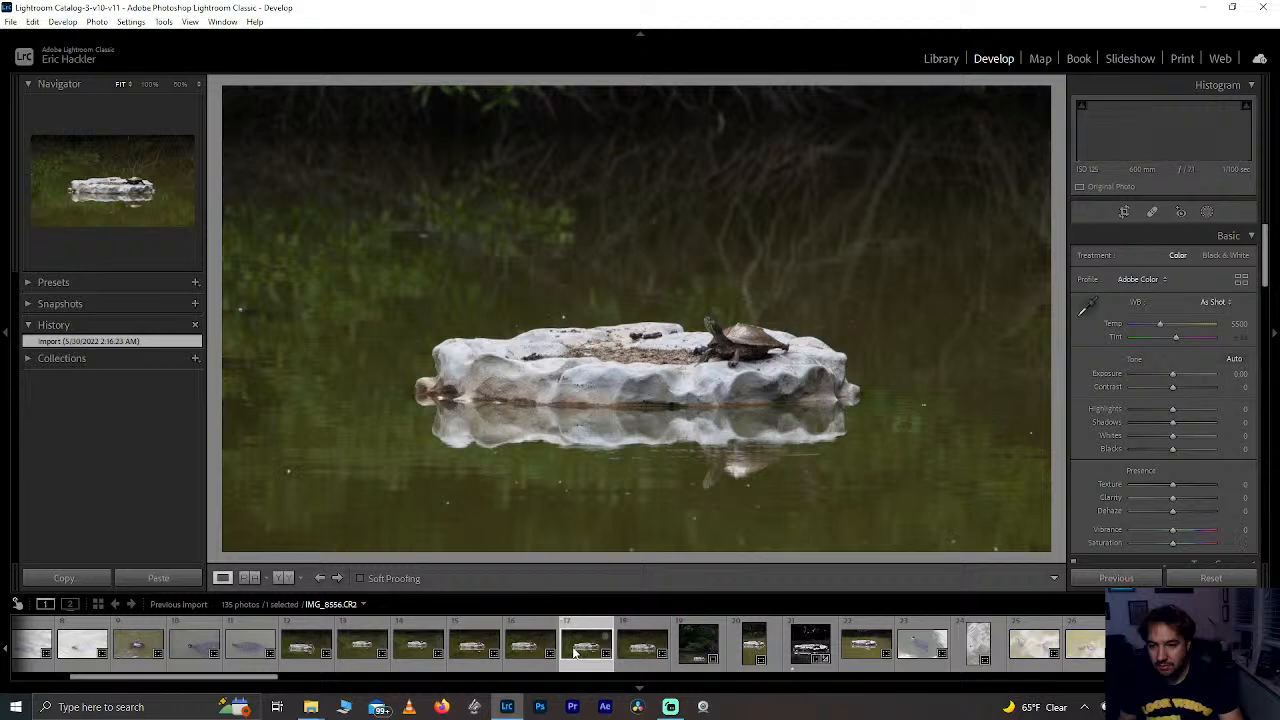
{"action": "left_click", "coordinate": [515, 643]}
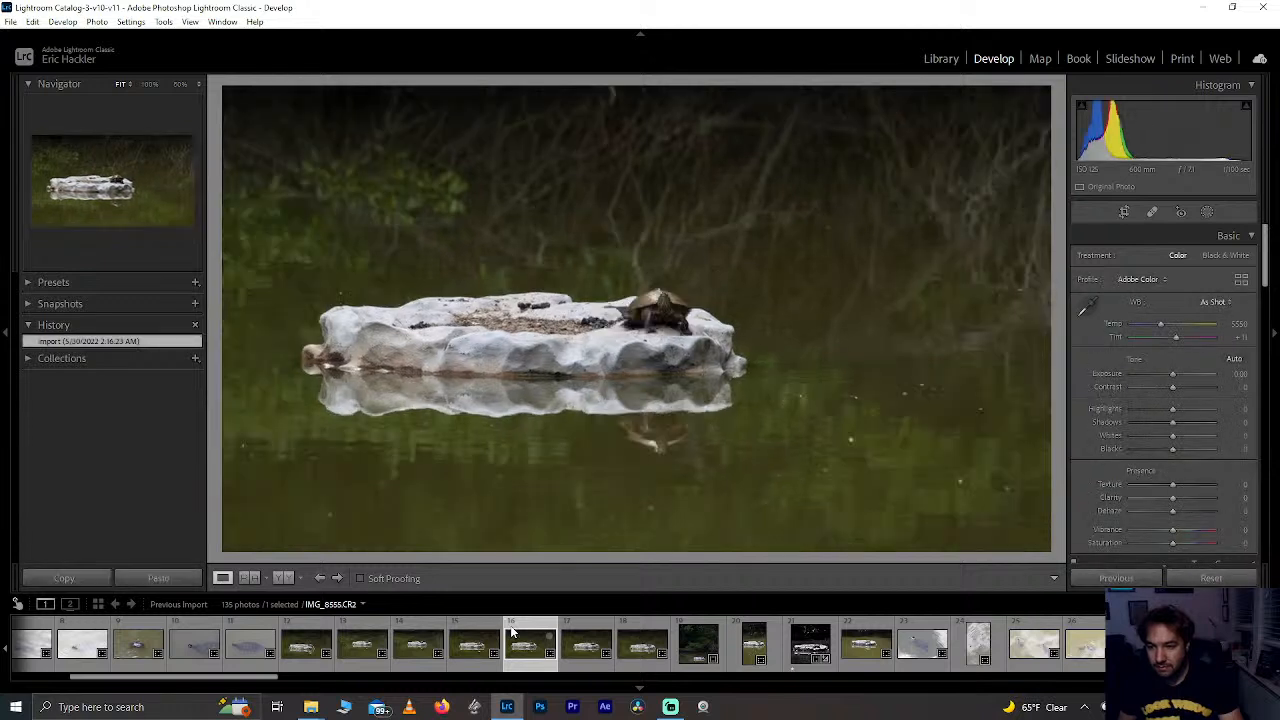
{"action": "left_click", "coordinate": [467, 640]}
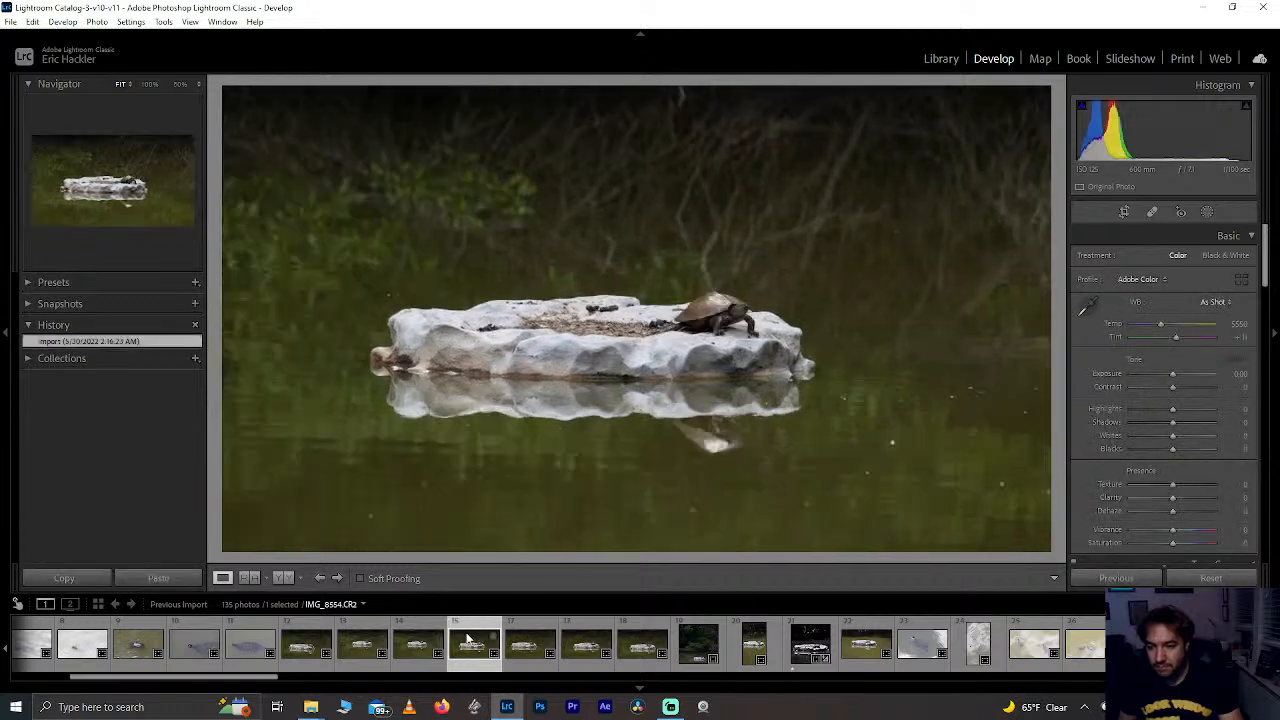
Step: Compare the other turtle shots, from IMG_8553.CR2 back to IMG_8551.CR2 and from IMG_8555.CR2 on to IMG_8559.CR2
{"action": "left_click", "coordinate": [410, 645]}
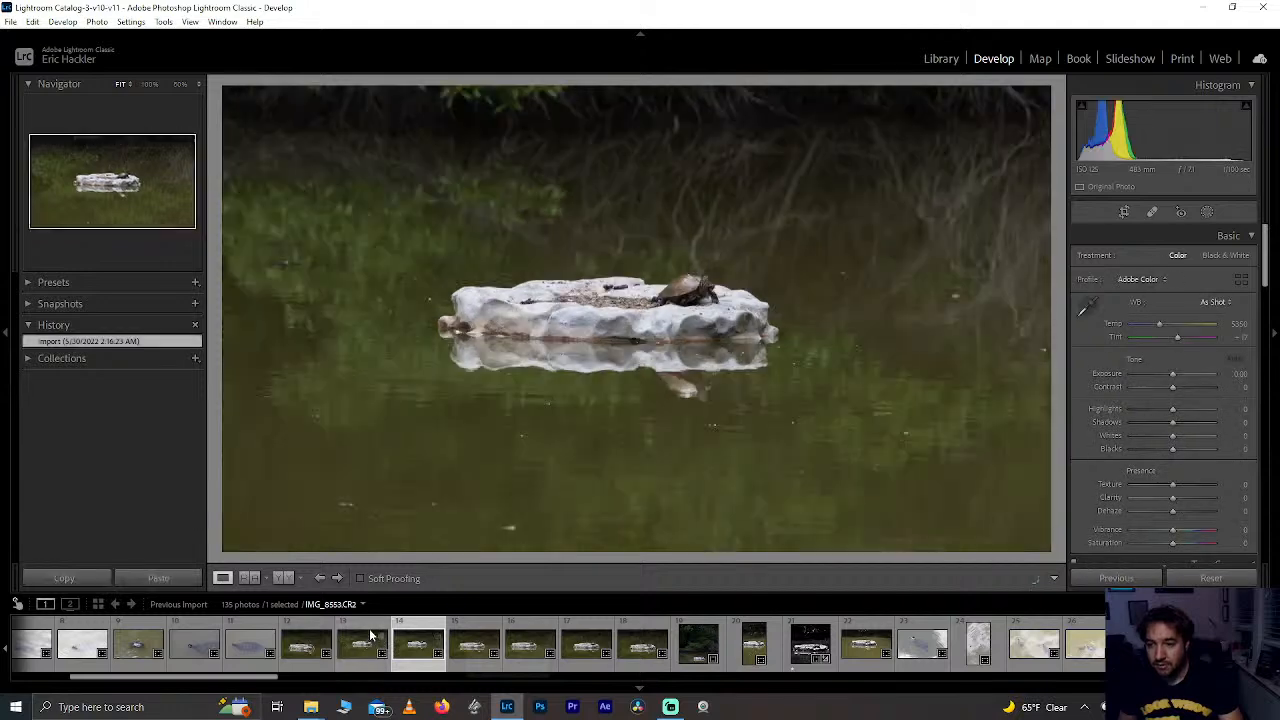
{"action": "left_click", "coordinate": [358, 644]}
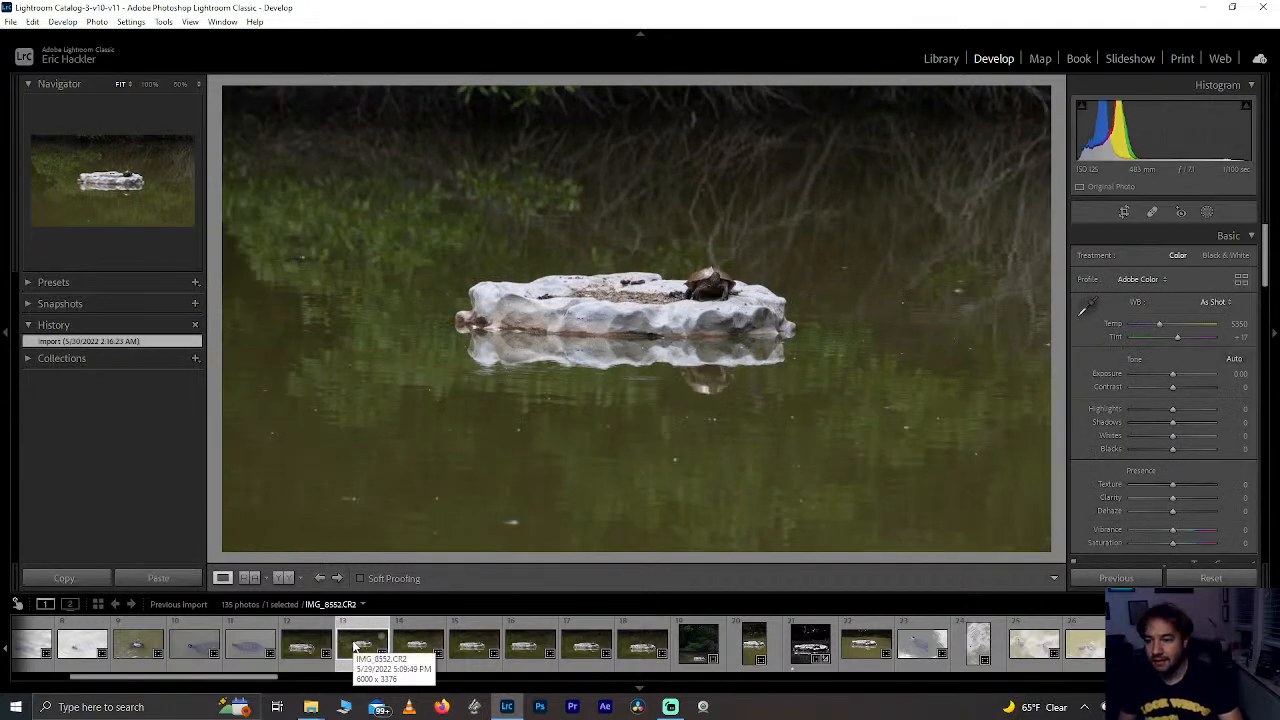
{"action": "left_click", "coordinate": [304, 652]}
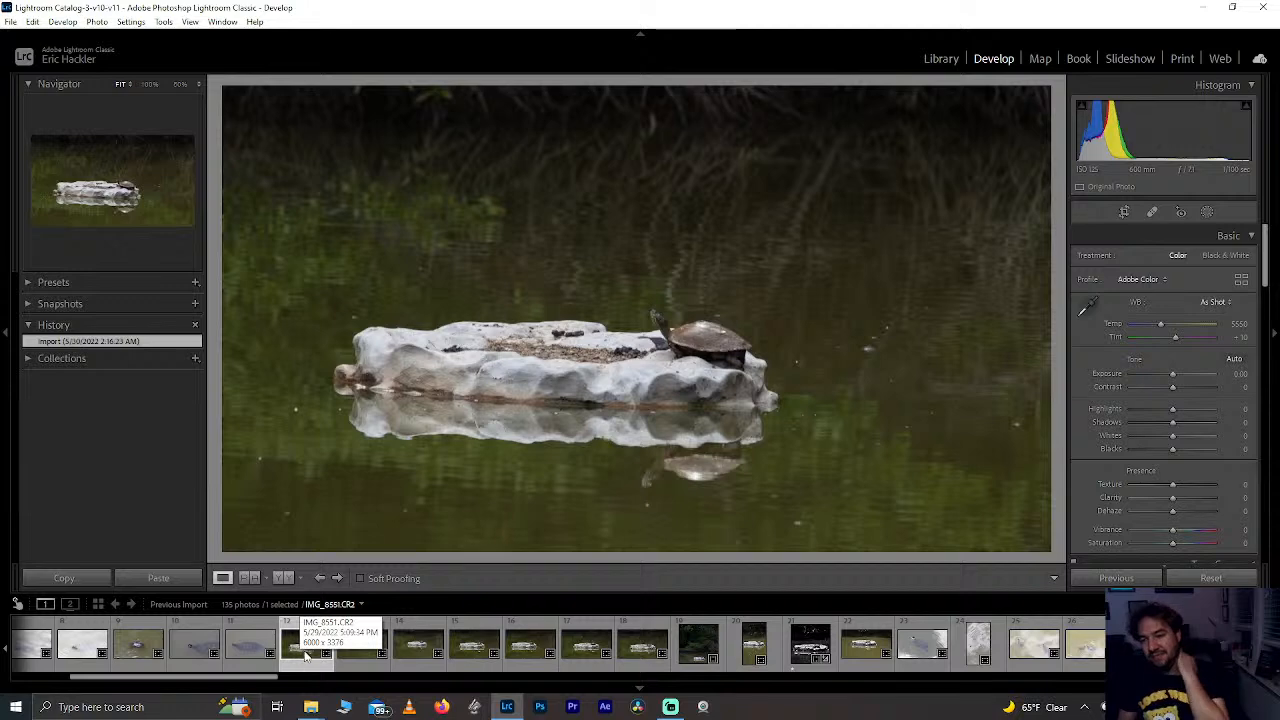
{"action": "left_click", "coordinate": [514, 650]}
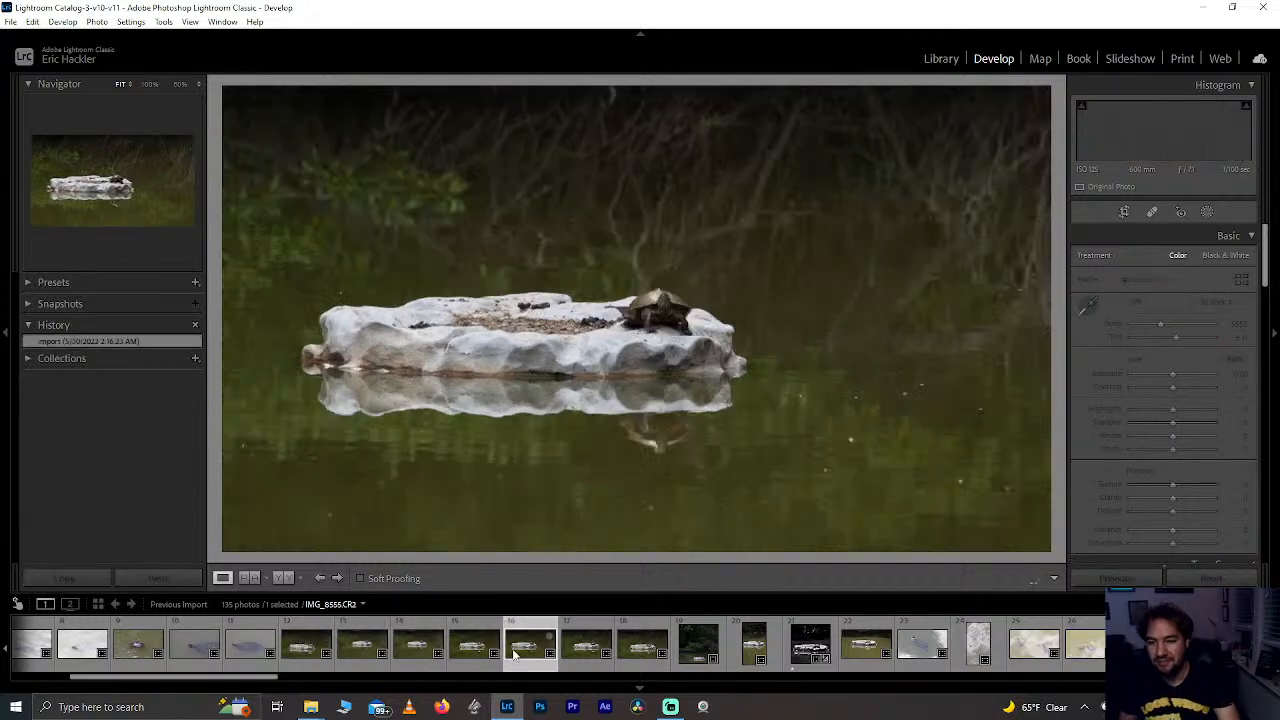
{"action": "left_click", "coordinate": [588, 648]}
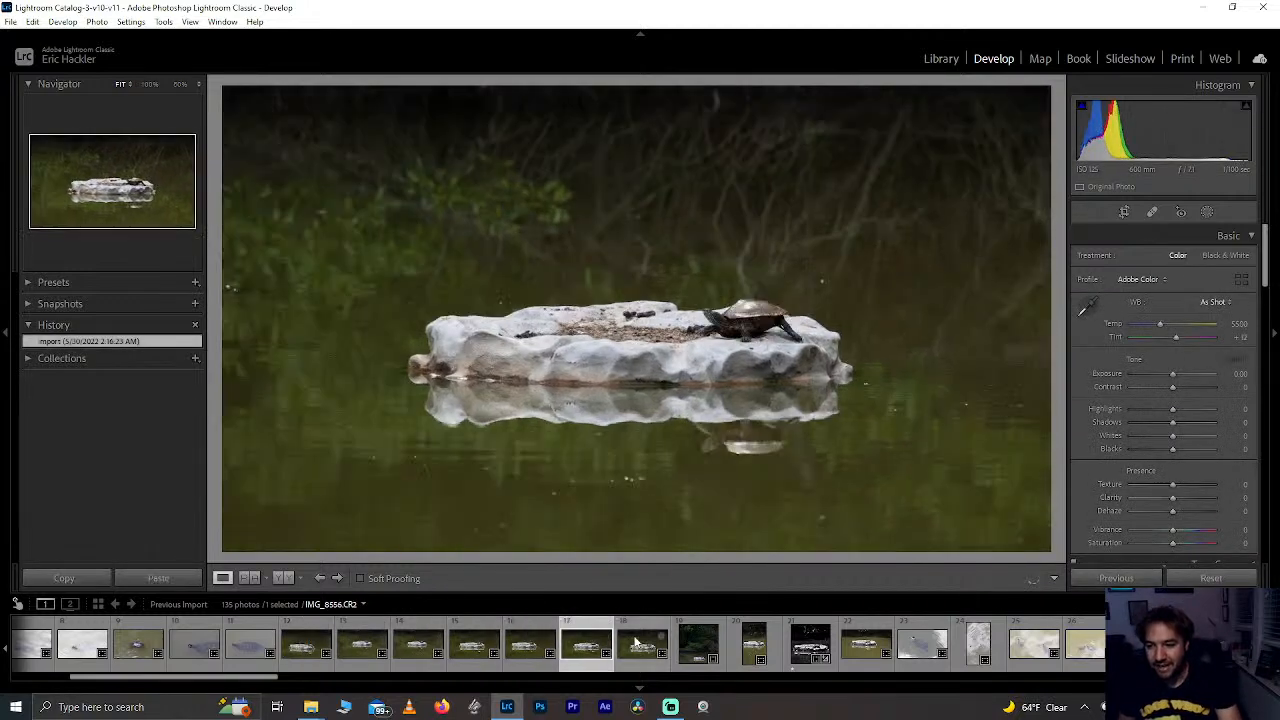
{"action": "left_click", "coordinate": [638, 645]}
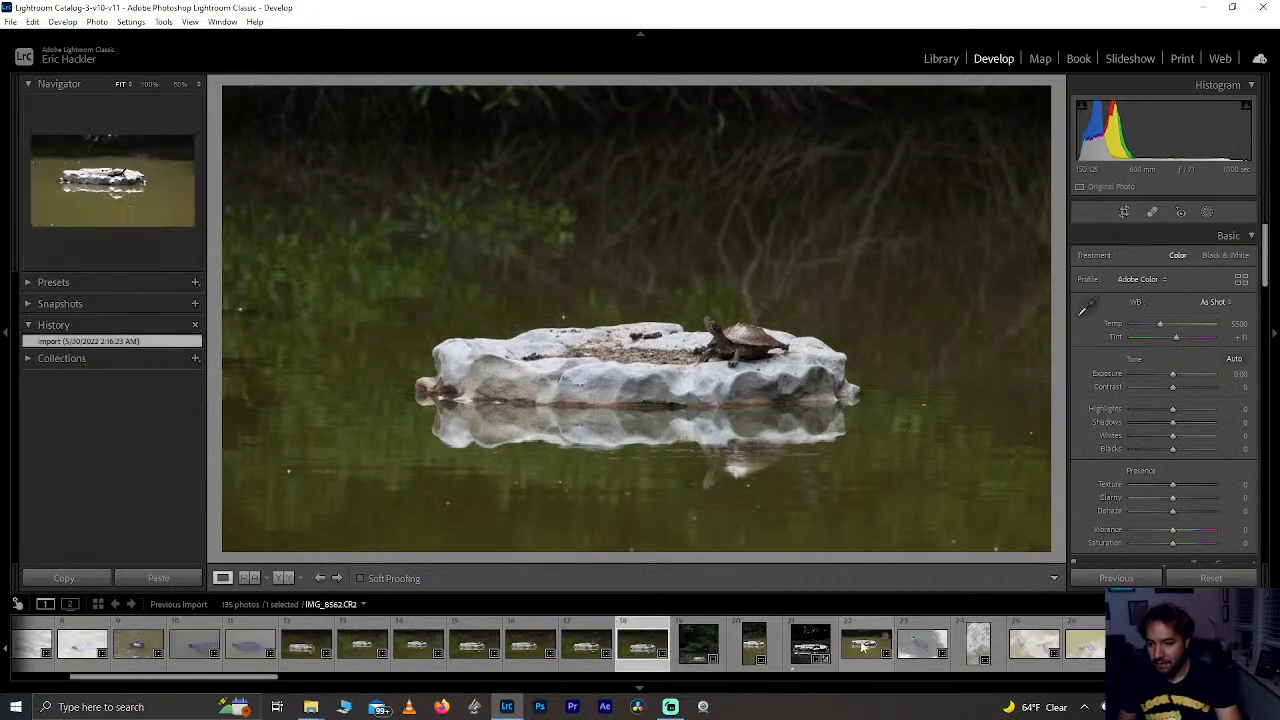
{"action": "left_click", "coordinate": [863, 647]}
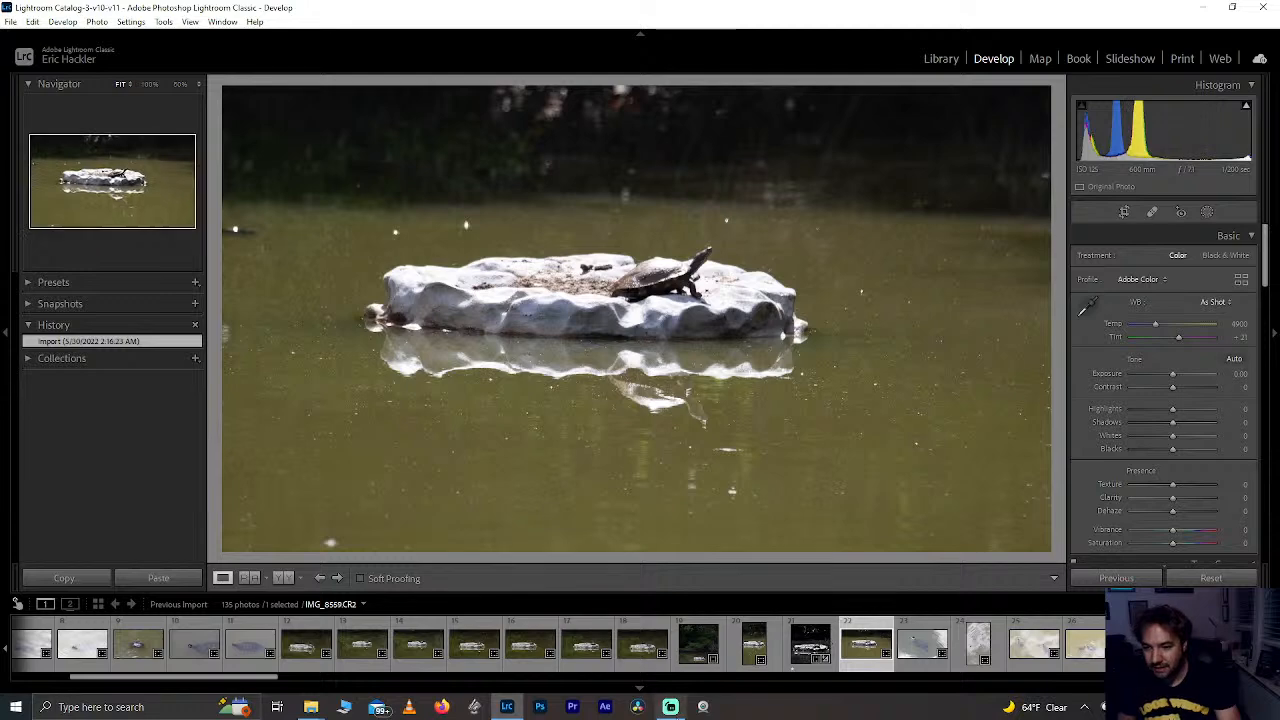
Step: Open IMG_8557.CR2, inspect the turtle, and constrain the photo's crop to a 1 x 1 aspect ratio
{"action": "left_click", "coordinate": [643, 647]}
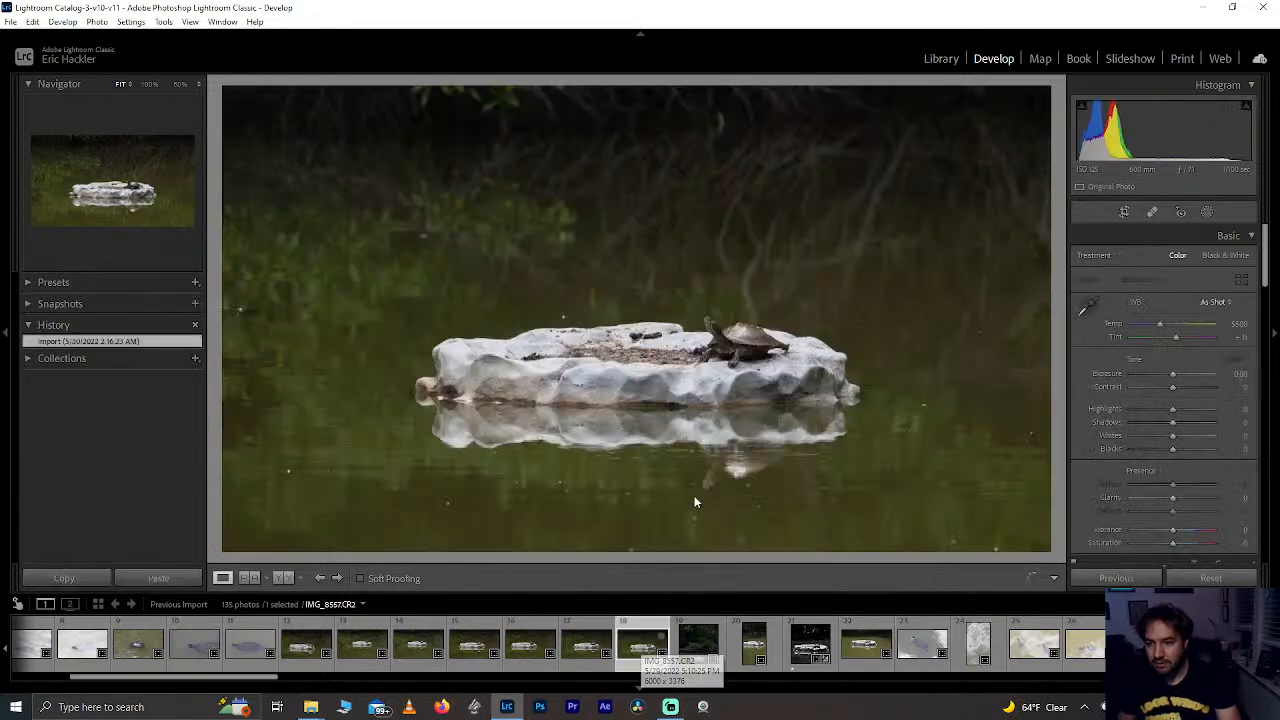
{"action": "left_click", "coordinate": [735, 324]}
{"action": "left_click", "coordinate": [704, 374]}
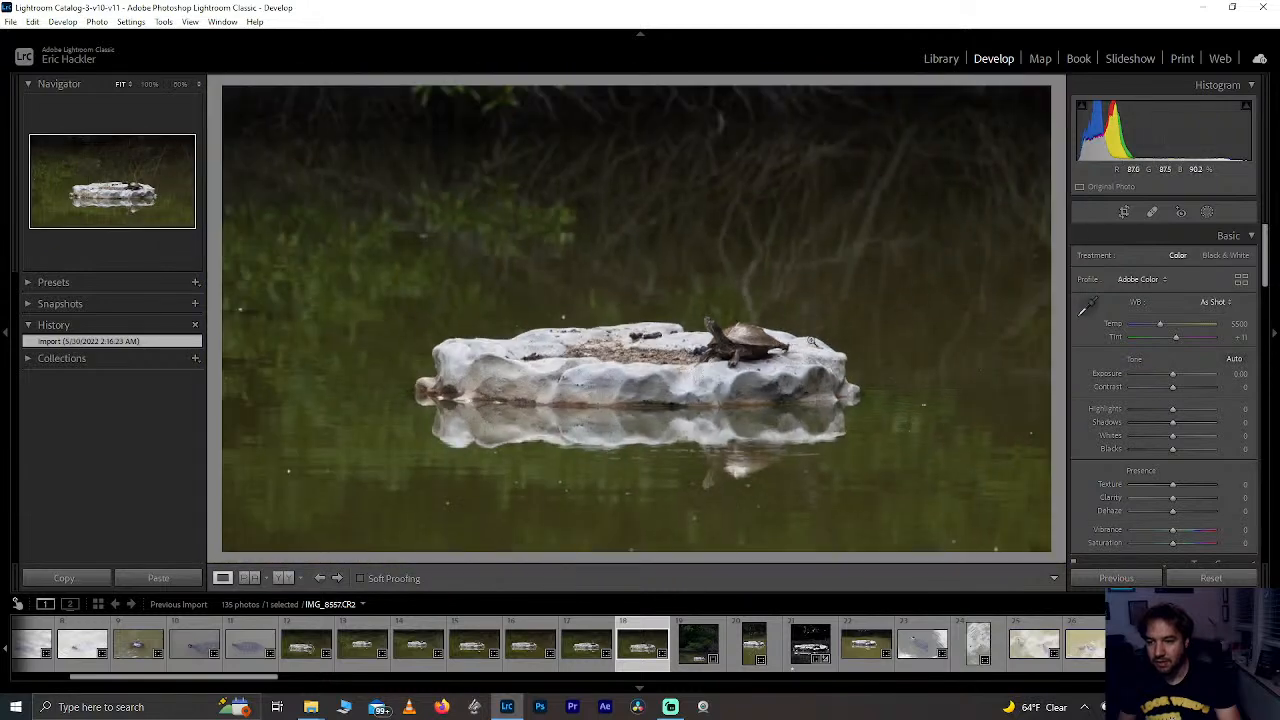
{"action": "left_click", "coordinate": [1124, 212]}
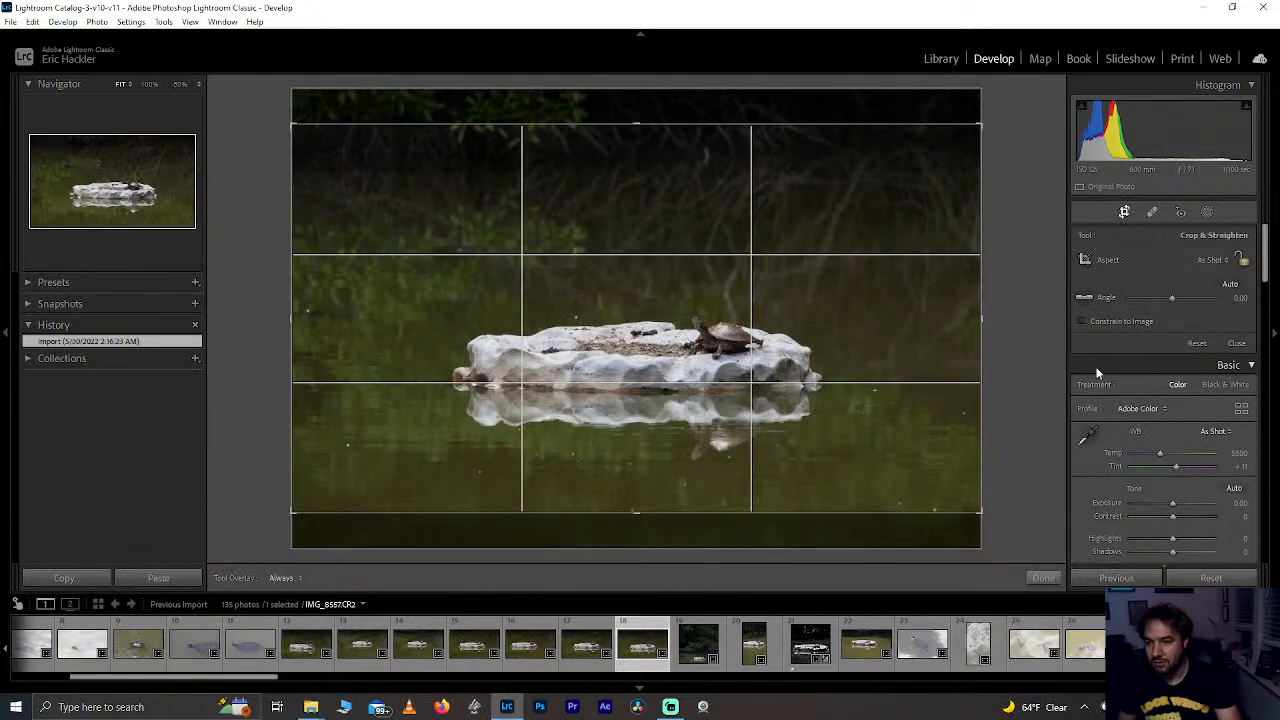
{"action": "left_click", "coordinate": [1213, 260]}
{"action": "left_click", "coordinate": [1130, 326]}
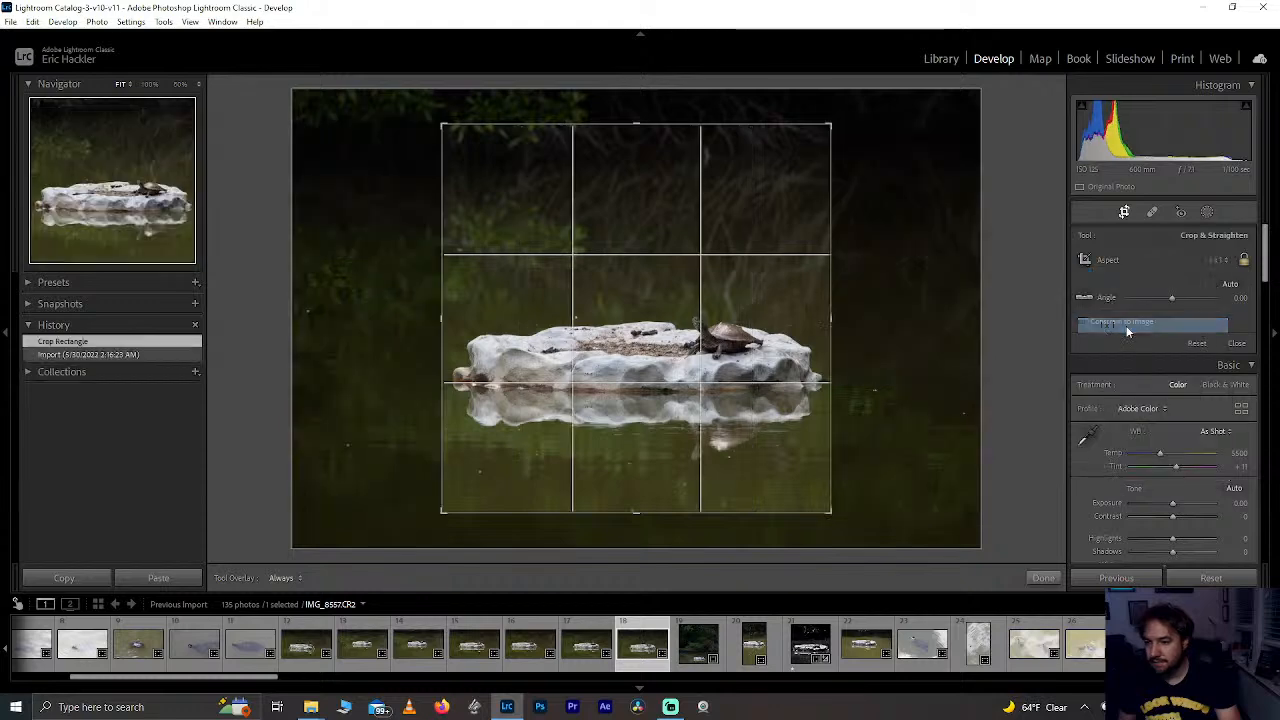
Step: Tighten the square crop to nearly the rock's full width, place the rock slightly below the middle, and apply it
{"action": "left_click_drag", "start_coordinate": [606, 511], "coordinate": [617, 534]}
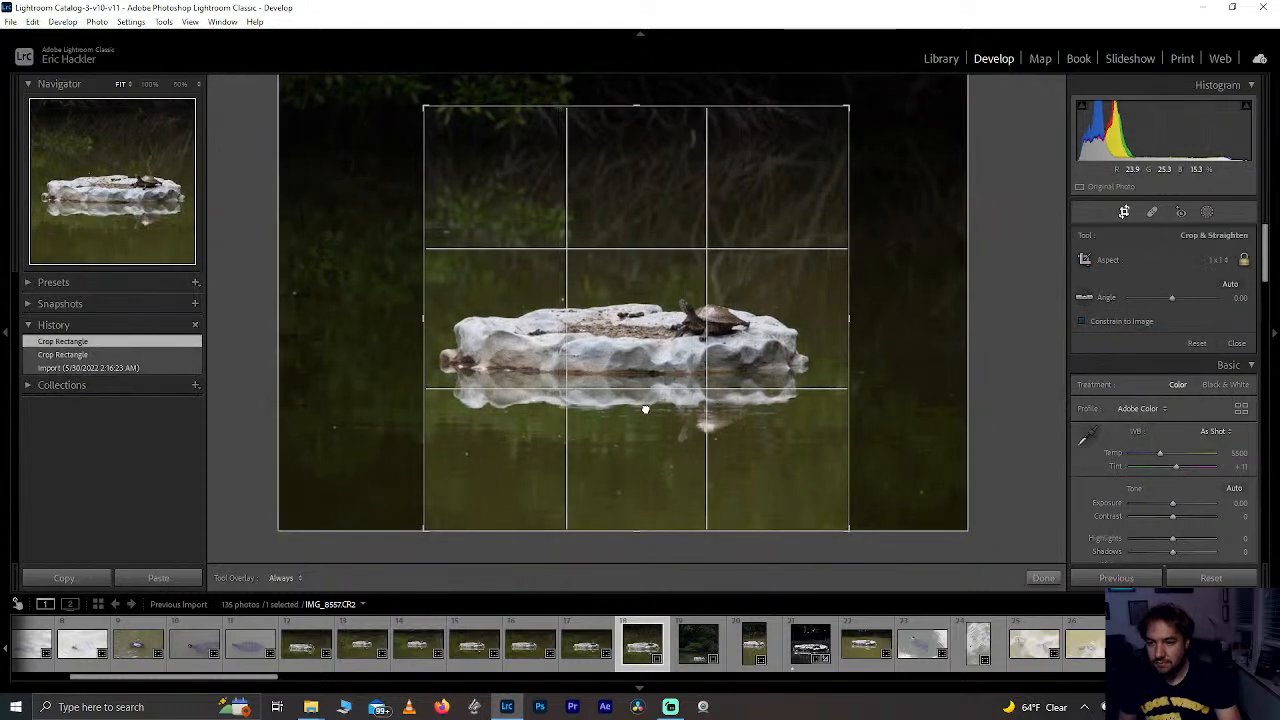
{"action": "left_click_drag", "start_coordinate": [648, 410], "coordinate": [658, 373]}
{"action": "left_click_drag", "start_coordinate": [637, 530], "coordinate": [637, 514]}
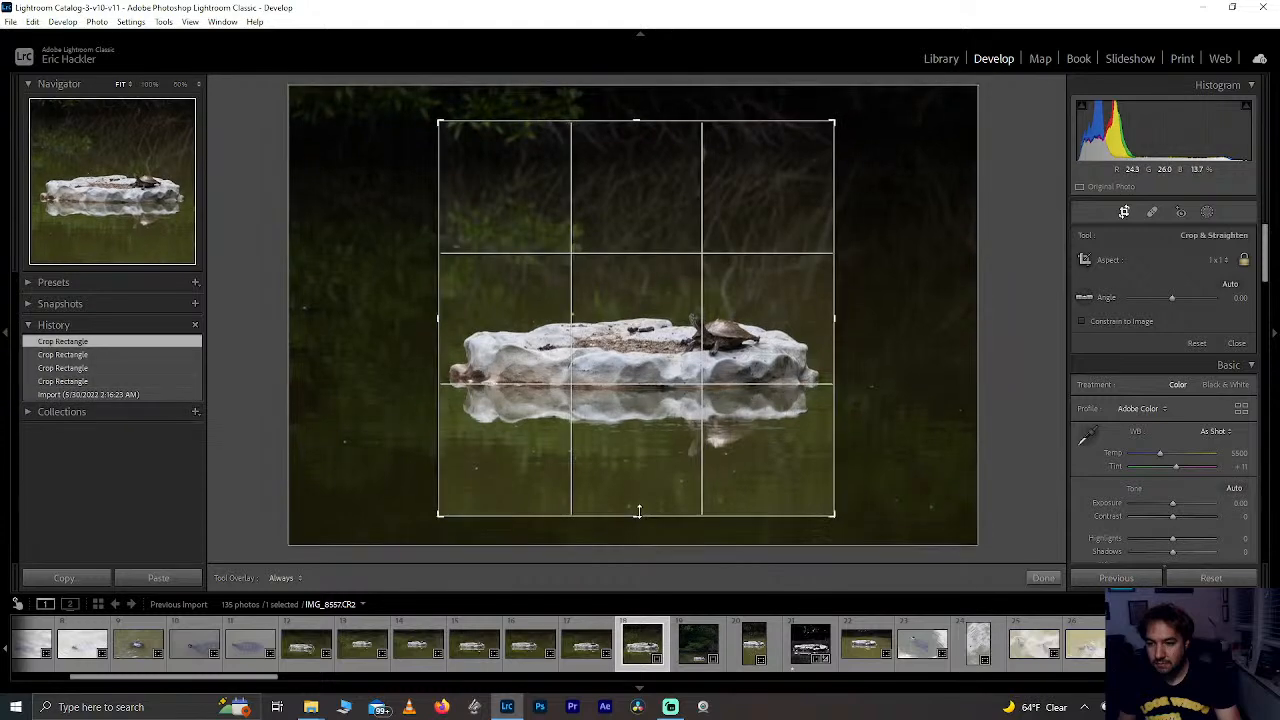
{"action": "left_click_drag", "start_coordinate": [644, 449], "coordinate": [646, 411]}
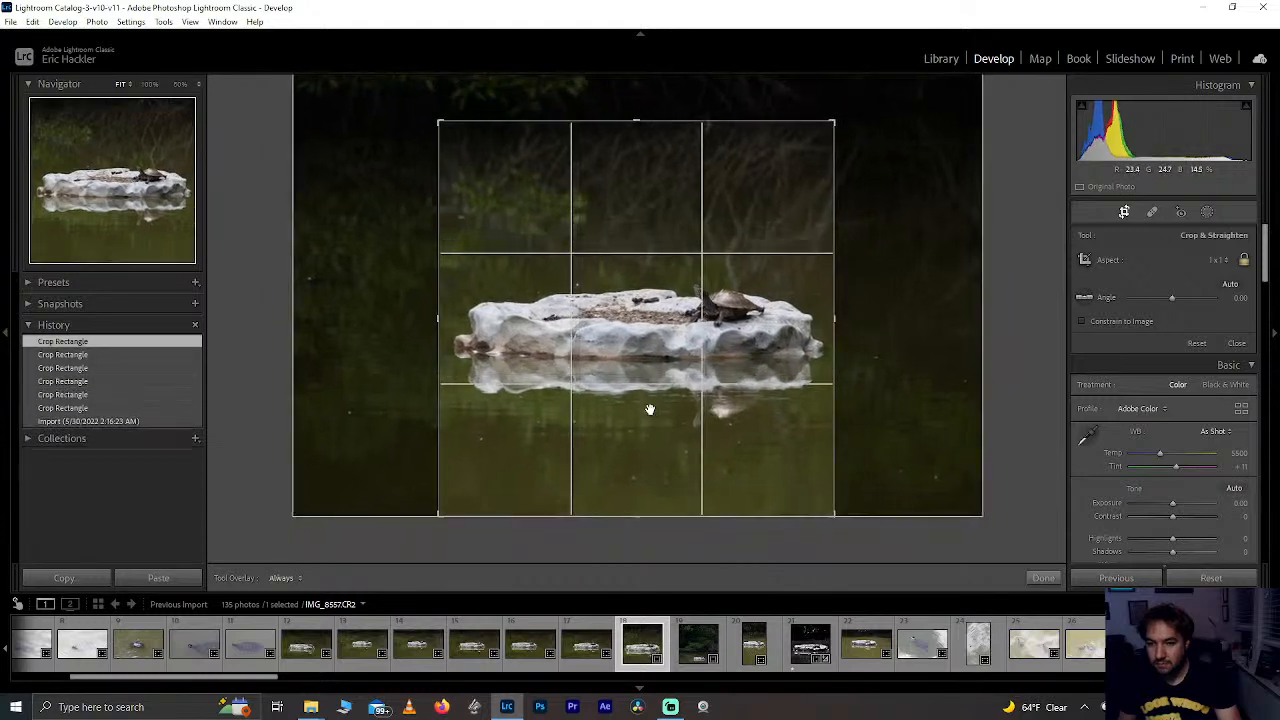
{"action": "left_click_drag", "start_coordinate": [637, 515], "coordinate": [643, 467]}
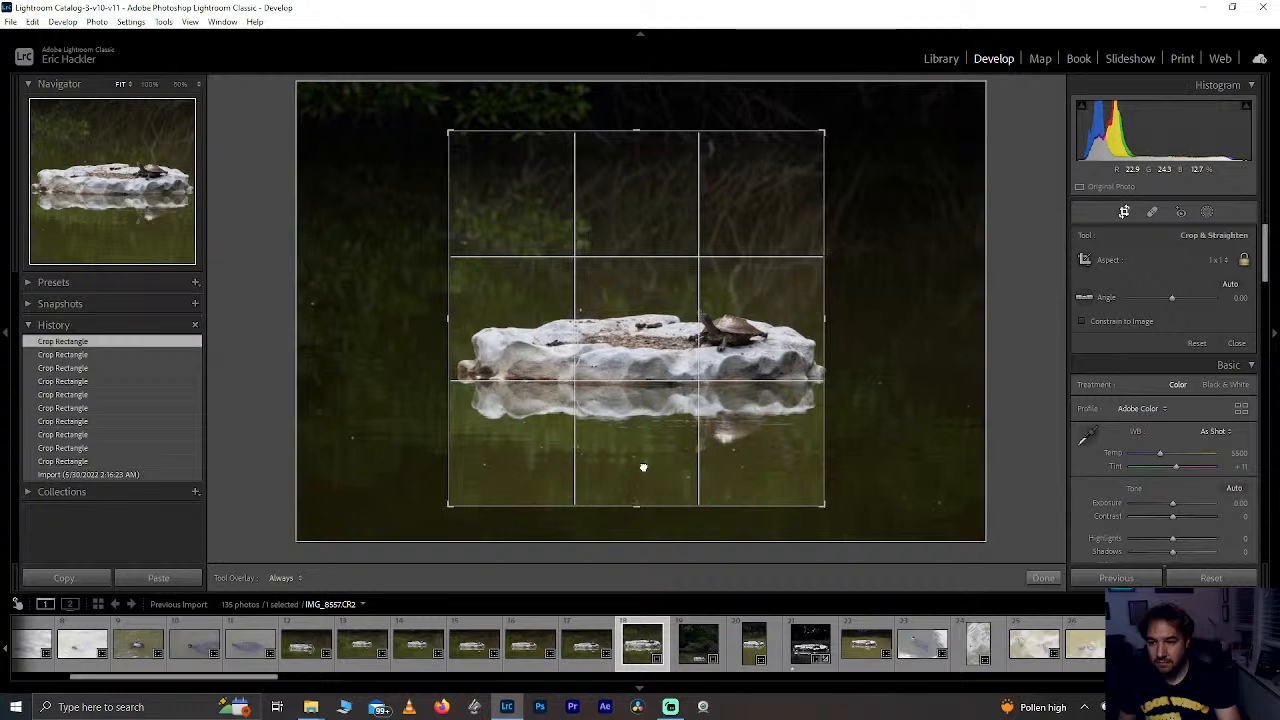
{"action": "left_click_drag", "start_coordinate": [645, 467], "coordinate": [636, 467]}
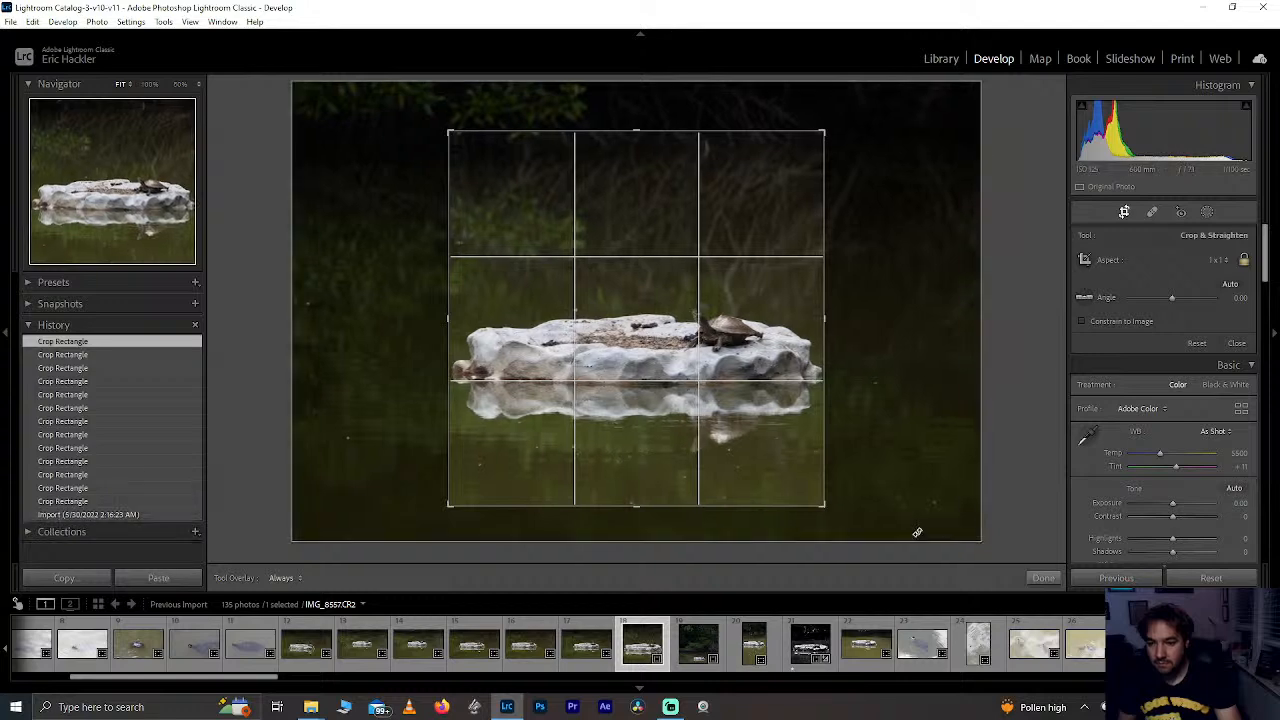
{"action": "left_click", "coordinate": [1044, 578]}
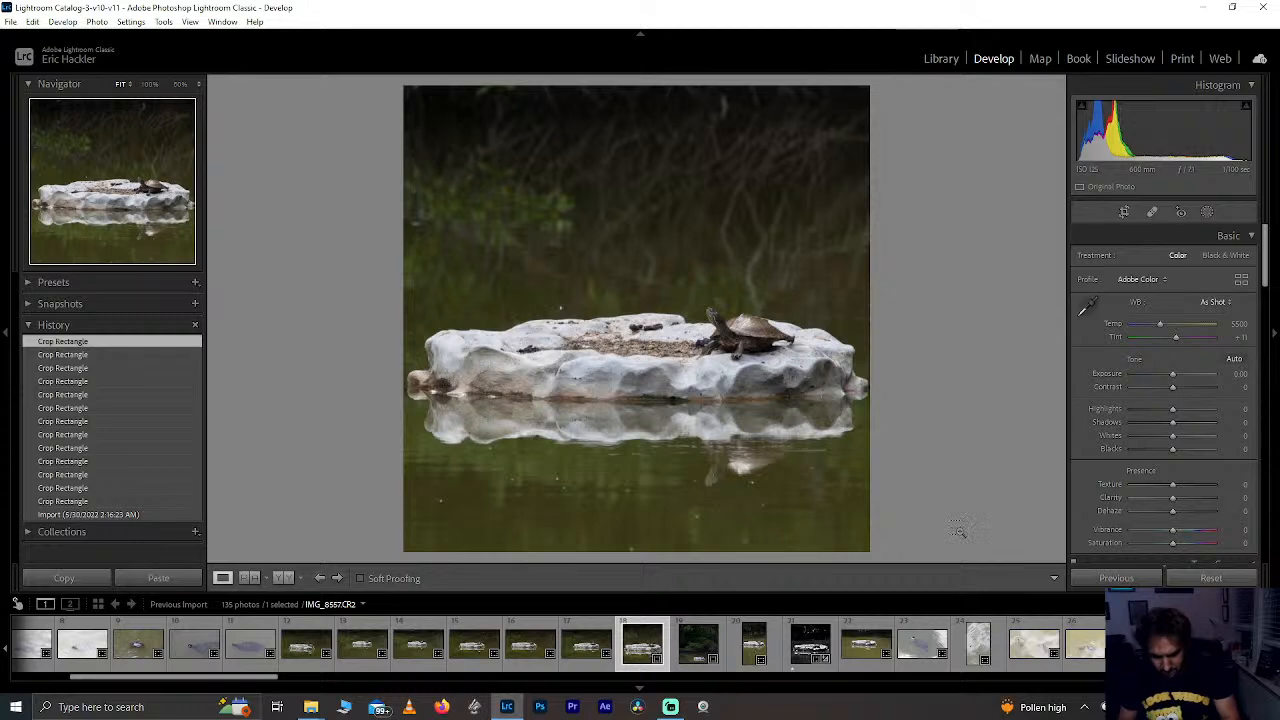
{"action": "key", "text": "ctrl+]"}
{"action": "key", "text": "ctrl+]"}
{"action": "key", "text": "ctrl+]"}
{"action": "key", "text": "ctrl+]"}
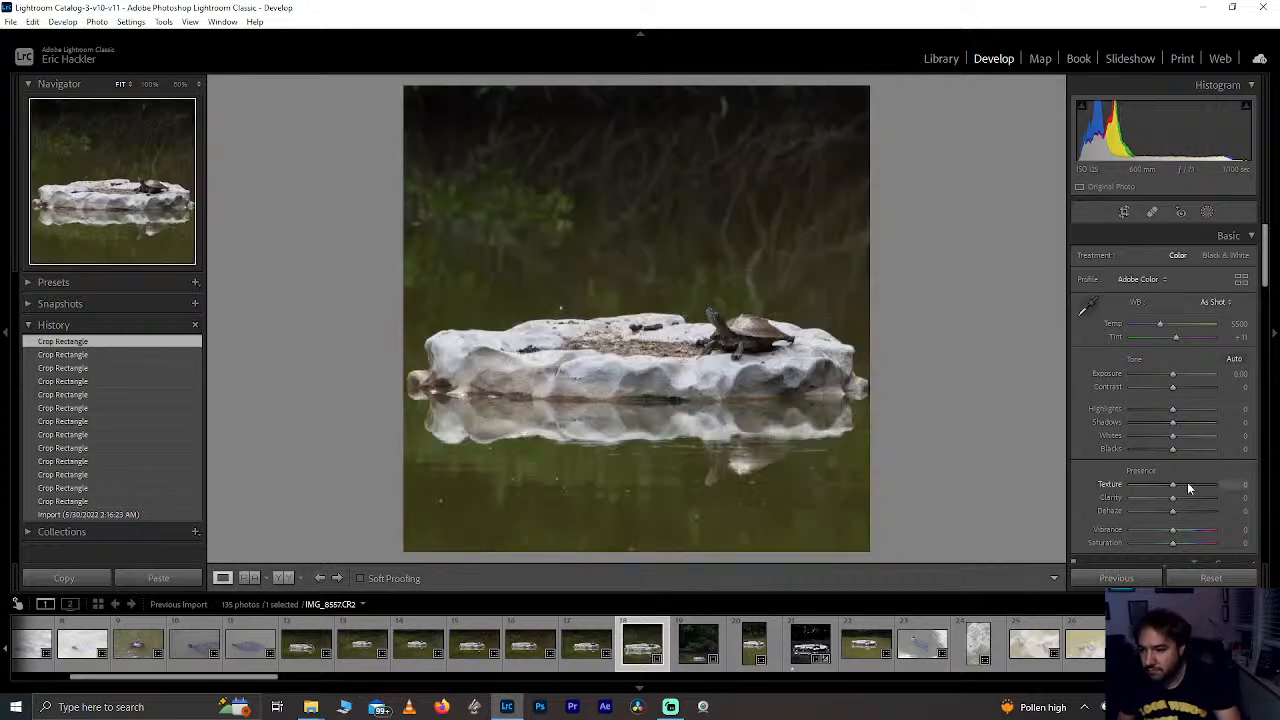
Step: Set Clarity to +58, Highlights to −100, Whites to +32 and Shadows to +60 for the whole photo
{"action": "left_click_drag", "start_coordinate": [1173, 497], "coordinate": [1202, 500]}
{"action": "left_click_drag", "start_coordinate": [1201, 499], "coordinate": [1197, 498]}
{"action": "left_click_drag", "start_coordinate": [1173, 408], "coordinate": [1078, 409]}
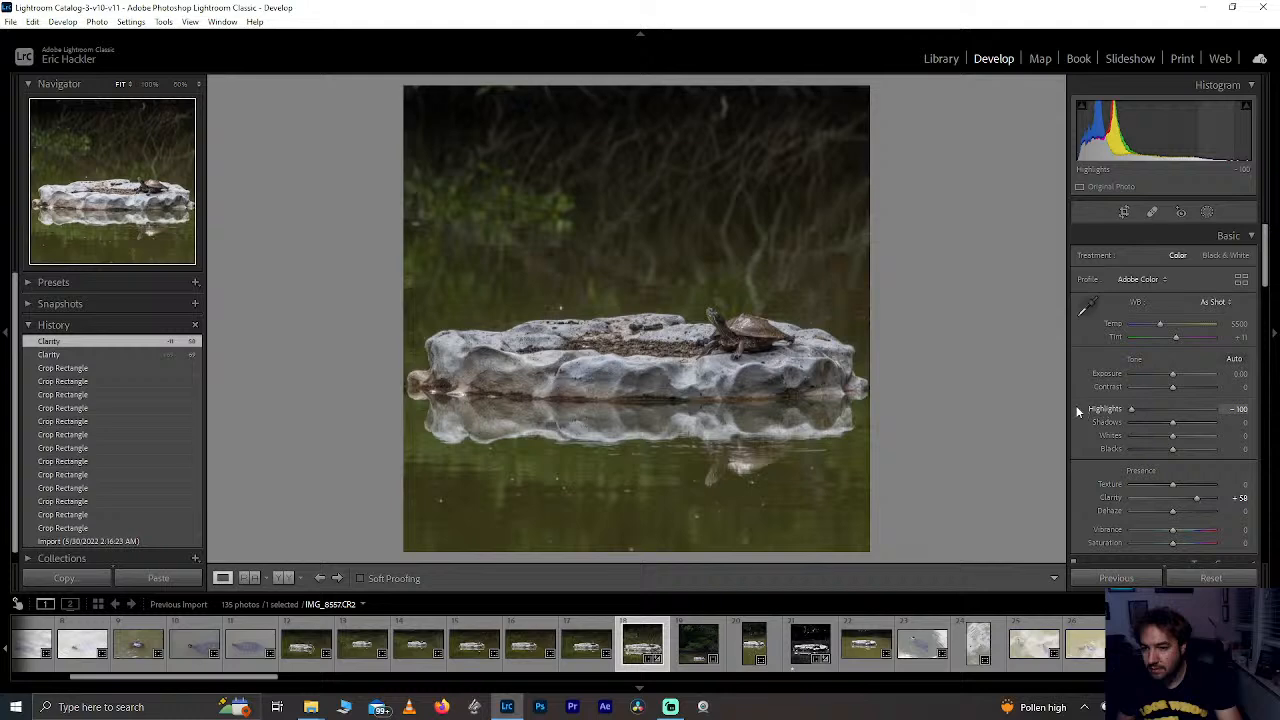
{"action": "mouse_move", "coordinate": [1173, 435]}
{"action": "left_mouse_down"}
{"action": "mouse_move", "coordinate": [1258, 430]}
{"action": "mouse_move", "coordinate": [1197, 428]}
{"action": "left_mouse_up"}
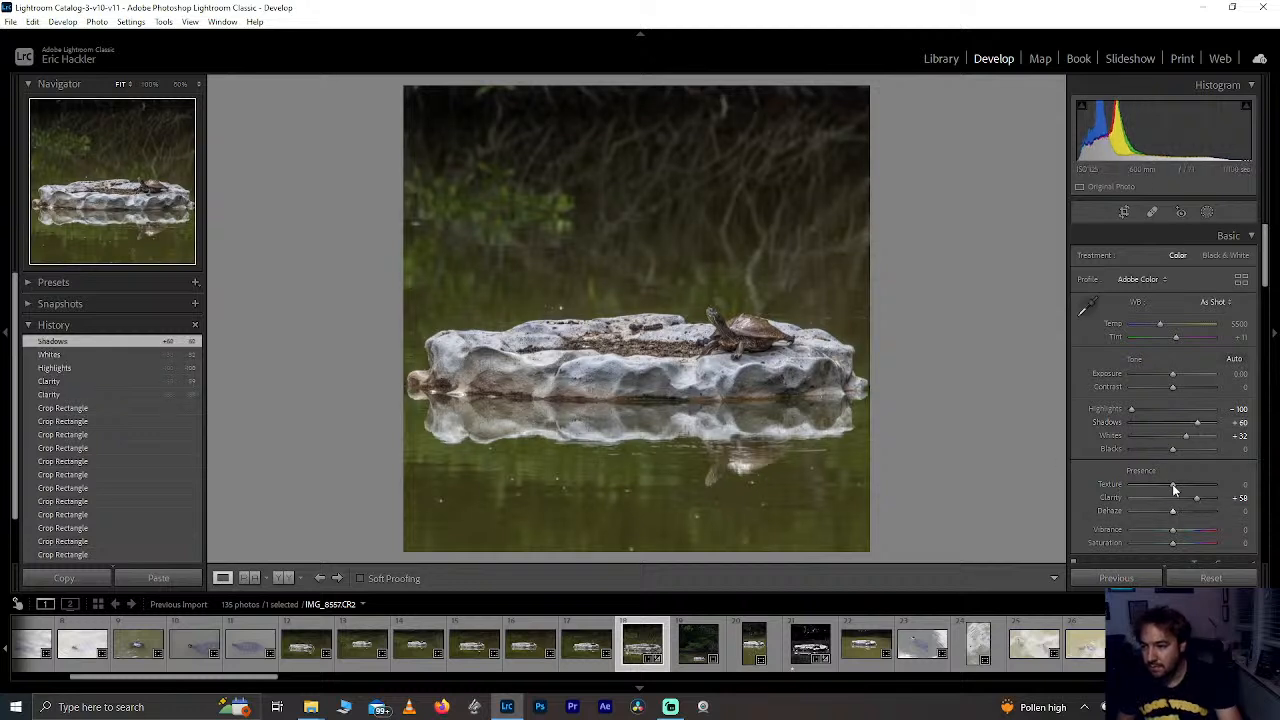
Step: Try Texture at +37 on the whole photo, reset it, and check the turtle up close
{"action": "left_click_drag", "start_coordinate": [1174, 487], "coordinate": [1194, 489]}
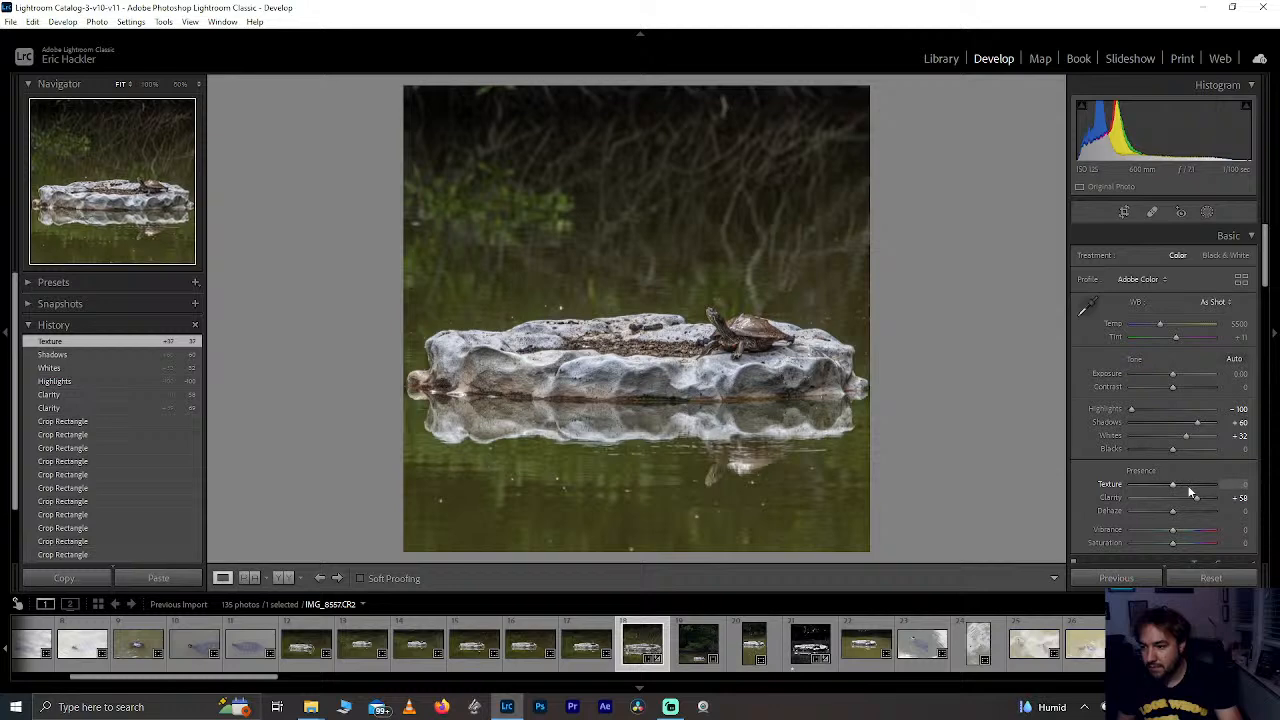
{"action": "double_click", "coordinate": [1194, 487]}
{"action": "left_click", "coordinate": [717, 321]}
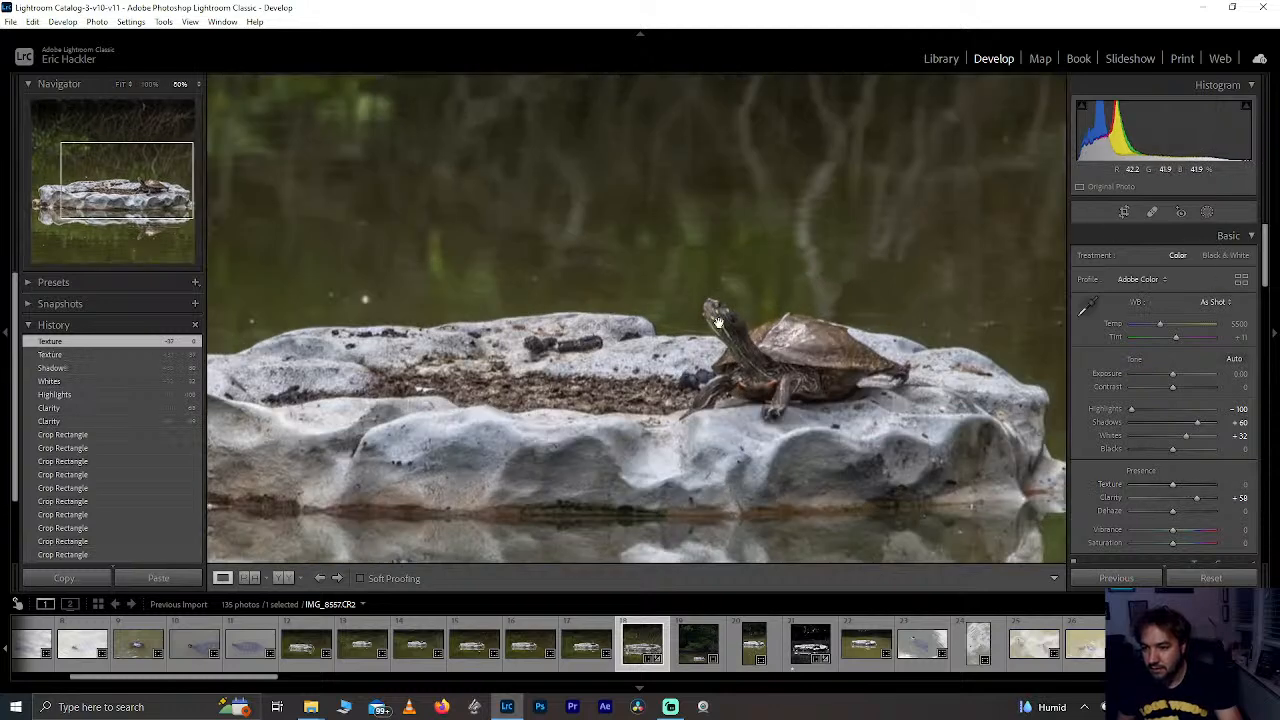
{"action": "left_click", "coordinate": [736, 331]}
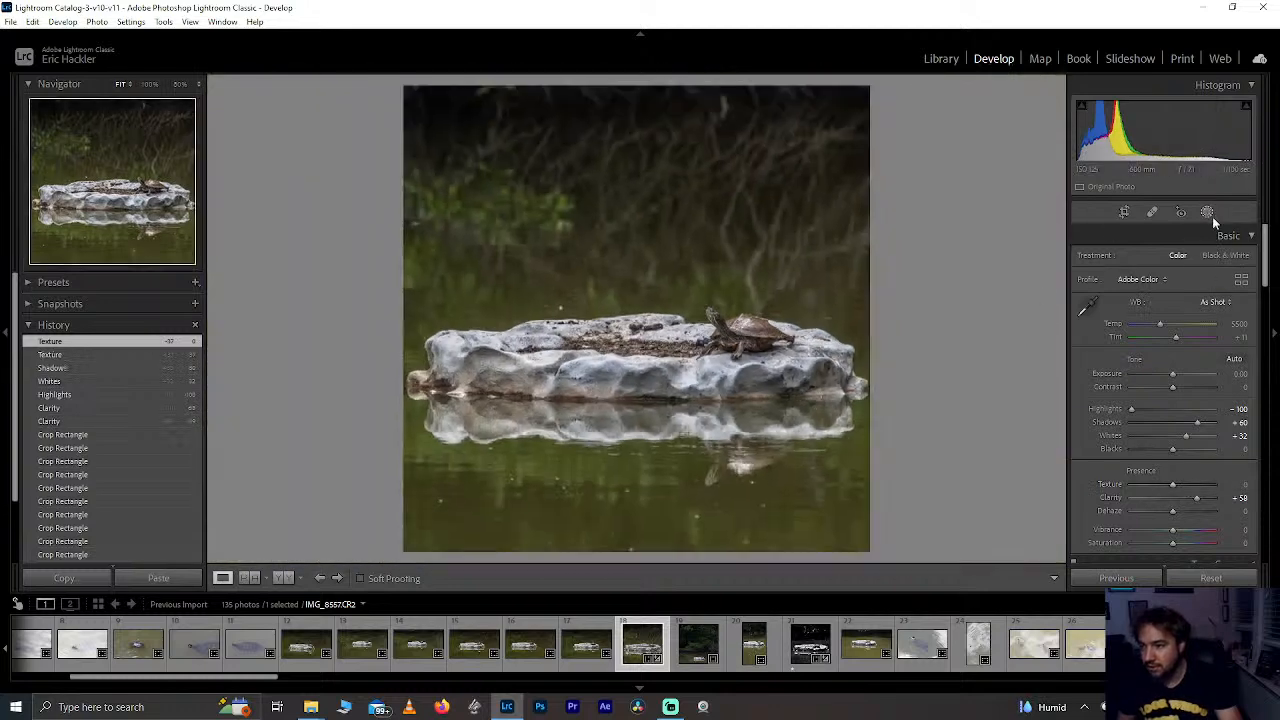
Step: Create a Select Subject mask over the rock and turtle with Texture 100, and finish masking
{"action": "left_click", "coordinate": [1209, 214]}
{"action": "left_click", "coordinate": [1119, 252]}
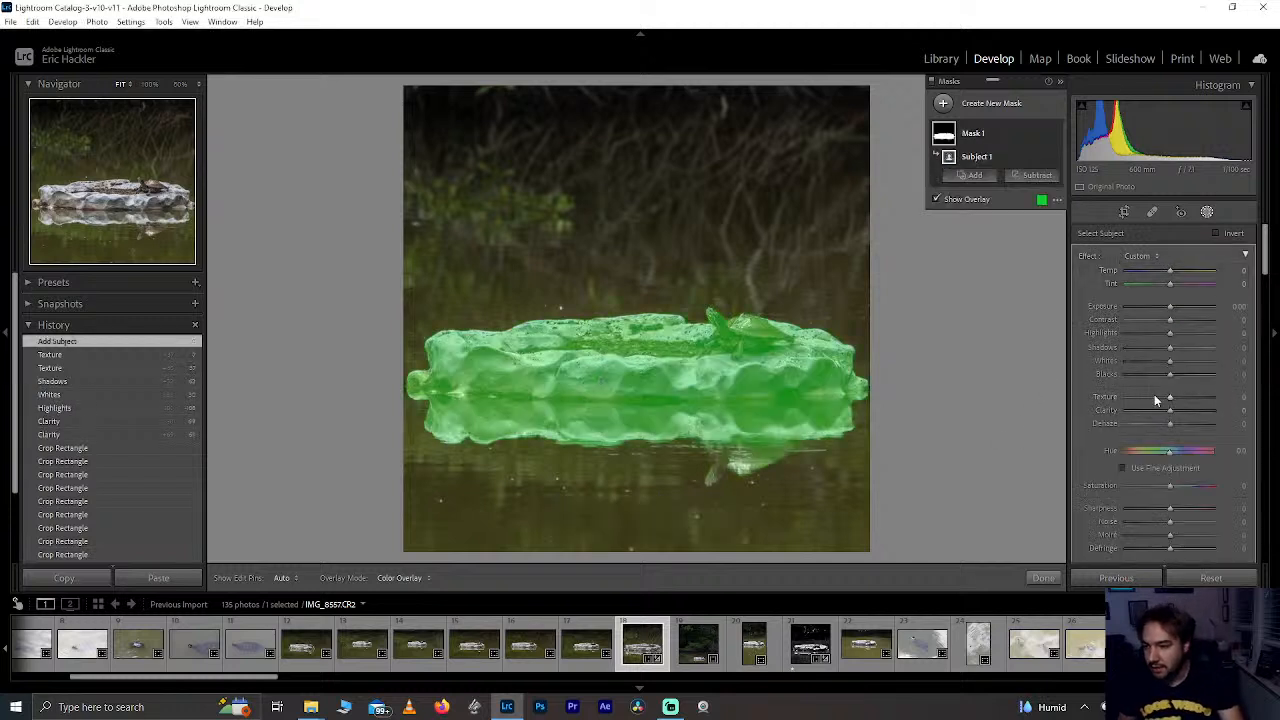
{"action": "left_click_drag", "start_coordinate": [1177, 398], "coordinate": [1235, 405]}
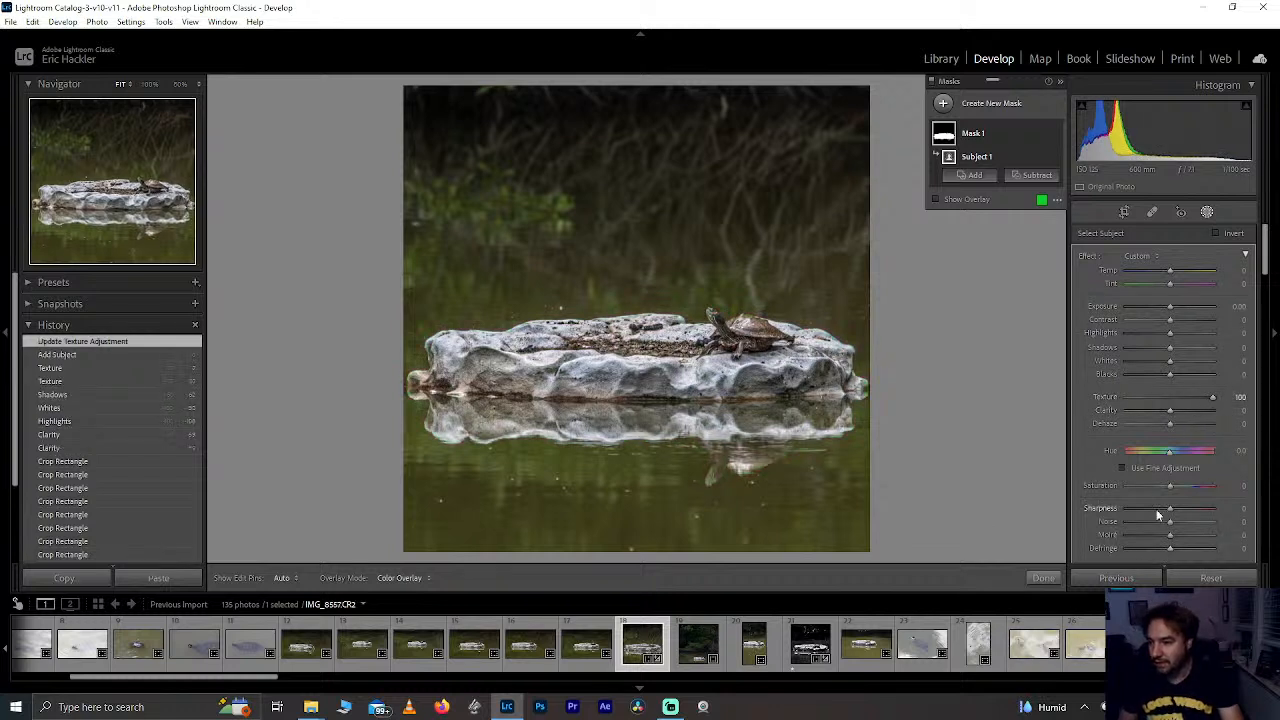
{"action": "left_click", "coordinate": [1043, 578]}
Step: Set the Blue saturation to +62 in the HSL color adjustments
{"action": "scroll", "coordinate": [1250, 335], "scroll_direction": "down", "scroll_amount": 5}
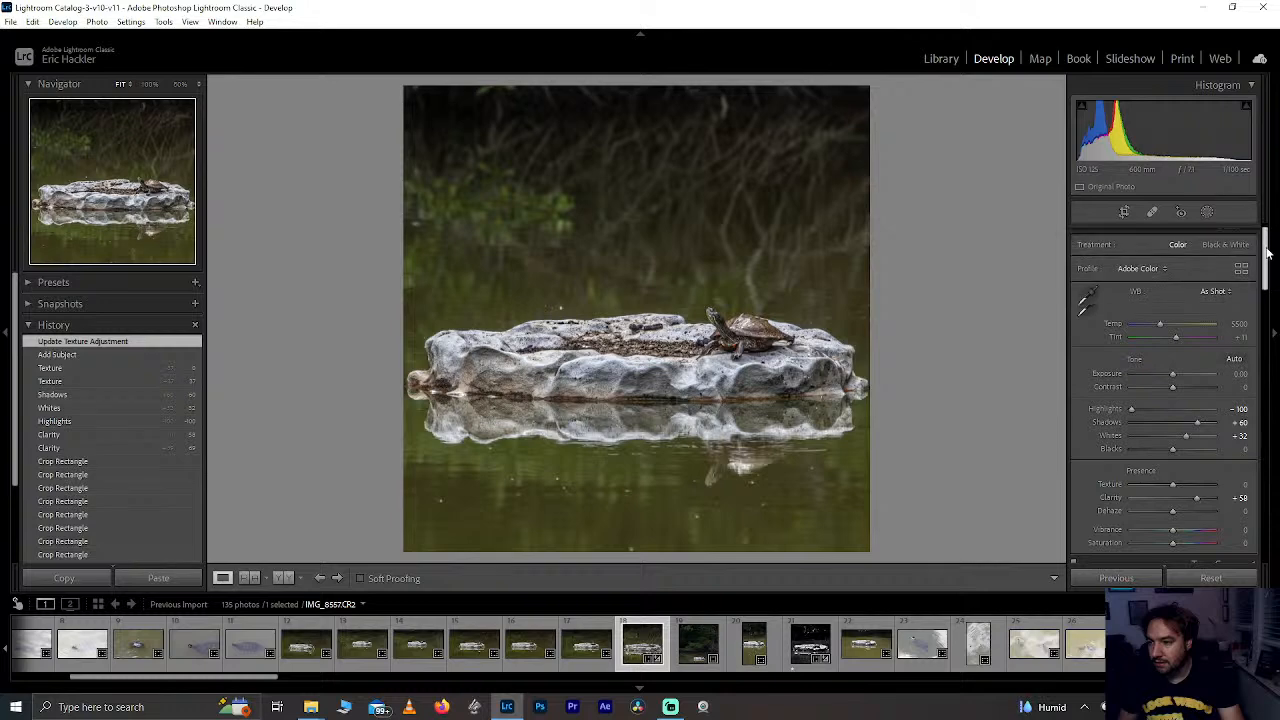
{"action": "scroll", "coordinate": [1250, 335], "scroll_direction": "down", "scroll_amount": 2}
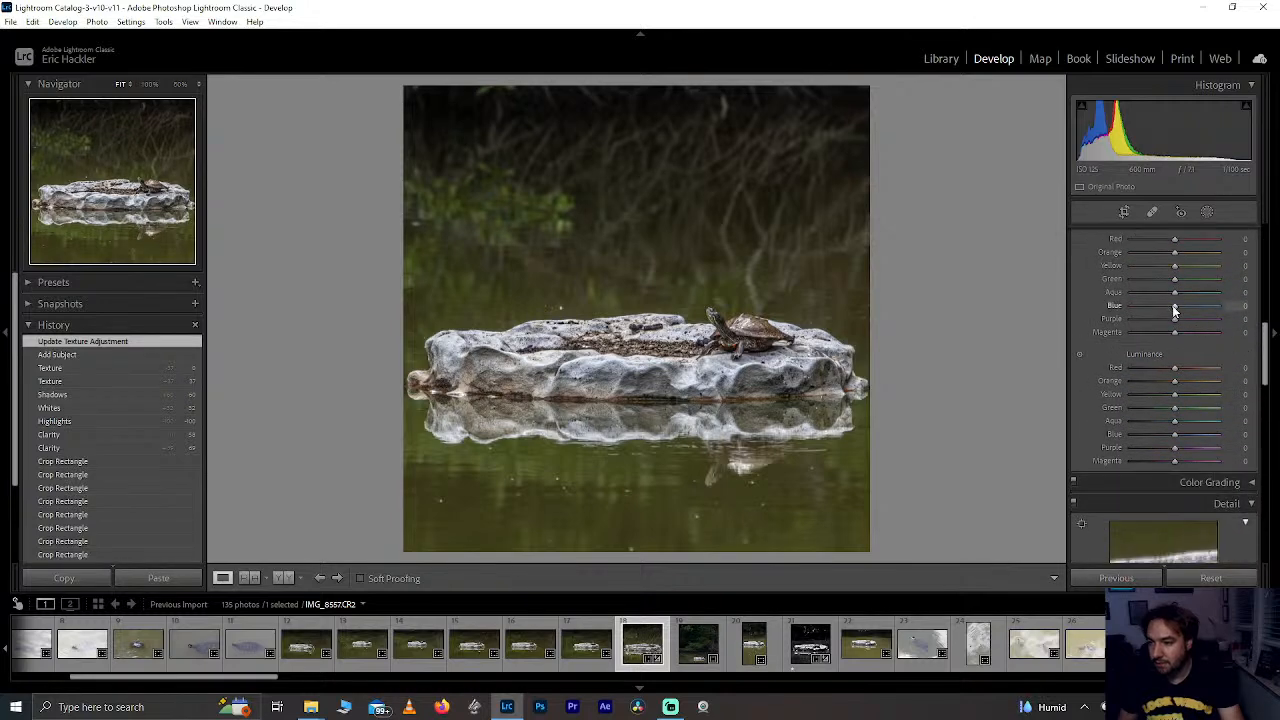
{"action": "mouse_move", "coordinate": [1175, 306]}
{"action": "left_mouse_down"}
{"action": "mouse_move", "coordinate": [1230, 321]}
{"action": "mouse_move", "coordinate": [1199, 308]}
{"action": "left_mouse_up"}
Step: Try several darker Blue luminance values, including −43, and reset the Blue luminance
{"action": "left_click_drag", "start_coordinate": [1190, 434], "coordinate": [1141, 426]}
{"action": "double_click", "coordinate": [1142, 433]}
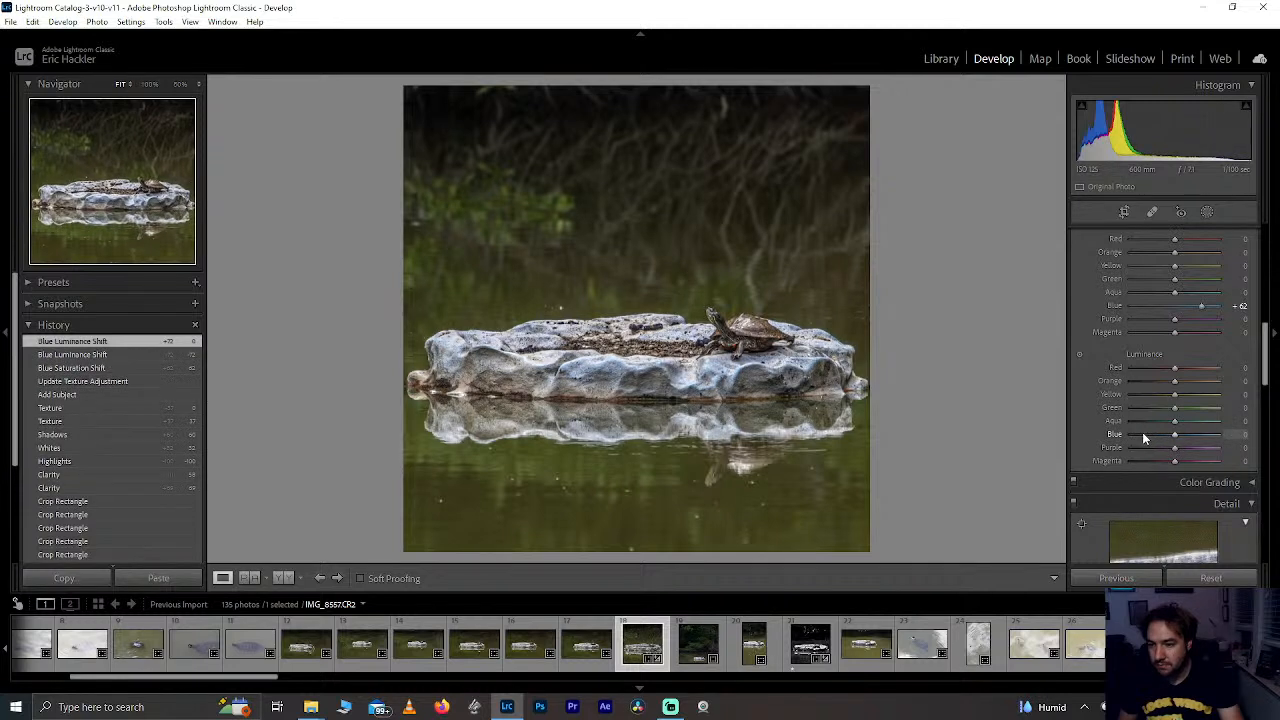
{"action": "left_click", "coordinate": [1142, 433]}
{"action": "double_click", "coordinate": [1157, 435]}
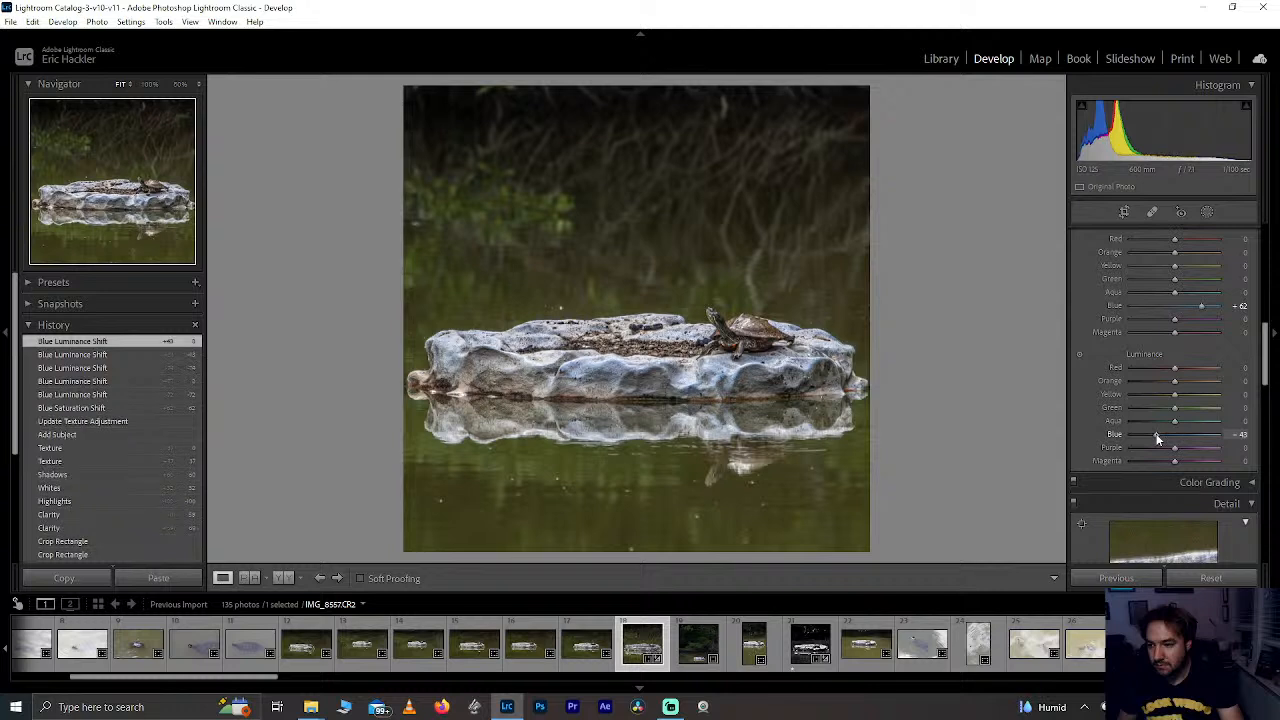
{"action": "double_click", "coordinate": [1157, 435]}
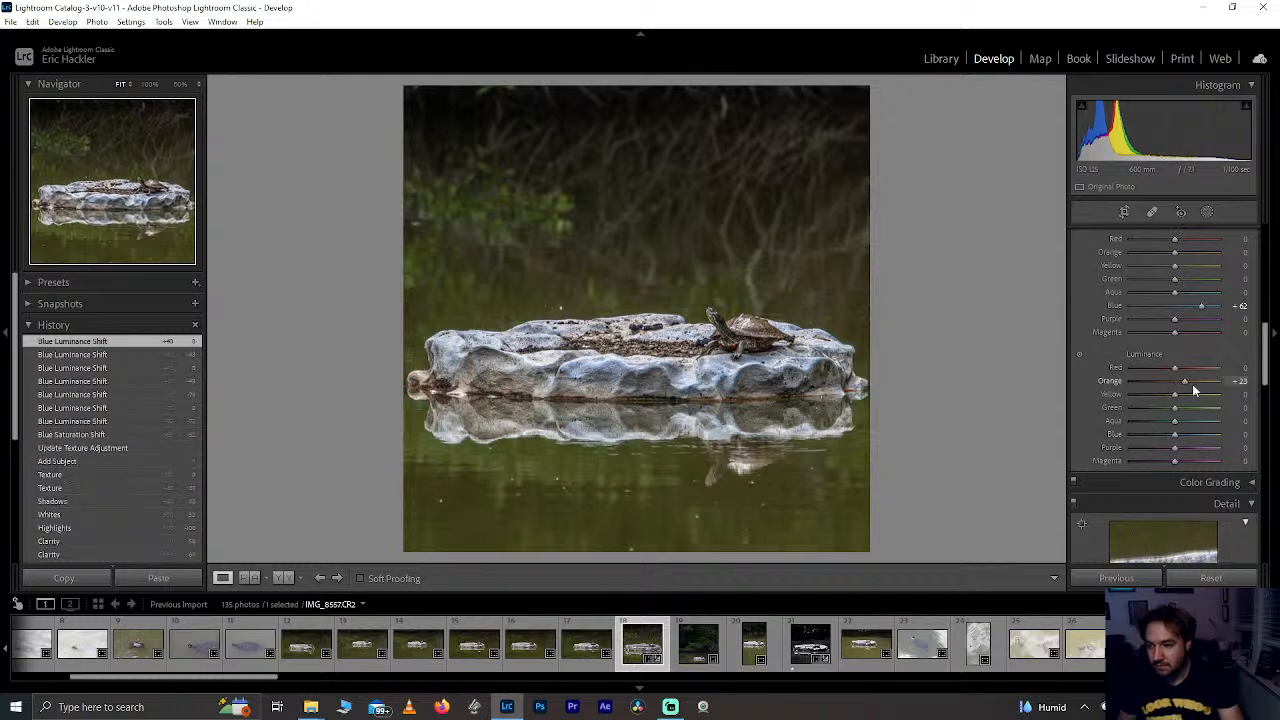
Step: Set luminance to +85 for Orange and −85 for Yellow, and saturation to +38 for Red and +66 for Orange
{"action": "left_click_drag", "start_coordinate": [1193, 390], "coordinate": [1138, 395]}
{"action": "double_click", "coordinate": [1173, 408]}
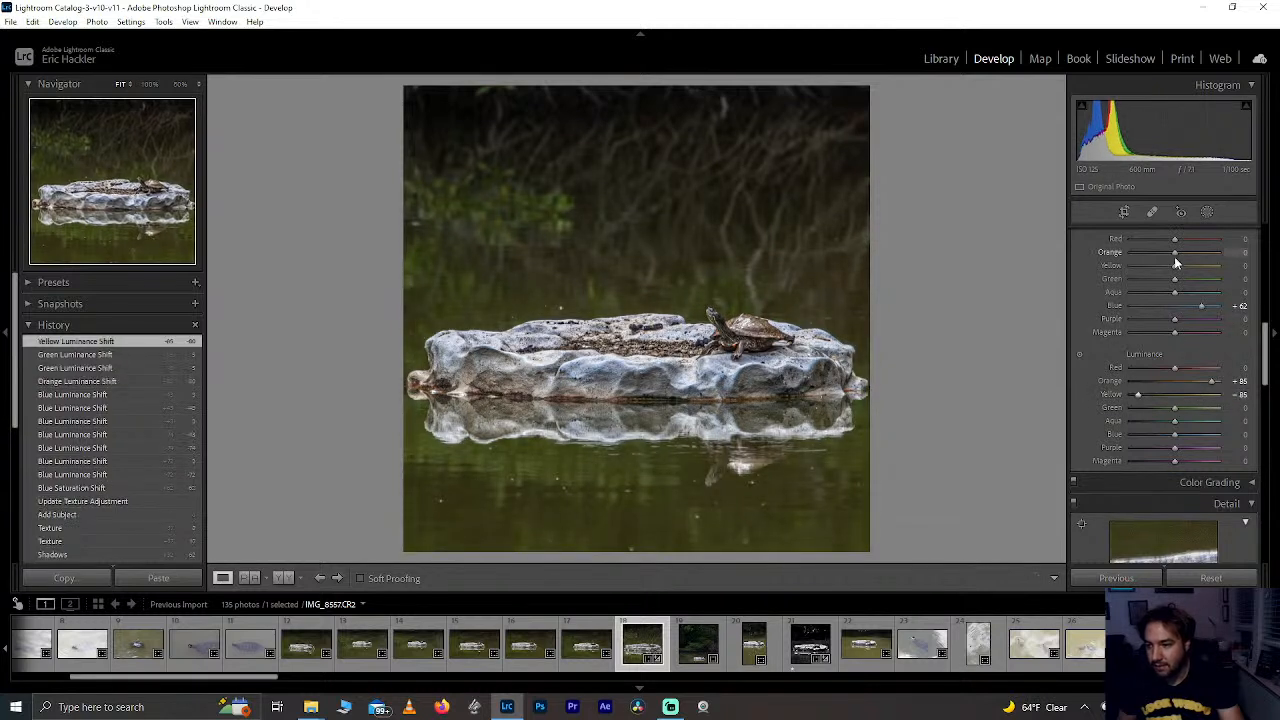
{"action": "left_click_drag", "start_coordinate": [1174, 258], "coordinate": [1208, 266]}
{"action": "double_click", "coordinate": [1134, 251]}
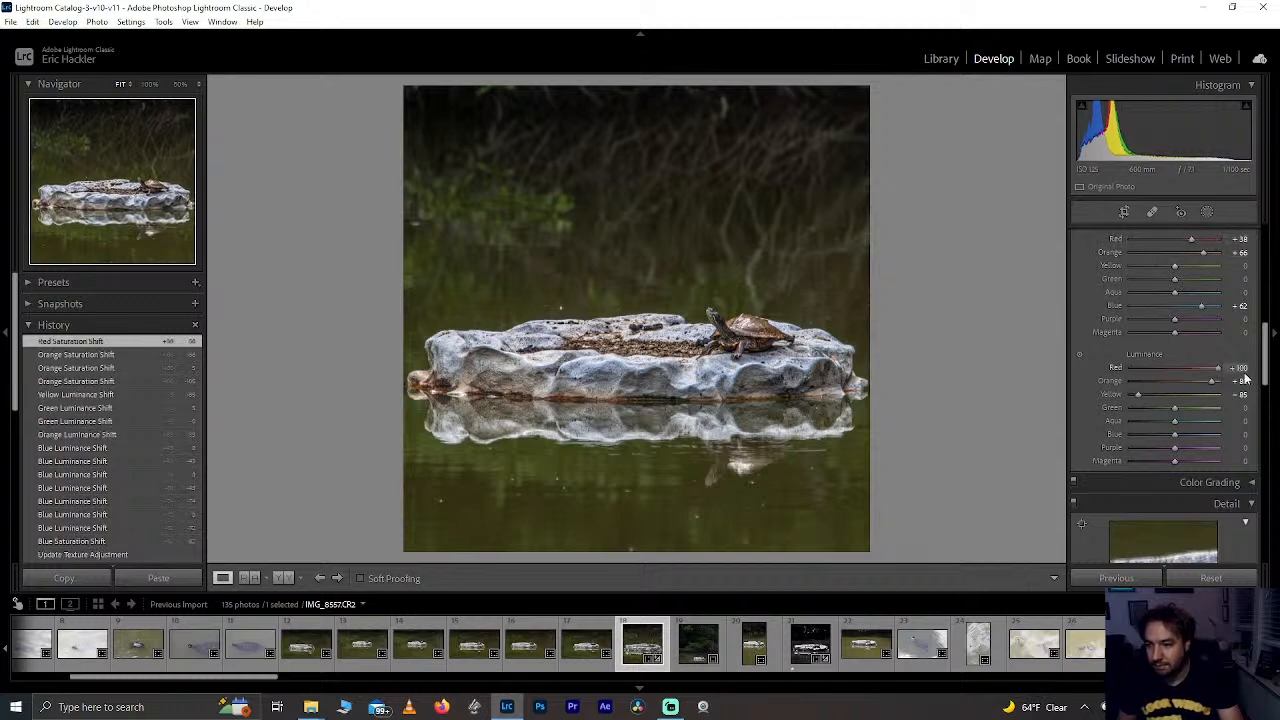
Step: Reset the Red luminance, set the Orange saturation to +23, and return the Yellow and Green saturation to 0 after trying them
{"action": "left_click_drag", "start_coordinate": [1131, 368], "coordinate": [1176, 369]}
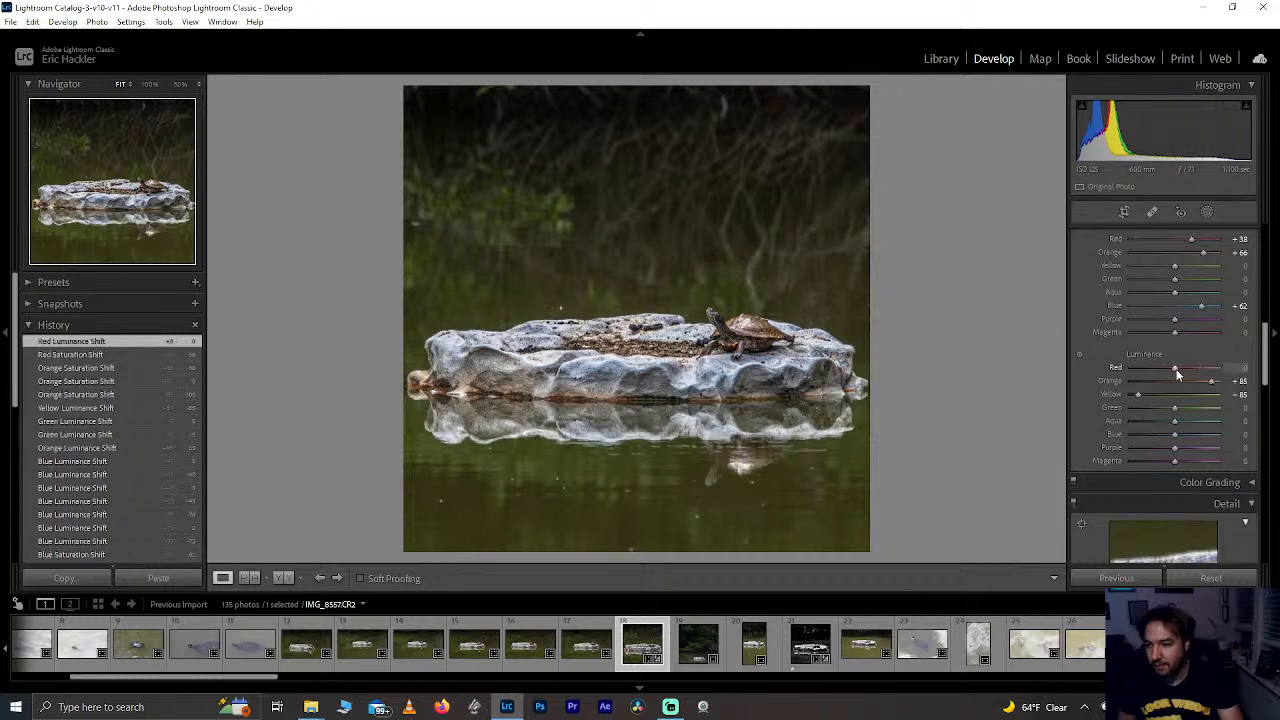
{"action": "double_click", "coordinate": [1176, 369]}
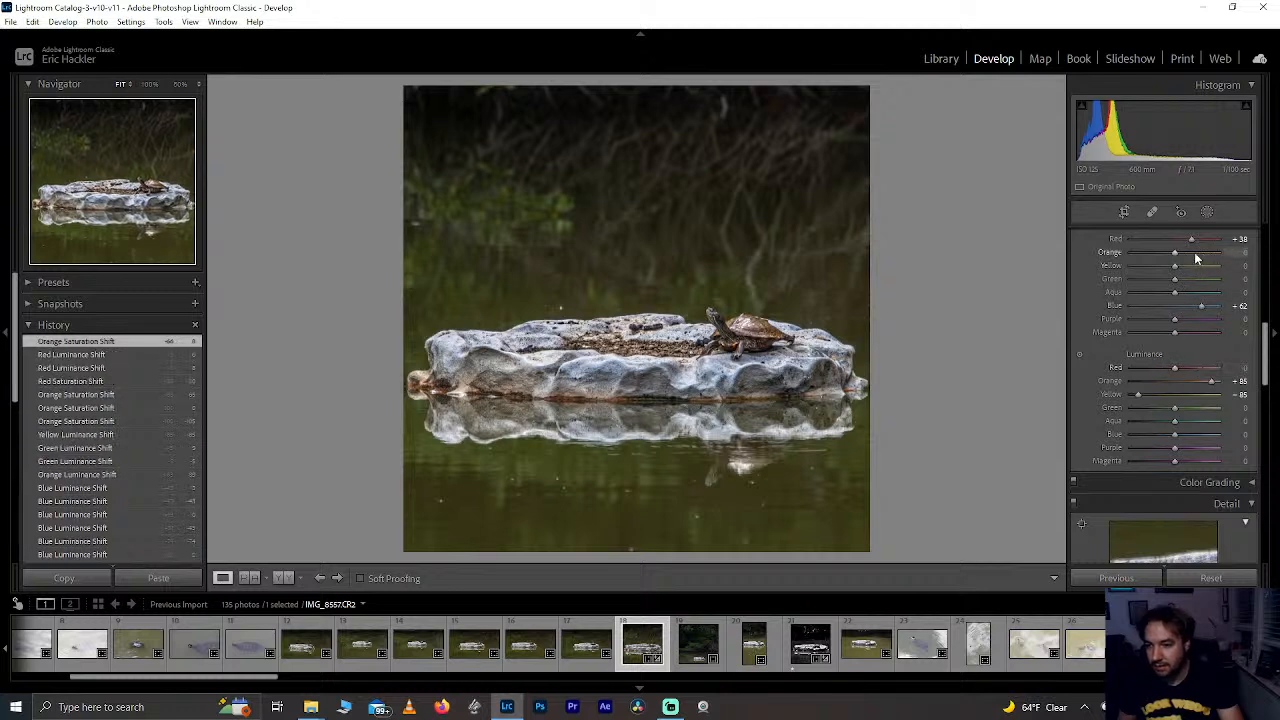
{"action": "left_click_drag", "start_coordinate": [1182, 253], "coordinate": [1204, 281]}
{"action": "double_click", "coordinate": [1144, 267]}
{"action": "double_click", "coordinate": [1204, 281]}
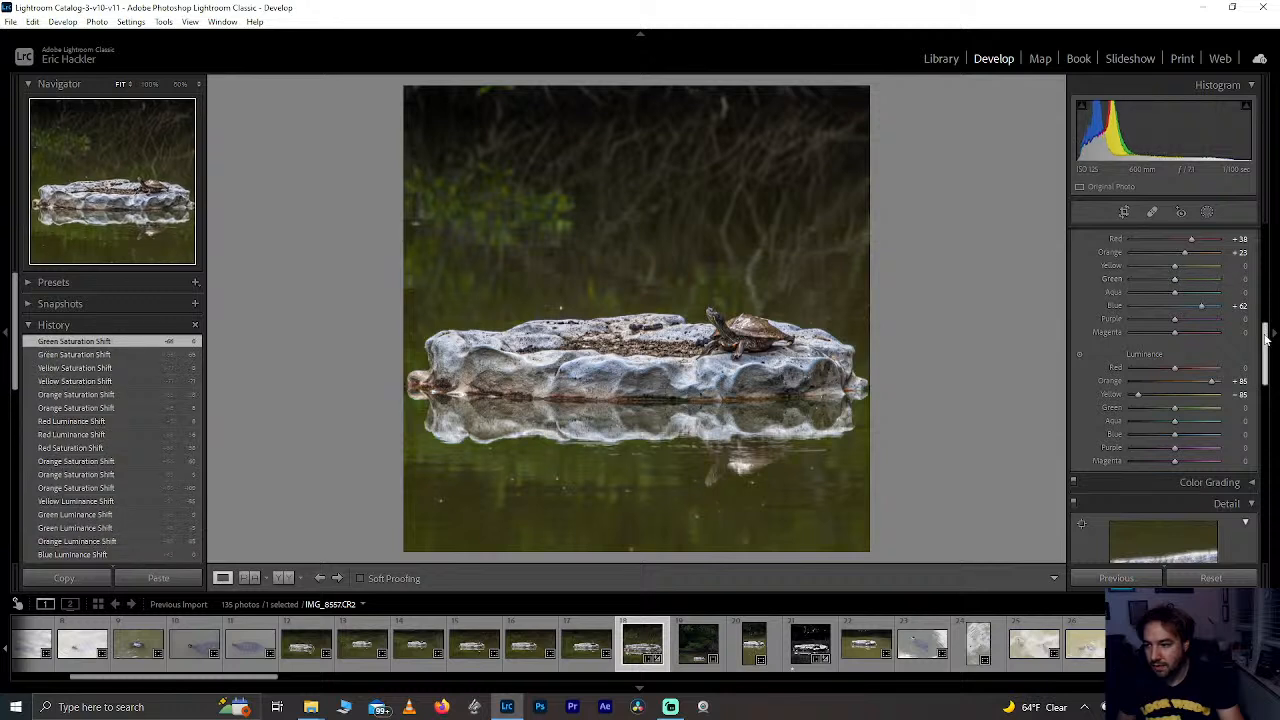
Step: Set the Yellow hue to +65 in the HSL adjustments, try lower Green hue and saturation values, and reset both Green values to 0
{"action": "left_click_drag", "start_coordinate": [1268, 338], "coordinate": [1268, 305]}
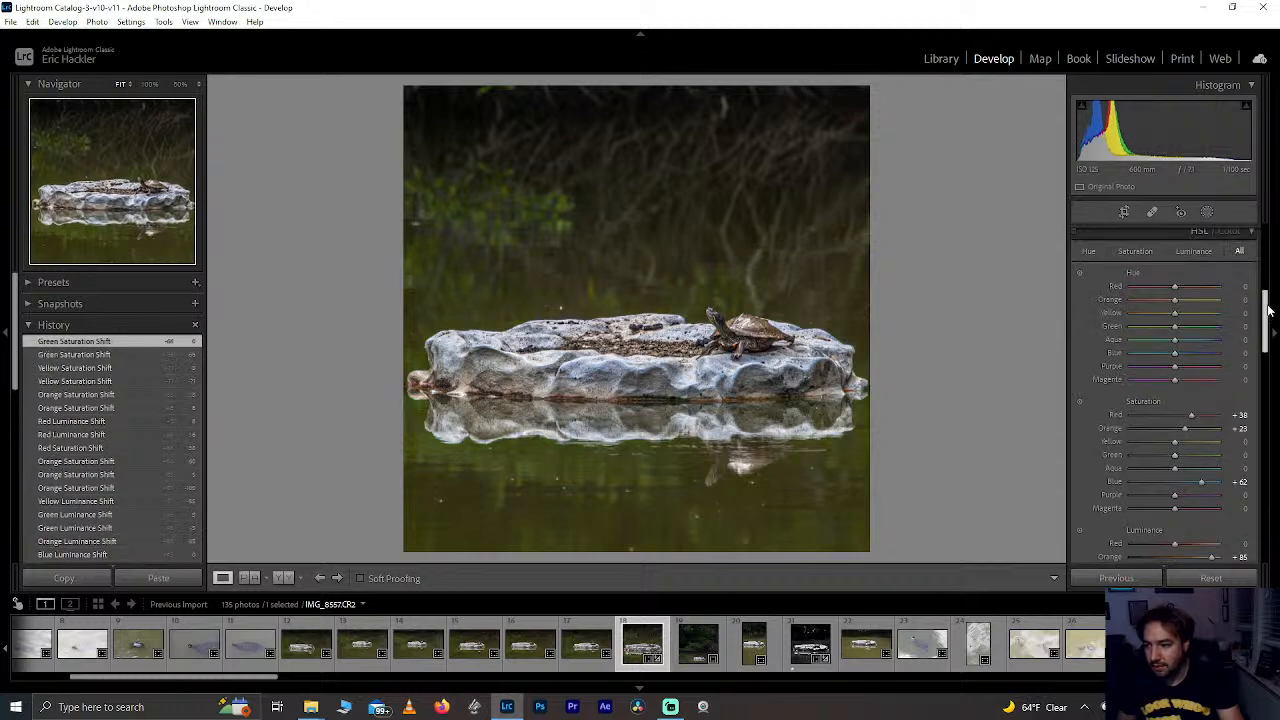
{"action": "left_click_drag", "start_coordinate": [1185, 318], "coordinate": [1154, 326]}
{"action": "double_click", "coordinate": [1154, 326]}
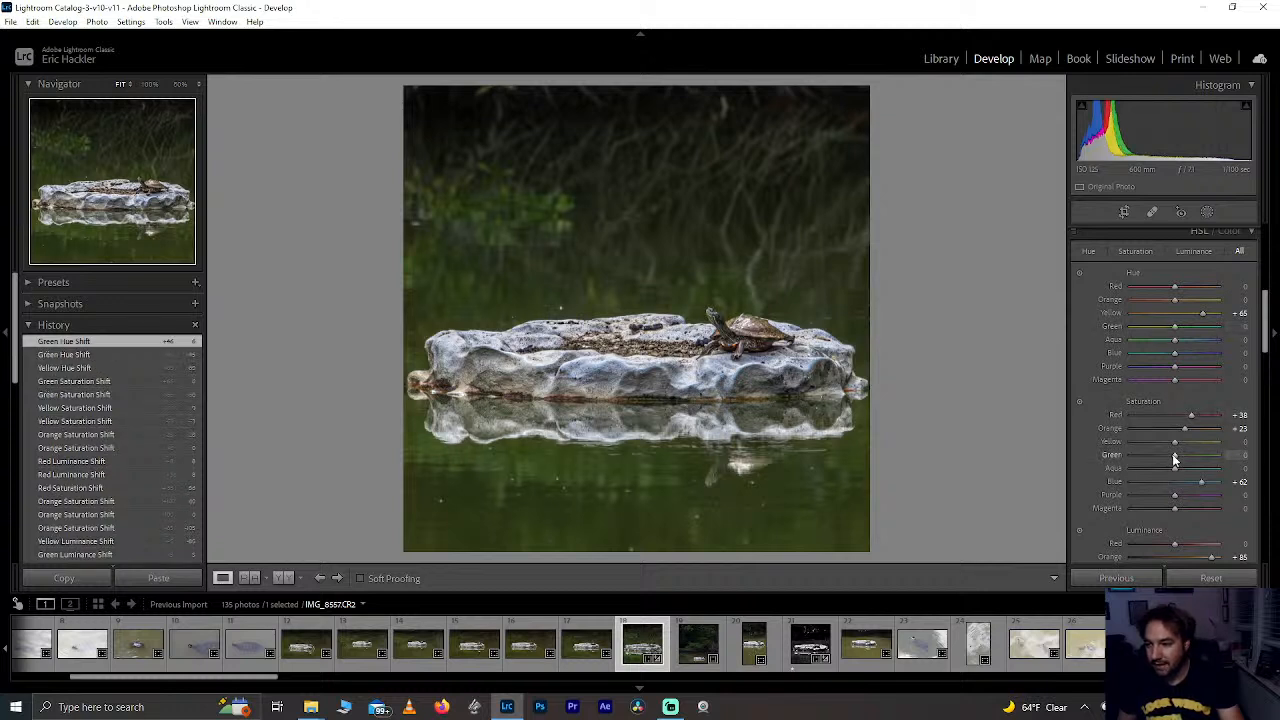
{"action": "left_click_drag", "start_coordinate": [1126, 455], "coordinate": [1148, 457]}
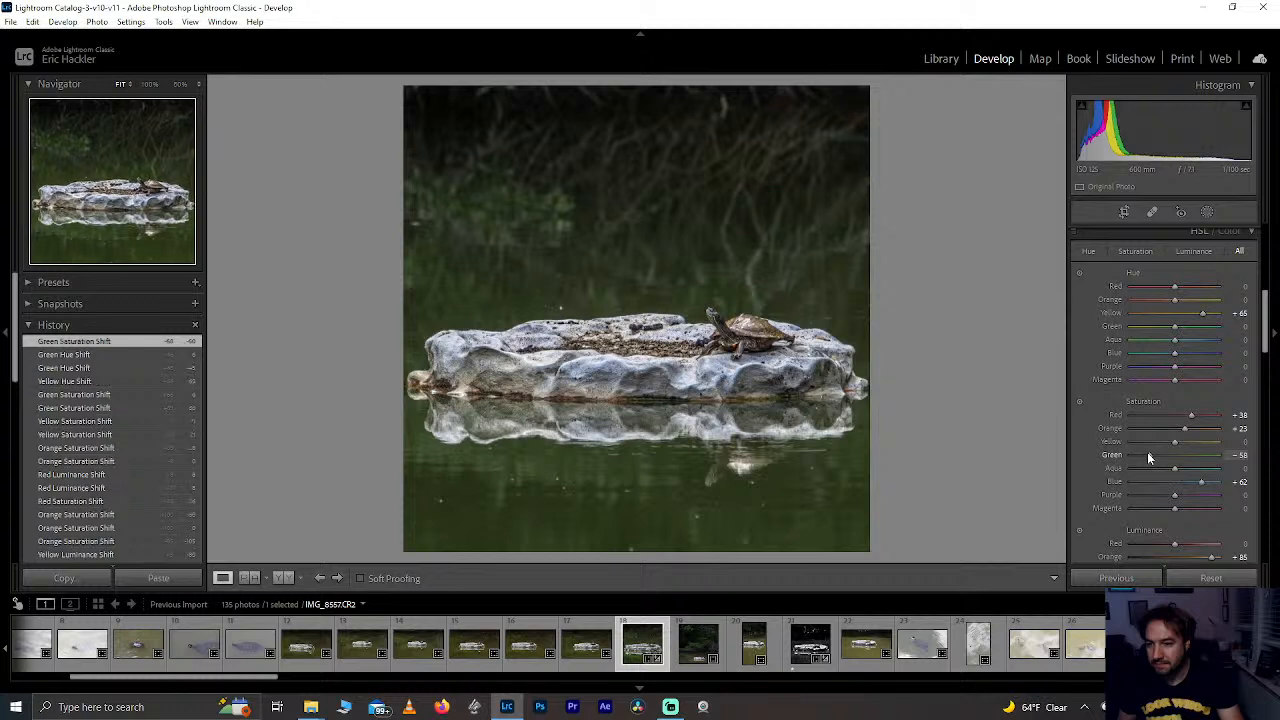
{"action": "double_click", "coordinate": [1148, 457]}
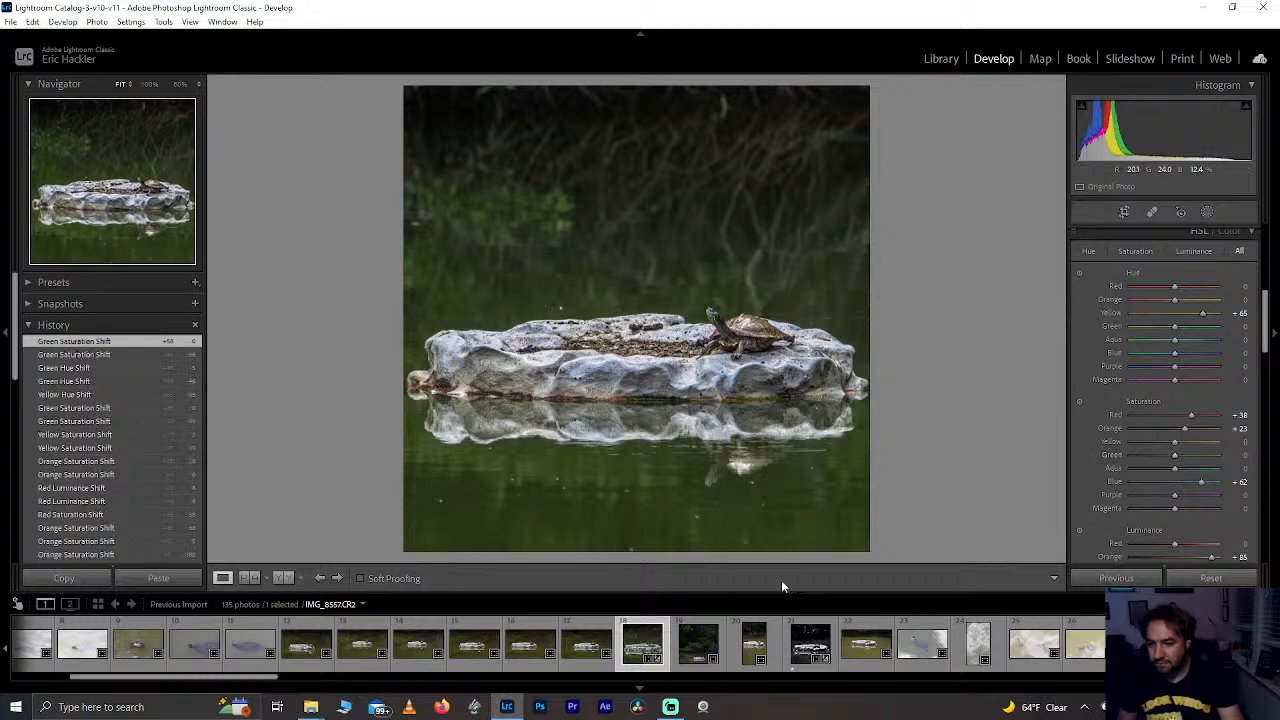
Step: Rate the turtle photo one star and widen its square crop slightly on both sides to a custom aspect
{"action": "key", "text": "1"}
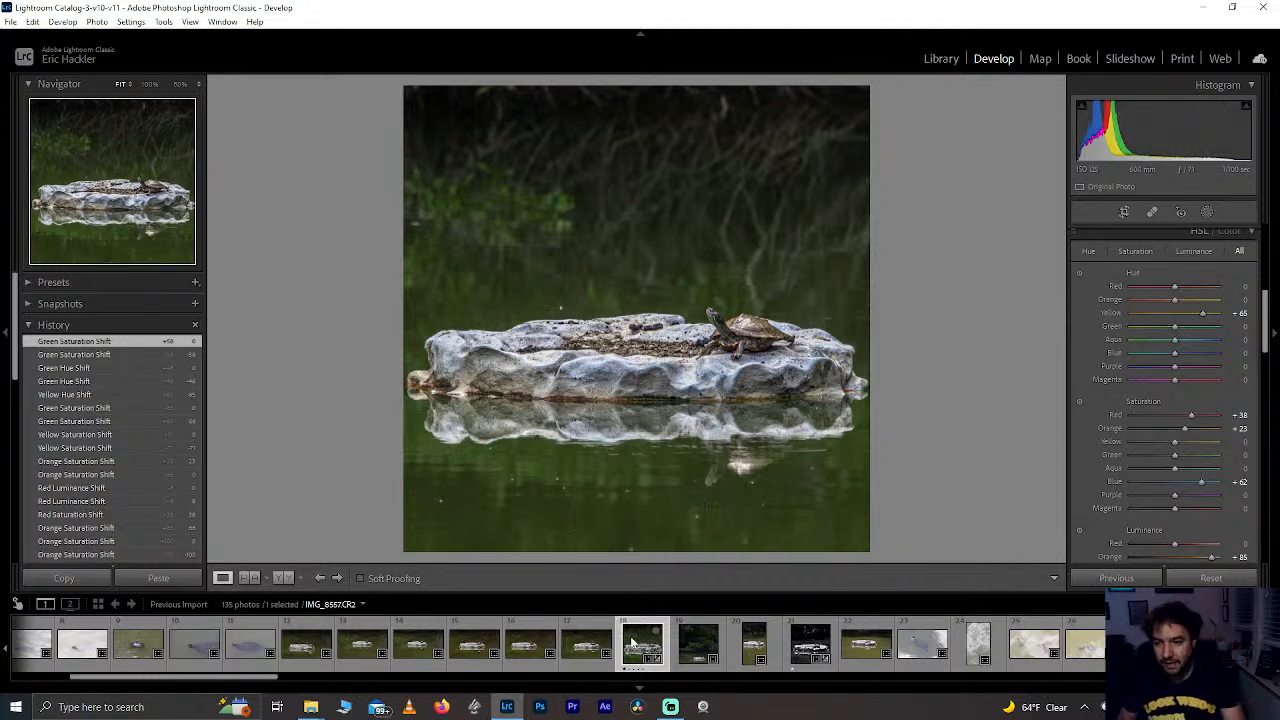
{"action": "left_click", "coordinate": [1124, 212]}
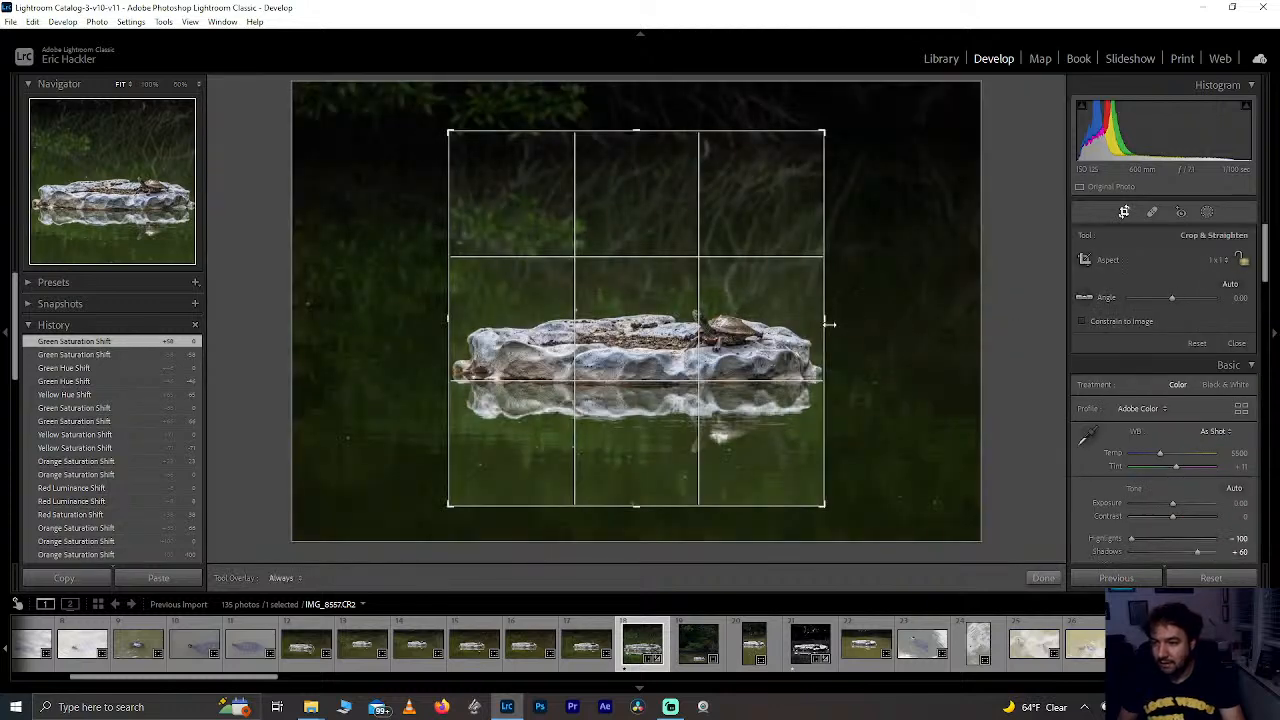
{"action": "left_click_drag", "start_coordinate": [829, 323], "coordinate": [838, 323]}
{"action": "left_click_drag", "start_coordinate": [440, 316], "coordinate": [437, 316]}
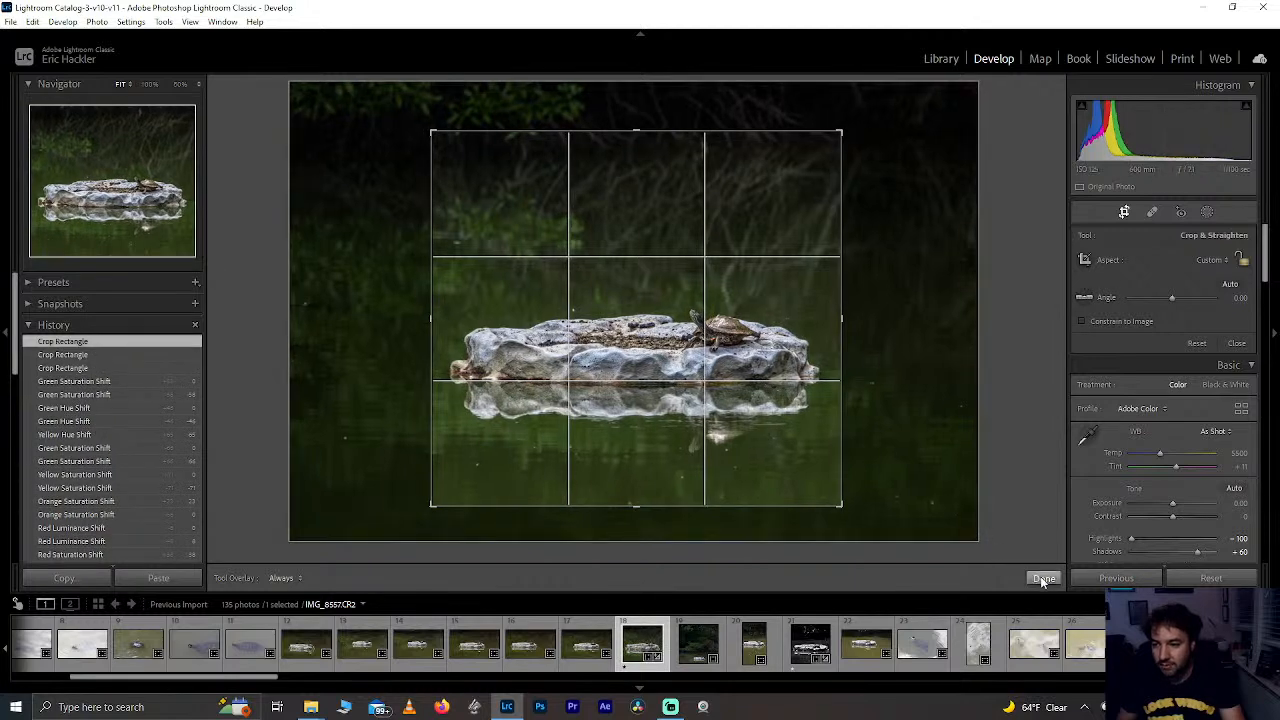
{"action": "left_click", "coordinate": [1043, 579]}
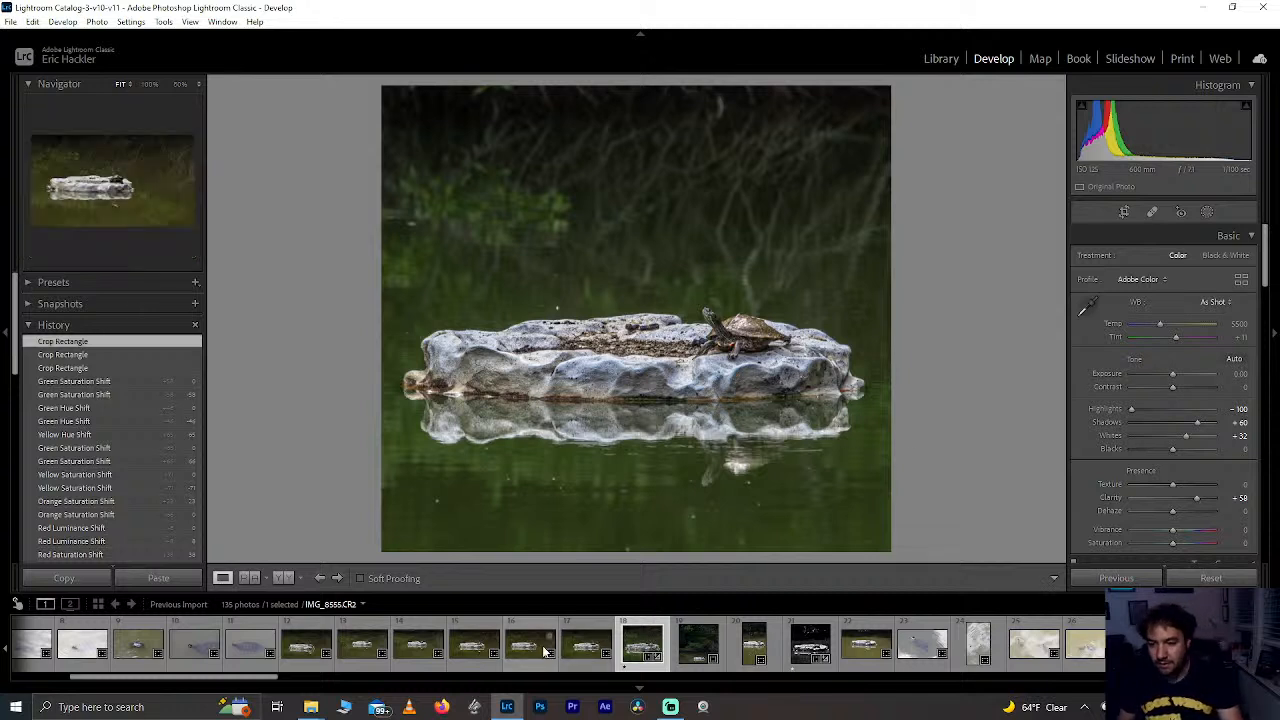
Step: Browse the swimming turtle photos, open IMG_8545.CR2, and set its Clarity to +100 and Dehaze to +45
{"action": "scroll", "coordinate": [545, 651], "scroll_direction": "up", "scroll_amount": 3}
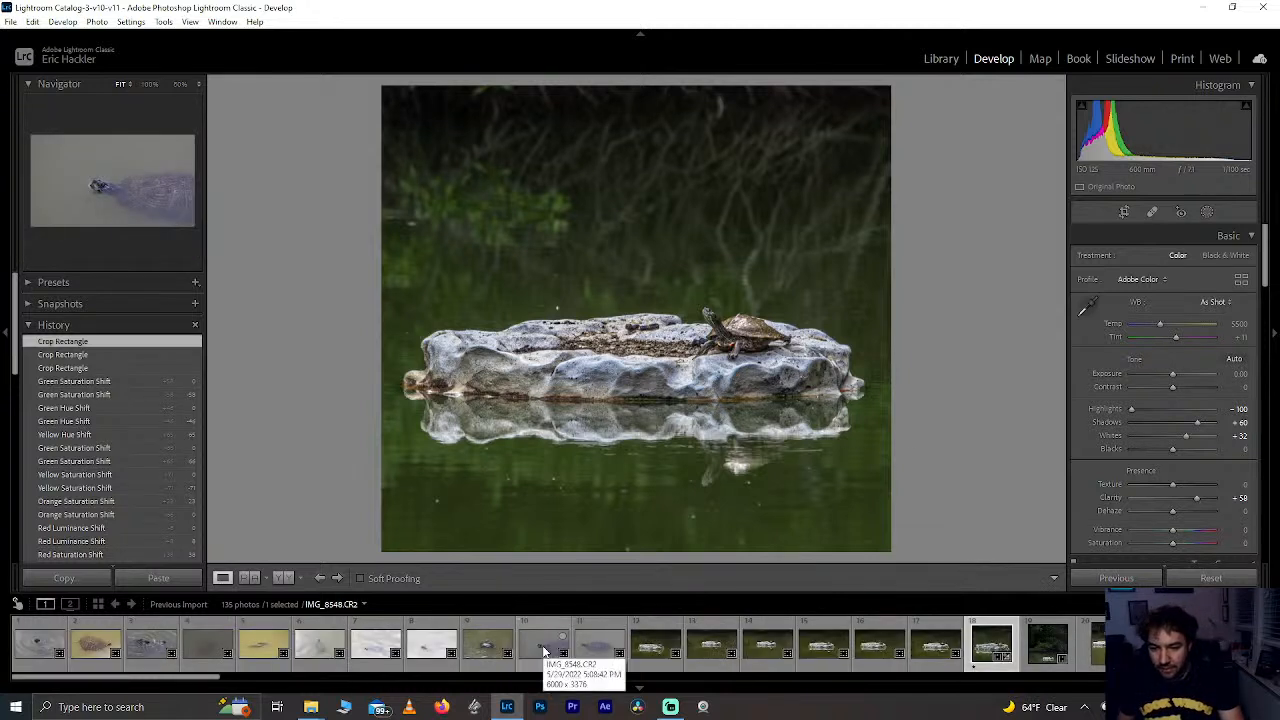
{"action": "left_click", "coordinate": [375, 643]}
{"action": "left_click", "coordinate": [158, 647]}
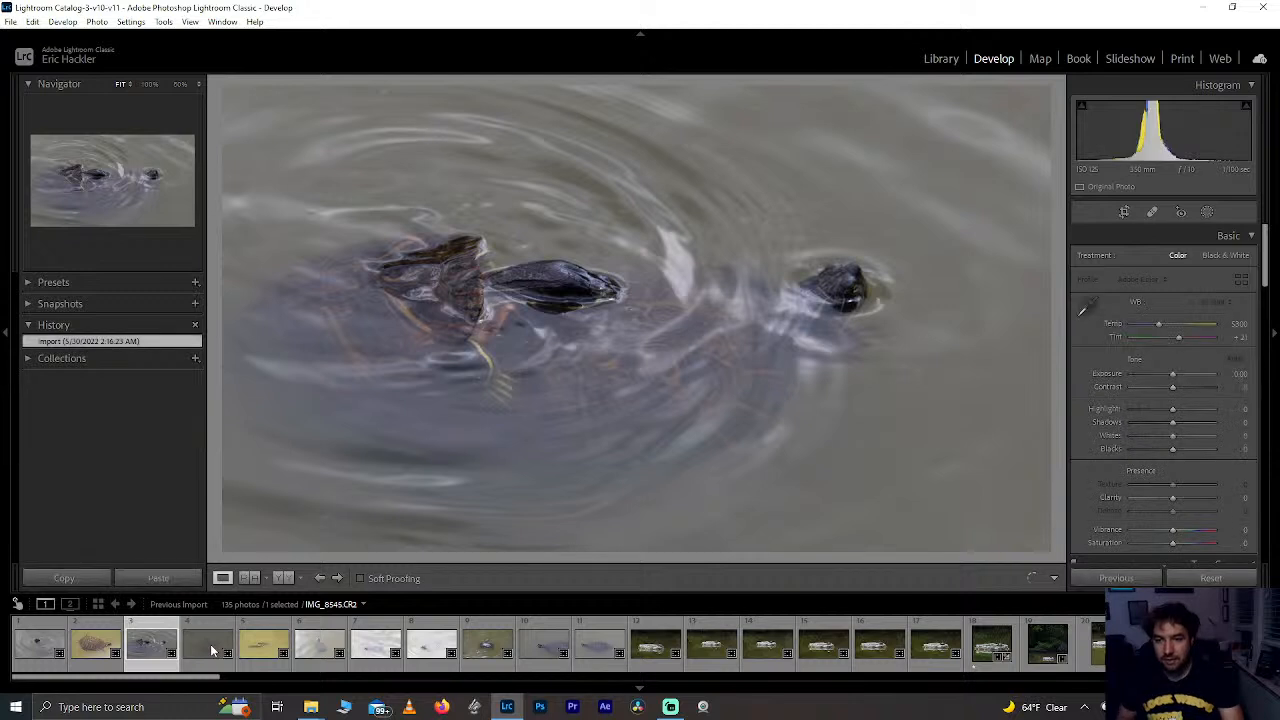
{"action": "left_click", "coordinate": [211, 650]}
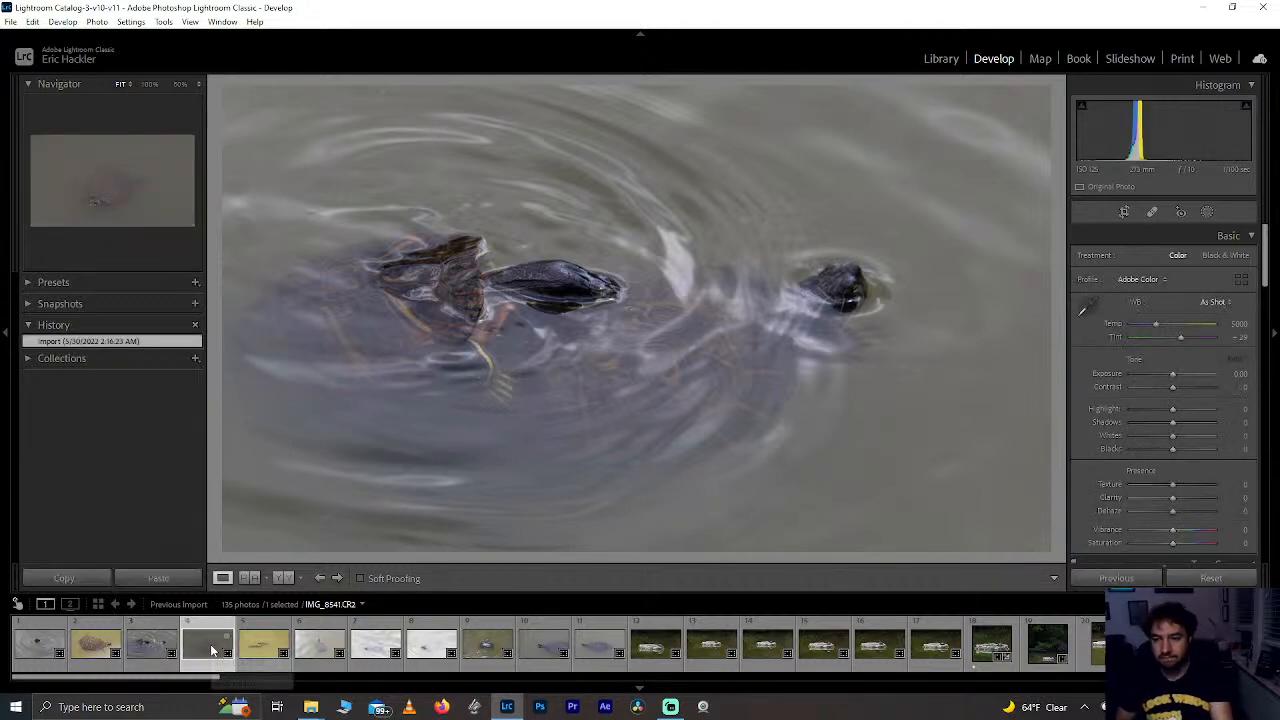
{"action": "key", "text": "Right"}
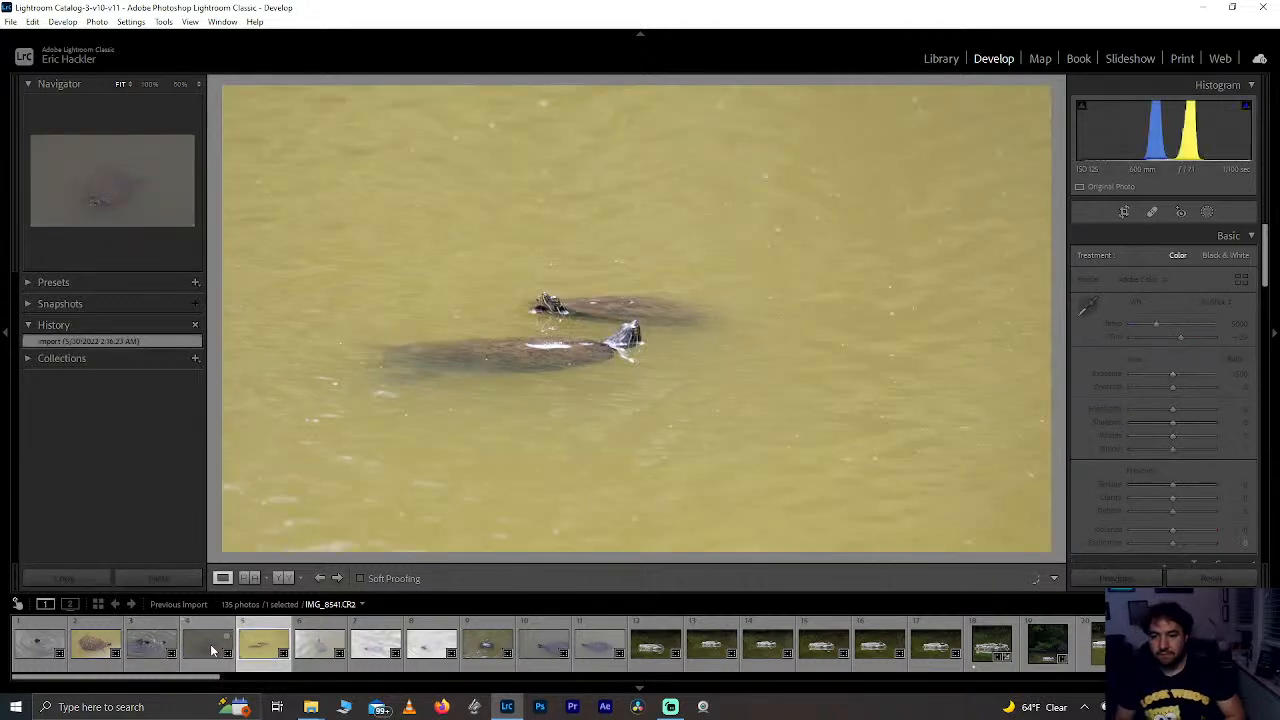
{"action": "key", "text": "Right"}
{"action": "key", "text": "Right"}
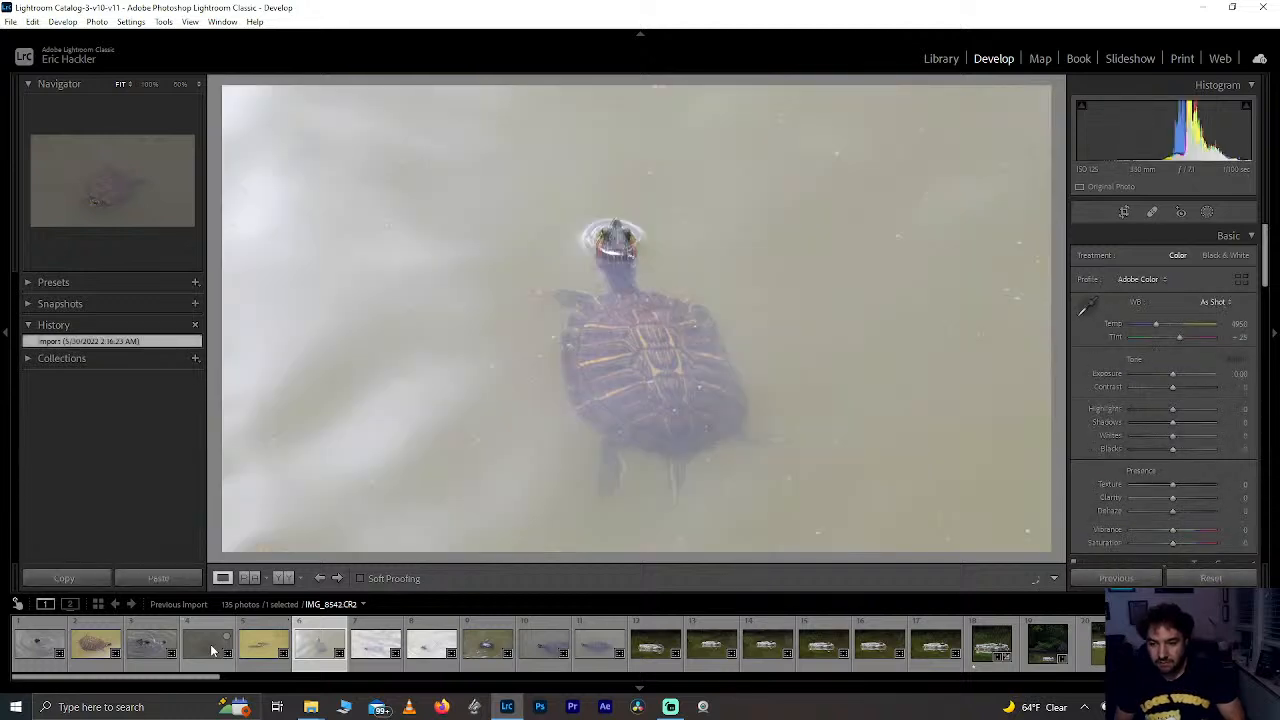
{"action": "key", "text": "Right"}
{"action": "key", "text": "Right"}
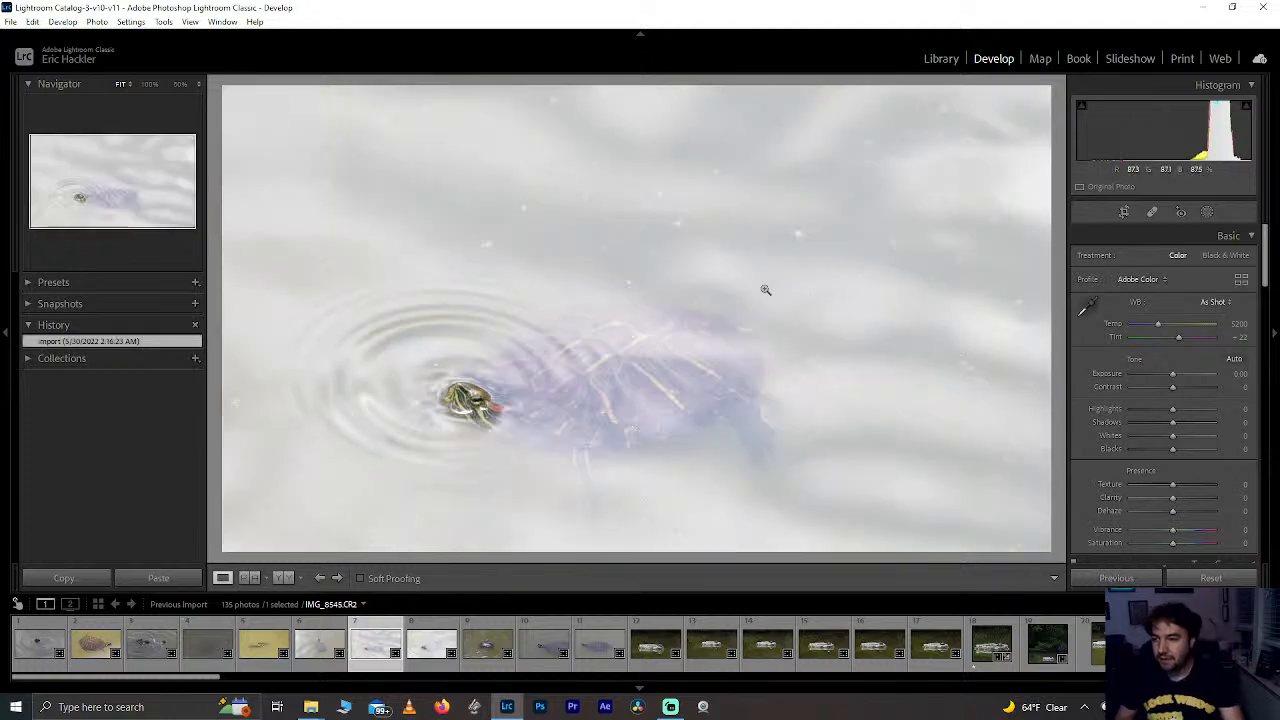
{"action": "mouse_move", "coordinate": [1174, 500]}
{"action": "left_mouse_down"}
{"action": "mouse_move", "coordinate": [1214, 498]}
{"action": "mouse_move", "coordinate": [1192, 514]}
{"action": "left_mouse_up"}
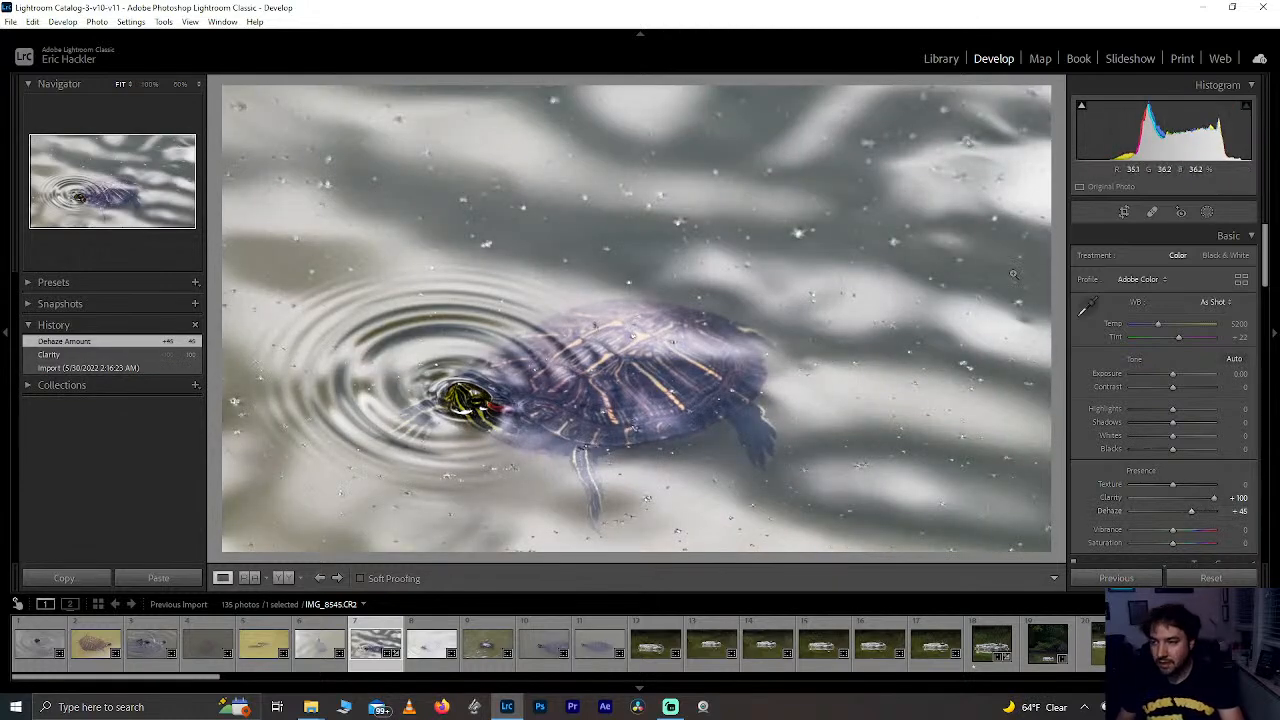
Step: Crop the photo with a custom aspect, trimming the bottom edge and a narrow strip beside the water ripples on the left edge
{"action": "left_click", "coordinate": [1124, 212]}
{"action": "left_click_drag", "start_coordinate": [680, 512], "coordinate": [679, 593]}
{"action": "mouse_move", "coordinate": [662, 537]}
{"action": "left_mouse_down"}
{"action": "mouse_move", "coordinate": [658, 548]}
{"action": "mouse_move", "coordinate": [663, 535]}
{"action": "left_mouse_up"}
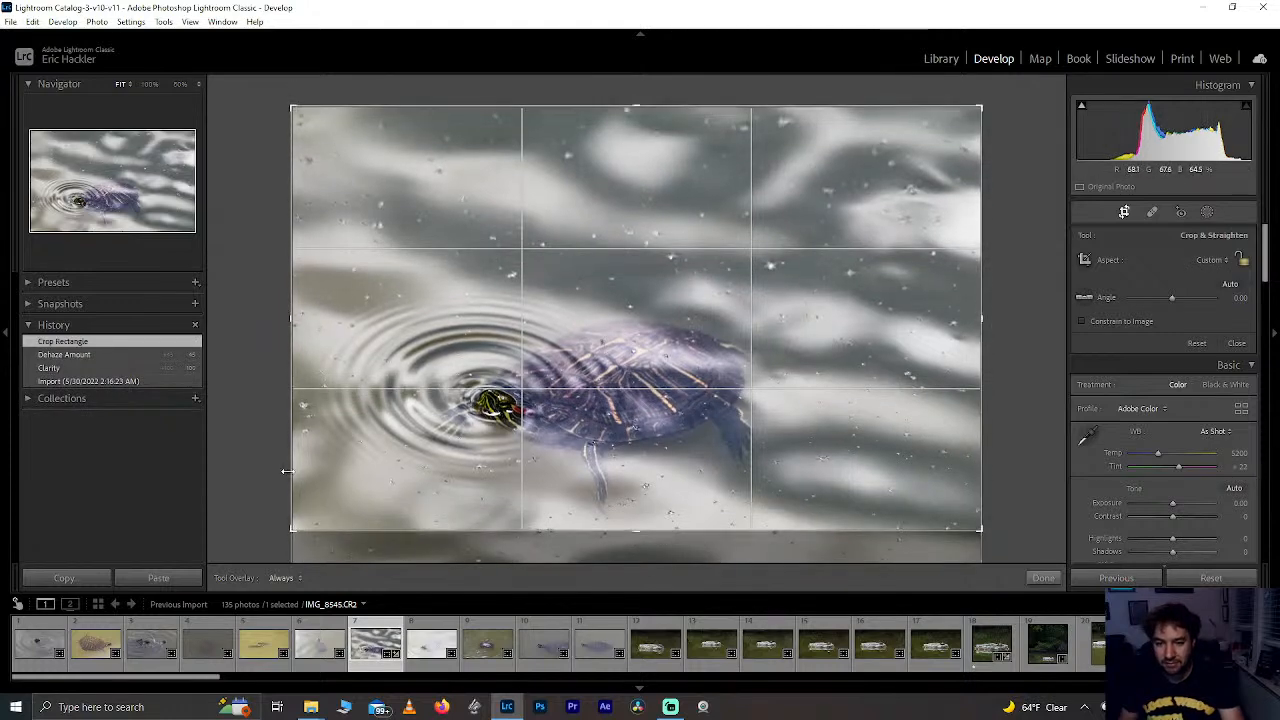
{"action": "left_click_drag", "start_coordinate": [292, 467], "coordinate": [293, 505]}
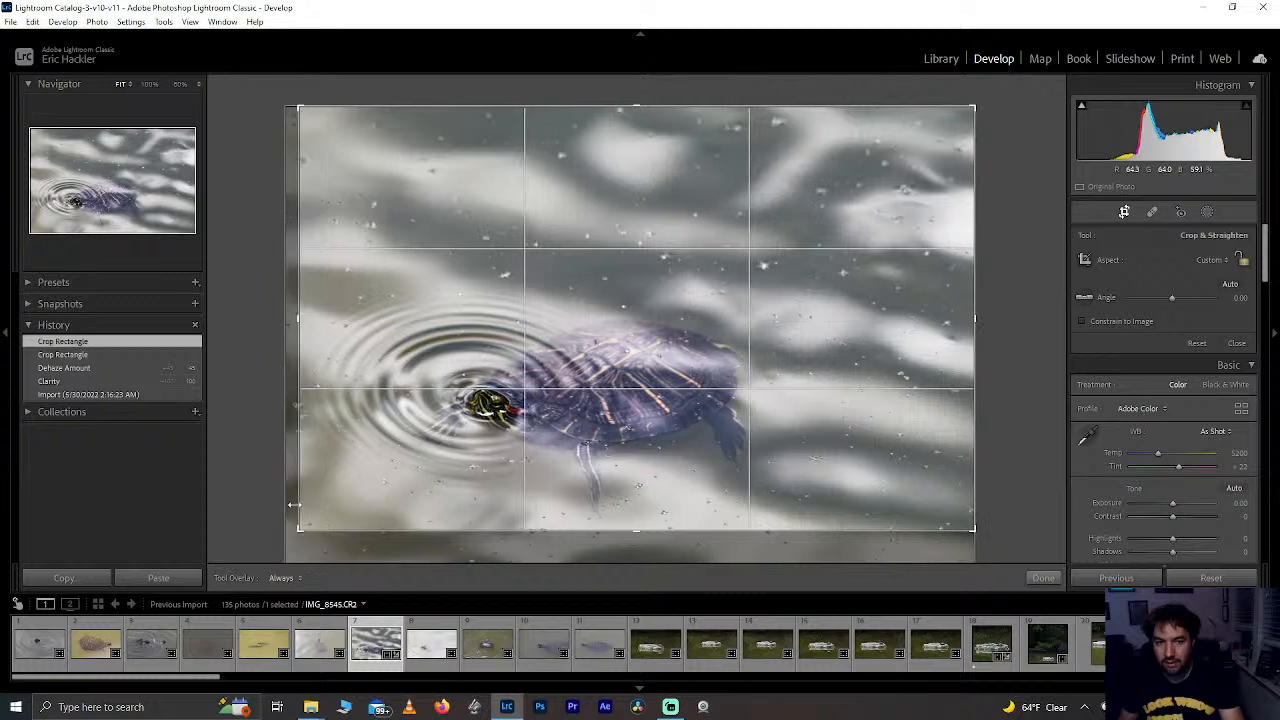
{"action": "left_click_drag", "start_coordinate": [511, 524], "coordinate": [511, 515]}
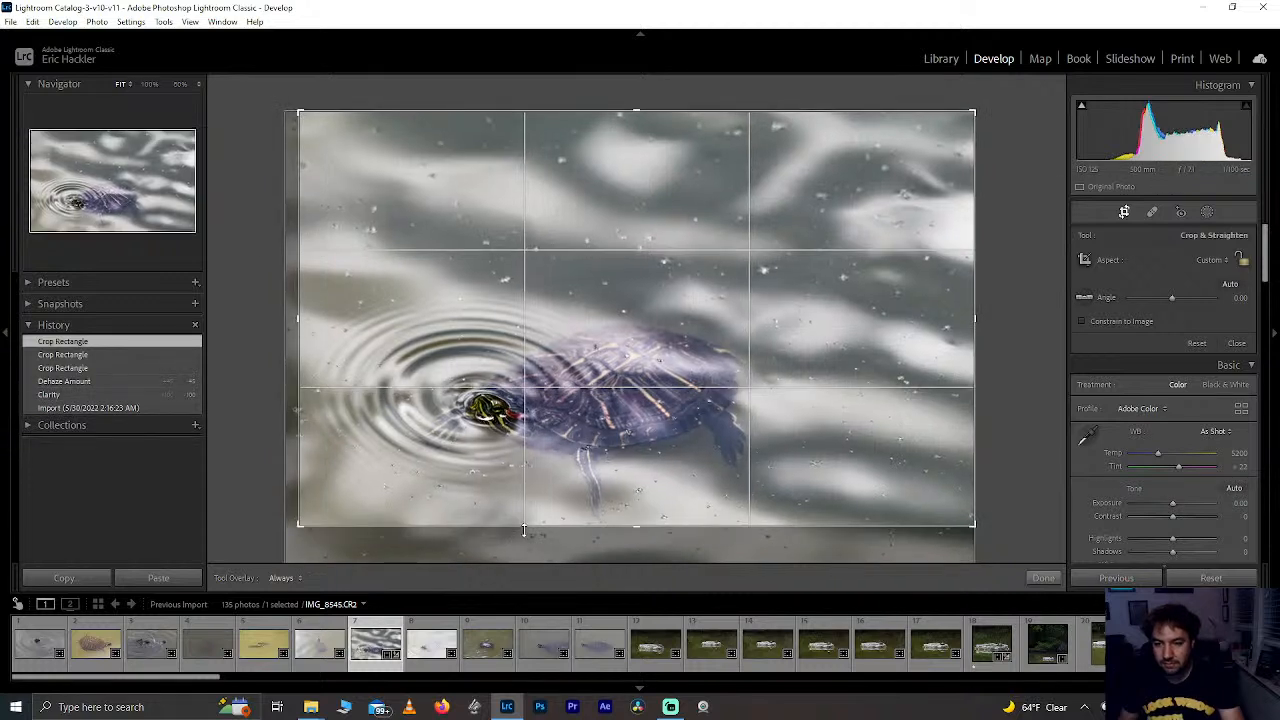
{"action": "left_click_drag", "start_coordinate": [300, 460], "coordinate": [316, 461]}
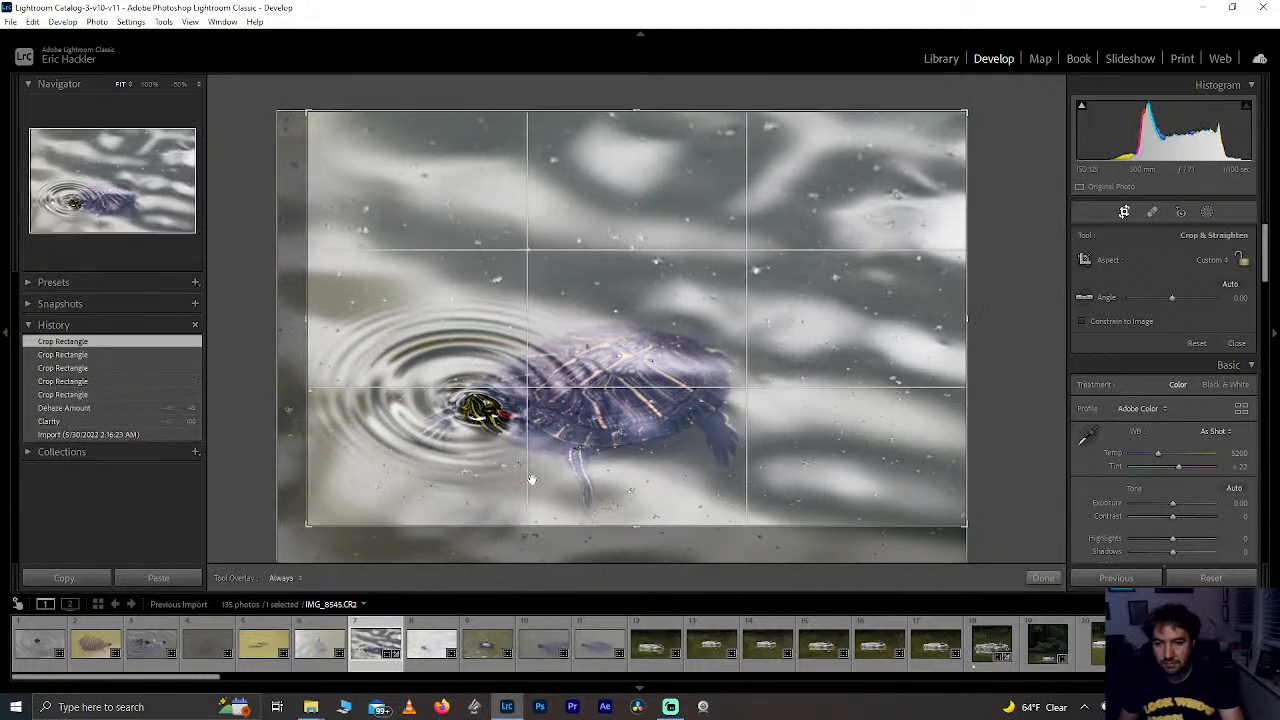
{"action": "left_click", "coordinate": [1041, 578]}
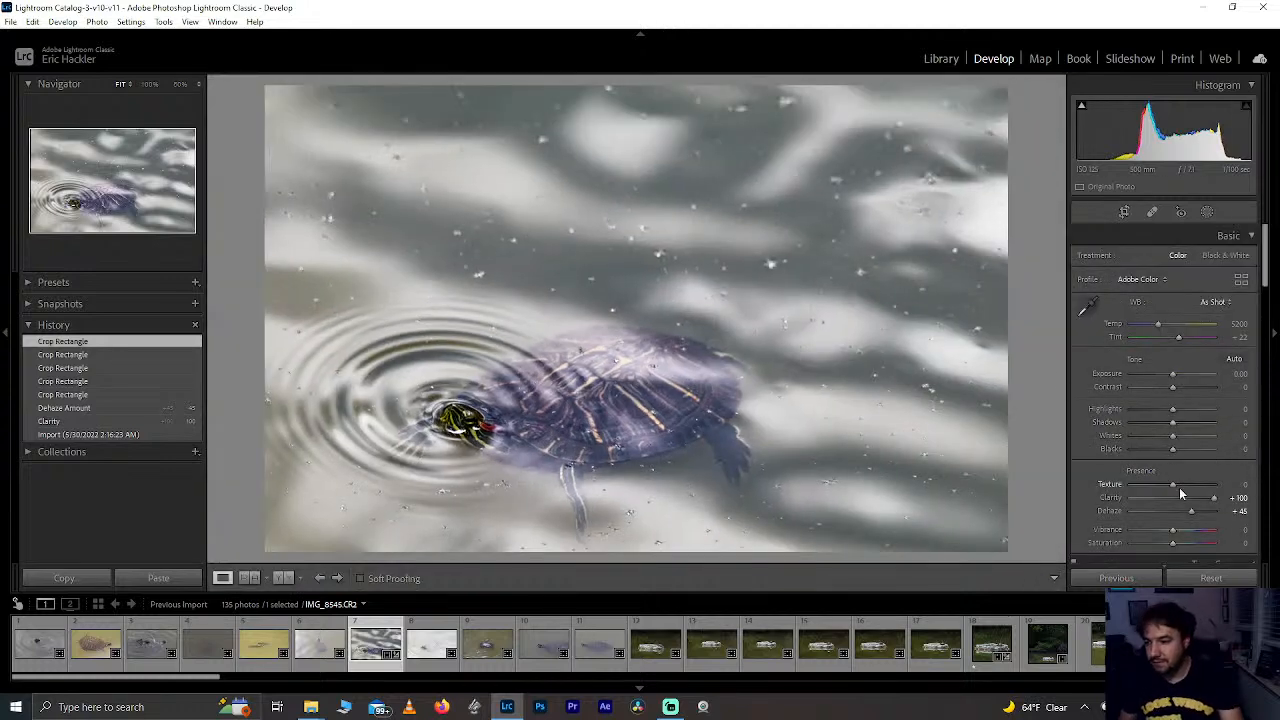
Step: Try Vibrance and Saturation adjustments on the whole photo and reset both to 0
{"action": "mouse_move", "coordinate": [1175, 529]}
{"action": "left_mouse_down"}
{"action": "mouse_move", "coordinate": [1241, 537]}
{"action": "mouse_move", "coordinate": [1184, 537]}
{"action": "left_mouse_up"}
{"action": "double_click", "coordinate": [1170, 531]}
{"action": "double_click", "coordinate": [1184, 538]}
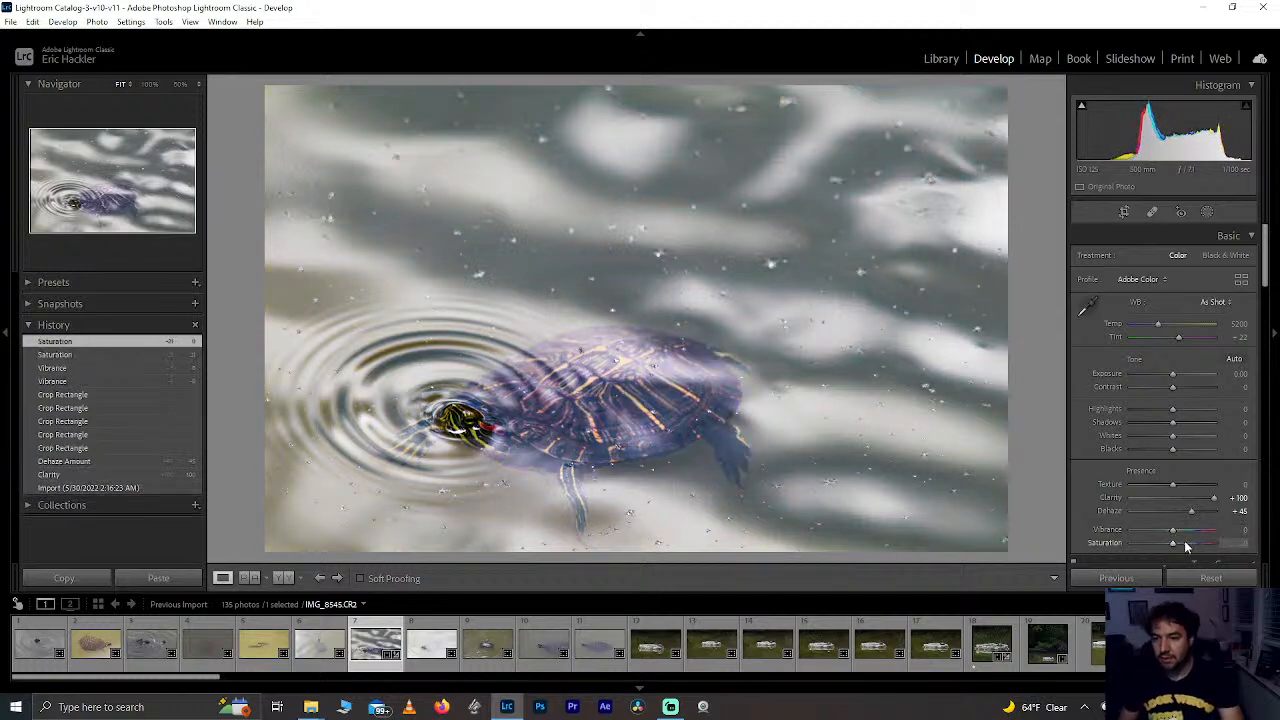
Step: Set the photo's Highlights to +81 and Shadows to +40
{"action": "left_click_drag", "start_coordinate": [1173, 409], "coordinate": [1172, 455]}
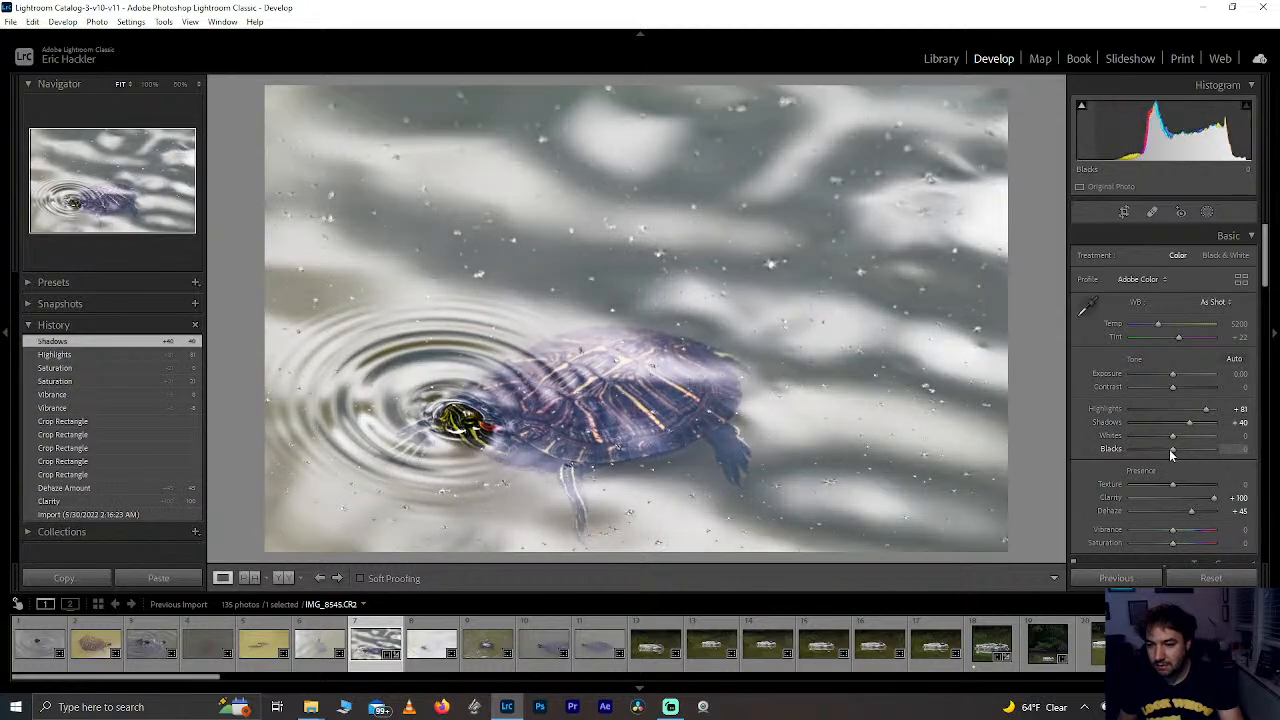
Step: Create a subject mask inverted to cover the water, set its Blacks to −74, and reset its Highlights after trying a change
{"action": "left_click", "coordinate": [1207, 212]}
{"action": "left_click", "coordinate": [1120, 252]}
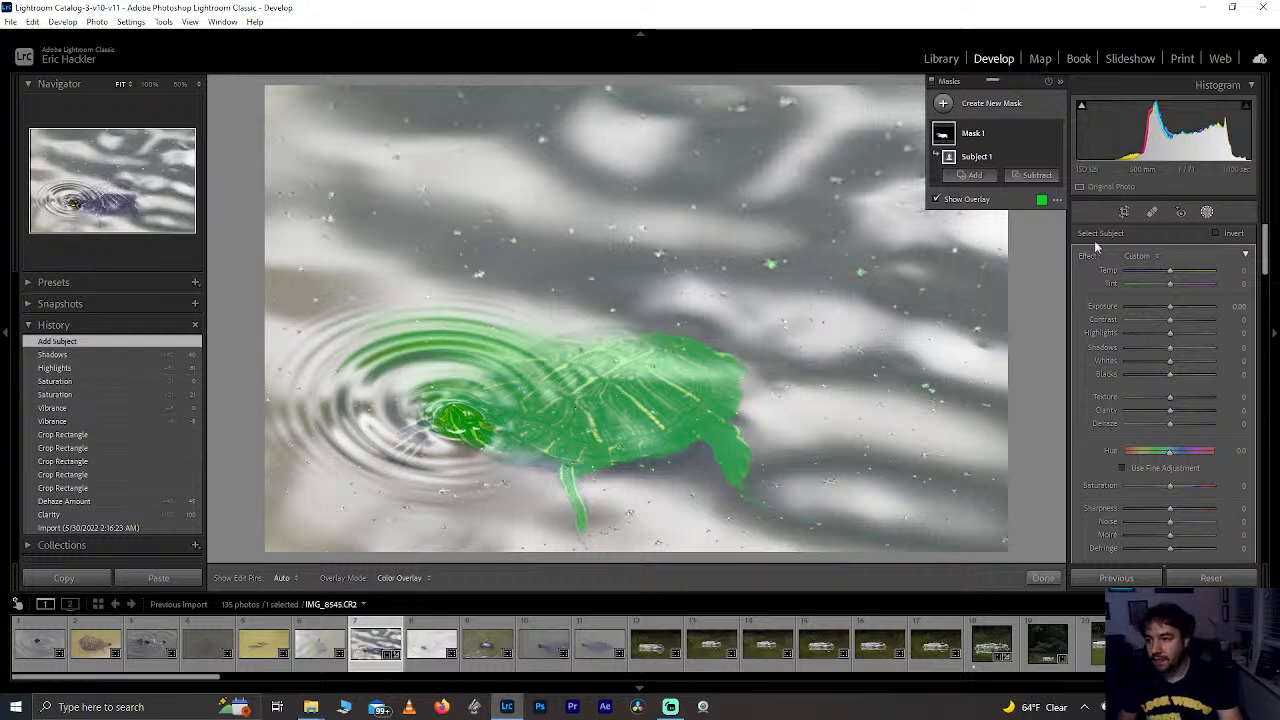
{"action": "left_click", "coordinate": [1217, 233]}
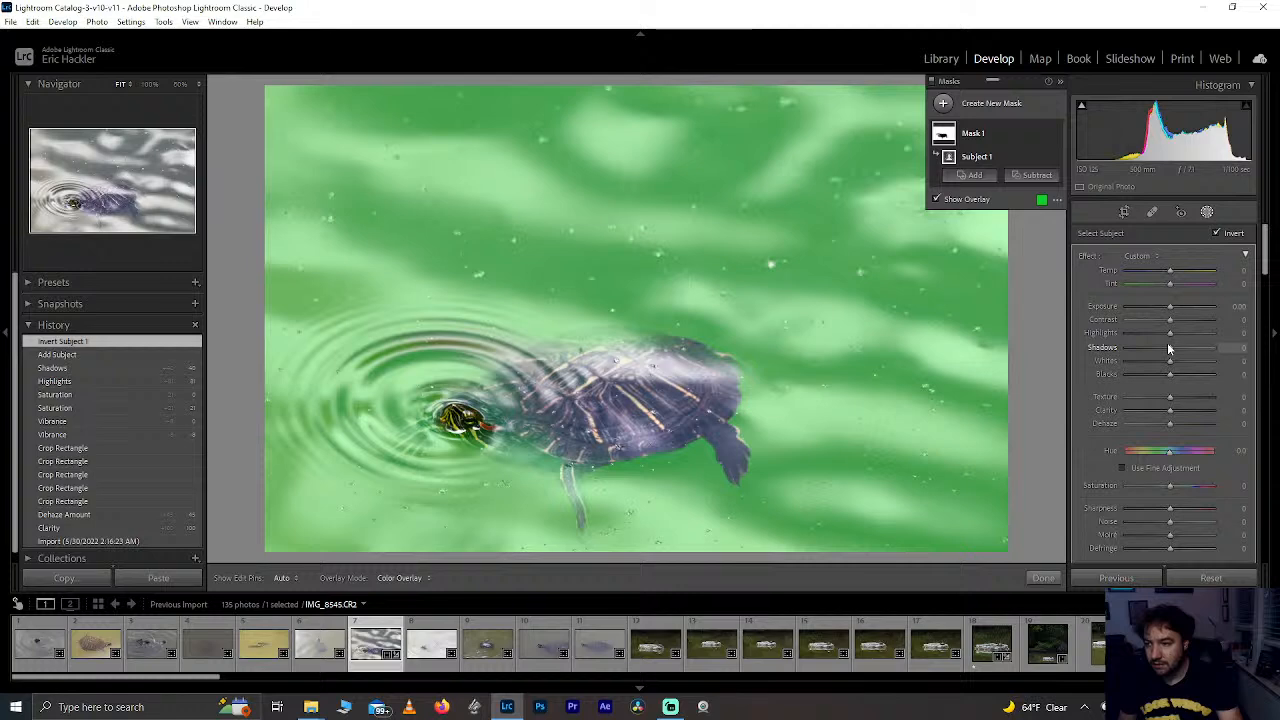
{"action": "left_click_drag", "start_coordinate": [1170, 374], "coordinate": [1137, 380]}
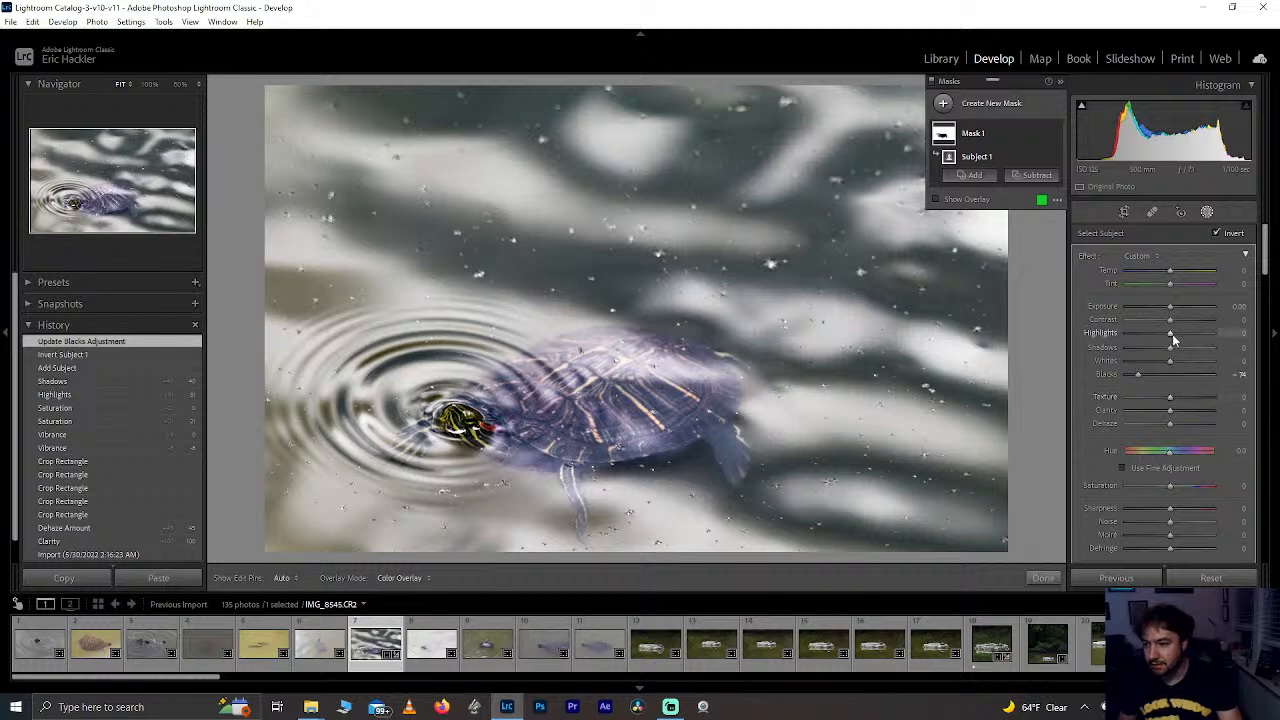
{"action": "mouse_move", "coordinate": [1172, 334]}
{"action": "left_mouse_down"}
{"action": "mouse_move", "coordinate": [1204, 334]}
{"action": "mouse_move", "coordinate": [1171, 337]}
{"action": "left_mouse_up"}
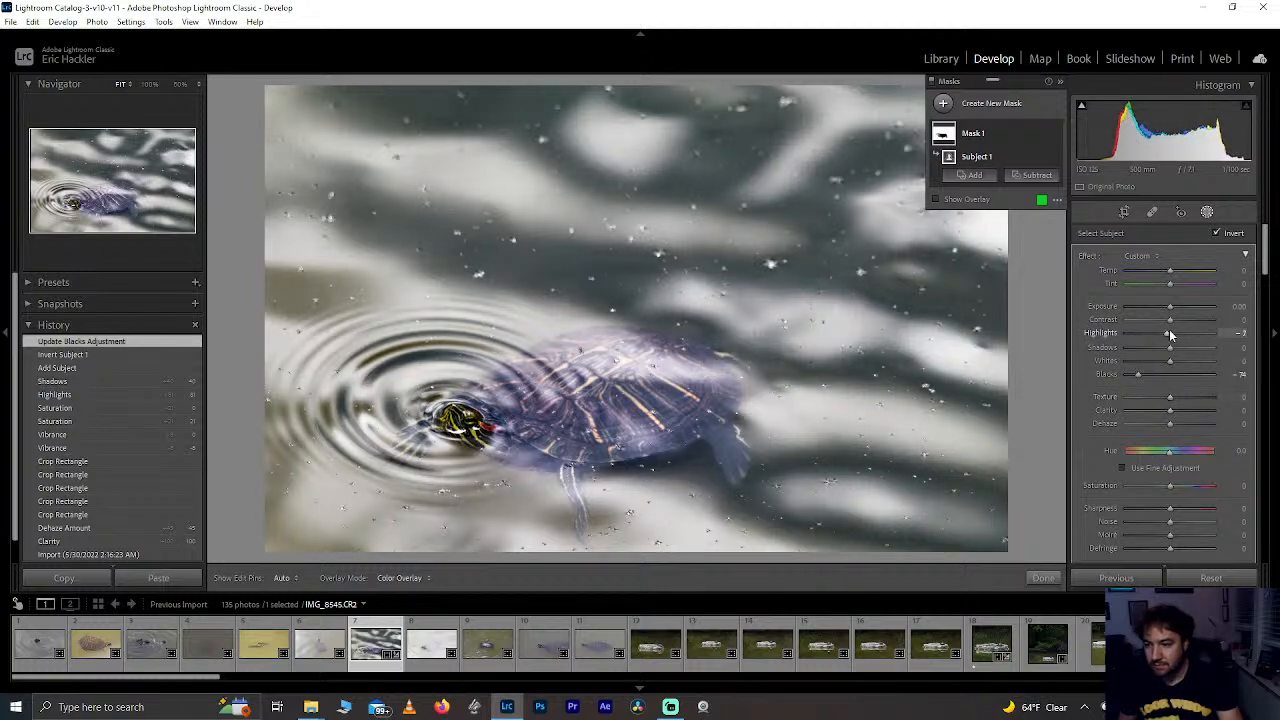
{"action": "double_click", "coordinate": [1170, 334]}
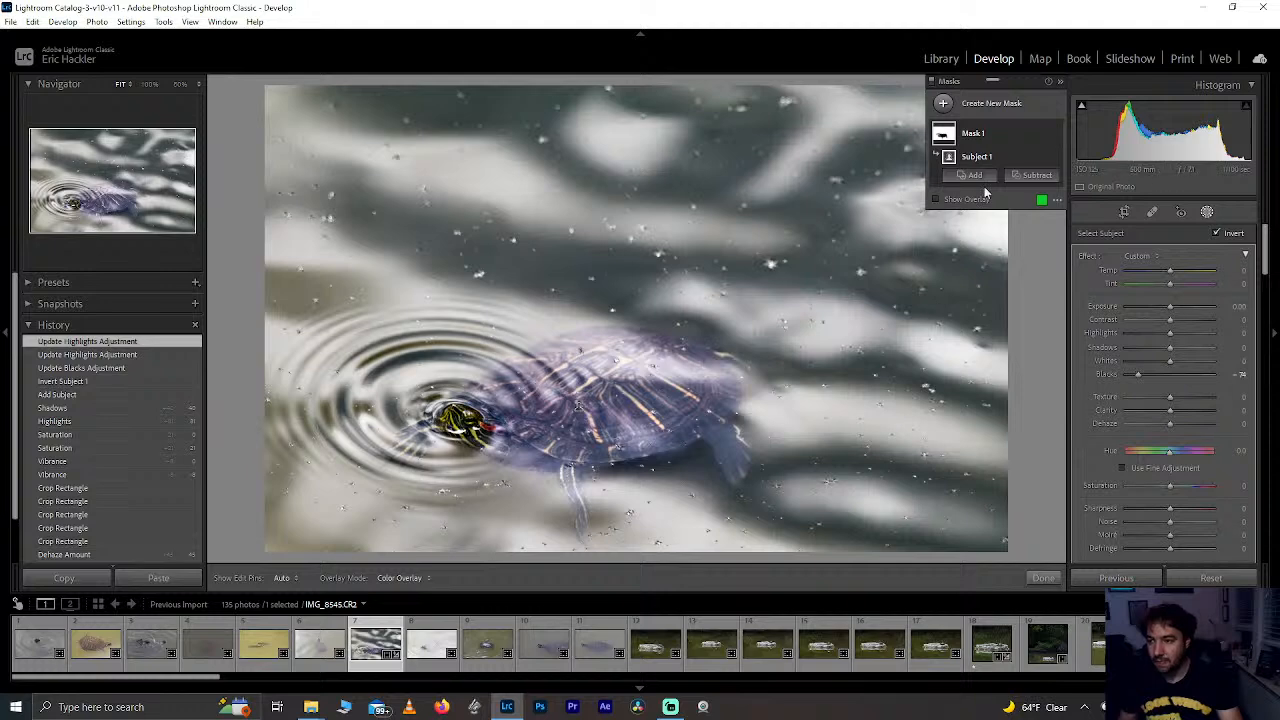
Step: Check the mask overlay, add a brush with size 16 and flow 45 to the mask, and paint along the turtle's shell and legs
{"action": "left_click", "coordinate": [945, 200]}
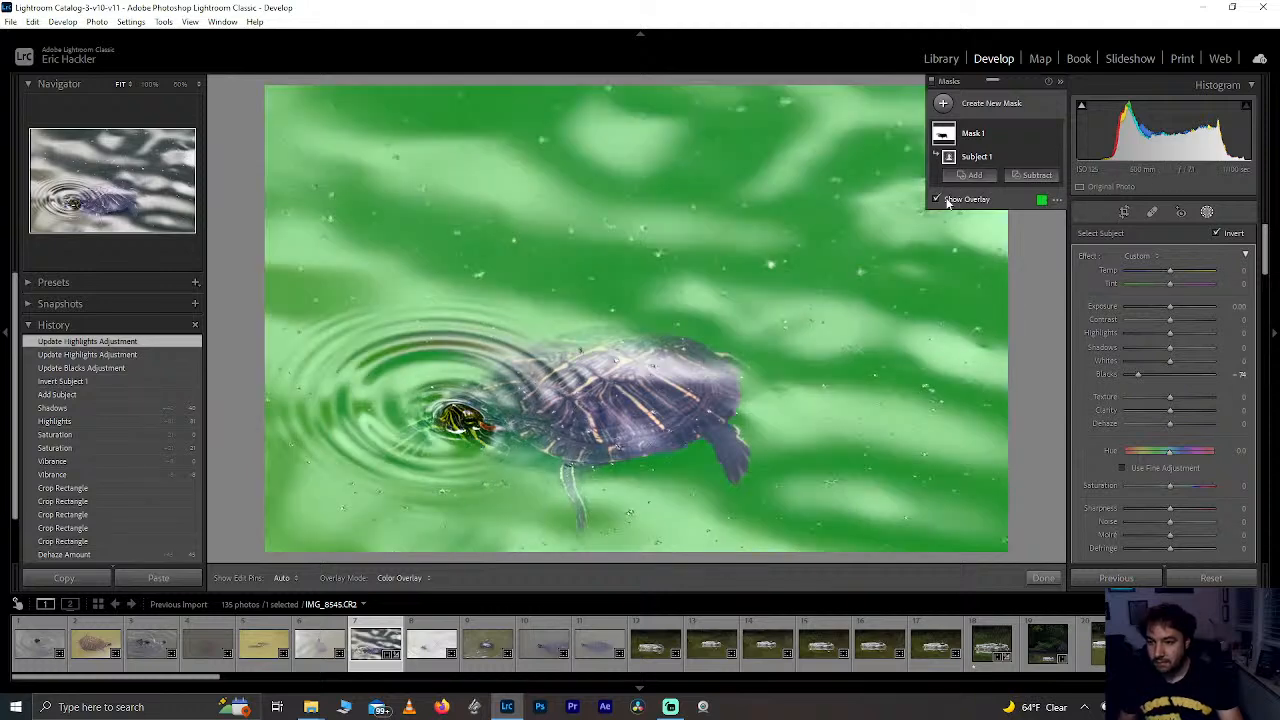
{"action": "left_click", "coordinate": [945, 200]}
{"action": "left_click", "coordinate": [970, 175]}
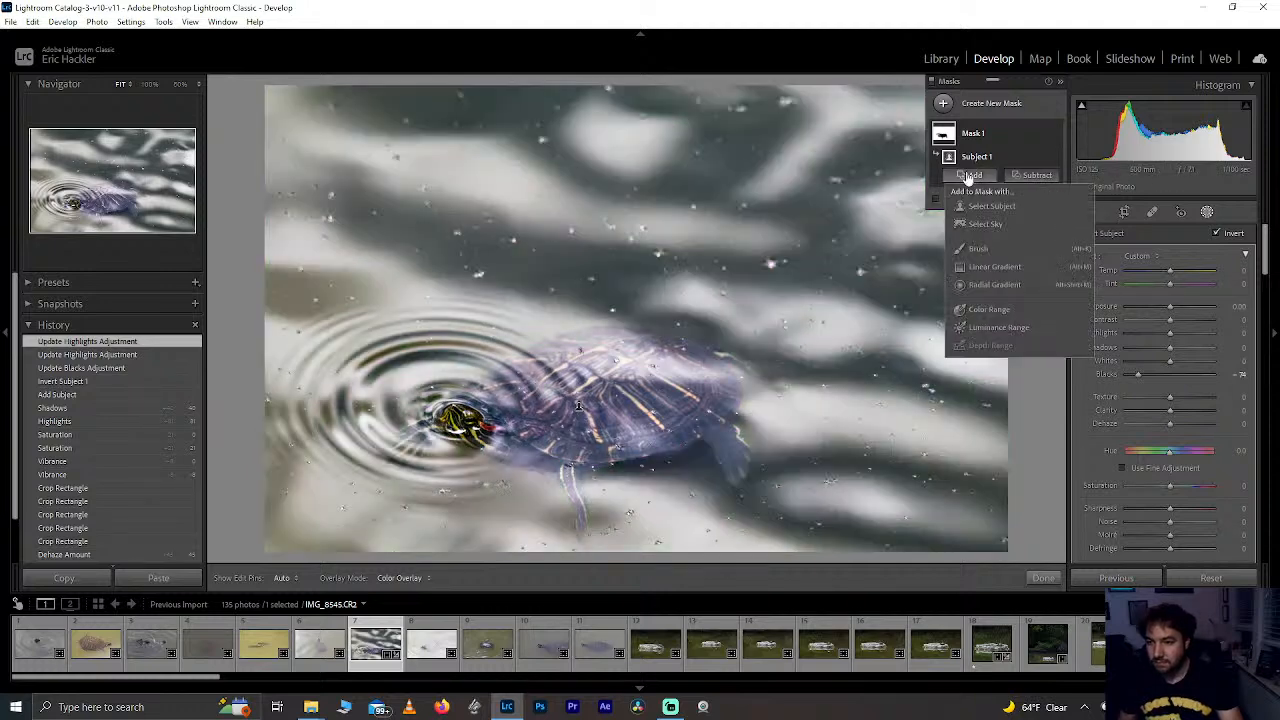
{"action": "left_click", "coordinate": [980, 249]}
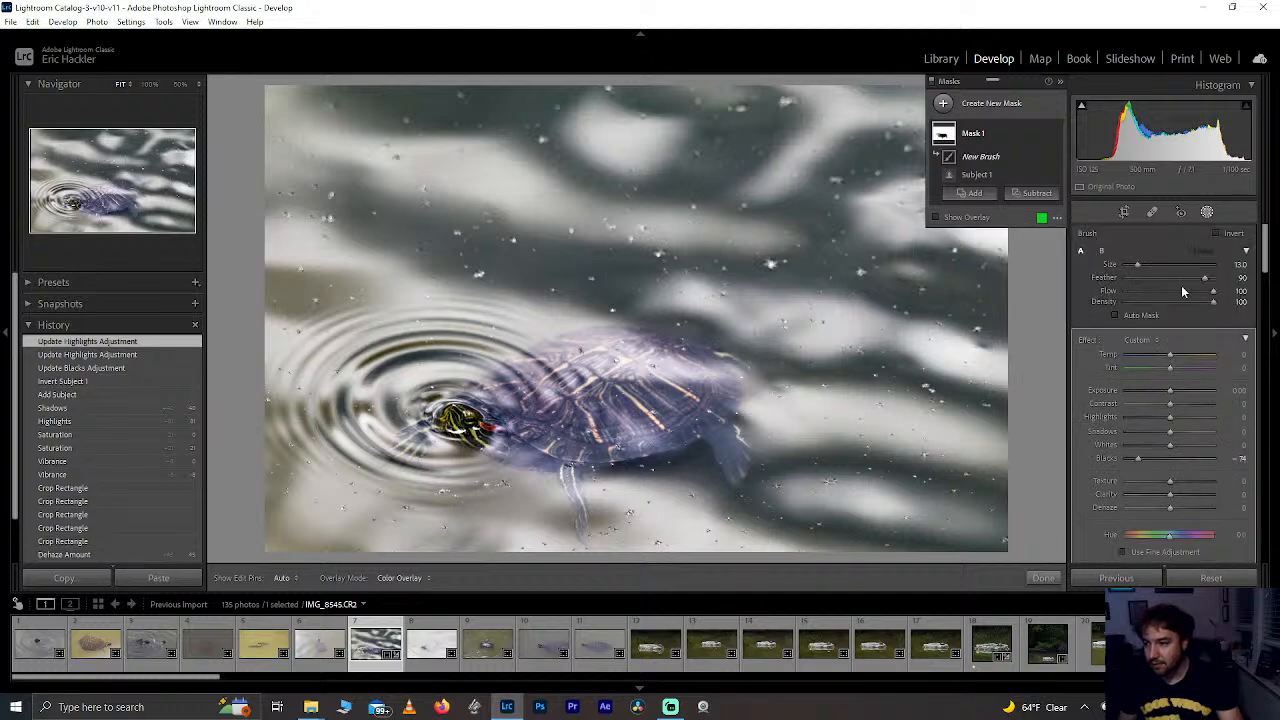
{"action": "scroll", "coordinate": [598, 342], "scroll_direction": "up", "scroll_amount": 3}
{"action": "mouse_move", "coordinate": [598, 338]}
{"action": "left_mouse_down"}
{"action": "mouse_move", "coordinate": [772, 380]}
{"action": "mouse_move", "coordinate": [609, 338]}
{"action": "mouse_move", "coordinate": [717, 399]}
{"action": "mouse_move", "coordinate": [534, 413]}
{"action": "mouse_move", "coordinate": [684, 437]}
{"action": "mouse_move", "coordinate": [566, 336]}
{"action": "mouse_move", "coordinate": [715, 364]}
{"action": "mouse_move", "coordinate": [564, 315]}
{"action": "left_mouse_up"}
{"action": "mouse_move", "coordinate": [703, 461]}
{"action": "left_mouse_down"}
{"action": "mouse_move", "coordinate": [802, 454]}
{"action": "mouse_move", "coordinate": [726, 450]}
{"action": "left_mouse_up"}
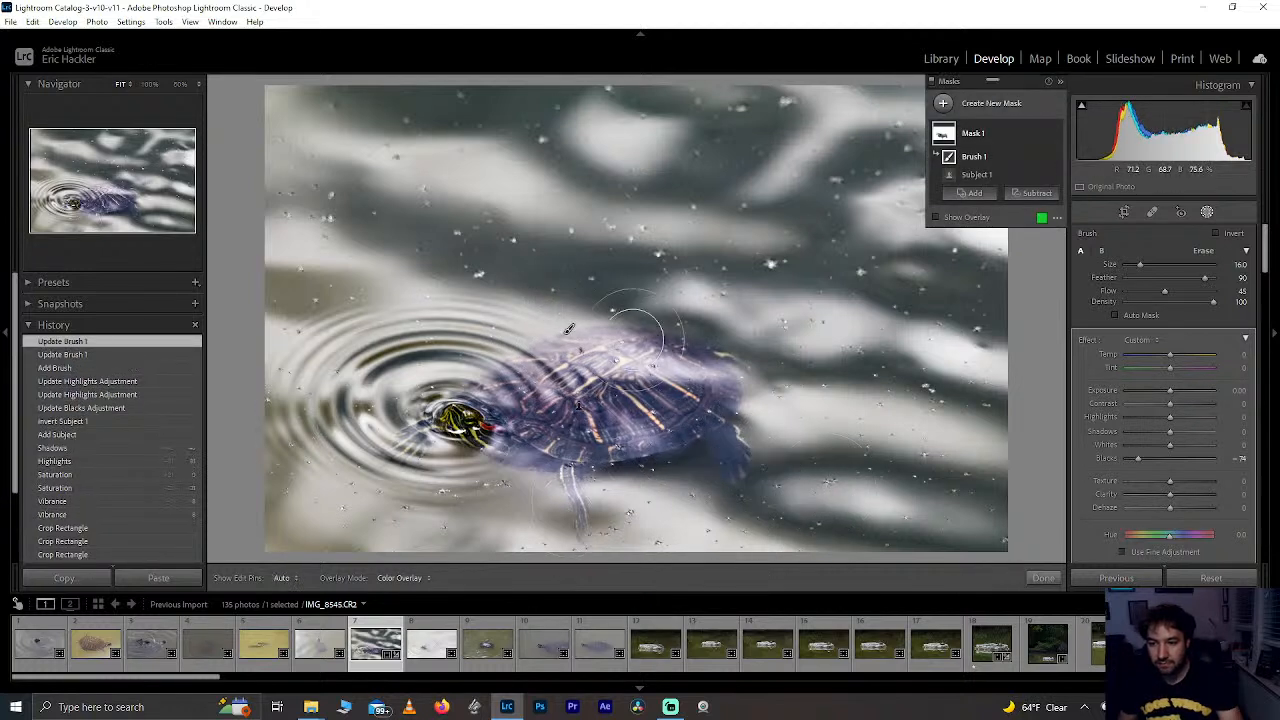
{"action": "left_click_drag", "start_coordinate": [463, 453], "coordinate": [635, 452]}
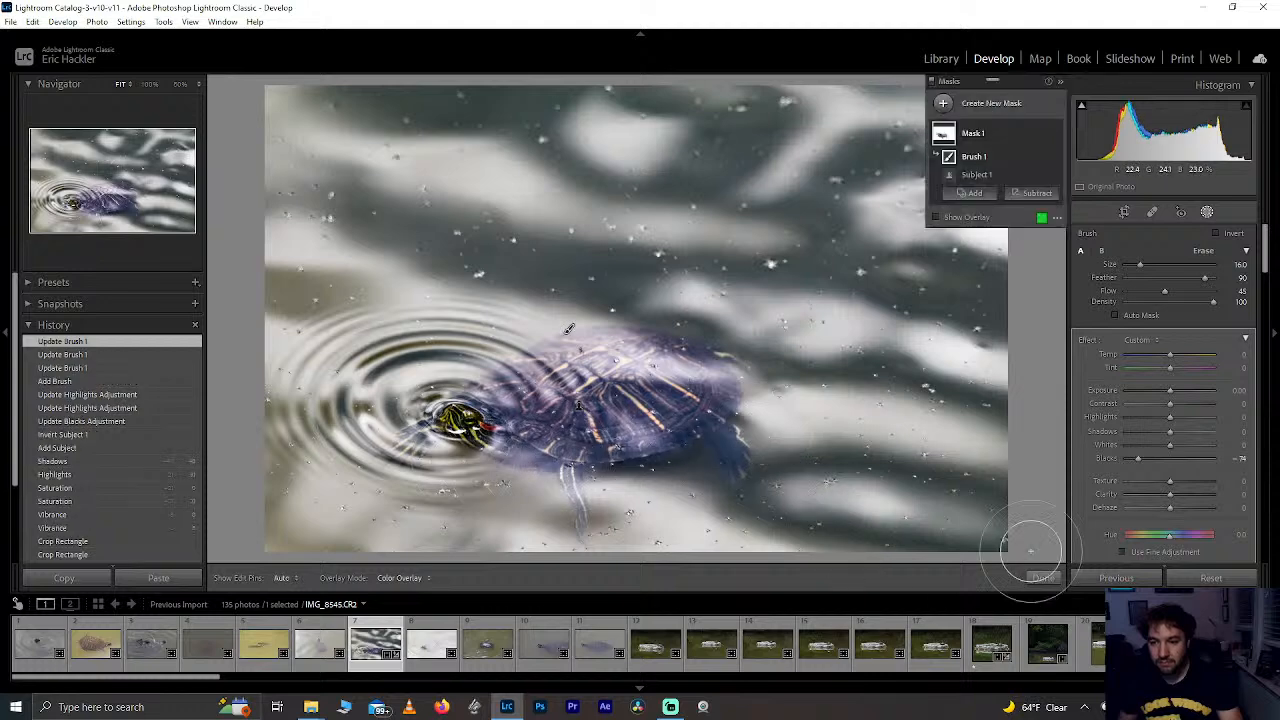
{"action": "left_click", "coordinate": [1042, 578]}
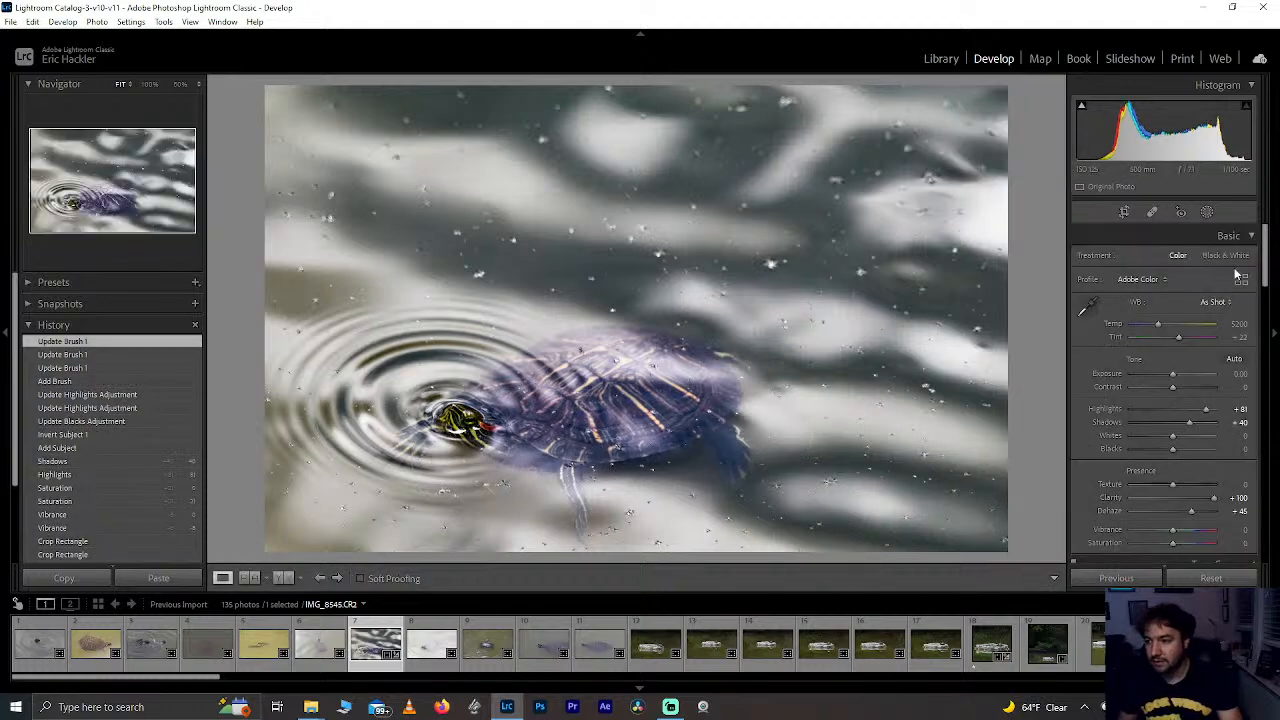
Step: Try HSL saturation changes for Blue, Green, Purple, Magenta, Red and Yellow, and reset each one to 0
{"action": "left_click_drag", "start_coordinate": [1262, 258], "coordinate": [1249, 341]}
{"action": "mouse_move", "coordinate": [1176, 434]}
{"action": "left_mouse_down"}
{"action": "mouse_move", "coordinate": [1258, 437]}
{"action": "mouse_move", "coordinate": [1131, 437]}
{"action": "mouse_move", "coordinate": [1265, 407]}
{"action": "mouse_move", "coordinate": [1167, 407]}
{"action": "mouse_move", "coordinate": [1199, 444]}
{"action": "mouse_move", "coordinate": [1251, 448]}
{"action": "mouse_move", "coordinate": [1177, 457]}
{"action": "left_mouse_up"}
{"action": "double_click", "coordinate": [1163, 405]}
{"action": "double_click", "coordinate": [1182, 447]}
{"action": "double_click", "coordinate": [1177, 457]}
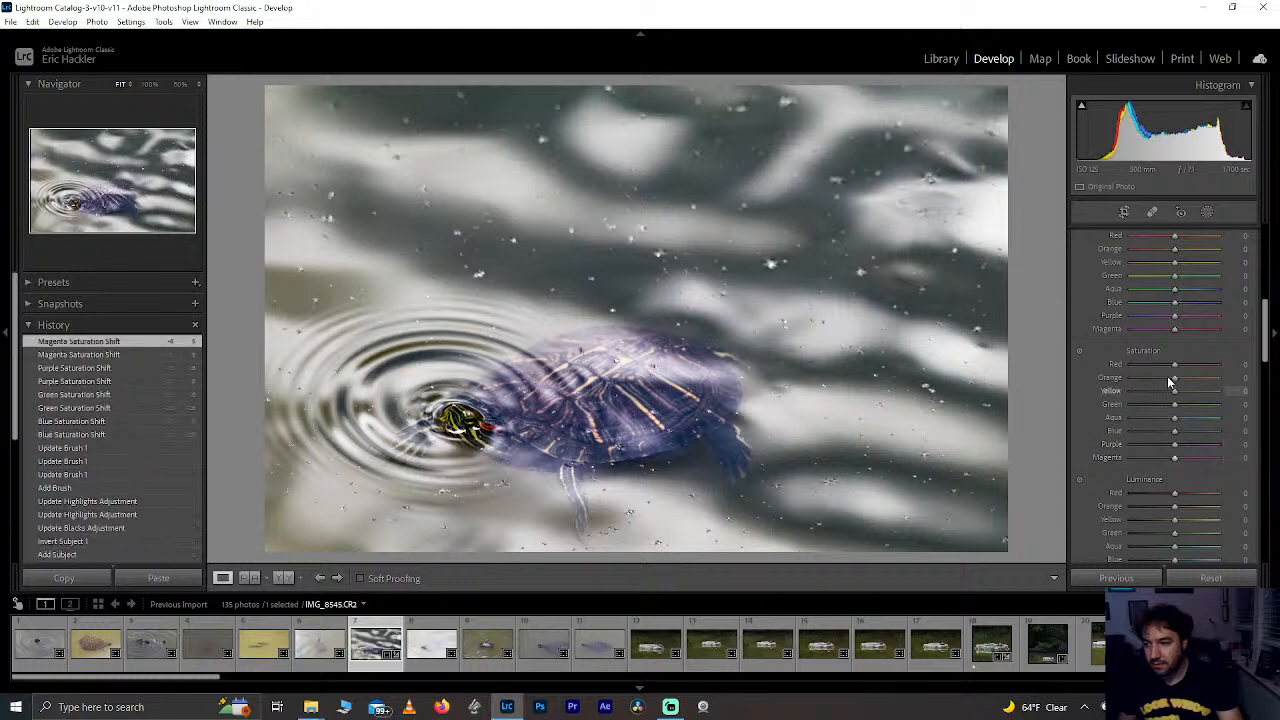
{"action": "left_click_drag", "start_coordinate": [1169, 366], "coordinate": [1079, 388]}
{"action": "double_click", "coordinate": [1187, 370]}
{"action": "double_click", "coordinate": [1129, 390]}
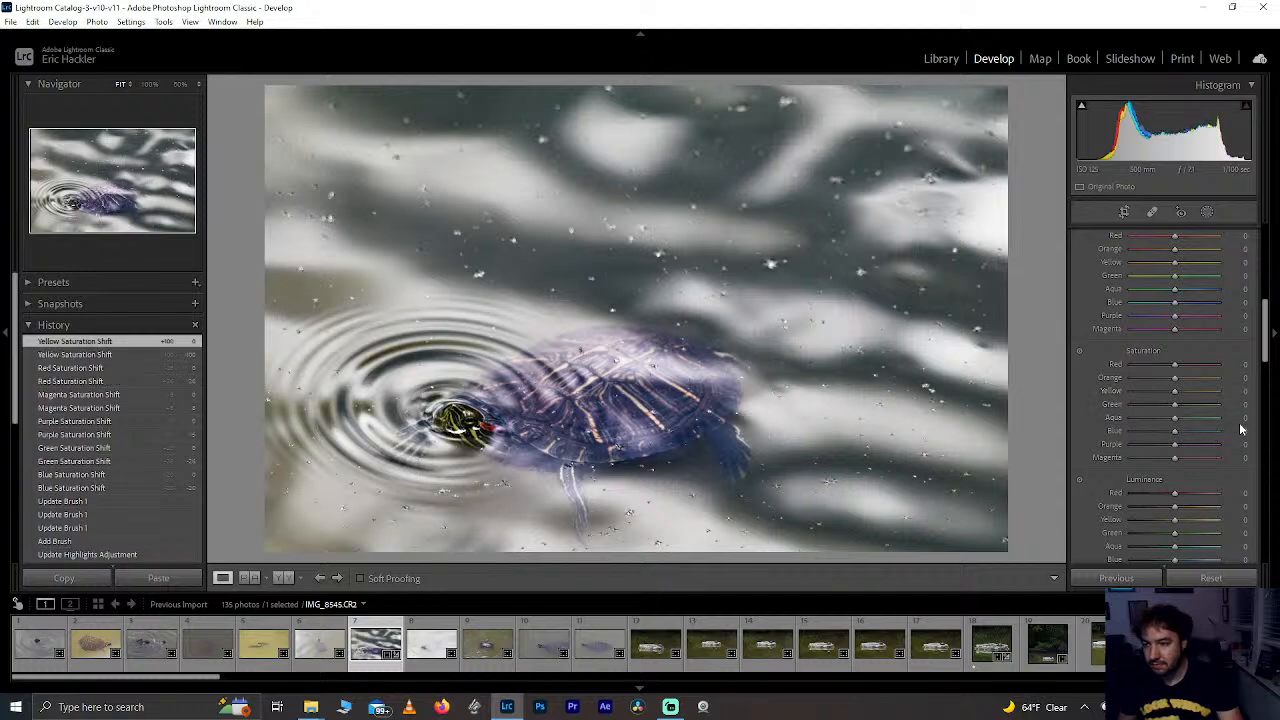
Step: Set HSL Saturation to Red +69, Orange +100, Yellow −66, Aqua +100, Purple −69 and Magenta −45, and Orange and Aqua Luminance to +100
{"action": "left_click_drag", "start_coordinate": [1189, 435], "coordinate": [1250, 423]}
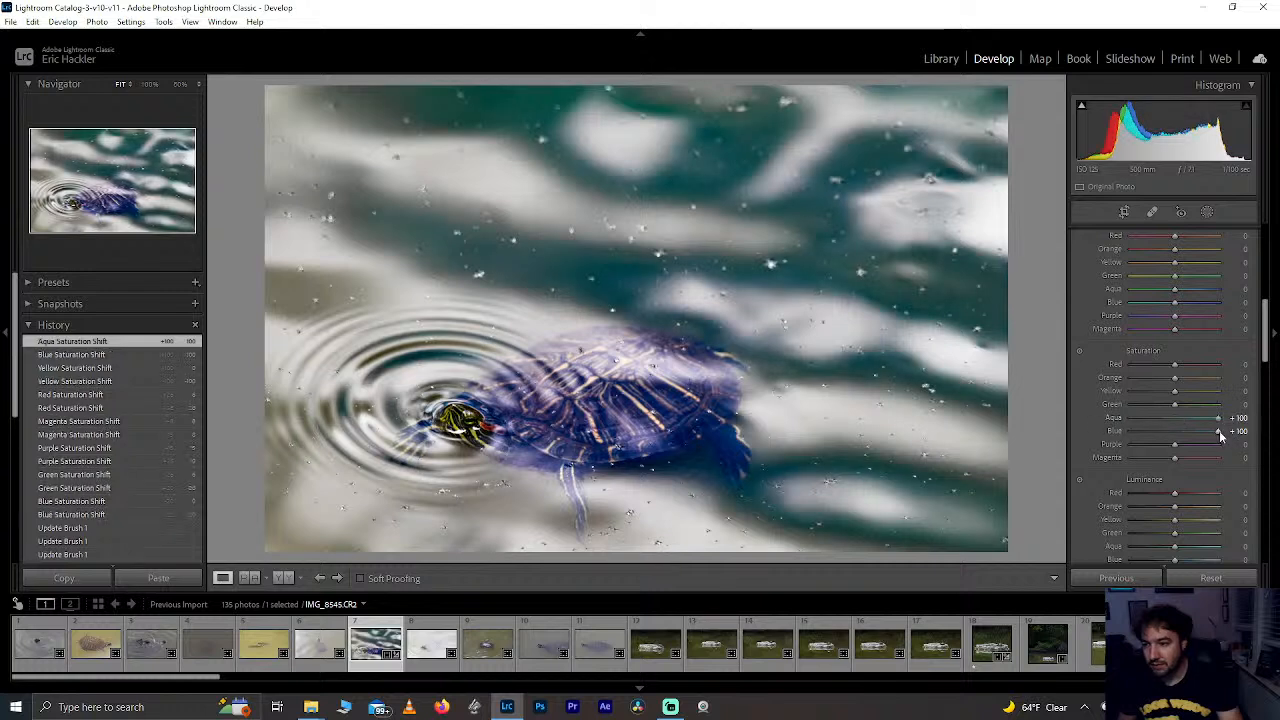
{"action": "double_click", "coordinate": [1218, 431]}
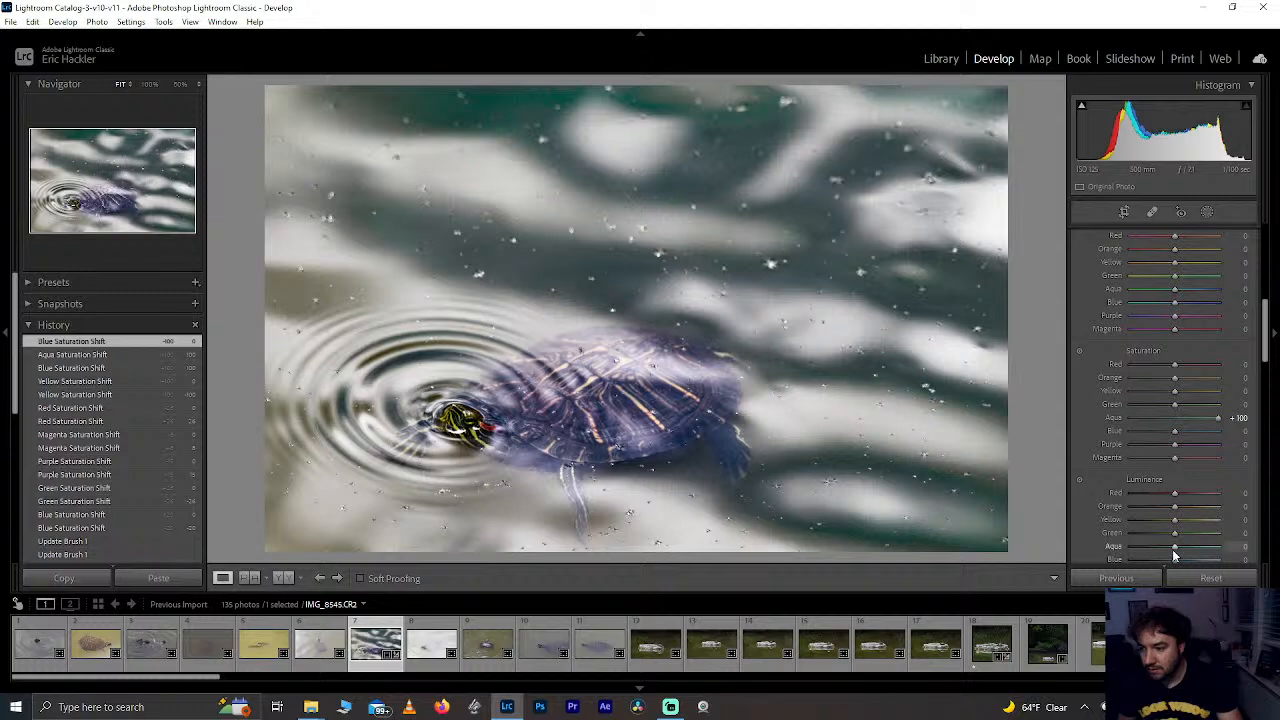
{"action": "left_click_drag", "start_coordinate": [1175, 546], "coordinate": [1063, 543]}
{"action": "left_click_drag", "start_coordinate": [1198, 542], "coordinate": [1270, 511]}
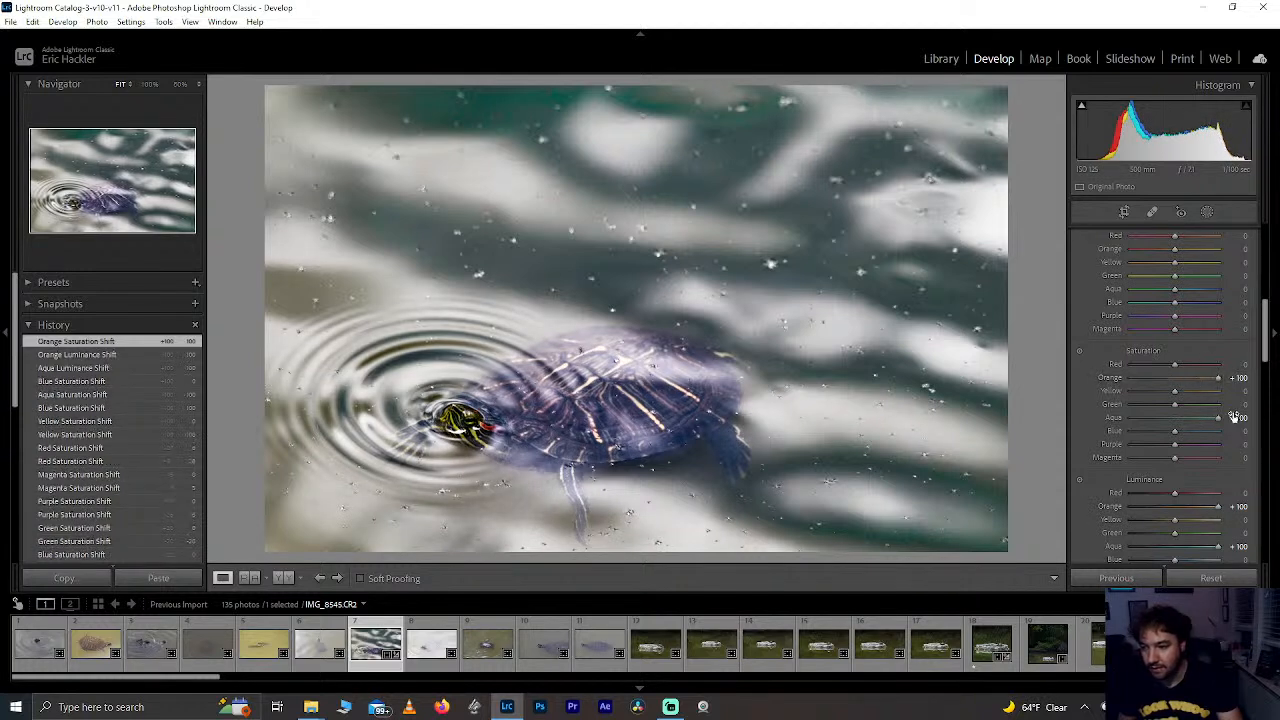
{"action": "left_click_drag", "start_coordinate": [1178, 393], "coordinate": [1204, 362]}
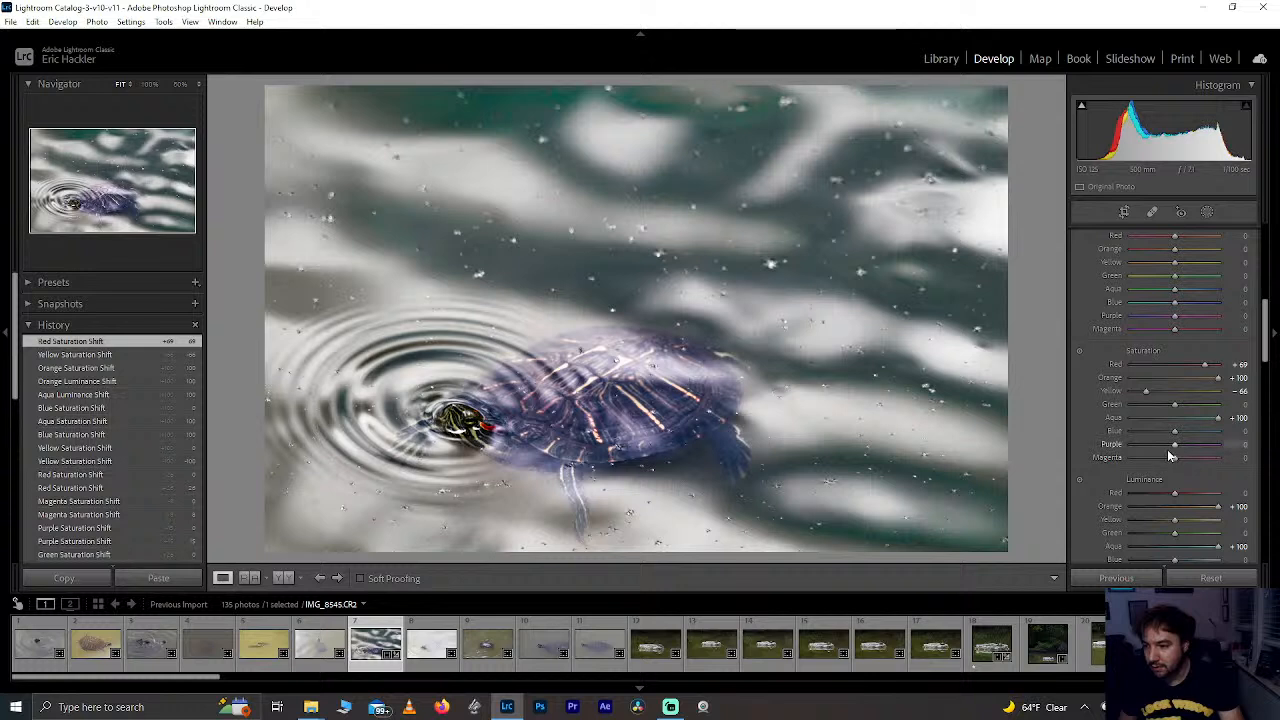
{"action": "left_click_drag", "start_coordinate": [1172, 450], "coordinate": [1159, 474]}
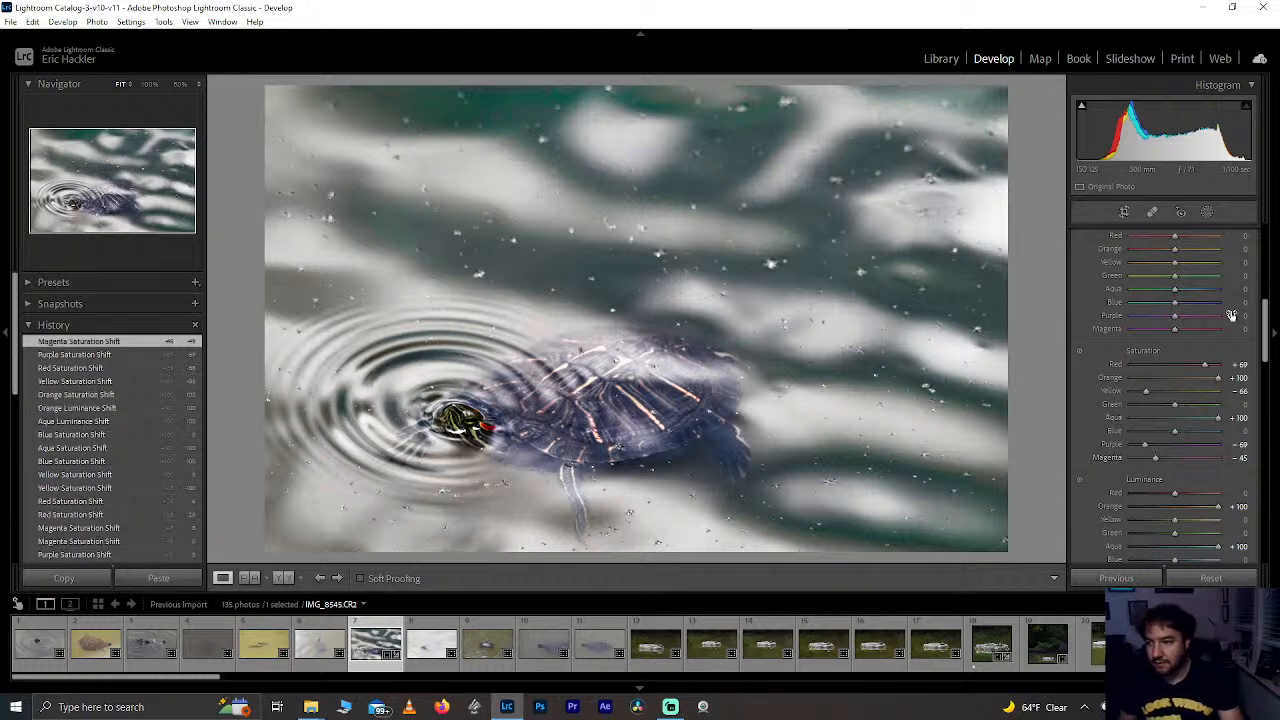
Step: Set the Texture of Mask 1, which covers the water, to −100 and finish masking
{"action": "left_click", "coordinate": [1207, 213]}
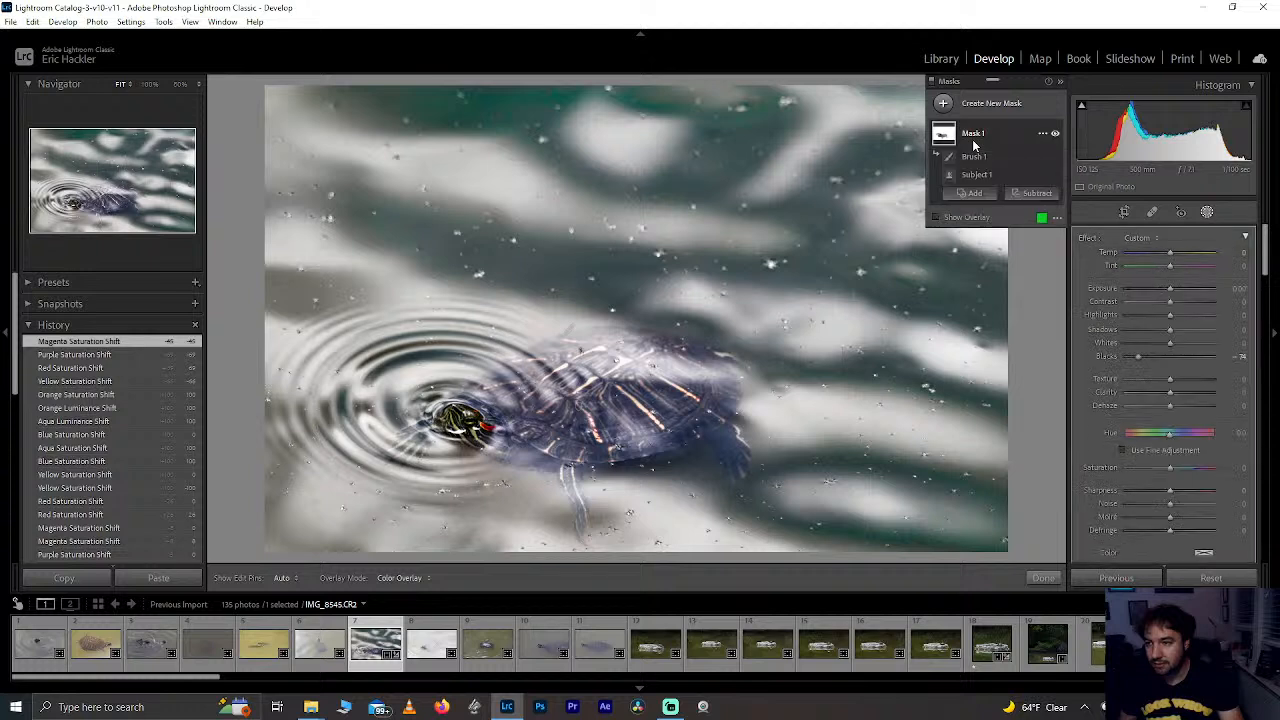
{"action": "left_click_drag", "start_coordinate": [1170, 379], "coordinate": [1028, 374]}
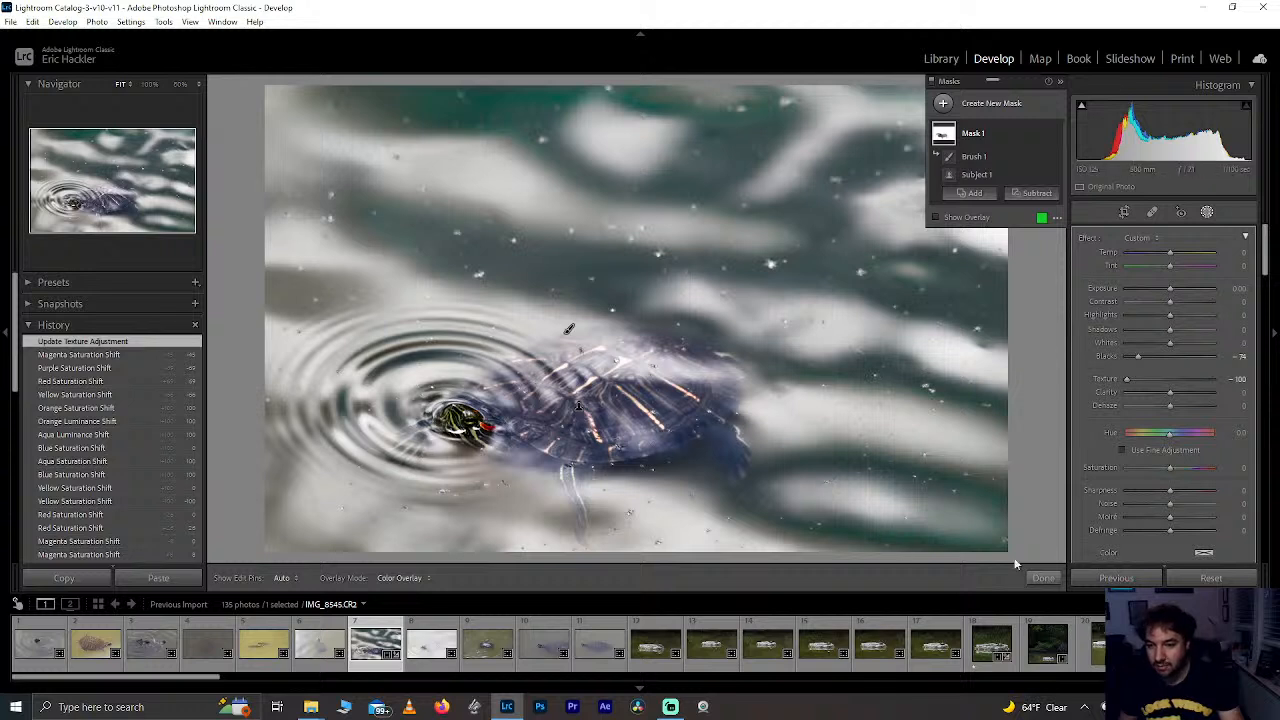
{"action": "left_click", "coordinate": [1048, 579]}
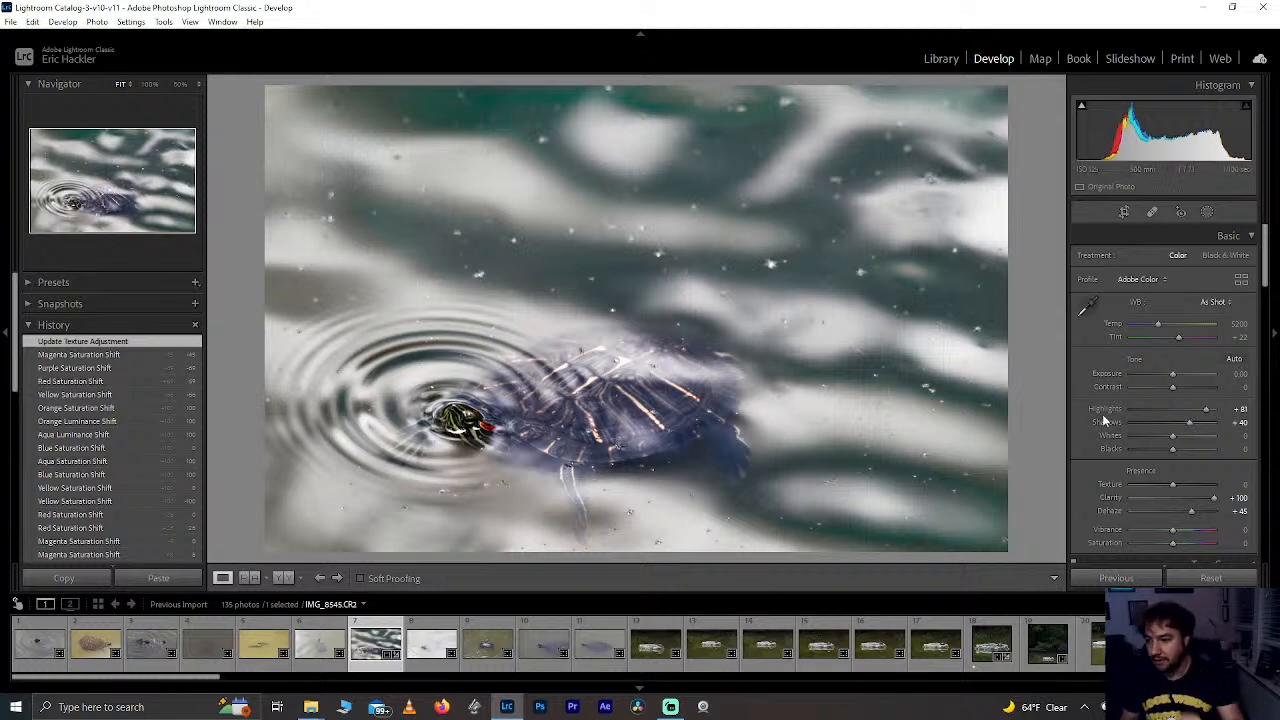
Step: Reset Vibrance to 0 after trying a change, and set the photo's overall Saturation to +52
{"action": "mouse_move", "coordinate": [1181, 531]}
{"action": "left_mouse_down"}
{"action": "mouse_move", "coordinate": [1210, 533]}
{"action": "mouse_move", "coordinate": [1199, 545]}
{"action": "left_mouse_up"}
{"action": "double_click", "coordinate": [1203, 531]}
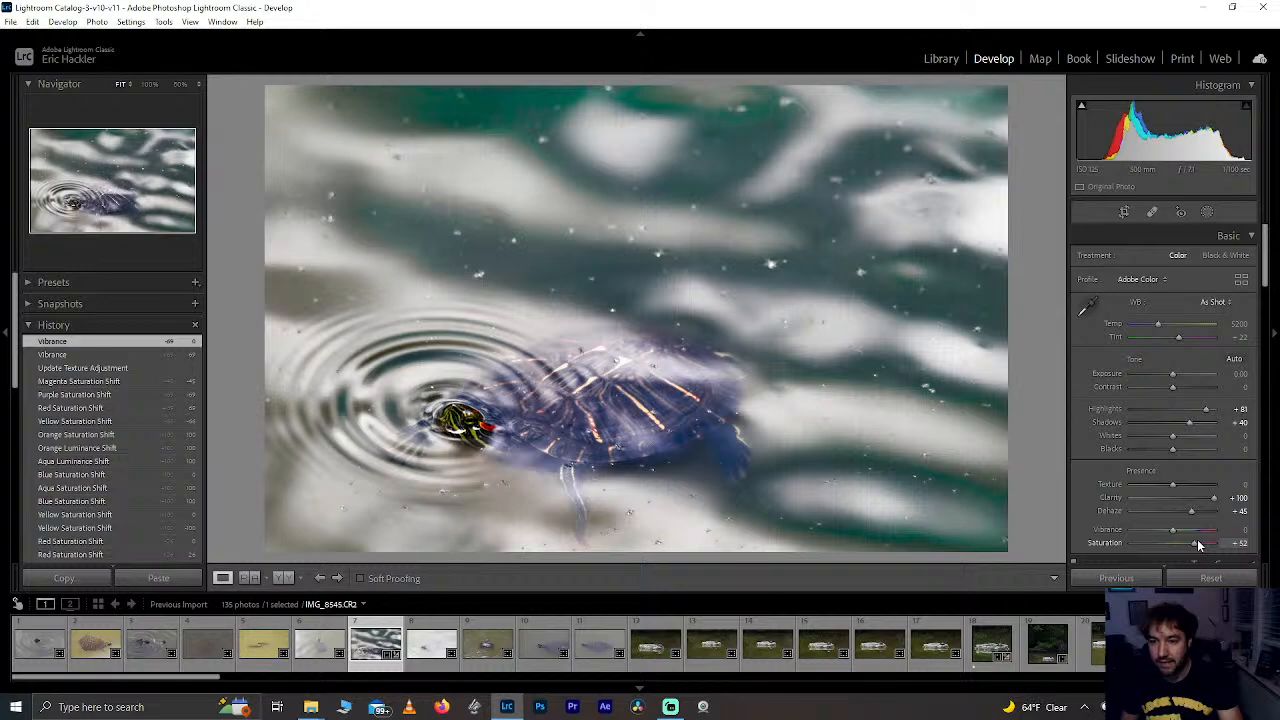
Step: Try changes to the photo's white balance Temp and Tint, and reset both sliders
{"action": "mouse_move", "coordinate": [1157, 322]}
{"action": "left_mouse_down"}
{"action": "mouse_move", "coordinate": [1185, 343]}
{"action": "mouse_move", "coordinate": [1156, 323]}
{"action": "left_mouse_up"}
{"action": "double_click", "coordinate": [1164, 322]}
{"action": "double_click", "coordinate": [1174, 338]}
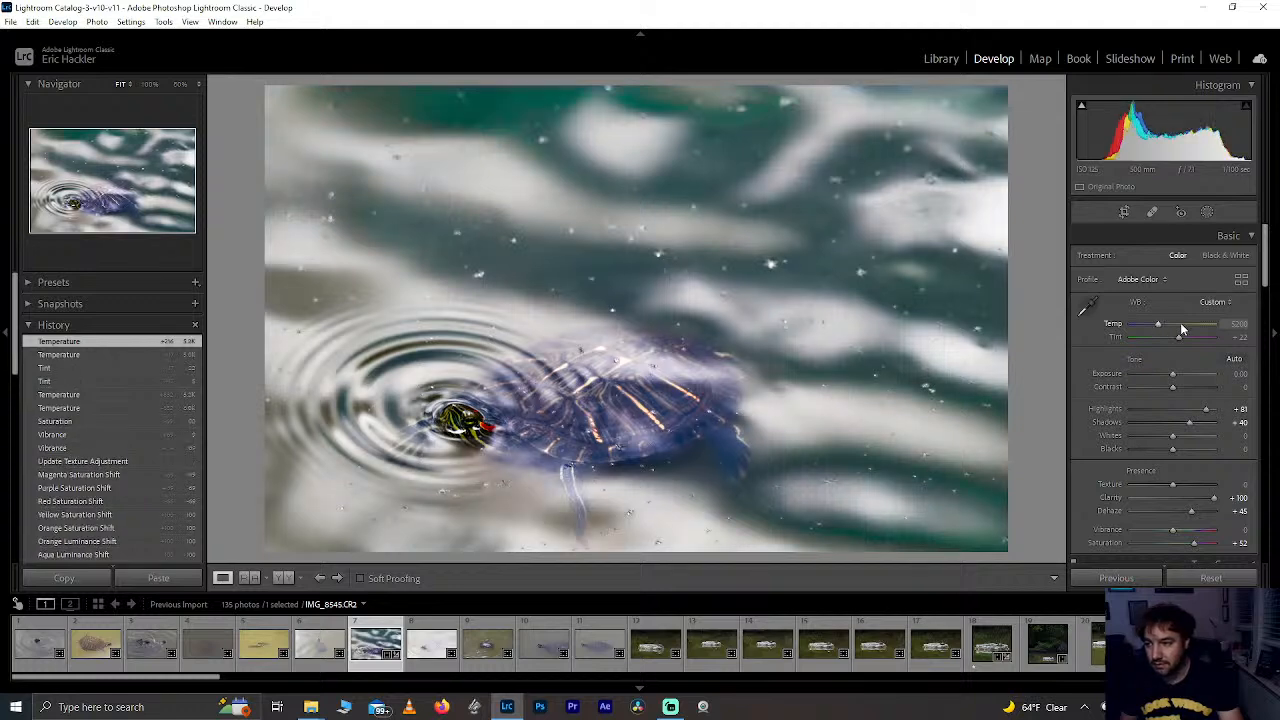
Step: Try a warmer white balance and a Temp of 5300, and set the Temp to 5000, keeping the Tint
{"action": "left_click_drag", "start_coordinate": [1248, 324], "coordinate": [1235, 326]}
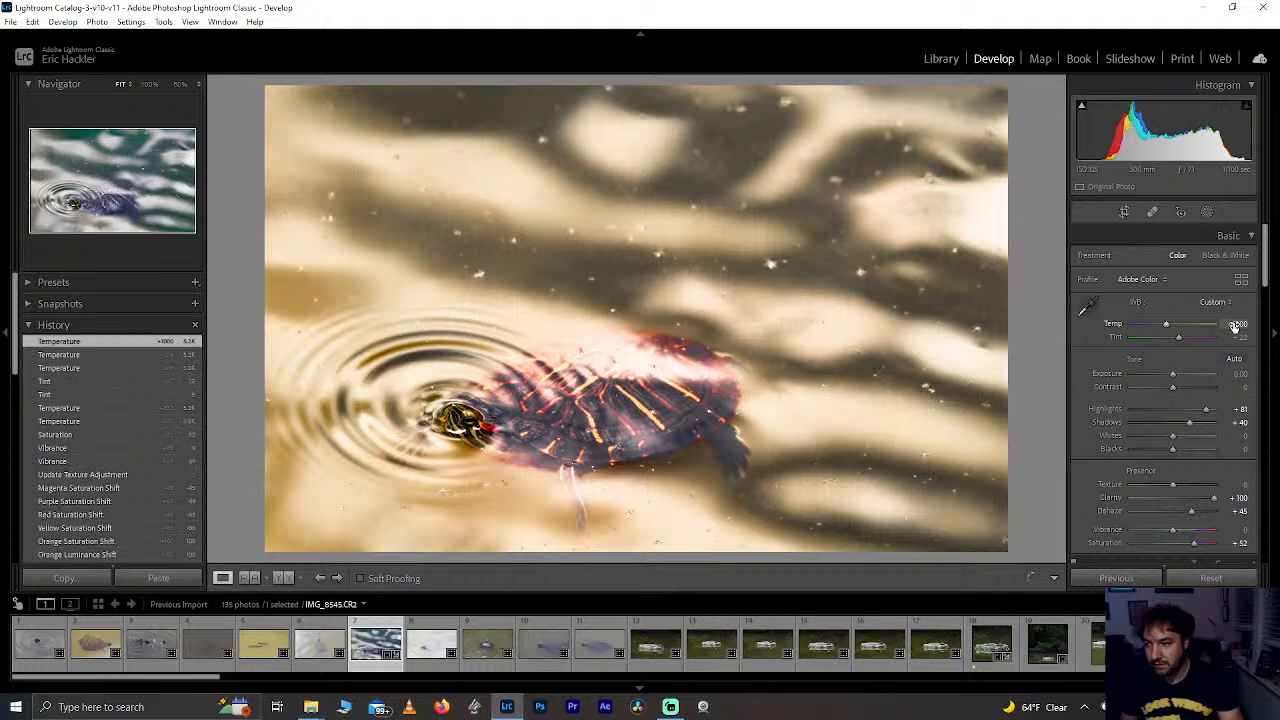
{"action": "left_click", "coordinate": [1236, 326]}
{"action": "type", "text": "5300"}
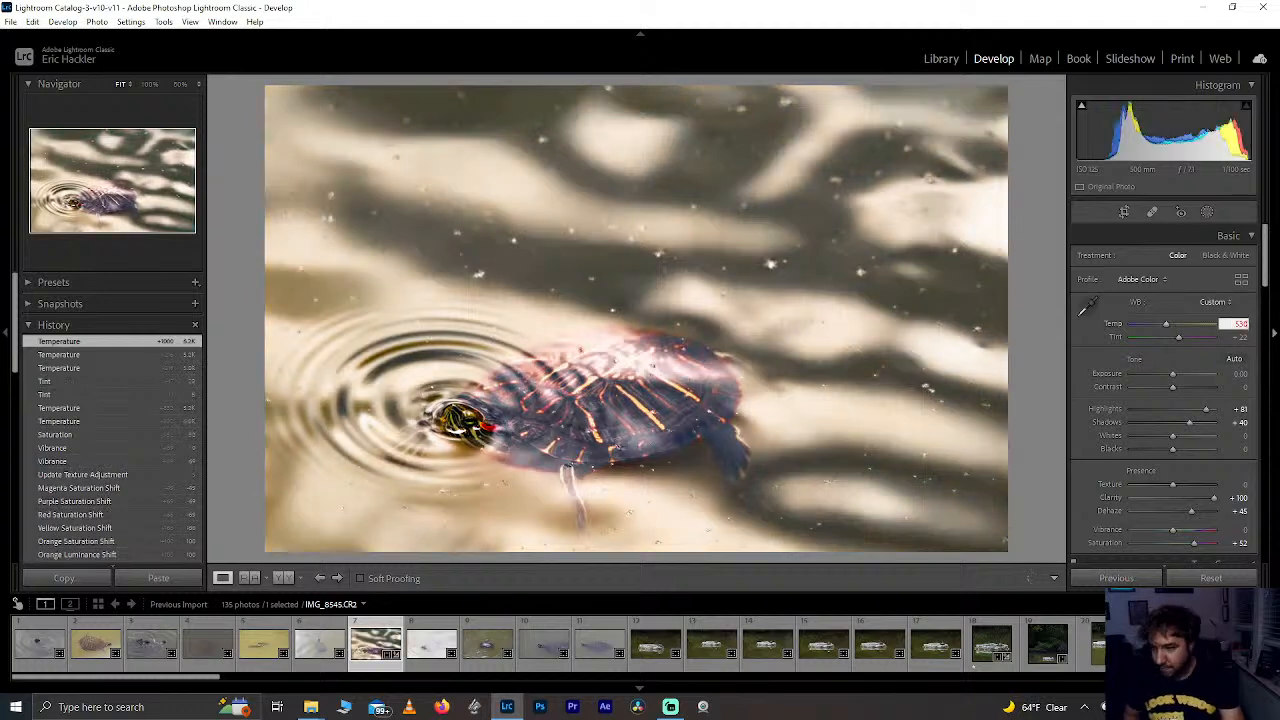
{"action": "key", "text": "Return"}
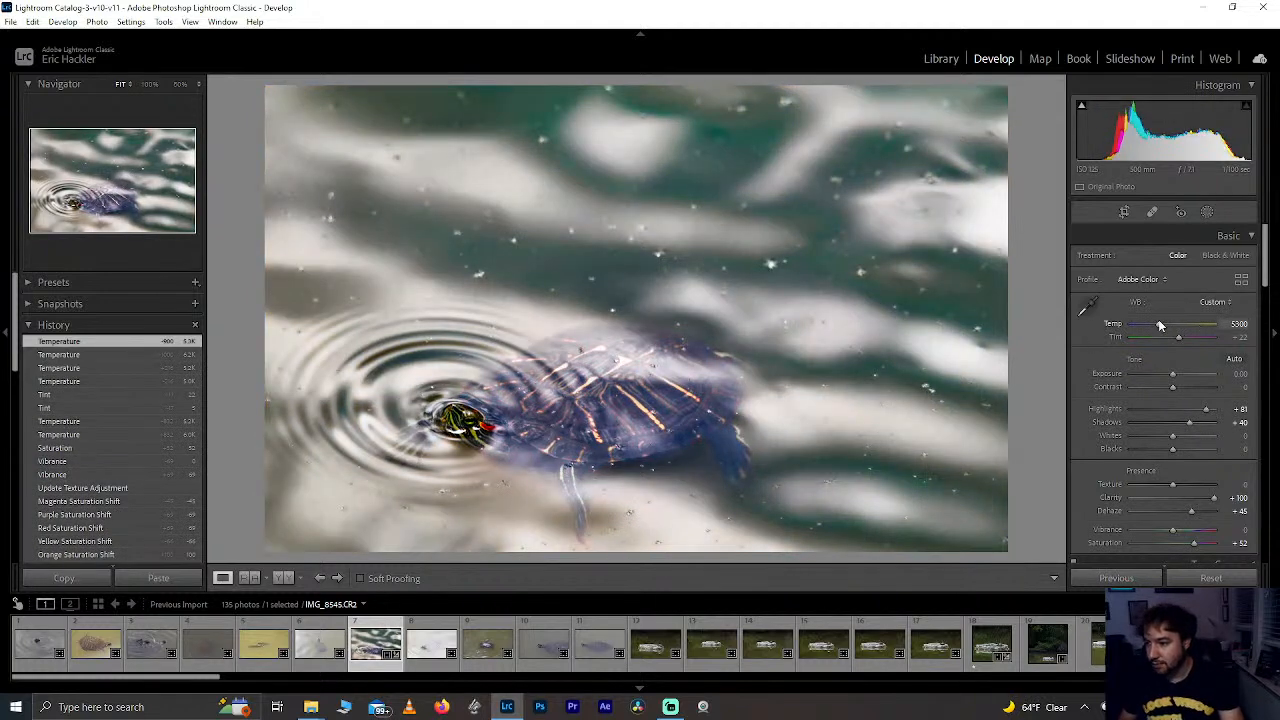
{"action": "left_click", "coordinate": [1238, 324]}
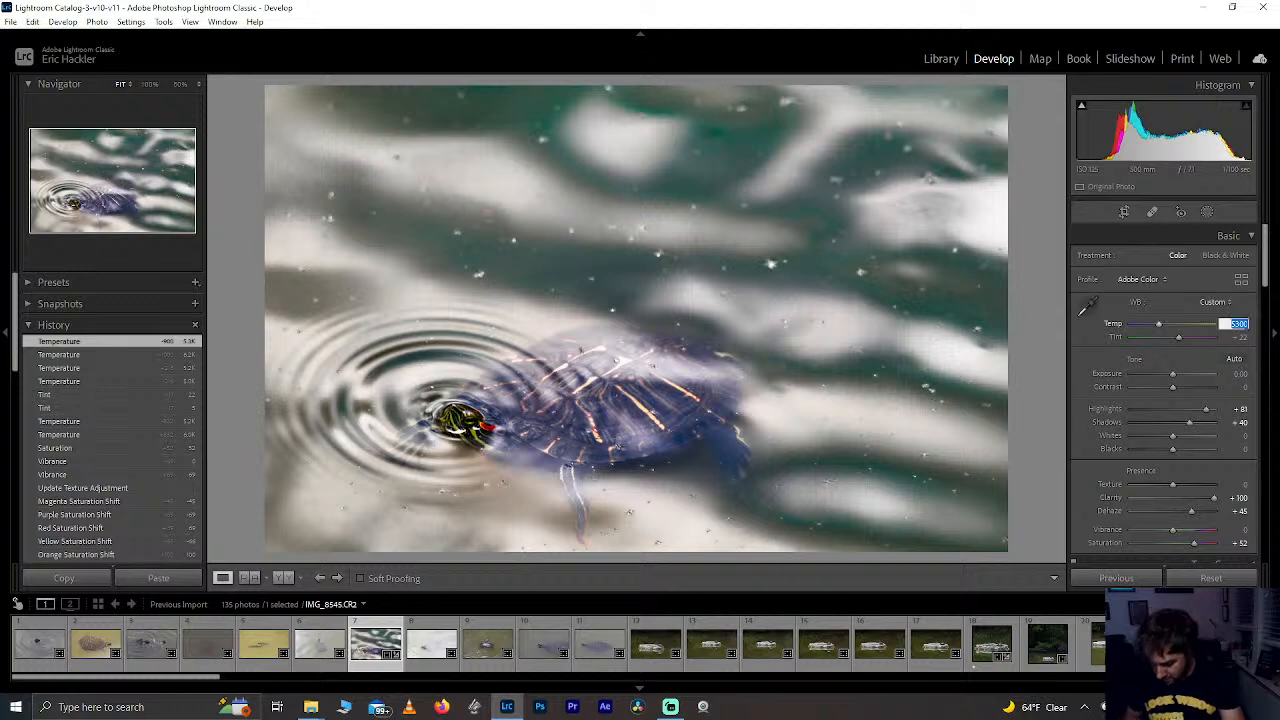
{"action": "type", "text": "500"}
{"action": "key", "text": "Return"}
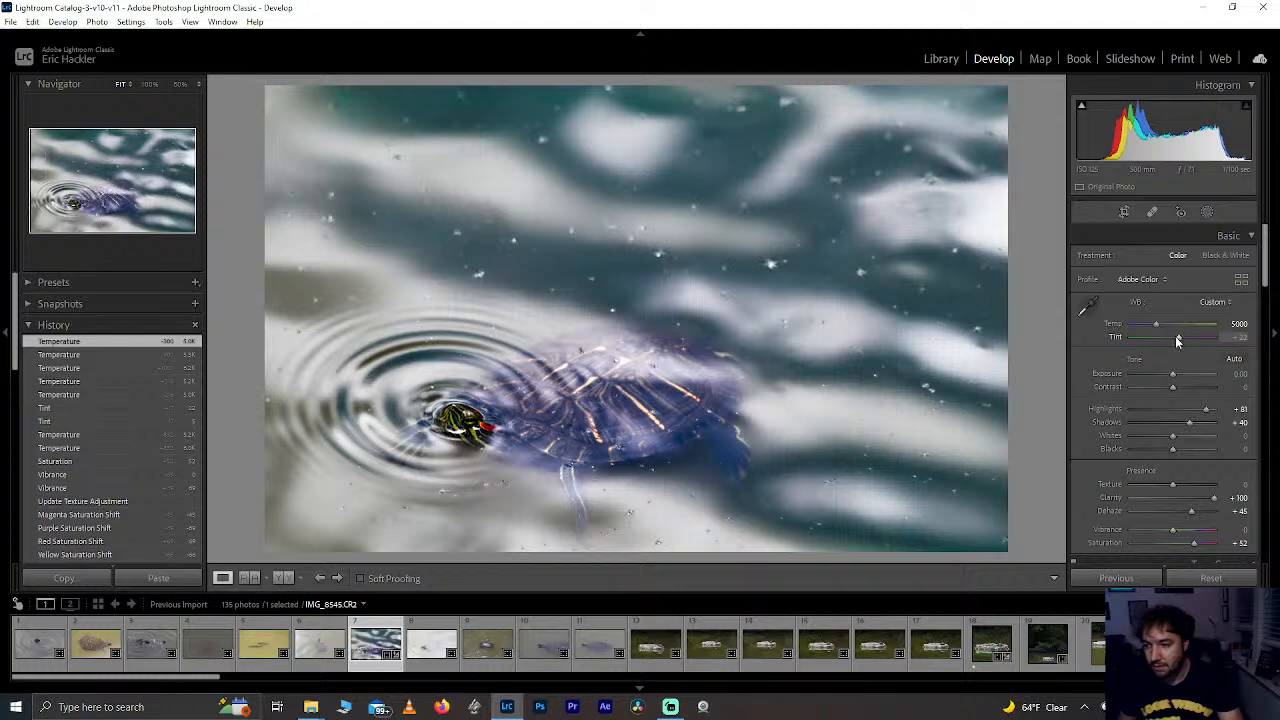
{"action": "mouse_move", "coordinate": [1175, 343]}
{"action": "left_mouse_down"}
{"action": "mouse_move", "coordinate": [1150, 338]}
{"action": "mouse_move", "coordinate": [1176, 338]}
{"action": "left_mouse_up"}
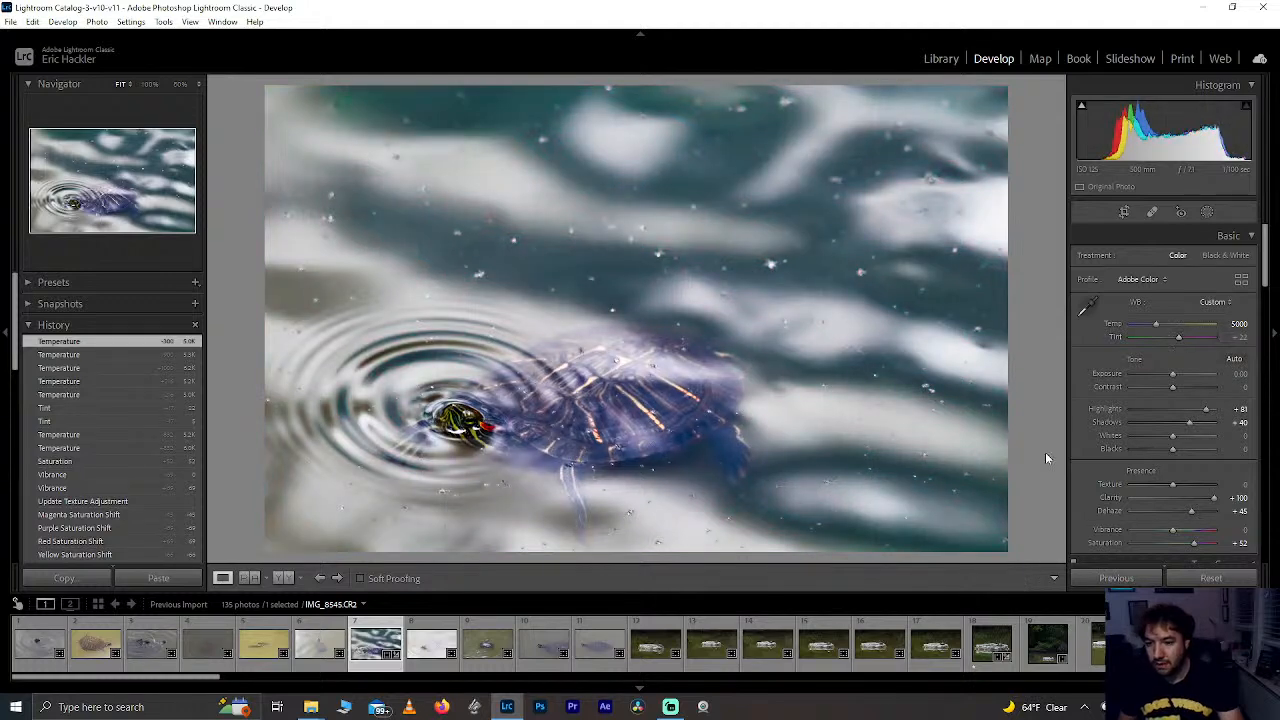
Step: Preview the turtle photo in Black & White, return it to Color, and convert a new virtual copy to Black & White
{"action": "left_click", "coordinate": [1217, 255]}
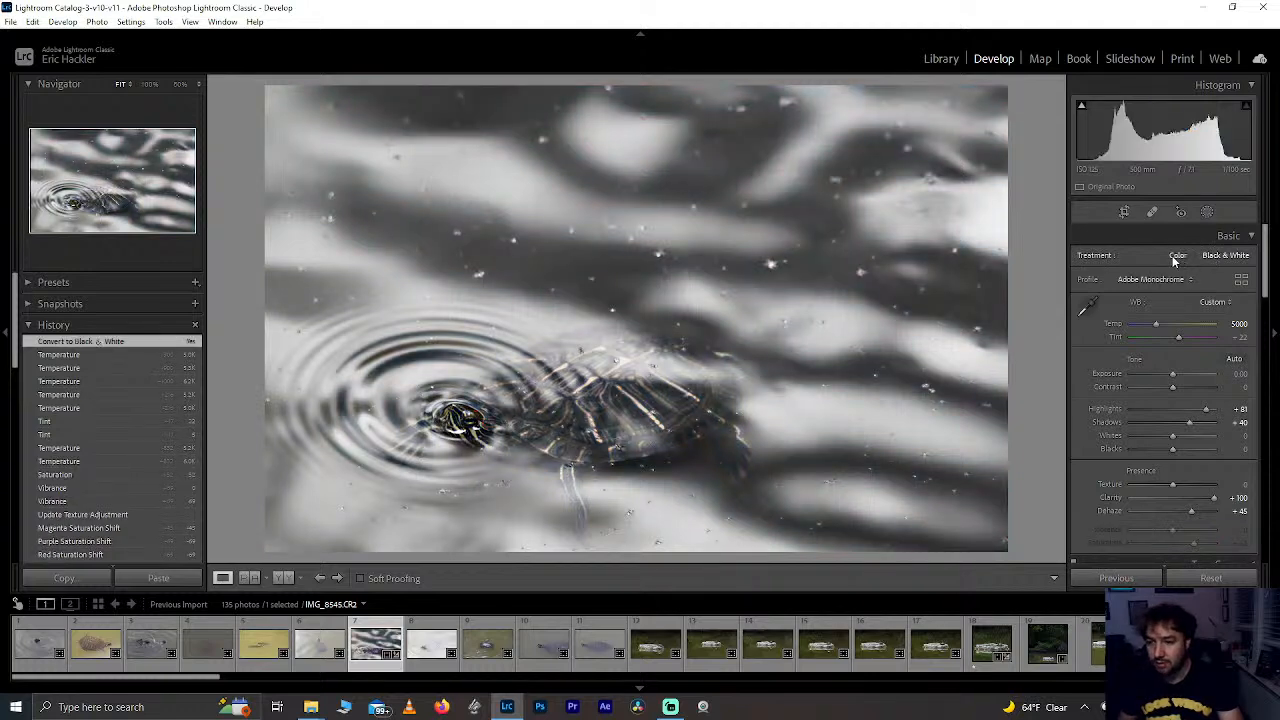
{"action": "left_click", "coordinate": [1176, 258]}
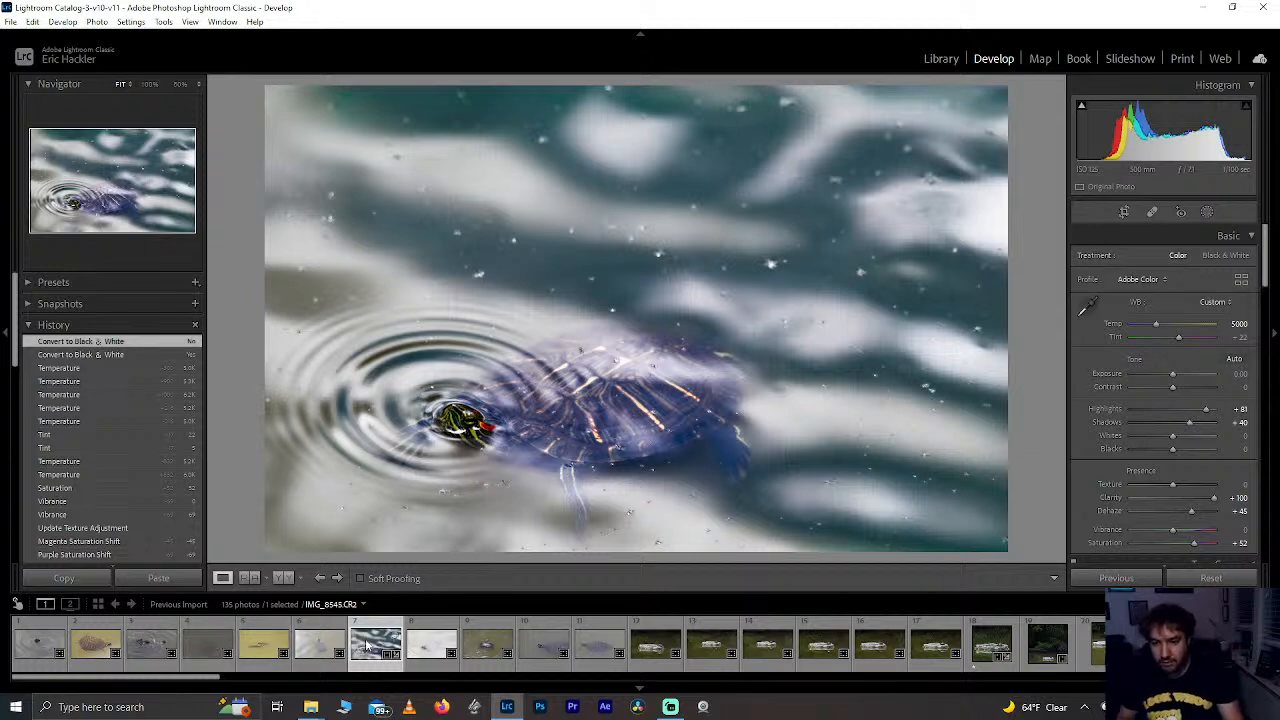
{"action": "key", "text": "ctrl+apostrophe"}
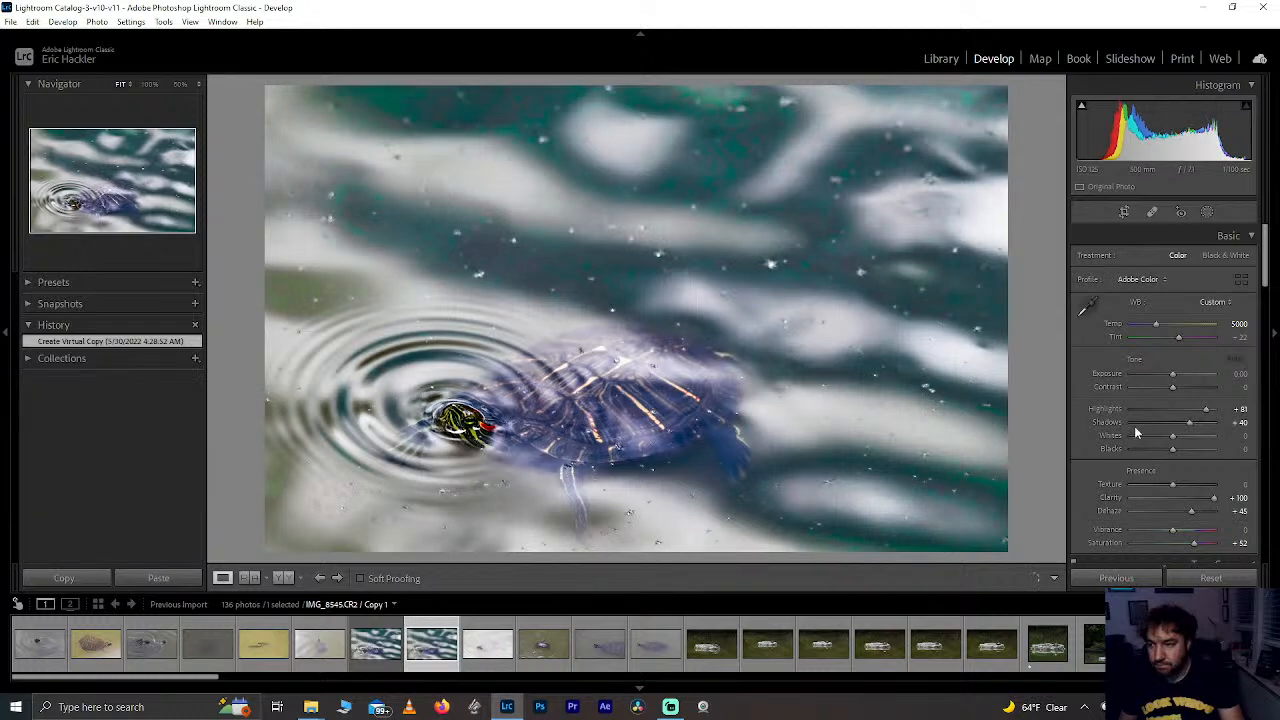
{"action": "left_click", "coordinate": [1232, 254]}
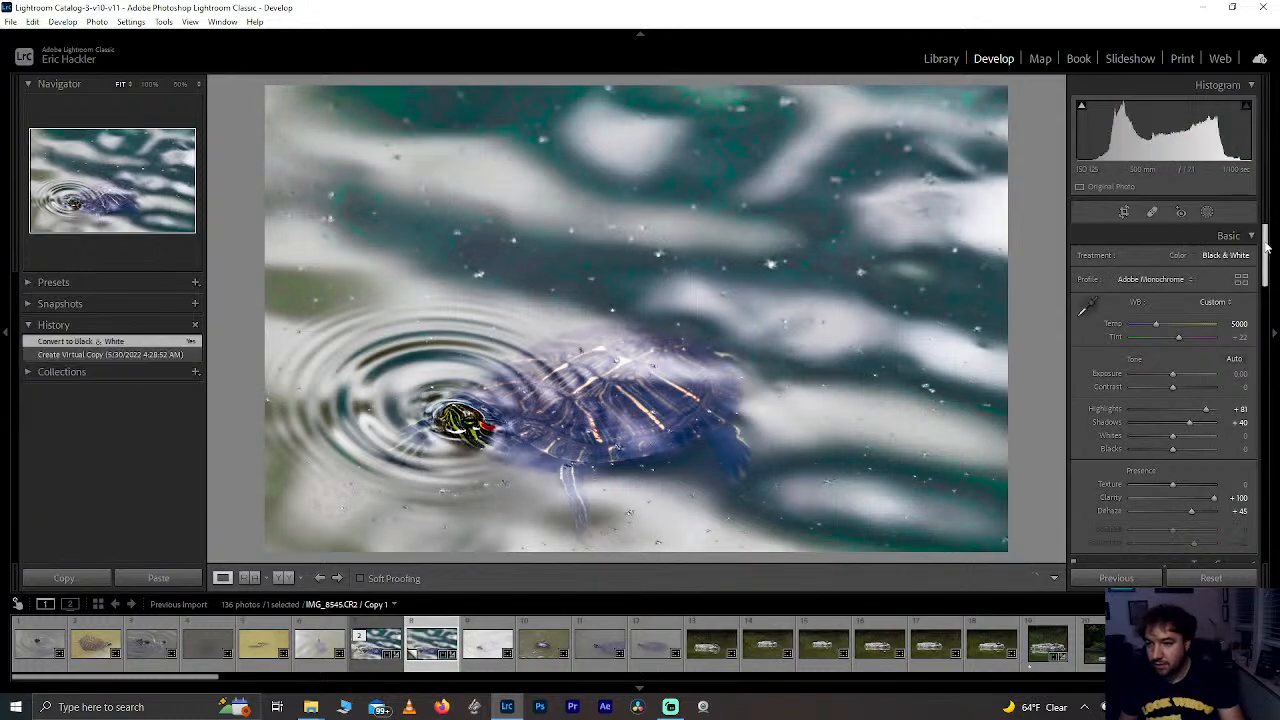
Step: Set the copy's Black & White Mix to Red, Orange, Yellow, Purple and Magenta +100, Green +49, Aqua −100 and Blue +35
{"action": "scroll", "coordinate": [1200, 350], "scroll_direction": "down", "scroll_amount": 10}
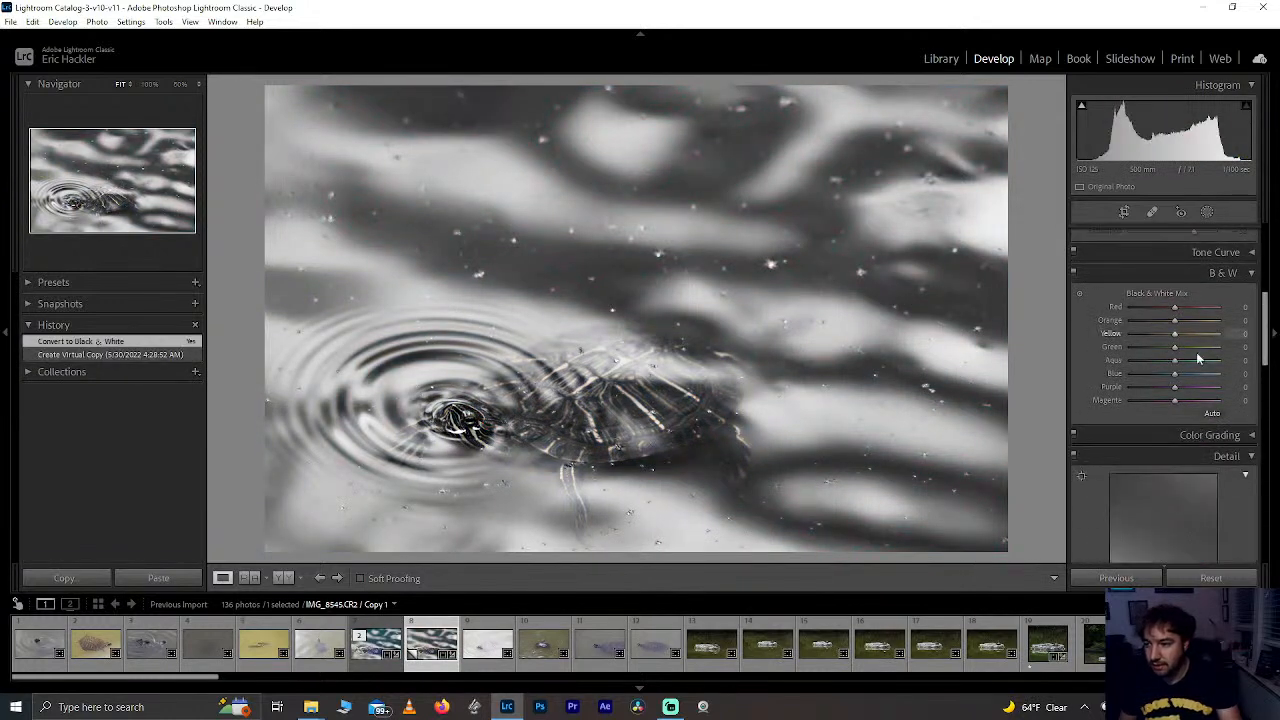
{"action": "left_click_drag", "start_coordinate": [1175, 360], "coordinate": [1219, 391]}
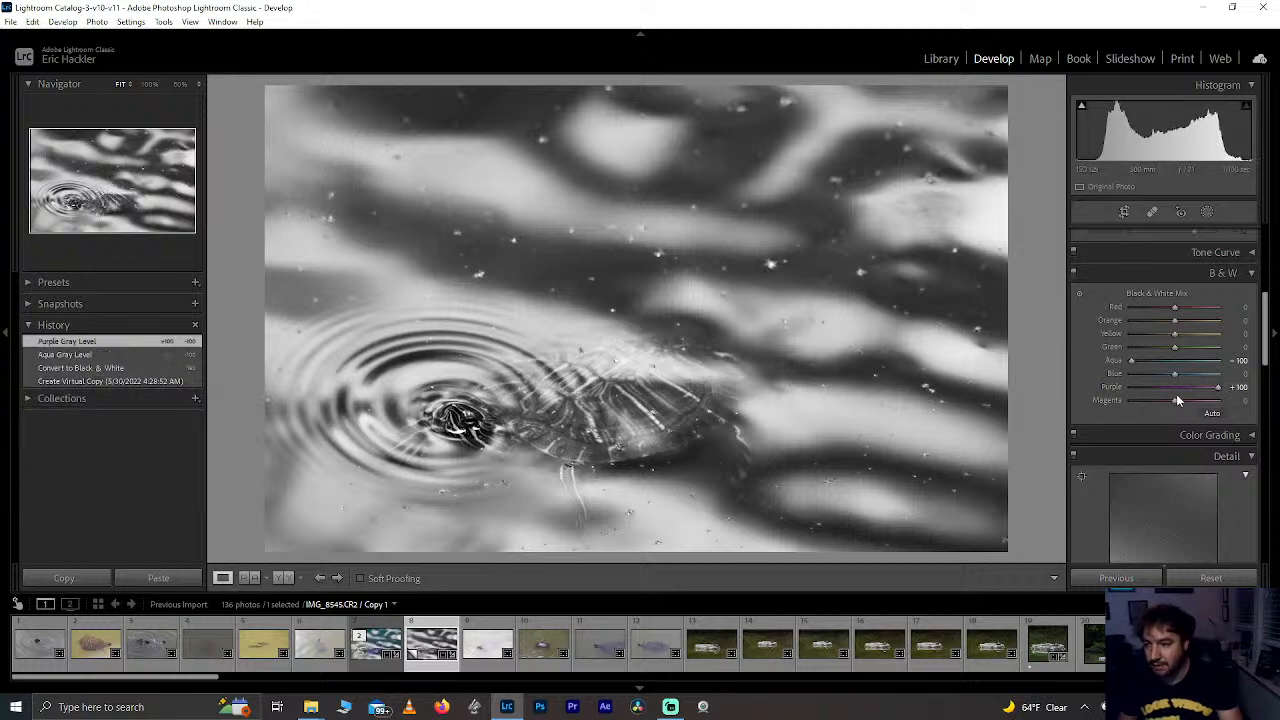
{"action": "left_click_drag", "start_coordinate": [1175, 400], "coordinate": [1255, 393]}
{"action": "left_click_drag", "start_coordinate": [1174, 324], "coordinate": [1043, 344]}
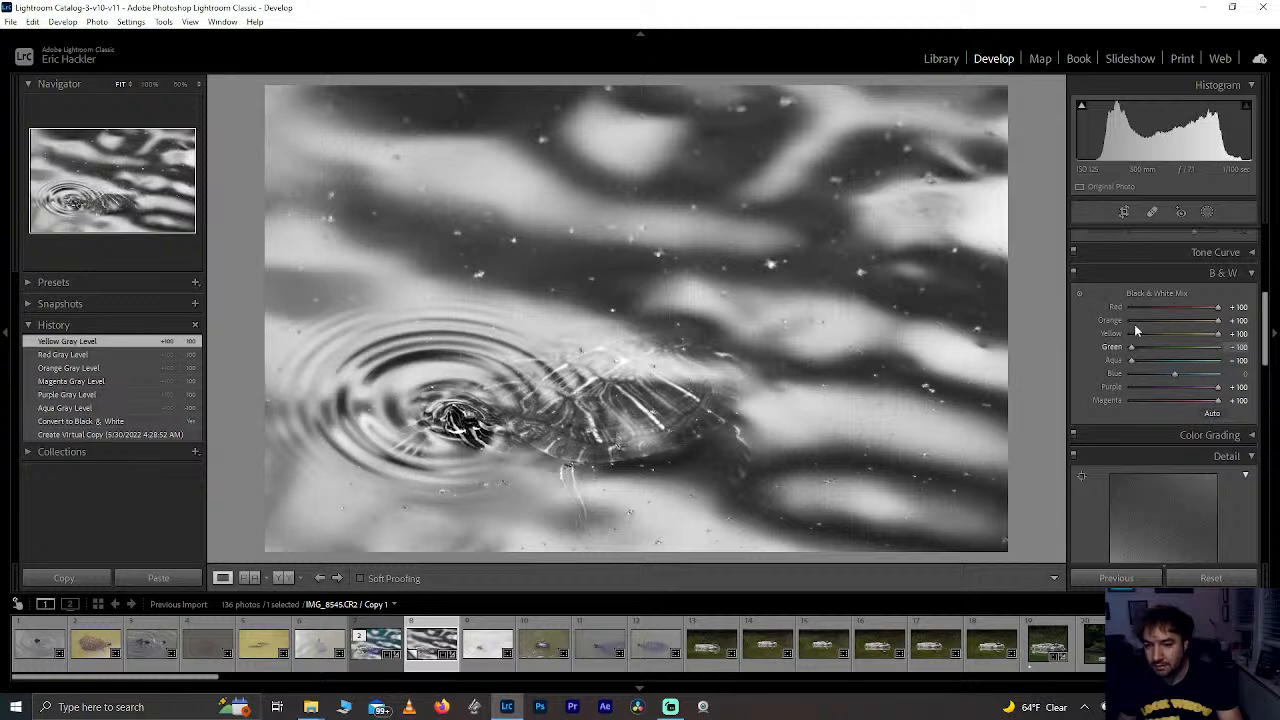
{"action": "left_click_drag", "start_coordinate": [1136, 331], "coordinate": [1190, 373]}
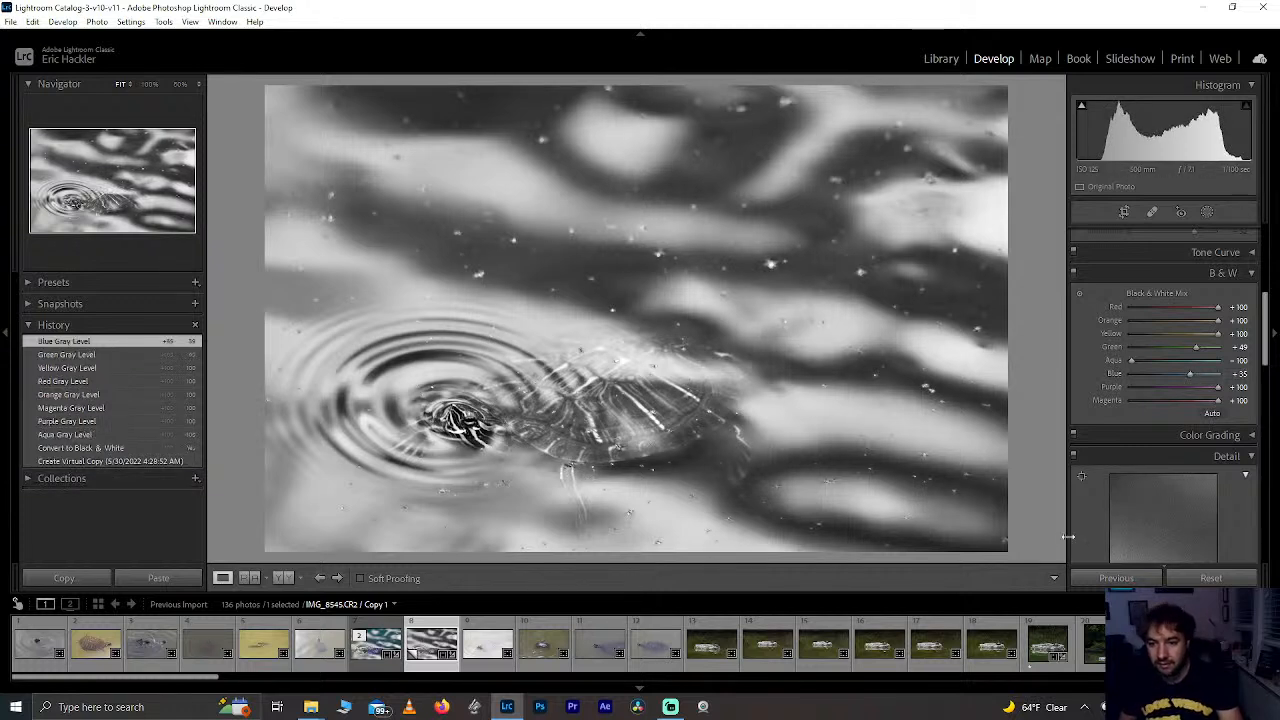
Step: Rate both the color turtle photo and its black-and-white virtual copy 1 star
{"action": "left_click", "coordinate": [372, 650]}
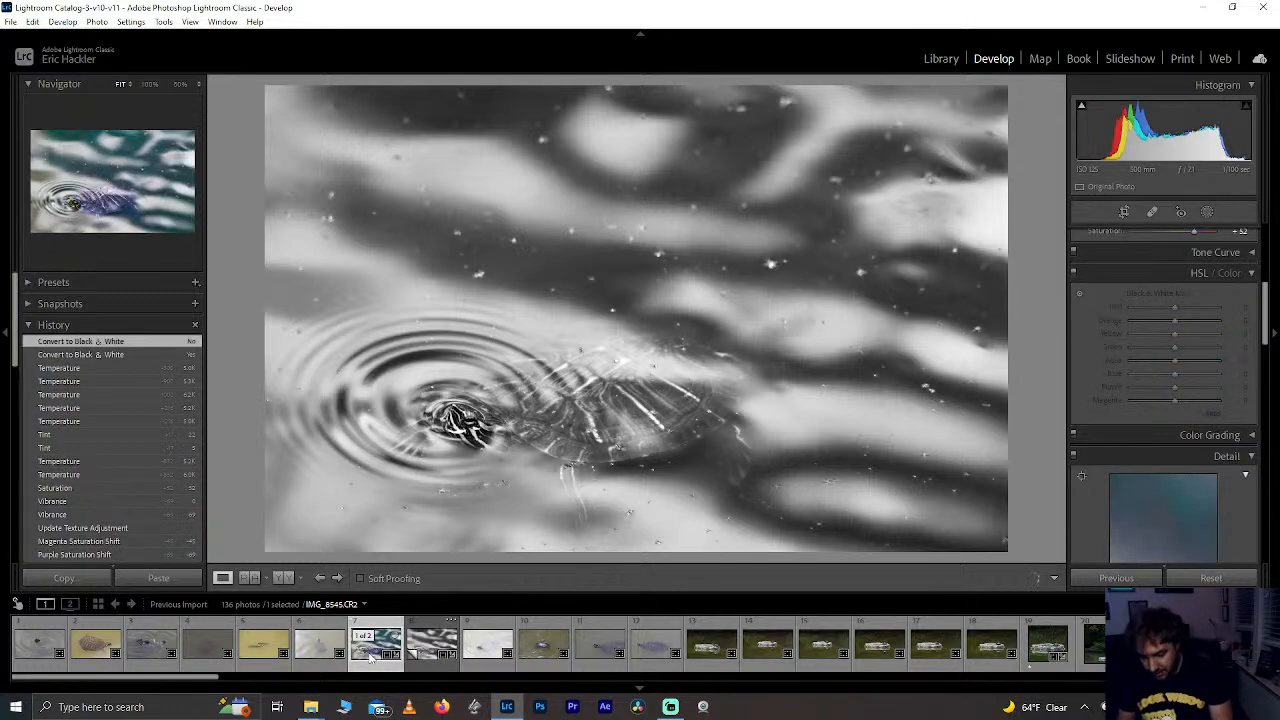
{"action": "key", "text": "1"}
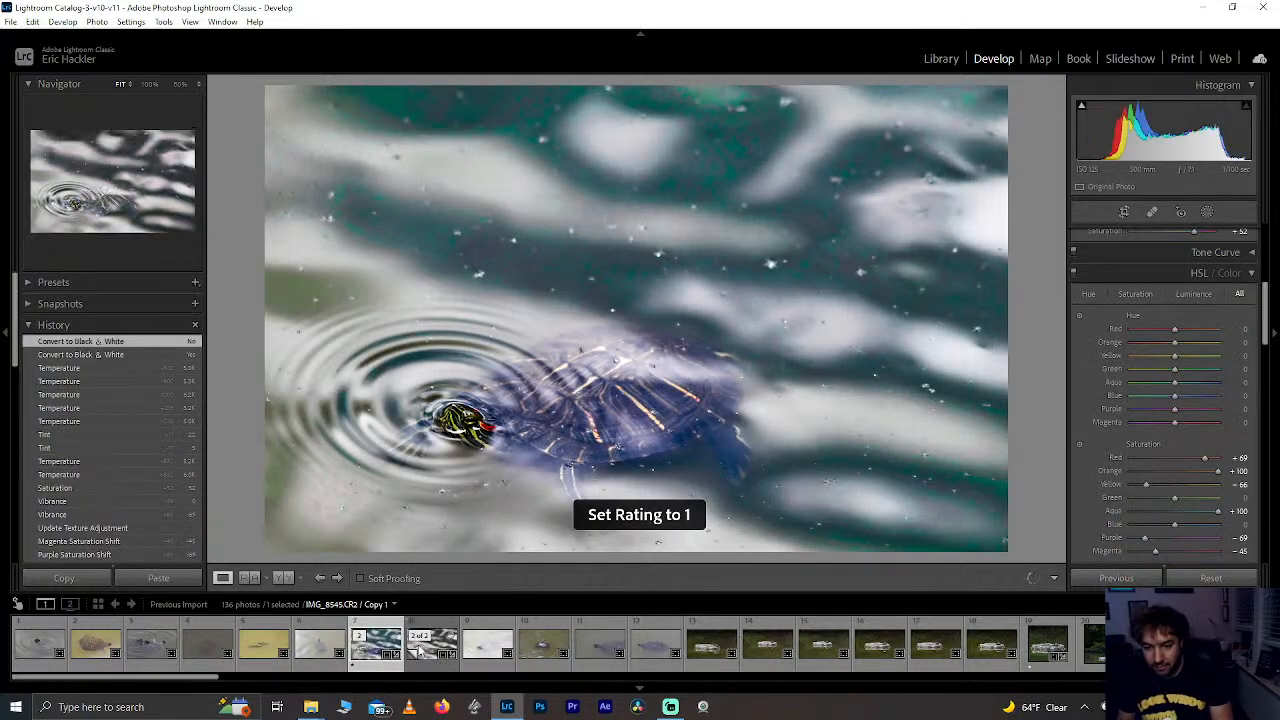
{"action": "left_click", "coordinate": [420, 650]}
Step: Browse the following turtle photos in sequence up to the black-and-white turtle on the rock, IMG_8561.CR2
{"action": "left_click", "coordinate": [487, 648]}
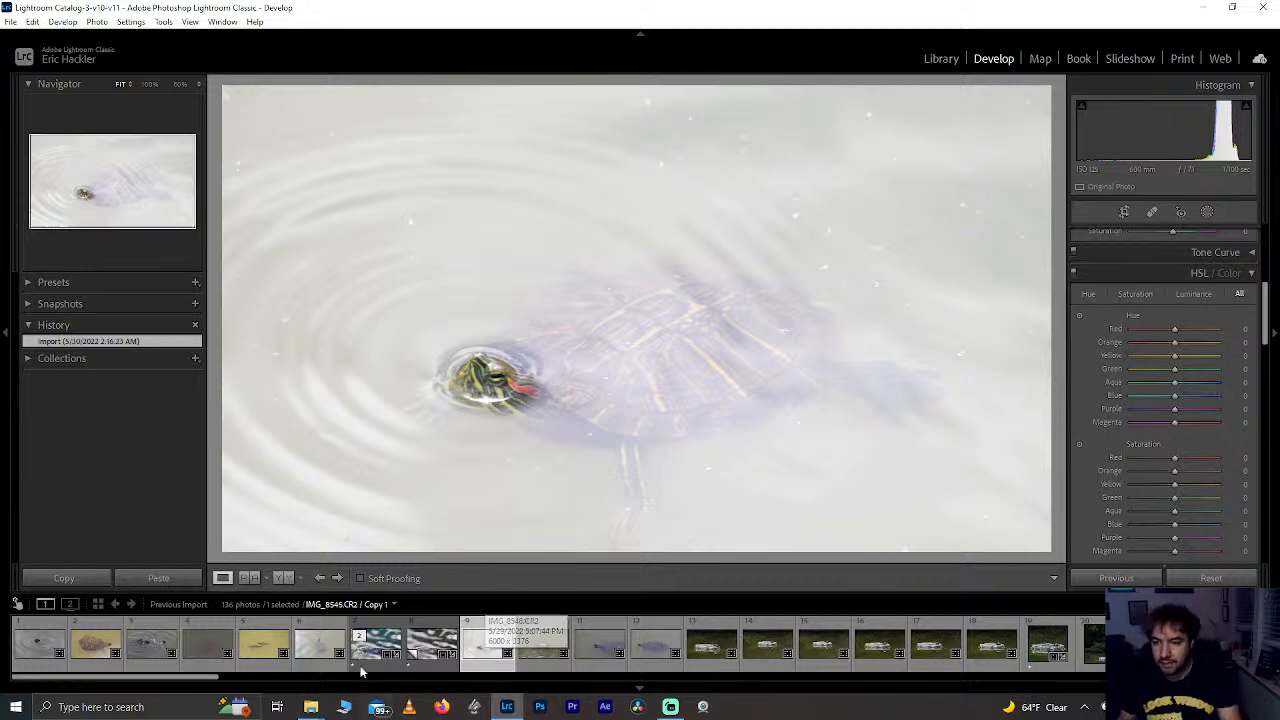
{"action": "left_click", "coordinate": [519, 648]}
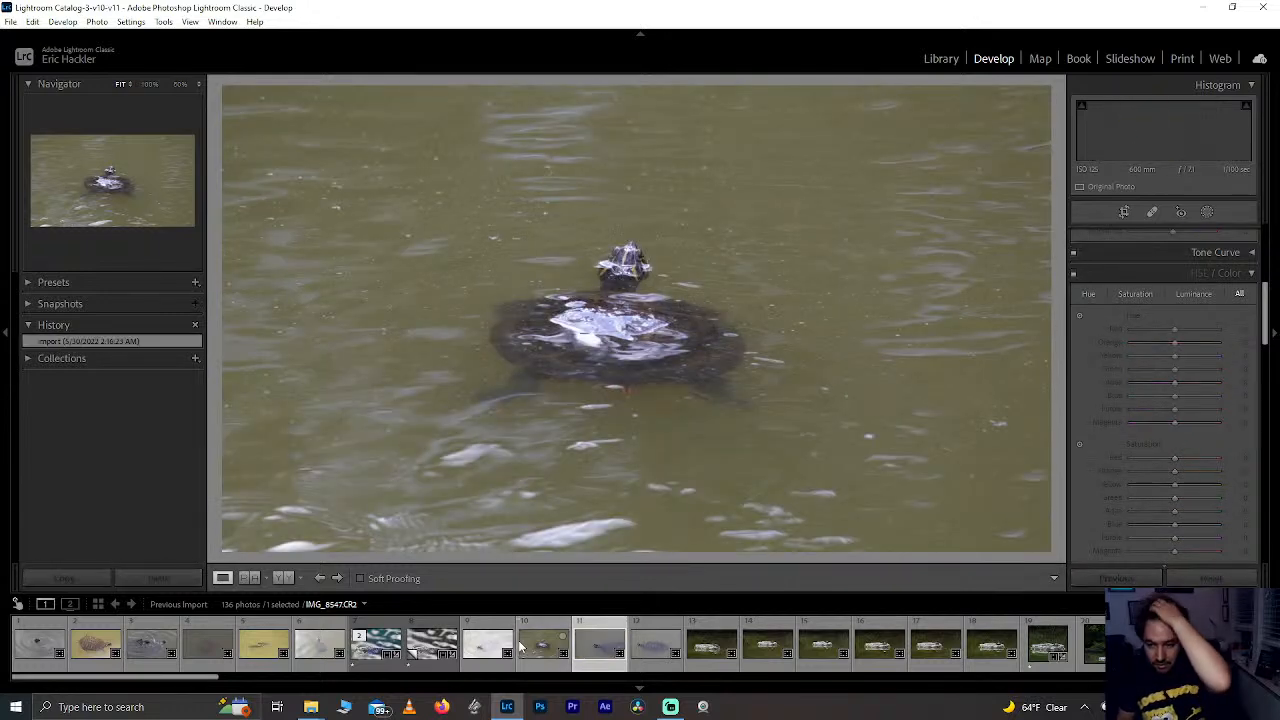
{"action": "key", "text": "Right"}
{"action": "key", "text": "Right"}
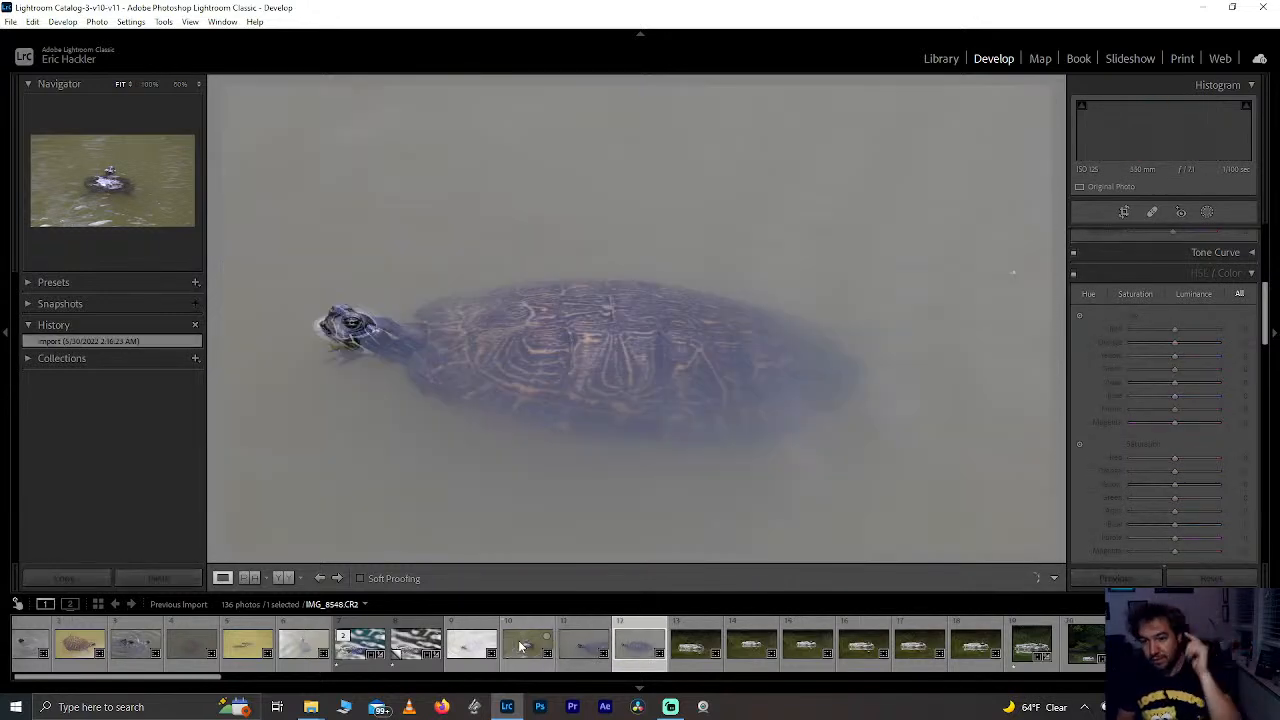
{"action": "key", "text": "Right"}
{"action": "key", "text": "Right"}
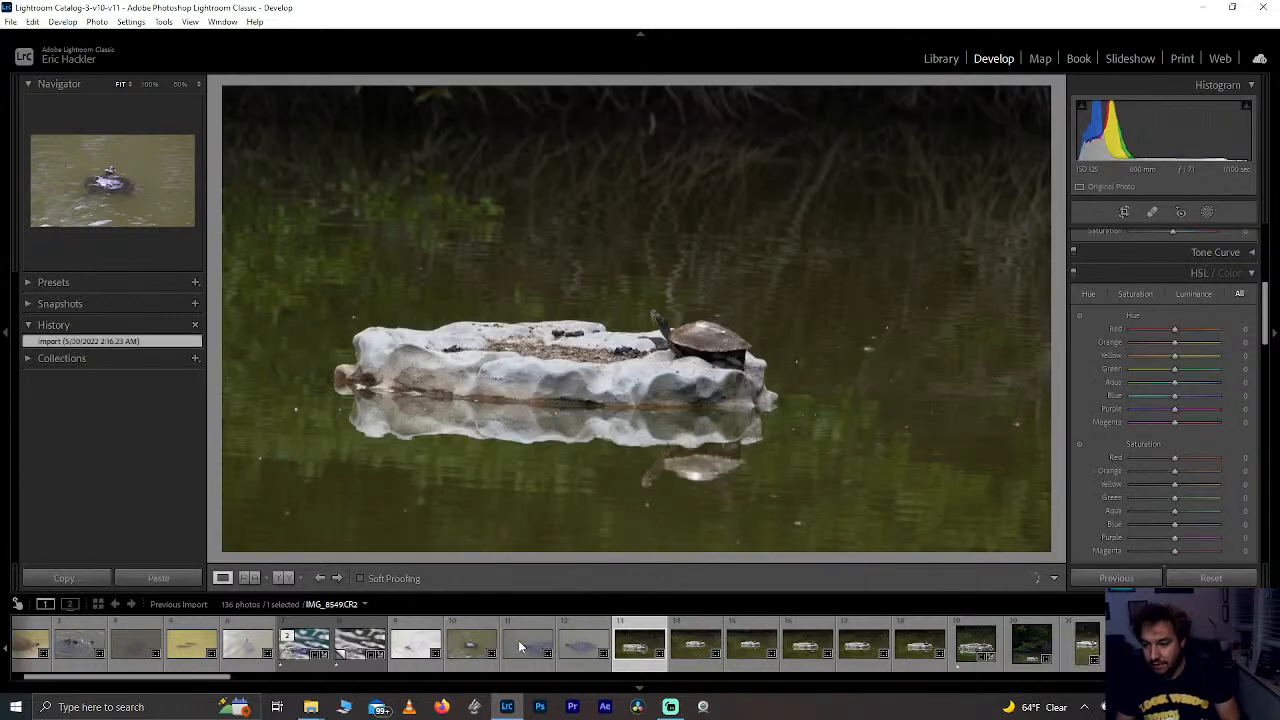
{"action": "key", "text": "Right"}
{"action": "key", "text": "Right"}
{"action": "key", "text": "Right"}
{"action": "key", "text": "Right"}
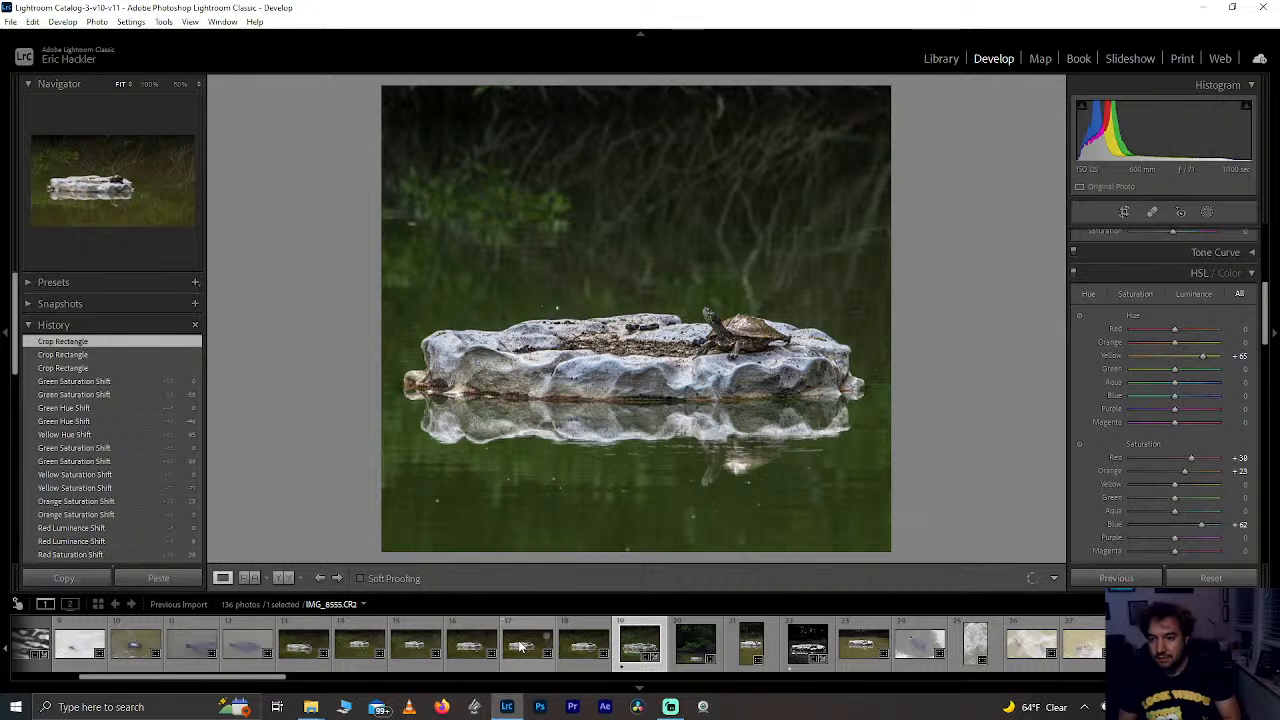
{"action": "key", "text": "Right"}
{"action": "key", "text": "Right"}
{"action": "key", "text": "Right"}
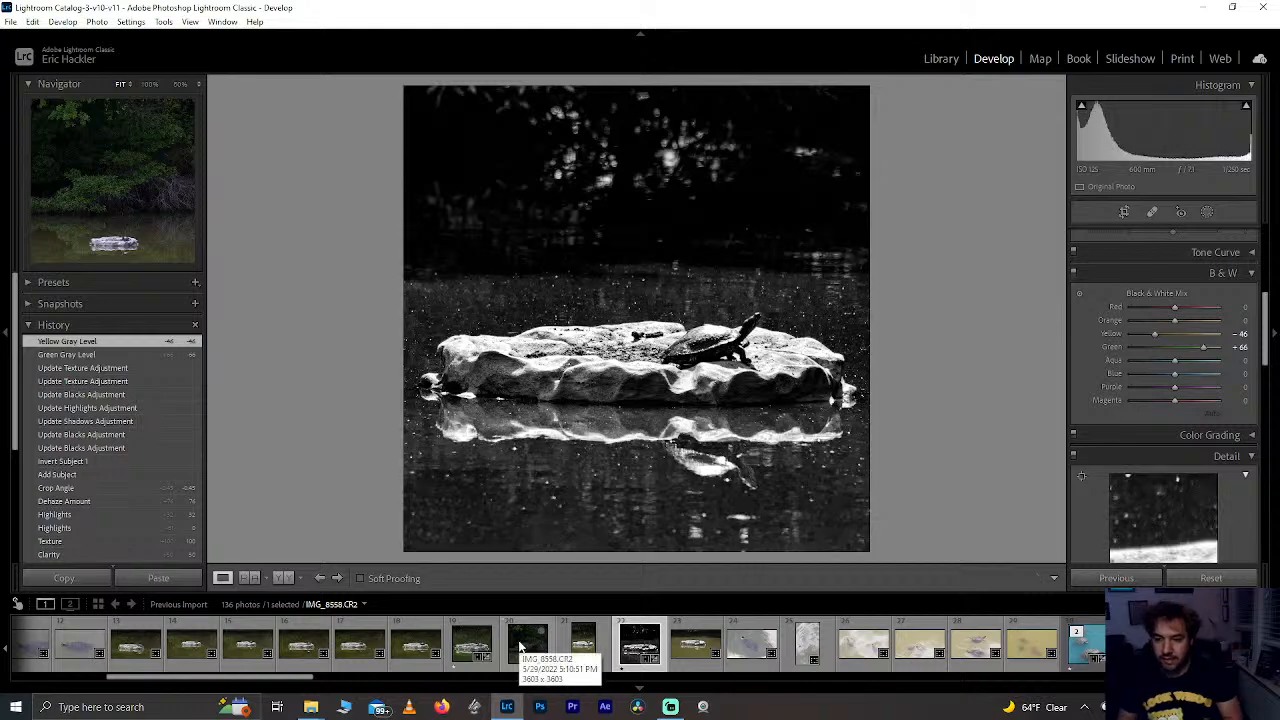
Step: Inspect the black-and-white turtle on the rock up close, and review the photo's Basic adjustments
{"action": "left_click", "coordinate": [680, 325]}
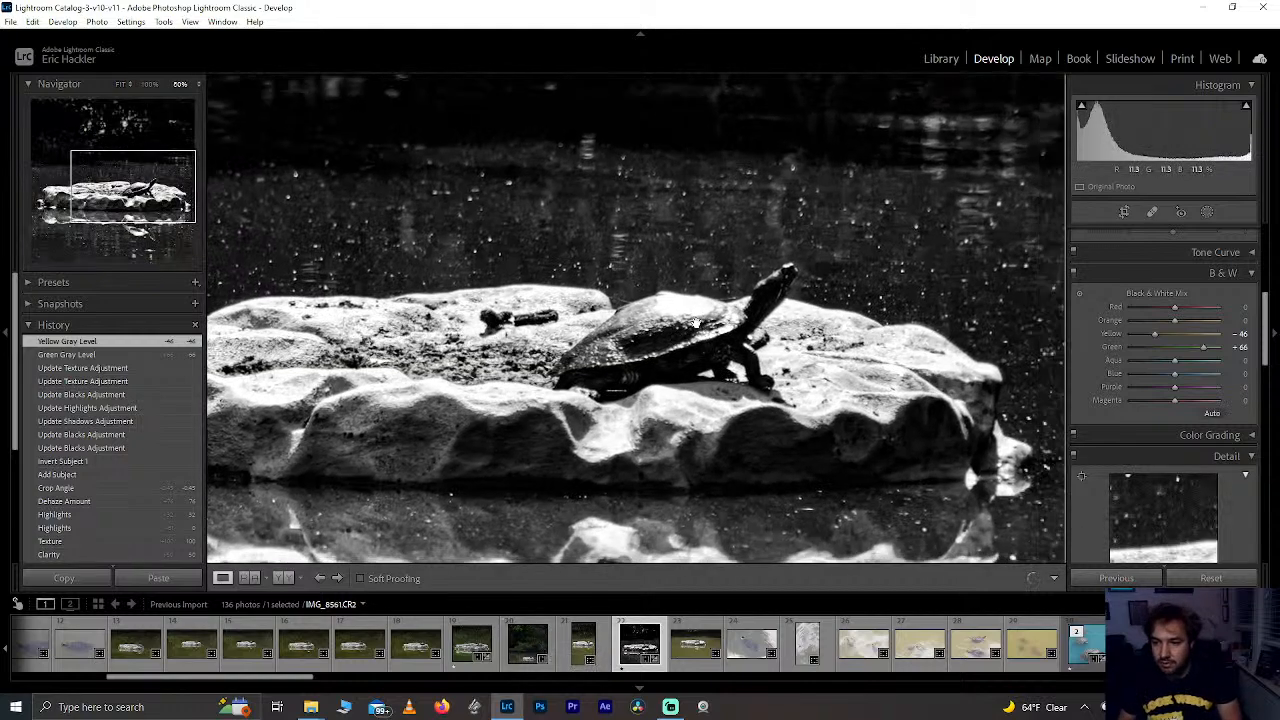
{"action": "left_click", "coordinate": [678, 323]}
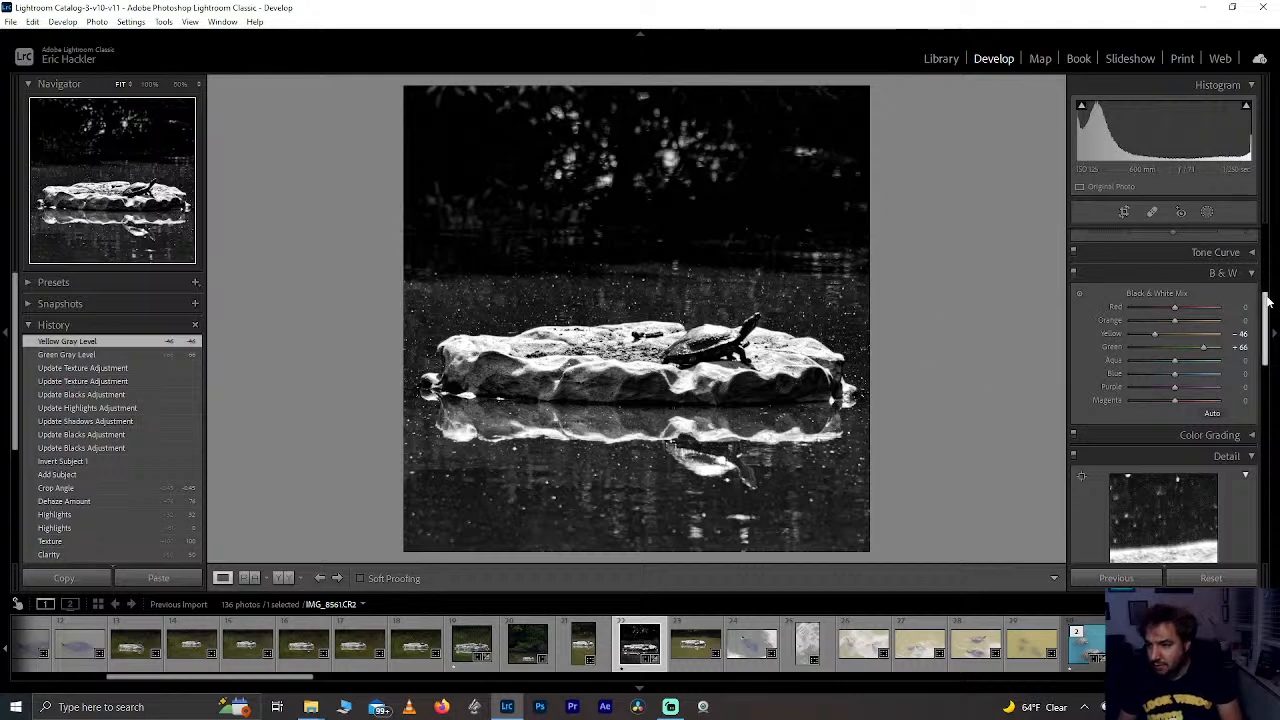
{"action": "scroll", "coordinate": [1160, 350], "scroll_direction": "up", "scroll_amount": 5}
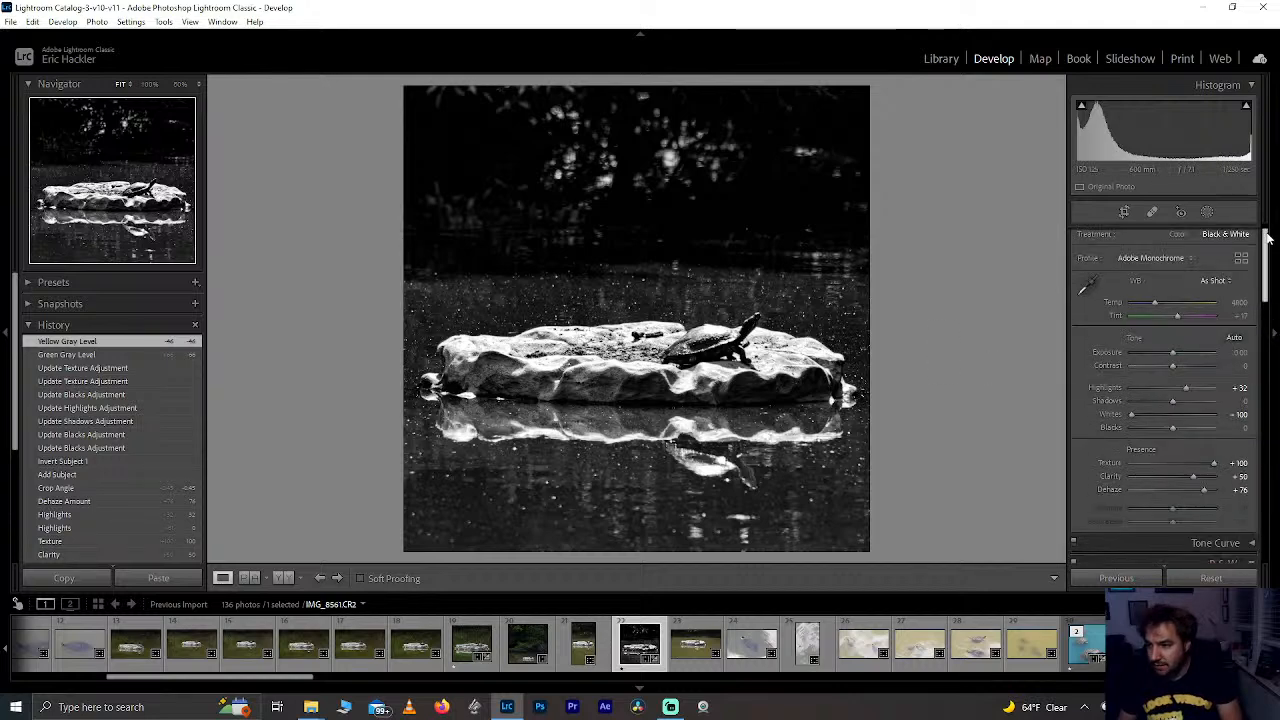
Step: Set Highlights to −39 and Shadows to +76 on the black-and-white turtle photo, trying Exposure and Contrast but leaving both at 0
{"action": "double_click", "coordinate": [1185, 387]}
{"action": "left_click_drag", "start_coordinate": [1173, 387], "coordinate": [1148, 386]}
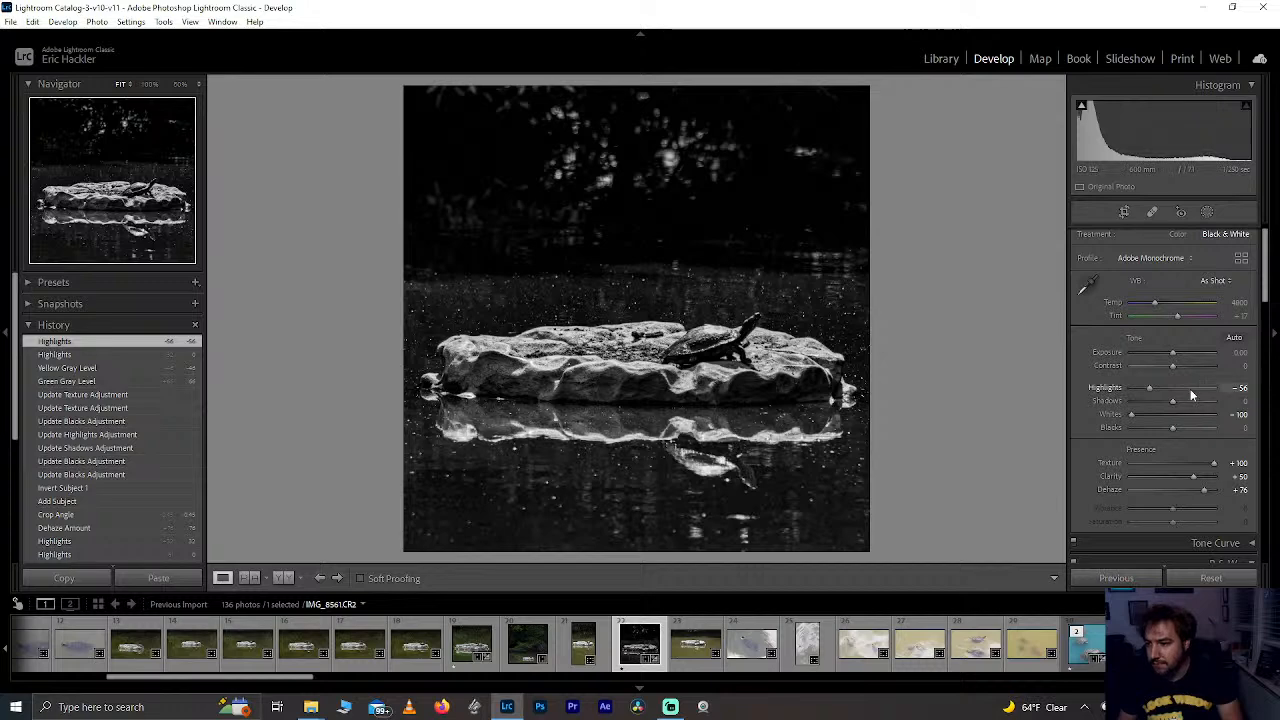
{"action": "left_click_drag", "start_coordinate": [1172, 352], "coordinate": [1176, 352]}
{"action": "double_click", "coordinate": [1176, 352]}
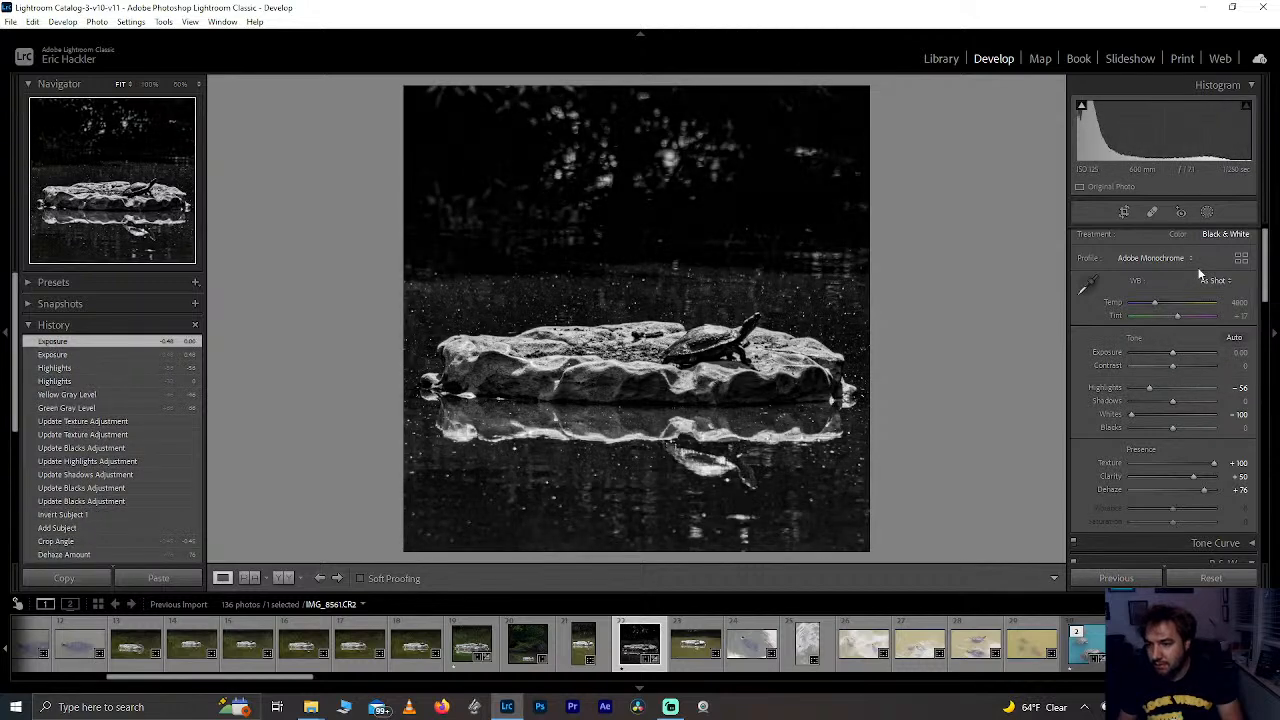
{"action": "left_click_drag", "start_coordinate": [1150, 390], "coordinate": [1196, 441]}
{"action": "double_click", "coordinate": [1160, 387]}
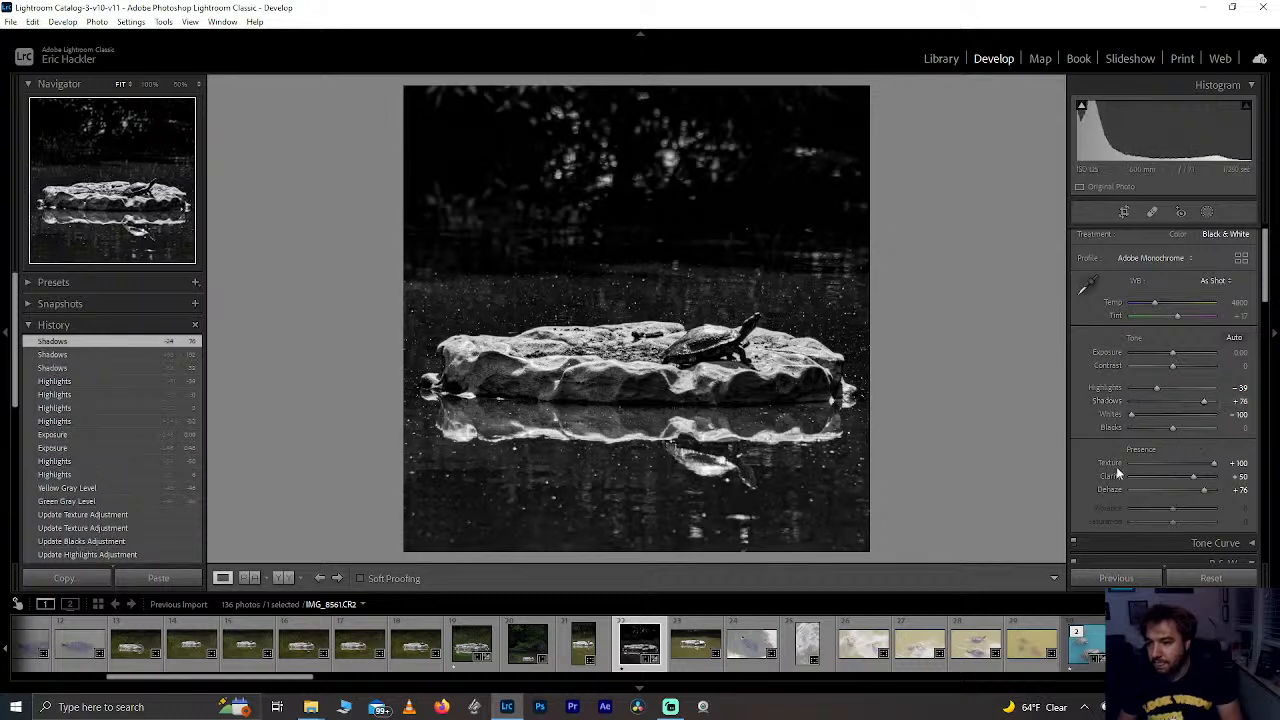
{"action": "mouse_move", "coordinate": [1176, 372]}
{"action": "left_mouse_down"}
{"action": "mouse_move", "coordinate": [1151, 372]}
{"action": "mouse_move", "coordinate": [1162, 372]}
{"action": "left_mouse_up"}
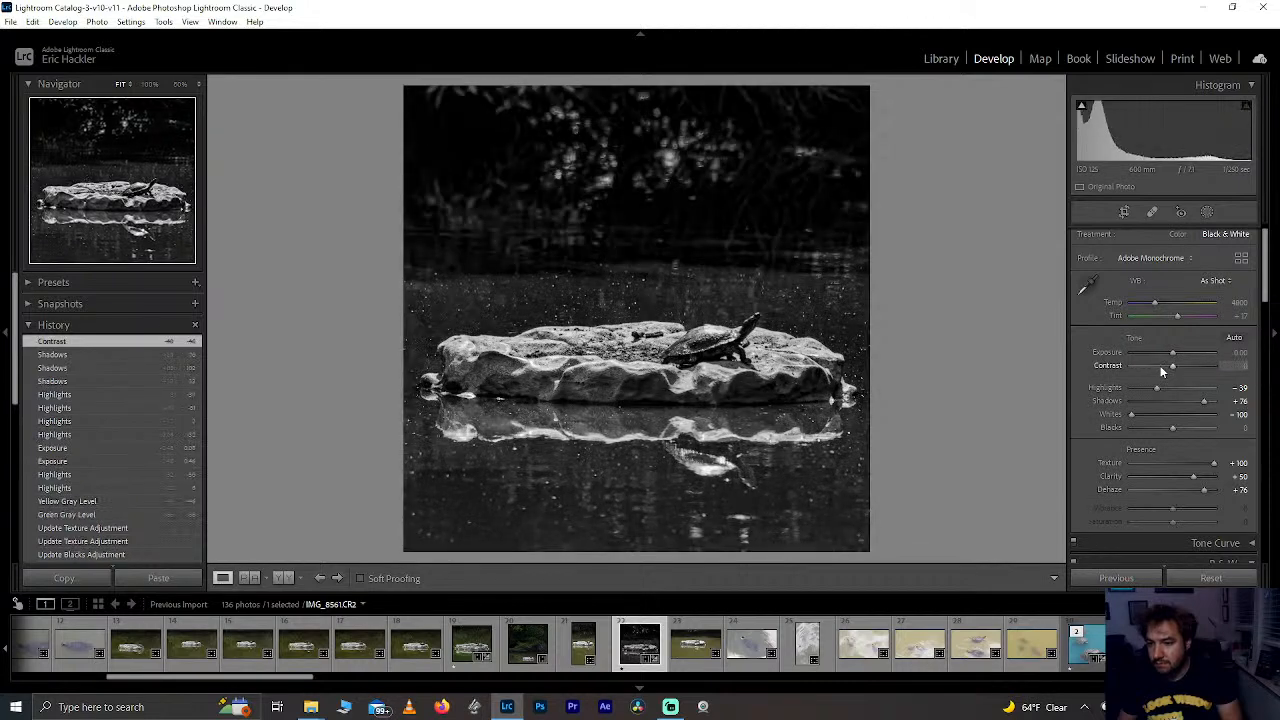
{"action": "double_click", "coordinate": [1162, 372]}
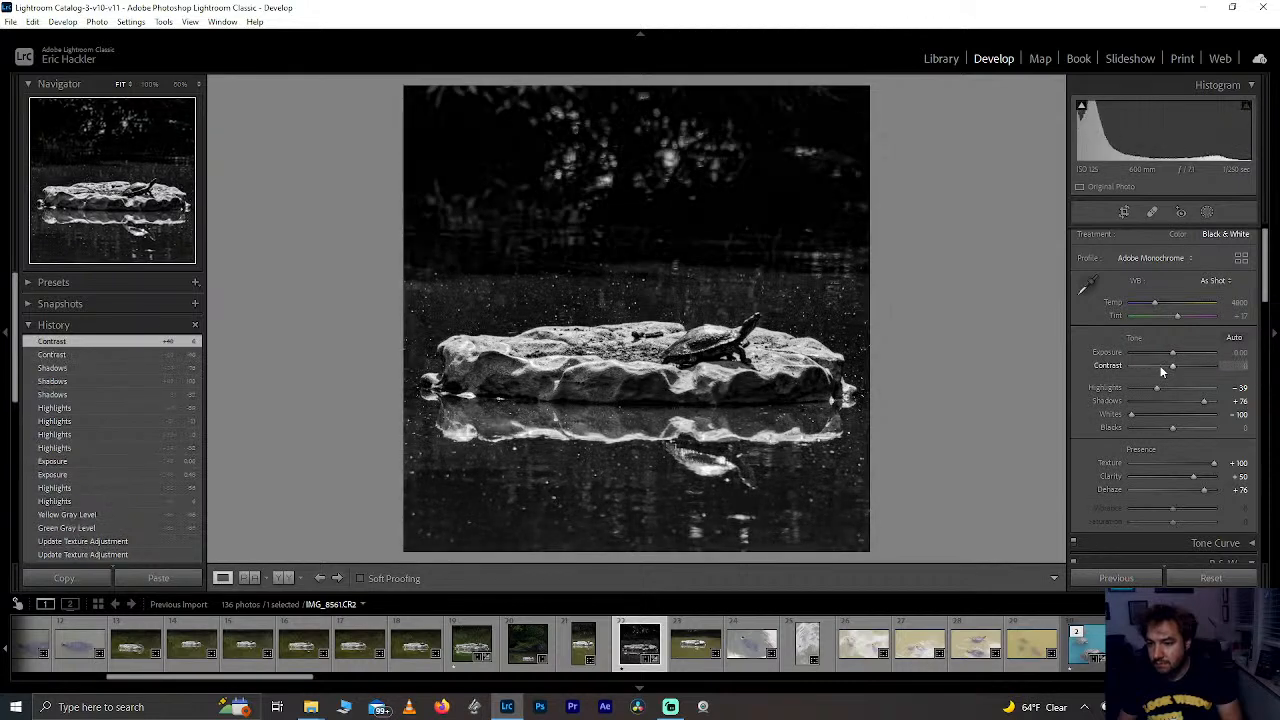
Step: Browse the following swimming-turtle photos and return to IMG_8567.CR2, the close view of two turtles swimming in opposite directions
{"action": "left_click", "coordinate": [688, 648]}
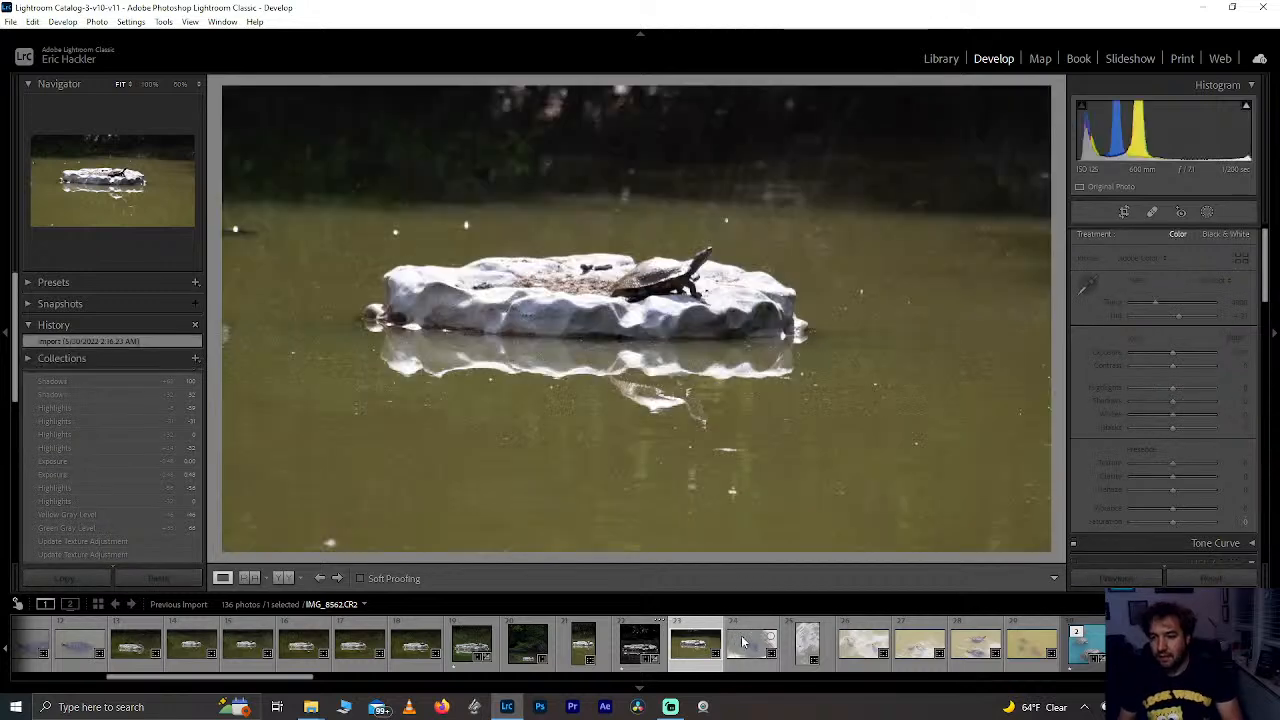
{"action": "left_click", "coordinate": [740, 642]}
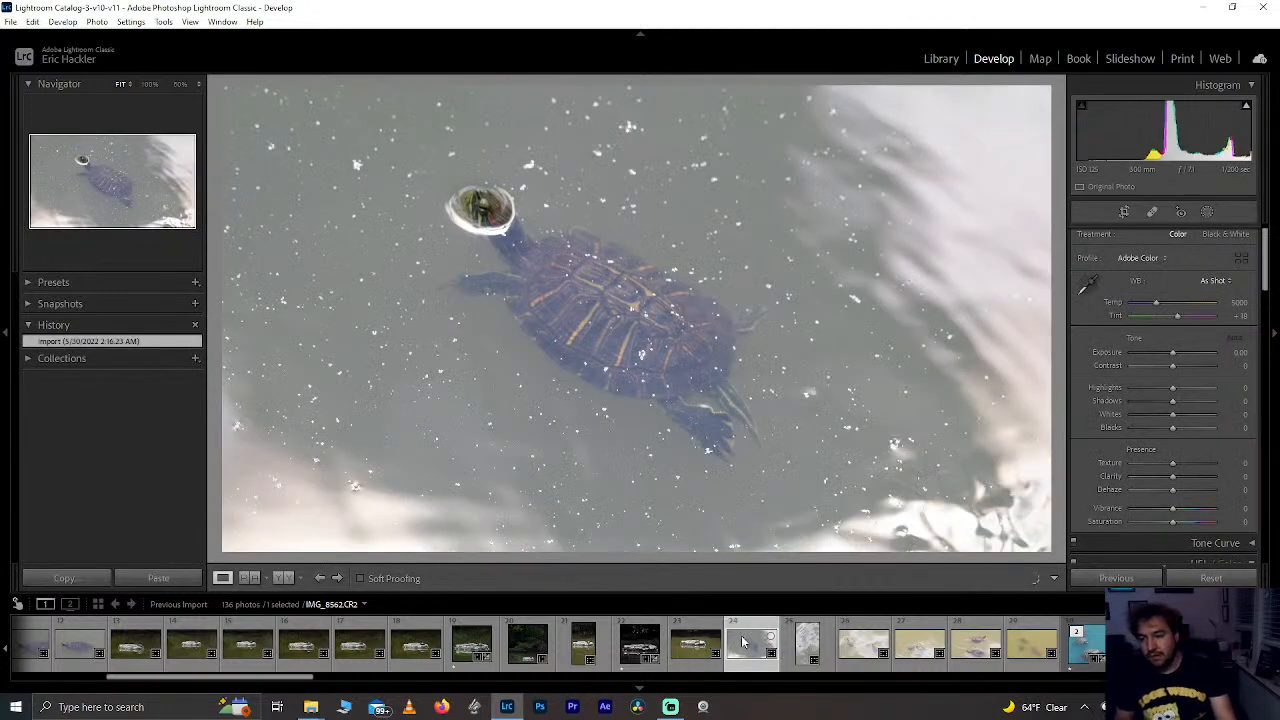
{"action": "key", "text": "Right"}
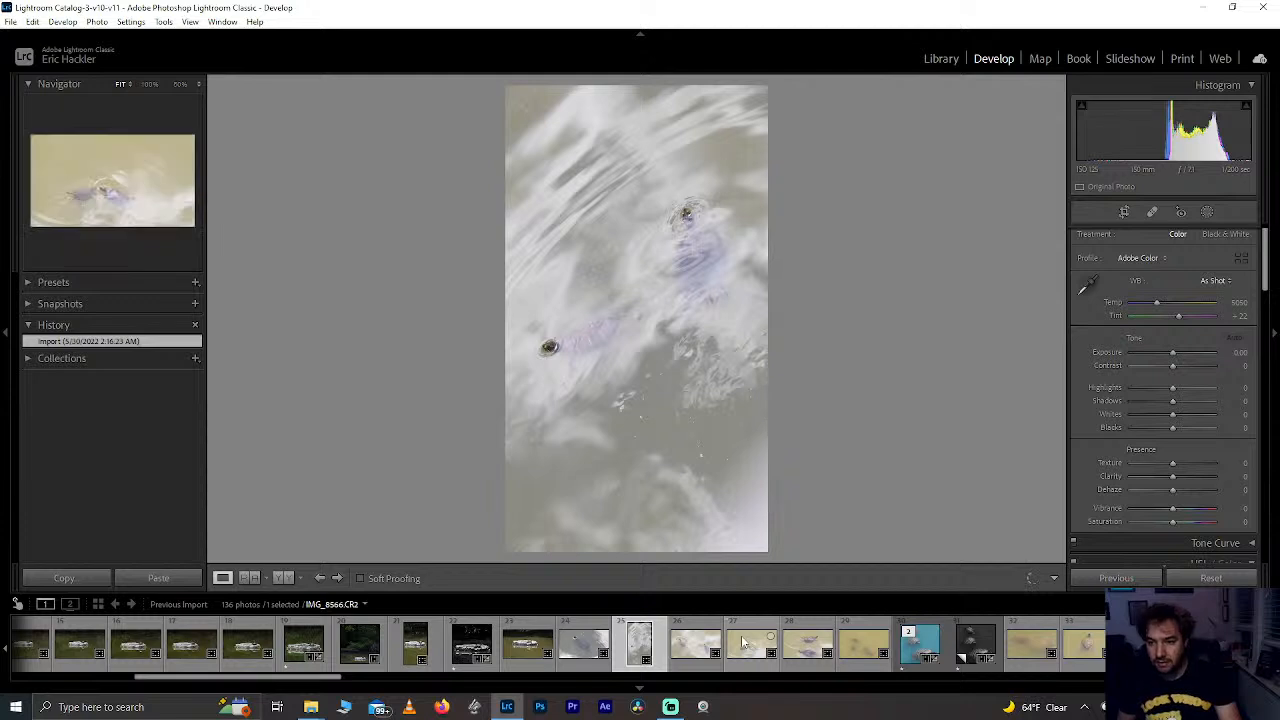
{"action": "key", "text": "Right"}
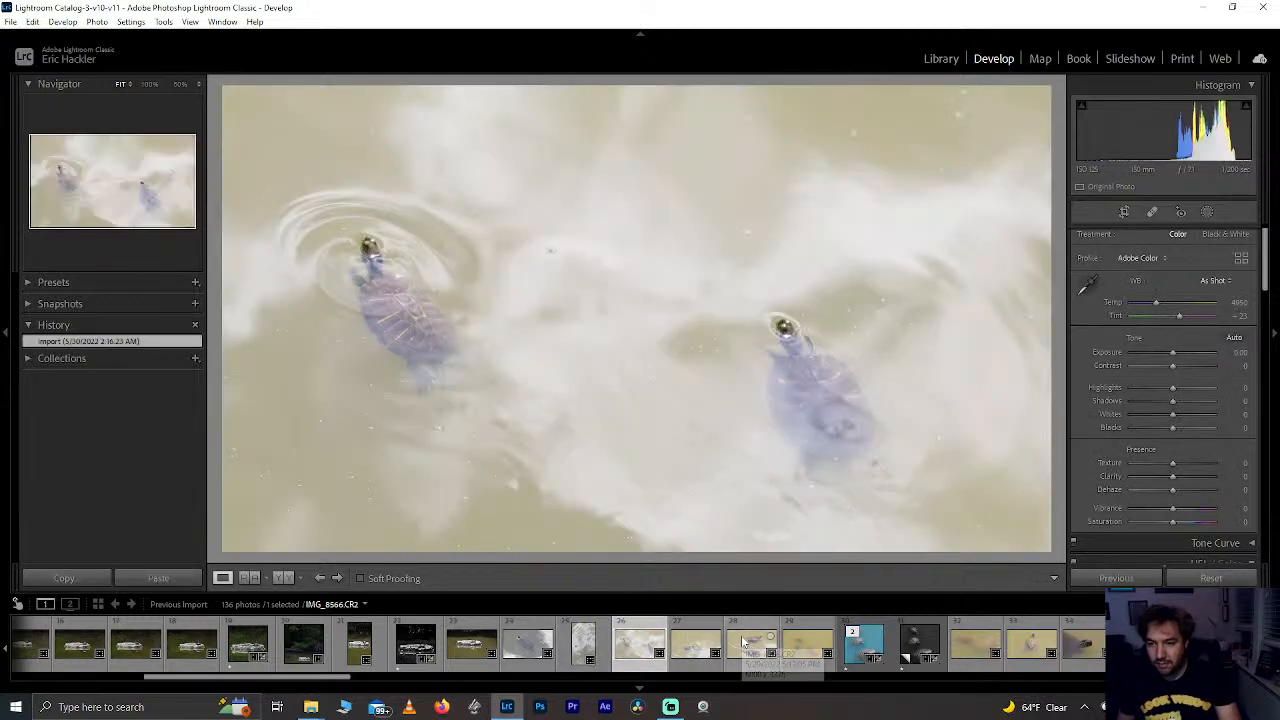
{"action": "key", "text": "Right"}
{"action": "key", "text": "Right"}
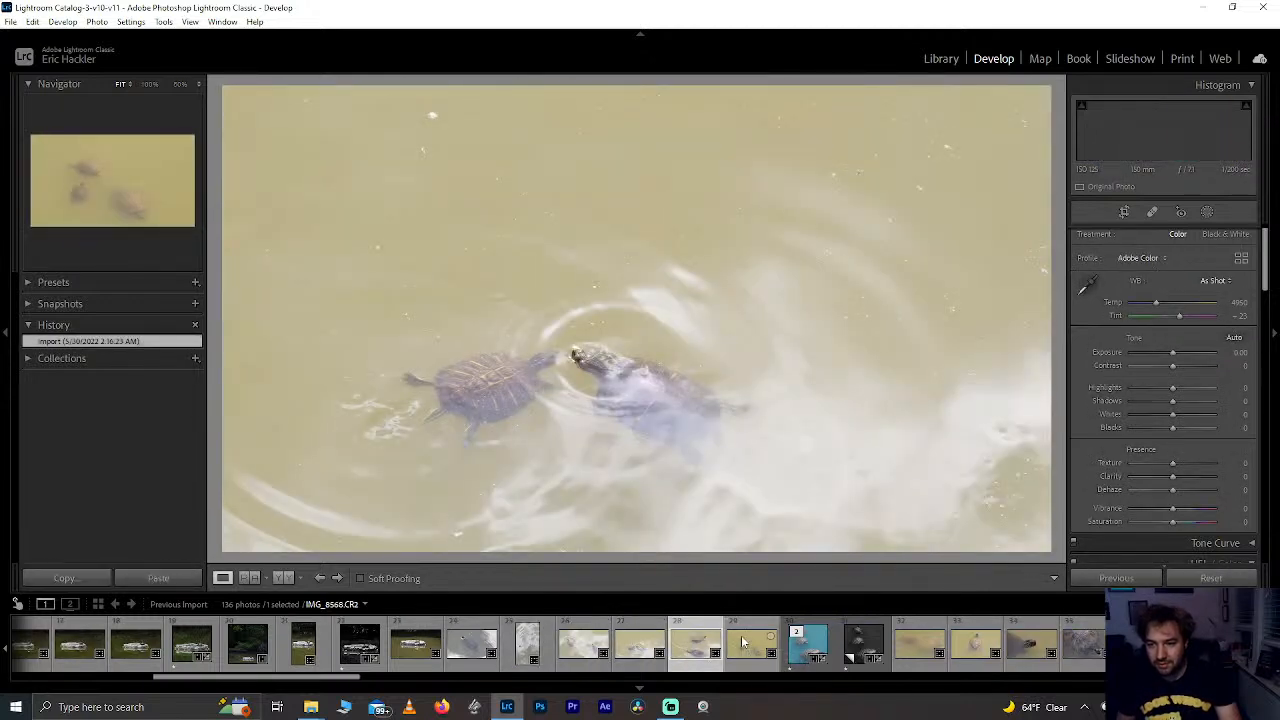
{"action": "key", "text": "Right"}
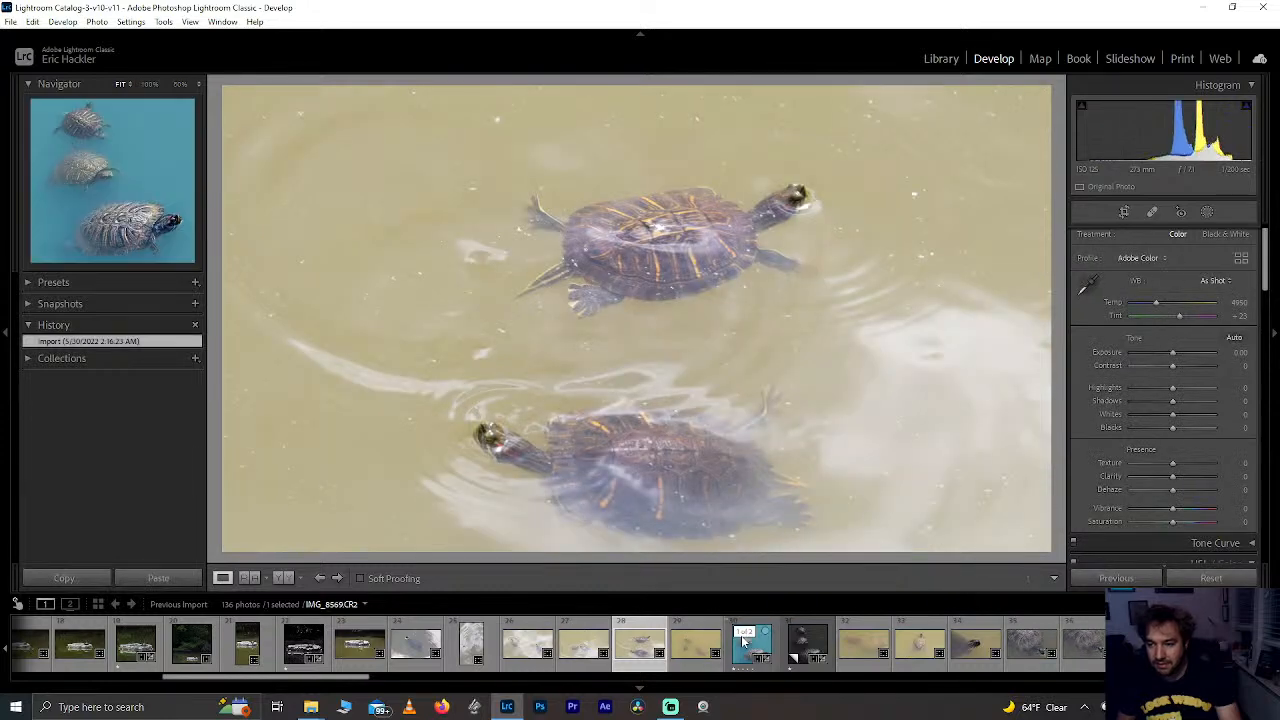
{"action": "key", "text": "Right"}
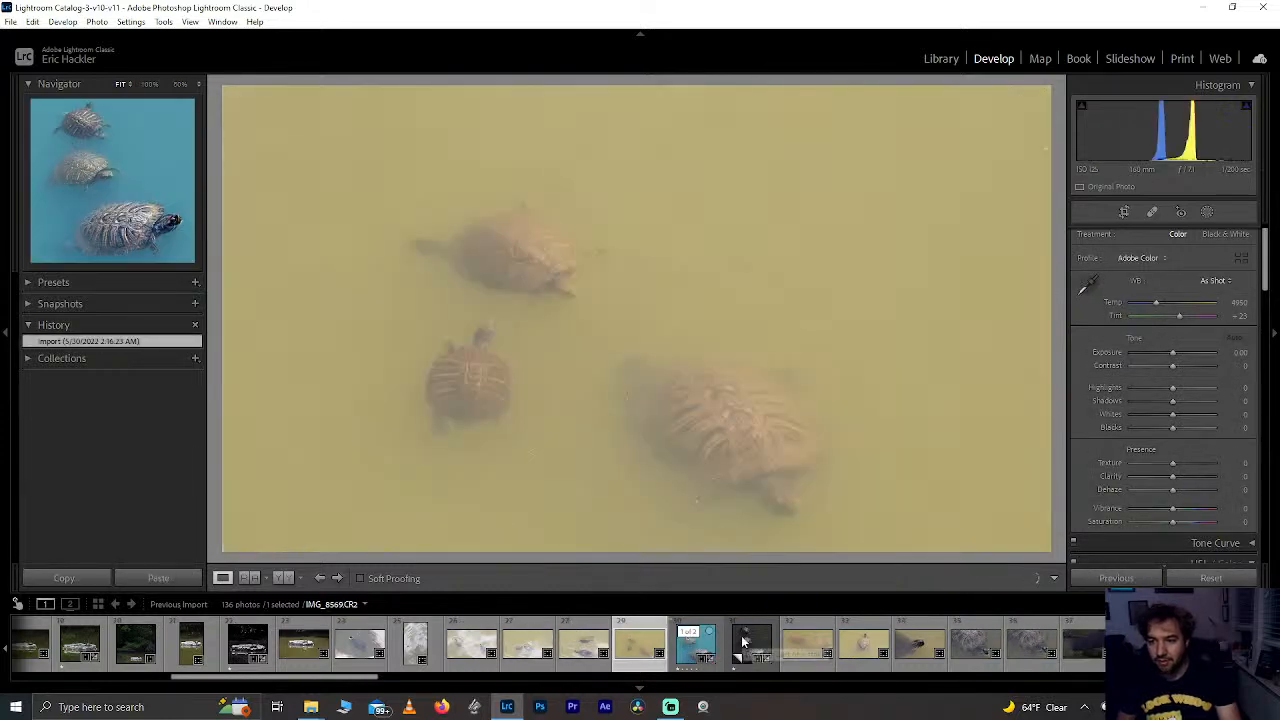
{"action": "key", "text": "Left"}
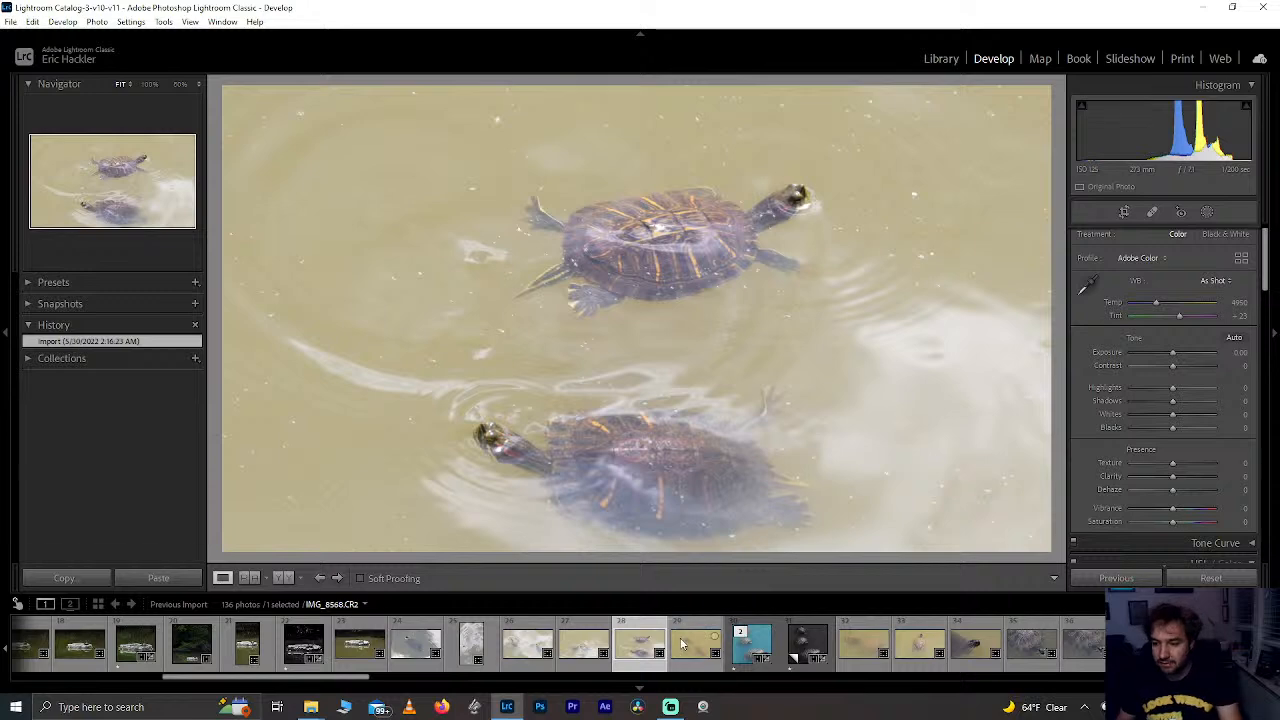
Step: Crop the two-turtle photo to a 1 x 1 aspect ratio, tightly framing both turtles
{"action": "left_click", "coordinate": [1206, 214]}
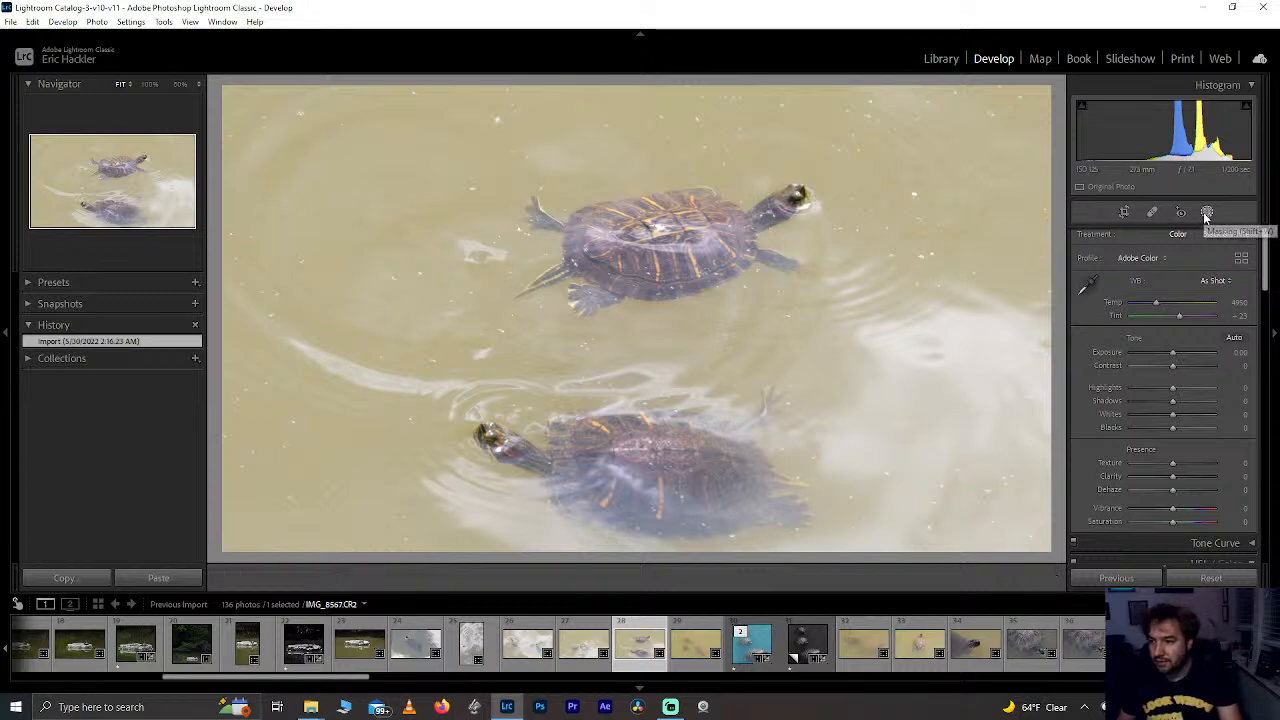
{"action": "left_click", "coordinate": [1123, 212]}
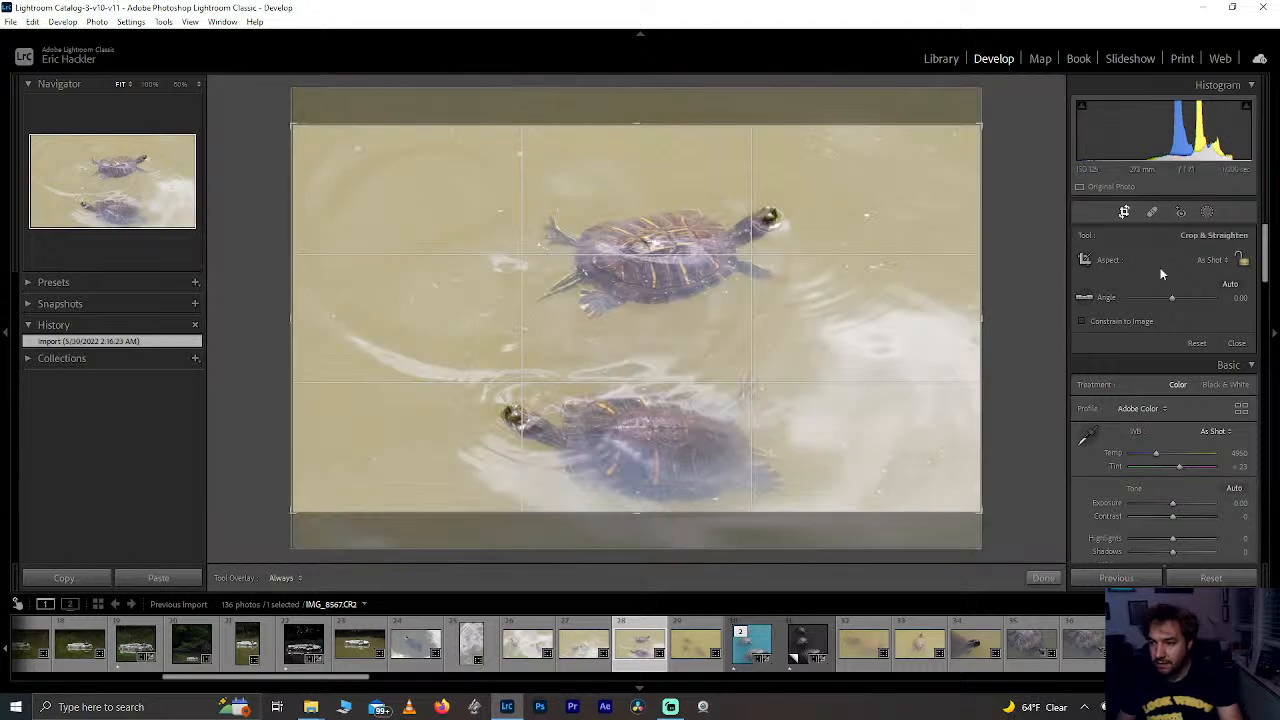
{"action": "left_click", "coordinate": [1212, 260]}
{"action": "left_click", "coordinate": [1135, 328]}
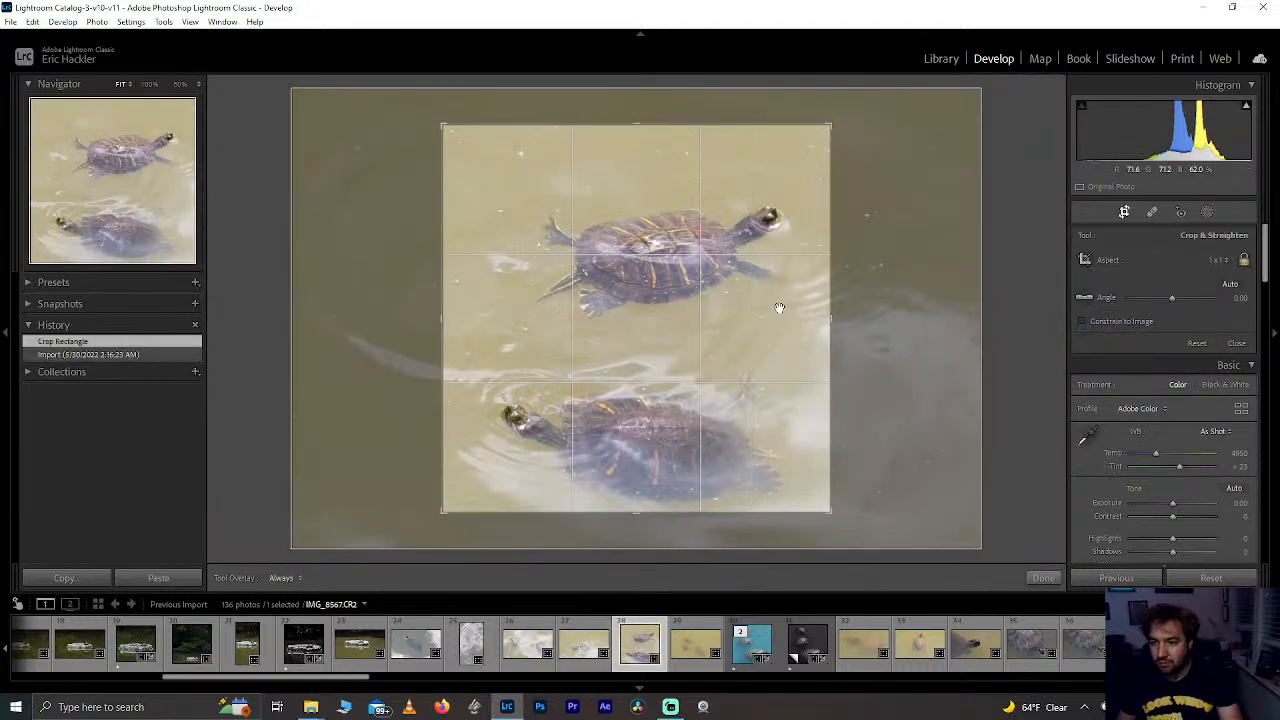
{"action": "left_click_drag", "start_coordinate": [831, 318], "coordinate": [852, 318]}
{"action": "left_click_drag", "start_coordinate": [706, 340], "coordinate": [671, 309]}
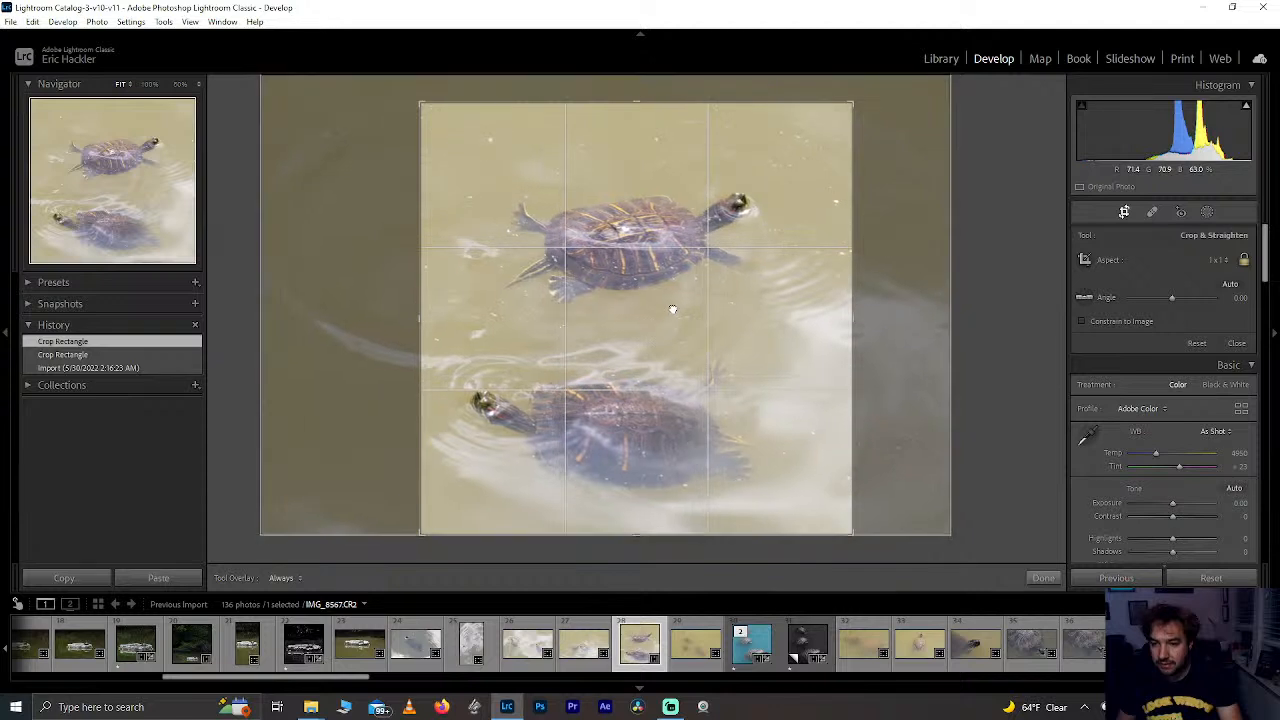
{"action": "left_click_drag", "start_coordinate": [648, 104], "coordinate": [652, 160]}
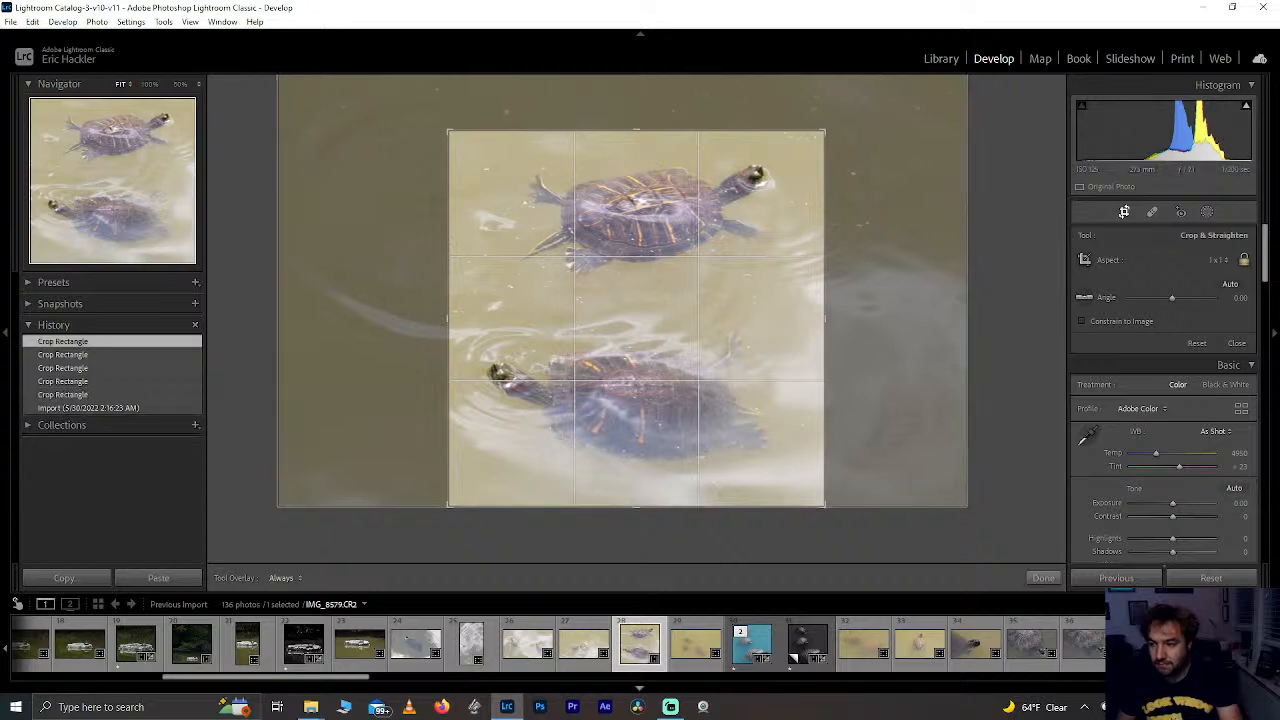
{"action": "left_click", "coordinate": [1045, 578]}
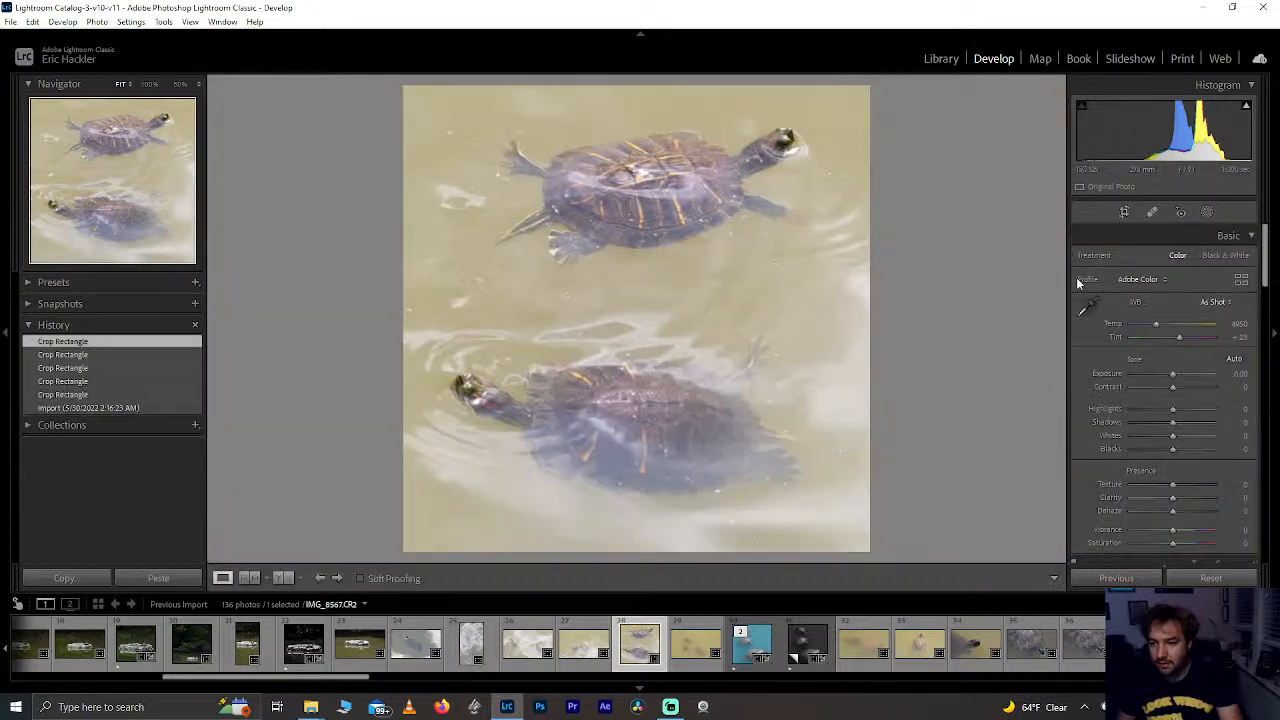
Step: Reposition the square crop so both turtles sit slightly lower in the frame, and apply it
{"action": "left_click", "coordinate": [1125, 212]}
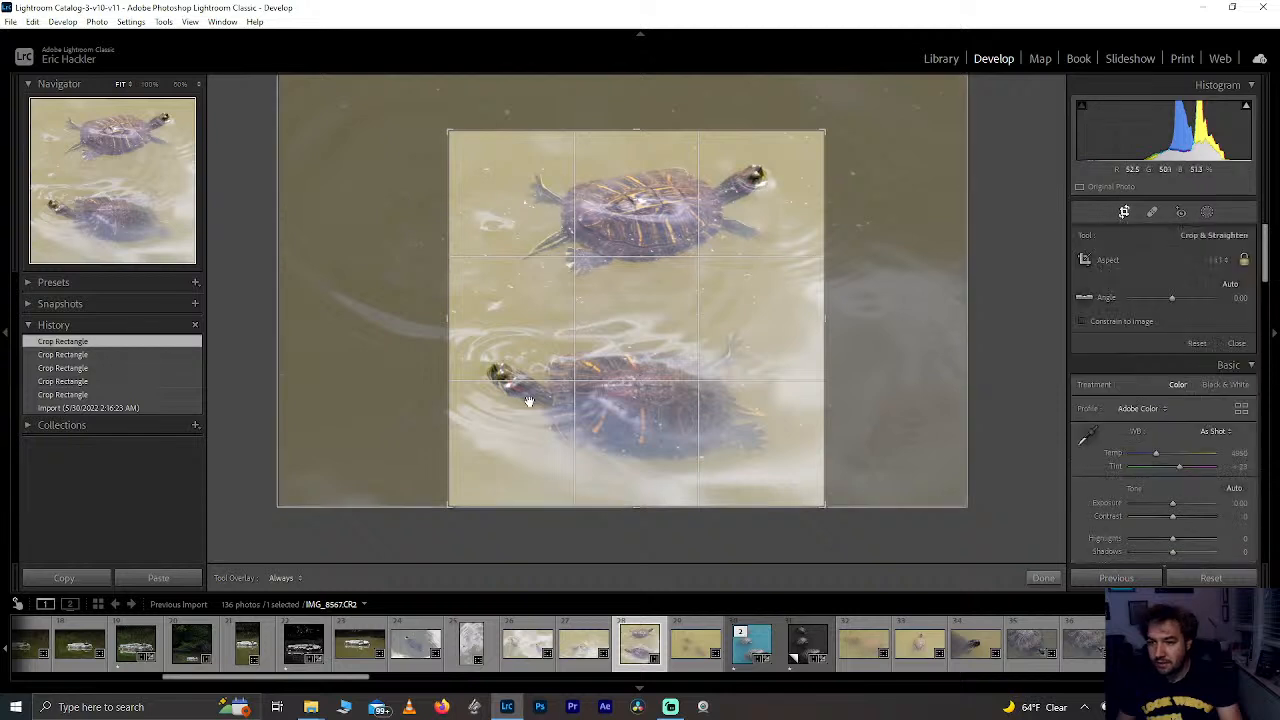
{"action": "left_click_drag", "start_coordinate": [546, 400], "coordinate": [540, 418]}
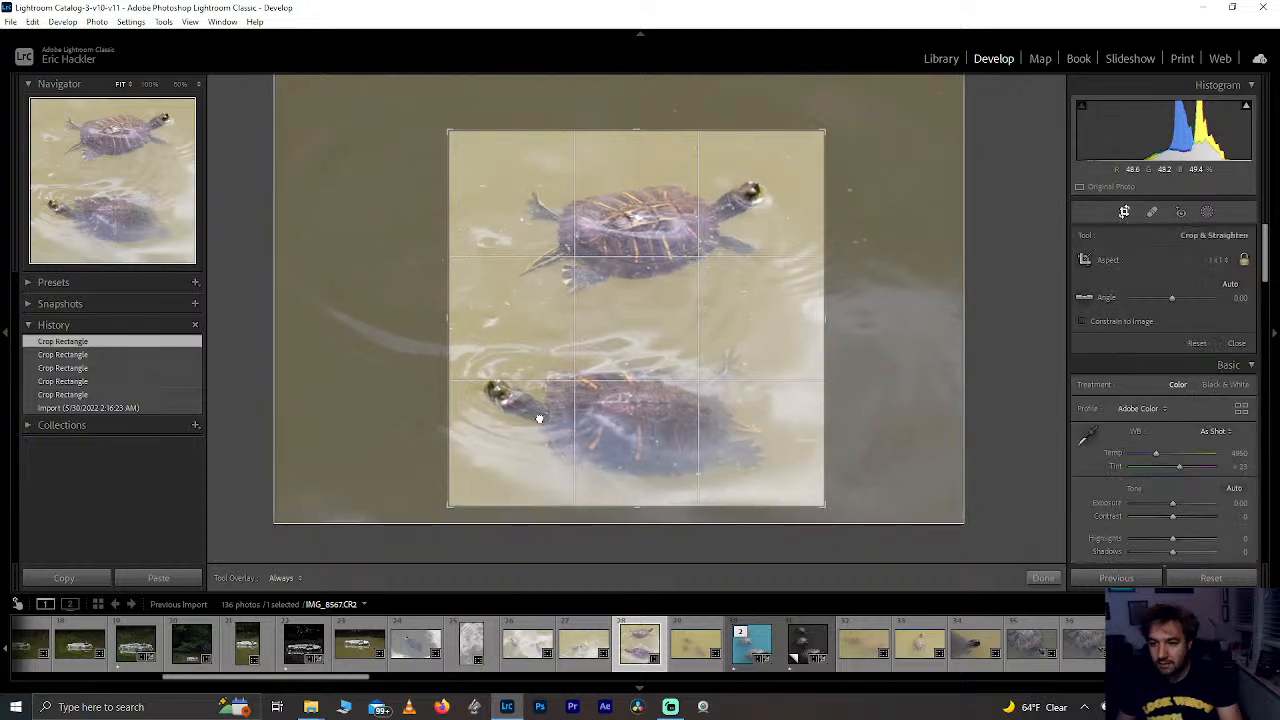
{"action": "left_click", "coordinate": [593, 407]}
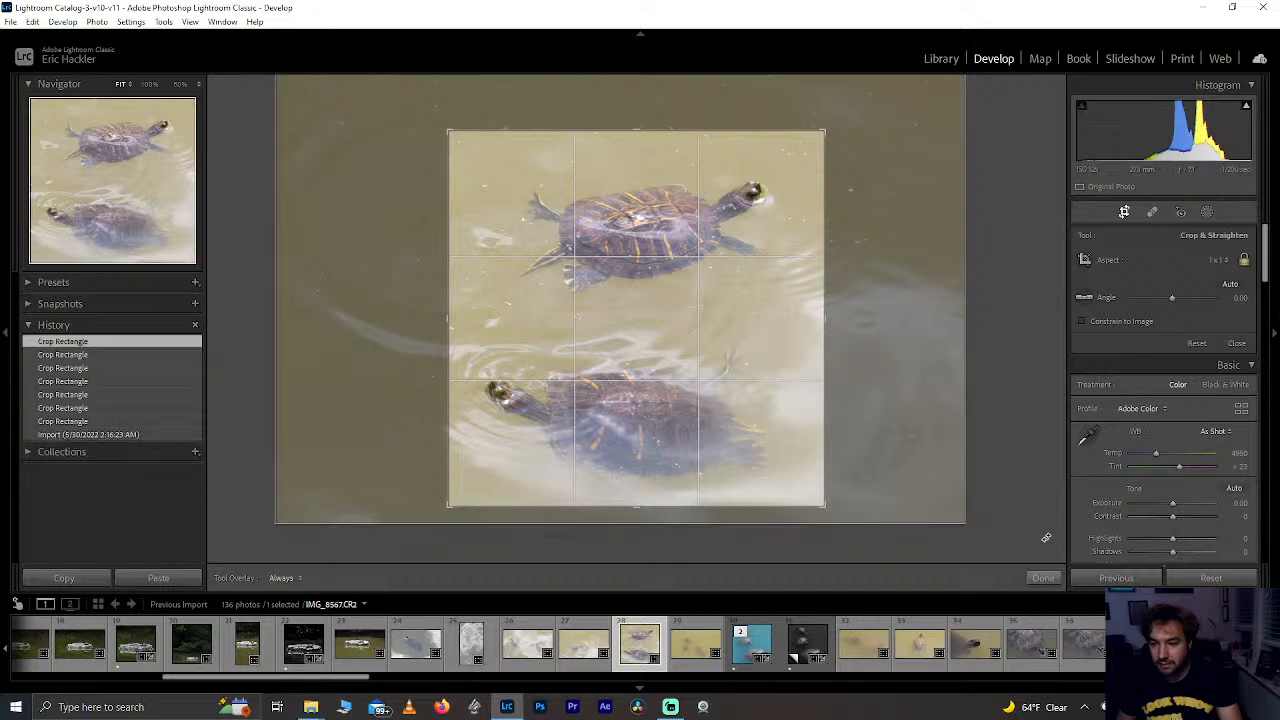
{"action": "left_click", "coordinate": [1044, 578]}
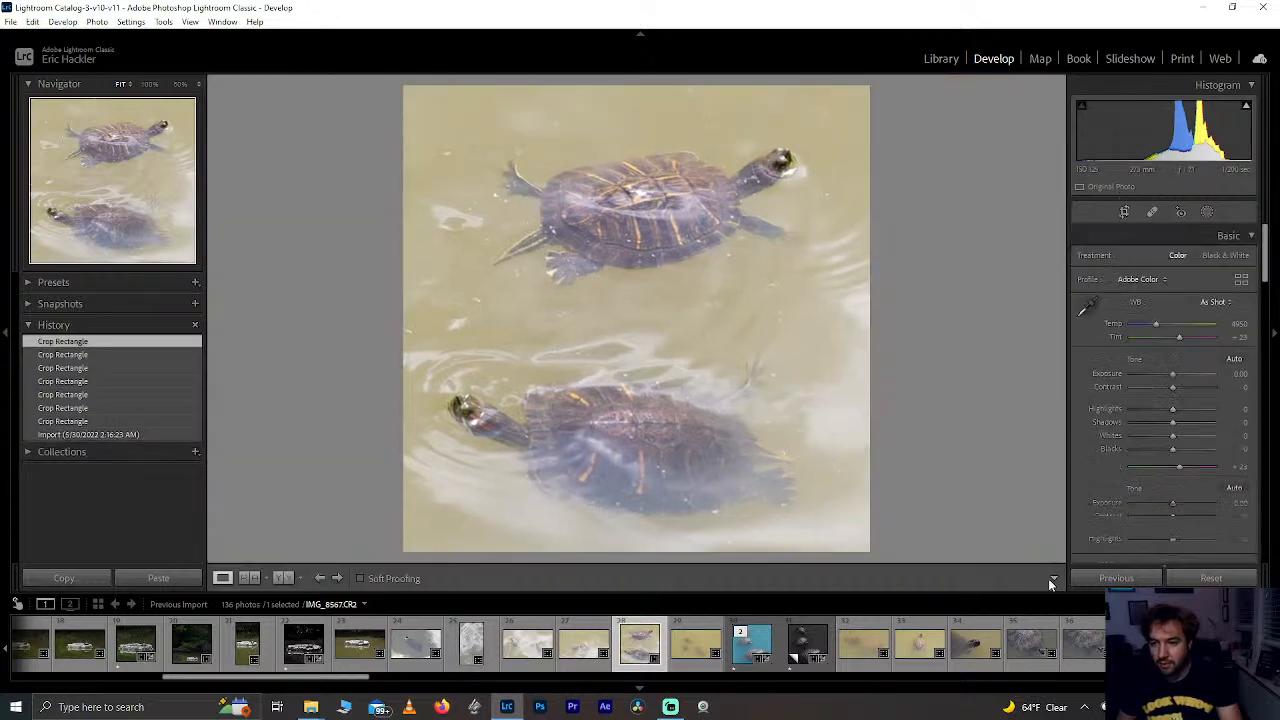
Step: Convert the two-turtle photo to Black & White, comparing it with the color treatment and testing the color temperature at 4950
{"action": "left_click", "coordinate": [1218, 254]}
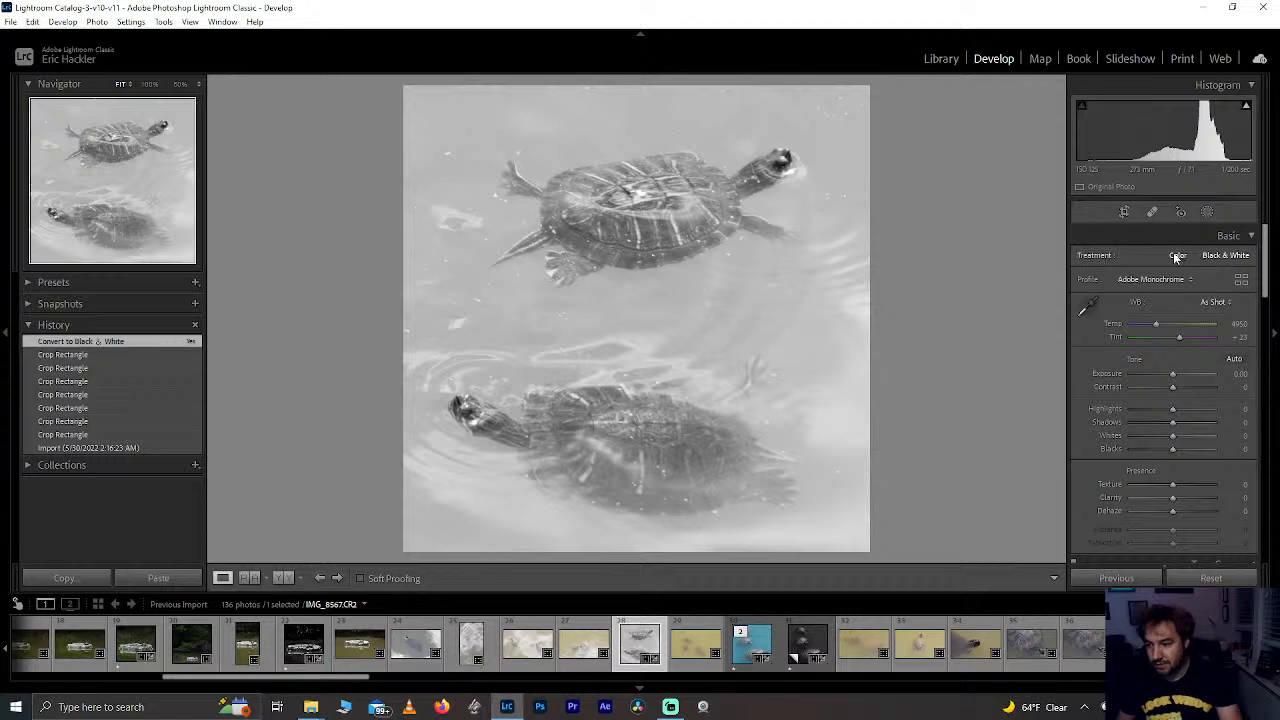
{"action": "left_click", "coordinate": [1176, 256]}
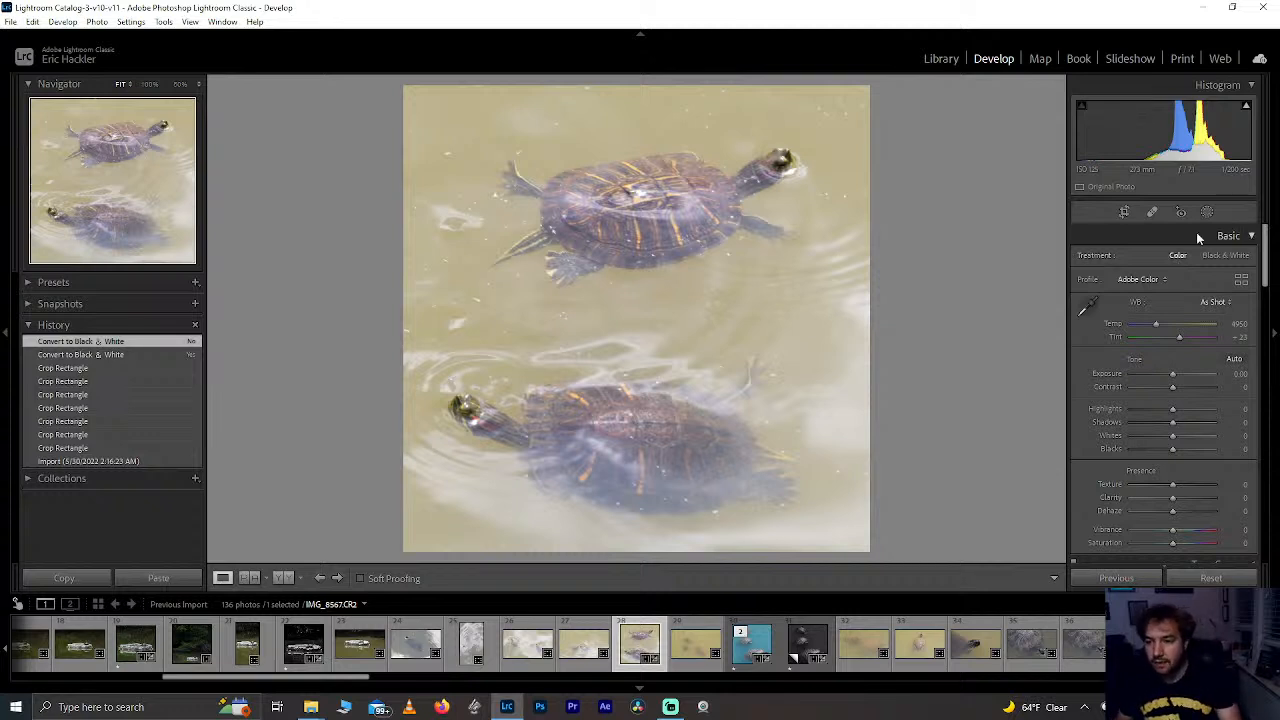
{"action": "left_click", "coordinate": [1220, 256]}
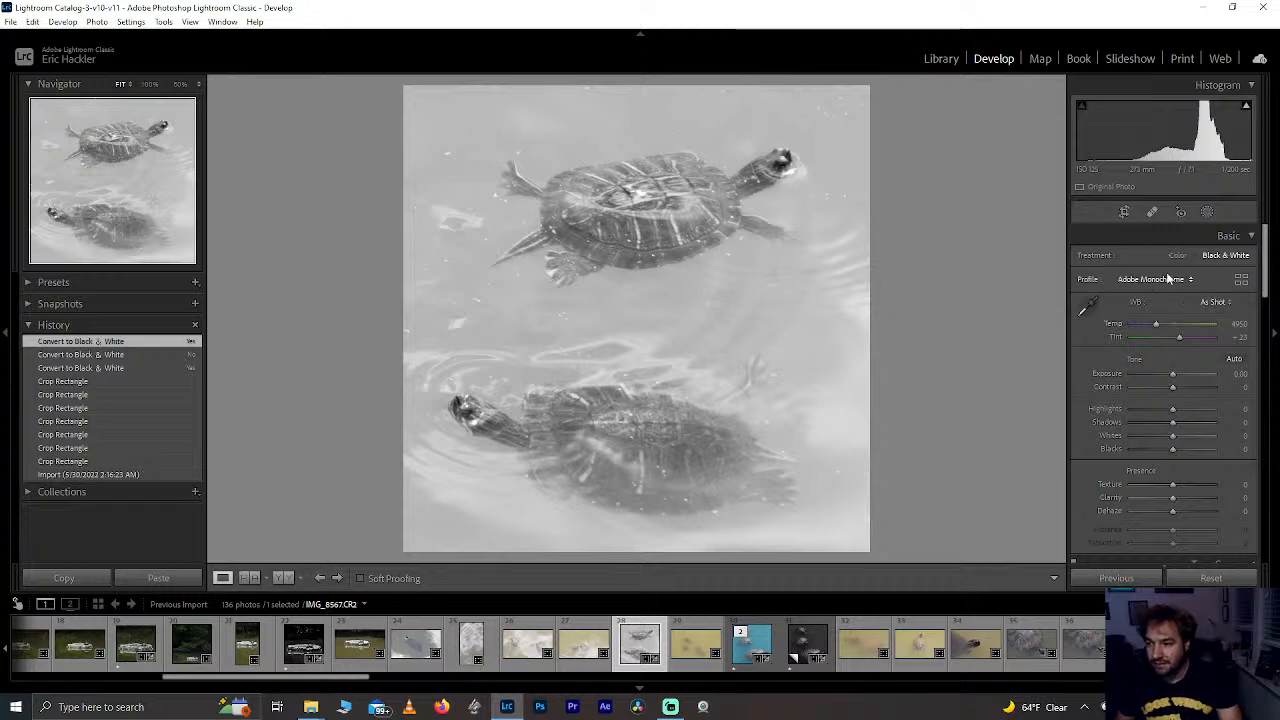
{"action": "left_click", "coordinate": [1166, 262]}
{"action": "left_click_drag", "start_coordinate": [1150, 325], "coordinate": [1157, 324]}
{"action": "left_click", "coordinate": [1222, 255]}
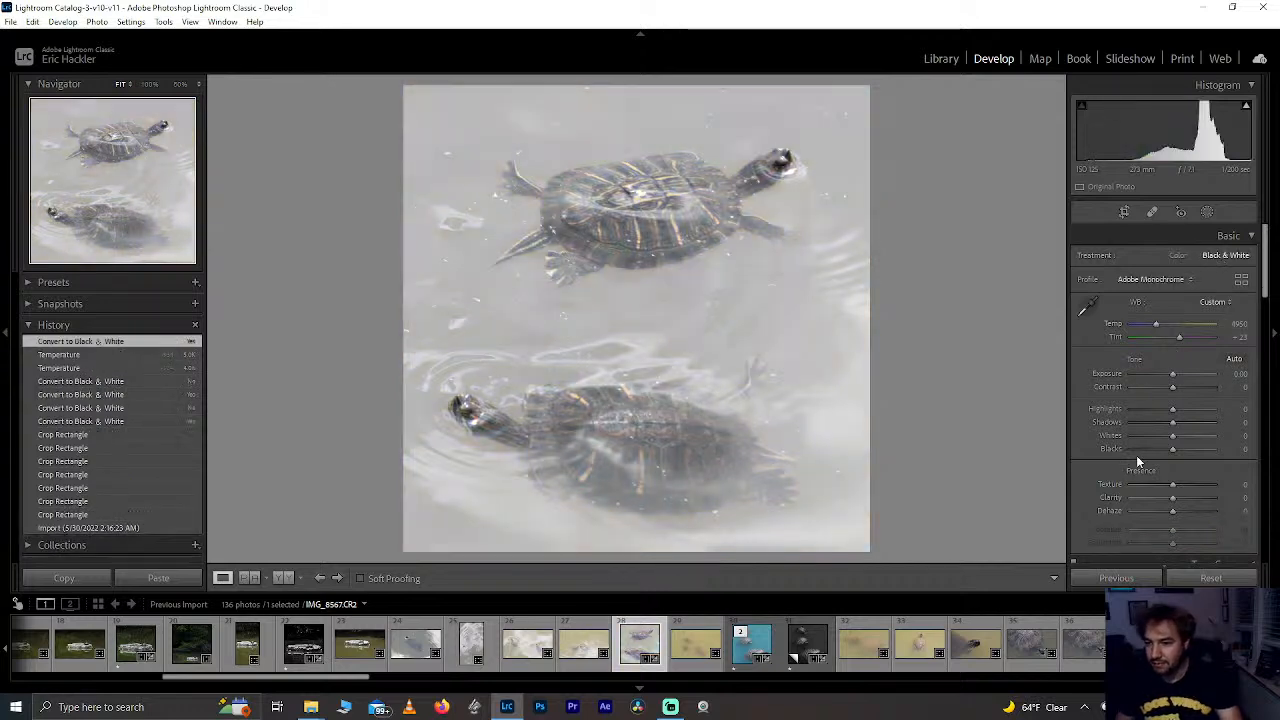
Step: Set Clarity to +100, Dehaze to +44 and Shadows to +100, testing Texture and Highlights but leaving both at 0
{"action": "left_click_drag", "start_coordinate": [1172, 498], "coordinate": [1221, 505]}
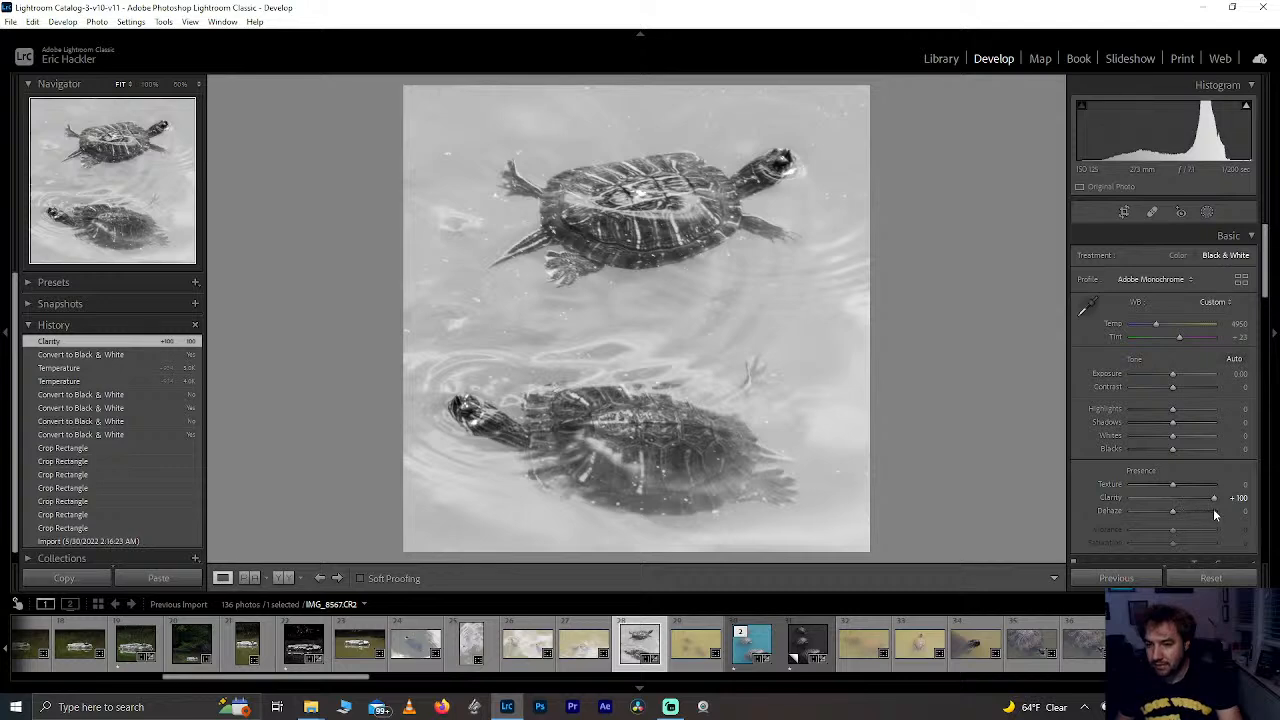
{"action": "left_click_drag", "start_coordinate": [1175, 514], "coordinate": [1185, 485]}
{"action": "double_click", "coordinate": [1185, 485]}
{"action": "left_click_drag", "start_coordinate": [1172, 408], "coordinate": [1230, 430]}
{"action": "double_click", "coordinate": [1130, 413]}
Step: Create a Select Subject mask of the two turtles and invert it to cover the surrounding water
{"action": "left_click", "coordinate": [1207, 212]}
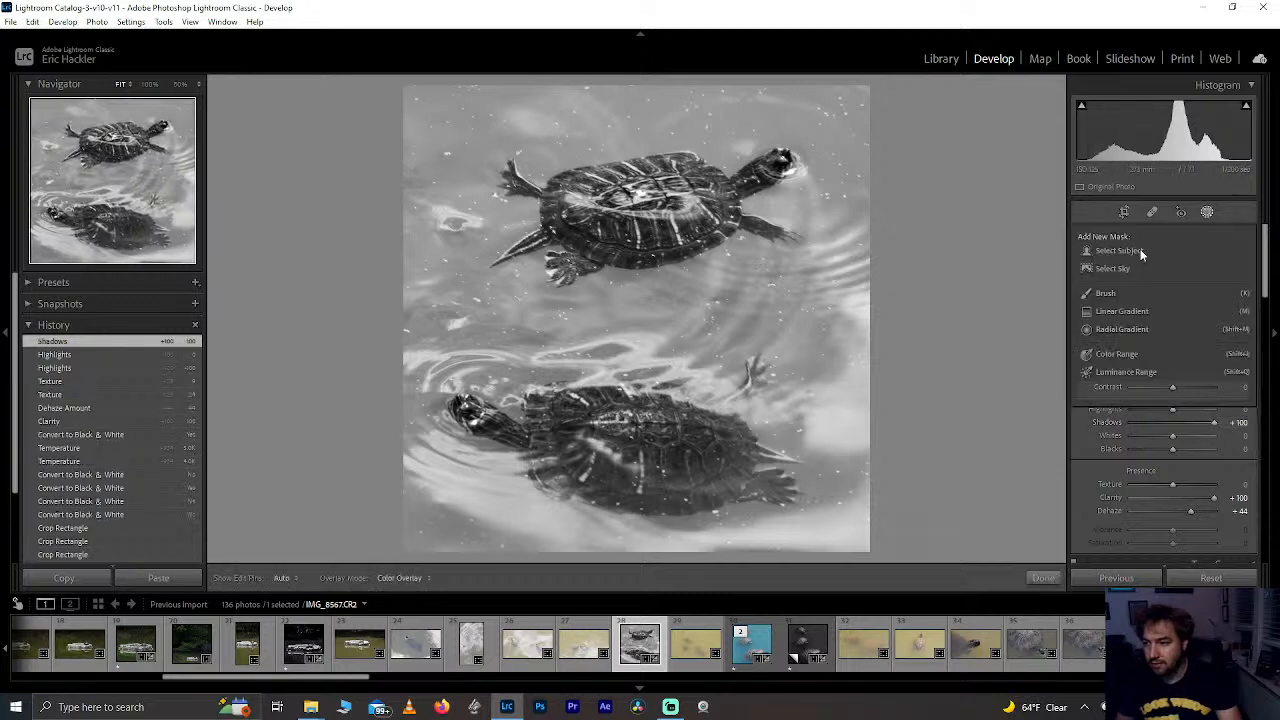
{"action": "left_click", "coordinate": [1122, 251]}
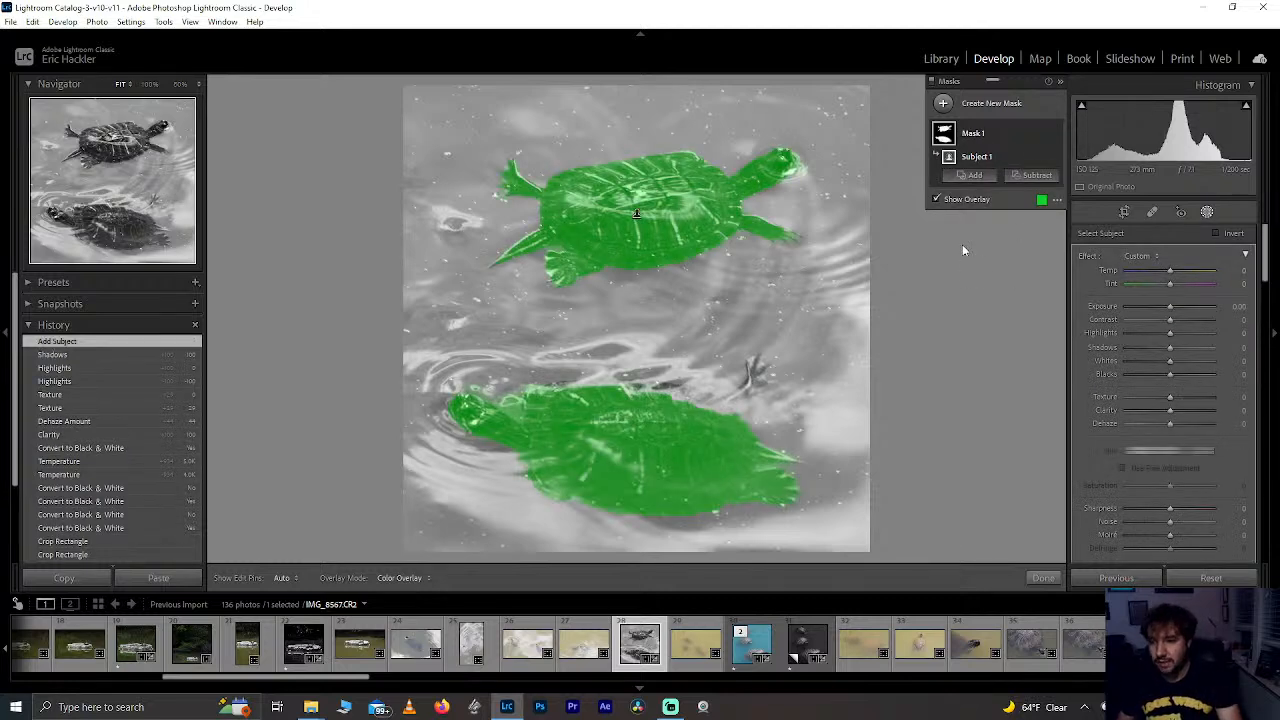
{"action": "left_click", "coordinate": [1218, 233]}
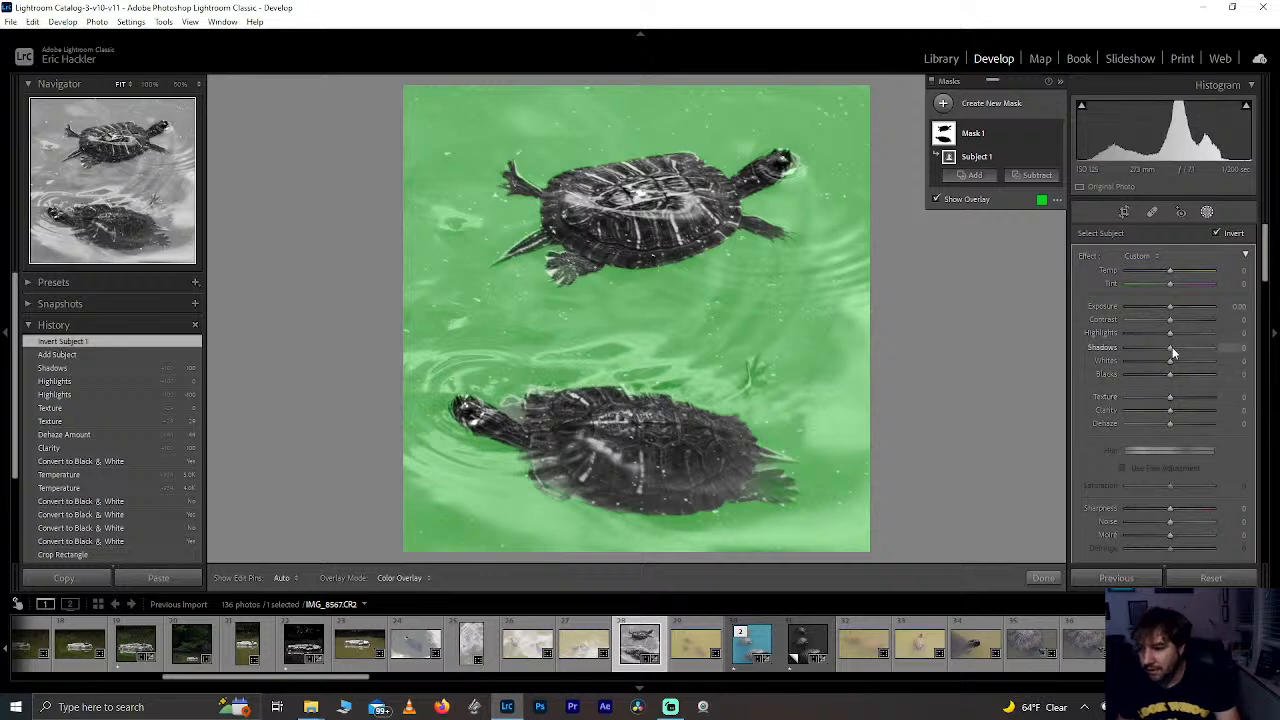
Step: Set the water mask's Shadows and Texture to −100, trying Contrast at 100 and resetting it to 0
{"action": "left_click_drag", "start_coordinate": [1170, 347], "coordinate": [1136, 361]}
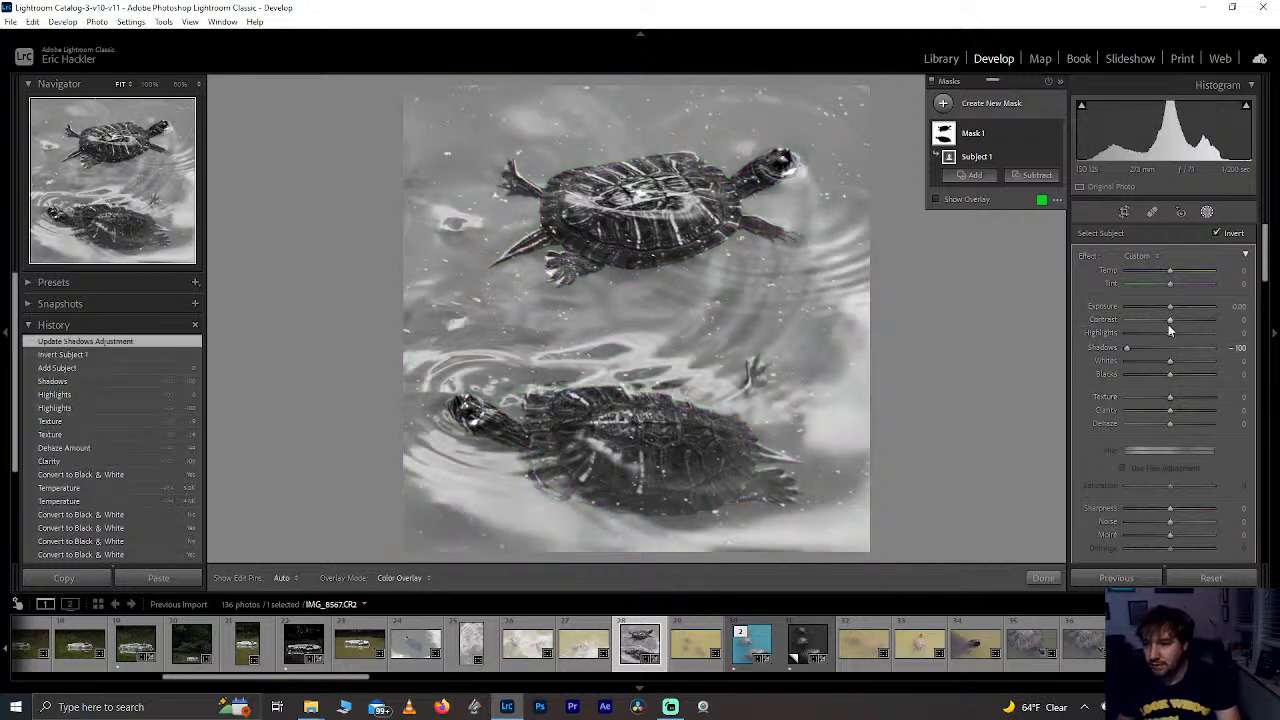
{"action": "left_click_drag", "start_coordinate": [1170, 319], "coordinate": [1240, 319]}
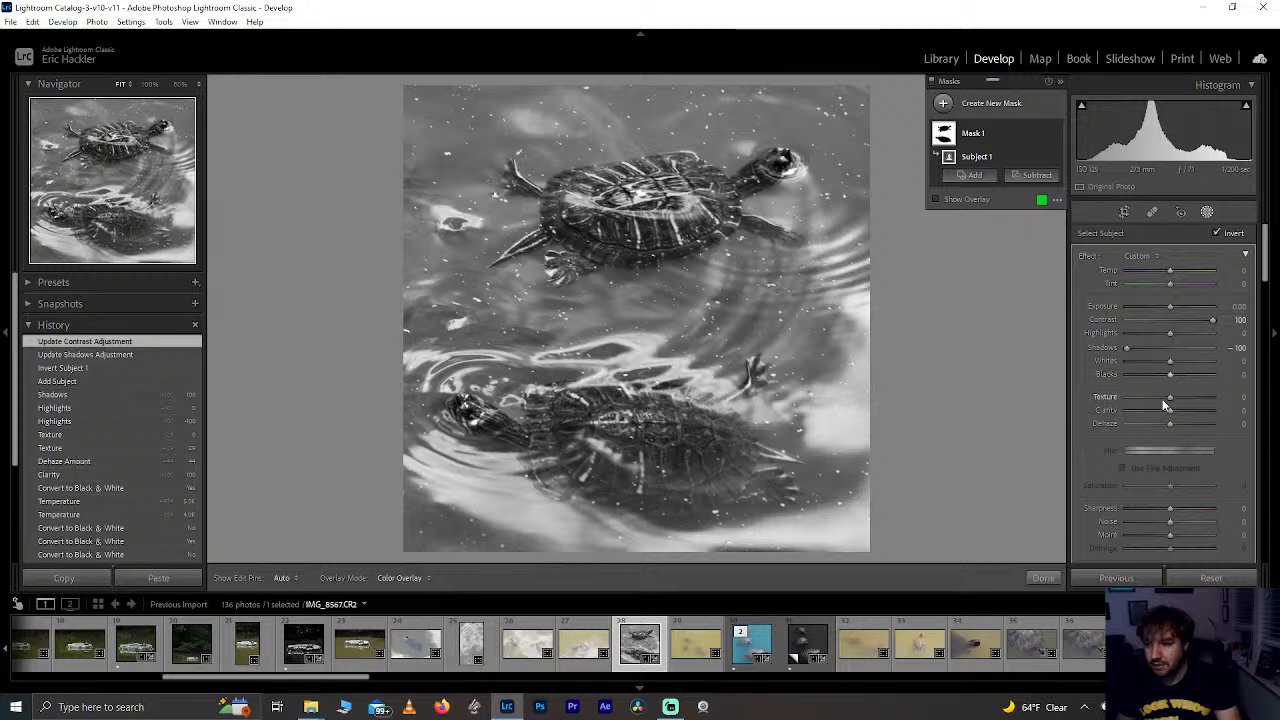
{"action": "left_click_drag", "start_coordinate": [1170, 397], "coordinate": [1085, 398]}
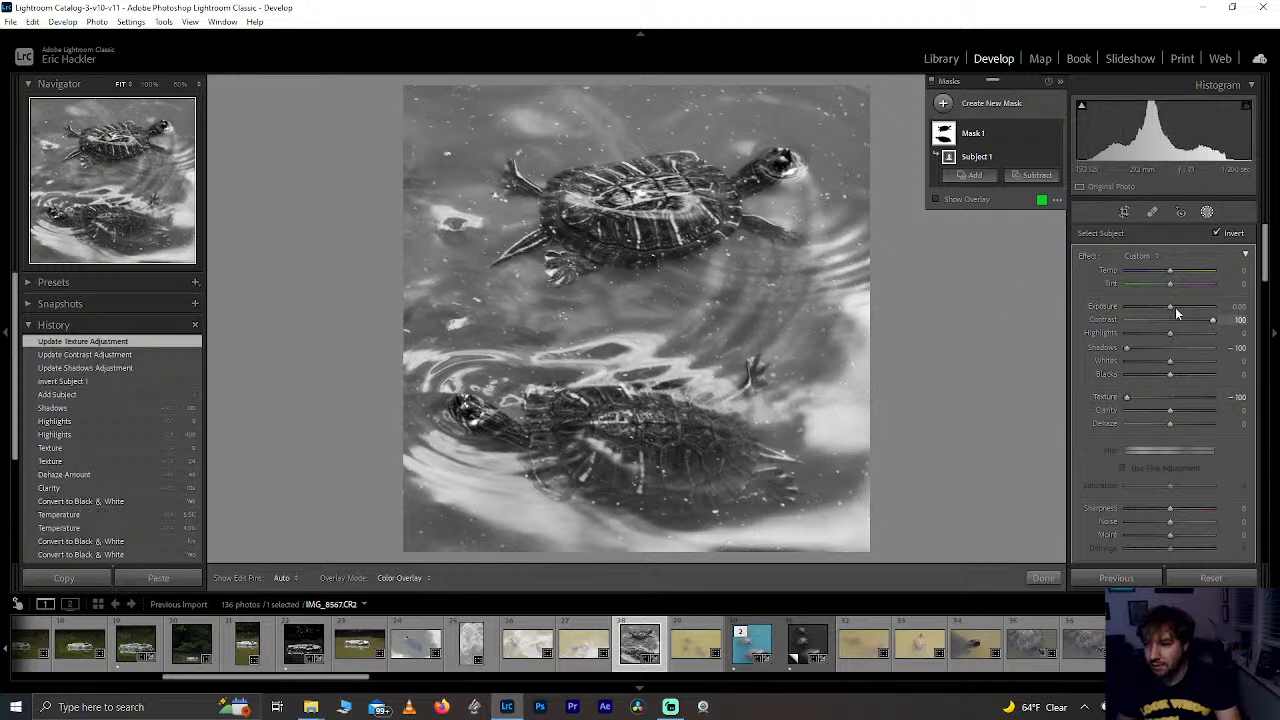
{"action": "double_click", "coordinate": [1211, 317]}
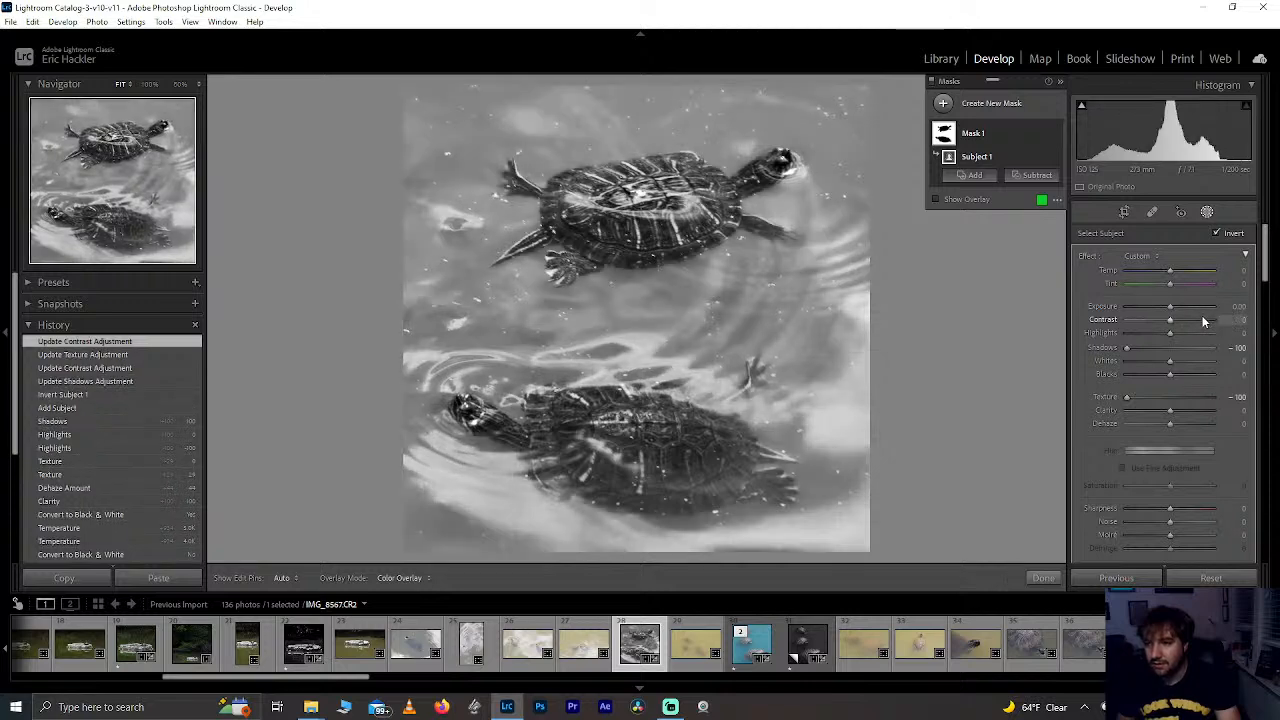
Step: Set the water mask's Contrast to 32, Whites to 52 and Blacks to −21, testing Highlights, Clarity and Dehaze but resetting them to 0
{"action": "mouse_move", "coordinate": [1170, 320]}
{"action": "left_mouse_down"}
{"action": "mouse_move", "coordinate": [1184, 321]}
{"action": "mouse_move", "coordinate": [1182, 362]}
{"action": "mouse_move", "coordinate": [1200, 363]}
{"action": "mouse_move", "coordinate": [1210, 333]}
{"action": "mouse_move", "coordinate": [1158, 330]}
{"action": "left_mouse_up"}
{"action": "double_click", "coordinate": [1158, 330]}
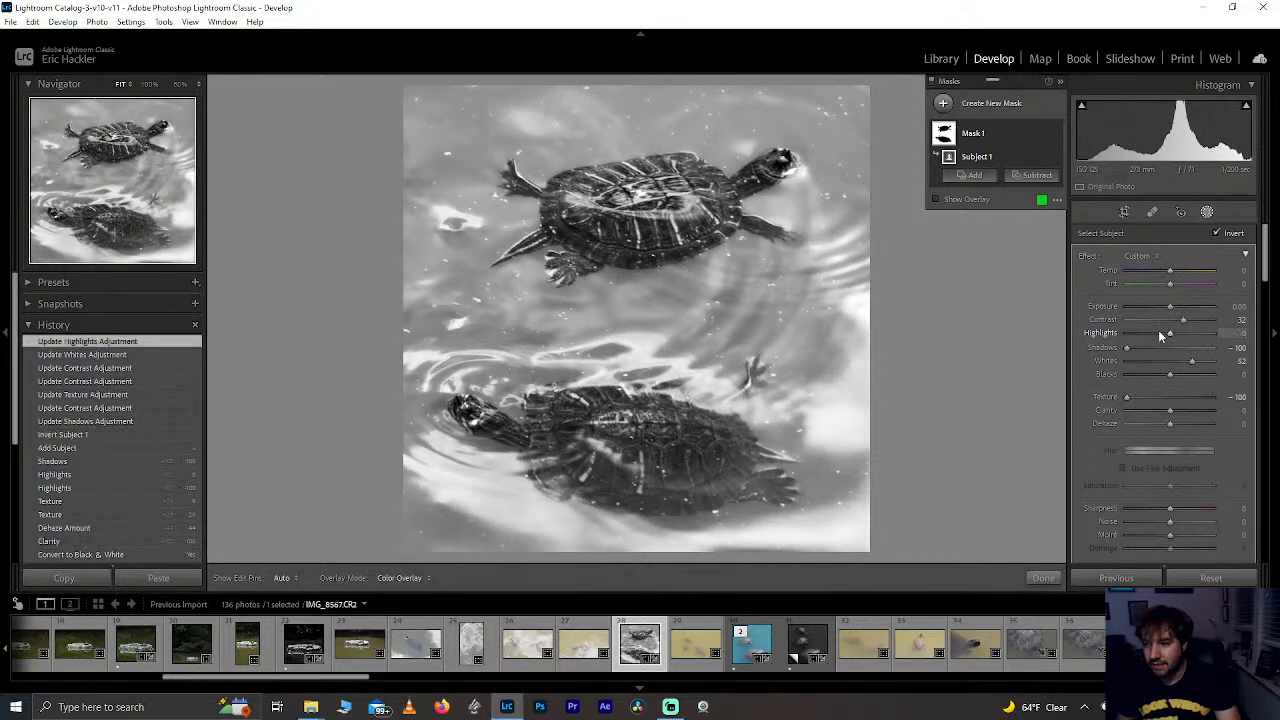
{"action": "left_click_drag", "start_coordinate": [1168, 418], "coordinate": [1194, 413]}
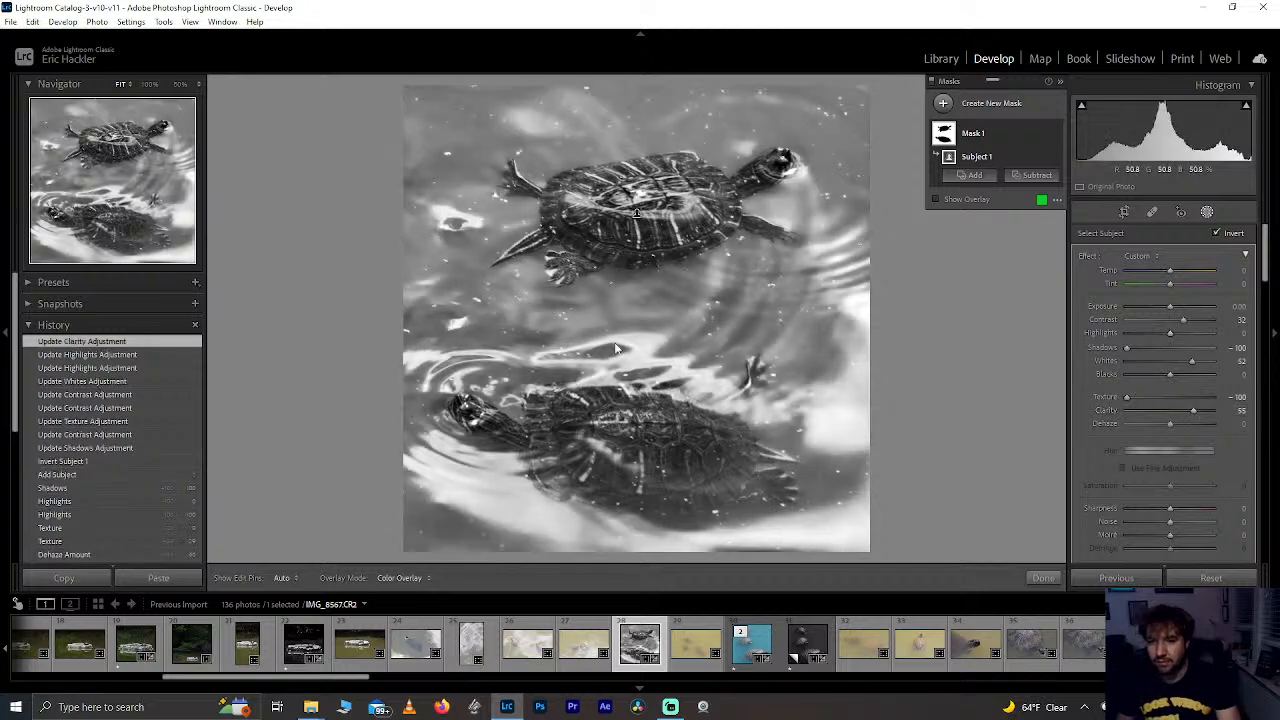
{"action": "double_click", "coordinate": [1193, 410]}
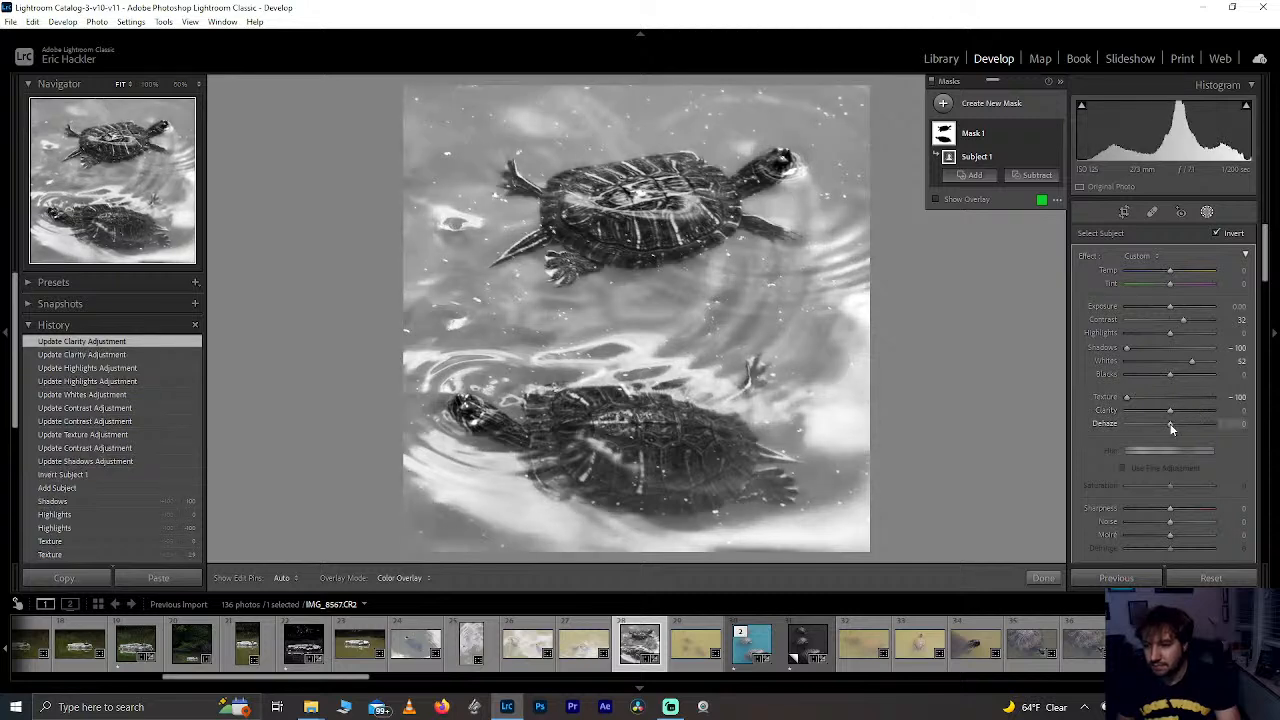
{"action": "left_click_drag", "start_coordinate": [1172, 428], "coordinate": [1168, 427]}
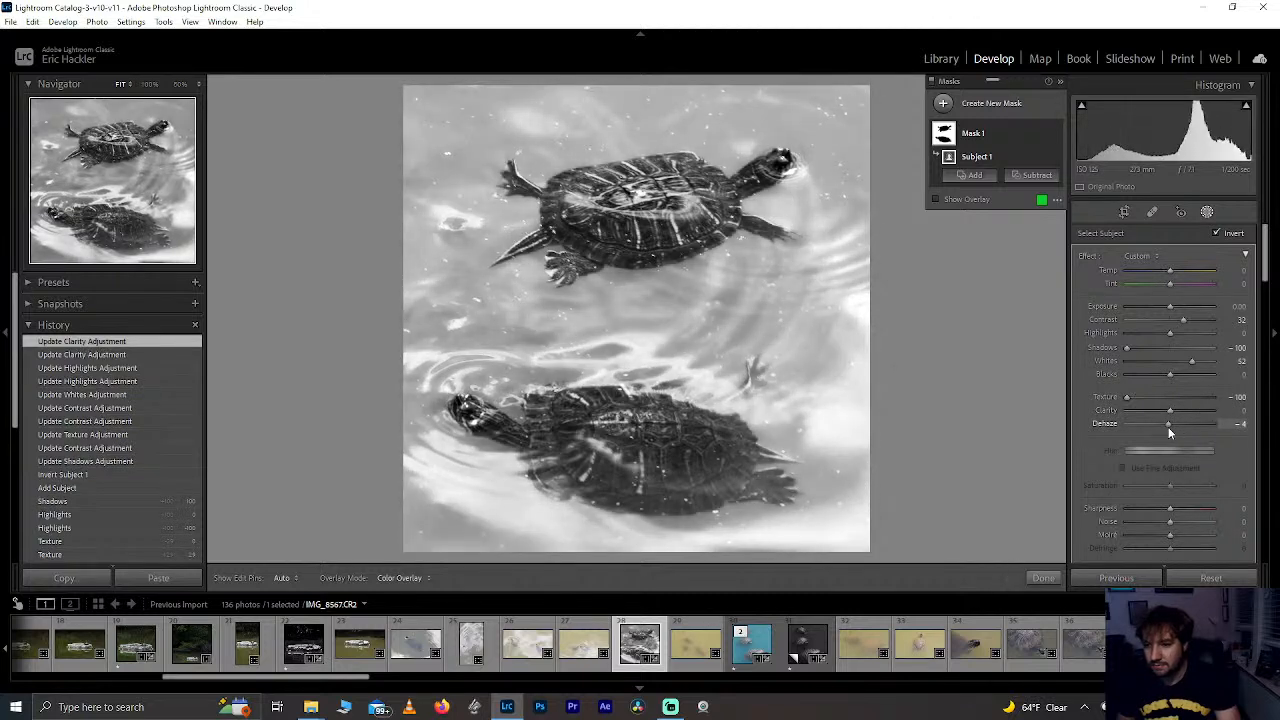
{"action": "double_click", "coordinate": [1168, 427]}
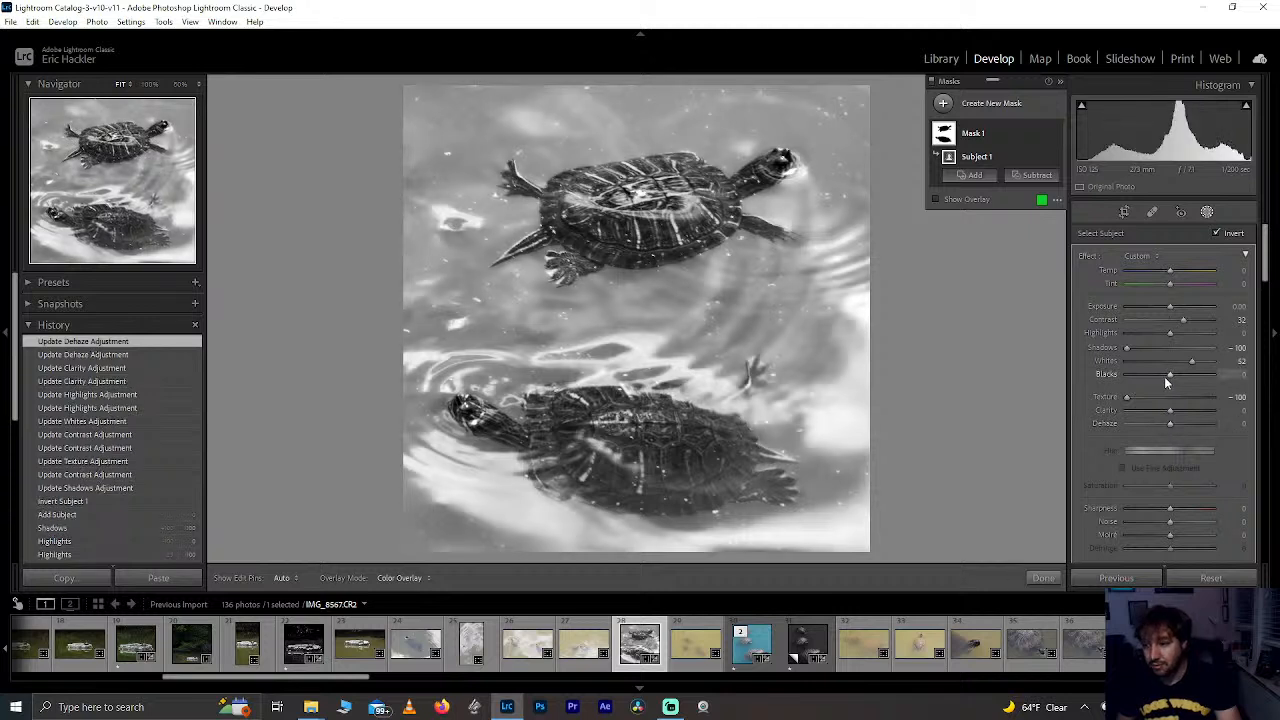
{"action": "left_click_drag", "start_coordinate": [1170, 374], "coordinate": [1162, 374]}
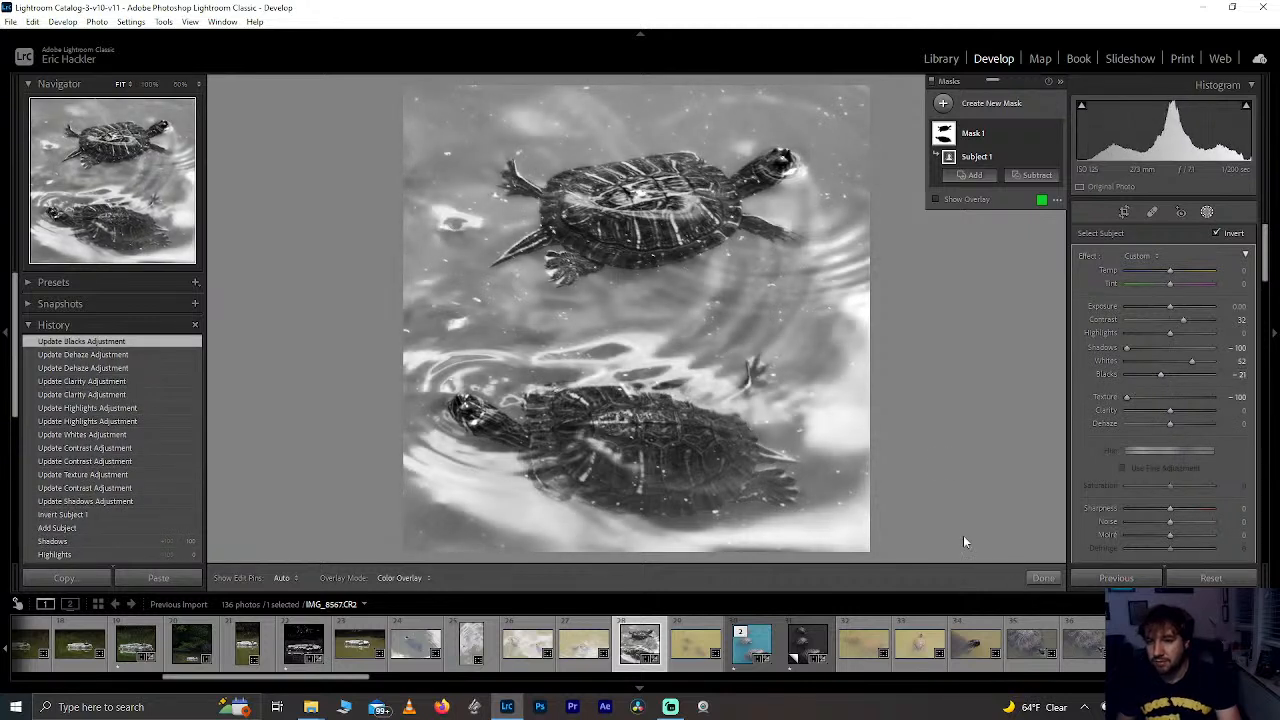
Step: Create a second Select Subject mask covering the two turtles and set its Texture to 100
{"action": "left_click", "coordinate": [987, 104]}
{"action": "left_click", "coordinate": [1000, 129]}
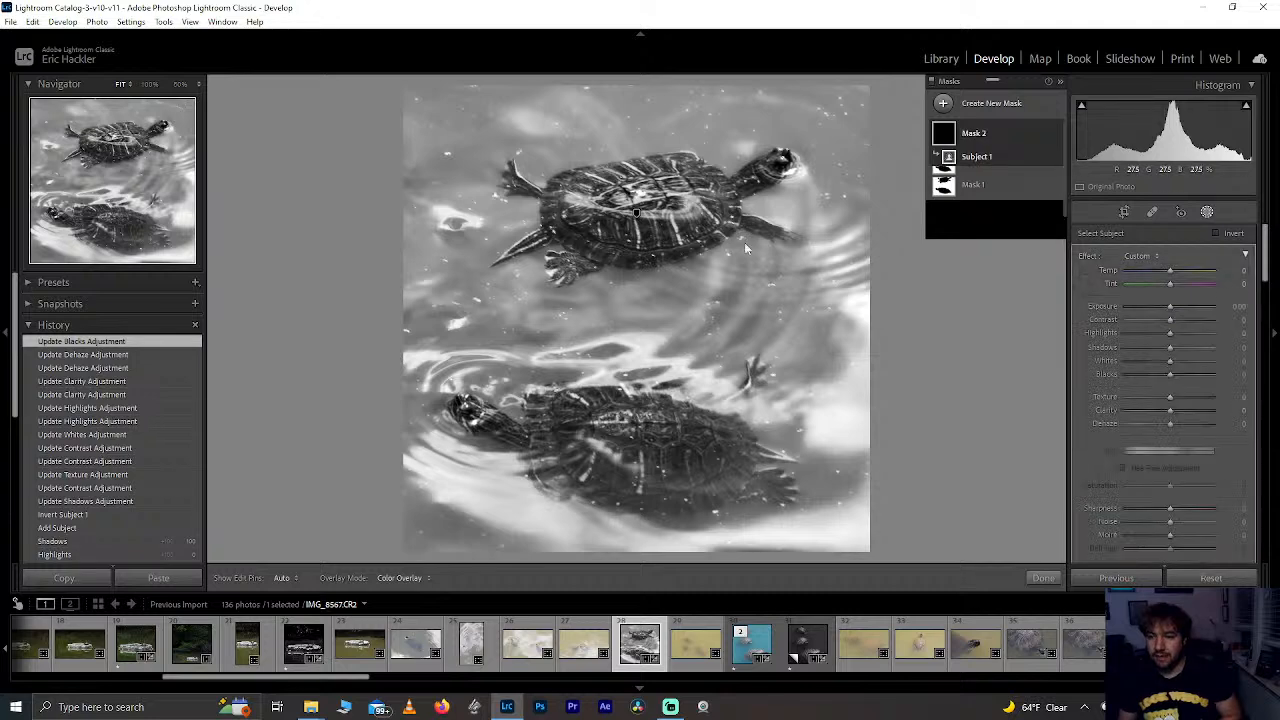
{"action": "left_click_drag", "start_coordinate": [1170, 397], "coordinate": [1260, 408]}
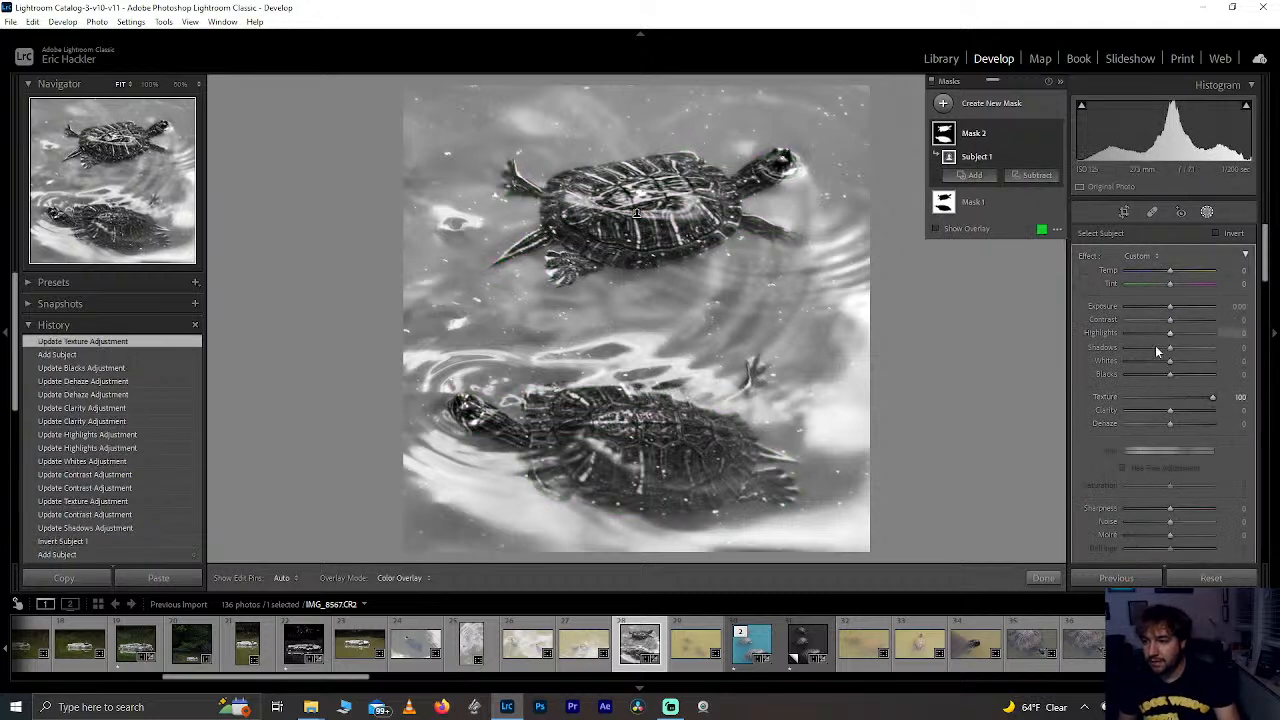
Step: Set the turtle mask's Contrast to 58, Shadows to 47 and Blacks to 19, testing Highlights, Clarity and Dehaze but resetting them to 0
{"action": "left_click_drag", "start_coordinate": [1170, 333], "coordinate": [1237, 336]}
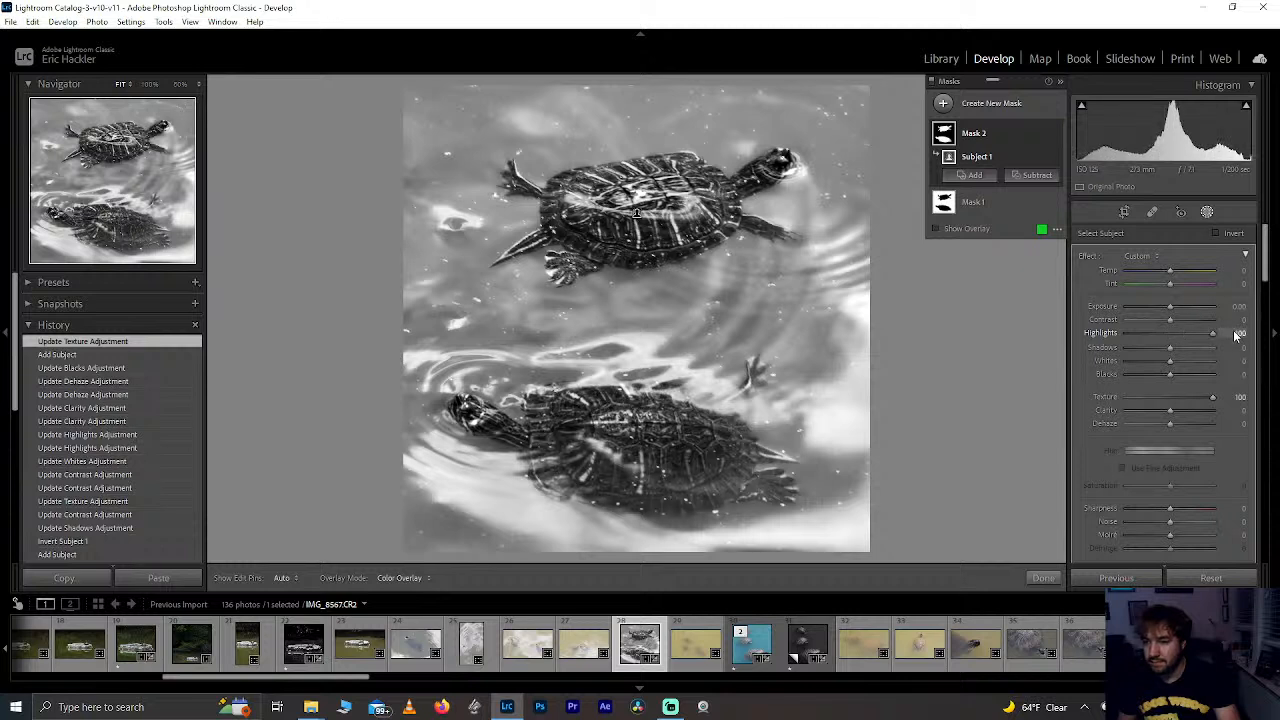
{"action": "left_click_drag", "start_coordinate": [1120, 348], "coordinate": [1200, 356]}
{"action": "double_click", "coordinate": [1161, 333]}
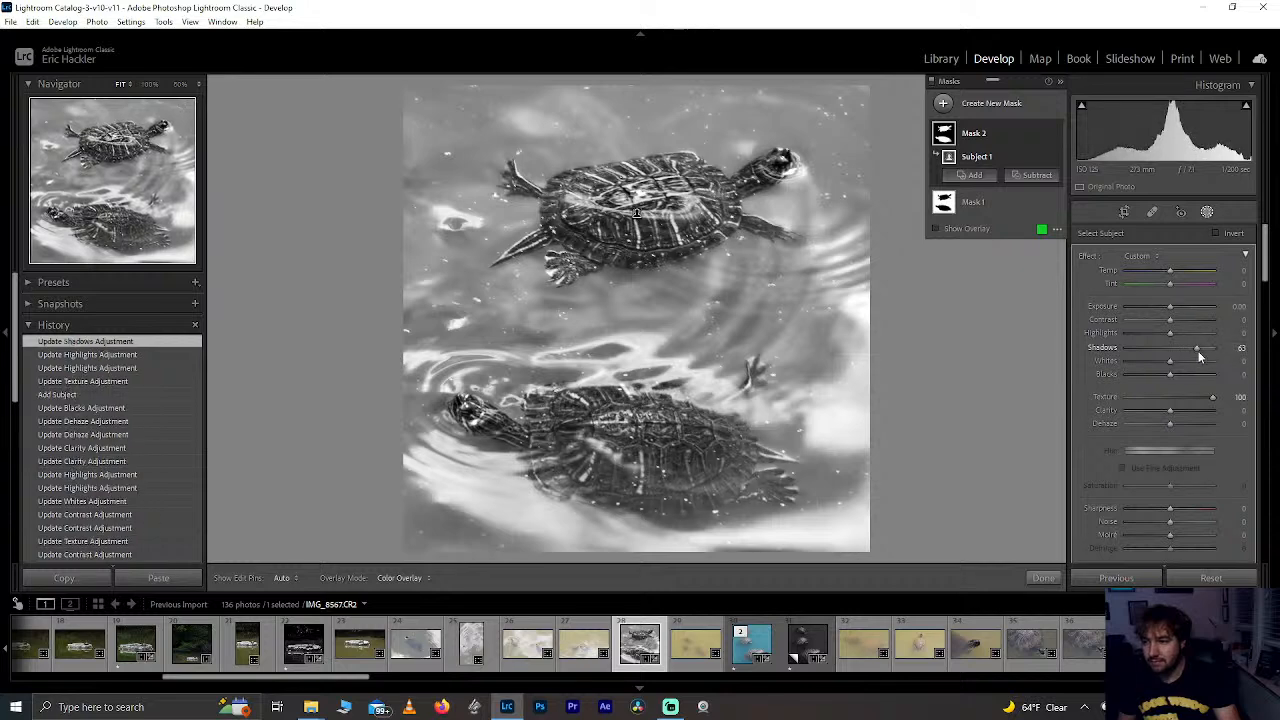
{"action": "left_click_drag", "start_coordinate": [1174, 412], "coordinate": [1152, 426]}
{"action": "double_click", "coordinate": [1149, 411]}
{"action": "double_click", "coordinate": [1152, 425]}
{"action": "left_click_drag", "start_coordinate": [1158, 372], "coordinate": [1178, 374]}
{"action": "double_click", "coordinate": [1178, 374]}
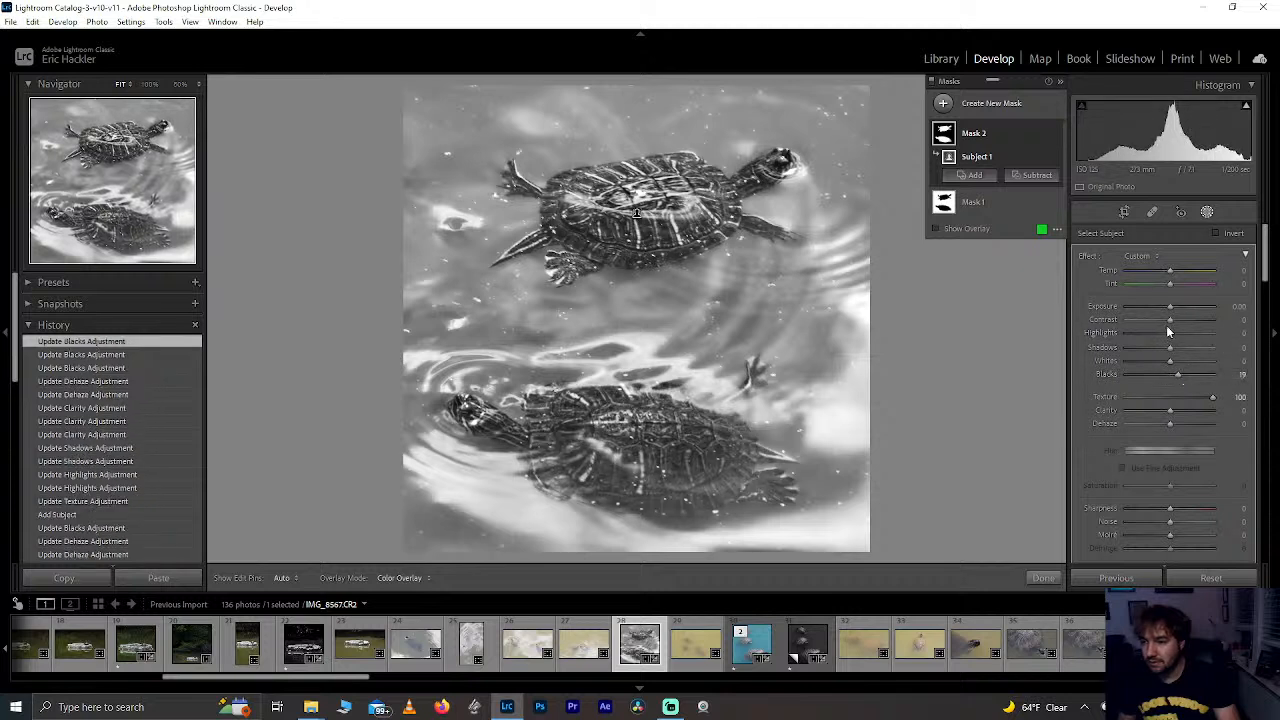
{"action": "left_click_drag", "start_coordinate": [1192, 316], "coordinate": [1191, 350]}
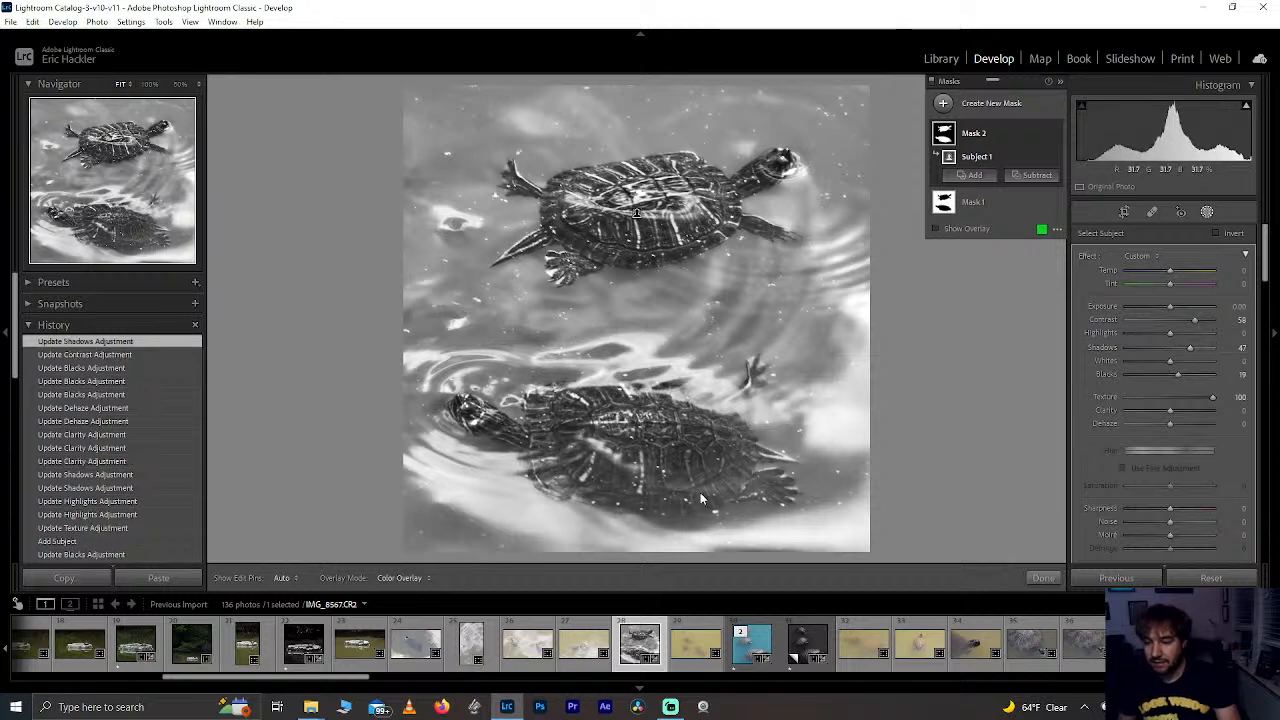
Step: Finish masking and rate the two-turtle photo one star
{"action": "left_click", "coordinate": [1045, 579]}
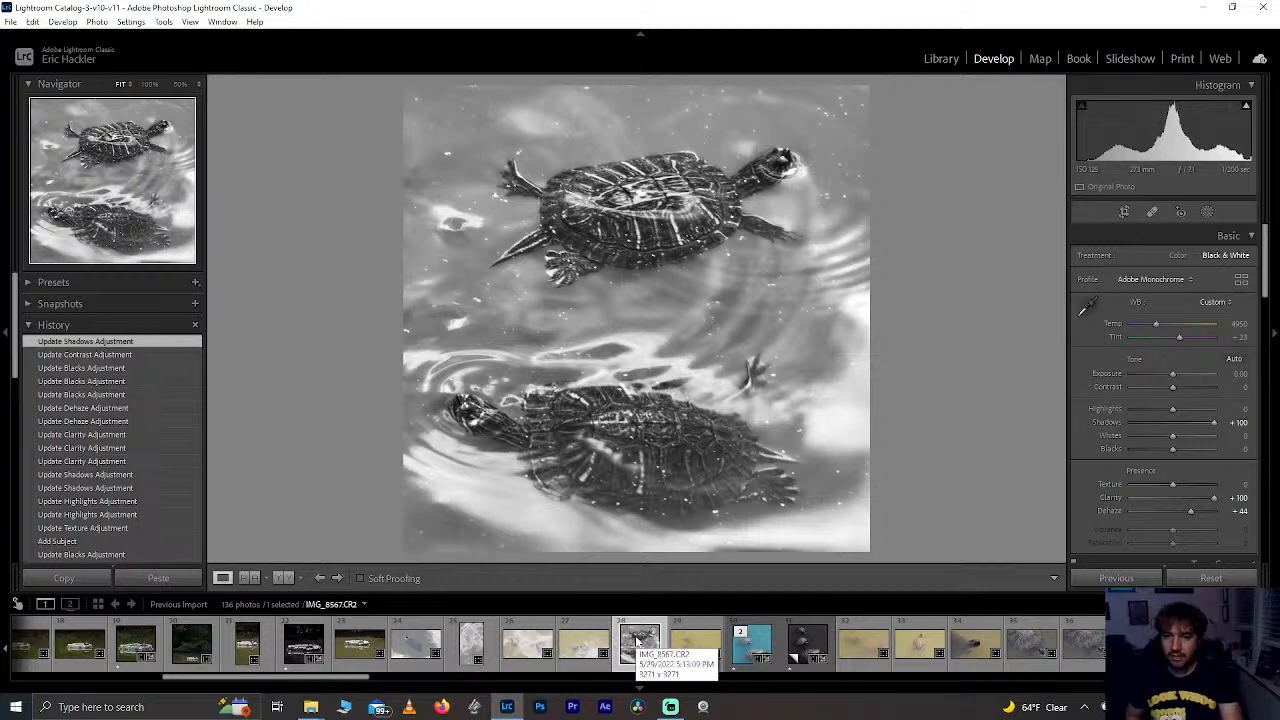
{"action": "key", "text": "1"}
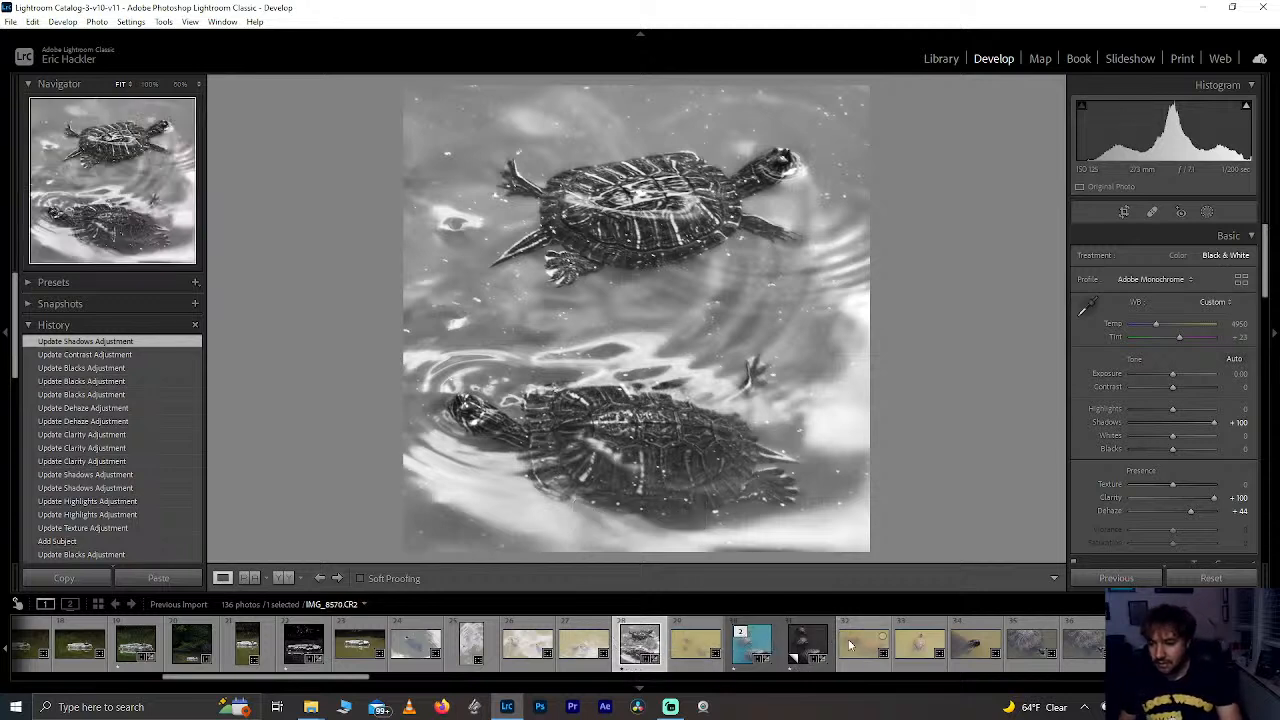
Step: Browse the following turtle photos and select the close-up IMG_8577.CR2 of the turtle with a red ear patch
{"action": "left_click", "coordinate": [745, 652]}
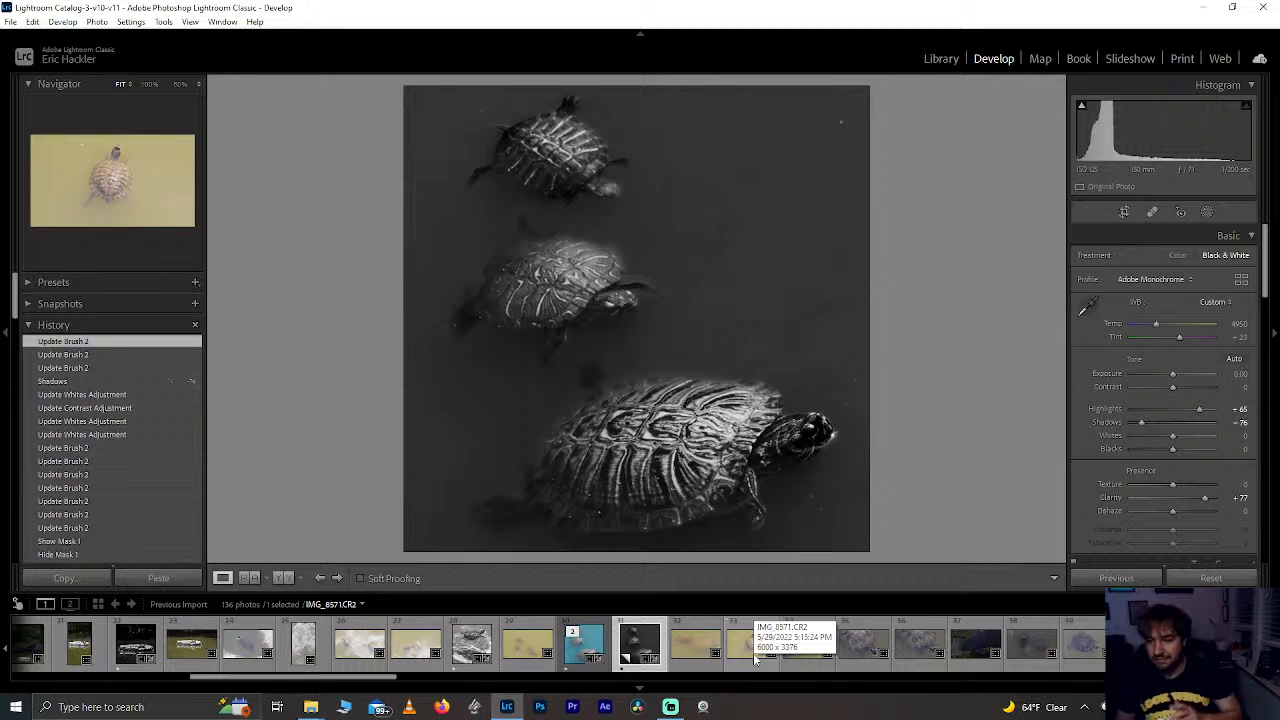
{"action": "key", "text": "Right"}
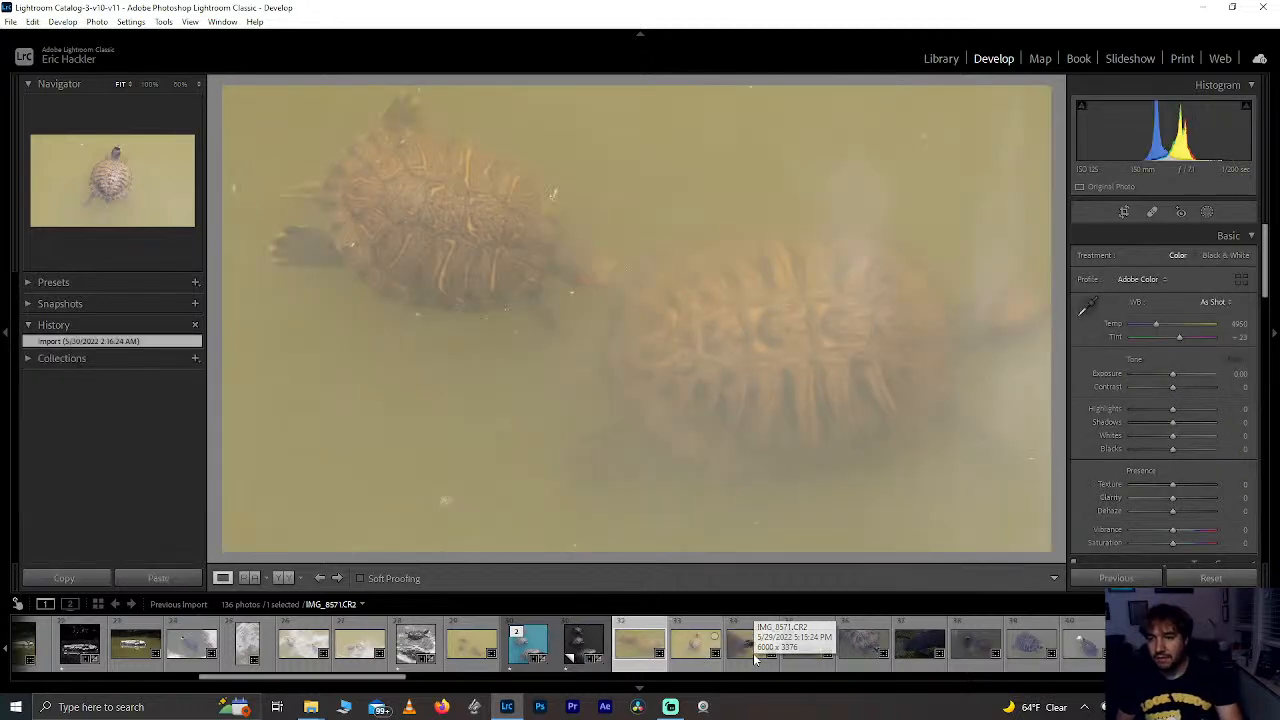
{"action": "key", "text": "Right"}
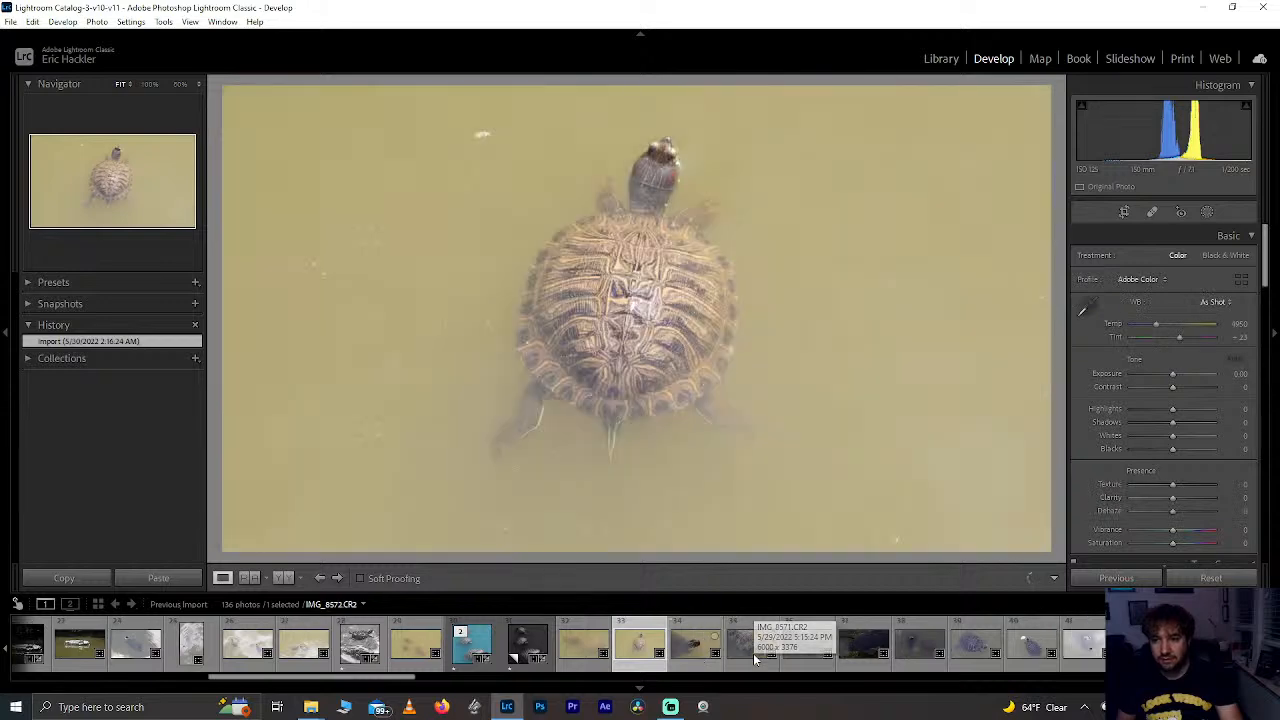
{"action": "key", "text": "Right"}
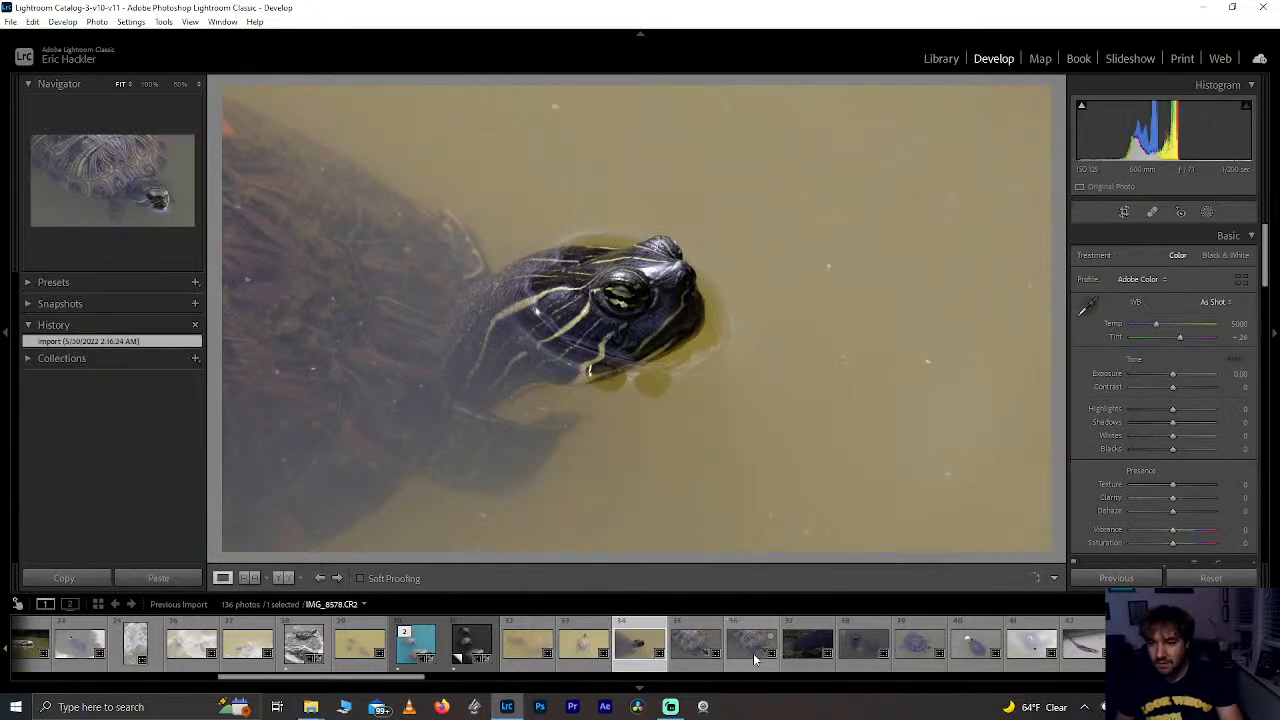
{"action": "key", "text": "Right"}
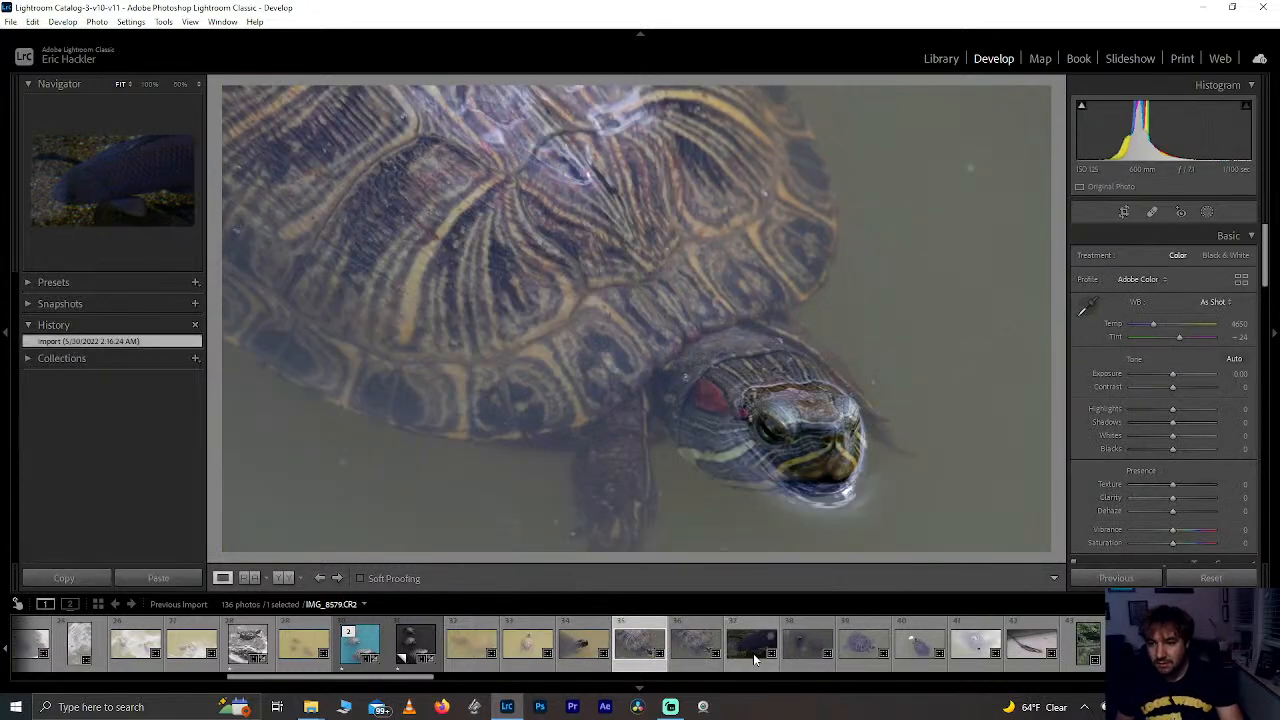
{"action": "key", "text": "Right"}
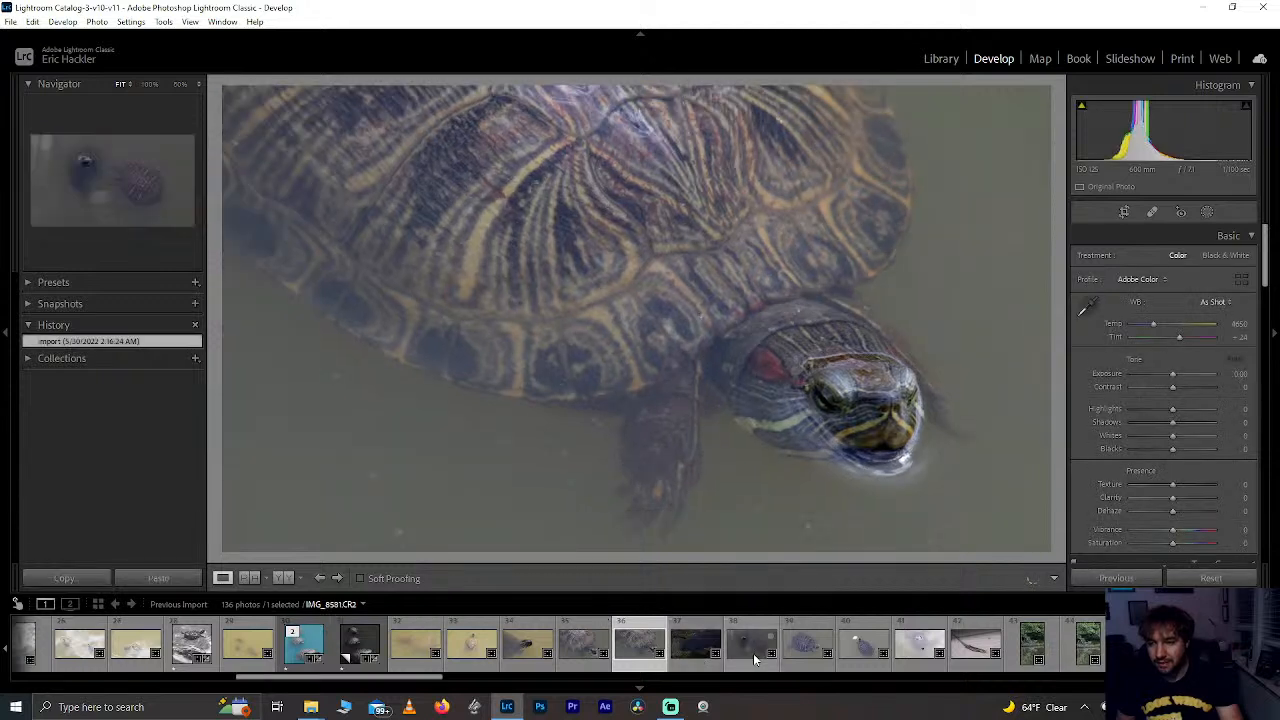
{"action": "key", "text": "Left"}
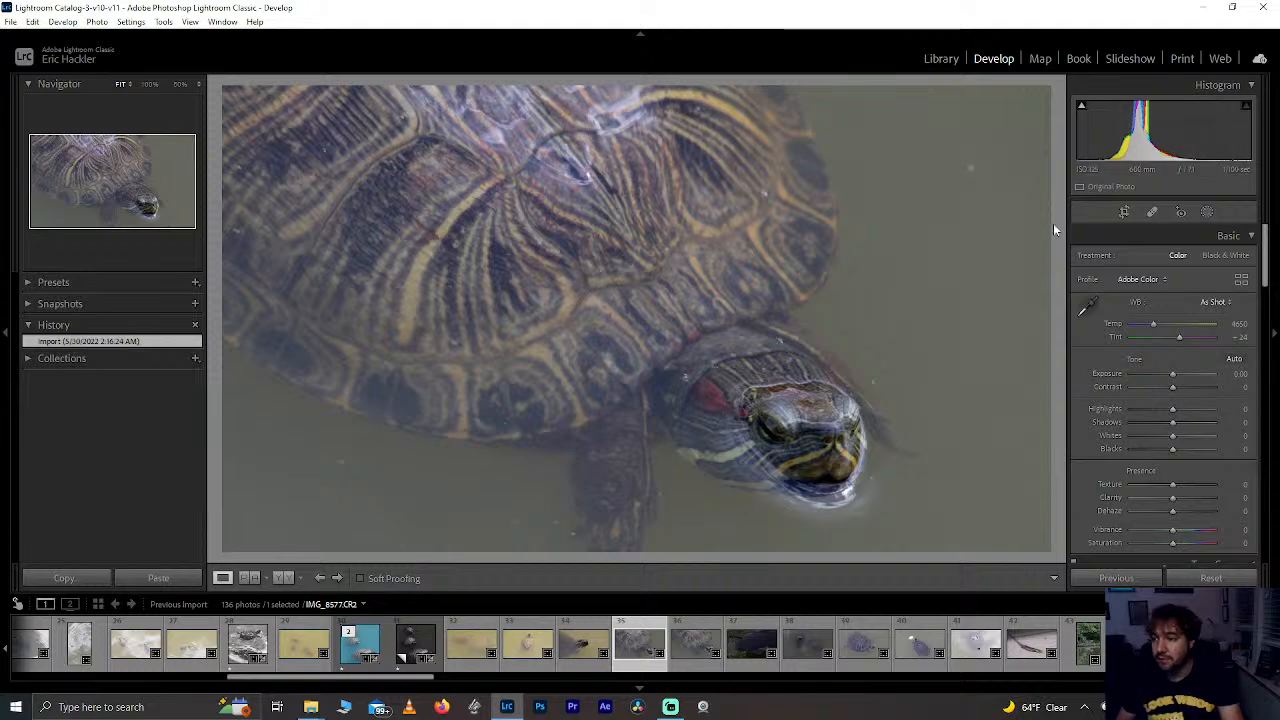
Step: Try a 1 x 1 crop, then crop the turtle close-up to a custom aspect at full height, trimming empty water beyond the head
{"action": "left_click", "coordinate": [1122, 212]}
{"action": "left_click", "coordinate": [1211, 260]}
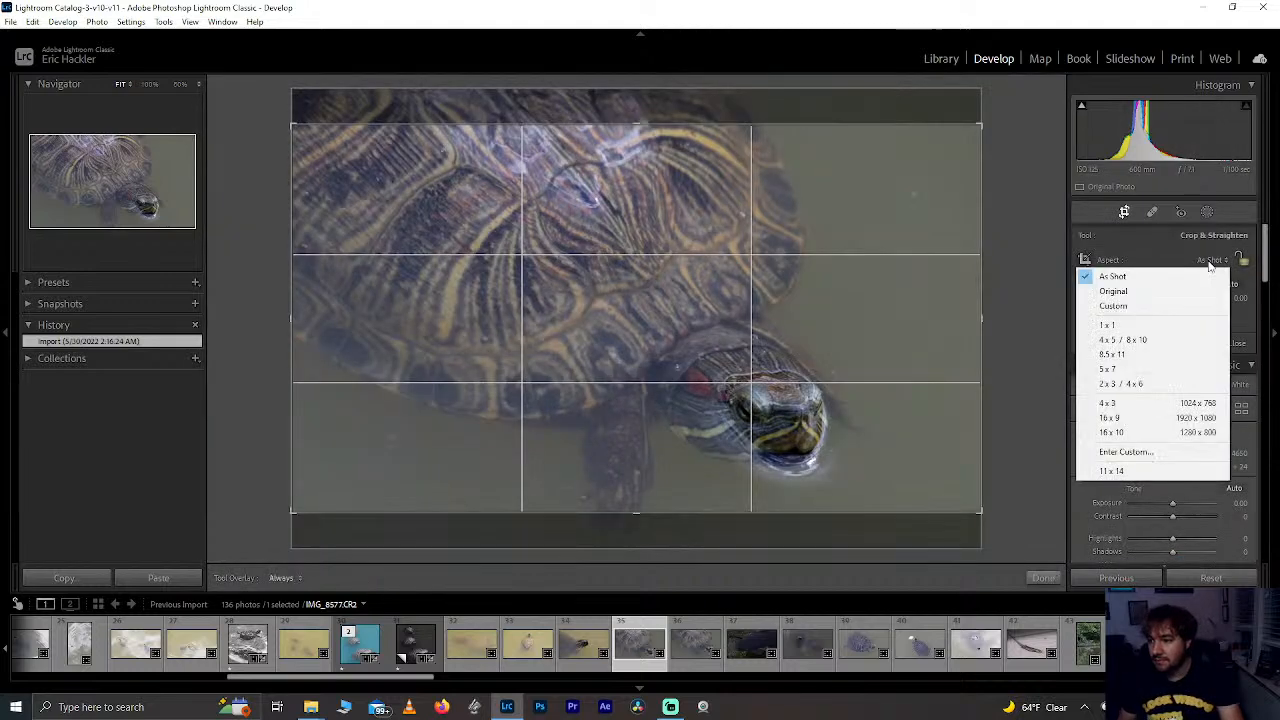
{"action": "left_click", "coordinate": [1159, 327]}
{"action": "left_click_drag", "start_coordinate": [714, 514], "coordinate": [703, 549]}
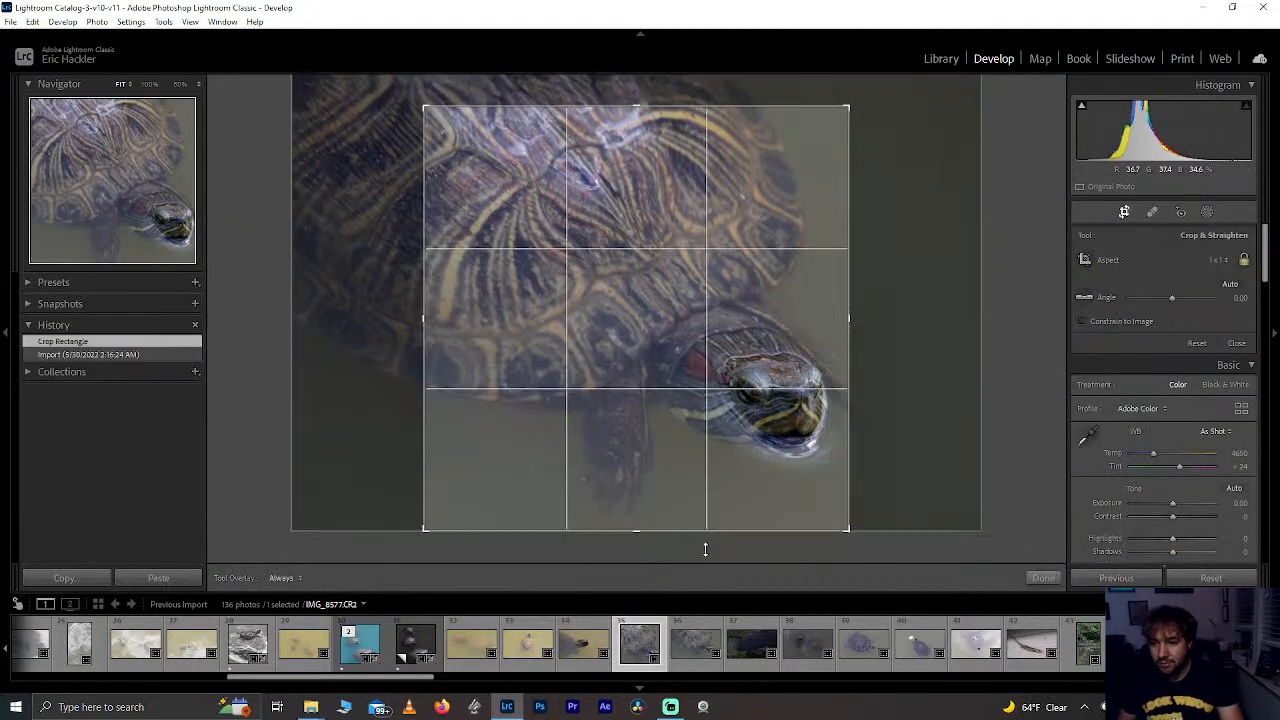
{"action": "left_click_drag", "start_coordinate": [680, 105], "coordinate": [678, 70]}
{"action": "mouse_move", "coordinate": [677, 180]}
{"action": "left_mouse_down"}
{"action": "mouse_move", "coordinate": [691, 191]}
{"action": "mouse_move", "coordinate": [681, 184]}
{"action": "left_mouse_up"}
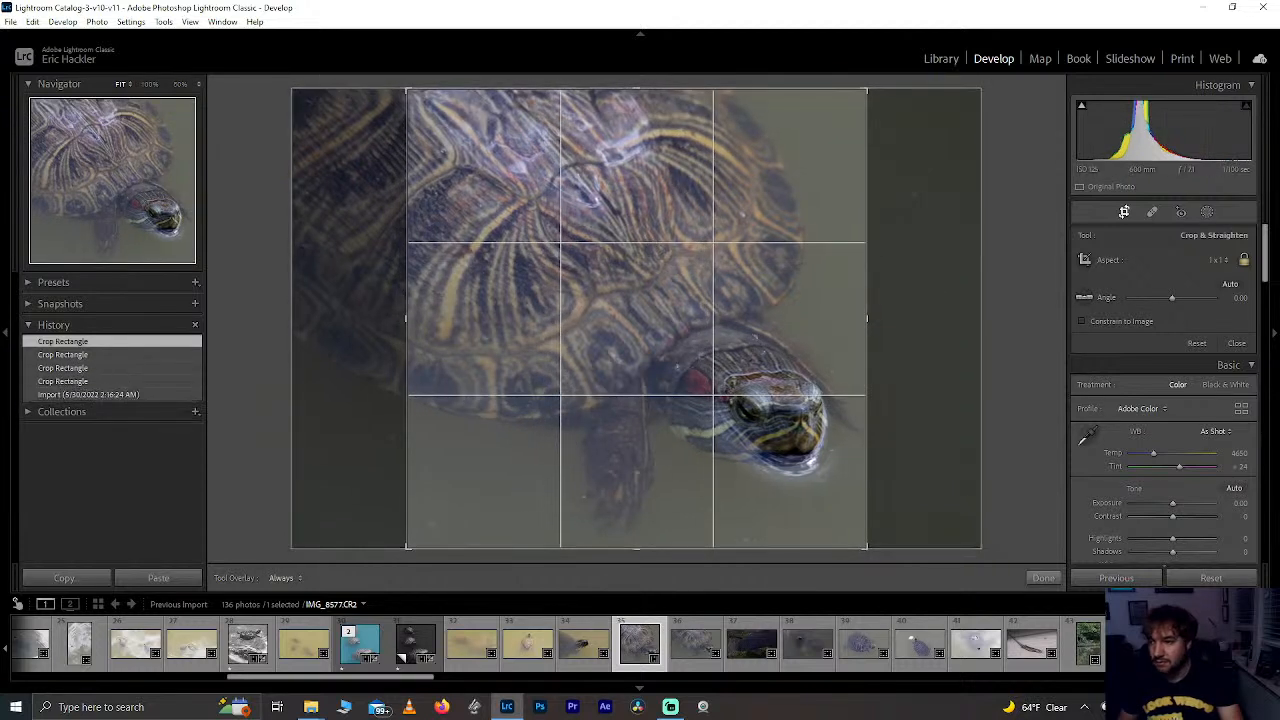
{"action": "left_click_drag", "start_coordinate": [407, 384], "coordinate": [350, 367]}
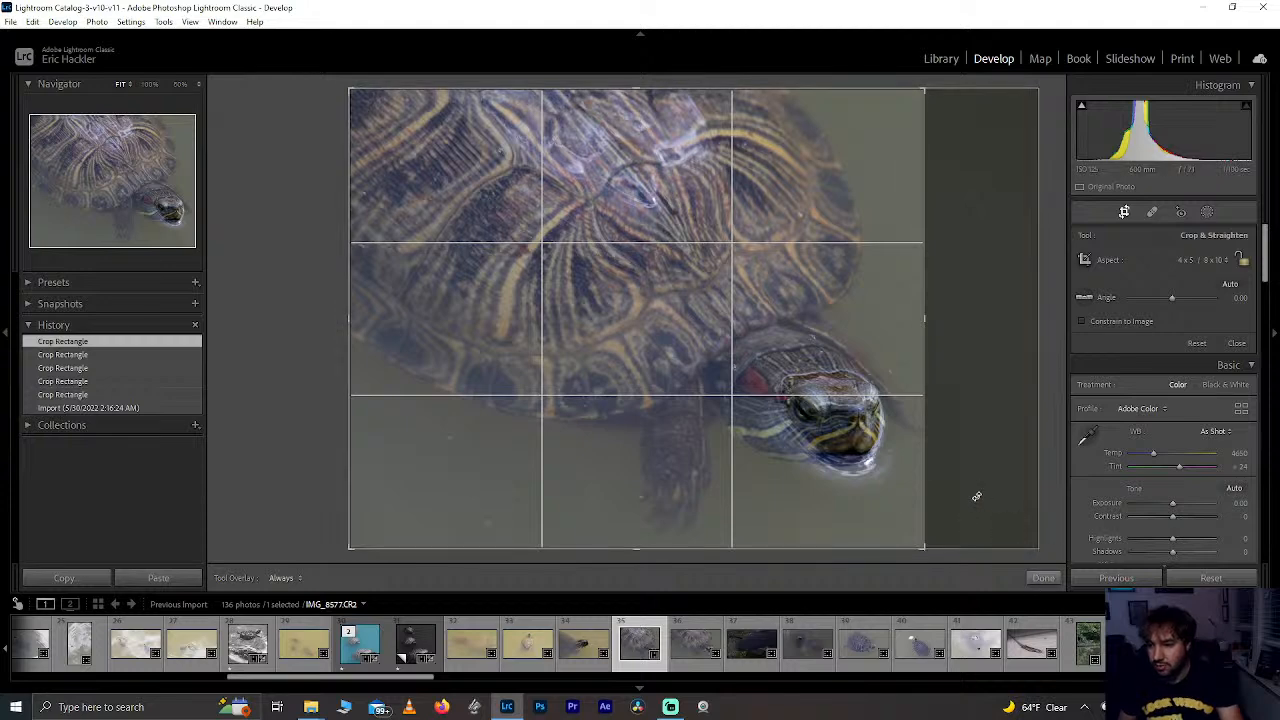
{"action": "left_click_drag", "start_coordinate": [928, 477], "coordinate": [931, 476]}
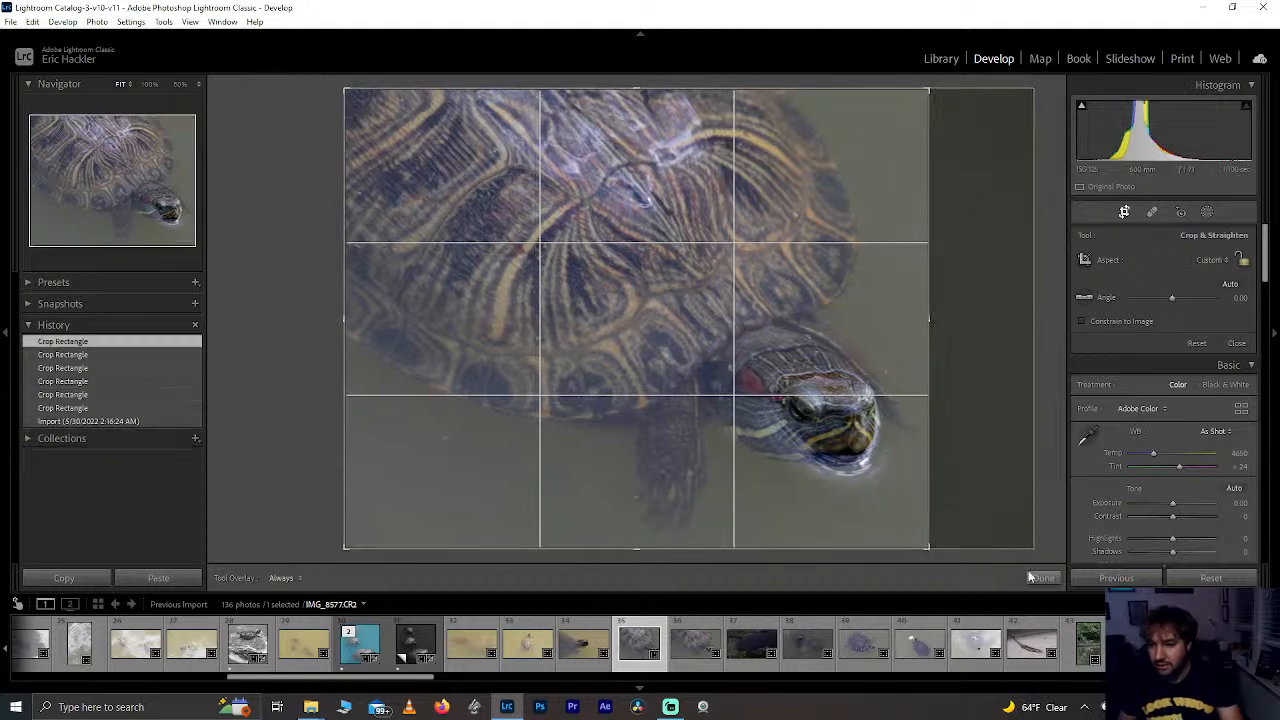
{"action": "left_click", "coordinate": [1043, 578]}
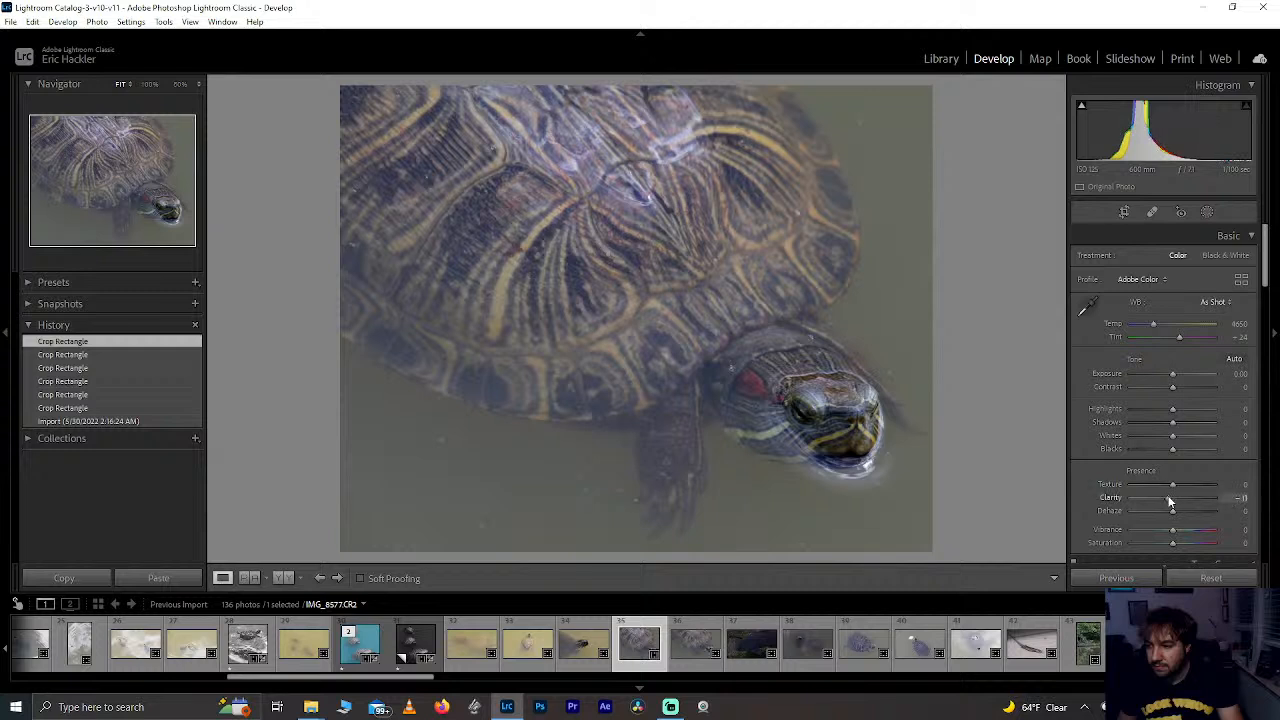
Step: Set the turtle close-up's Texture to +100, Clarity to +23, Highlights to +77 and Shadows to +40
{"action": "left_click_drag", "start_coordinate": [1170, 500], "coordinate": [1245, 490]}
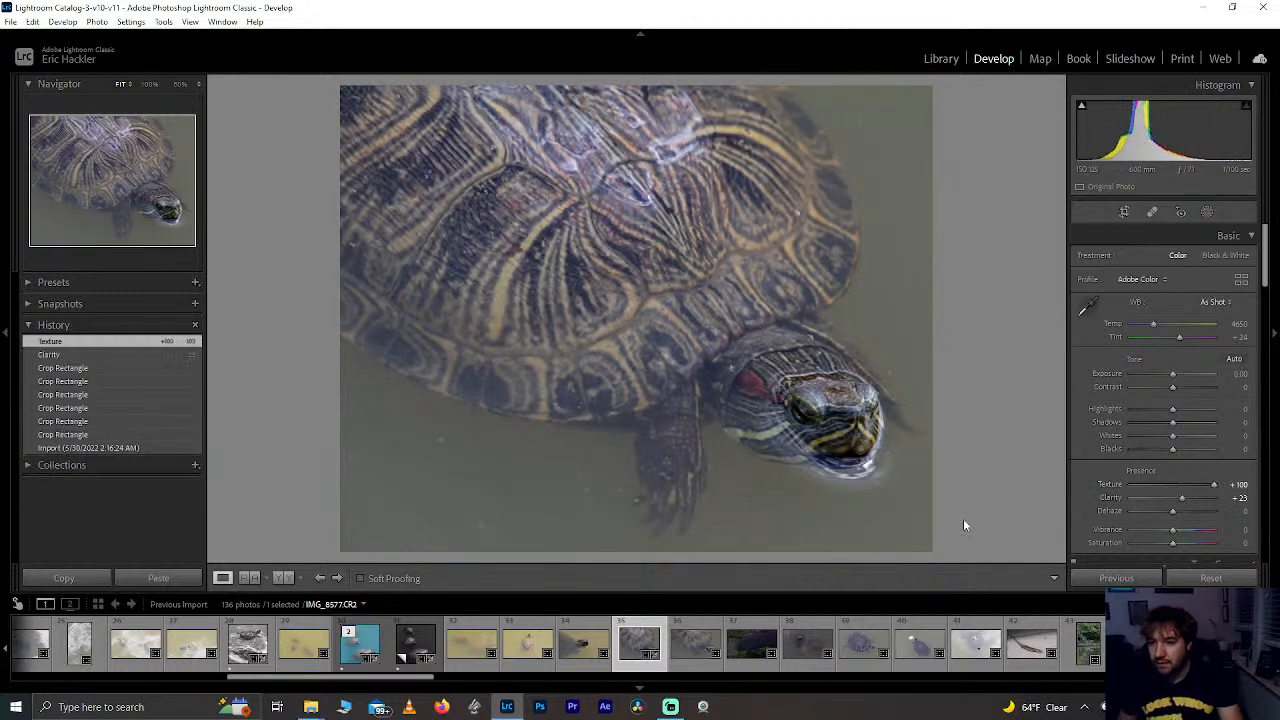
{"action": "left_click_drag", "start_coordinate": [1172, 408], "coordinate": [1198, 427]}
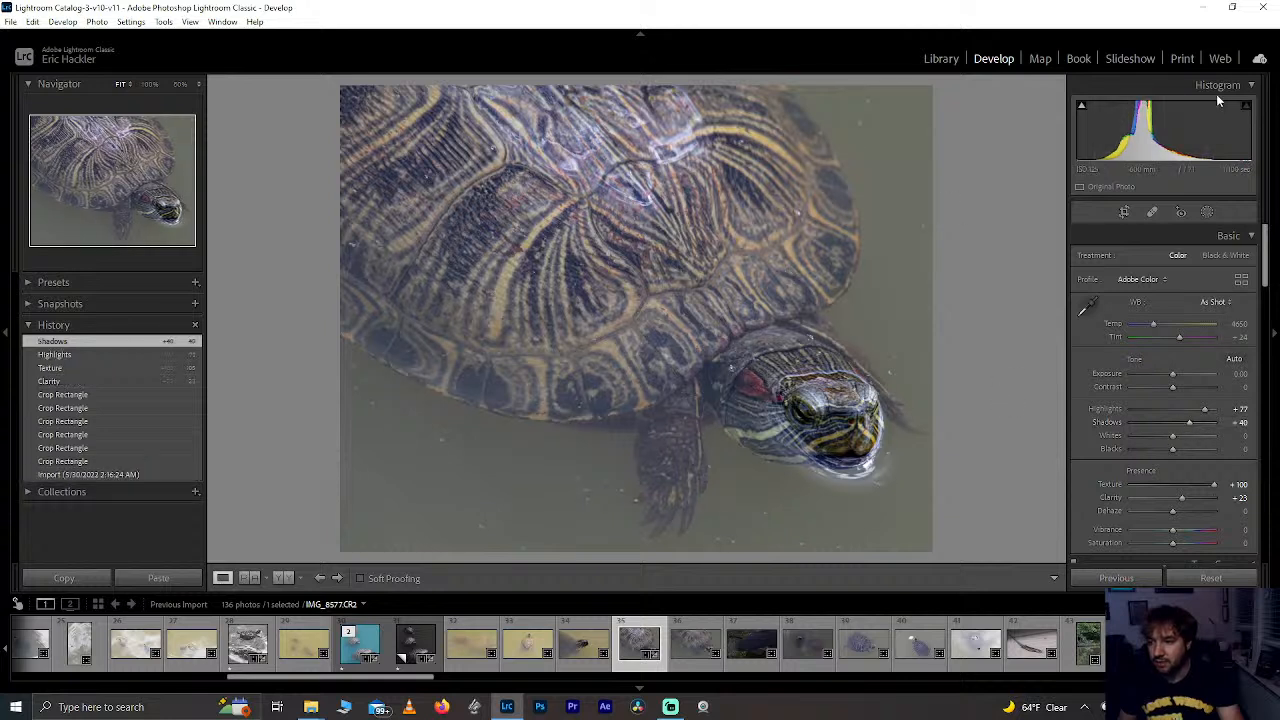
Step: Create a Select Subject mask on the turtle
{"action": "left_click", "coordinate": [1214, 213]}
{"action": "left_click", "coordinate": [1133, 248]}
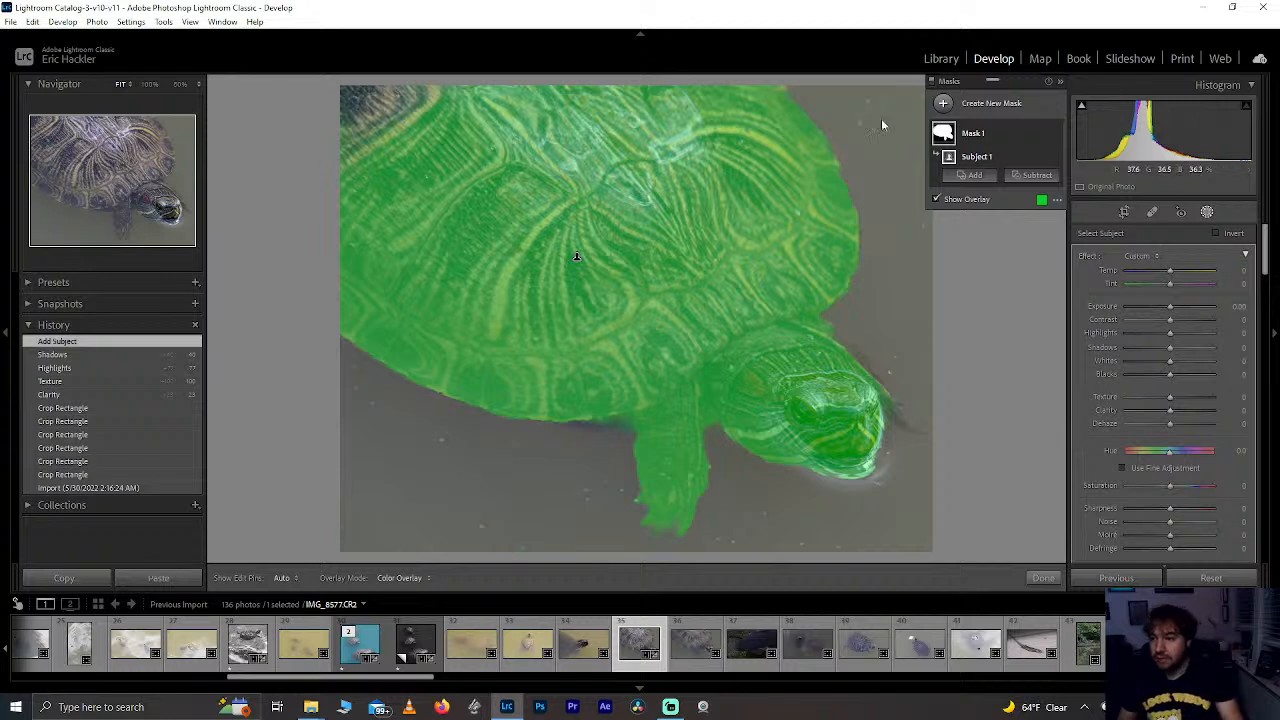
{"action": "left_click", "coordinate": [971, 175]}
{"action": "left_click", "coordinate": [979, 247]}
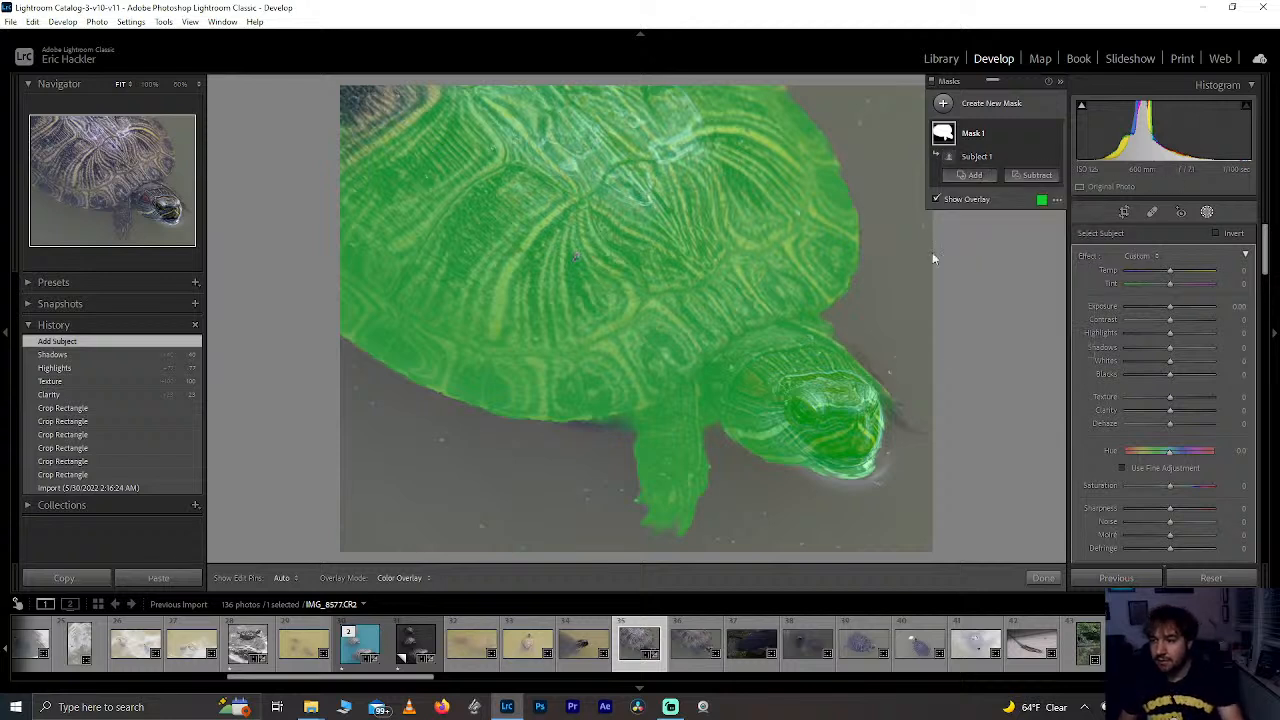
{"action": "left_click", "coordinate": [371, 73]}
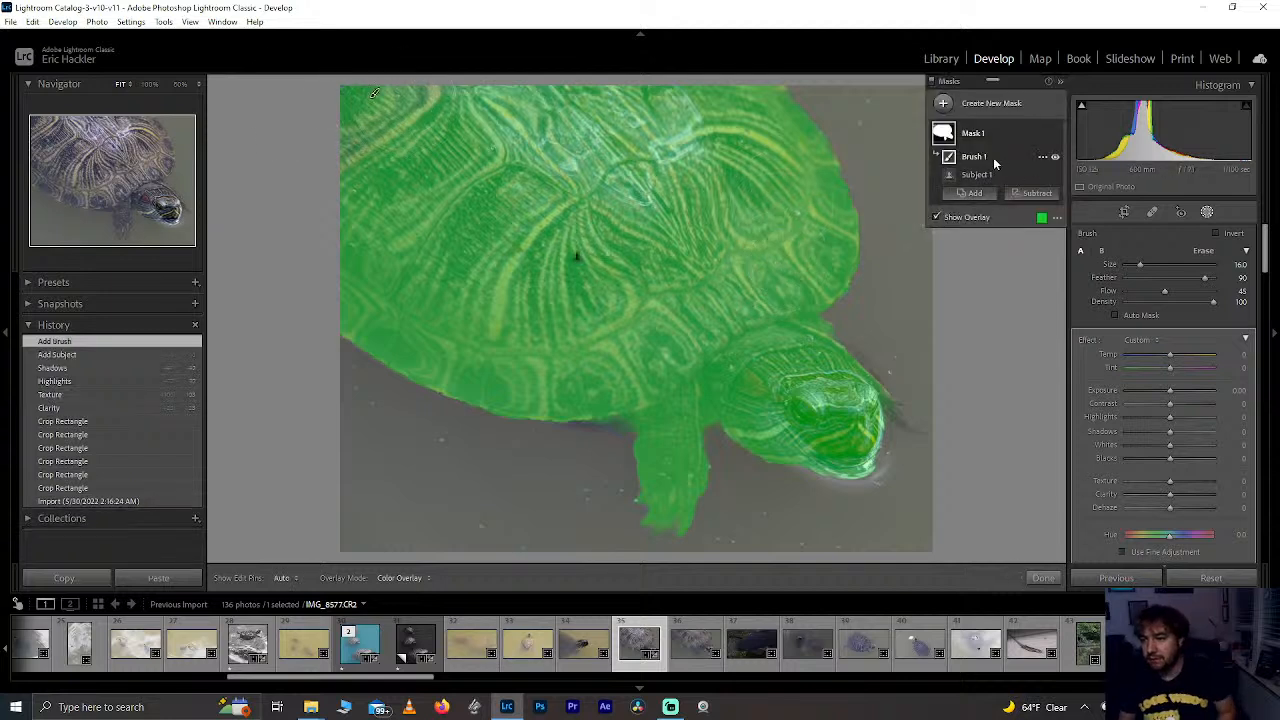
{"action": "key", "text": "Delete"}
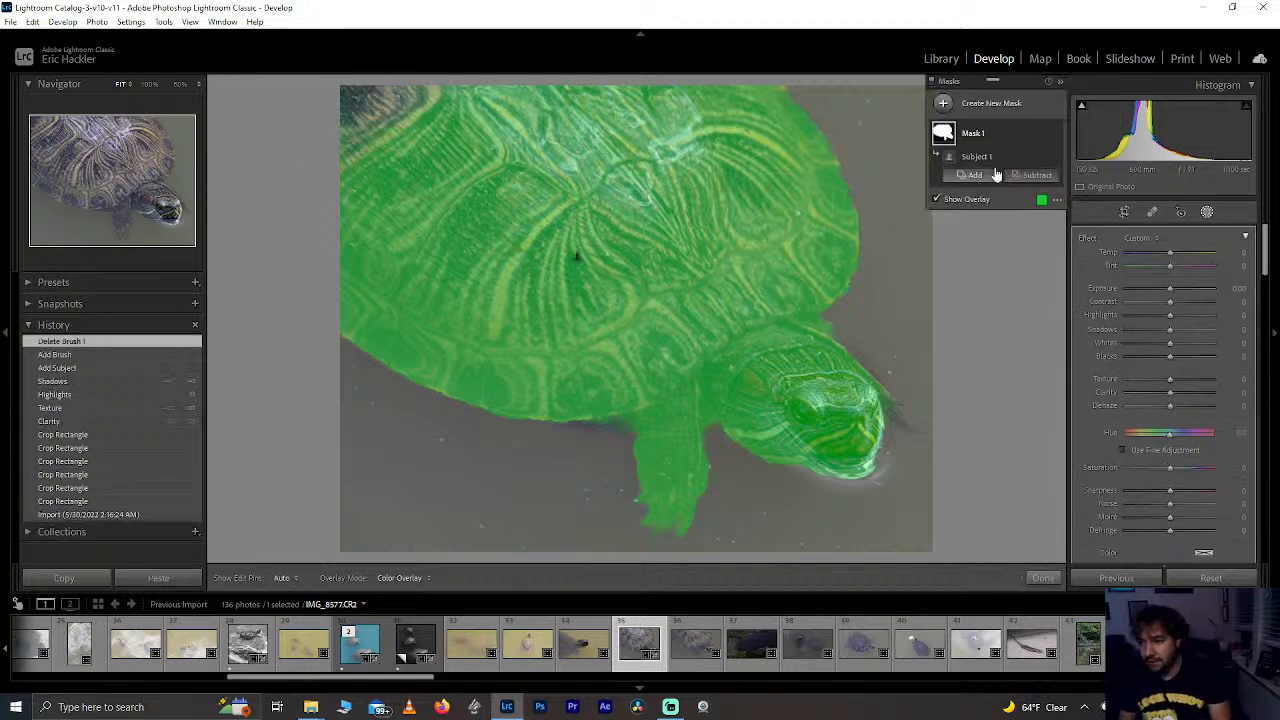
Step: Invert the subject mask to cover the water and subtract the upper-left shell area with a brush at flow 100
{"action": "left_click", "coordinate": [1040, 158]}
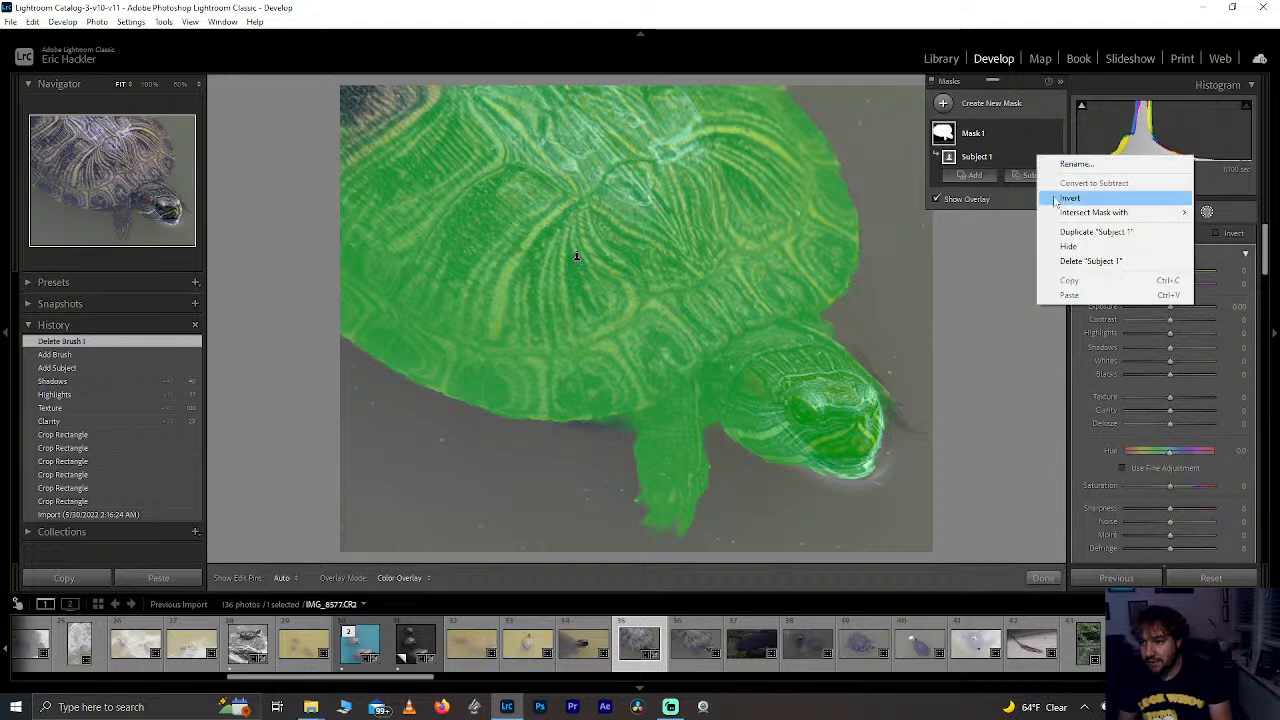
{"action": "left_click", "coordinate": [1057, 196]}
{"action": "left_click", "coordinate": [1037, 175]}
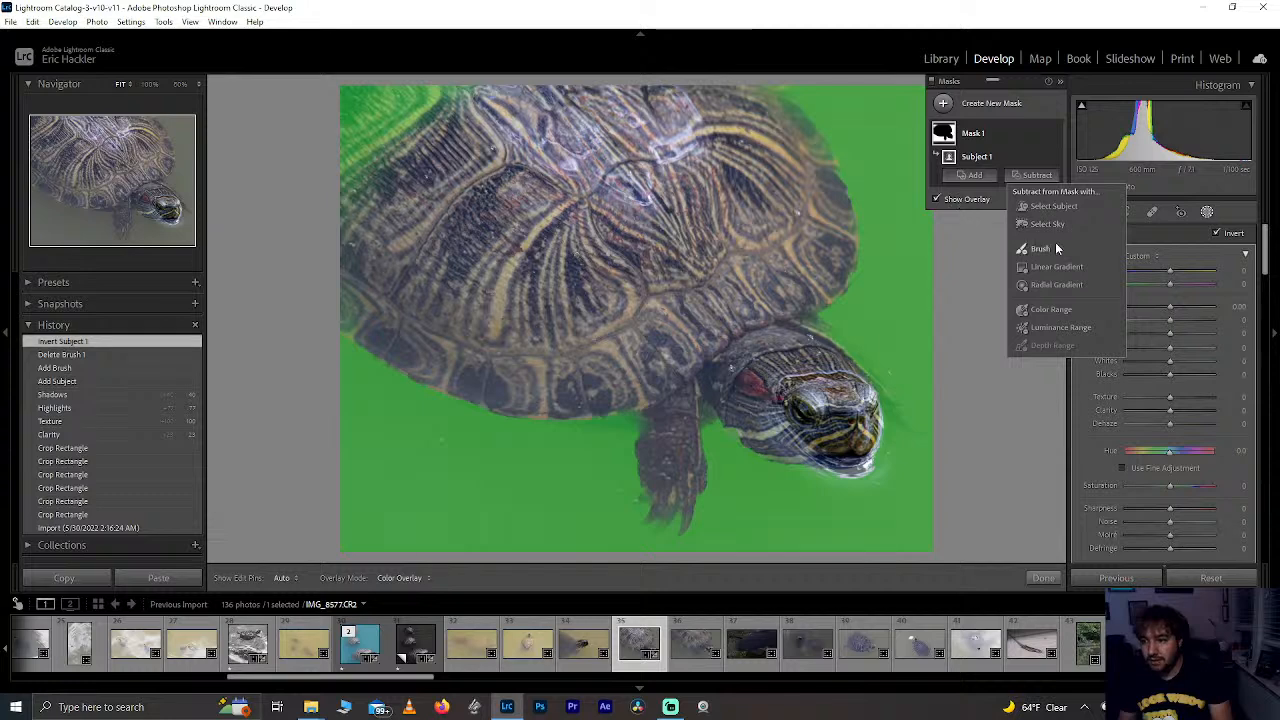
{"action": "left_click", "coordinate": [1056, 248]}
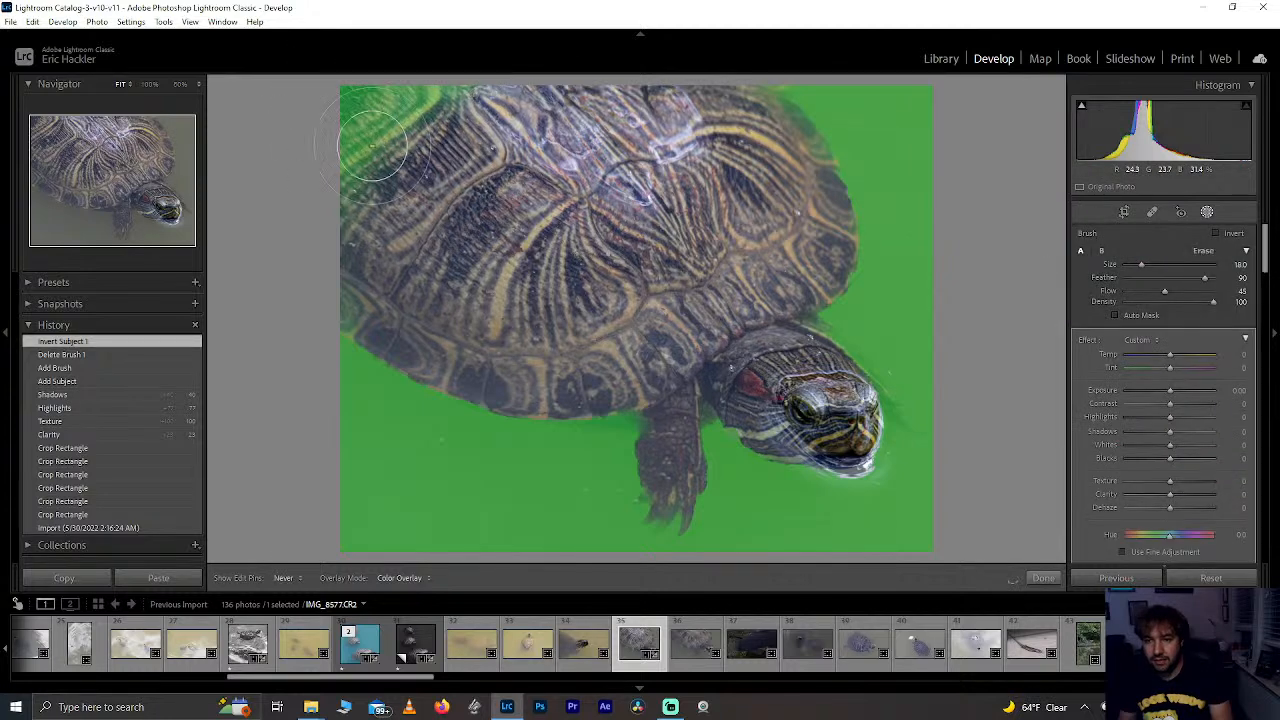
{"action": "left_click", "coordinate": [730, 160]}
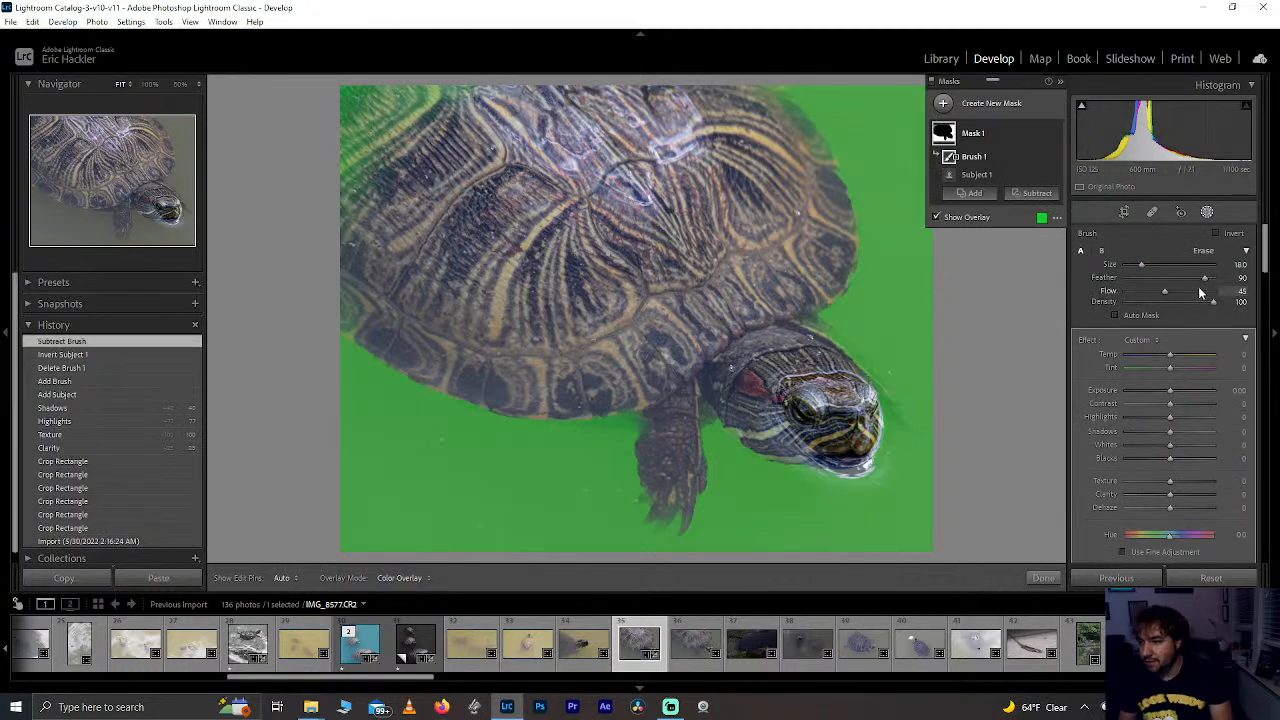
{"action": "key", "text": "h"}
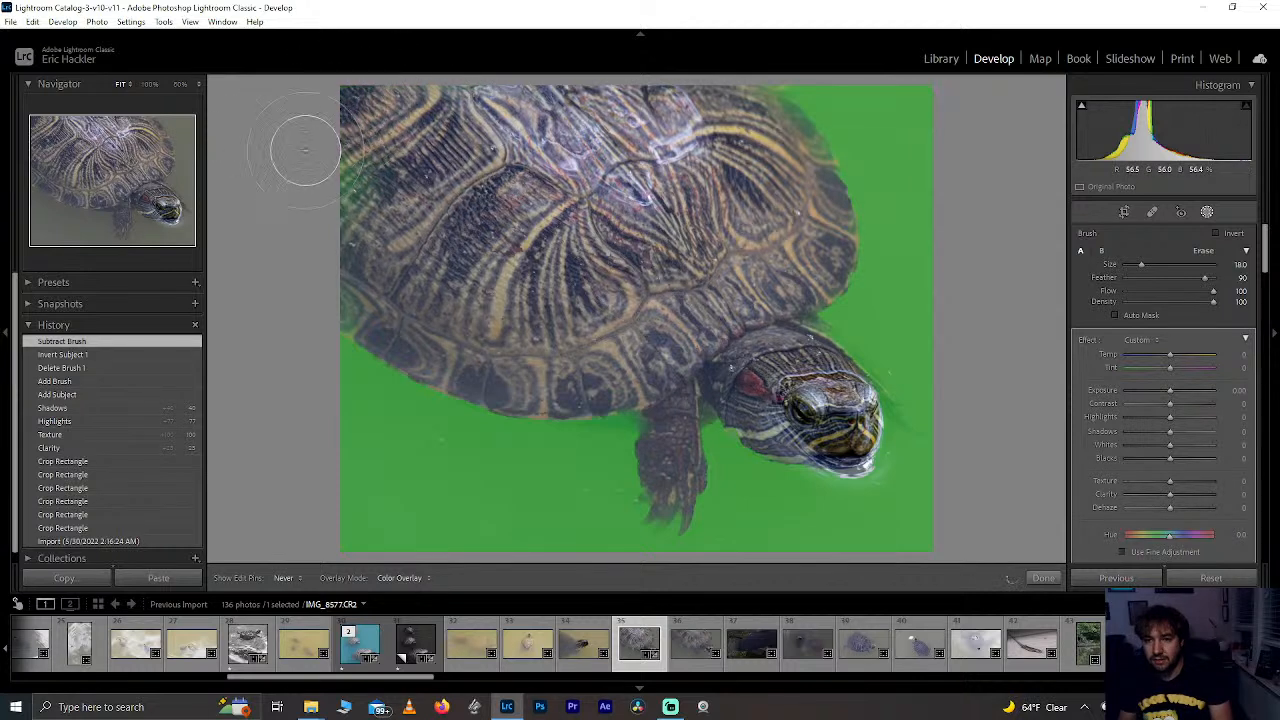
{"action": "mouse_move", "coordinate": [341, 208]}
{"action": "left_mouse_down"}
{"action": "mouse_move", "coordinate": [300, 250]}
{"action": "mouse_move", "coordinate": [400, 241]}
{"action": "mouse_move", "coordinate": [468, 104]}
{"action": "mouse_move", "coordinate": [602, 136]}
{"action": "left_mouse_up"}
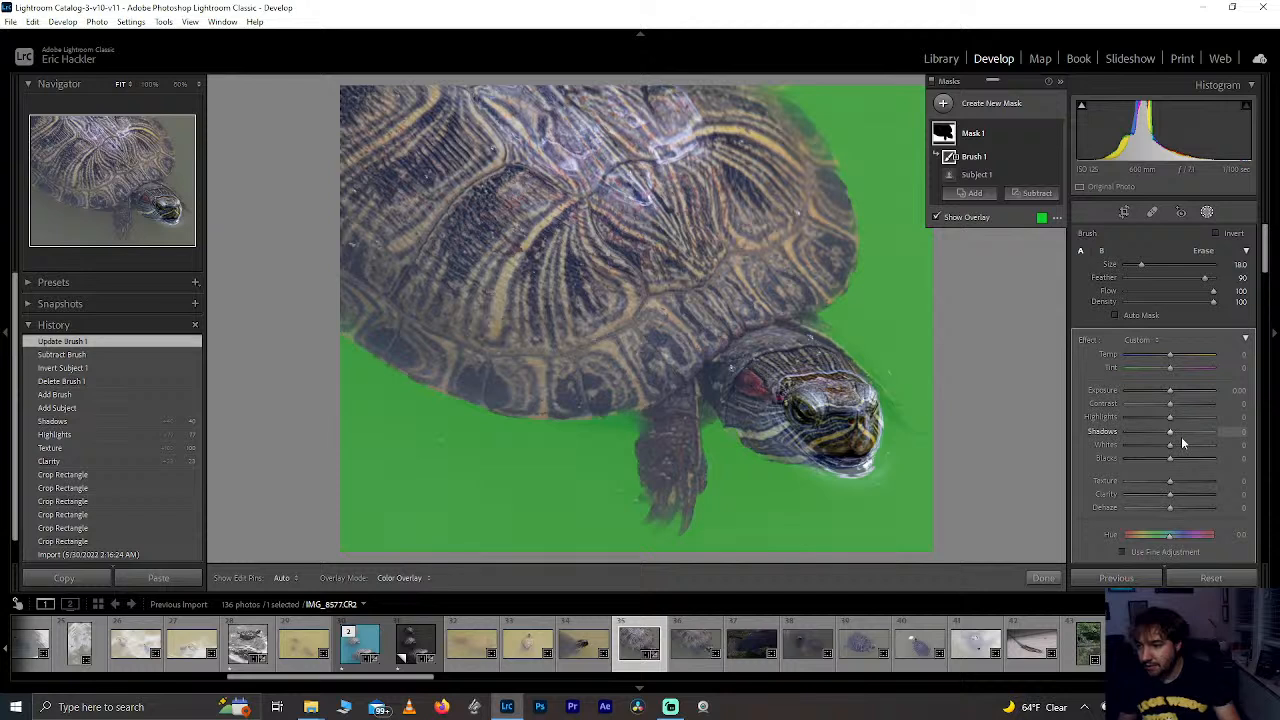
Step: Cool the masked water with Temp -36 and set the mask brush's flow to 43
{"action": "left_click_drag", "start_coordinate": [1173, 465], "coordinate": [1130, 462]}
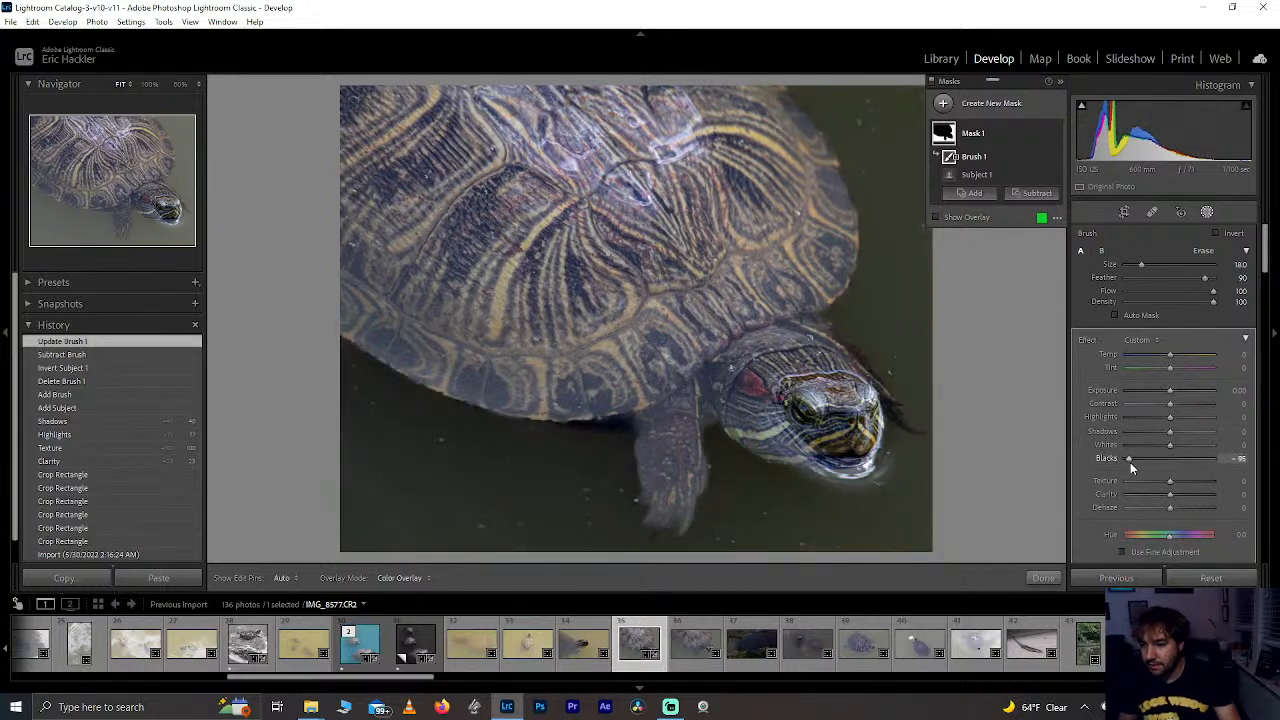
{"action": "double_click", "coordinate": [1130, 461]}
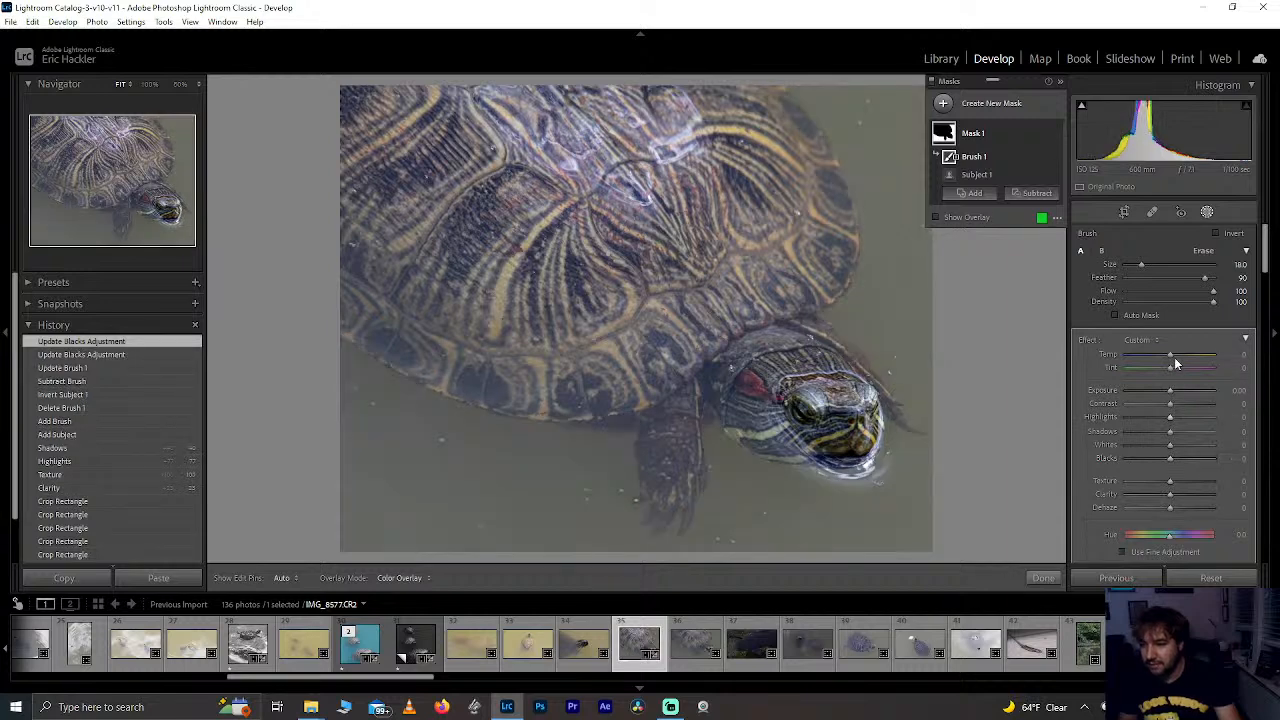
{"action": "left_click_drag", "start_coordinate": [1174, 355], "coordinate": [1158, 355]}
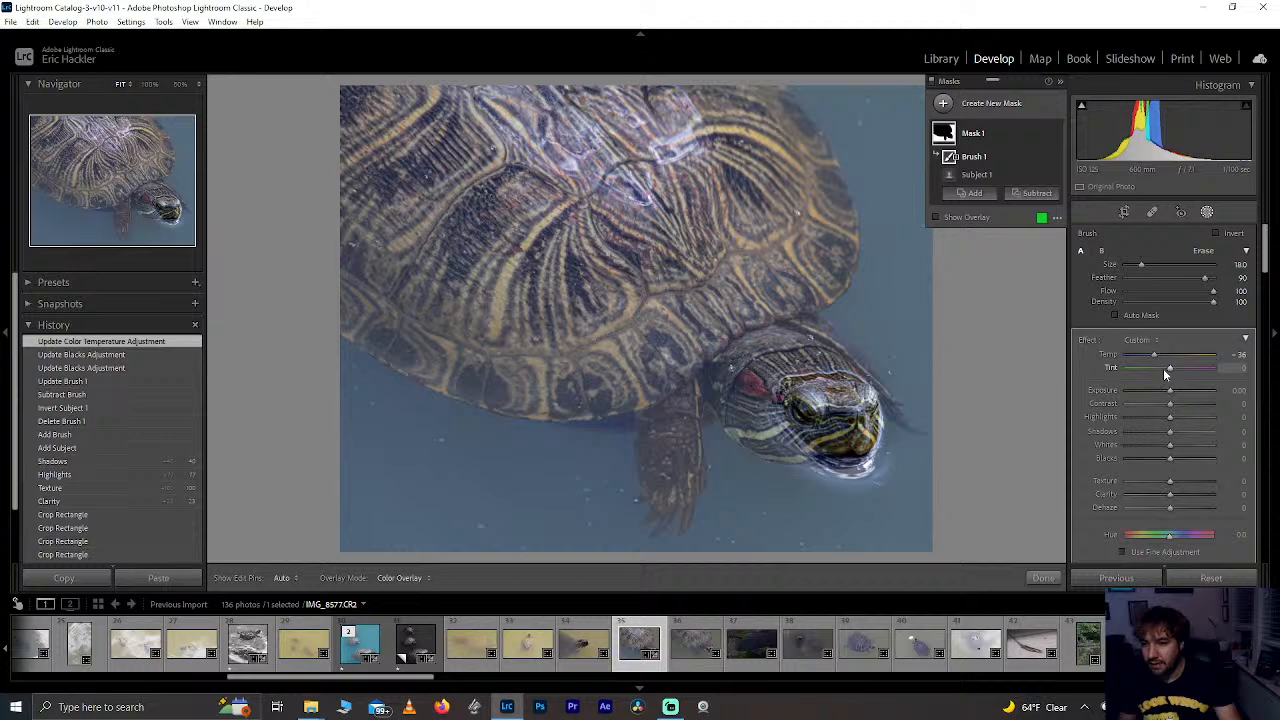
{"action": "left_click", "coordinate": [1170, 291]}
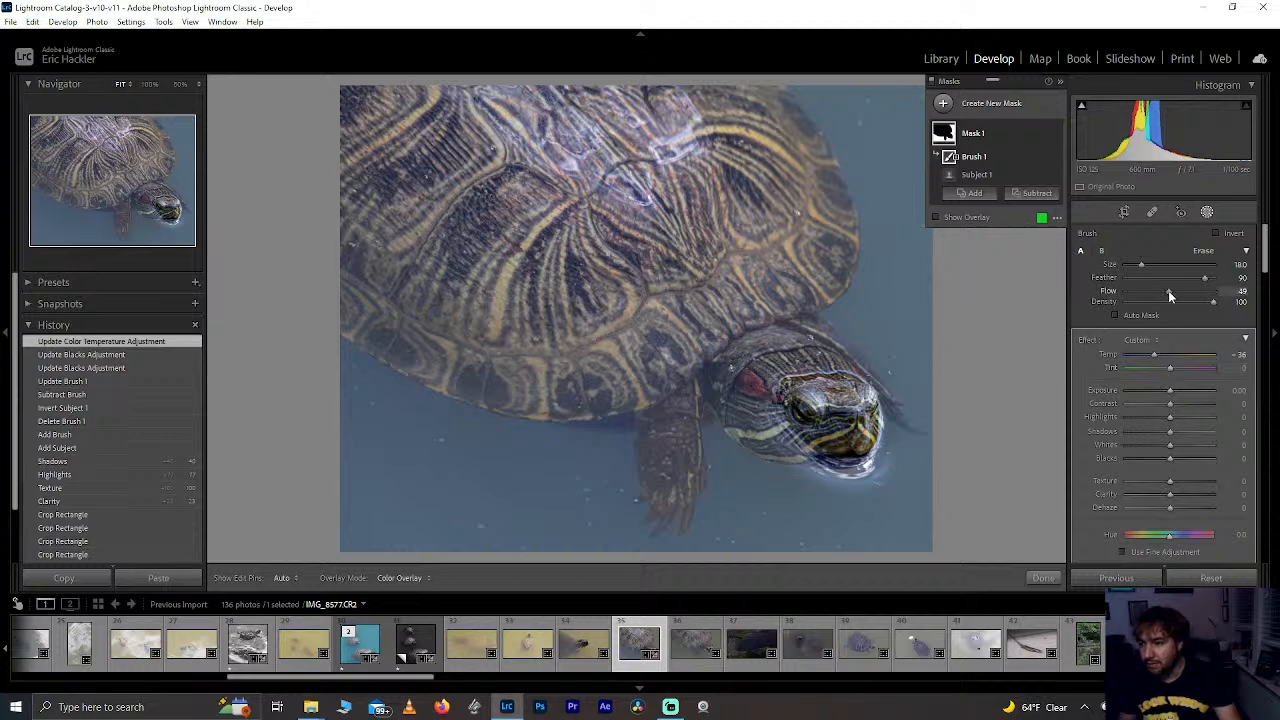
{"action": "left_click_drag", "start_coordinate": [1168, 290], "coordinate": [1163, 290]}
{"action": "key", "text": "h"}
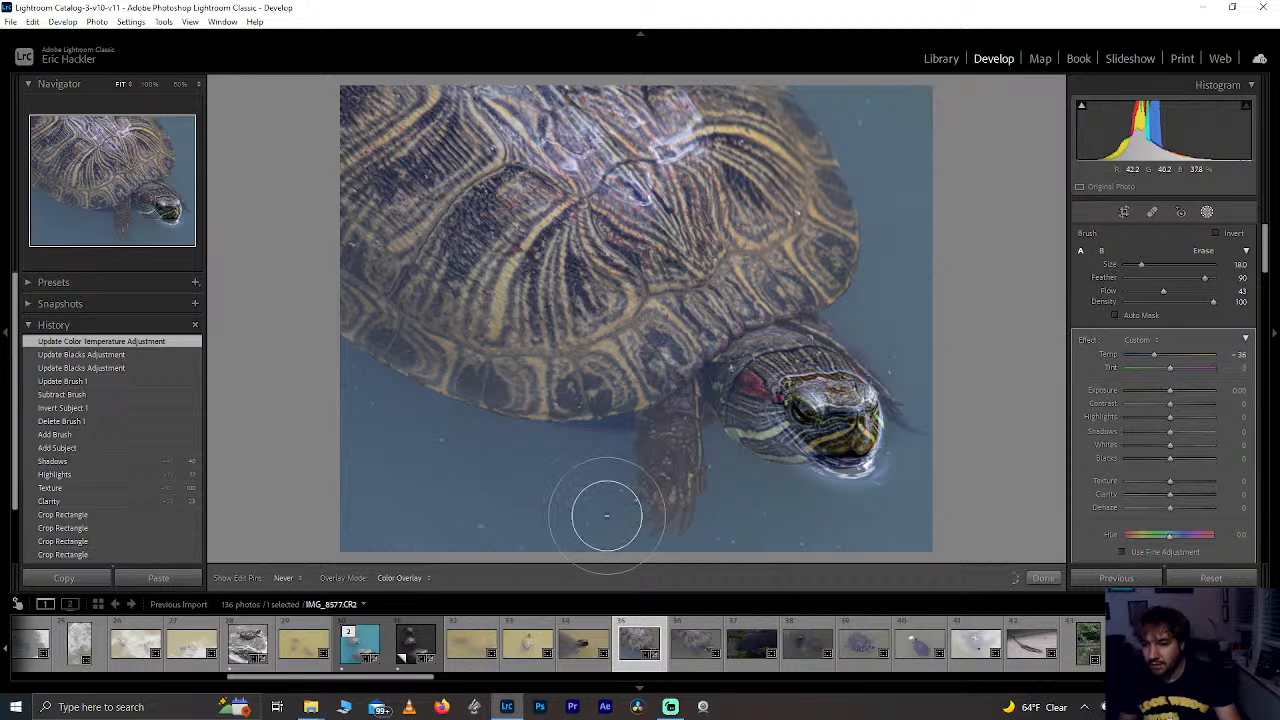
{"action": "left_click_drag", "start_coordinate": [607, 515], "coordinate": [680, 466]}
{"action": "key", "text": "h"}
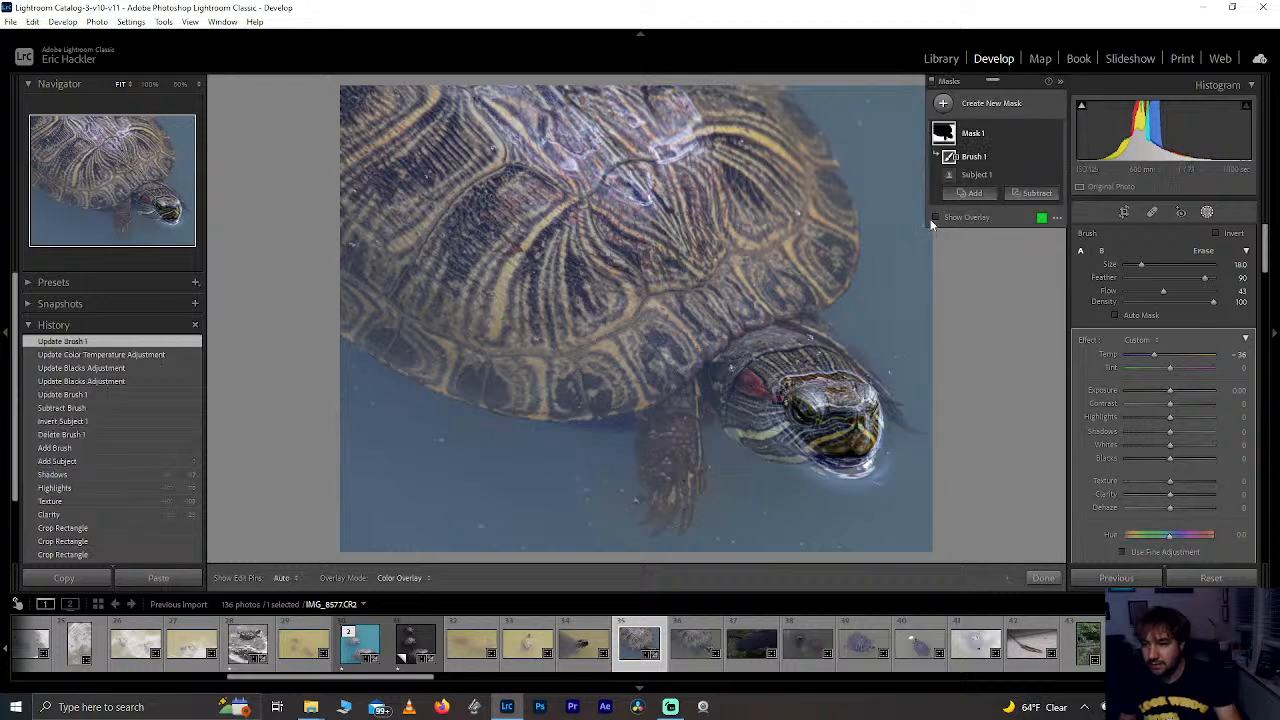
{"action": "left_click", "coordinate": [935, 218]}
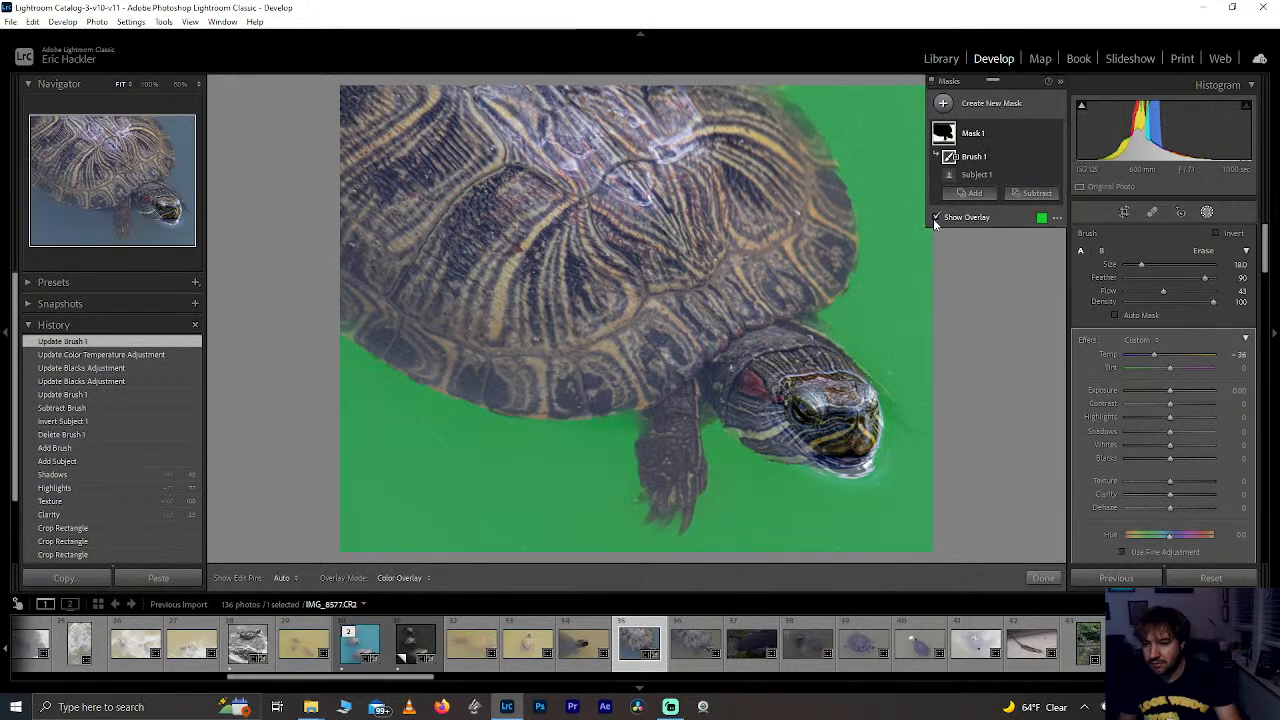
{"action": "key", "text": "ctrl+z"}
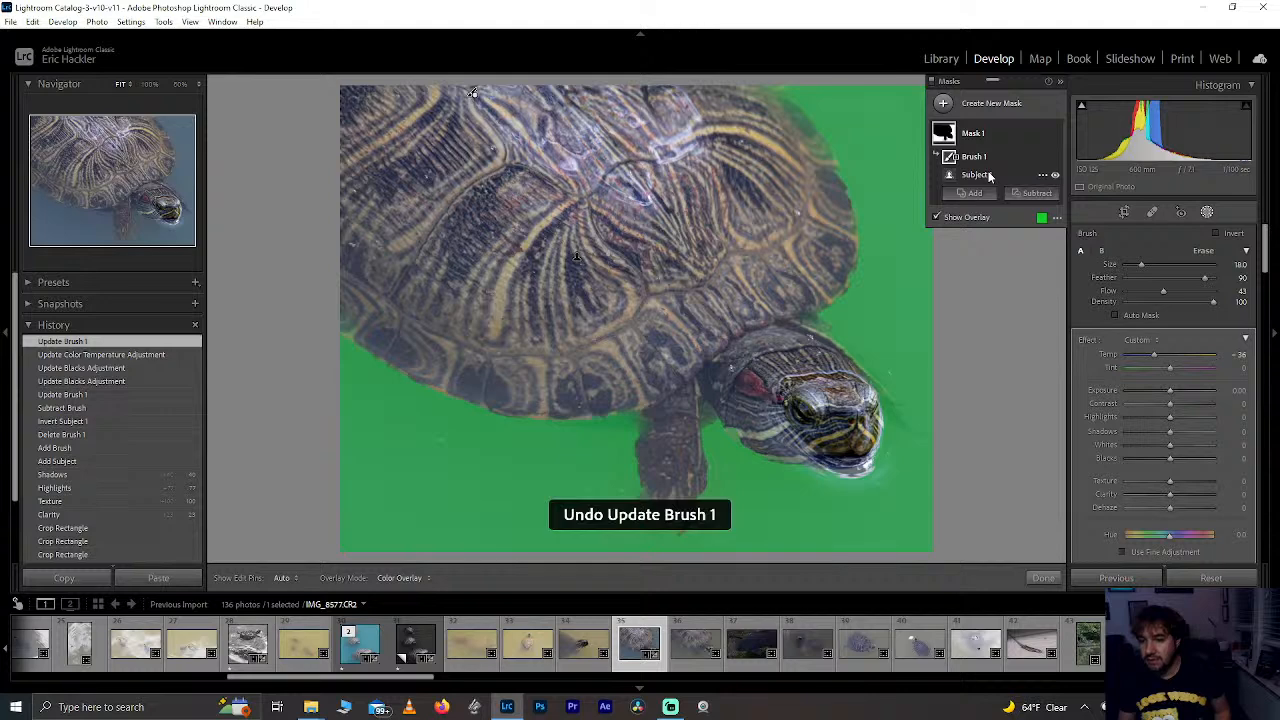
Step: Add a size 15 brush to the mask and paint around the front foot, beside the head and along the shell's outer edges
{"action": "left_click", "coordinate": [978, 194]}
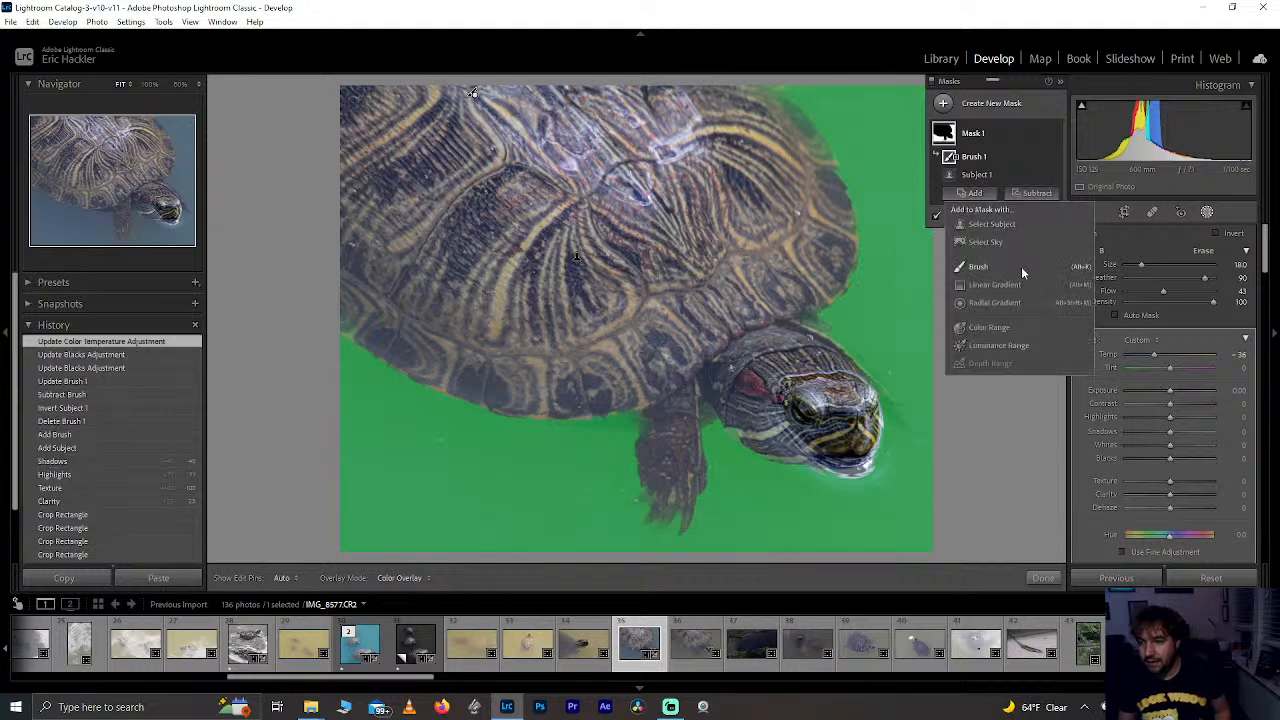
{"action": "left_click", "coordinate": [1021, 266]}
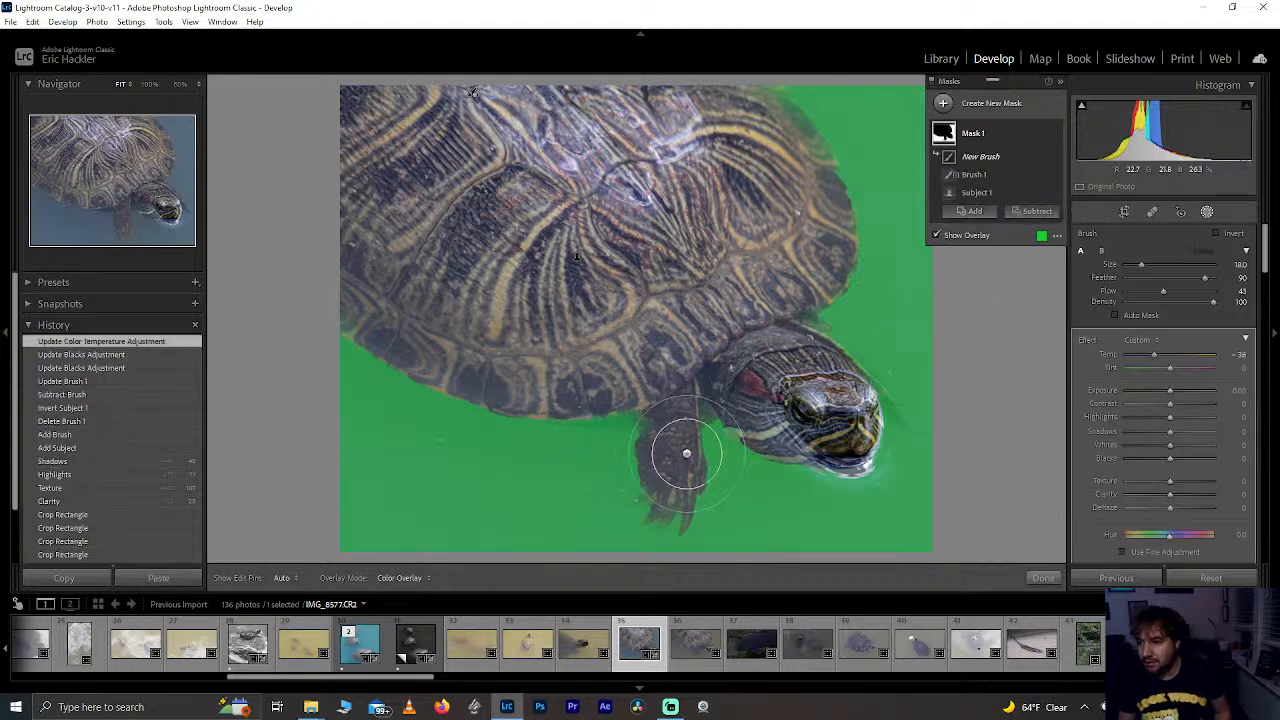
{"action": "scroll", "coordinate": [687, 453], "scroll_direction": "down", "scroll_amount": 3}
{"action": "mouse_move", "coordinate": [687, 511]}
{"action": "left_mouse_down"}
{"action": "mouse_move", "coordinate": [610, 511]}
{"action": "mouse_move", "coordinate": [693, 502]}
{"action": "mouse_move", "coordinate": [655, 472]}
{"action": "left_mouse_up"}
{"action": "left_click", "coordinate": [937, 235]}
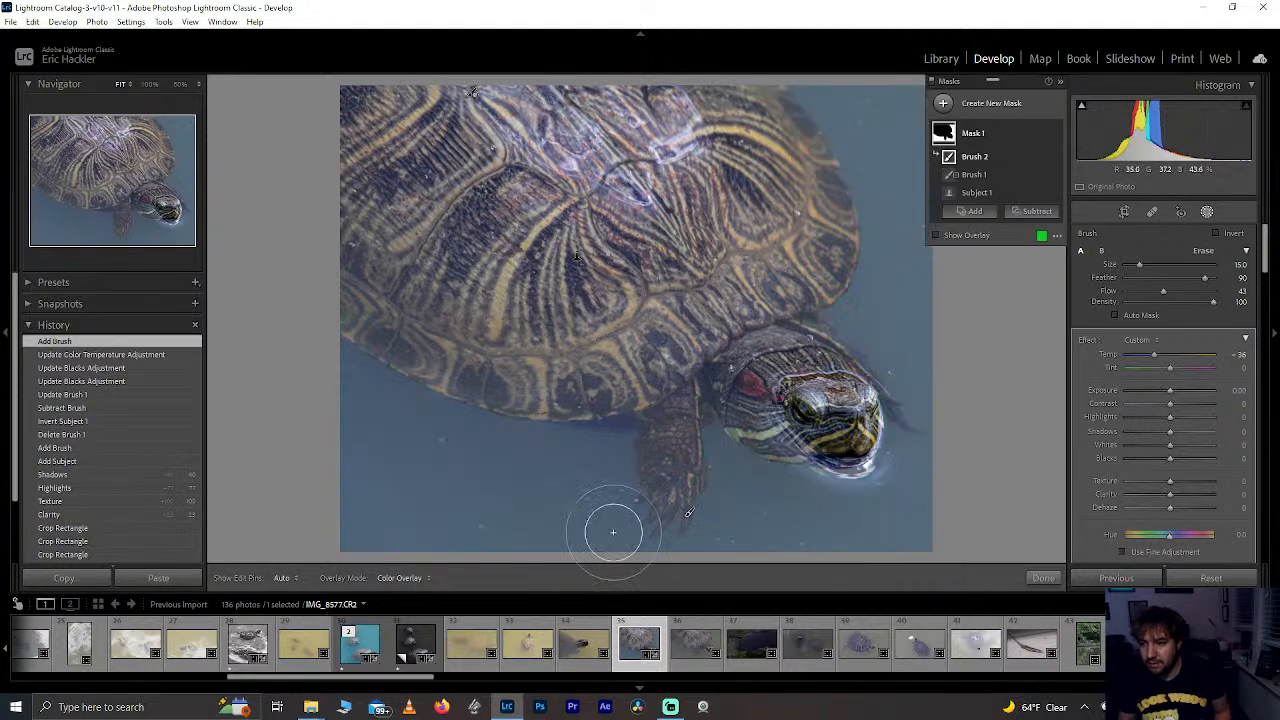
{"action": "mouse_move", "coordinate": [613, 531]}
{"action": "left_mouse_down"}
{"action": "mouse_move", "coordinate": [697, 470]}
{"action": "mouse_move", "coordinate": [619, 447]}
{"action": "left_mouse_up"}
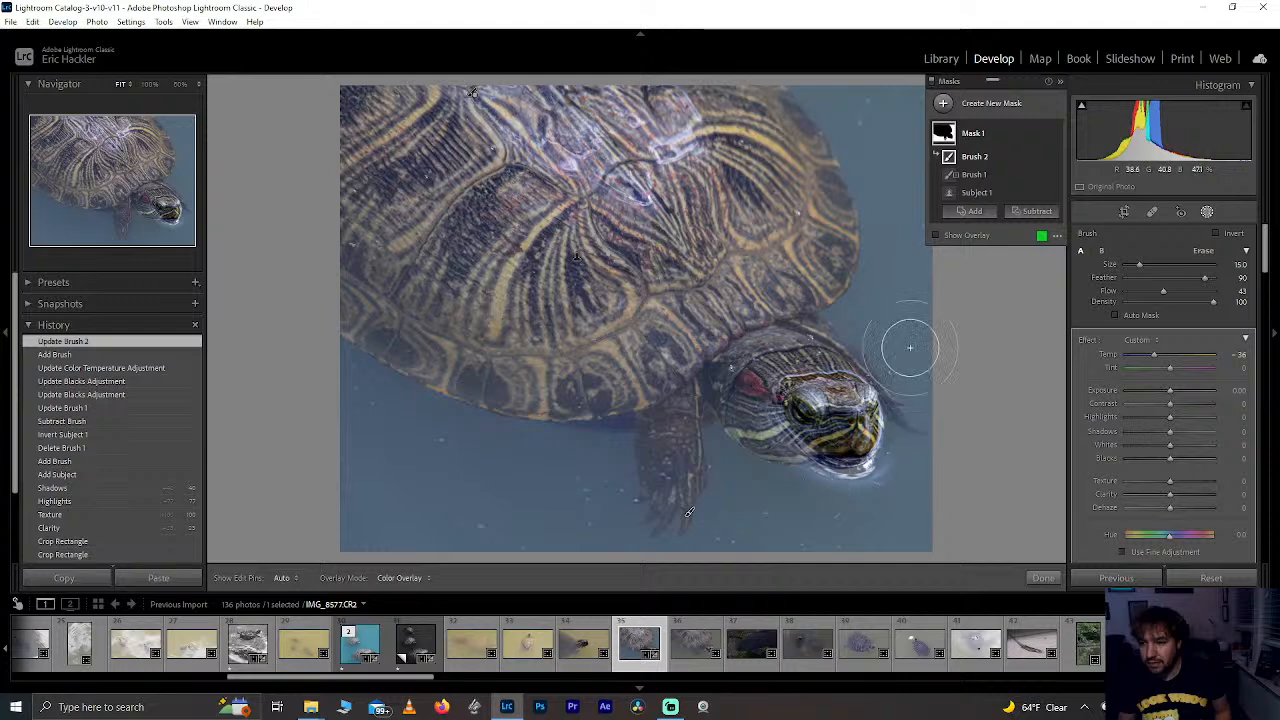
{"action": "mouse_move", "coordinate": [910, 347]}
{"action": "left_mouse_down"}
{"action": "mouse_move", "coordinate": [856, 328]}
{"action": "mouse_move", "coordinate": [914, 374]}
{"action": "left_mouse_up"}
{"action": "left_click_drag", "start_coordinate": [846, 134], "coordinate": [875, 300]}
{"action": "left_click_drag", "start_coordinate": [500, 425], "coordinate": [310, 342]}
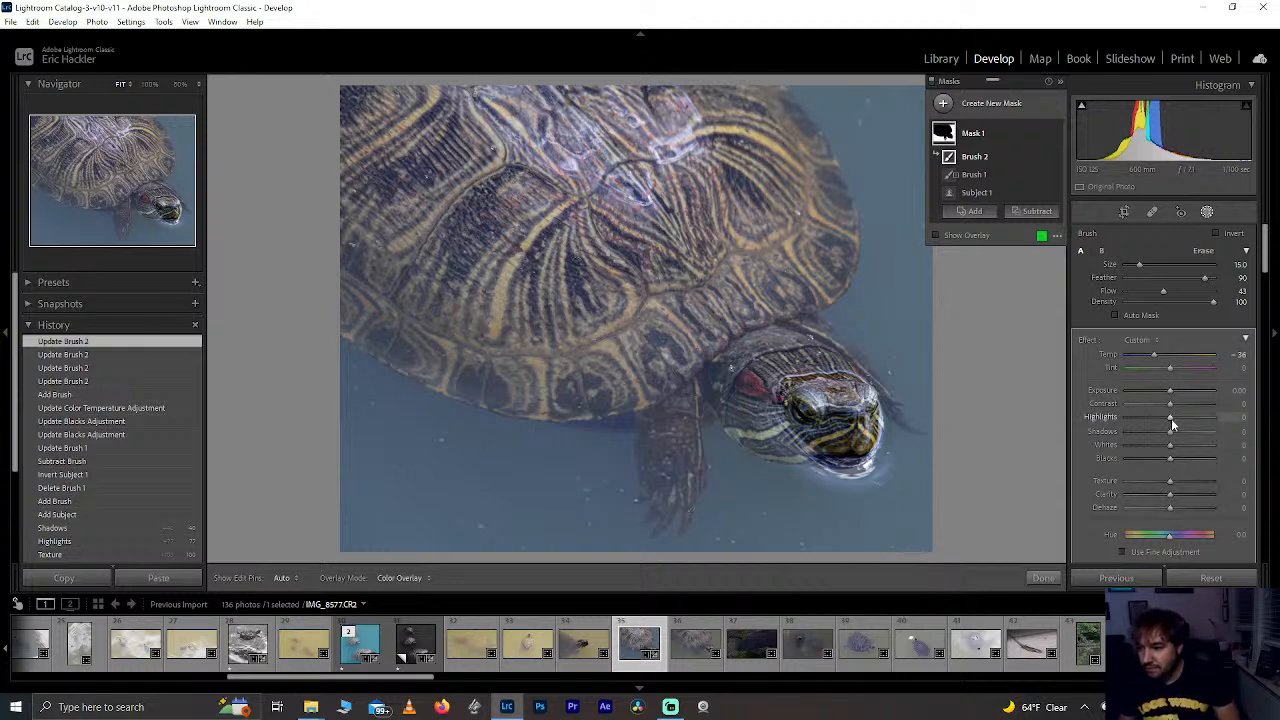
{"action": "left_click_drag", "start_coordinate": [1228, 422], "coordinate": [1081, 424]}
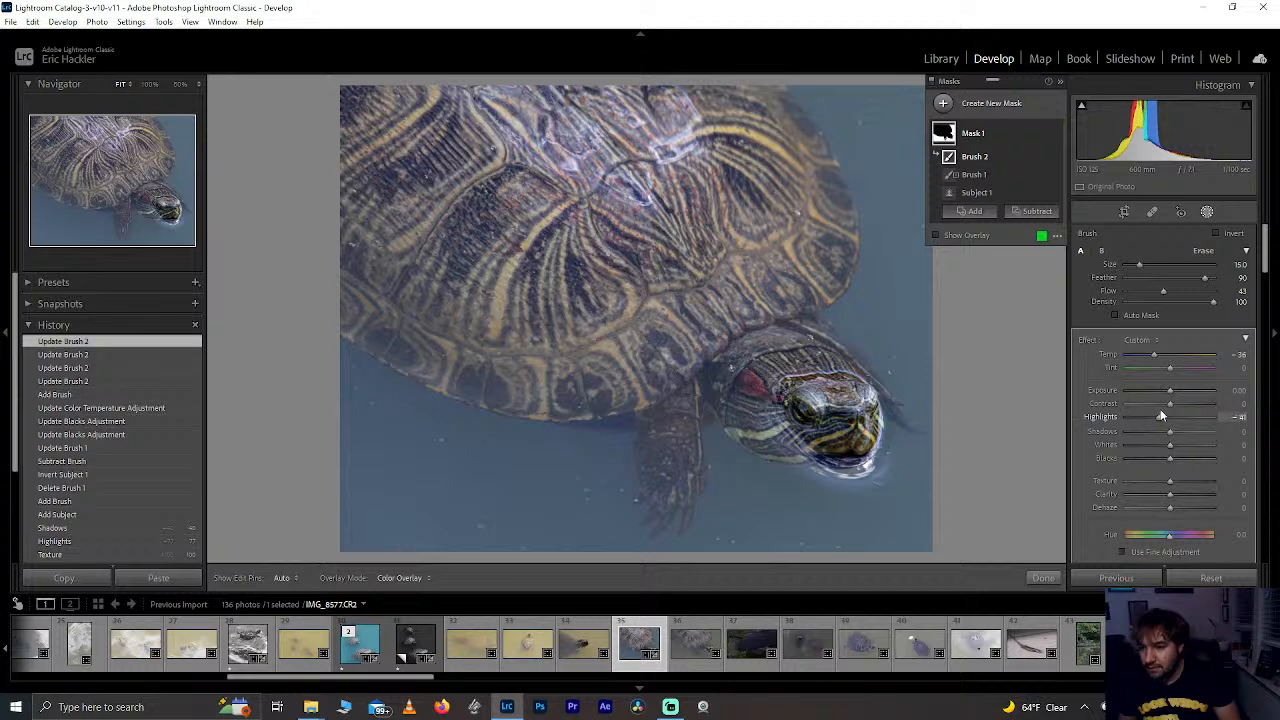
{"action": "left_click_drag", "start_coordinate": [1160, 416], "coordinate": [1149, 424]}
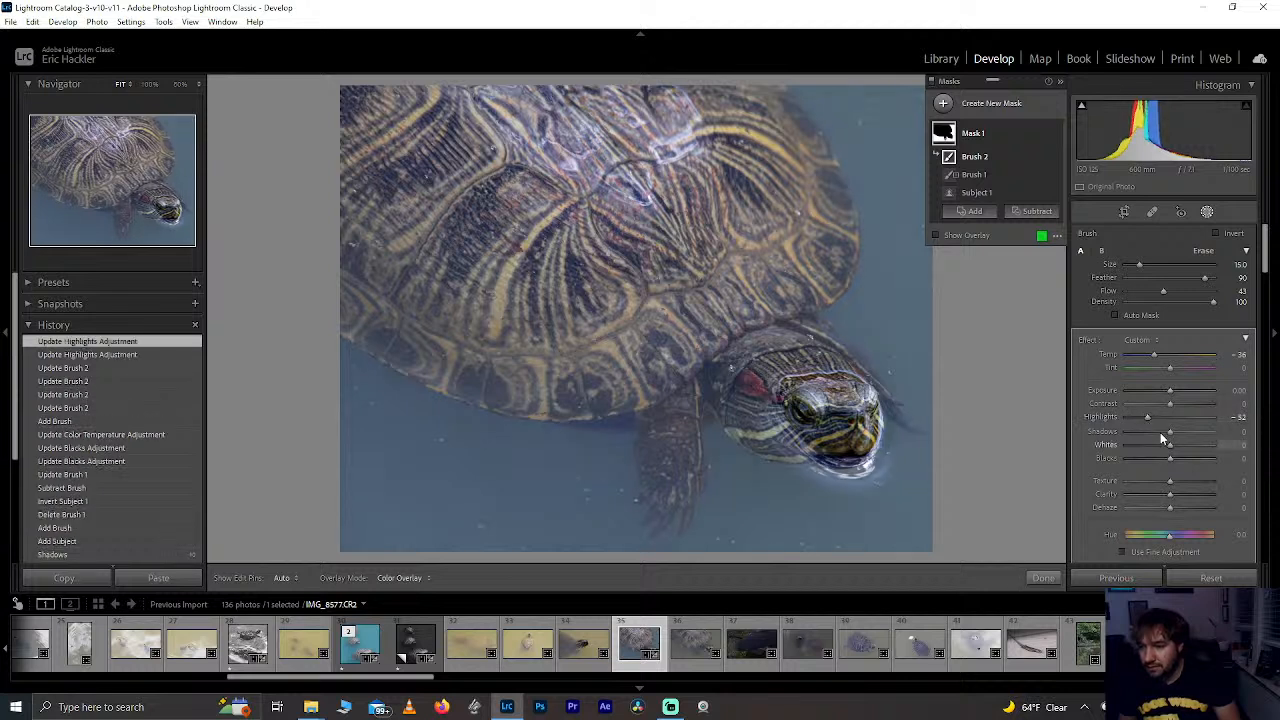
{"action": "double_click", "coordinate": [1148, 414]}
Step: Soften the masked water with Texture -100 and Clarity -95, and close masking
{"action": "left_click_drag", "start_coordinate": [1170, 479], "coordinate": [998, 495]}
{"action": "left_click_drag", "start_coordinate": [1170, 495], "coordinate": [1243, 506]}
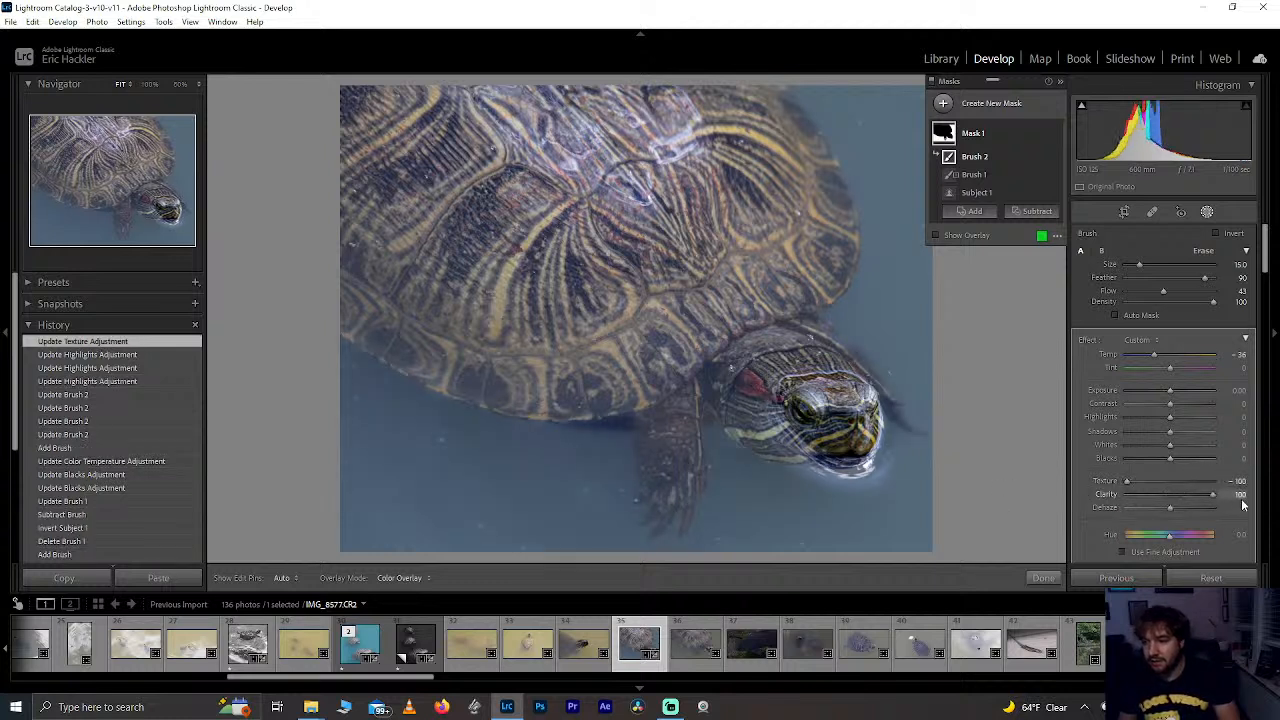
{"action": "left_click_drag", "start_coordinate": [1078, 495], "coordinate": [1130, 494]}
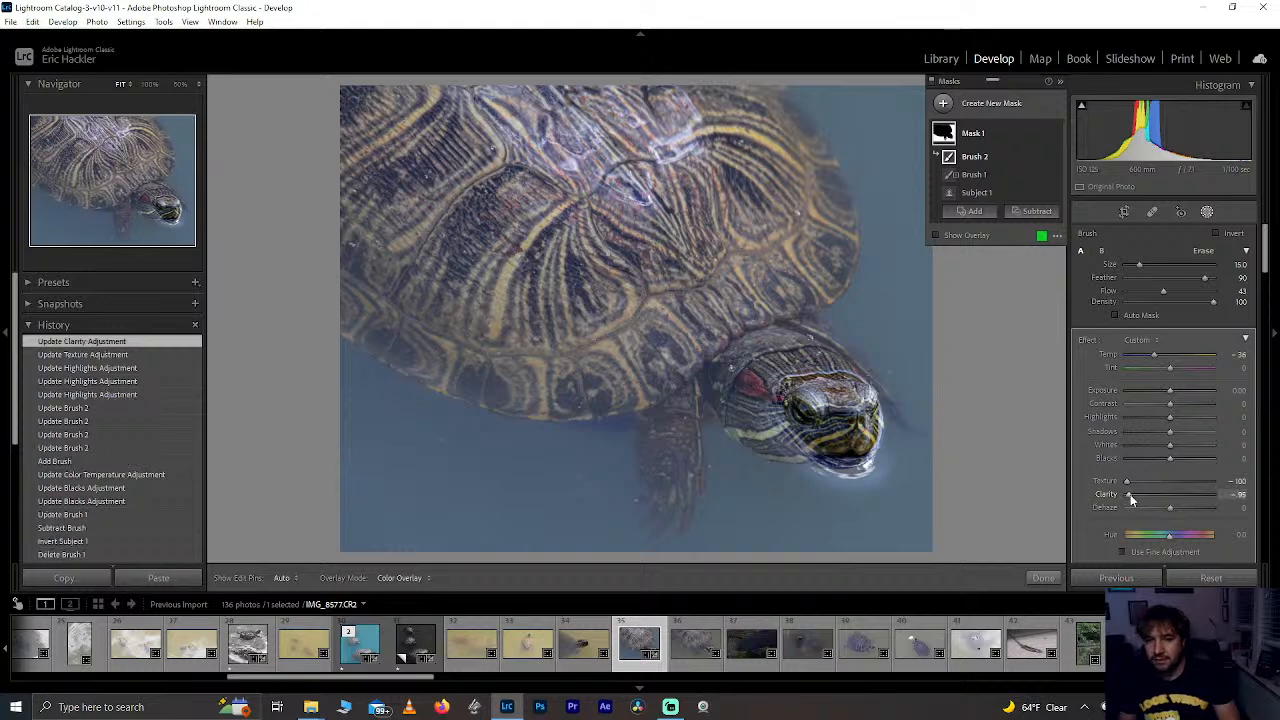
{"action": "left_click", "coordinate": [1043, 578]}
Step: Set the colour saturation to Blue +35, Red +100 and Orange +82, leaving Yellow at 0
{"action": "left_click_drag", "start_coordinate": [1265, 257], "coordinate": [1254, 332]}
{"action": "mouse_move", "coordinate": [1178, 428]}
{"action": "left_mouse_down"}
{"action": "mouse_move", "coordinate": [1216, 423]}
{"action": "mouse_move", "coordinate": [1191, 423]}
{"action": "left_mouse_up"}
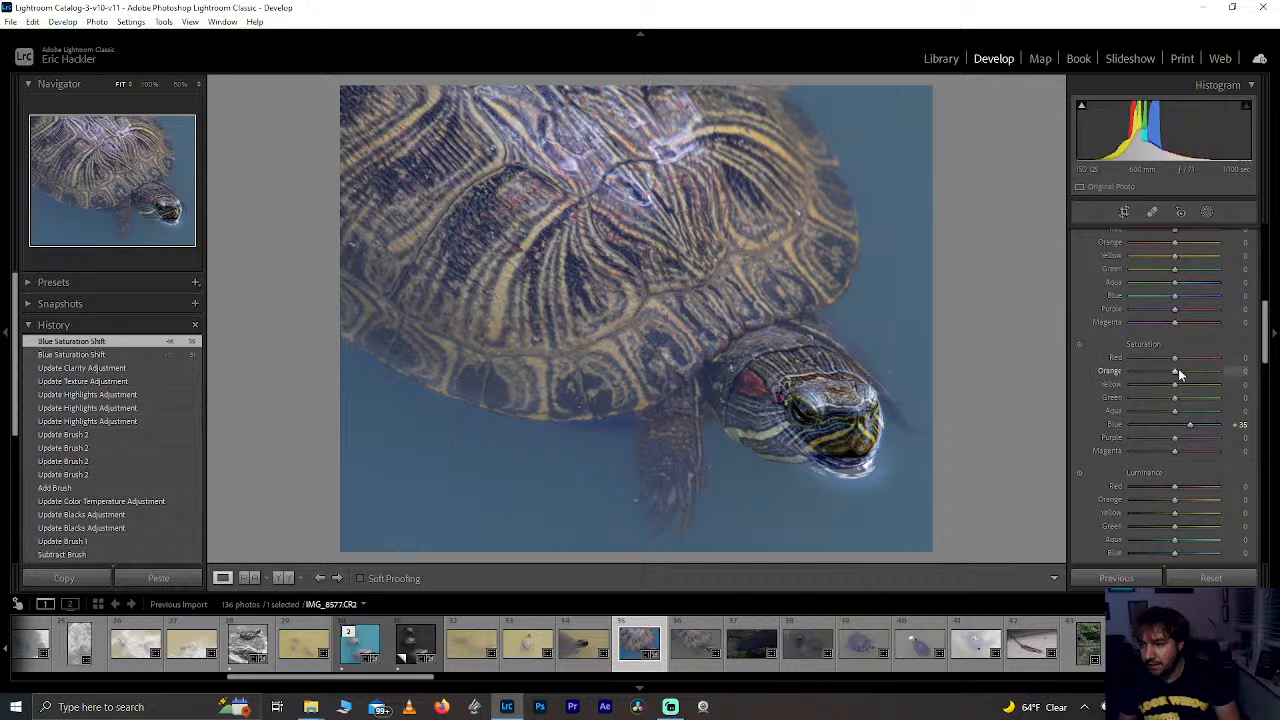
{"action": "left_click_drag", "start_coordinate": [1240, 373], "coordinate": [1212, 374]}
{"action": "double_click", "coordinate": [1218, 388]}
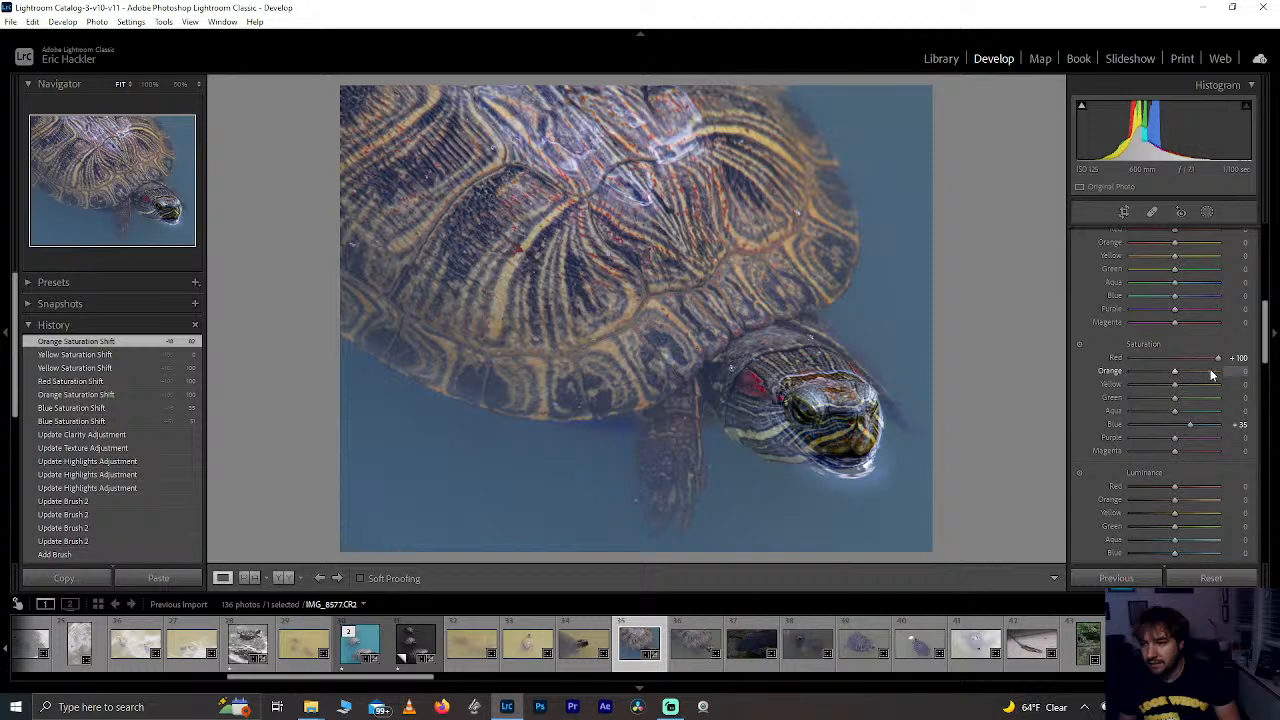
{"action": "double_click", "coordinate": [1212, 374]}
{"action": "left_click", "coordinate": [1212, 374]}
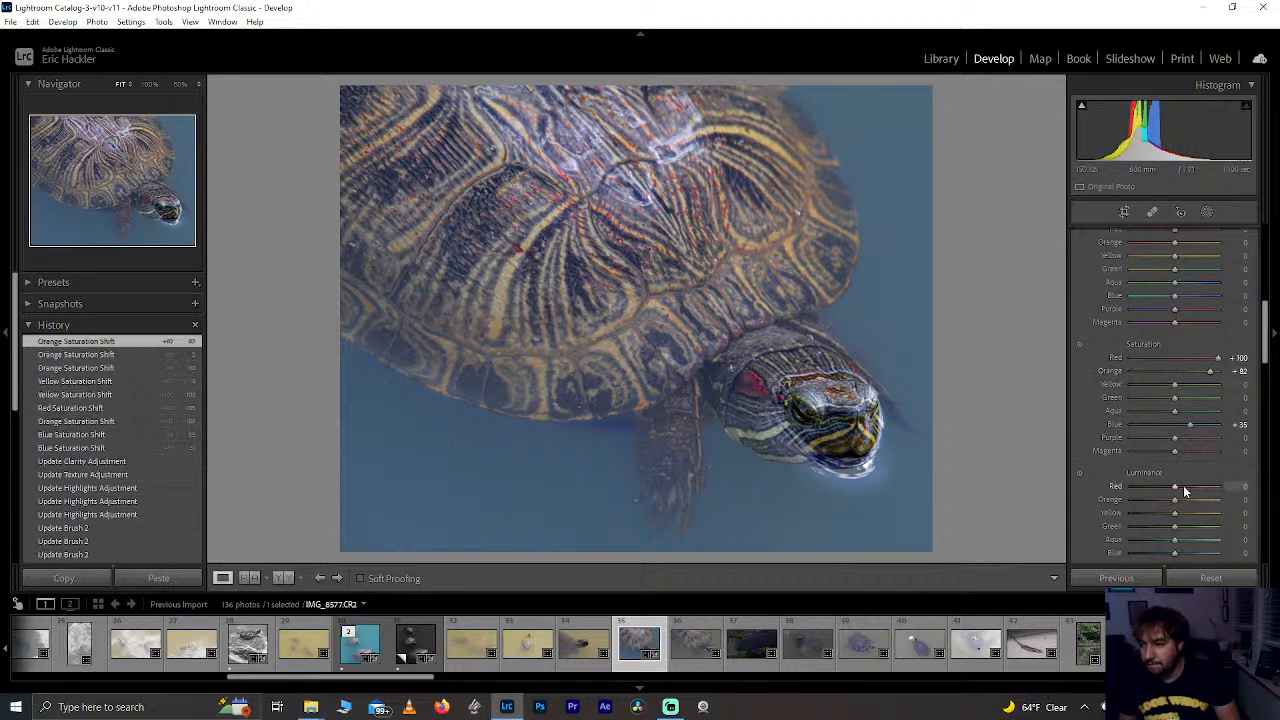
Step: Set the colour luminance to Red +31, Green +35, Yellow +100 and Orange +100
{"action": "left_click_drag", "start_coordinate": [1176, 485], "coordinate": [1190, 532]}
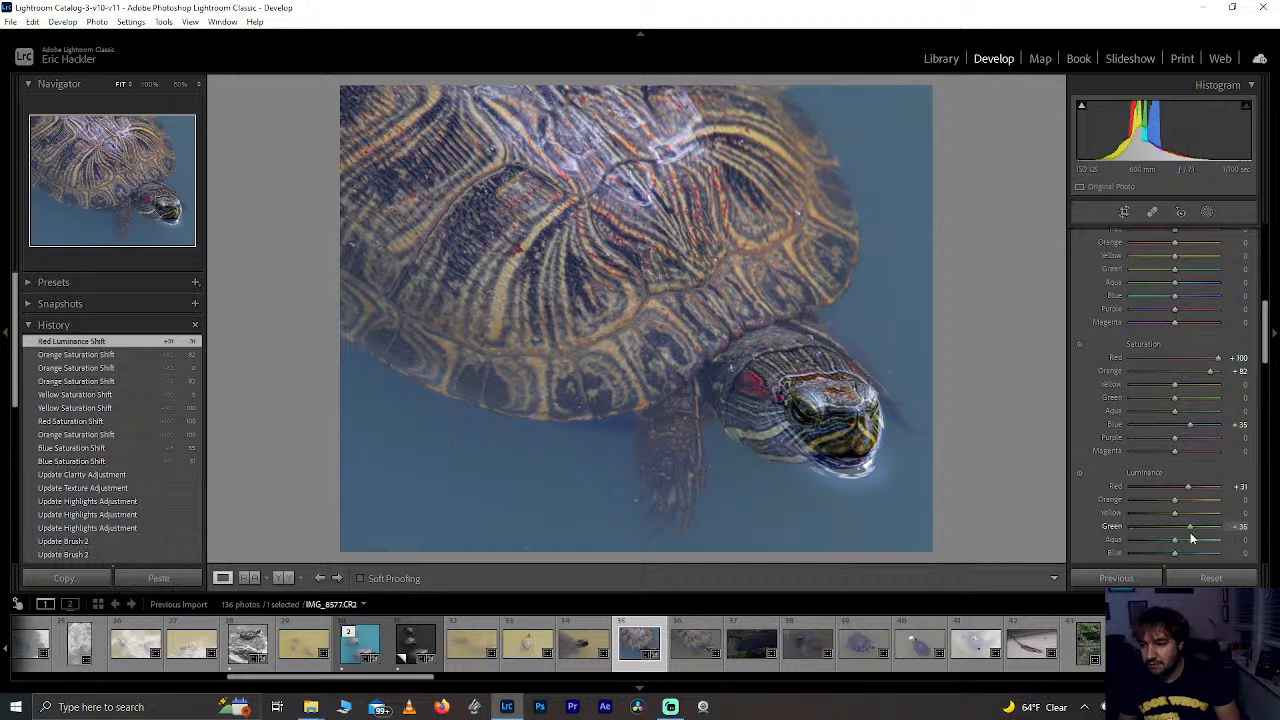
{"action": "left_click_drag", "start_coordinate": [1175, 514], "coordinate": [1246, 513]}
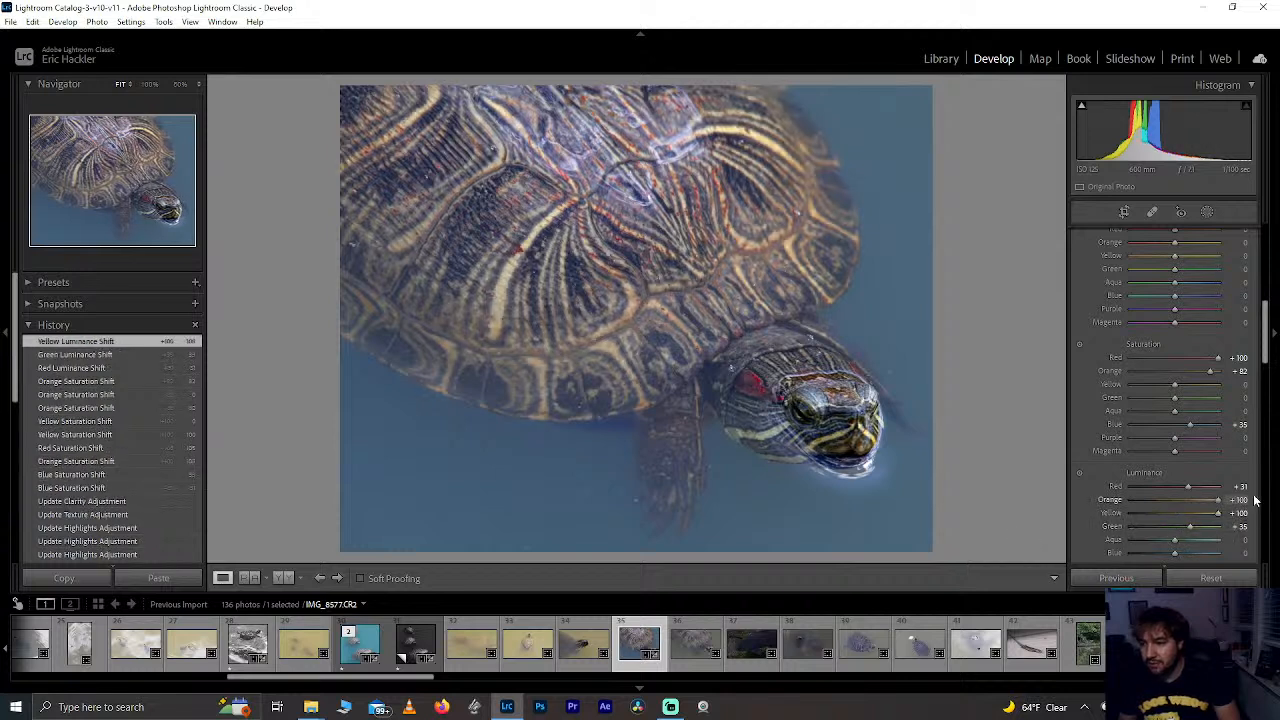
{"action": "left_click_drag", "start_coordinate": [1188, 503], "coordinate": [1233, 498]}
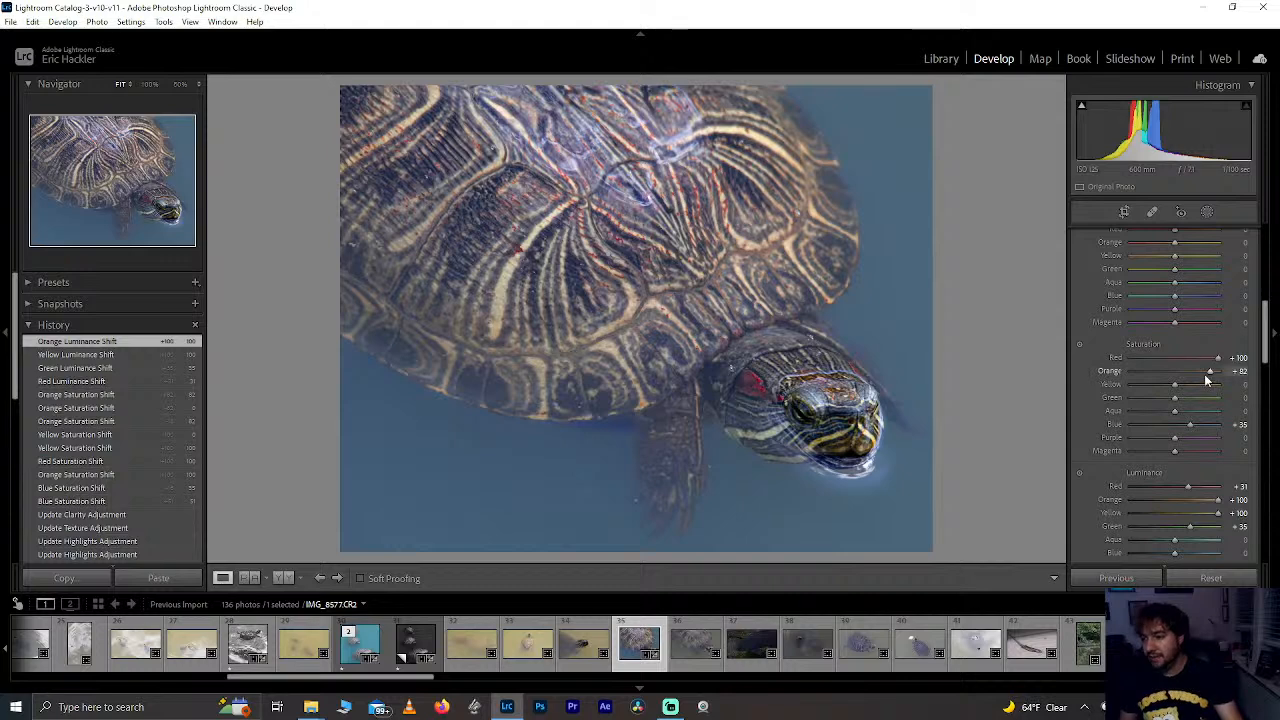
Step: Reset the red and orange saturation, and set Red to +71 and Orange to +100
{"action": "left_click_drag", "start_coordinate": [1205, 375], "coordinate": [1206, 375]}
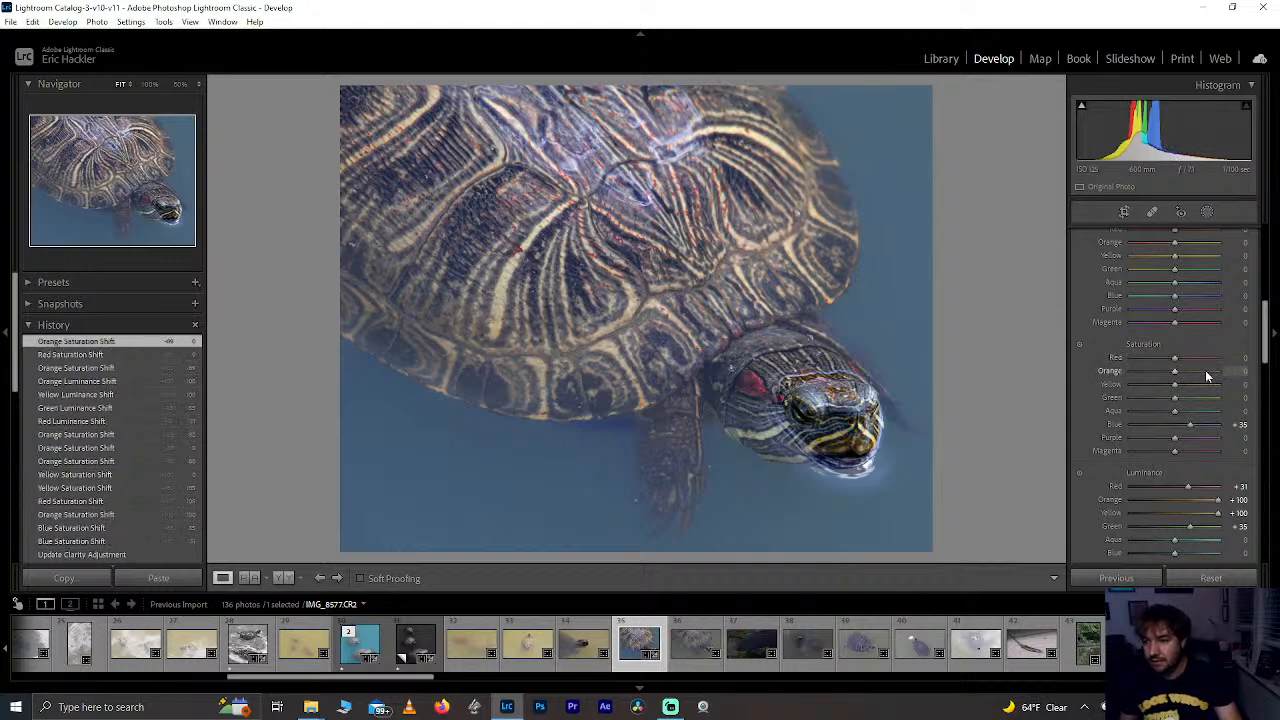
{"action": "left_click_drag", "start_coordinate": [1205, 358], "coordinate": [1250, 385]}
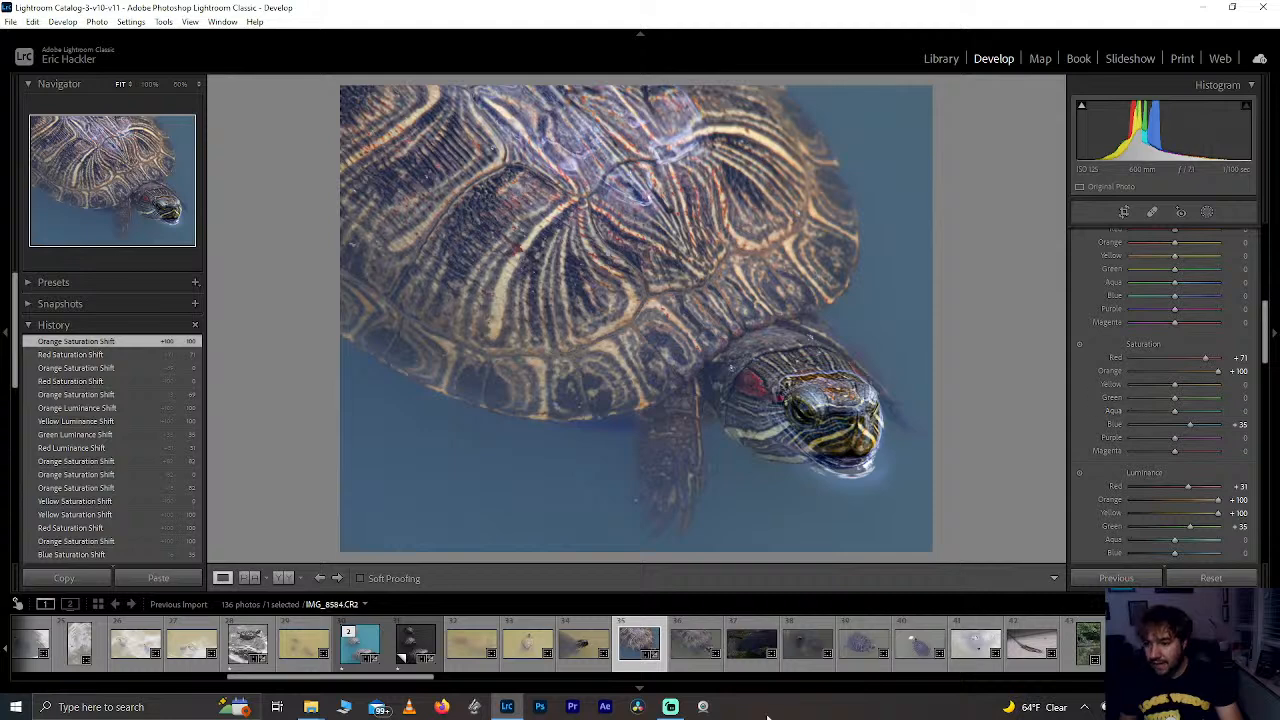
Step: Rate the edited turtle photo one star and remove the similar unedited turtle shot following it from the catalog
{"action": "key", "text": "1"}
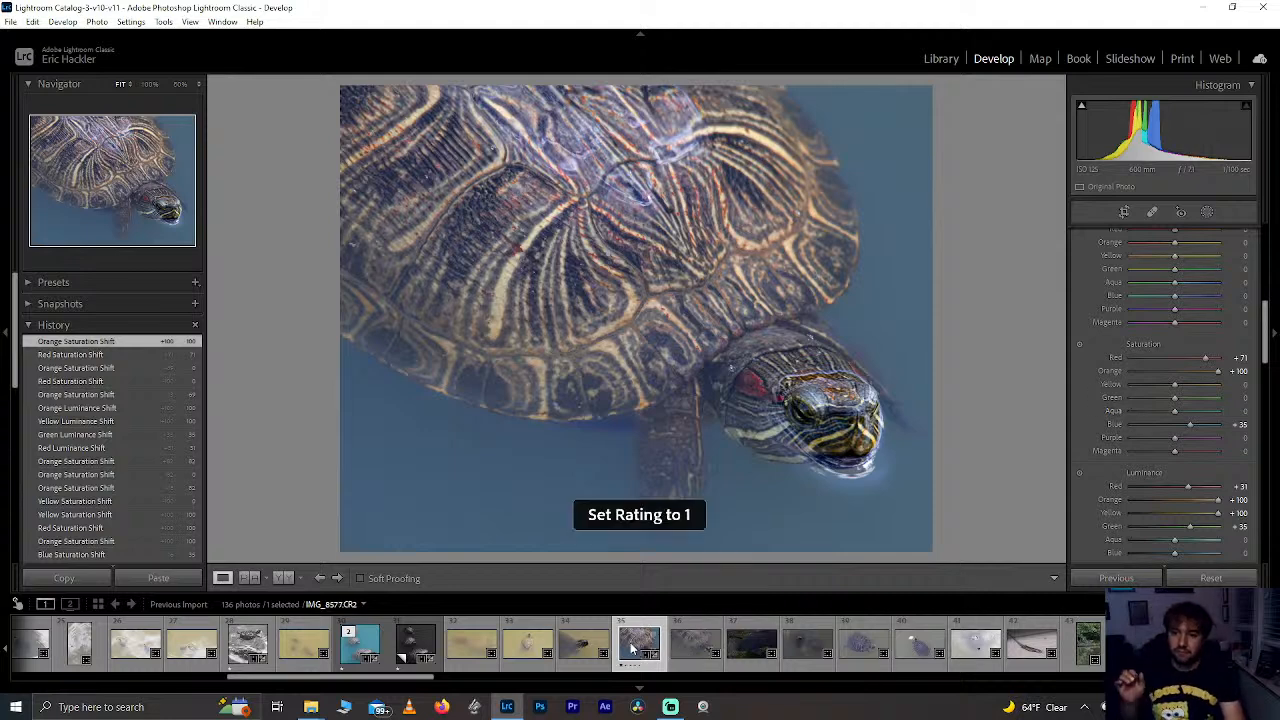
{"action": "left_click", "coordinate": [696, 642]}
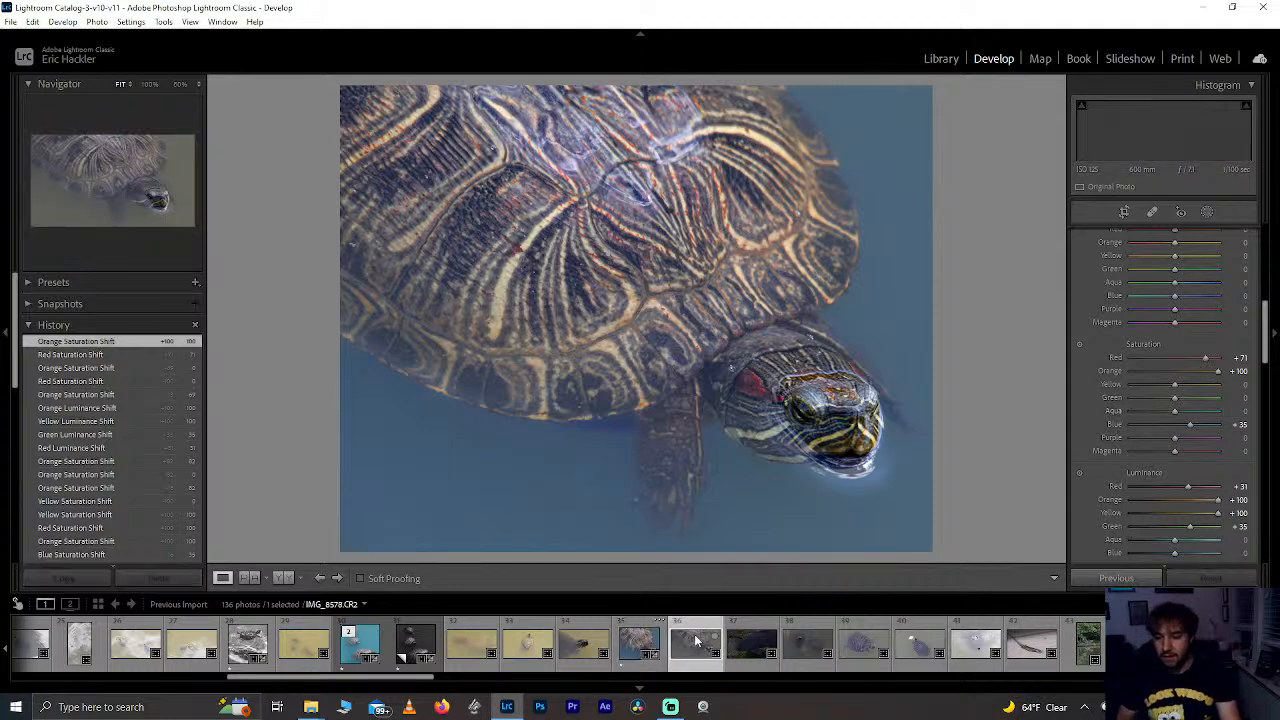
{"action": "key", "text": "Delete"}
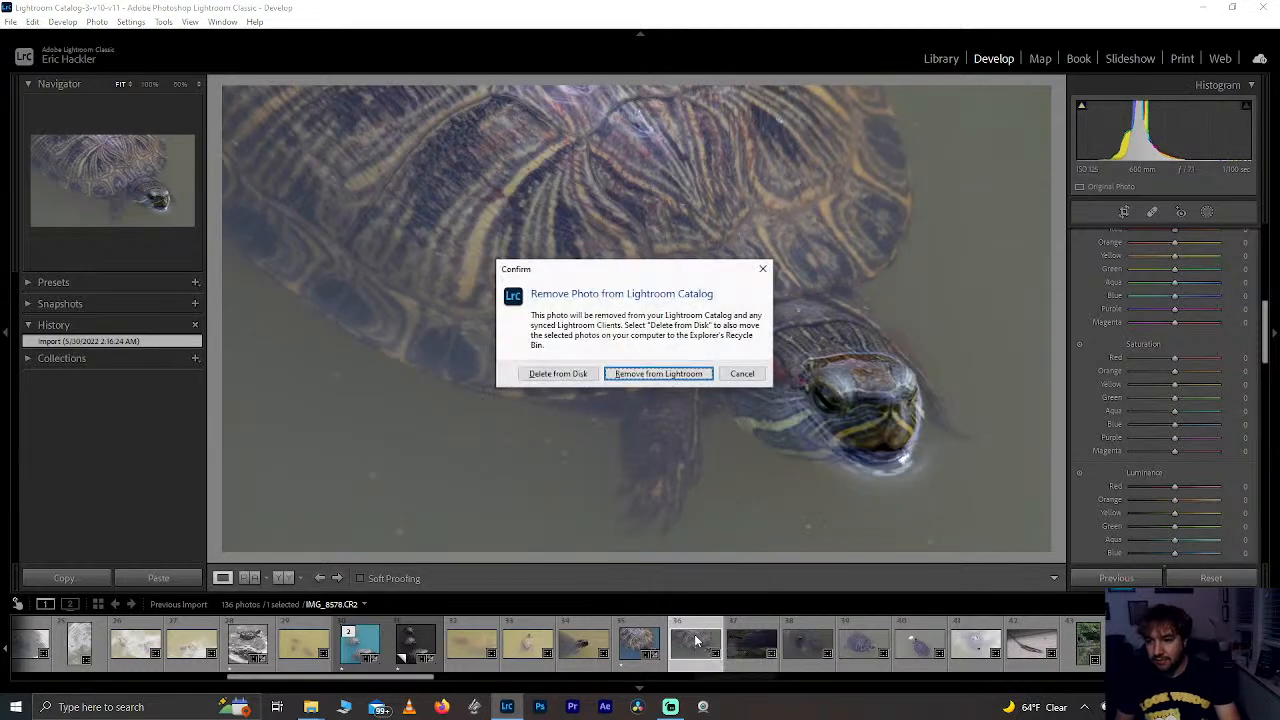
{"action": "key", "text": "Return"}
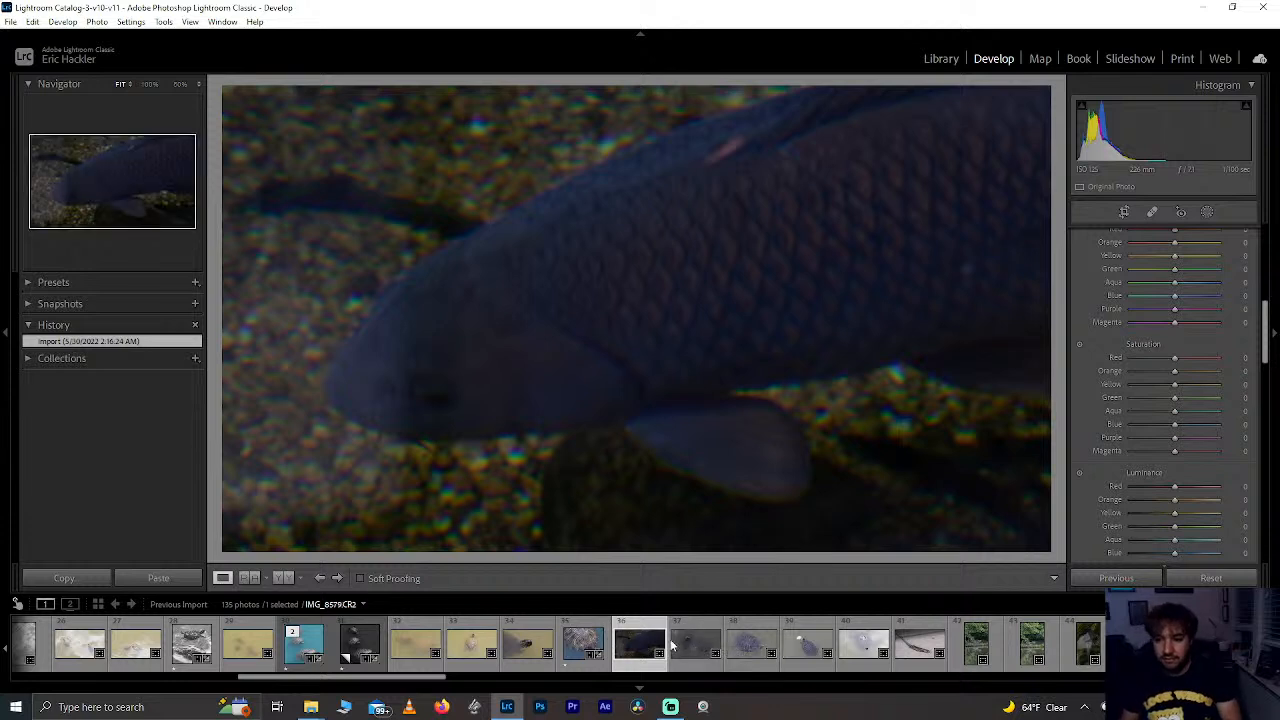
Step: Review the following photos in the import and select the vertical geese photo IMG_8589.CR2
{"action": "left_click", "coordinate": [686, 641]}
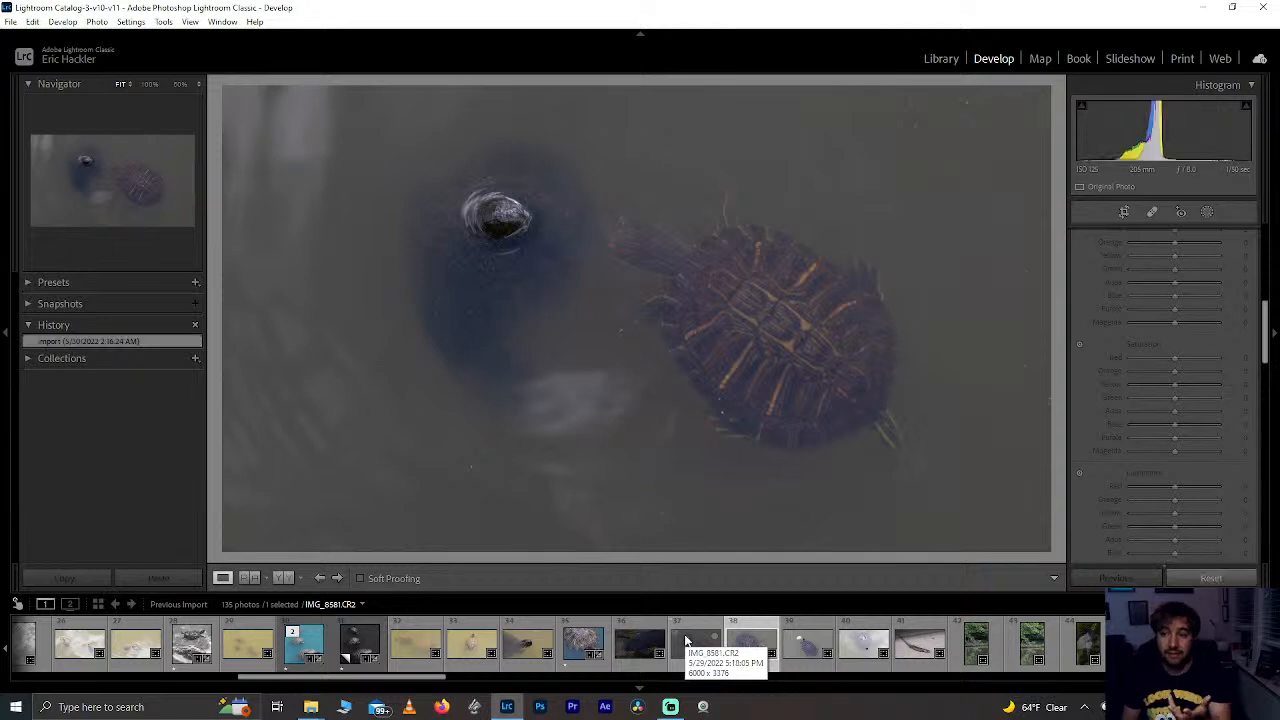
{"action": "key", "text": "Right"}
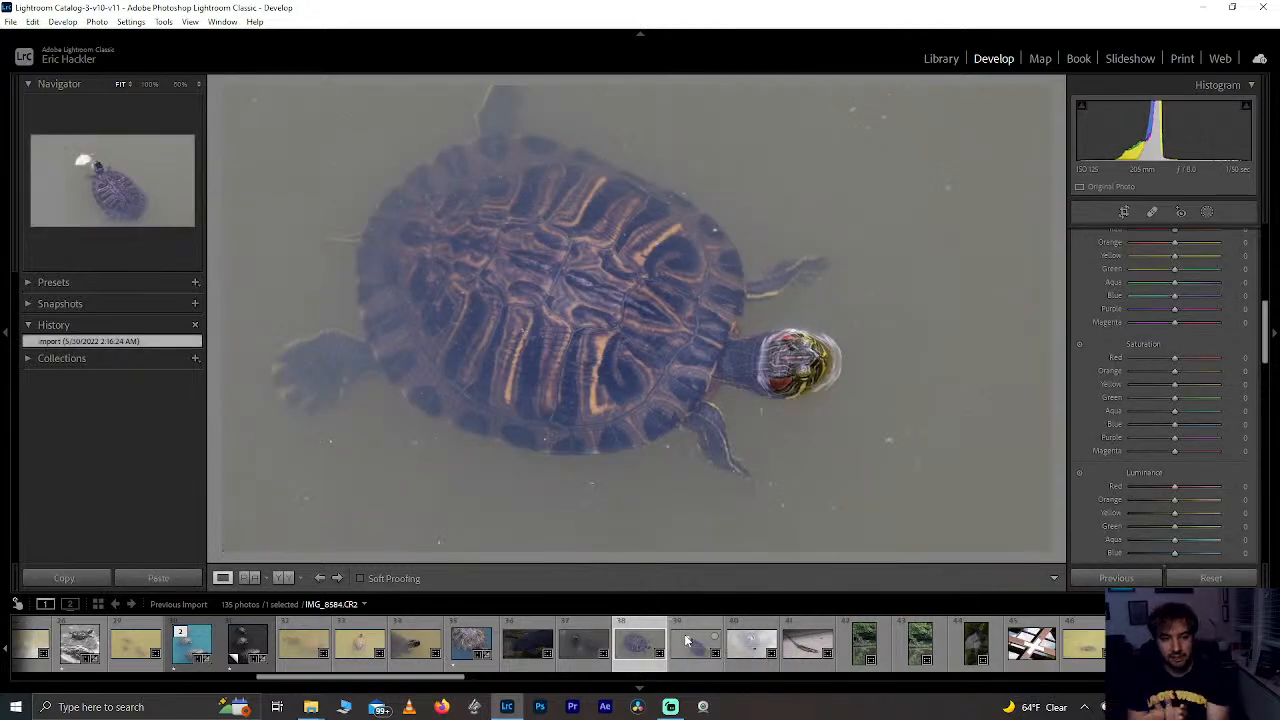
{"action": "key", "text": "Right"}
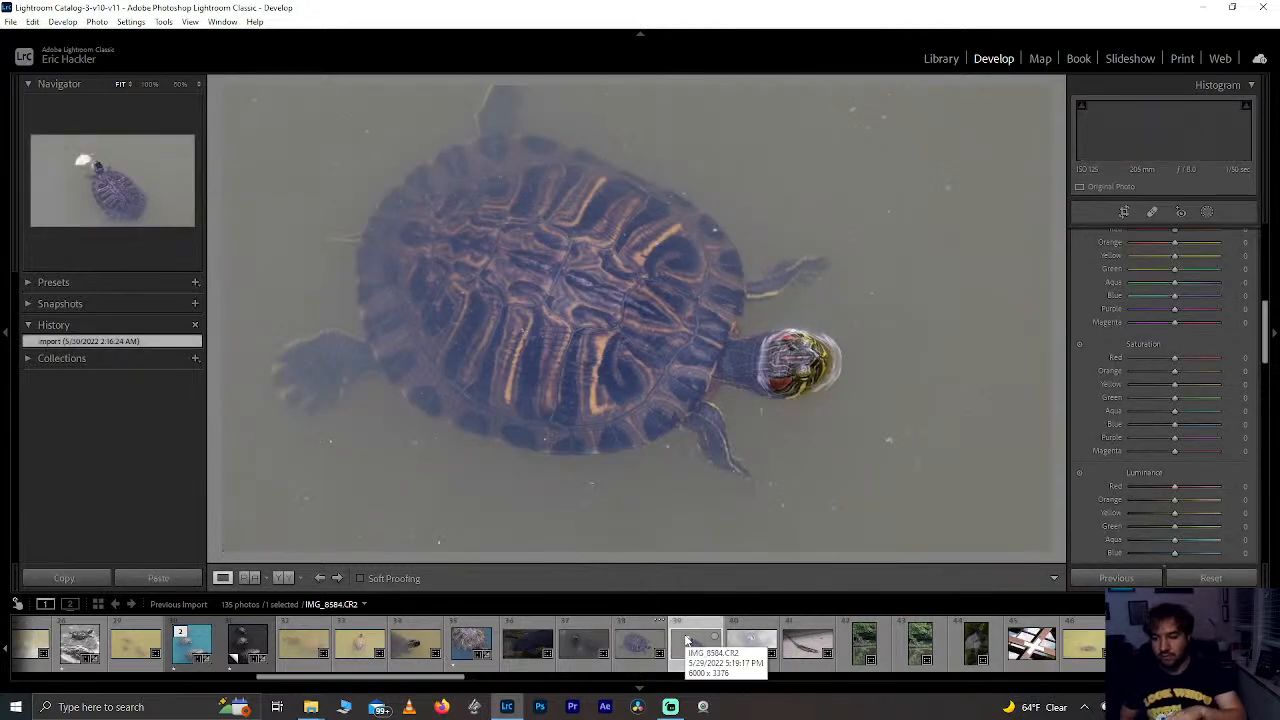
{"action": "key", "text": "Right"}
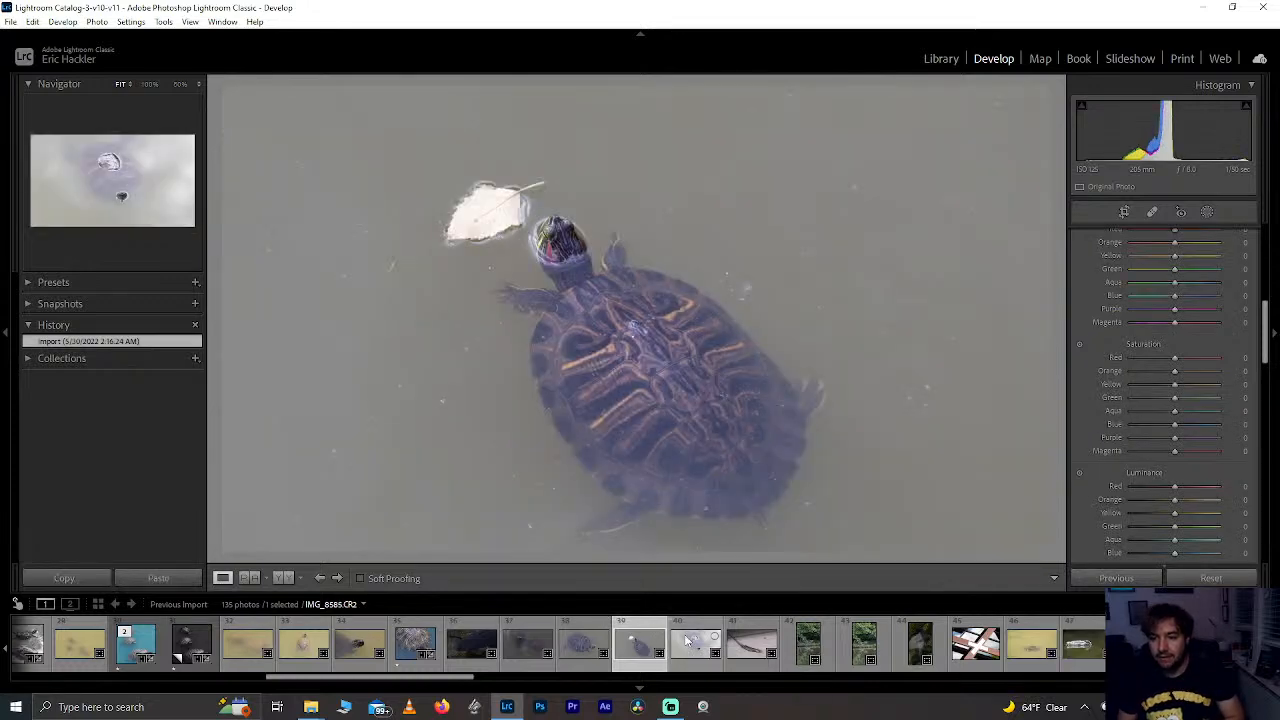
{"action": "key", "text": "Right"}
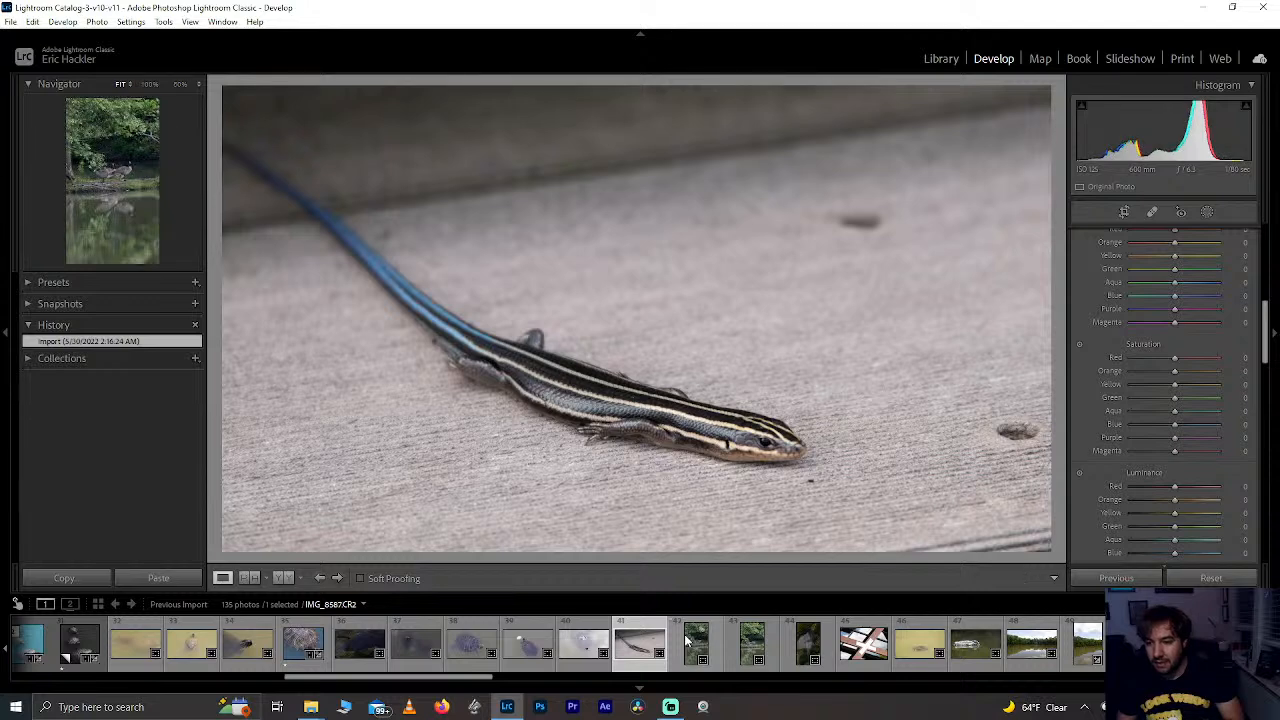
{"action": "left_click", "coordinate": [688, 640]}
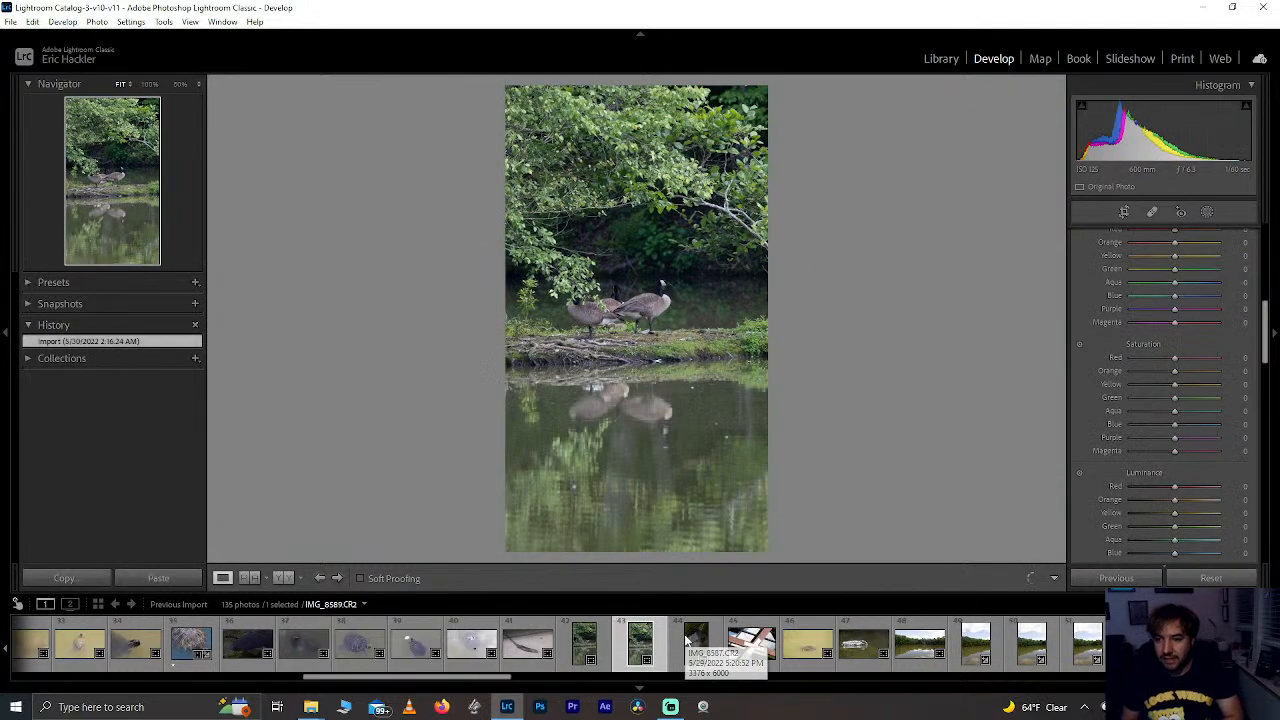
{"action": "left_click", "coordinate": [690, 641]}
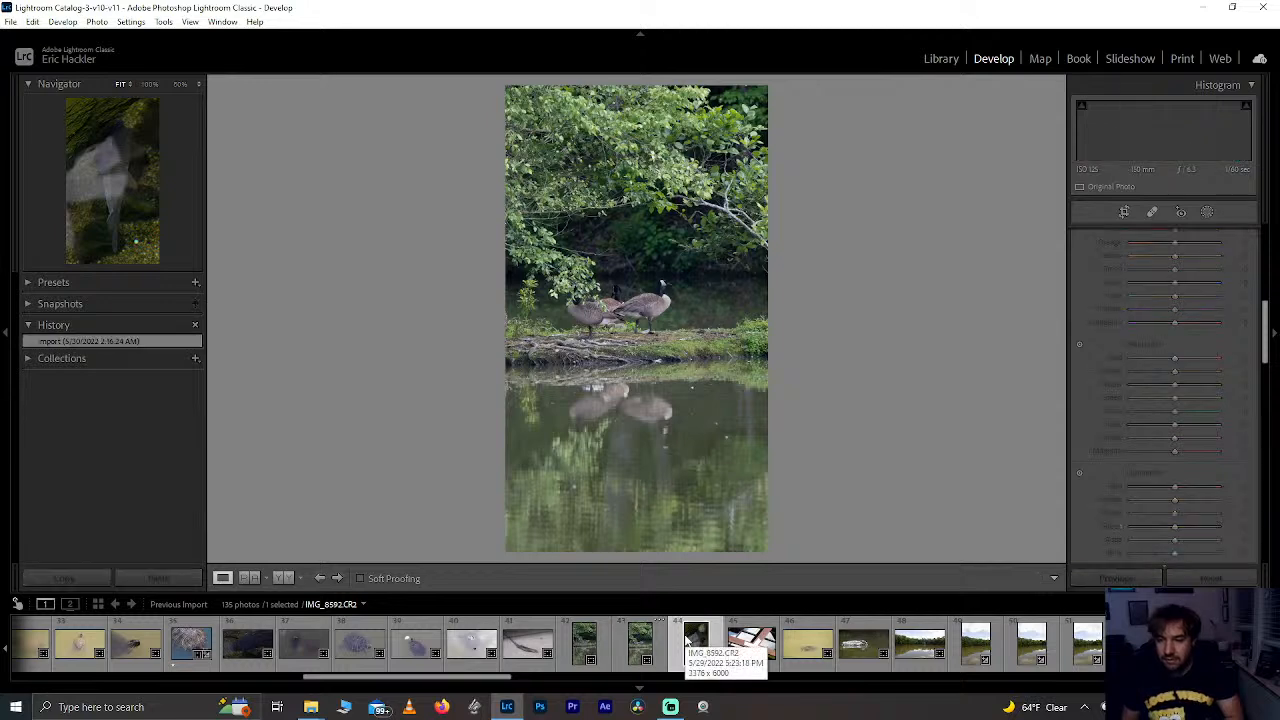
{"action": "key", "text": "Left"}
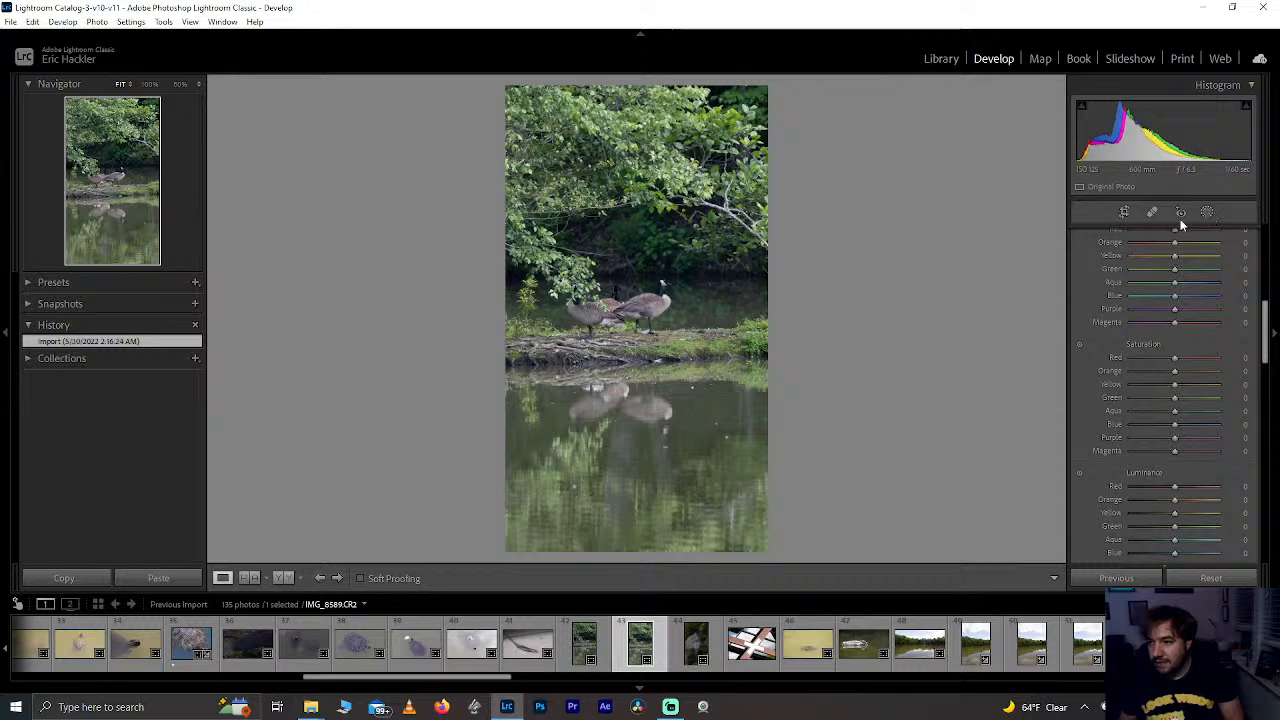
Step: Crop the geese photo to a 1 x 1 square spanning the full image width, with a 0.34 crop angle
{"action": "left_click", "coordinate": [1123, 213]}
{"action": "left_click", "coordinate": [1212, 260]}
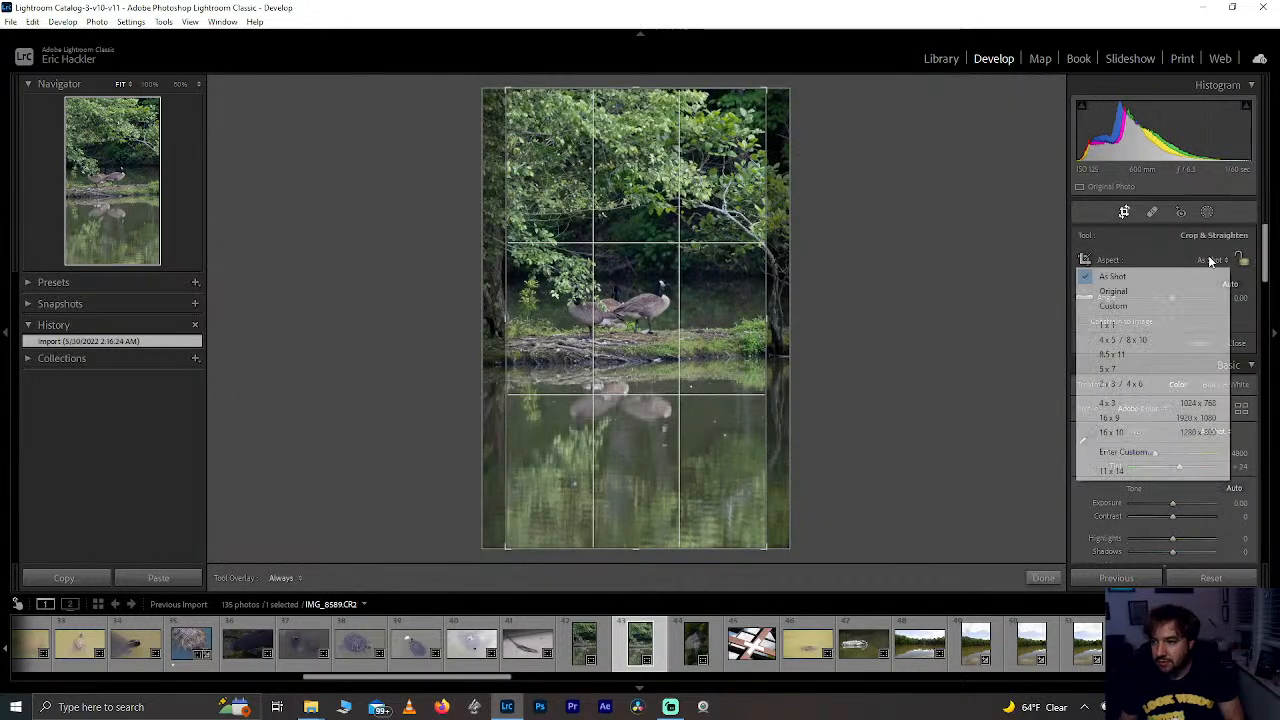
{"action": "left_click", "coordinate": [1134, 326]}
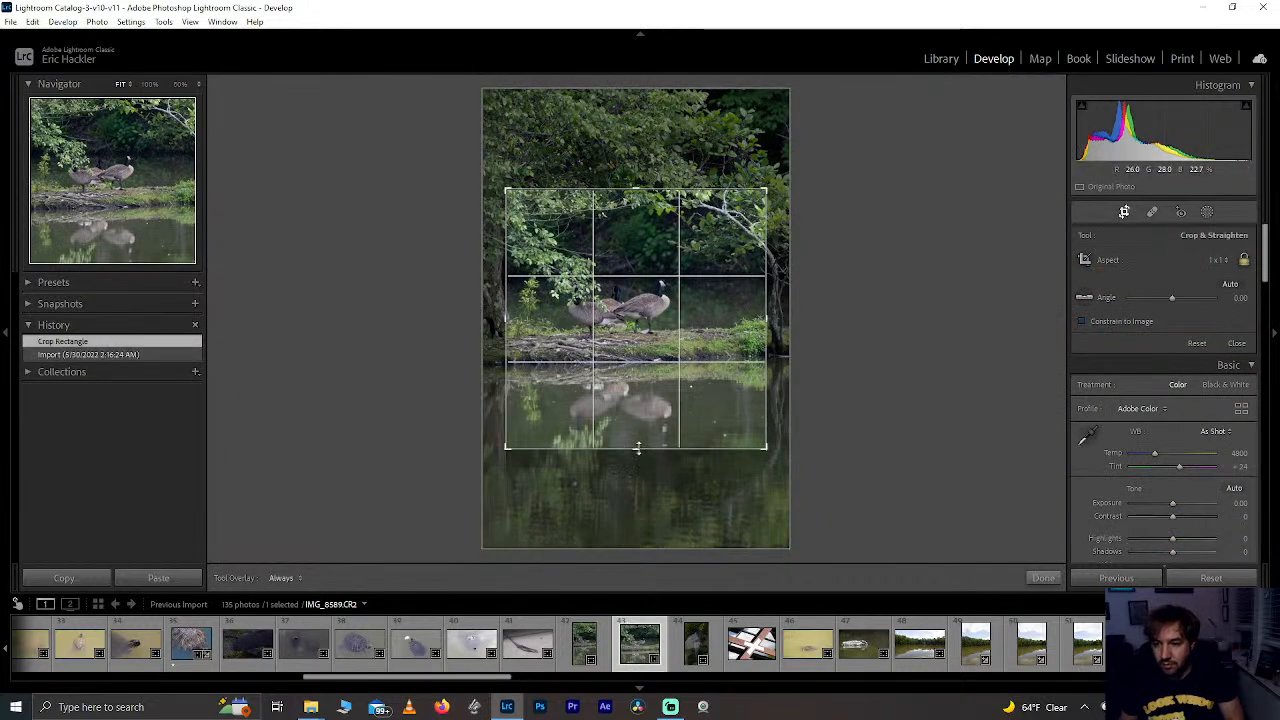
{"action": "mouse_move", "coordinate": [656, 370]}
{"action": "left_mouse_down"}
{"action": "mouse_move", "coordinate": [655, 382]}
{"action": "mouse_move", "coordinate": [659, 364]}
{"action": "left_mouse_up"}
{"action": "left_click_drag", "start_coordinate": [814, 328], "coordinate": [814, 331]}
{"action": "left_click_drag", "start_coordinate": [724, 320], "coordinate": [714, 330]}
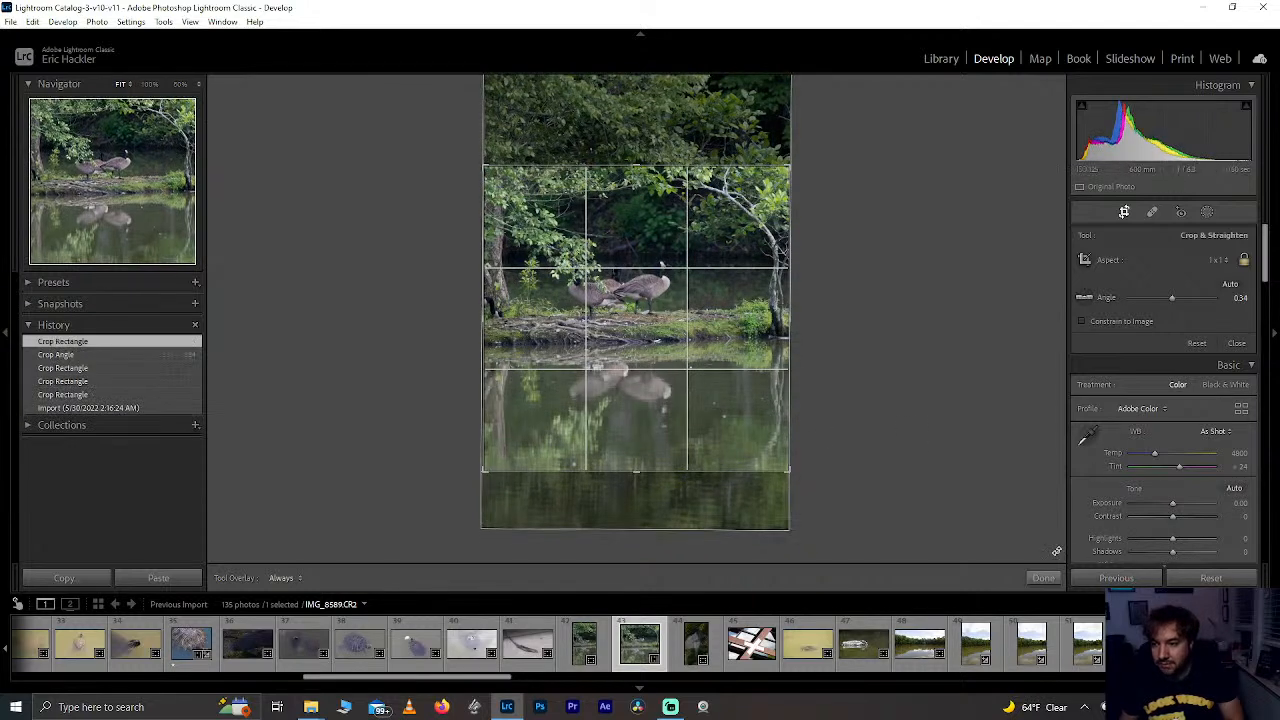
{"action": "left_click", "coordinate": [1038, 579]}
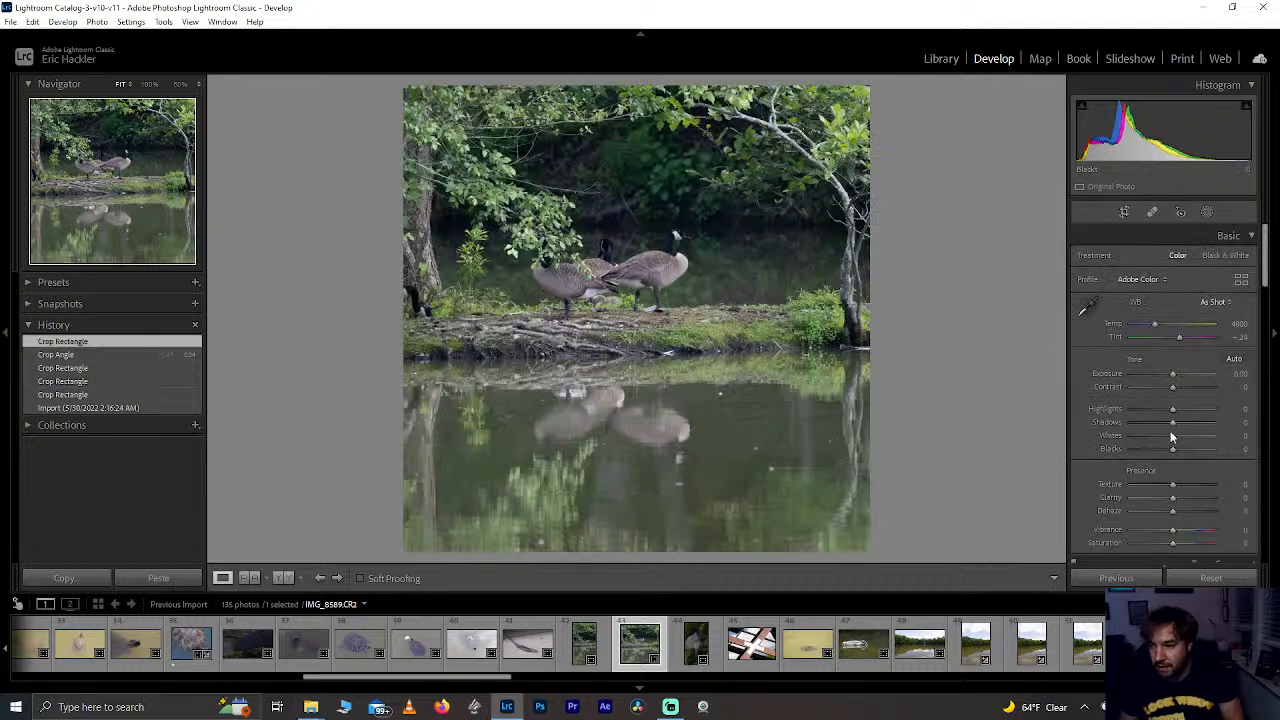
Step: Set Clarity and Highlights to +48 and straighten the crop to an angle of 1.15
{"action": "mouse_move", "coordinate": [1173, 497]}
{"action": "left_mouse_down"}
{"action": "mouse_move", "coordinate": [1203, 506]}
{"action": "mouse_move", "coordinate": [1193, 500]}
{"action": "left_mouse_up"}
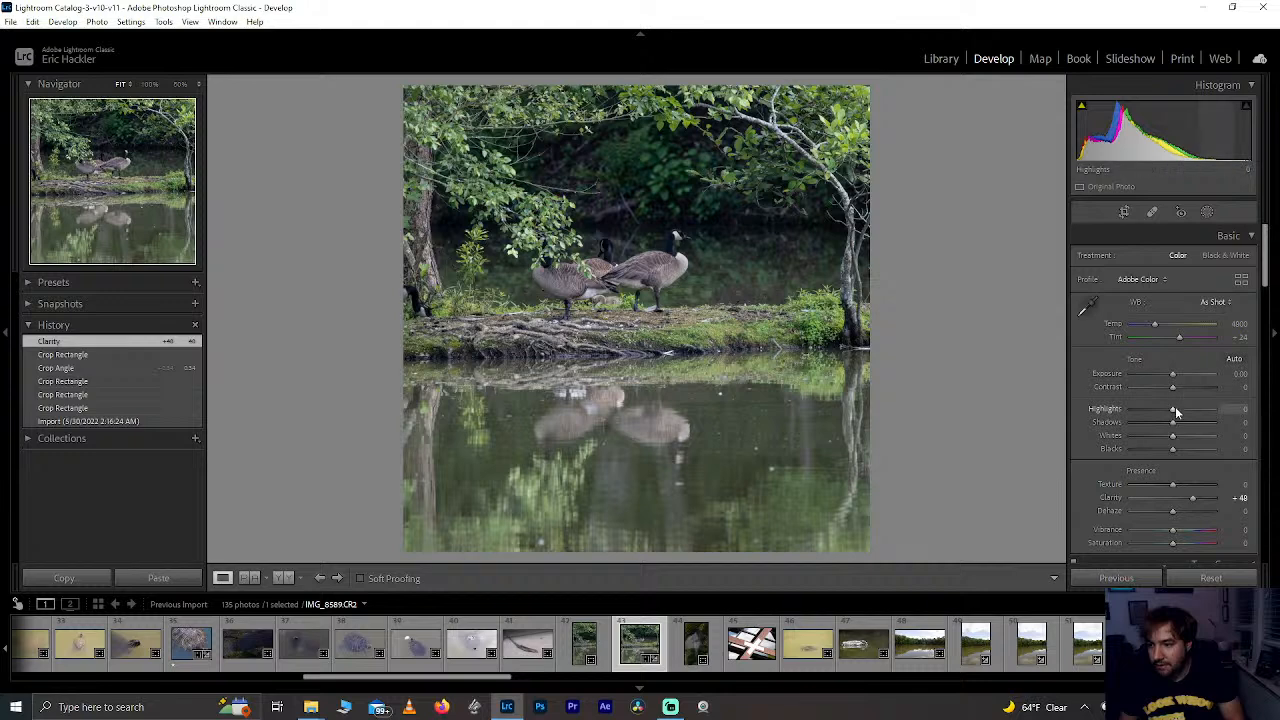
{"action": "mouse_move", "coordinate": [1173, 410]}
{"action": "left_mouse_down"}
{"action": "mouse_move", "coordinate": [1242, 420]}
{"action": "mouse_move", "coordinate": [1193, 421]}
{"action": "left_mouse_up"}
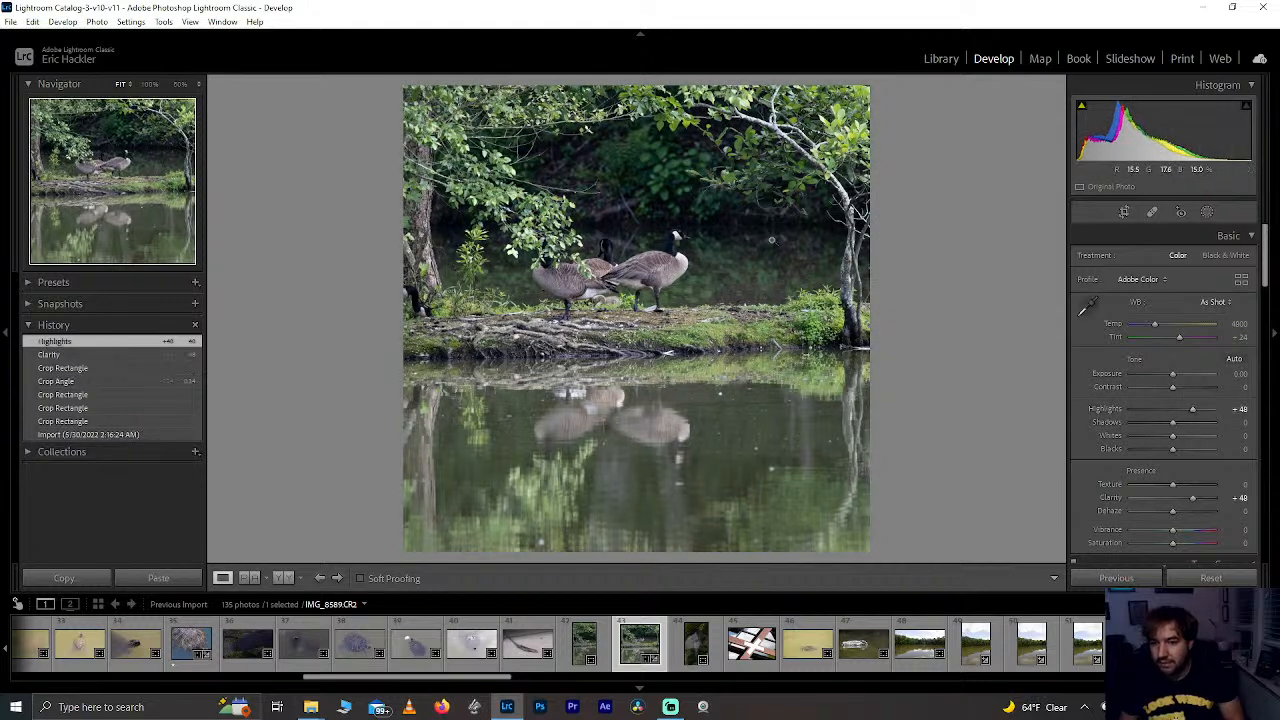
{"action": "key", "text": "r"}
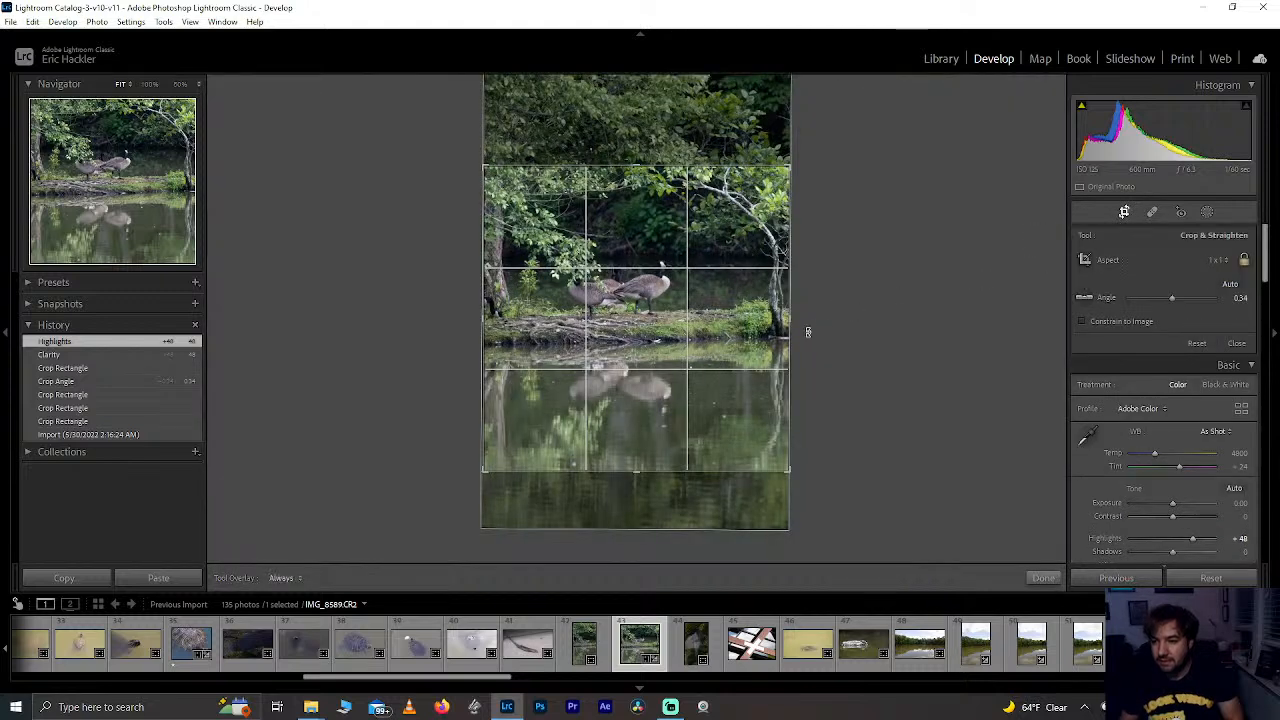
{"action": "left_click_drag", "start_coordinate": [808, 332], "coordinate": [800, 320]}
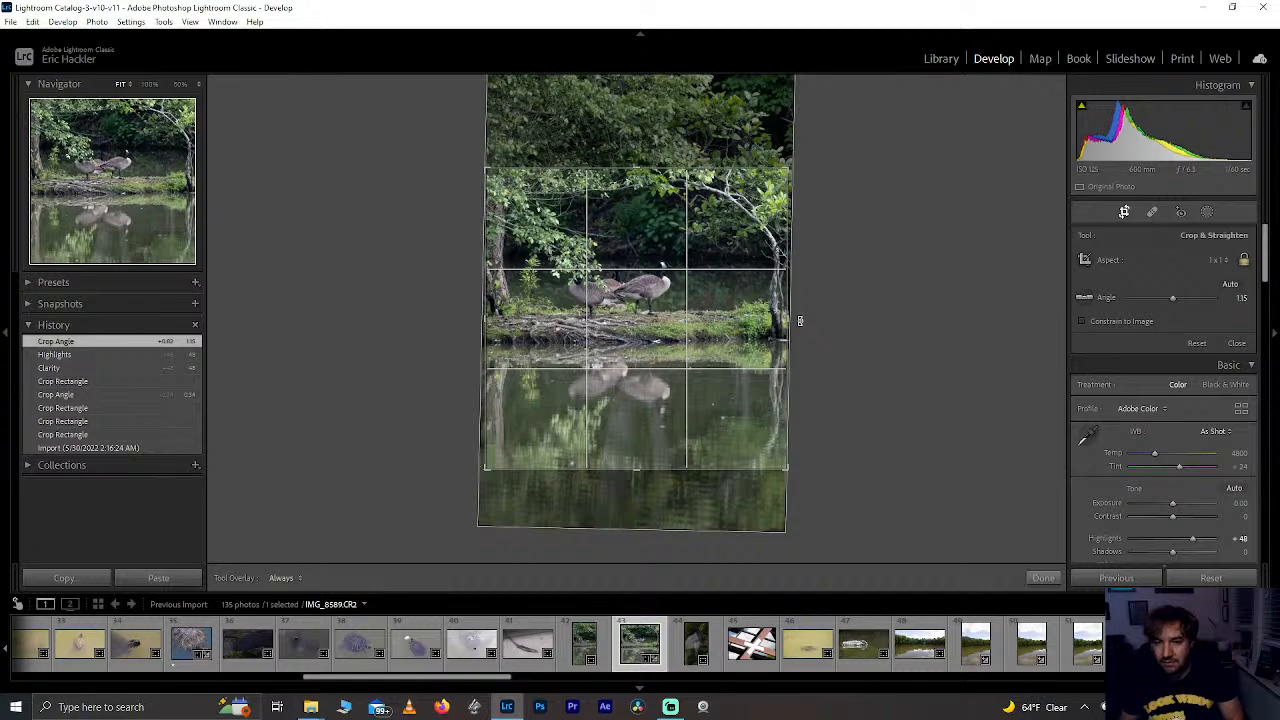
{"action": "left_click", "coordinate": [1041, 585]}
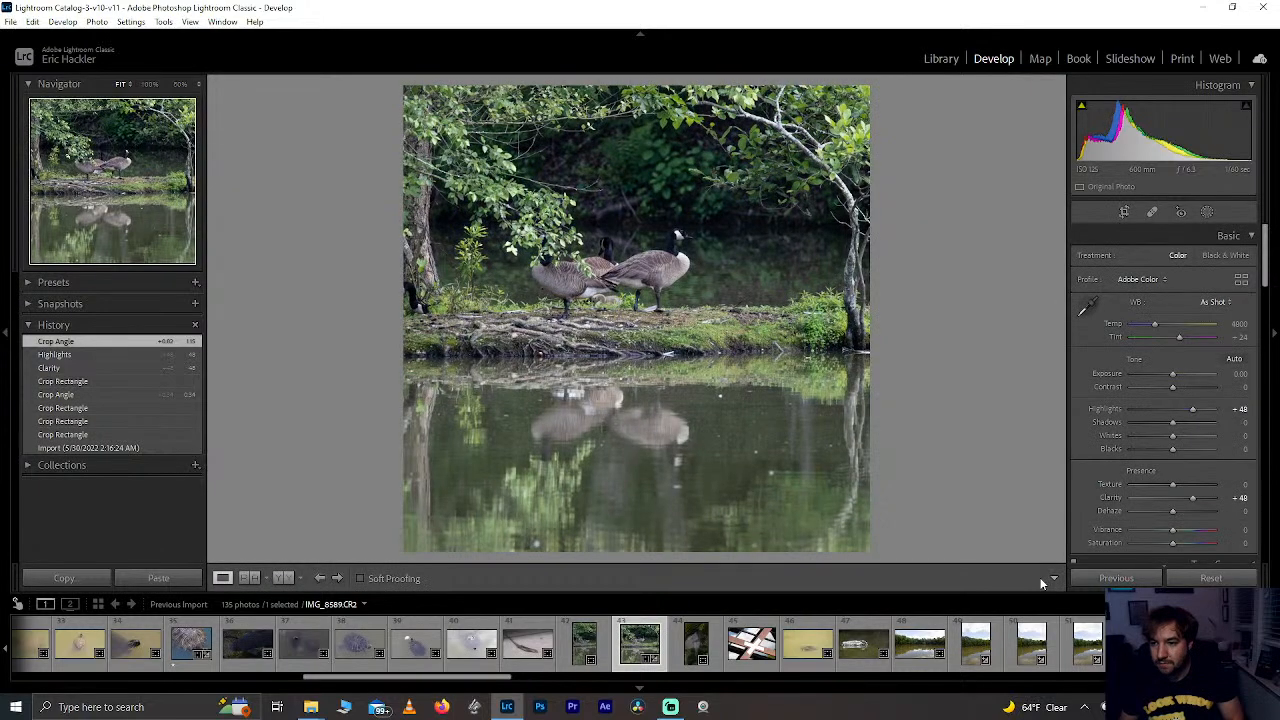
Step: Inspect the geese up close, mask them with Select Subject, and invert the mask to cover the surroundings
{"action": "left_click", "coordinate": [650, 243]}
{"action": "left_click", "coordinate": [676, 268]}
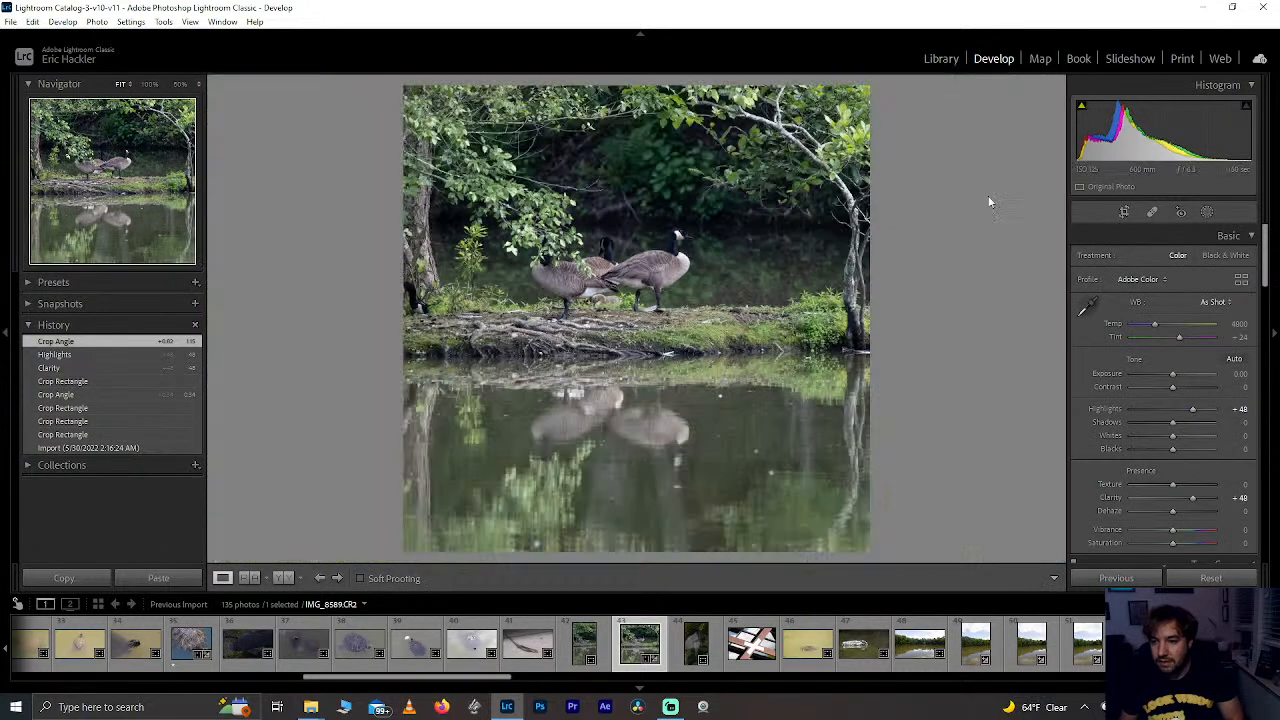
{"action": "left_click", "coordinate": [546, 284]}
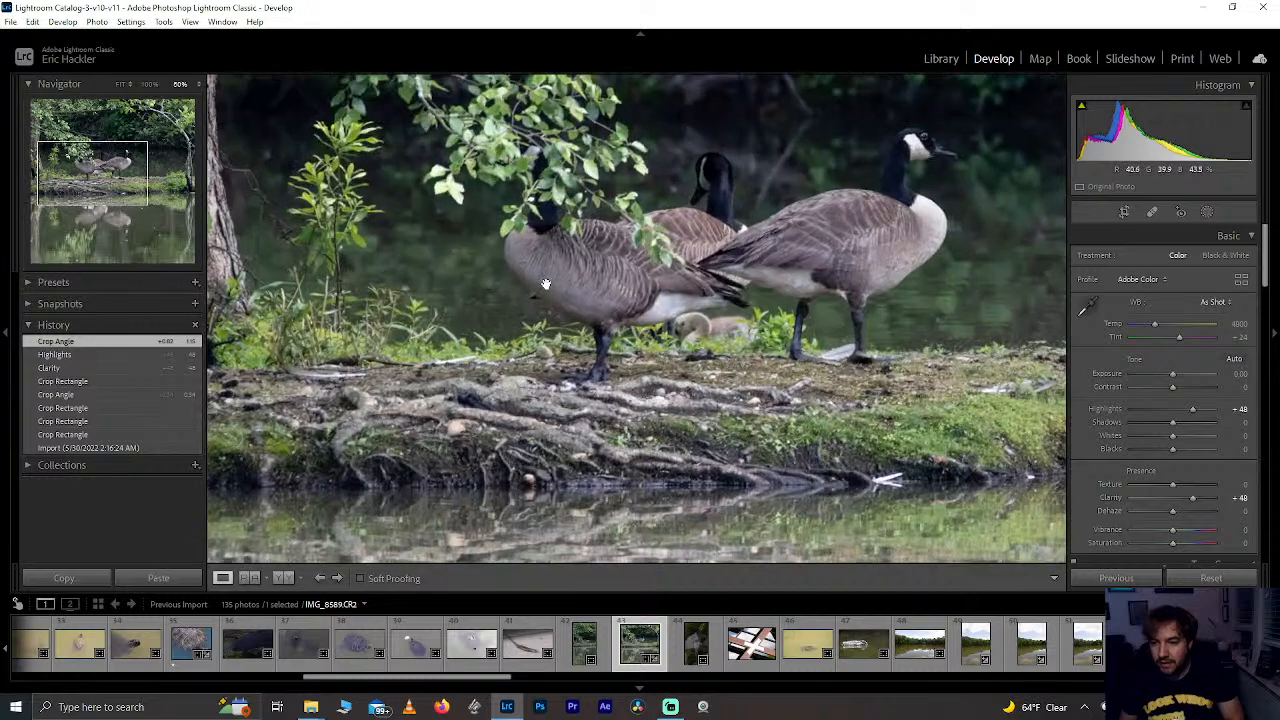
{"action": "left_click", "coordinate": [703, 340]}
{"action": "left_click", "coordinate": [1206, 214]}
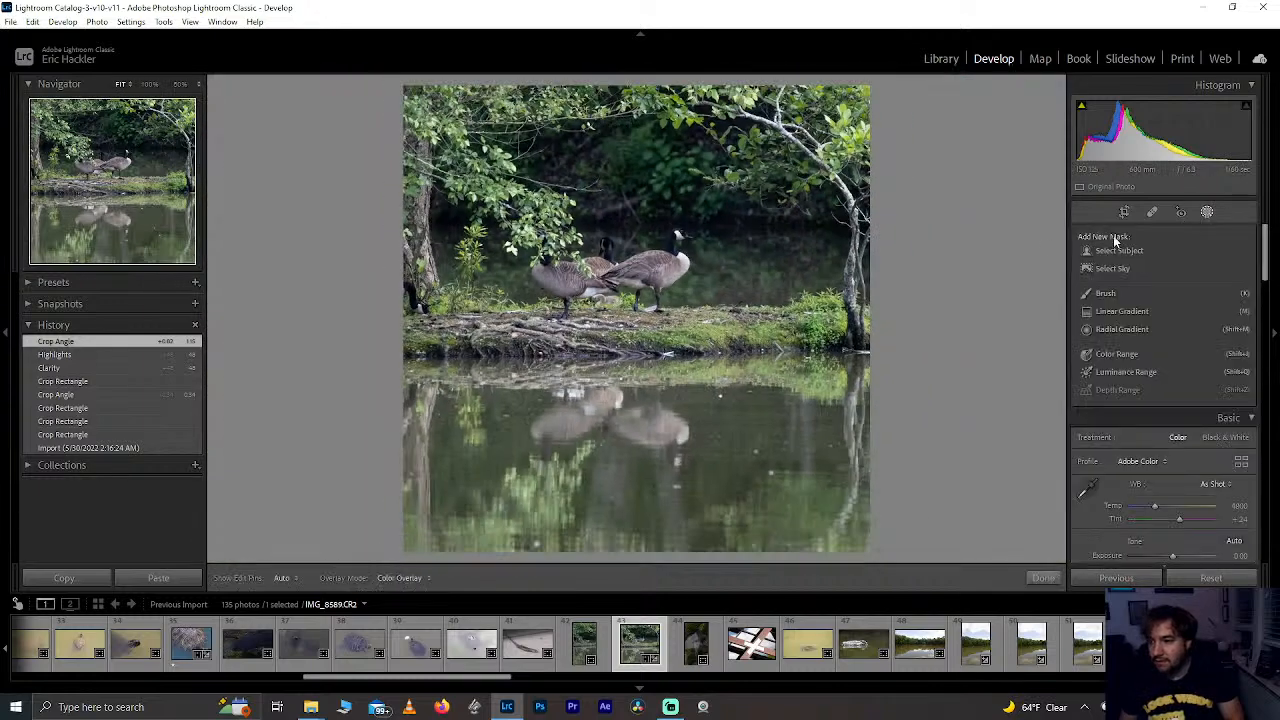
{"action": "left_click", "coordinate": [1118, 252]}
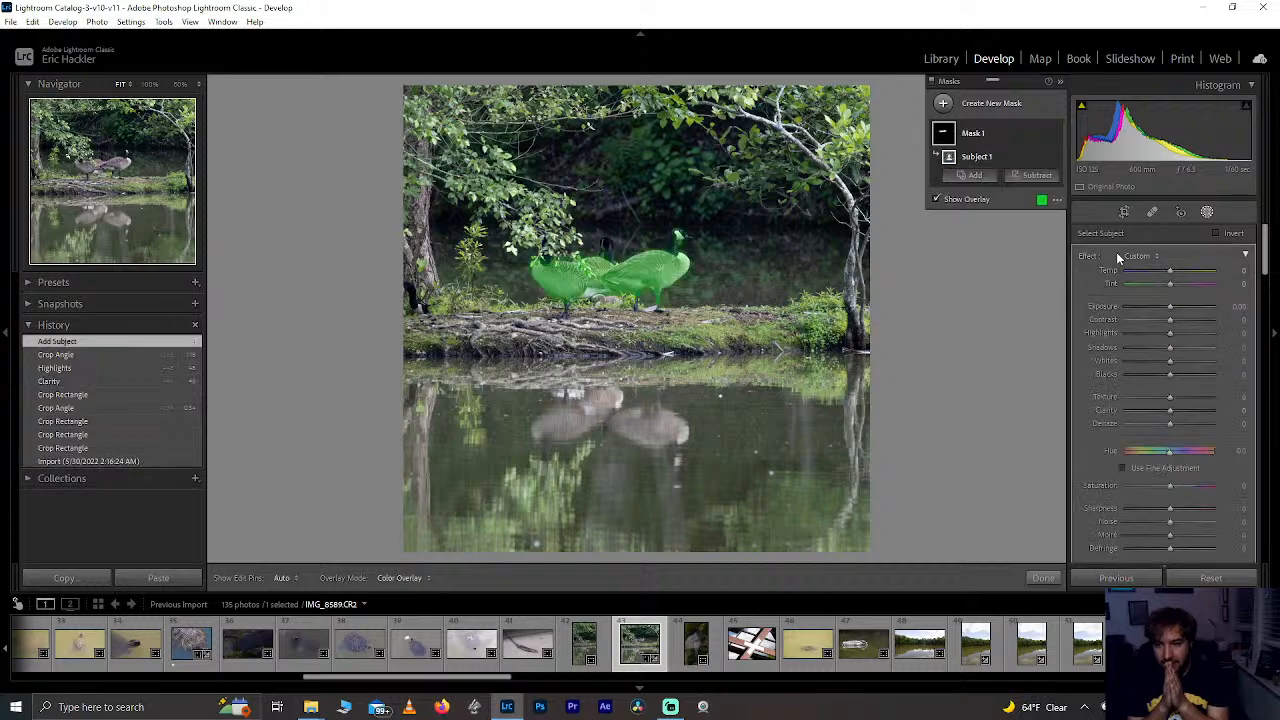
{"action": "left_click", "coordinate": [1216, 234]}
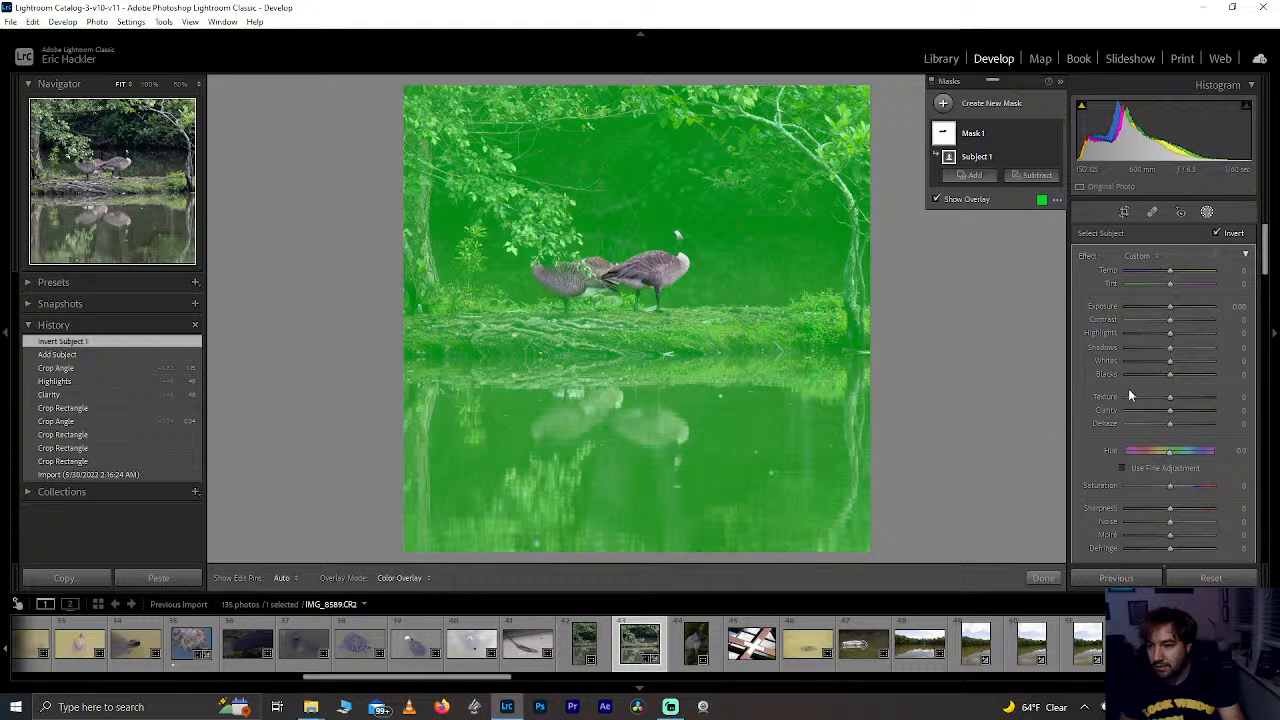
Step: Subtract the left goose's body and the middle goose's head and neck from the mask using a size 6 brush
{"action": "left_click", "coordinate": [130, 157]}
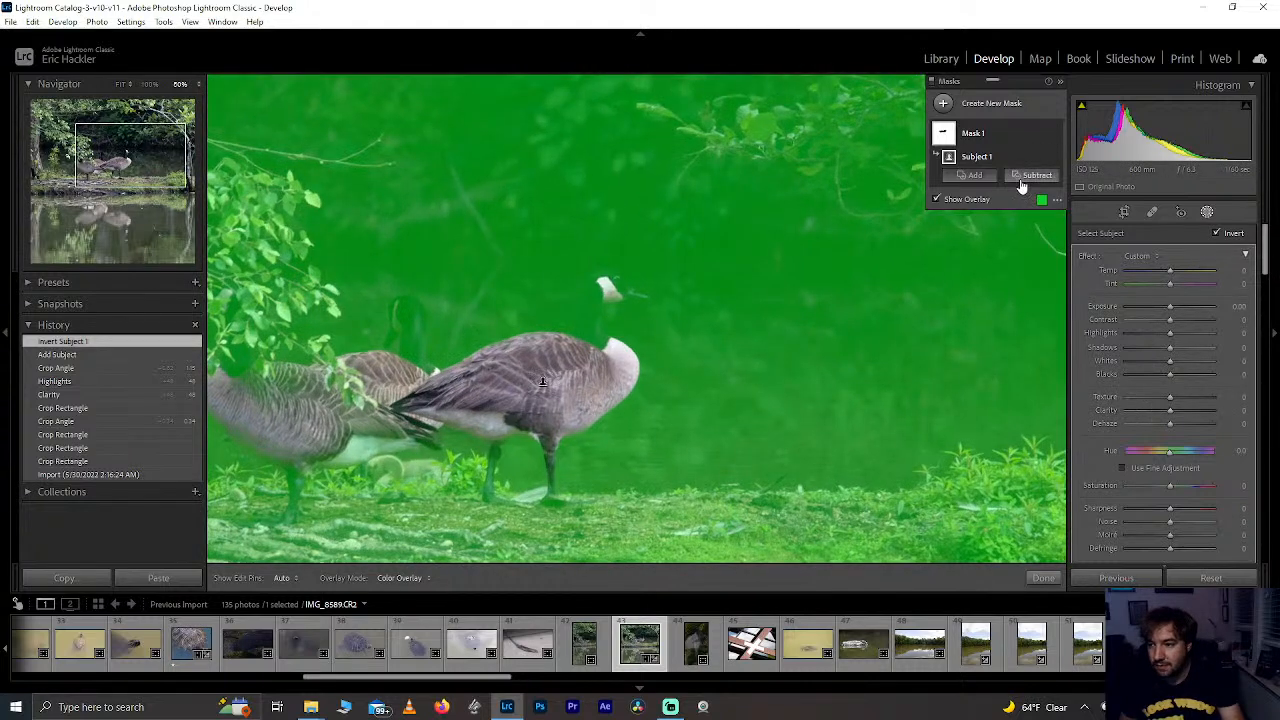
{"action": "left_click", "coordinate": [1021, 183]}
{"action": "left_click", "coordinate": [1033, 240]}
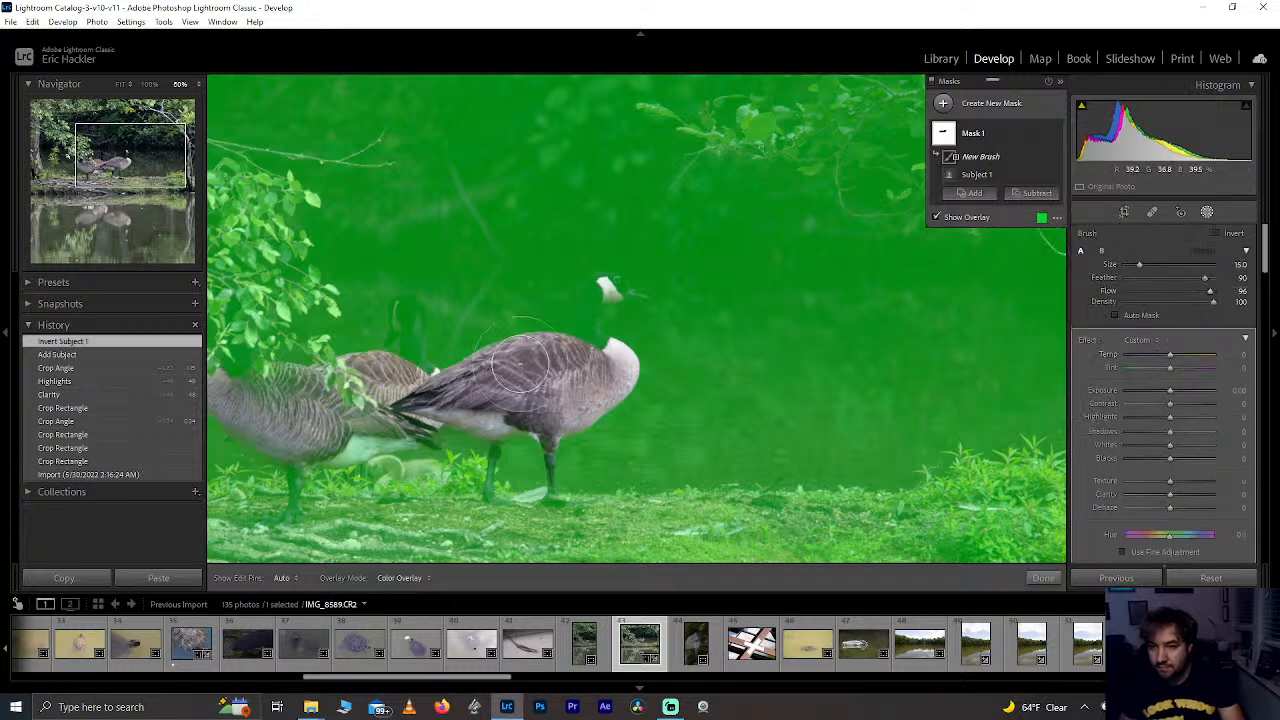
{"action": "scroll", "coordinate": [554, 394], "scroll_direction": "down", "scroll_amount": 8}
{"action": "mouse_move", "coordinate": [284, 406]}
{"action": "left_mouse_down"}
{"action": "mouse_move", "coordinate": [325, 429]}
{"action": "mouse_move", "coordinate": [269, 422]}
{"action": "mouse_move", "coordinate": [317, 388]}
{"action": "mouse_move", "coordinate": [239, 390]}
{"action": "mouse_move", "coordinate": [292, 403]}
{"action": "mouse_move", "coordinate": [392, 375]}
{"action": "mouse_move", "coordinate": [435, 382]}
{"action": "mouse_move", "coordinate": [405, 338]}
{"action": "mouse_move", "coordinate": [410, 308]}
{"action": "mouse_move", "coordinate": [415, 339]}
{"action": "mouse_move", "coordinate": [399, 305]}
{"action": "mouse_move", "coordinate": [396, 326]}
{"action": "mouse_move", "coordinate": [406, 312]}
{"action": "mouse_move", "coordinate": [412, 359]}
{"action": "mouse_move", "coordinate": [397, 325]}
{"action": "left_mouse_up"}
{"action": "scroll", "coordinate": [437, 355], "scroll_direction": "down", "scroll_amount": 1}
{"action": "scroll", "coordinate": [437, 355], "scroll_direction": "down", "scroll_amount": 2}
{"action": "scroll", "coordinate": [413, 338], "scroll_direction": "up", "scroll_amount": 3}
{"action": "scroll", "coordinate": [401, 352], "scroll_direction": "down", "scroll_amount": 3}
{"action": "scroll", "coordinate": [392, 327], "scroll_direction": "down", "scroll_amount": 1}
{"action": "scroll", "coordinate": [561, 361], "scroll_direction": "up", "scroll_amount": 3}
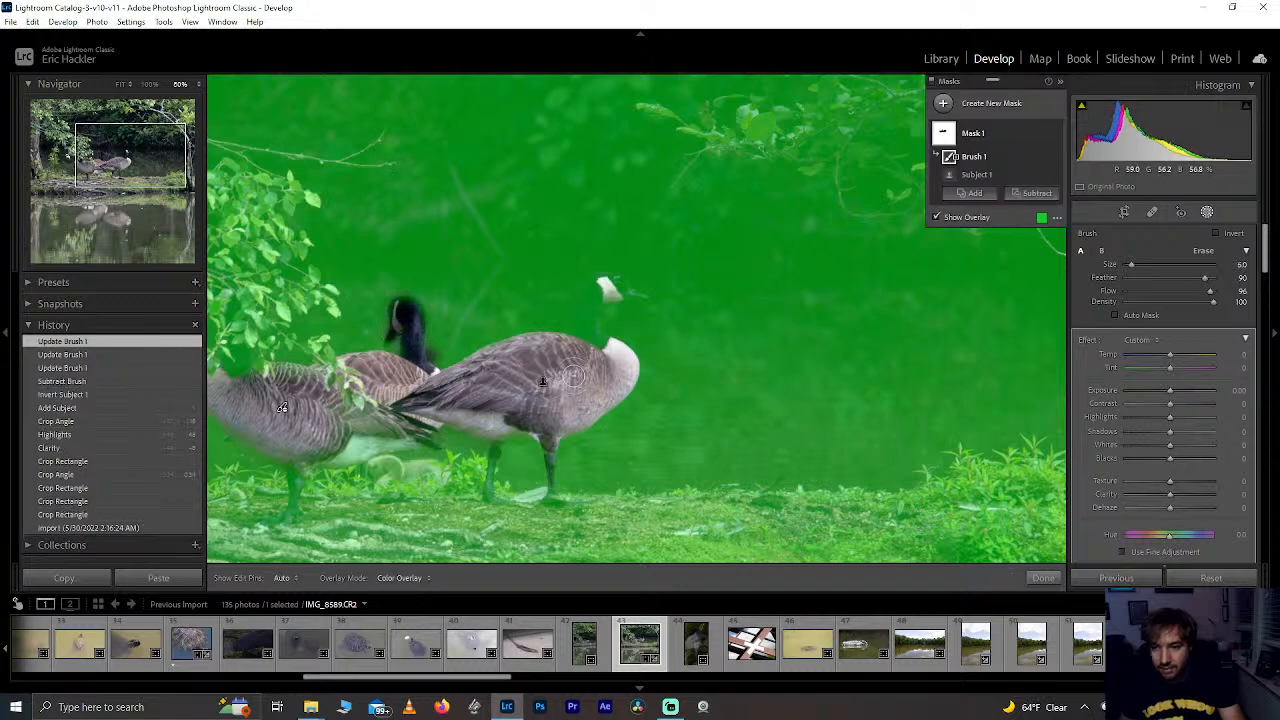
Step: Subtract the front goose's chest, neck, head and beak from the mask, reducing the brush to size 3 for the beak
{"action": "left_click_drag", "start_coordinate": [601, 380], "coordinate": [614, 393]}
{"action": "mouse_move", "coordinate": [622, 343]}
{"action": "left_mouse_down"}
{"action": "mouse_move", "coordinate": [598, 328]}
{"action": "mouse_move", "coordinate": [590, 291]}
{"action": "left_mouse_up"}
{"action": "mouse_move", "coordinate": [610, 281]}
{"action": "left_mouse_down"}
{"action": "mouse_move", "coordinate": [622, 289]}
{"action": "mouse_move", "coordinate": [603, 285]}
{"action": "mouse_move", "coordinate": [589, 301]}
{"action": "mouse_move", "coordinate": [608, 342]}
{"action": "mouse_move", "coordinate": [598, 305]}
{"action": "mouse_move", "coordinate": [621, 290]}
{"action": "left_mouse_up"}
{"action": "key", "text": "bracketleft"}
{"action": "key", "text": "h"}
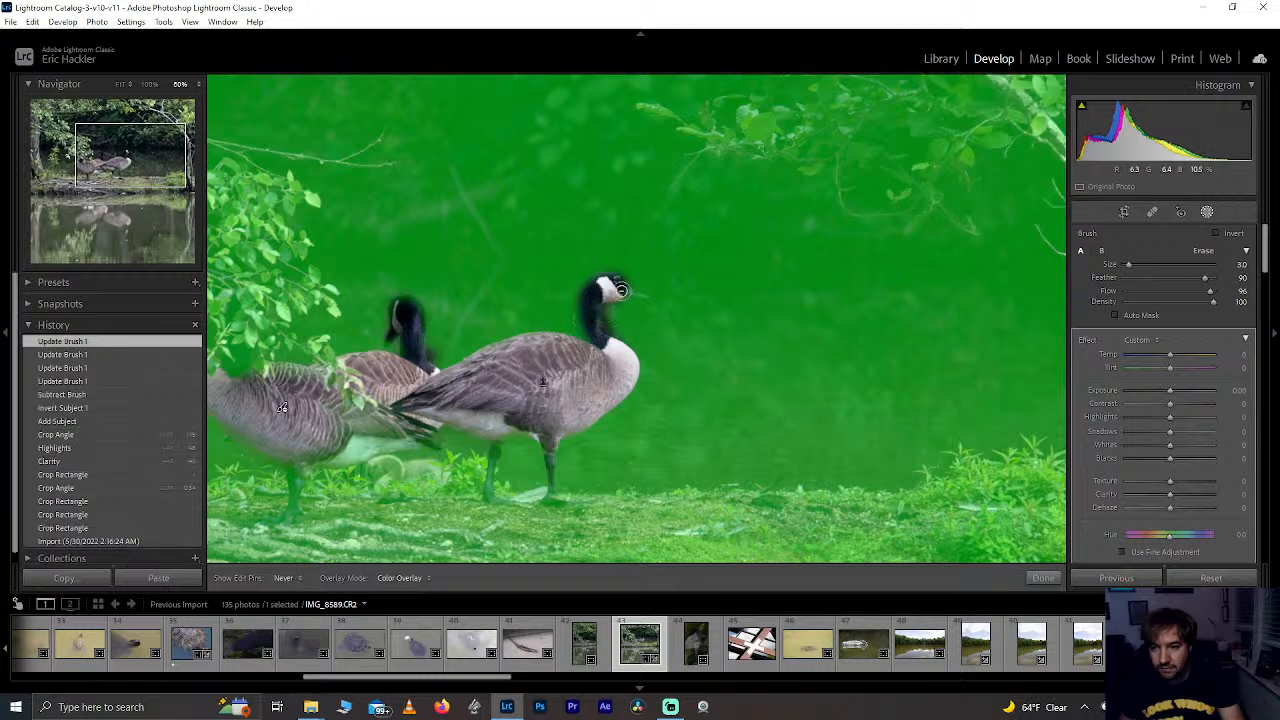
{"action": "left_click", "coordinate": [626, 293]}
{"action": "key", "text": "h"}
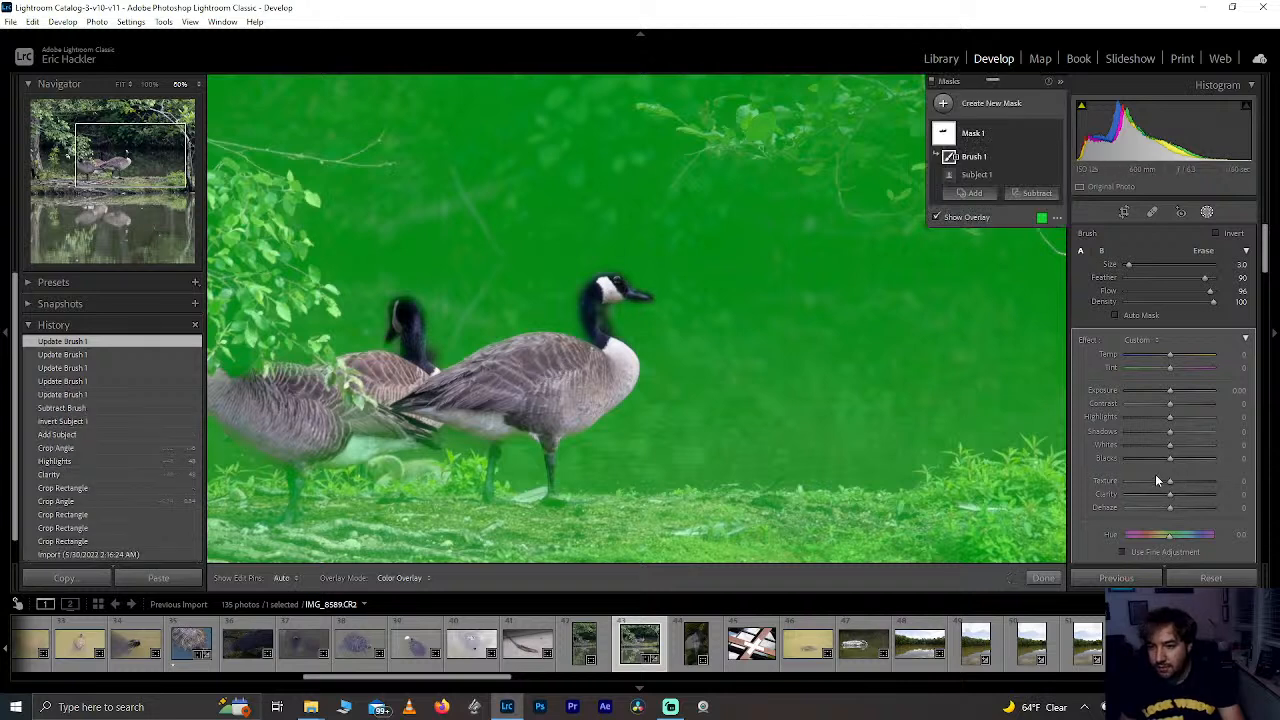
Step: Hide the mask overlay, set the masked background's Texture to -100, and check the geese close up and in full view
{"action": "left_click", "coordinate": [937, 217]}
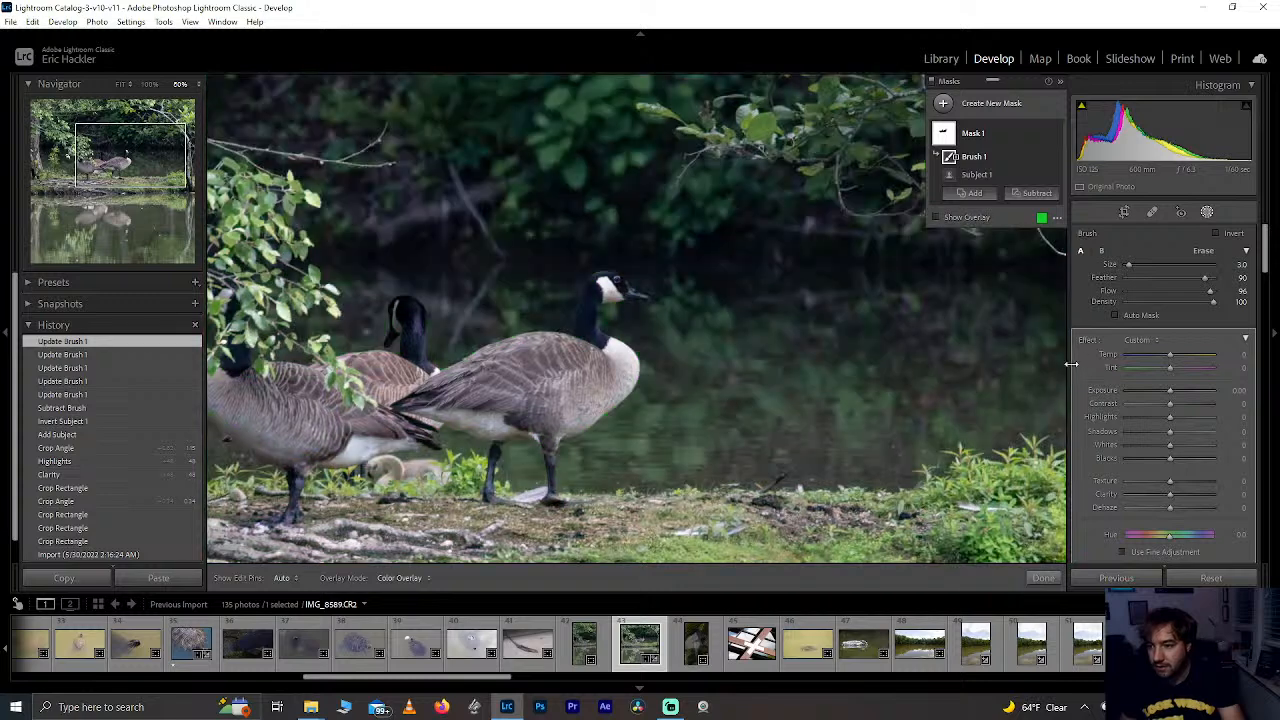
{"action": "left_click_drag", "start_coordinate": [1172, 485], "coordinate": [1078, 485]}
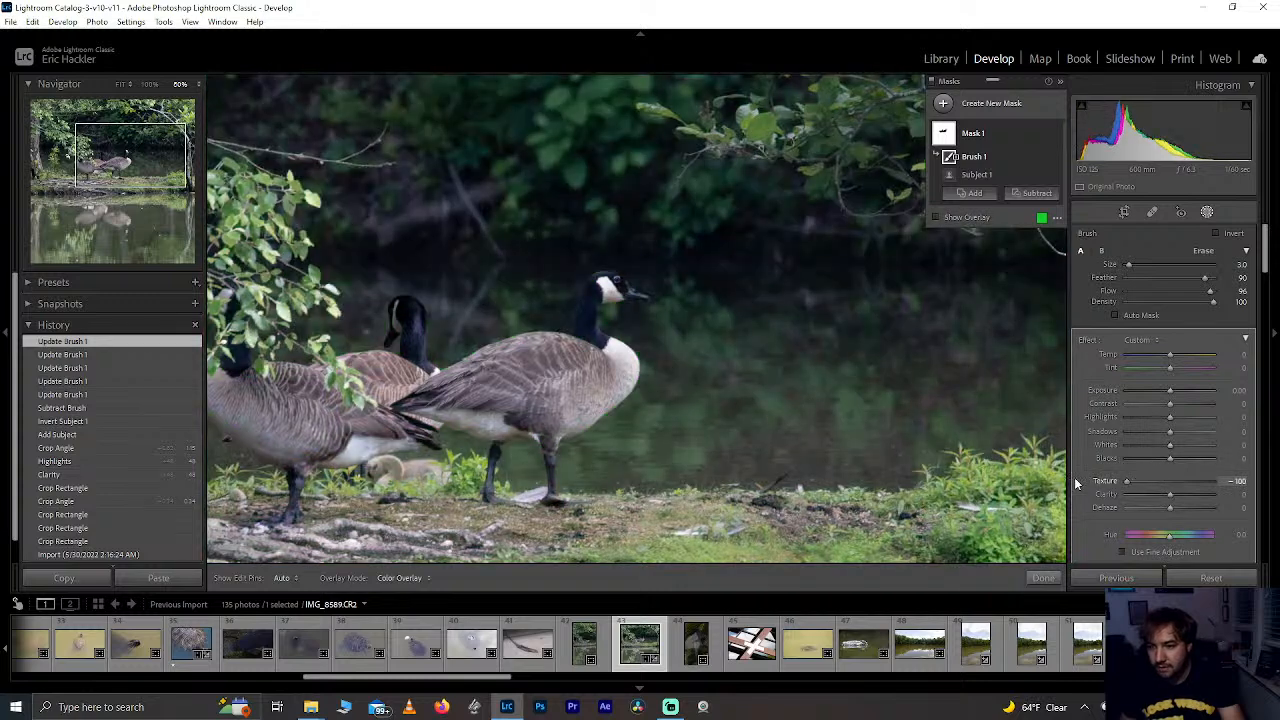
{"action": "left_click", "coordinate": [109, 173]}
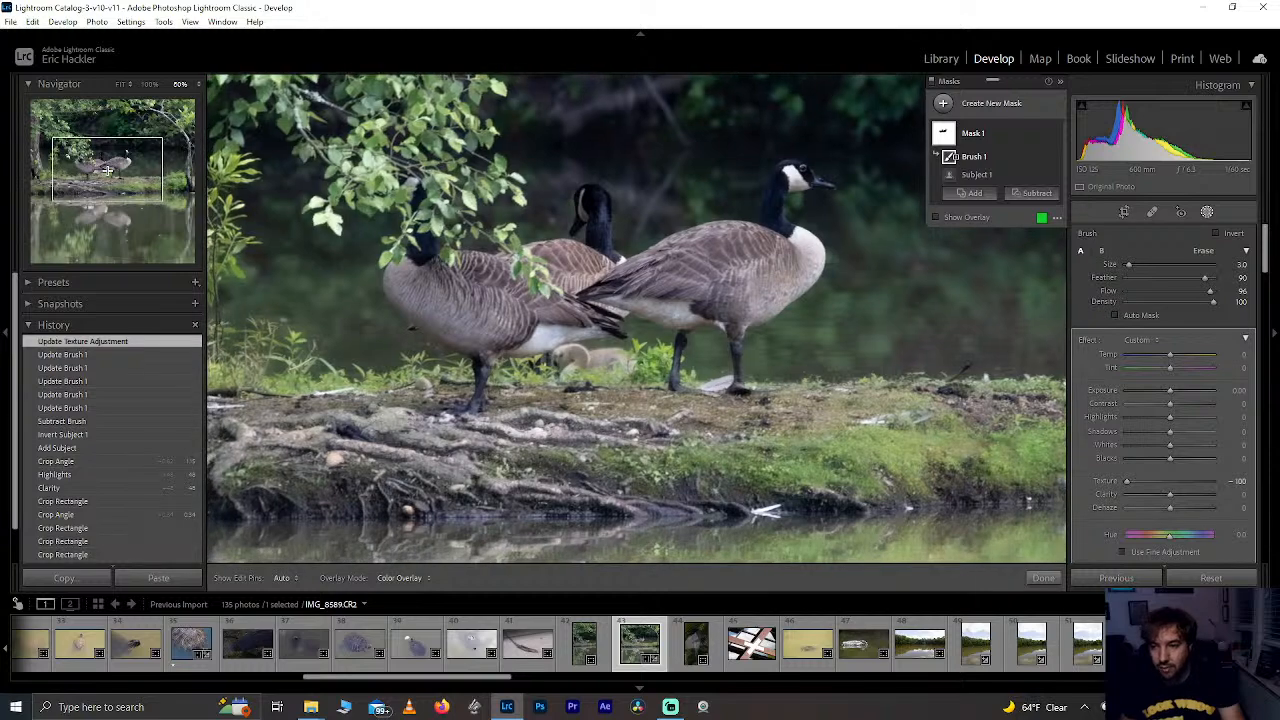
{"action": "left_click", "coordinate": [109, 173]}
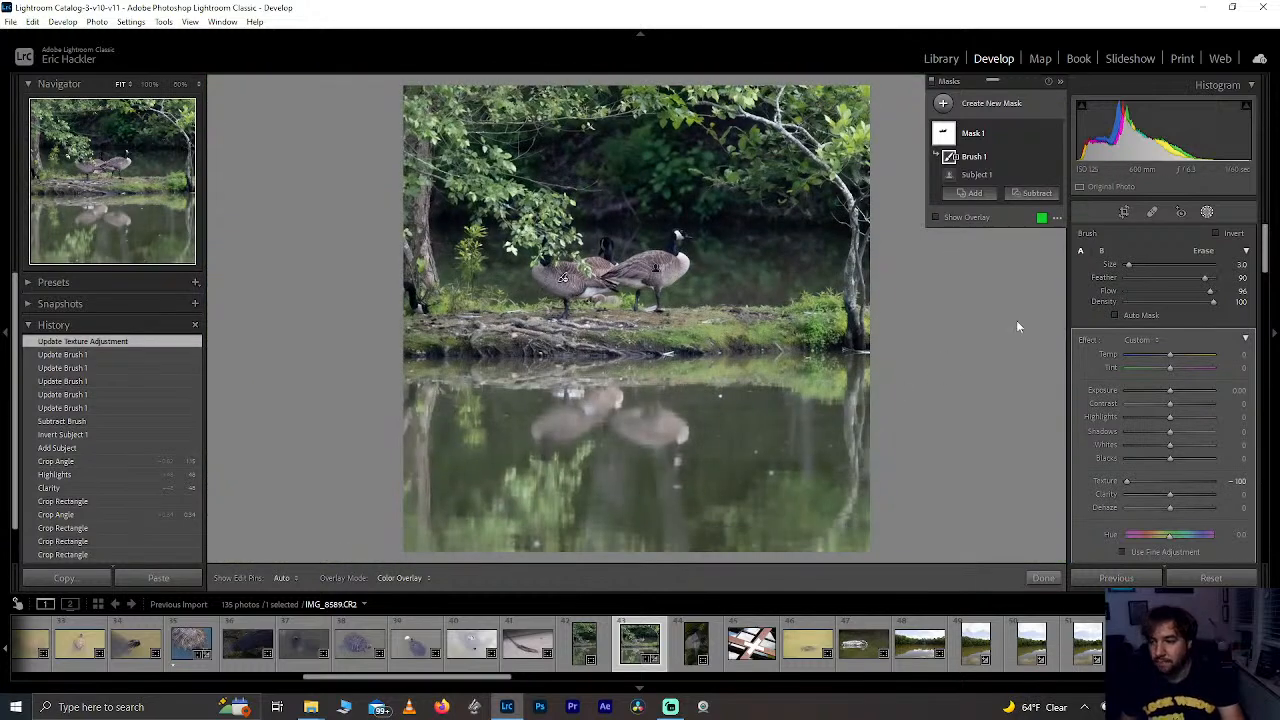
Step: Set the masked background's Blacks to -27, Clarity to -58 and Highlights to 50, keeping Dehaze at 0
{"action": "left_click_drag", "start_coordinate": [1164, 460], "coordinate": [1158, 460]}
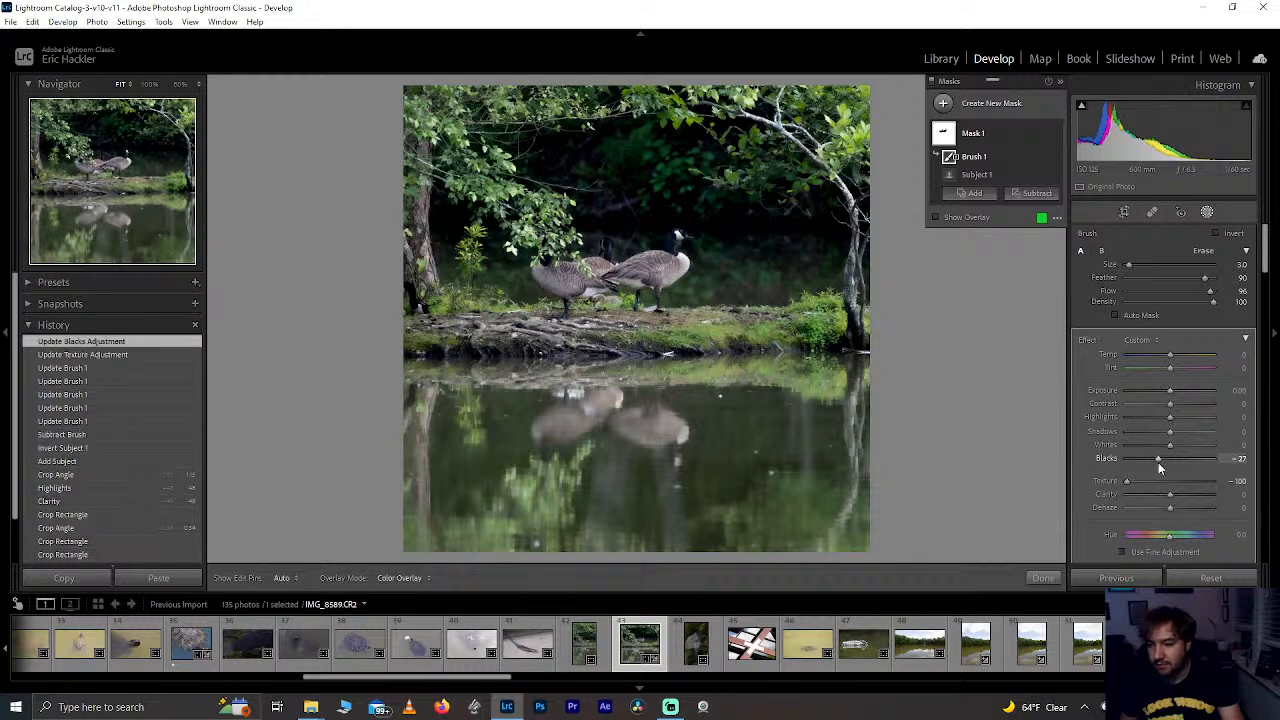
{"action": "left_click_drag", "start_coordinate": [1170, 508], "coordinate": [1082, 494]}
{"action": "double_click", "coordinate": [1138, 508]}
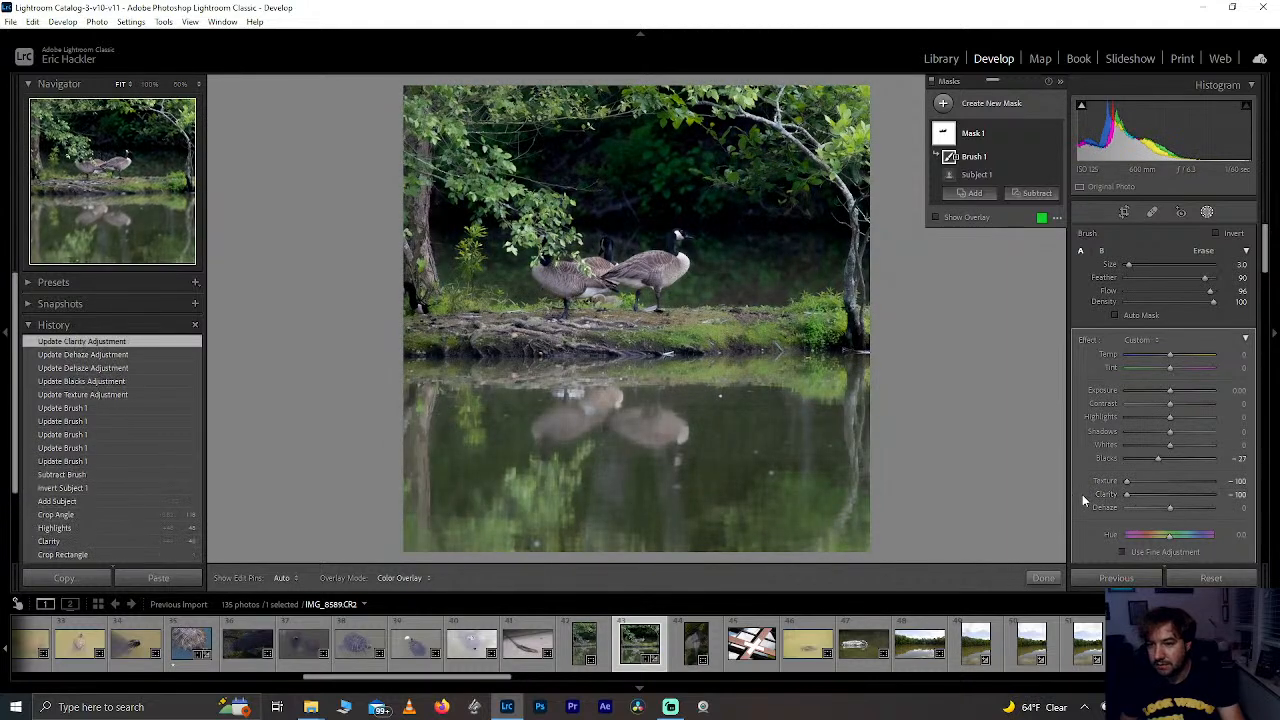
{"action": "left_click", "coordinate": [1144, 495]}
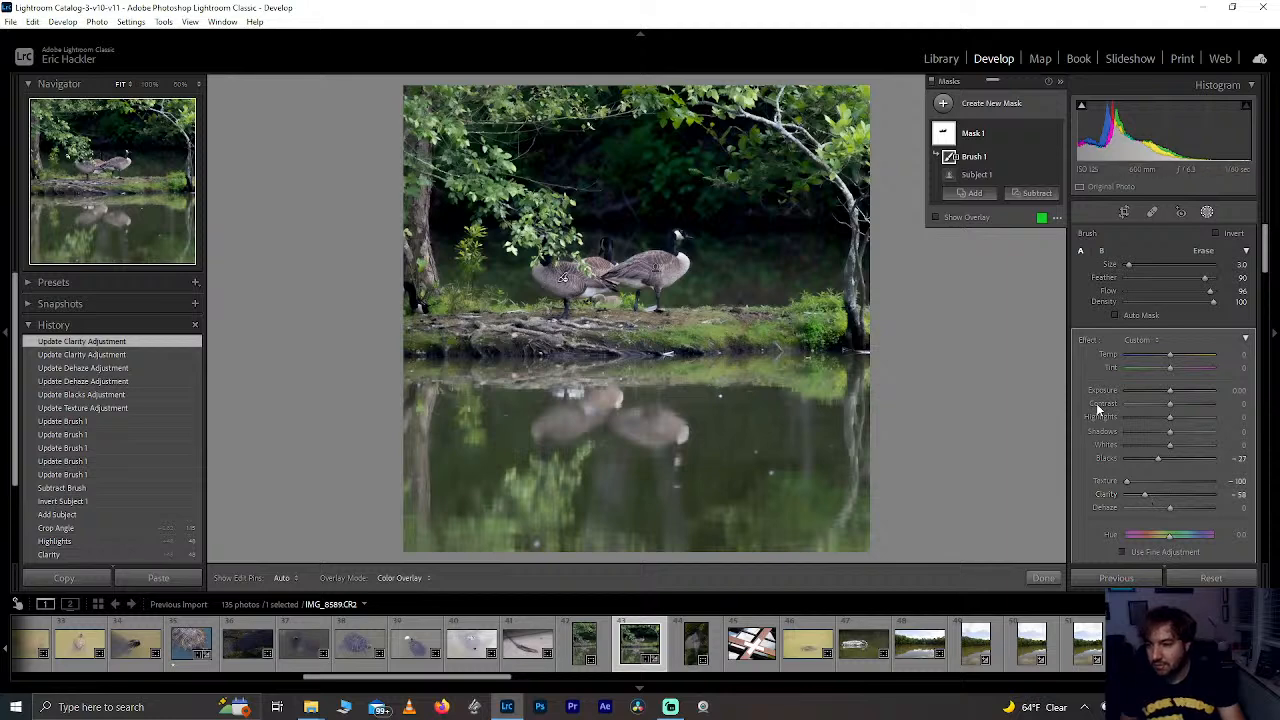
{"action": "left_click_drag", "start_coordinate": [1172, 428], "coordinate": [1221, 428]}
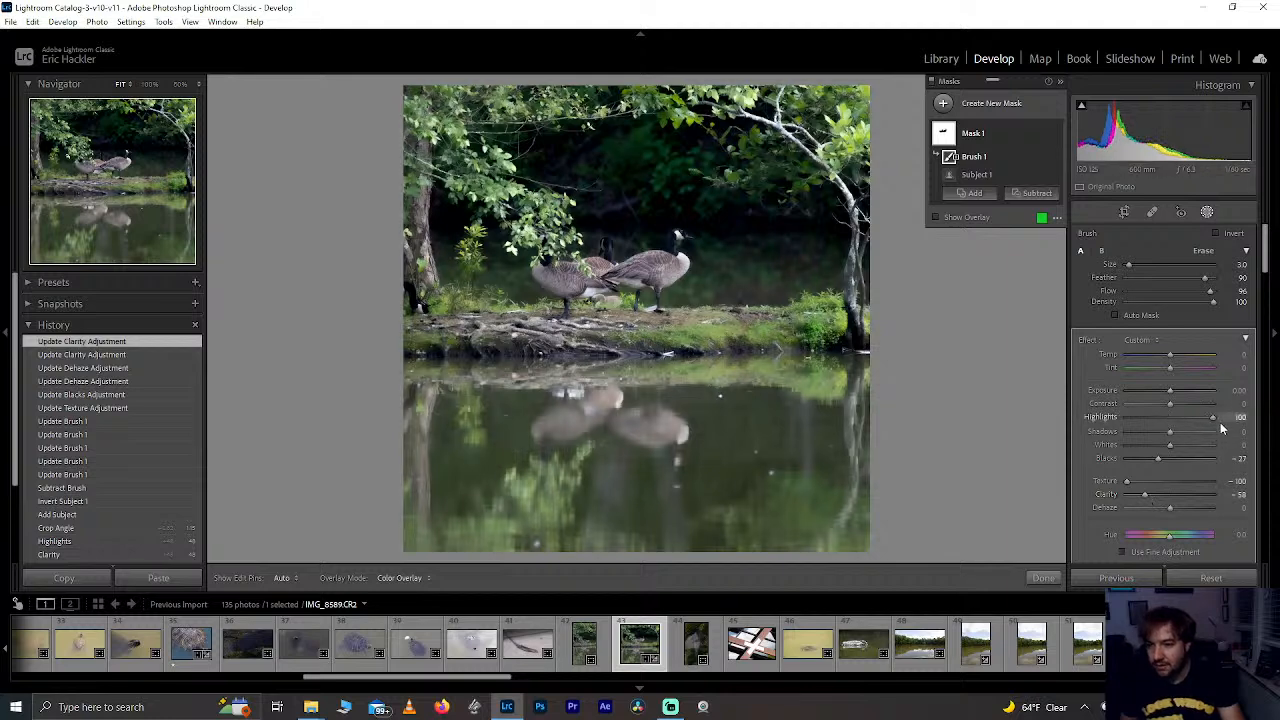
{"action": "left_click_drag", "start_coordinate": [1135, 422], "coordinate": [1191, 420]}
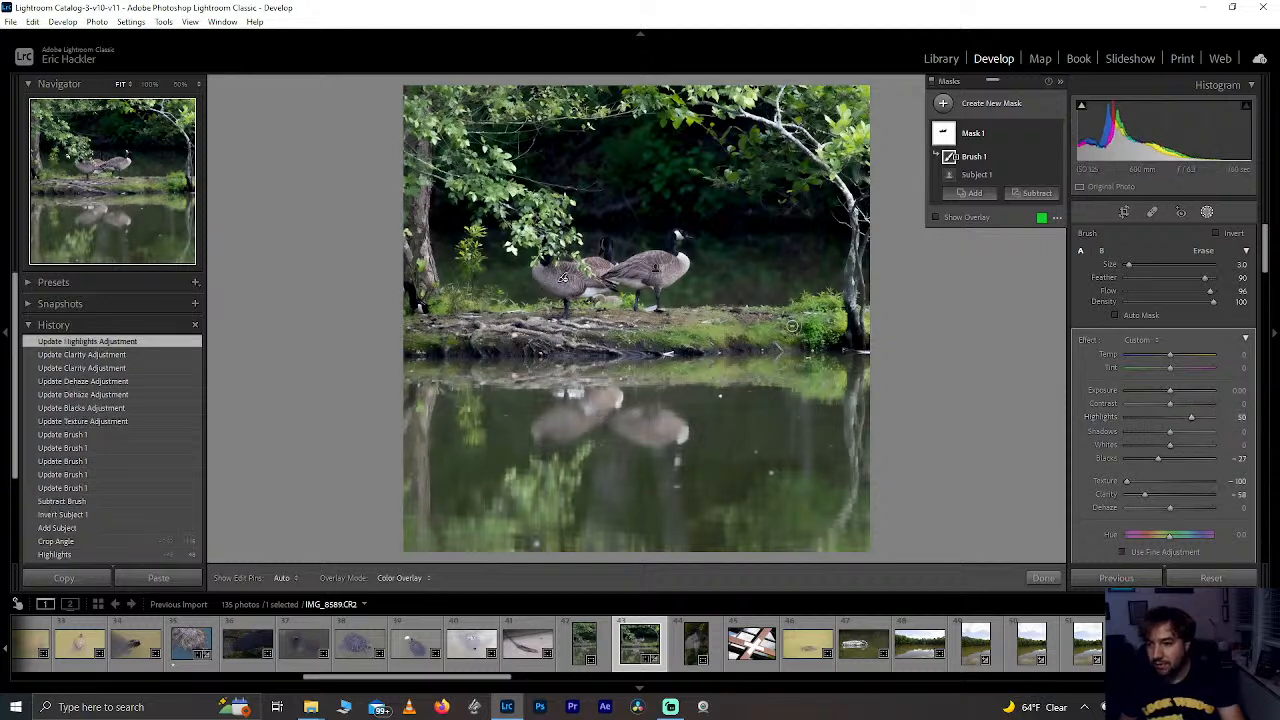
Step: Subtract the geese's reflections in the water from the mask, reducing the brush from size 8 to 5, and finish masking
{"action": "scroll", "coordinate": [647, 417], "scroll_direction": "up", "scroll_amount": 5}
{"action": "key", "text": "h"}
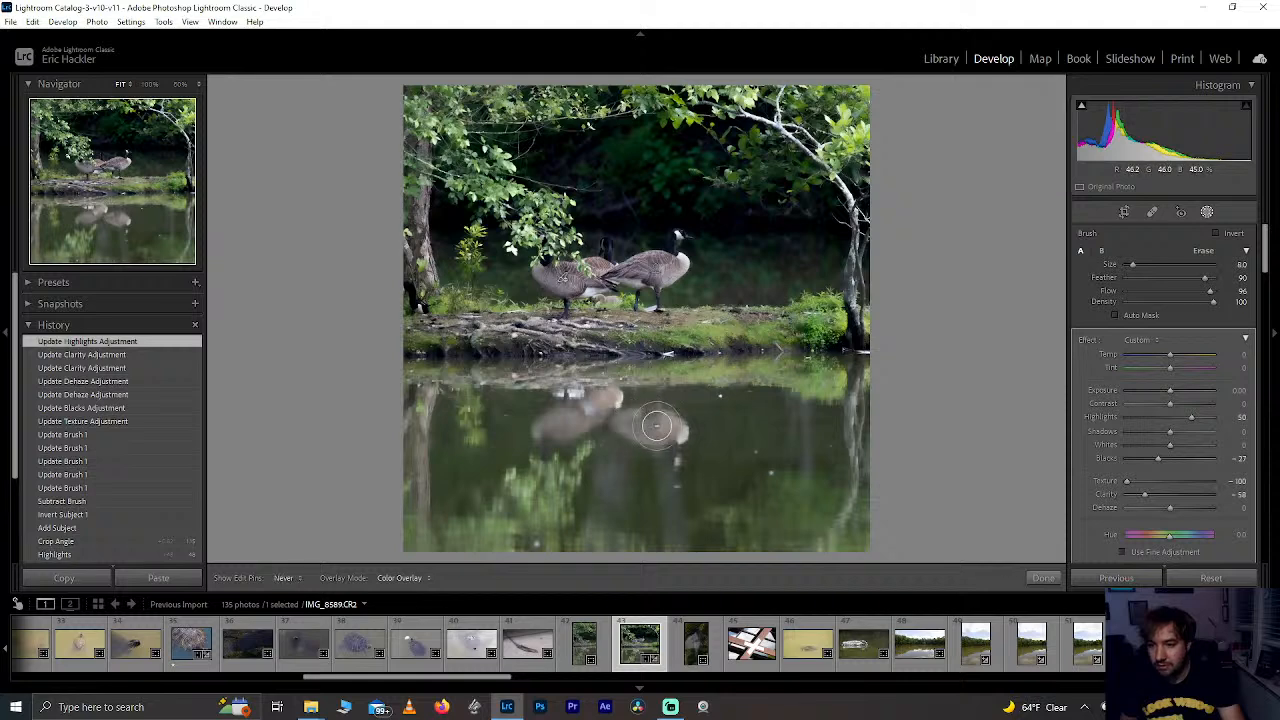
{"action": "mouse_move", "coordinate": [655, 426]}
{"action": "left_mouse_down"}
{"action": "mouse_move", "coordinate": [652, 413]}
{"action": "mouse_move", "coordinate": [585, 401]}
{"action": "mouse_move", "coordinate": [552, 426]}
{"action": "mouse_move", "coordinate": [600, 420]}
{"action": "mouse_move", "coordinate": [612, 397]}
{"action": "mouse_move", "coordinate": [621, 406]}
{"action": "left_mouse_up"}
{"action": "scroll", "coordinate": [695, 451], "scroll_direction": "down", "scroll_amount": 3}
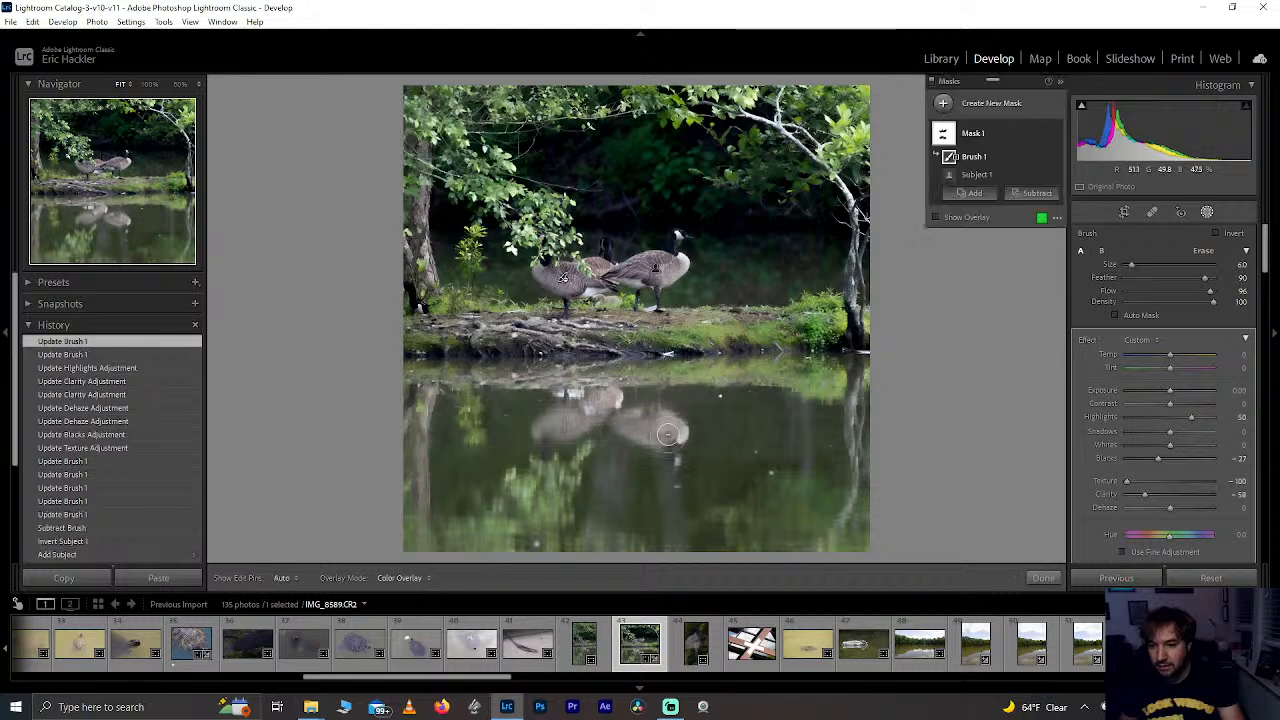
{"action": "key", "text": "h"}
{"action": "left_click_drag", "start_coordinate": [673, 457], "coordinate": [674, 500]}
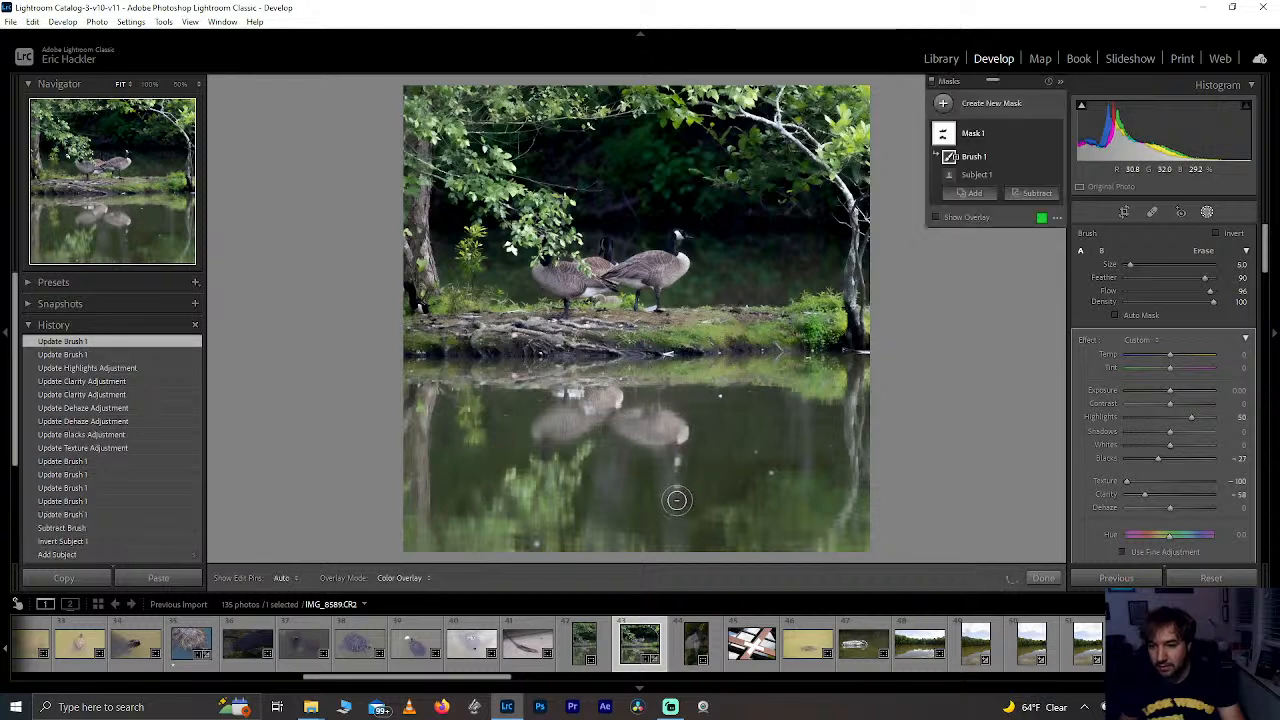
{"action": "mouse_move", "coordinate": [580, 436]}
{"action": "left_mouse_down"}
{"action": "mouse_move", "coordinate": [553, 430]}
{"action": "mouse_move", "coordinate": [541, 458]}
{"action": "mouse_move", "coordinate": [590, 390]}
{"action": "left_mouse_up"}
{"action": "left_click", "coordinate": [617, 387]}
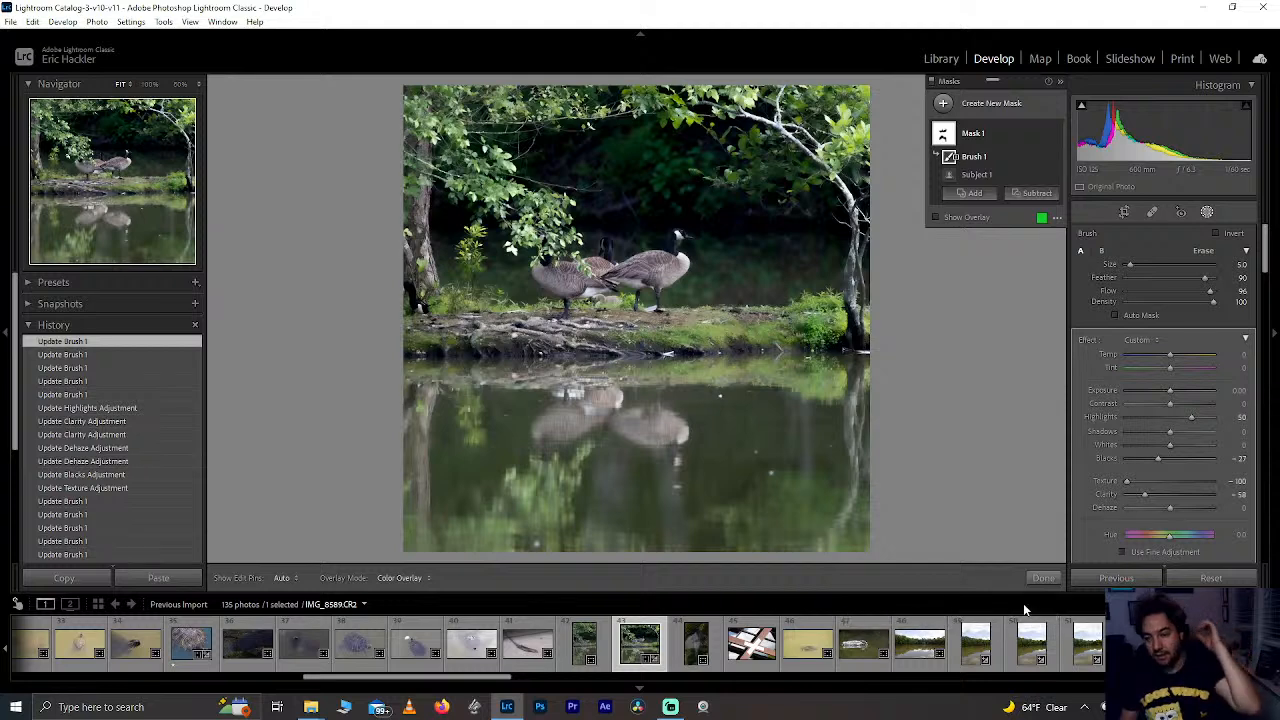
{"action": "left_click", "coordinate": [1041, 578]}
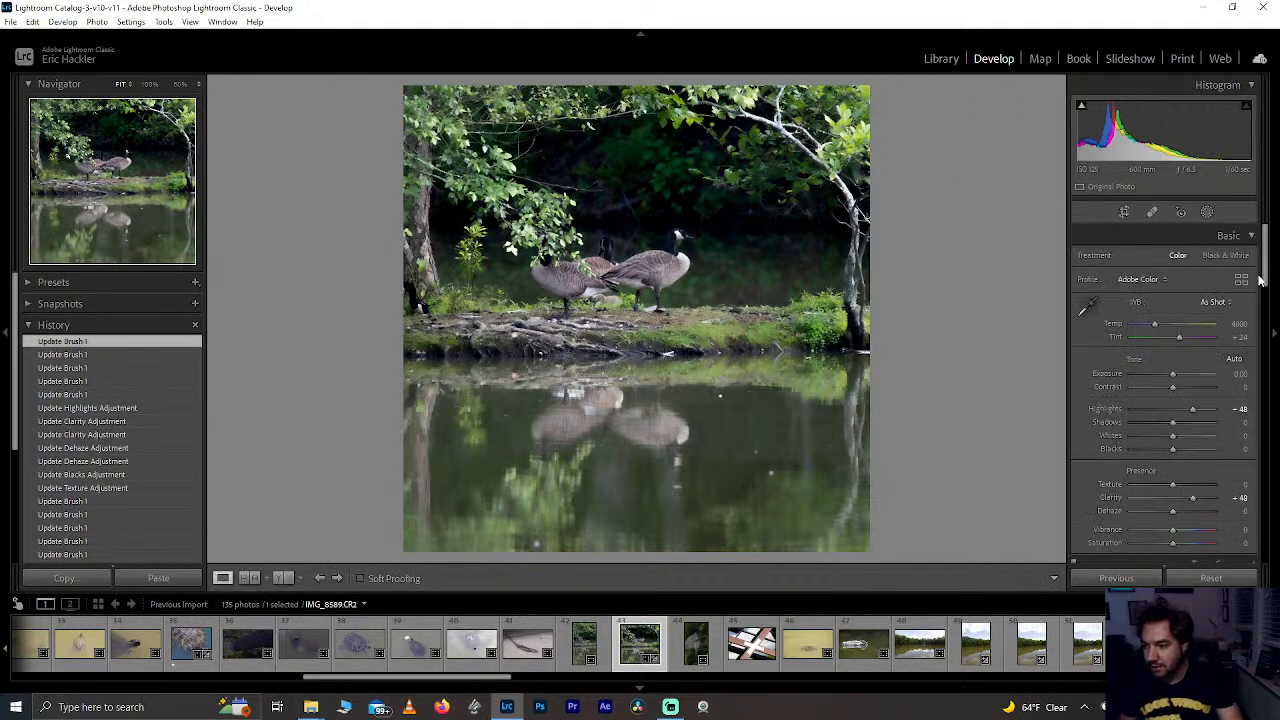
Step: Set Green hue to +28, saturation to +34 and luminance to -49, and Blue luminance to +100 with Blue saturation at 0
{"action": "left_click_drag", "start_coordinate": [1263, 280], "coordinate": [1223, 347]}
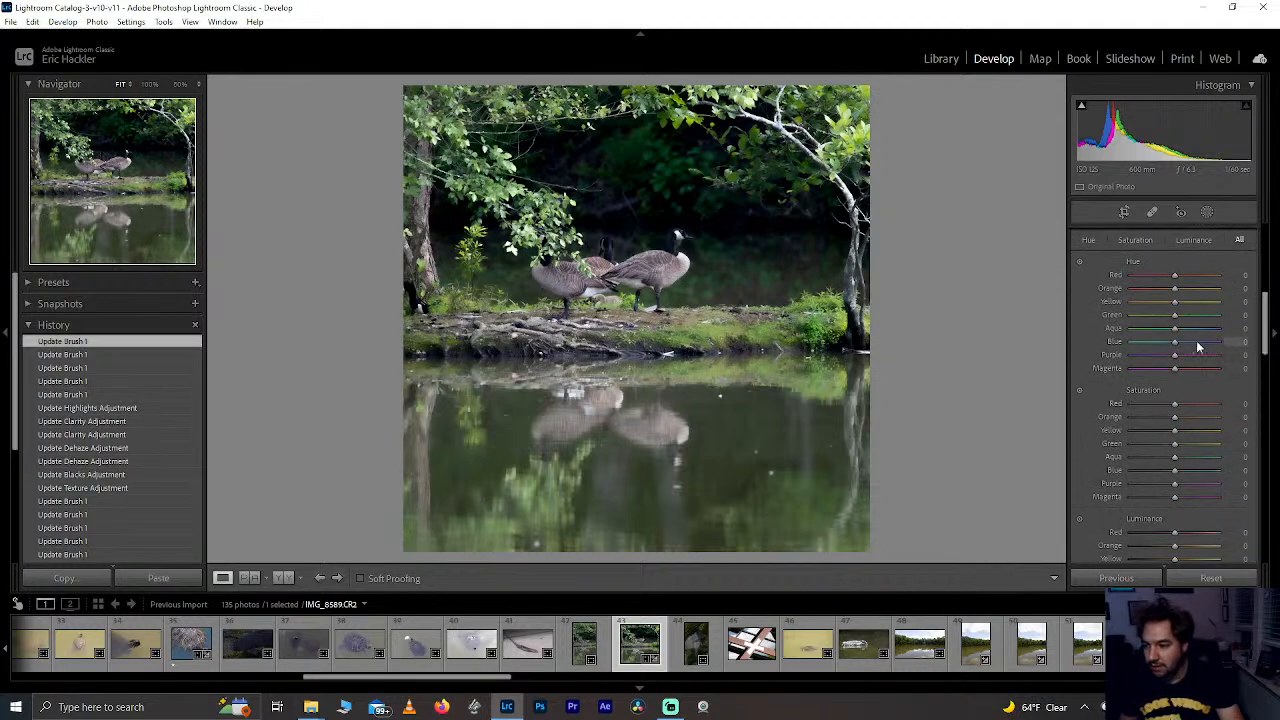
{"action": "left_click_drag", "start_coordinate": [1189, 321], "coordinate": [1194, 320]}
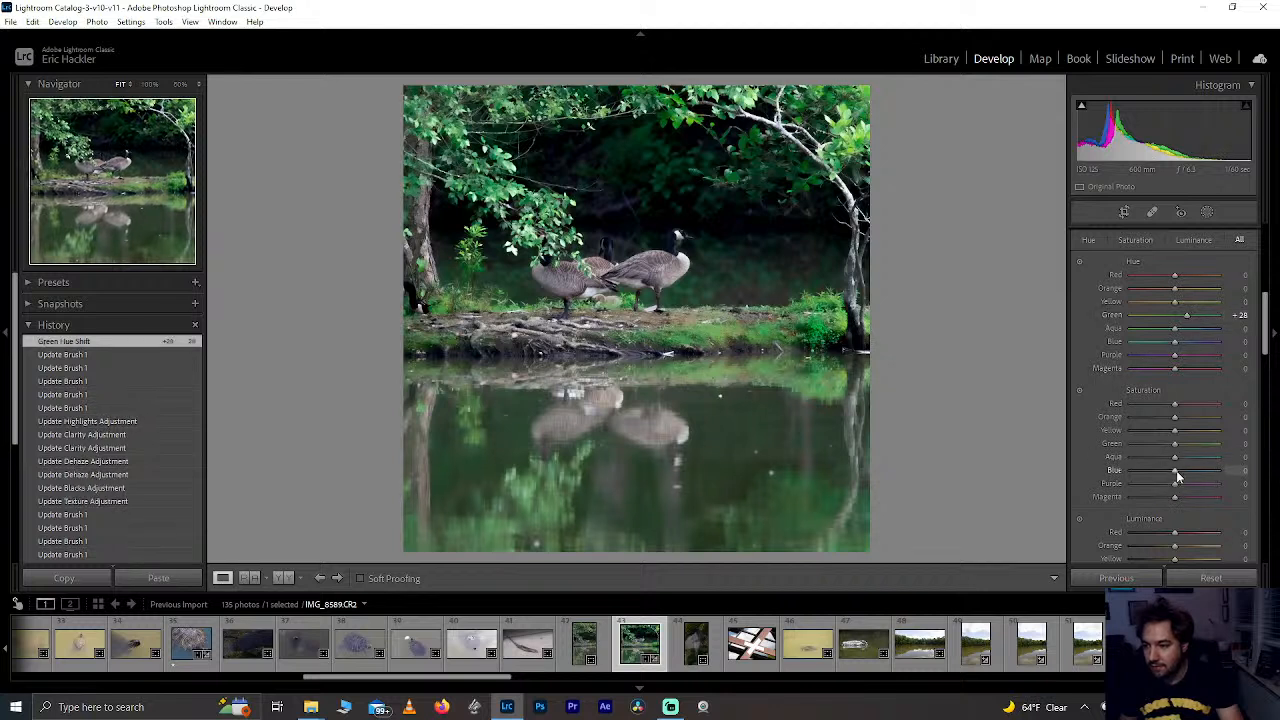
{"action": "mouse_move", "coordinate": [1175, 470]}
{"action": "left_mouse_down"}
{"action": "mouse_move", "coordinate": [1251, 481]}
{"action": "mouse_move", "coordinate": [1176, 480]}
{"action": "left_mouse_up"}
{"action": "left_click_drag", "start_coordinate": [1267, 354], "coordinate": [1235, 432]}
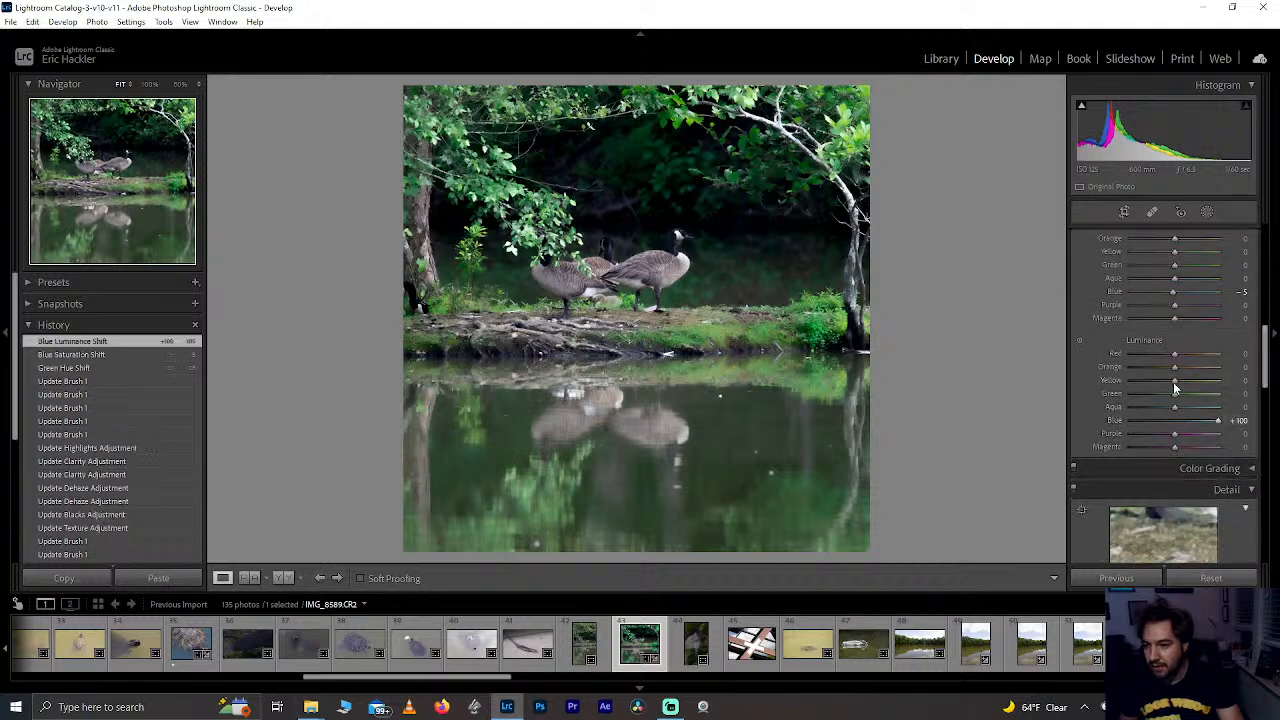
{"action": "left_click_drag", "start_coordinate": [1184, 292], "coordinate": [1180, 292]}
{"action": "double_click", "coordinate": [1182, 292]}
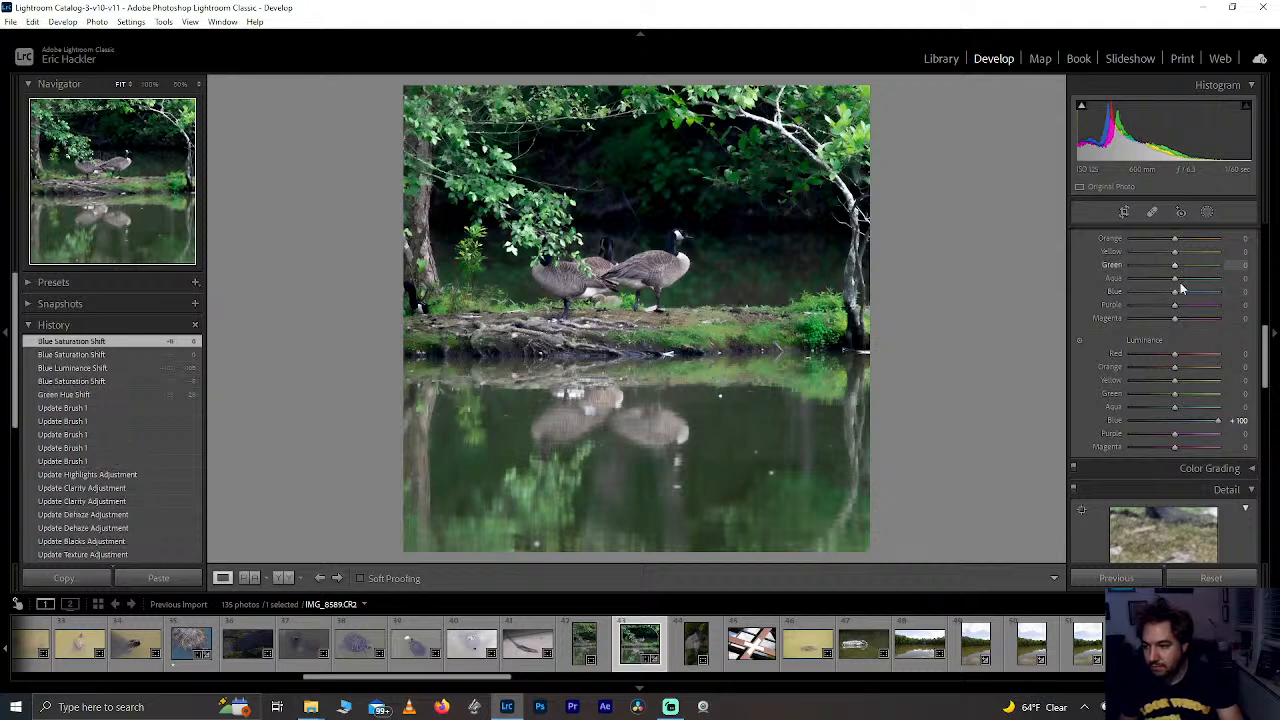
{"action": "left_click_drag", "start_coordinate": [1176, 394], "coordinate": [1153, 396]}
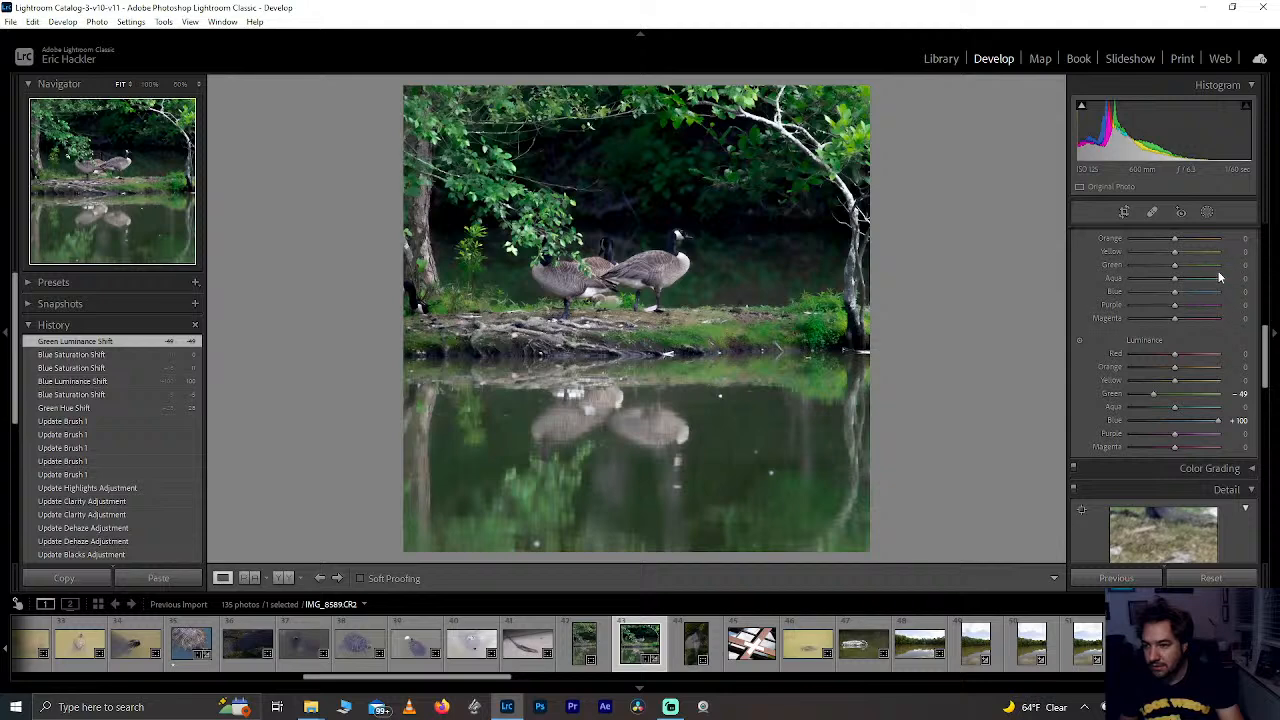
{"action": "mouse_move", "coordinate": [1175, 266]}
{"action": "left_mouse_down"}
{"action": "mouse_move", "coordinate": [1220, 266]}
{"action": "mouse_move", "coordinate": [1183, 268]}
{"action": "left_mouse_up"}
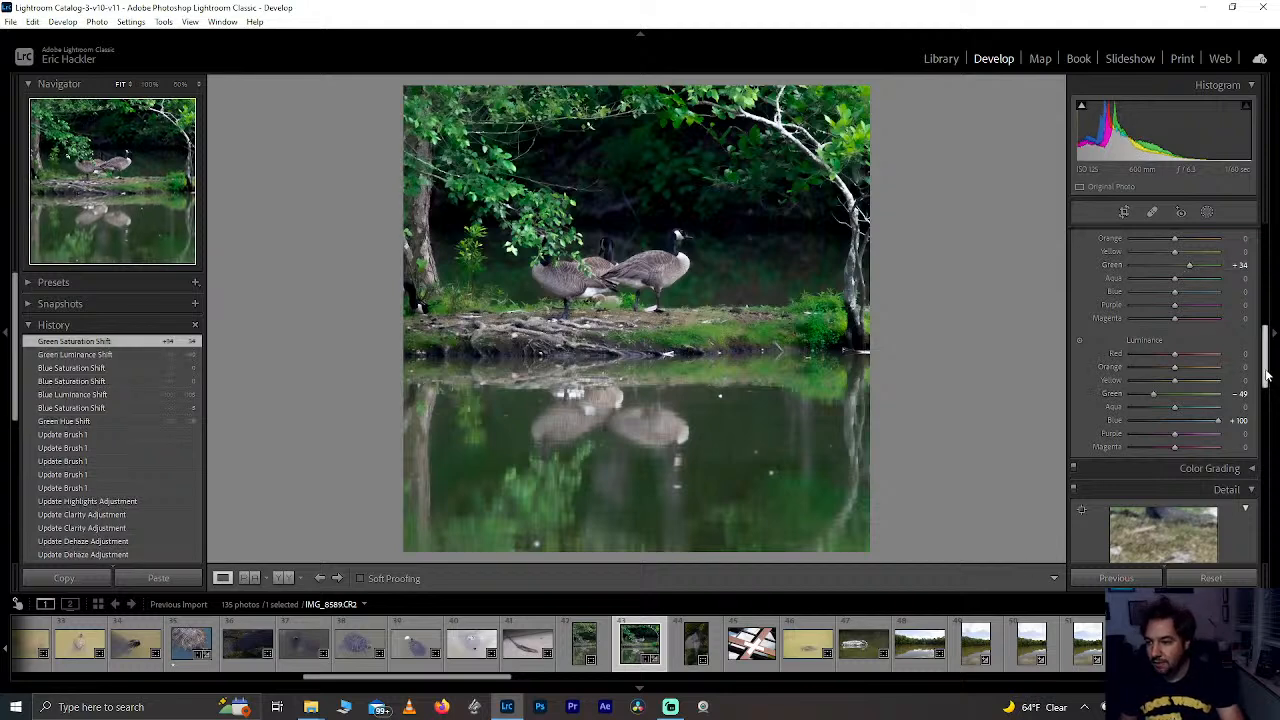
Step: Set Orange luminance to +100 and saturation to +80, keep Red and Yellow saturation at 0, and rate the geese photo one star
{"action": "scroll", "coordinate": [1267, 375], "scroll_direction": "up", "scroll_amount": 5}
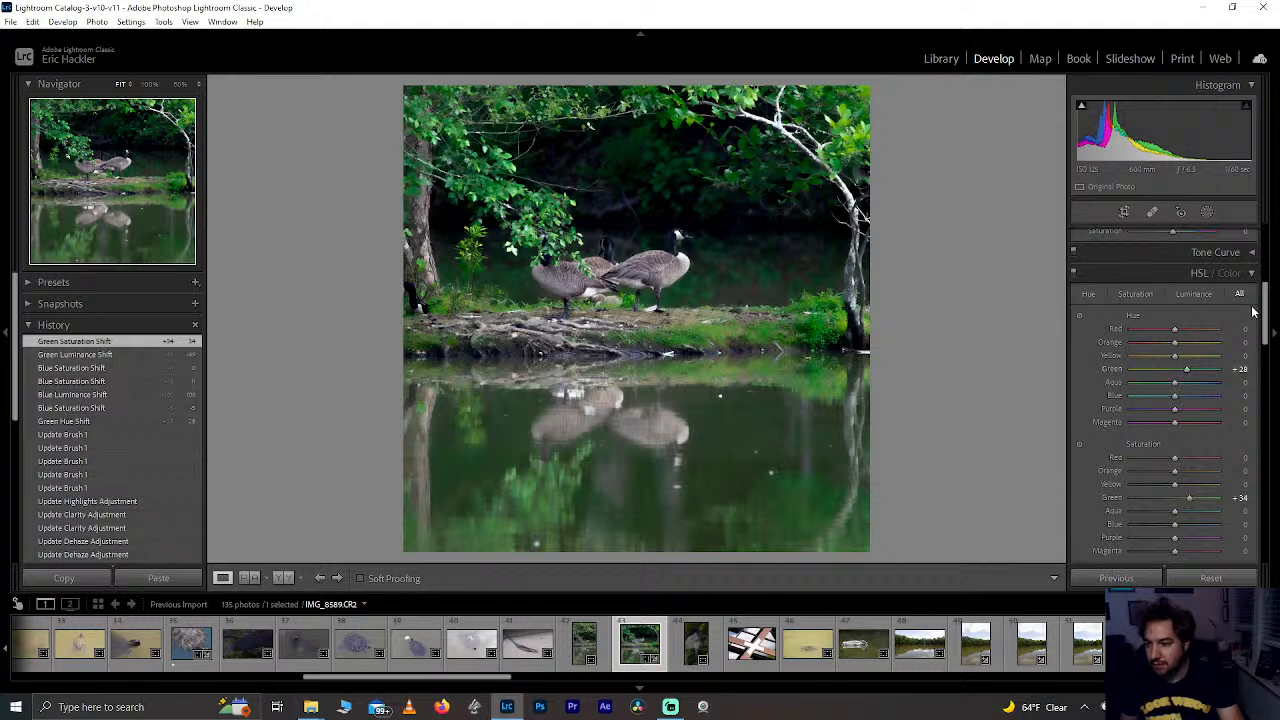
{"action": "scroll", "coordinate": [1265, 320], "scroll_direction": "down", "scroll_amount": 5}
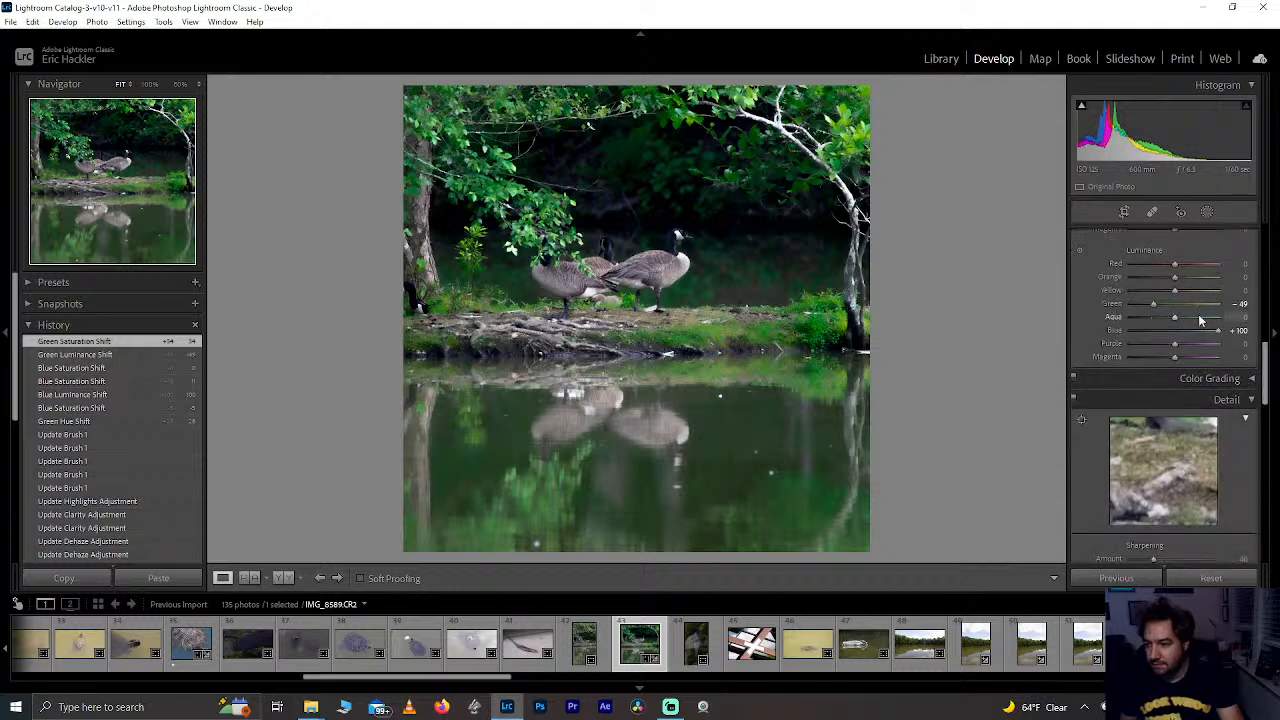
{"action": "left_click_drag", "start_coordinate": [1177, 284], "coordinate": [1248, 292]}
{"action": "left_click_drag", "start_coordinate": [1155, 283], "coordinate": [1236, 284]}
{"action": "scroll", "coordinate": [1268, 358], "scroll_direction": "up", "scroll_amount": 3}
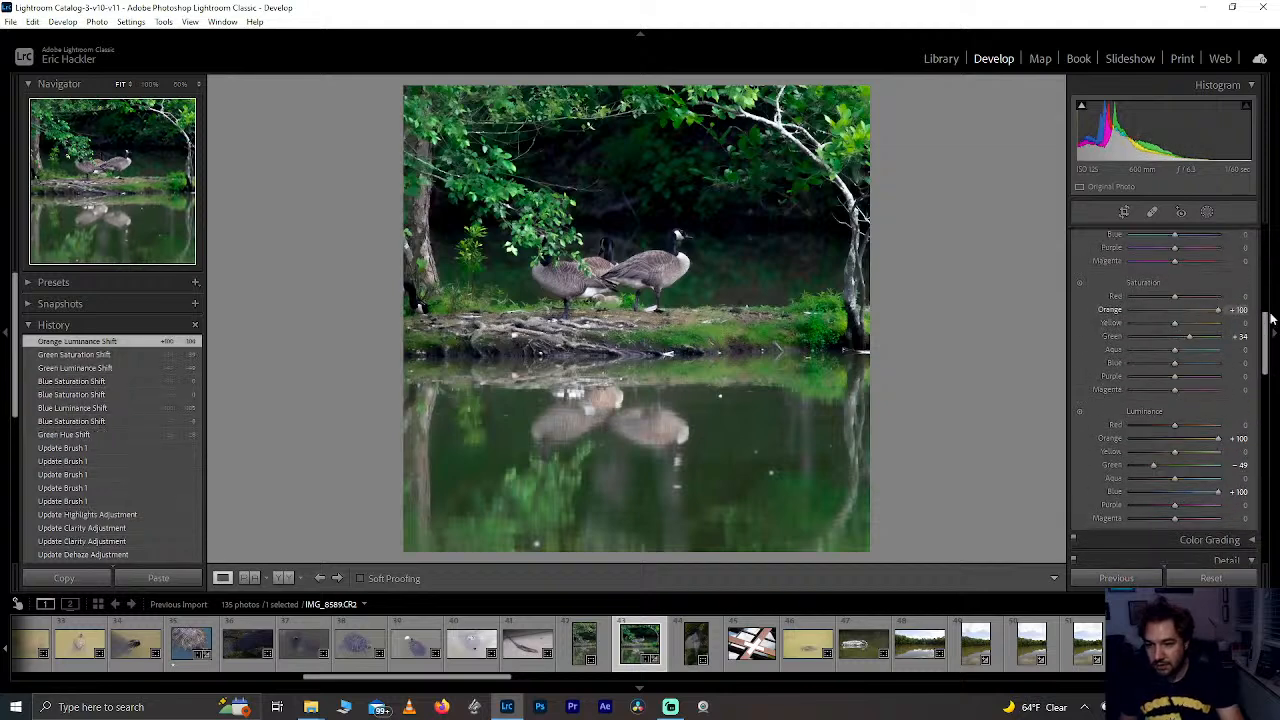
{"action": "left_click_drag", "start_coordinate": [1208, 317], "coordinate": [1167, 325]}
{"action": "double_click", "coordinate": [1167, 324]}
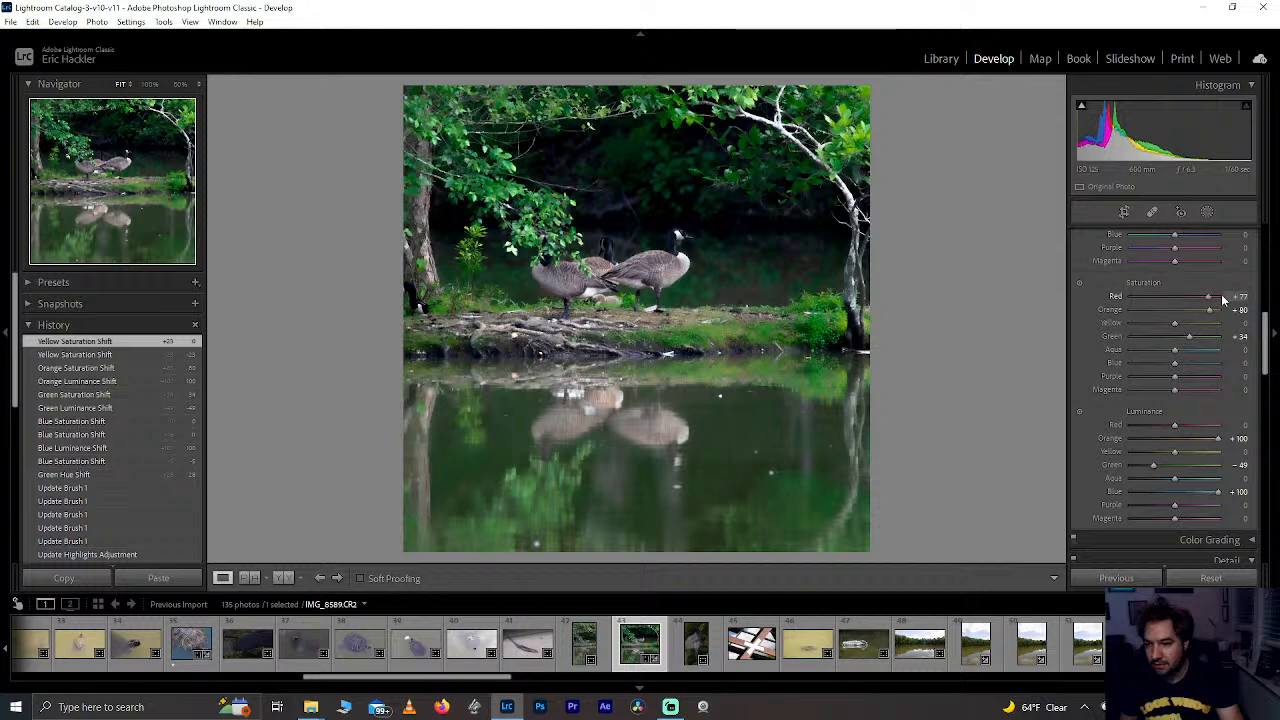
{"action": "left_click_drag", "start_coordinate": [1186, 293], "coordinate": [1186, 293]}
{"action": "double_click", "coordinate": [1186, 295]}
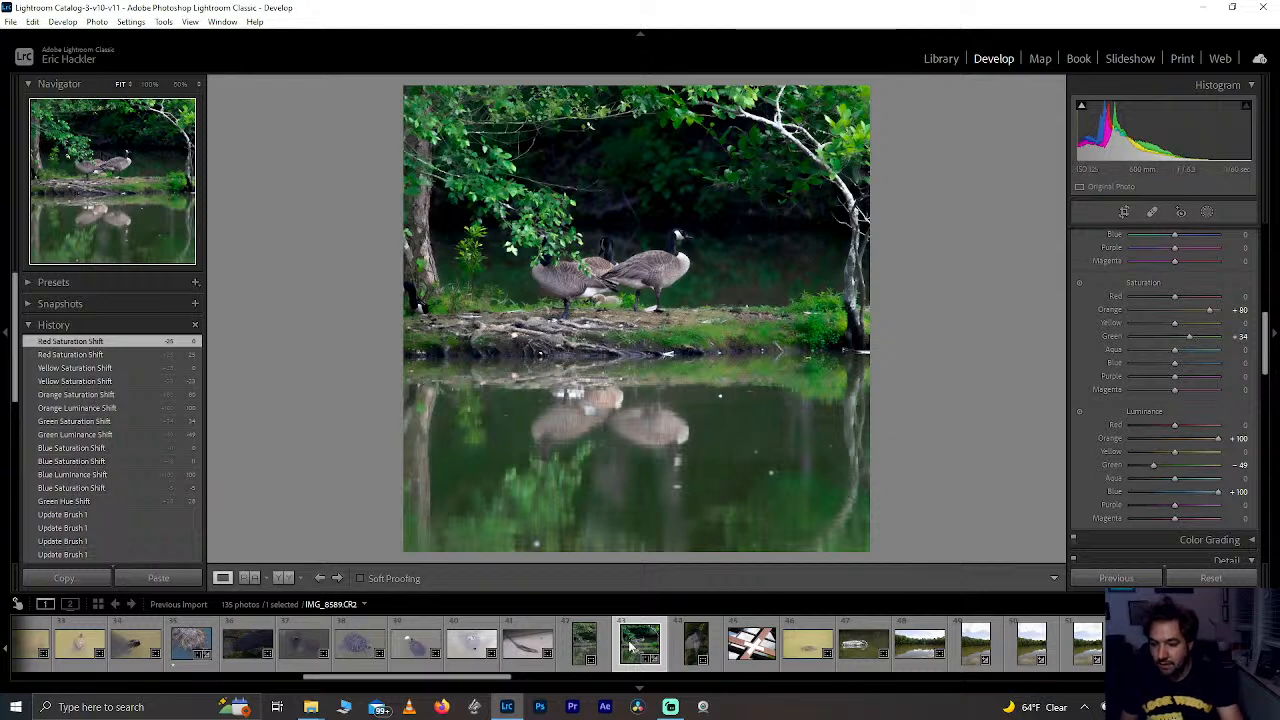
{"action": "key", "text": "1"}
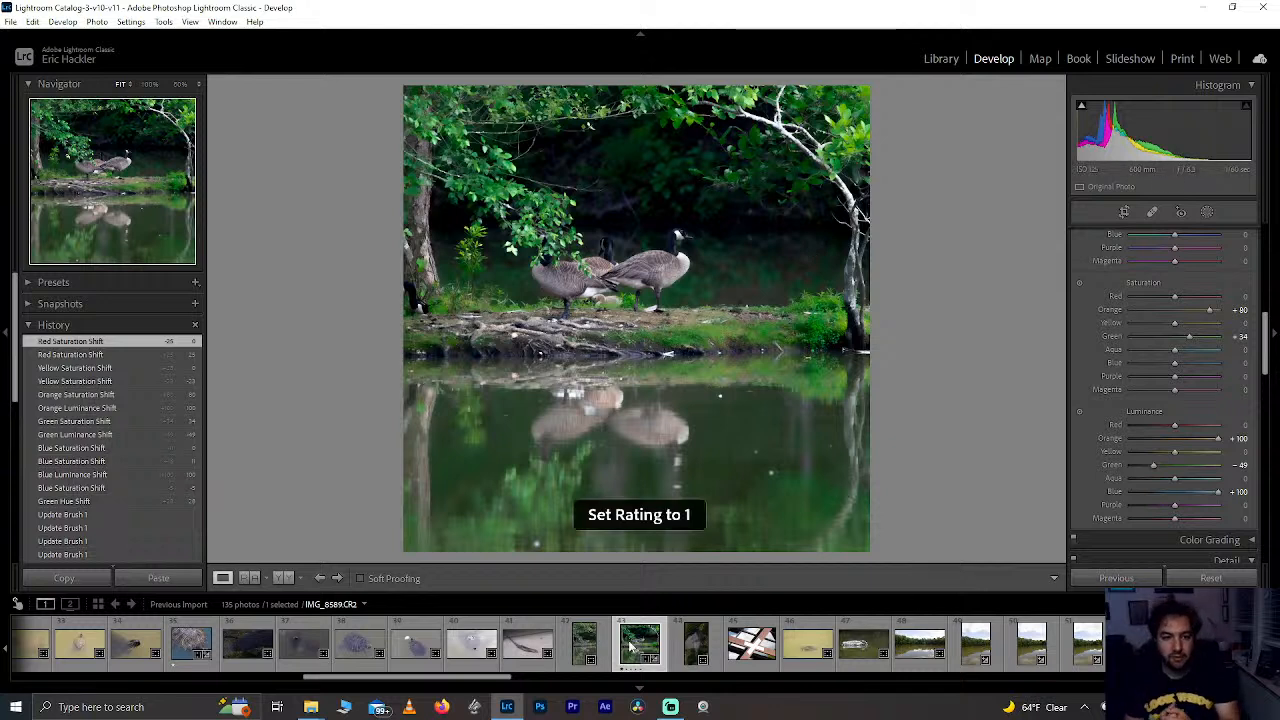
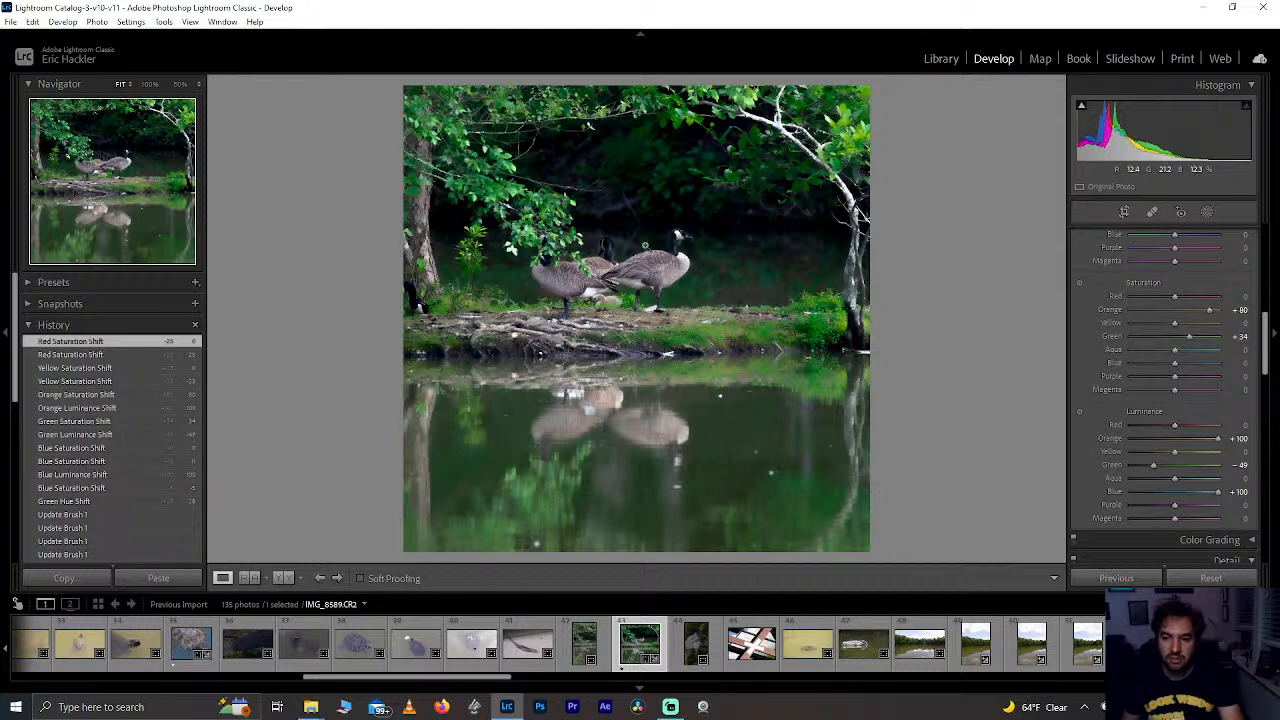
Step: Review the photos following the geese shot up to the wide lake view, and browse further through the import for the next candidate
{"action": "left_click", "coordinate": [688, 640]}
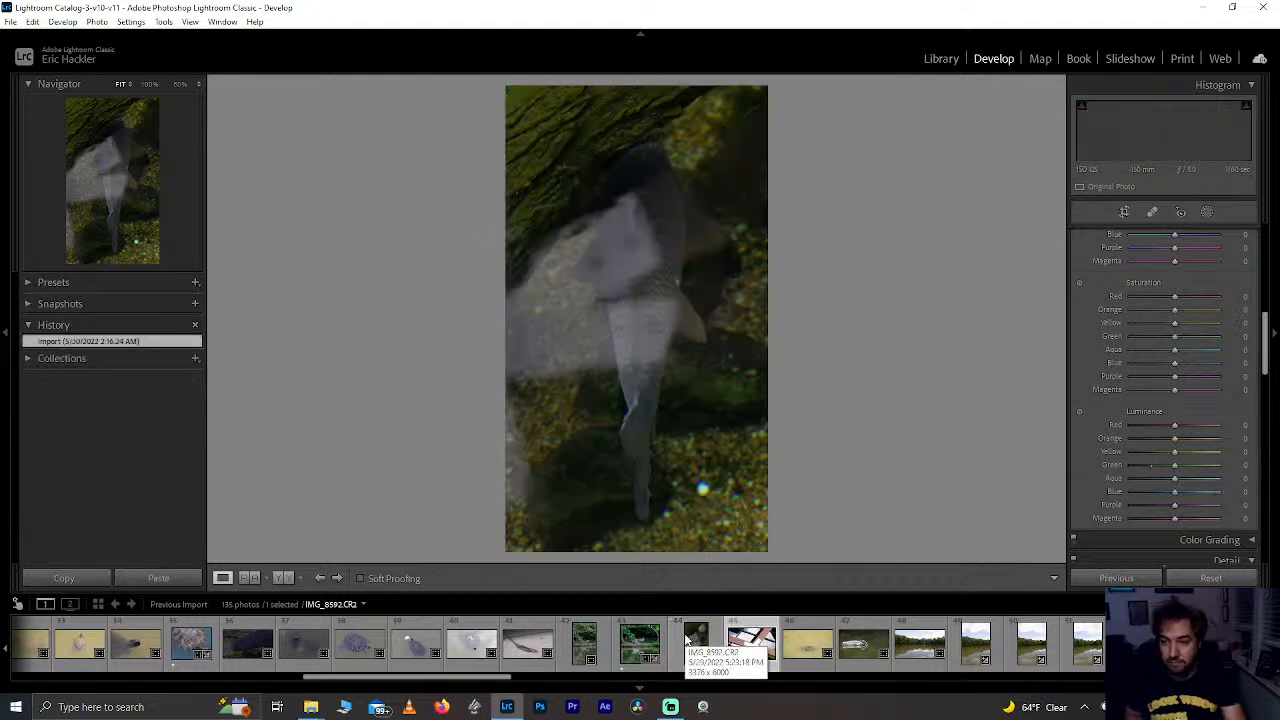
{"action": "key", "text": "Right"}
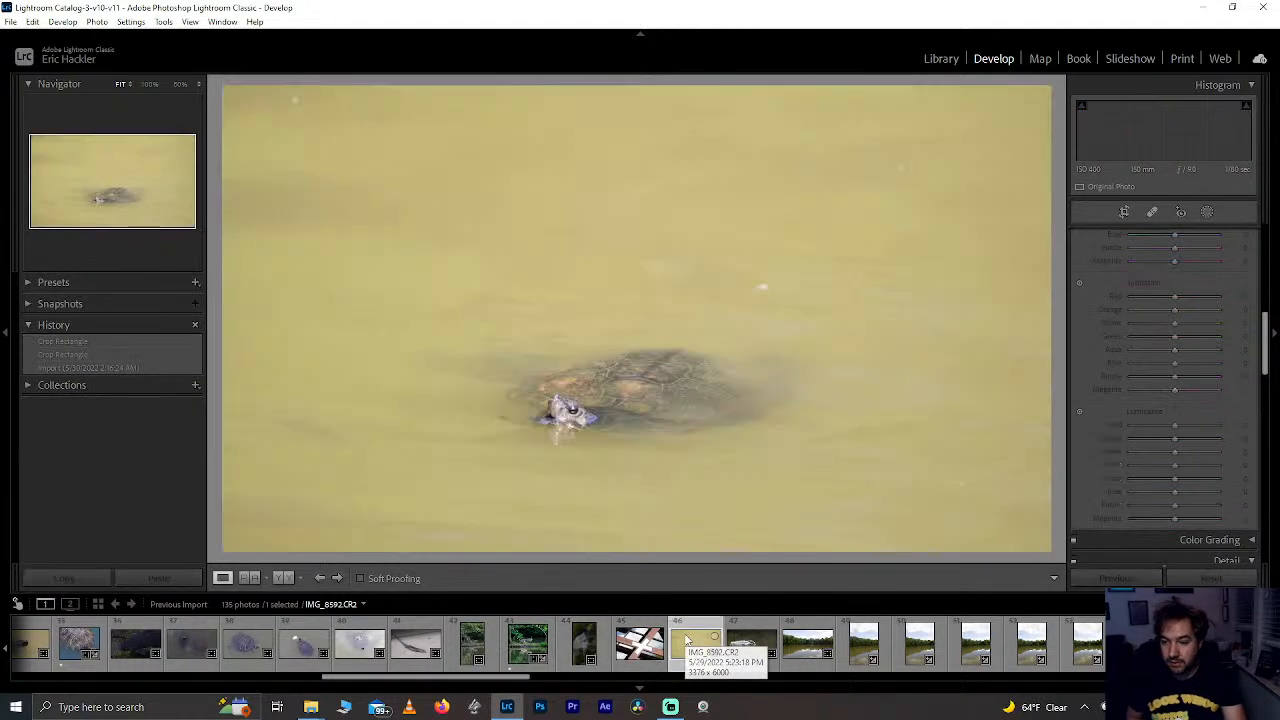
{"action": "key", "text": "Right"}
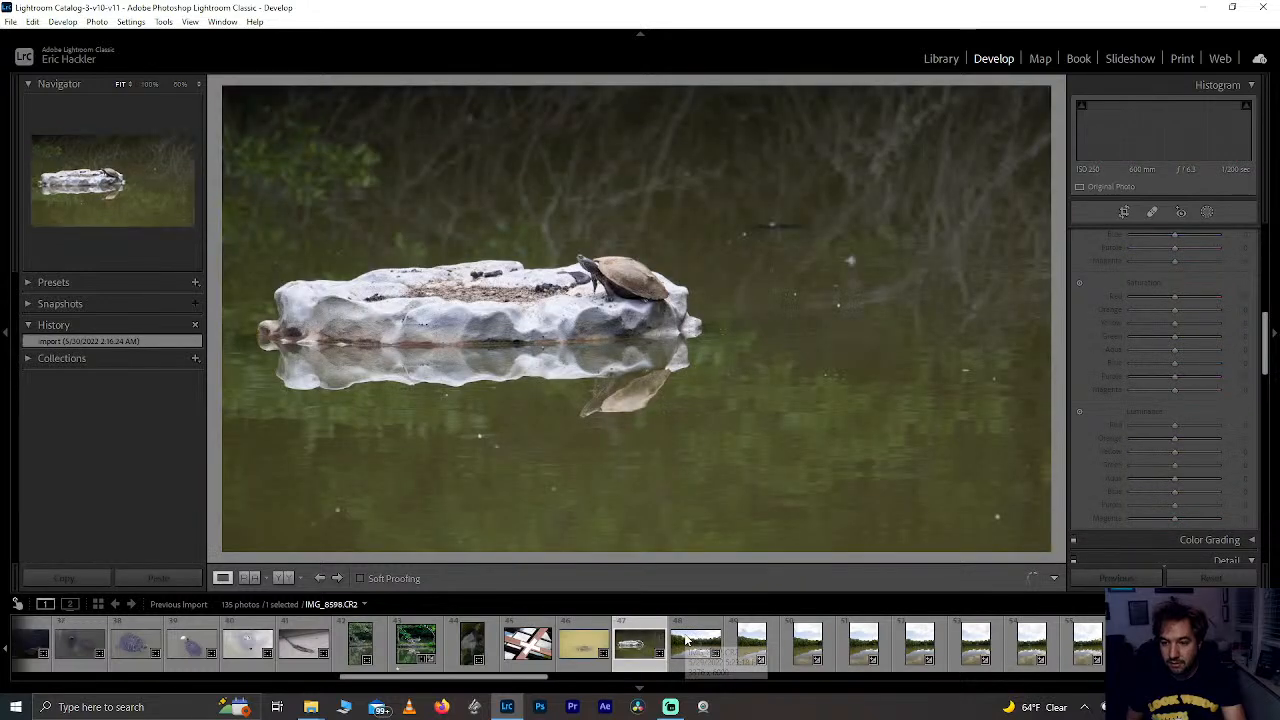
{"action": "key", "text": "Right"}
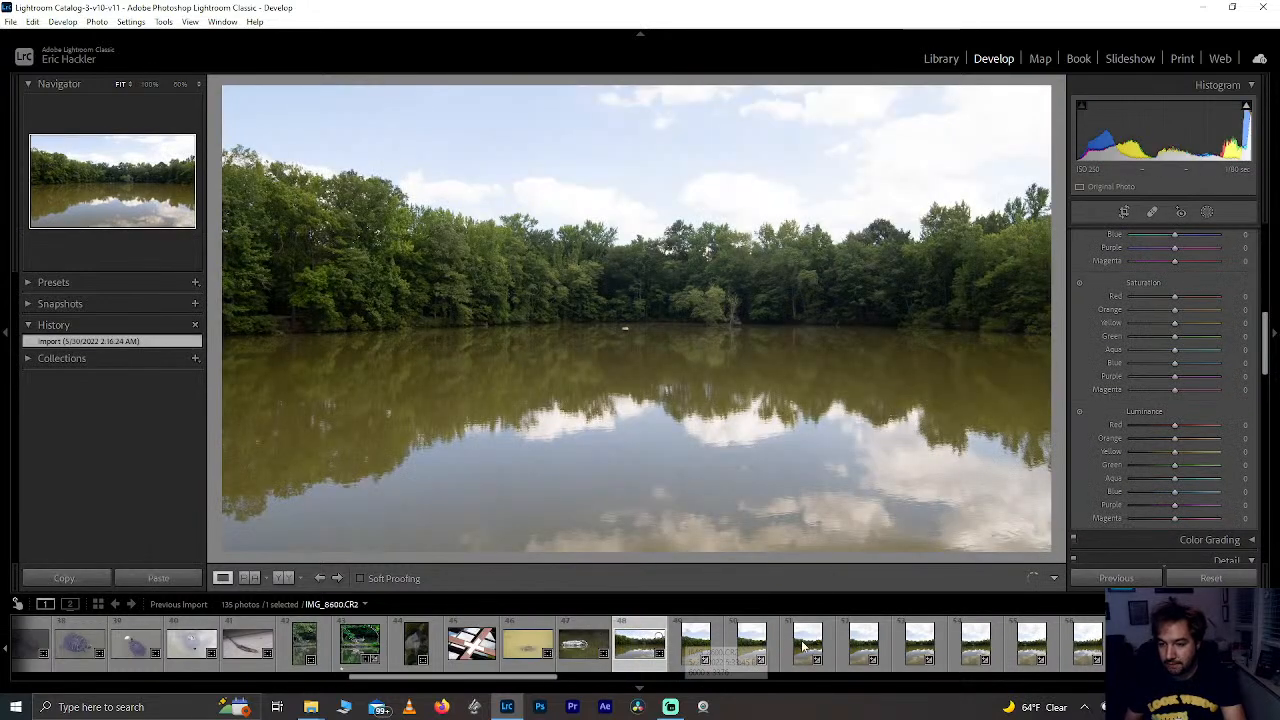
{"action": "scroll", "coordinate": [810, 645], "scroll_direction": "down", "scroll_amount": 5}
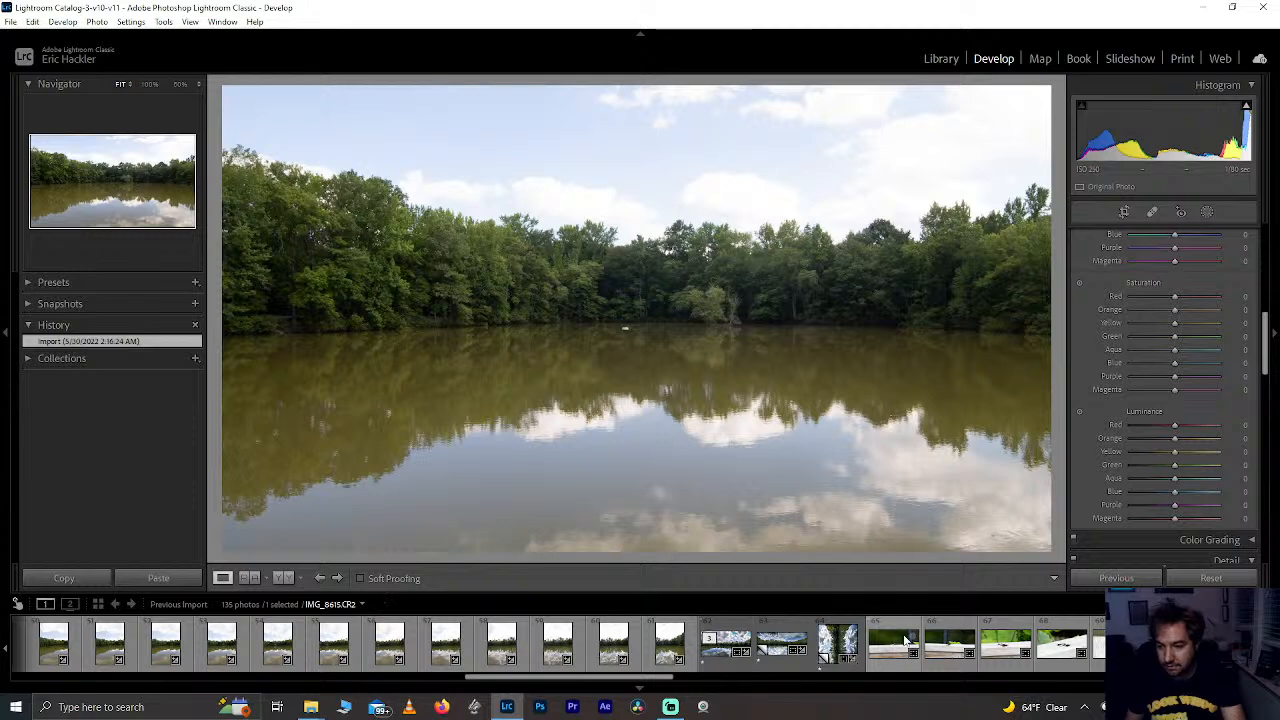
{"action": "scroll", "coordinate": [1005, 648], "scroll_direction": "down", "scroll_amount": 3}
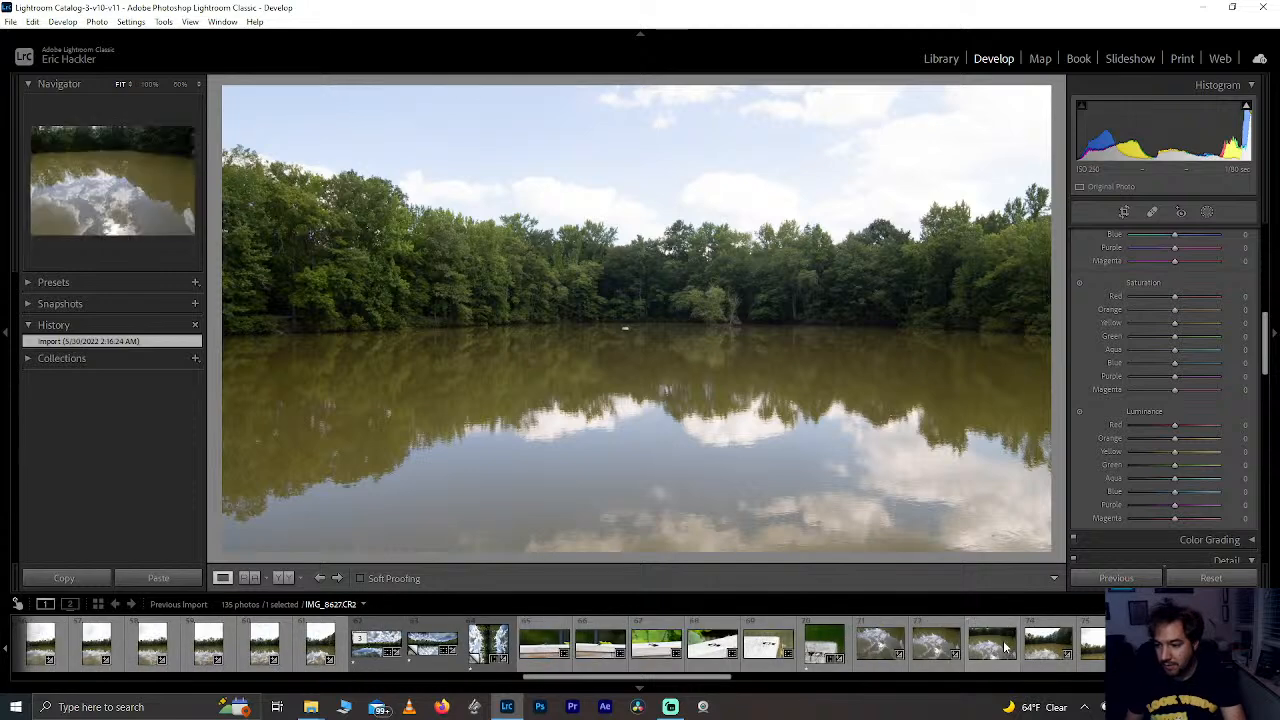
{"action": "scroll", "coordinate": [873, 643], "scroll_direction": "down", "scroll_amount": 3}
{"action": "scroll", "coordinate": [873, 643], "scroll_direction": "down", "scroll_amount": 4}
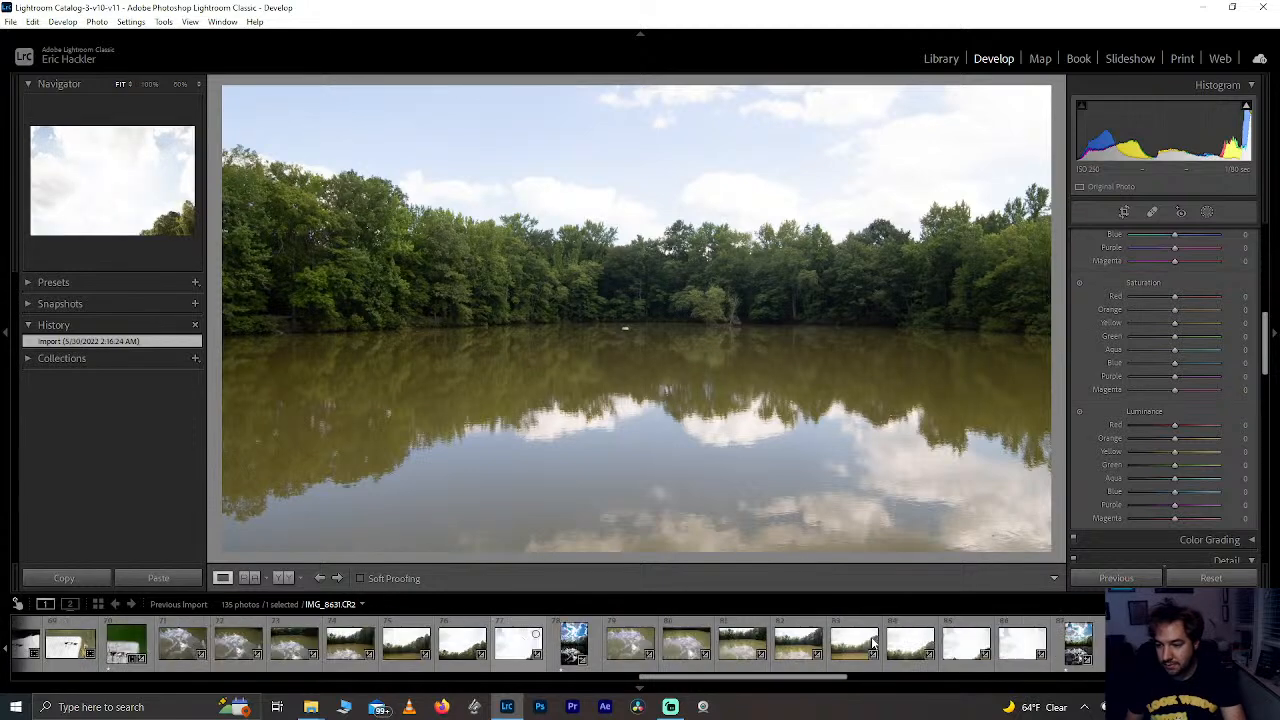
Step: Compare the successive shots of the red-headed lizard on the boards, ending on IMG_8646.CR2
{"action": "left_click", "coordinate": [895, 650]}
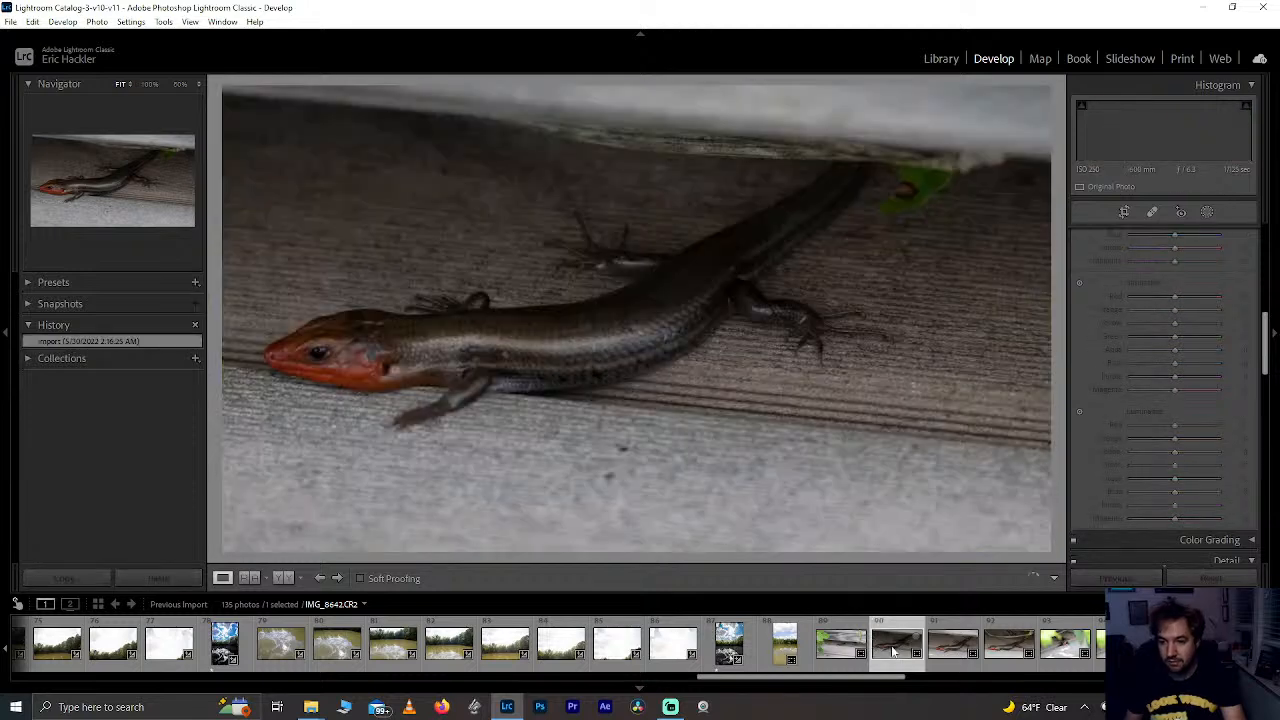
{"action": "key", "text": "Right"}
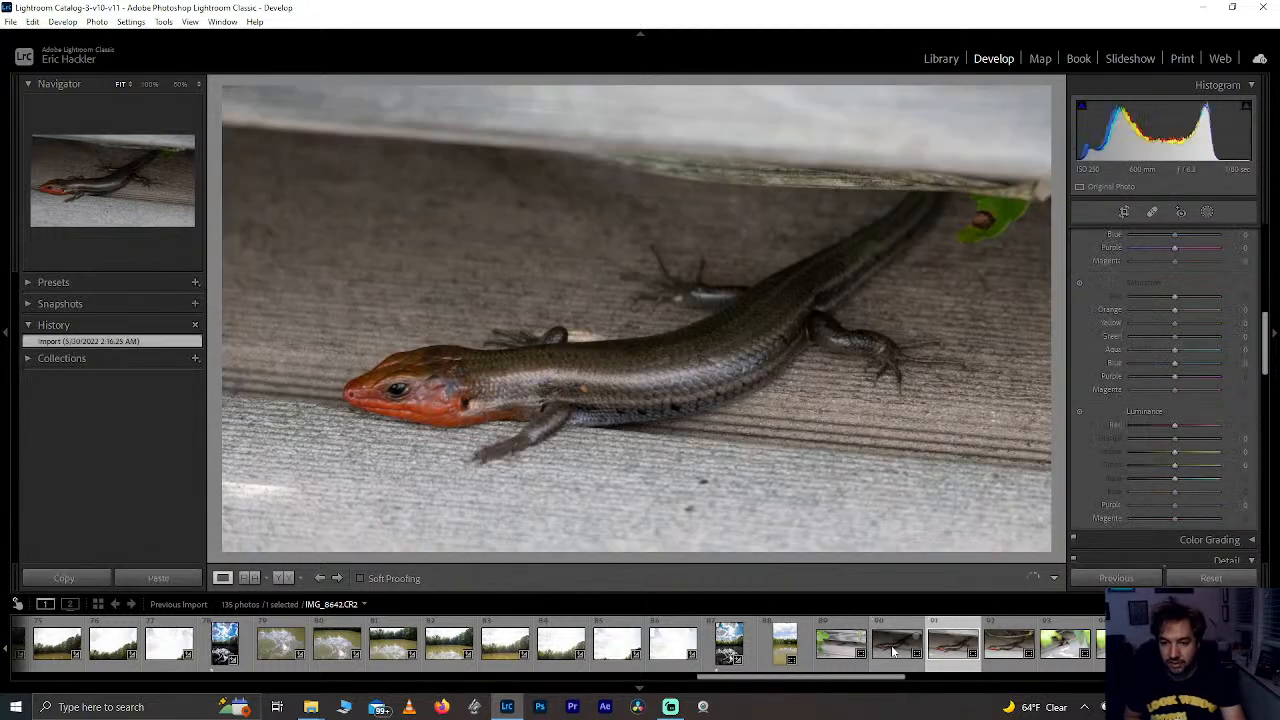
{"action": "key", "text": "Right"}
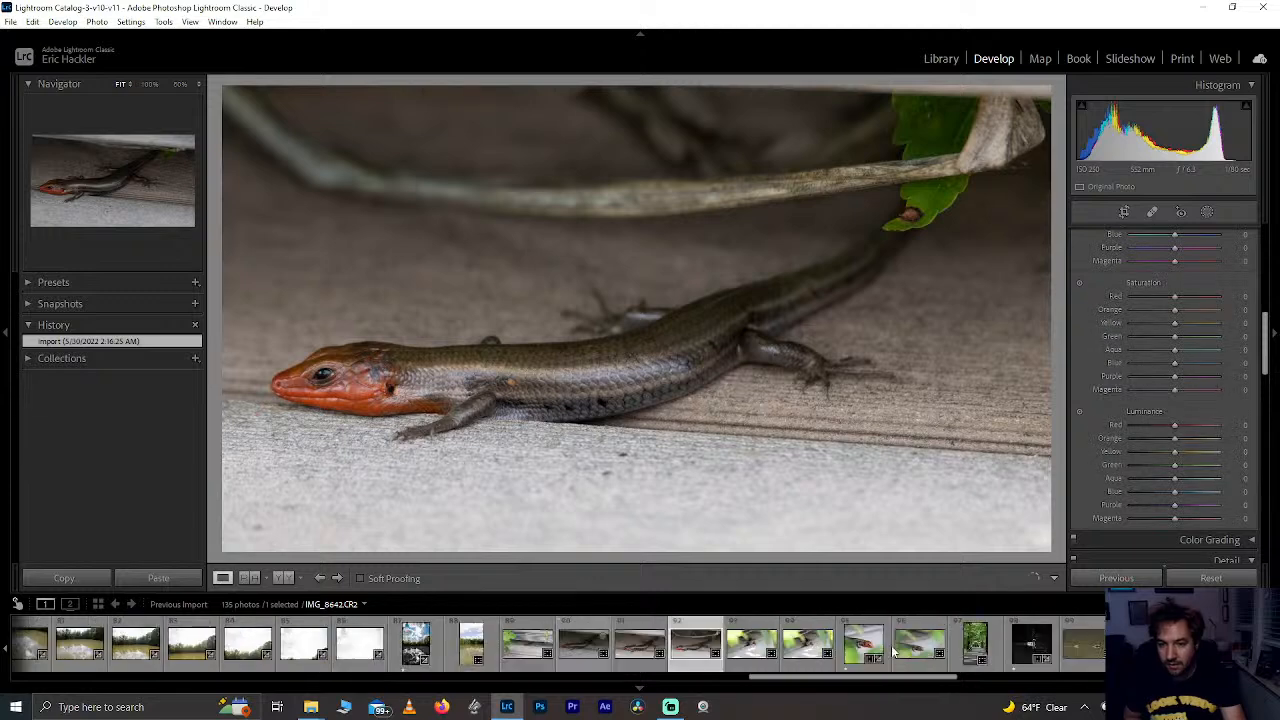
{"action": "key", "text": "Right"}
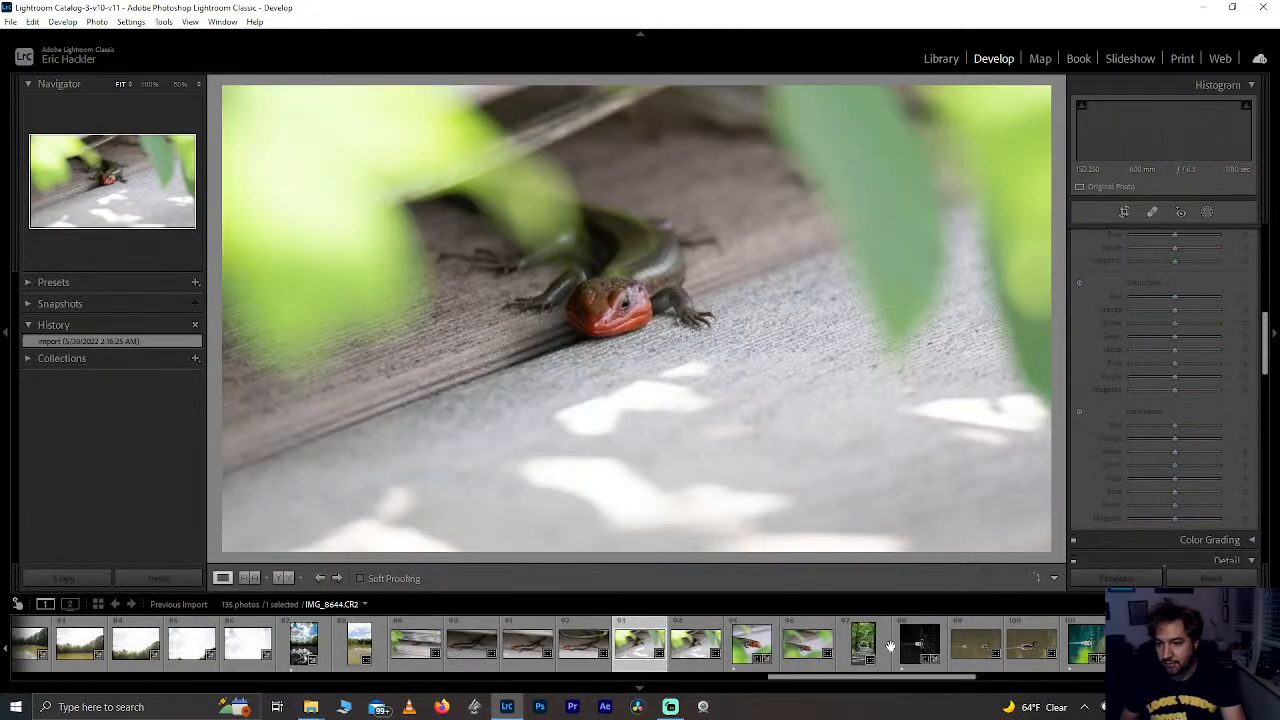
{"action": "left_click", "coordinate": [695, 650]}
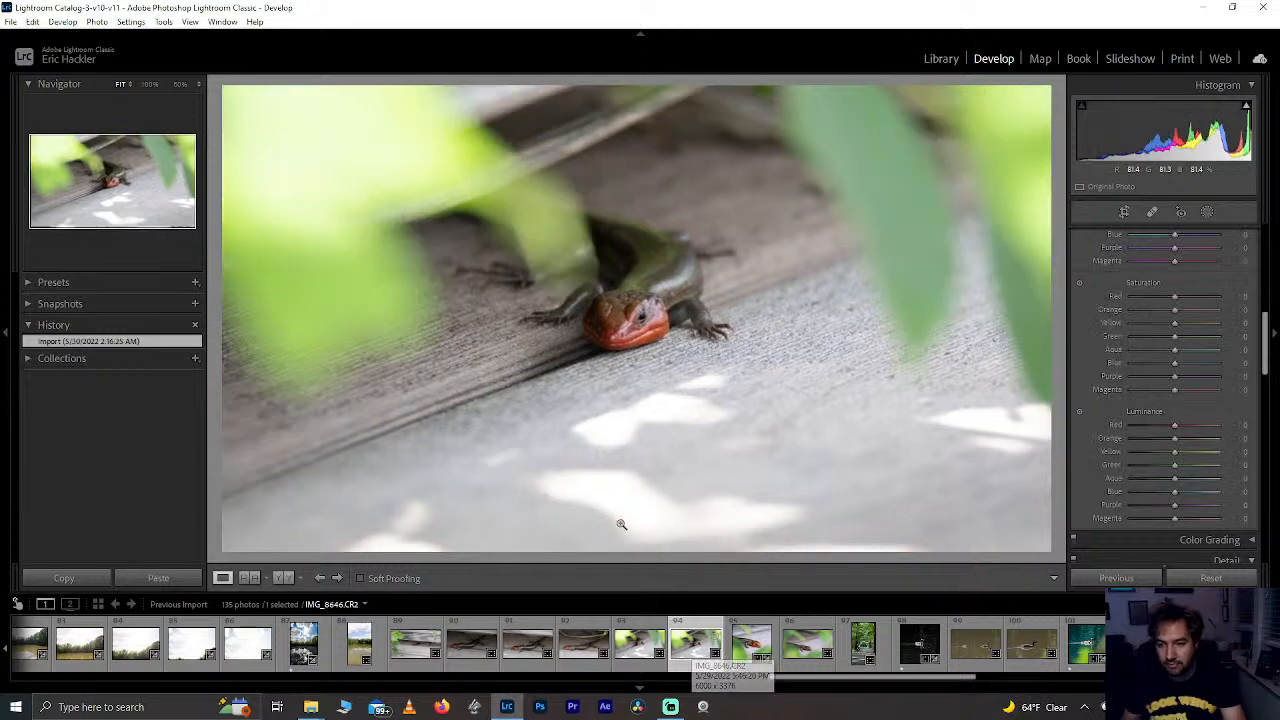
Step: Compare the sharpness of the lizard's head in IMG_8645.CR2 and IMG_8646.CR2 at close range, ending on IMG_8646.CR2
{"action": "left_click", "coordinate": [638, 316]}
{"action": "left_click", "coordinate": [645, 318]}
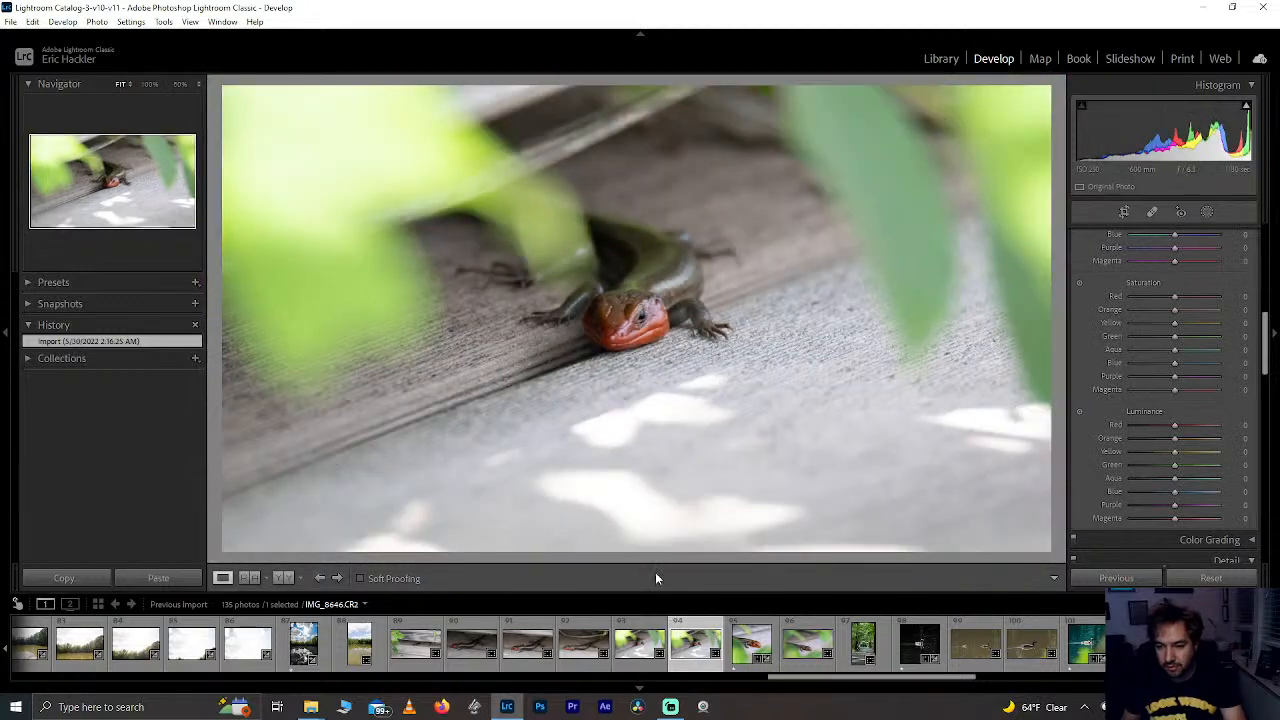
{"action": "left_click", "coordinate": [642, 645]}
{"action": "left_click", "coordinate": [641, 307]}
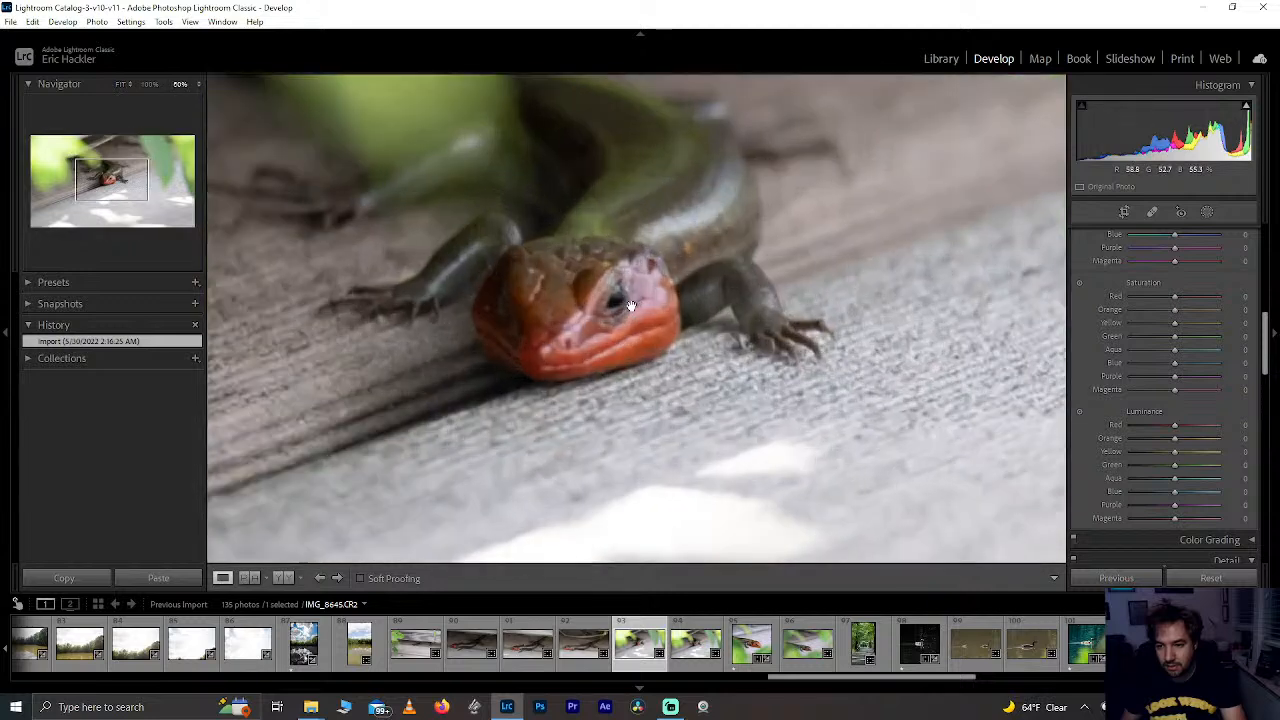
{"action": "left_click", "coordinate": [620, 304]}
{"action": "left_click", "coordinate": [694, 643]}
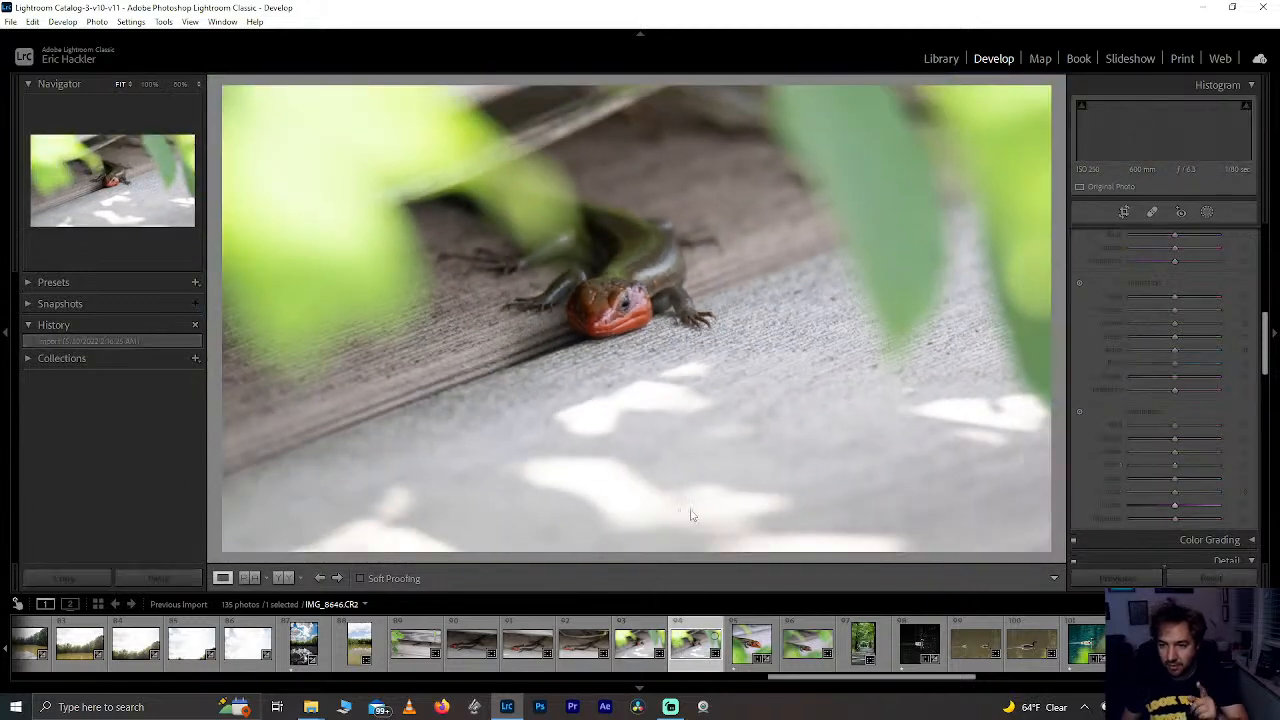
Step: Synchronize all develop settings, including crop and masks, from the edited lizard photo IMG_8648.CR2 to IMG_8646.CR2, and show IMG_8646.CR2
{"action": "left_click", "coordinate": [751, 643]}
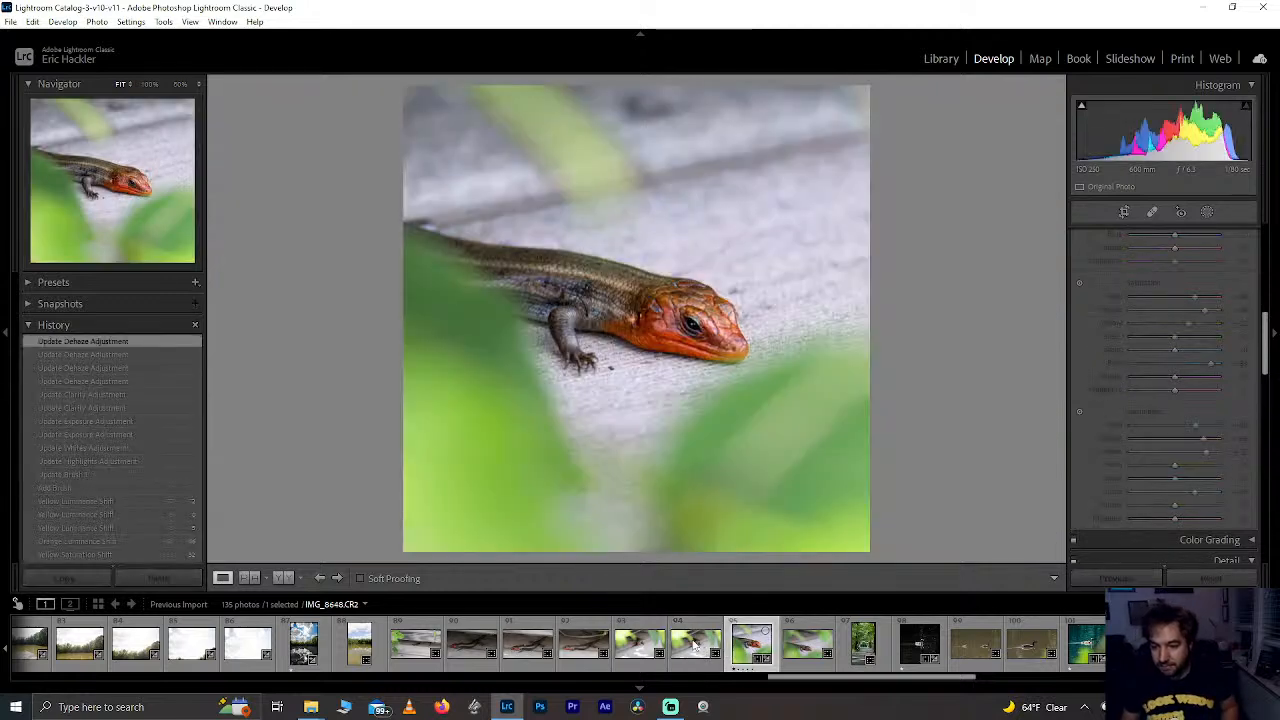
{"action": "left_click", "coordinate": [697, 645], "text": "ctrl"}
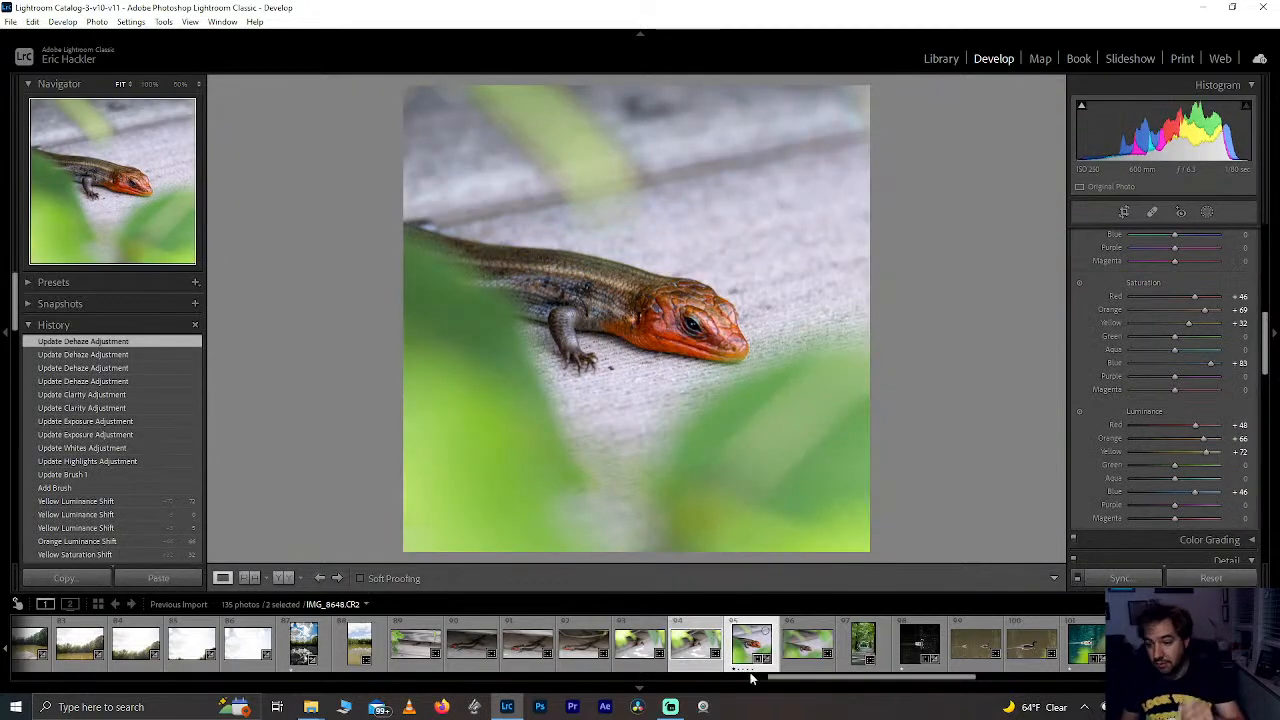
{"action": "left_click", "coordinate": [1140, 578]}
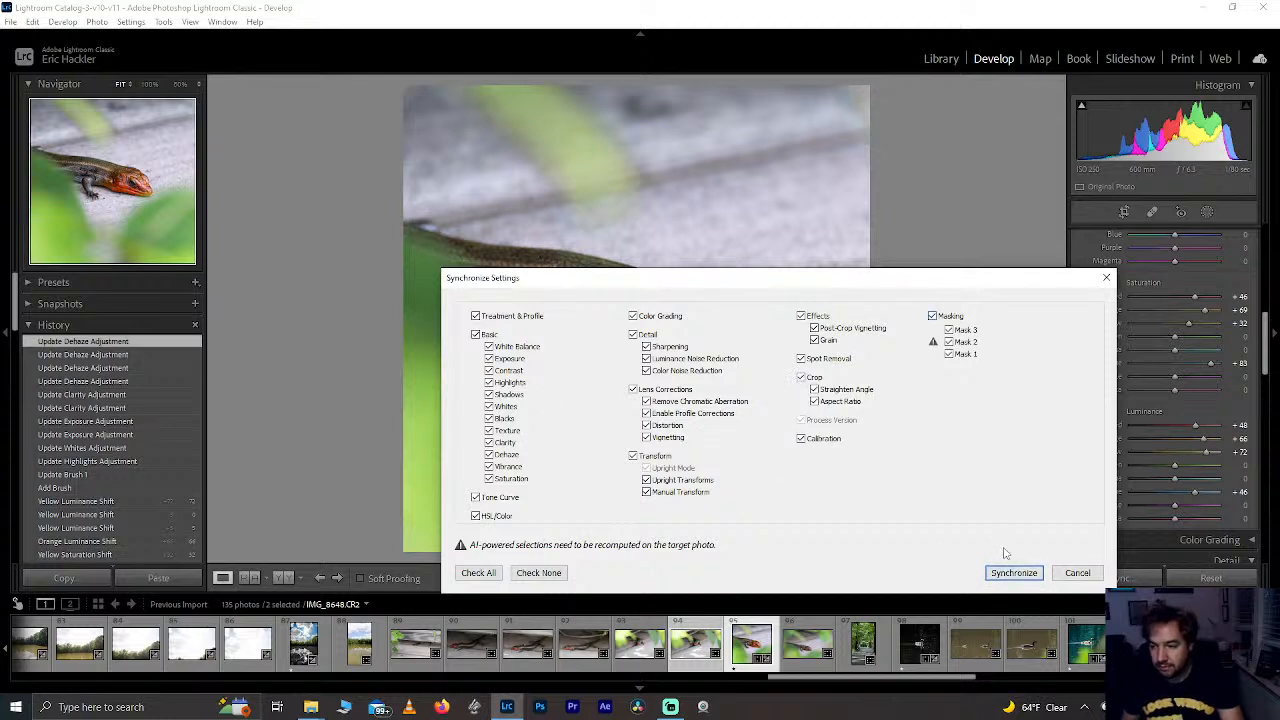
{"action": "left_click", "coordinate": [1015, 573]}
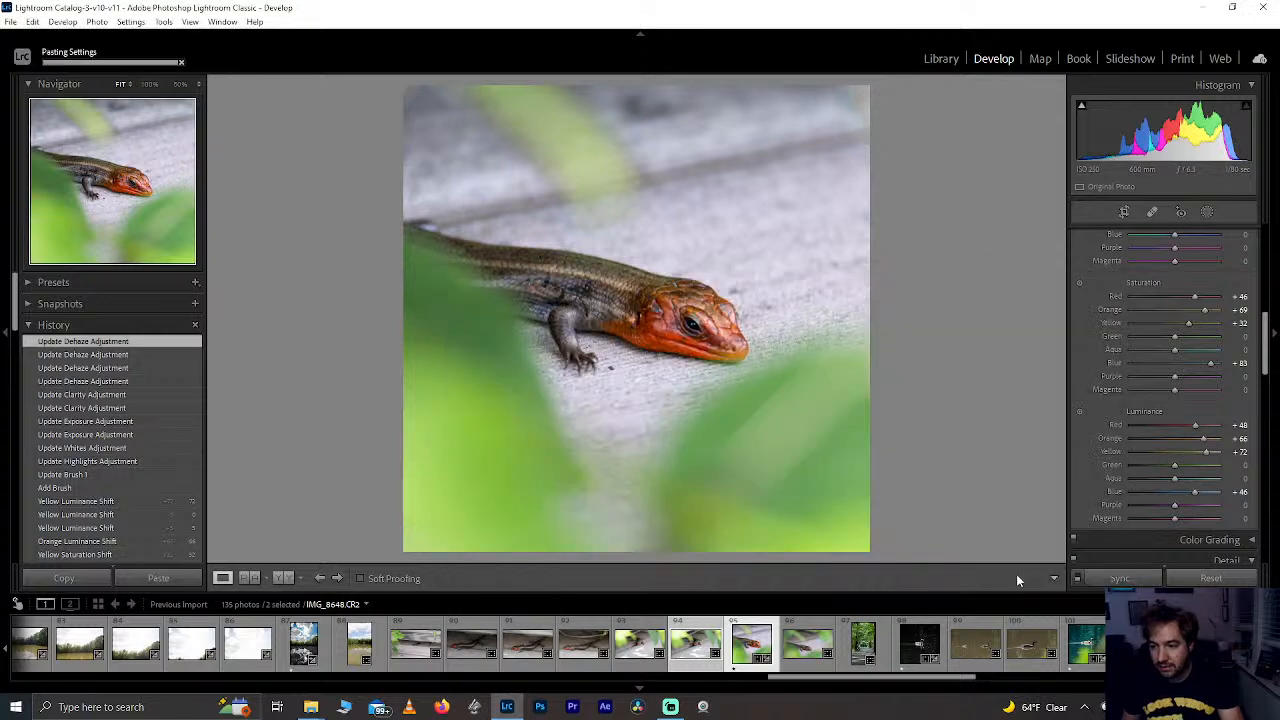
{"action": "left_click", "coordinate": [695, 645]}
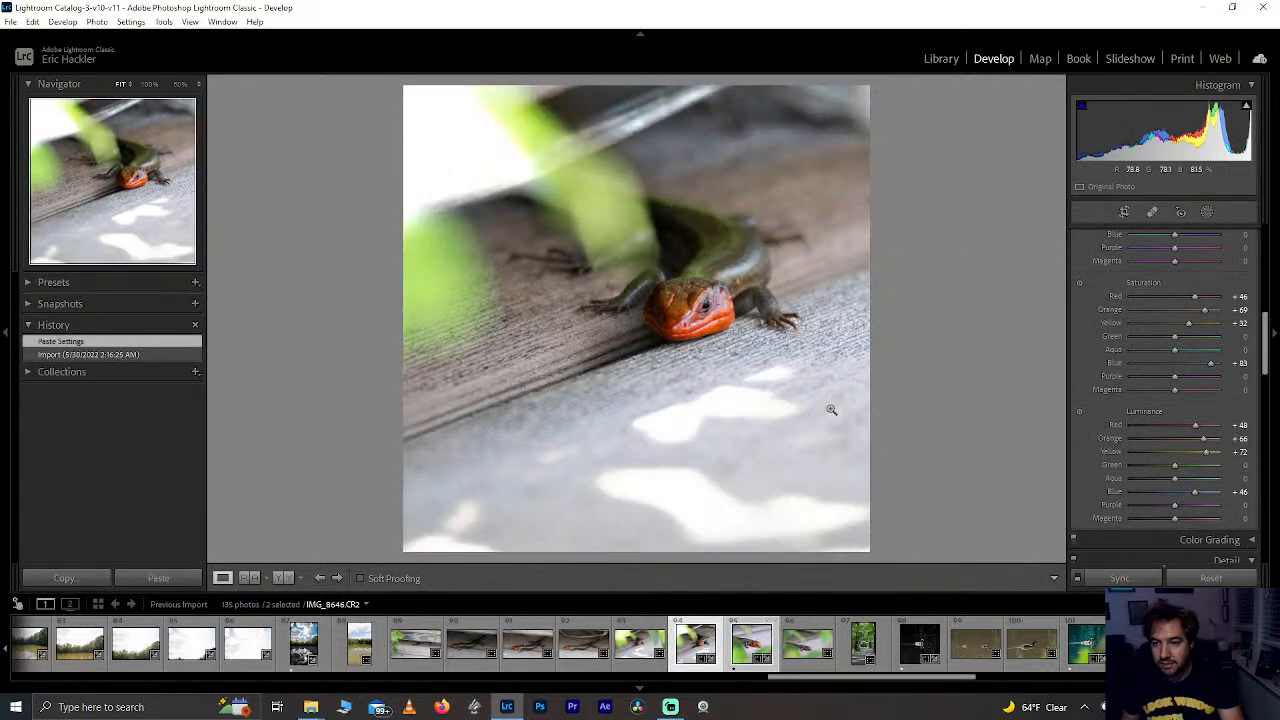
Step: Delete the copied Mask 1 together with its linear gradient from IMG_8646.CR2
{"action": "left_click", "coordinate": [1207, 212]}
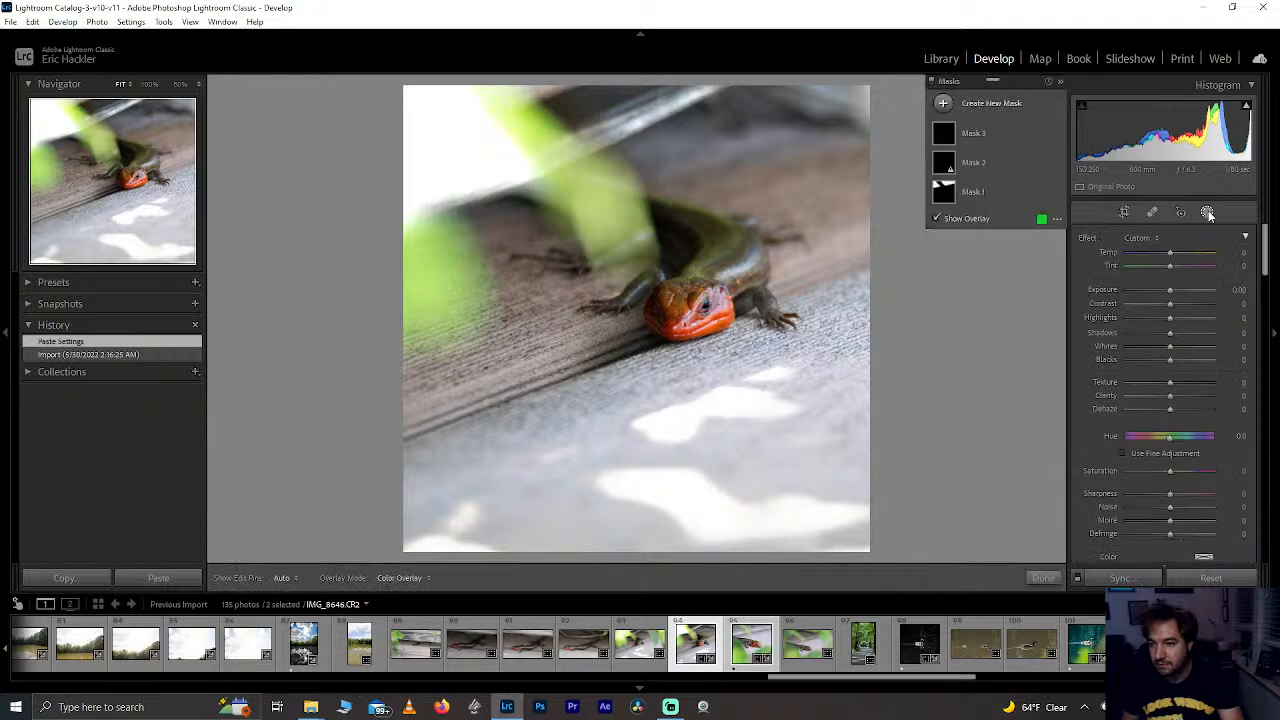
{"action": "left_click", "coordinate": [980, 192]}
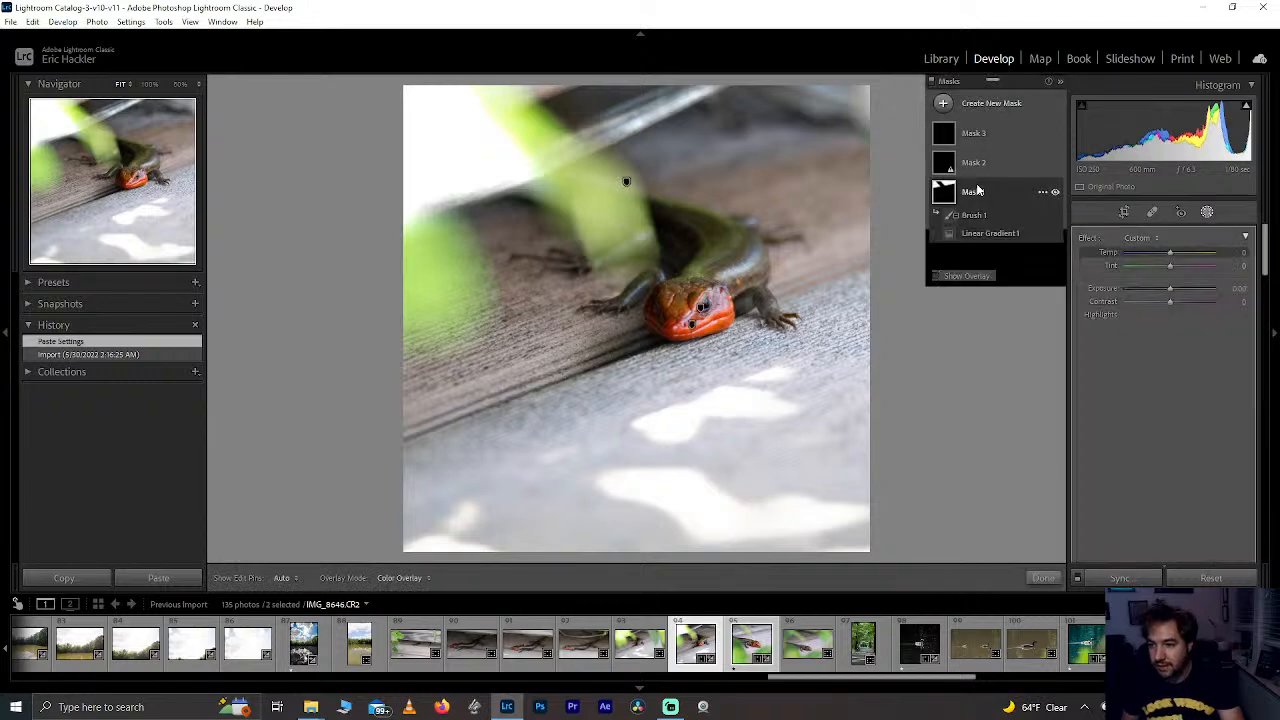
{"action": "mouse_move", "coordinate": [626, 183]}
{"action": "left_mouse_down"}
{"action": "mouse_move", "coordinate": [660, 345]}
{"action": "mouse_move", "coordinate": [658, 325]}
{"action": "left_mouse_up"}
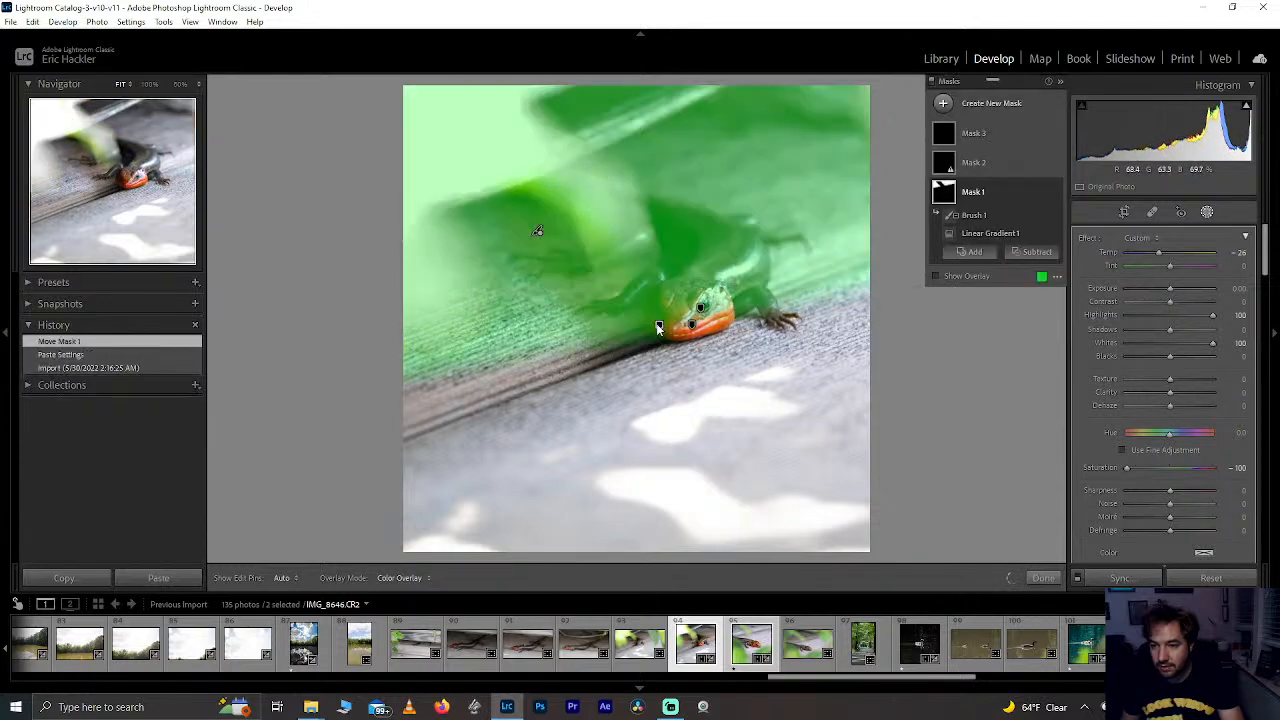
{"action": "left_click", "coordinate": [657, 324]}
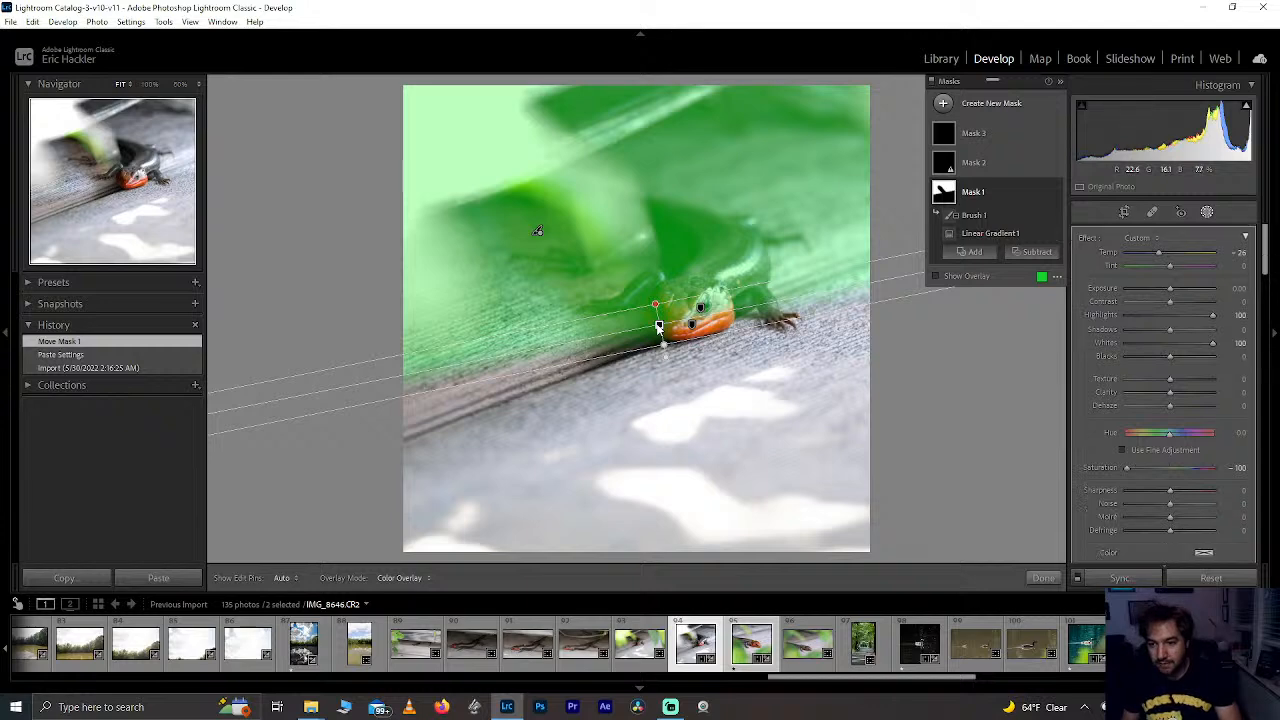
{"action": "key", "text": "Delete"}
{"action": "key", "text": "Delete"}
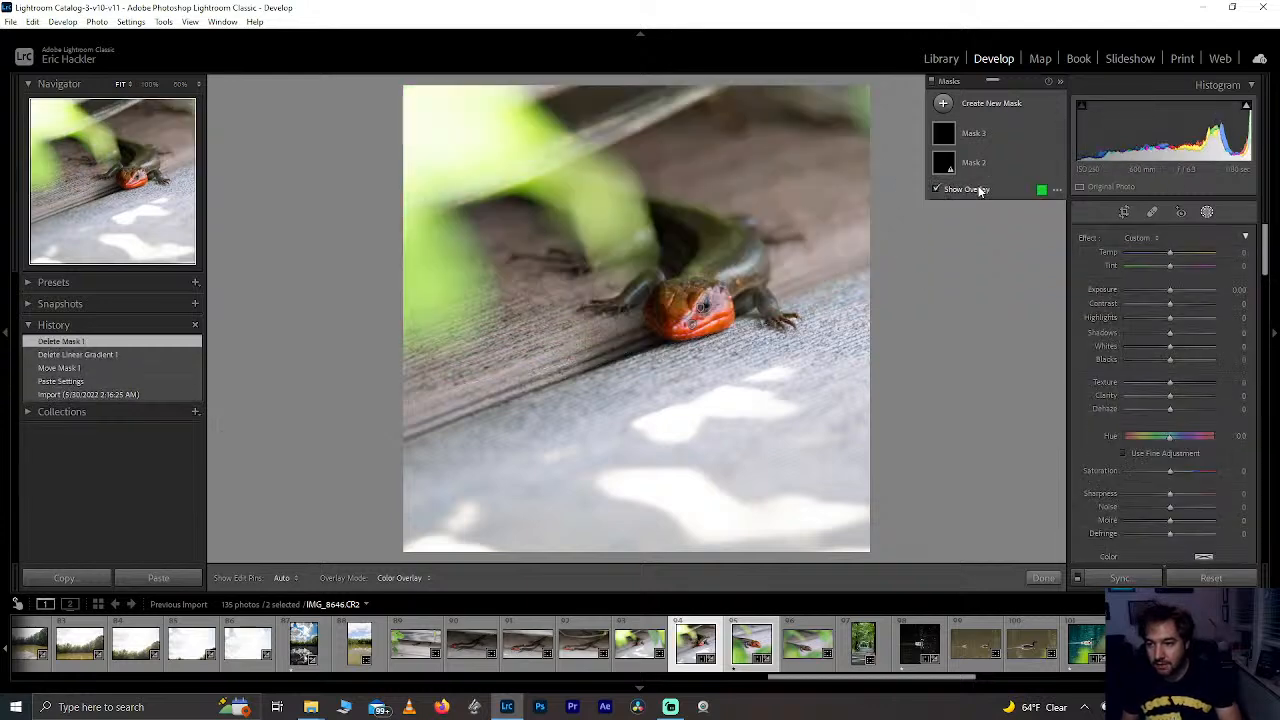
Step: Recompute the Select Subject selection in Mask 2 for this photo and check its overlay on the lizard
{"action": "left_click", "coordinate": [978, 172]}
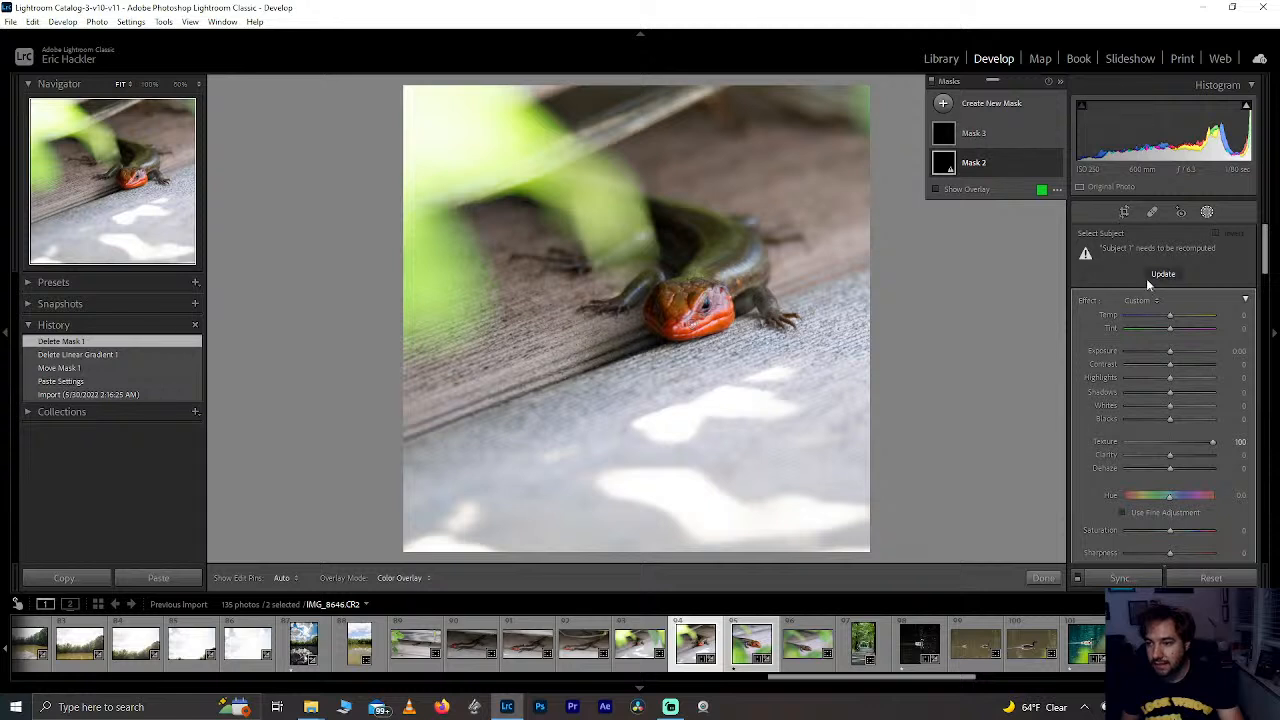
{"action": "left_click", "coordinate": [1147, 277]}
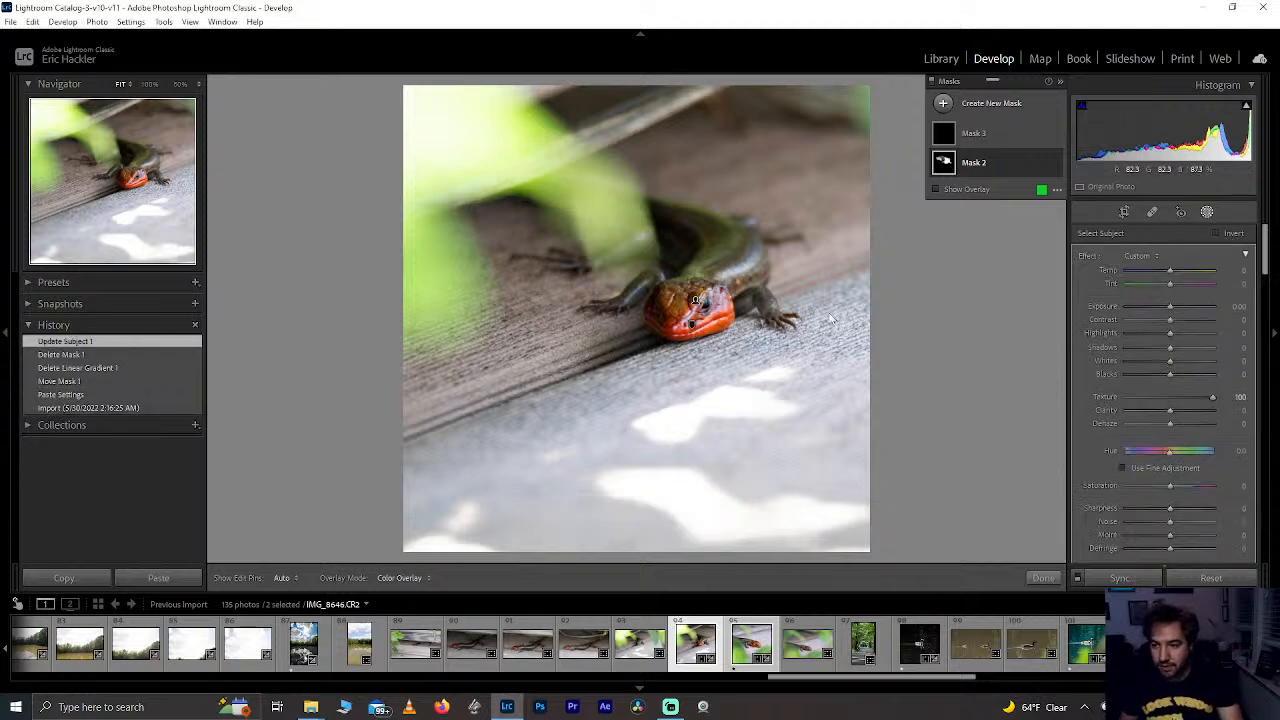
{"action": "mouse_move", "coordinate": [936, 177]}
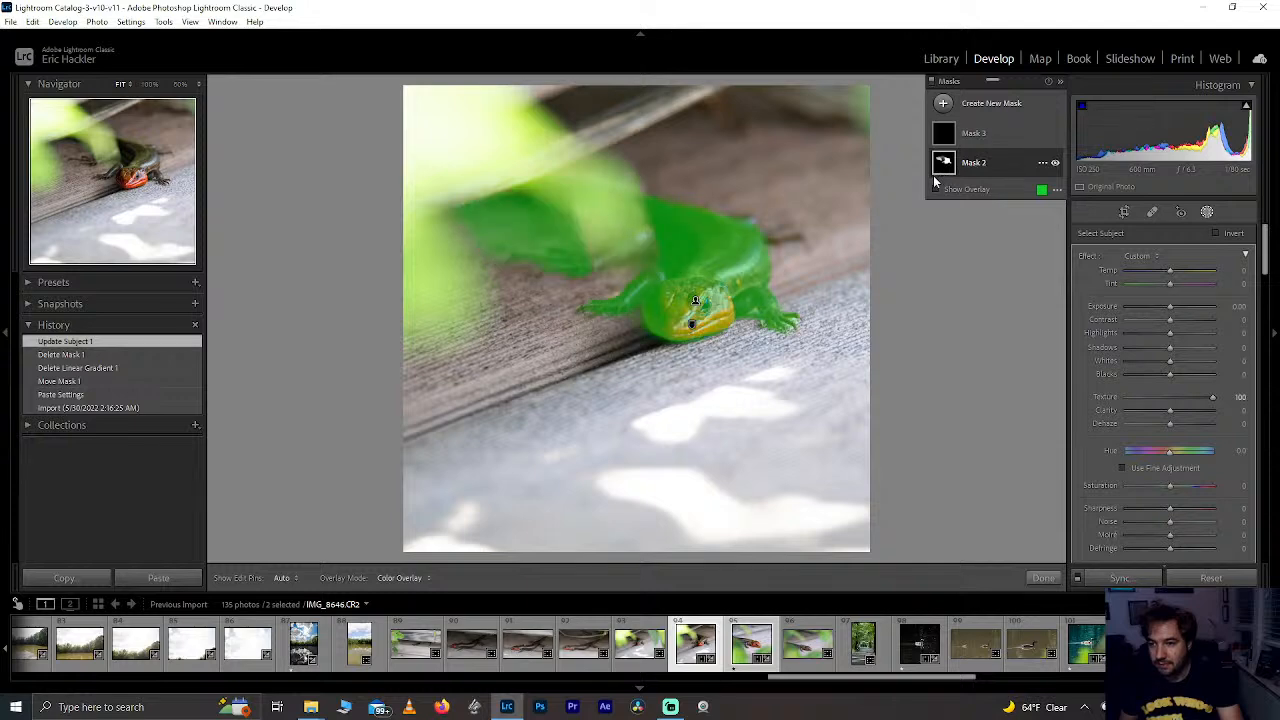
Step: Subtract the stray area of boards and leaves beside the lizard from Mask 2 with a size 9.0 brush, showing the overlay
{"action": "left_click", "coordinate": [971, 163]}
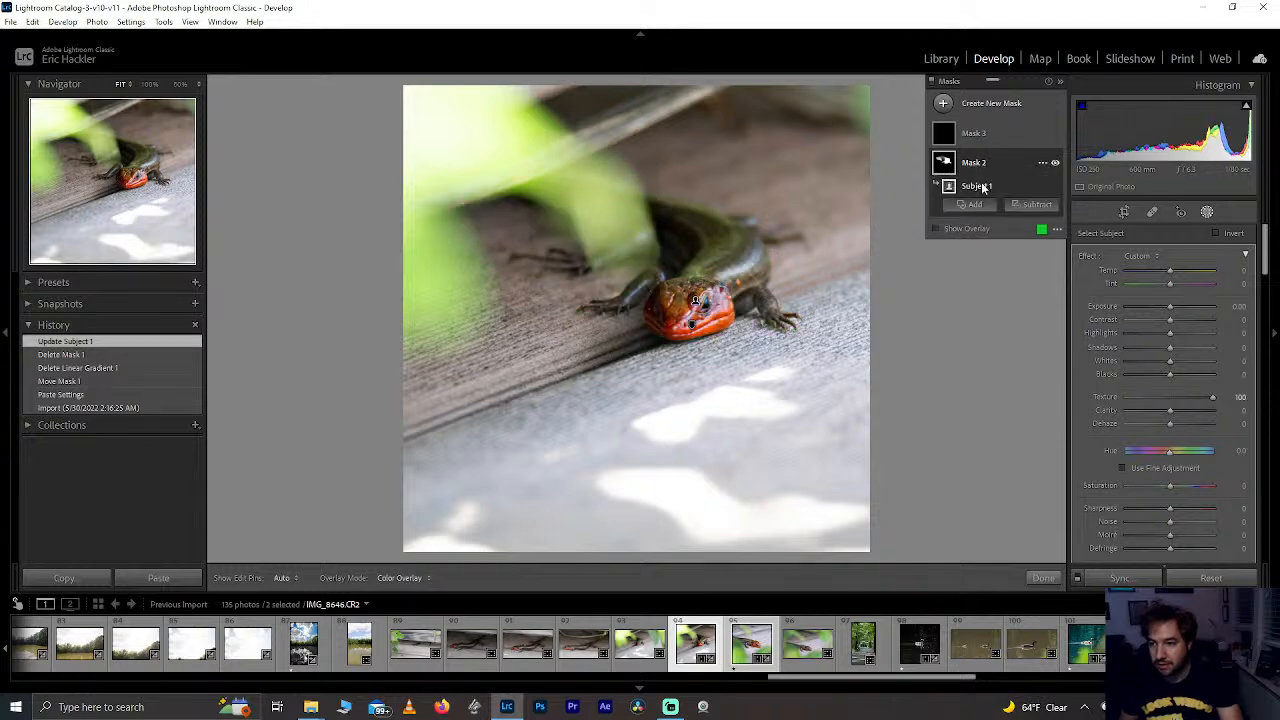
{"action": "left_click", "coordinate": [1035, 204]}
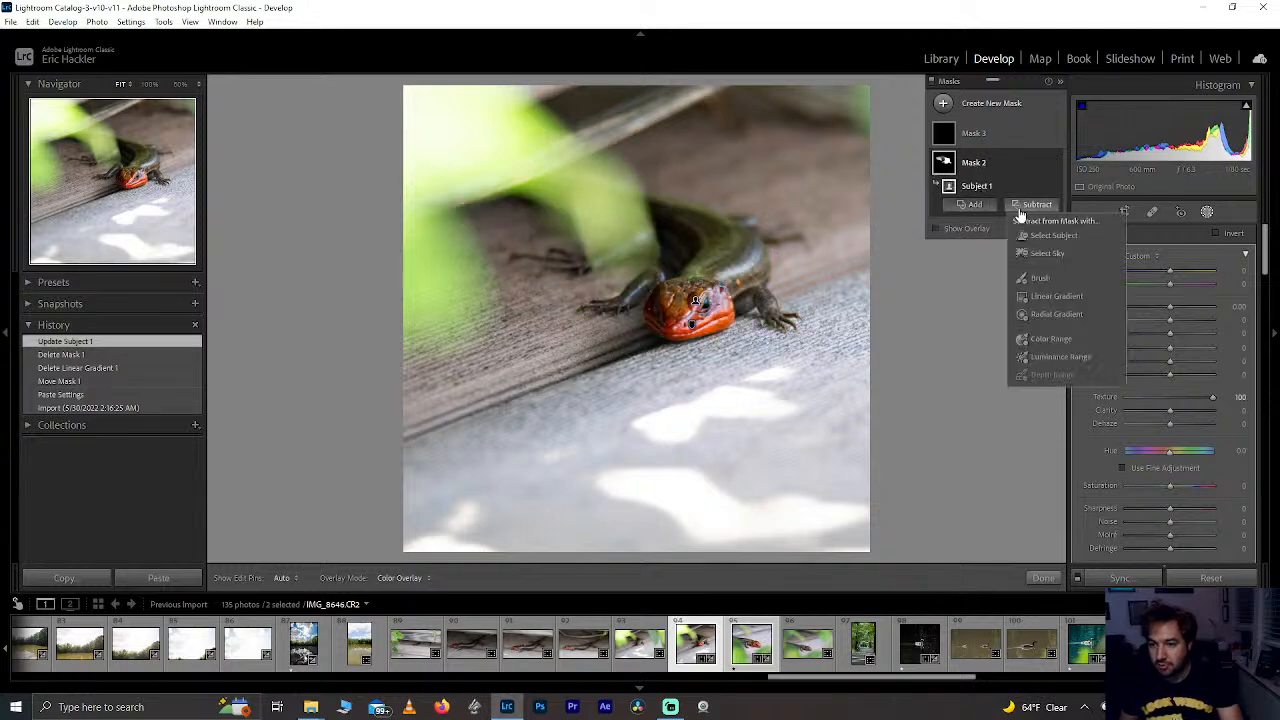
{"action": "left_click", "coordinate": [1050, 280]}
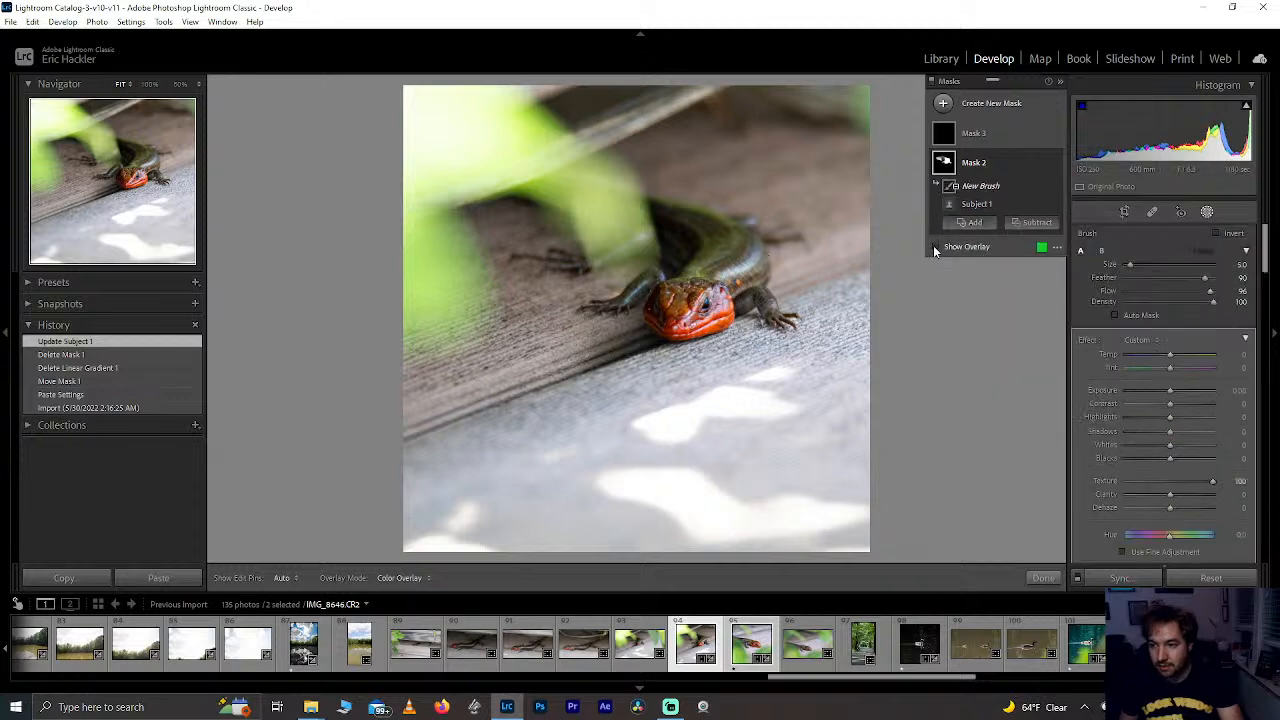
{"action": "left_click", "coordinate": [935, 248]}
{"action": "scroll", "coordinate": [541, 253], "scroll_direction": "up", "scroll_amount": 4}
{"action": "mouse_move", "coordinate": [549, 270]}
{"action": "left_mouse_down"}
{"action": "mouse_move", "coordinate": [499, 228]}
{"action": "mouse_move", "coordinate": [473, 219]}
{"action": "mouse_move", "coordinate": [531, 259]}
{"action": "mouse_move", "coordinate": [443, 215]}
{"action": "mouse_move", "coordinate": [506, 205]}
{"action": "mouse_move", "coordinate": [491, 199]}
{"action": "mouse_move", "coordinate": [528, 211]}
{"action": "mouse_move", "coordinate": [583, 257]}
{"action": "mouse_move", "coordinate": [516, 256]}
{"action": "mouse_move", "coordinate": [546, 242]}
{"action": "mouse_move", "coordinate": [513, 231]}
{"action": "mouse_move", "coordinate": [590, 271]}
{"action": "mouse_move", "coordinate": [604, 254]}
{"action": "mouse_move", "coordinate": [545, 245]}
{"action": "mouse_move", "coordinate": [626, 249]}
{"action": "mouse_move", "coordinate": [512, 193]}
{"action": "mouse_move", "coordinate": [464, 197]}
{"action": "left_mouse_up"}
{"action": "mouse_move", "coordinate": [400, 172]}
{"action": "left_mouse_down"}
{"action": "mouse_move", "coordinate": [468, 188]}
{"action": "mouse_move", "coordinate": [530, 230]}
{"action": "left_mouse_up"}
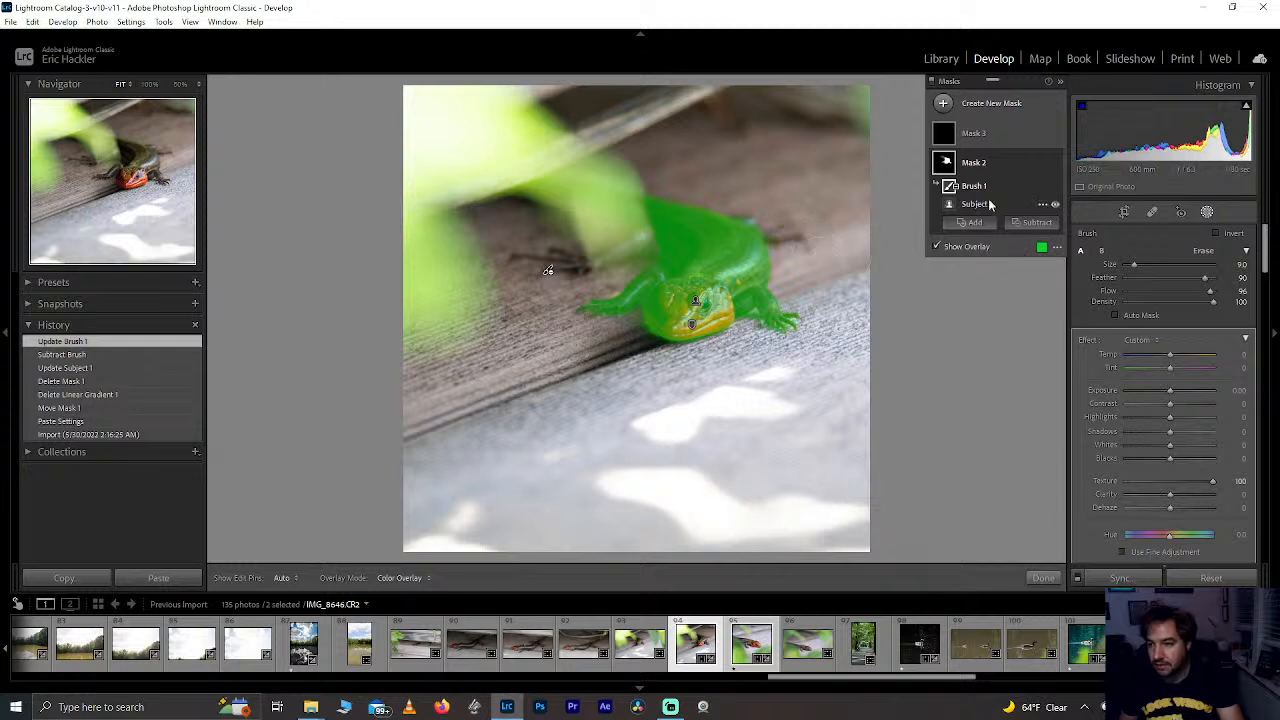
Step: Delete the copied brush mask Mask 3 from the lizard photo
{"action": "left_click", "coordinate": [982, 136]}
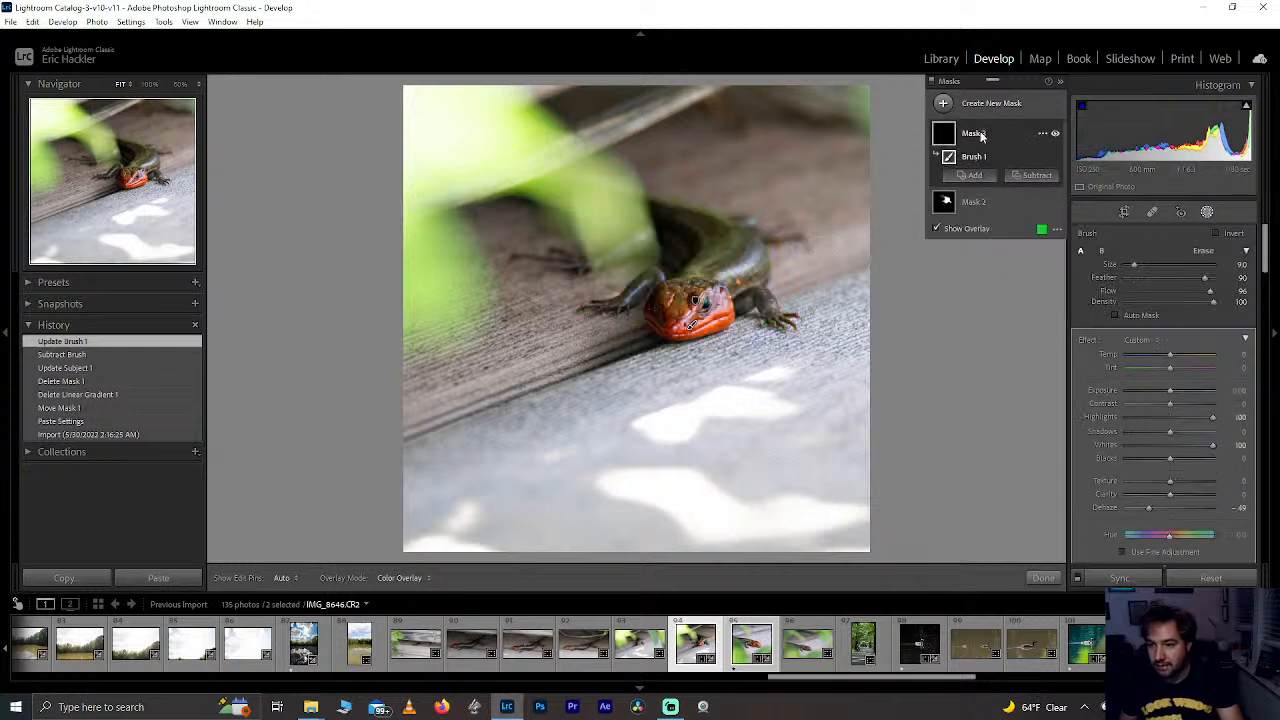
{"action": "left_click", "coordinate": [982, 136]}
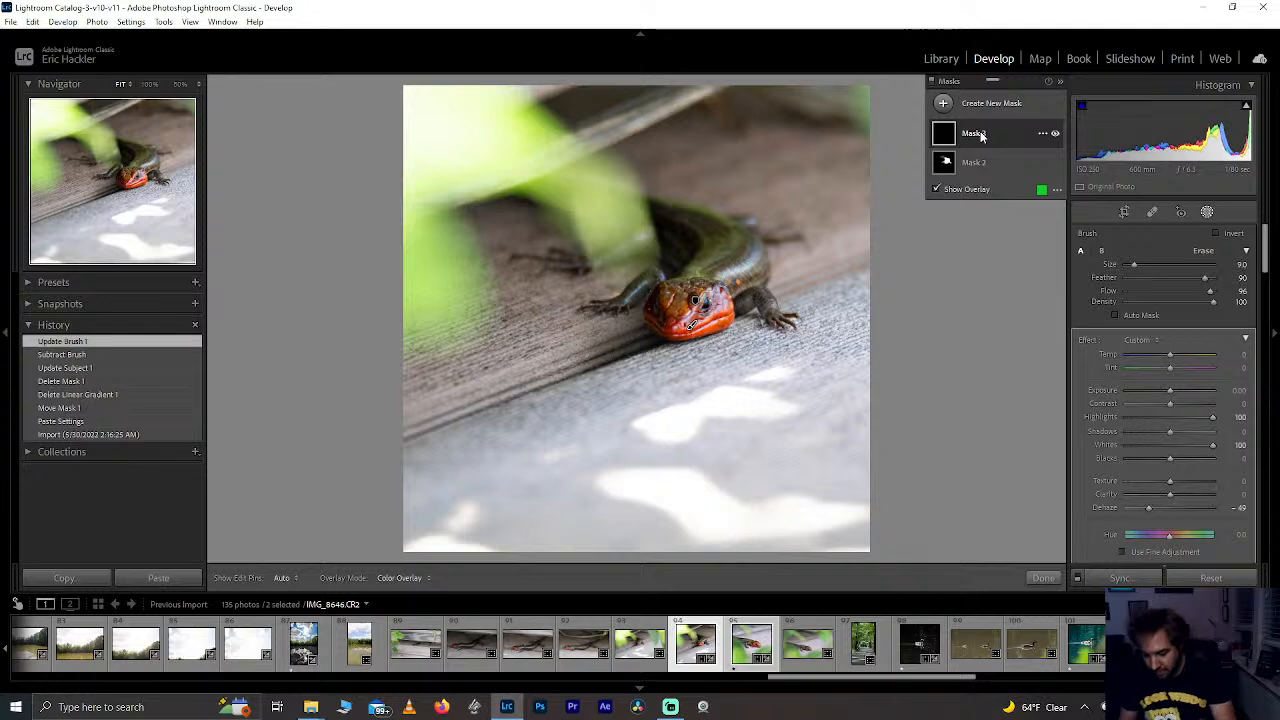
{"action": "key", "text": "Delete"}
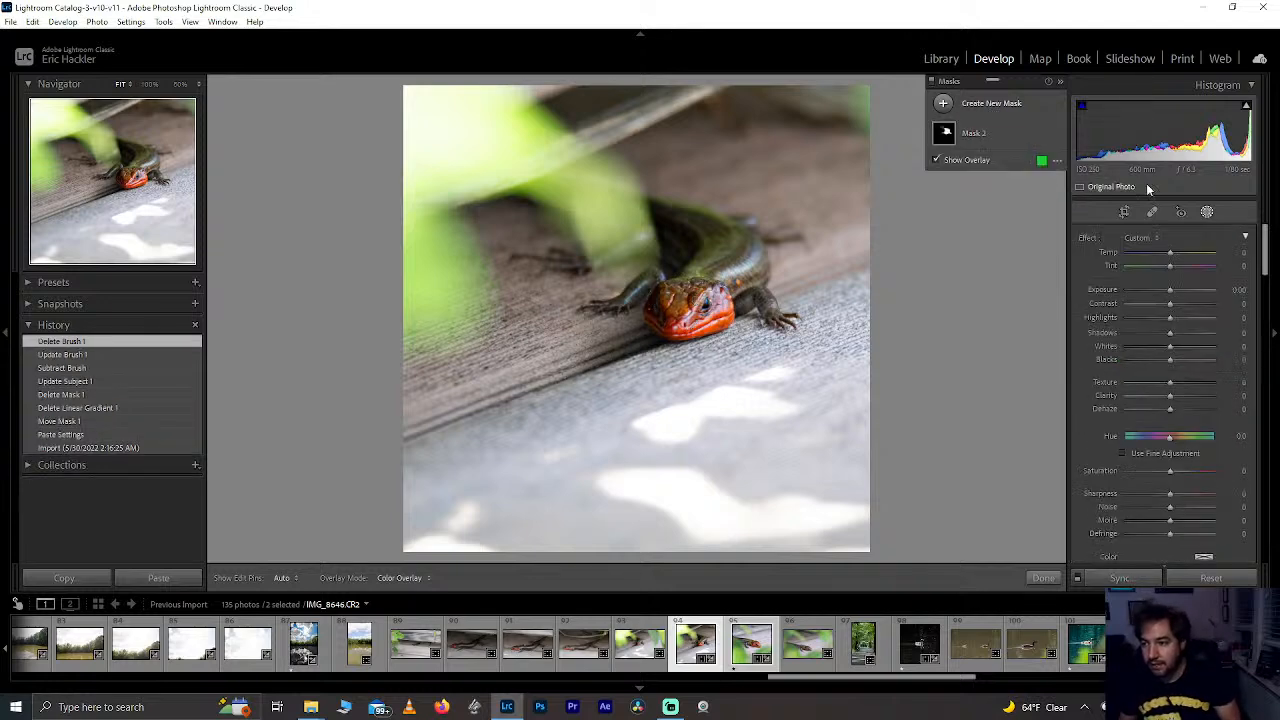
Step: Recrop the lizard photo to a taller custom portrait frame, extended above and below and repositioned around the lizard
{"action": "left_click", "coordinate": [1122, 213]}
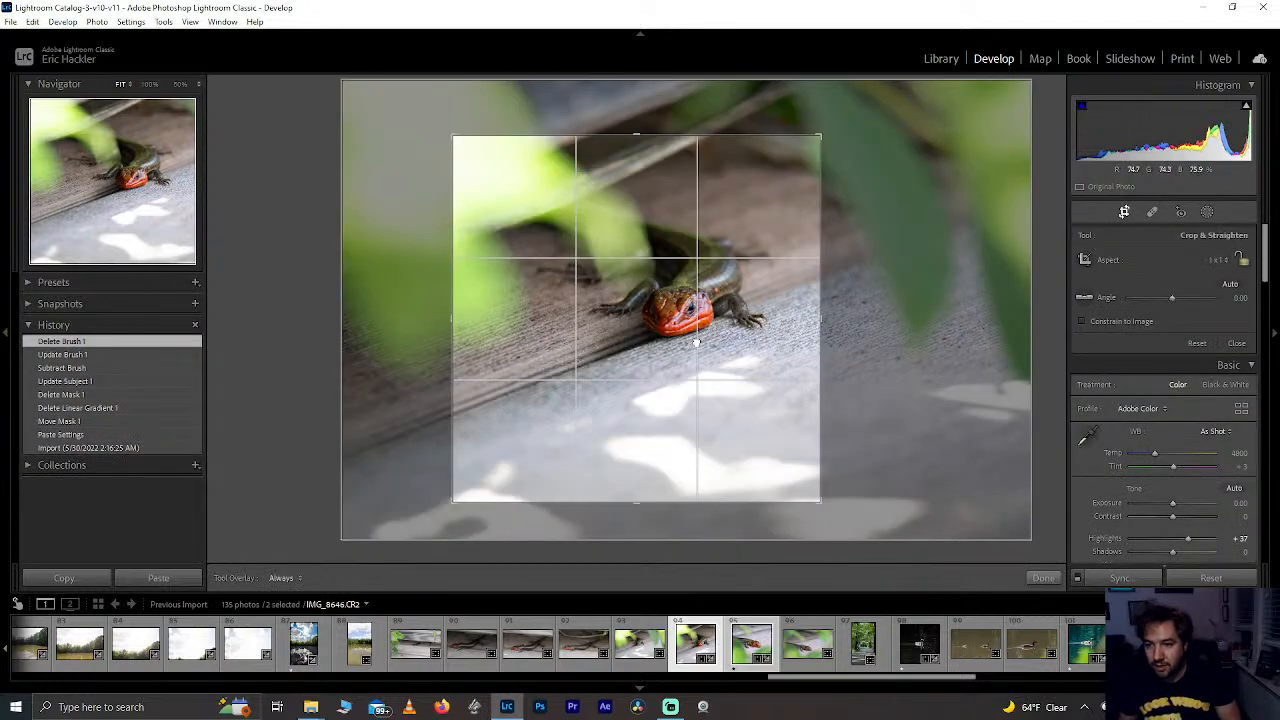
{"action": "left_click_drag", "start_coordinate": [665, 415], "coordinate": [664, 400]}
{"action": "left_click_drag", "start_coordinate": [640, 502], "coordinate": [649, 586]}
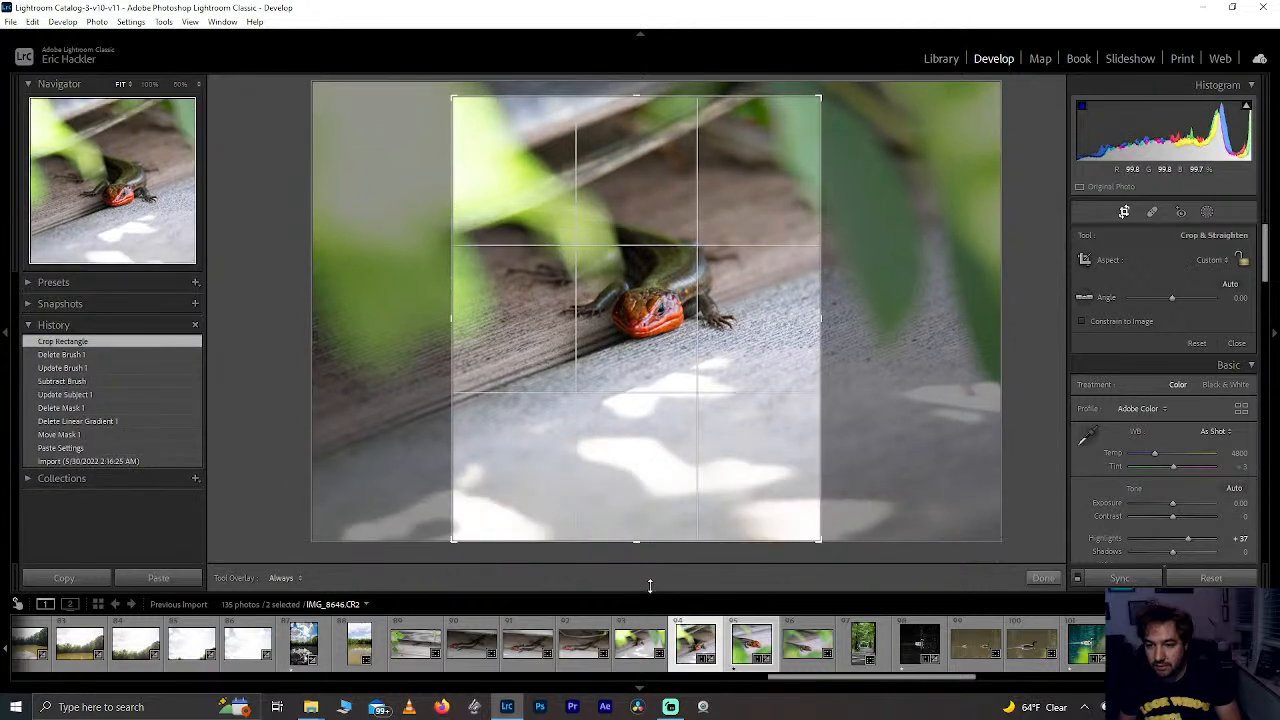
{"action": "left_click_drag", "start_coordinate": [692, 396], "coordinate": [706, 396]}
{"action": "left_click_drag", "start_coordinate": [620, 97], "coordinate": [624, 54]}
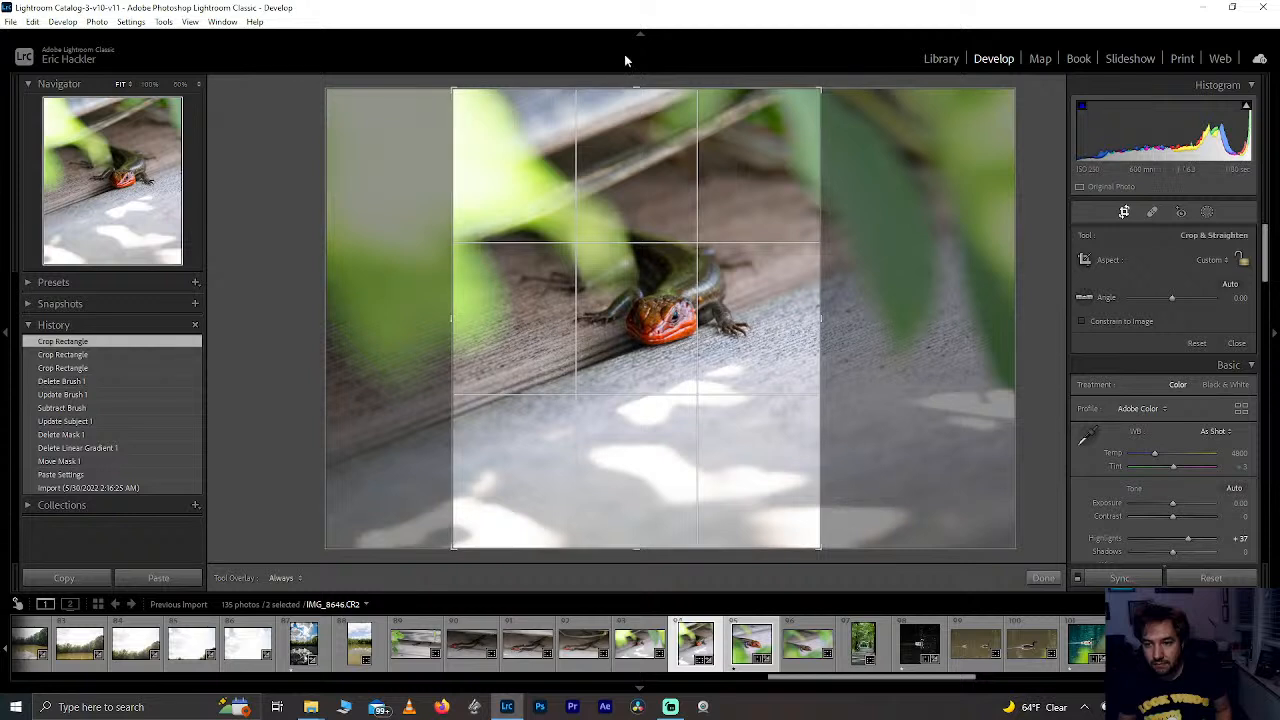
{"action": "left_click_drag", "start_coordinate": [686, 234], "coordinate": [668, 235]}
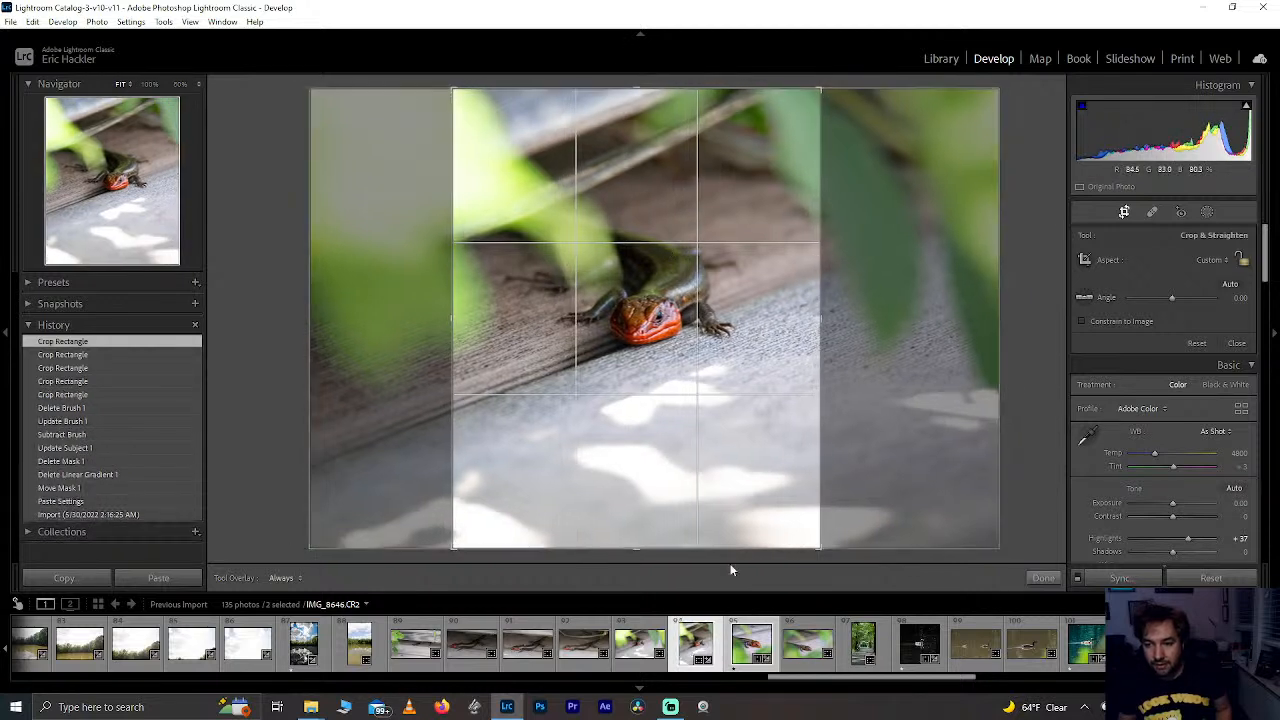
{"action": "left_click_drag", "start_coordinate": [672, 548], "coordinate": [670, 538]}
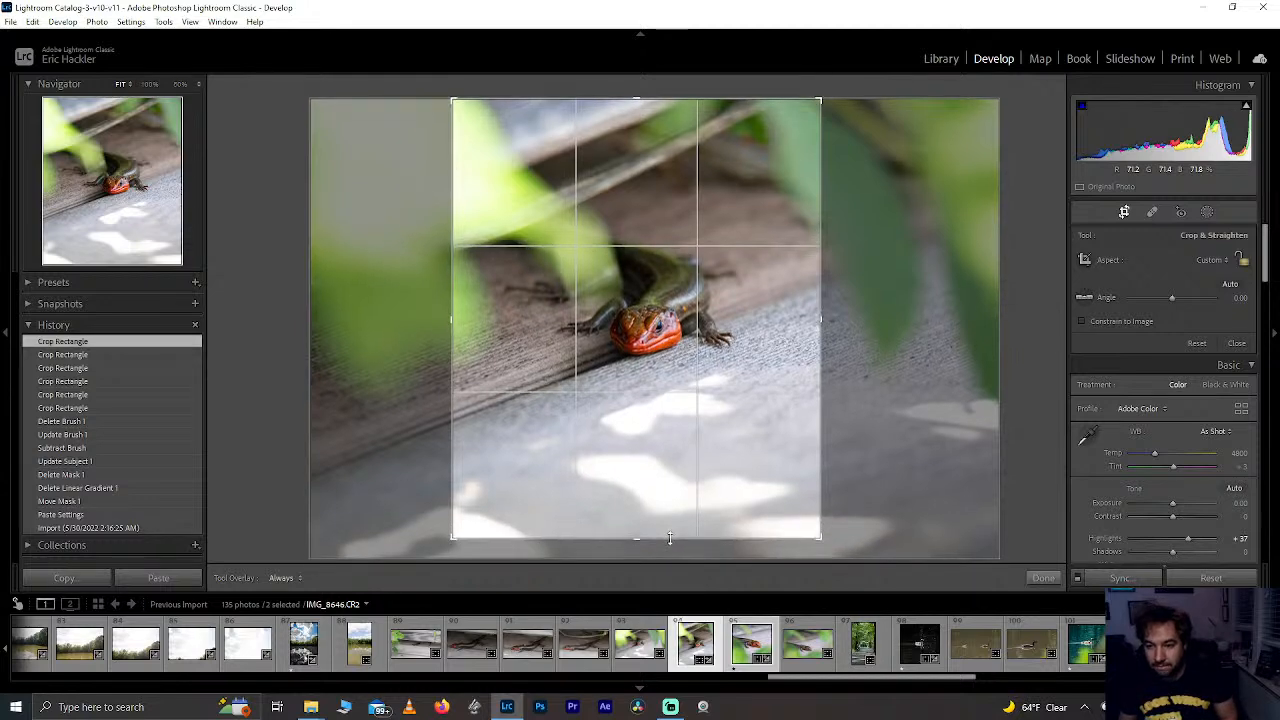
{"action": "left_click", "coordinate": [1041, 578]}
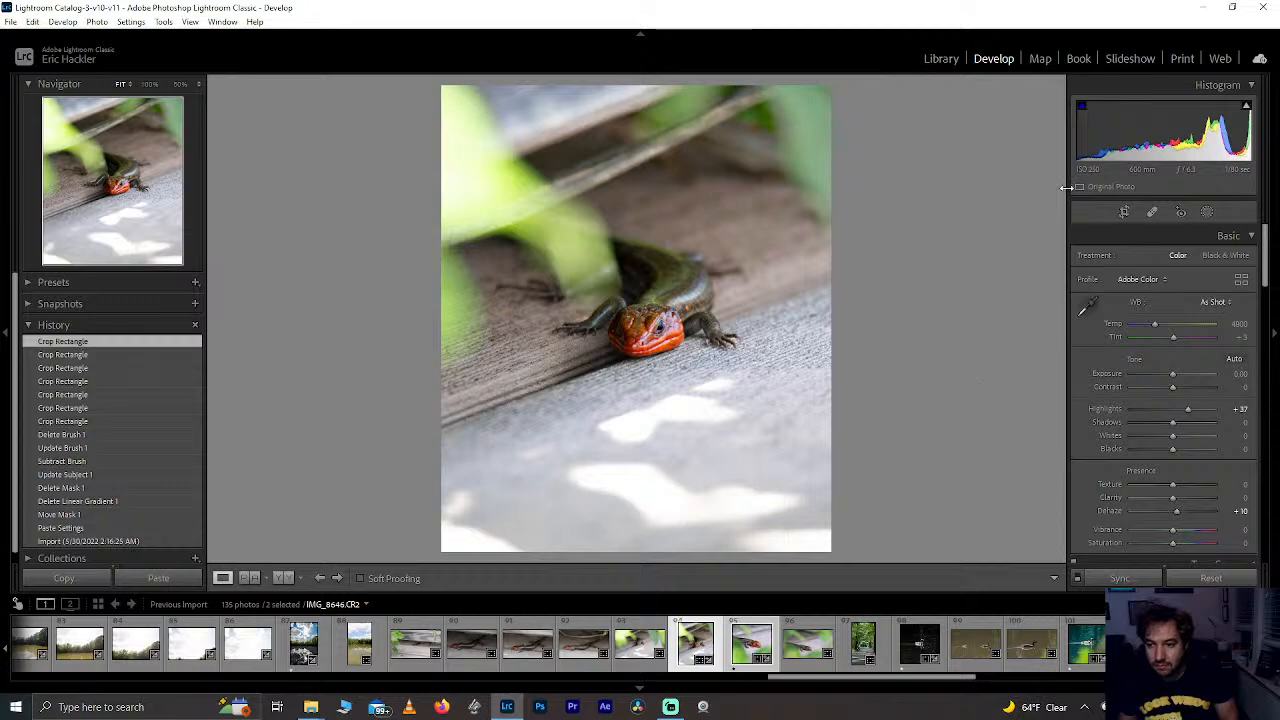
Step: Widen the crop, set its aspect ratio to 1 x 1, and shift the frame to center the lizard's head
{"action": "left_click", "coordinate": [1123, 212]}
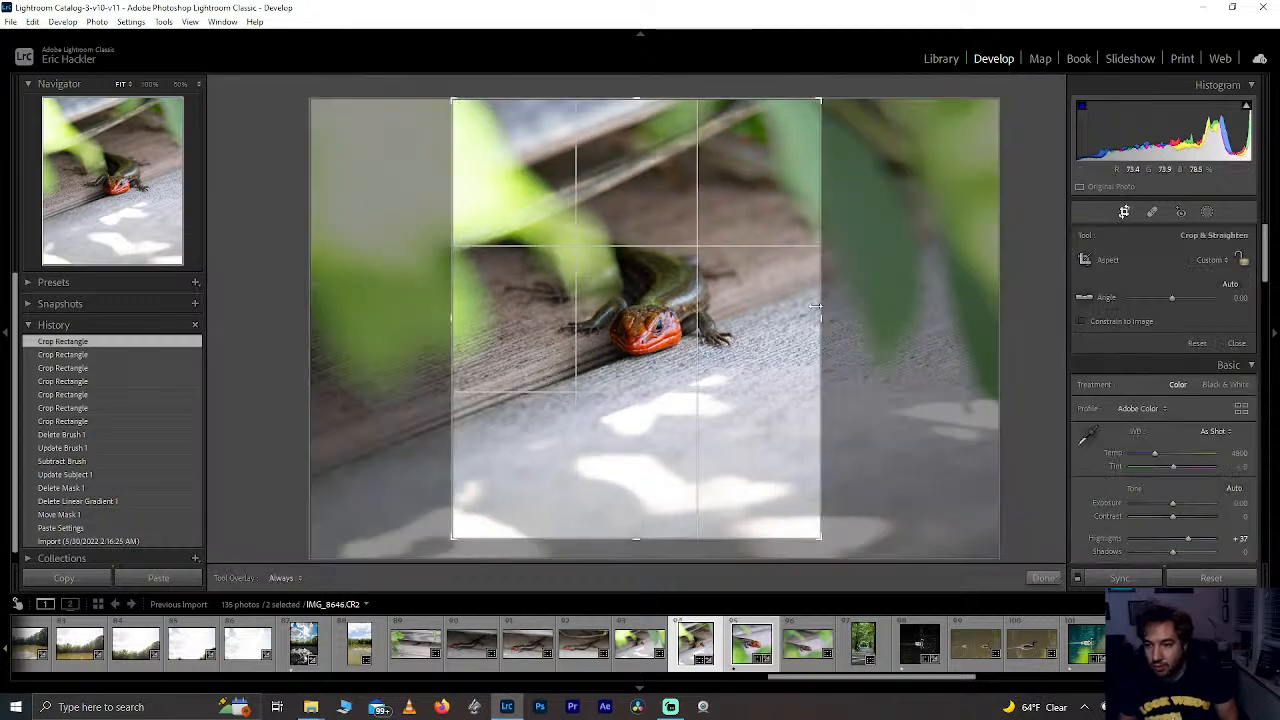
{"action": "left_click_drag", "start_coordinate": [823, 303], "coordinate": [855, 299]}
{"action": "left_click_drag", "start_coordinate": [702, 326], "coordinate": [736, 339]}
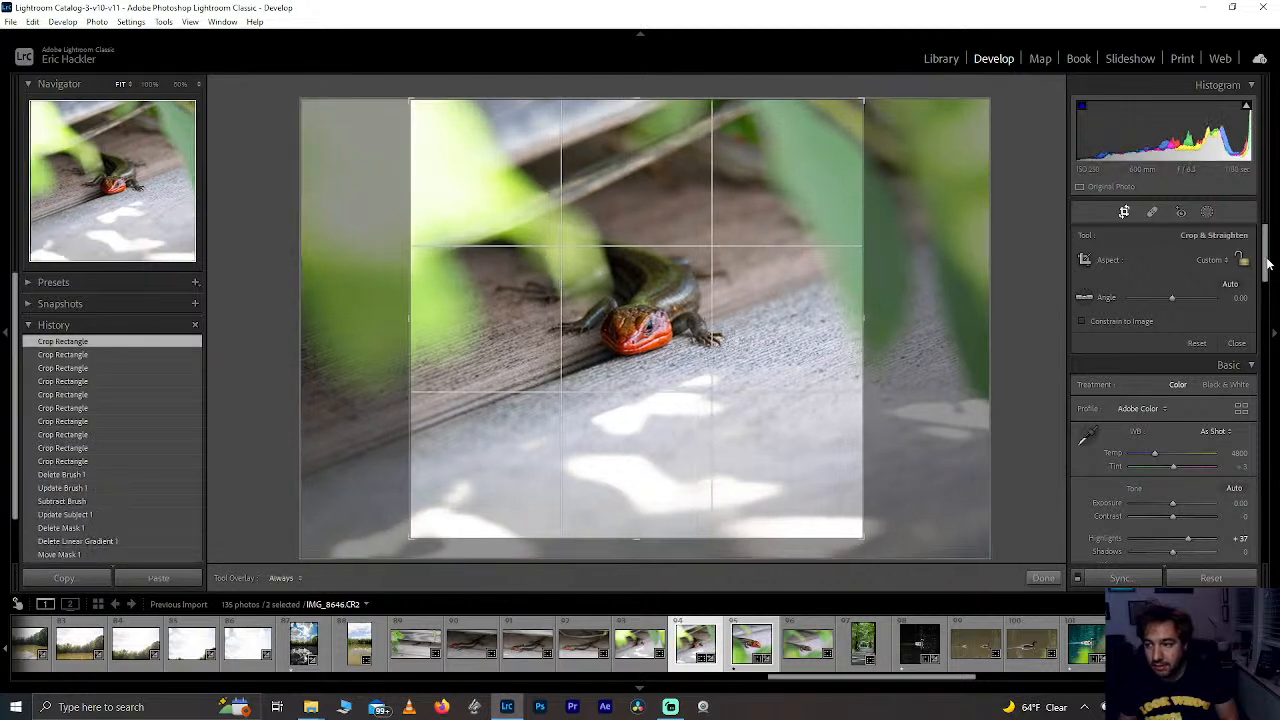
{"action": "left_click", "coordinate": [1120, 259]}
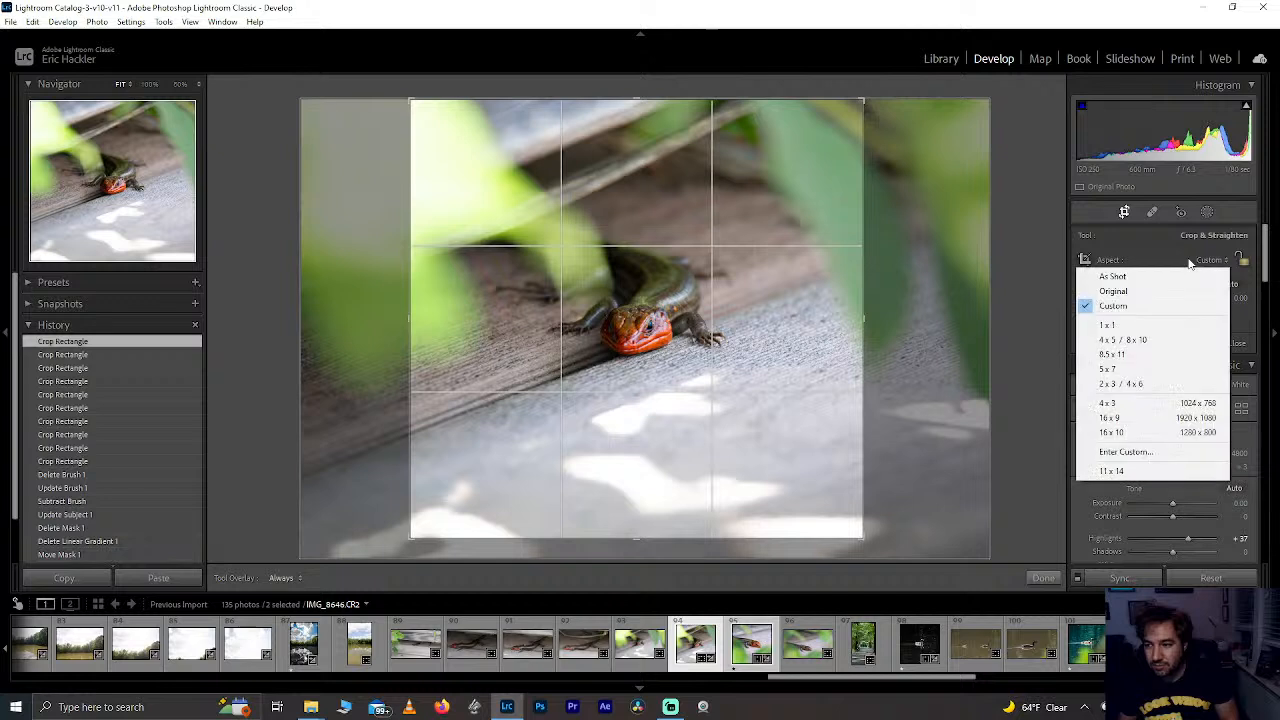
{"action": "left_click", "coordinate": [1135, 325]}
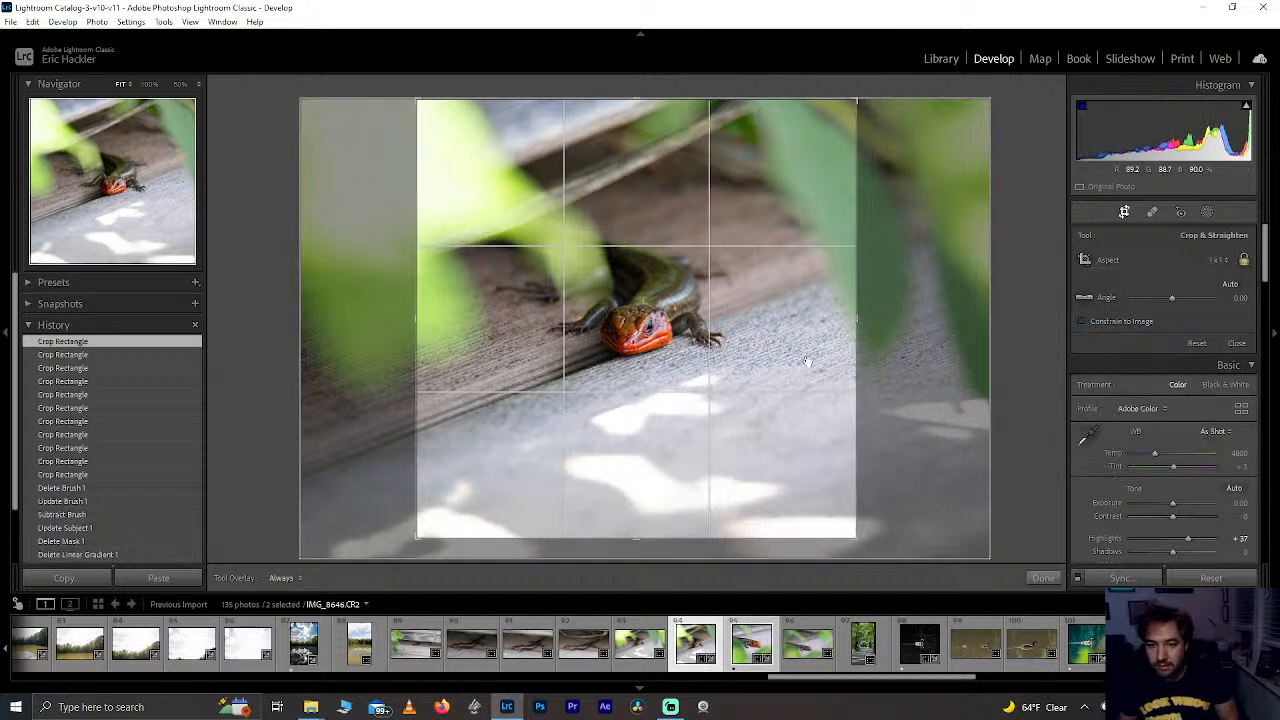
{"action": "left_click_drag", "start_coordinate": [808, 362], "coordinate": [821, 362]}
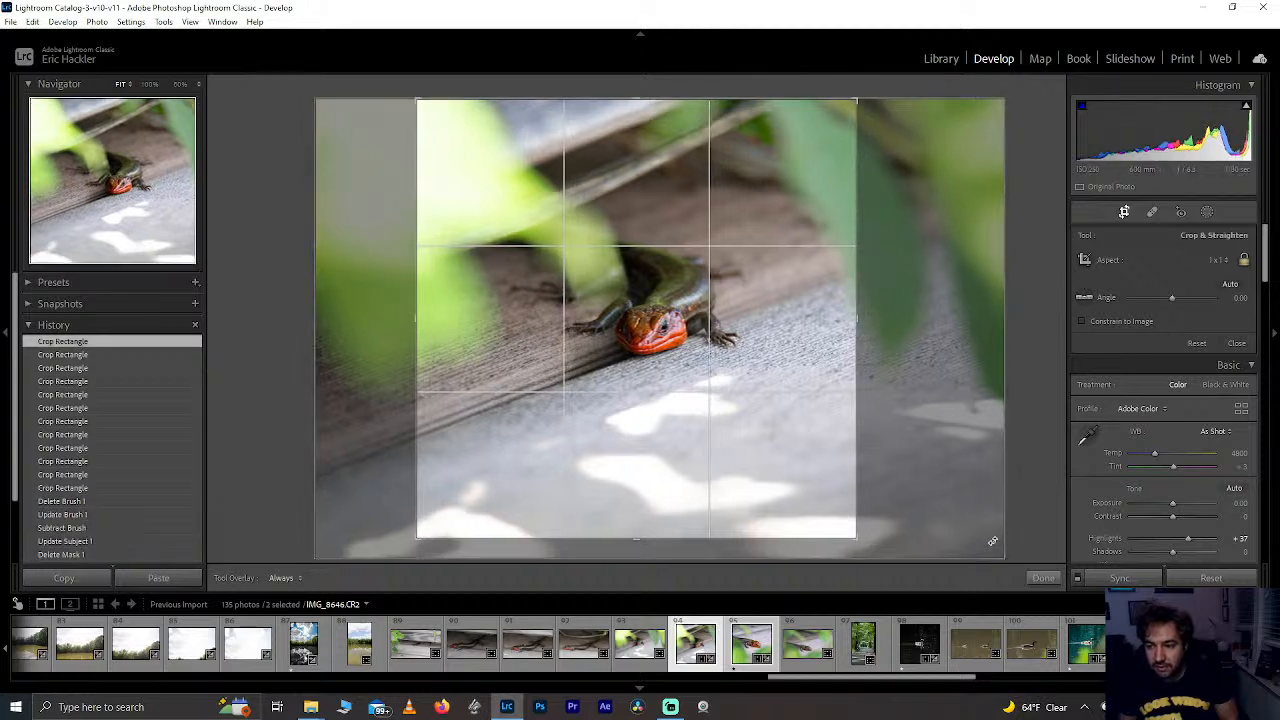
{"action": "left_click", "coordinate": [1038, 577]}
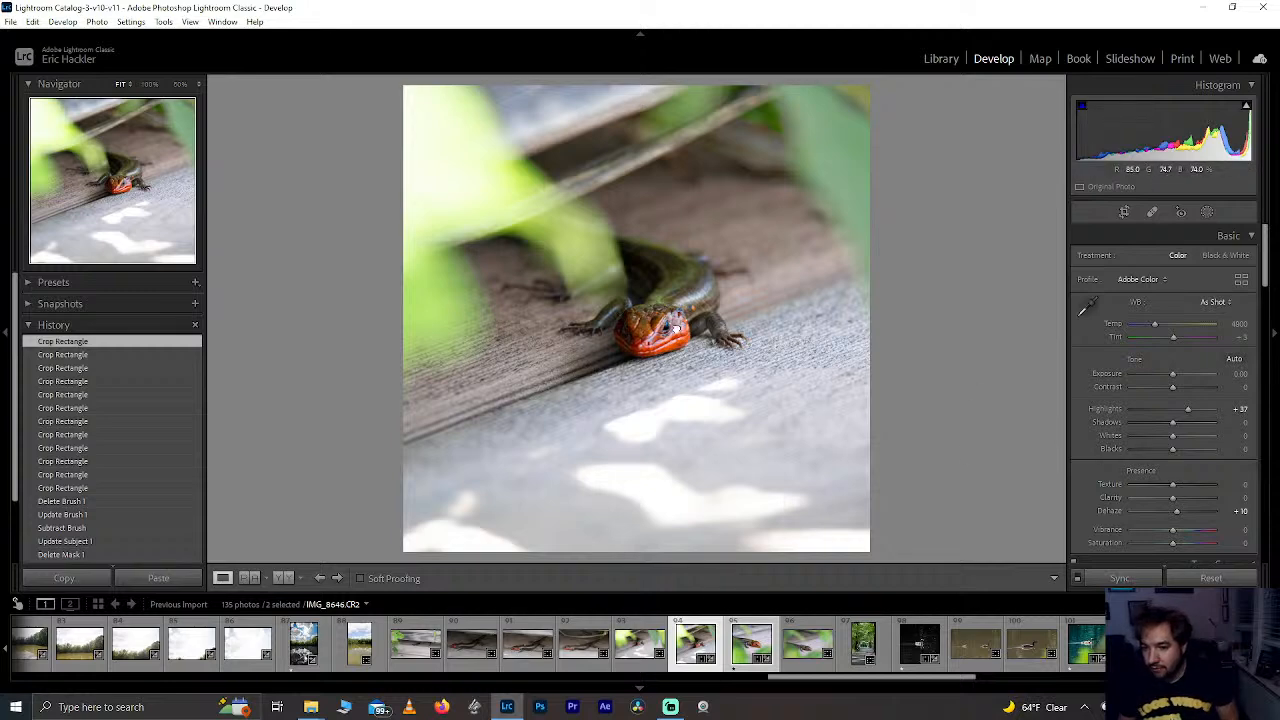
Step: Create a new brush mask over the lizard's visible eye with a size 7.0 brush
{"action": "left_click", "coordinate": [676, 328]}
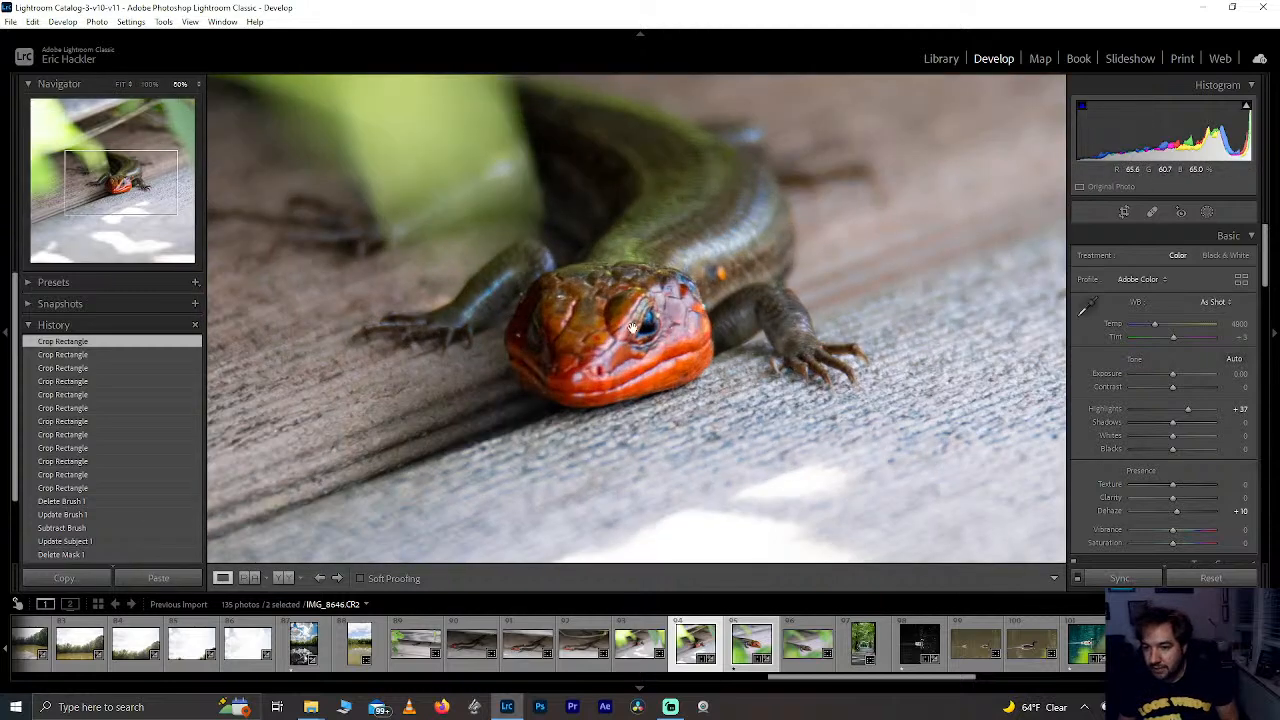
{"action": "left_click", "coordinate": [149, 85]}
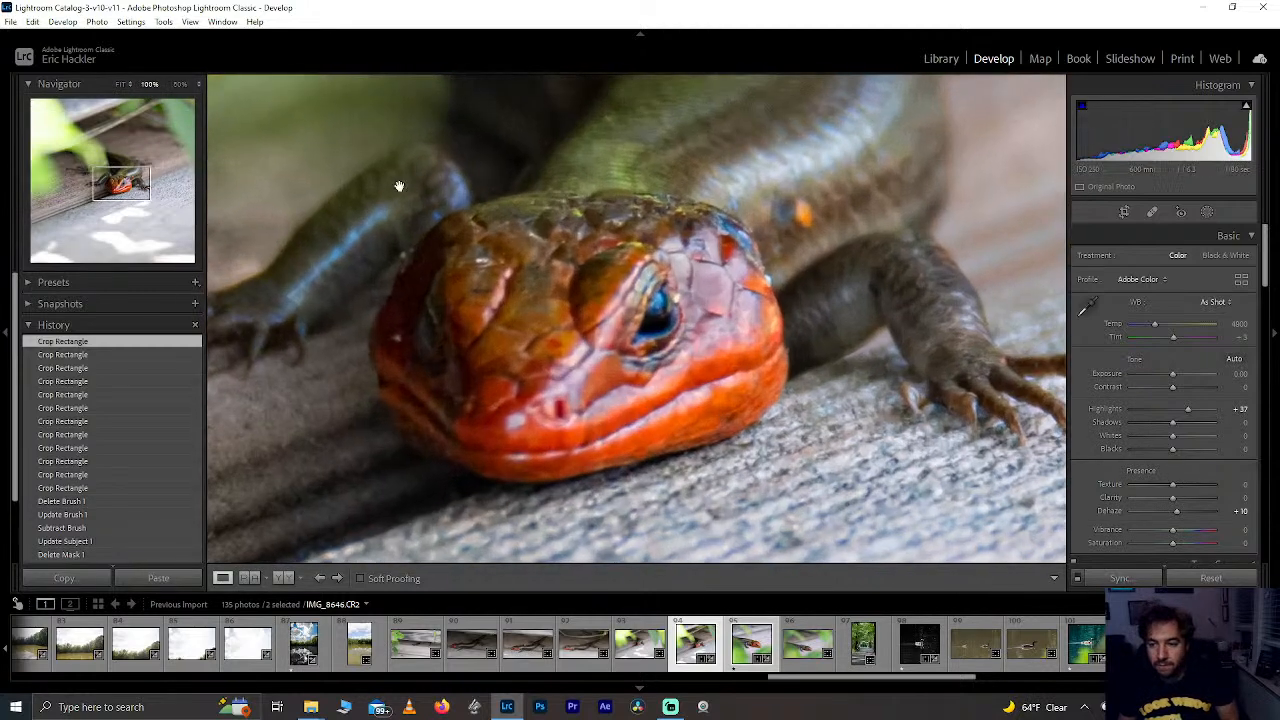
{"action": "left_click", "coordinate": [1208, 212]}
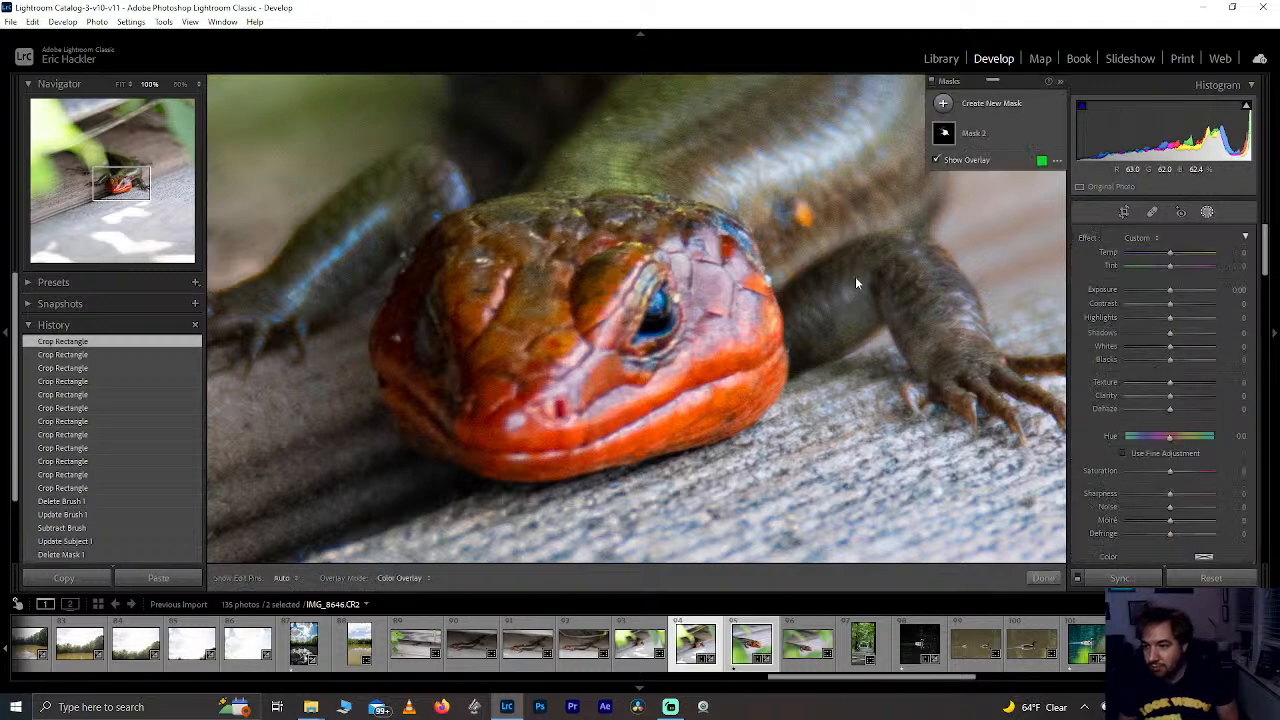
{"action": "left_click", "coordinate": [985, 104]}
{"action": "left_click", "coordinate": [1003, 173]}
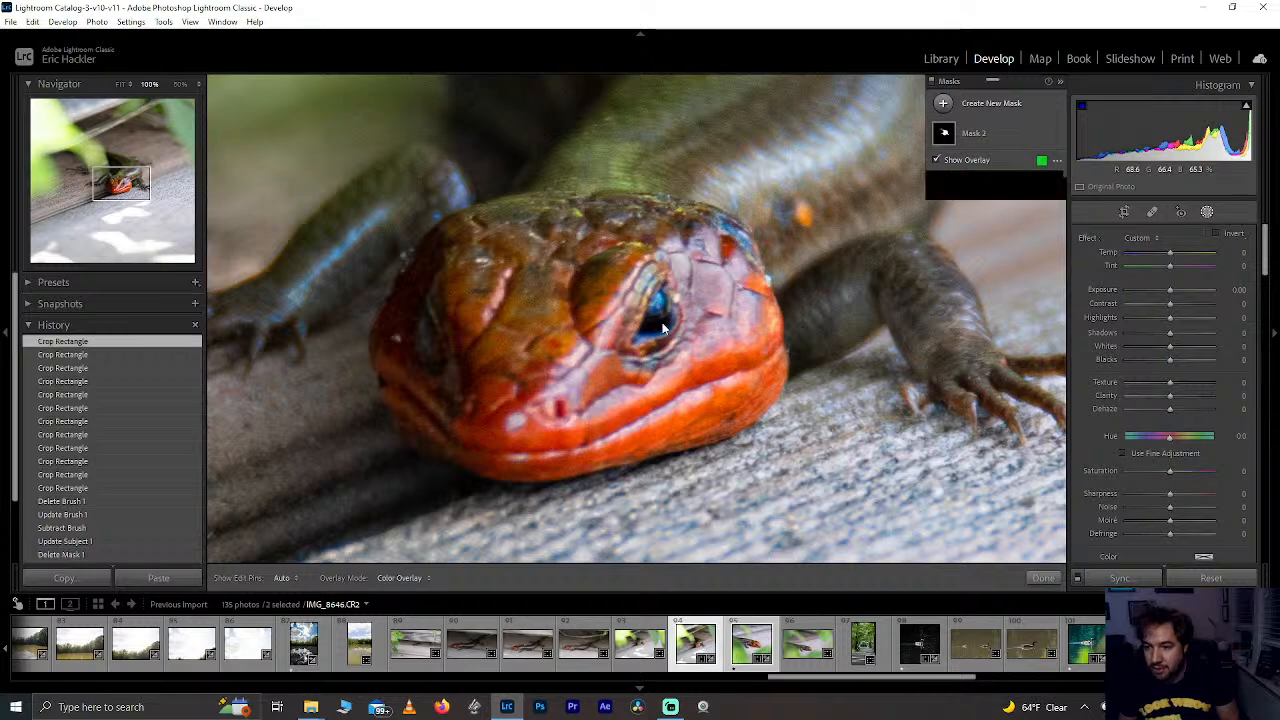
{"action": "scroll", "coordinate": [660, 300], "scroll_direction": "down", "scroll_amount": 2}
{"action": "left_click_drag", "start_coordinate": [659, 301], "coordinate": [657, 318]}
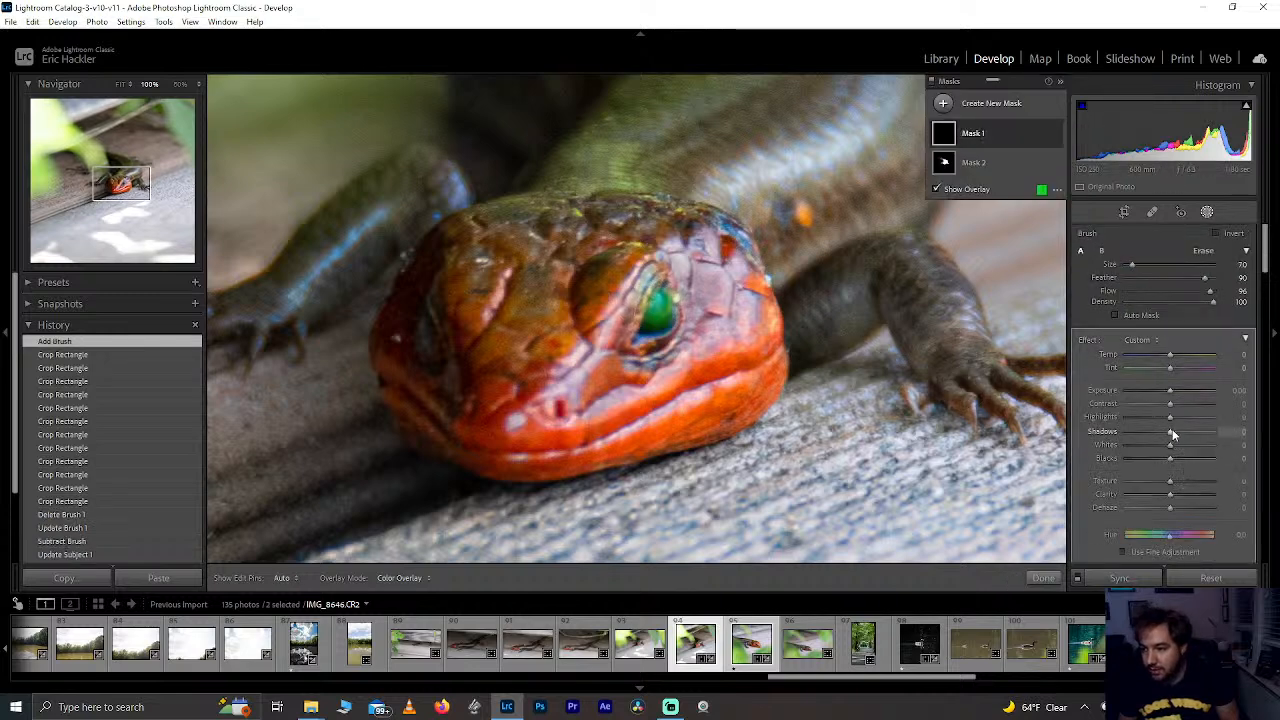
Step: Set the eye mask's highlights to 100, whites to 100 and saturation to 29
{"action": "left_click_drag", "start_coordinate": [1170, 416], "coordinate": [1232, 425]}
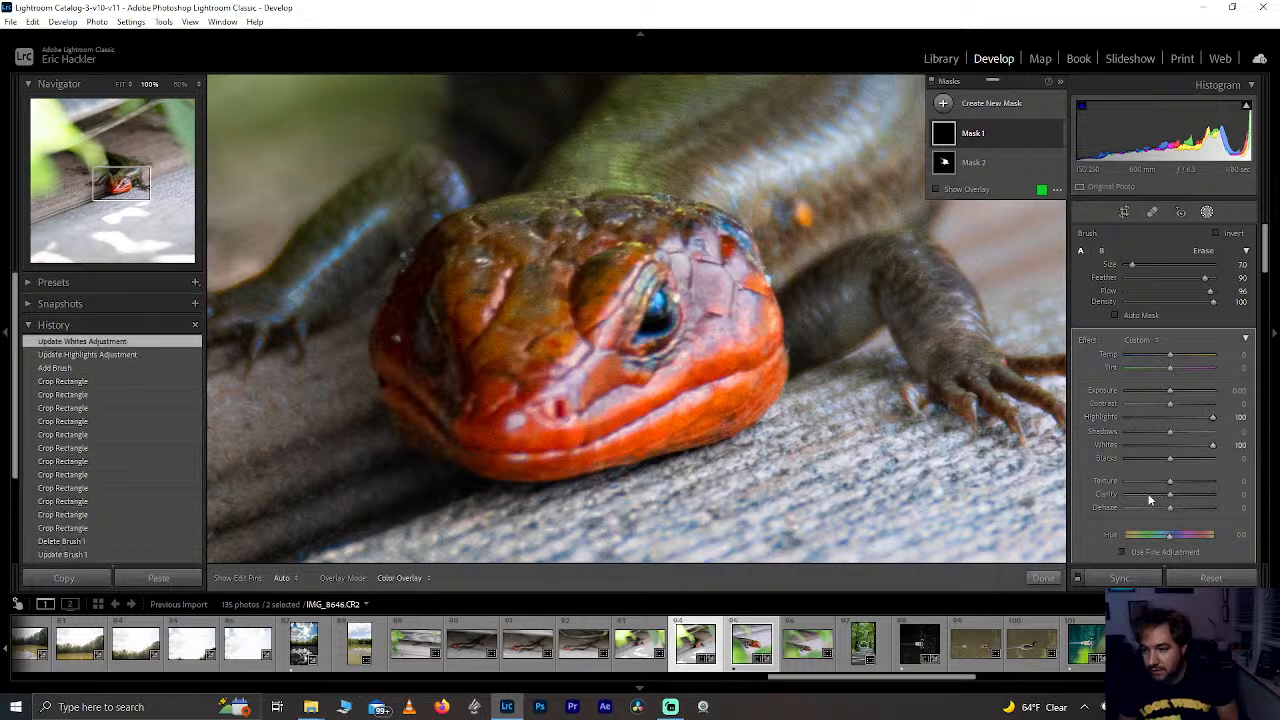
{"action": "scroll", "coordinate": [1190, 548], "scroll_direction": "down", "scroll_amount": 2}
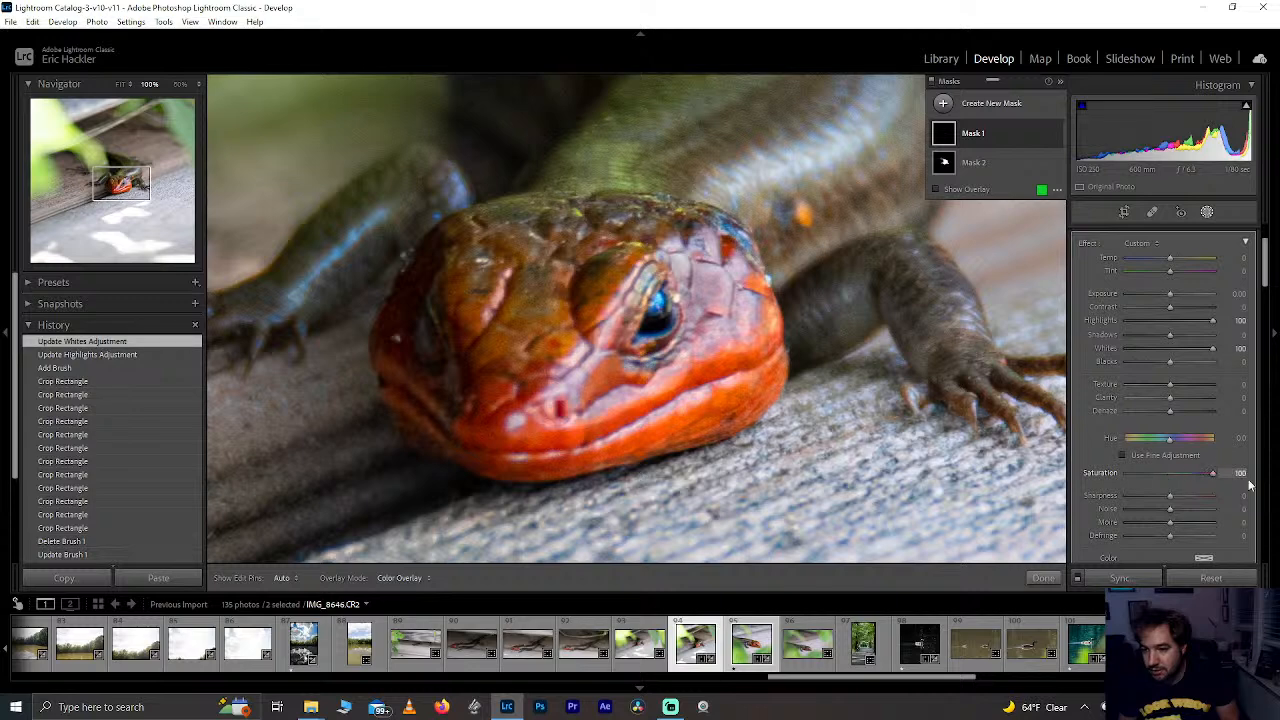
{"action": "left_click_drag", "start_coordinate": [1197, 477], "coordinate": [1182, 474]}
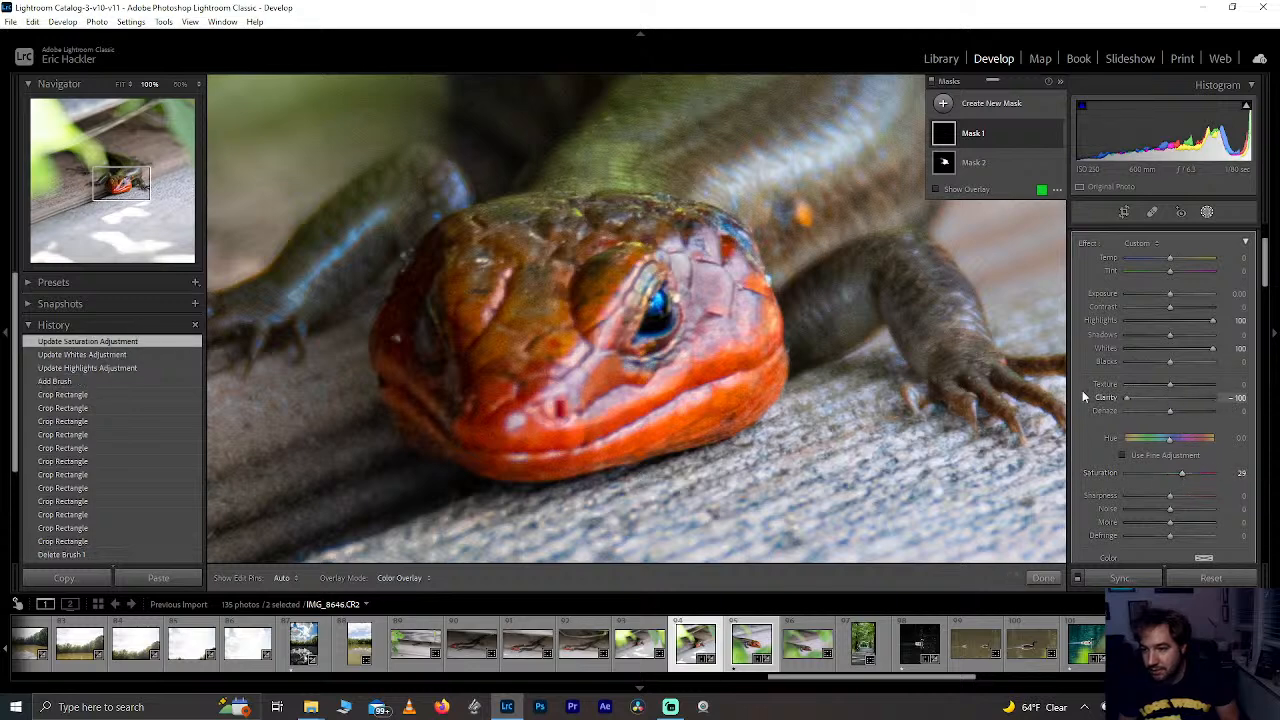
Step: Try clarity, texture and dehaze changes on the eye mask, reset all three to 0, and finish masking
{"action": "left_click_drag", "start_coordinate": [1138, 400], "coordinate": [1168, 397]}
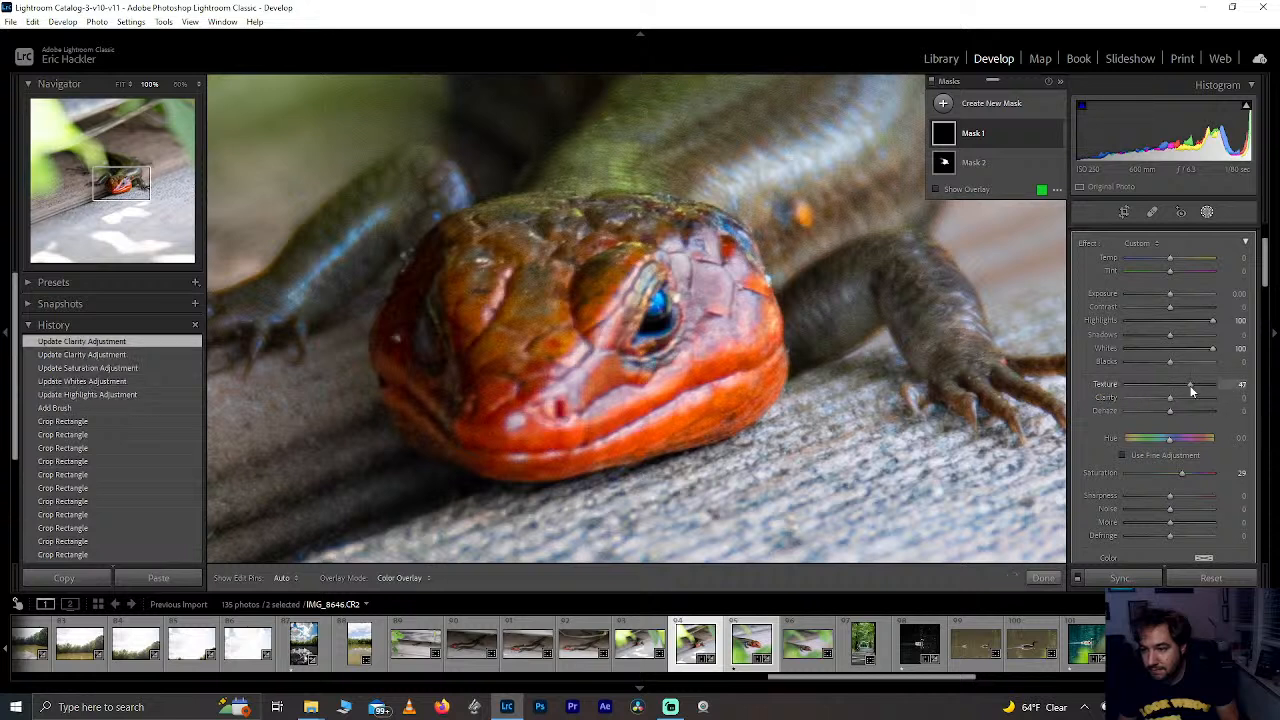
{"action": "double_click", "coordinate": [1190, 387]}
{"action": "mouse_move", "coordinate": [1172, 411]}
{"action": "left_mouse_down"}
{"action": "mouse_move", "coordinate": [1092, 430]}
{"action": "mouse_move", "coordinate": [1161, 425]}
{"action": "left_mouse_up"}
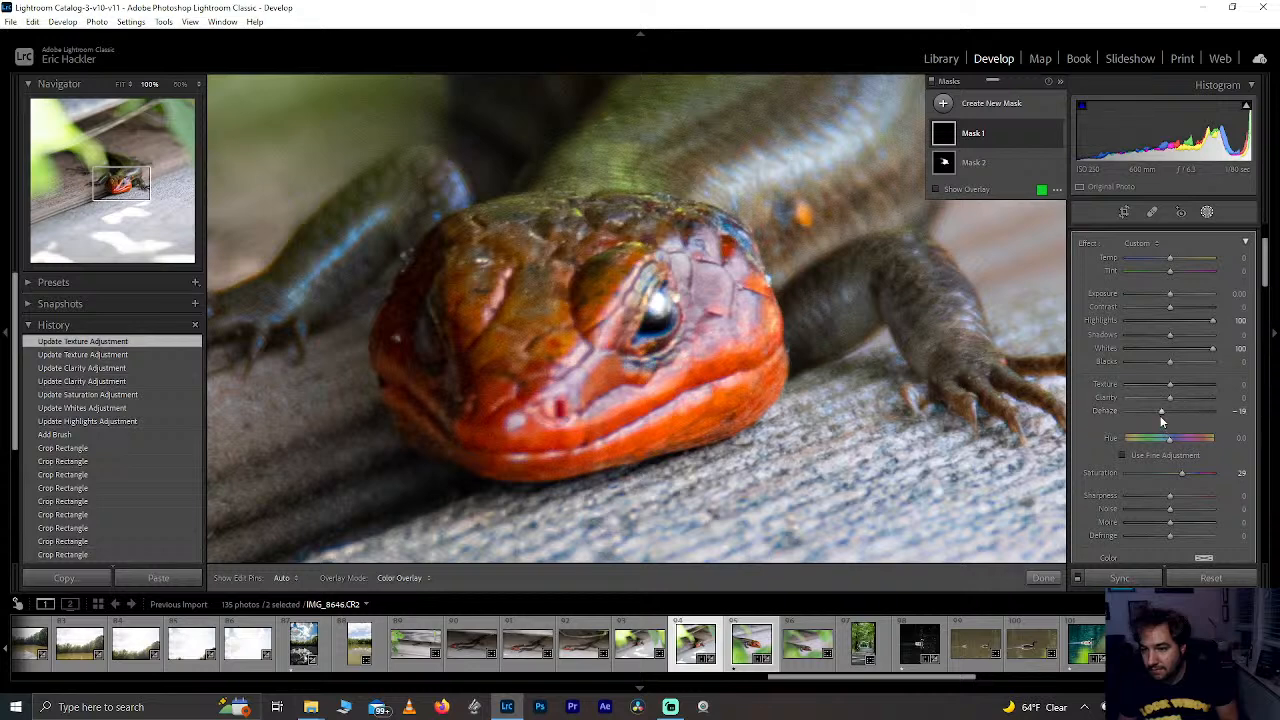
{"action": "double_click", "coordinate": [1164, 411]}
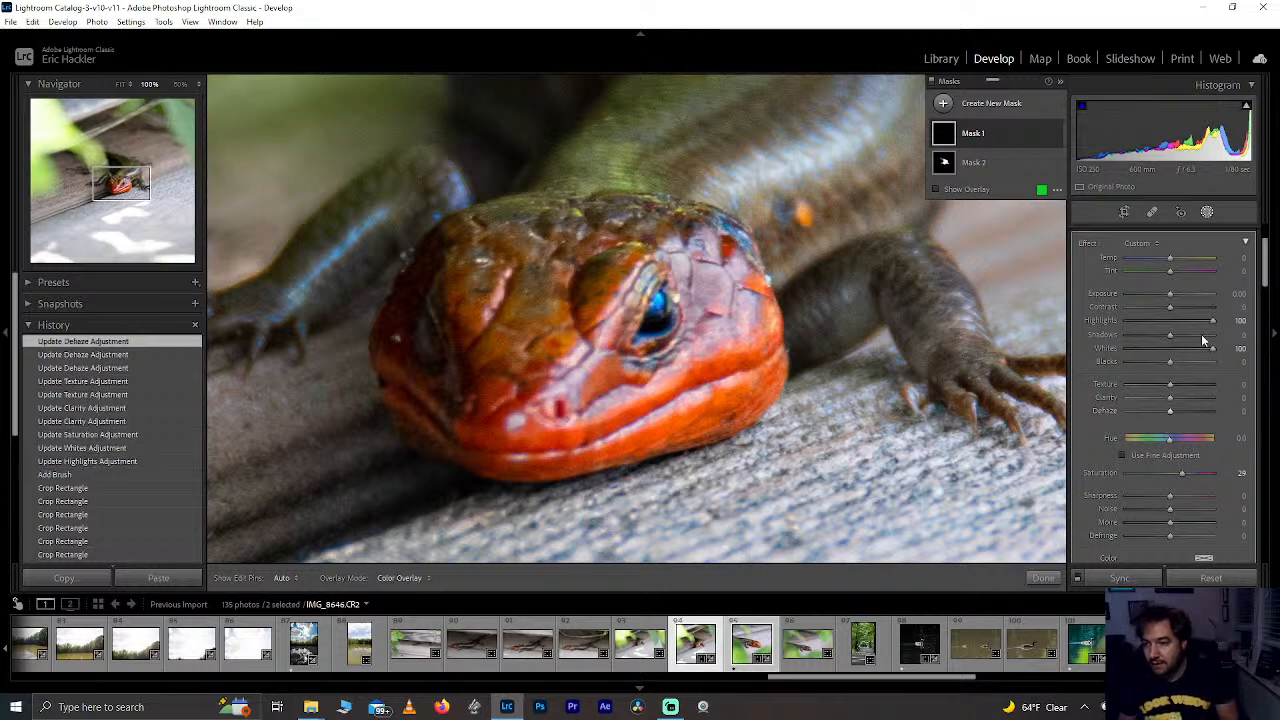
{"action": "left_click", "coordinate": [1042, 579]}
{"action": "left_click", "coordinate": [745, 373]}
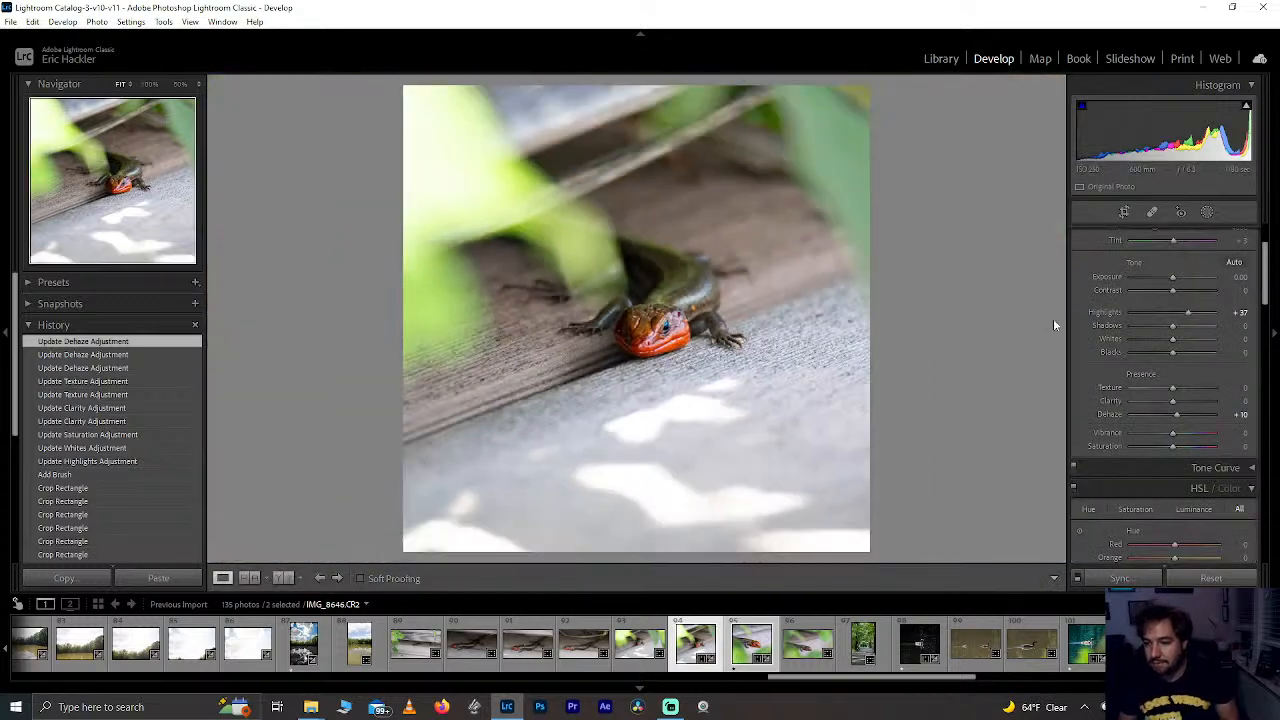
Step: Try a color range mask sampled from the brown boards behind the lizard with Refine 1, and delete it
{"action": "left_click", "coordinate": [1207, 212]}
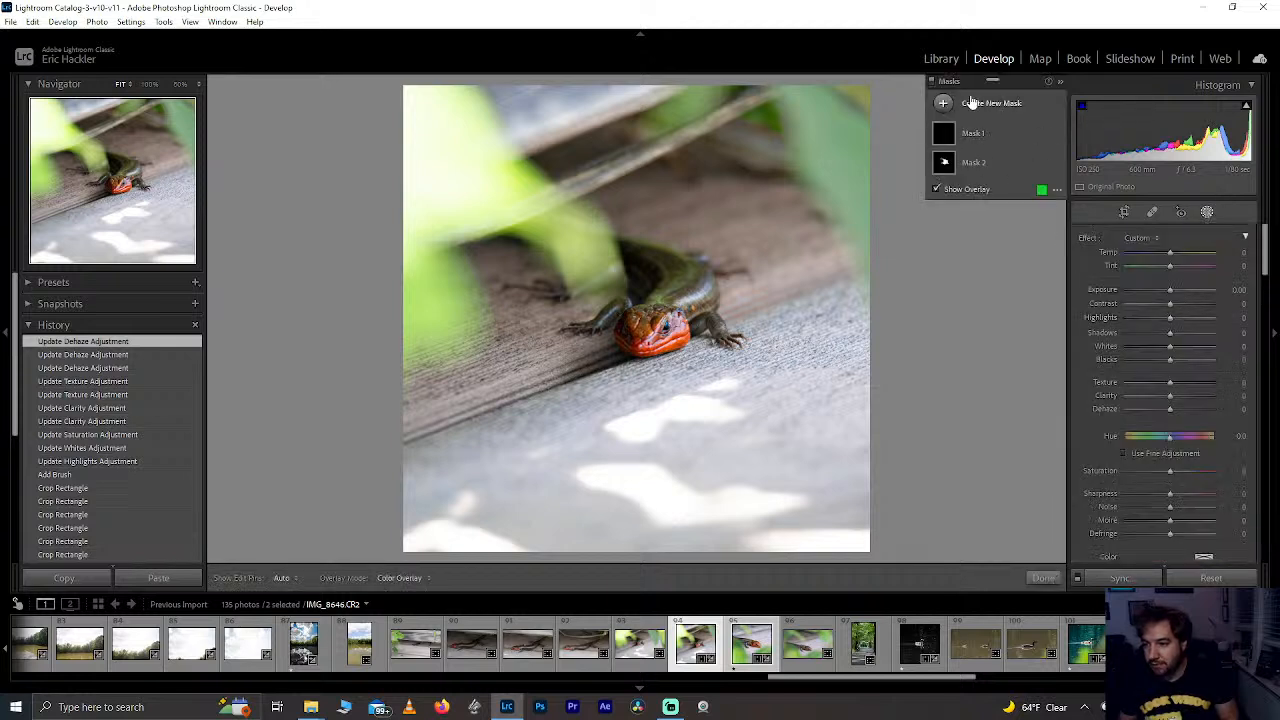
{"action": "left_click", "coordinate": [971, 106]}
{"action": "left_click", "coordinate": [1018, 234]}
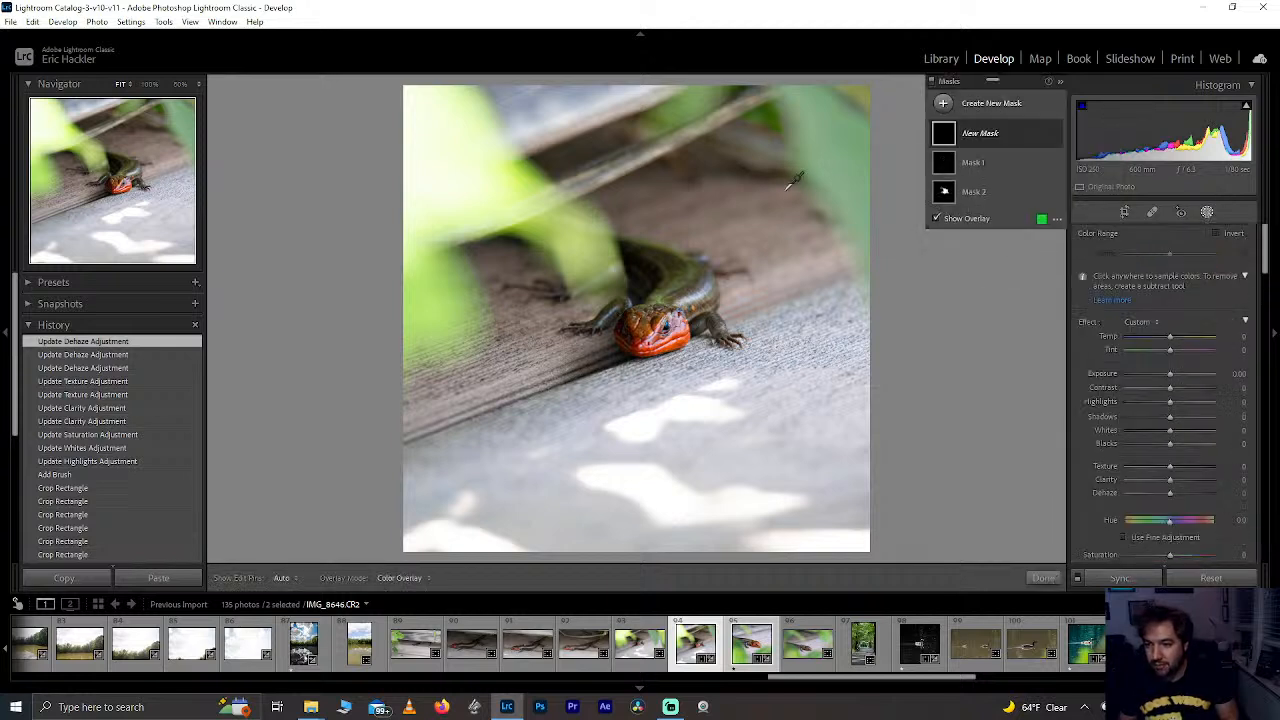
{"action": "left_click", "coordinate": [737, 221]}
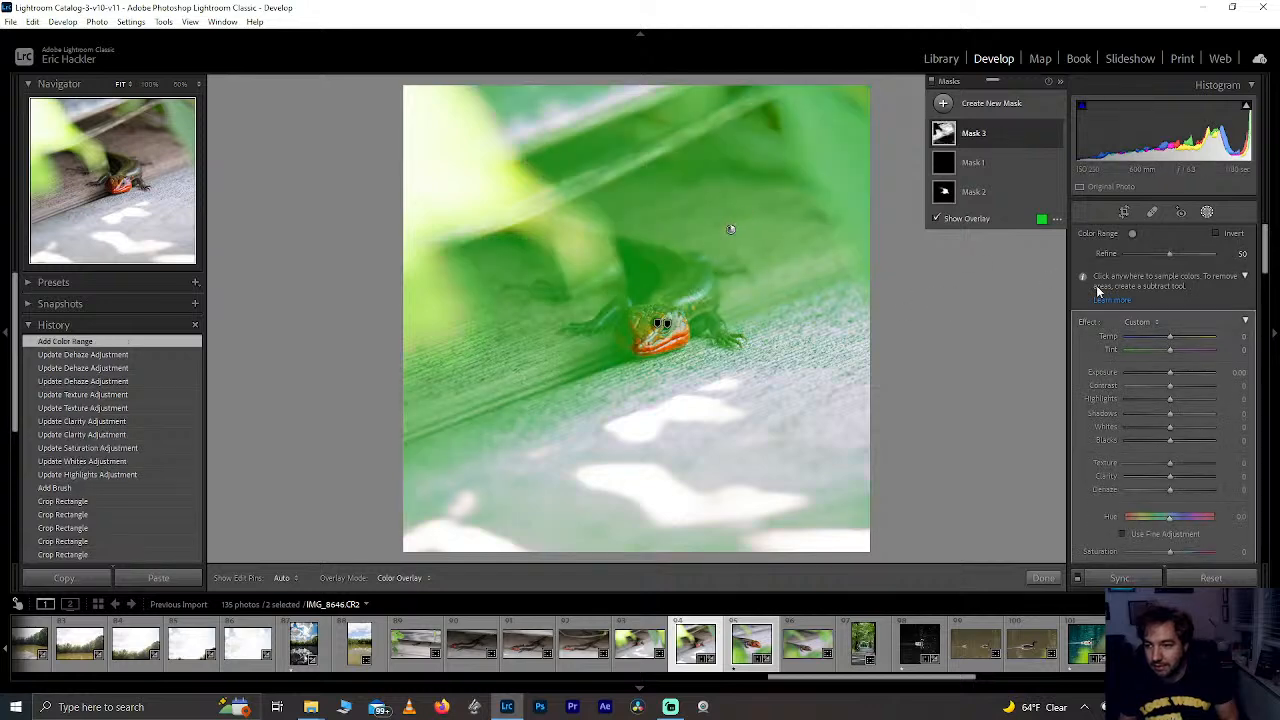
{"action": "left_click_drag", "start_coordinate": [1157, 257], "coordinate": [1086, 254]}
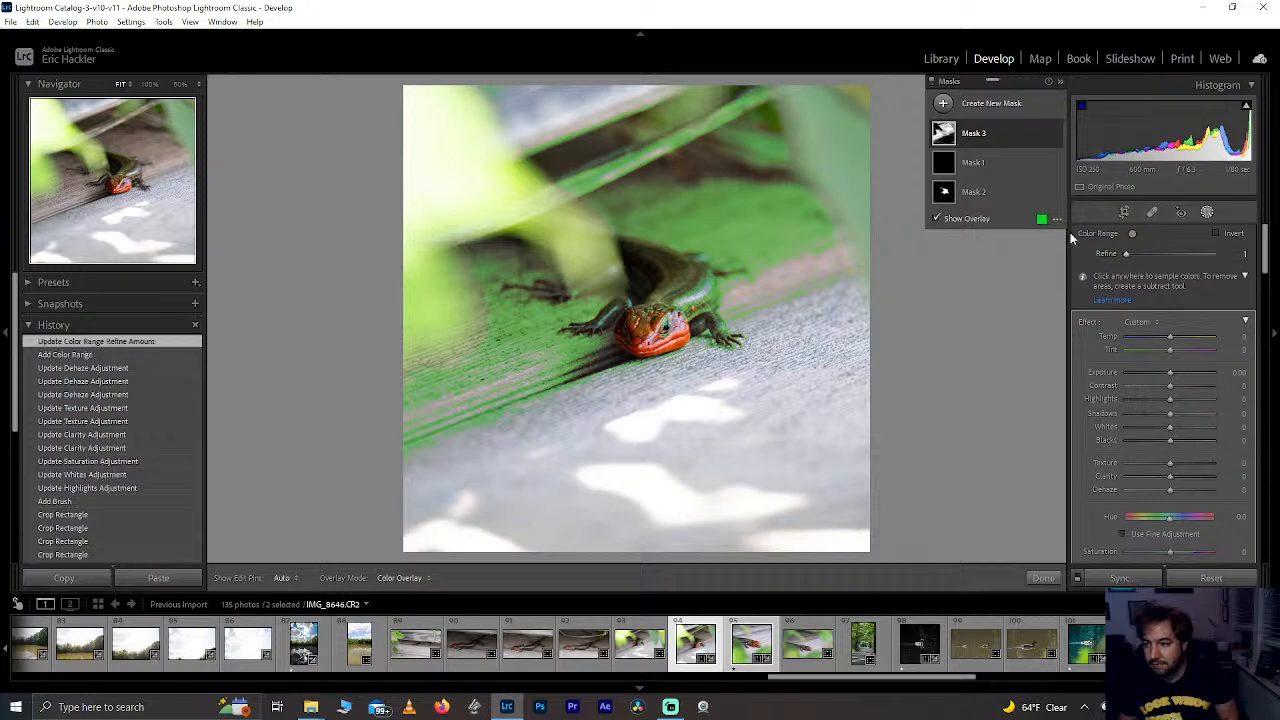
{"action": "left_click", "coordinate": [1010, 139]}
{"action": "key", "text": "Delete"}
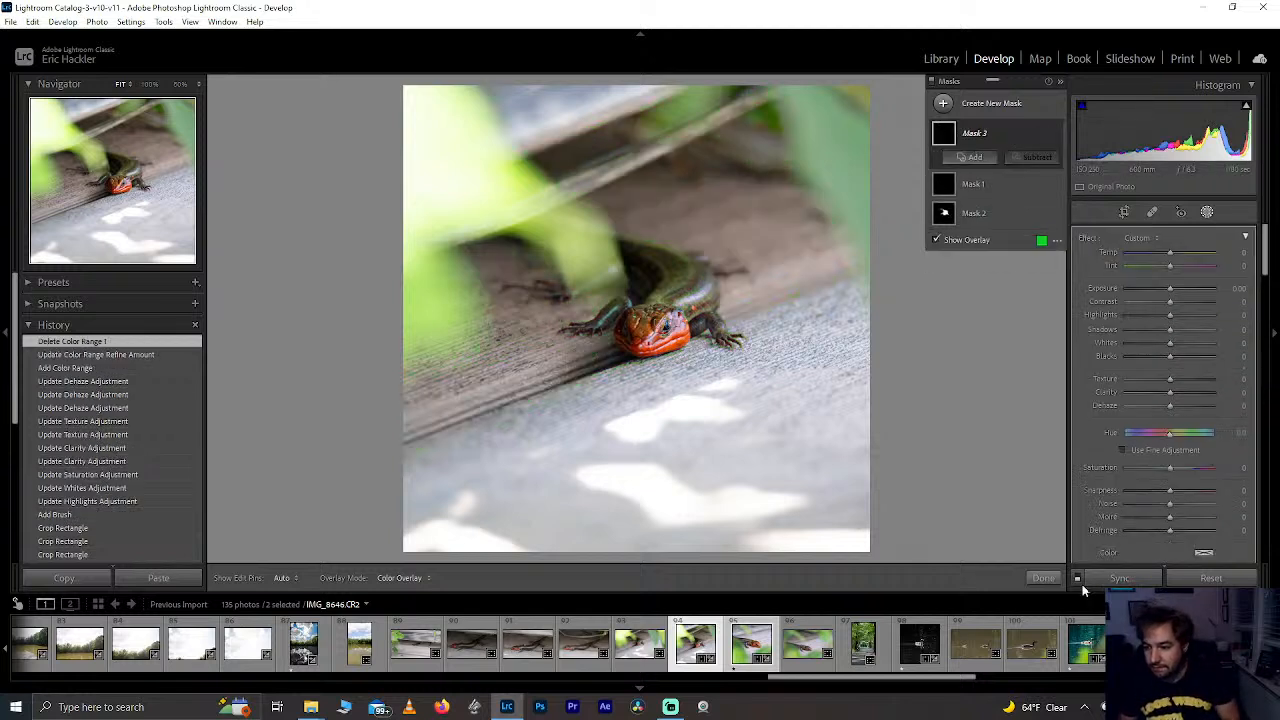
{"action": "left_click", "coordinate": [1043, 578]}
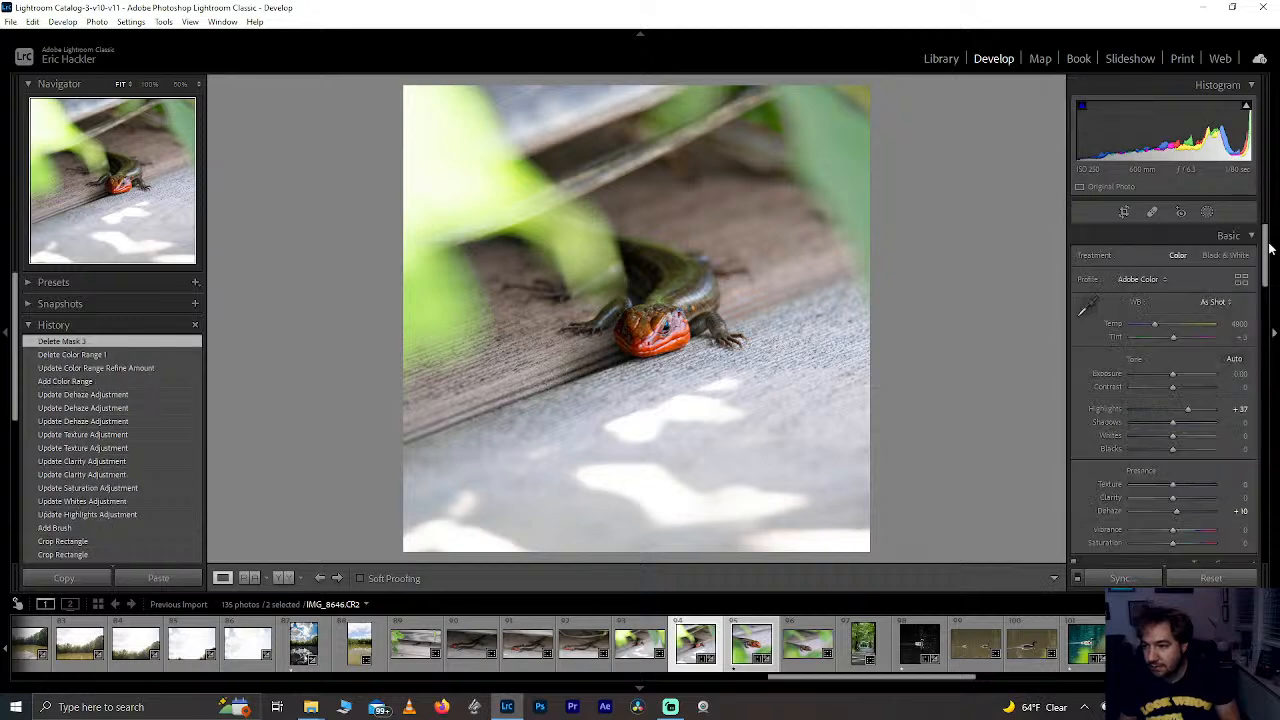
Step: Set the photo's green saturation to +62 and green hue to +12 in the HSL adjustments
{"action": "scroll", "coordinate": [1266, 262], "scroll_direction": "down", "scroll_amount": 1}
{"action": "scroll", "coordinate": [1266, 262], "scroll_direction": "down", "scroll_amount": 5}
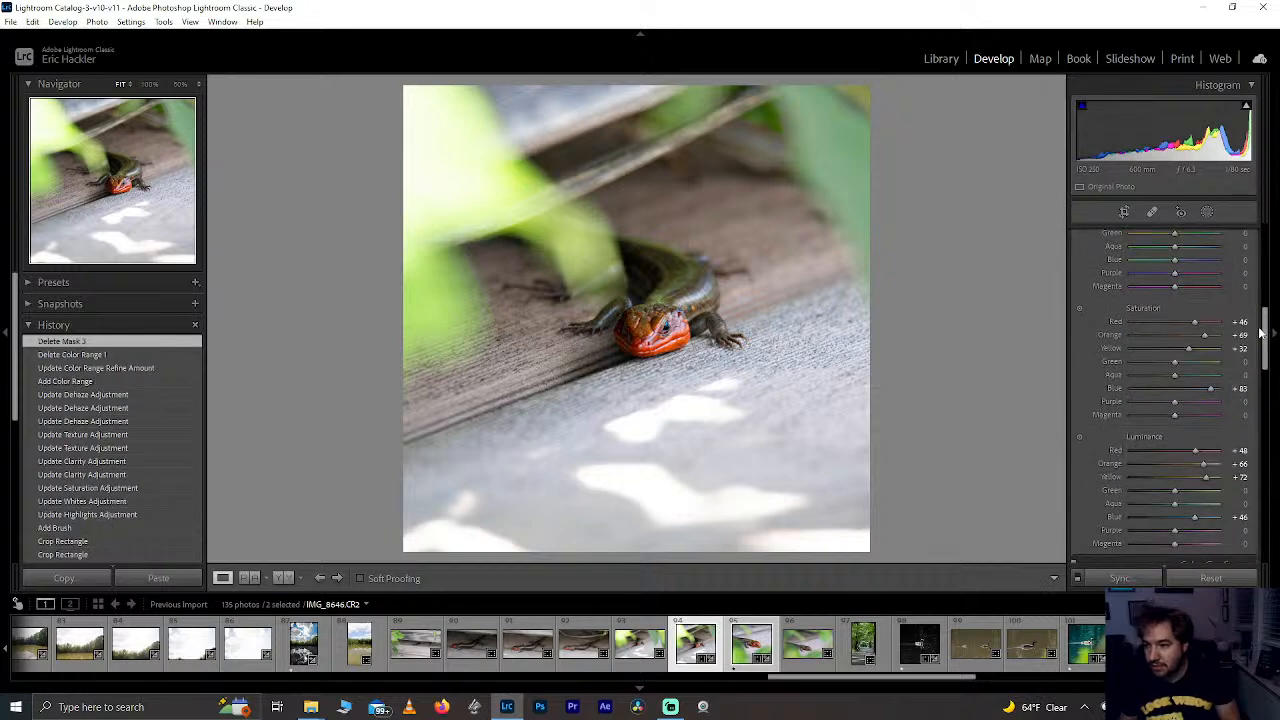
{"action": "left_click_drag", "start_coordinate": [1175, 369], "coordinate": [1266, 337]}
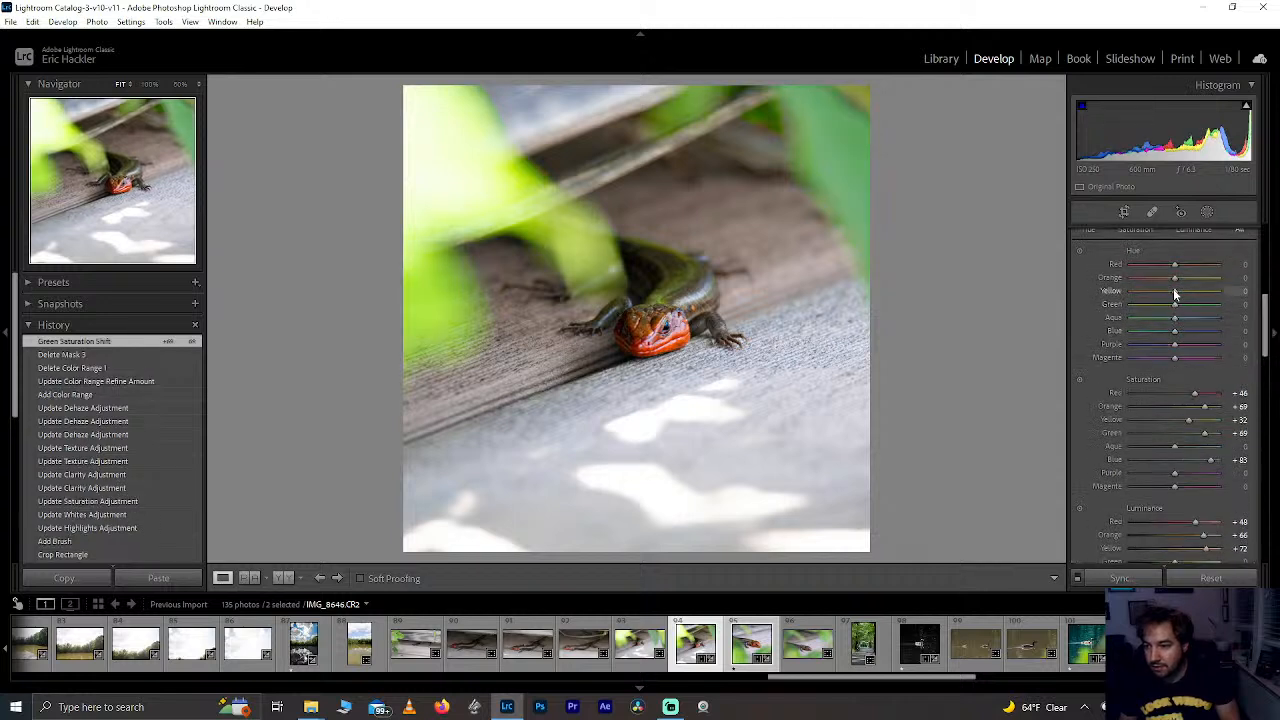
{"action": "mouse_move", "coordinate": [1183, 303]}
{"action": "left_mouse_down"}
{"action": "mouse_move", "coordinate": [1208, 301]}
{"action": "mouse_move", "coordinate": [1197, 310]}
{"action": "left_mouse_up"}
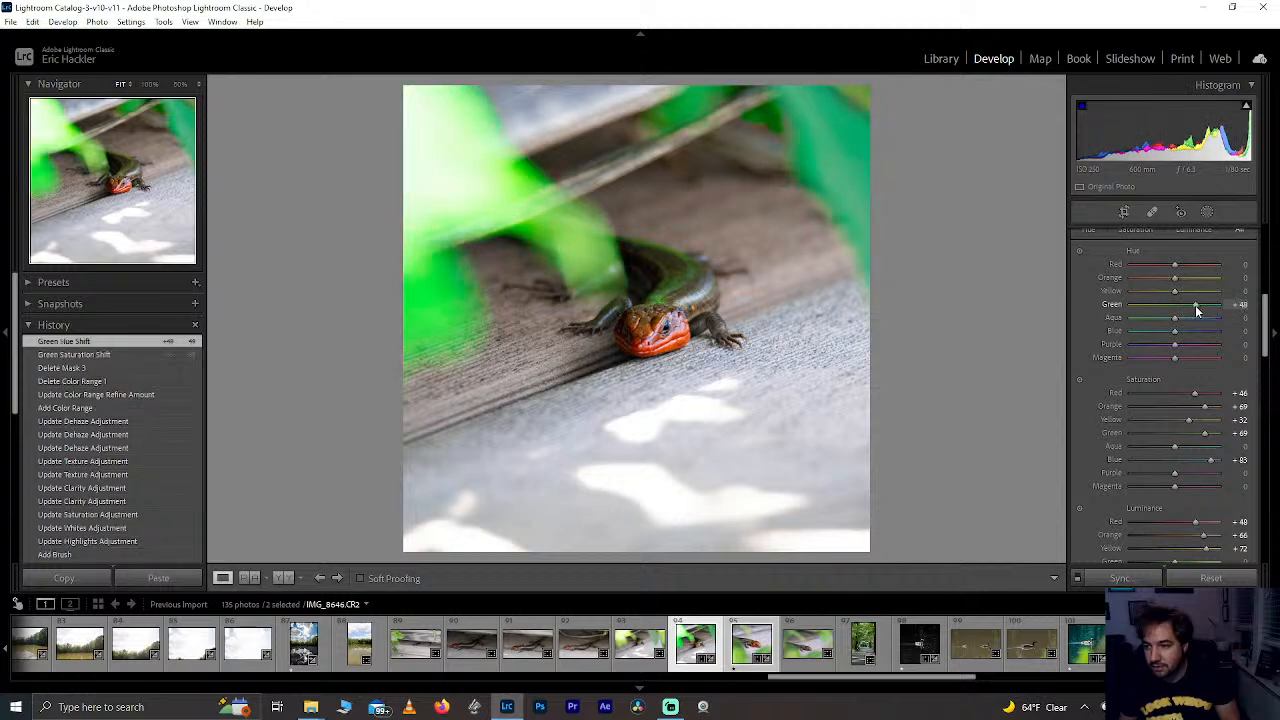
{"action": "double_click", "coordinate": [1203, 435]}
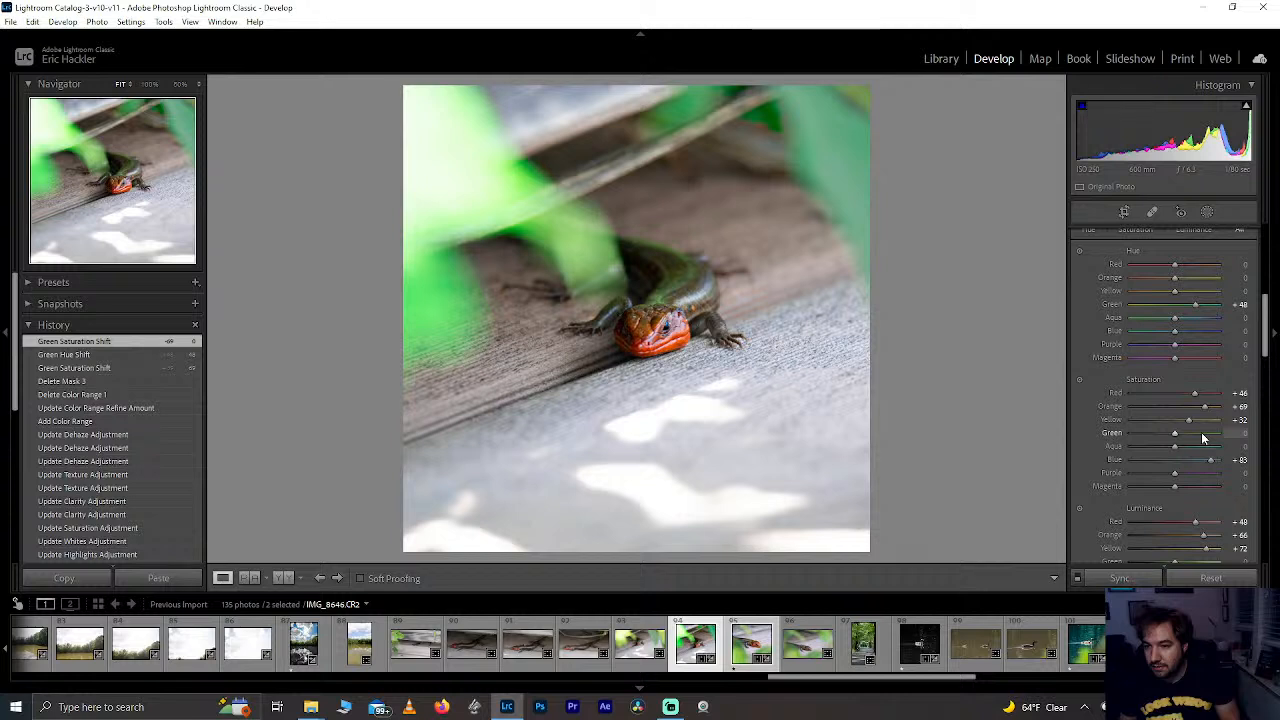
{"action": "left_click", "coordinate": [1201, 432]}
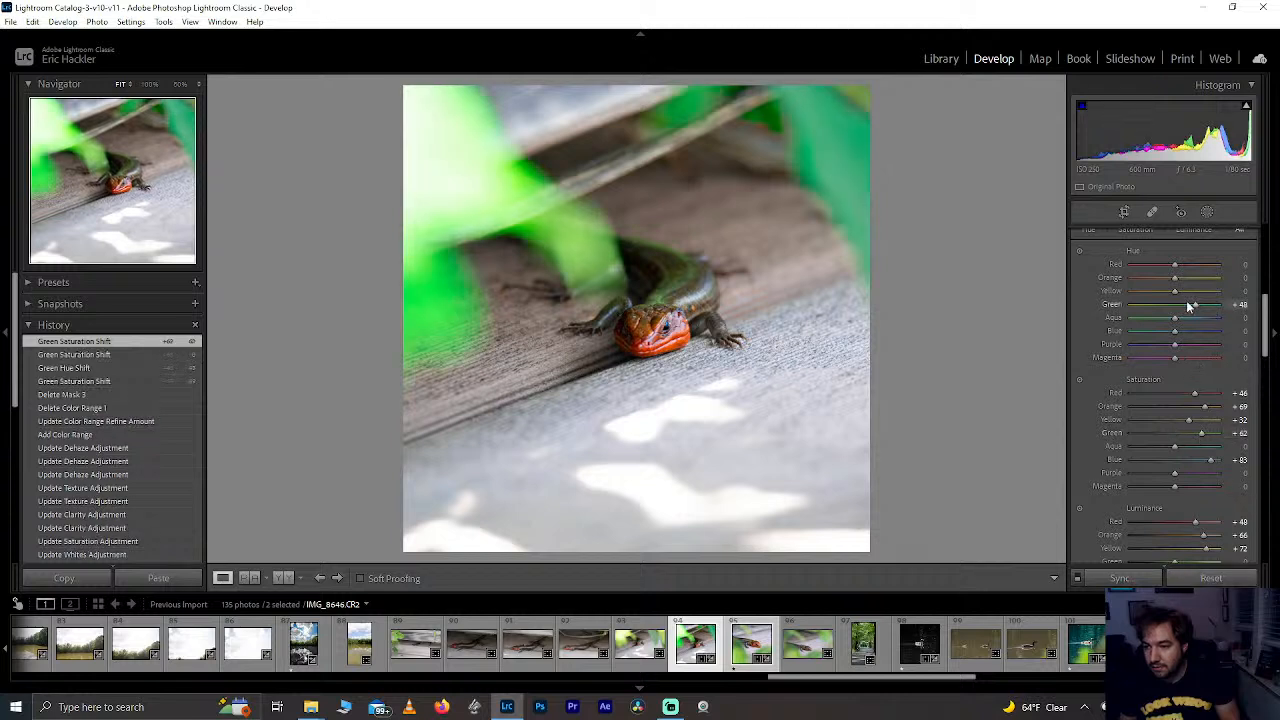
{"action": "left_click_drag", "start_coordinate": [1188, 305], "coordinate": [1181, 309]}
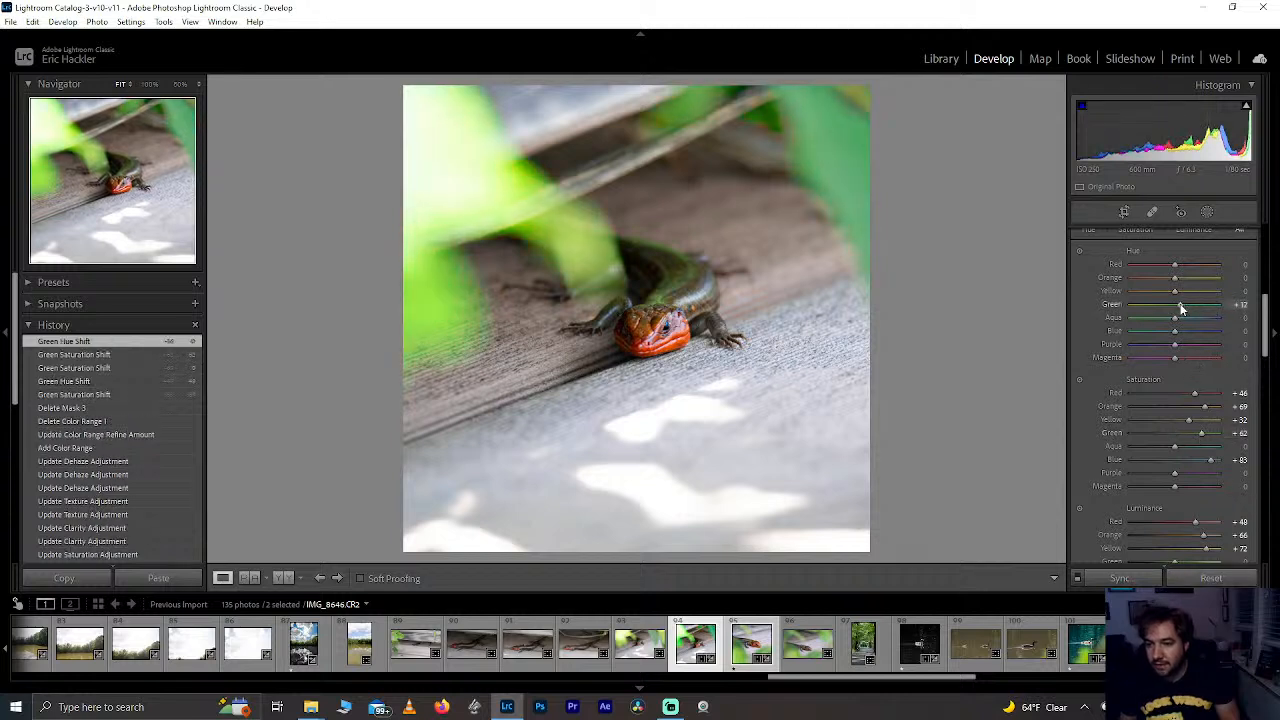
Step: Extend Mask 2's subtracting brush over the leaf edge in front of the lizard's body at size 14.0, showing the overlay
{"action": "left_click", "coordinate": [1207, 213]}
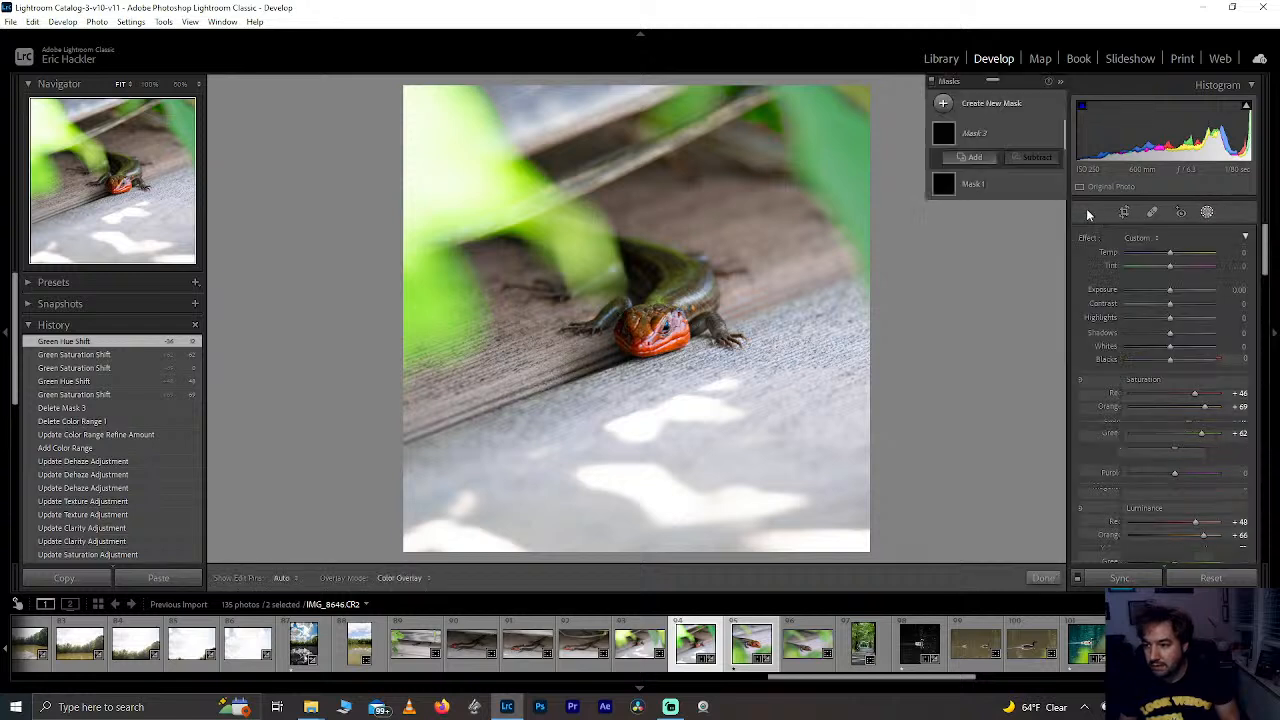
{"action": "left_click", "coordinate": [963, 165]}
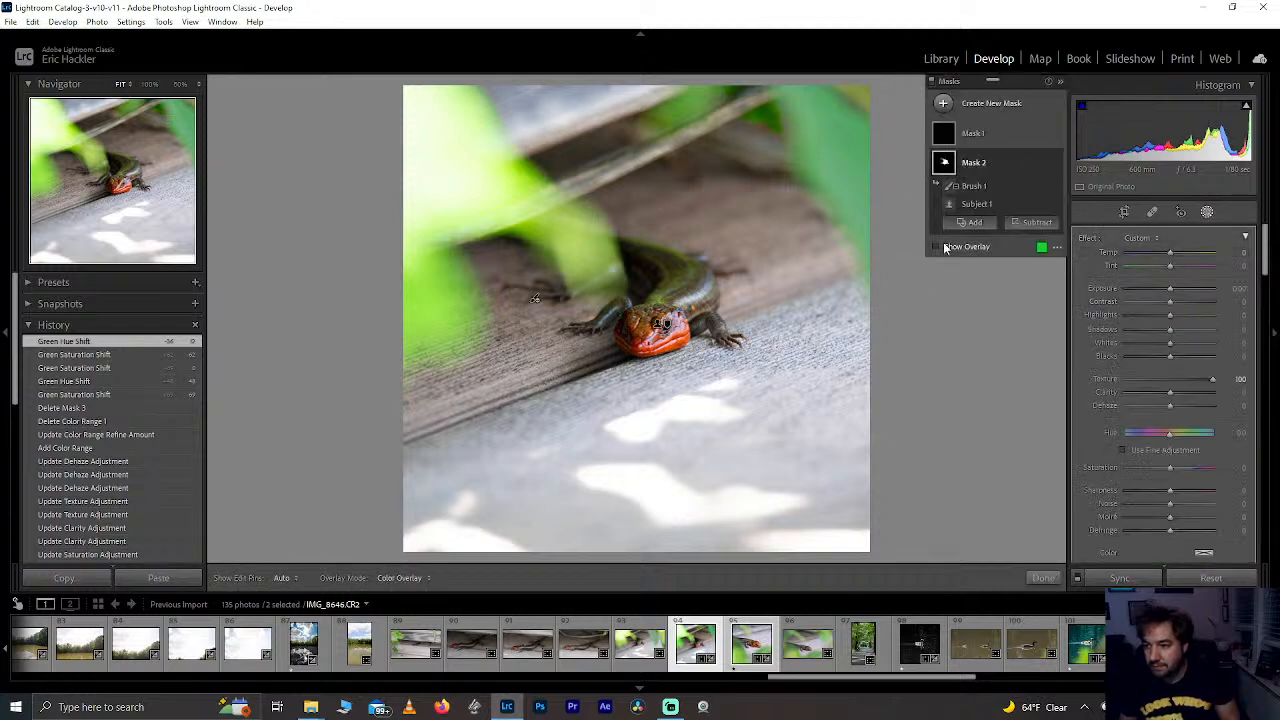
{"action": "left_click", "coordinate": [937, 247]}
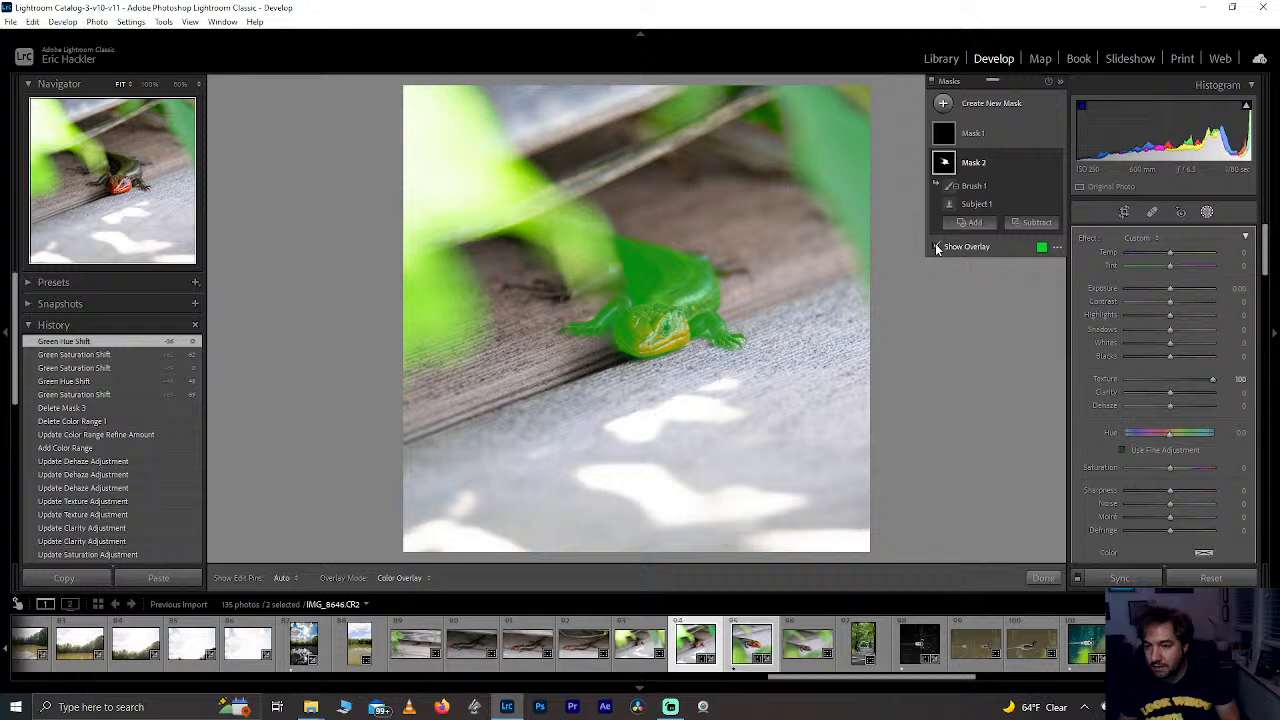
{"action": "left_click", "coordinate": [993, 188]}
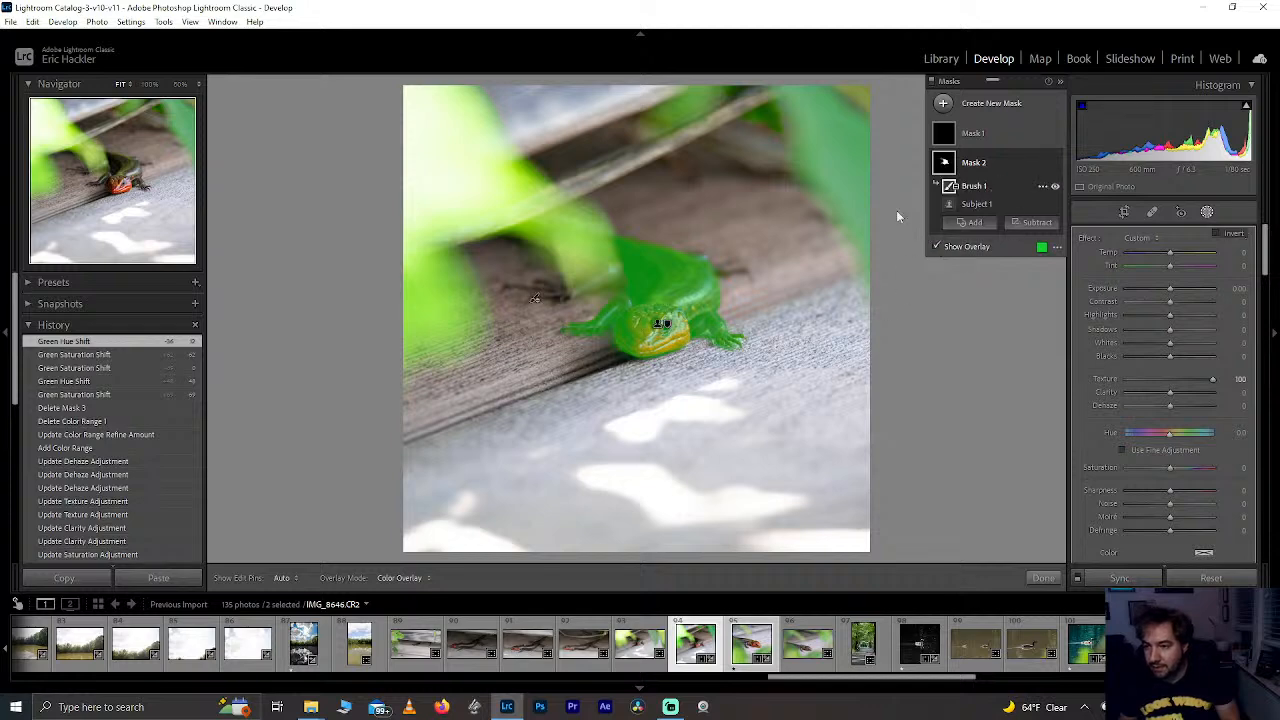
{"action": "left_click", "coordinate": [112, 153]}
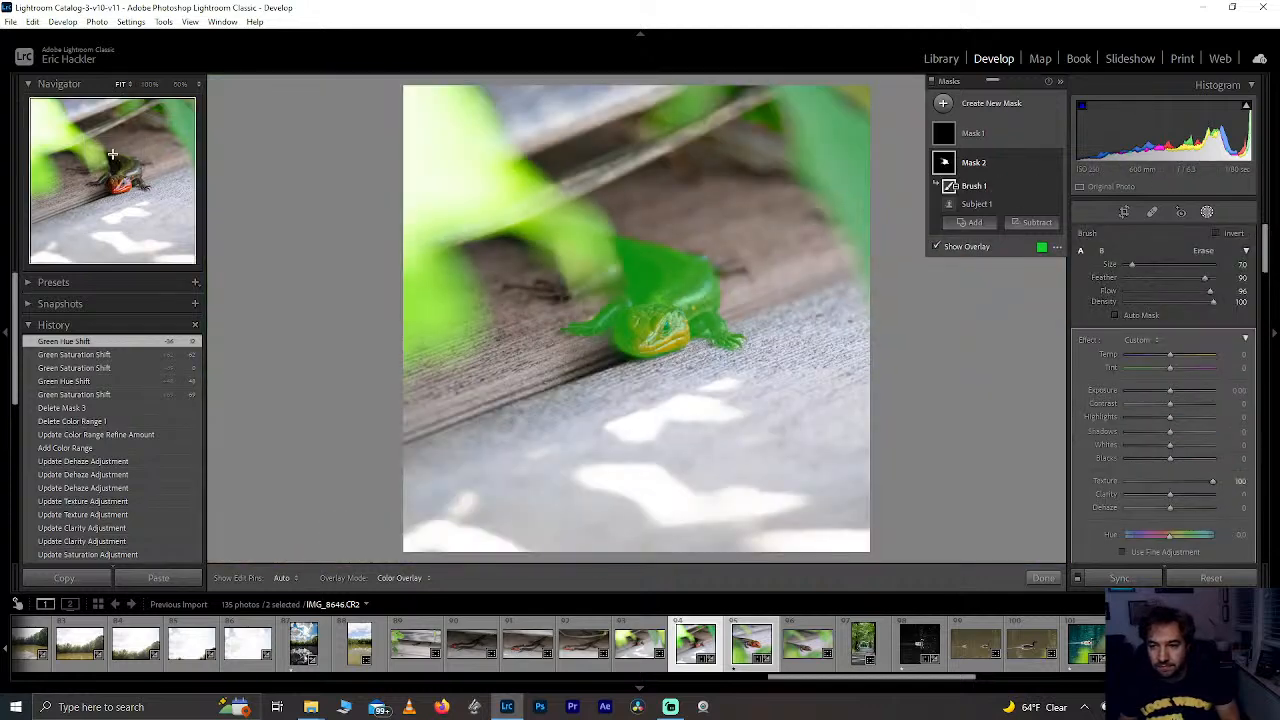
{"action": "left_click", "coordinate": [179, 85]}
{"action": "scroll", "coordinate": [596, 376], "scroll_direction": "up", "scroll_amount": 2}
{"action": "mouse_move", "coordinate": [597, 377]}
{"action": "left_mouse_down"}
{"action": "mouse_move", "coordinate": [375, 382]}
{"action": "mouse_move", "coordinate": [514, 380]}
{"action": "mouse_move", "coordinate": [647, 401]}
{"action": "mouse_move", "coordinate": [662, 430]}
{"action": "mouse_move", "coordinate": [629, 399]}
{"action": "mouse_move", "coordinate": [686, 416]}
{"action": "mouse_move", "coordinate": [649, 394]}
{"action": "mouse_move", "coordinate": [588, 390]}
{"action": "mouse_move", "coordinate": [675, 417]}
{"action": "mouse_move", "coordinate": [672, 439]}
{"action": "mouse_move", "coordinate": [633, 453]}
{"action": "mouse_move", "coordinate": [600, 435]}
{"action": "mouse_move", "coordinate": [644, 464]}
{"action": "mouse_move", "coordinate": [637, 429]}
{"action": "mouse_move", "coordinate": [656, 402]}
{"action": "mouse_move", "coordinate": [562, 401]}
{"action": "left_mouse_up"}
{"action": "scroll", "coordinate": [647, 442], "scroll_direction": "up", "scroll_amount": 3}
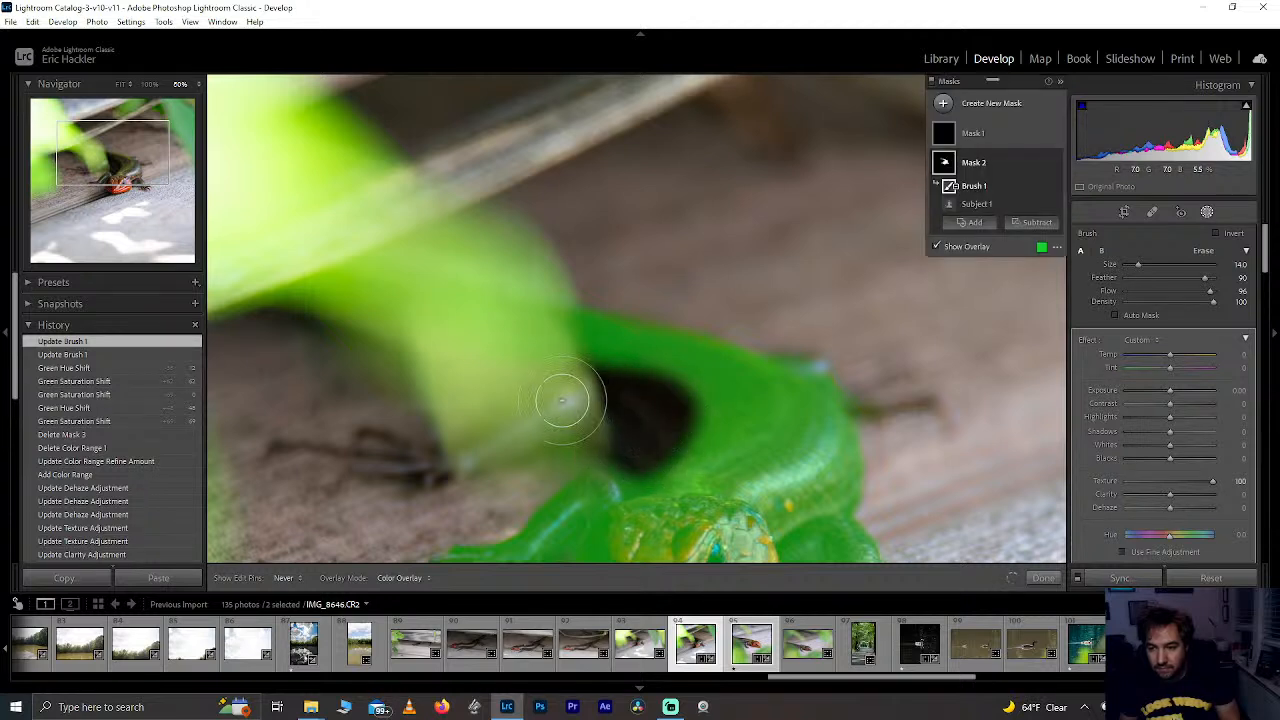
Step: Hide the overlay, set Mask 2's tint to 66 and warm its color temperature, and finish masking
{"action": "left_click", "coordinate": [935, 247]}
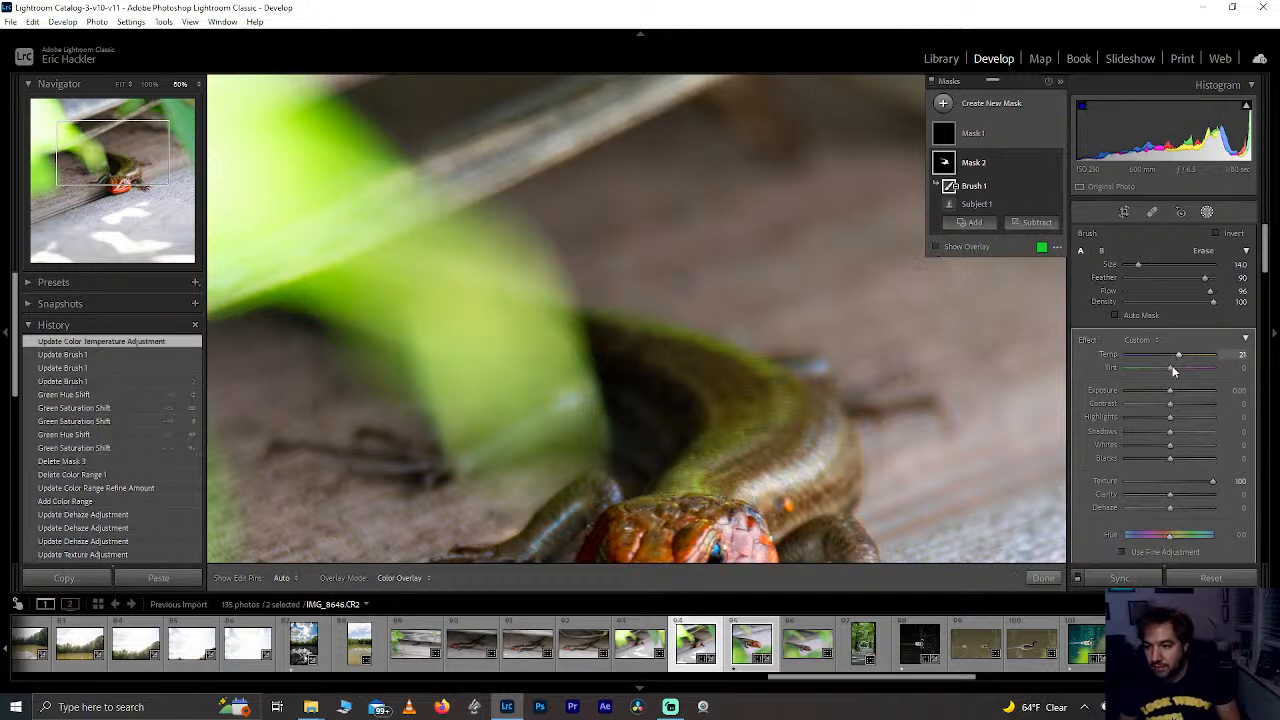
{"action": "left_click_drag", "start_coordinate": [1156, 366], "coordinate": [1188, 374]}
{"action": "double_click", "coordinate": [1181, 356]}
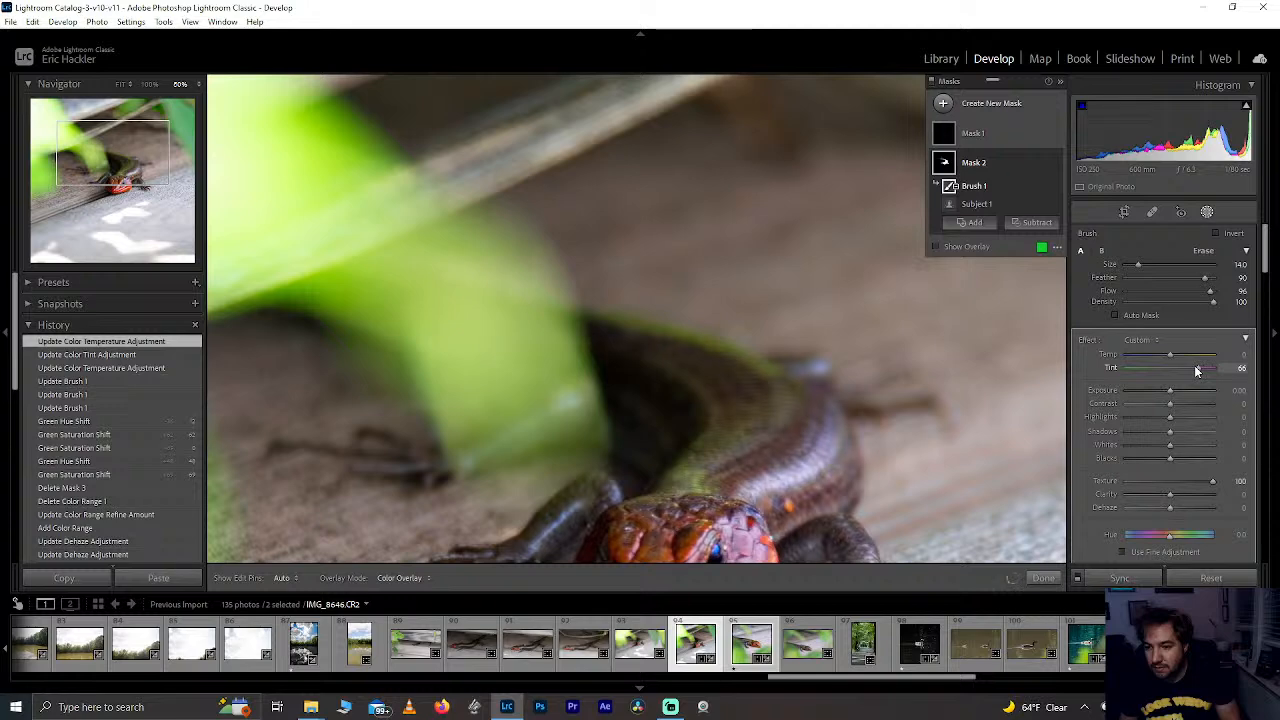
{"action": "key", "text": "z"}
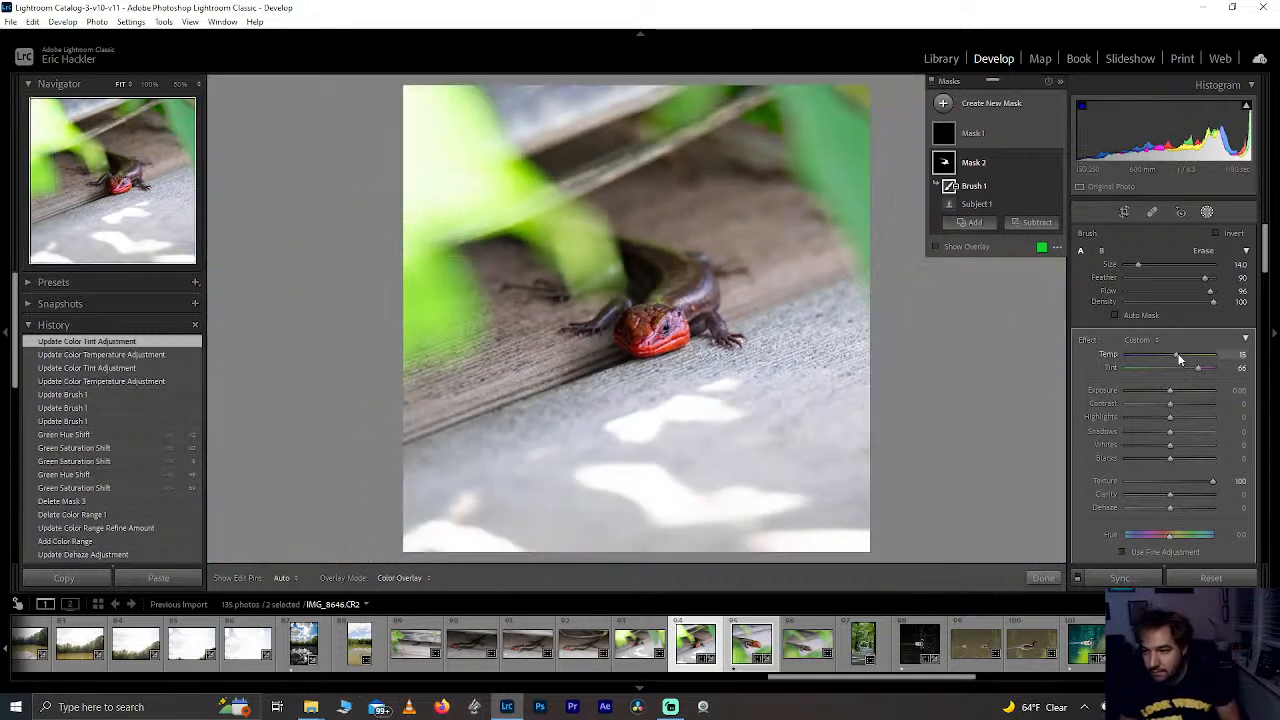
{"action": "left_click_drag", "start_coordinate": [1181, 360], "coordinate": [1182, 360]}
{"action": "left_click", "coordinate": [1043, 578]}
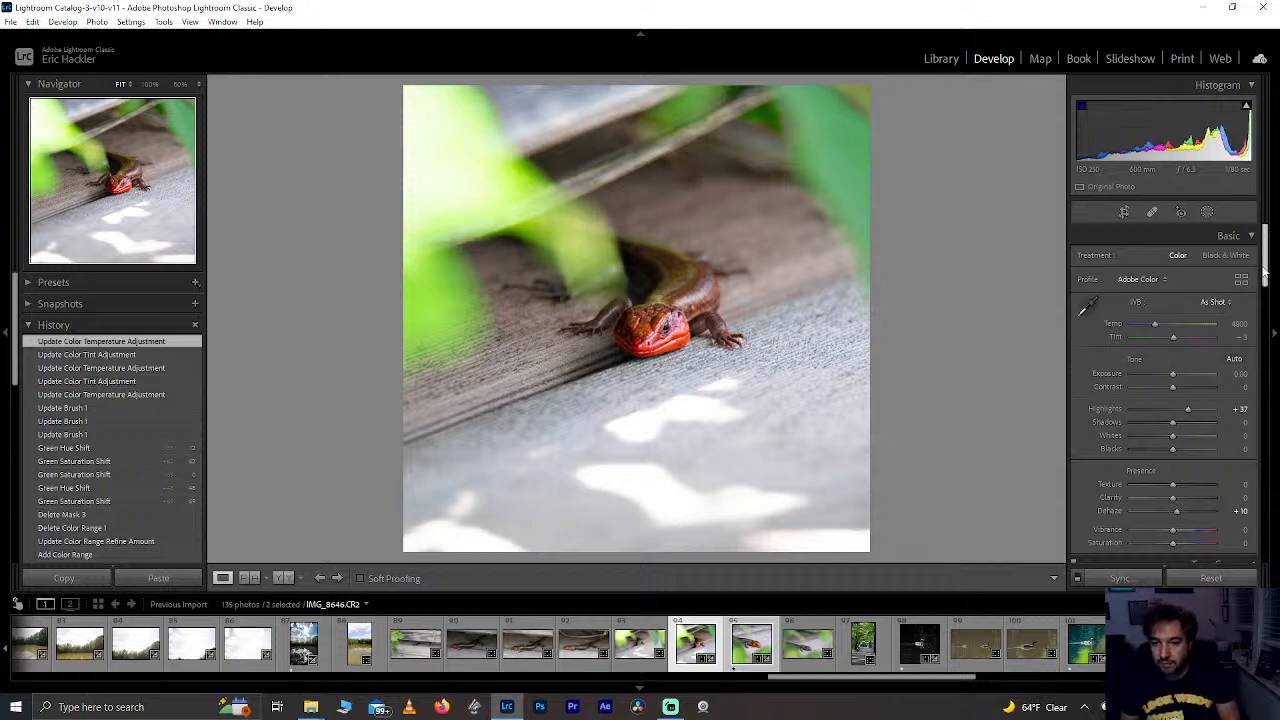
{"action": "left_click_drag", "start_coordinate": [1264, 270], "coordinate": [1254, 350]}
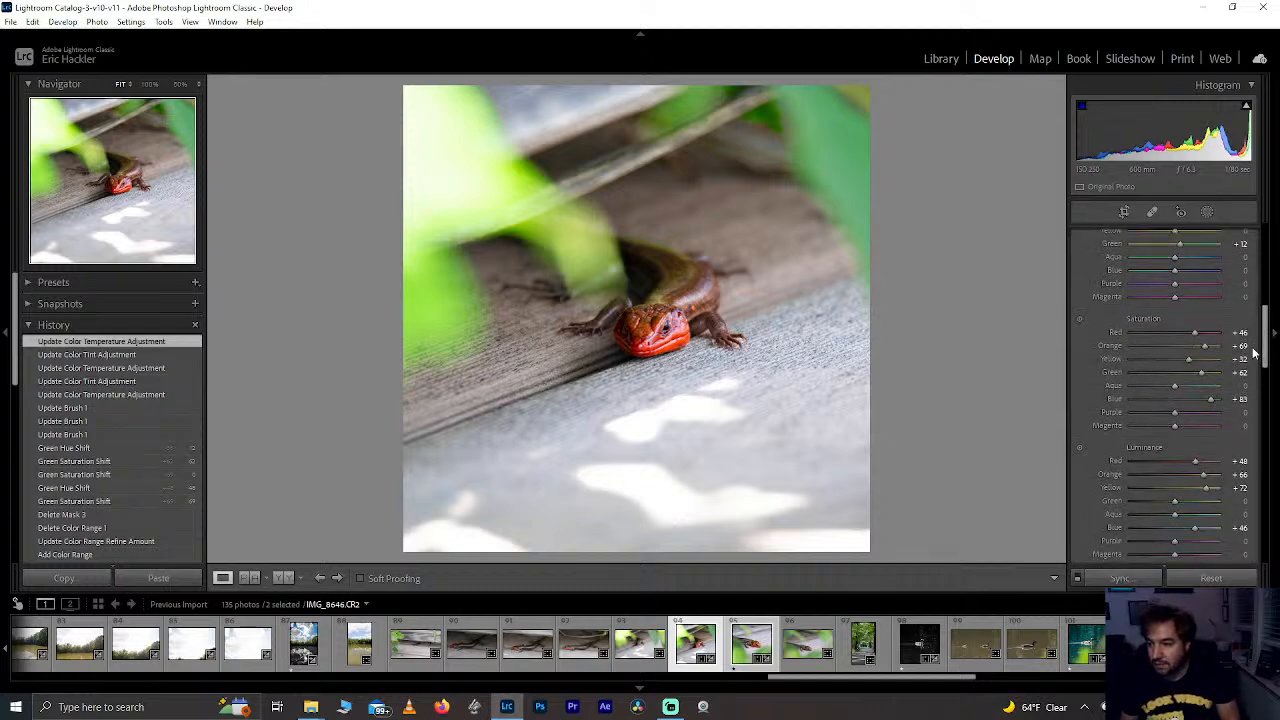
Step: Set the lizard photo's red saturation to +22 and orange saturation to +48 in the HSL adjustments
{"action": "mouse_move", "coordinate": [1180, 331]}
{"action": "left_mouse_down"}
{"action": "mouse_move", "coordinate": [1136, 328]}
{"action": "mouse_move", "coordinate": [1160, 330]}
{"action": "left_mouse_up"}
{"action": "double_click", "coordinate": [1160, 332]}
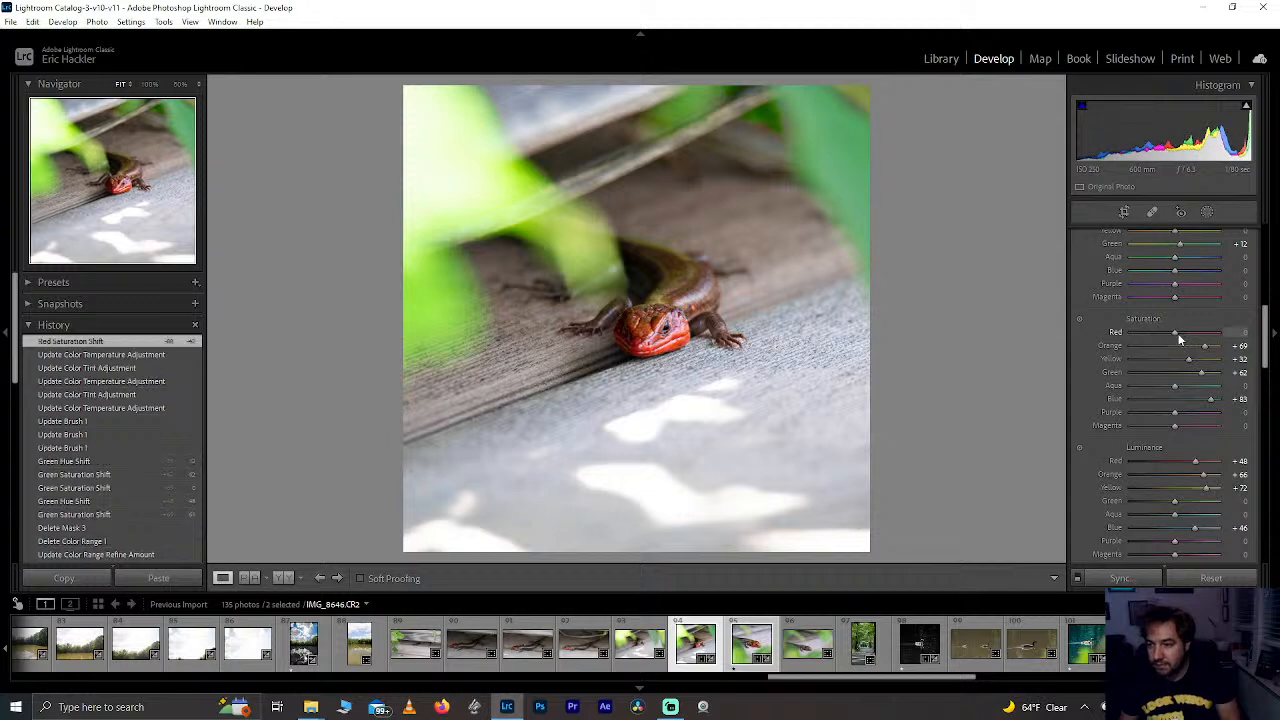
{"action": "double_click", "coordinate": [1204, 347]}
{"action": "left_click", "coordinate": [1204, 347]}
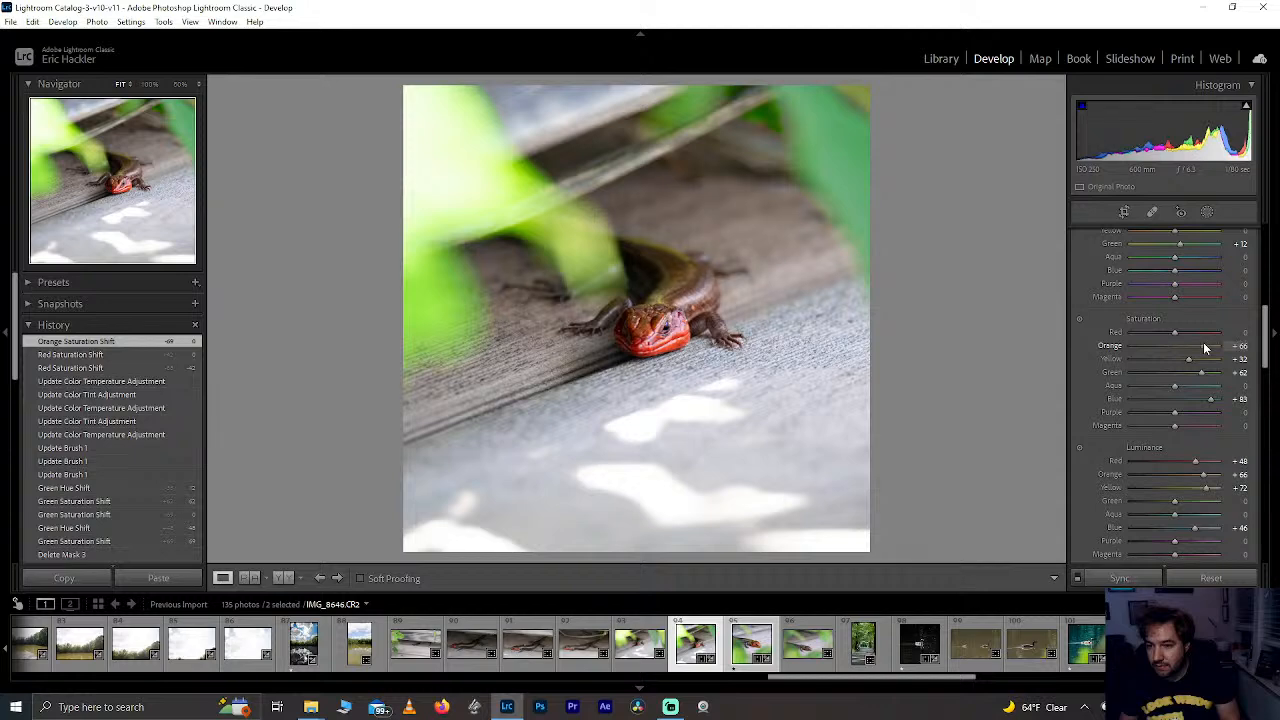
{"action": "left_click_drag", "start_coordinate": [1197, 347], "coordinate": [1190, 340]}
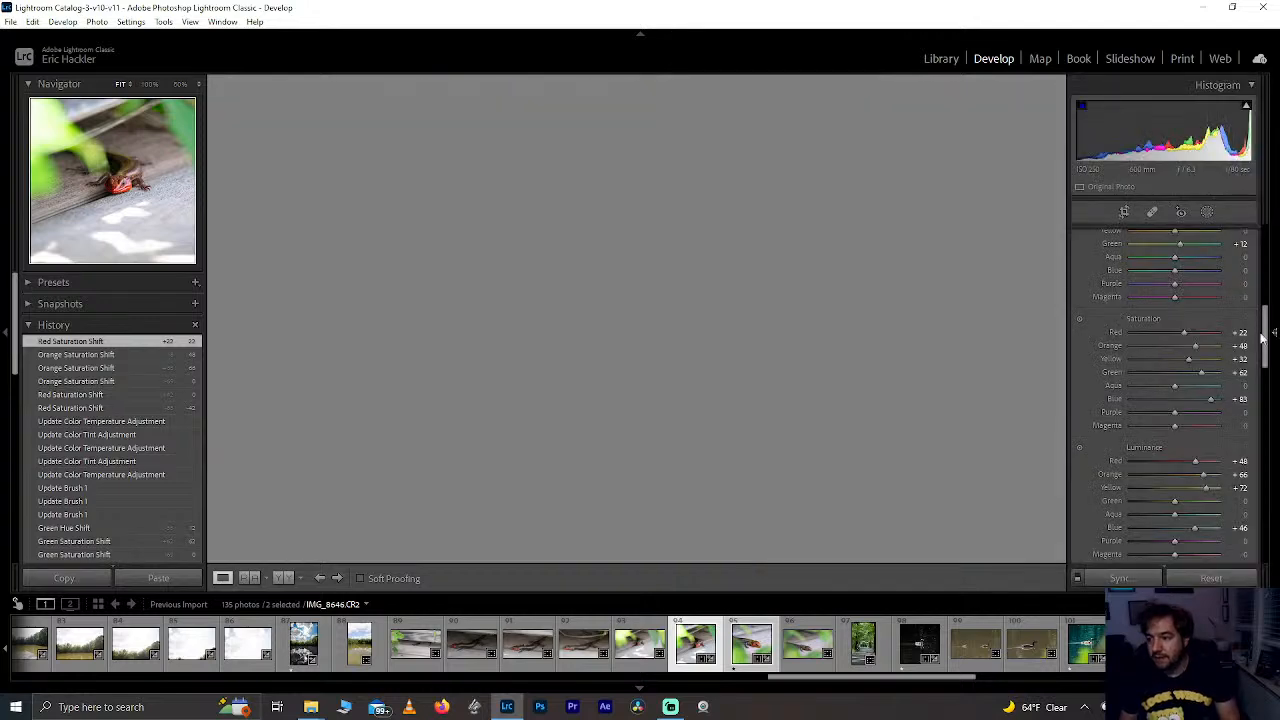
Step: Try resizing and slightly rotating the lizard photo's square crop, and undo both changes
{"action": "left_click_drag", "start_coordinate": [1262, 340], "coordinate": [1273, 285]}
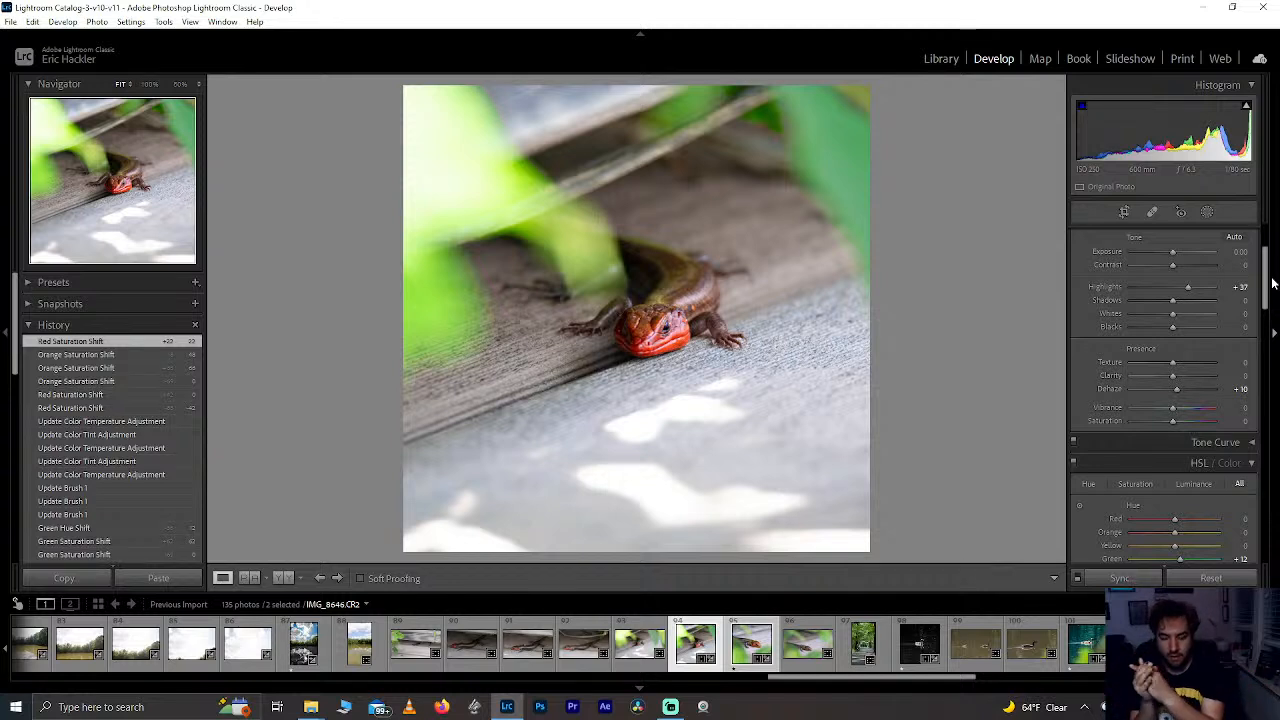
{"action": "left_click", "coordinate": [1133, 211]}
{"action": "mouse_move", "coordinate": [613, 537]}
{"action": "left_mouse_down"}
{"action": "mouse_move", "coordinate": [610, 555]}
{"action": "mouse_move", "coordinate": [600, 530]}
{"action": "mouse_move", "coordinate": [600, 543]}
{"action": "left_mouse_up"}
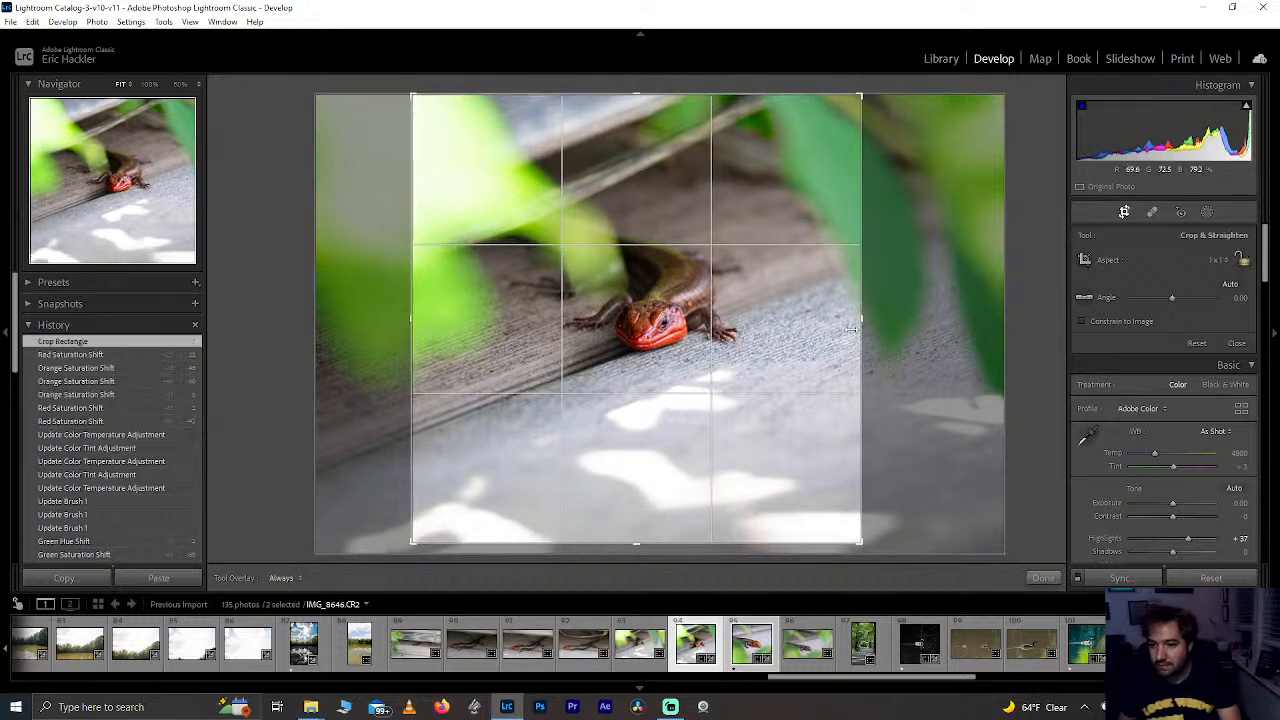
{"action": "left_click_drag", "start_coordinate": [875, 285], "coordinate": [860, 325]}
{"action": "key", "text": "ctrl+z"}
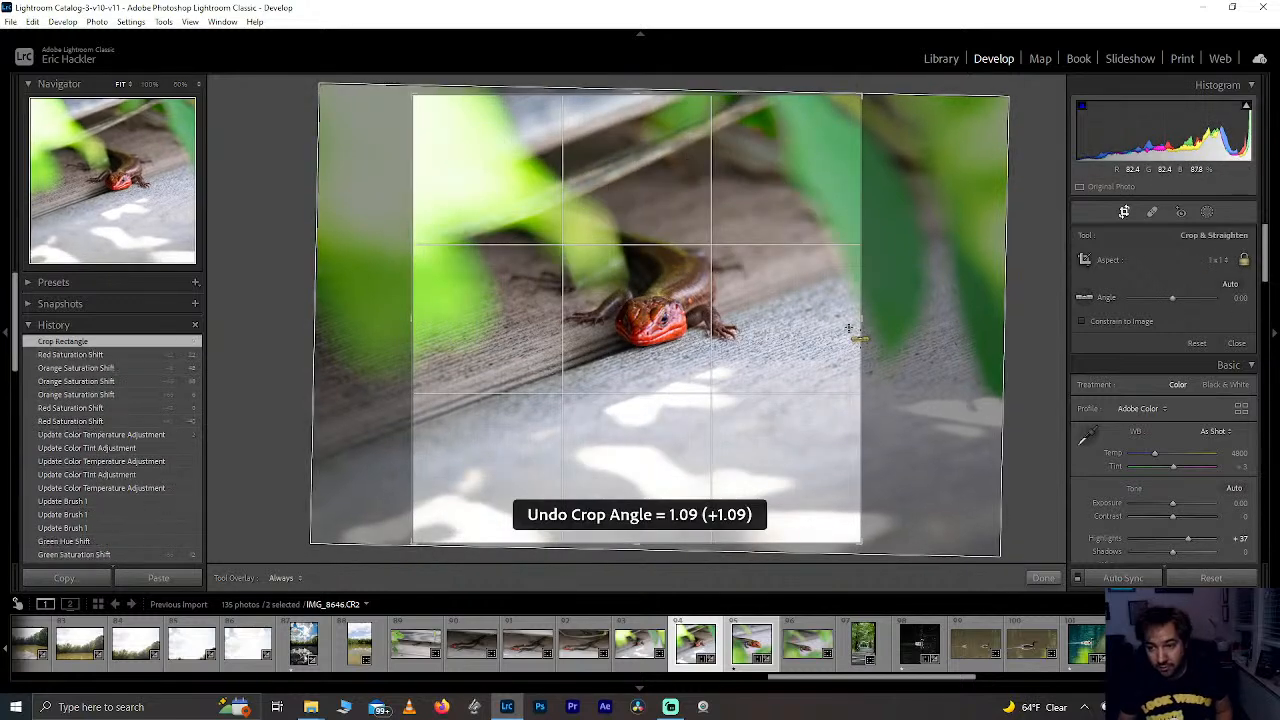
{"action": "key", "text": "ctrl+z"}
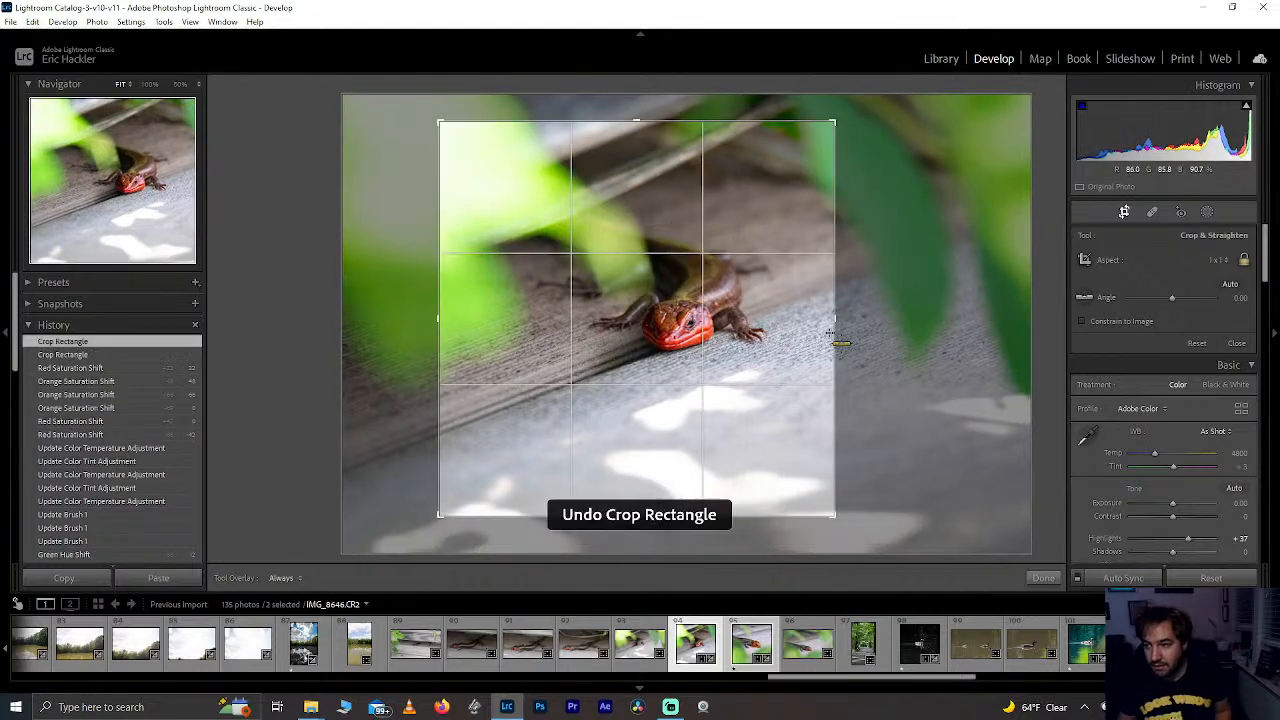
Step: Crop the lizard photo to a narrower custom portrait frame, trimming both sides and the upper edge, and rate it one star
{"action": "left_click_drag", "start_coordinate": [861, 305], "coordinate": [794, 310]}
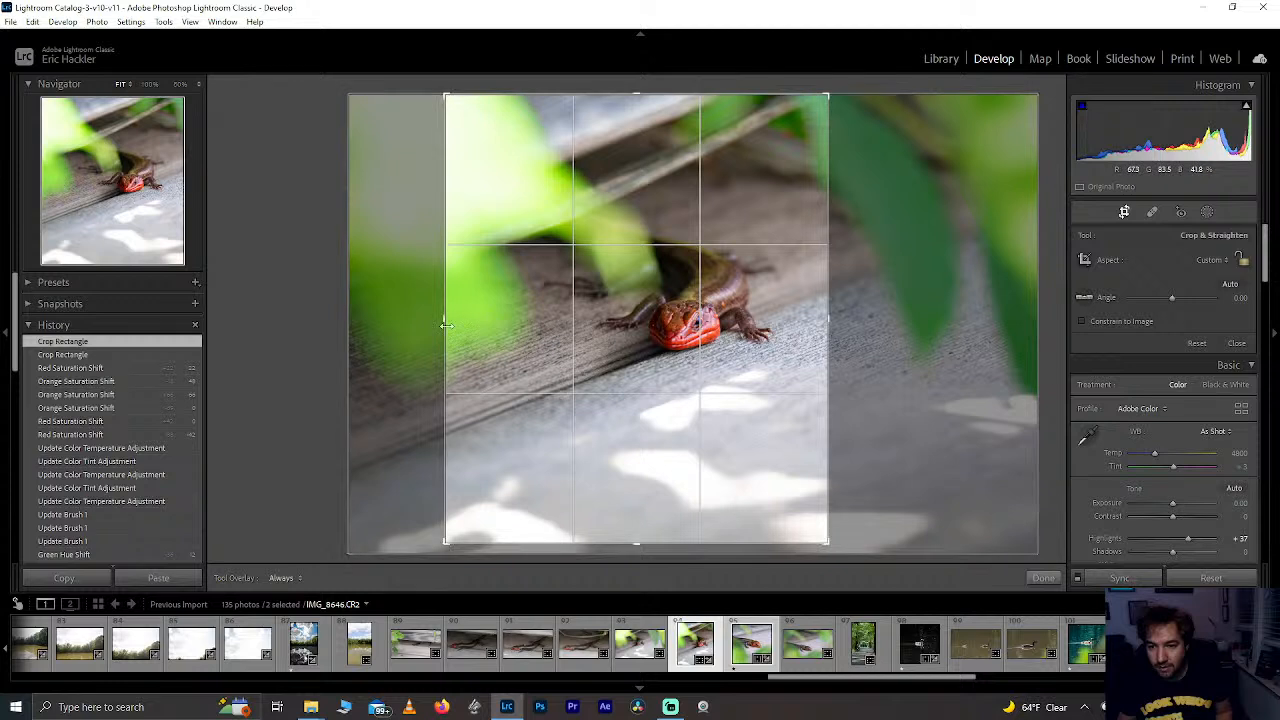
{"action": "left_click_drag", "start_coordinate": [444, 322], "coordinate": [480, 328]}
{"action": "left_click_drag", "start_coordinate": [637, 96], "coordinate": [637, 112]}
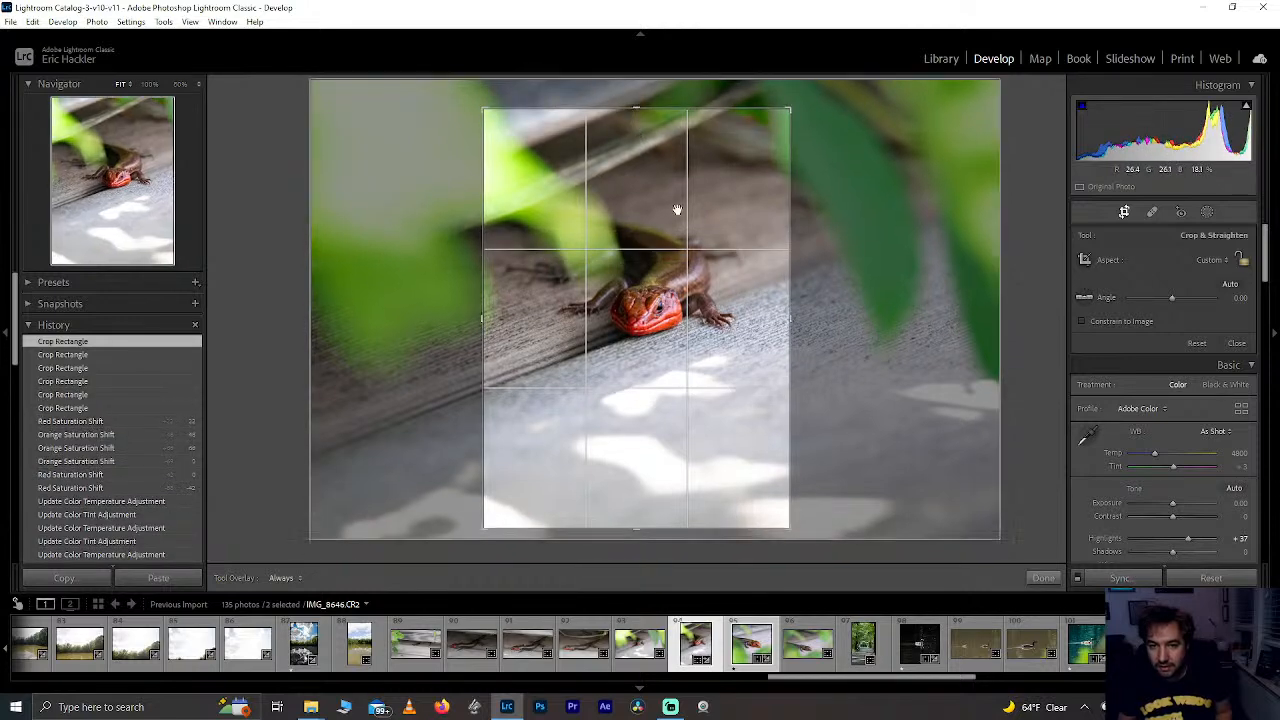
{"action": "left_click", "coordinate": [1041, 579]}
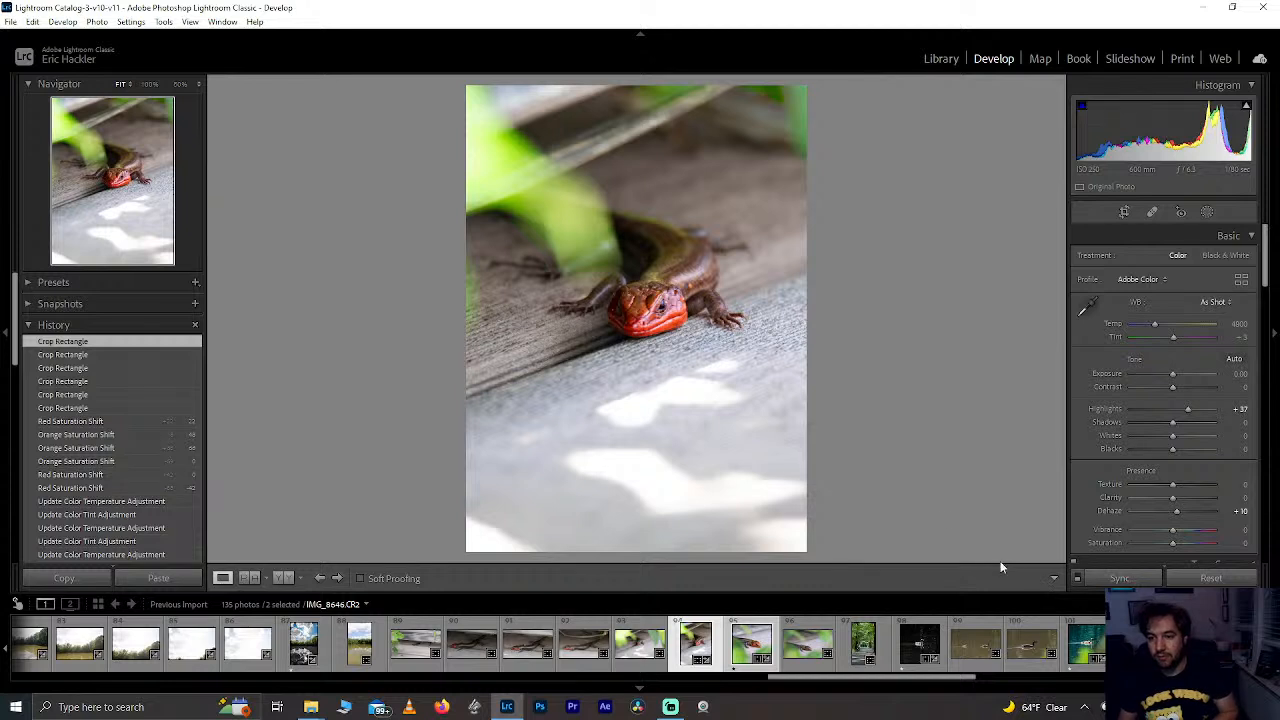
{"action": "left_click", "coordinate": [678, 654]}
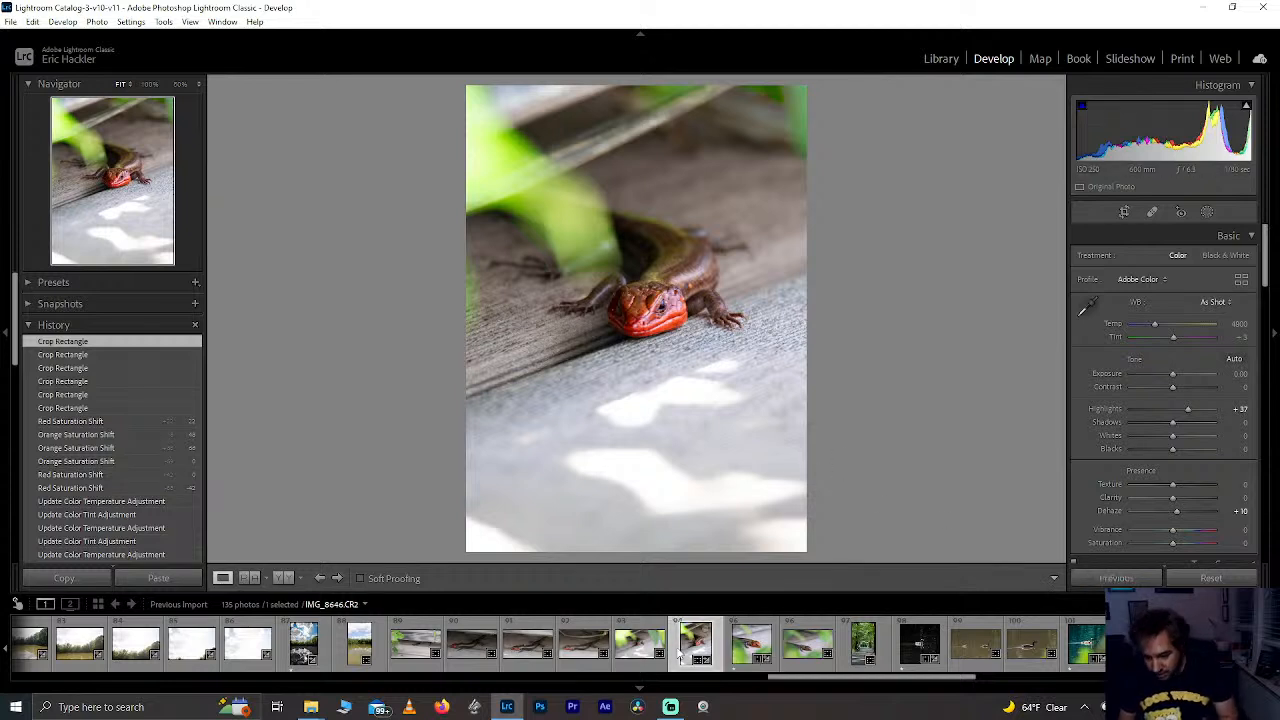
{"action": "key", "text": "1"}
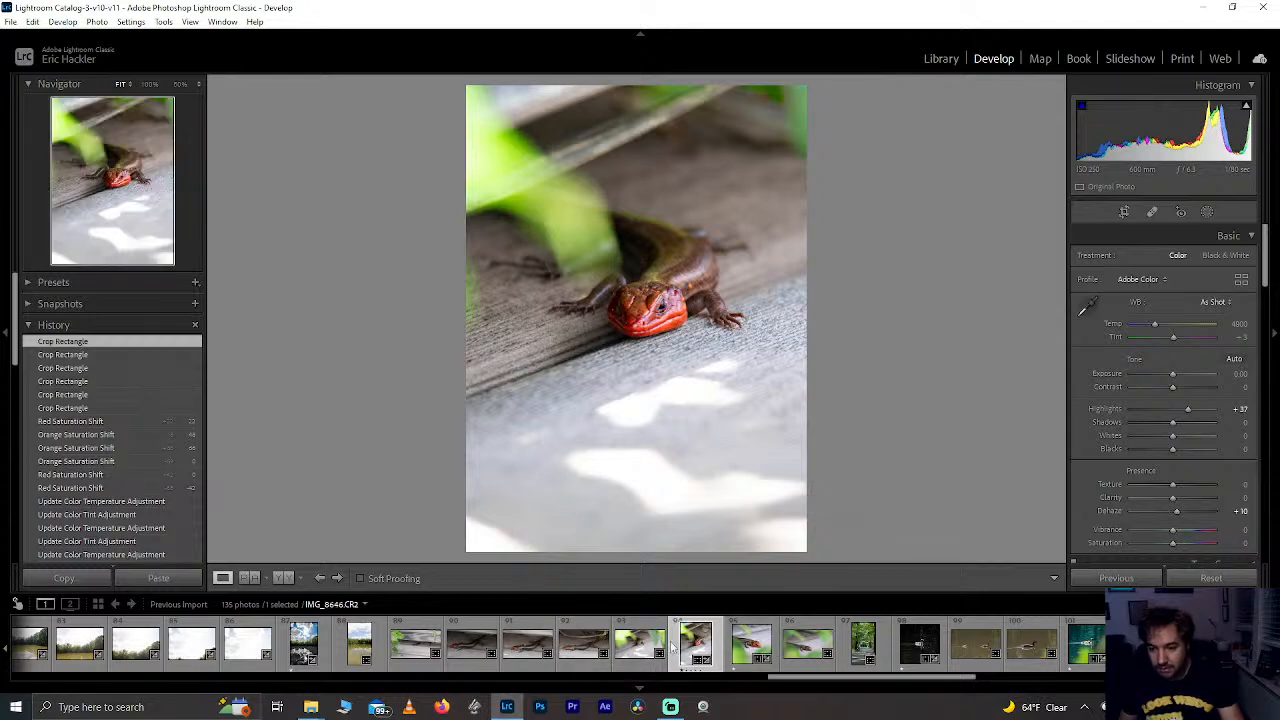
Step: Browse past the other lizard and woodland shots to the cat portrait IMG_8694.CR2 and examine its eyes up close
{"action": "left_click", "coordinate": [632, 648]}
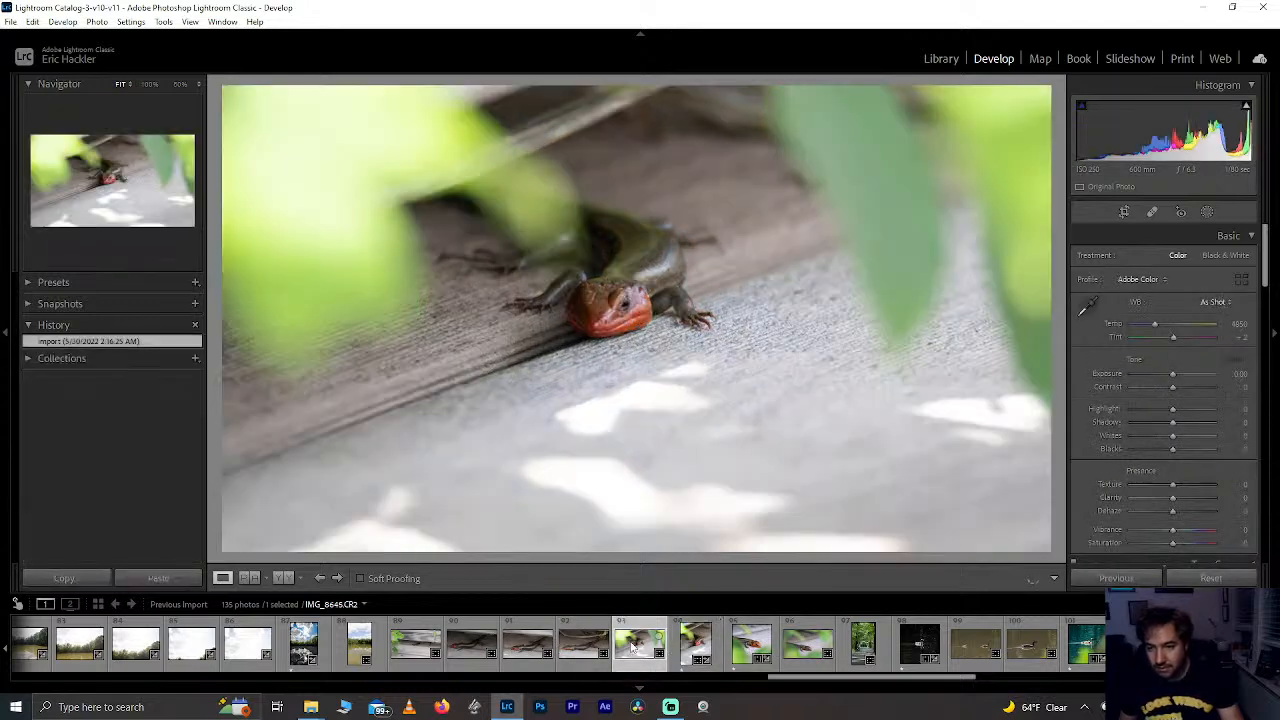
{"action": "left_click", "coordinate": [812, 651]}
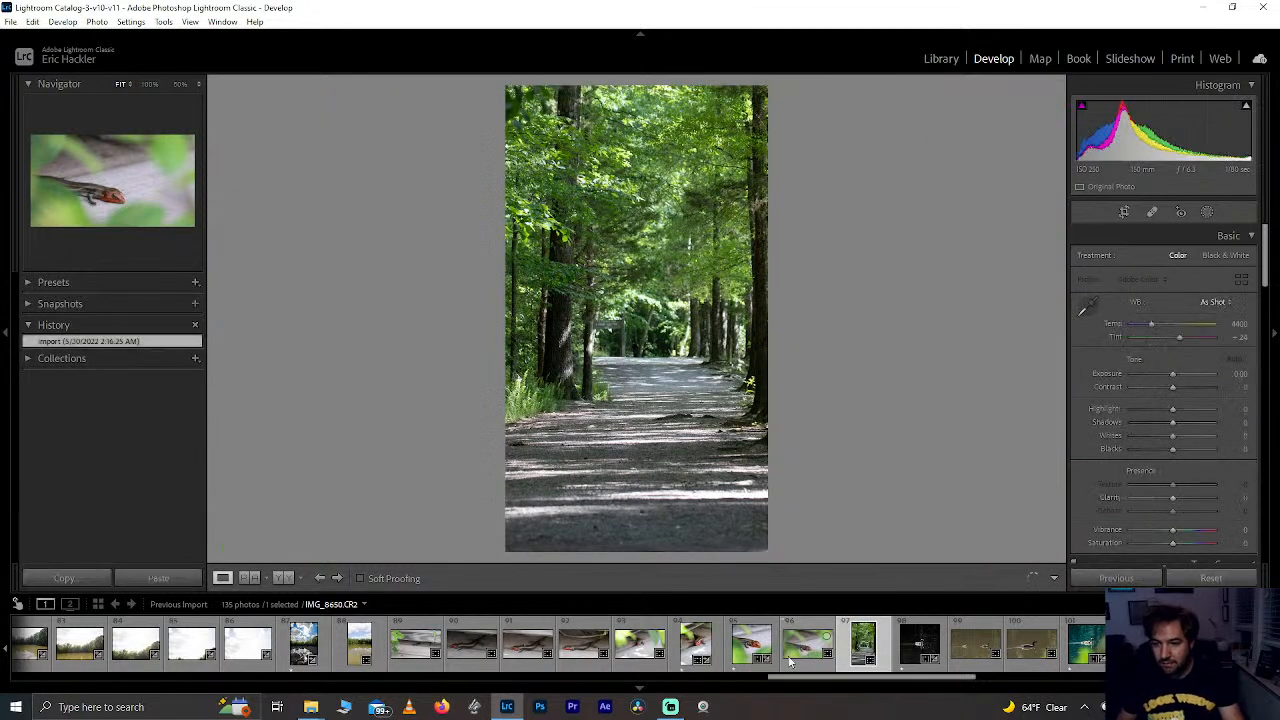
{"action": "left_click_drag", "start_coordinate": [847, 680], "coordinate": [940, 686]}
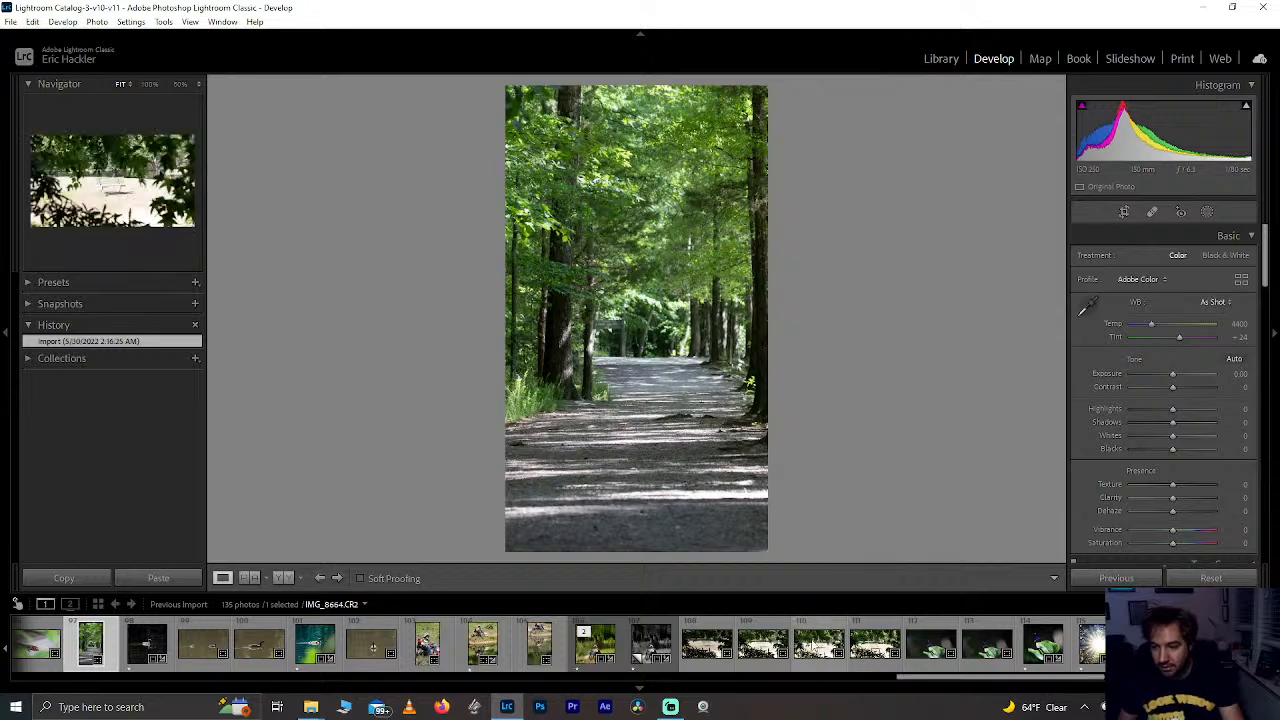
{"action": "left_click_drag", "start_coordinate": [1030, 676], "coordinate": [1170, 678]}
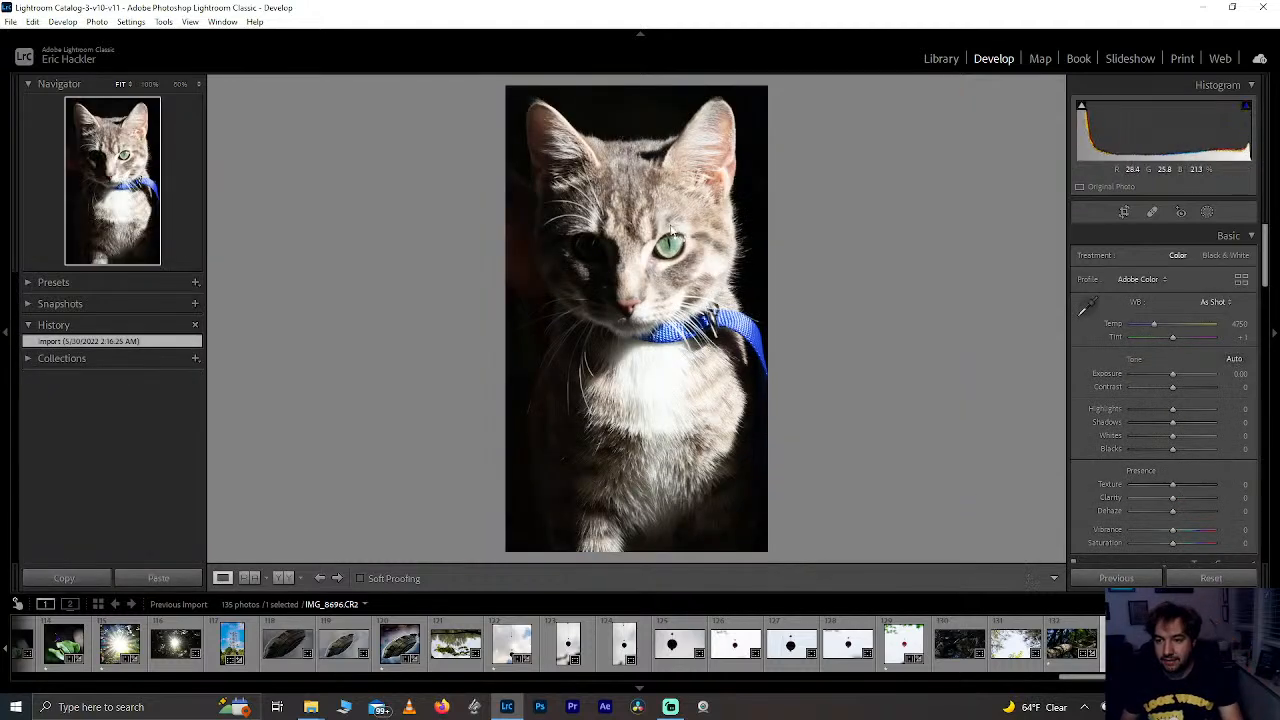
{"action": "left_click", "coordinate": [669, 241]}
{"action": "left_click_drag", "start_coordinate": [558, 166], "coordinate": [710, 299]}
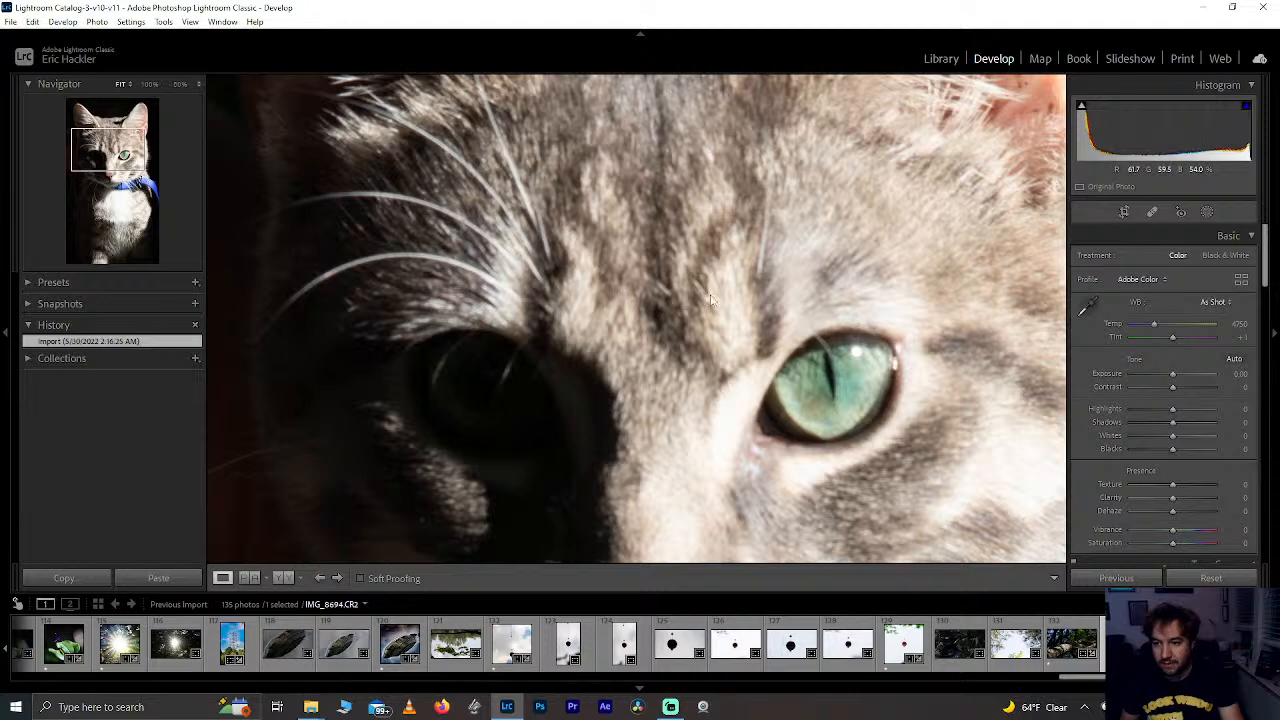
{"action": "left_click", "coordinate": [710, 299]}
Step: Widen the cat portrait's crop slightly on both sides and apply it
{"action": "left_click", "coordinate": [1124, 212]}
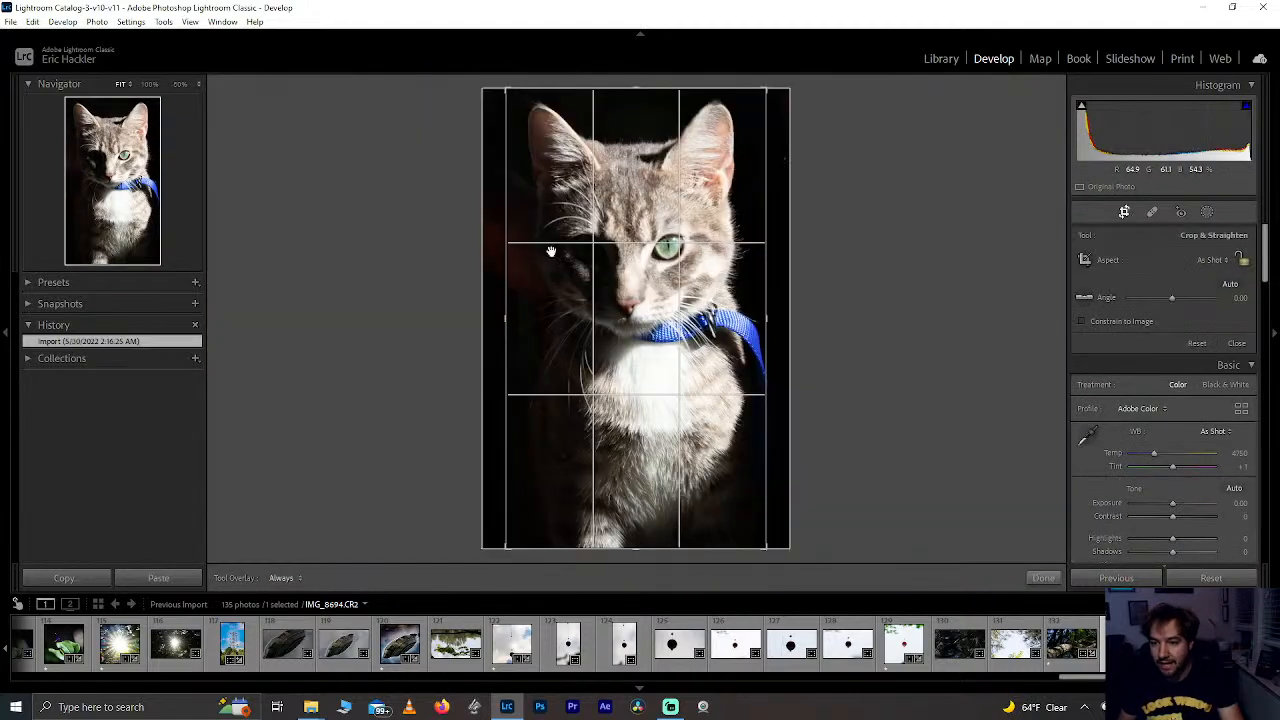
{"action": "mouse_move", "coordinate": [505, 283]}
{"action": "left_mouse_down"}
{"action": "mouse_move", "coordinate": [481, 284]}
{"action": "mouse_move", "coordinate": [500, 283]}
{"action": "left_mouse_up"}
{"action": "left_click_drag", "start_coordinate": [765, 390], "coordinate": [772, 420]}
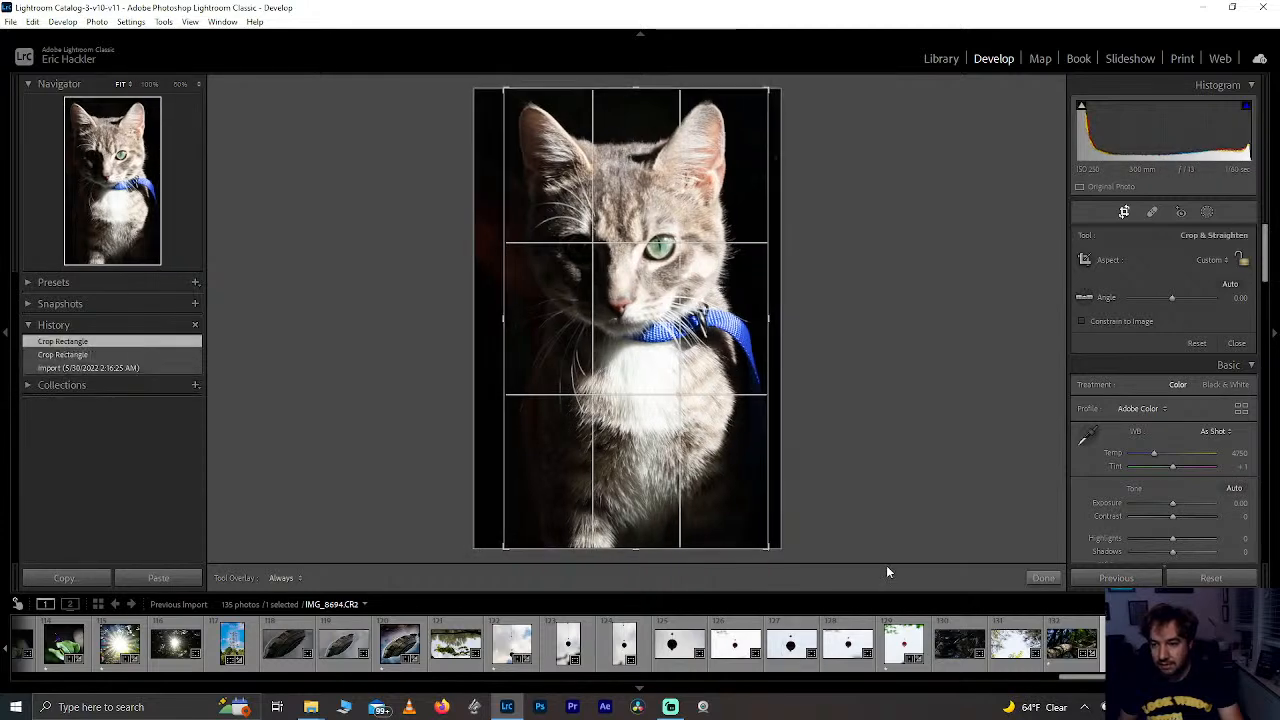
{"action": "left_click", "coordinate": [1043, 578]}
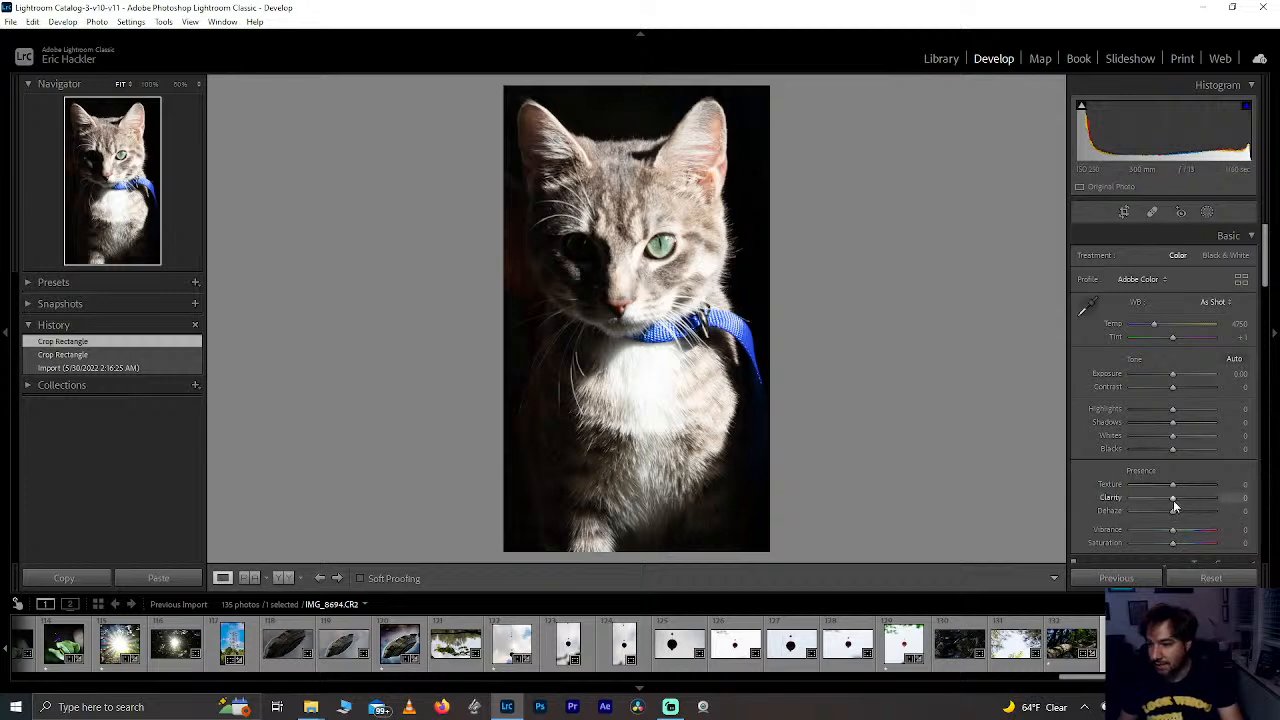
Step: Set the cat portrait's clarity to +50 and texture to +100
{"action": "left_click_drag", "start_coordinate": [1174, 499], "coordinate": [1194, 499]}
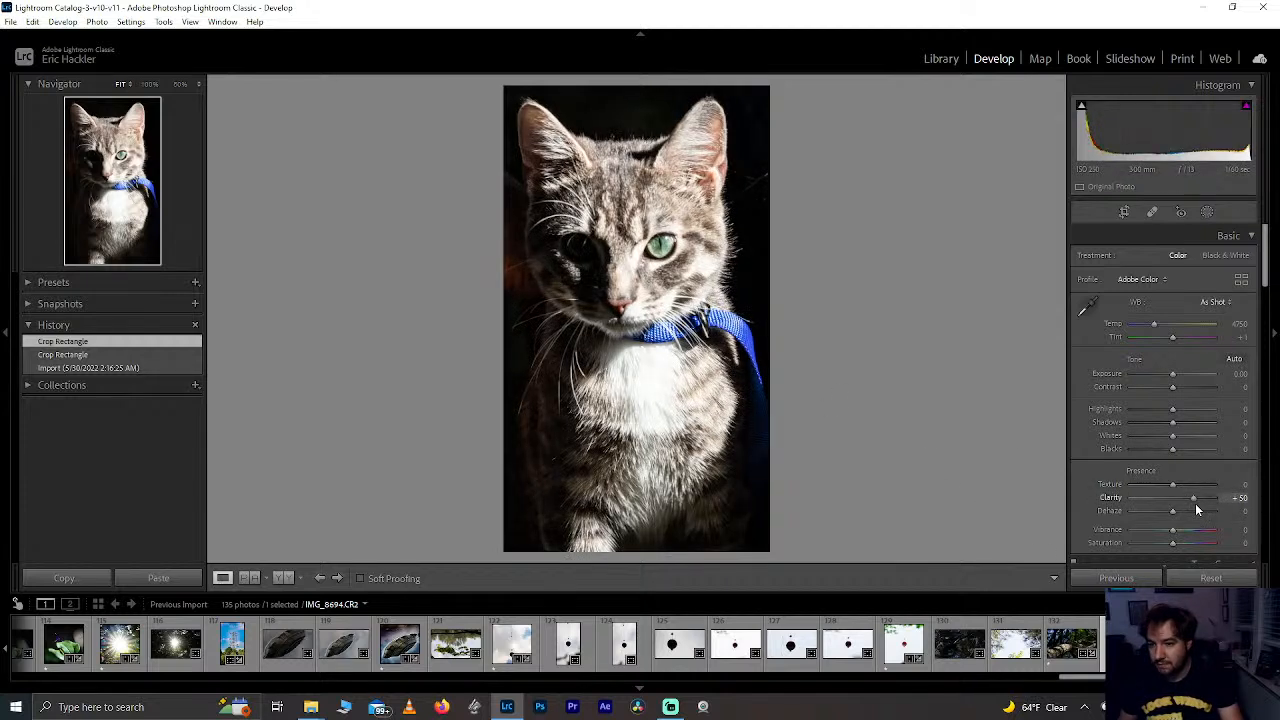
{"action": "left_click_drag", "start_coordinate": [1173, 485], "coordinate": [1247, 488]}
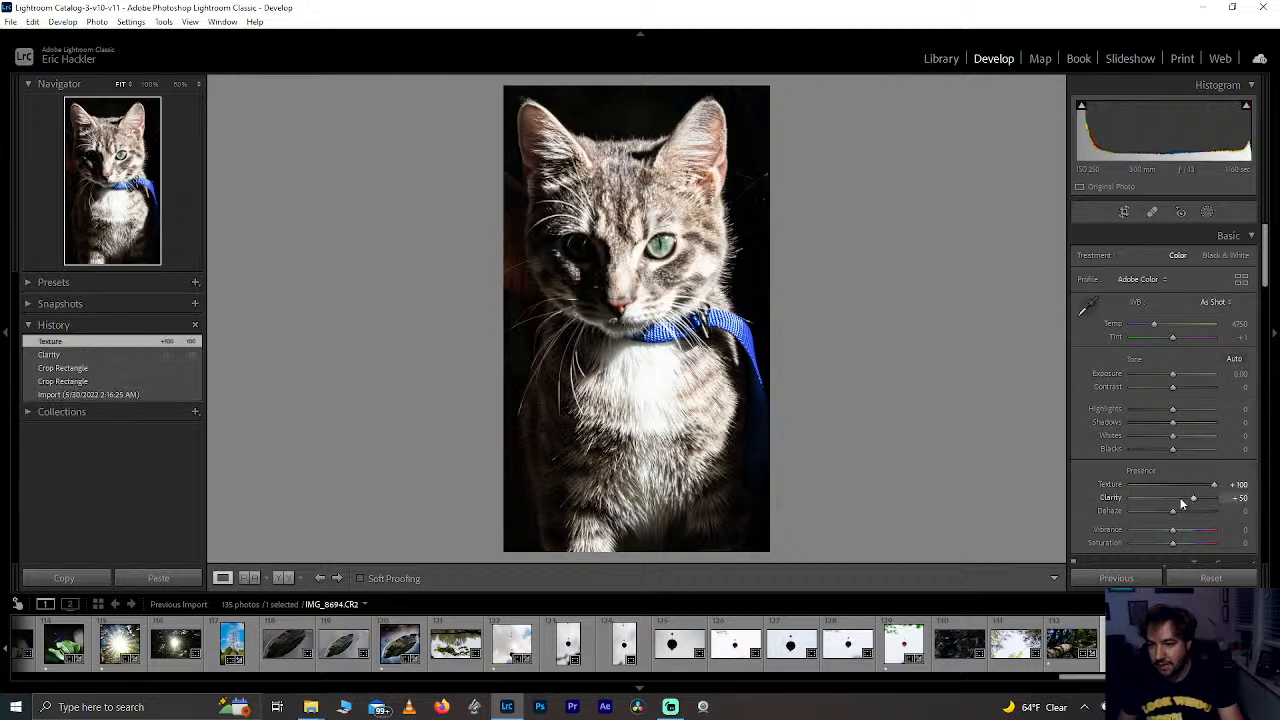
Step: Try a dehaze amount of -55 on the cat portrait, and reset it to 0
{"action": "mouse_move", "coordinate": [1165, 510]}
{"action": "left_mouse_down"}
{"action": "mouse_move", "coordinate": [1118, 522]}
{"action": "mouse_move", "coordinate": [1150, 512]}
{"action": "left_mouse_up"}
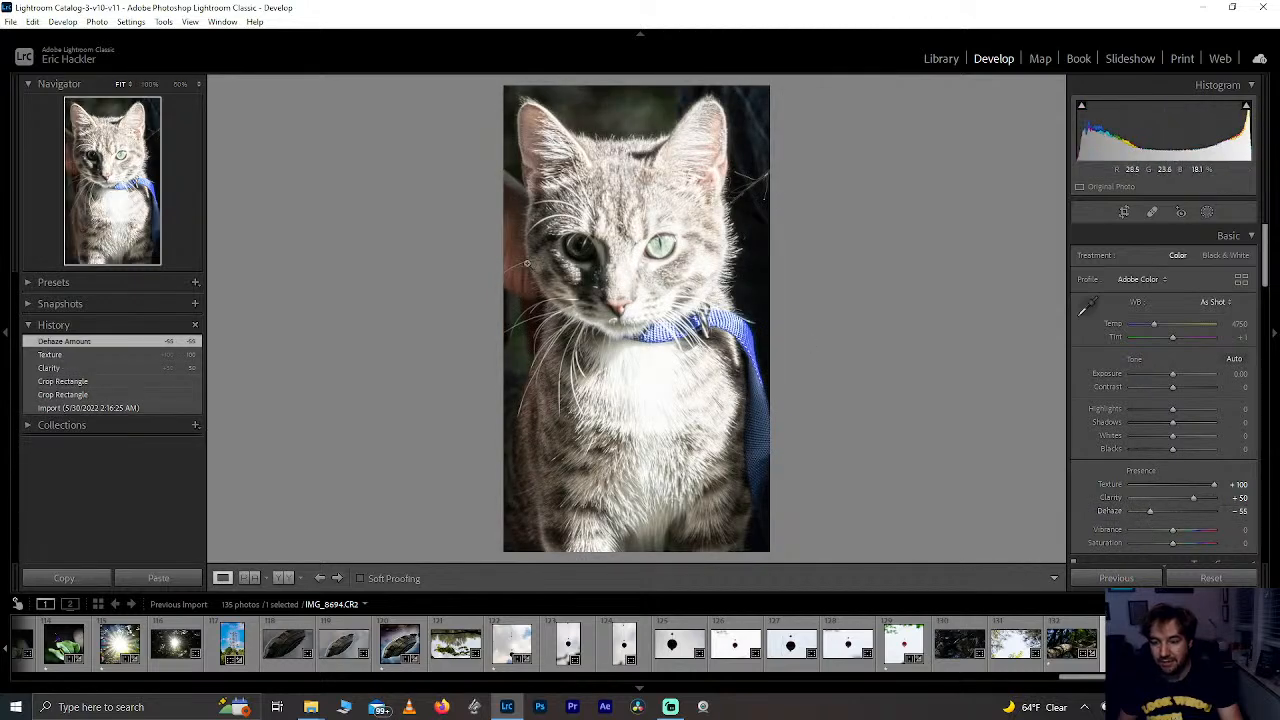
{"action": "left_click", "coordinate": [527, 263]}
{"action": "left_click", "coordinate": [514, 309]}
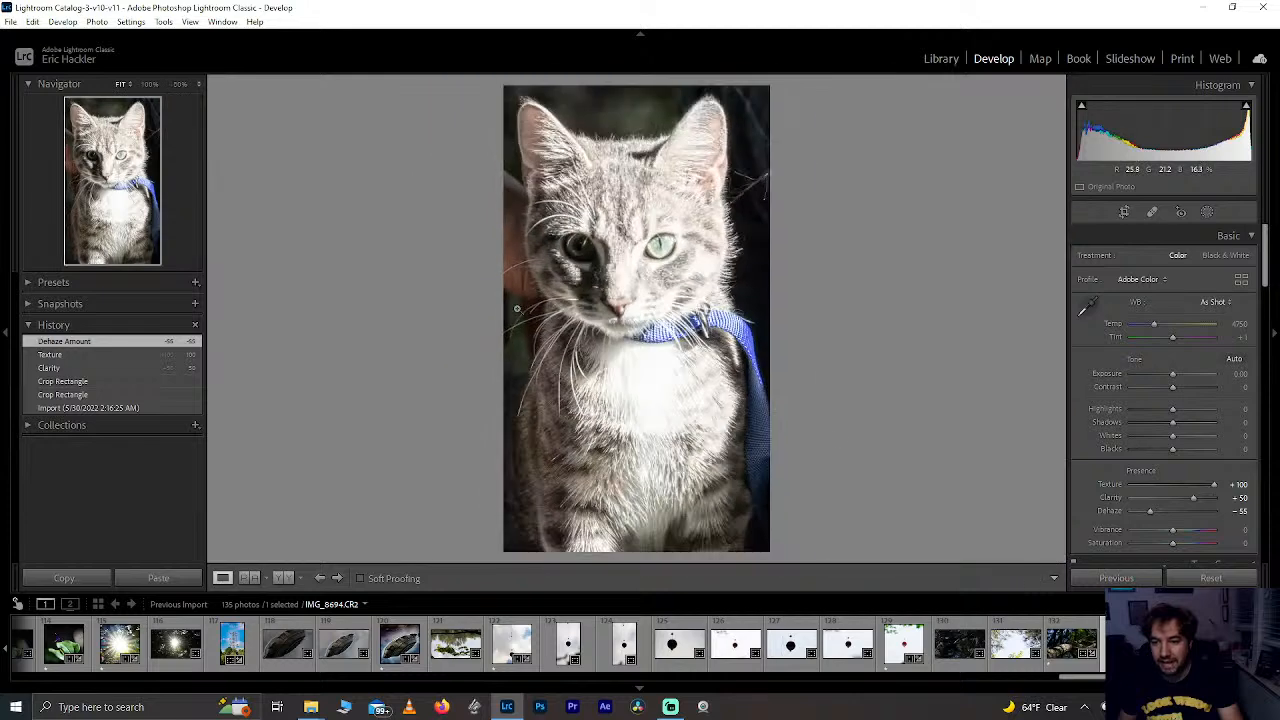
{"action": "double_click", "coordinate": [1149, 512]}
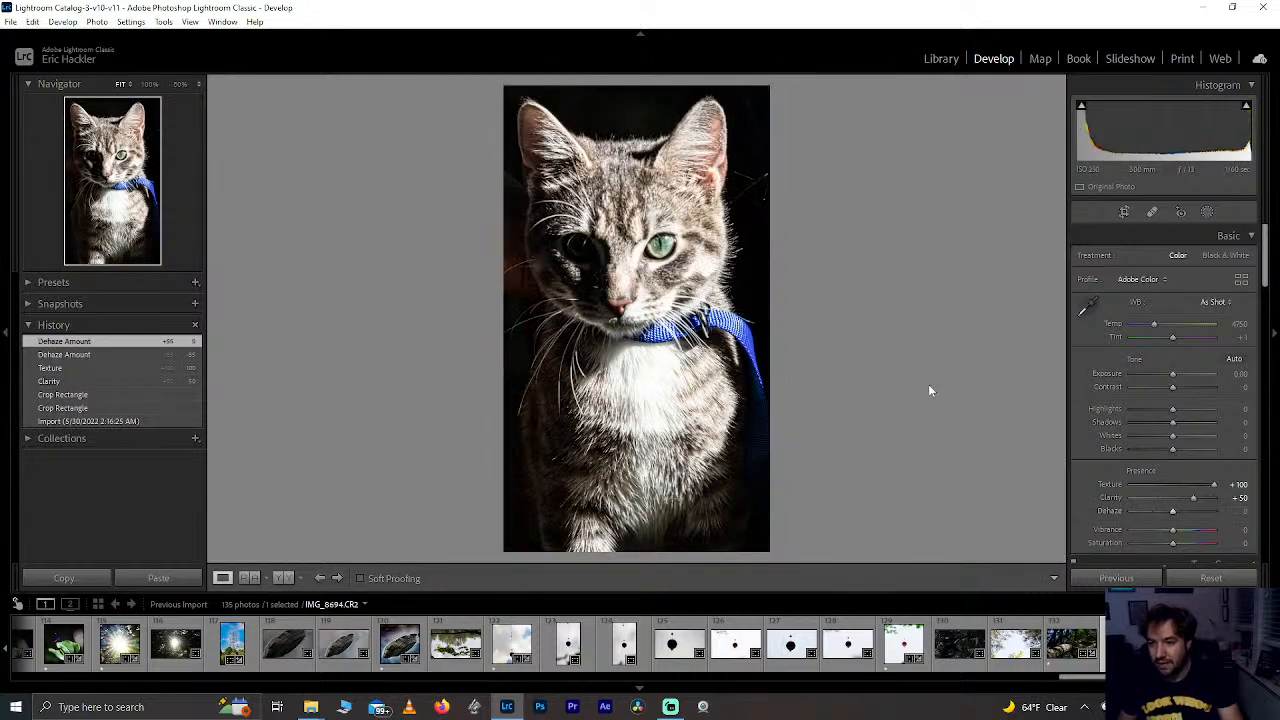
Step: Trim the cat portrait's crop slightly along the upper edge, just above the ears
{"action": "left_click", "coordinate": [1125, 212]}
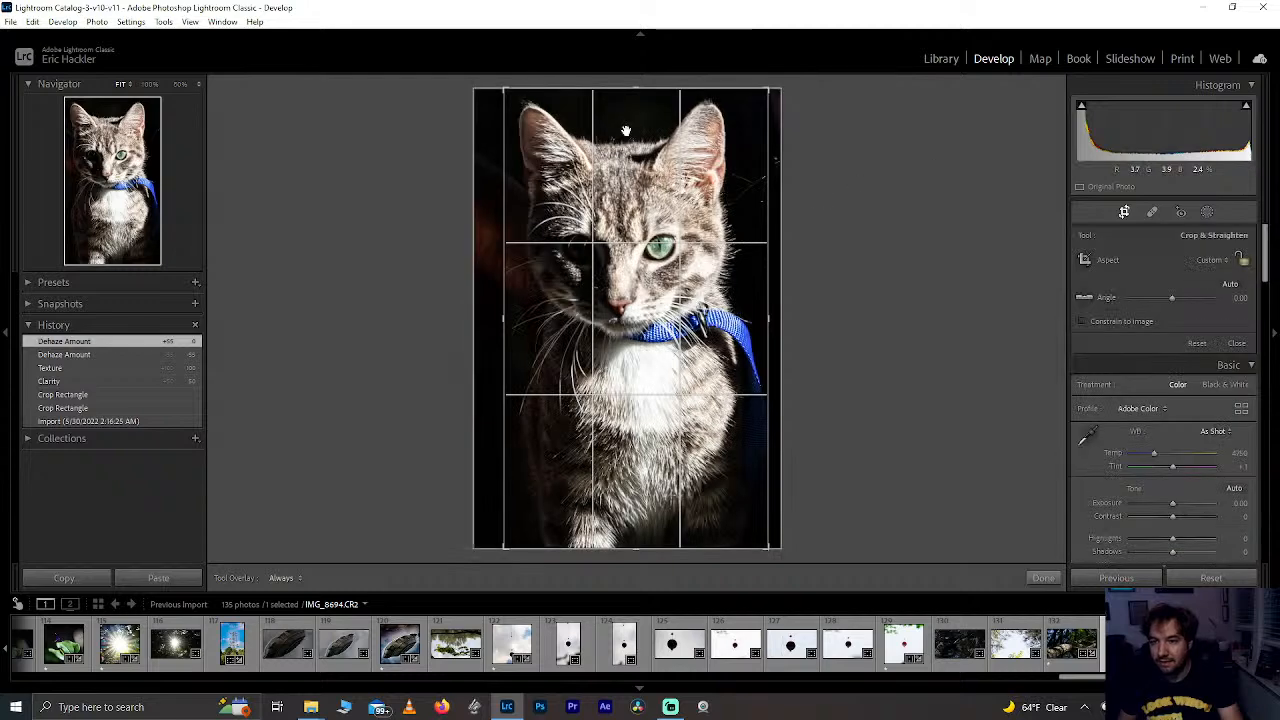
{"action": "left_click_drag", "start_coordinate": [635, 88], "coordinate": [634, 92]}
{"action": "left_click", "coordinate": [1042, 578]}
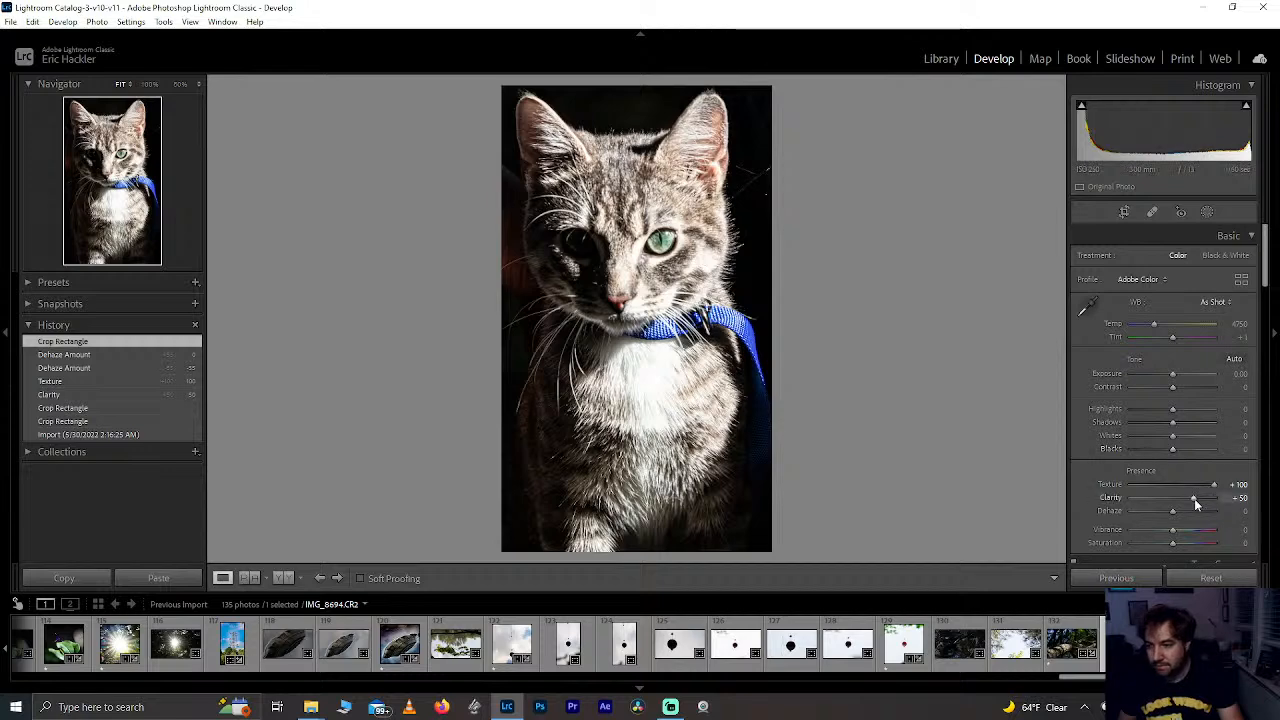
Step: Reset the cat portrait's clarity to 0 and check the eyes and fur up close
{"action": "double_click", "coordinate": [1196, 503]}
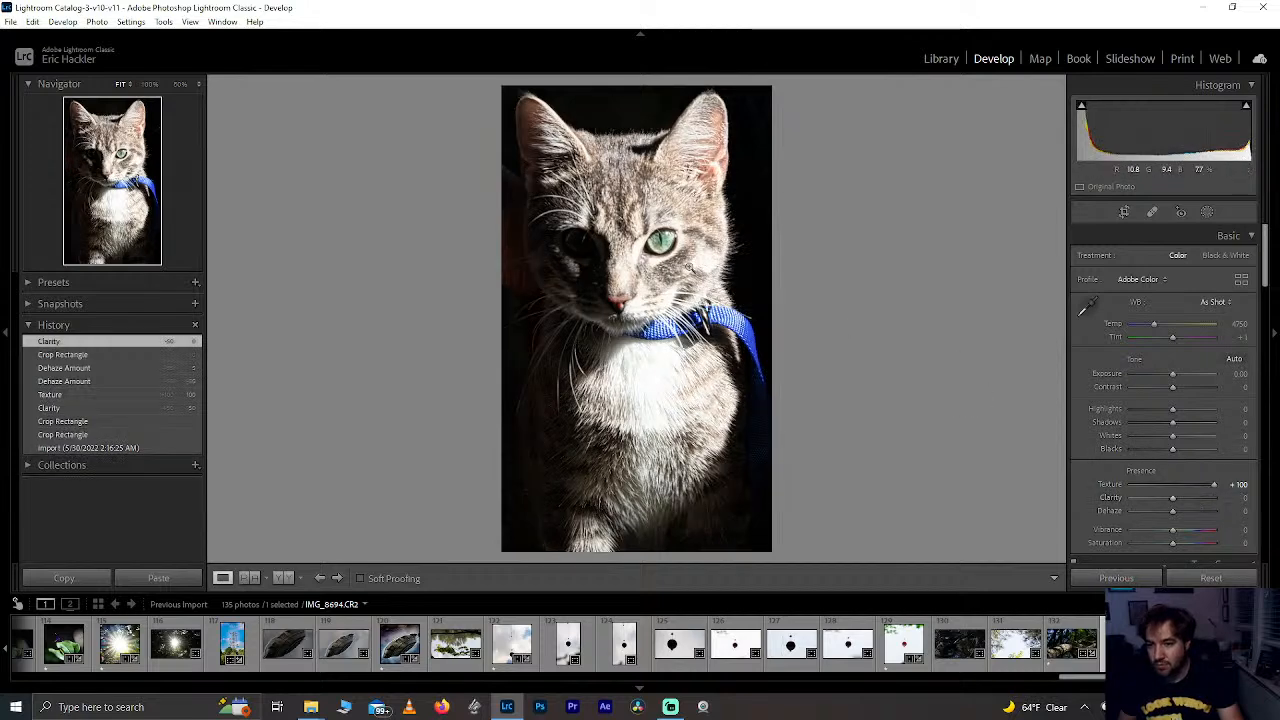
{"action": "left_click", "coordinate": [665, 244]}
{"action": "left_click_drag", "start_coordinate": [556, 234], "coordinate": [764, 360]}
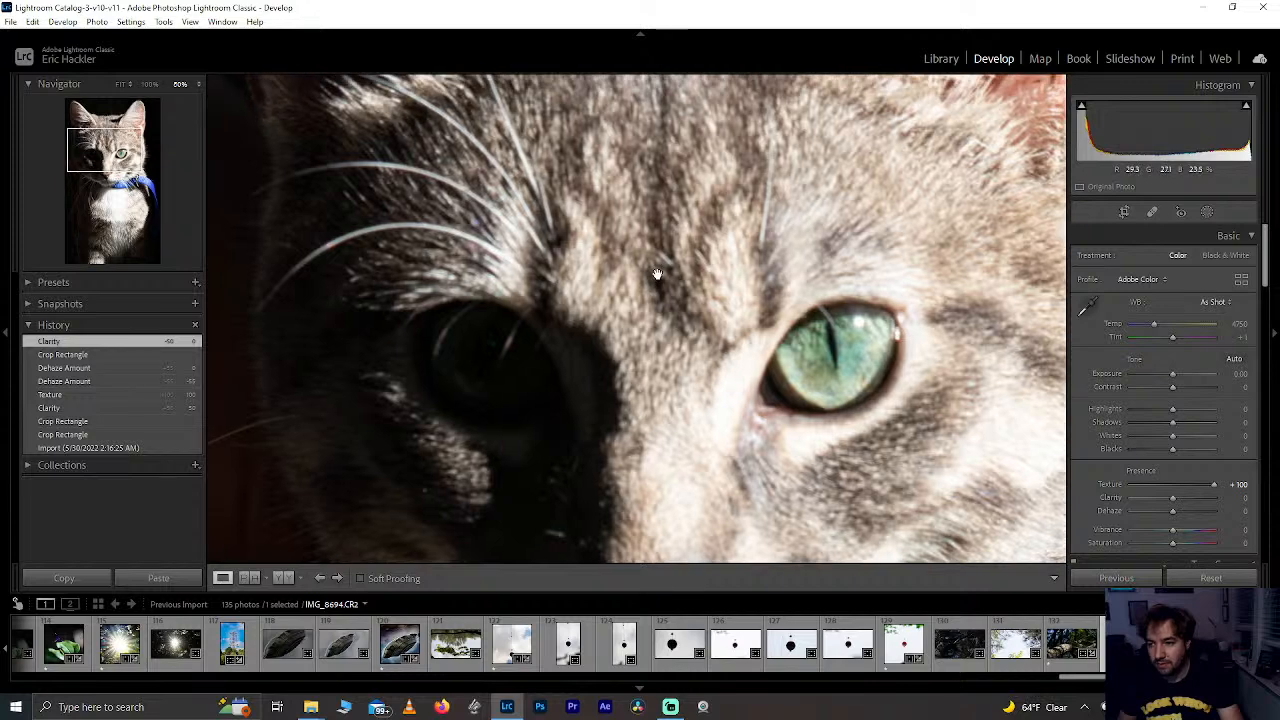
{"action": "left_click", "coordinate": [657, 277]}
Step: Set the cat portrait's highlights to -47, shadows to +16 and blacks to -19, and check the dark side of the face
{"action": "mouse_move", "coordinate": [1173, 409]}
{"action": "left_mouse_down"}
{"action": "mouse_move", "coordinate": [1139, 411]}
{"action": "mouse_move", "coordinate": [1153, 413]}
{"action": "left_mouse_up"}
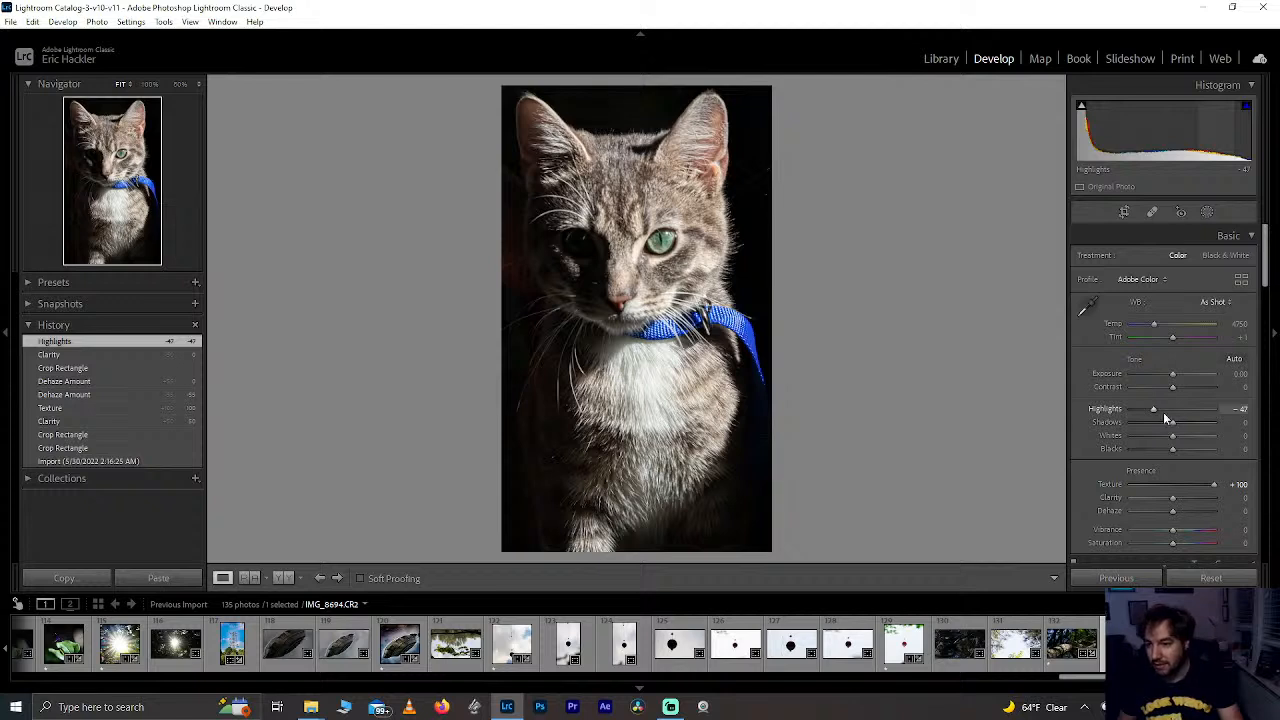
{"action": "mouse_move", "coordinate": [1174, 424]}
{"action": "left_mouse_down"}
{"action": "mouse_move", "coordinate": [1190, 424]}
{"action": "mouse_move", "coordinate": [1165, 447]}
{"action": "left_mouse_up"}
{"action": "left_click", "coordinate": [557, 278]}
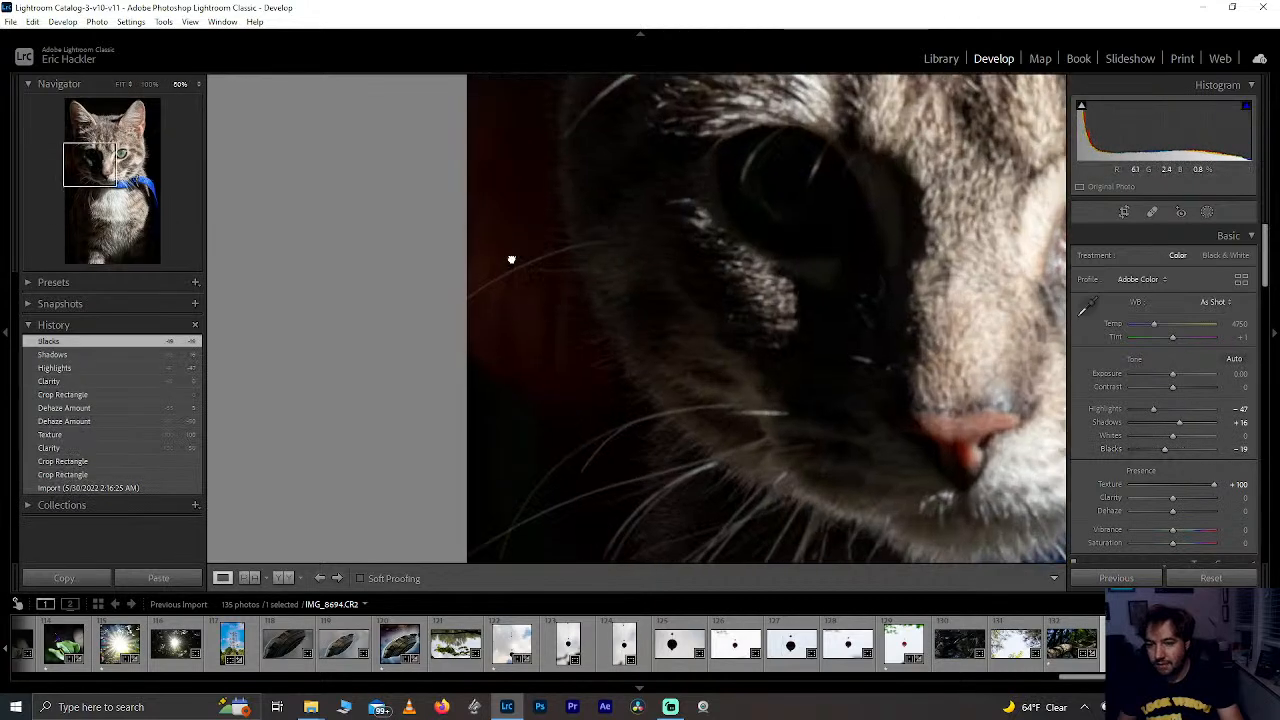
{"action": "left_click", "coordinate": [511, 260]}
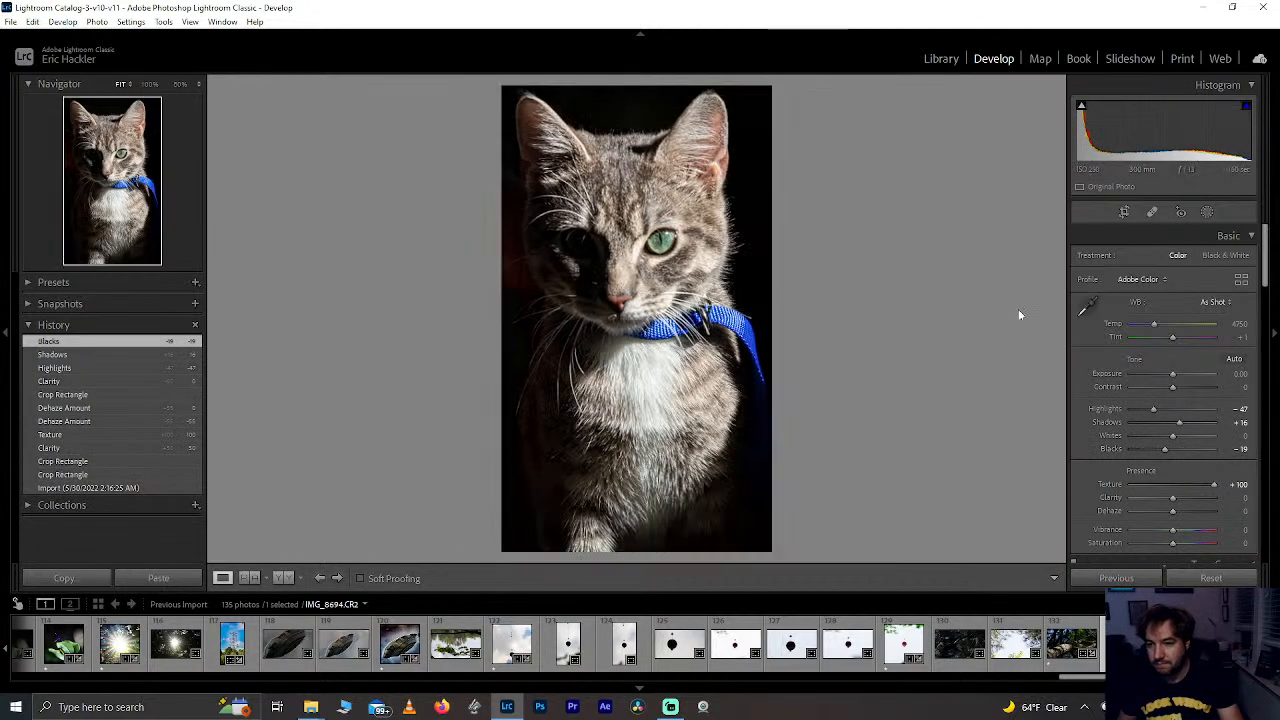
Step: Add an inverted subject mask over the cat portrait's background, set its blacks to -15, and finish masking
{"action": "left_click", "coordinate": [1207, 211]}
{"action": "left_click", "coordinate": [1111, 272]}
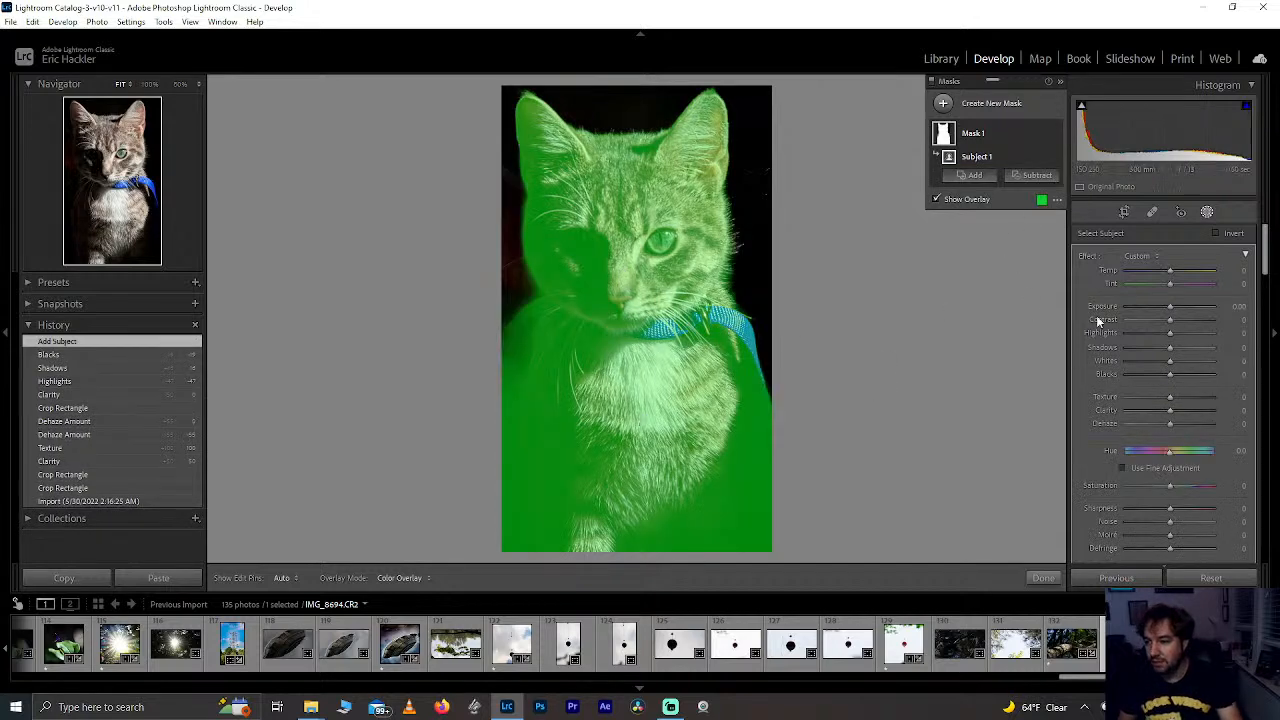
{"action": "left_click", "coordinate": [1214, 234]}
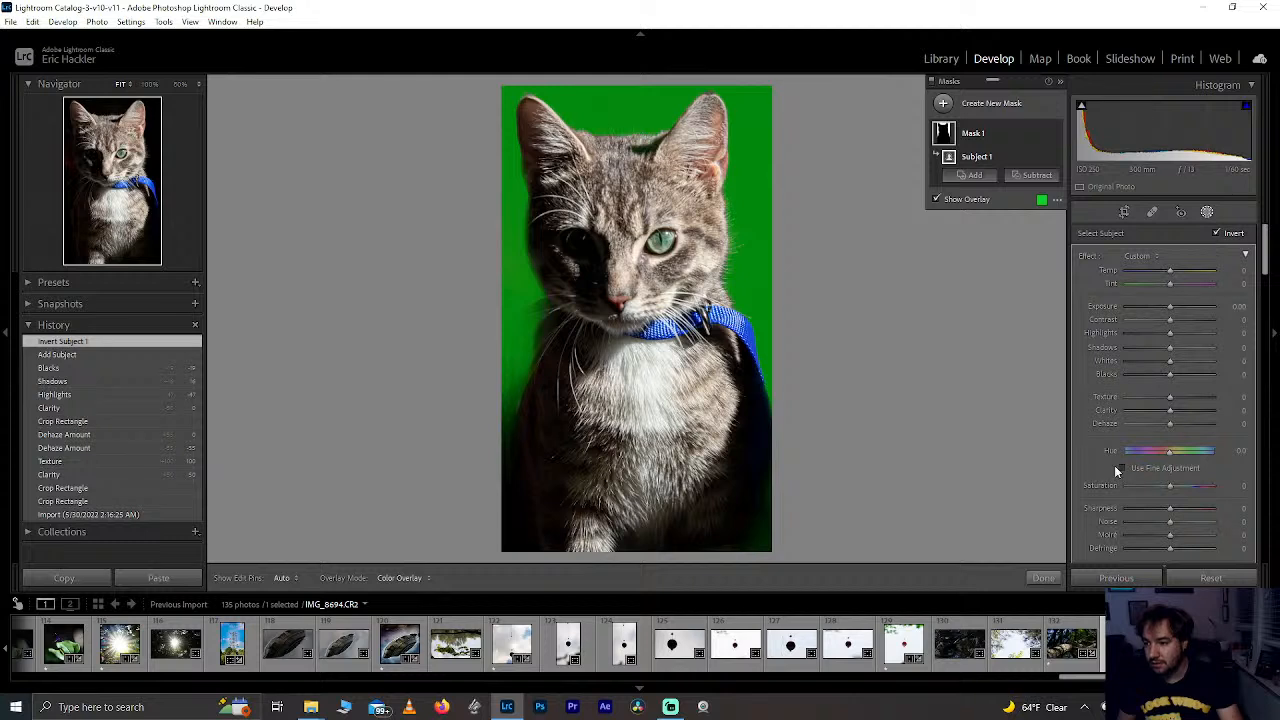
{"action": "left_click", "coordinate": [1165, 376]}
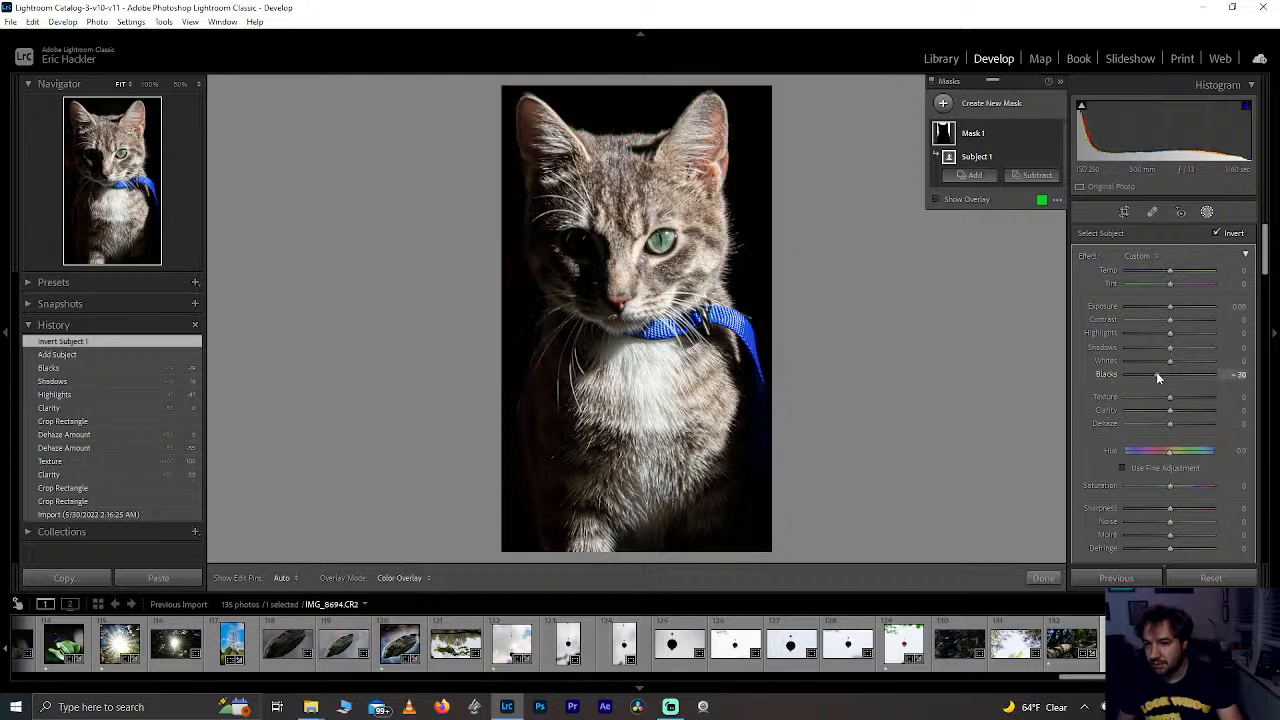
{"action": "left_click_drag", "start_coordinate": [1157, 376], "coordinate": [1164, 377]}
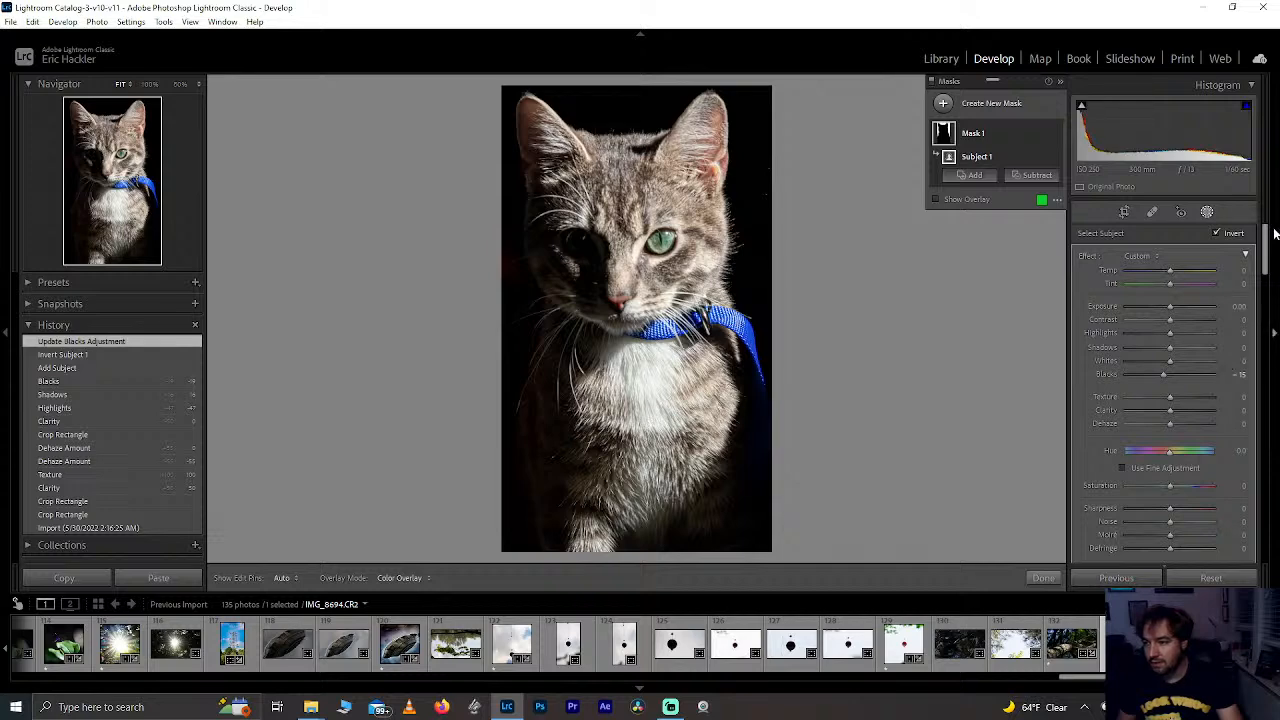
{"action": "left_click_drag", "start_coordinate": [1266, 244], "coordinate": [1266, 292]}
{"action": "left_click", "coordinate": [1038, 584]}
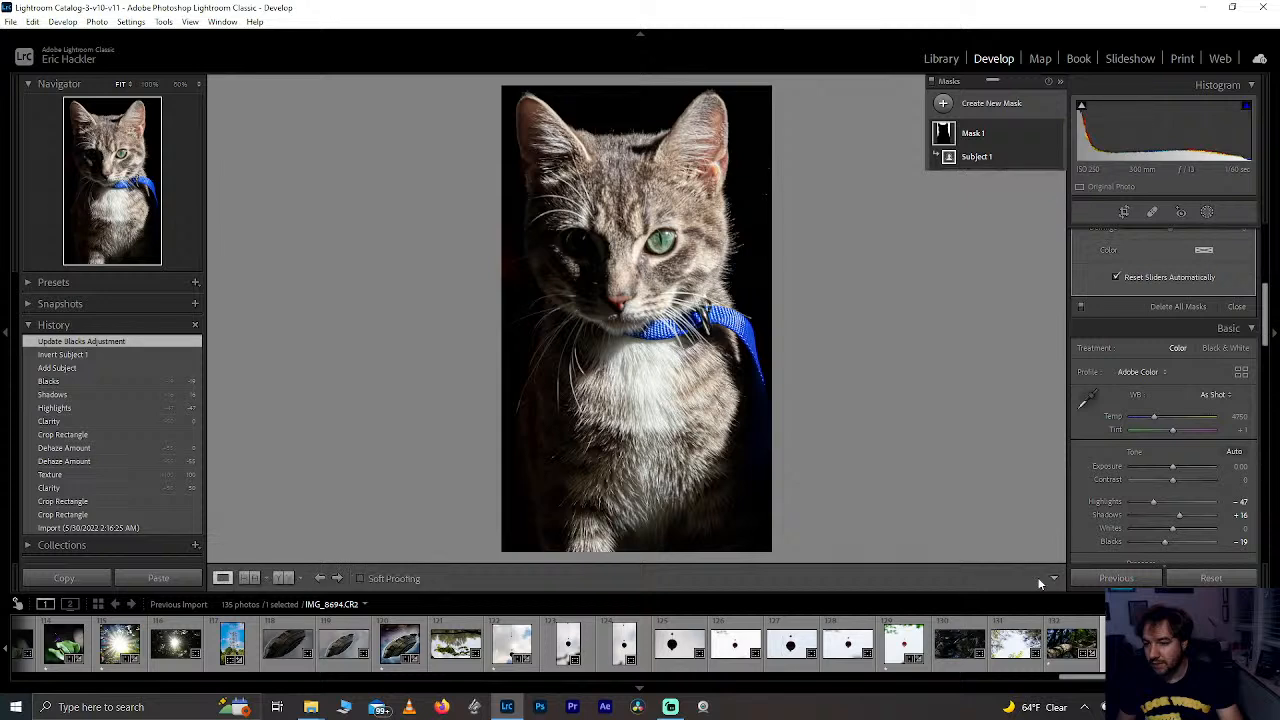
Step: Intensify the cat's green eye with aqua saturation +92, green saturation +80 and green luminance +38
{"action": "left_click_drag", "start_coordinate": [1264, 325], "coordinate": [1262, 356]}
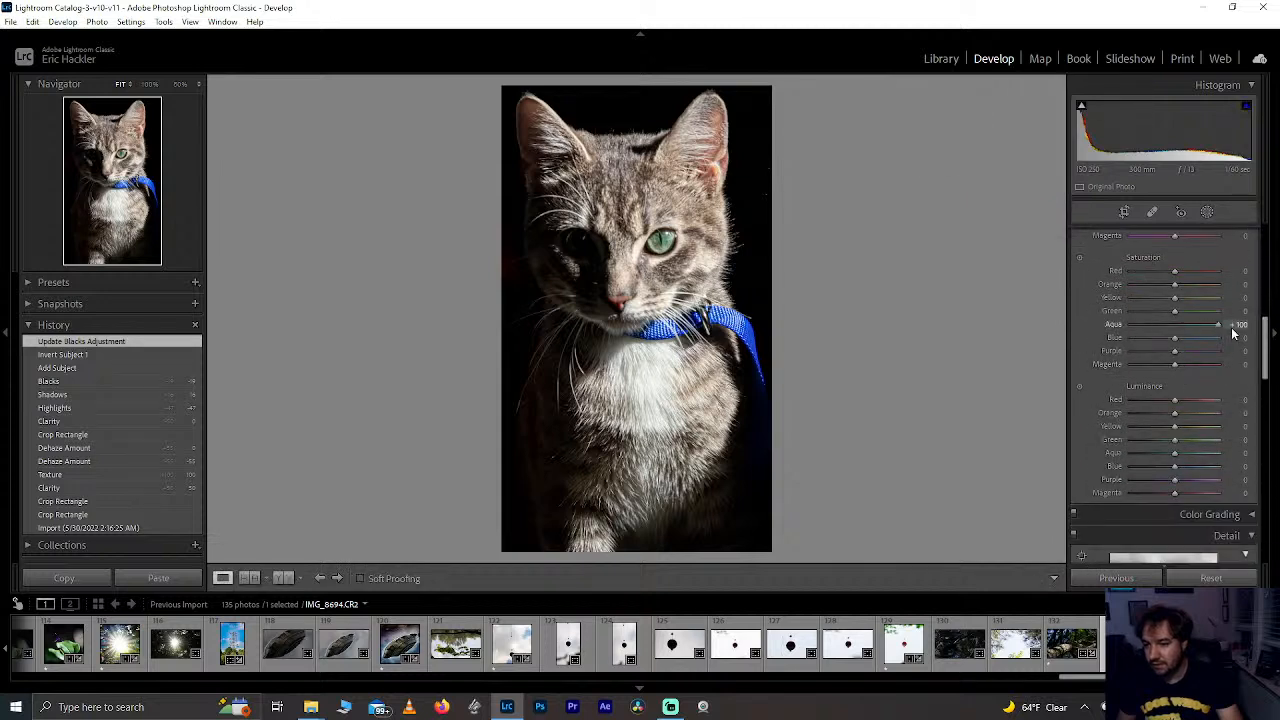
{"action": "left_click_drag", "start_coordinate": [1206, 328], "coordinate": [1213, 327]}
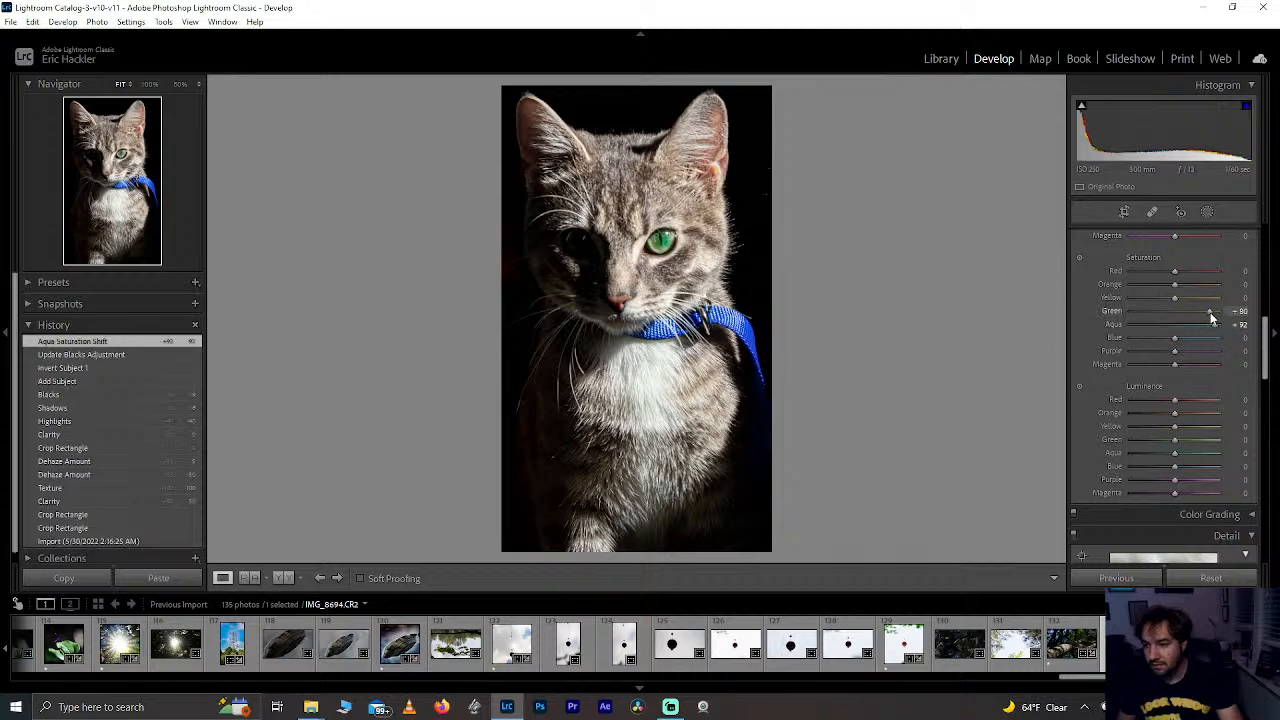
{"action": "left_click_drag", "start_coordinate": [1211, 317], "coordinate": [1210, 318]}
{"action": "left_click_drag", "start_coordinate": [1205, 443], "coordinate": [1190, 441]}
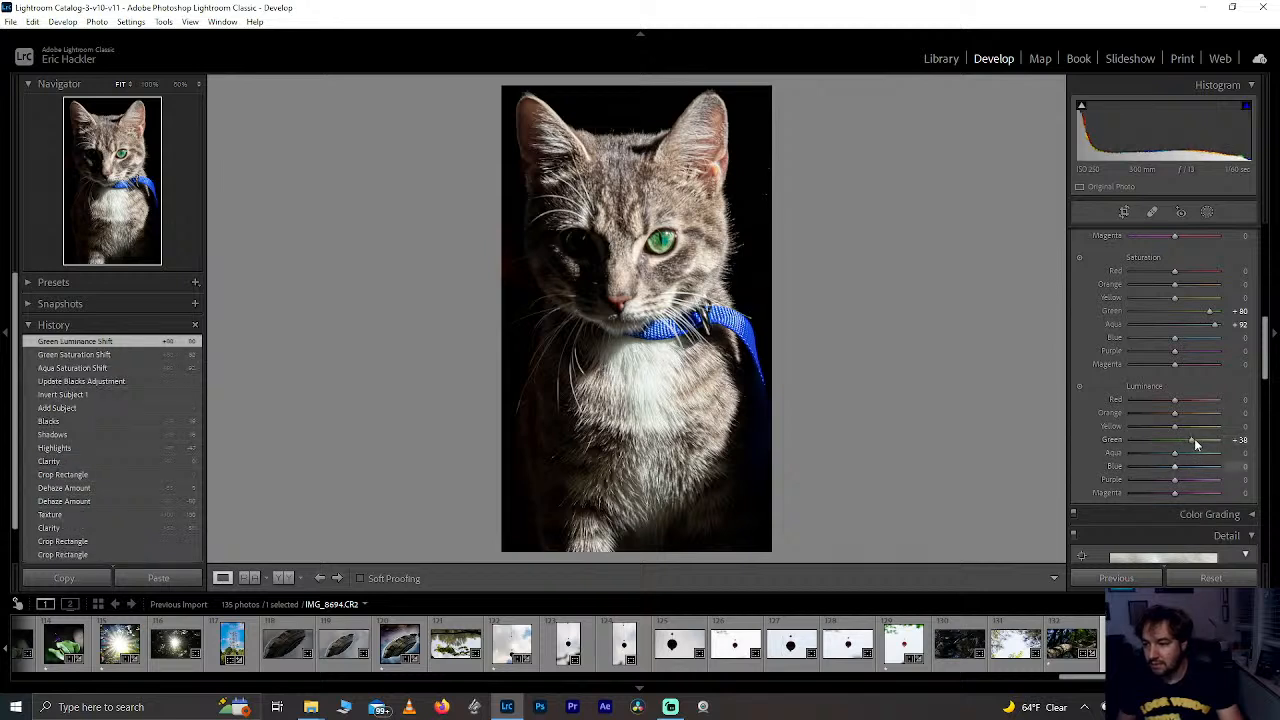
Step: Set the cat portrait's orange saturation to +54 and yellow saturation to +80, and reset red saturation to 0 after trying +69
{"action": "mouse_move", "coordinate": [1178, 287]}
{"action": "left_mouse_down"}
{"action": "mouse_move", "coordinate": [1265, 285]}
{"action": "mouse_move", "coordinate": [1198, 285]}
{"action": "left_mouse_up"}
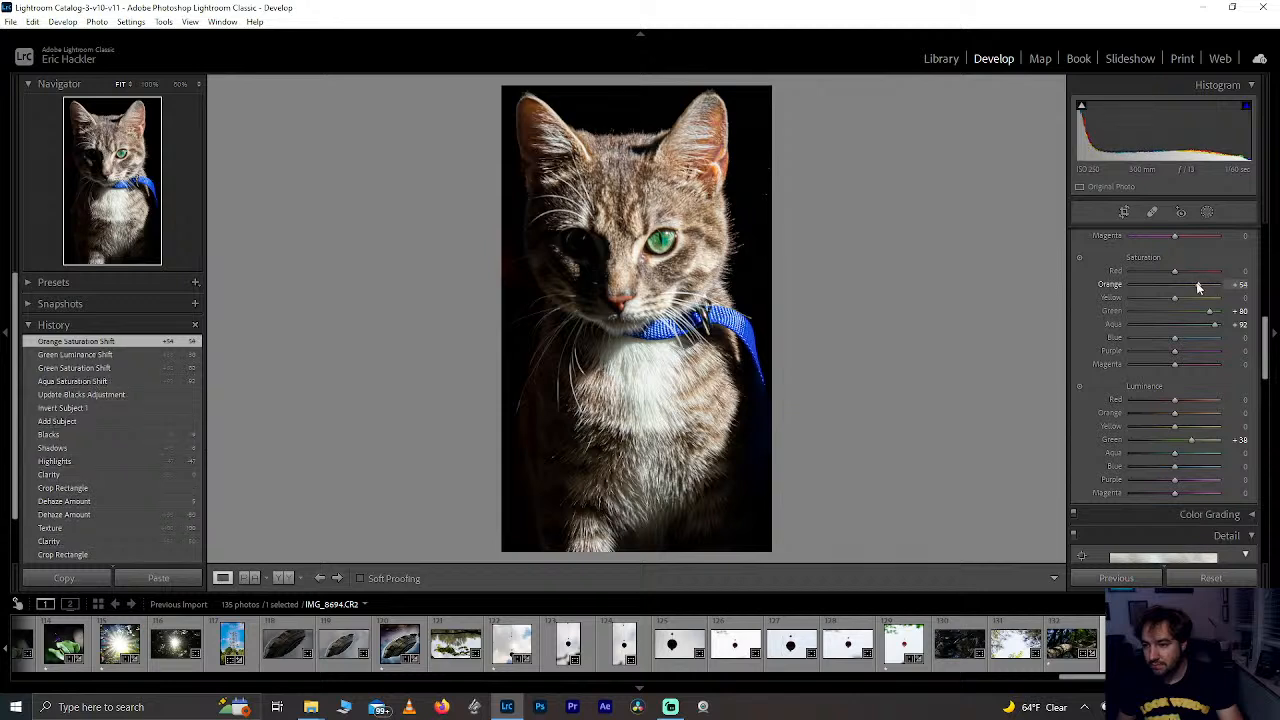
{"action": "double_click", "coordinate": [1198, 285]}
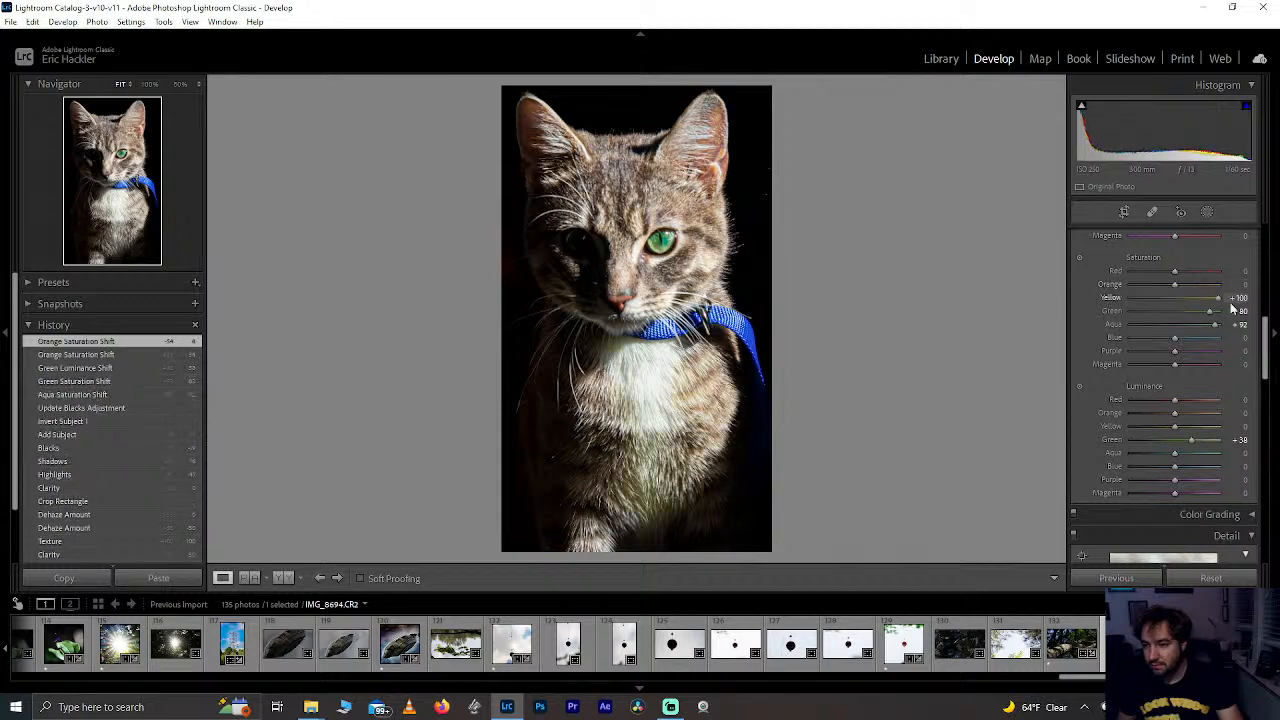
{"action": "left_click_drag", "start_coordinate": [1206, 302], "coordinate": [1190, 275]}
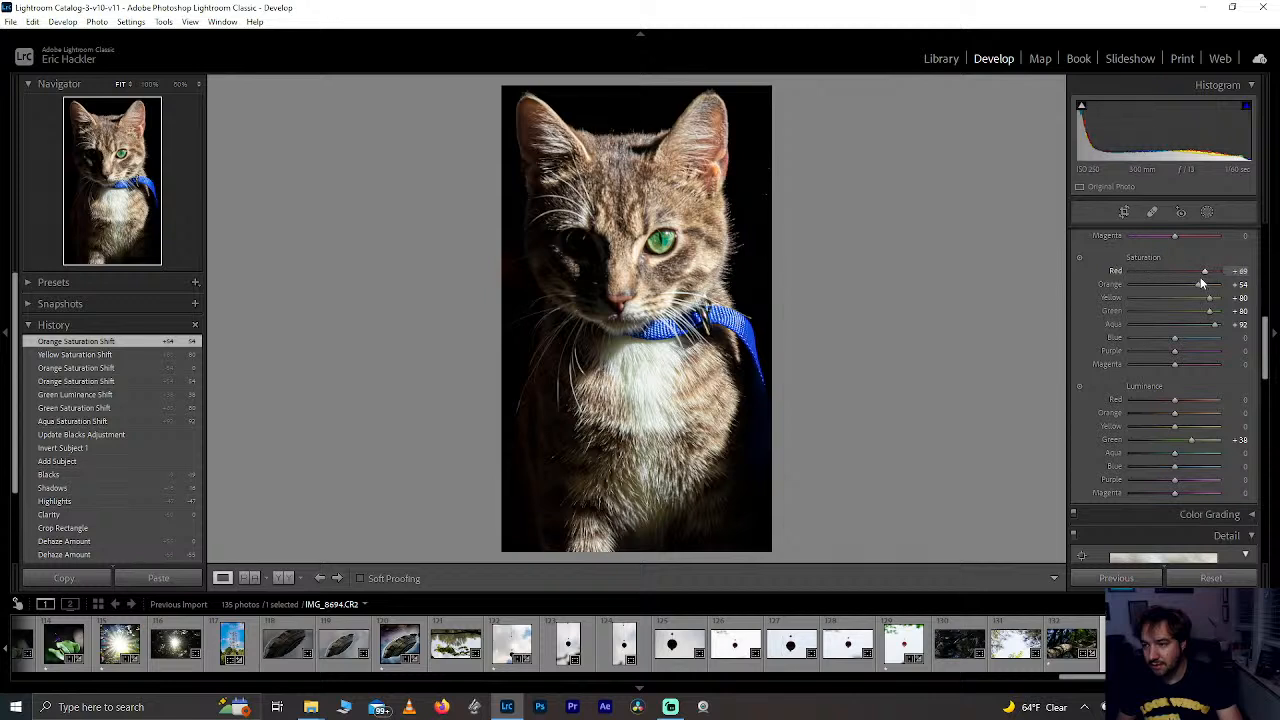
{"action": "left_click_drag", "start_coordinate": [1200, 279], "coordinate": [1200, 279]}
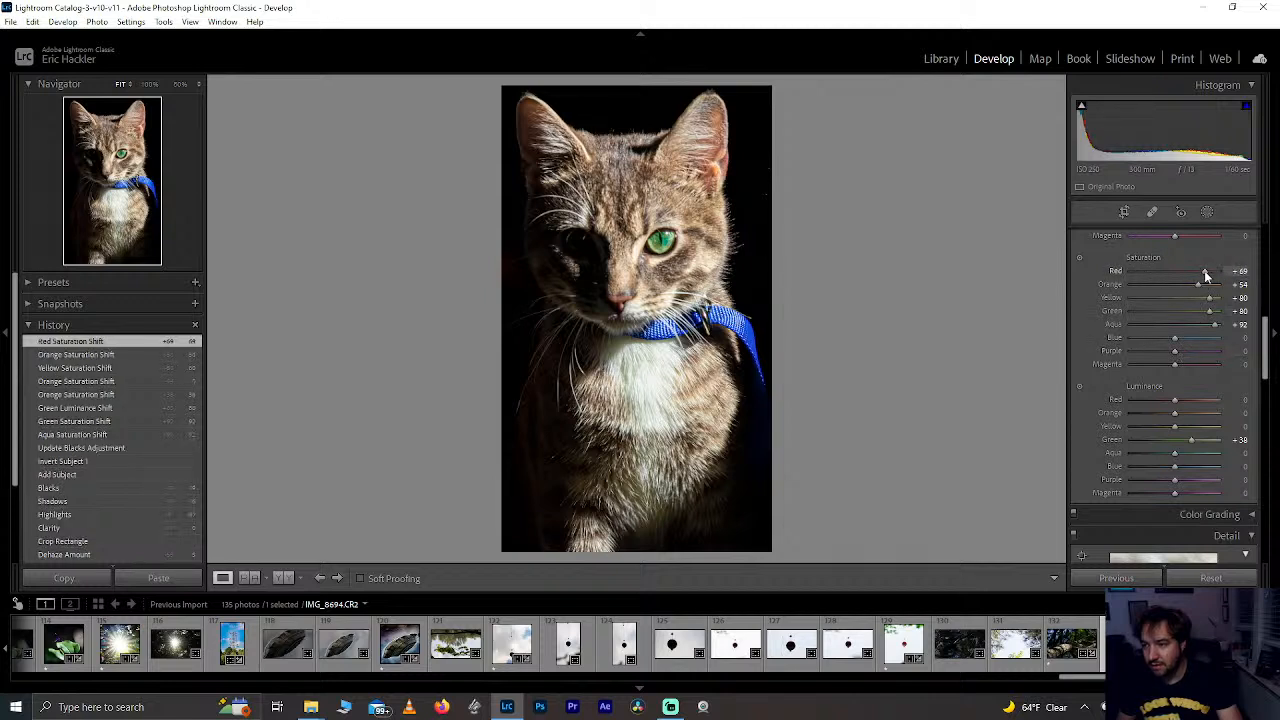
{"action": "double_click", "coordinate": [1205, 272]}
Step: Set the cat portrait's orange luminance to +82 and yellow luminance to +5
{"action": "mouse_move", "coordinate": [1174, 411]}
{"action": "left_mouse_down"}
{"action": "mouse_move", "coordinate": [1241, 420]}
{"action": "mouse_move", "coordinate": [1142, 423]}
{"action": "mouse_move", "coordinate": [1165, 427]}
{"action": "left_mouse_up"}
{"action": "double_click", "coordinate": [1165, 427]}
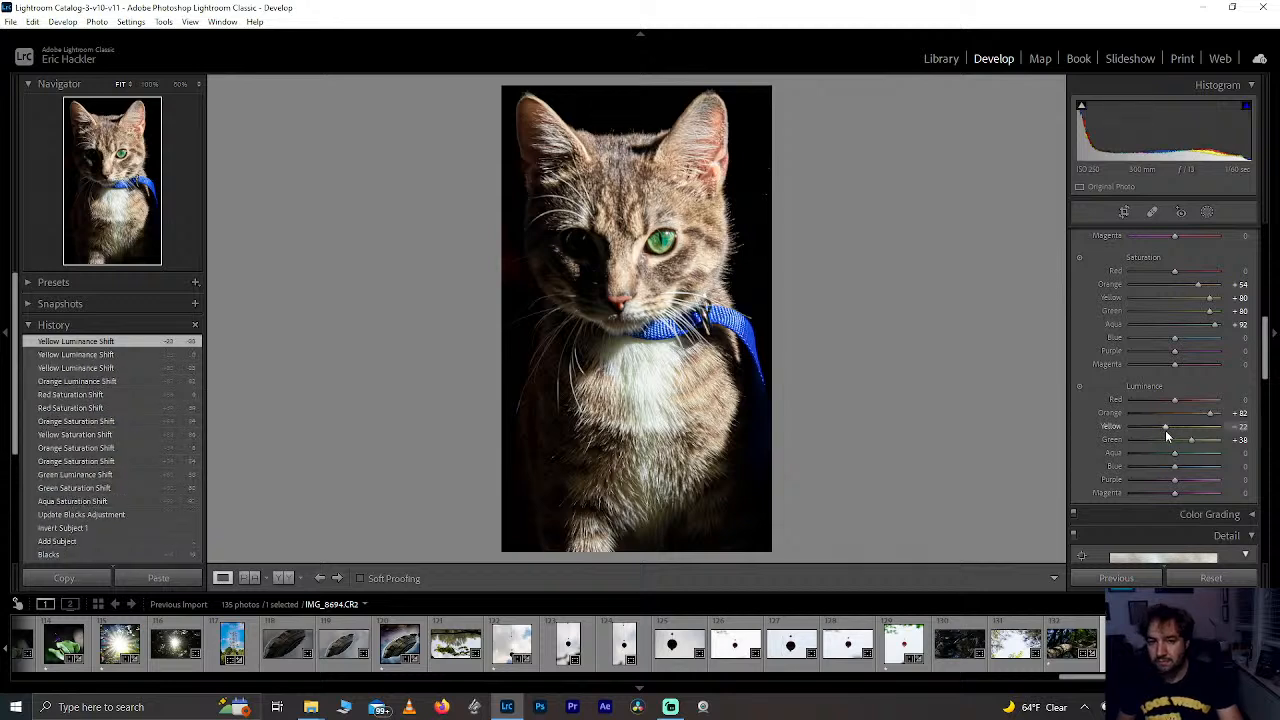
{"action": "left_click_drag", "start_coordinate": [1165, 430], "coordinate": [1176, 429]}
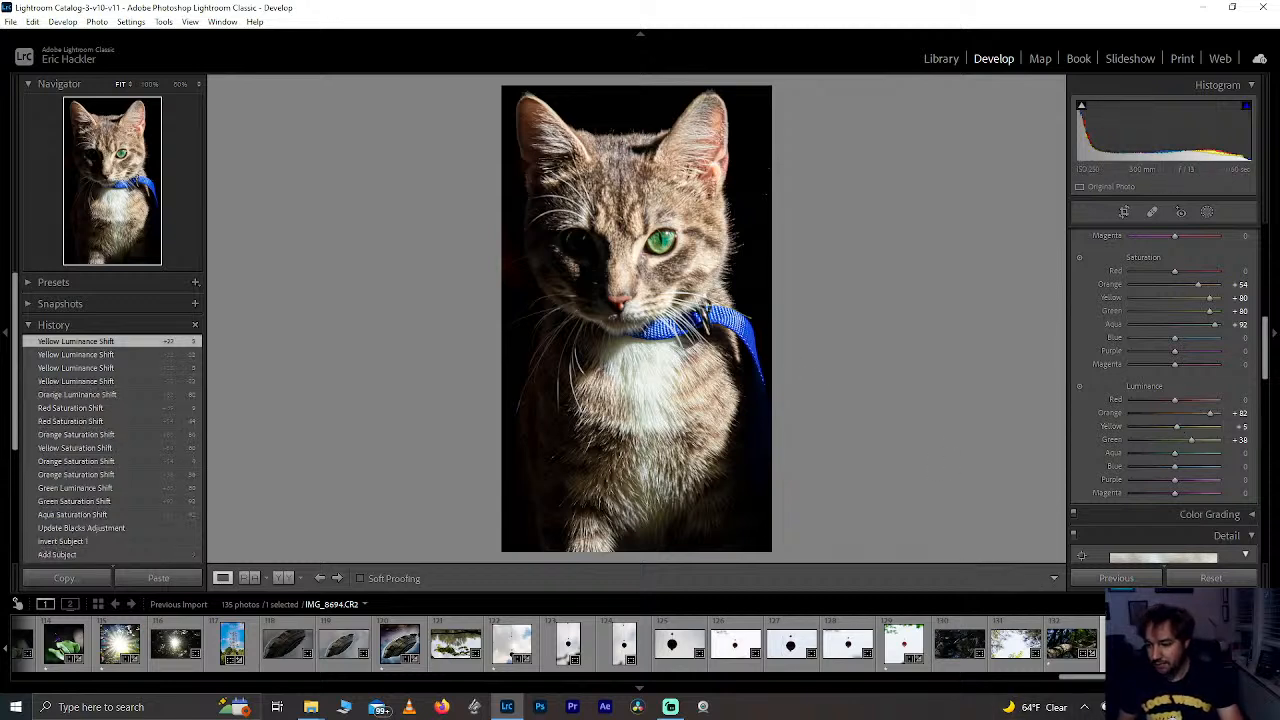
Step: Leave the cat portrait, check the dark pine trunk photo, and open the sky and pine branches photo IMG_8692.CR2
{"action": "key", "text": "1"}
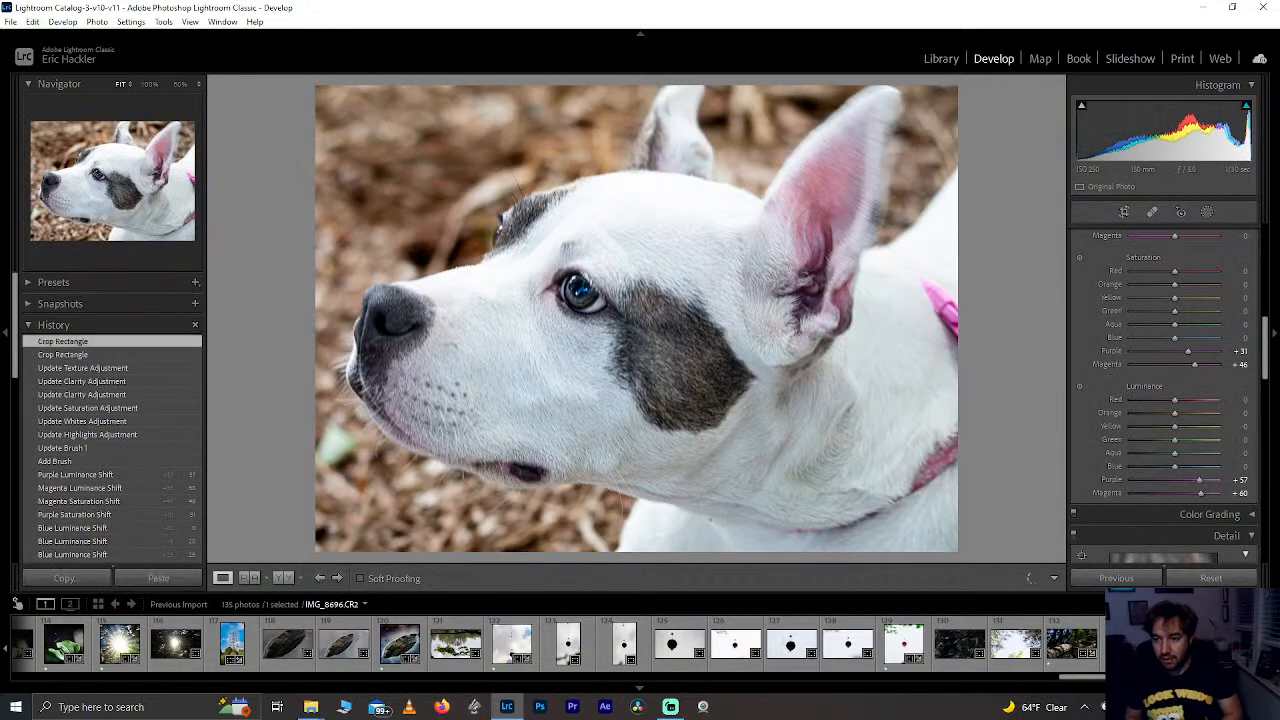
{"action": "key", "text": "1"}
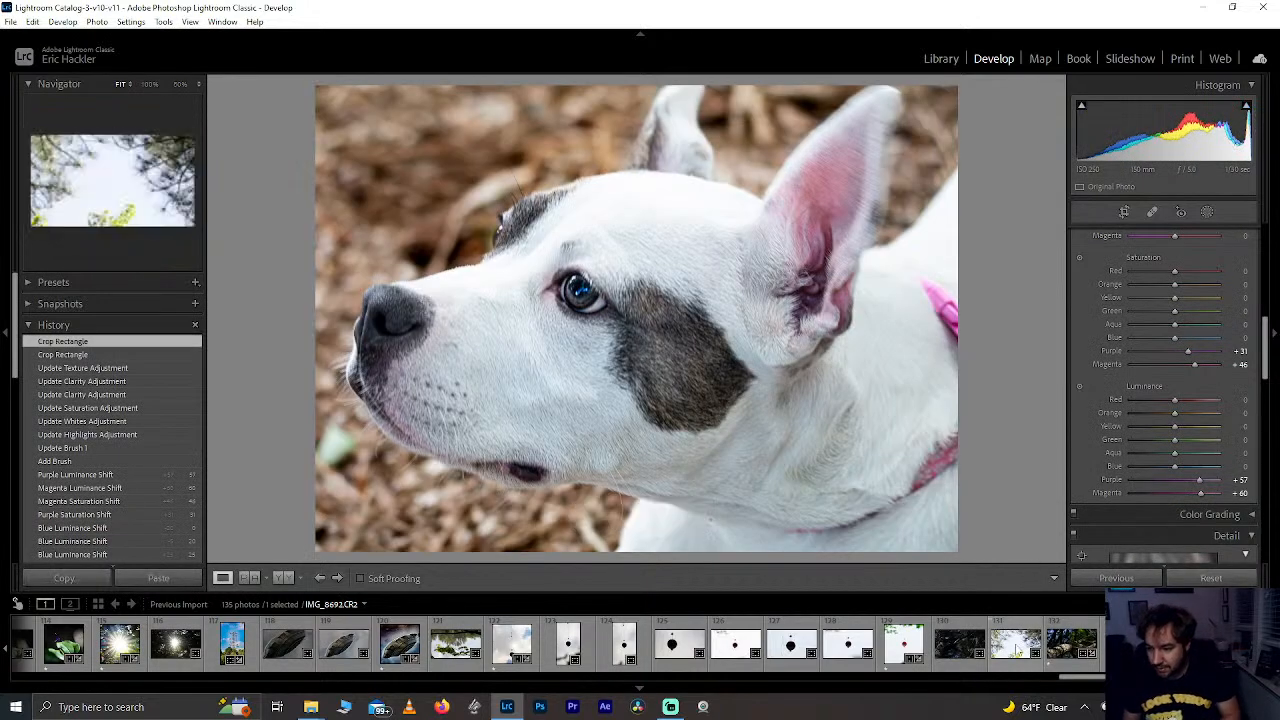
{"action": "left_click", "coordinate": [1017, 648]}
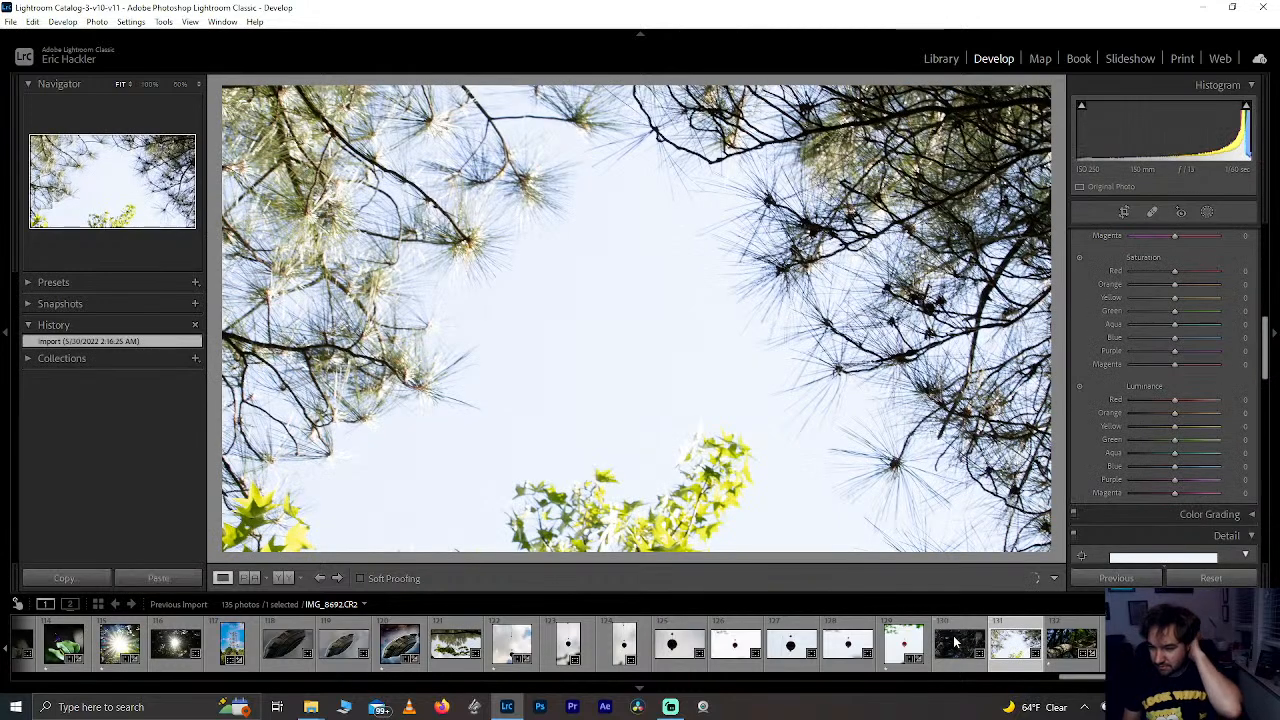
{"action": "left_click", "coordinate": [960, 643]}
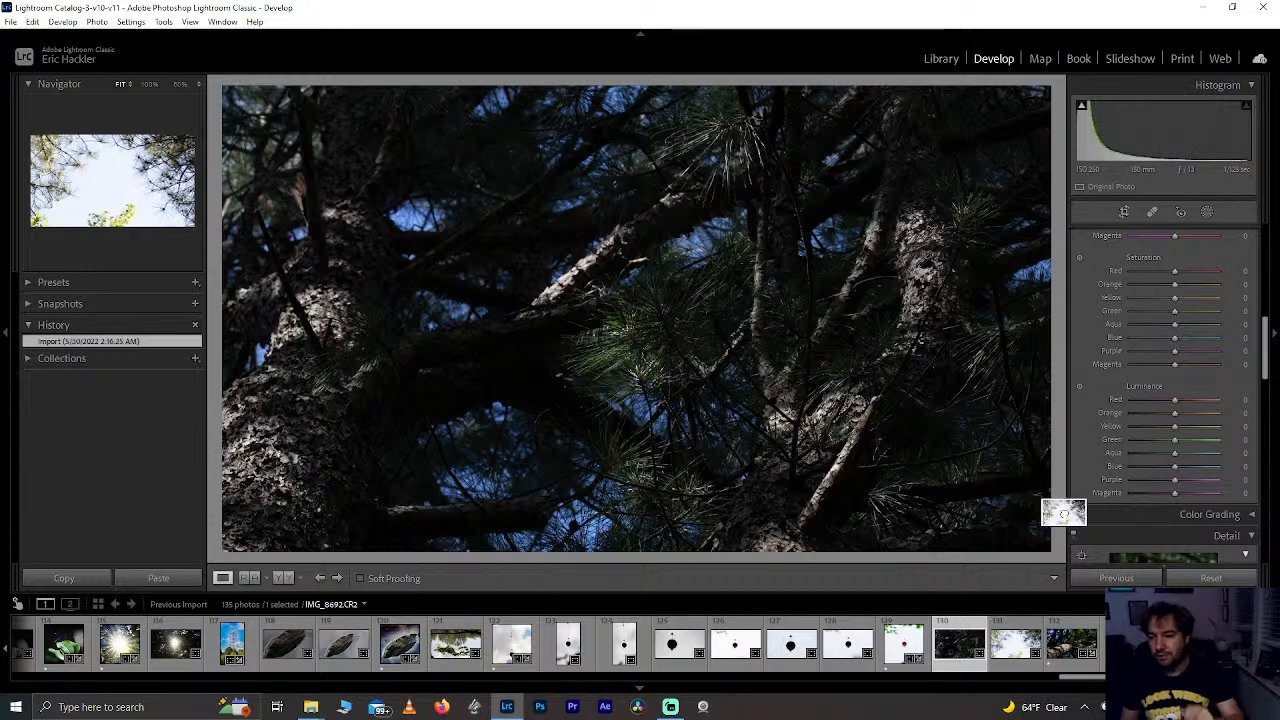
{"action": "key", "text": "Right"}
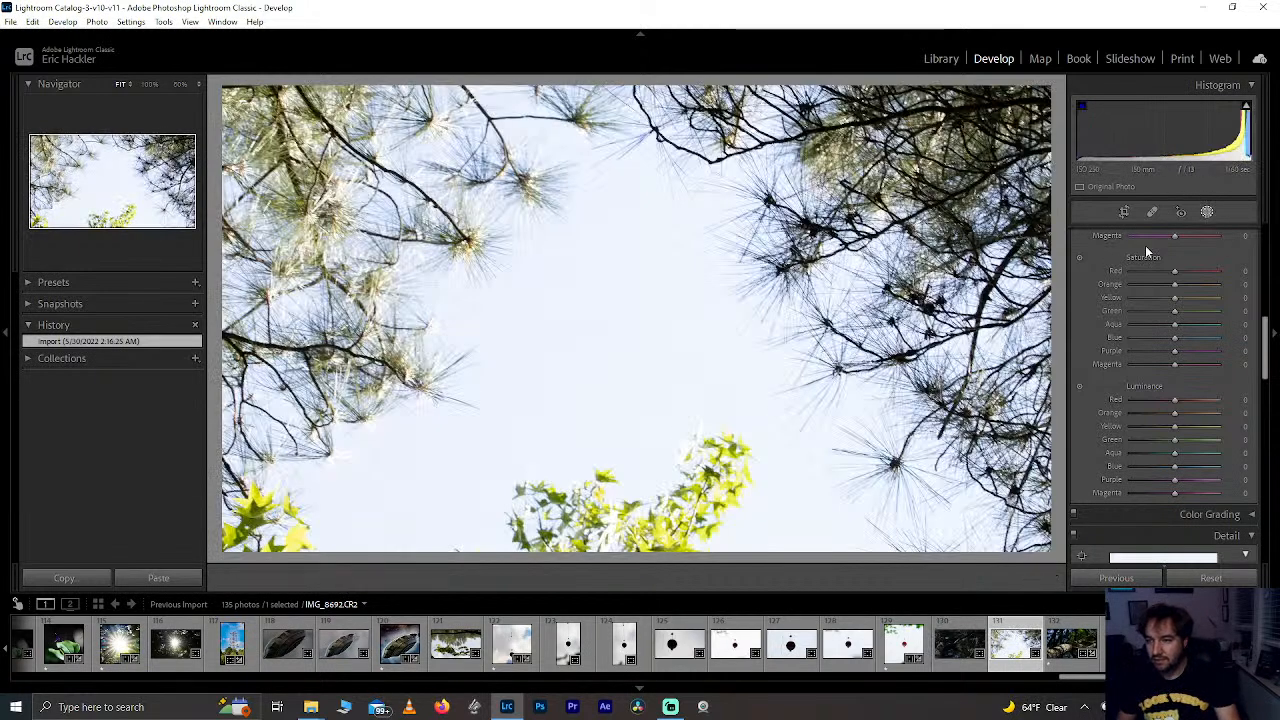
Step: Crop the sky and branches photo to a 1 x 1 square spanning its full height, shifted slightly toward the photo's left side
{"action": "left_click", "coordinate": [1207, 213]}
{"action": "left_click", "coordinate": [1130, 215]}
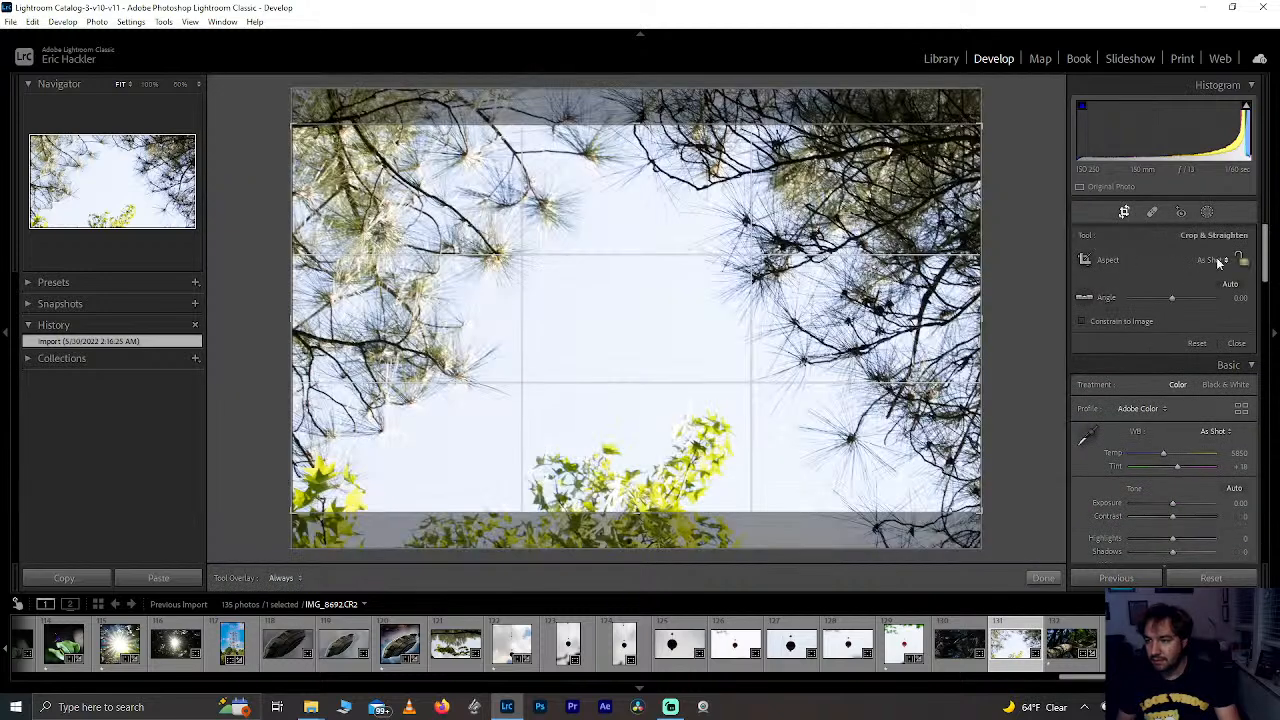
{"action": "left_click", "coordinate": [1219, 262]}
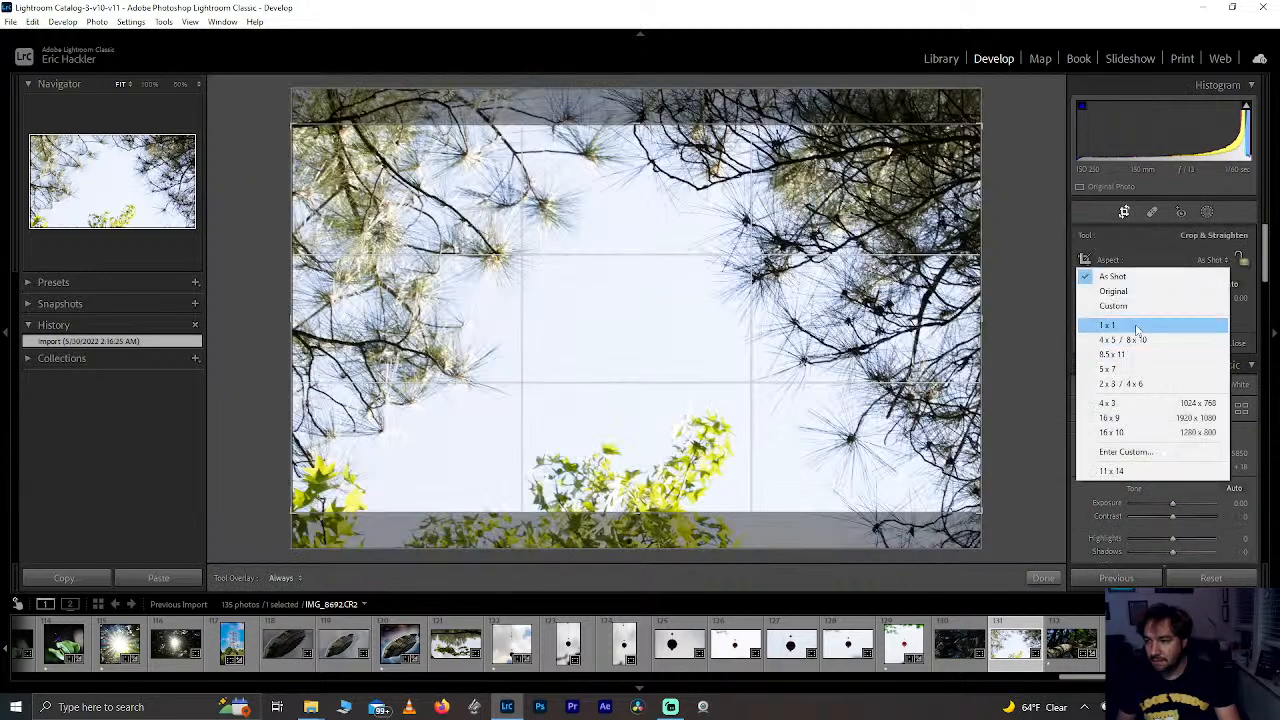
{"action": "left_click", "coordinate": [1195, 328]}
{"action": "left_click_drag", "start_coordinate": [637, 117], "coordinate": [637, 90]}
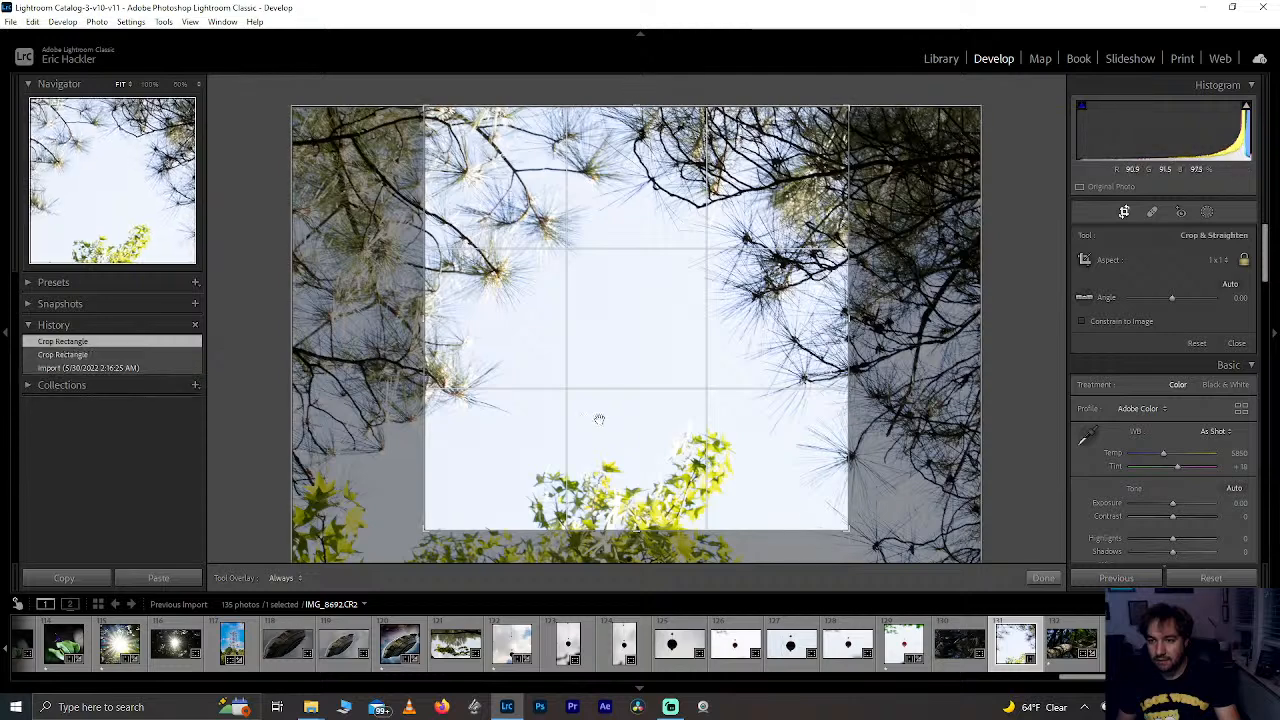
{"action": "left_click_drag", "start_coordinate": [604, 530], "coordinate": [598, 603]}
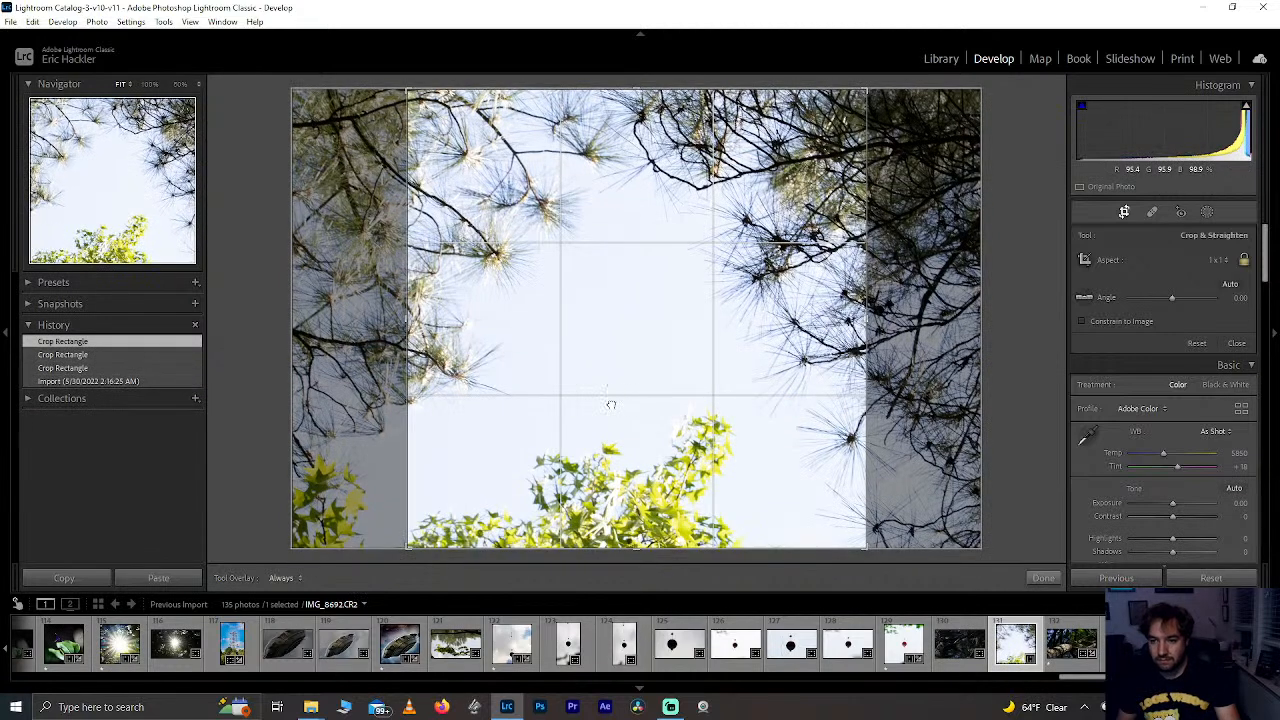
{"action": "mouse_move", "coordinate": [611, 404]}
{"action": "left_mouse_down"}
{"action": "mouse_move", "coordinate": [600, 403]}
{"action": "mouse_move", "coordinate": [629, 403]}
{"action": "left_mouse_up"}
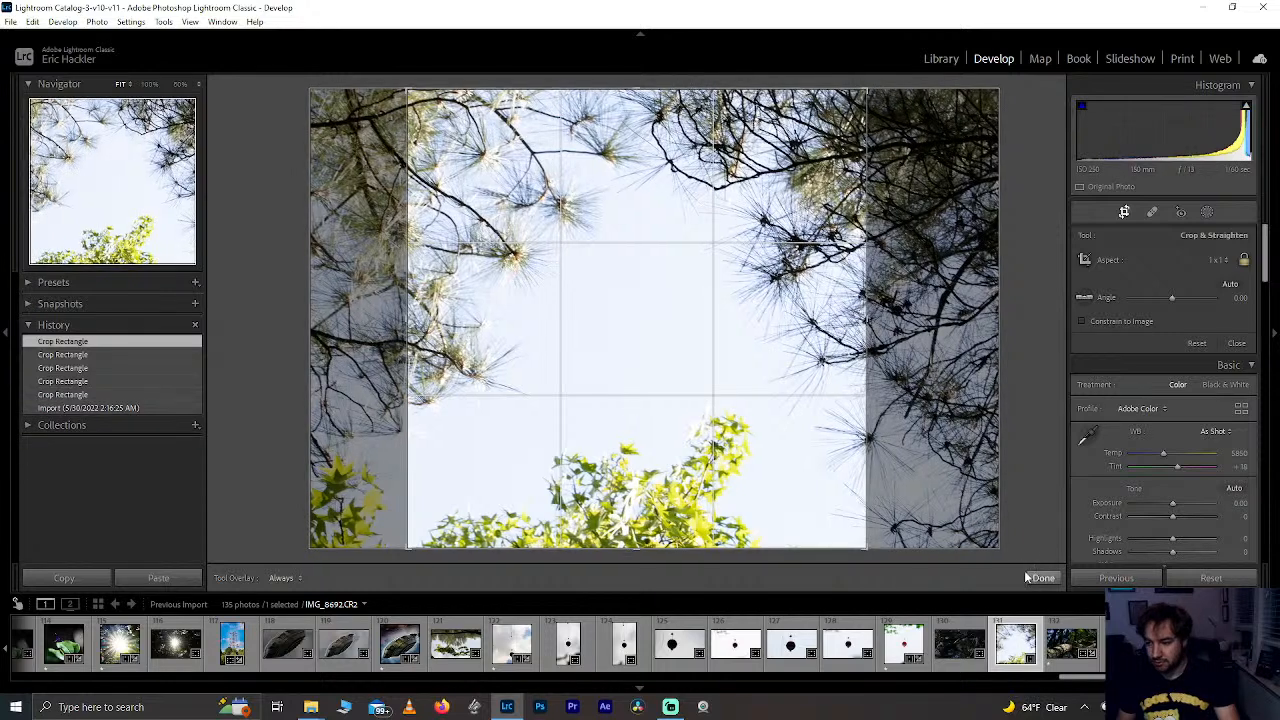
{"action": "left_click", "coordinate": [1040, 577]}
Step: Set the sky photo's highlights and whites to -100, and try added clarity before resetting it to 0
{"action": "left_click_drag", "start_coordinate": [1153, 410], "coordinate": [1087, 414]}
{"action": "left_click_drag", "start_coordinate": [1175, 443], "coordinate": [1056, 437]}
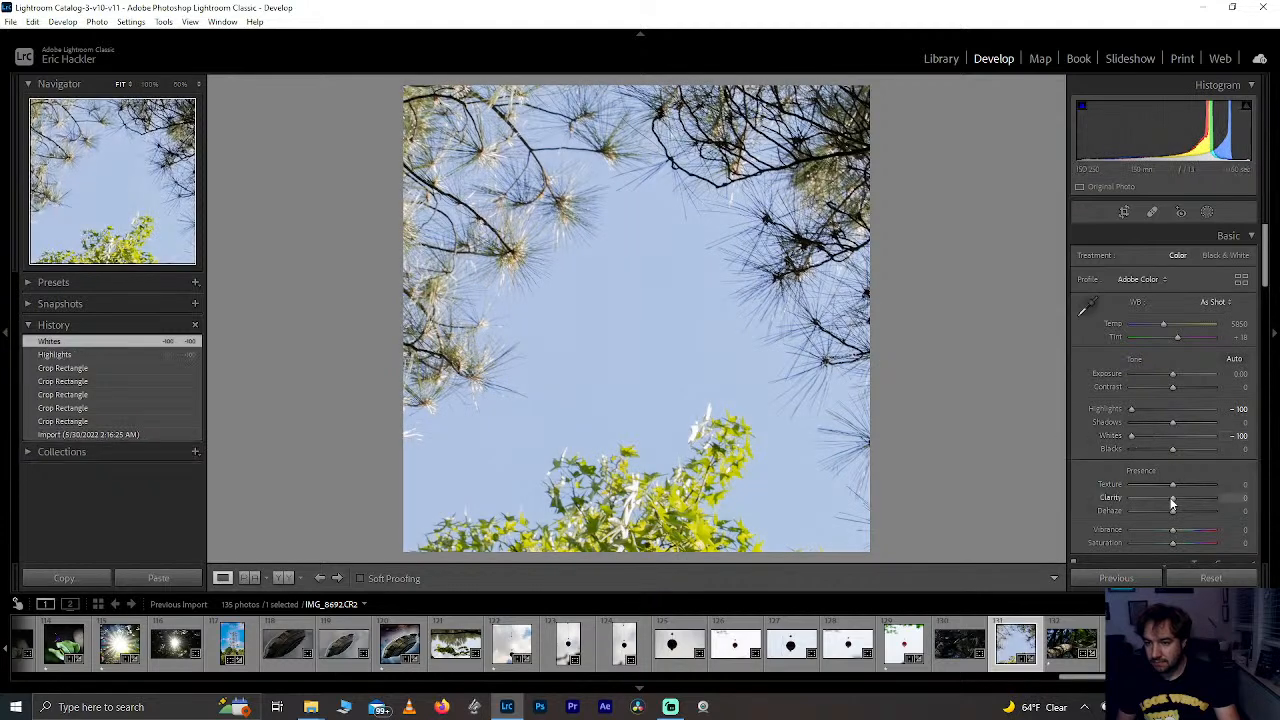
{"action": "left_click_drag", "start_coordinate": [1172, 501], "coordinate": [1230, 516]}
{"action": "double_click", "coordinate": [1185, 499]}
{"action": "left_click", "coordinate": [1187, 499]}
{"action": "double_click", "coordinate": [1188, 499]}
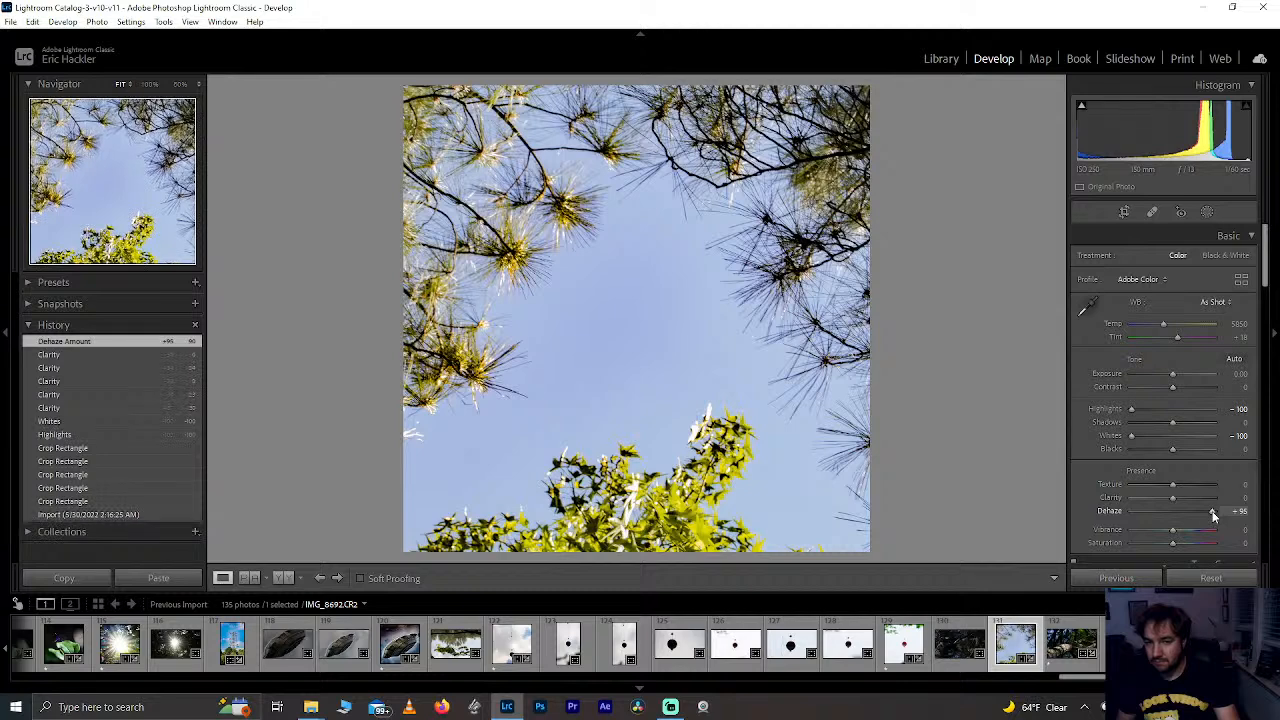
Step: Set the sky photo's dehaze to +42, texture to +100 and shadows to +68
{"action": "left_click", "coordinate": [1189, 511]}
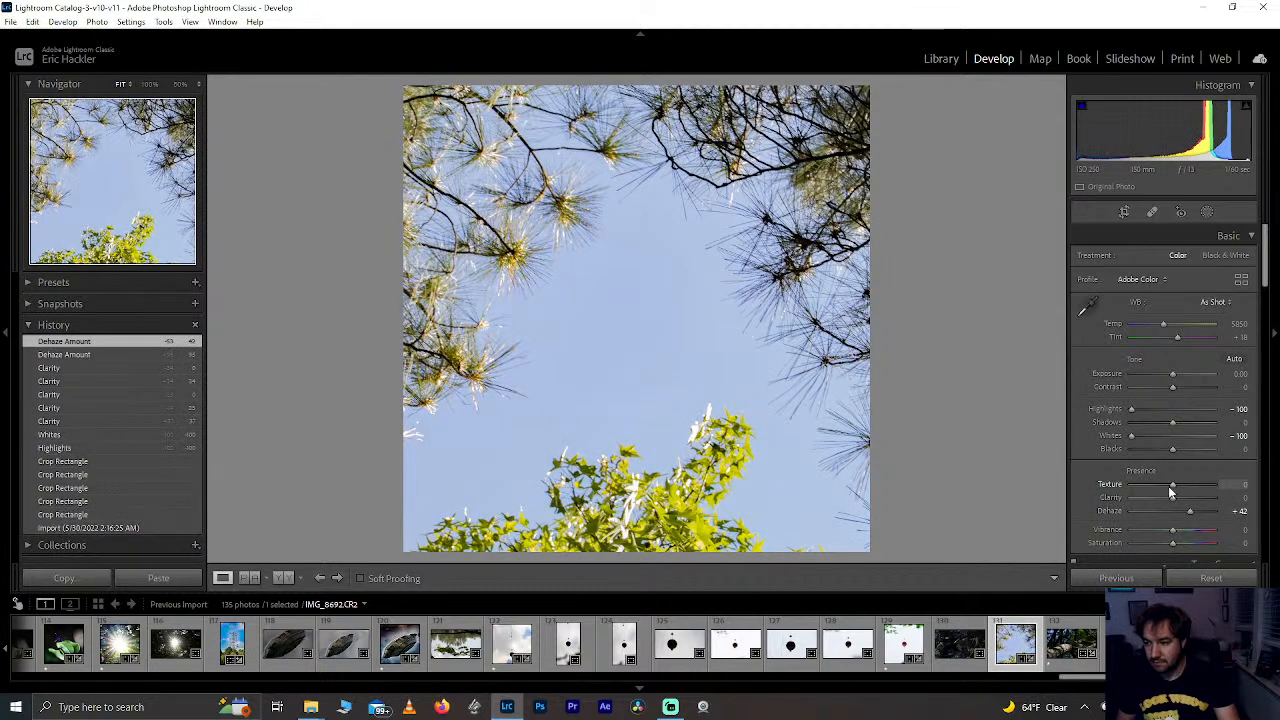
{"action": "left_click_drag", "start_coordinate": [1173, 484], "coordinate": [1265, 490]}
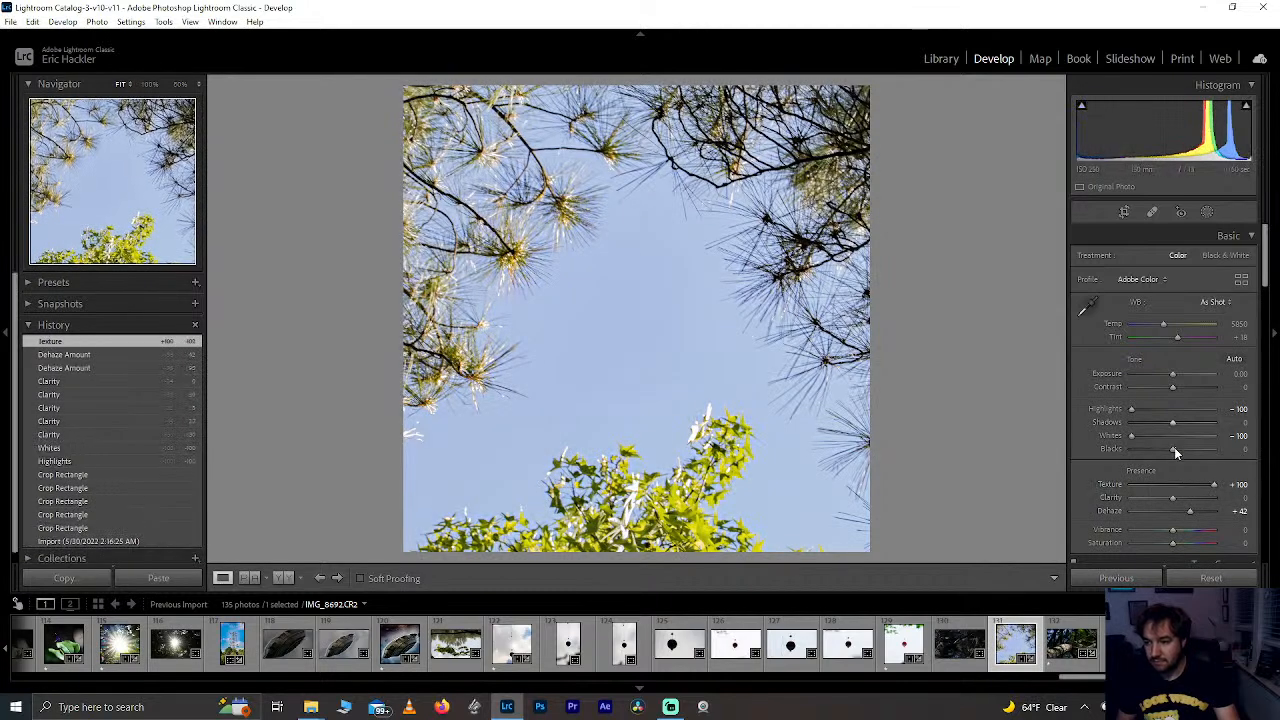
{"action": "left_click_drag", "start_coordinate": [1173, 422], "coordinate": [1201, 423]}
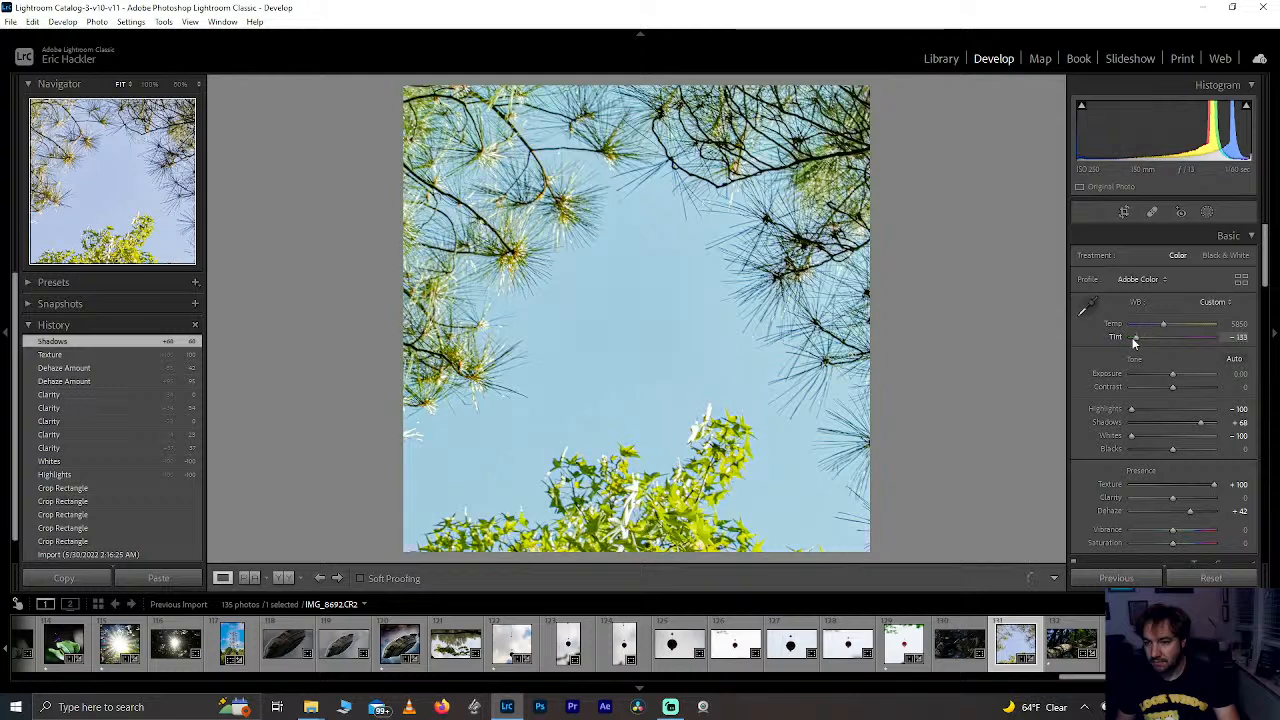
Step: Reset the sky photo's tint to +18 and cool its temperature to 4661
{"action": "double_click", "coordinate": [1160, 342]}
{"action": "left_click_drag", "start_coordinate": [1164, 324], "coordinate": [1153, 325]}
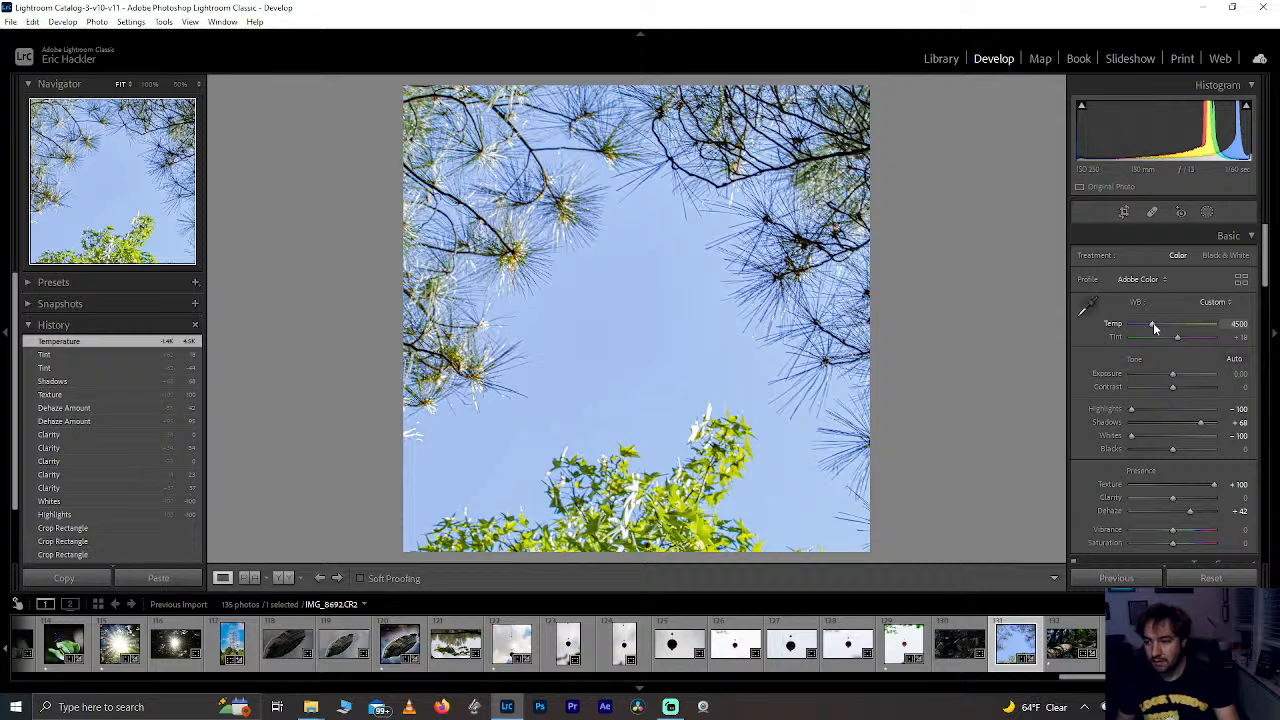
{"action": "left_click_drag", "start_coordinate": [1153, 319], "coordinate": [1153, 320]}
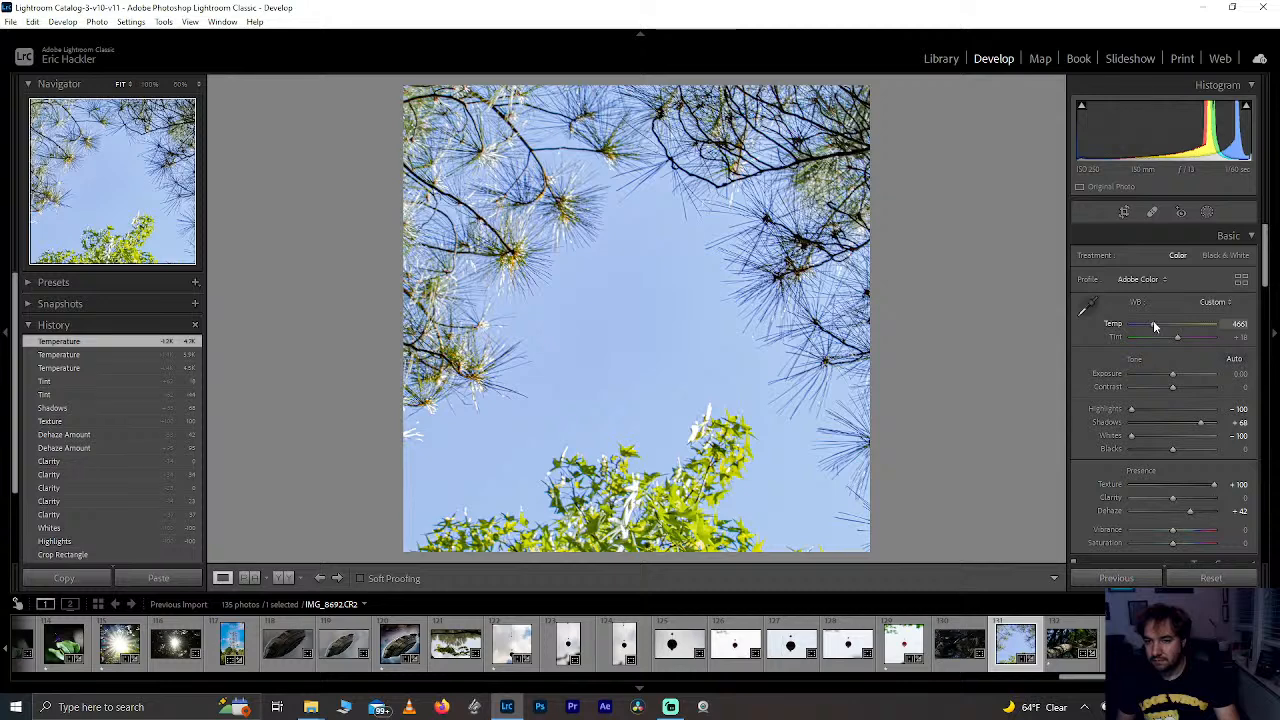
Step: Convert the sky and branches photo to black and white, and set its blacks to -48 and clarity to +35
{"action": "left_click", "coordinate": [1218, 256]}
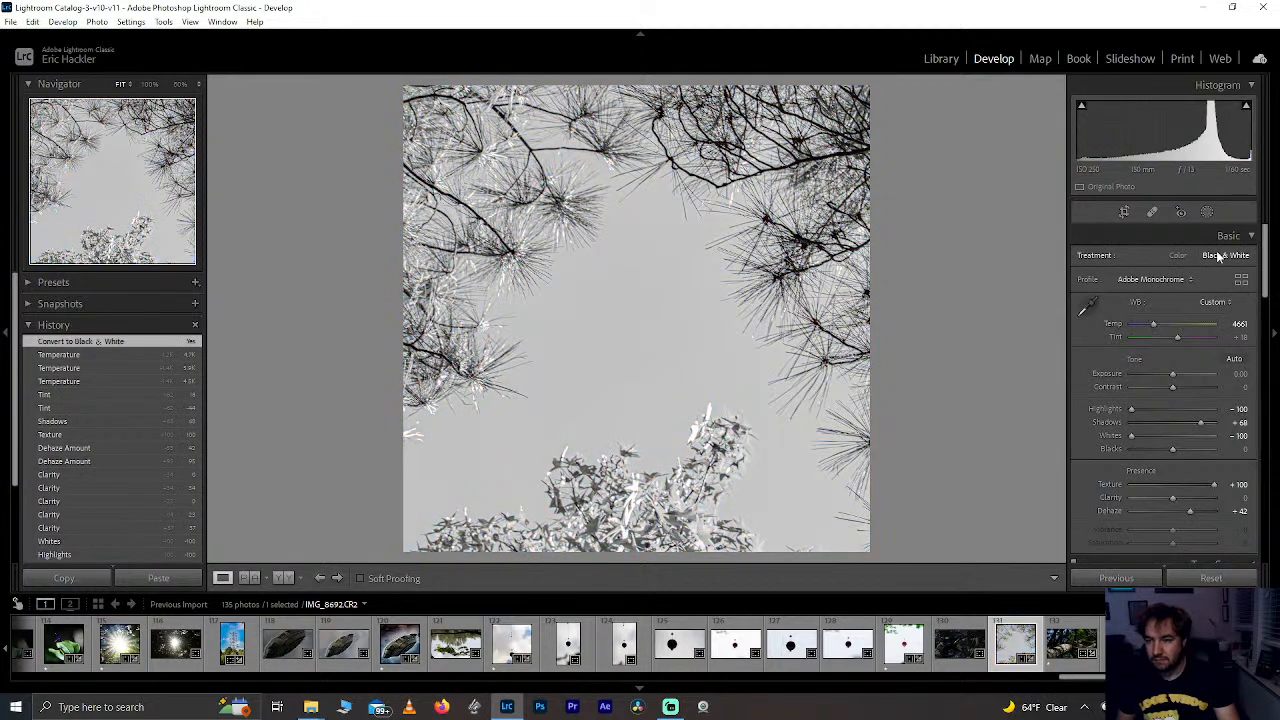
{"action": "mouse_move", "coordinate": [1172, 453]}
{"action": "left_mouse_down"}
{"action": "mouse_move", "coordinate": [1097, 452]}
{"action": "mouse_move", "coordinate": [1152, 450]}
{"action": "left_mouse_up"}
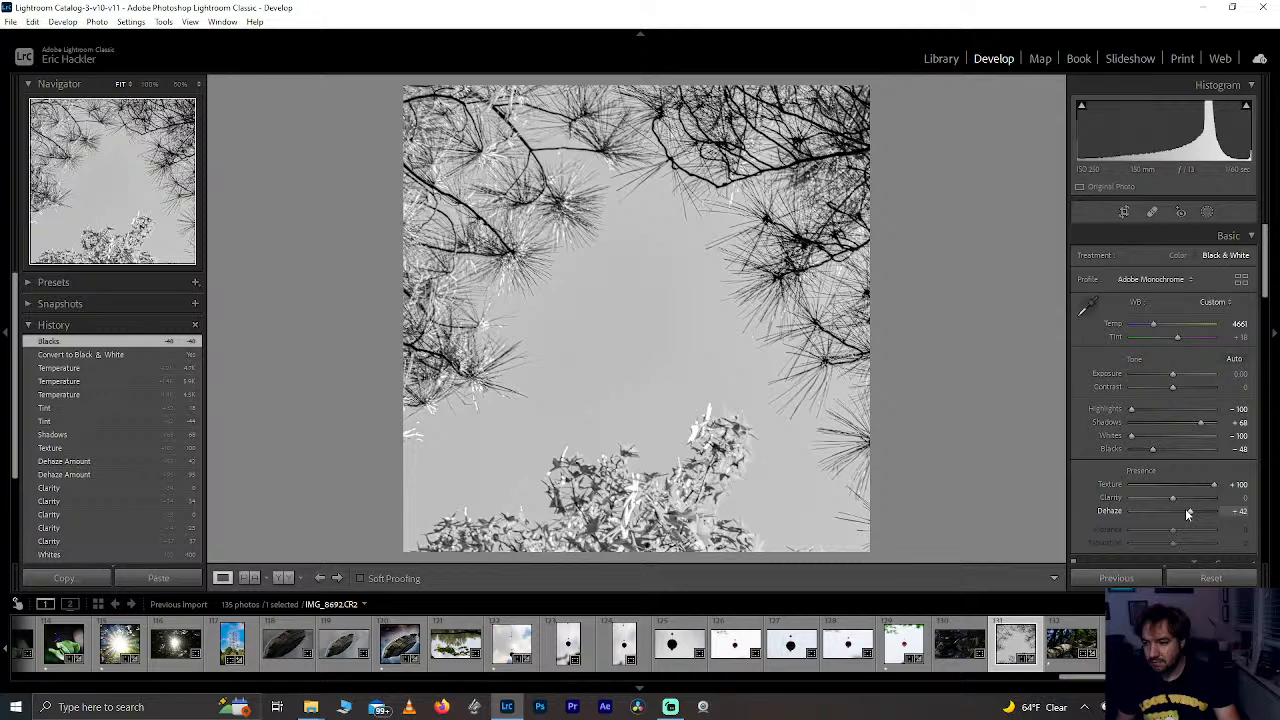
{"action": "mouse_move", "coordinate": [1173, 497]}
{"action": "left_mouse_down"}
{"action": "mouse_move", "coordinate": [1218, 495]}
{"action": "mouse_move", "coordinate": [1188, 499]}
{"action": "left_mouse_up"}
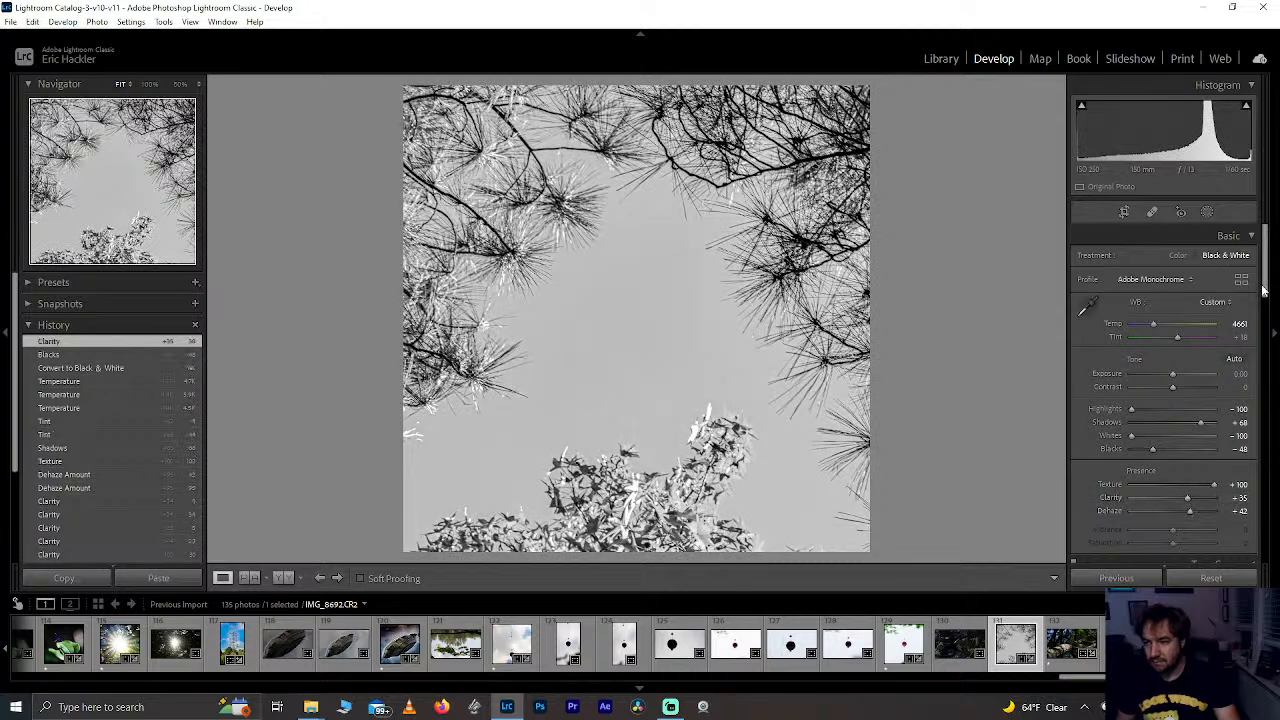
Step: Set green to -32 in the black-and-white mix, and try blue, yellow and red adjustments before resetting them to 0
{"action": "scroll", "coordinate": [1175, 430], "scroll_direction": "down", "scroll_amount": 5}
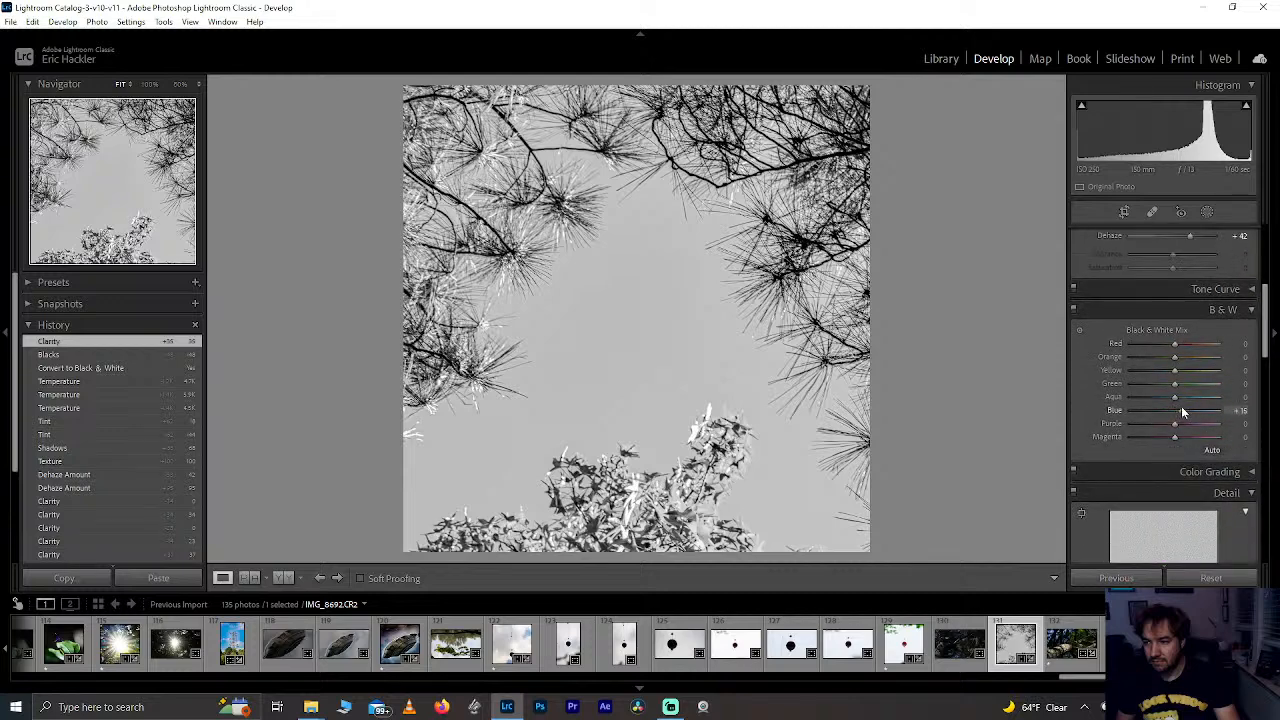
{"action": "left_click_drag", "start_coordinate": [1182, 412], "coordinate": [1160, 383]}
{"action": "double_click", "coordinate": [1165, 412]}
{"action": "double_click", "coordinate": [1151, 385]}
{"action": "double_click", "coordinate": [1218, 371]}
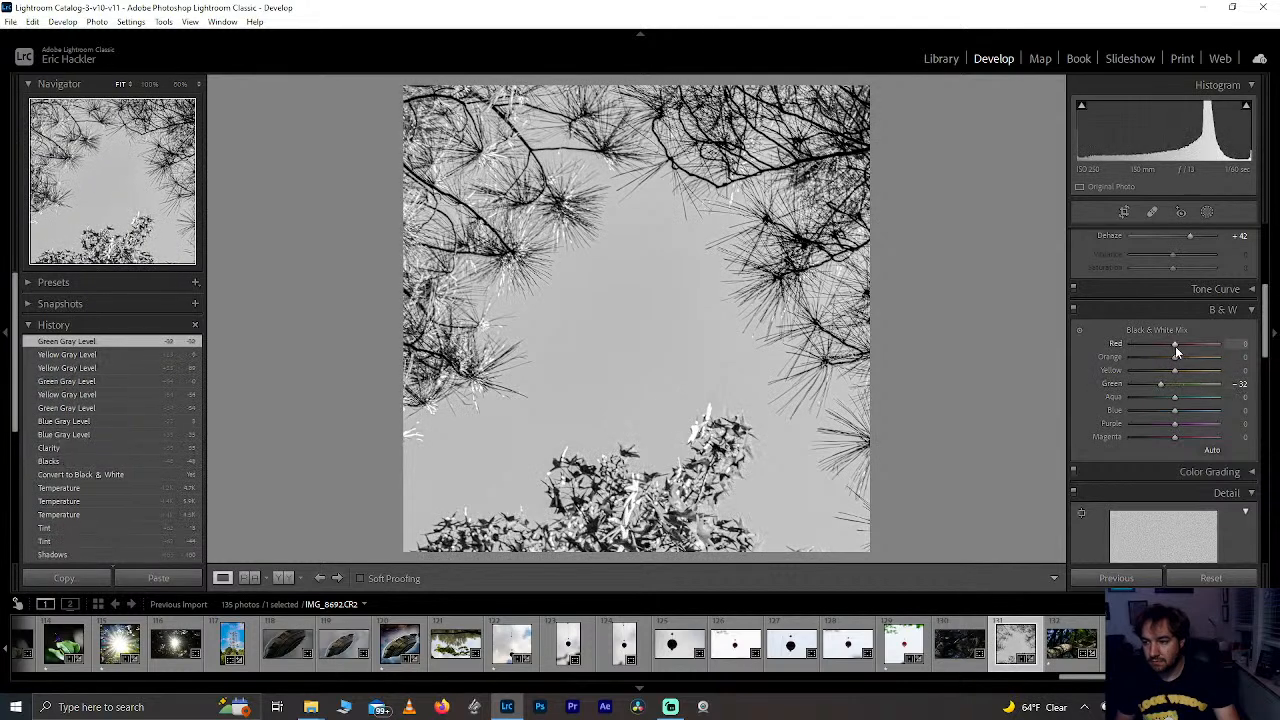
{"action": "left_click_drag", "start_coordinate": [1205, 347], "coordinate": [1204, 346]}
{"action": "double_click", "coordinate": [1204, 346]}
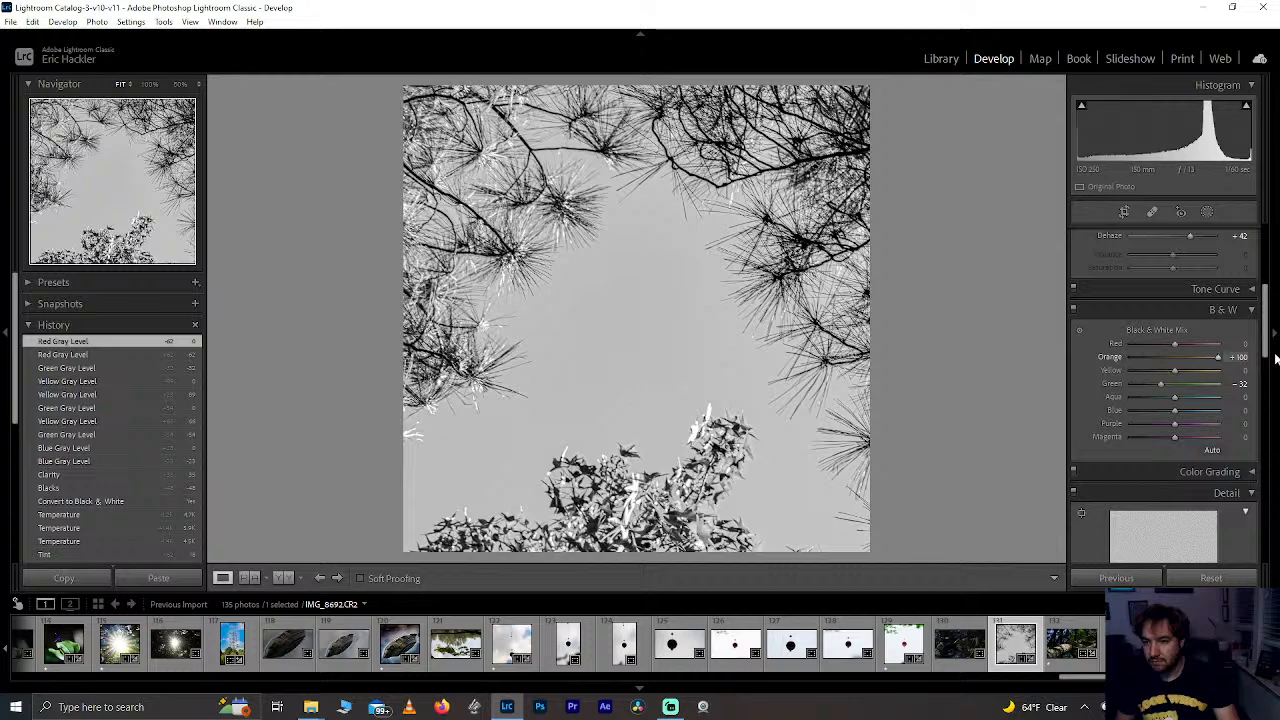
Step: Set orange to +100 and aqua to +82 in the sky photo's black-and-white mix
{"action": "left_click_drag", "start_coordinate": [1275, 358], "coordinate": [1275, 358]}
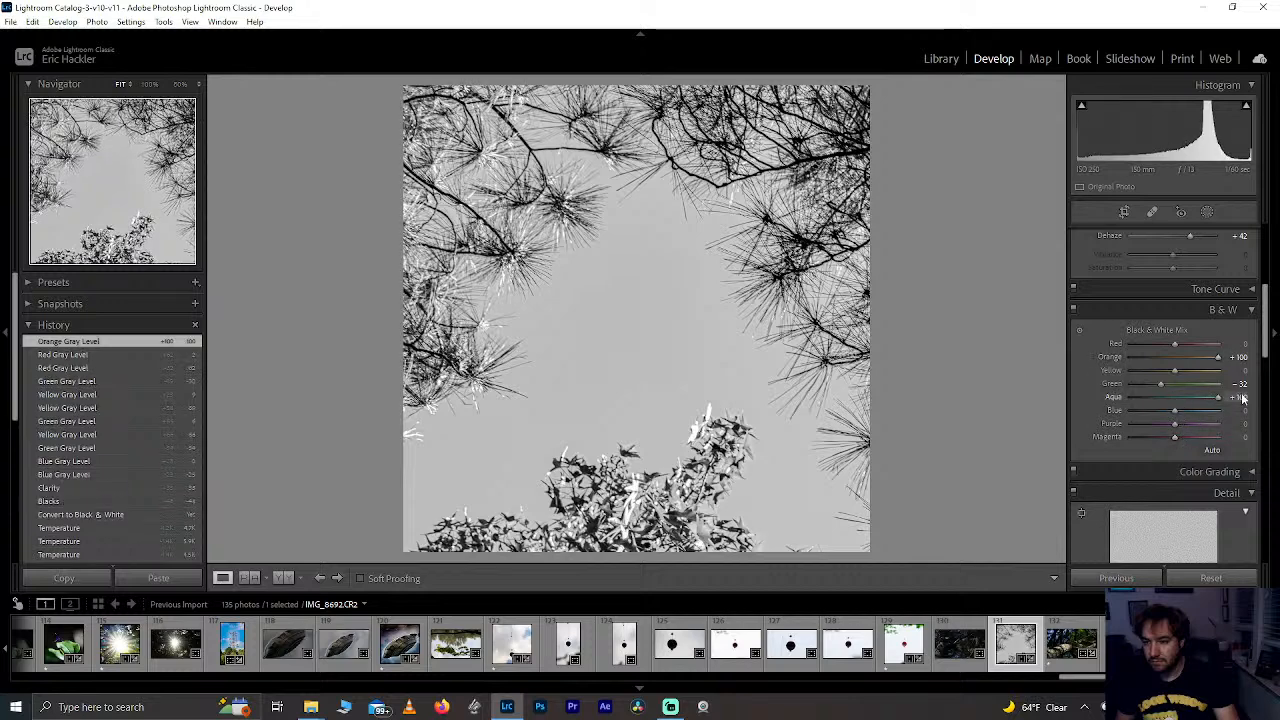
{"action": "left_click_drag", "start_coordinate": [1242, 398], "coordinate": [1005, 415]}
{"action": "left_click_drag", "start_coordinate": [1242, 396], "coordinate": [1234, 396]}
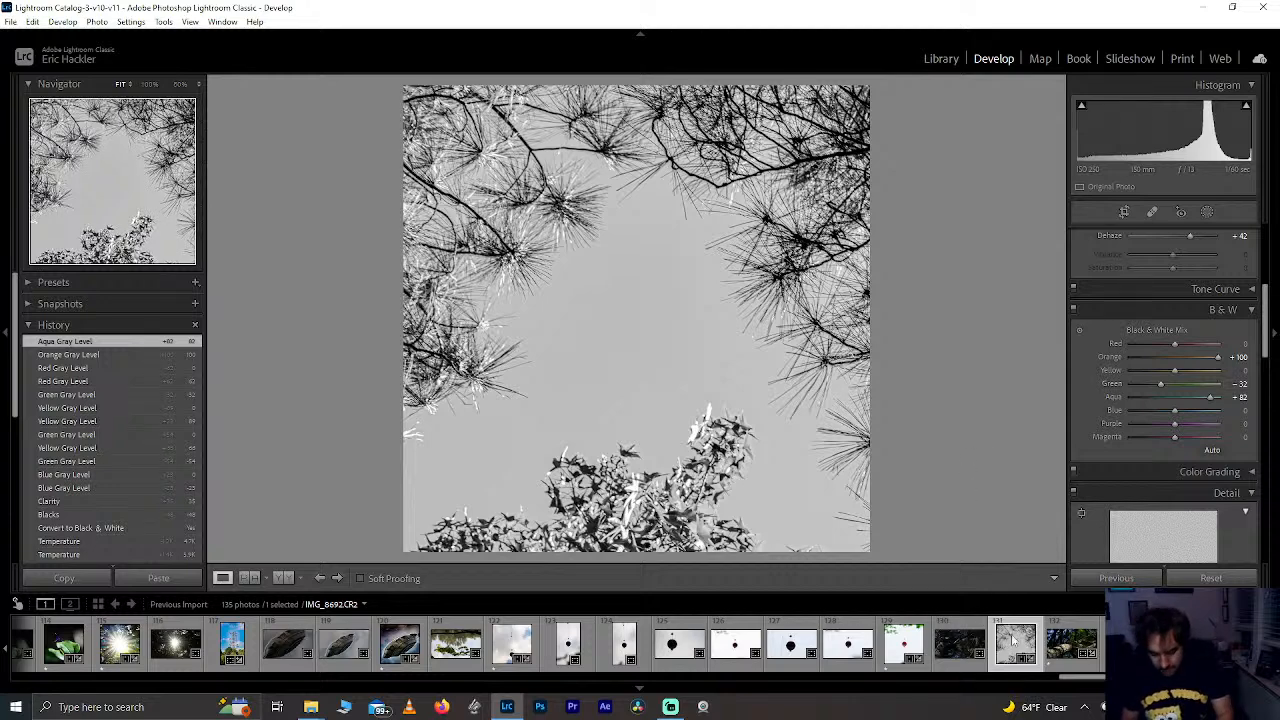
Step: Try different orientations of the sky photo, leave it rotated 90° clockwise from its original orientation, and rate it 1 star
{"action": "key", "text": "ctrl+bracketright"}
{"action": "key", "text": "ctrl+bracketright"}
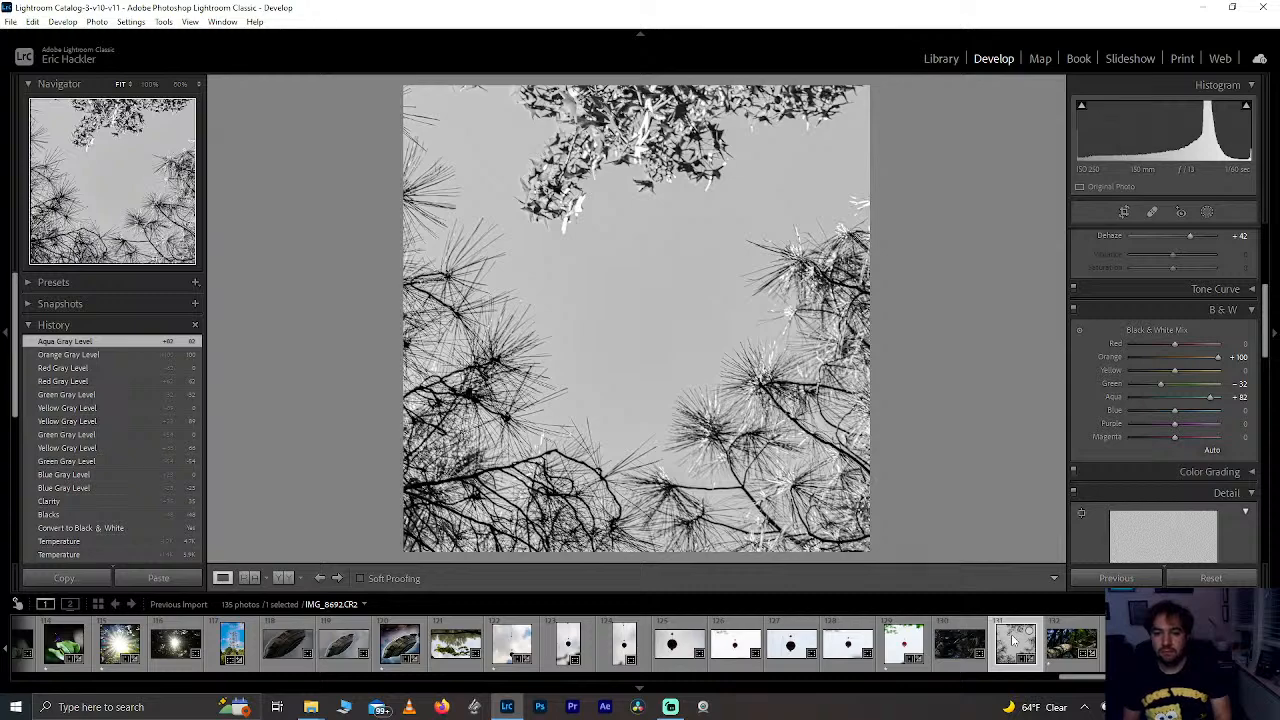
{"action": "key", "text": "ctrl+bracketright"}
{"action": "key", "text": "ctrl+bracketright"}
{"action": "key", "text": "ctrl+bracketright"}
{"action": "key", "text": "ctrl+bracketright"}
{"action": "key", "text": "ctrl+bracketright"}
{"action": "key", "text": "ctrl+bracketright"}
{"action": "key", "text": "ctrl+bracketright"}
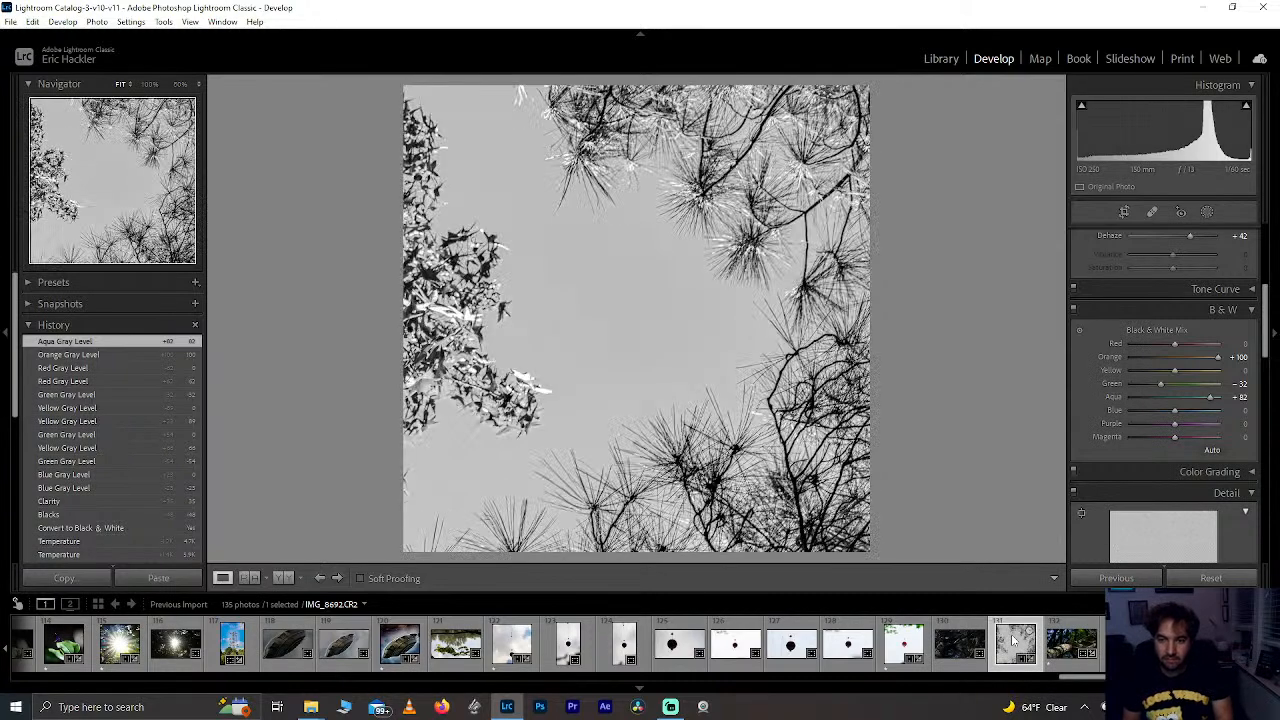
{"action": "key", "text": "ctrl+bracketright"}
{"action": "key", "text": "ctrl+bracketright"}
{"action": "key", "text": "ctrl+bracketright"}
{"action": "key", "text": "ctrl+bracketright"}
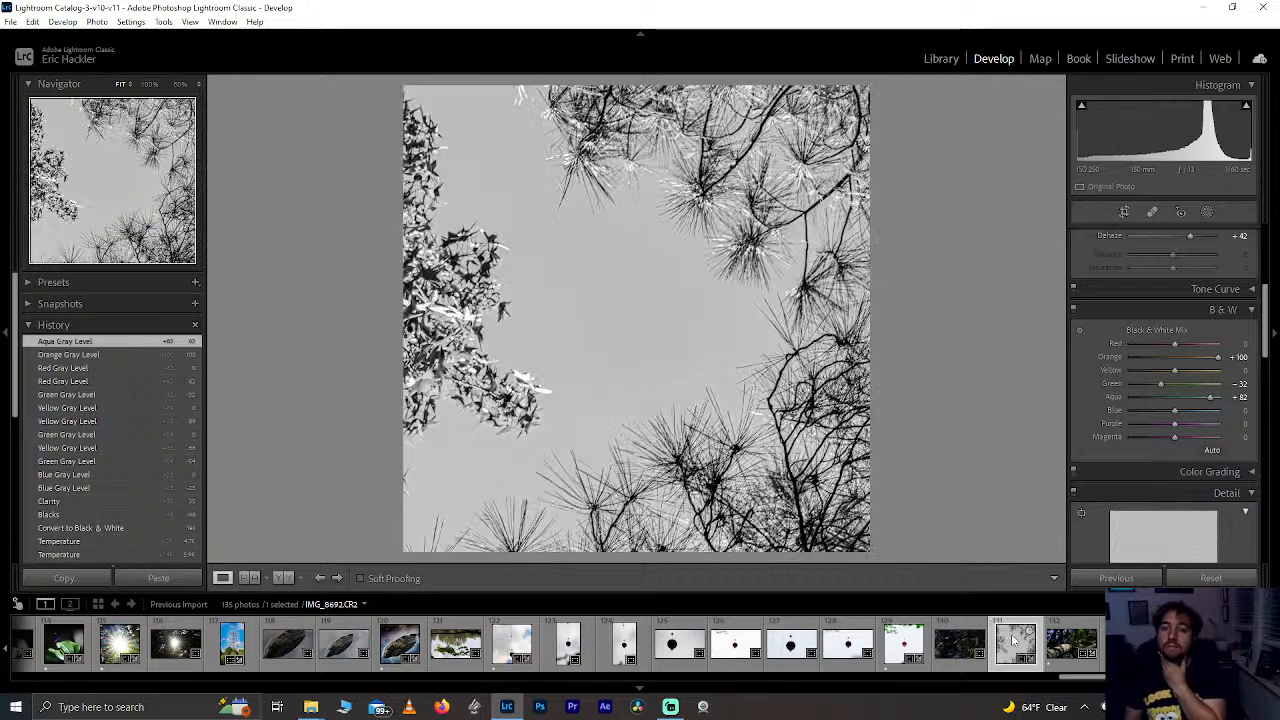
{"action": "key", "text": "1"}
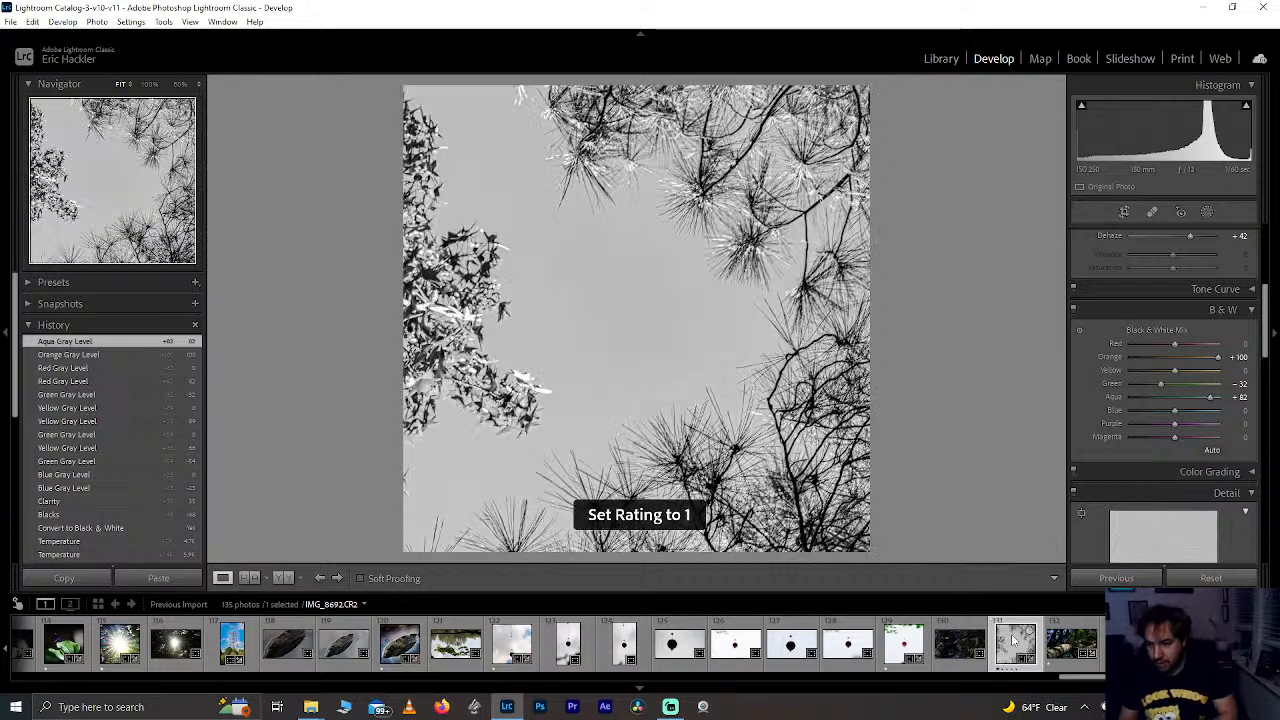
Step: Review the edited photos from the red and white bobber back to the purple insect on the leaf
{"action": "left_click", "coordinate": [904, 645]}
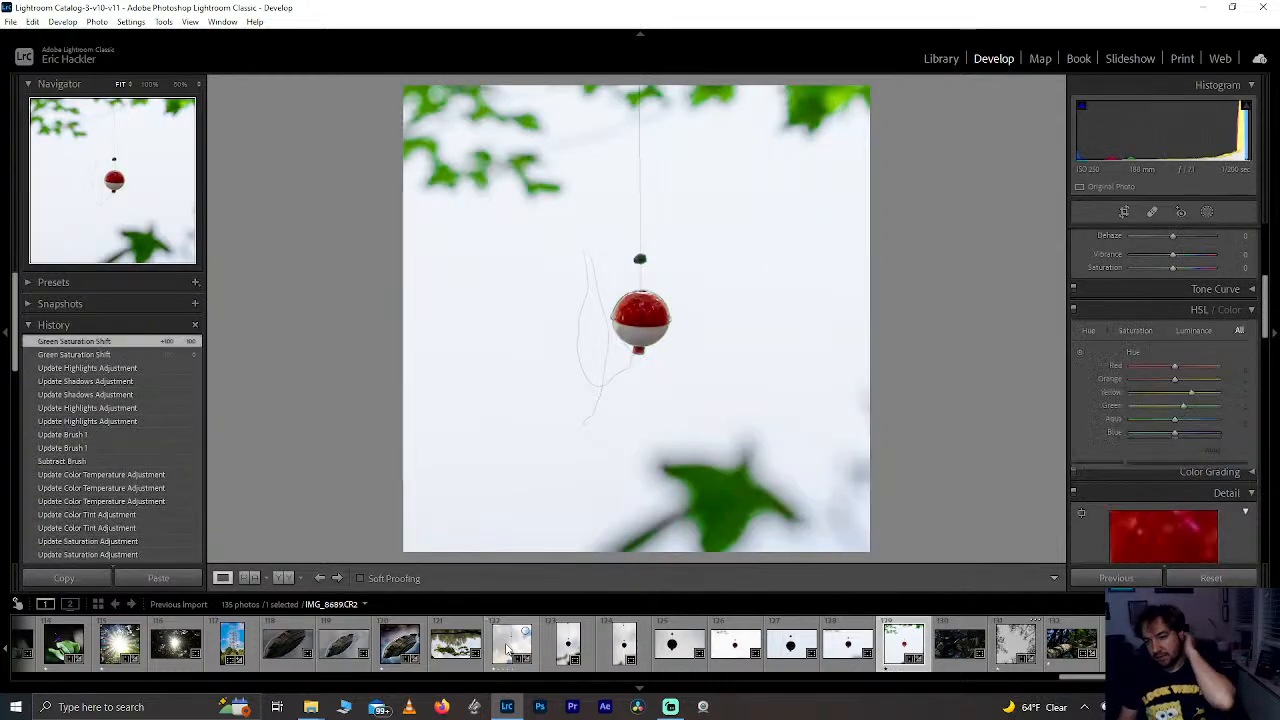
{"action": "left_click", "coordinate": [510, 645]}
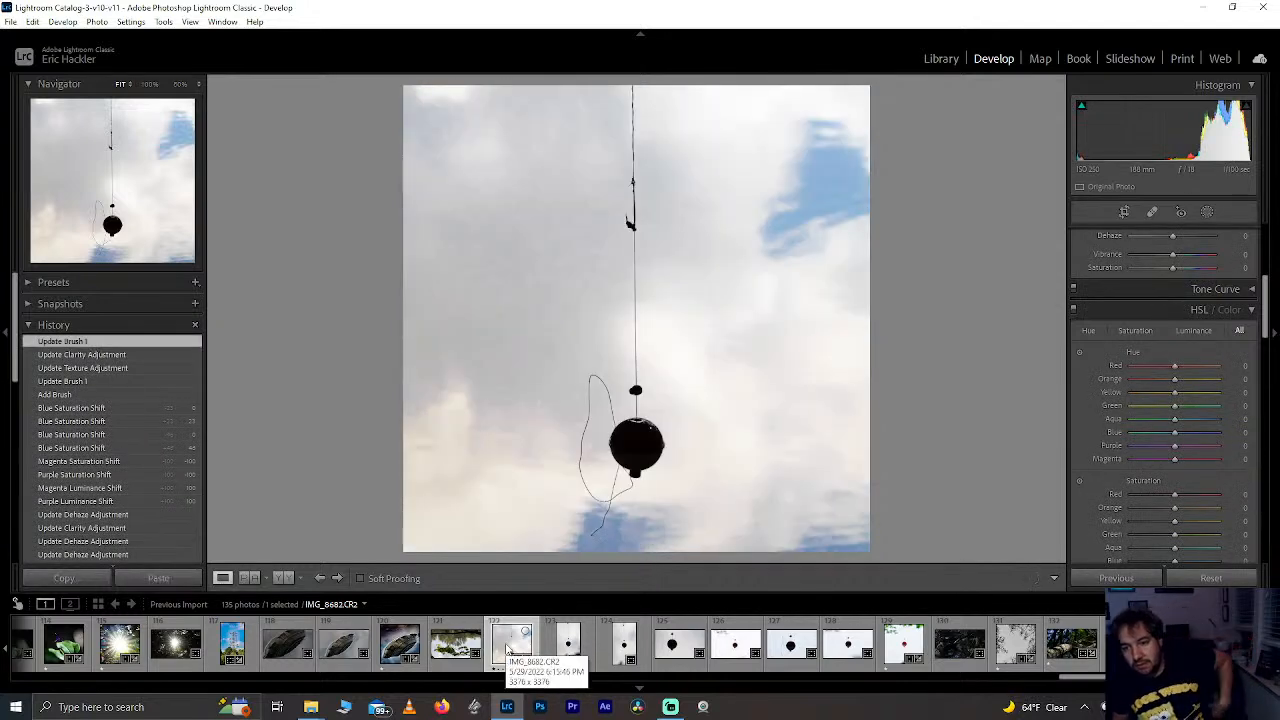
{"action": "key", "text": "Left"}
{"action": "key", "text": "Left"}
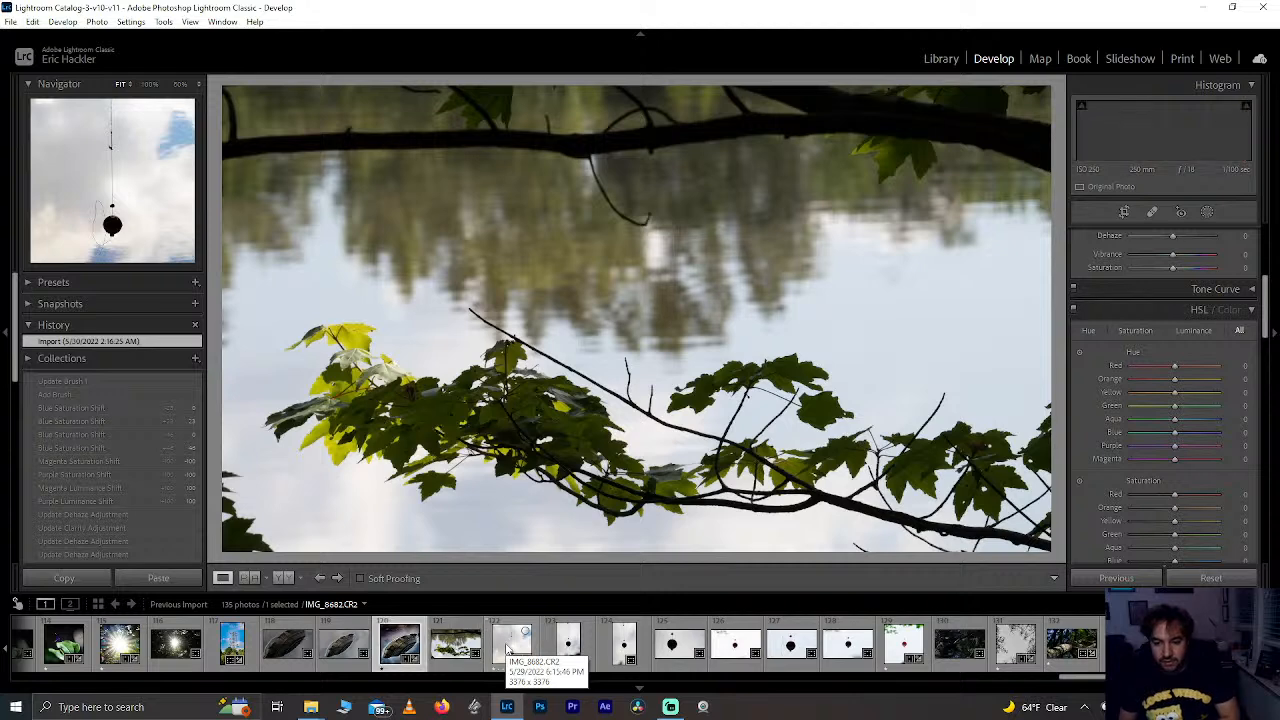
{"action": "key", "text": "Left"}
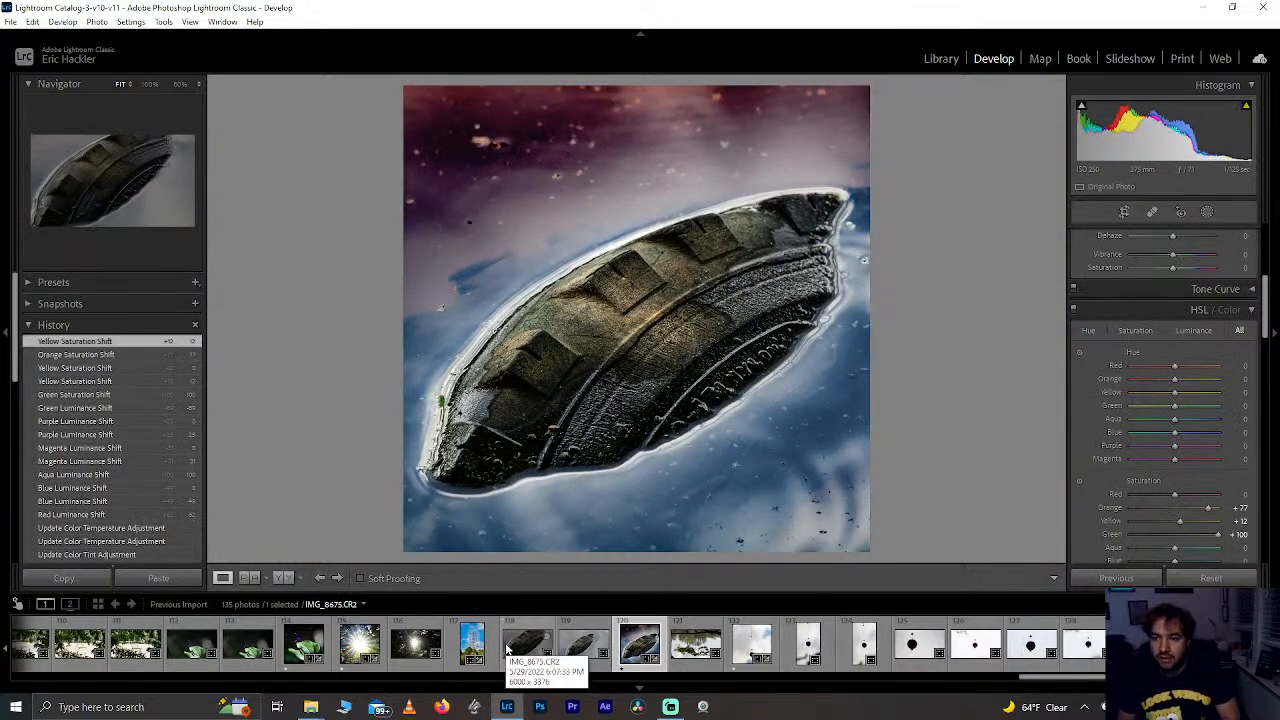
{"action": "key", "text": "Left"}
{"action": "key", "text": "Left"}
{"action": "key", "text": "Left"}
{"action": "key", "text": "Left"}
{"action": "key", "text": "Left"}
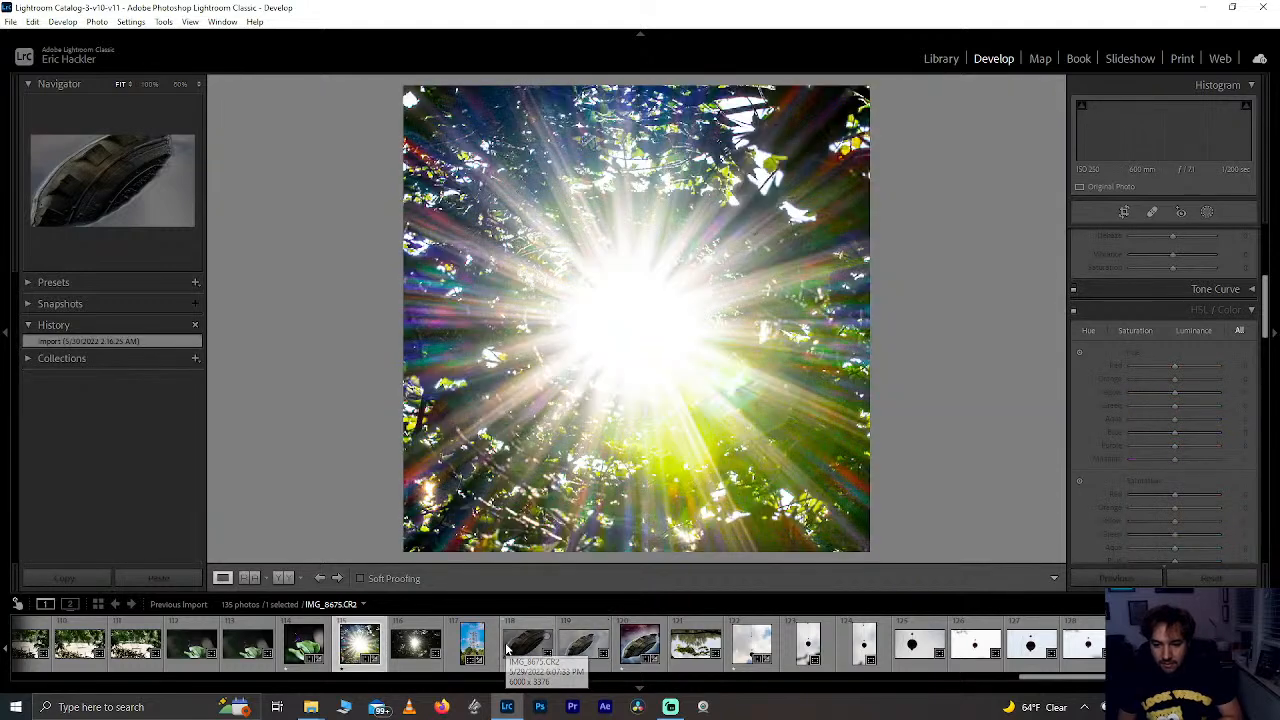
{"action": "key", "text": "Left"}
{"action": "key", "text": "Left"}
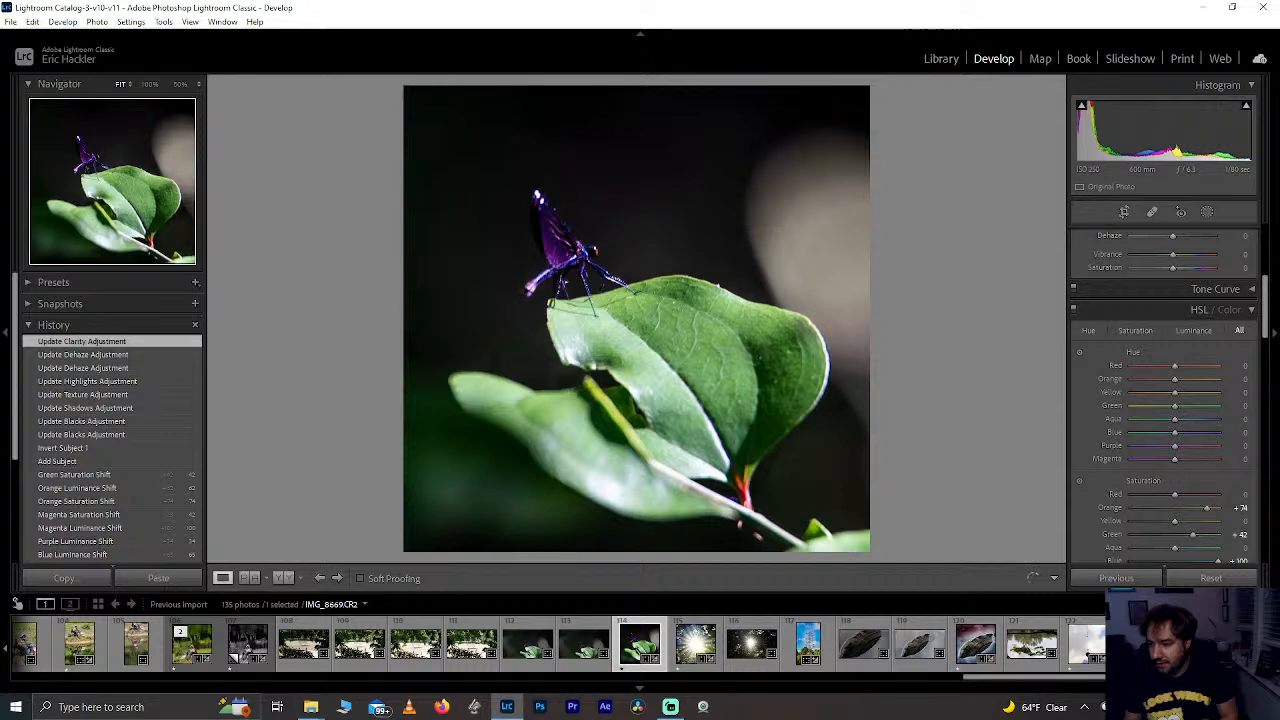
Step: Filter the filmstrip to rated photos only and look through them
{"action": "left_click", "coordinate": [1053, 578]}
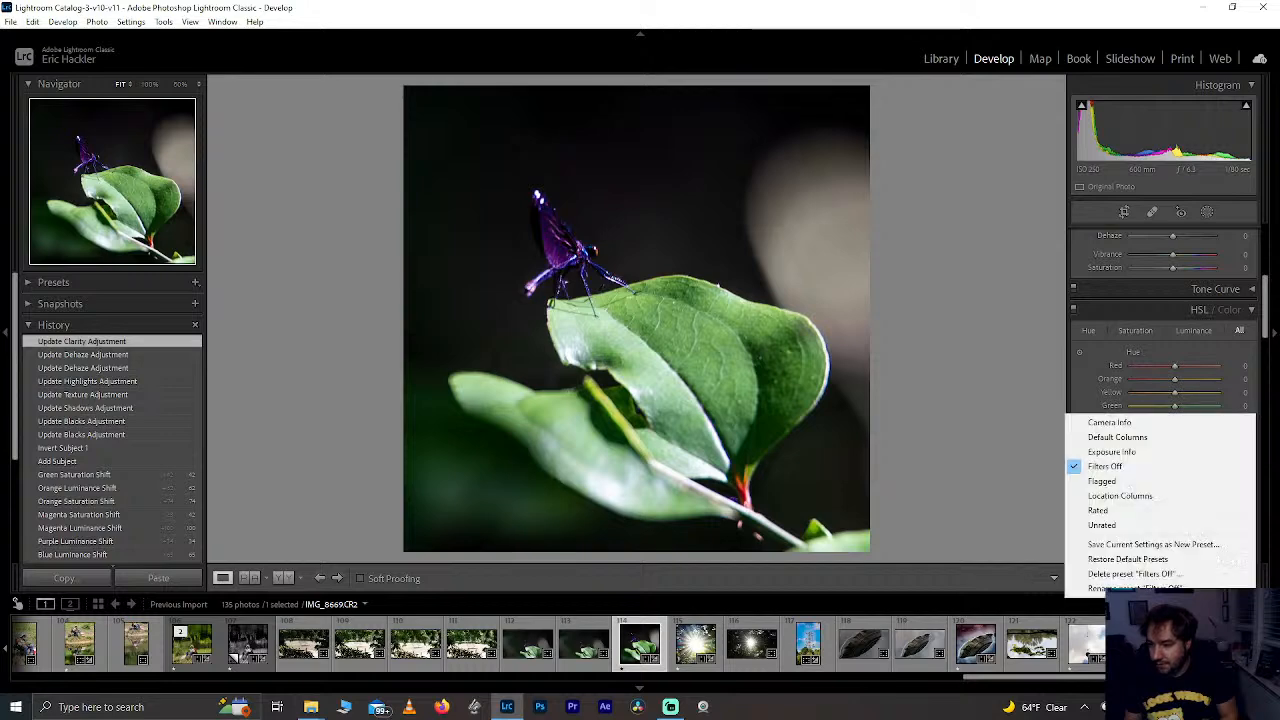
{"action": "left_click", "coordinate": [1133, 511]}
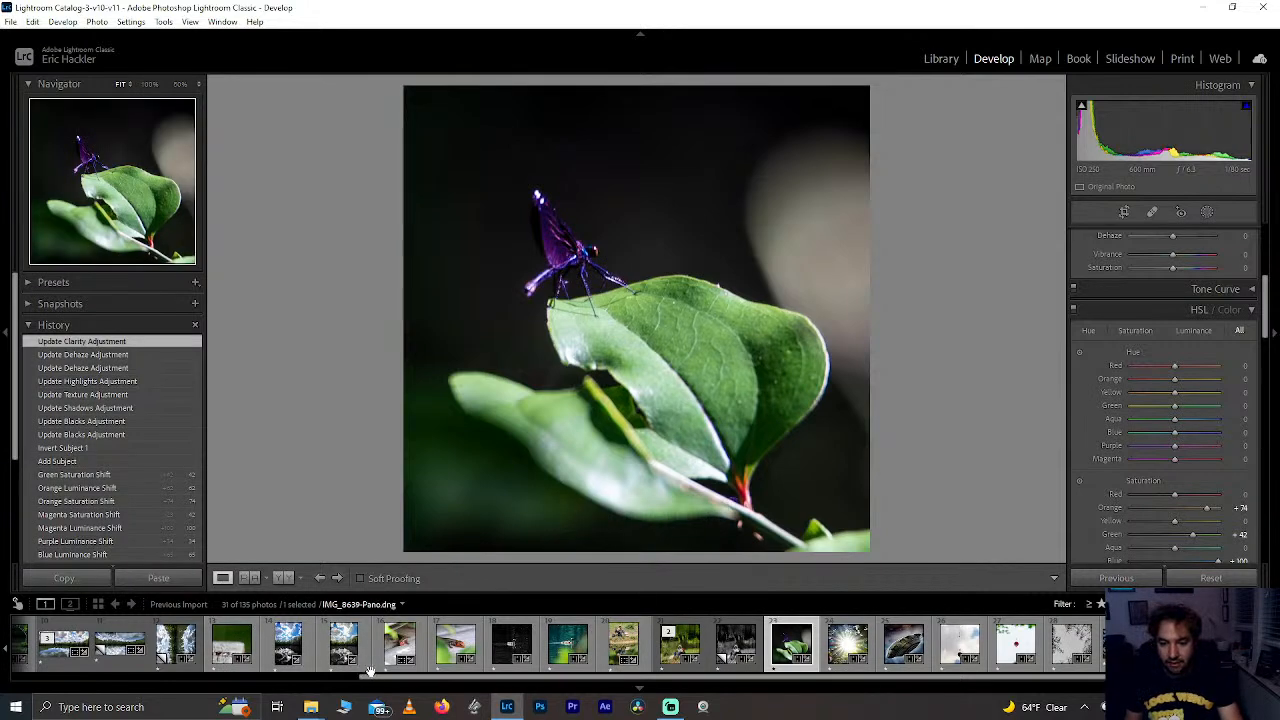
{"action": "left_click_drag", "start_coordinate": [381, 680], "coordinate": [409, 680]}
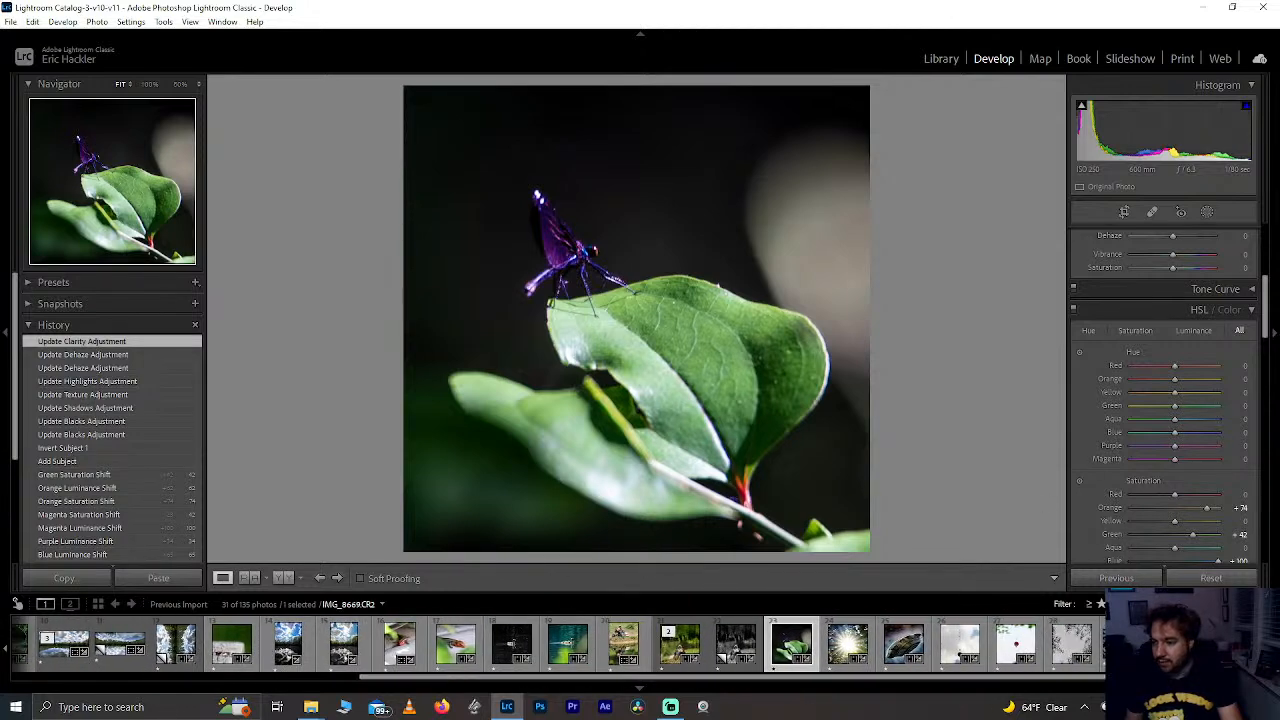
Step: Turn off the rating filter so the filmstrip includes every photo from the previous import
{"action": "left_click", "coordinate": [1090, 604]}
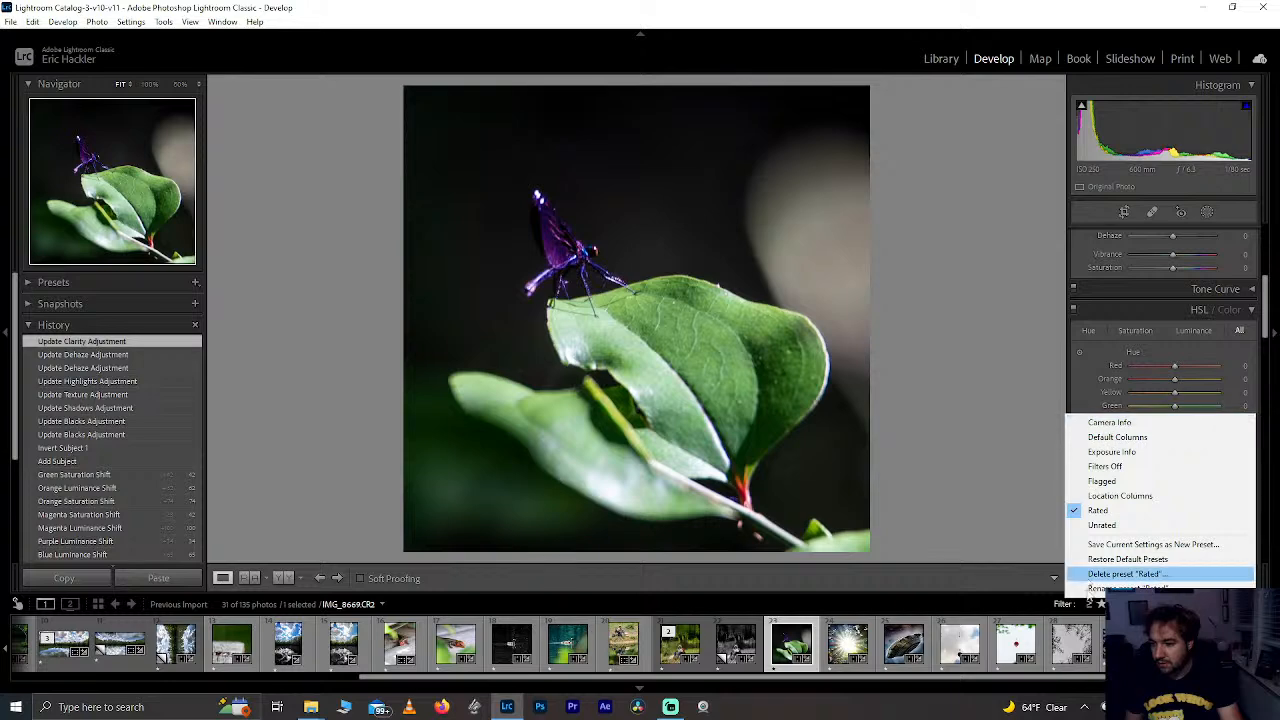
{"action": "left_click", "coordinate": [1037, 604]}
{"action": "left_click", "coordinate": [1004, 607]}
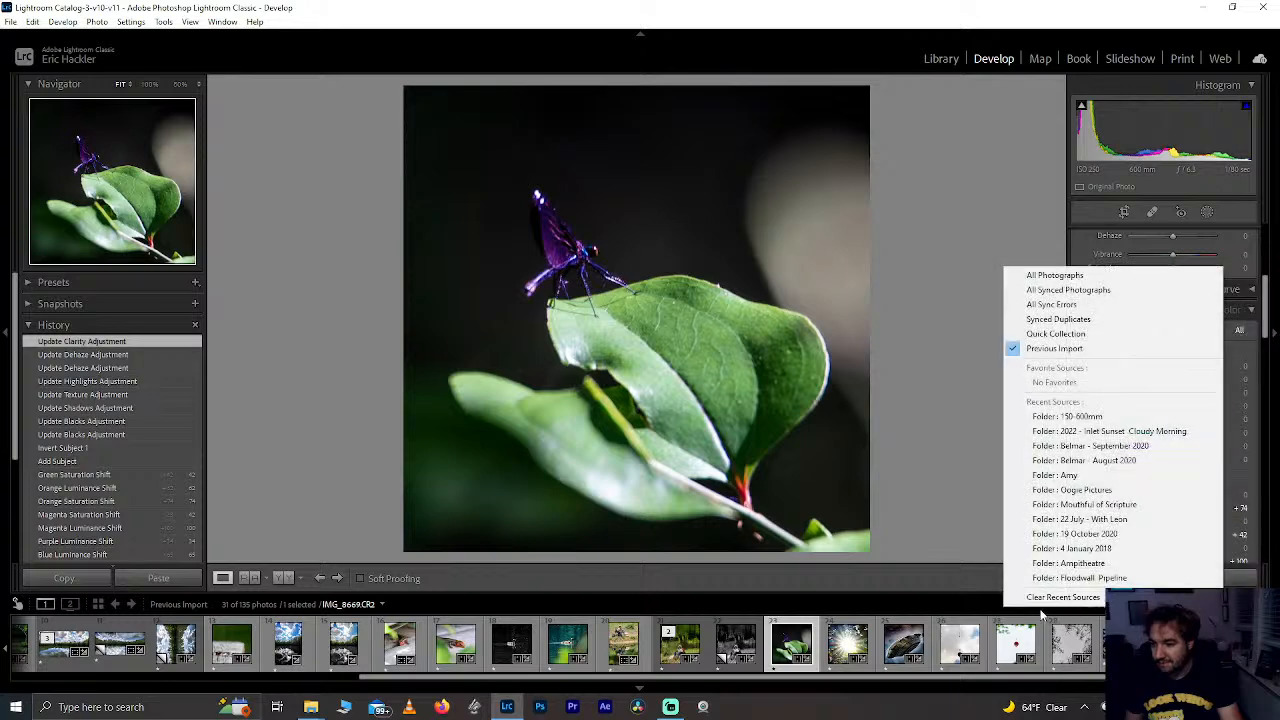
{"action": "left_click", "coordinate": [935, 510]}
{"action": "left_click", "coordinate": [1101, 605]}
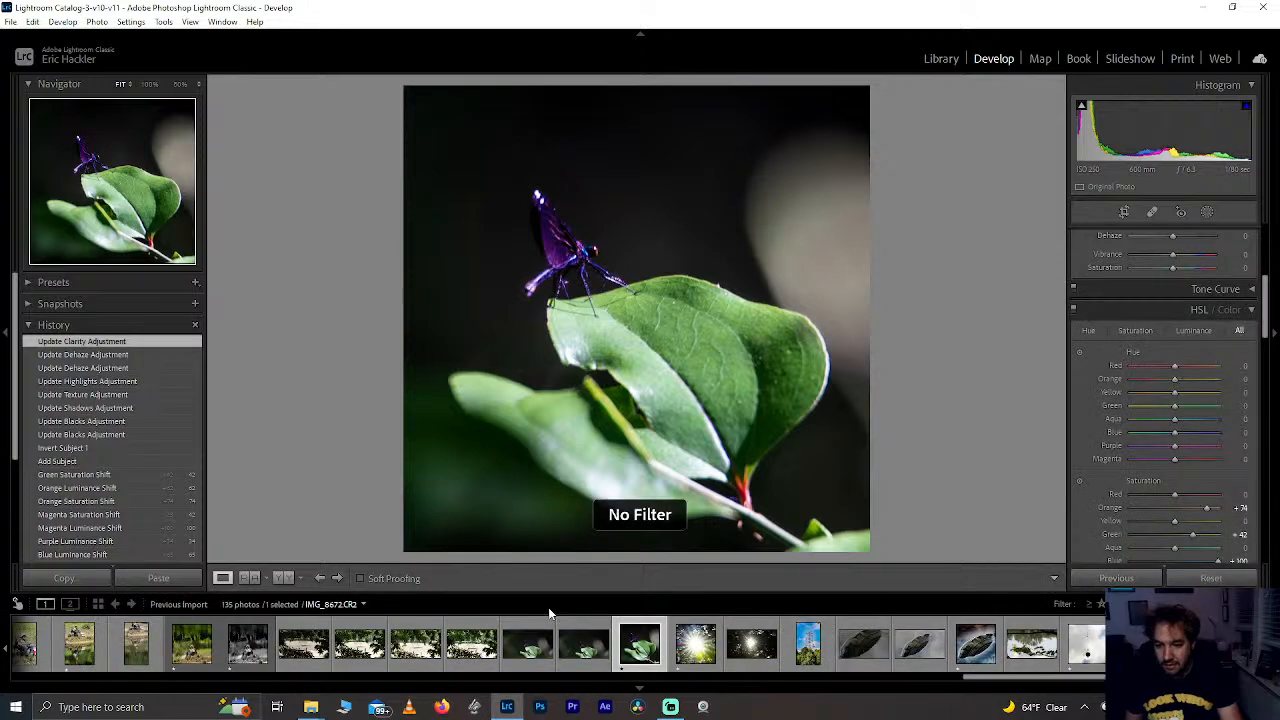
Step: Examine the turtle photos IMG_8572.CR2 and IMG_8548.CR2, checking the detail of each turtle's head up close
{"action": "scroll", "coordinate": [540, 640], "scroll_direction": "up", "scroll_amount": 10}
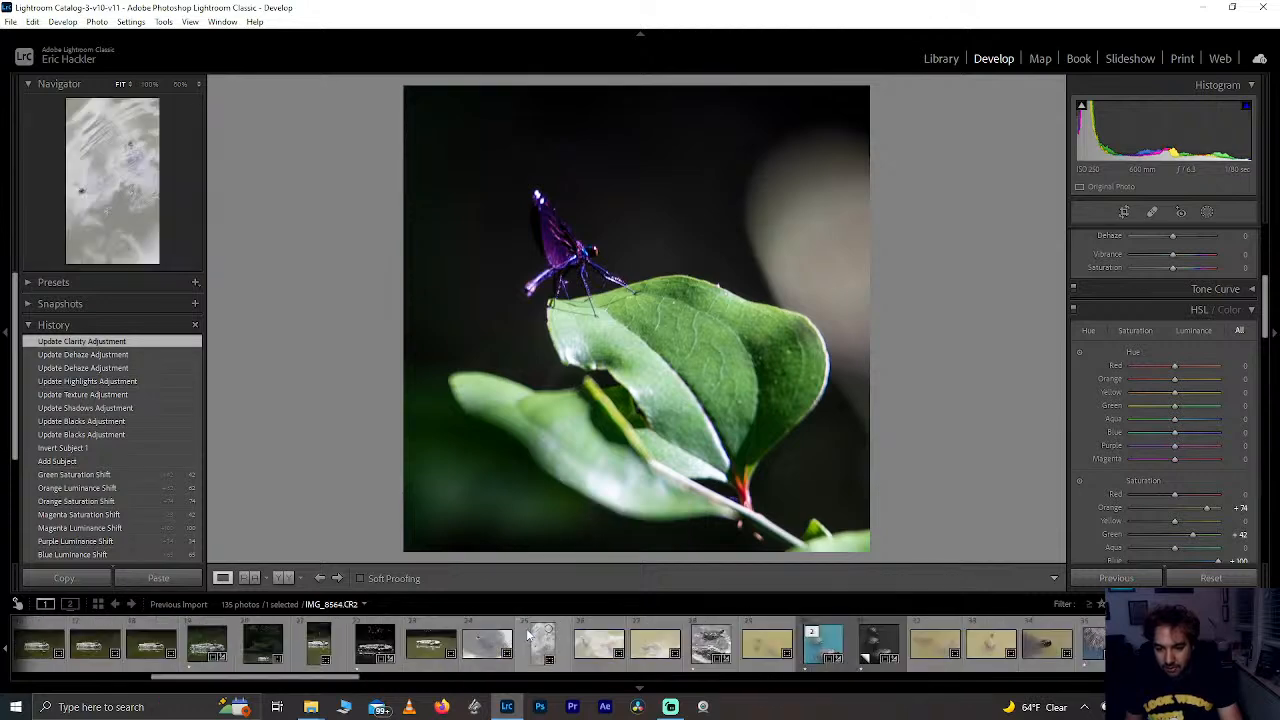
{"action": "left_click", "coordinate": [1047, 645]}
{"action": "left_click", "coordinate": [617, 302]}
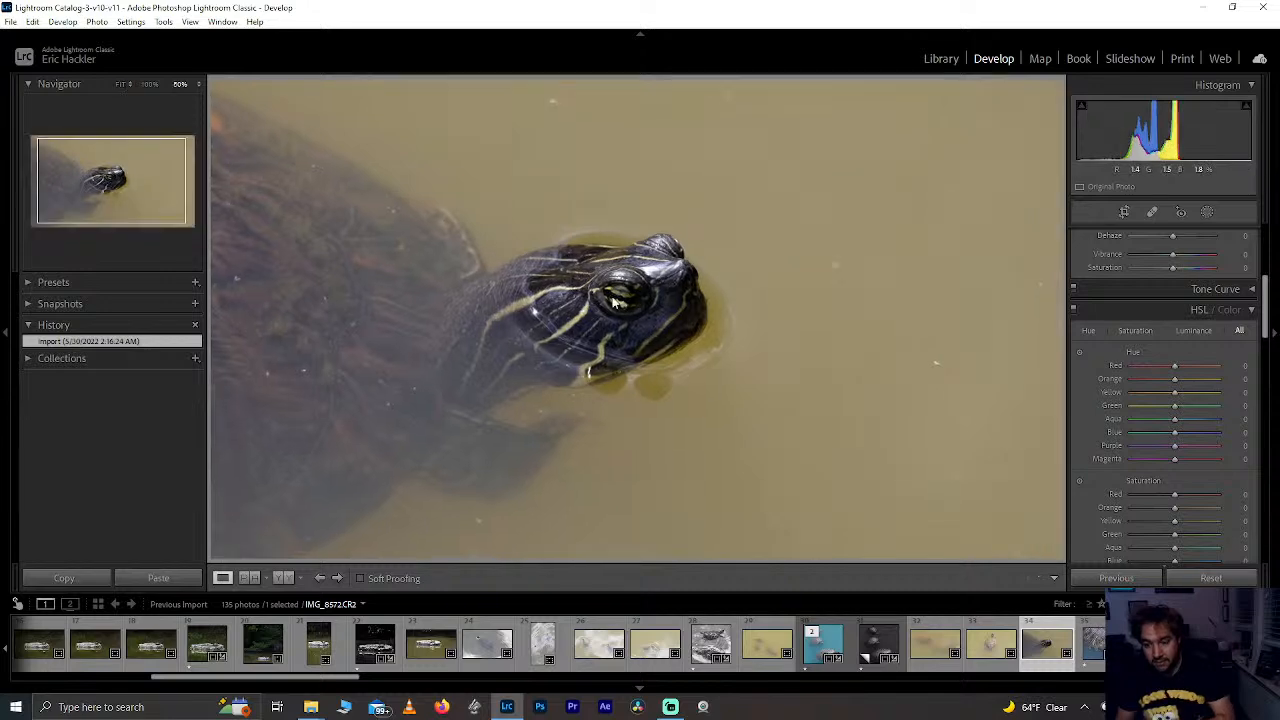
{"action": "left_click", "coordinate": [615, 302]}
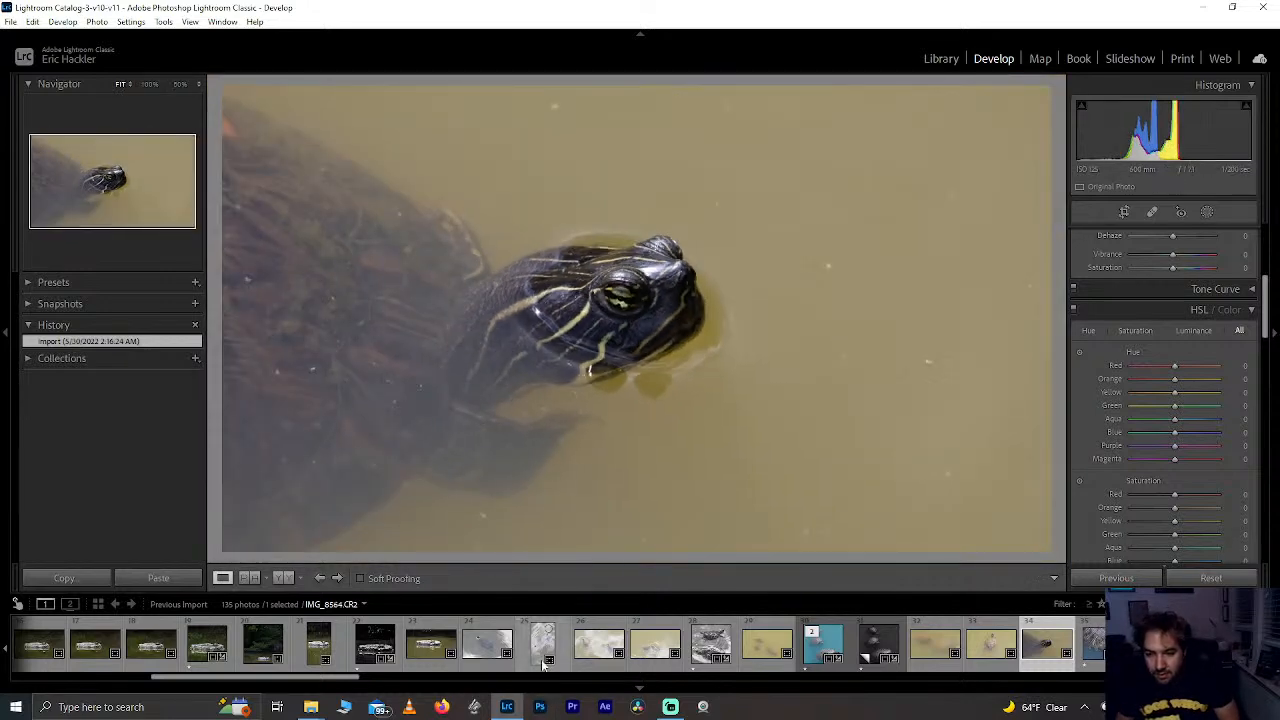
{"action": "scroll", "coordinate": [543, 665], "scroll_direction": "up", "scroll_amount": 5}
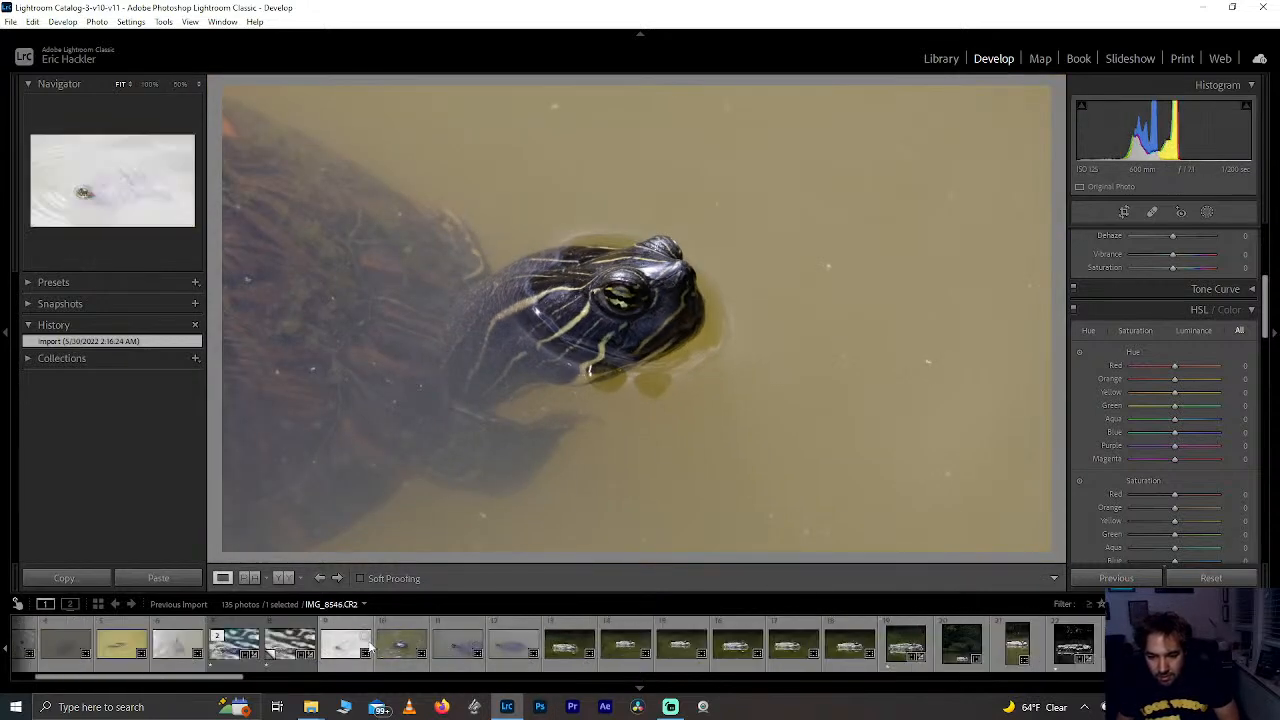
{"action": "left_click", "coordinate": [458, 645]}
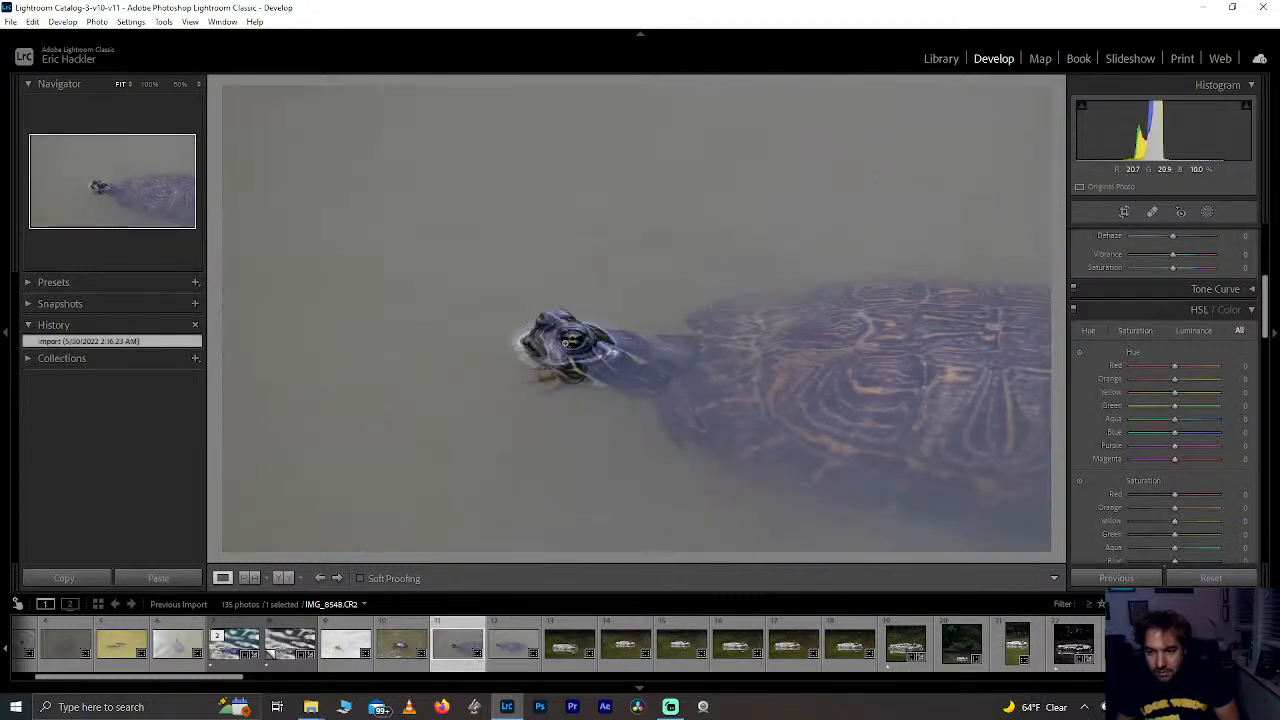
{"action": "left_click", "coordinate": [540, 376]}
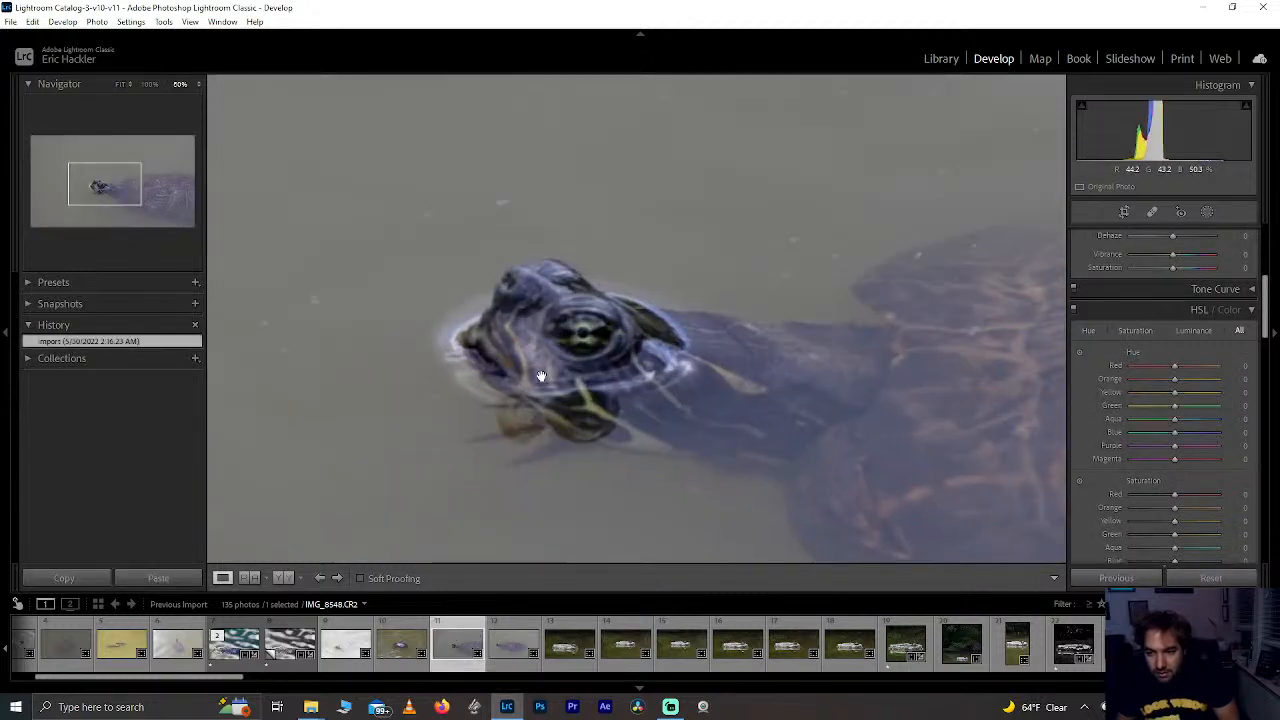
{"action": "left_click", "coordinate": [578, 476]}
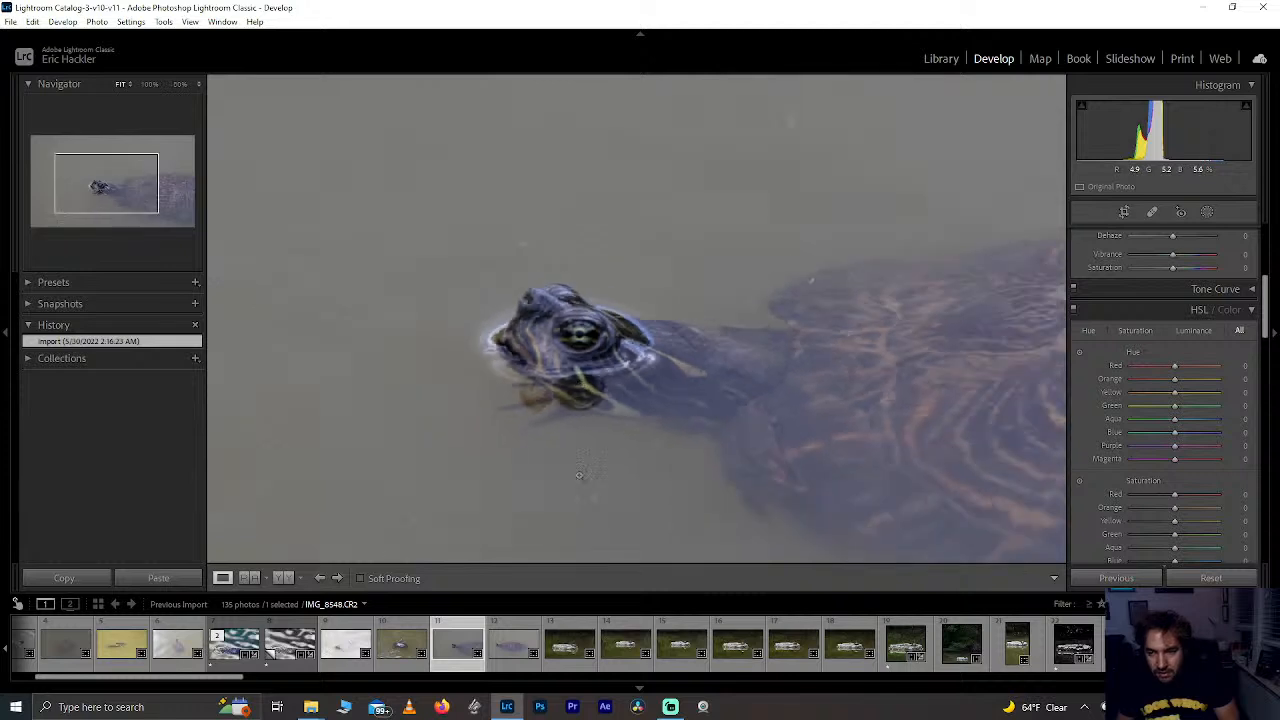
Step: Open the turtle photo IMG_8572.CR2 and crop it to a 1 x 1 square framed closely around the turtle's head
{"action": "scroll", "coordinate": [708, 640], "scroll_direction": "down", "scroll_amount": 3}
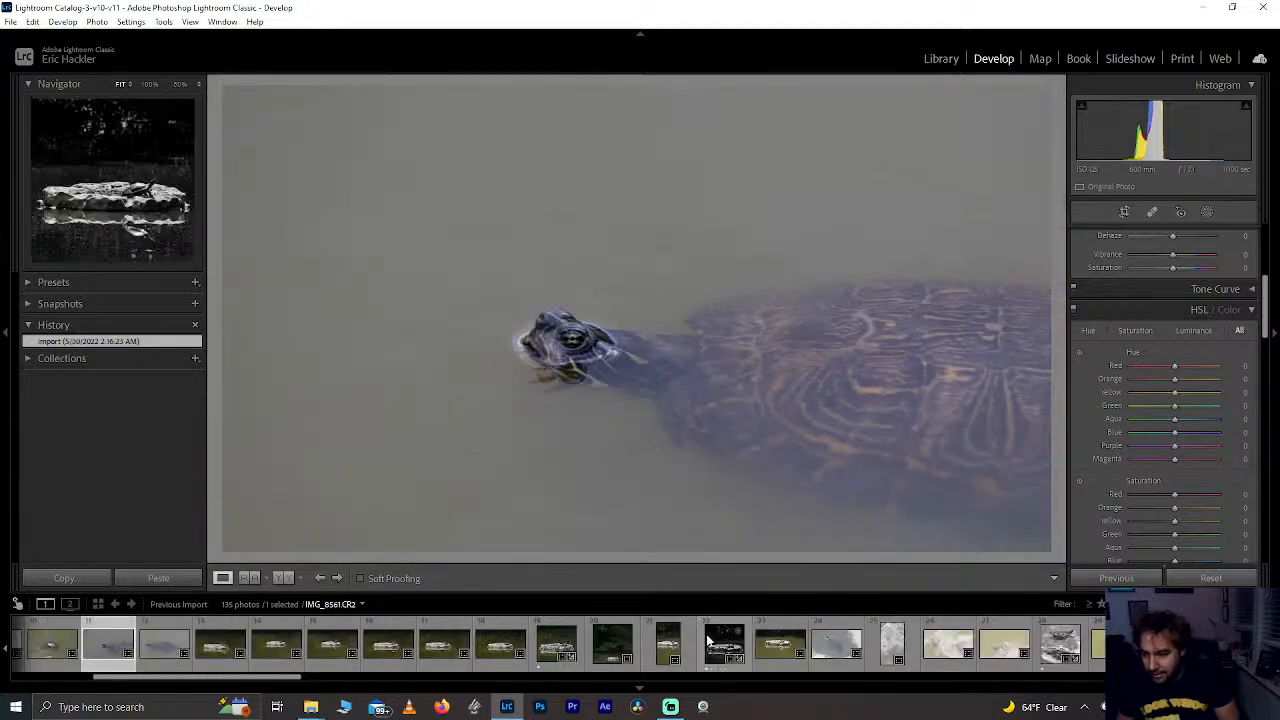
{"action": "scroll", "coordinate": [970, 645], "scroll_direction": "down", "scroll_amount": 3}
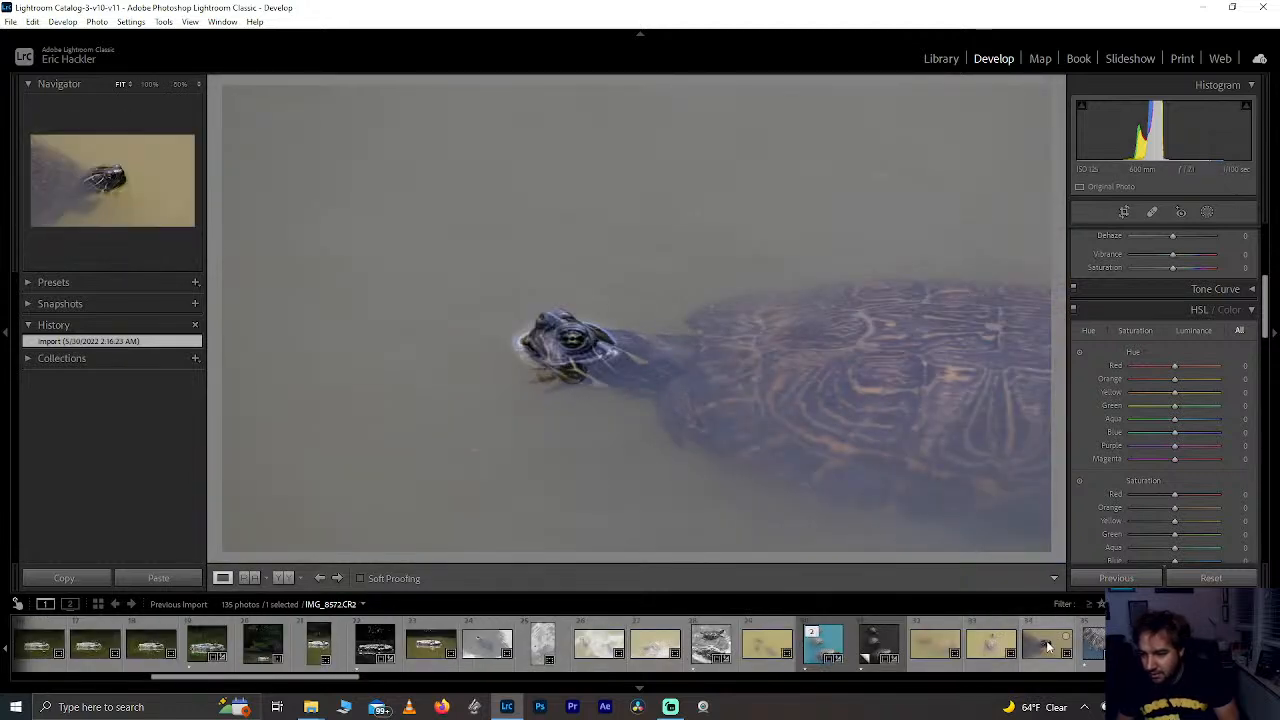
{"action": "left_click", "coordinate": [1047, 647]}
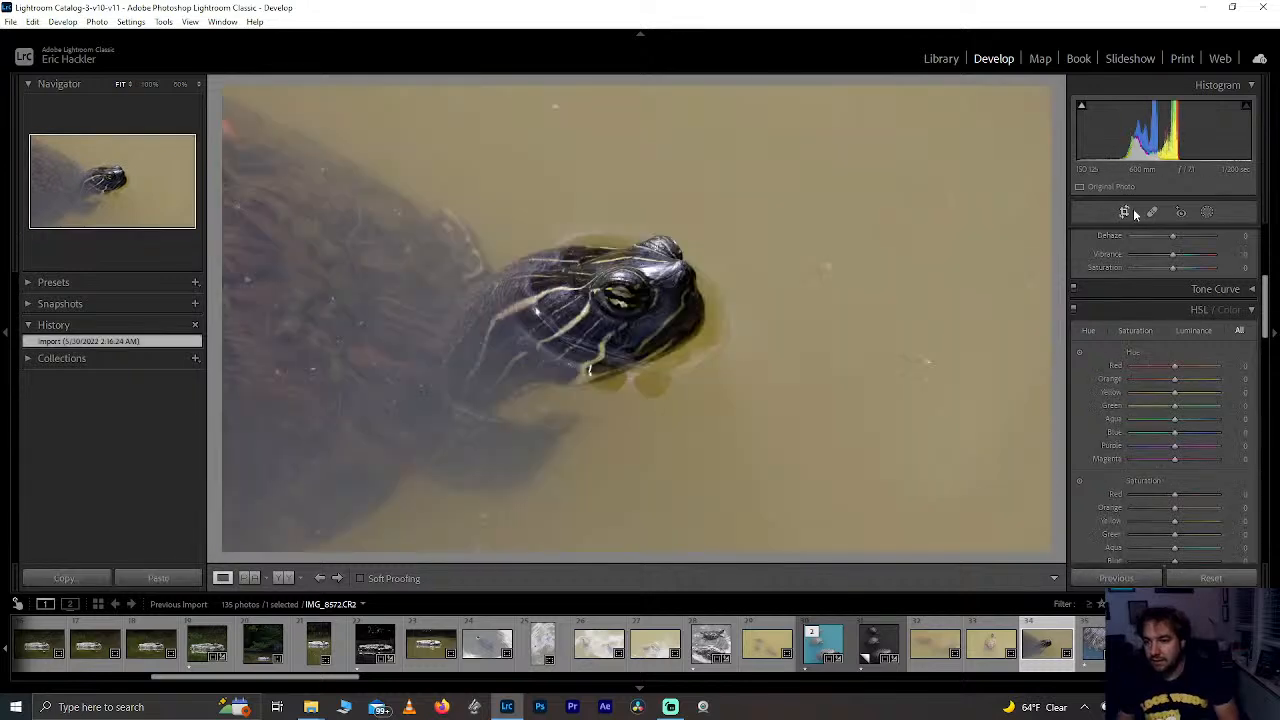
{"action": "left_click", "coordinate": [1125, 212]}
{"action": "left_click", "coordinate": [1213, 262]}
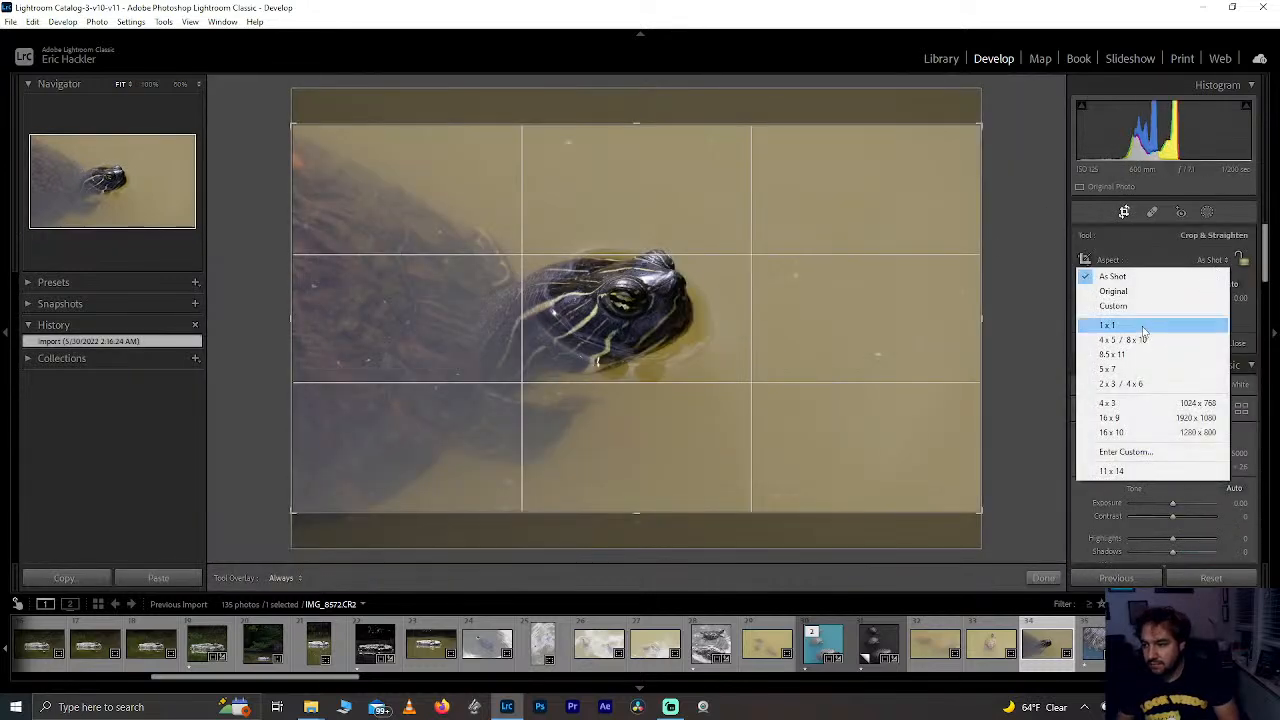
{"action": "left_click", "coordinate": [1143, 328]}
{"action": "left_click_drag", "start_coordinate": [684, 253], "coordinate": [664, 311]}
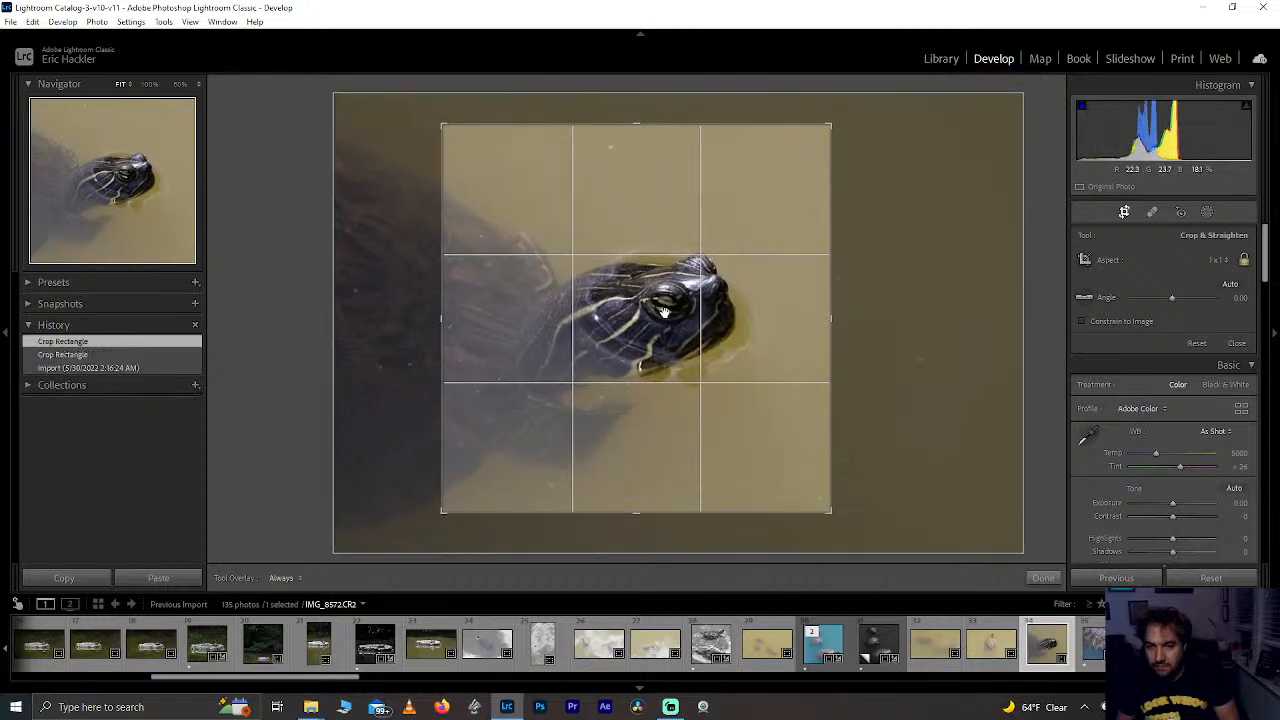
{"action": "left_click_drag", "start_coordinate": [667, 316], "coordinate": [675, 316]}
{"action": "left_click_drag", "start_coordinate": [643, 124], "coordinate": [640, 186]}
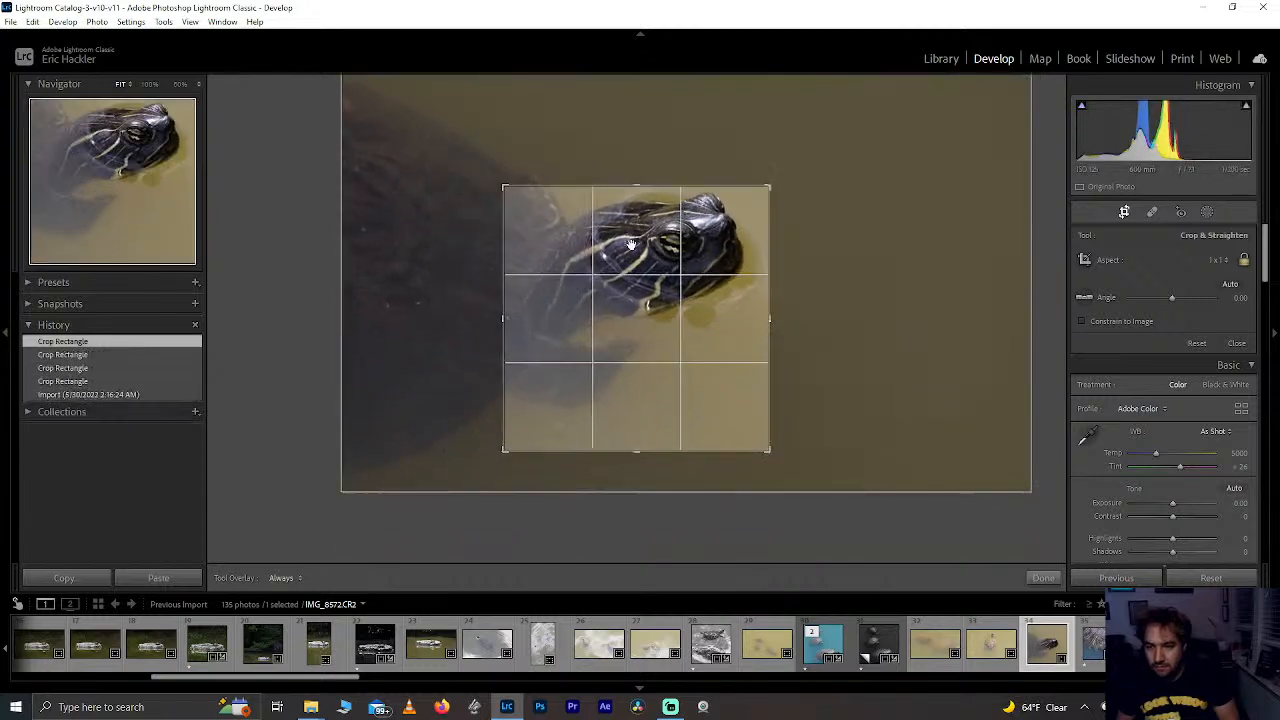
{"action": "mouse_move", "coordinate": [633, 262]}
{"action": "left_mouse_down"}
{"action": "mouse_move", "coordinate": [608, 332]}
{"action": "mouse_move", "coordinate": [623, 285]}
{"action": "mouse_move", "coordinate": [642, 288]}
{"action": "mouse_move", "coordinate": [634, 300]}
{"action": "mouse_move", "coordinate": [634, 272]}
{"action": "mouse_move", "coordinate": [637, 286]}
{"action": "left_mouse_up"}
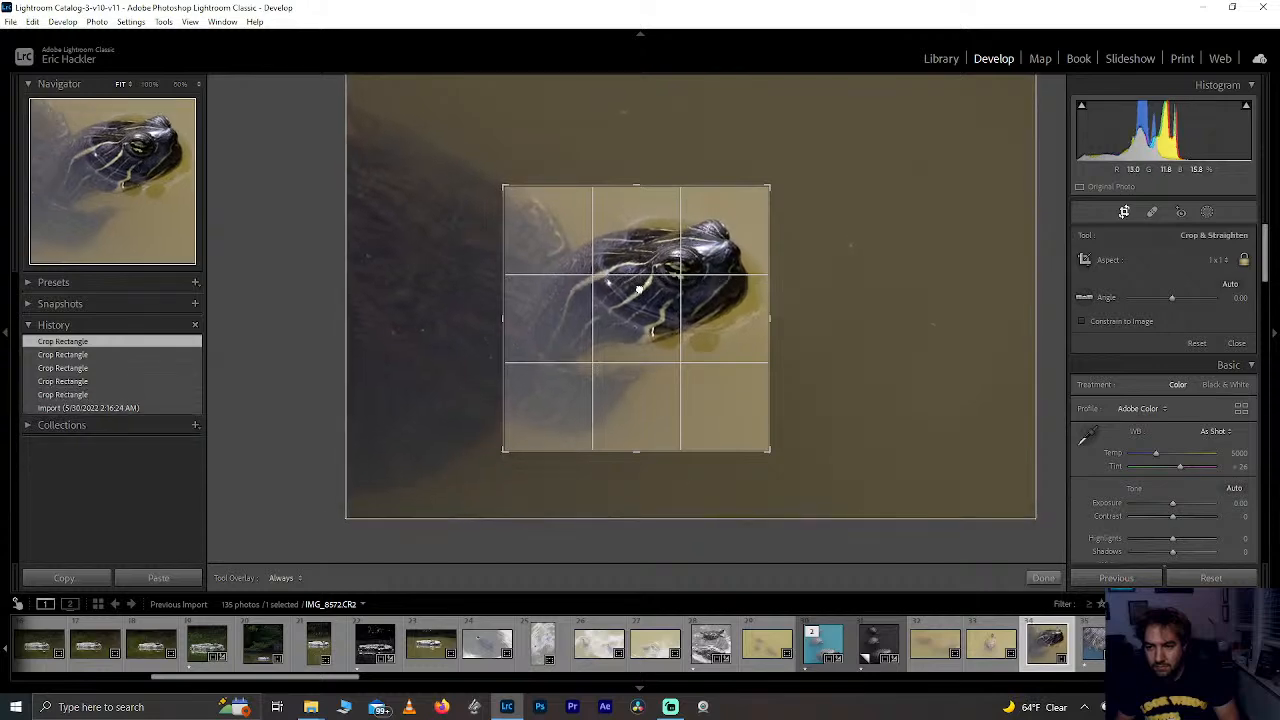
{"action": "left_click", "coordinate": [1043, 578]}
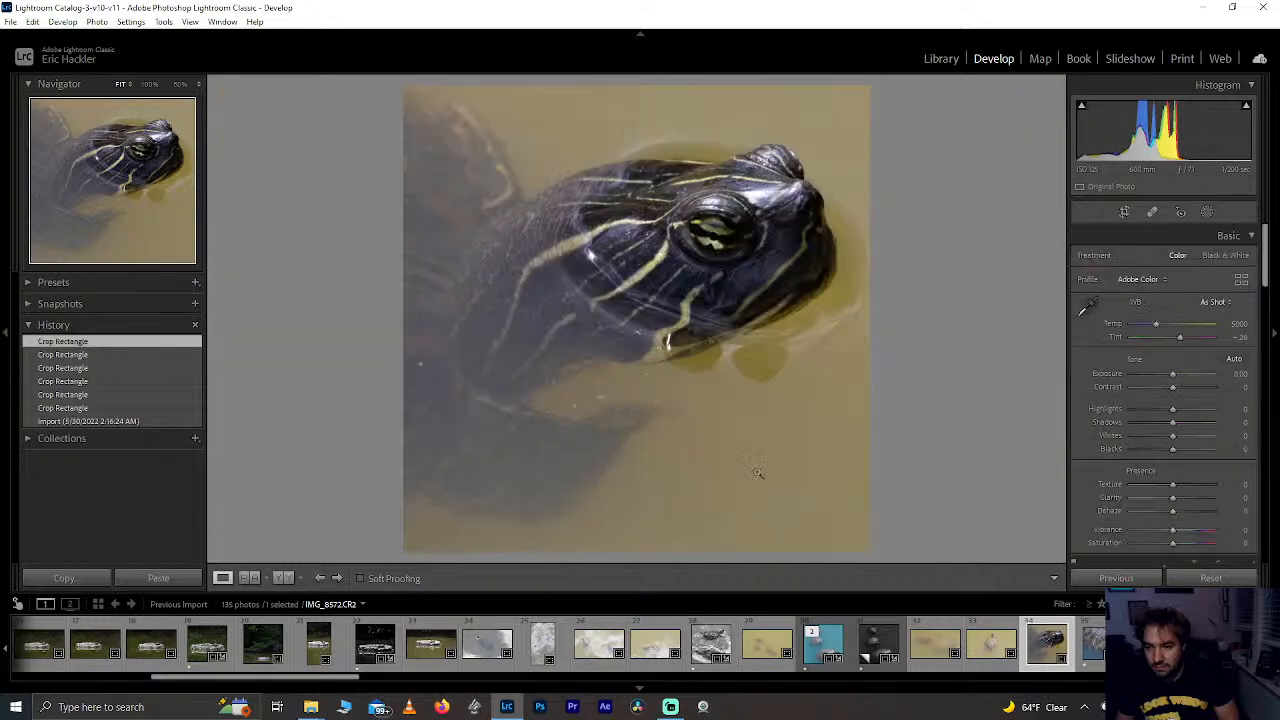
Step: Set the photo's Texture to +100, and try lower Dehaze and Temp values before resetting both
{"action": "left_click", "coordinate": [738, 241]}
{"action": "left_click", "coordinate": [758, 278]}
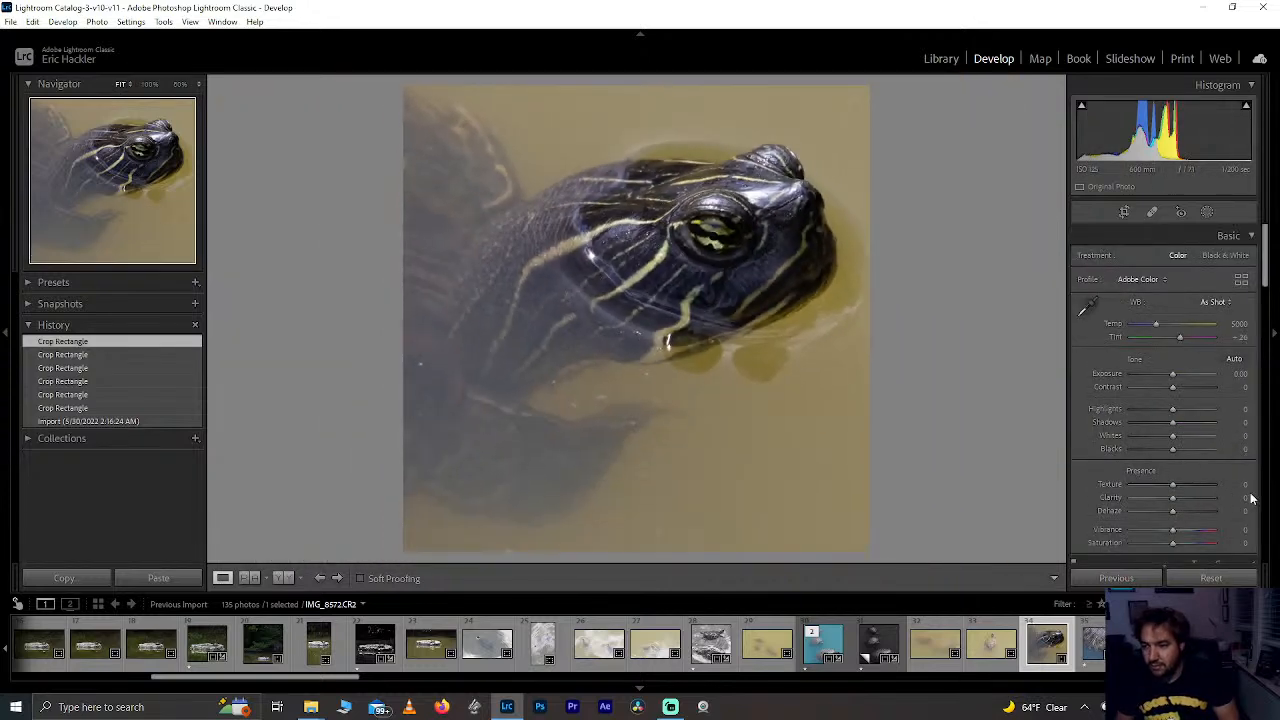
{"action": "left_click_drag", "start_coordinate": [1173, 486], "coordinate": [1152, 512]}
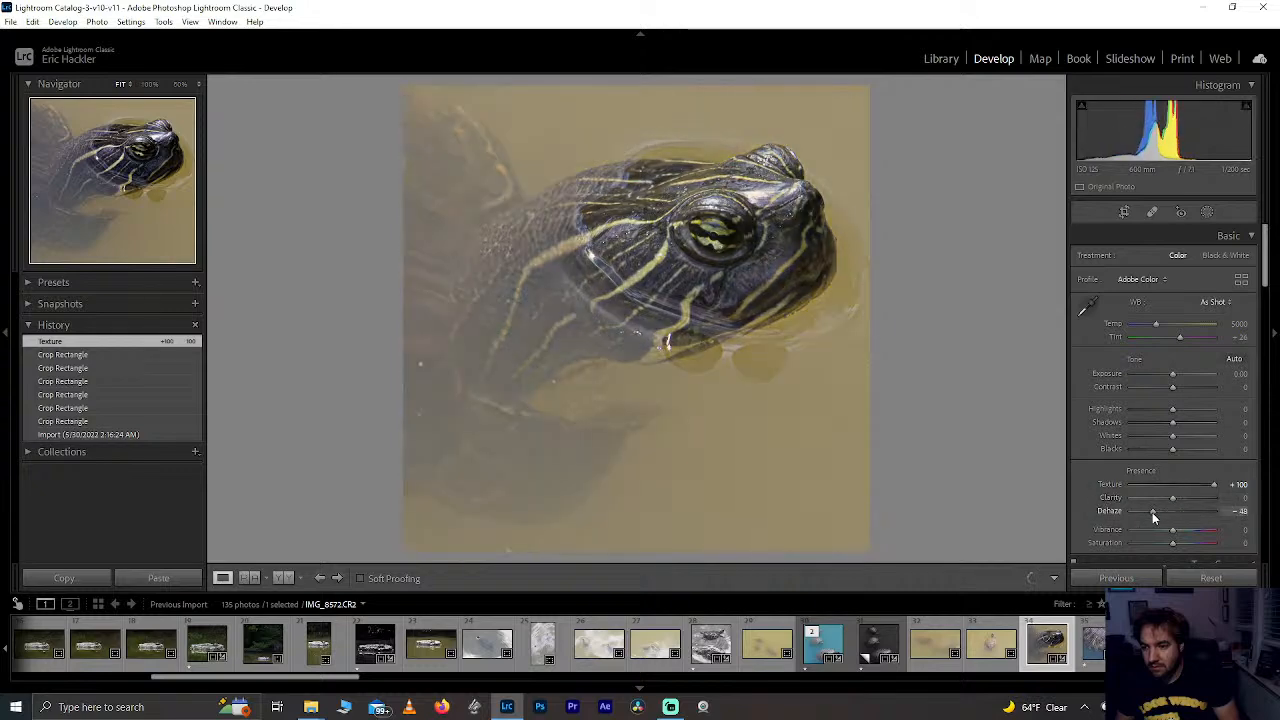
{"action": "double_click", "coordinate": [1164, 512]}
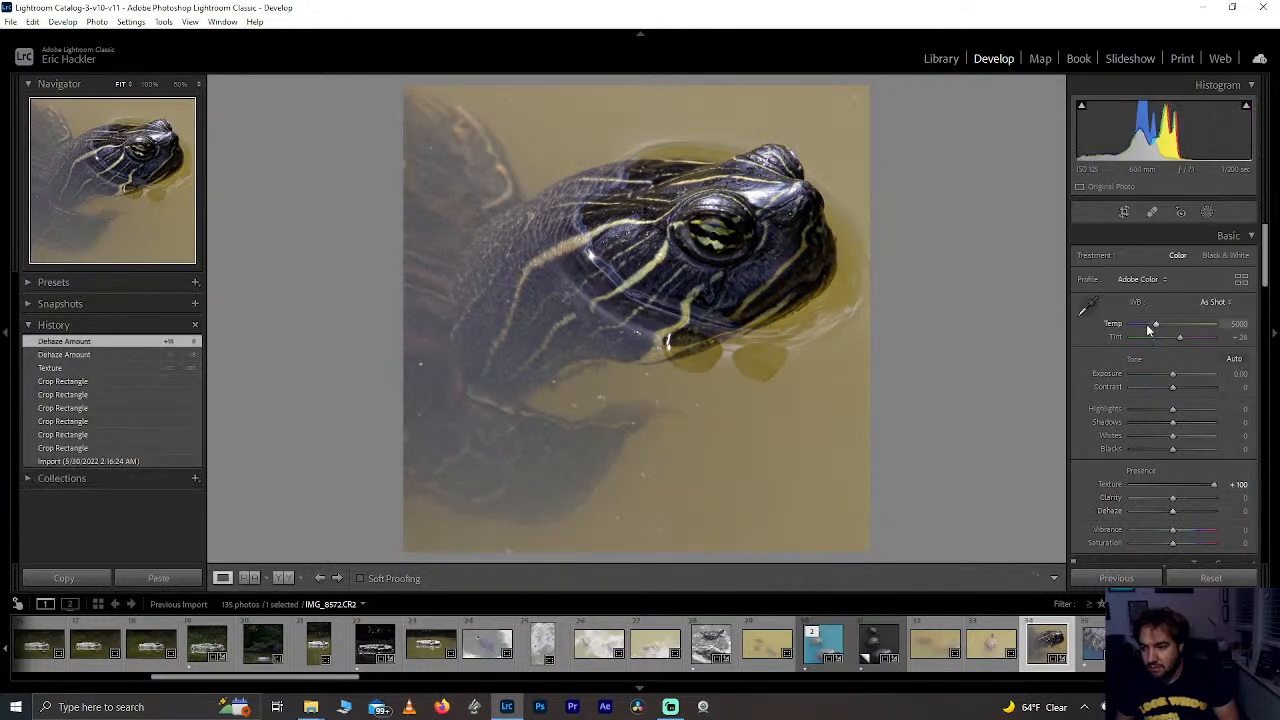
{"action": "mouse_move", "coordinate": [1150, 324]}
{"action": "left_mouse_down"}
{"action": "mouse_move", "coordinate": [1137, 330]}
{"action": "mouse_move", "coordinate": [1148, 327]}
{"action": "left_mouse_up"}
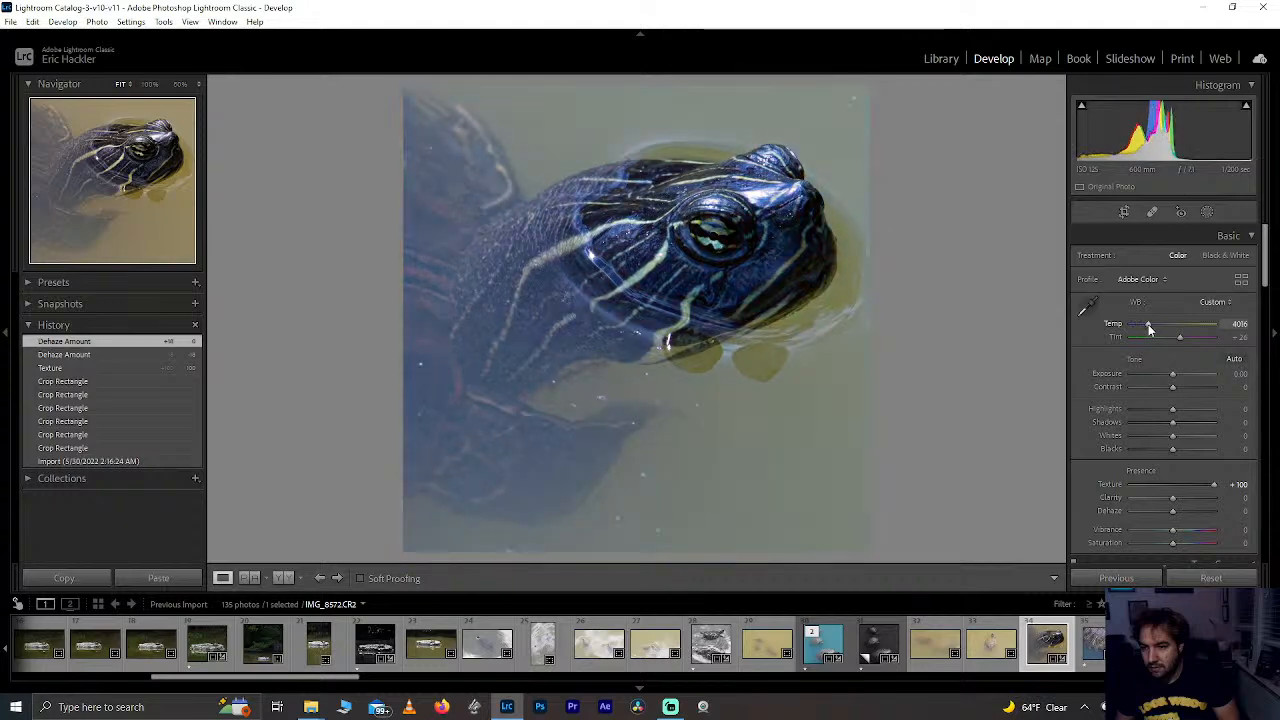
{"action": "double_click", "coordinate": [1150, 328]}
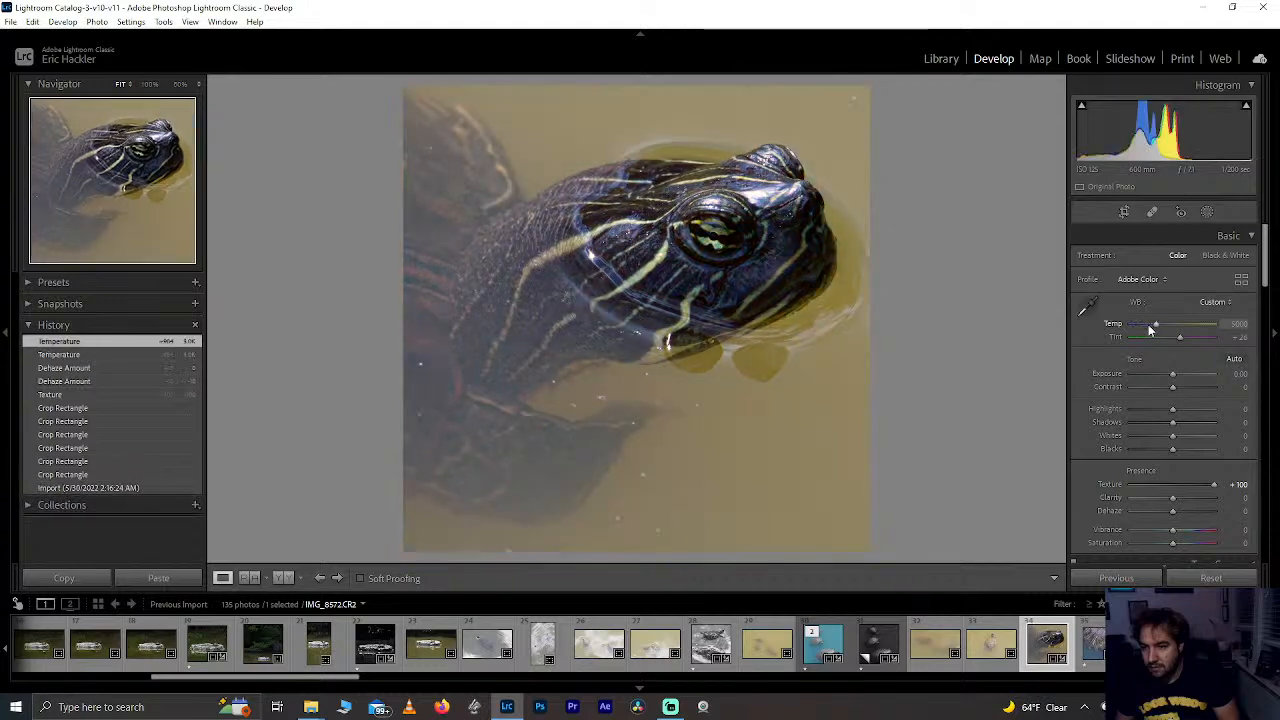
{"action": "left_click", "coordinate": [1207, 212]}
{"action": "left_click", "coordinate": [1127, 251]}
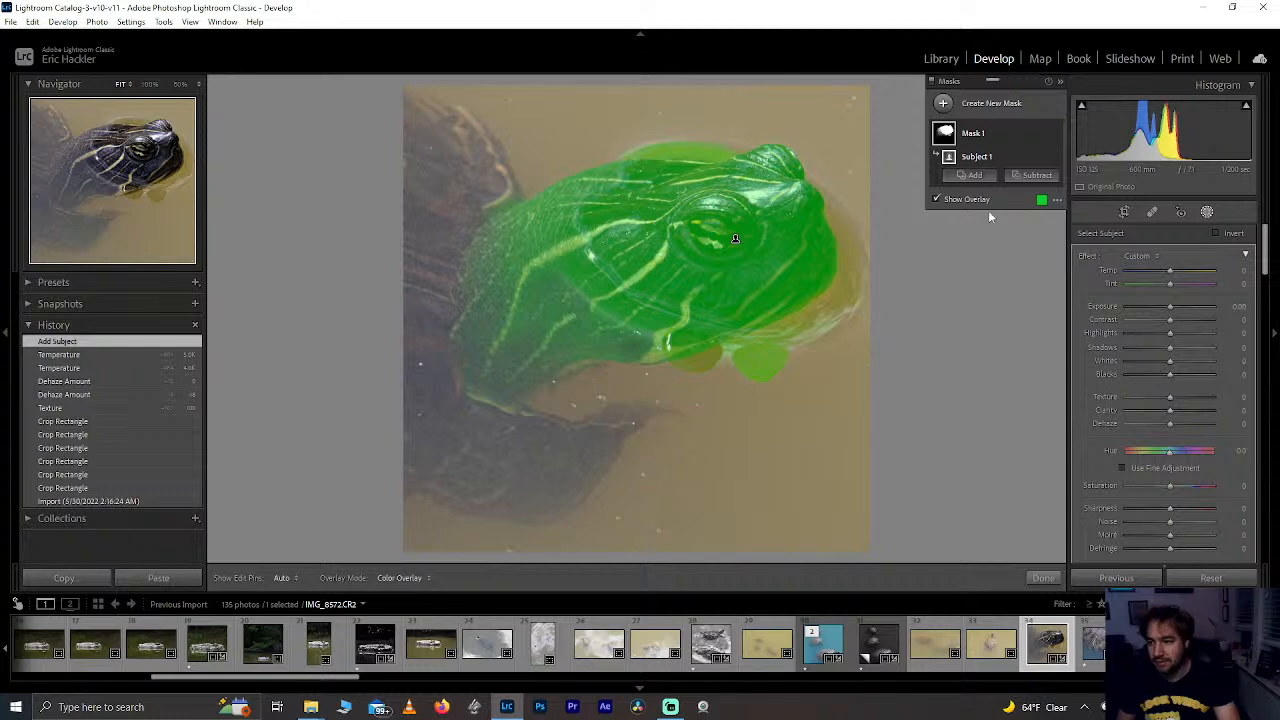
{"action": "left_click", "coordinate": [999, 136]}
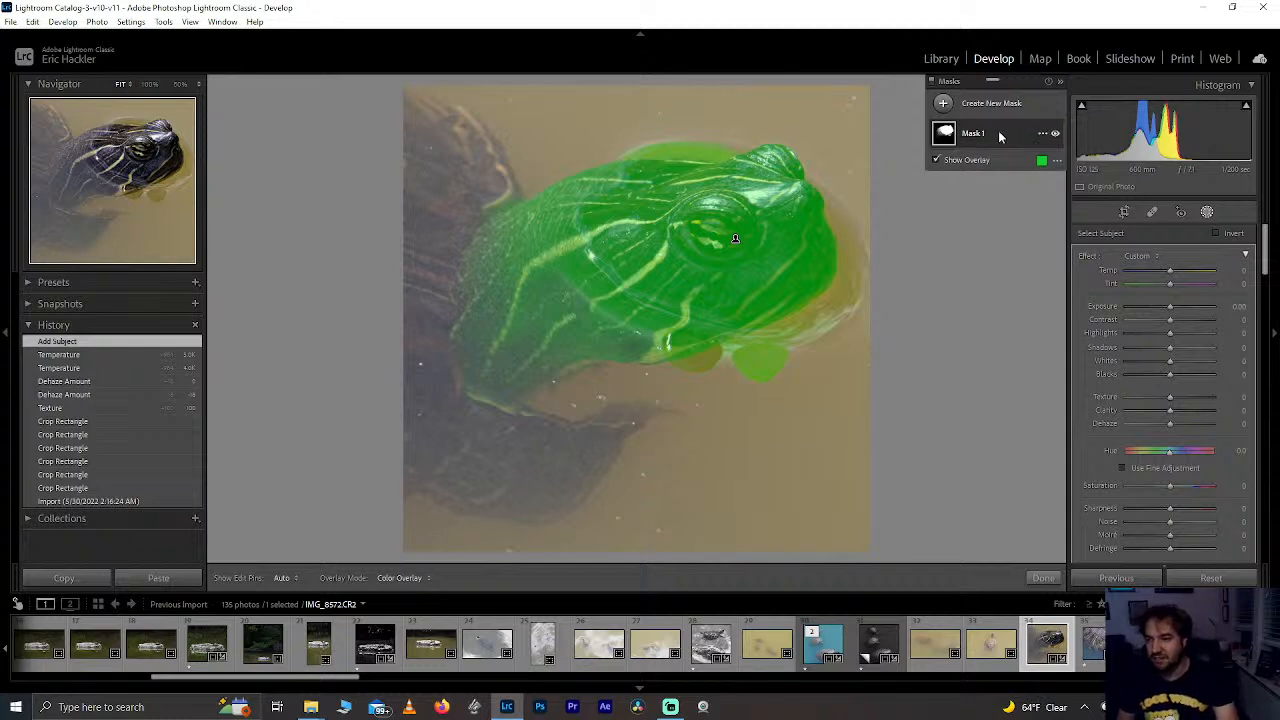
{"action": "key", "text": "Delete"}
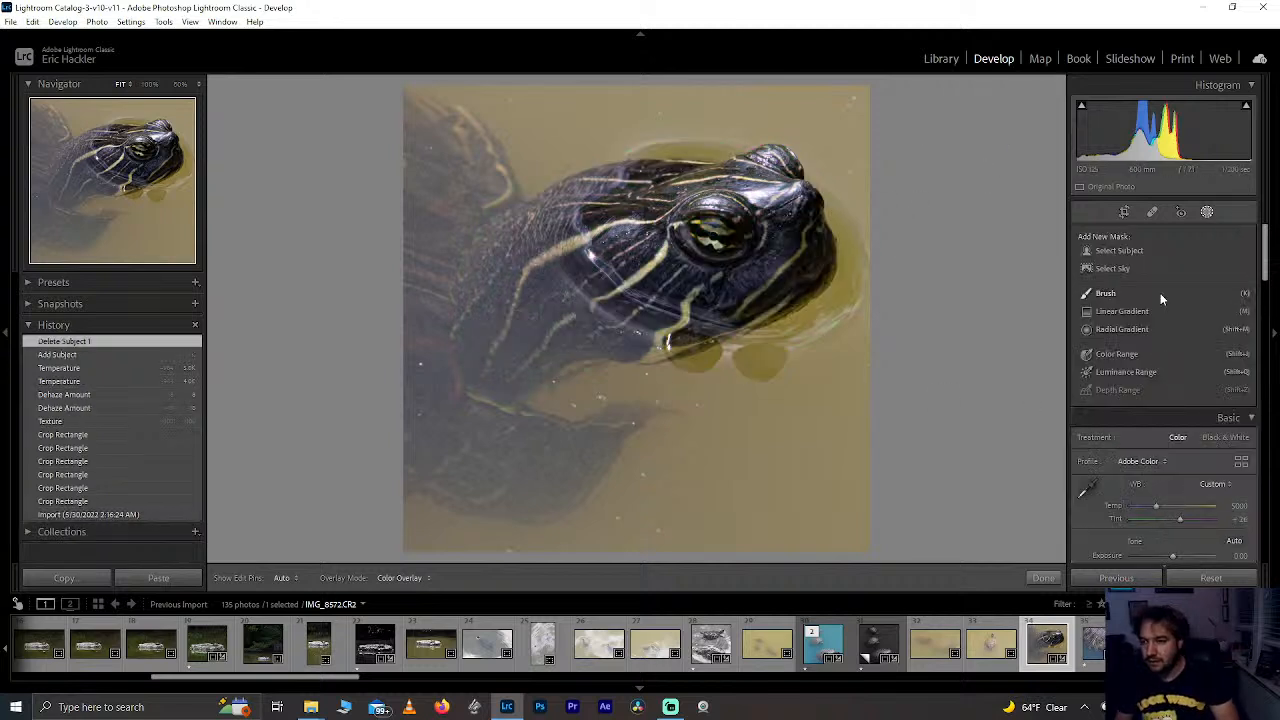
Step: Convert the turtle photo to black and white and try a Select Sky mask, cancelling the detection
{"action": "left_click", "coordinate": [1225, 437]}
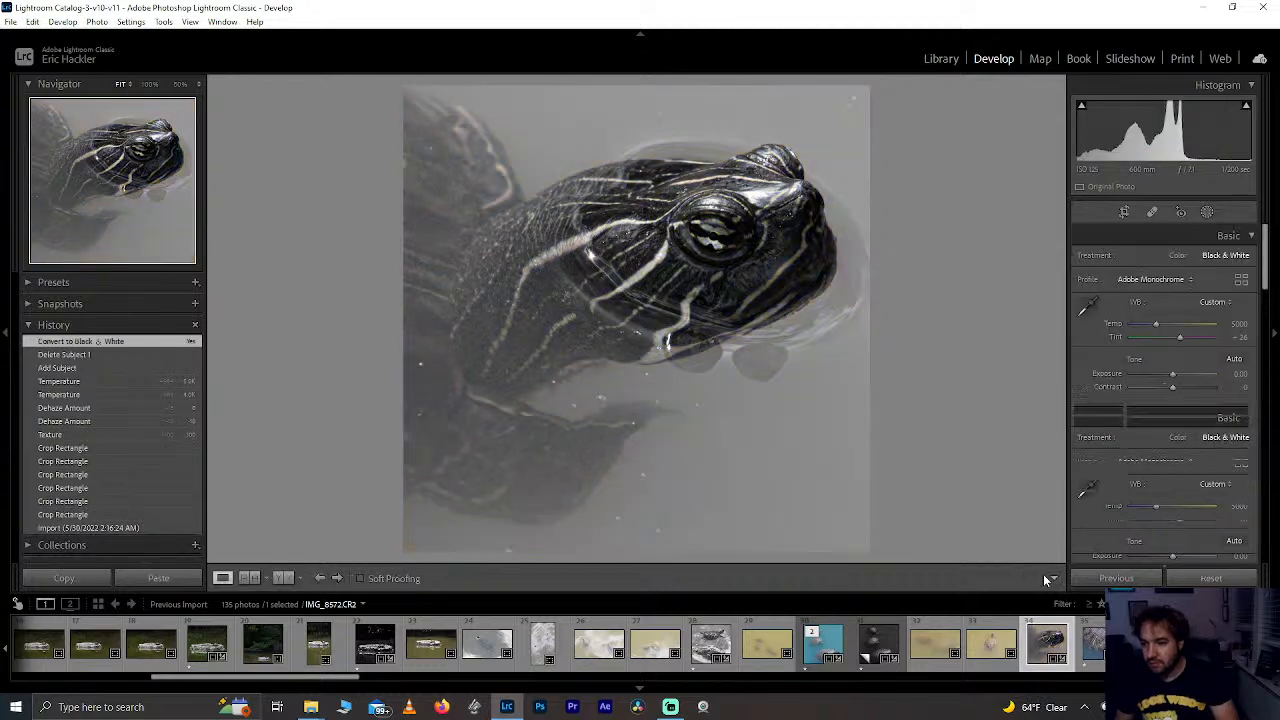
{"action": "left_click", "coordinate": [1206, 213]}
{"action": "left_click", "coordinate": [1120, 268]}
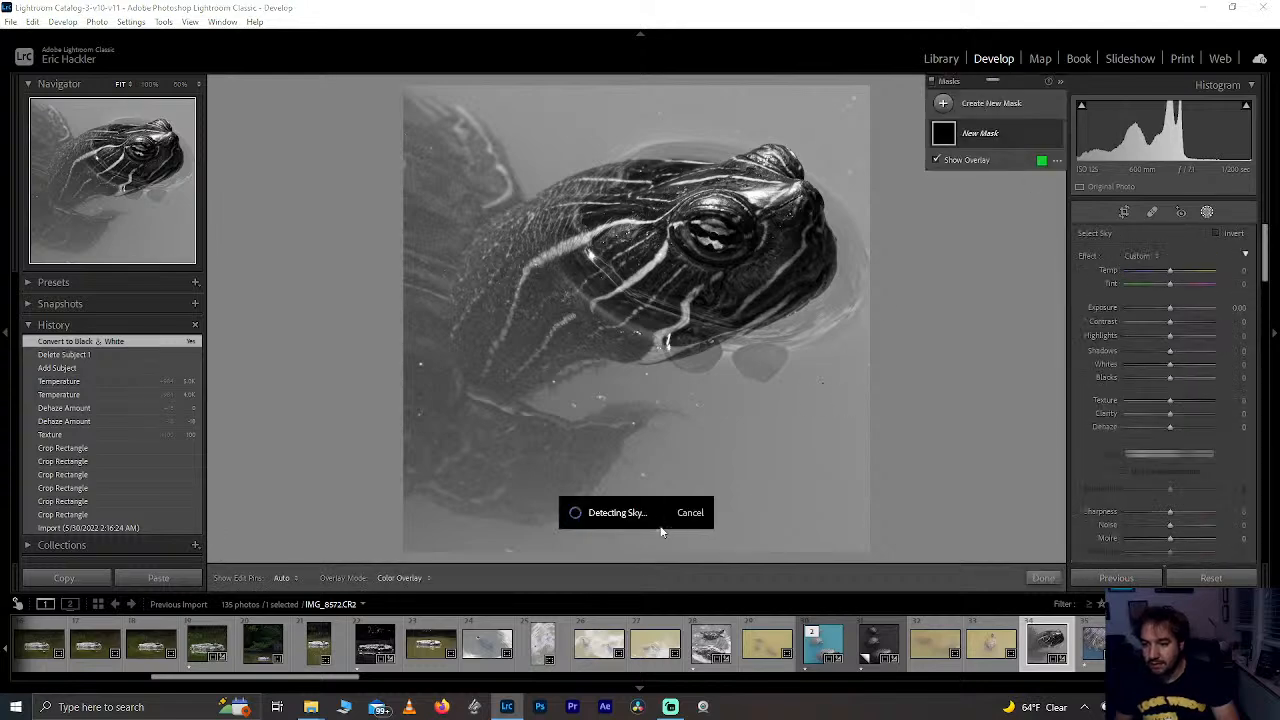
{"action": "left_click", "coordinate": [690, 512]}
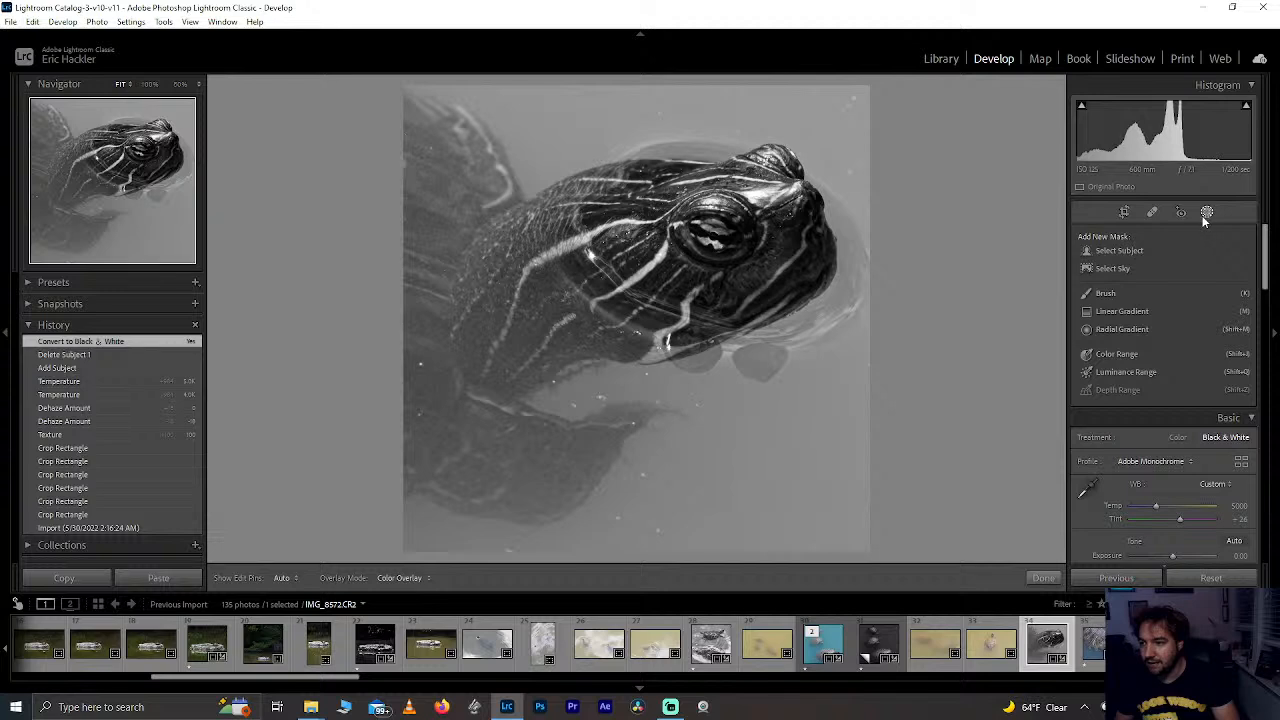
Step: Mask the turtle's head with Select Subject, without inversion, and set the mask's Texture to 100 and Clarity to 50
{"action": "left_click", "coordinate": [1117, 250]}
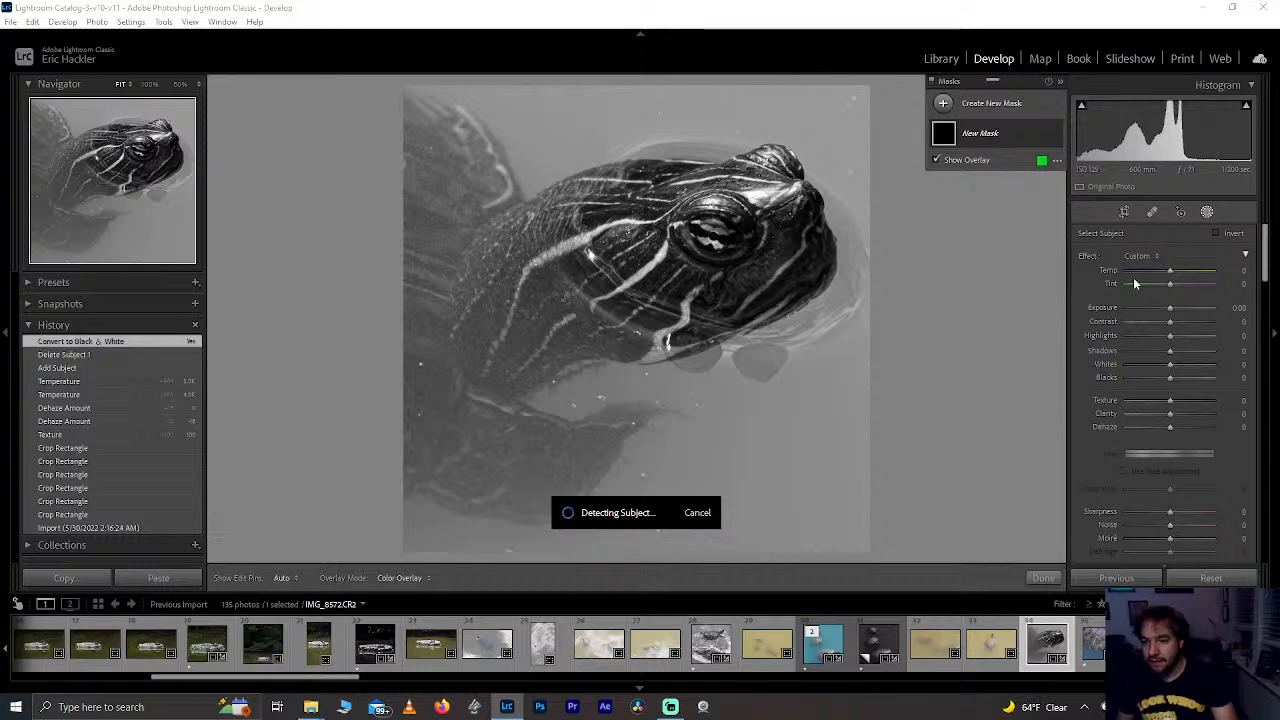
{"action": "left_click", "coordinate": [1216, 234]}
{"action": "left_click", "coordinate": [1216, 234]}
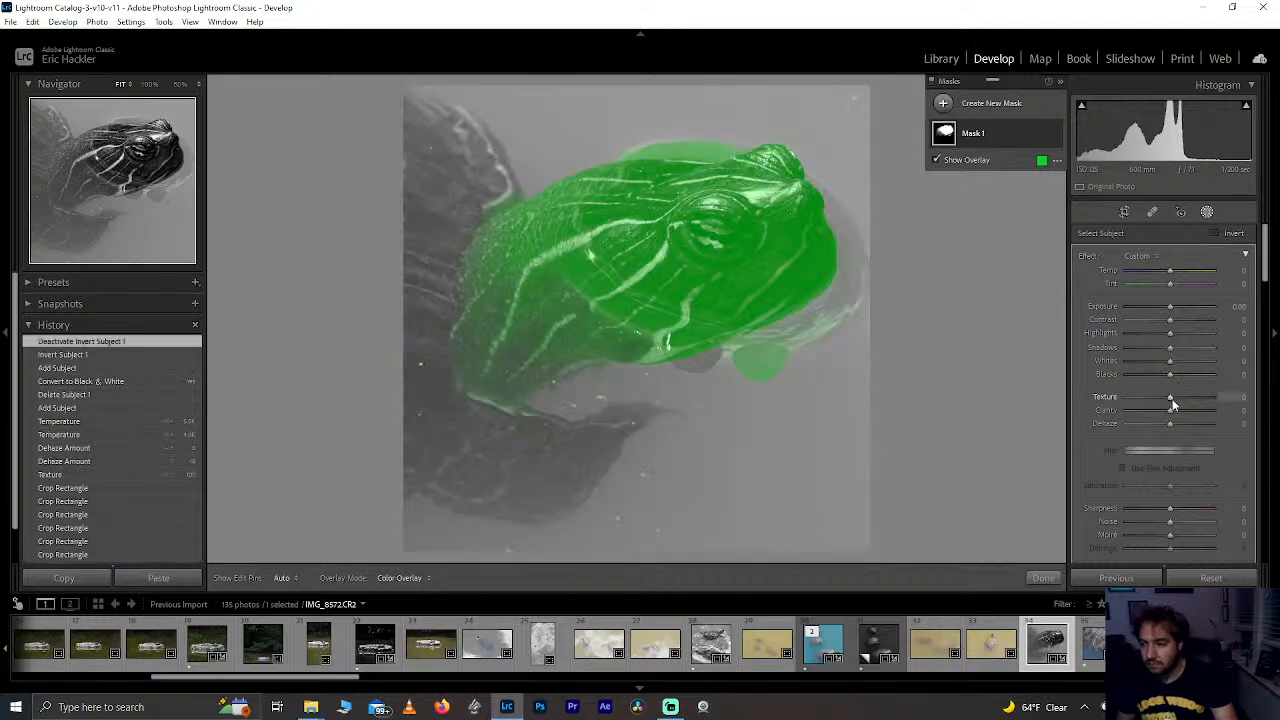
{"action": "left_click_drag", "start_coordinate": [1172, 403], "coordinate": [1176, 402]}
{"action": "left_click_drag", "start_coordinate": [1263, 403], "coordinate": [1195, 412]}
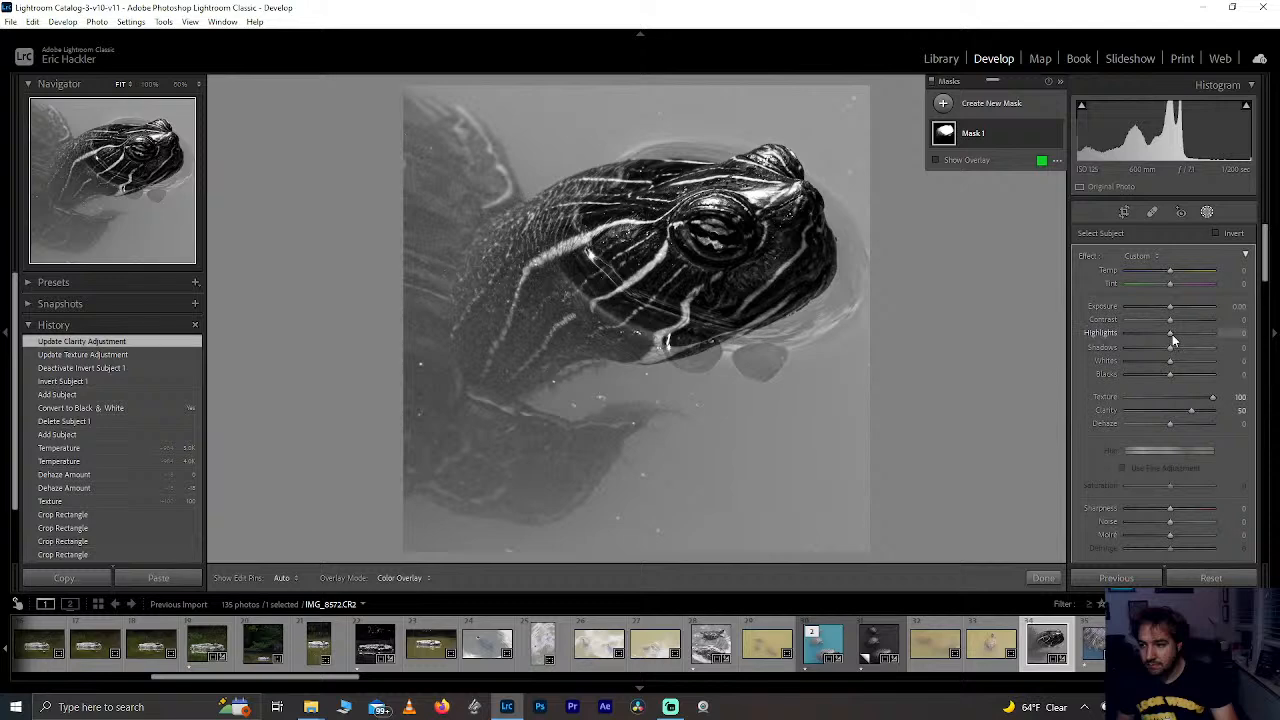
Step: Set the subject mask's Highlights to 100 and Whites to 66, leave Shadows and Blacks at 0, and finish masking
{"action": "left_click_drag", "start_coordinate": [1171, 333], "coordinate": [1247, 332]}
{"action": "left_click_drag", "start_coordinate": [1175, 348], "coordinate": [1178, 374]}
{"action": "double_click", "coordinate": [1196, 351]}
{"action": "double_click", "coordinate": [1178, 374]}
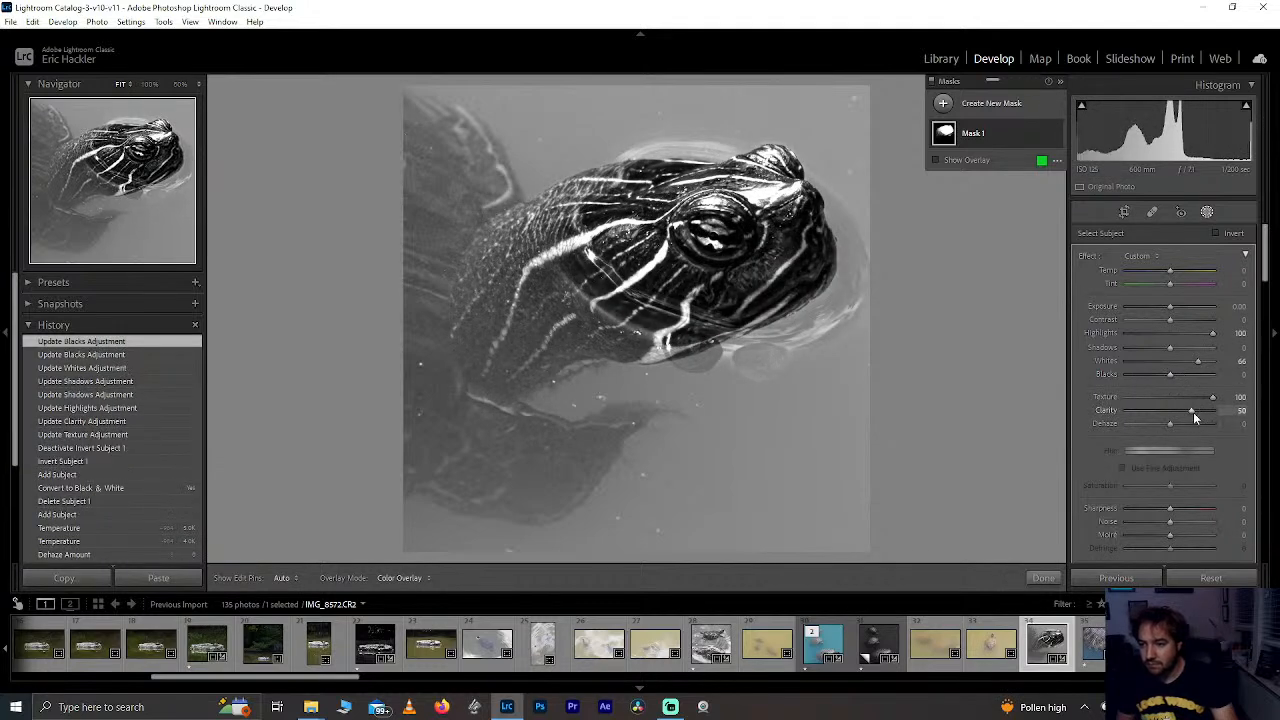
{"action": "left_click_drag", "start_coordinate": [1170, 347], "coordinate": [1194, 347]}
{"action": "double_click", "coordinate": [1175, 348]}
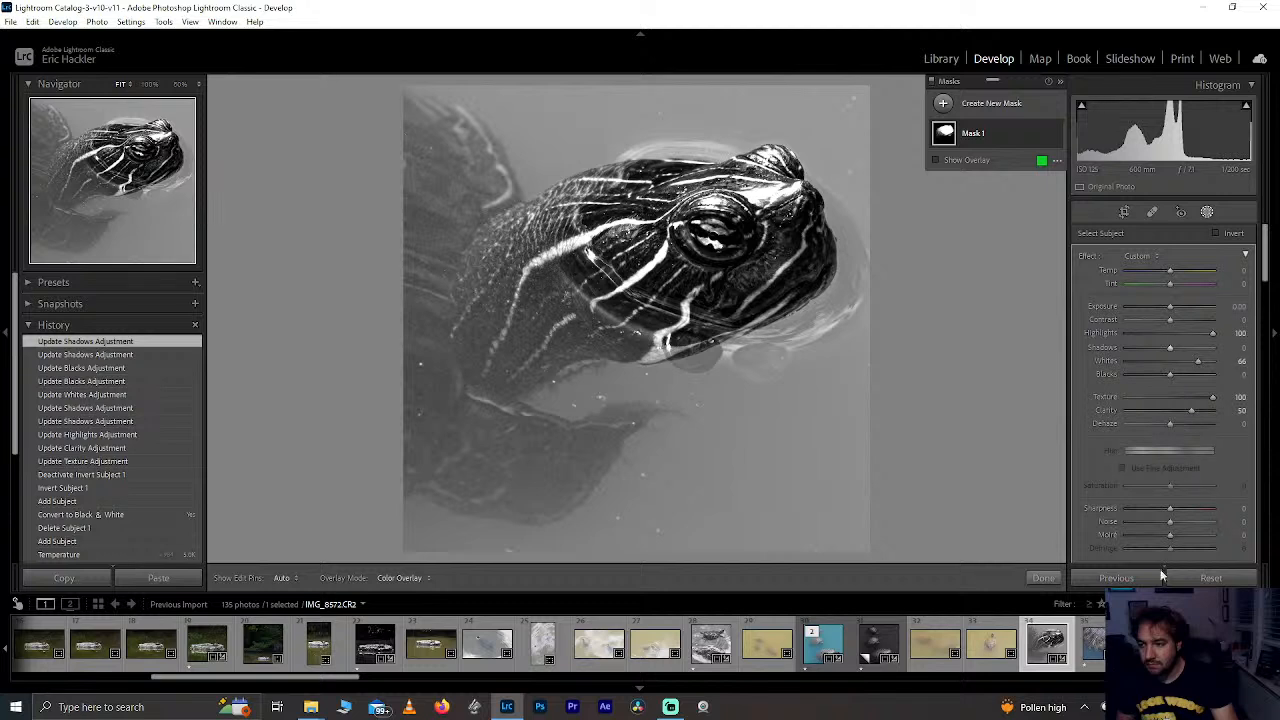
{"action": "left_click", "coordinate": [1048, 580]}
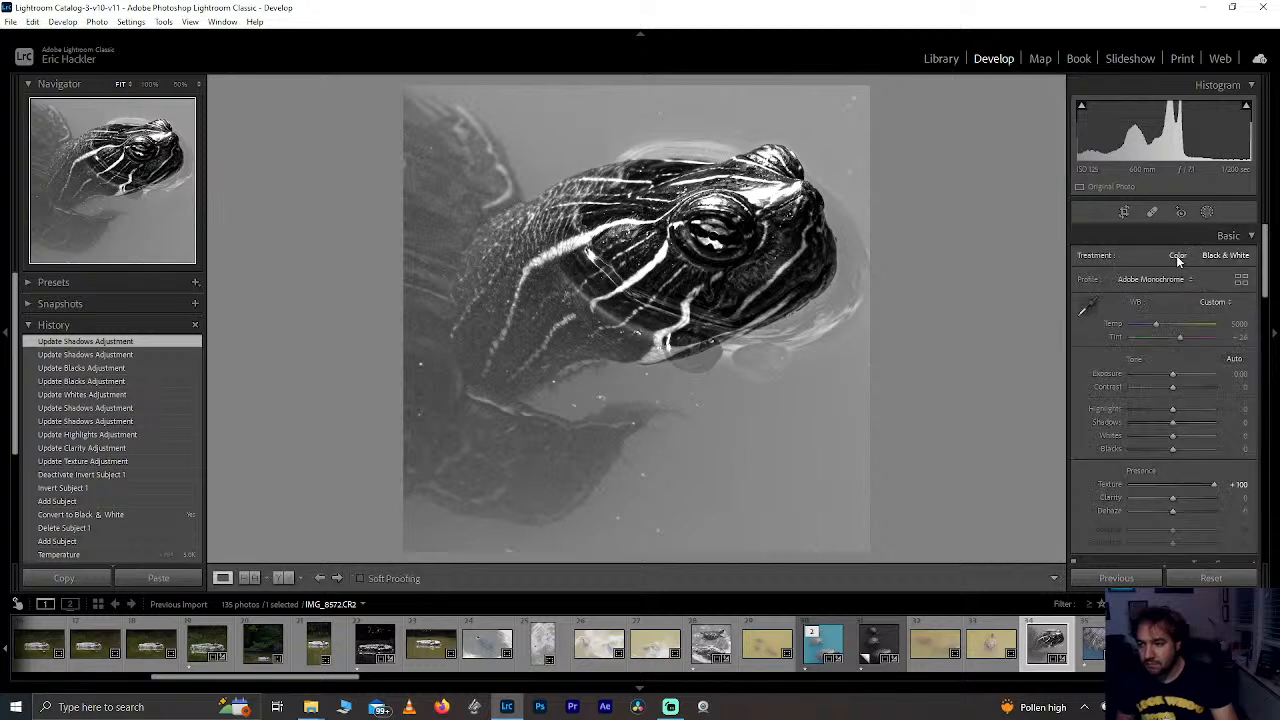
Step: Return the photo to color treatment and set the green, yellow and orange luminance to +100
{"action": "left_click", "coordinate": [1177, 255]}
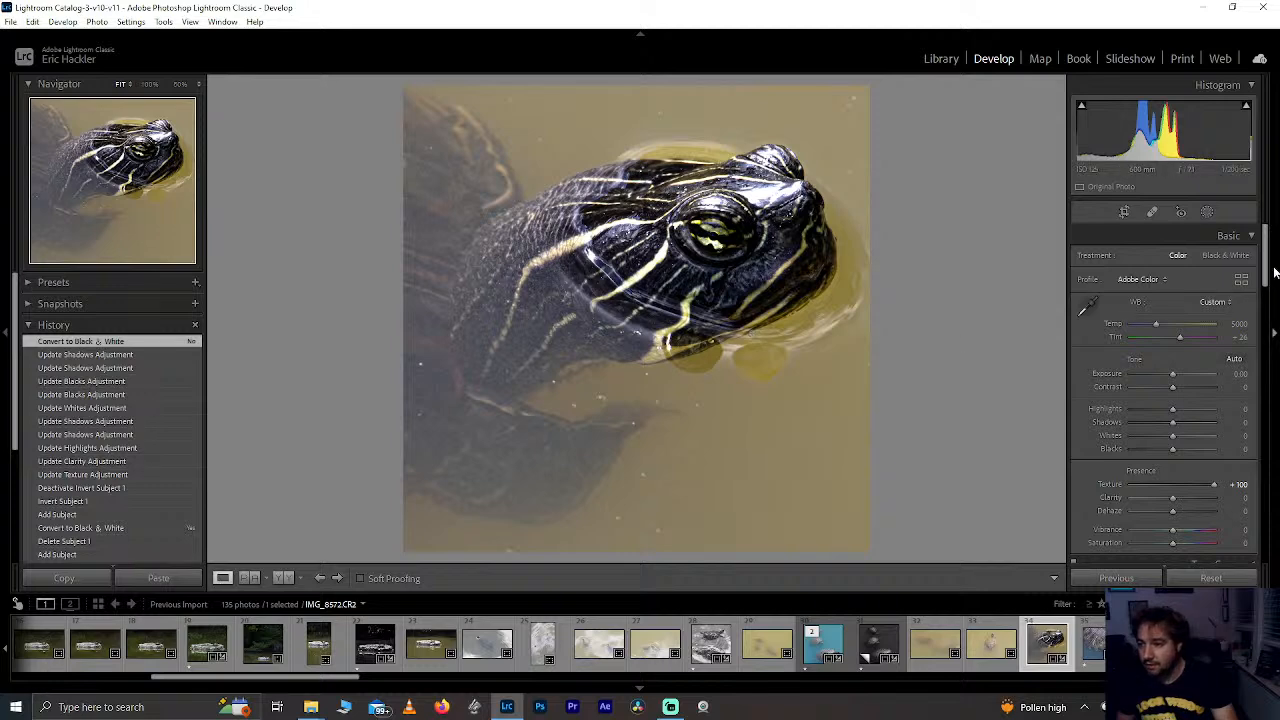
{"action": "left_click_drag", "start_coordinate": [1268, 268], "coordinate": [1268, 370]}
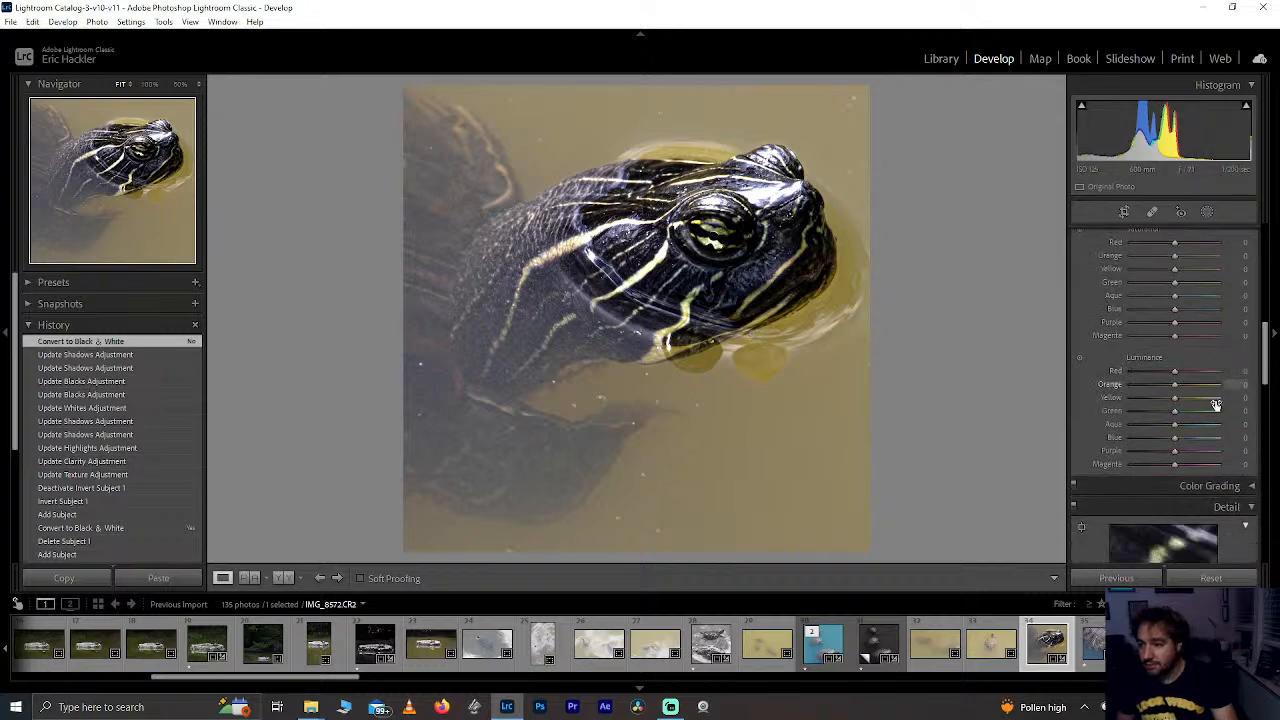
{"action": "left_click_drag", "start_coordinate": [1174, 411], "coordinate": [1258, 413]}
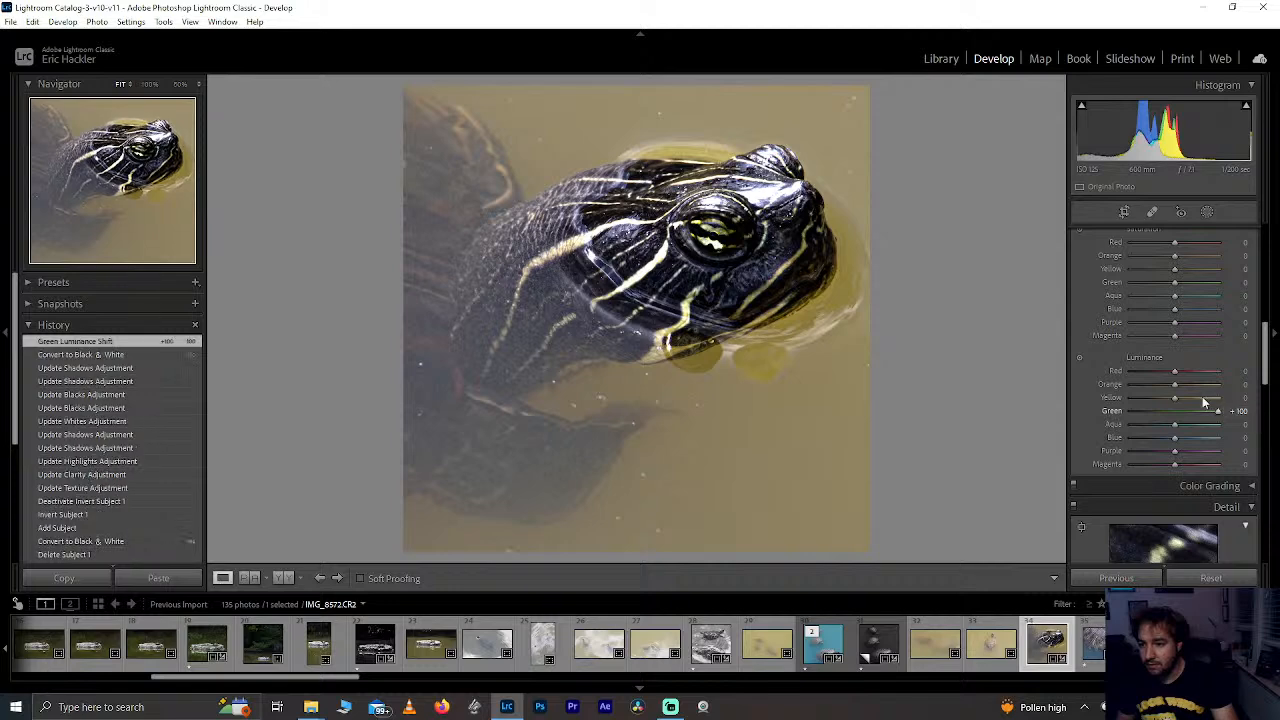
{"action": "left_click_drag", "start_coordinate": [1176, 395], "coordinate": [1273, 401]}
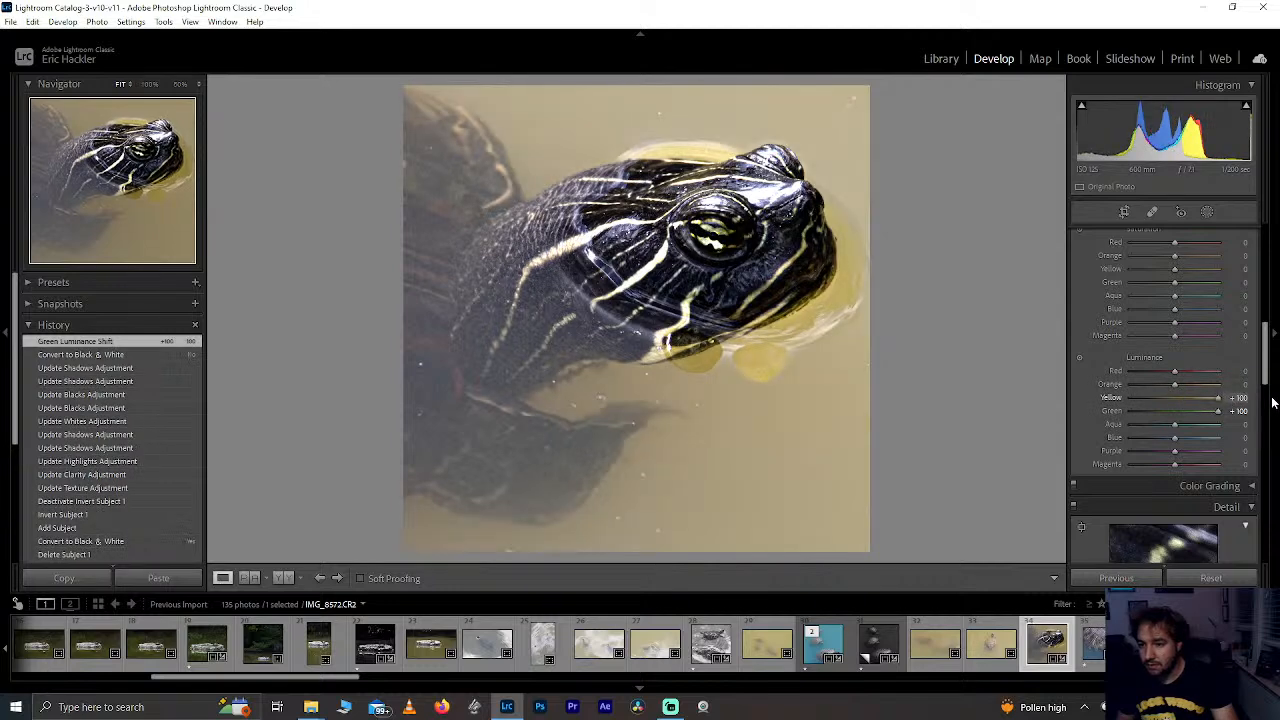
{"action": "left_click_drag", "start_coordinate": [1145, 400], "coordinate": [1115, 399]}
{"action": "left_click_drag", "start_coordinate": [1175, 388], "coordinate": [1270, 386]}
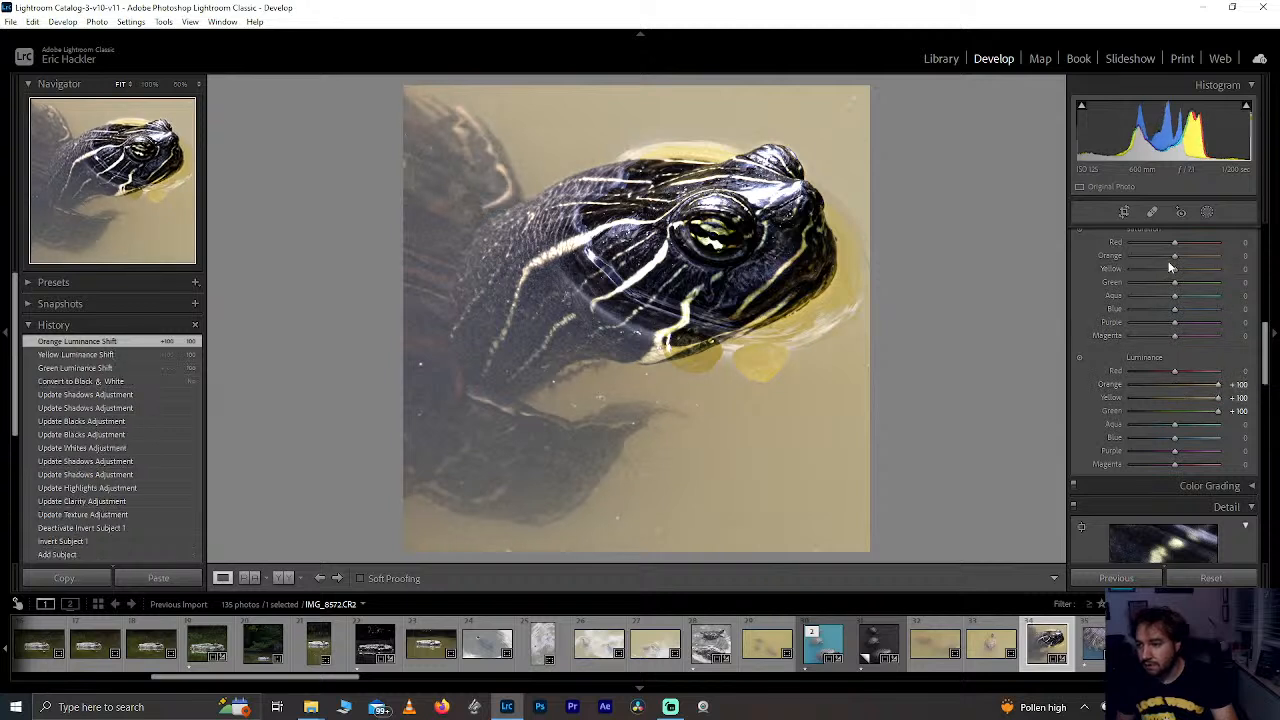
Step: Set the orange and green saturation to +100 and the yellow saturation to -100
{"action": "left_click_drag", "start_coordinate": [1175, 256], "coordinate": [1248, 258]}
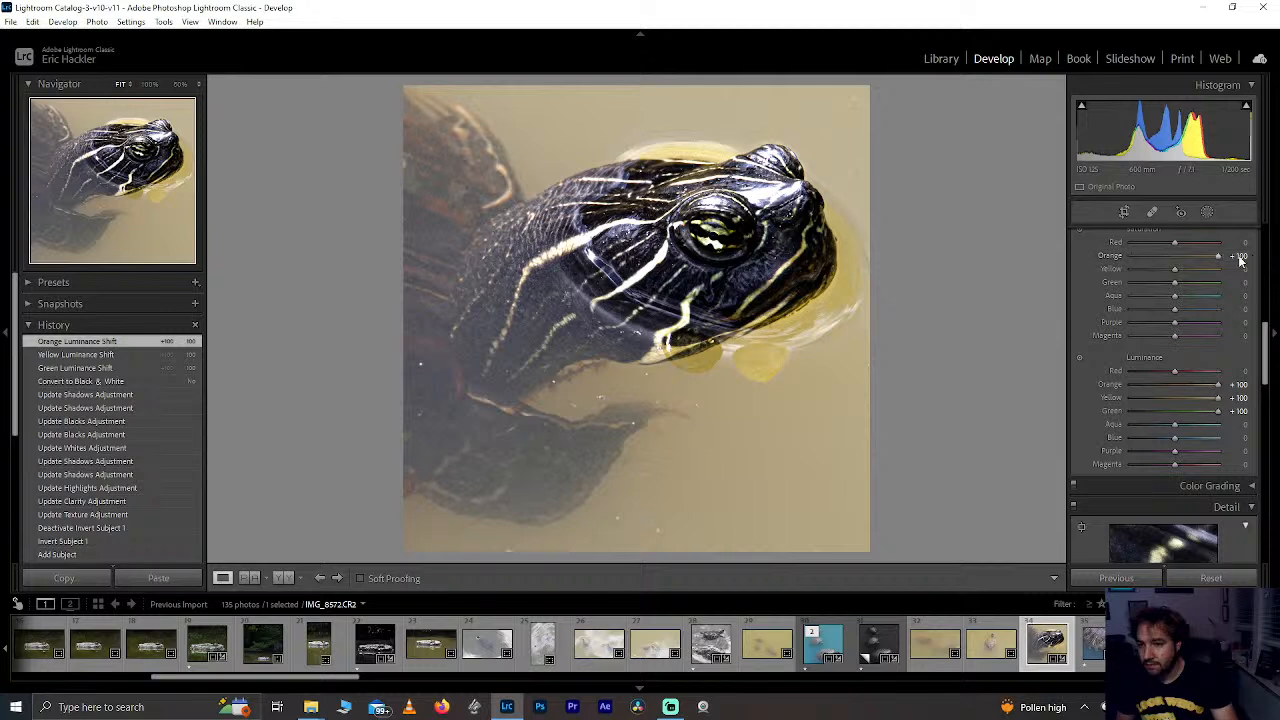
{"action": "left_click_drag", "start_coordinate": [1173, 280], "coordinate": [1277, 288]}
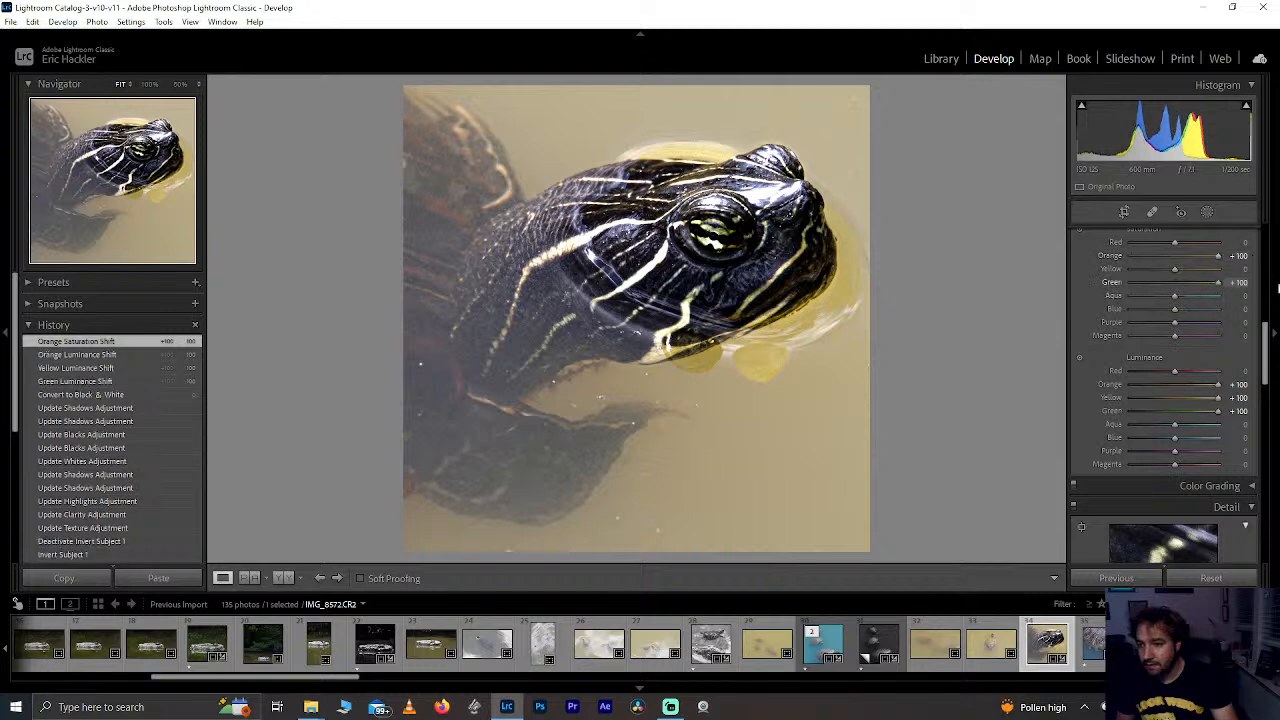
{"action": "mouse_move", "coordinate": [1092, 282]}
{"action": "left_mouse_down"}
{"action": "mouse_move", "coordinate": [1043, 285]}
{"action": "mouse_move", "coordinate": [1228, 286]}
{"action": "mouse_move", "coordinate": [1278, 273]}
{"action": "mouse_move", "coordinate": [1075, 268]}
{"action": "left_mouse_up"}
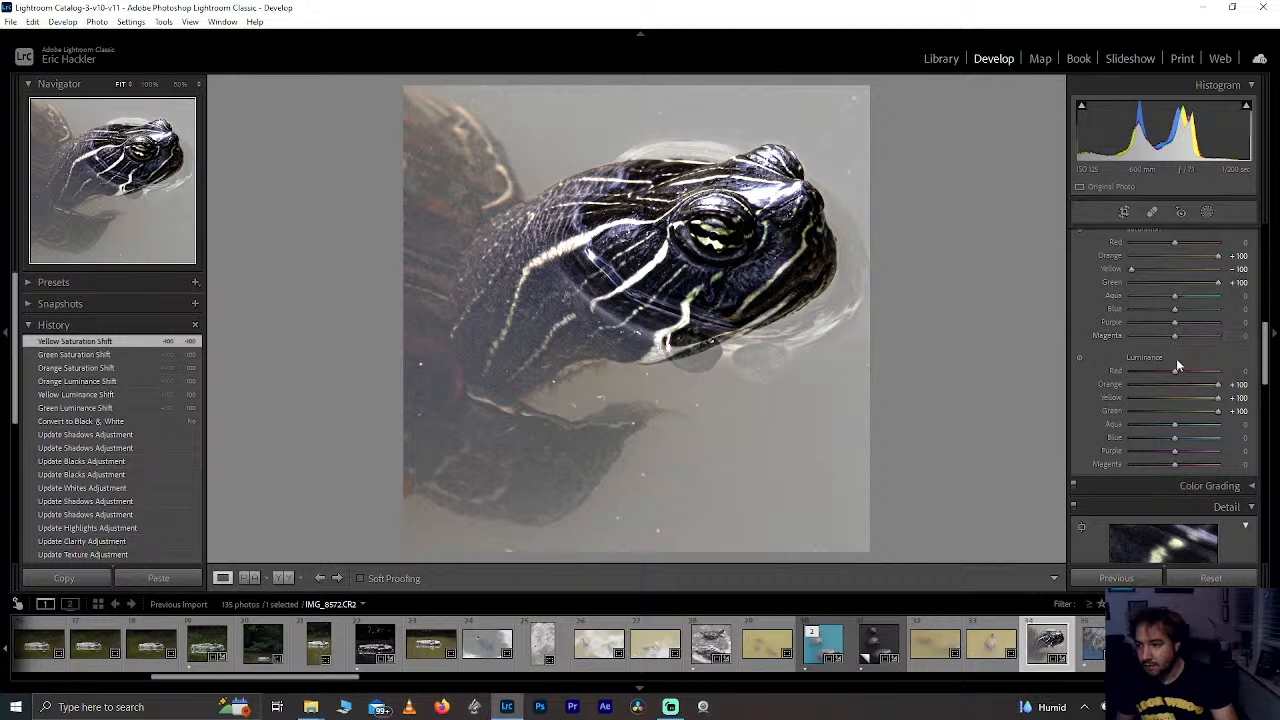
Step: Set the red saturation to +100 and raise the red and blue luminance to +100
{"action": "left_click_drag", "start_coordinate": [1176, 242], "coordinate": [1252, 246]}
{"action": "left_click_drag", "start_coordinate": [1176, 370], "coordinate": [1265, 371]}
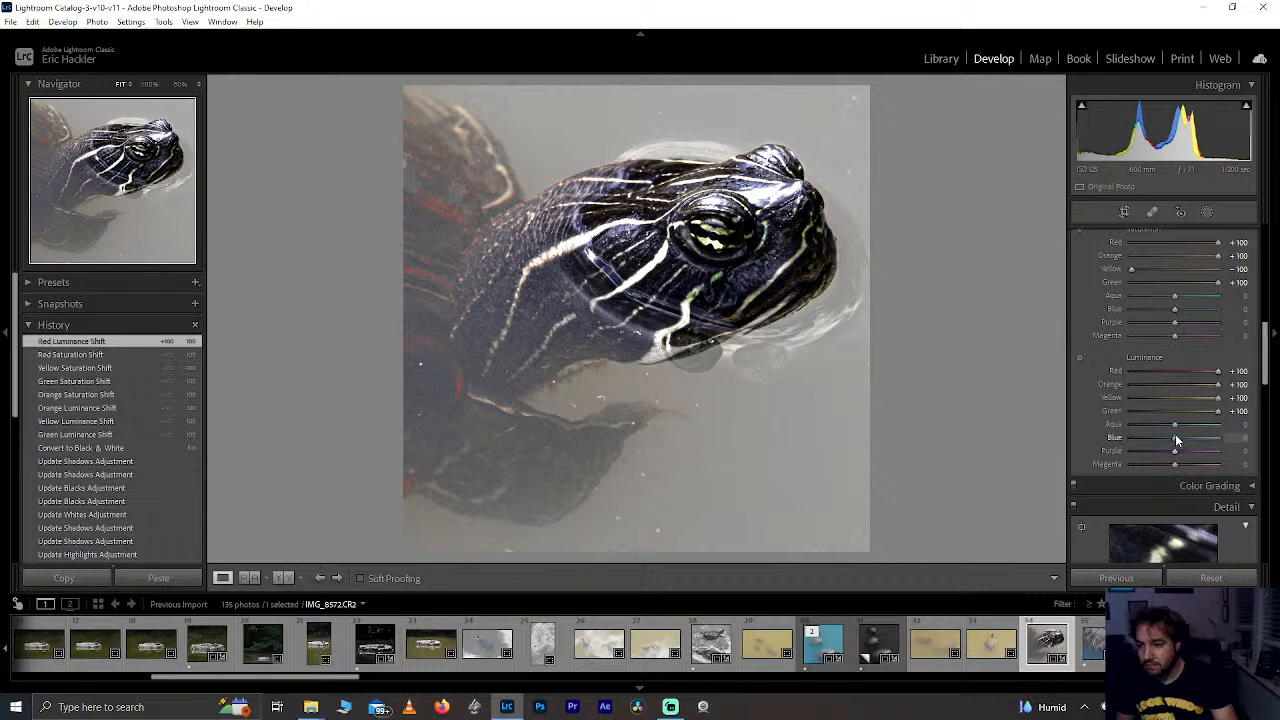
{"action": "left_click_drag", "start_coordinate": [1175, 437], "coordinate": [1258, 438]}
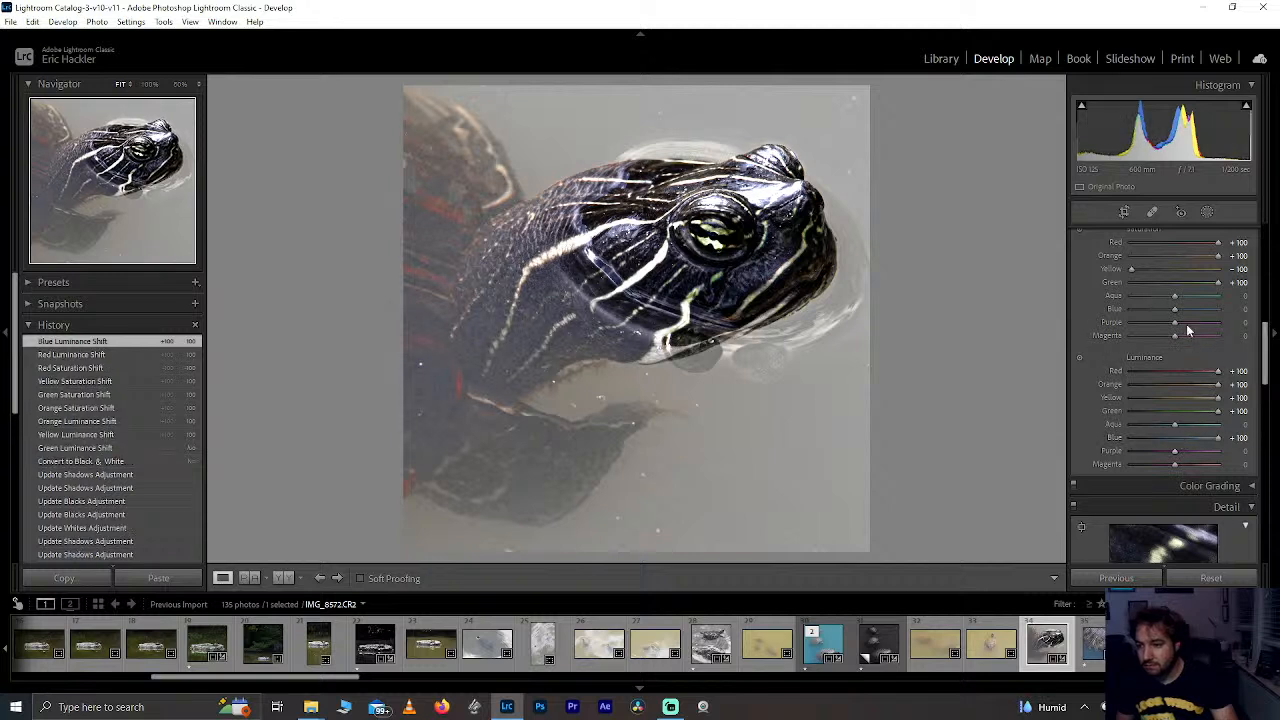
Step: Set the blue saturation to +100 and reset the blue luminance, red saturation and orange saturation to 0
{"action": "left_click_drag", "start_coordinate": [1176, 308], "coordinate": [1264, 314]}
{"action": "double_click", "coordinate": [1218, 438]}
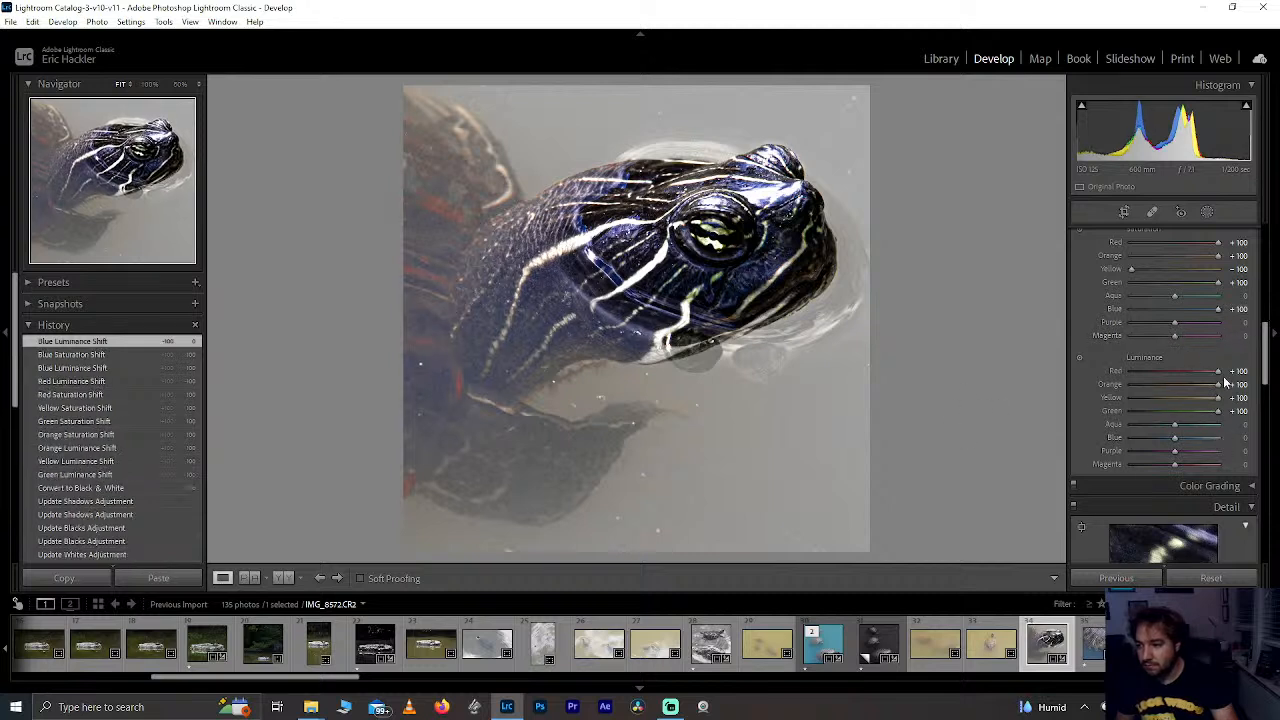
{"action": "double_click", "coordinate": [1218, 243]}
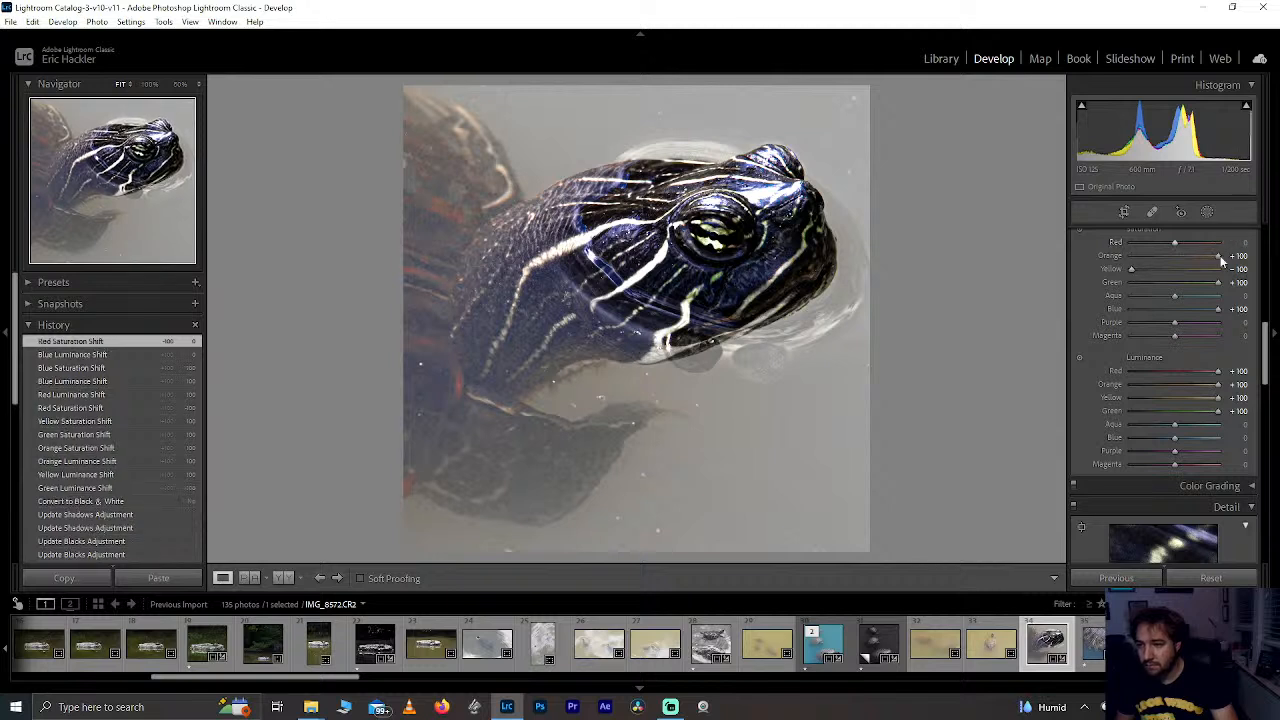
{"action": "double_click", "coordinate": [1218, 256]}
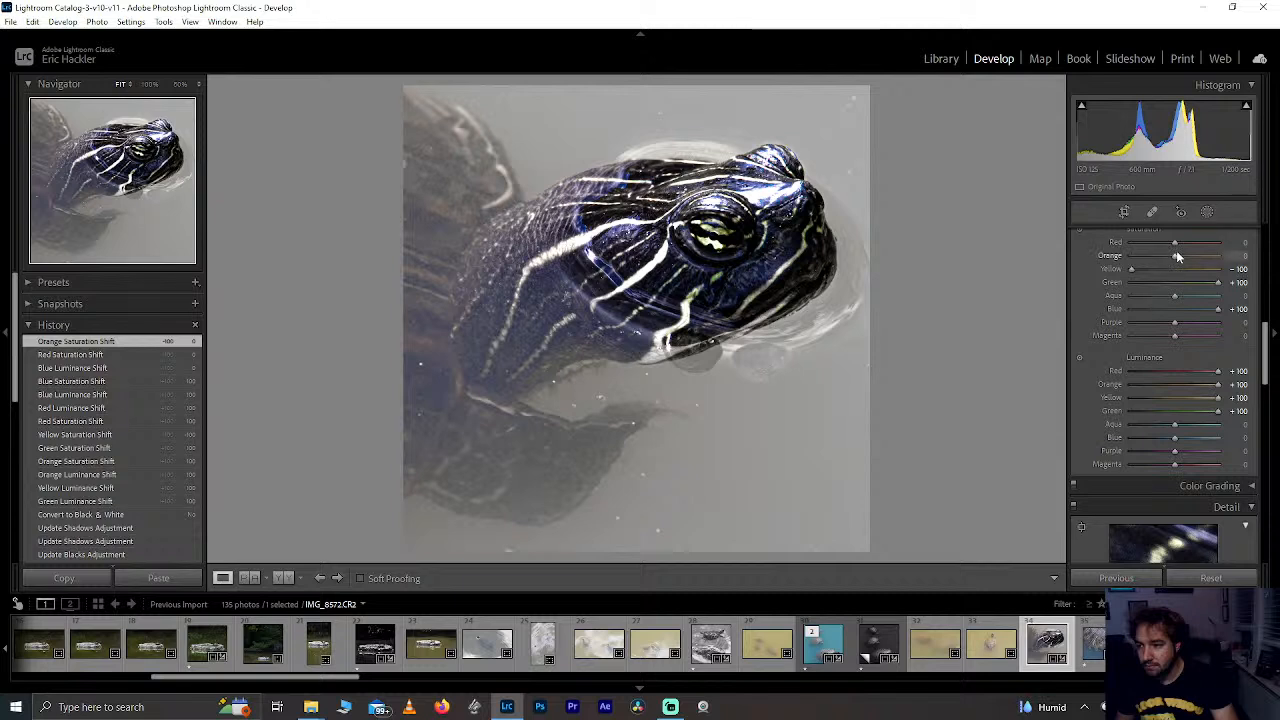
{"action": "mouse_move", "coordinate": [1176, 255]}
{"action": "left_mouse_down"}
{"action": "mouse_move", "coordinate": [1094, 257]}
{"action": "mouse_move", "coordinate": [1213, 262]}
{"action": "mouse_move", "coordinate": [1198, 265]}
{"action": "left_mouse_up"}
{"action": "double_click", "coordinate": [1193, 255]}
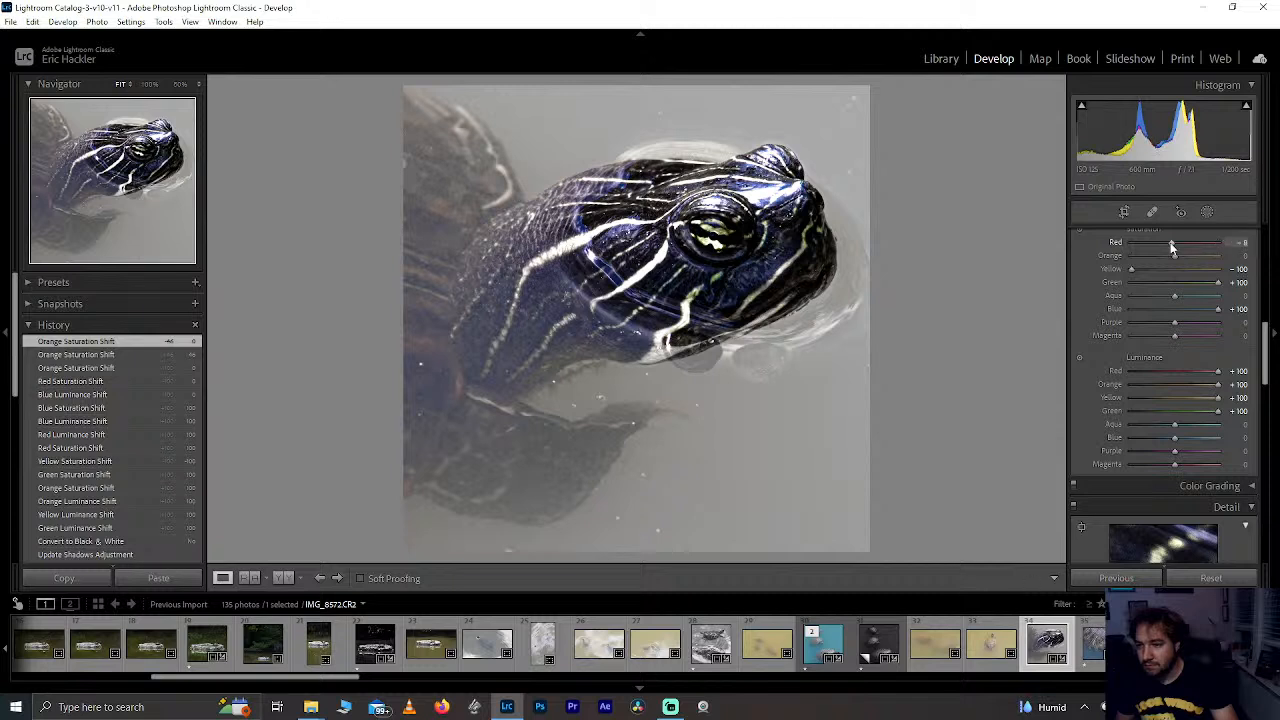
{"action": "double_click", "coordinate": [1171, 243]}
Step: Keep yellow saturation at -100, set the blue and purple luminance to -100, and return the aqua luminance to 0
{"action": "left_click", "coordinate": [1148, 270]}
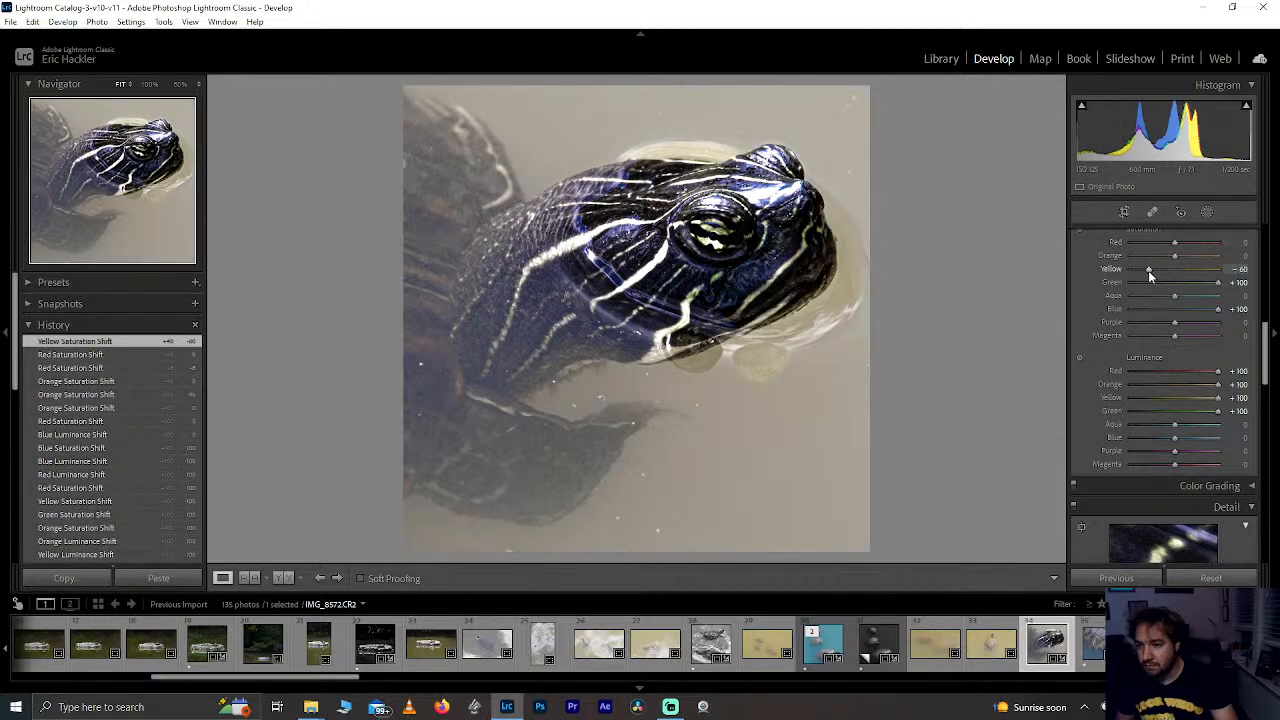
{"action": "left_click_drag", "start_coordinate": [1148, 270], "coordinate": [1098, 269]}
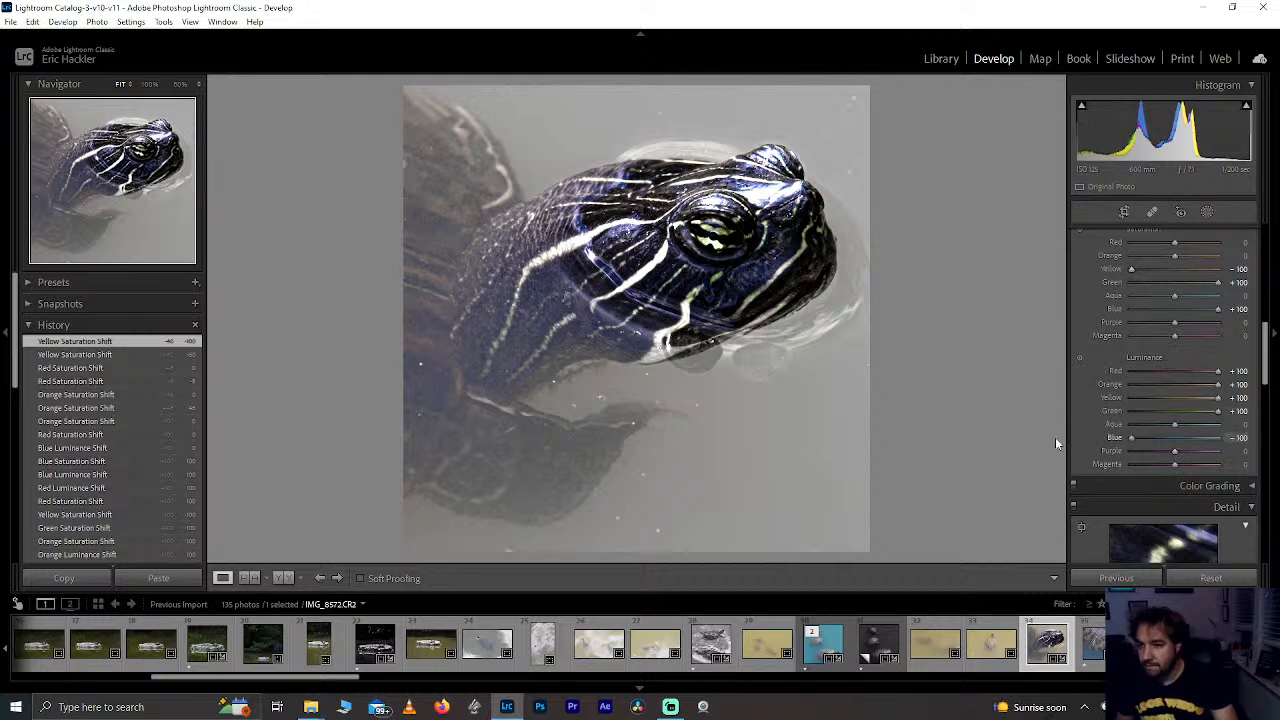
{"action": "left_click_drag", "start_coordinate": [1174, 424], "coordinate": [1268, 428]}
{"action": "left_click_drag", "start_coordinate": [1087, 423], "coordinate": [1270, 417]}
{"action": "left_click_drag", "start_coordinate": [1176, 424], "coordinate": [1258, 458]}
{"action": "double_click", "coordinate": [1176, 424]}
{"action": "left_click_drag", "start_coordinate": [1119, 457], "coordinate": [1065, 456]}
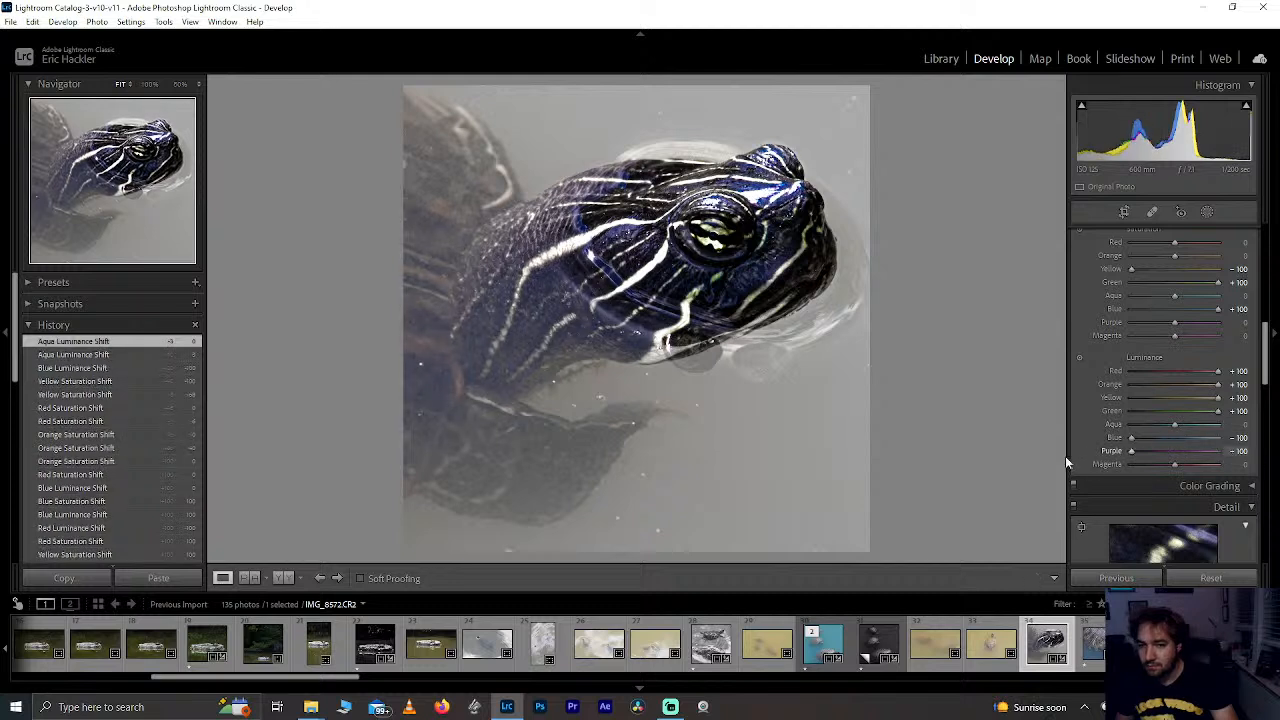
Step: Set the yellow saturation to -83 and check the turtle's head up close
{"action": "double_click", "coordinate": [1131, 270]}
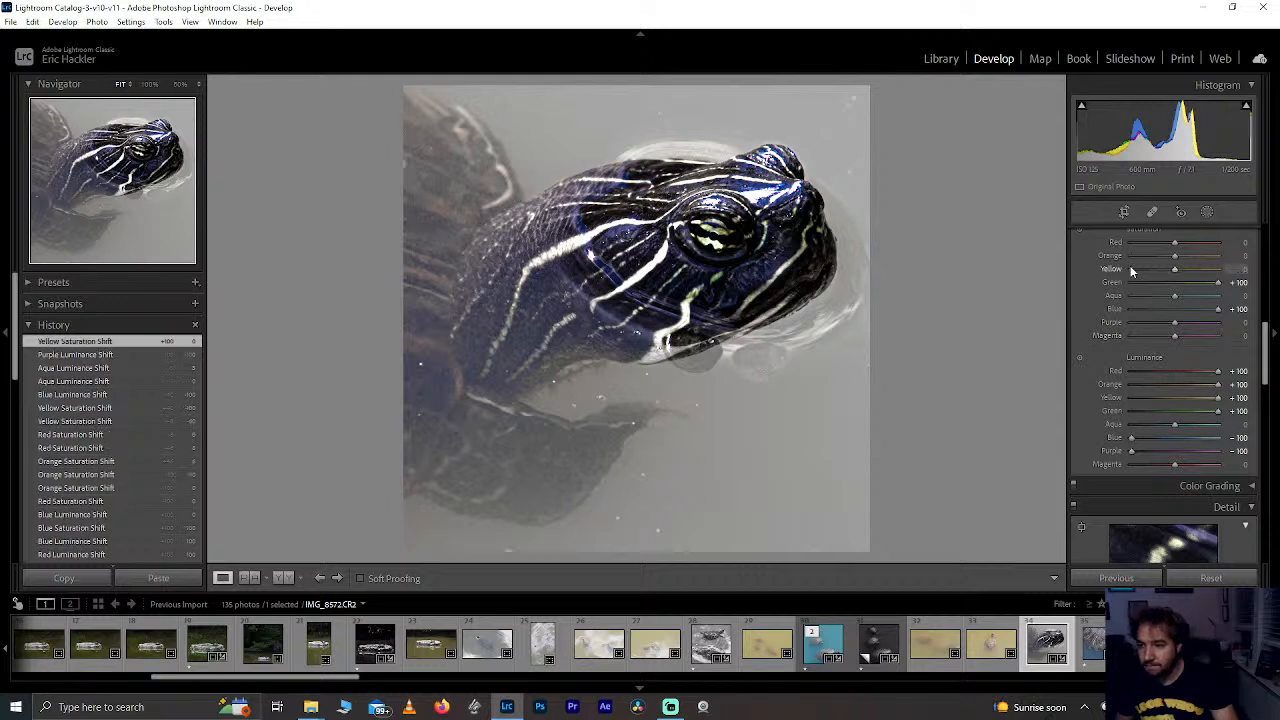
{"action": "mouse_move", "coordinate": [1131, 270]}
{"action": "left_mouse_down"}
{"action": "mouse_move", "coordinate": [1154, 268]}
{"action": "mouse_move", "coordinate": [1138, 270]}
{"action": "left_mouse_up"}
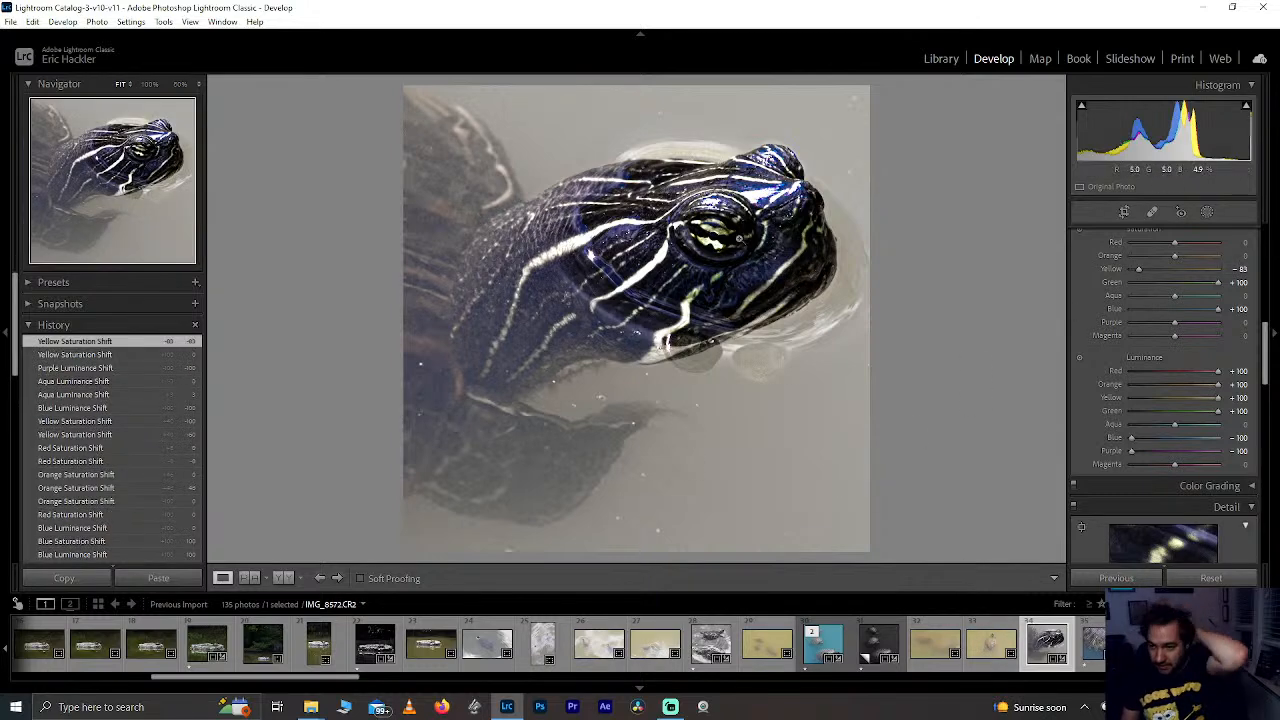
{"action": "left_click", "coordinate": [742, 286]}
{"action": "left_click", "coordinate": [743, 289]}
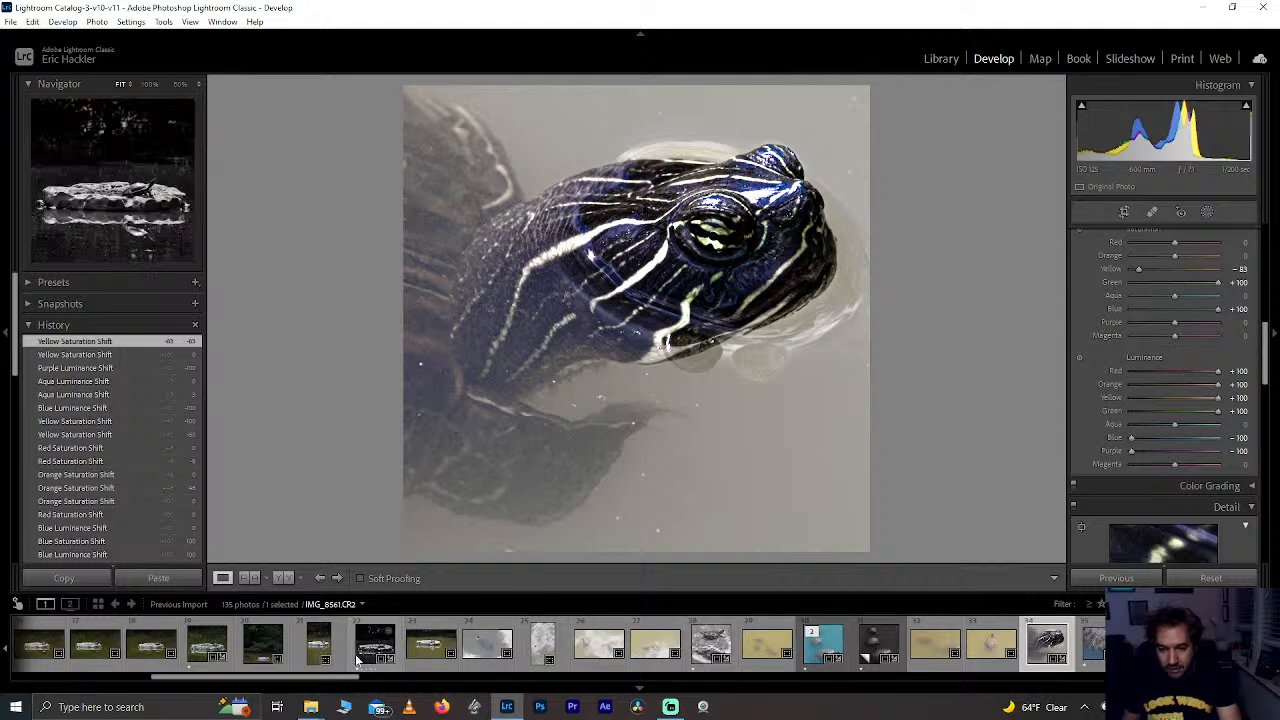
Step: Filter the filmstrip by star rating and load the Insta - Square user template in the Print module
{"action": "scroll", "coordinate": [123, 657], "scroll_direction": "up", "scroll_amount": 5}
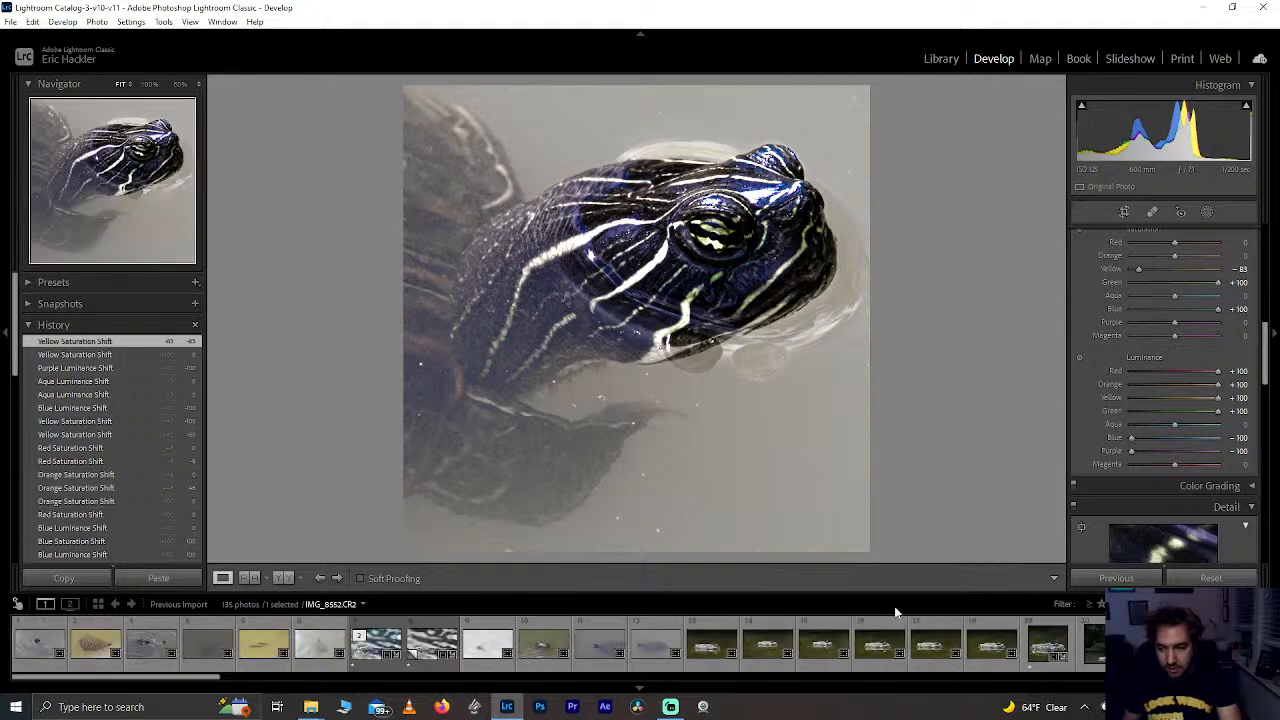
{"action": "left_click", "coordinate": [1102, 604]}
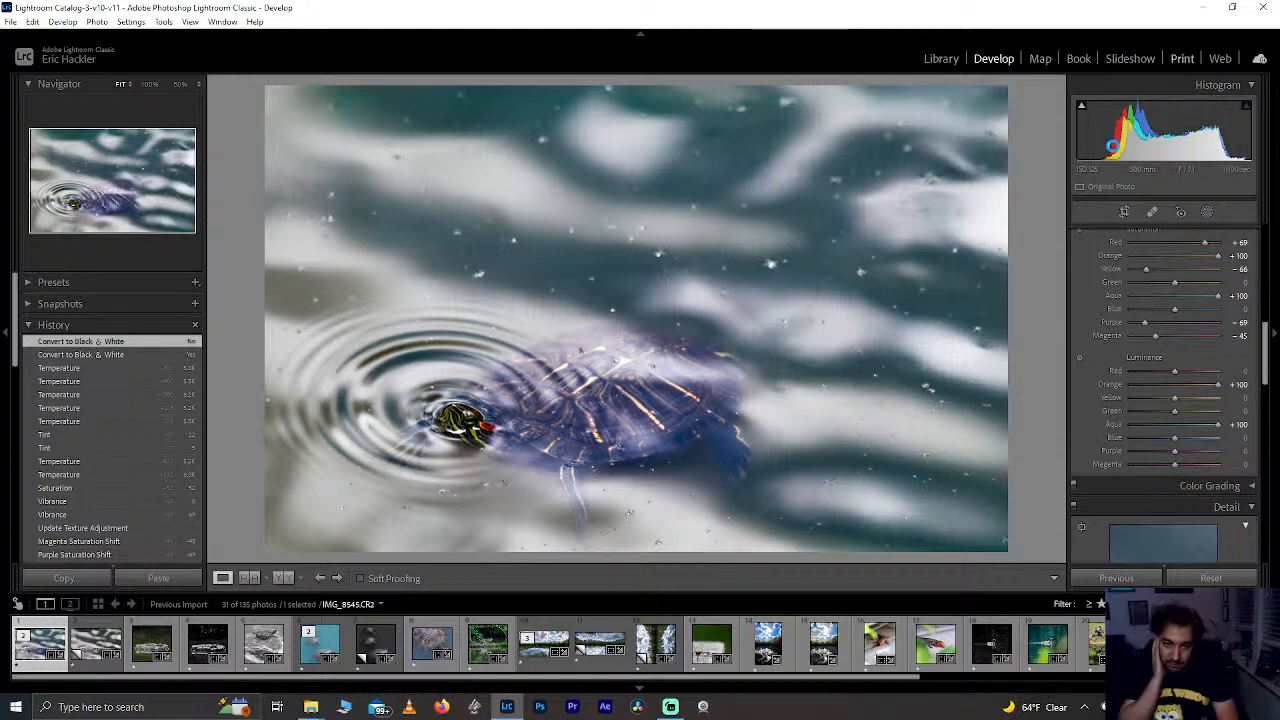
{"action": "left_click", "coordinate": [1182, 58]}
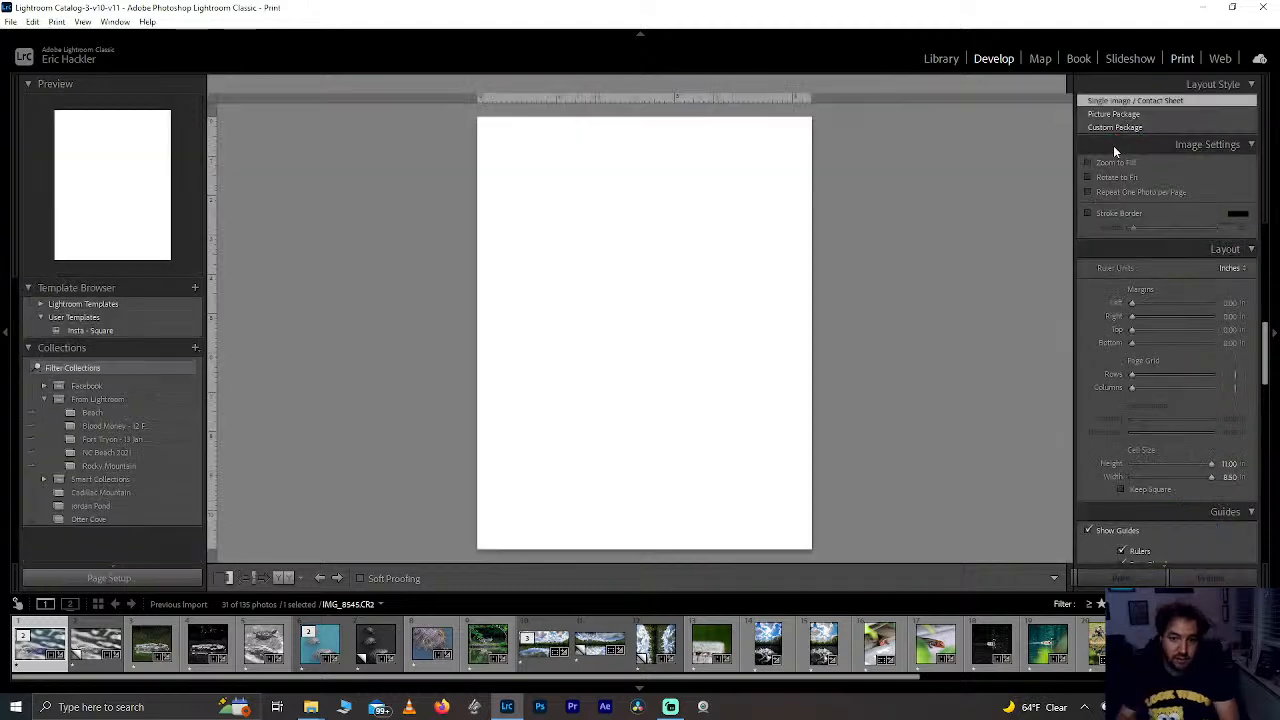
{"action": "left_click", "coordinate": [97, 332]}
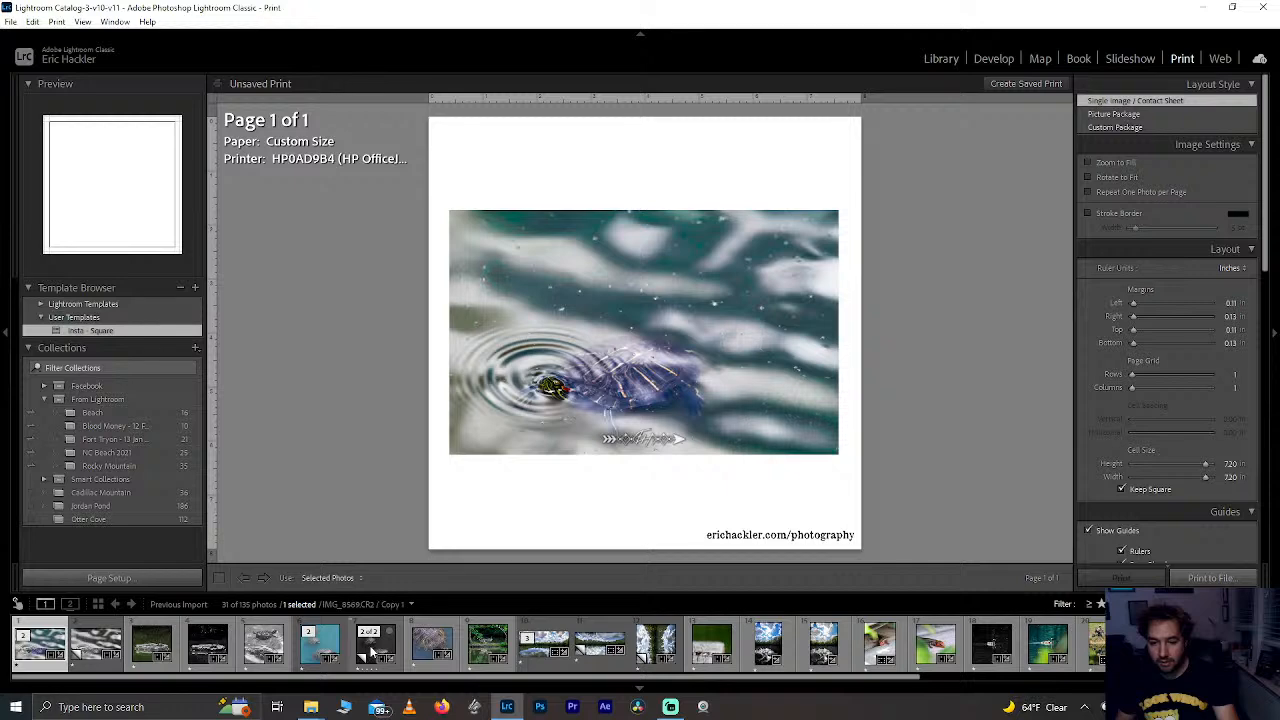
Step: Preview the geese, swimming turtle and lake panorama photos in the square print layout
{"action": "left_click", "coordinate": [489, 645]}
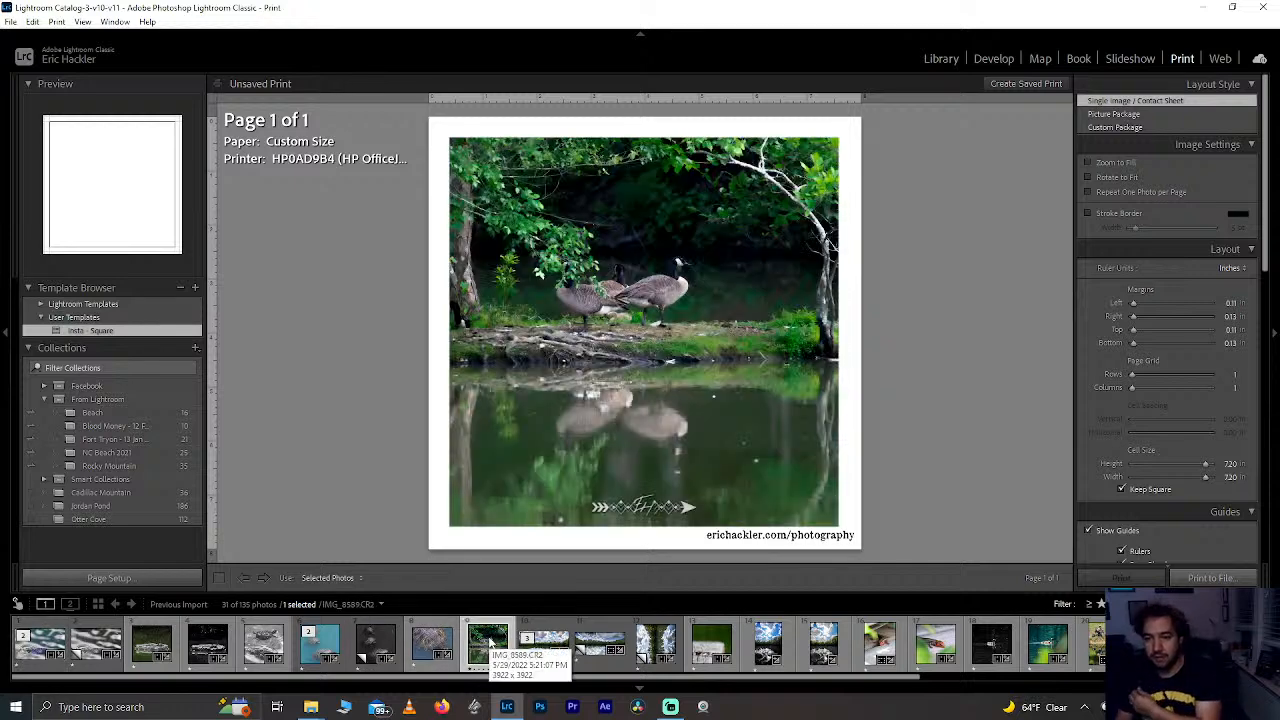
{"action": "left_click", "coordinate": [425, 648]}
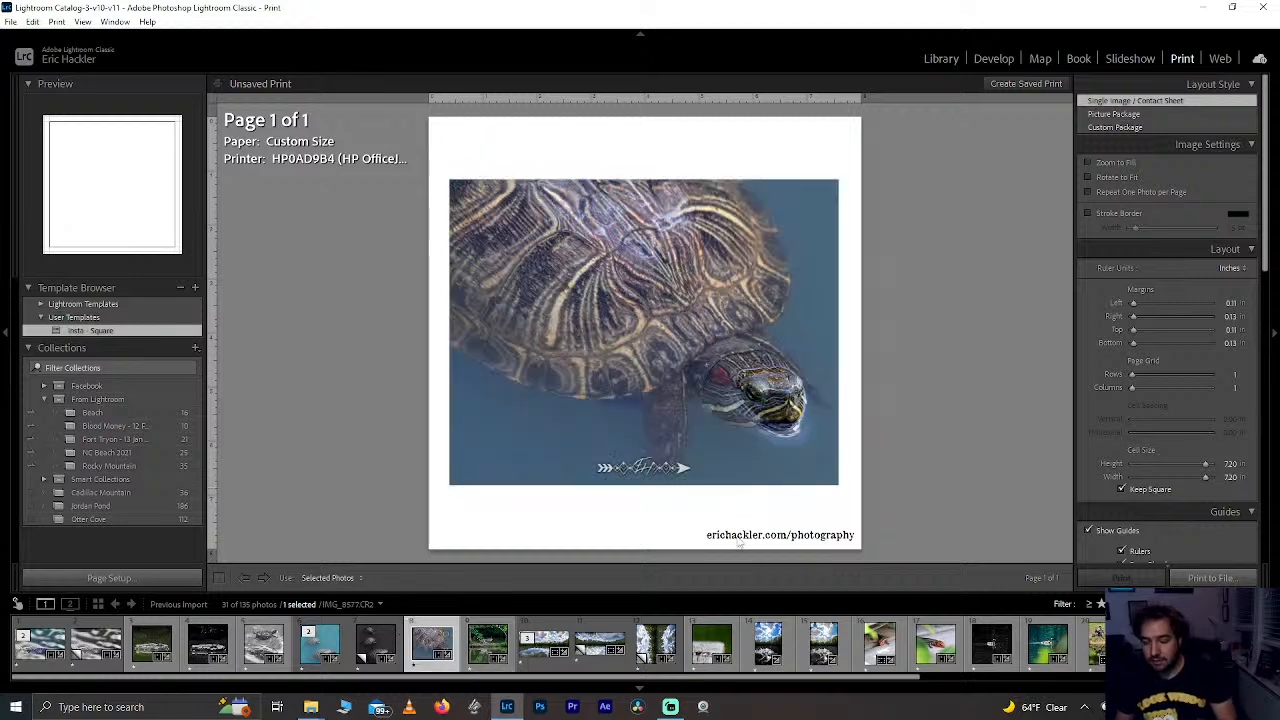
{"action": "left_click", "coordinate": [596, 648]}
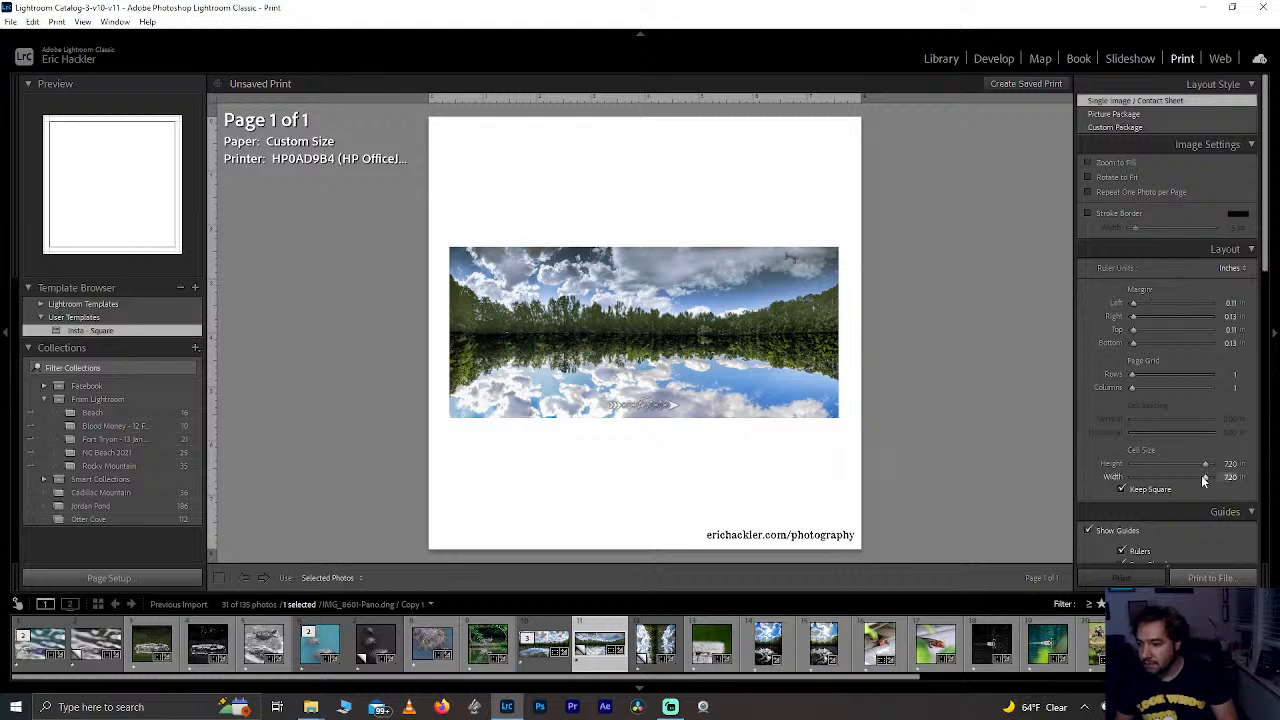
Step: Try a 7.51-inch square print cell on the panorama and geese photos, and undo the change
{"action": "left_click_drag", "start_coordinate": [1204, 472], "coordinate": [1208, 473]}
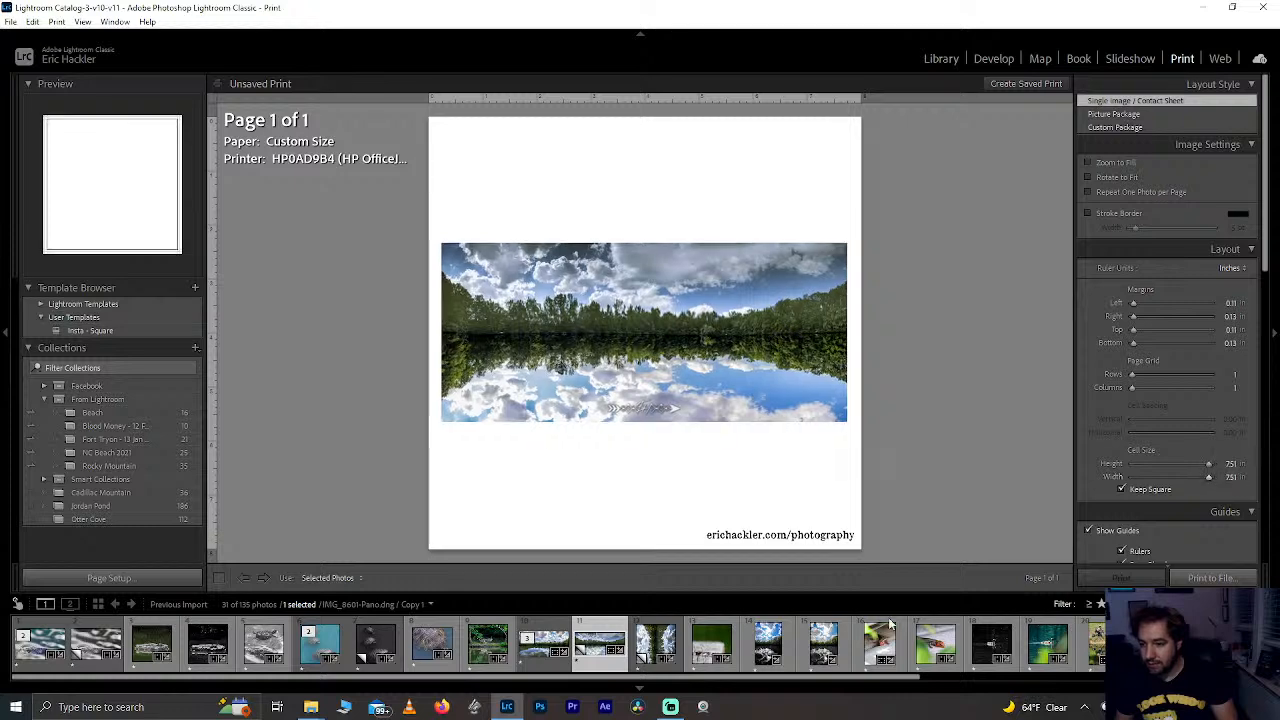
{"action": "left_click", "coordinate": [487, 642]}
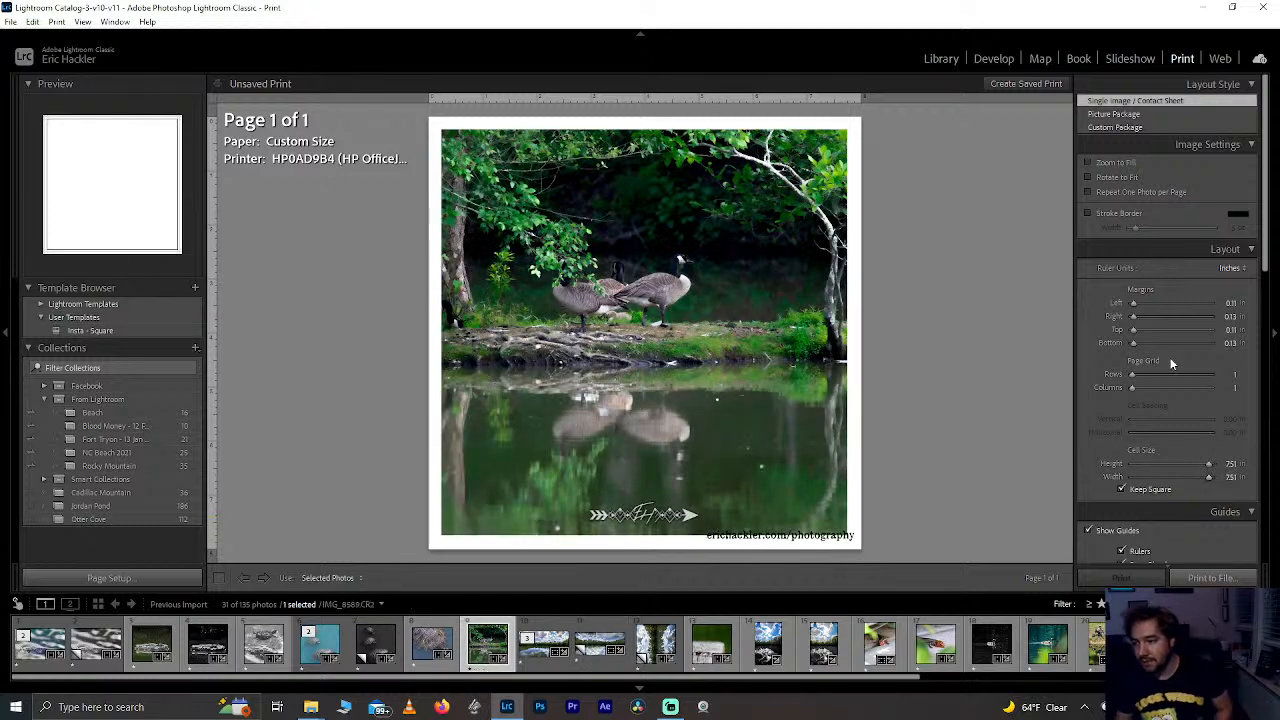
{"action": "key", "text": "ctrl+z"}
{"action": "key", "text": "ctrl+z"}
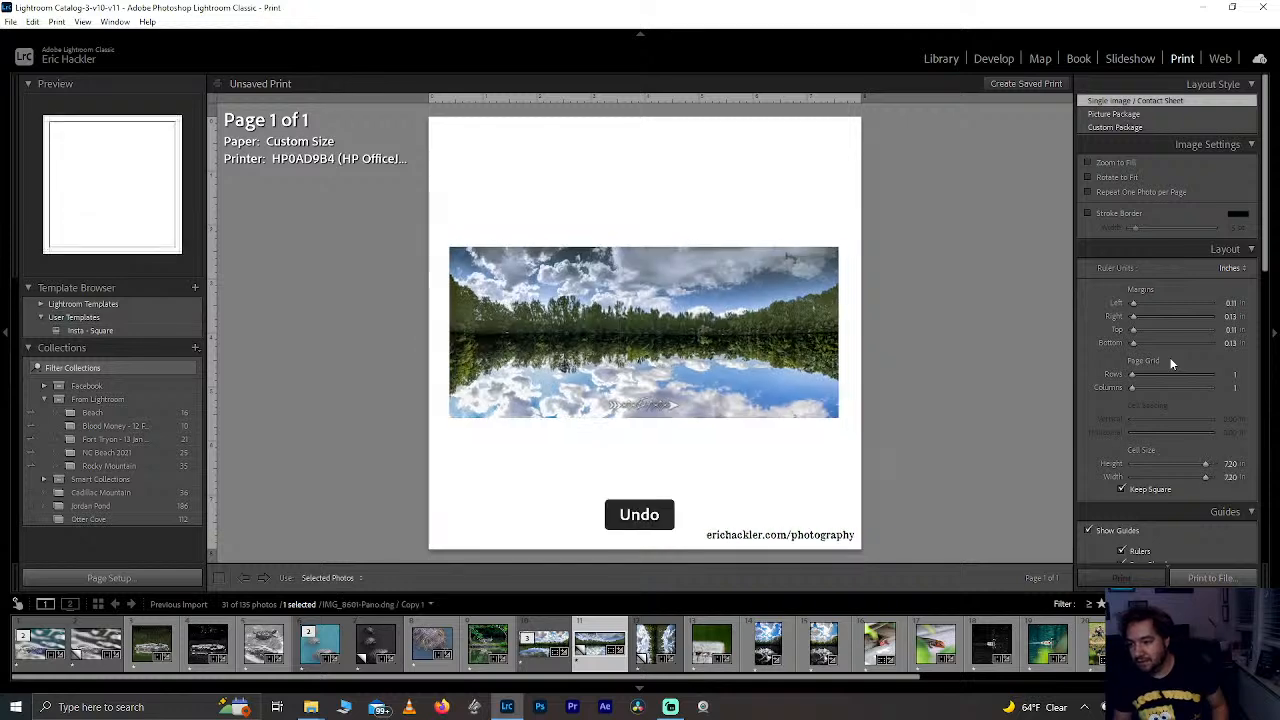
Step: Check how the turtle, geese, sunburst and half-submerged tire photos fit the square print layout
{"action": "left_click", "coordinate": [422, 648]}
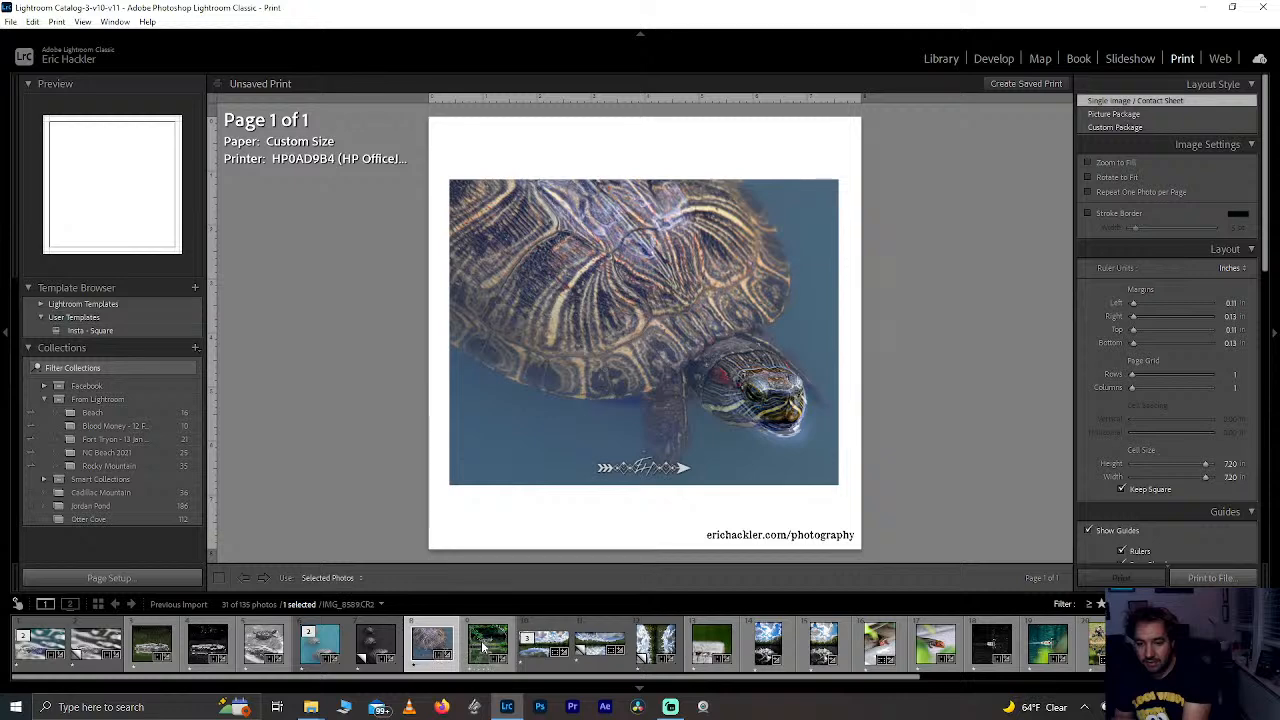
{"action": "left_click", "coordinate": [481, 640]}
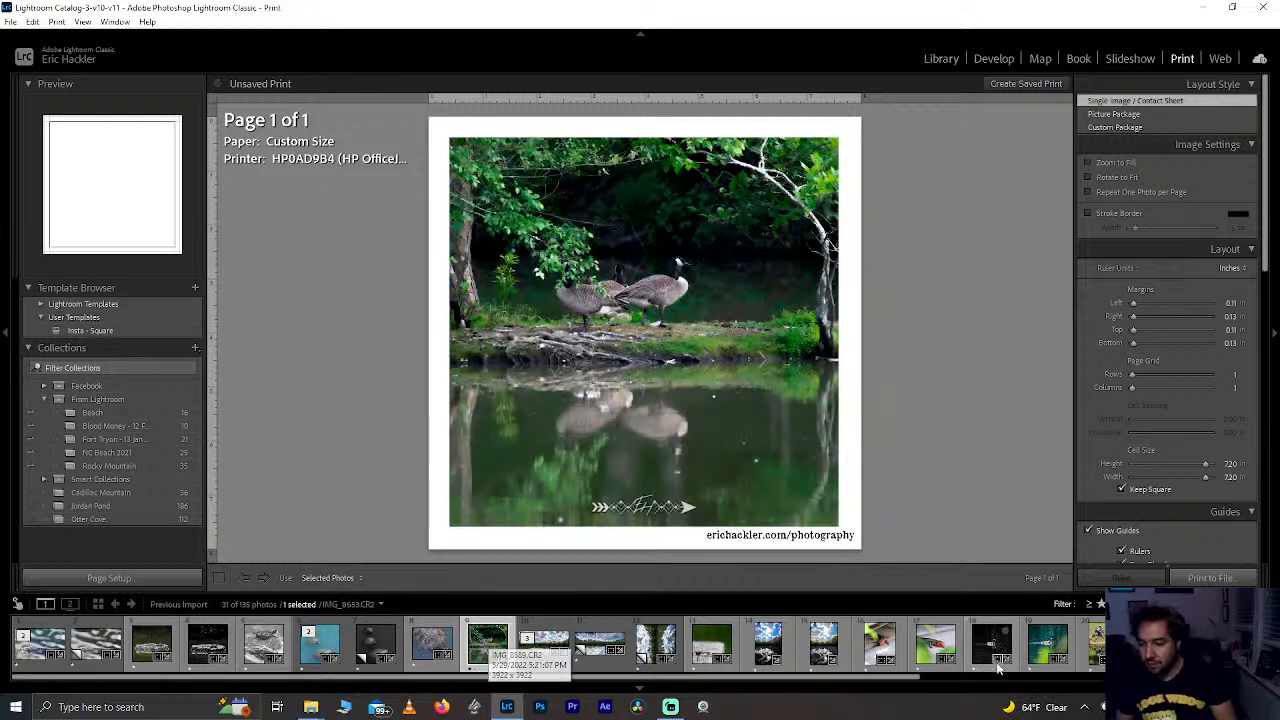
{"action": "scroll", "coordinate": [996, 666], "scroll_direction": "down", "scroll_amount": 2}
{"action": "scroll", "coordinate": [996, 668], "scroll_direction": "down", "scroll_amount": 4}
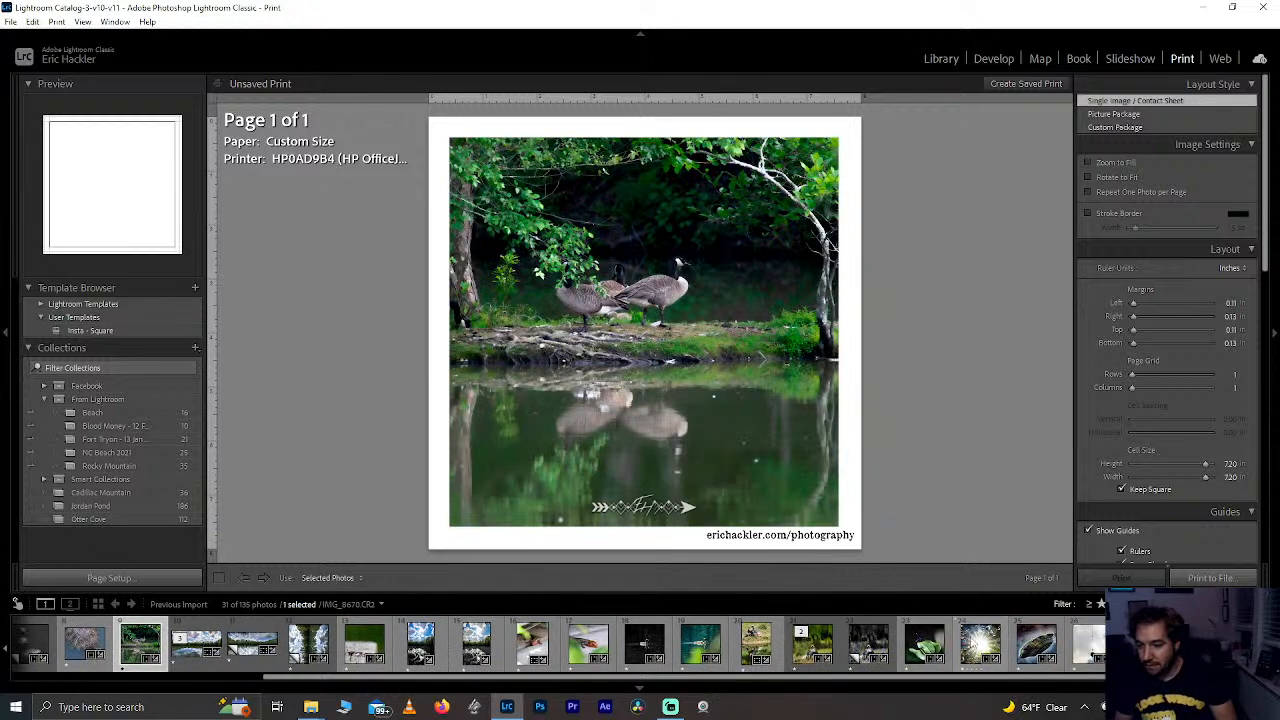
{"action": "left_click", "coordinate": [980, 645]}
{"action": "left_click", "coordinate": [1034, 645]}
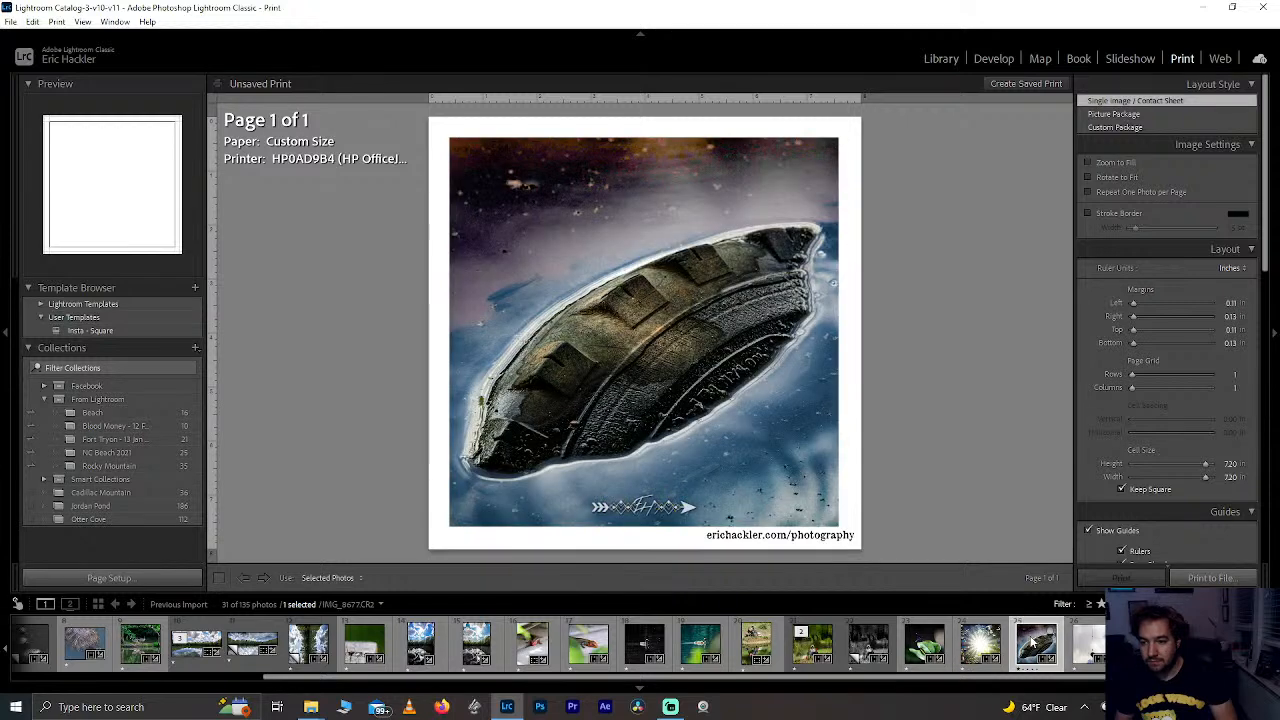
Step: Preview the two fishing bobber photos, the black-and-white pine branches and the white dog in the print layout
{"action": "scroll", "coordinate": [1034, 645], "scroll_direction": "down", "scroll_amount": 3}
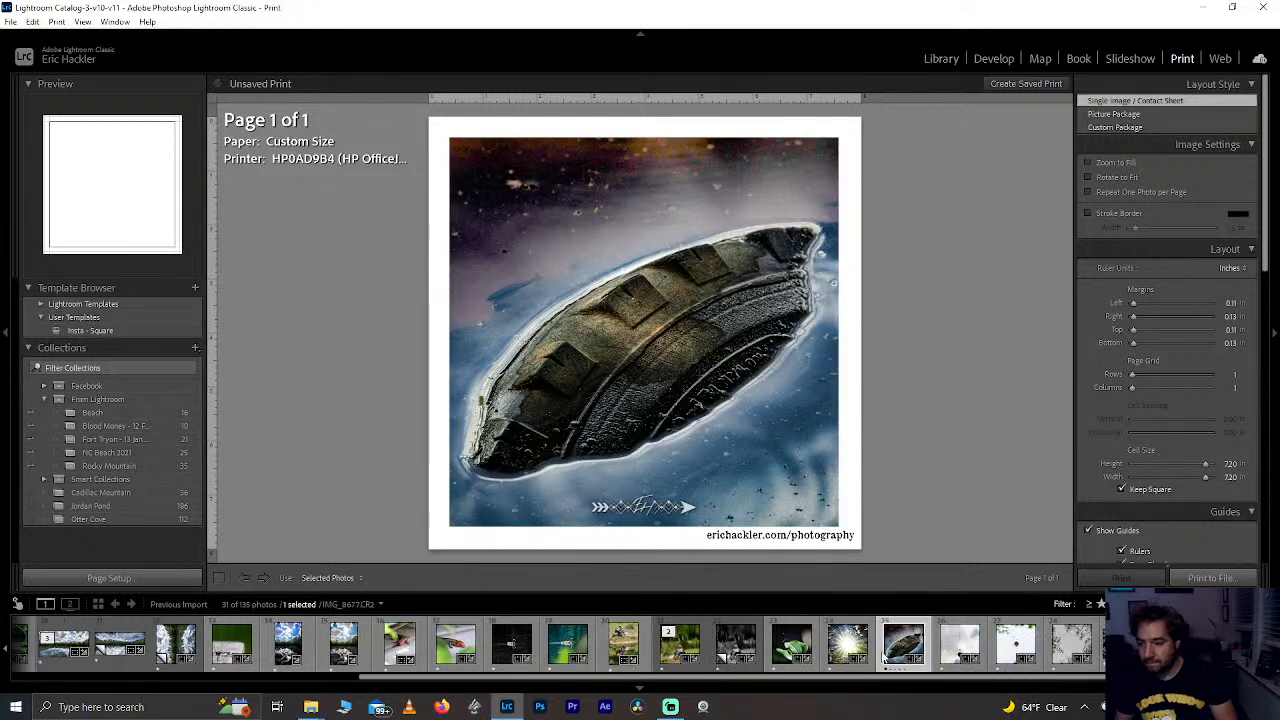
{"action": "left_click", "coordinate": [957, 645]}
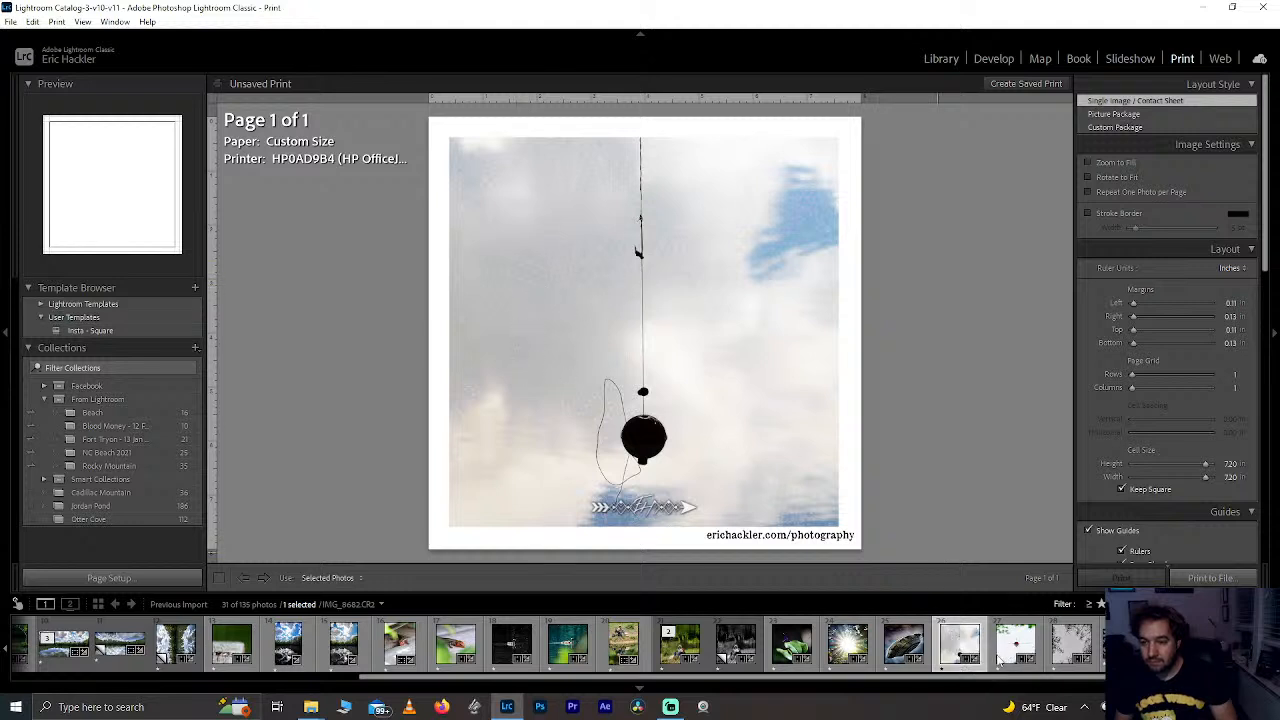
{"action": "left_click", "coordinate": [1027, 650]}
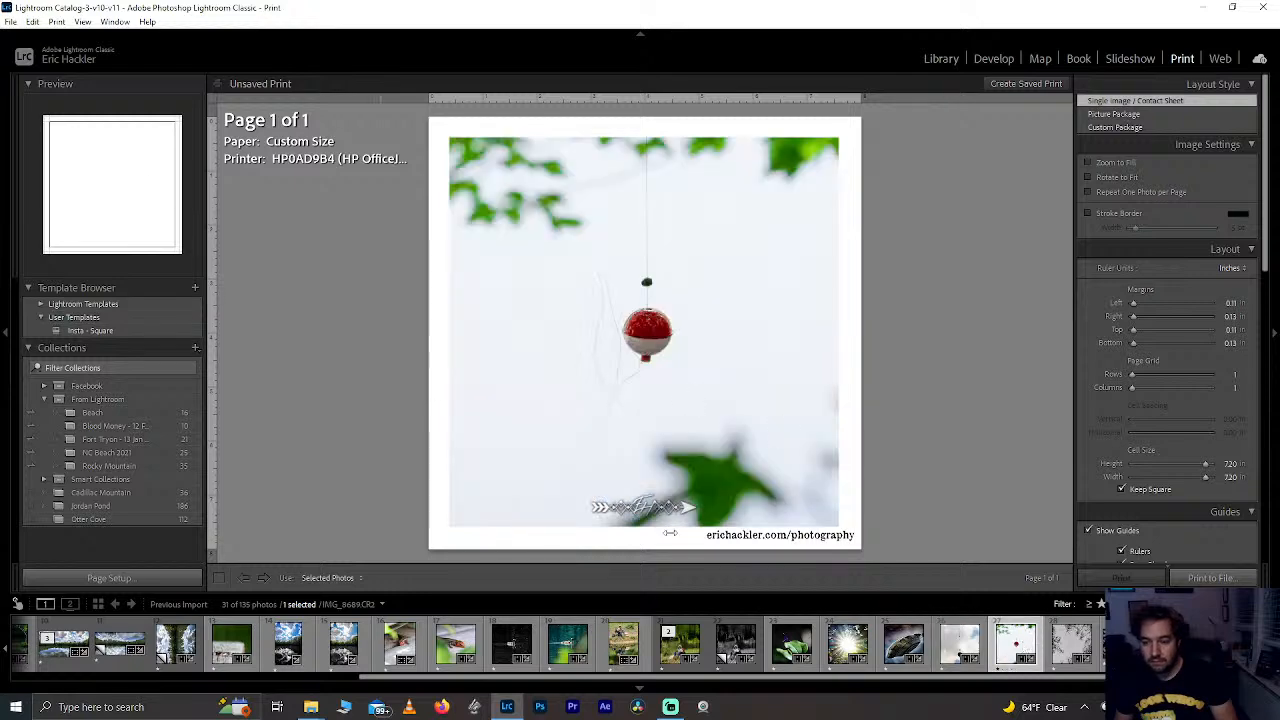
{"action": "left_click", "coordinate": [1070, 645]}
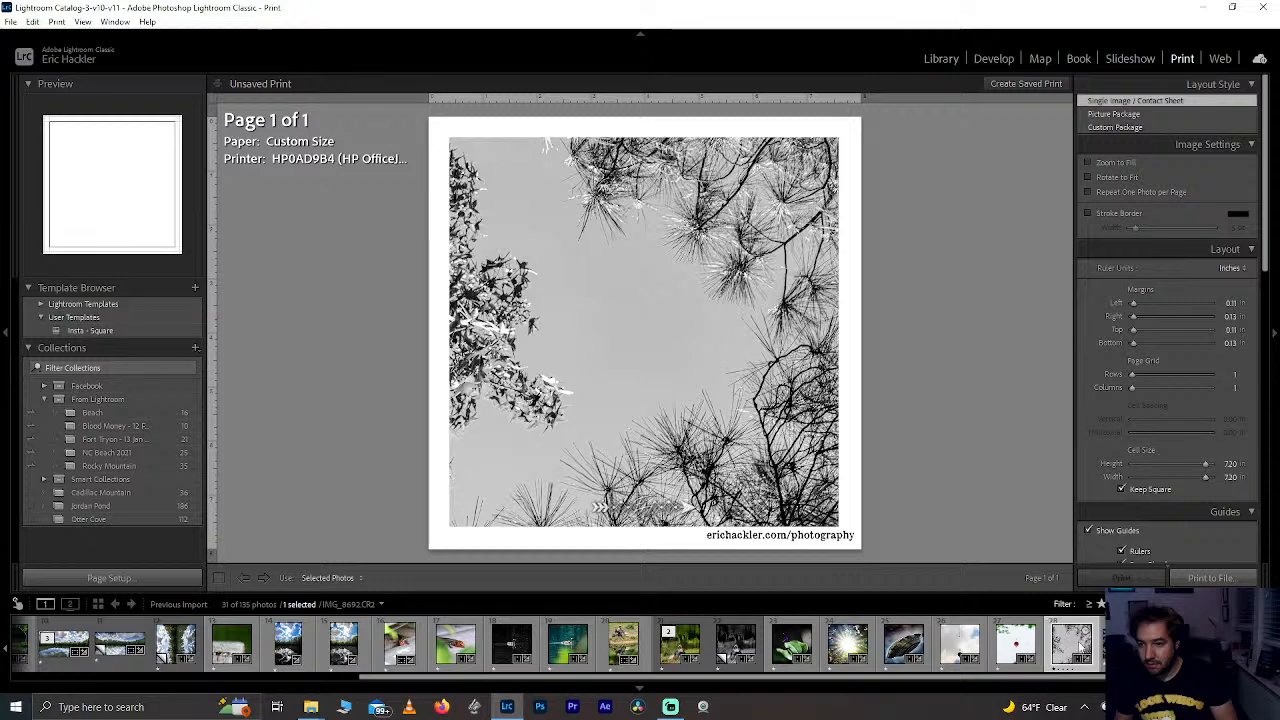
{"action": "key", "text": "Right"}
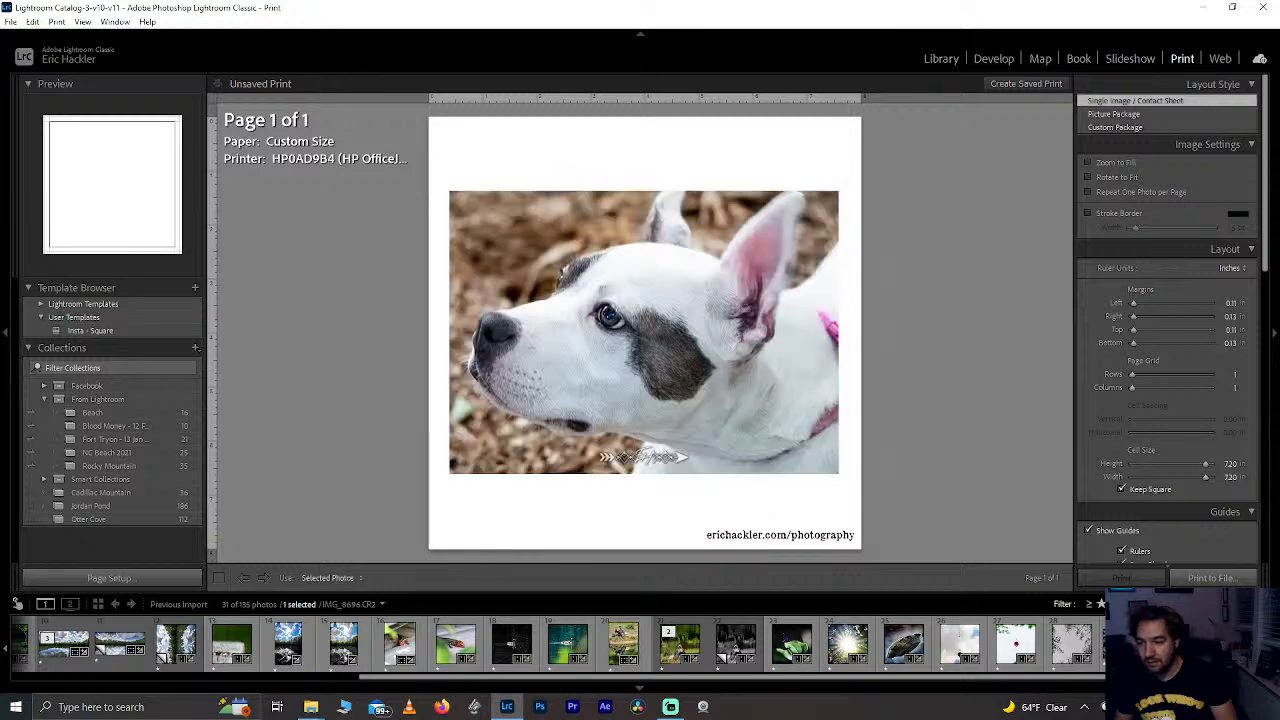
{"action": "key", "text": "Right"}
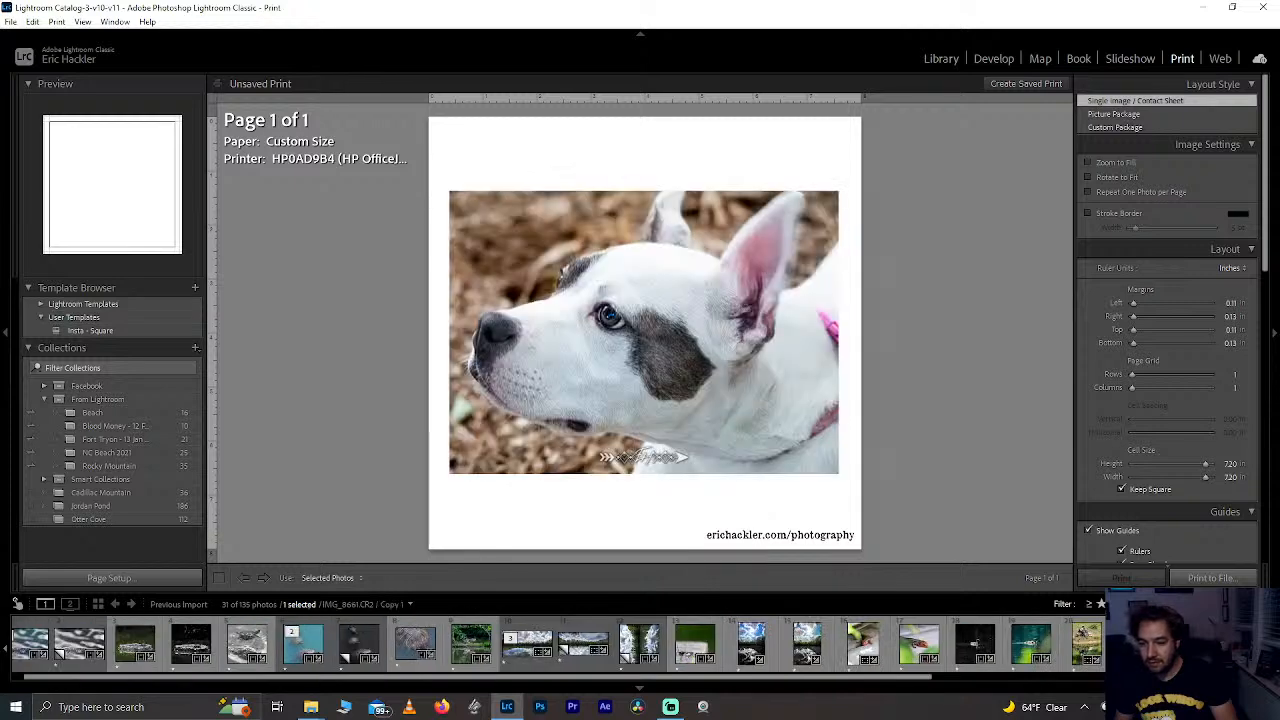
Step: Review the swimming bird, fisherman, water reflection, purple damselfly and cat photos in the square print layout
{"action": "left_click", "coordinate": [916, 648]}
{"action": "left_click", "coordinate": [975, 643]}
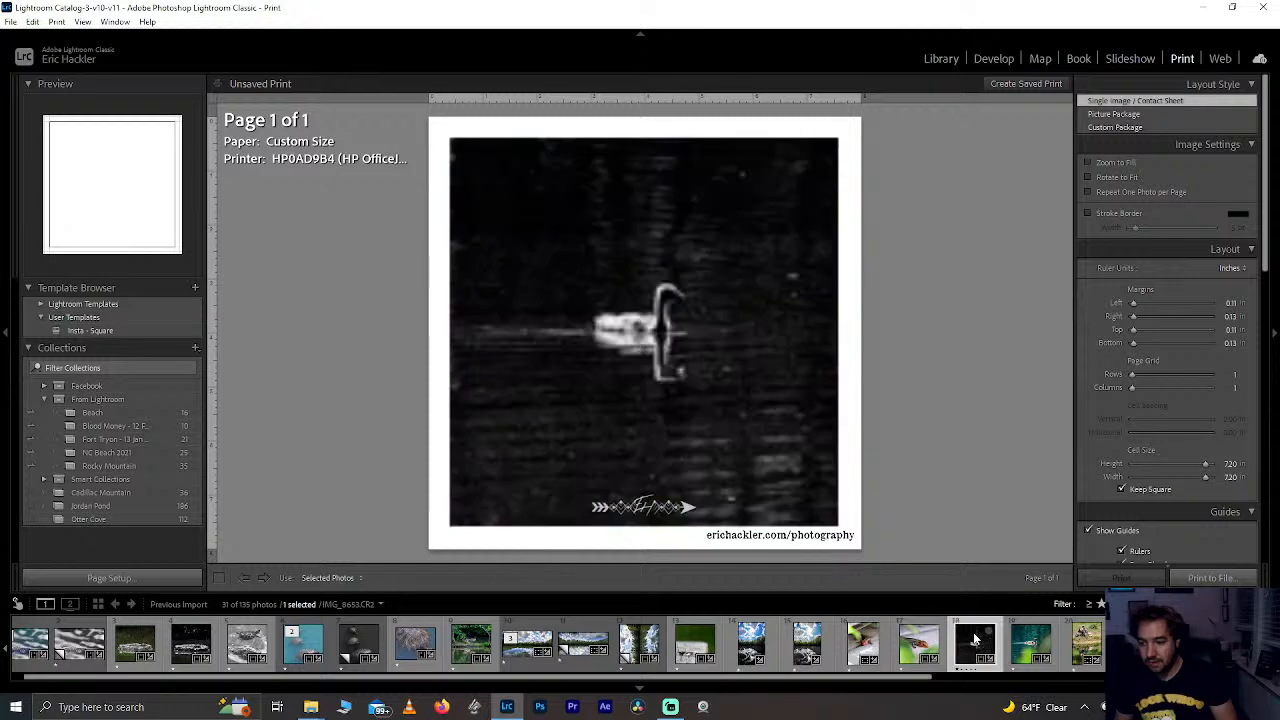
{"action": "left_click", "coordinate": [1033, 635]}
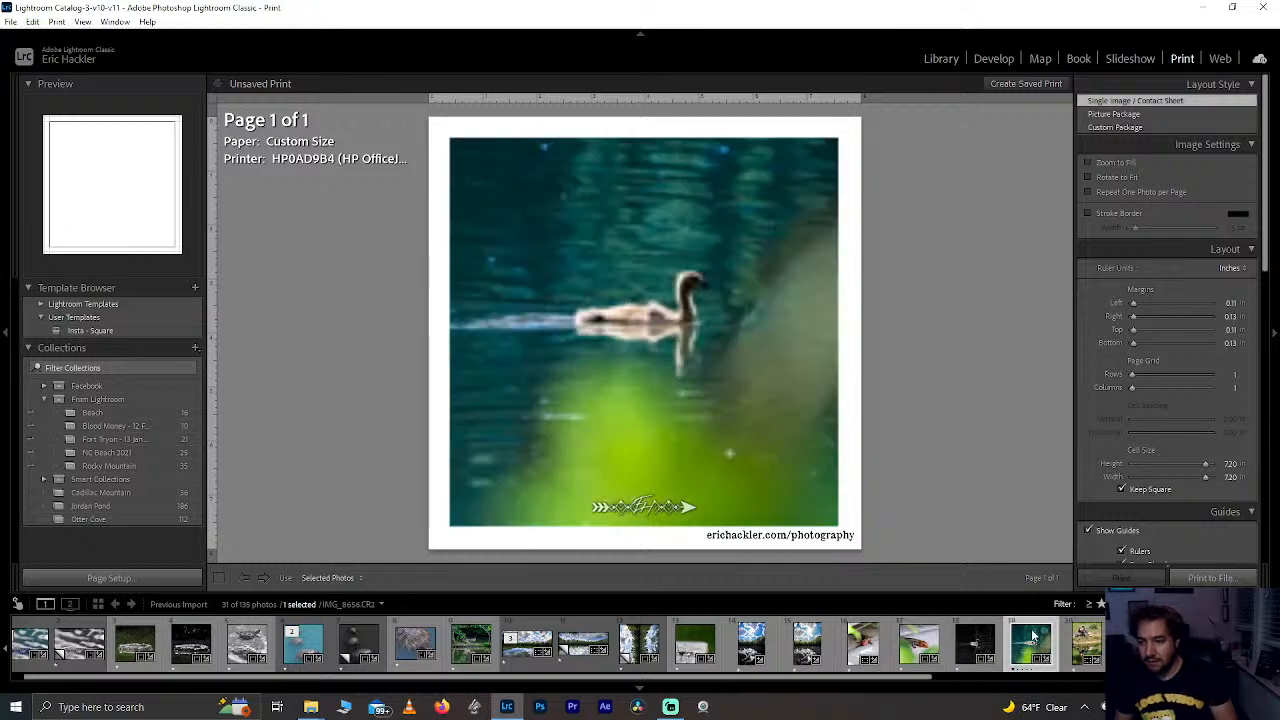
{"action": "left_click", "coordinate": [1085, 639]}
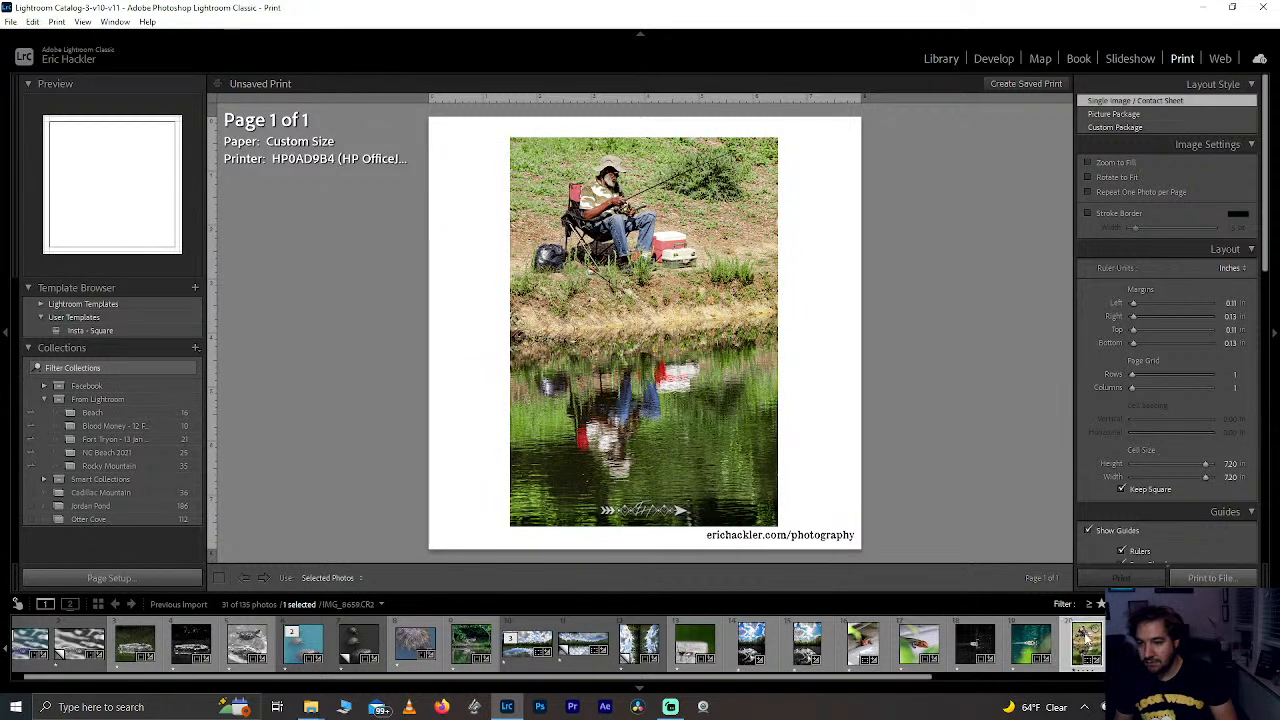
{"action": "left_click", "coordinate": [1141, 641]}
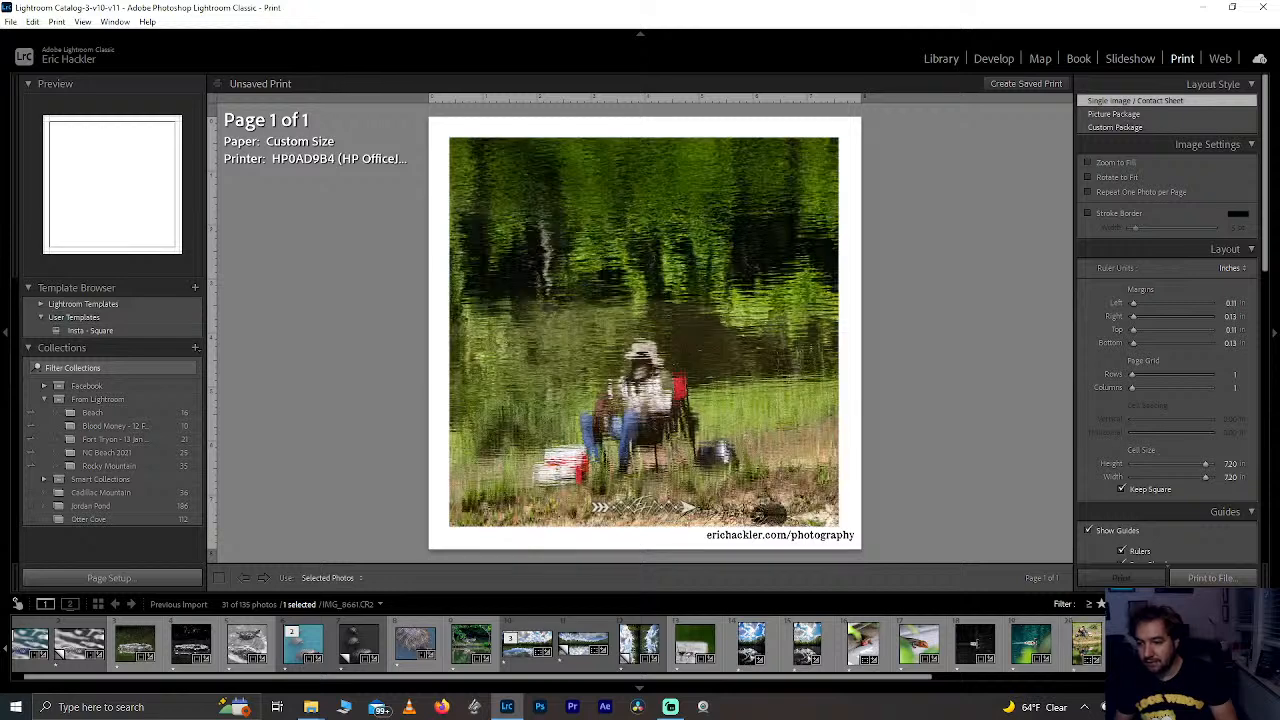
{"action": "scroll", "coordinate": [1190, 641], "scroll_direction": "down", "scroll_amount": 2}
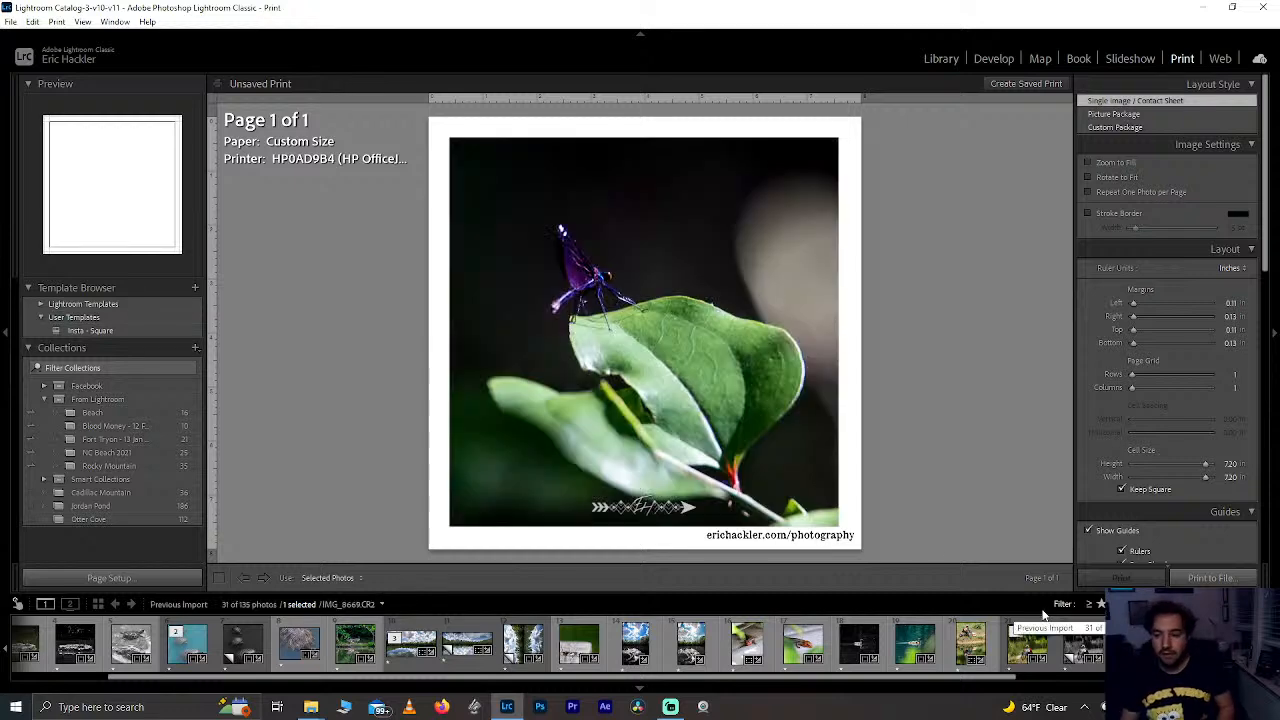
{"action": "scroll", "coordinate": [1020, 640], "scroll_direction": "up", "scroll_amount": 2}
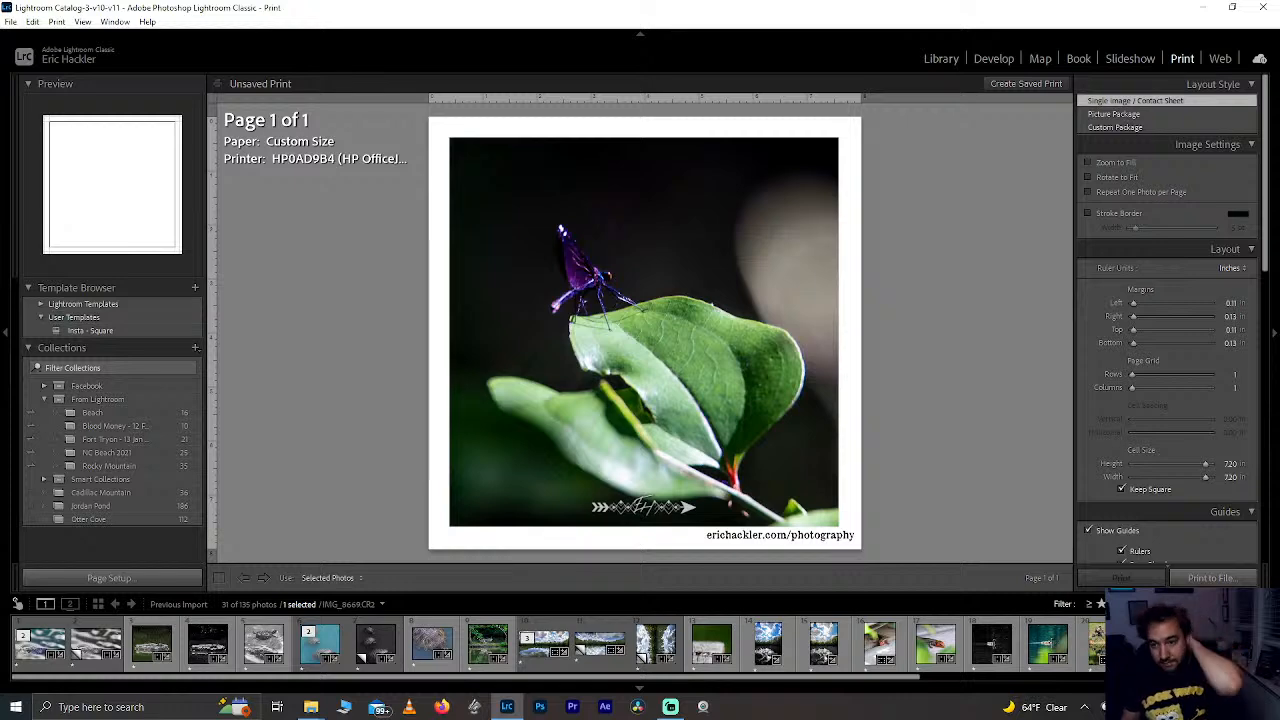
{"action": "scroll", "coordinate": [395, 632], "scroll_direction": "down", "scroll_amount": 10}
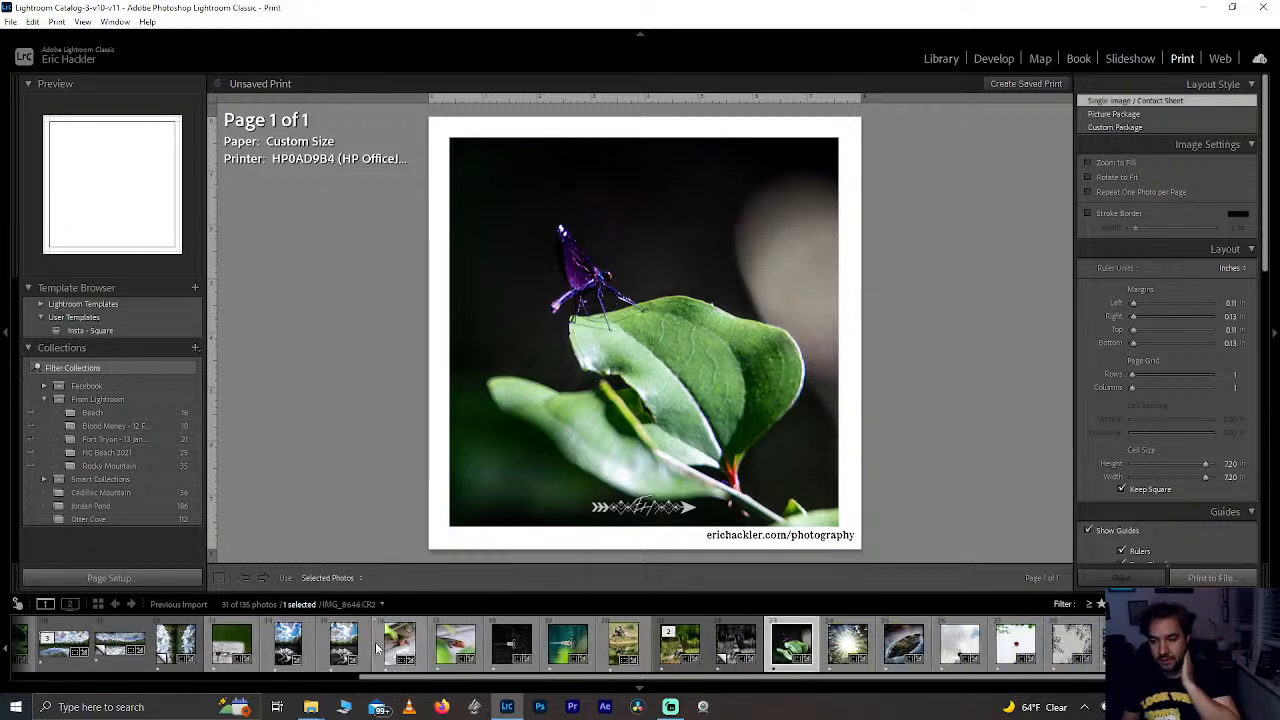
{"action": "left_click", "coordinate": [1184, 643]}
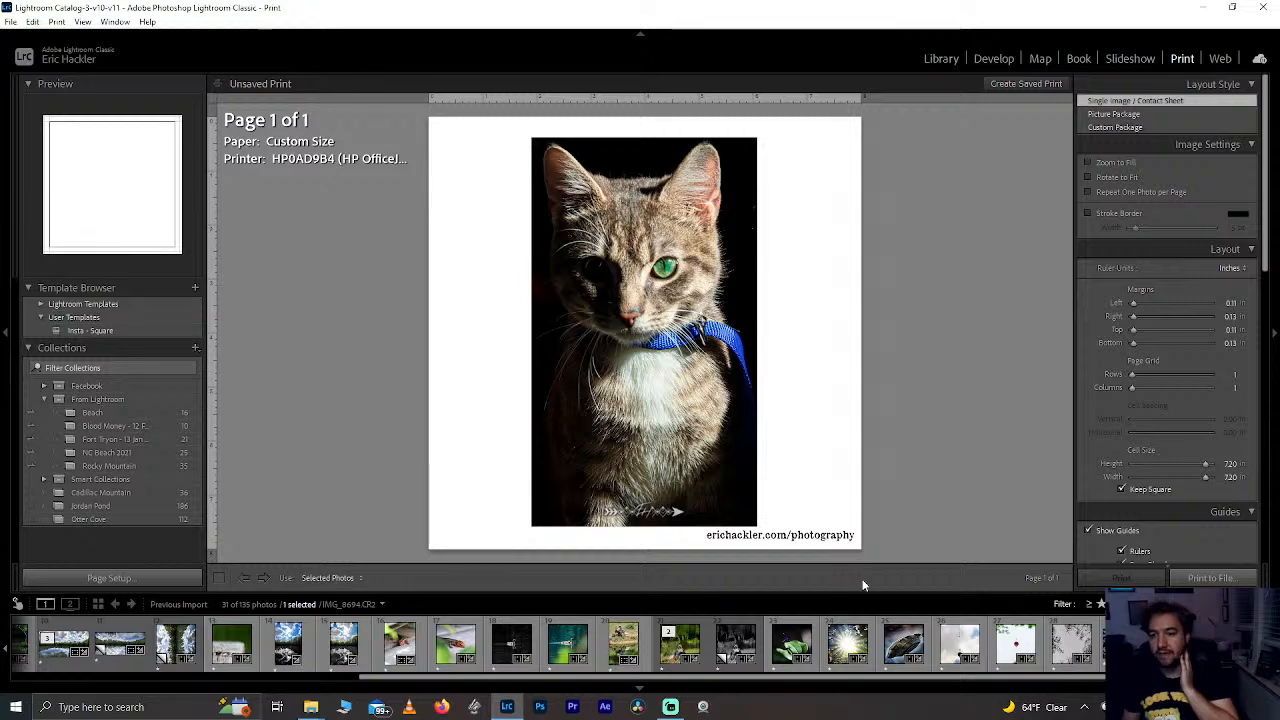